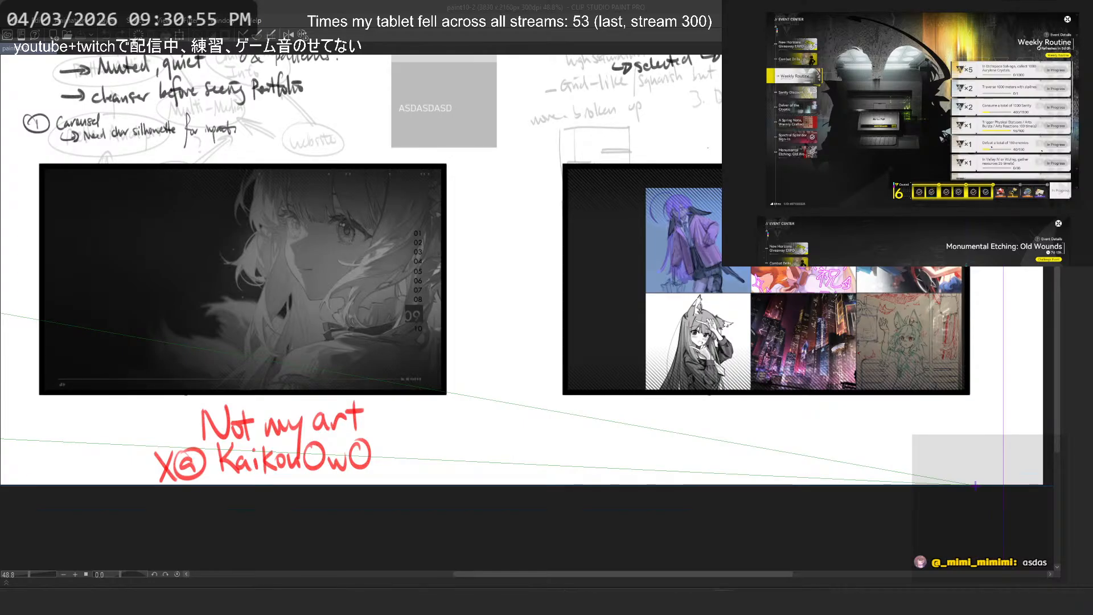
Step: Examine the Weekly Routine menu reference, and show the hidden palettes beside the page again
scroll(957, 165, down, 3)
scroll(1051, 116, up, 1)
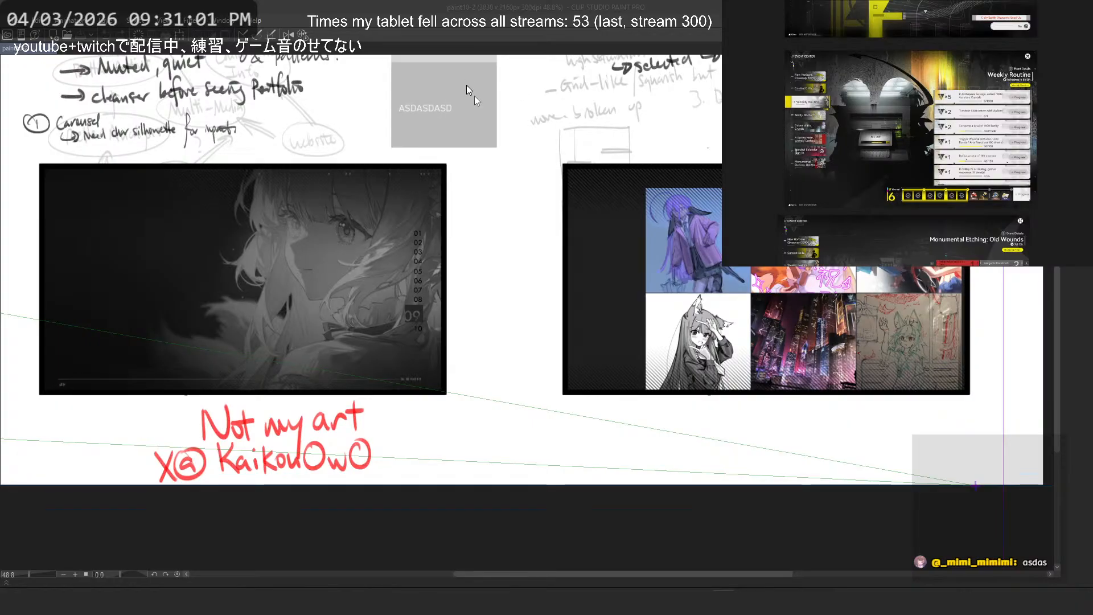
click(675, 5)
scroll(605, 238, down, 5)
scroll(667, 219, up, 3)
key(Tab)
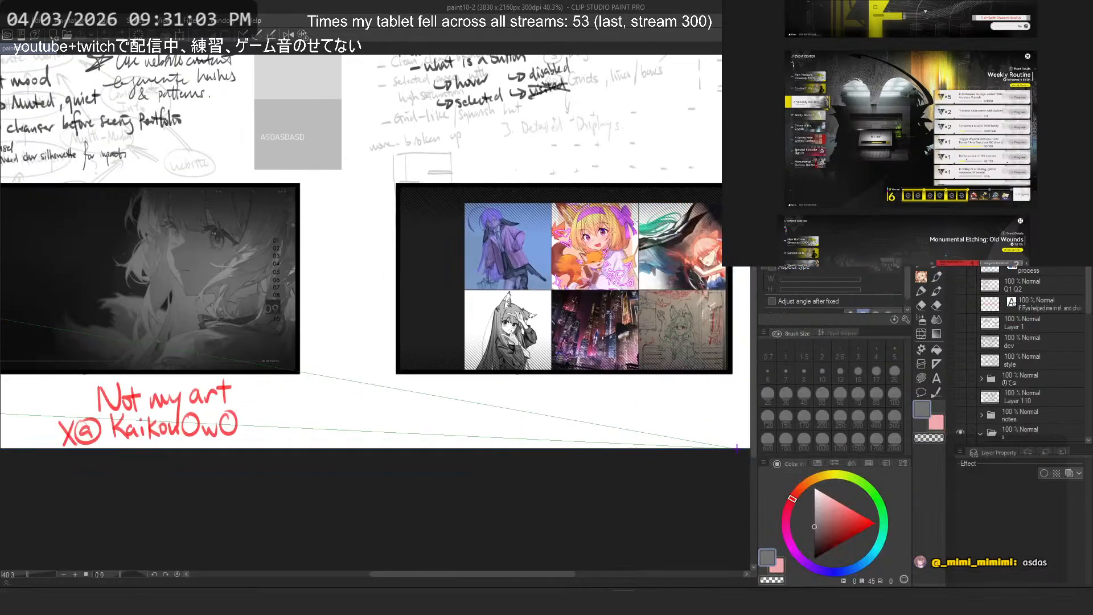
scroll(442, 349, down, 4)
scroll(442, 349, up, 2)
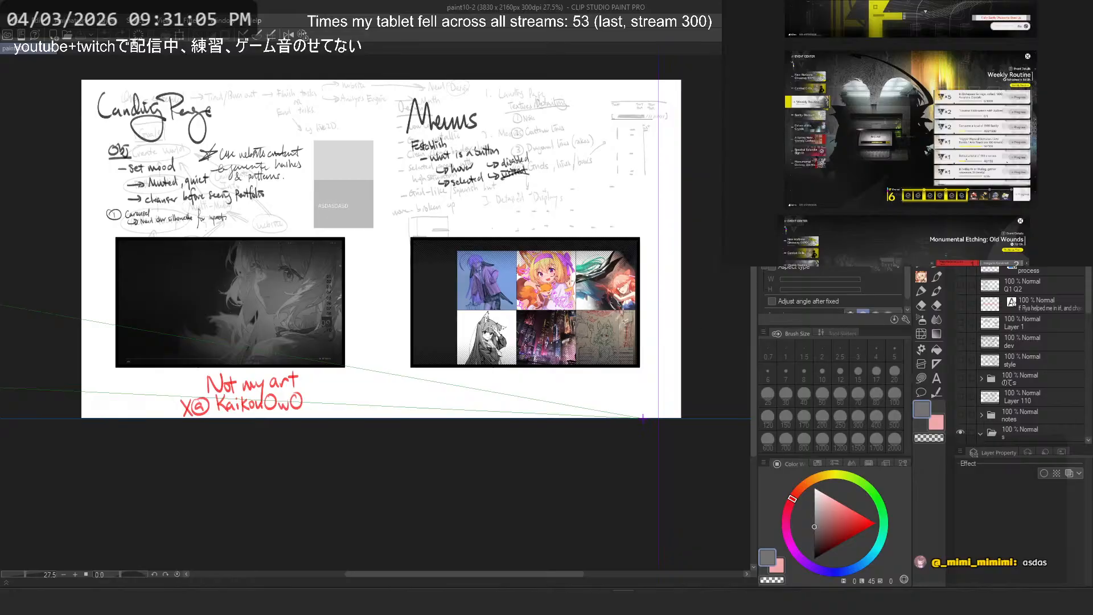
drag(634, 226, 646, 256)
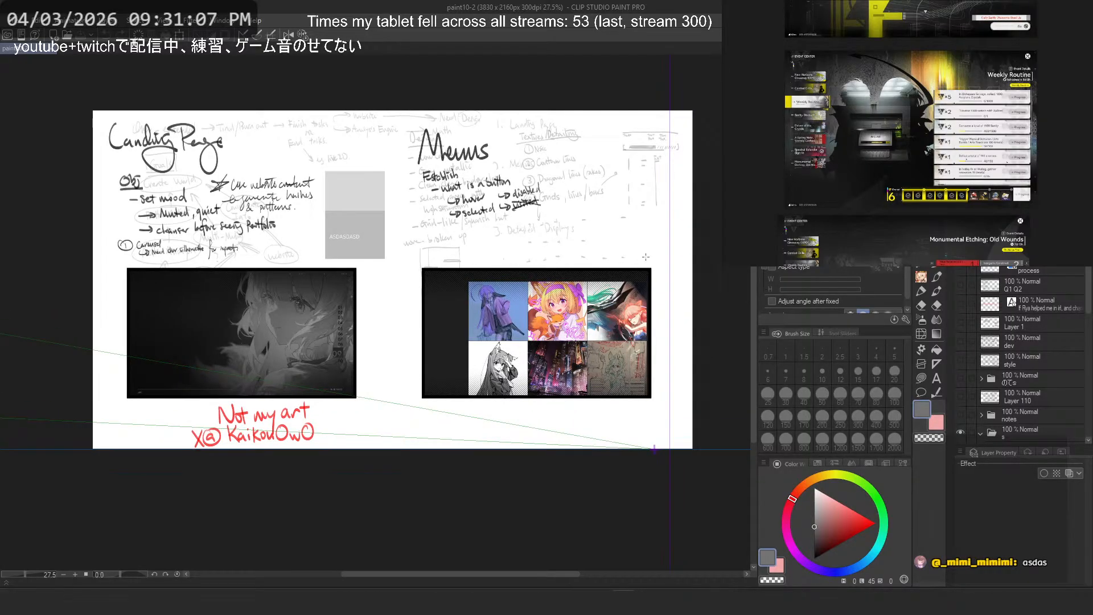
Step: Duplicate the menus folder inside Folder 36 and rename the copy detaileed
scroll(1019, 321, down, 5)
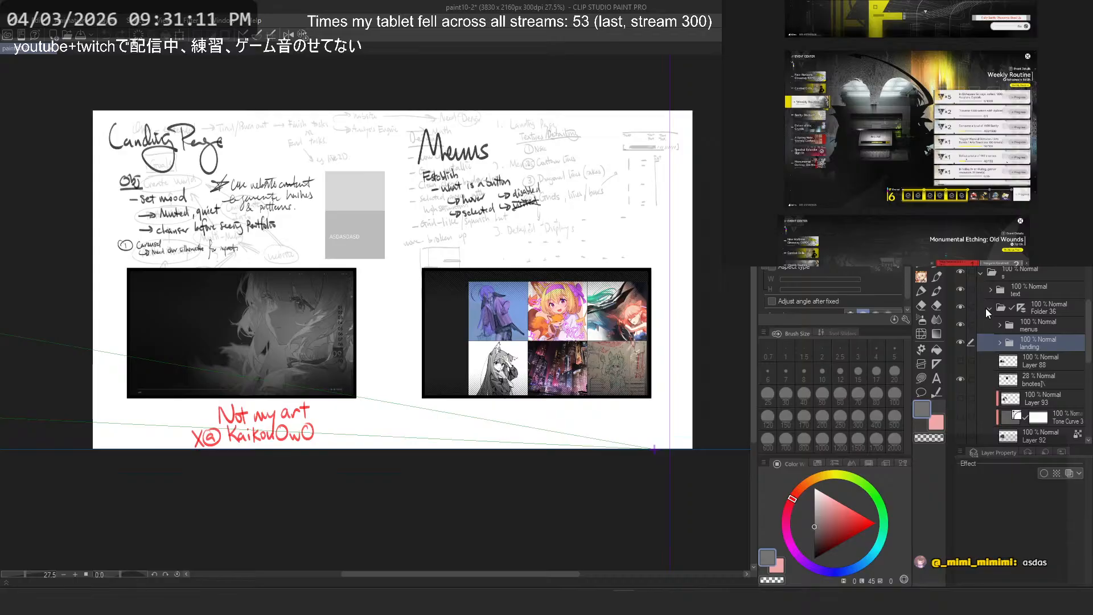
click(989, 308)
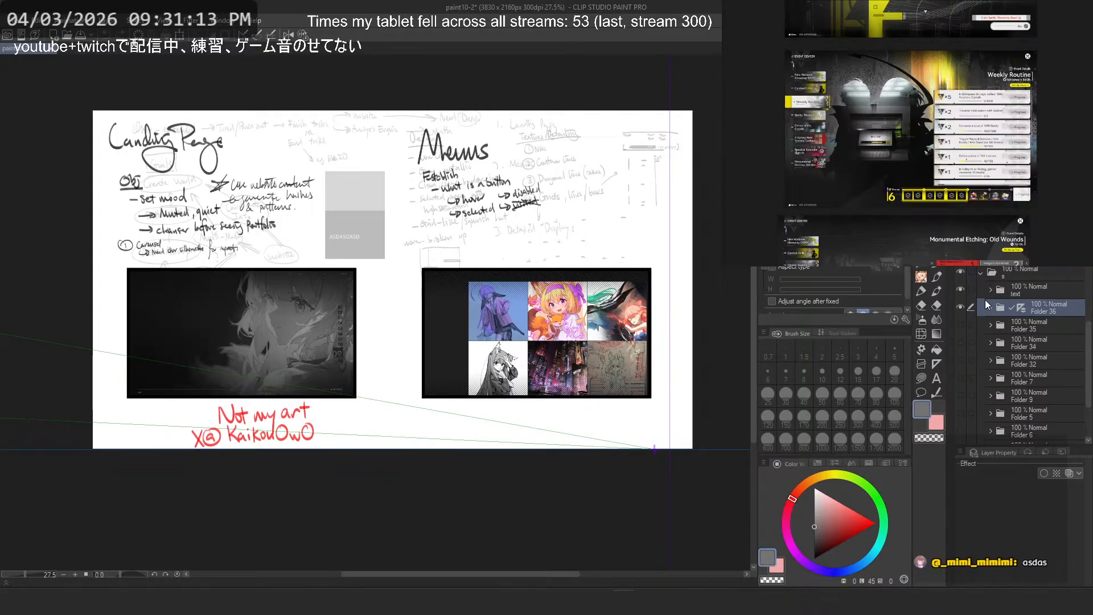
click(992, 307)
scroll(994, 296, down, 1)
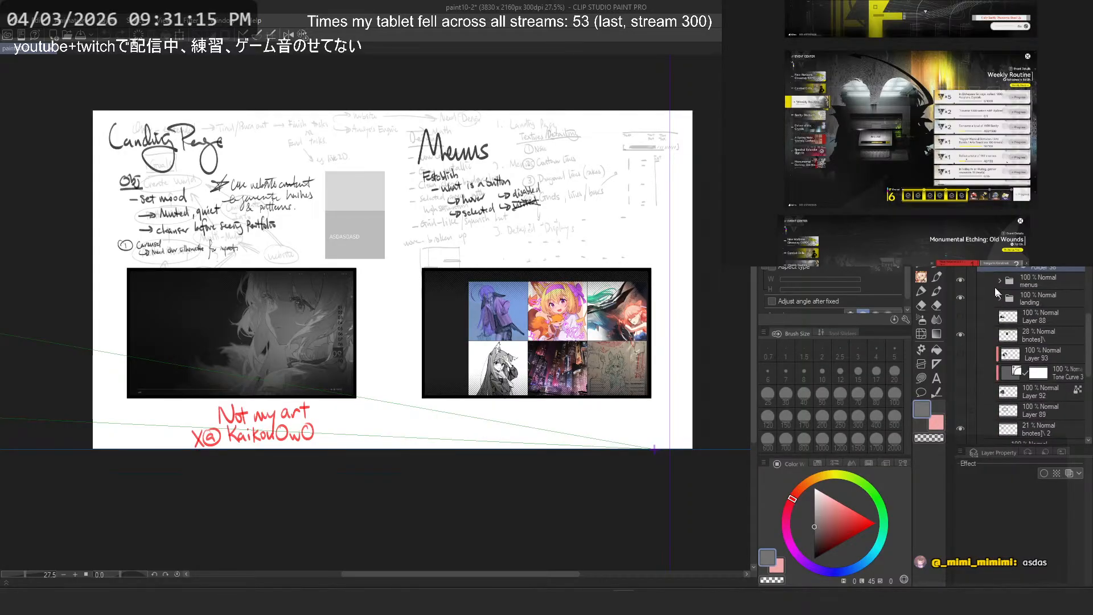
click(1043, 282)
key(ctrl+g)
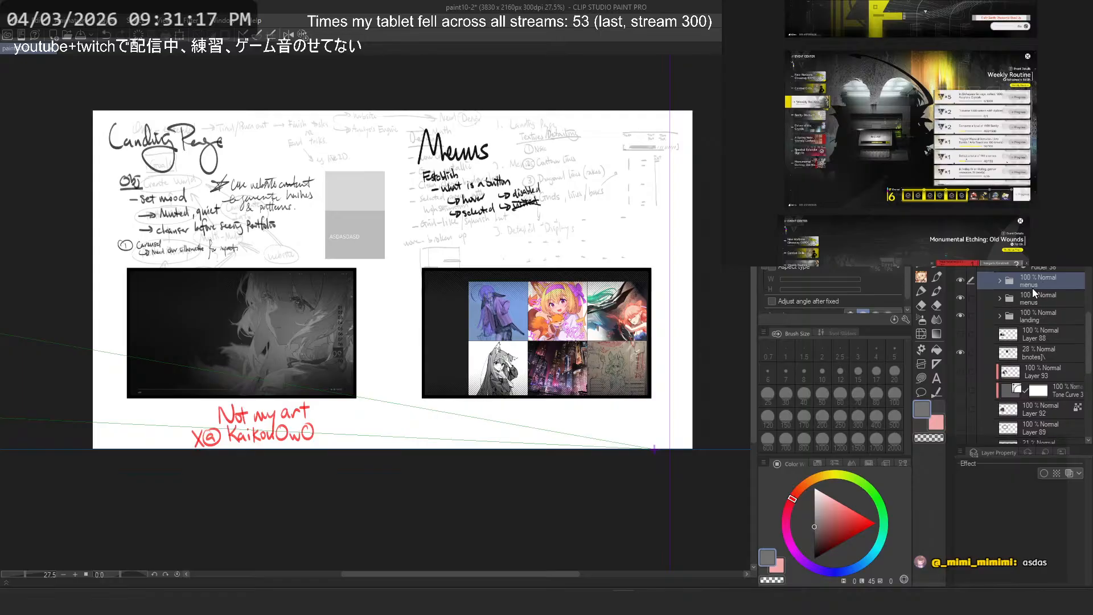
double_click(1044, 280)
text(detaileed)
key(Return)
Step: Hide the original menus and landing folders, then expand the detaileed folder and select Layer 90 in it
click(1045, 295)
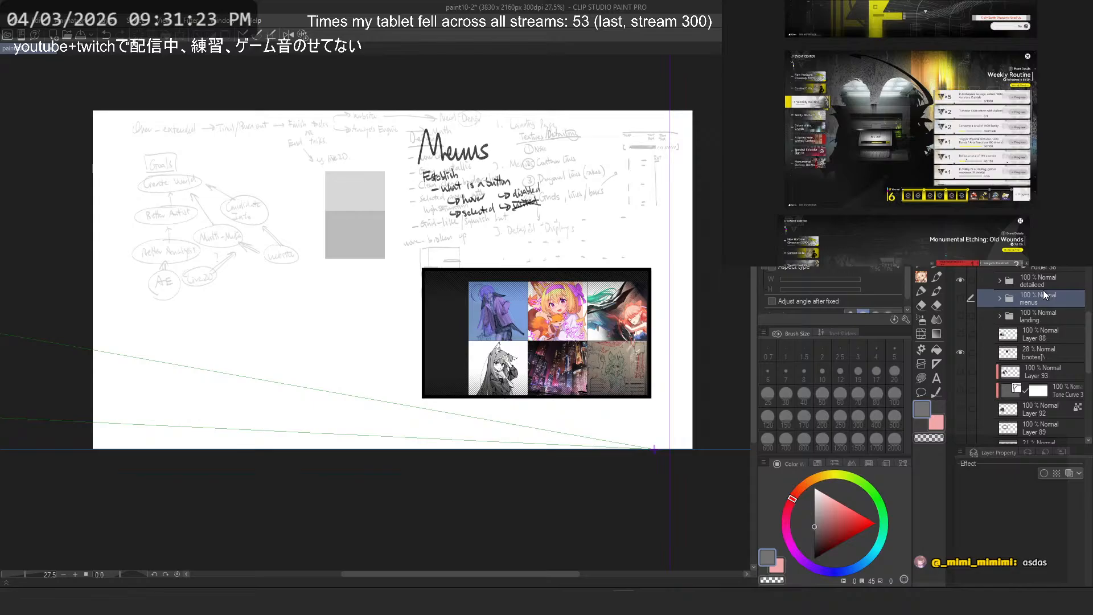
click(1042, 282)
click(1000, 281)
scroll(1041, 319, down, 2)
click(1041, 356)
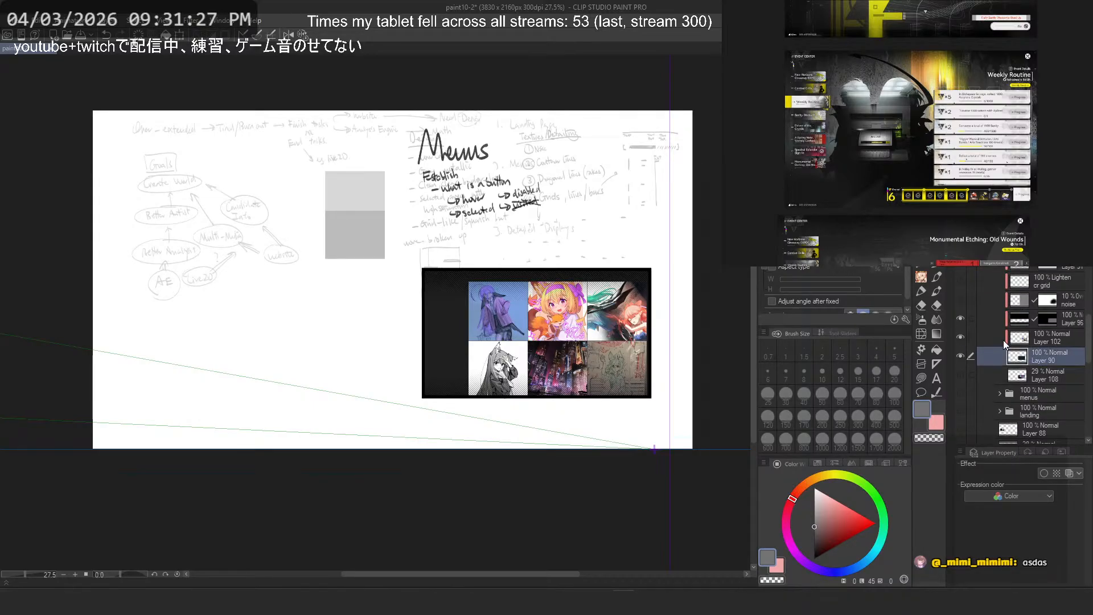
click(962, 337)
Step: Browse the reference board's layout ideas and examine the notes for Candidate #1 - Endfield inspired
scroll(893, 163, down, 6)
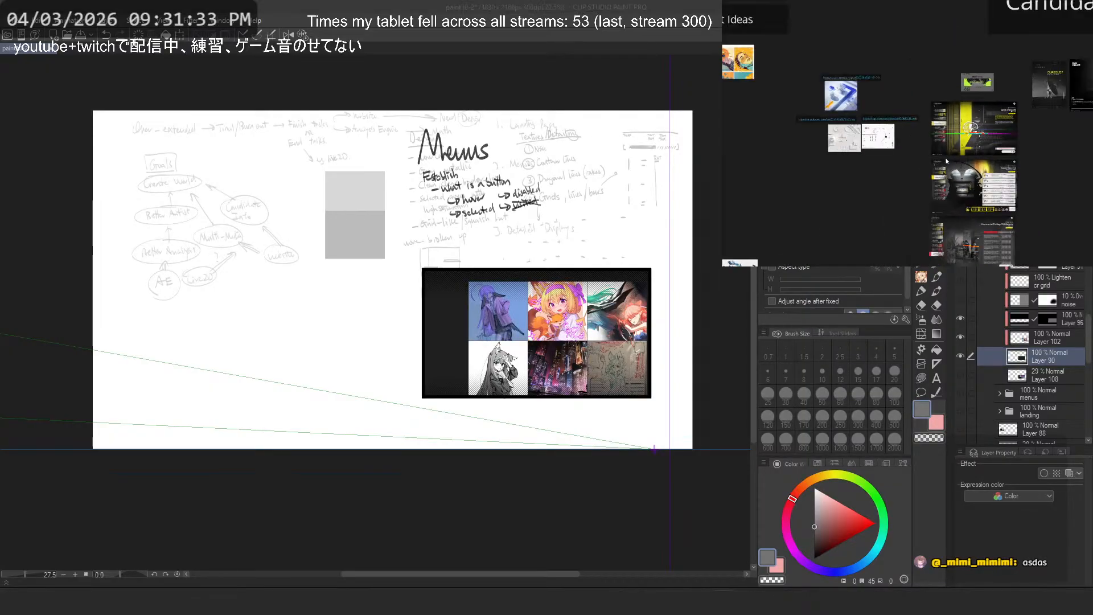
scroll(893, 163, down, 5)
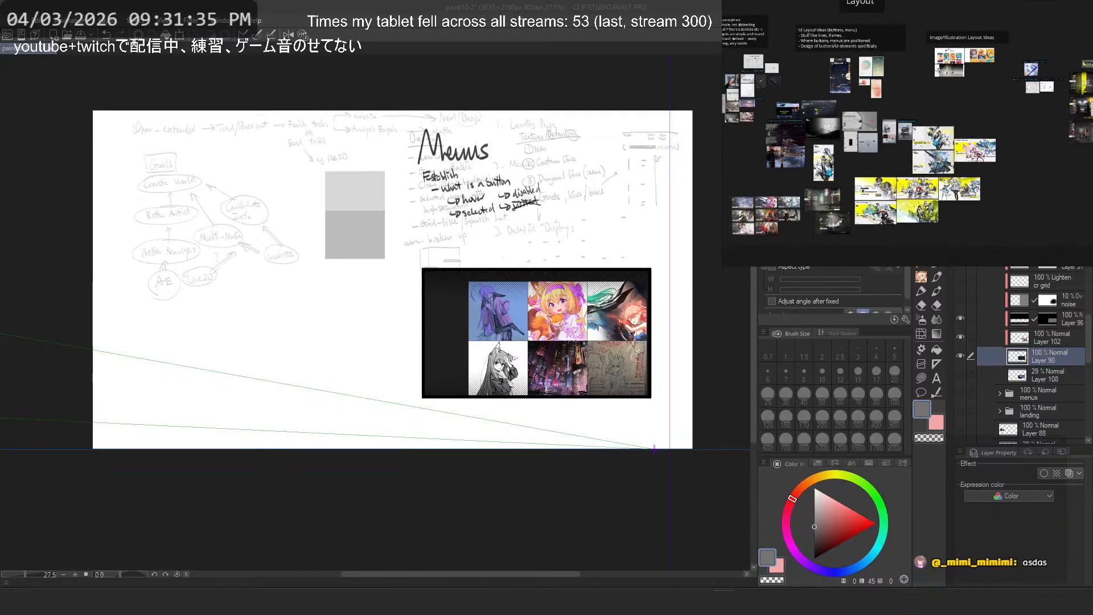
scroll(808, 136, up, 8)
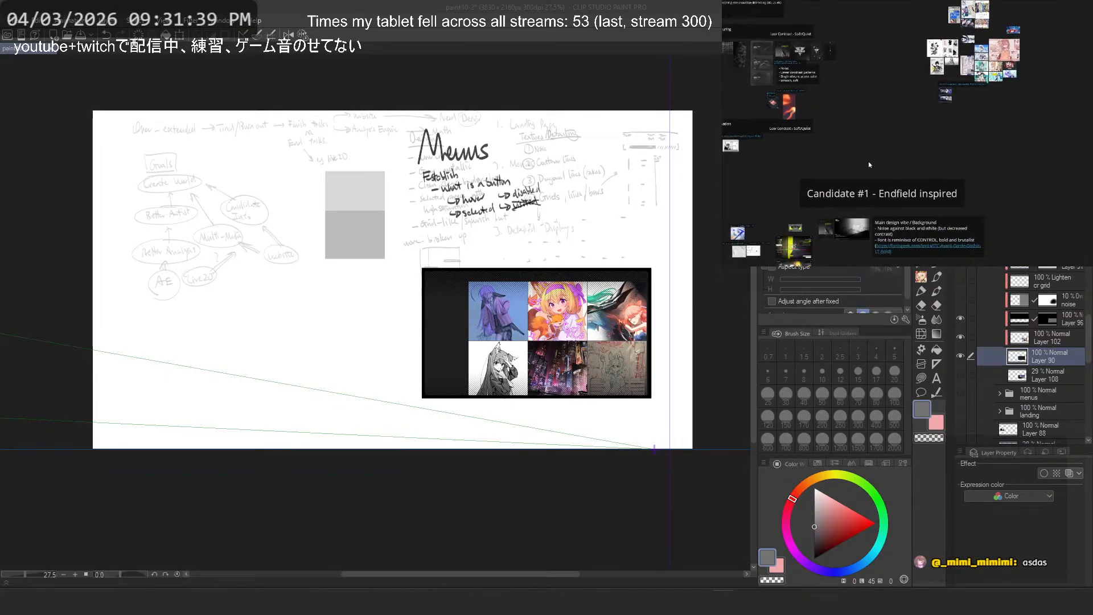
drag(869, 162, 979, 122)
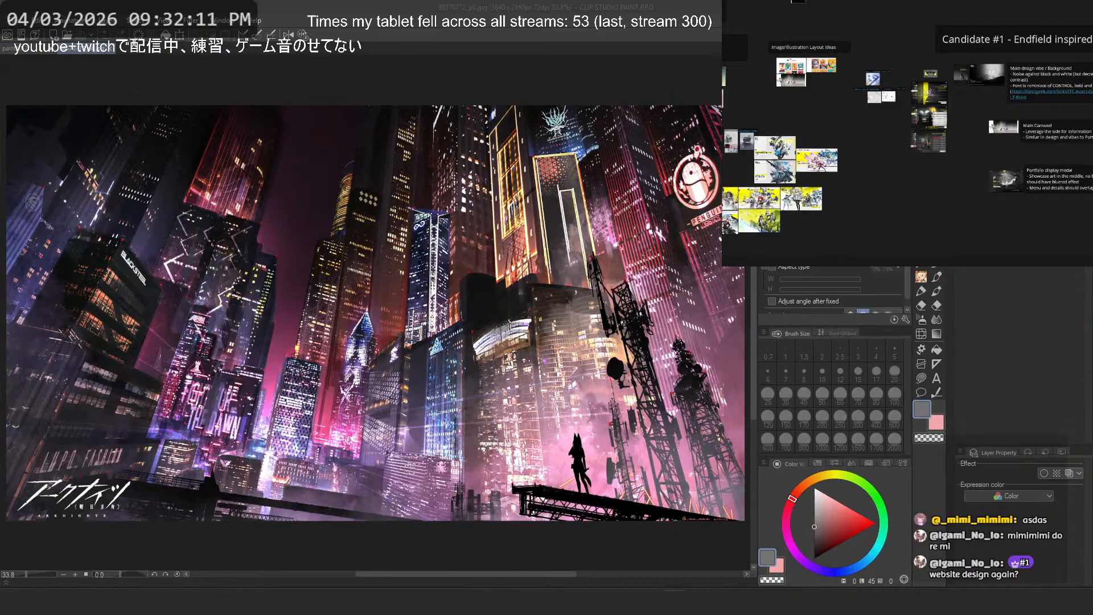
Step: Copy the entire neon cityscape illustration, then hide Layer 102 in the detaileed folder and paste the image above it
click(478, 4)
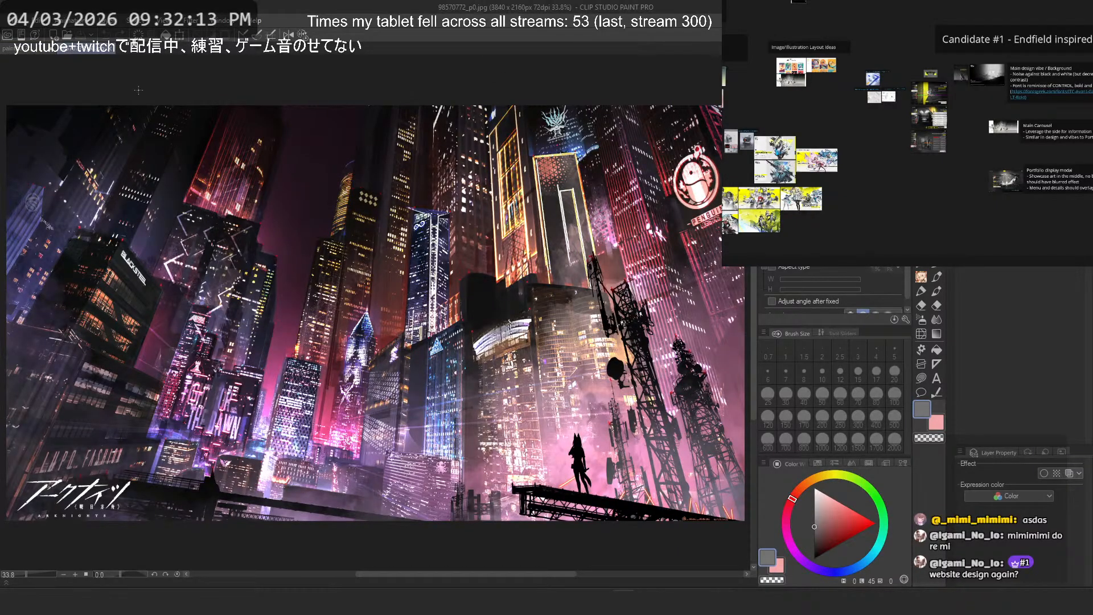
key(ctrl+a)
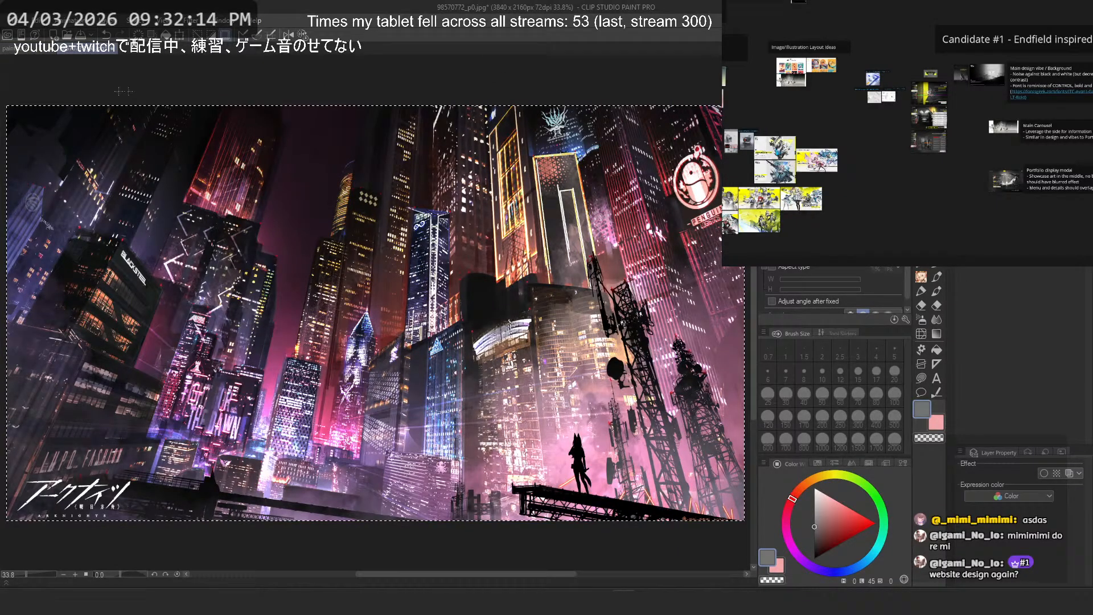
click(22, 50)
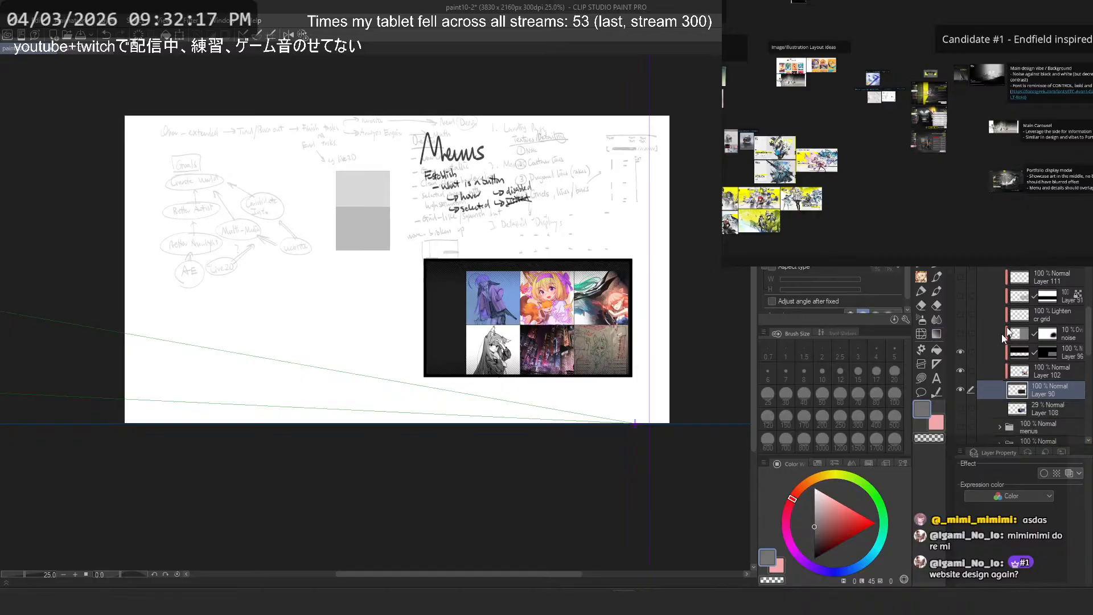
click(961, 372)
click(1002, 376)
key(ctrl+v)
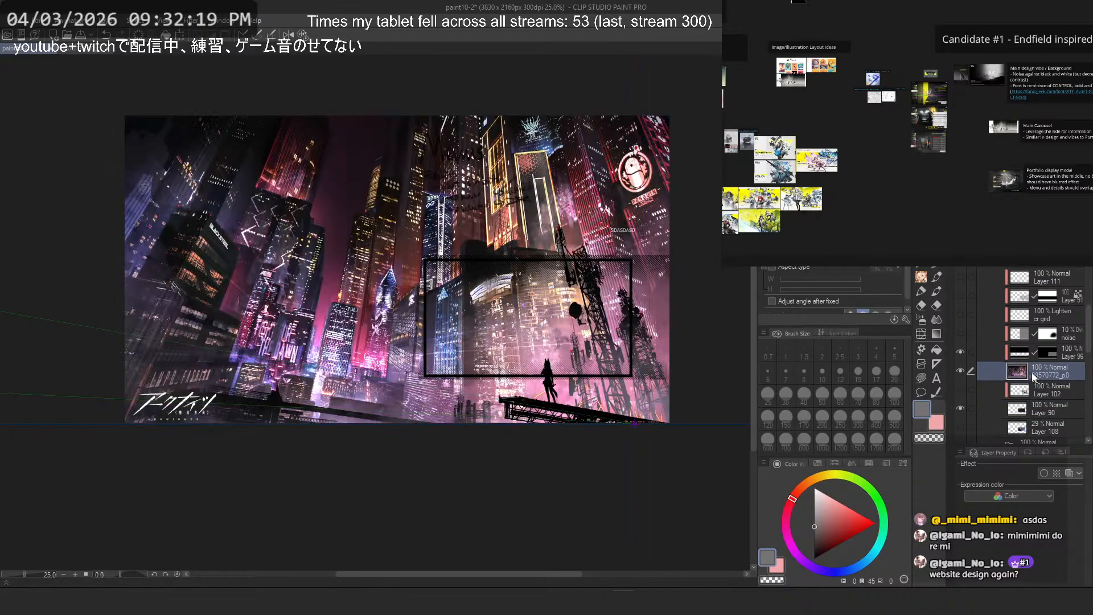
Step: Scale the pasted cityscape down and fit it inside the Menus mockup frame, leaving a wider margin on its left side
key(ctrl+t)
scroll(476, 292, down, 2)
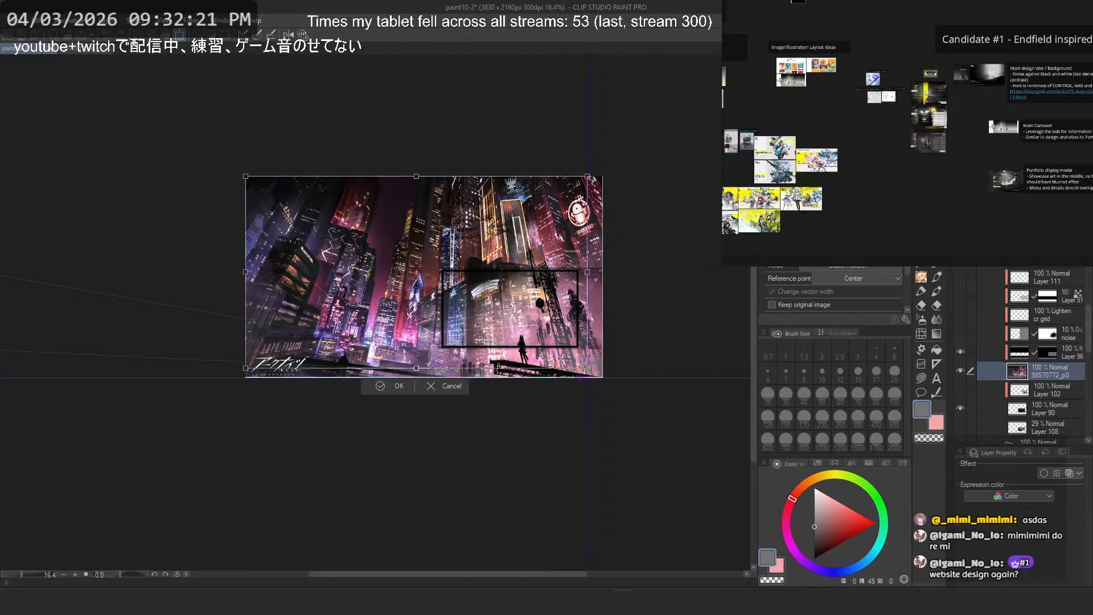
drag(586, 369, 350, 236)
scroll(361, 231, up, 4)
drag(293, 196, 672, 380)
scroll(630, 360, up, 2)
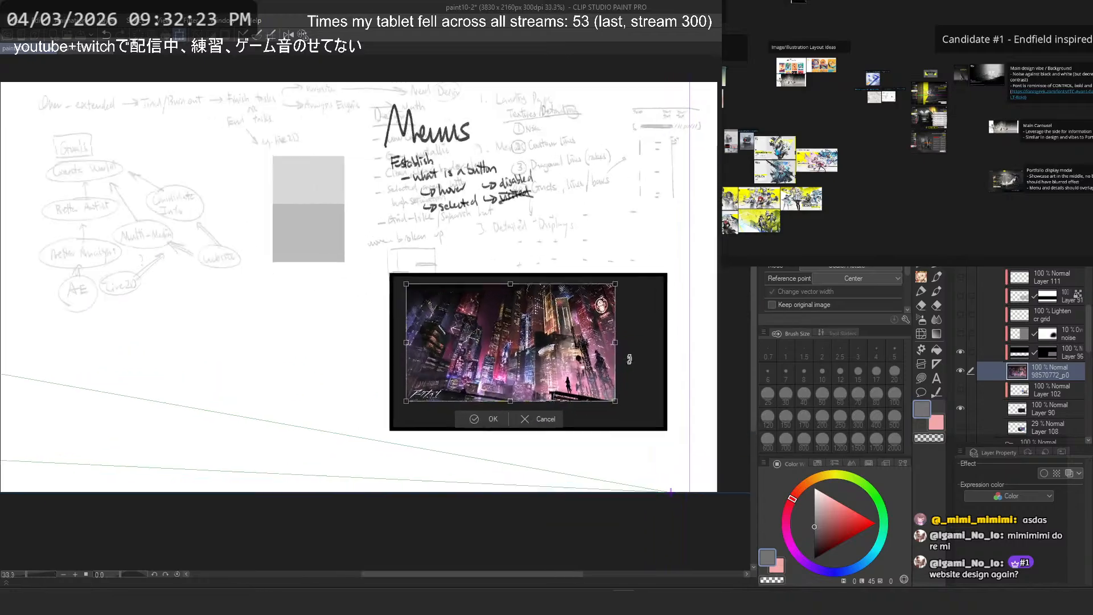
scroll(630, 359, up, 2)
drag(537, 360, 598, 361)
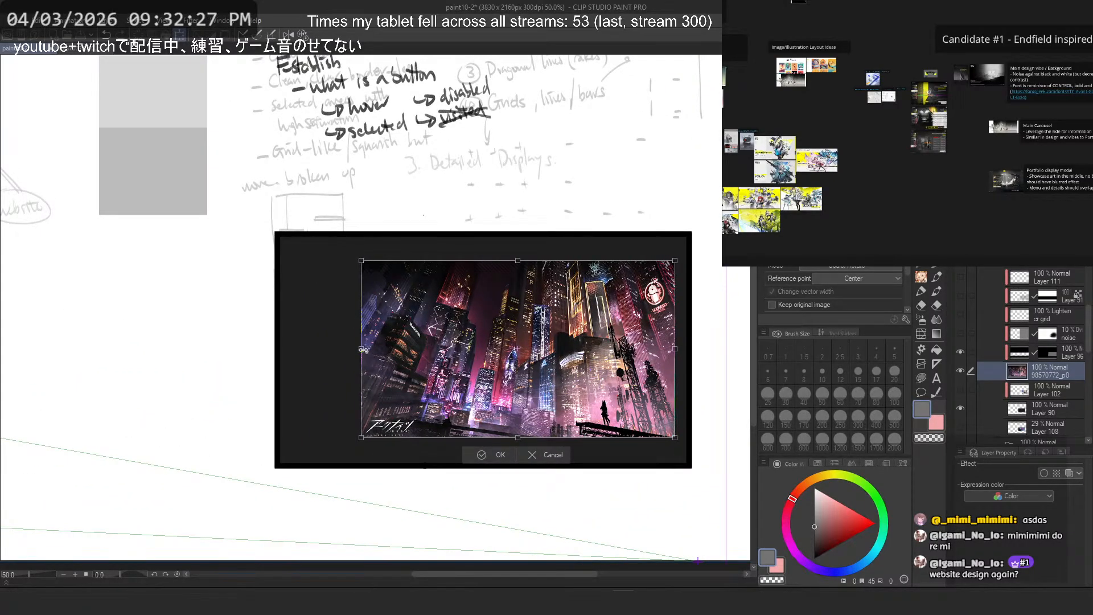
drag(362, 349, 342, 349)
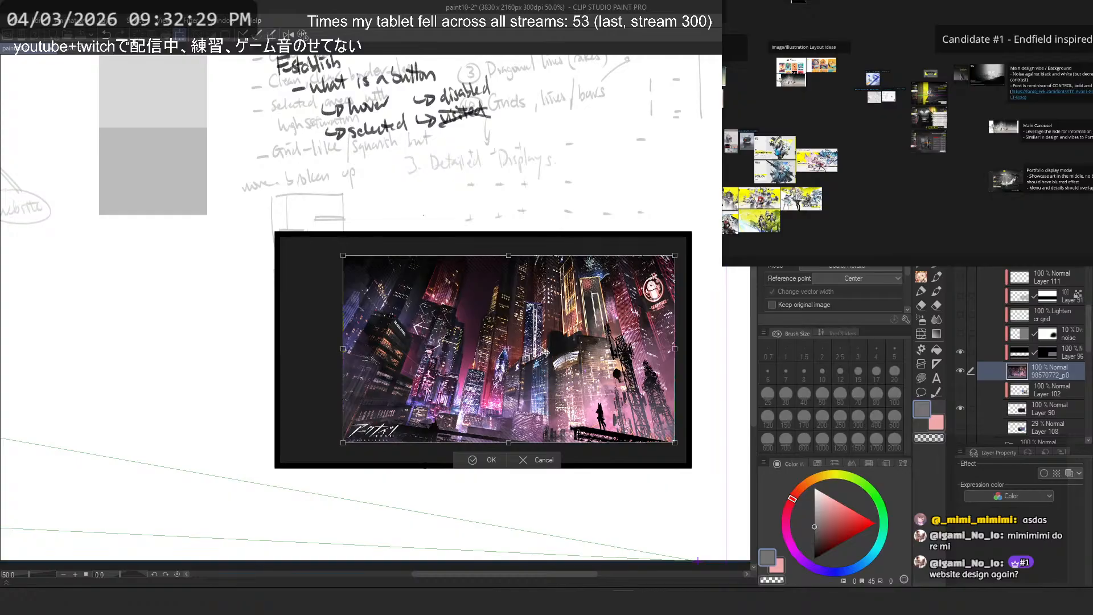
key(Return)
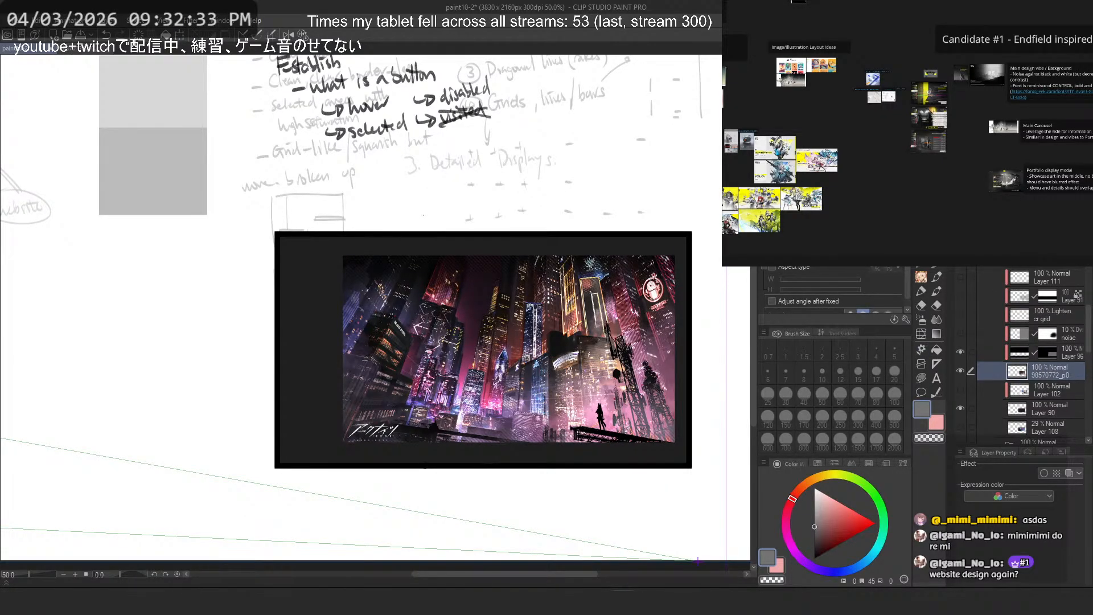
Step: Duplicate the placed cityscape layer, clip the copy, and enlarge it to nearly fill the mockup frame
key(ctrl+v)
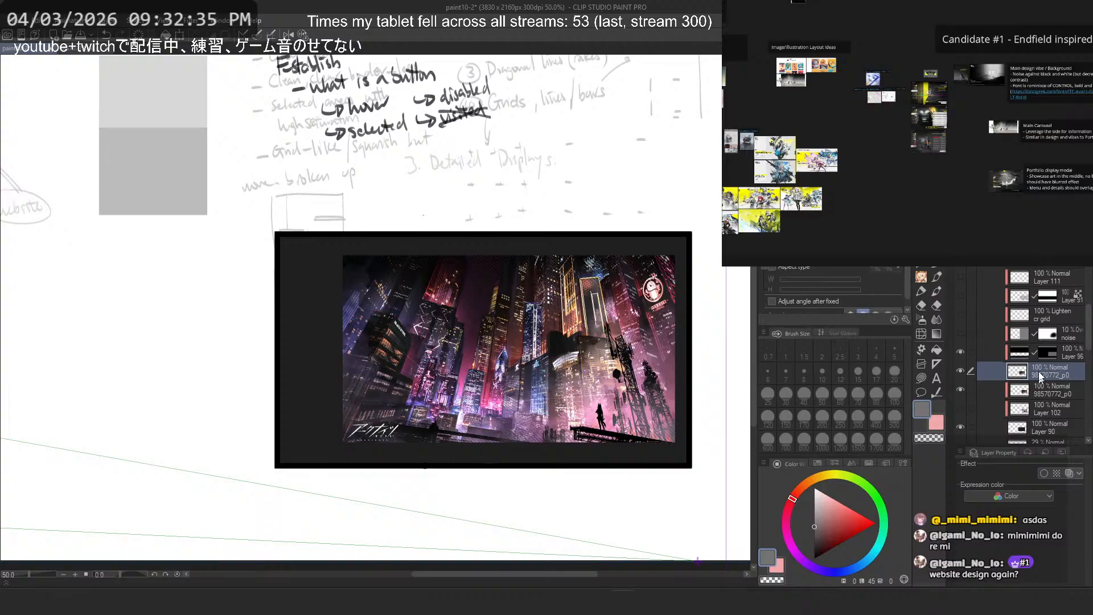
key(ctrl+t)
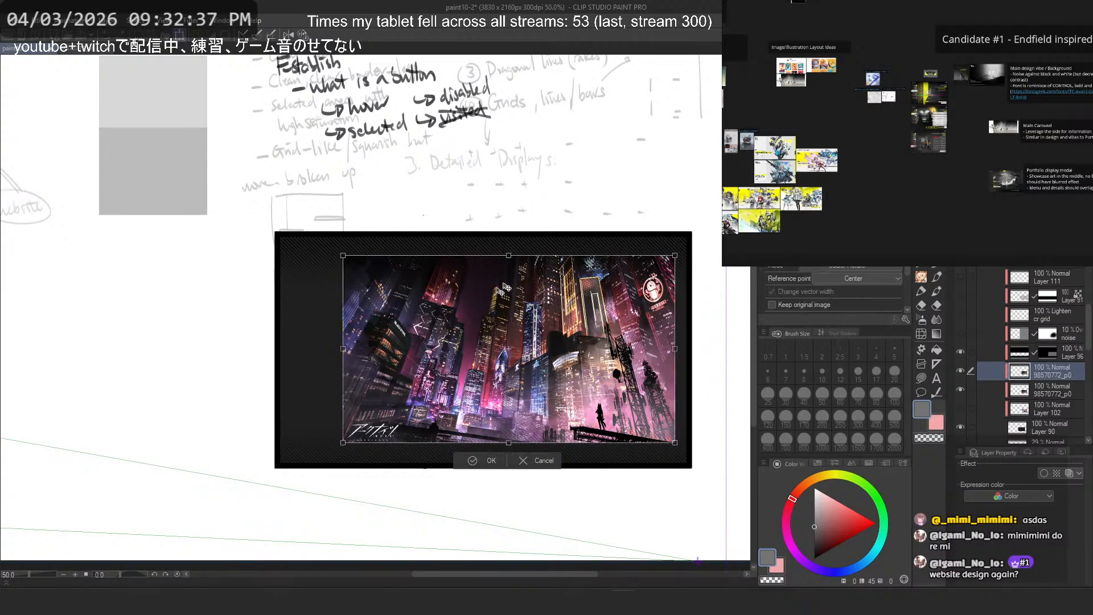
scroll(506, 288, down, 1)
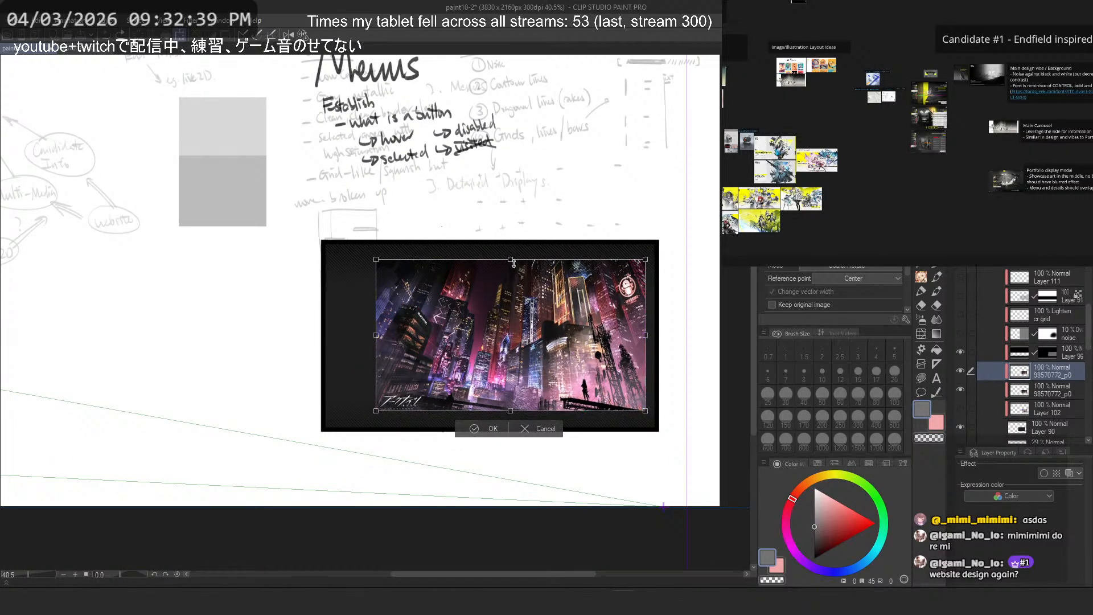
drag(513, 260, 513, 228)
drag(517, 267, 499, 283)
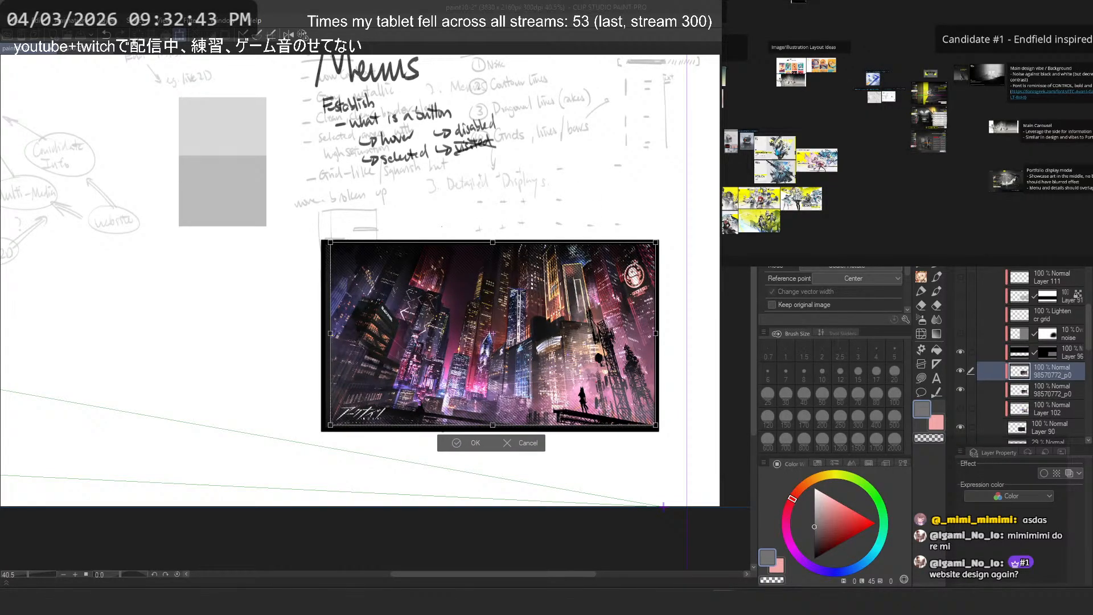
Step: Check the profile screen reference for the portfolio display, and enlarge the cityscape copy until it covers the whole mockup frame
scroll(1034, 195, up, 10)
scroll(1019, 137, down, 2)
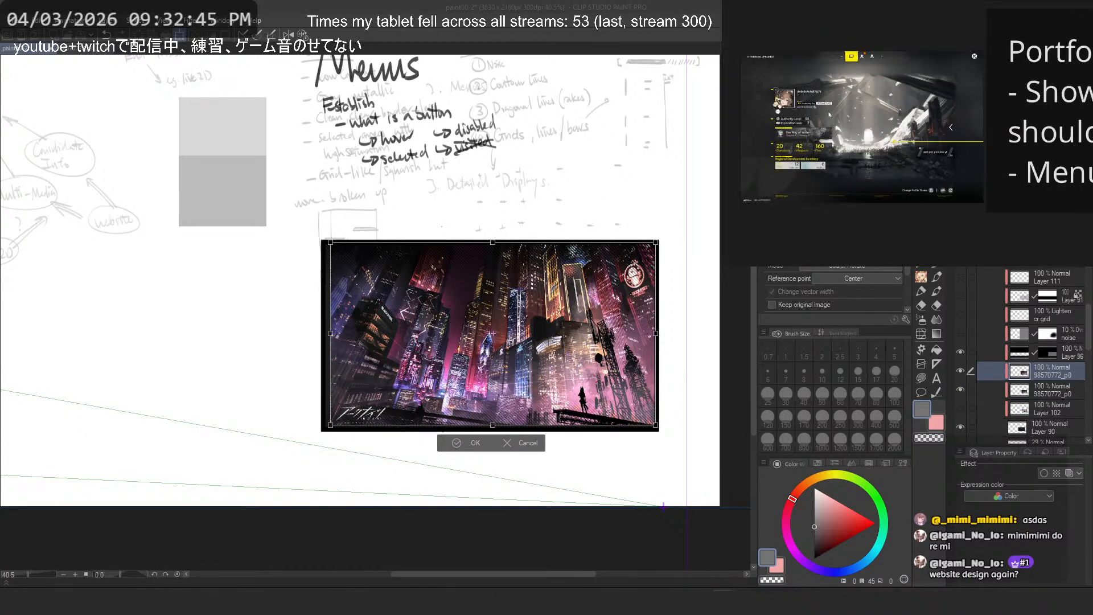
scroll(830, 114, up, 3)
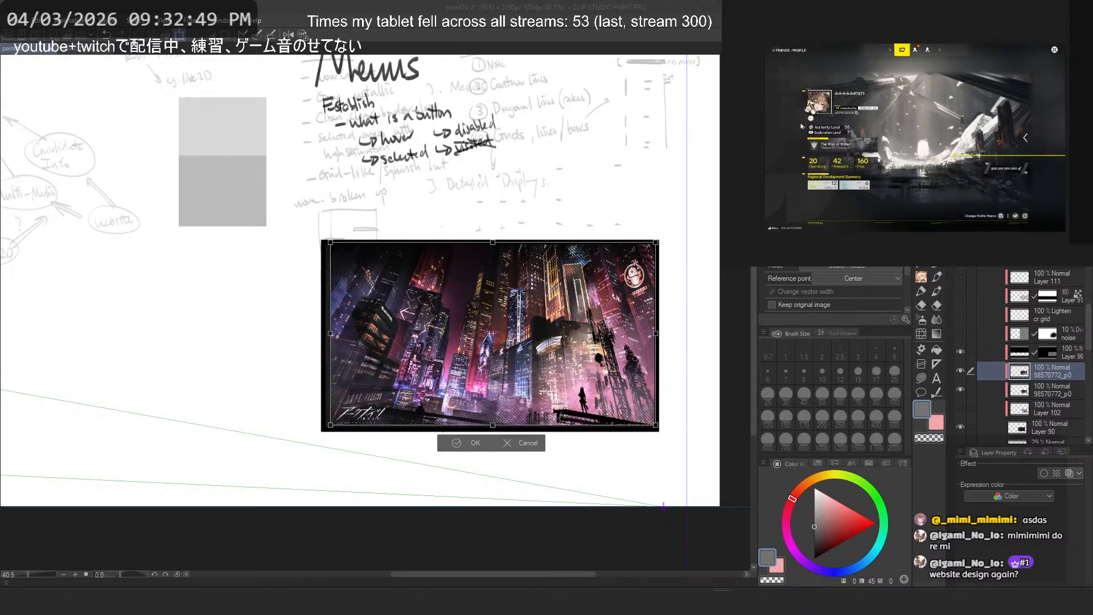
click(171, 186)
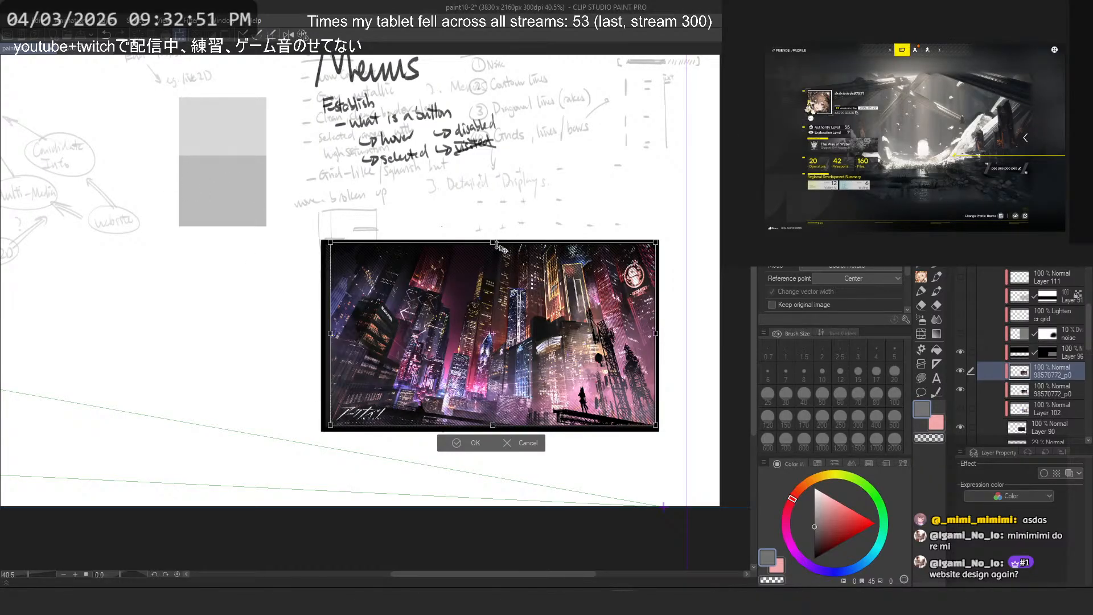
drag(497, 244, 497, 230)
drag(494, 267, 494, 278)
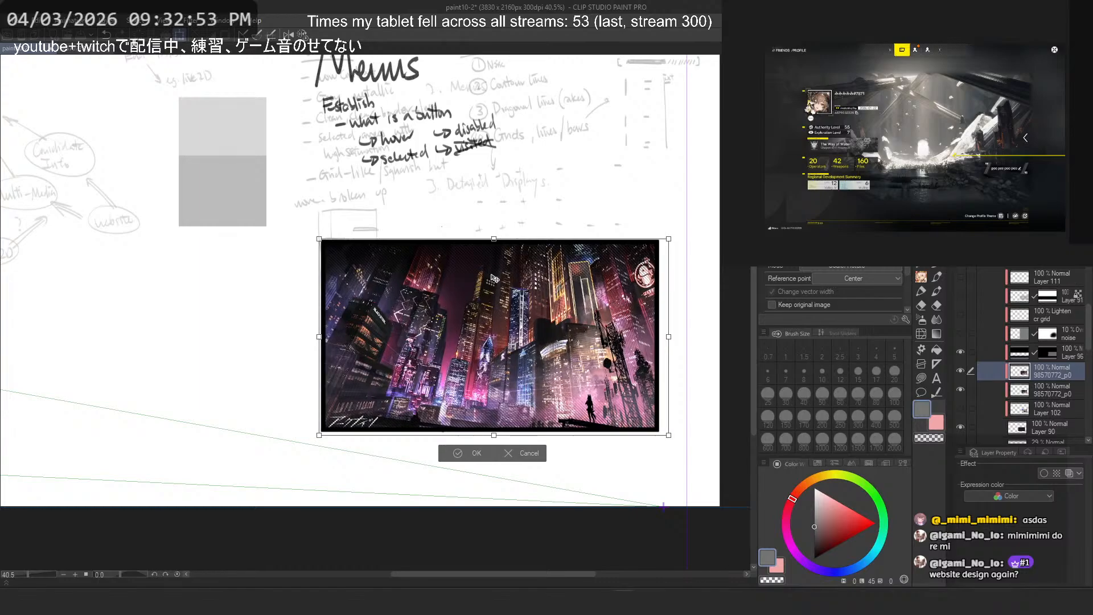
key(Return)
Step: Apply a strong Gaussian blur to the enlarged cityscape copy that fills the mockup frame
click(161, 20)
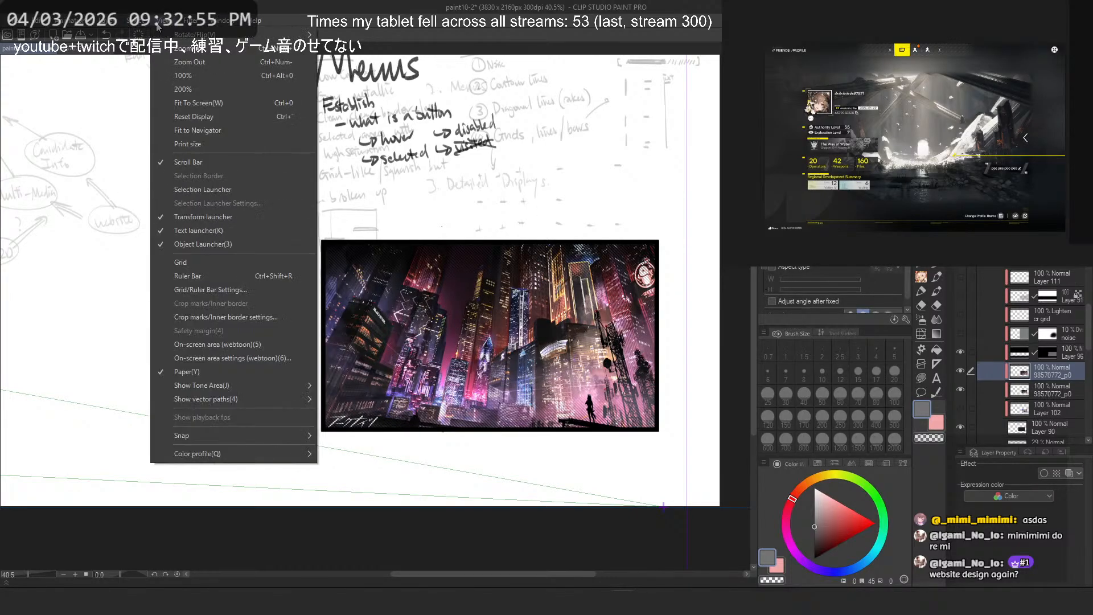
mouse_move(190, 29)
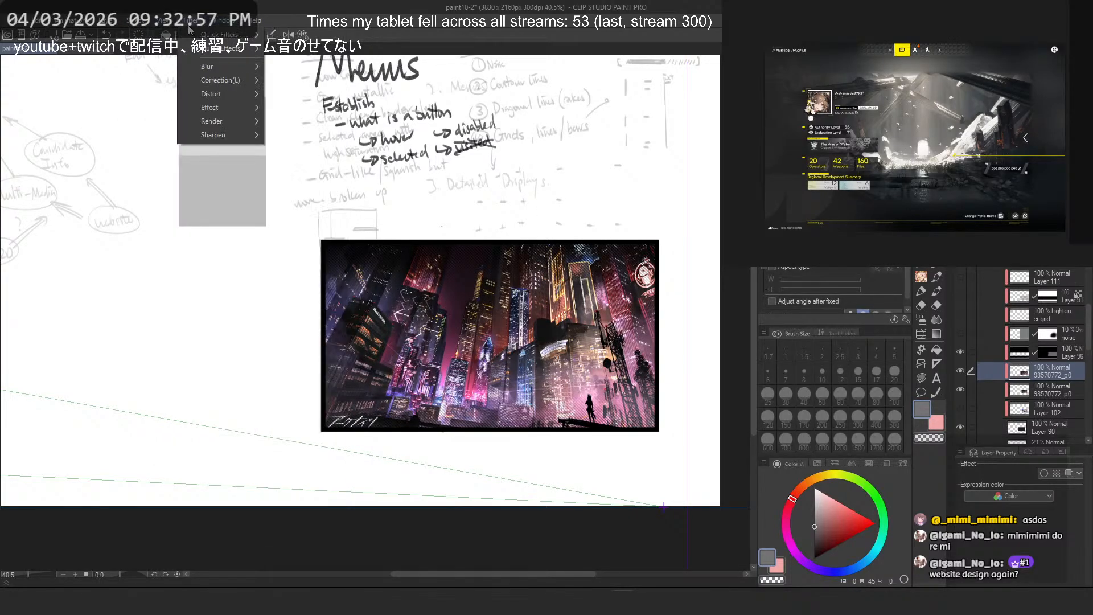
mouse_move(242, 71)
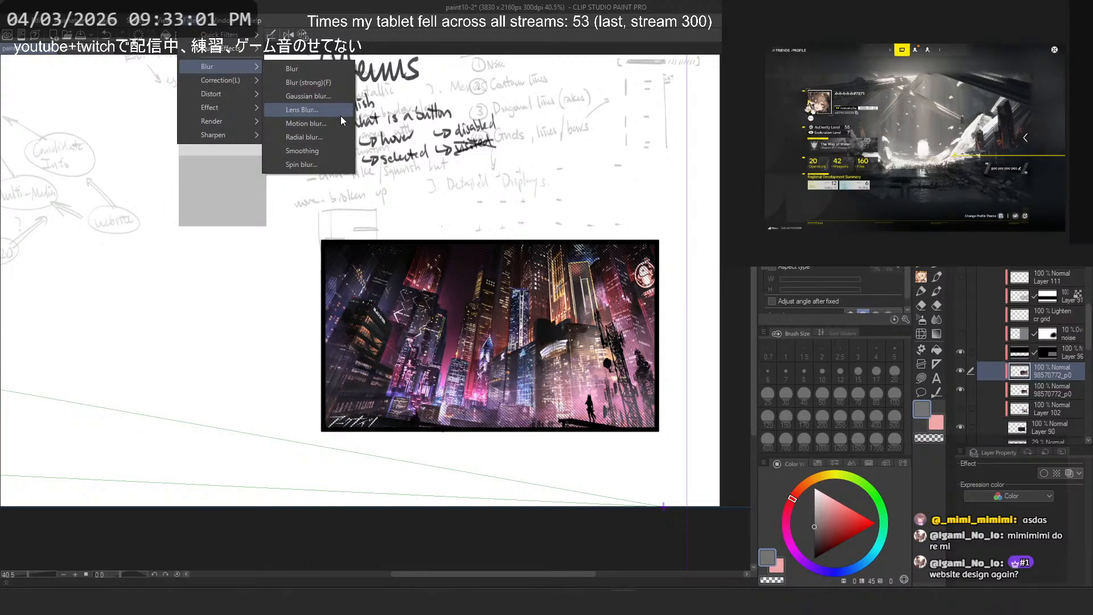
click(333, 97)
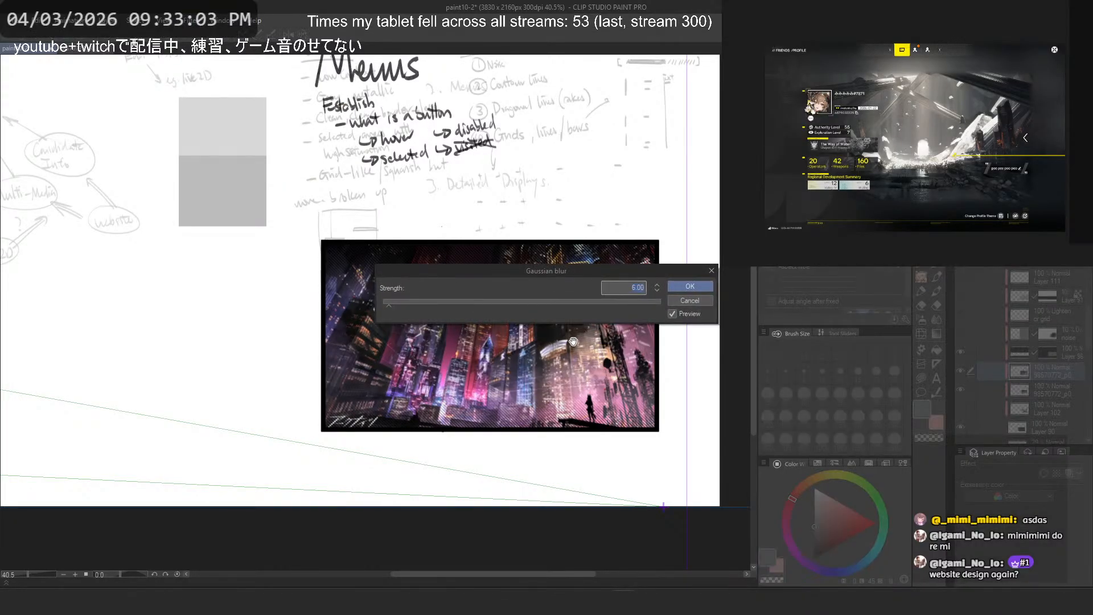
drag(620, 312, 707, 287)
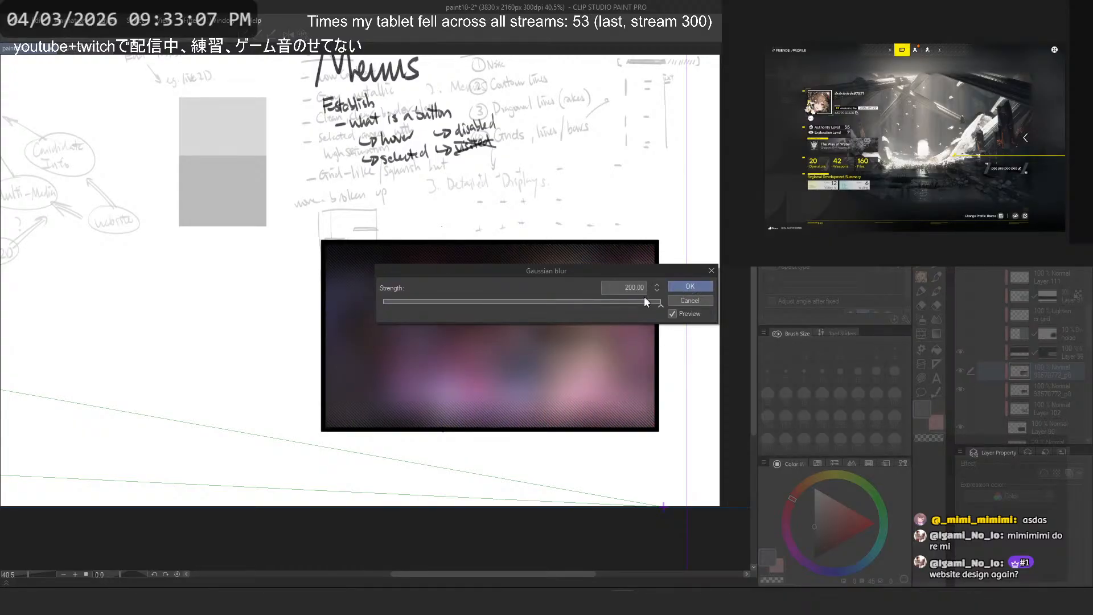
drag(645, 300, 561, 308)
click(689, 286)
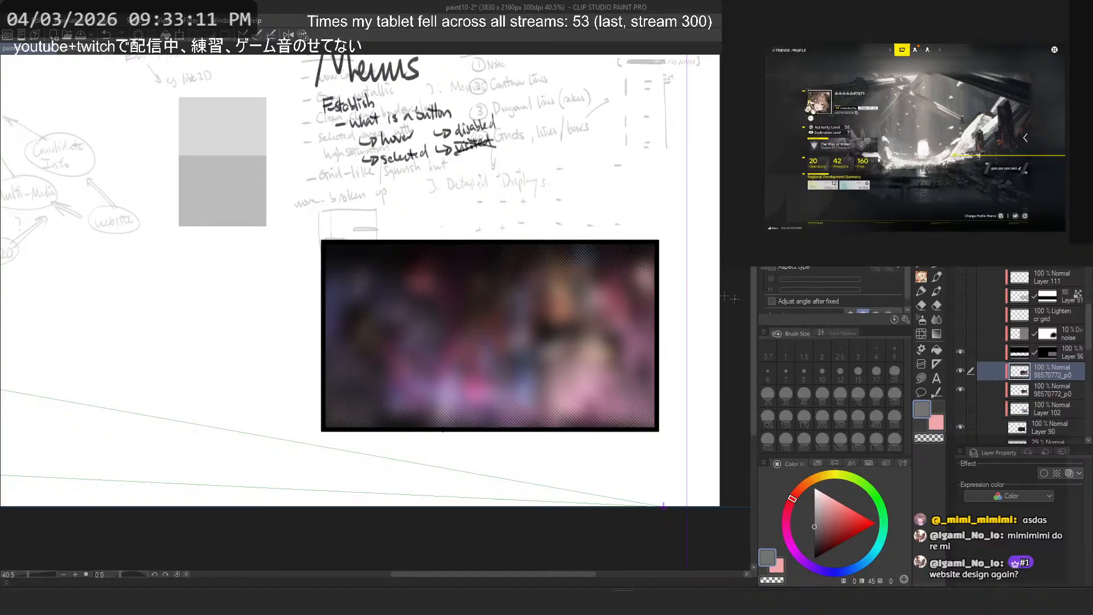
Step: Show the landing folder and compare its greyscale mockup with the blurred cityscape frame
scroll(990, 357, down, 3)
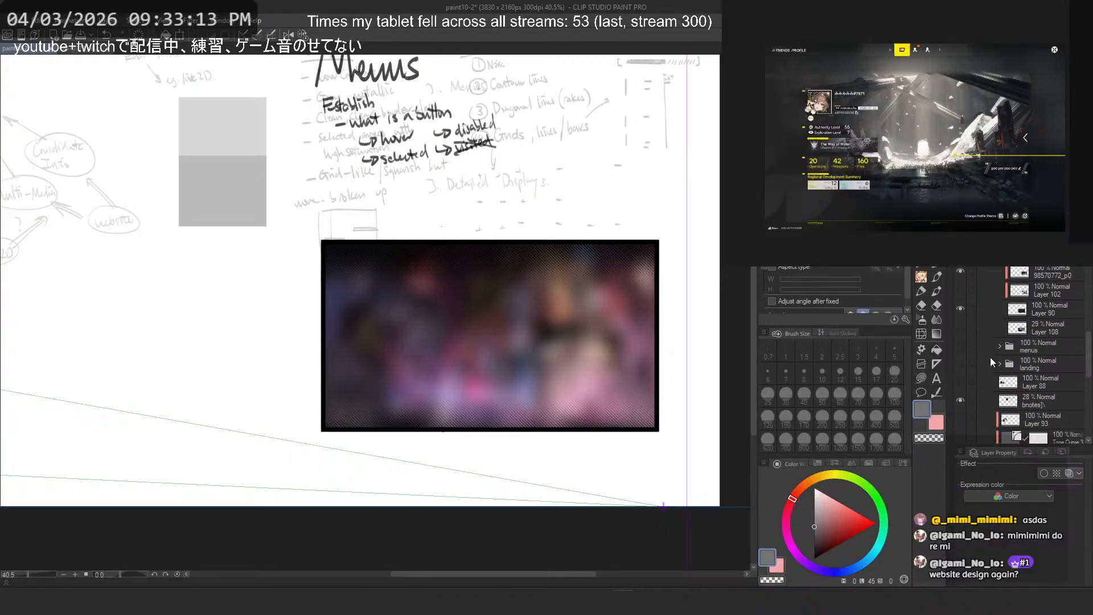
click(960, 363)
drag(85, 373, 460, 371)
scroll(458, 369, up, 5)
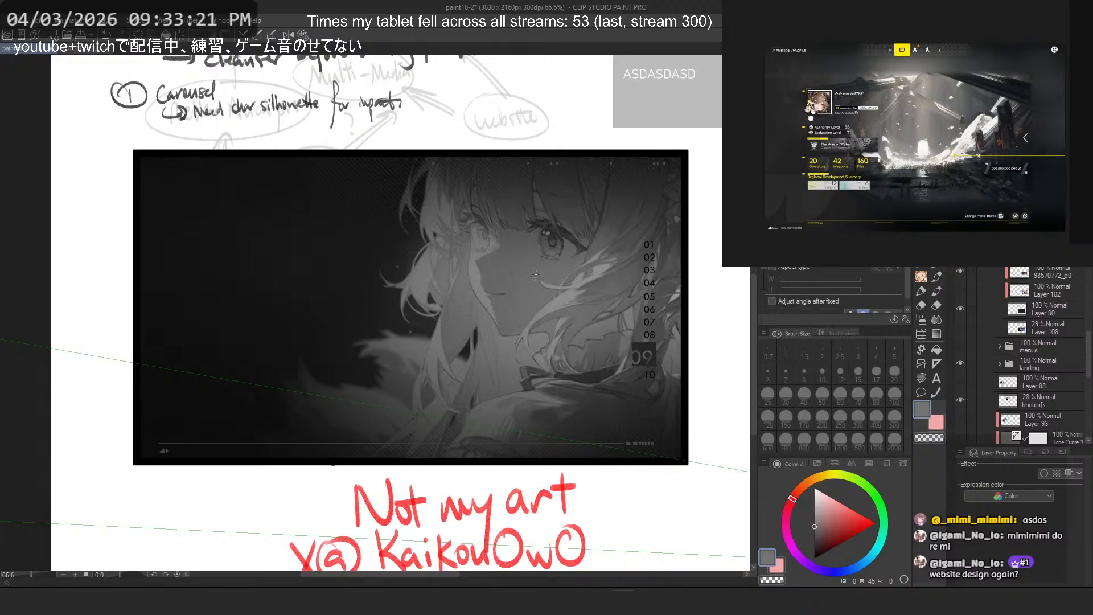
scroll(122, 268, down, 6)
drag(493, 214, 337, 250)
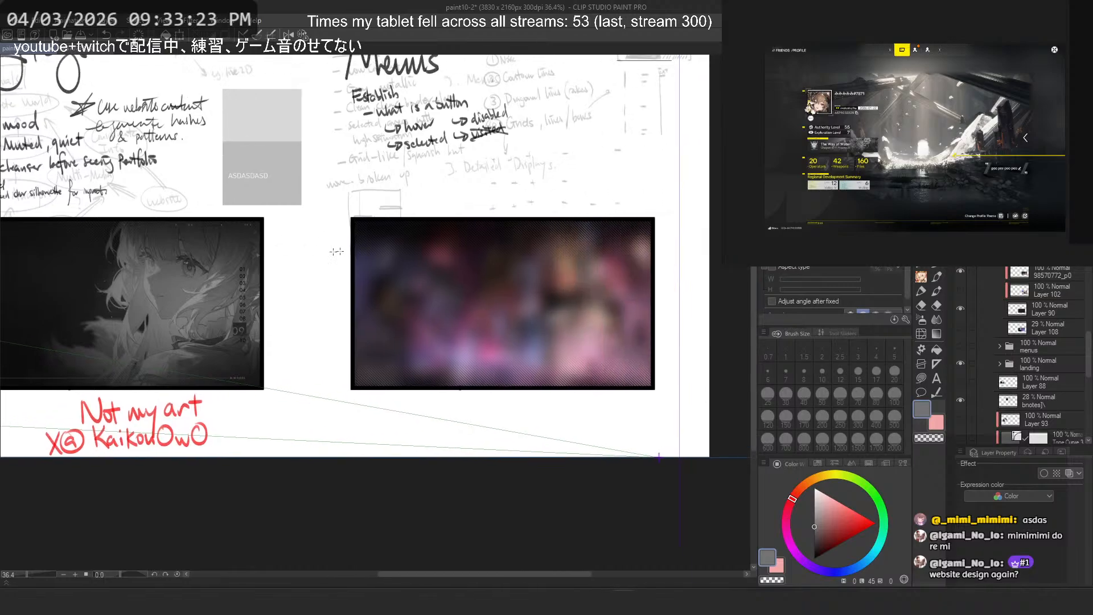
Step: Place the blurred cityscape copy beneath the sharp cityscape so the original artwork sits on top
scroll(362, 256, up, 3)
scroll(1005, 296, up, 1)
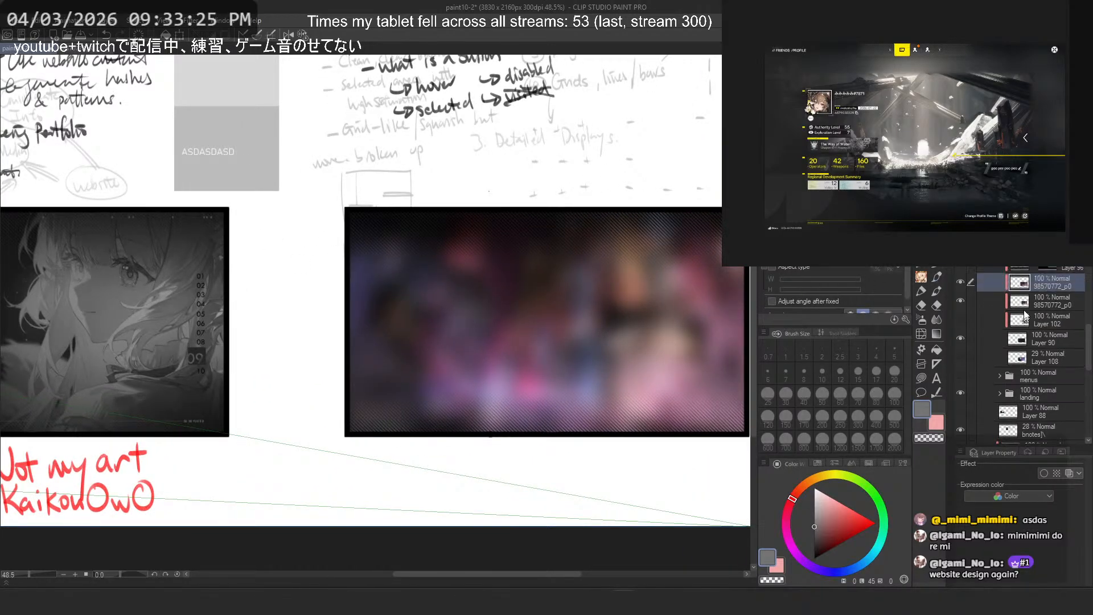
scroll(672, 327, up, 1)
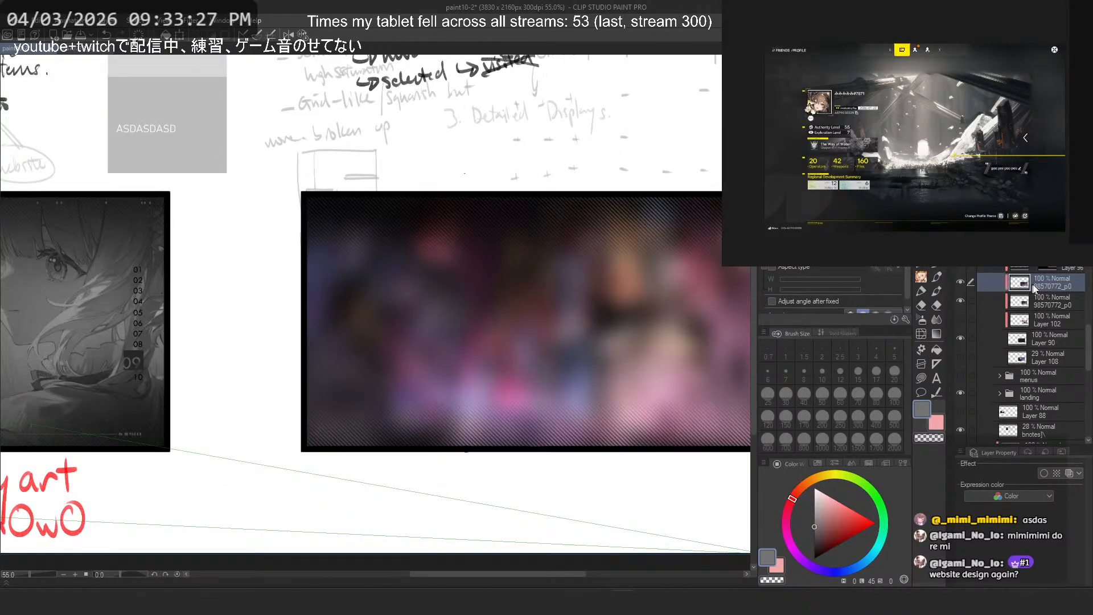
click(1019, 301)
drag(682, 288, 628, 295)
scroll(672, 283, up, 1)
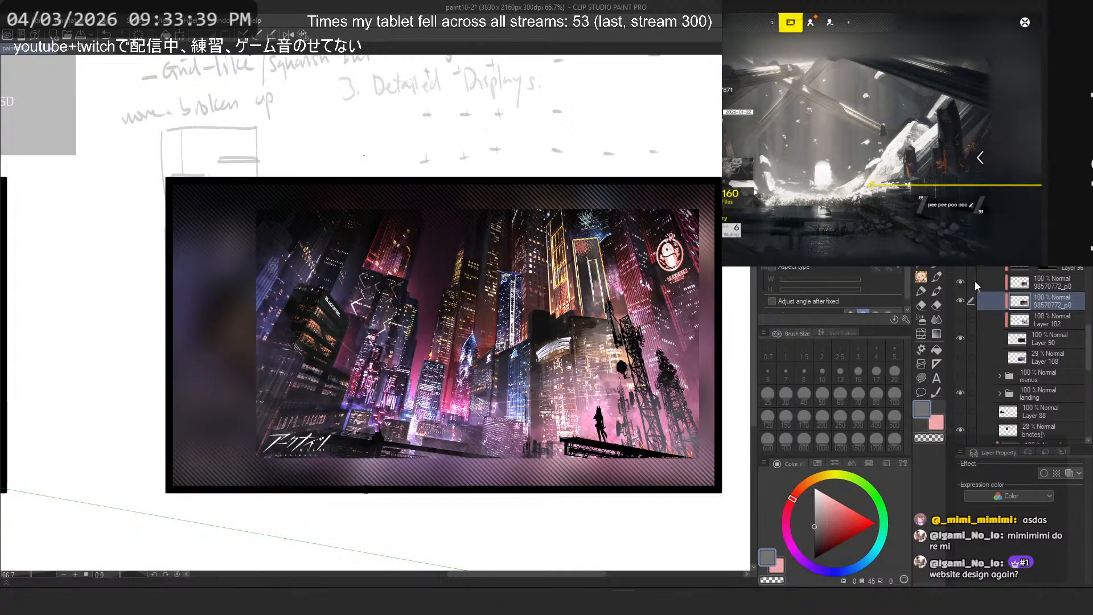
Step: Show the menus folder's artwork grid in place of the detaileed folder and examine its layout in the frame
scroll(970, 309, down, 4)
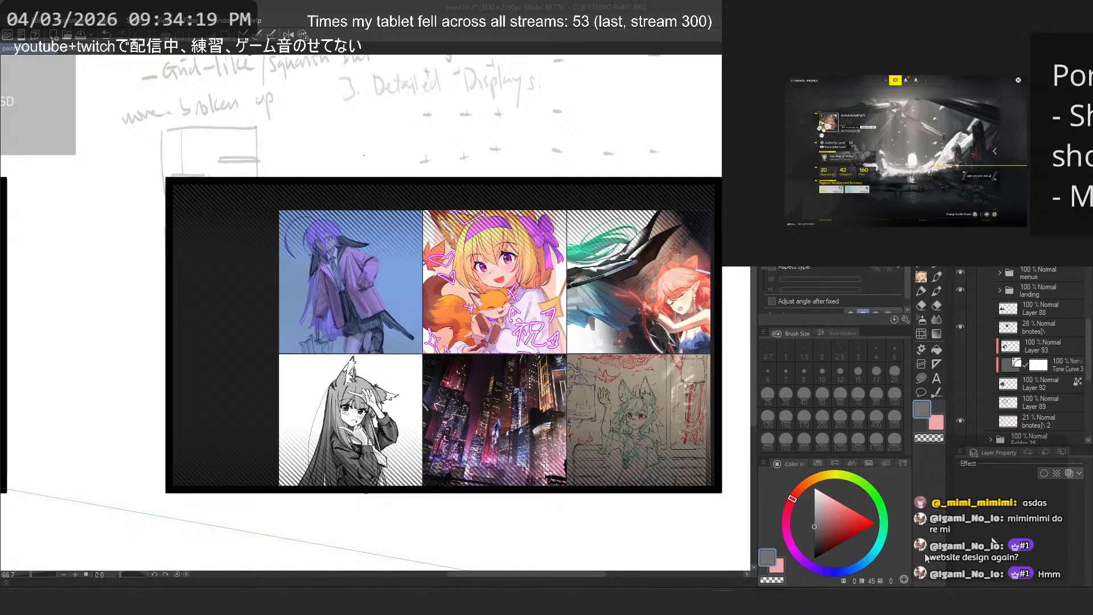
scroll(670, 373, up, 3)
drag(671, 373, 607, 345)
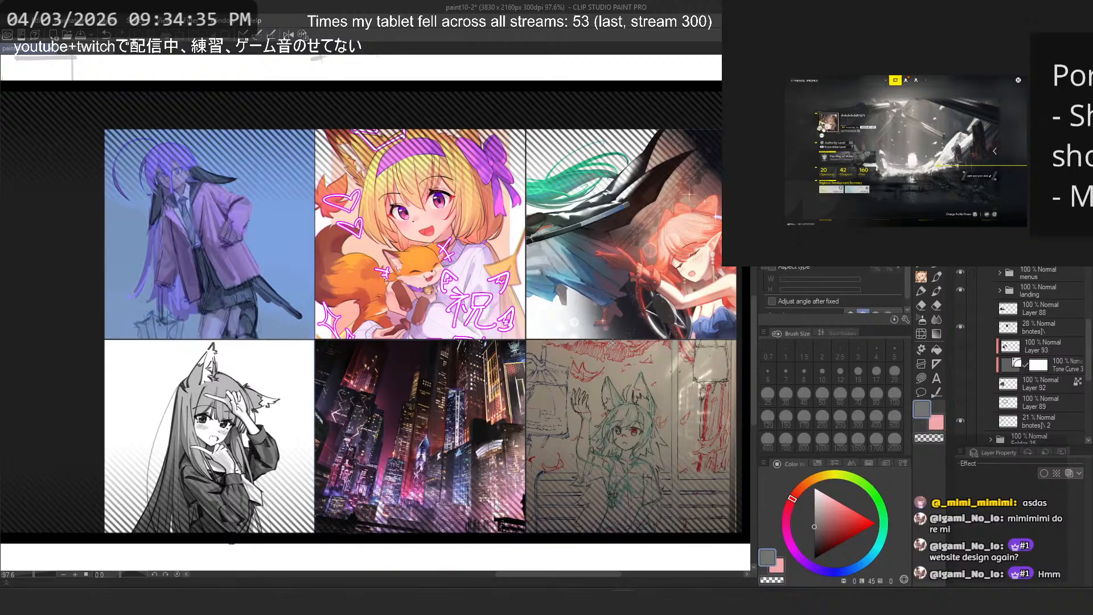
Step: Examine the portfolio notes, Endfield character banners and profile screen designs on the reference board
scroll(1013, 122, down, 5)
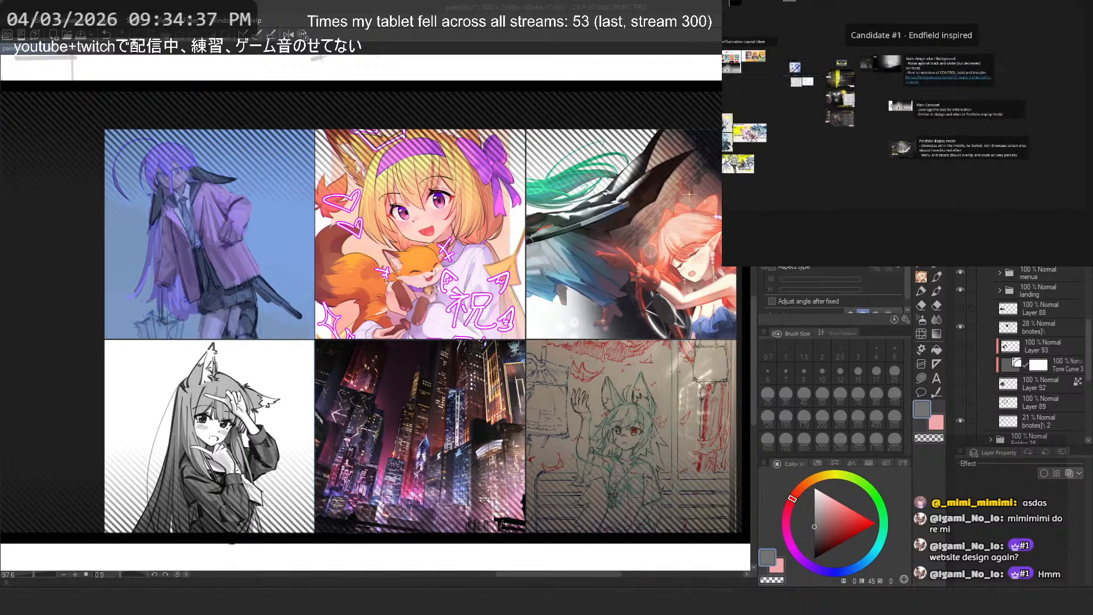
scroll(1013, 123, up, 1)
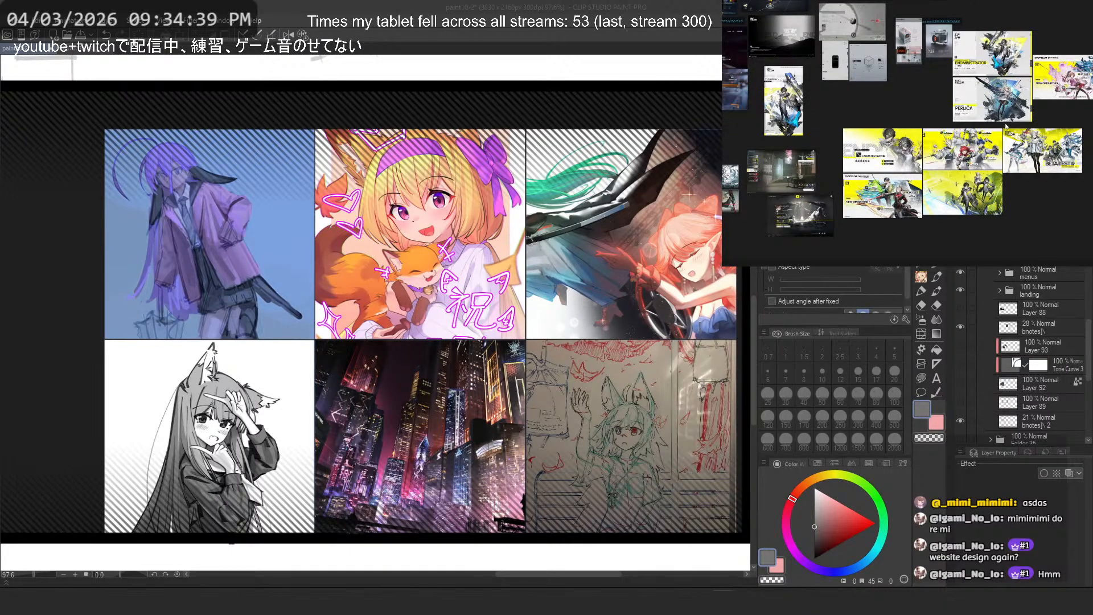
scroll(998, 162, up, 3)
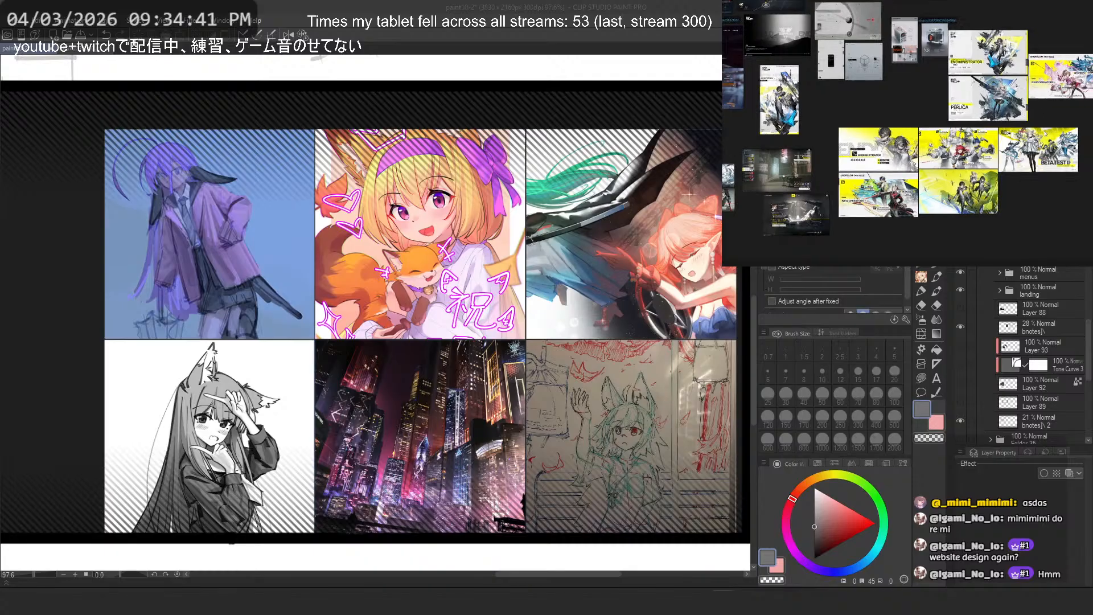
scroll(940, 166, down, 1)
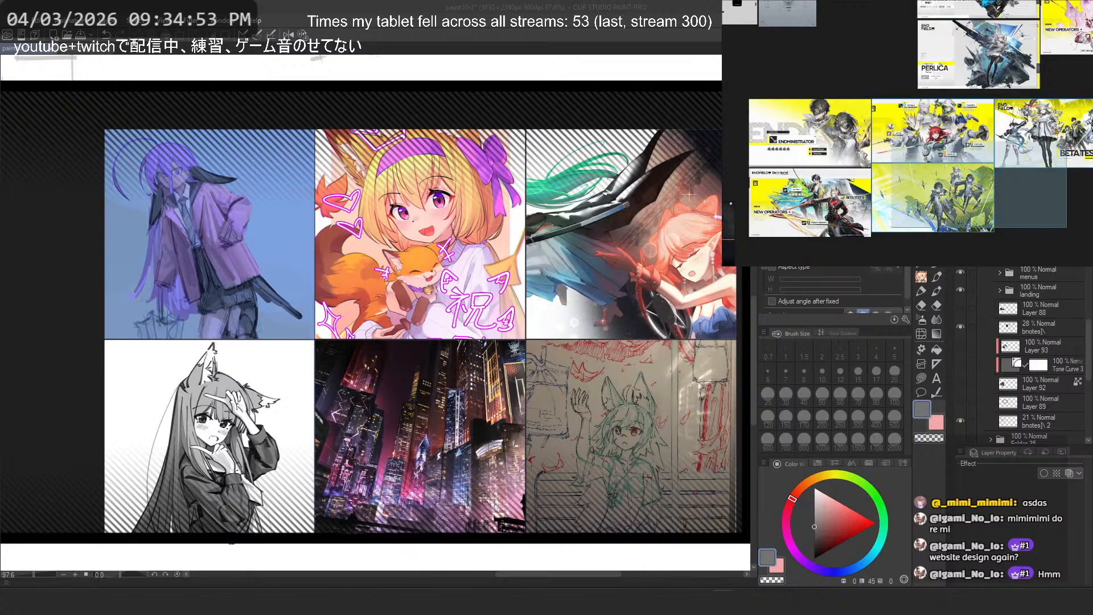
drag(1070, 218, 806, 132)
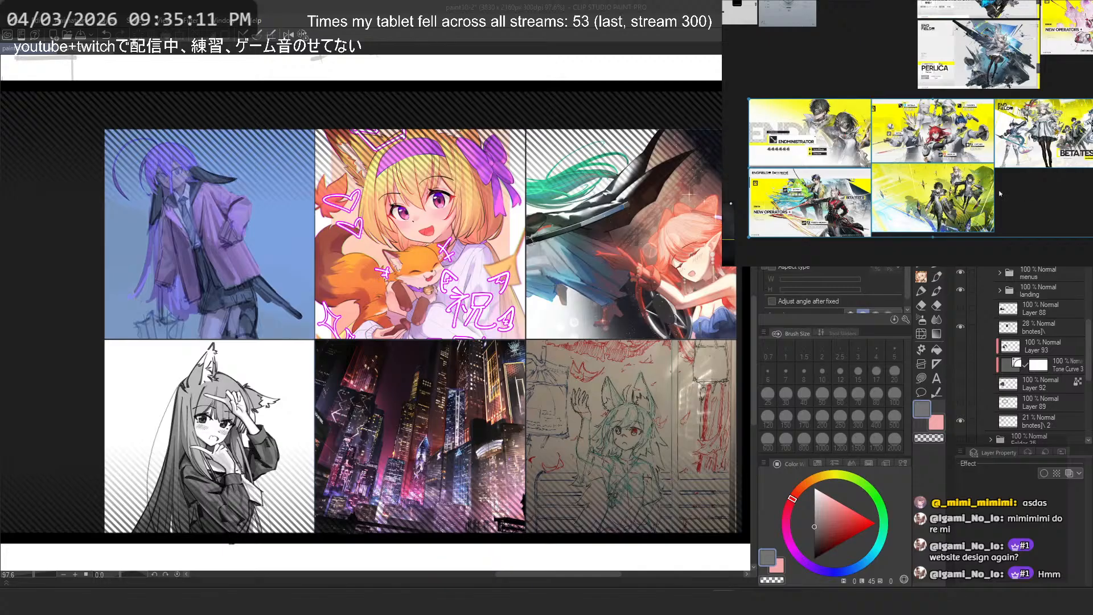
scroll(1018, 190, down, 3)
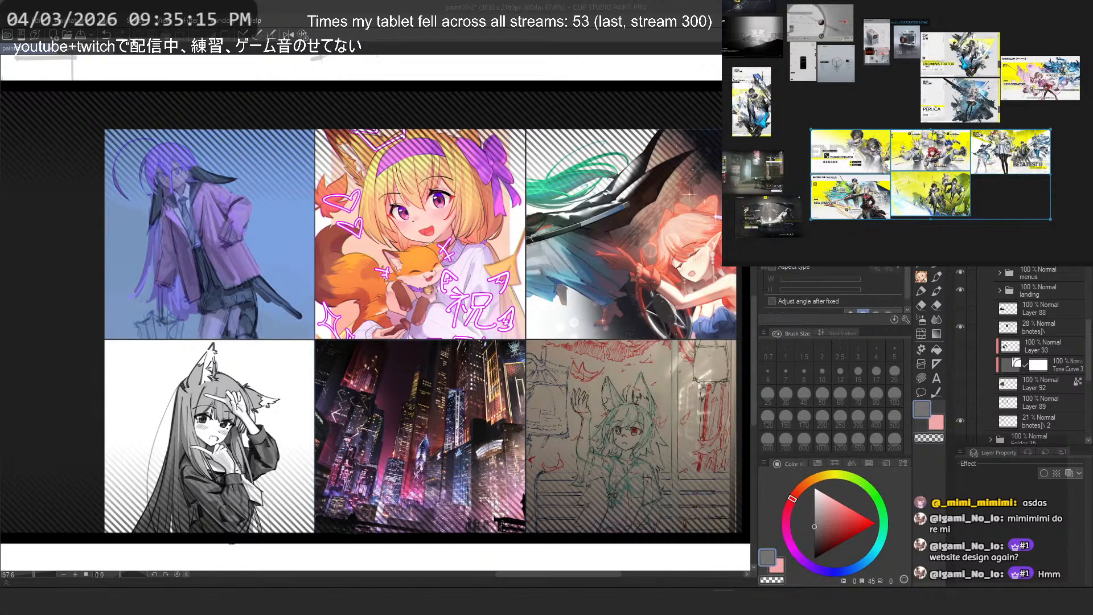
drag(854, 191, 1056, 169)
scroll(820, 202, up, 6)
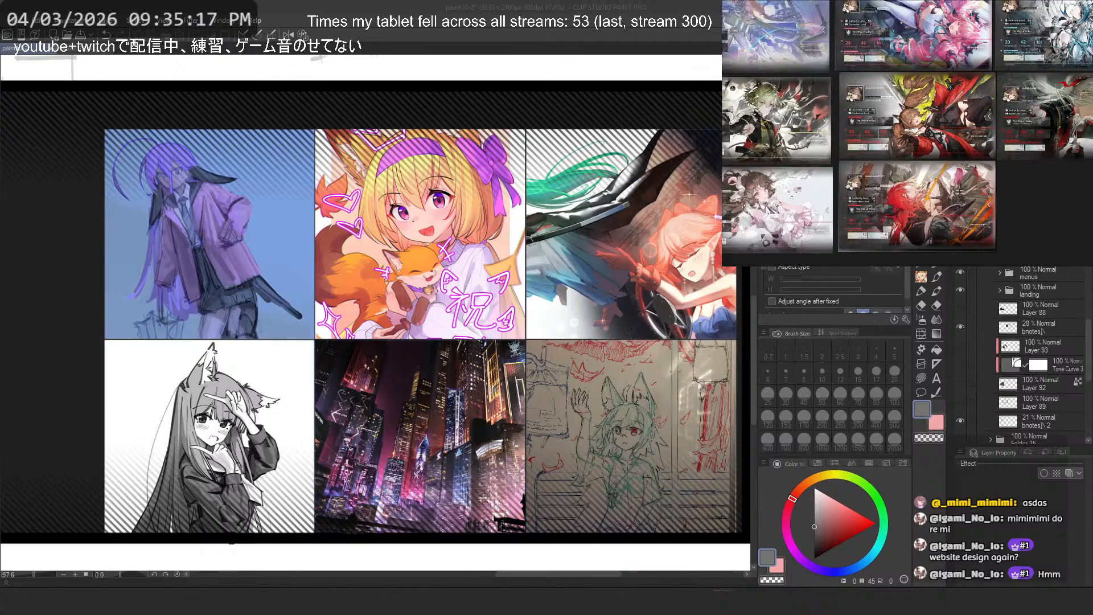
drag(805, 148, 809, 189)
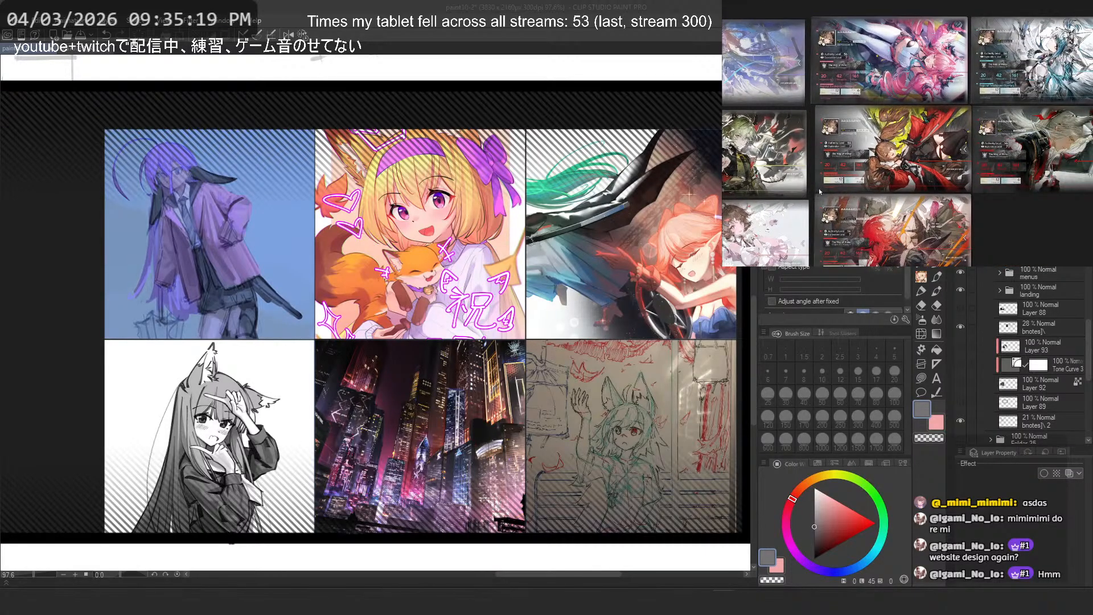
scroll(820, 192, down, 3)
scroll(820, 192, up, 6)
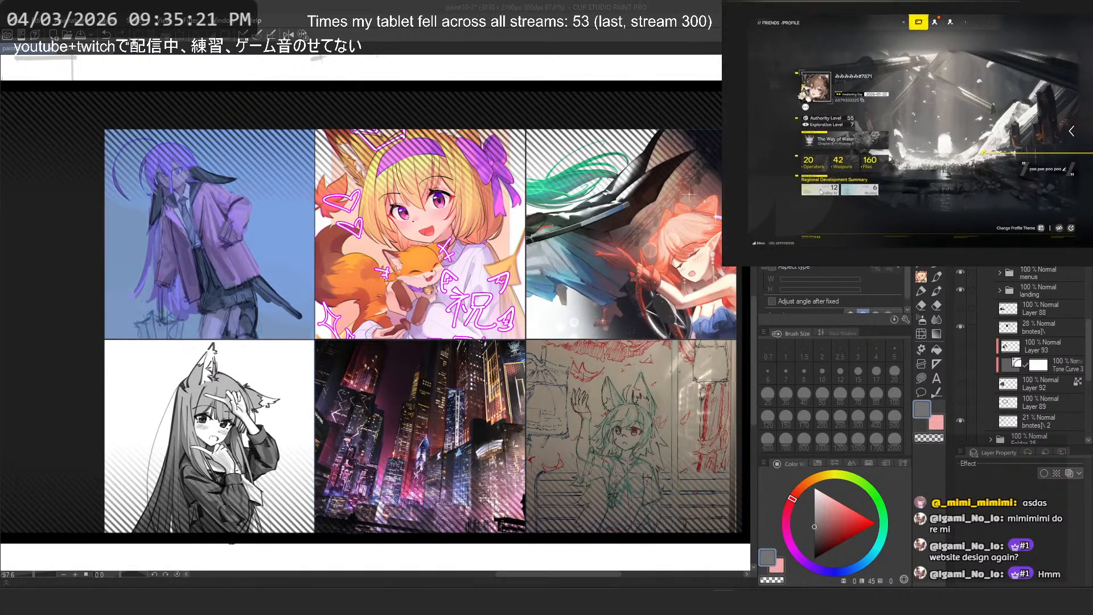
drag(822, 192, 814, 195)
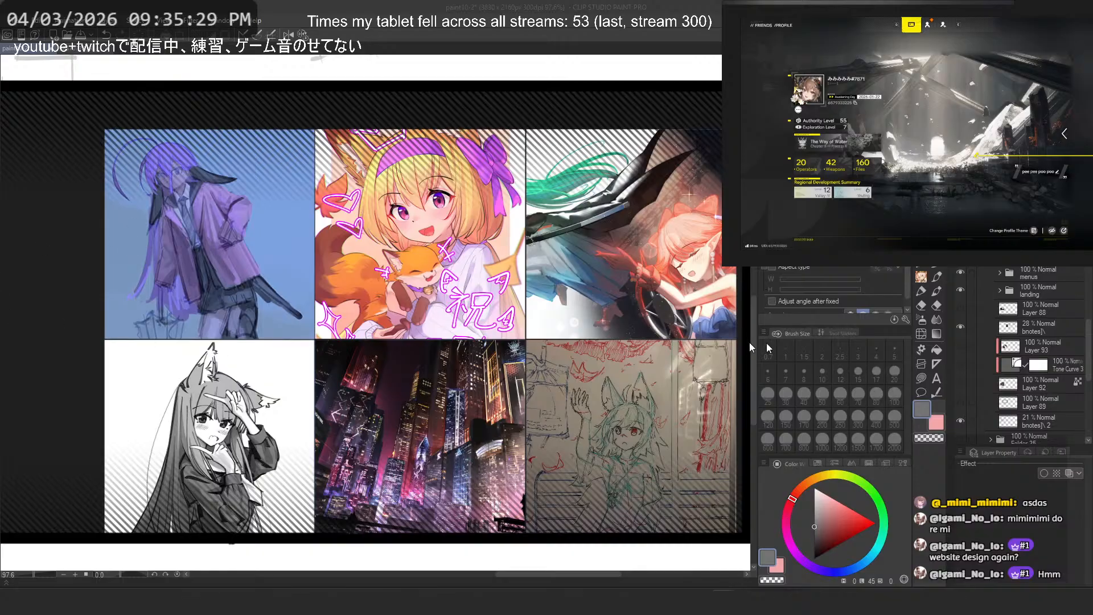
Step: Show the detaileed folder again and compare the cityscape display with the illustrated profile screen references
click(961, 255)
scroll(475, 285, down, 3)
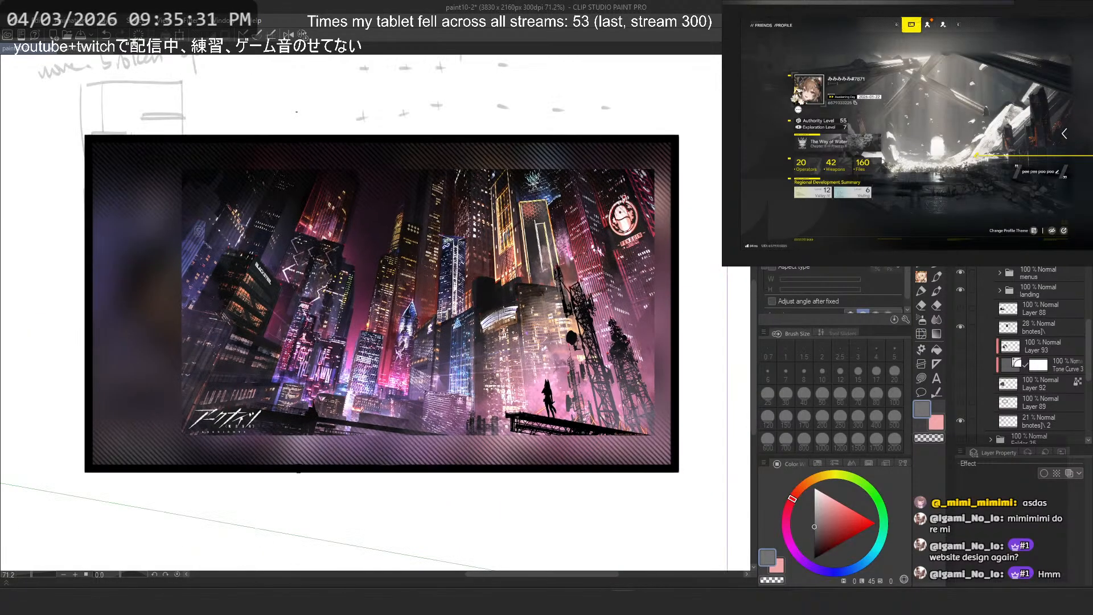
scroll(393, 256, up, 2)
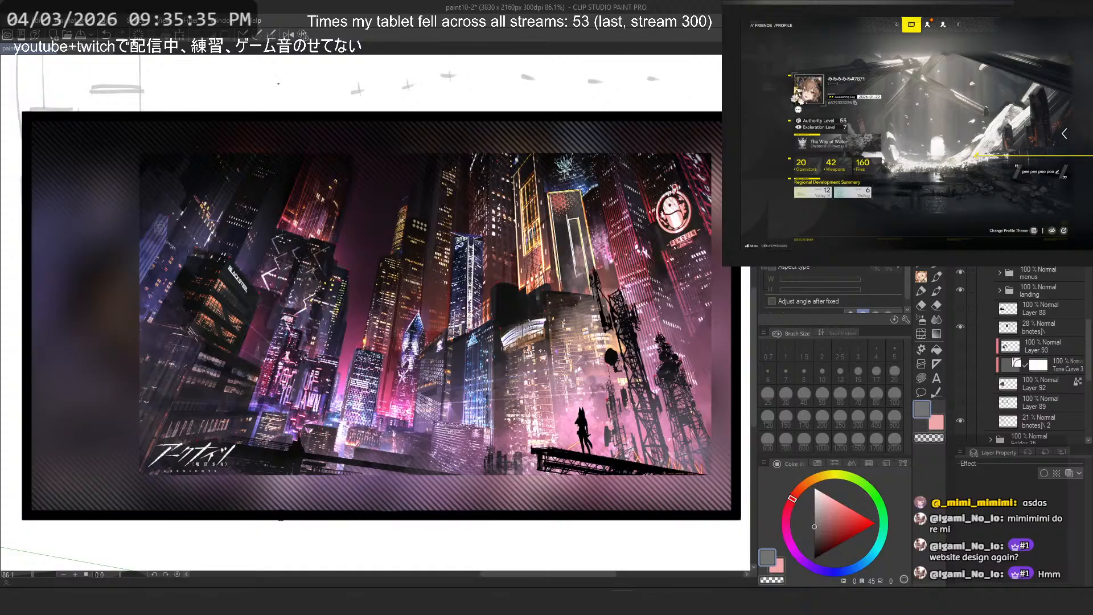
scroll(1050, 329, down, 4)
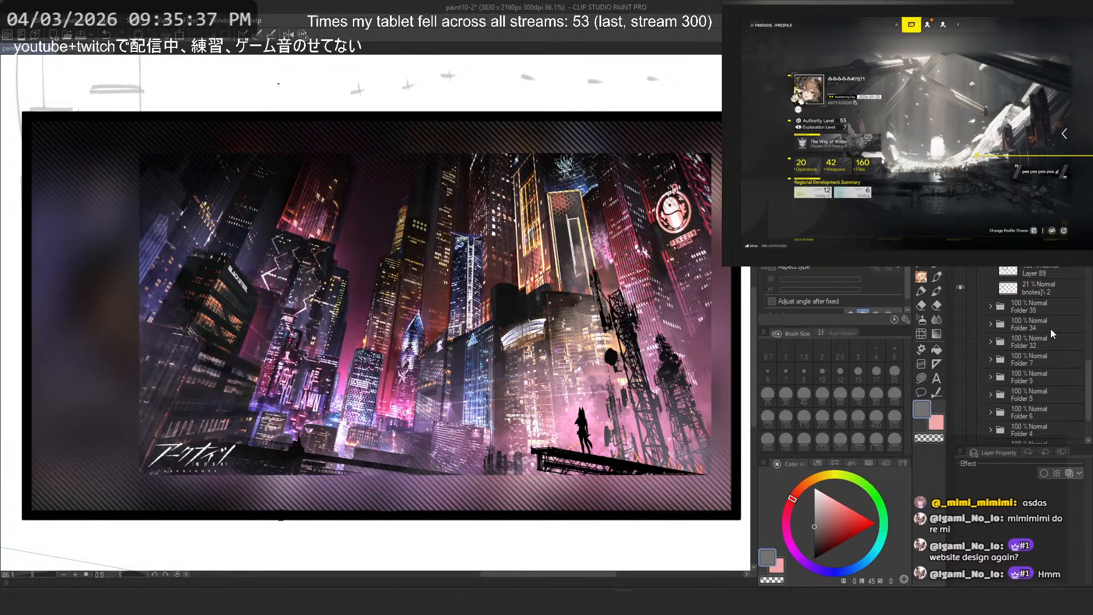
scroll(1051, 329, up, 4)
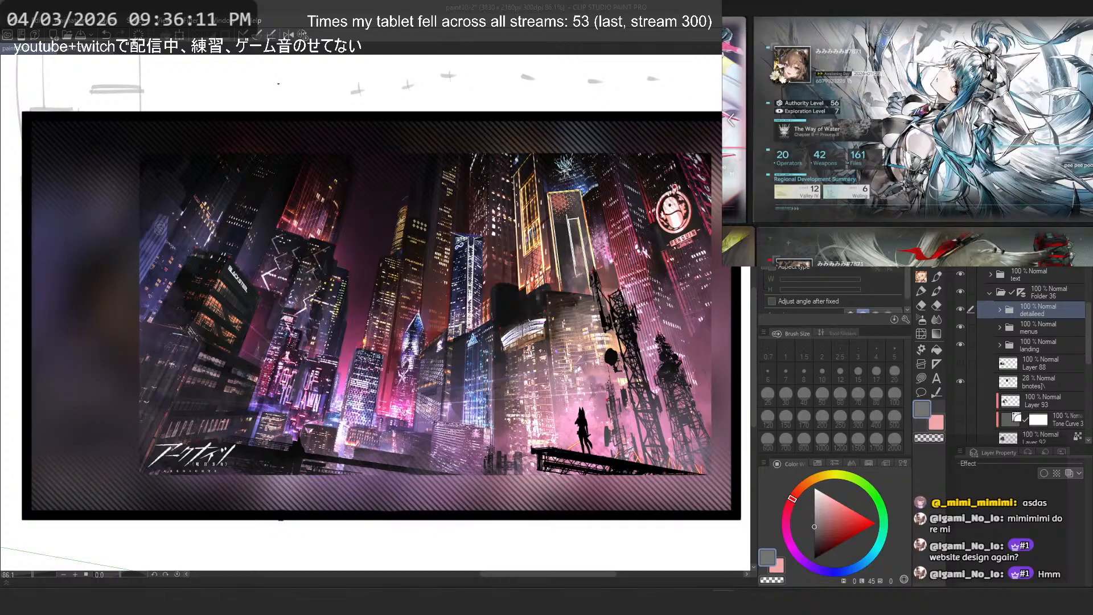
scroll(970, 194, down, 3)
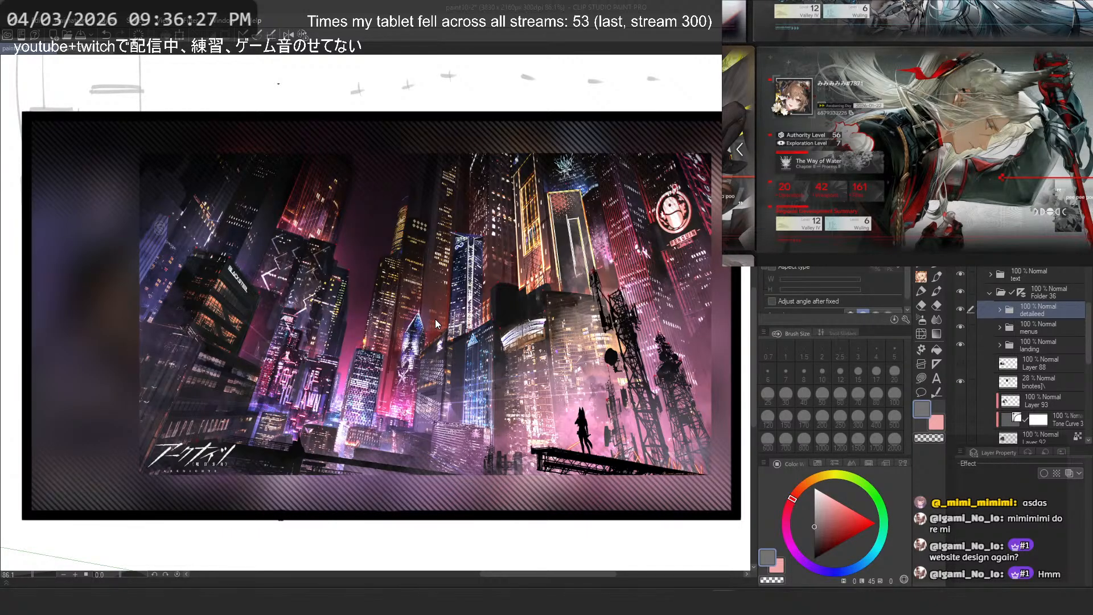
Step: In the detaileed folder, hide the diagonal stripe overlay on Layer 96 and show the noise layer
click(1002, 308)
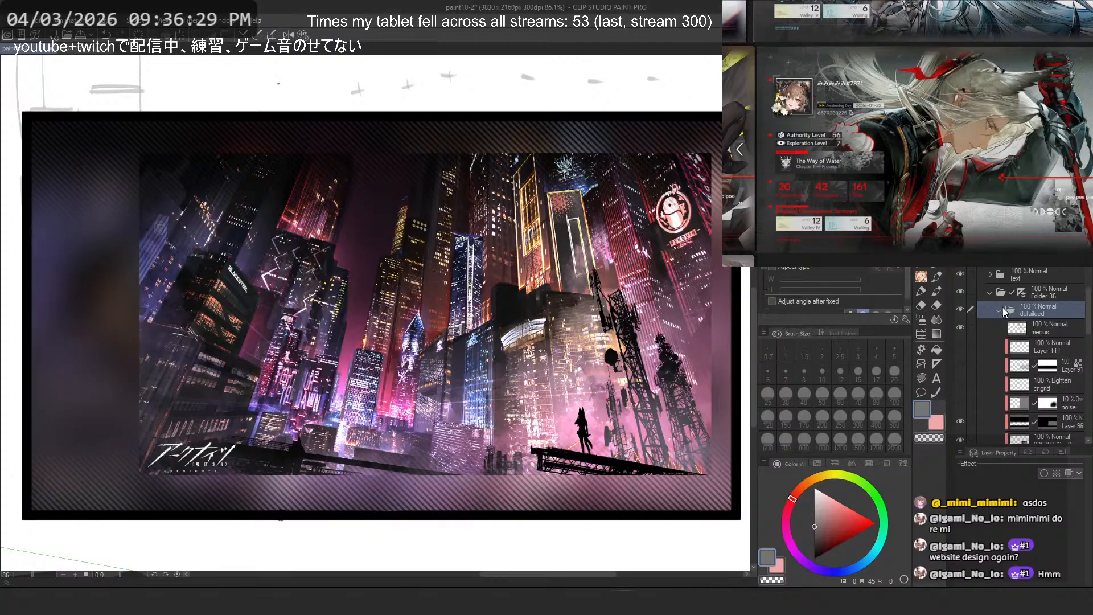
scroll(991, 316, down, 4)
click(959, 332)
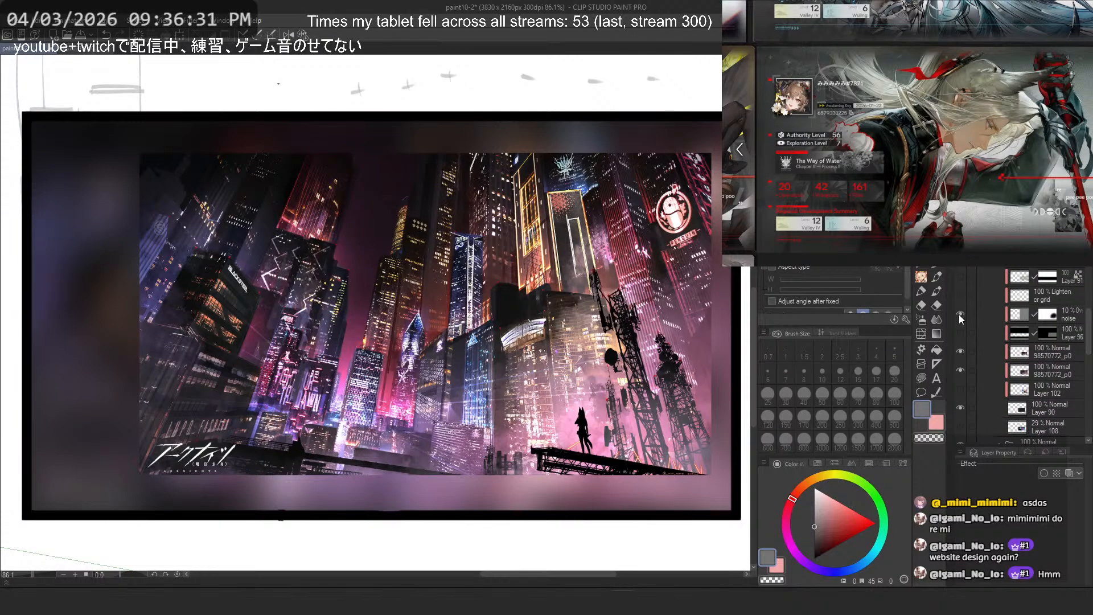
click(959, 314)
Step: Add a layer mask to the sharp cityscape layer and fade its top and right edges with the airbrush at size 80
click(1045, 345)
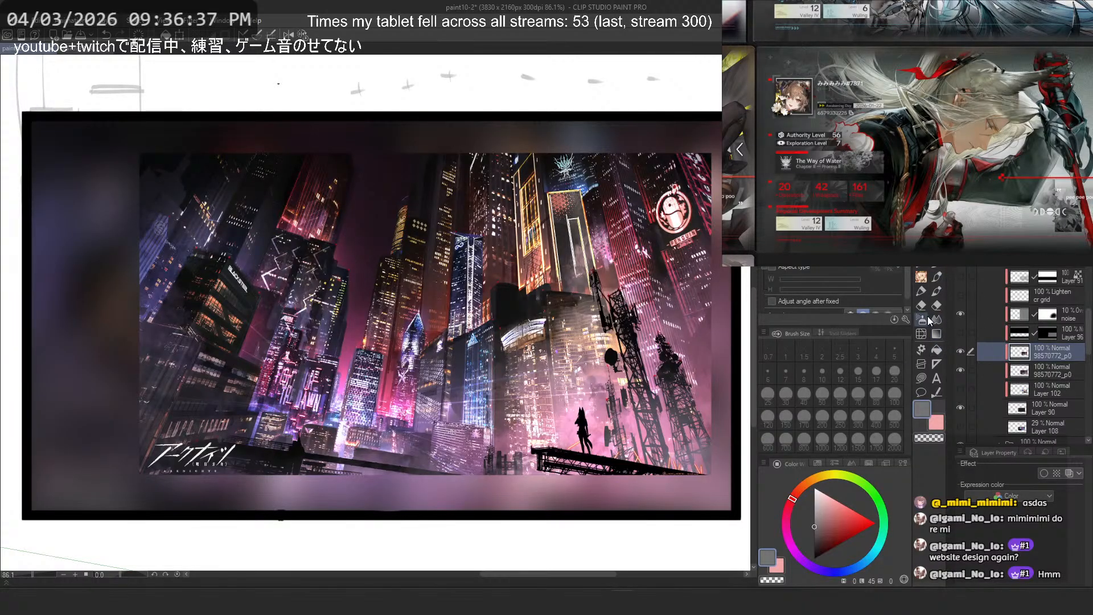
key(ctrl+m)
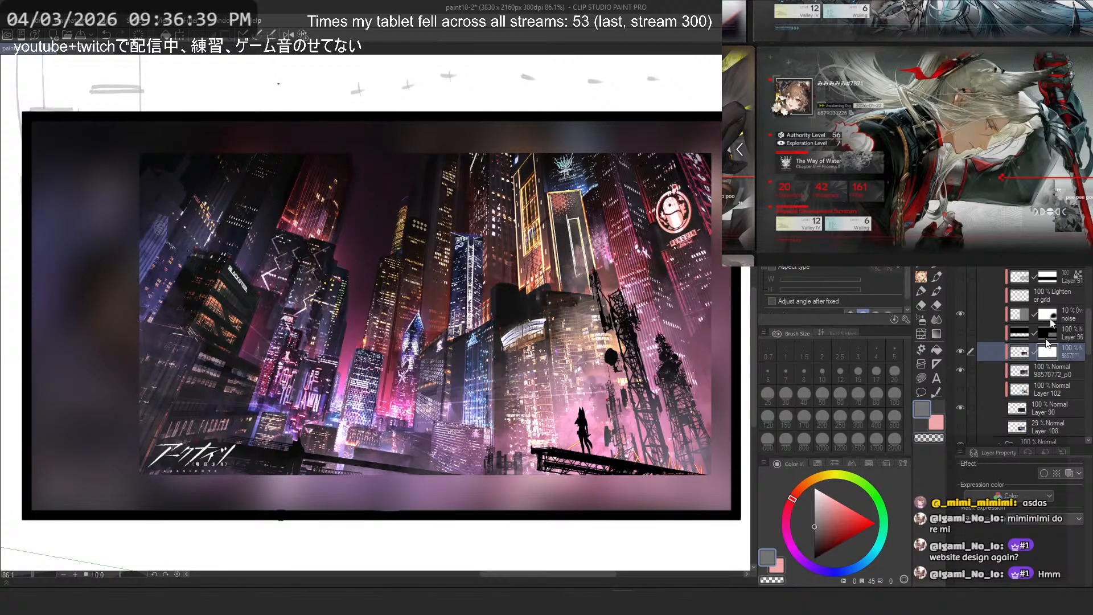
click(921, 320)
scroll(343, 295, down, 3)
scroll(371, 308, up, 2)
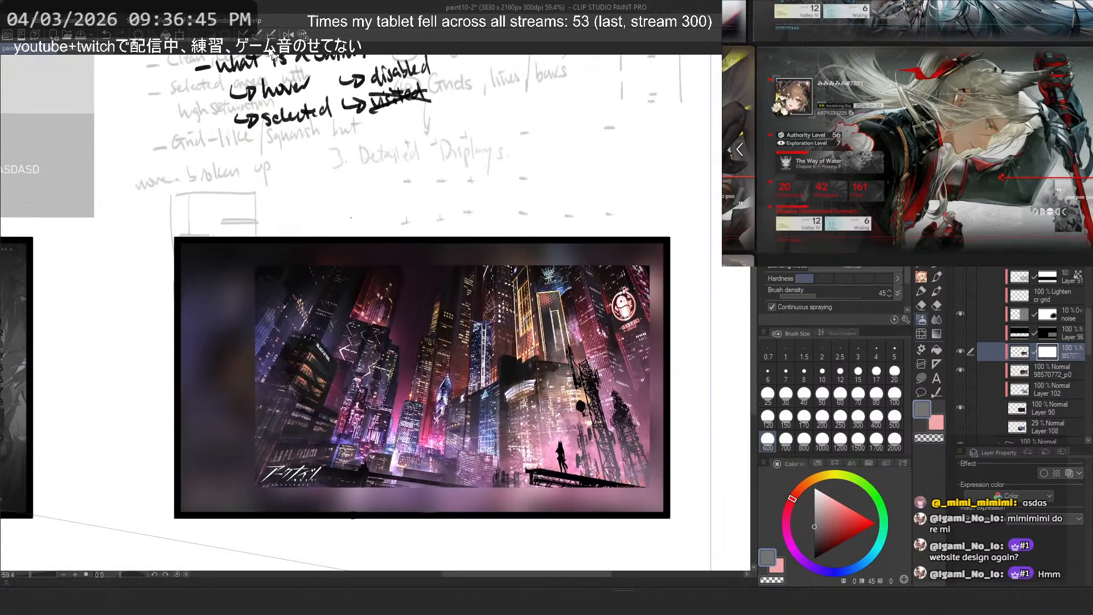
click(859, 421)
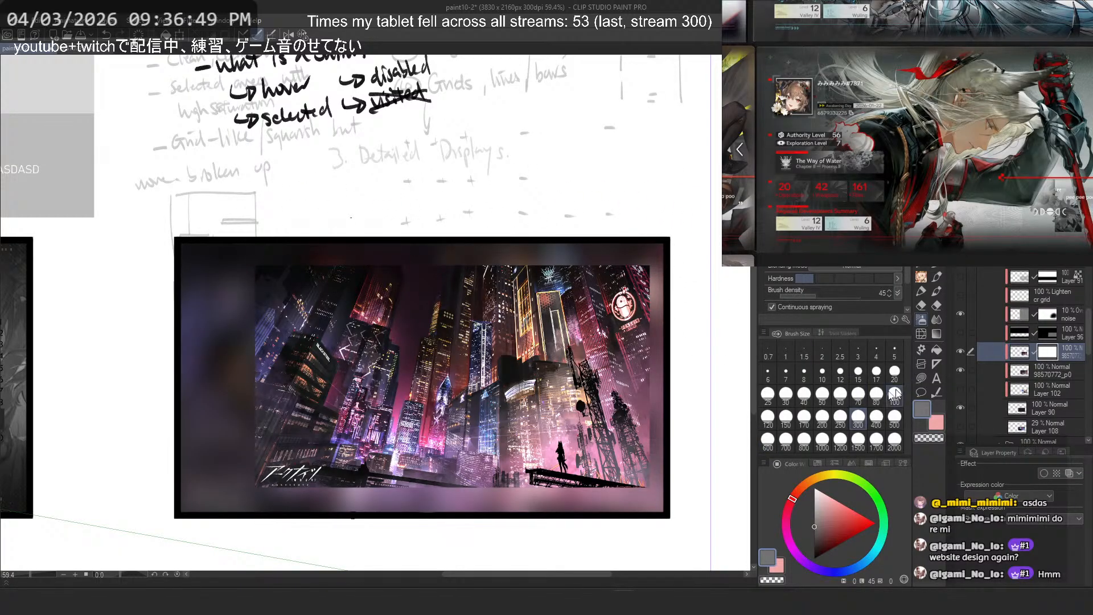
click(876, 394)
drag(694, 252, 484, 264)
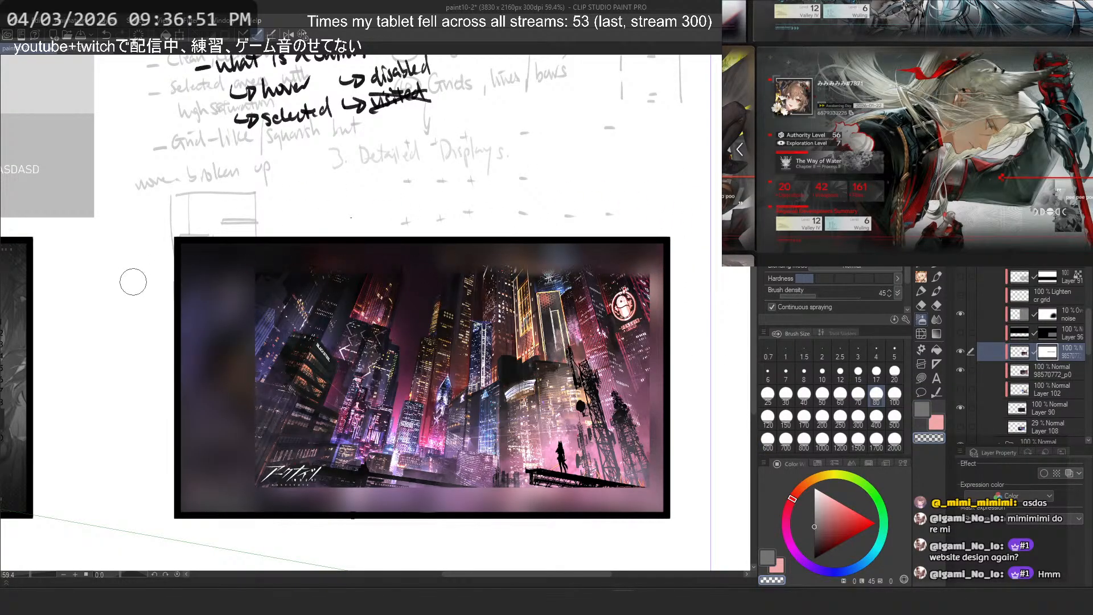
mouse_move(653, 253)
mouse_down()
mouse_move(649, 459)
mouse_move(664, 539)
mouse_up()
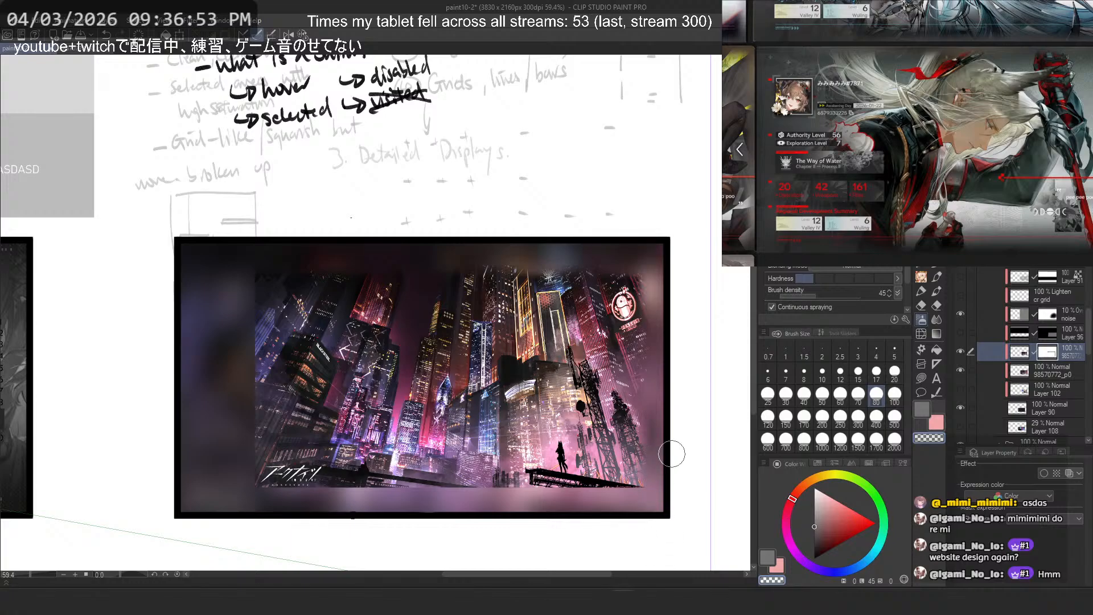
key(ctrl+z)
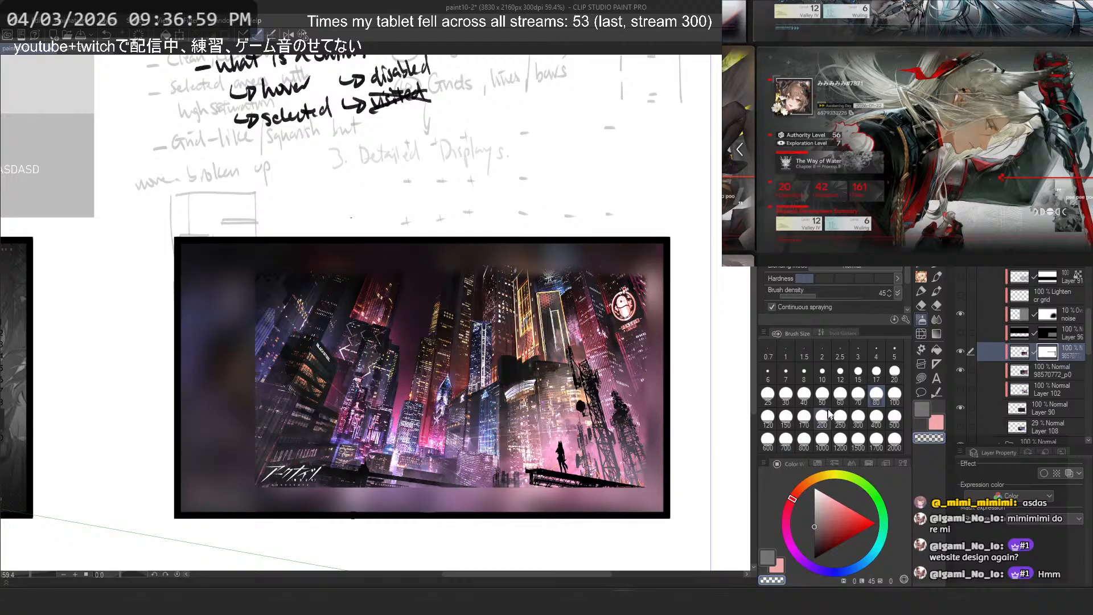
Step: Fade the cityscape's bottom and left edges on the layer mask with the airbrush at size 100
click(895, 394)
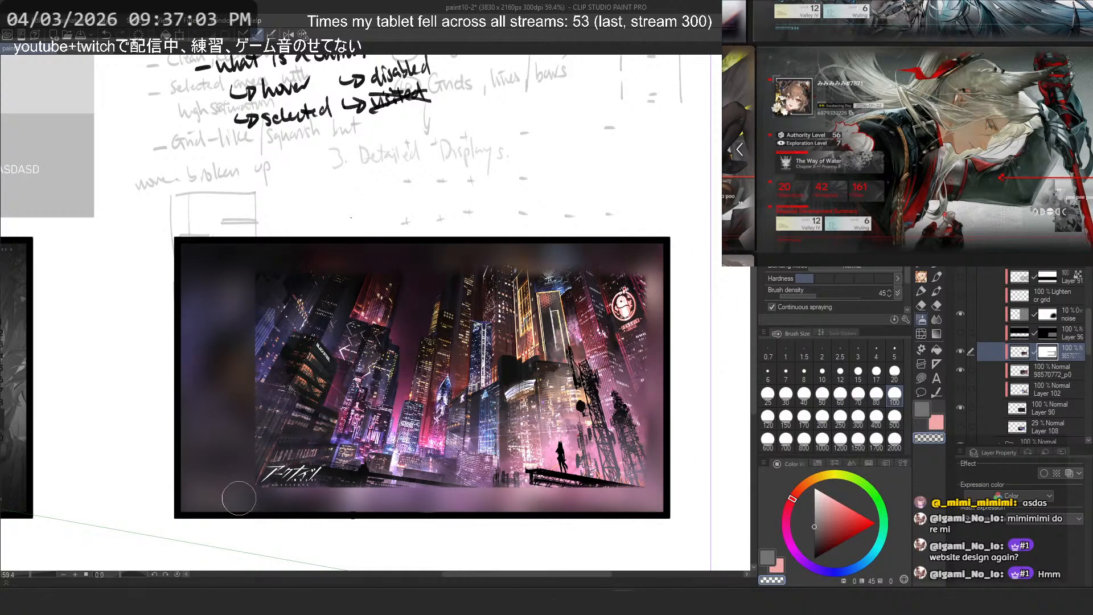
mouse_move(233, 494)
mouse_down()
mouse_move(697, 514)
mouse_move(101, 508)
mouse_move(504, 515)
mouse_move(687, 506)
mouse_move(319, 493)
mouse_up()
key(ctrl+z)
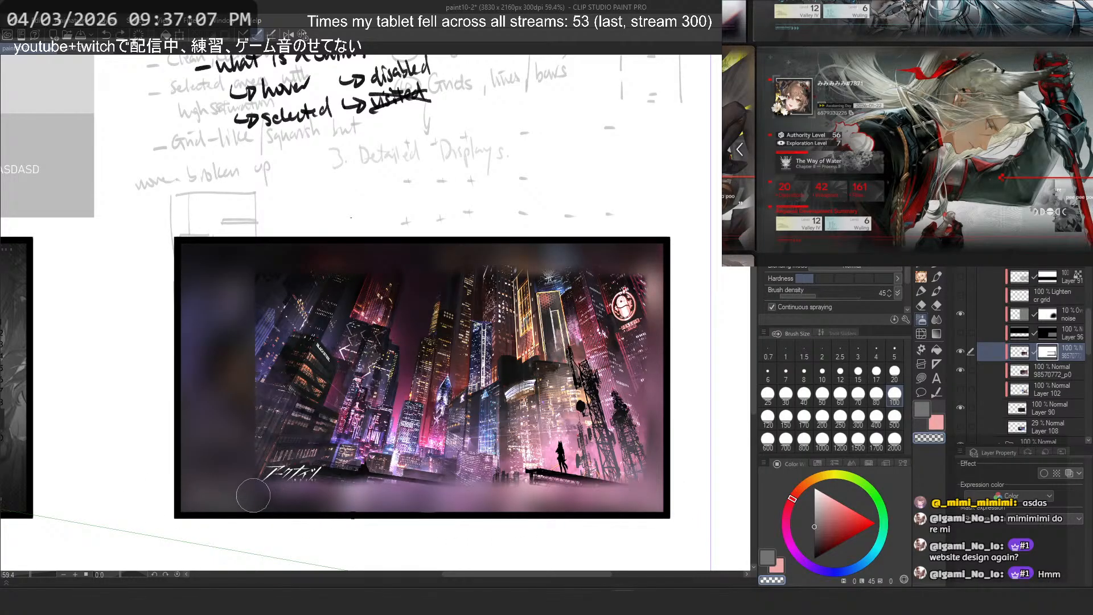
drag(254, 495, 711, 516)
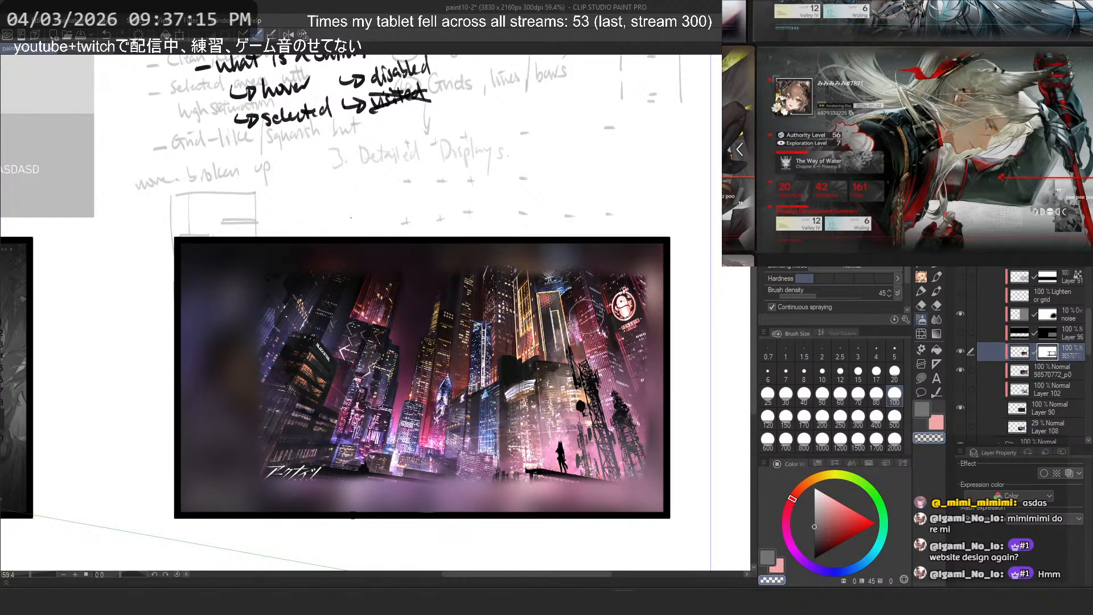
Step: Examine how the cityscape's faded edges blend into the blurred background inside the frame
scroll(700, 279, up, 4)
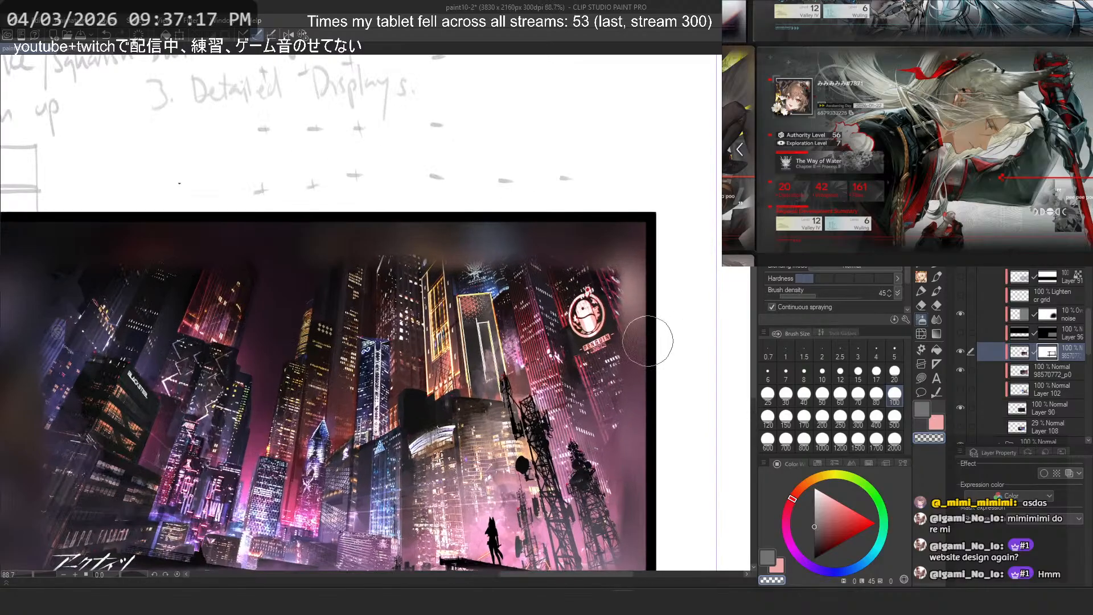
scroll(561, 328, up, 2)
mouse_move(228, 450)
mouse_down()
mouse_move(393, 233)
mouse_move(425, 336)
mouse_up()
scroll(393, 234, down, 3)
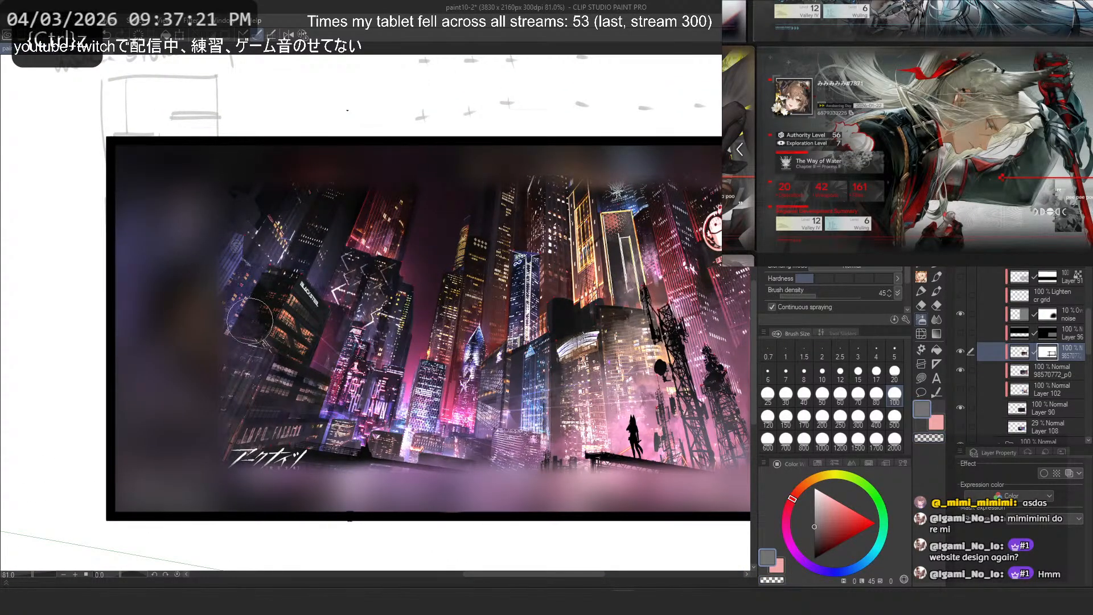
scroll(259, 403, down, 1)
scroll(303, 415, up, 1)
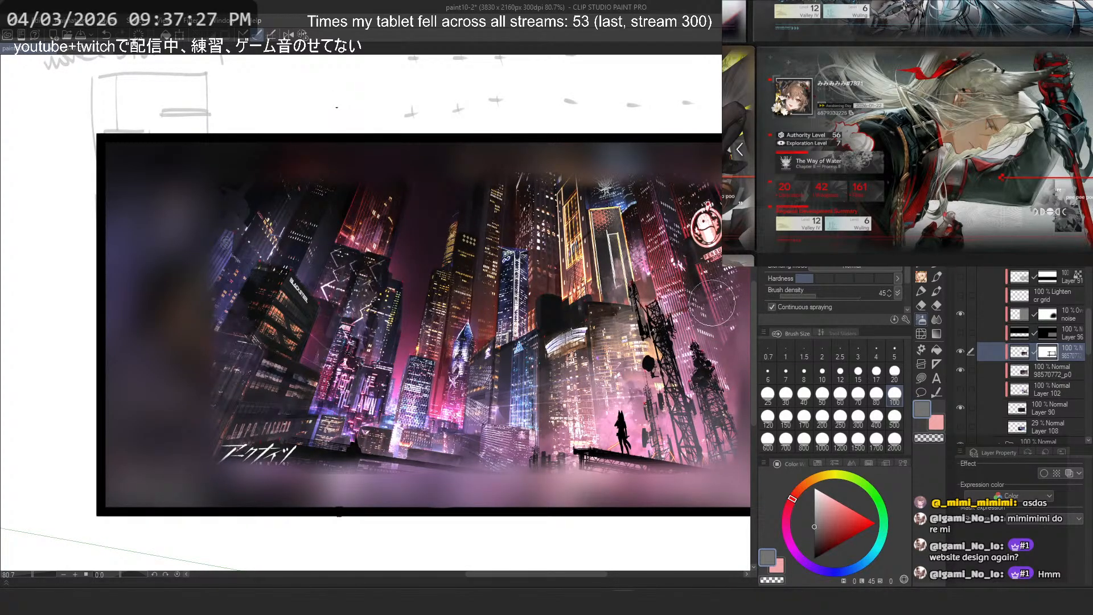
scroll(540, 363, down, 1)
scroll(586, 322, up, 2)
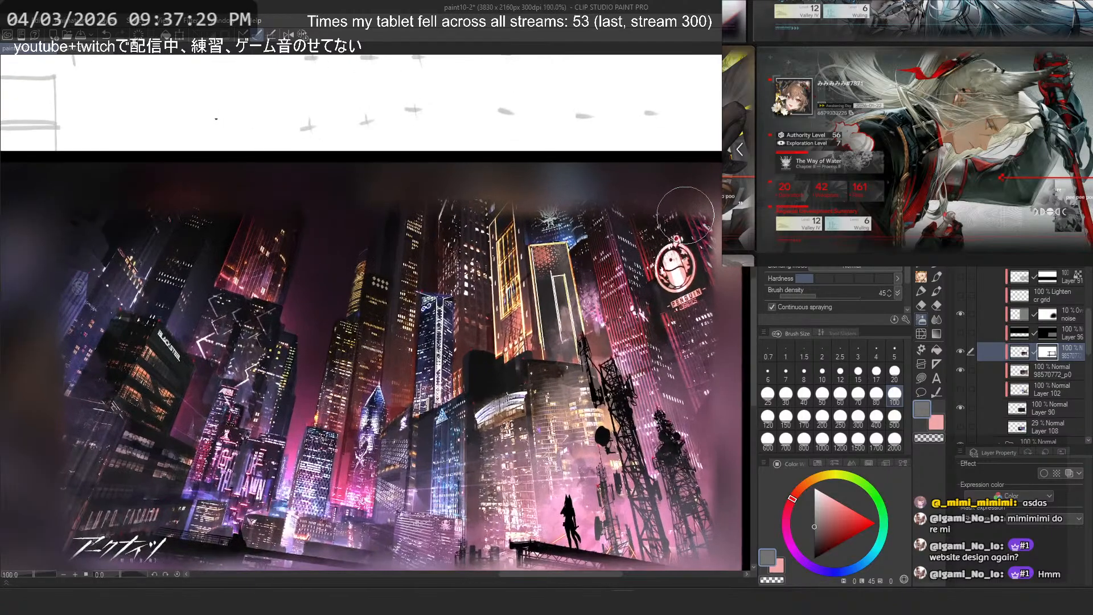
scroll(257, 235, down, 3)
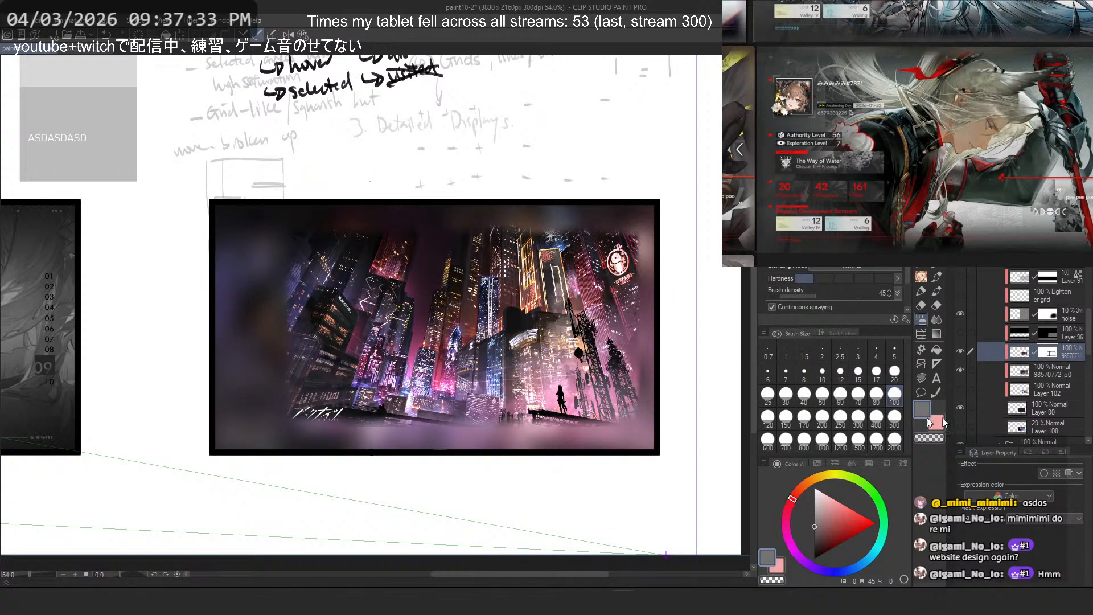
Step: Duplicate the sharp cityscape layer without its mask, hide the original and fill the copy's full rectangle with solid gray
ctrl+click(1020, 353)
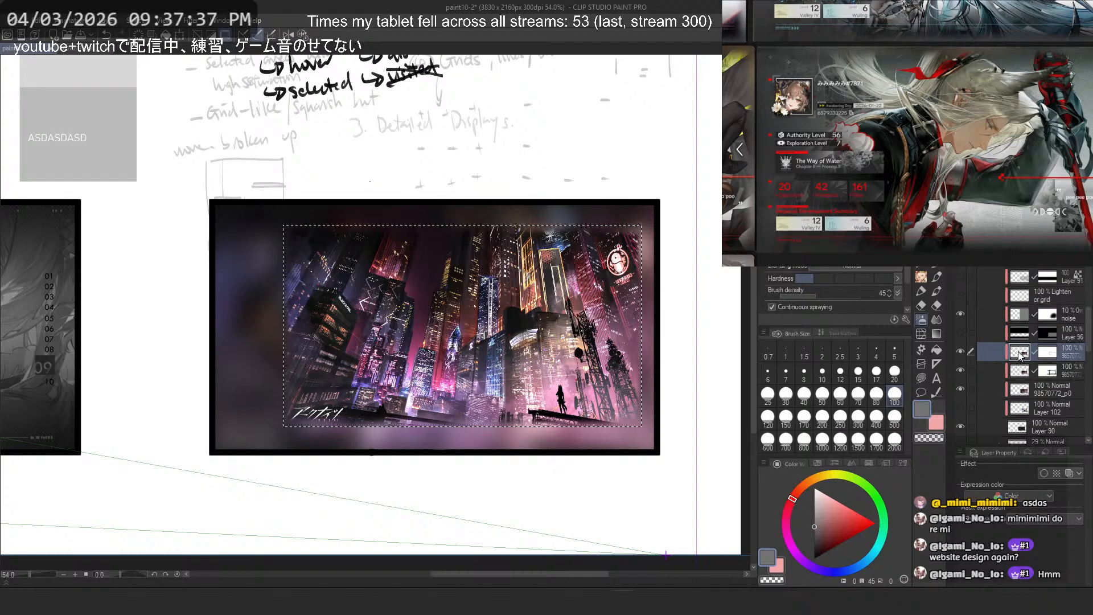
key(ctrl+c)
key(ctrl+v)
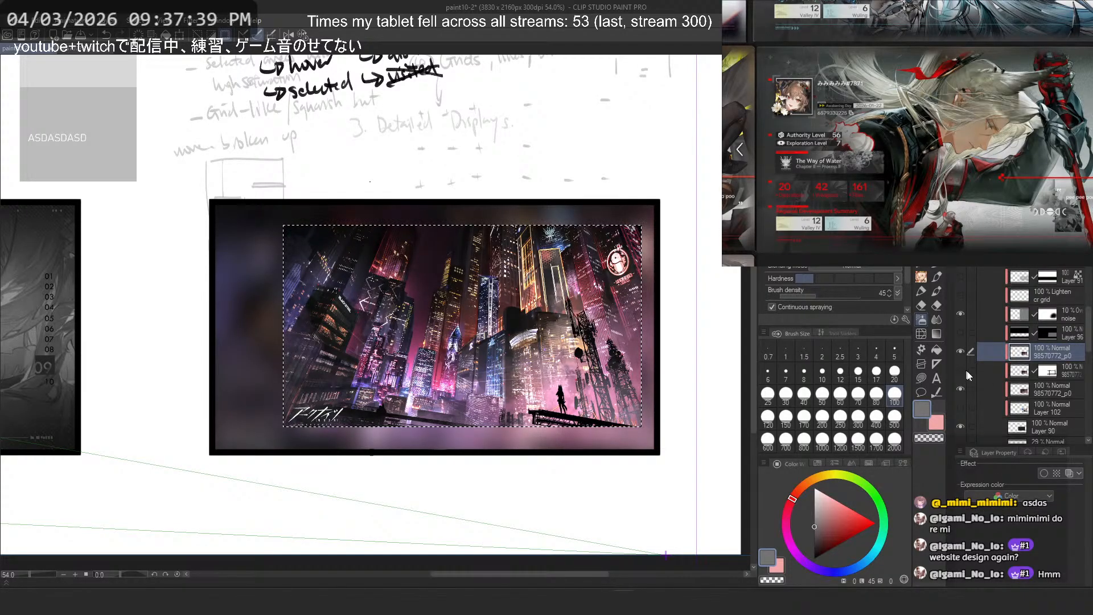
click(920, 377)
drag(526, 243, 398, 420)
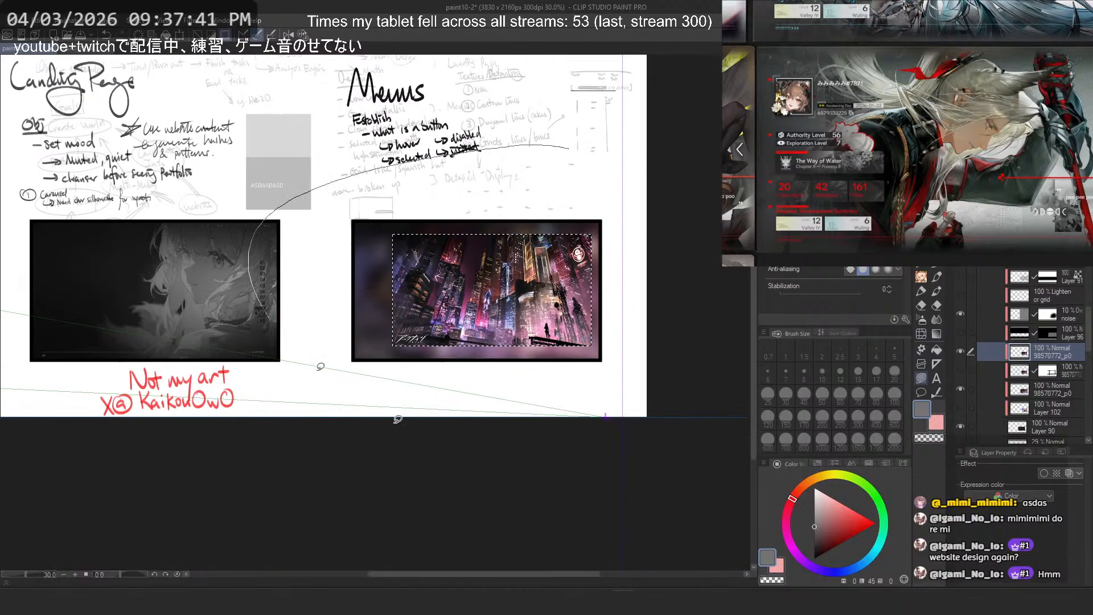
key(alt+Delete)
drag(534, 216, 352, 70)
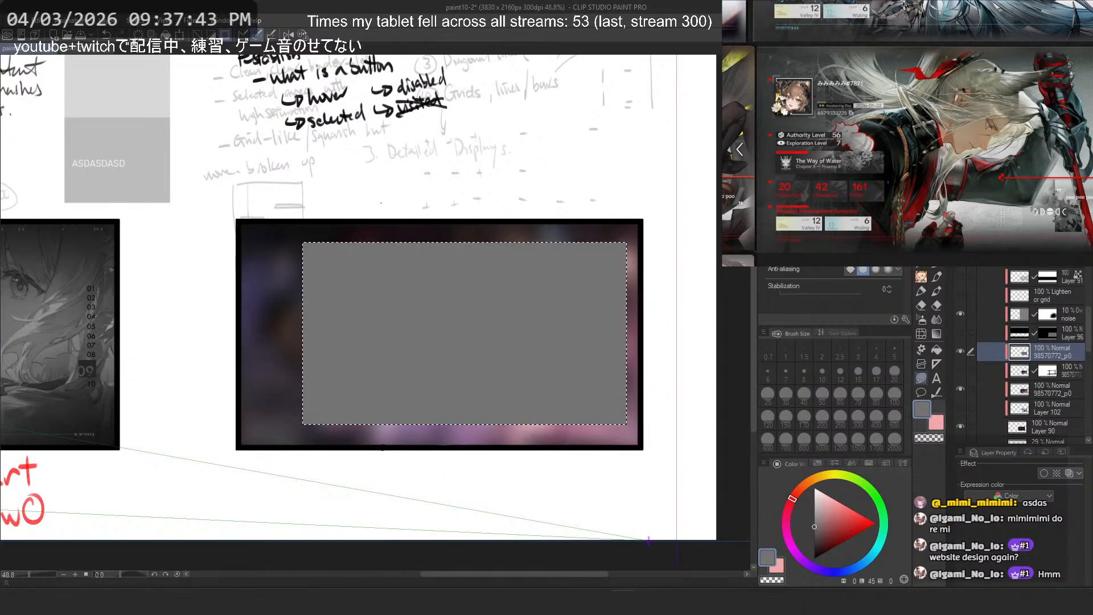
Step: Deselect and apply a Gaussian blur with strength 24.72 to the gray rectangle
key(m)
click(140, 21)
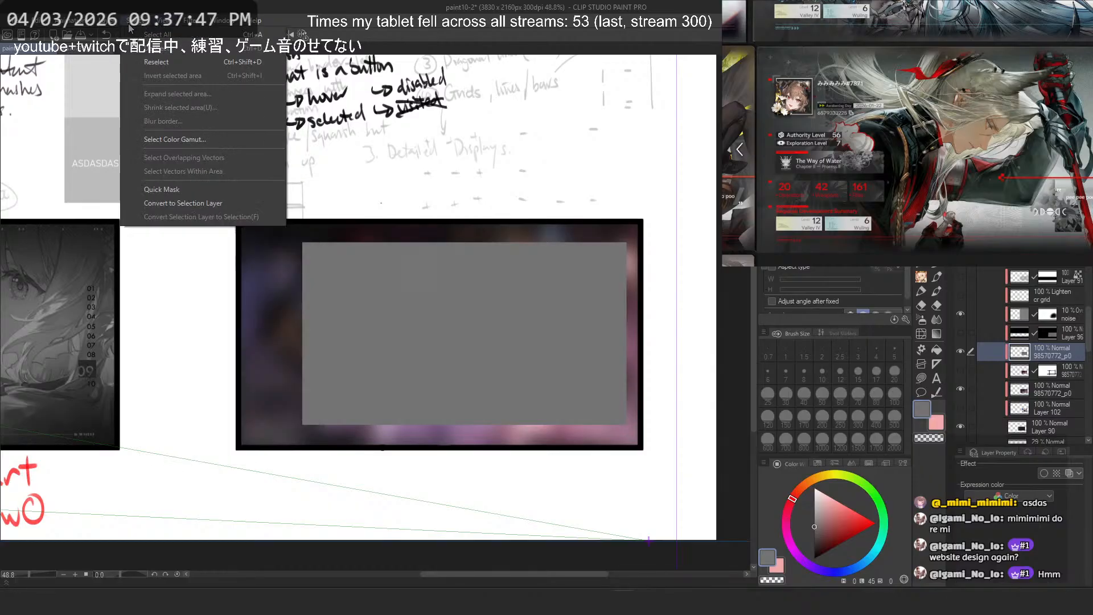
mouse_move(191, 21)
mouse_move(211, 66)
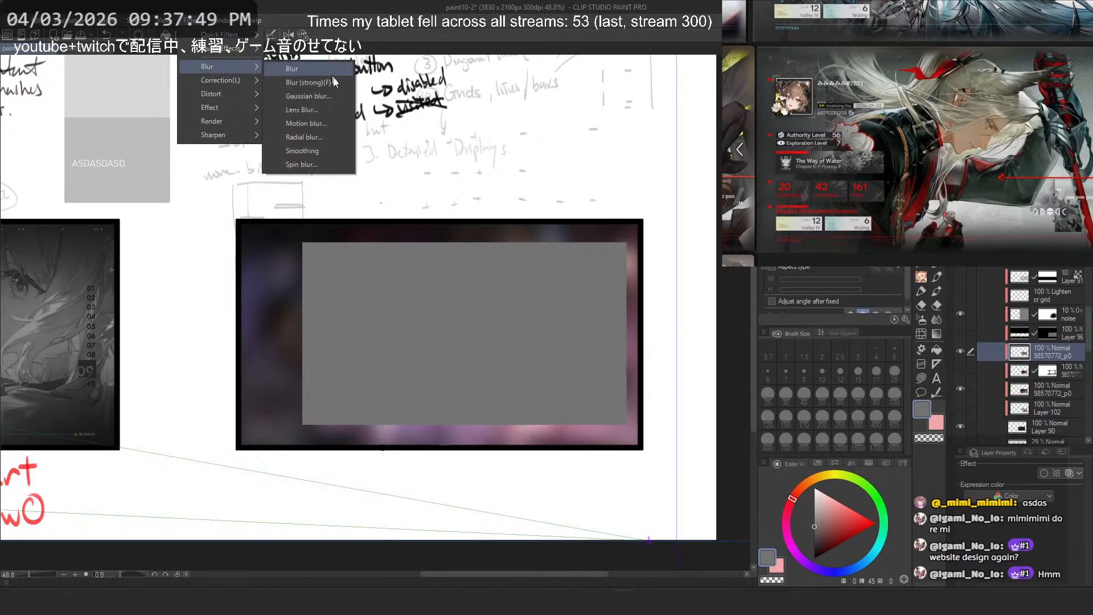
click(308, 95)
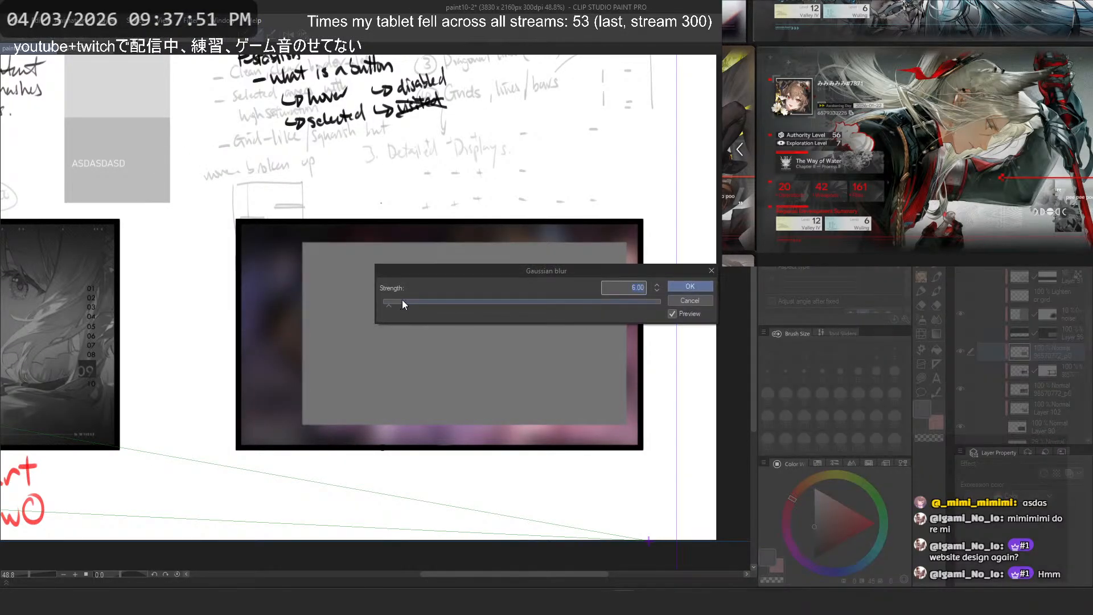
click(403, 305)
scroll(661, 243, up, 5)
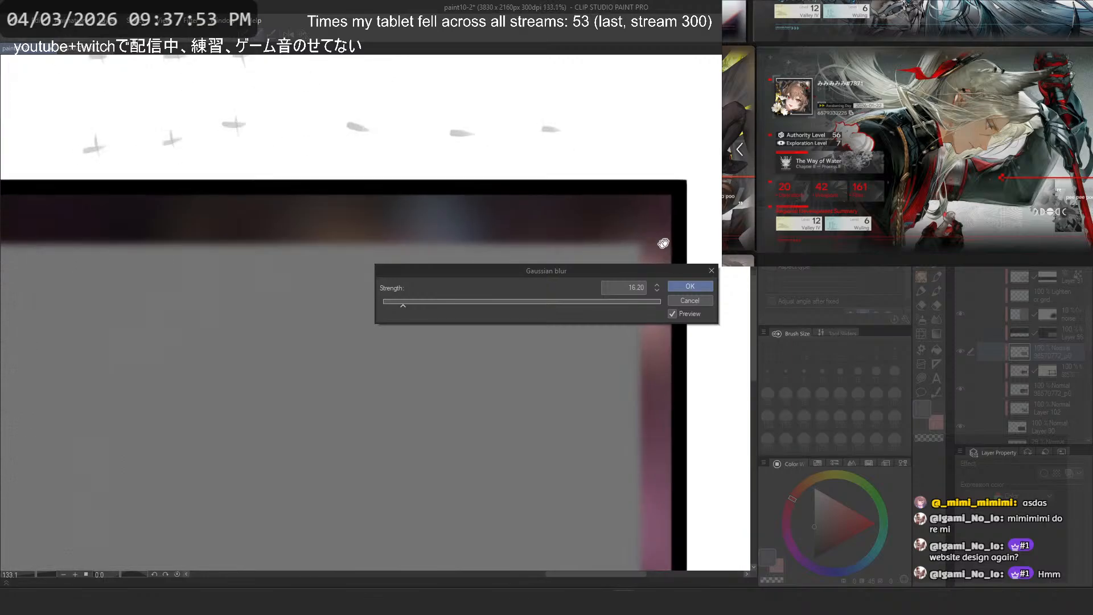
click(415, 302)
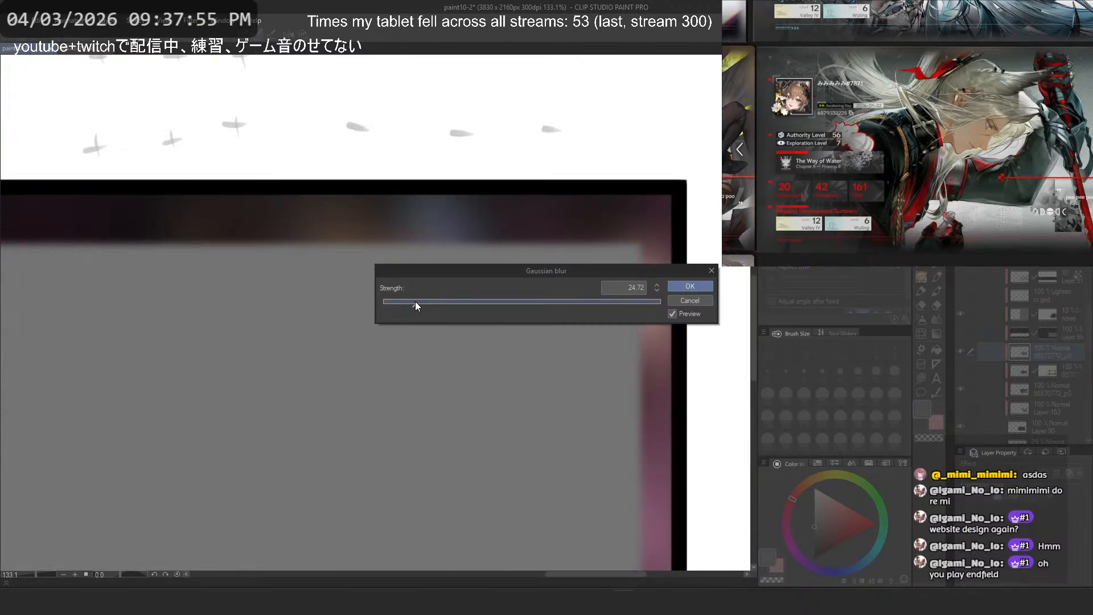
click(689, 285)
scroll(671, 204, down, 5)
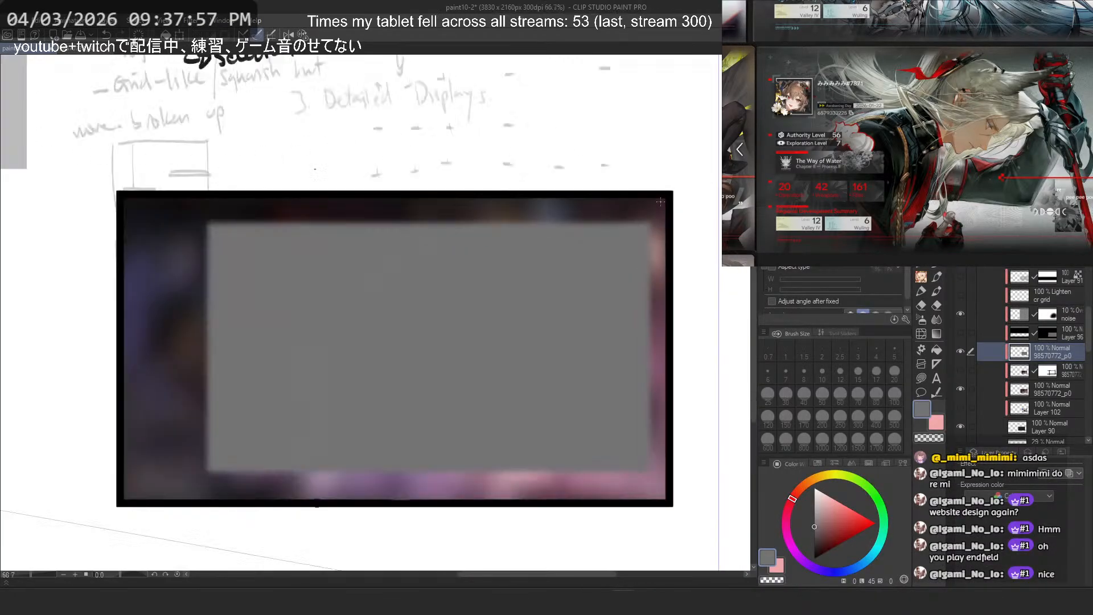
scroll(670, 204, up, 2)
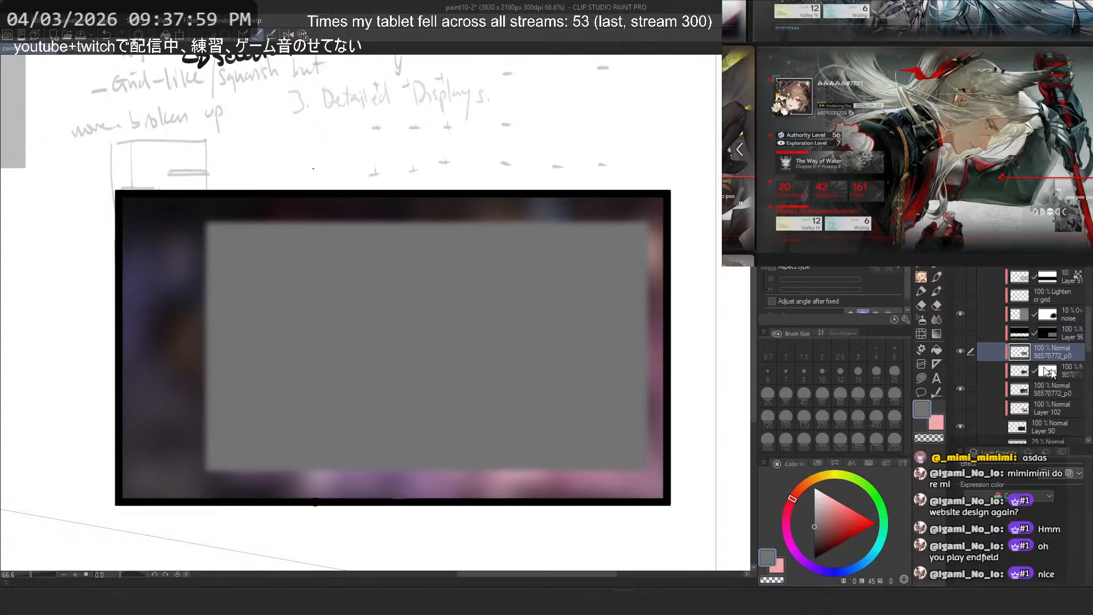
Step: Hide the gray rectangle, show the sharp cityscape layer and delete its hand-painted layer mask
click(961, 355)
click(960, 367)
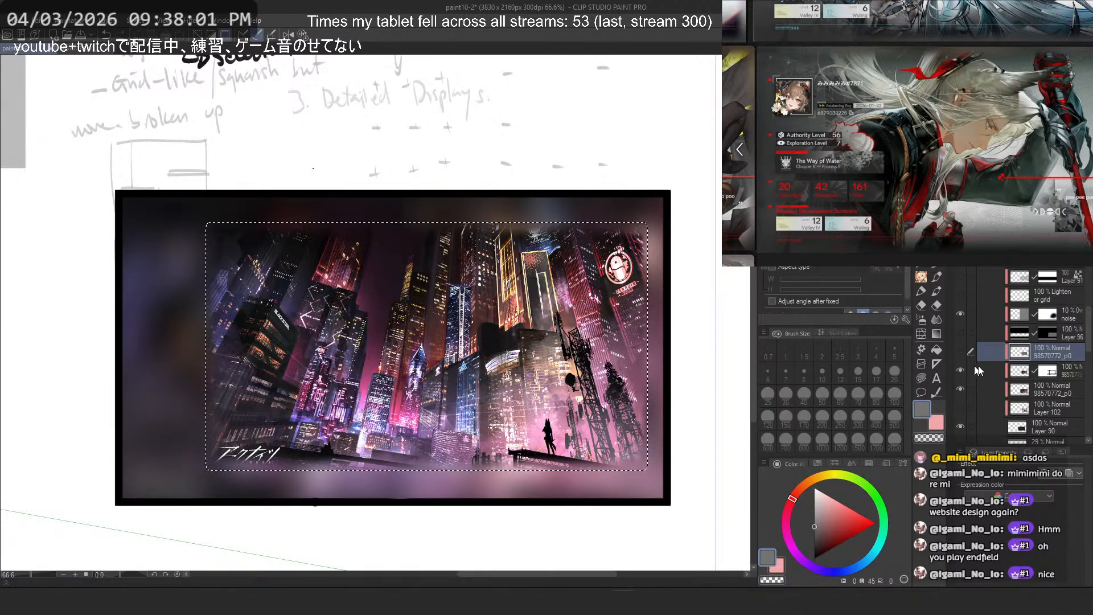
click(1043, 370)
right_click(1043, 372)
click(1041, 408)
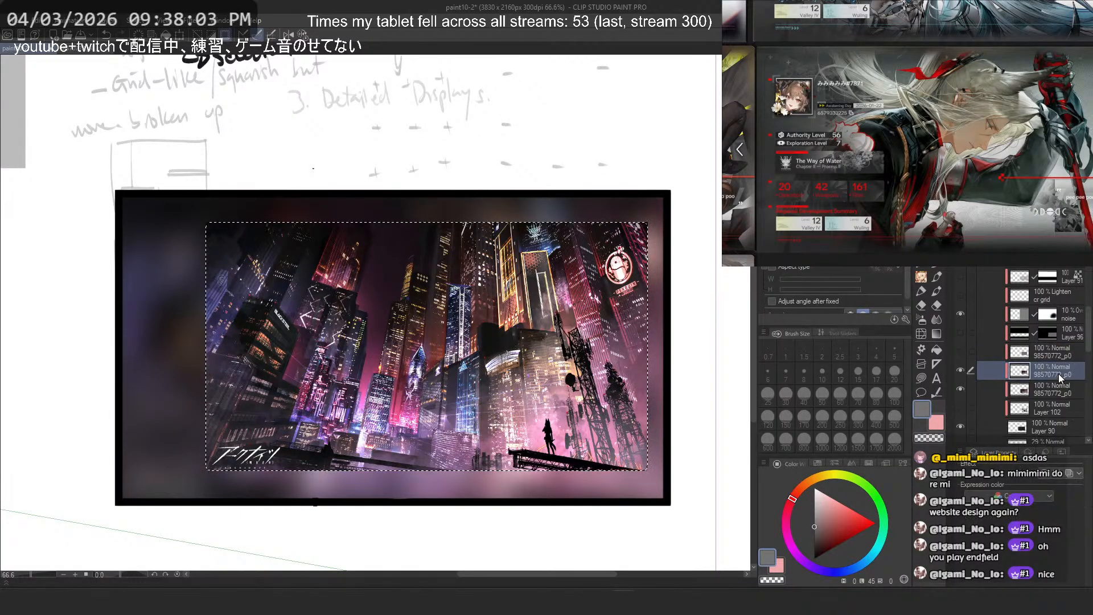
Step: Try masking the sharp cityscape layer with the blurred rectangle's selection, inspect the edges and undo the mask
click(1058, 256)
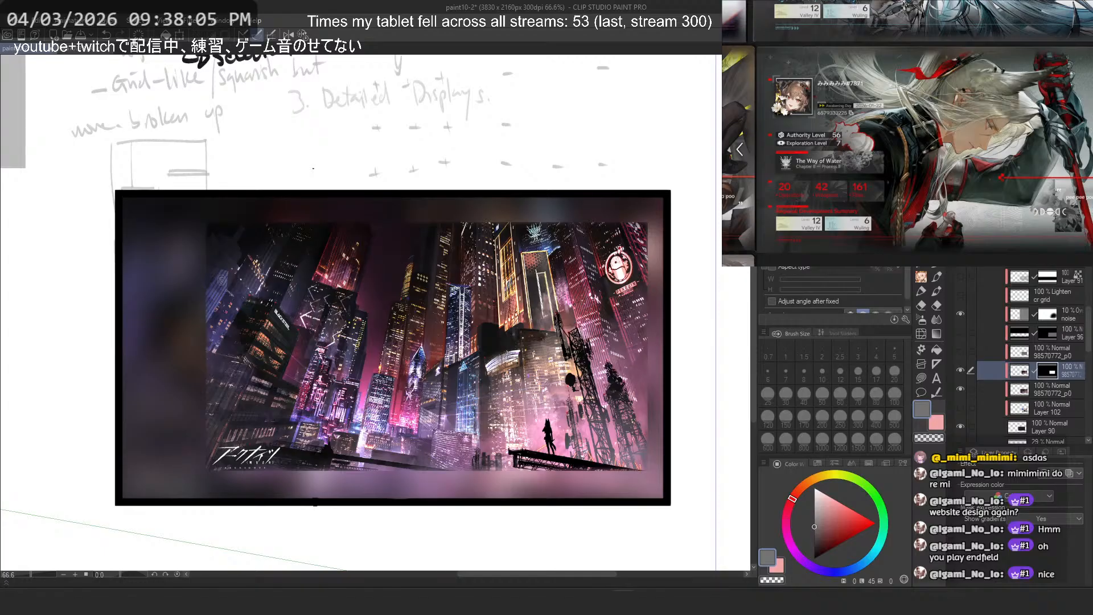
scroll(667, 350, up, 5)
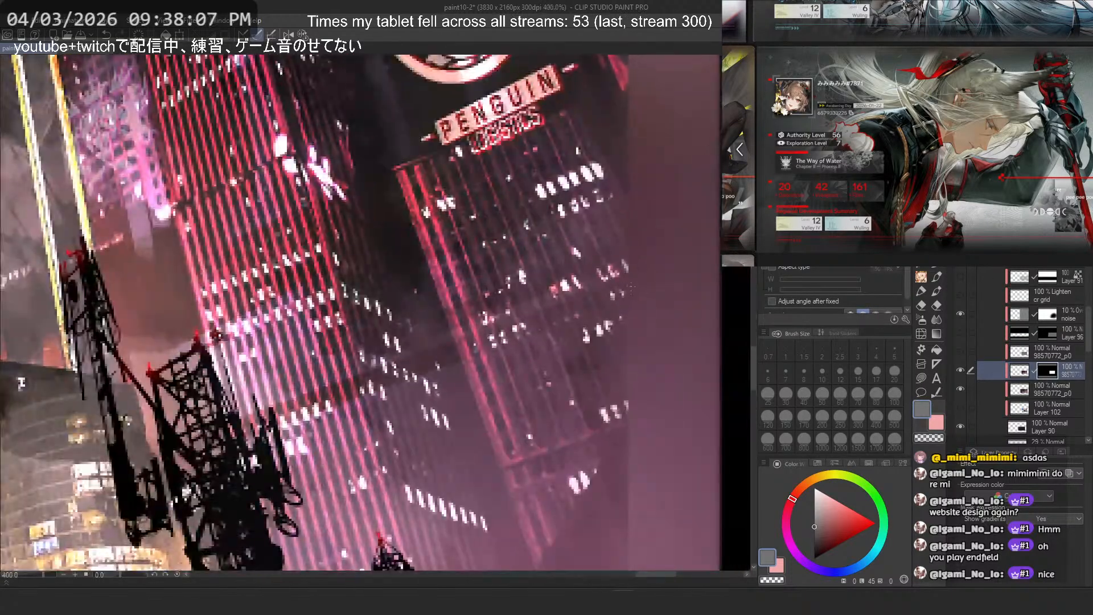
scroll(630, 292, down, 3)
scroll(631, 292, down, 5)
scroll(655, 294, up, 2)
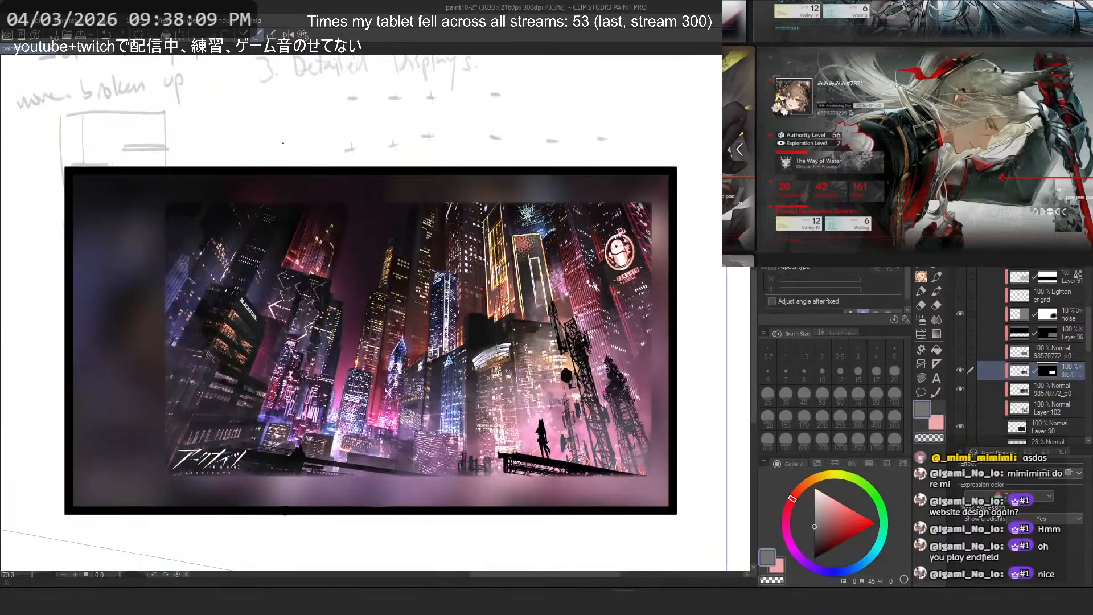
key(ctrl+z)
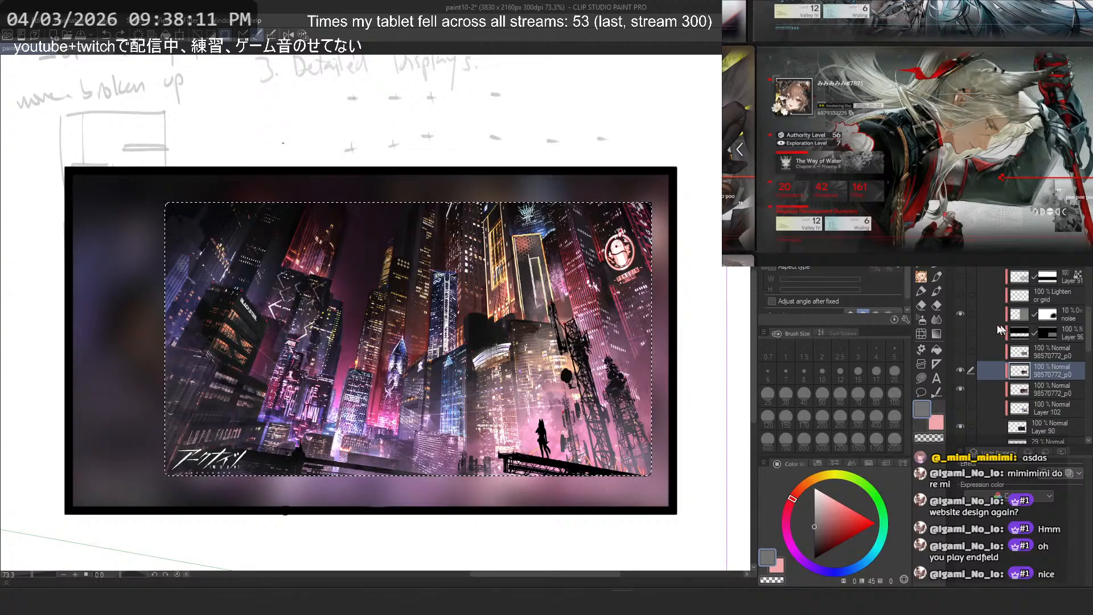
Step: Show the blurred gray rectangle in place of the sharp cityscape layer and scale the rectangle down to 97%
drag(961, 352, 961, 370)
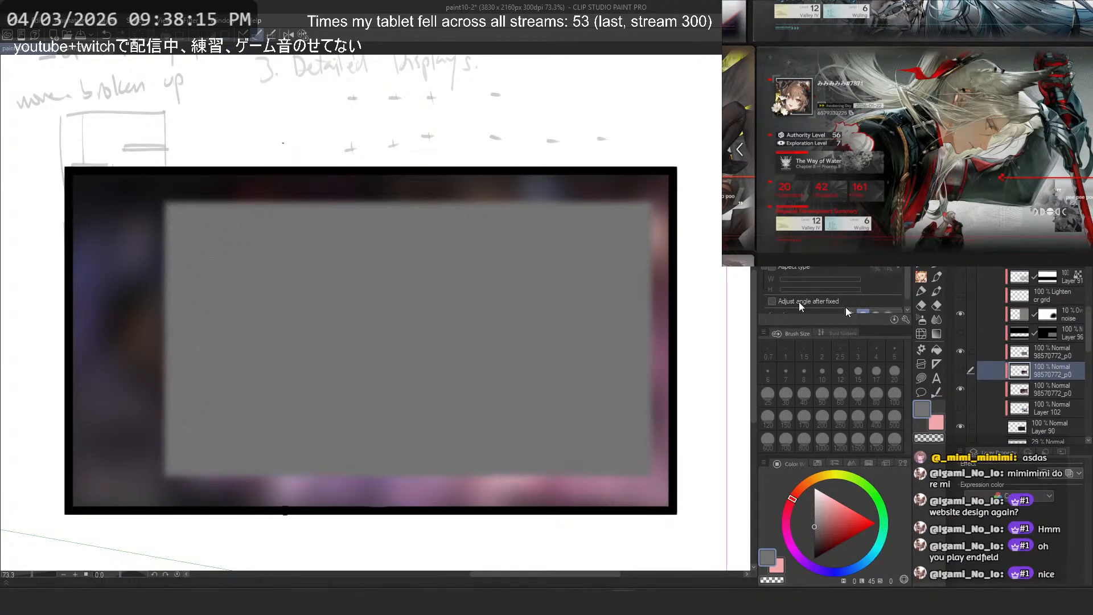
click(1051, 352)
key(ctrl+t)
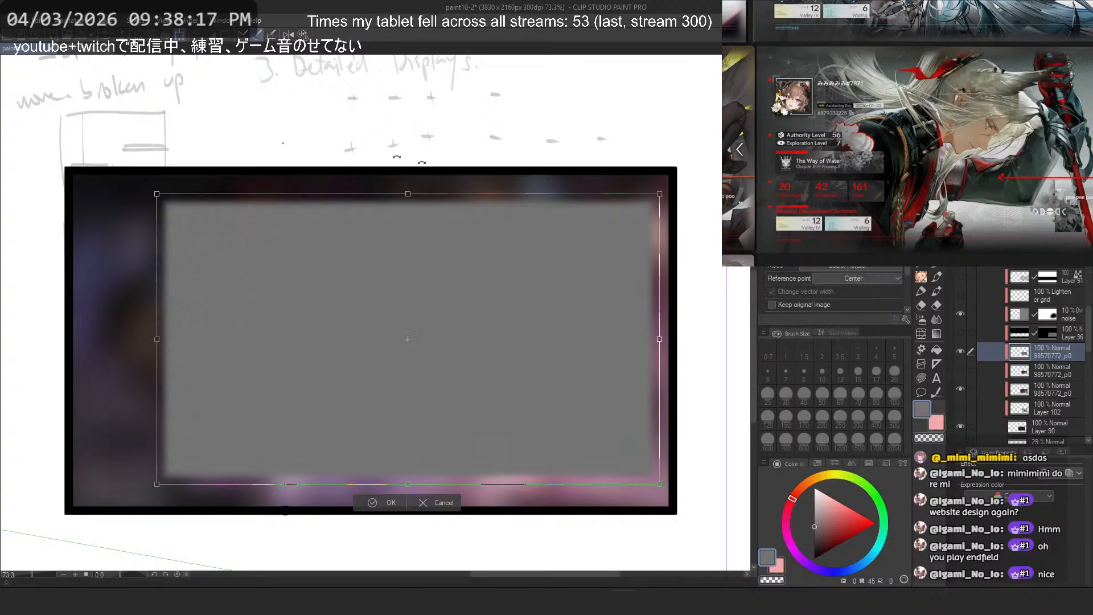
scroll(826, 294, down, 2)
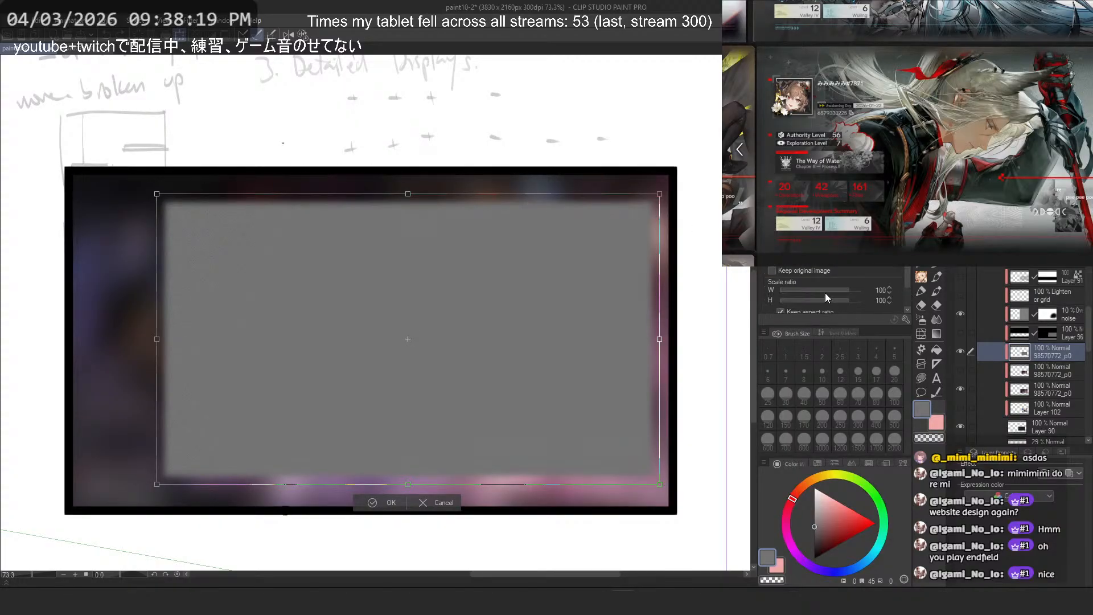
scroll(826, 293, down, 2)
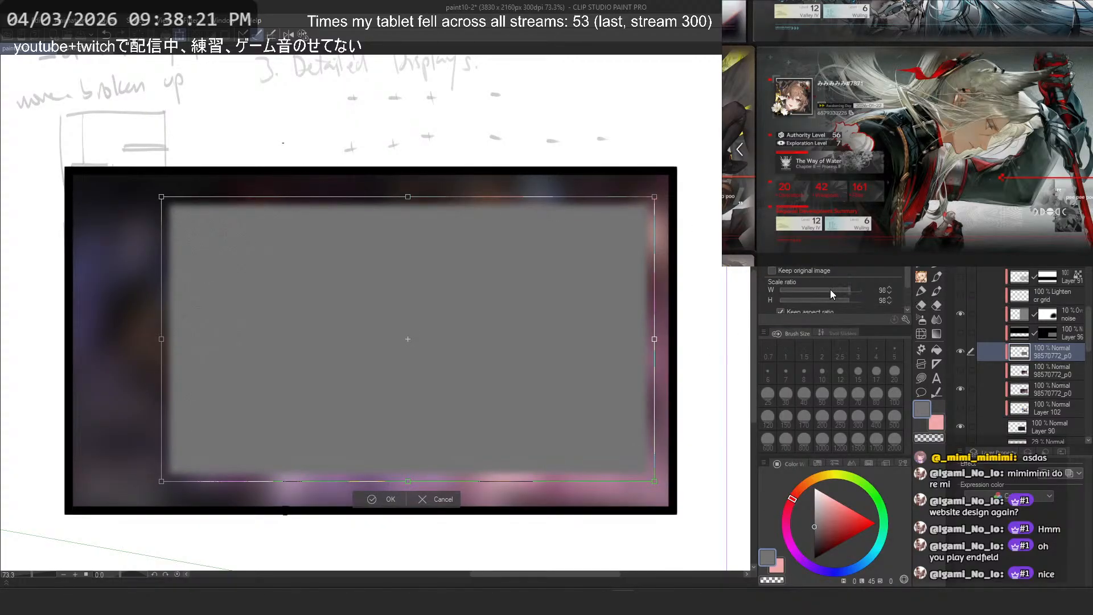
scroll(832, 294, down, 2)
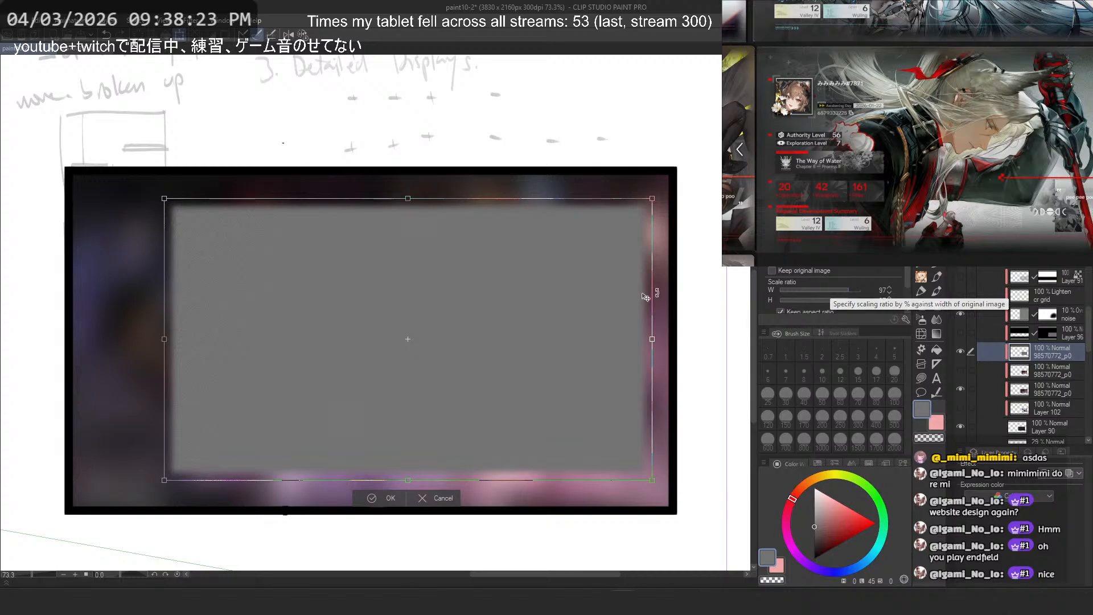
key(Return)
Step: Mask the sharp cityscape layer with the shrunken gray rectangle's selection and compare the soft edges with the reference profile page
ctrl+click(1019, 352)
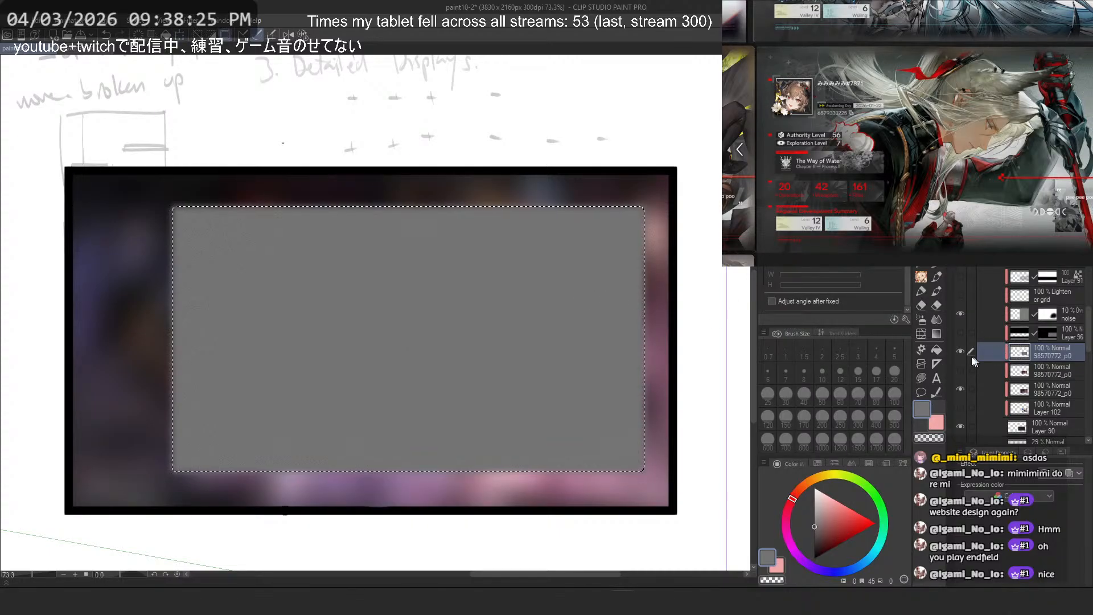
click(961, 351)
click(960, 370)
click(1042, 370)
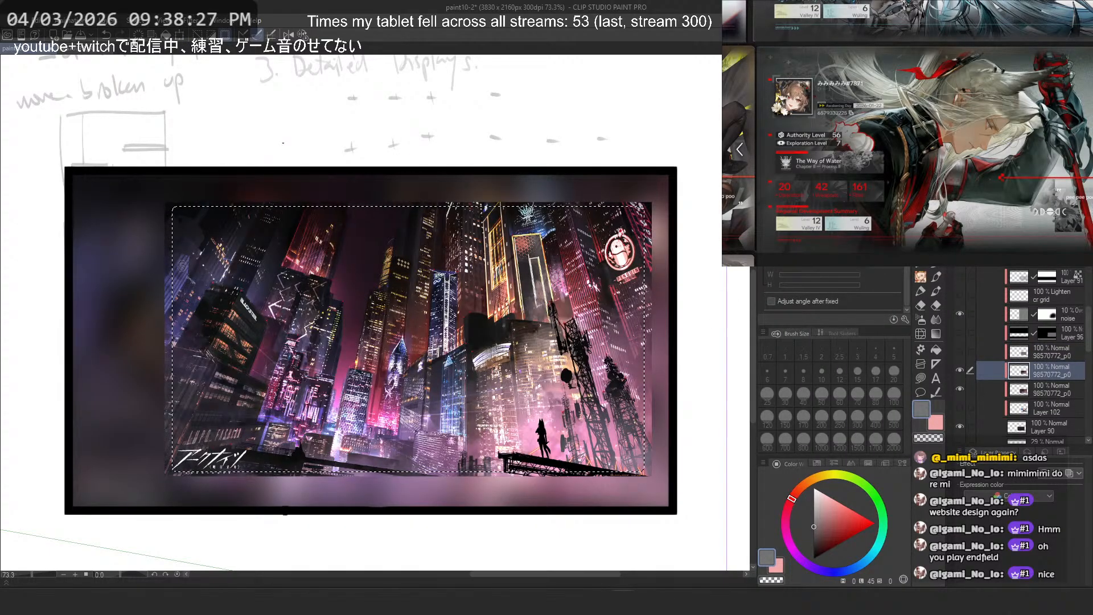
key(ctrl+m)
scroll(674, 242, down, 3)
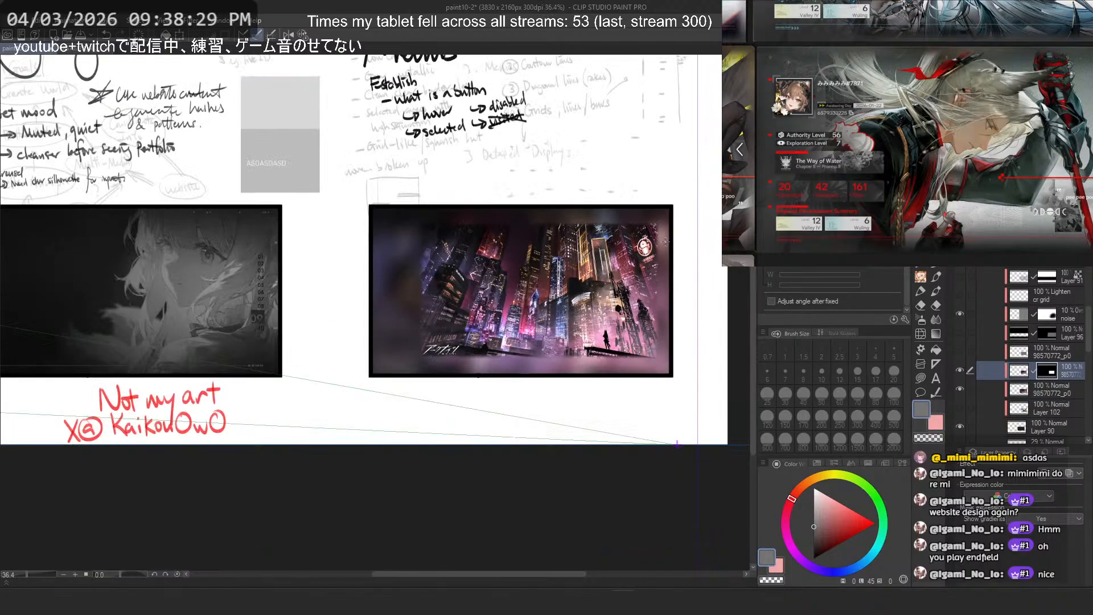
scroll(968, 136, down, 5)
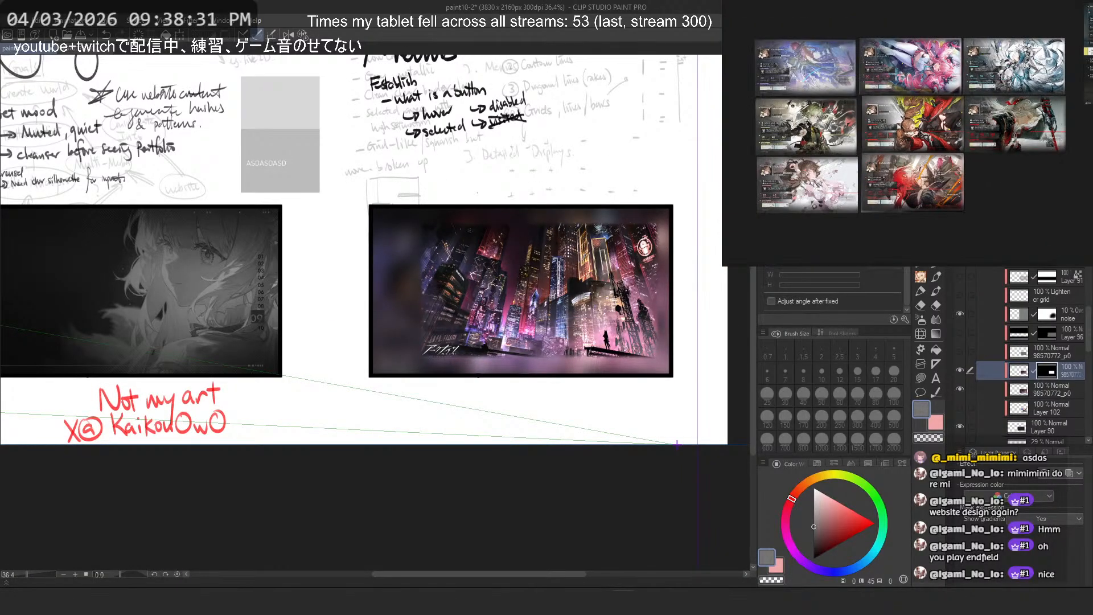
drag(1065, 122, 885, 105)
double_click(954, 162)
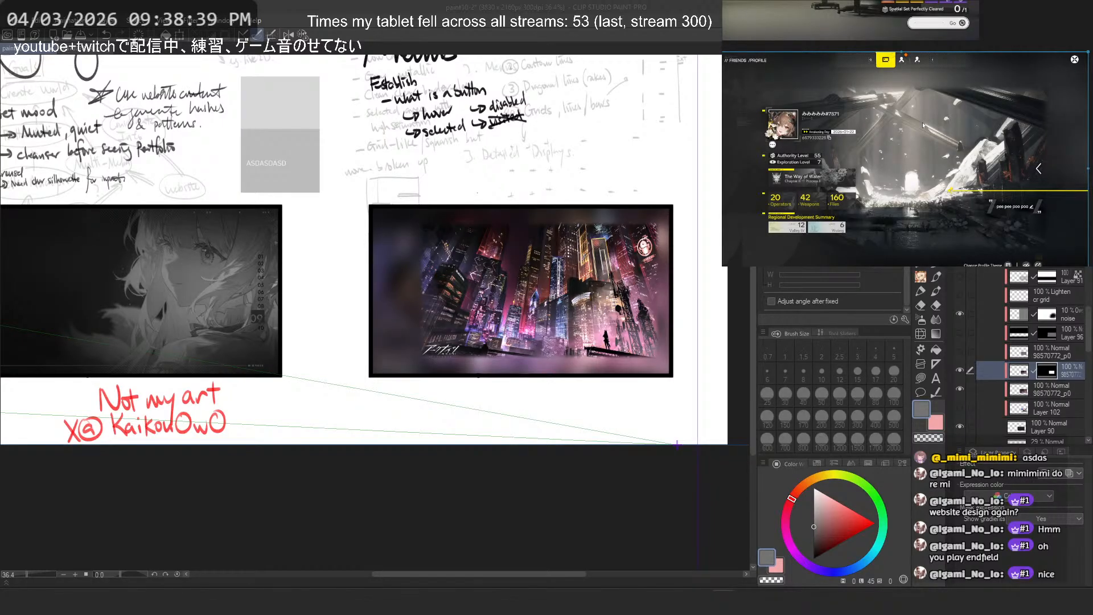
scroll(606, 217, up, 3)
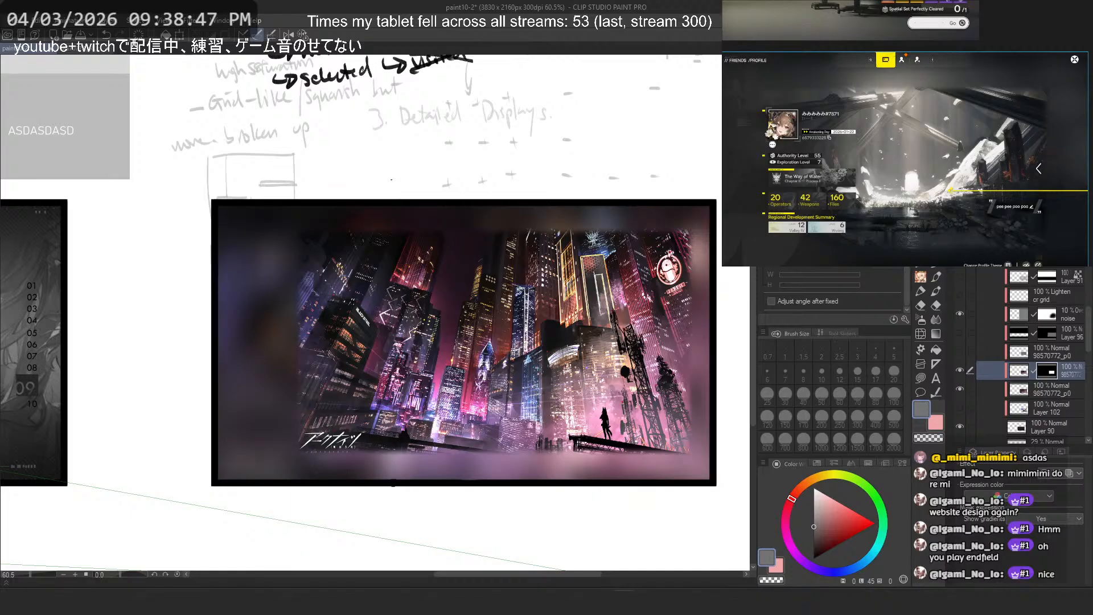
Step: Make the diagonal stripe layer visible with the gray rectangle hidden, and move the upper band of stripes slightly upward
click(960, 352)
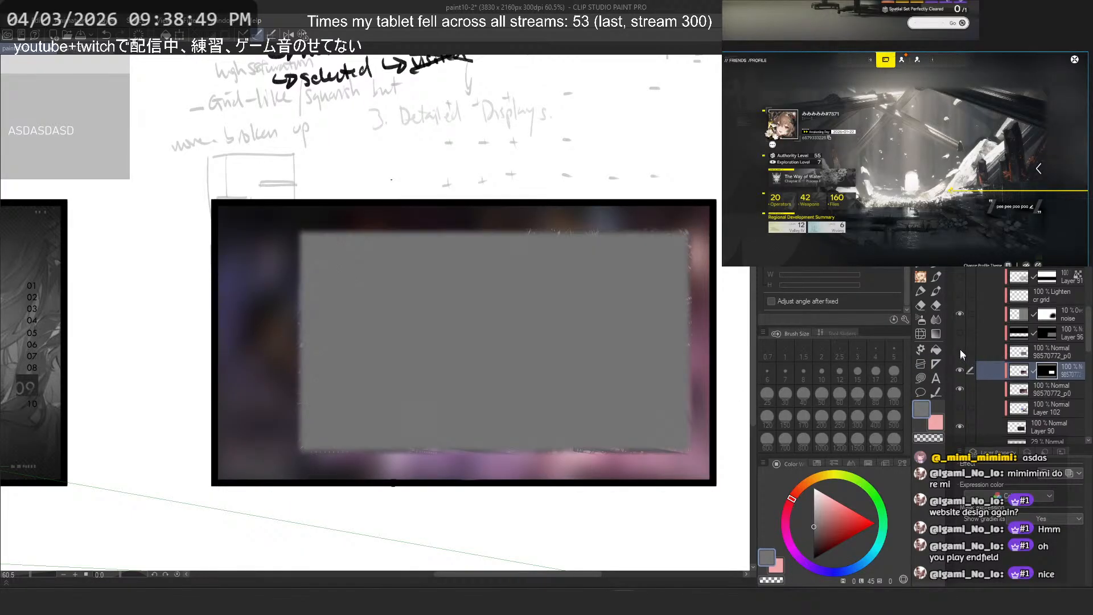
click(960, 351)
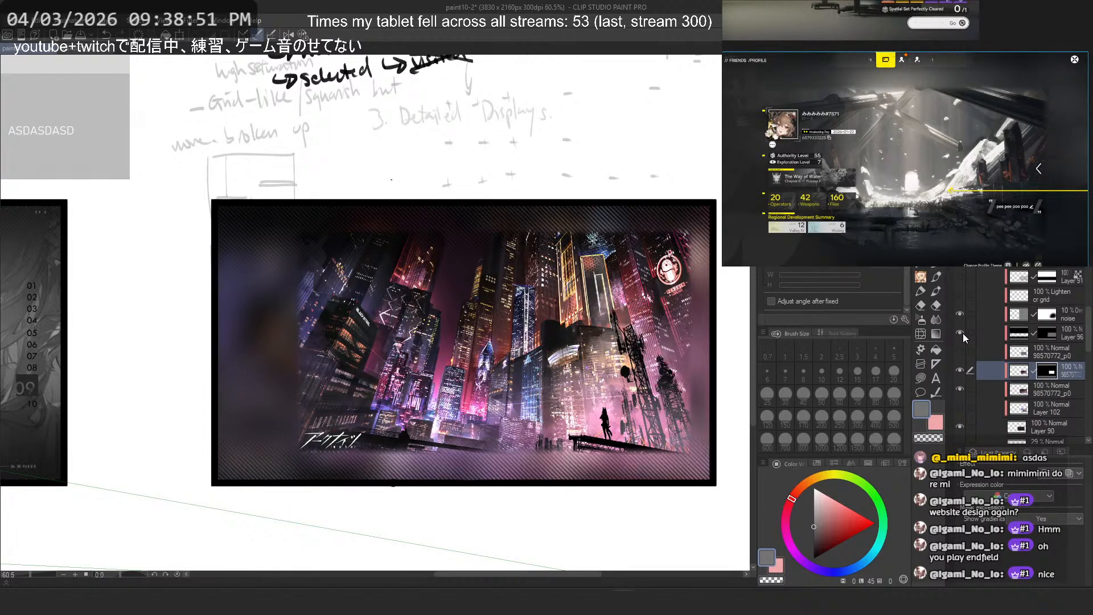
click(1013, 336)
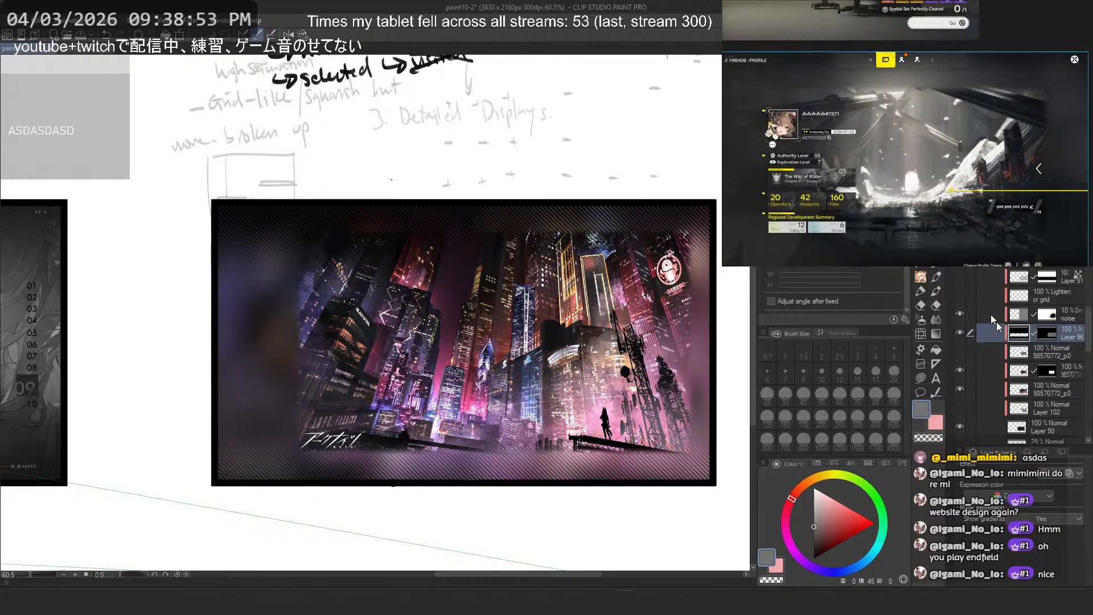
scroll(418, 222, down, 2)
drag(711, 152, 220, 323)
key(ctrl+t)
drag(520, 274, 521, 259)
key(Return)
key(ctrl+d)
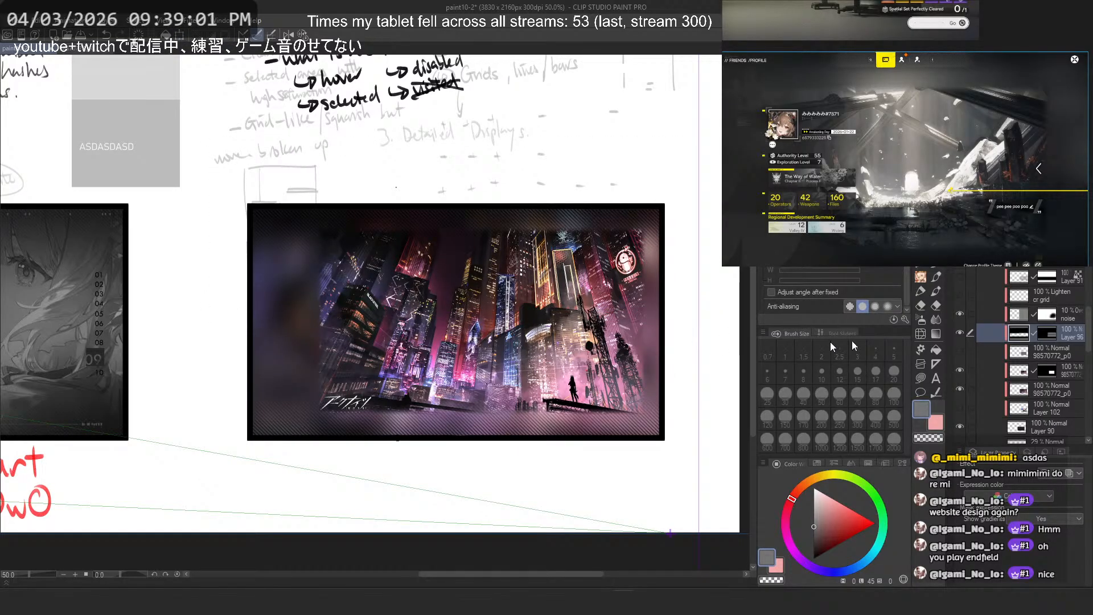
Step: Try other blending modes on the diagonal stripe layer, ending with Lighten
click(1001, 201)
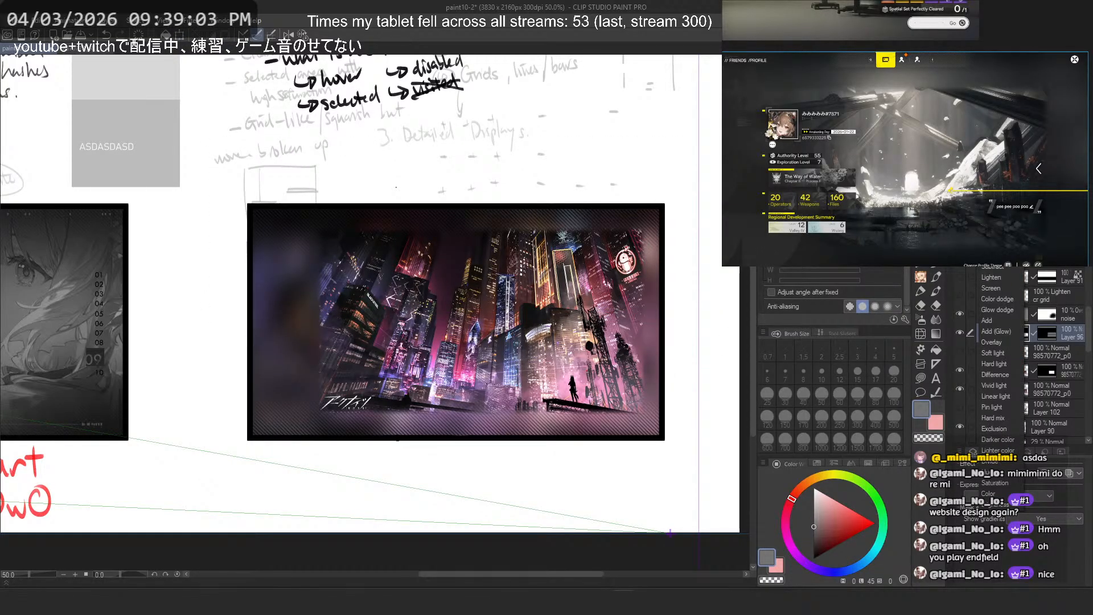
click(993, 223)
scroll(600, 413, up, 15)
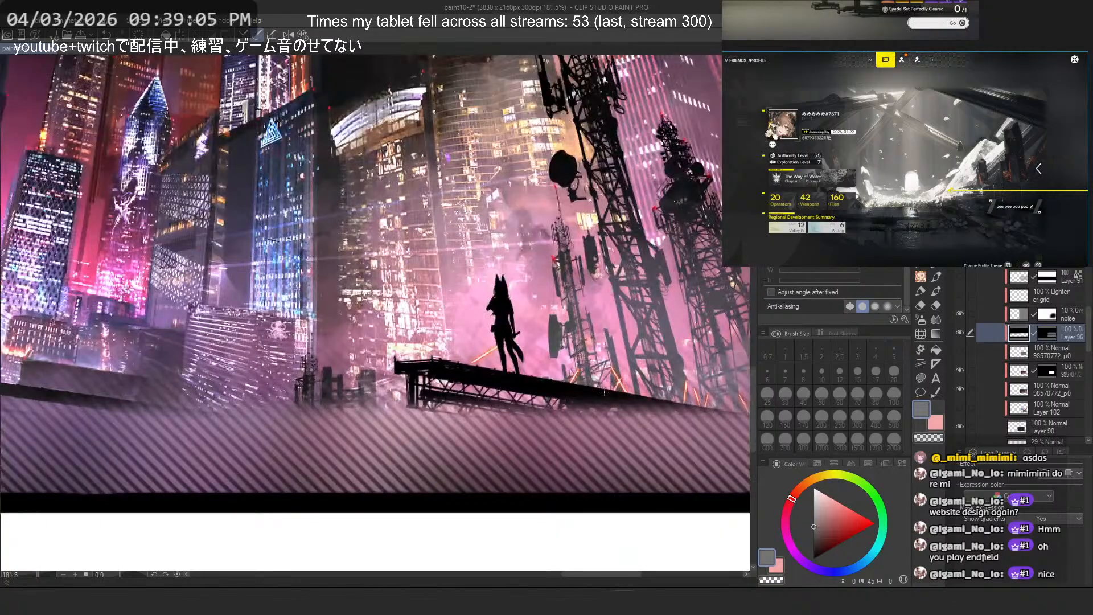
scroll(605, 392, down, 6)
click(1001, 201)
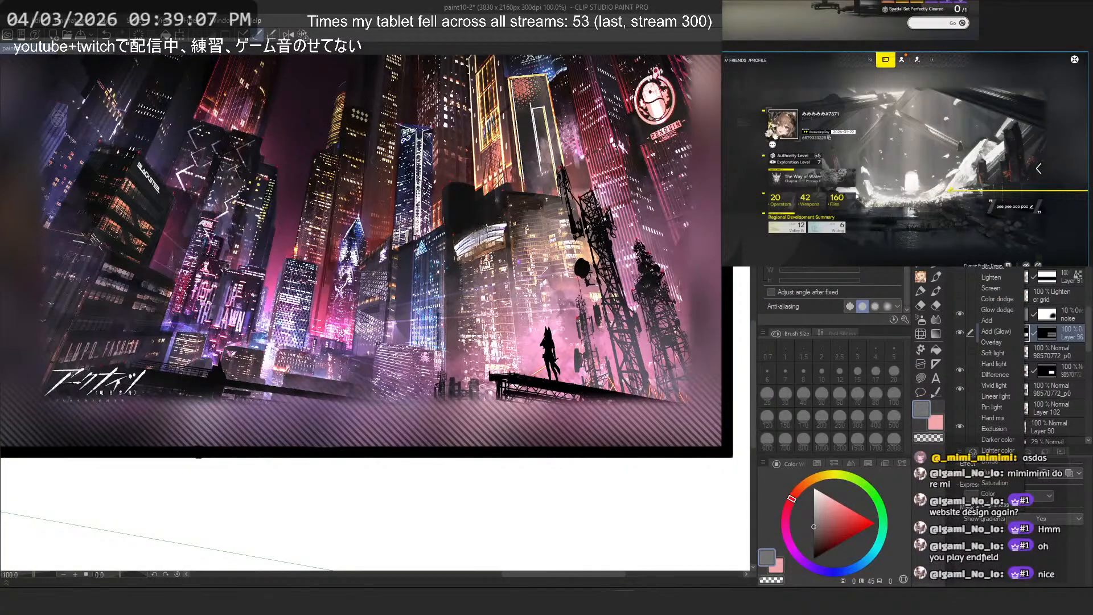
click(1009, 275)
scroll(376, 256, down, 2)
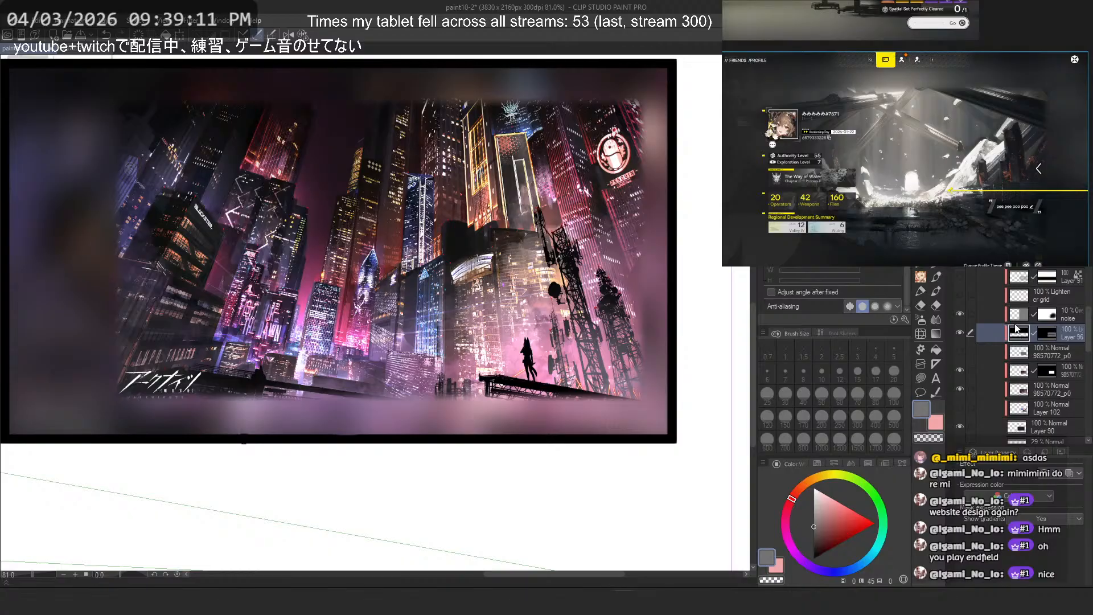
Step: Try brightening the diagonal stripes with Hue/Saturation/Luminosity at a luminosity of 76
key(ctrl+u)
drag(439, 440, 522, 440)
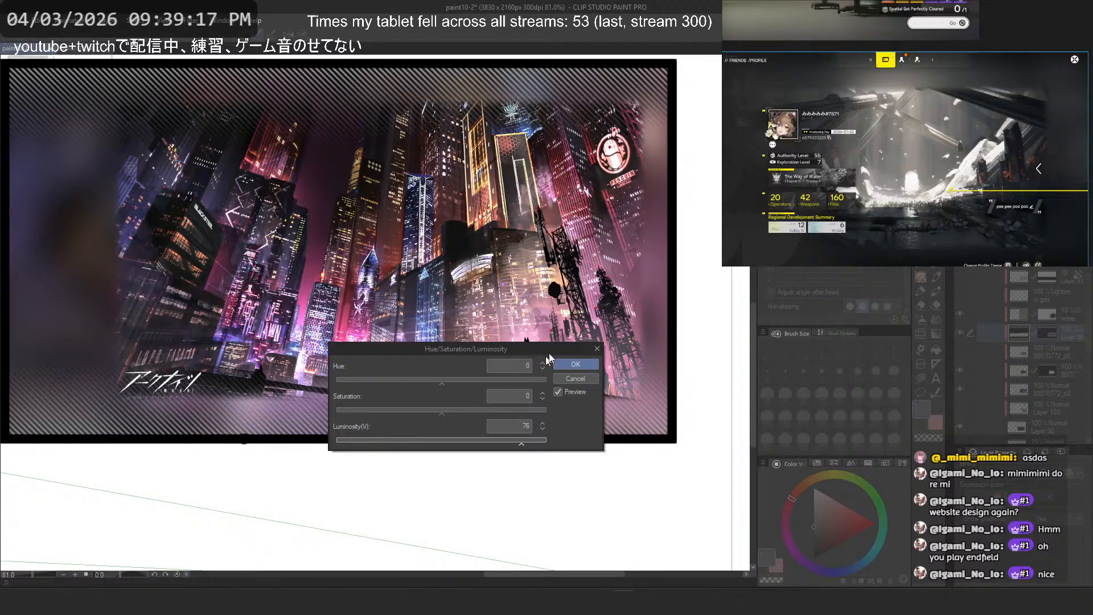
key(Return)
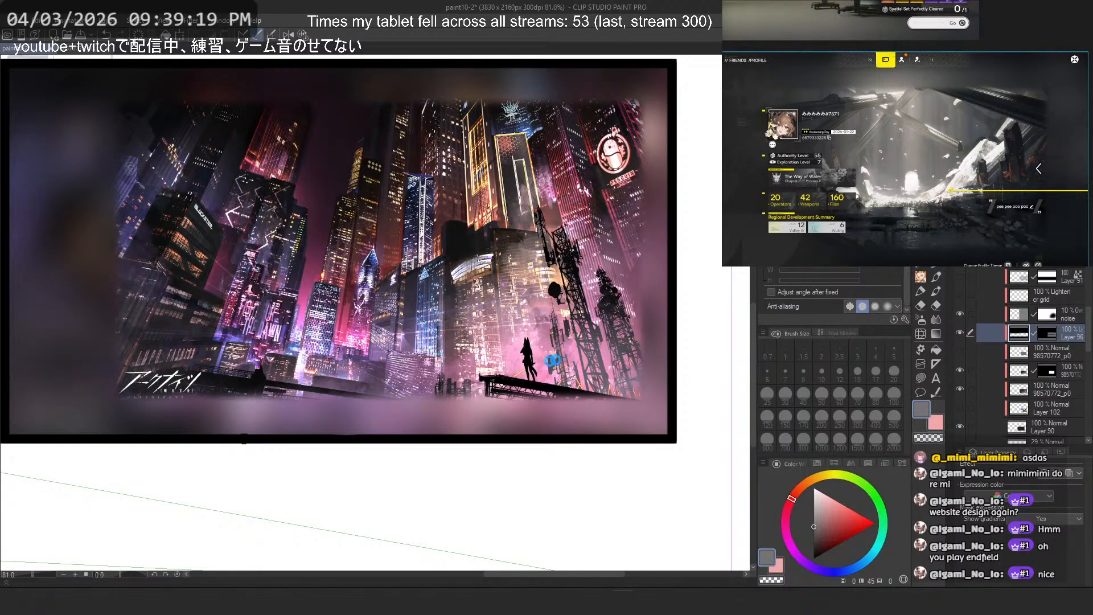
drag(551, 360, 578, 379)
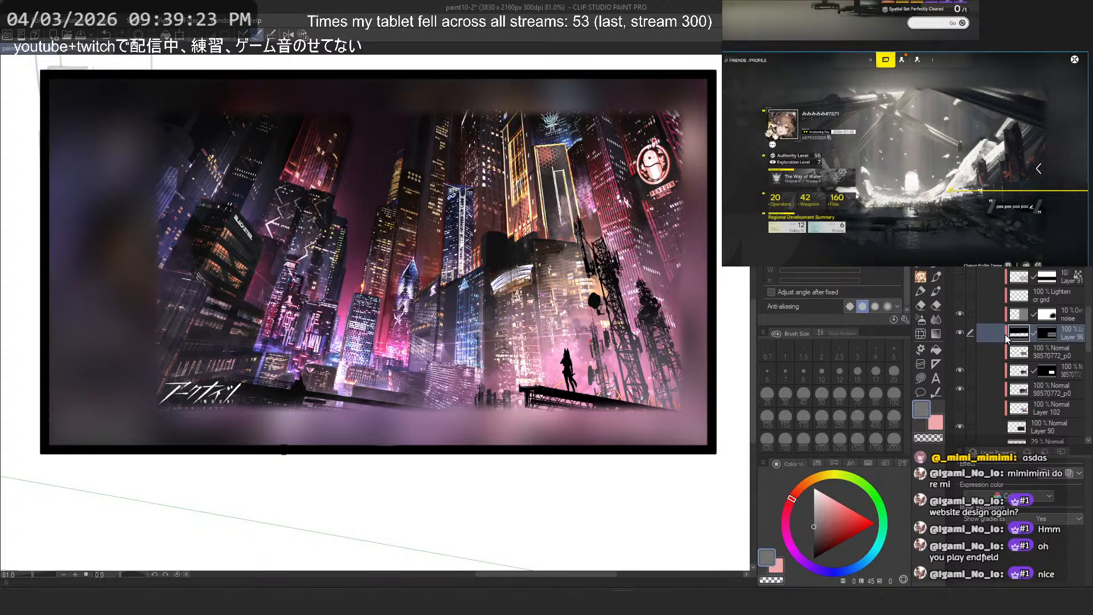
Step: Try reordering the stripe layer lower in the layer stack and undo the moves
drag(1006, 340, 1011, 380)
key(ctrl+z)
drag(1023, 374, 1016, 387)
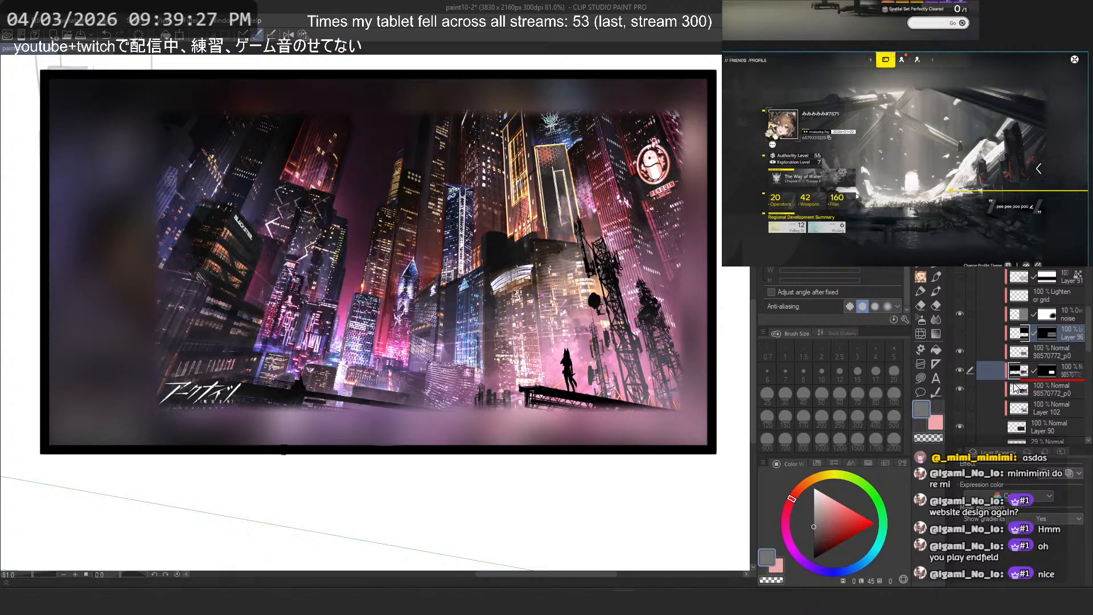
key(ctrl+z)
Step: Set the stripe layer's blending mode back to Normal
click(1023, 249)
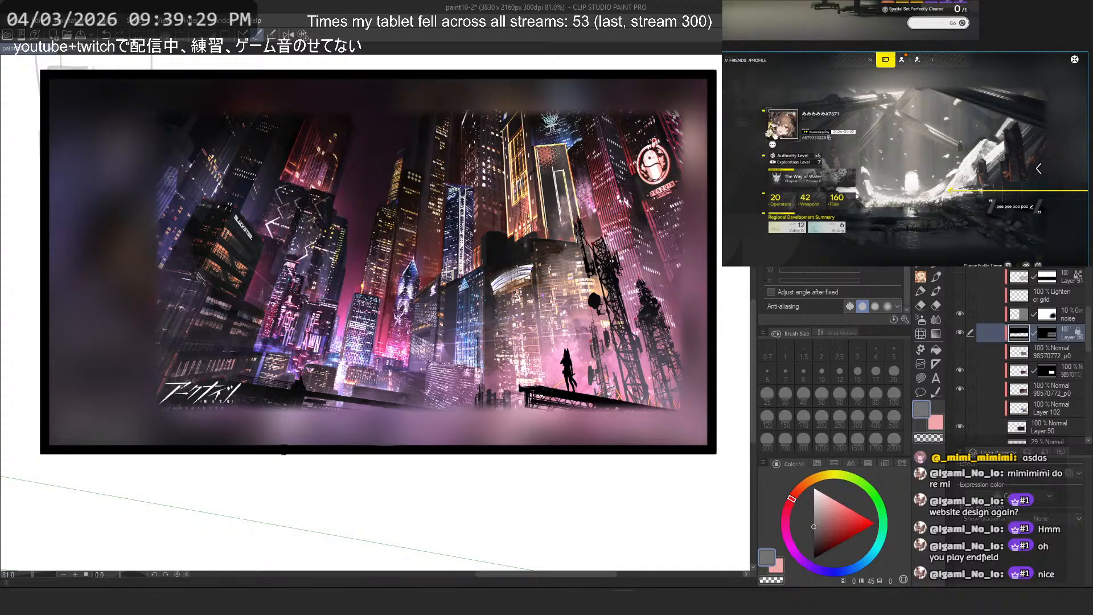
click(1023, 249)
click(1004, 235)
click(1003, 246)
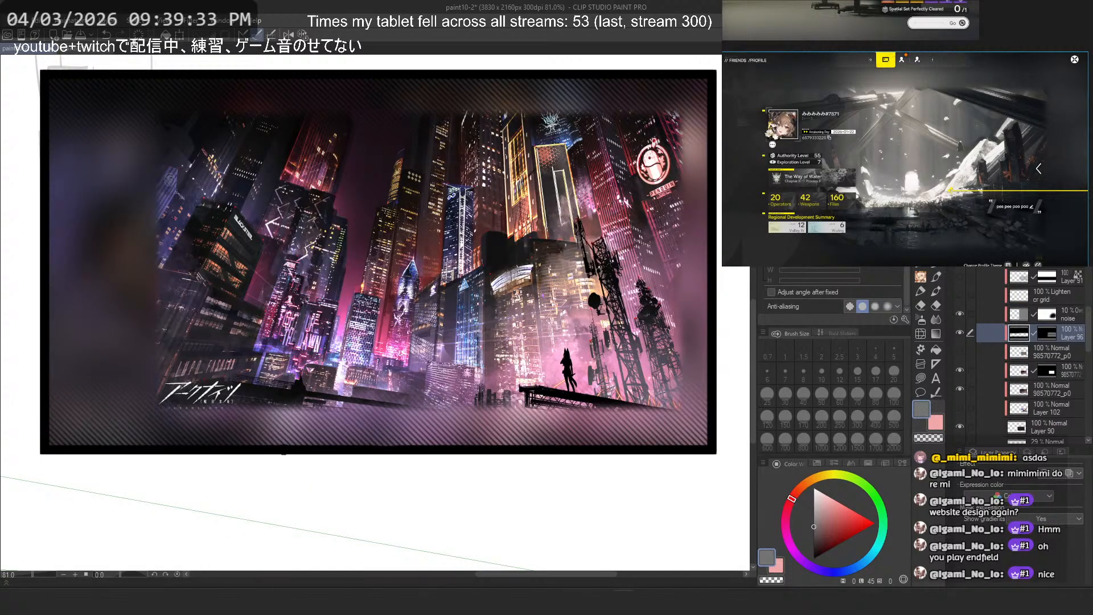
Step: Examine the reference board's character profile pages and the dark friend profile screenshot for how artwork fills the background
scroll(856, 244, down, 5)
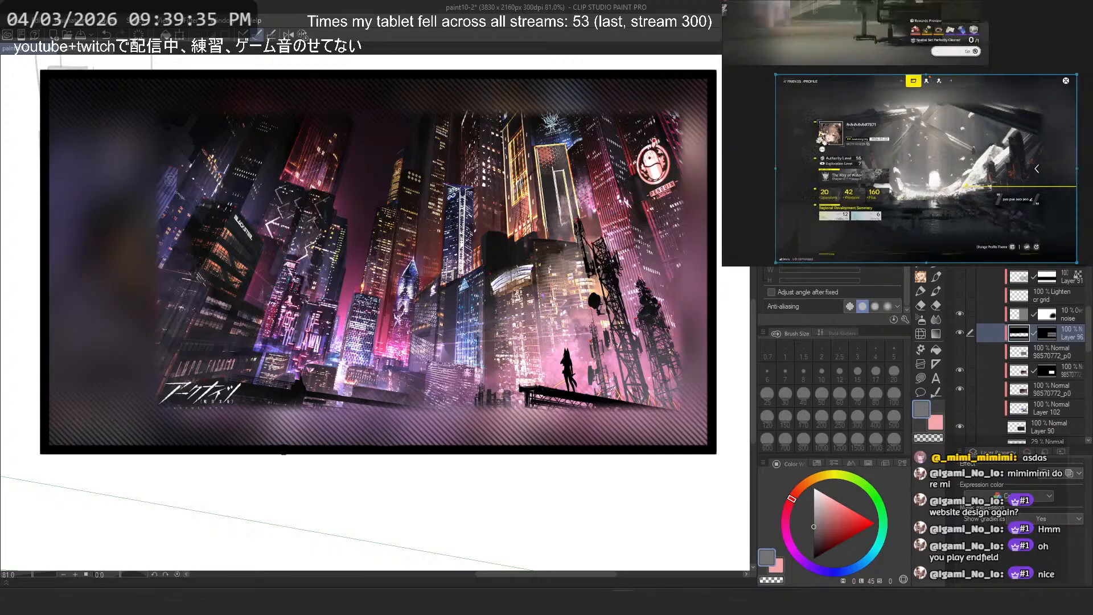
drag(926, 164, 878, 162)
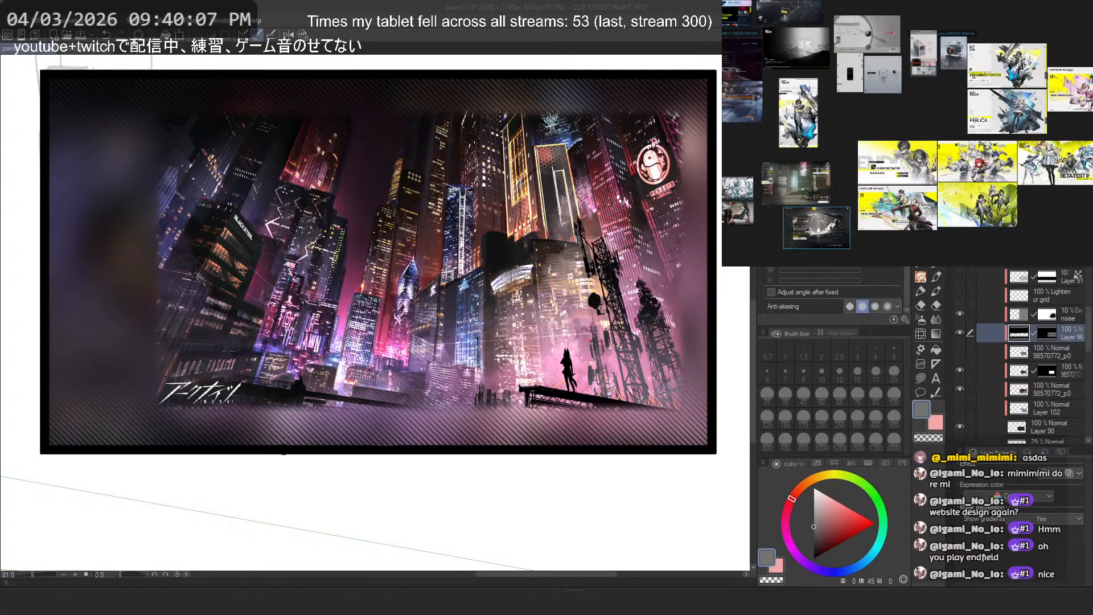
drag(757, 244, 874, 201)
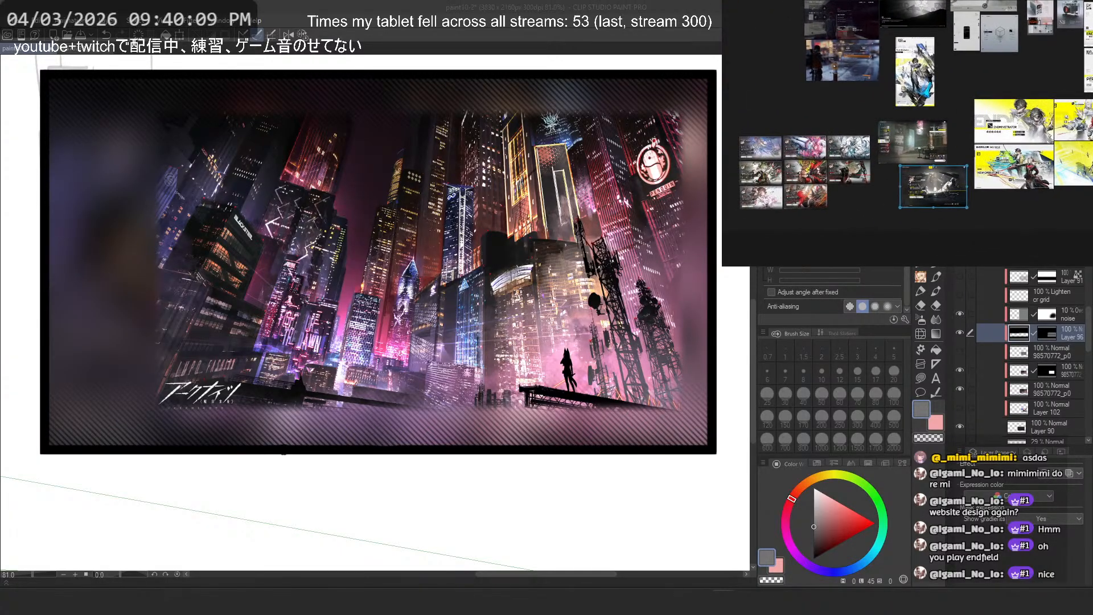
scroll(808, 200, up, 3)
drag(783, 199, 886, 198)
scroll(886, 198, up, 6)
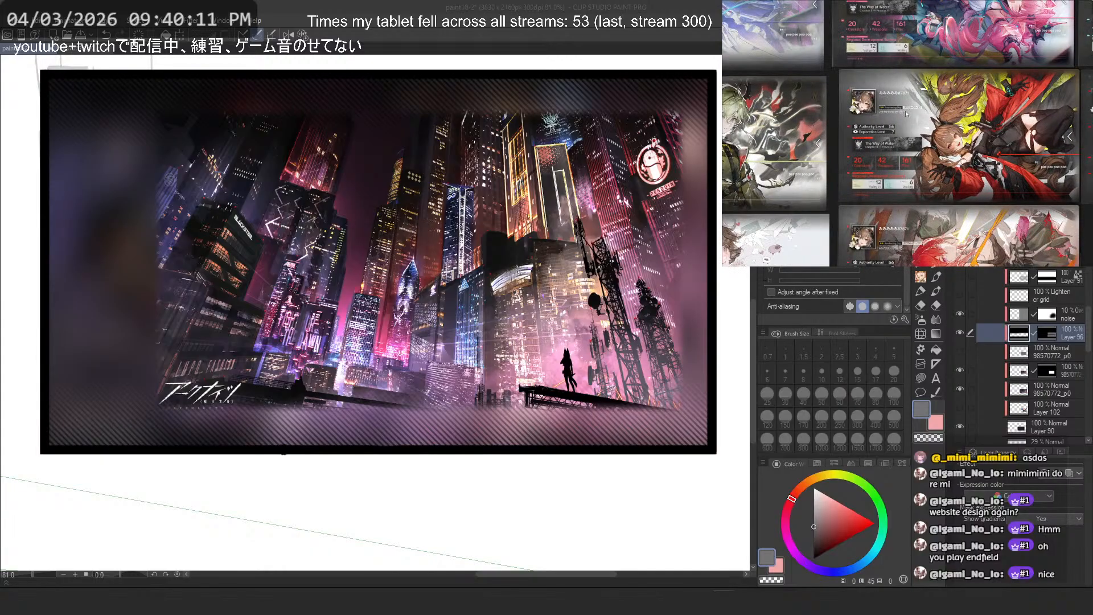
scroll(1053, 63, down, 6)
drag(1054, 62, 934, 121)
scroll(1050, 120, up, 4)
scroll(1050, 120, down, 2)
scroll(1050, 120, down, 1)
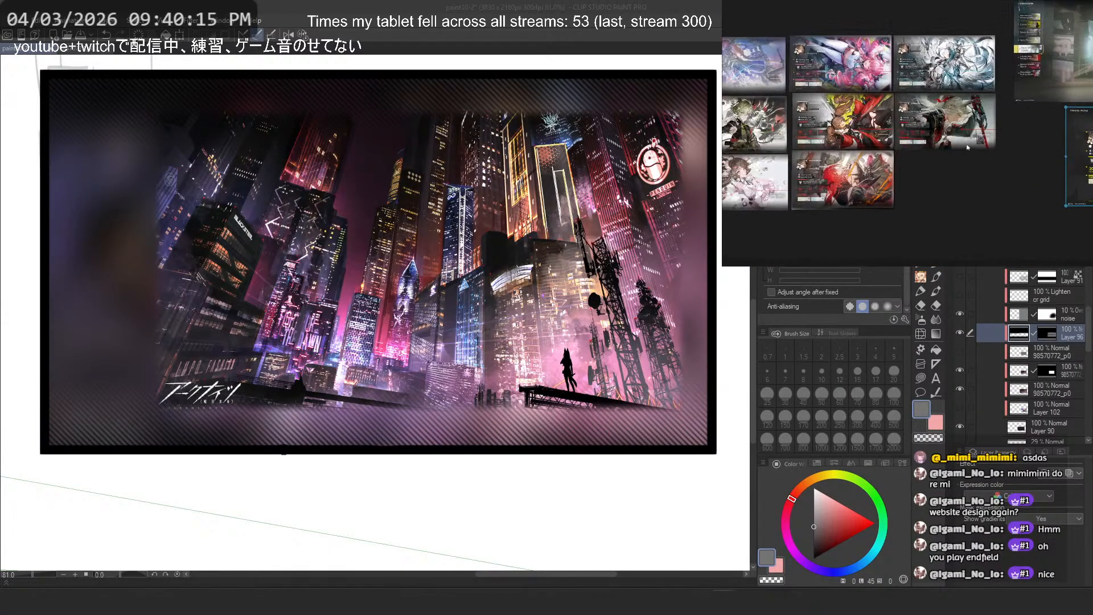
scroll(934, 121, up, 4)
scroll(933, 120, down, 4)
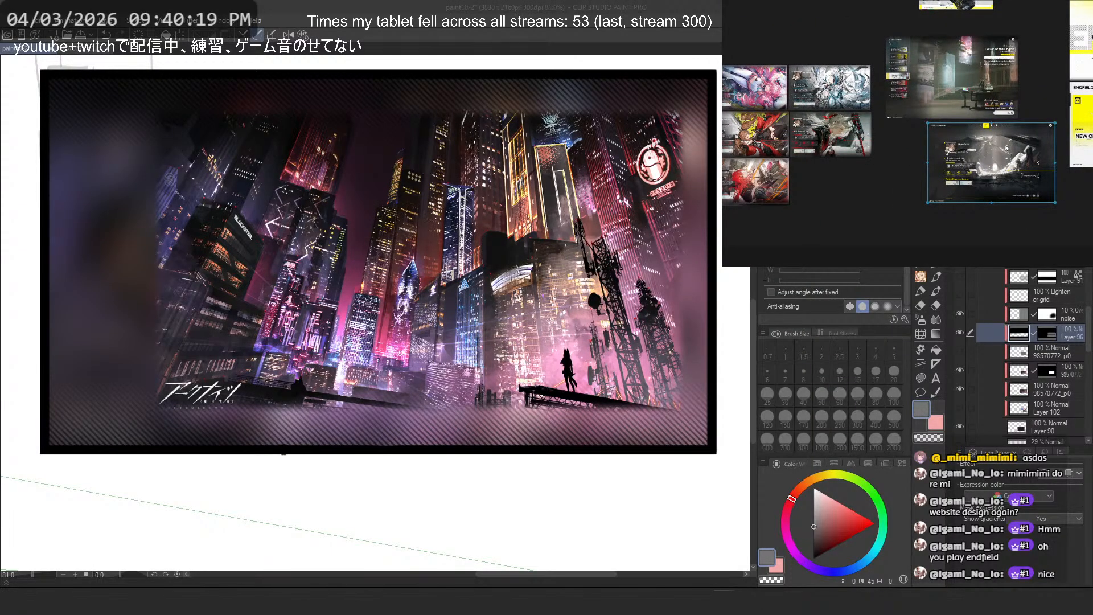
drag(940, 162, 957, 173)
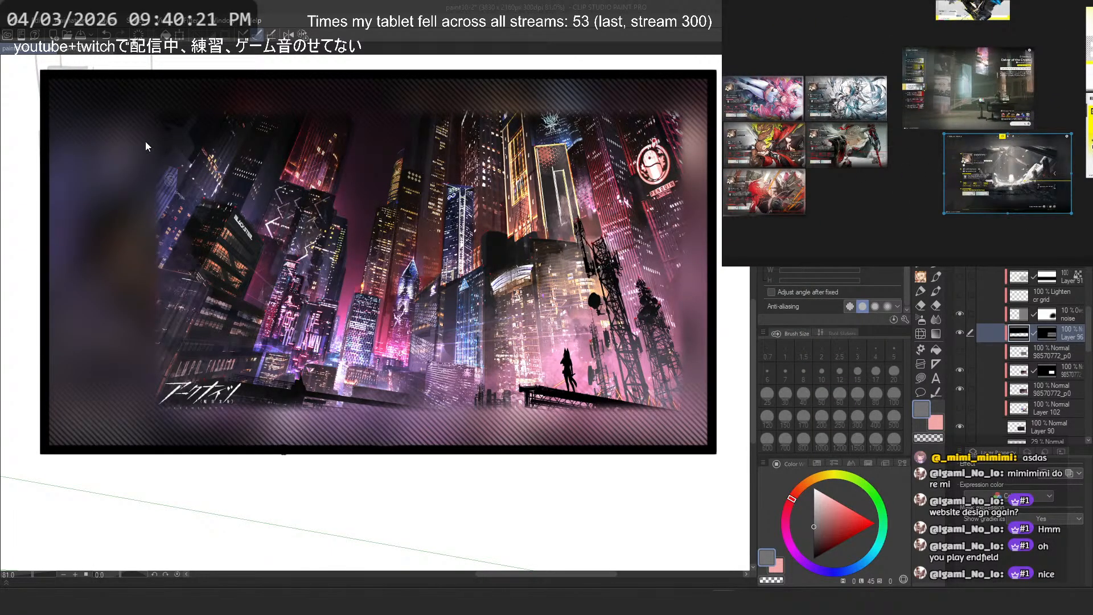
Step: Try moving the sharp city artwork with a free transform so it sits centred over the blurred background
click(477, 39)
scroll(1023, 380, down, 2)
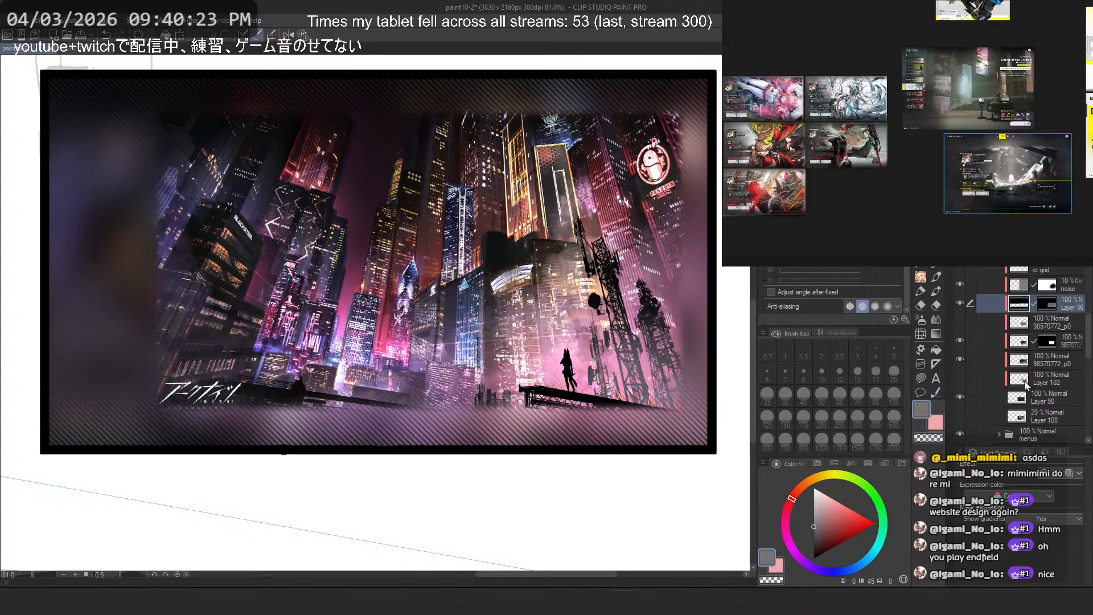
click(1027, 349)
key(ctrl+t)
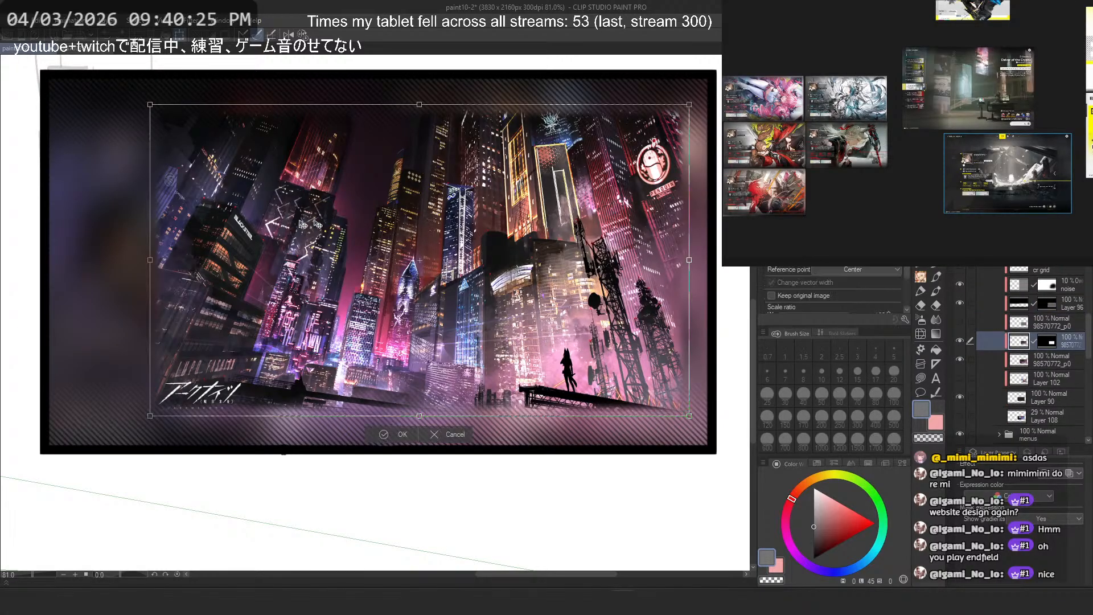
scroll(297, 231, down, 2)
drag(207, 245, 160, 252)
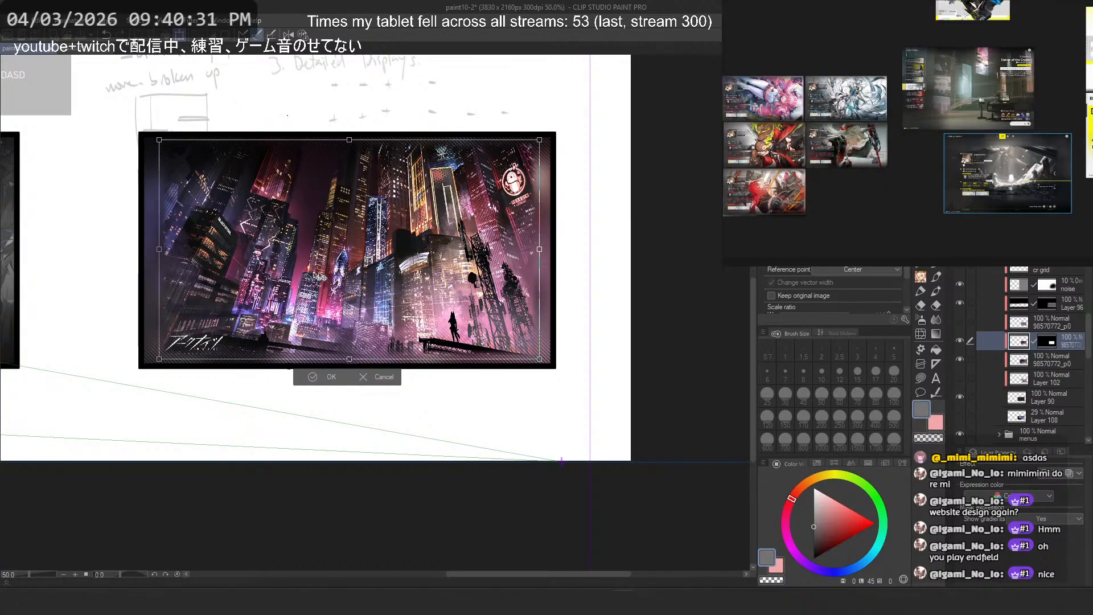
scroll(316, 276, up, 2)
scroll(310, 256, up, 1)
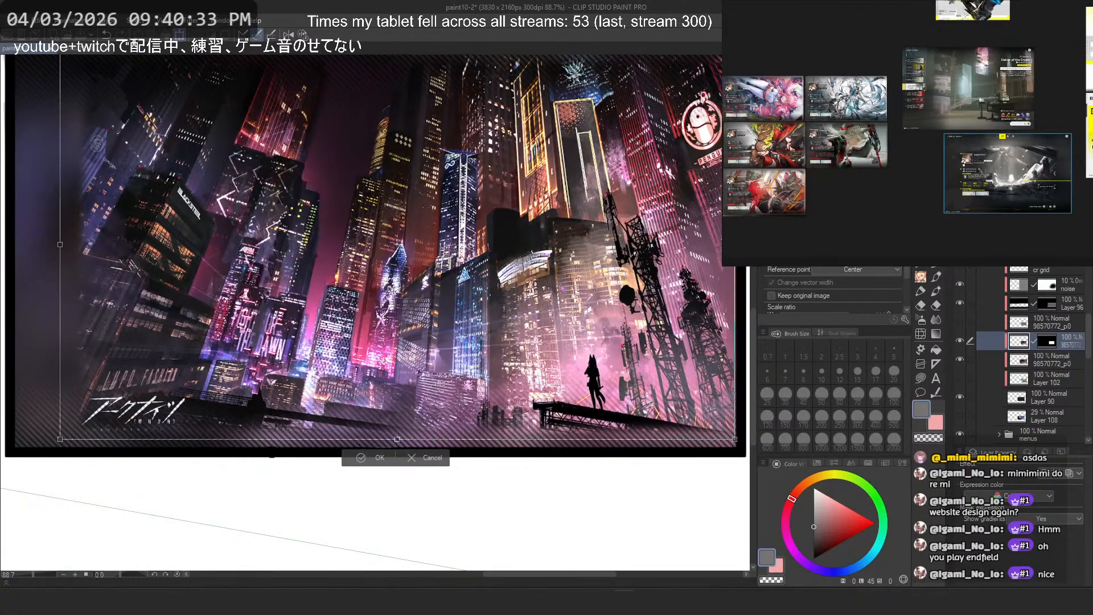
drag(385, 292, 404, 284)
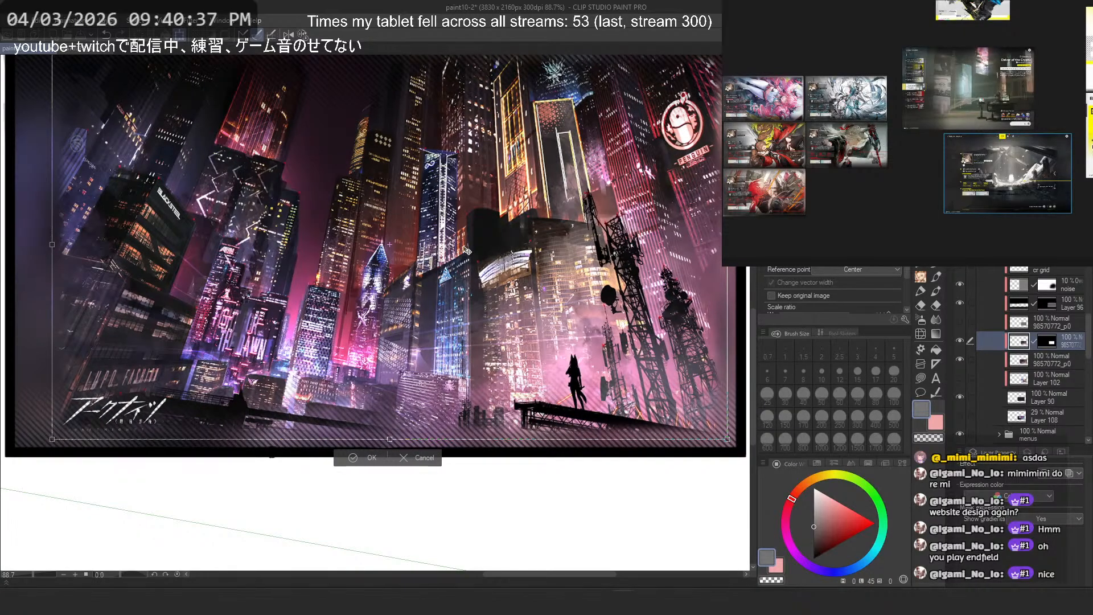
key(Return)
scroll(569, 348, down, 3)
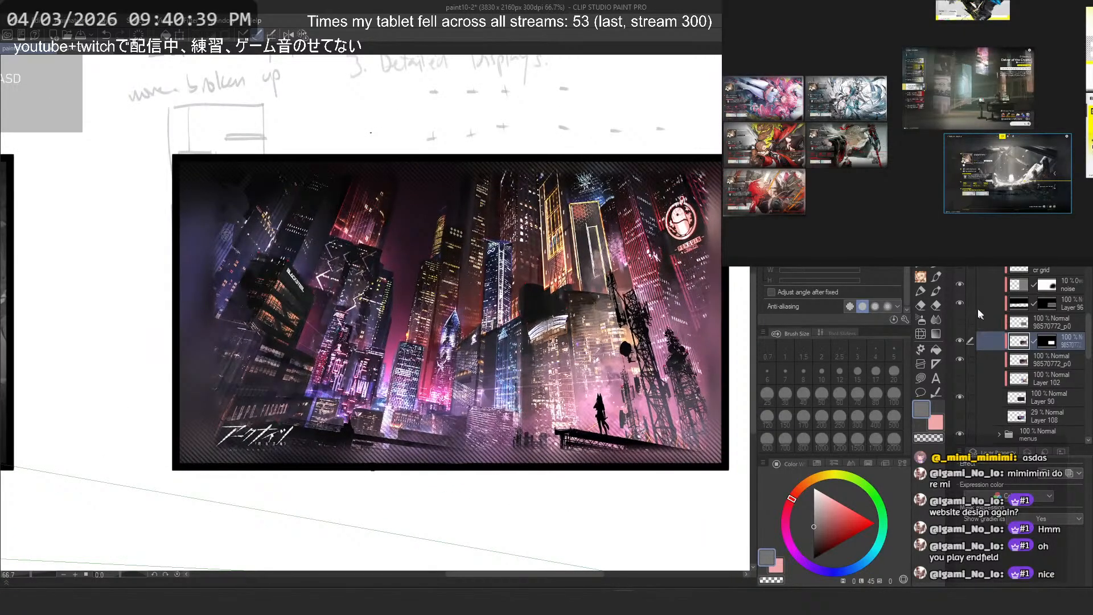
Step: Hide the noise layer and the diagonal stripe layer over the city mockup
click(969, 303)
click(969, 285)
click(961, 283)
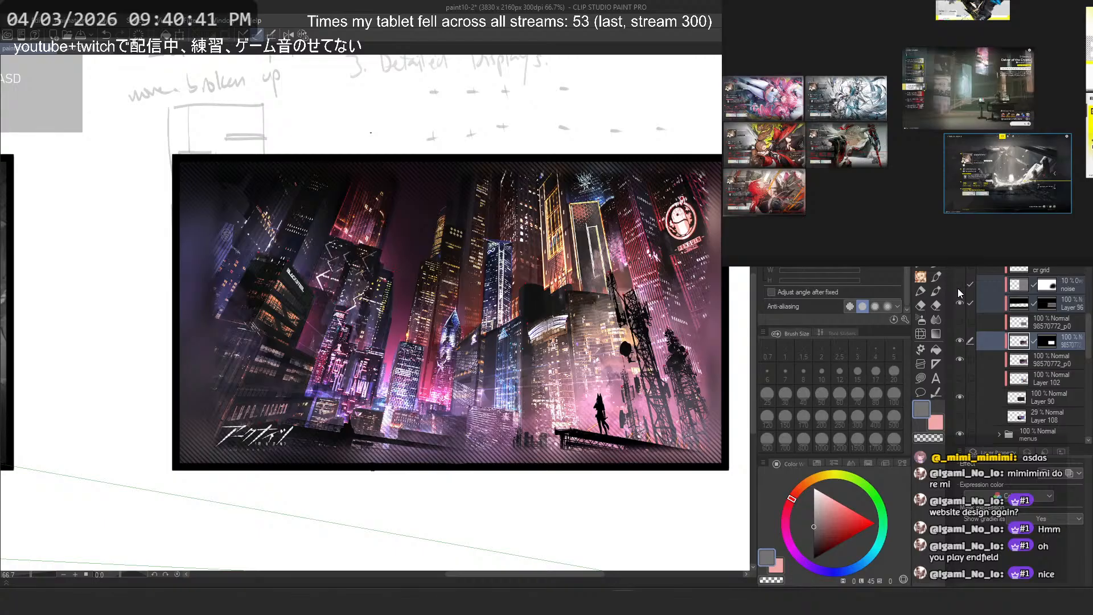
click(960, 303)
scroll(445, 257, down, 3)
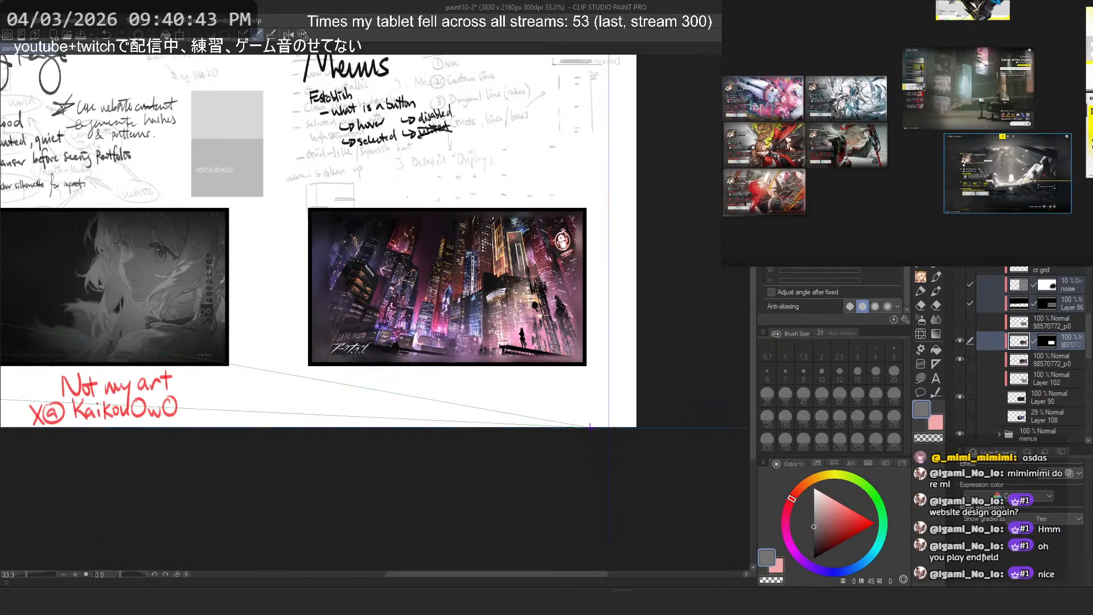
scroll(384, 293, up, 2)
scroll(376, 274, right, 1)
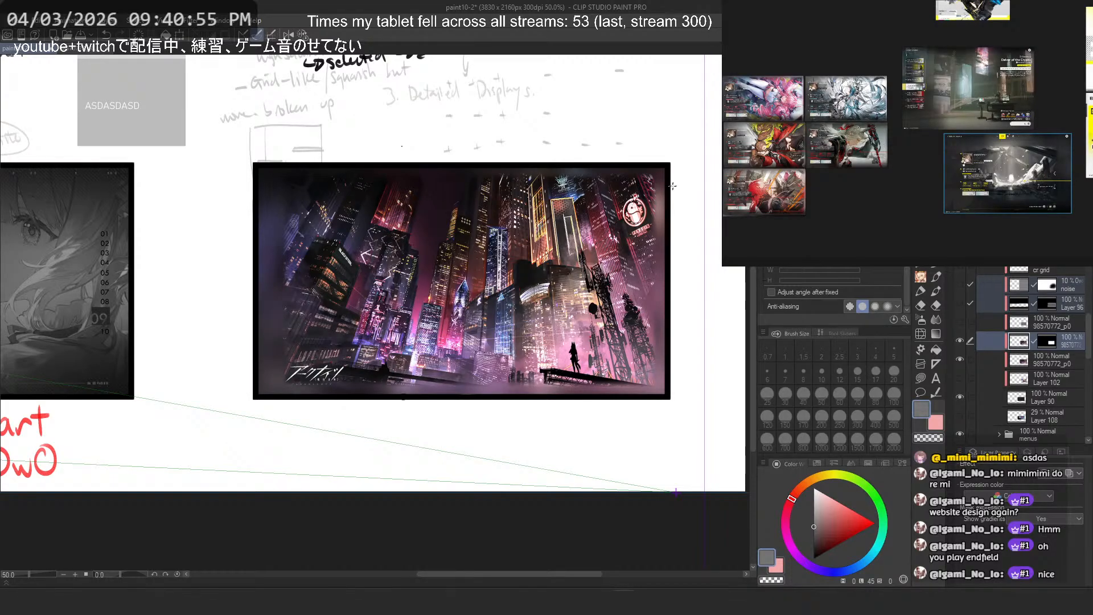
Step: Undo the repositioning of the sharp city artwork
key(ctrl+z)
scroll(236, 249, up, 3)
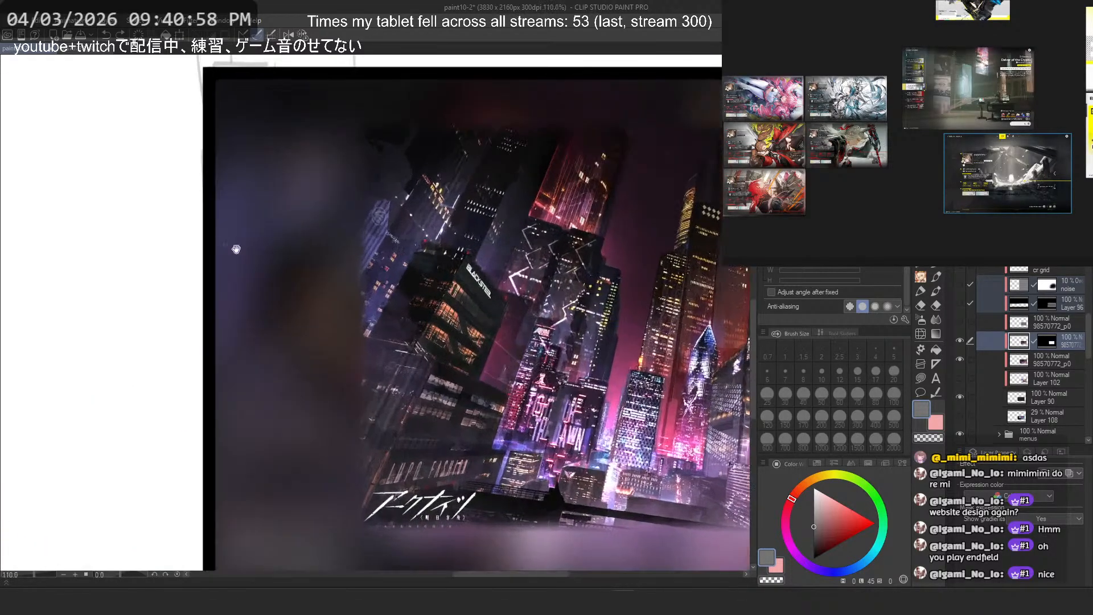
drag(237, 249, 347, 249)
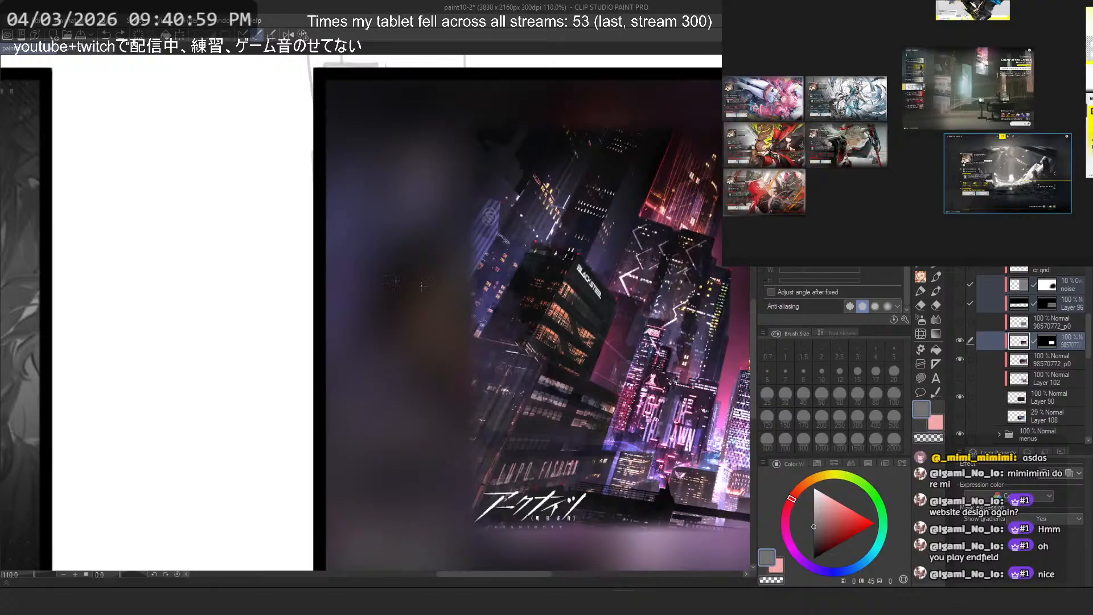
scroll(355, 315, down, 4)
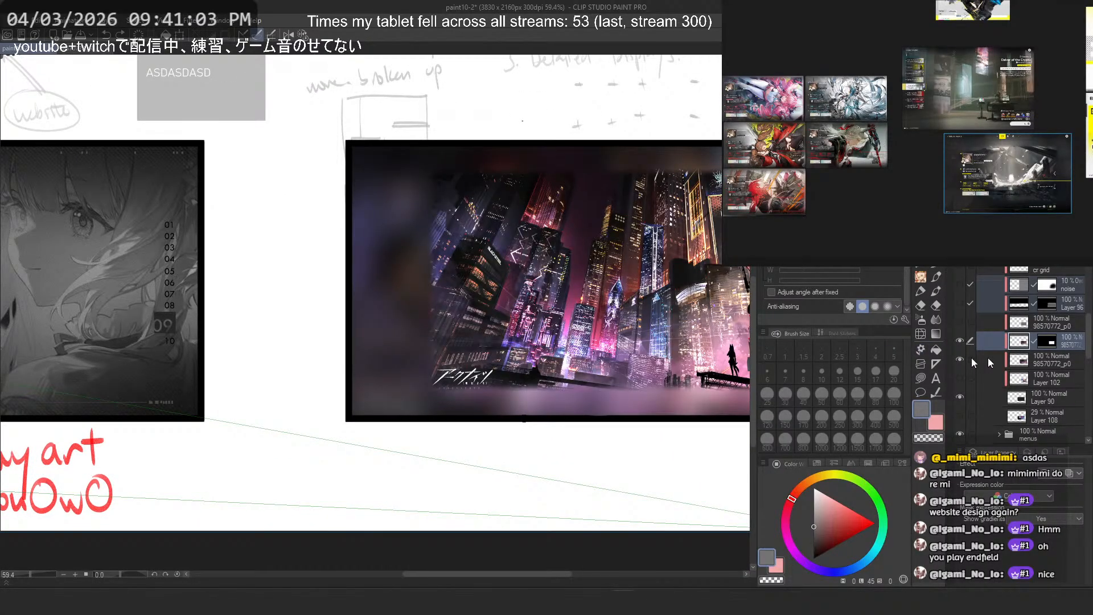
Step: Add a new layer above the blurred background artwork and sample the dark colour from the grey portrait mockup
click(1037, 358)
key(ctrl+shift+n)
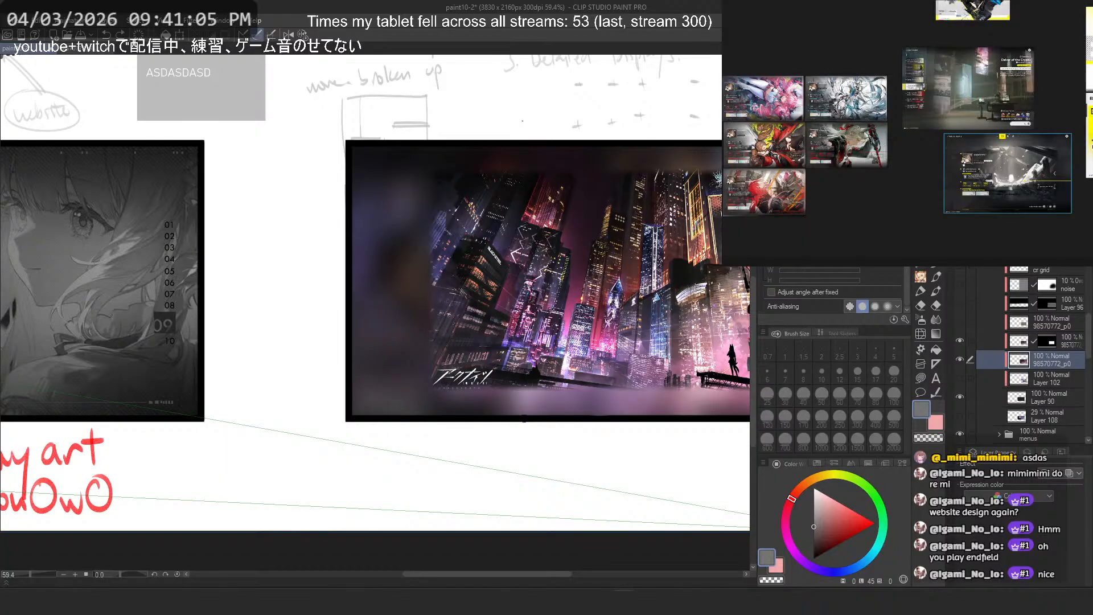
drag(228, 324, 751, 326)
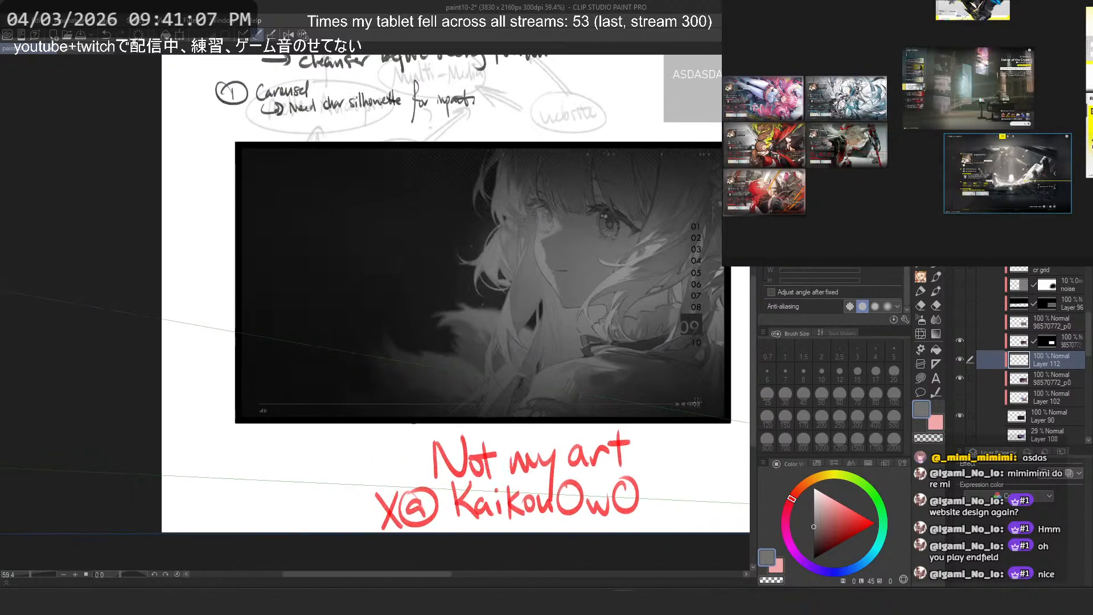
alt+click(264, 271)
drag(723, 260, 137, 234)
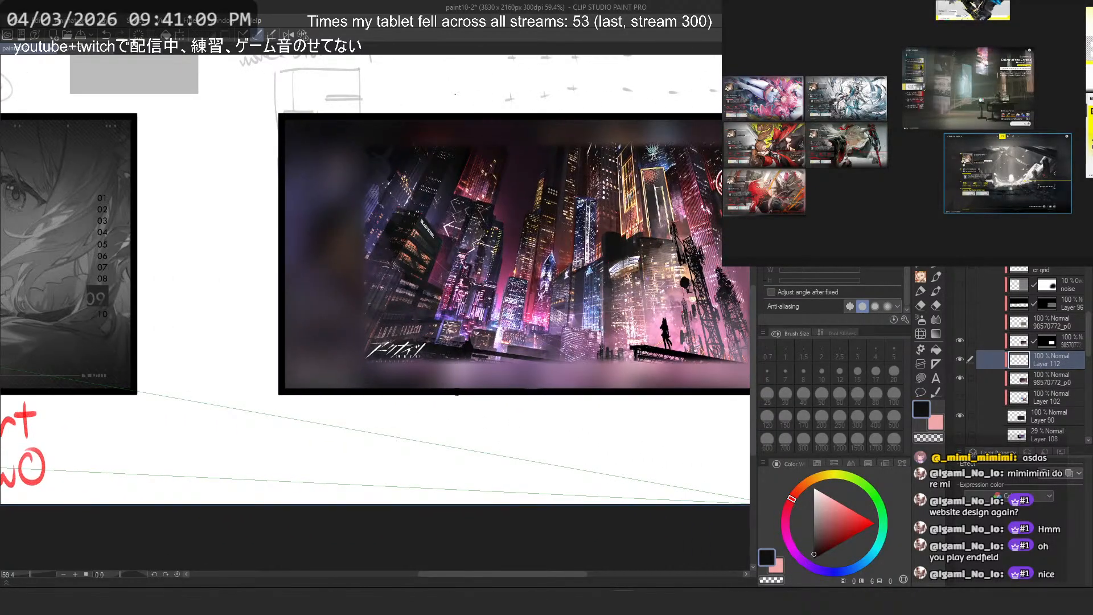
Step: Try a dark gradient over the blurred background, fading from the frame's left side, and undo it
click(936, 334)
drag(439, 324, 679, 278)
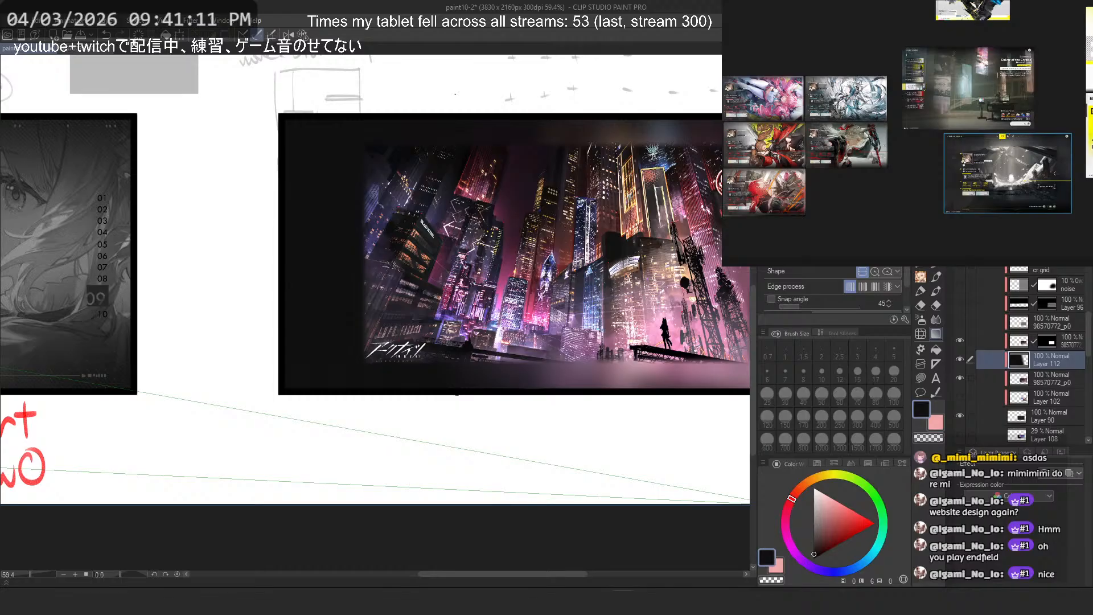
scroll(377, 250, down, 4)
scroll(398, 222, up, 3)
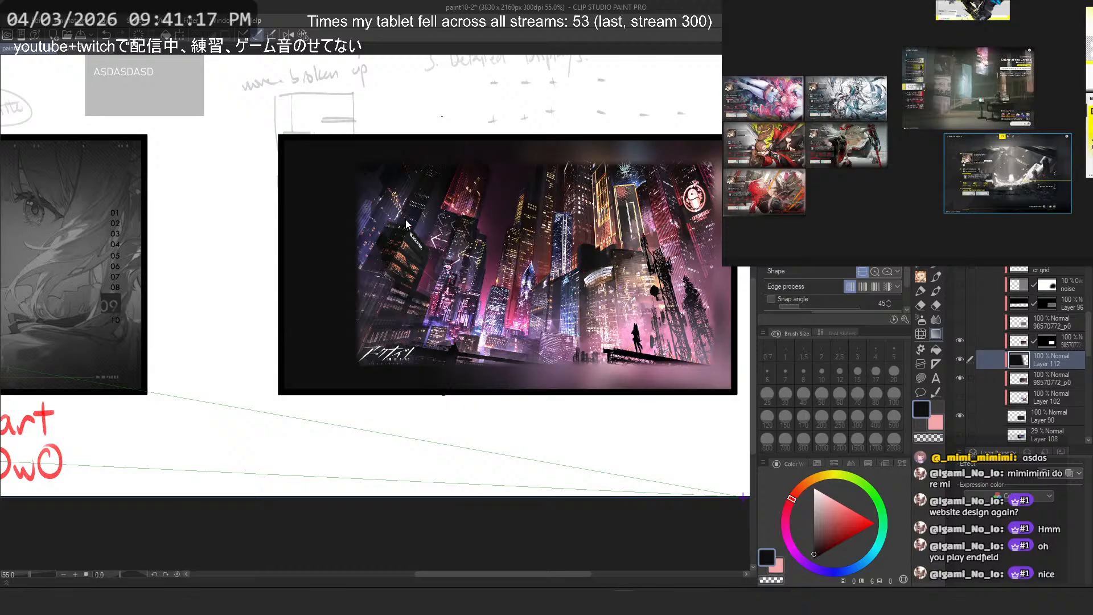
scroll(409, 281, up, 1)
scroll(386, 290, down, 1)
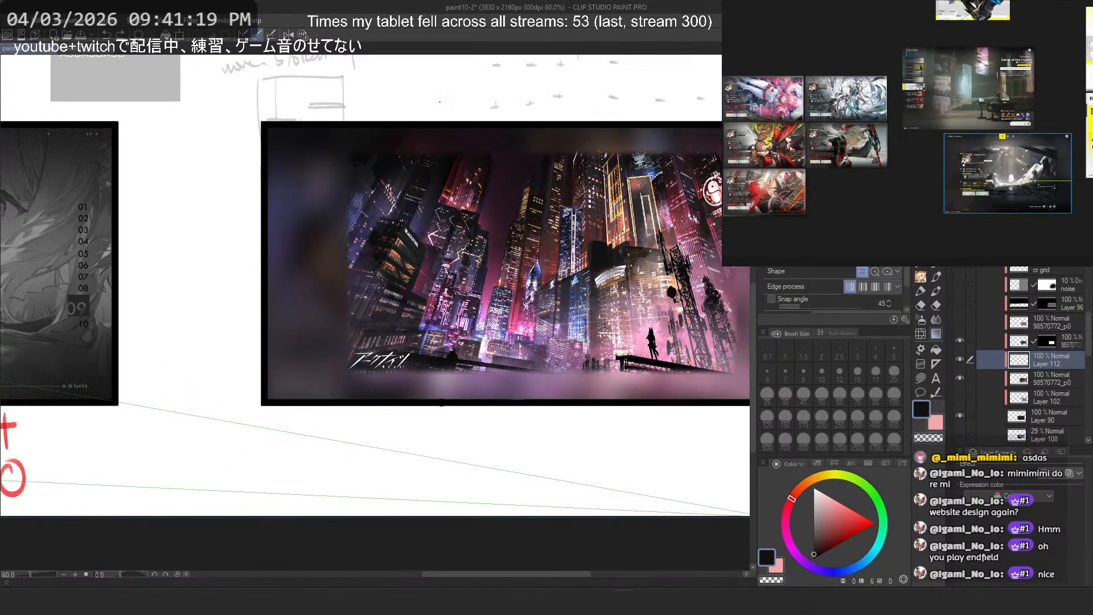
Step: Move the empty gradient layer above the sharp artwork and draw a dark gradient fading in from the frame's left edge
drag(1057, 356, 1054, 339)
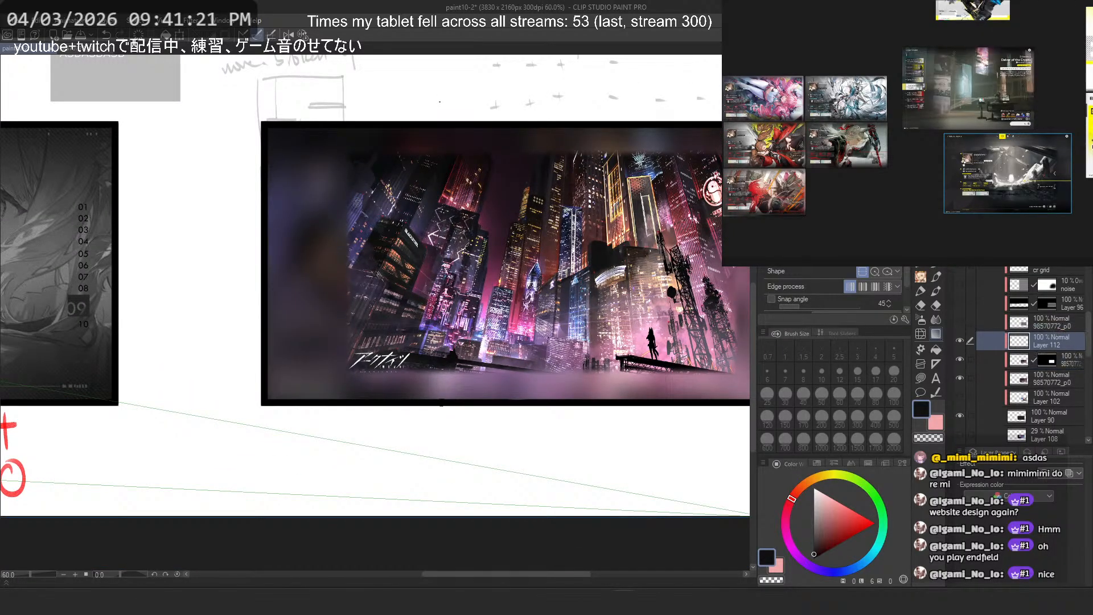
key(Delete)
drag(294, 274, 421, 259)
key(Delete)
drag(258, 266, 413, 264)
key(ctrl+z)
drag(236, 278, 427, 280)
scroll(467, 277, down, 2)
scroll(466, 277, down, 1)
scroll(466, 277, up, 1)
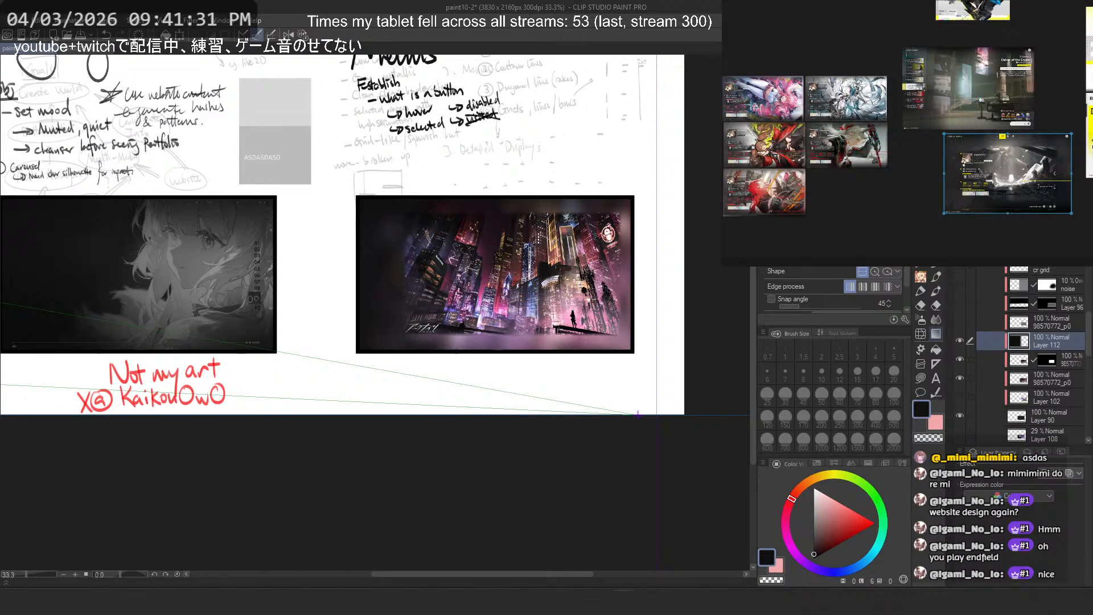
Step: Examine the reference board's illustration layout ideas, focusing on the monochrome scene fading into its white side panel
drag(1079, 117, 871, 140)
scroll(871, 140, down, 5)
drag(958, 91, 909, 185)
scroll(909, 185, down, 2)
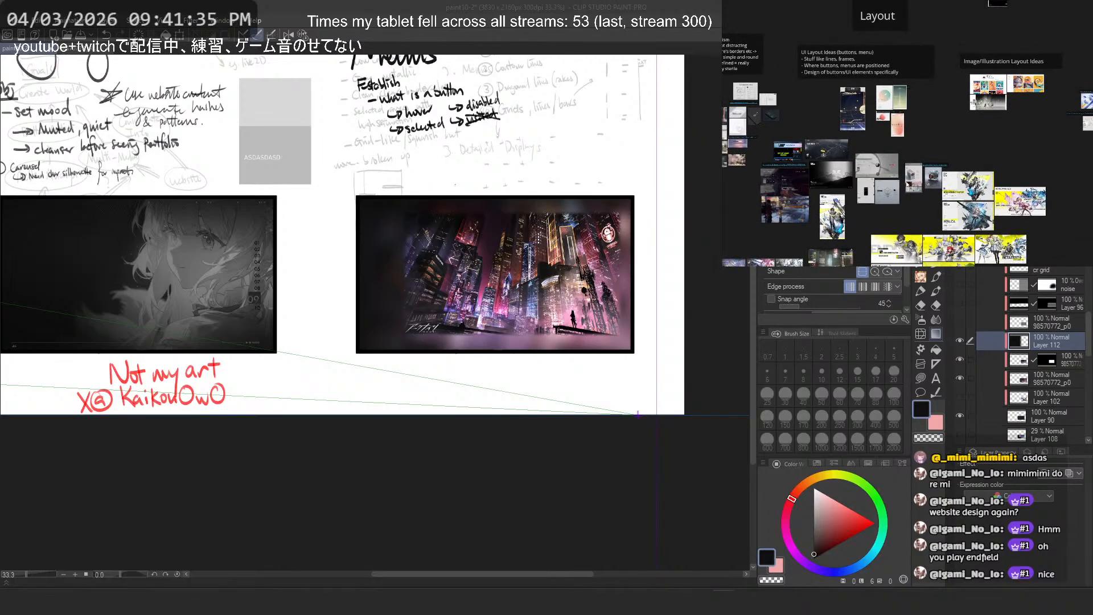
scroll(1002, 98, up, 8)
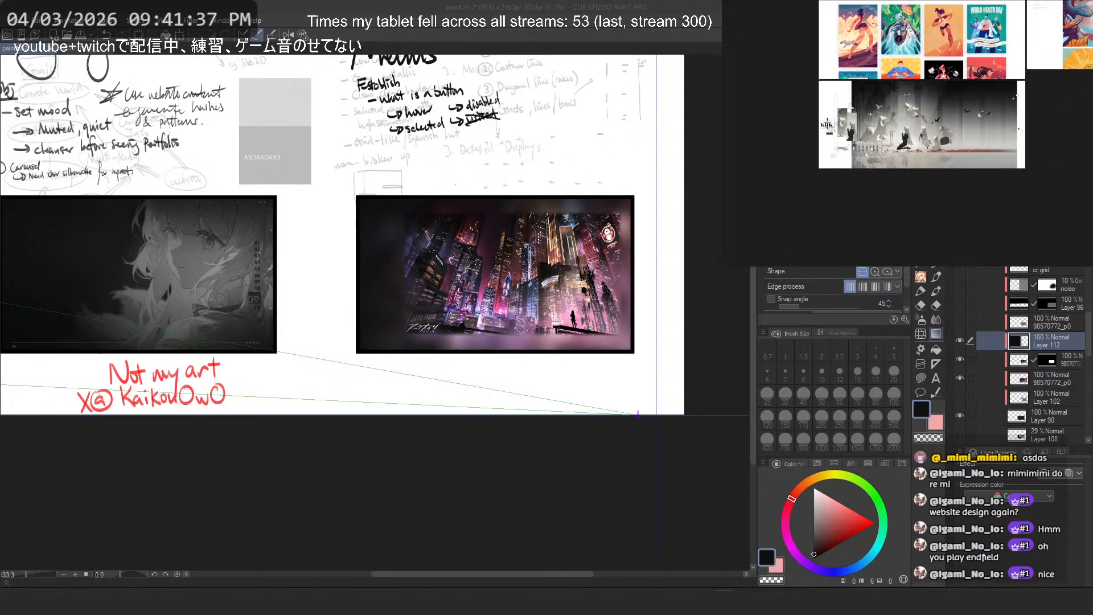
scroll(902, 153, up, 3)
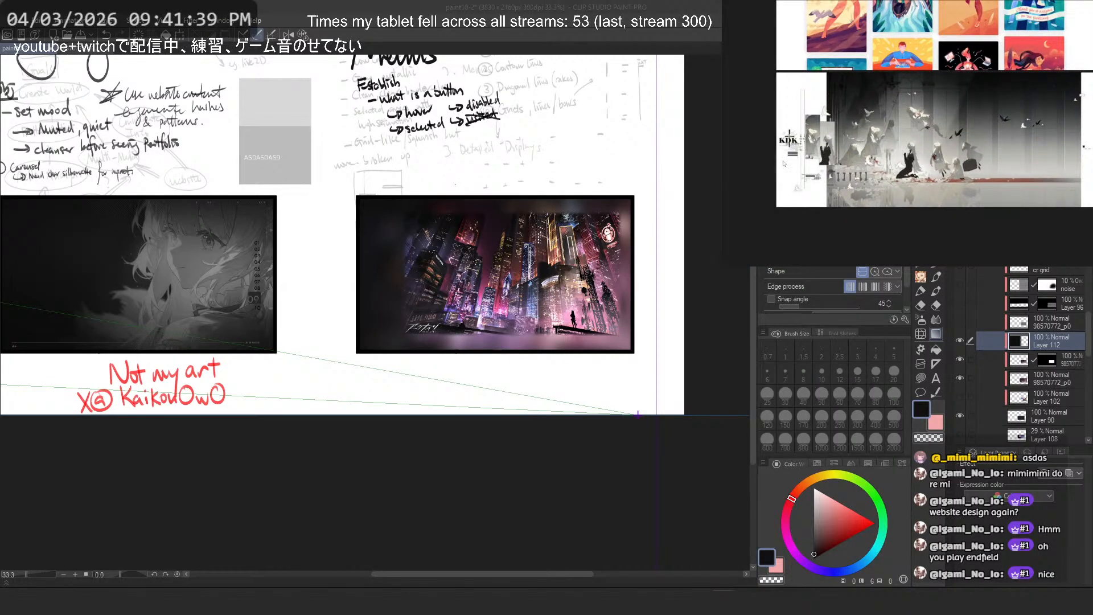
Step: Compare the mockup with the blurred background and the dark gradient layer each switched off and on again
key(ctrl+plus)
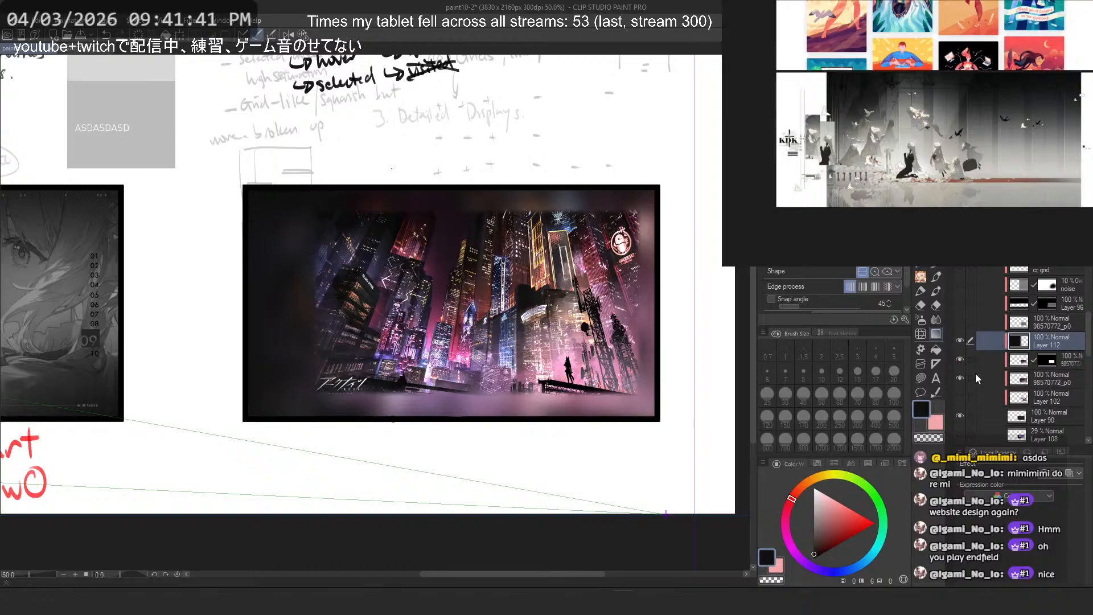
click(960, 377)
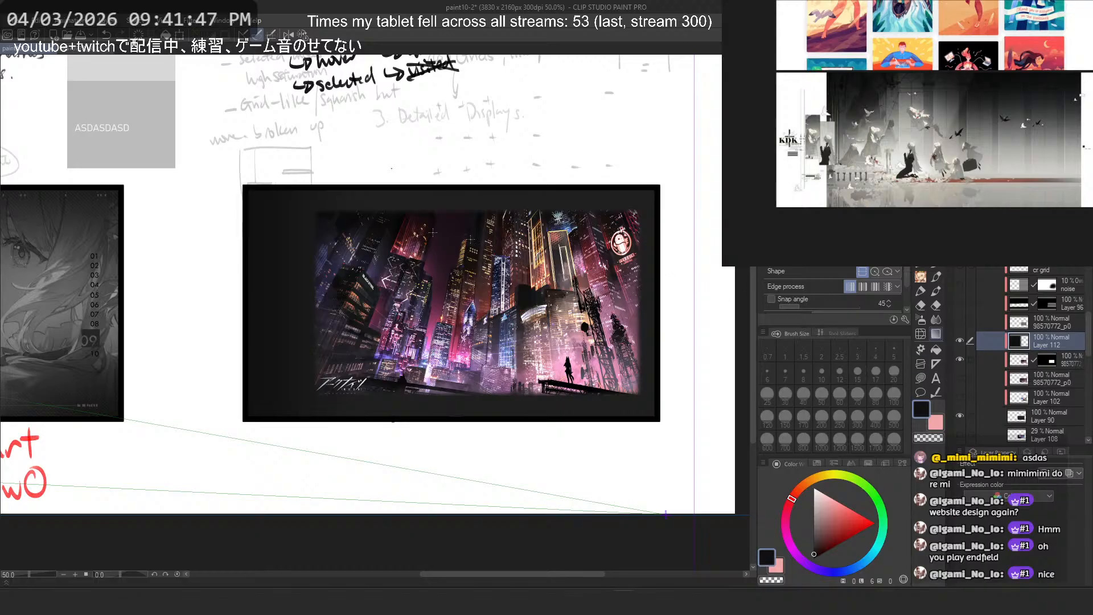
click(960, 378)
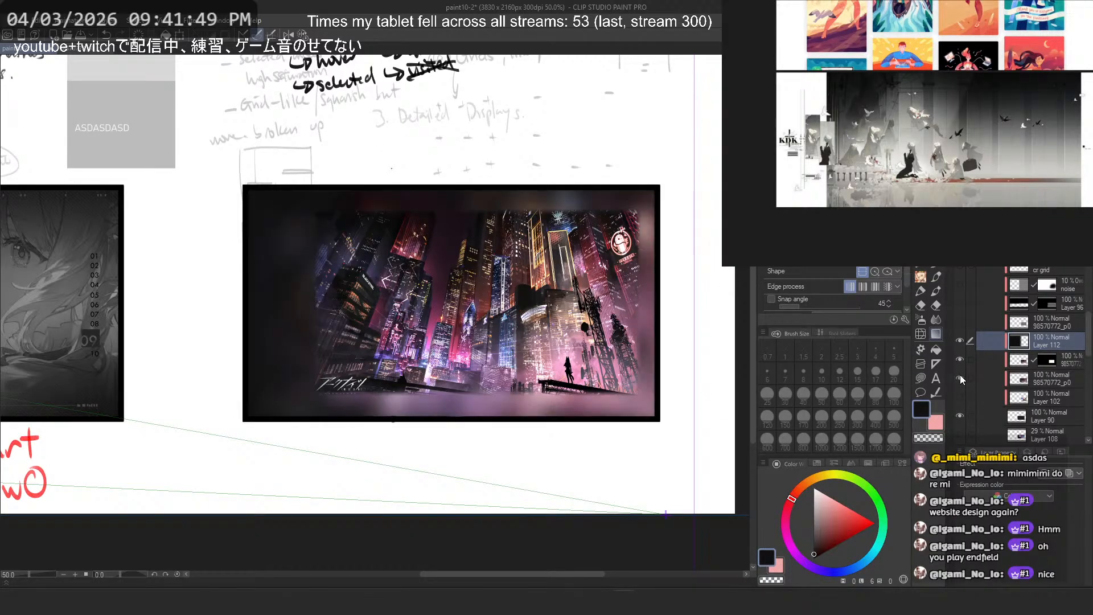
click(959, 340)
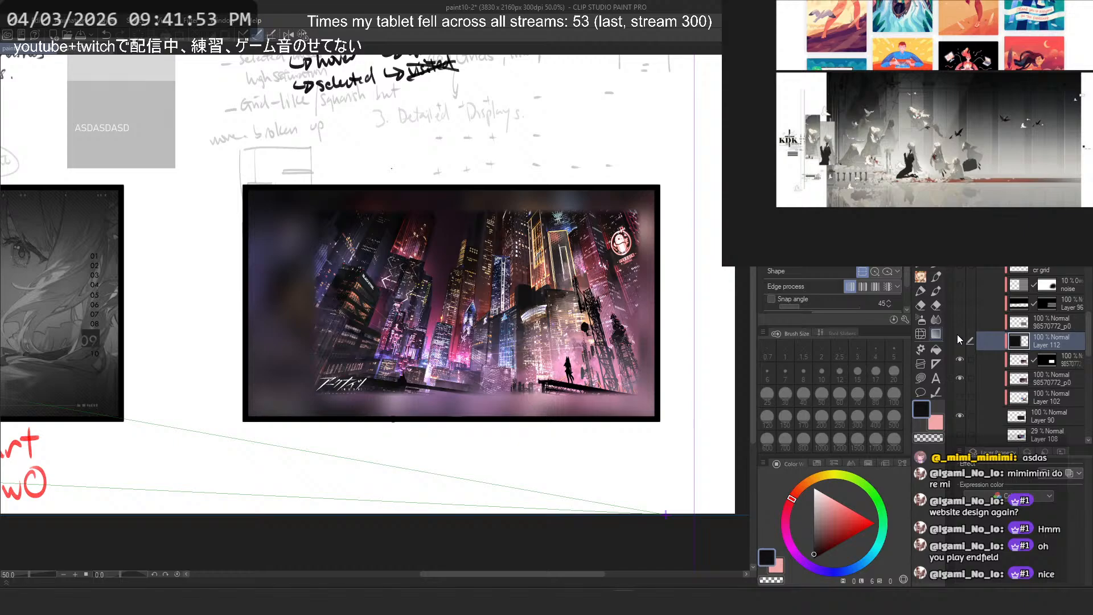
click(959, 339)
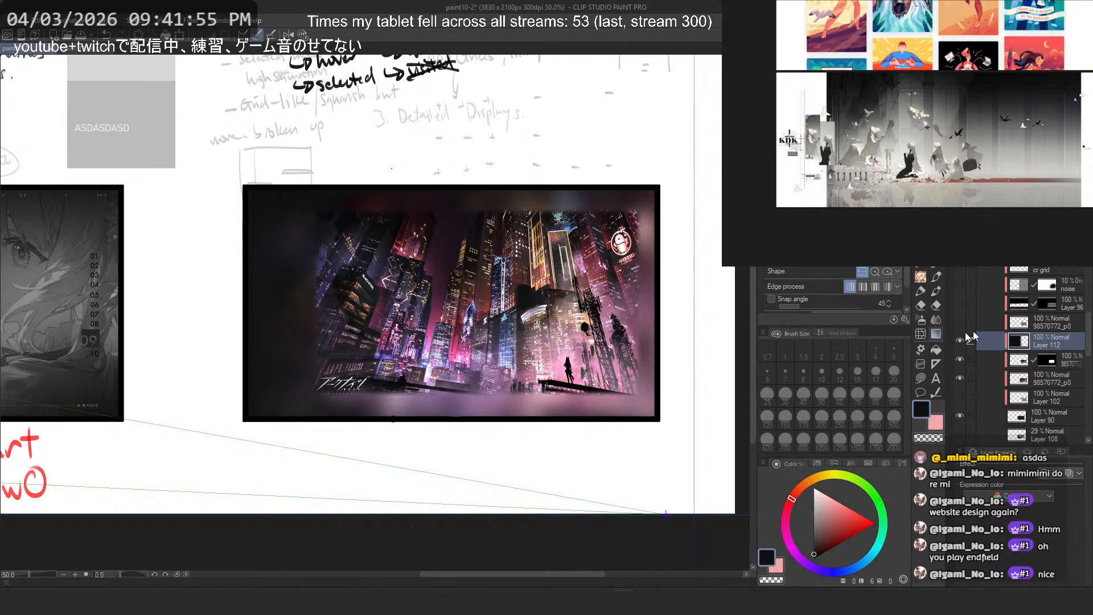
Step: Try a wider, diagonal dark gradient across the city artwork's upper-left area and clear the gradient layer
drag(372, 309, 517, 308)
drag(614, 409, 504, 410)
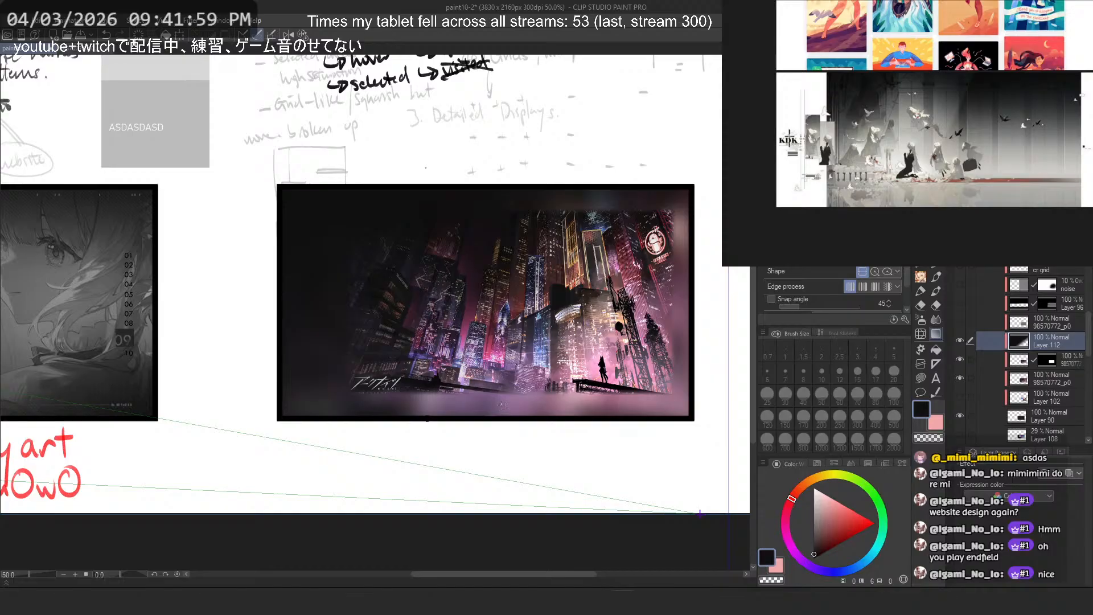
key(Delete)
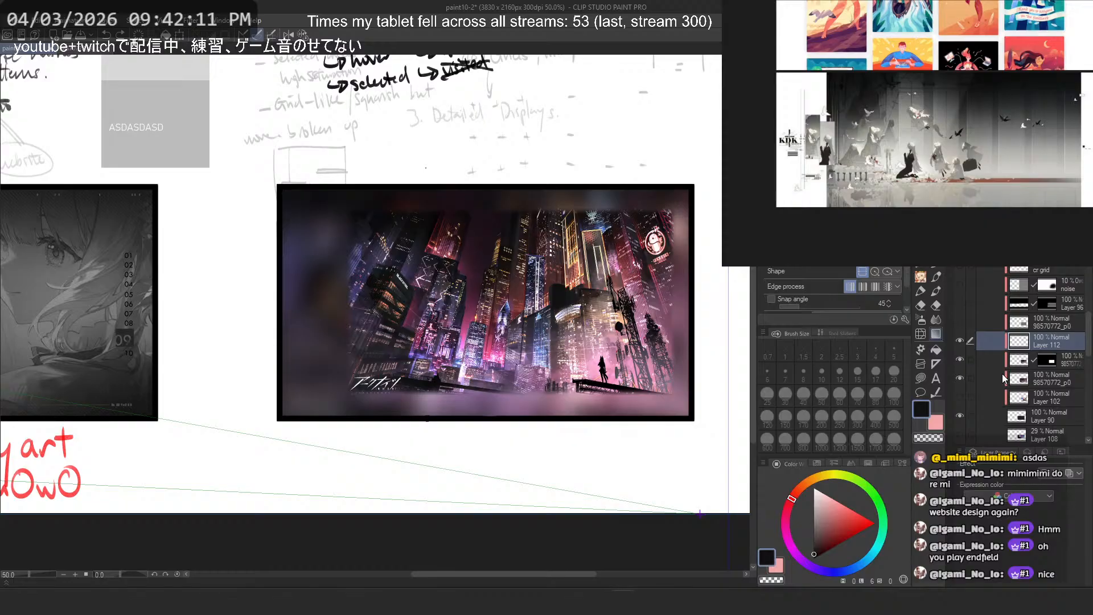
Step: Examine the reference board's yellow Endfield promotional images for how character artwork and text are laid out
scroll(931, 145, down, 8)
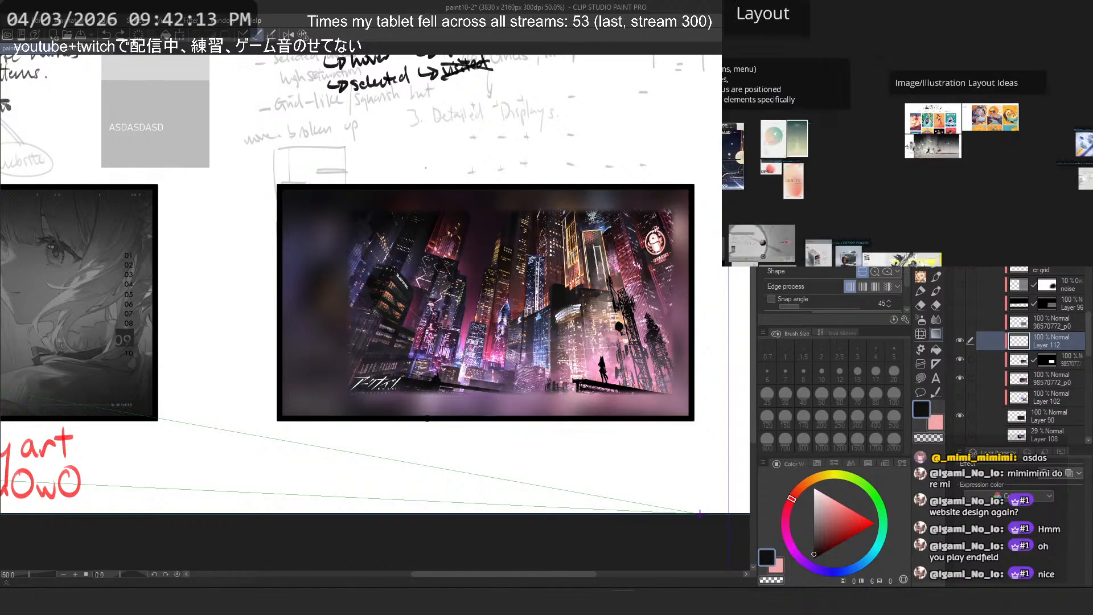
drag(782, 211, 925, 194)
drag(855, 215, 908, 147)
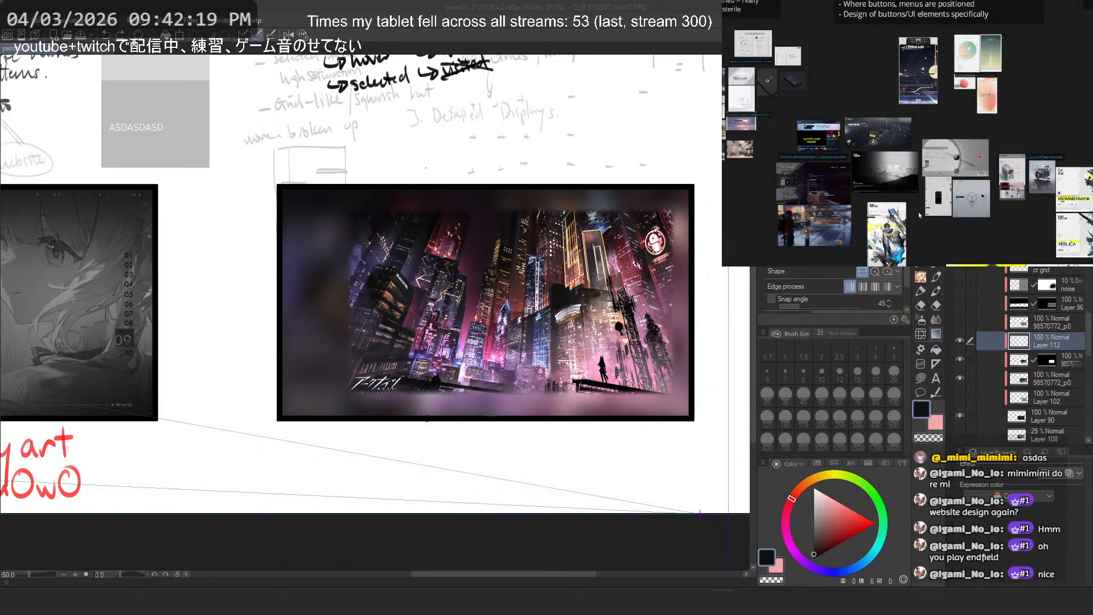
drag(919, 215, 850, 150)
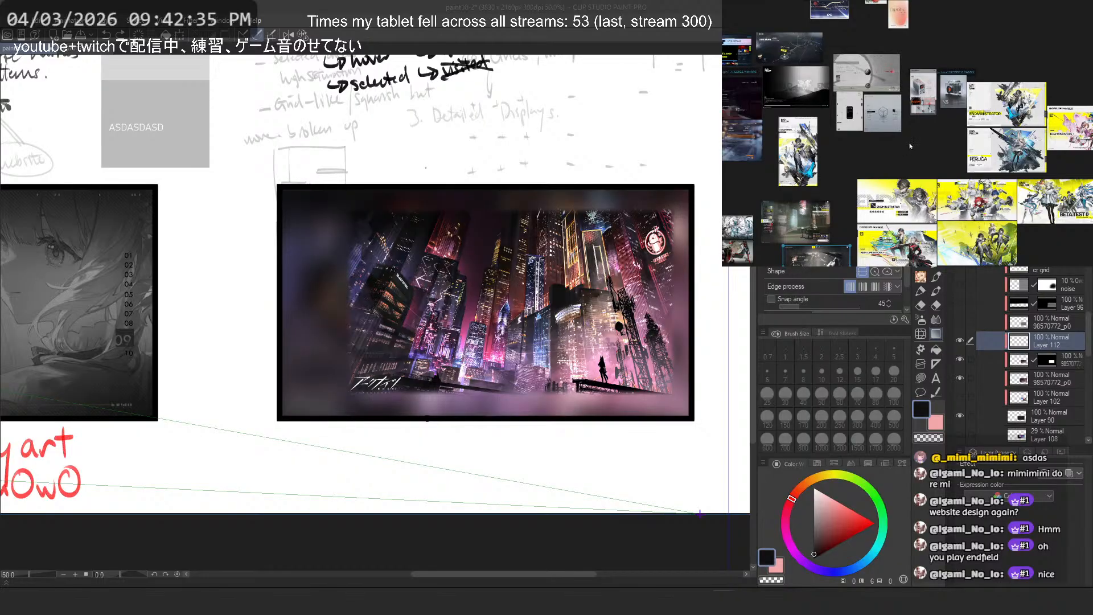
drag(893, 158, 871, 87)
click(871, 259)
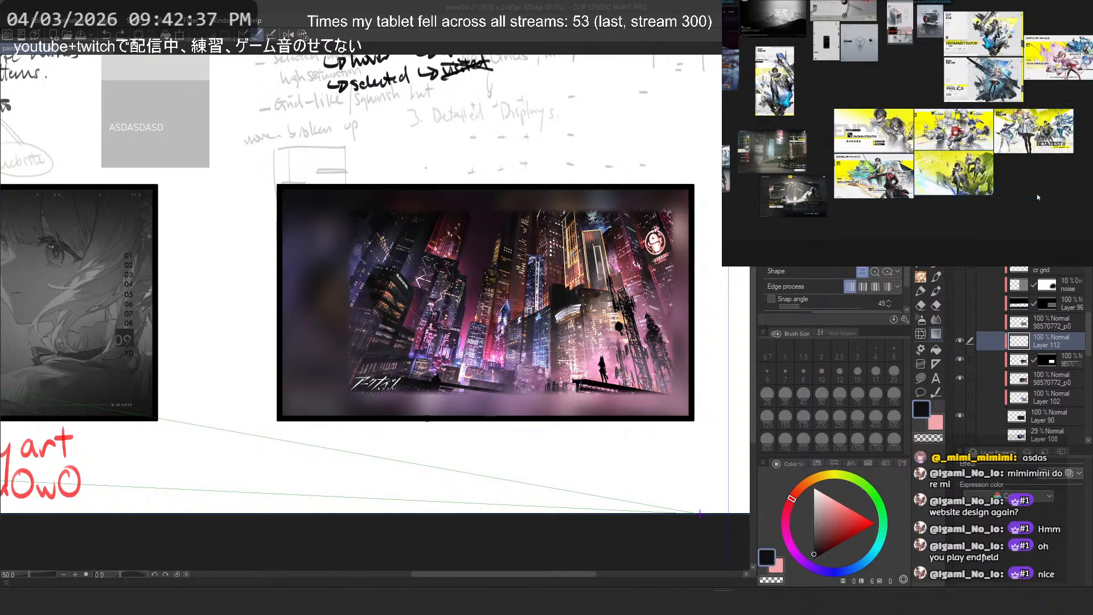
scroll(873, 180, up, 5)
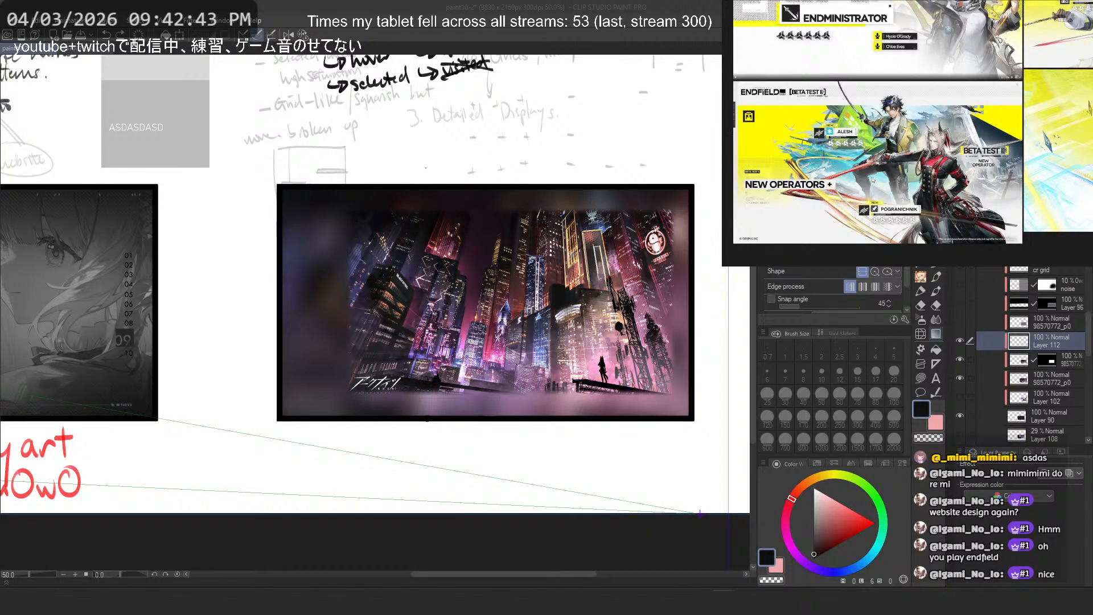
Step: Examine the reference board's red-haired character profile card, focusing on how its artwork meets the stats and the card's edges
scroll(850, 176, down, 8)
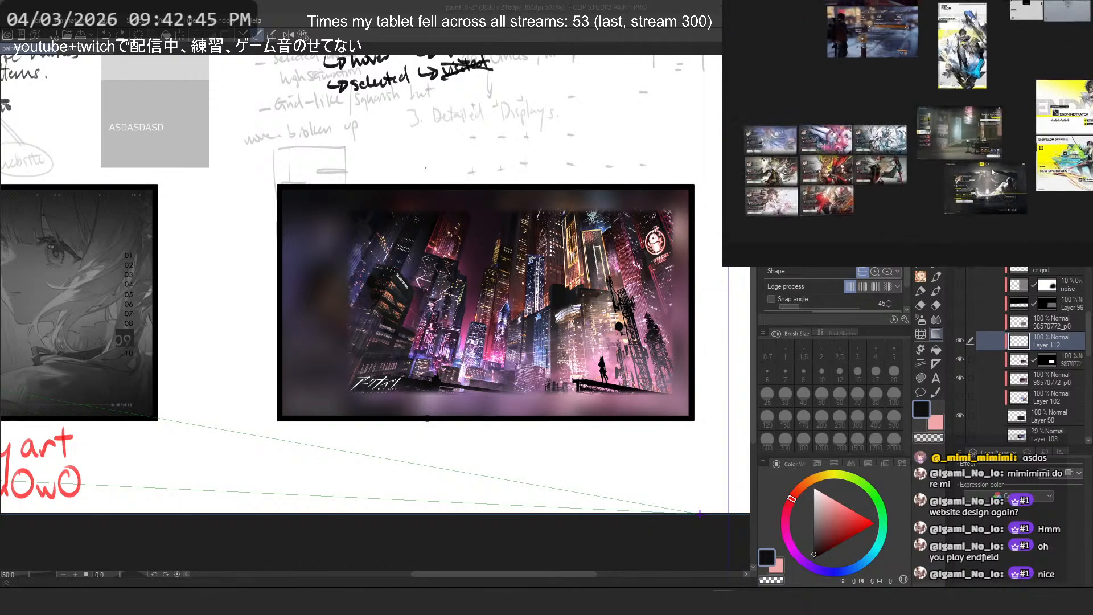
drag(851, 176, 906, 157)
scroll(884, 197, up, 5)
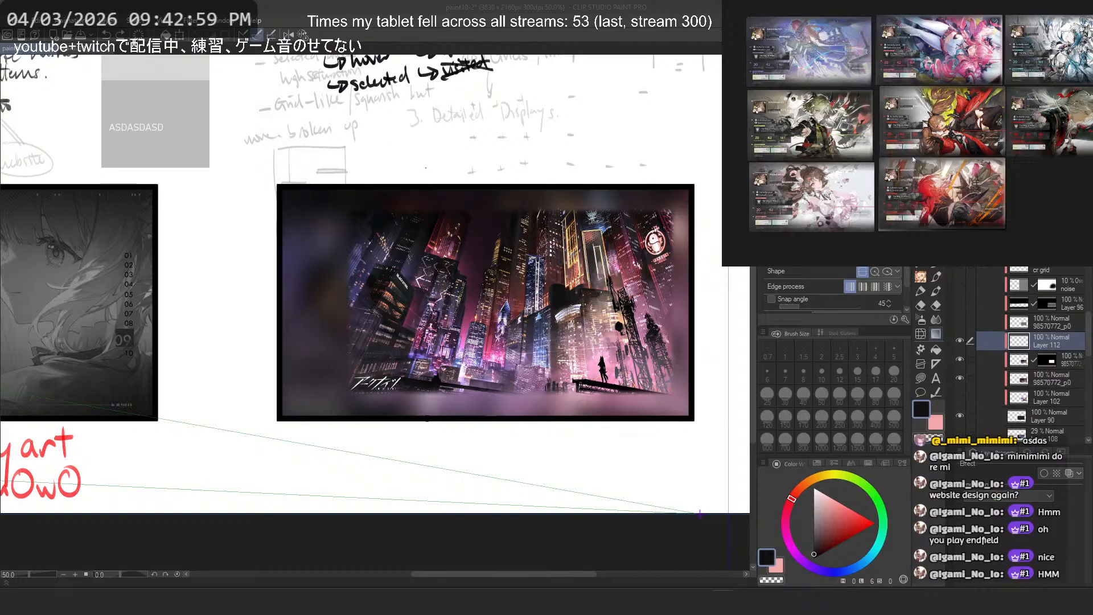
click(902, 181)
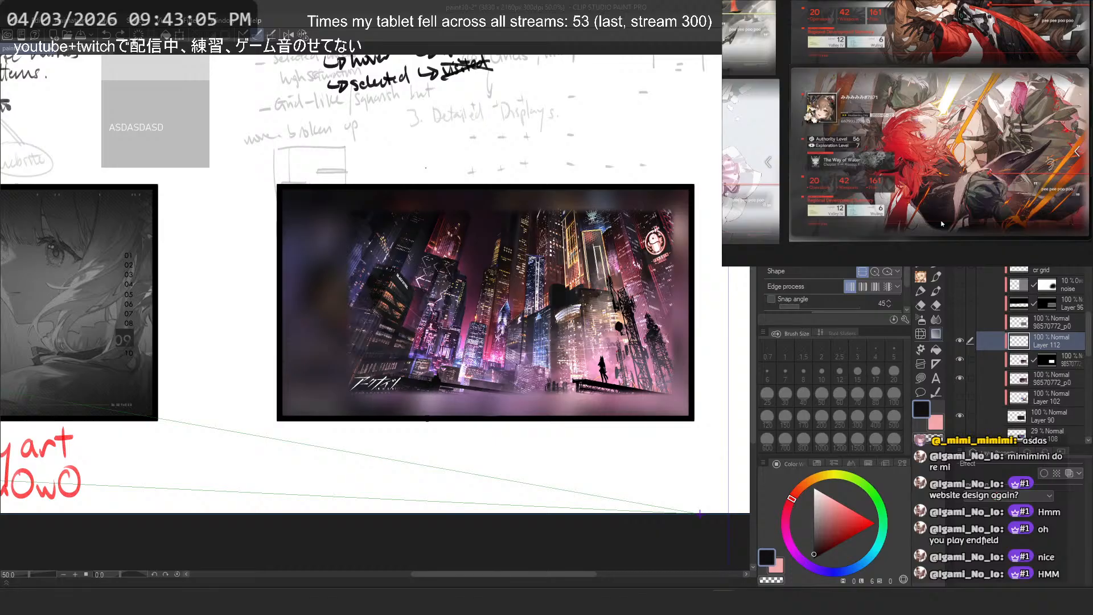
scroll(942, 224, down, 3)
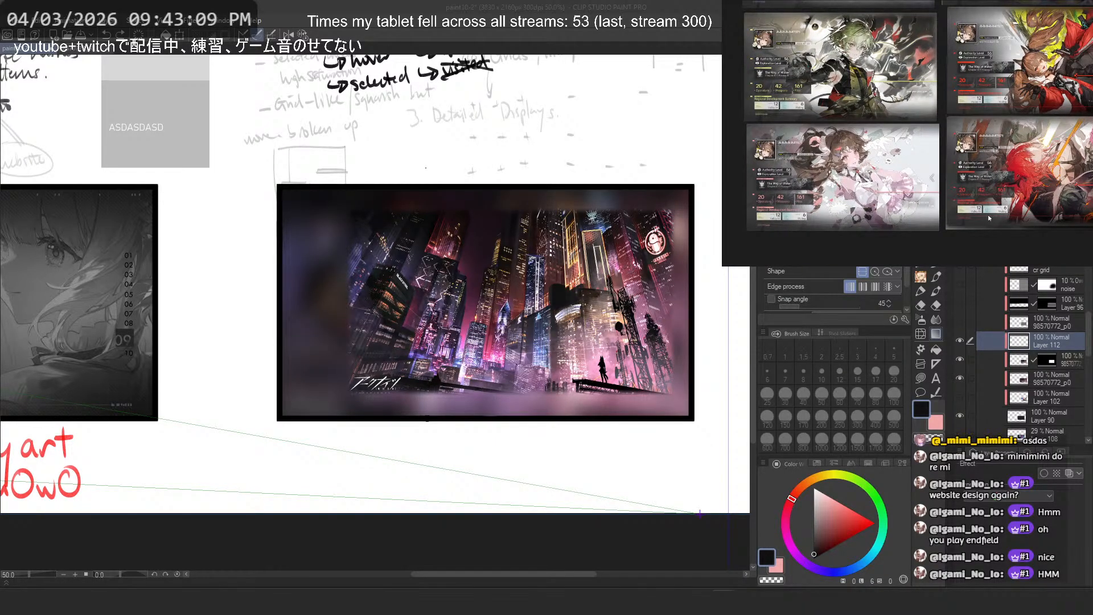
scroll(989, 218, up, 5)
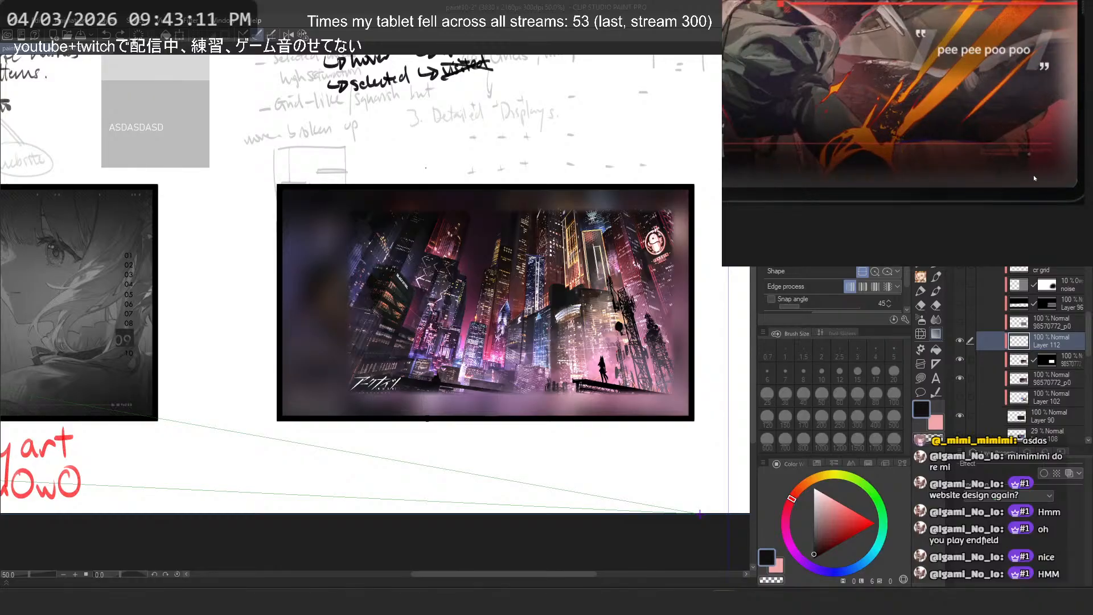
scroll(1086, 189, down, 2)
drag(752, 205, 879, 219)
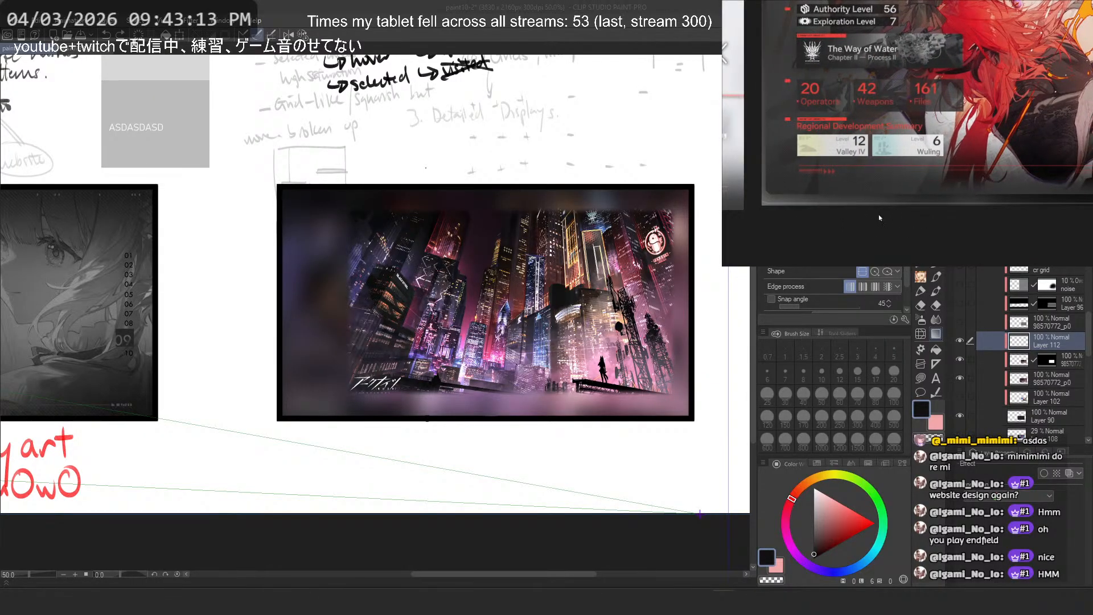
drag(836, 164, 841, 188)
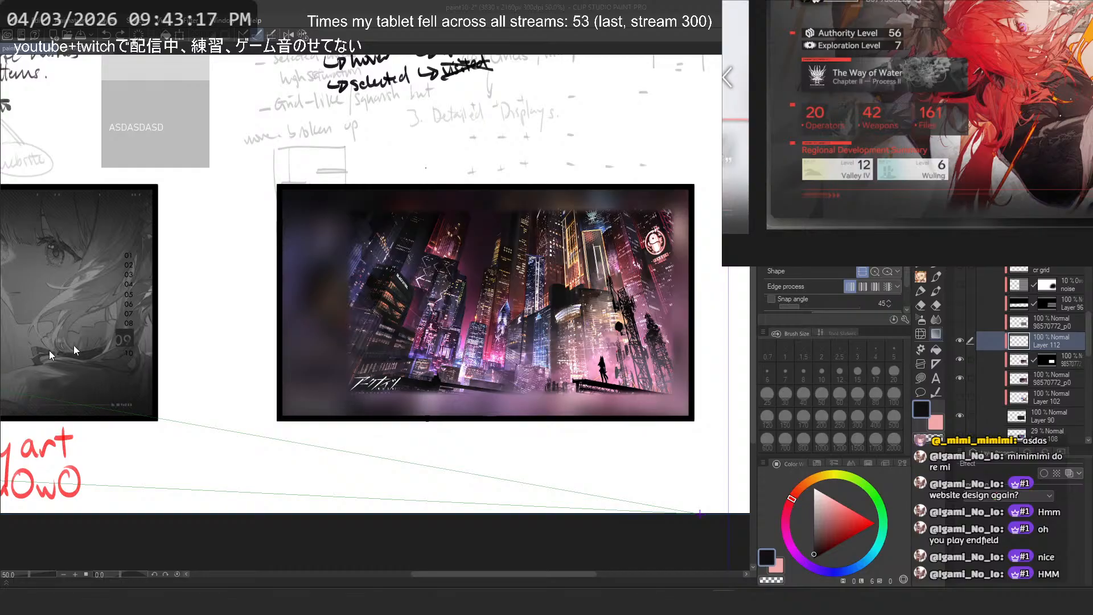
scroll(902, 177, down, 3)
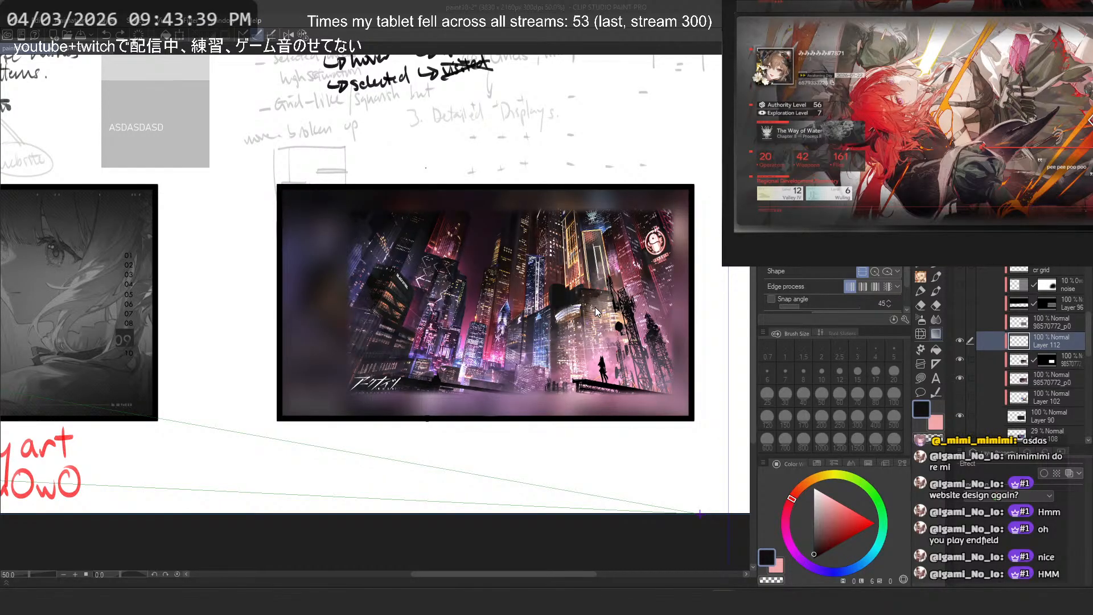
click(830, 429)
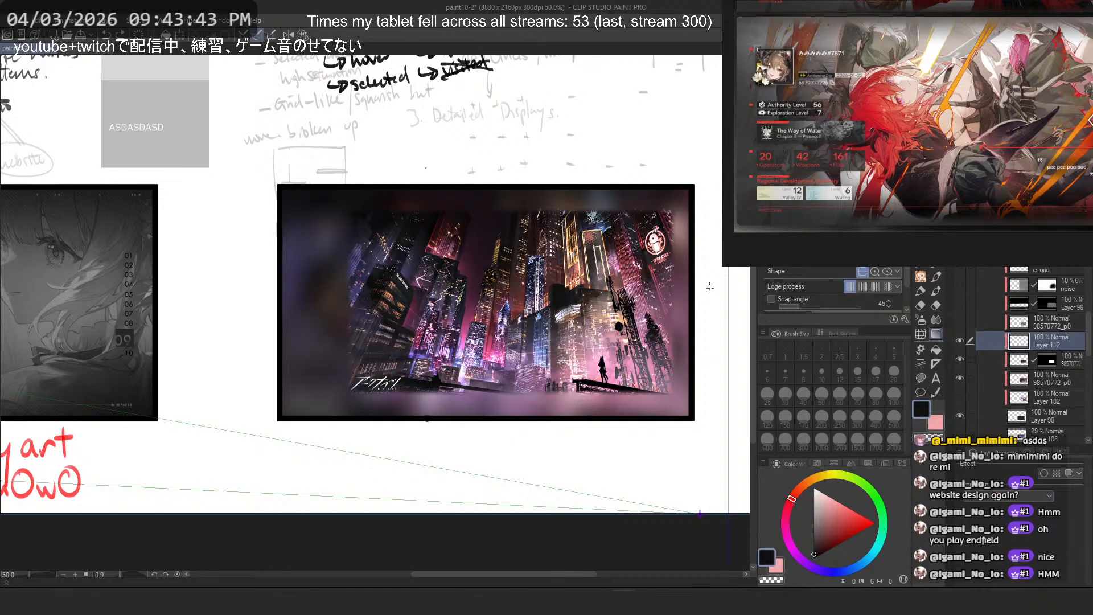
Step: Examine the monochrome character mockup up close, from its patterned upper edge to its lower corner details and dark empty area
drag(87, 365, 551, 379)
drag(512, 296, 553, 291)
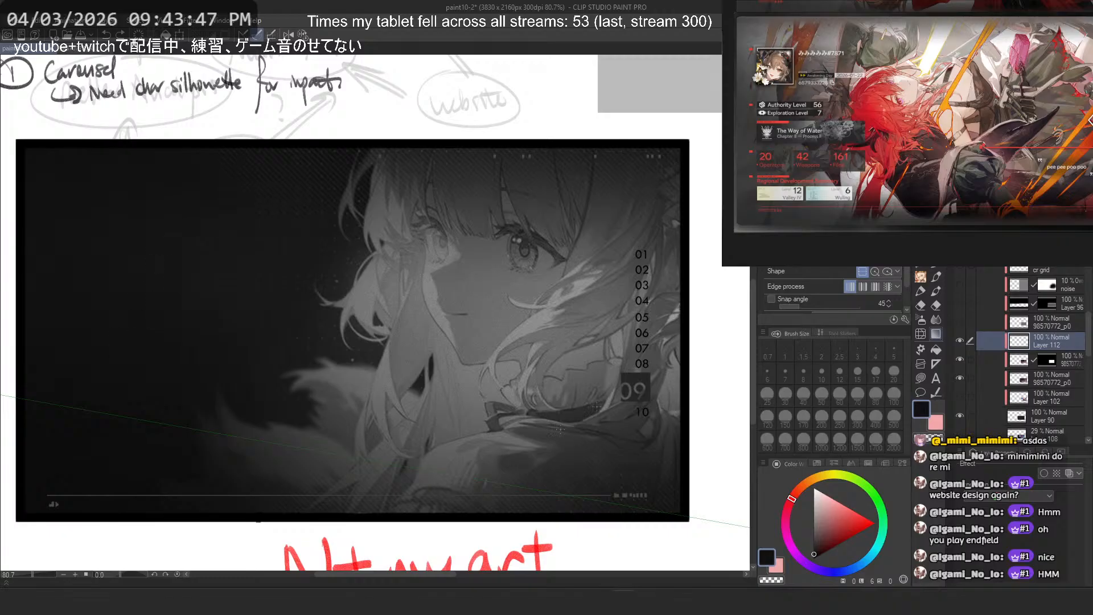
scroll(586, 112, up, 3)
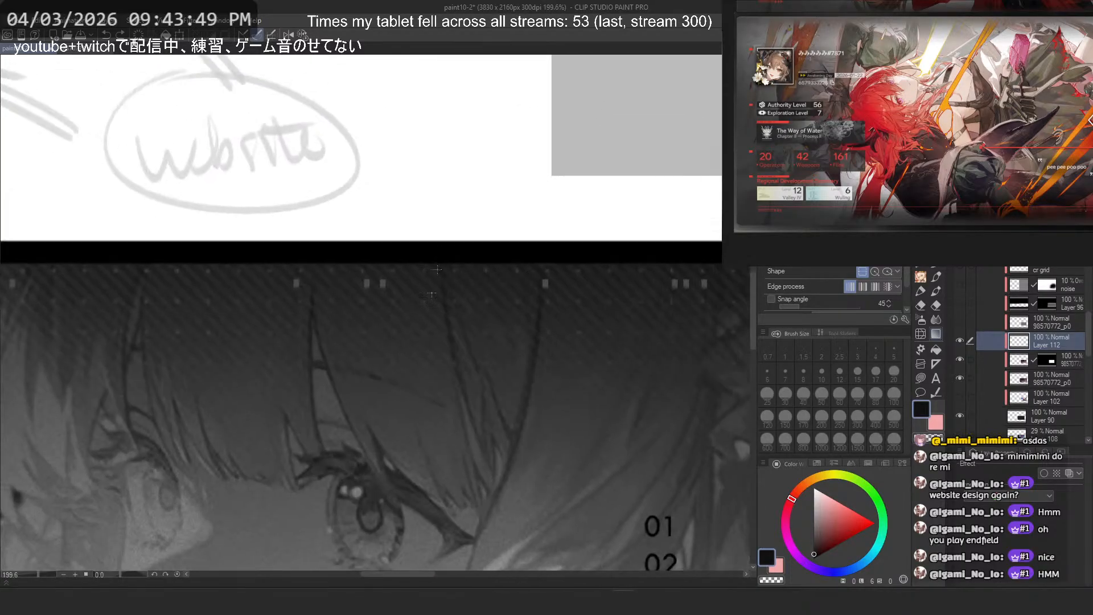
drag(427, 323, 521, 63)
drag(520, 513, 514, 239)
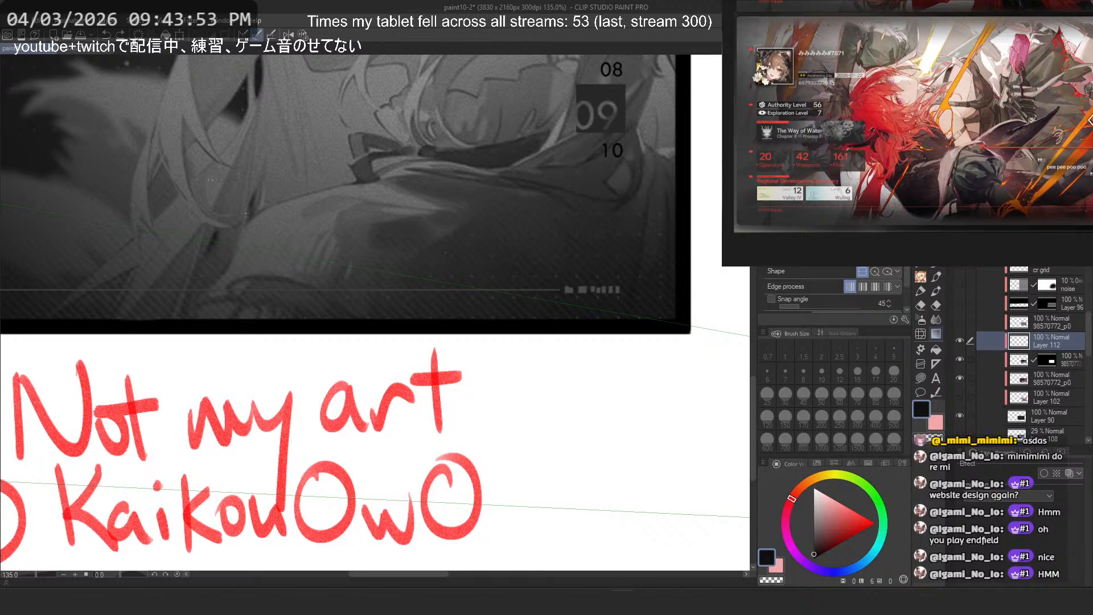
drag(245, 214, 571, 178)
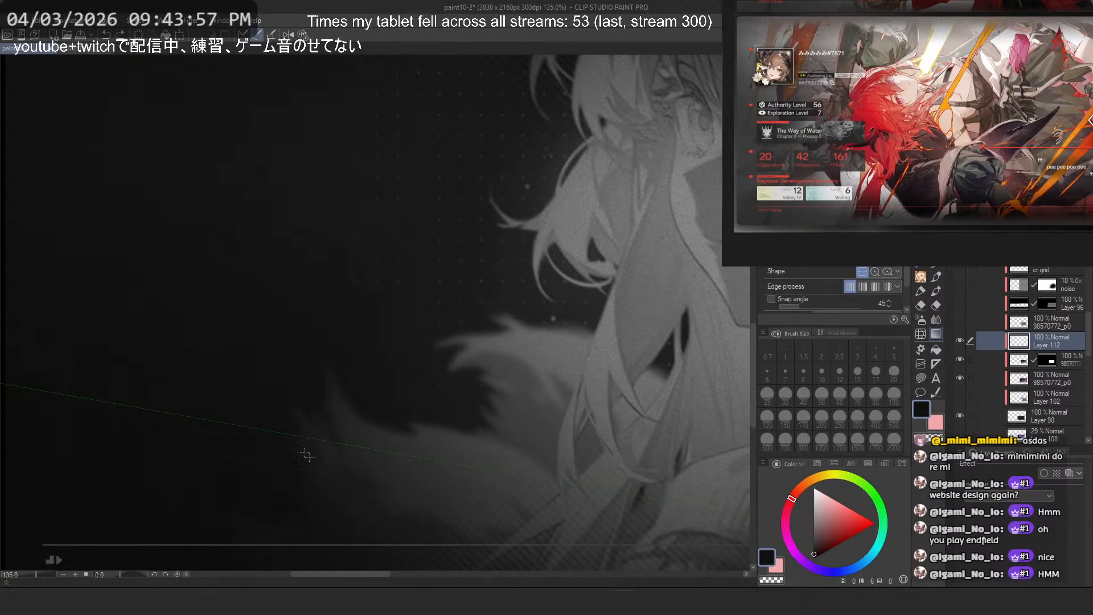
key(ctrl+minus)
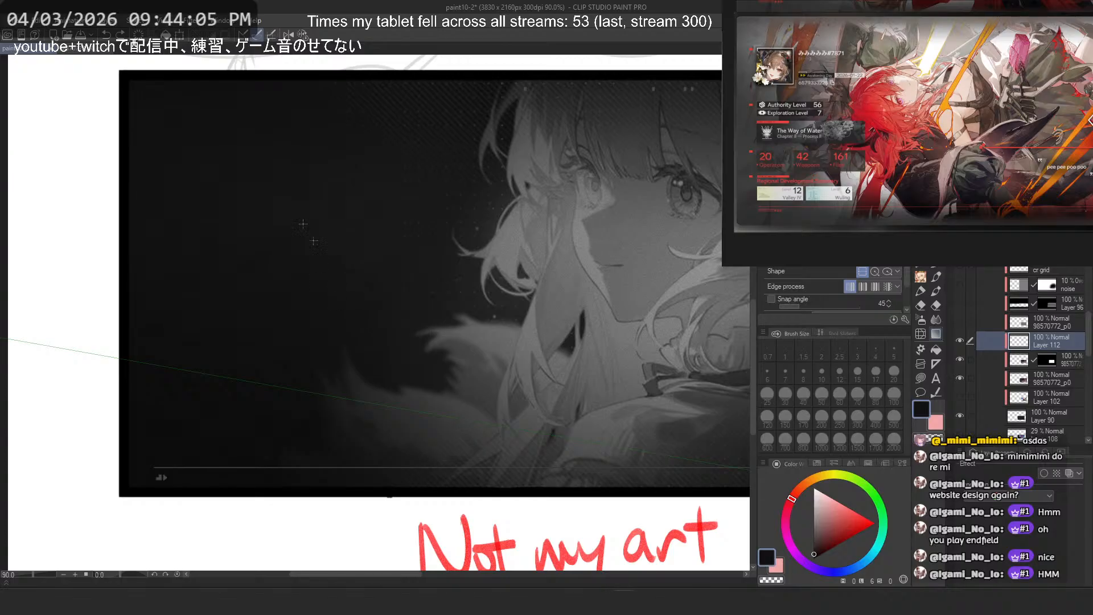
Step: Compare the city mockup with the hidden 98570772_p0 layer and the diagonal-stripe Layer 96 each switched on and off
scroll(308, 228, down, 5)
drag(649, 222, 341, 176)
drag(647, 137, 342, 176)
scroll(342, 176, up, 4)
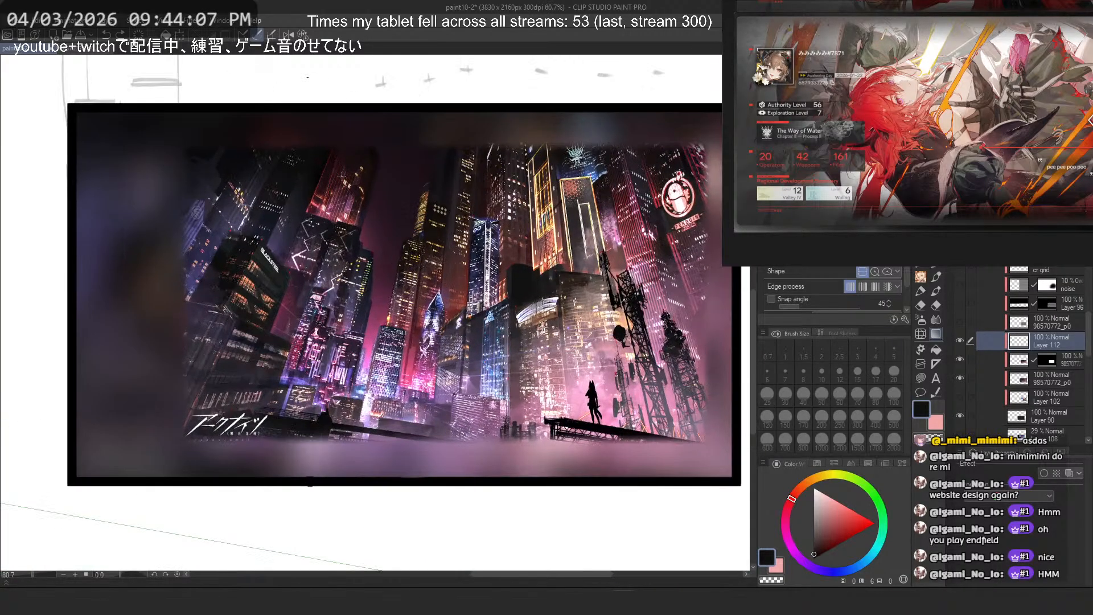
drag(321, 221, 296, 223)
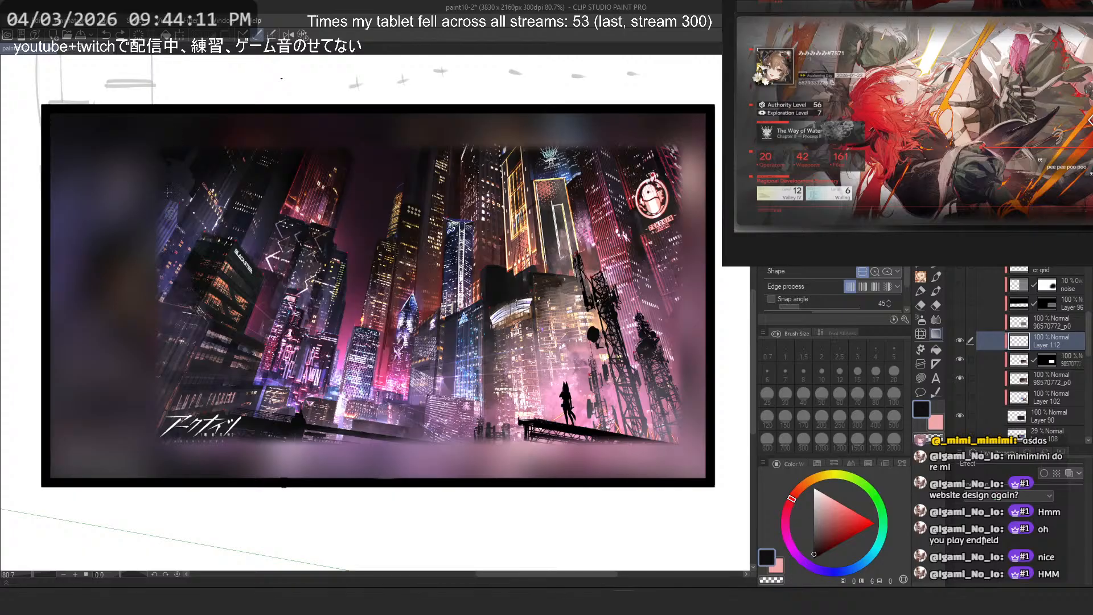
click(960, 323)
click(959, 323)
click(960, 304)
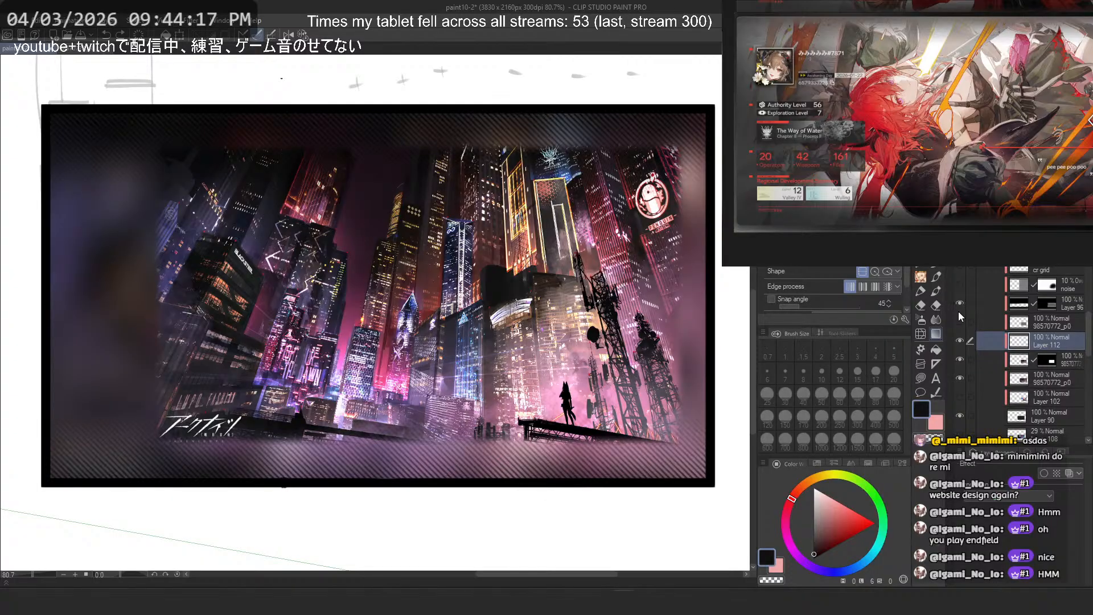
click(959, 304)
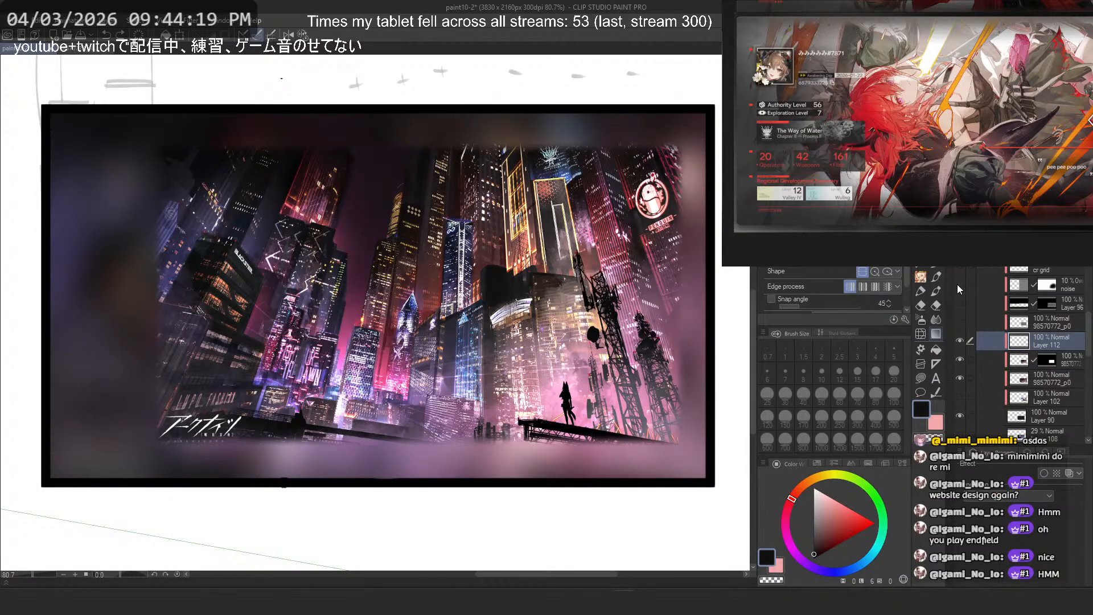
Step: Show the noise layer over the city mockup, disable its mask and set its opacity to 14%
click(959, 285)
scroll(665, 233, up, 3)
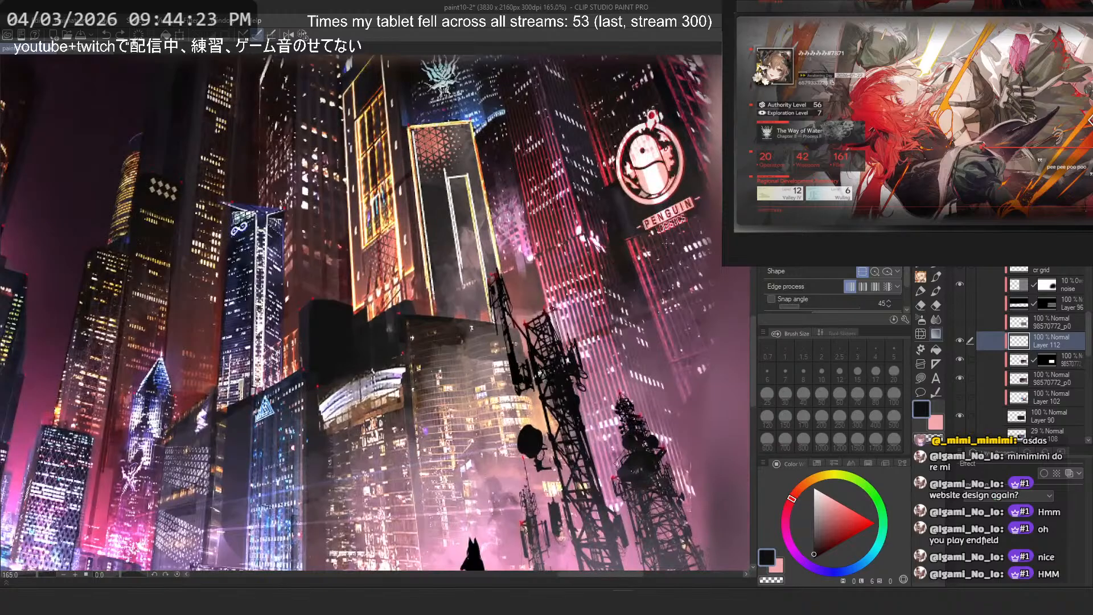
scroll(666, 242, down, 3)
scroll(683, 305, down, 3)
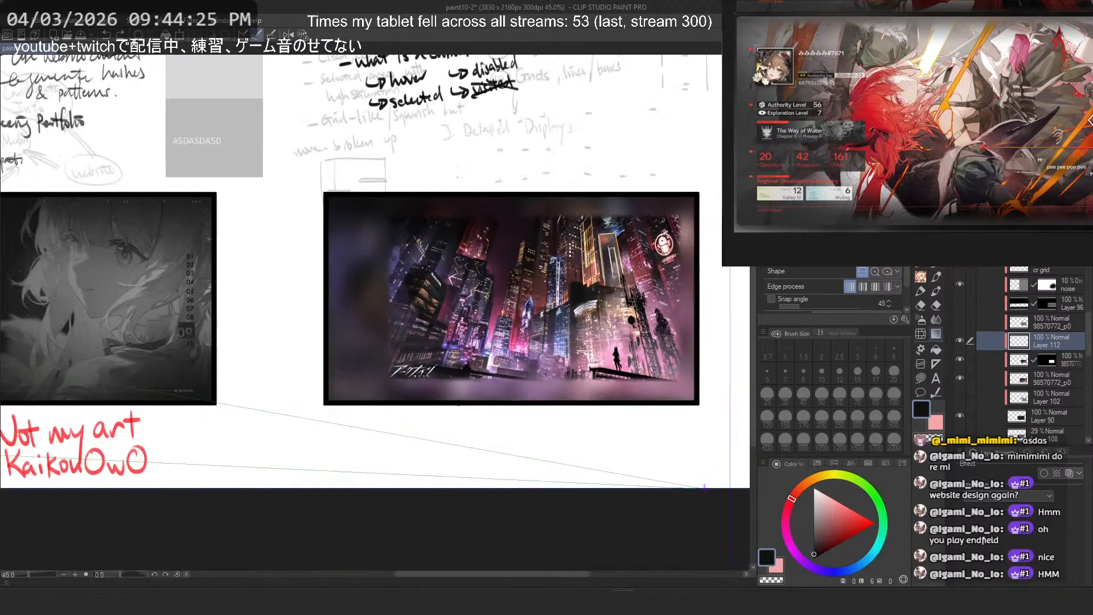
right_click(1051, 287)
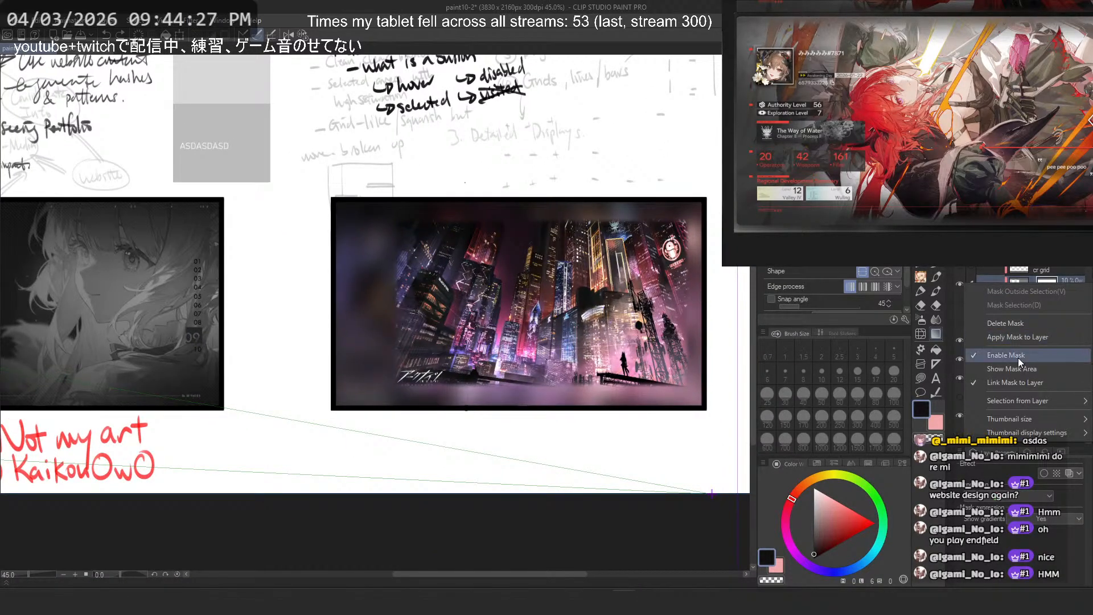
click(1019, 358)
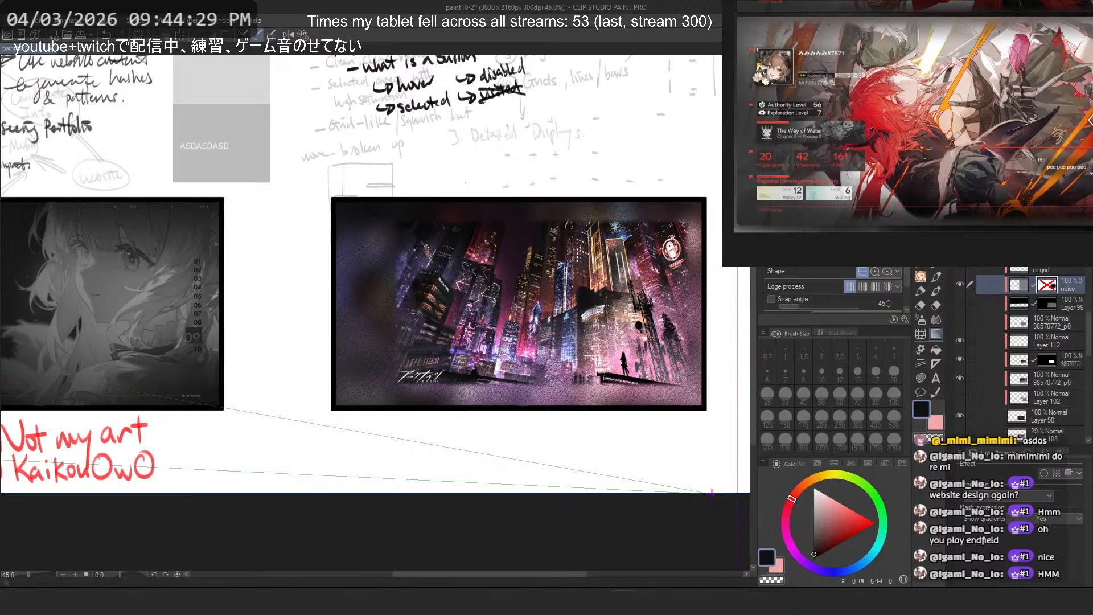
scroll(684, 328, up, 6)
scroll(690, 323, down, 5)
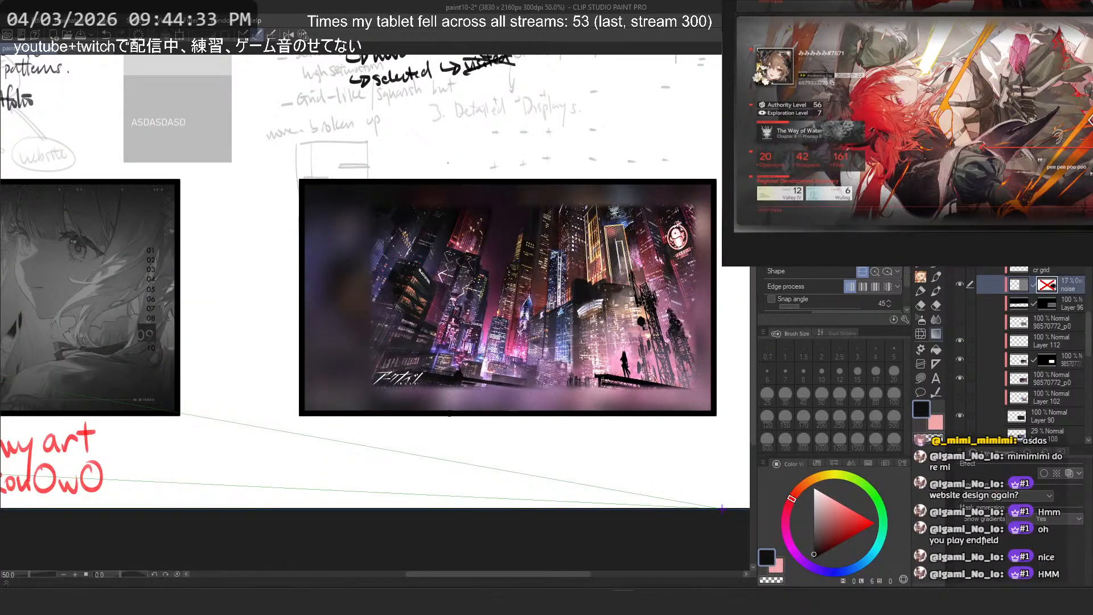
scroll(1019, 319, up, 2)
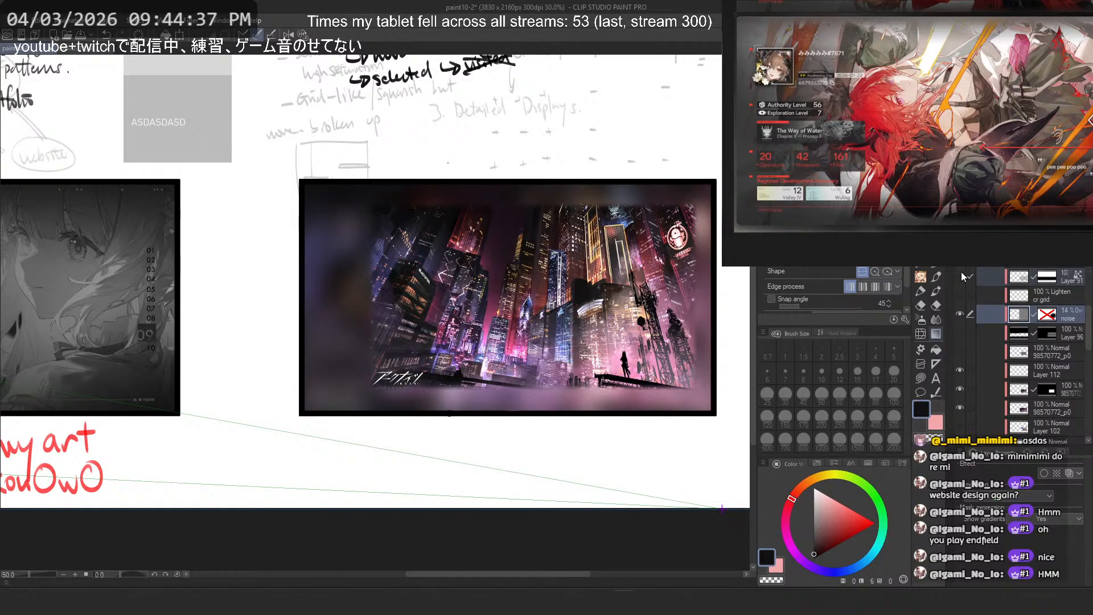
Step: Compare the mockup with the upper overlay, the hidden 98570772_p0 layer and the masked city artwork toggled in turn
click(962, 276)
click(962, 277)
scroll(1015, 348, down, 2)
click(1025, 363)
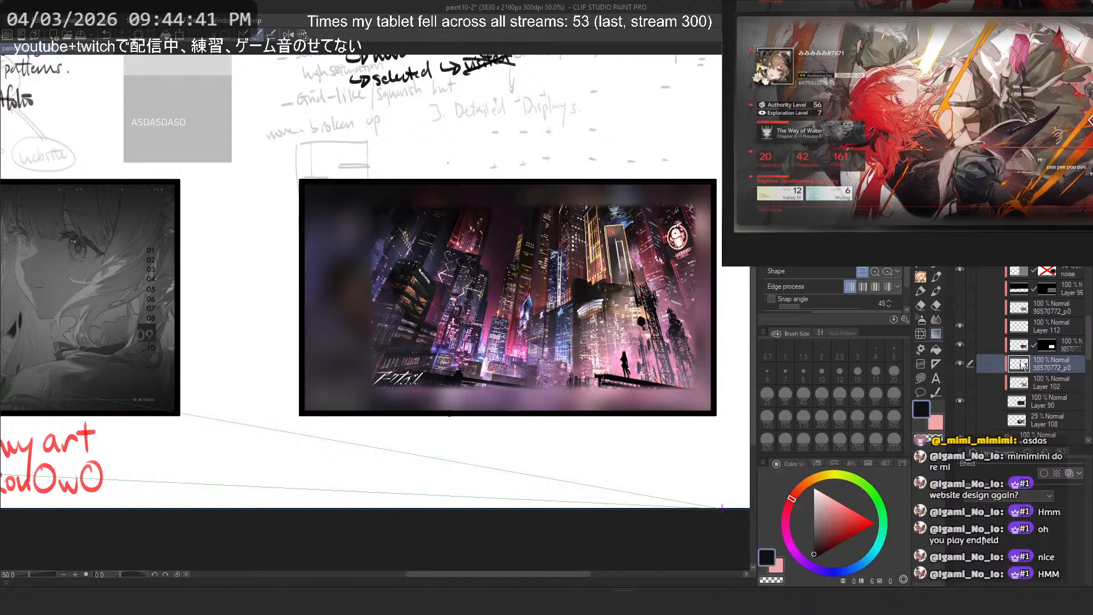
click(961, 308)
click(962, 307)
click(962, 307)
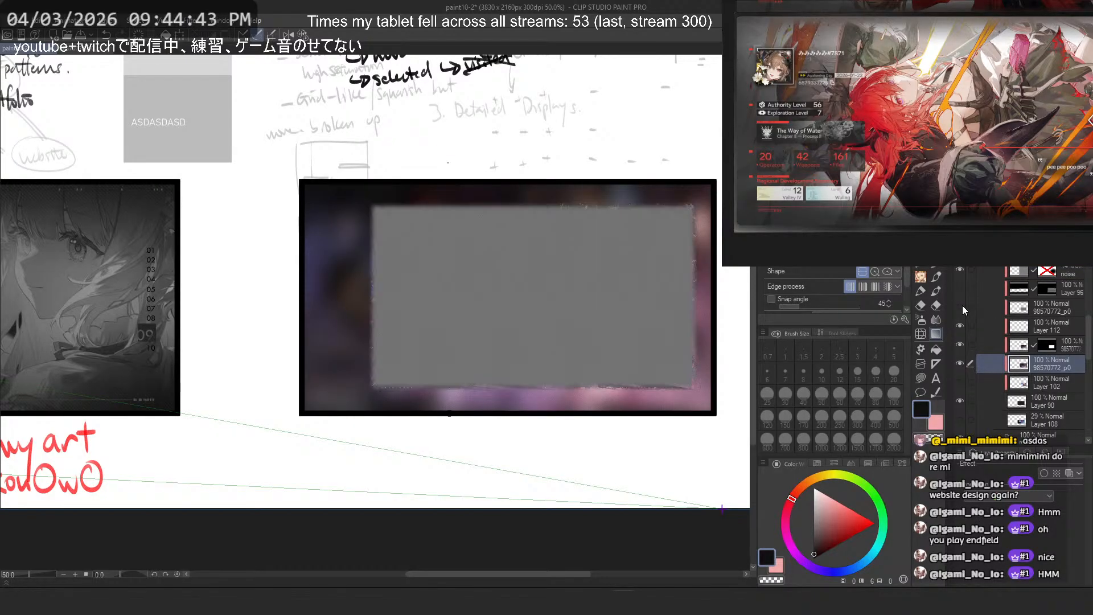
click(962, 307)
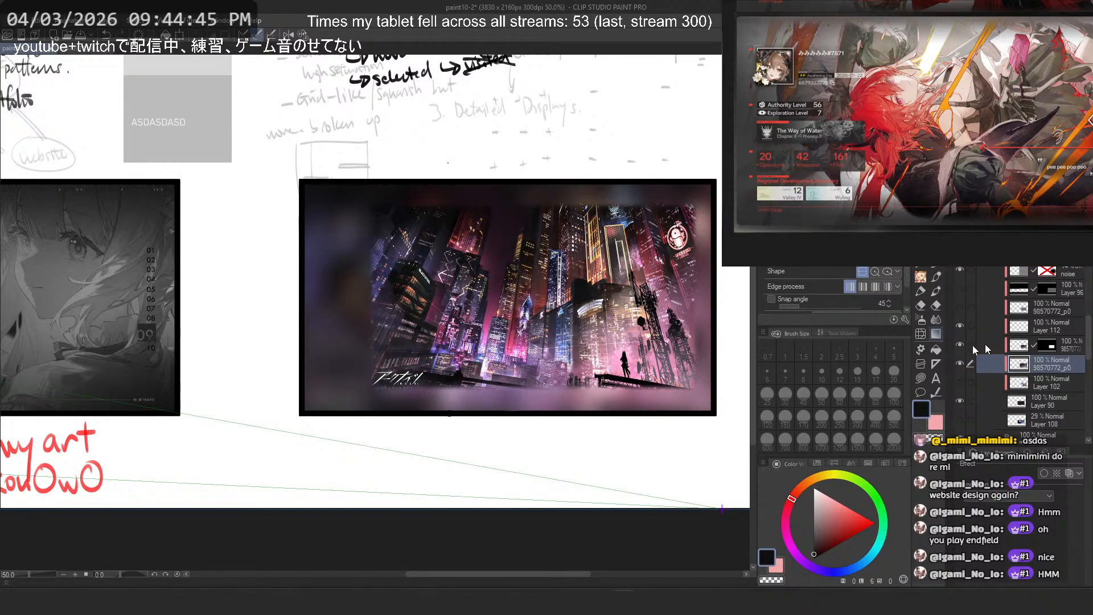
click(960, 344)
click(959, 344)
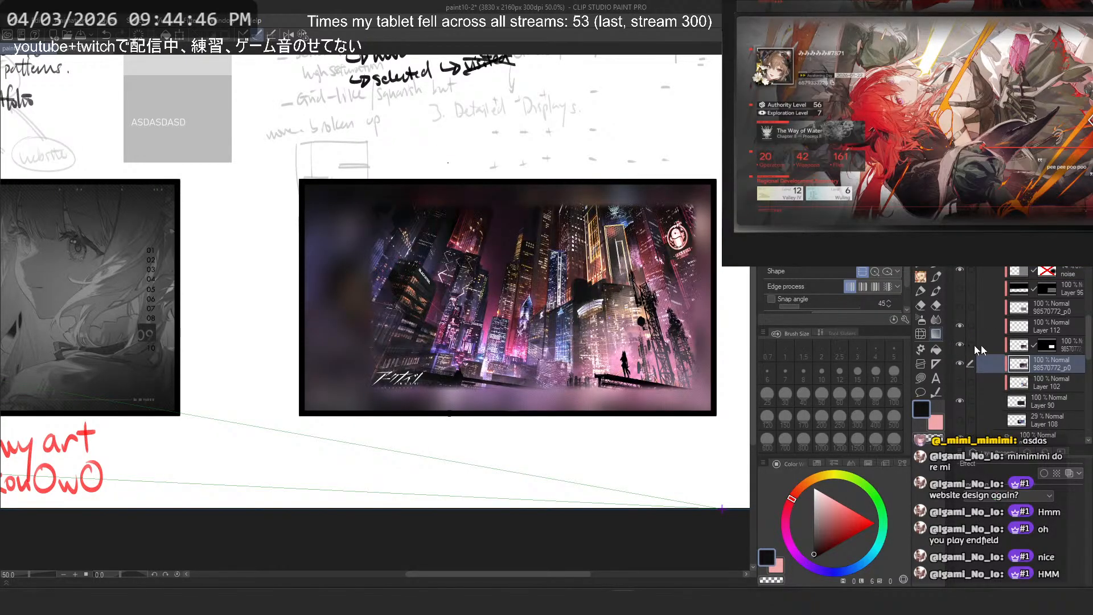
Step: Paste a copy of the masked city artwork, place it directly above the blurred background layer, and delete the copy's mask
click(1046, 385)
key(ctrl+v)
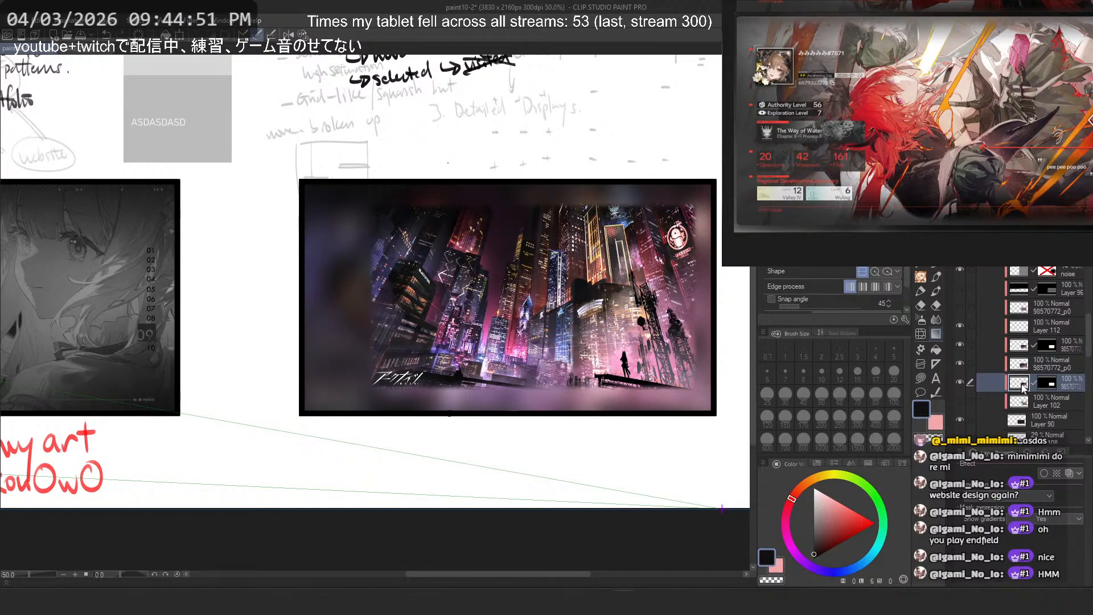
drag(1070, 382, 1068, 360)
right_click(1048, 367)
click(1049, 404)
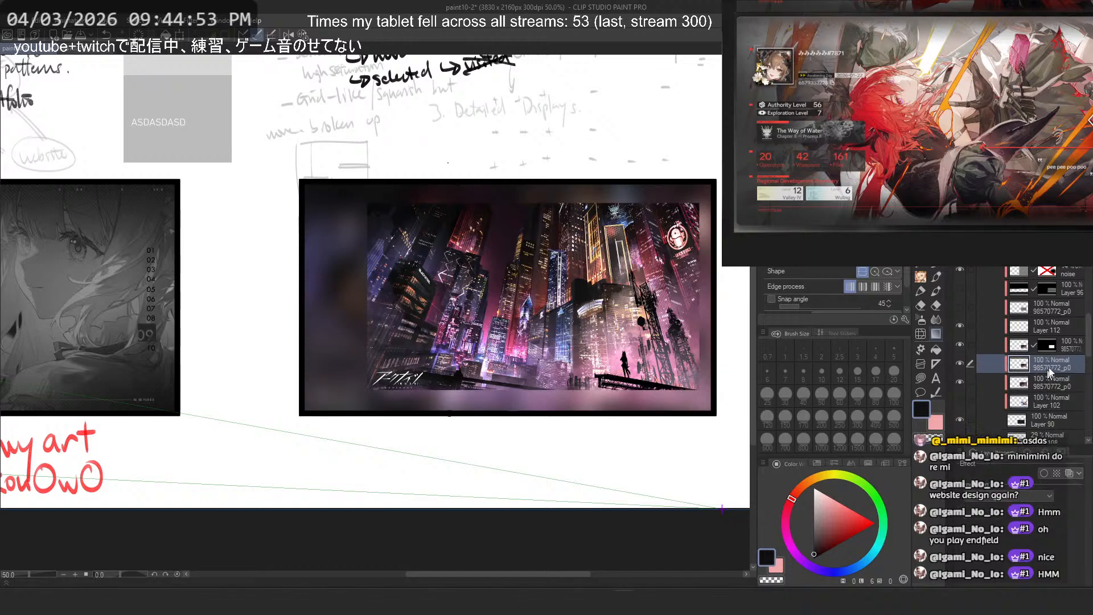
Step: Scale the unmasked city artwork copy to 103% with its aspect ratio kept
mouse_move(659, 280)
mouse_down()
mouse_move(674, 284)
mouse_move(649, 285)
mouse_up()
key(ctrl+t)
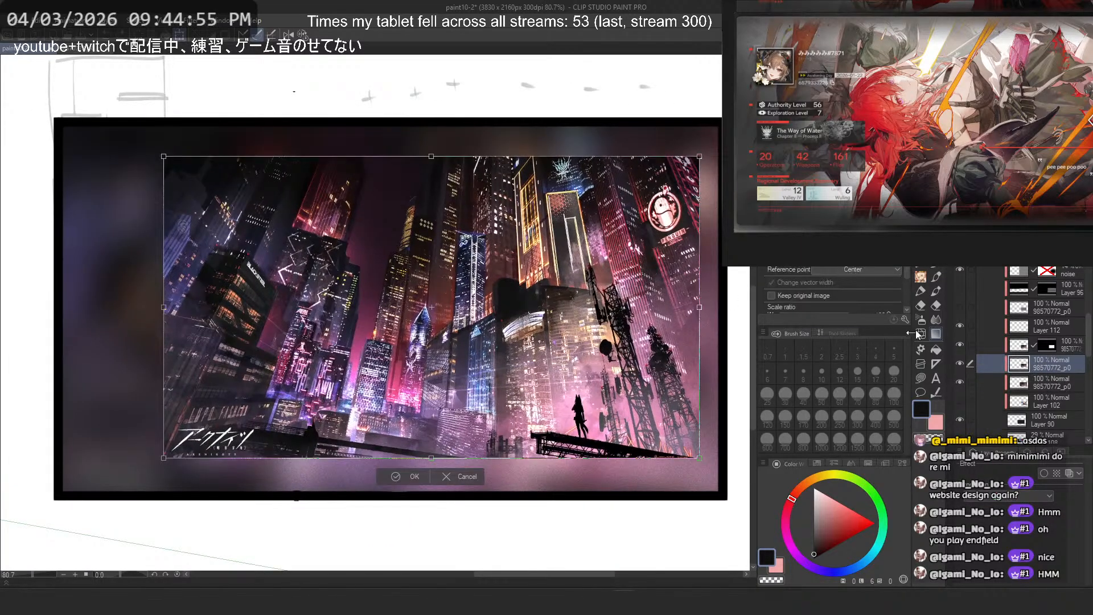
scroll(909, 287, down, 2)
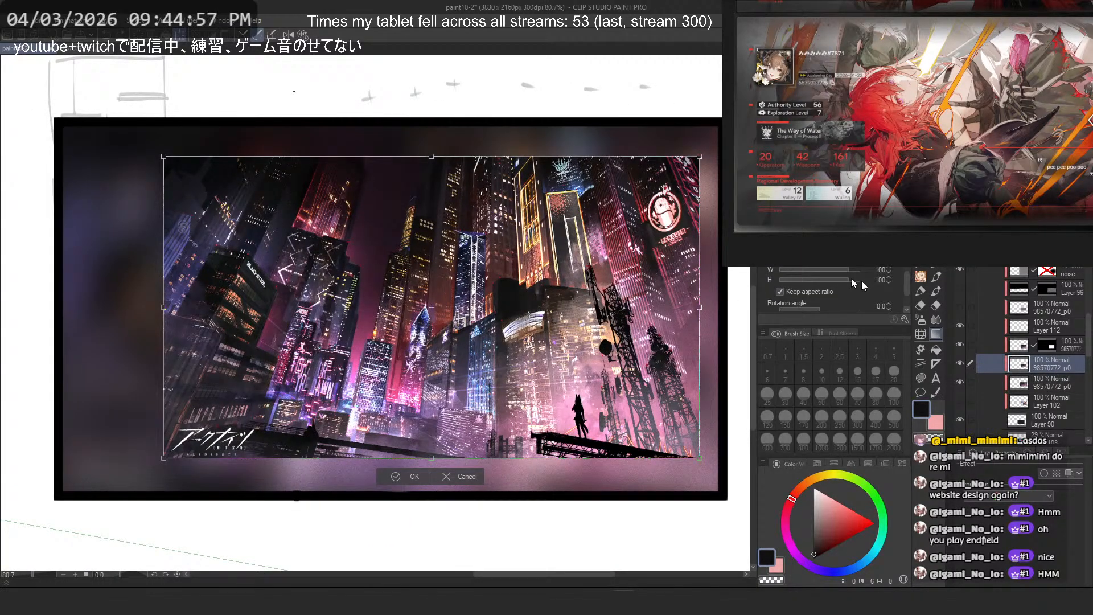
click(832, 272)
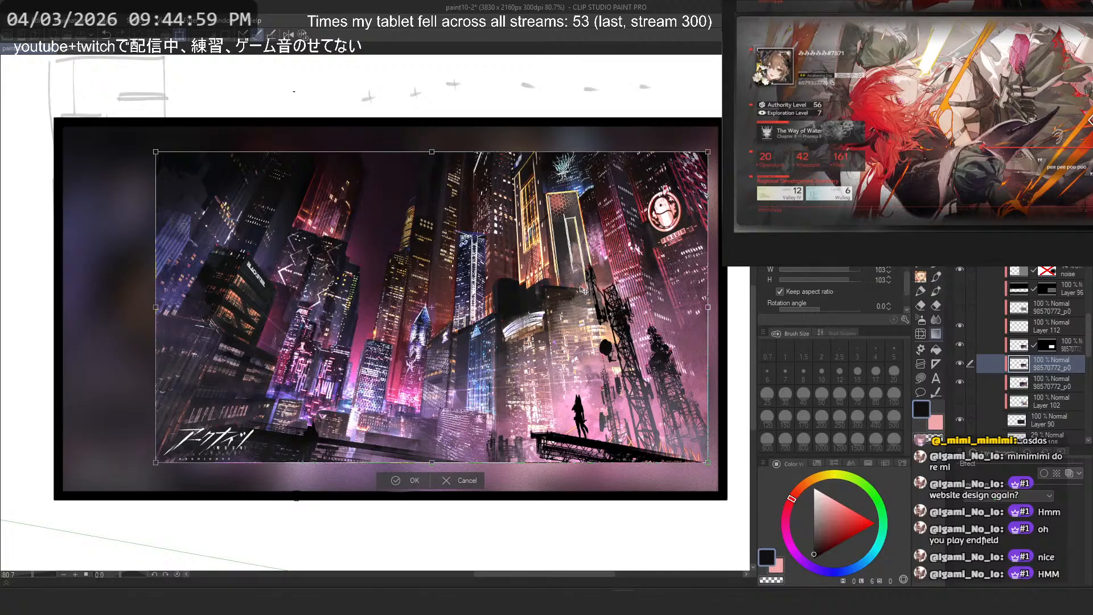
key(Return)
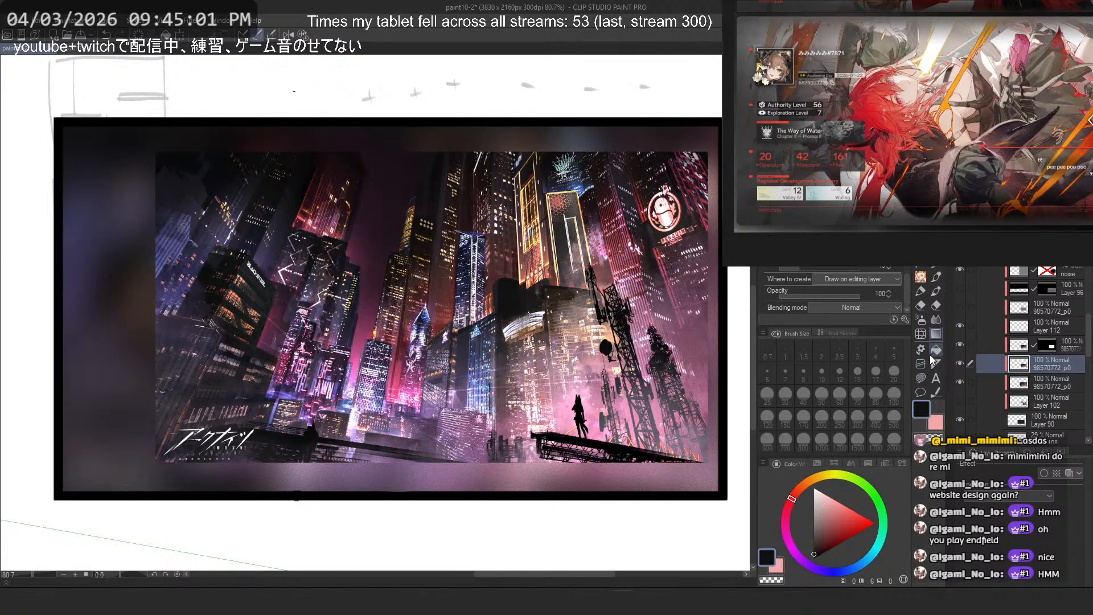
click(922, 378)
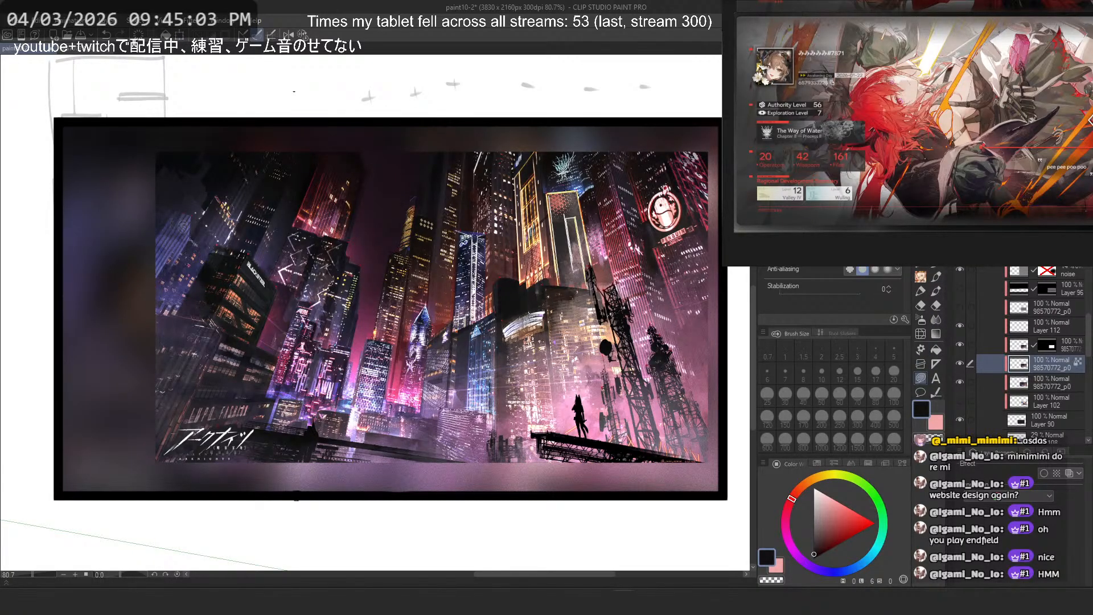
Step: Free-transform the dark panel layer behind the city artwork to 98% width and 102% height
scroll(170, 327, down, 2)
drag(170, 328, 326, 340)
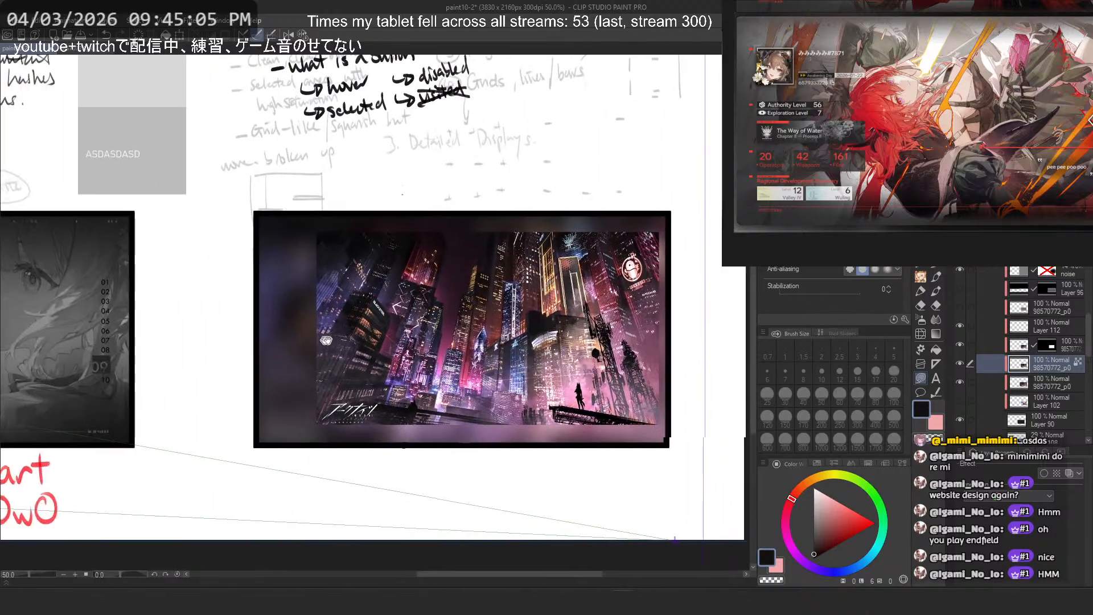
scroll(326, 341, down, 1)
scroll(188, 399, down, 1)
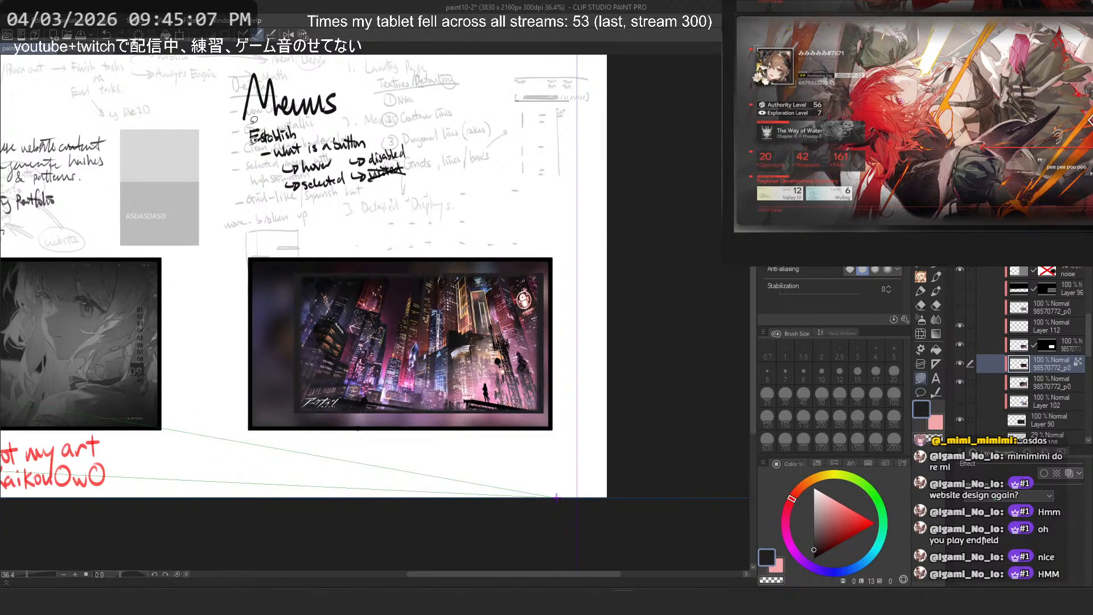
scroll(309, 322, up, 2)
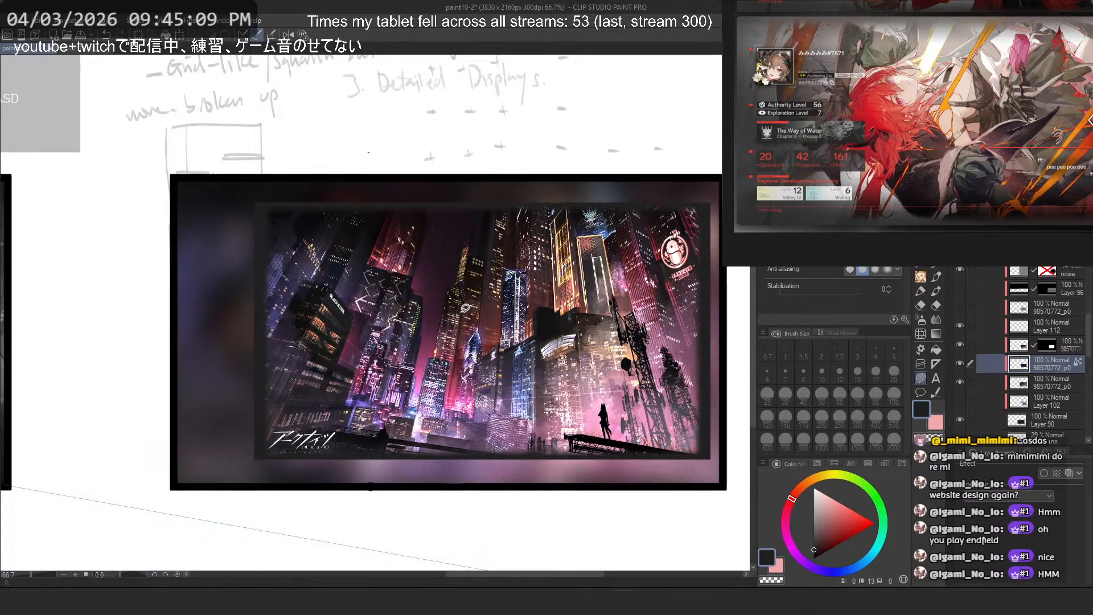
key(ctrl+t)
right_click(652, 341)
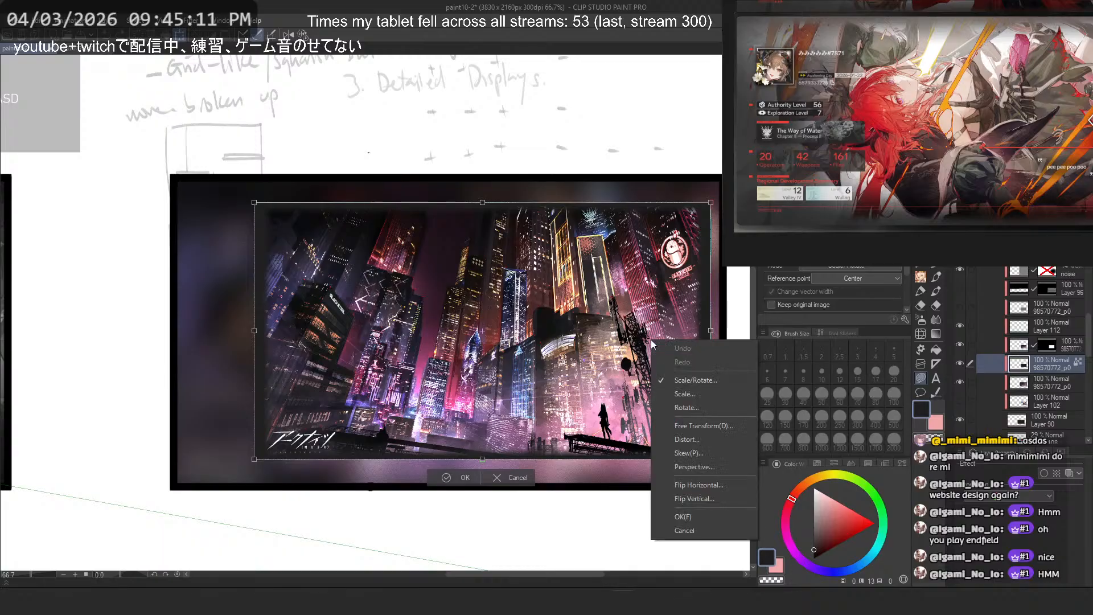
click(716, 432)
scroll(832, 285, down, 2)
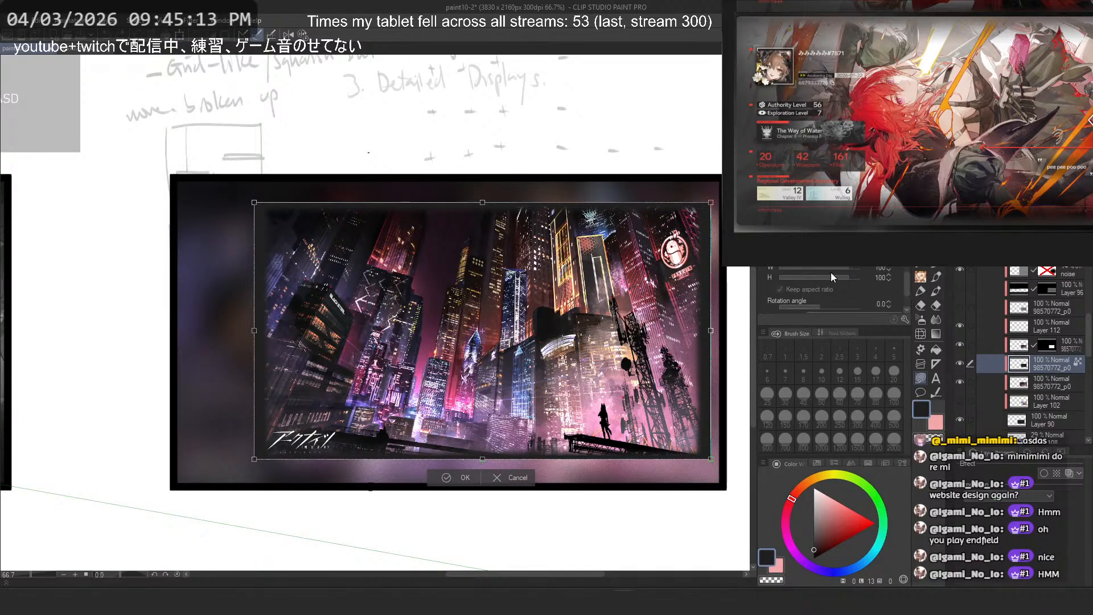
click(830, 266)
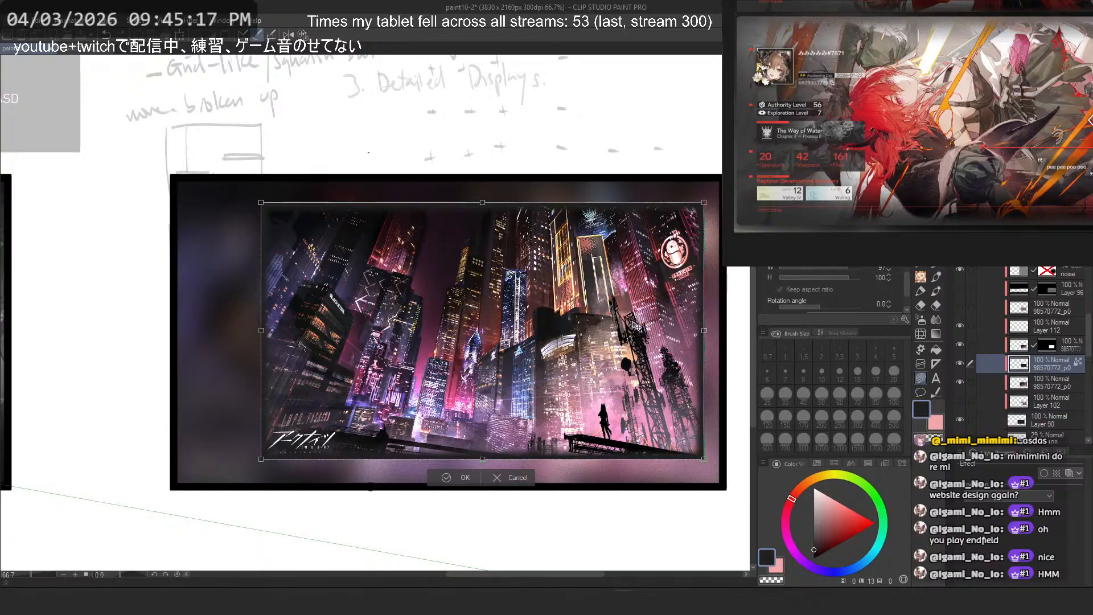
click(840, 279)
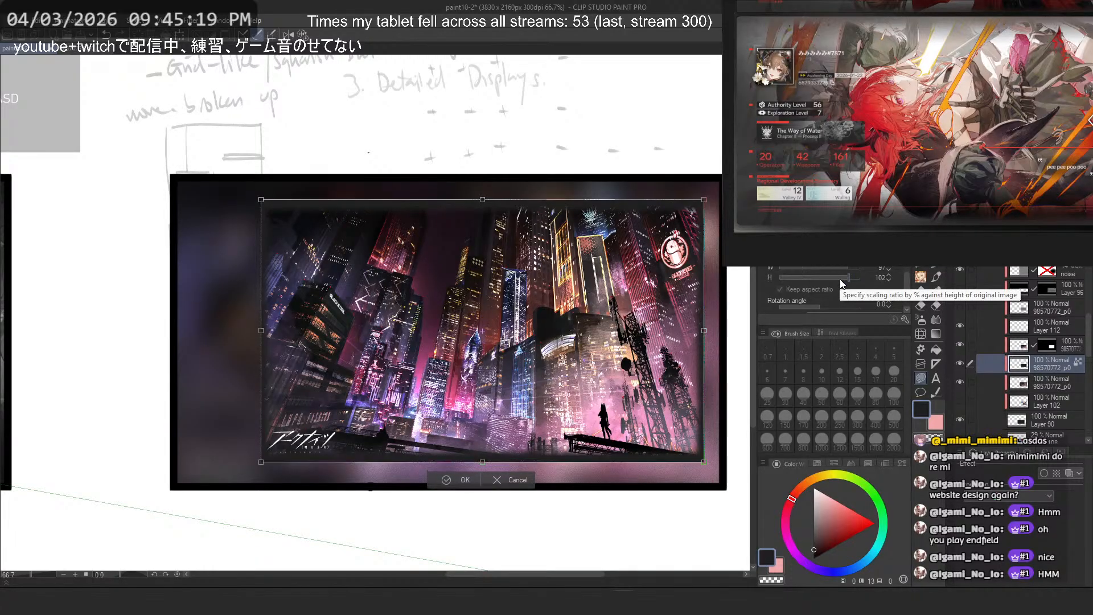
click(842, 268)
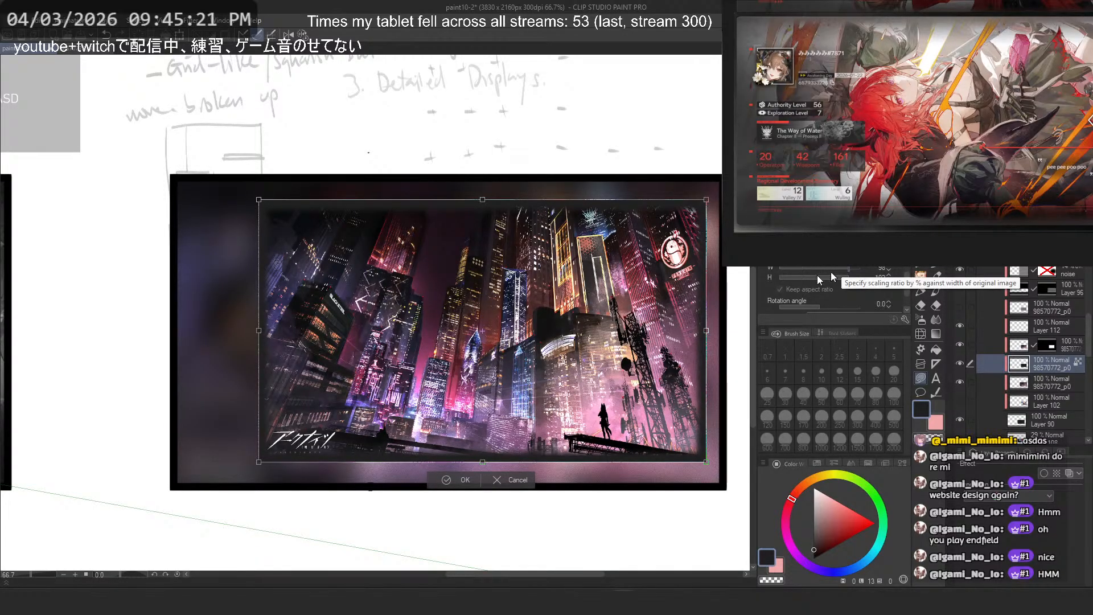
key(Return)
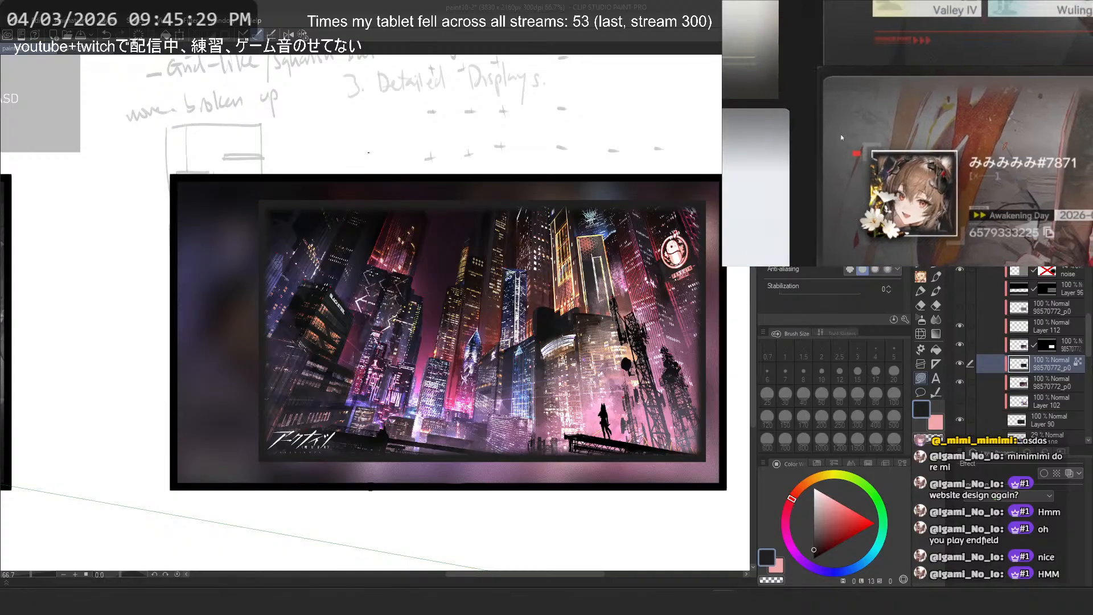
Step: Load the dark panel's outline as a selection and restore the Lasso fill sub tool to its default settings
ctrl+click(1020, 364)
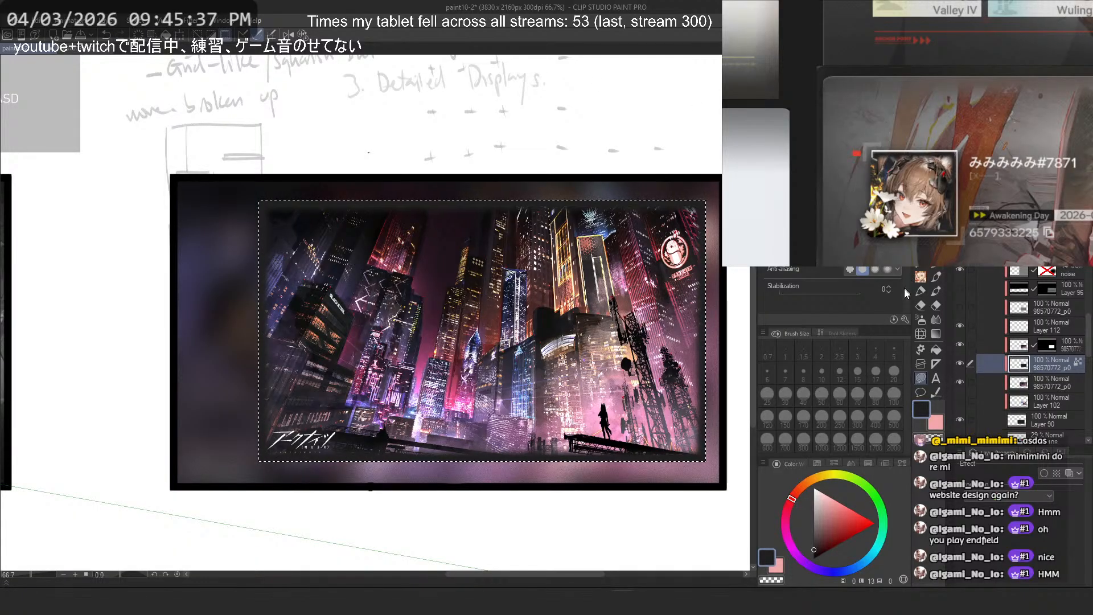
click(893, 320)
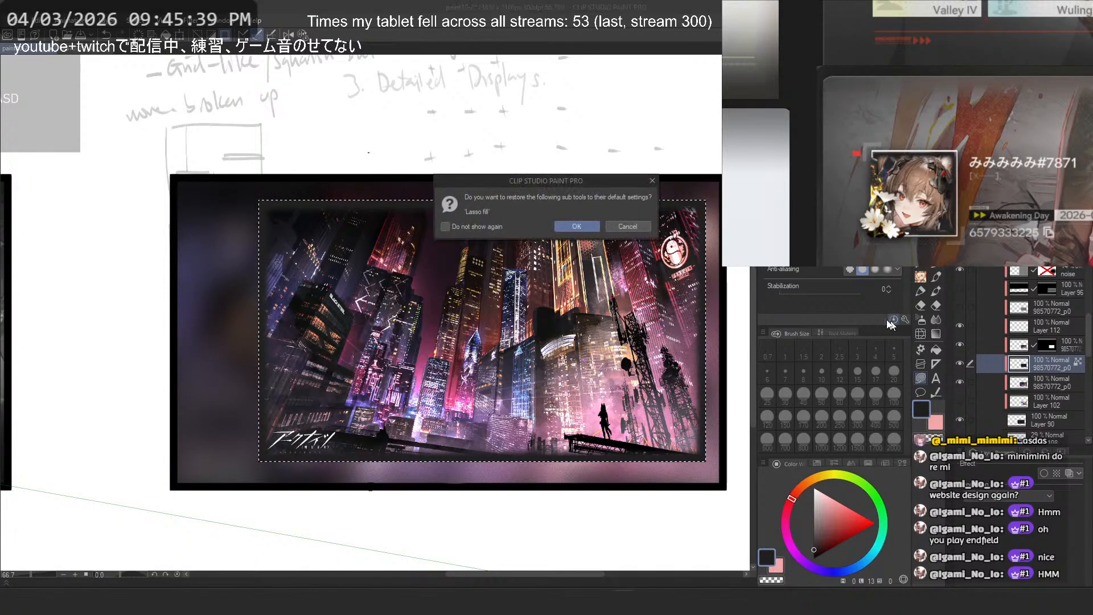
key(Return)
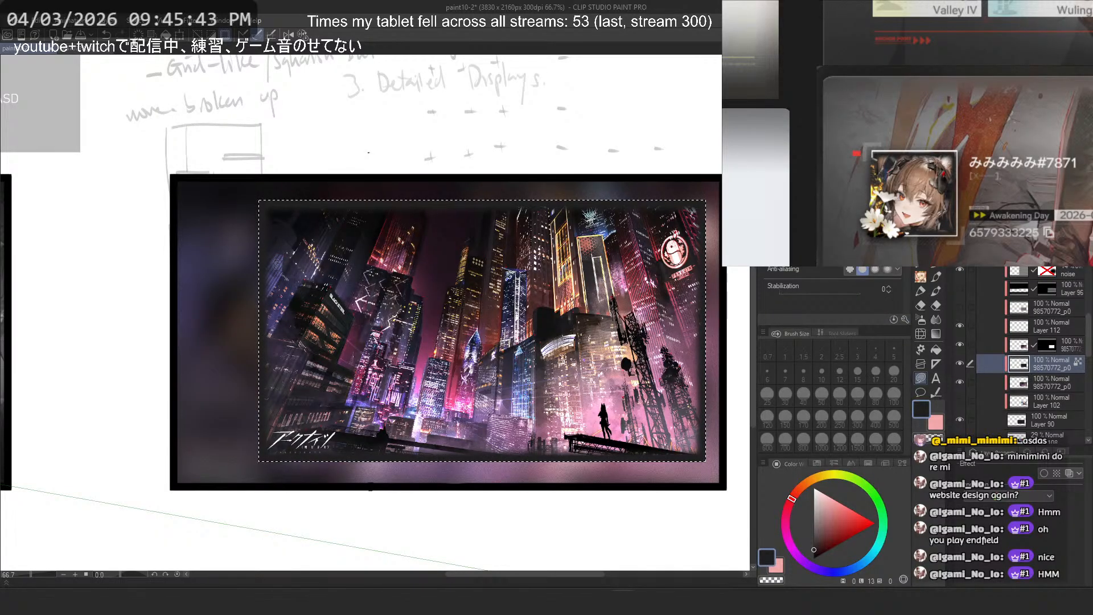
Step: Examine the Lasso fill sub tool's detailed ink, correction, anti-aliasing and lasso settings
click(906, 320)
mouse_move(512, 184)
mouse_down()
mouse_move(413, 174)
mouse_move(459, 238)
mouse_up()
click(336, 315)
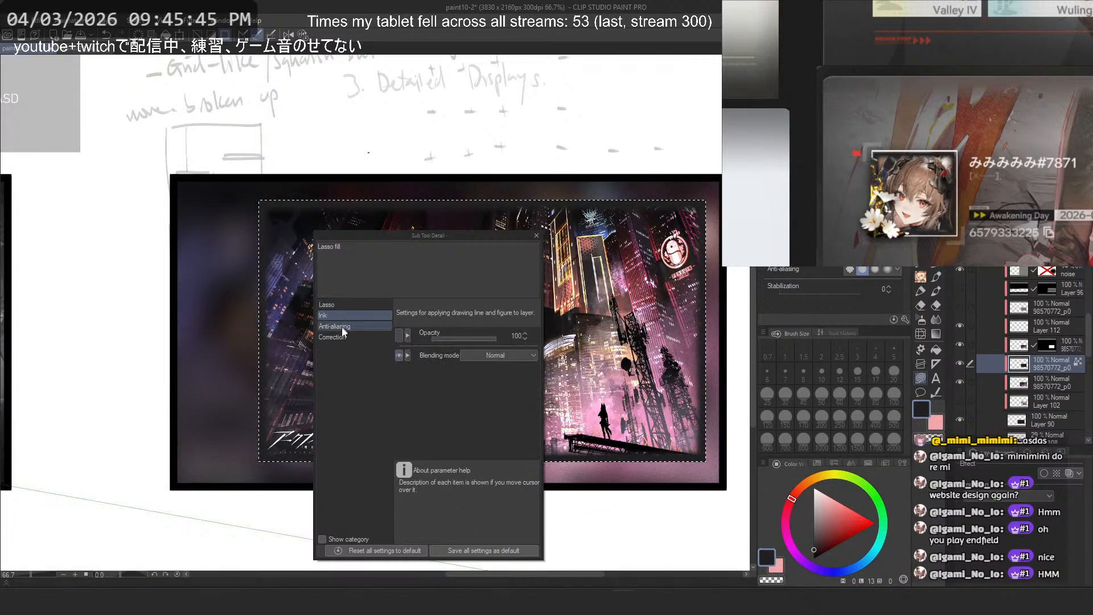
click(341, 339)
click(344, 327)
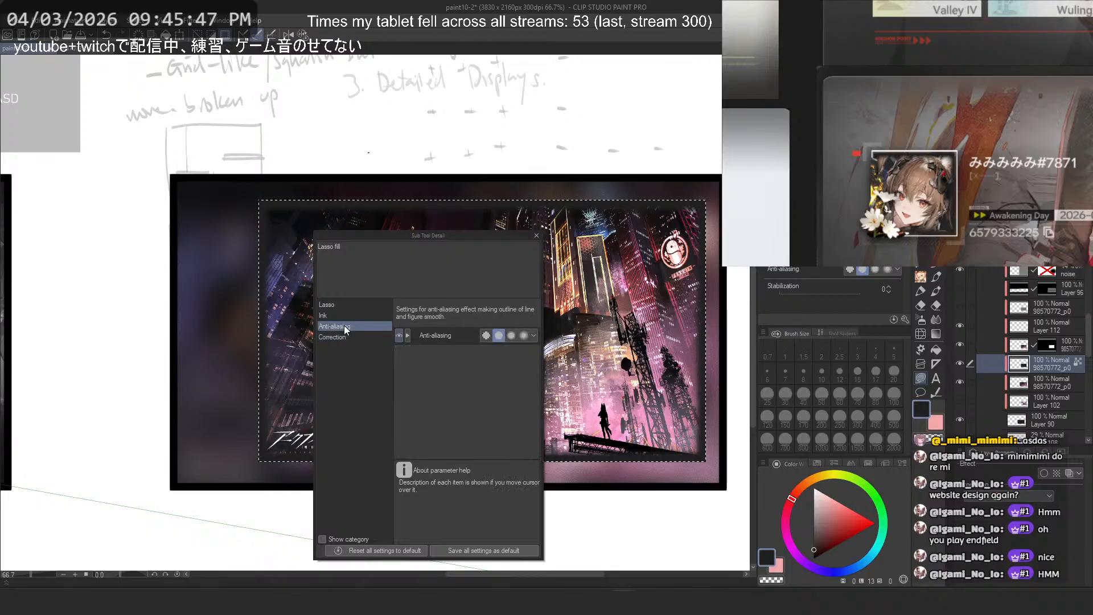
click(343, 318)
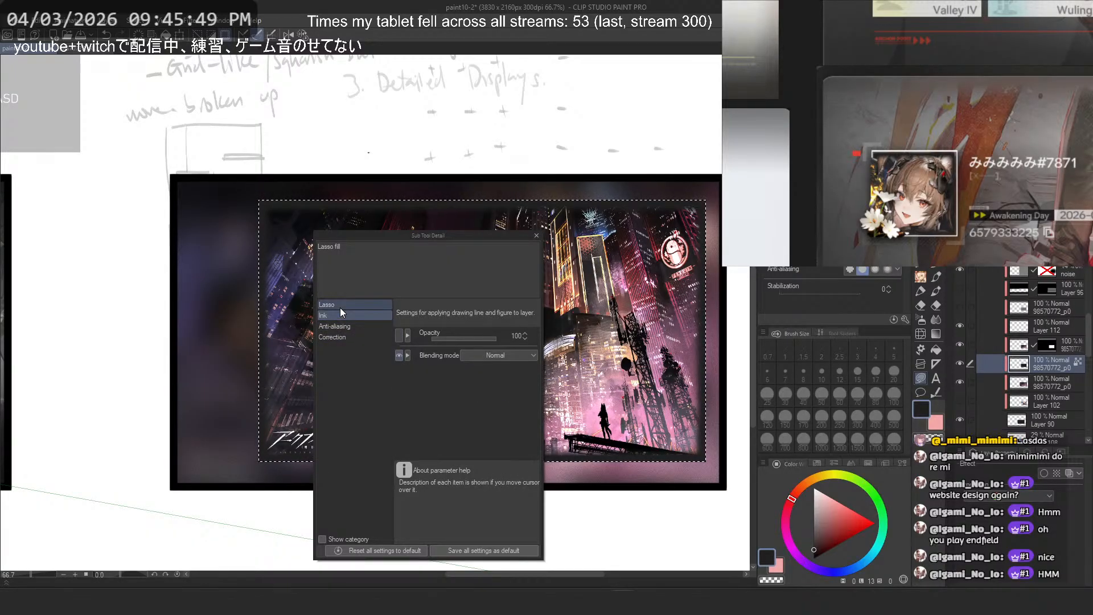
click(340, 308)
click(536, 235)
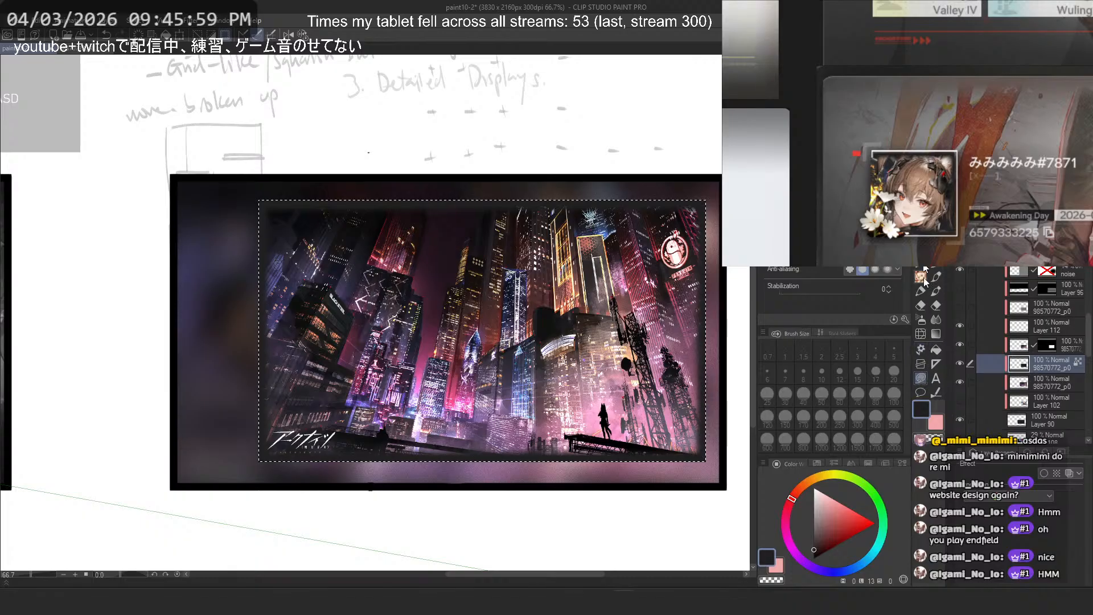
Step: Deselect and cut a small diagonal off the dark panel's upper-right corner using Lasso fill with the transparent colour
click(921, 378)
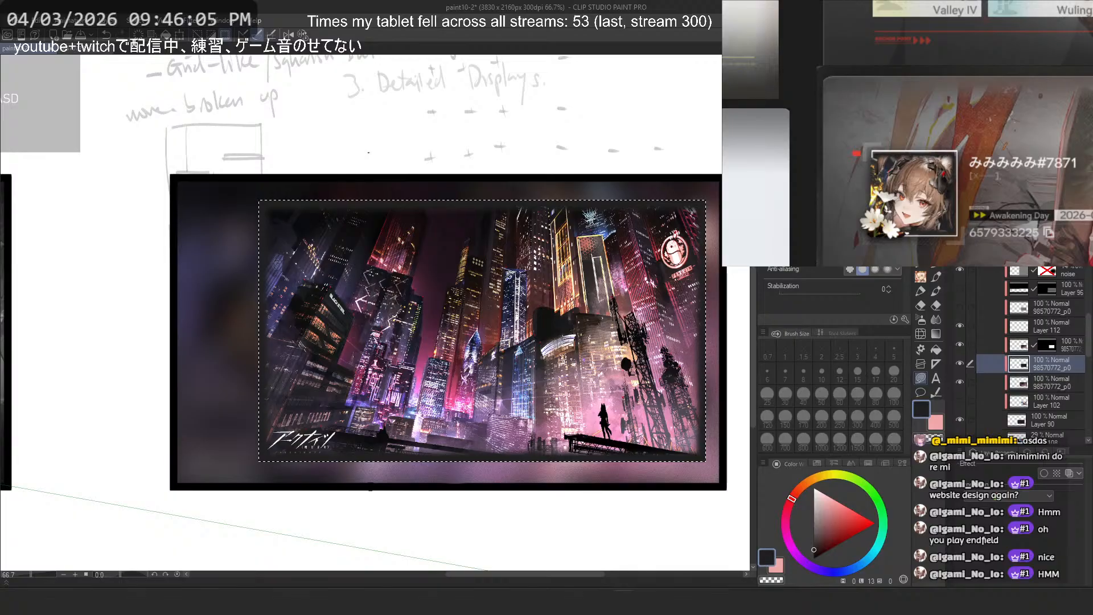
key(m)
key(ctrl+d)
drag(721, 186, 637, 189)
scroll(637, 189, up, 5)
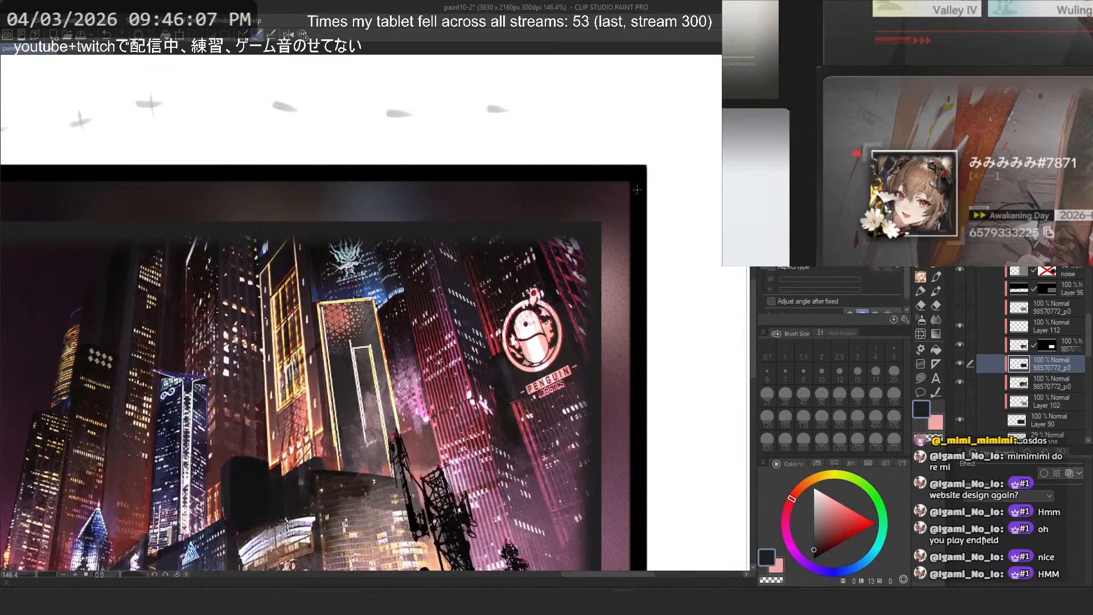
key(u)
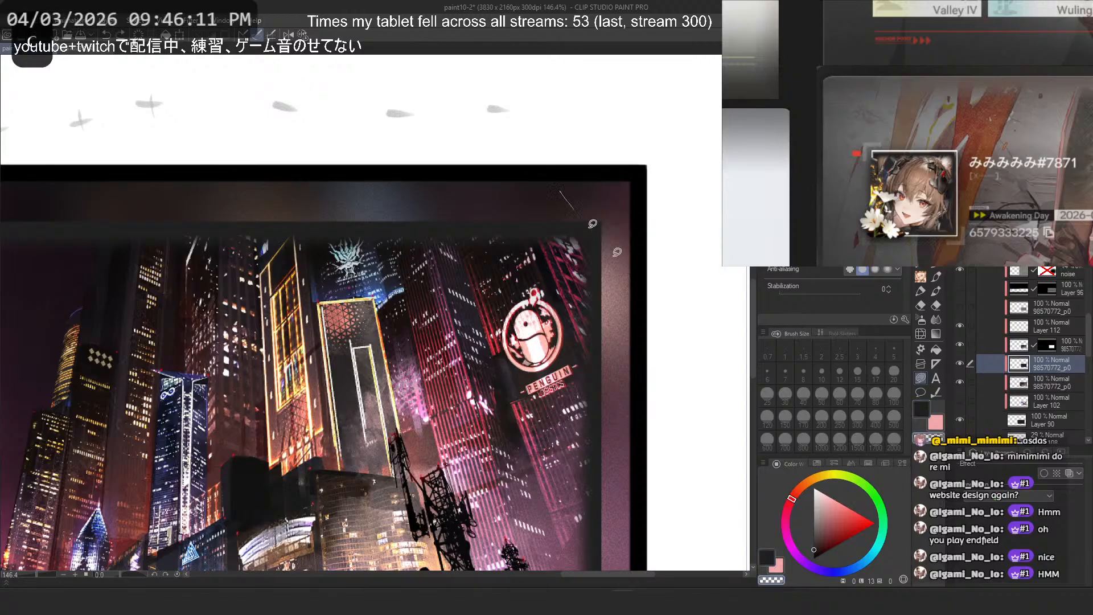
scroll(624, 94, down, 6)
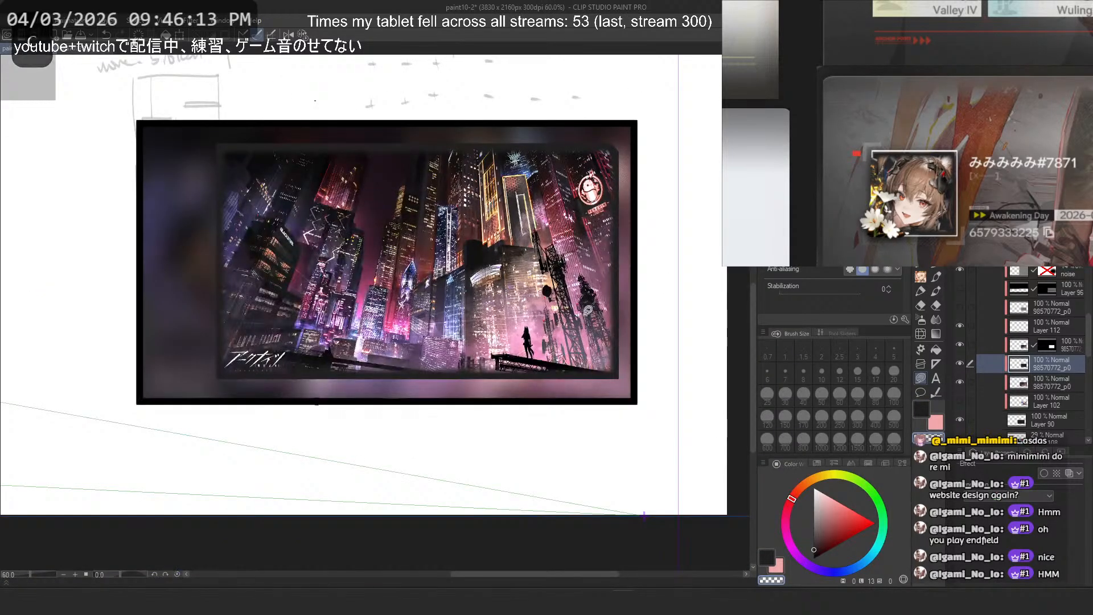
scroll(638, 370, up, 6)
key(ctrl+z)
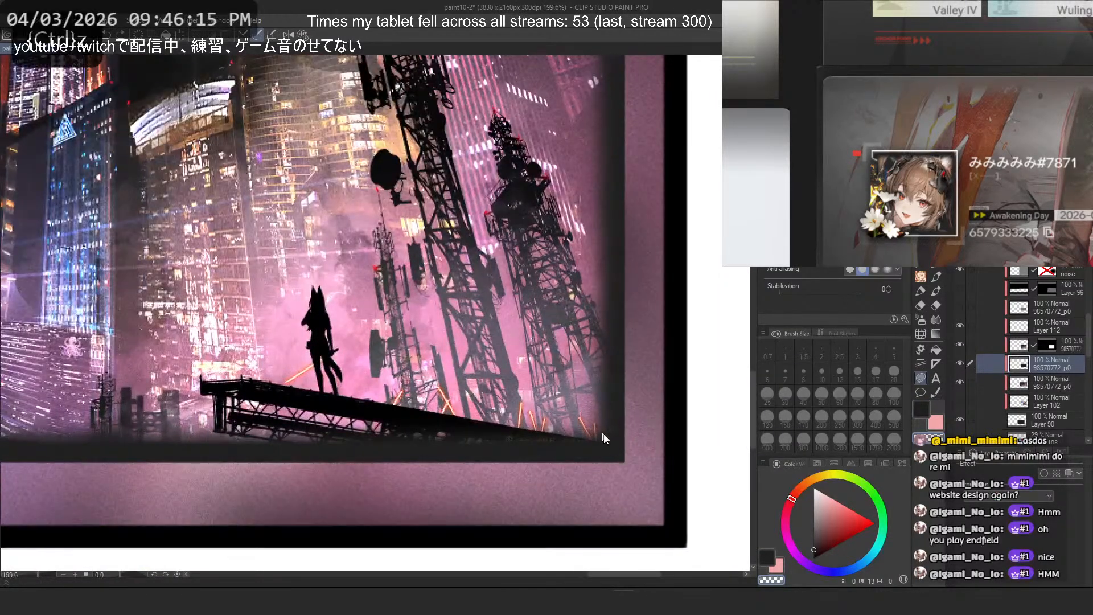
scroll(570, 455, down, 5)
scroll(586, 148, up, 4)
scroll(586, 143, up, 3)
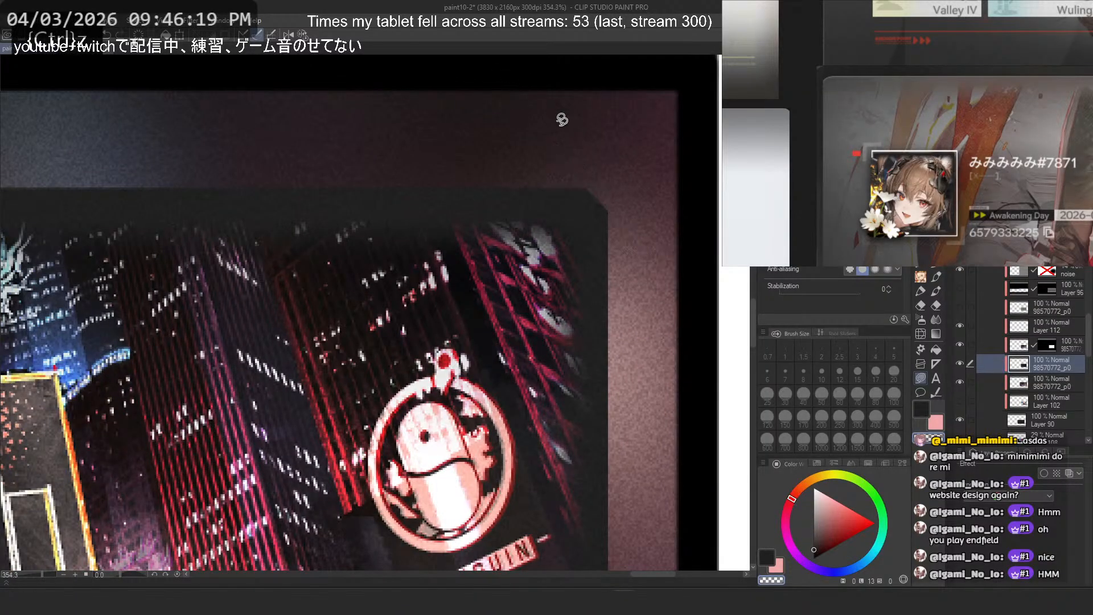
scroll(625, 144, down, 3)
scroll(626, 145, down, 1)
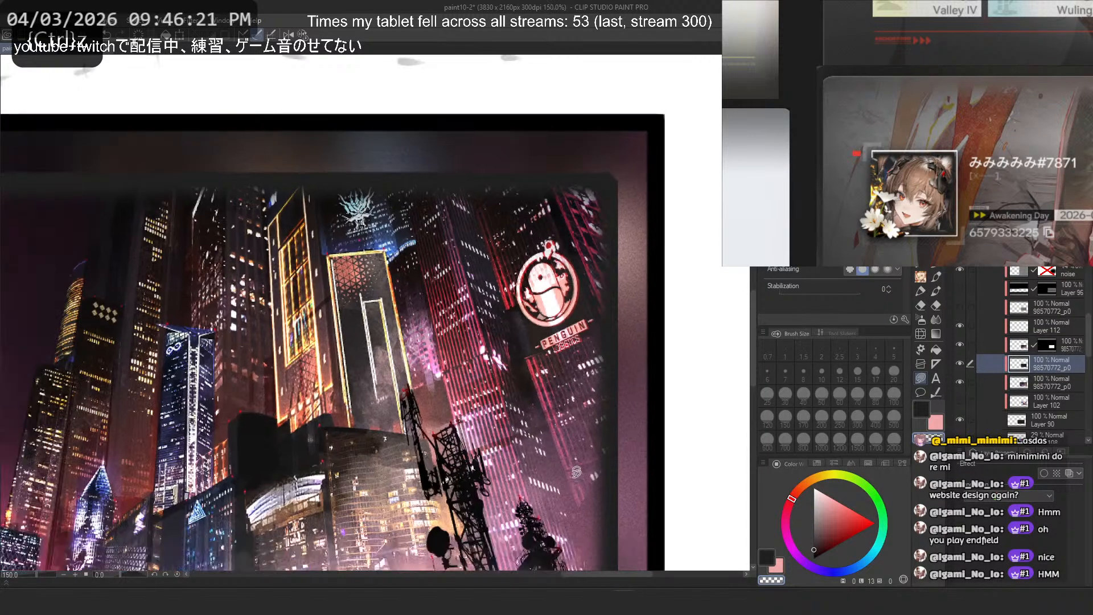
Step: Cut a matching small diagonal off the dark panel's lower-right corner with transparent Lasso fill
drag(577, 471, 645, 250)
scroll(677, 453, up, 4)
mouse_move(737, 424)
mouse_down()
mouse_move(685, 501)
mouse_move(713, 444)
mouse_up()
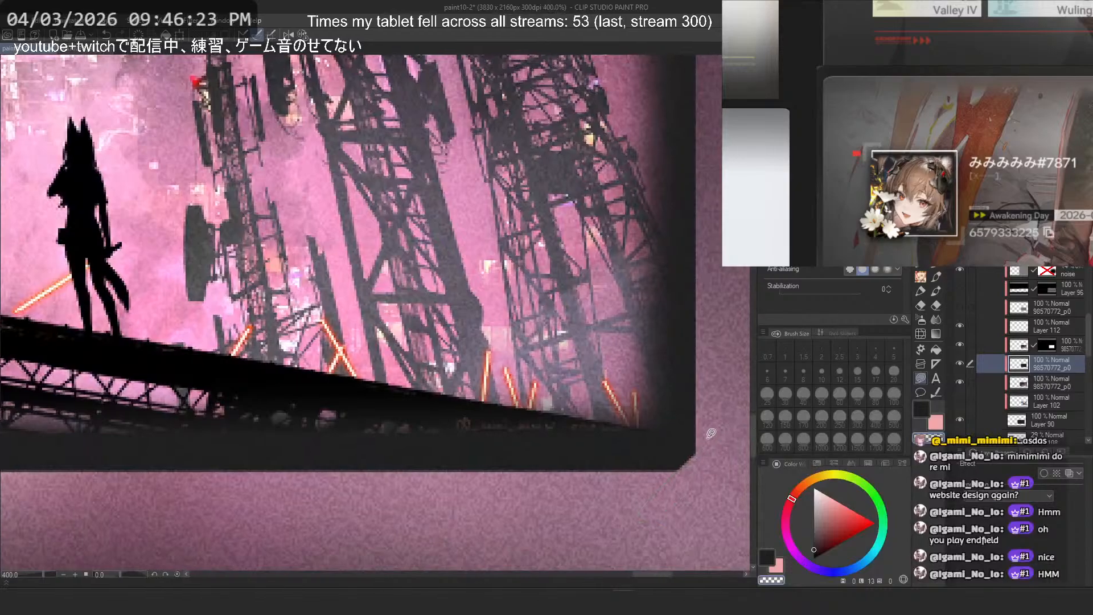
key(ctrl+s)
Step: Cut a small diagonal off the dark panel's lower-left corner with transparent Lasso fill, undoing and redrawing the first cut
scroll(670, 374, down, 4)
drag(279, 313, 771, 376)
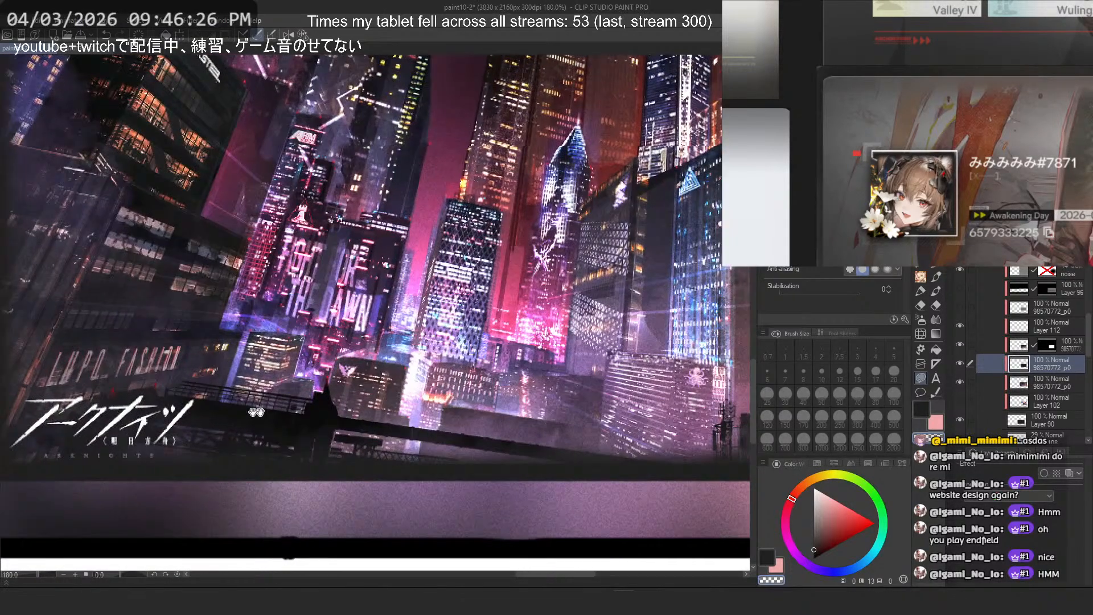
scroll(416, 456, up, 3)
mouse_move(394, 439)
mouse_down()
mouse_move(381, 466)
mouse_move(488, 541)
mouse_move(394, 469)
mouse_move(415, 474)
mouse_up()
key(ctrl+z)
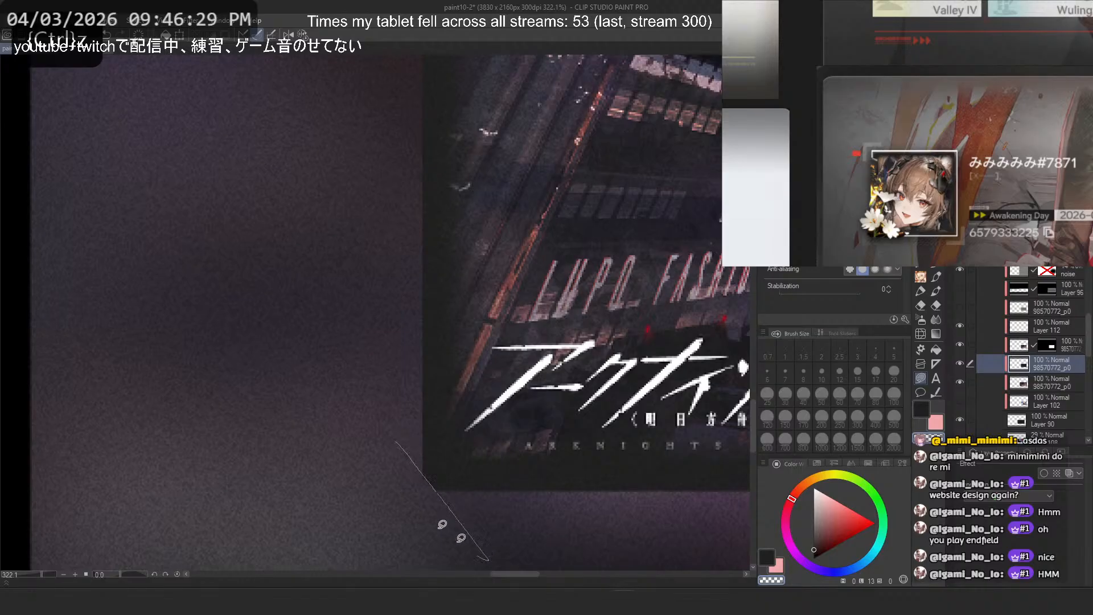
scroll(414, 473, down, 5)
Step: Cut a small diagonal off the dark panel's upper-left corner with transparent Lasso fill, undoing and redrawing unsatisfactory cuts
drag(427, 228, 437, 291)
scroll(440, 267, up, 6)
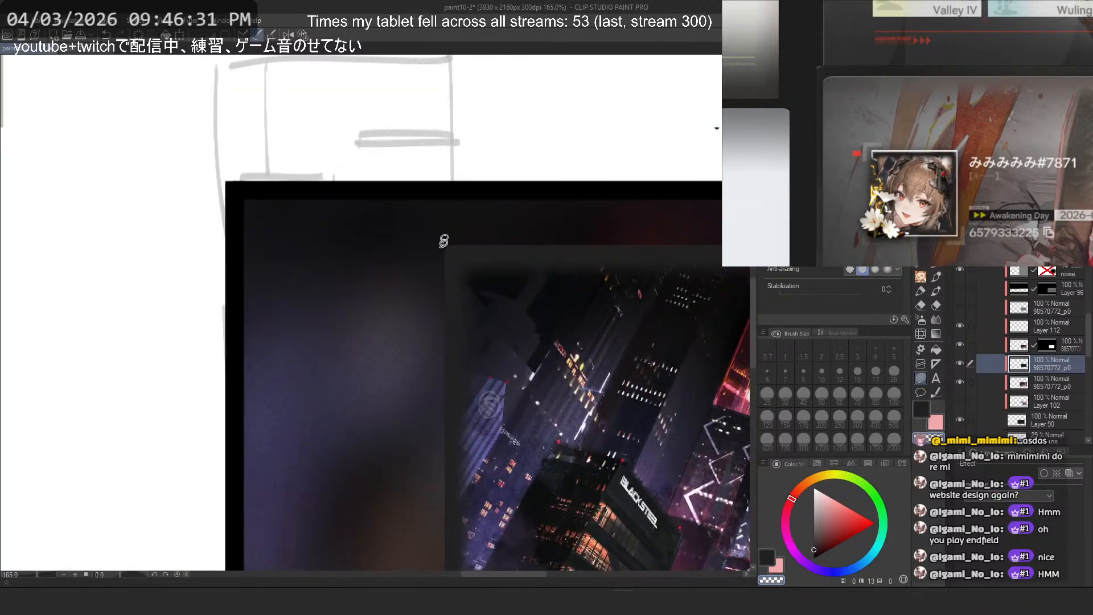
key(ctrl+z)
mouse_move(488, 217)
mouse_down()
mouse_move(448, 214)
mouse_move(463, 214)
mouse_up()
key(ctrl+z)
key(ctrl+z)
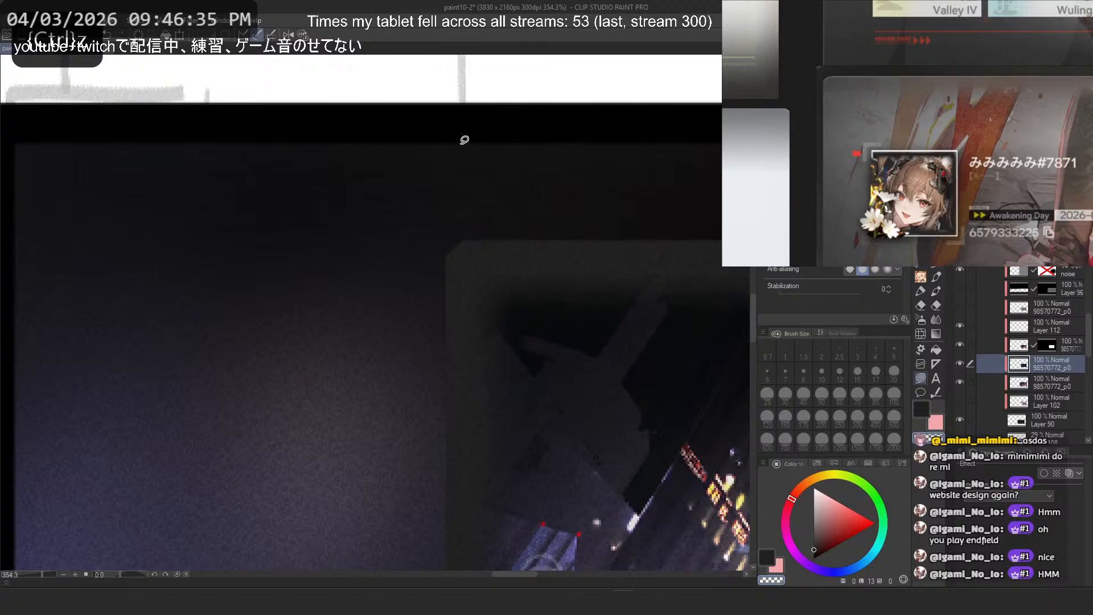
scroll(465, 141, down, 7)
scroll(401, 296, up, 2)
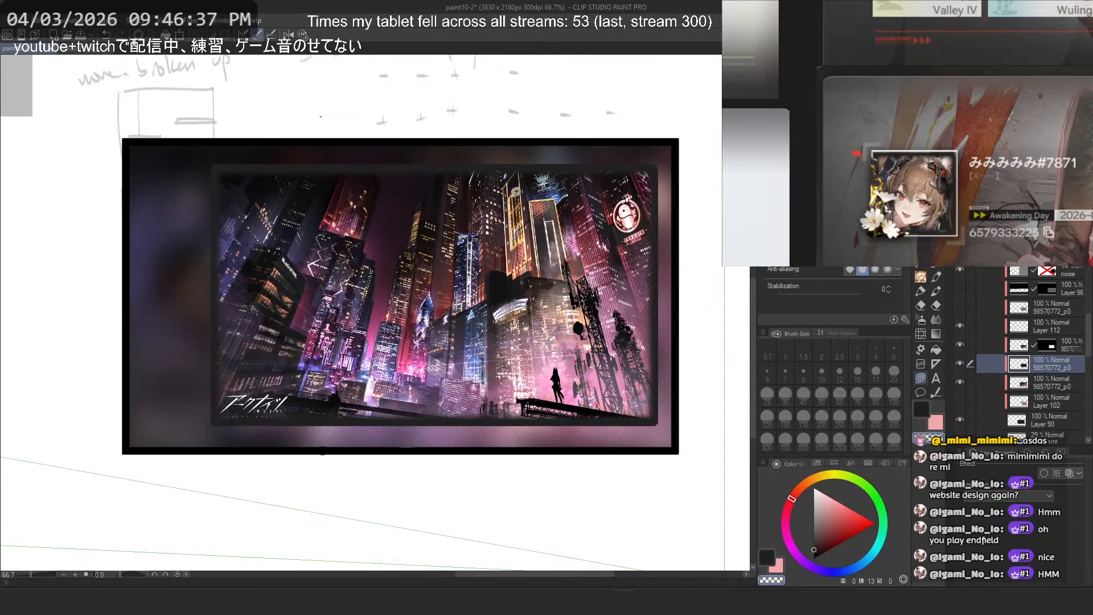
Step: Mask the blurred background layer to the outline of the dark panel with cut corners, and move the panel layer beneath it
scroll(1051, 364, down, 1)
click(1050, 370)
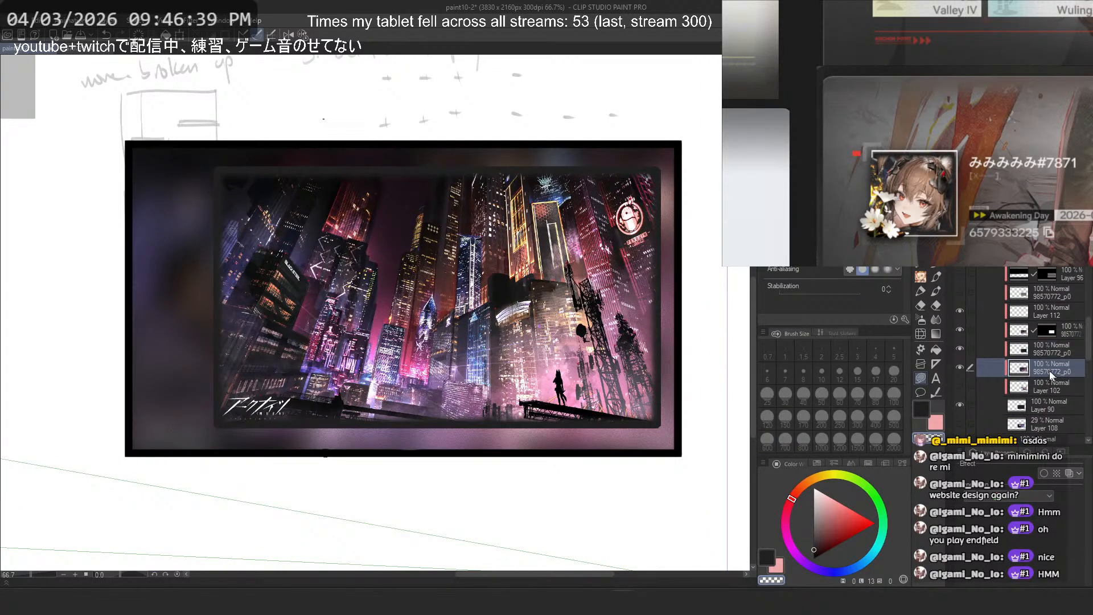
ctrl+click(1023, 350)
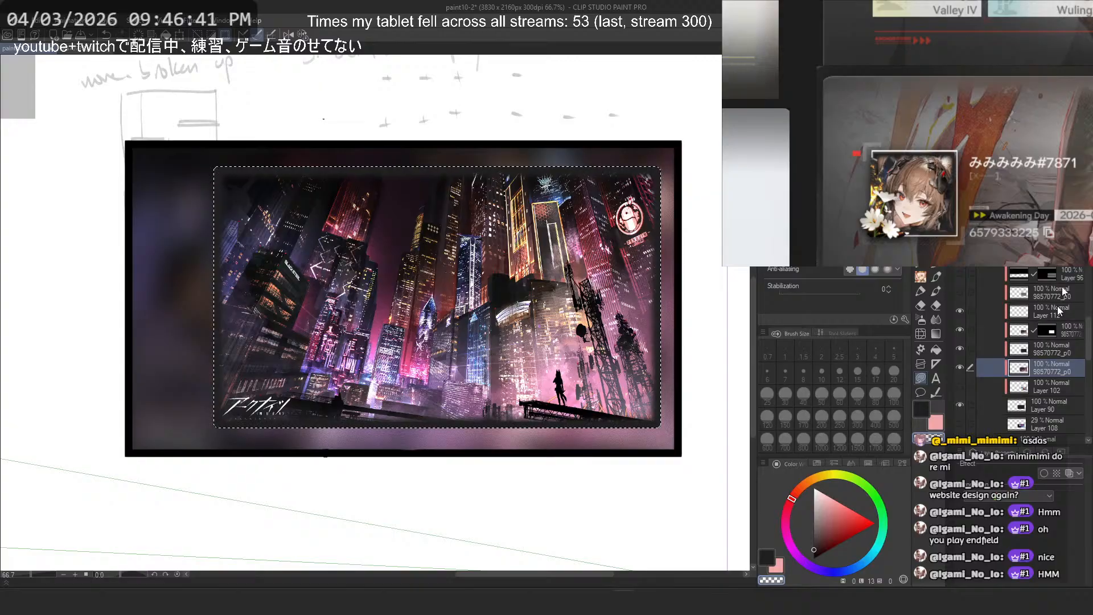
click(1066, 240)
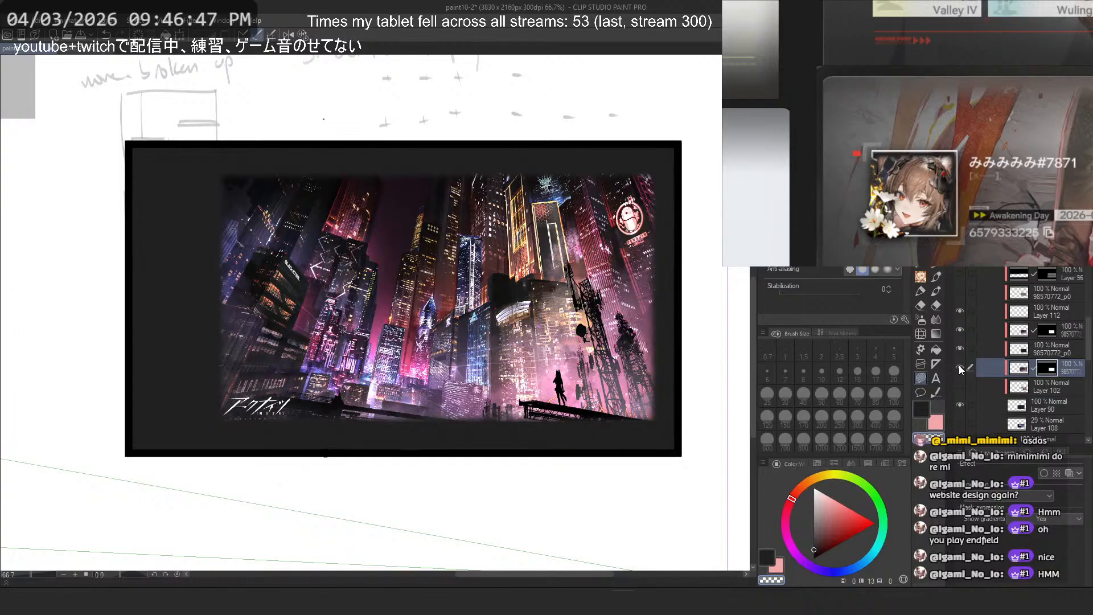
key(ctrl+z)
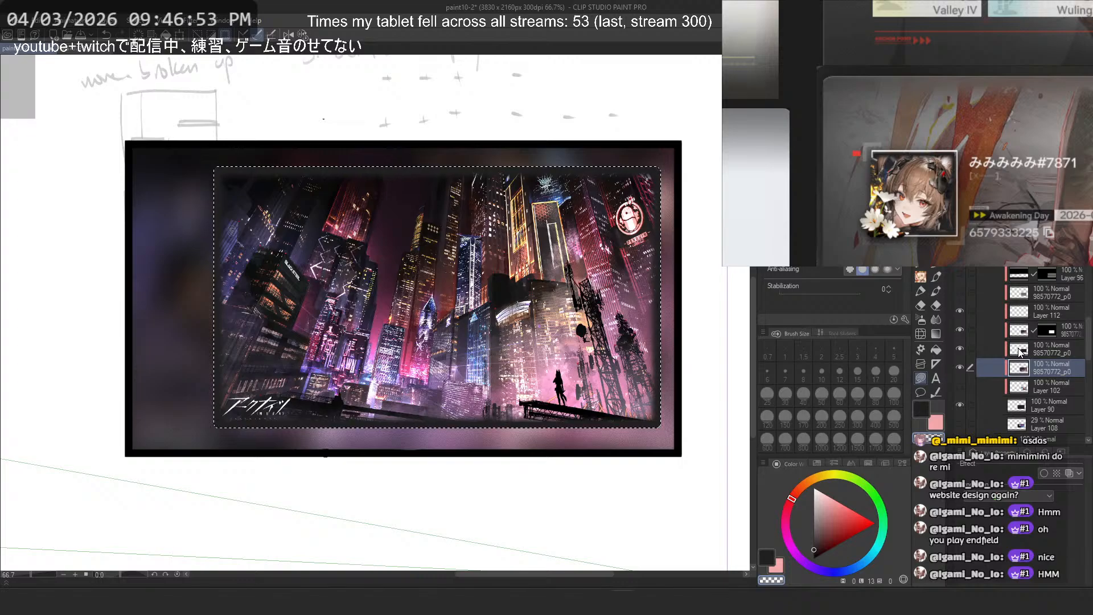
click(1053, 239)
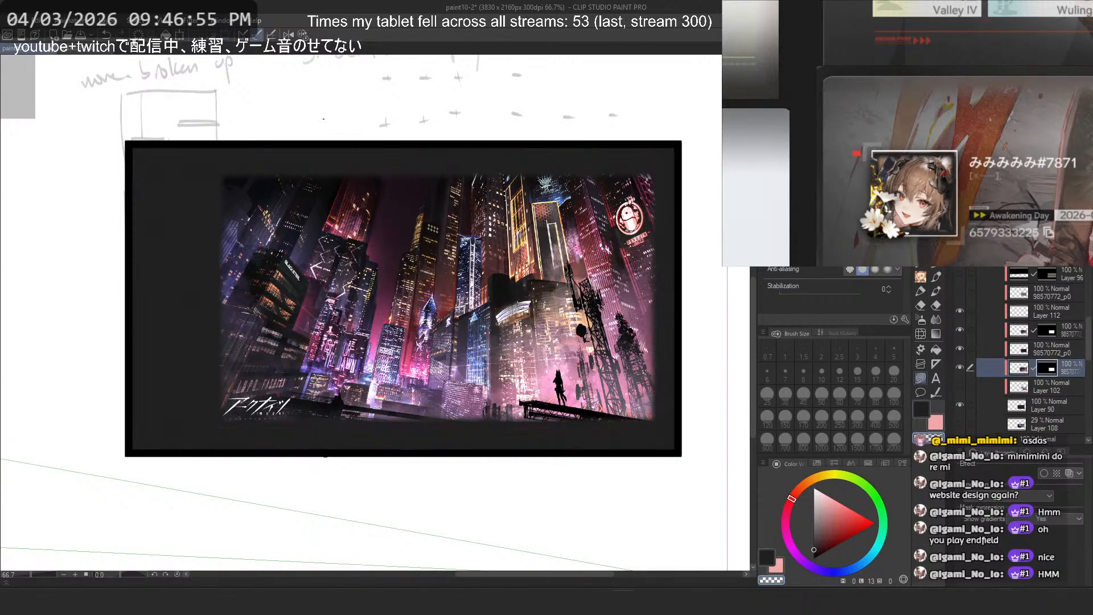
drag(1063, 348, 1048, 373)
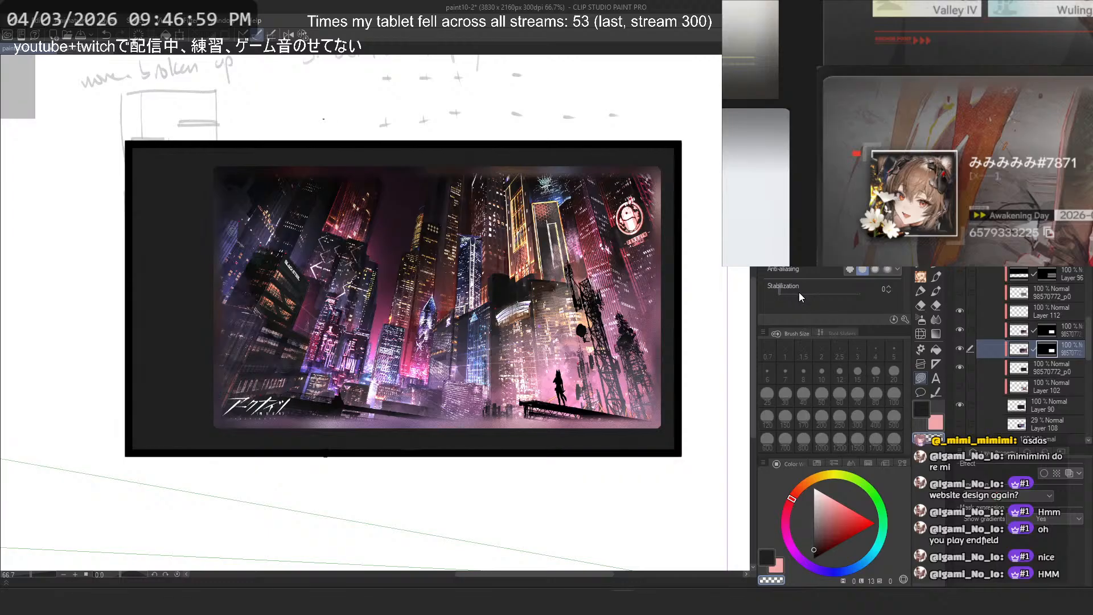
Step: Compare the artwork display with and without the blurred backdrop panel
click(960, 348)
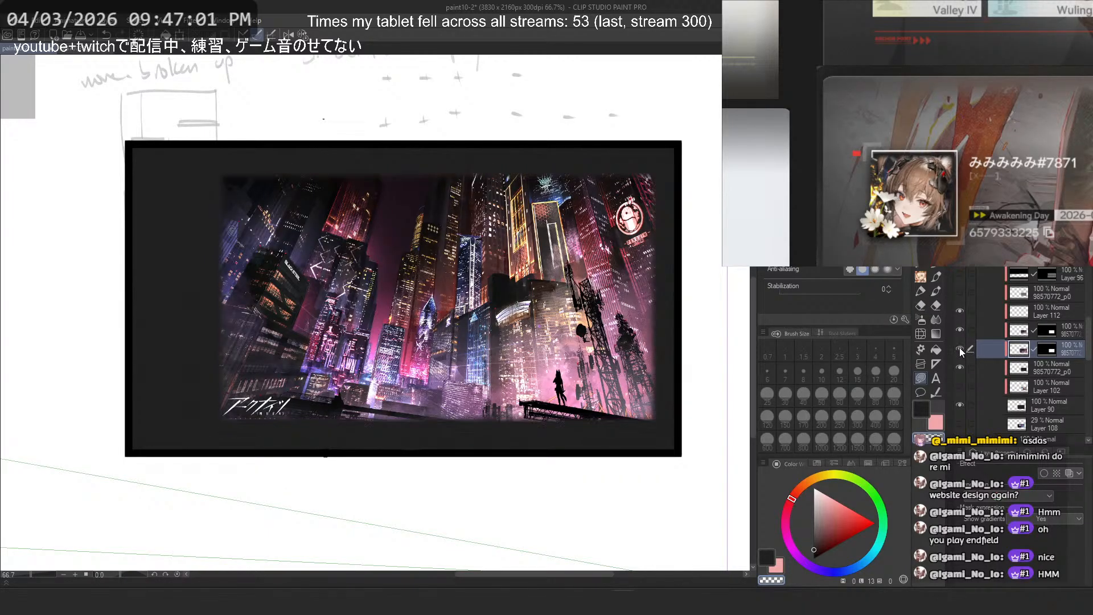
click(960, 348)
click(961, 348)
click(961, 348)
Step: Add a new layer above the blurred backdrop and mask it to the same cut-corner panel outline
key(ctrl+shift+n)
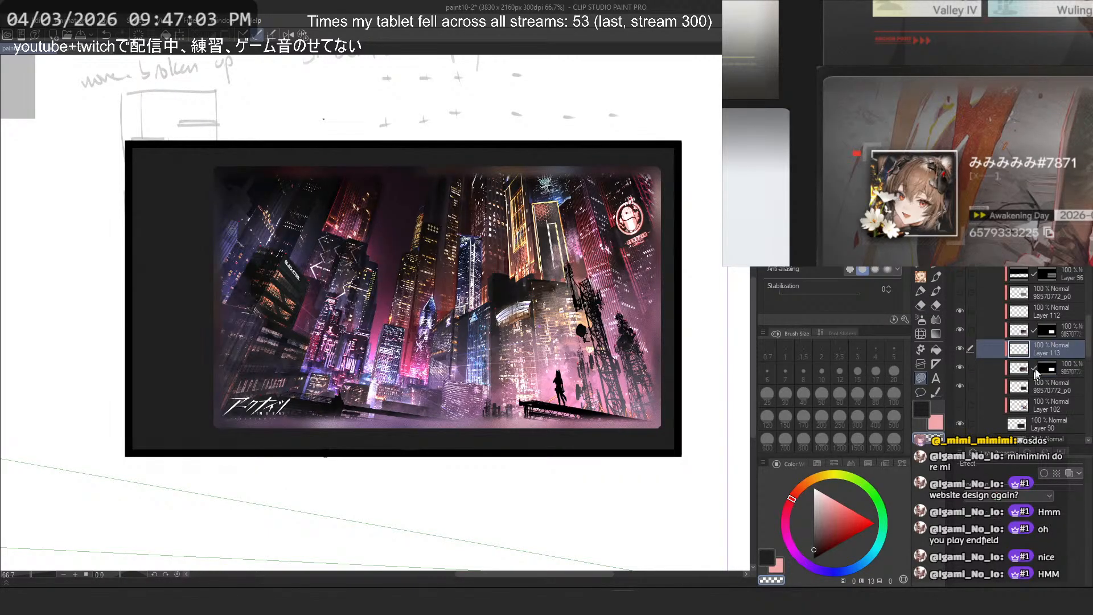
ctrl+click(1046, 367)
click(1046, 257)
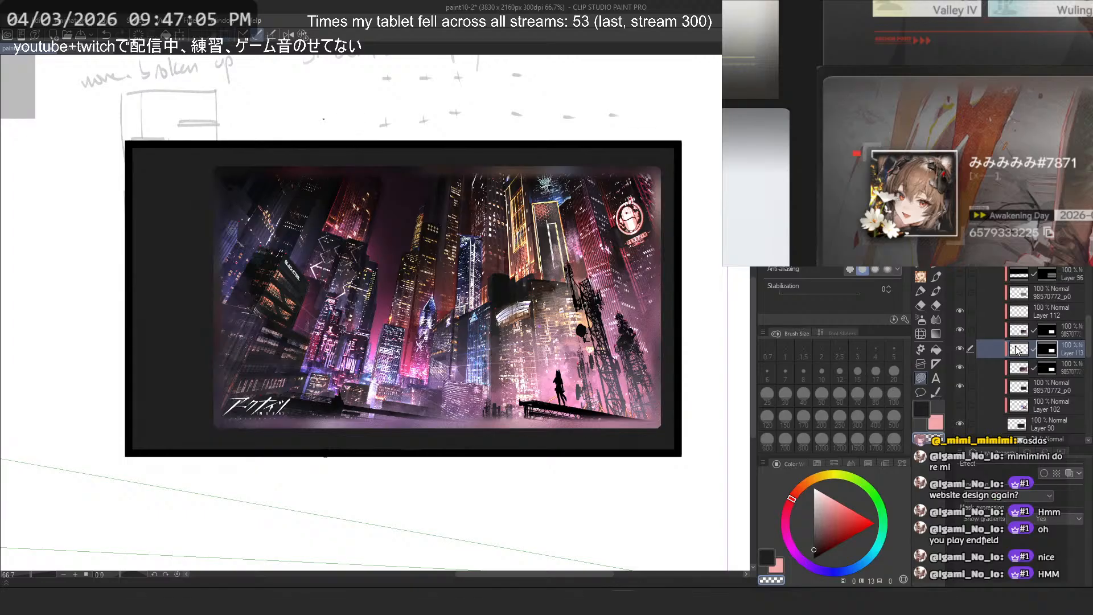
click(1017, 348)
Step: Fade a dark blue-grey gradient from the panel's upper-right corner toward its centre, undoing the first two attempts
click(921, 320)
click(935, 334)
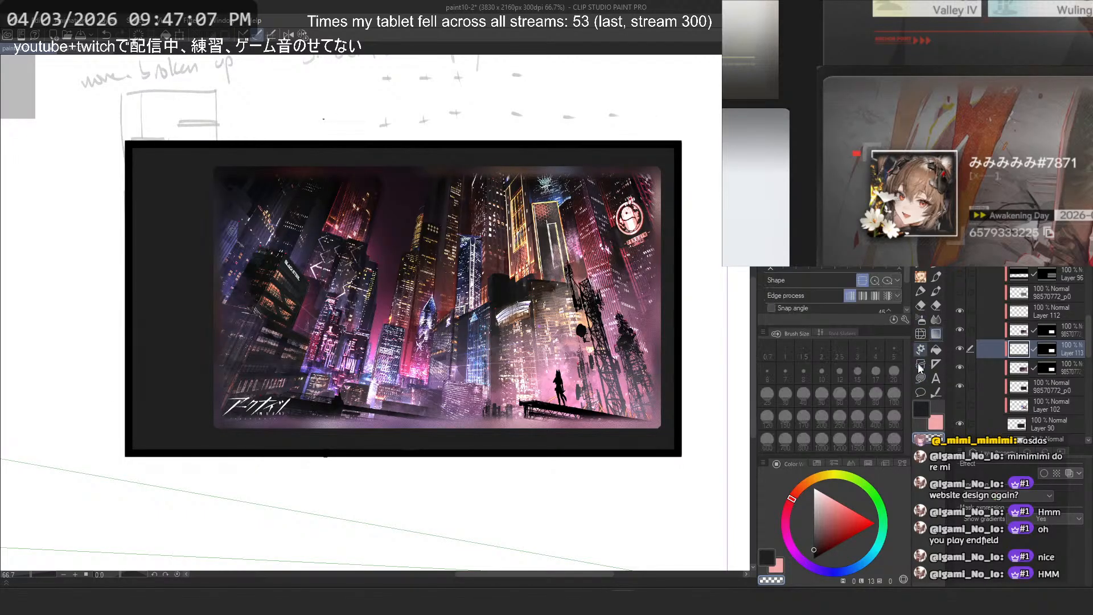
drag(573, 385, 479, 432)
key(ctrl+z)
drag(815, 550, 815, 543)
drag(505, 200, 452, 347)
key(ctrl+z)
drag(661, 103, 437, 305)
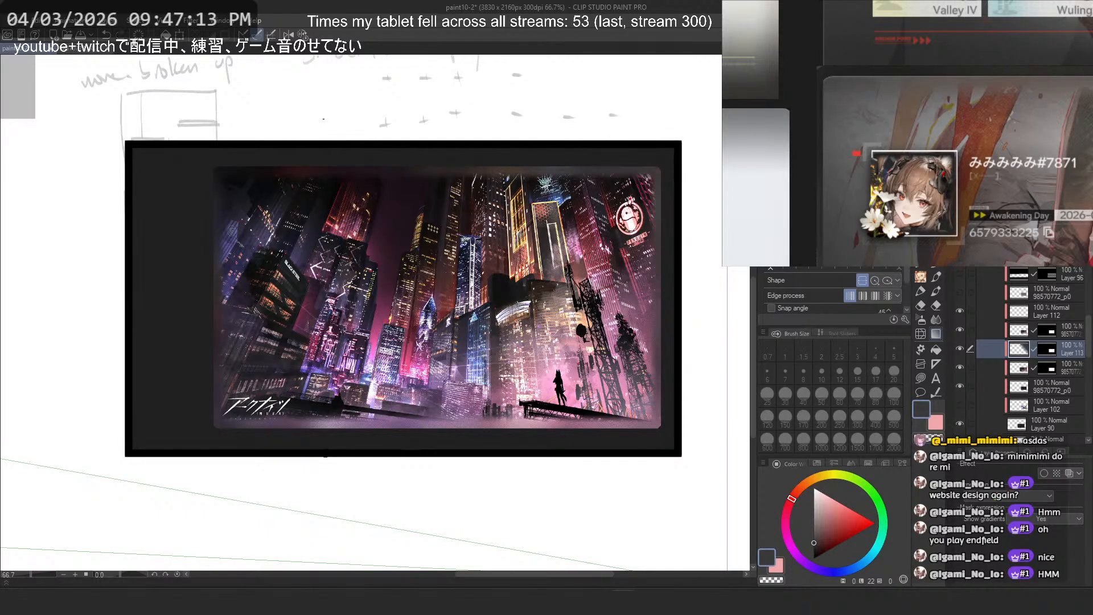
drag(324, 400, 377, 408)
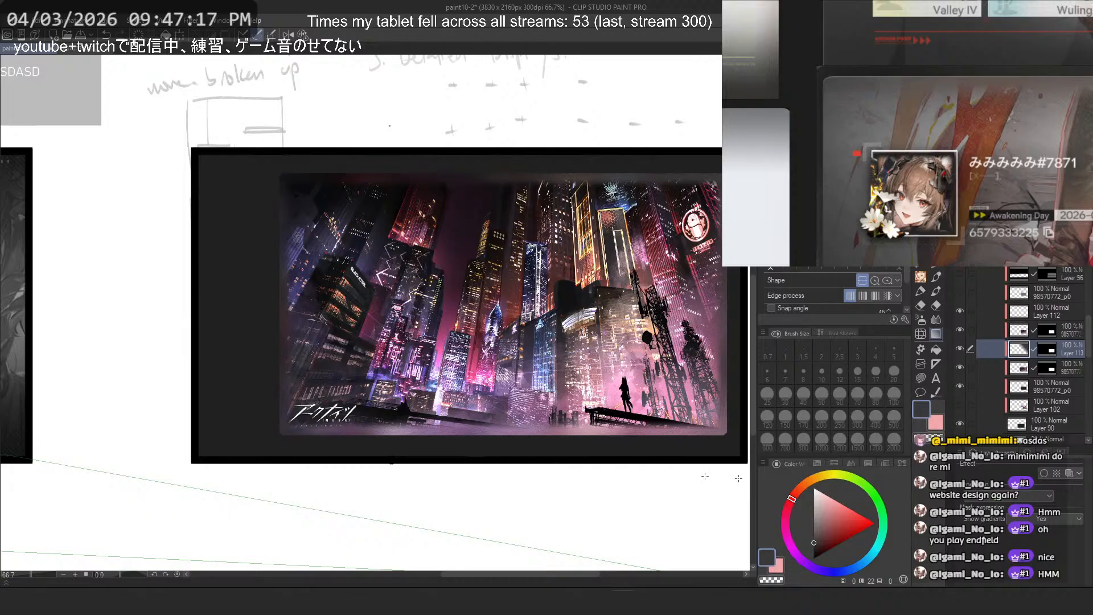
Step: Try a black gradient from the panel's lower-left corner toward the centre, and undo it
drag(818, 550, 798, 571)
drag(220, 486, 481, 283)
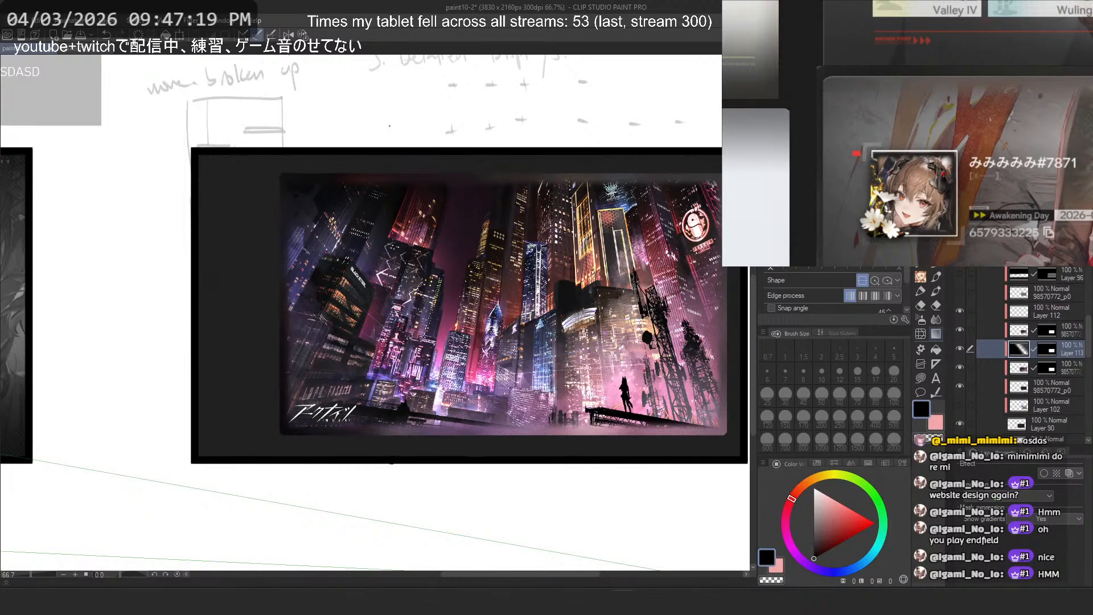
scroll(430, 291, down, 1)
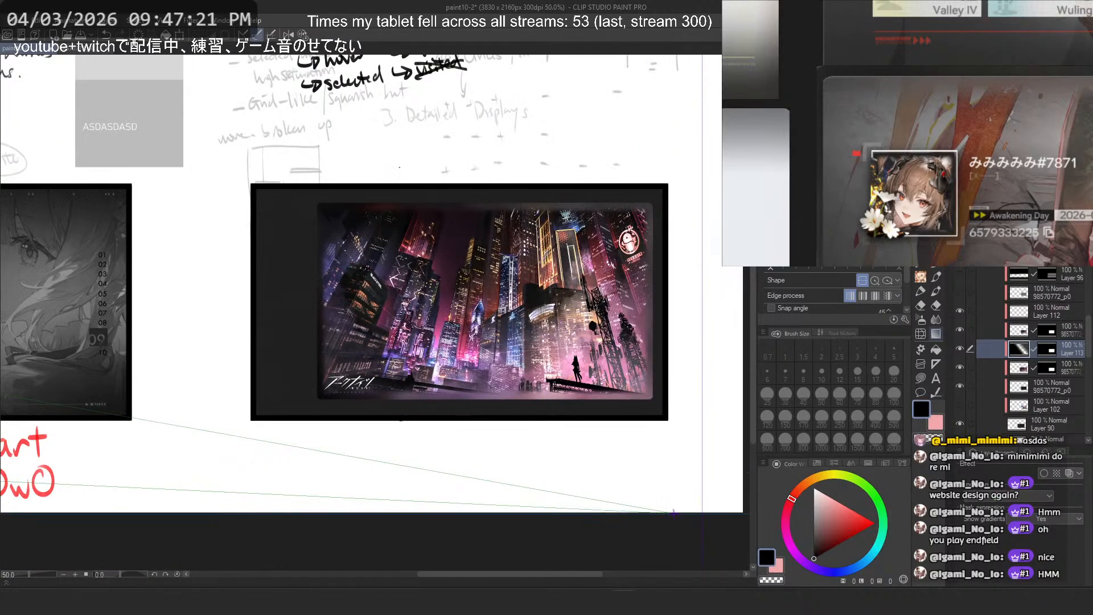
key(ctrl+z)
drag(366, 344, 432, 346)
Step: Fade a dark grey sampled from the display background diagonally from the panel's lower-left corner toward its centre
alt+click(350, 399)
drag(346, 418, 578, 286)
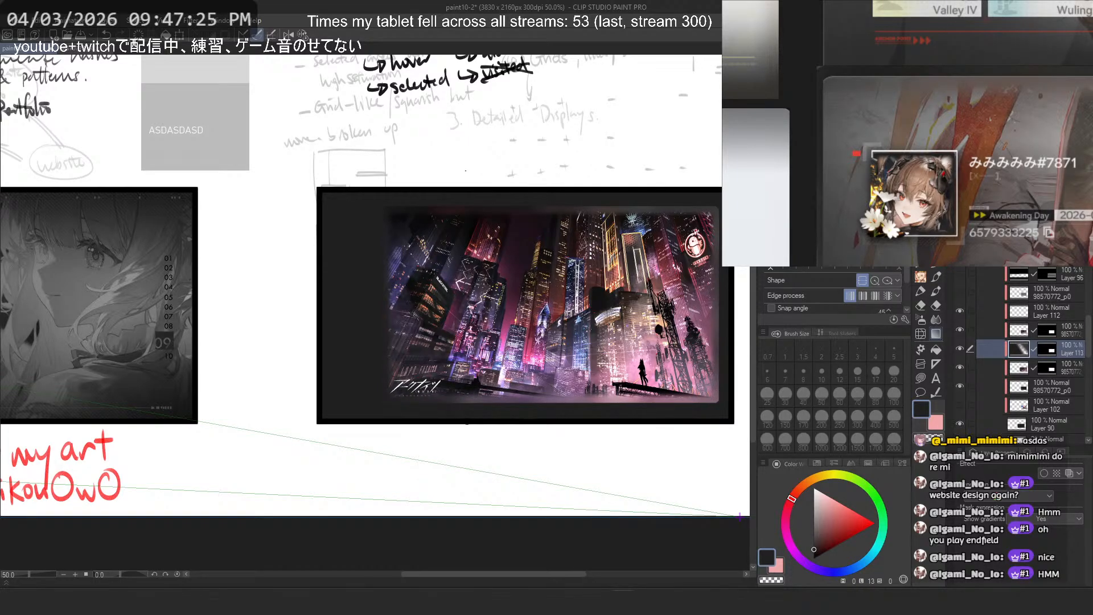
scroll(694, 266, up, 1)
drag(695, 267, 576, 250)
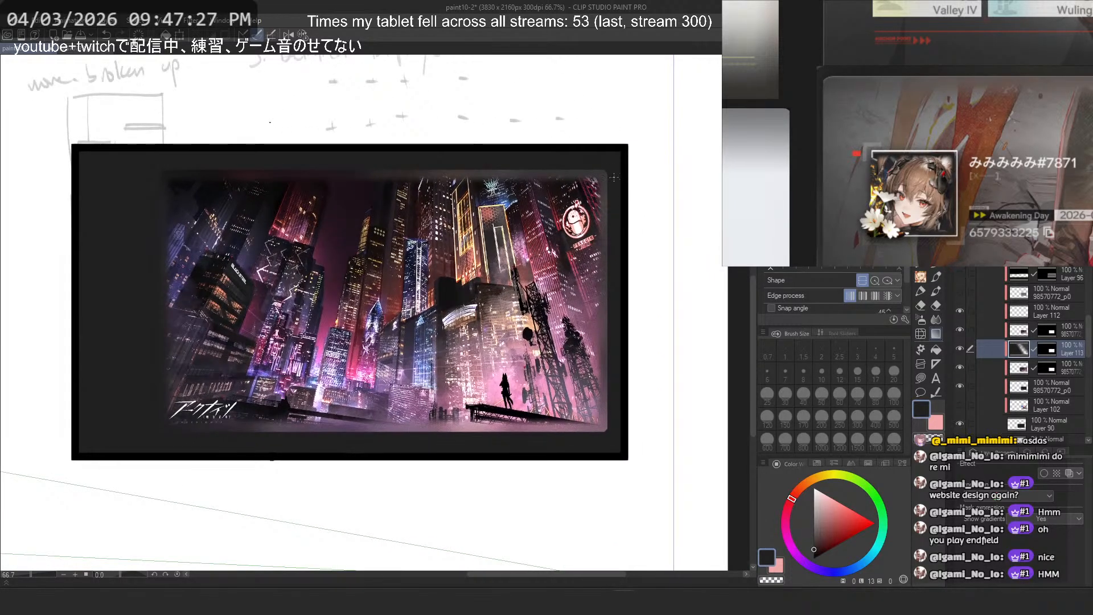
Step: Compare the panel with and without the gradient layer, leave that layer hidden, and show the diagonal stripe overlay on Layer 96
click(960, 348)
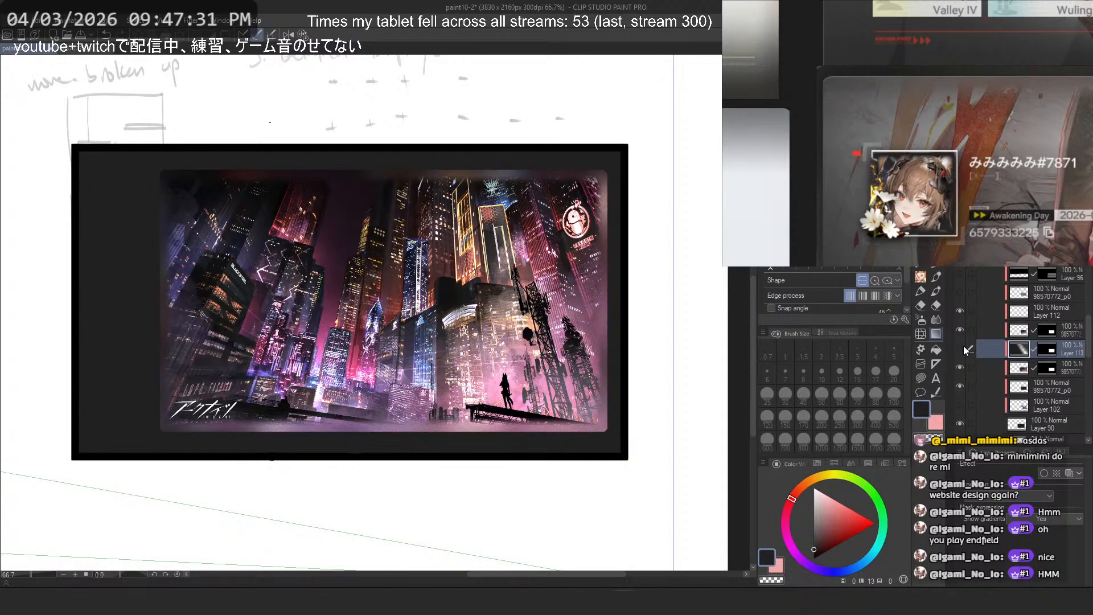
click(961, 348)
drag(399, 319, 598, 338)
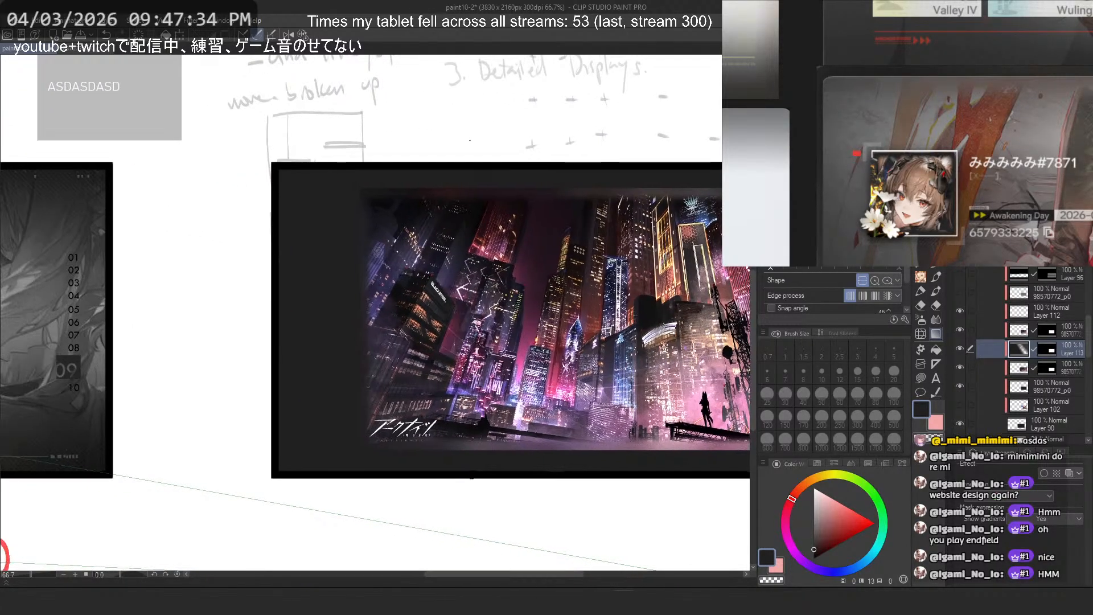
click(960, 349)
drag(474, 312, 425, 320)
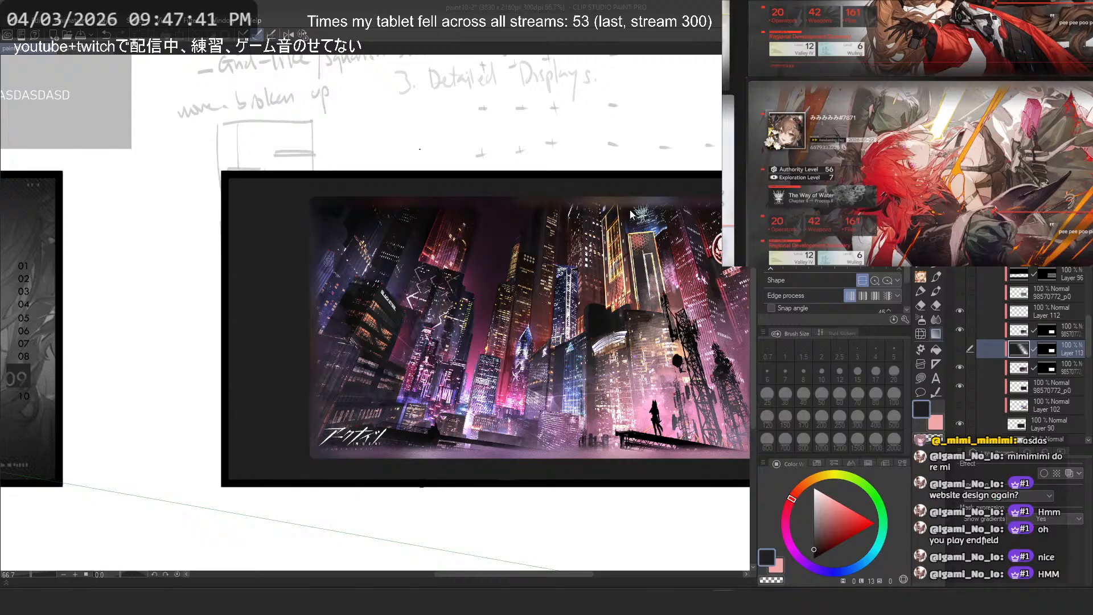
drag(630, 209, 590, 210)
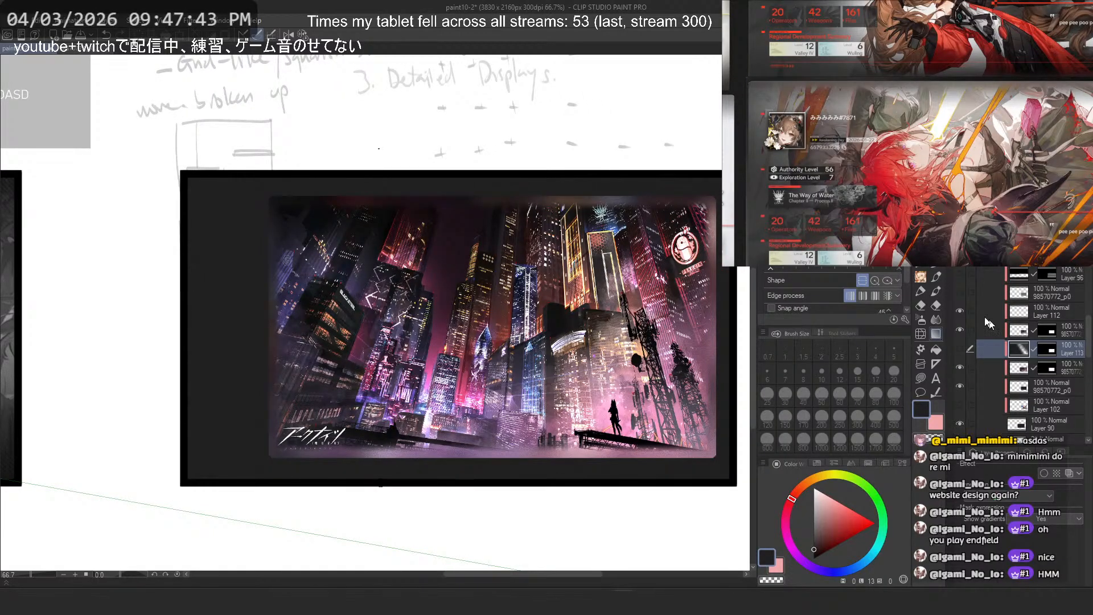
click(961, 278)
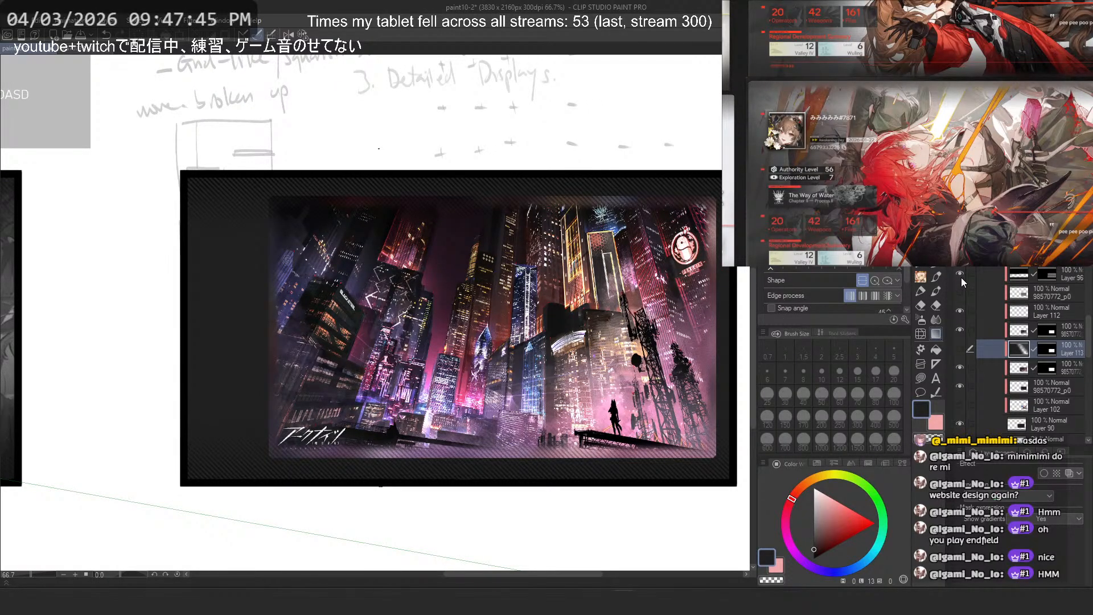
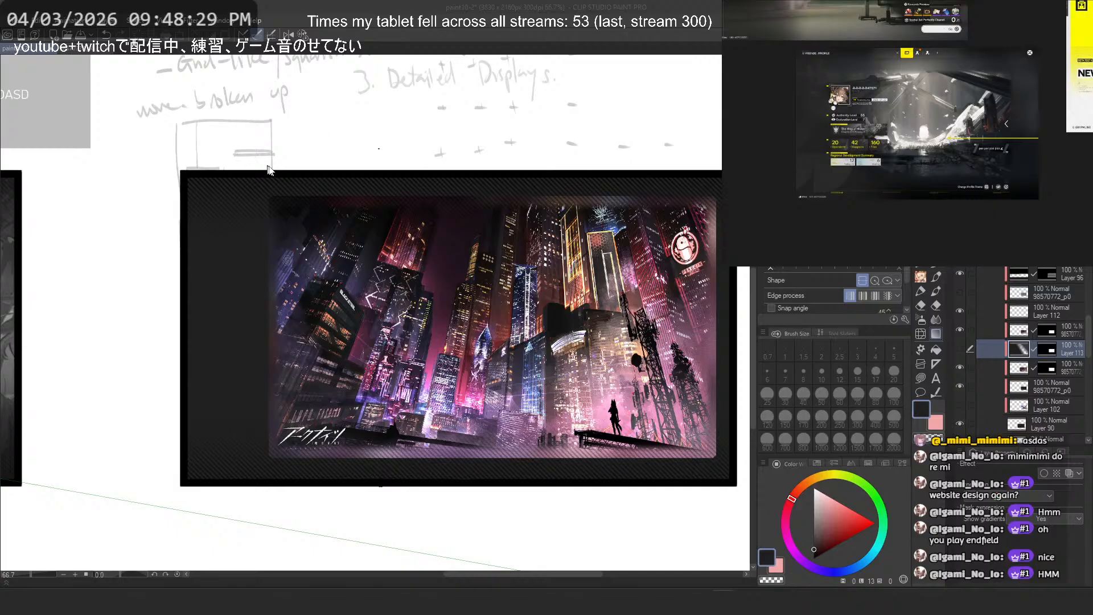
Step: Examine the diagonal stripes around the city artwork up close and against the landing page mockup
scroll(651, 440, up, 4)
drag(680, 424, 554, 389)
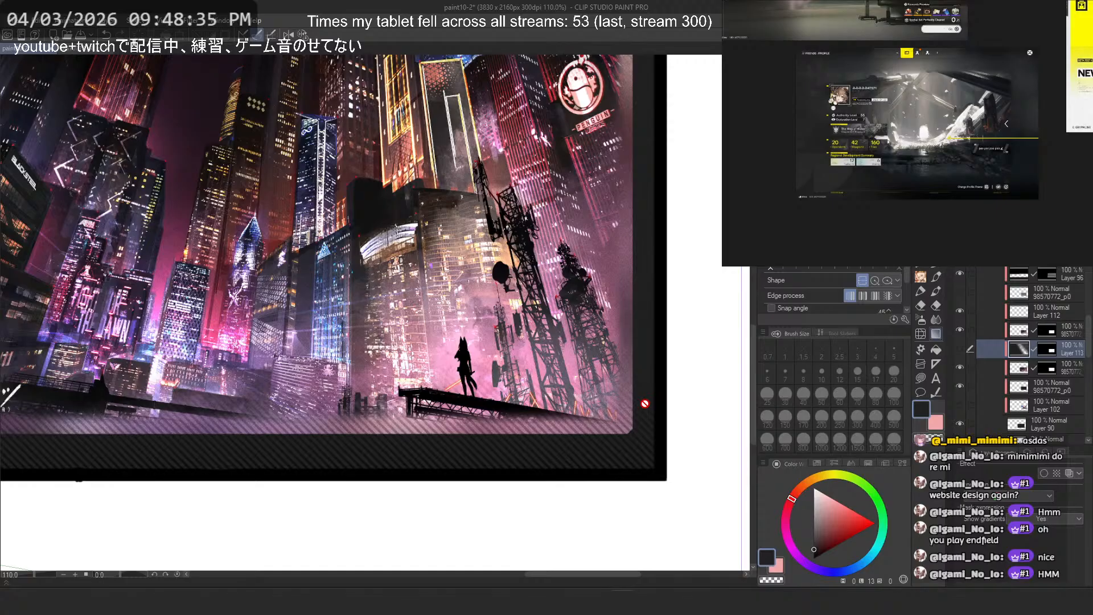
scroll(645, 403, down, 5)
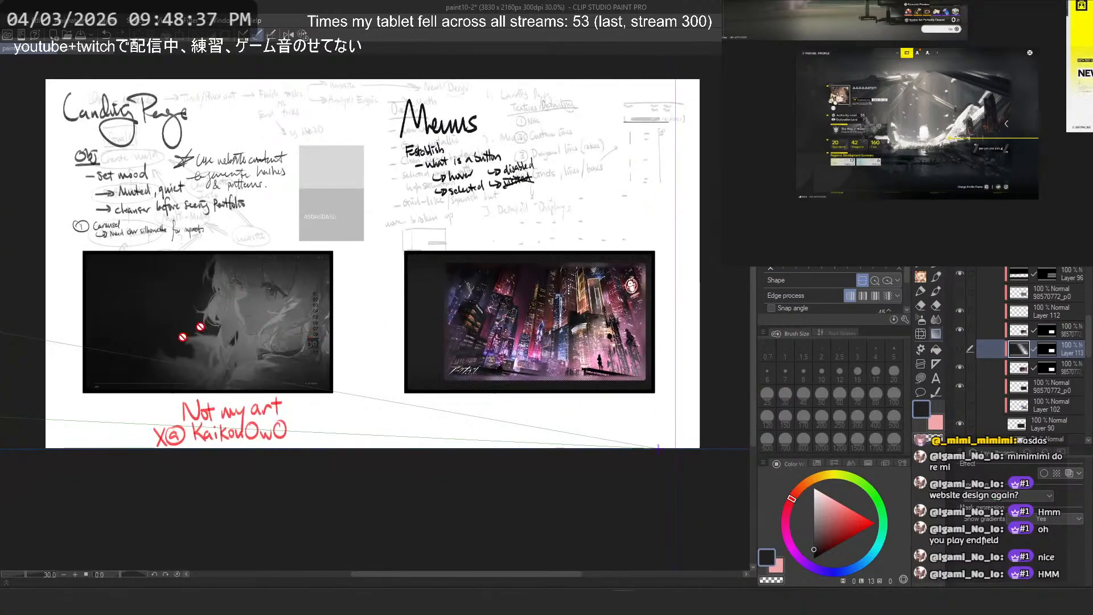
scroll(183, 337, up, 3)
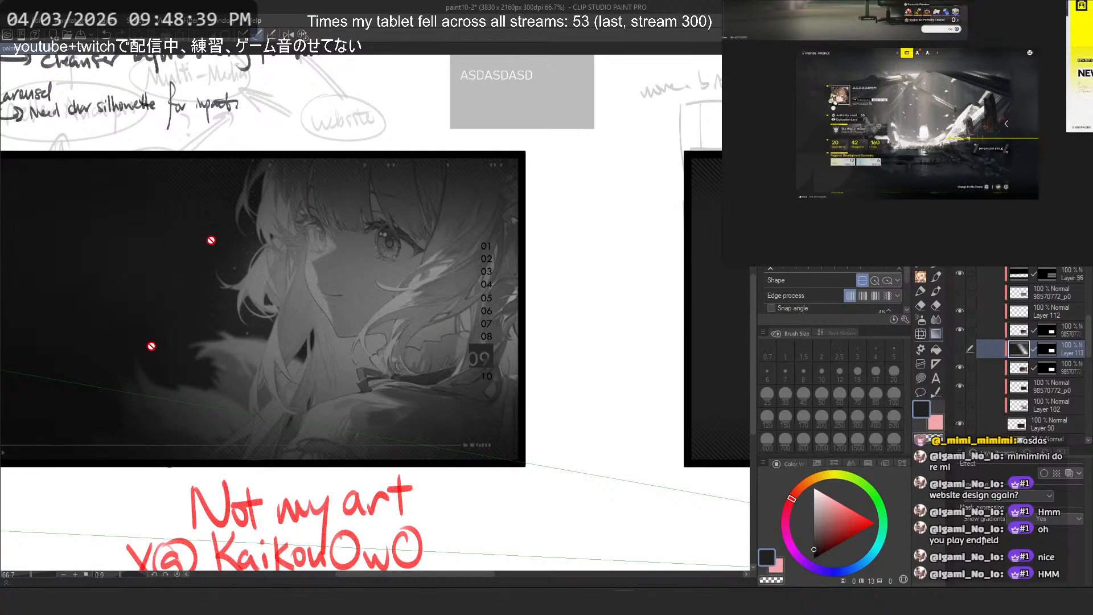
scroll(151, 346, down, 3)
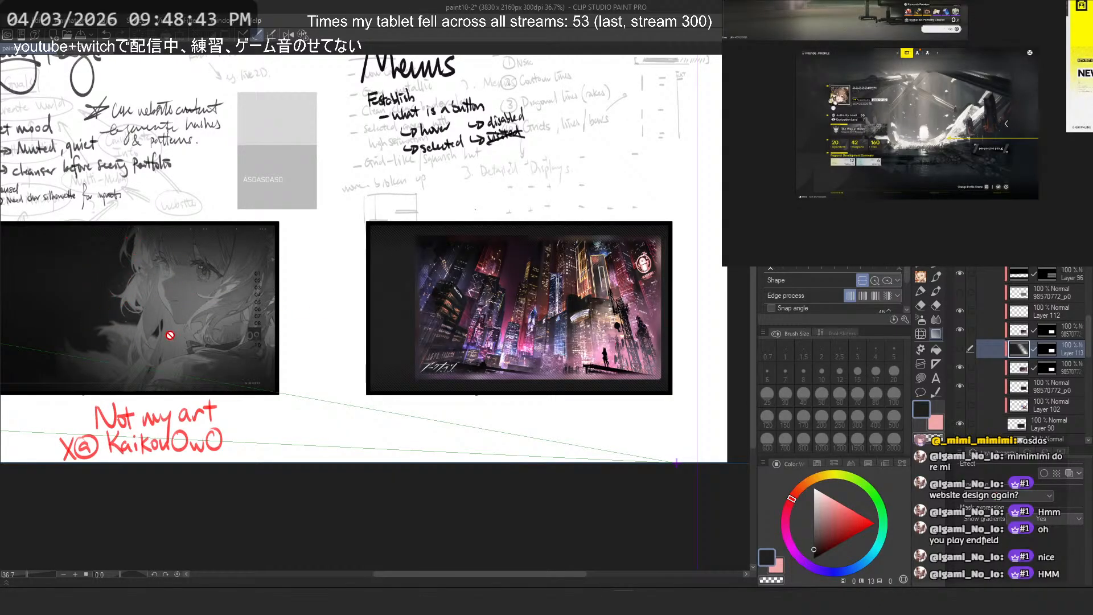
scroll(638, 344, up, 2)
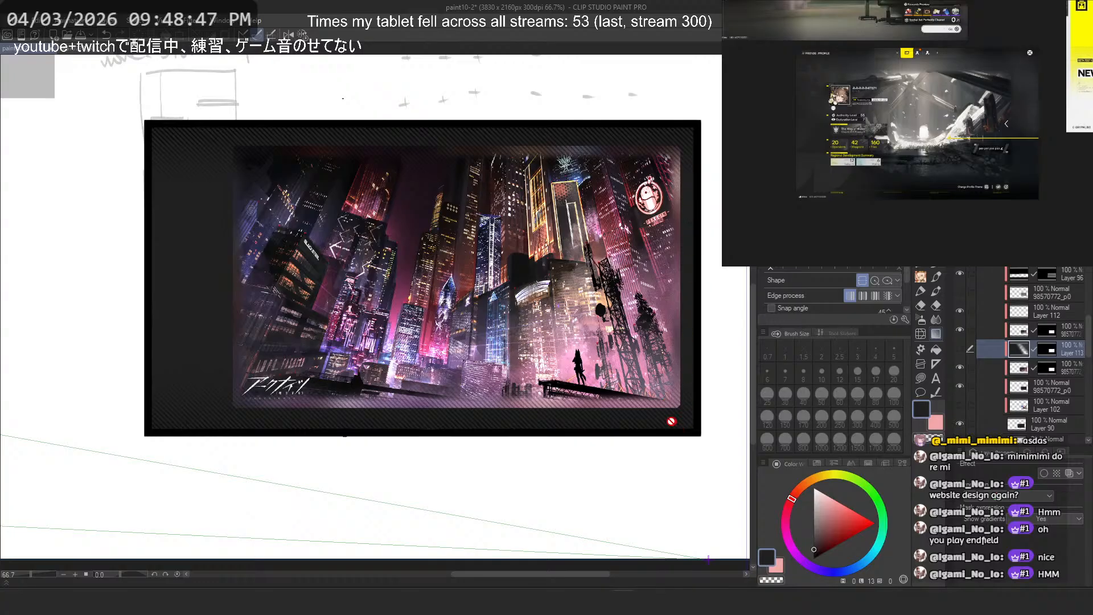
scroll(670, 393, up, 2)
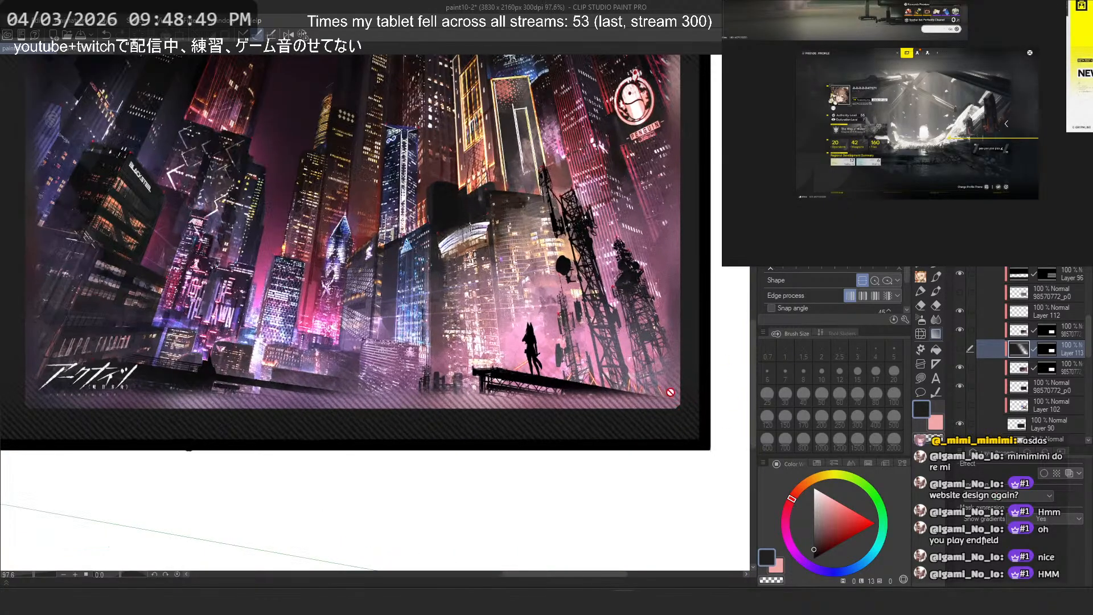
drag(376, 412, 520, 422)
drag(139, 76, 104, 192)
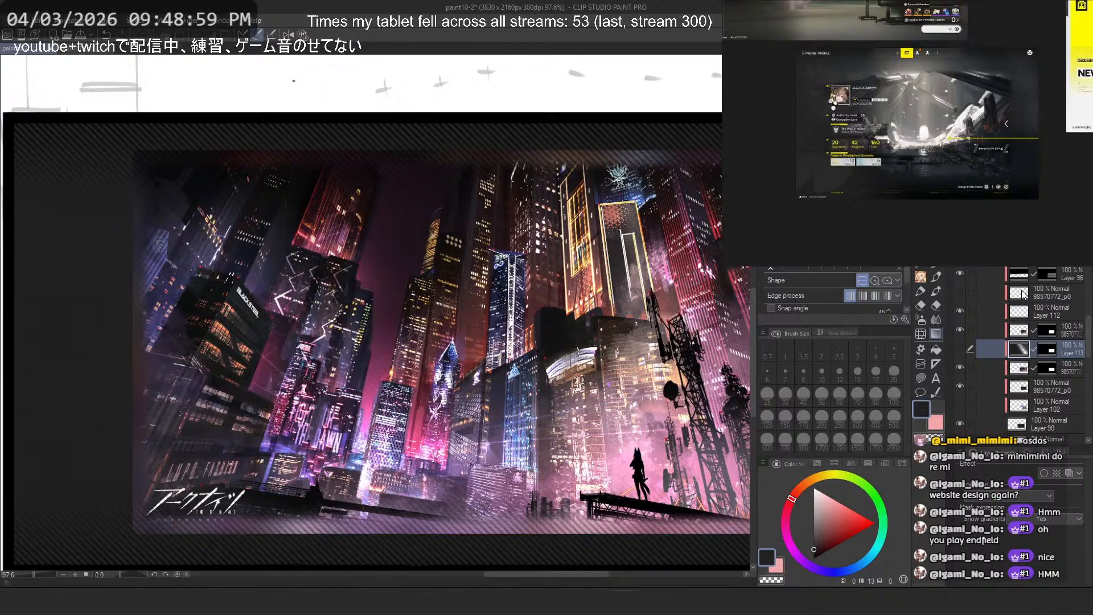
Step: Try the overlay on Layer 96 with its stripe mask disabled, and undo the change
right_click(1051, 276)
click(1044, 348)
scroll(503, 226, down, 2)
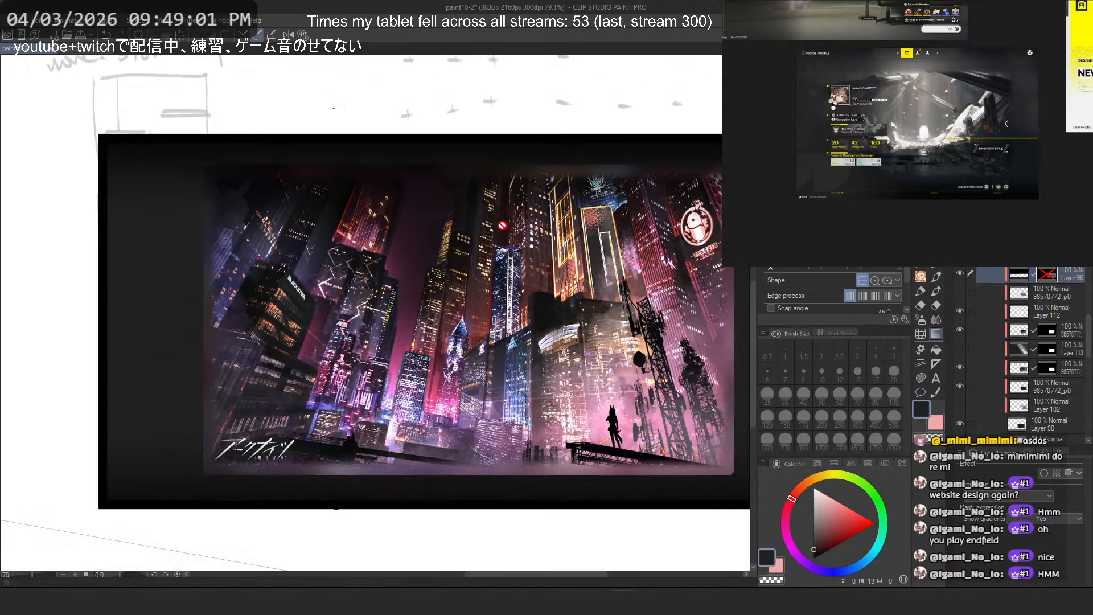
scroll(502, 225, down, 2)
scroll(506, 204, up, 1)
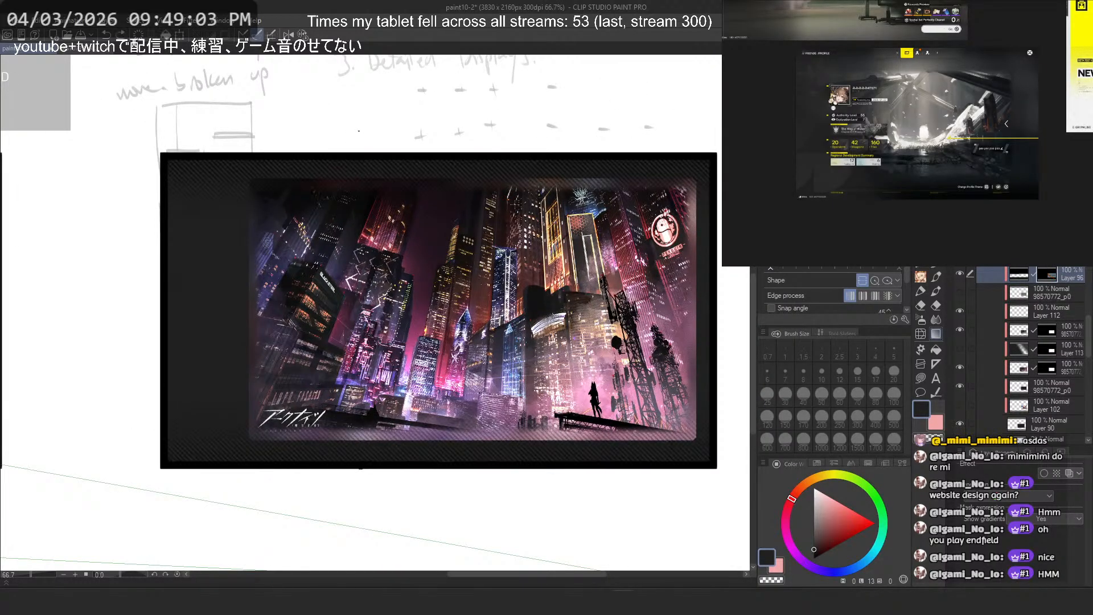
key(ctrl+z)
Step: Add a layer beneath Layer 96 and fade black downward from the display's top edge, undoing the first gradient
key(ctrl+shift+n)
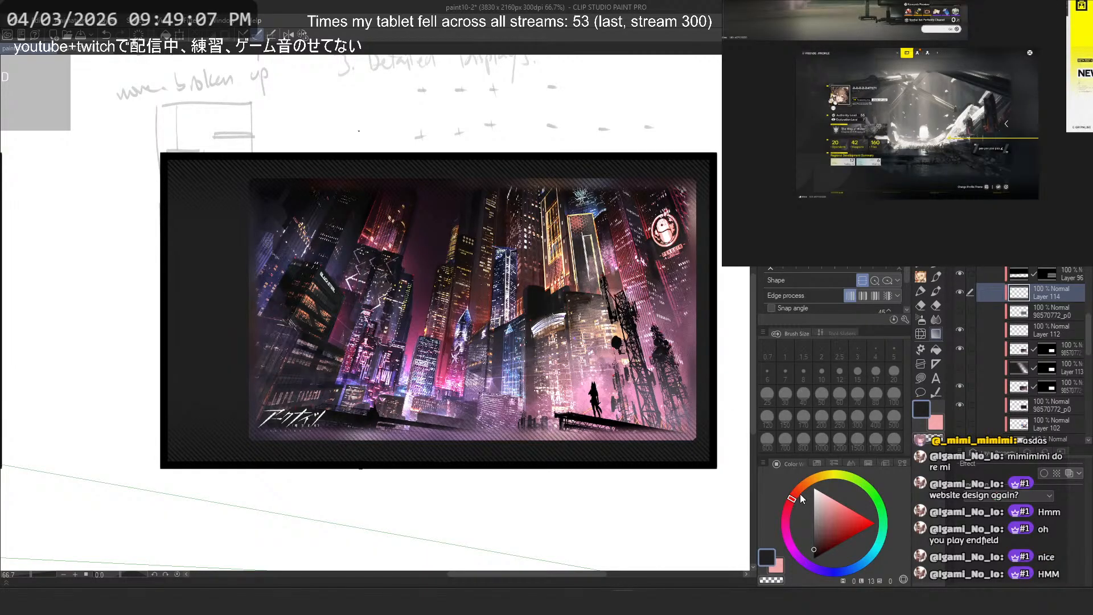
click(813, 560)
drag(581, 226, 581, 292)
key(ctrl+z)
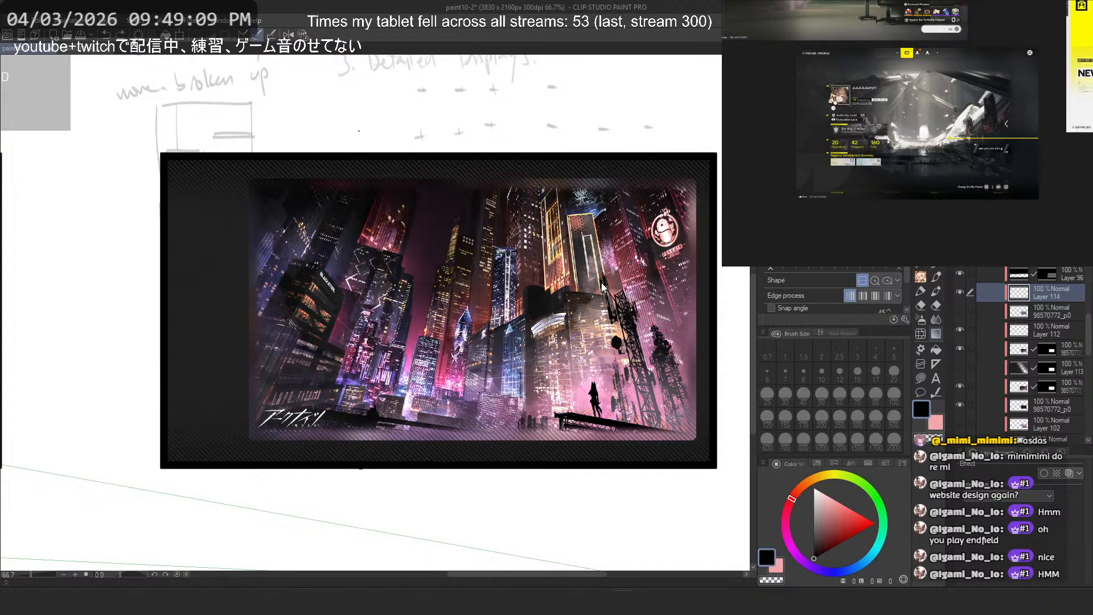
drag(616, 97, 622, 243)
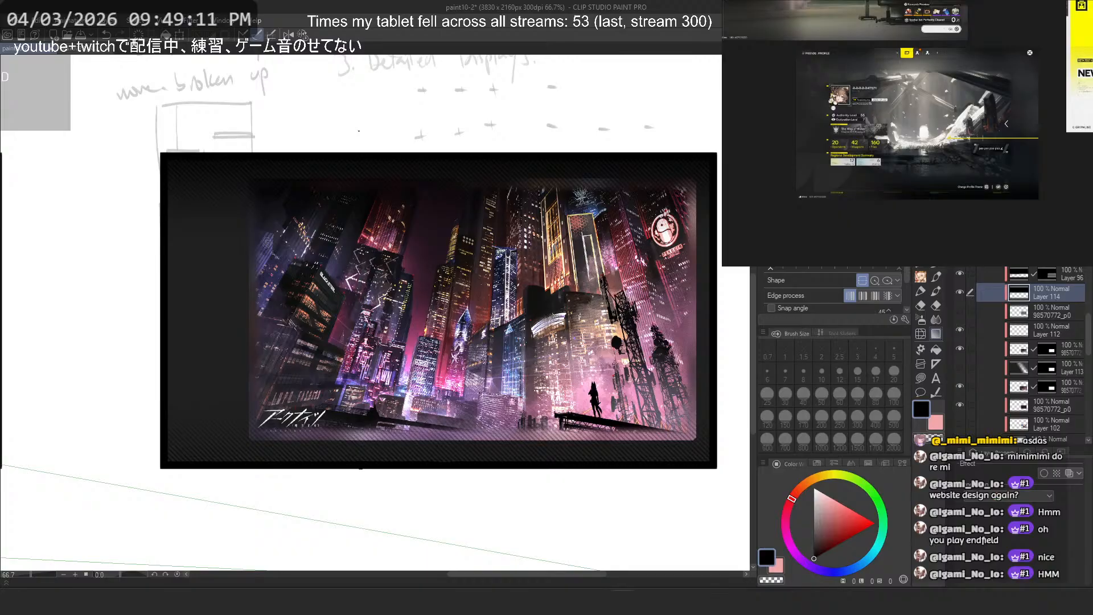
Step: Hide Layer 96 and tone down the diagonal stripe pattern over the display
scroll(985, 287, up, 2)
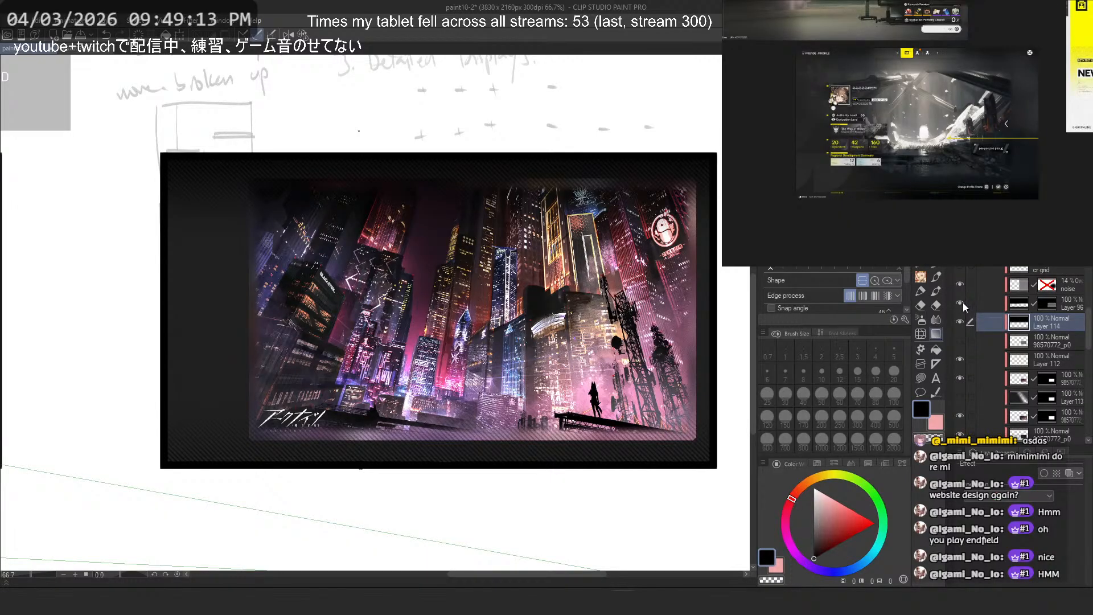
click(960, 304)
ctrl+shift+click(655, 174)
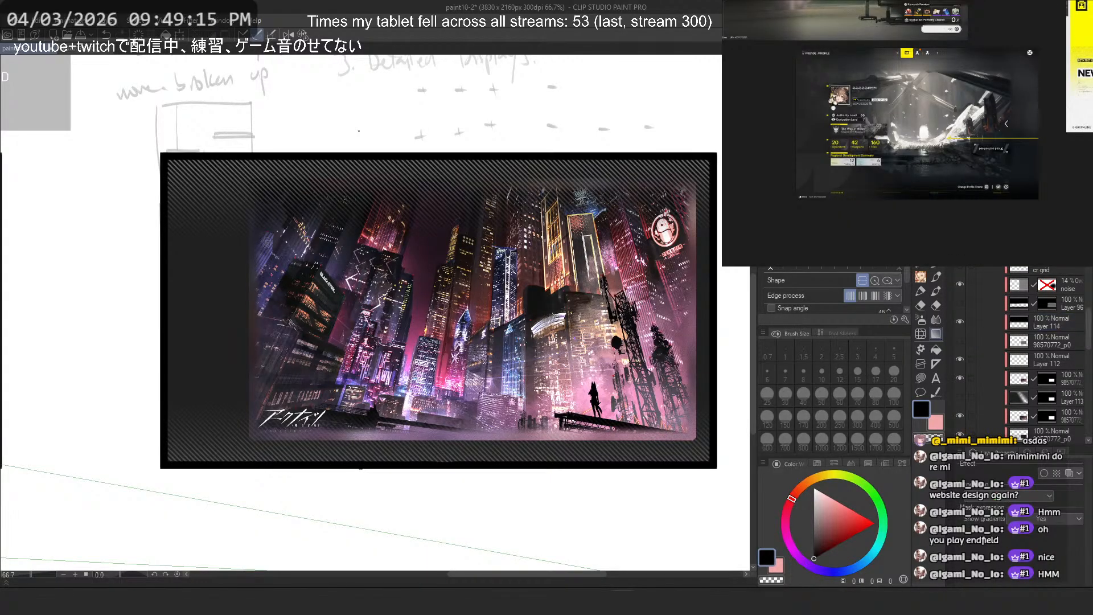
click(1042, 74)
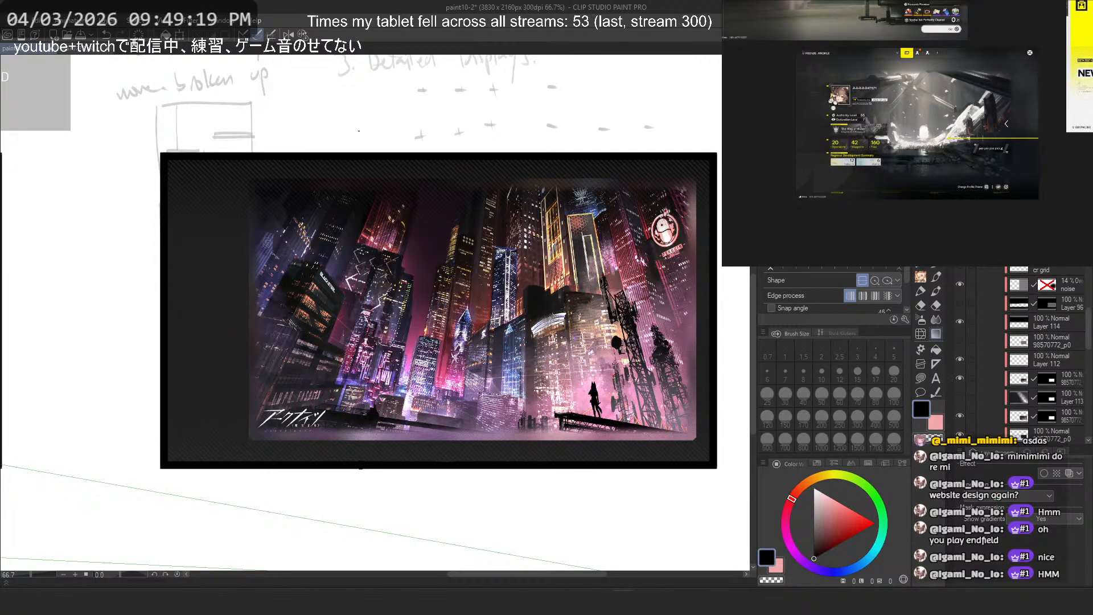
Step: Check the blurred city artwork layer's contribution and disable its mask so the blur fills the whole display
scroll(992, 388, down, 3)
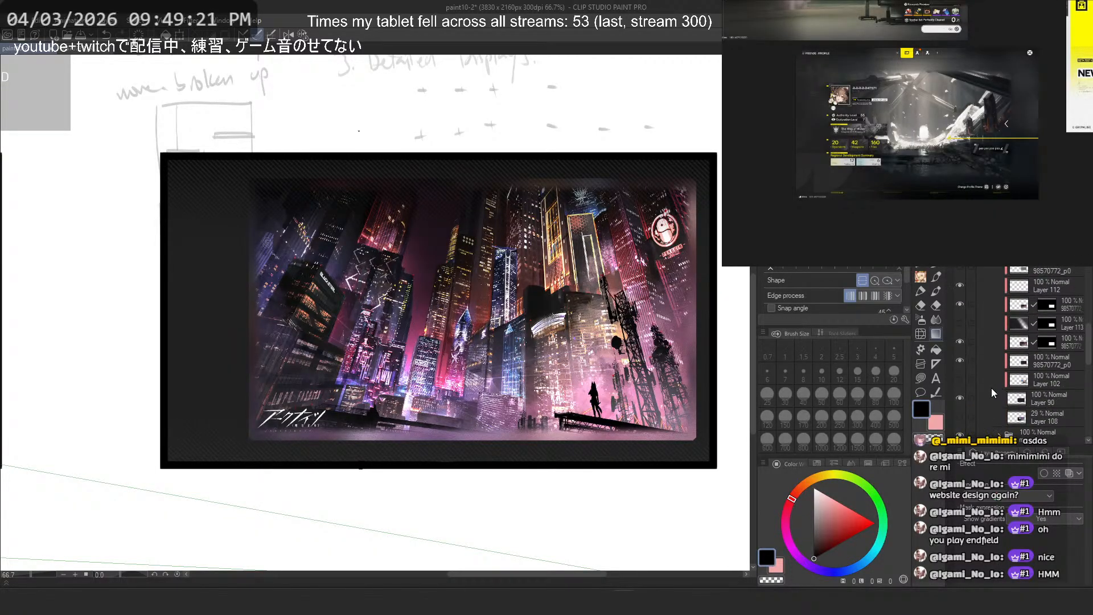
click(961, 342)
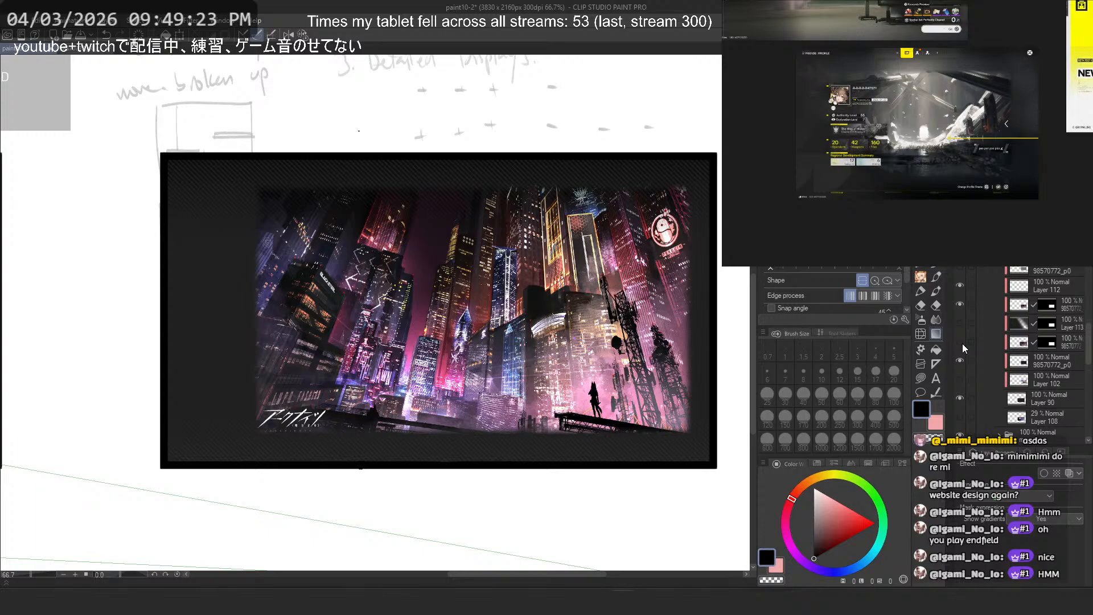
click(962, 342)
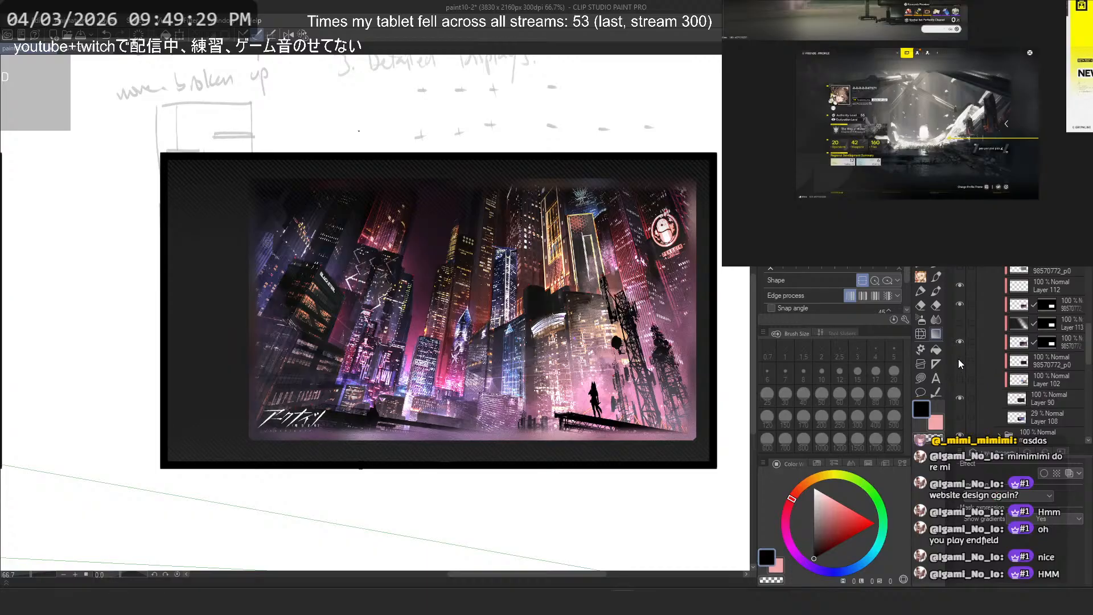
right_click(1049, 342)
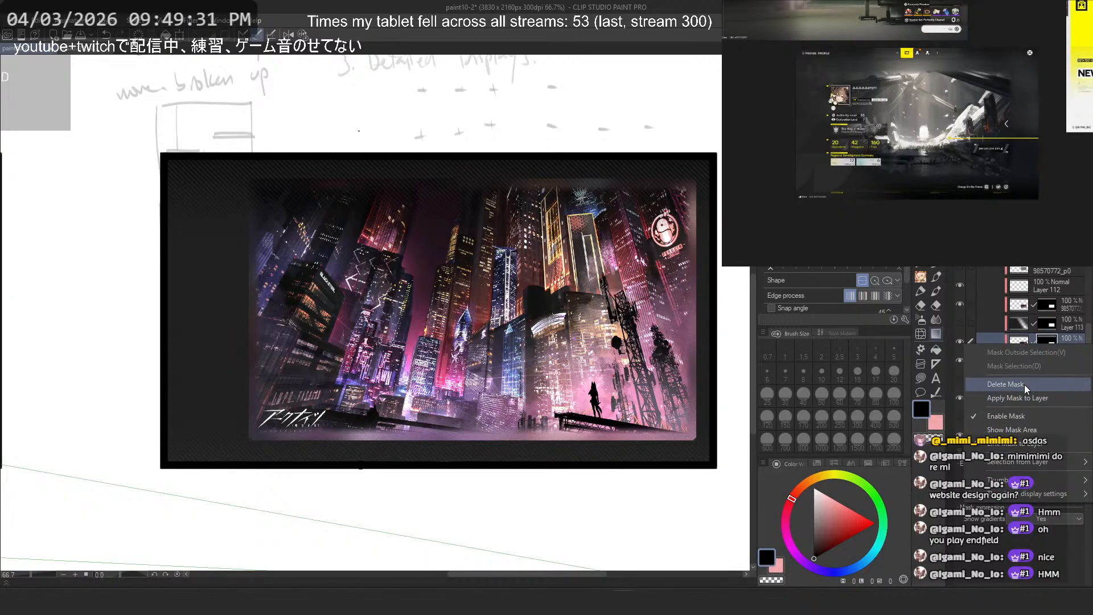
click(1017, 419)
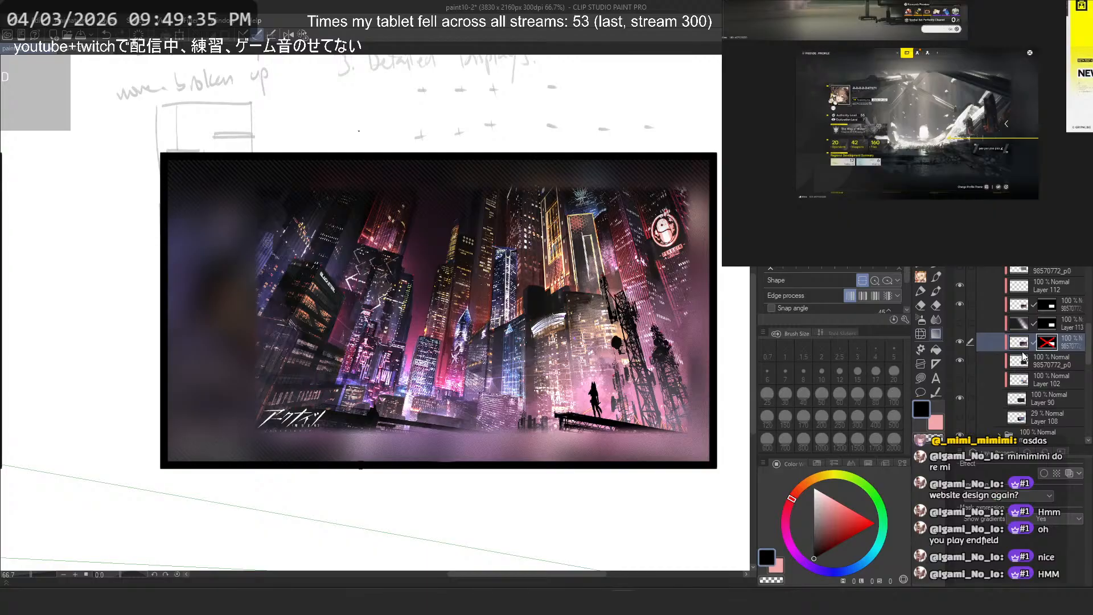
Step: On Layer 114, fade black upward from the display's bottom edge and try black fades inward from its right edge
scroll(1024, 347, up, 2)
click(992, 293)
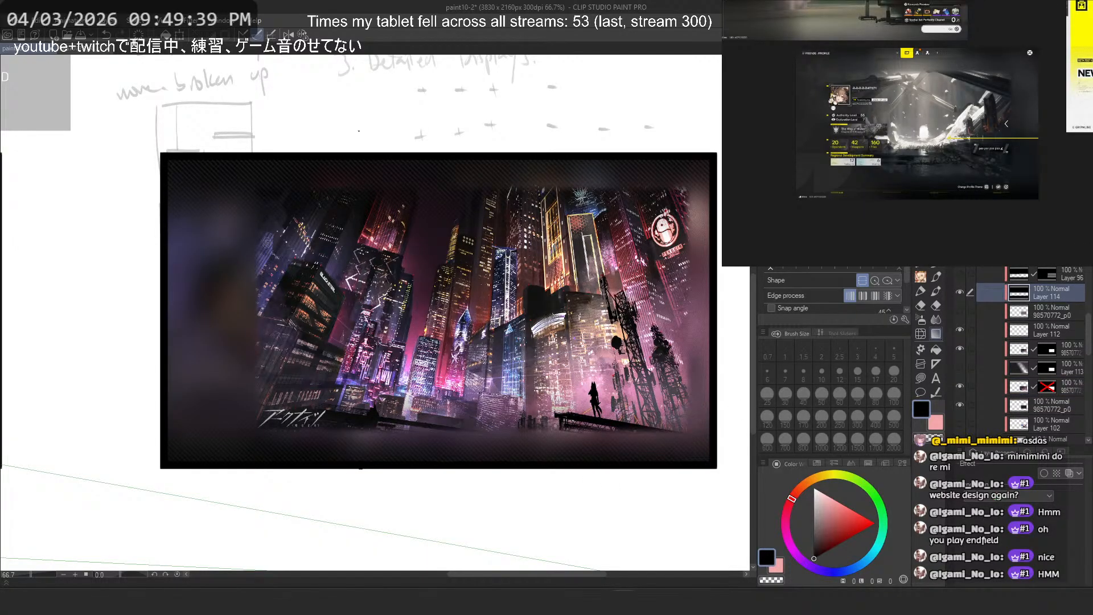
drag(722, 364, 581, 367)
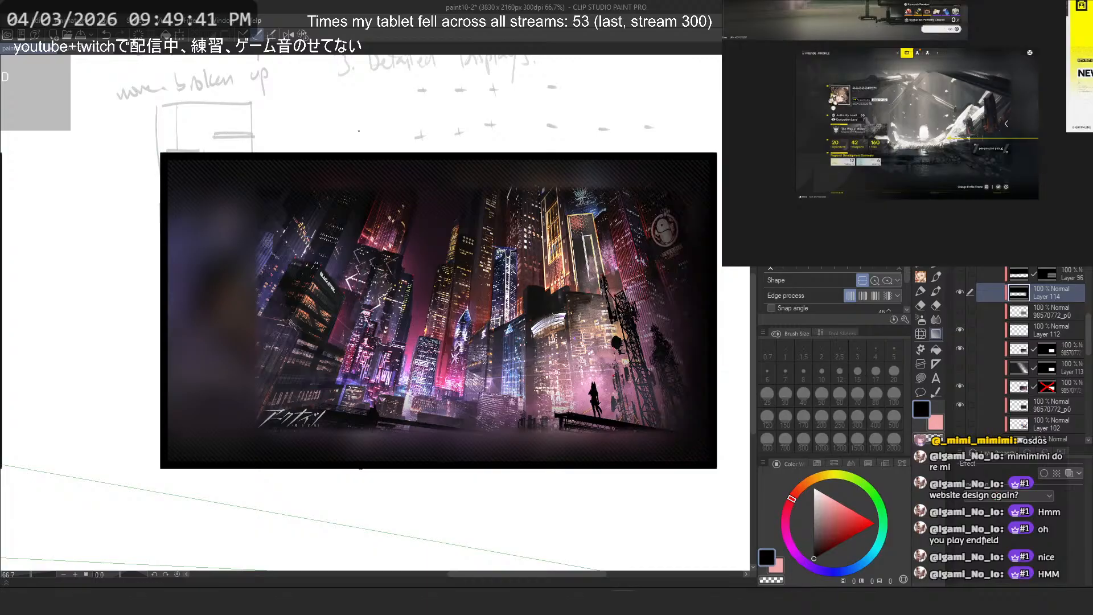
key(ctrl+z)
scroll(376, 290, down, 1)
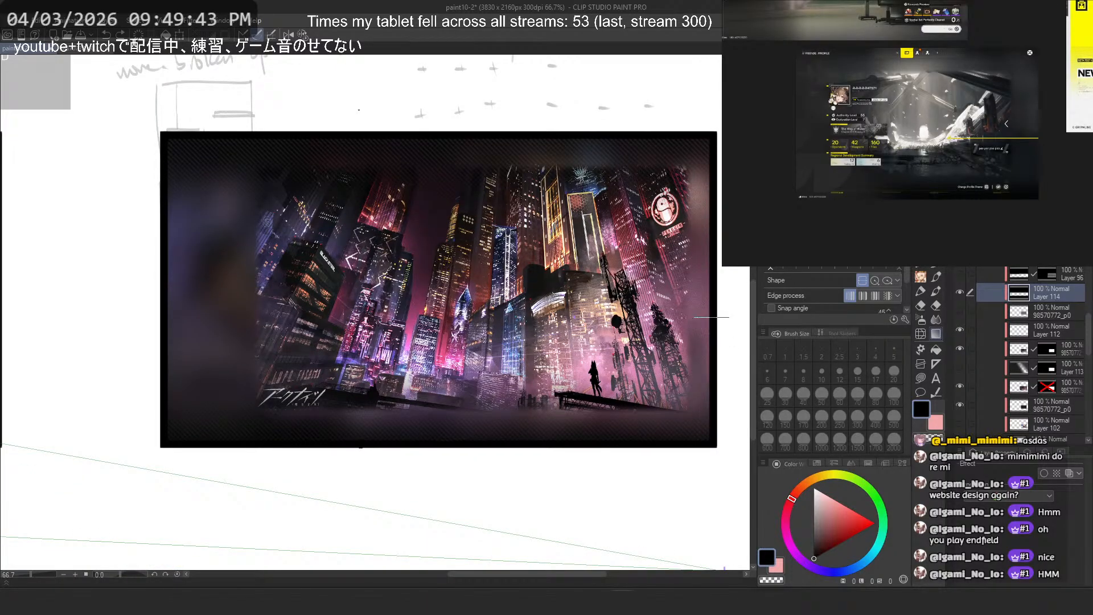
drag(694, 317, 610, 287)
key(ctrl+z)
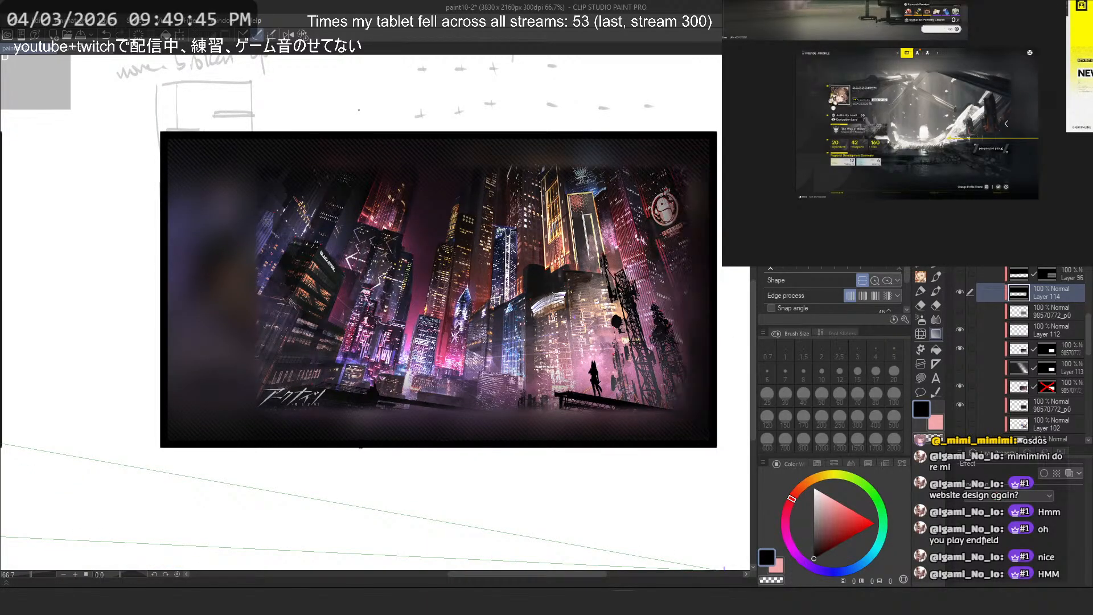
Step: Remove the right-edge fade, stepping through the history to compare the display with and without the bottom fade
scroll(665, 308, down, 5)
scroll(662, 279, up, 3)
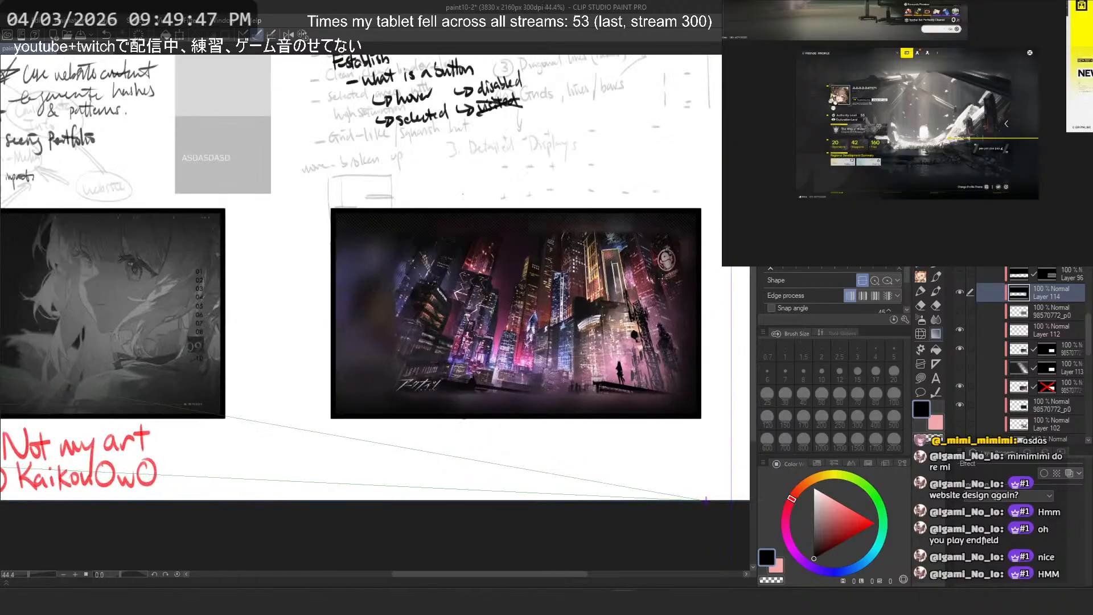
key(ctrl+z)
key(ctrl+z)
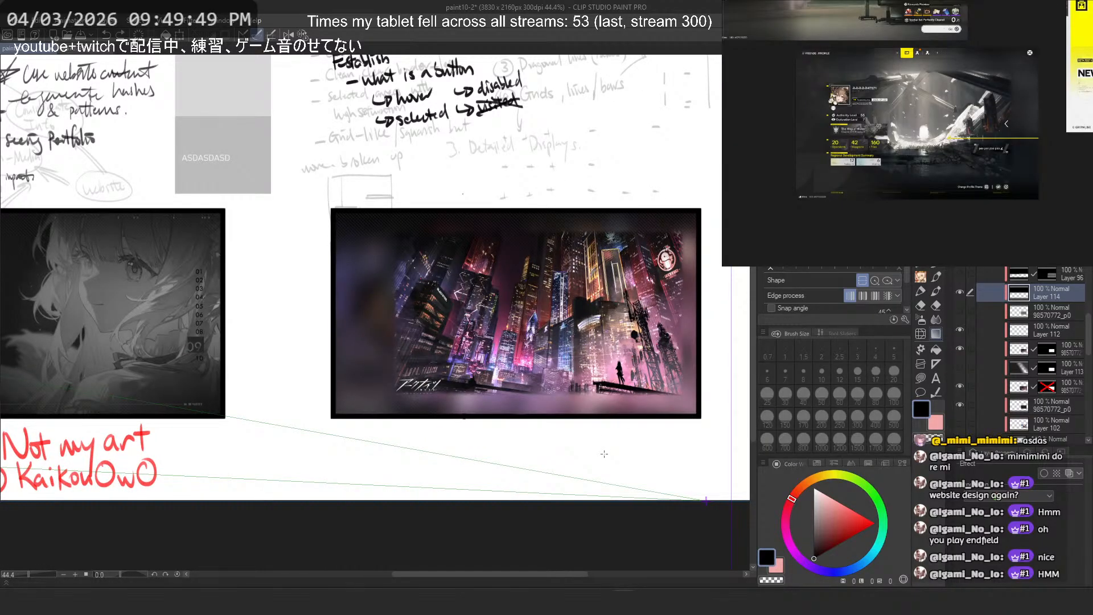
key(ctrl+y)
key(ctrl+y)
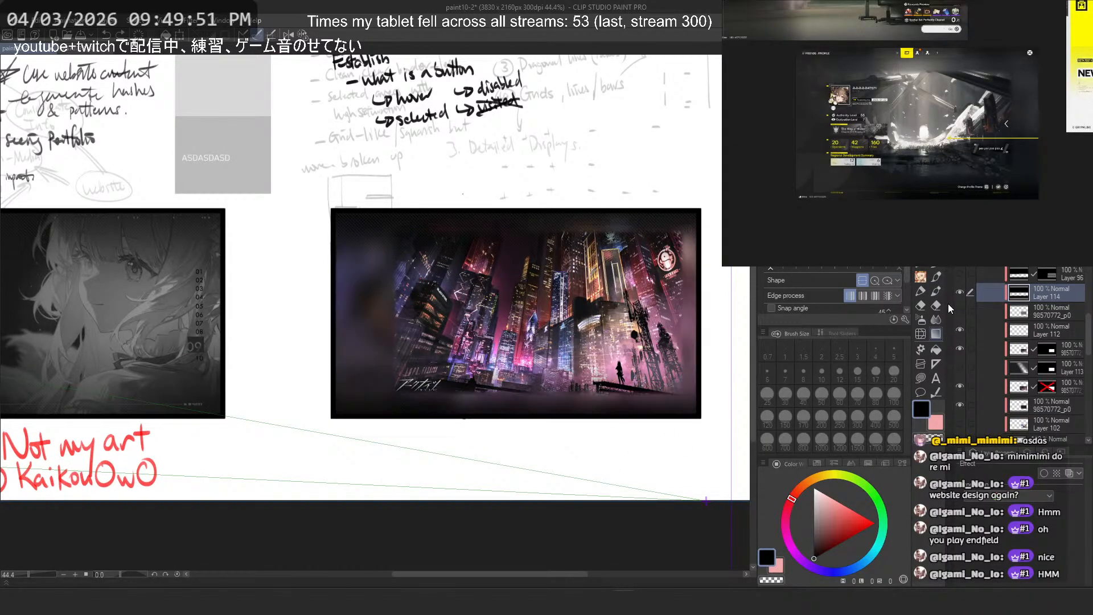
Step: Hide Layer 114 and compare the city display with the greyscale portrait display beside it
click(959, 291)
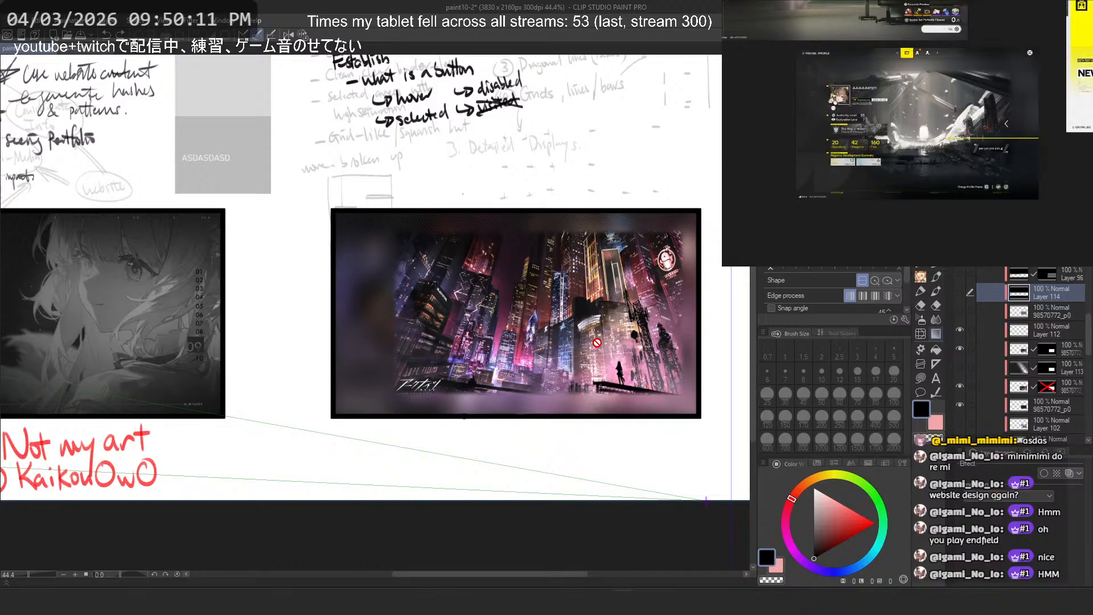
drag(190, 344, 511, 303)
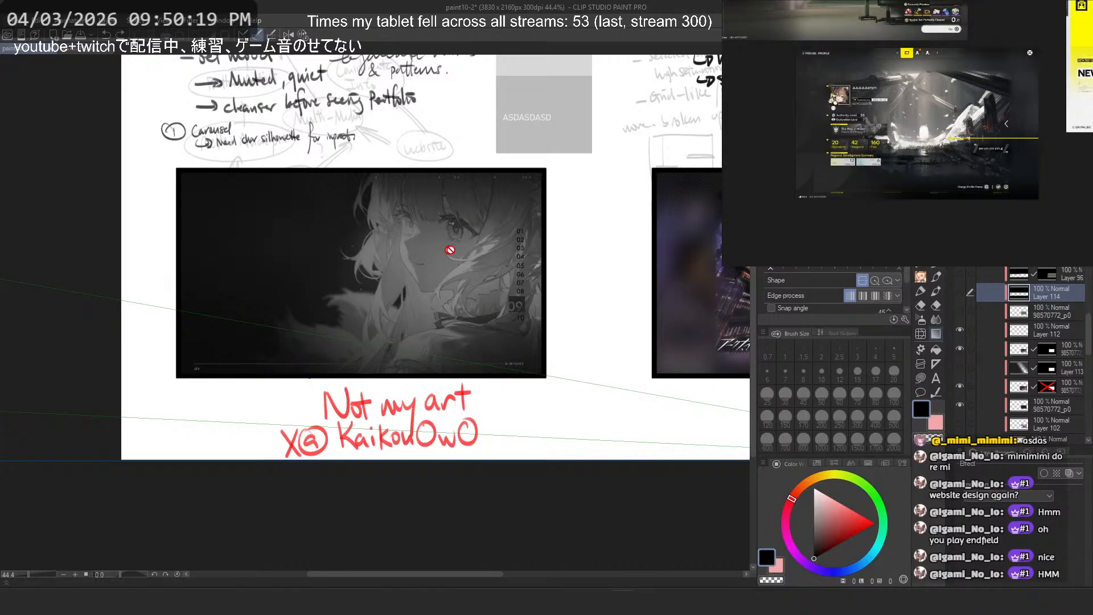
drag(487, 264, 423, 265)
drag(482, 327, 378, 334)
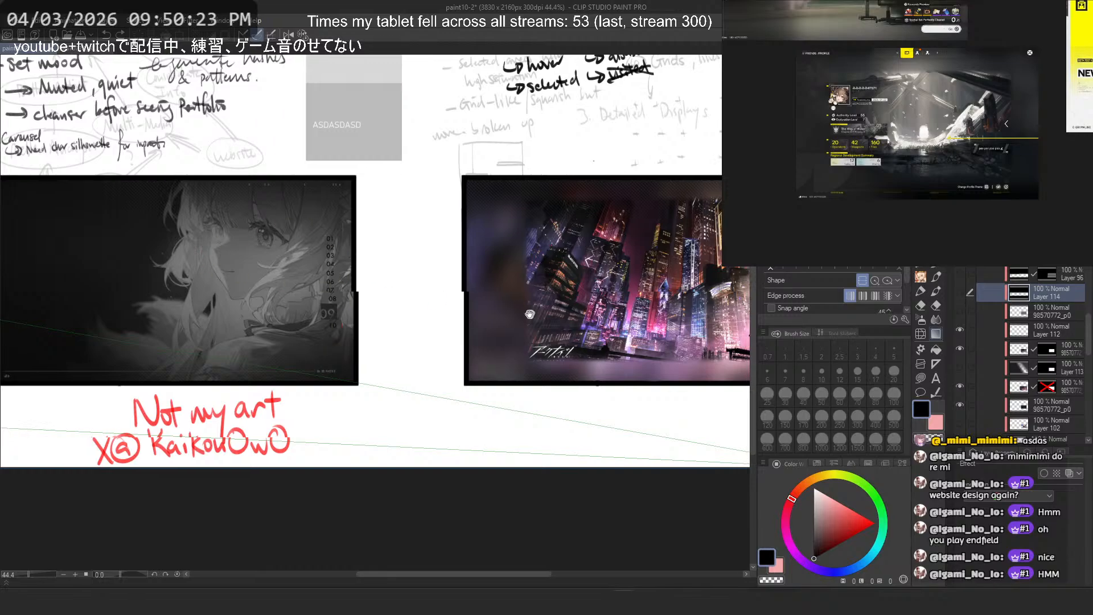
drag(530, 314, 406, 318)
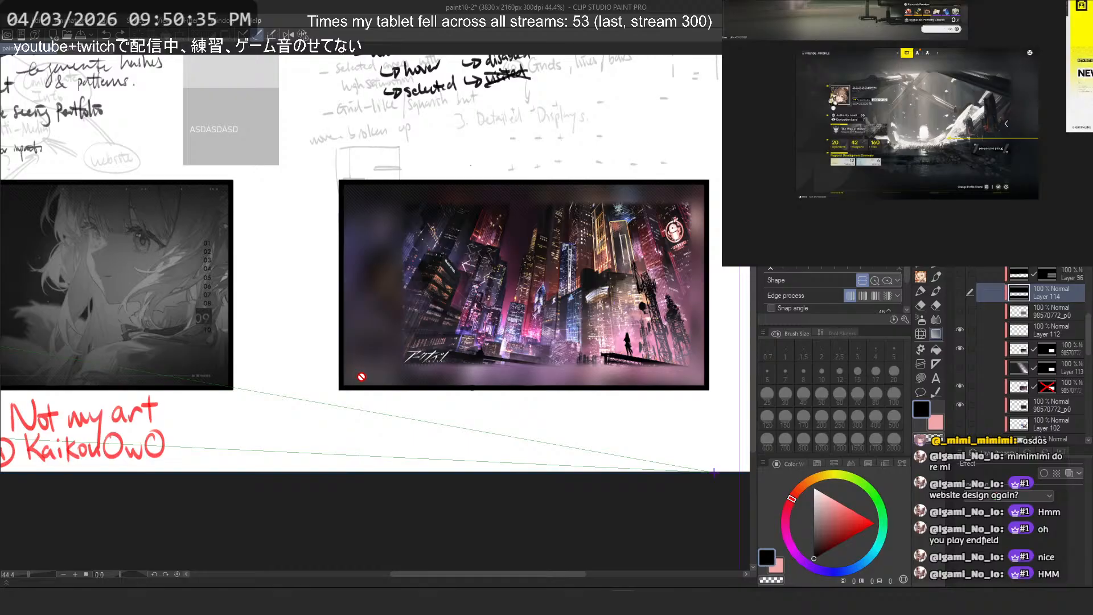
scroll(641, 200, up, 1)
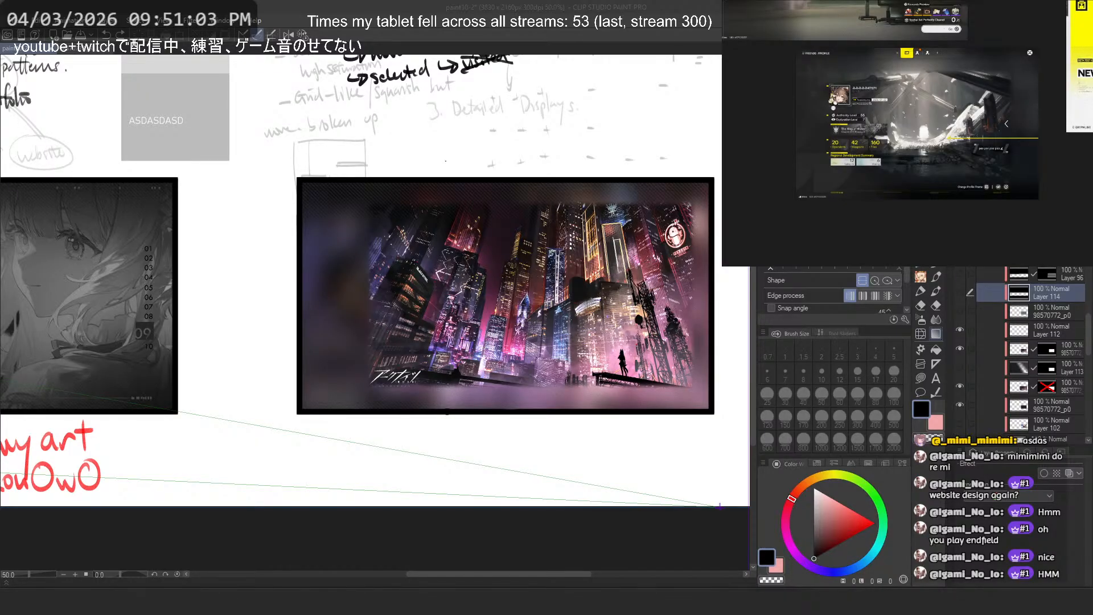
Step: Switch to the reference board and examine its group of character profile screens
key(alt+Tab)
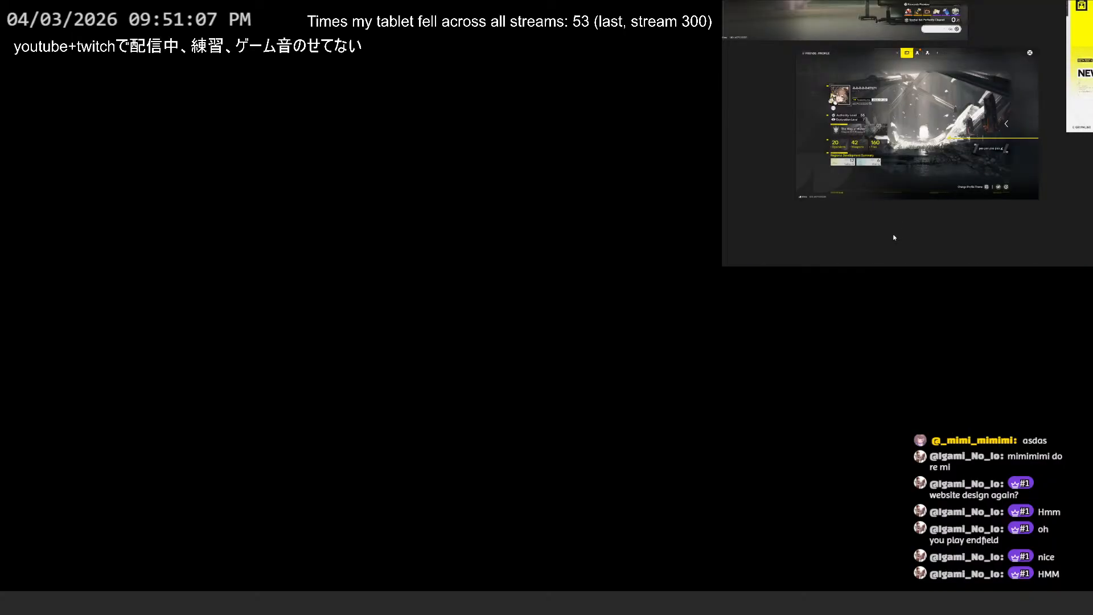
key(alt+Tab)
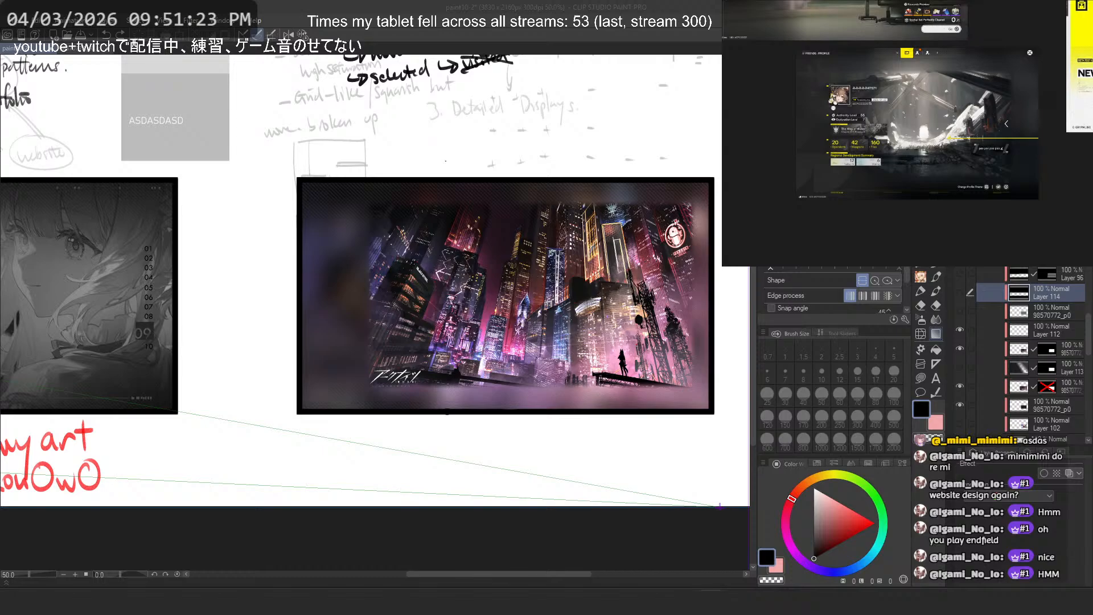
scroll(1008, 219, down, 4)
drag(741, 128, 877, 122)
scroll(839, 112, up, 3)
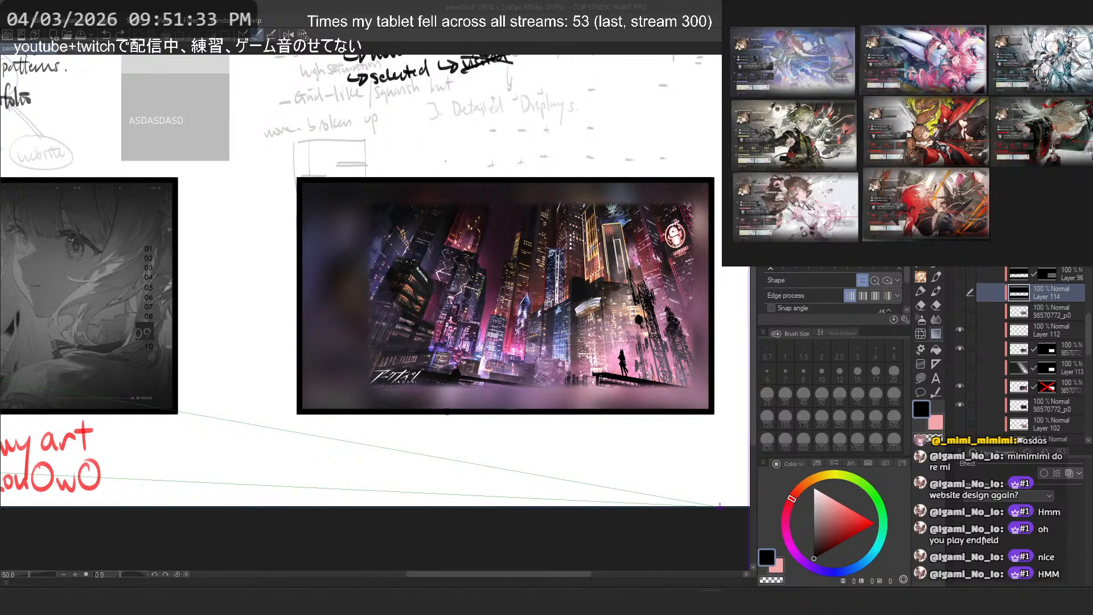
drag(1037, 198, 1002, 182)
click(1043, 192)
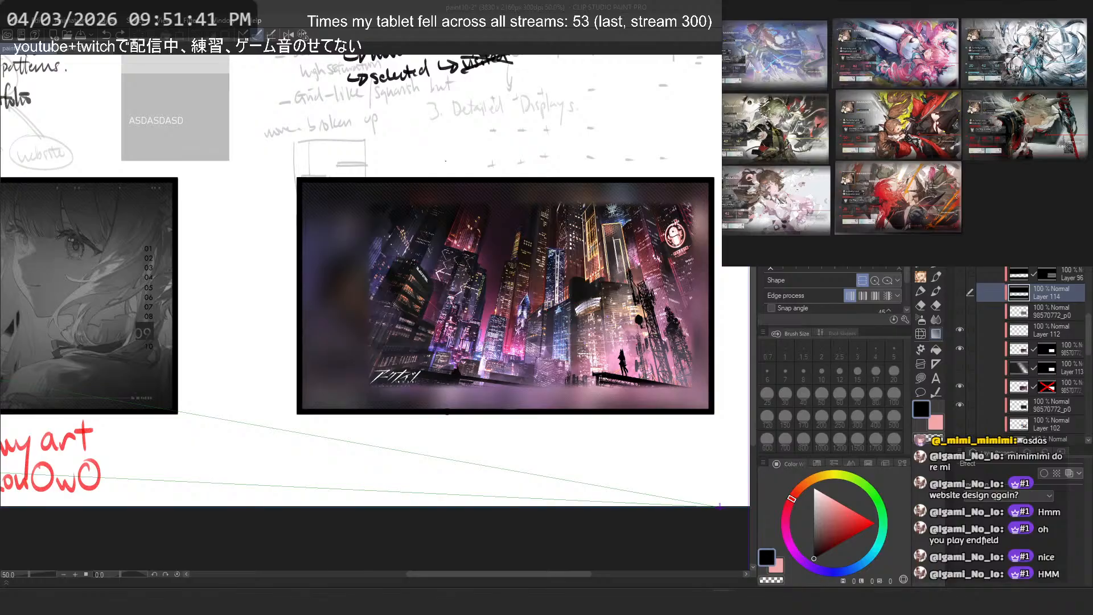
Step: Compare Layer 114's black fades and Layer 96's overlay against the references, leaving Layer 114 shown and Layer 96 hidden
scroll(475, 296, up, 2)
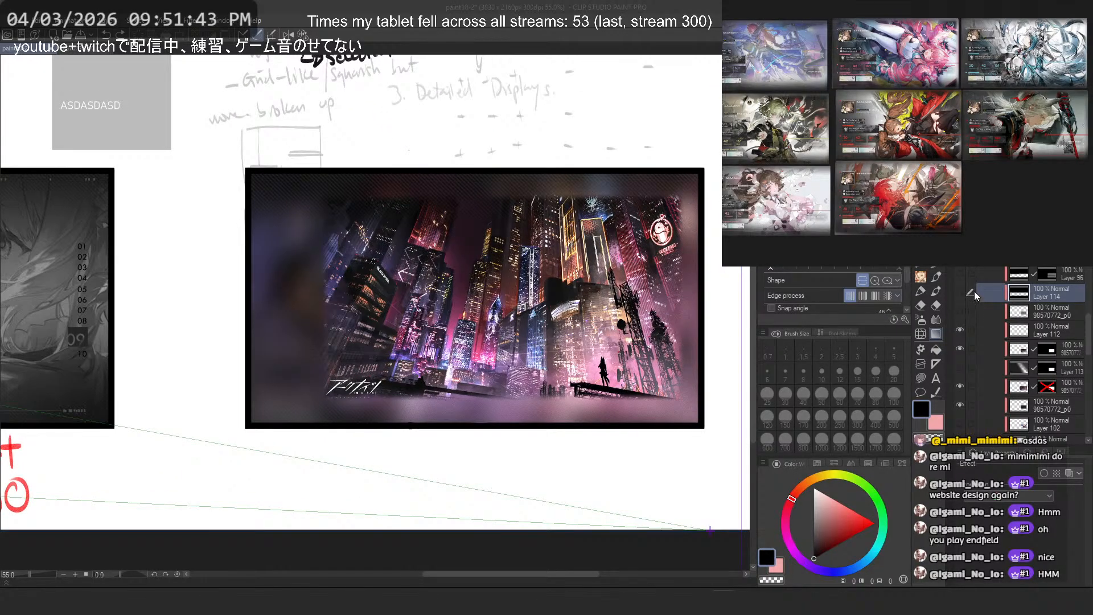
click(961, 292)
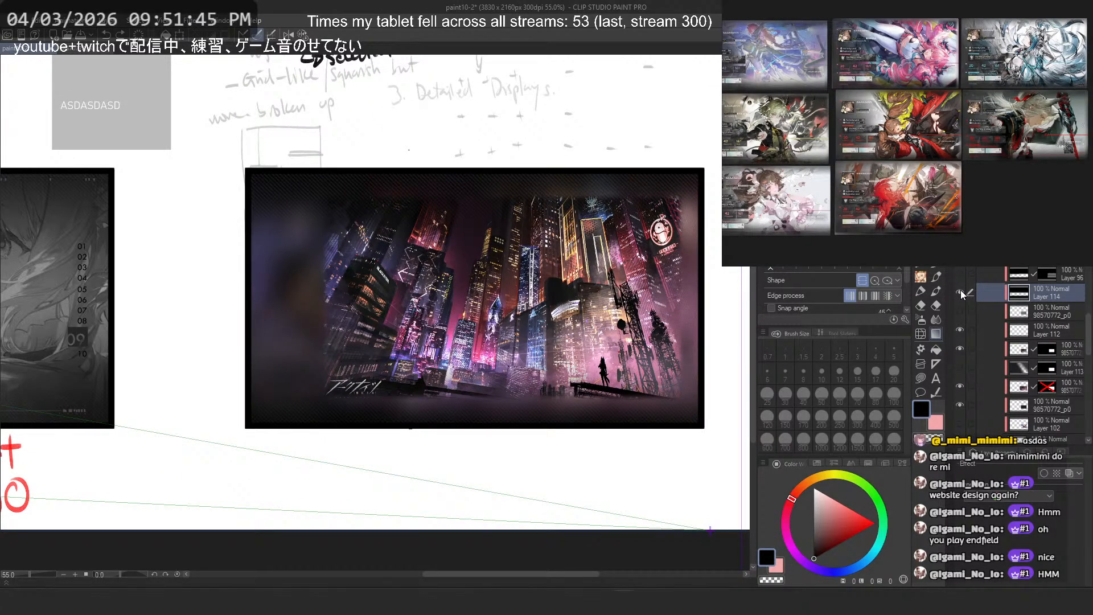
click(962, 292)
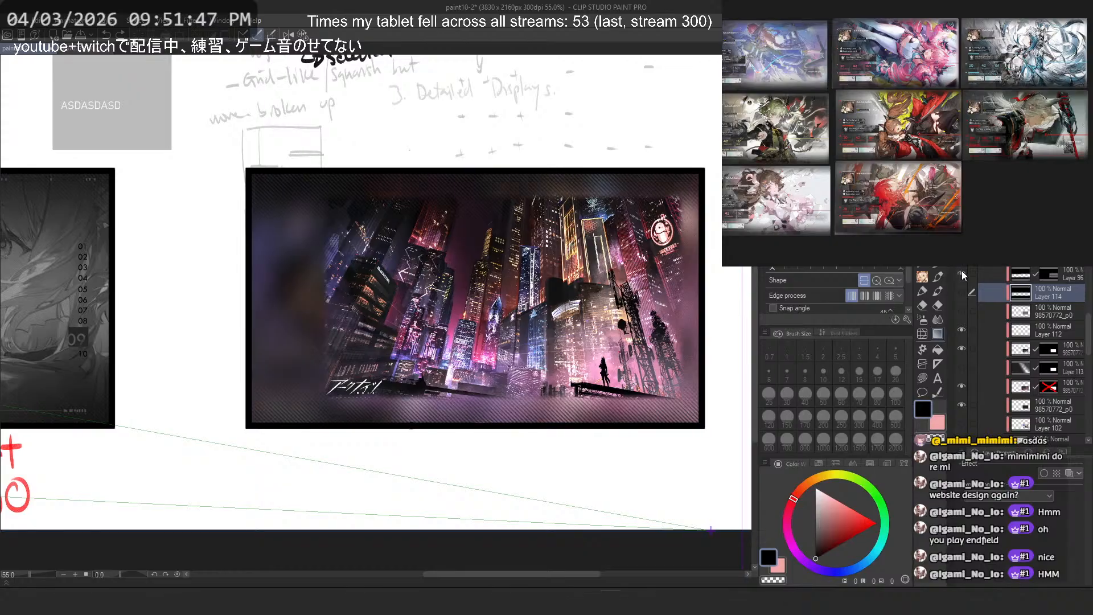
click(962, 273)
click(962, 273)
click(961, 291)
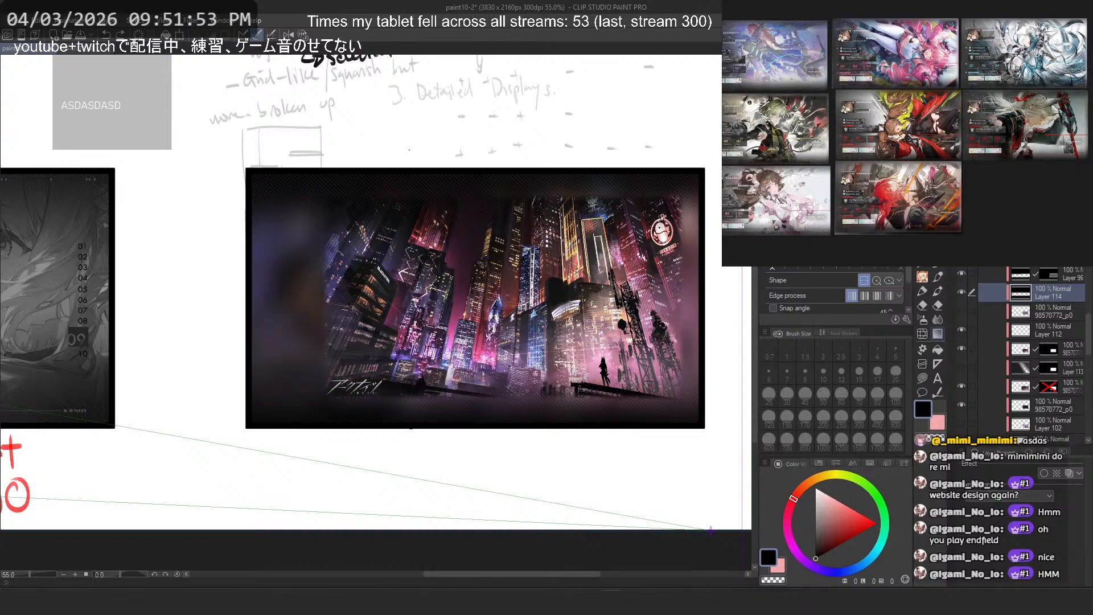
click(1061, 182)
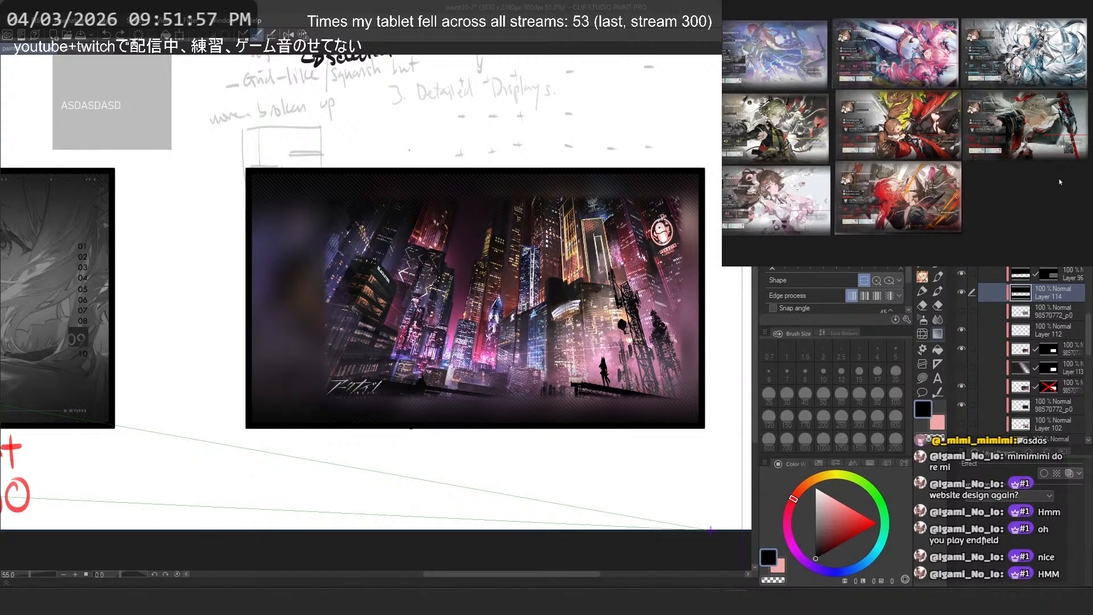
click(961, 292)
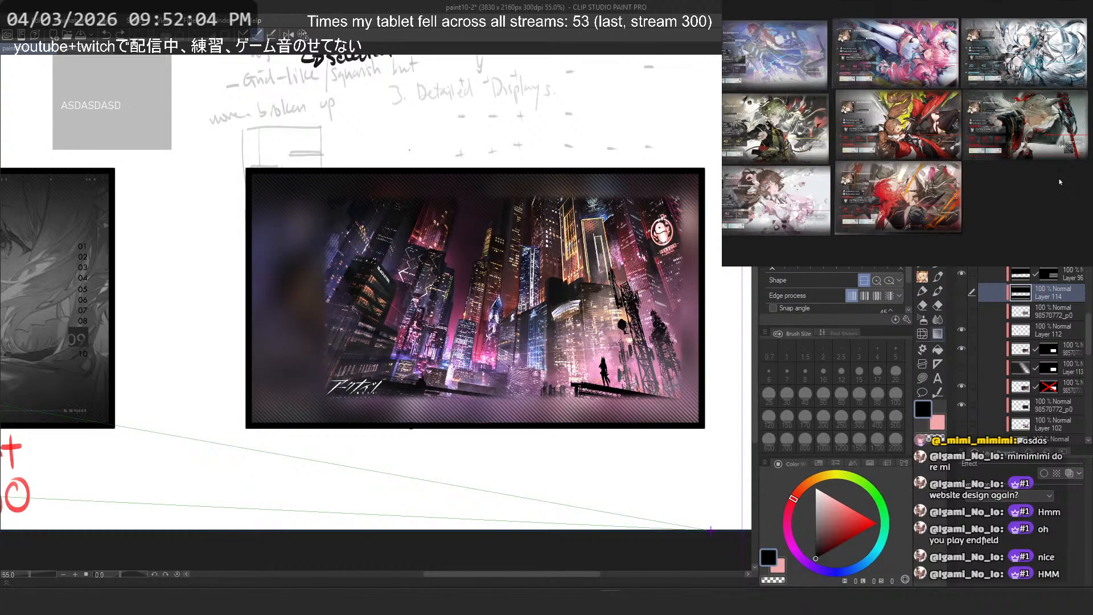
click(962, 273)
click(964, 292)
scroll(963, 288, up, 2)
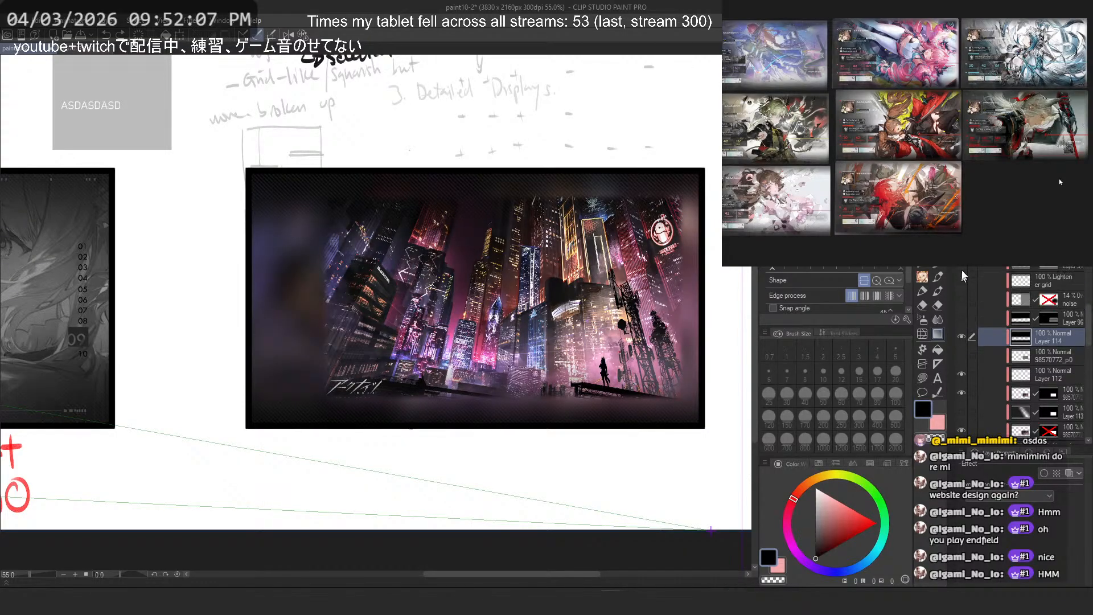
Step: Select the layer above the grid layer and compare the city display's stripes and shading with the greyscale portrait display
click(1023, 267)
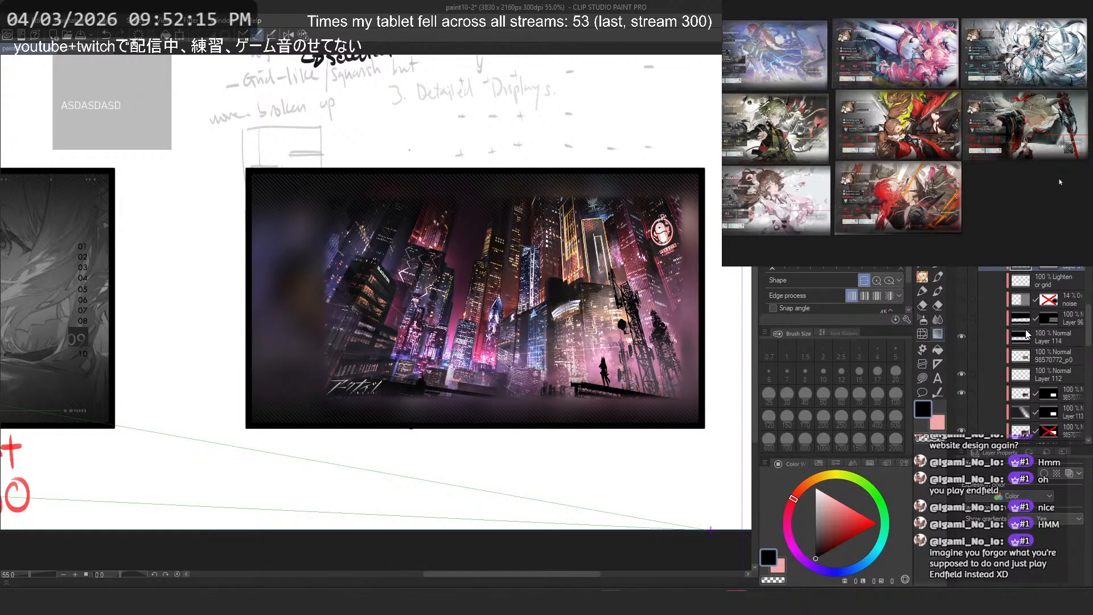
drag(215, 308, 470, 306)
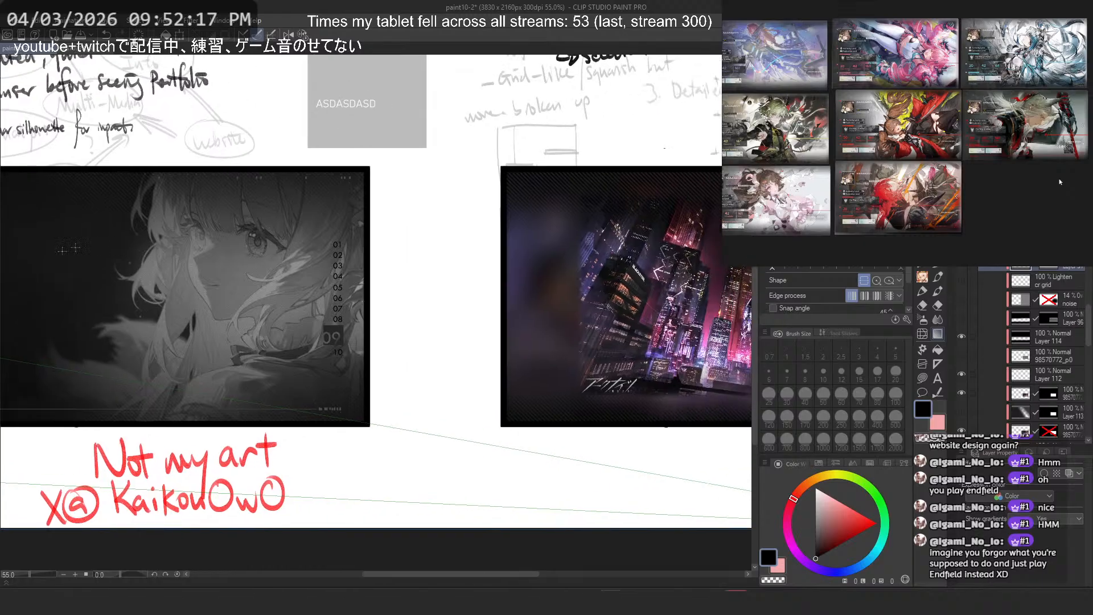
drag(509, 265, 355, 269)
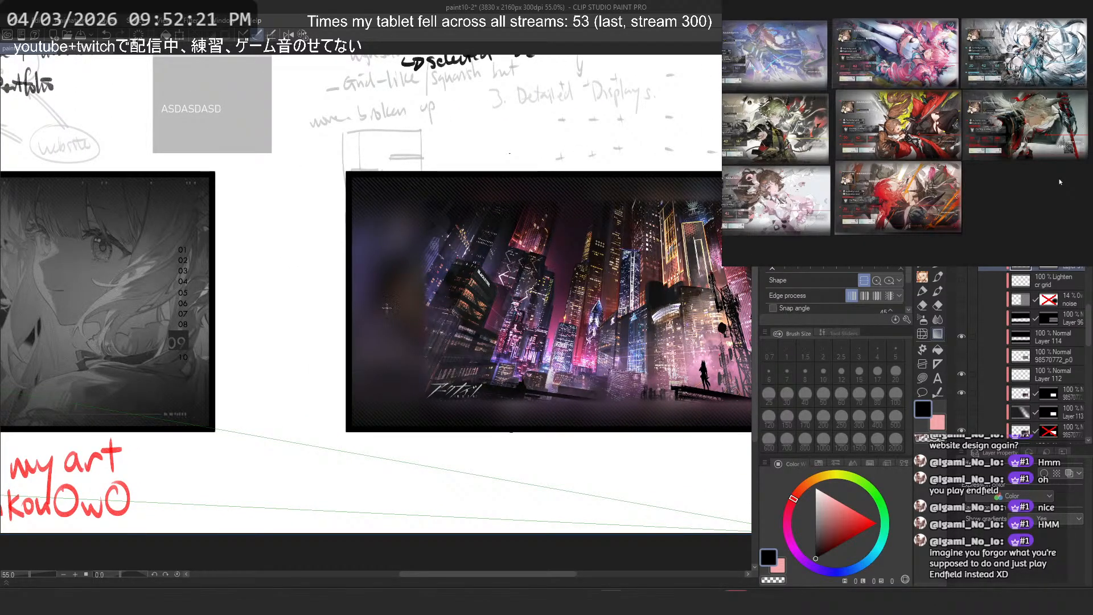
click(1060, 183)
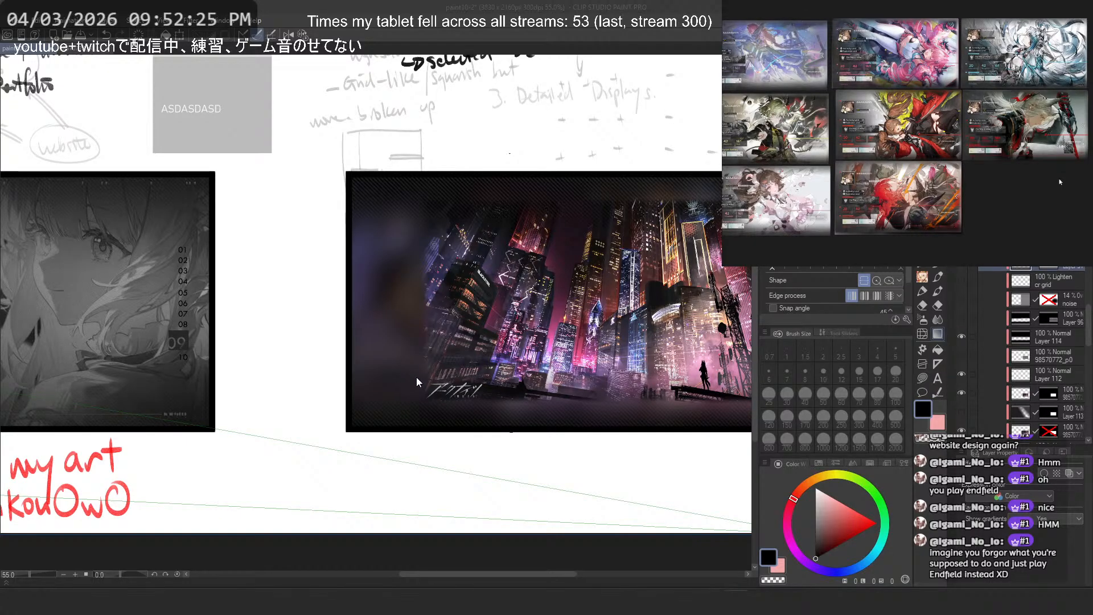
scroll(398, 370, right, 3)
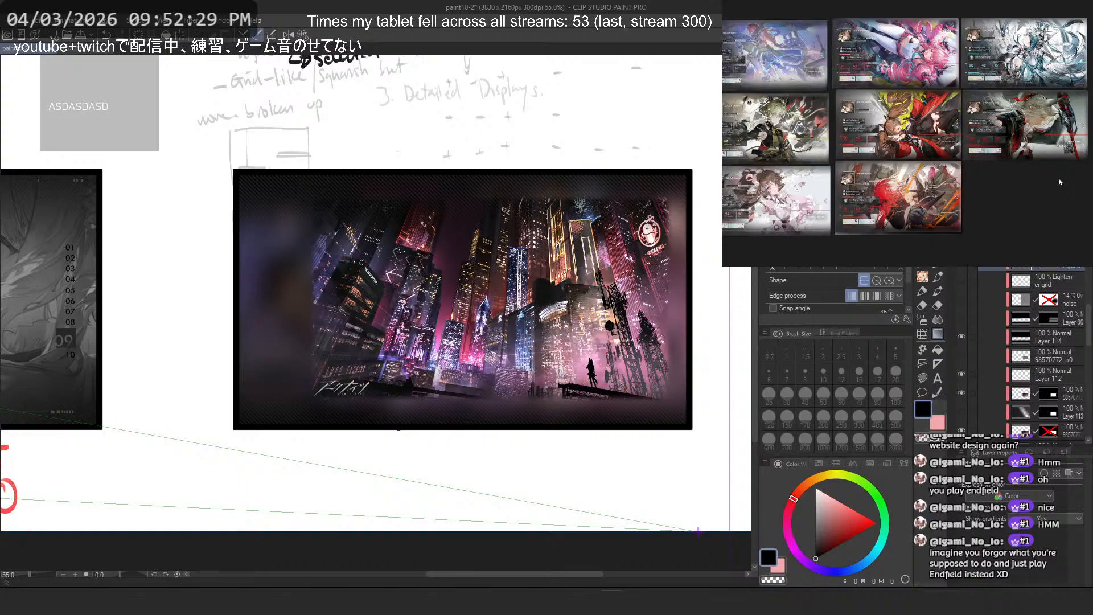
Step: Switch to the reference board and examine its layout references, the KDK greyscale splash and the slide projector gallery
key(alt+Tab)
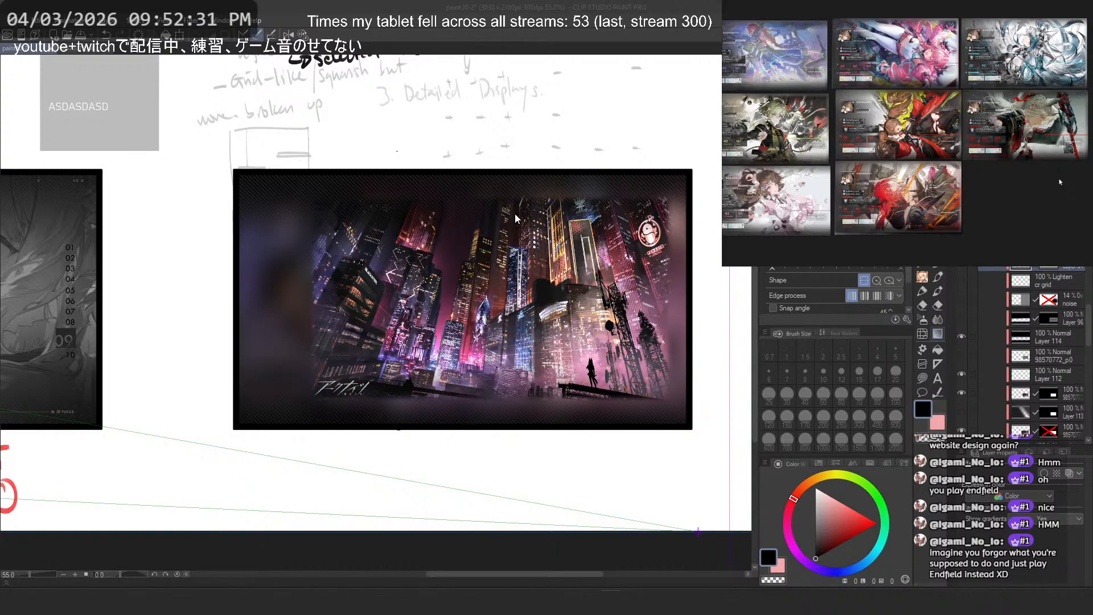
scroll(1061, 182, down, 5)
mouse_move(1034, 71)
mouse_down()
mouse_move(984, 73)
mouse_move(818, 121)
mouse_up()
drag(922, 69, 806, 141)
drag(978, 132, 917, 159)
scroll(957, 114, down, 6)
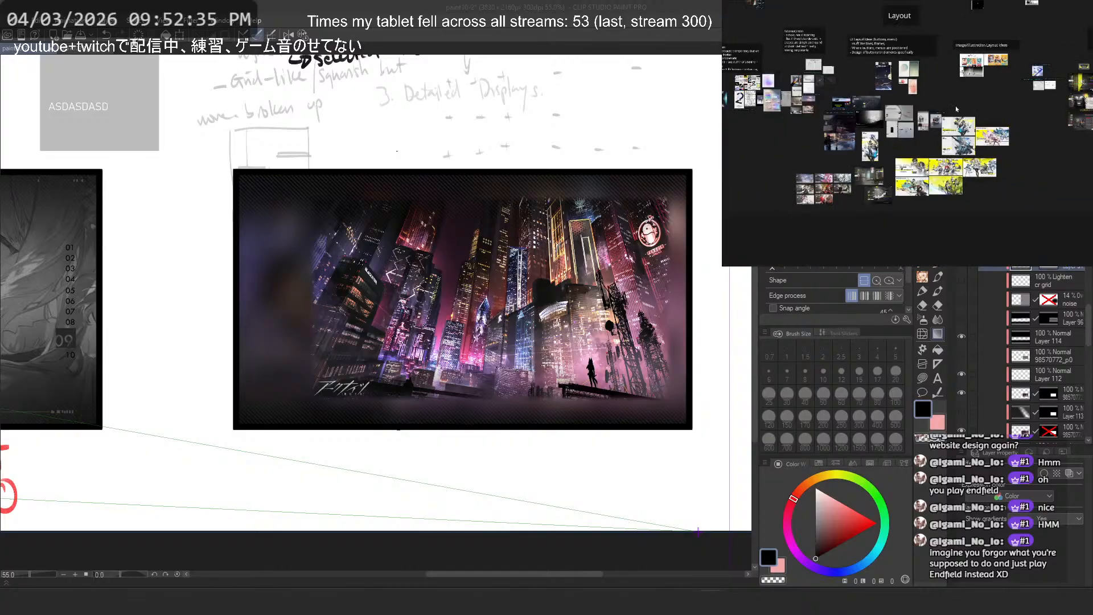
double_click(931, 87)
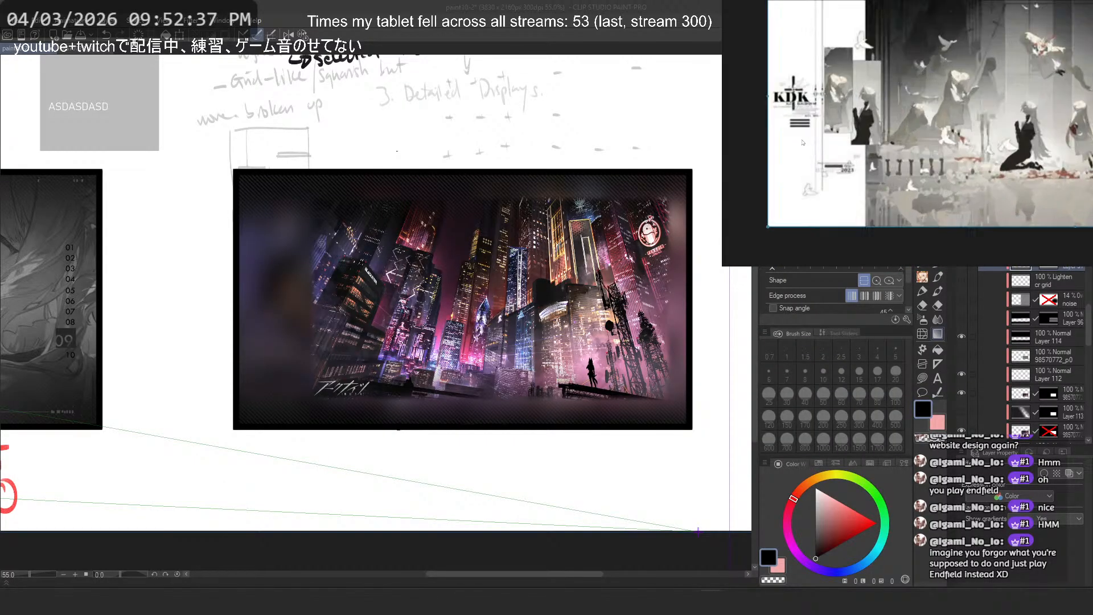
scroll(803, 142, up, 1)
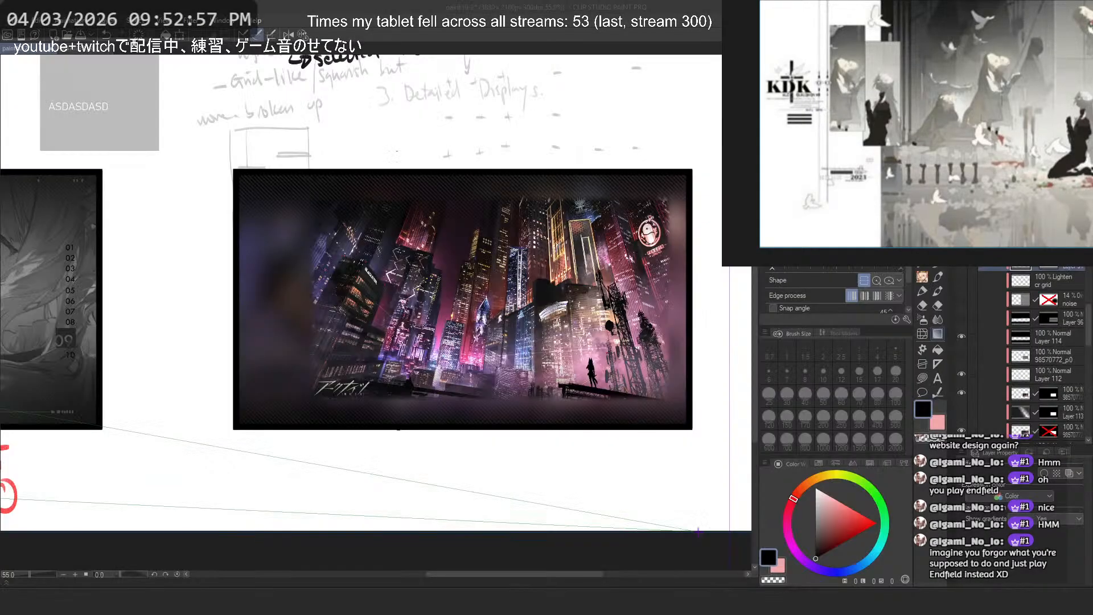
scroll(873, 165, down, 5)
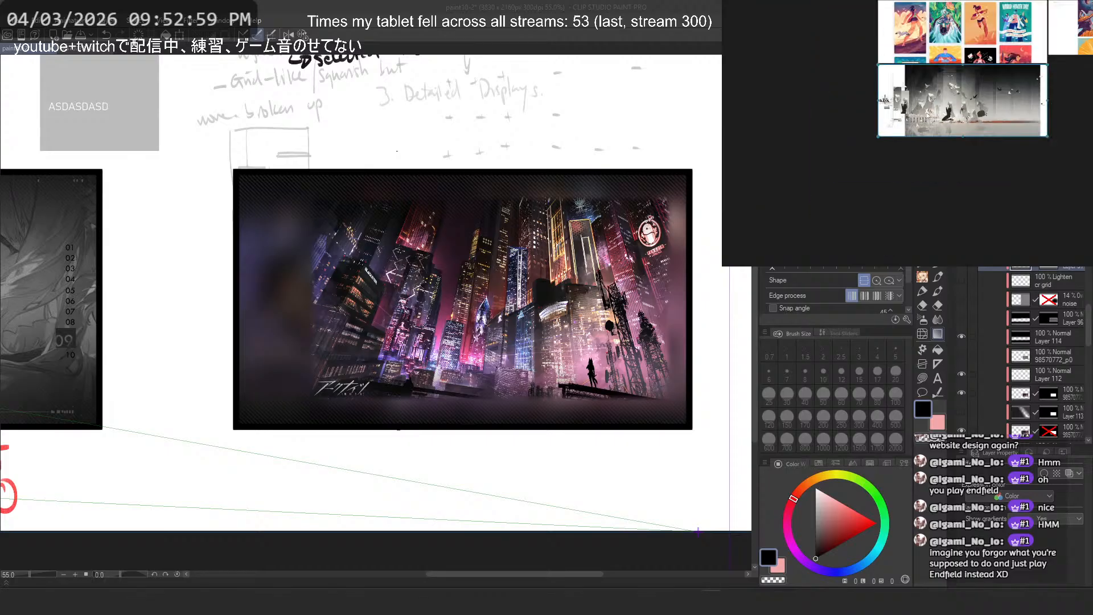
scroll(871, 168, up, 5)
double_click(848, 170)
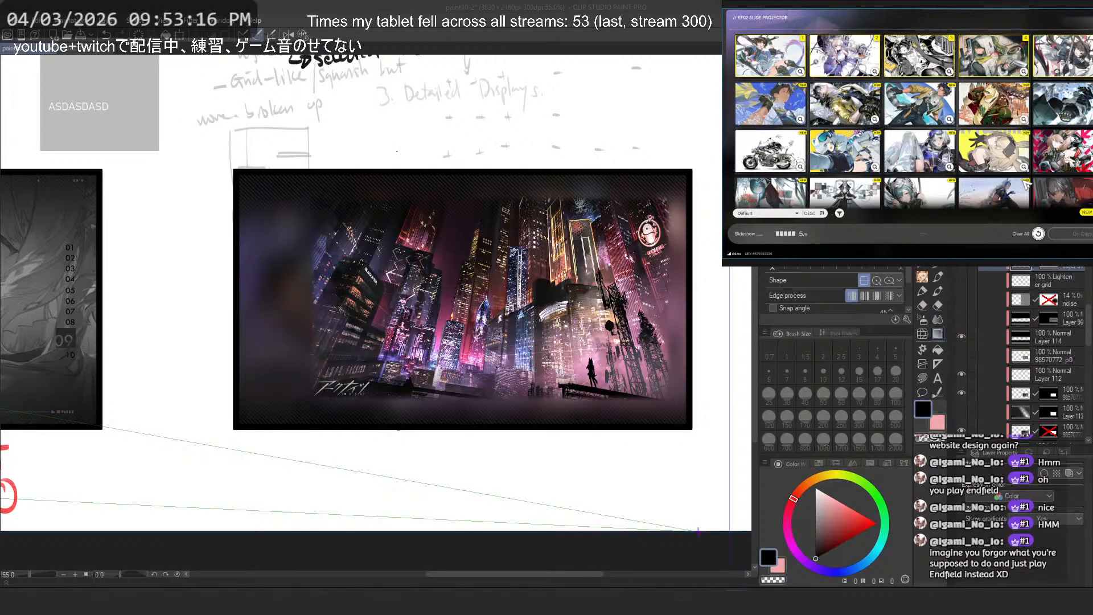
Step: Paste the full-size artwork viewer screenshot onto the reference board and place it directly above the slide projector gallery, matching its width
double_click(996, 172)
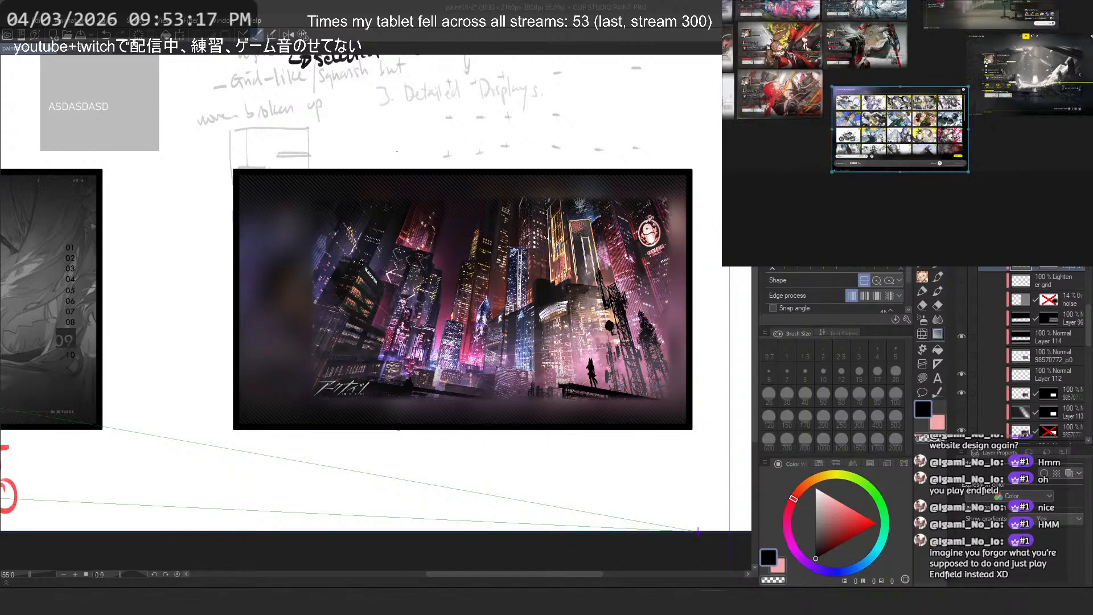
click(995, 172)
key(ctrl+v)
drag(996, 172, 1020, 216)
drag(905, 142, 899, 212)
drag(1029, 217, 891, 134)
drag(1033, 152, 893, 218)
key(space)
click(1087, 169)
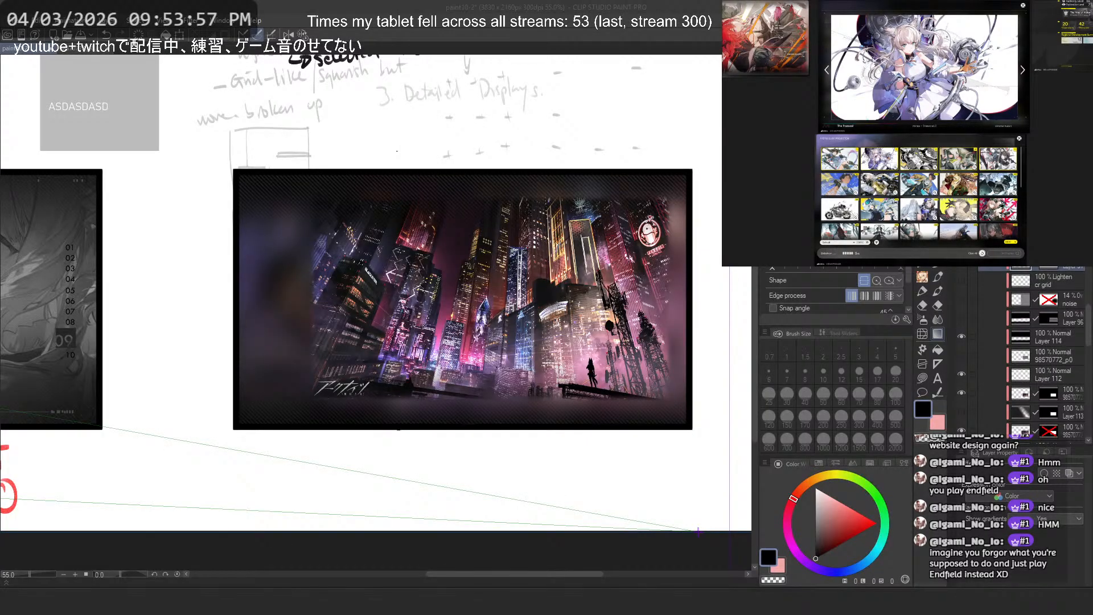
Step: Paste the Change Profile Theme screenshot onto the board and place it beneath the character profile screens, beside the artwork viewer
scroll(914, 165, down, 5)
key(ctrl+v)
scroll(834, 166, up, 3)
drag(873, 195, 869, 167)
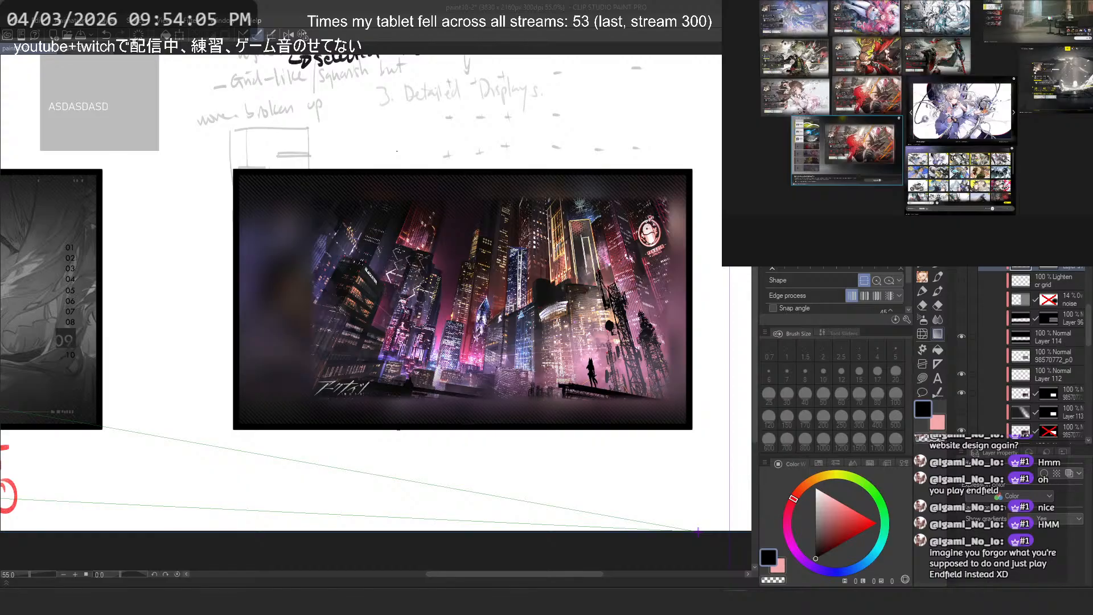
scroll(927, 140, up, 3)
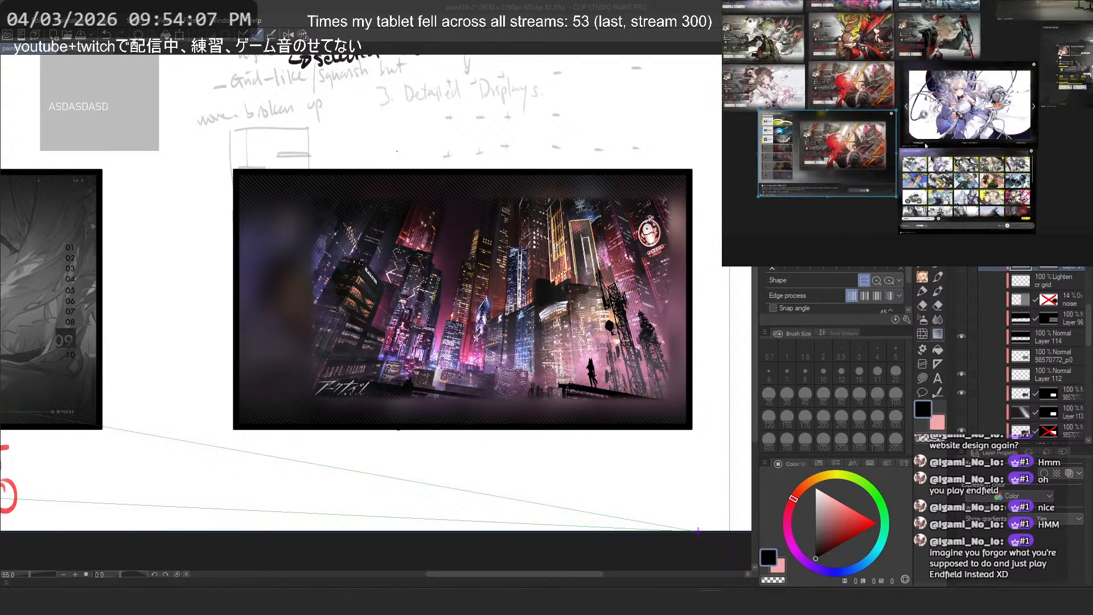
drag(1083, 141, 825, 189)
scroll(826, 189, up, 2)
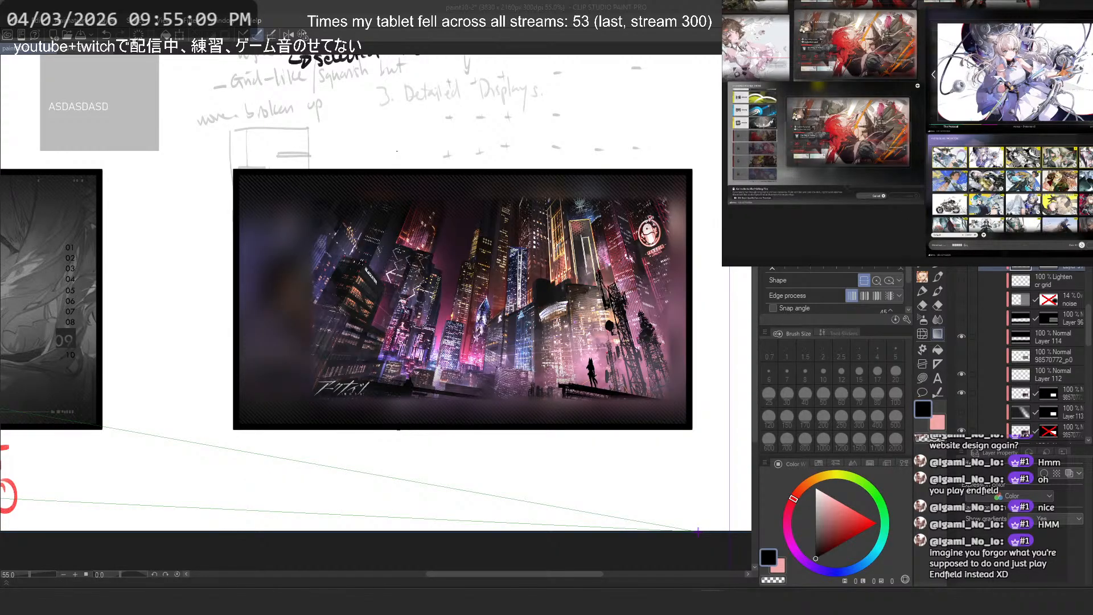
scroll(841, 162, down, 3)
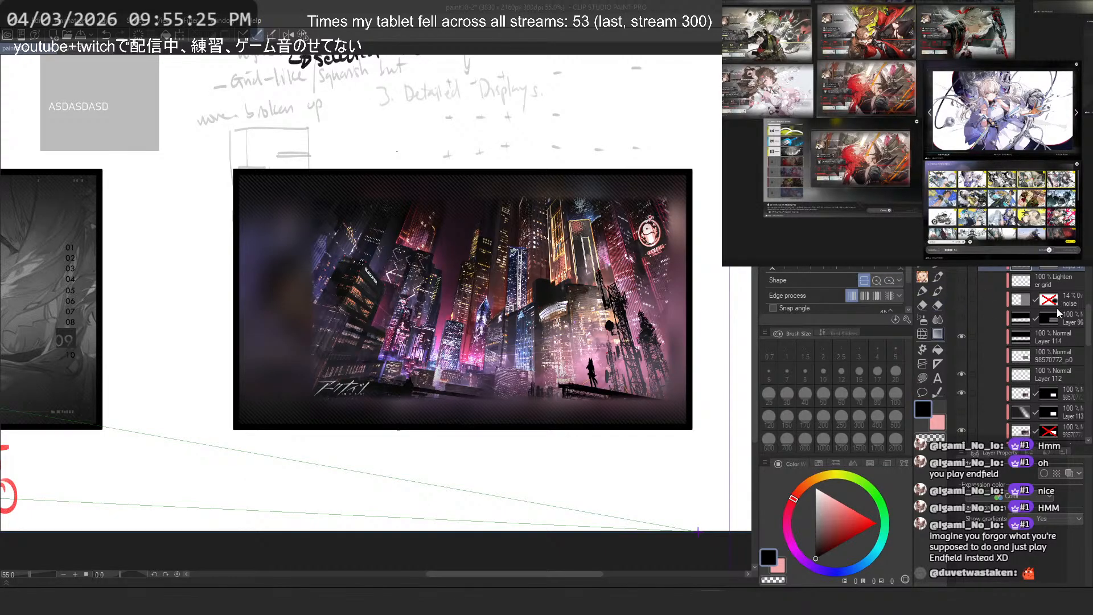
Step: Select Layer 111's contents and clear the thick black border from around the city display
scroll(992, 312, up, 1)
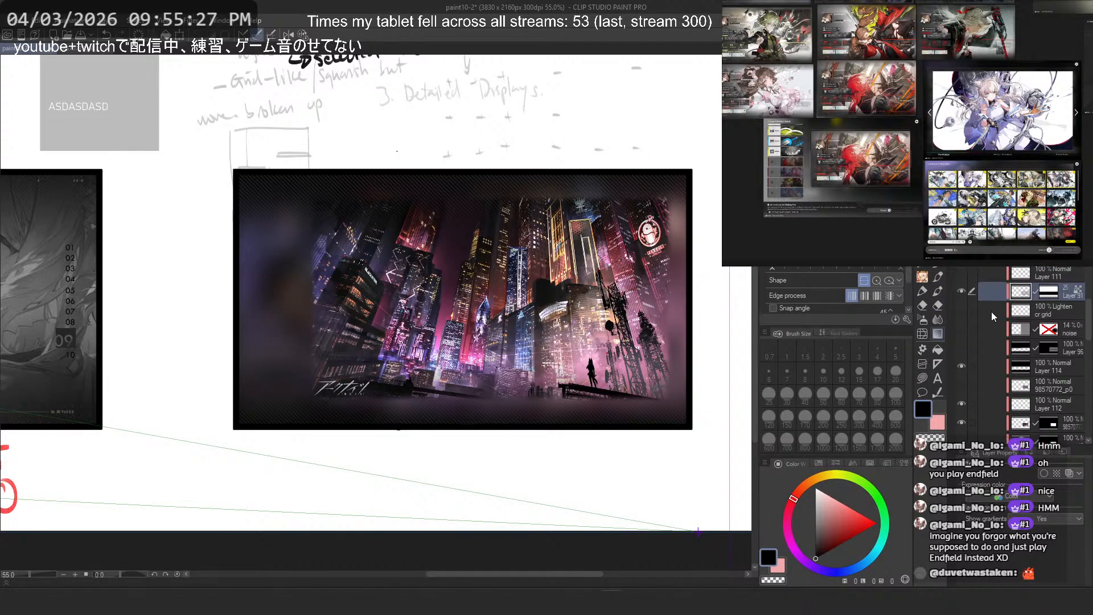
scroll(992, 312, up, 1)
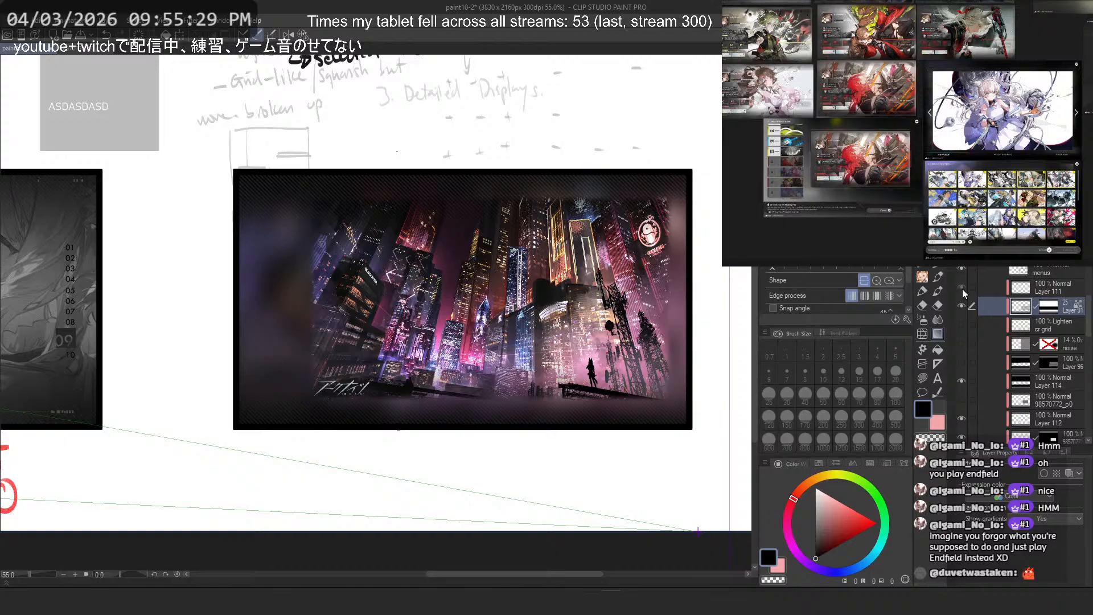
click(962, 288)
scroll(1015, 291, up, 1)
scroll(1015, 288, down, 1)
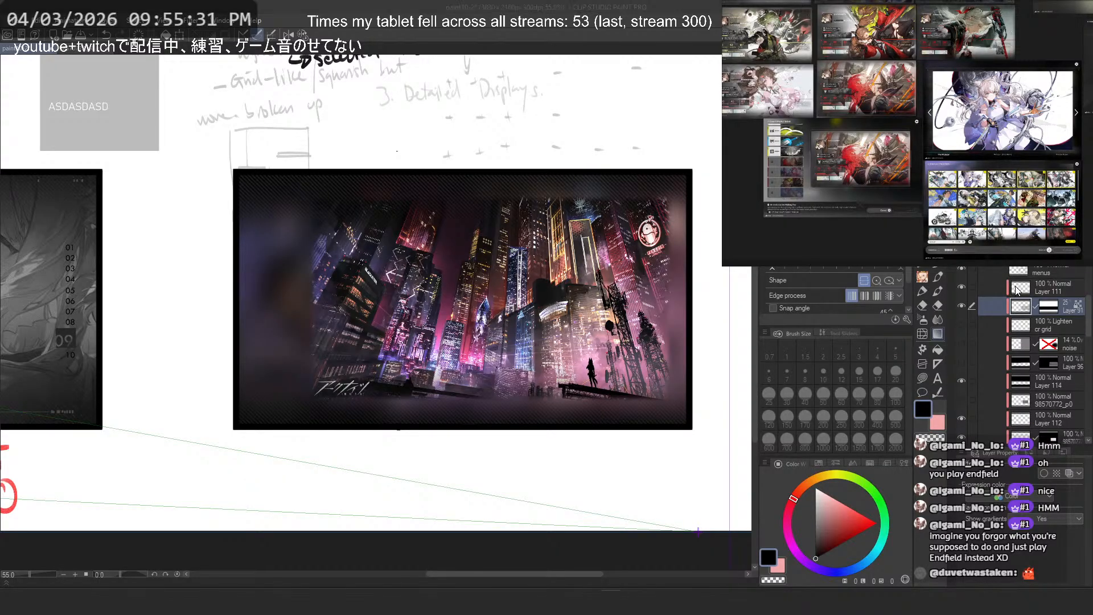
ctrl+click(1018, 291)
key(Return)
click(1030, 270)
key(Delete)
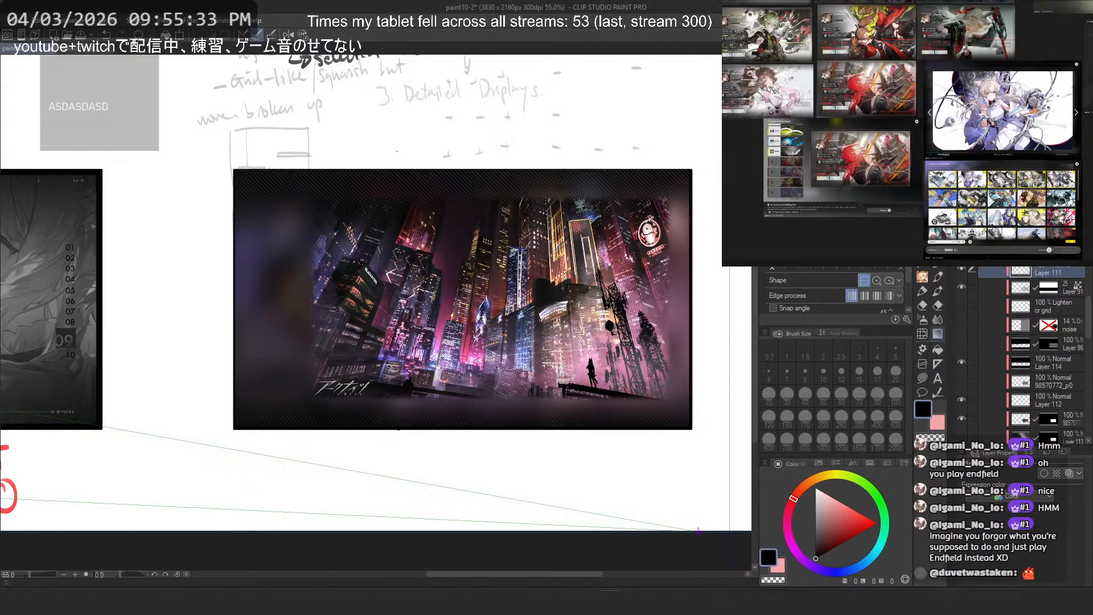
Step: Inspect the city display's edges, activate the pen and save the document
scroll(510, 291, down, 4)
scroll(453, 270, up, 3)
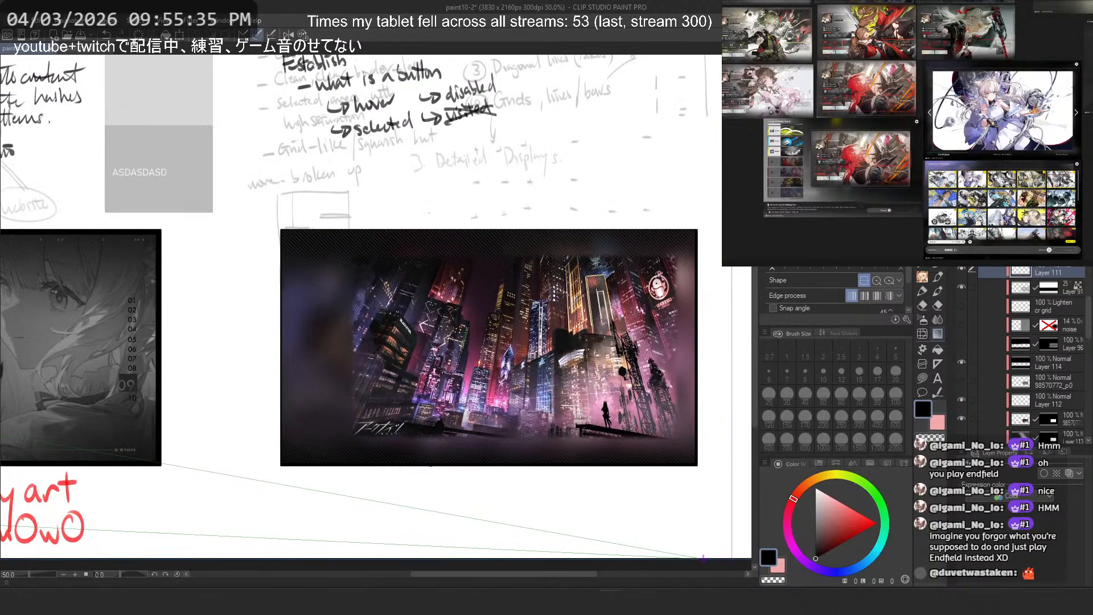
scroll(359, 282, up, 5)
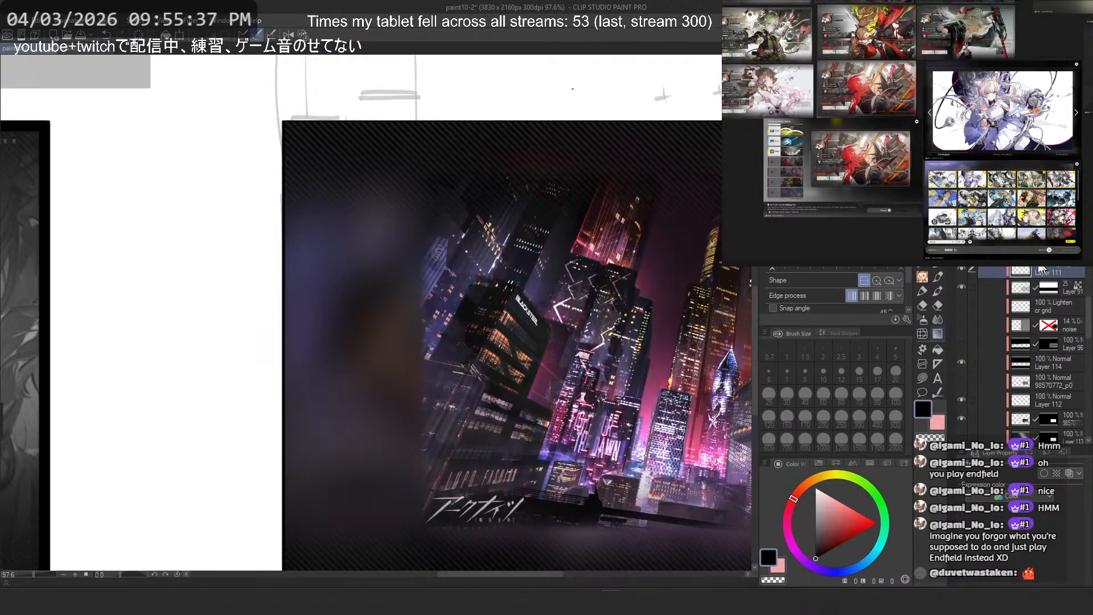
drag(372, 260, 386, 262)
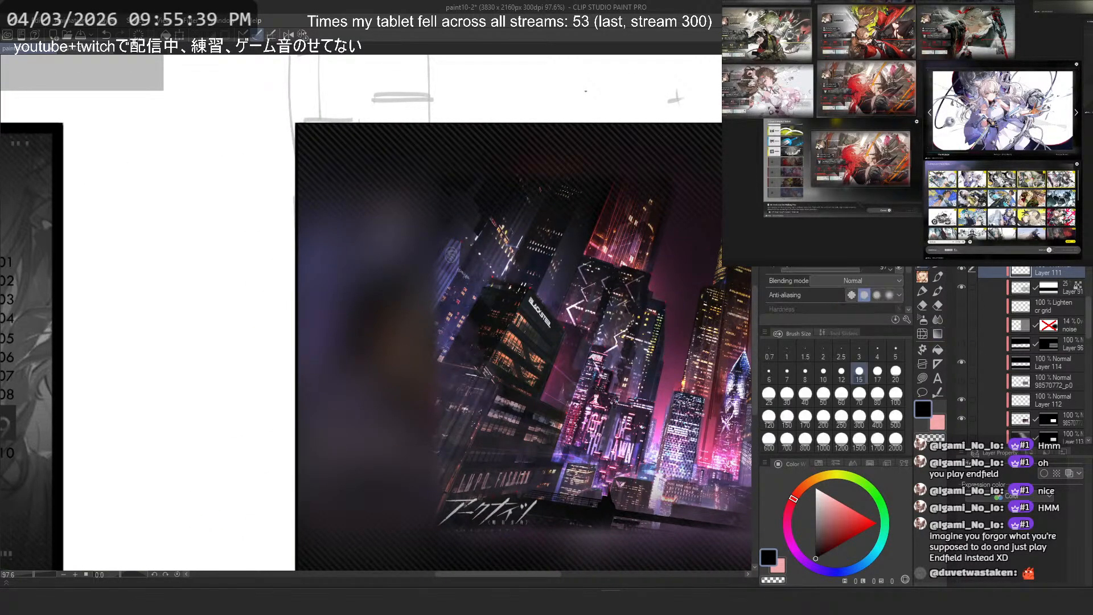
key(b)
key(ctrl+s)
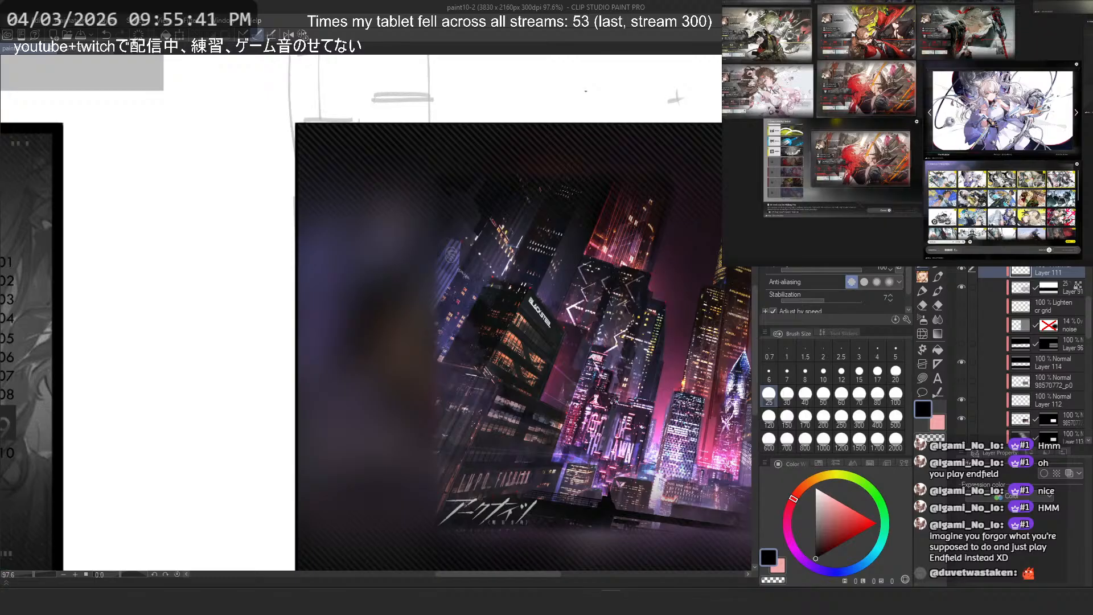
Step: Sample pink from the city artwork and draw a short bar at size 15 near the display's upper left edge on Layer 111
scroll(687, 397, down, 5)
scroll(639, 381, up, 3)
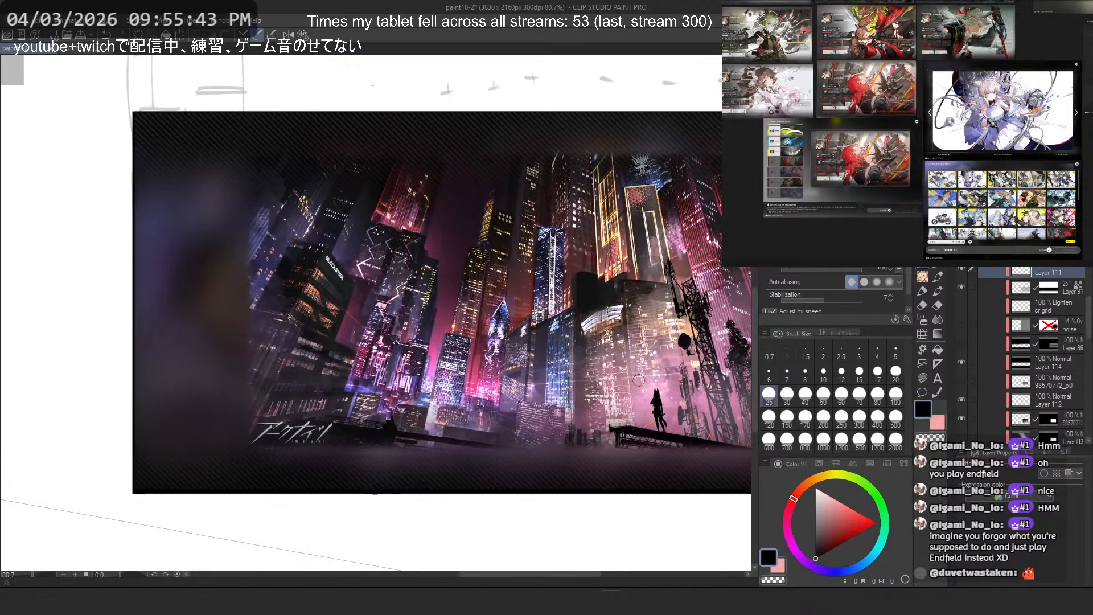
alt+click(666, 403)
mouse_move(291, 287)
mouse_down()
mouse_move(345, 312)
mouse_move(463, 329)
mouse_up()
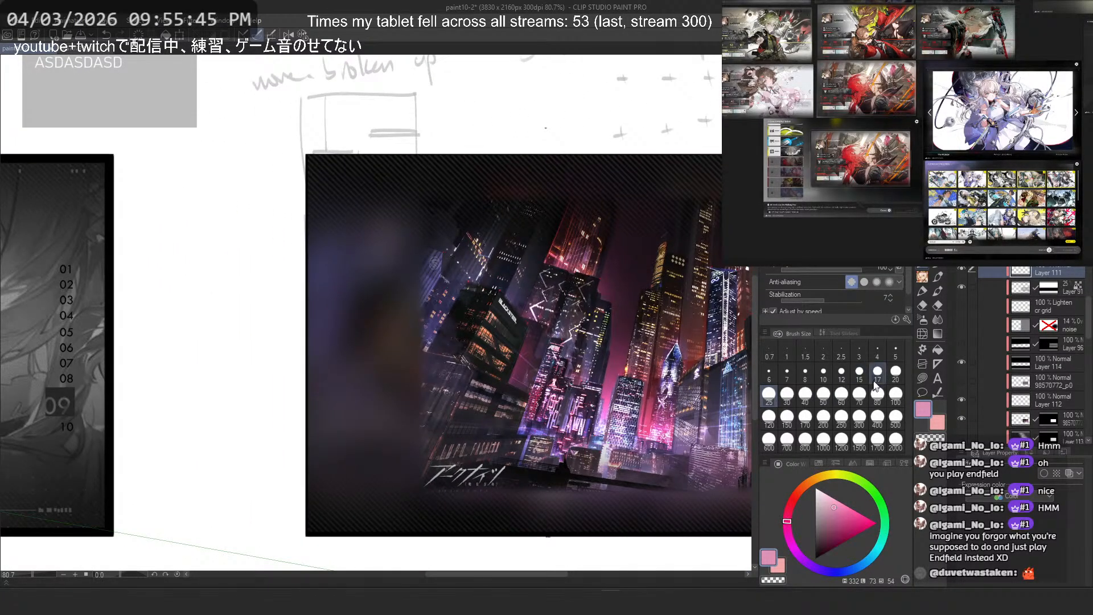
click(896, 372)
drag(333, 249, 315, 259)
key(ctrl+z)
key(ctrl+z)
click(860, 371)
key(ctrl+z)
key(ctrl+z)
key(ctrl+z)
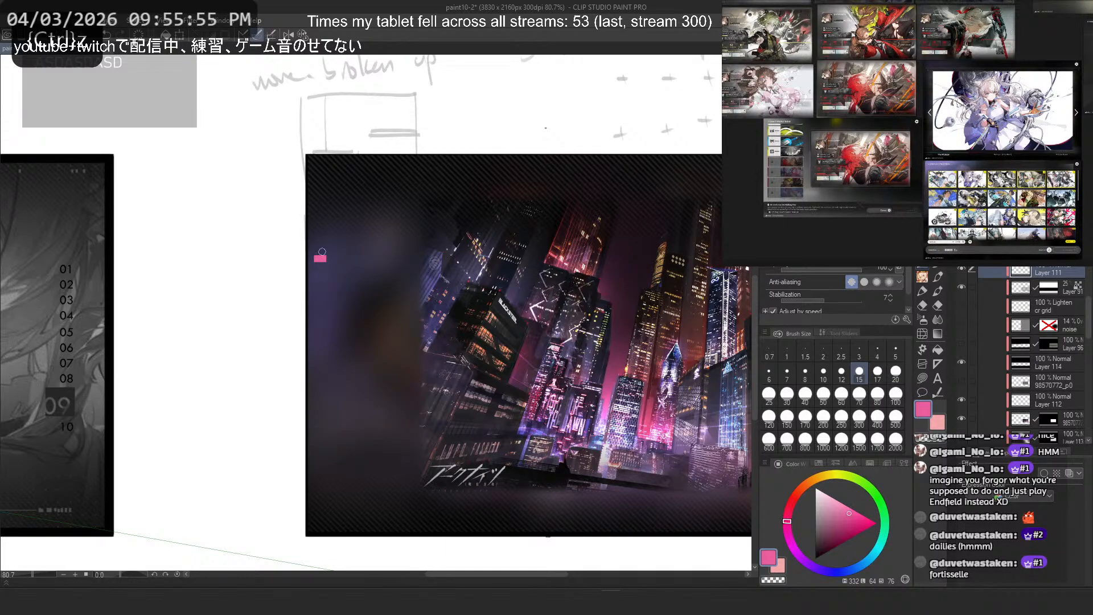
Step: Draw two smaller pink bars at brush size 8 below the first one along the display's left edge
click(805, 372)
drag(326, 316, 318, 316)
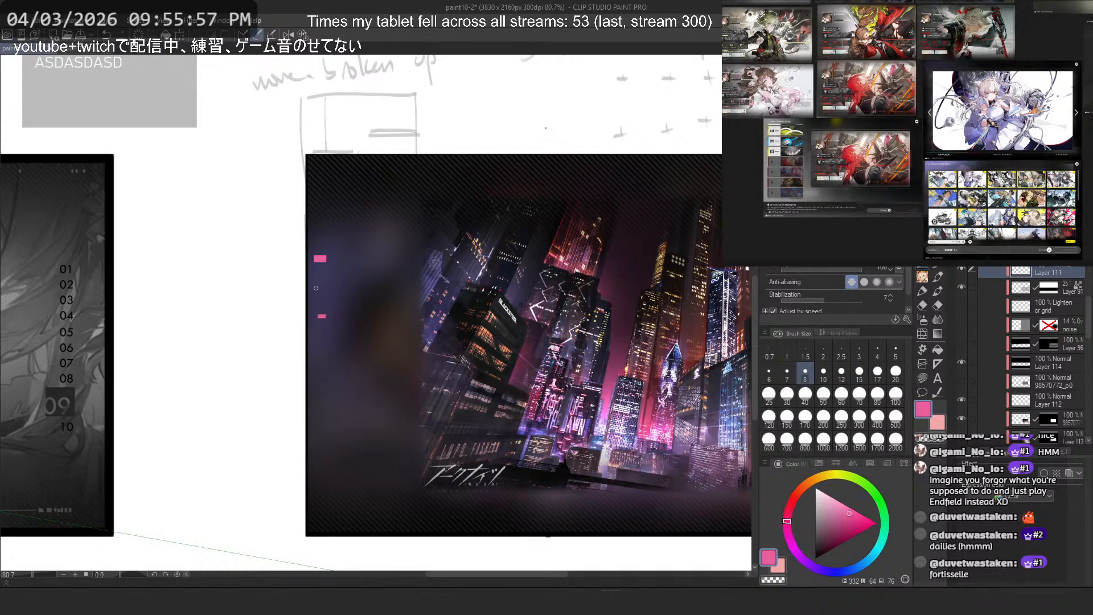
drag(325, 369, 318, 338)
key(ctrl+z)
key(ctrl+z)
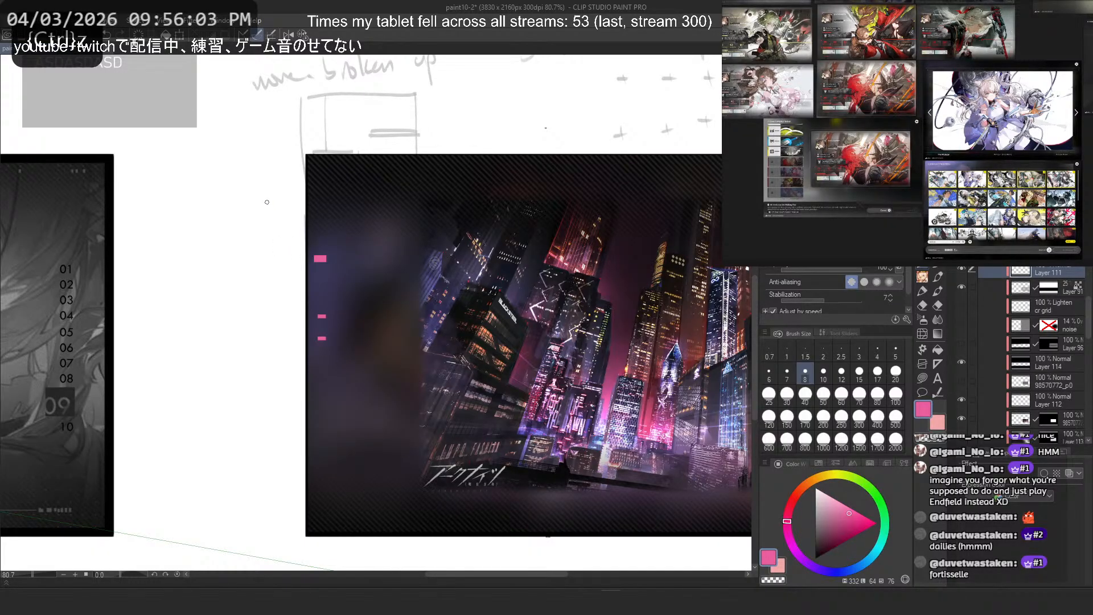
Step: Transform the three pink bars on Layer 111, moving them slightly inward from the display's left edge
scroll(267, 202, down, 3)
scroll(313, 219, up, 3)
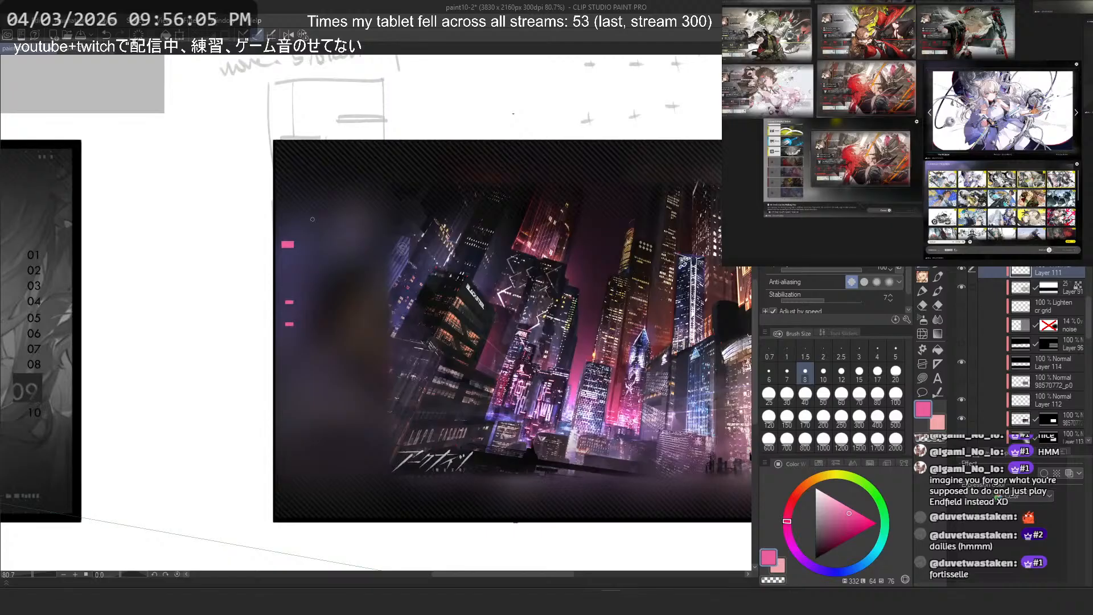
key(ctrl+t)
scroll(308, 257, up, 2)
mouse_move(280, 265)
mouse_down()
mouse_move(303, 265)
mouse_move(294, 265)
mouse_up()
key(Return)
scroll(287, 202, down, 4)
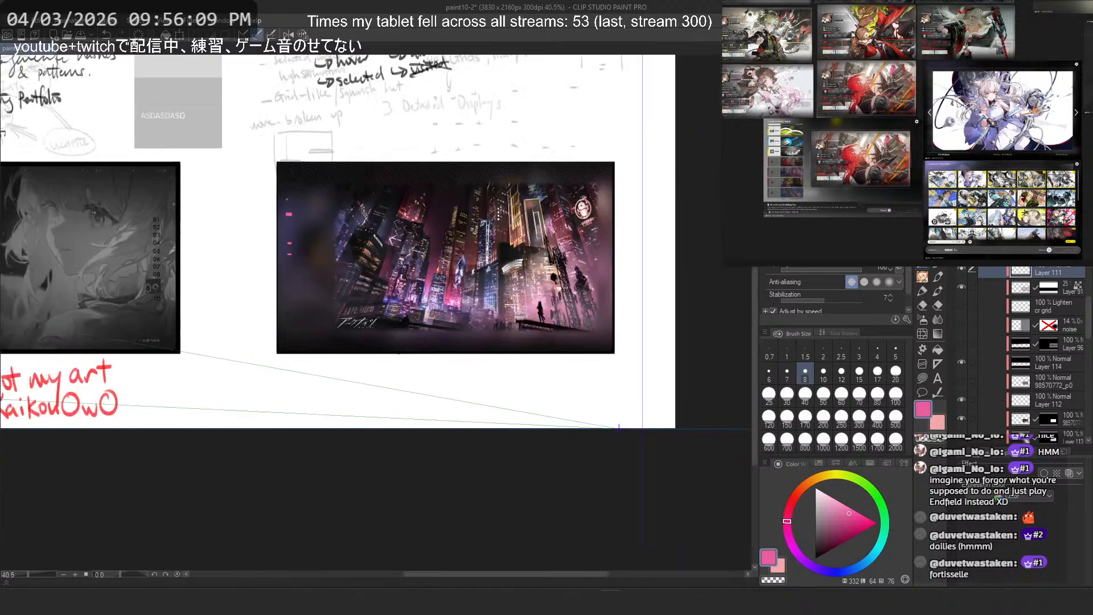
scroll(288, 201, down, 1)
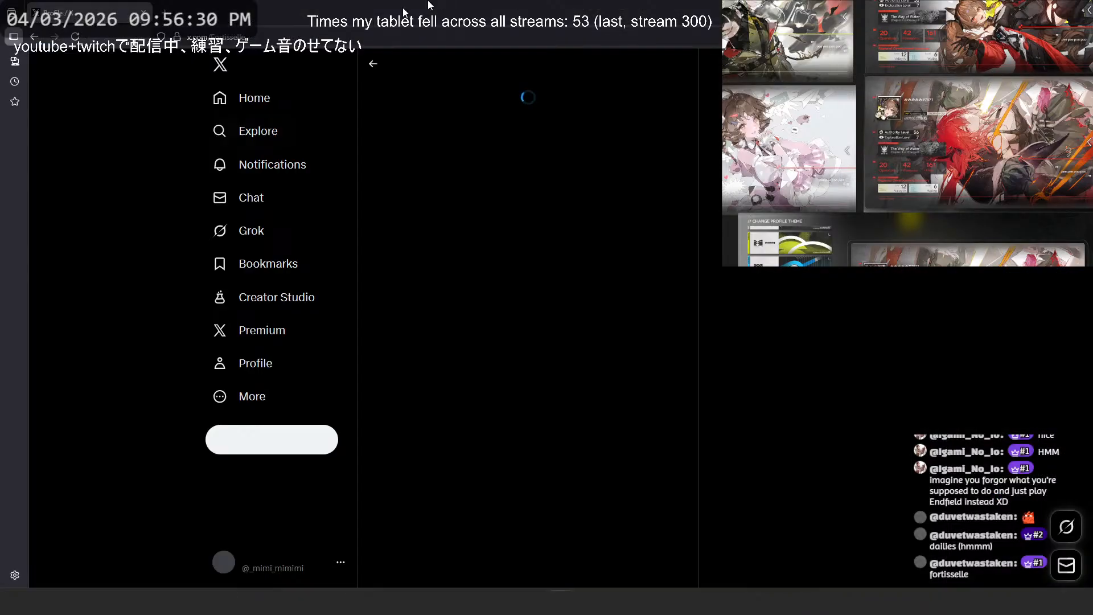
Step: Switch to the browser and examine the illustrator's artwork in the media gallery of their X profile
drag(430, 5, 278, 19)
click(352, 42)
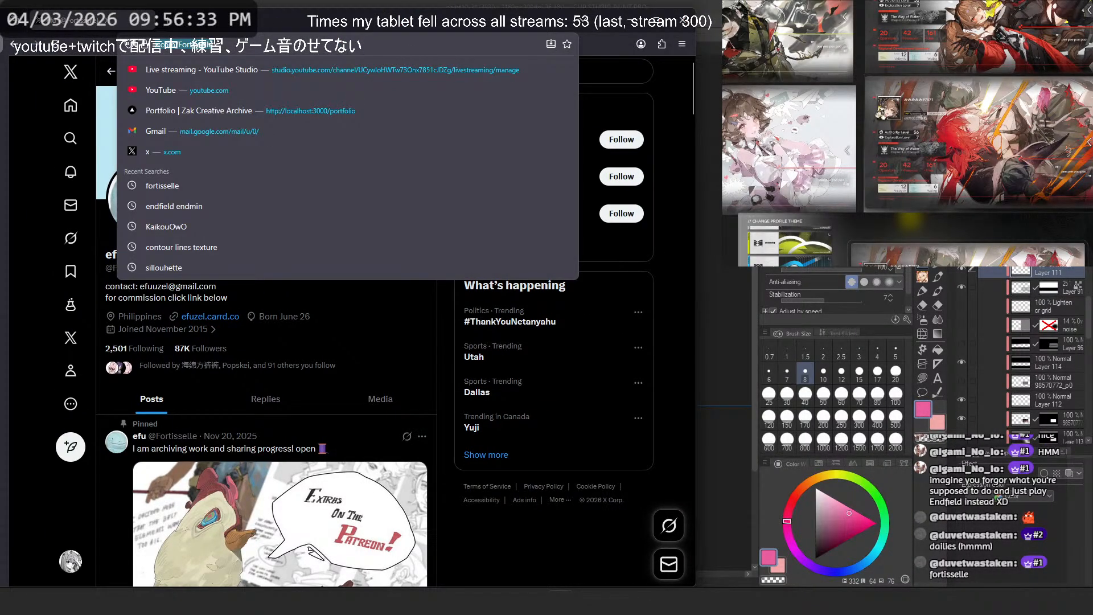
key(Escape)
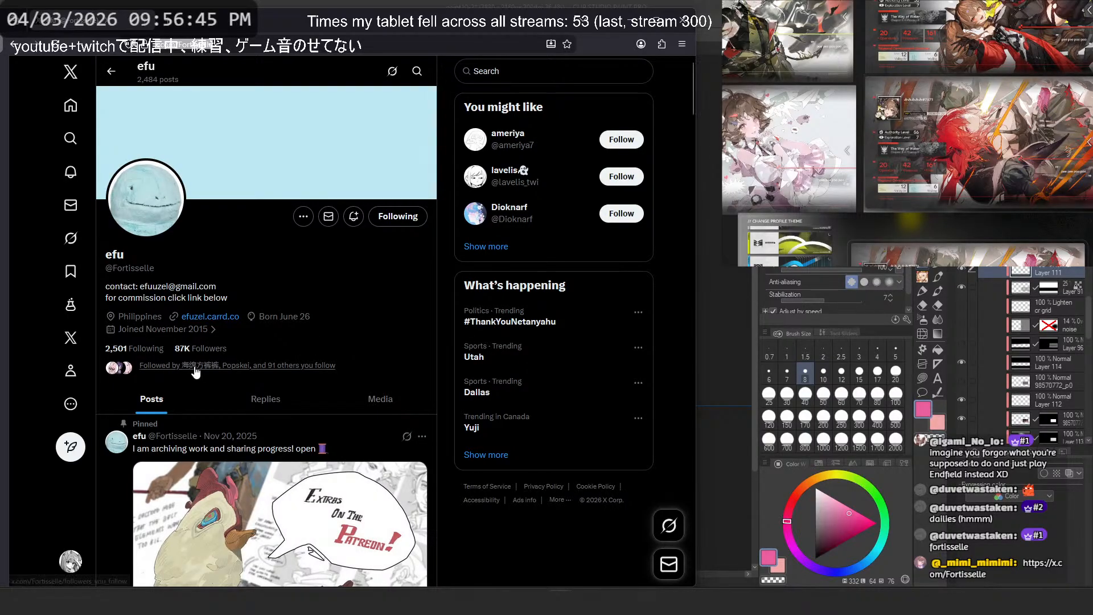
scroll(282, 319, down, 3)
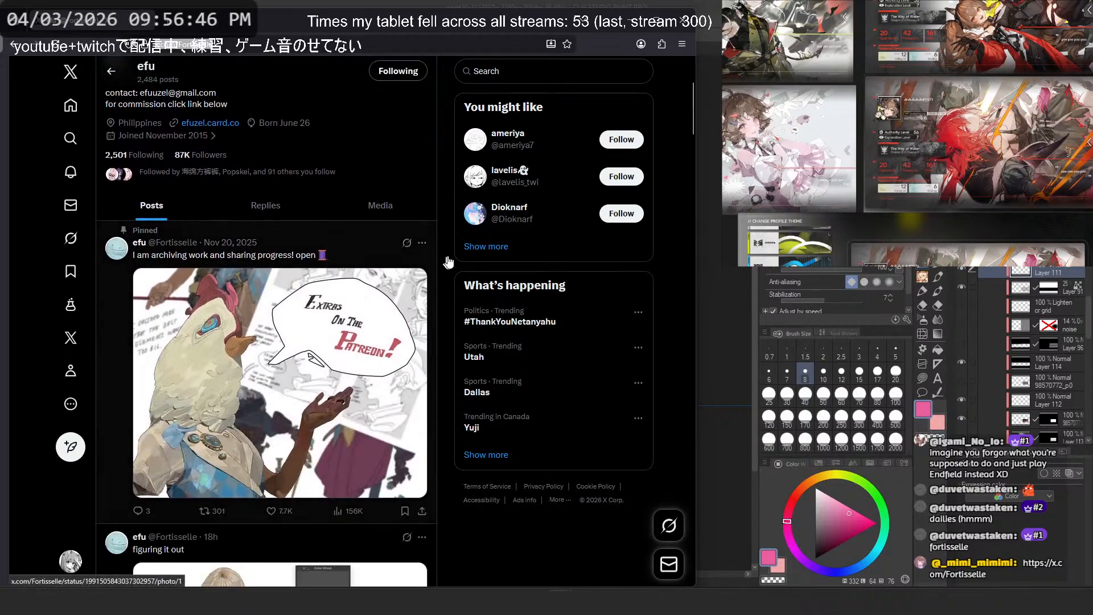
click(390, 216)
scroll(395, 342, down, 3)
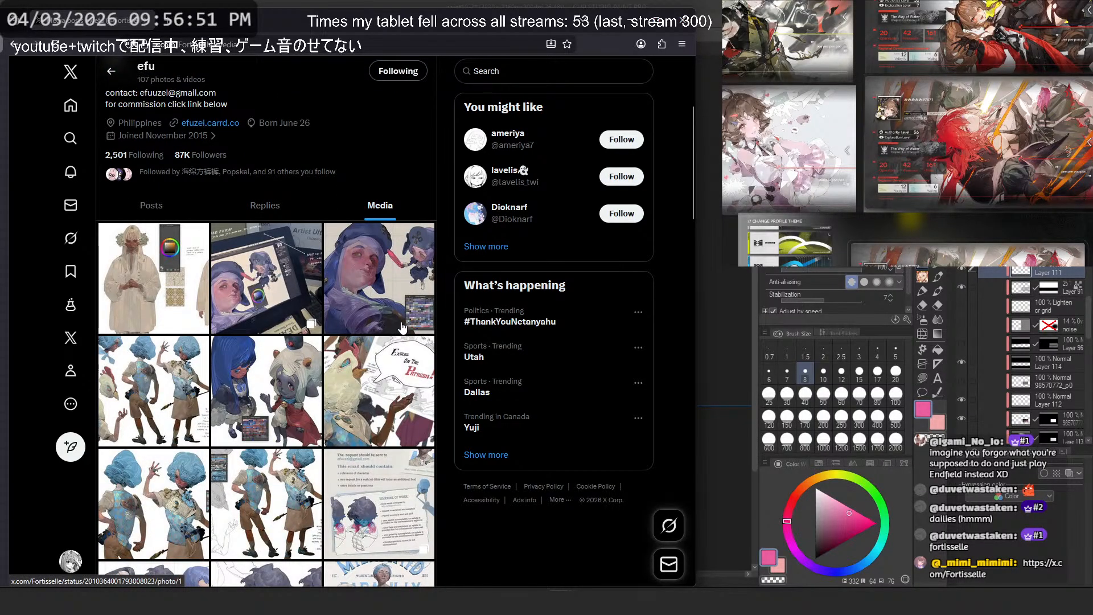
scroll(397, 330, down, 3)
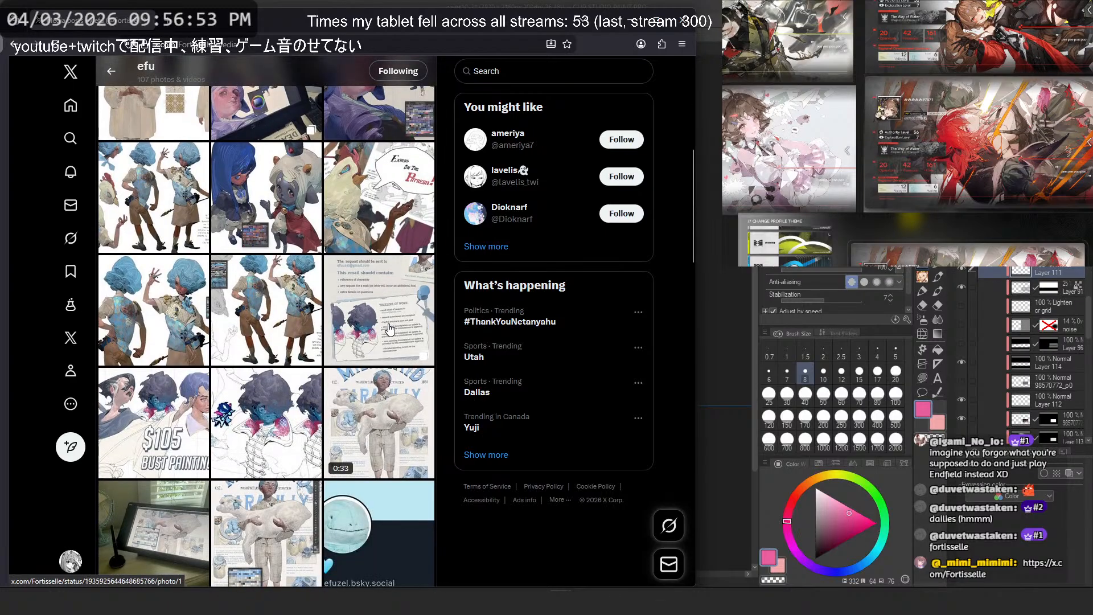
scroll(389, 329, down, 5)
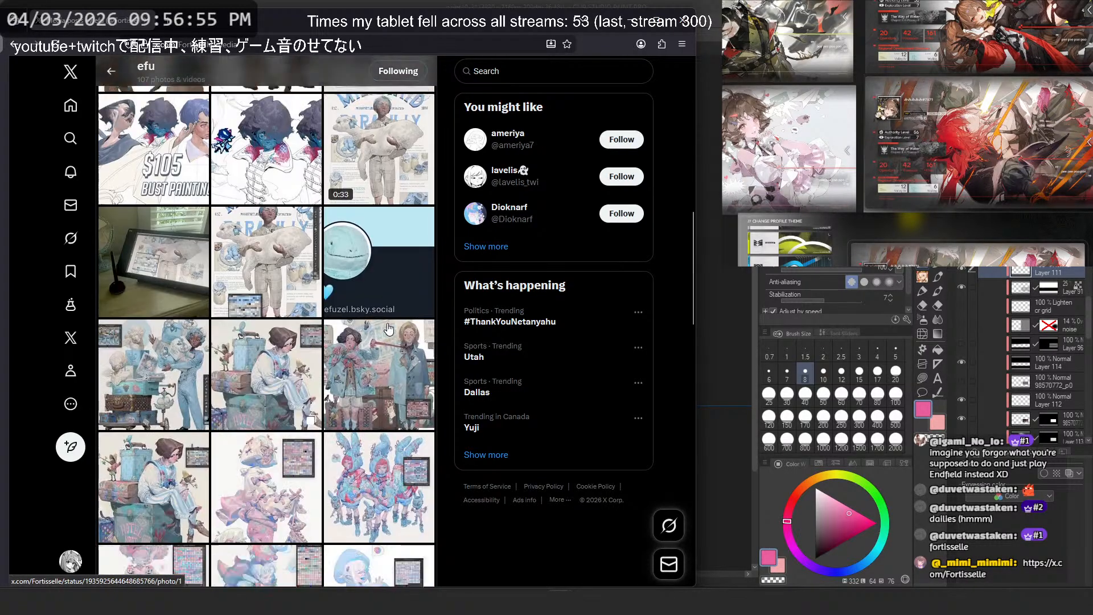
scroll(389, 329, down, 5)
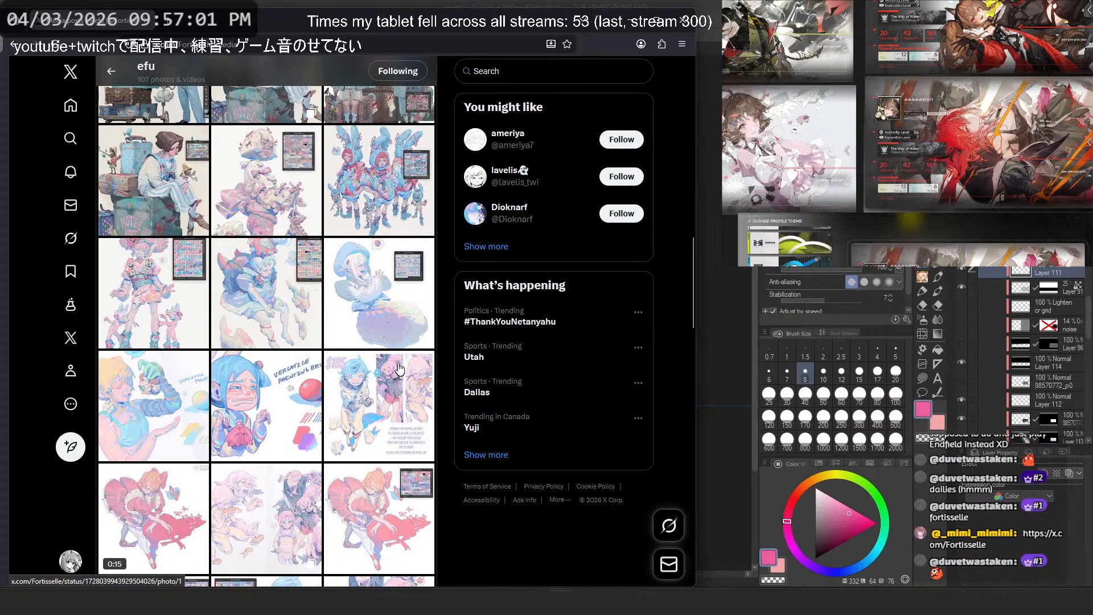
Step: Open the blue-bereted character from the commission post at full size in a separate tab and examine its rendering and colours
click(398, 300)
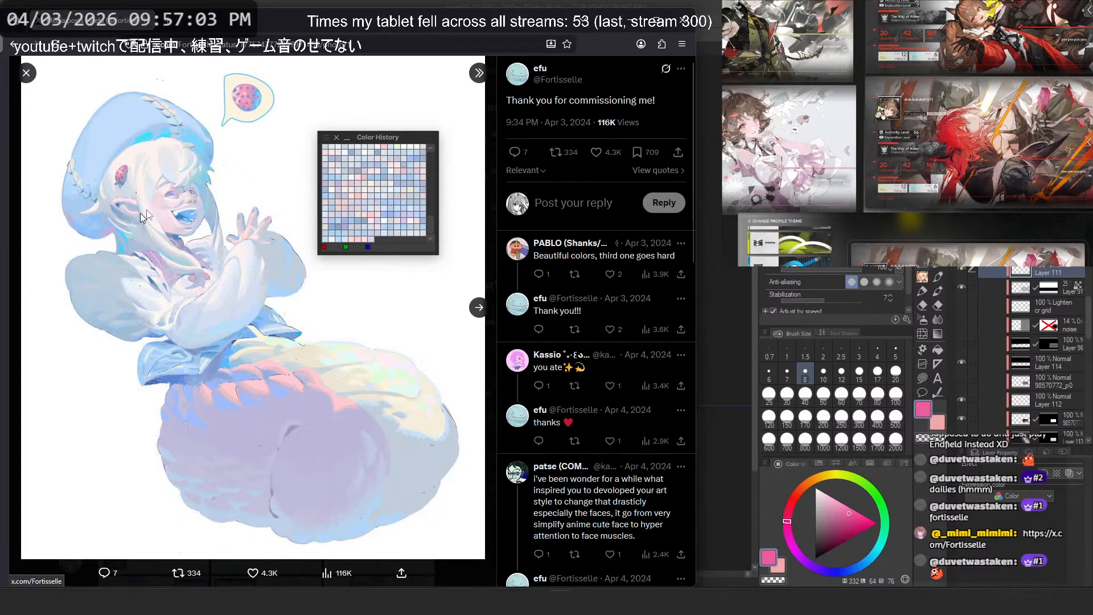
right_click(176, 224)
click(223, 239)
click(186, 23)
click(226, 182)
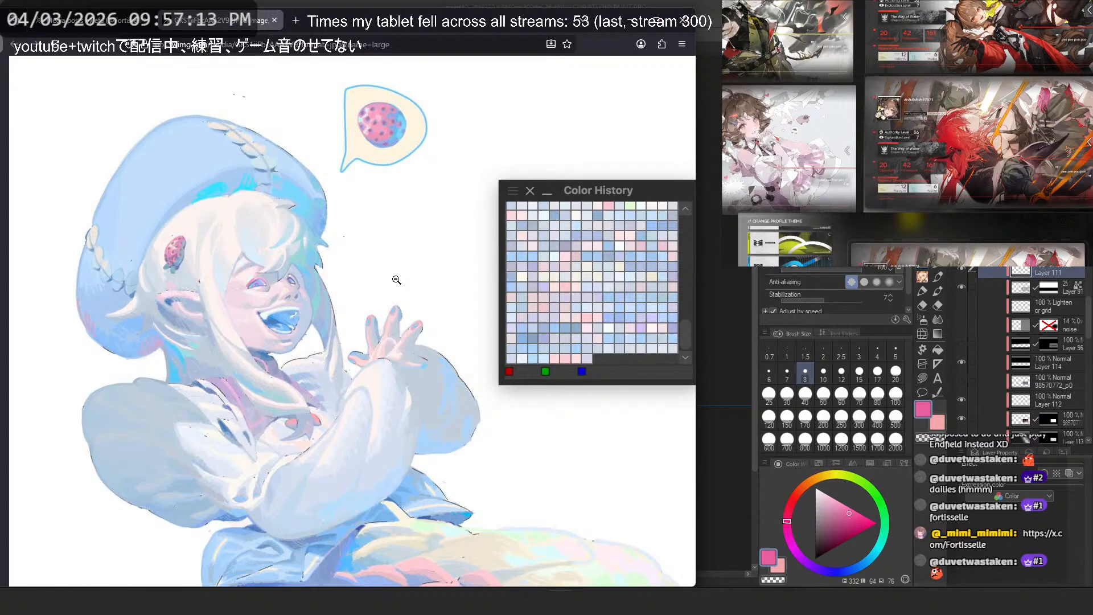
scroll(397, 280, down, 3)
scroll(395, 278, down, 2)
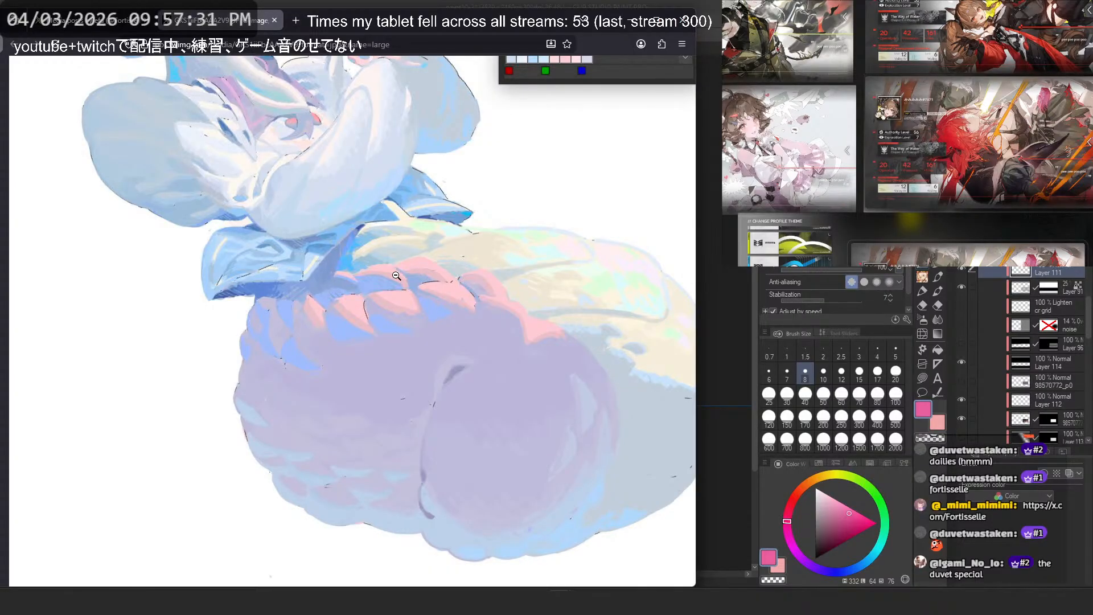
click(396, 276)
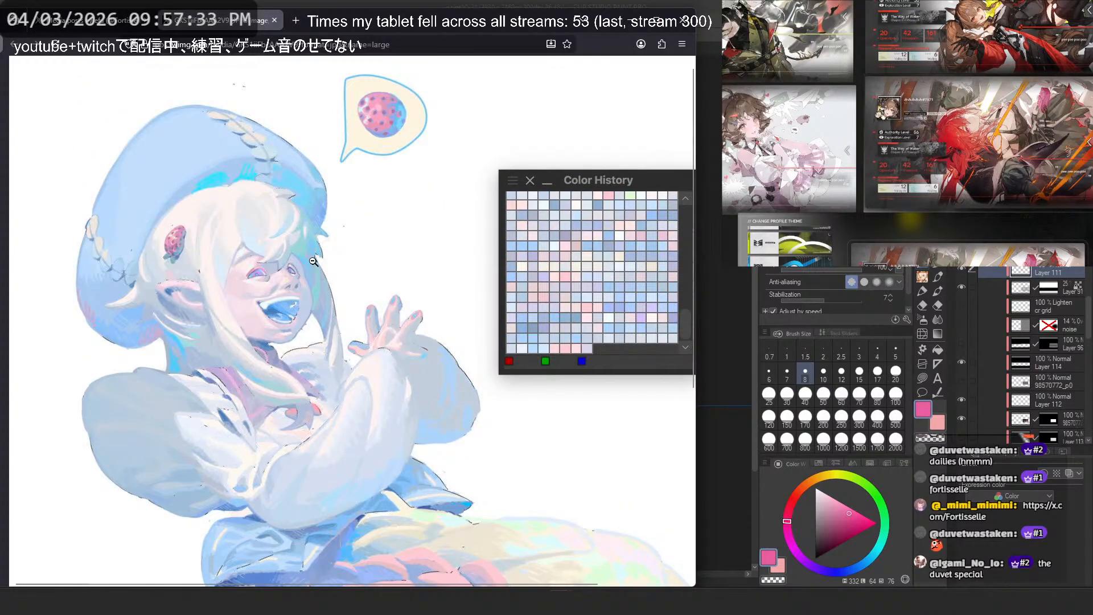
Step: Open the commission post's second image, the character in the large fur coat, at full size in a separate tab and examine it
mouse_move(91, 30)
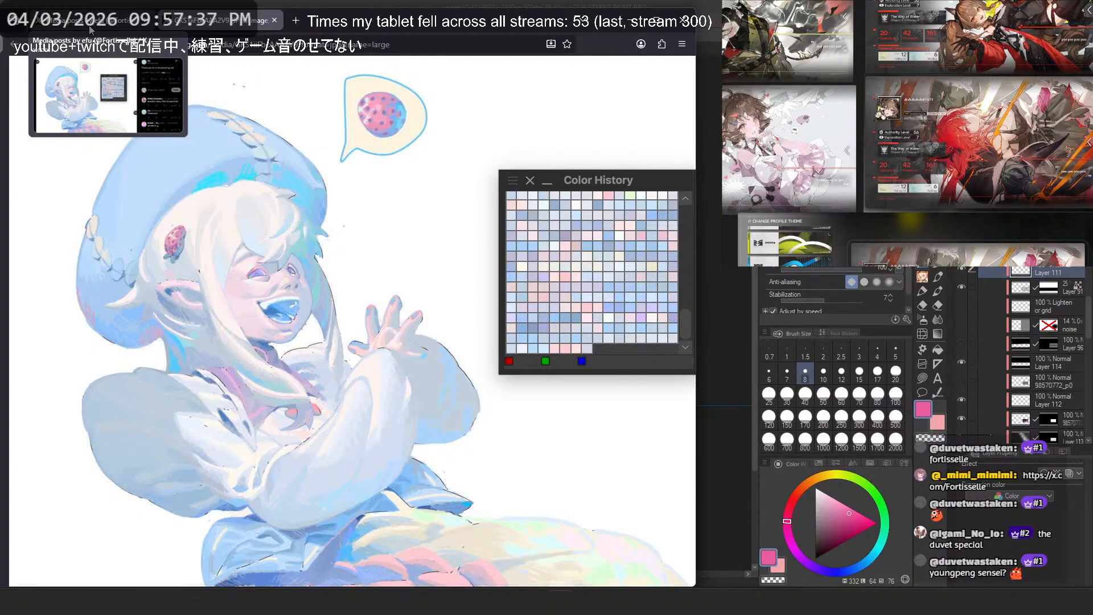
click(91, 29)
click(479, 308)
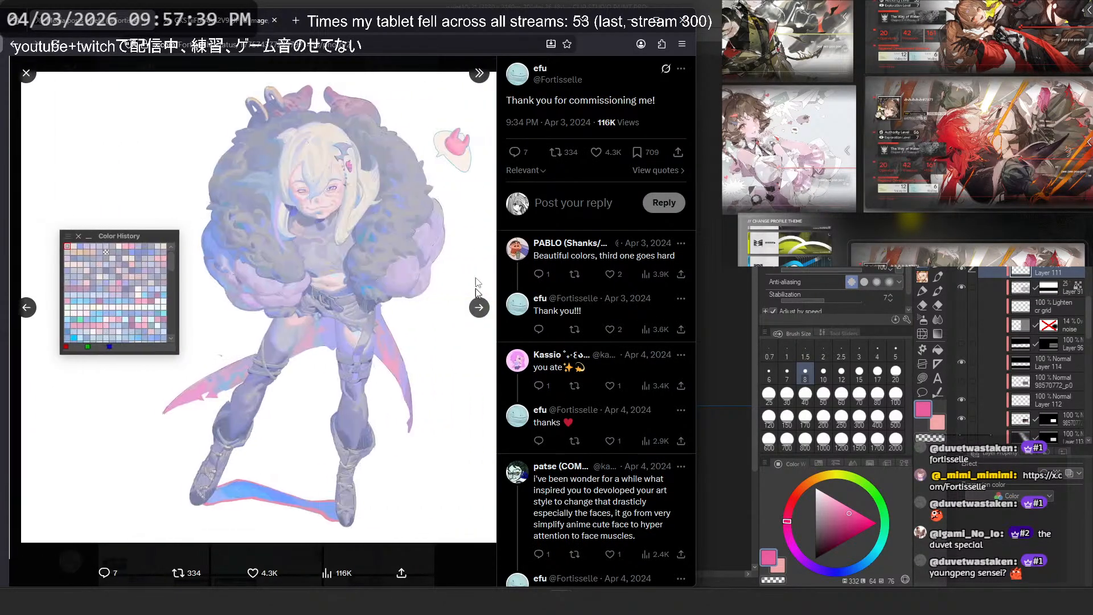
right_click(278, 203)
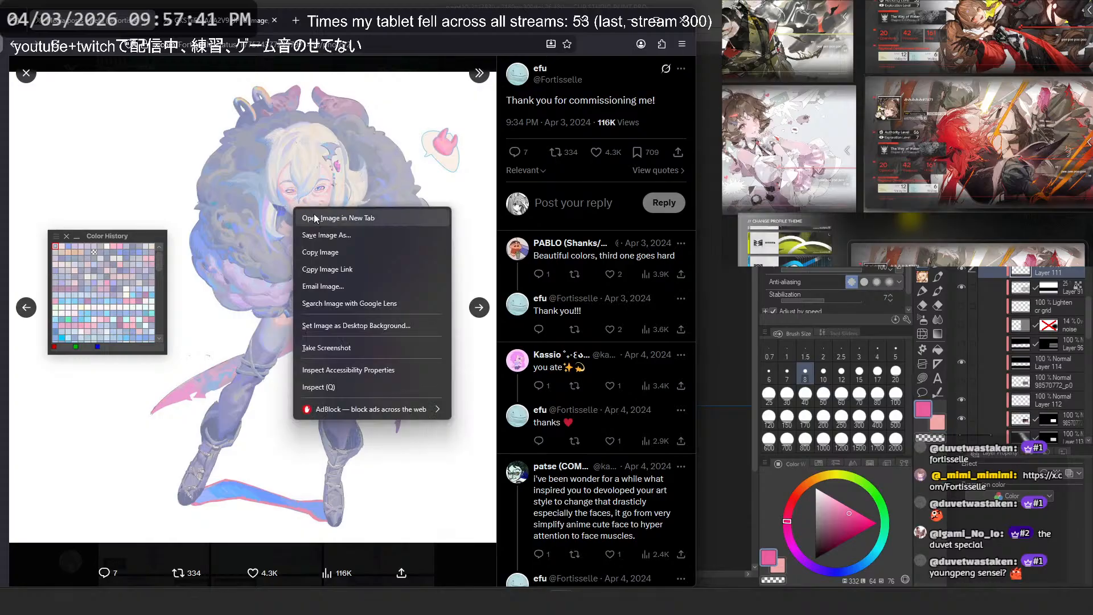
click(310, 215)
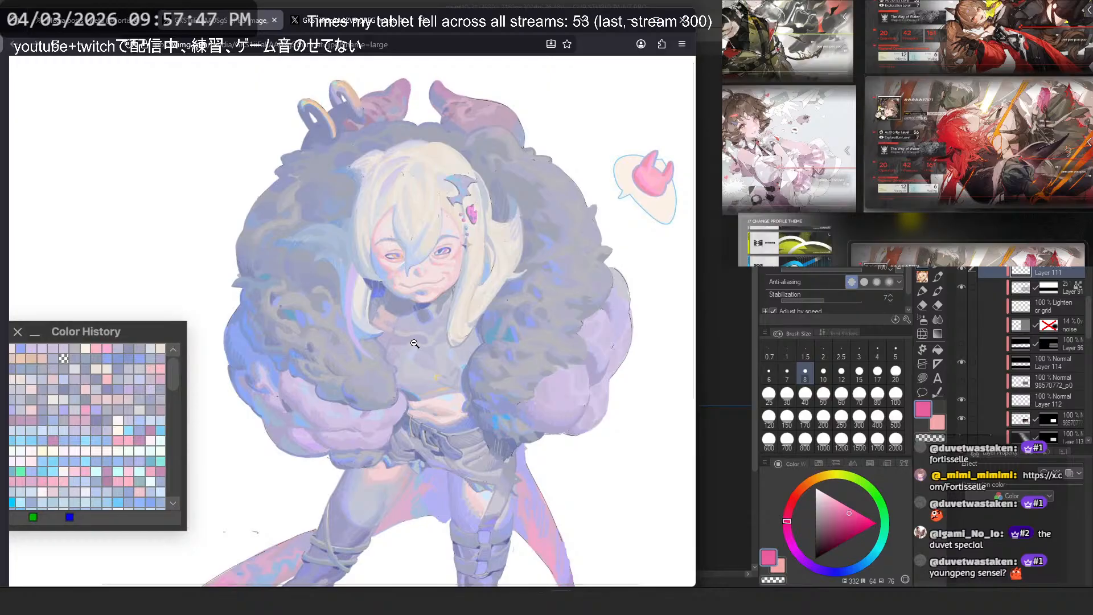
scroll(407, 345, down, 2)
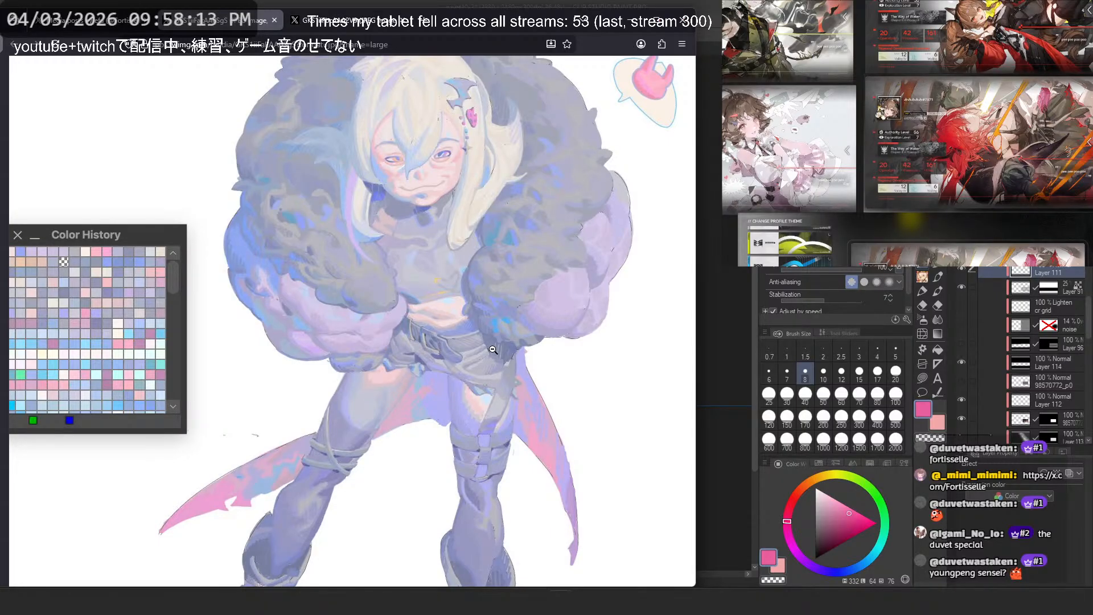
scroll(442, 360, down, 2)
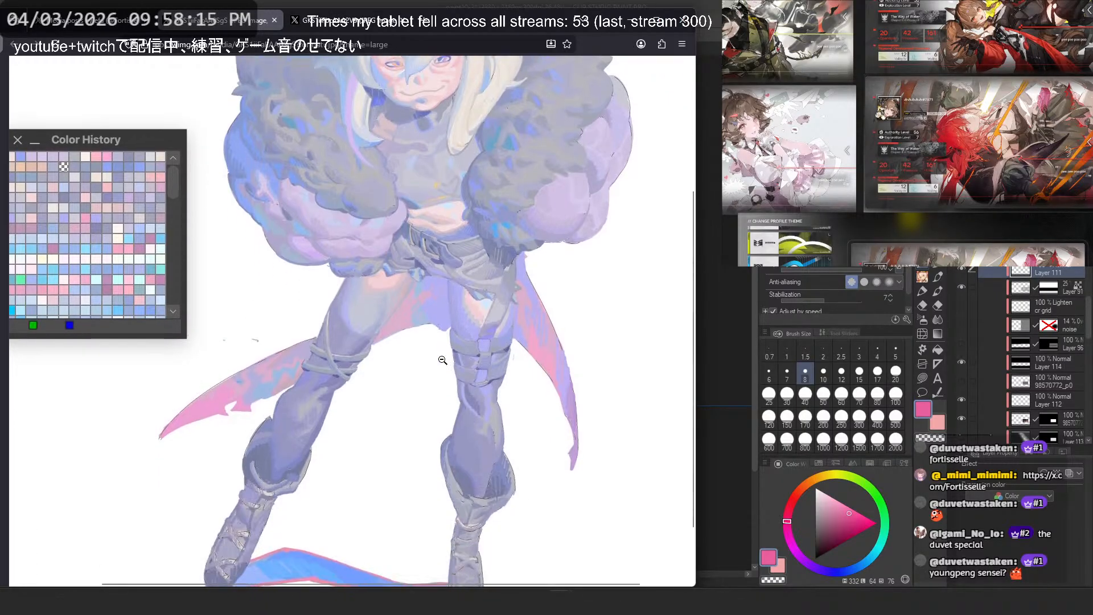
scroll(456, 345, down, 1)
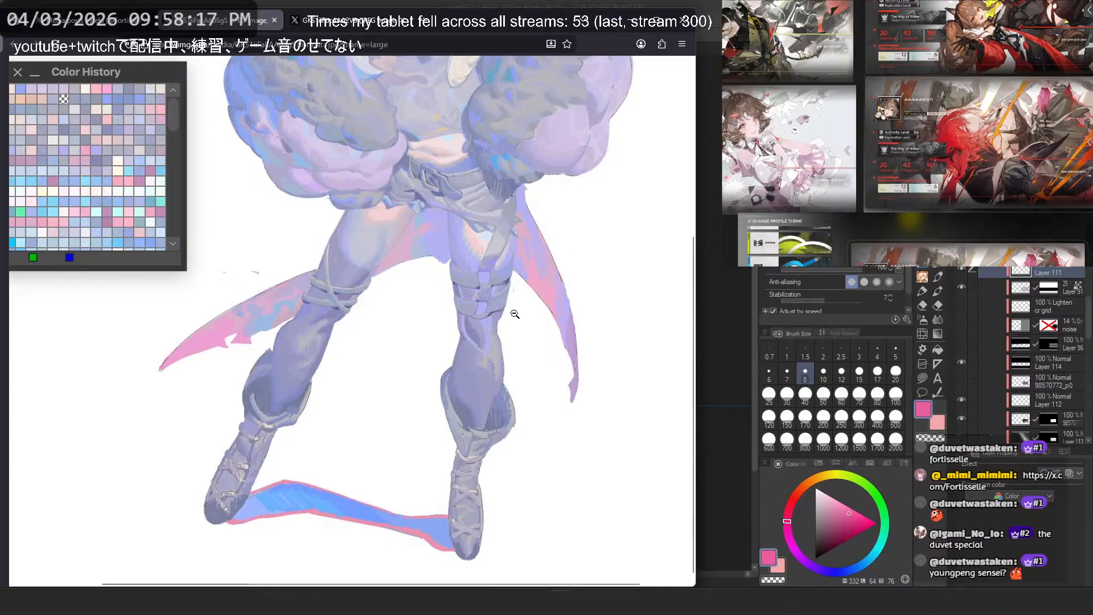
mouse_move(92, 21)
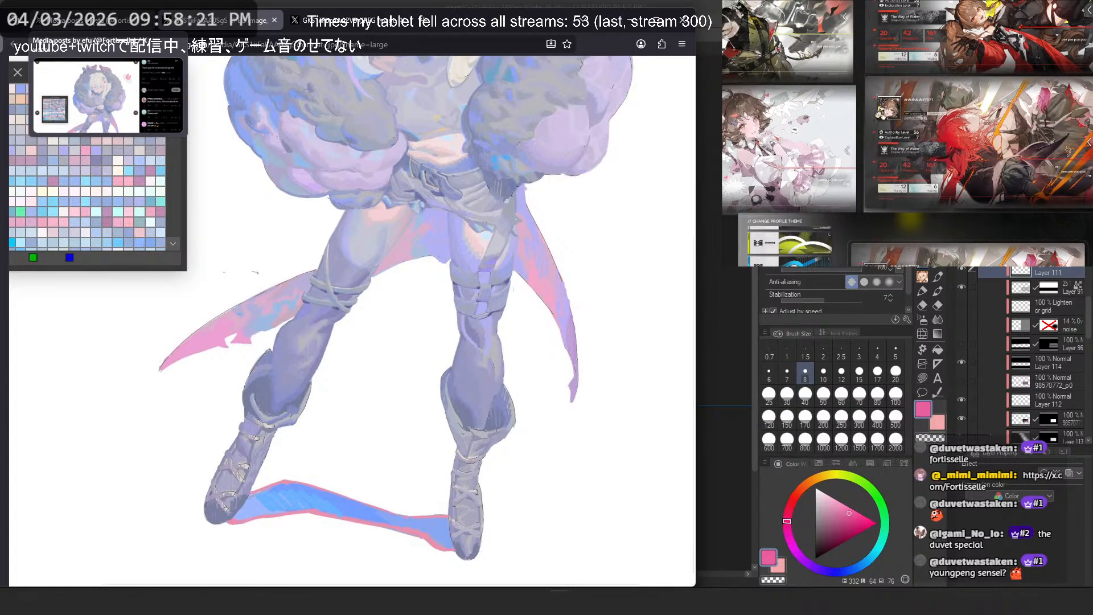
scroll(384, 282, up, 3)
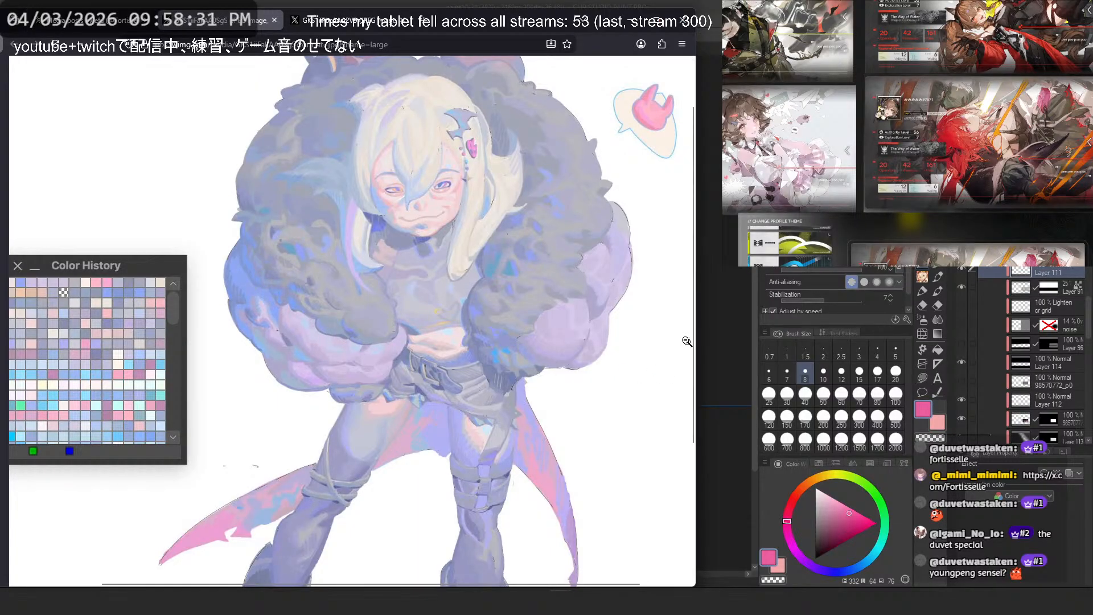
Step: Open the post's third image, the fox-eared character with teal armour, at full size in a separate tab and examine it
click(57, 20)
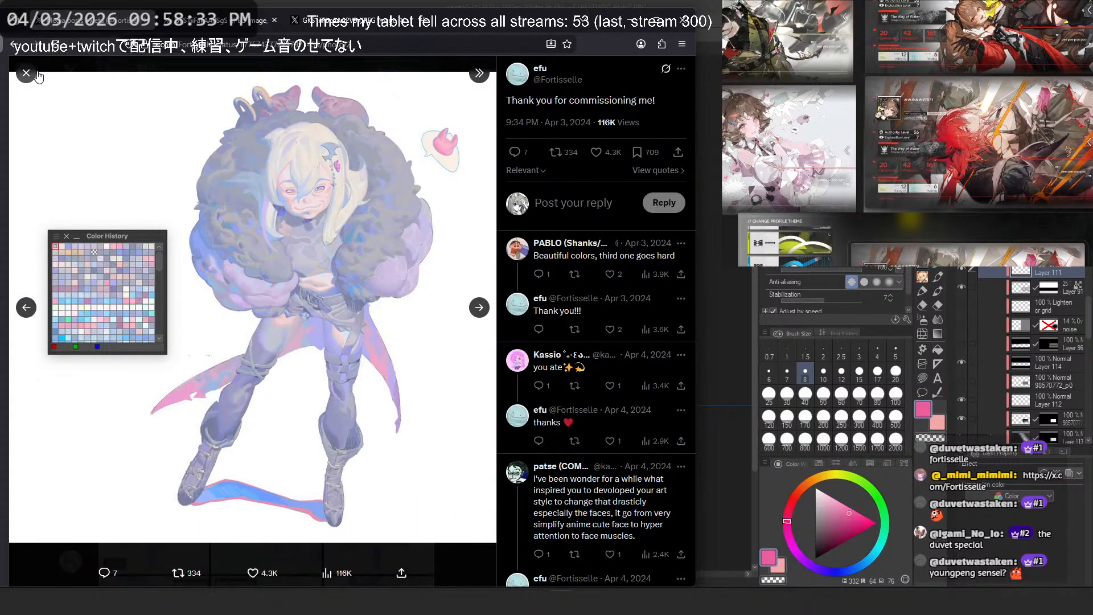
click(476, 310)
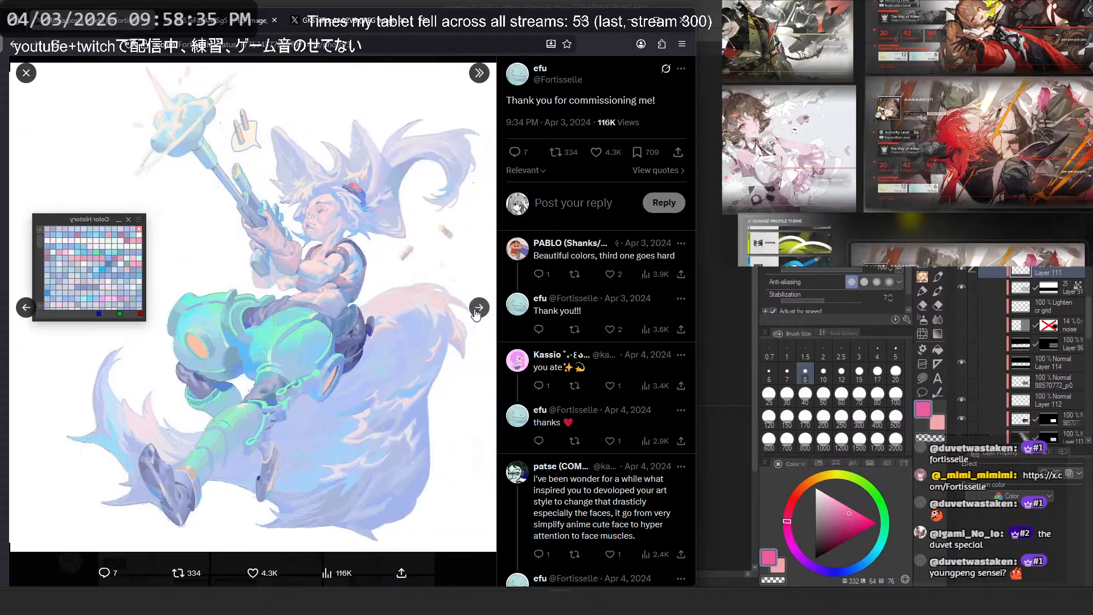
right_click(313, 196)
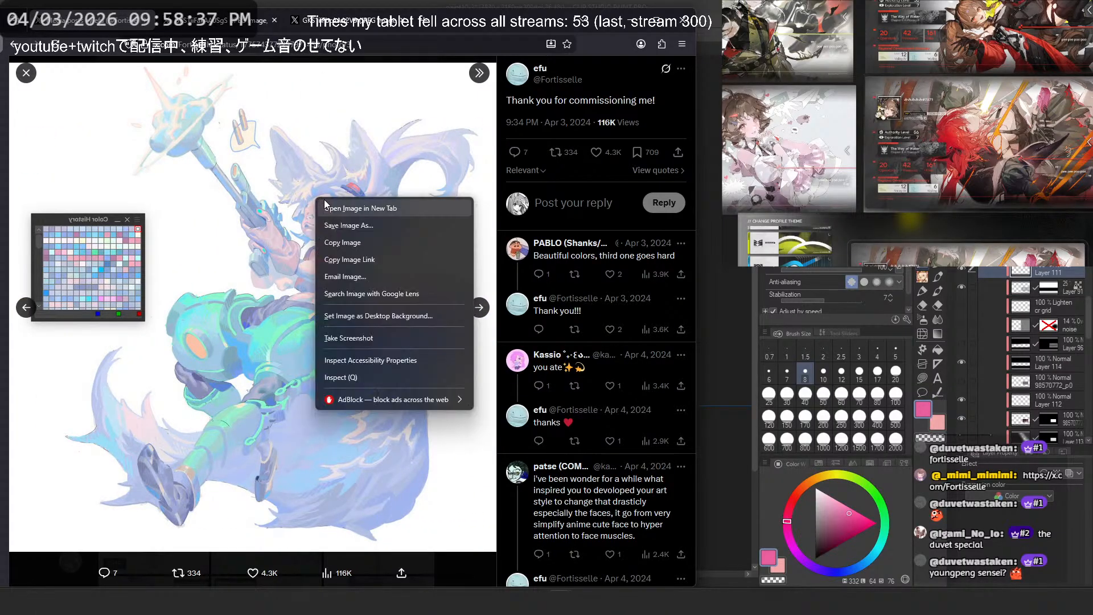
click(329, 205)
click(421, 235)
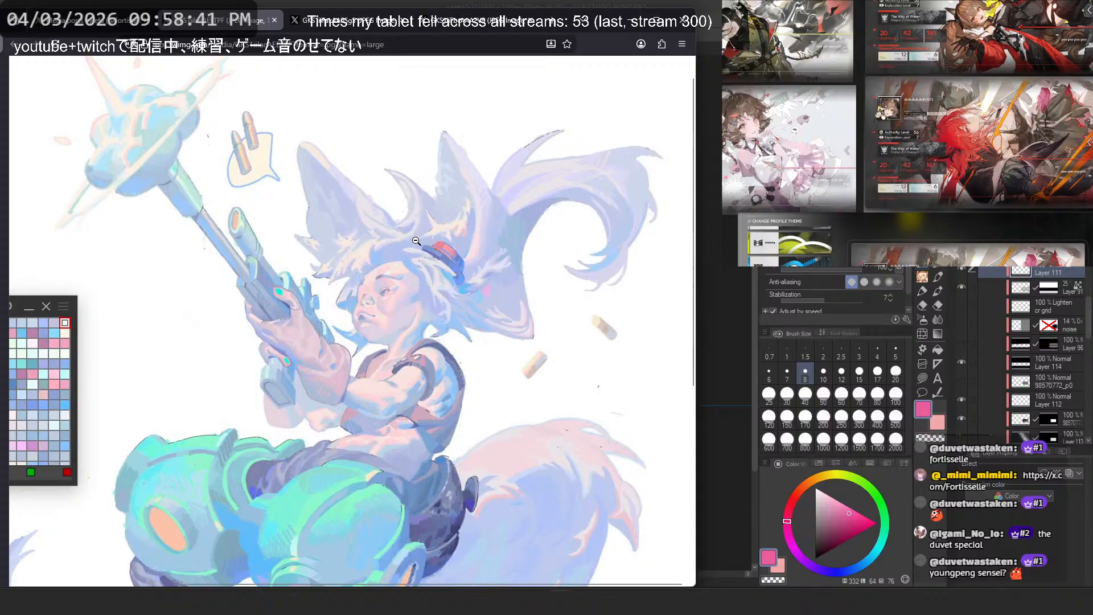
scroll(417, 241, down, 7)
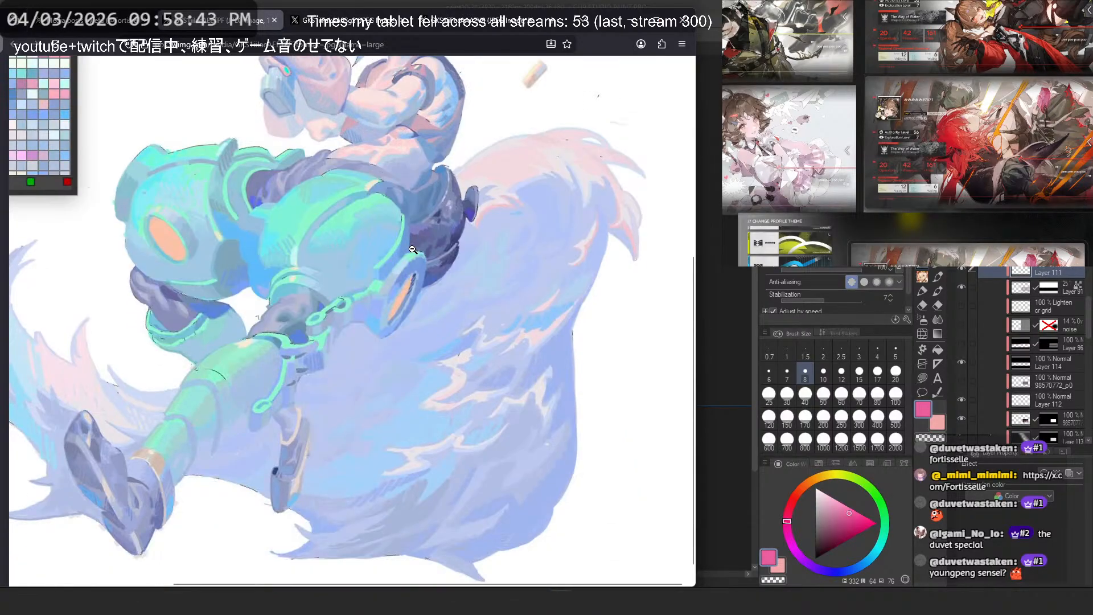
middle_click(477, 334)
middle_click(436, 335)
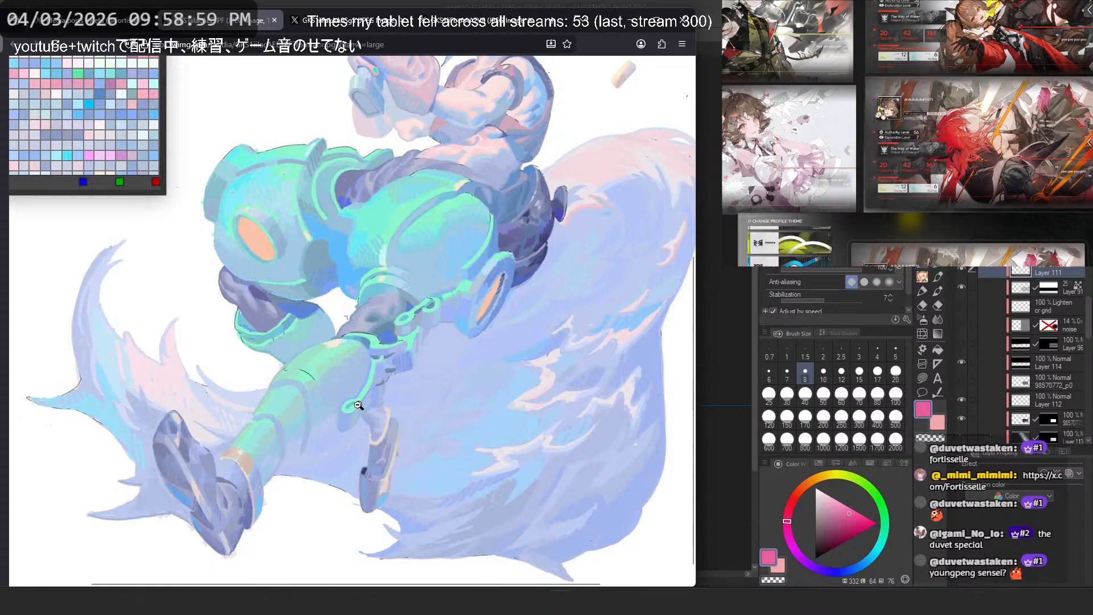
click(334, 429)
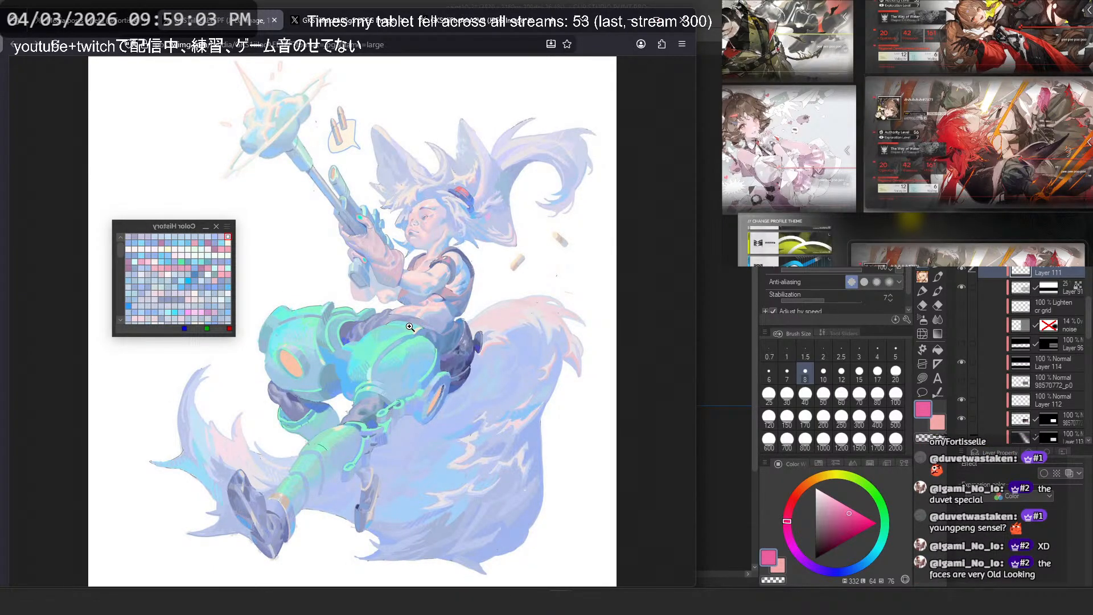
Step: View the commission post's fourth image and the pink pom-pom-haired character artwork from the artist's media gallery
click(80, 23)
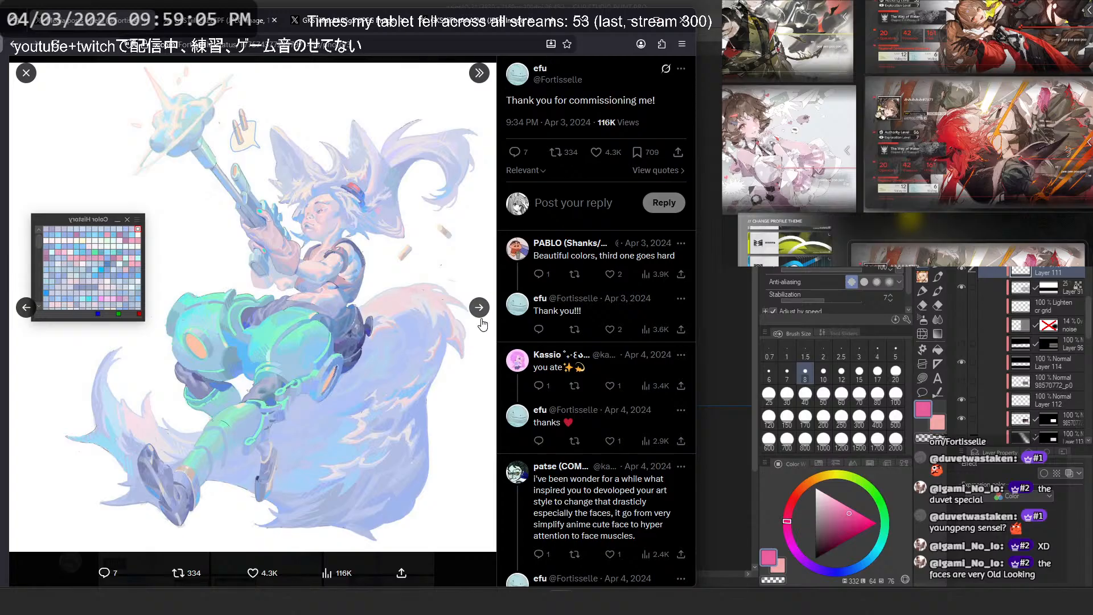
click(482, 318)
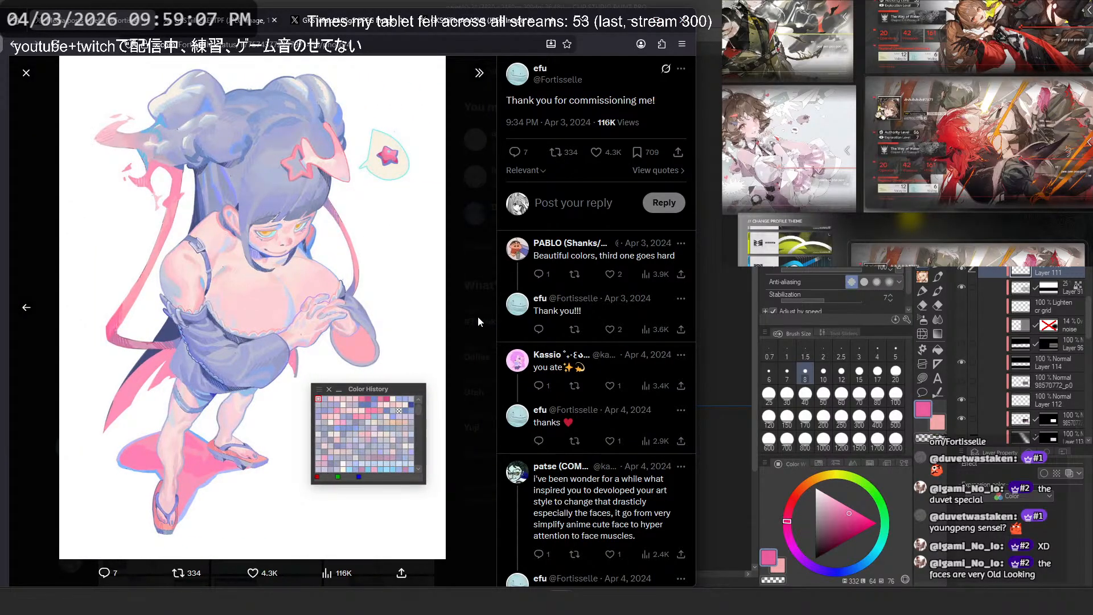
click(27, 73)
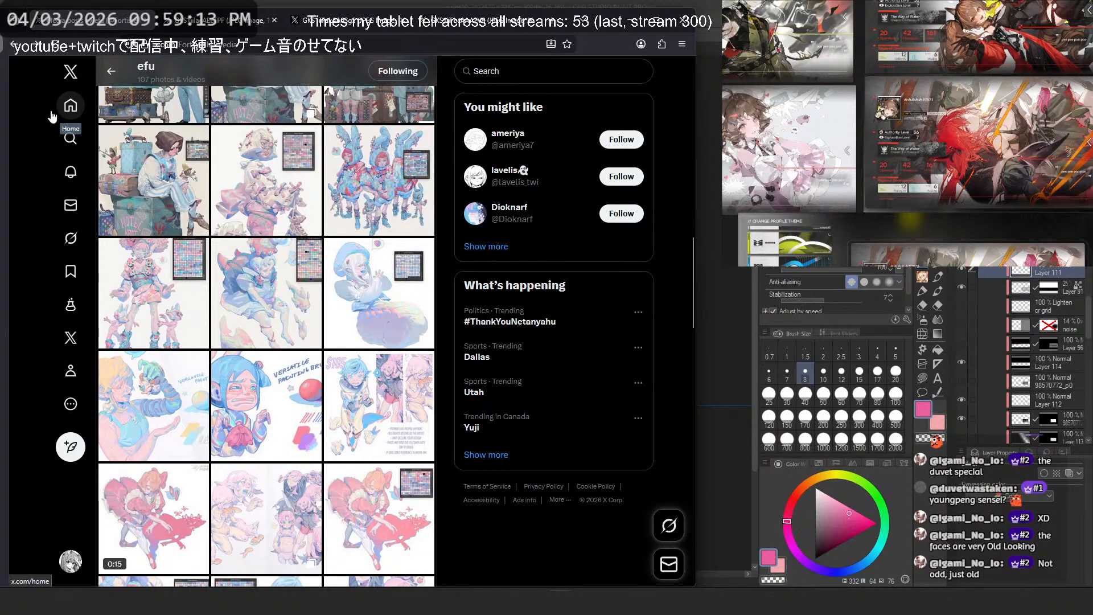
click(162, 312)
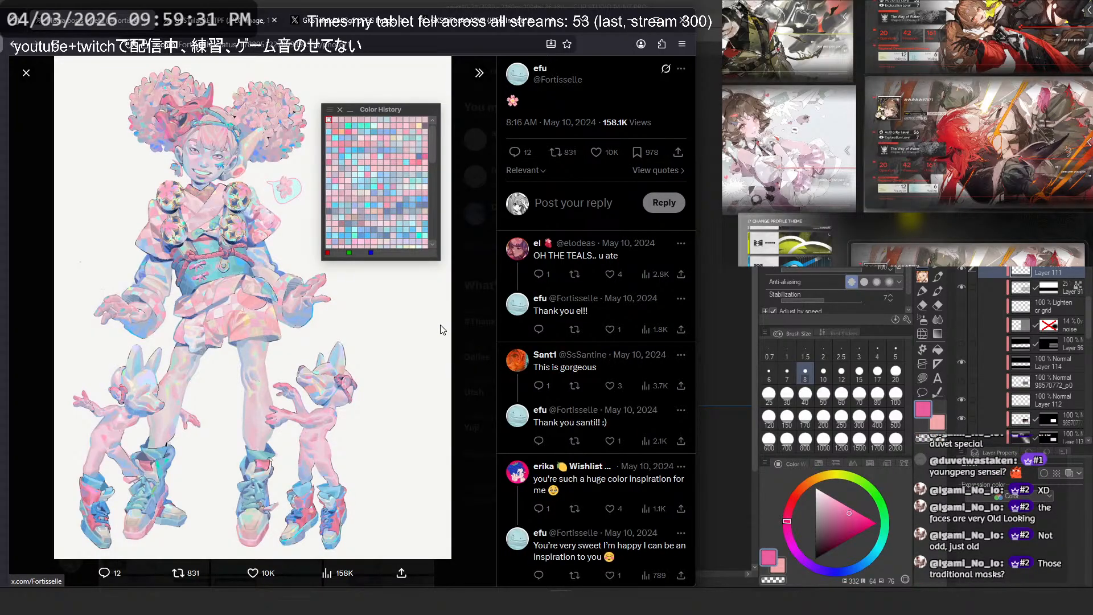
click(467, 302)
scroll(281, 346, down, 2)
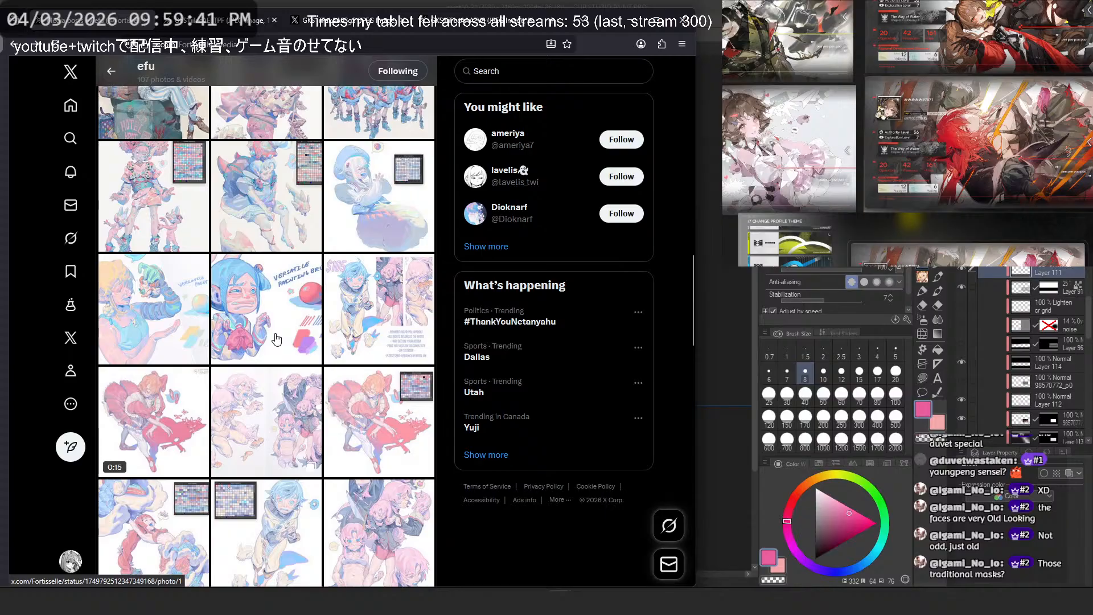
Step: Open the "Versatile painting brush!" illustration from the media gallery at full size in a separate tab and examine the blue-haired character's face
click(277, 340)
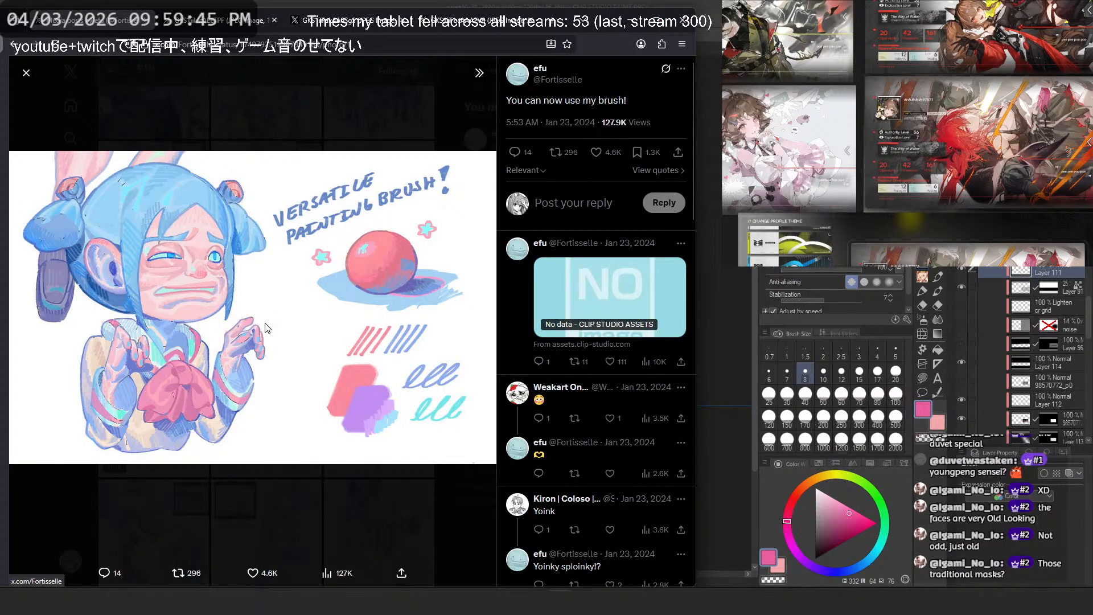
right_click(148, 264)
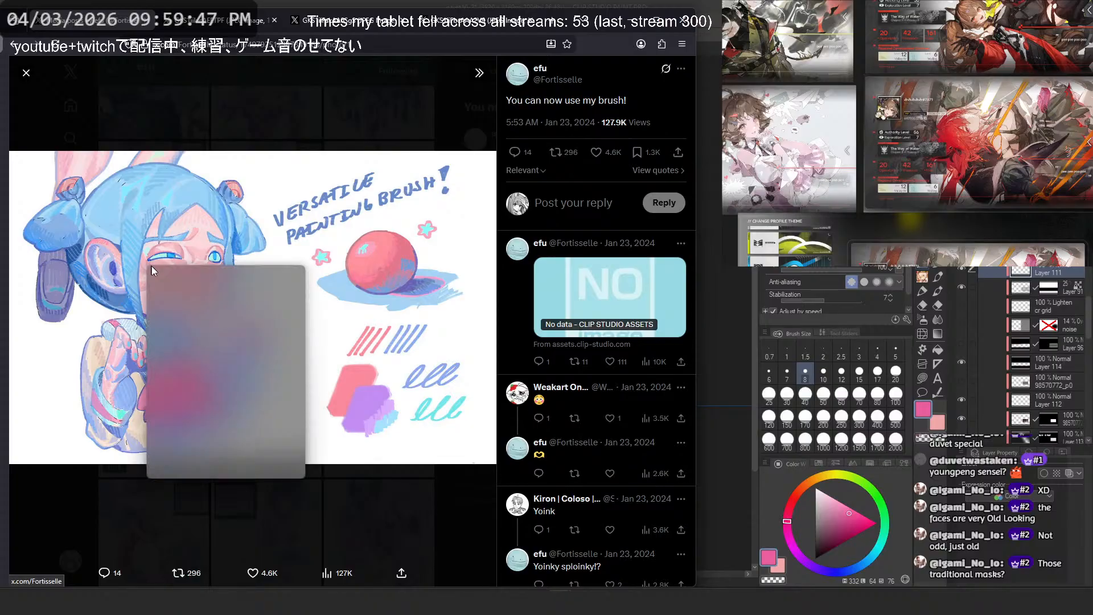
click(157, 274)
click(181, 22)
click(194, 225)
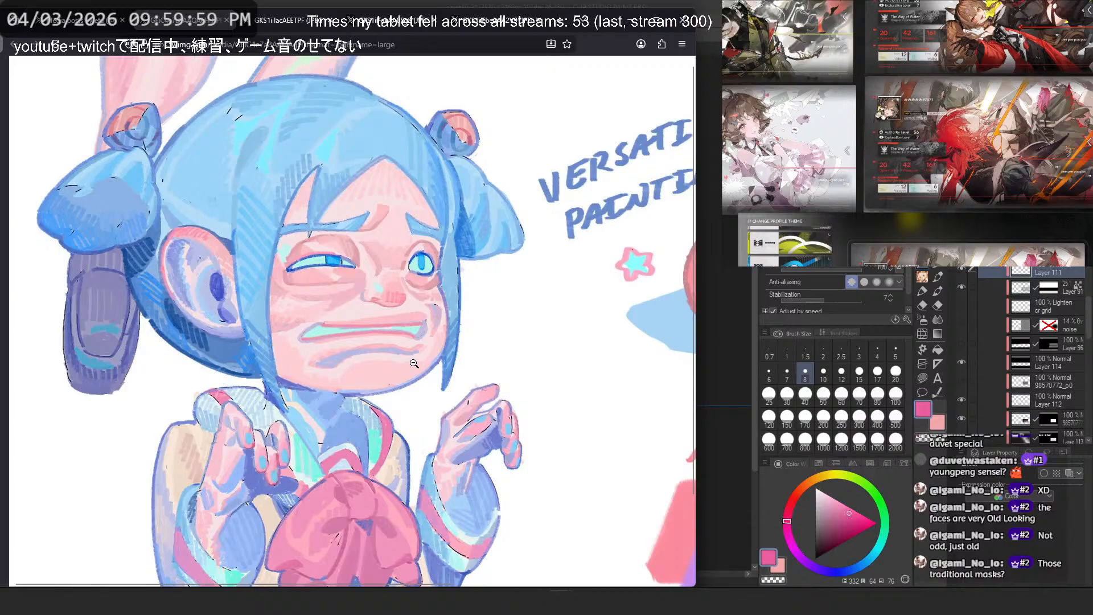
Step: Examine the blue-haired character painting and the brush sample strokes beside it in the brush showcase image
scroll(414, 363, down, 3)
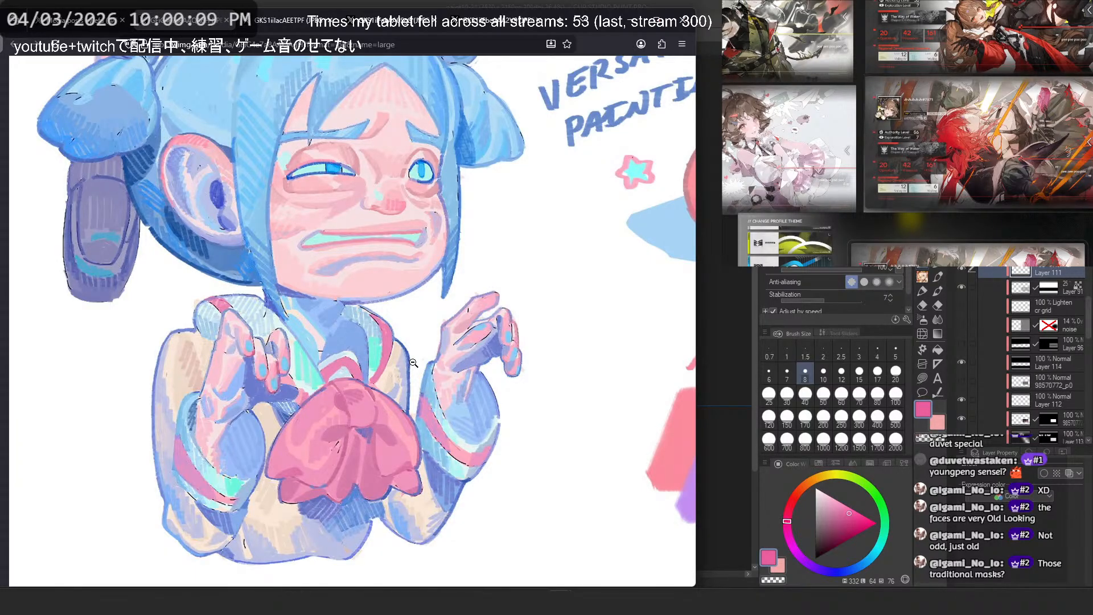
scroll(416, 363, up, 2)
middle_click(432, 365)
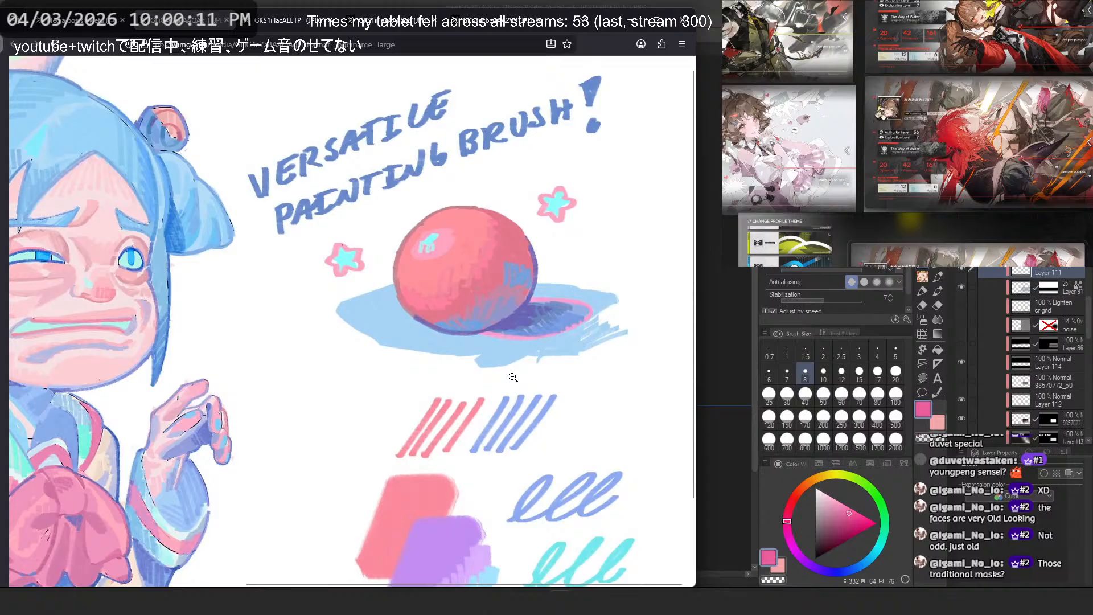
scroll(513, 377, down, 2)
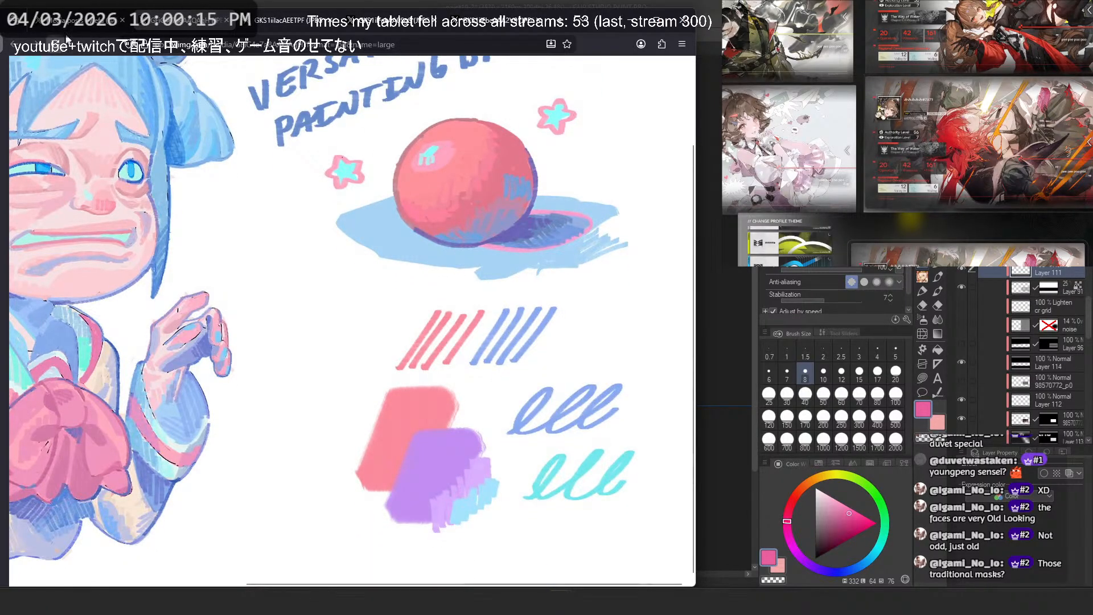
Step: Return to the artist's media gallery and view the "miss utena" group illustration at full size
click(79, 22)
click(24, 71)
scroll(209, 328, down, 5)
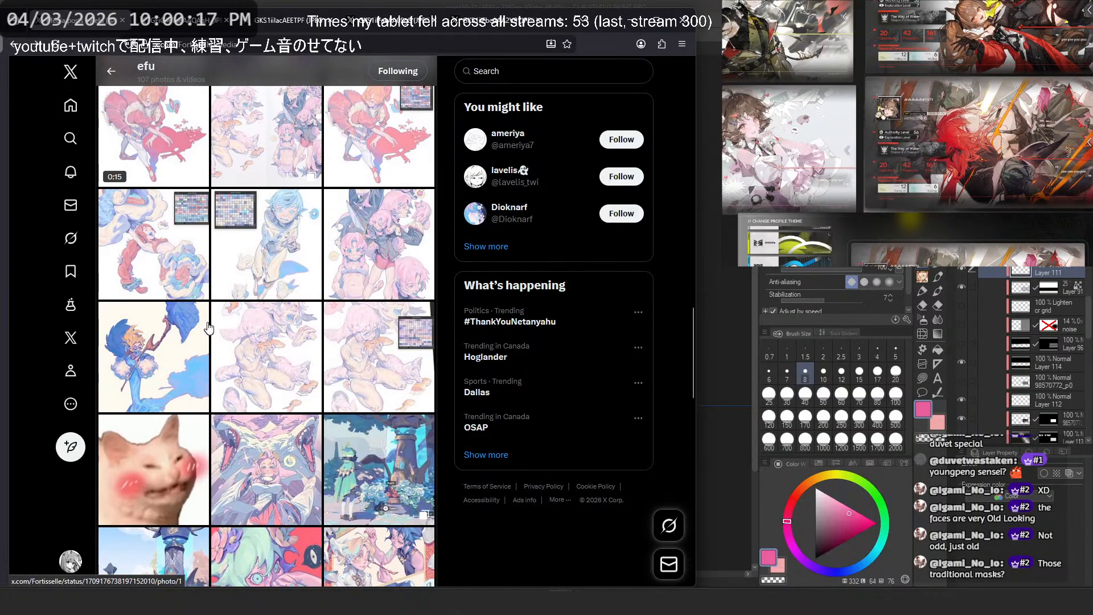
click(384, 274)
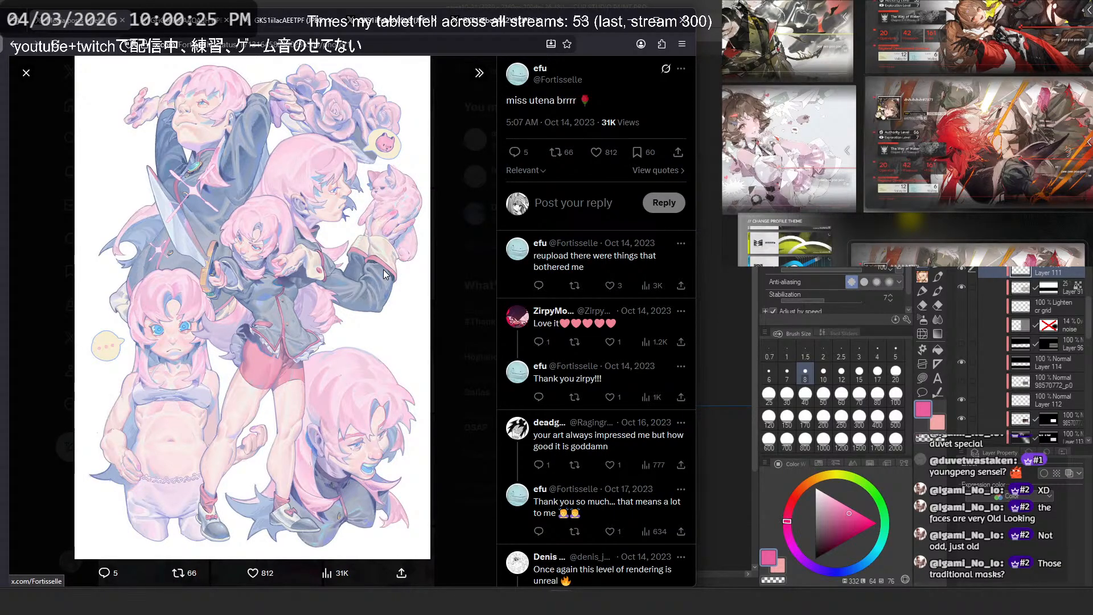
click(460, 272)
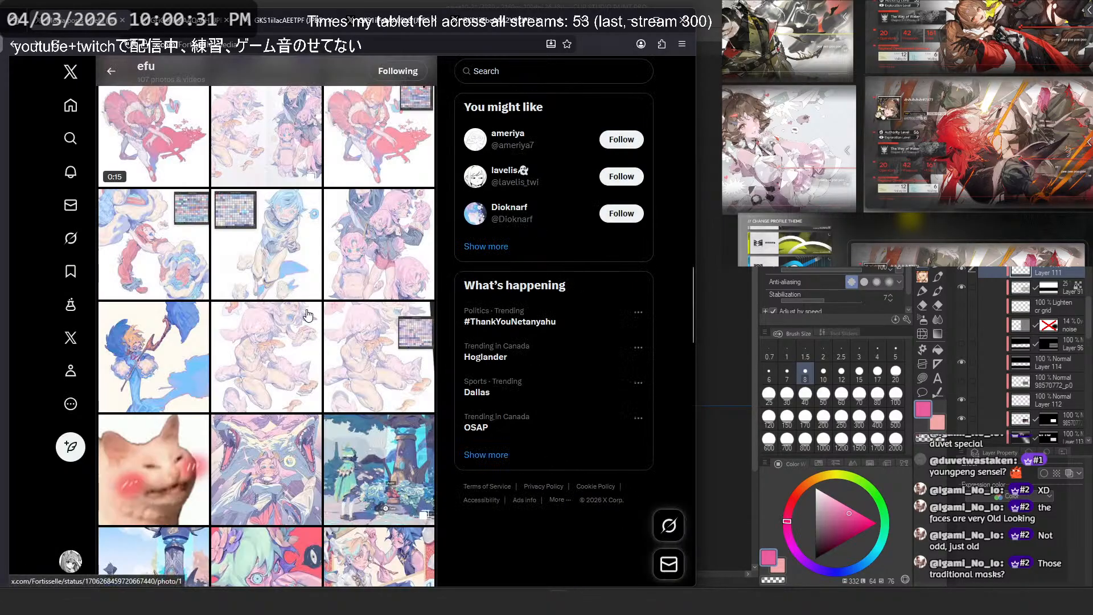
Step: Open the game-style environment art post, page through to the pink shrine image and bookmark the post
scroll(307, 314, down, 3)
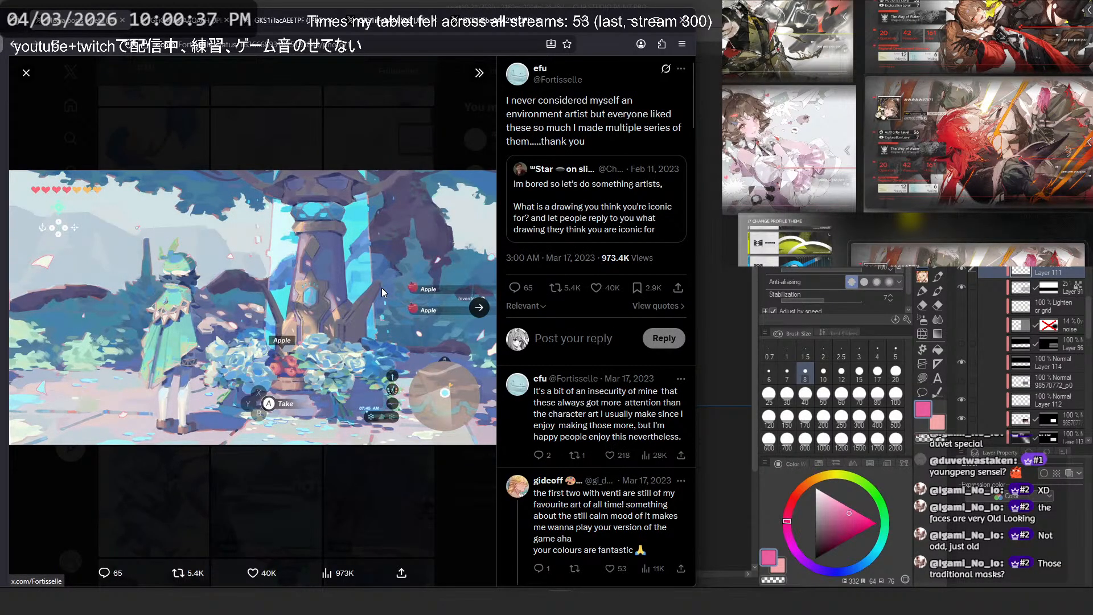
click(489, 307)
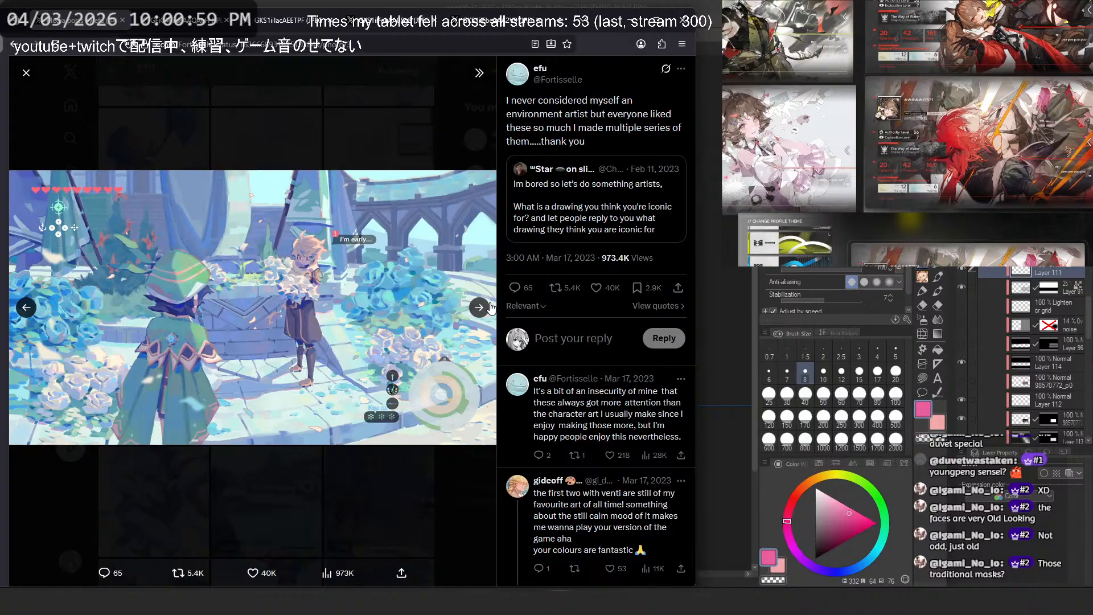
click(489, 306)
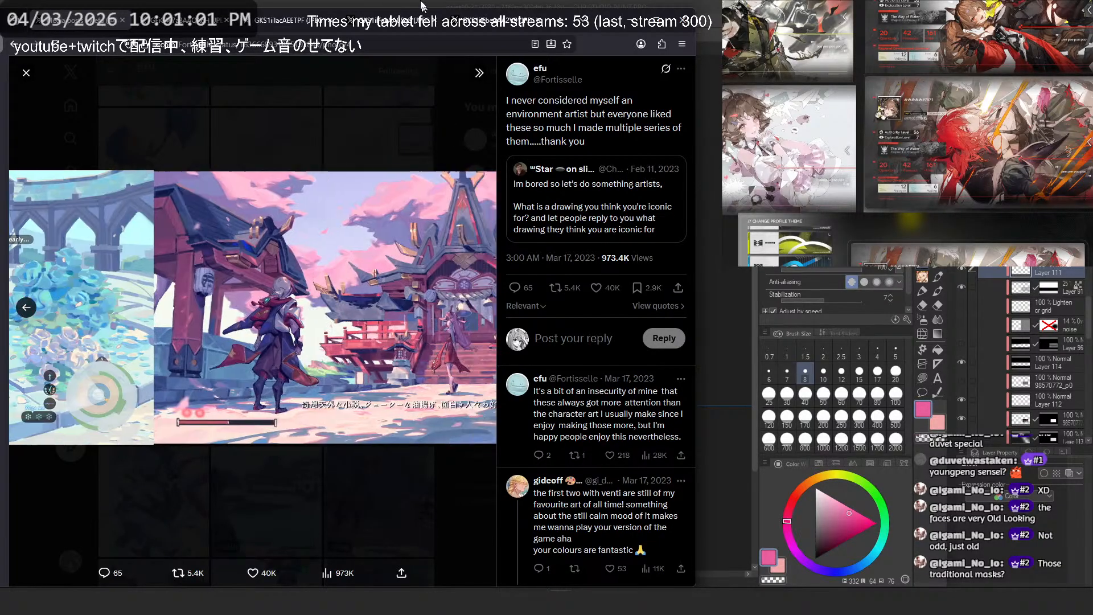
click(480, 73)
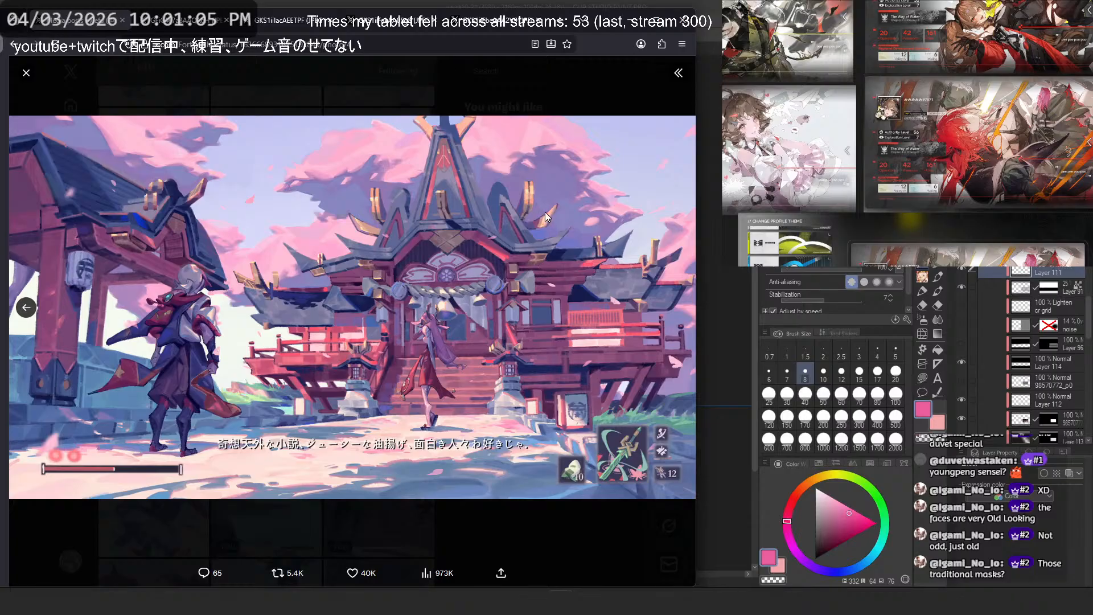
click(681, 74)
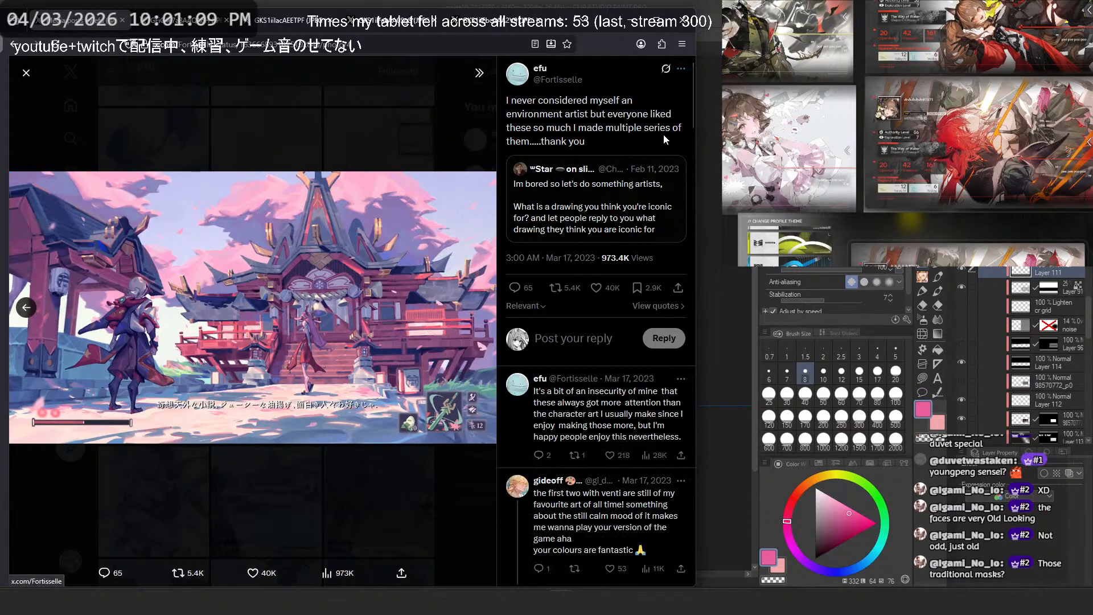
click(655, 289)
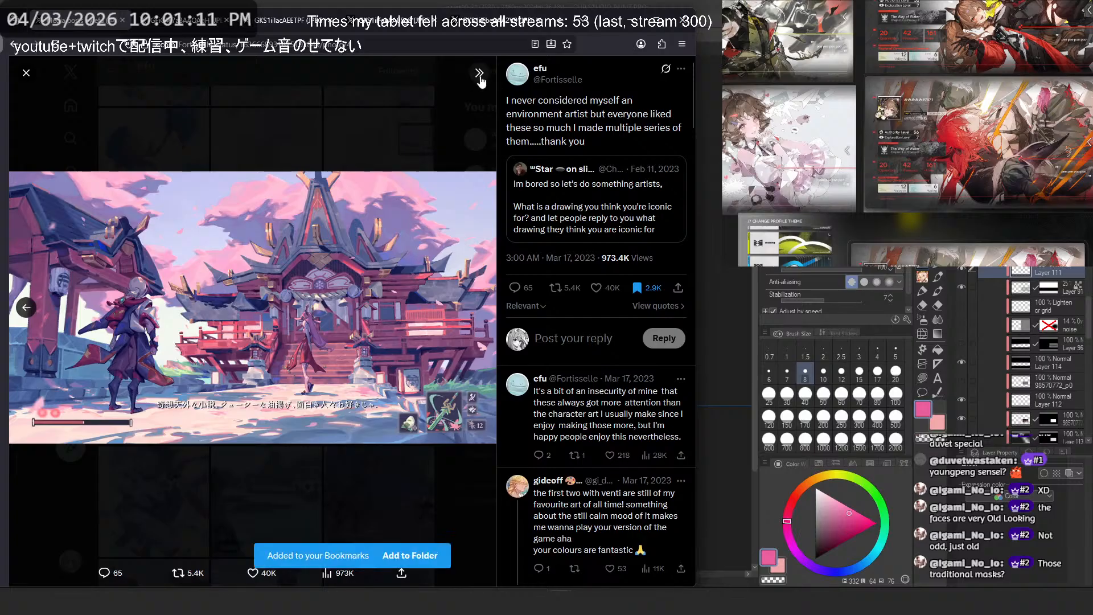
Step: View the shrine and flower courtyard images without the replies, and browse further down the artist's media gallery
click(480, 72)
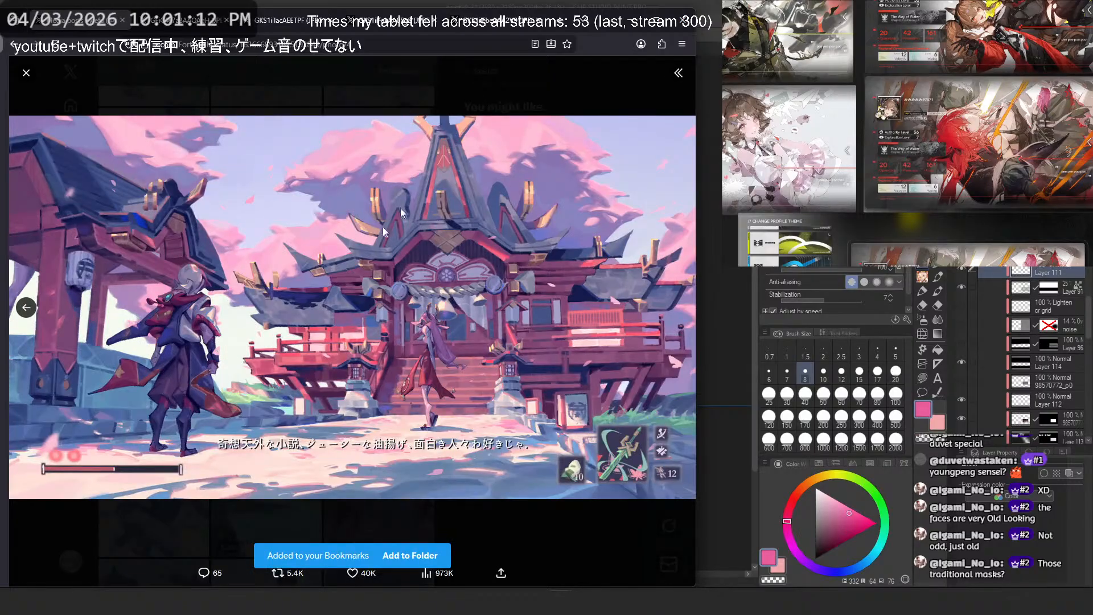
click(25, 317)
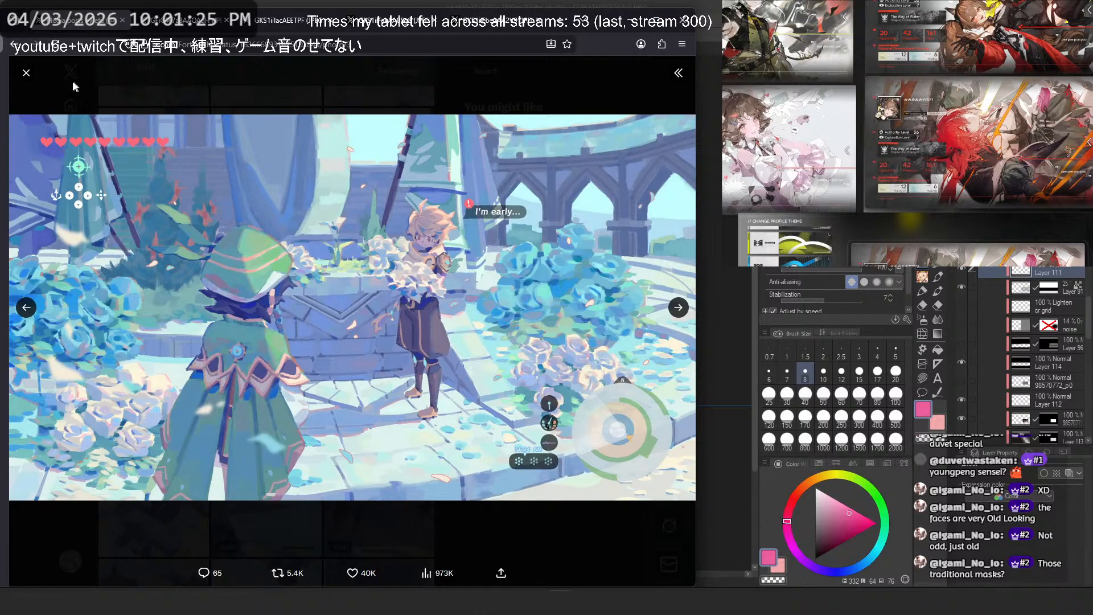
click(32, 74)
scroll(387, 240, down, 5)
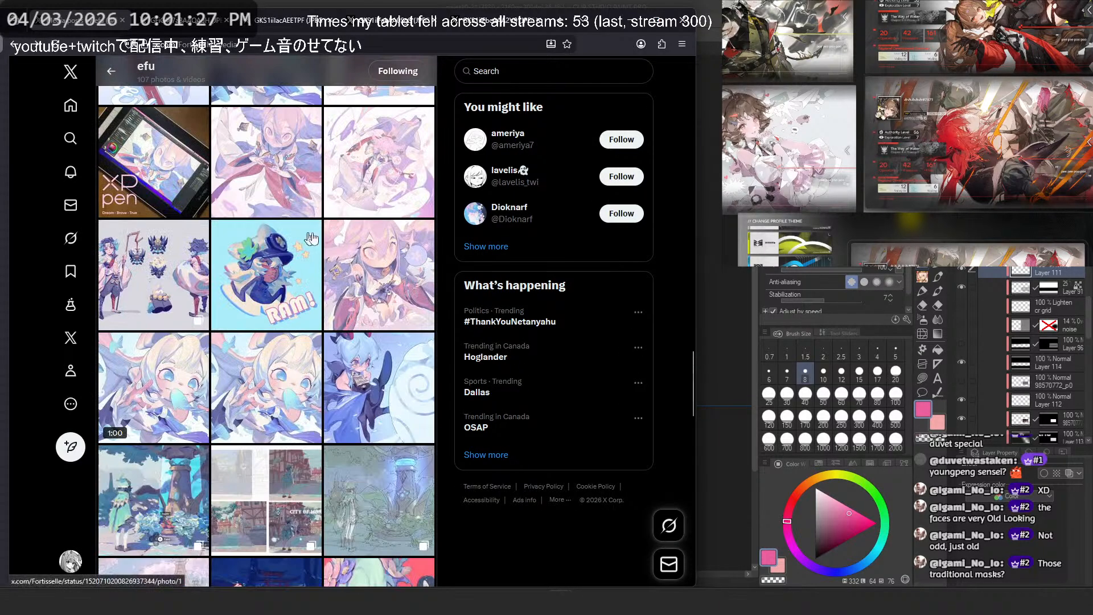
scroll(383, 238, down, 2)
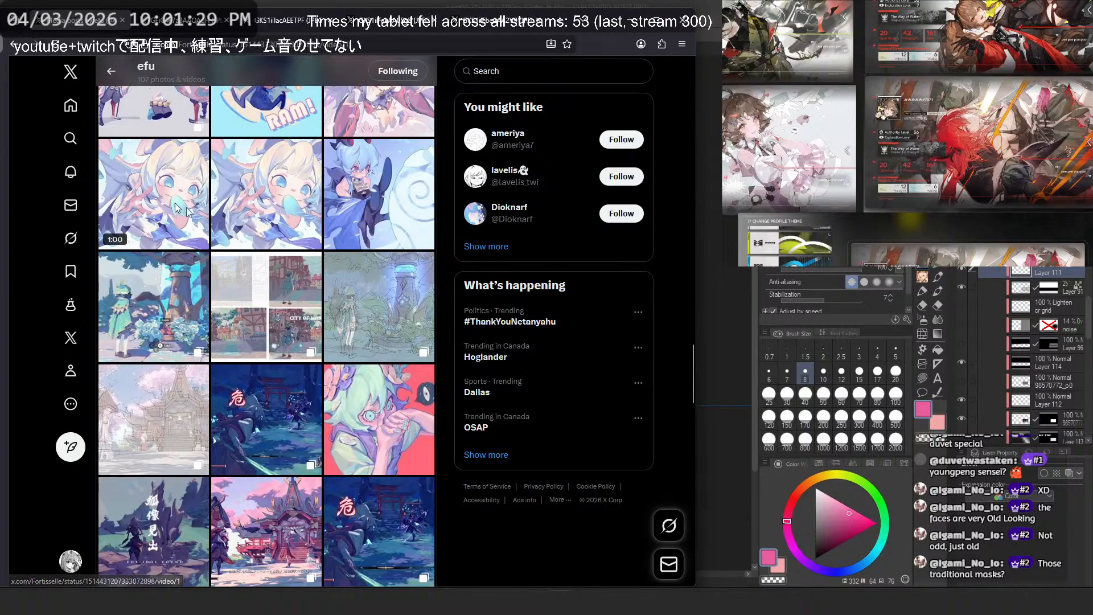
Step: View the one-minute drawing process video, and examine the finished illustration of the blonde character together with its post replies
click(347, 229)
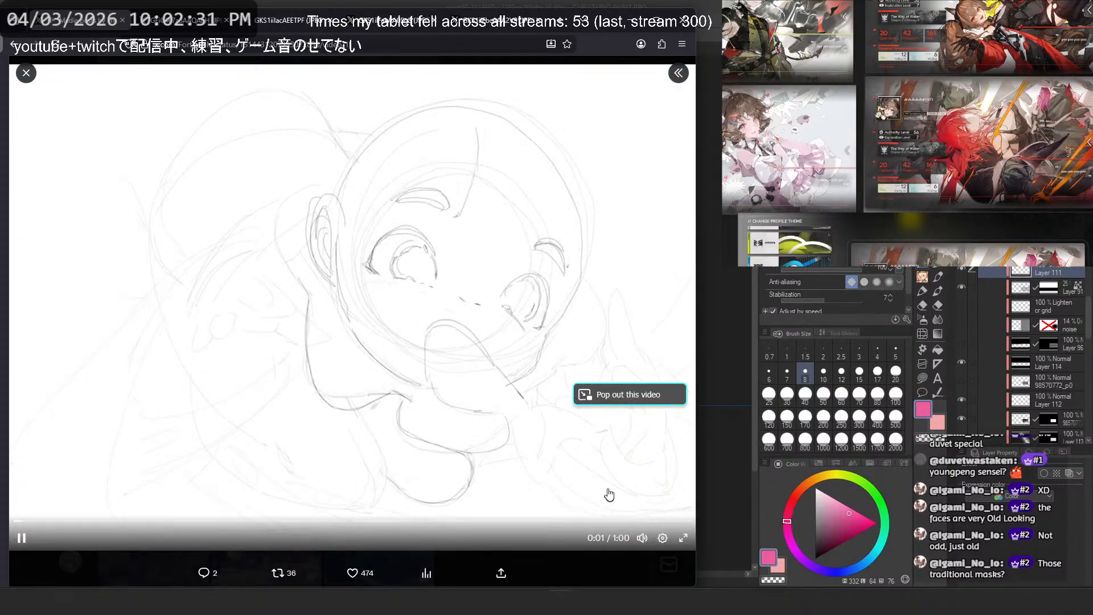
click(25, 73)
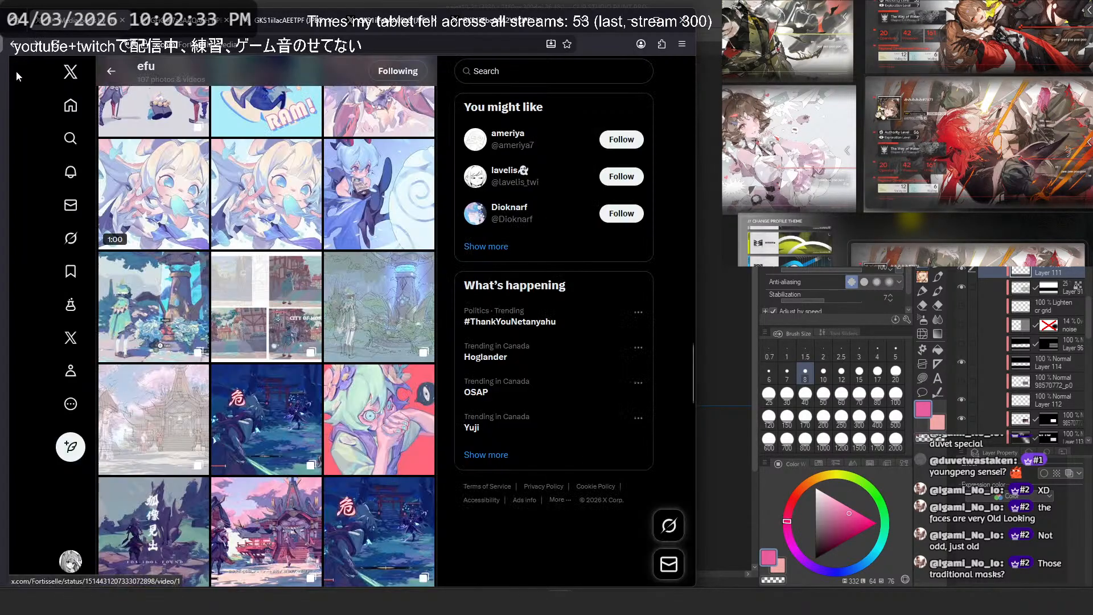
click(272, 211)
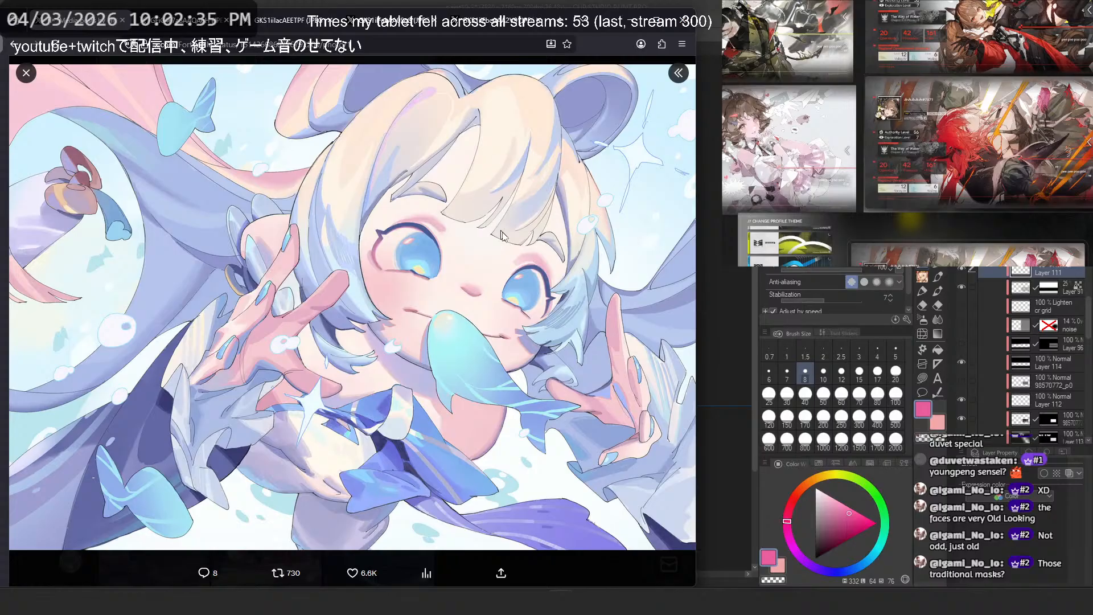
click(678, 73)
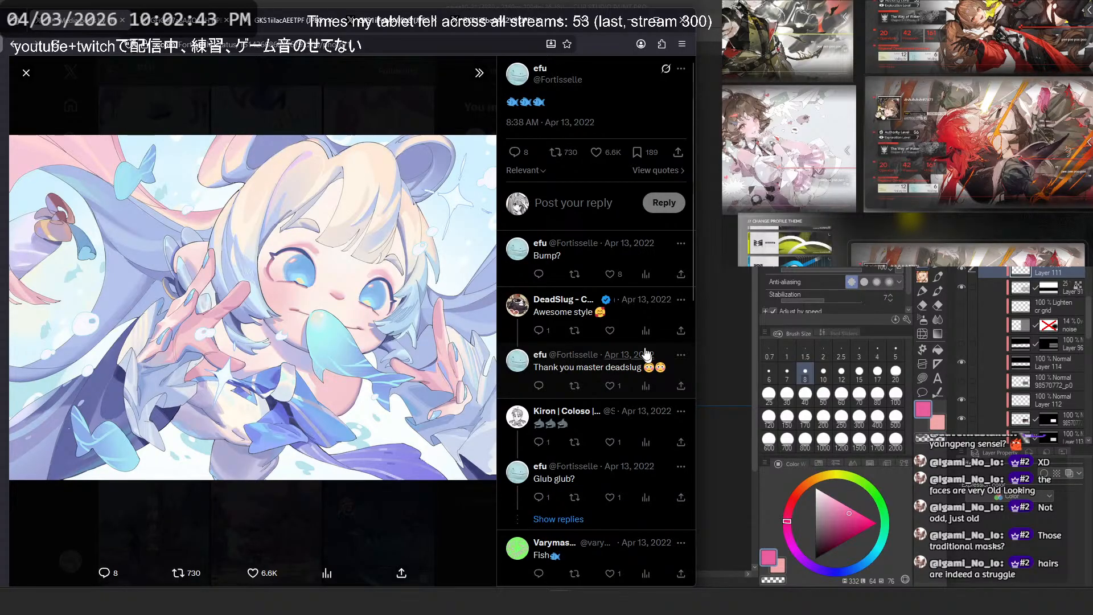
Step: Switch to Clip Studio Paint, paste the copied game profile screenshot and scale it to cover the neon cityscape panel
click(682, 13)
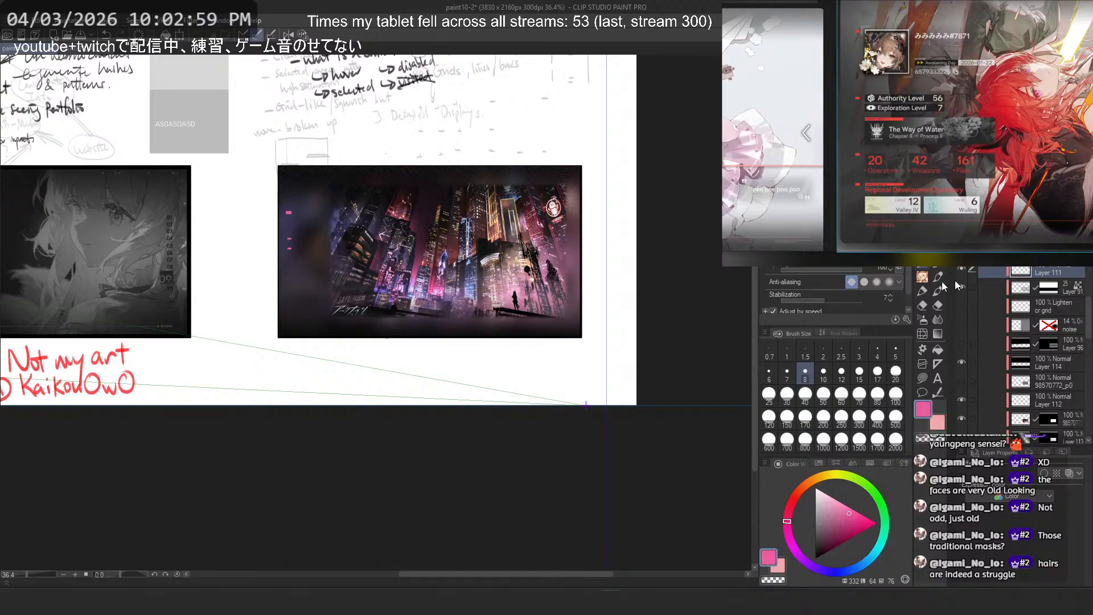
key(ctrl+v)
scroll(450, 289, down, 3)
key(ctrl+t)
drag(193, 152, 338, 276)
scroll(444, 258, up, 3)
scroll(474, 268, up, 2)
drag(538, 347, 595, 378)
key(Return)
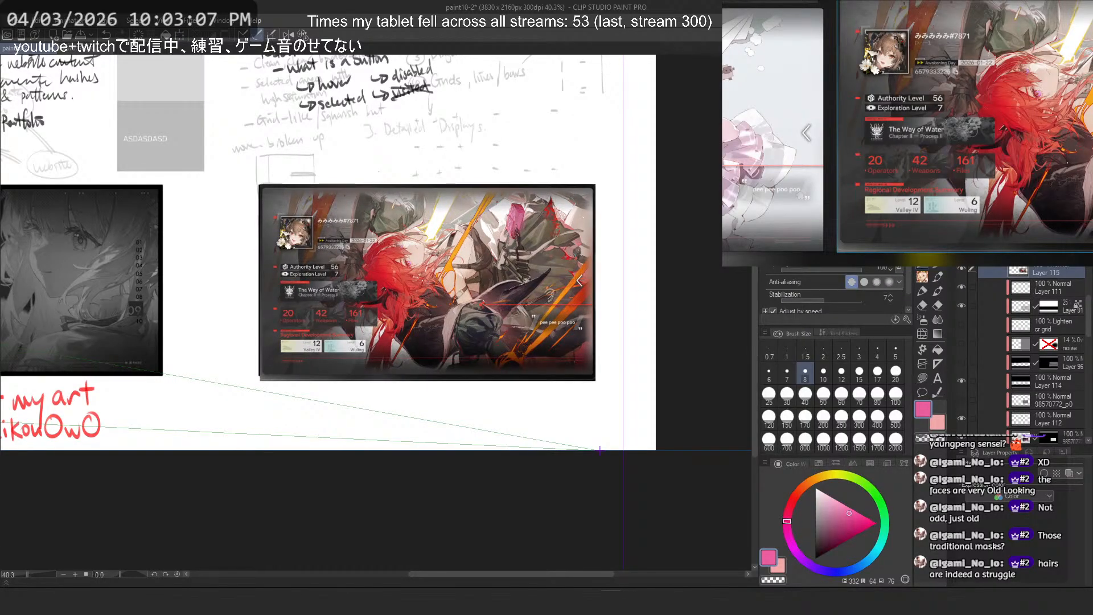
Step: Lower the opacity of the pasted profile screenshot layer to use it as a faint overlay on the cityscape
click(1038, 232)
scroll(251, 274, up, 4)
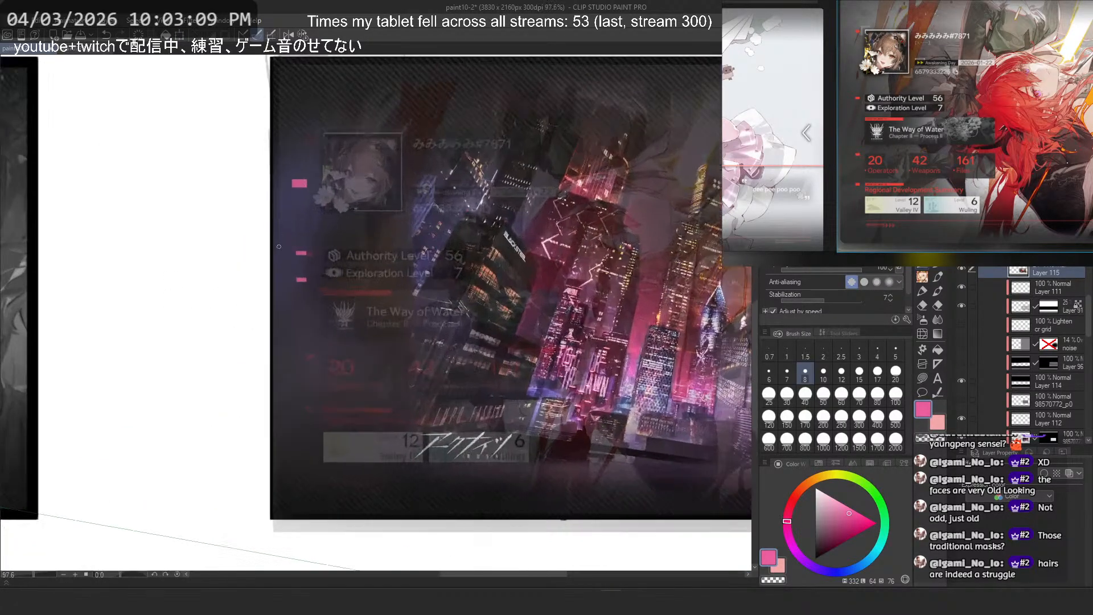
drag(280, 215, 332, 284)
drag(423, 272, 464, 265)
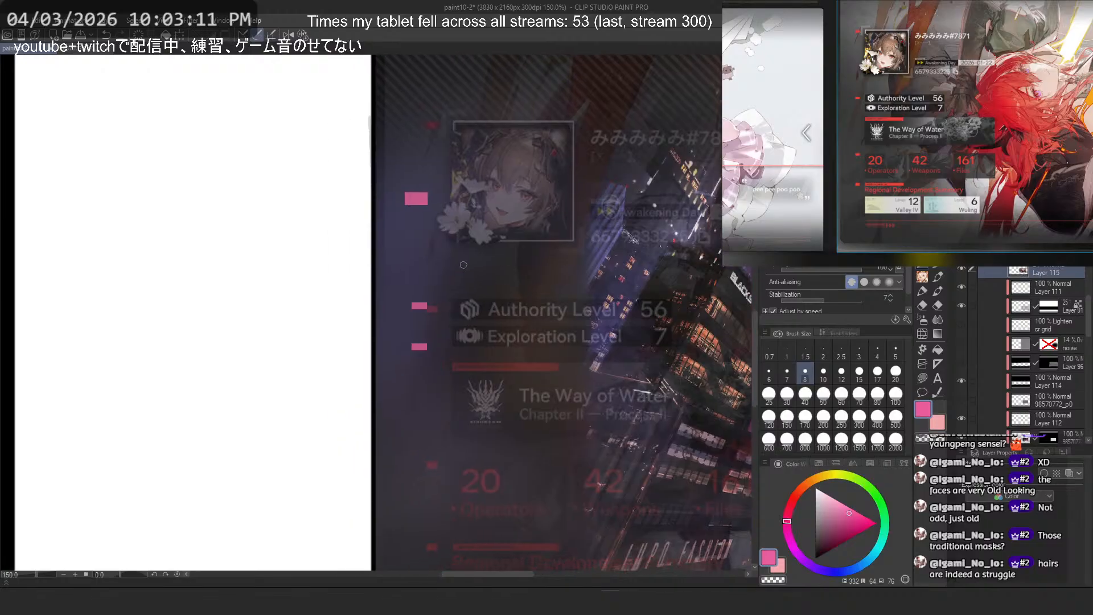
Step: Erase the existing pink markers beside the profile details on Layer 111
click(1033, 291)
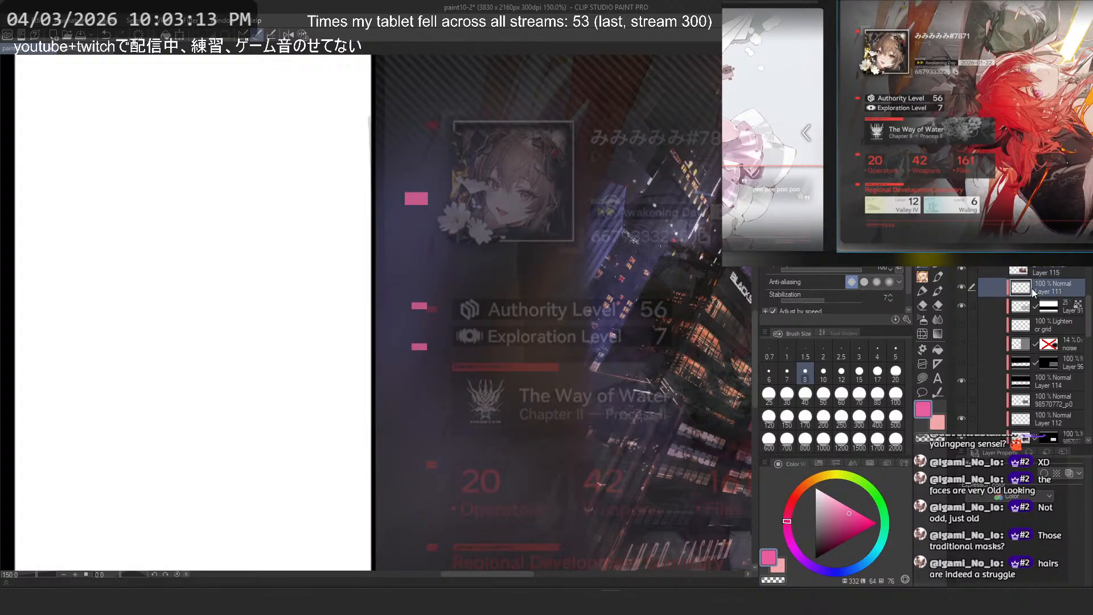
click(922, 378)
mouse_move(401, 139)
mouse_down()
mouse_move(482, 348)
mouse_move(411, 131)
mouse_move(368, 91)
mouse_up()
key(ctrl+z)
key(c)
scroll(384, 180, down, 2)
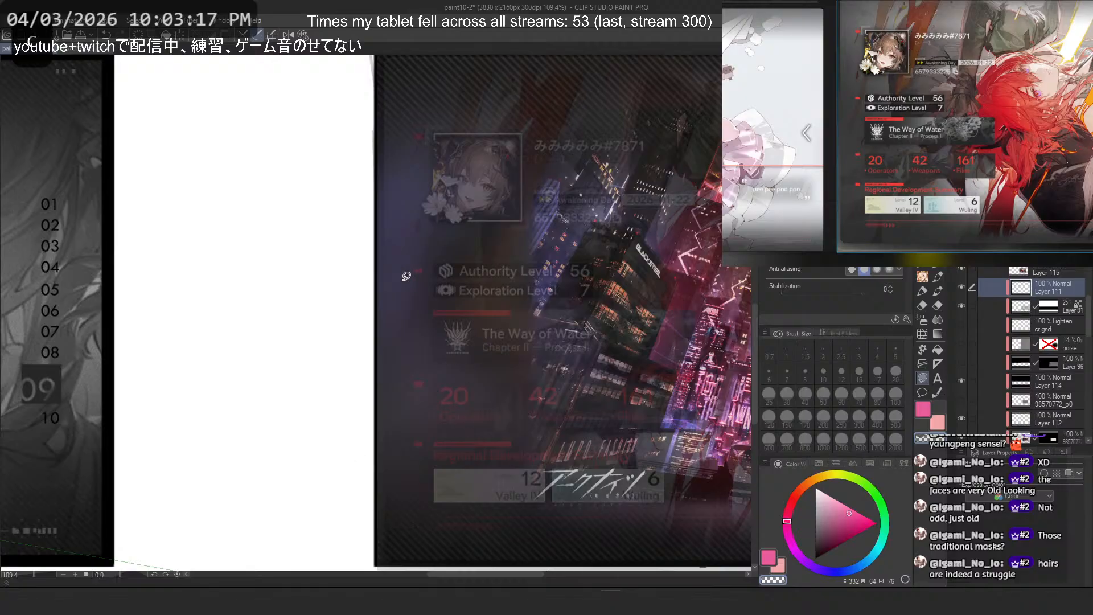
Step: Paint a short pink marker with the pen over the reference's red mark beside the character portrait
key(p)
scroll(399, 140, up, 4)
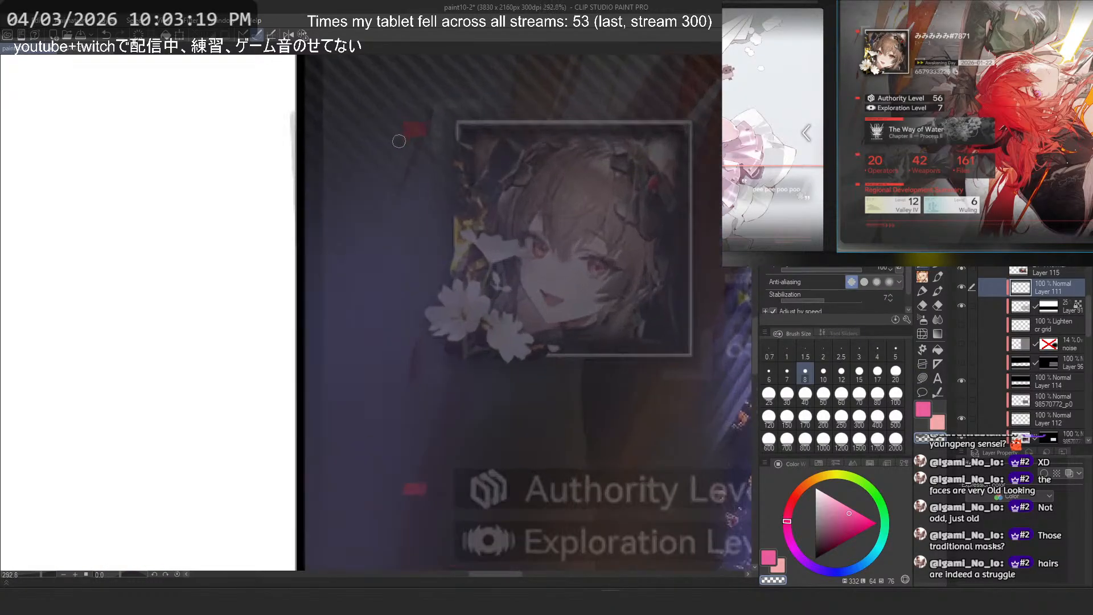
mouse_move(399, 141)
mouse_down()
mouse_move(404, 153)
mouse_move(431, 141)
mouse_up()
key(c)
key(ctrl+z)
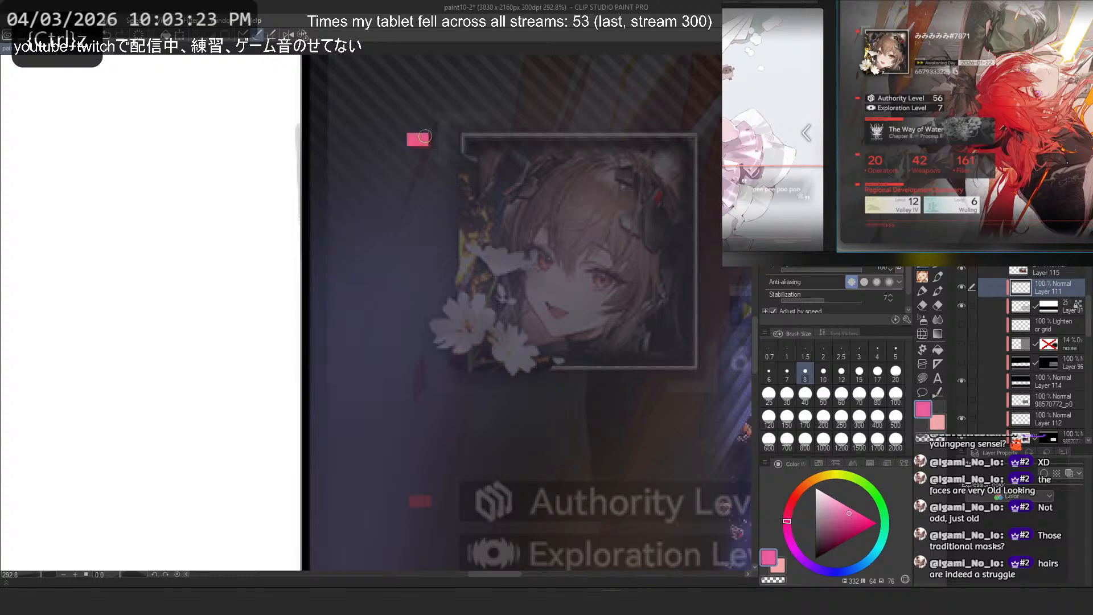
key(ctrl+z)
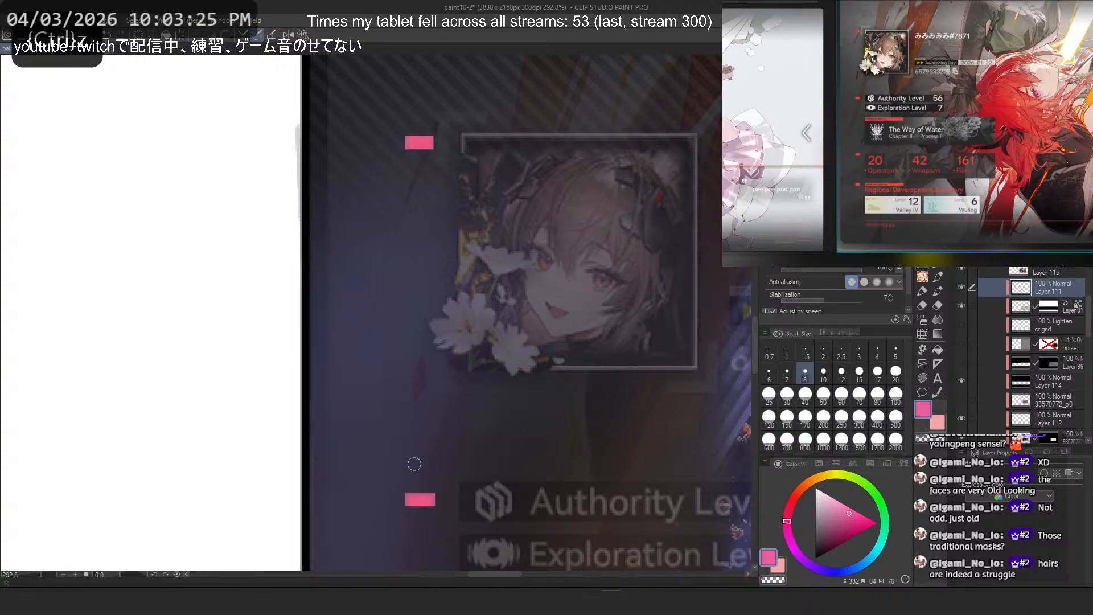
Step: Redraw the pink marker beside Authority Level with the brush size set to 7
key(ctrl+z)
click(778, 376)
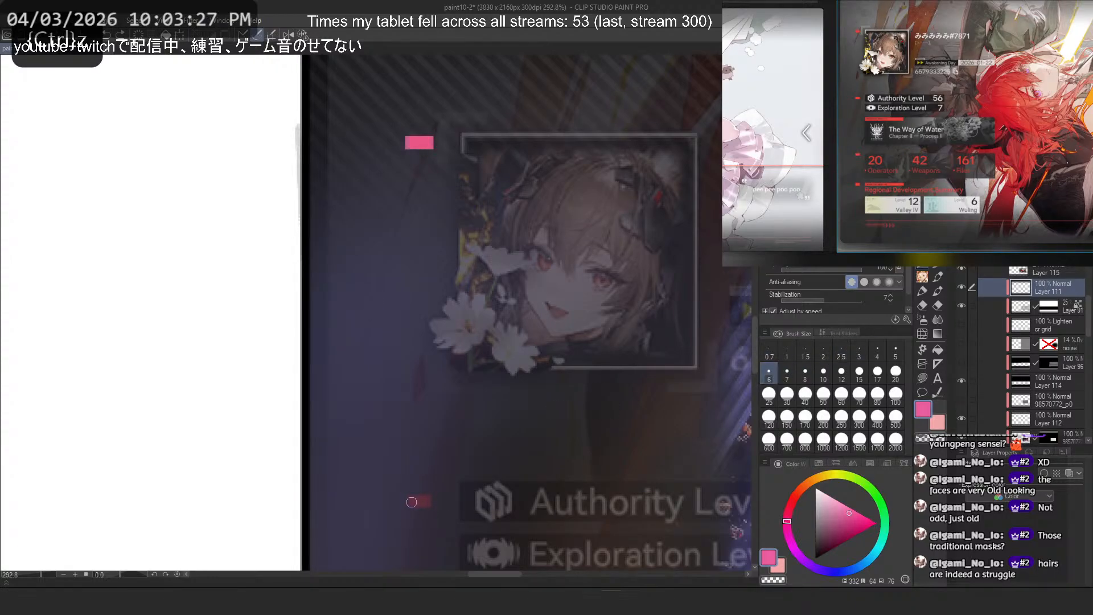
key(ctrl+z)
drag(423, 502, 411, 501)
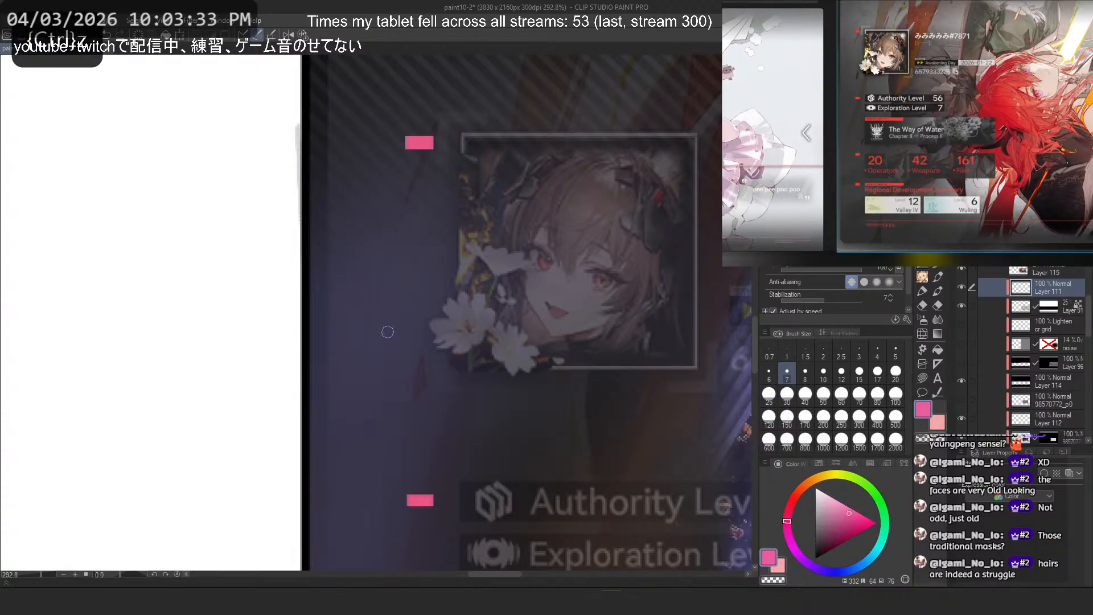
scroll(380, 178, down, 4)
scroll(394, 465, up, 7)
drag(397, 476, 379, 476)
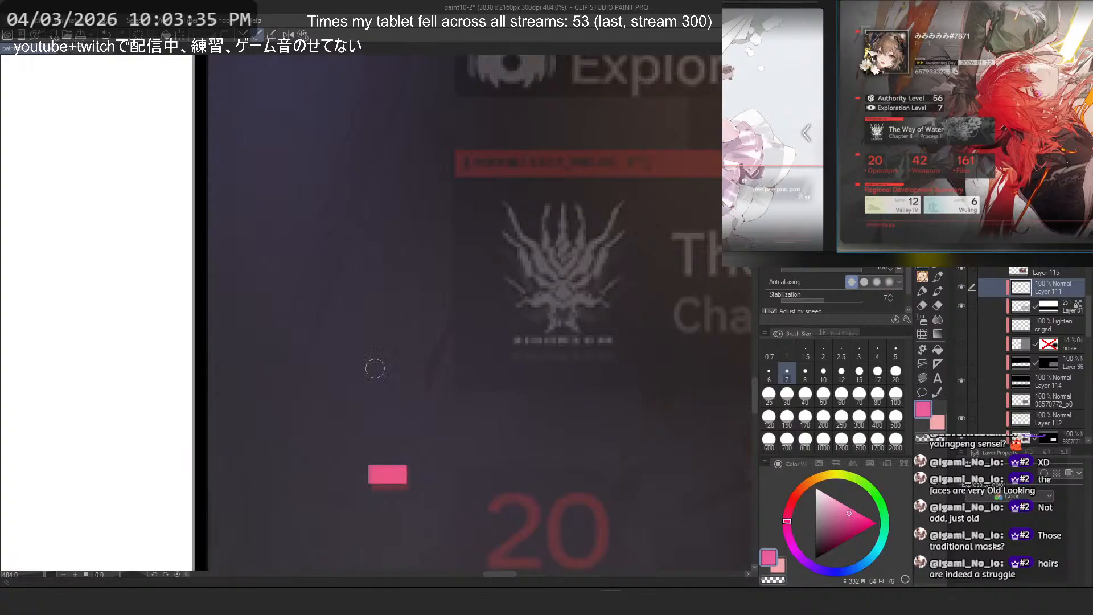
scroll(380, 179, down, 3)
scroll(383, 386, up, 1)
key(ctrl+z)
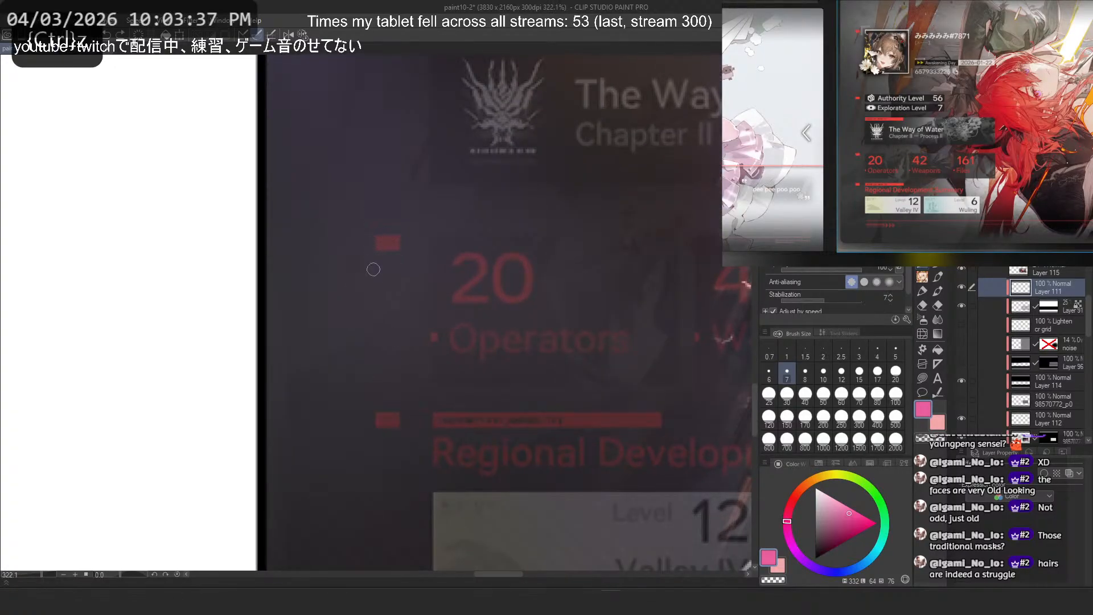
Step: Paint pink markers at brush size 8 over the reference's red marks beside the Operators count and the Regional Development heading
scroll(374, 270, down, 4)
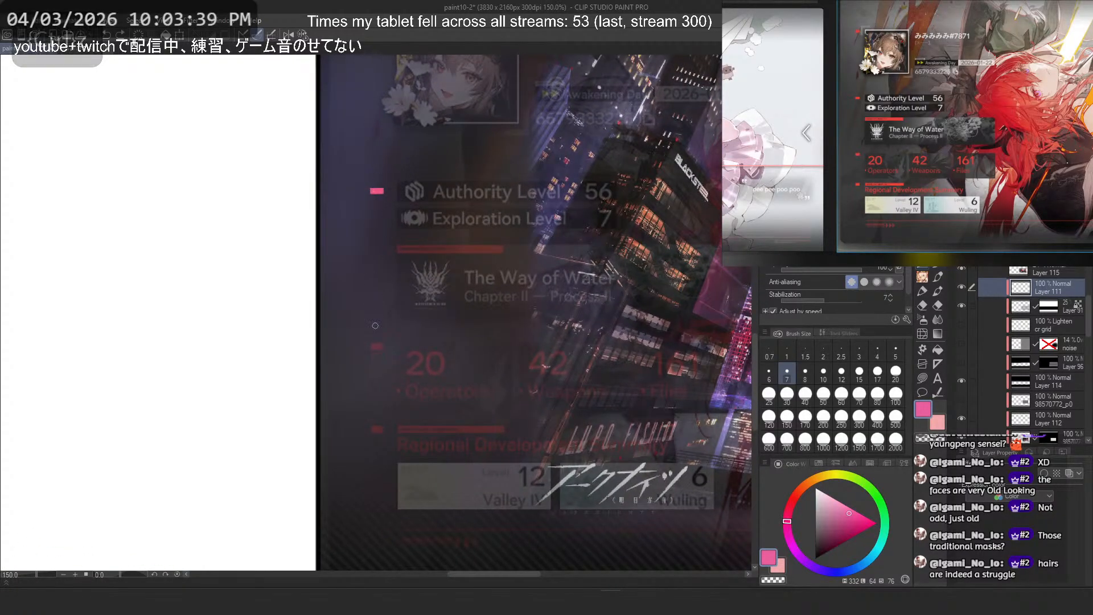
click(806, 373)
scroll(382, 333, up, 4)
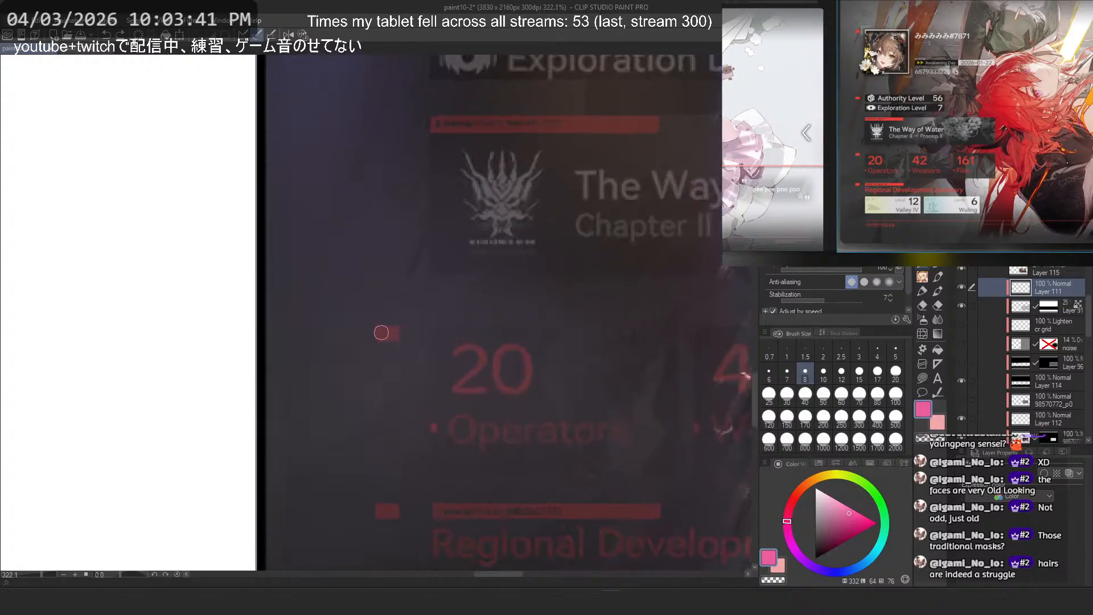
drag(381, 332, 399, 335)
key(ctrl+z)
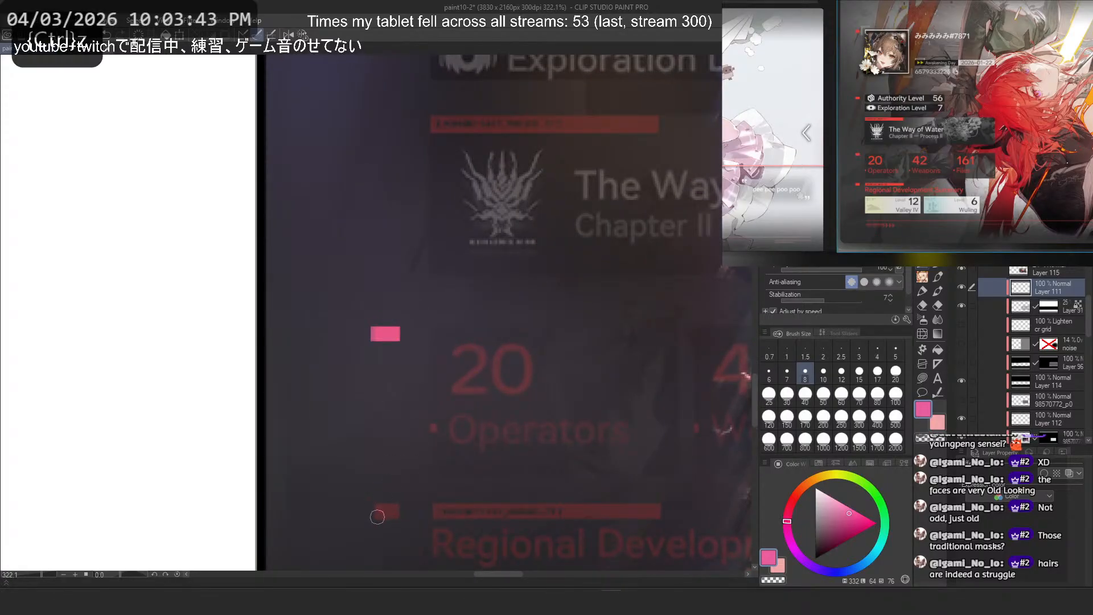
drag(375, 511, 394, 506)
Step: Hide the profile screenshot overlay, Layer 115, to judge the pink markers against the cityscape alone
scroll(371, 195, down, 7)
drag(437, 210, 393, 254)
scroll(396, 199, up, 2)
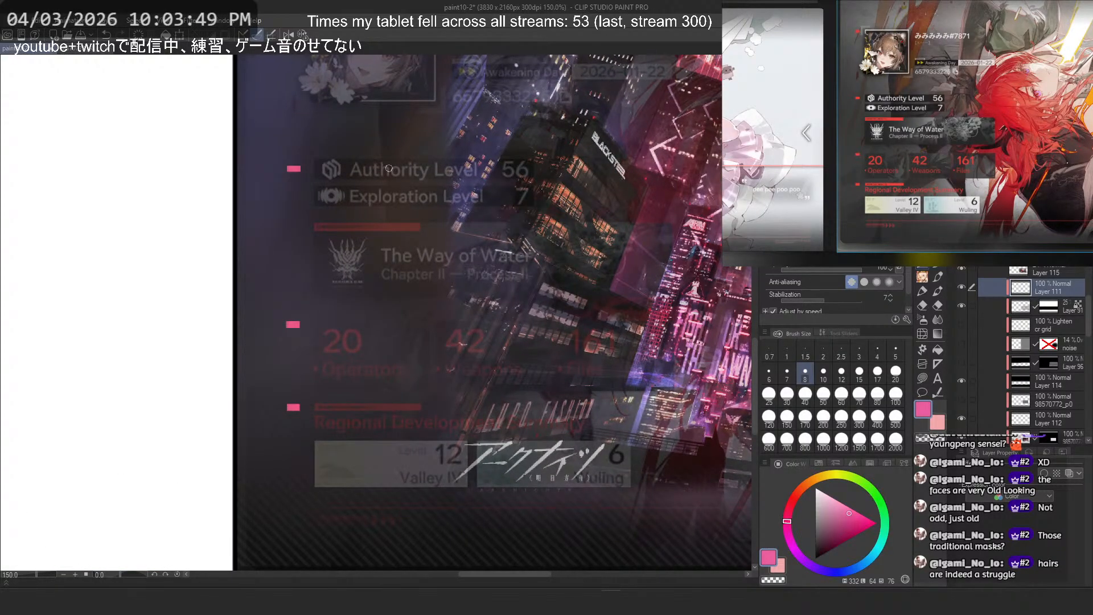
scroll(389, 169, down, 4)
scroll(428, 229, up, 2)
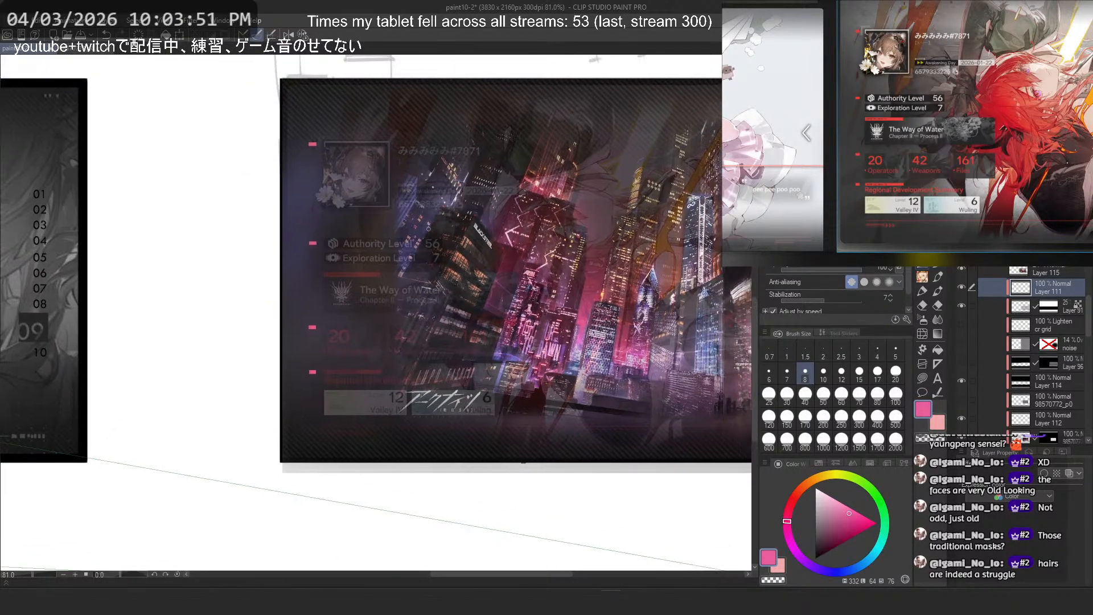
click(963, 271)
scroll(390, 312, down, 1)
drag(390, 312, 351, 302)
click(963, 272)
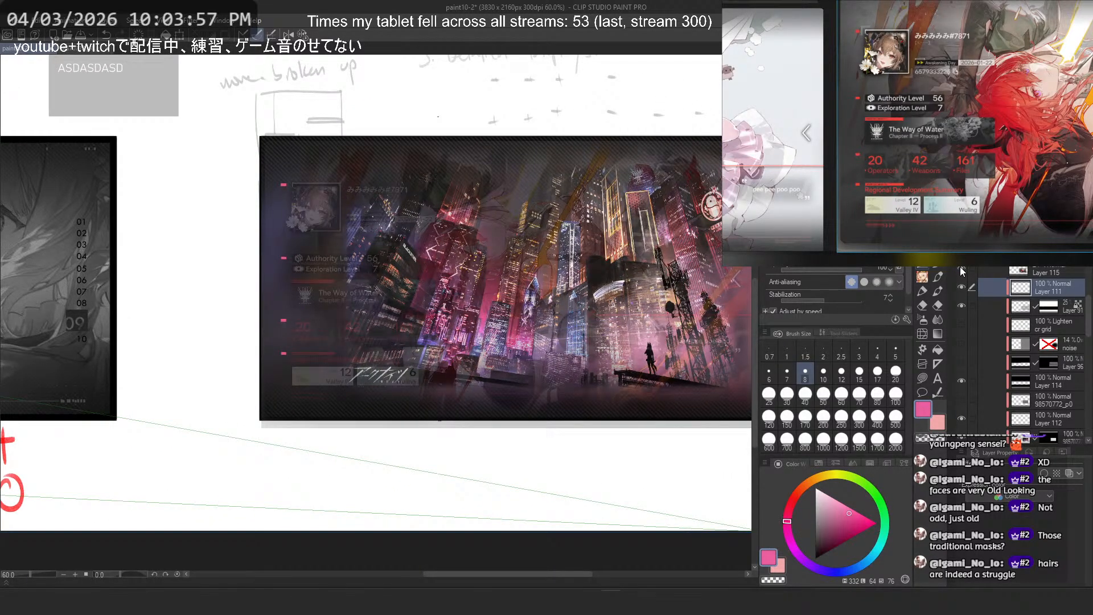
click(962, 271)
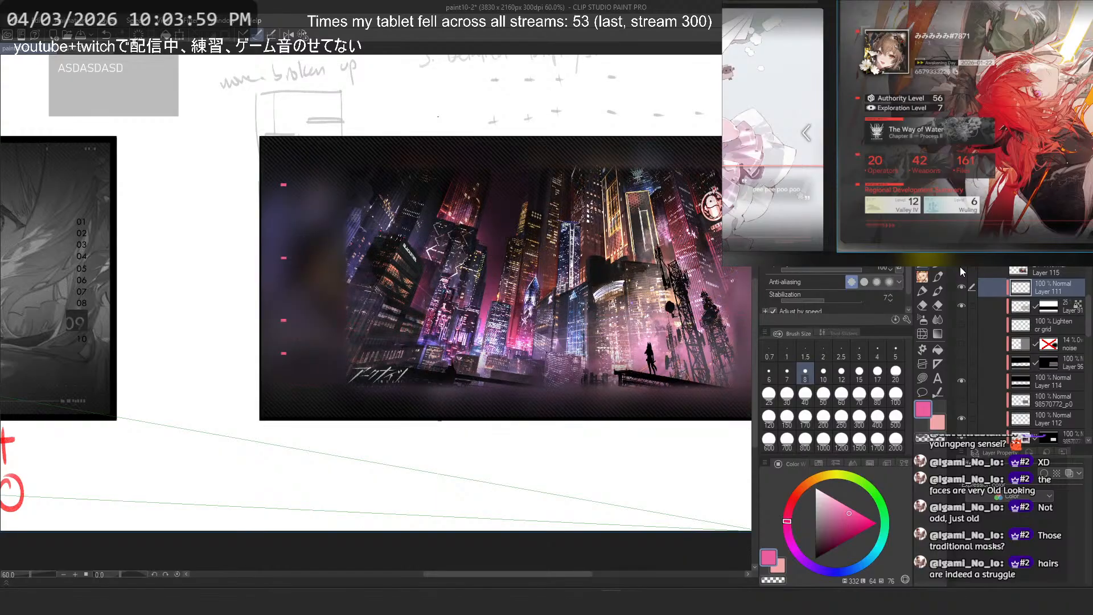
Step: Check which layer holds the masked cityscape by toggling its visibility, and duplicate that layer
scroll(954, 139, down, 6)
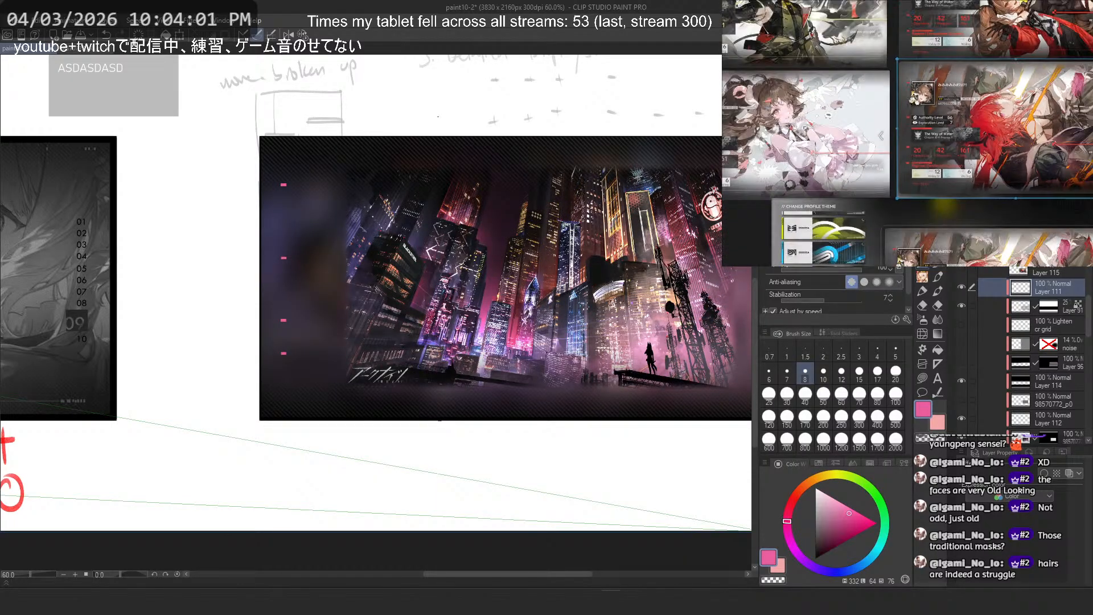
drag(955, 139, 928, 118)
scroll(1042, 348, down, 4)
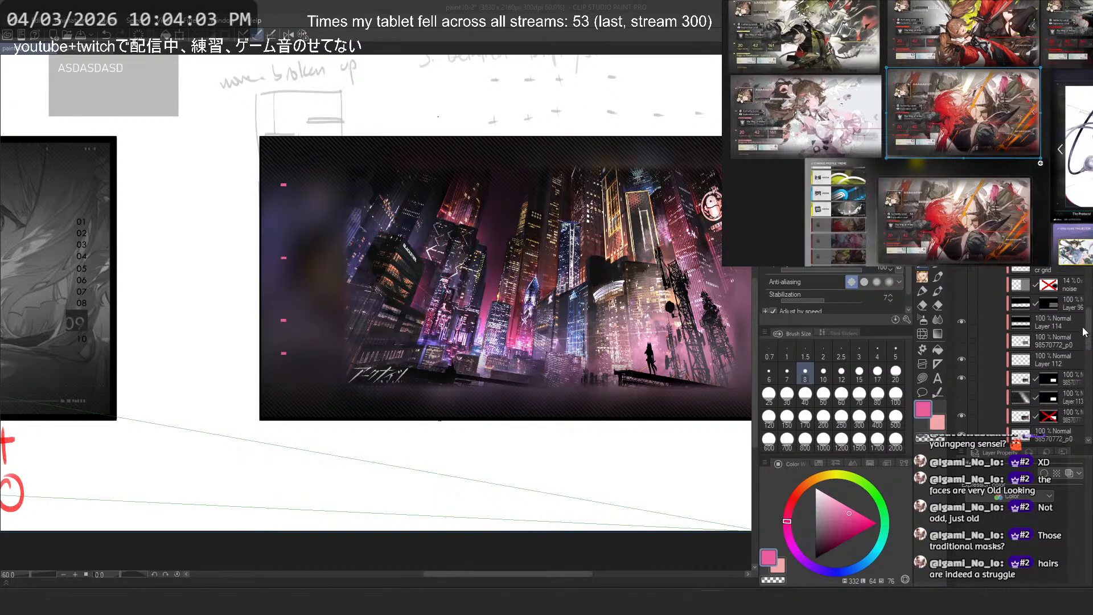
click(967, 334)
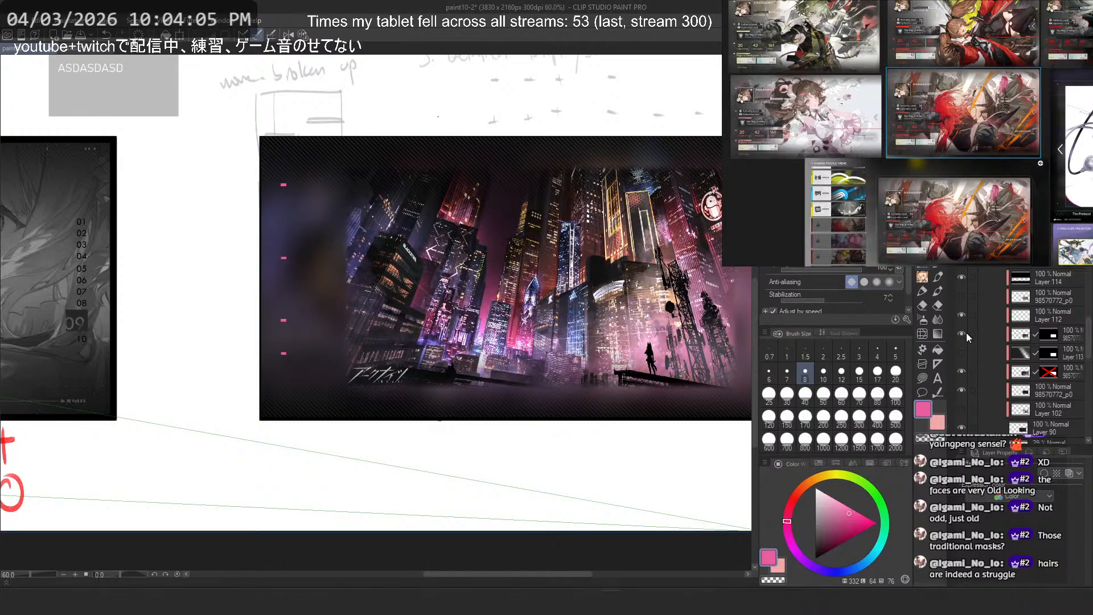
click(965, 333)
click(965, 335)
click(1027, 333)
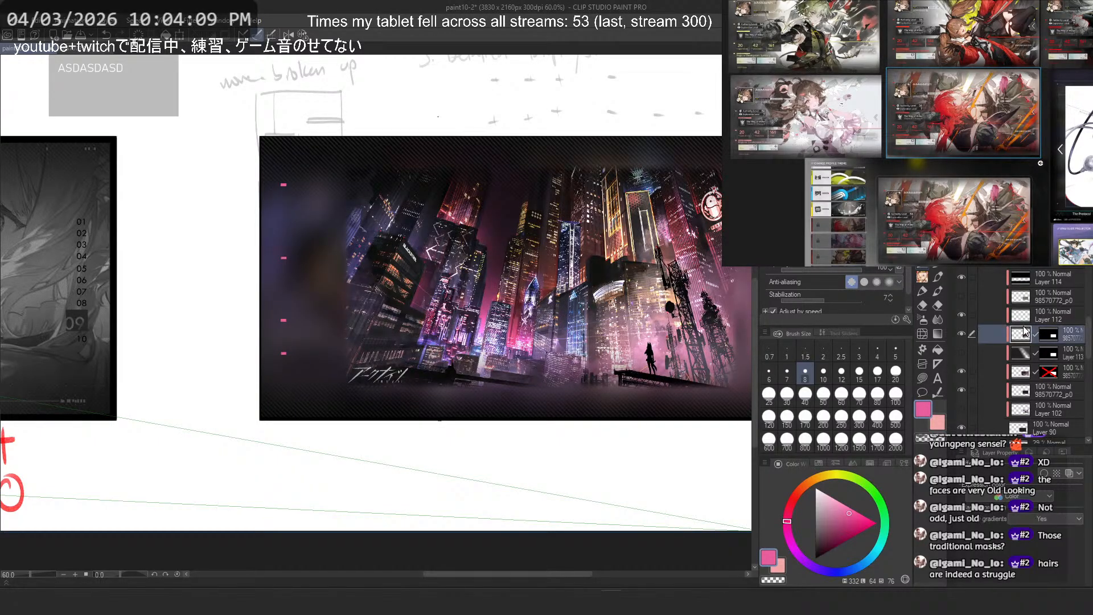
key(ctrl+c)
key(ctrl+v)
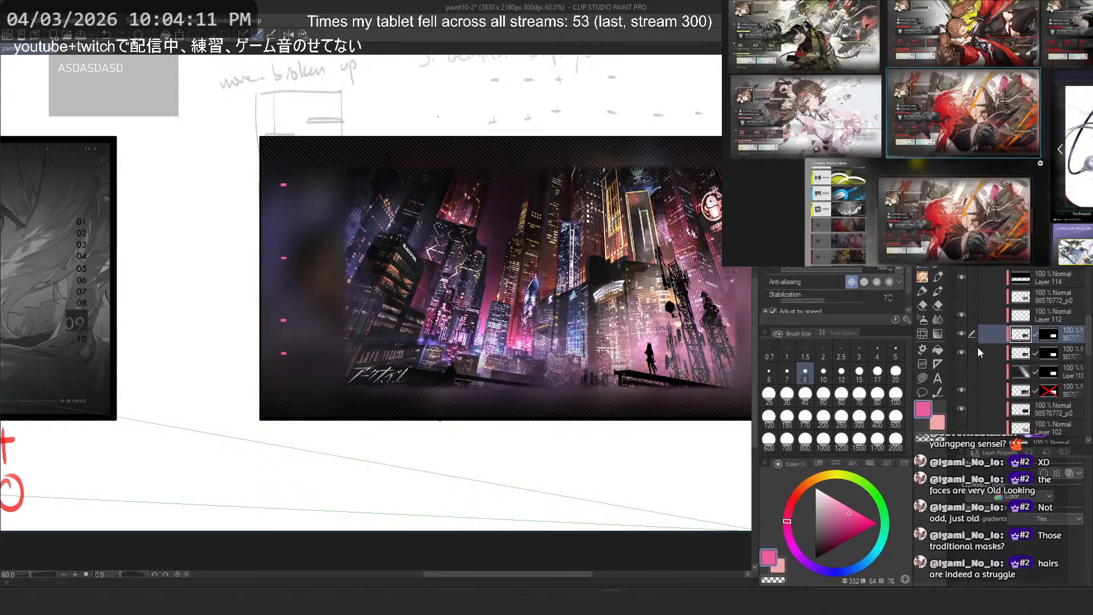
Step: Enlarge the duplicated cityscape with a free transform and position it over the framed panel
scroll(327, 241, down, 3)
key(ctrl+t)
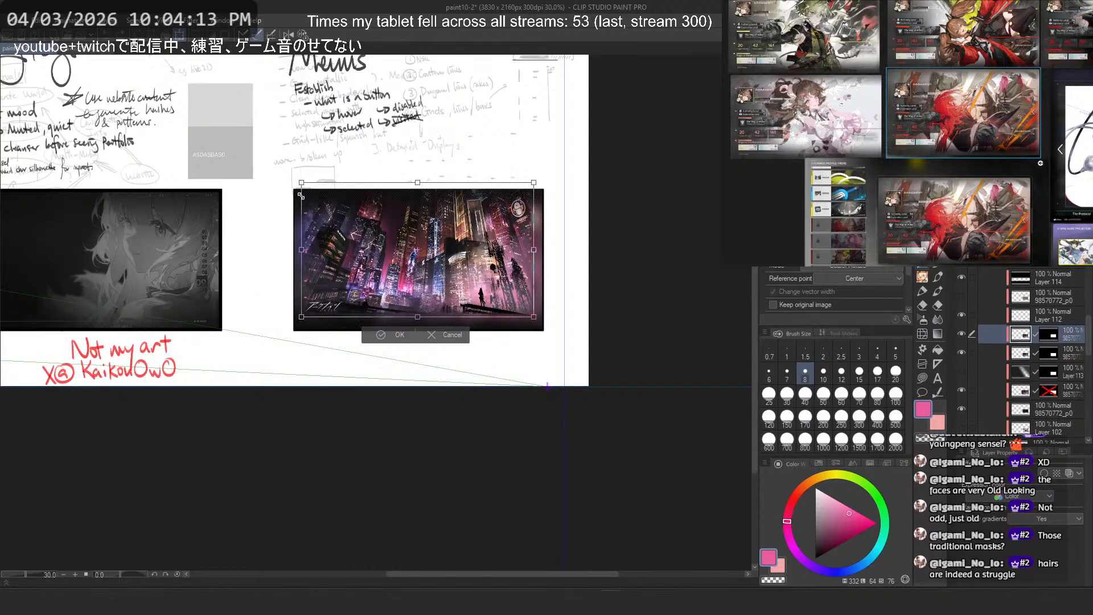
scroll(473, 308, up, 2)
drag(526, 309, 531, 321)
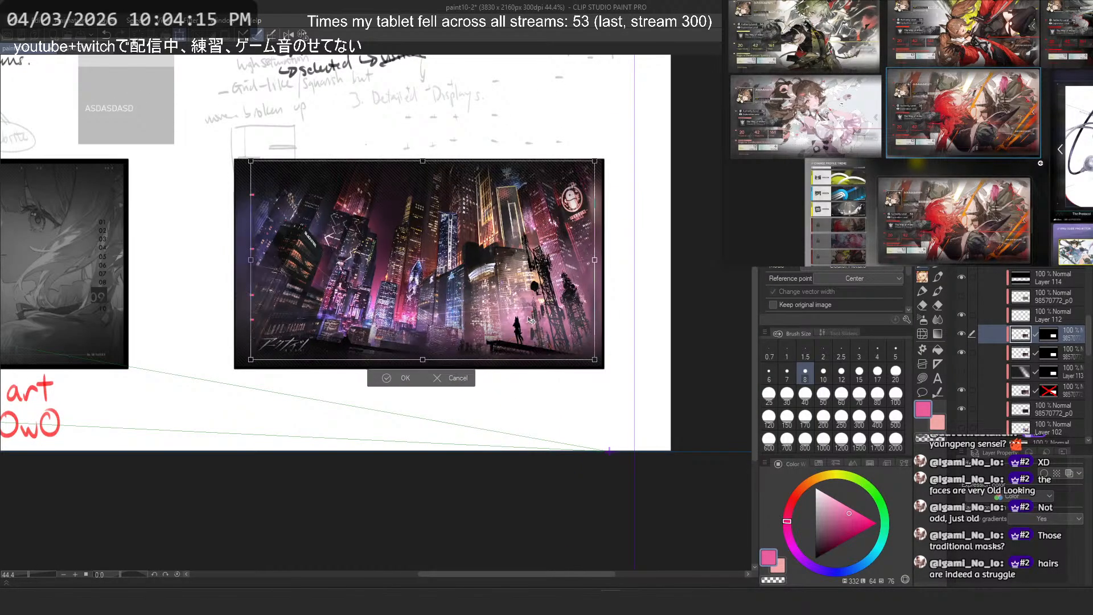
scroll(499, 279, up, 2)
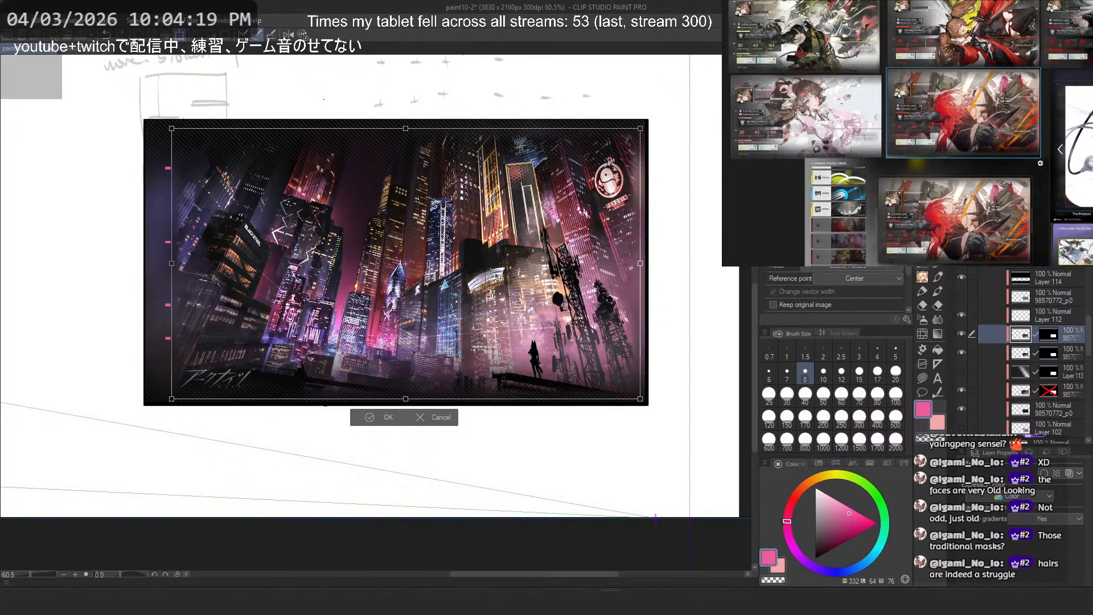
scroll(499, 278, up, 1)
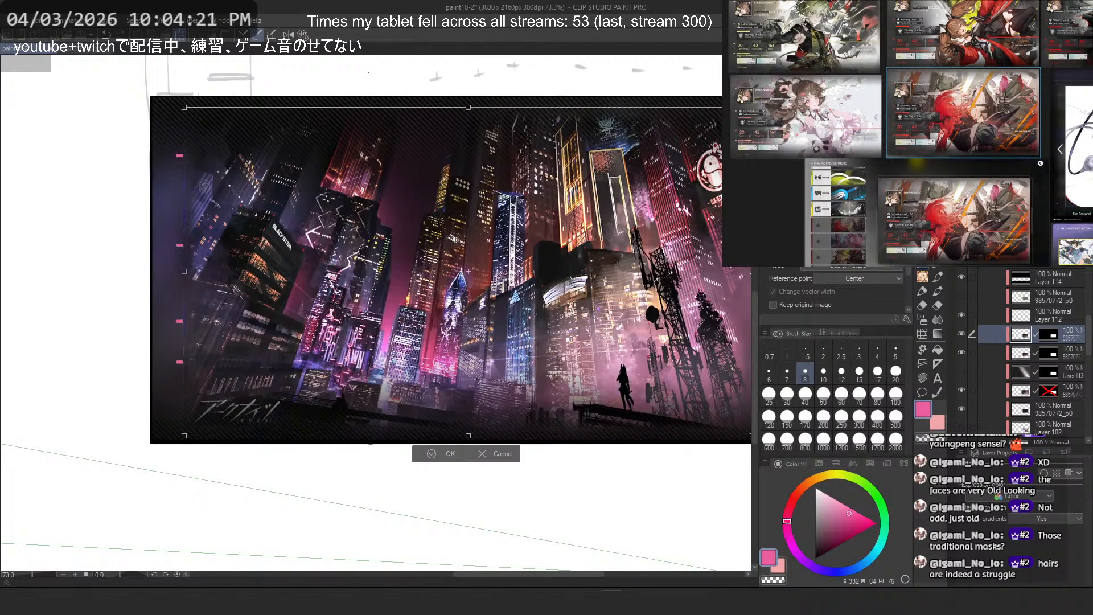
scroll(454, 238, down, 1)
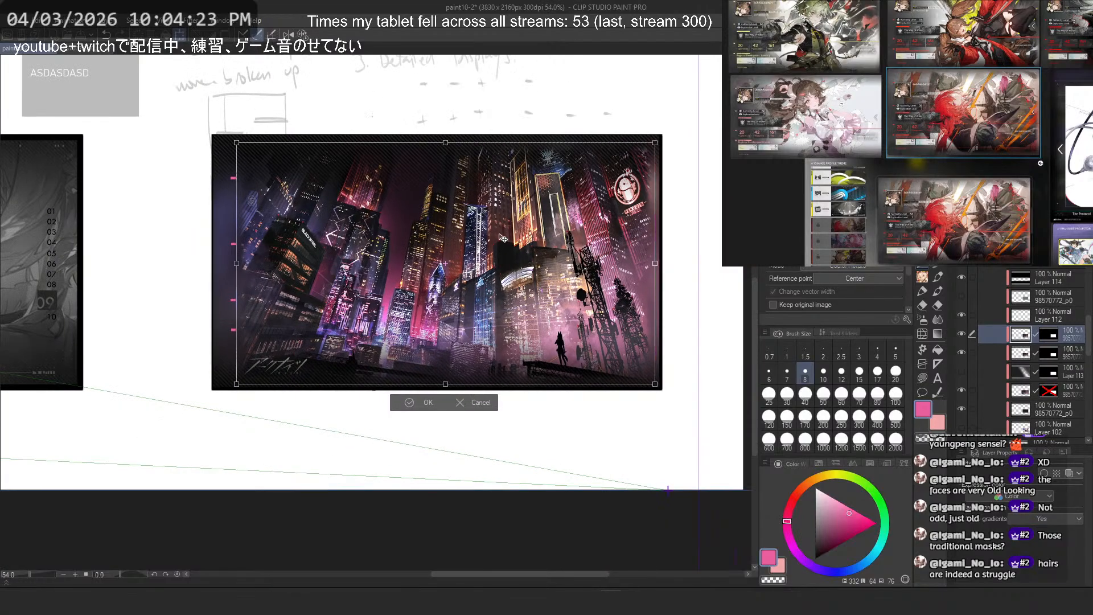
scroll(499, 237, up, 1)
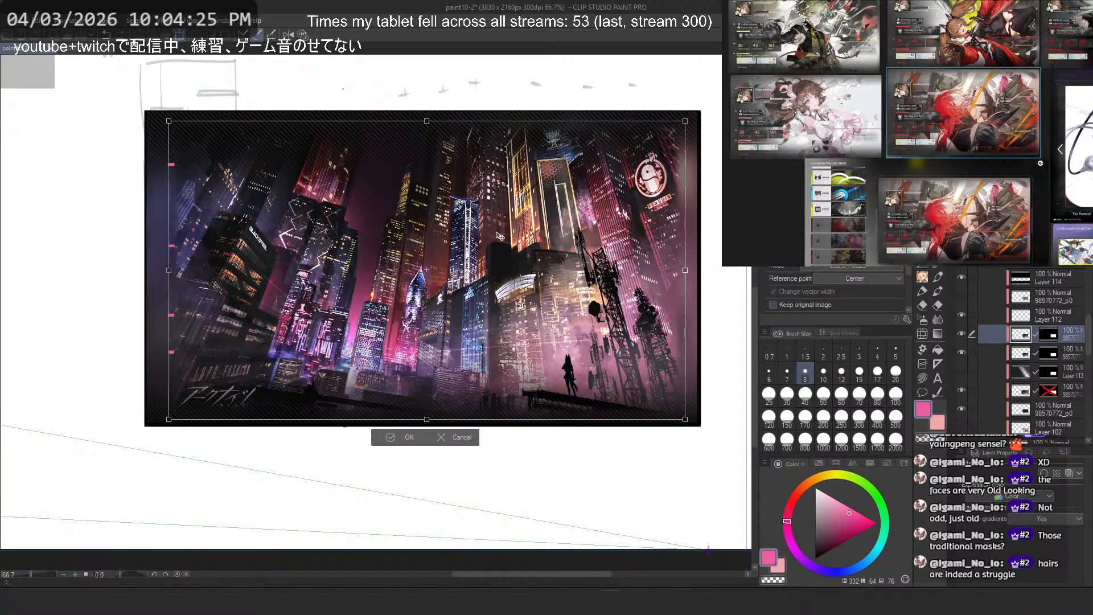
Step: Shrink the cityscape copy slightly within the frame, nudge it down and right, and apply the transform
drag(500, 236, 496, 235)
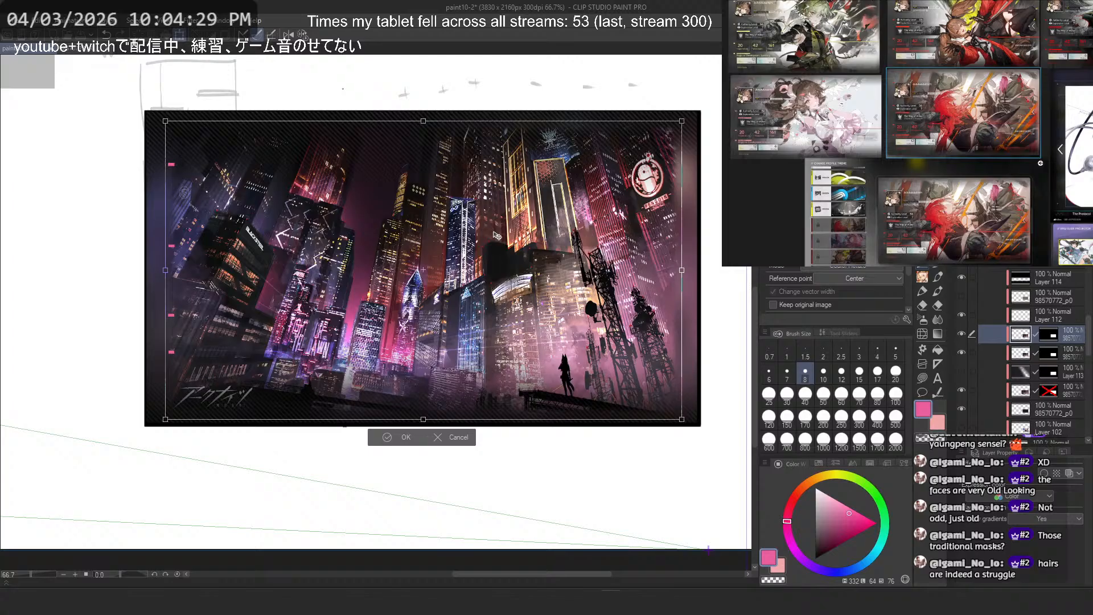
drag(424, 420, 424, 412)
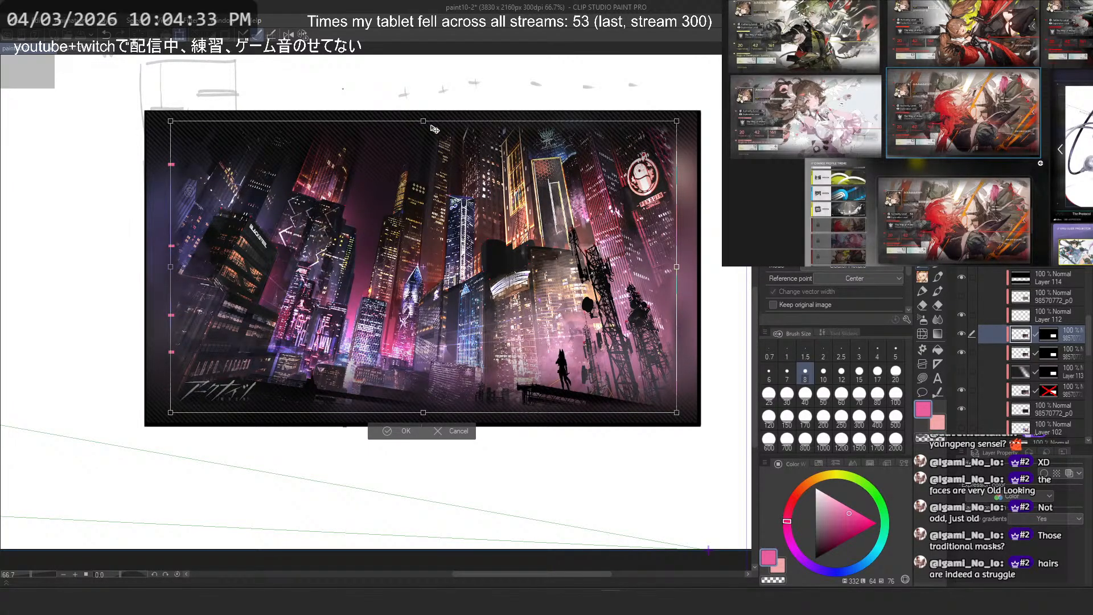
key(Down)
key(Down)
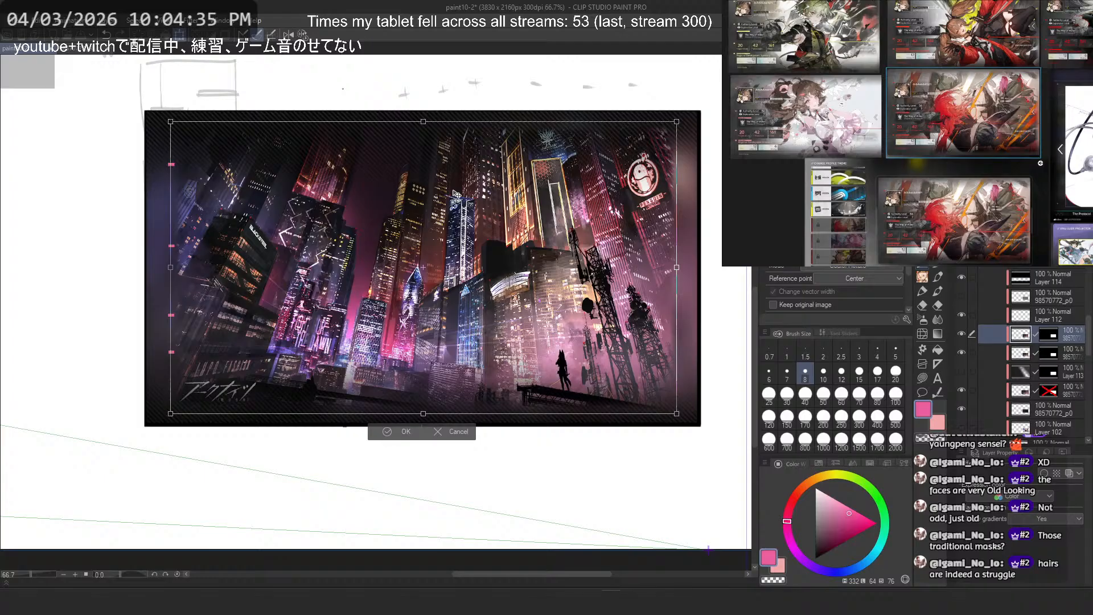
key(Right)
key(Right)
key(Return)
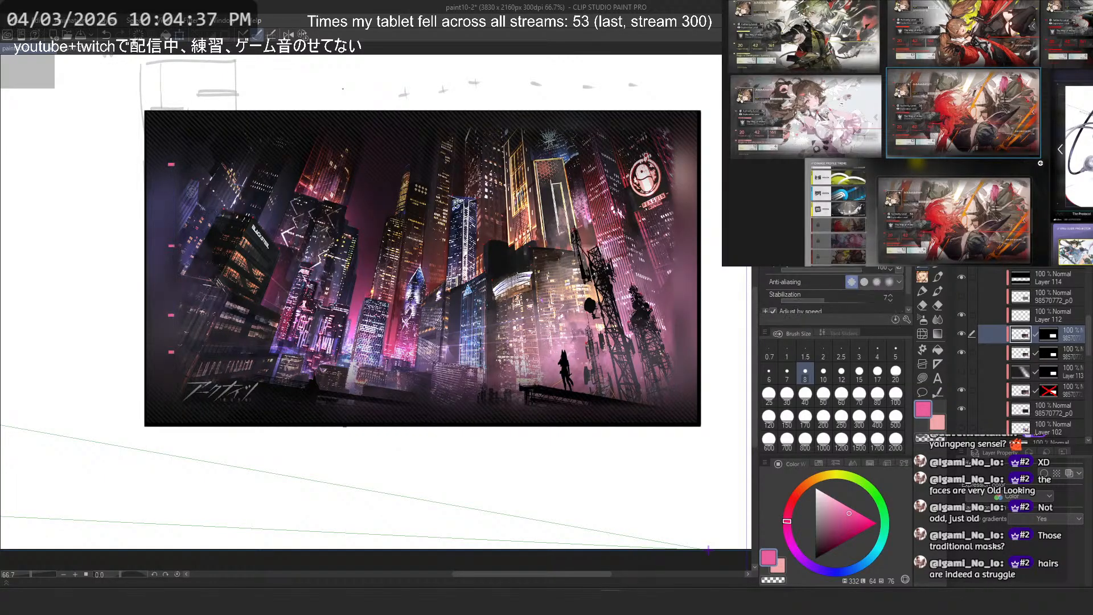
Step: Hide the original masked cityscape layer beneath the copy and toggle Layer 113 to compare its effect
scroll(546, 184, down, 2)
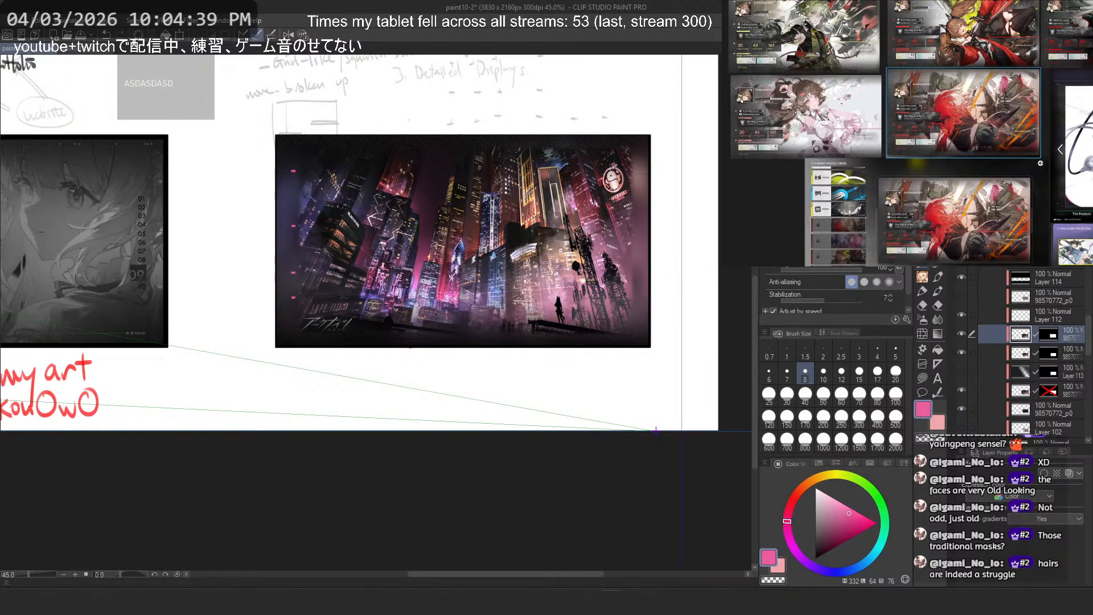
scroll(577, 186, up, 2)
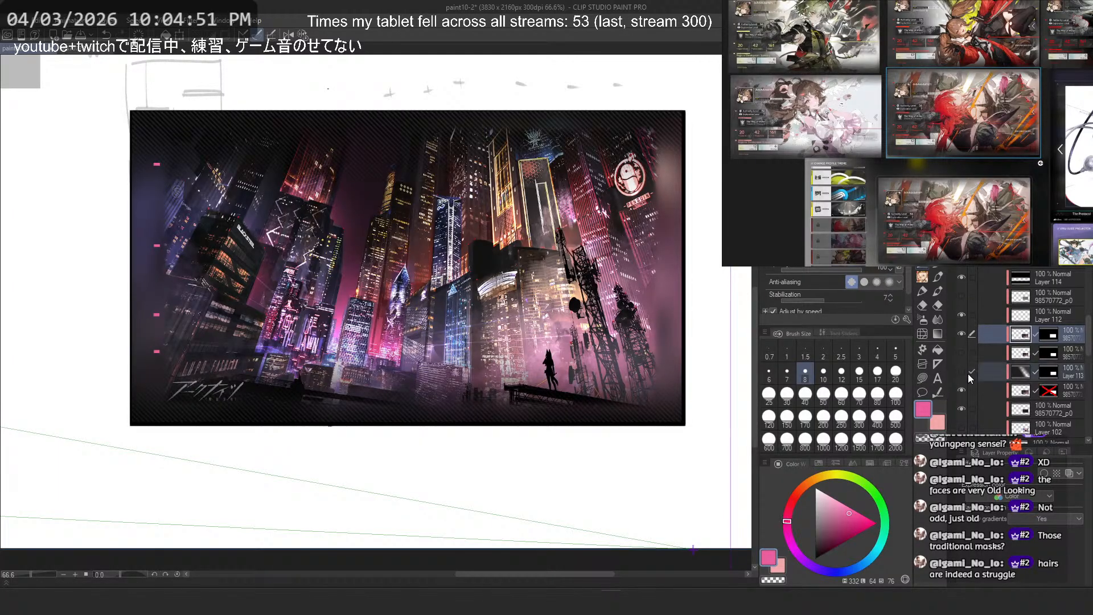
click(965, 372)
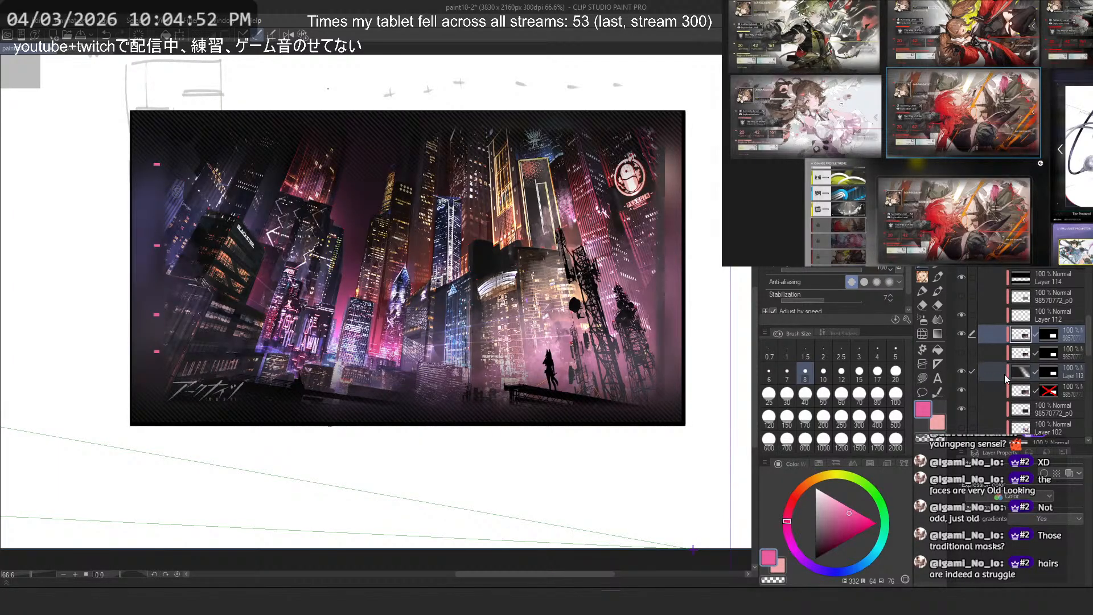
click(960, 374)
click(959, 374)
click(959, 374)
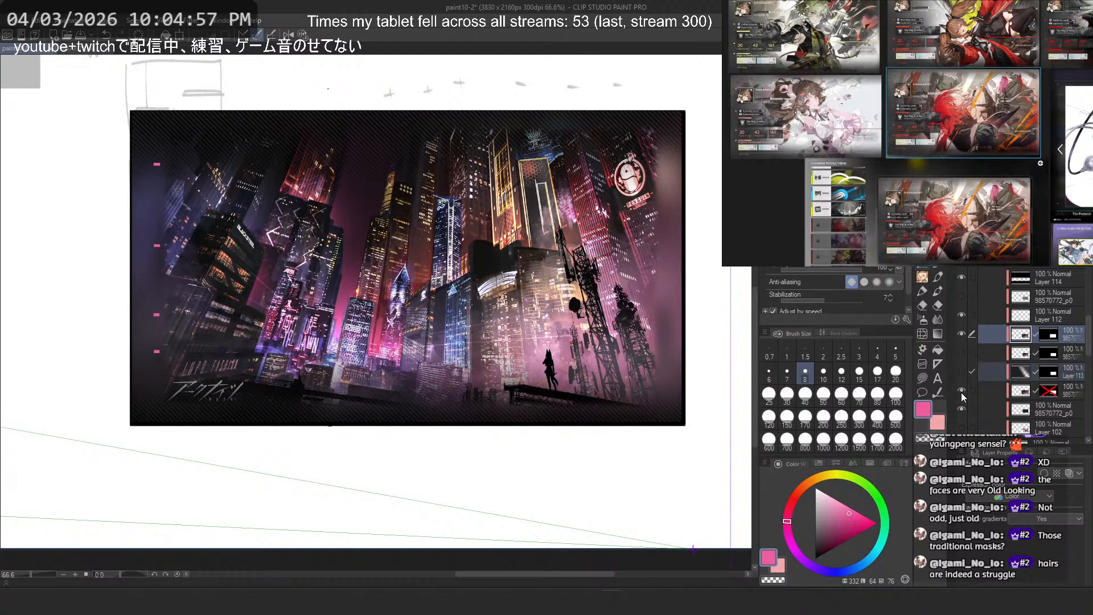
Step: Move the unmasked 98570772_p0 layer from above the cityscape copy to below Layer 113, and toggle the masked layer beneath it for comparison
click(966, 295)
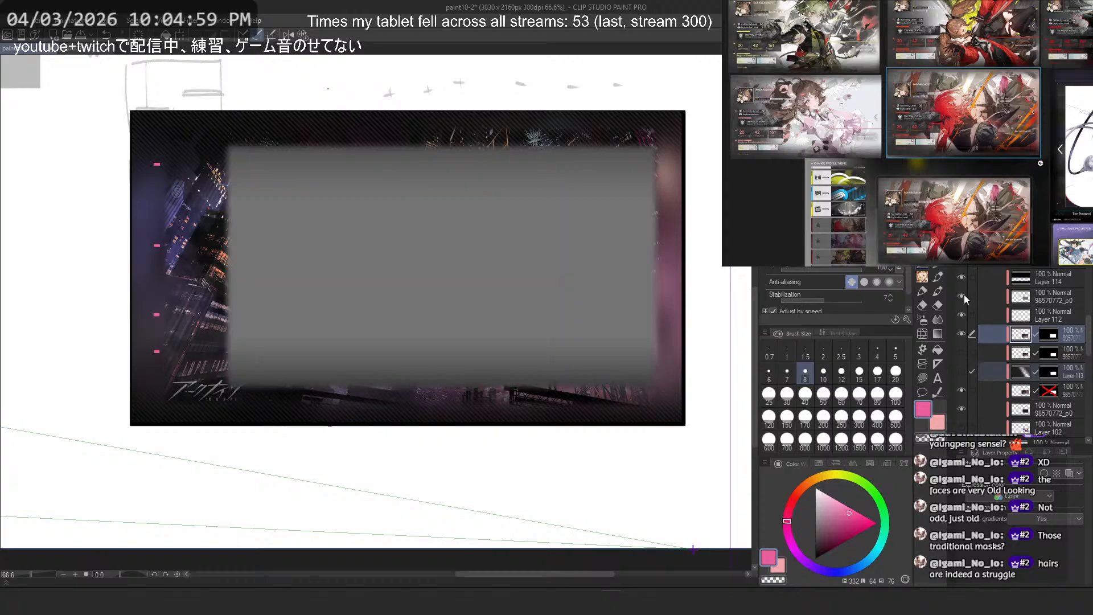
click(965, 295)
drag(1048, 304, 1054, 373)
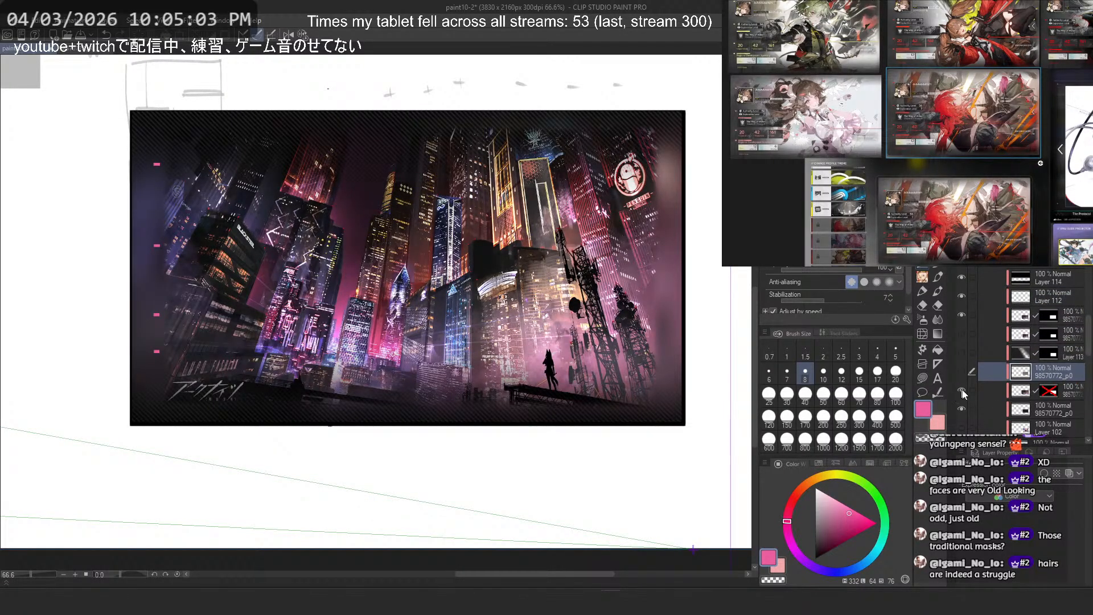
click(962, 392)
click(962, 392)
click(962, 392)
click(962, 393)
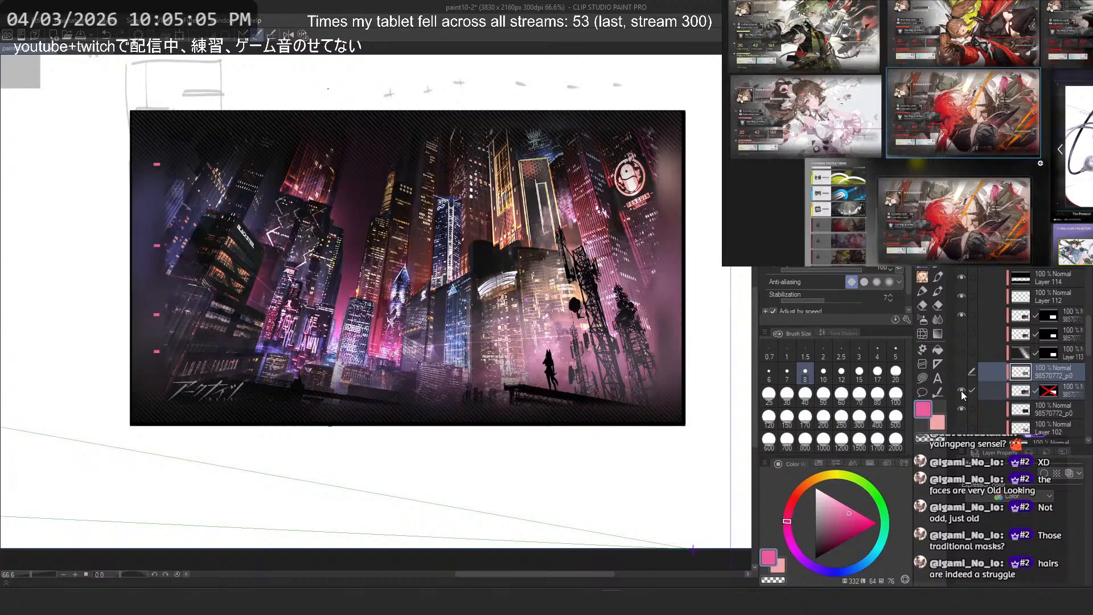
click(991, 334)
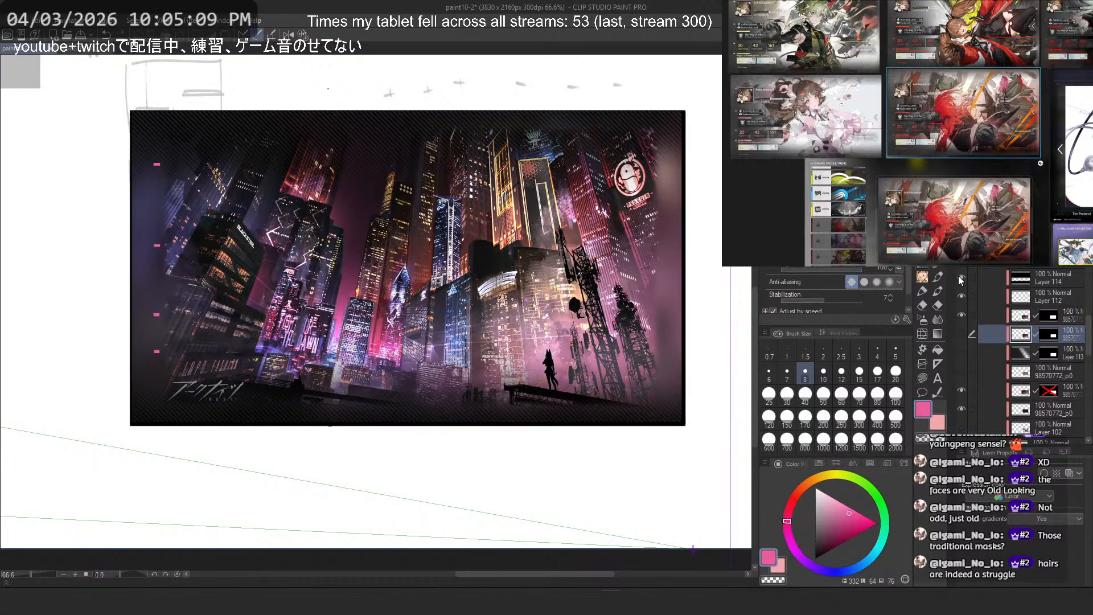
click(1023, 279)
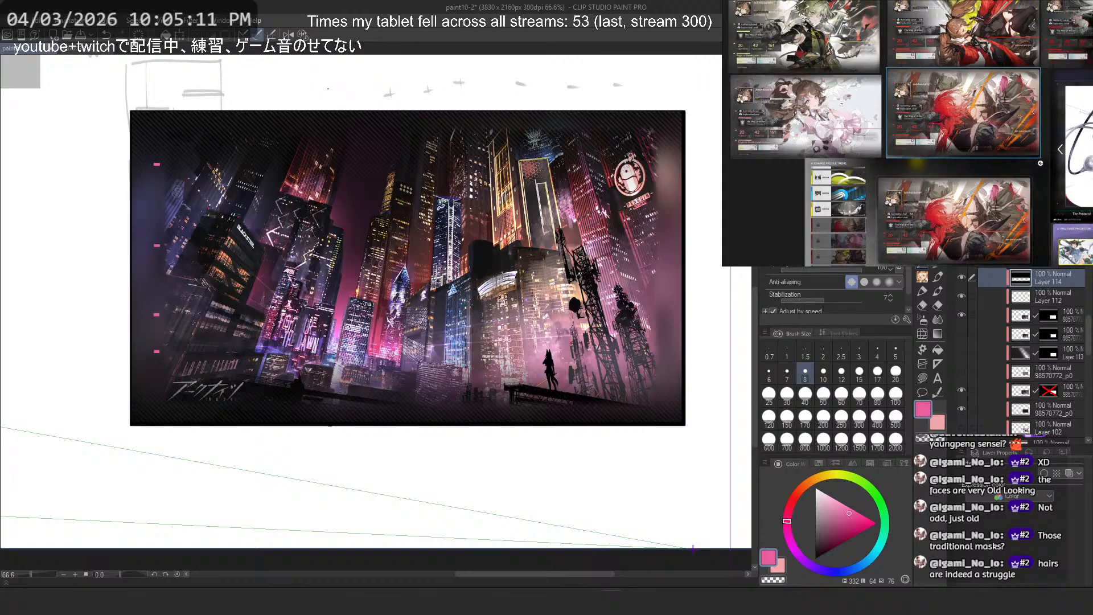
key(m)
scroll(421, 293, down, 3)
drag(638, 139, 302, 277)
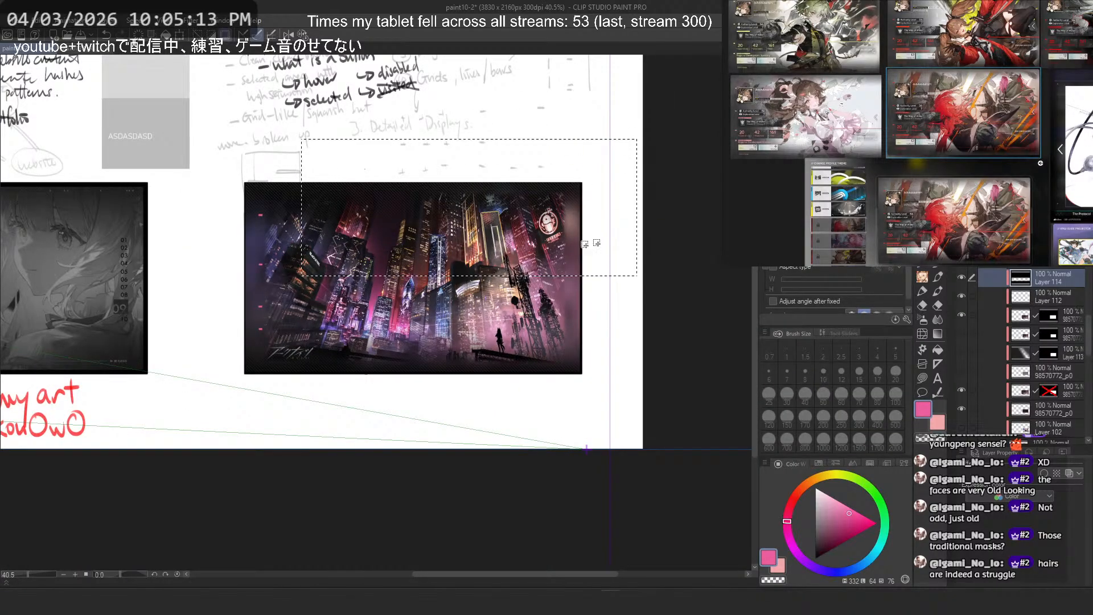
key(ctrl+d)
Step: Move Layer 114 beneath the cityscape copy, and check Layer 112 for content by hiding it and trying to select its pixels
drag(1063, 285, 1067, 322)
click(1061, 280)
click(961, 278)
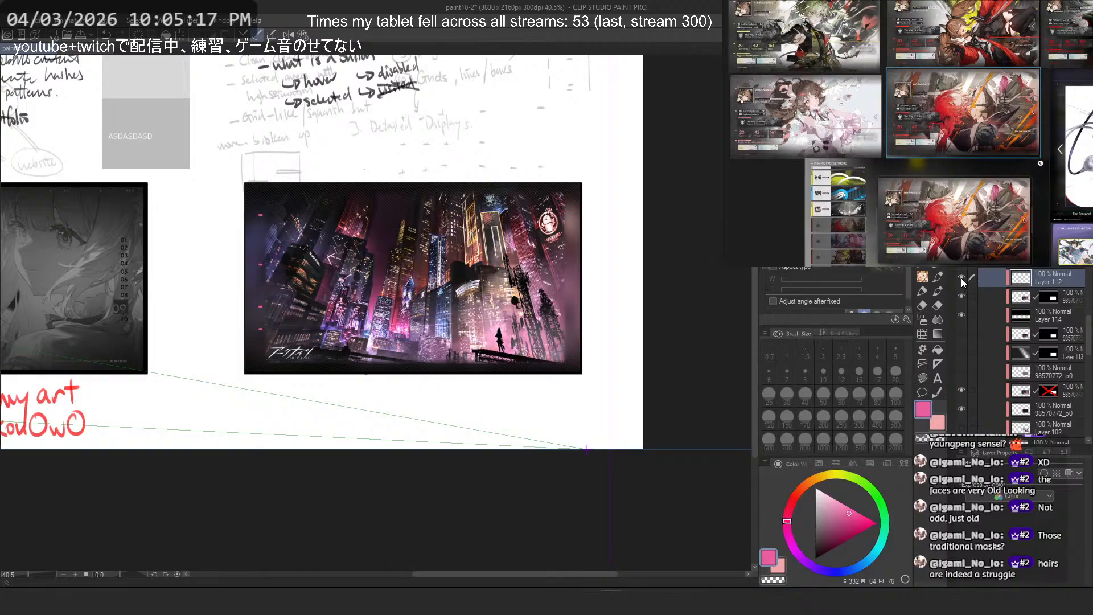
ctrl+click(1023, 280)
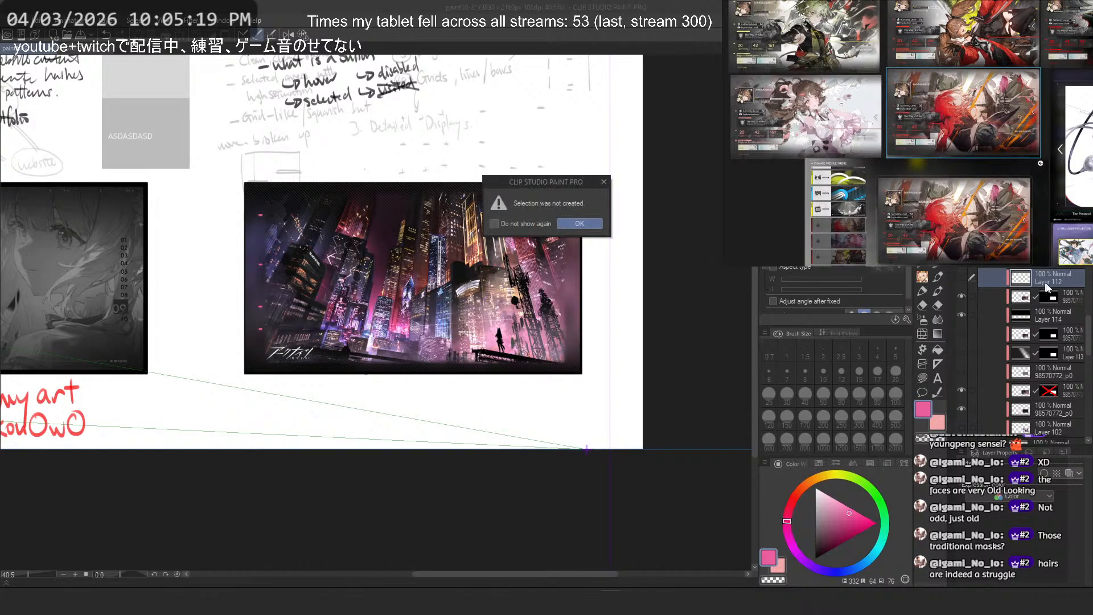
click(574, 222)
scroll(475, 235, up, 3)
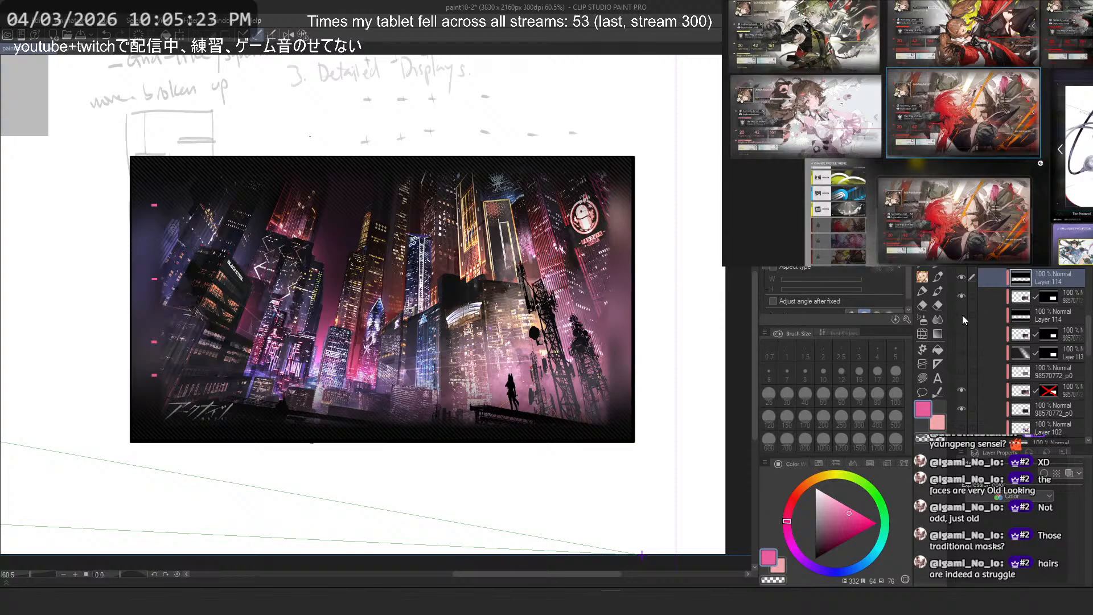
Step: Select the upper band of the upper Layer 114 over the cityscape panel, move its dark shading slightly upward, and apply the transform
click(962, 315)
scroll(425, 248, down, 2)
drag(553, 123, 605, 131)
drag(662, 101, 175, 301)
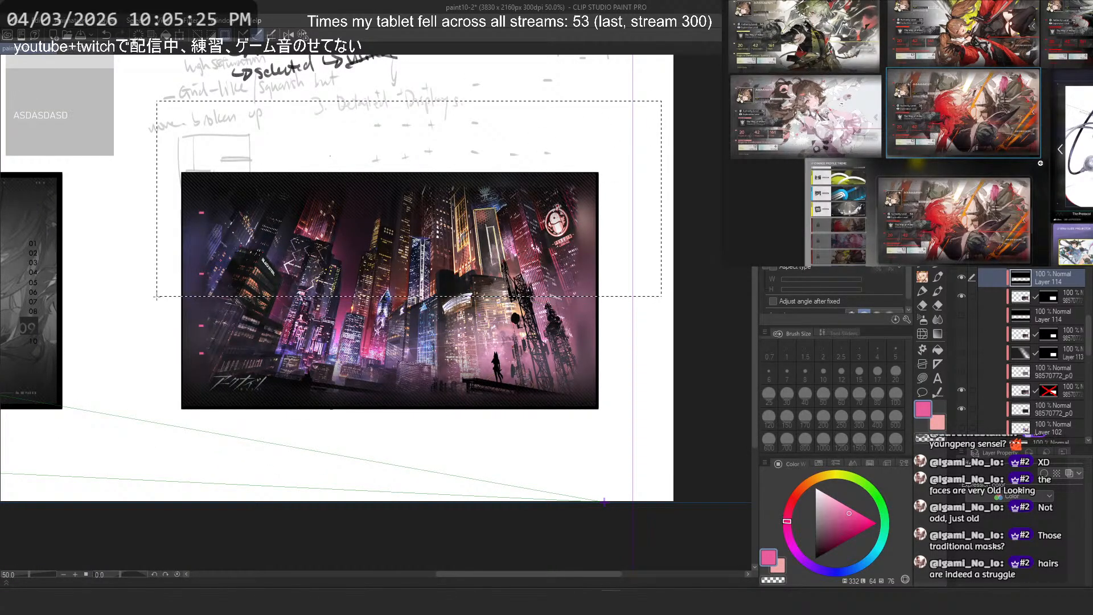
key(ctrl+t)
scroll(511, 232, up, 2)
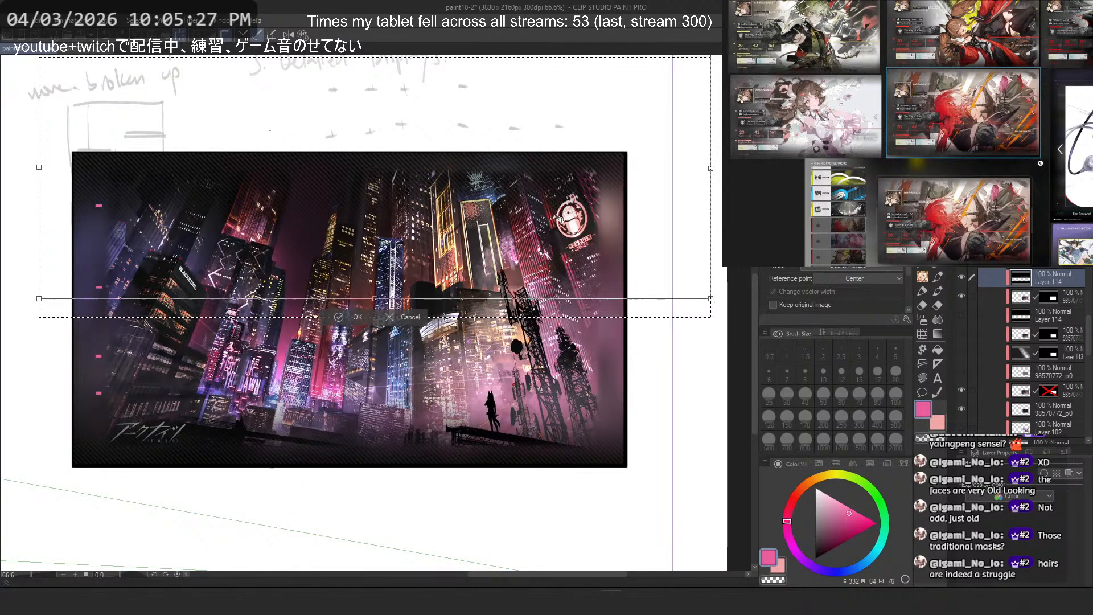
key(Return)
Step: Select the lower band of Layer 114 across the panel, shift its dark shading slightly downward, and apply the transform
scroll(619, 300, down, 2)
drag(668, 354, 138, 484)
key(ctrl+t)
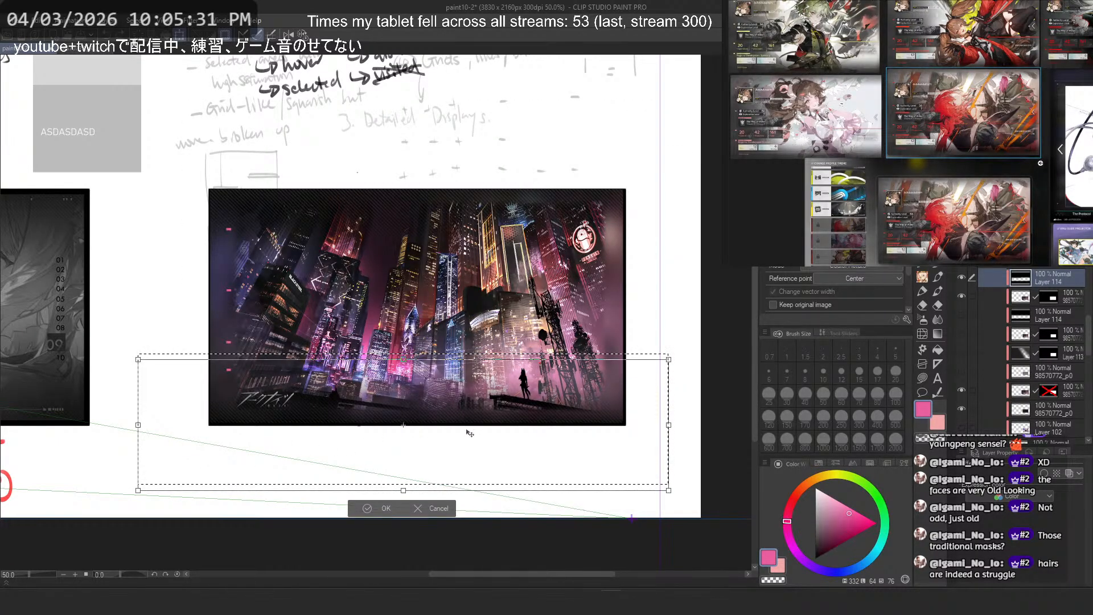
key(Return)
scroll(628, 328, up, 4)
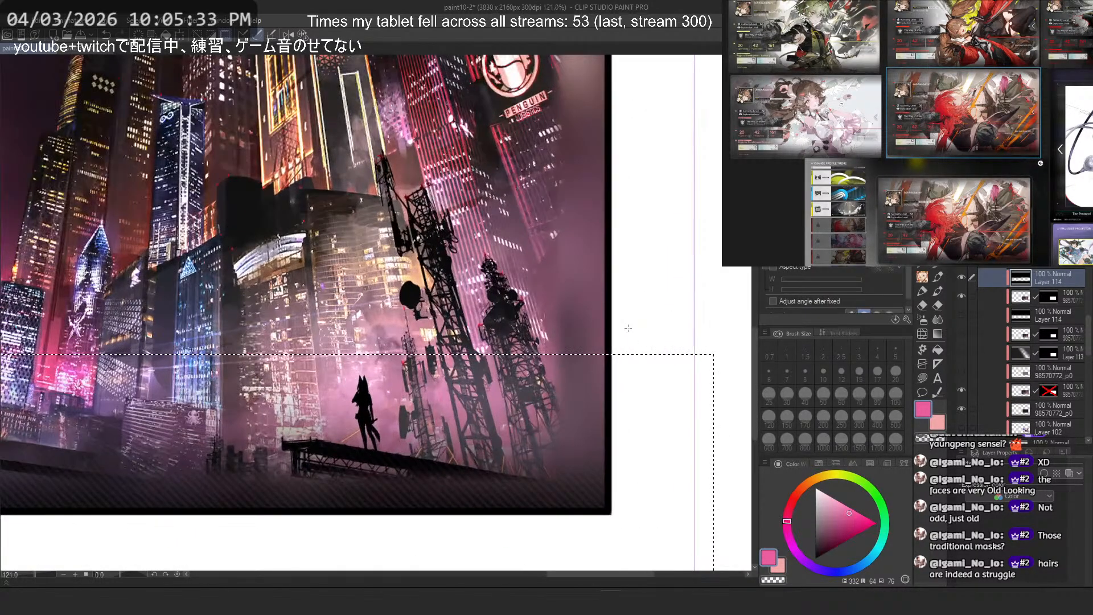
scroll(678, 307, down, 5)
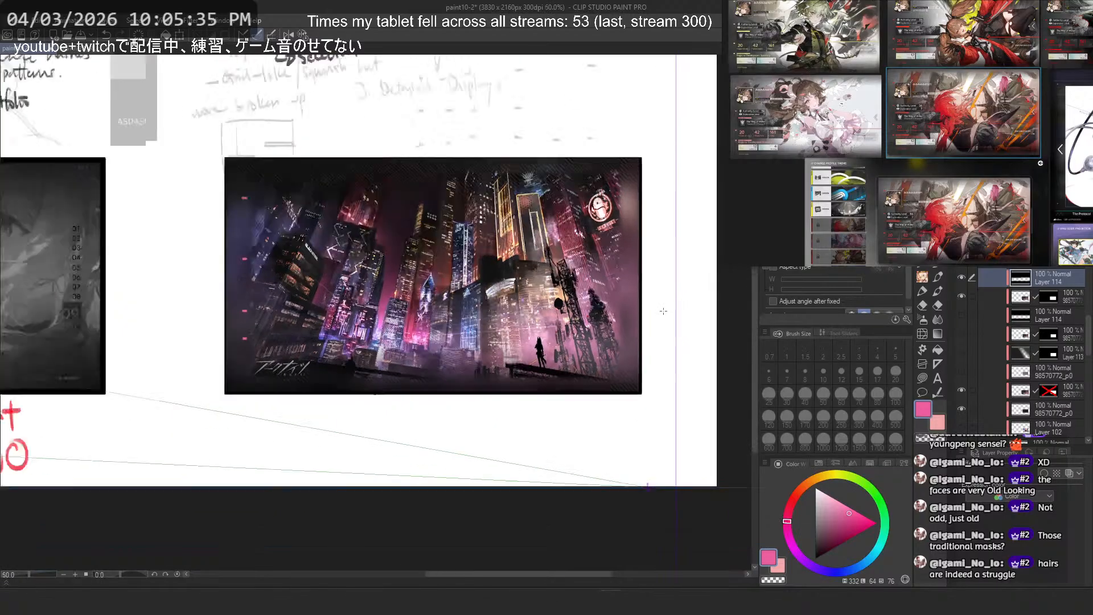
Step: Hide the 25% overlay layer directly beneath Layer 111 and toggle Layer 96 to compare its effect
scroll(1002, 293, up, 5)
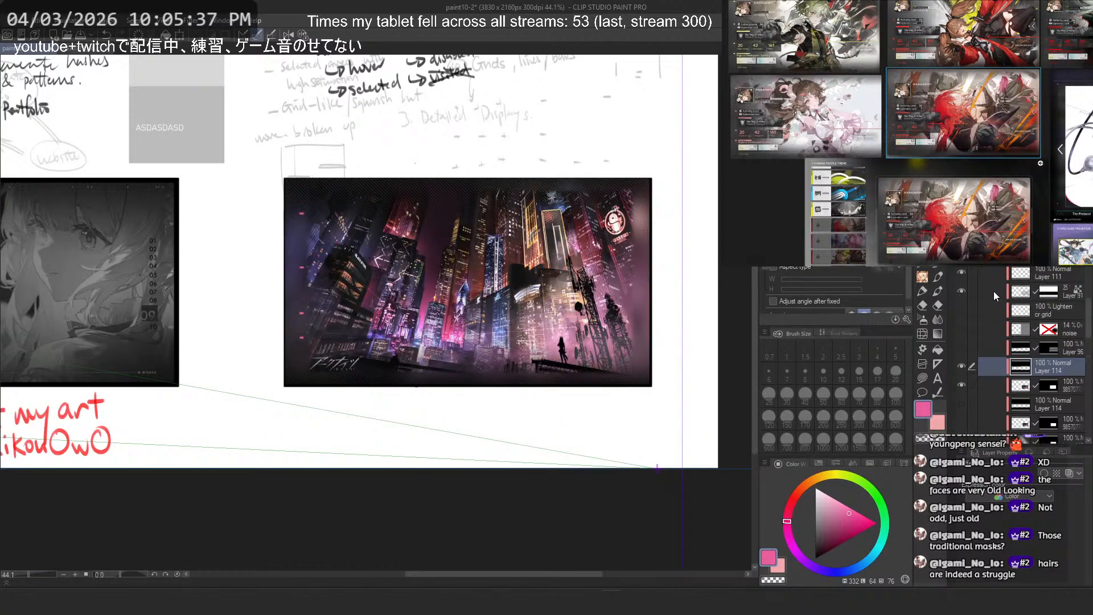
click(965, 290)
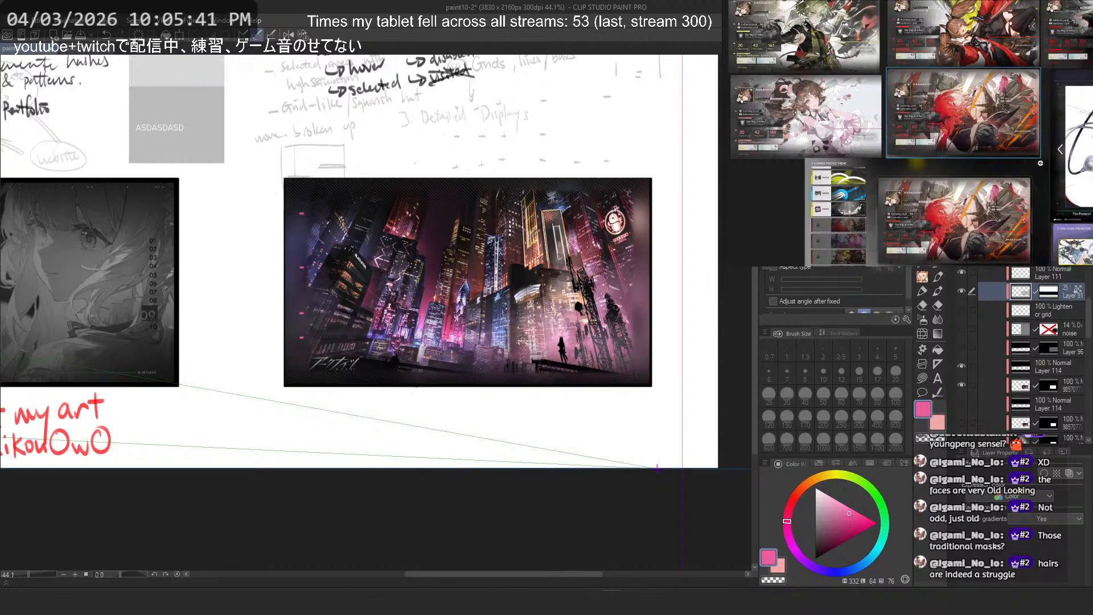
click(962, 290)
click(961, 346)
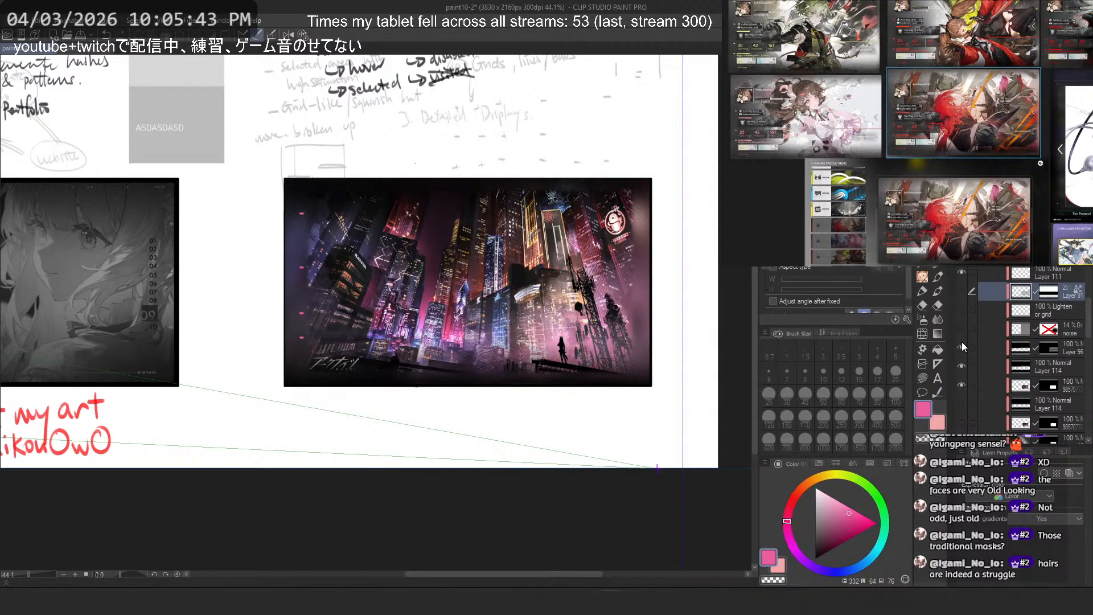
click(962, 344)
Step: Move the bottom shading of the upper Layer 114 further down, apply the transform, and clear the selection
click(1024, 365)
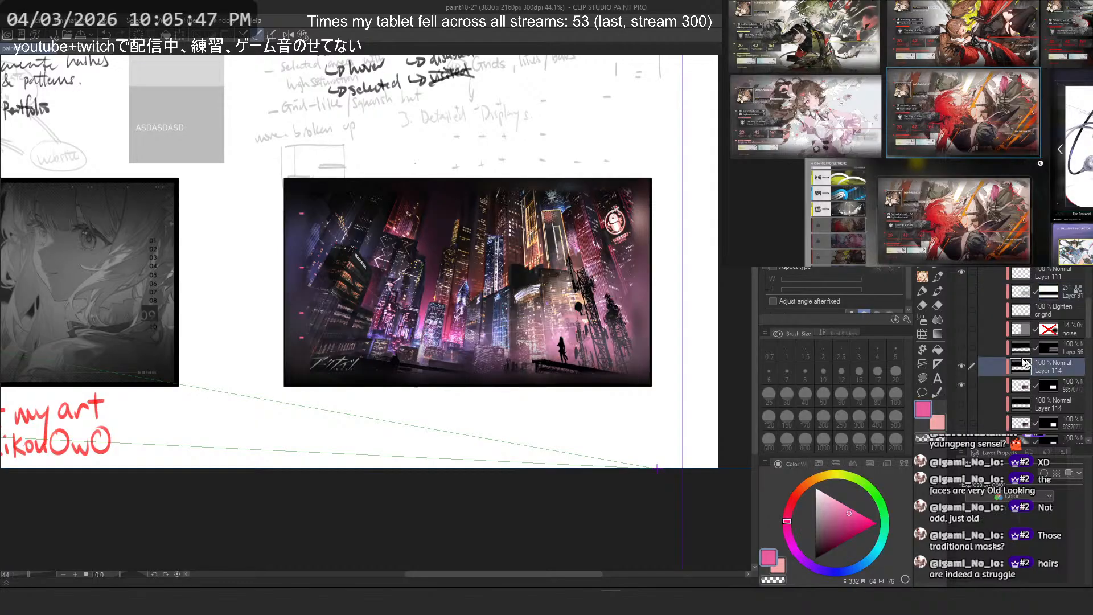
drag(716, 281, 253, 449)
key(ctrl+t)
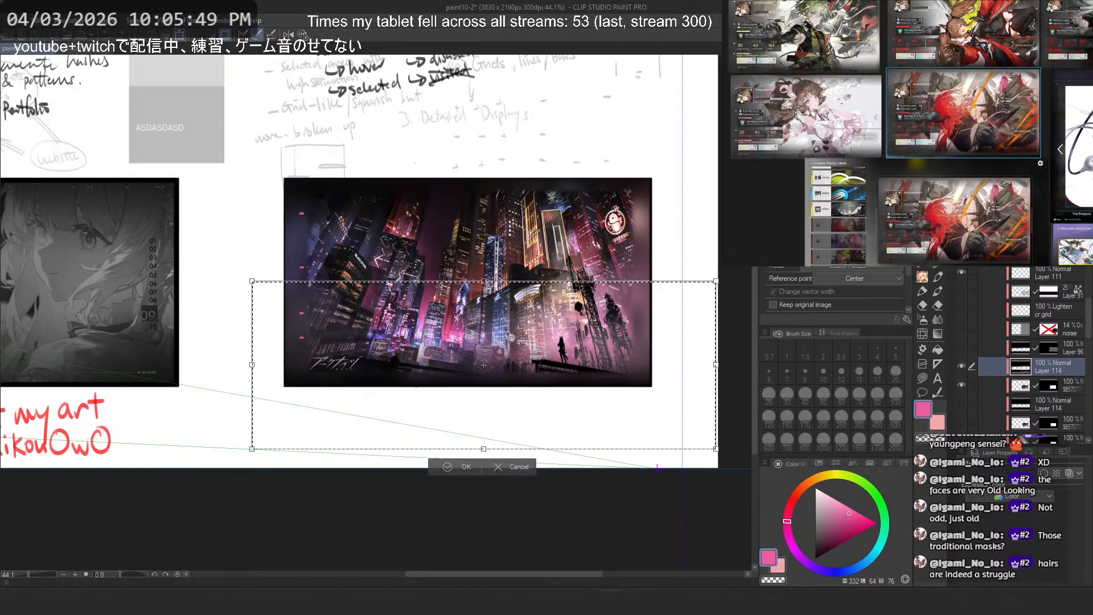
mouse_move(508, 334)
mouse_down()
mouse_move(509, 357)
mouse_move(512, 342)
mouse_up()
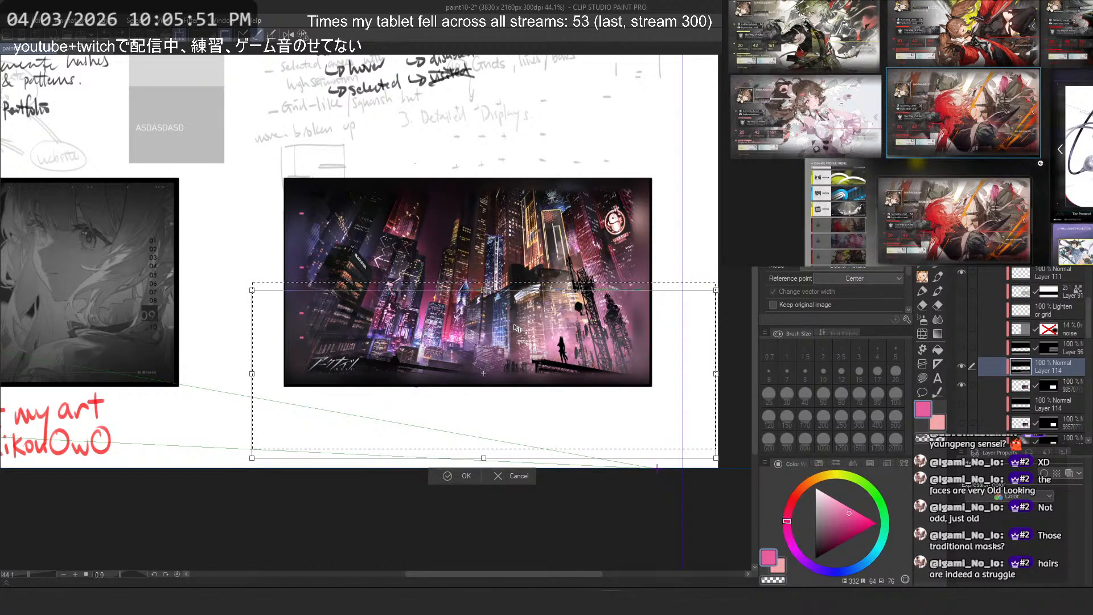
key(Return)
key(ctrl+d)
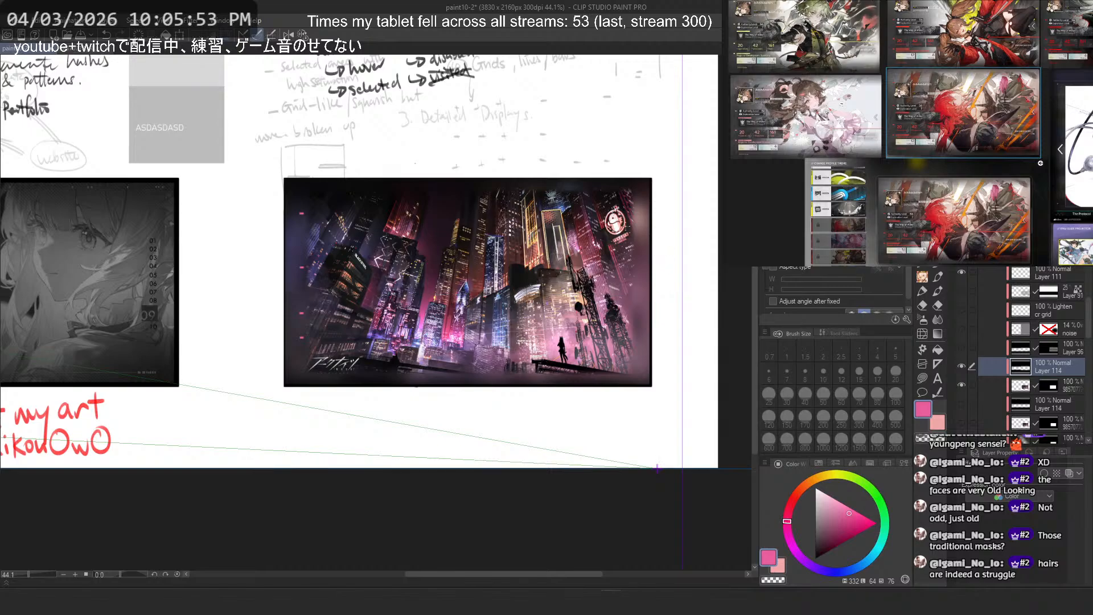
Step: Nudge the top shading of Layer 114 slightly up and right, apply the transform, and deselect
scroll(427, 261, down, 1)
scroll(581, 318, up, 2)
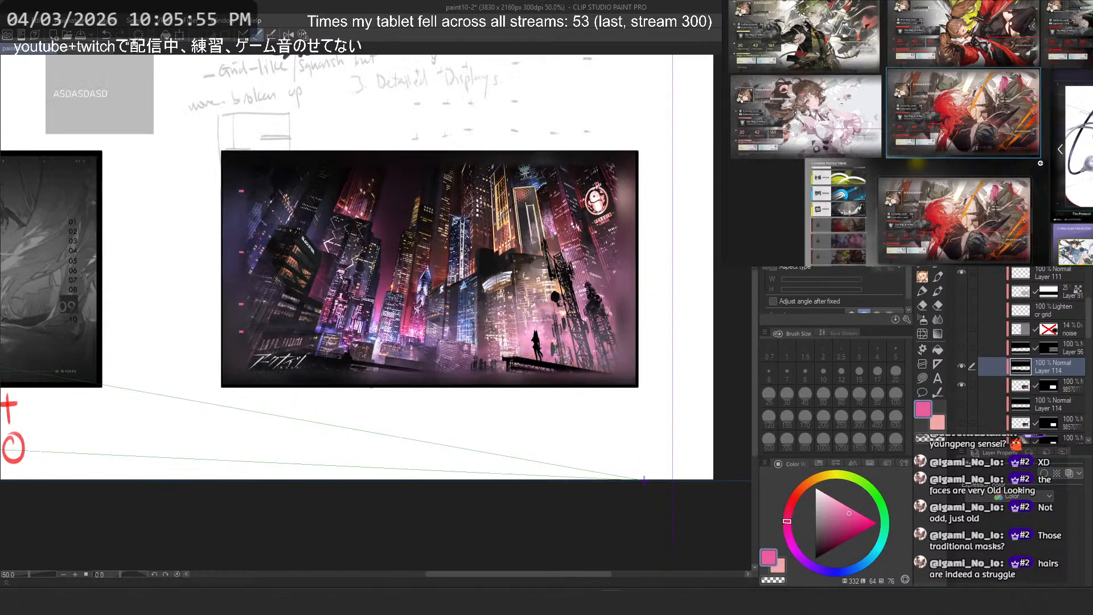
drag(690, 83, 165, 269)
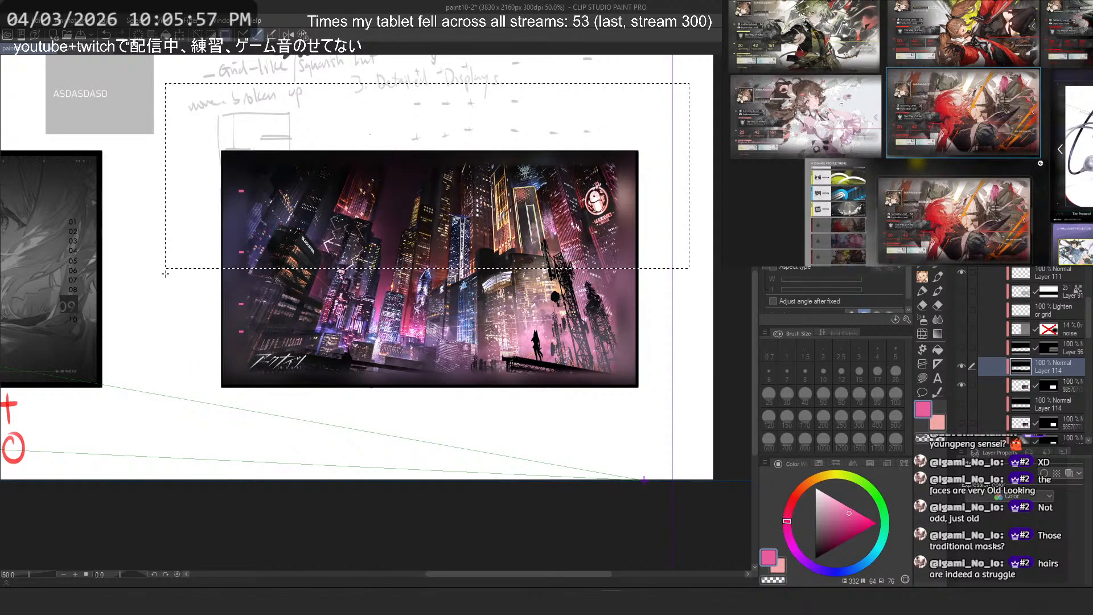
key(ctrl+t)
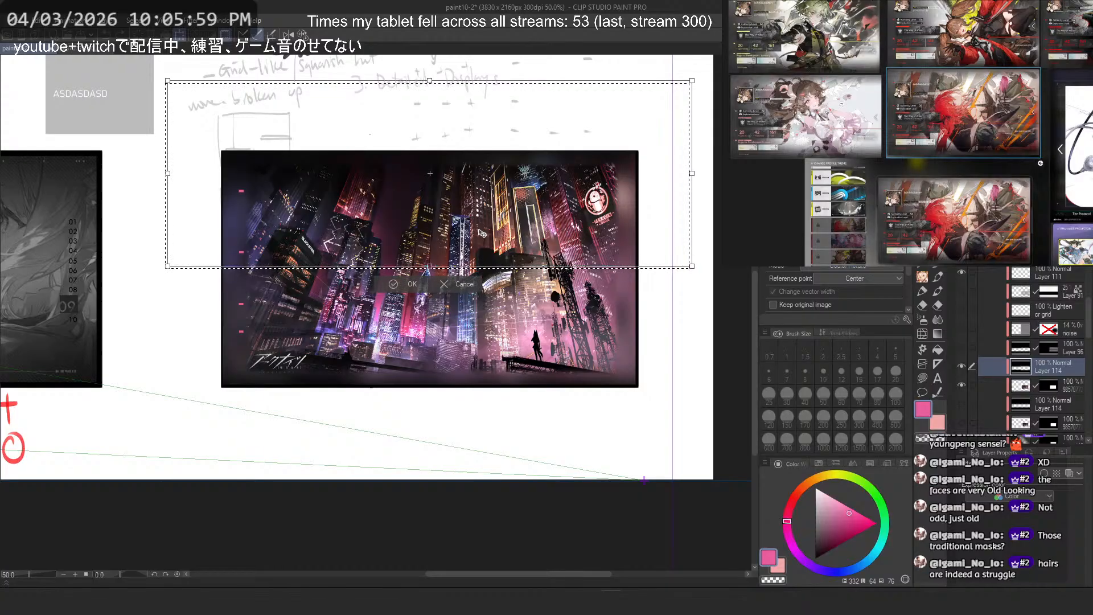
key(Return)
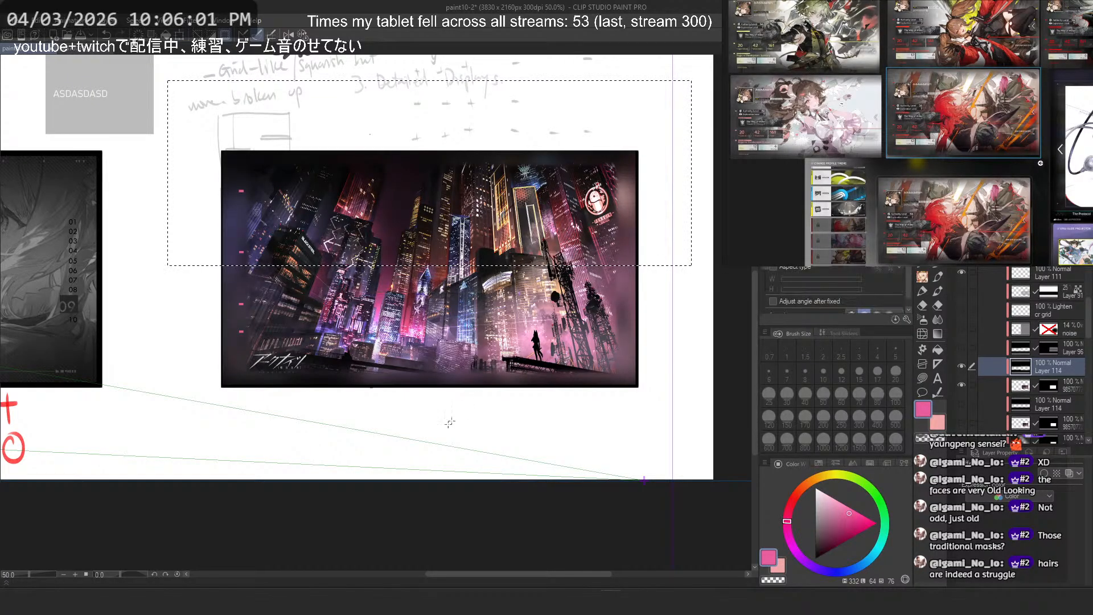
key(ctrl+d)
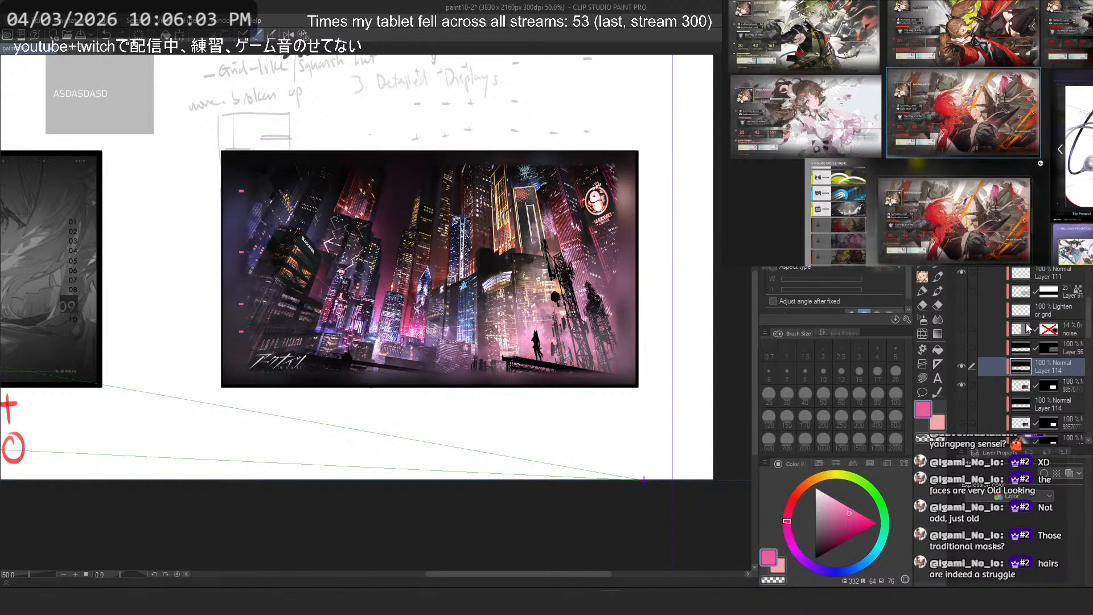
Step: Toggle Layer 96 to compare its stripe texture, leave it hidden, and show the 25% striped overlay beneath Layer 111
click(962, 347)
click(962, 347)
click(962, 348)
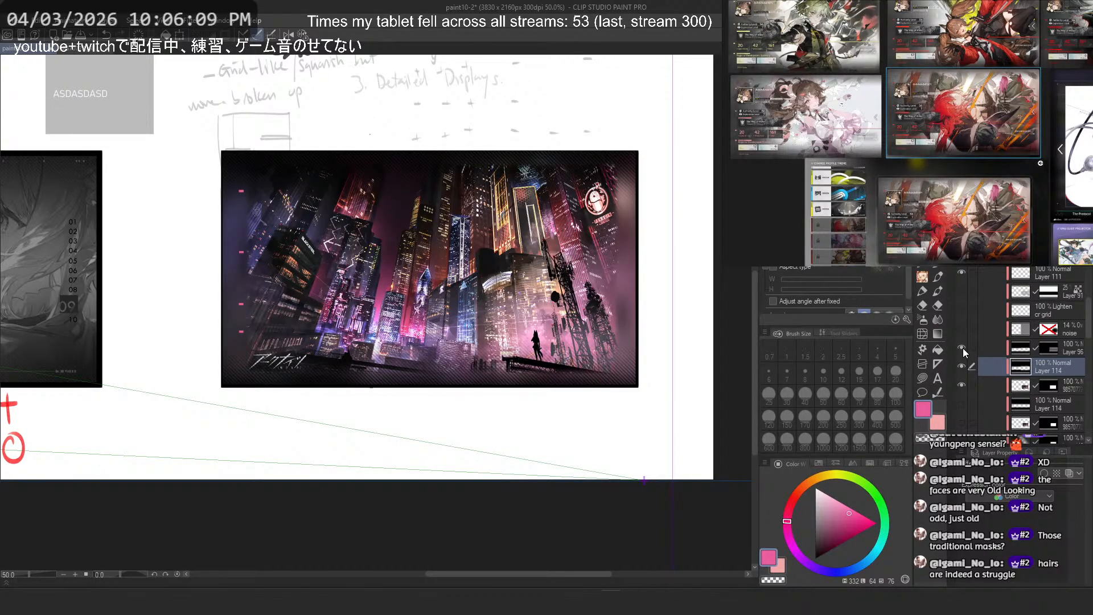
click(962, 349)
click(962, 292)
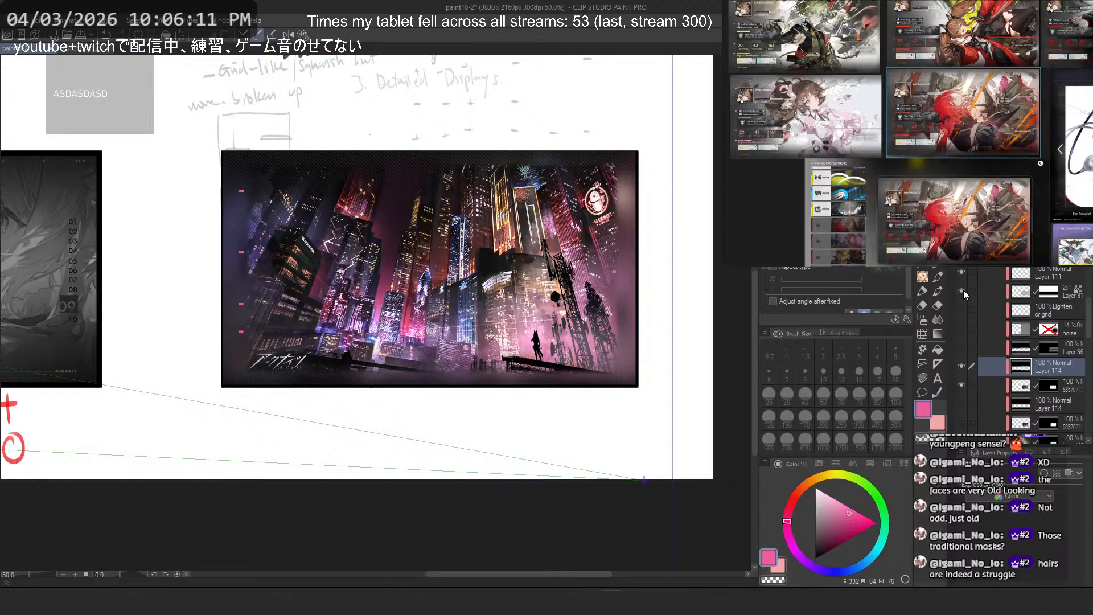
Step: Lower the opacity of the striped overlay layer beneath Layer 111 to 9%
scroll(593, 155, up, 5)
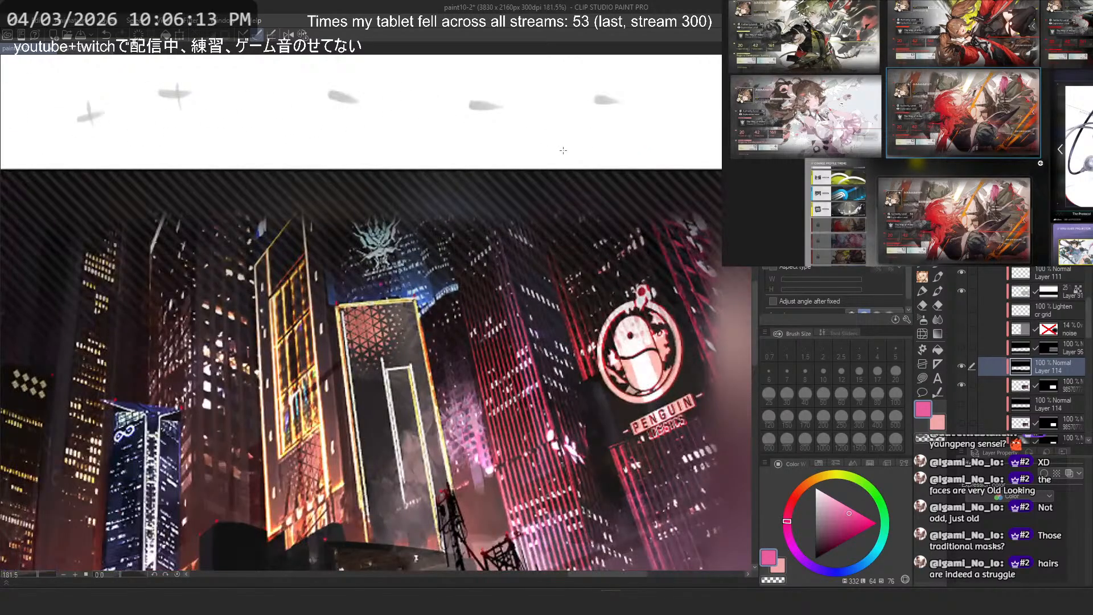
scroll(506, 202, up, 3)
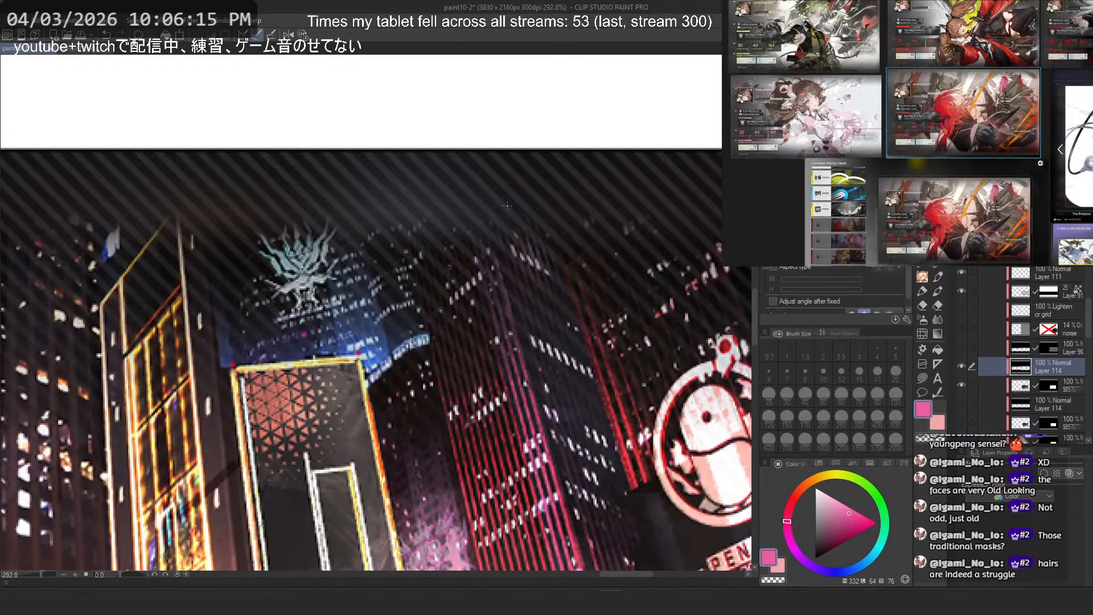
click(1016, 279)
click(1023, 292)
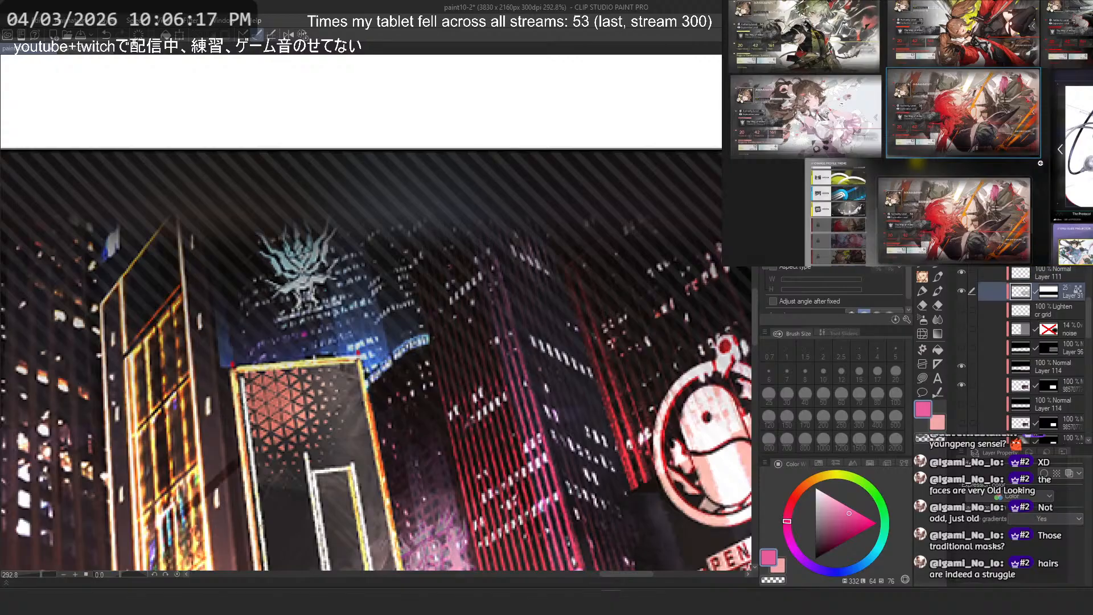
click(1004, 201)
click(1007, 277)
drag(1041, 201, 1031, 201)
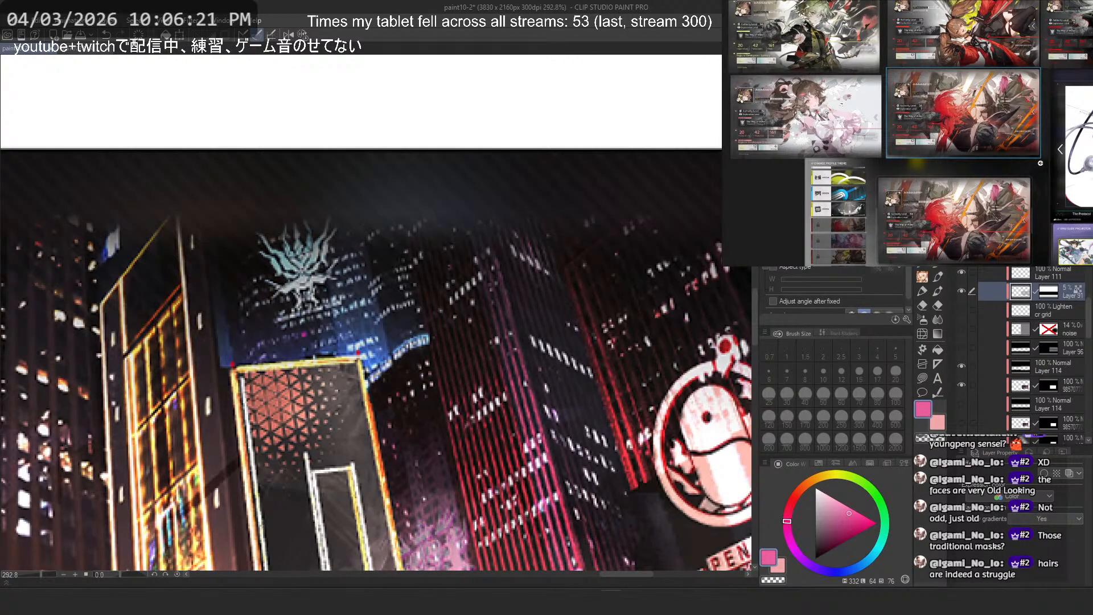
key(ctrl+0)
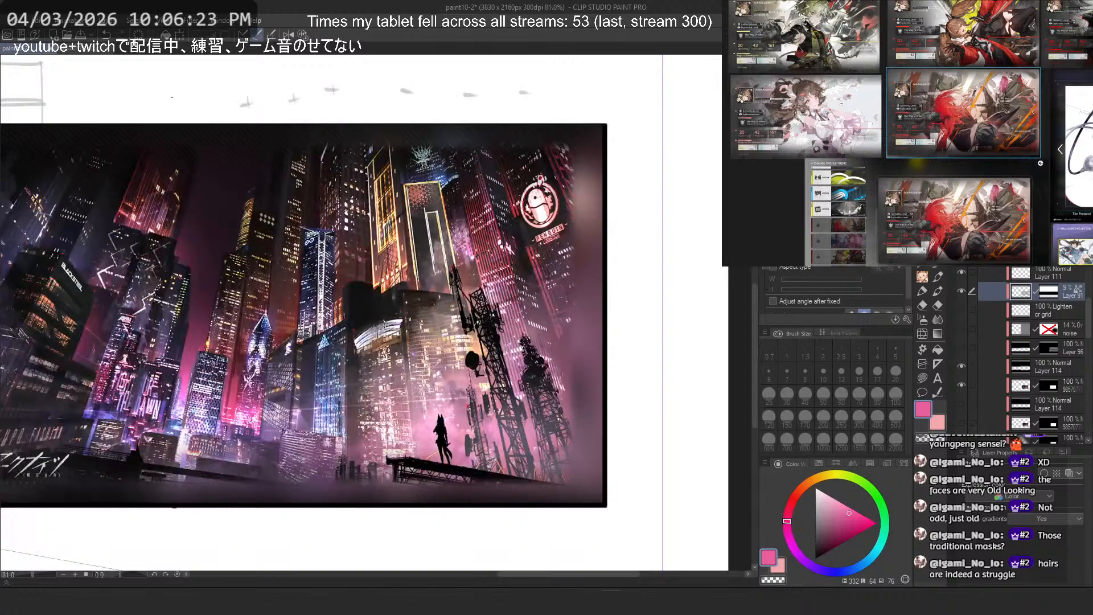
Step: Inspect the panel's lower-left area around the title logo and show the striped Layer 96 again
drag(466, 321, 509, 221)
scroll(588, 376, up, 5)
drag(144, 387, 700, 419)
scroll(378, 323, down, 2)
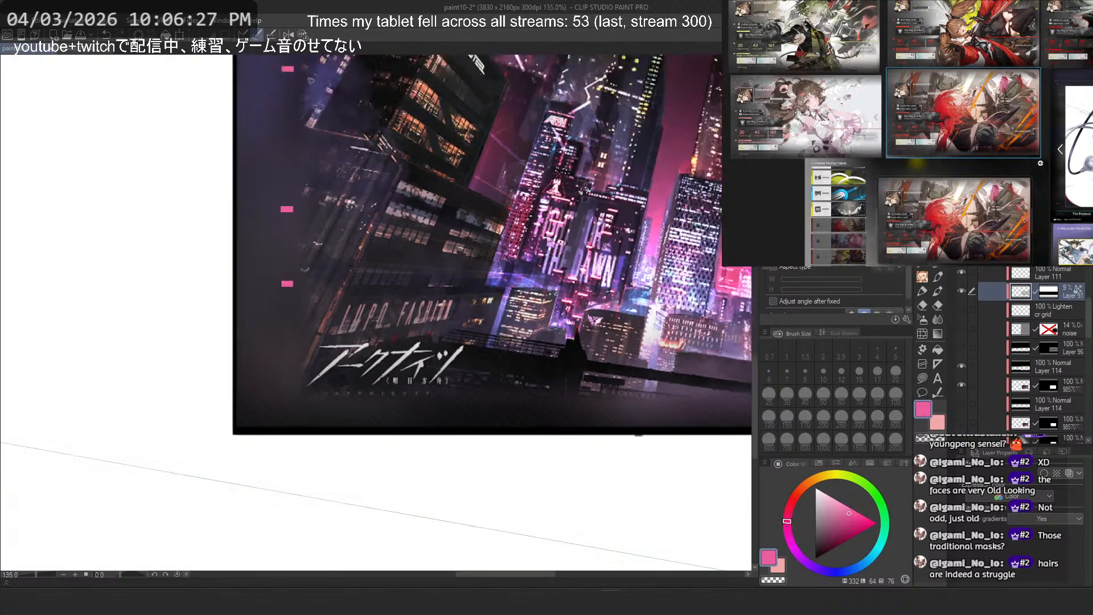
scroll(376, 320, down, 1)
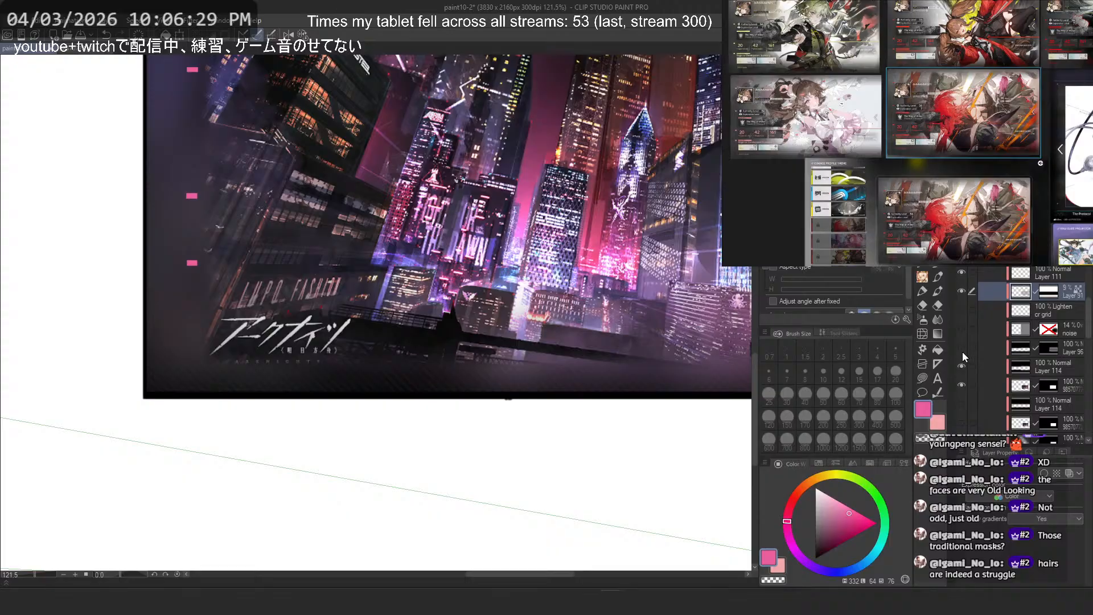
click(962, 349)
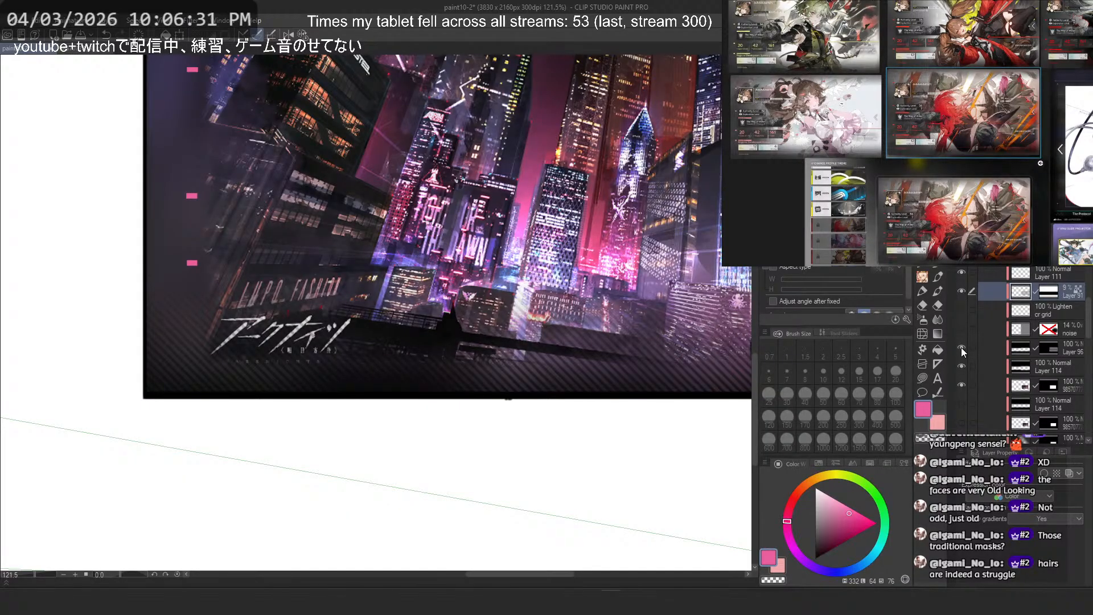
Step: Paste a copy of the masked Layer 96 above the lower Layer 114, and keep the copy hidden as a backup
click(1046, 349)
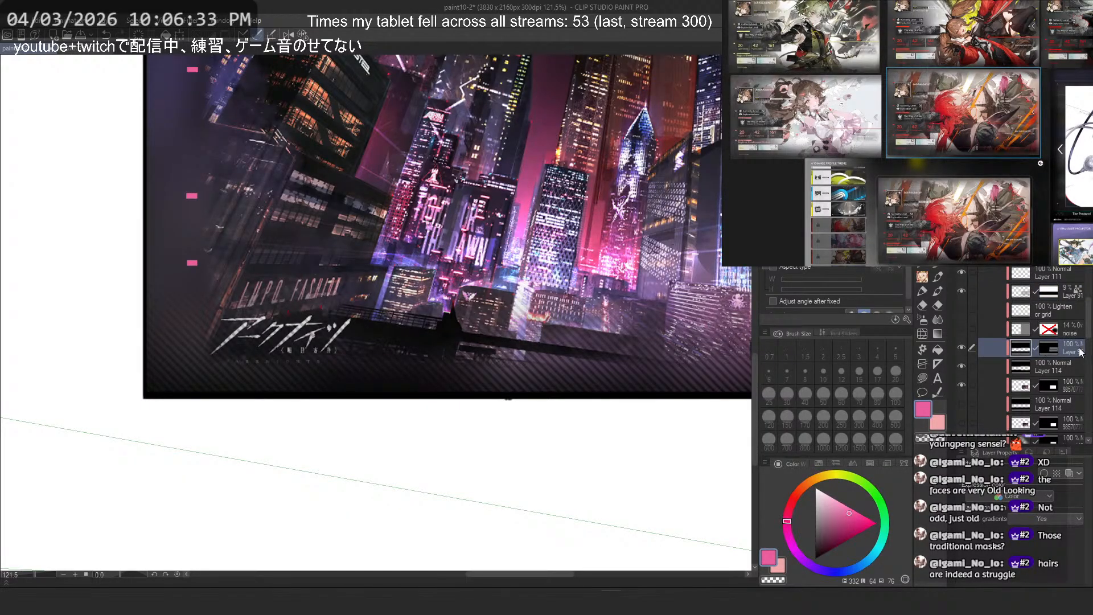
click(1080, 391)
click(1080, 401)
key(ctrl+v)
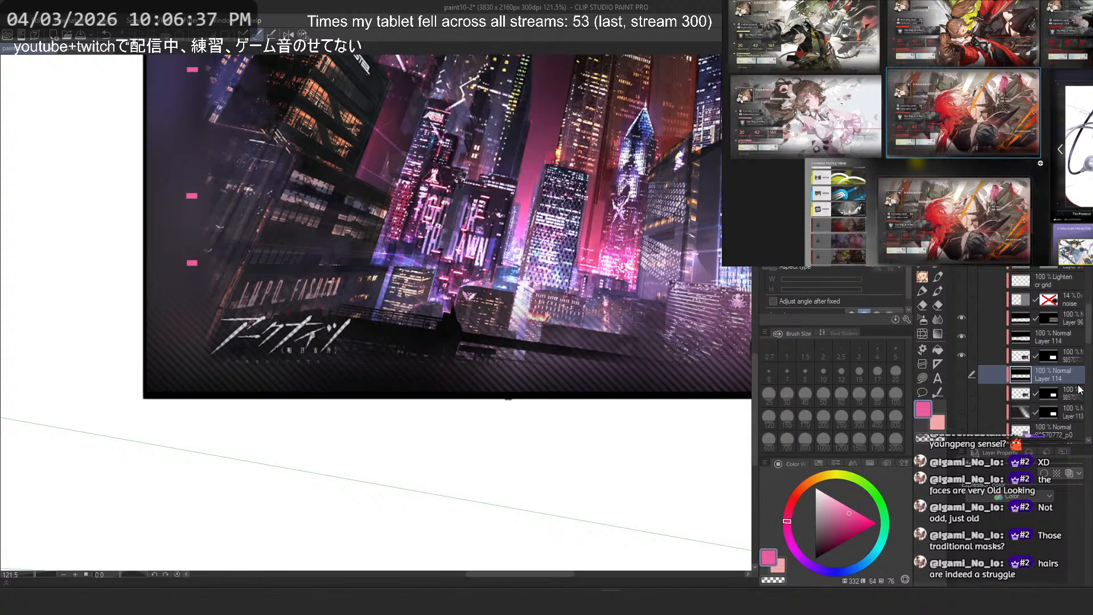
scroll(1080, 373, up, 1)
click(1080, 350)
click(1080, 366)
click(962, 419)
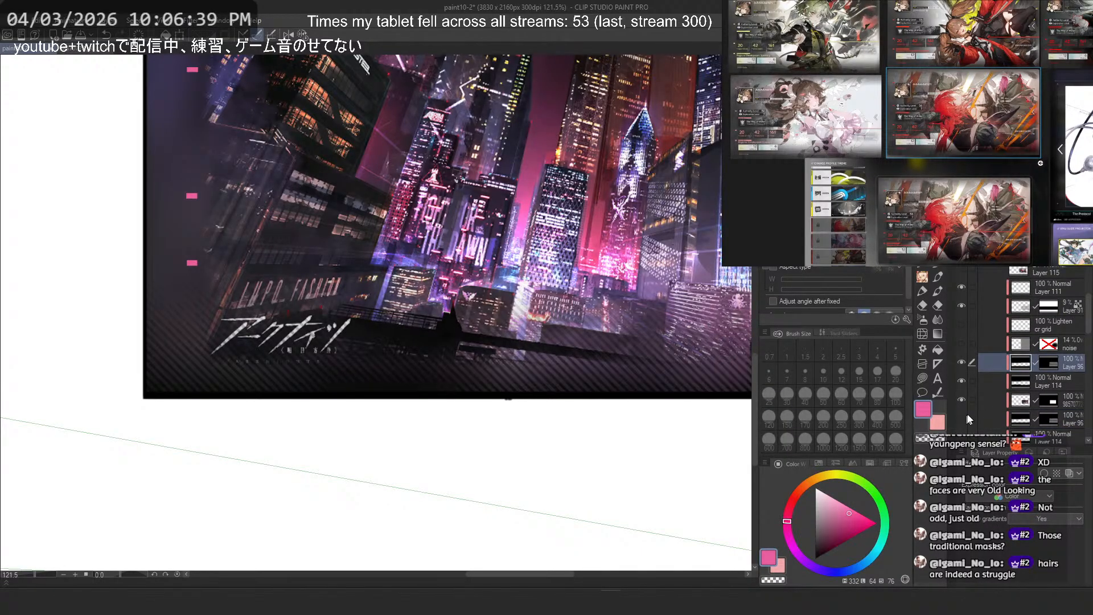
Step: Select the lower band of the original Layer 96's mask, shift it down over the panel's bottom edge, and apply the transform
click(1046, 367)
drag(393, 310, 188, 296)
drag(565, 263, 683, 306)
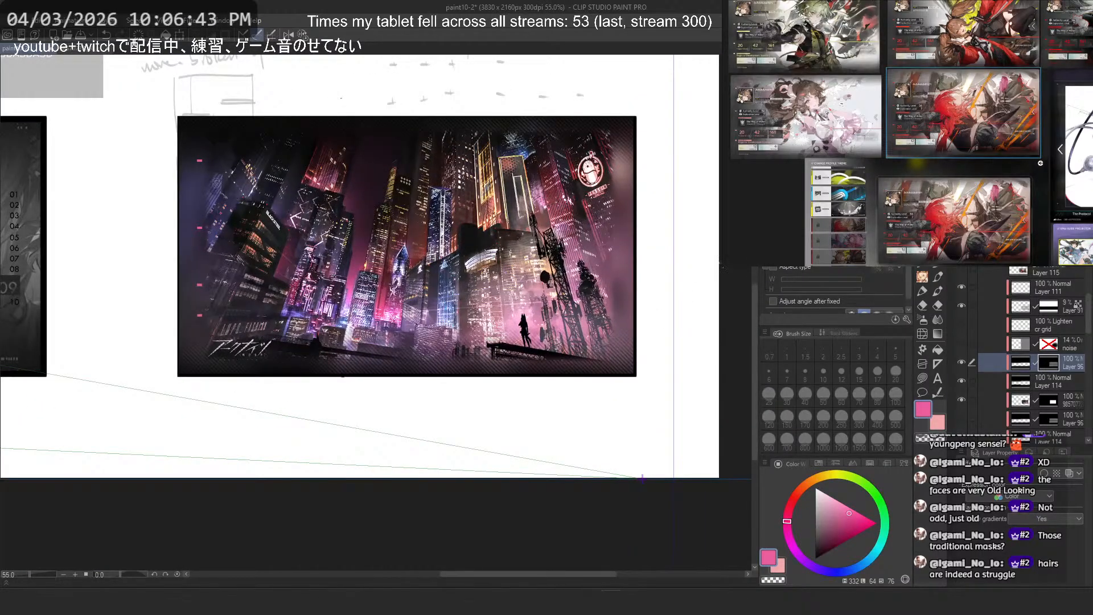
drag(719, 252, 137, 439)
key(ctrl+t)
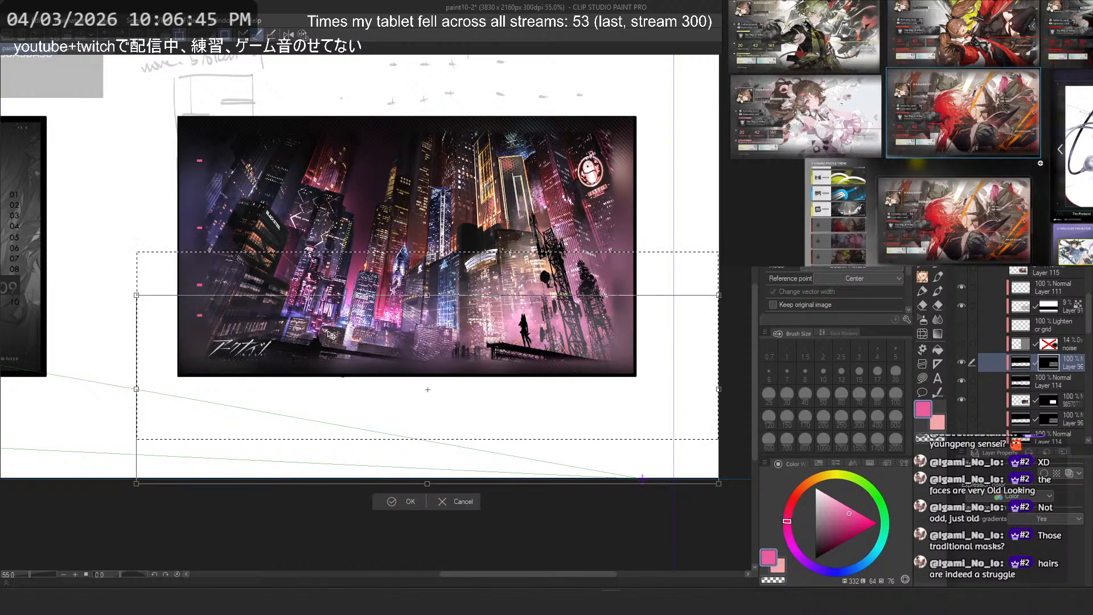
drag(331, 335, 335, 316)
key(Return)
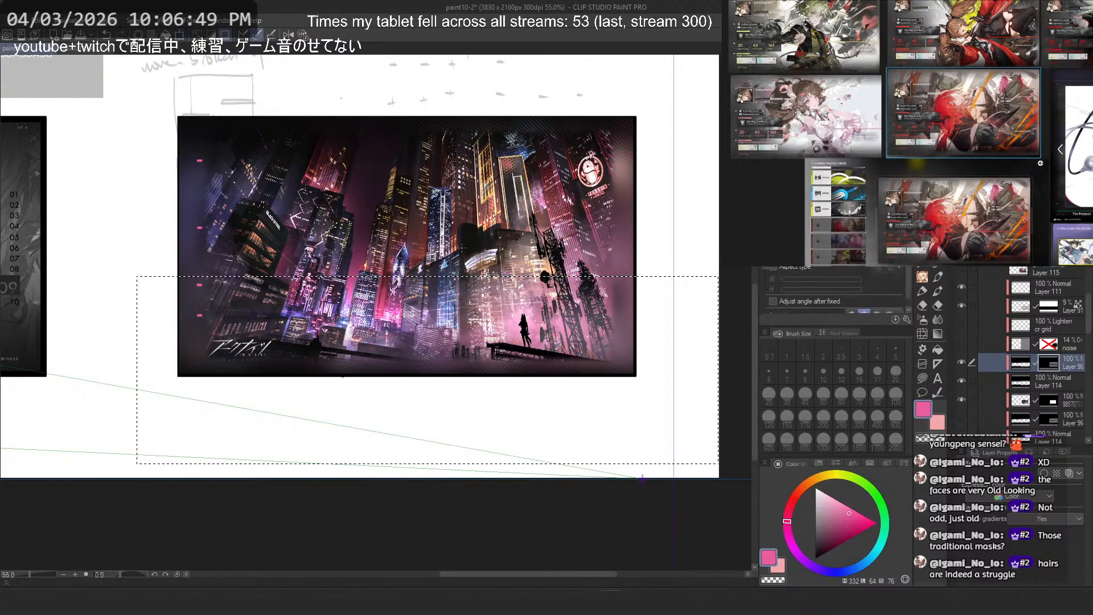
Step: Select the upper band of the original Layer 96's mask and transform it to reposition the stripes along the panel's upper edge
scroll(336, 310, down, 3)
drag(674, 68, 201, 241)
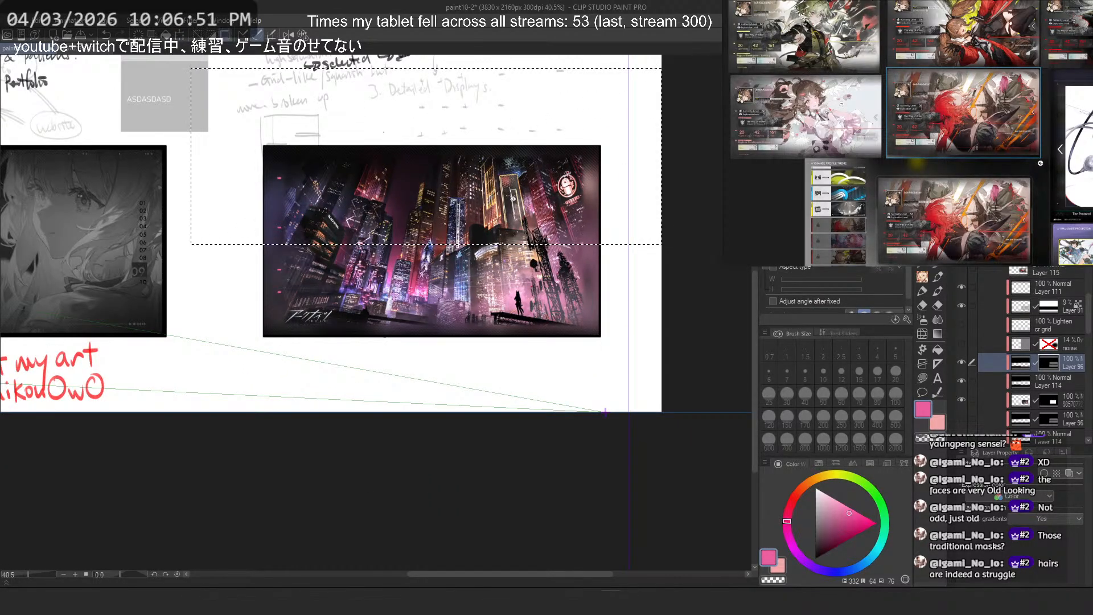
key(ctrl+t)
scroll(591, 194, up, 2)
scroll(575, 167, up, 2)
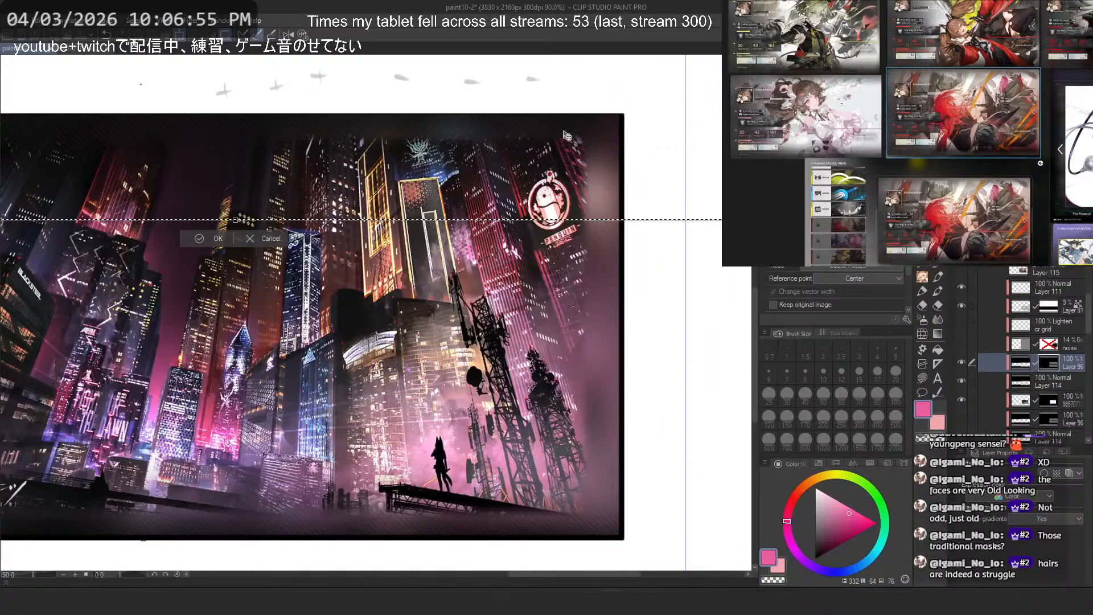
scroll(563, 148, up, 8)
mouse_move(553, 270)
mouse_down()
mouse_move(533, 105)
mouse_move(542, 263)
mouse_up()
scroll(549, 204, down, 4)
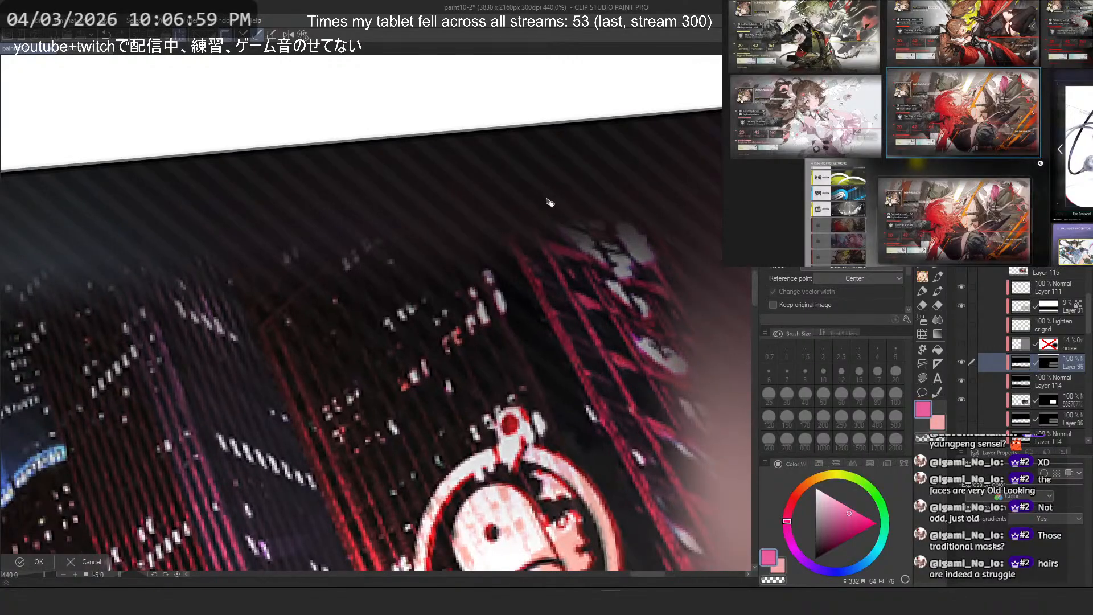
key(Return)
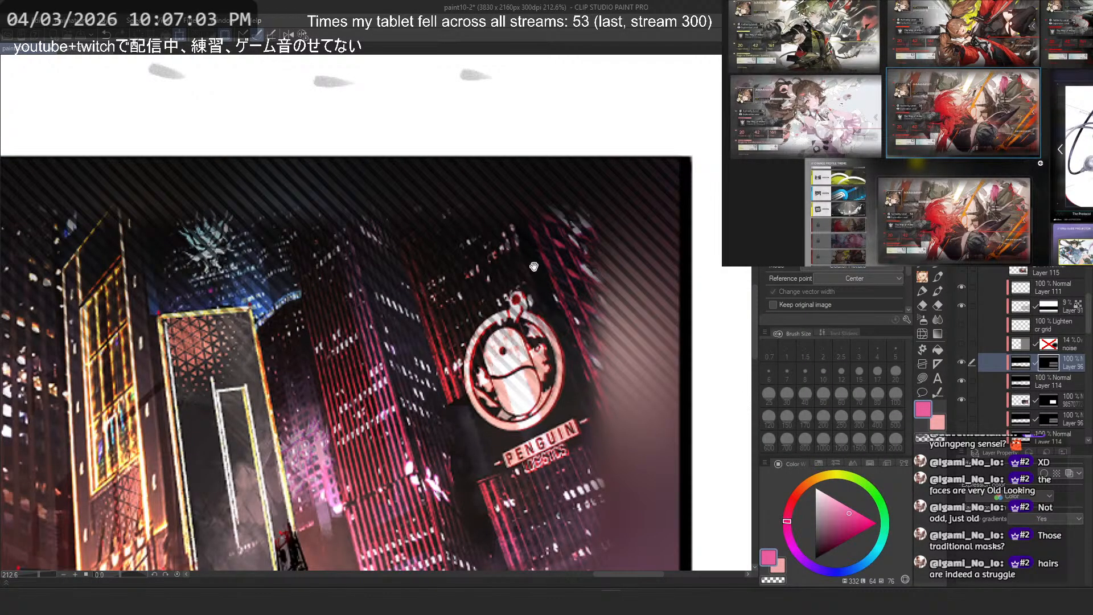
Step: Readjust the vertical position of the selected upper mask band on Layer 96, apply the transform, and clear the selection
key(ctrl+t)
drag(552, 272, 538, 454)
drag(530, 283, 531, 304)
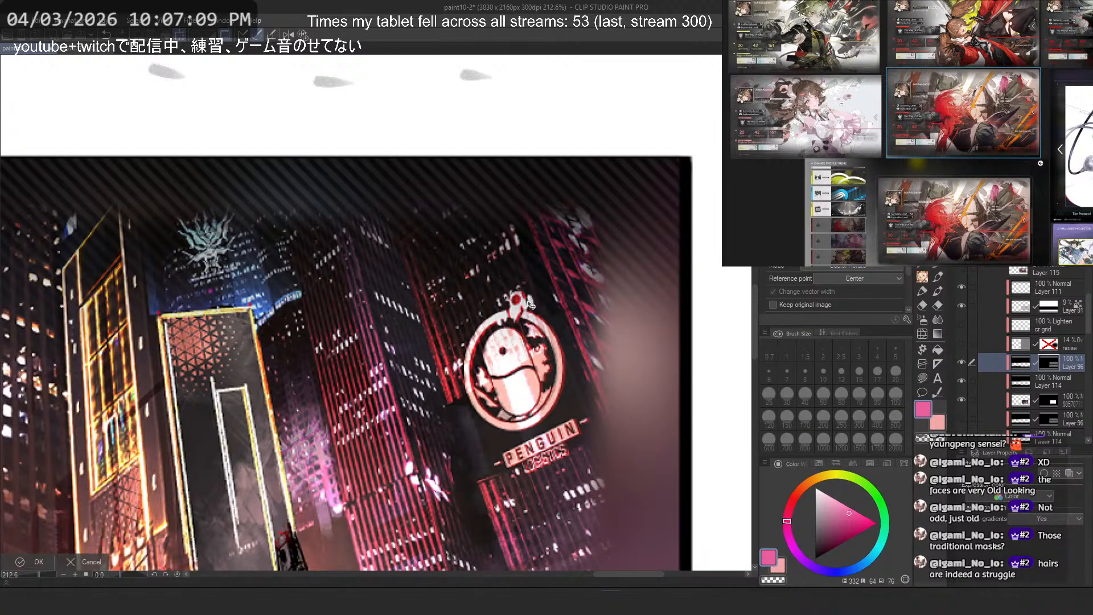
scroll(545, 221, down, 5)
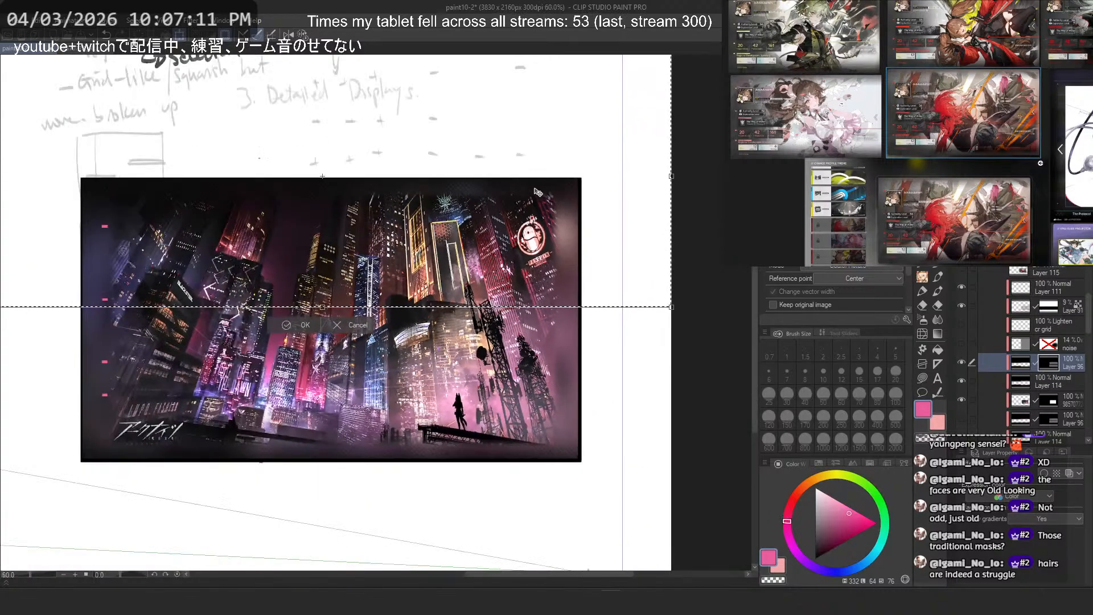
key(Return)
drag(552, 456, 824, 393)
click(963, 360)
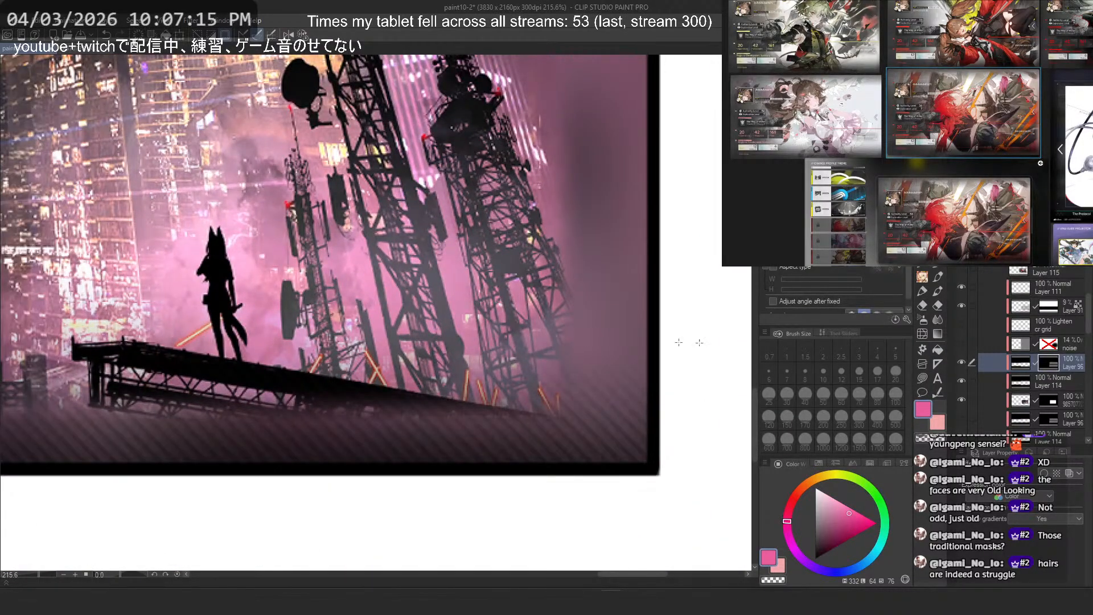
scroll(579, 346, down, 15)
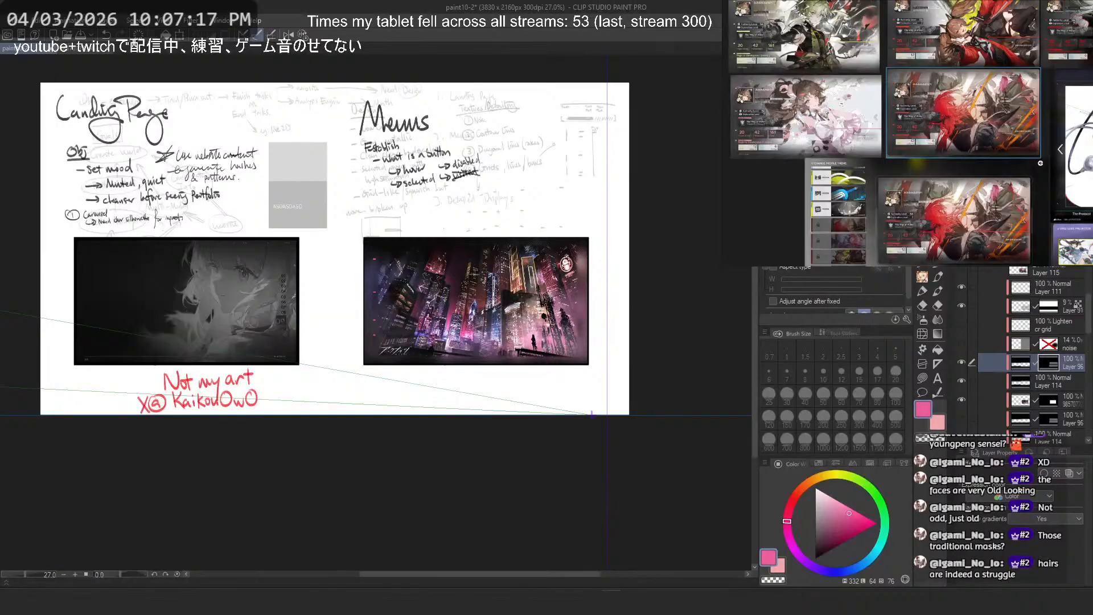
scroll(464, 263, up, 6)
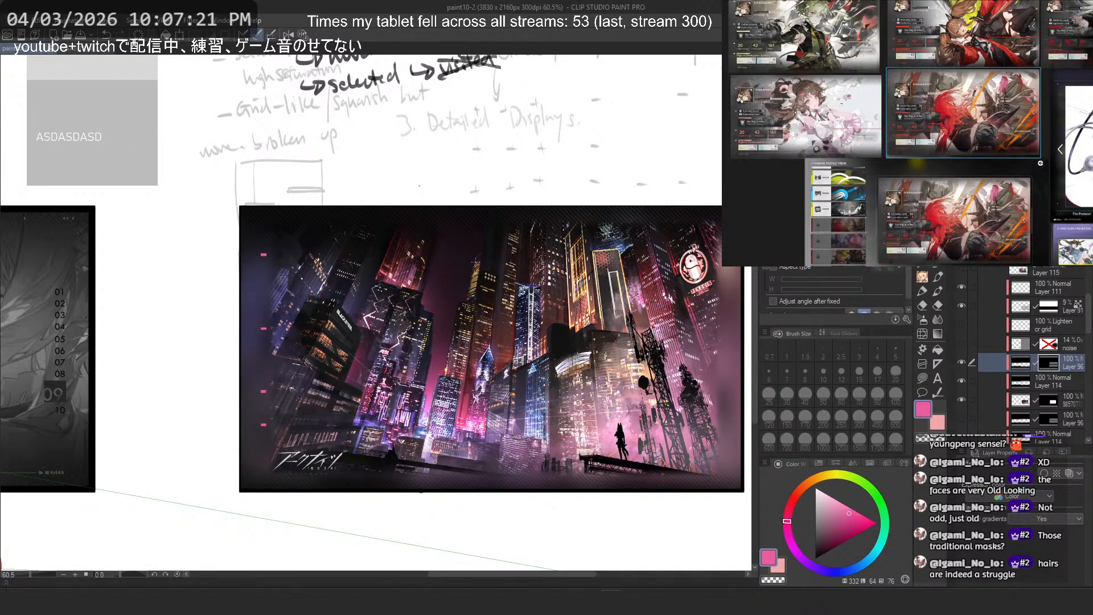
click(477, 259)
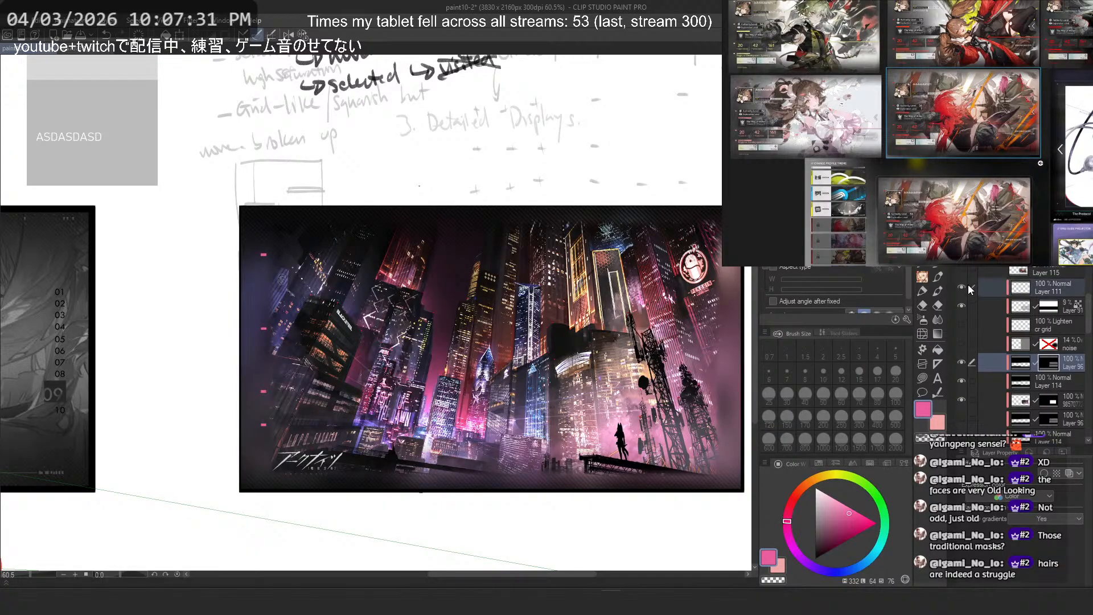
Step: Create a new layer directly above the striped overlay layer beneath Layer 111
click(998, 290)
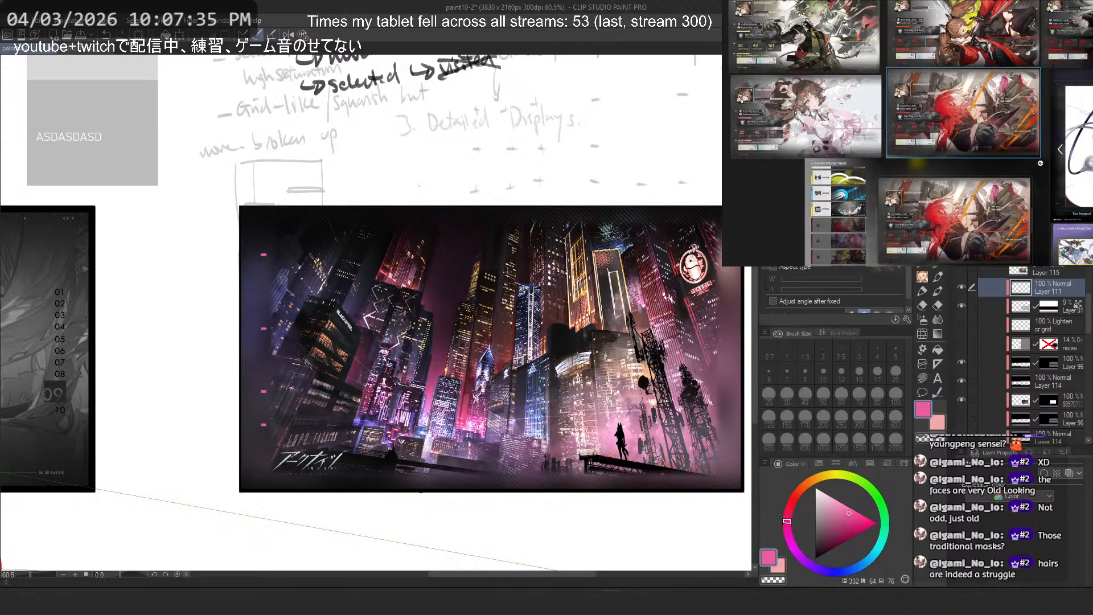
scroll(915, 167, down, 1)
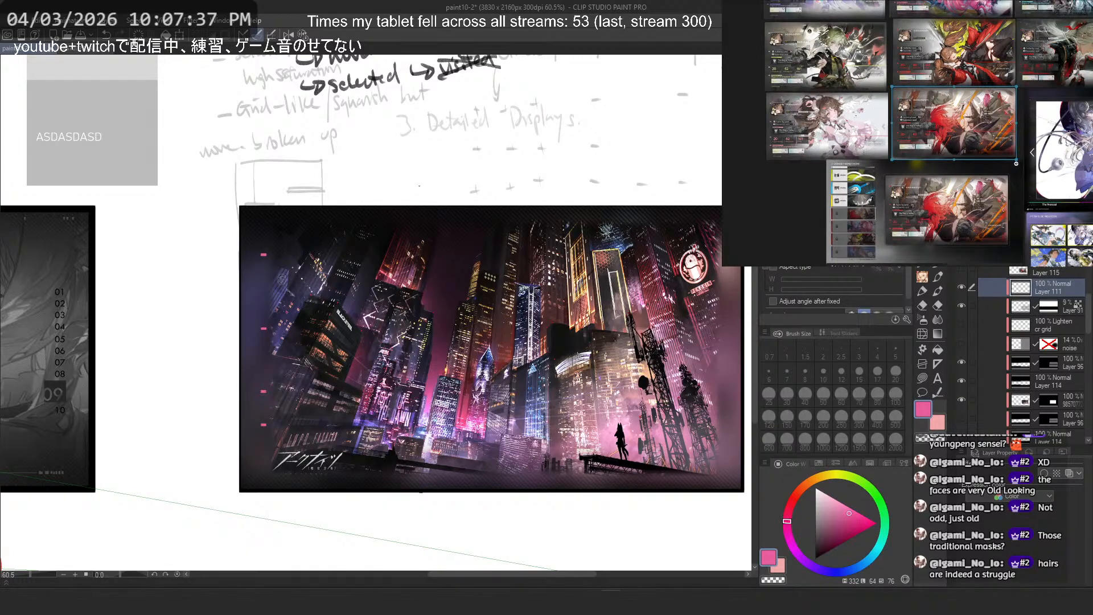
click(1042, 308)
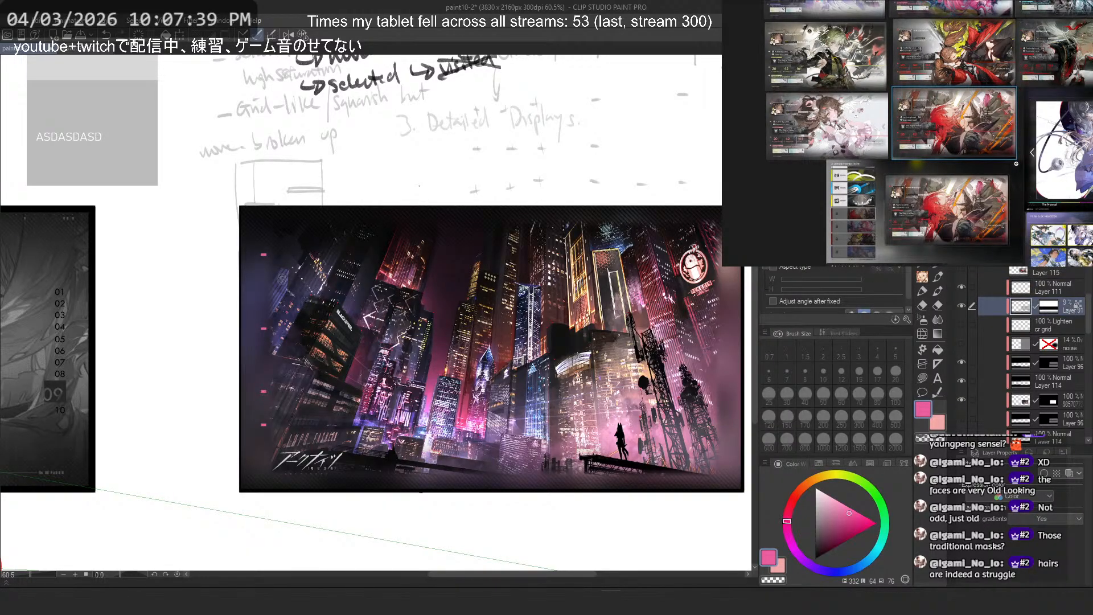
key(ctrl+shift+n)
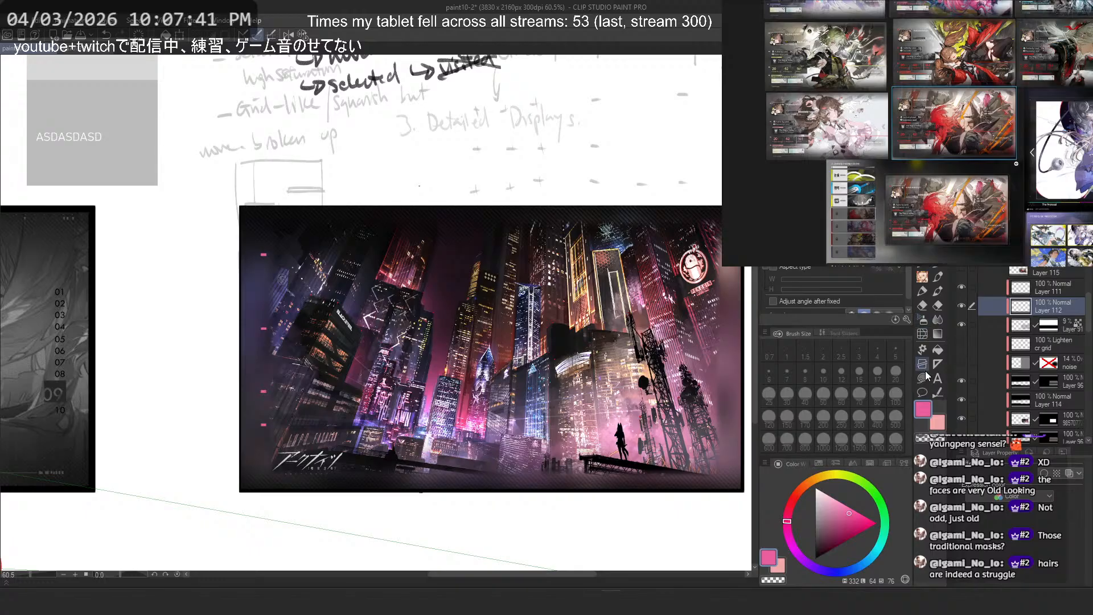
Step: Try a black left-to-right gradient over the panel's left half on Layer 112, including at 33% layer opacity, and undo it
click(938, 334)
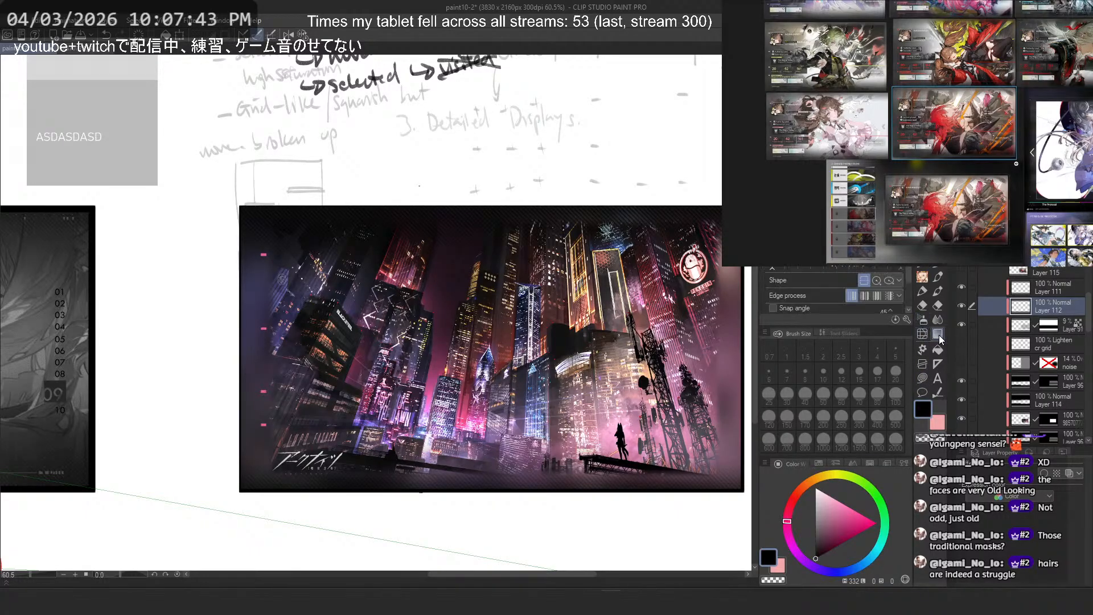
drag(285, 339, 567, 336)
key(ctrl+z)
drag(335, 321, 568, 298)
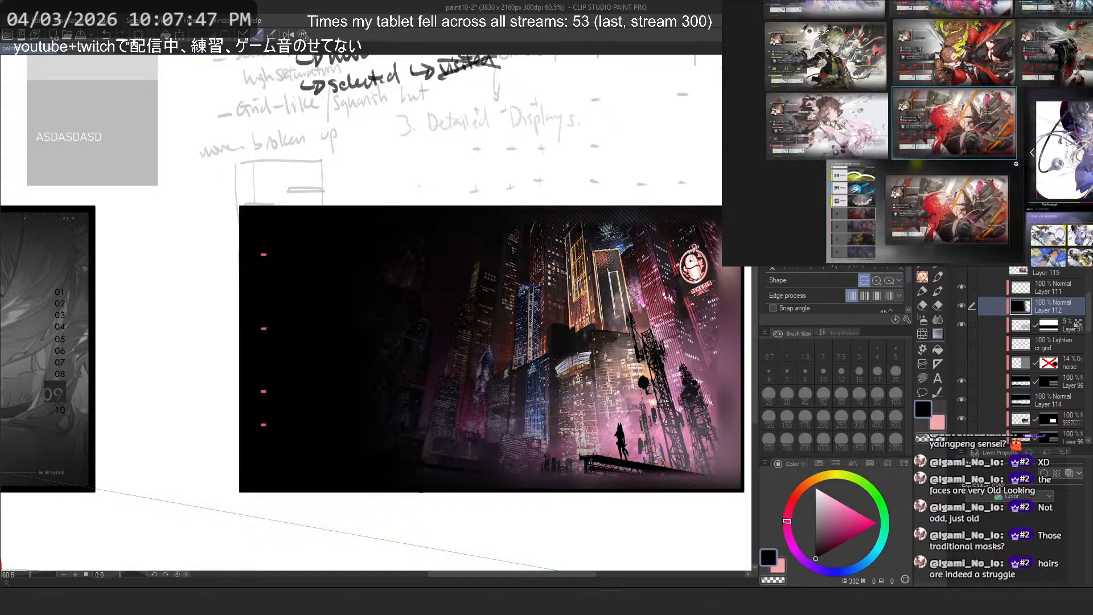
drag(1053, 228, 1039, 228)
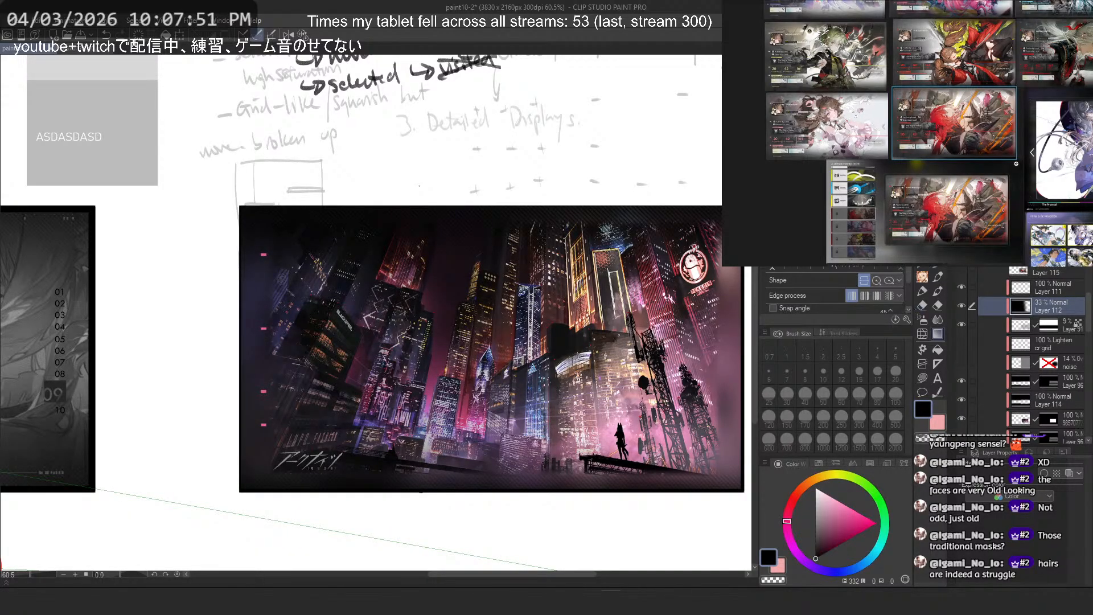
key(ctrl+z)
scroll(550, 199, down, 3)
scroll(569, 228, up, 2)
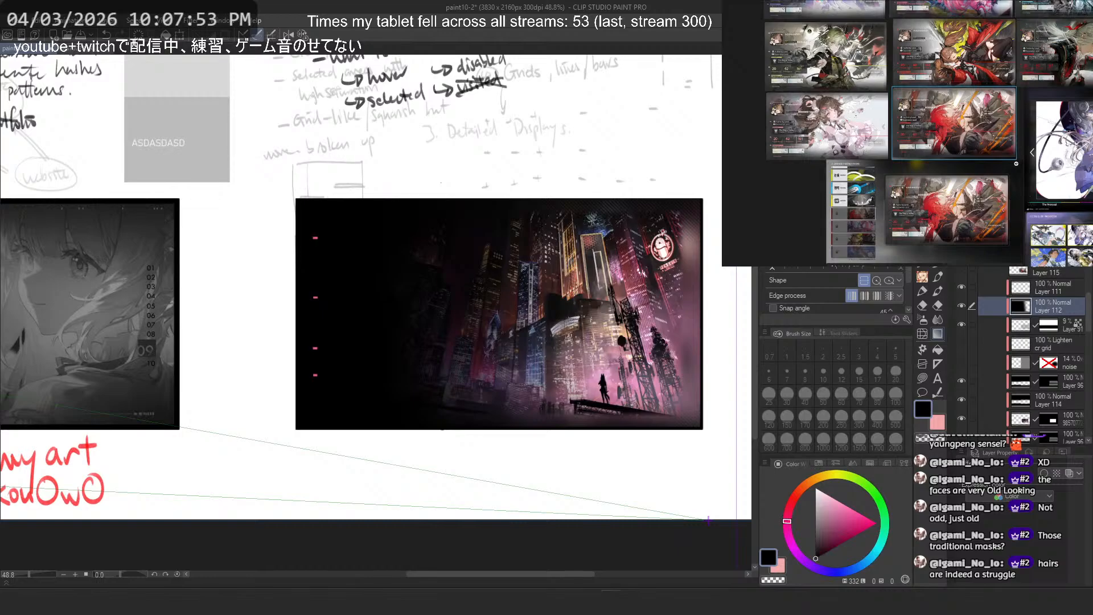
key(ctrl+z)
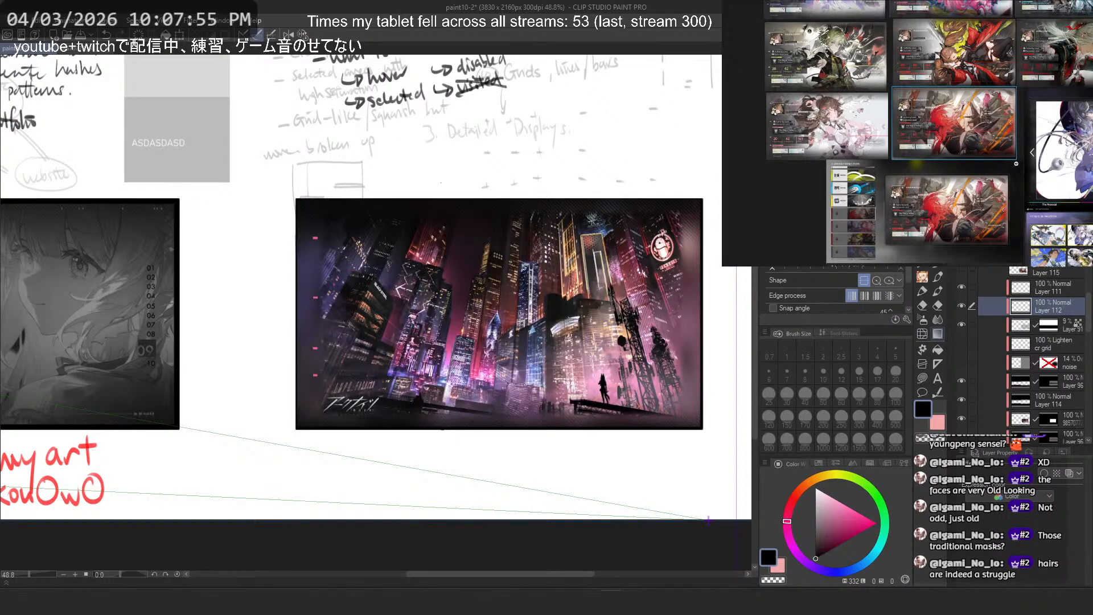
Step: Try black gradients darkening the panel's lower-left side on Layer 112, compare them, and undo them
key(ctrl+y)
key(ctrl+z)
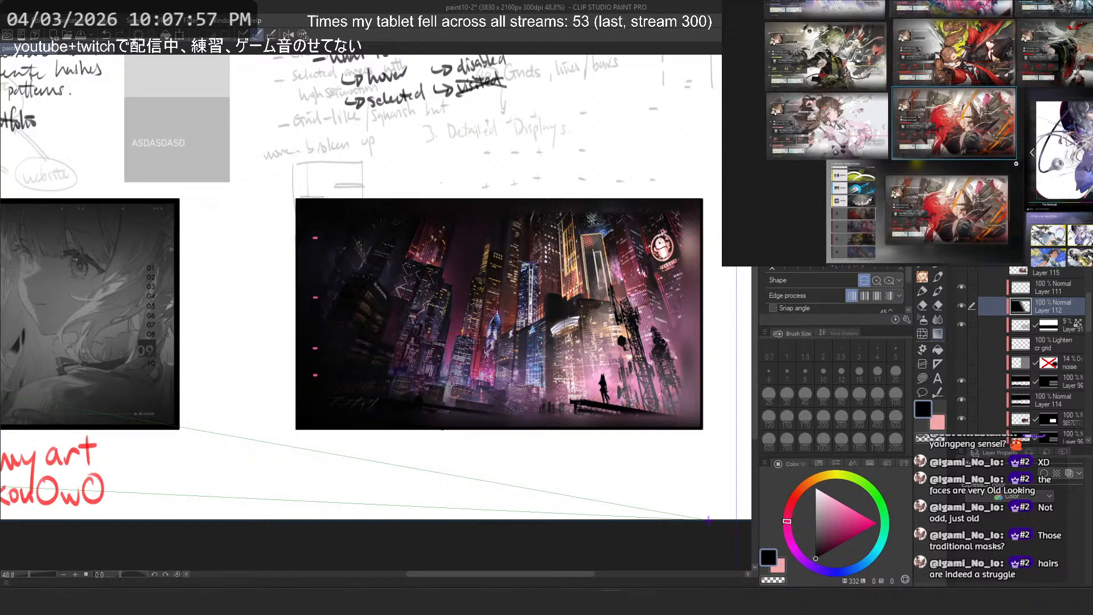
key(ctrl+y)
key(ctrl+z)
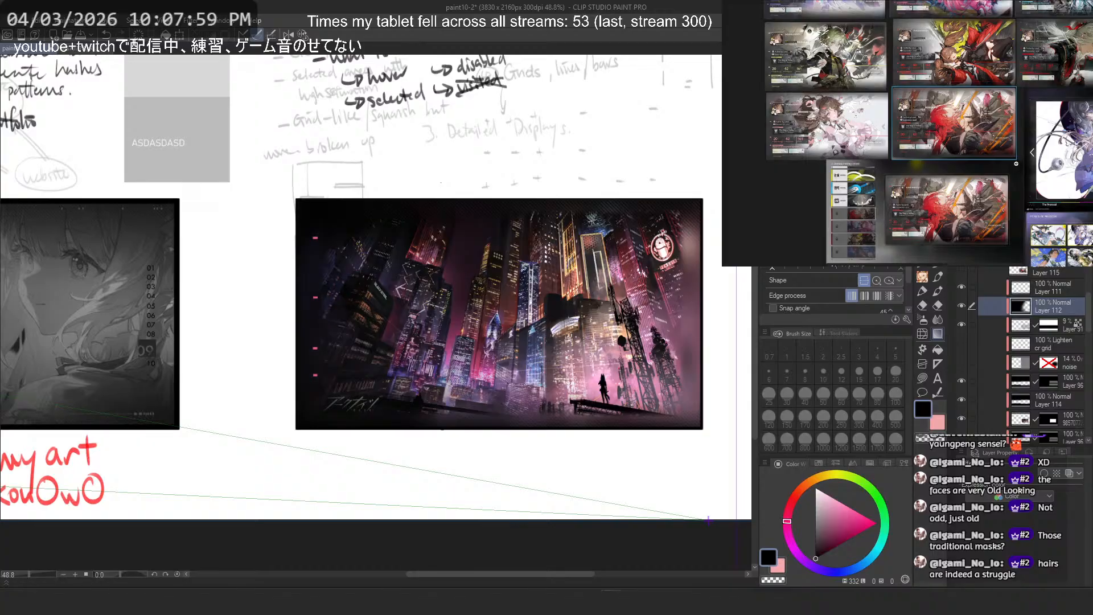
scroll(408, 280, down, 1)
scroll(408, 280, up, 2)
key(ctrl+y)
scroll(408, 280, up, 1)
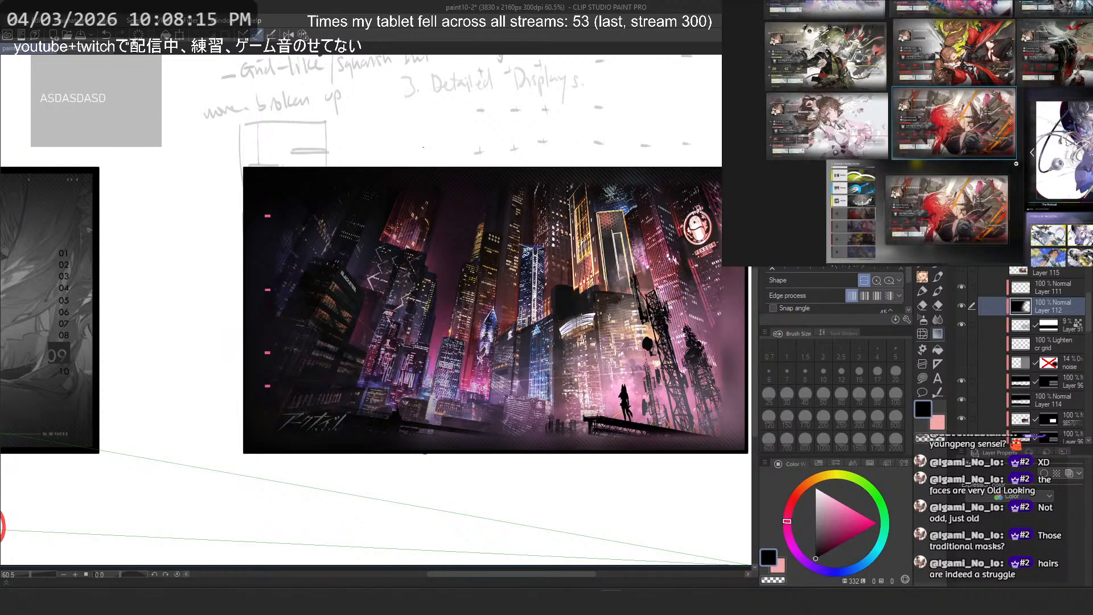
key(ctrl+z)
key(ctrl+z)
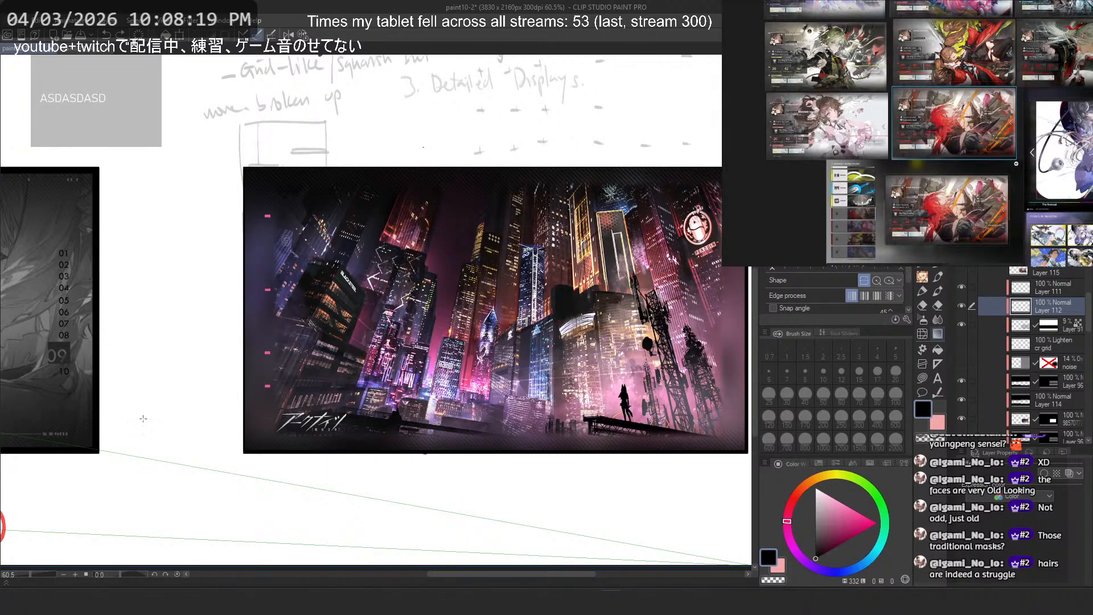
Step: Try one gradient diagonally from beyond the panel's lower-left corner and another straight in from its left edge, undoing each
drag(175, 455, 364, 349)
key(ctrl+z)
drag(181, 304, 362, 305)
key(ctrl+z)
Step: Browse the reference board's game promotional art and layout idea images for guidance on the panel's composition
scroll(715, 355, down, 3)
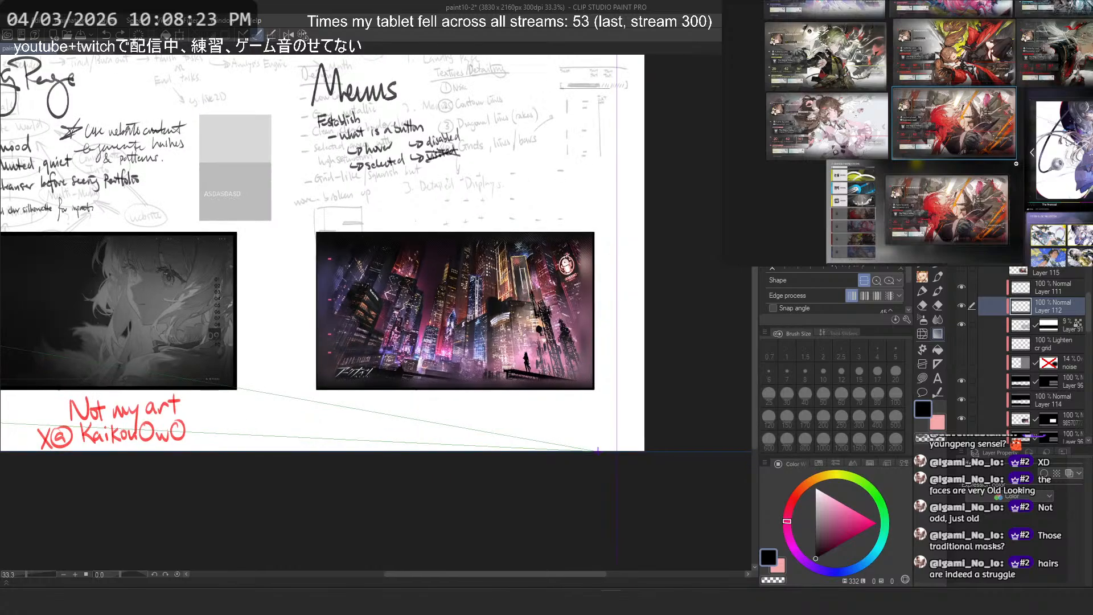
scroll(716, 356, up, 3)
mouse_move(1071, 205)
mouse_down()
mouse_move(1020, 154)
mouse_move(820, 149)
mouse_up()
scroll(855, 151, down, 3)
drag(1025, 85, 854, 166)
scroll(889, 137, down, 1)
drag(934, 103, 900, 142)
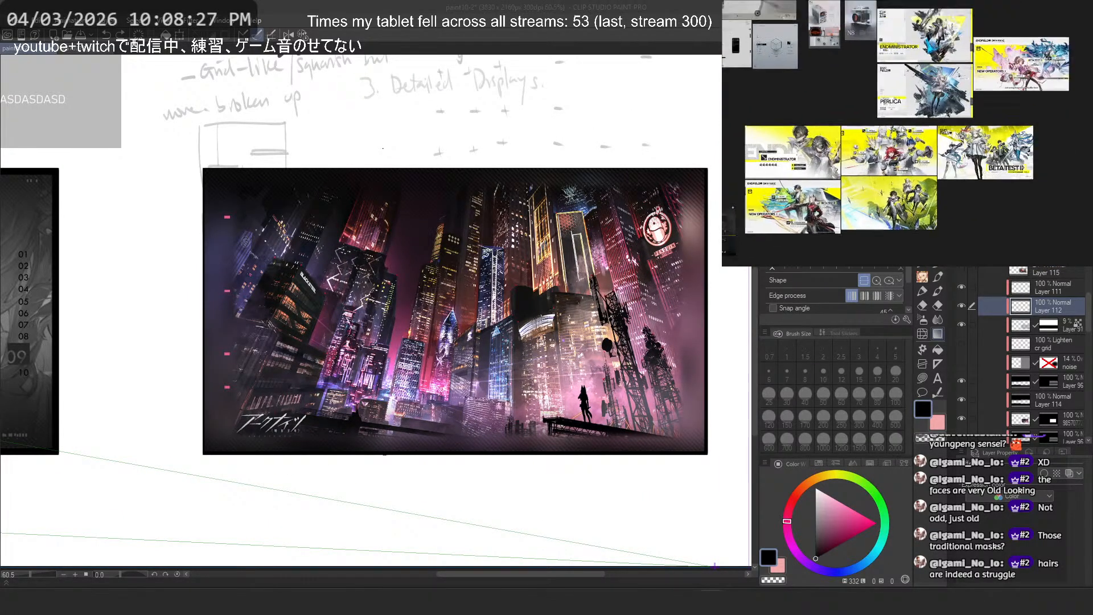
scroll(905, 140, down, 3)
mouse_move(1008, 54)
mouse_down()
mouse_move(895, 113)
mouse_move(892, 98)
mouse_up()
scroll(895, 113, up, 6)
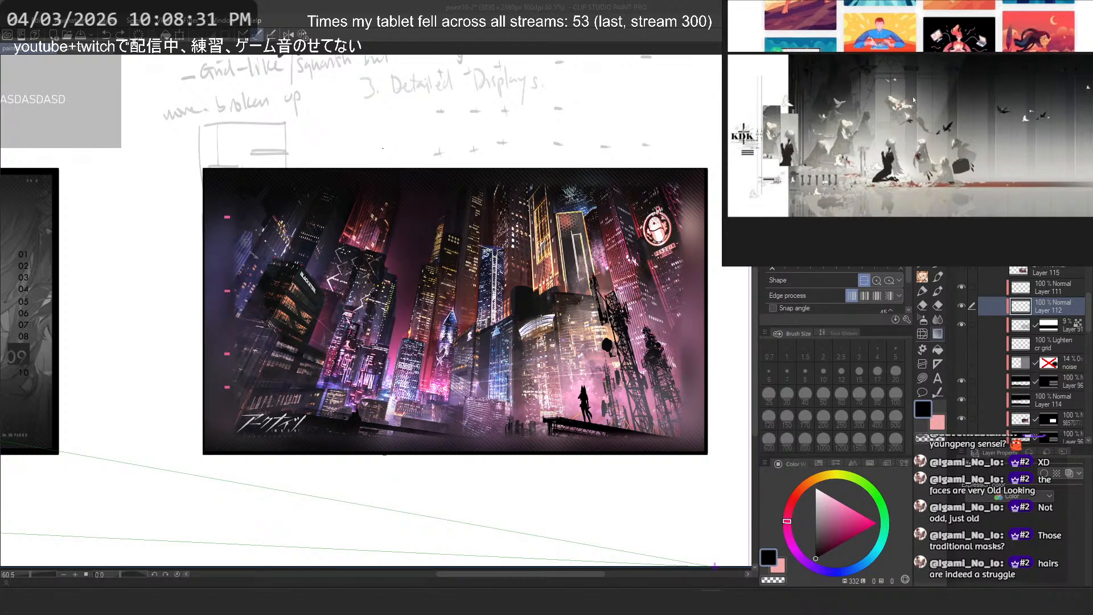
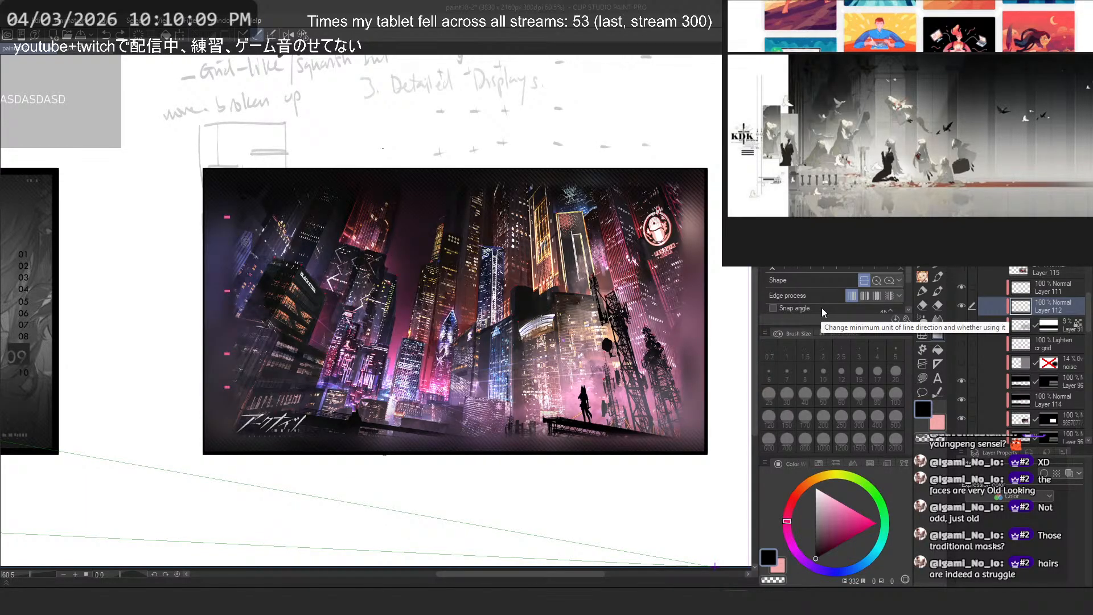
scroll(1007, 119, down, 10)
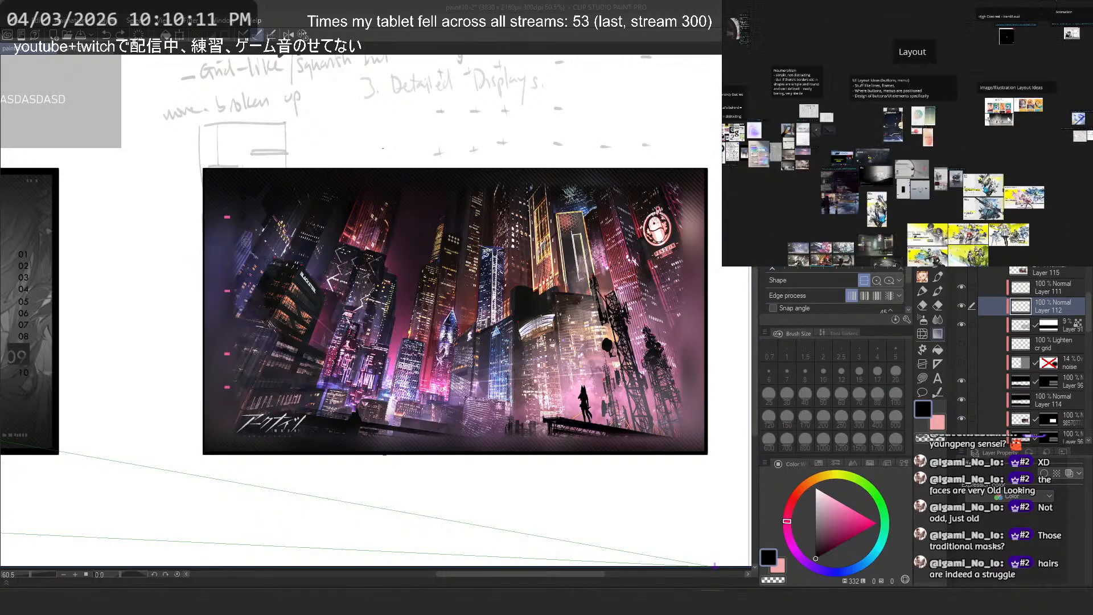
drag(1009, 120, 1050, 19)
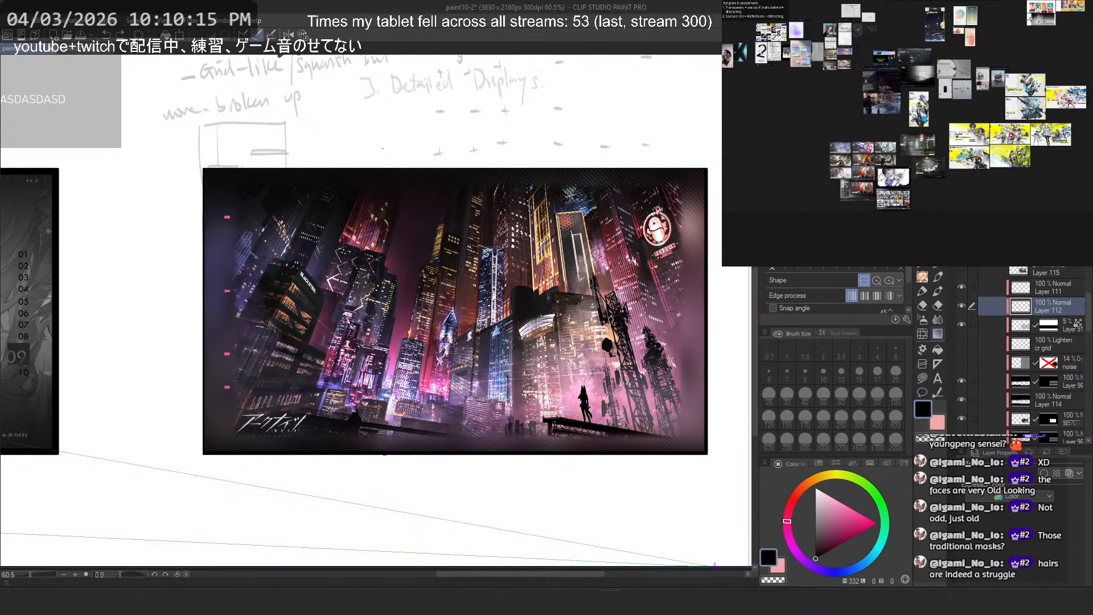
scroll(403, 407, up, 2)
drag(404, 407, 368, 405)
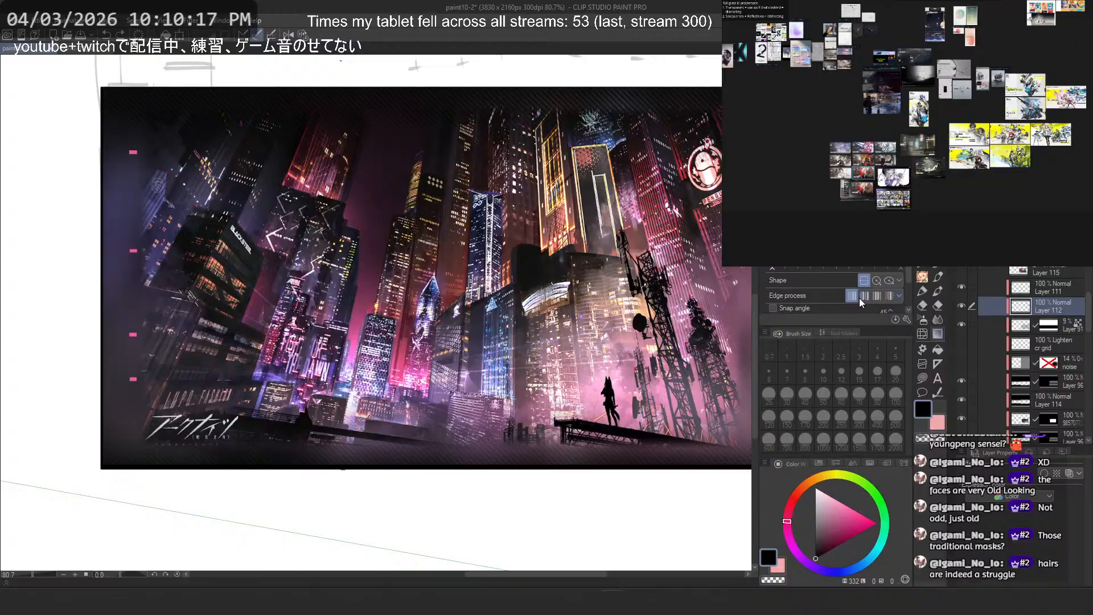
click(969, 288)
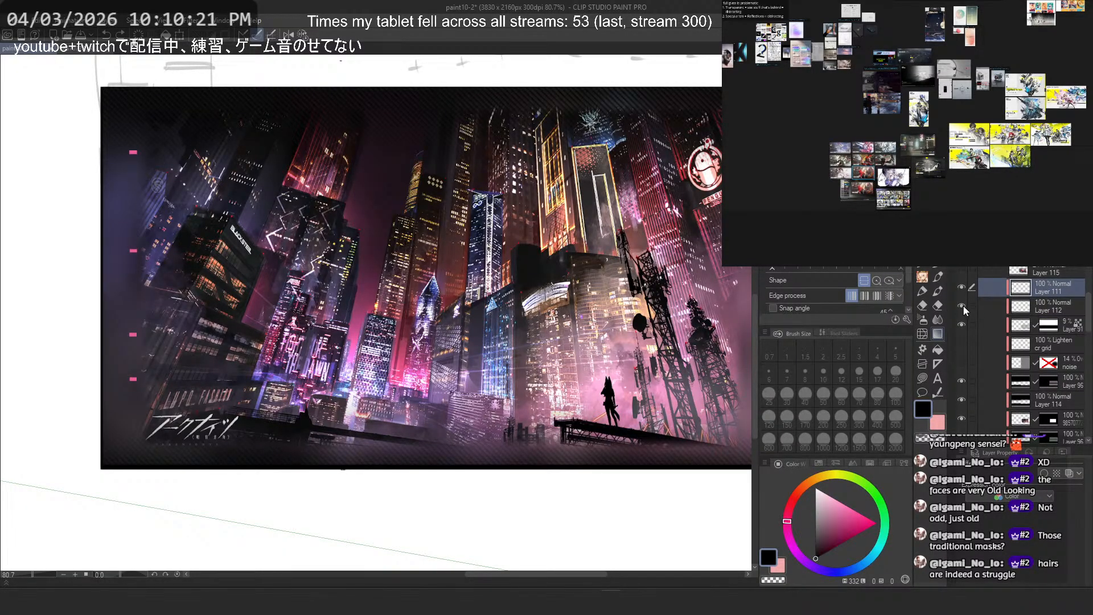
ctrl+click(1021, 306)
key(Return)
click(1022, 306)
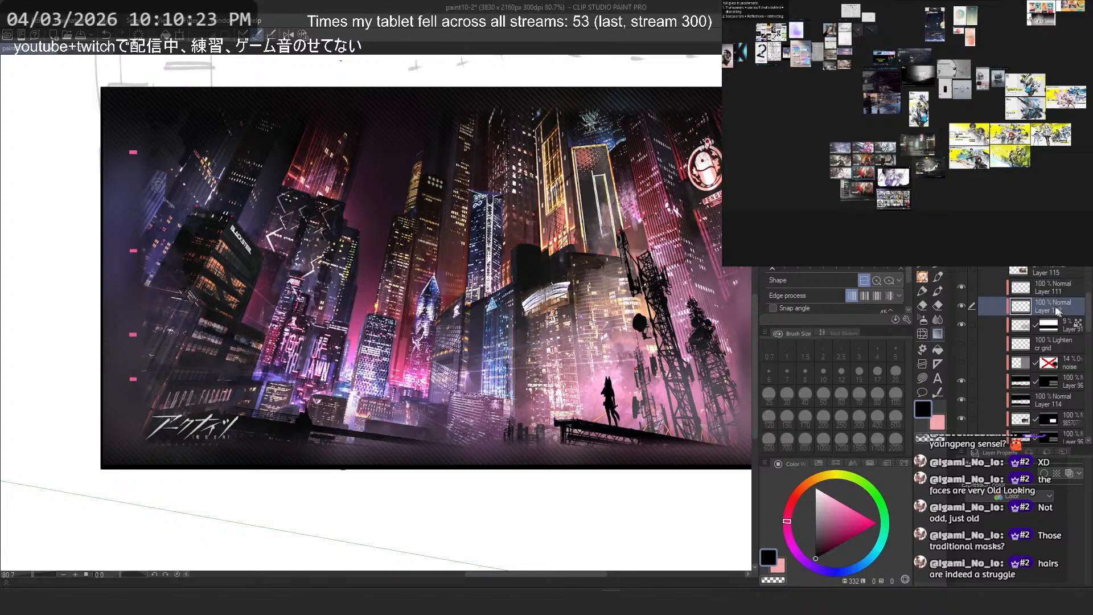
key(ctrl+minus)
drag(473, 275, 482, 279)
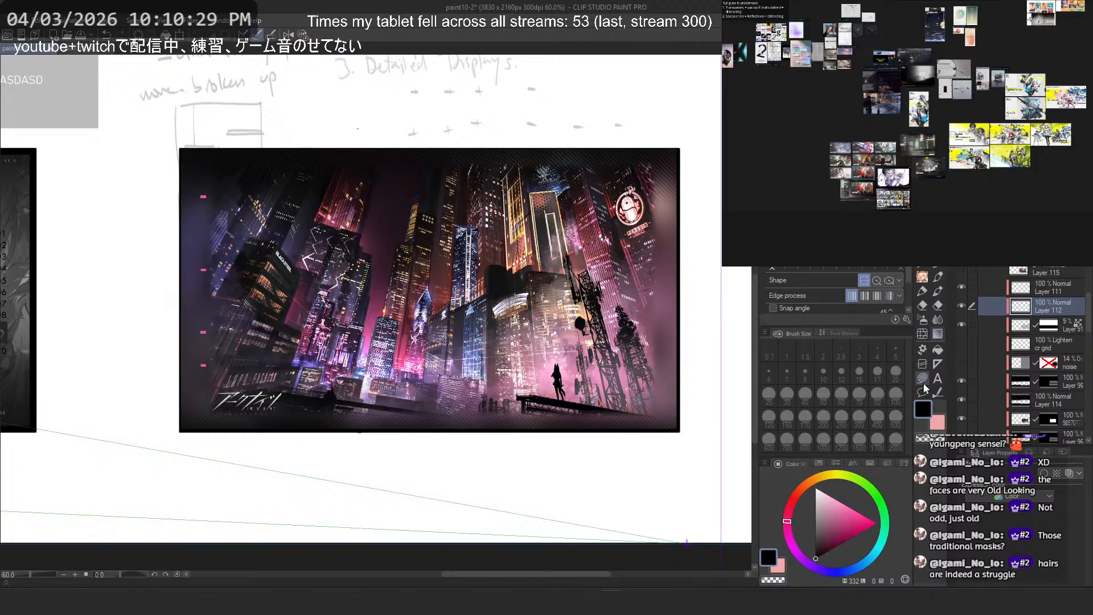
Step: Replace Layer 112 in the detailed folder with the wave-line Layer 104 from the text folder
scroll(1076, 280, up, 4)
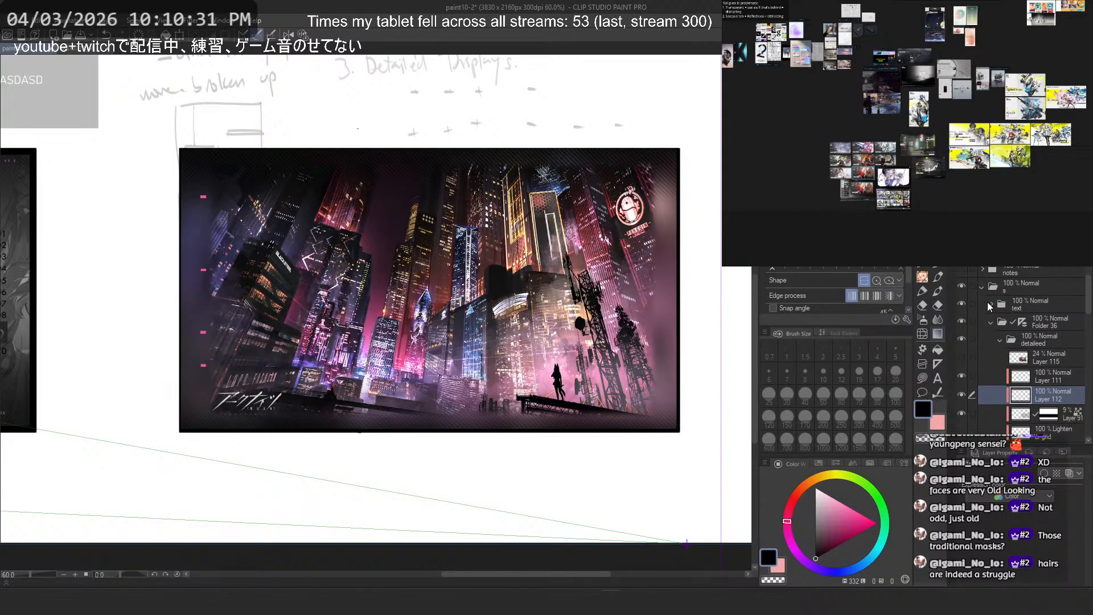
click(1053, 325)
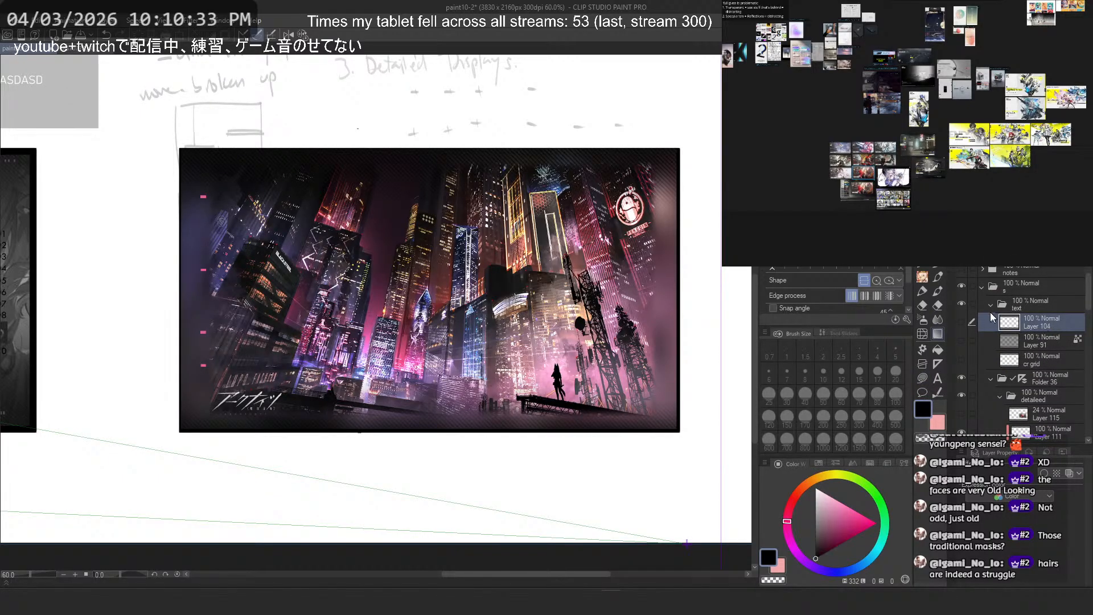
click(991, 306)
scroll(1027, 323, down, 1)
click(1046, 327)
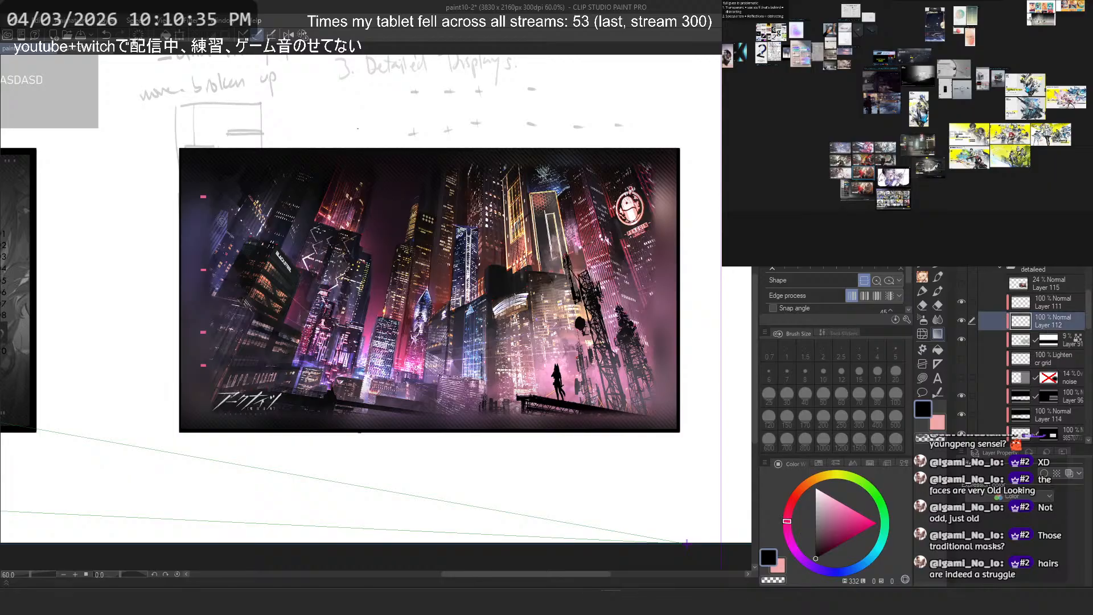
key(Delete)
key(ctrl+shift+n)
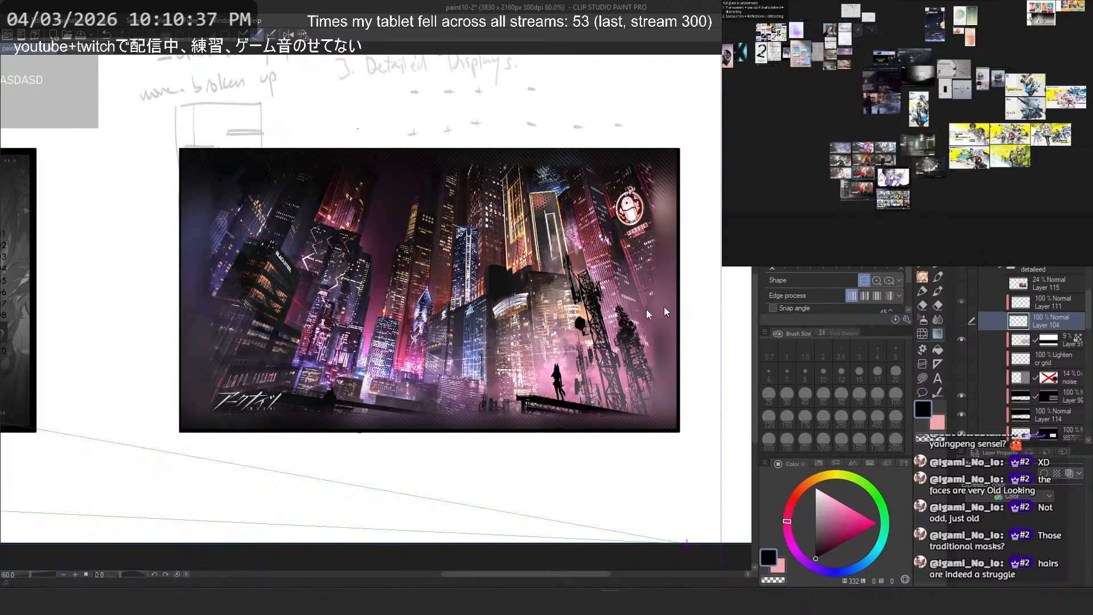
Step: Move the wave-line image from the canvas corner onto the upper-left part of the cityscape panel
scroll(521, 349, down, 5)
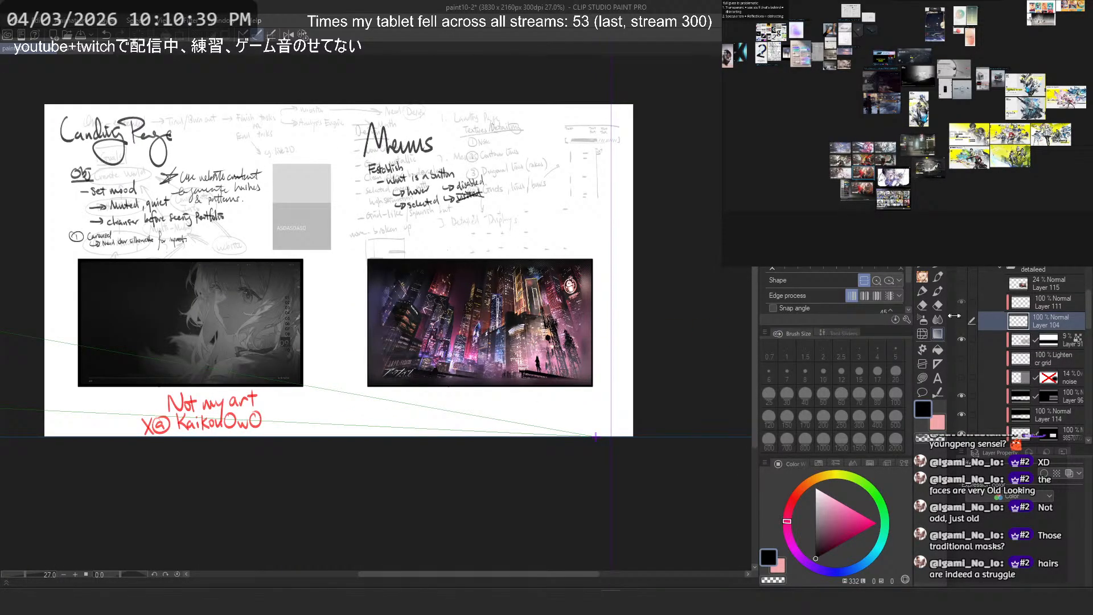
key(ctrl+v)
key(ctrl+t)
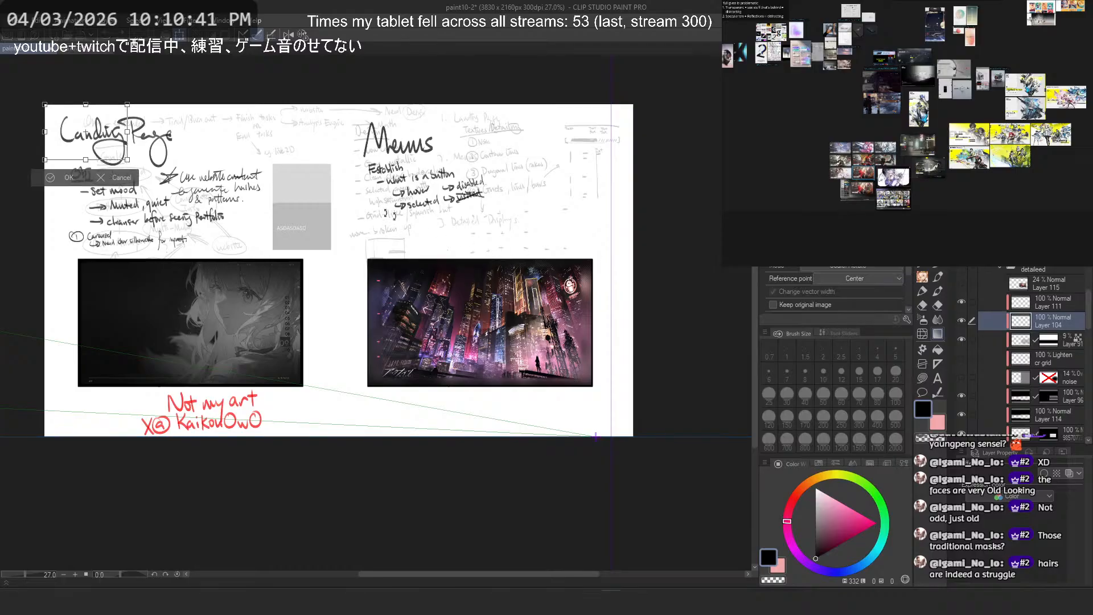
mouse_move(117, 162)
mouse_down()
mouse_move(129, 182)
mouse_move(462, 309)
mouse_up()
scroll(456, 308, up, 3)
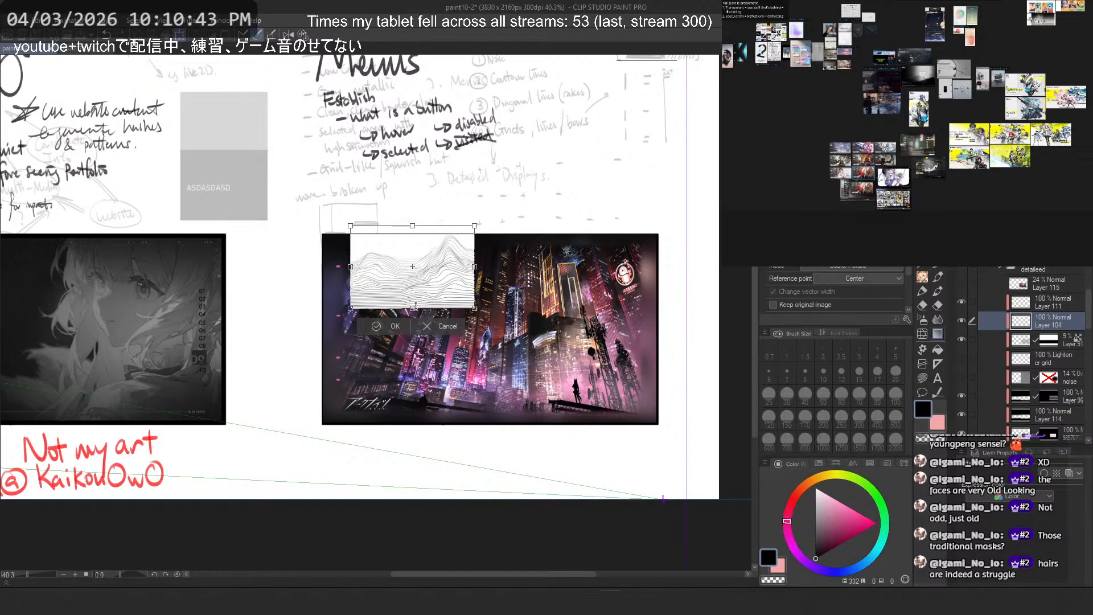
key(Return)
Step: Convert the wave-line image's brightness to opacity, removing its white background and keeping the dark lines
scroll(422, 282, up, 2)
scroll(375, 234, up, 3)
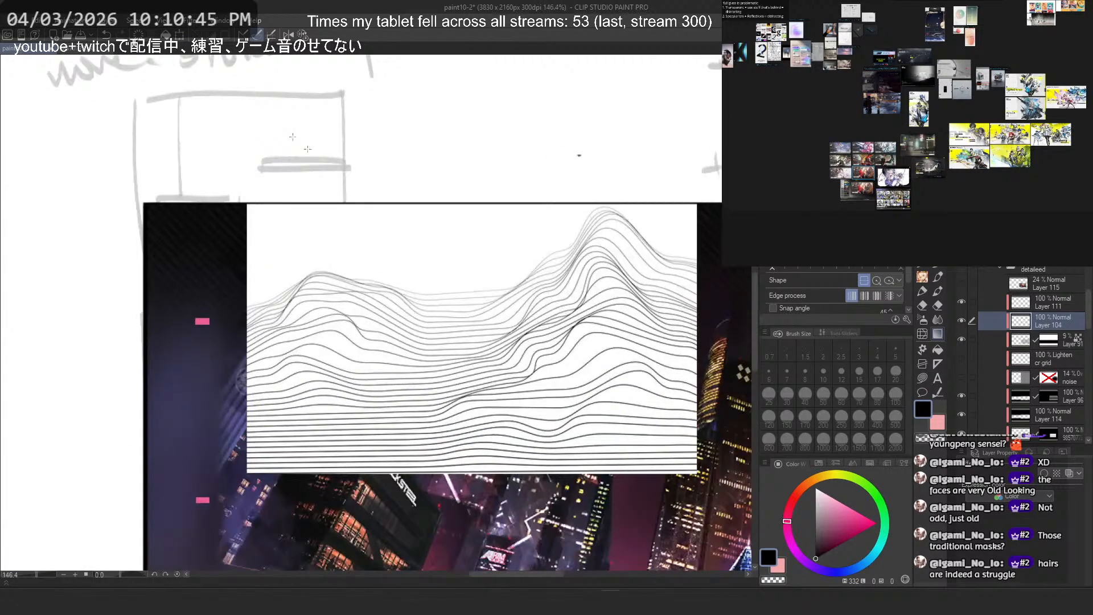
click(41, 22)
click(85, 263)
scroll(338, 209, down, 4)
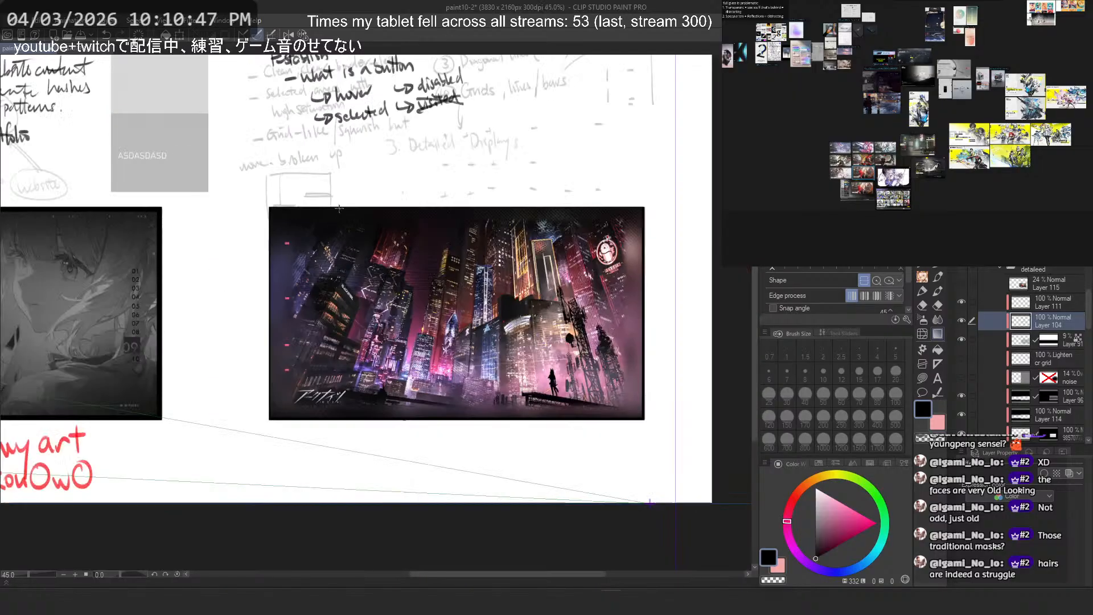
Step: Enlarge the wave lines, flip them horizontally, and position them over the cityscape panel's lower-left area
key(ctrl+v)
key(ctrl+t)
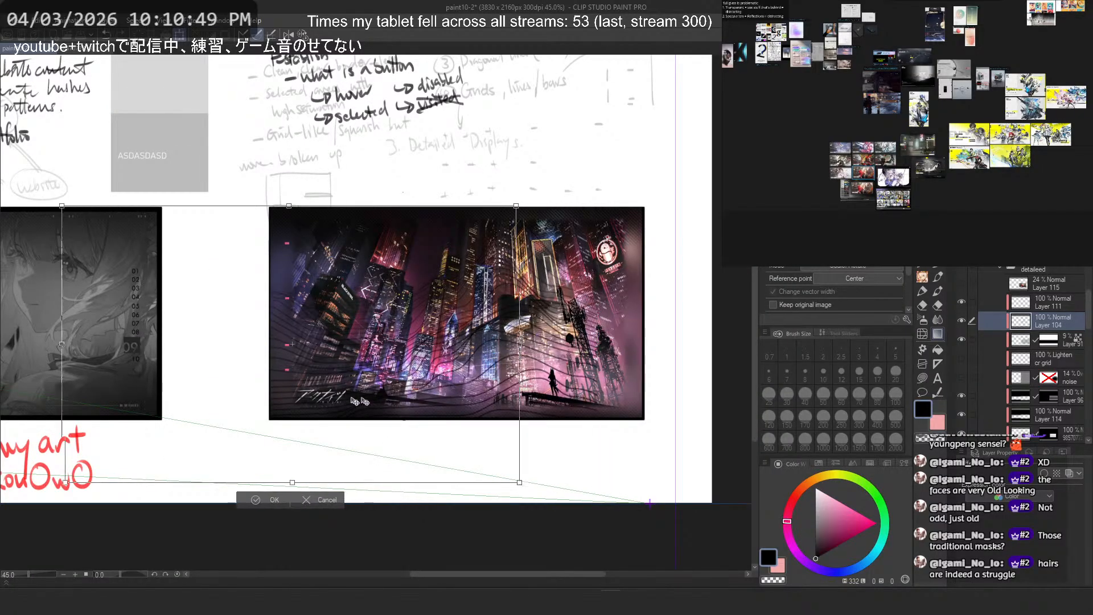
mouse_move(355, 402)
mouse_down()
mouse_move(277, 422)
mouse_move(344, 411)
mouse_up()
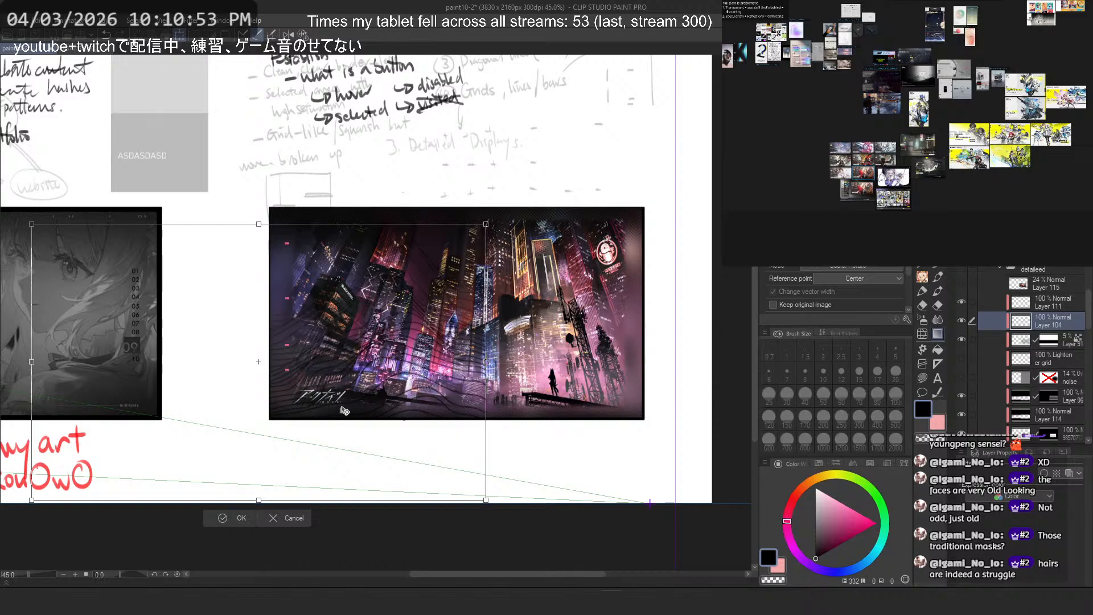
drag(256, 234, 276, 433)
mouse_move(331, 499)
mouse_down()
mouse_move(339, 369)
mouse_move(380, 352)
mouse_move(363, 357)
mouse_move(443, 353)
mouse_up()
right_click(430, 346)
click(494, 489)
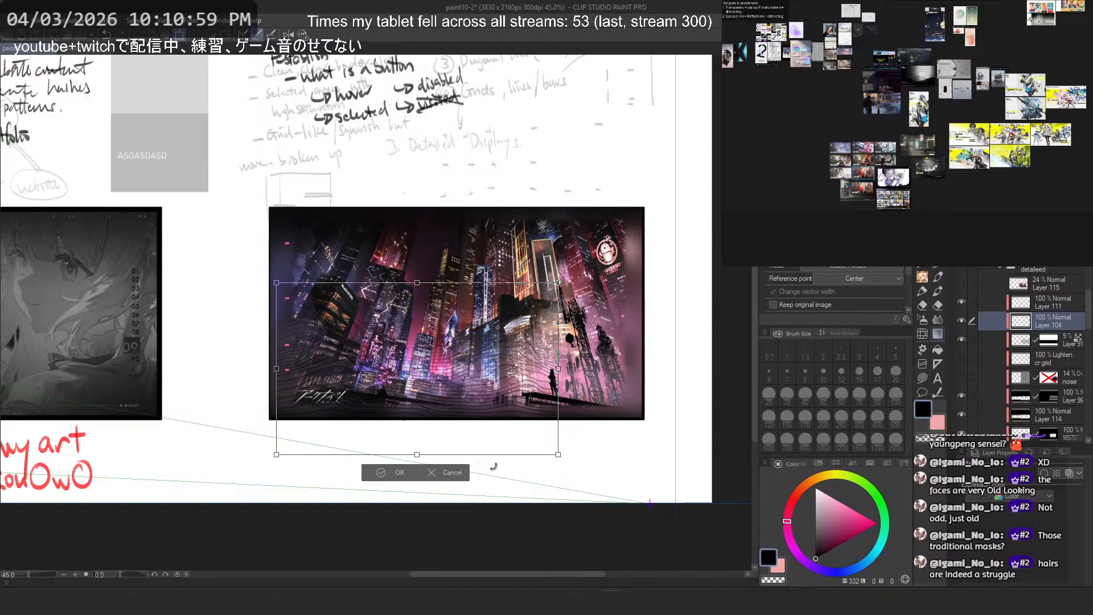
drag(445, 415, 422, 410)
key(Return)
scroll(660, 353, up, 3)
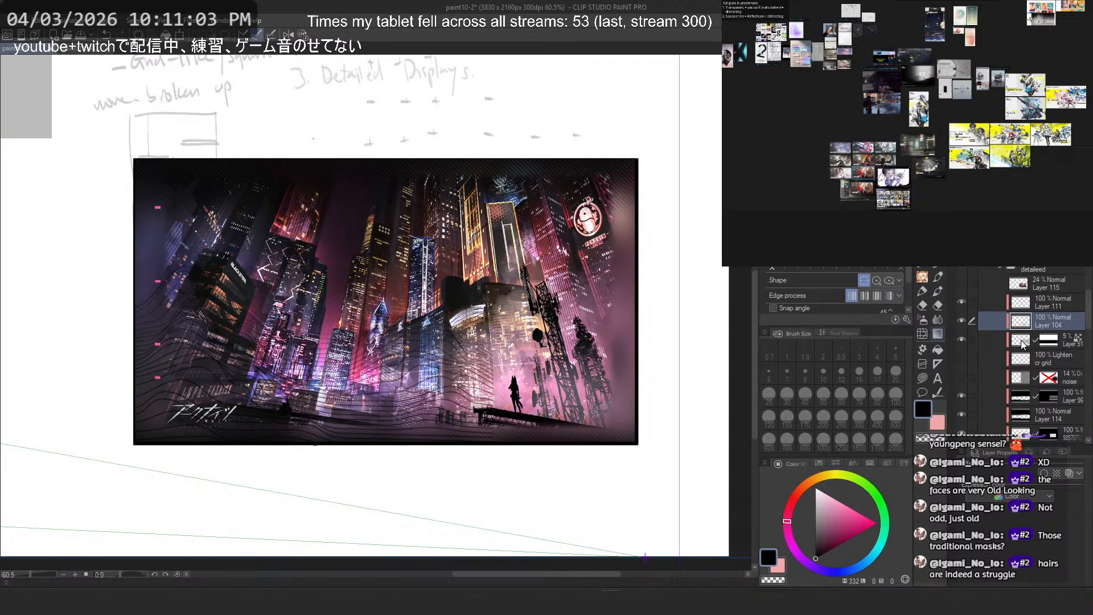
Step: Hide Layer 104's wave lines, toggle the striped overlay for comparison, and review the layers beneath them
scroll(1023, 342, down, 3)
scroll(1021, 312, down, 2)
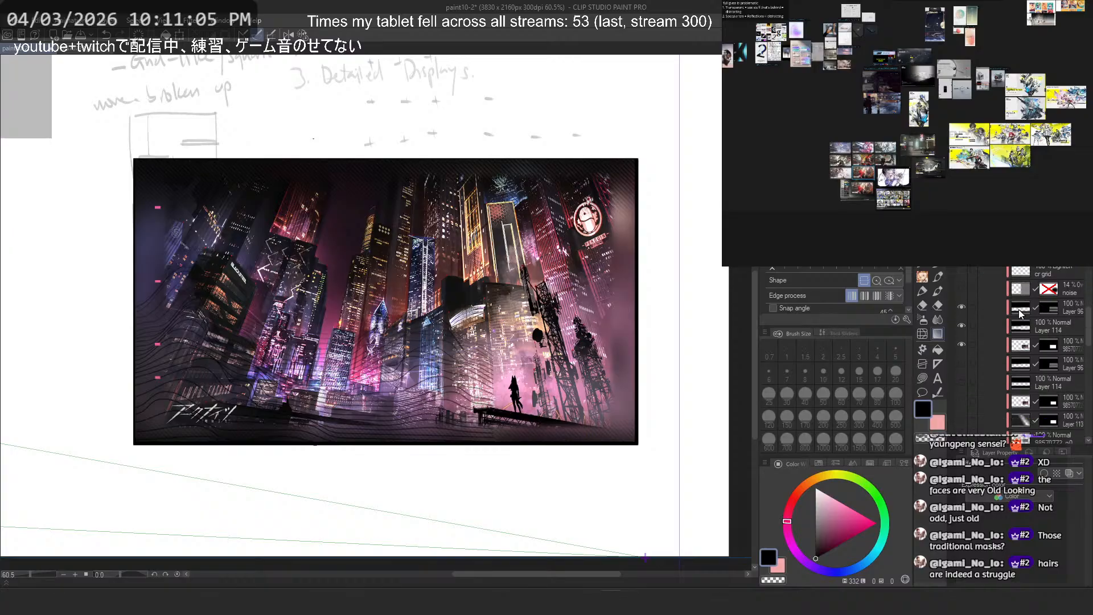
scroll(1020, 312, up, 2)
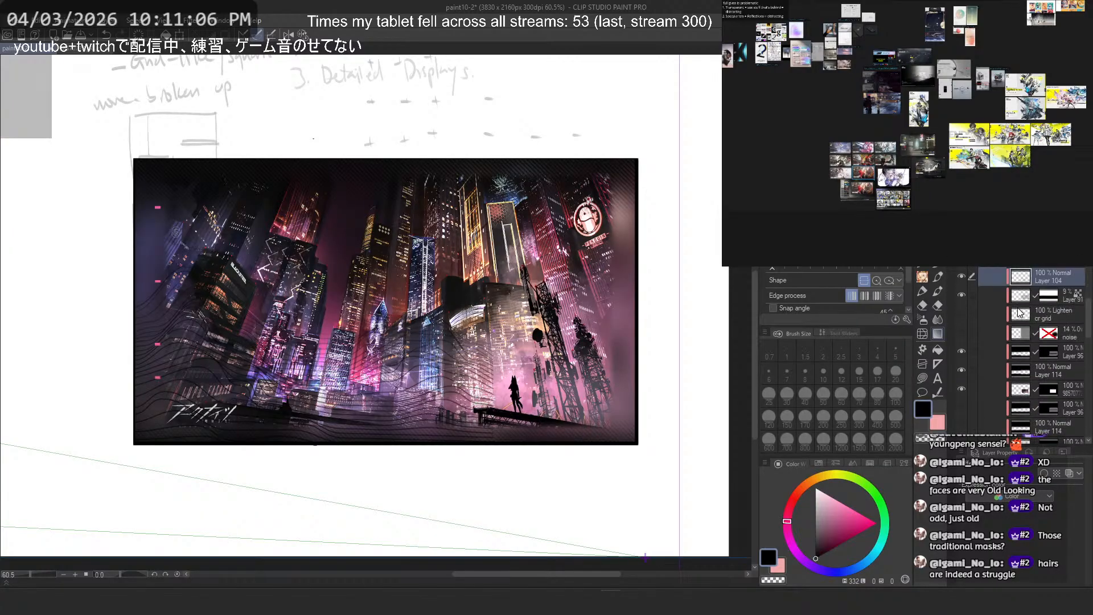
click(962, 277)
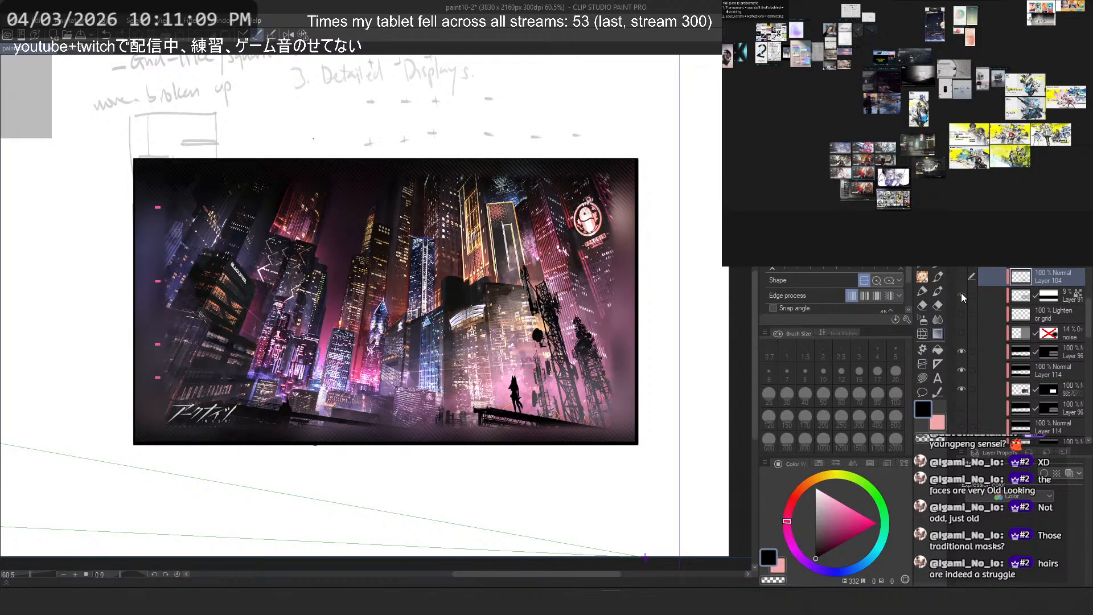
click(961, 294)
scroll(975, 307, down, 5)
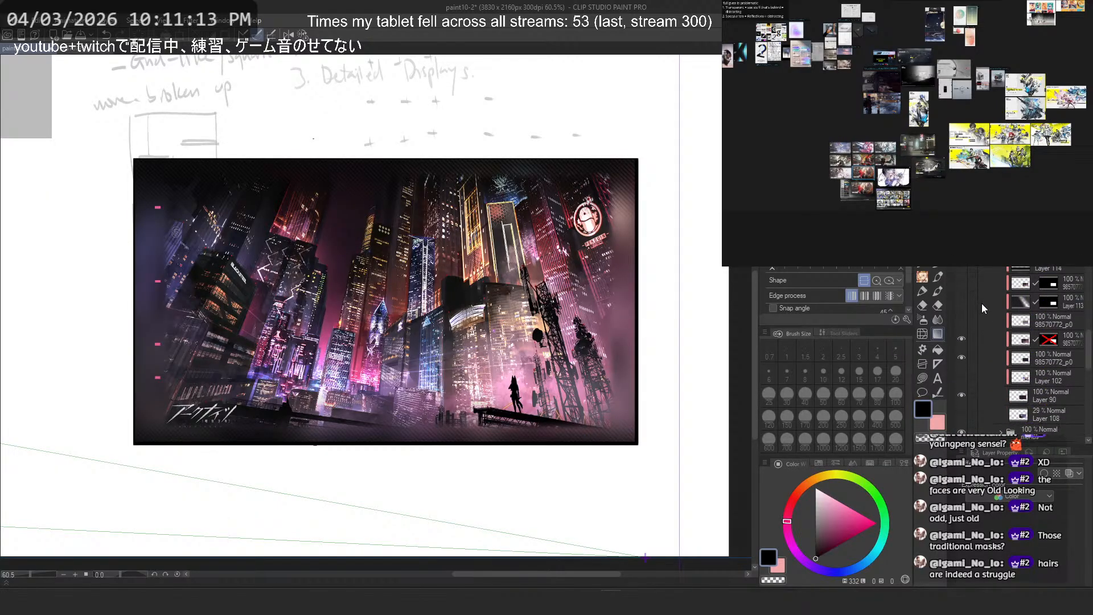
scroll(982, 303, up, 5)
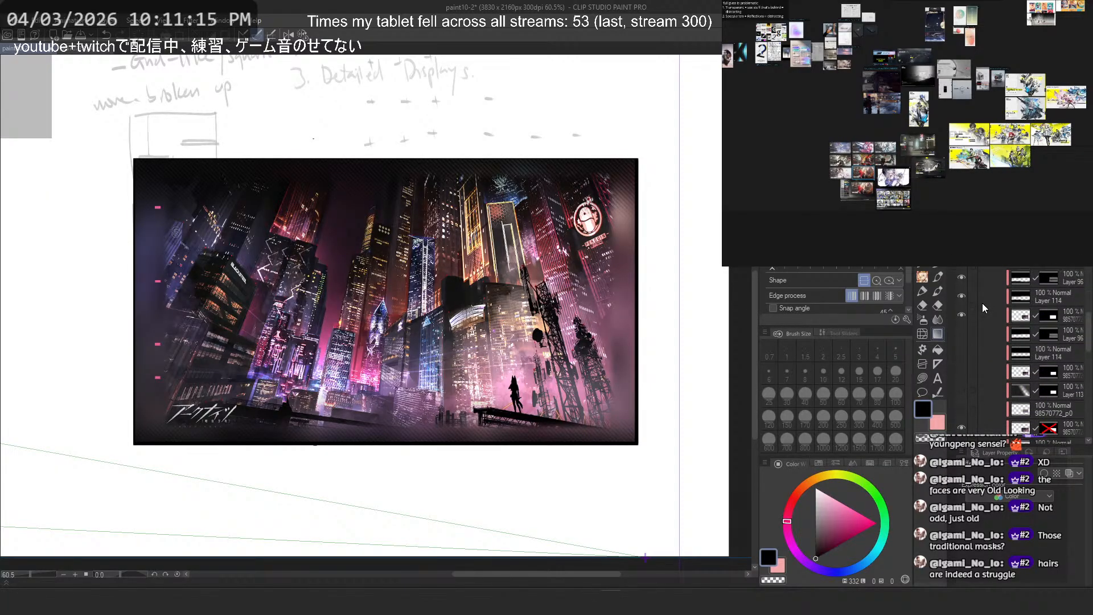
scroll(983, 308, up, 2)
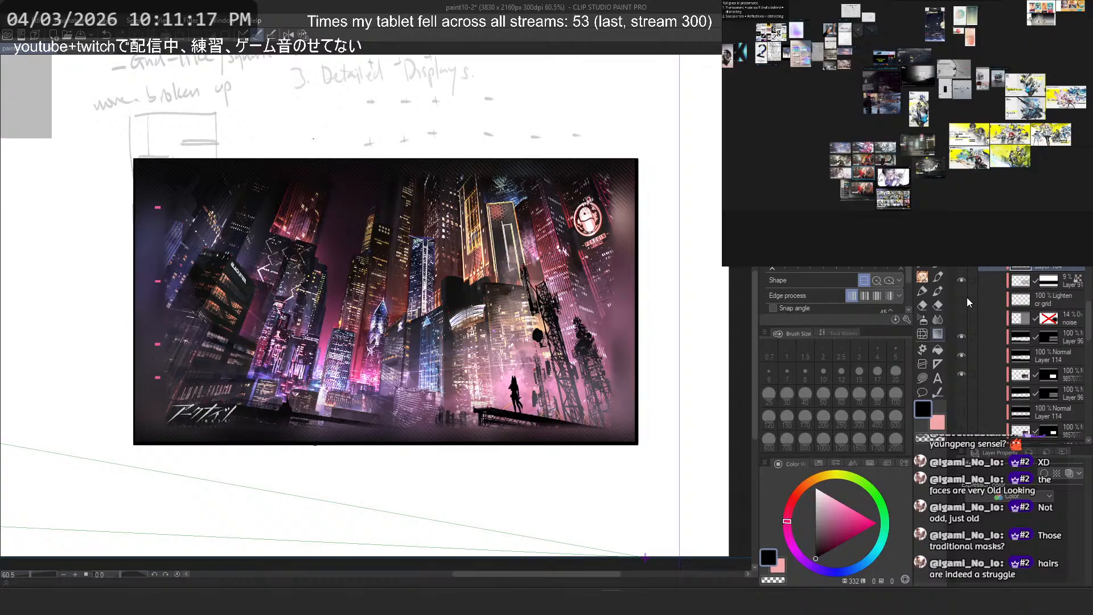
scroll(982, 307, up, 2)
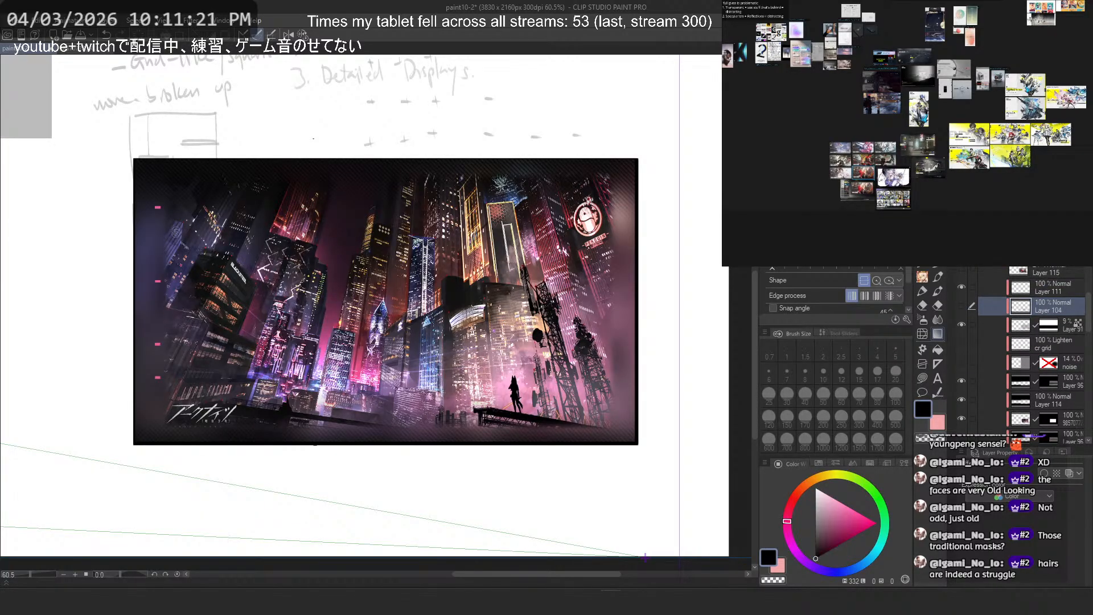
Step: Add a new layer above Layer 104, try a size 1700 black airbrush stroke over the panel's left half, and undo the stroke
key(ctrl+shift+n)
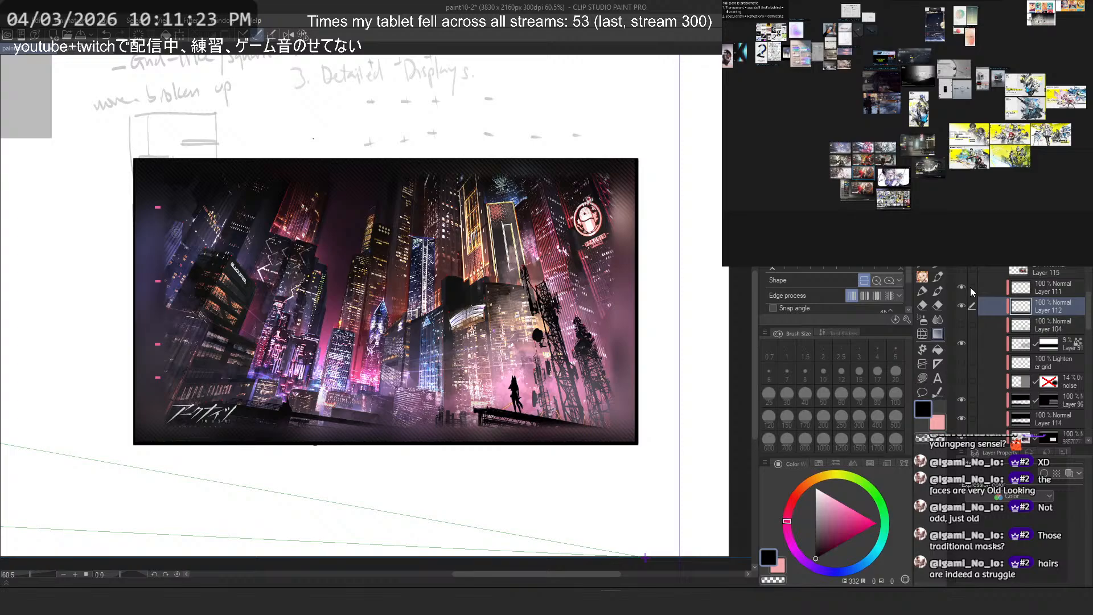
click(923, 320)
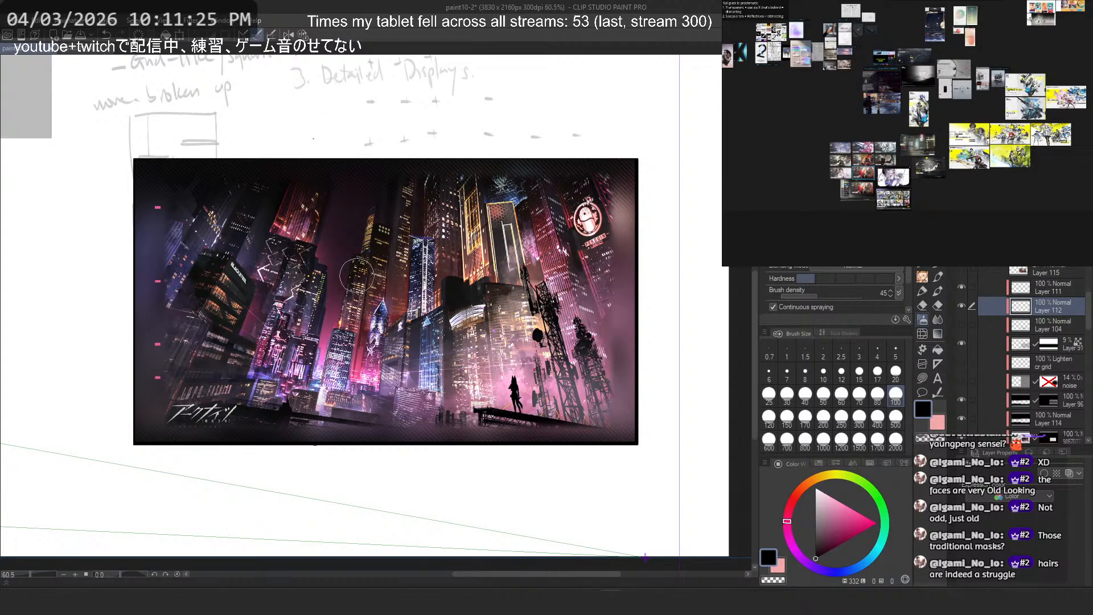
click(877, 438)
mouse_move(415, 366)
mouse_down()
mouse_move(293, 342)
mouse_move(176, 353)
mouse_up()
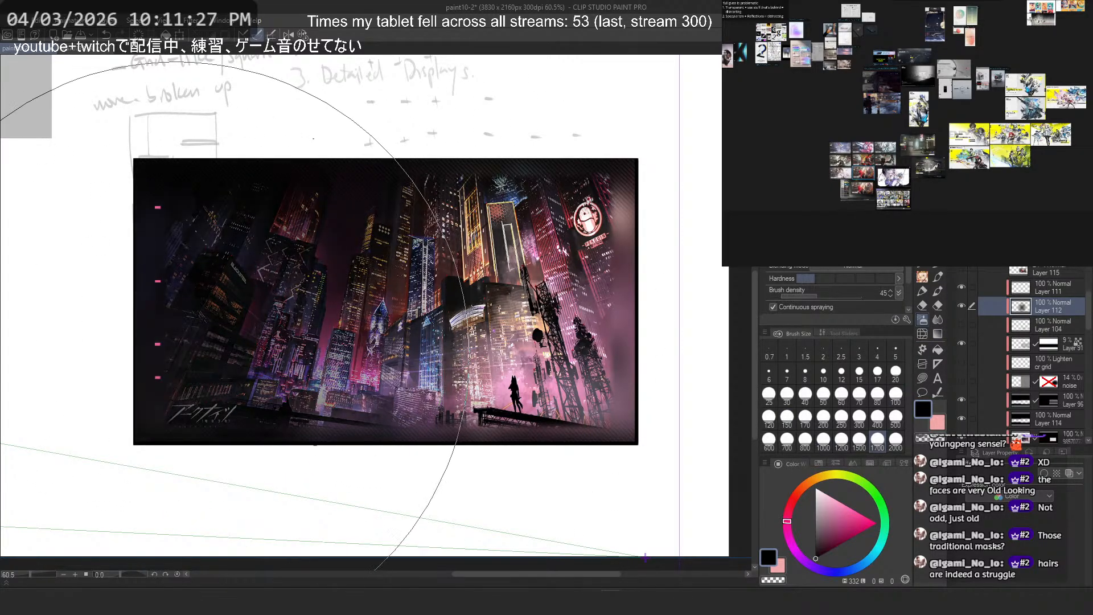
key(ctrl+z)
key(ctrl+y)
key(ctrl+z)
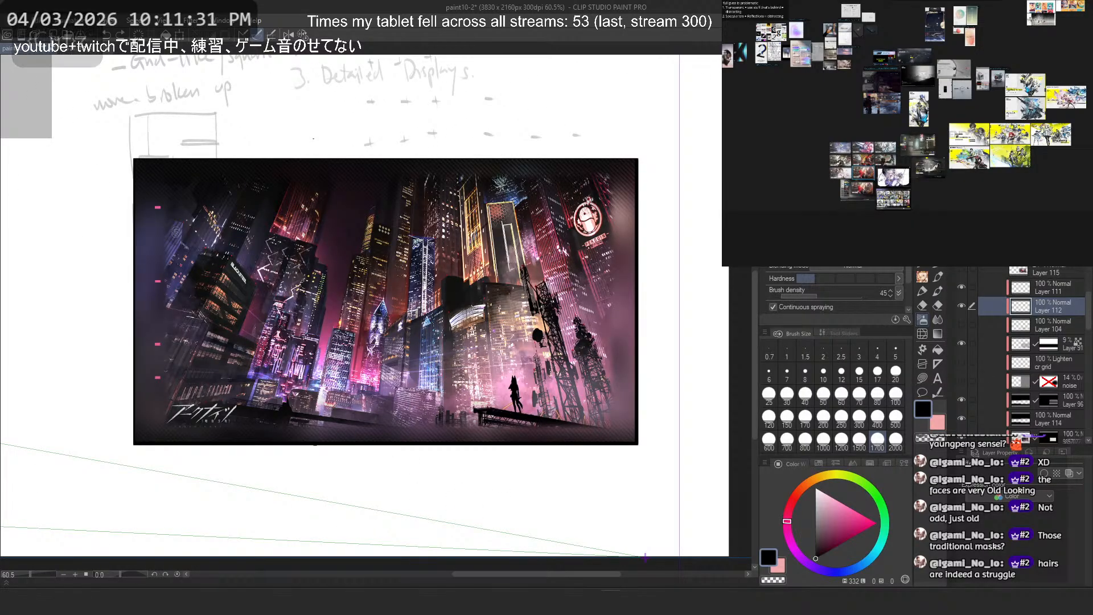
Step: Examine the character profile layouts on the reference board for their edge shading and composition
click(1005, 215)
scroll(851, 194, up, 8)
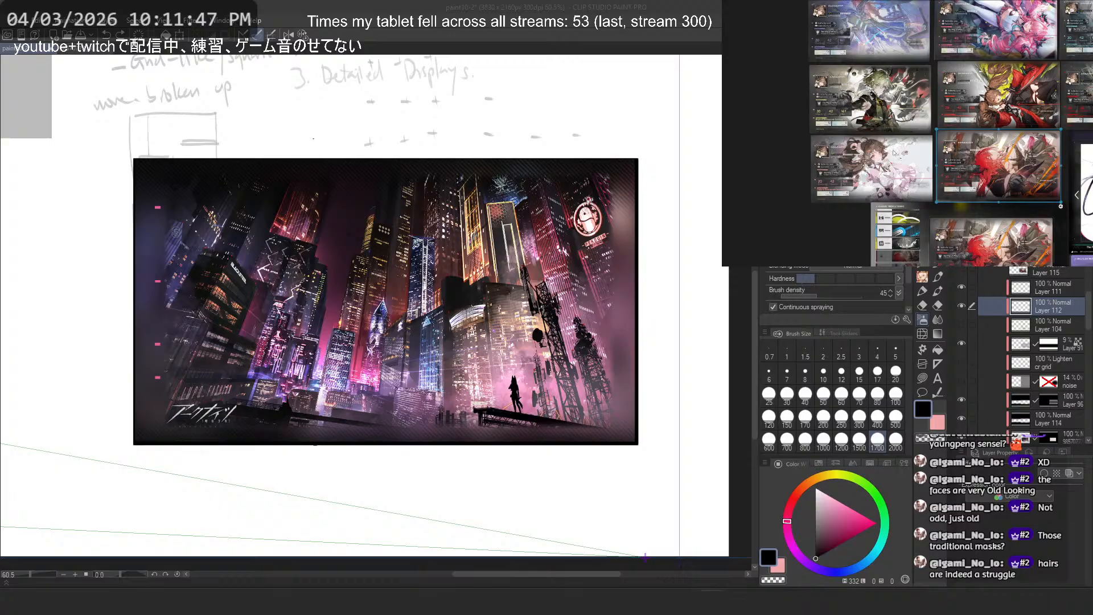
scroll(926, 135, down, 3)
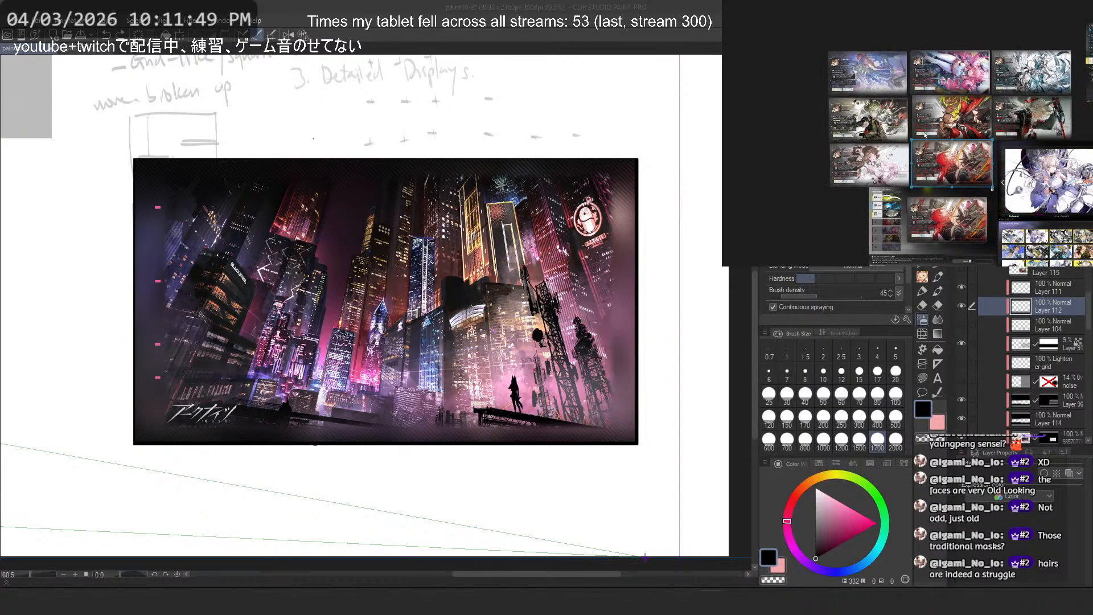
click(502, 4)
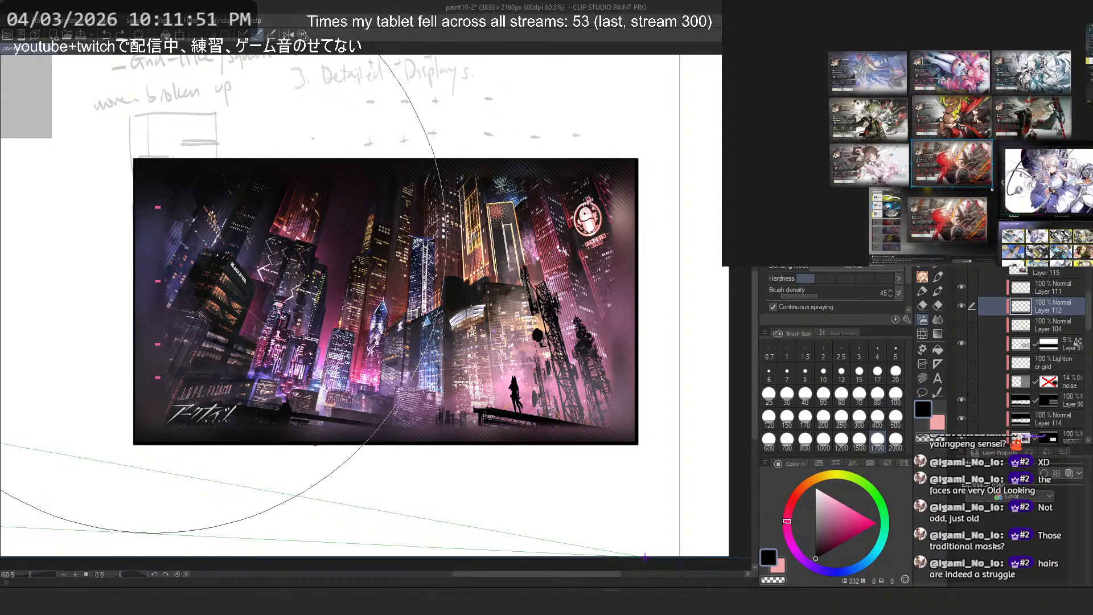
Step: Try darkening the cityscape panel's left side with size 1700 black airbrush strokes and undo them
drag(152, 247, 219, 254)
scroll(219, 255, up, 2)
drag(215, 331, 224, 429)
key(ctrl+z)
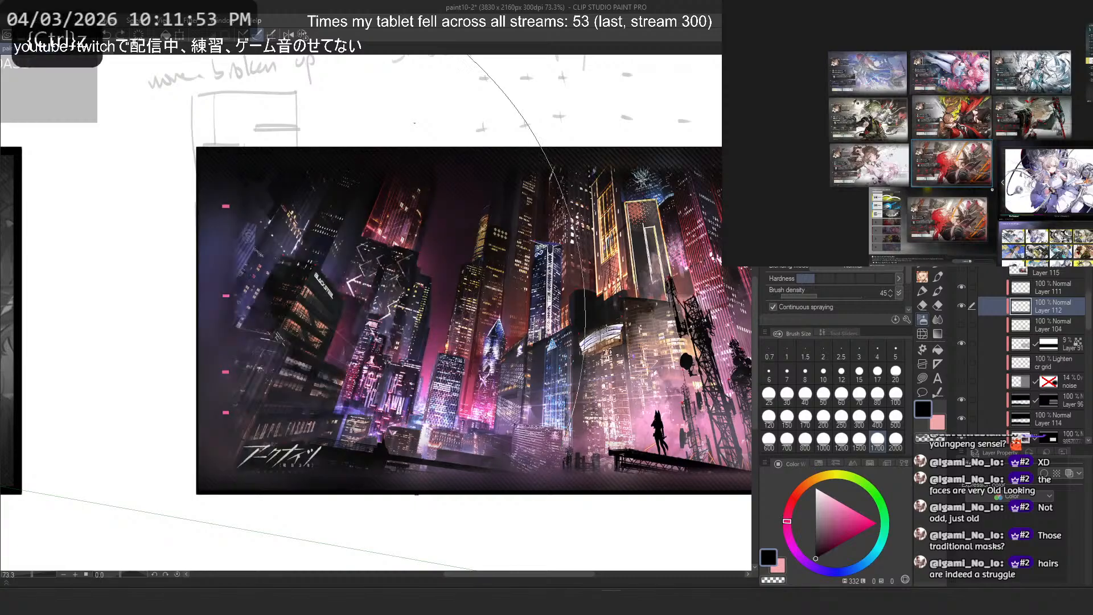
Step: Darken the cityscape panel's left edge down to its lower-left corner using a size 1000 black airbrush on Layer 112
click(826, 443)
drag(229, 275, 259, 427)
key(ctrl+z)
drag(214, 228, 270, 455)
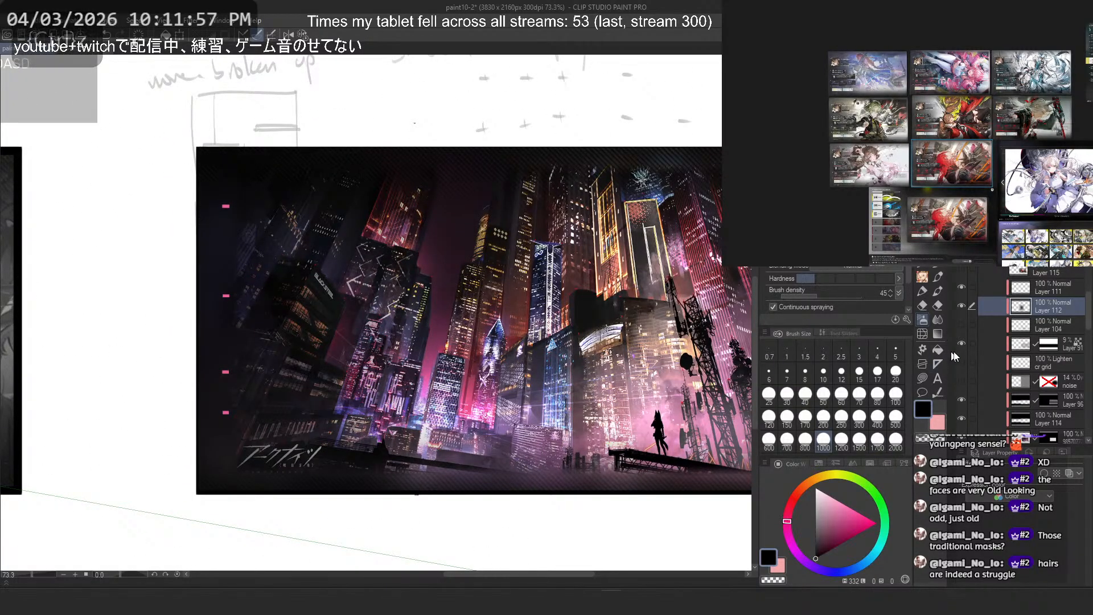
Step: Lock Layer 104's transparent pixels, show the layer, and recolor its wave lines with gray sampled from the grayscale portrait panel
click(963, 325)
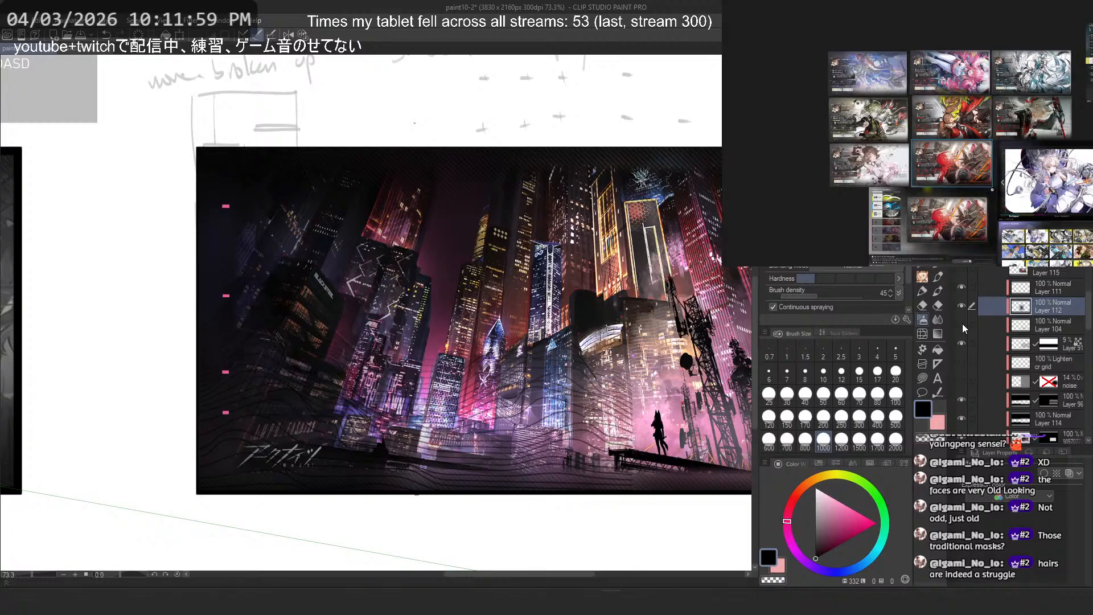
click(963, 323)
click(1013, 327)
scroll(388, 260, down, 2)
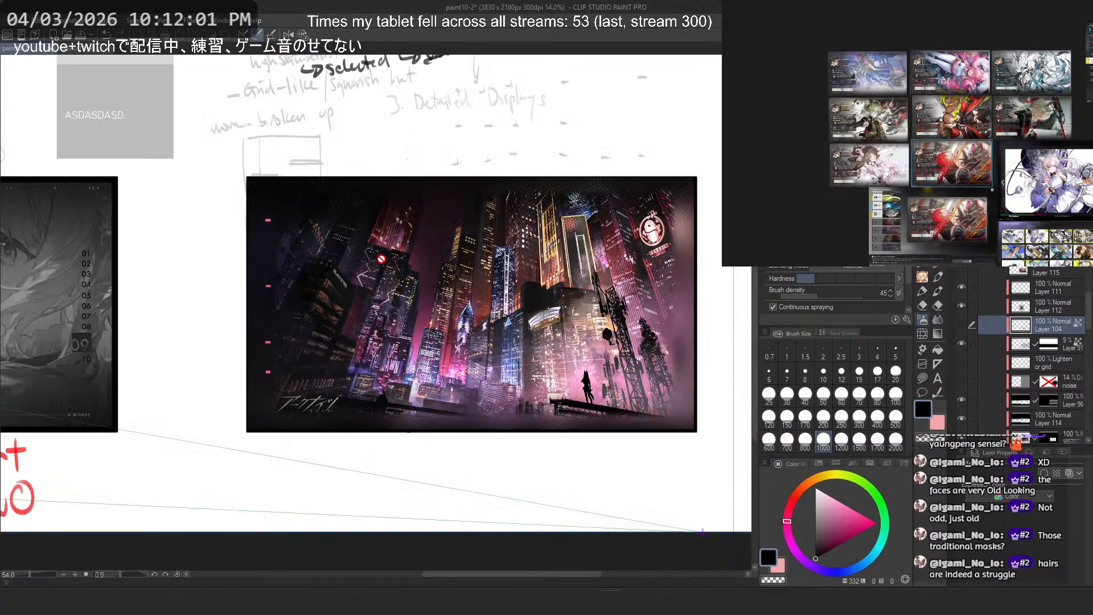
scroll(382, 259, down, 3)
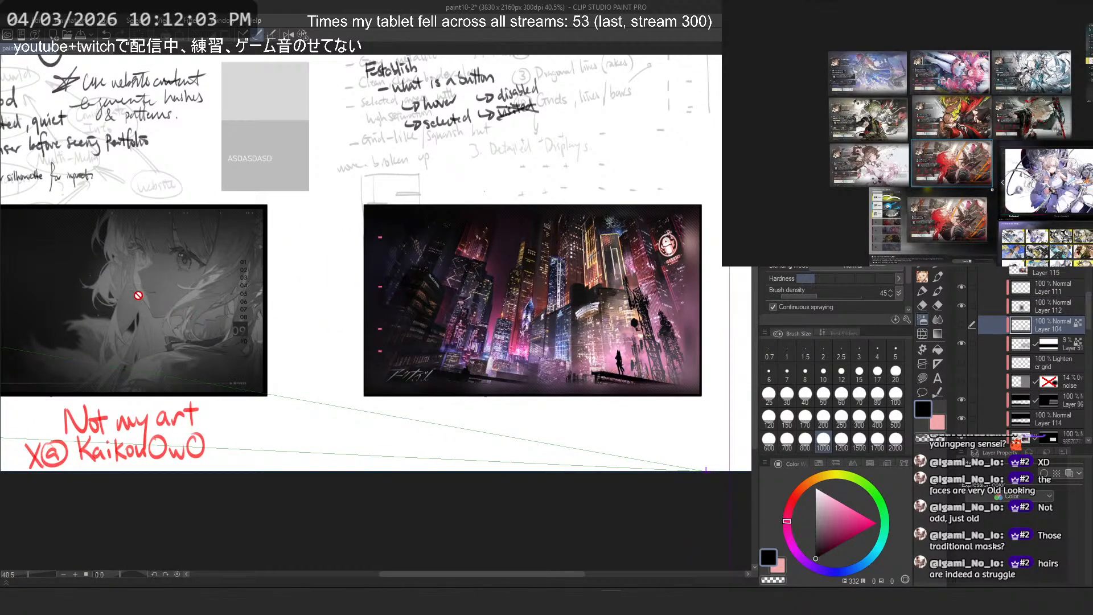
alt+click(139, 289)
click(922, 378)
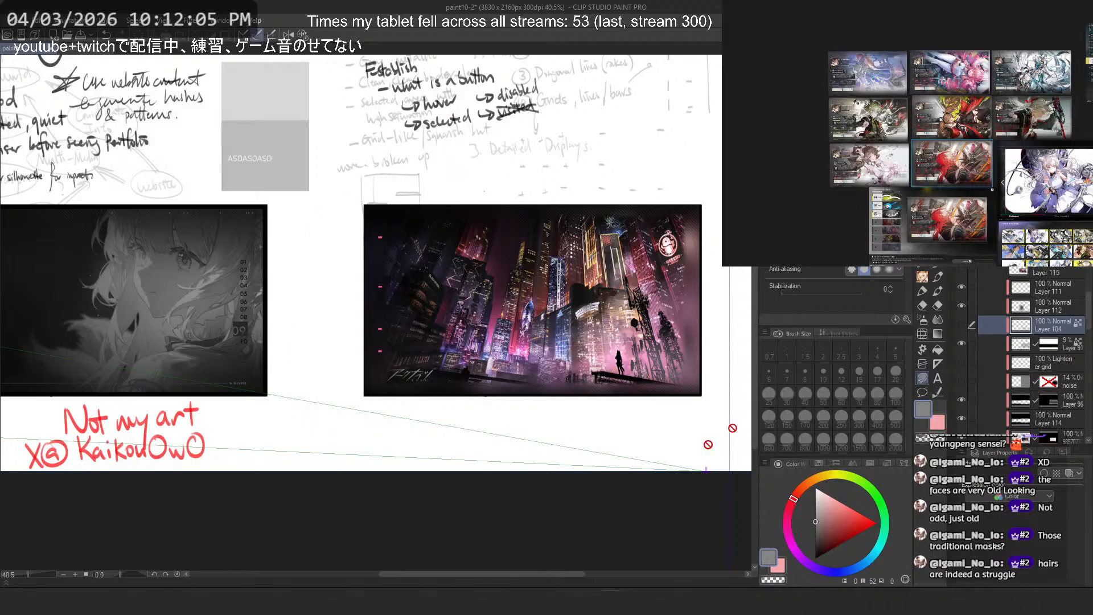
click(963, 324)
mouse_move(691, 239)
mouse_down()
mouse_move(422, 522)
mouse_move(735, 239)
mouse_up()
Step: Mask Layer 104 so the gray wave lines are confined to the cityscape panel's left edge
scroll(497, 321, up, 6)
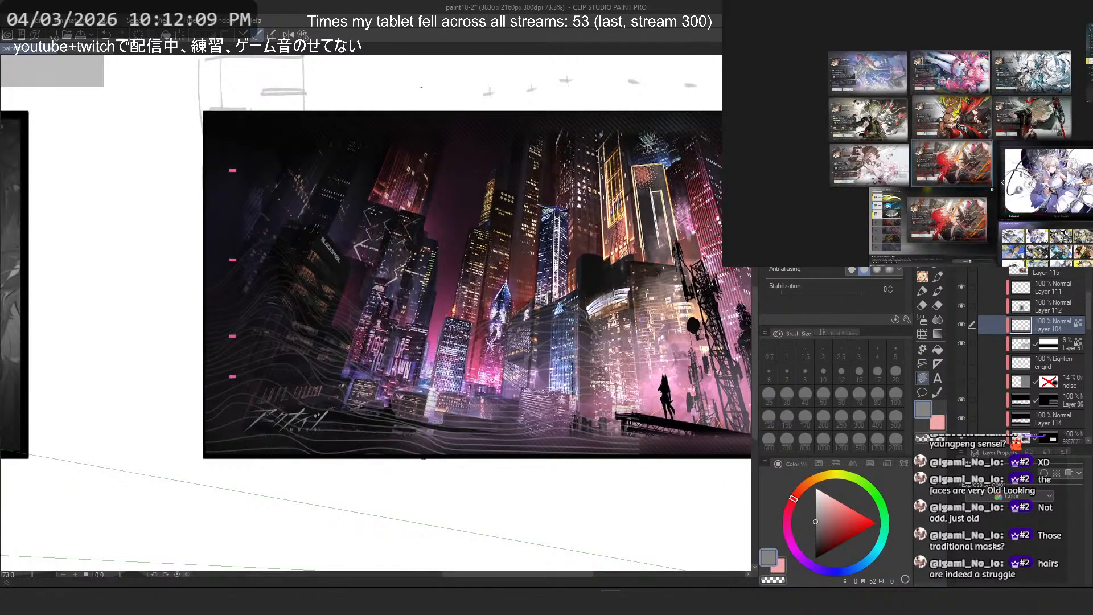
click(1001, 203)
click(1005, 276)
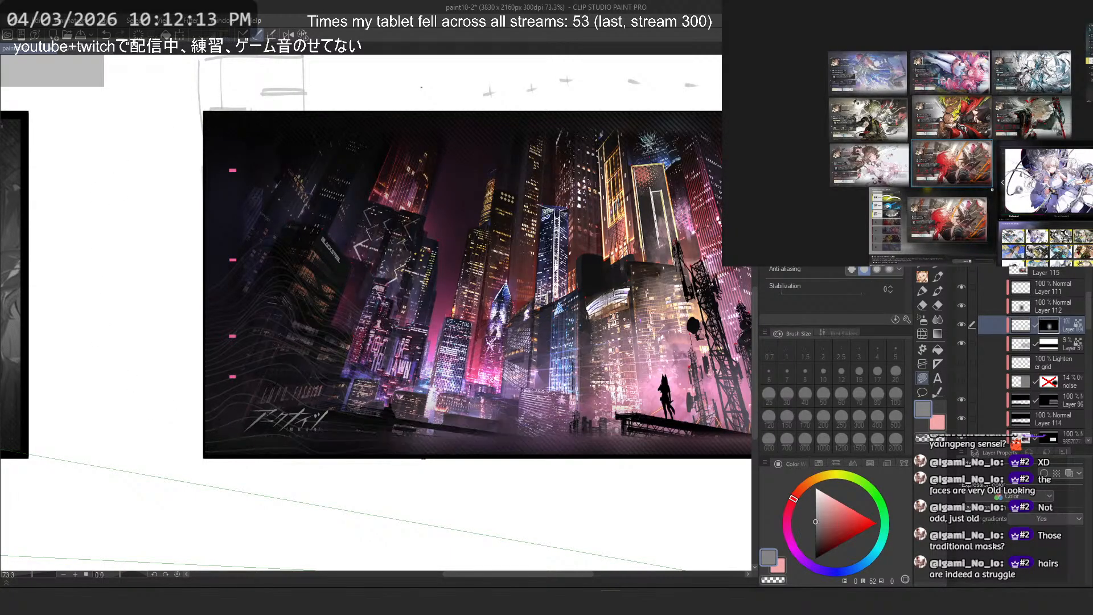
Step: Show the reference profile screenshot on Layer 115 over the cityscape panel and raise its opacity to full
scroll(345, 317, up, 1)
scroll(345, 316, up, 3)
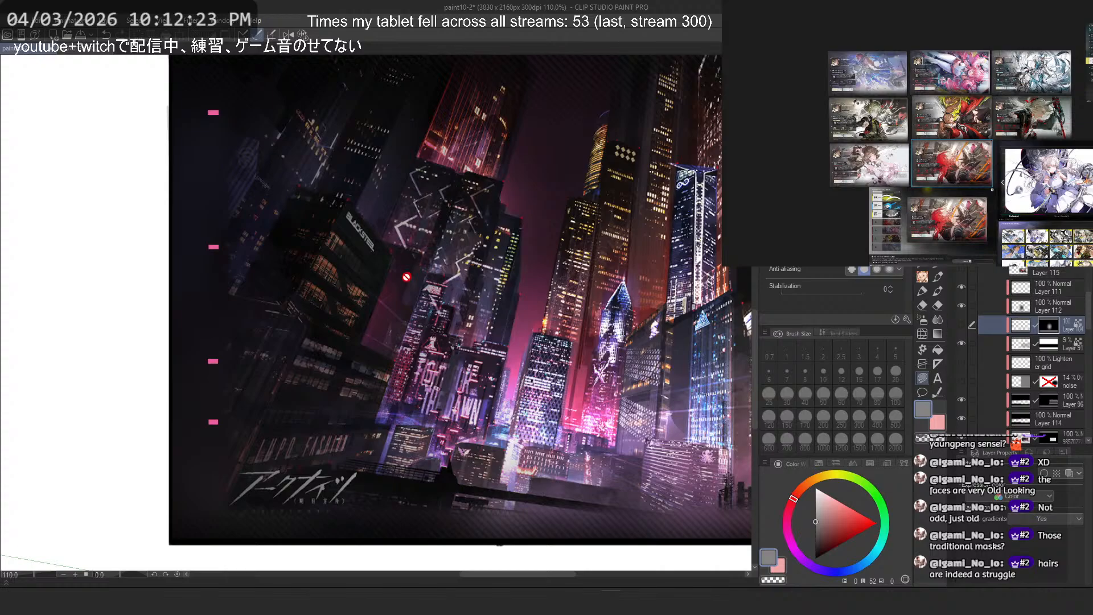
scroll(381, 283, down, 1)
scroll(381, 283, down, 1)
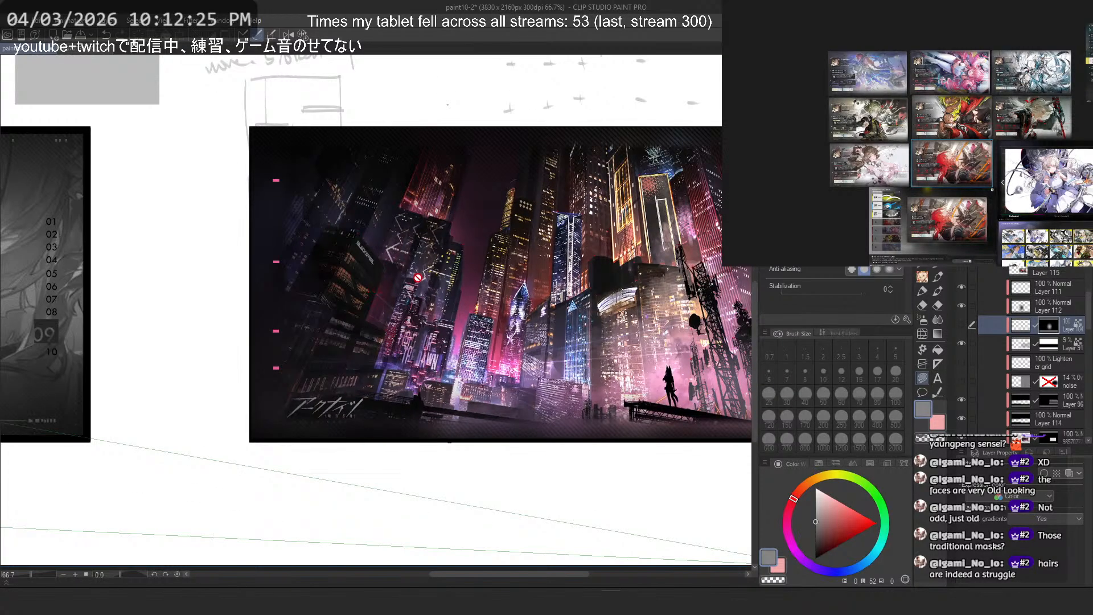
scroll(407, 278, down, 1)
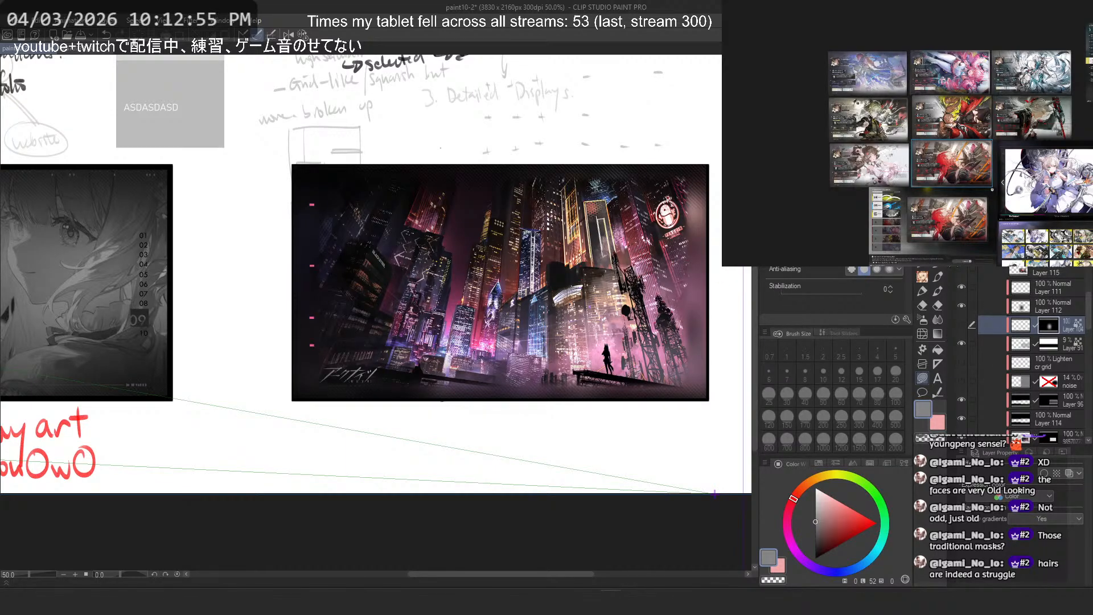
click(964, 268)
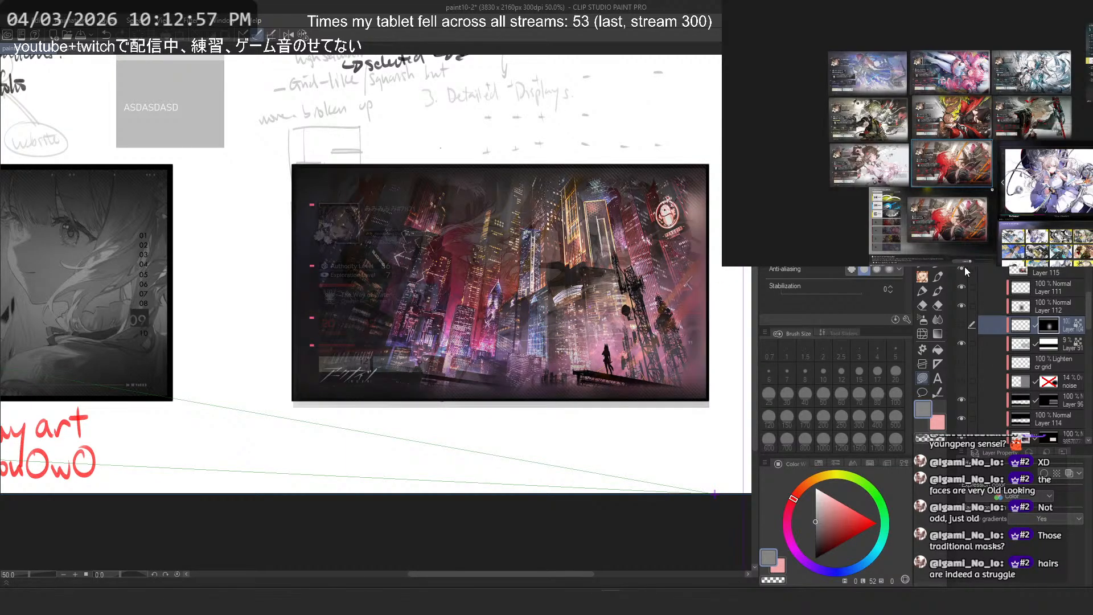
click(1077, 270)
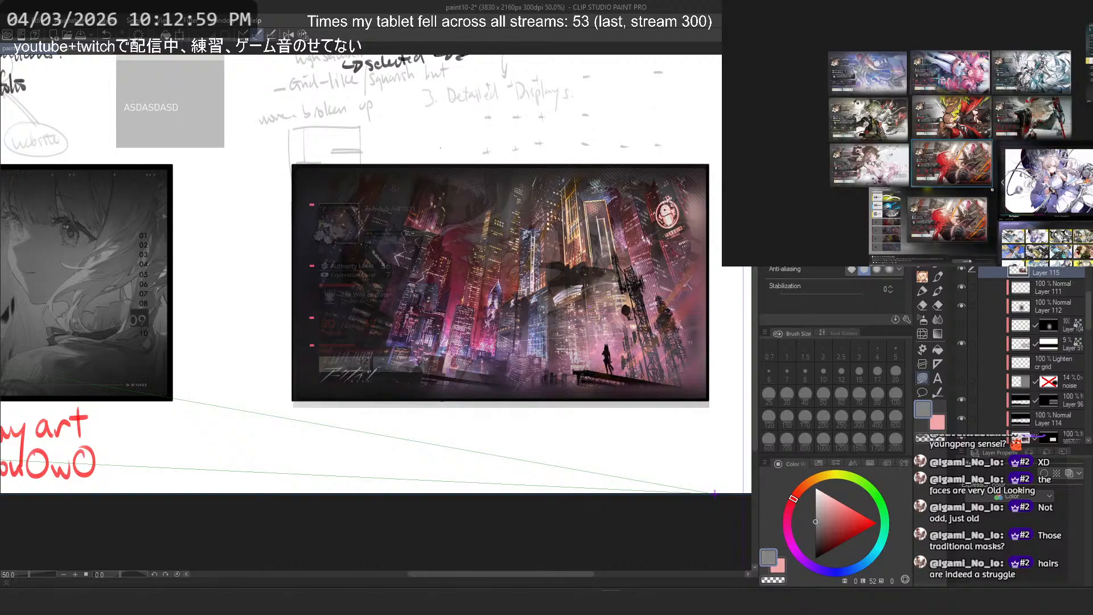
click(1066, 241)
click(961, 271)
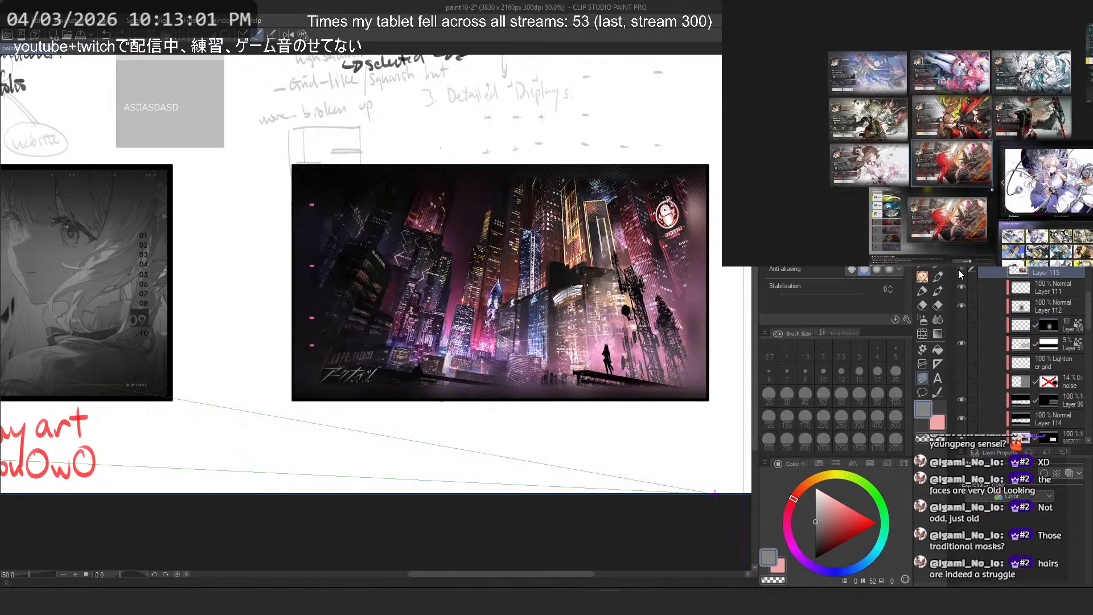
Step: Toggle the Layer 115 reference screenshot on and off to compare its layout and edge shading with the cityscape panel
click(961, 271)
click(962, 271)
click(962, 271)
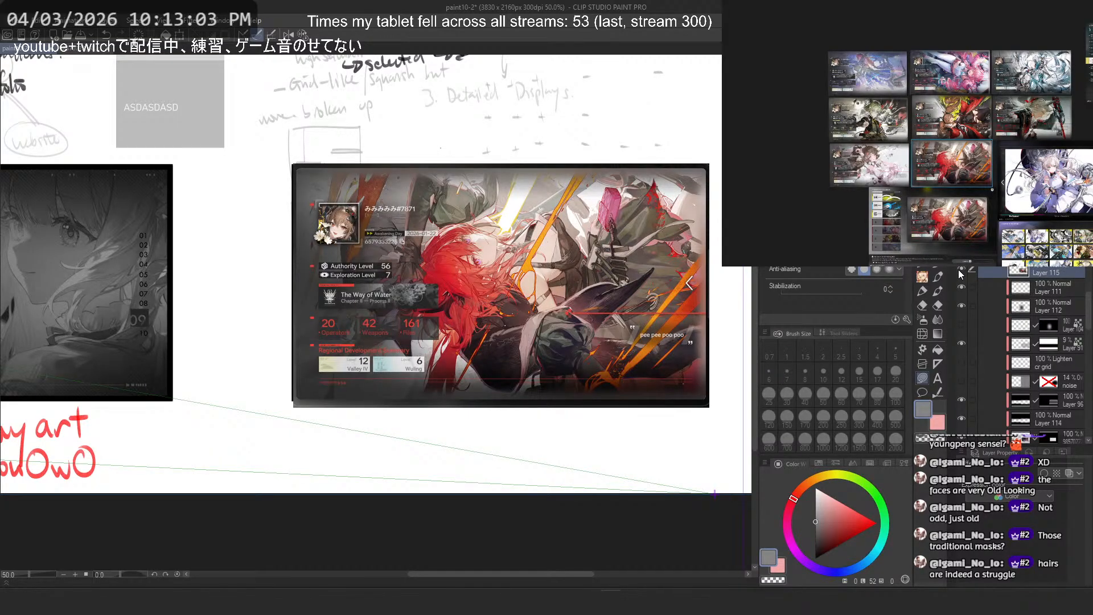
click(961, 271)
click(962, 271)
click(961, 271)
click(961, 272)
click(961, 271)
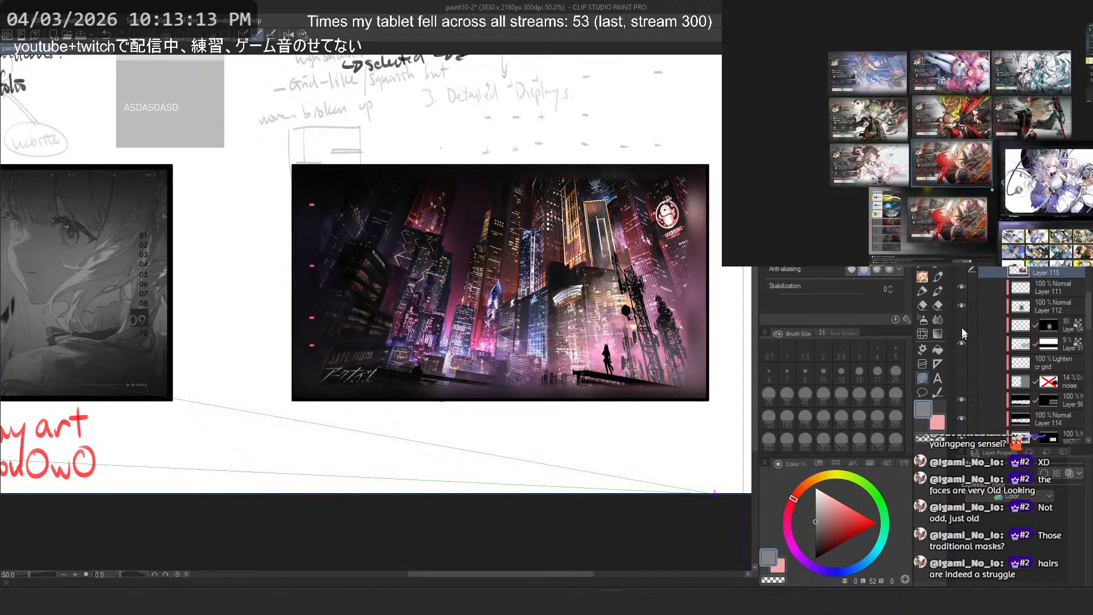
Step: Hide Layer 112's edge darkening, select Layer 111, and compare the panel's upper-left area with the Layer 115 reference
click(962, 306)
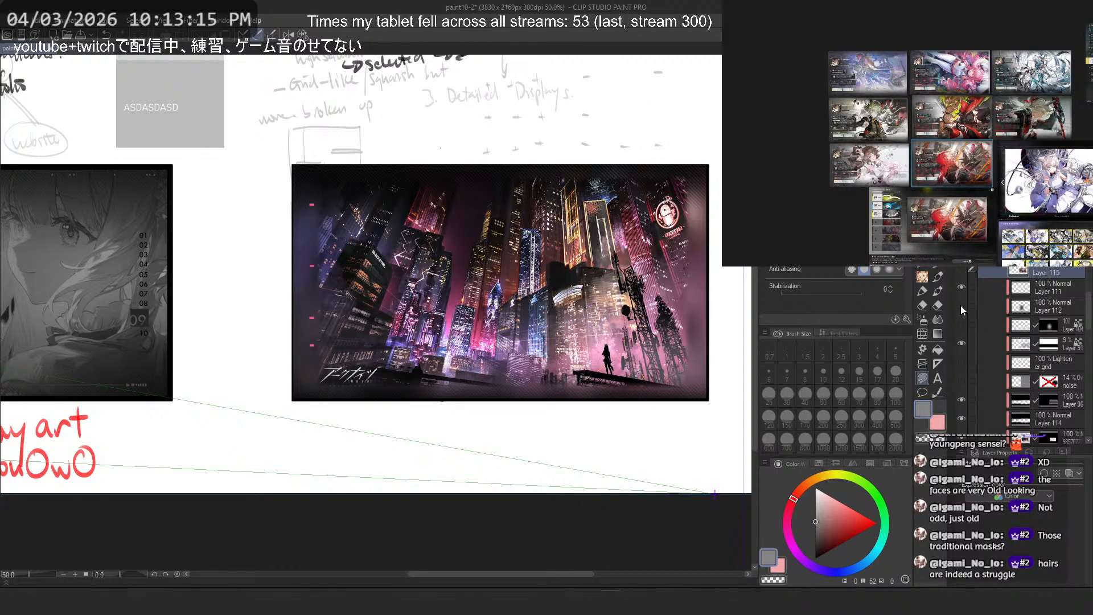
click(1045, 289)
scroll(335, 205, up, 4)
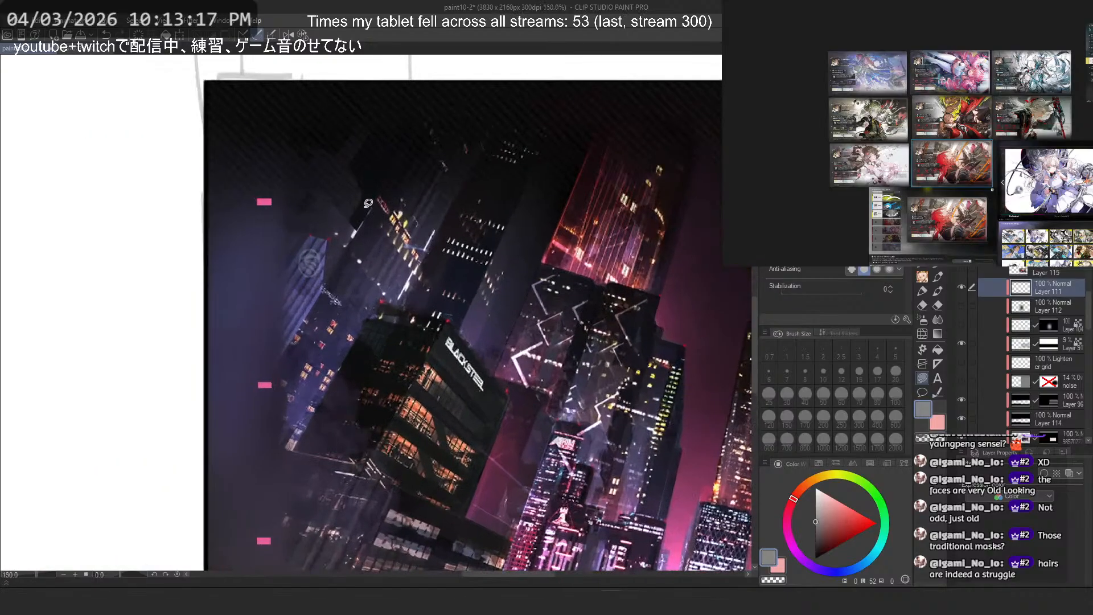
drag(369, 204, 386, 211)
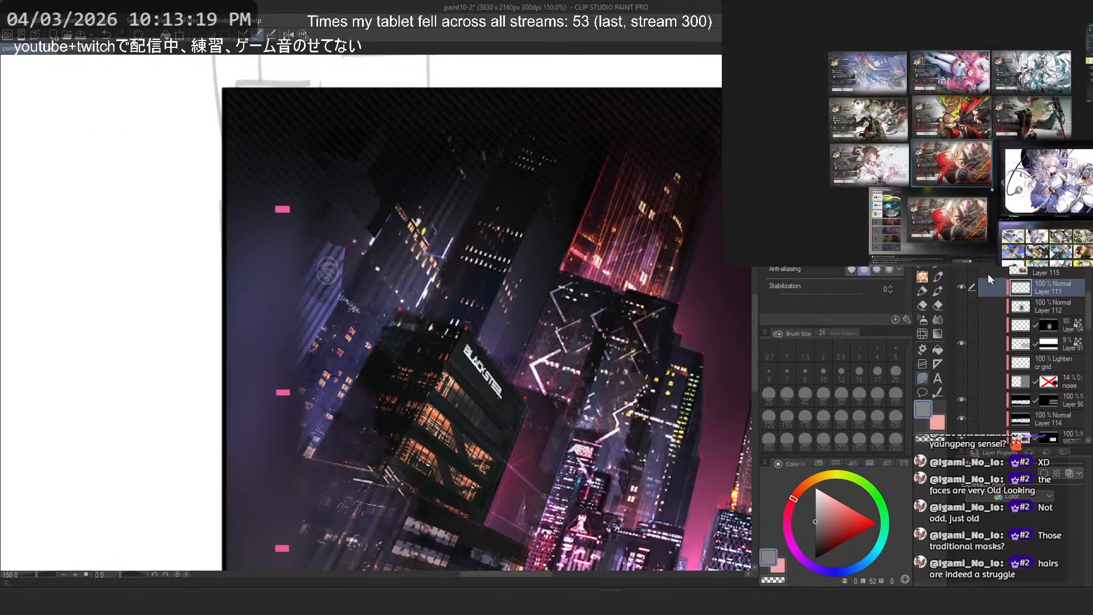
click(962, 270)
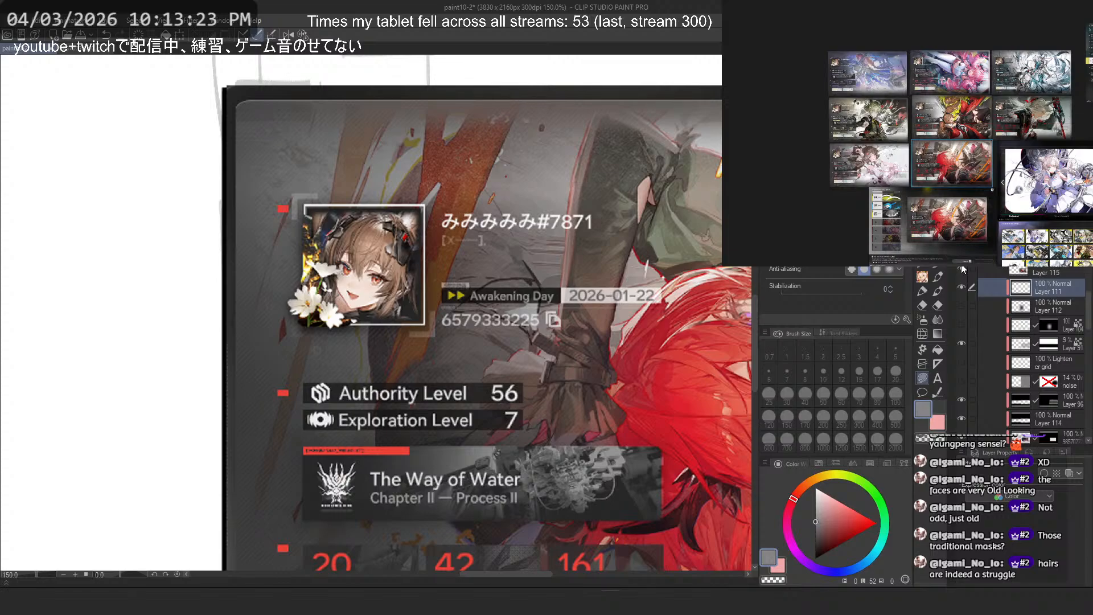
click(962, 270)
key(ctrl+minus)
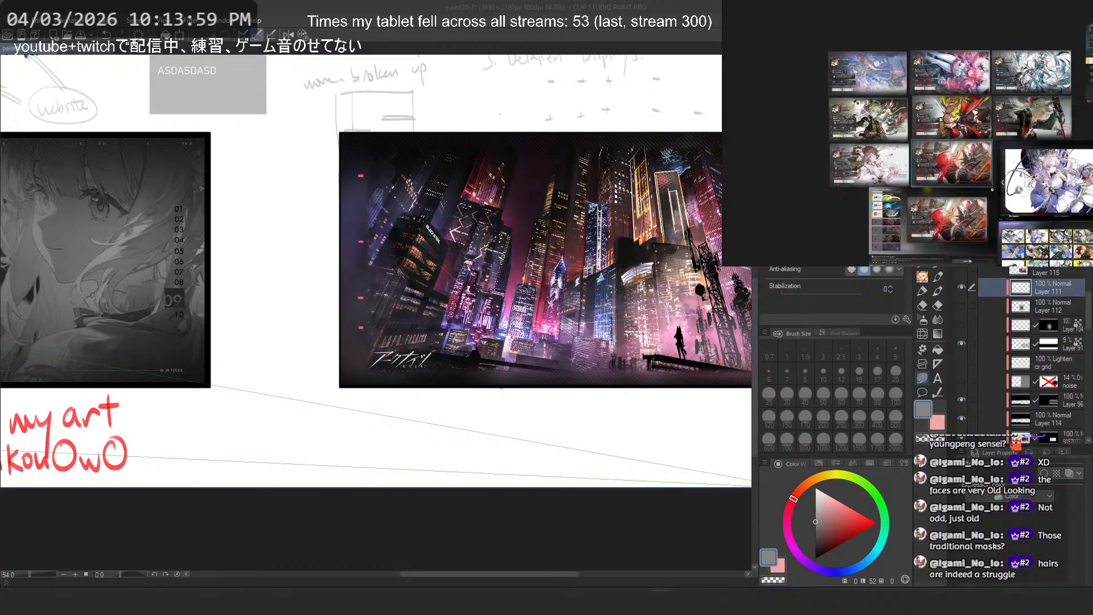
Step: Switch to Notepad++ and read through ARCHITECTURE.md for the site's folder map, animation and portfolio behavior notes
key(alt+Tab)
scroll(393, 310, down, 20)
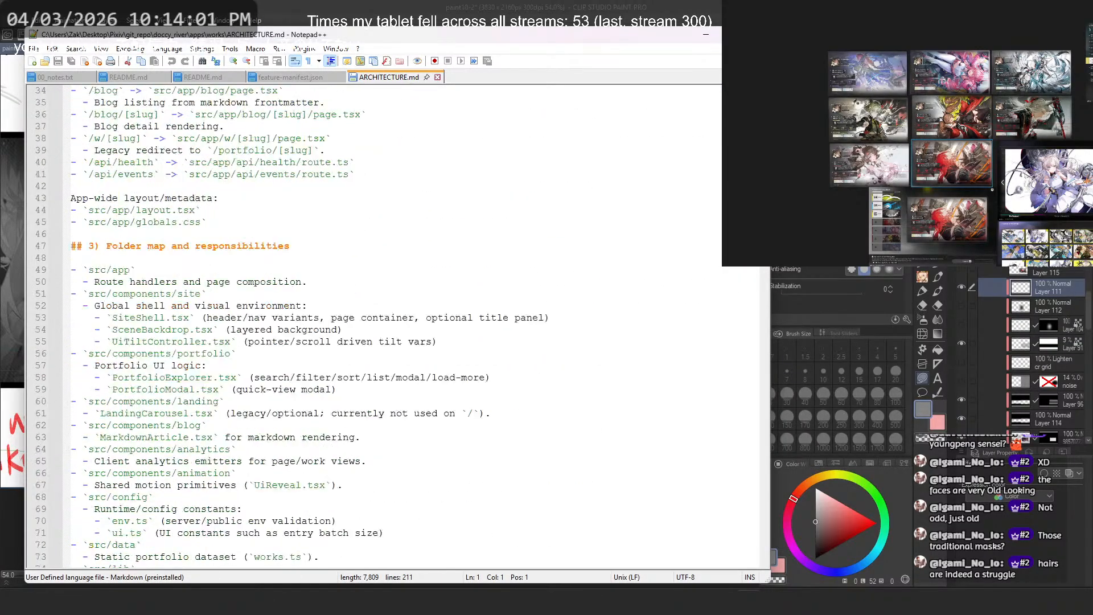
scroll(393, 311, down, 20)
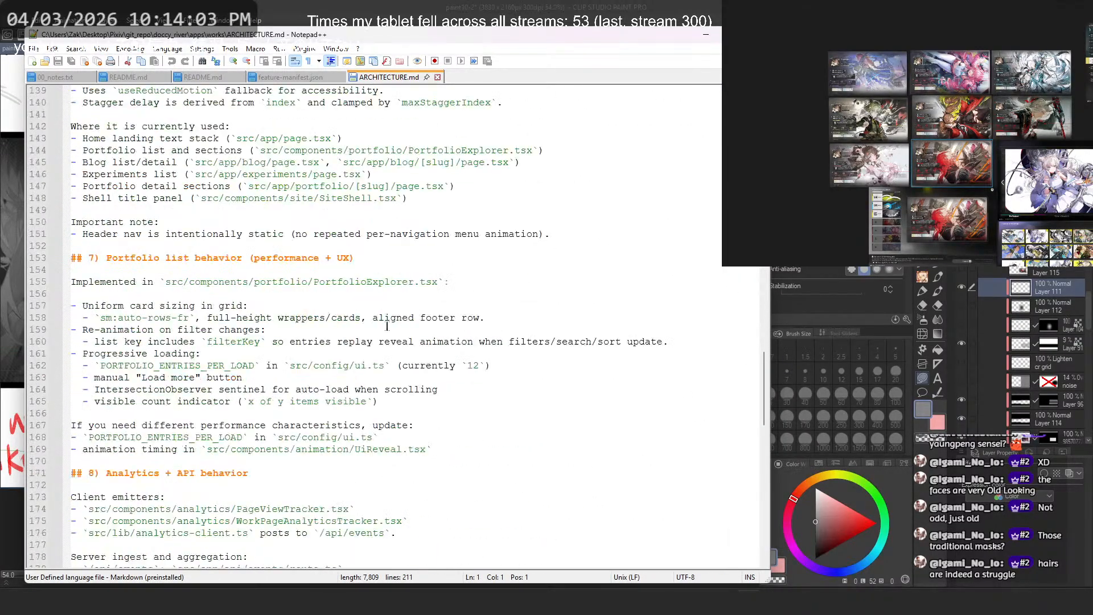
scroll(392, 310, up, 13)
scroll(393, 310, up, 20)
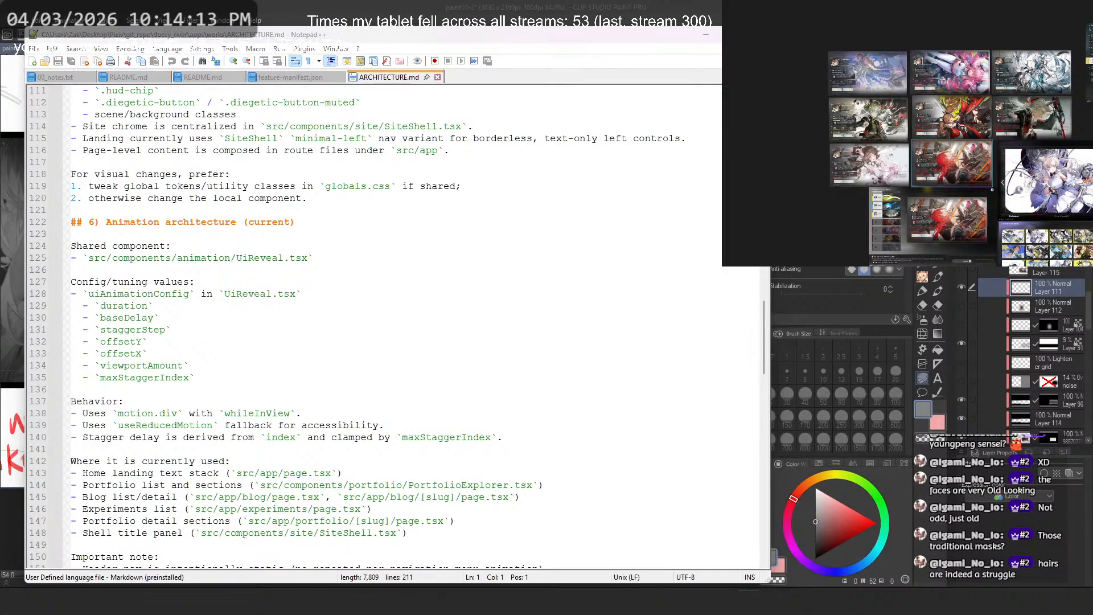
Step: Review the works app's README.md, focusing on its TODO and UI/UX design notes, and return to the drawing
key(ctrl+Tab)
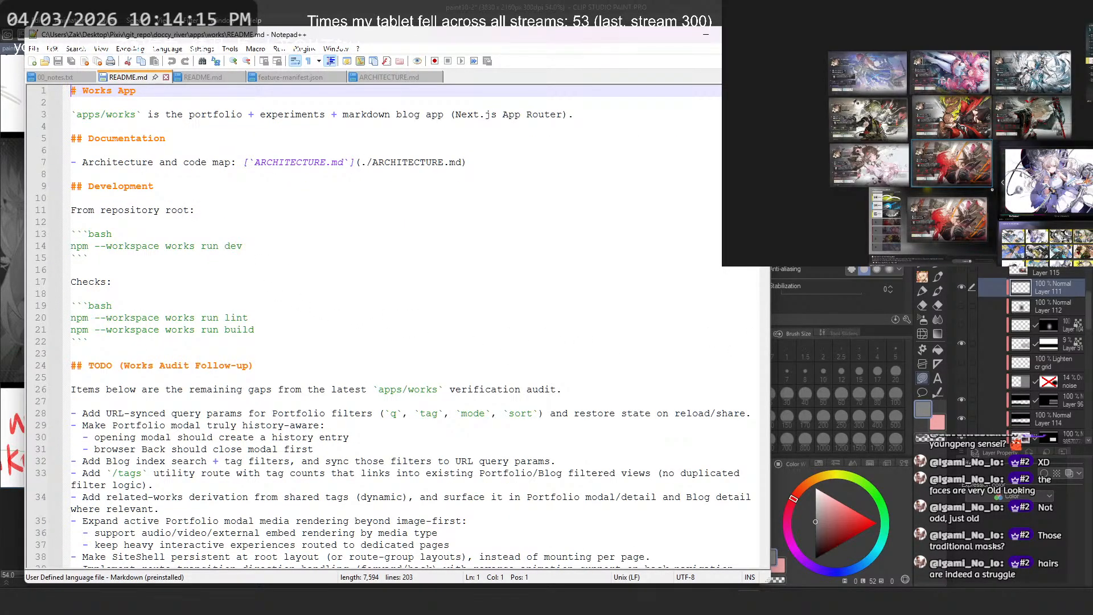
scroll(393, 325, down, 19)
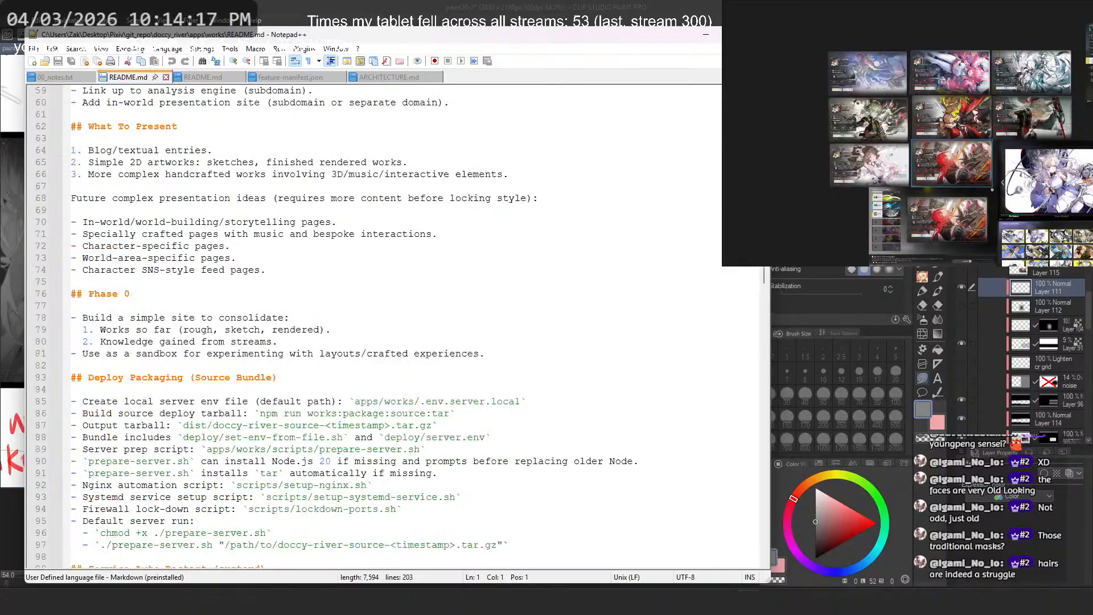
scroll(393, 325, down, 20)
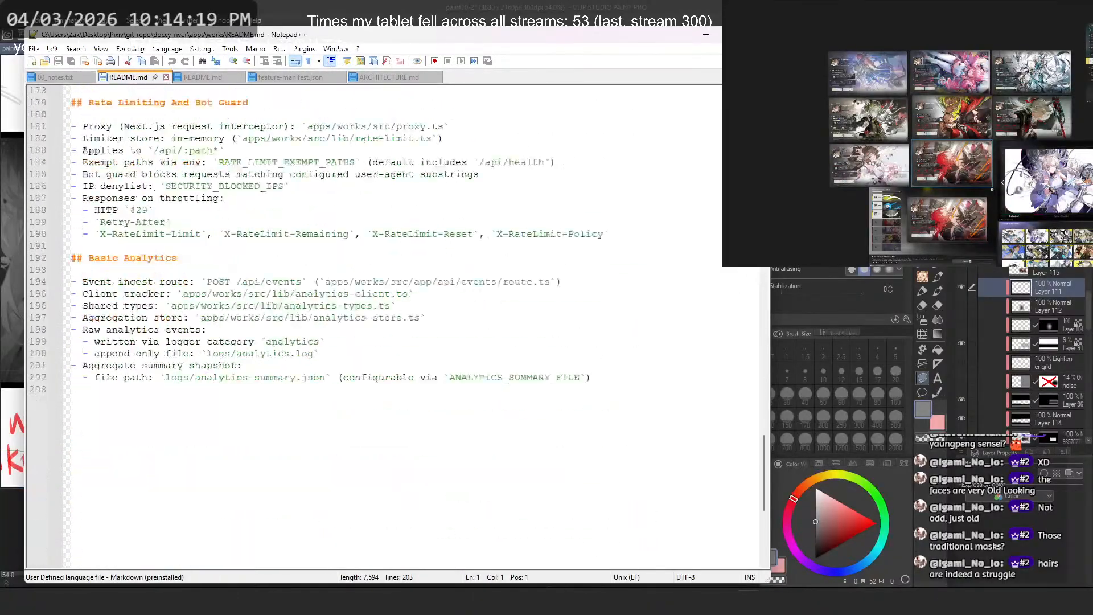
scroll(393, 325, up, 20)
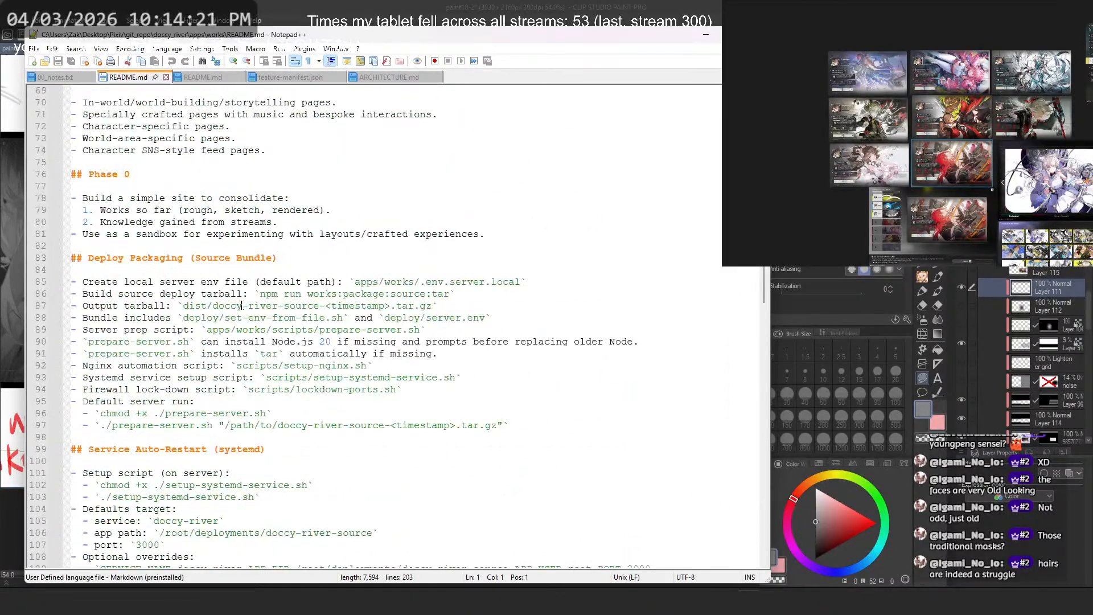
scroll(241, 306, up, 20)
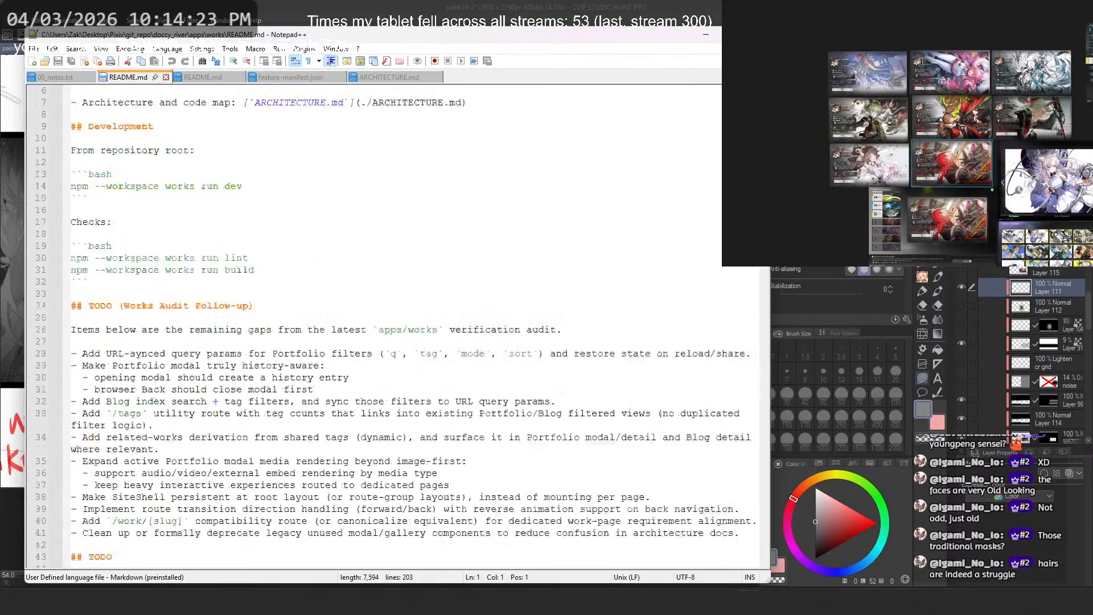
scroll(232, 286, up, 2)
scroll(232, 286, down, 11)
scroll(232, 286, up, 3)
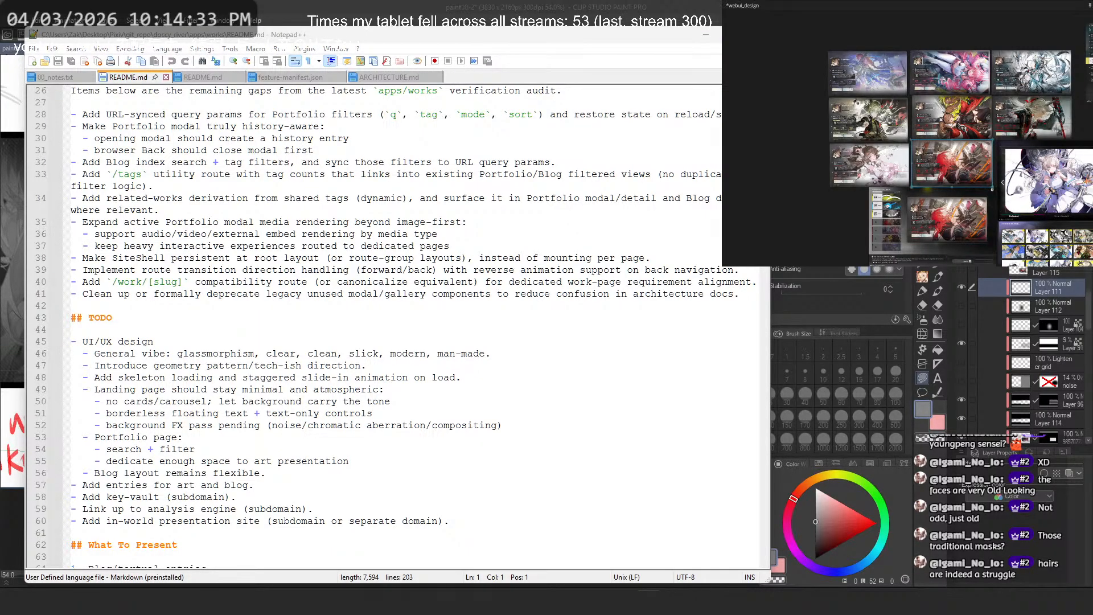
click(706, 35)
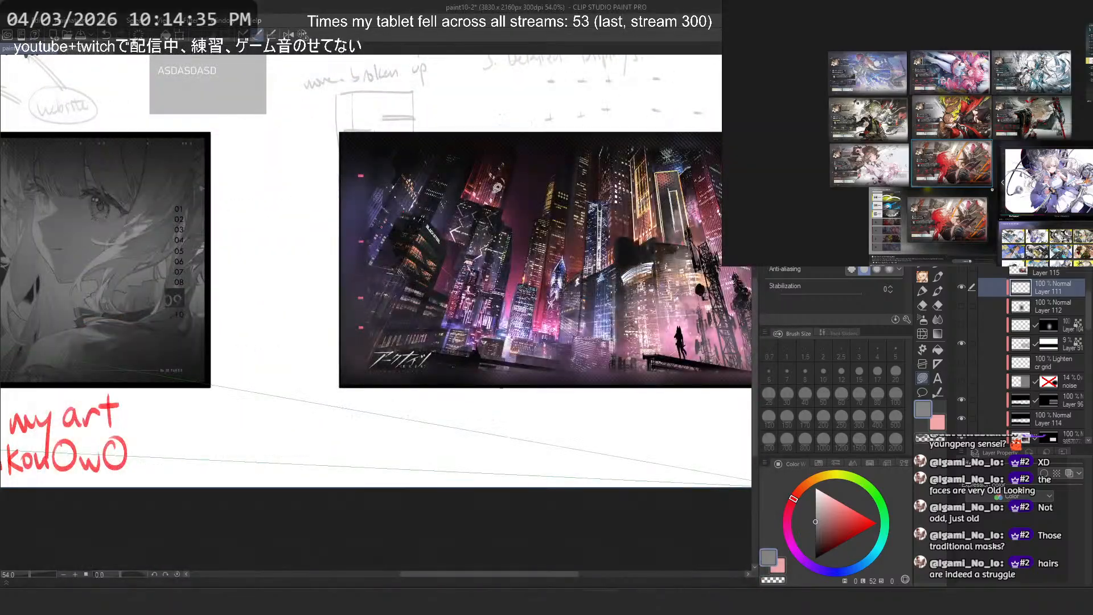
scroll(724, 317, up, 1)
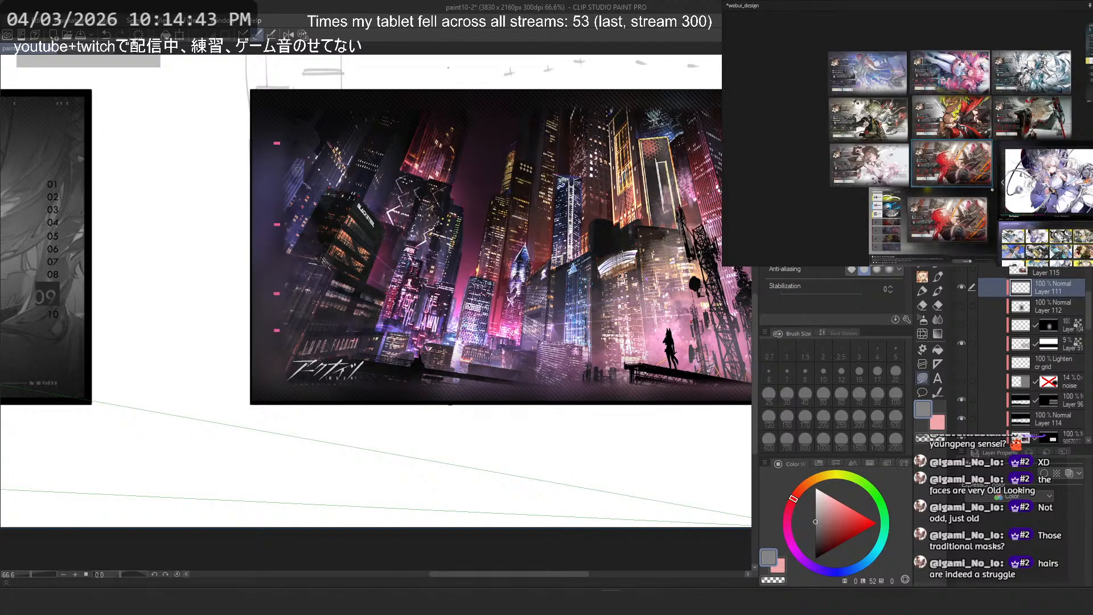
scroll(989, 36, up, 3)
scroll(907, 164, down, 1)
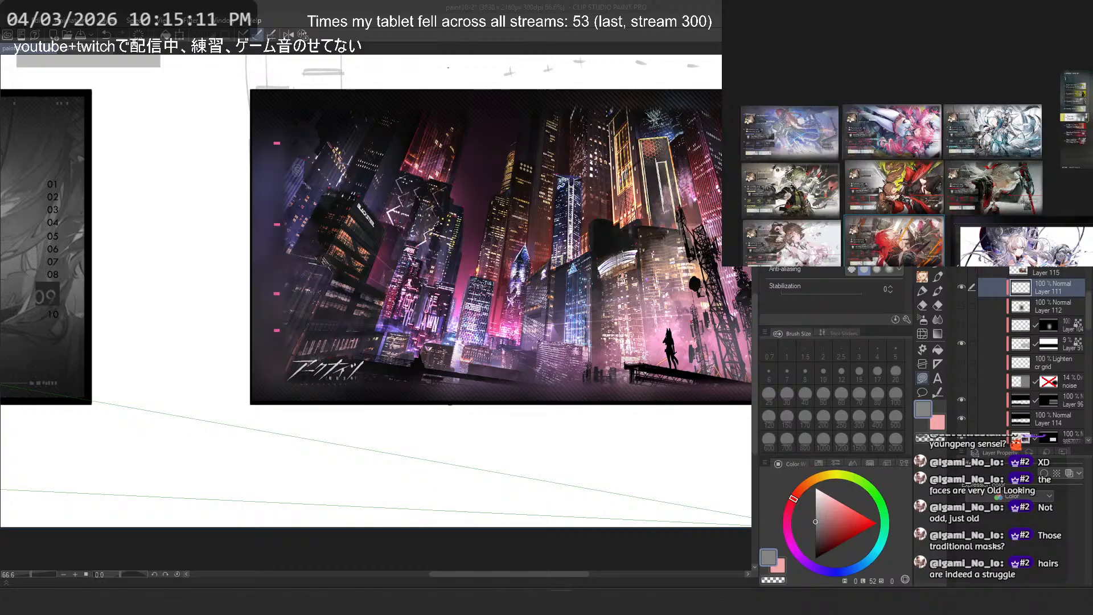
key(alt+Tab)
click(938, 377)
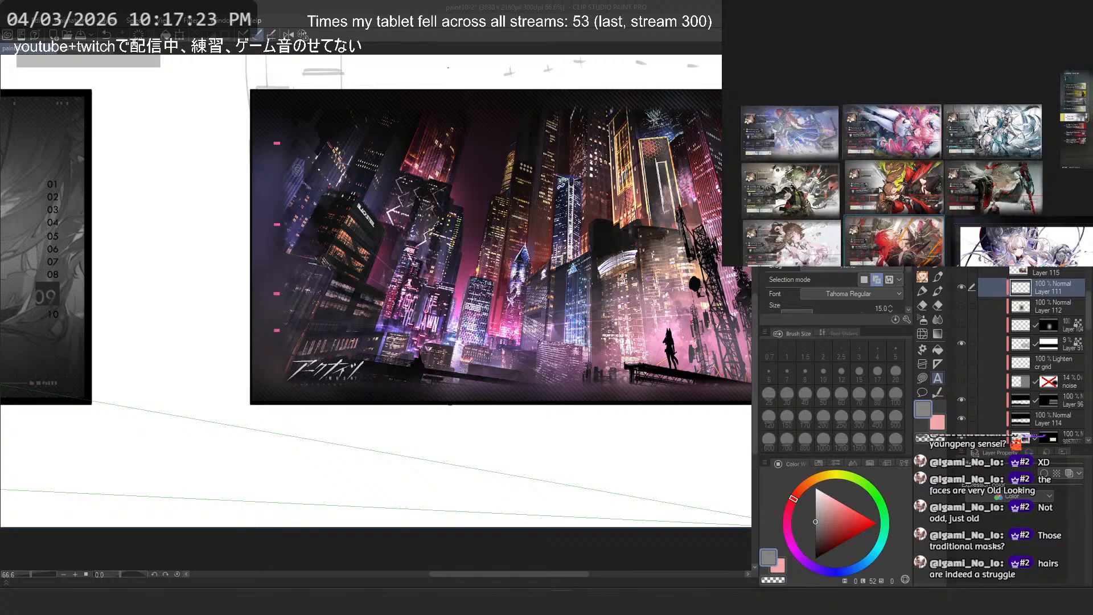
click(362, 105)
scroll(426, 328, down, 1)
click(375, 481)
key(space)
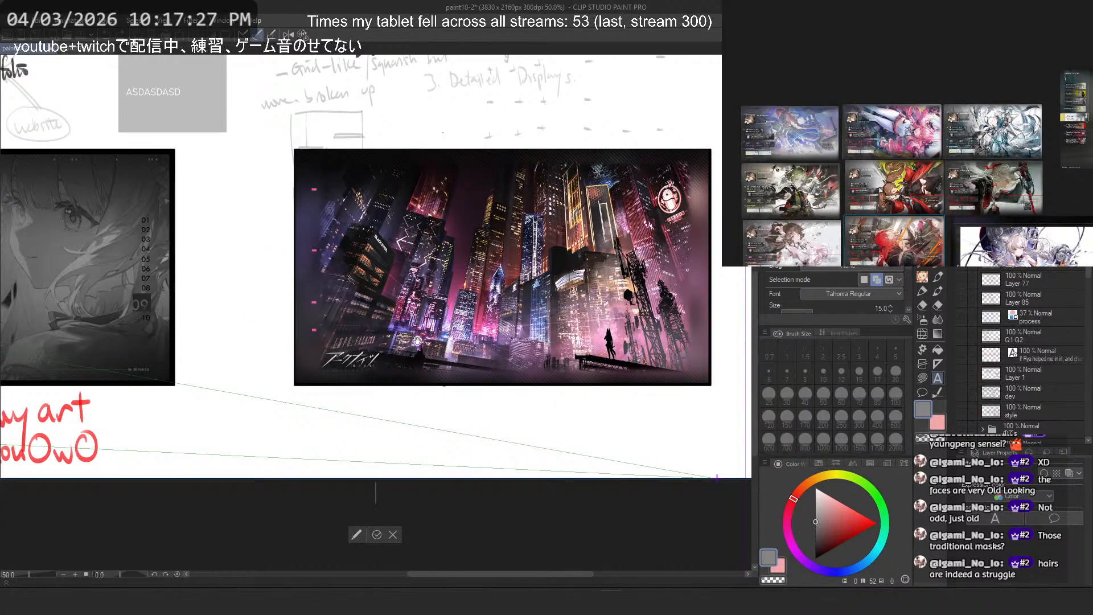
scroll(401, 336, down, 1)
scroll(471, 383, down, 1)
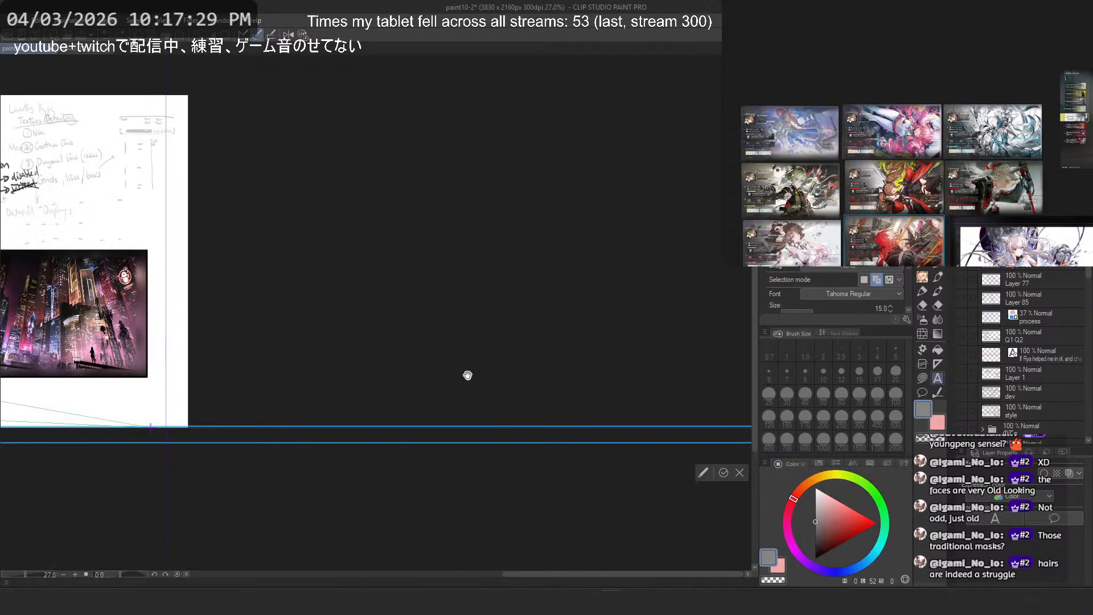
key(Escape)
Step: Place Lorem ipsum placeholder text over the light gray box with the Text tool and set its size to 4.0
scroll(459, 336, down, 2)
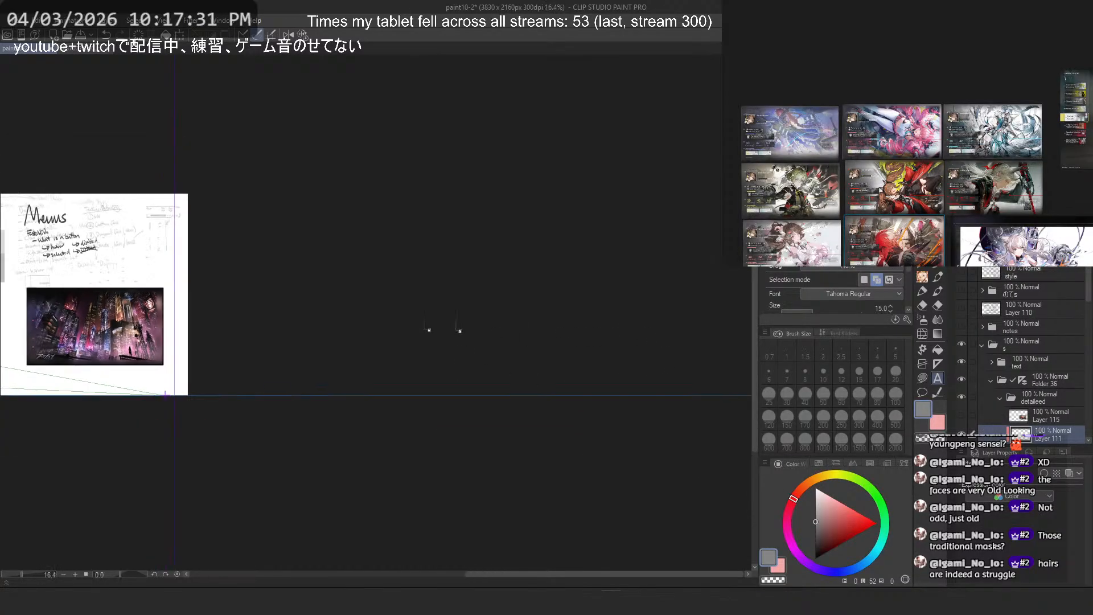
drag(191, 314, 495, 325)
scroll(322, 256, up, 2)
scroll(326, 247, up, 2)
click(283, 247)
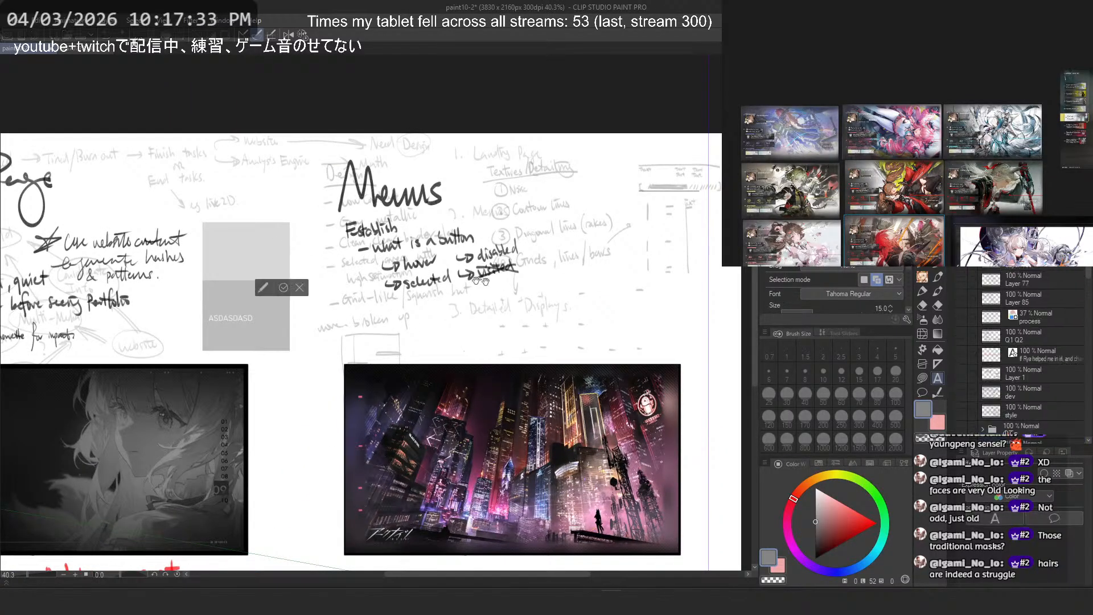
drag(812, 311, 795, 312)
click(891, 306)
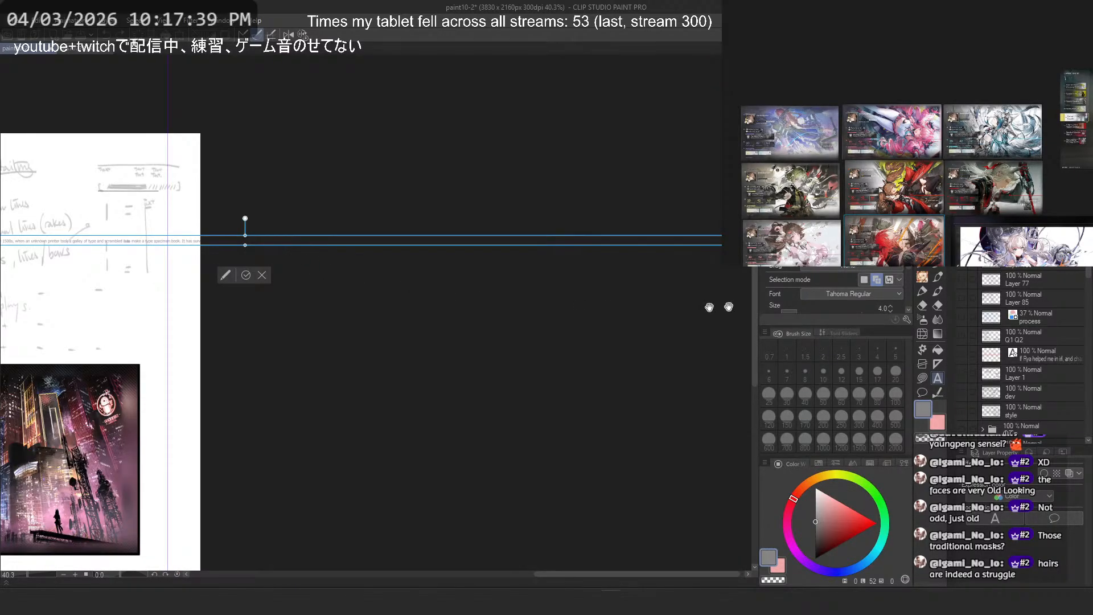
Step: Try to confine the single-line Lorem ipsum text with the Wrap text at frame option and its frame's far edge
scroll(909, 285, down, 3)
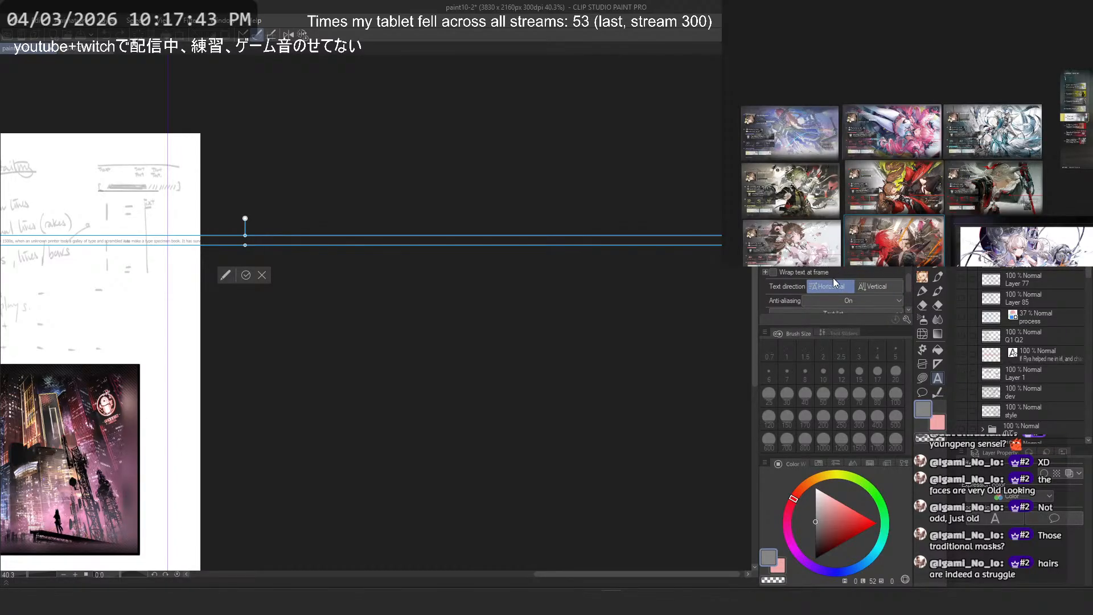
click(774, 273)
click(775, 272)
scroll(321, 280, down, 2)
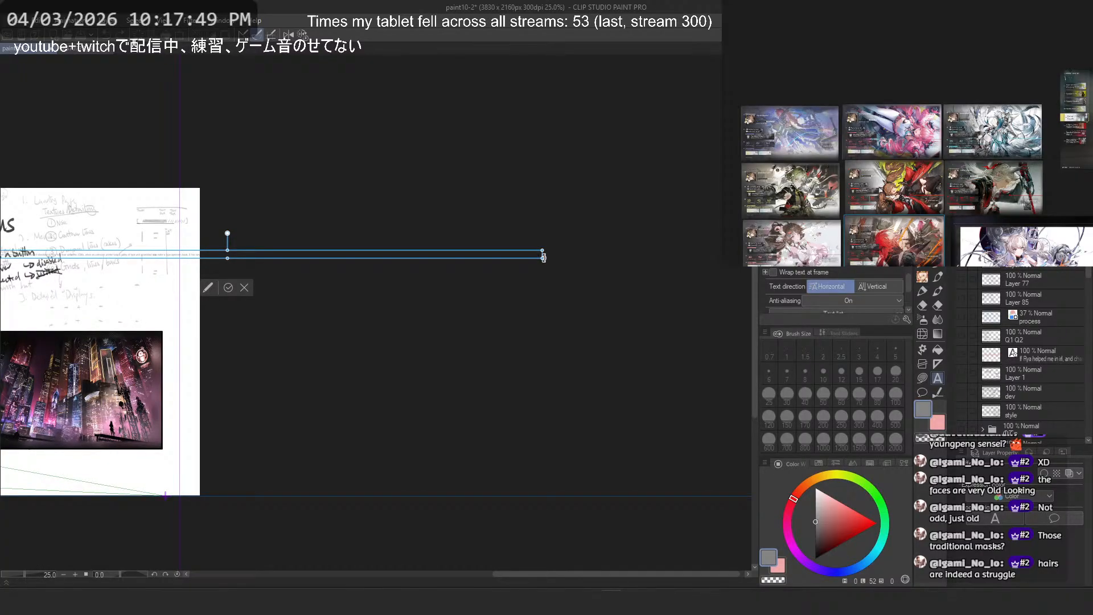
scroll(162, 259, up, 1)
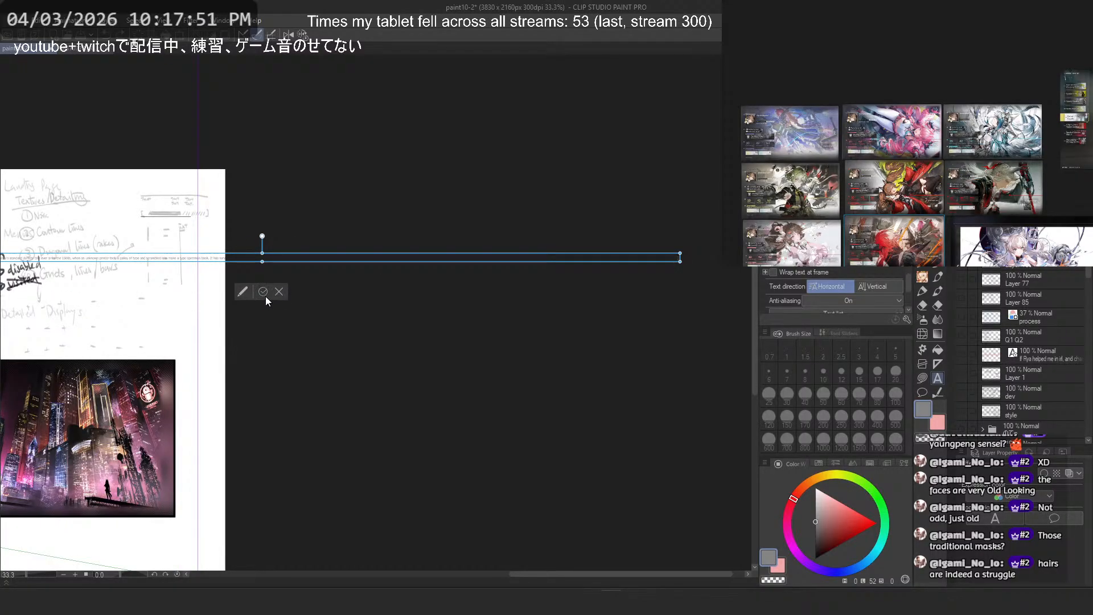
click(640, 261)
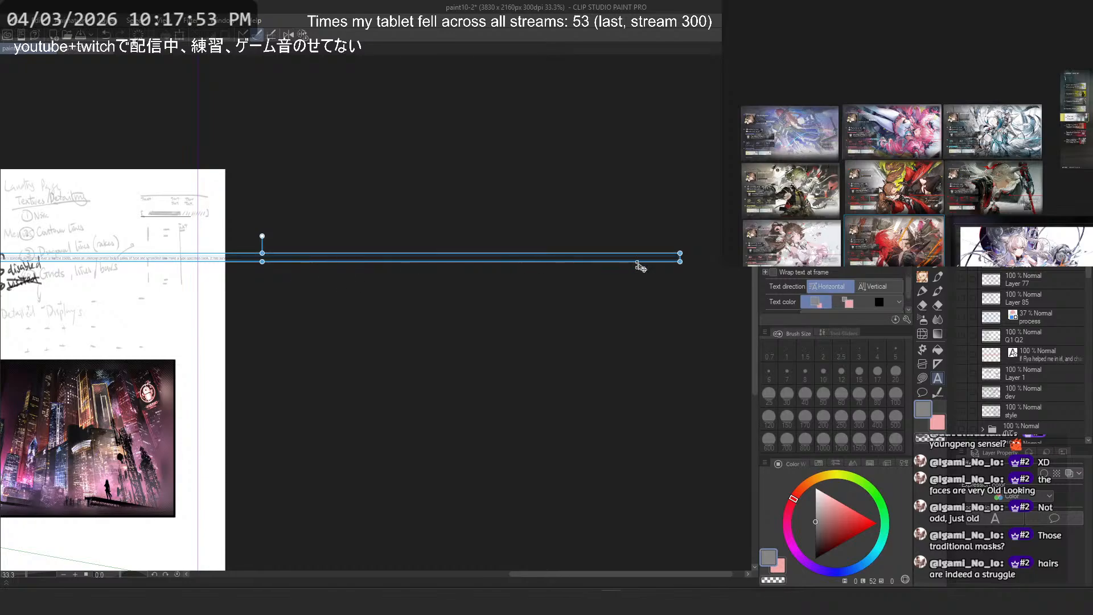
scroll(690, 261, up, 2)
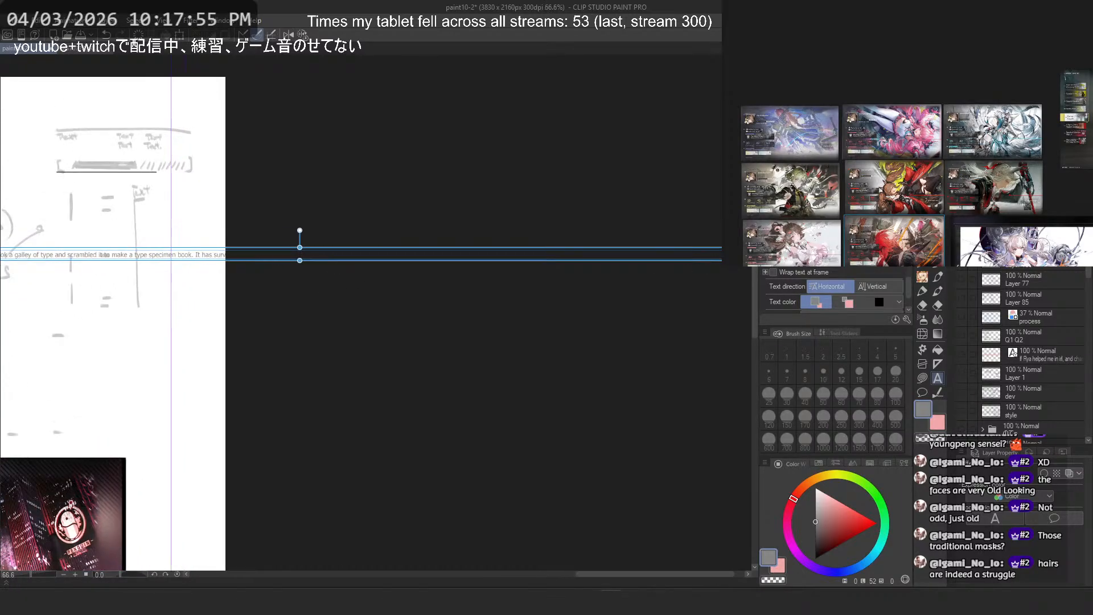
drag(532, 263, 496, 298)
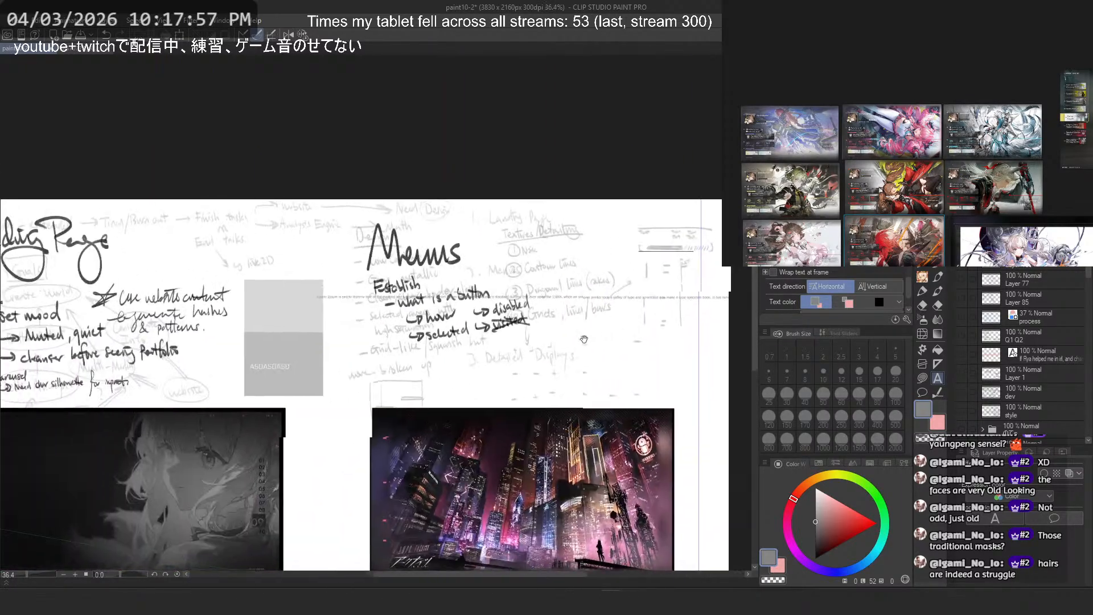
Step: Try to resize the Lorem ipsum text frame horizontally from its starting edge, undoing each attempt
scroll(293, 298, up, 3)
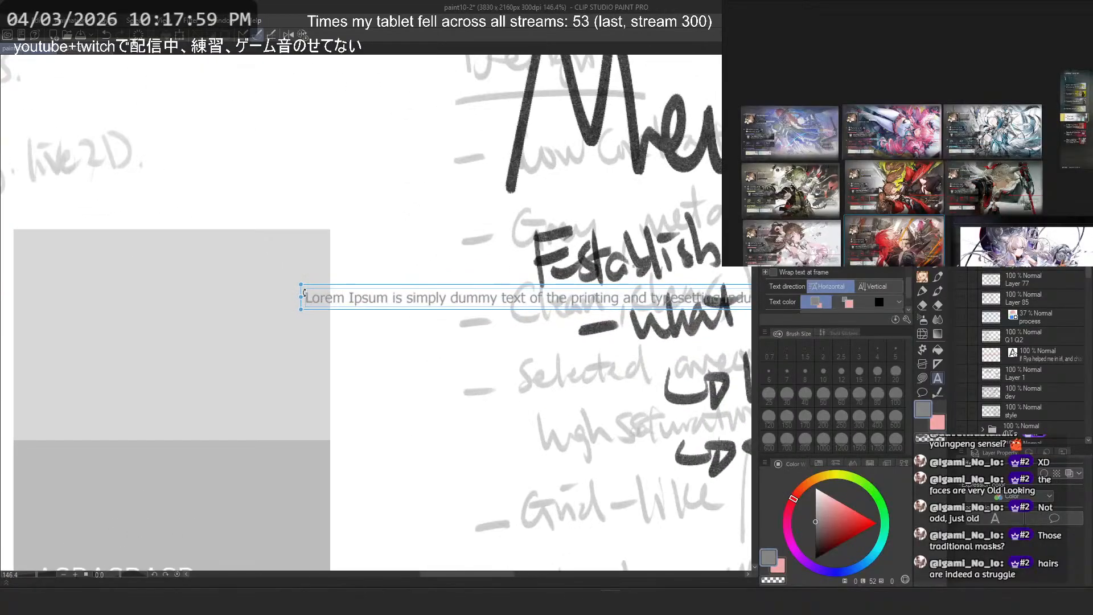
scroll(304, 305, up, 1)
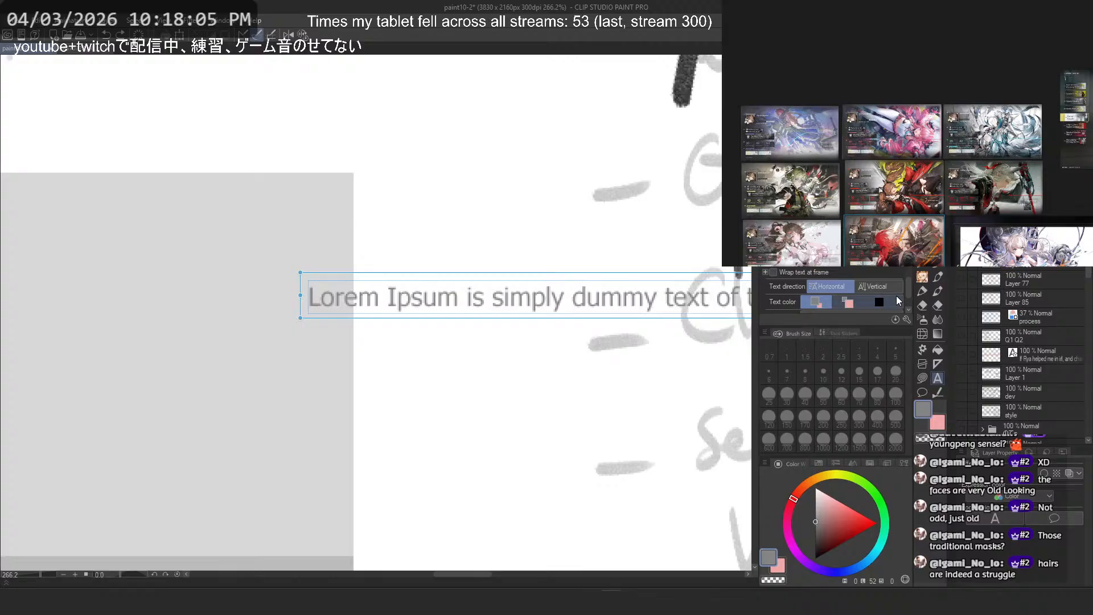
key(o)
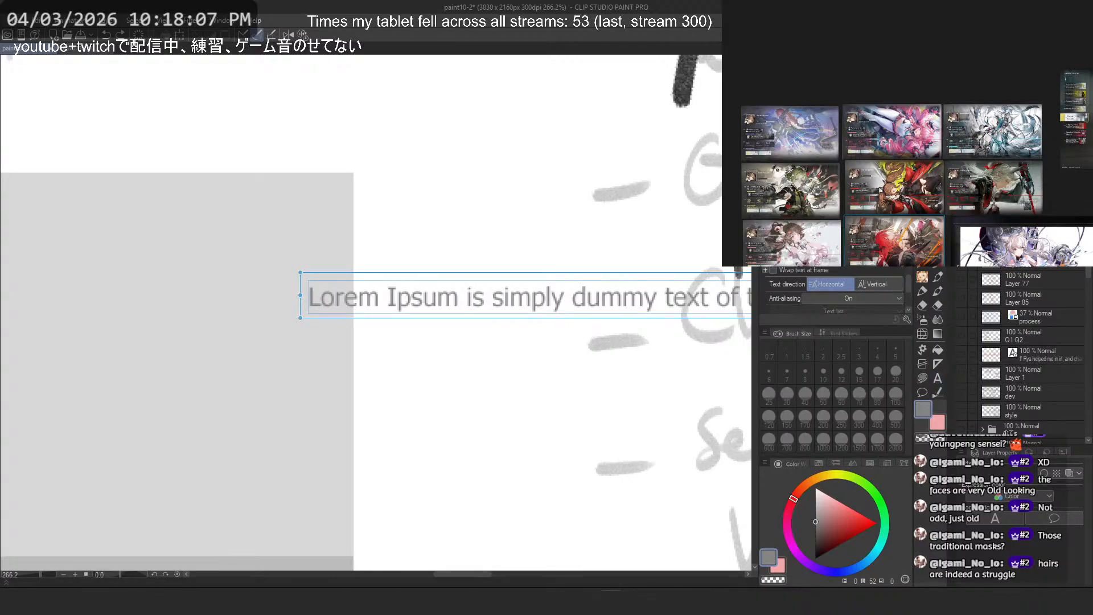
drag(296, 296, 488, 296)
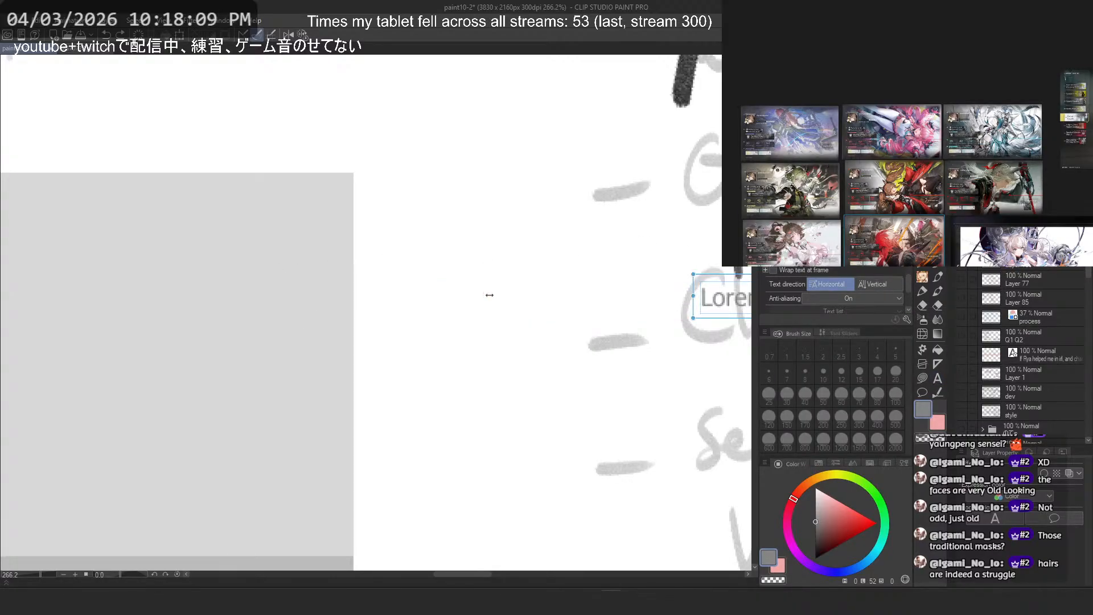
key(ctrl+z)
scroll(404, 304, down, 4)
scroll(397, 309, down, 2)
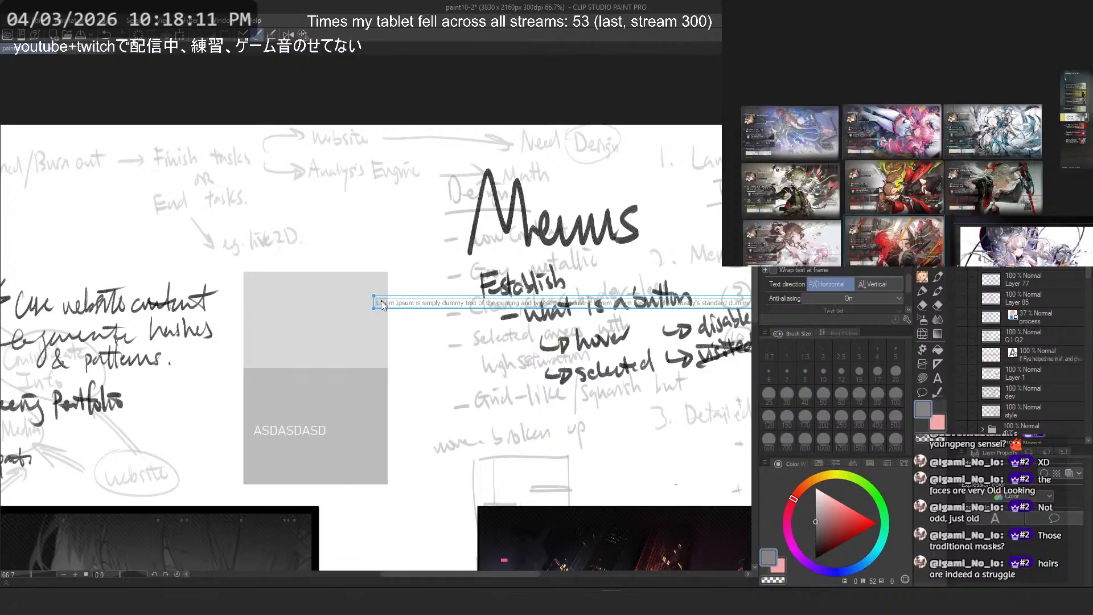
drag(362, 302, 175, 302)
key(ctrl+z)
scroll(633, 297, up, 3)
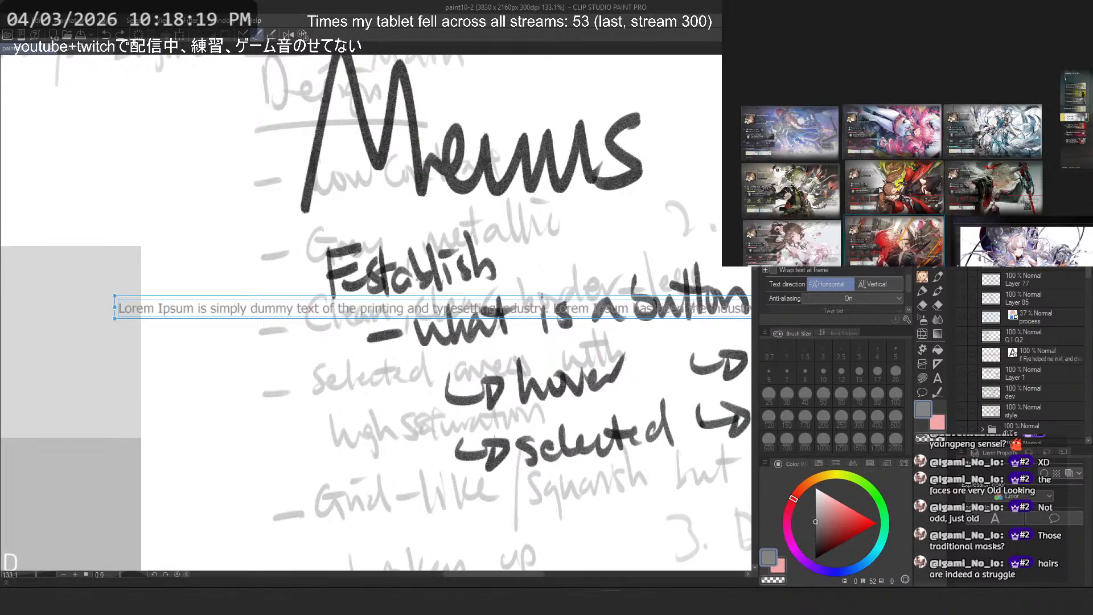
Step: Break the Lorem ipsum text into a twelve-line paragraph with manual line breaks, ending with "Lorem Ipsum" on its own line
click(937, 378)
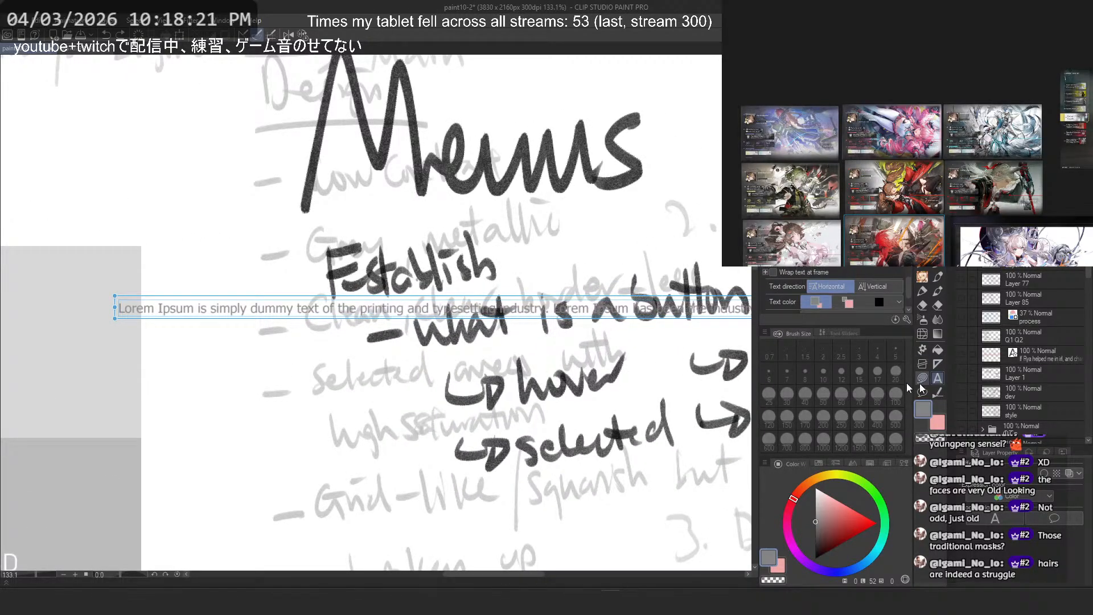
click(432, 307)
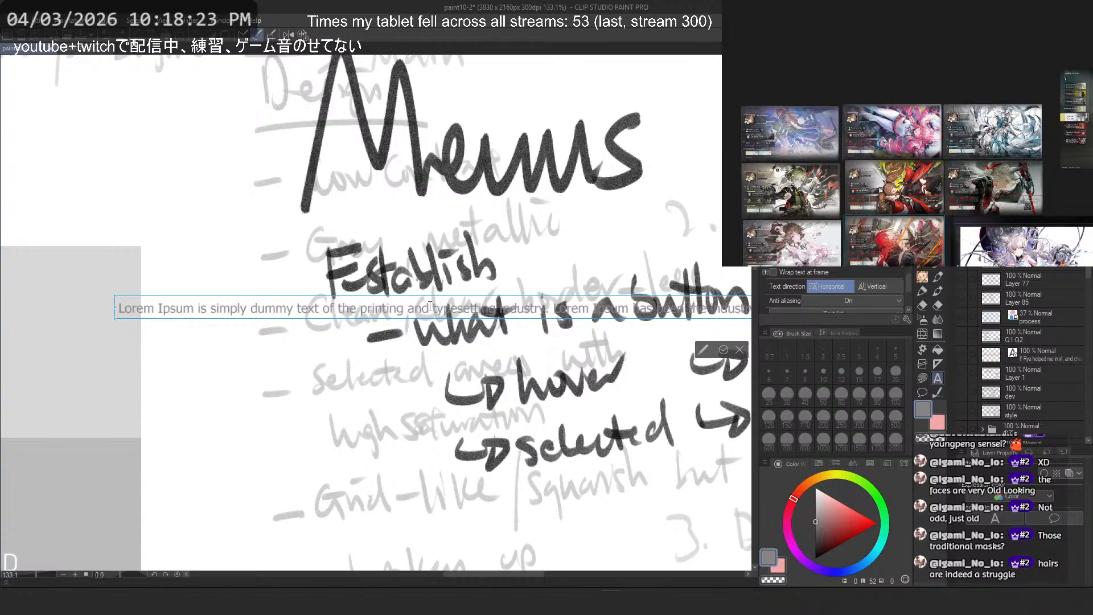
key(Return)
click(397, 324)
key(Return)
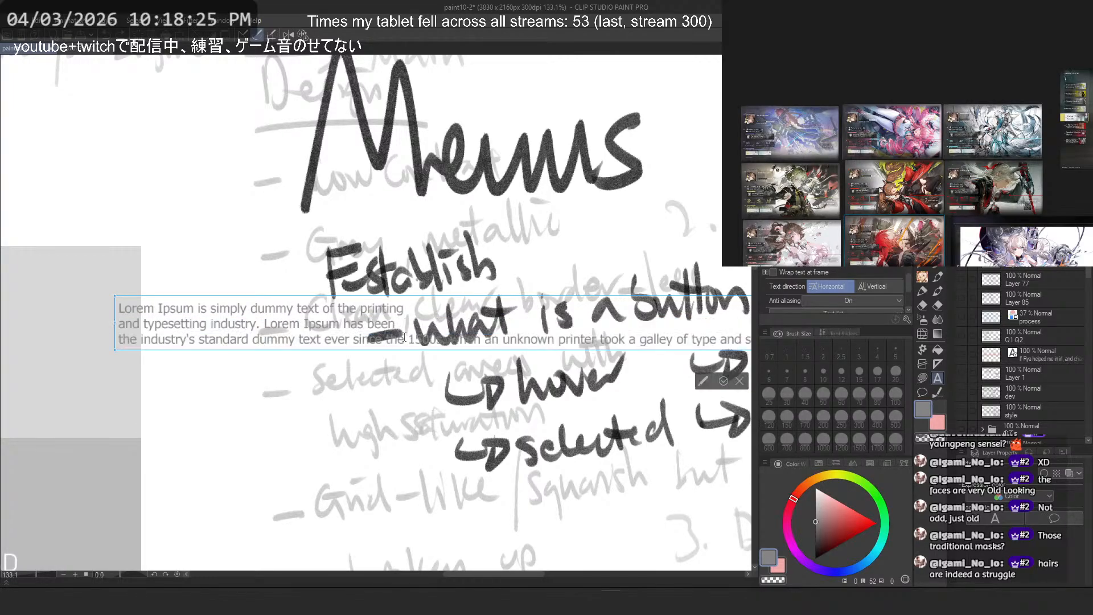
click(405, 339)
key(Return)
click(428, 358)
key(Return)
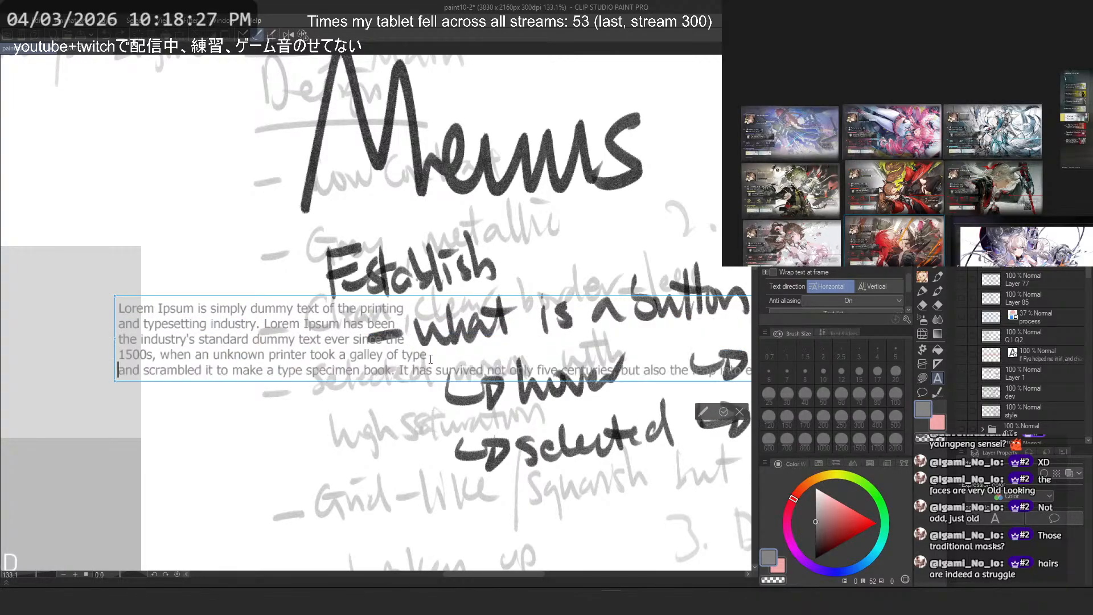
click(398, 370)
key(Return)
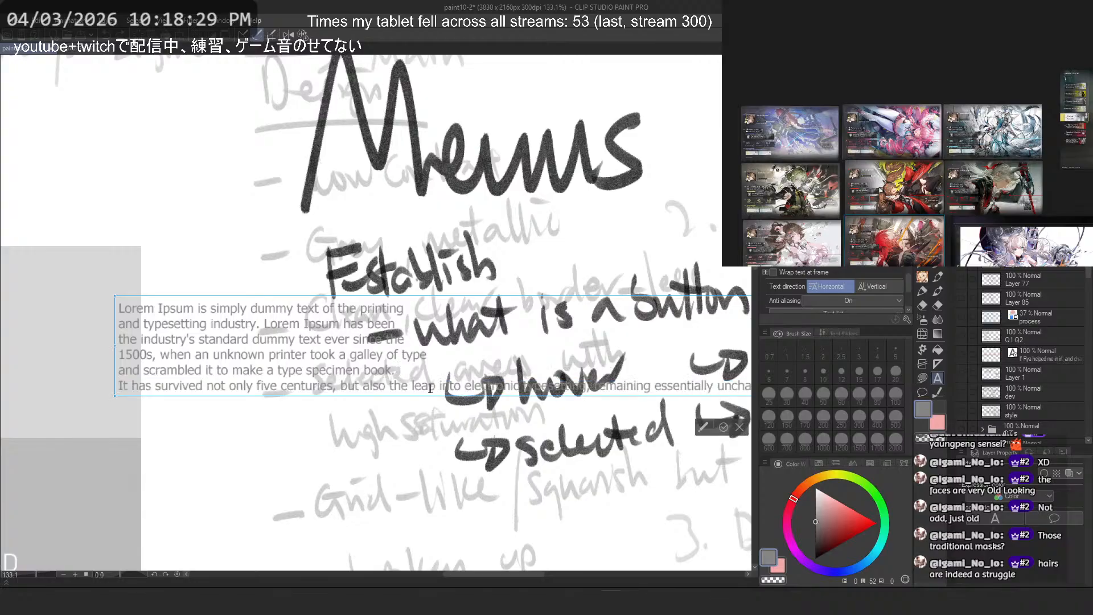
click(443, 386)
key(Return)
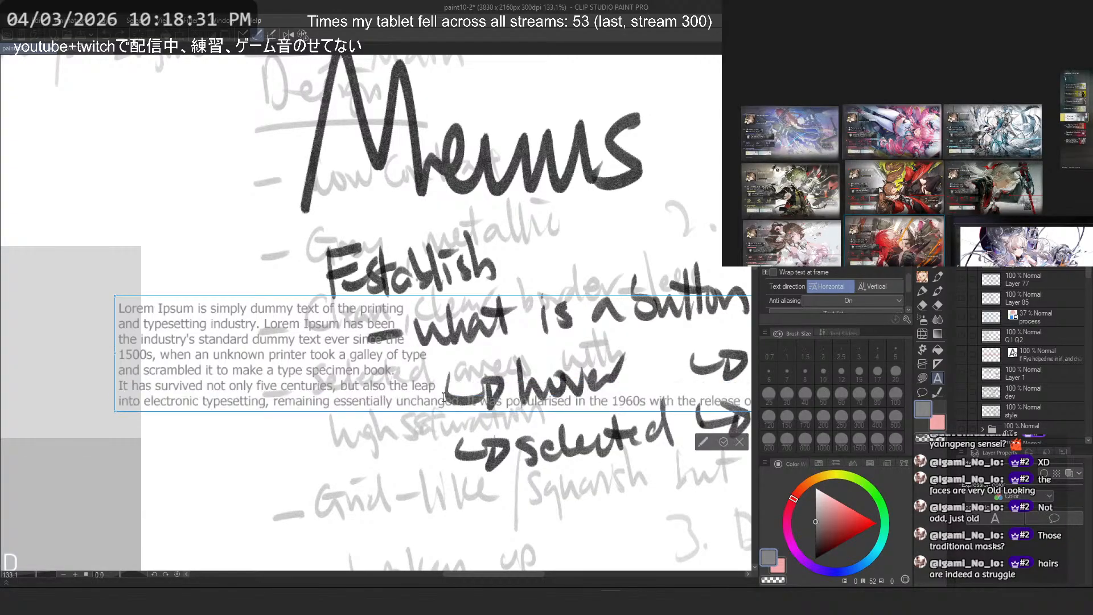
click(397, 402)
key(Return)
click(422, 418)
key(Return)
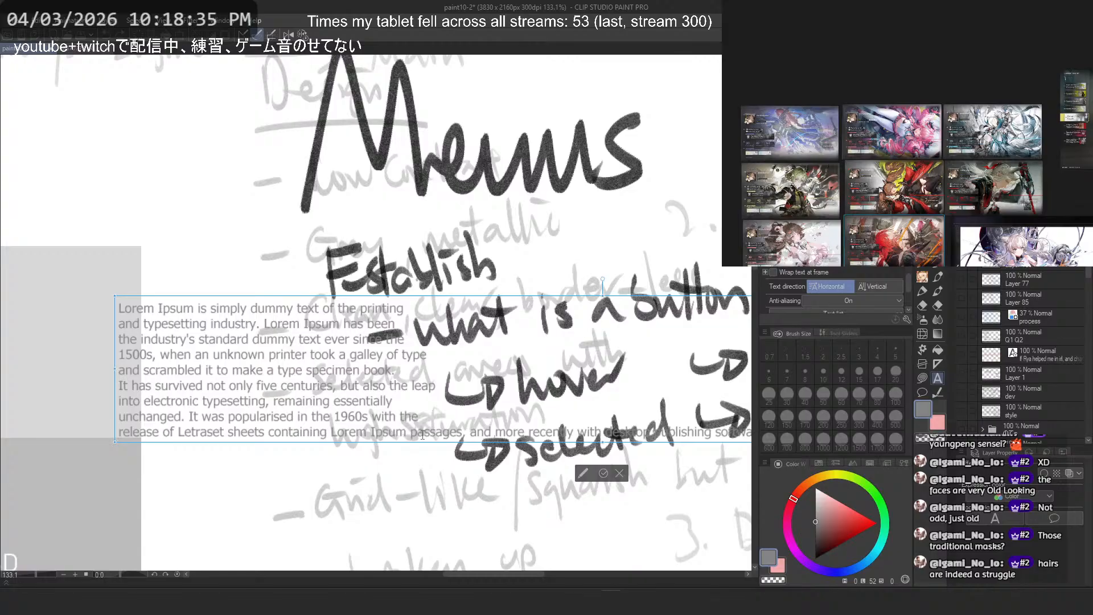
click(410, 432)
key(Return)
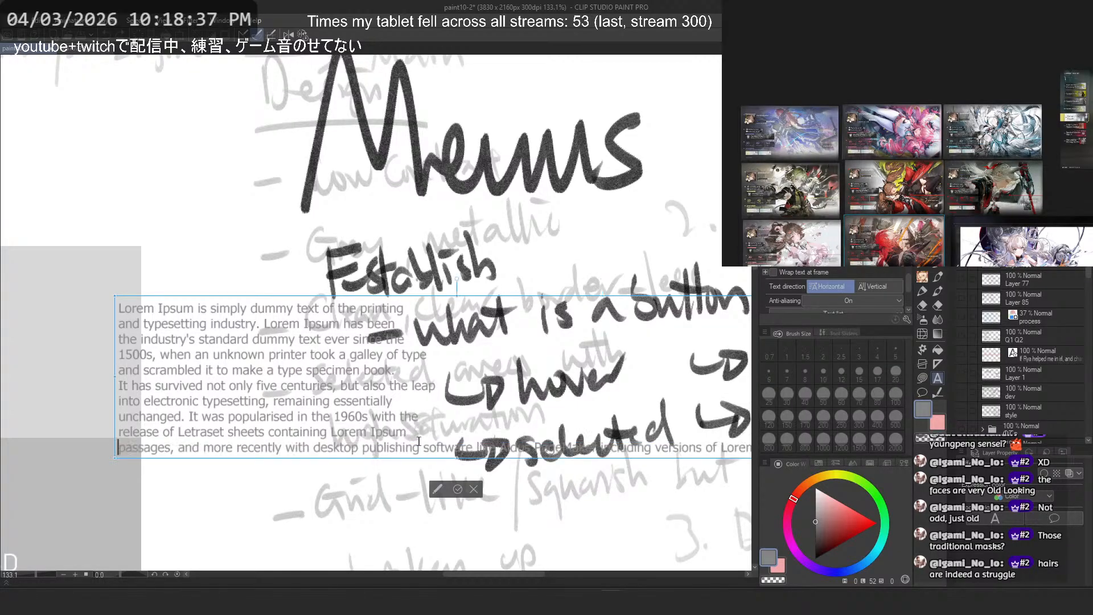
click(422, 447)
key(Return)
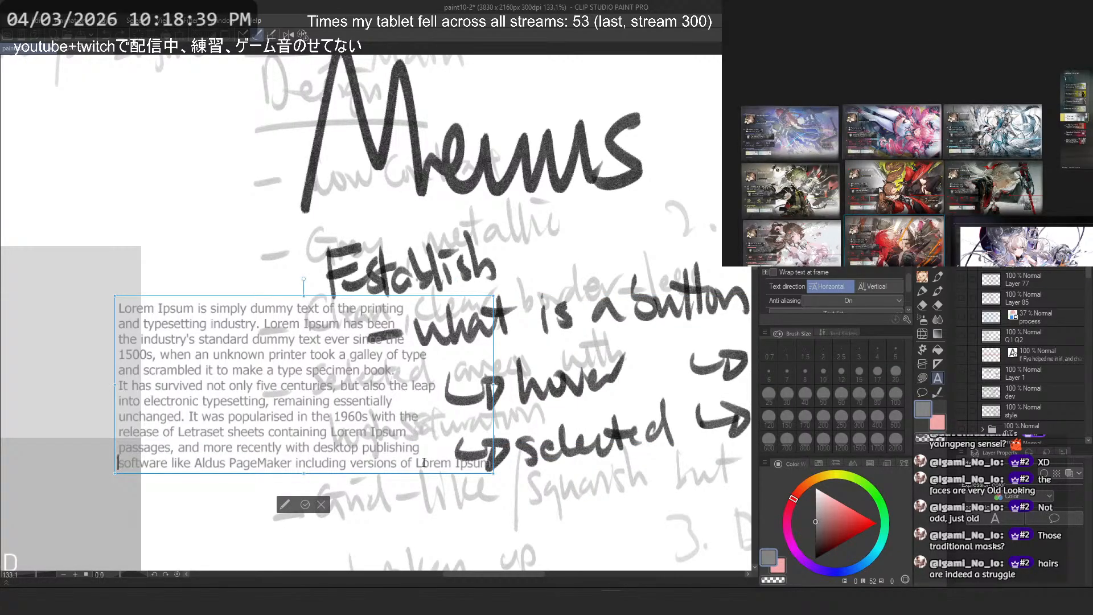
click(417, 463)
key(Return)
Step: Select the whole Lorem ipsum paragraph, recolor it near-white, and finish editing the text
scroll(333, 476, down, 3)
scroll(333, 476, up, 2)
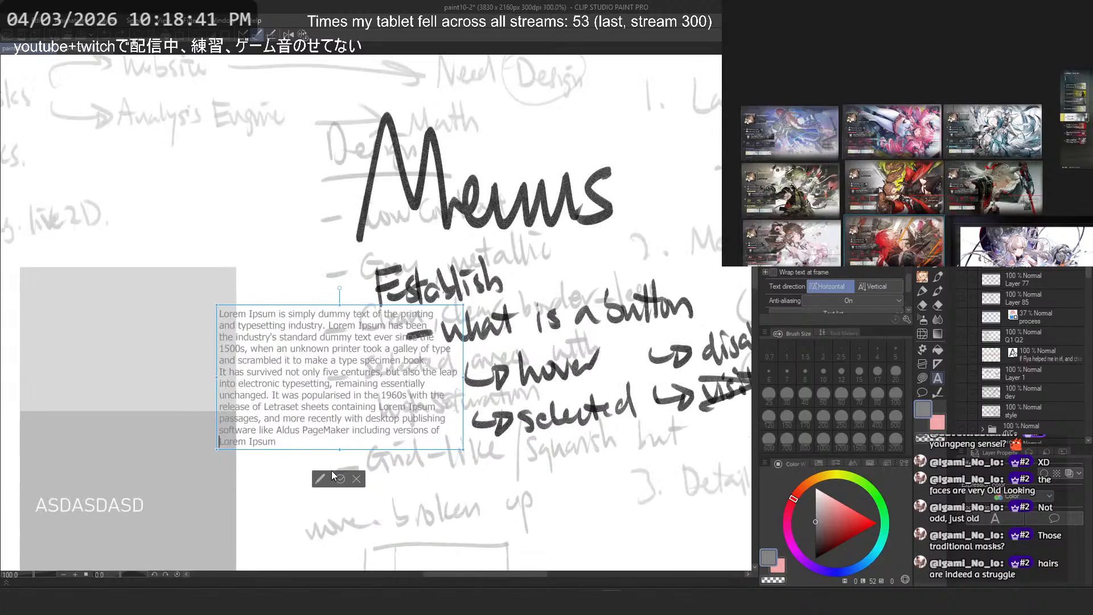
key(ctrl+a)
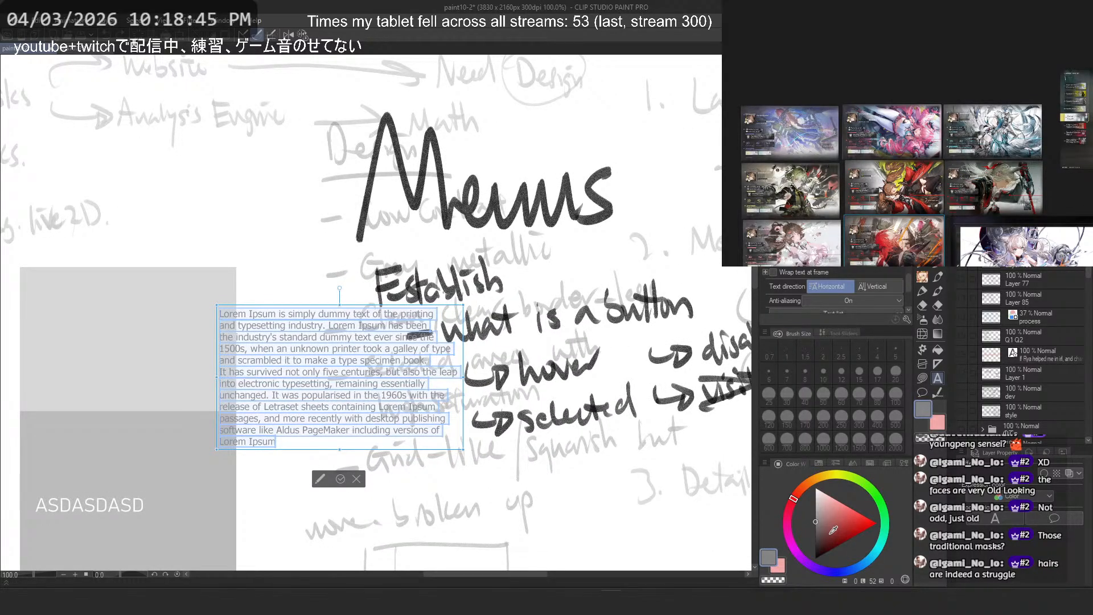
click(816, 490)
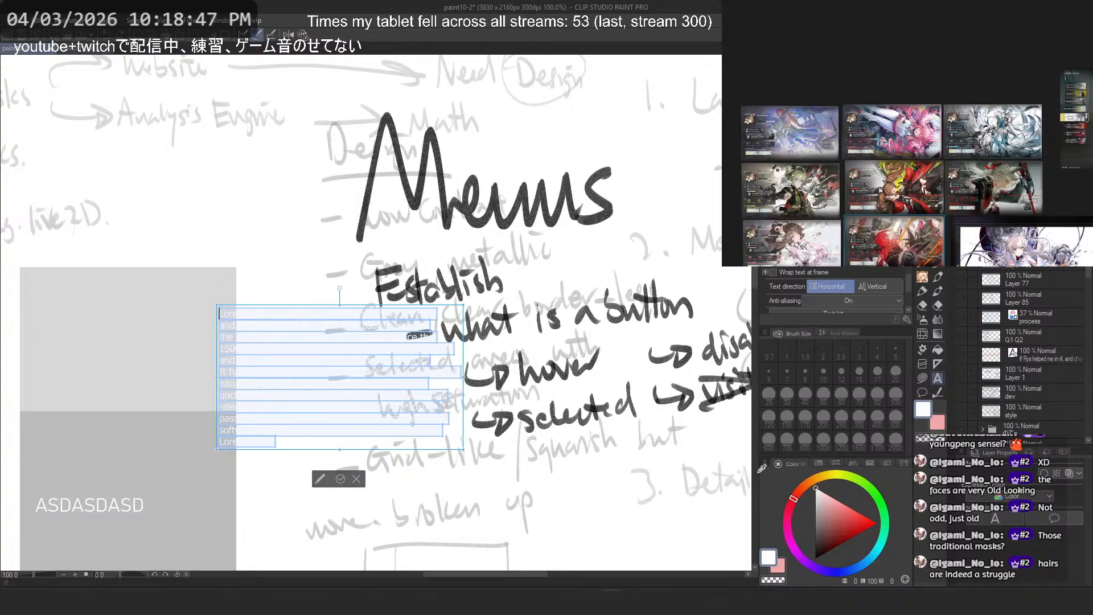
mouse_move(816, 495)
mouse_down()
mouse_move(791, 500)
mouse_move(783, 526)
mouse_up()
click(387, 276)
Step: Move the Lorem ipsum paragraph onto the lower-left part of the cityscape panel, just above the Japanese logo
scroll(388, 275, down, 6)
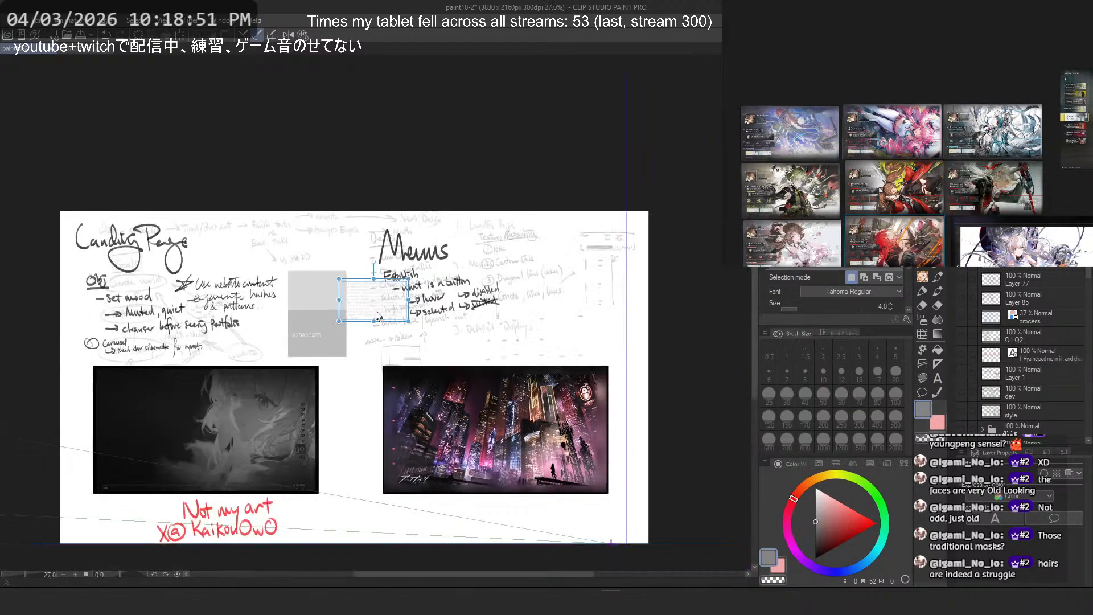
drag(366, 299, 427, 445)
scroll(427, 445, up, 3)
scroll(428, 437, up, 3)
scroll(429, 437, down, 3)
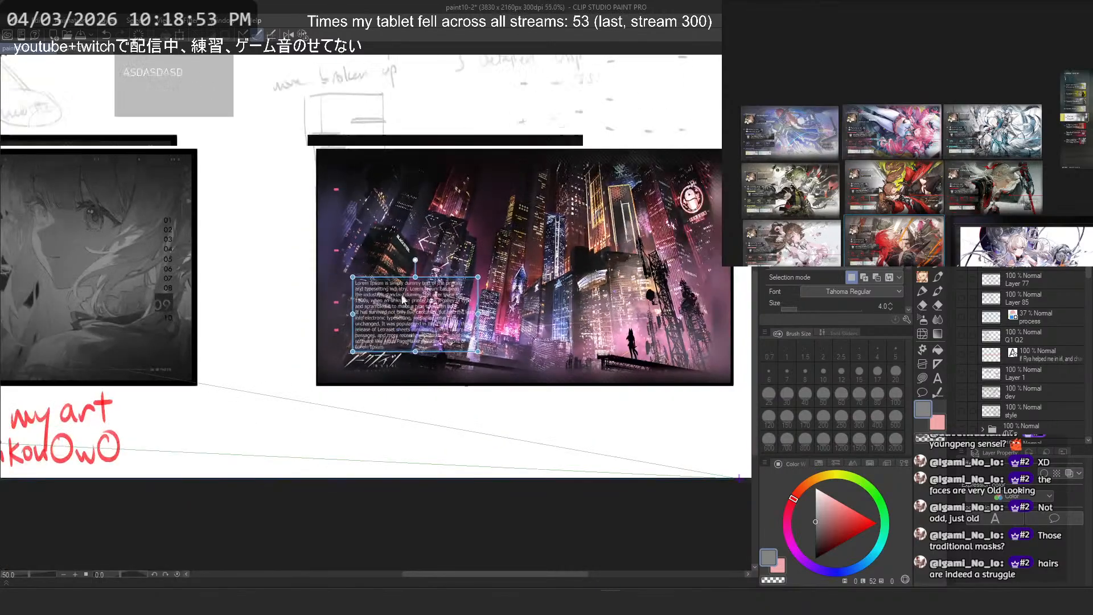
scroll(558, 347, up, 4)
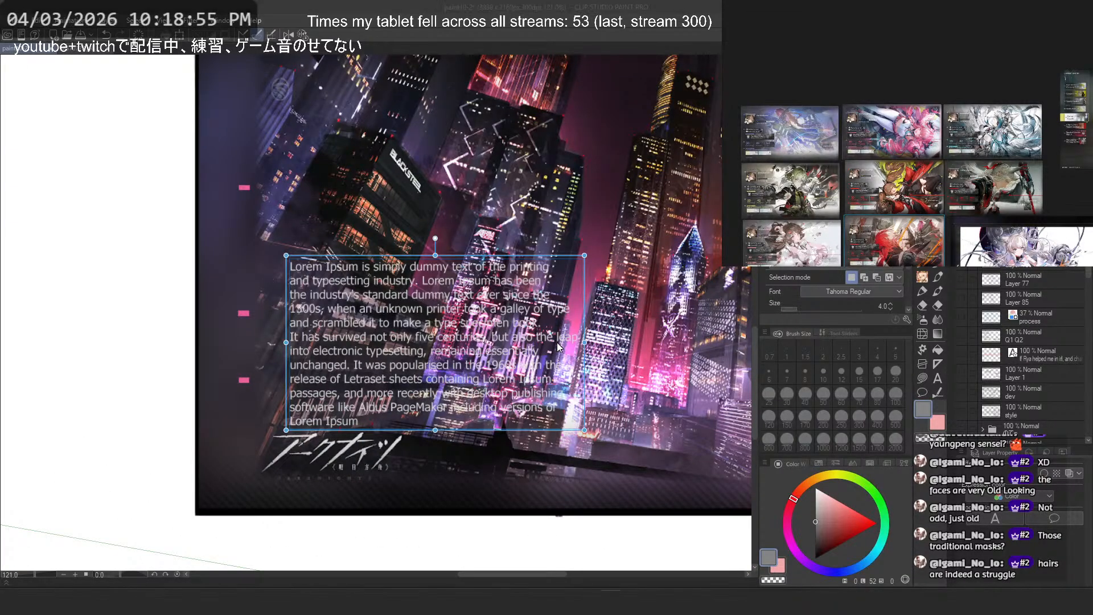
Step: Locate the Lorem ipsum layer in the detaileed folder and show Layer 112's edge darkening beneath it
key(b)
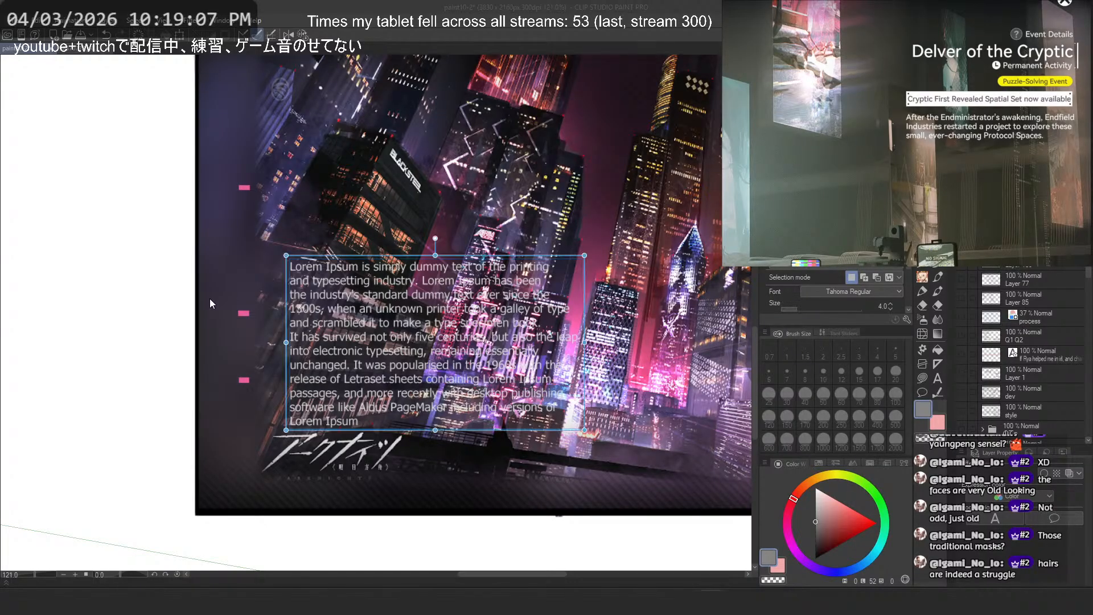
click(543, 3)
click(1043, 282)
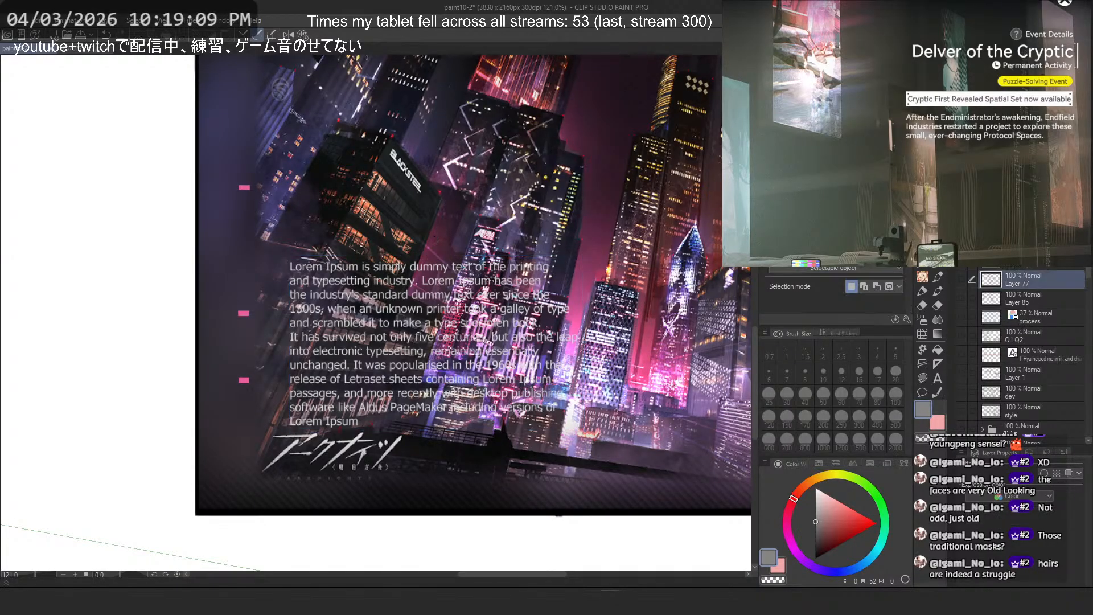
drag(1044, 247, 1053, 342)
click(1035, 349)
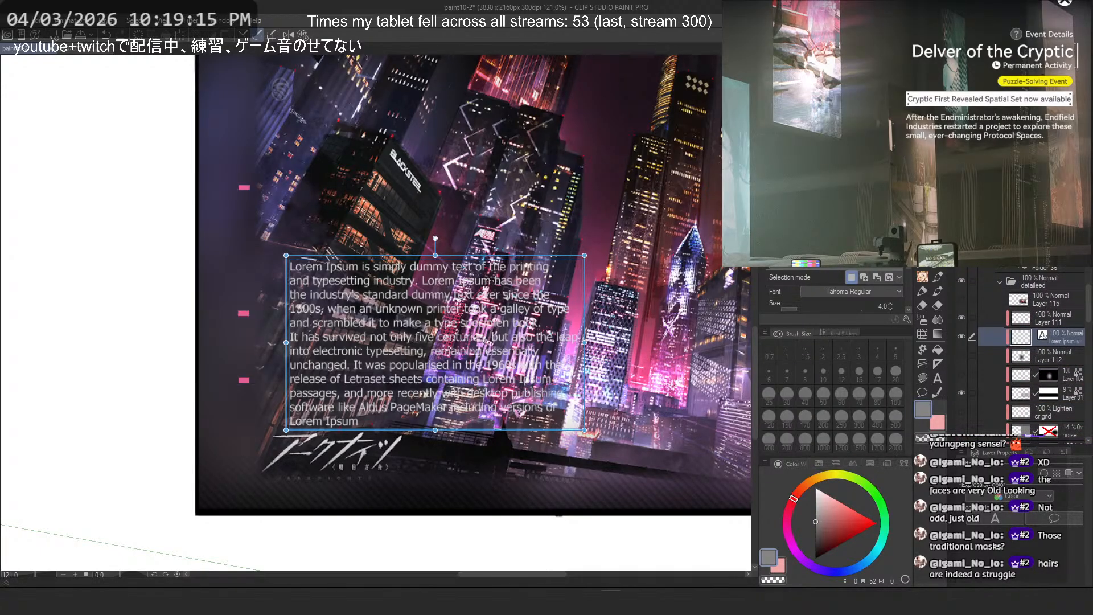
click(963, 356)
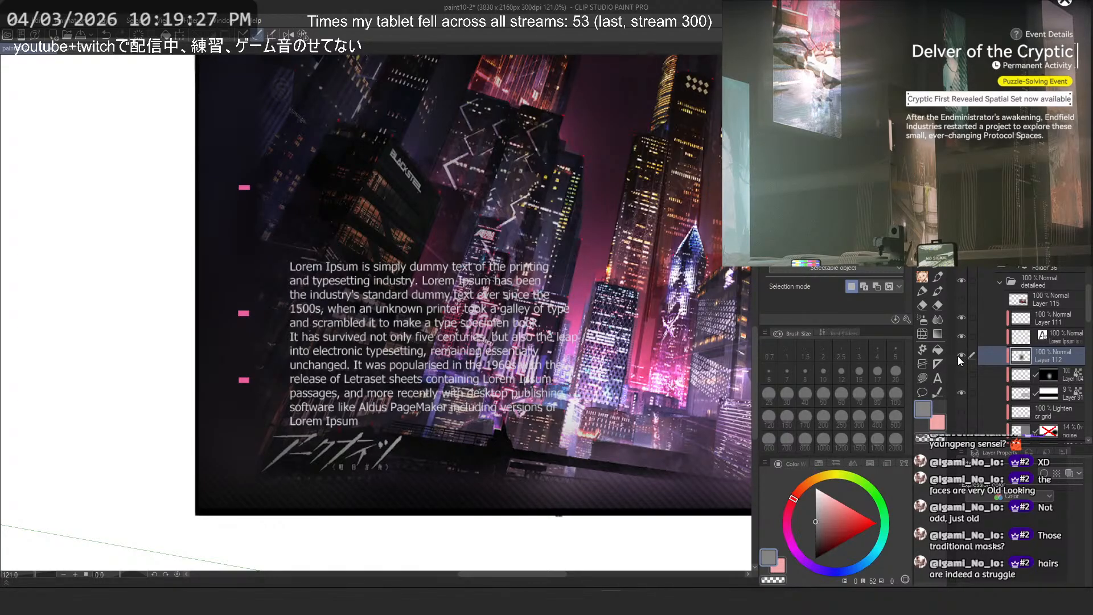
Step: Deepen Layer 112's dark shading over the cityscape panel's left side, then check it against the whole panel
right_click(997, 359)
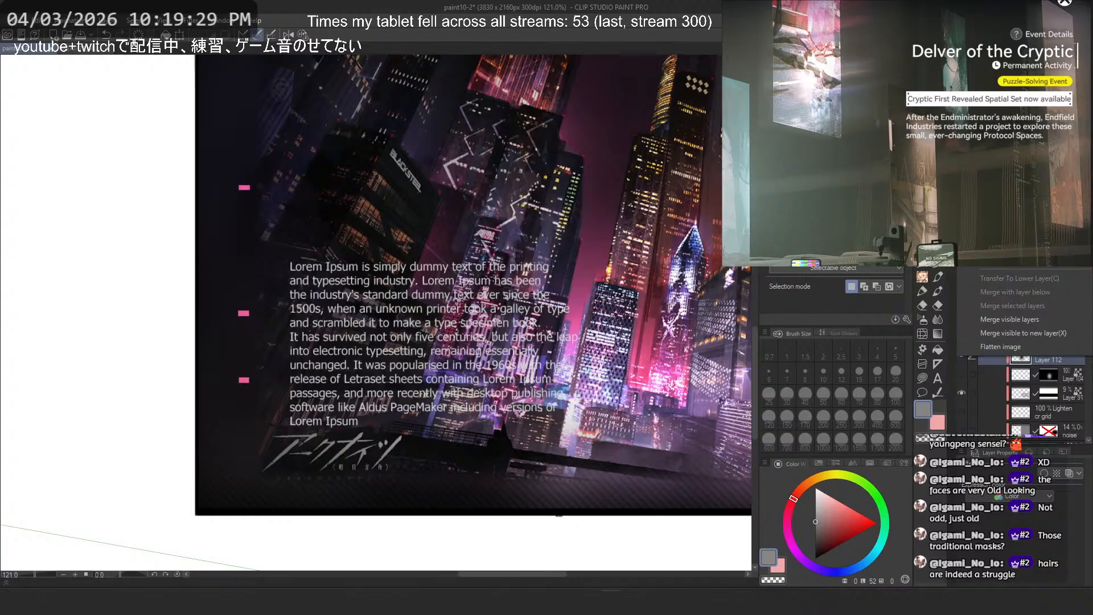
click(1005, 93)
key(ctrl+z)
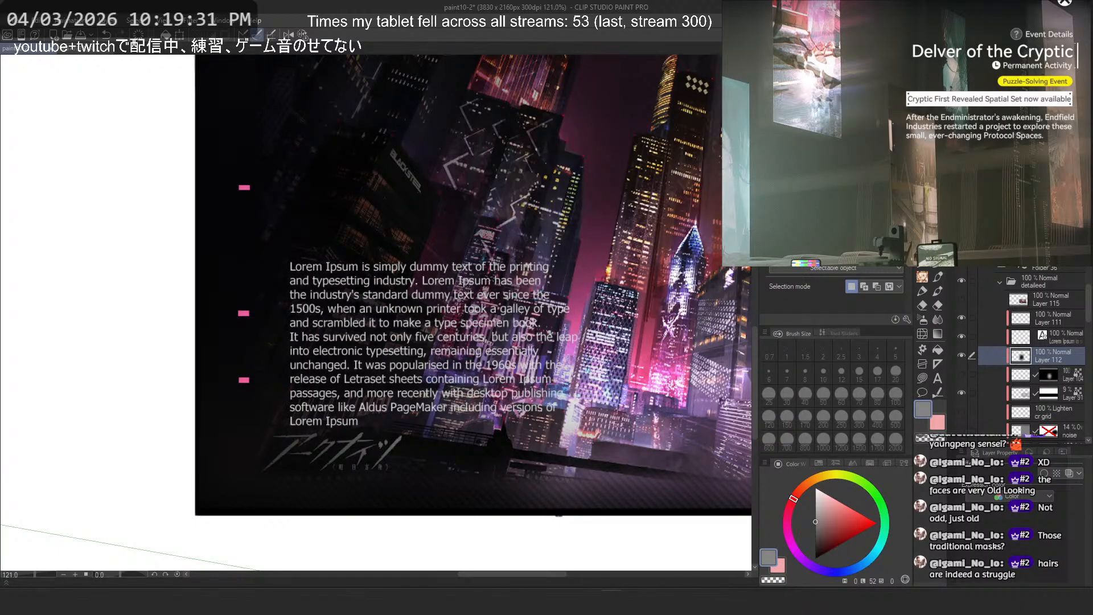
scroll(333, 305, down, 5)
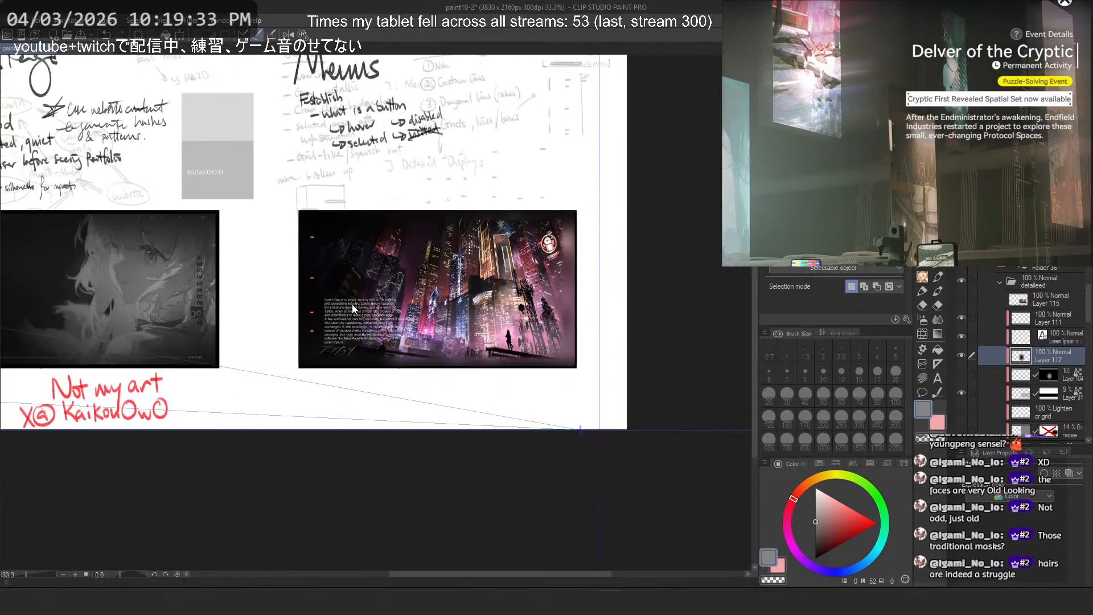
scroll(350, 292, up, 1)
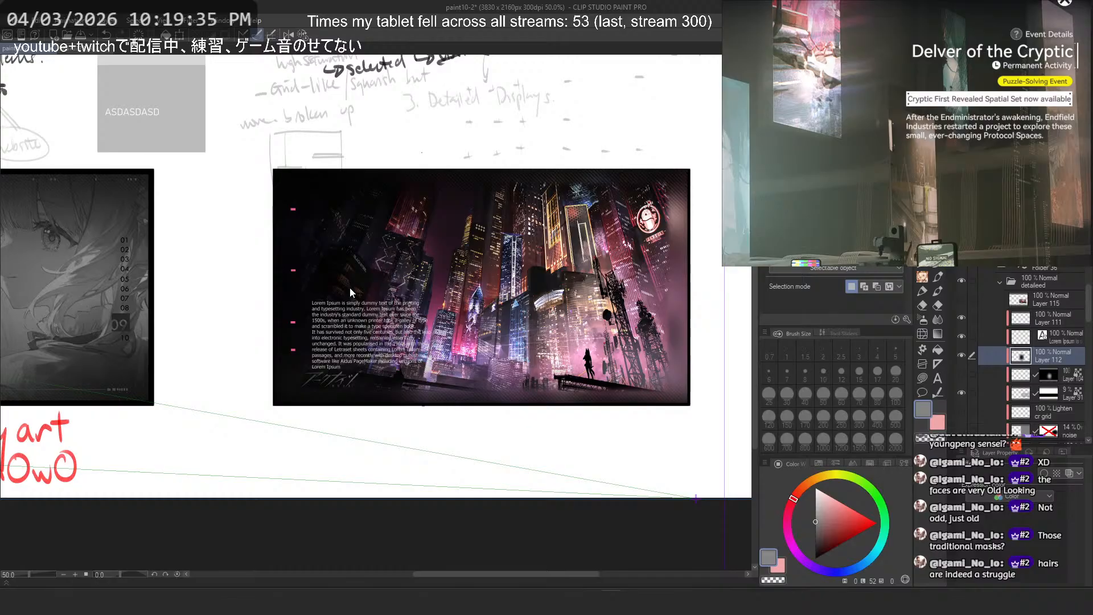
Step: Compare the Lorem ipsum paragraph with its layer toggled, and add an empty layer between it and Layer 112
scroll(350, 288, up, 1)
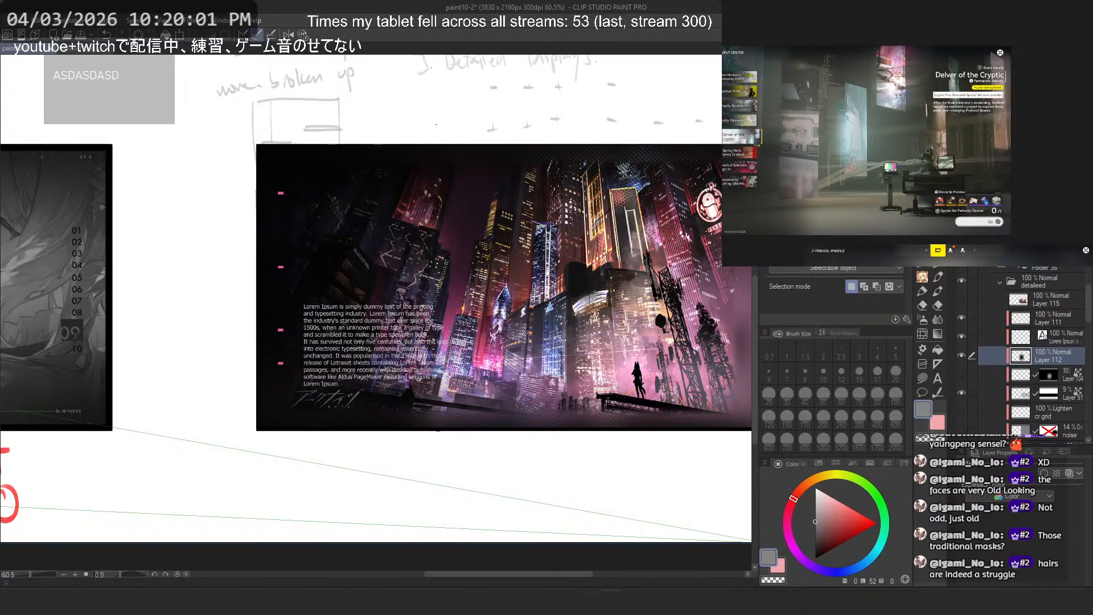
click(962, 334)
click(962, 334)
click(962, 317)
click(1017, 340)
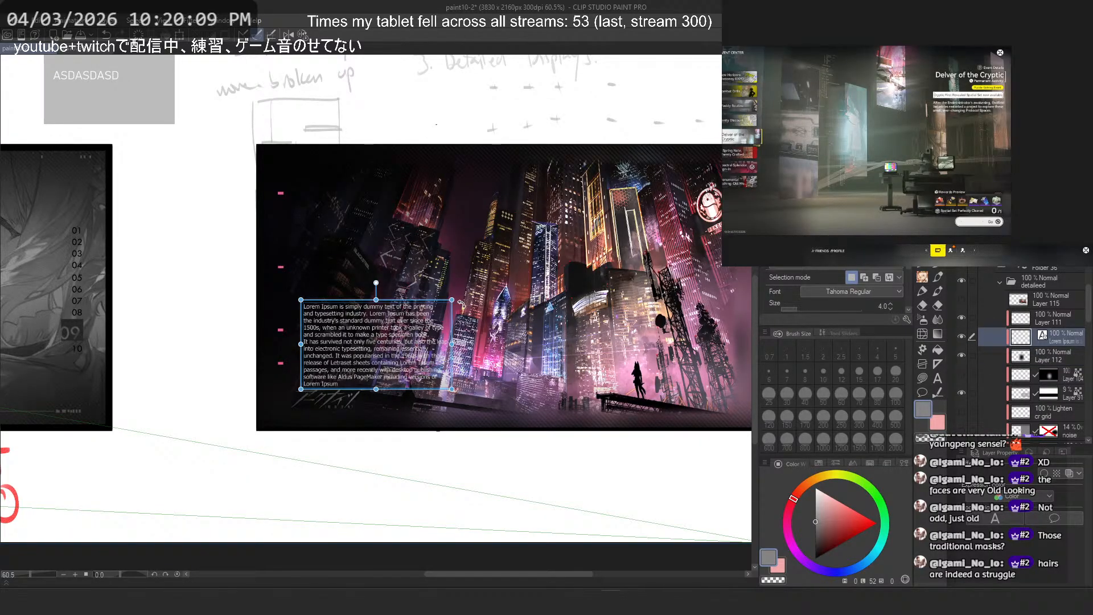
click(1052, 360)
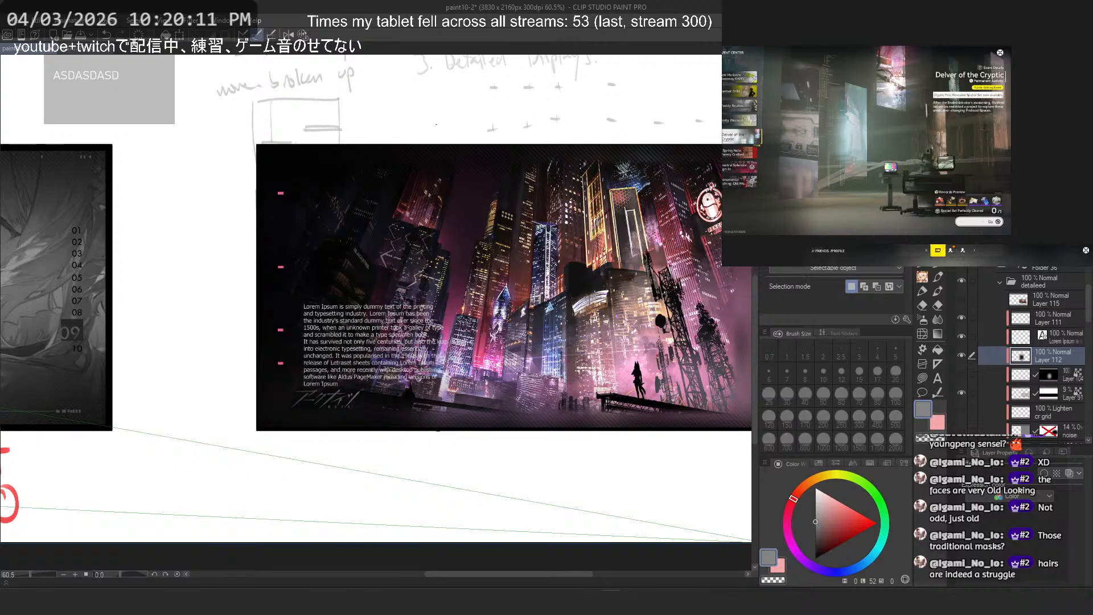
key(ctrl+shift+n)
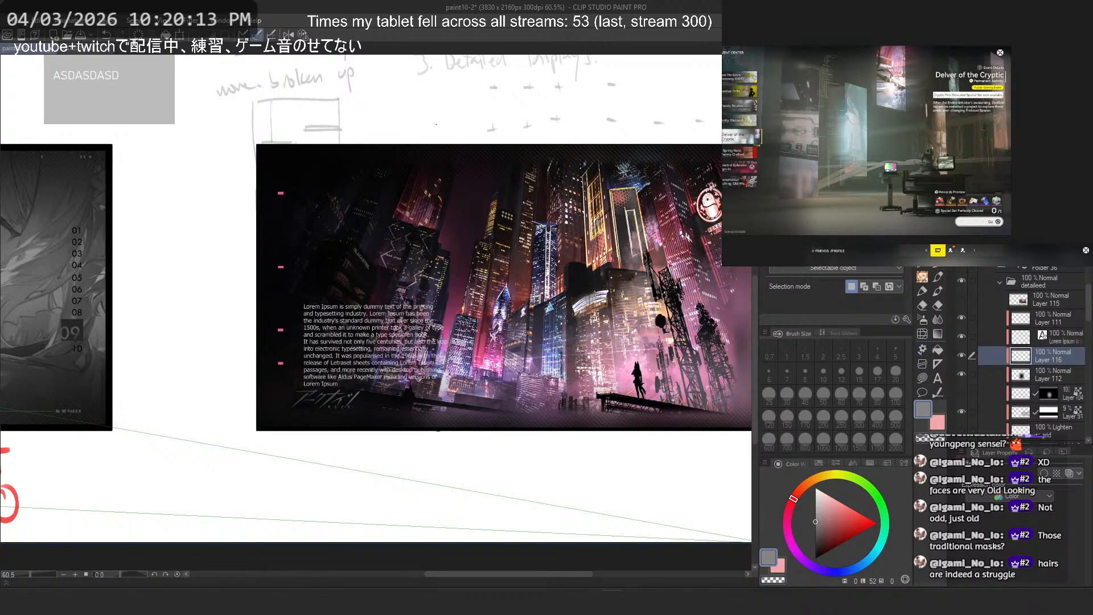
Step: Try backing the Lorem ipsum paragraph with a solid black filled rectangle, then undo the rectangle
click(923, 378)
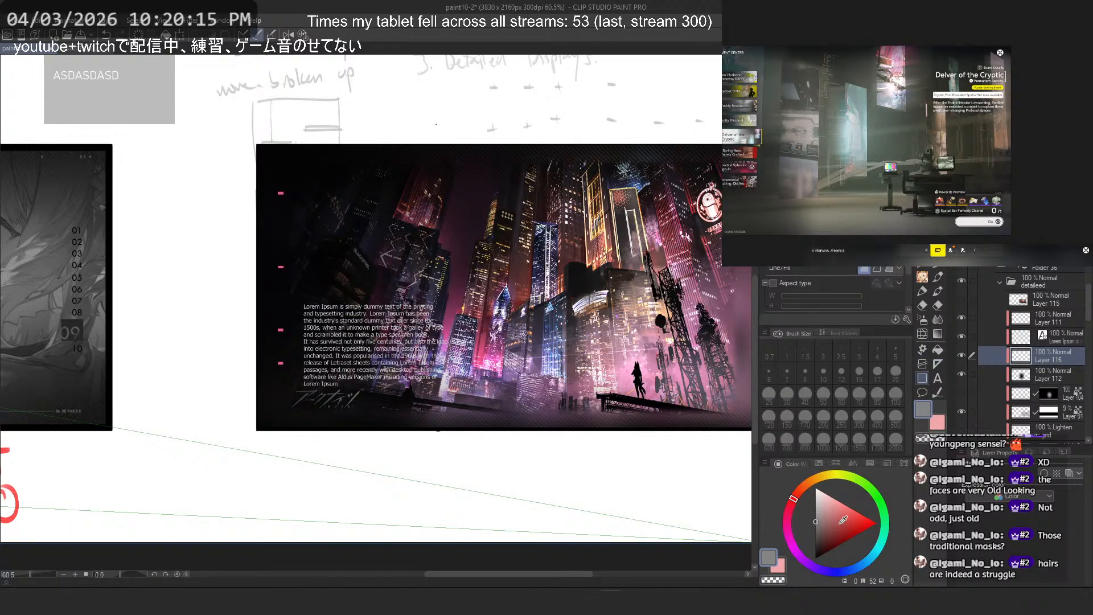
drag(838, 527, 777, 591)
mouse_move(279, 299)
mouse_down()
mouse_move(448, 388)
mouse_move(448, 398)
mouse_up()
scroll(448, 399, down, 3)
scroll(450, 306, up, 4)
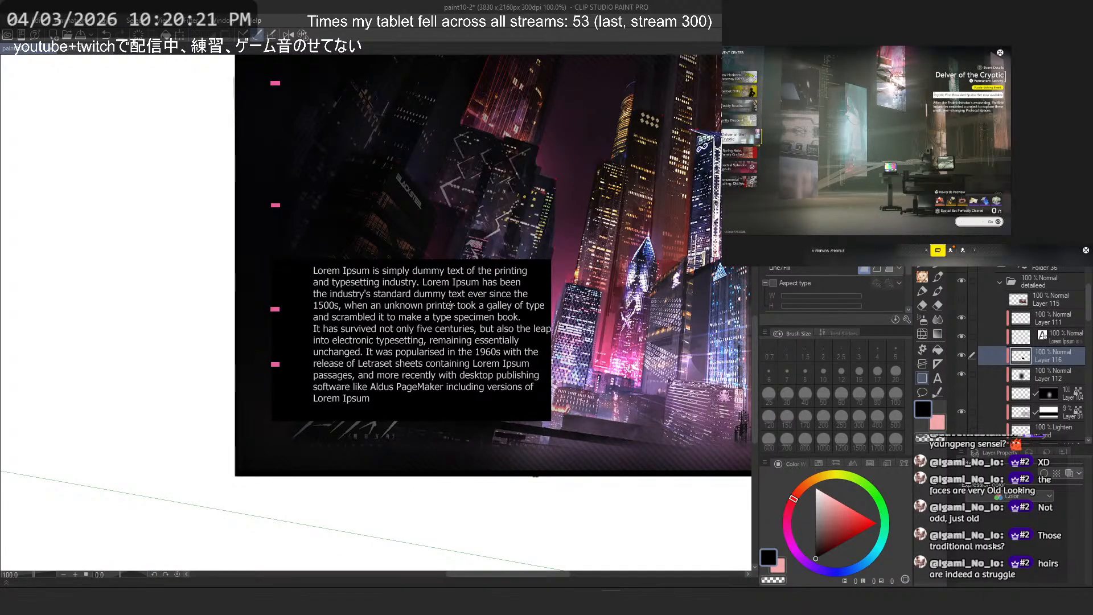
key(ctrl+z)
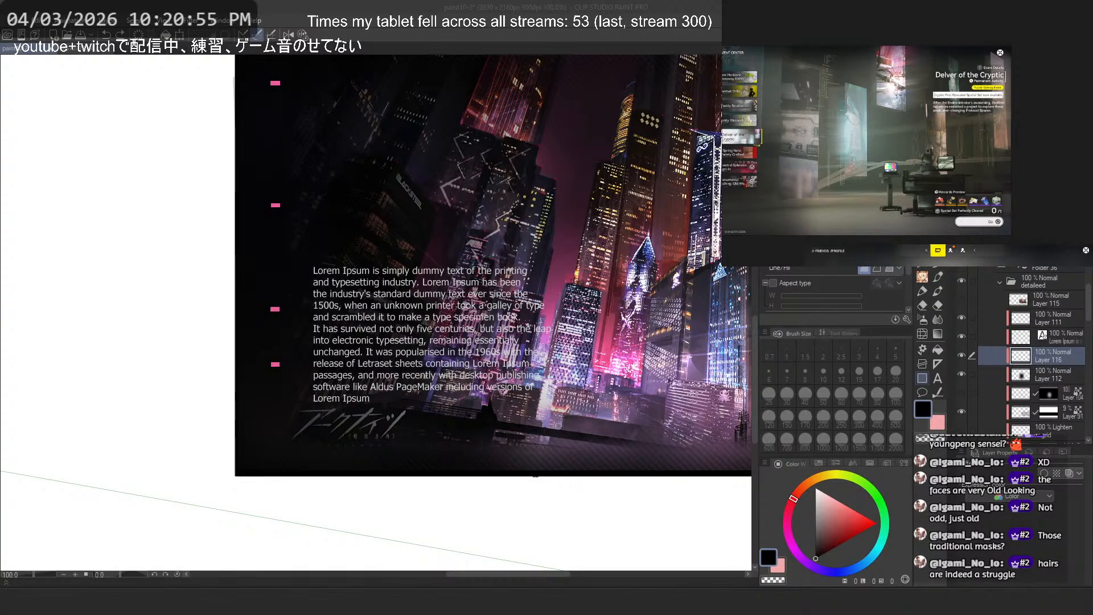
Step: Paste the green landscape page and the item grid page side by side in empty space on the reference board
scroll(956, 145, down, 8)
scroll(955, 145, down, 3)
key(ctrl+v)
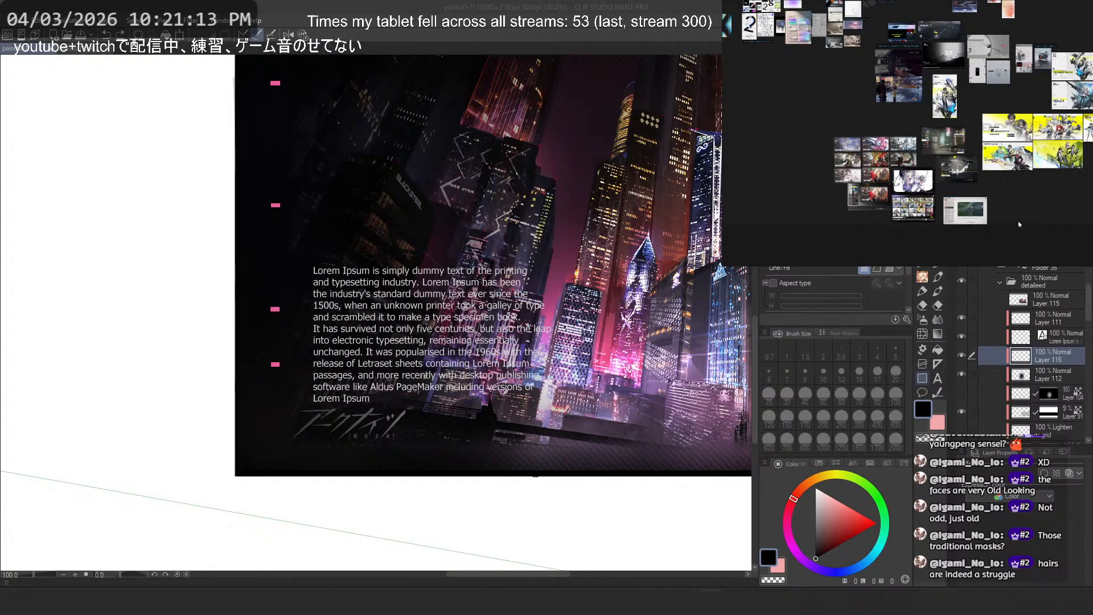
key(ctrl+v)
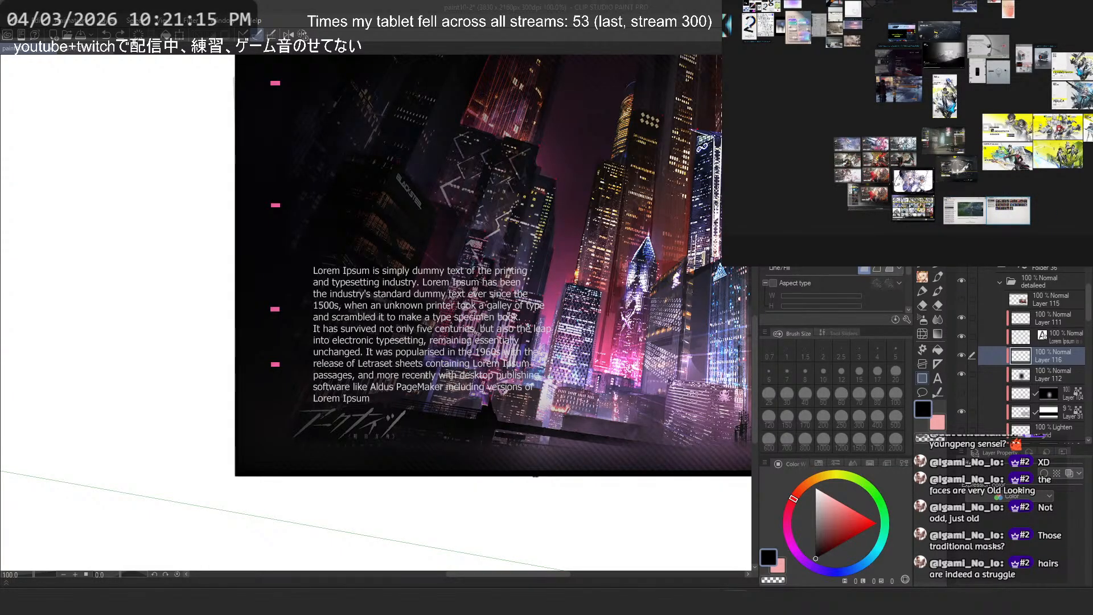
key(super+shift+s)
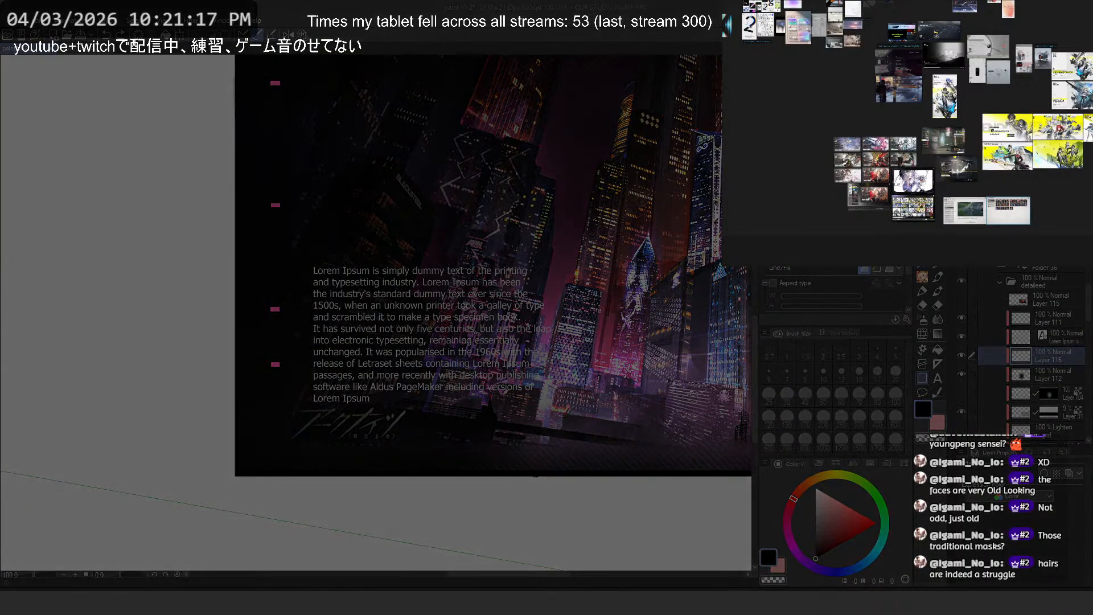
key(Escape)
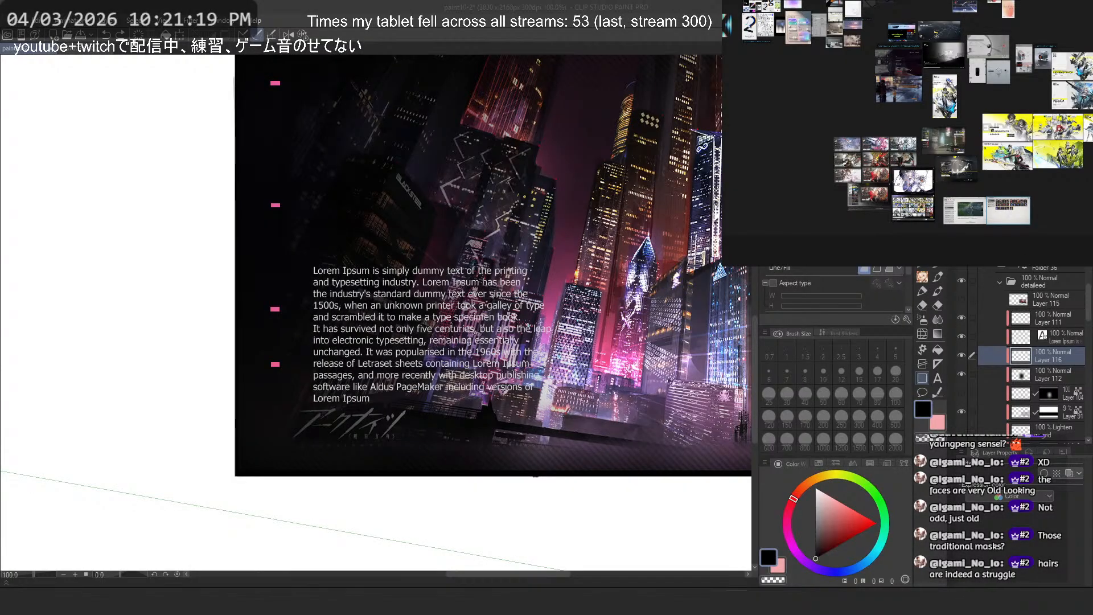
Step: Paste the mechanical claw and thin blade page screenshots onto the reference board and line them up below the item grid page
key(ctrl+v)
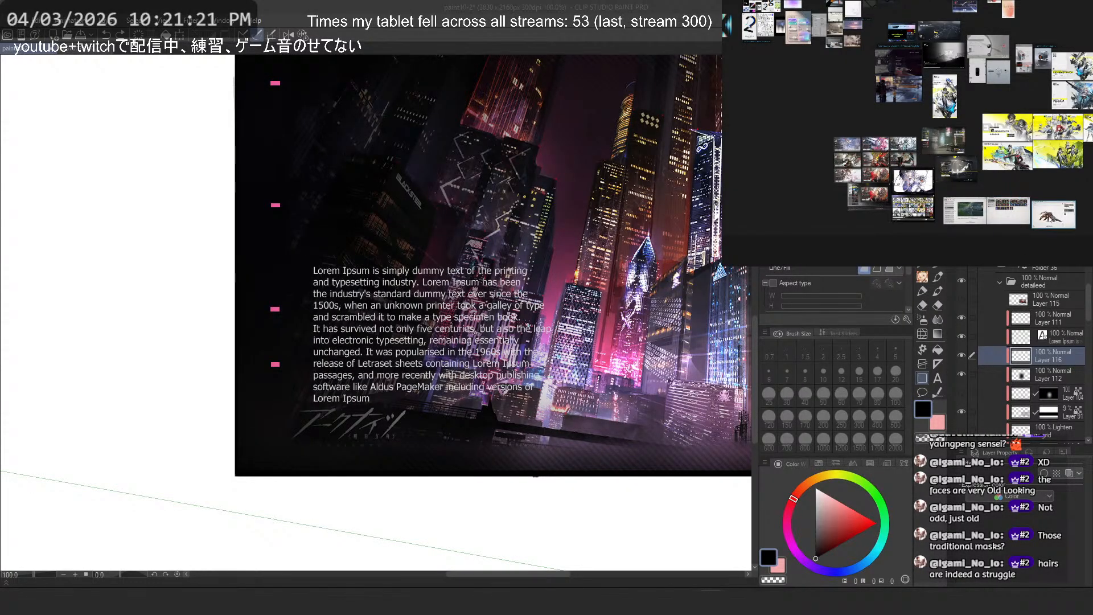
drag(1053, 214, 1008, 240)
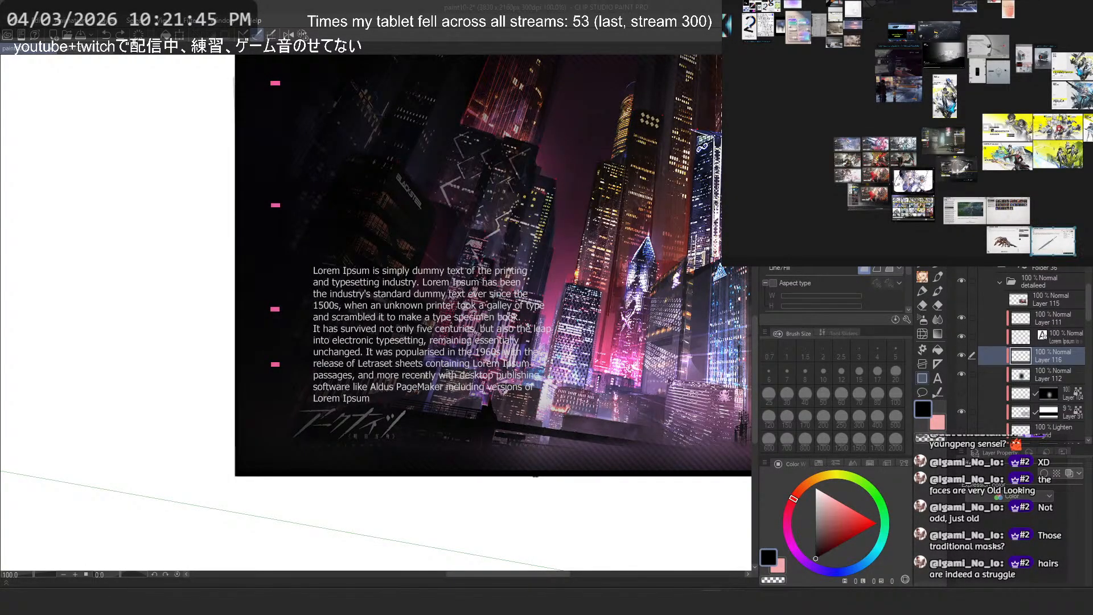
click(1063, 219)
key(ctrl+v)
drag(1062, 219, 1092, 242)
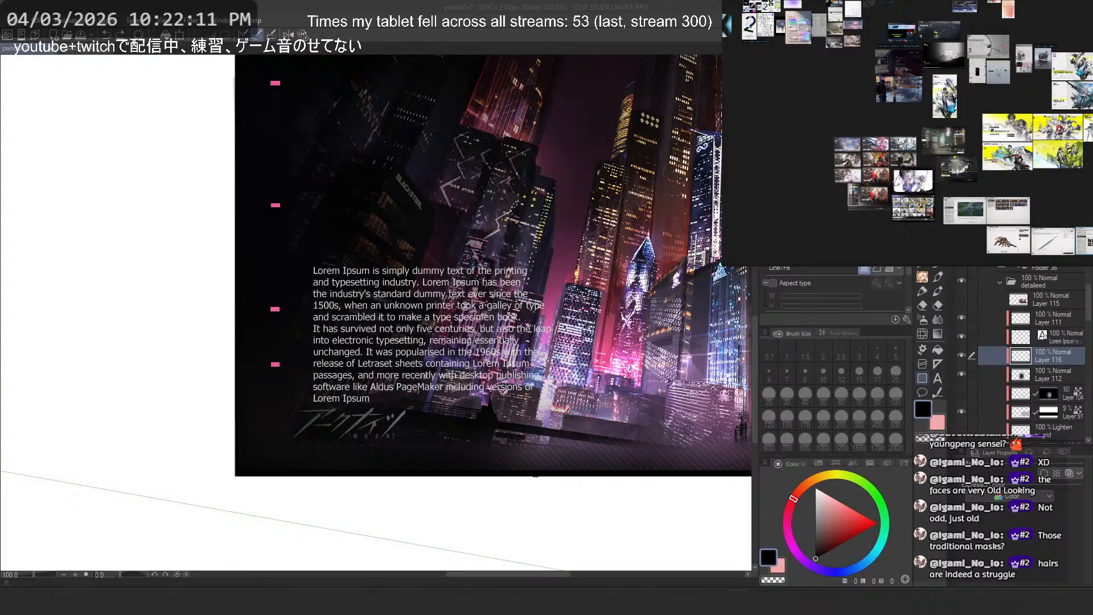
Step: Add the grey landscape page, a small crop set against it, and the white icon page below the character grid references
scroll(924, 207, up, 4)
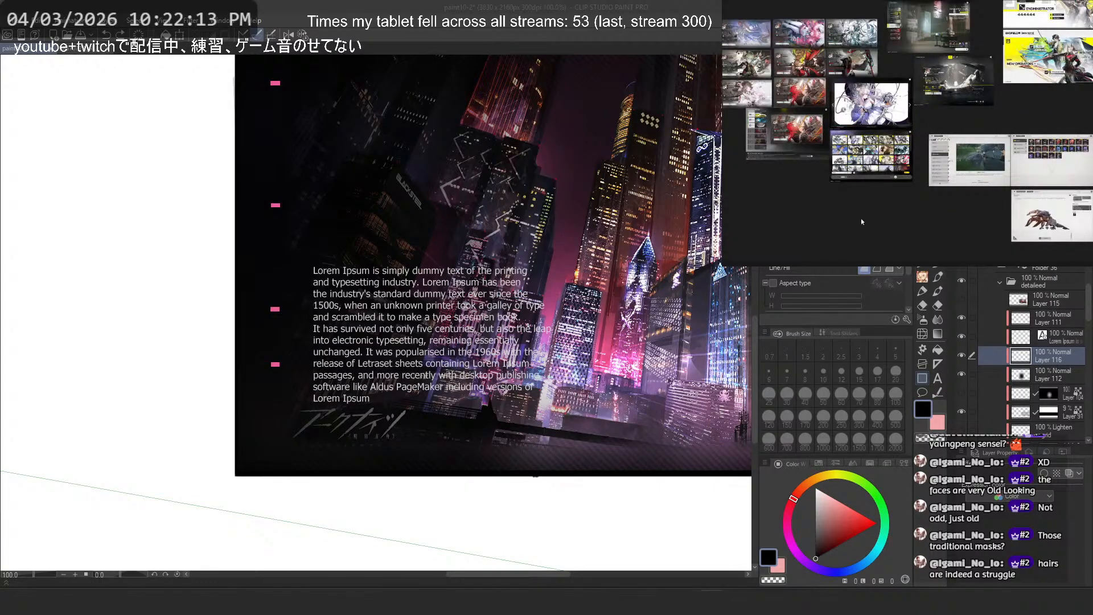
key(ctrl+v)
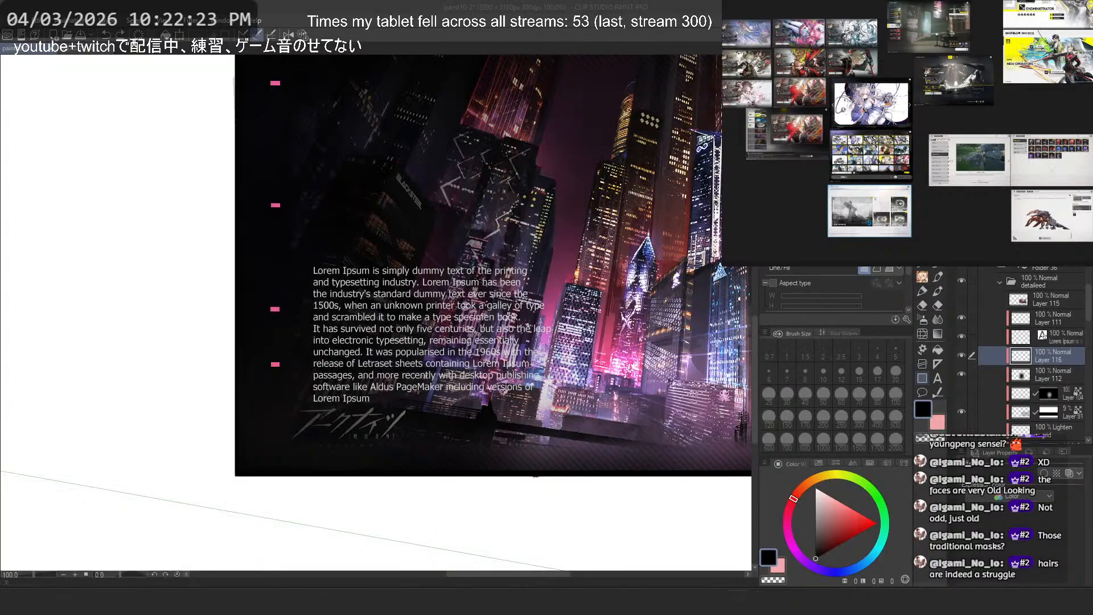
key(ctrl+v)
drag(936, 221, 923, 209)
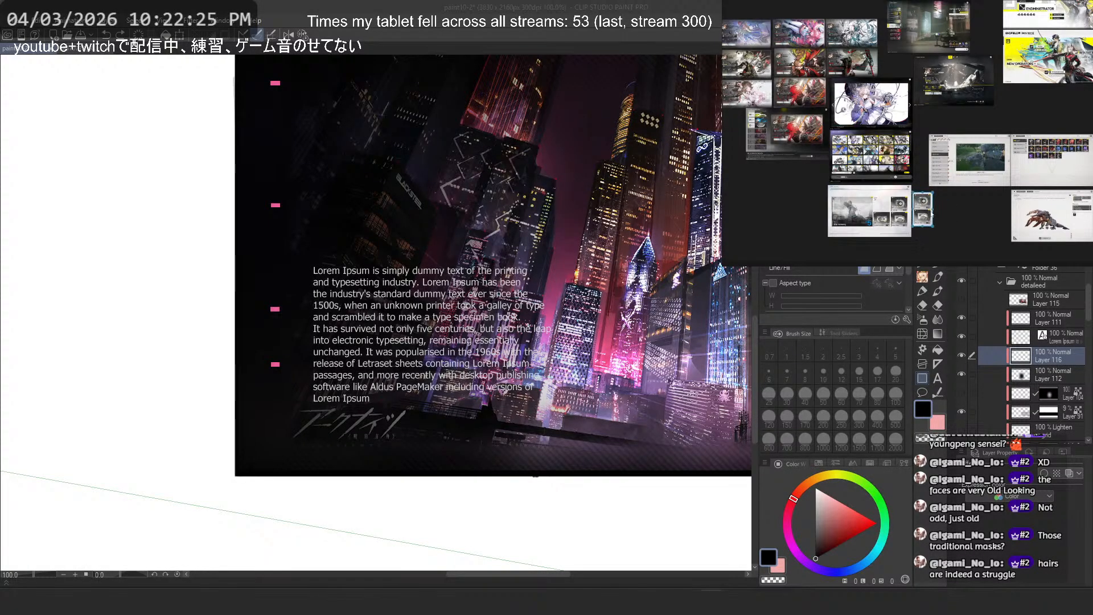
click(987, 223)
key(ctrl+v)
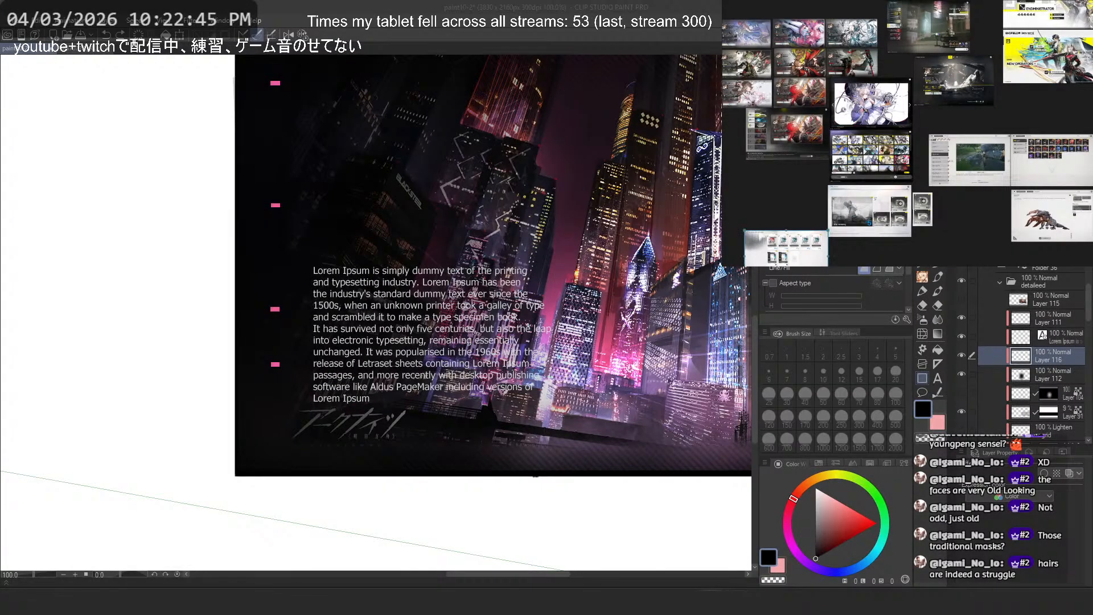
Step: Capture and paste more dark gradient text page screenshots, grouping them beside the first dark page on the reference board
scroll(876, 173, down, 3)
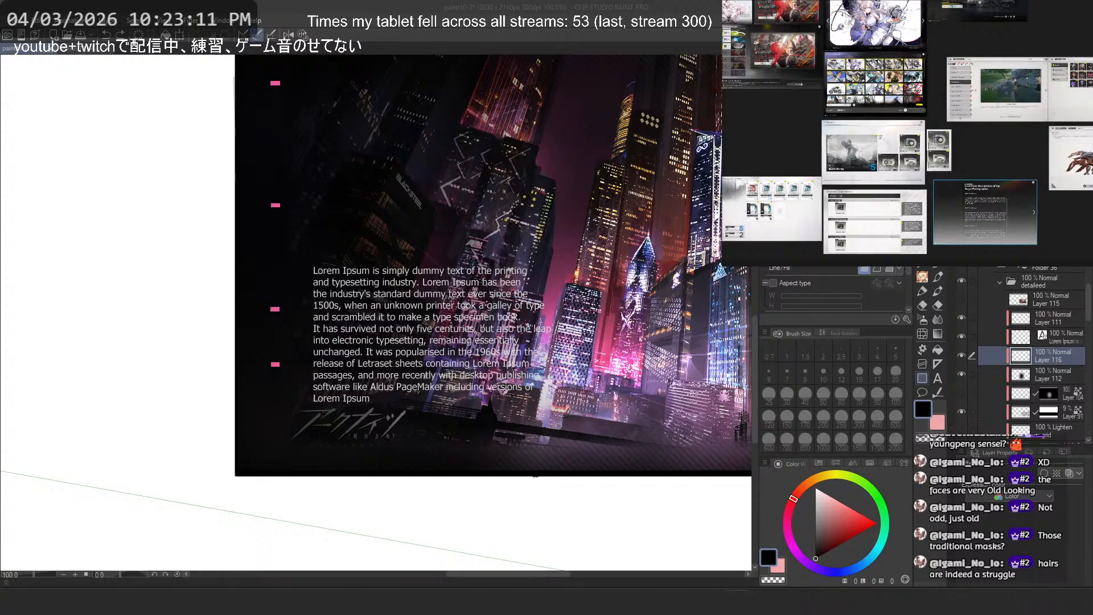
key(super+shift+s)
click(1063, 231)
key(ctrl+v)
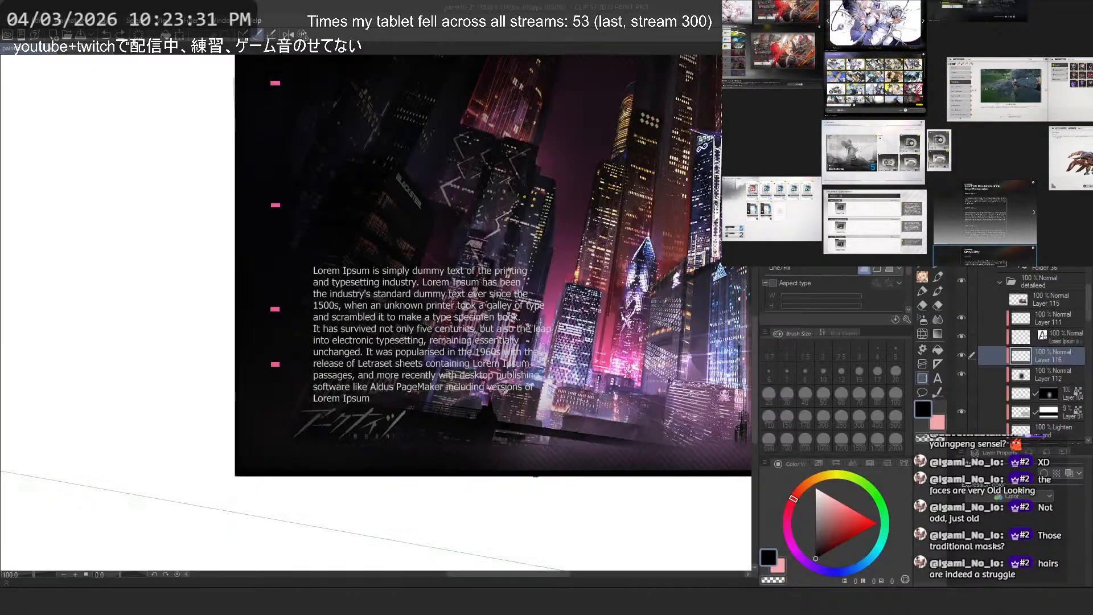
scroll(893, 166, down, 4)
key(ctrl+v)
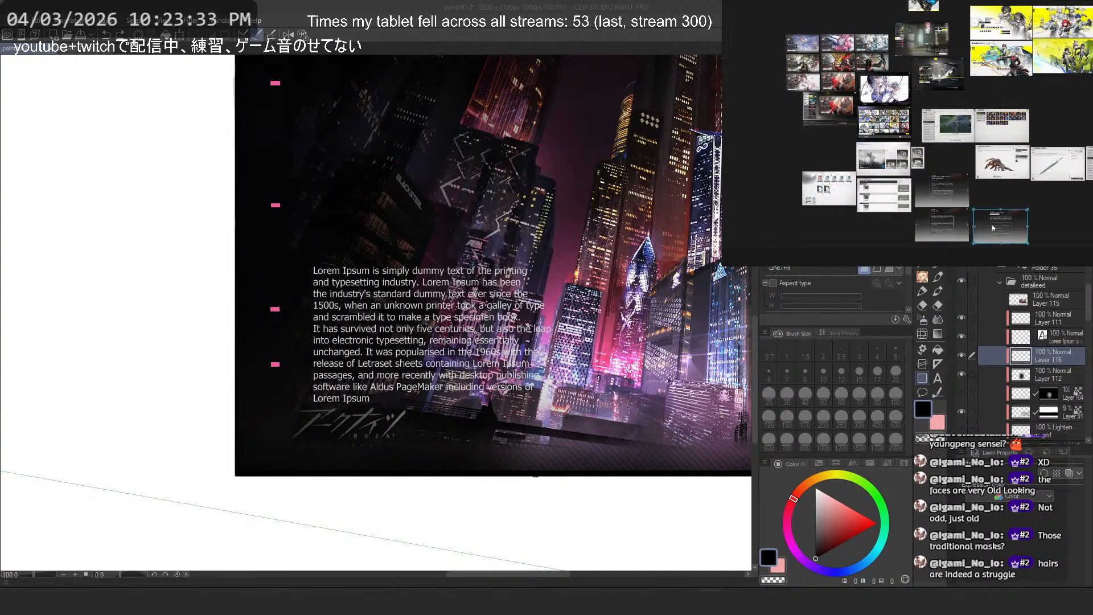
drag(992, 224, 990, 212)
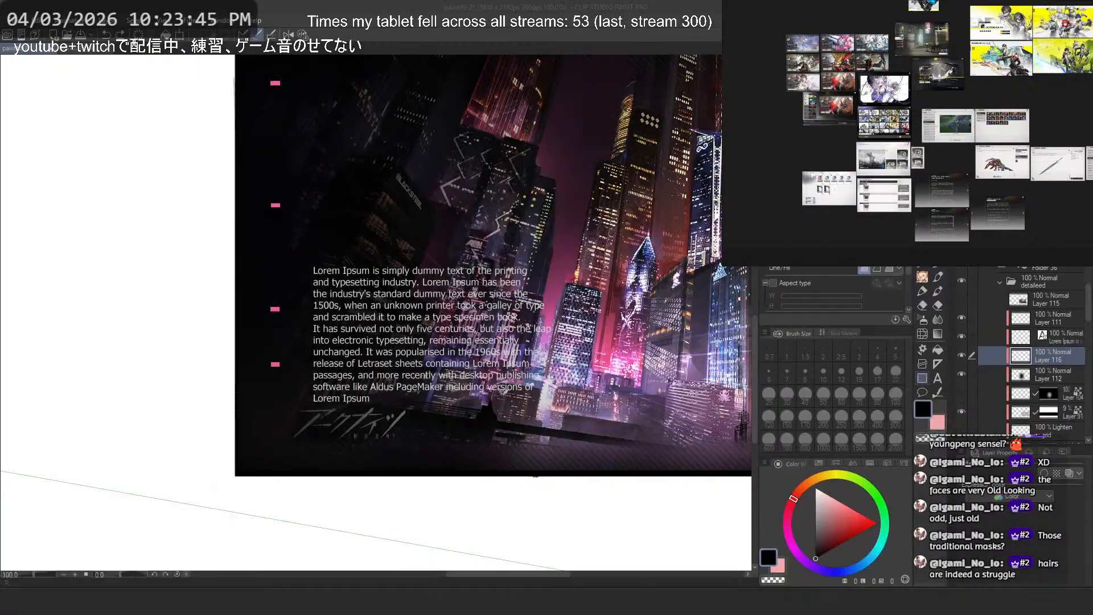
Step: Paste the dark item page below the dark text pages and the black-and-yellow menu screenshot beside them
key(ctrl+v)
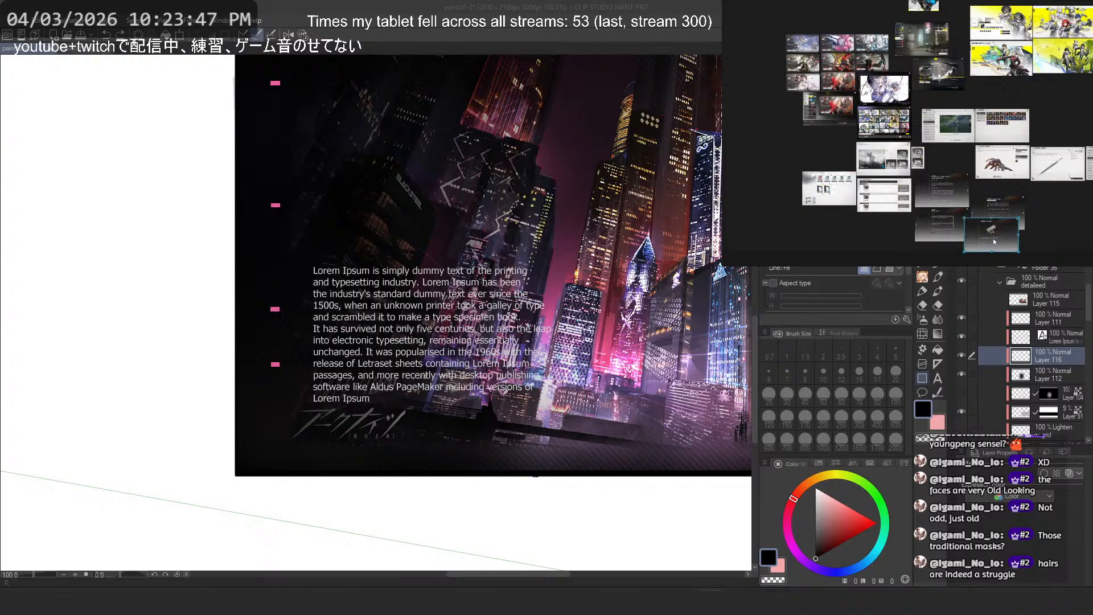
drag(994, 239, 1001, 257)
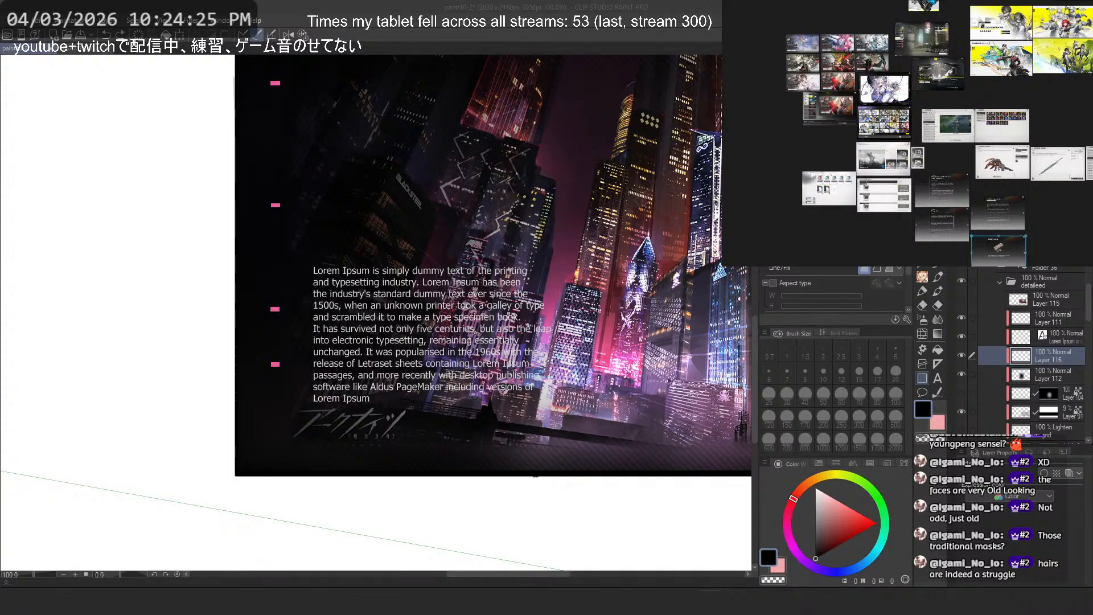
key(ctrl+v)
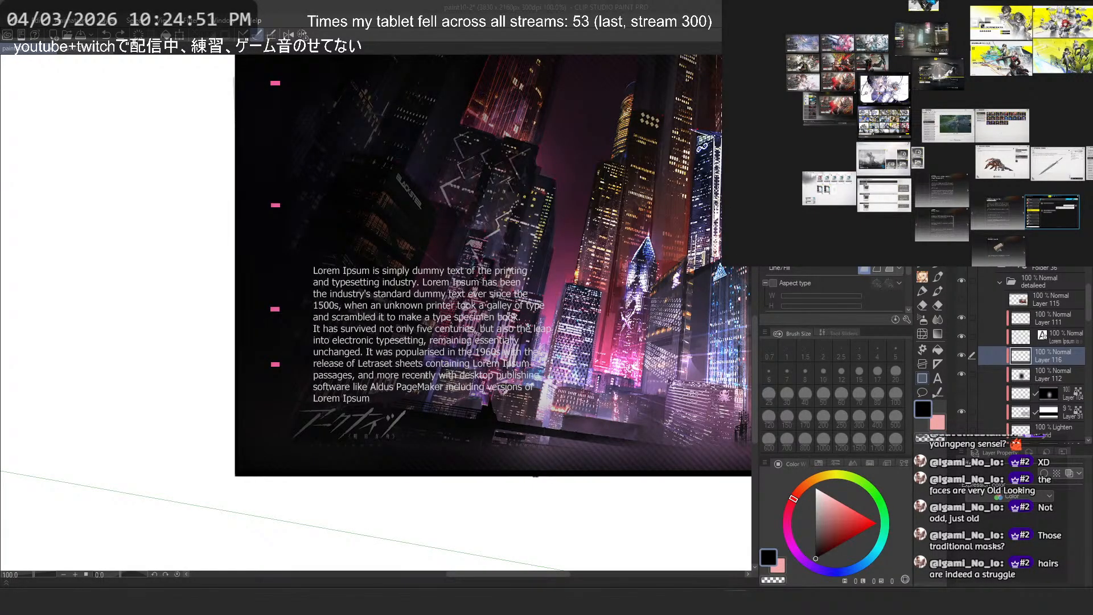
Step: Paste the light page with the yellow column and align it beside the item grid page on the reference board
scroll(896, 165, down, 3)
key(ctrl+v)
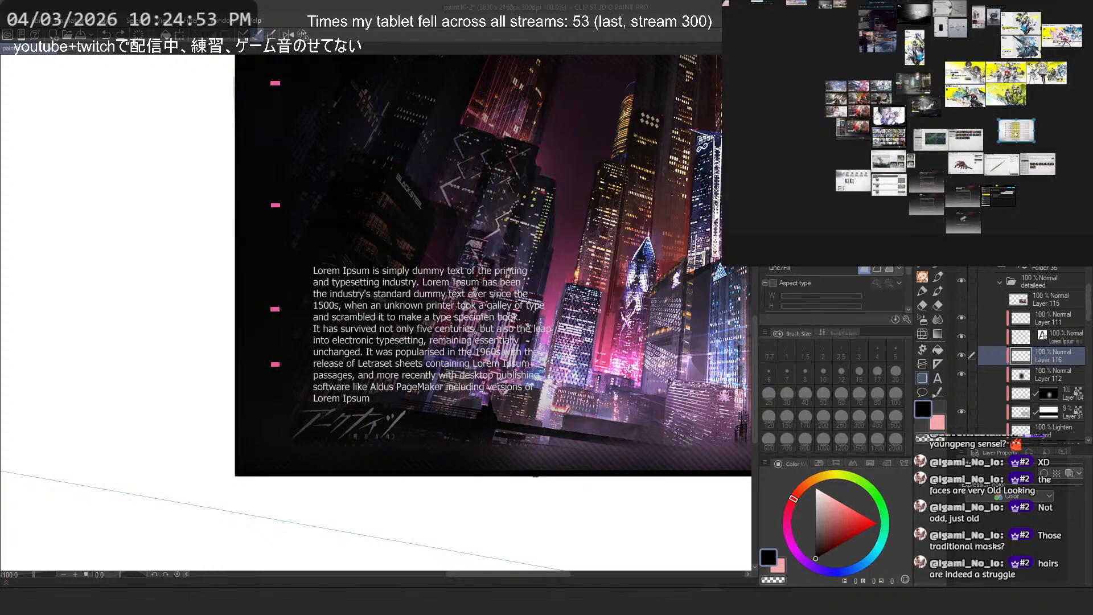
drag(1017, 133, 1002, 142)
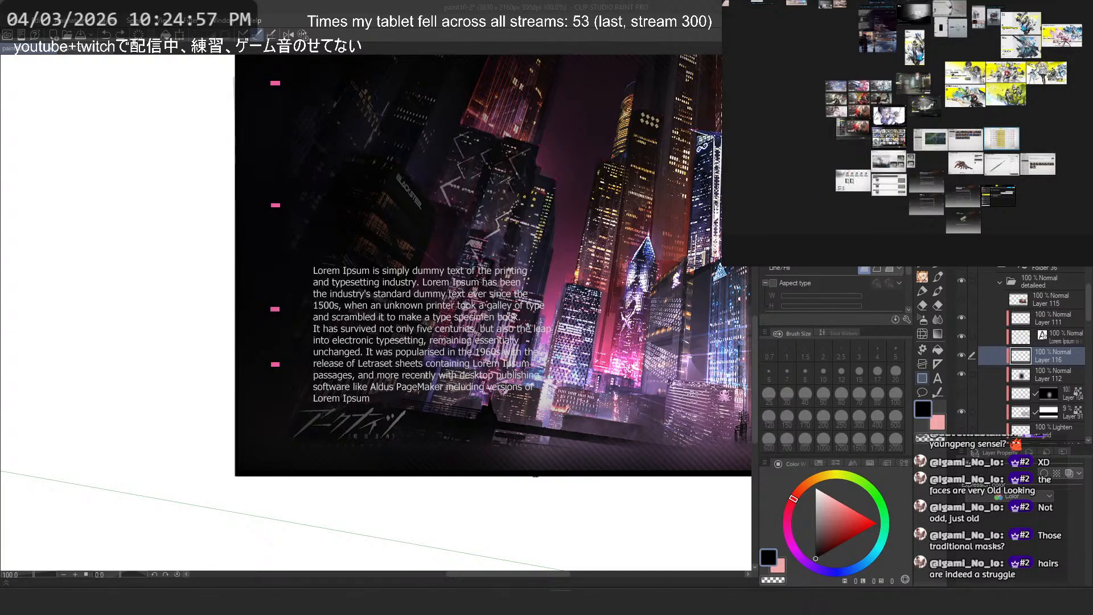
scroll(918, 162, up, 5)
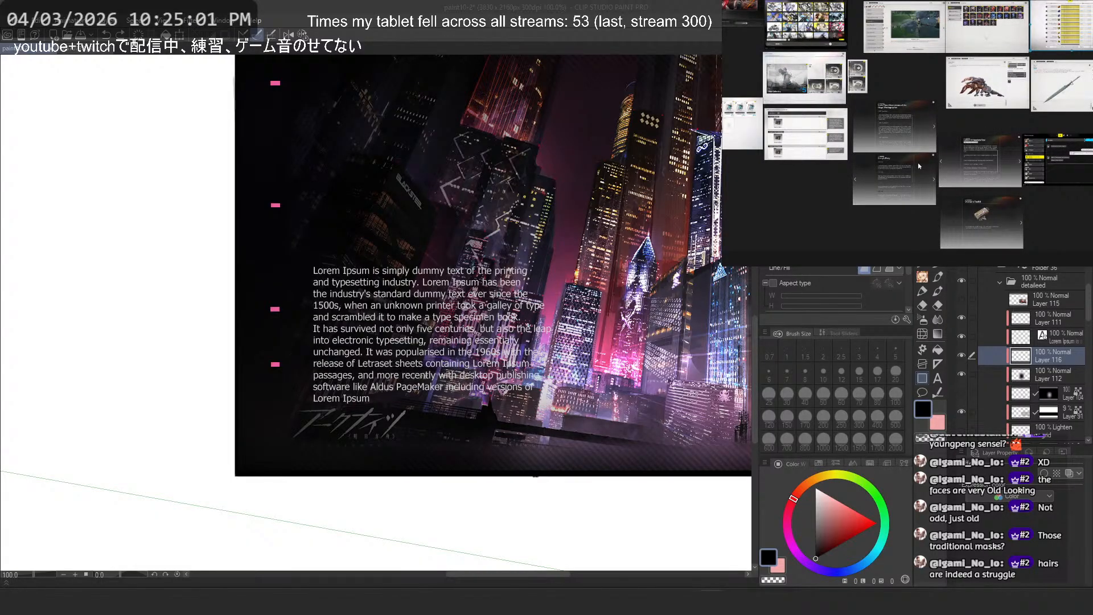
drag(858, 150, 864, 187)
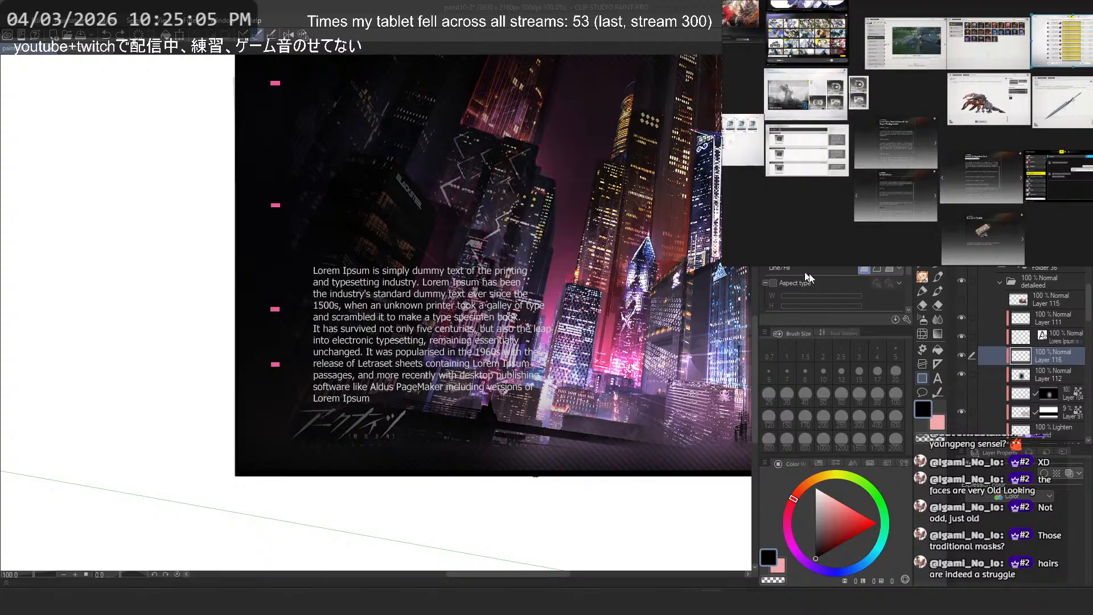
Step: Hide Layer 112's edge darkening and the Lorem ipsum paragraph, then compare the cityscape panel with the grey portrait panel
click(964, 365)
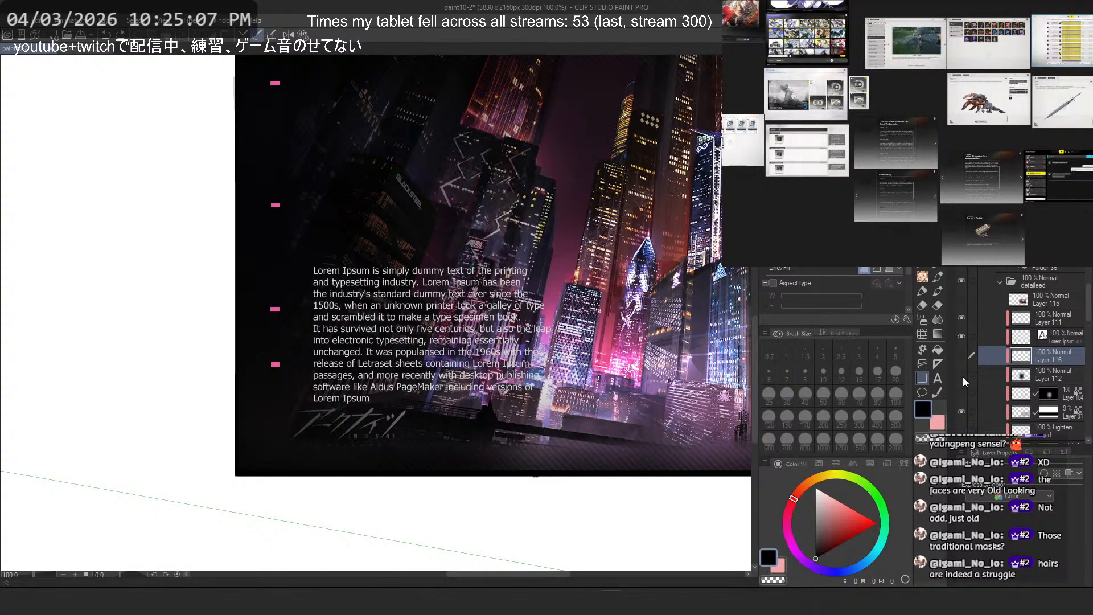
click(961, 357)
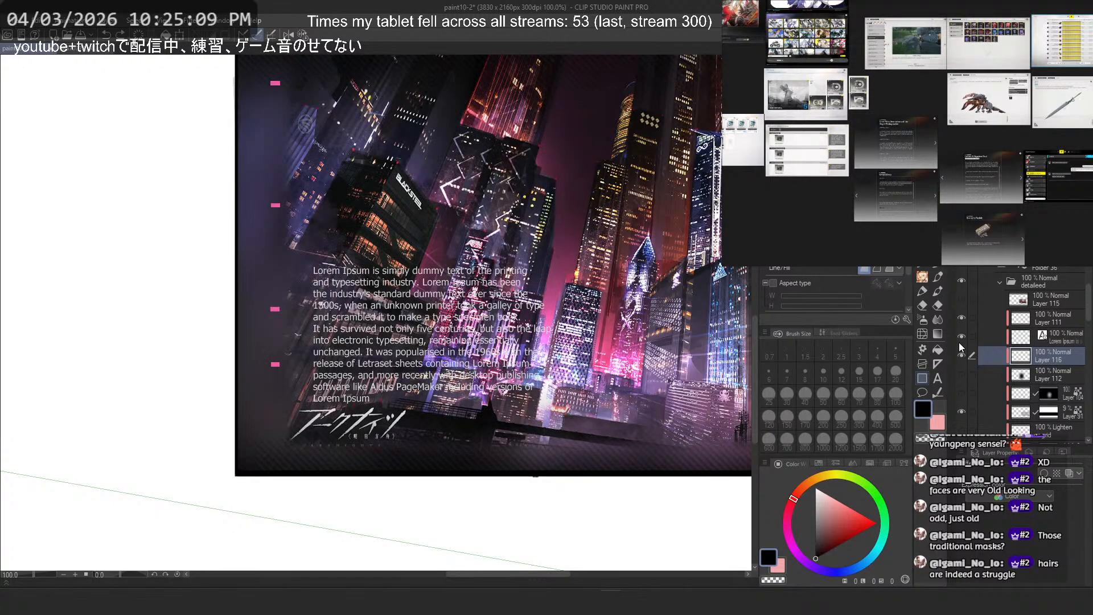
click(960, 340)
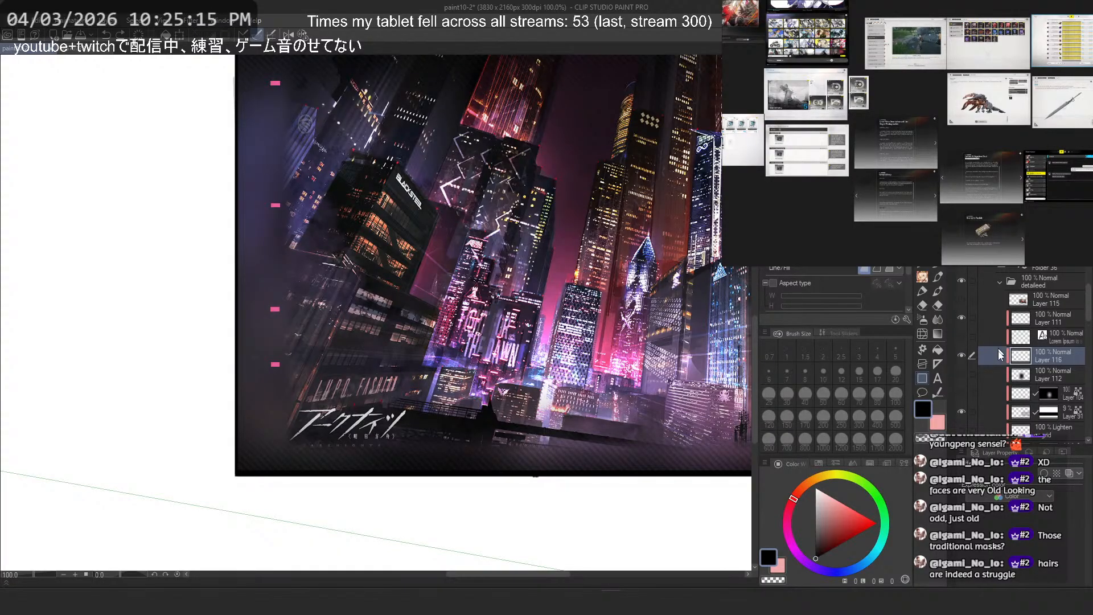
scroll(444, 233, down, 3)
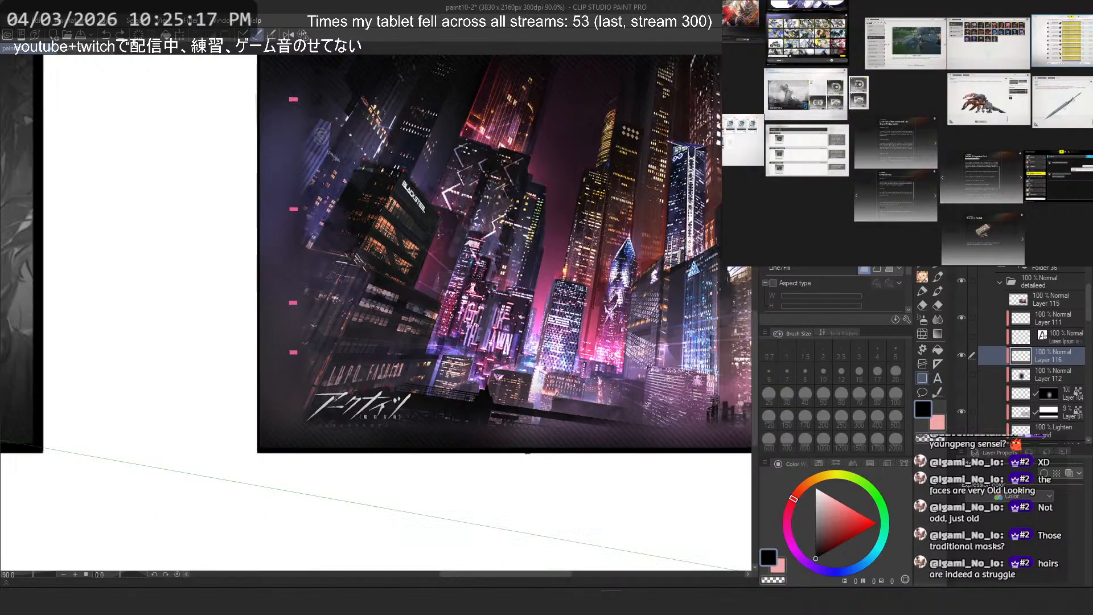
drag(200, 234, 453, 289)
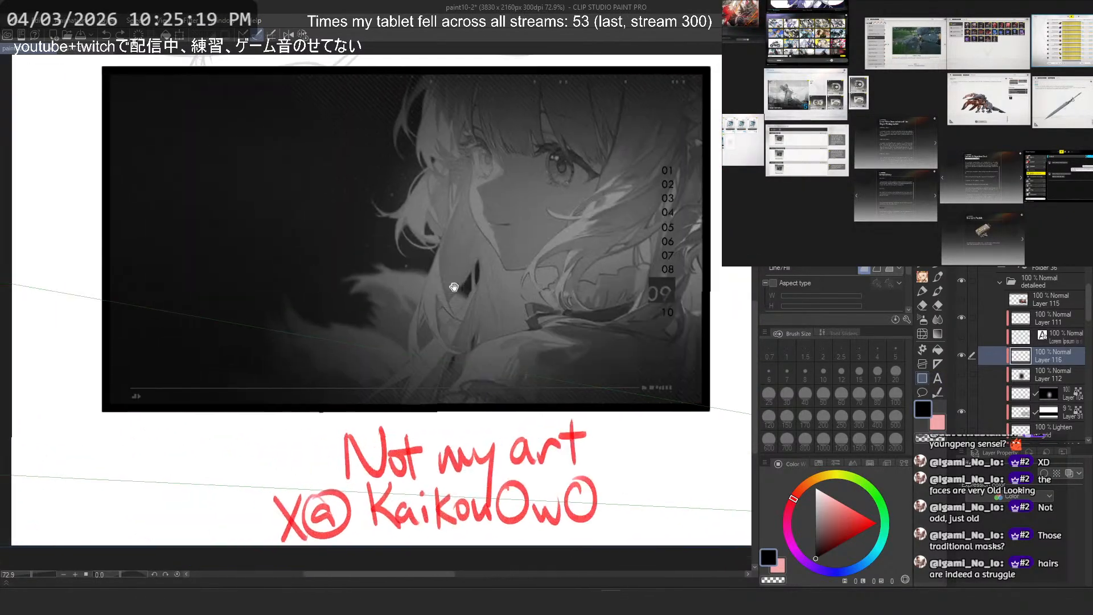
drag(712, 224, 464, 255)
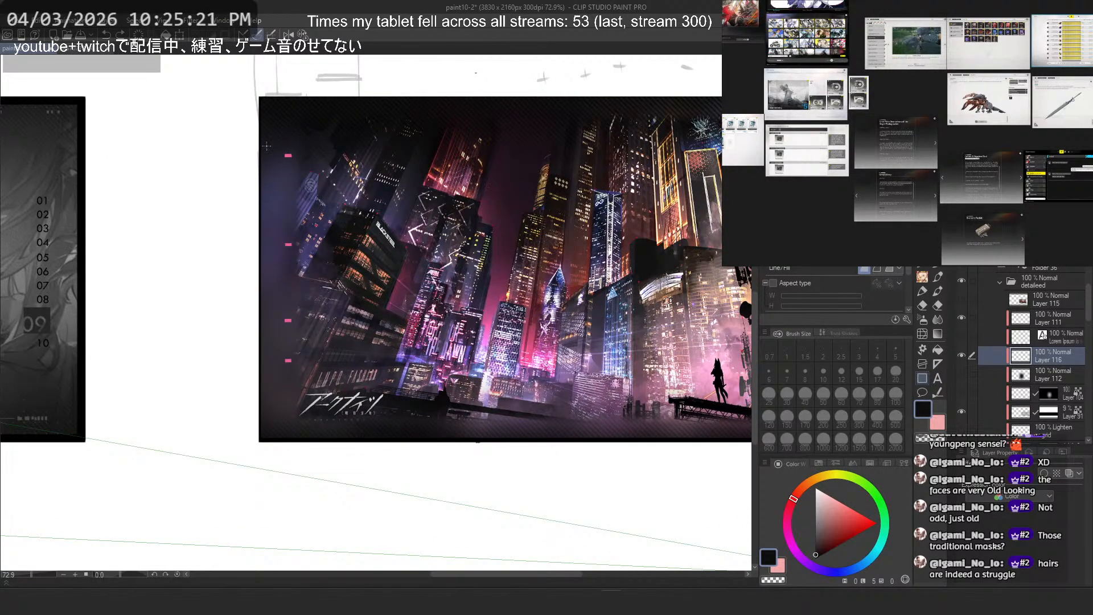
Step: Draw a near-black rectangle on Layer 116 over the left part of the cityscape panel and lower the layer's opacity to 61%
mouse_move(266, 146)
mouse_down()
mouse_move(411, 387)
mouse_move(420, 433)
mouse_up()
scroll(421, 432, up, 2)
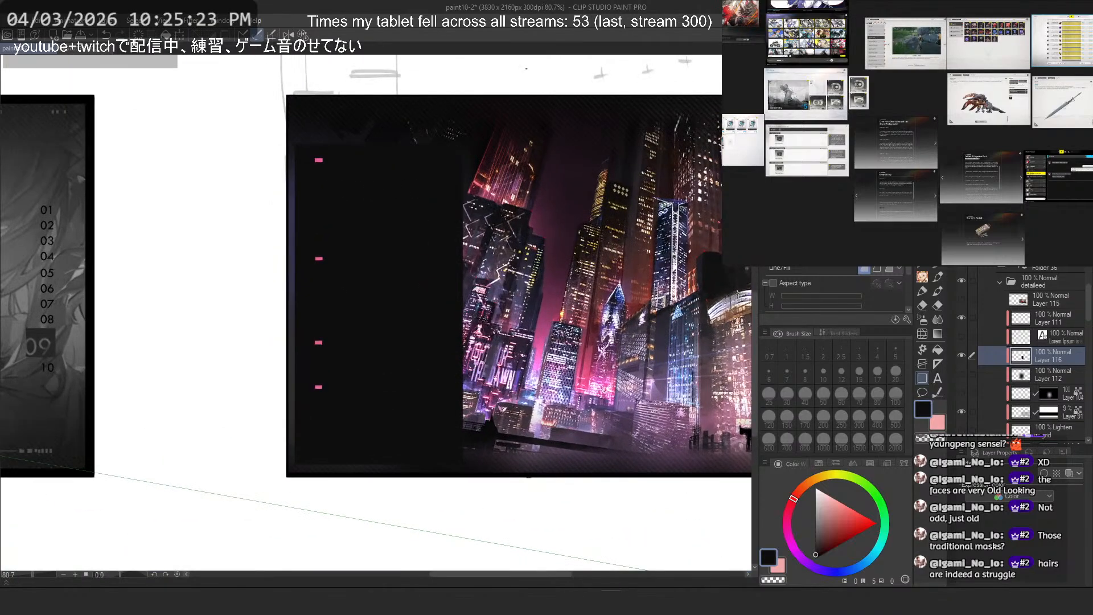
drag(1037, 232, 1046, 233)
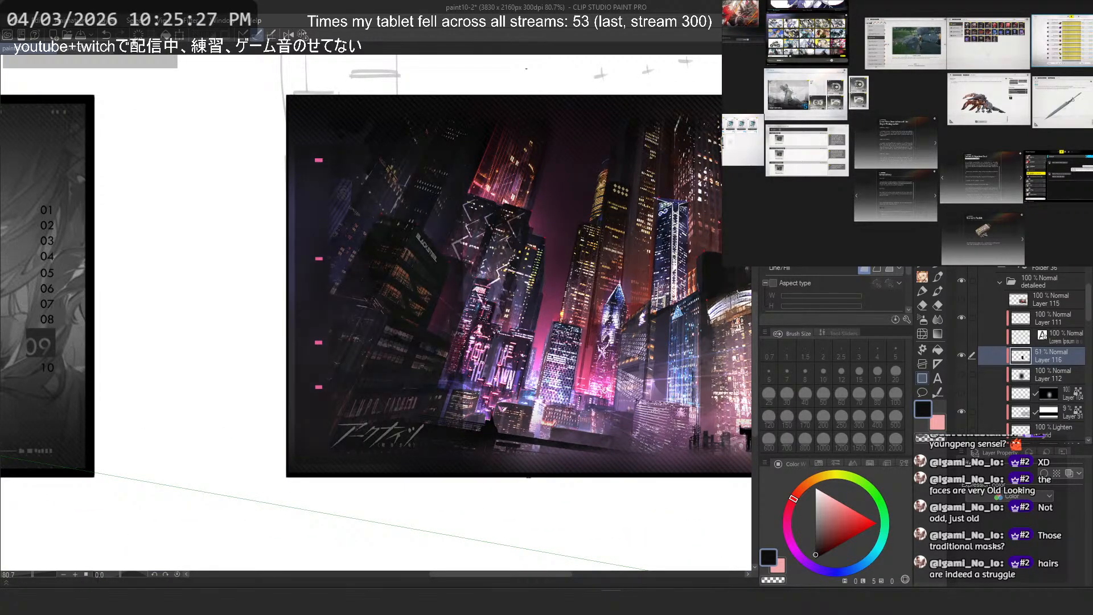
Step: Examine the light Intel Gathering page and its item cards on the reference board for layout details
scroll(850, 130, up, 10)
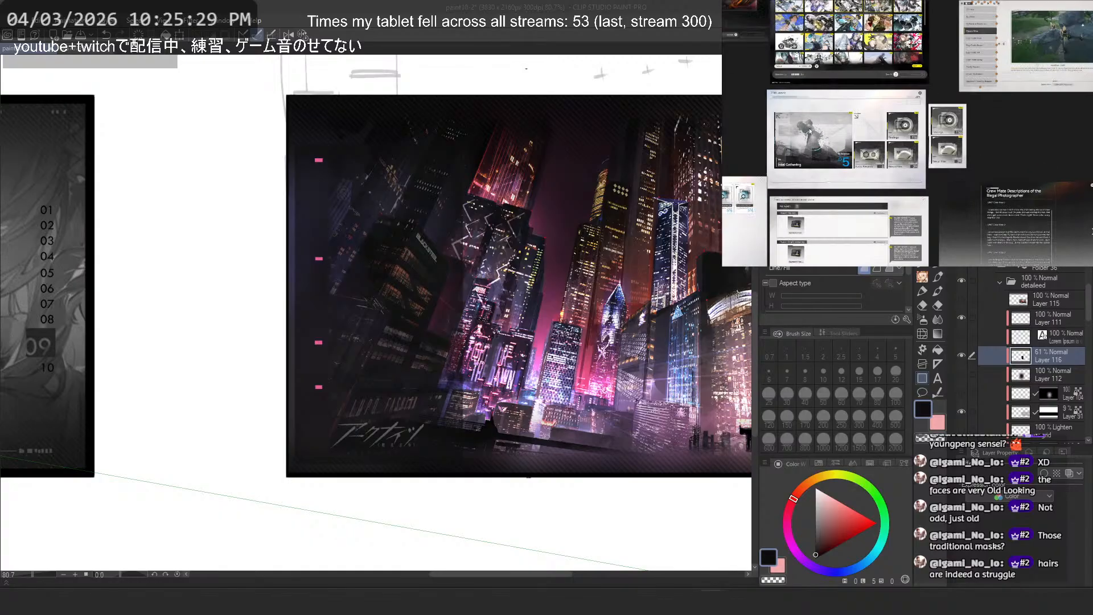
scroll(850, 130, down, 4)
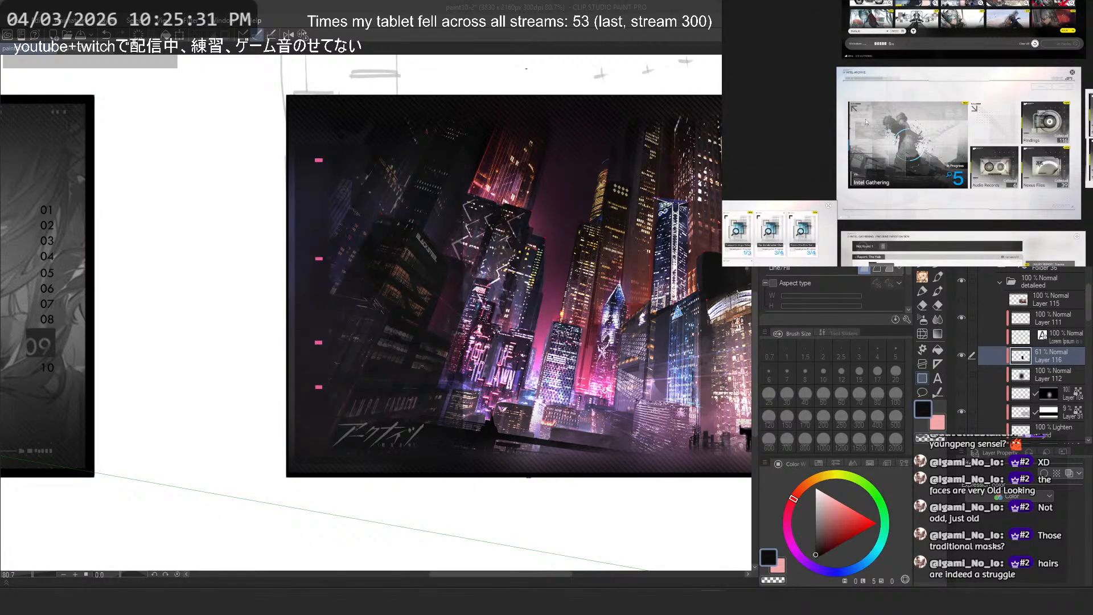
scroll(847, 101, down, 2)
mouse_move(912, 164)
mouse_down()
mouse_move(915, 99)
mouse_move(996, 117)
mouse_move(912, 169)
mouse_up()
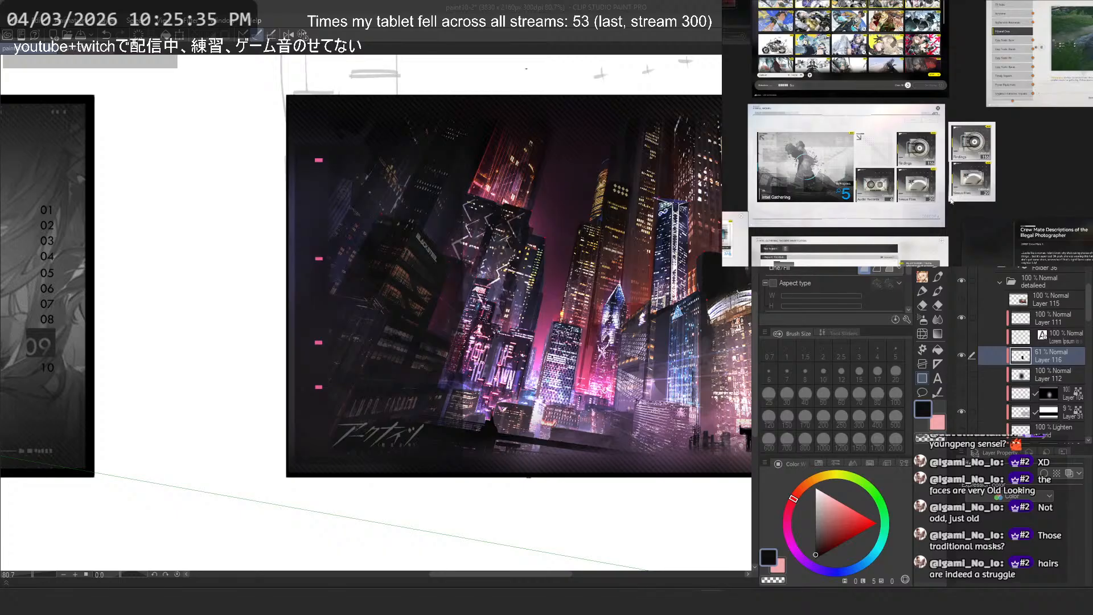
scroll(952, 199, up, 4)
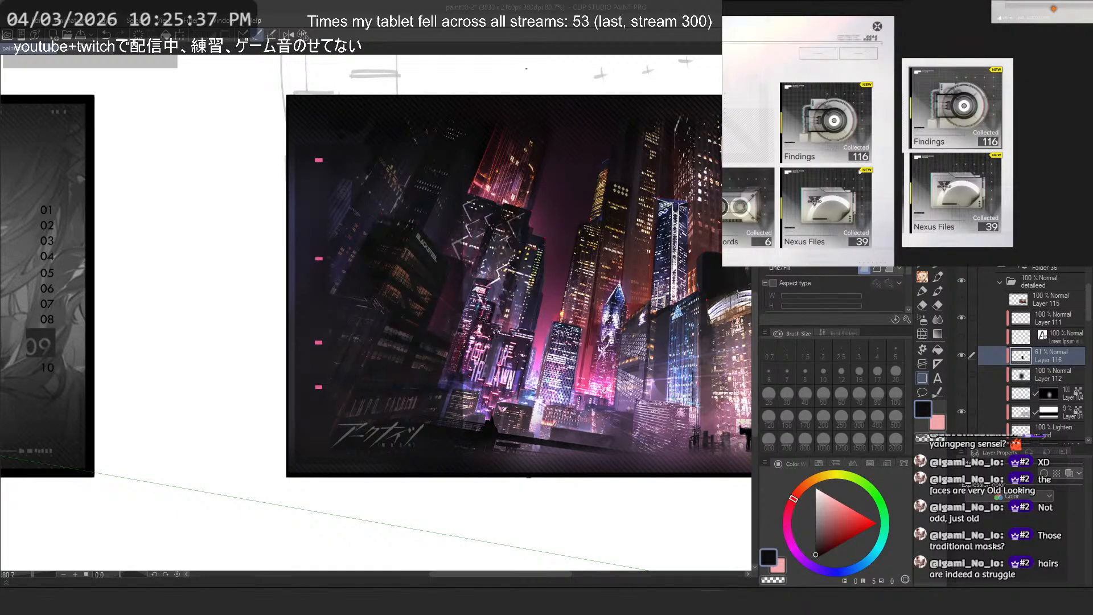
drag(859, 171, 958, 148)
scroll(347, 174, up, 2)
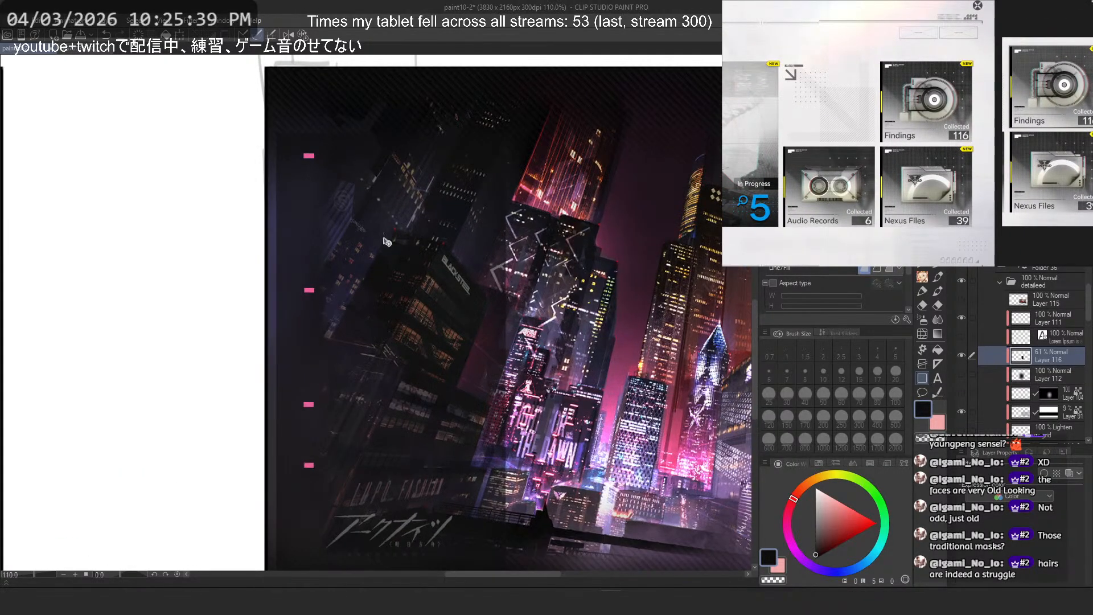
Step: Shift the translucent dark rectangle on Layer 116 slightly right and up within the cityscape panel
key(ctrl+t)
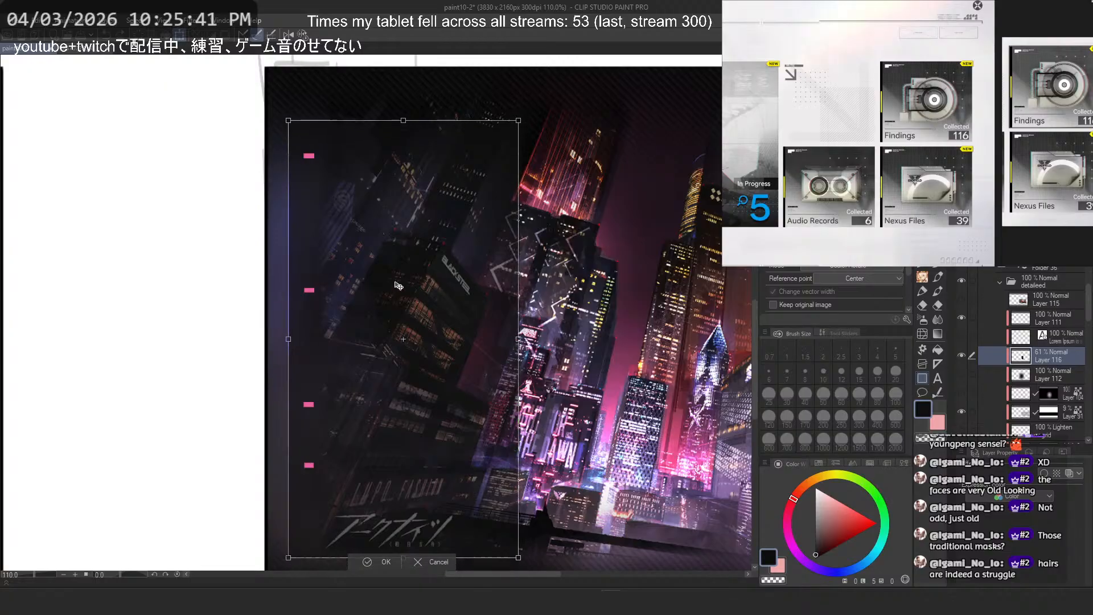
key(Return)
scroll(413, 211, down, 2)
scroll(411, 212, up, 2)
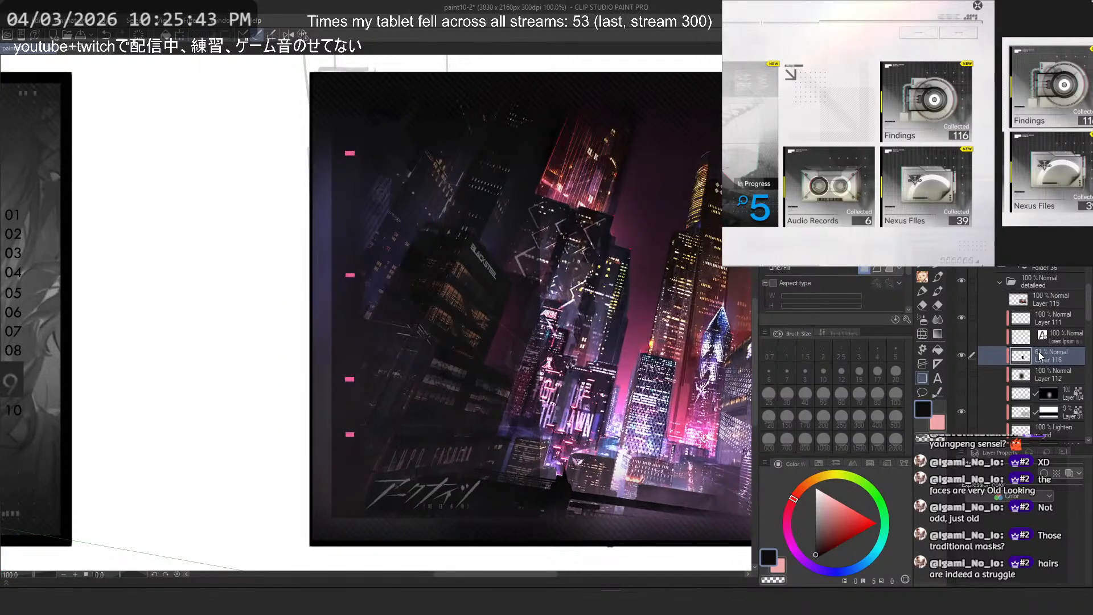
key(ctrl+shift+n)
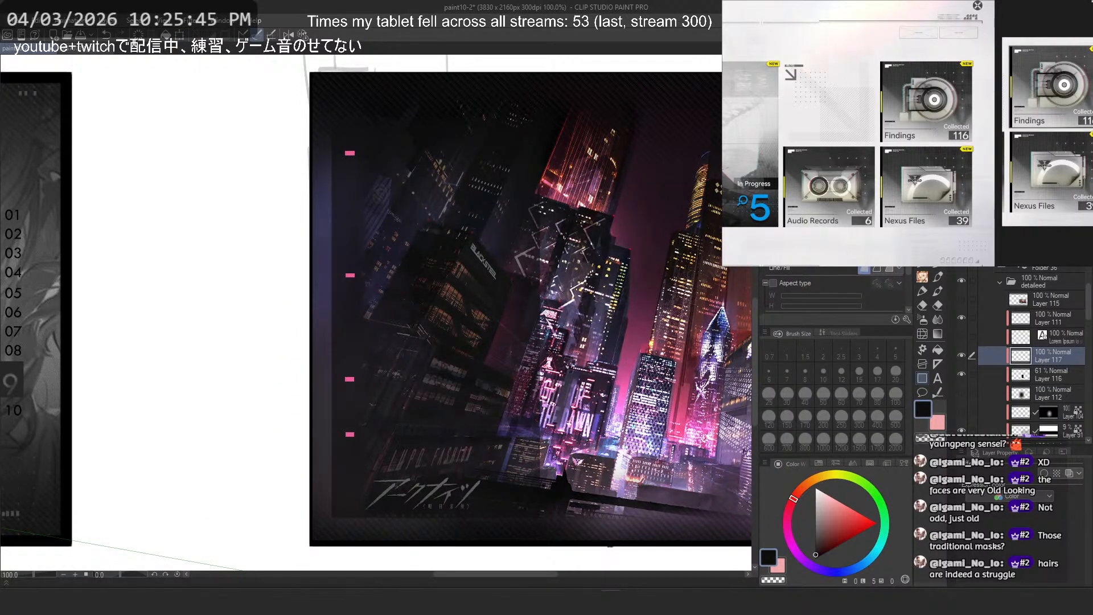
drag(394, 308, 545, 307)
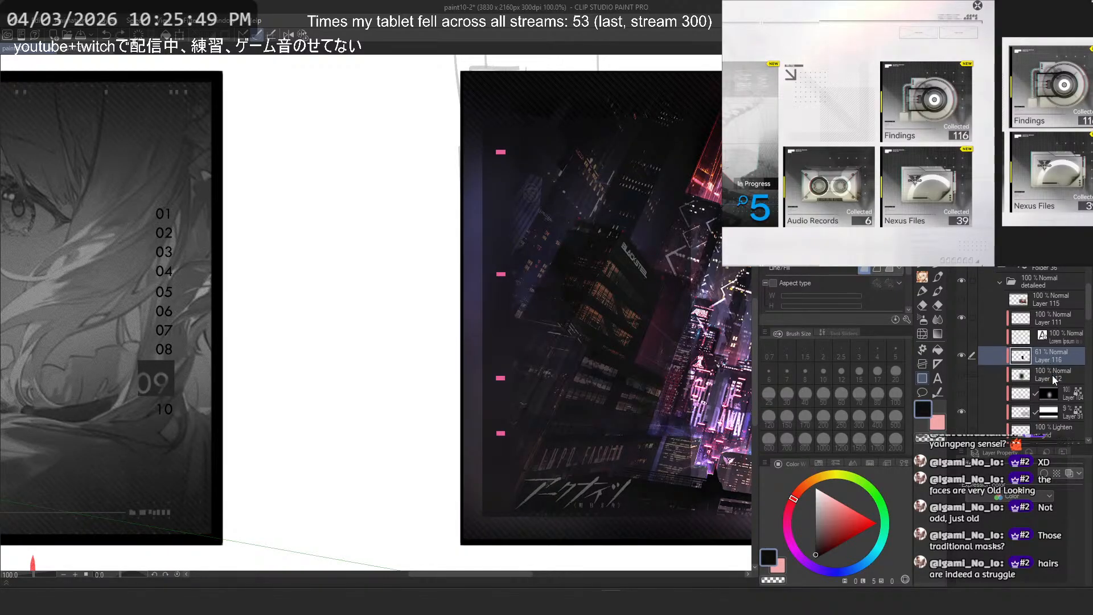
key(ctrl+z)
Step: Load the diagonal stripe pattern from the upper Layer 96's mask as a selection over the cityscape panel
scroll(1023, 393, down, 2)
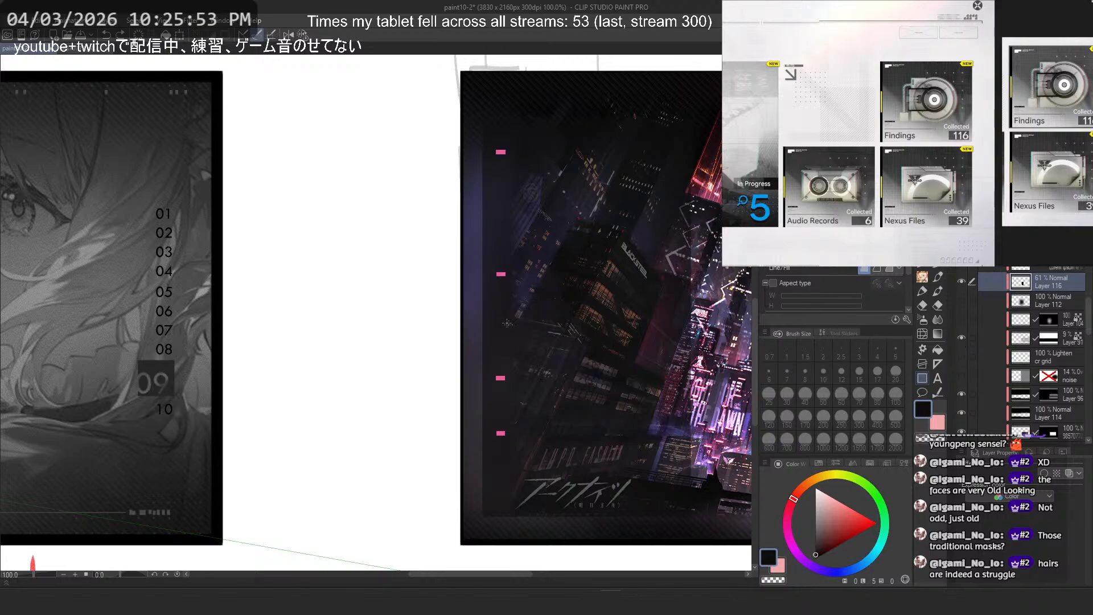
scroll(506, 321, down, 2)
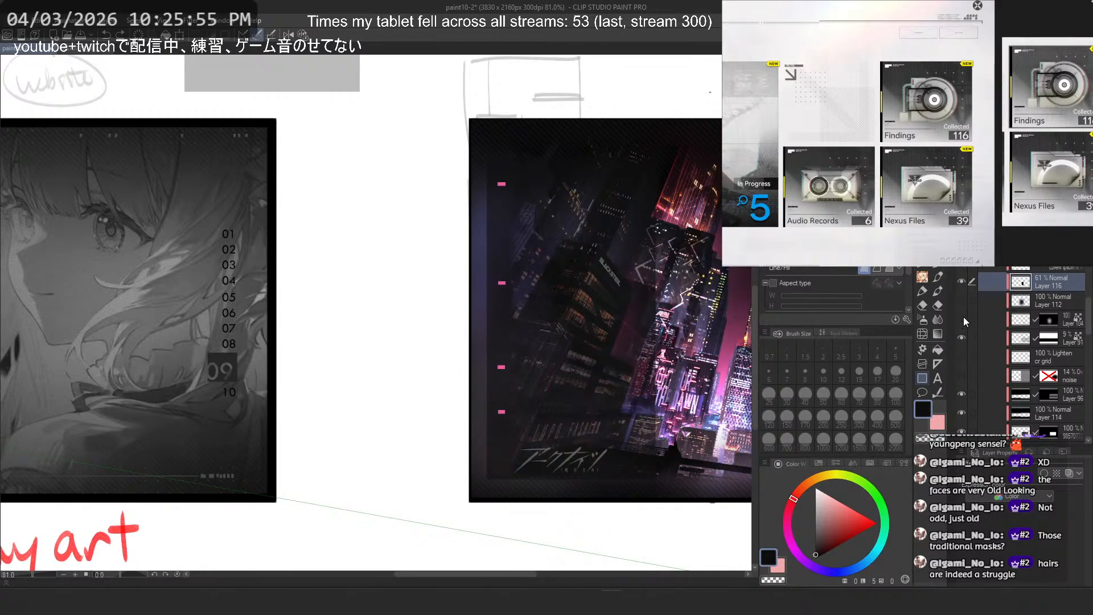
scroll(965, 341, down, 3)
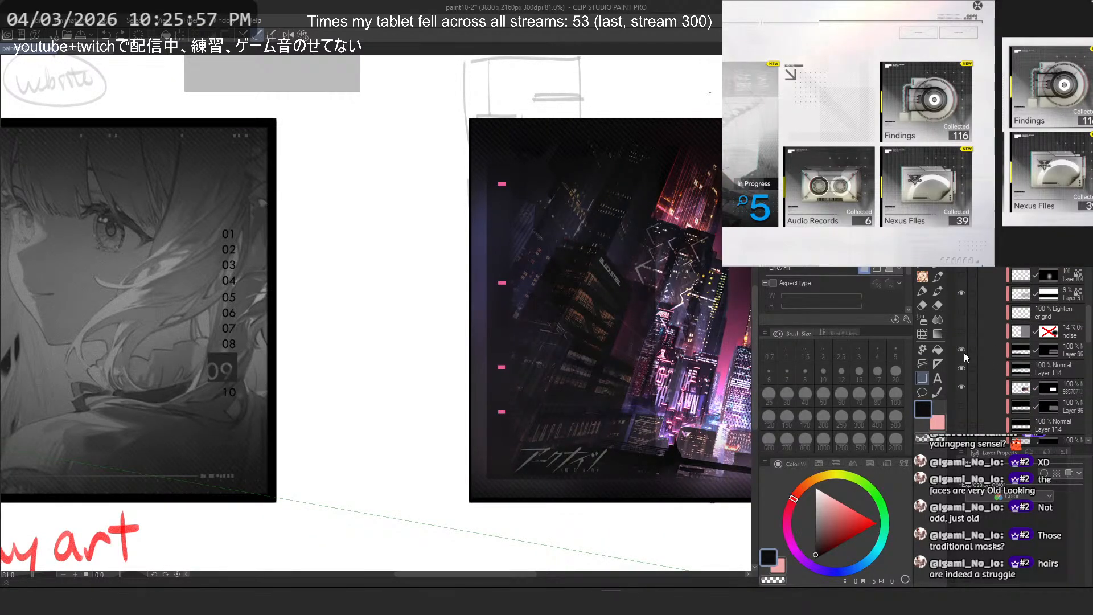
click(1053, 354)
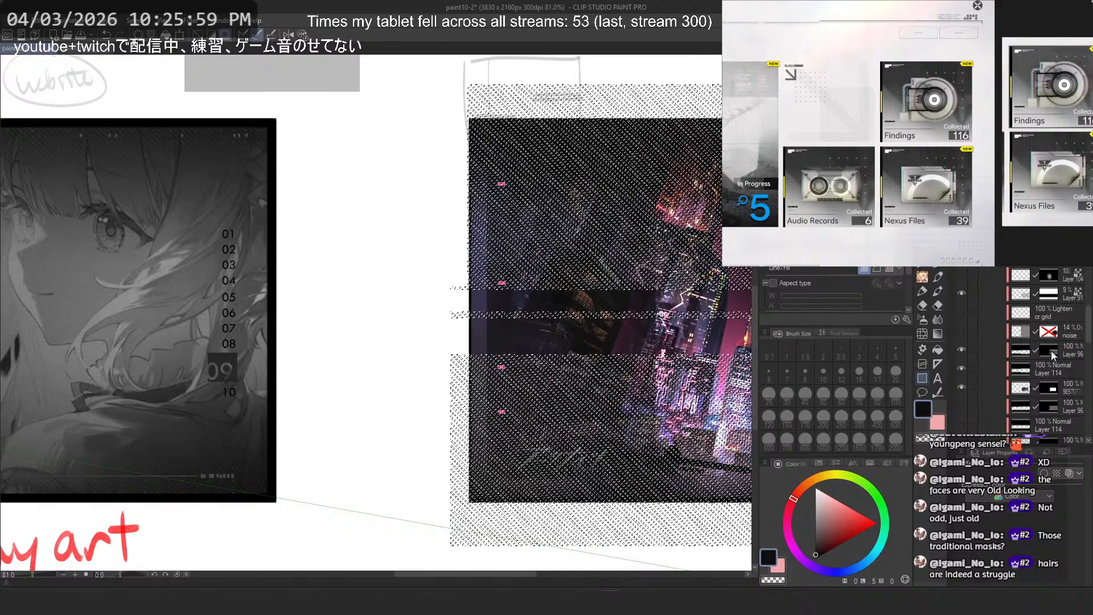
Step: On a new layer above Layer 116, draw a narrow white vertical strip through the stripe selection along the dark rectangle's left edge, then deselect
scroll(446, 151, up, 4)
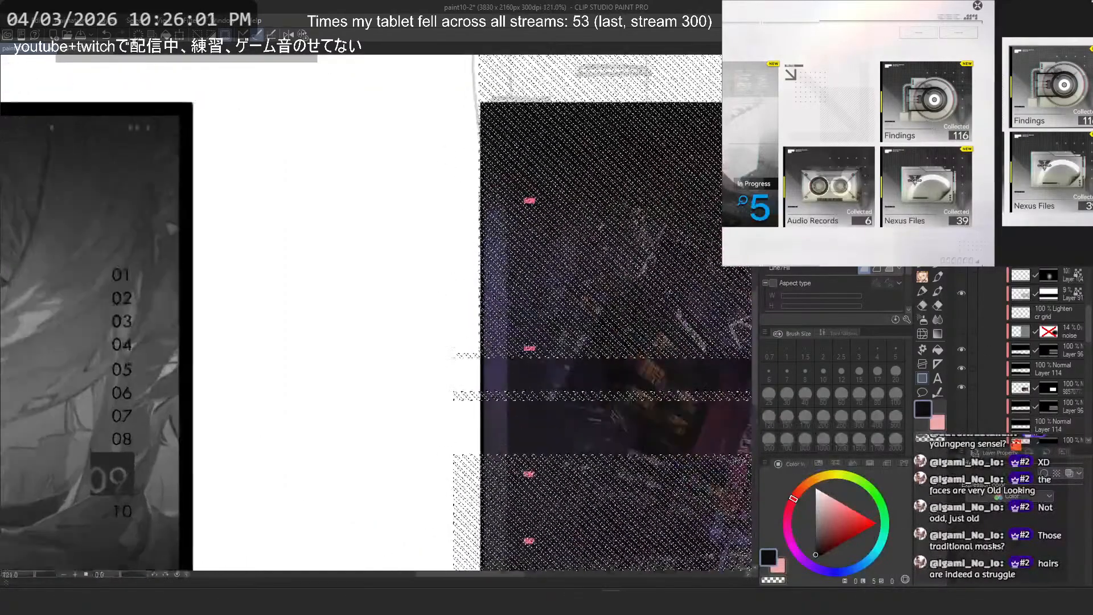
scroll(553, 183, up, 3)
scroll(1035, 344, up, 3)
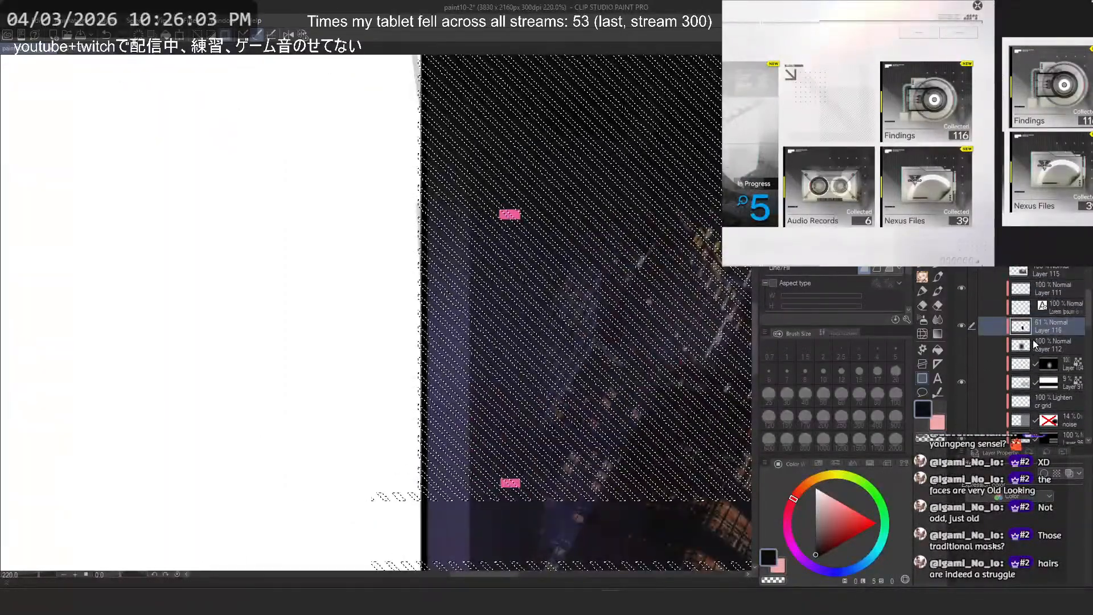
key(ctrl+shift+n)
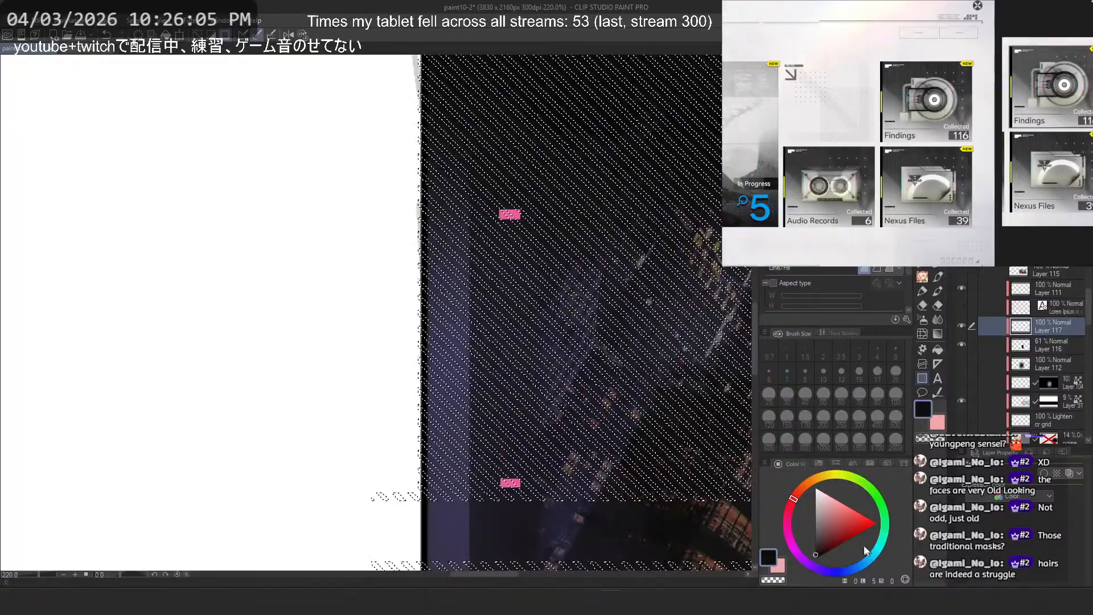
click(816, 489)
scroll(414, 371, down, 2)
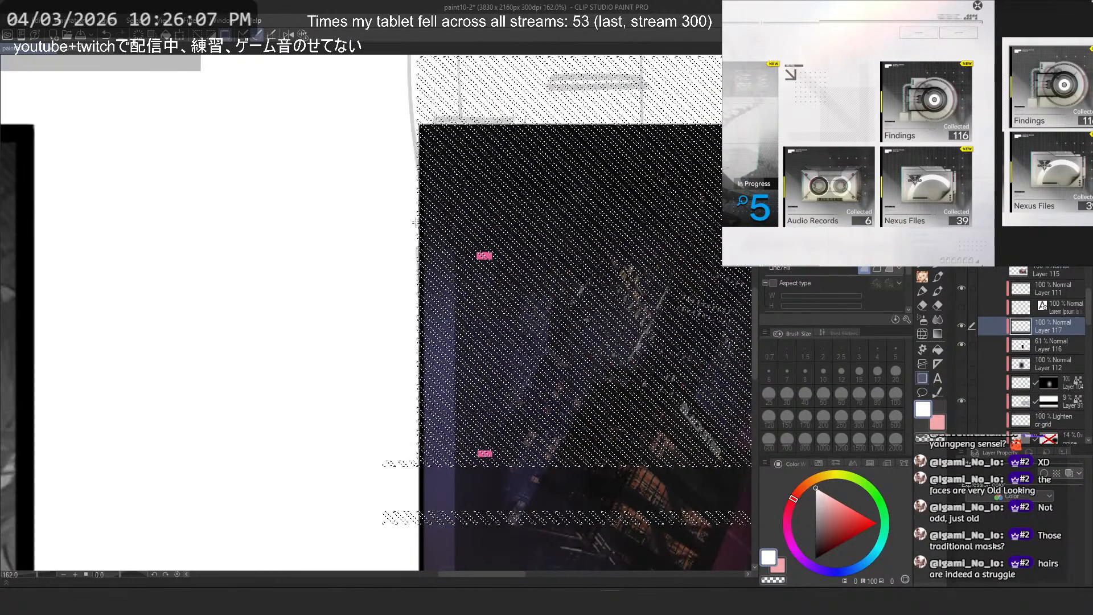
drag(451, 215, 464, 501)
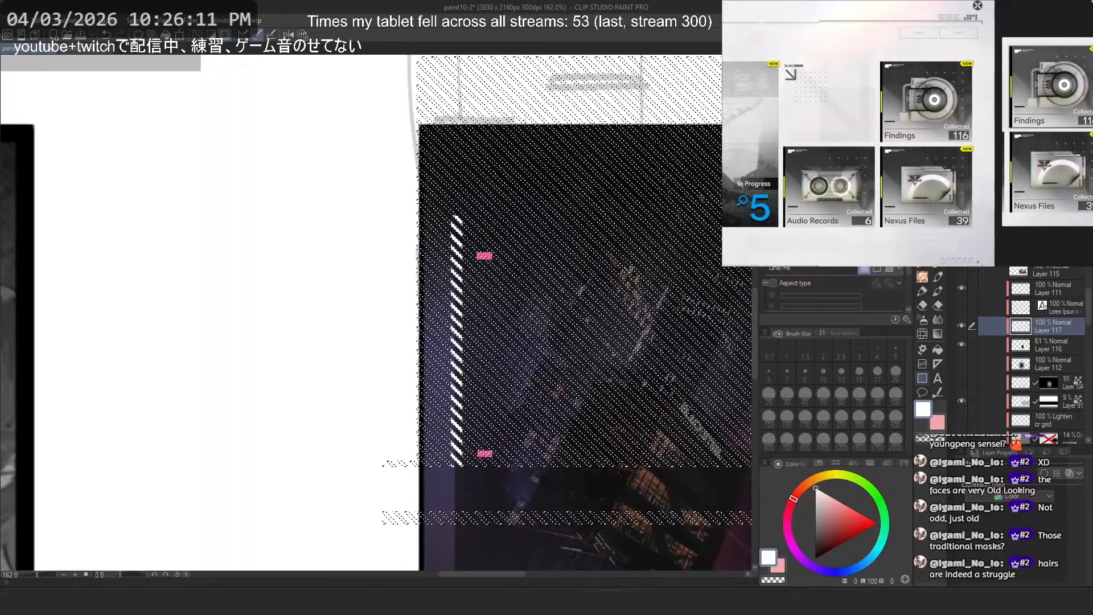
scroll(509, 168, down, 1)
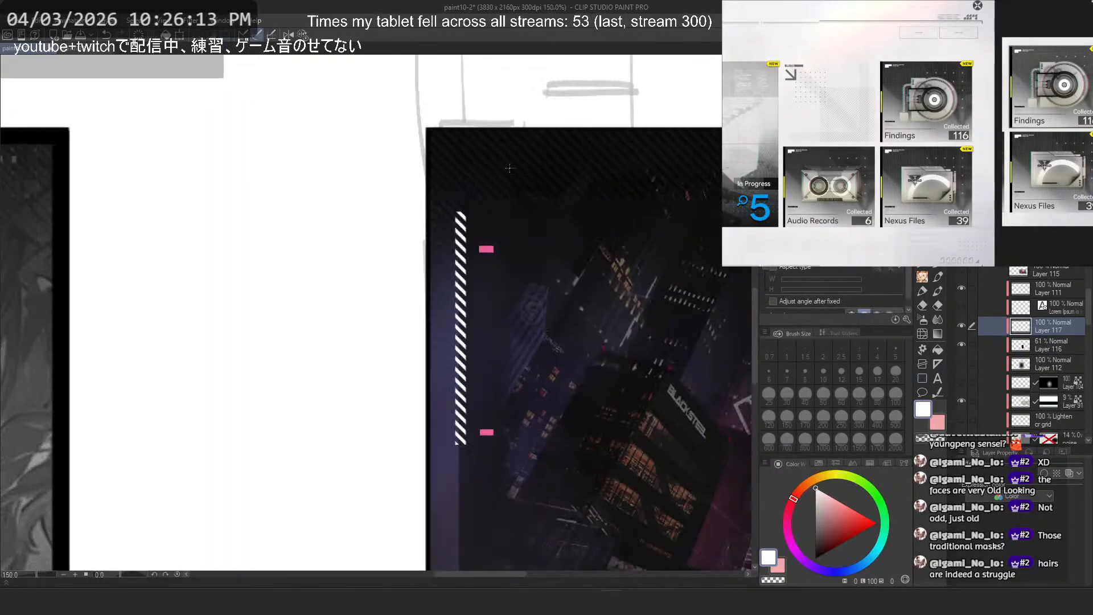
scroll(509, 168, down, 4)
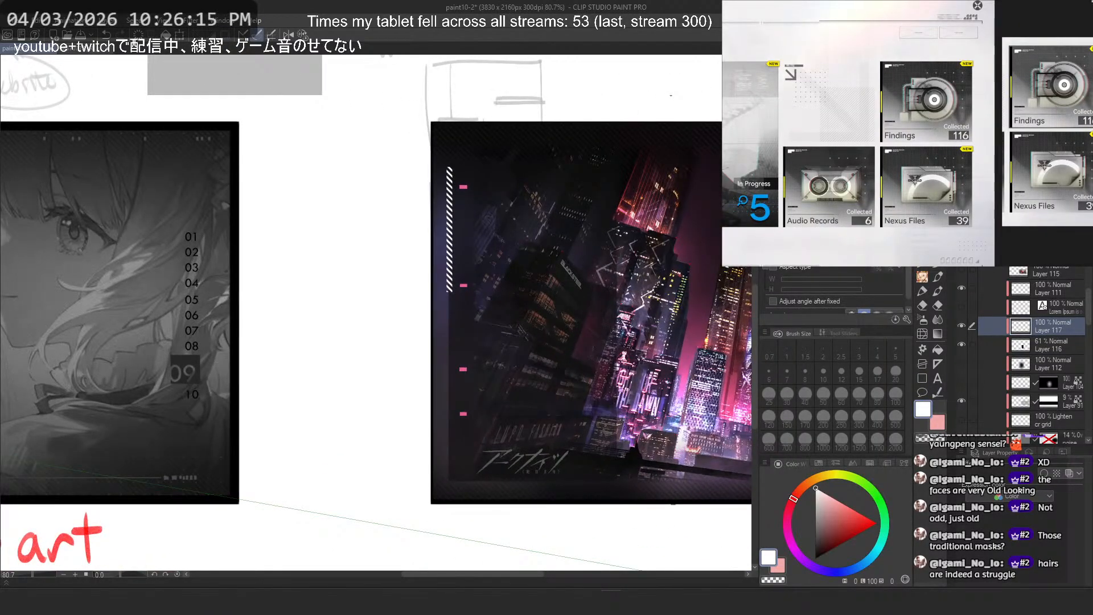
Step: Duplicate the white striped strip, align the copy directly beneath the first so the diagonals continue, and merge the two layers
key(ctrl+c)
key(ctrl+v)
key(ctrl+t)
scroll(457, 307, up, 4)
drag(453, 239, 449, 521)
scroll(430, 303, up, 3)
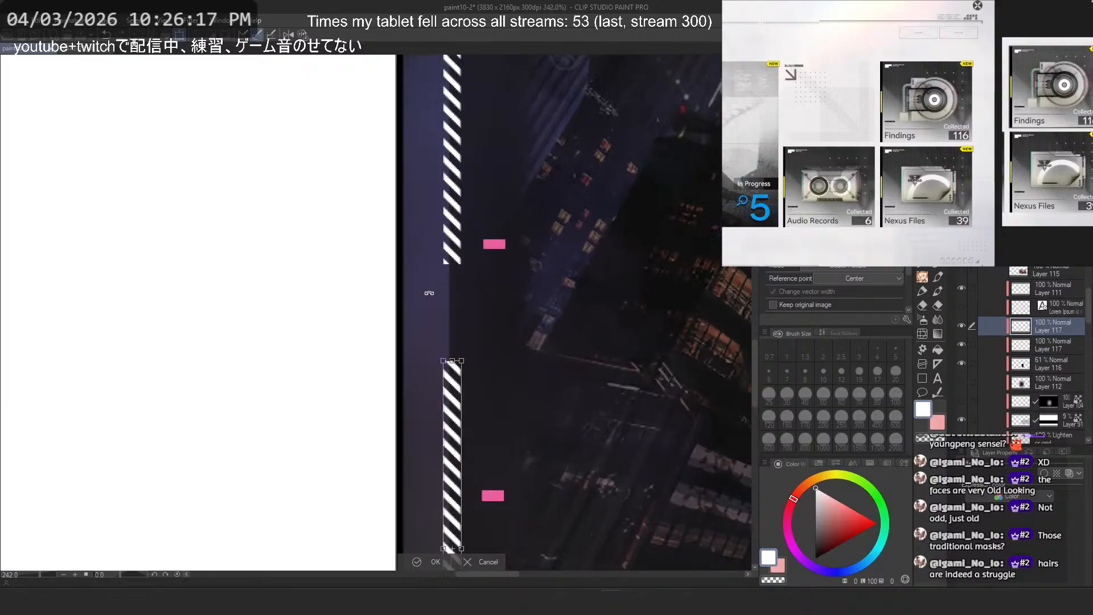
scroll(429, 294, up, 2)
drag(481, 473, 480, 315)
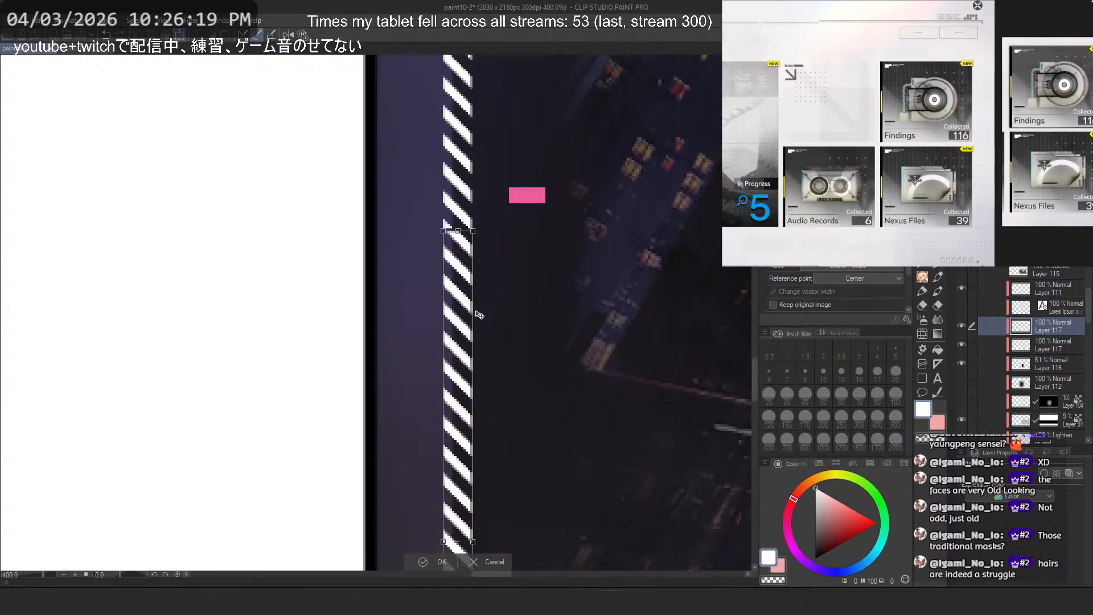
key(Return)
key(m)
scroll(476, 275, down, 3)
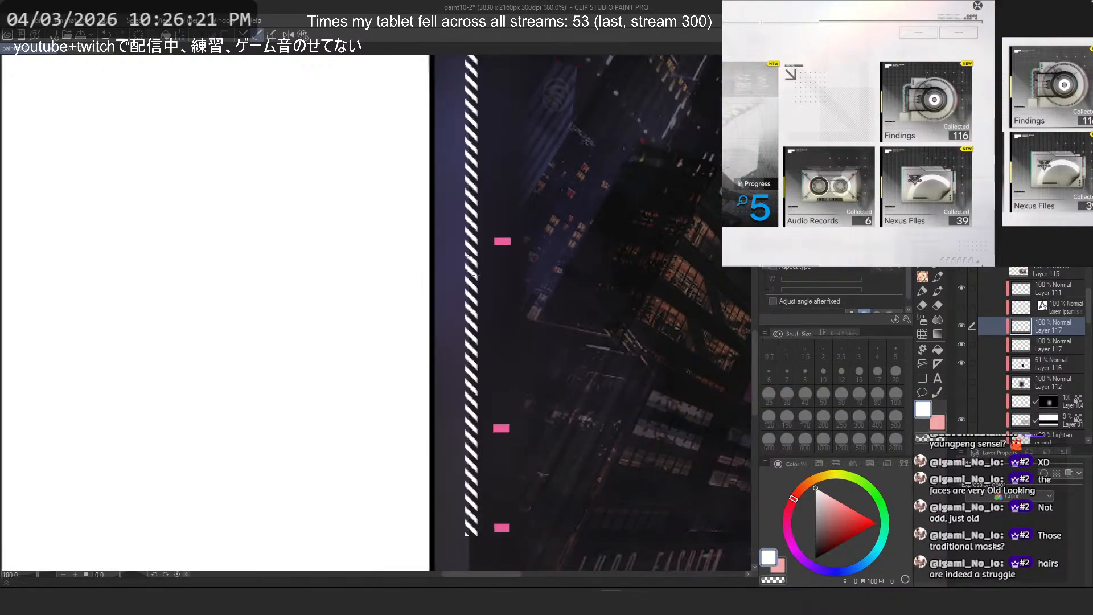
scroll(477, 276, up, 3)
key(ctrl+t)
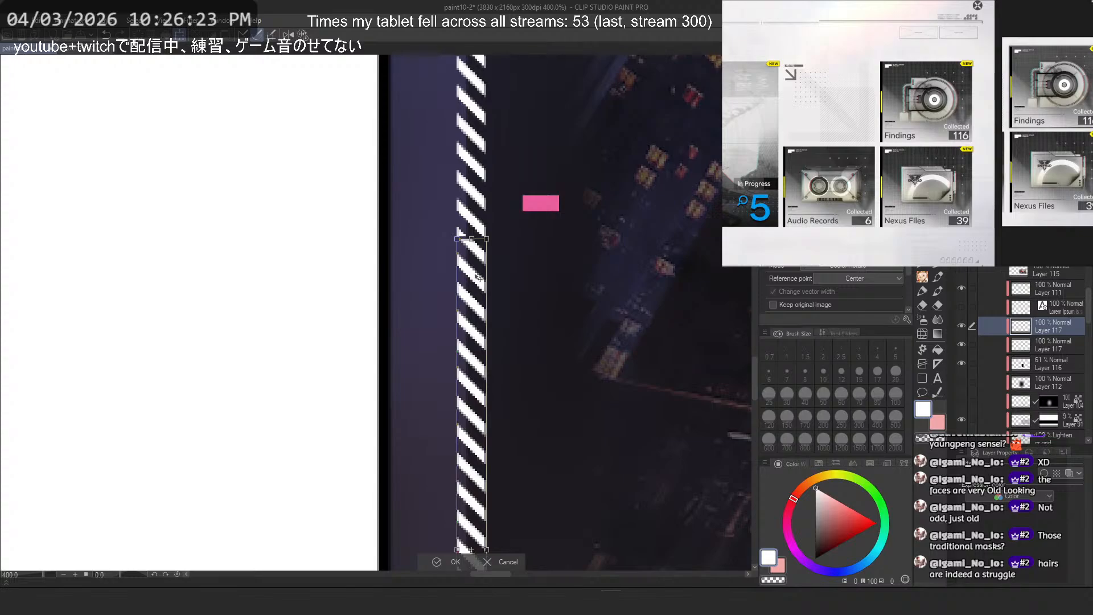
key(Return)
scroll(479, 278, down, 5)
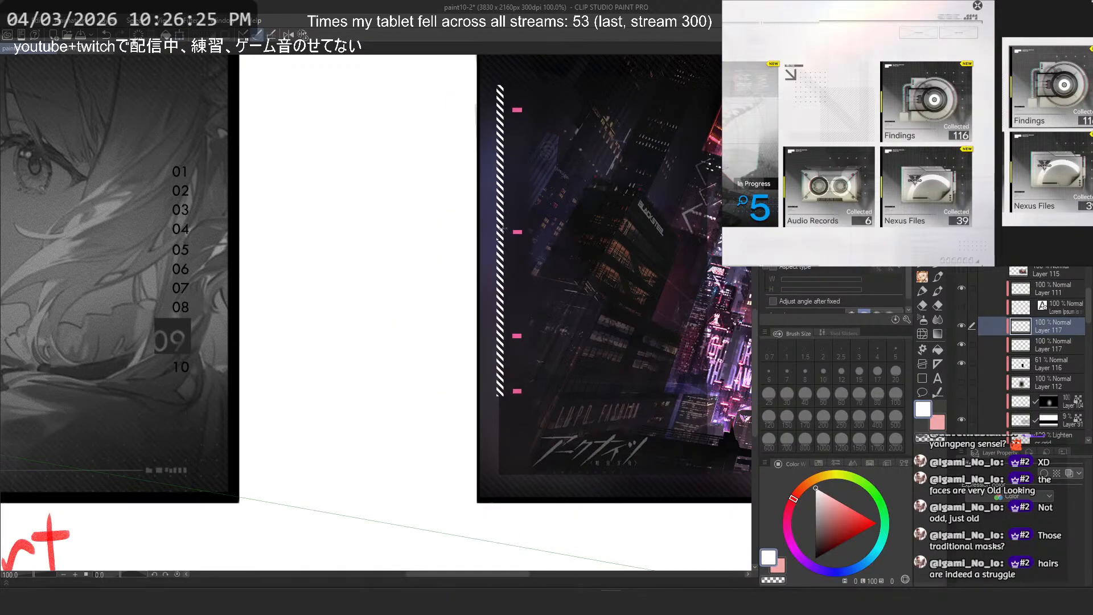
scroll(503, 228, down, 2)
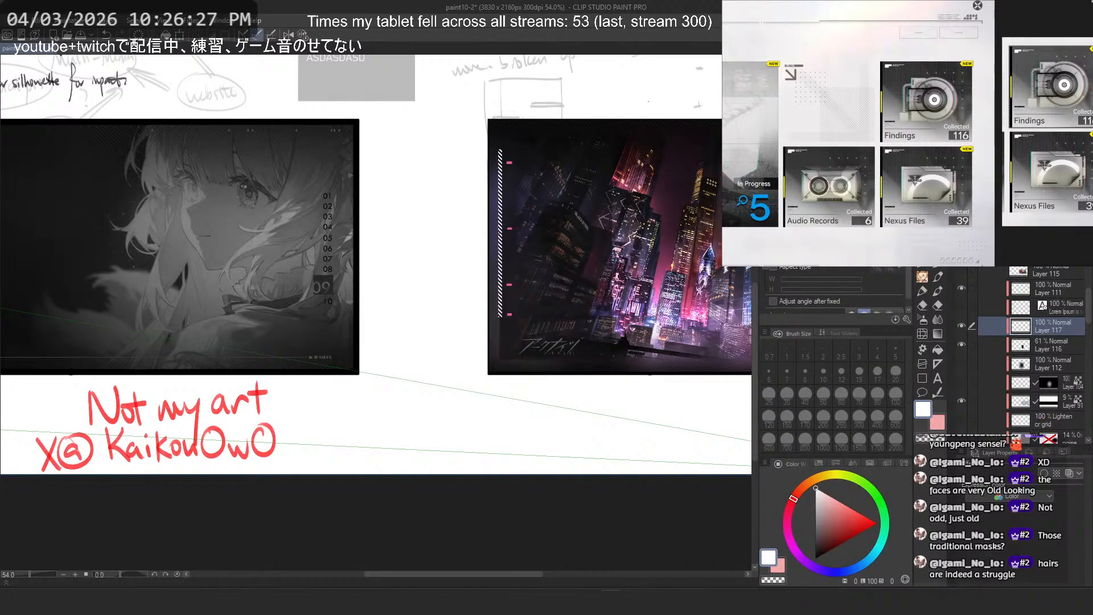
Step: Duplicate the lengthened striped strip and align the copy beneath it so the diagonals continue down to the panel's lower edge
scroll(521, 244, up, 1)
key(ctrl+t)
scroll(520, 243, up, 1)
drag(490, 179, 489, 420)
key(asciicircum)
key(asciicircum)
key(asciicircum)
key(asciicircum)
key(asciicircum)
key(asciicircum)
key(asciicircum)
key(asciicircum)
key(asciicircum)
key(asciicircum)
key(asciicircum)
key(asciicircum)
scroll(479, 341, up, 1)
key(minus)
key(minus)
key(minus)
key(minus)
key(minus)
key(minus)
key(minus)
key(minus)
key(minus)
key(minus)
key(minus)
key(minus)
key(minus)
scroll(478, 342, up, 6)
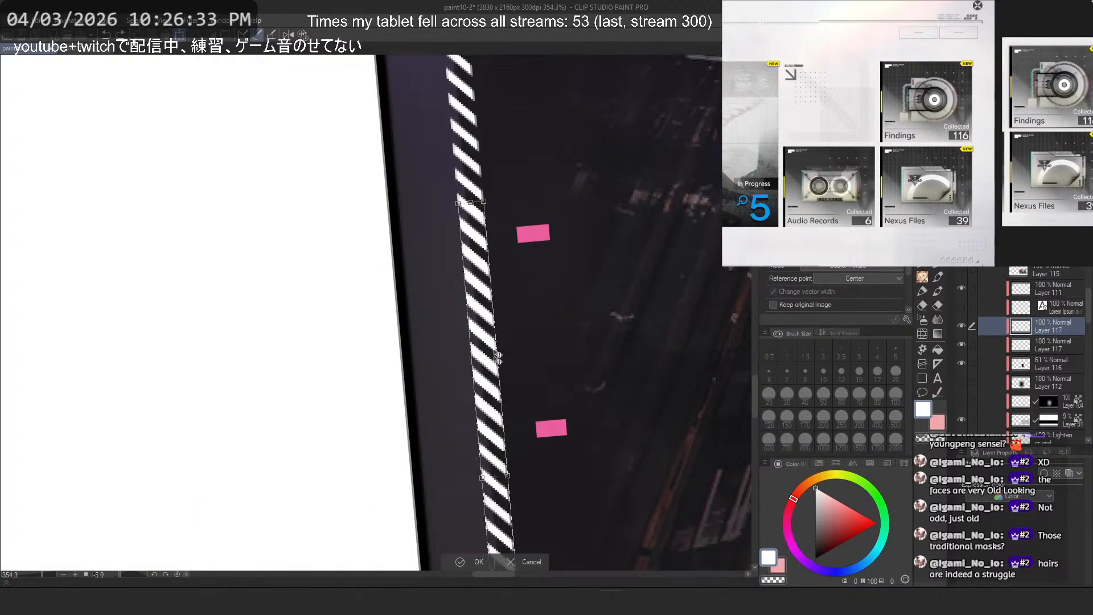
key(asciicircum)
drag(480, 212, 480, 414)
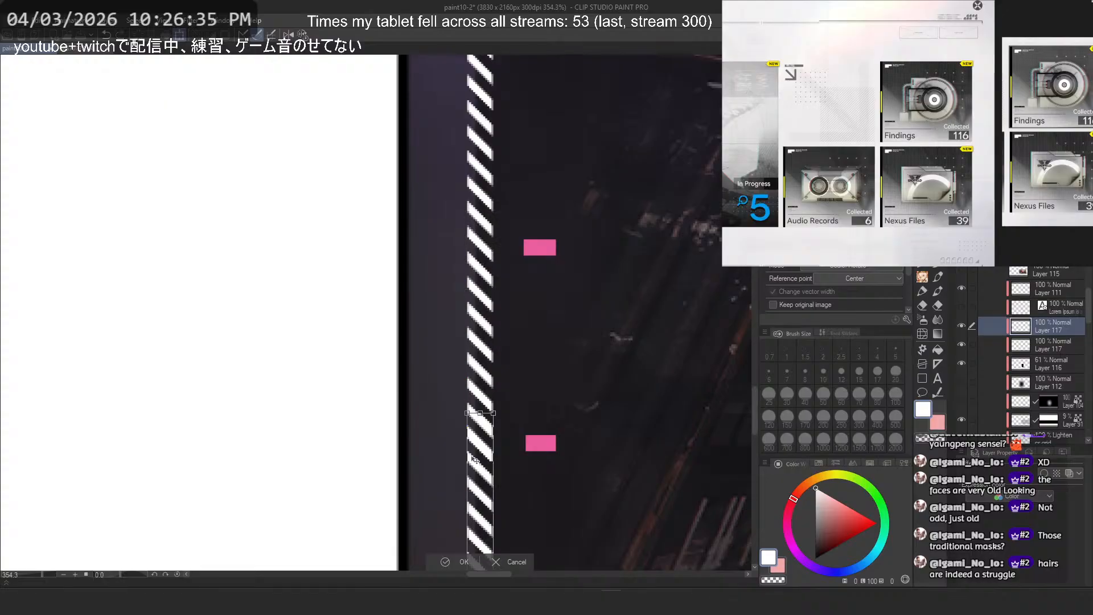
key(Return)
scroll(477, 479, down, 10)
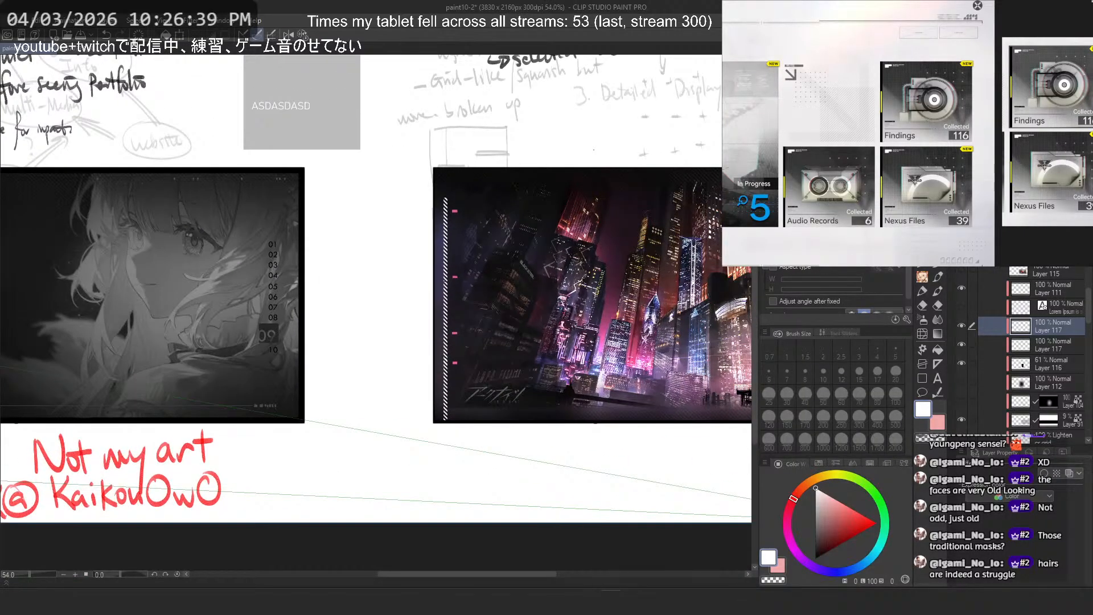
Step: Recolour the striped strip with a grey sampled from the portrait artwork and move it up to fit within the cityscape panel
alt+click(138, 266)
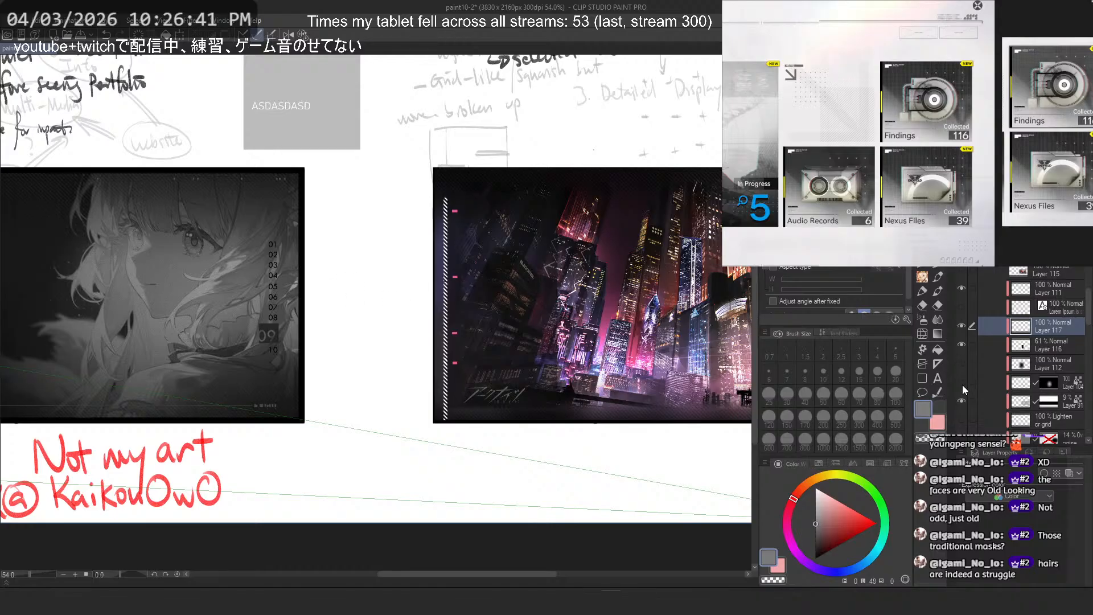
key(u)
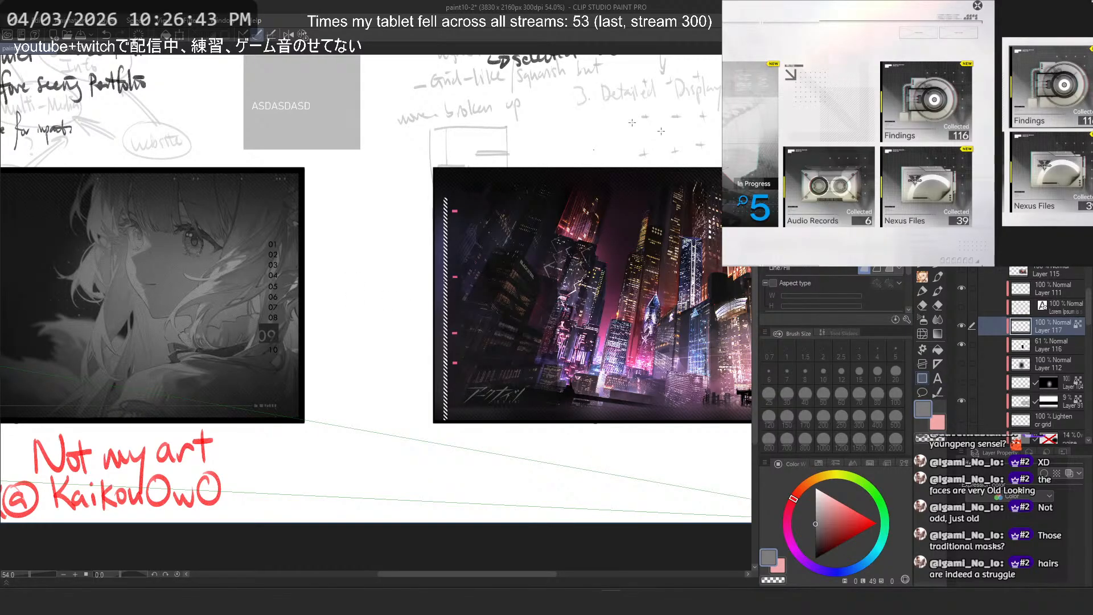
scroll(532, 270, up, 2)
key(ctrl+t)
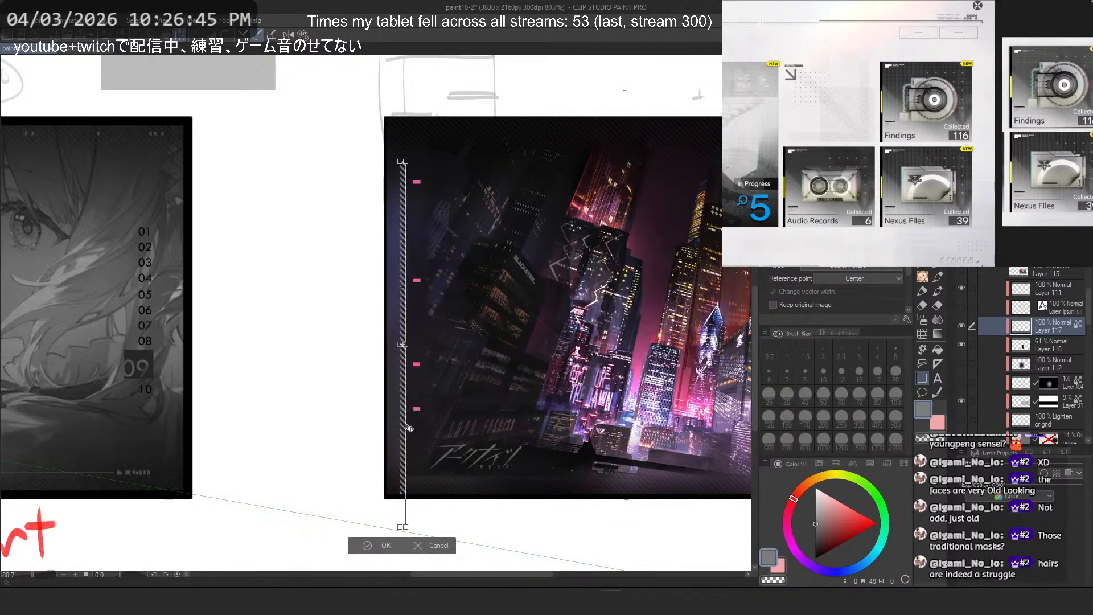
drag(409, 427, 409, 409)
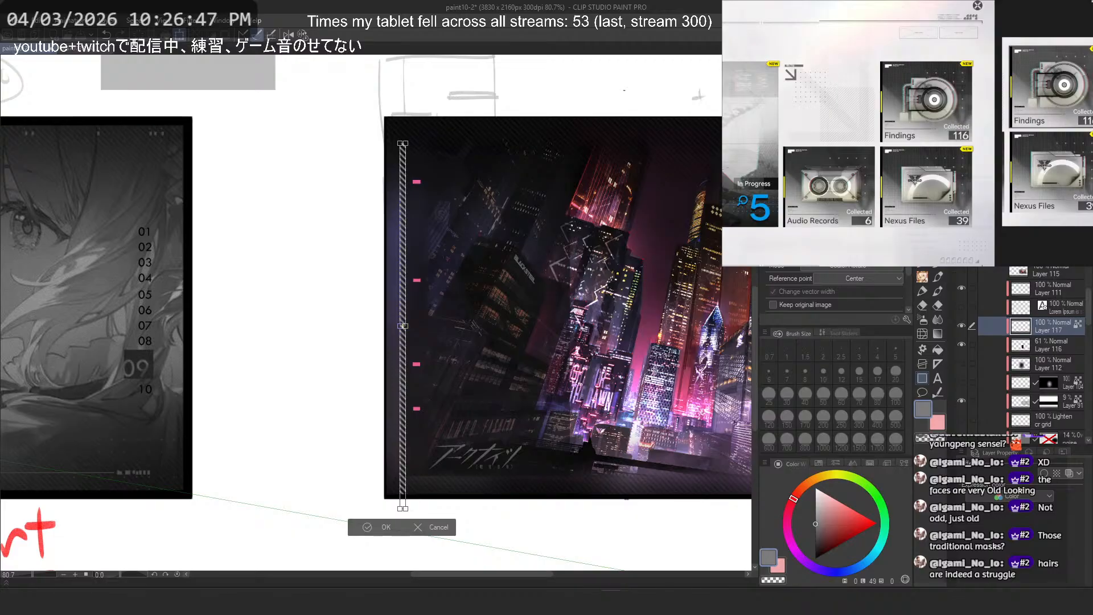
click(380, 530)
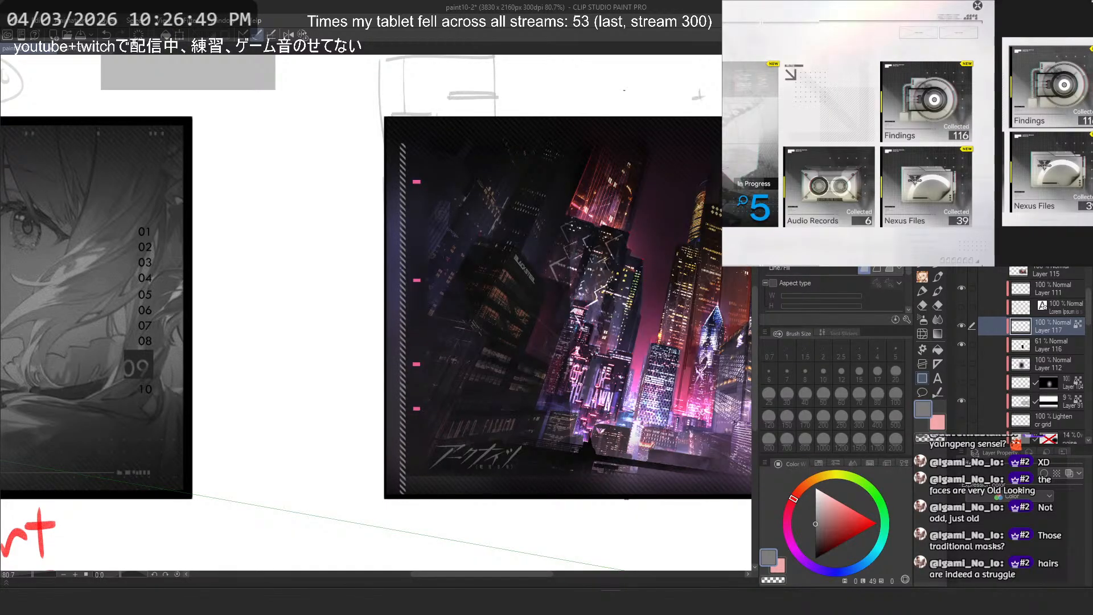
Step: Fade the striped strip to 30% opacity to sample its dark blue-grey tint, and recolour the stripes with it at 100% opacity
drag(1070, 229, 1034, 229)
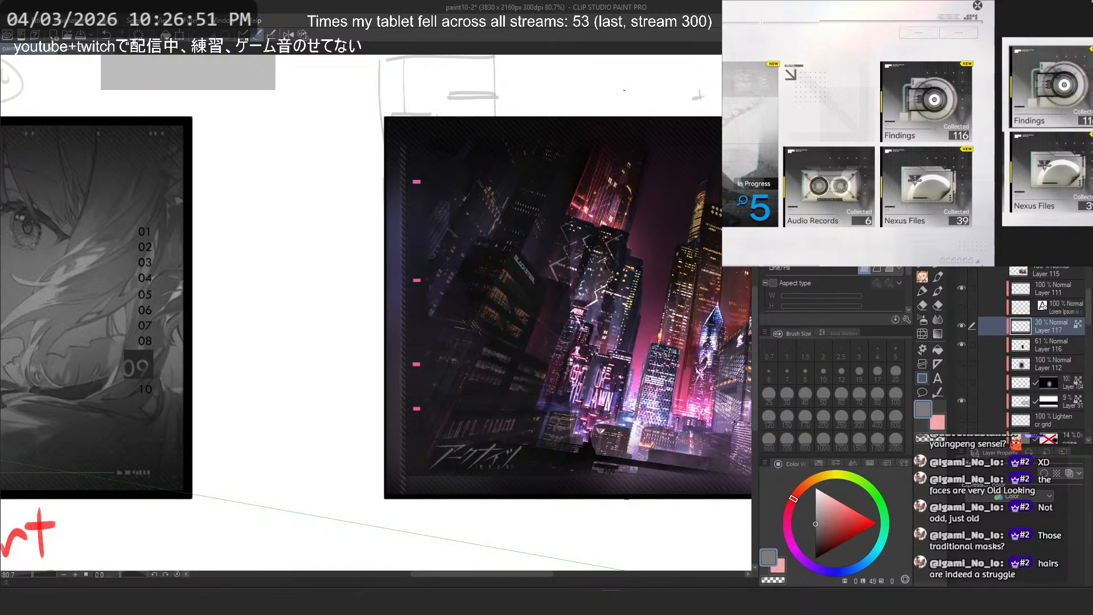
scroll(399, 267, up, 5)
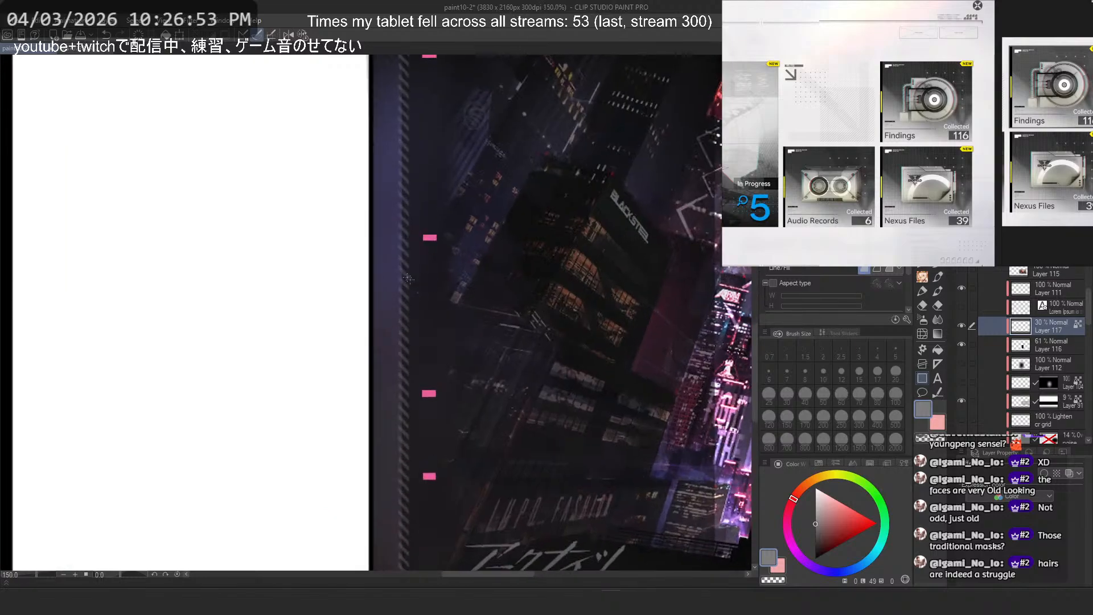
alt+click(408, 265)
scroll(415, 264, down, 6)
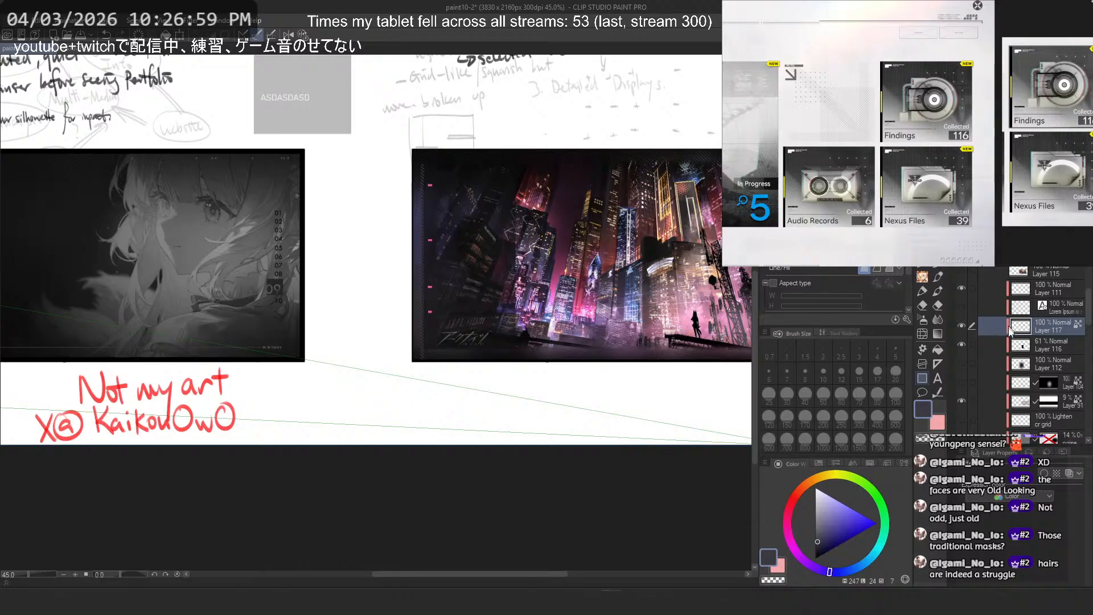
Step: Load Layer 116's dark rectangle as a selection and use it to mask the striped strip on Layer 117
ctrl+click(1019, 346)
key(ctrl+m)
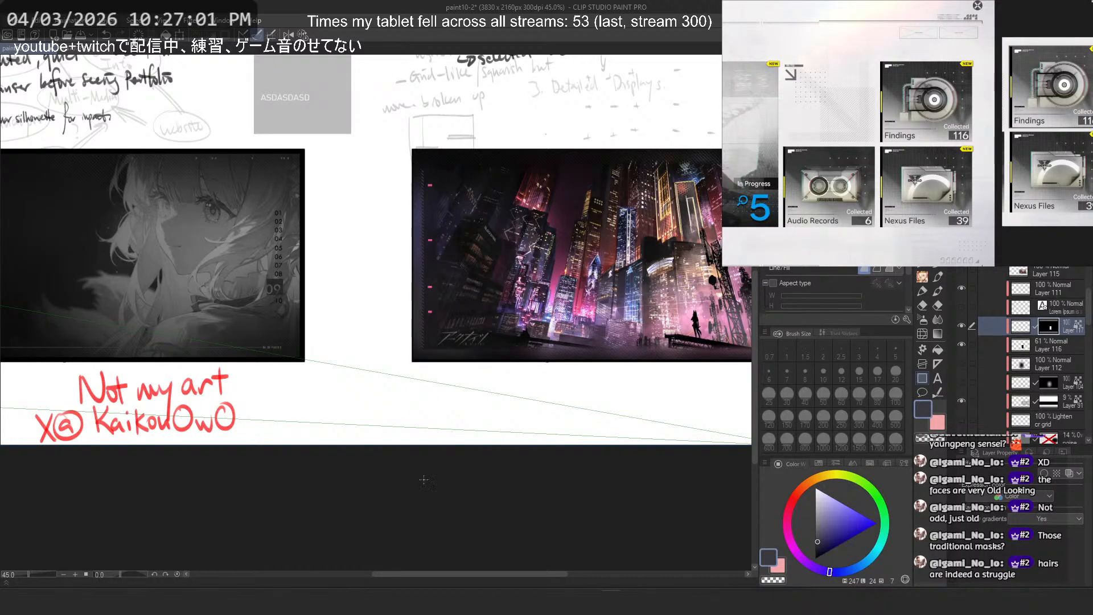
scroll(509, 256, up, 2)
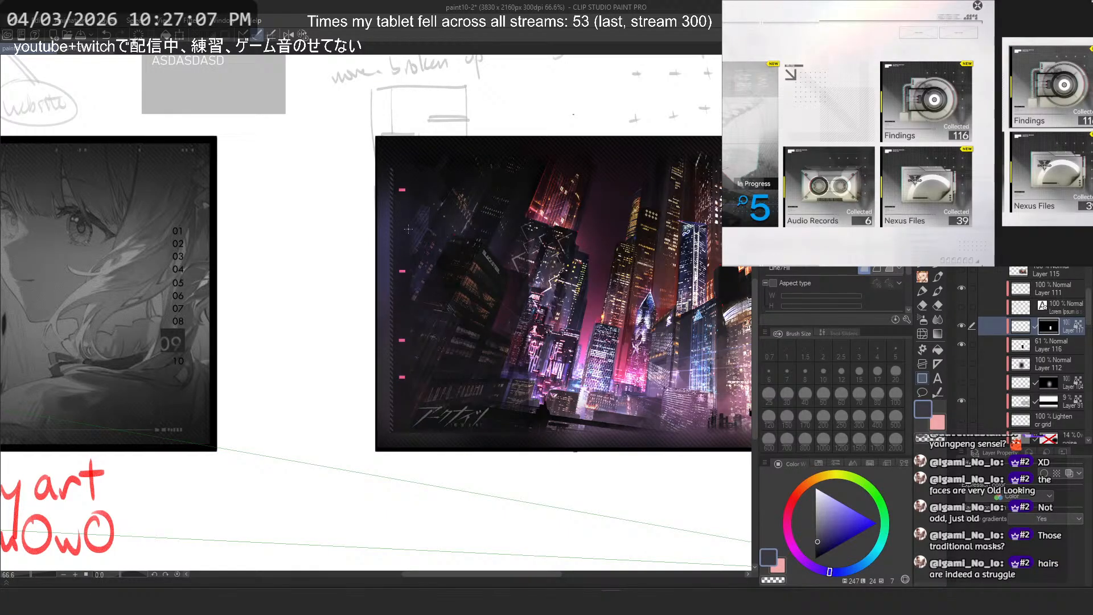
Step: Place a copy of the cityscape layer 98570772_p0 above Layer 116, masked to Layer 116's outline, and apply the mask
click(1047, 348)
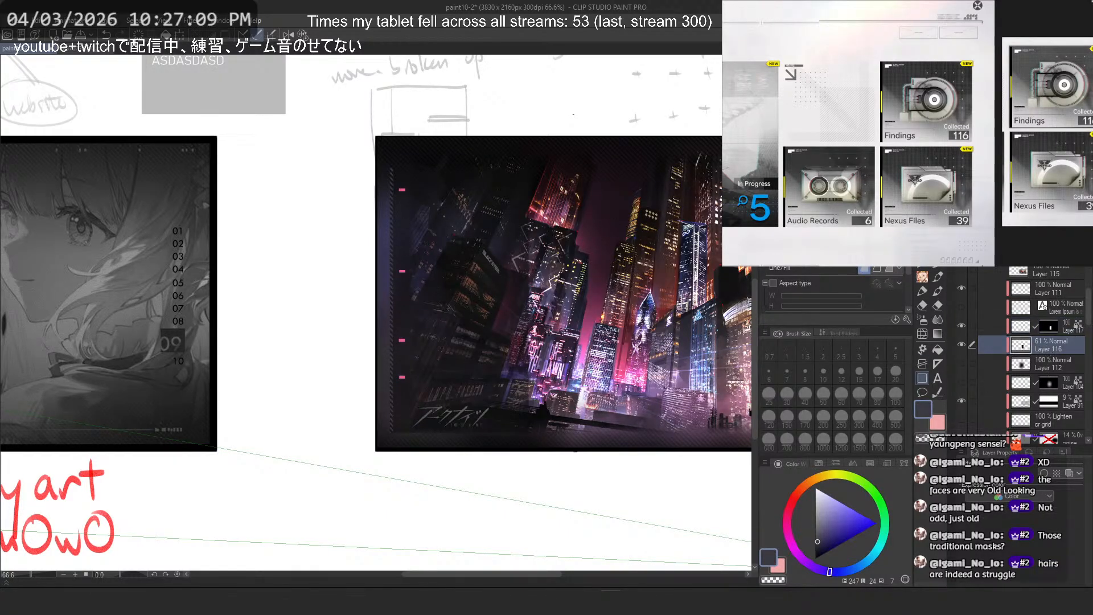
ctrl+click(1020, 346)
scroll(1025, 342, down, 5)
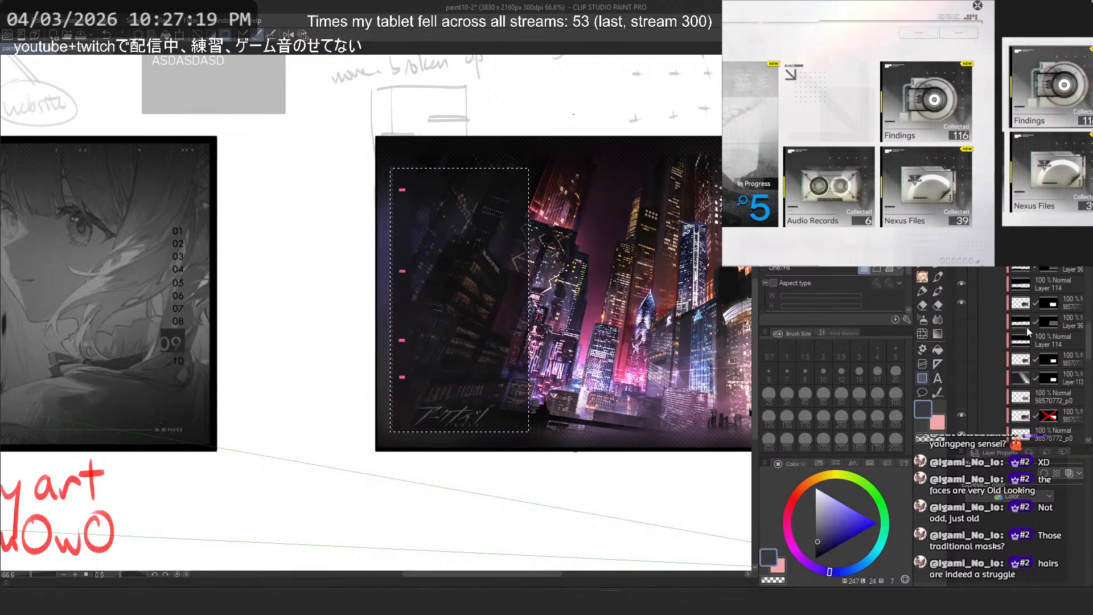
click(1025, 306)
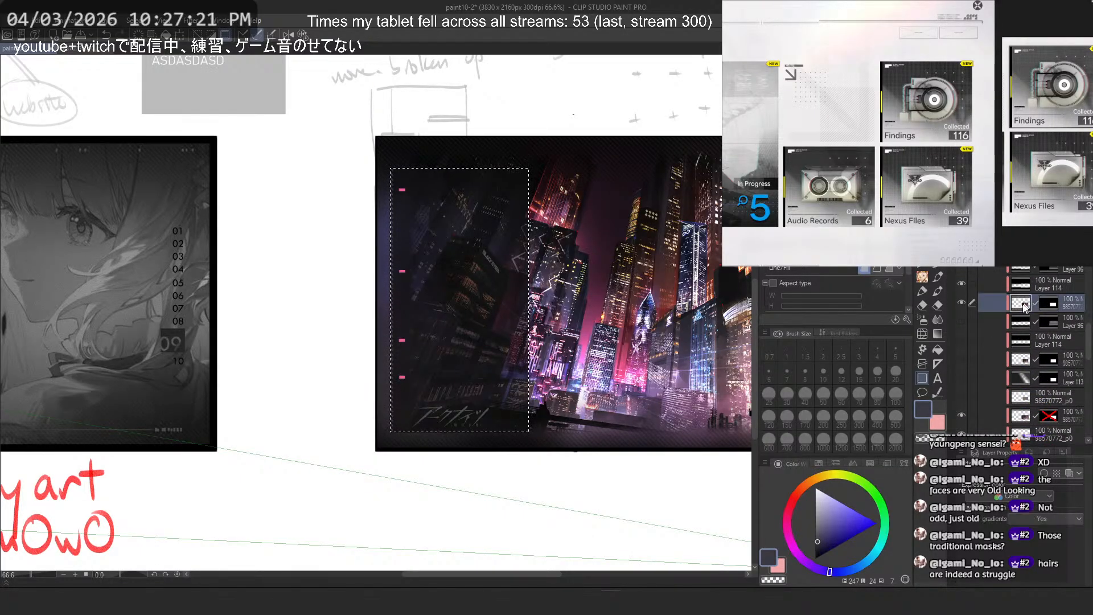
scroll(1026, 309, up, 5)
click(1046, 360)
key(ctrl+v)
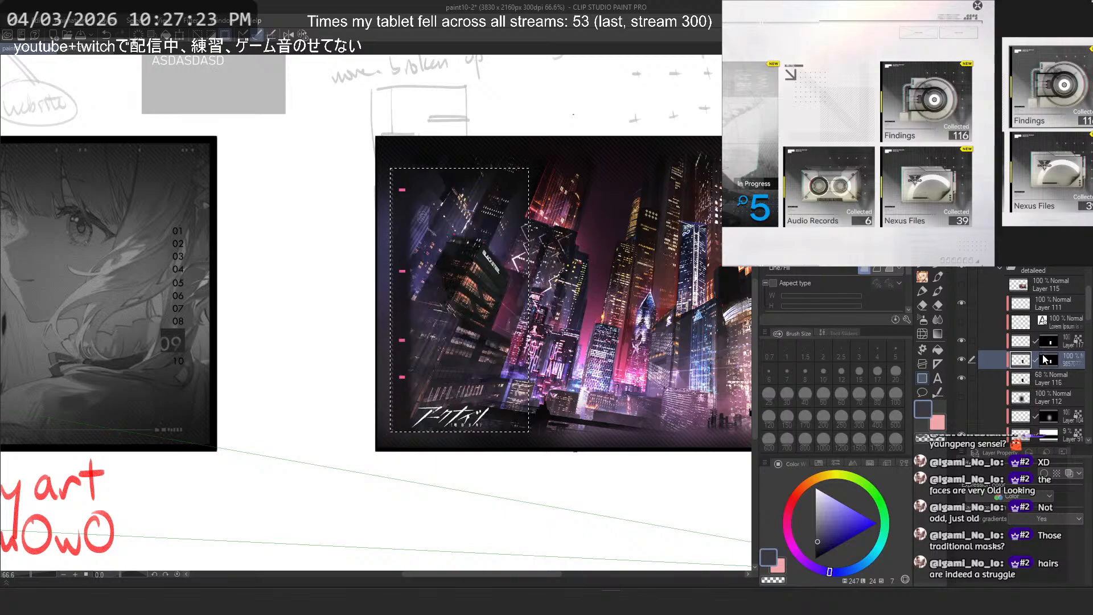
mouse_move(1052, 364)
mouse_down()
mouse_move(1027, 402)
mouse_move(1048, 393)
mouse_move(1052, 361)
mouse_up()
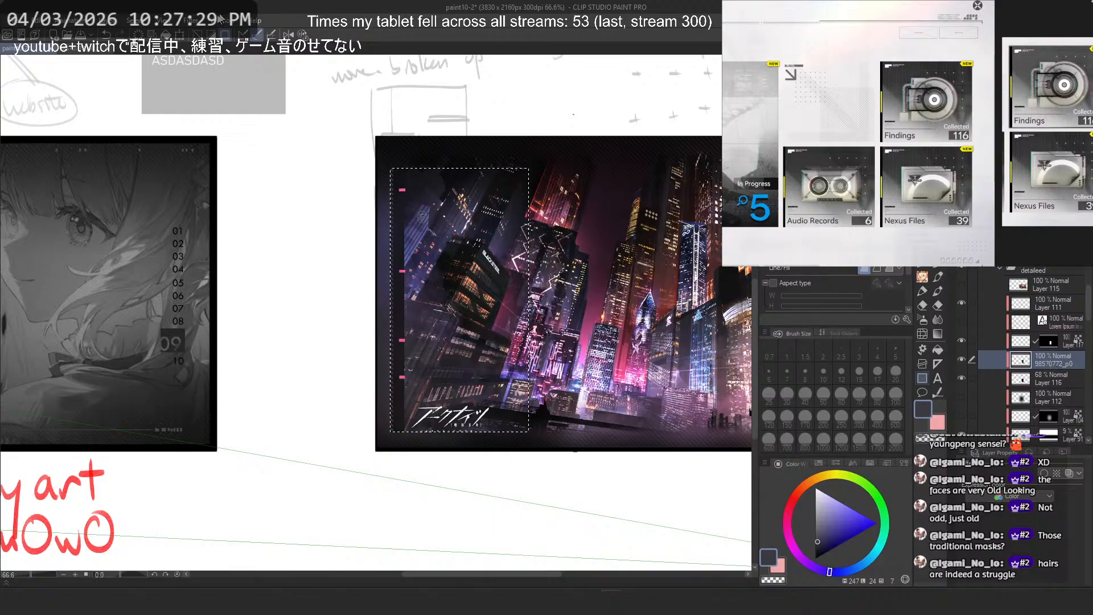
Step: Apply a strong Gaussian blur to the cropped cityscape copy inside the rectangular selection, and deselect
click(194, 20)
mouse_move(217, 66)
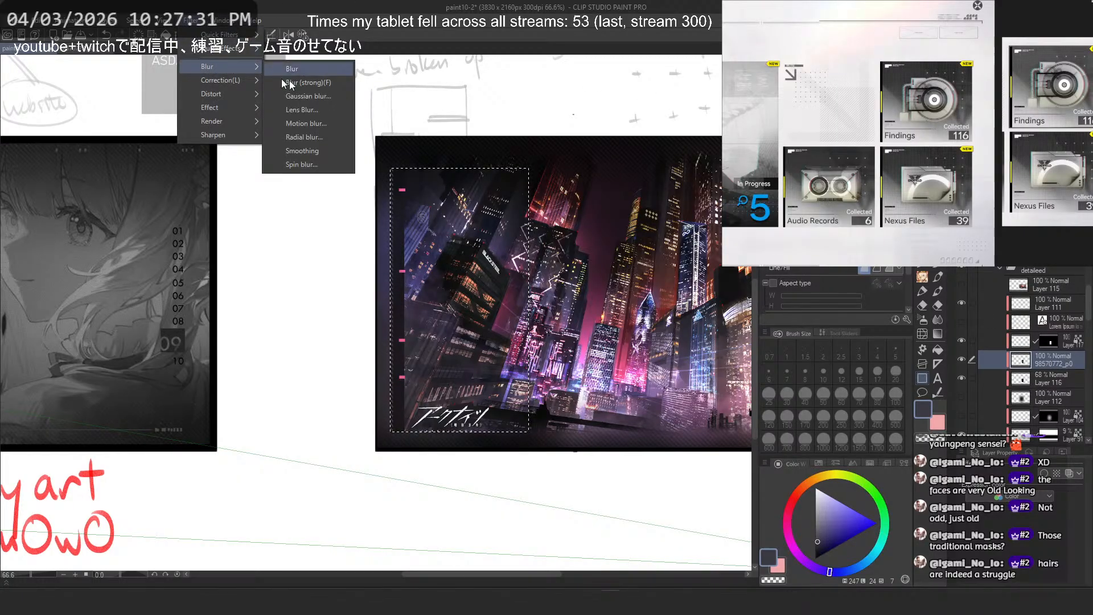
click(325, 95)
drag(415, 302, 409, 302)
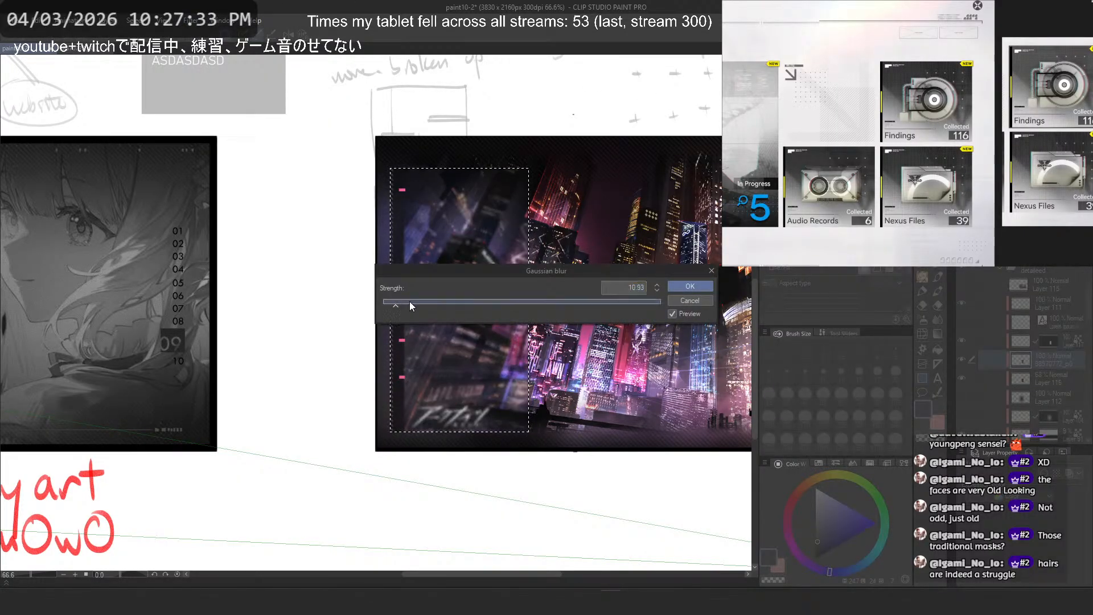
click(690, 286)
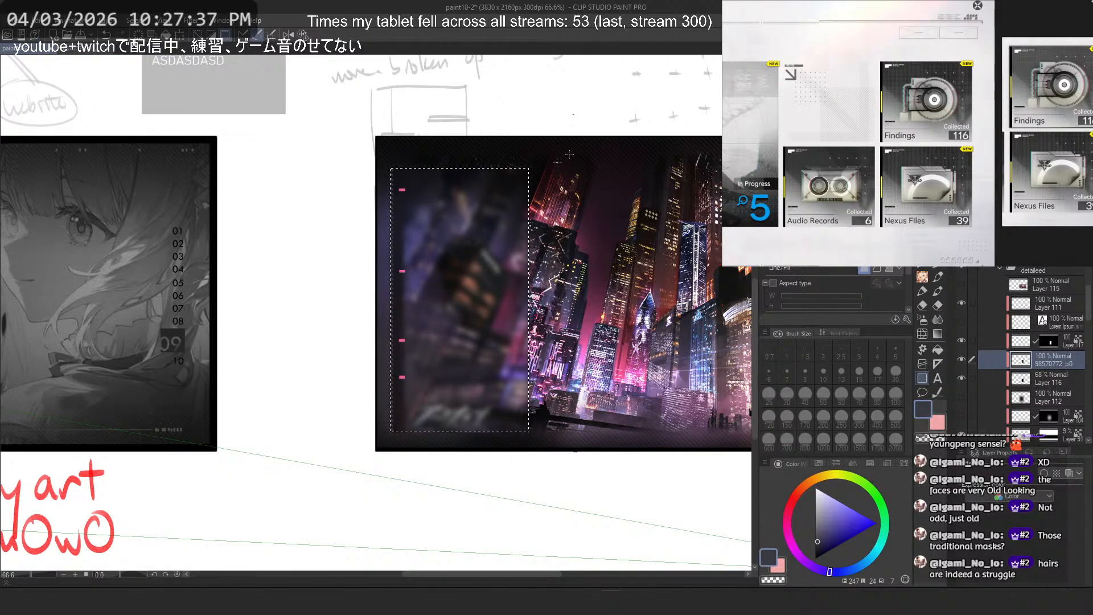
key(m)
click(571, 115)
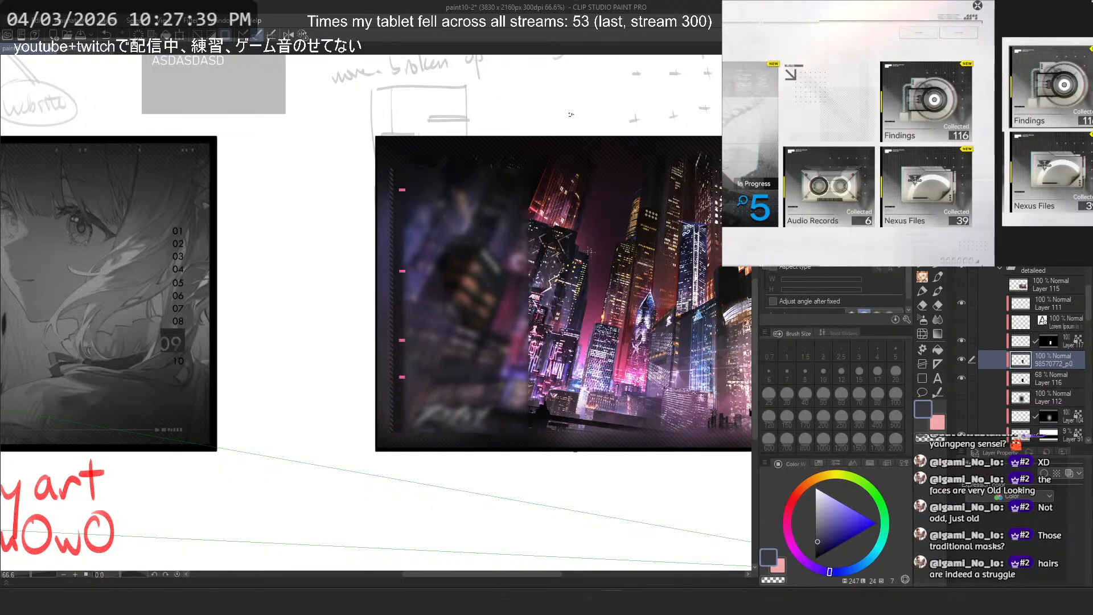
Step: Toggle the blurred cityscape copy's visibility to compare the panel with and without the blur
scroll(626, 273, up, 1)
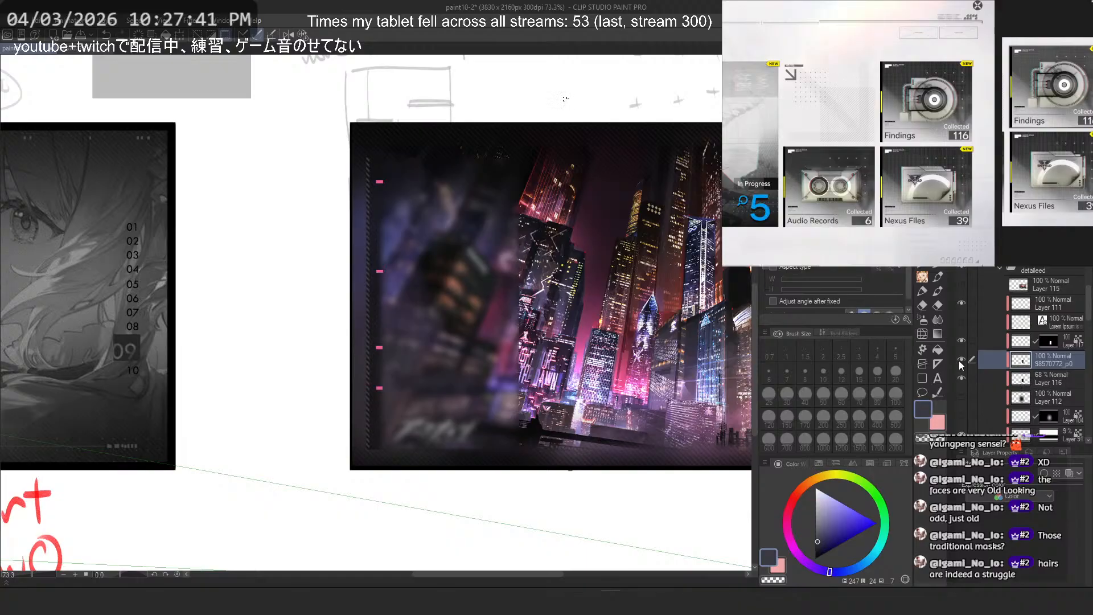
click(962, 360)
click(962, 360)
click(962, 360)
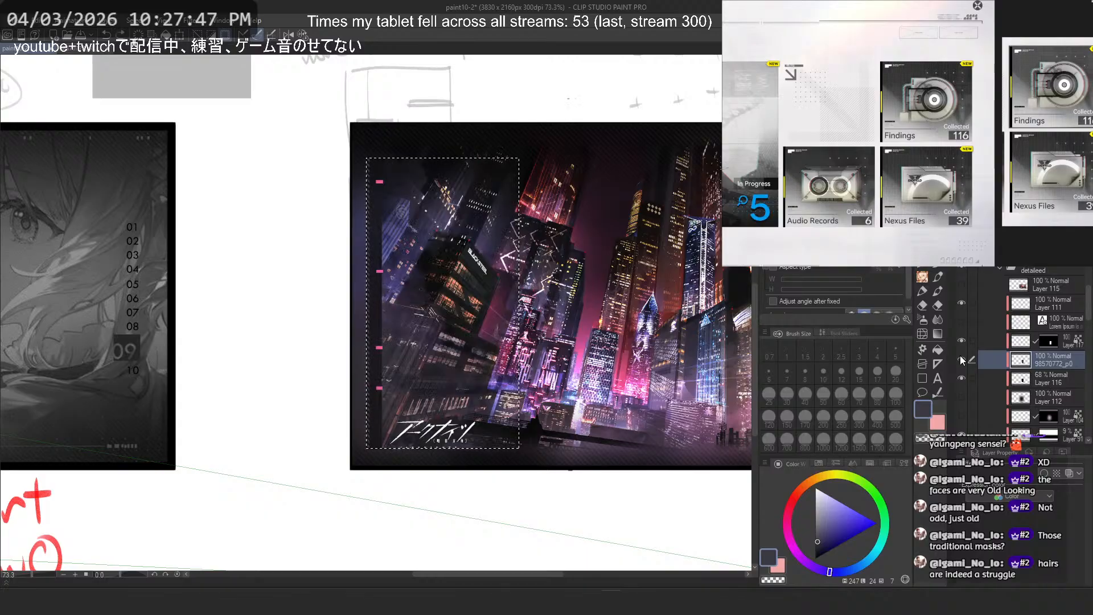
Step: Undo the cityscape copy's blur and mask application, compare the panel with Layer 116 hidden, and redo the edits
key(ctrl+z)
key(ctrl+z)
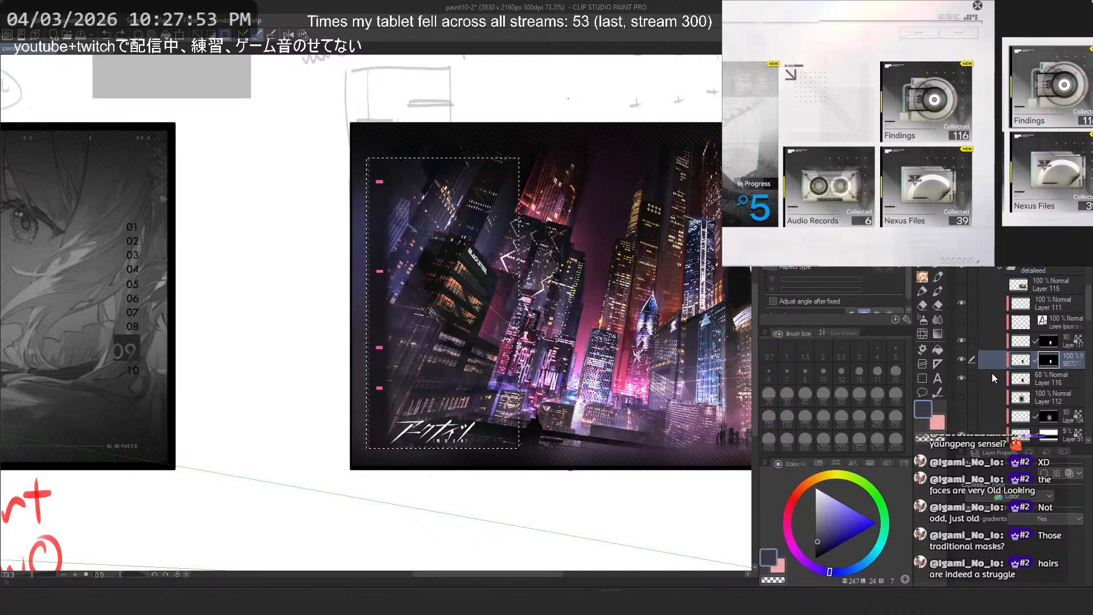
scroll(512, 313, down, 3)
drag(513, 313, 221, 308)
scroll(512, 313, up, 2)
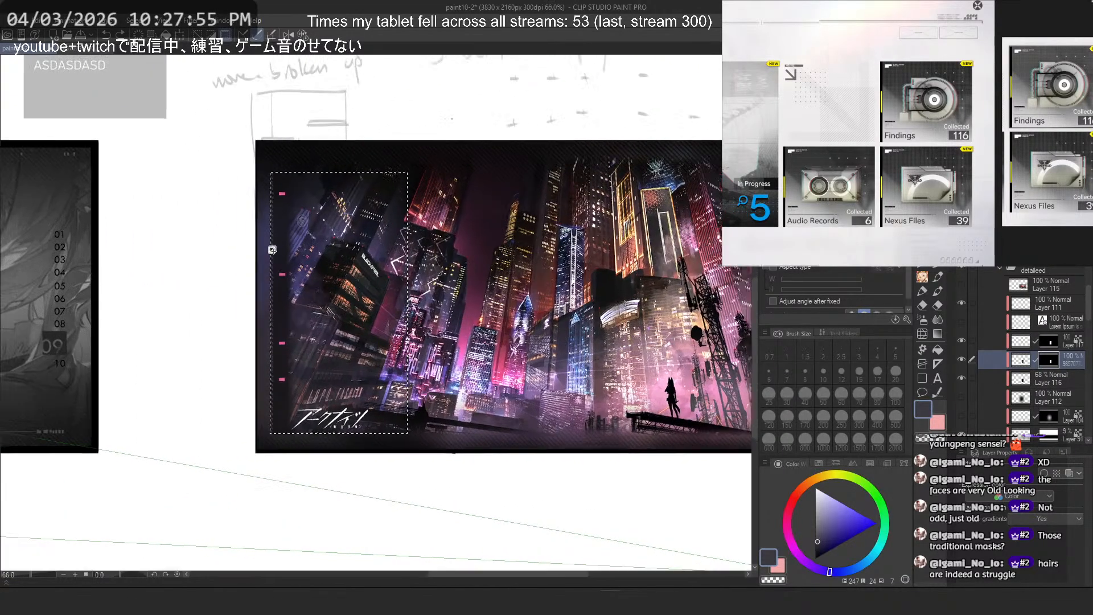
drag(513, 314, 541, 313)
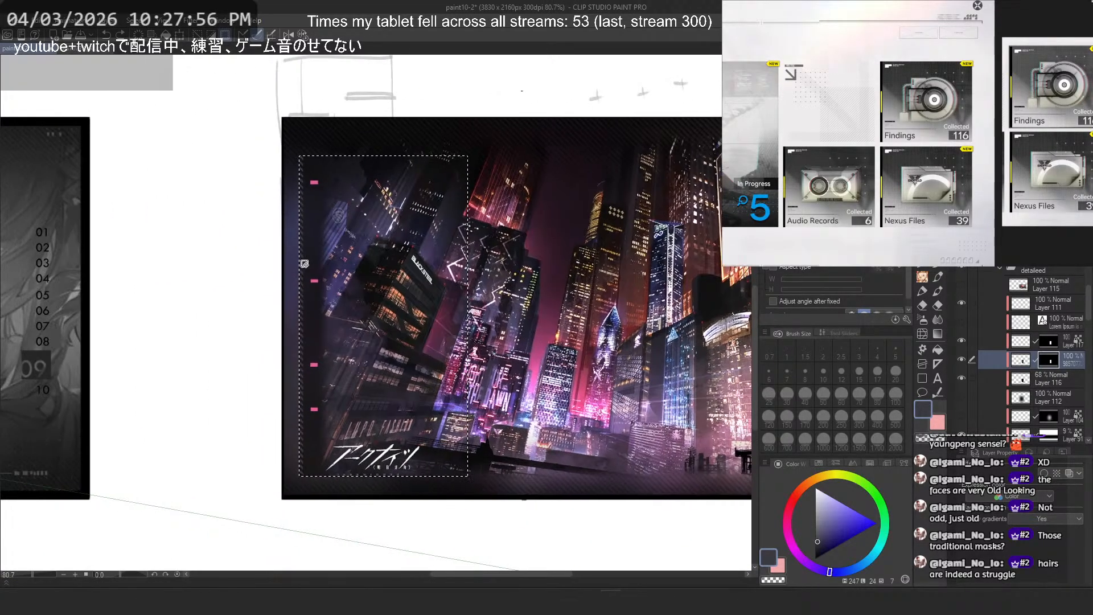
click(962, 377)
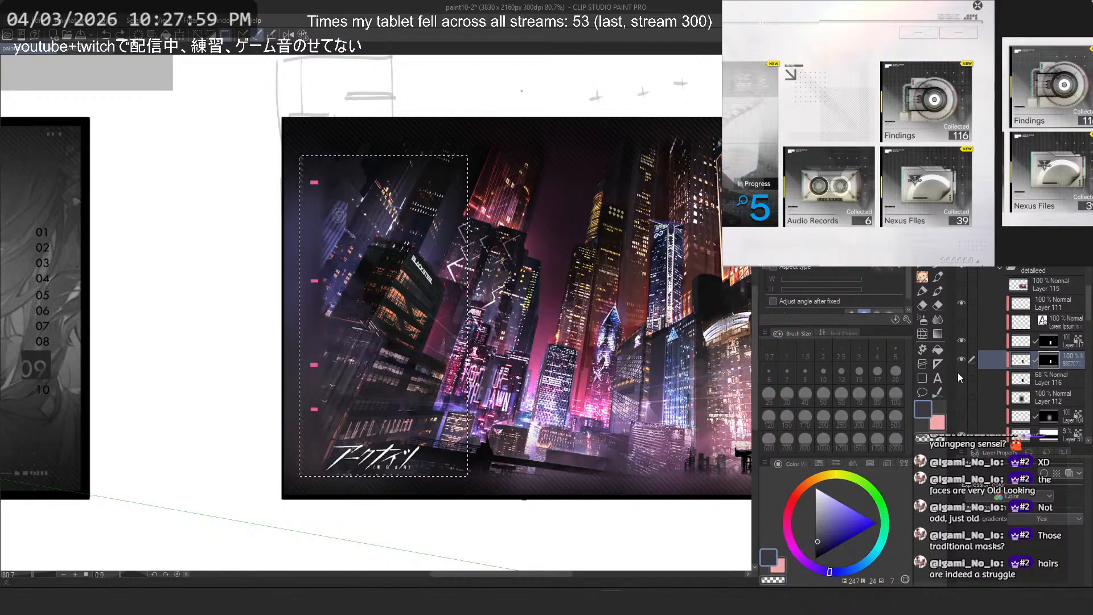
key(ctrl+y)
key(ctrl+y)
key(ctrl+y)
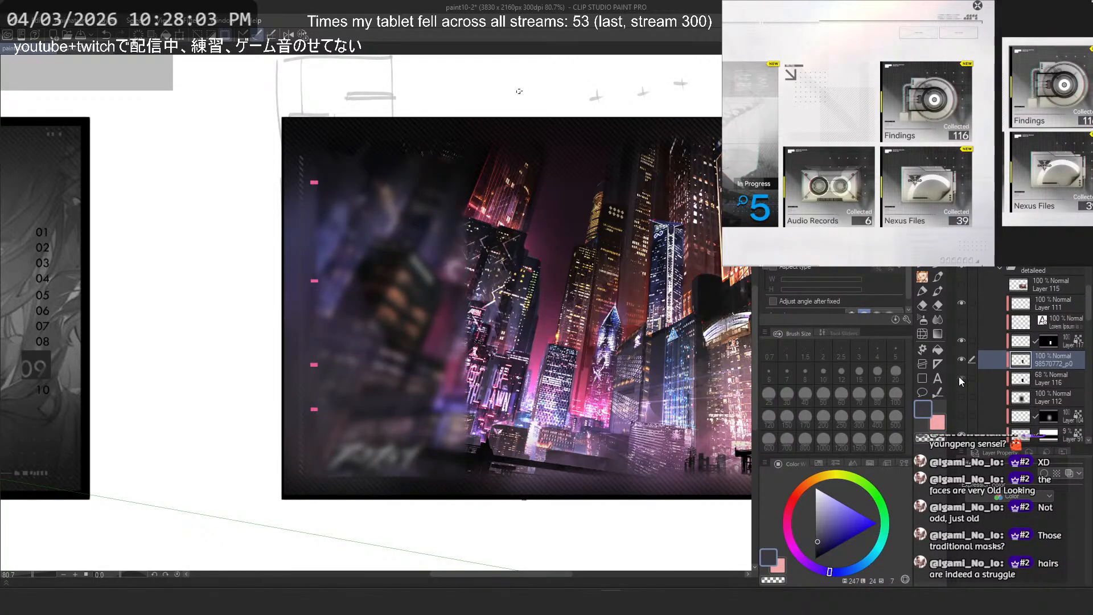
click(960, 378)
Step: Try Layer 116 beneath the blurred copy at 30% and 100% opacity, and hide the layer
click(1028, 377)
click(1034, 244)
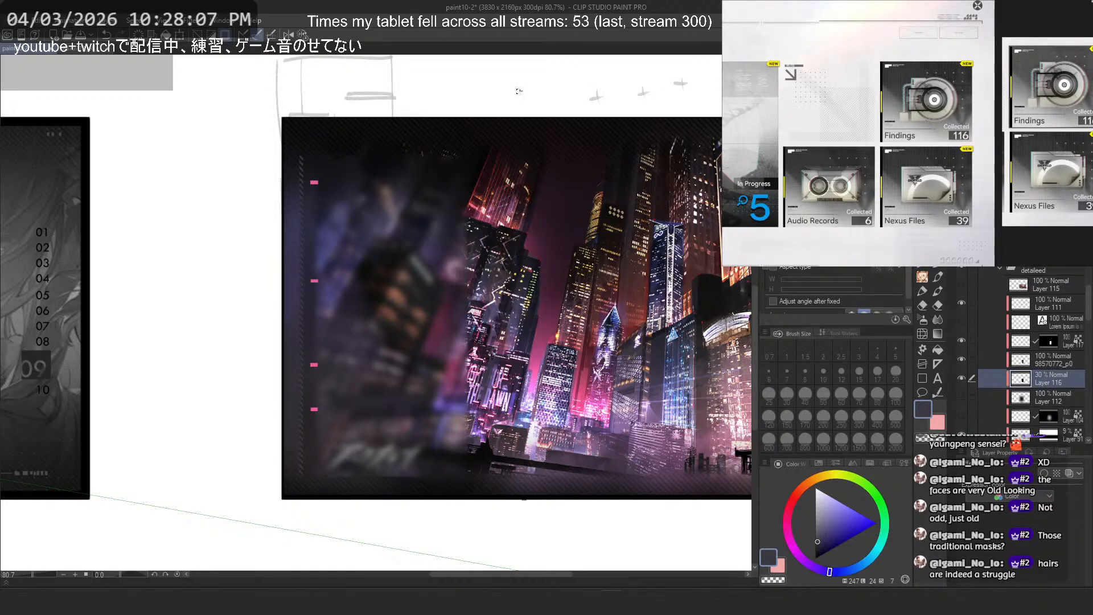
key(ctrl+z)
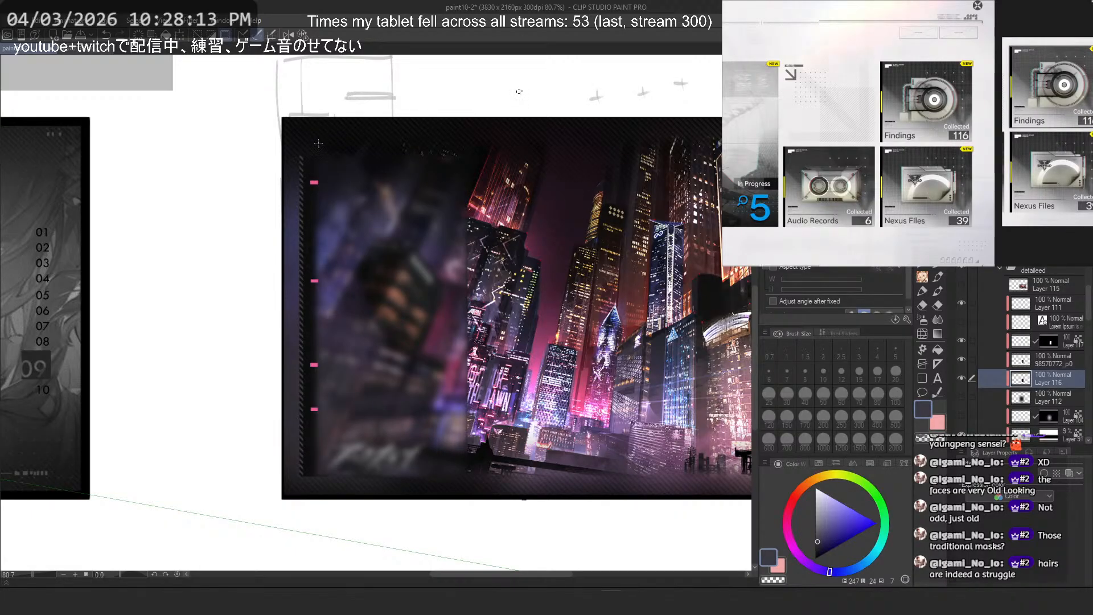
drag(427, 254, 485, 235)
scroll(485, 235, down, 6)
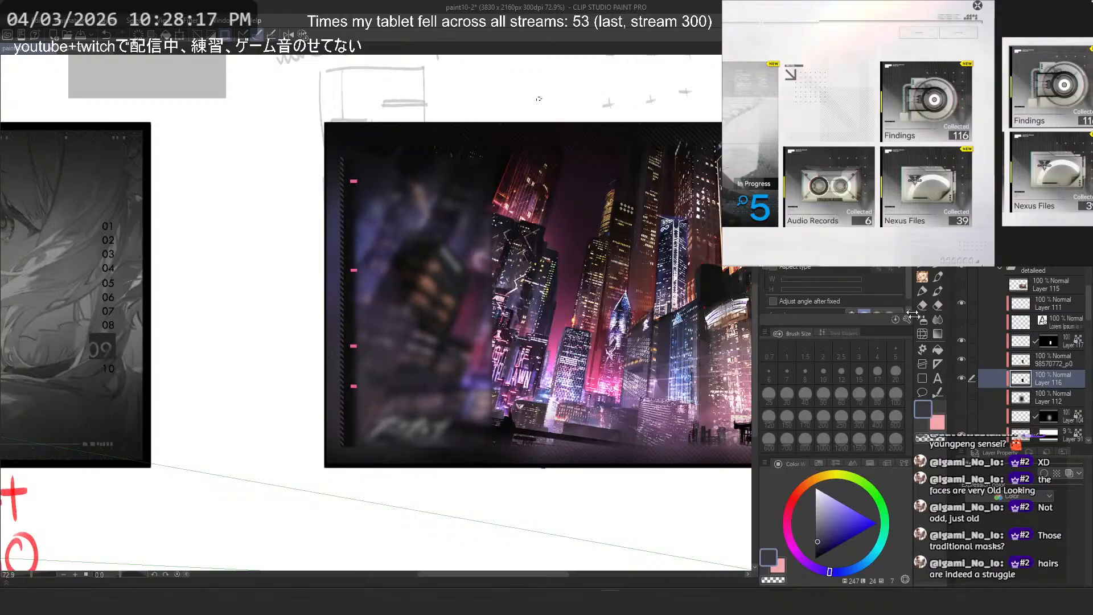
click(961, 379)
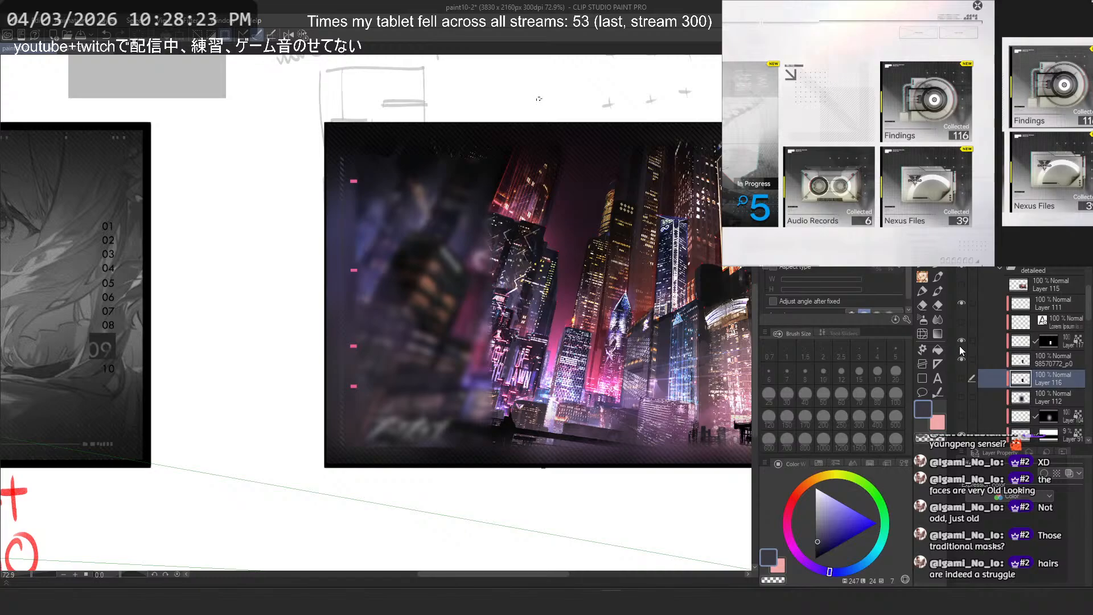
Step: Recolour the stripes on Layer 117 black by drawing filled rectangles across the whole strip
click(1033, 342)
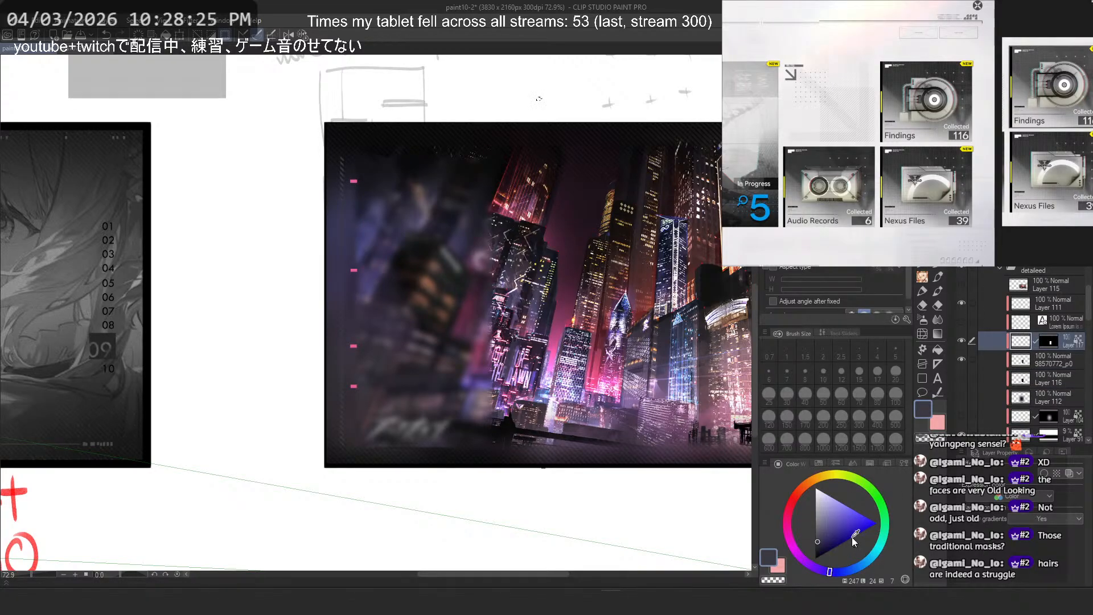
click(918, 385)
drag(470, 107, 255, 545)
drag(279, 496, 493, 59)
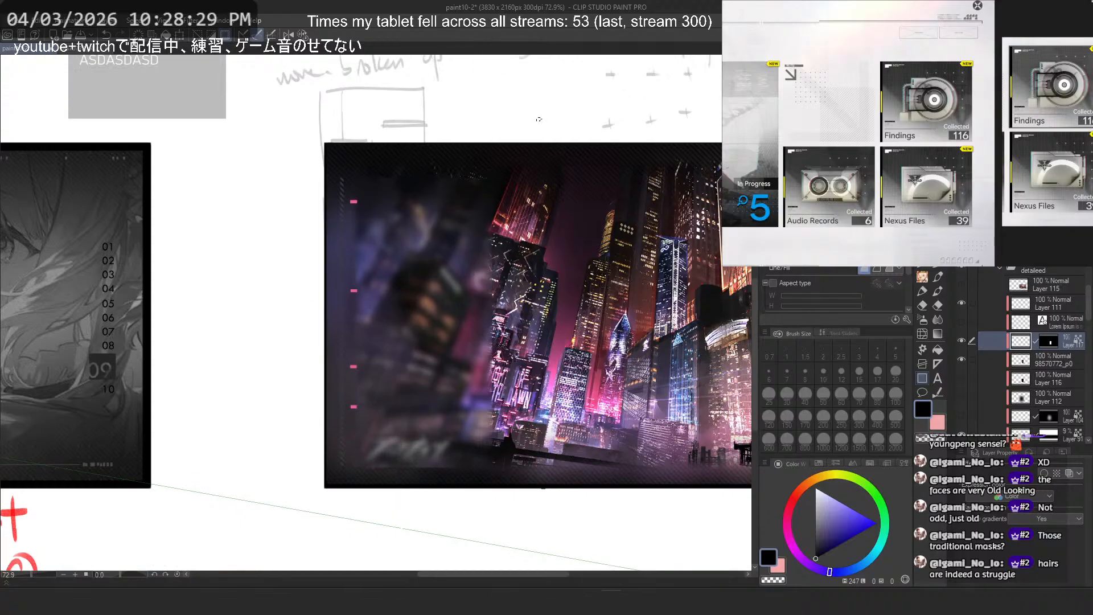
Step: Disable and re-enable the mask on Layer 117 to compare the striped strip with and without it
click(1022, 323)
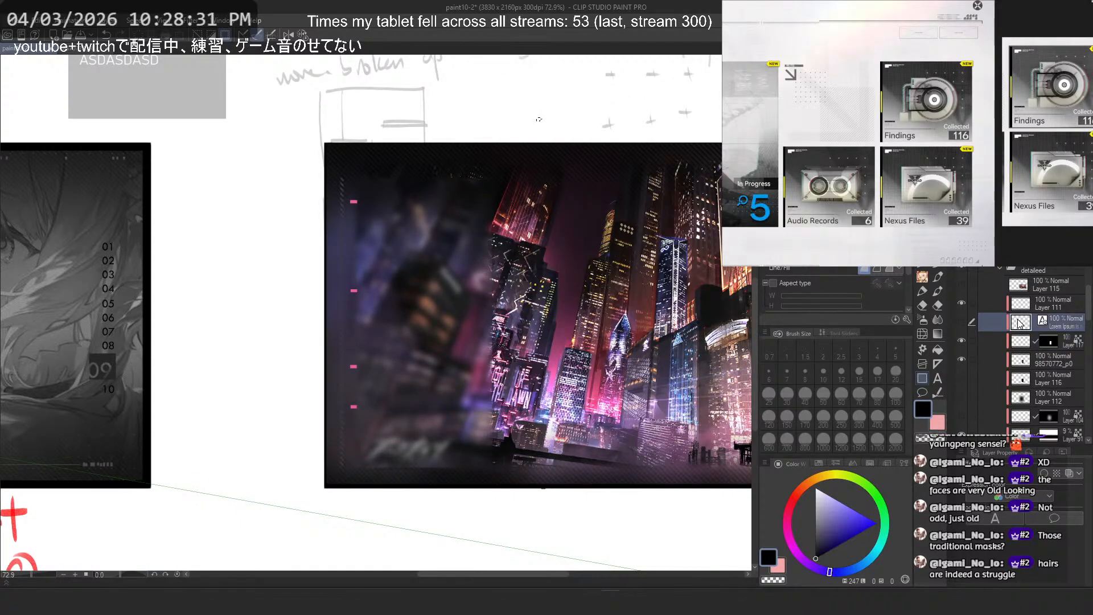
click(1027, 347)
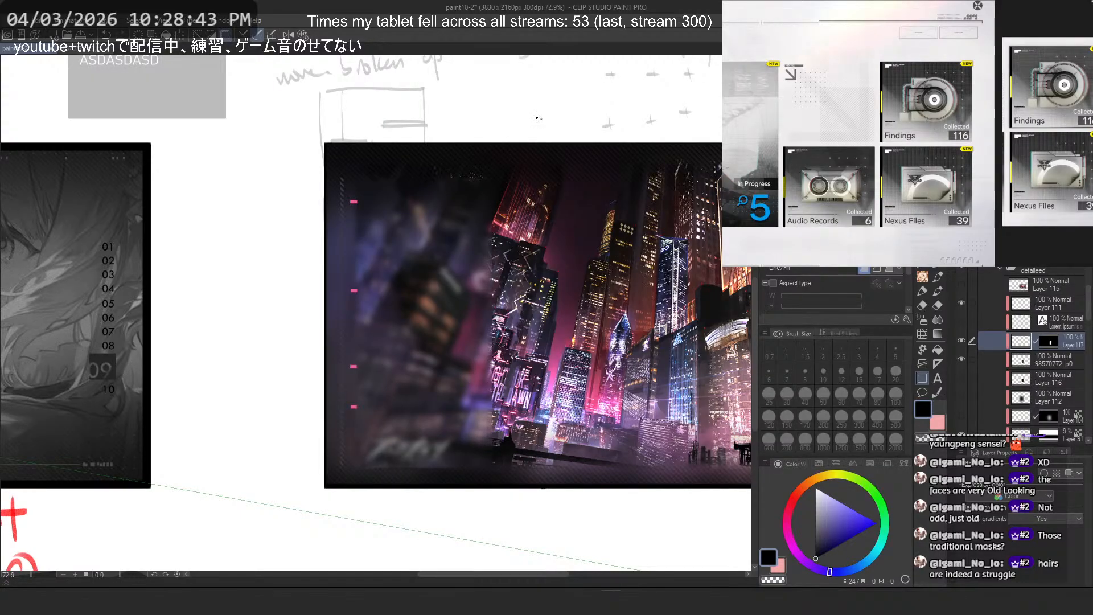
right_click(1047, 341)
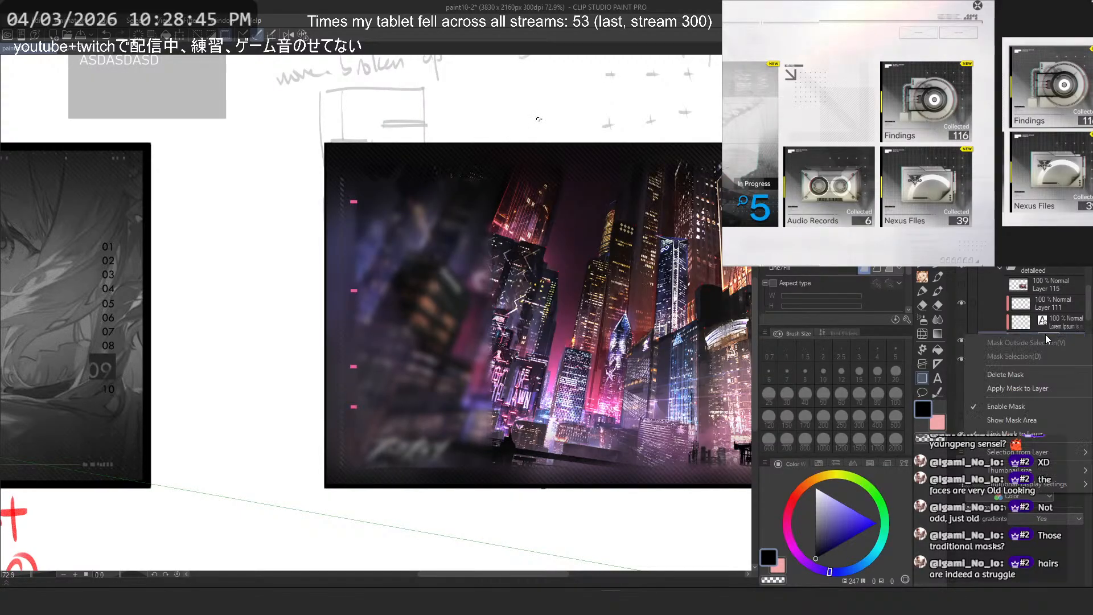
click(1014, 408)
shift+click(1049, 341)
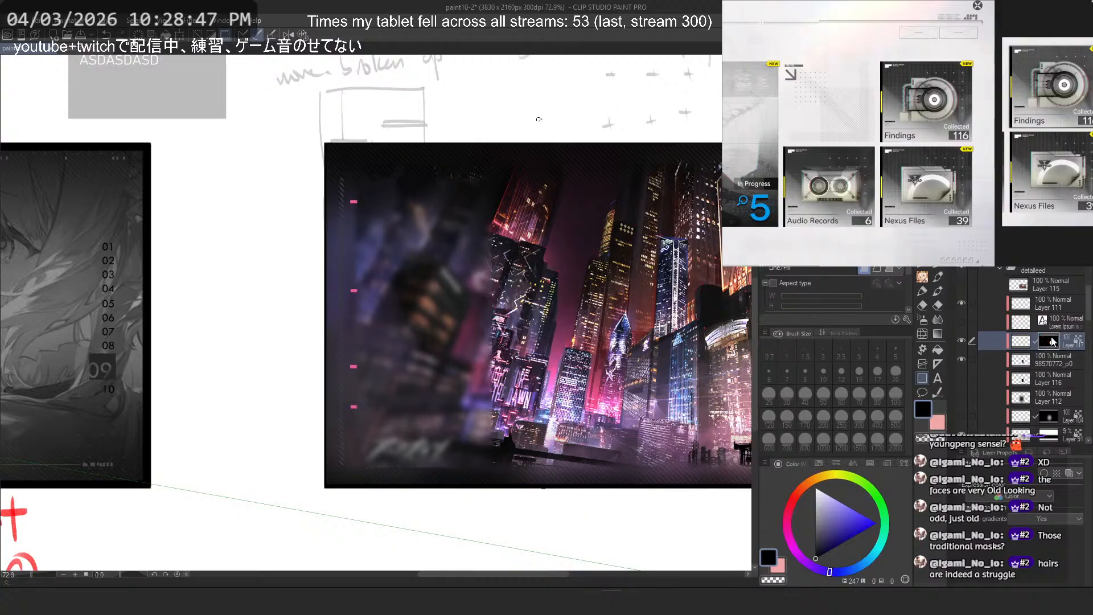
click(1020, 341)
Step: Try freehand lasso shapes over the cityscape panel on Layer 117 and on the 98570772_p0 layer
drag(306, 429, 323, 374)
key(j)
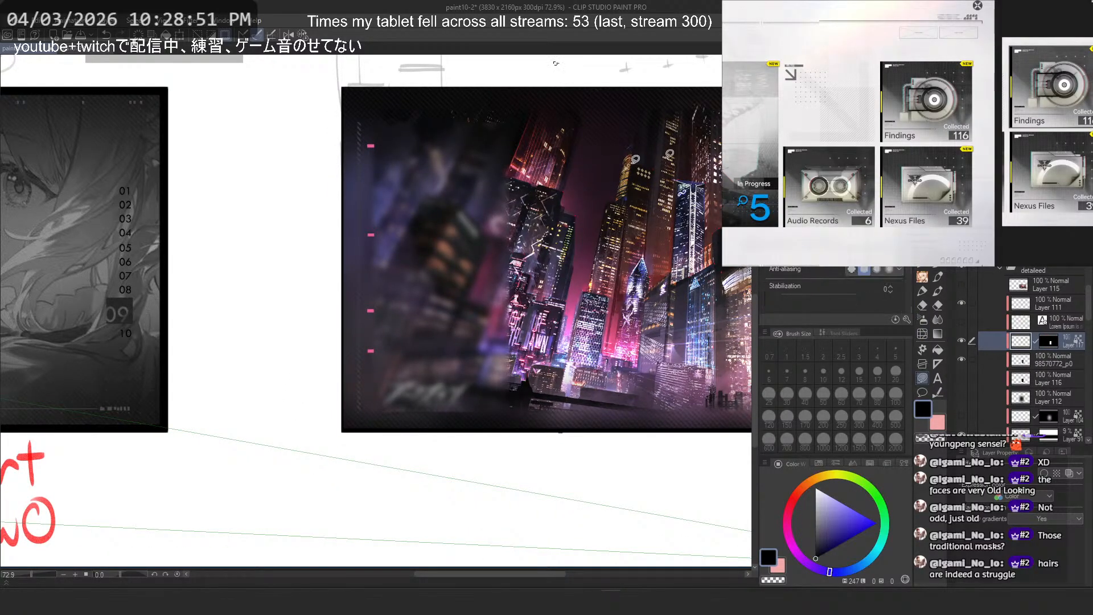
drag(608, 566, 607, 427)
drag(632, 339, 525, 441)
click(1022, 360)
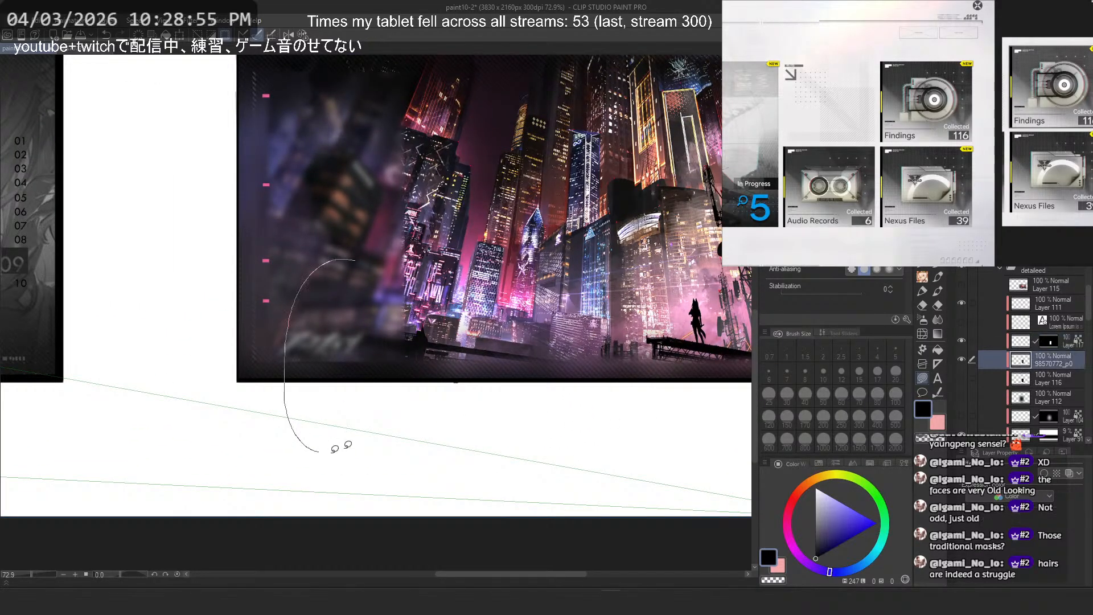
drag(469, 286, 521, 335)
scroll(552, 326, down, 4)
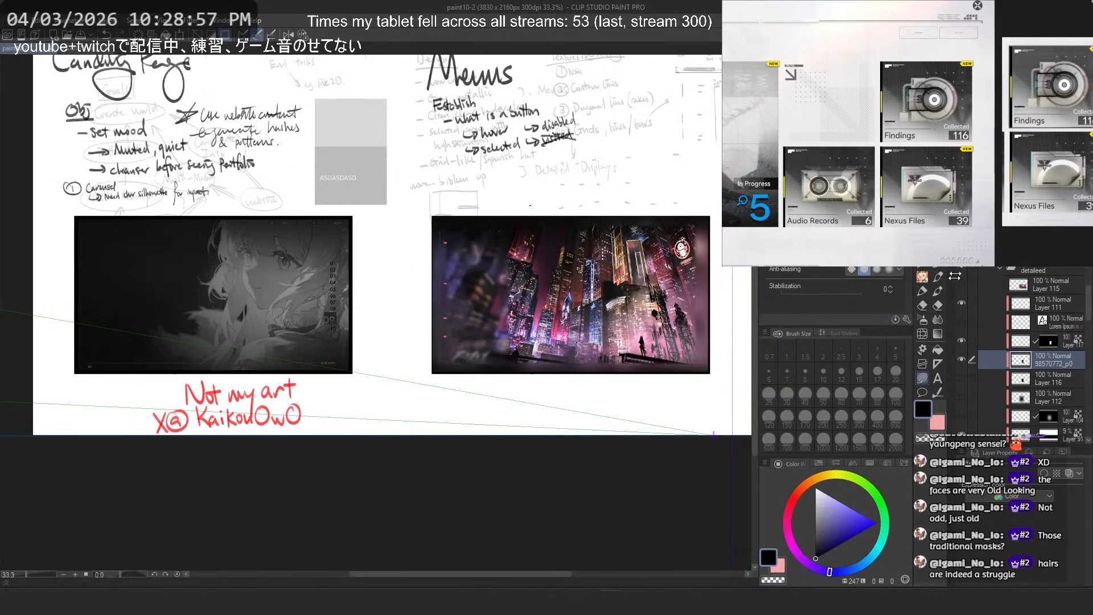
drag(438, 466, 441, 467)
scroll(598, 350, up, 3)
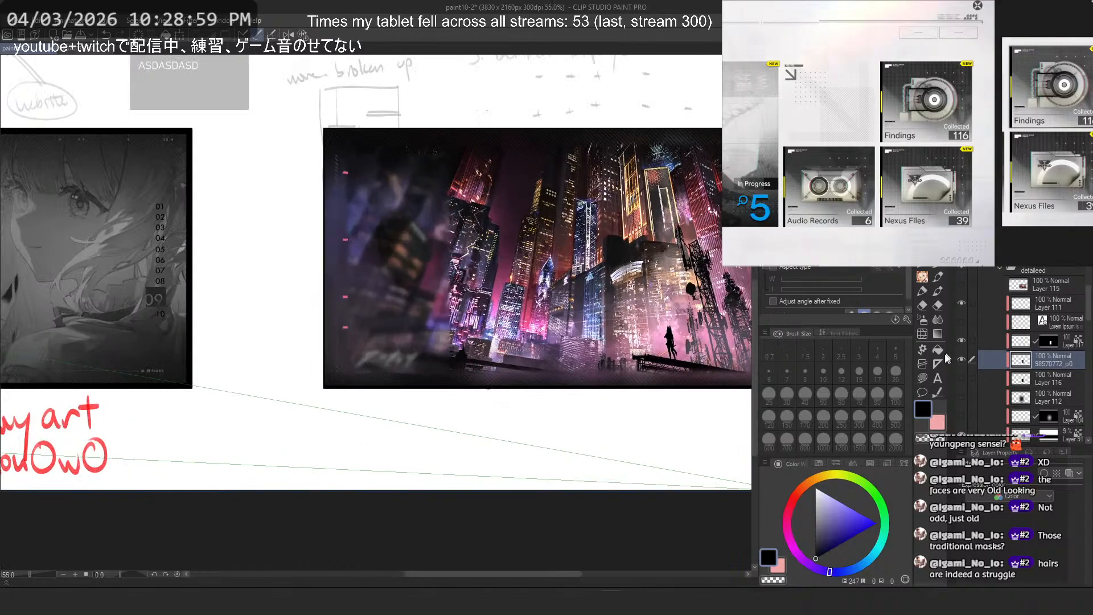
Step: Try a freehand shape across the middle of the cityscape, undo it, and reselect Layer 117 to inspect the stripes
click(923, 378)
mouse_move(551, 198)
mouse_down()
mouse_move(215, 305)
mouse_move(466, 407)
mouse_up()
key(ctrl+z)
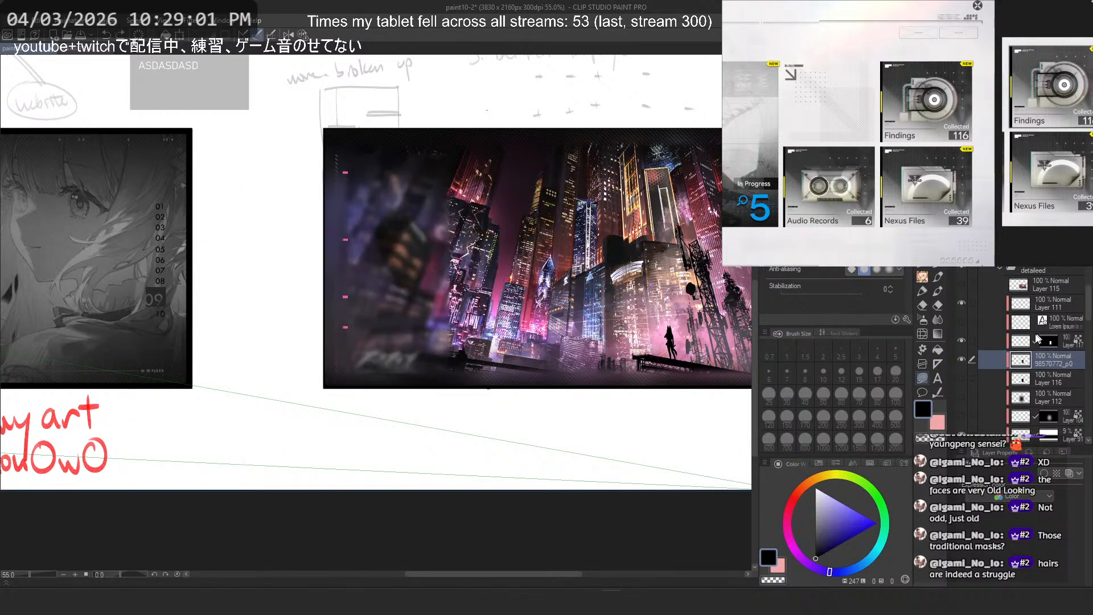
click(1038, 337)
mouse_move(536, 154)
mouse_down()
mouse_move(534, 395)
mouse_move(501, 424)
mouse_up()
scroll(433, 239, up, 5)
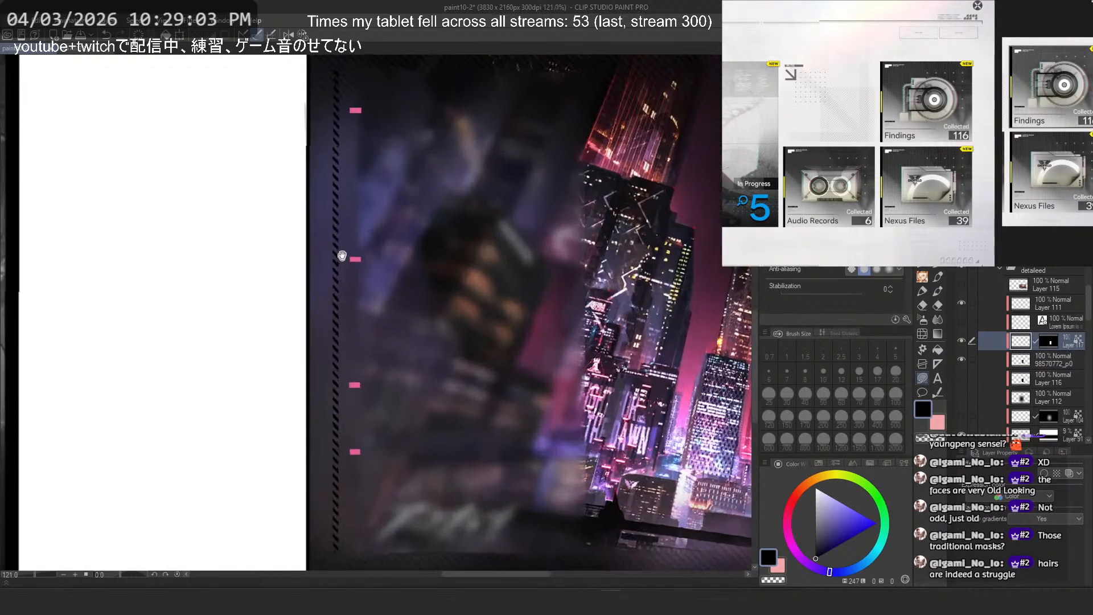
scroll(419, 222, down, 2)
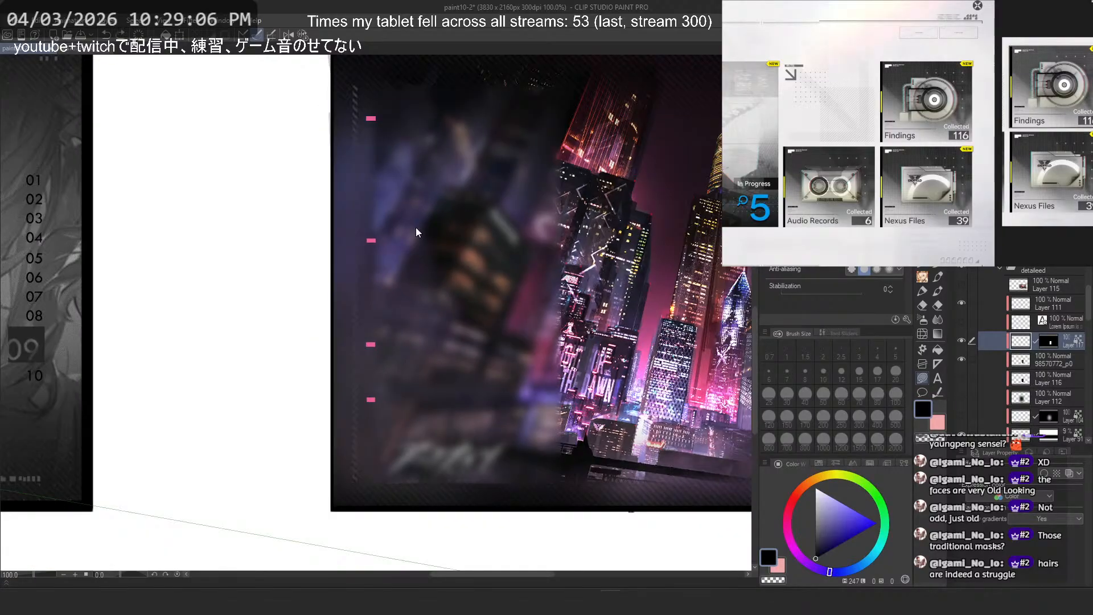
Step: Show the Lorem Ipsum text layer, scale the text block down, and place it over the blurred area above the title lettering
click(961, 321)
click(1052, 324)
key(ctrl+t)
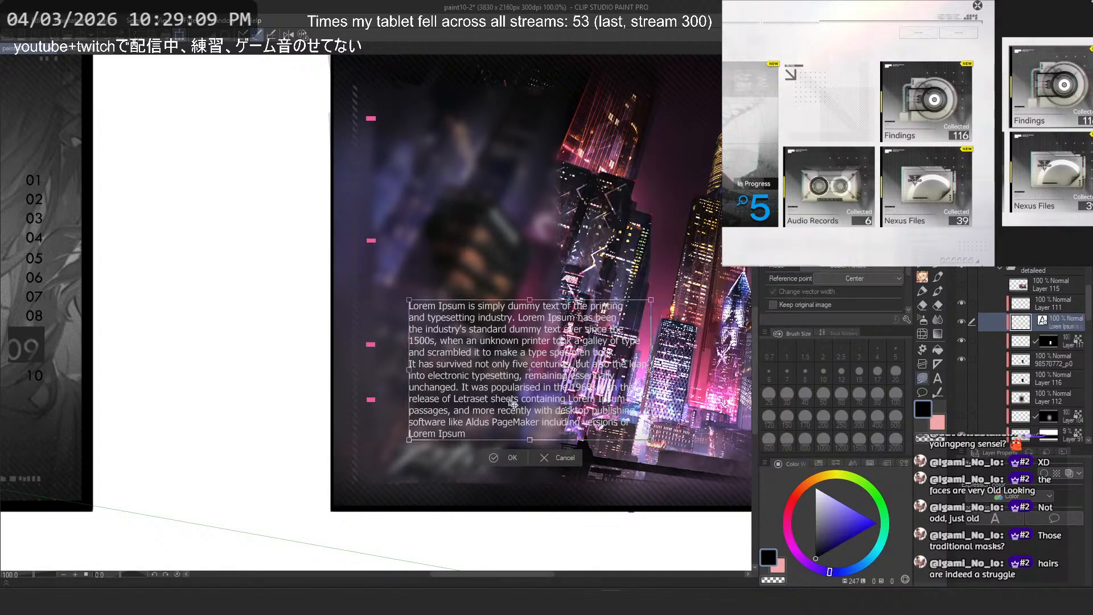
drag(549, 378, 524, 417)
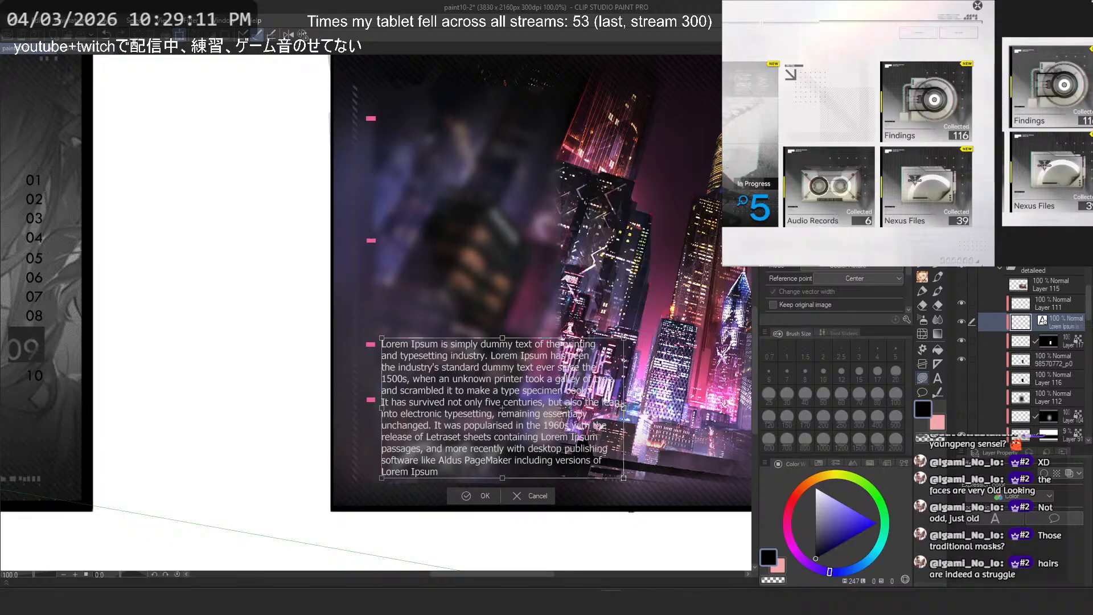
drag(623, 410, 563, 409)
mouse_move(473, 415)
mouse_down()
mouse_move(481, 295)
mouse_move(472, 400)
mouse_up()
key(Return)
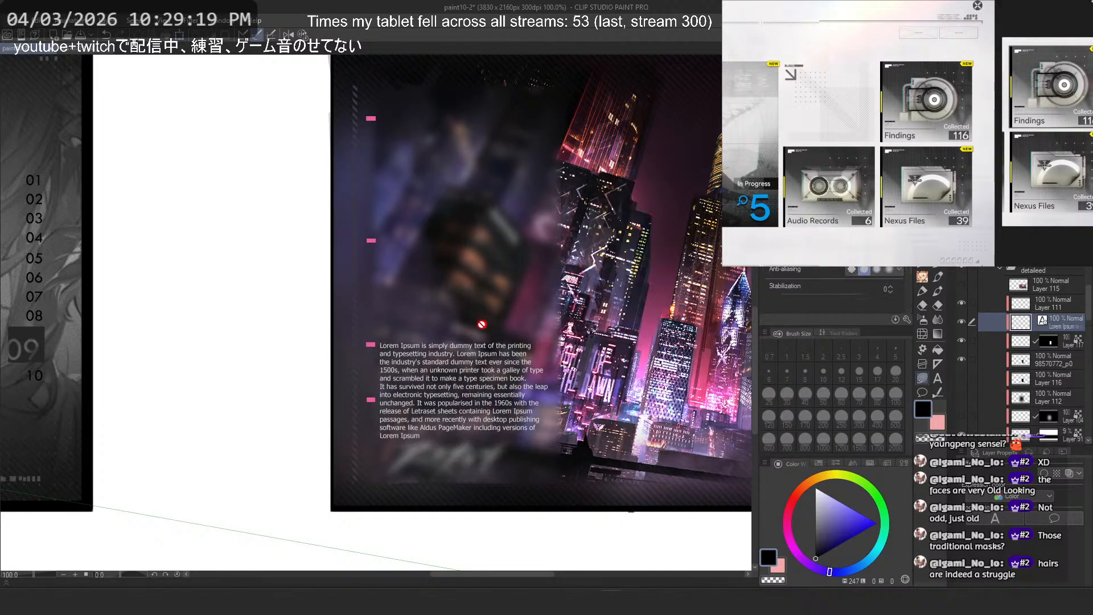
Step: Review the whole cityscape panel with its text block, and examine the dark text-page examples on the reference board
scroll(490, 319, down, 4)
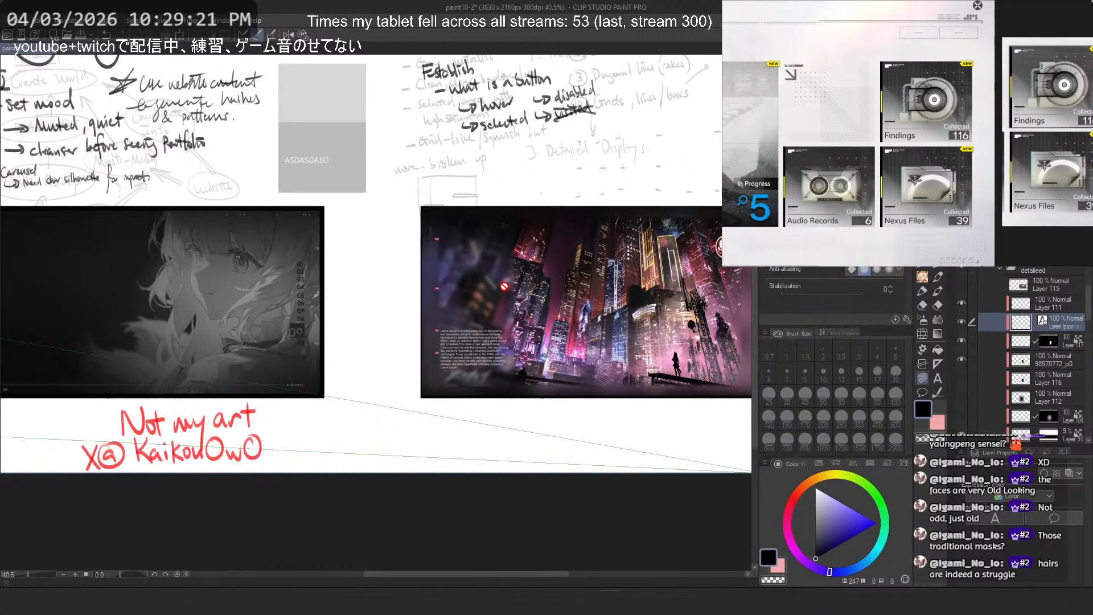
scroll(587, 306, up, 1)
mouse_move(586, 304)
mouse_down()
mouse_move(491, 306)
mouse_move(568, 311)
mouse_up()
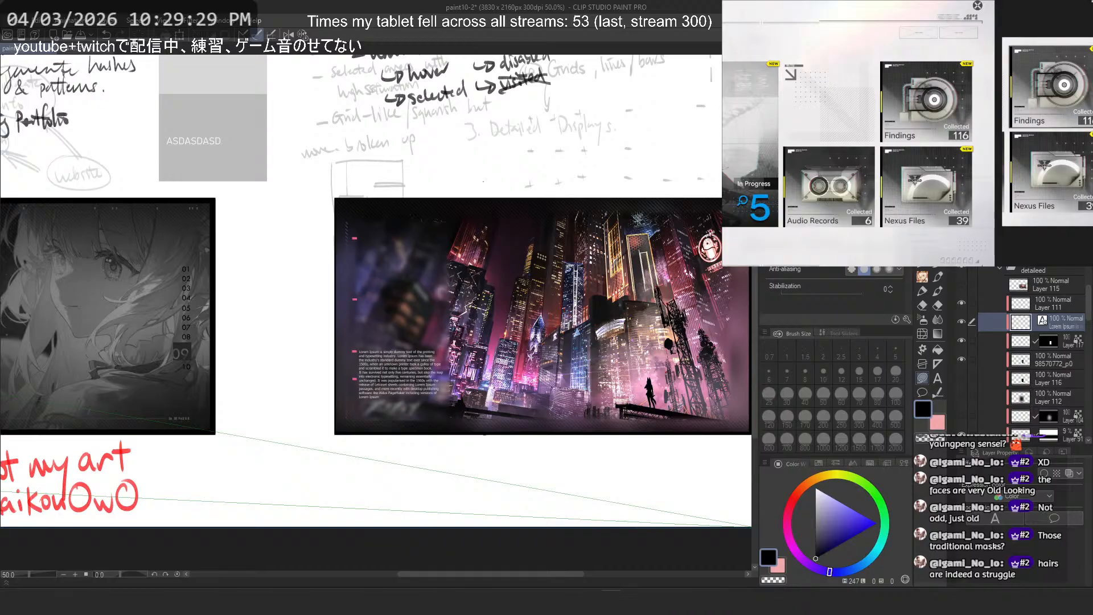
scroll(932, 166, down, 2)
drag(932, 171, 969, 74)
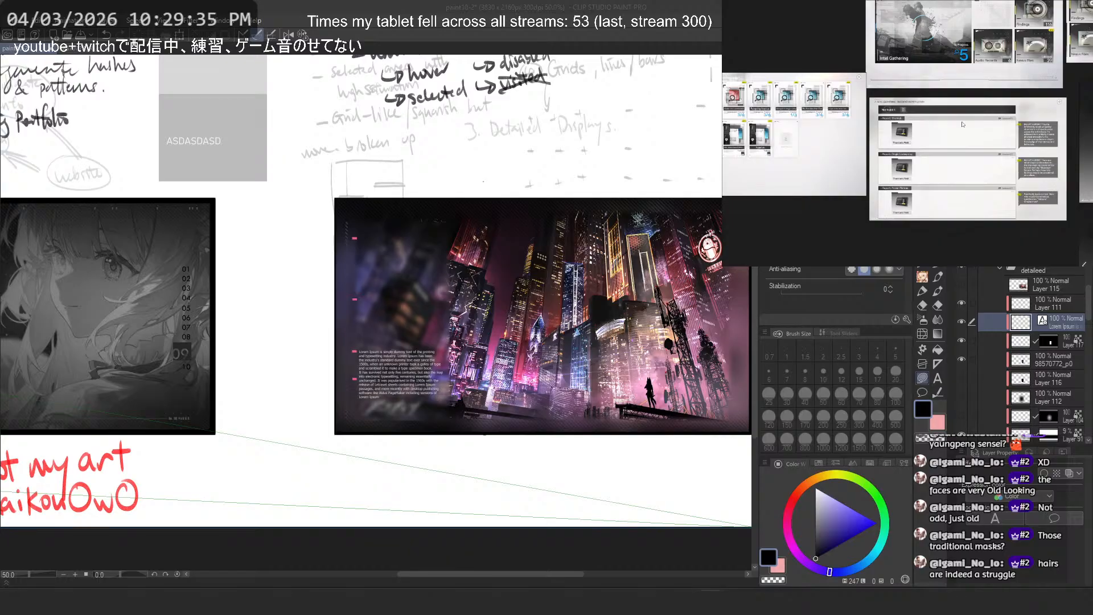
scroll(962, 124, down, 3)
scroll(1041, 140, up, 5)
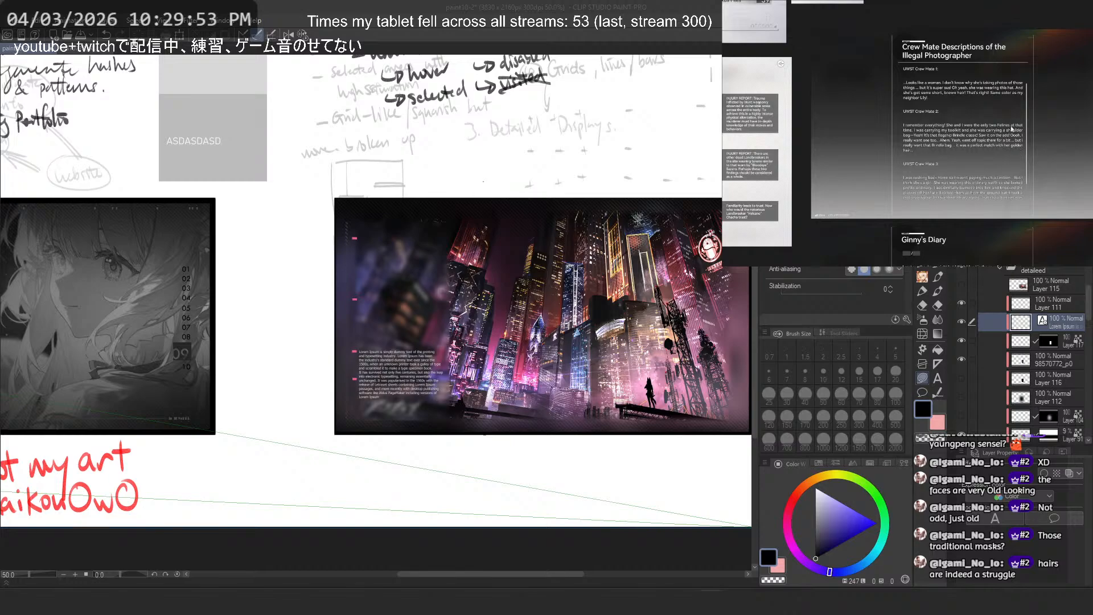
scroll(1012, 129, down, 3)
drag(1040, 145, 990, 143)
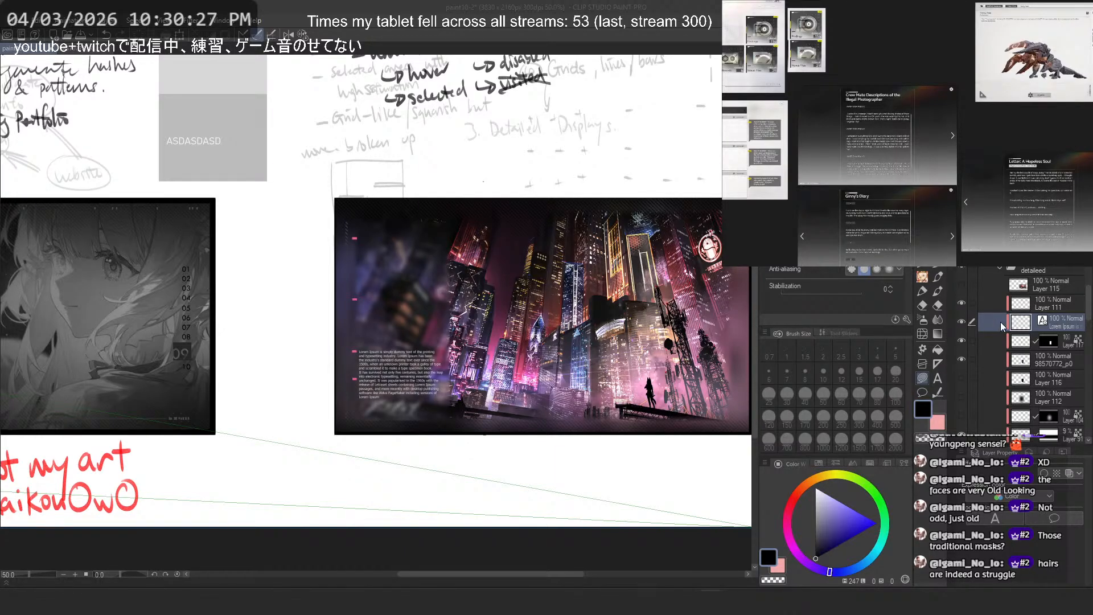
Step: Hide the Lorem Ipsum text, pink markers, Layer 117 stripes and blurred copy over the cityscape panel
scroll(583, 323, down, 2)
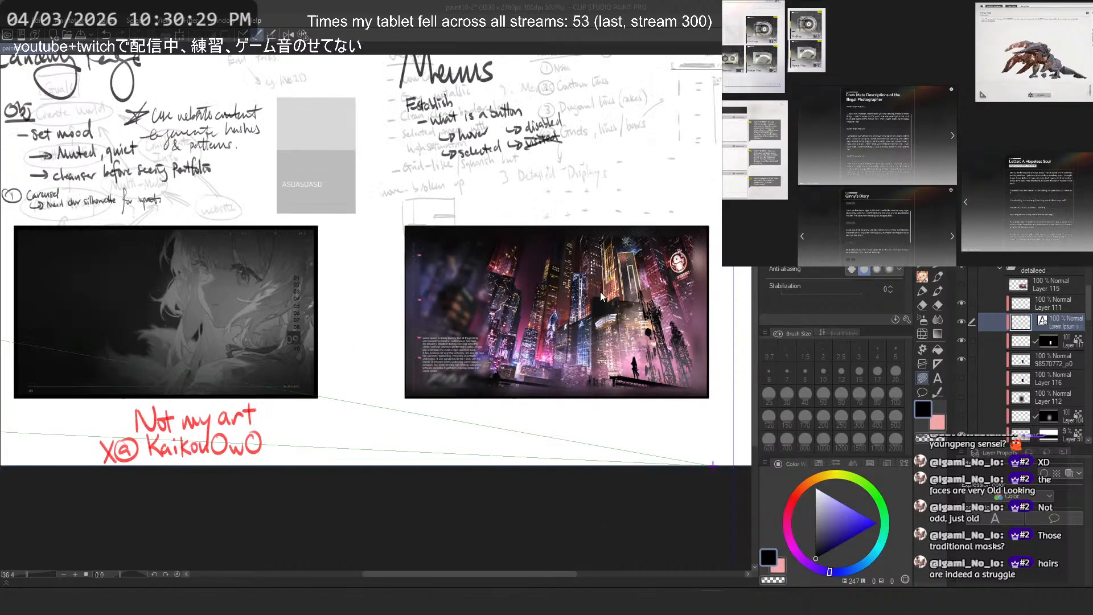
scroll(969, 316, down, 3)
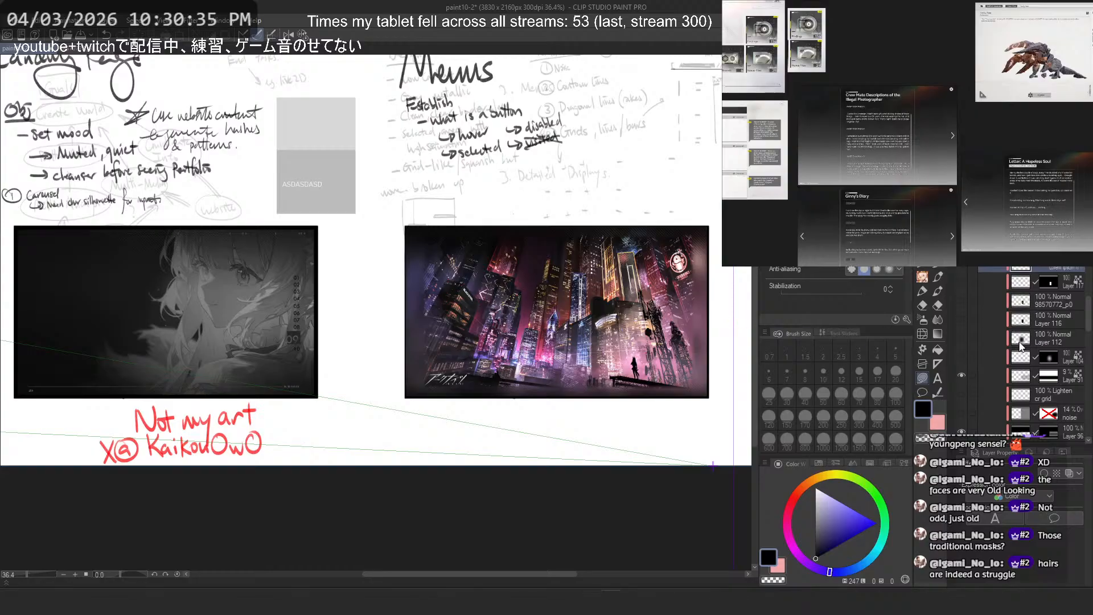
scroll(964, 336, down, 1)
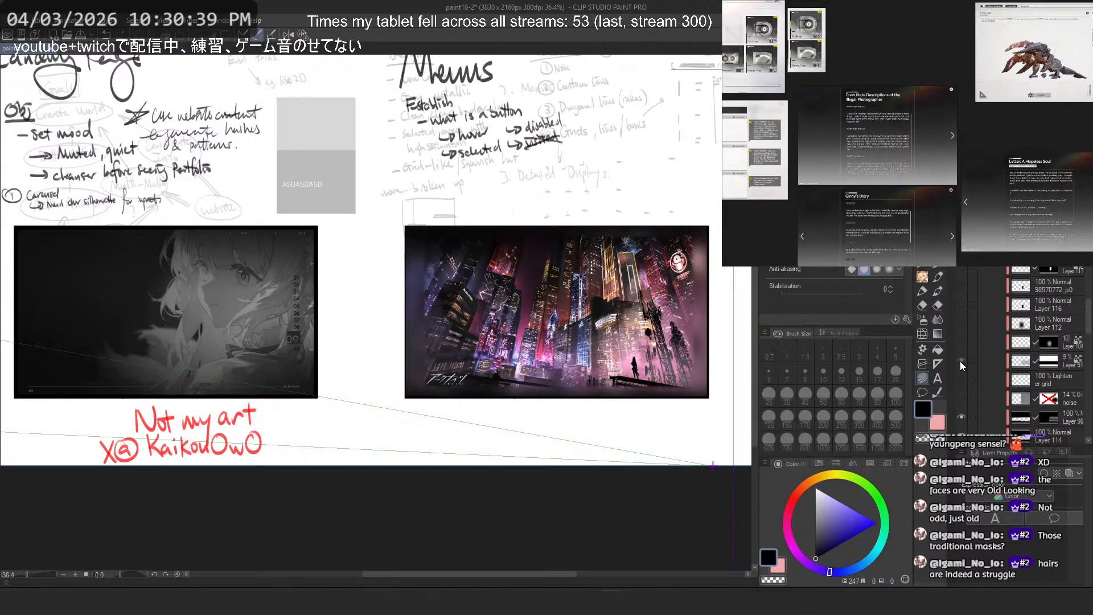
Step: Toggle the visibility of the 9% opacity layer to compare its effect on the cityscape panel
click(961, 379)
scroll(644, 378, up, 1)
scroll(670, 376, up, 3)
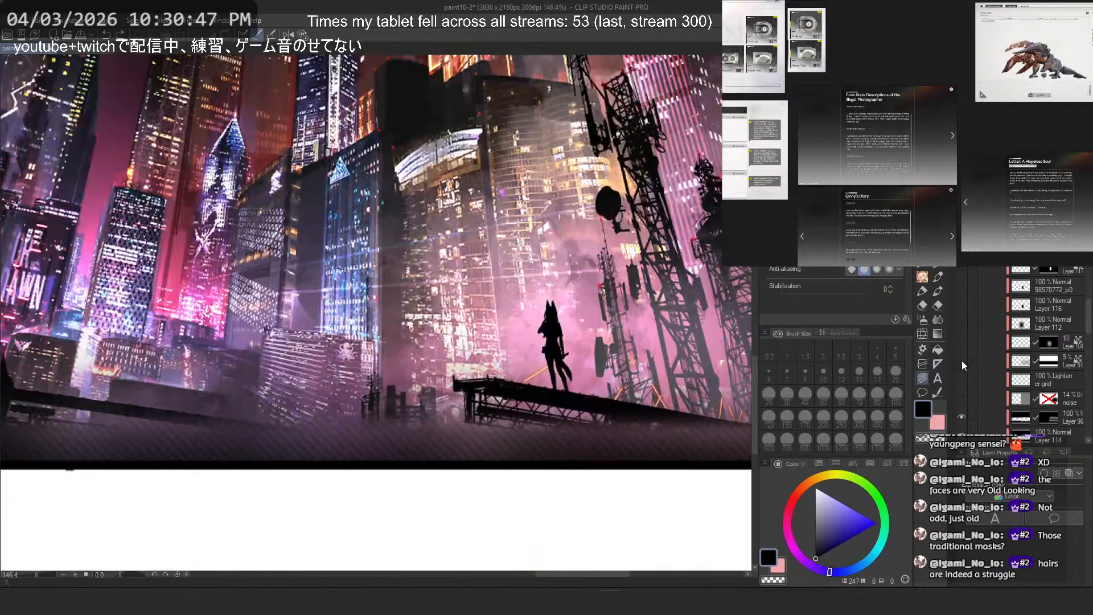
click(962, 361)
scroll(532, 330, down, 3)
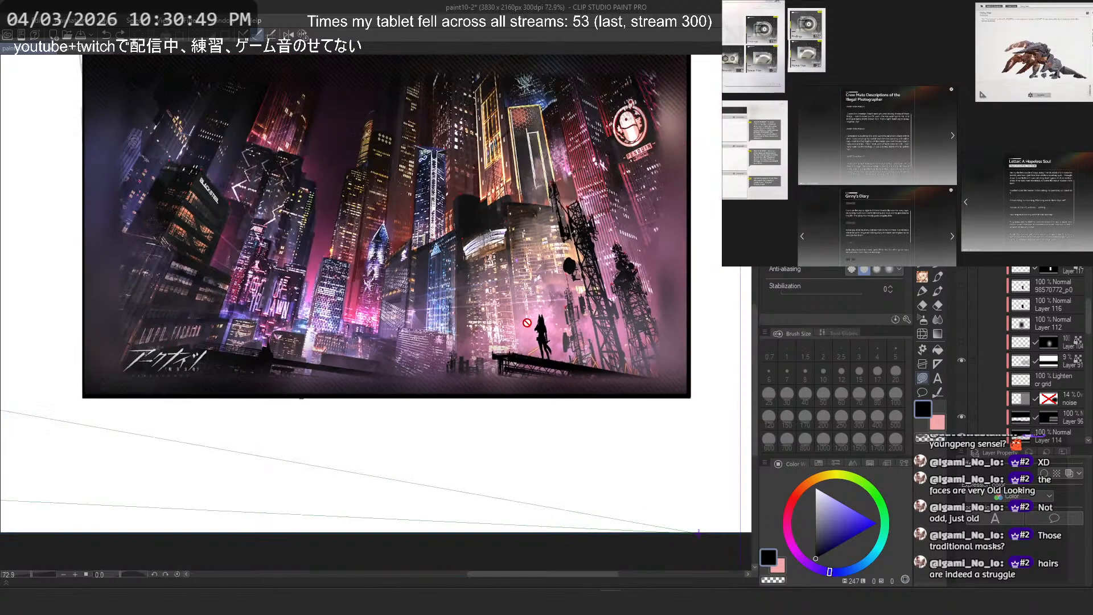
Step: Create a layer folder named 1a directly above the lower, hidden Layer 96 in the stack
scroll(969, 381, down, 2)
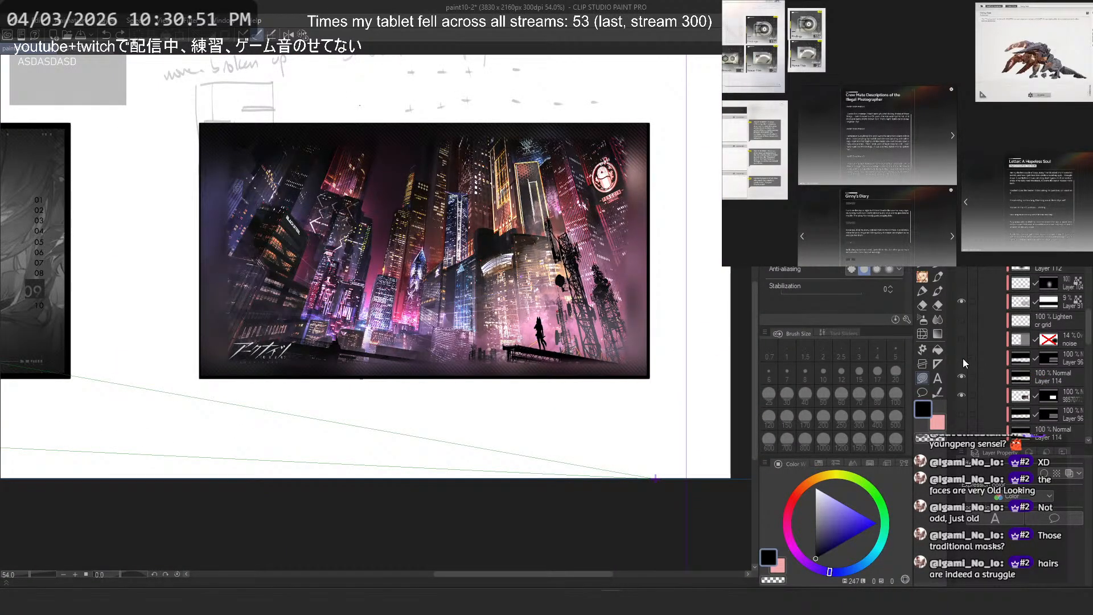
scroll(962, 359, down, 1)
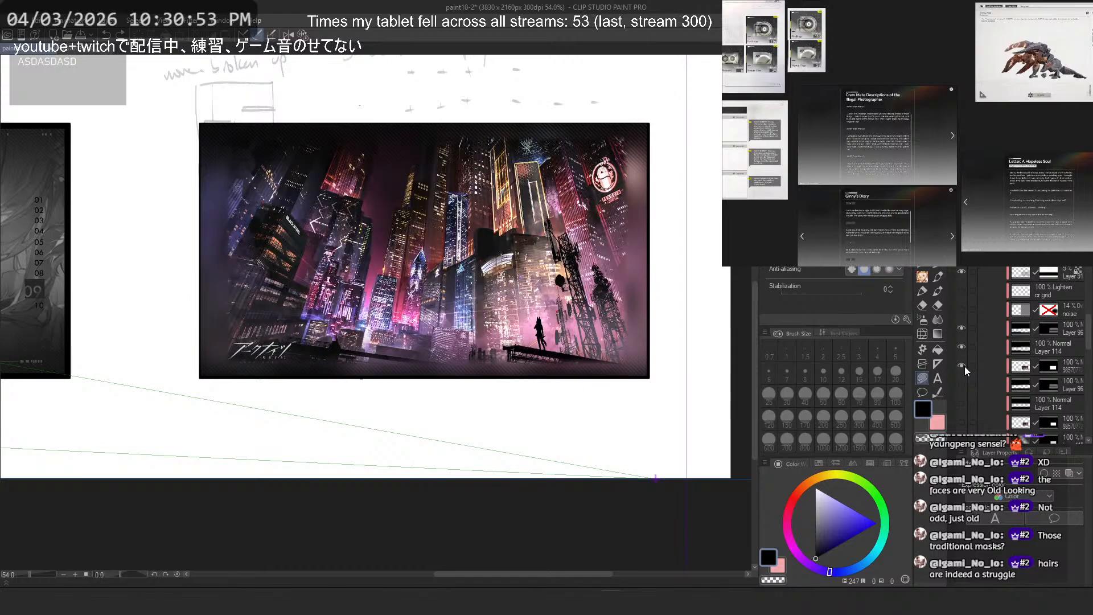
scroll(964, 367, down, 2)
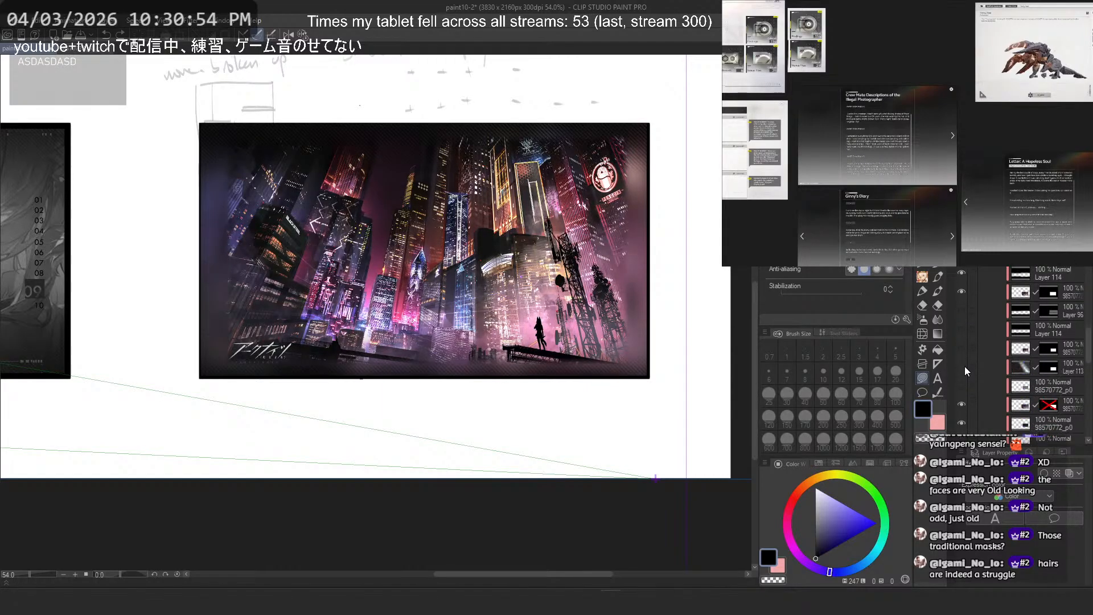
click(962, 405)
click(962, 406)
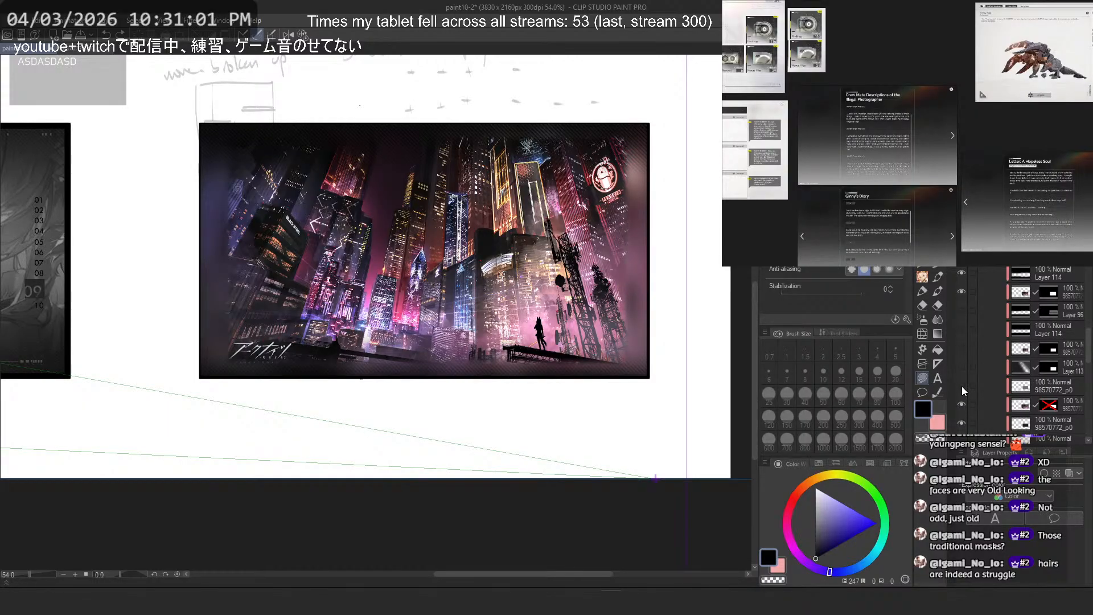
click(1055, 387)
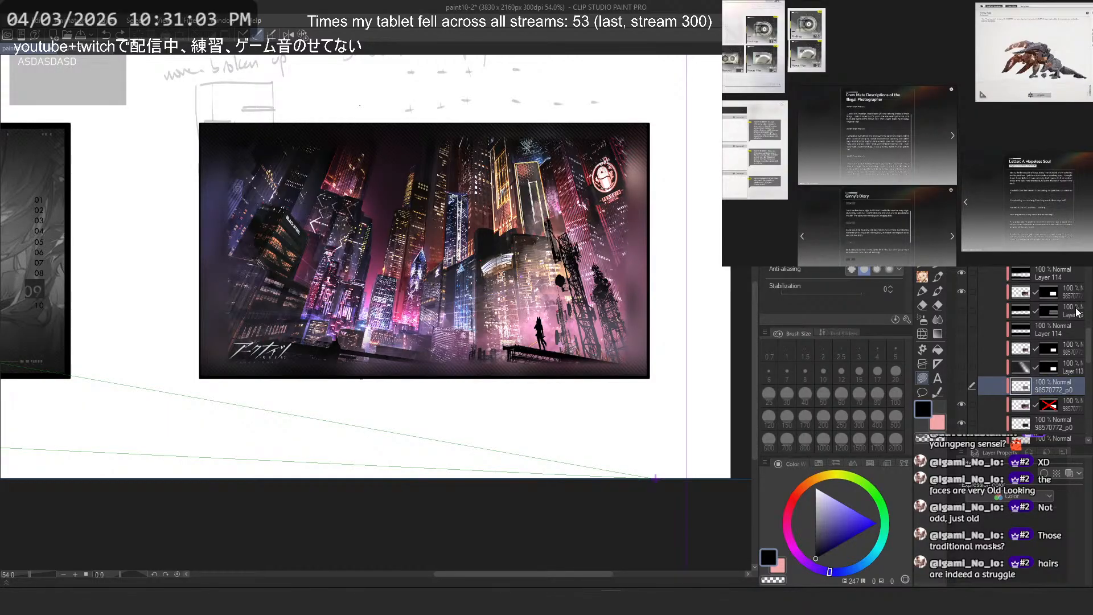
click(1076, 312)
key(ctrl+g)
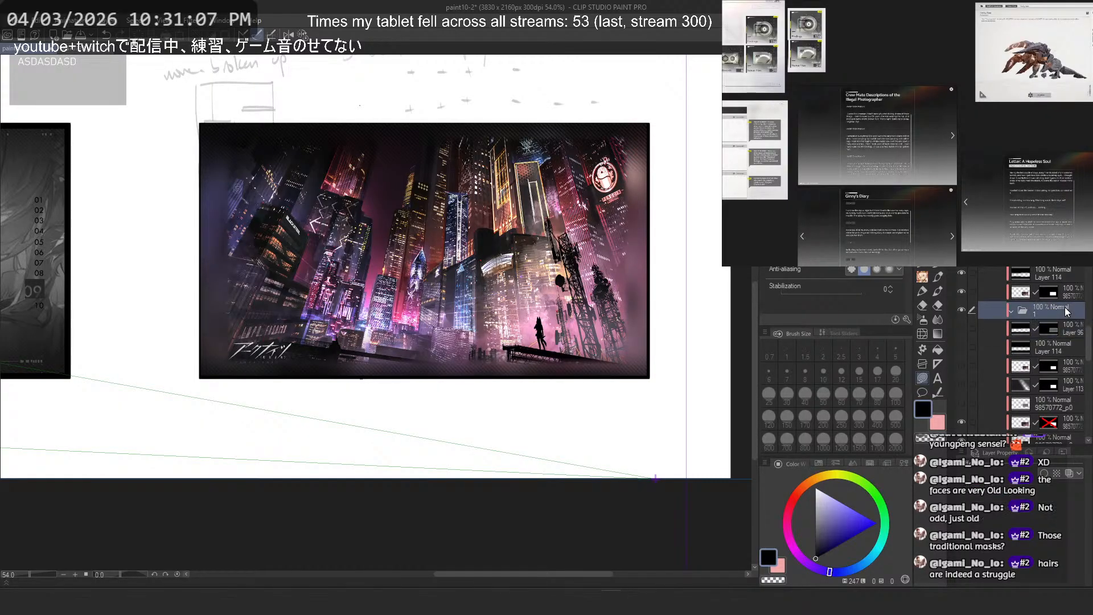
double_click(1060, 311)
text(a)
Step: Move the five layers from Layer 96 down to 98570772_p0 into folder 1a and make its upper three layers visible
click(1071, 333)
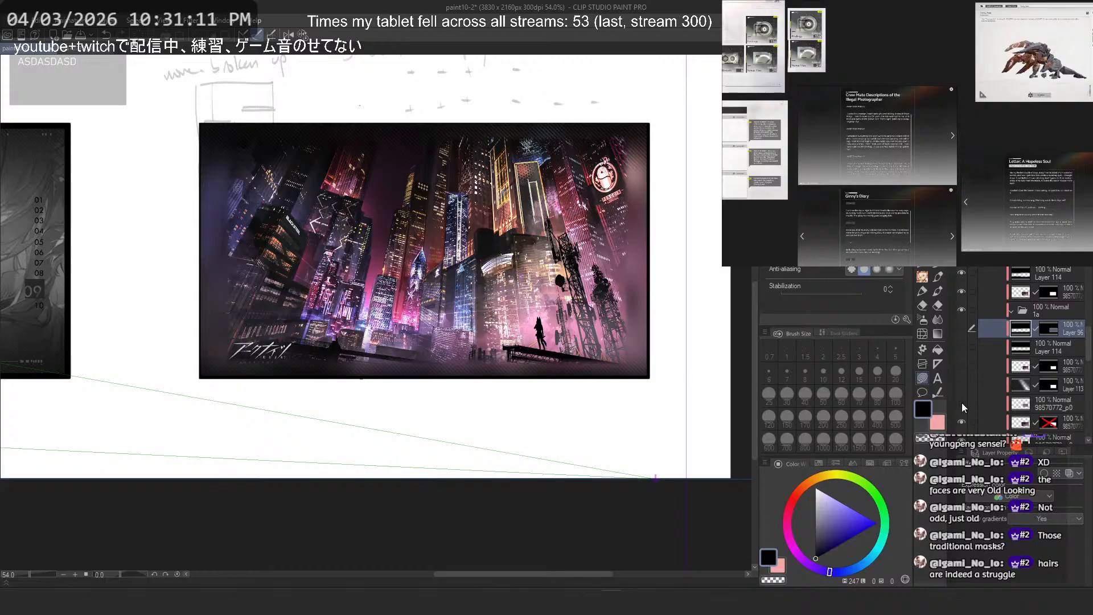
shift+click(1052, 405)
drag(1067, 332, 1073, 317)
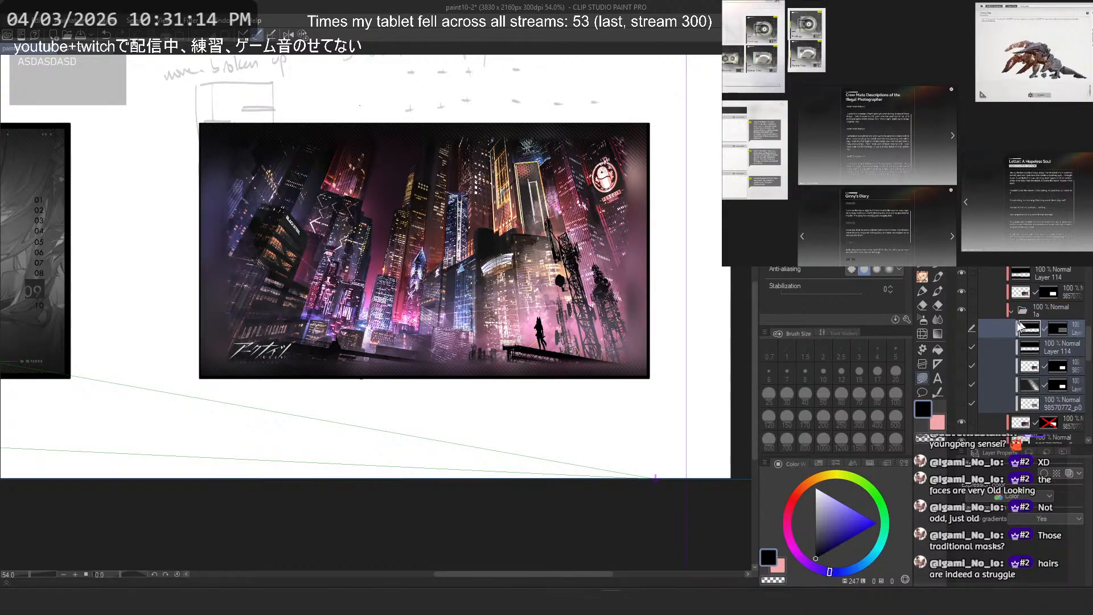
click(993, 342)
click(962, 386)
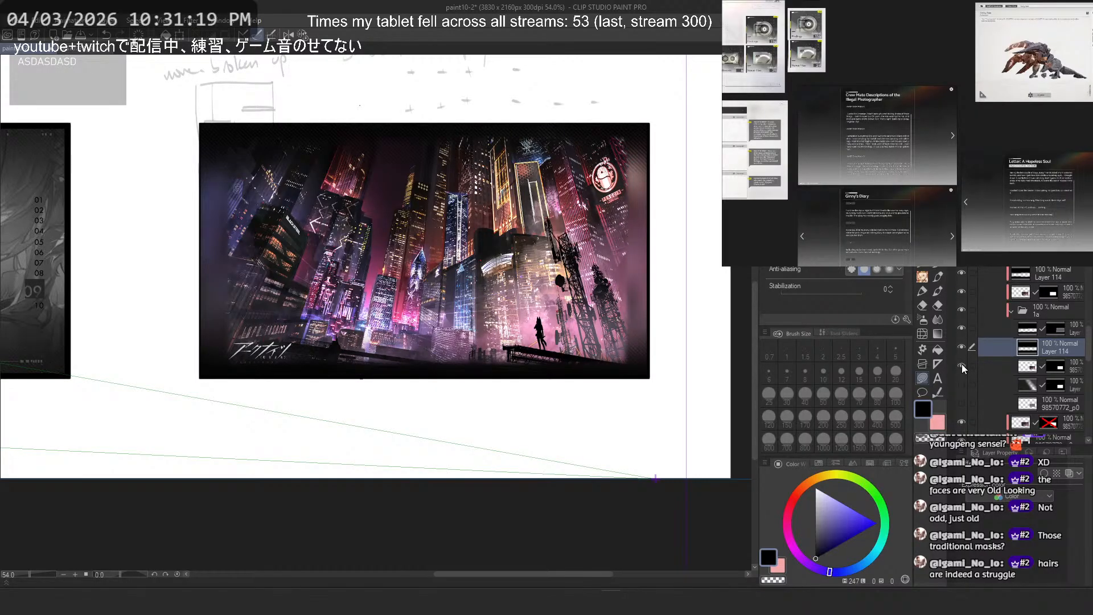
click(1014, 312)
Step: Create another layer folder named 1b directly above the remaining Layer 96, below the noise layer
scroll(1061, 357, up, 2)
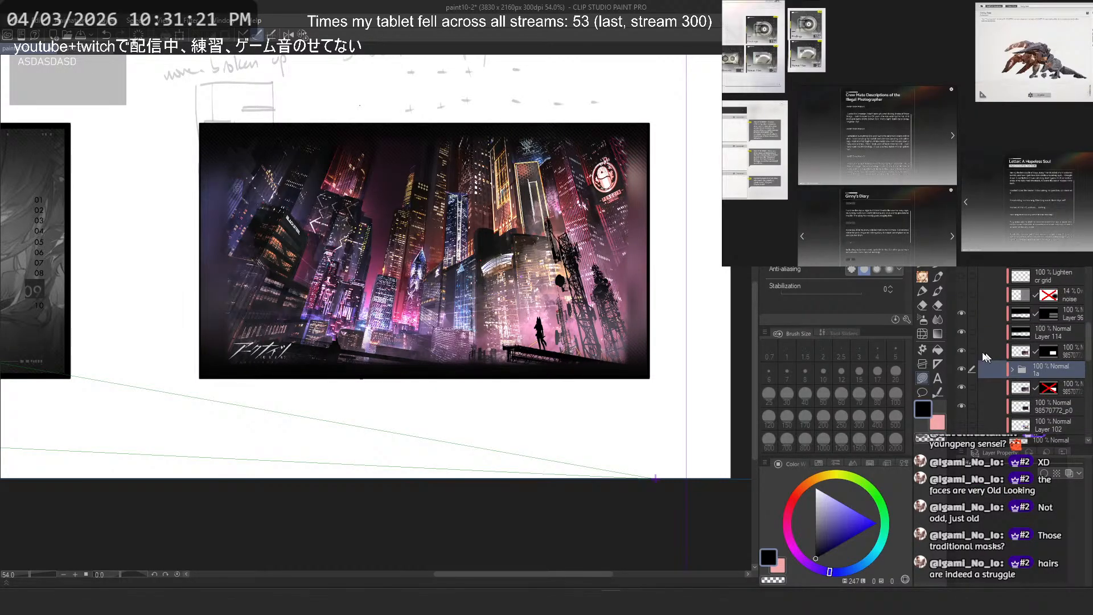
click(1066, 314)
key(ctrl+g)
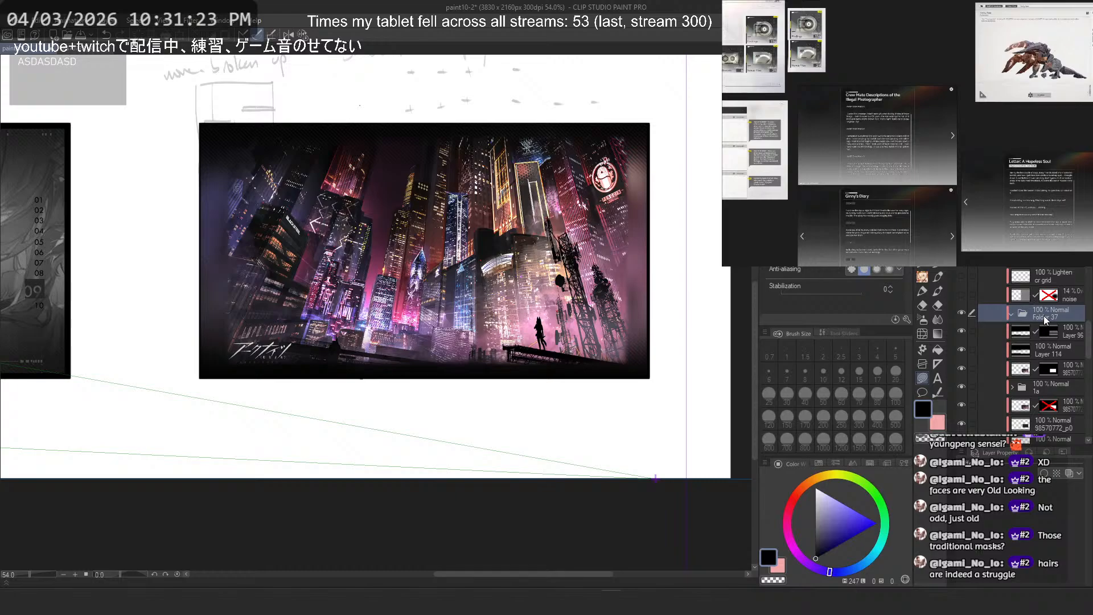
double_click(1045, 318)
text(1b)
Step: Move Layer 96, Layer 114 and the masked 98570772_p0 layer below them into folder 1b and collapse it
click(1068, 335)
shift+click(1067, 366)
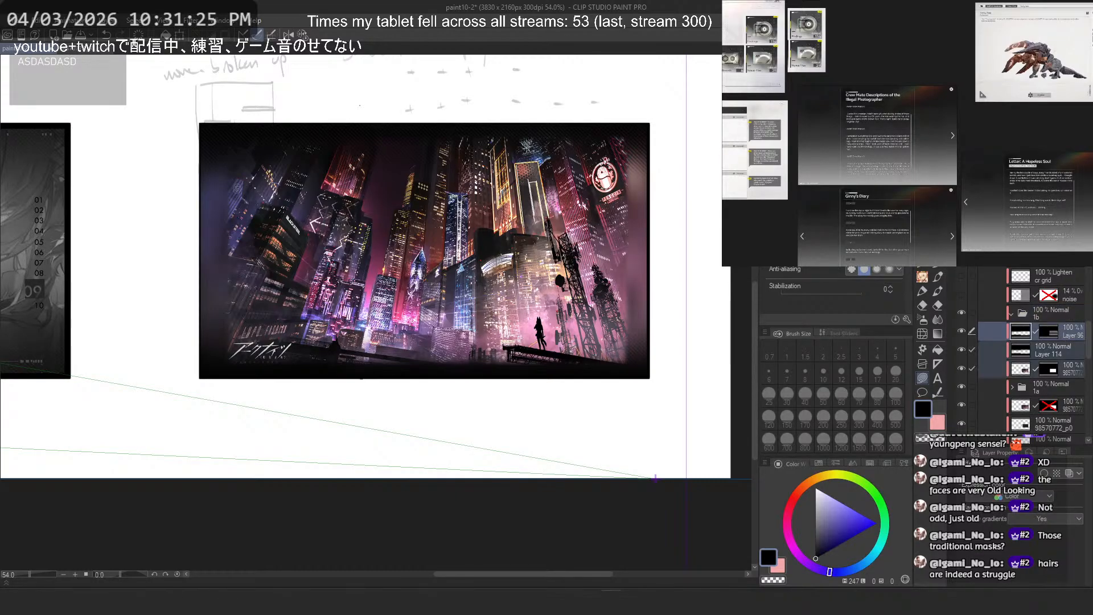
key(ctrl+alt+g)
drag(1057, 336, 1062, 318)
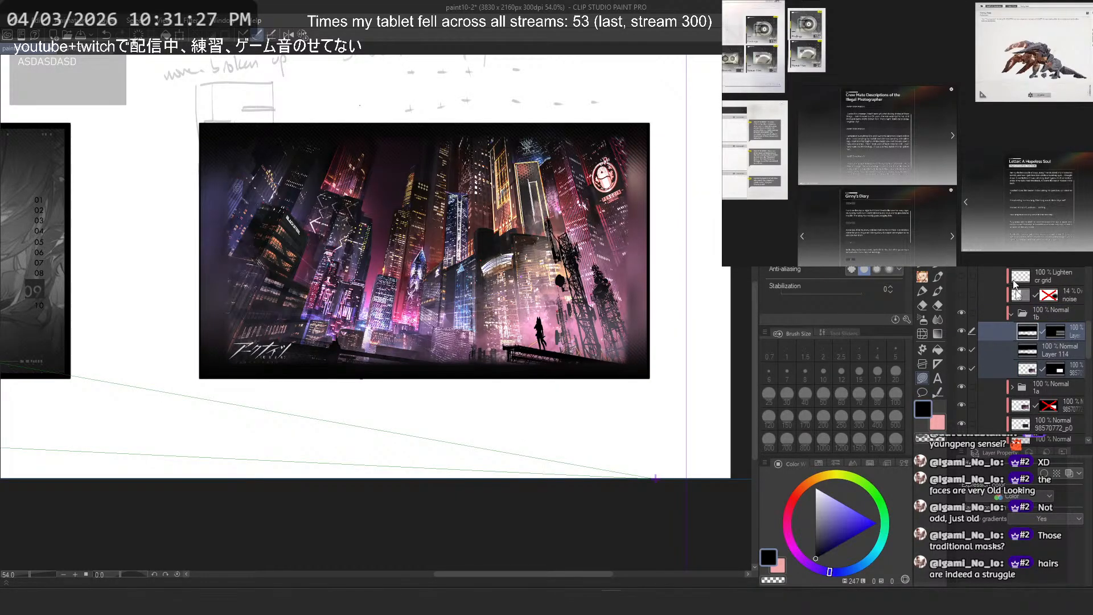
click(1011, 313)
Step: Compare the city panel with folder 1b, the upper 98570772_p0 layer and Layer 116 shown and hidden
click(962, 314)
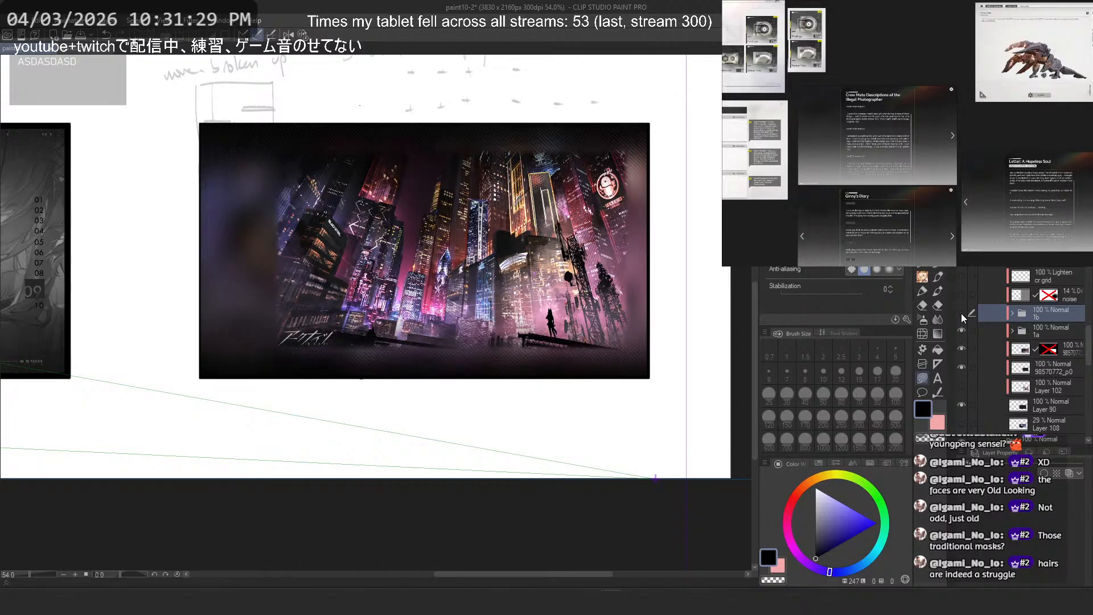
click(963, 314)
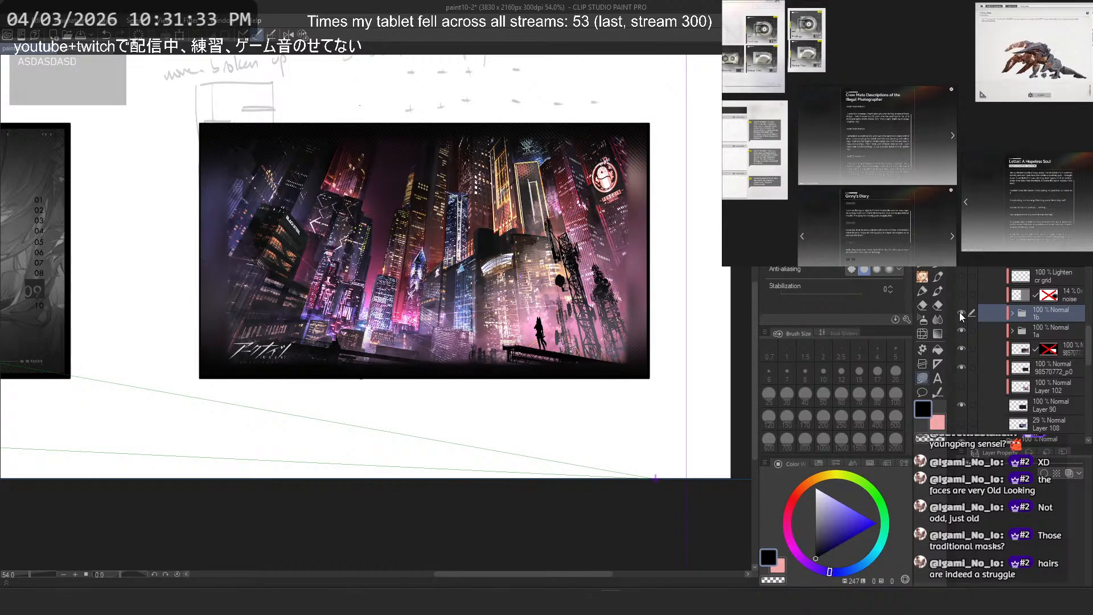
click(961, 313)
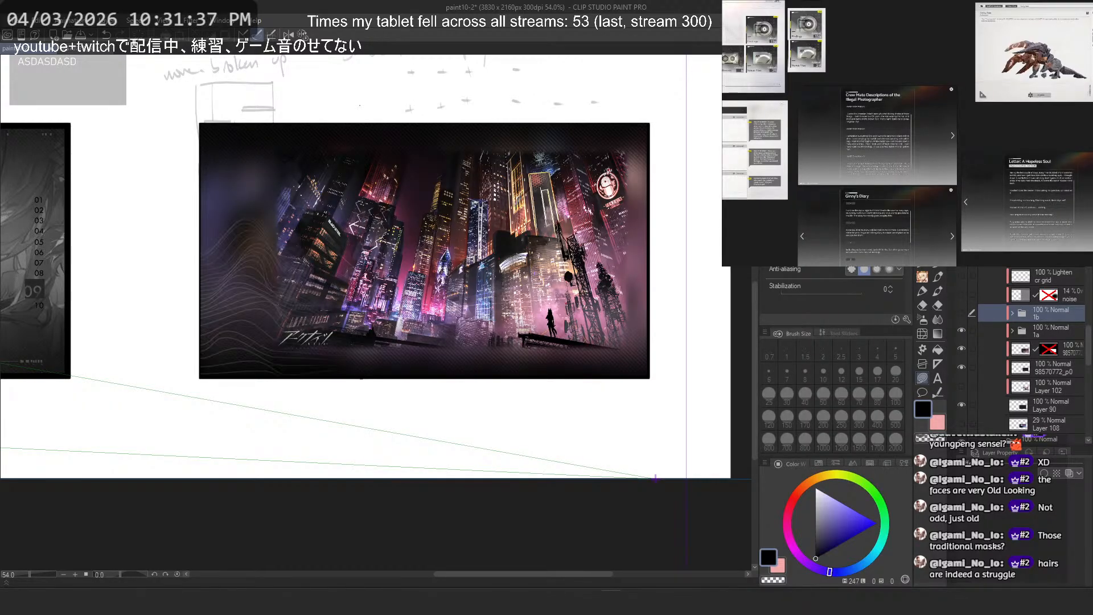
scroll(968, 287, up, 2)
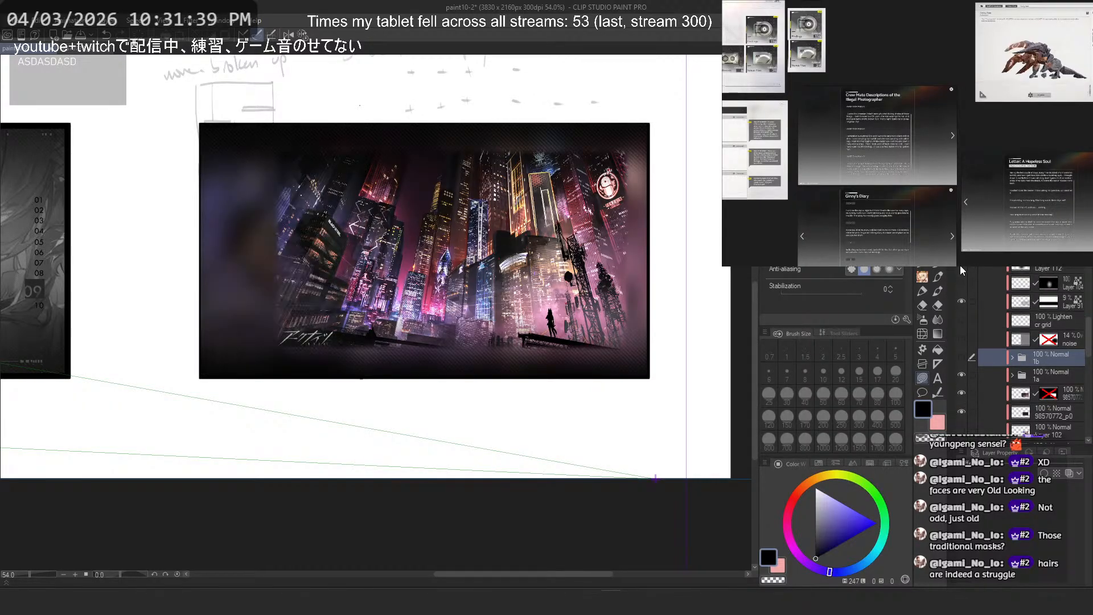
scroll(962, 296, up, 3)
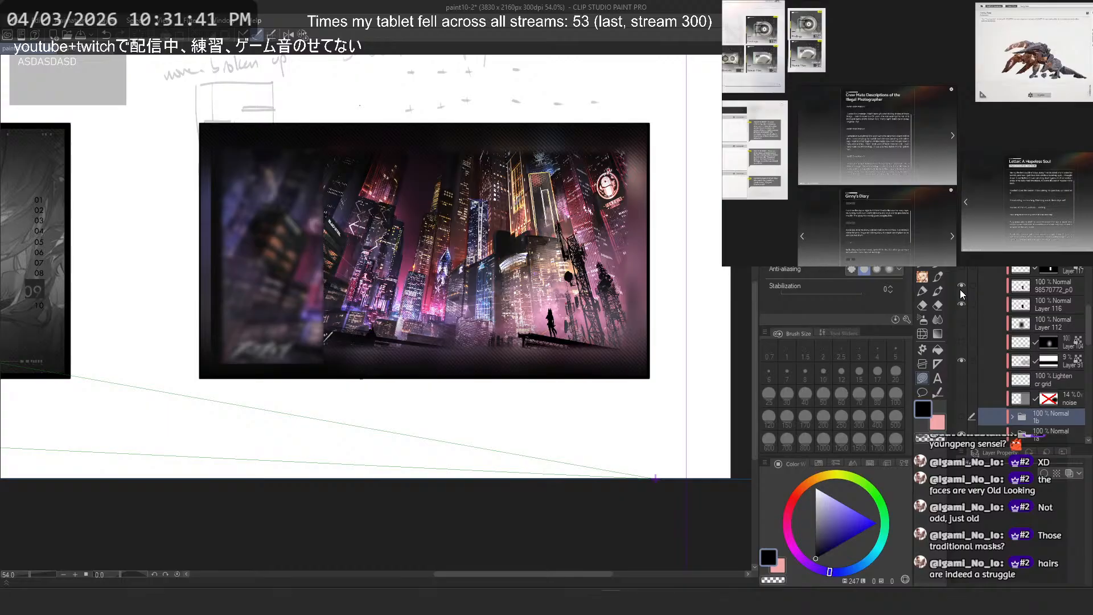
click(960, 303)
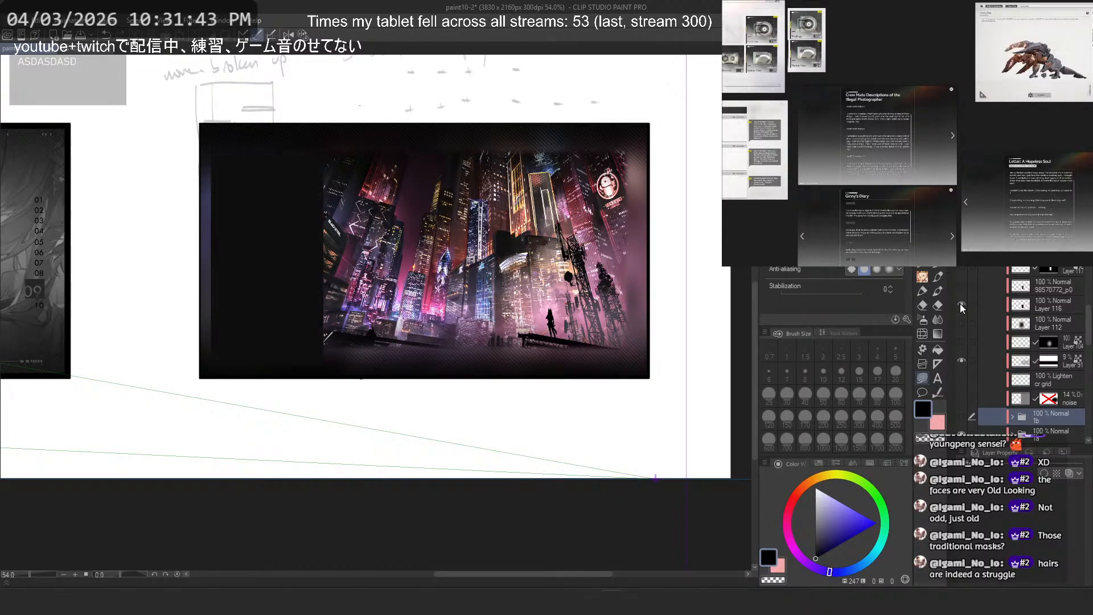
click(961, 304)
click(960, 304)
click(961, 304)
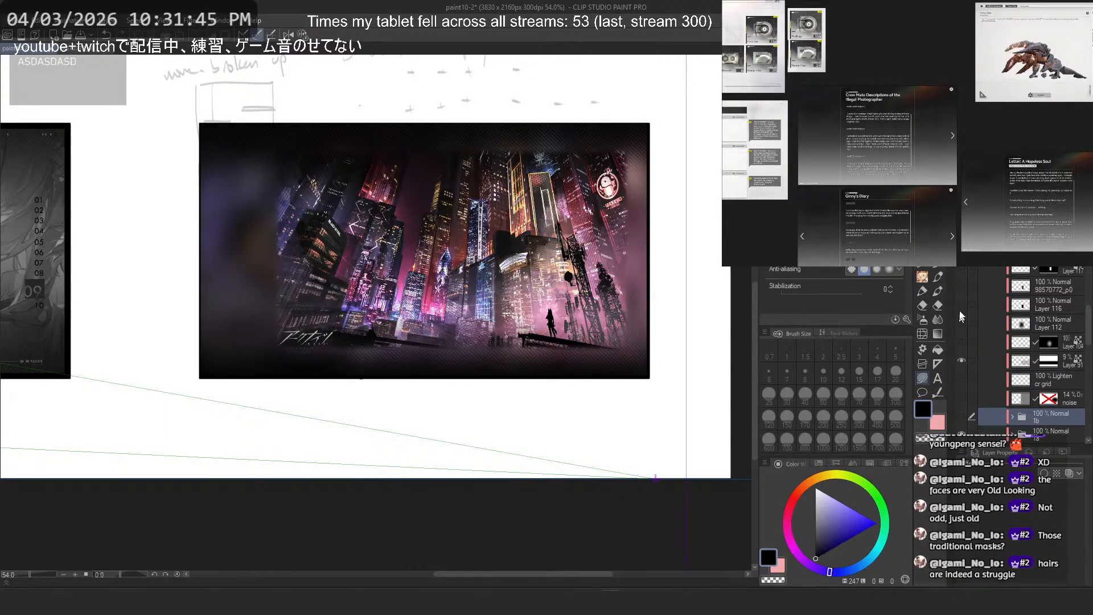
scroll(965, 267, up, 2)
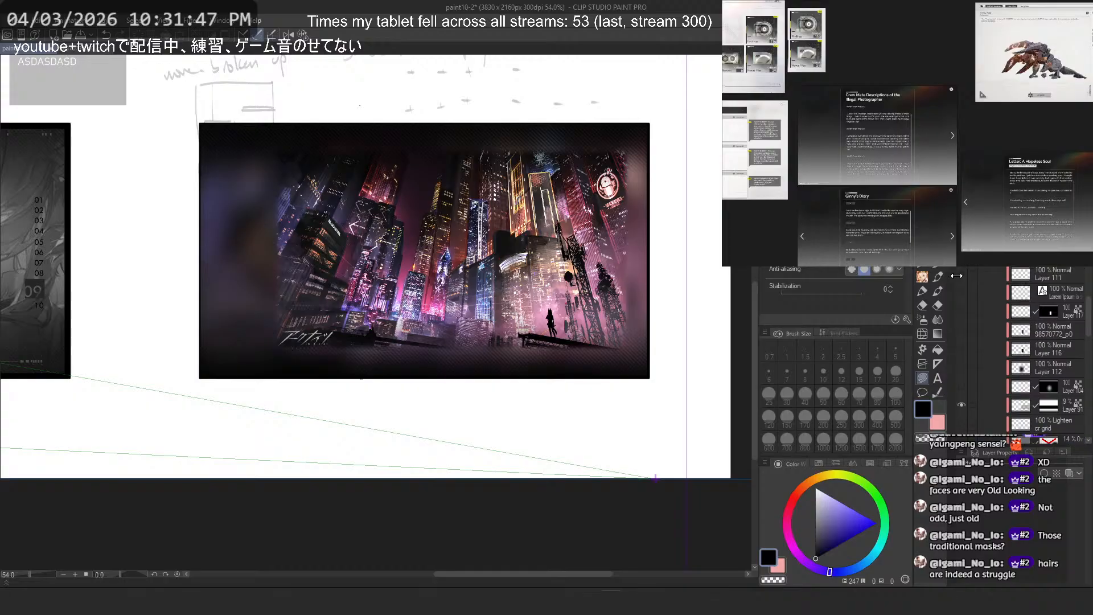
click(961, 293)
click(961, 293)
Step: Show folder 1b again and hide folder 1a
scroll(980, 307, down, 4)
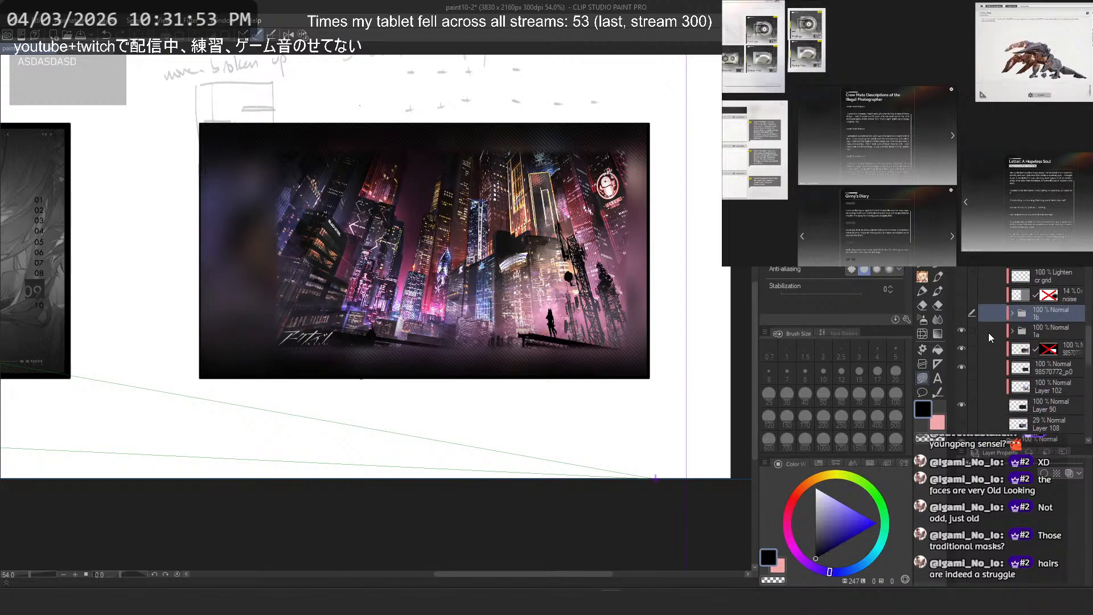
click(1028, 317)
click(961, 312)
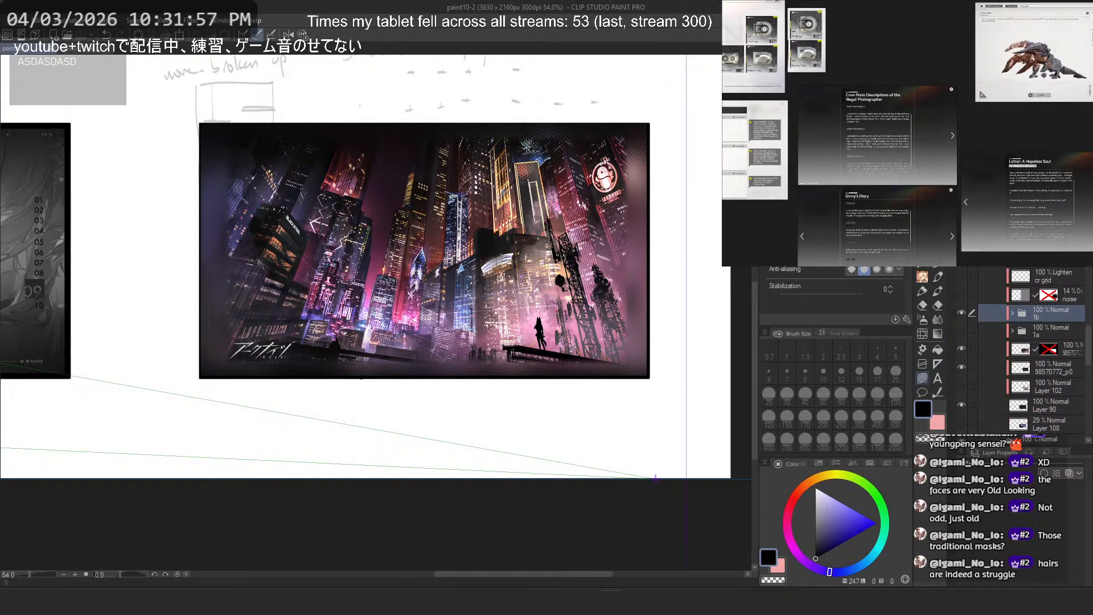
Step: Review the whole reference board and the full page layout of the canvas
scroll(909, 147, down, 7)
drag(909, 146, 909, 152)
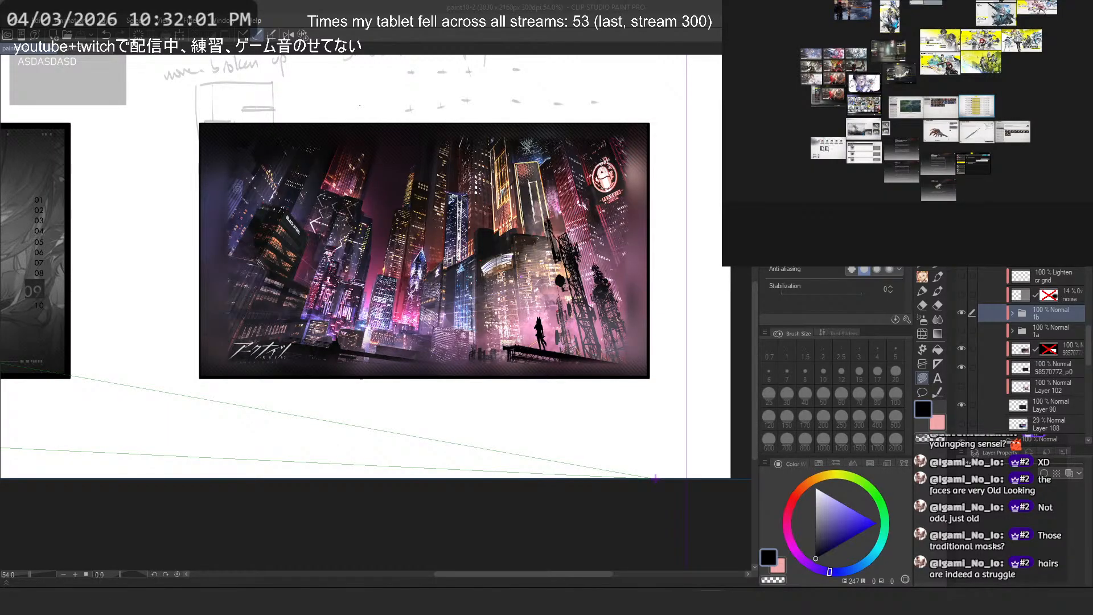
click(105, 50)
click(569, 225)
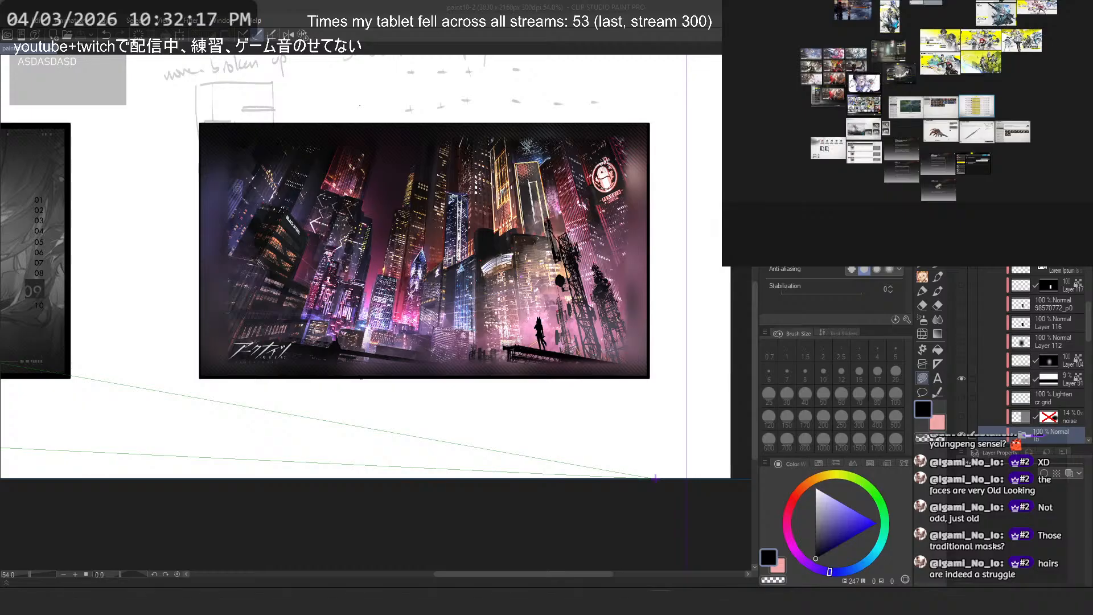
scroll(1063, 402, down, 1)
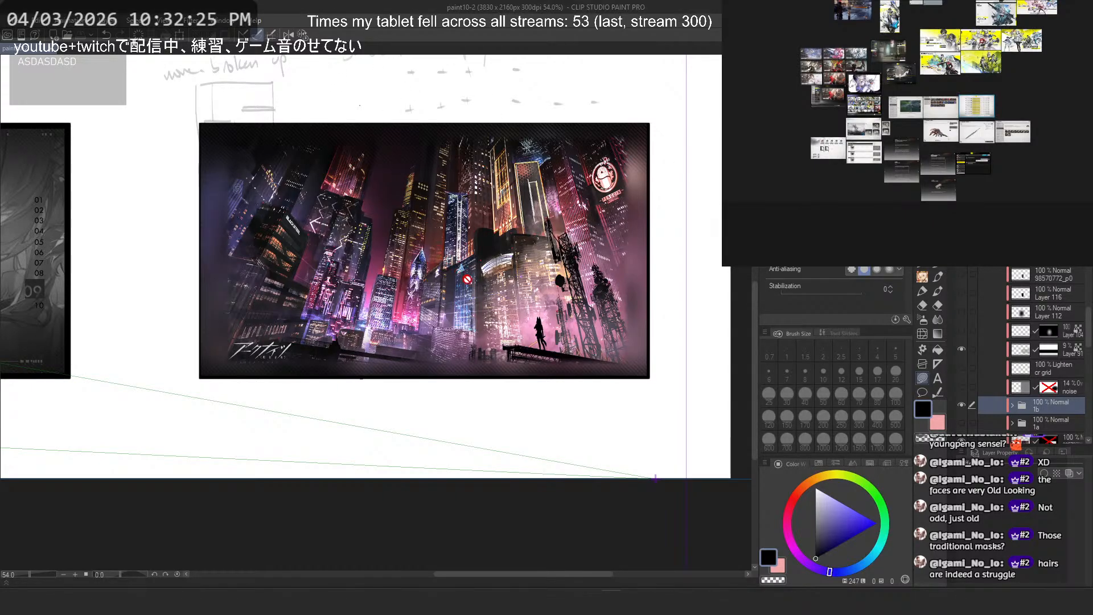
scroll(552, 336, down, 3)
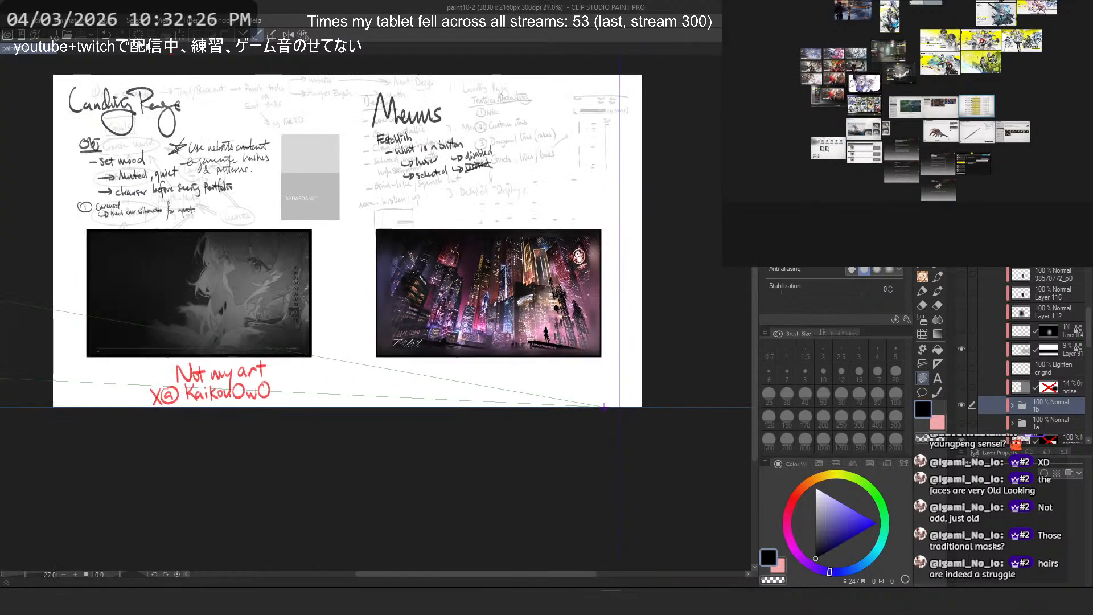
Step: Create a new canvas from the illustration on the clipboard and enlarge the program window
click(14, 26)
click(56, 64)
click(12, 21)
click(255, 21)
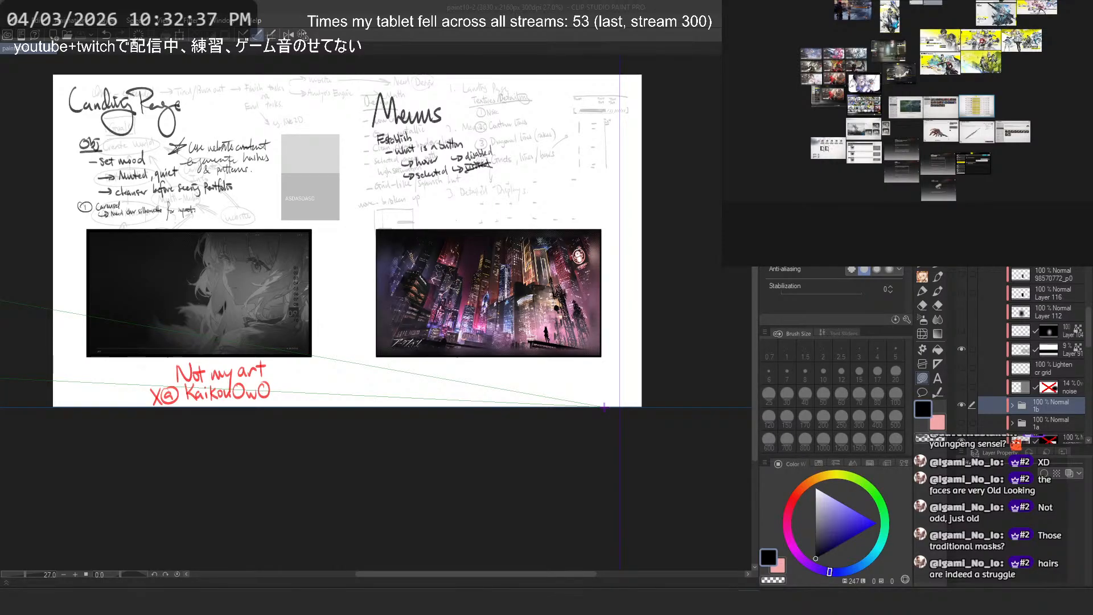
drag(5, 8, 1, 2)
click(16, 22)
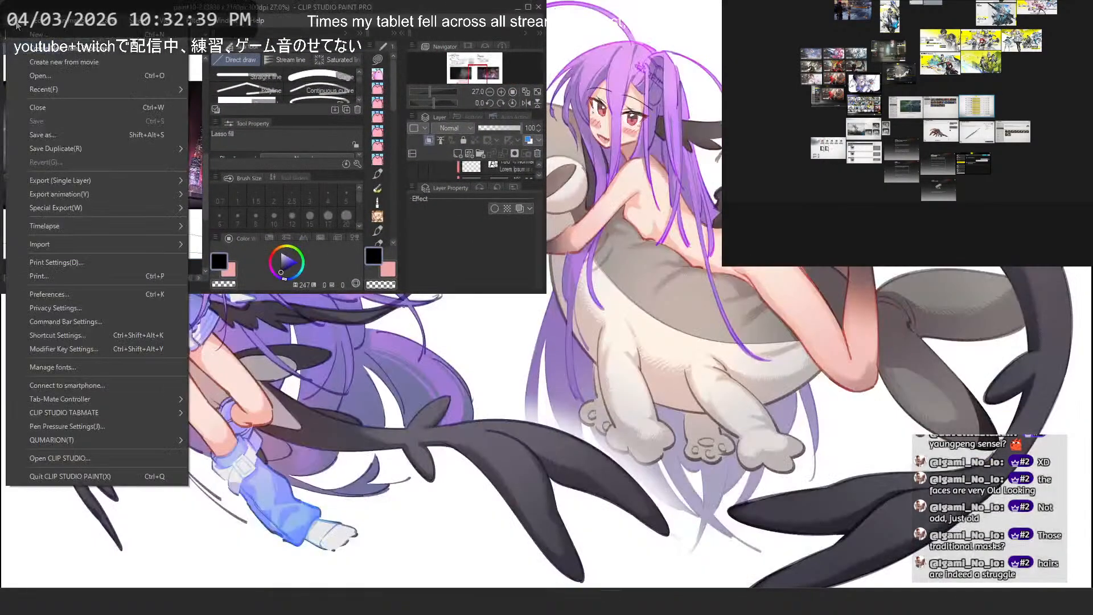
click(64, 50)
click(527, 7)
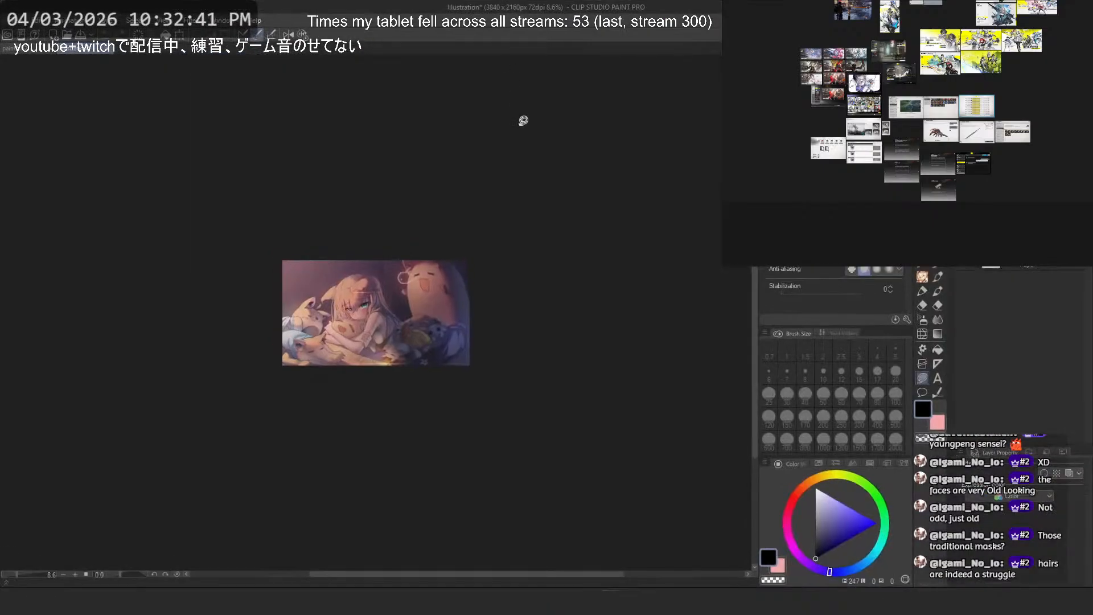
Step: Select the whole illustration for copying and return to the paint10-2 document
key(ctrl+a)
scroll(338, 302, up, 2)
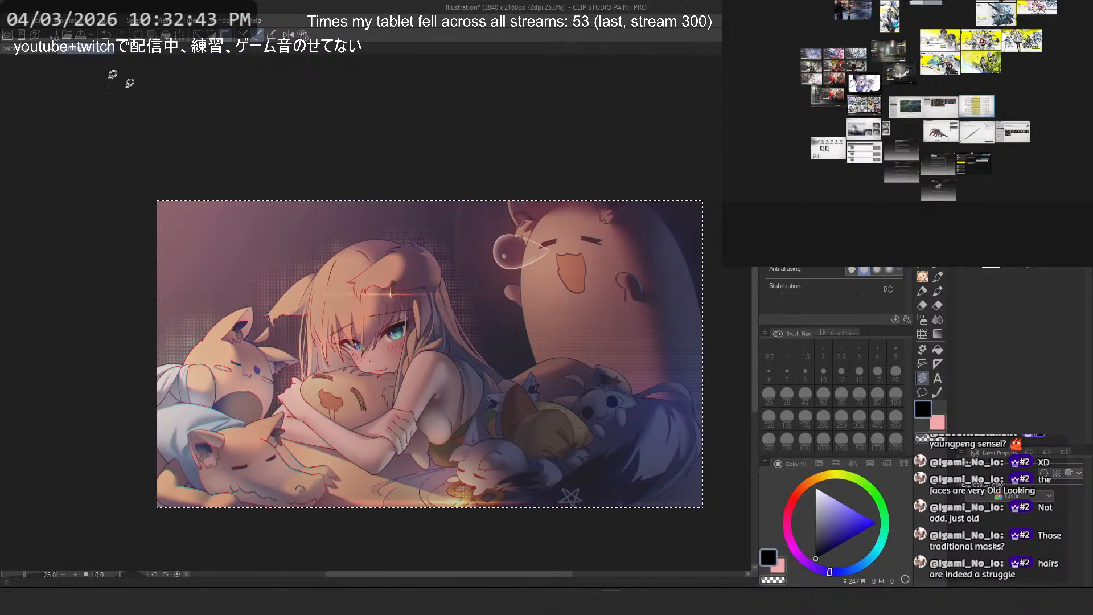
click(34, 49)
Step: Create a layer folder named 2 directly above folder 1b
scroll(500, 253, up, 4)
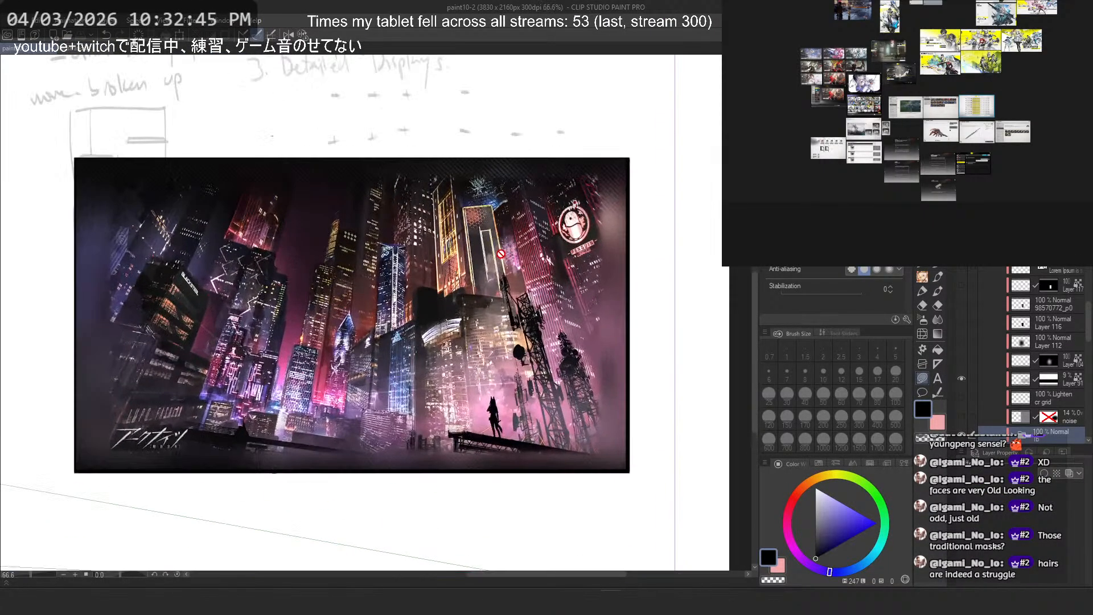
scroll(1049, 382, down, 3)
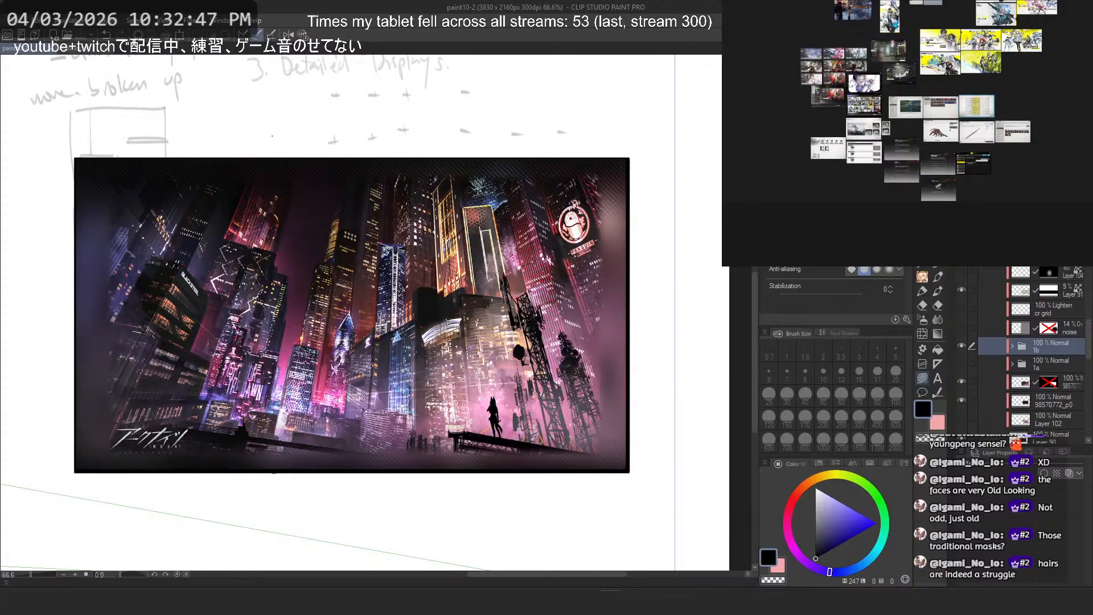
key(ctrl+g)
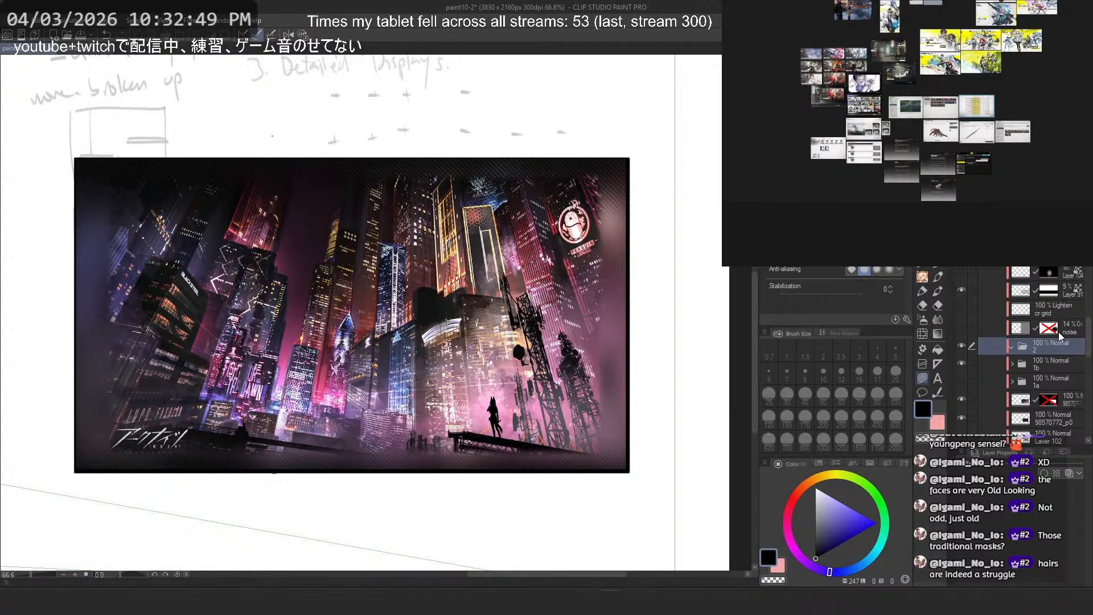
Step: Paste the copied illustration into folder 2 and scale it down over the mockup frame beneath the Menus notes
key(ctrl+v)
key(ctrl+t)
scroll(459, 312, down, 3)
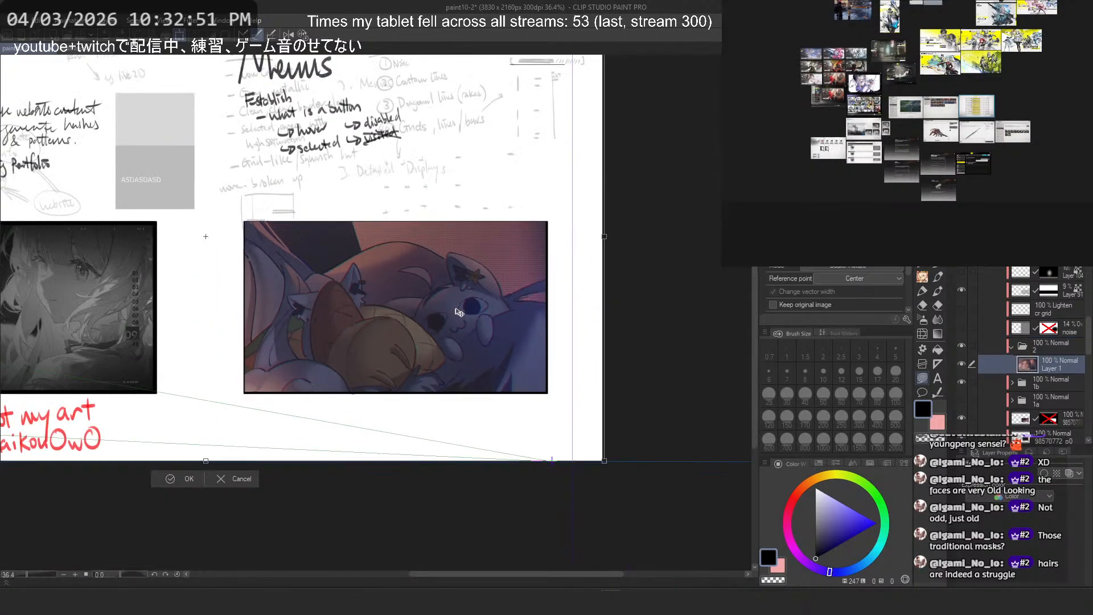
scroll(460, 312, down, 3)
drag(147, 162, 329, 269)
scroll(467, 344, up, 2)
scroll(467, 347, up, 1)
drag(425, 353, 350, 271)
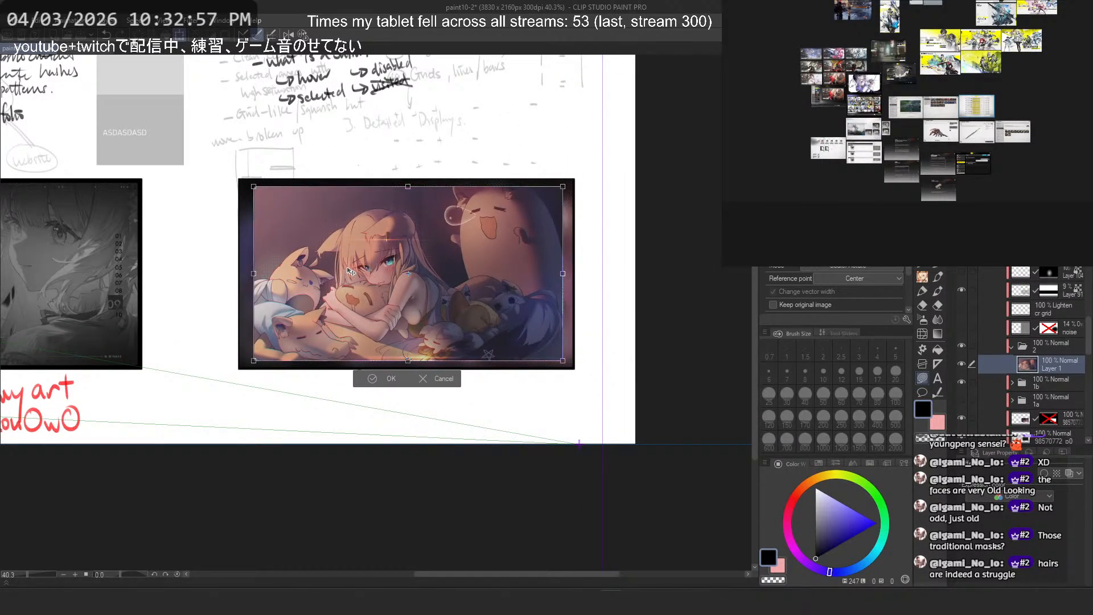
Step: Fine-tune the pasted illustration's size to fit just inside the mockup frame's border and apply the transformation
drag(408, 187, 406, 190)
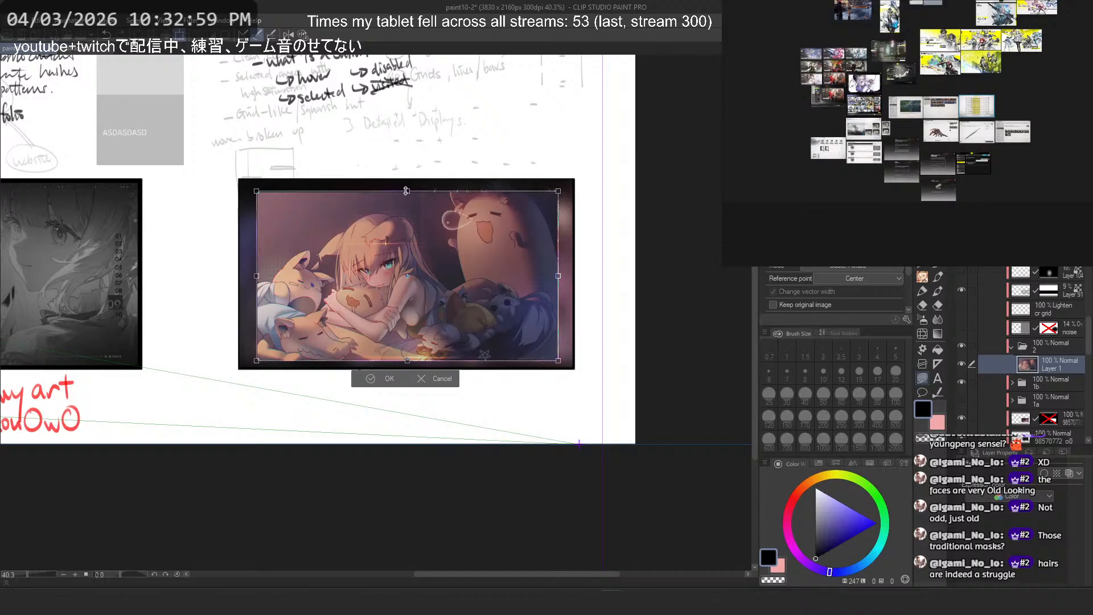
scroll(437, 246, up, 1)
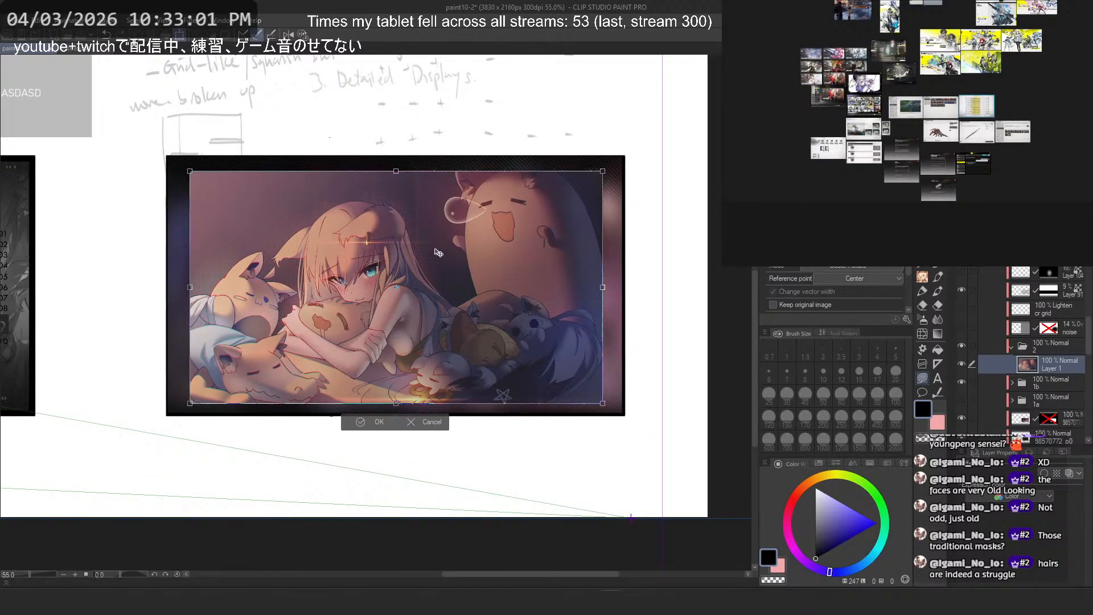
drag(396, 404, 416, 370)
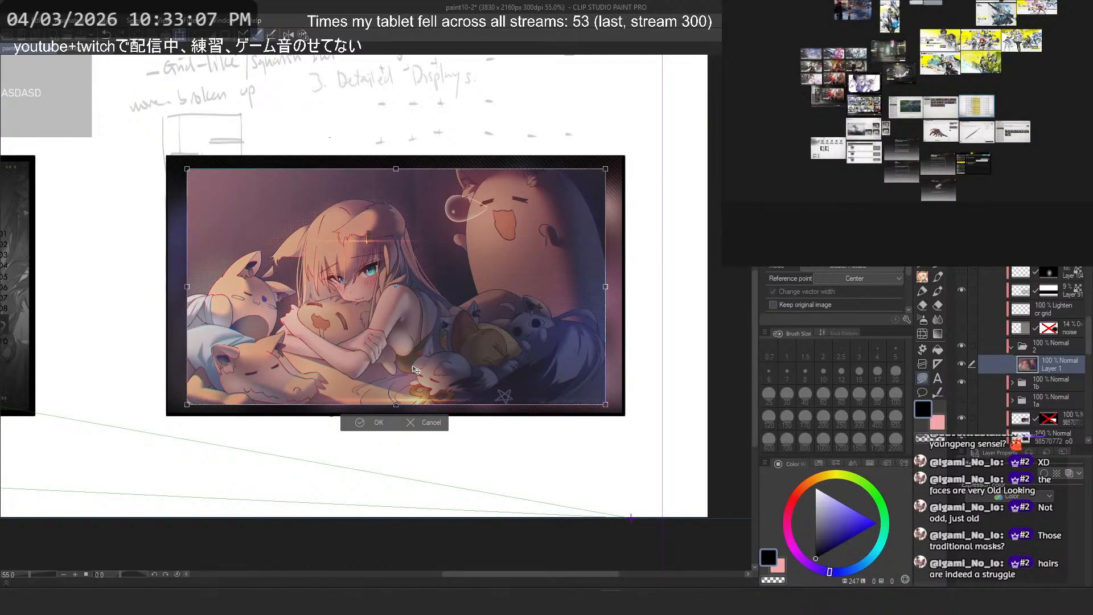
key(Return)
Step: Load the layer mask in folder 1b as a selection and use it to mask the illustration in folder 2
scroll(1030, 367, down, 3)
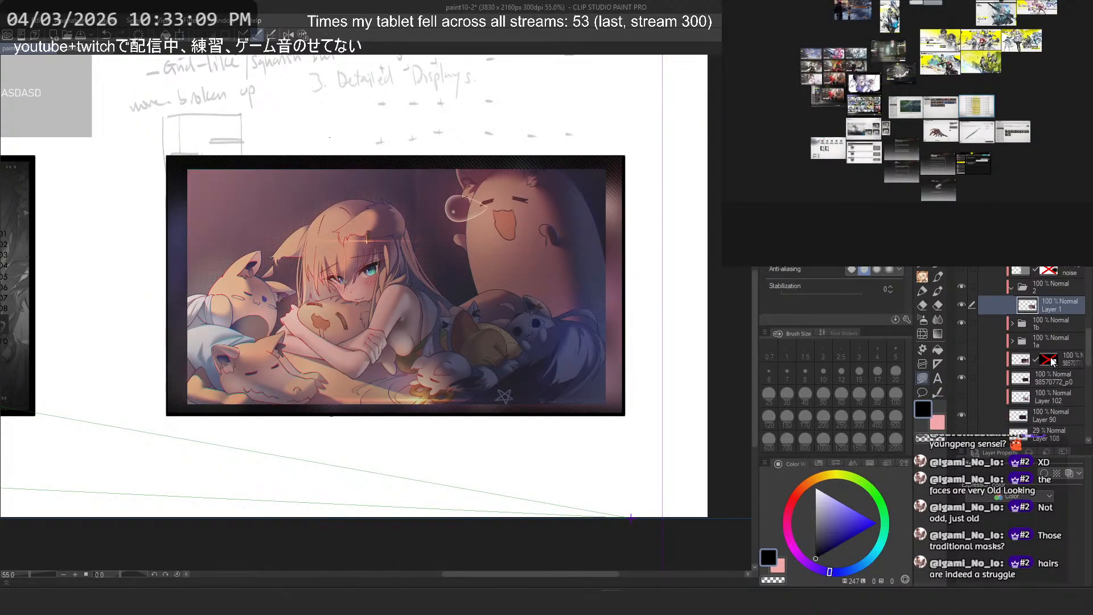
click(1013, 323)
scroll(1022, 354, down, 1)
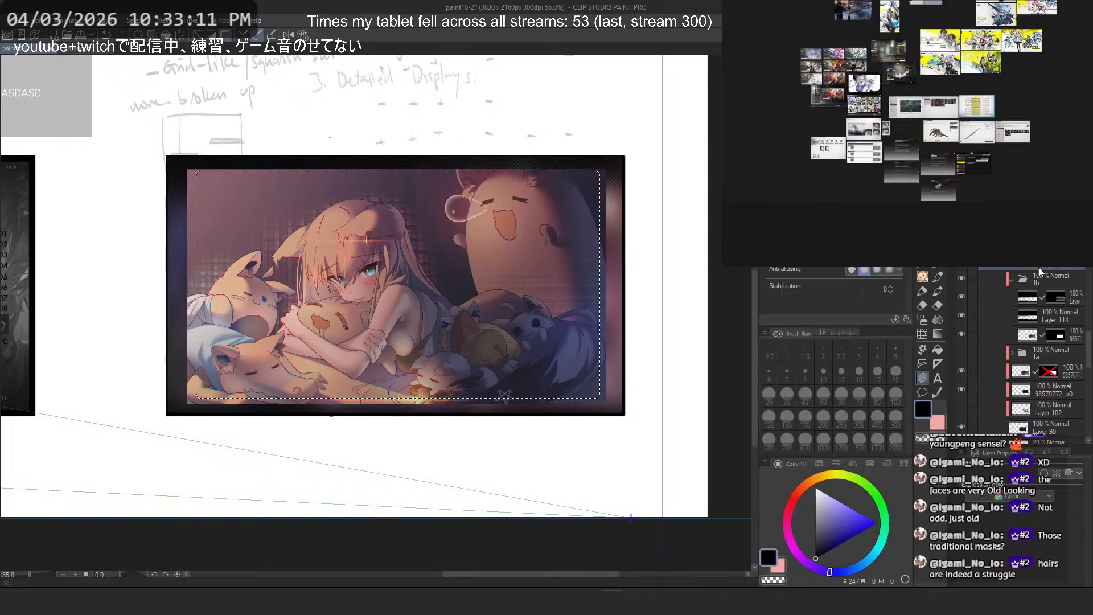
click(1058, 269)
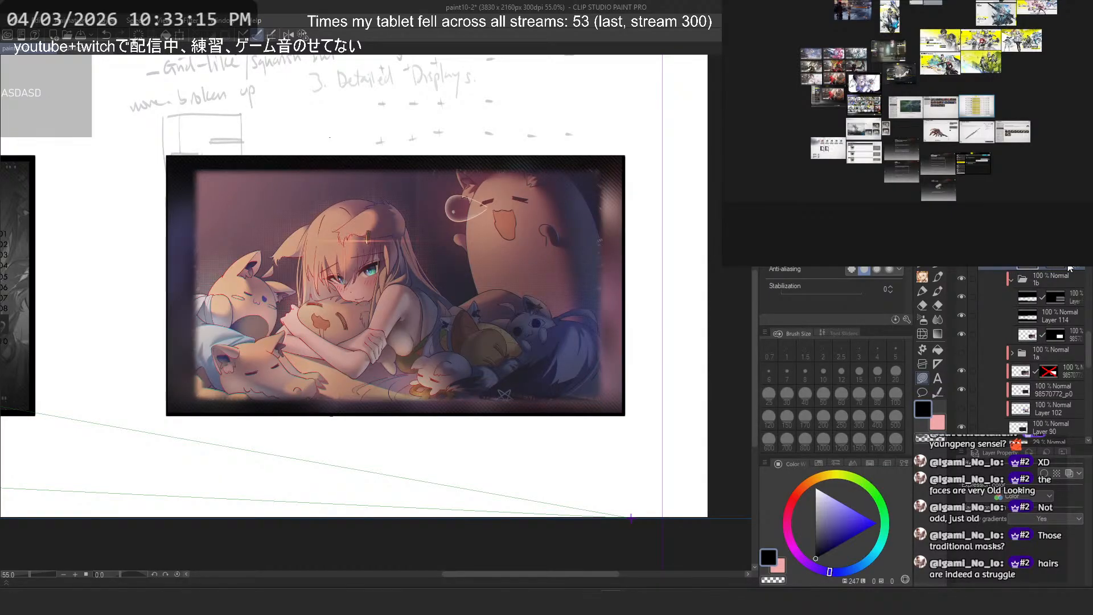
Step: Duplicate the illustration layer without its mask beneath the masked one and enlarge this copy to cover the whole frame
mouse_move(1069, 267)
mouse_down()
mouse_move(1067, 293)
mouse_move(1073, 274)
mouse_up()
right_click(1058, 278)
click(1047, 315)
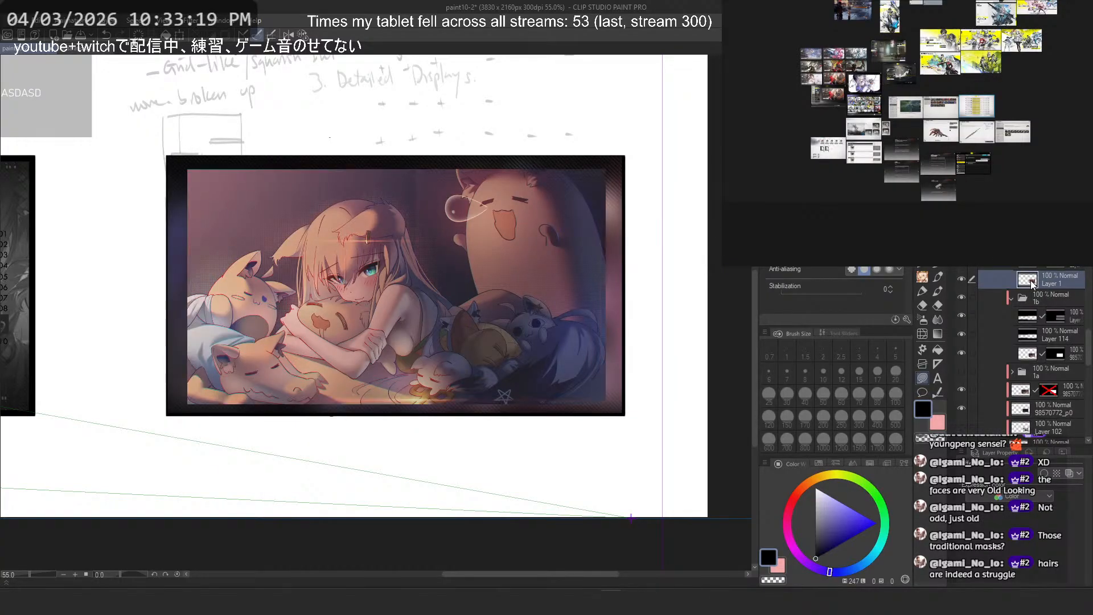
key(ctrl+t)
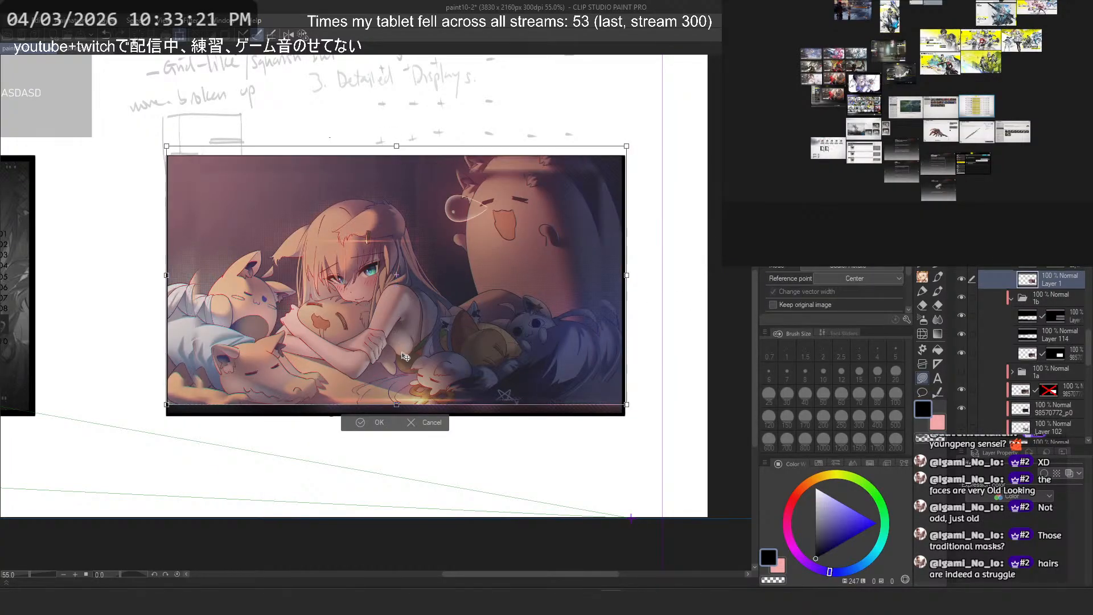
drag(397, 405, 396, 435)
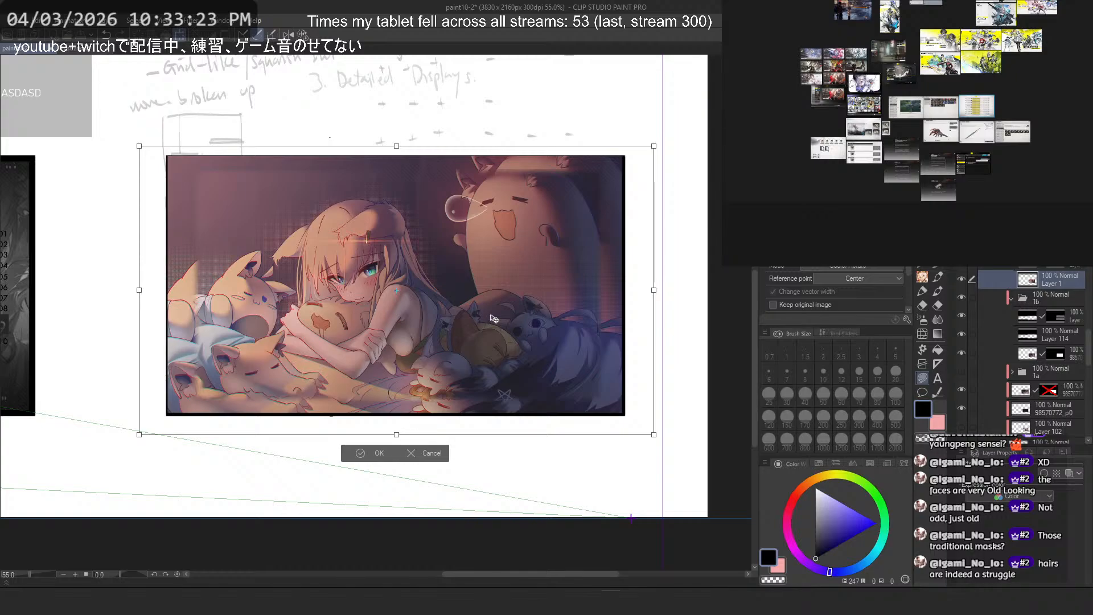
key(Return)
Step: Apply a Gaussian blur to the enlarged, unmasked illustration layer in folder 2
click(135, 20)
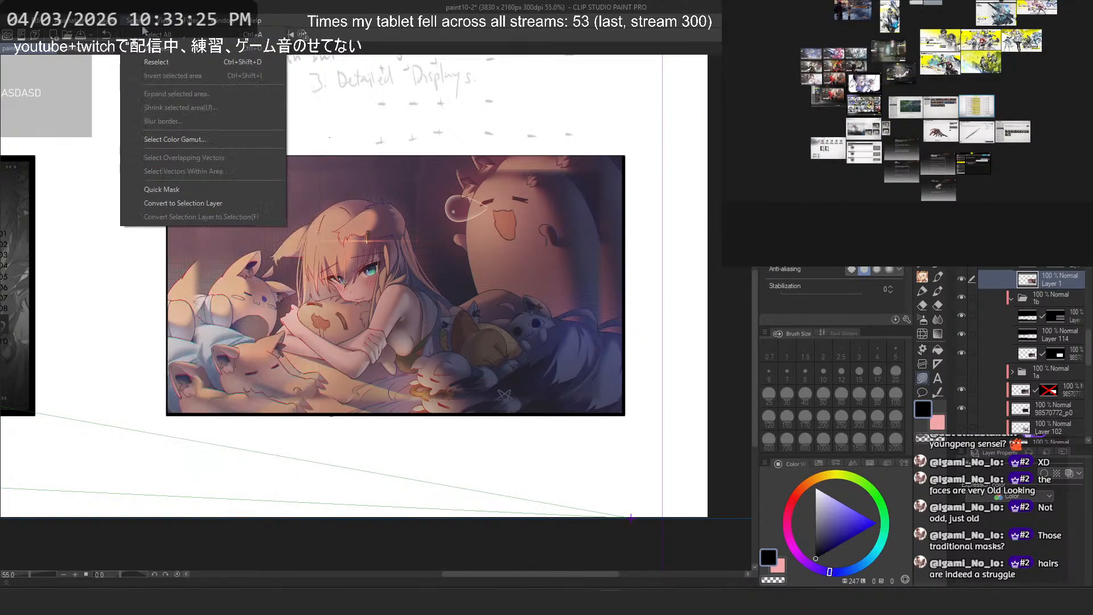
mouse_move(216, 67)
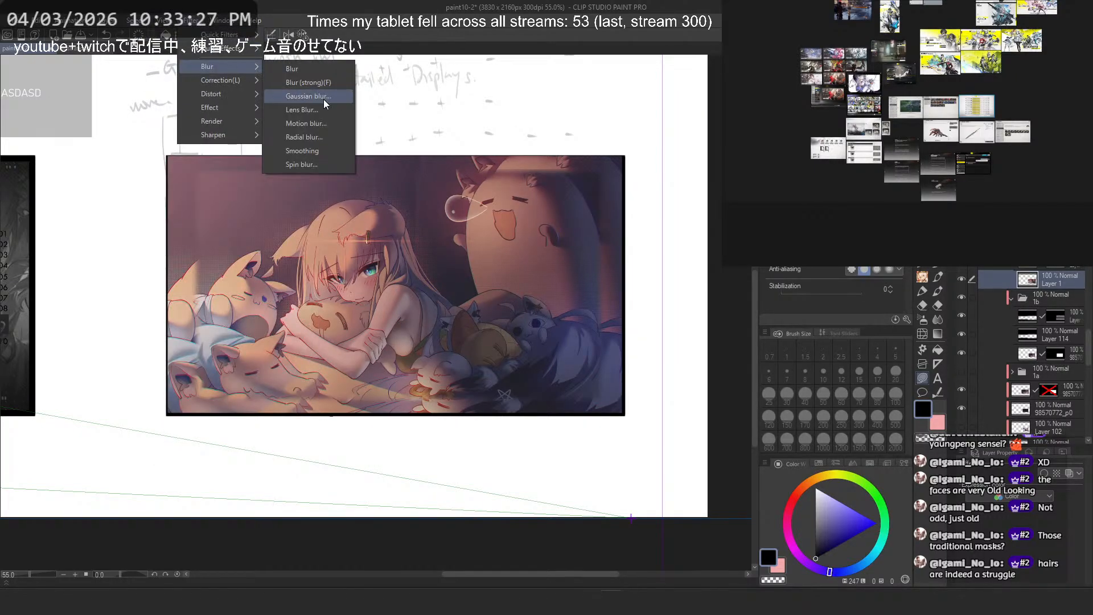
click(323, 99)
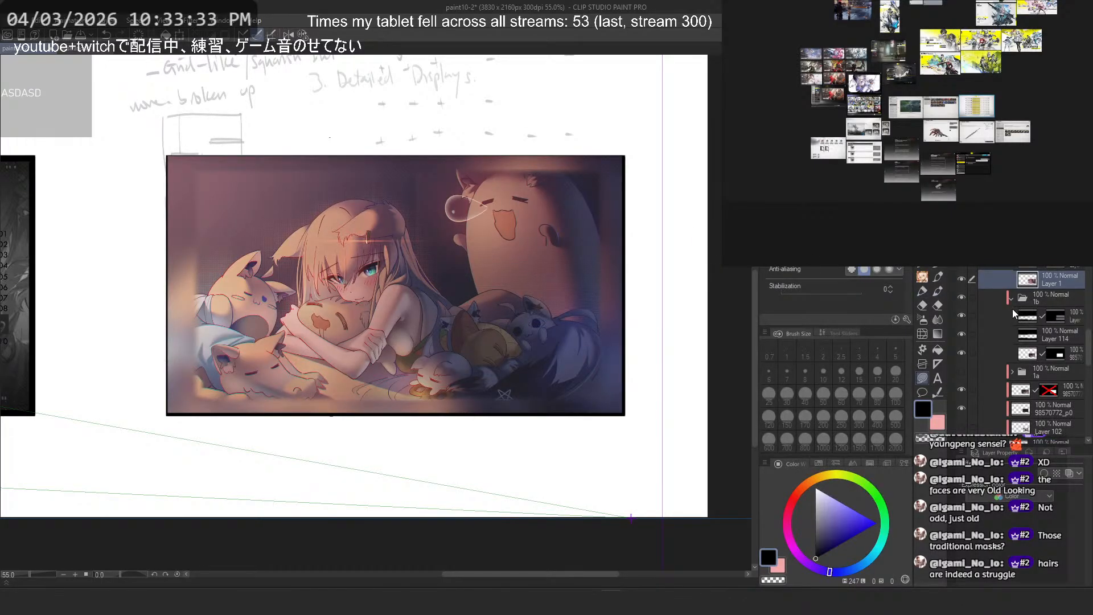
Step: Move Layer 114 and the masked layer above it from folder 1b to above folder 2, and clip both to the layer below
click(1057, 336)
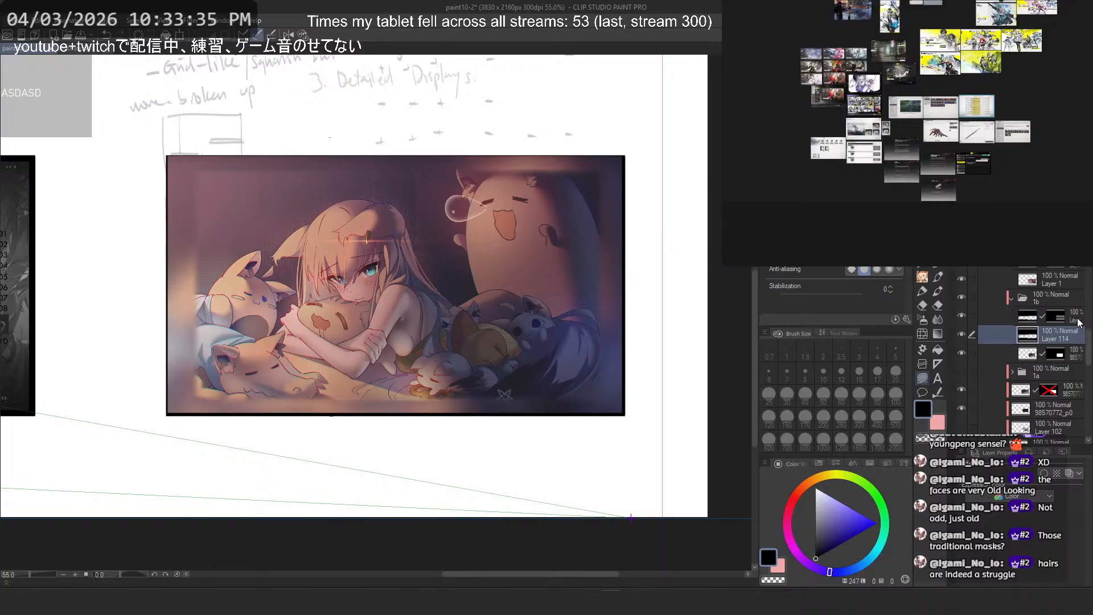
scroll(1073, 377, up, 2)
drag(1079, 398, 1057, 314)
key(ctrl+alt+g)
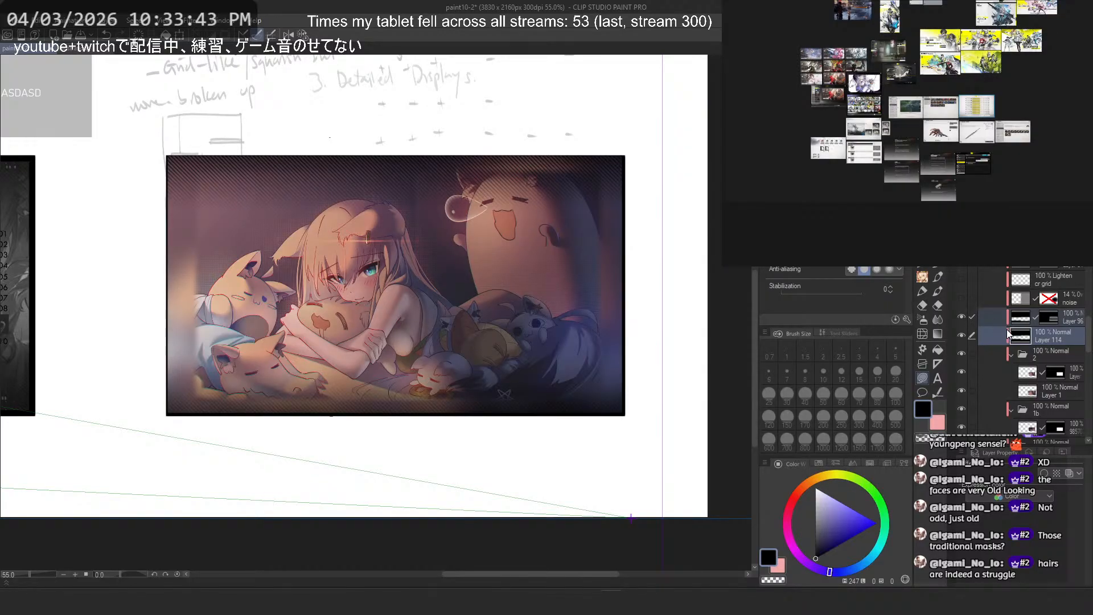
Step: Collapse layer folders 2 and 1b
scroll(1008, 334, down, 1)
click(1043, 361)
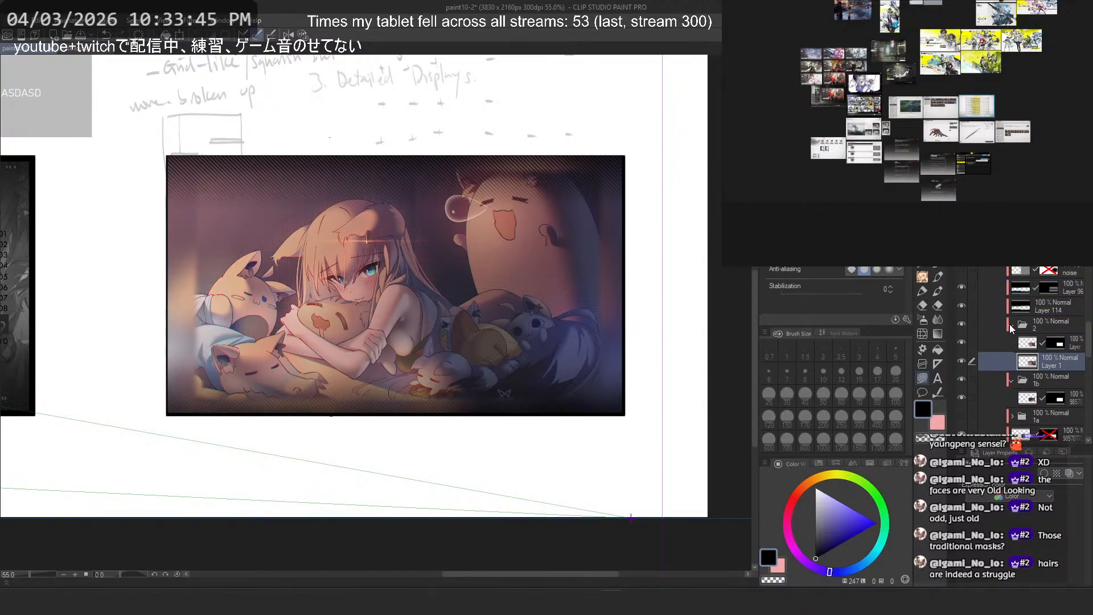
click(1012, 327)
click(1013, 342)
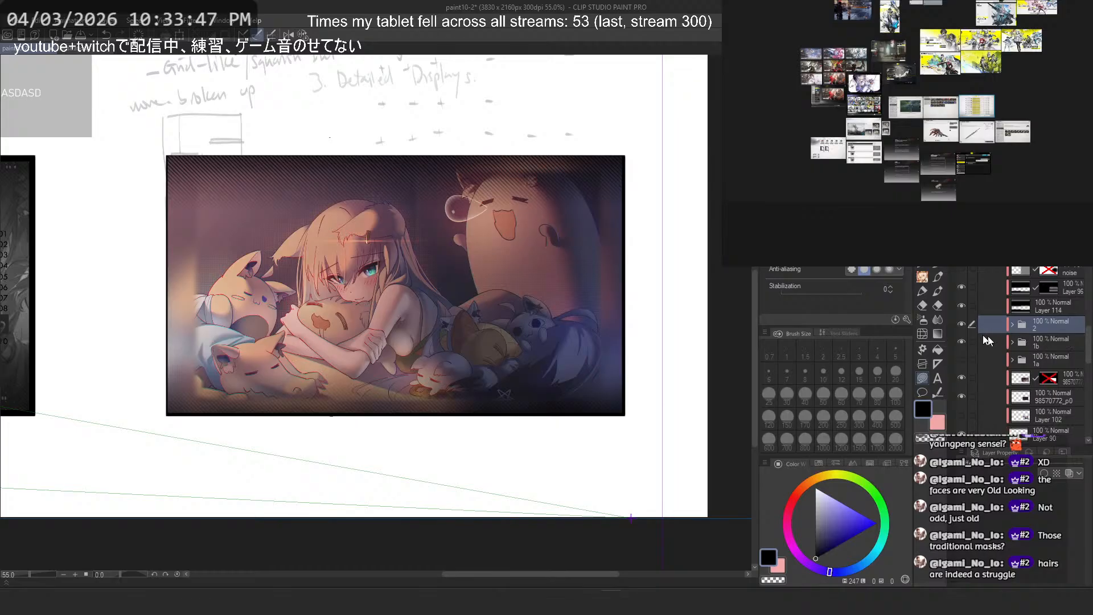
Step: Compare the new background in folder 2 with the city background by switching folder 2's visibility off and on
click(961, 324)
click(963, 323)
click(963, 324)
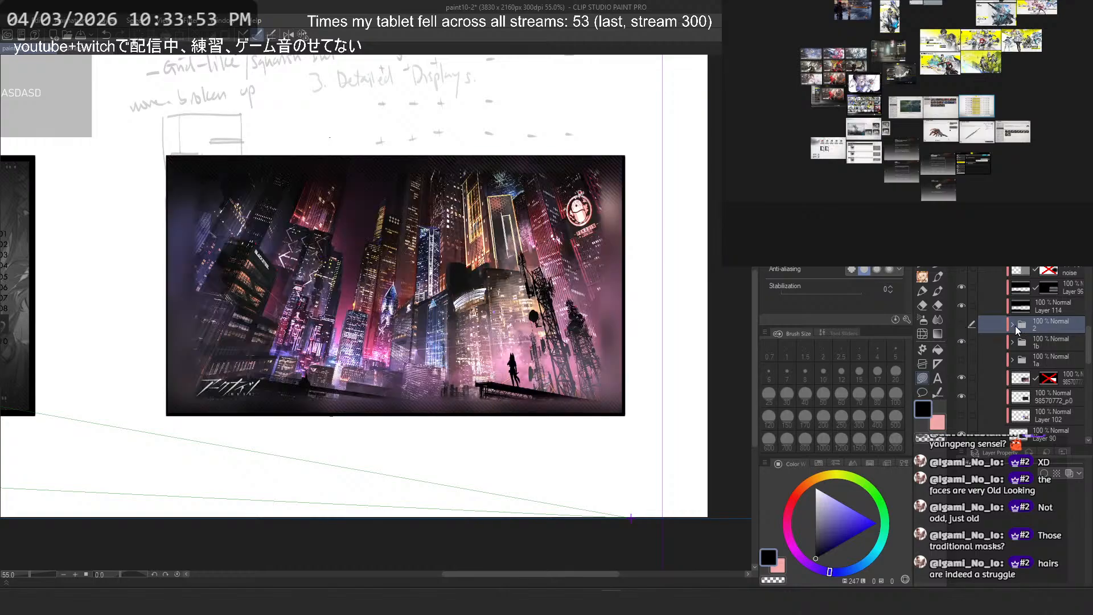
click(1012, 324)
click(961, 324)
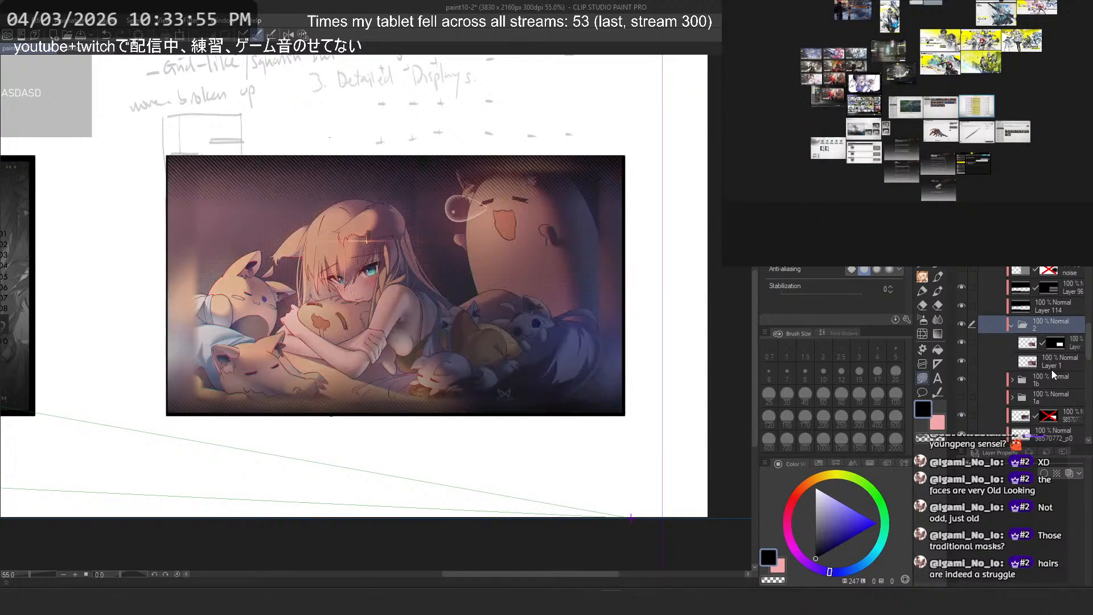
Step: Add a layer above the blurred illustration in folder 2, fill it black across the frame and set its opacity to 32%
click(1051, 363)
key(ctrl+shift+n)
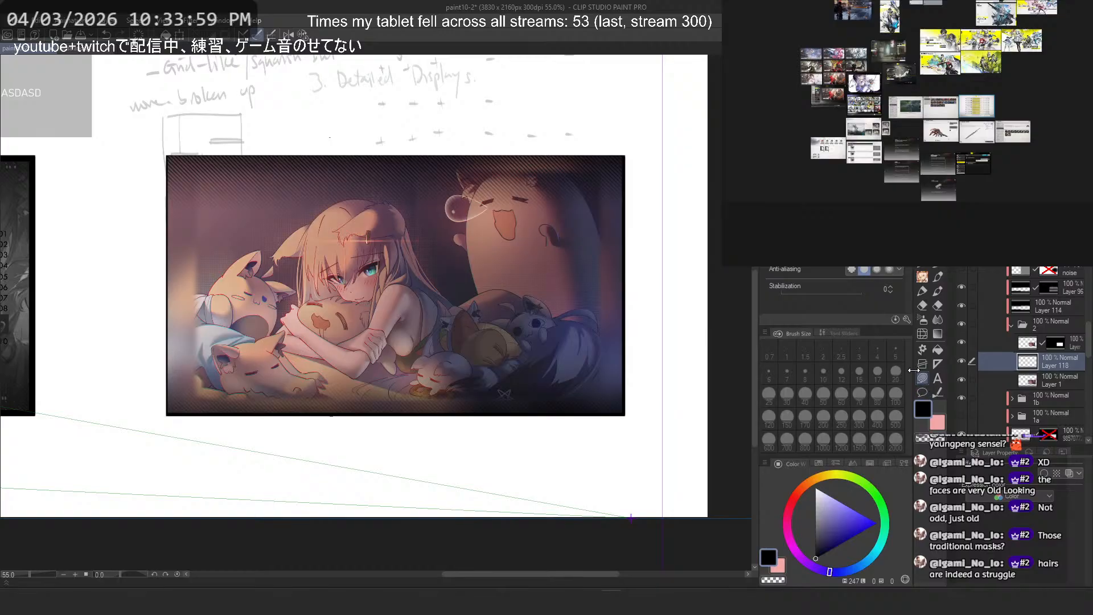
scroll(511, 265, down, 5)
mouse_move(605, 187)
mouse_down()
mouse_move(421, 171)
mouse_move(290, 393)
mouse_move(593, 341)
mouse_up()
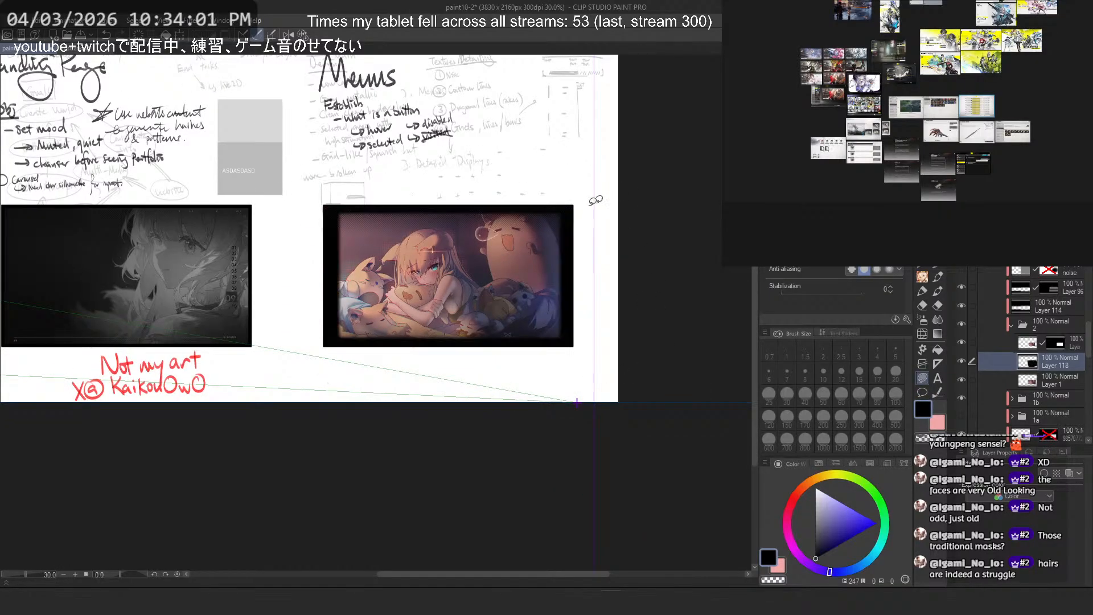
scroll(541, 214, up, 5)
drag(1064, 63, 1039, 63)
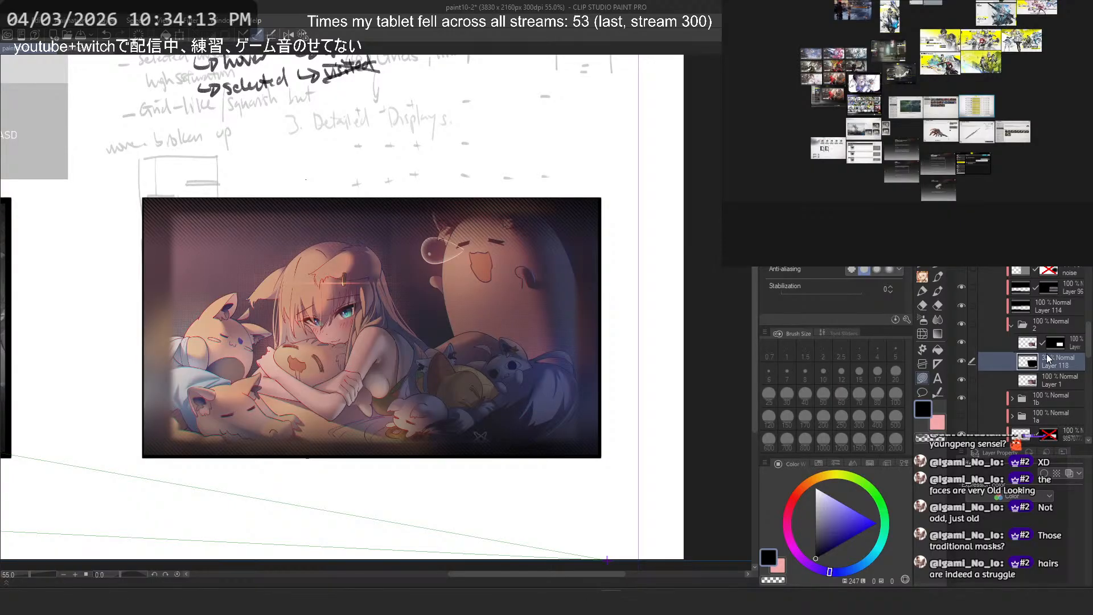
Step: Add a layer mask to the blurred illustration layer and ready the airbrush with transparent colour
click(1041, 378)
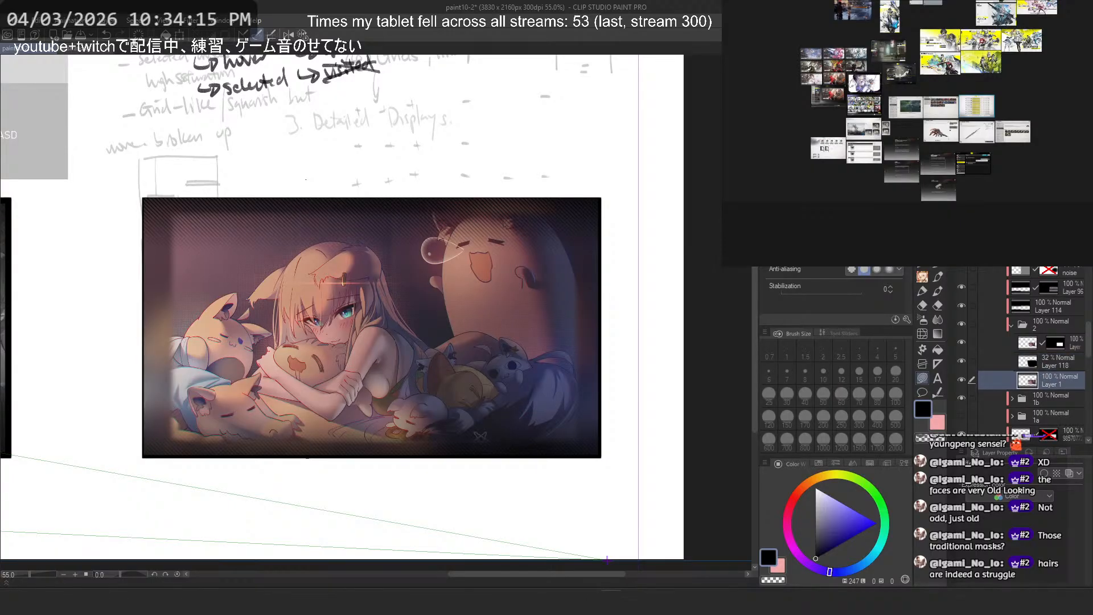
click(1043, 245)
click(938, 334)
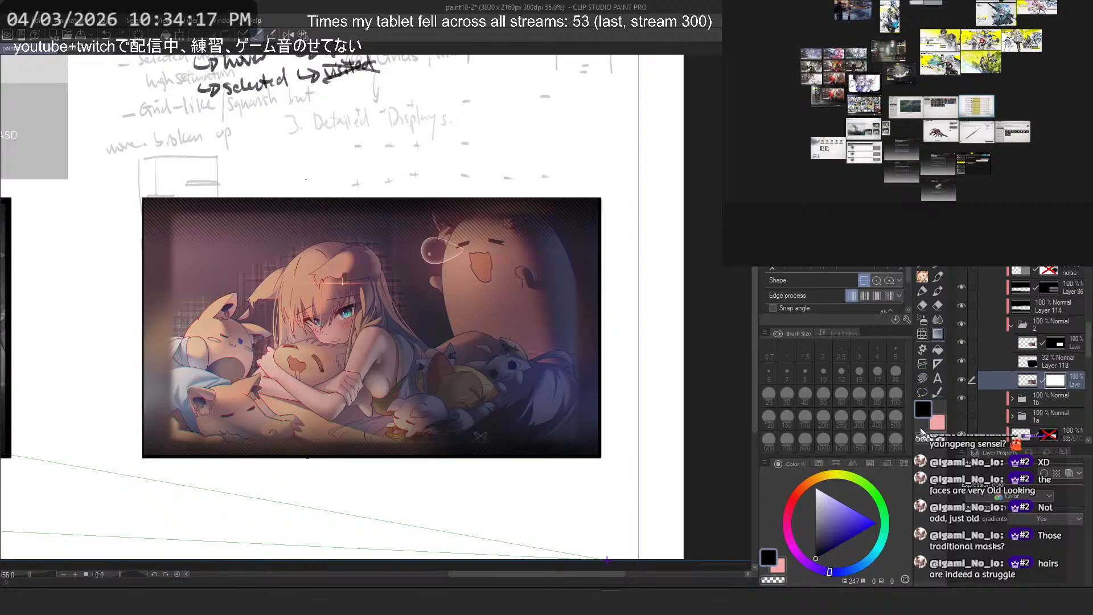
click(925, 438)
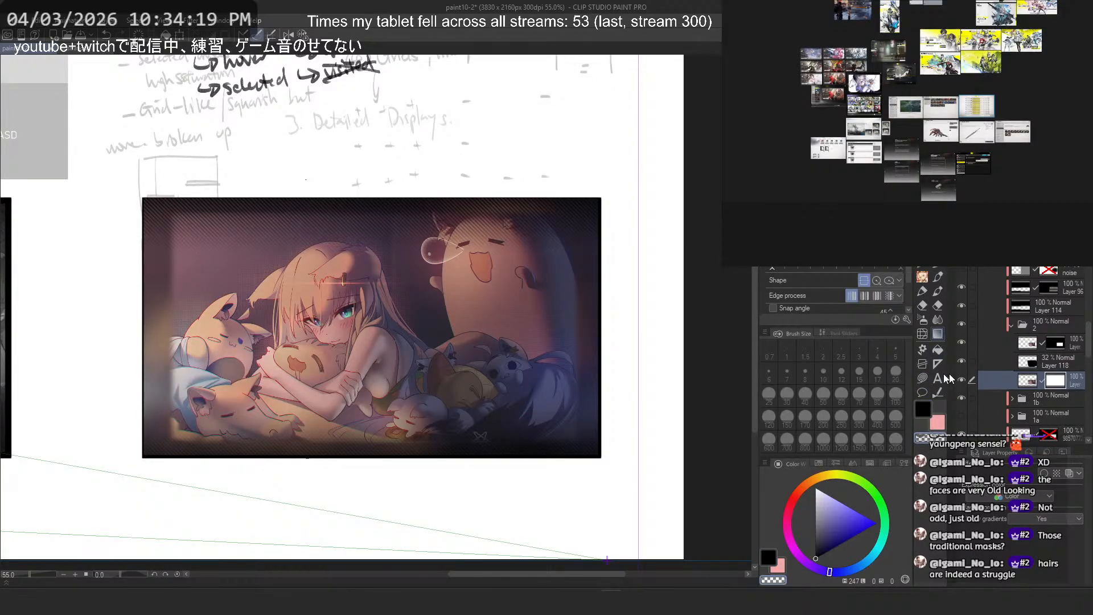
click(923, 320)
mouse_move(586, 190)
mouse_down()
mouse_move(566, 220)
mouse_move(427, 305)
mouse_move(559, 311)
mouse_up()
key(ctrl+z)
mouse_move(590, 111)
mouse_down()
mouse_move(314, 82)
mouse_move(267, 135)
mouse_up()
key(ctrl+z)
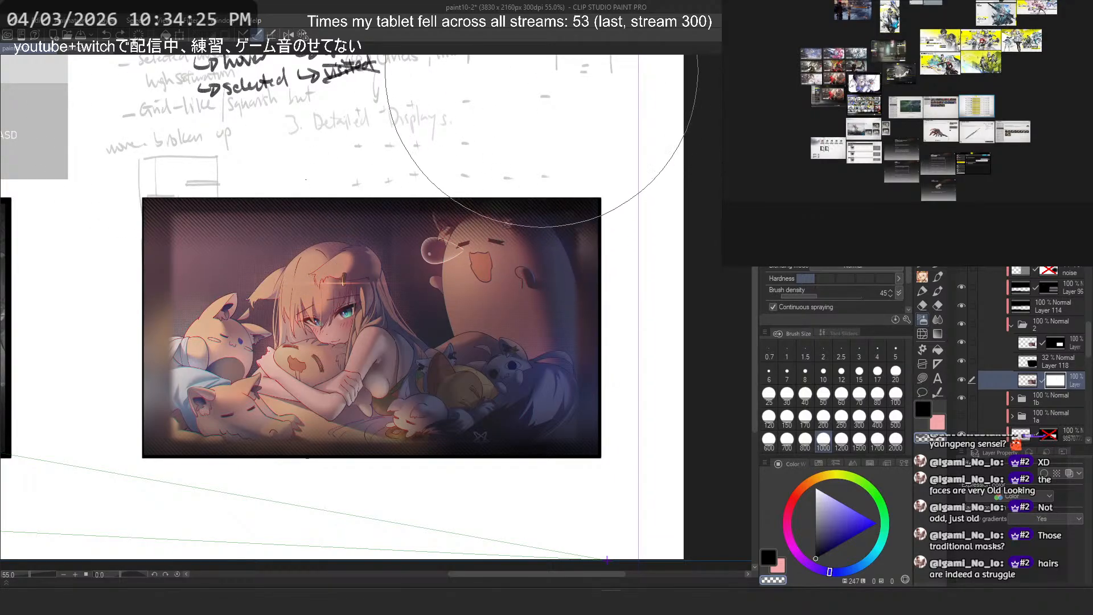
Step: Airbrush the blurred layer's mask with transparent colour to fade the illustration along the frame's edges
drag(182, 105, 533, 88)
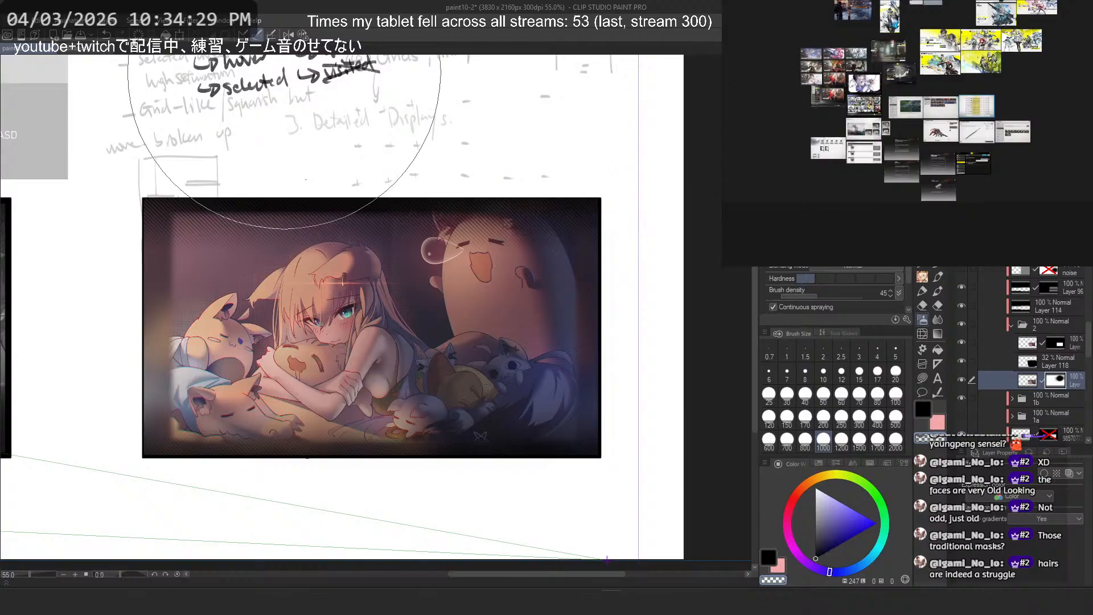
scroll(289, 404, down, 2)
scroll(289, 400, down, 3)
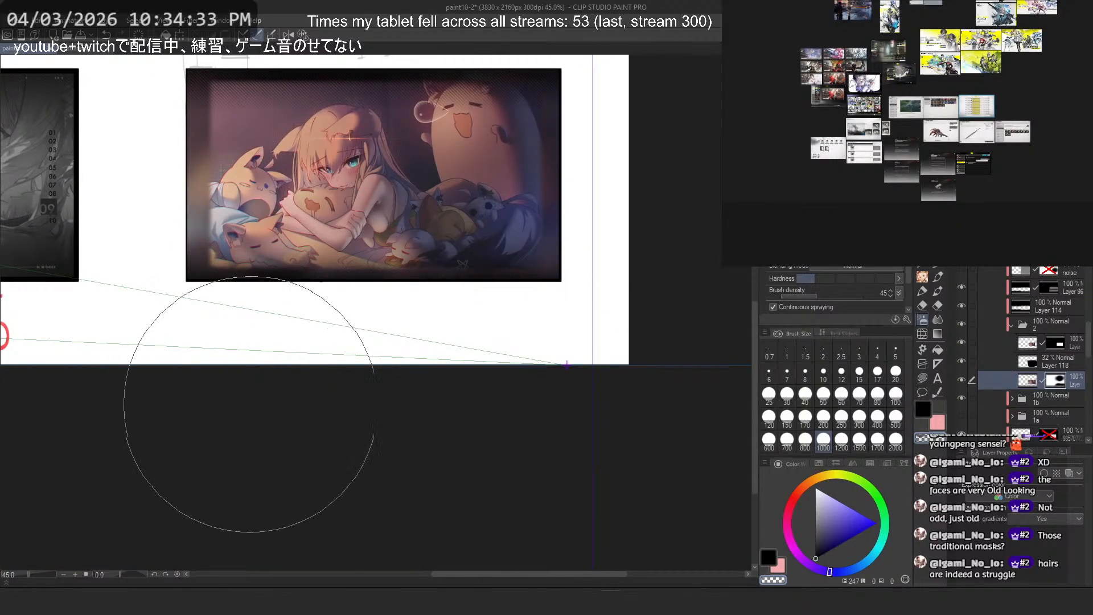
scroll(489, 349, down, 3)
scroll(450, 238, up, 3)
drag(472, 178, 542, 323)
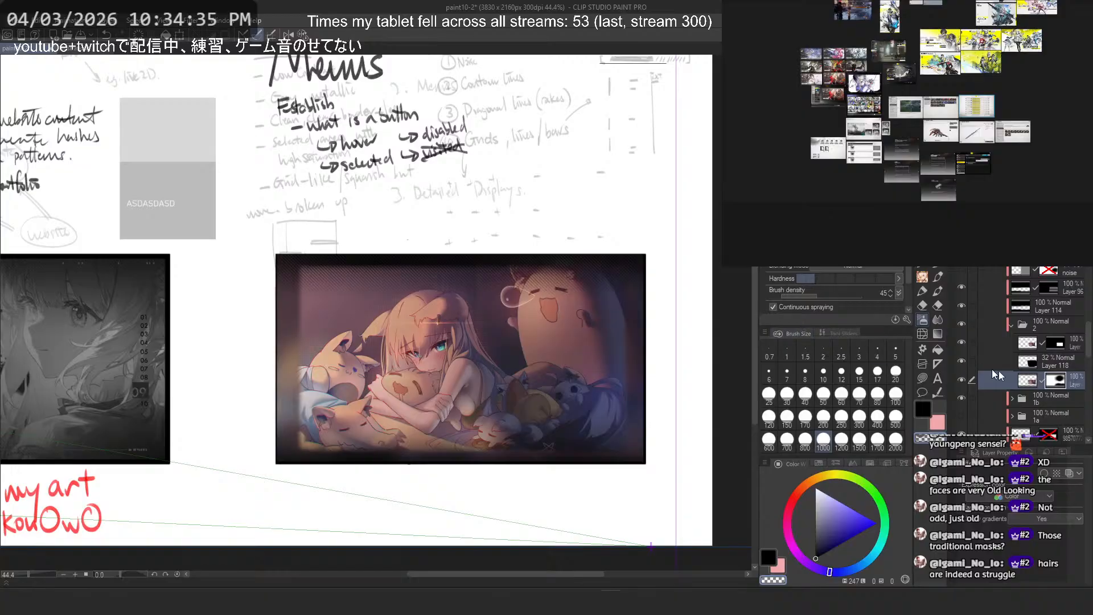
Step: Collapse layer folder 2 again
scroll(1027, 361, down, 3)
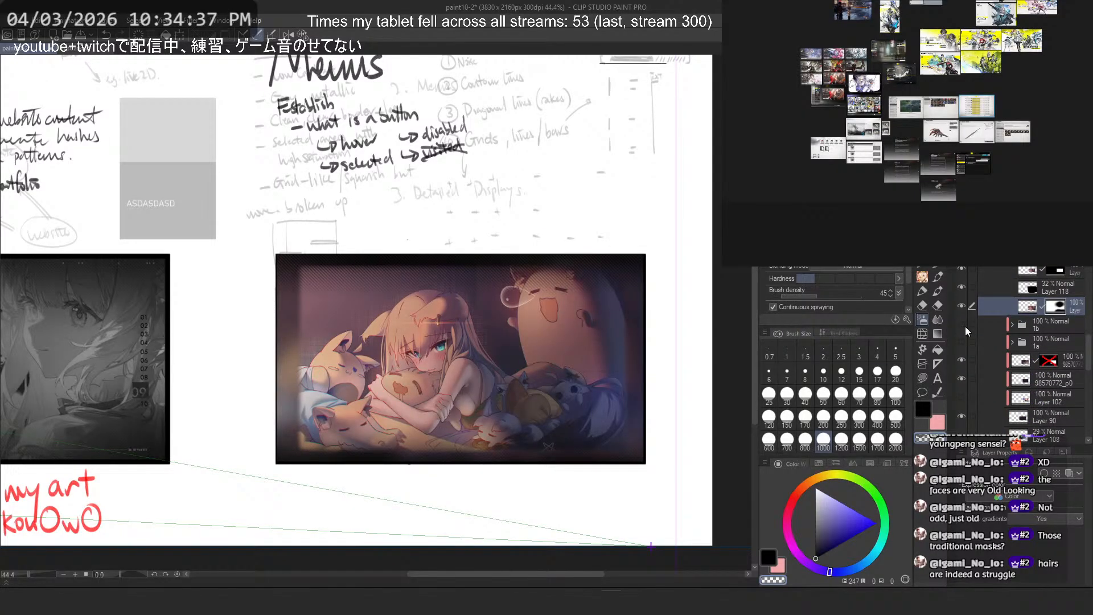
scroll(965, 326, up, 1)
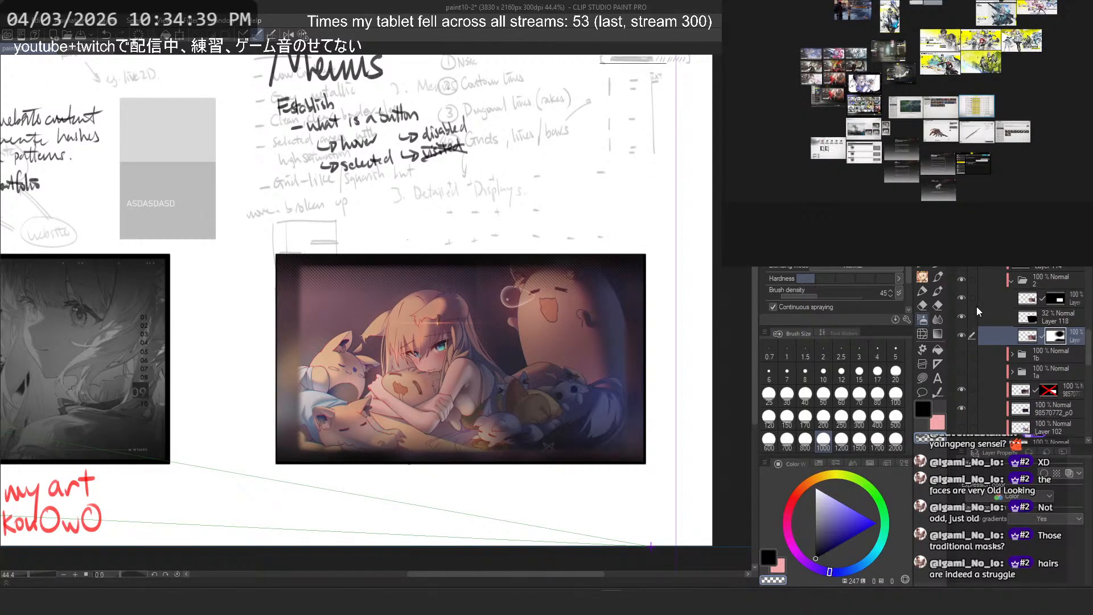
click(1012, 280)
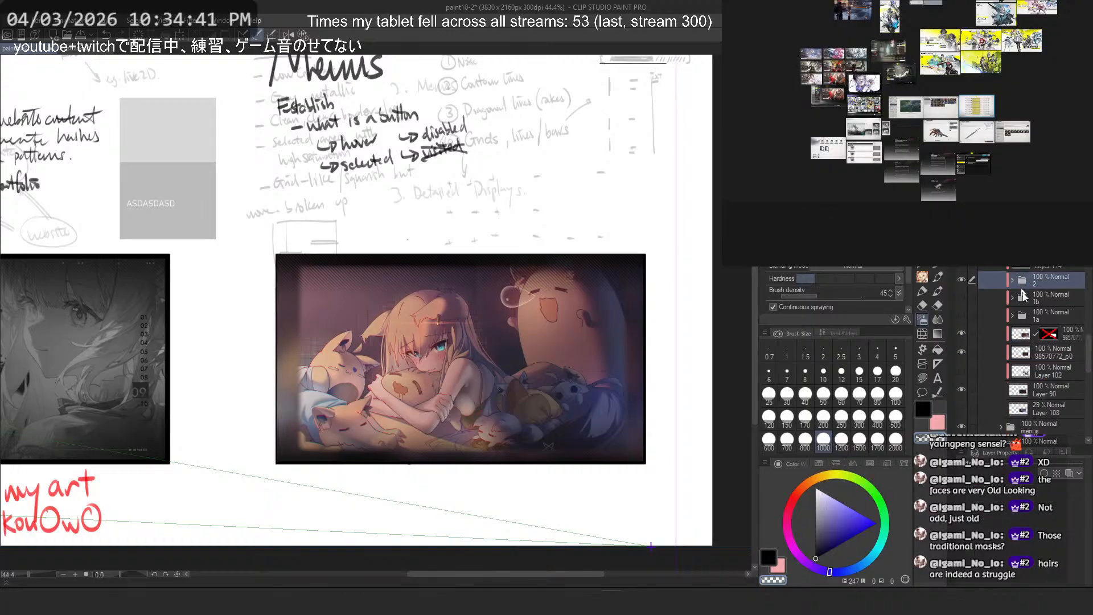
Step: Select the upper part of Layer 96 across the Menus frame, move the selected texture slightly upward, and deselect
scroll(1022, 294, up, 5)
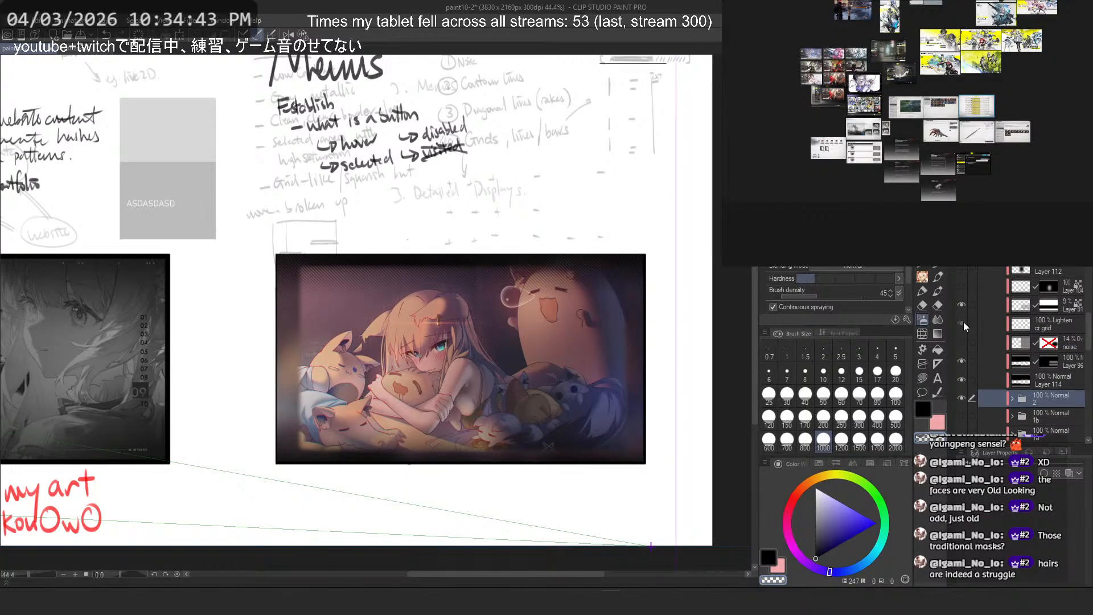
click(1025, 365)
scroll(572, 299, up, 3)
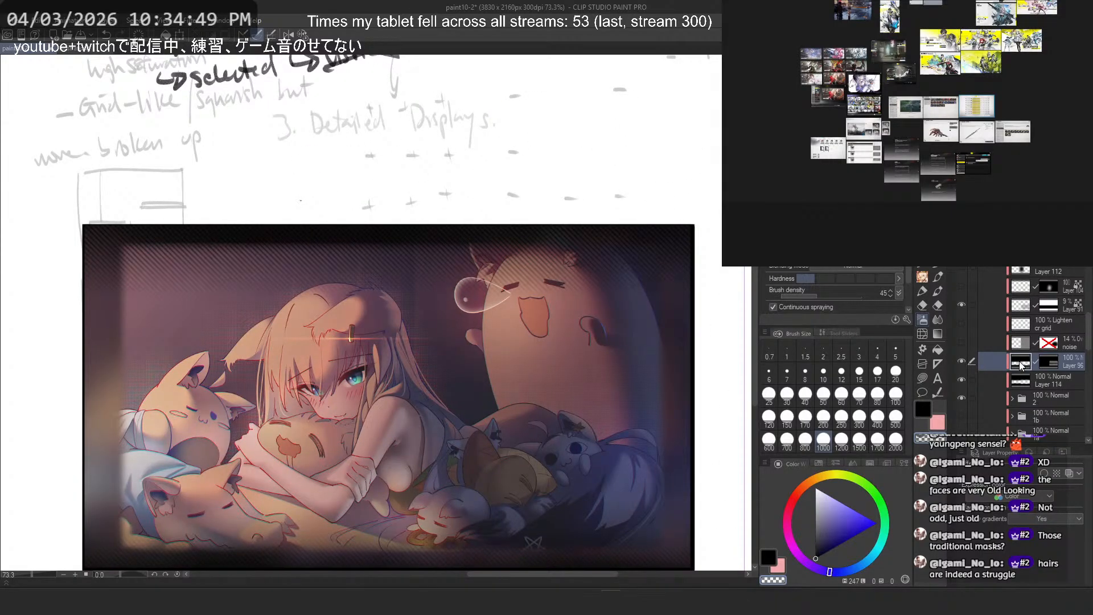
click(930, 378)
scroll(587, 261, down, 2)
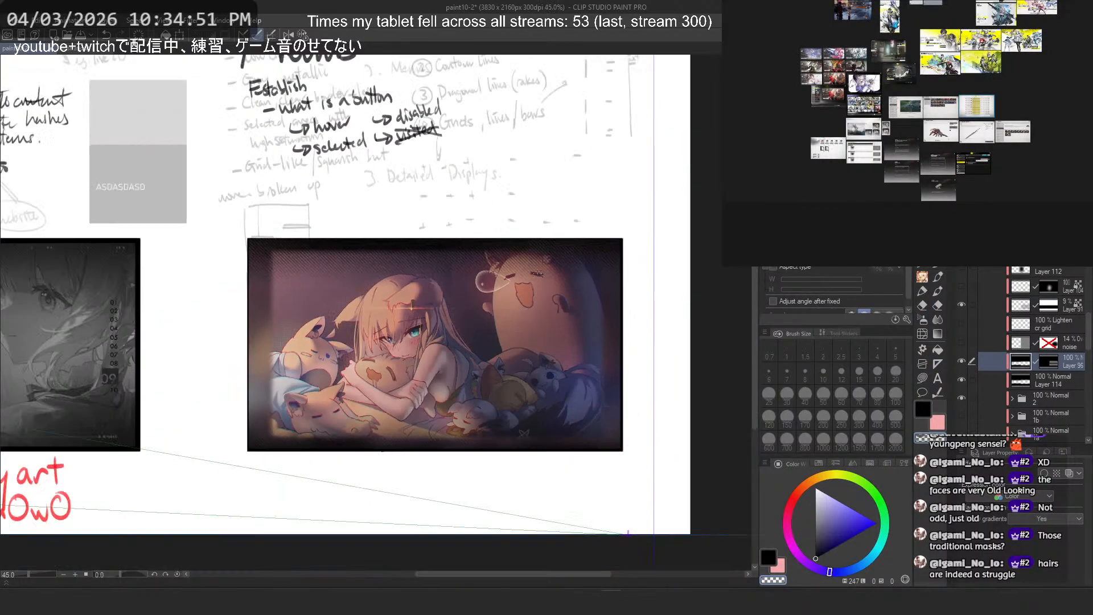
drag(710, 159, 134, 359)
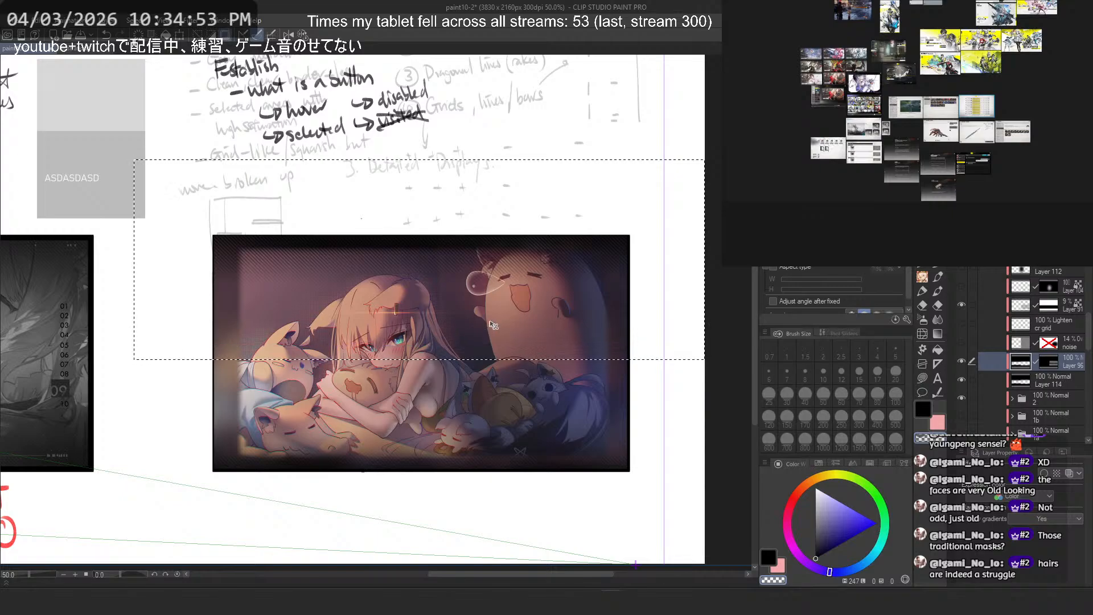
key(ctrl+t)
drag(494, 304, 481, 283)
key(Return)
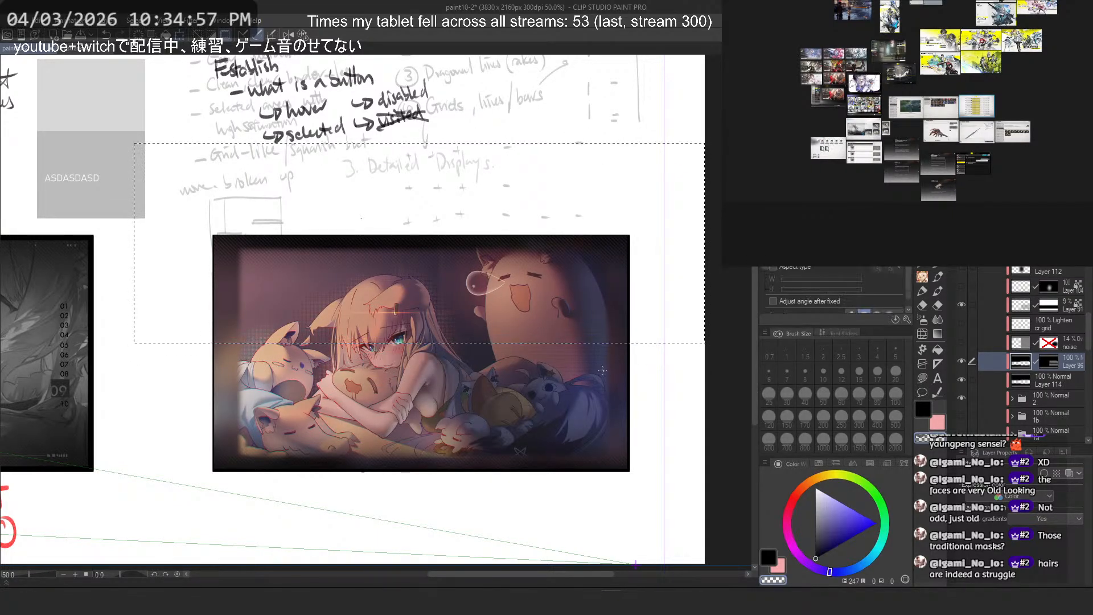
key(ctrl+d)
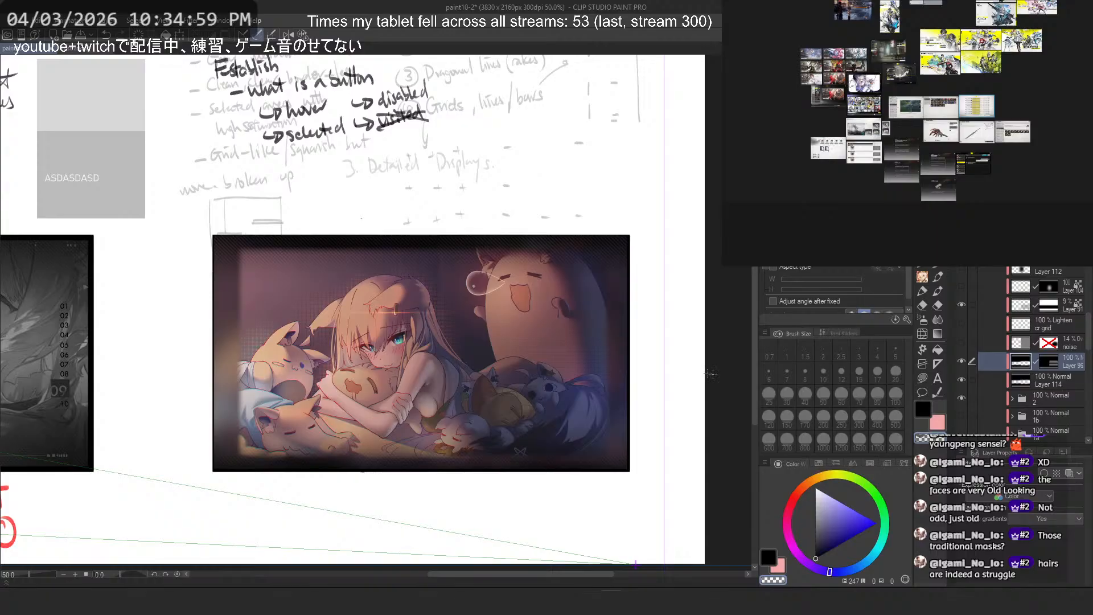
Step: Toggle the visibility of Layer 114 and folder 2 to compare their effect on the Menus mockup
click(963, 381)
click(962, 380)
click(959, 381)
click(959, 382)
click(959, 398)
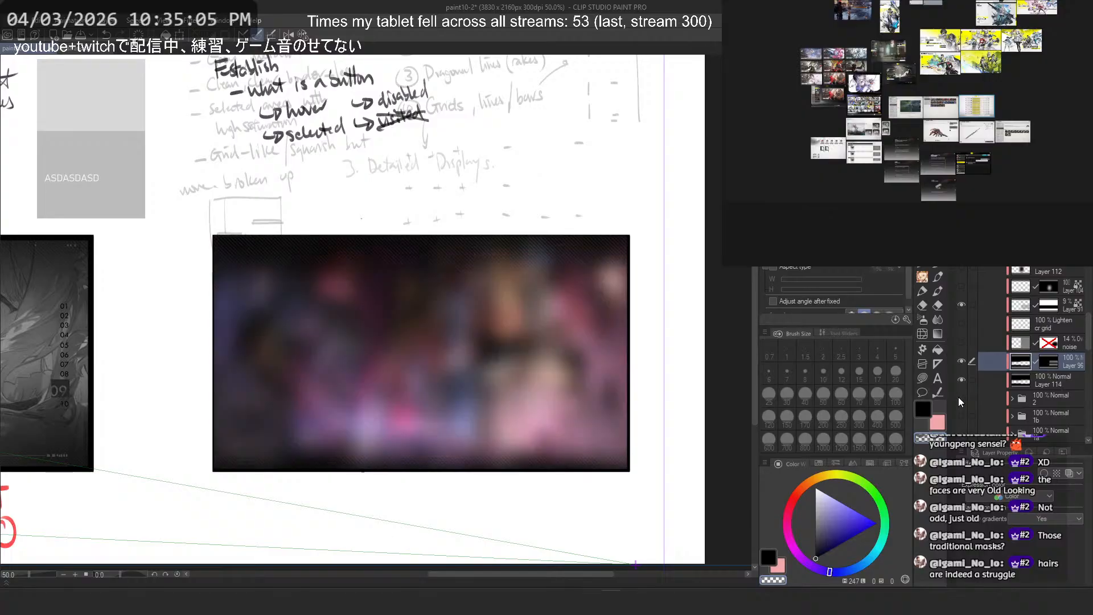
click(958, 397)
Step: Copy the blurred city illustration layer with its disabled mask into folder 1b, below the sharp illustration
scroll(961, 402, down, 2)
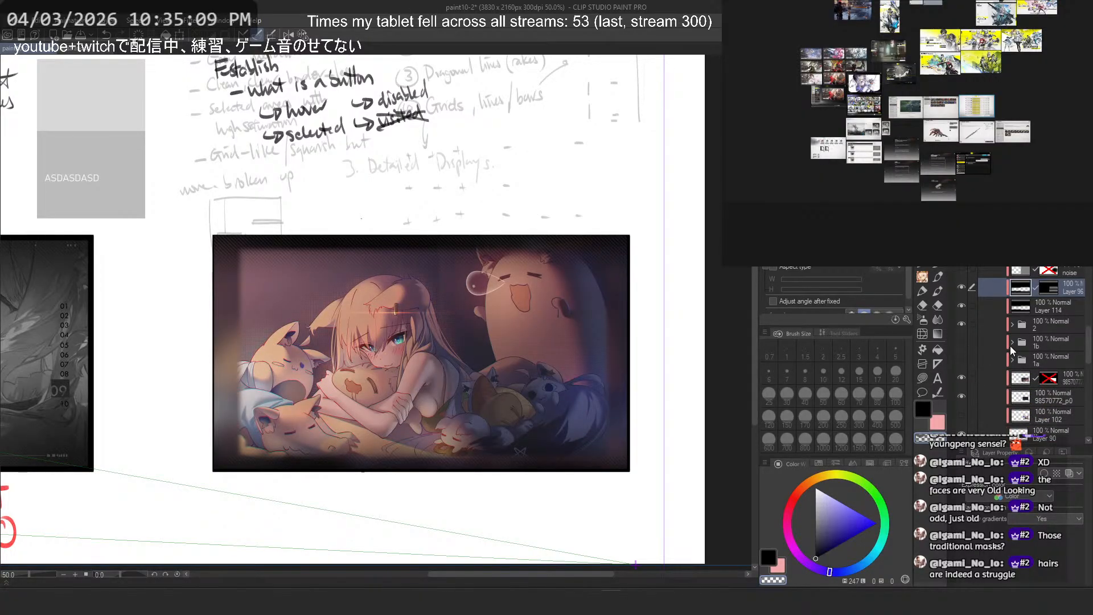
click(1012, 342)
scroll(1014, 350, down, 2)
click(1029, 353)
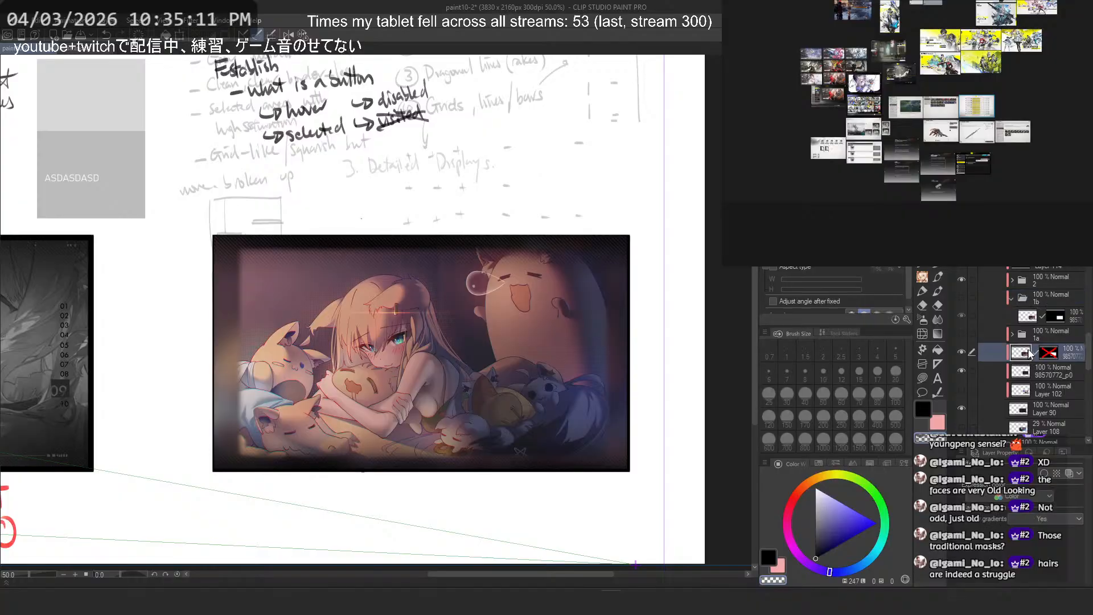
key(ctrl+c)
click(1076, 322)
key(ctrl+v)
drag(1076, 316, 1082, 335)
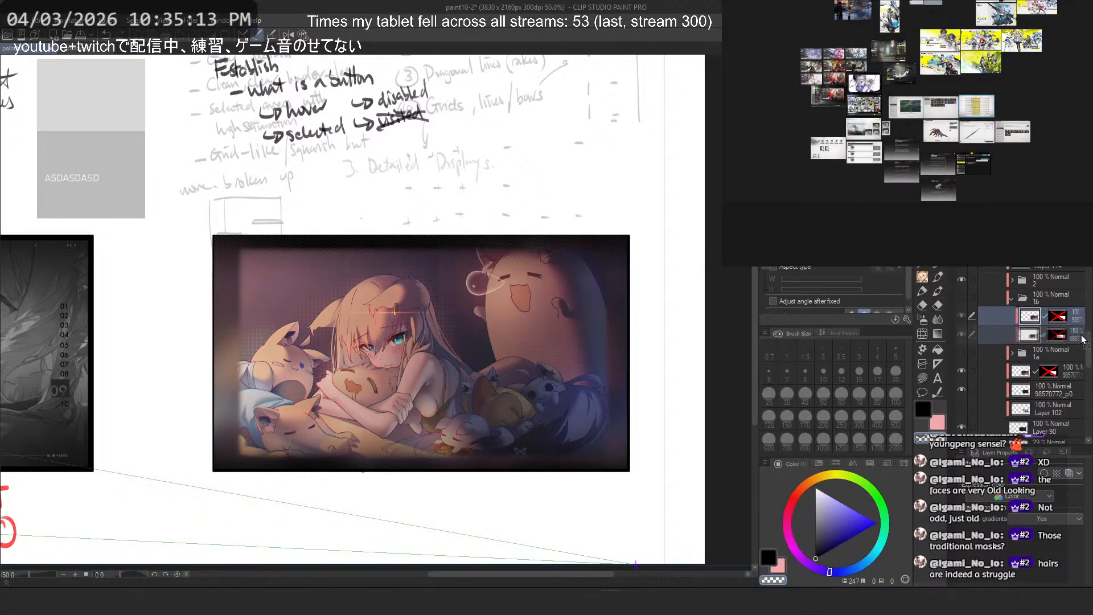
click(1015, 342)
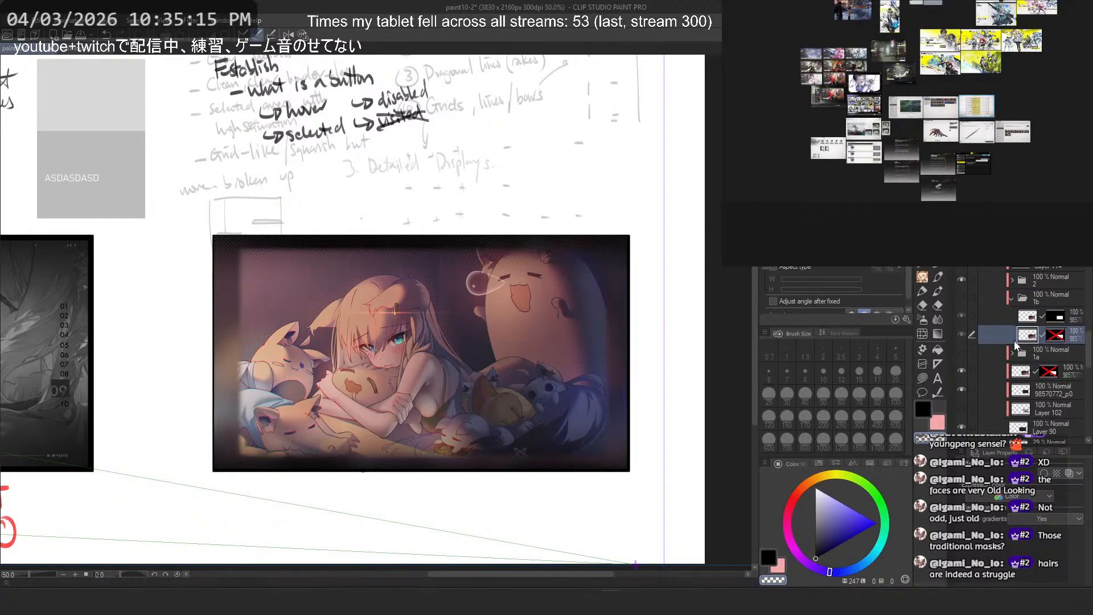
Step: Move the original blurred city illustration layer to the end of folder 1a and leave folders 1a and 1b collapsed
click(1012, 298)
click(1011, 316)
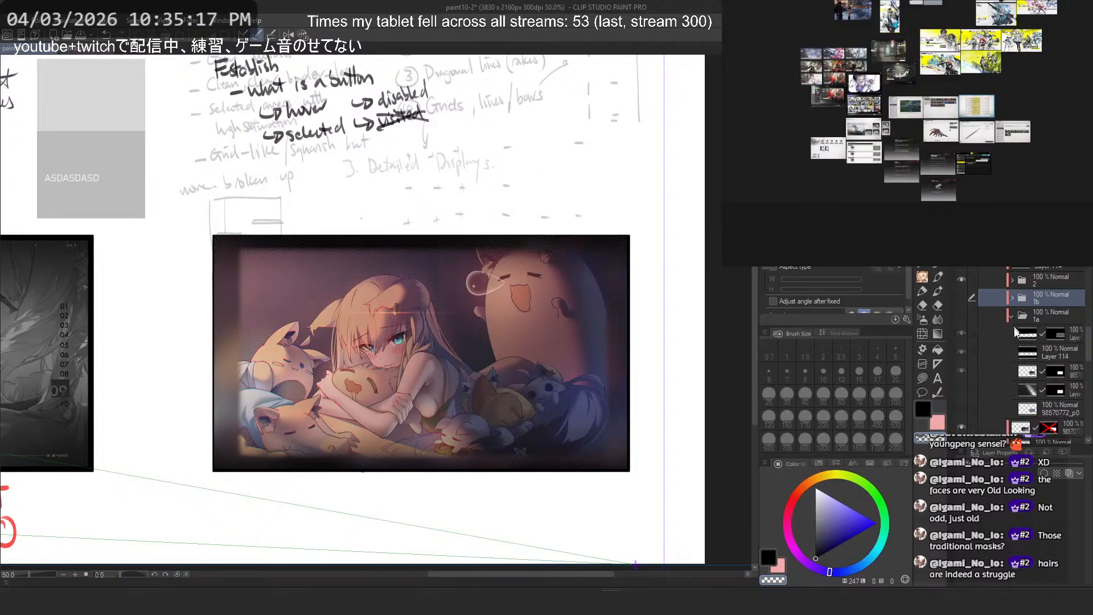
scroll(1015, 332, down, 2)
click(1030, 379)
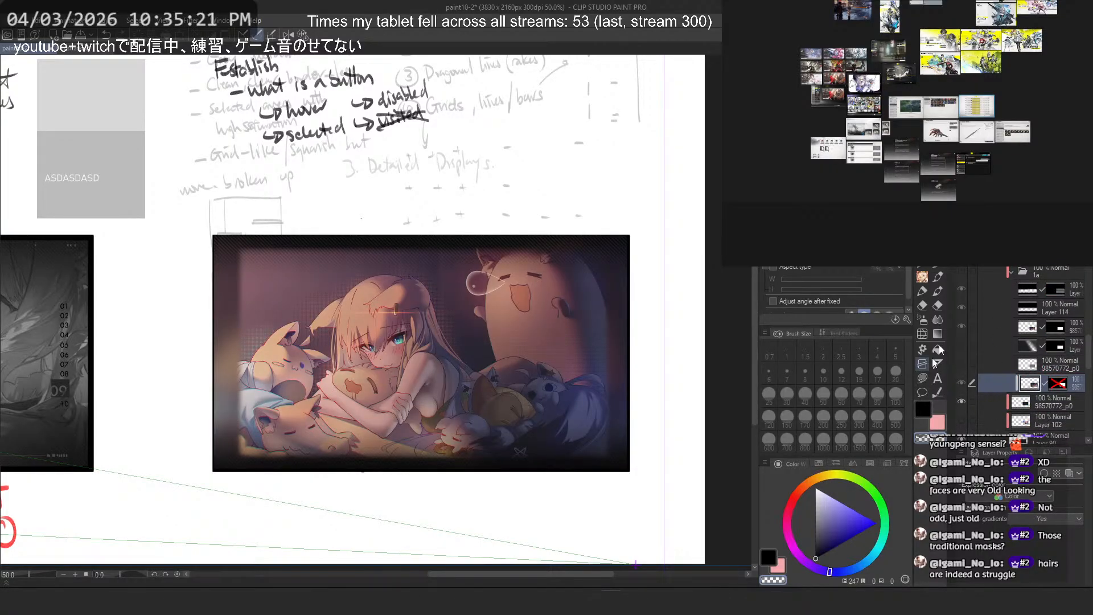
click(974, 234)
click(1011, 274)
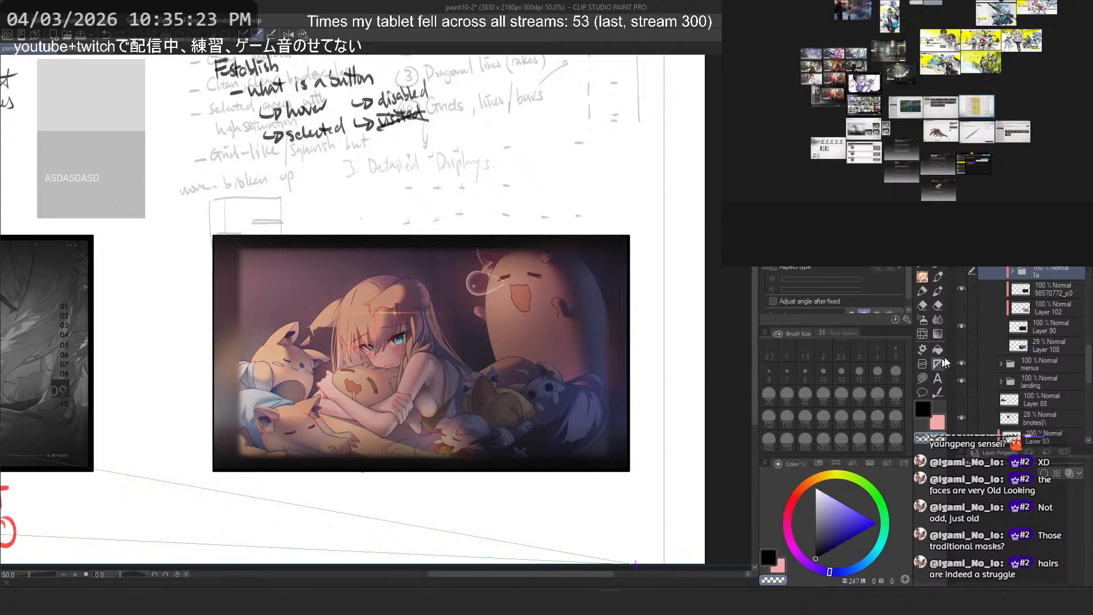
Step: Hide folder 2 and show folder 1b in the Menus mockup, keeping Layer 90 visible
scroll(983, 305, up, 2)
click(962, 277)
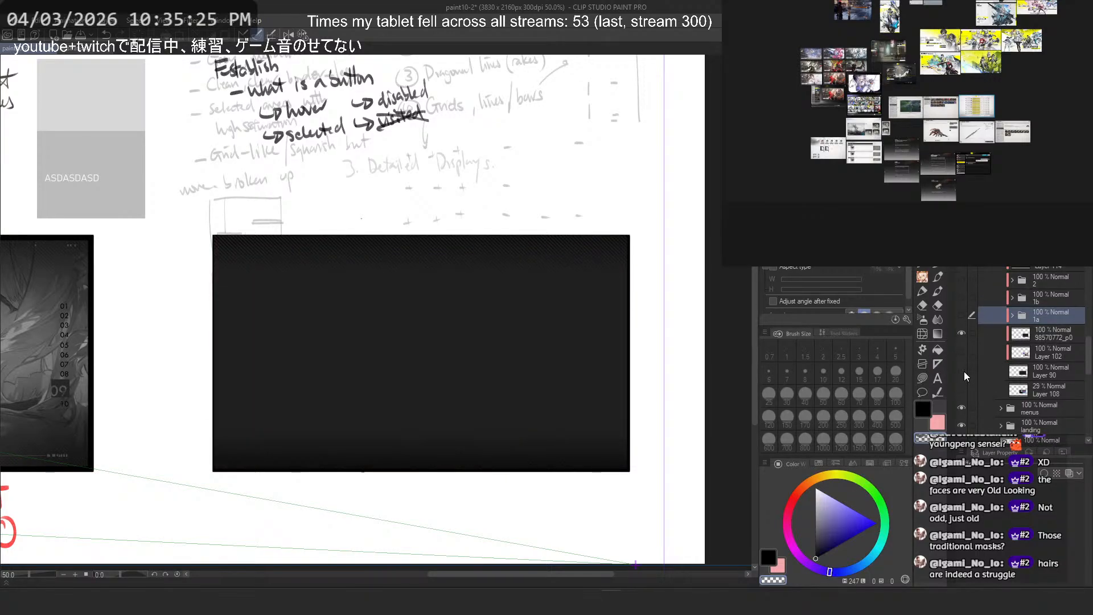
click(962, 371)
click(964, 277)
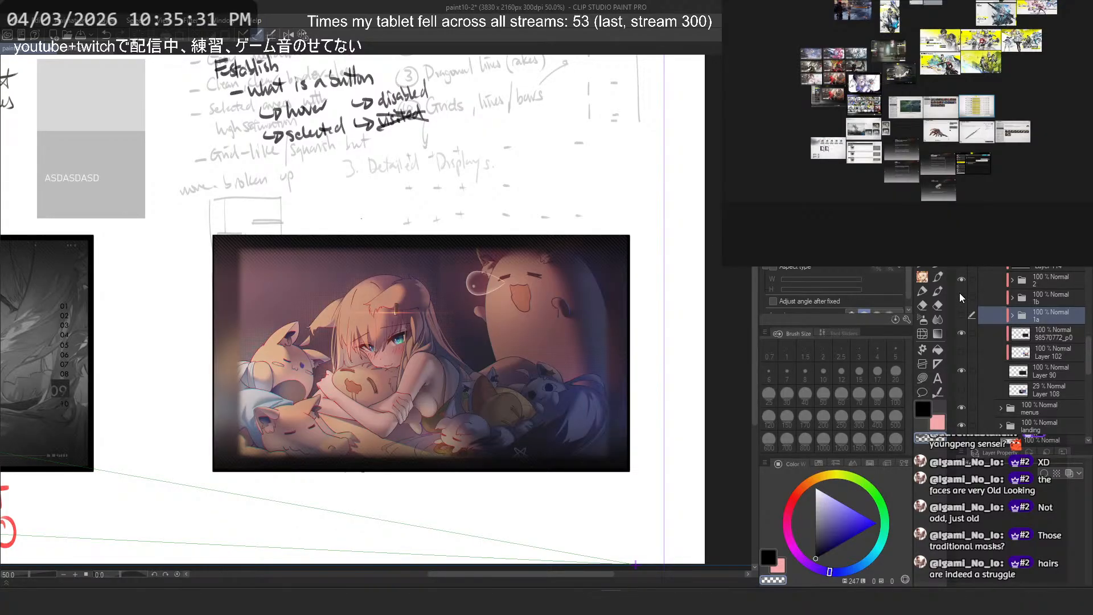
click(961, 279)
click(965, 294)
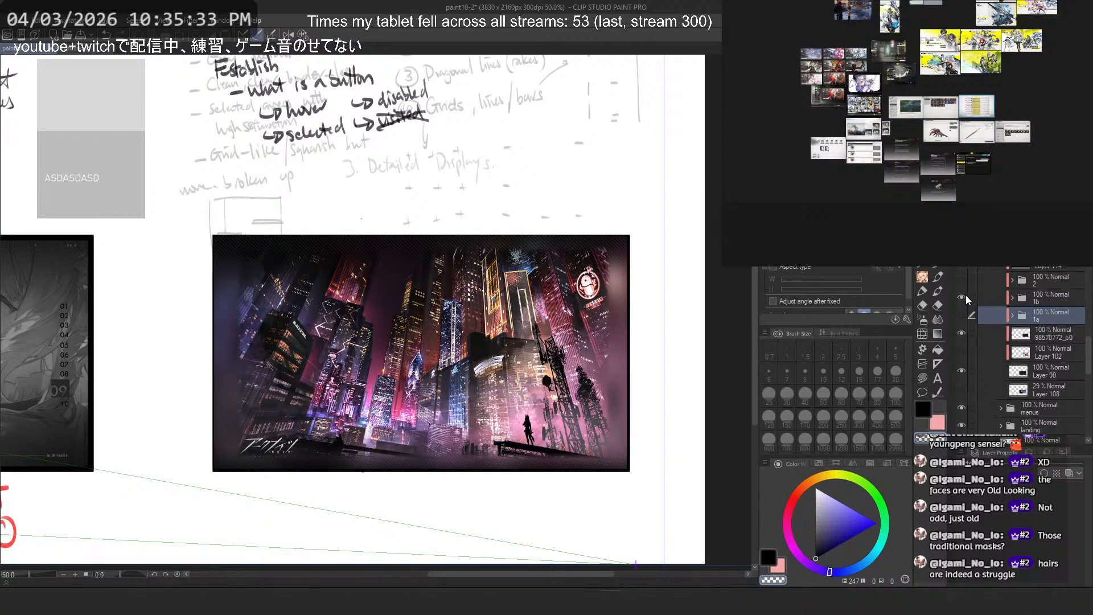
Step: Check the blurred city illustration in folder 1b with its layer mask on and off, and delete that mask
click(1011, 298)
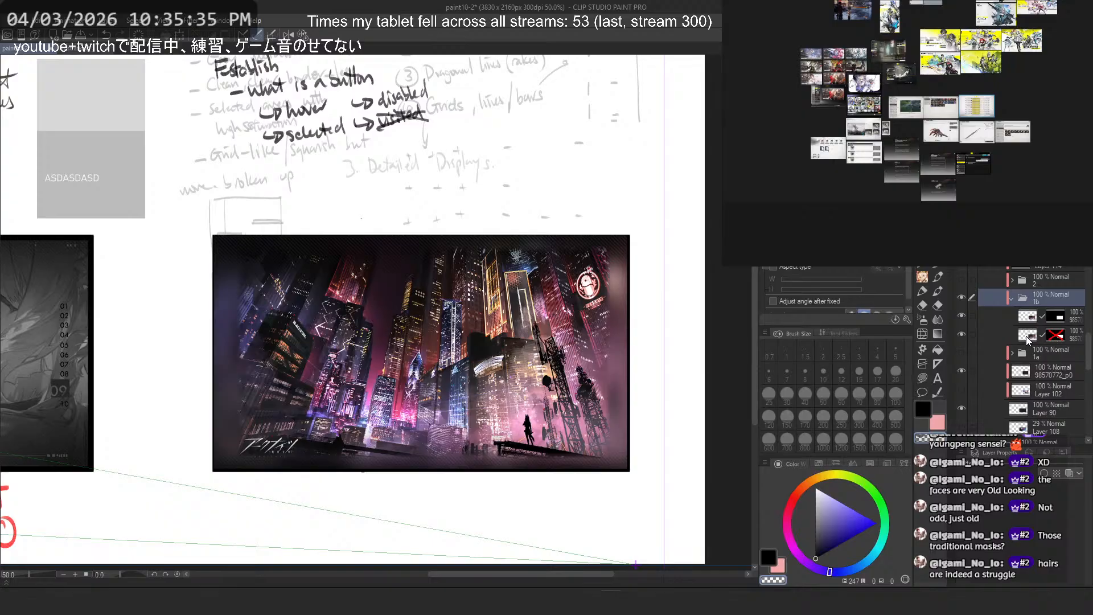
shift+click(1055, 338)
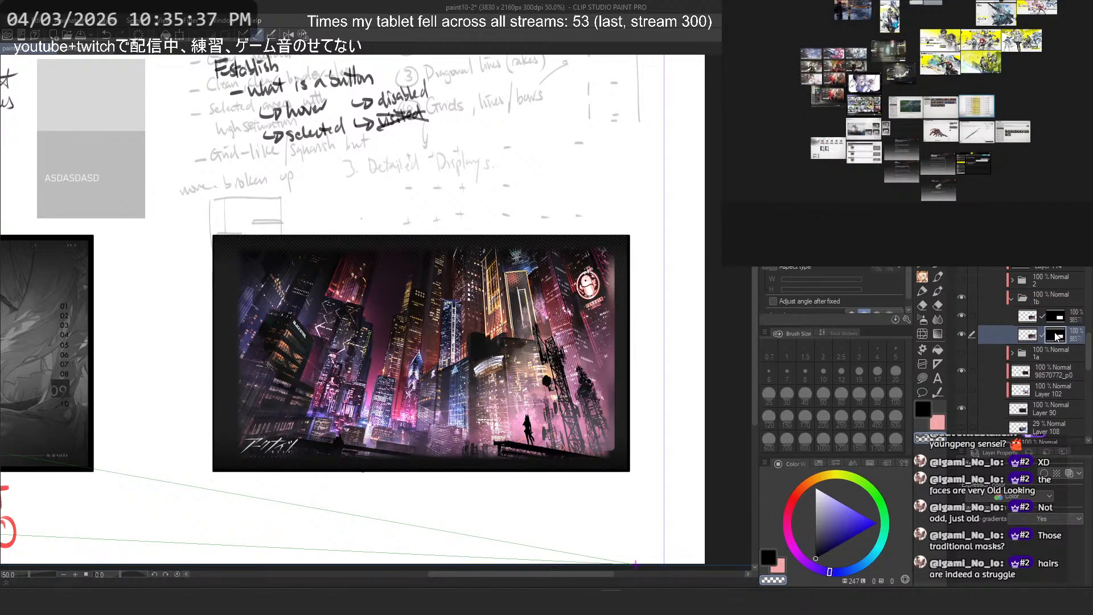
shift+click(1055, 337)
shift+click(1055, 337)
shift+click(1056, 338)
shift+click(1057, 340)
right_click(1058, 339)
click(1052, 374)
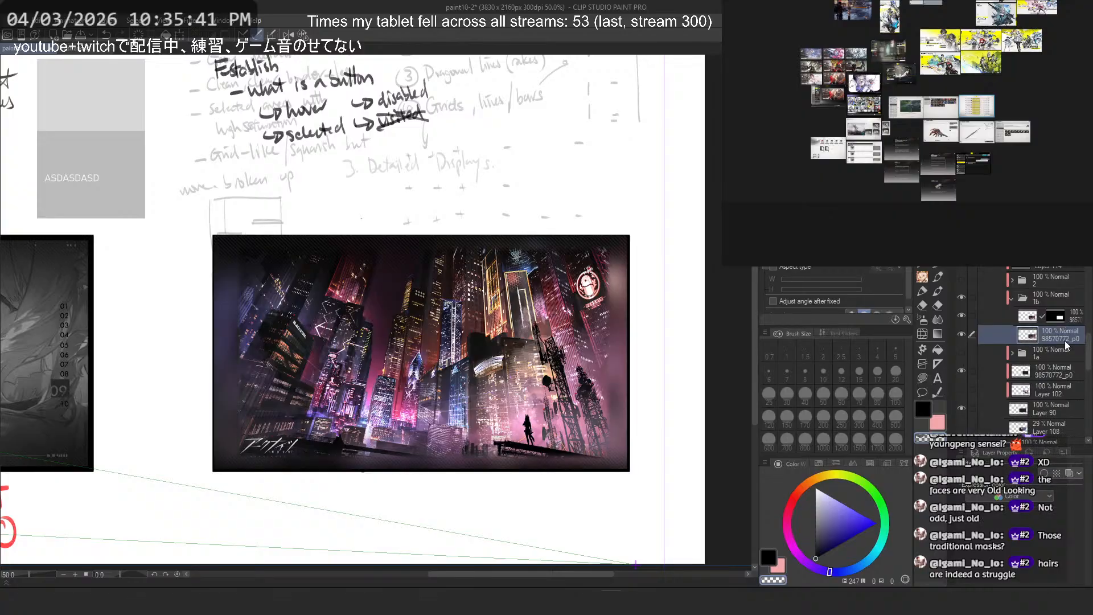
Step: Load the mask of folder 2's blurred layer as a selection and create a layer mask from it on folder 1b's blurred layer
click(1012, 280)
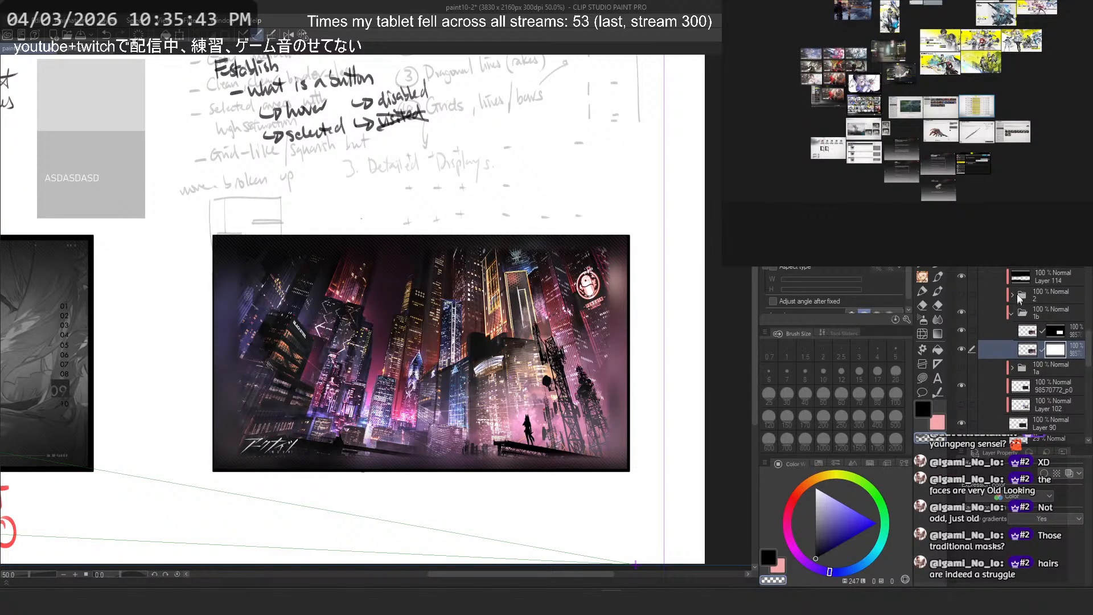
click(1025, 295)
ctrl+click(1057, 354)
click(1054, 405)
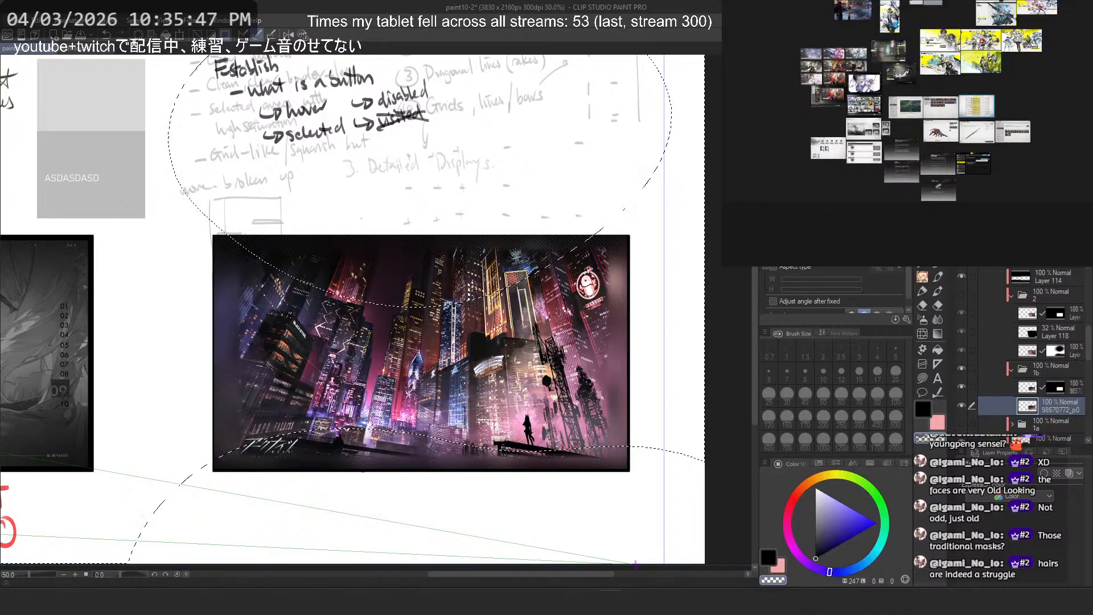
right_click(1053, 410)
click(1056, 422)
click(1051, 253)
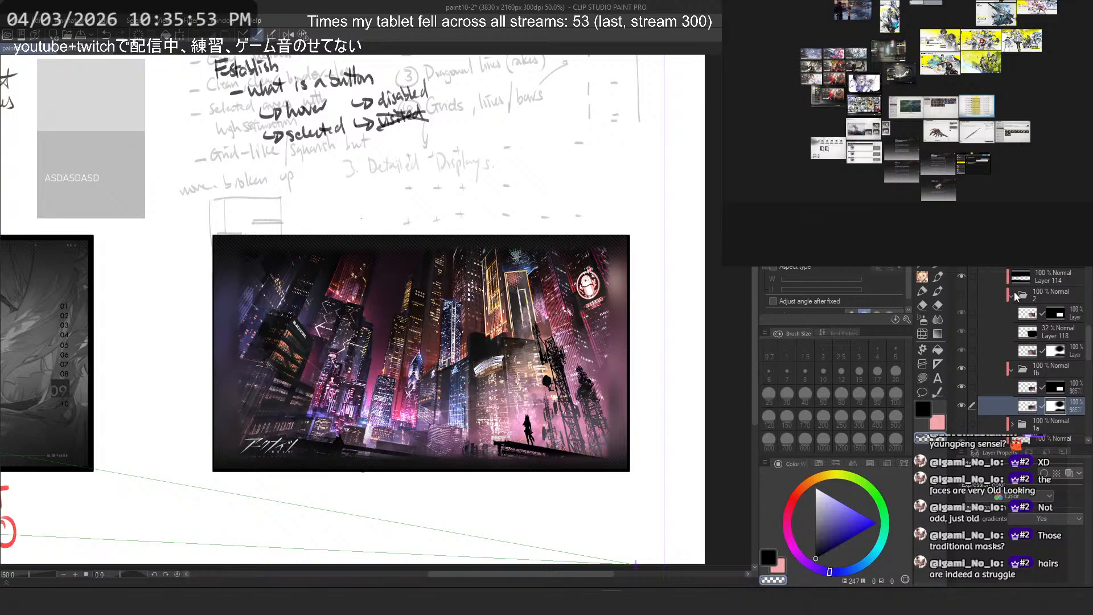
Step: Compare folder 1b's blurred layer with its new mask on and off, leaving the mask disabled
right_click(1055, 410)
click(1025, 483)
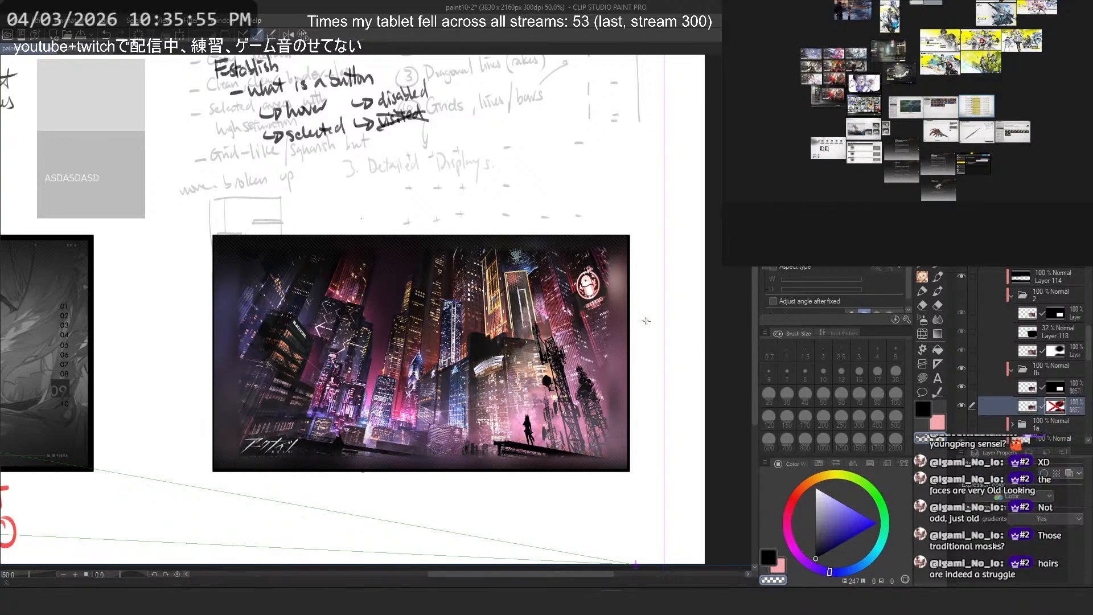
scroll(644, 318, down, 2)
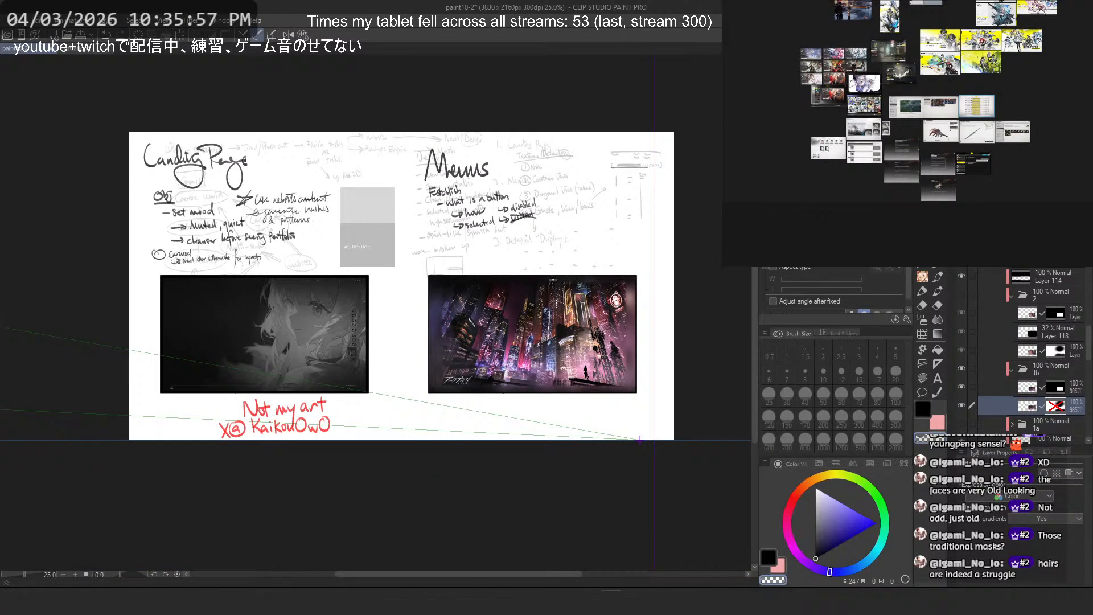
scroll(563, 293, up, 2)
shift+click(1056, 408)
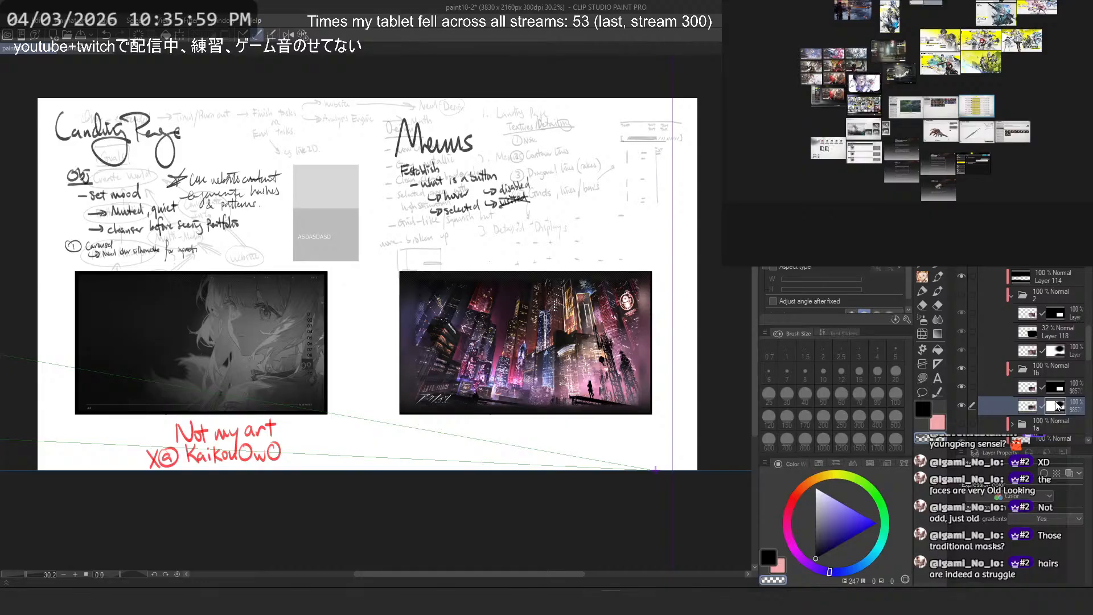
shift+click(1061, 405)
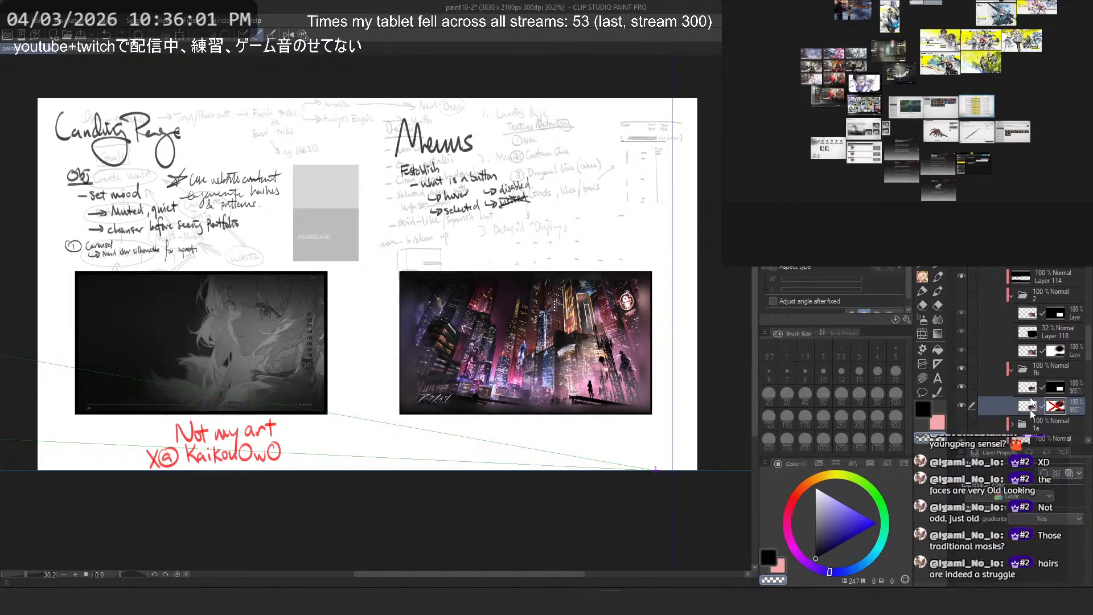
Step: Show folder 2 and disable the layer mask on its blurred illustration layer
click(1053, 347)
click(962, 294)
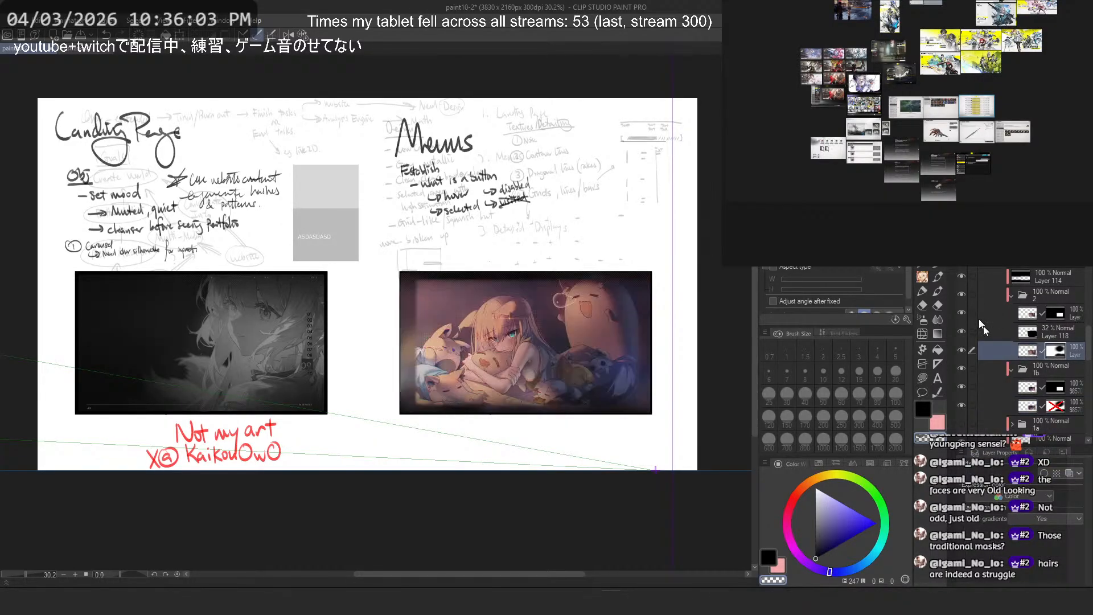
right_click(1050, 349)
click(1039, 418)
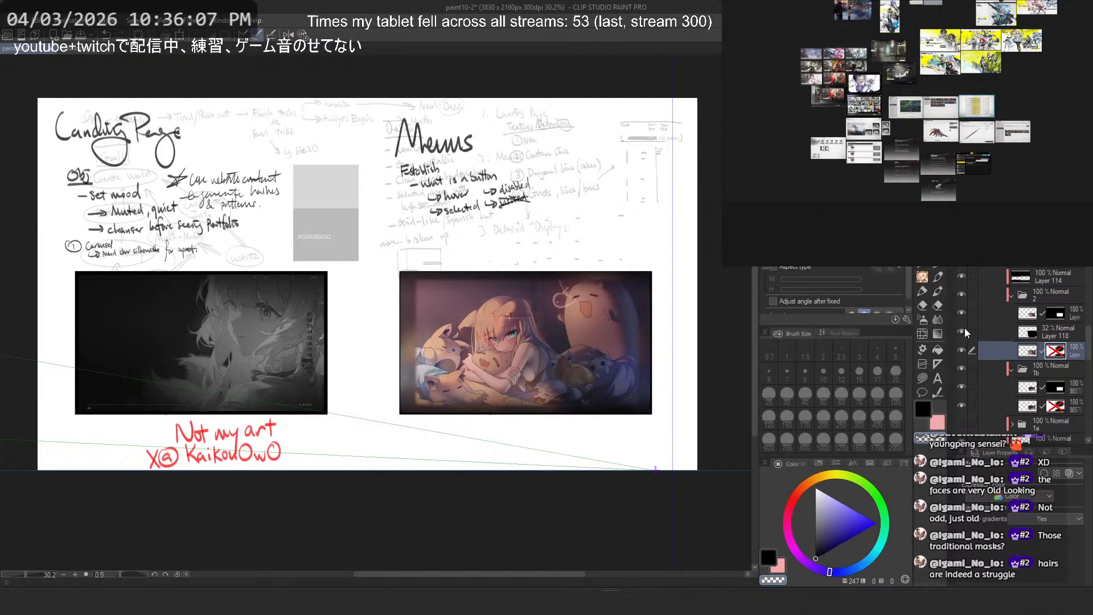
Step: Duplicate the black 32% Layer 118 into folder 1b above its blurred layer, and hide folder 2 to check the darkening
click(1051, 338)
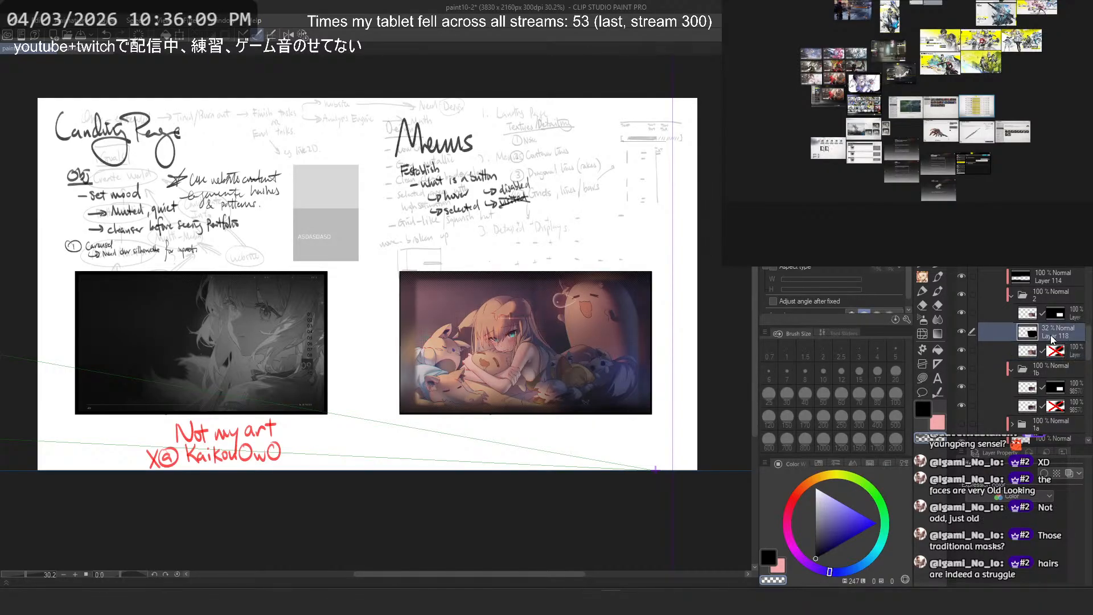
drag(1051, 337, 1051, 406)
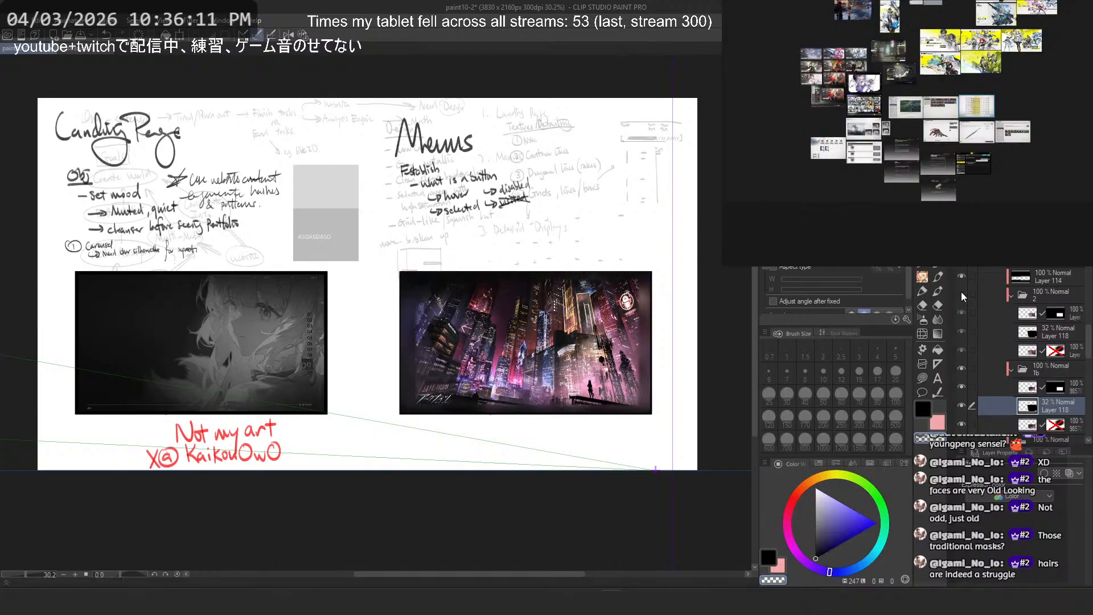
click(962, 406)
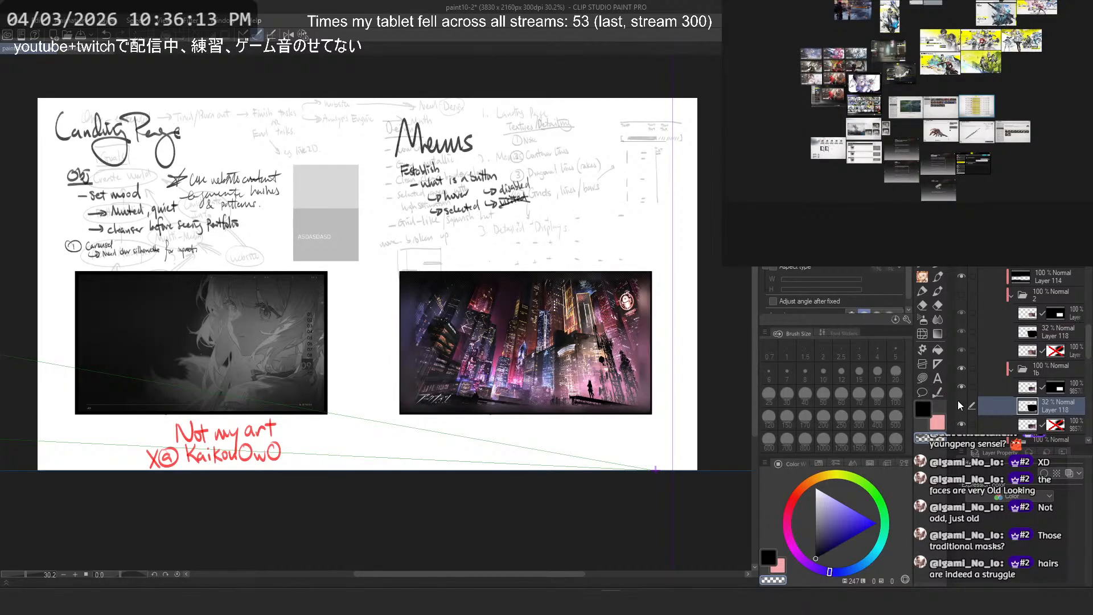
click(961, 405)
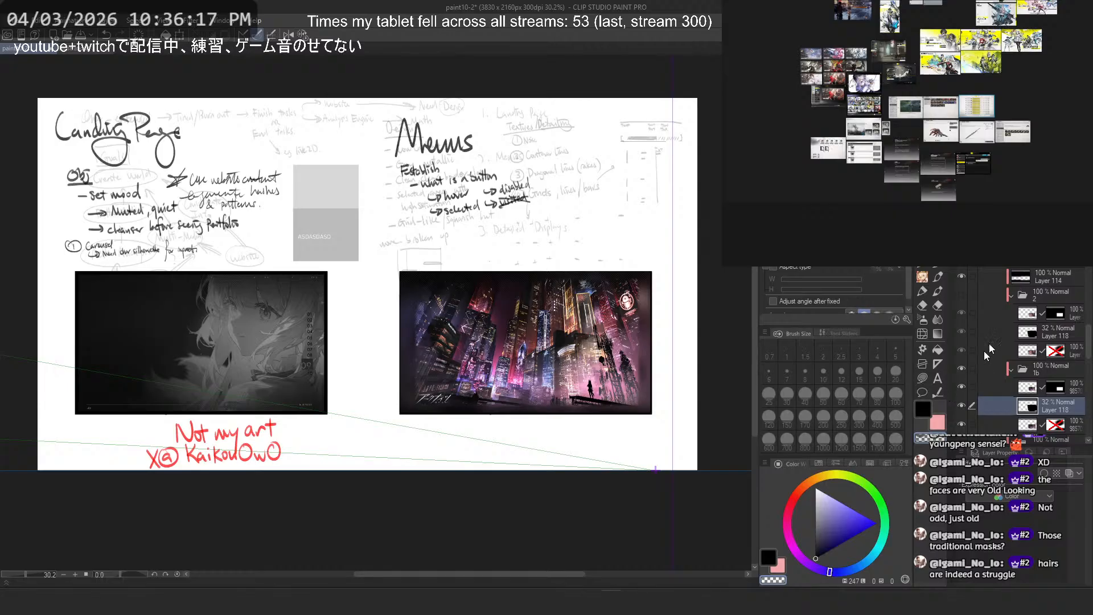
Step: Collapse folders 2 and 1b, select both folders and show folder 2 again
click(1011, 294)
click(1012, 312)
click(969, 295)
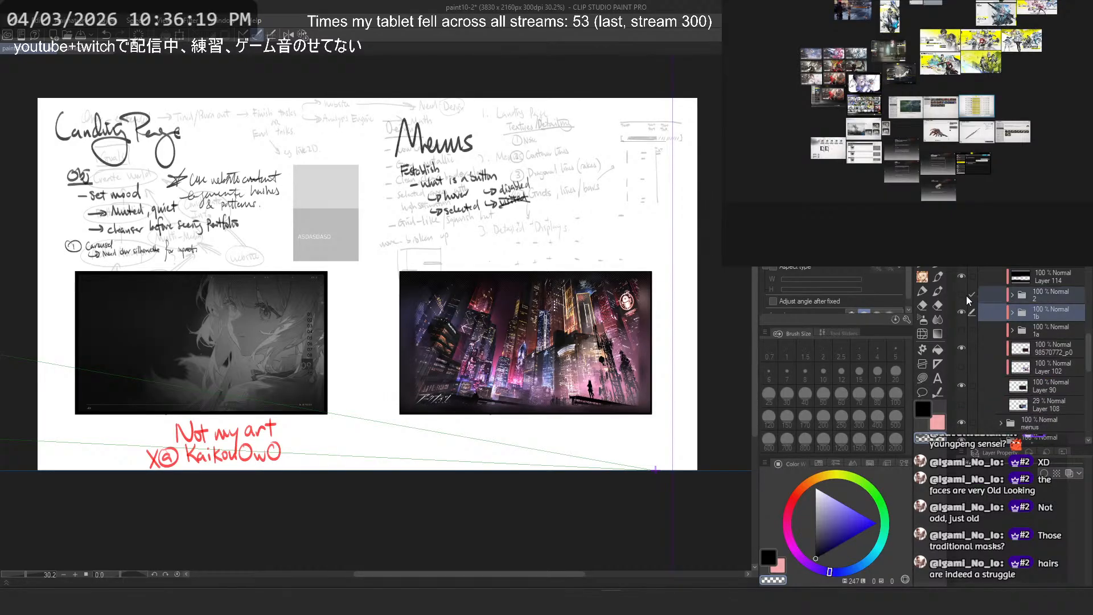
click(961, 295)
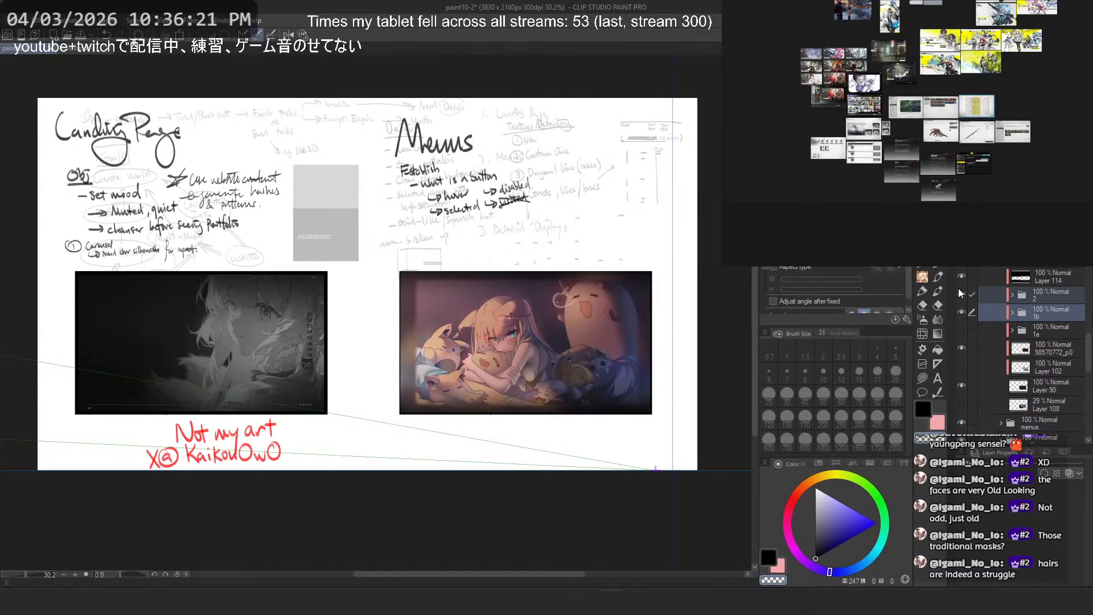
Step: Compare the Menus mockup with folder 2 hidden and shown
click(959, 288)
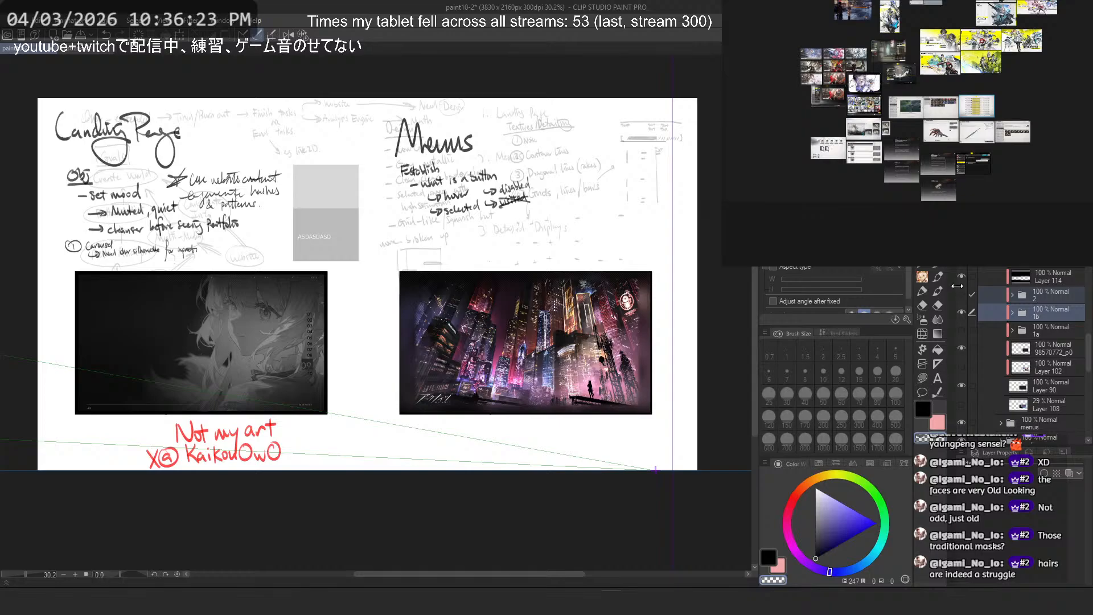
click(960, 292)
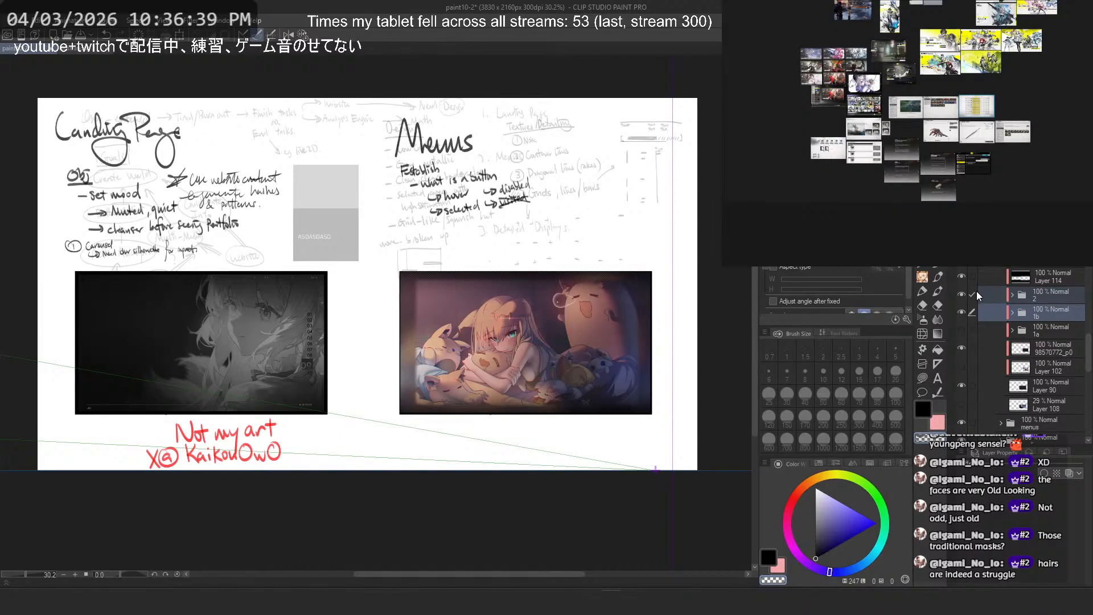
Step: Try airbrushing at size 1000 over the upper edge of folder 2's masked illustration layer, and undo the stroke
click(1012, 295)
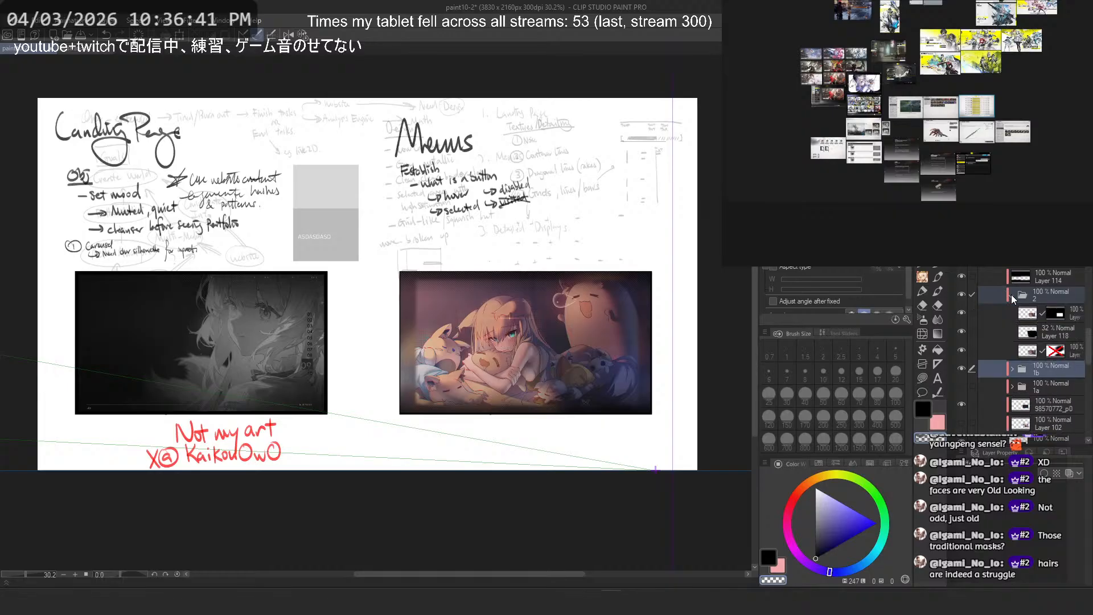
key(ctrl+plus)
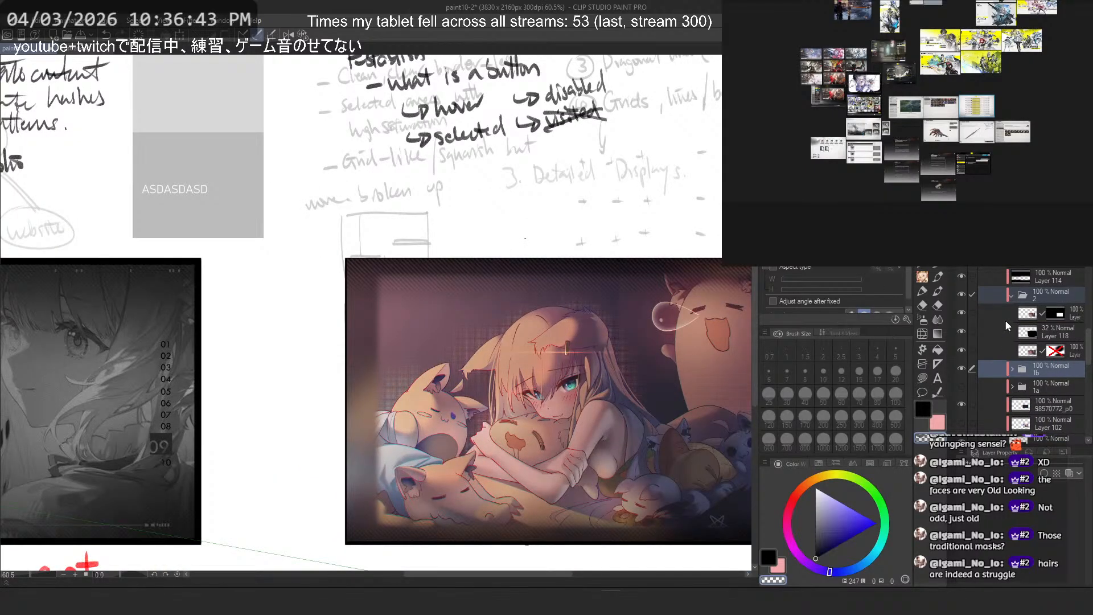
click(1007, 314)
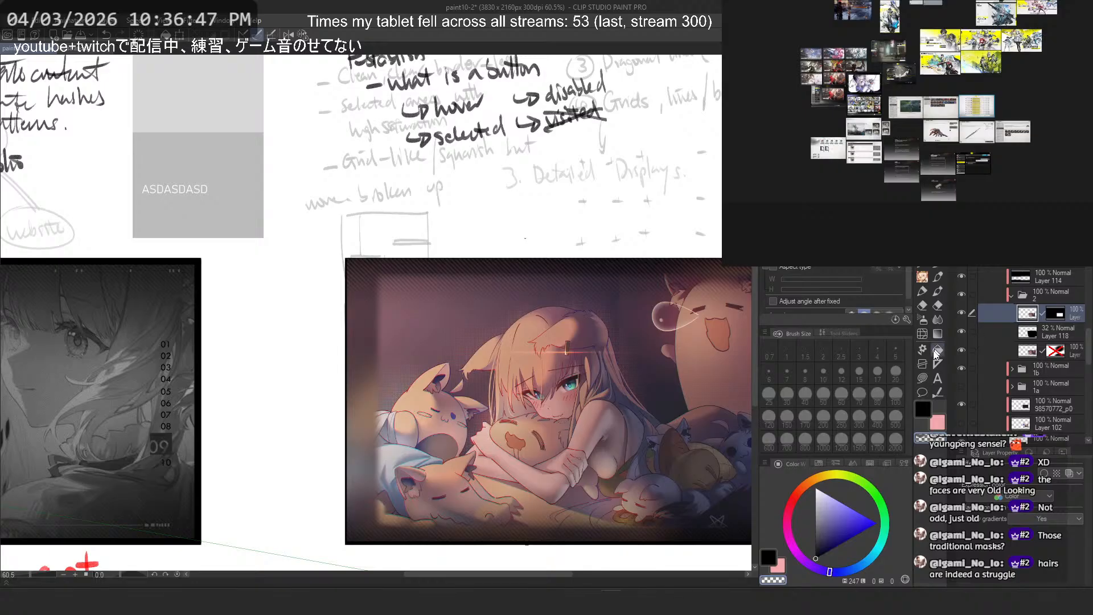
click(923, 321)
drag(358, 245, 435, 209)
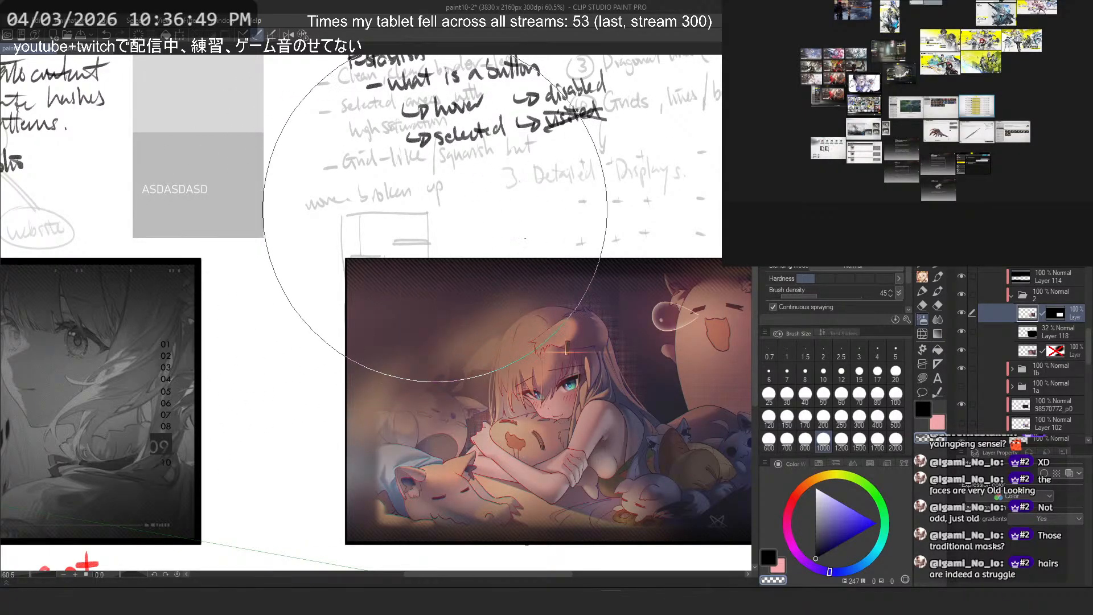
key(ctrl+z)
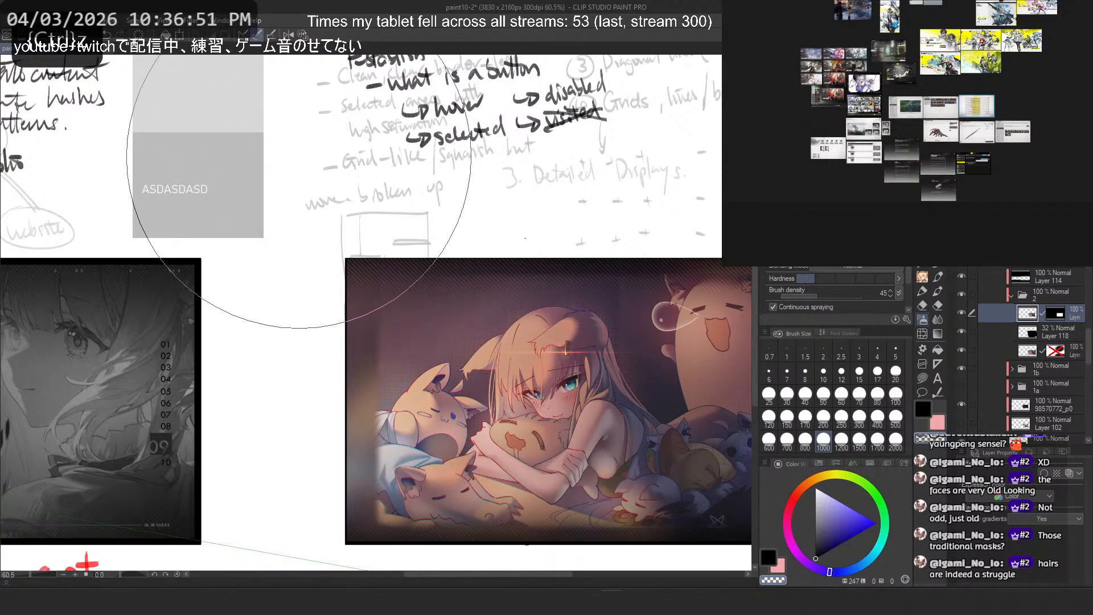
scroll(327, 201, down, 2)
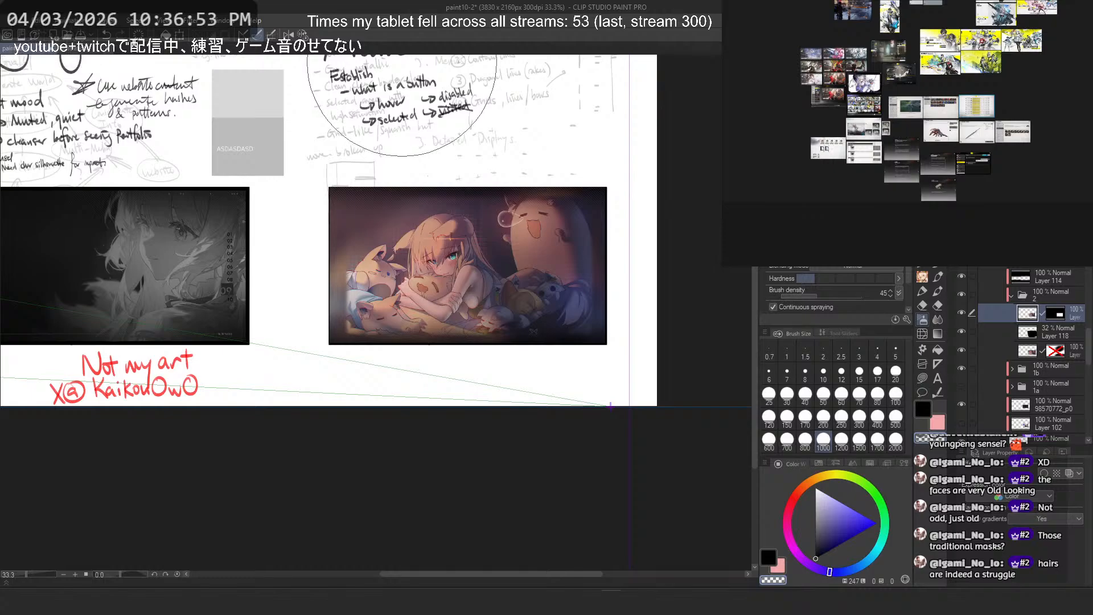
key(ctrl+z)
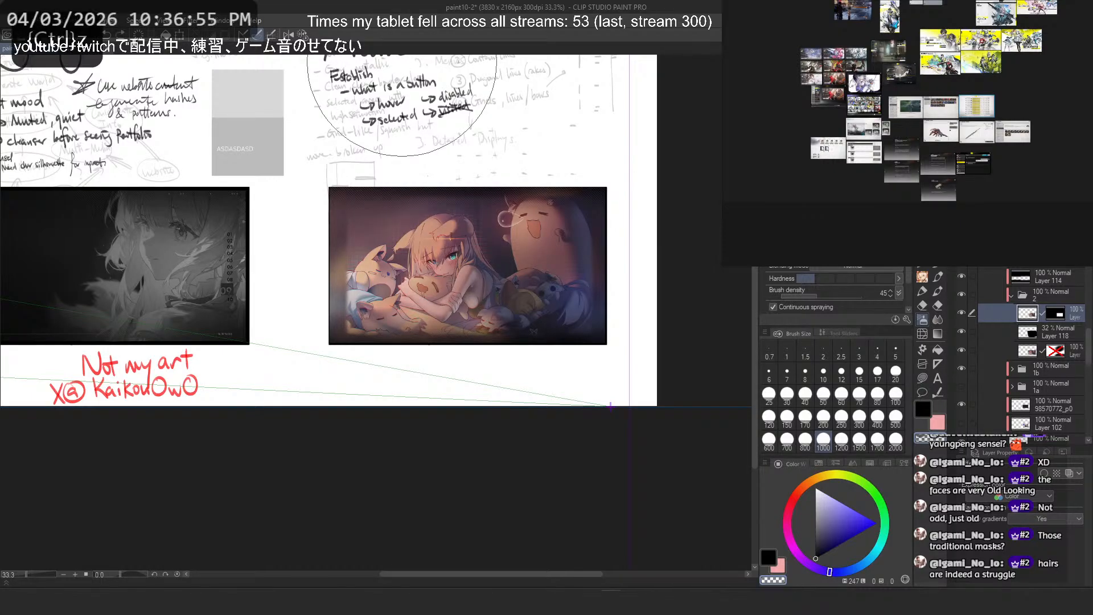
Step: Collapse folder 2 in the layer list
scroll(472, 195, up, 1)
scroll(501, 183, right, 1)
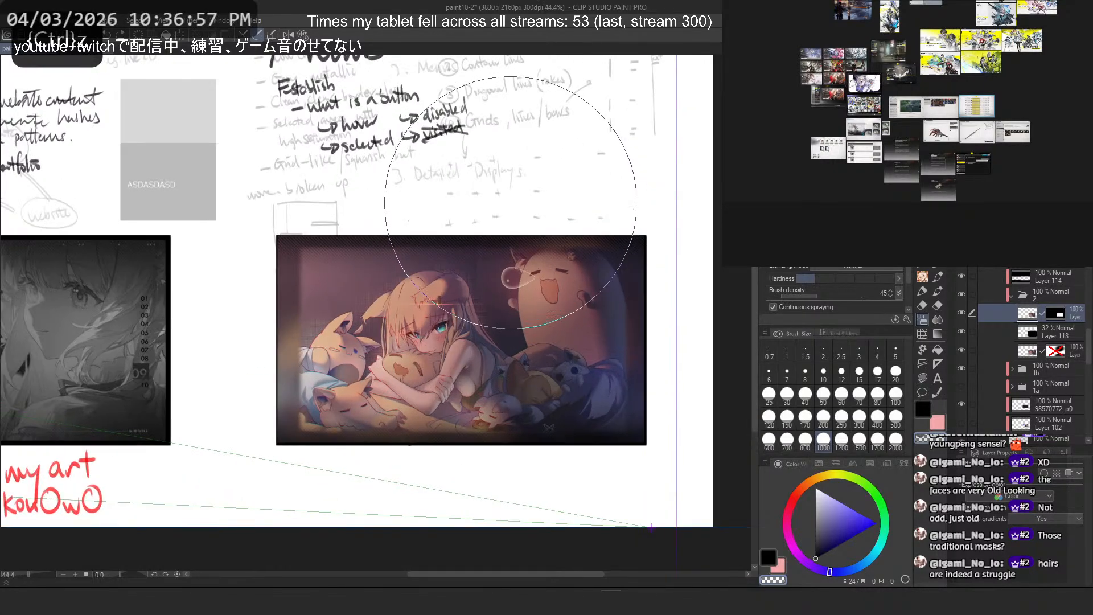
scroll(1043, 302, up, 3)
click(1011, 355)
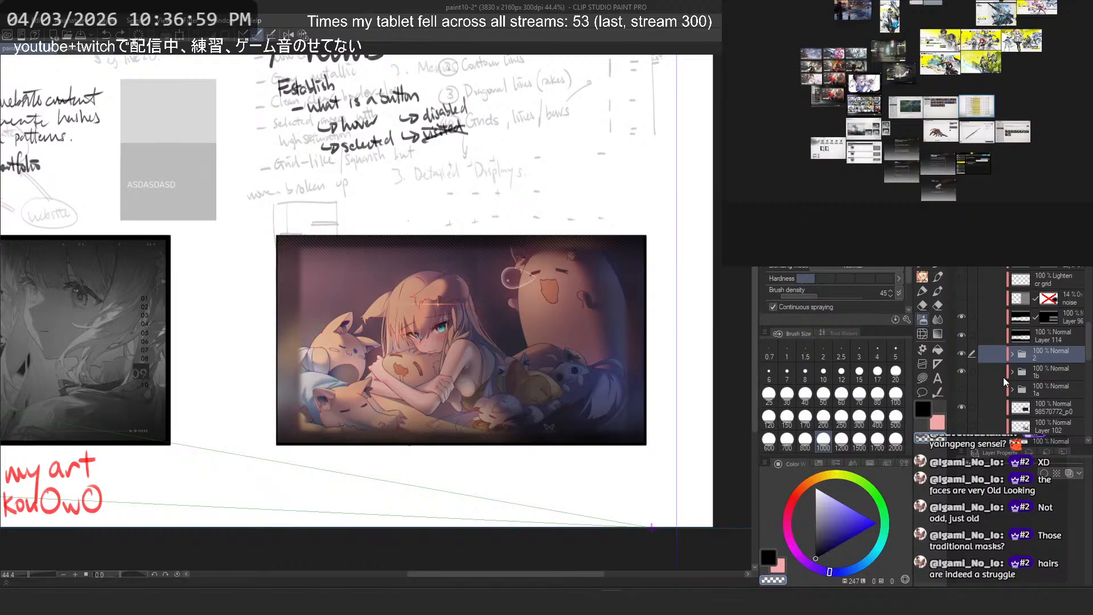
scroll(1002, 365, up, 2)
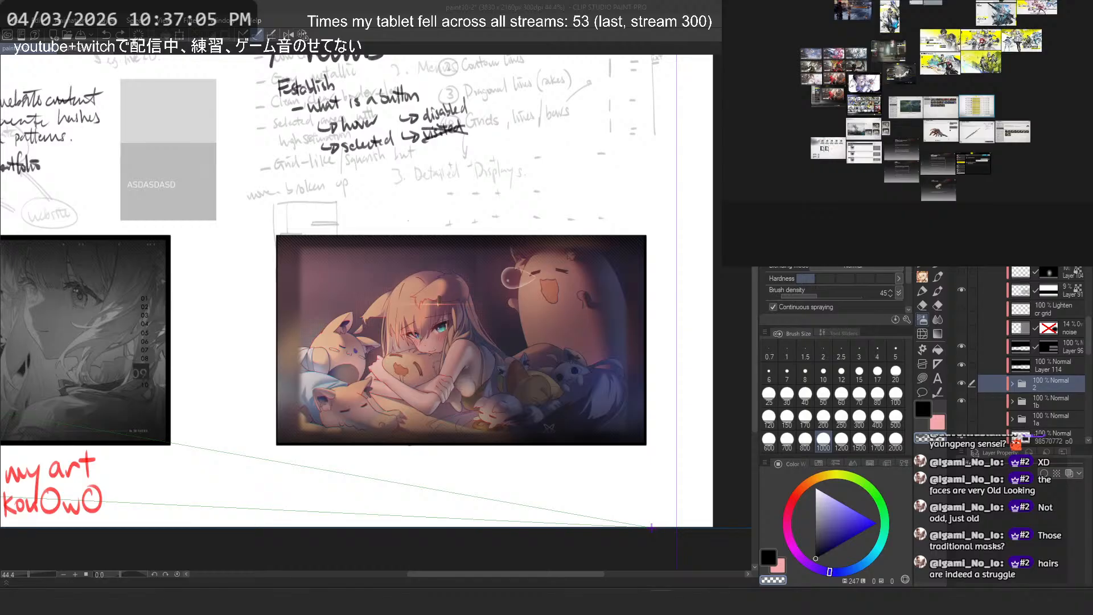
Step: Bring up the 3840 x 2160 mascot illustration as its own document and close it again
click(21, 24)
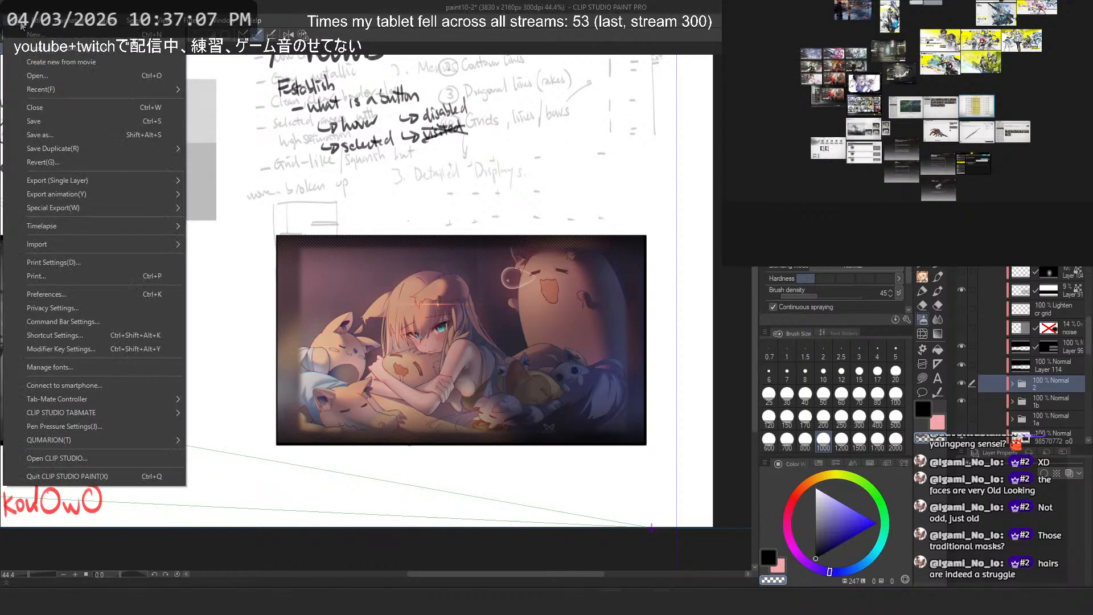
click(20, 28)
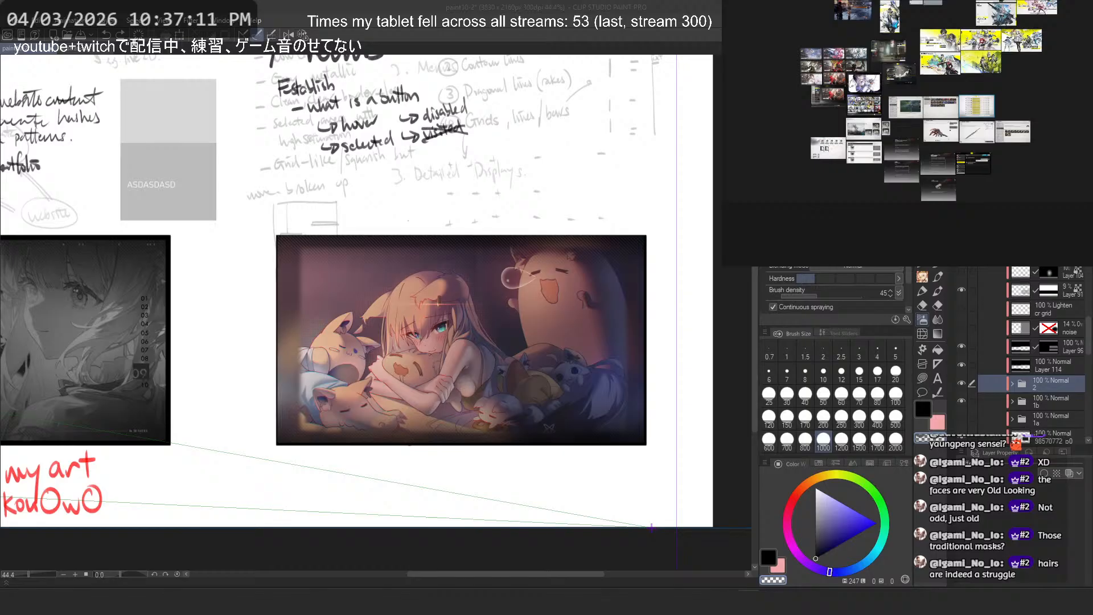
key(ctrl+Tab)
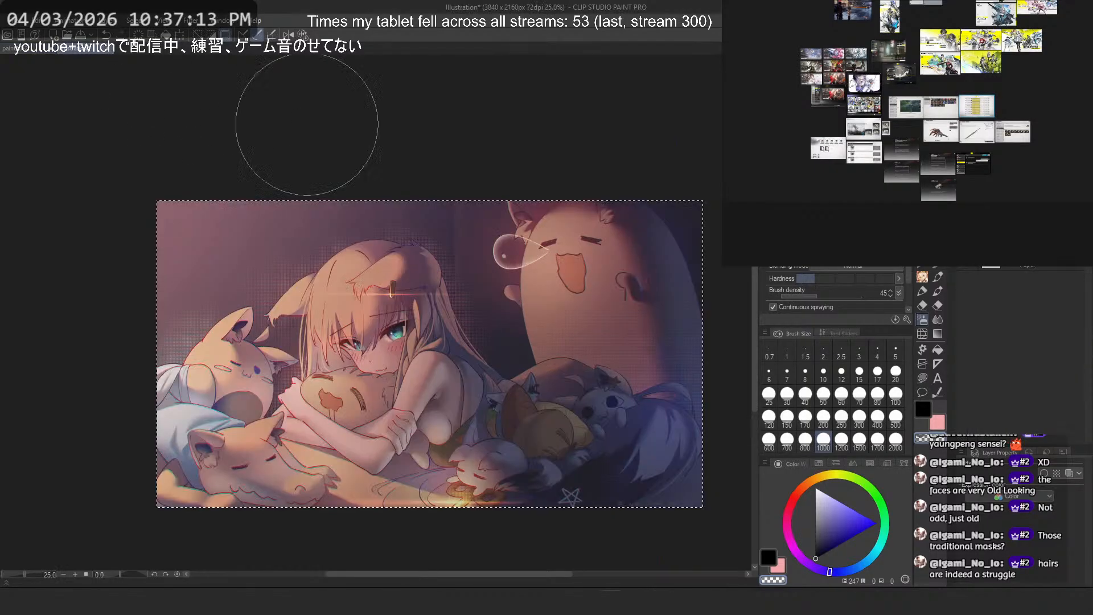
key(ctrl+w)
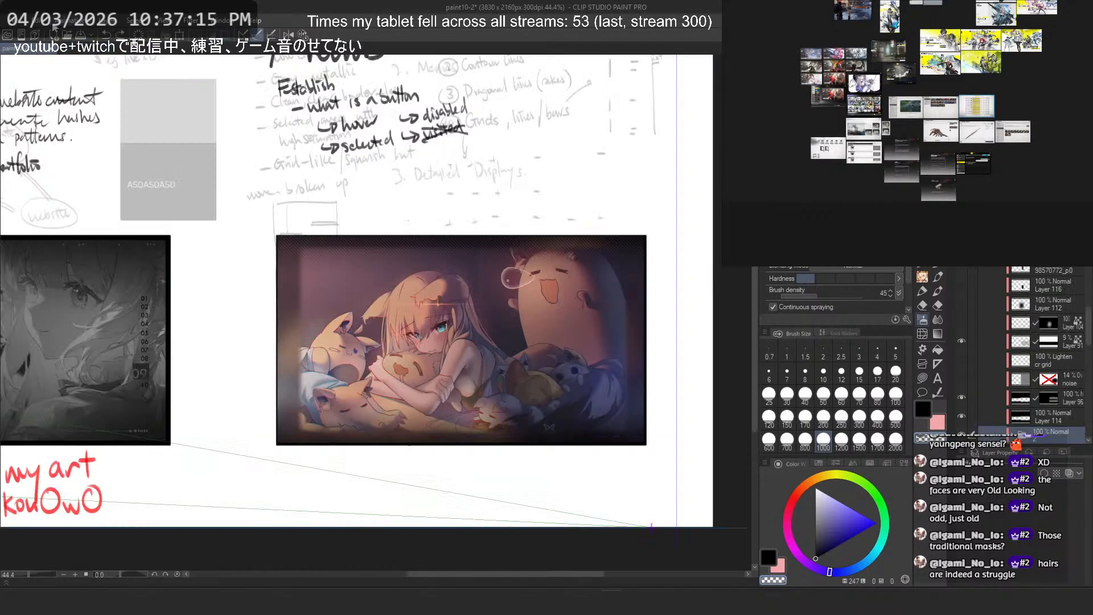
Step: Create a new document from the copied snowy shrine illustration and return to the mockup canvas at folder 2
click(15, 22)
click(51, 47)
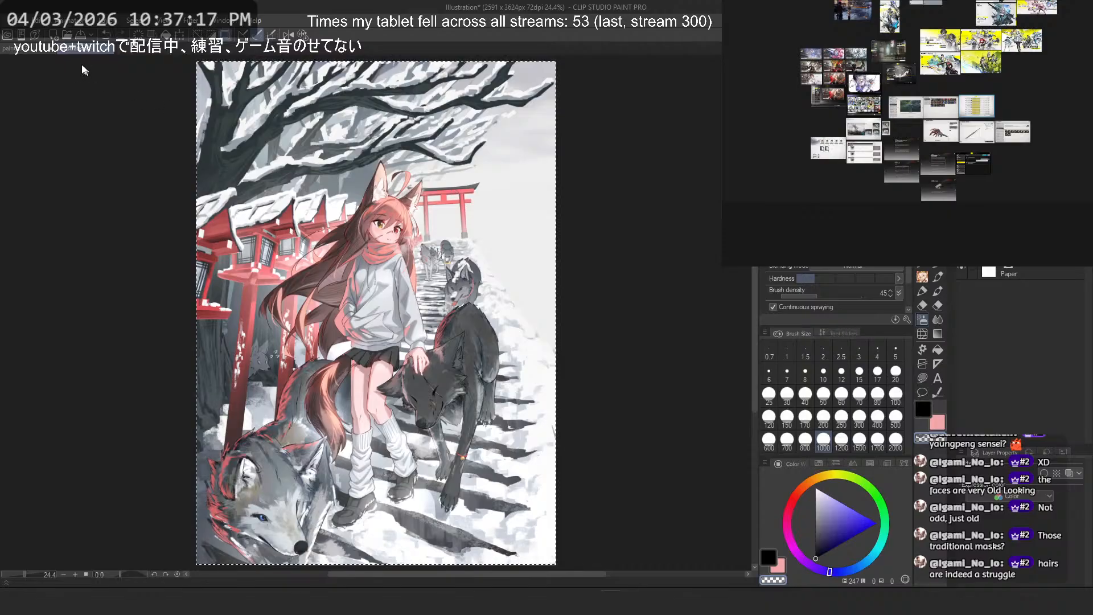
click(31, 48)
scroll(1036, 363, down, 3)
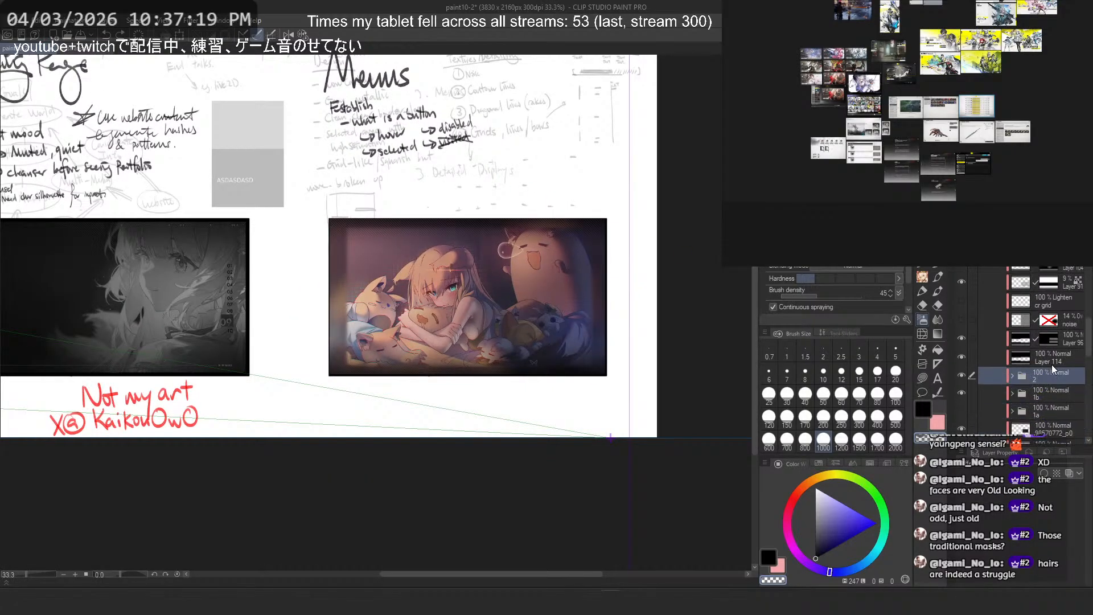
Step: Create a layer folder above folder 2 and name it 3
key(ctrl+g)
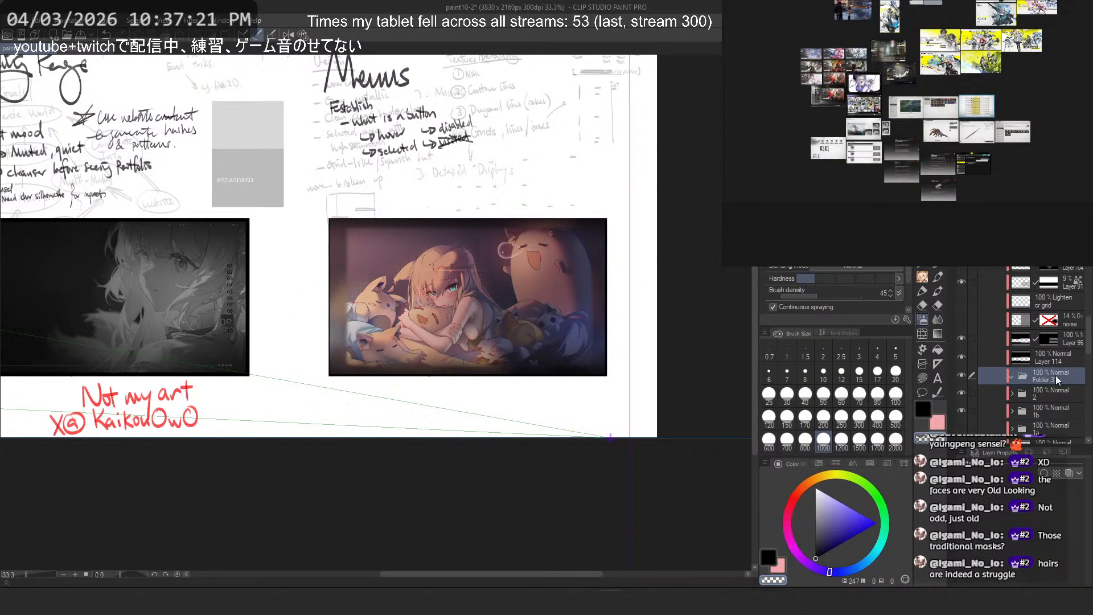
double_click(1057, 378)
text(3)
Step: Paste the snowy shrine illustration into folder 3 and save the file
click(1057, 360)
click(1057, 372)
key(ctrl+v)
key(ctrl+s)
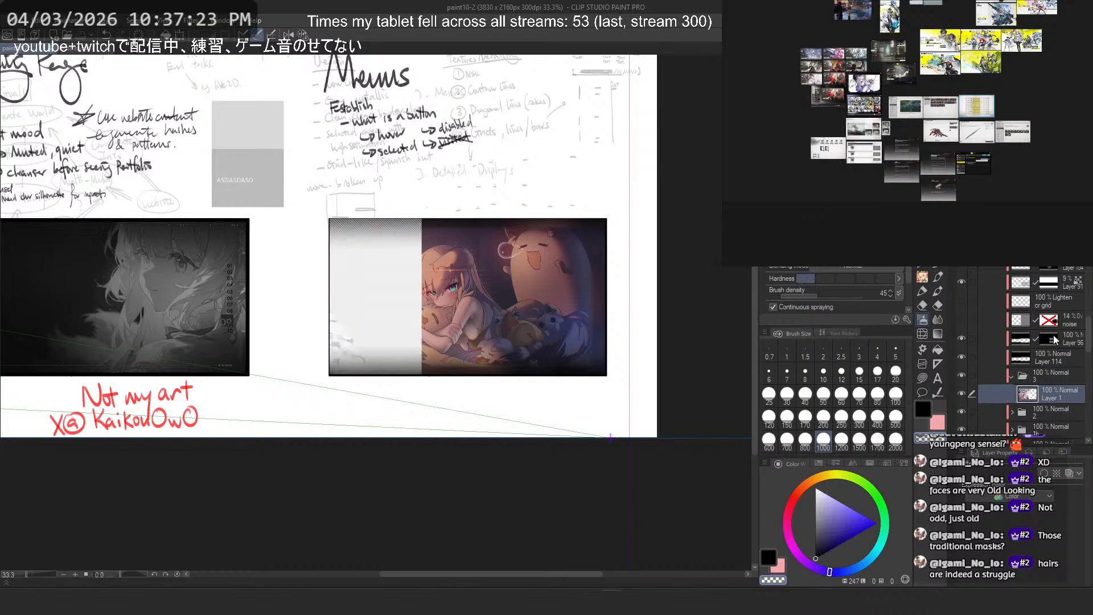
Step: Scale down the pasted shrine illustration and move it onto the middle of the Menus mockup
scroll(592, 308, down, 3)
key(ctrl+t)
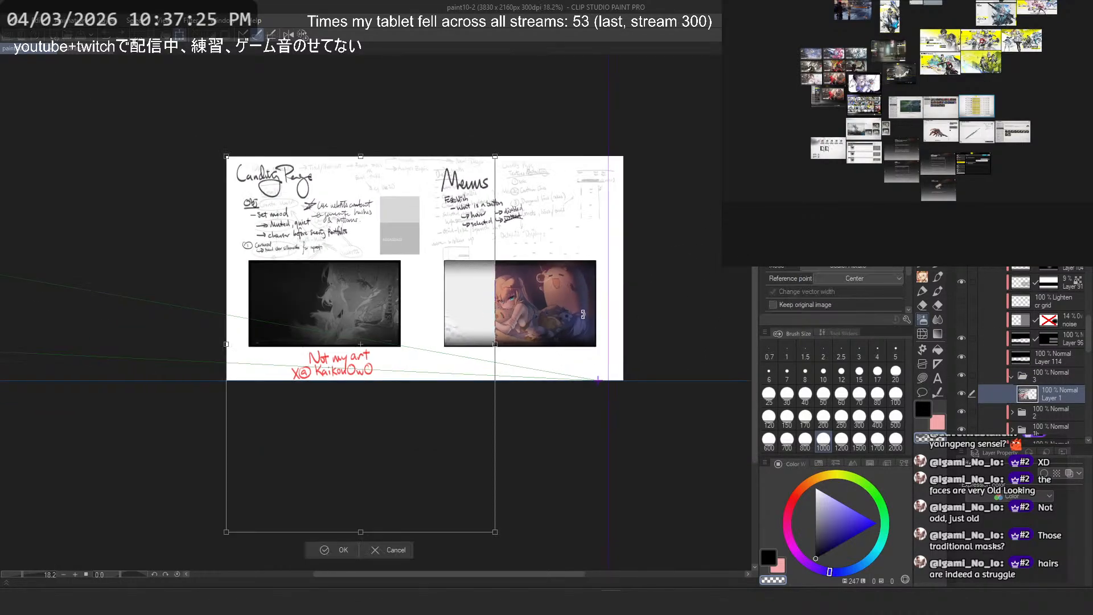
scroll(583, 313, down, 2)
drag(293, 312, 574, 239)
scroll(457, 309, up, 5)
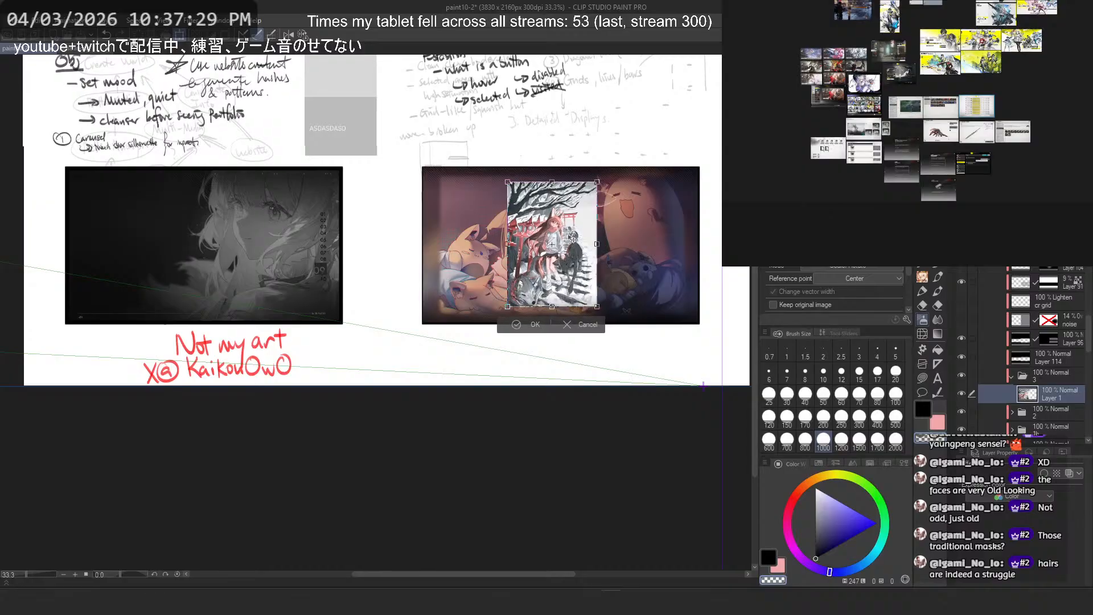
scroll(574, 240, up, 4)
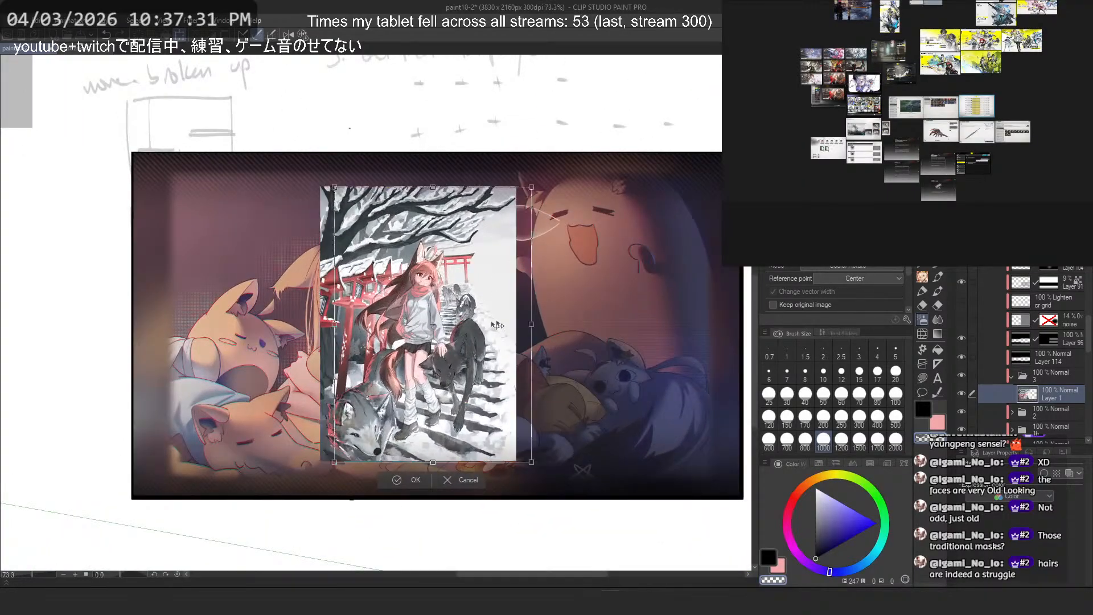
drag(469, 325, 508, 313)
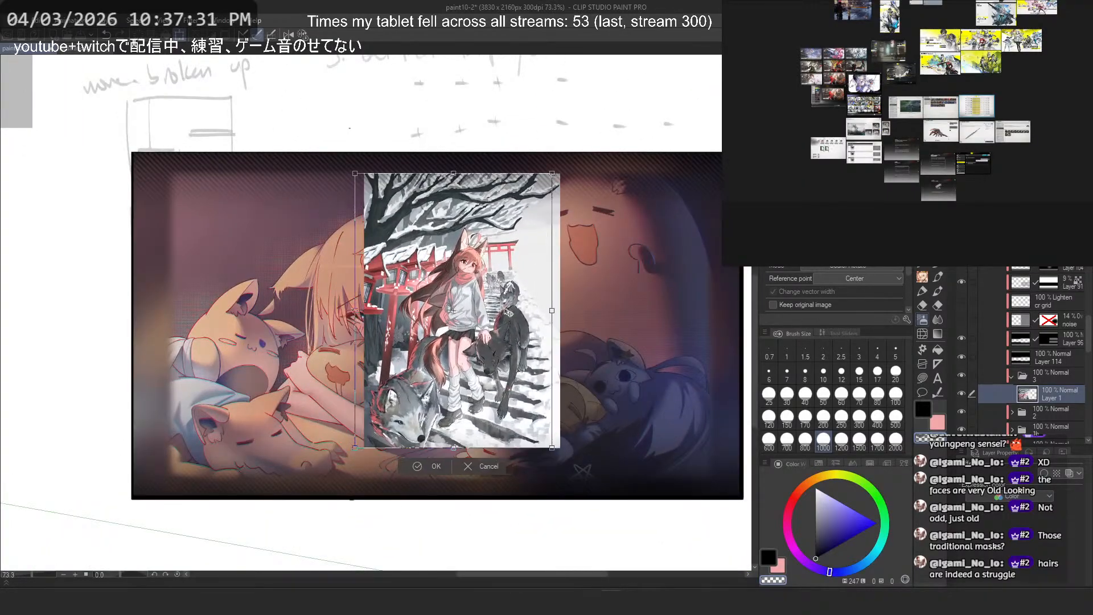
Step: Enlarge the shrine illustration to nearly fill the mockup's height, apply the transform and duplicate its layer
scroll(509, 312, down, 2)
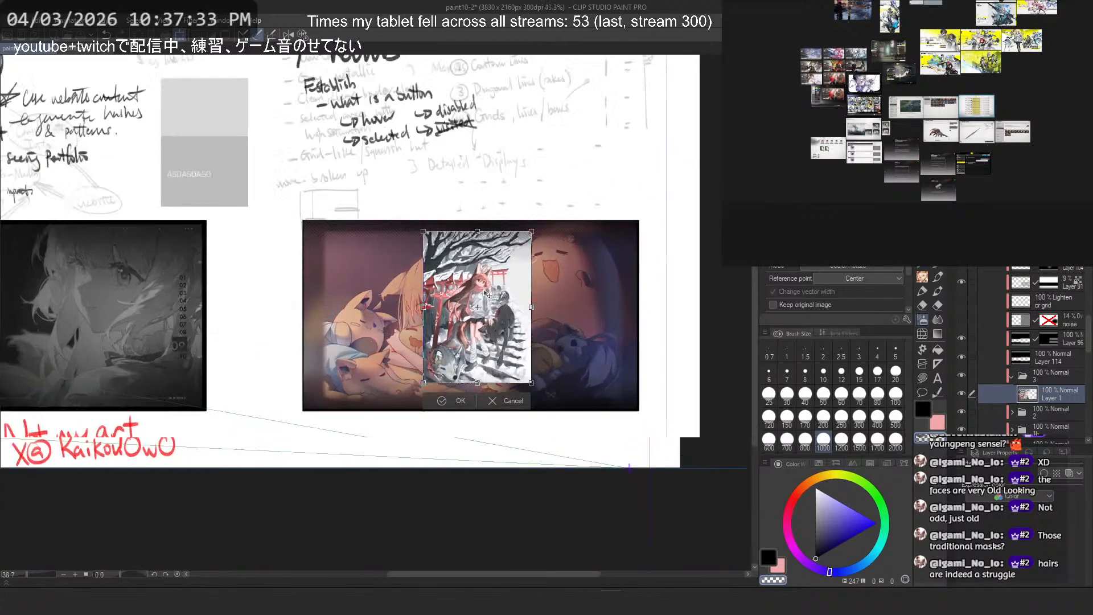
scroll(488, 295, up, 1)
drag(497, 310, 491, 309)
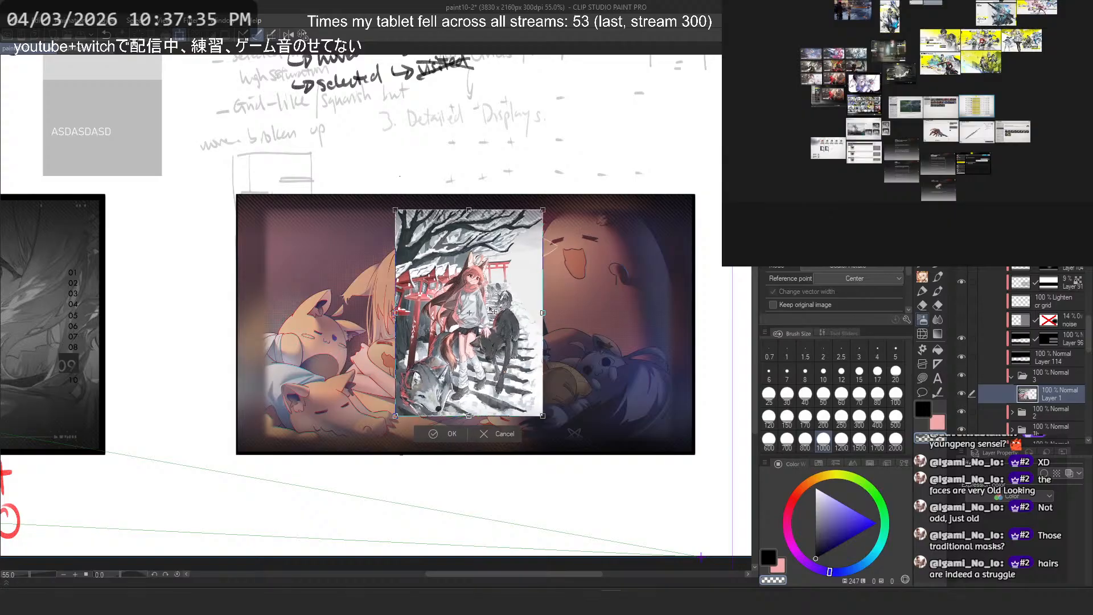
drag(470, 416, 469, 438)
drag(488, 391, 489, 392)
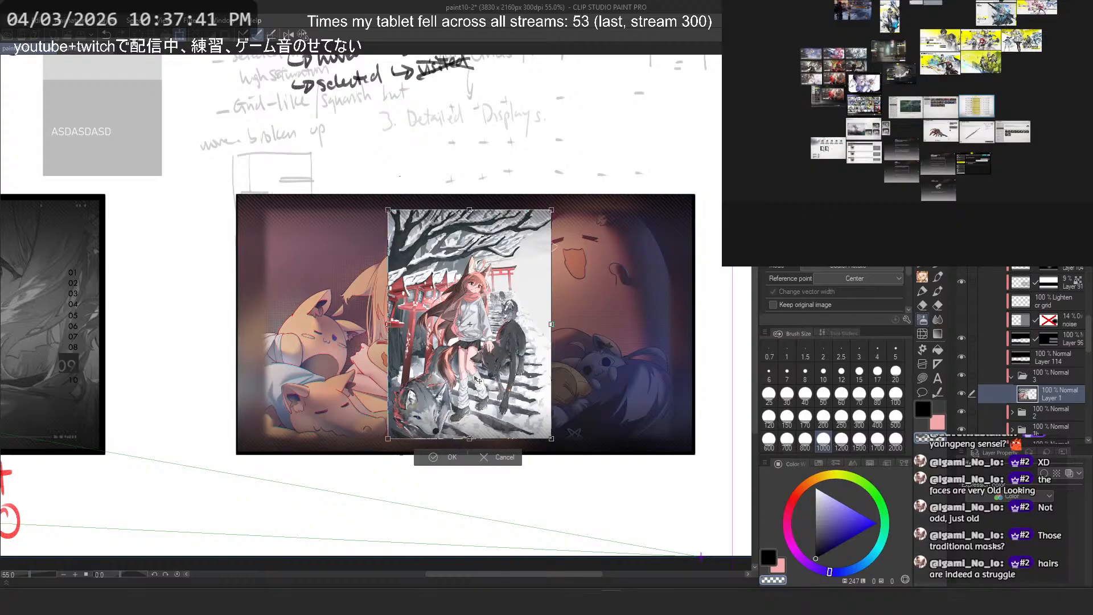
key(Return)
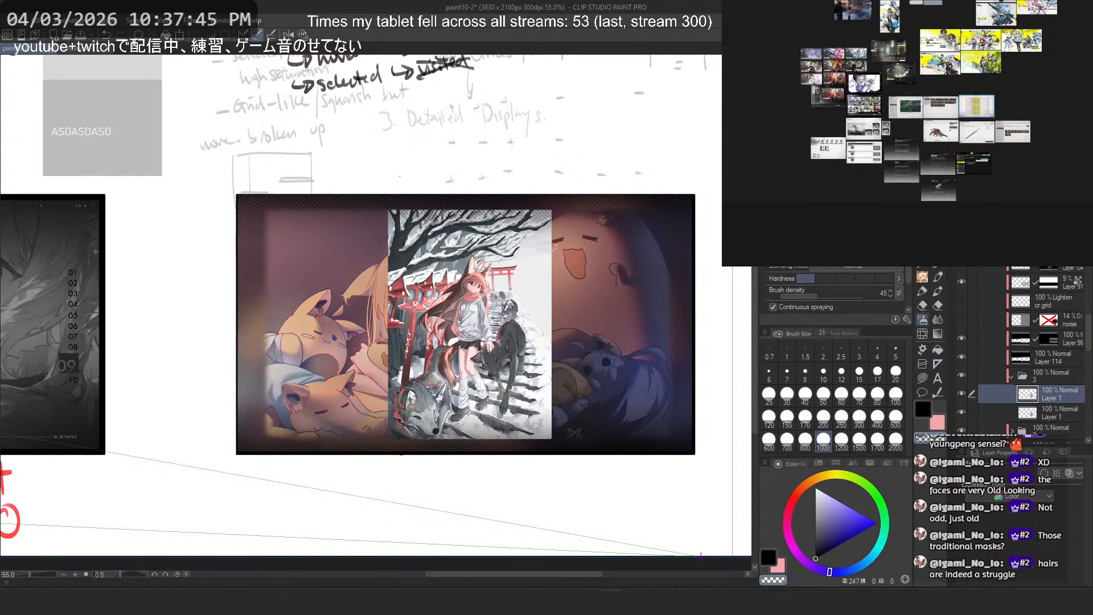
Step: Fill the duplicate illustration layer in folder 3 with solid black, keeping the illustration's rectangular outline
click(922, 377)
scroll(579, 295, down, 2)
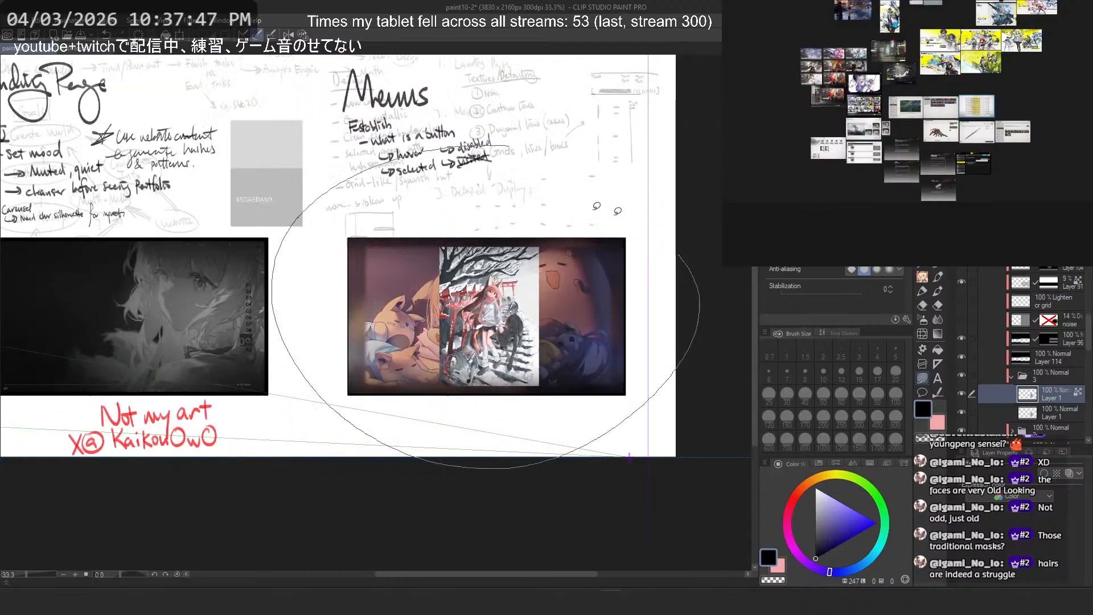
scroll(579, 294, up, 3)
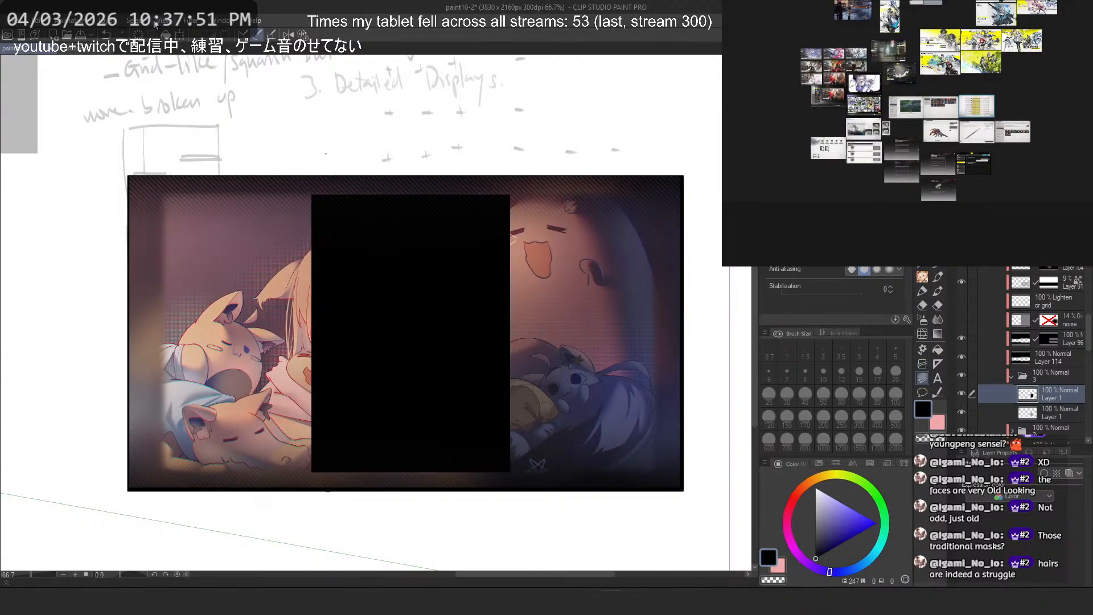
Step: Apply a light Gaussian blur to the black duplicate layer in folder 3
click(219, 21)
mouse_move(213, 81)
click(322, 90)
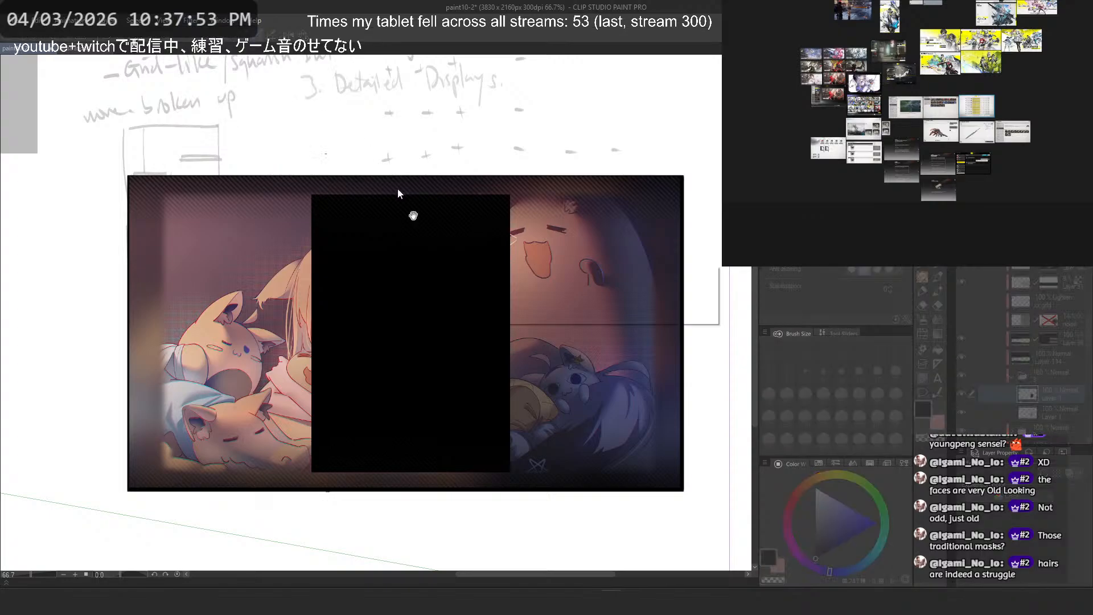
click(402, 302)
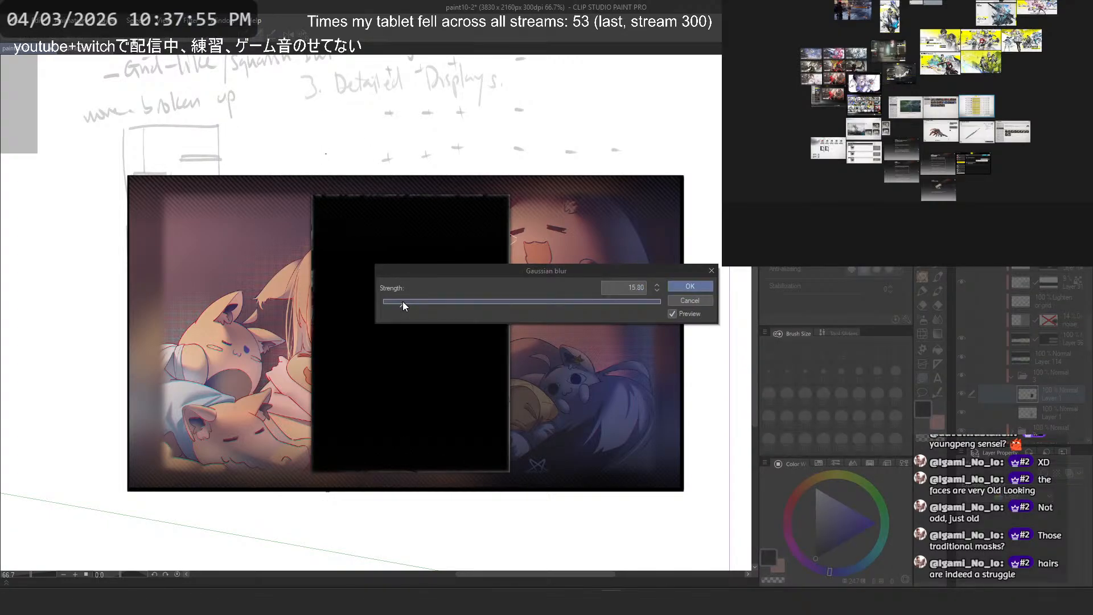
click(683, 288)
Step: Try hiding the black layer and masking the shrine illustration layer from the rectangular selection, and undo it
click(962, 393)
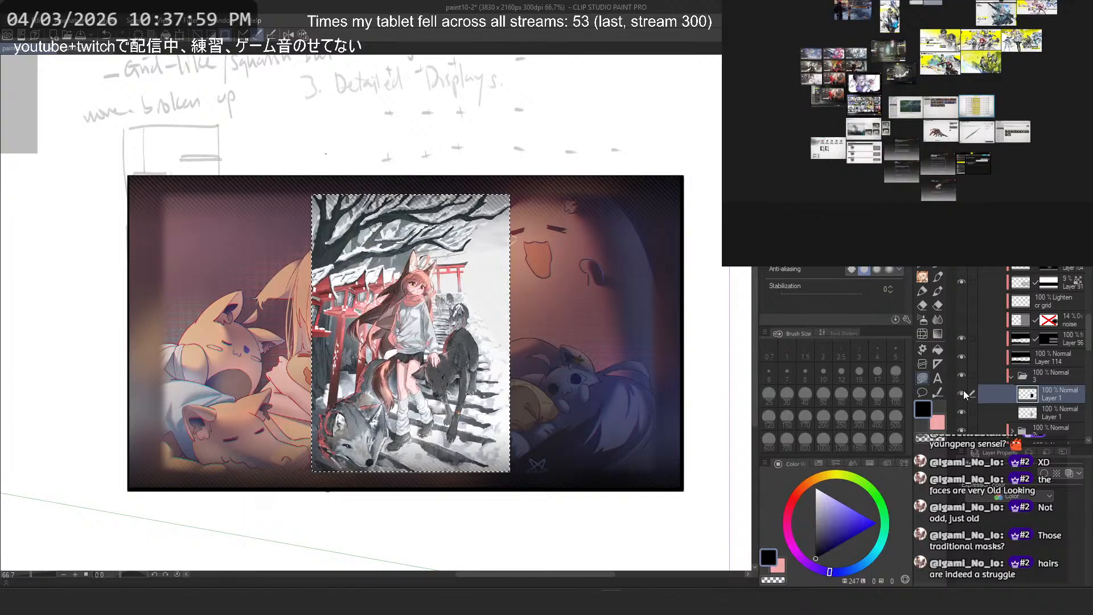
click(1028, 412)
key(ctrl+m)
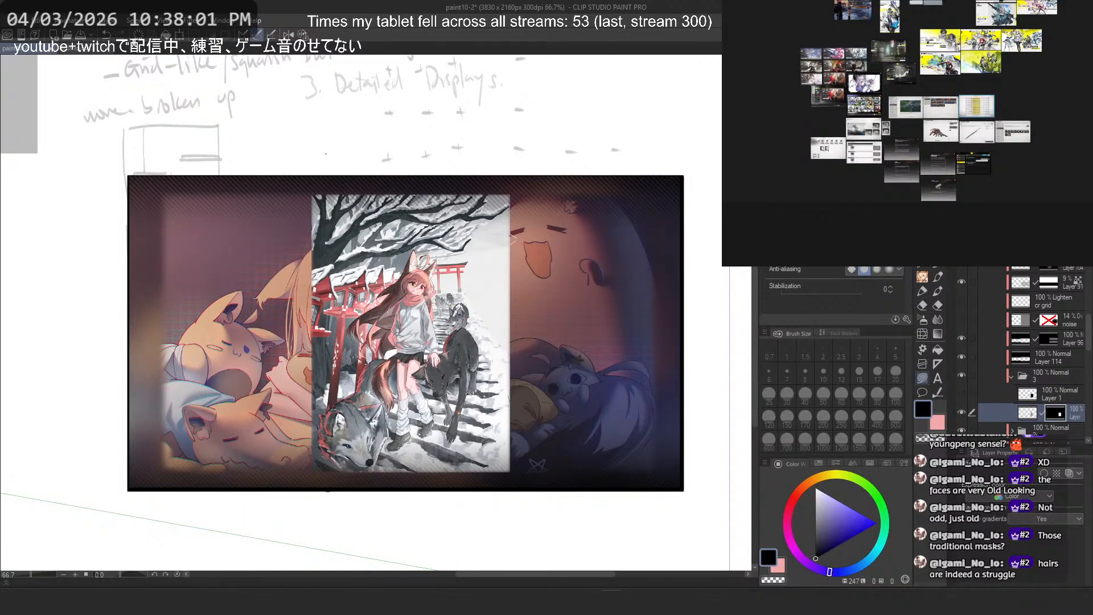
key(ctrl+z)
key(ctrl+z)
key(ctrl+z)
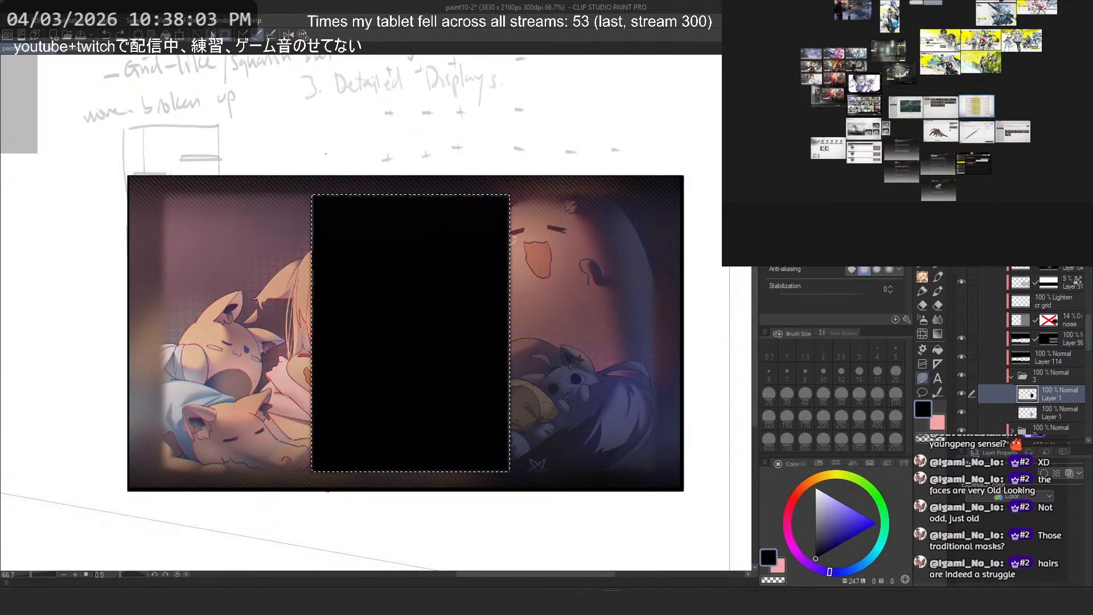
Step: Apply a Gaussian blur of strength 13.77 to the black duplicate layer in folder 3
click(188, 21)
mouse_move(207, 69)
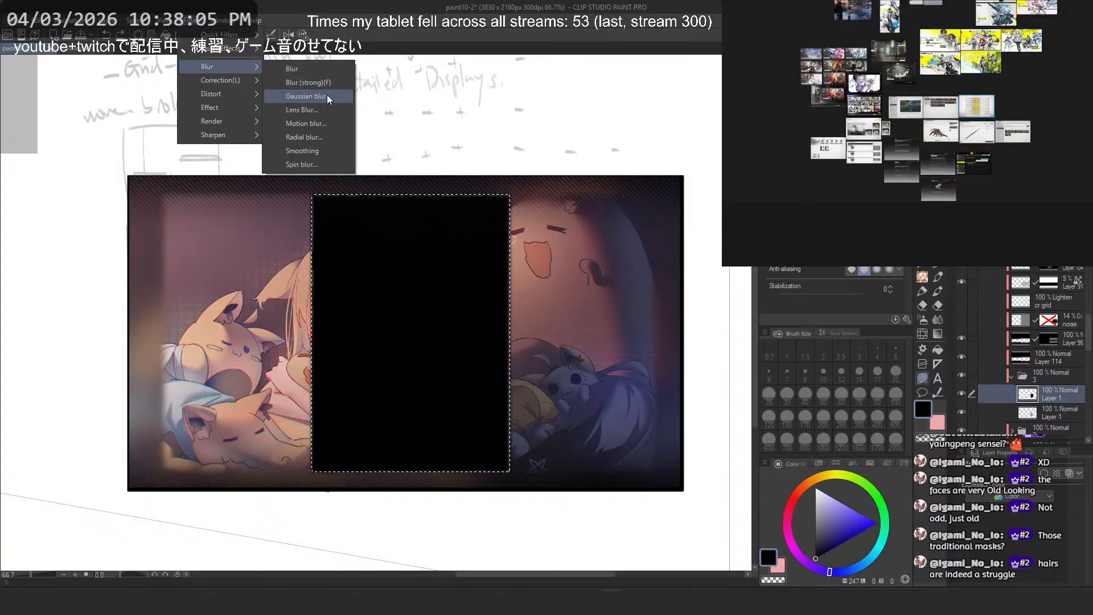
click(329, 98)
click(401, 306)
click(690, 287)
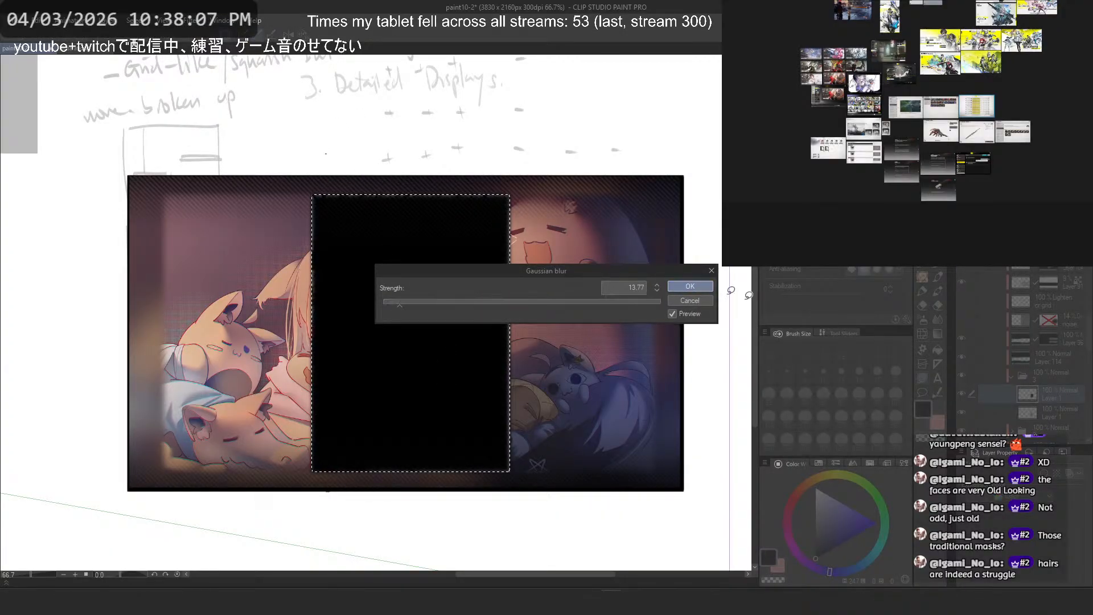
Step: Mask the shrine illustration layer from the rectangular selection and hide the black layer
click(1053, 414)
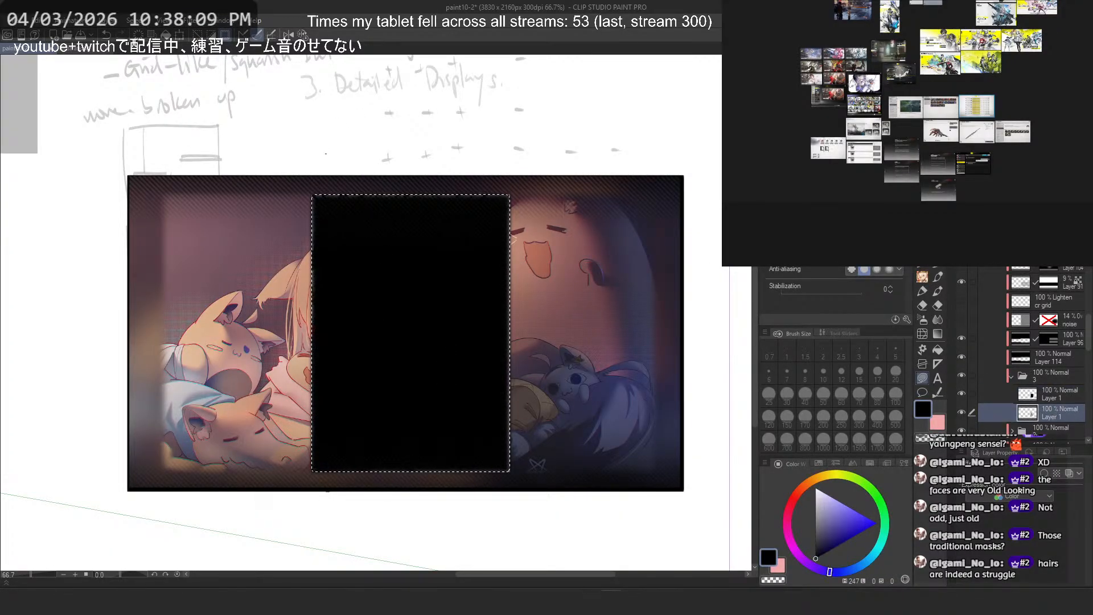
key(ctrl+m)
click(962, 393)
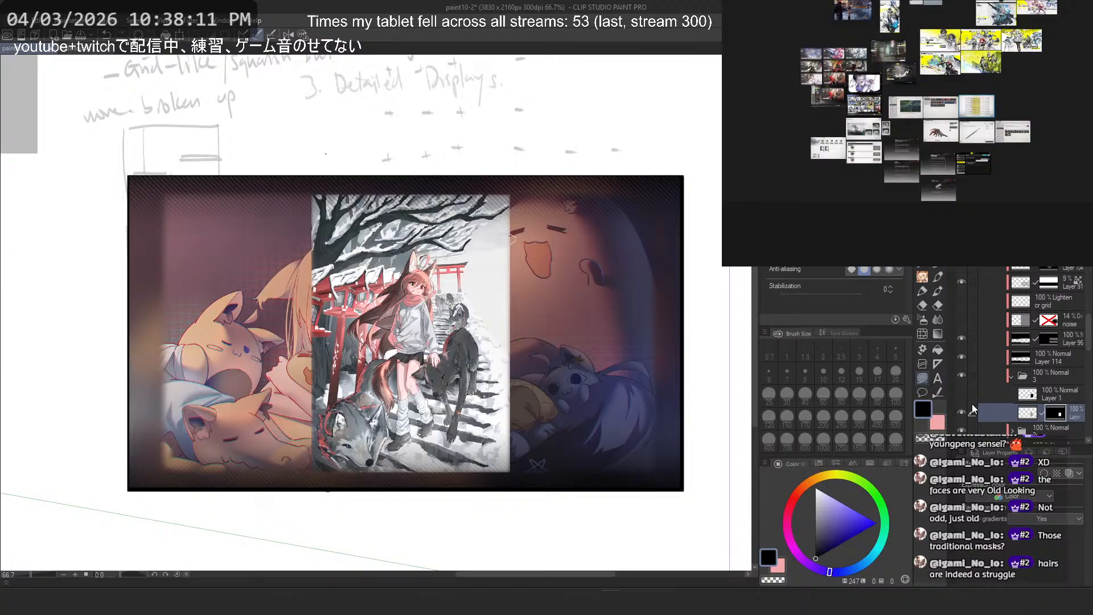
Step: Move the shrine illustration layer above the black layer in folder 3 and delete its mask
drag(1033, 406, 1039, 388)
click(1054, 414)
click(1056, 394)
right_click(1055, 398)
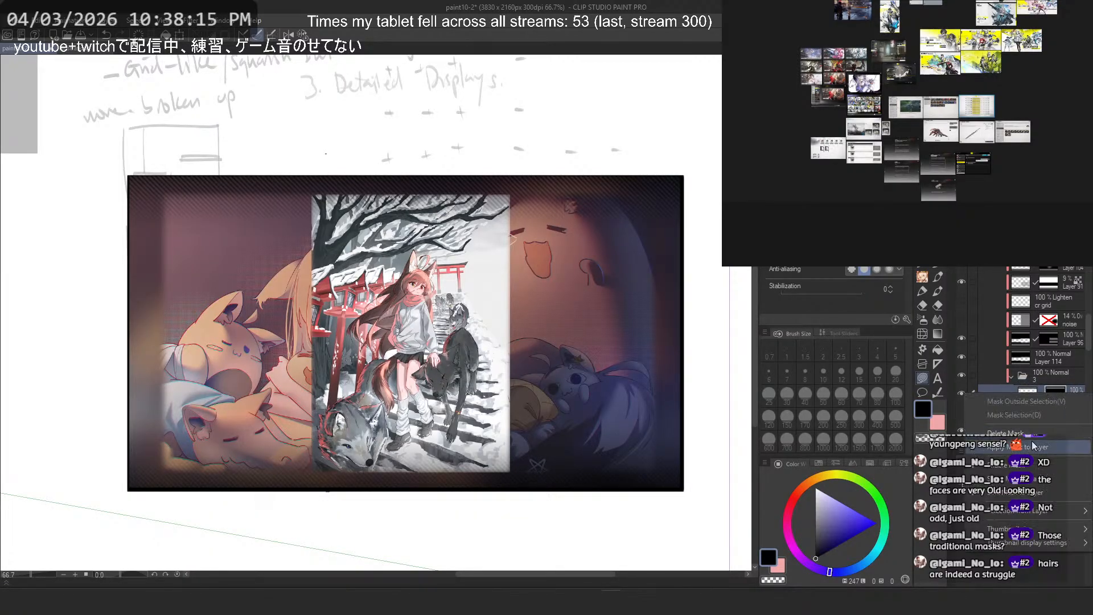
click(1054, 434)
click(1050, 413)
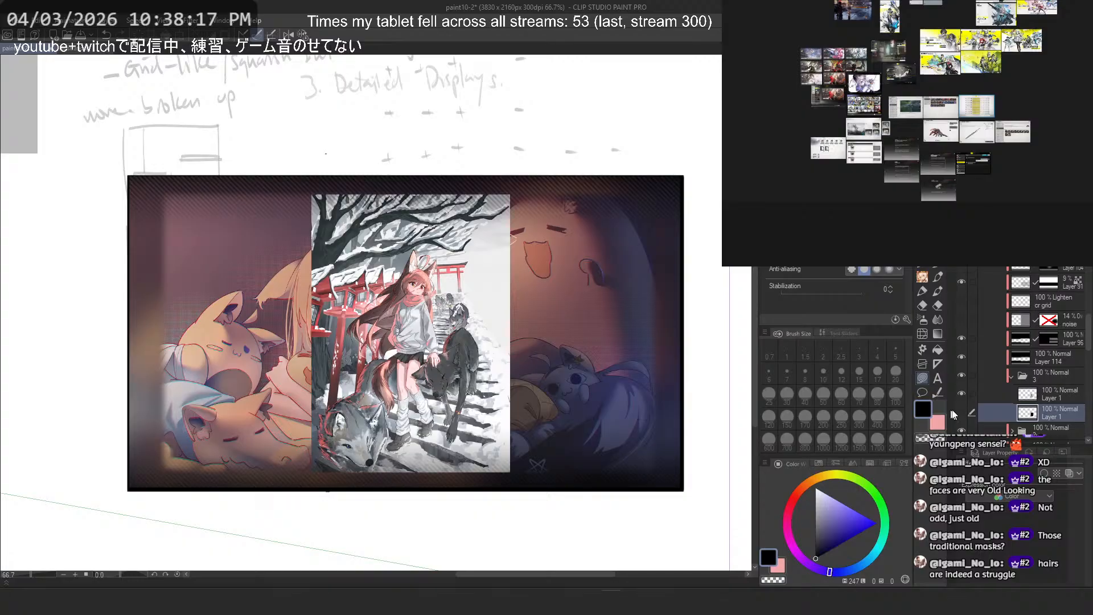
Step: Show the black layer in folder 3 and apply another Gaussian blur of strength 25.13 to it
click(961, 413)
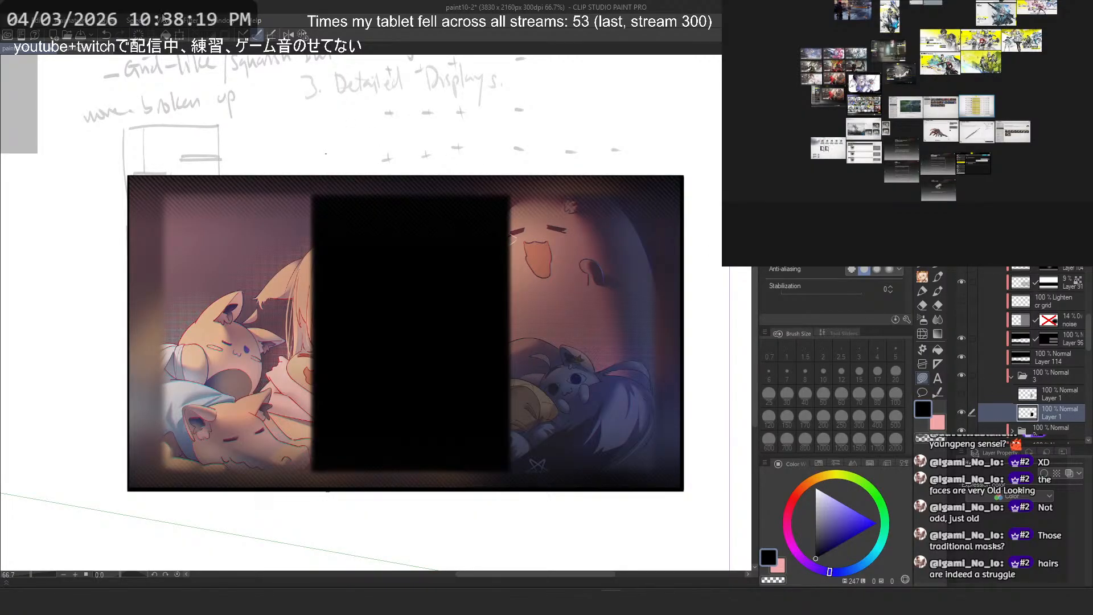
click(191, 20)
mouse_move(224, 67)
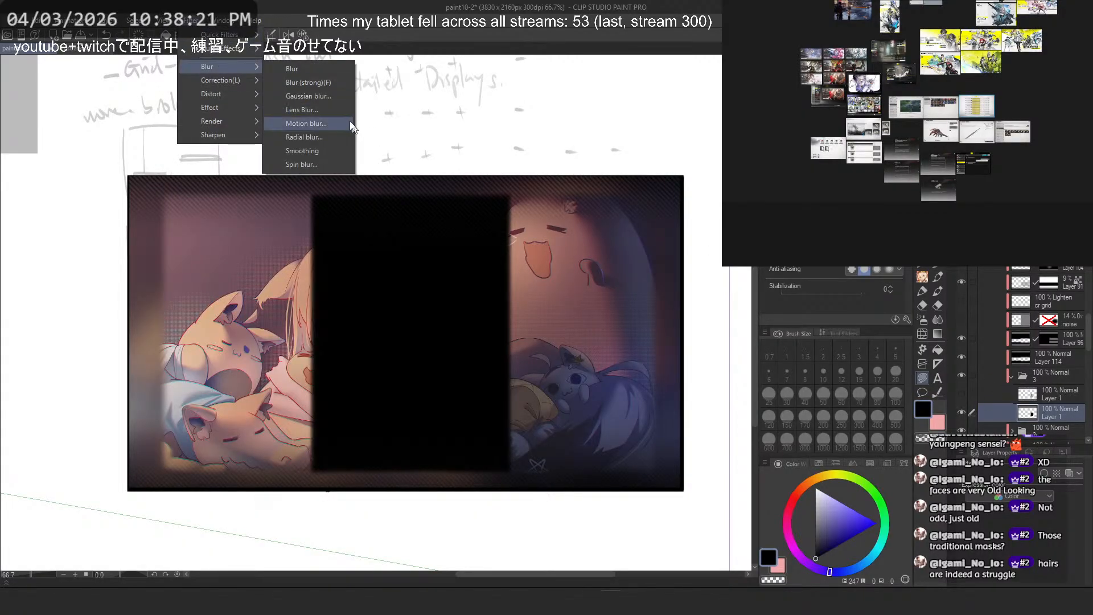
click(308, 97)
click(422, 302)
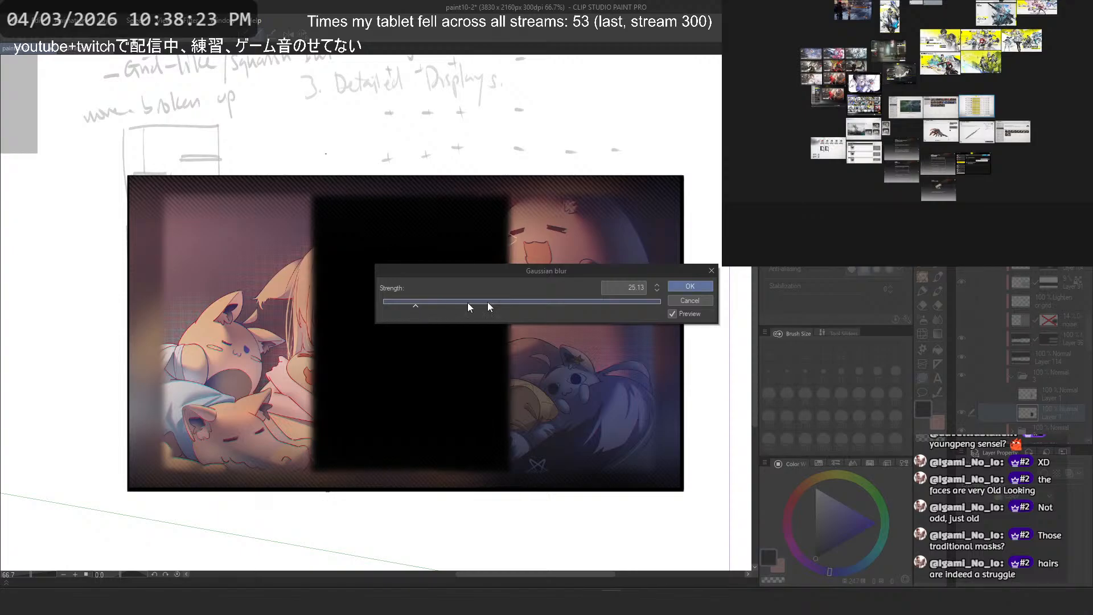
click(698, 286)
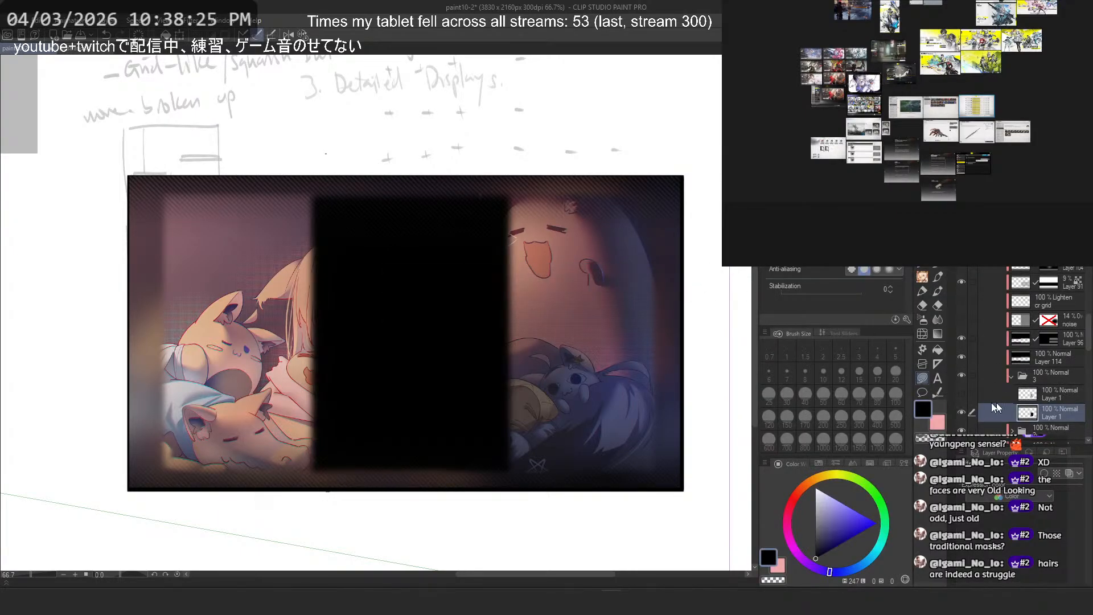
Step: Load the blurred black layer's outline as a selection, hide that layer, and mask the shrine illustration with the selection
ctrl+click(1027, 413)
click(962, 412)
click(963, 394)
click(1059, 396)
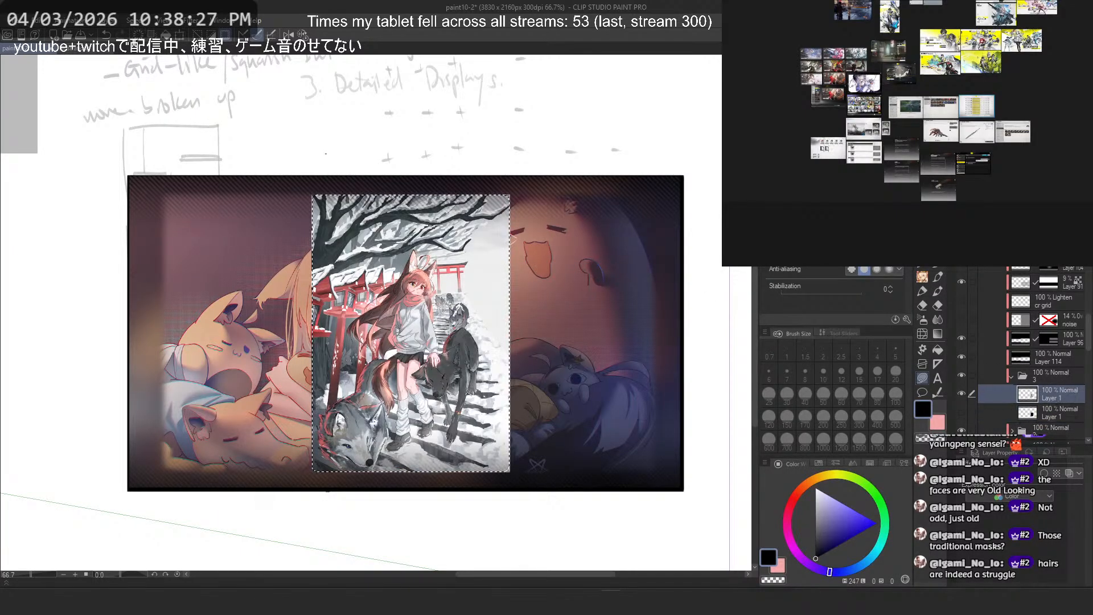
click(1043, 251)
scroll(526, 288, up, 11)
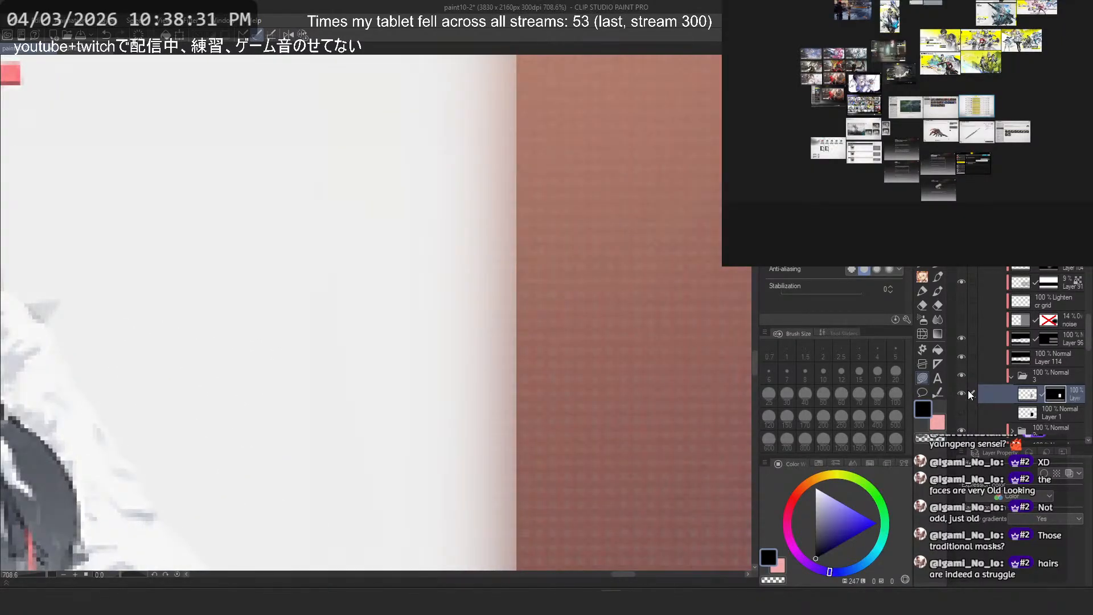
Step: Hide folder 2 and the background variants below it, leaving the shrine illustration over the plain dark background
click(968, 391)
click(965, 392)
click(965, 392)
click(964, 430)
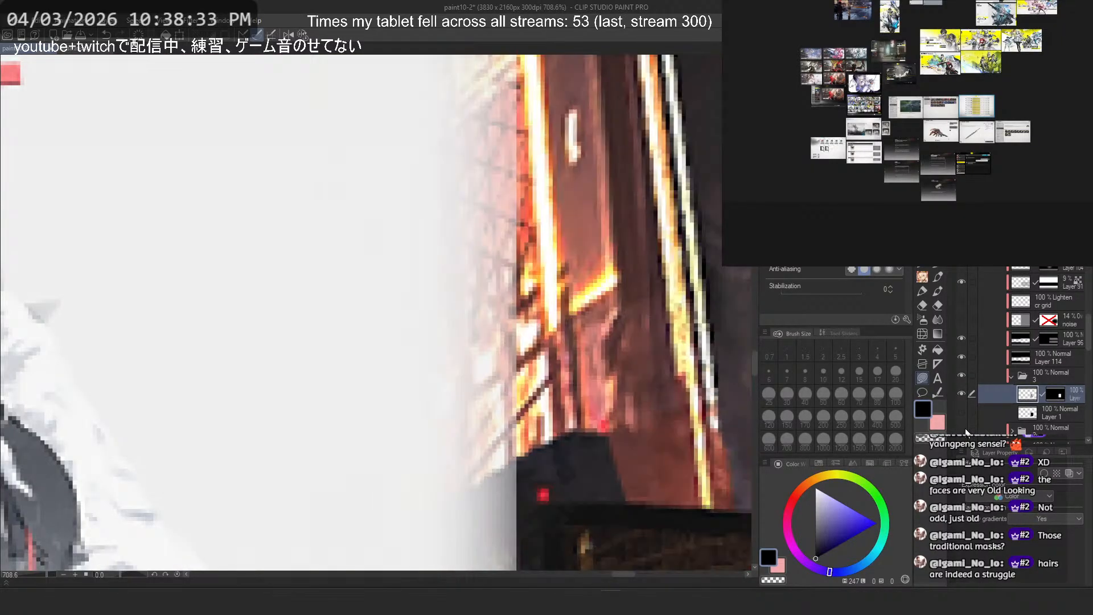
click(966, 432)
scroll(968, 438, down, 2)
key(ctrl+alt+0)
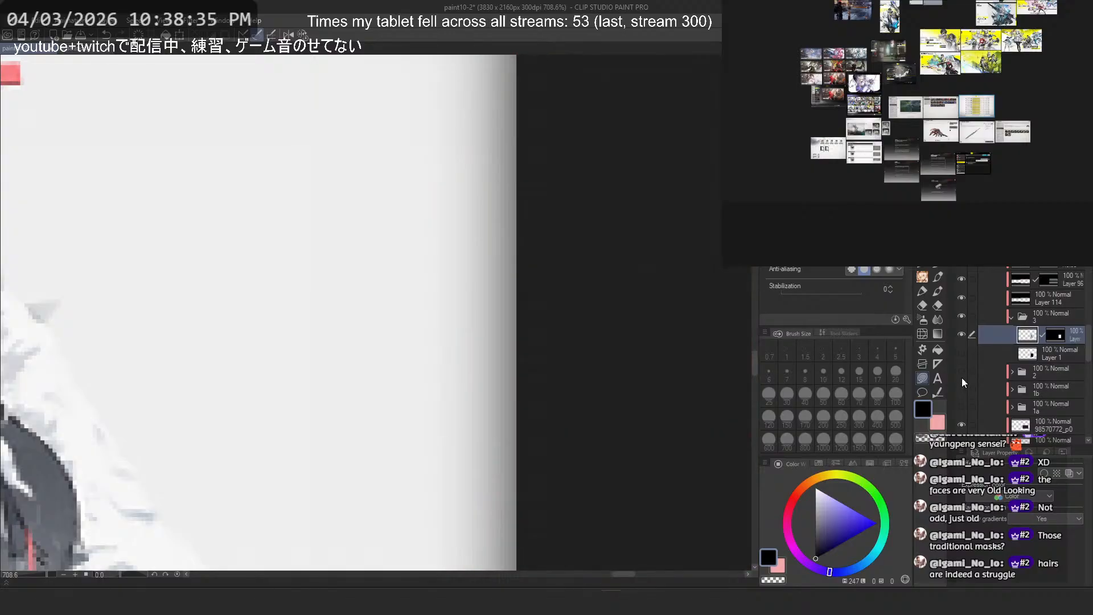
scroll(560, 246, up, 1)
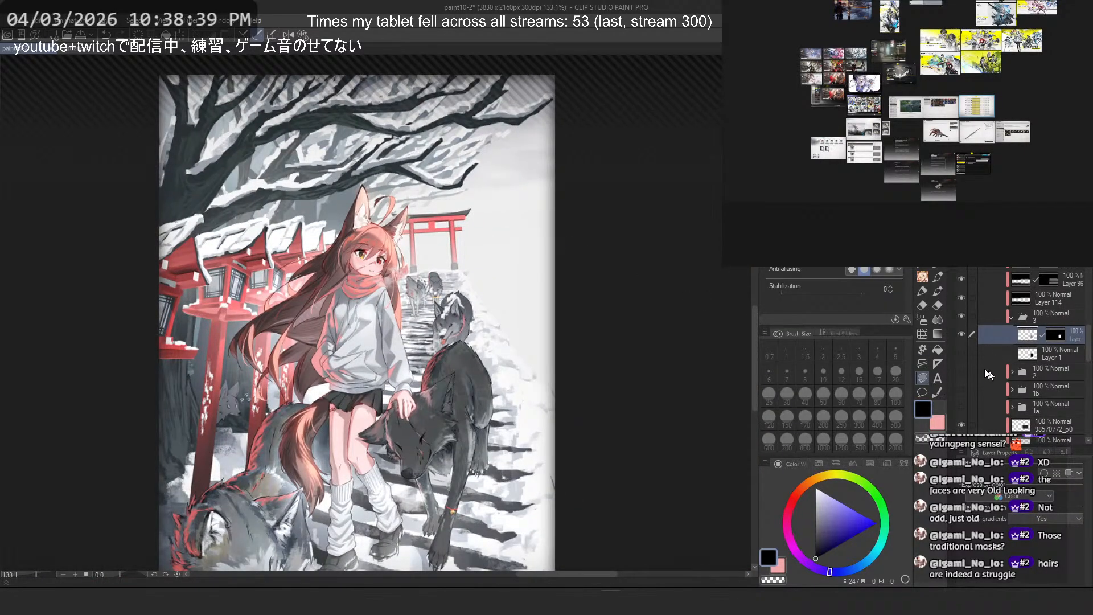
Step: Show folder 2 instead of the shrine illustration, hide its bottom masked layer and examine the blurred right edge
click(962, 371)
click(1013, 372)
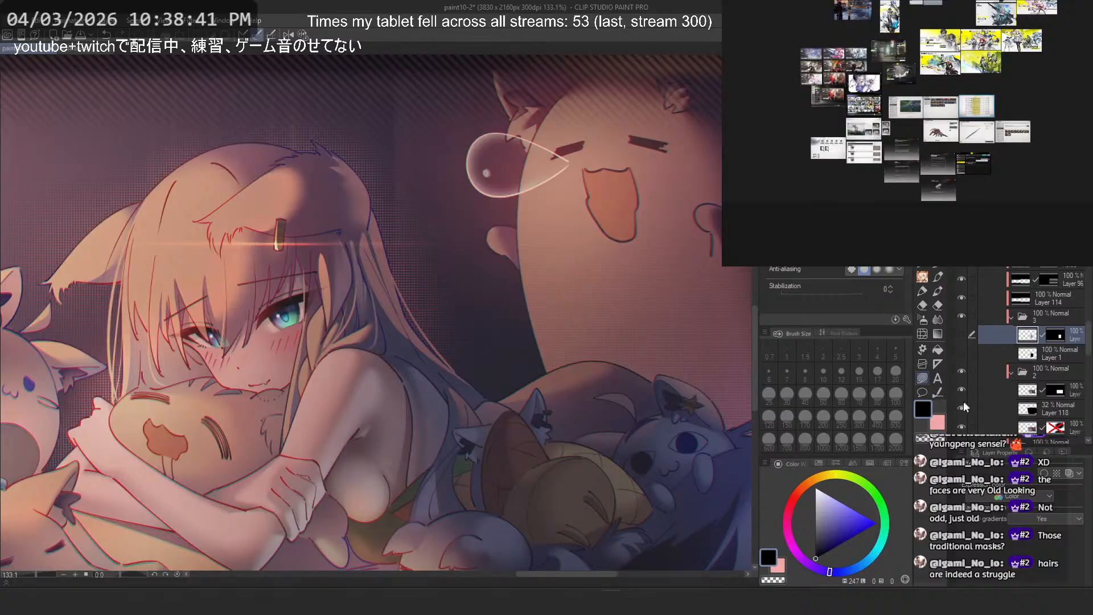
click(962, 427)
scroll(530, 243, down, 3)
scroll(638, 231, up, 1)
drag(632, 232, 376, 255)
scroll(496, 297, up, 4)
scroll(495, 296, up, 4)
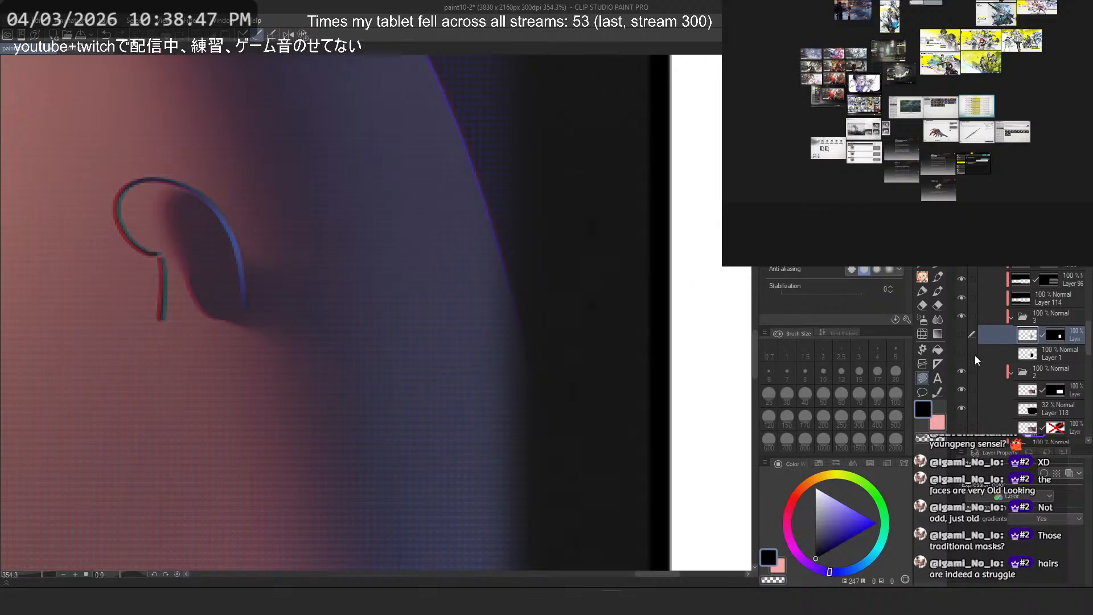
Step: Hide folder 2, show the shrine illustration again and examine its blurred right edge and lower corner
click(972, 371)
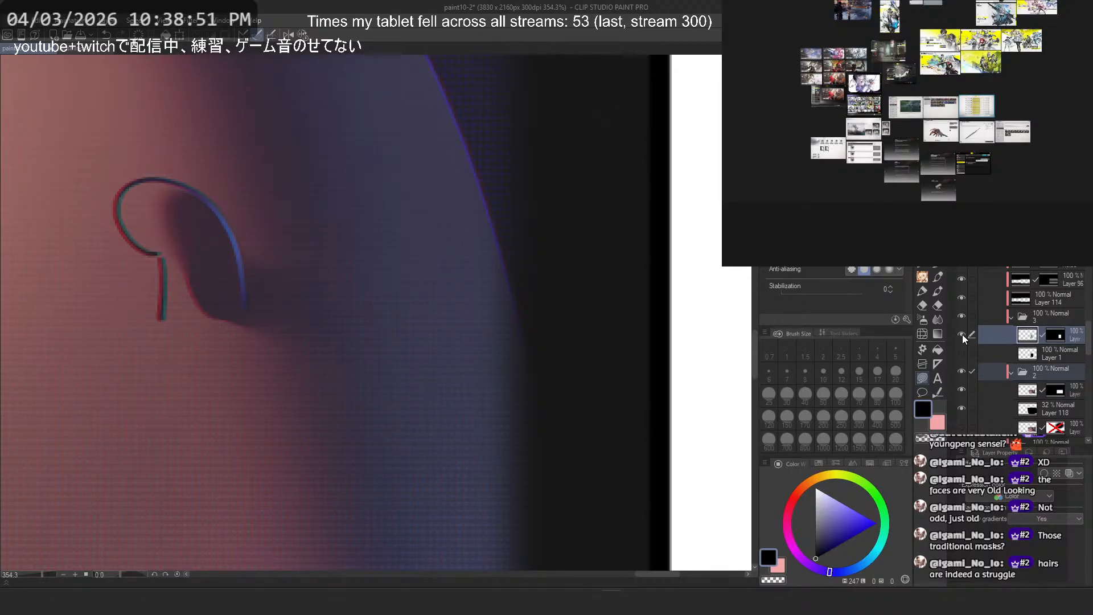
click(963, 371)
scroll(593, 308, down, 3)
drag(245, 305, 513, 345)
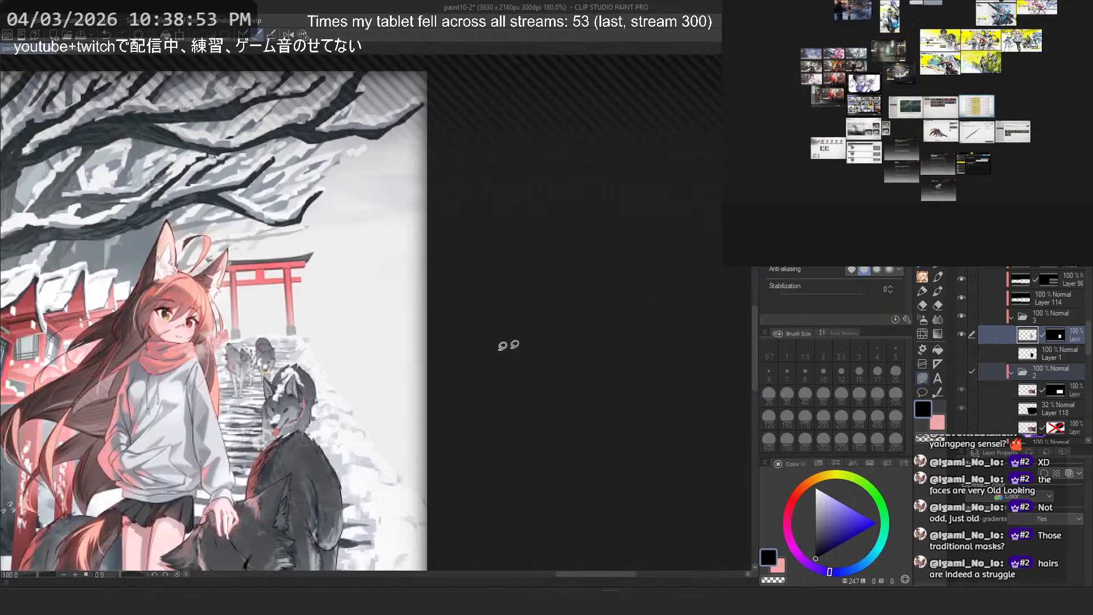
drag(479, 399, 480, 426)
scroll(537, 353, up, 3)
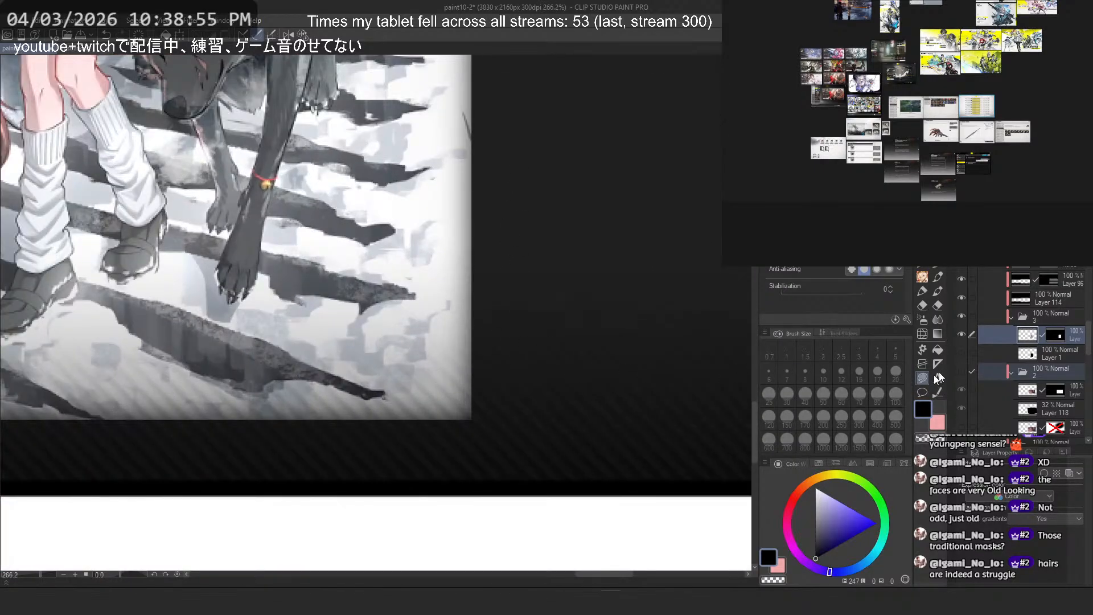
Step: Show the blurred black layer in place of the shrine illustration and examine its lower right corner
click(961, 335)
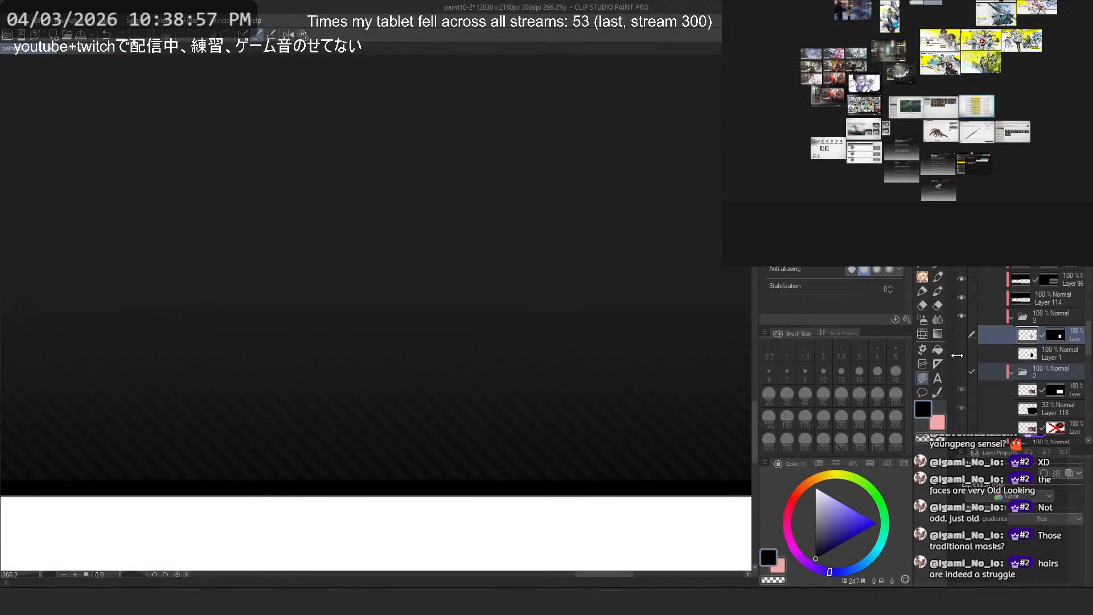
click(960, 354)
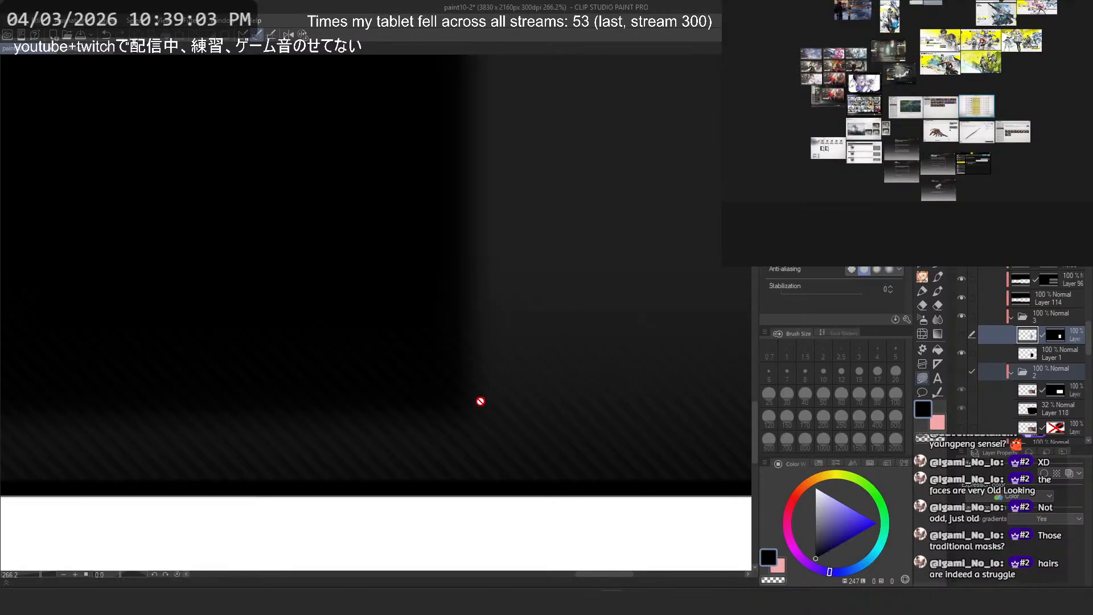
scroll(1054, 361, down, 5)
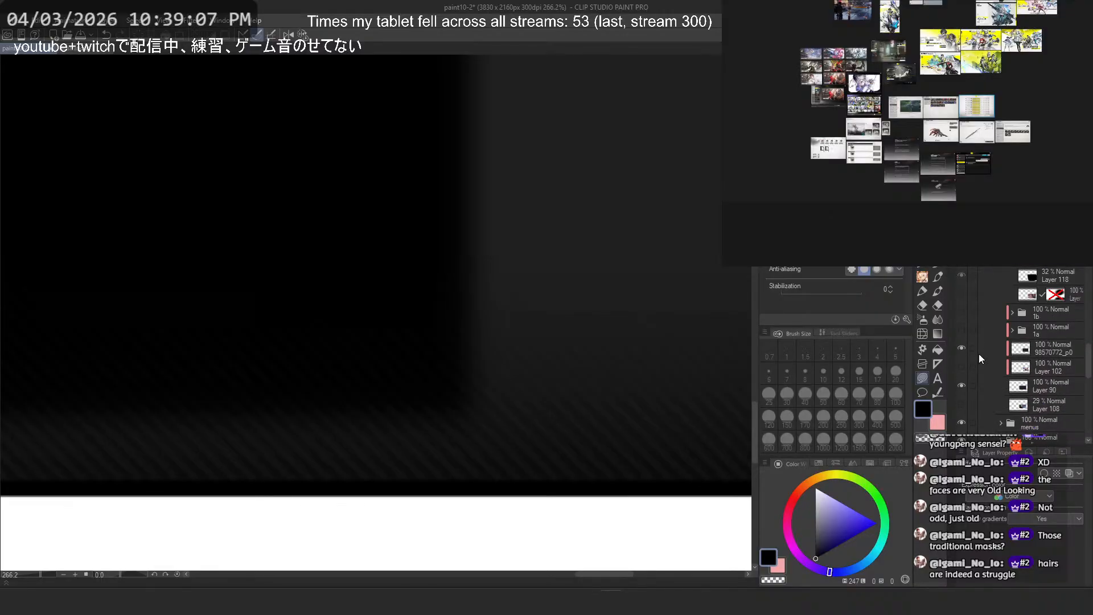
key(ctrl+minus)
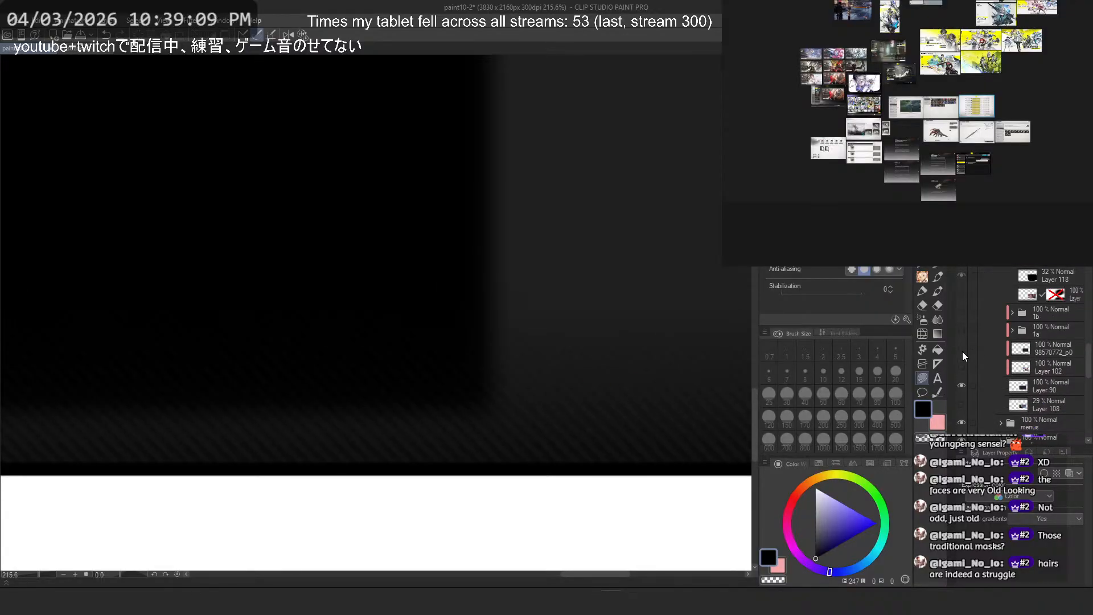
scroll(996, 361, up, 1)
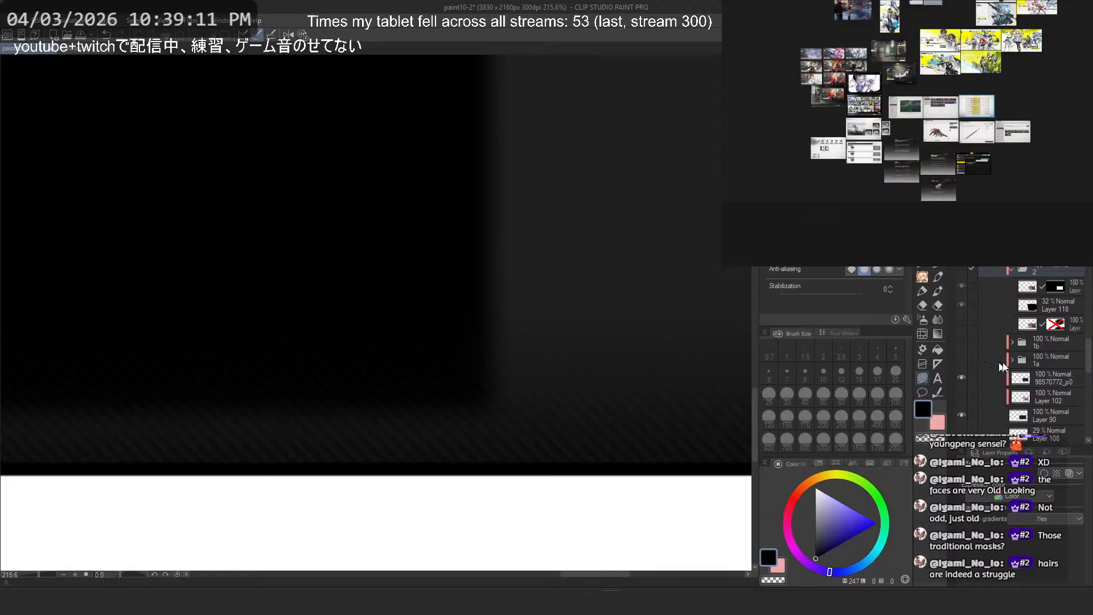
Step: Load the outline of the unmasked 98570772_p0 layer in folder 1a as a selection, and undo it
click(1012, 362)
scroll(1034, 382, down, 2)
ctrl+click(1029, 399)
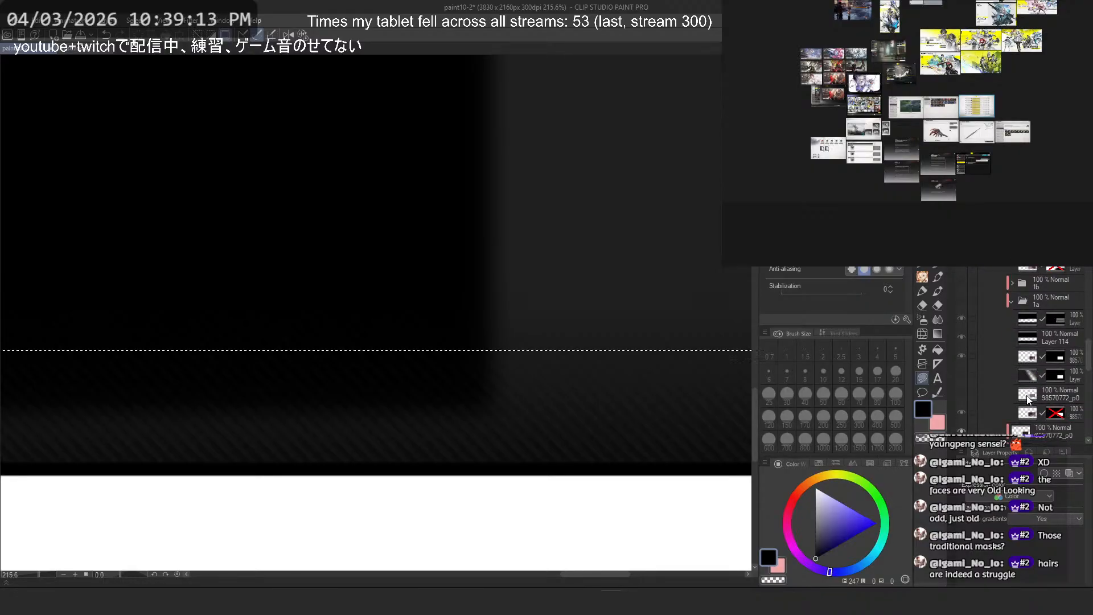
scroll(627, 353, down, 4)
drag(590, 336, 486, 376)
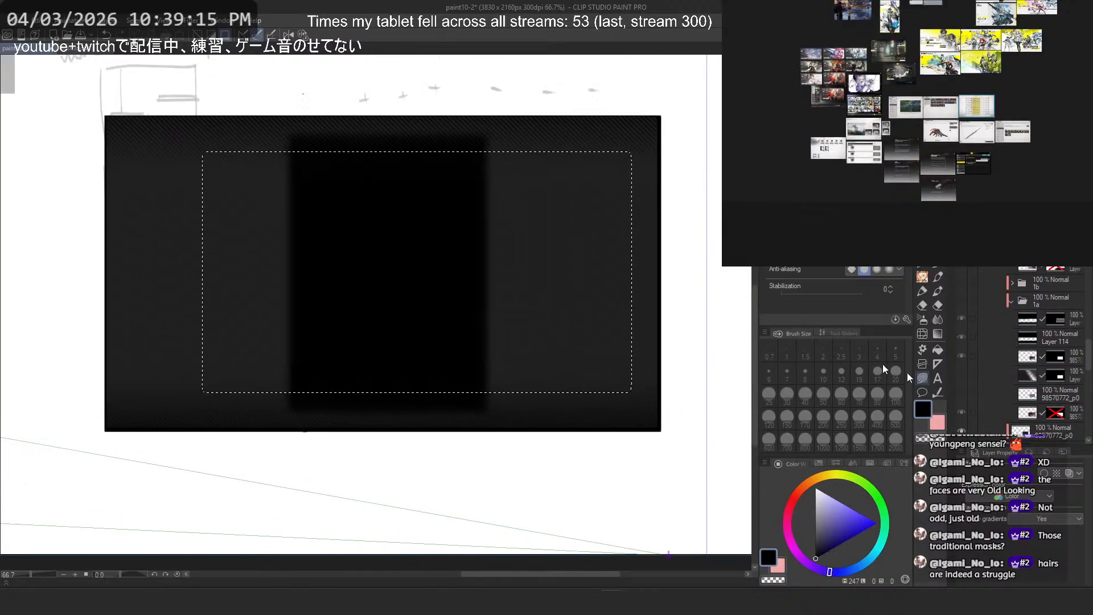
key(ctrl+z)
click(1011, 300)
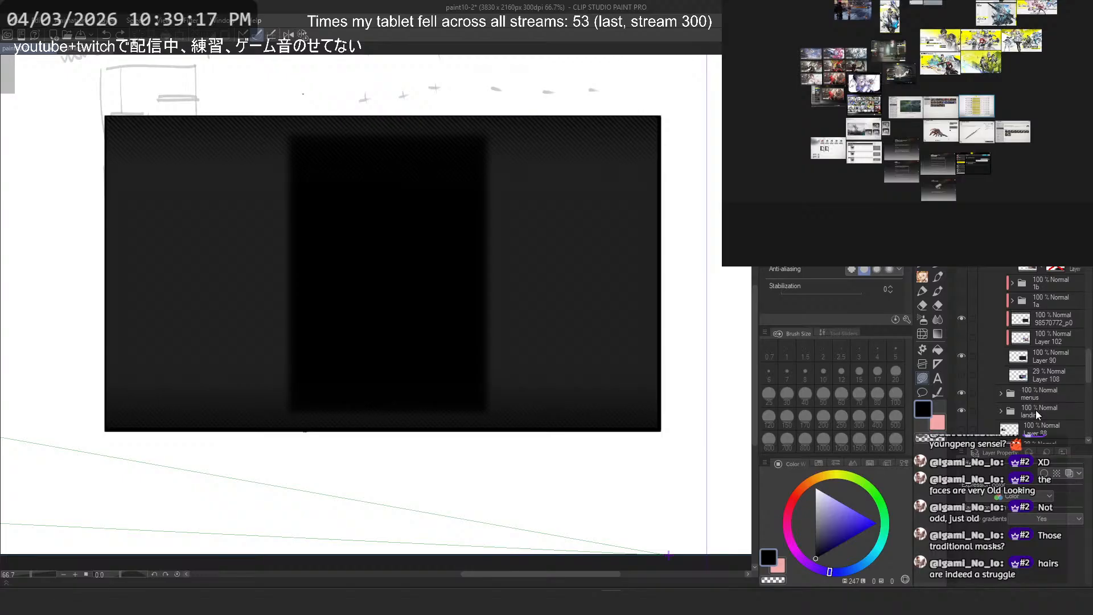
Step: Delete Layer 102 from below the background variant folders
scroll(1035, 404, up, 2)
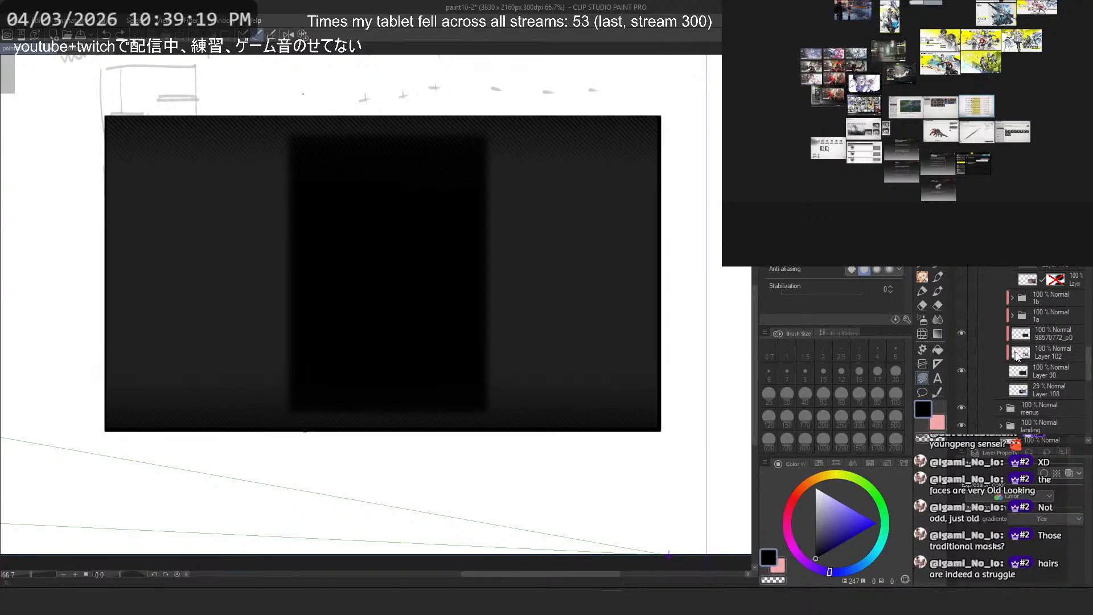
scroll(1044, 366, up, 2)
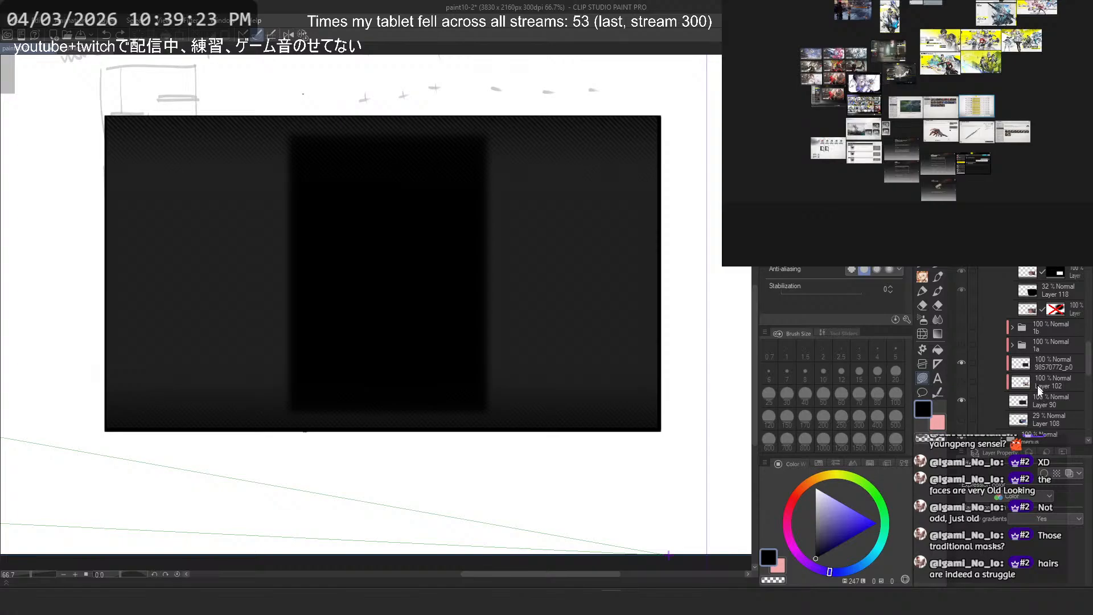
click(1050, 387)
scroll(1052, 385, down, 3)
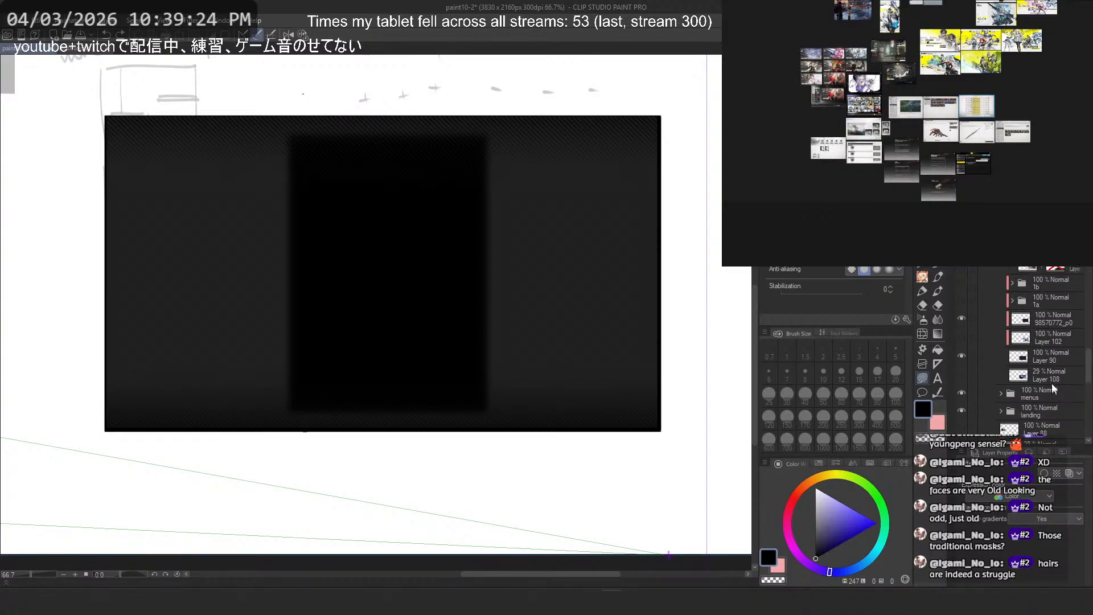
click(962, 337)
key(Delete)
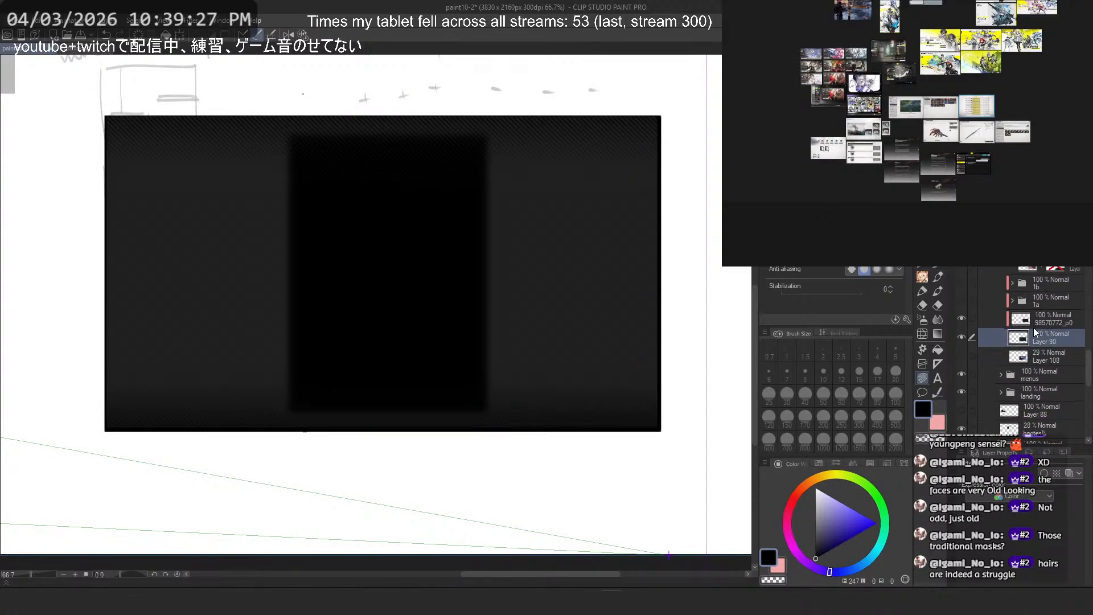
Step: Move the loose 98570772_p0 layer into folder 1a as its bottom layer
click(1034, 325)
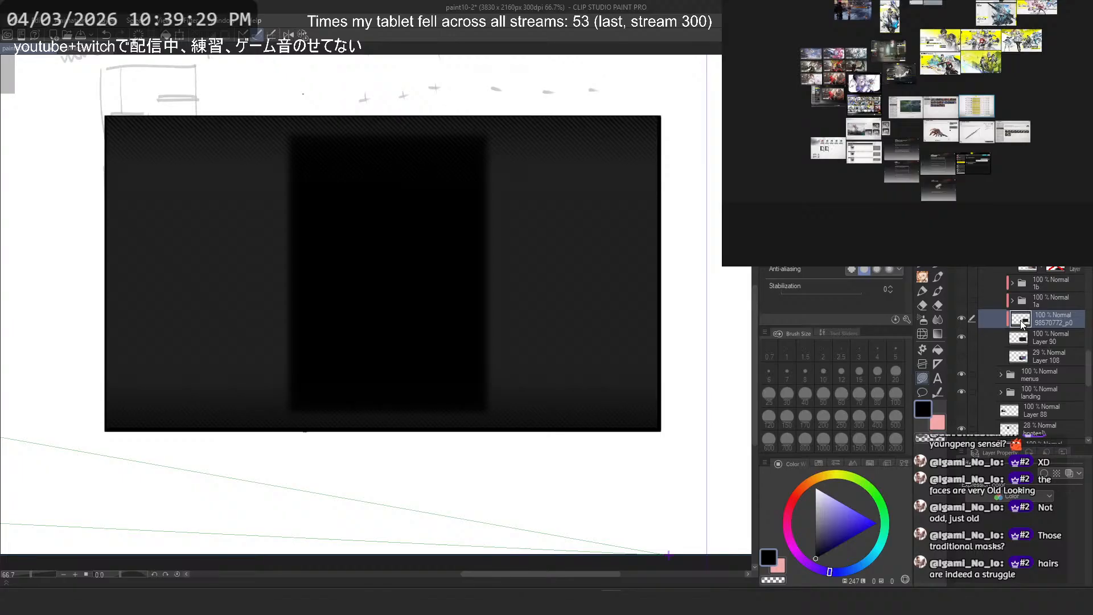
click(1013, 302)
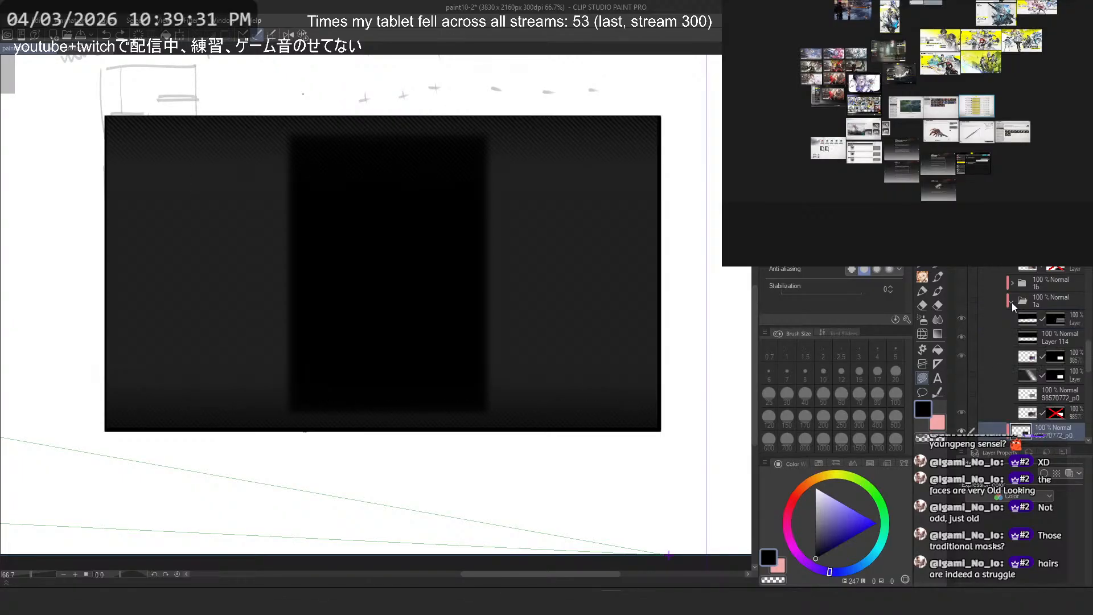
scroll(1012, 303, down, 3)
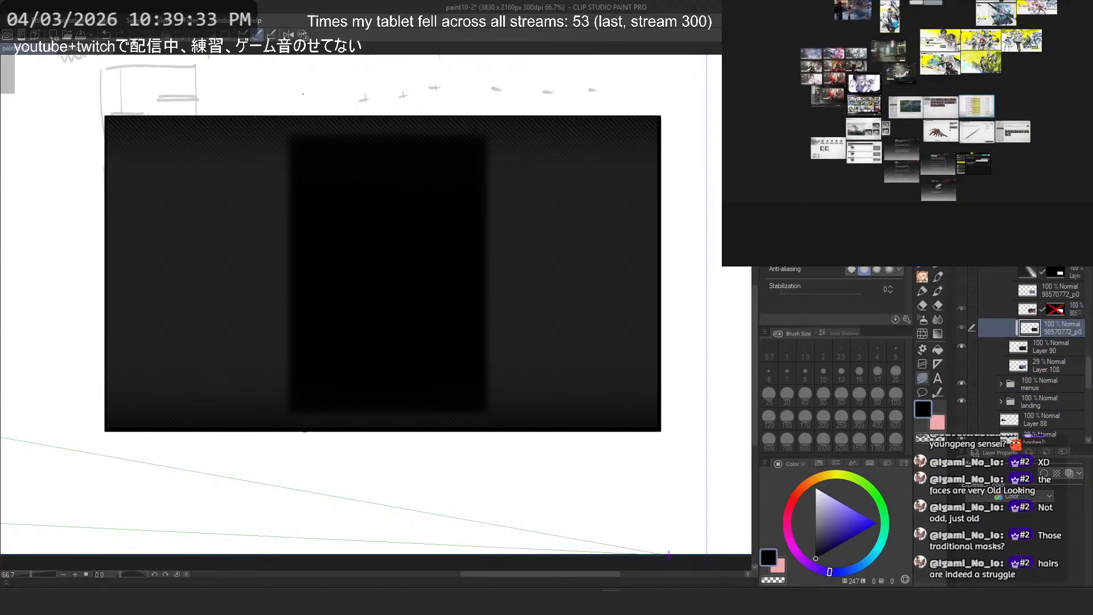
Step: Save the document, collapse folder 1a, and show the shrine illustration's layers in folder 3
scroll(1012, 285, up, 2)
key(ctrl+s)
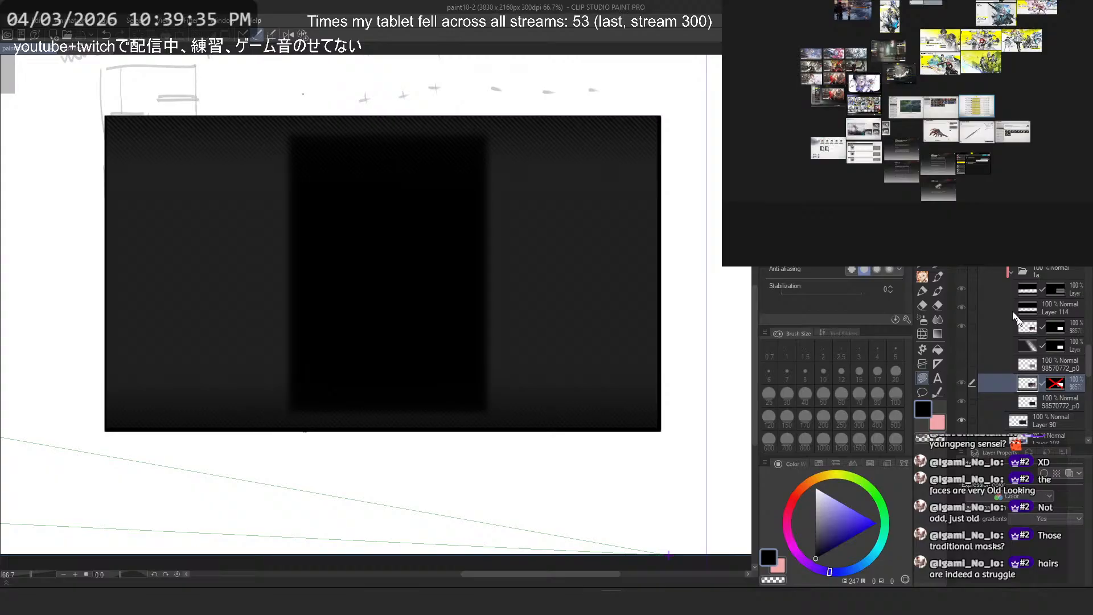
click(1013, 273)
scroll(1024, 331, up, 3)
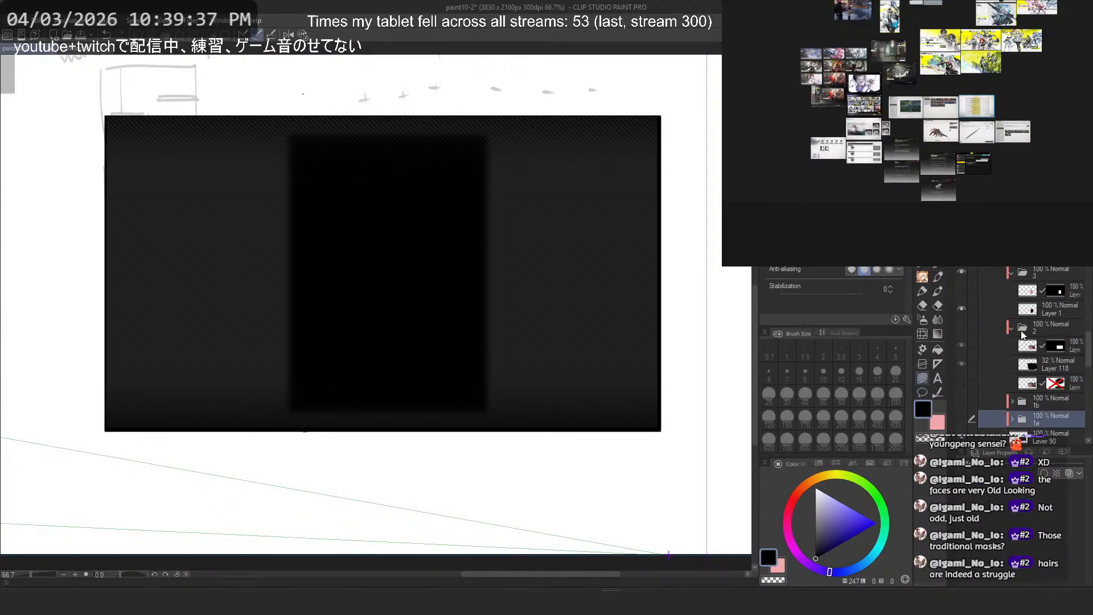
click(962, 310)
click(962, 289)
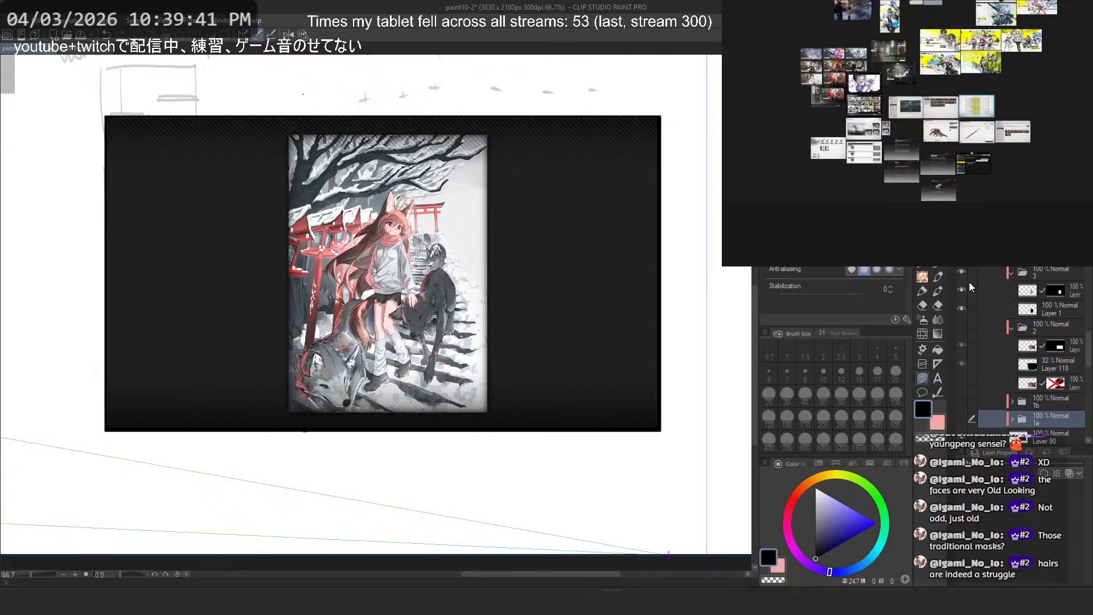
Step: Duplicate the shrine illustration's Layer 1 in folder 3 and place the copy directly beneath the original
click(1030, 305)
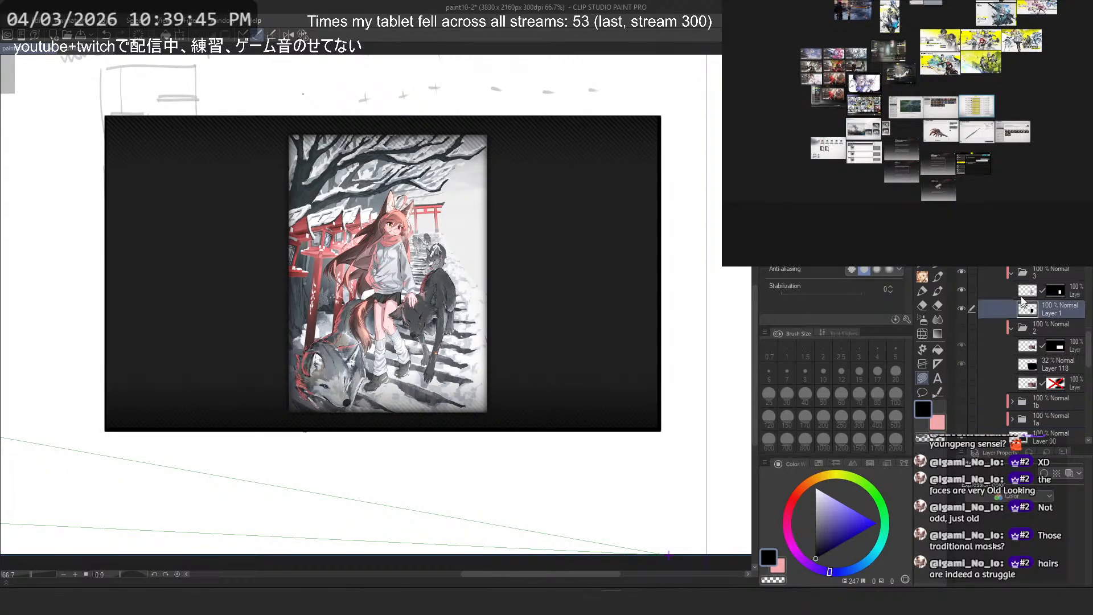
click(1022, 288)
key(ctrl+c)
click(1068, 309)
key(ctrl+v)
drag(1058, 310, 1066, 329)
right_click(1058, 306)
click(1057, 347)
Step: Try enlarging the copied illustration to span the Menus mockup's full width, and undo it
key(ctrl+t)
scroll(416, 246, down, 4)
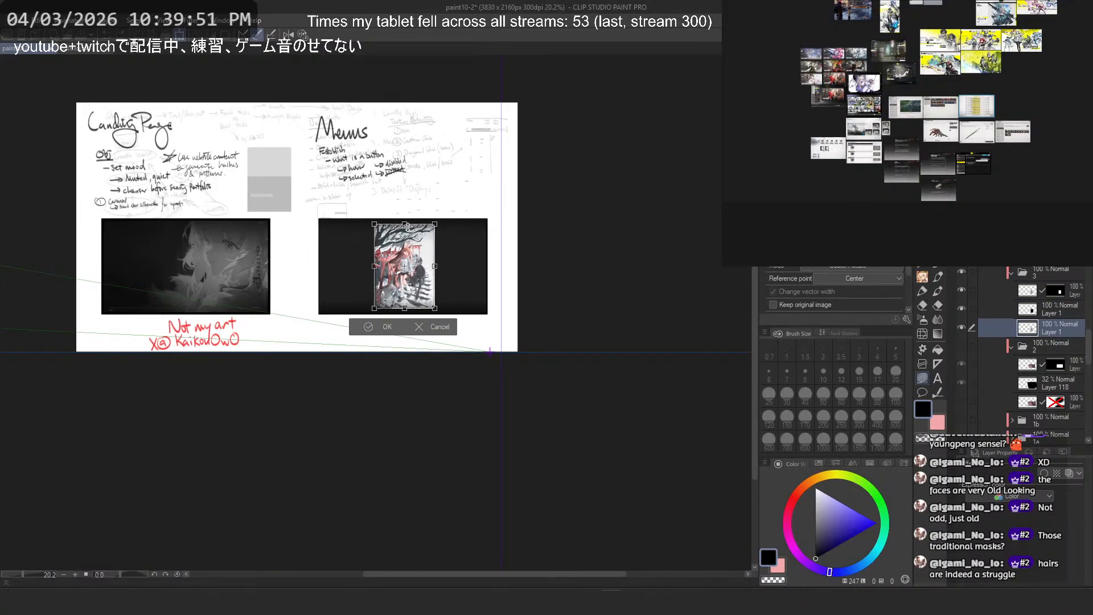
drag(407, 224, 414, 292)
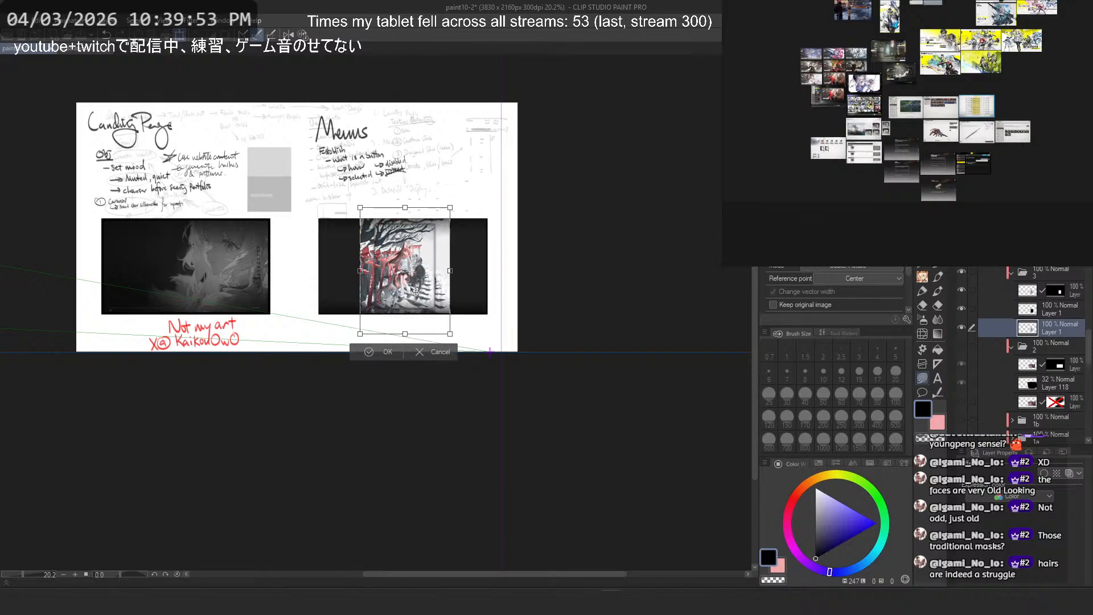
scroll(414, 291, up, 3)
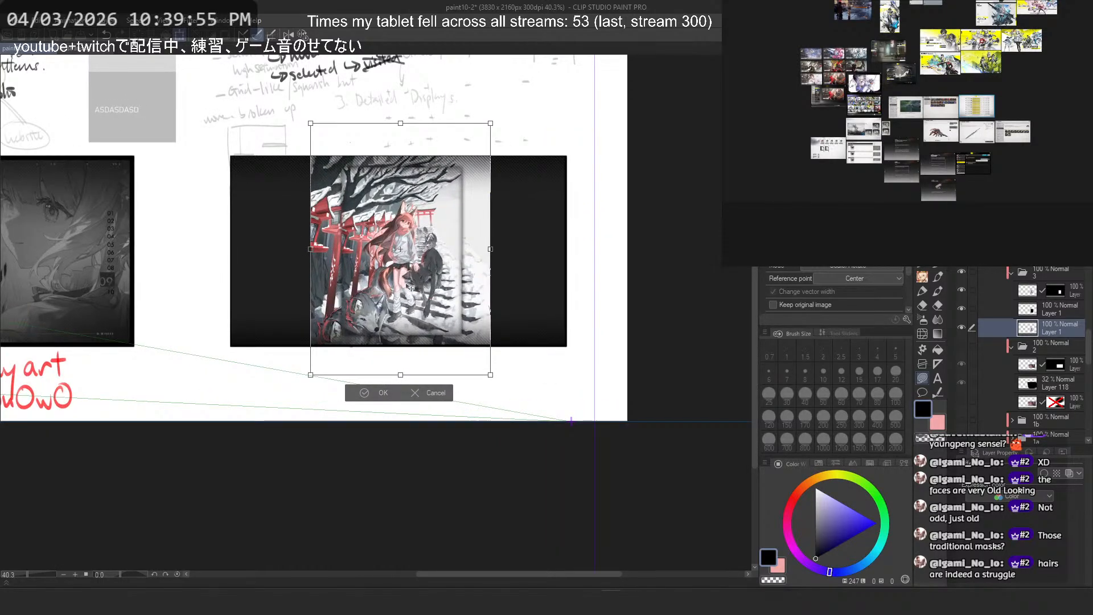
drag(401, 375, 410, 513)
scroll(423, 342, down, 2)
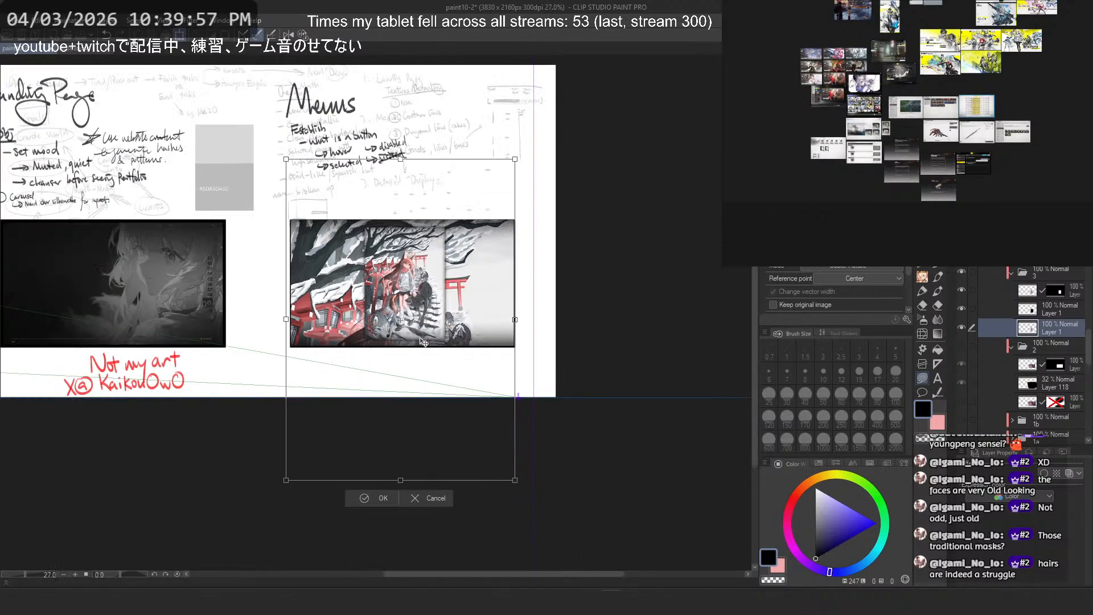
drag(423, 341, 427, 333)
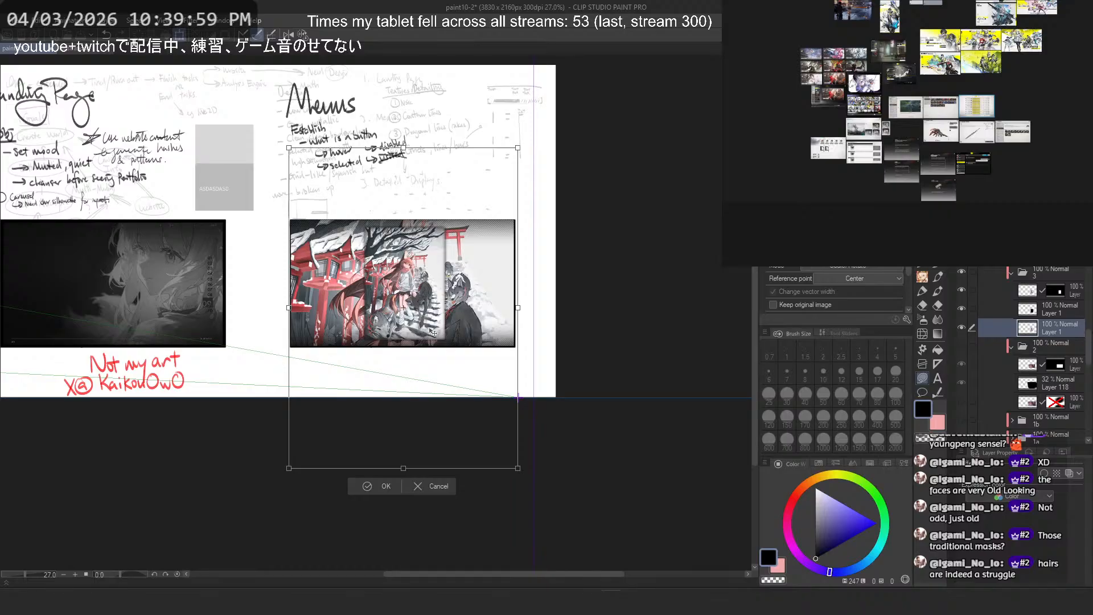
key(ctrl+z)
Step: Scale the copied shrine illustration up slightly so it covers the full height of the Menus mockup
scroll(450, 256, up, 2)
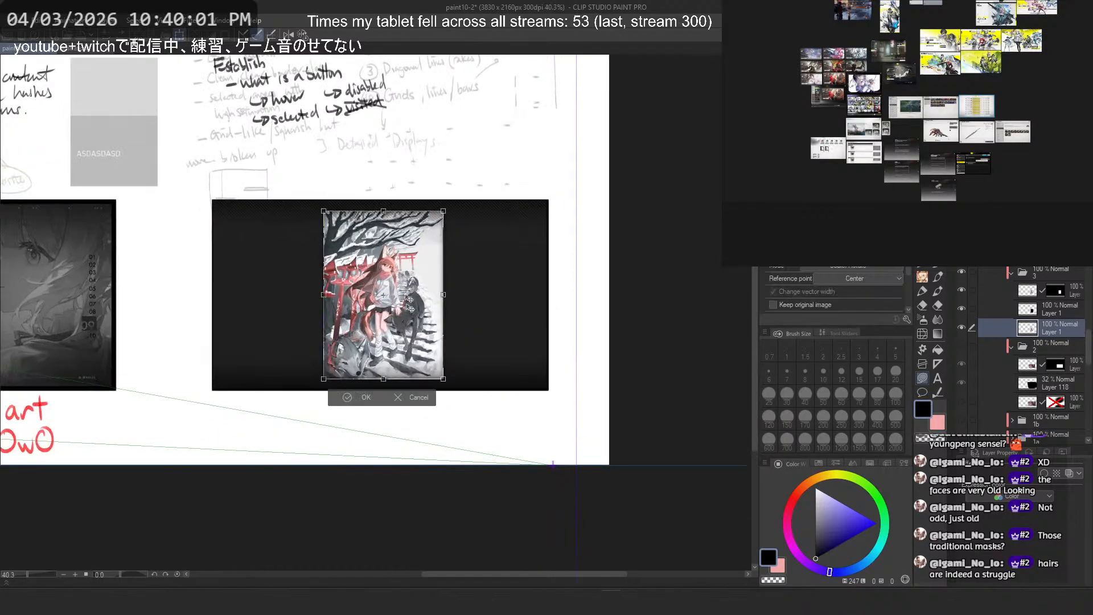
drag(383, 397, 383, 398)
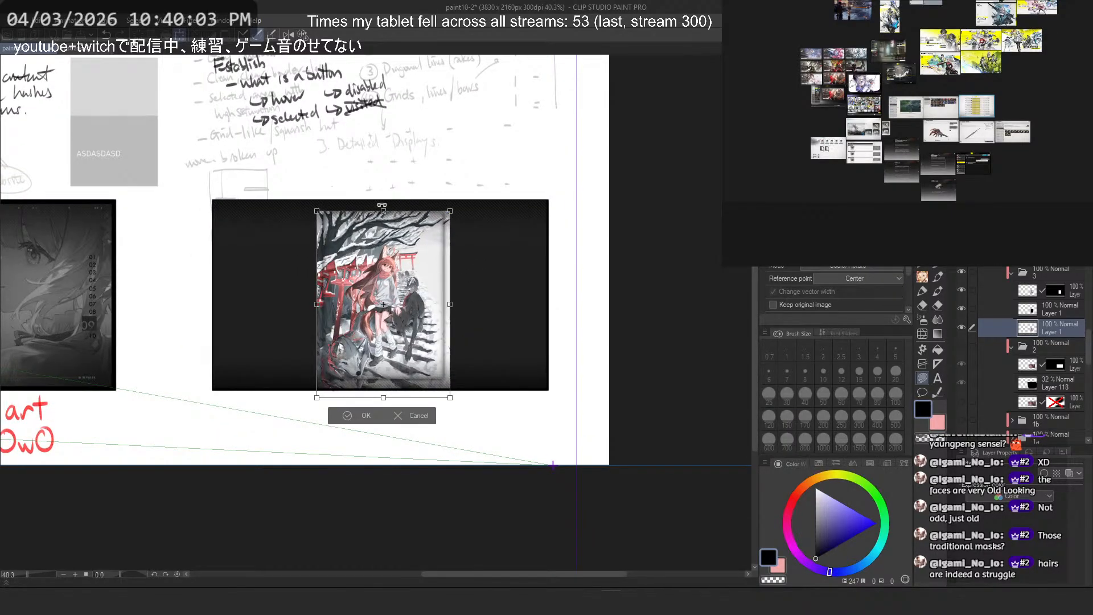
drag(383, 211, 384, 198)
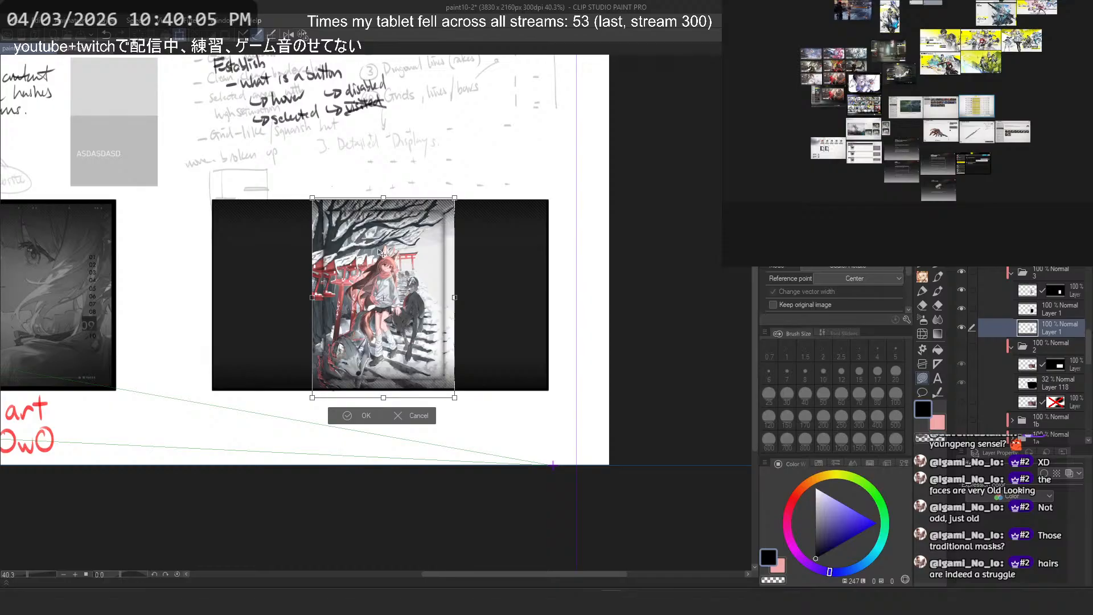
key(Return)
Step: Apply a Gaussian blur with a strength of about 108 to the enlarged copy behind the illustration
click(167, 24)
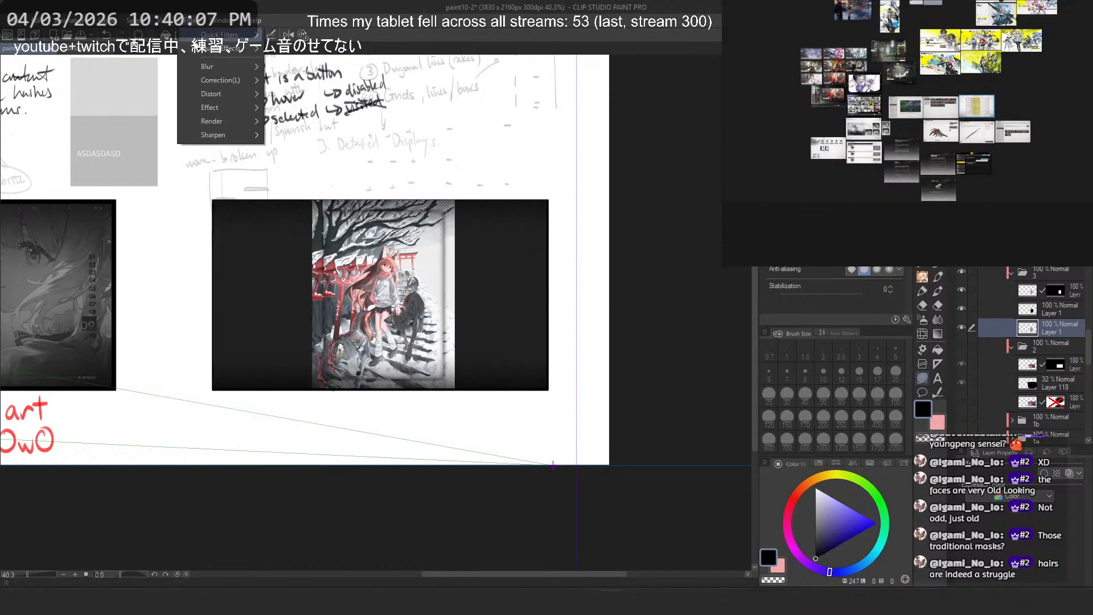
mouse_move(250, 71)
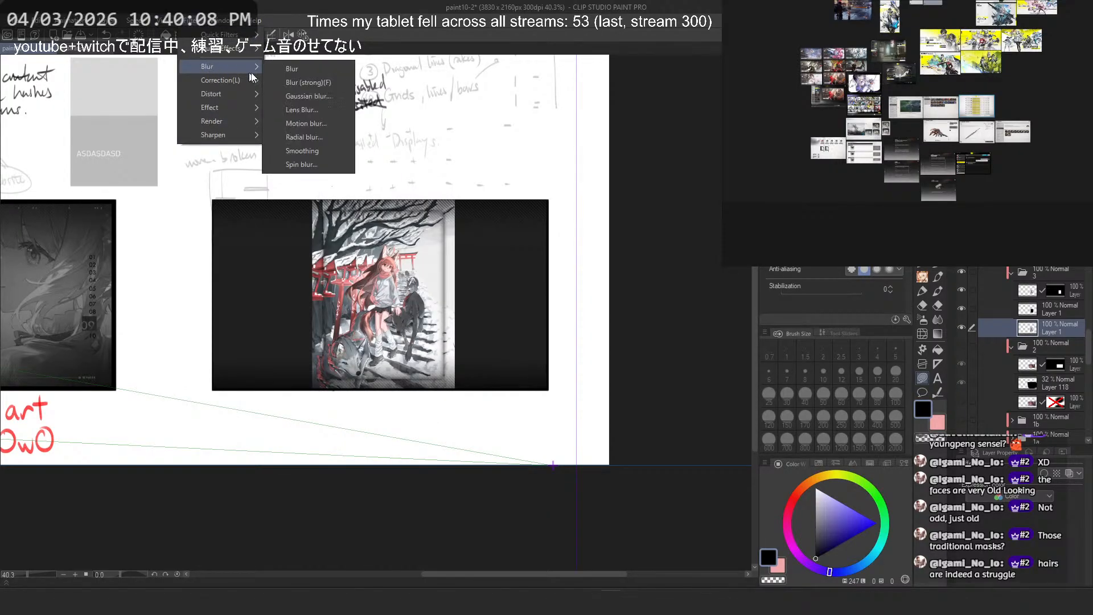
click(320, 97)
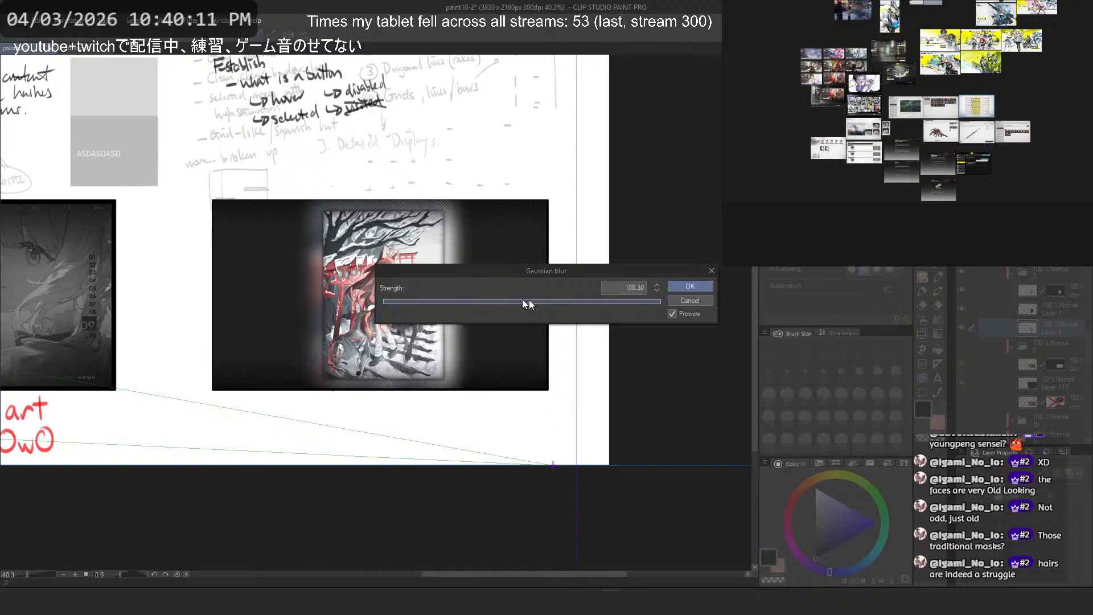
key(Escape)
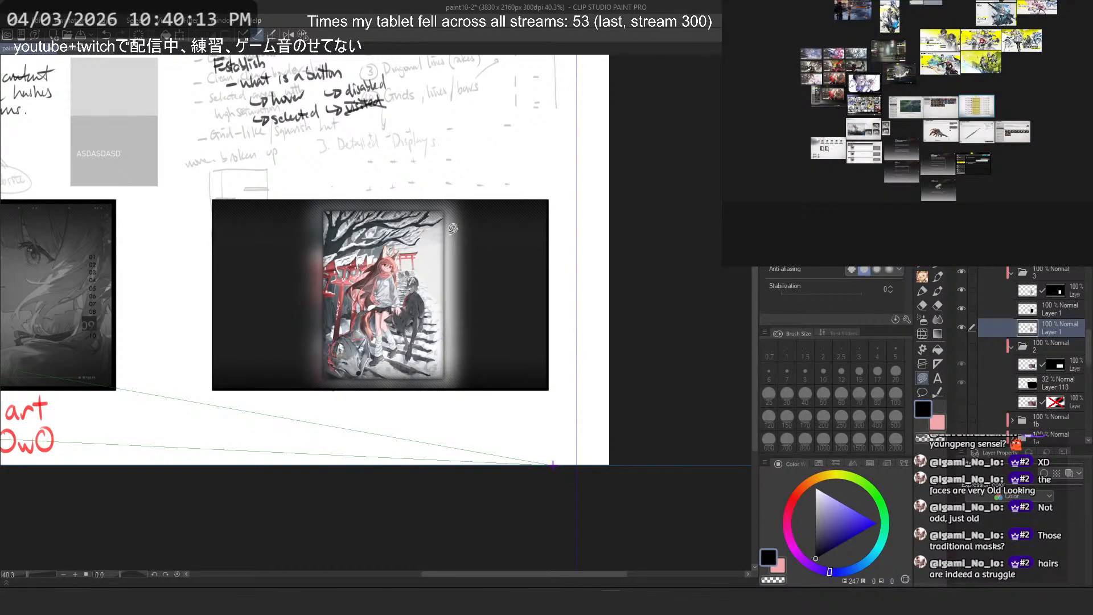
Step: Copy the blurred strip along the illustration's left edge onto its own layer
scroll(502, 266, up, 2)
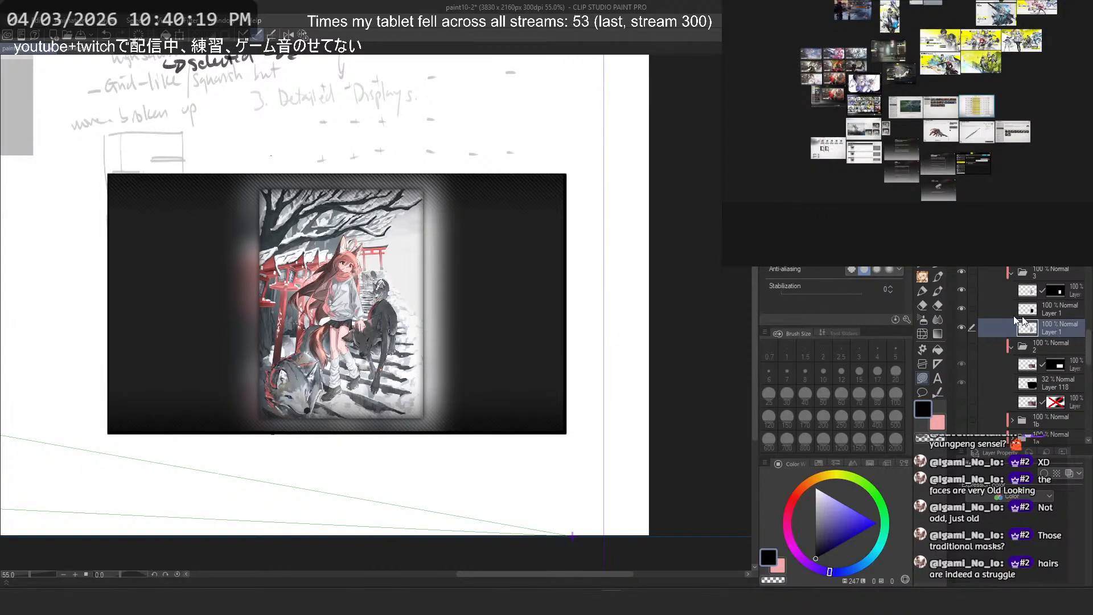
key(m)
drag(265, 85, 183, 480)
key(ctrl+c)
key(ctrl+v)
click(1056, 344)
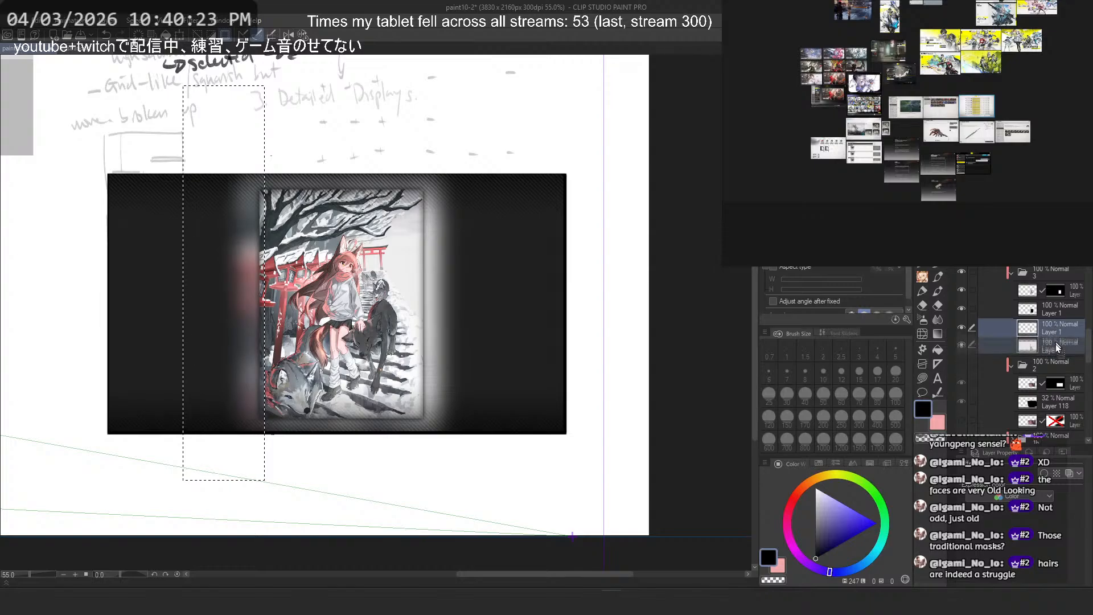
Step: Try stretching the blurred left strip out past the mockup's left edge with a free transform, and undo it
key(ctrl+t)
right_click(235, 285)
click(293, 372)
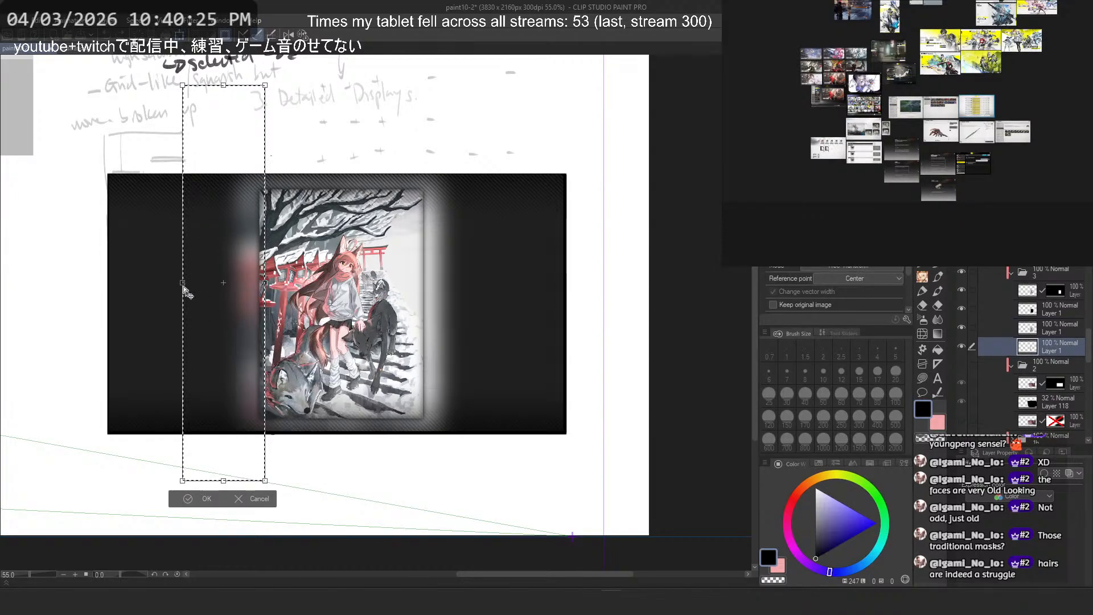
drag(183, 284, 1, 291)
scroll(454, 229, down, 5)
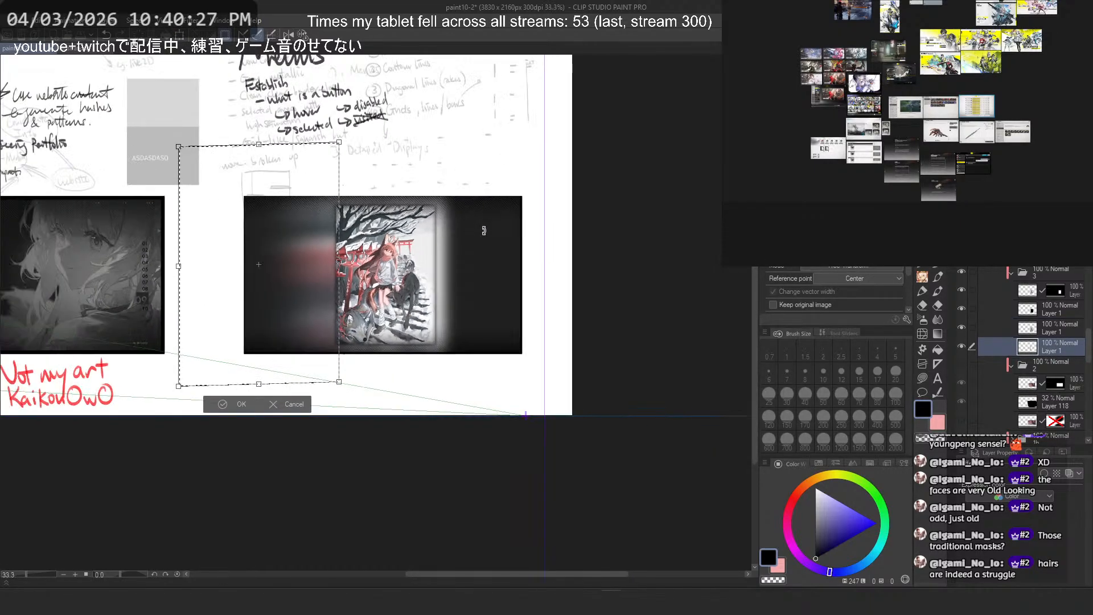
scroll(237, 229, up, 4)
drag(159, 287, 130, 284)
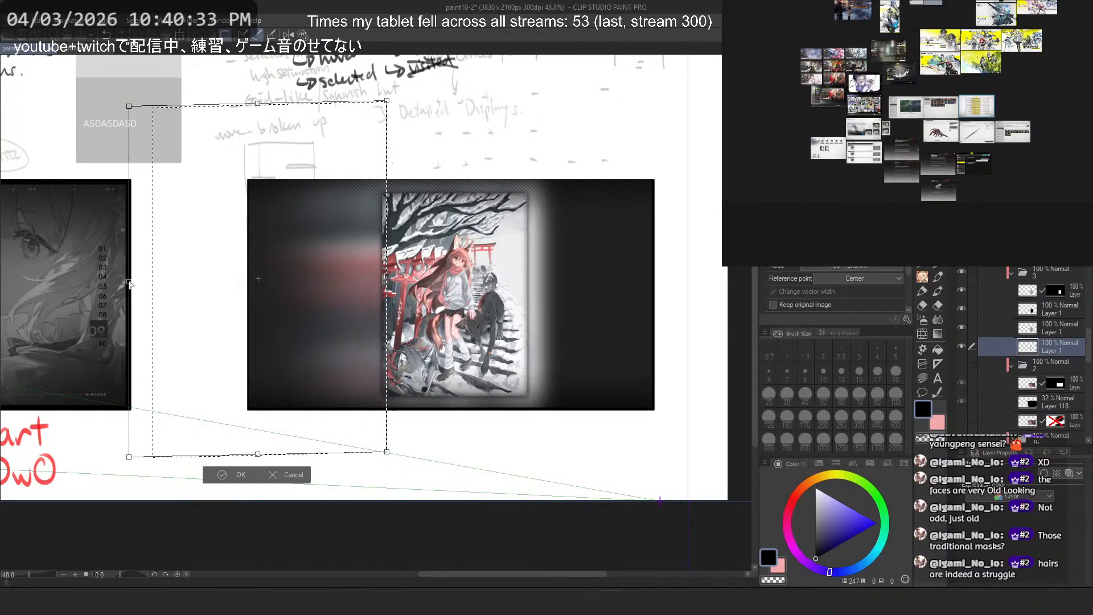
drag(130, 284, 130, 284)
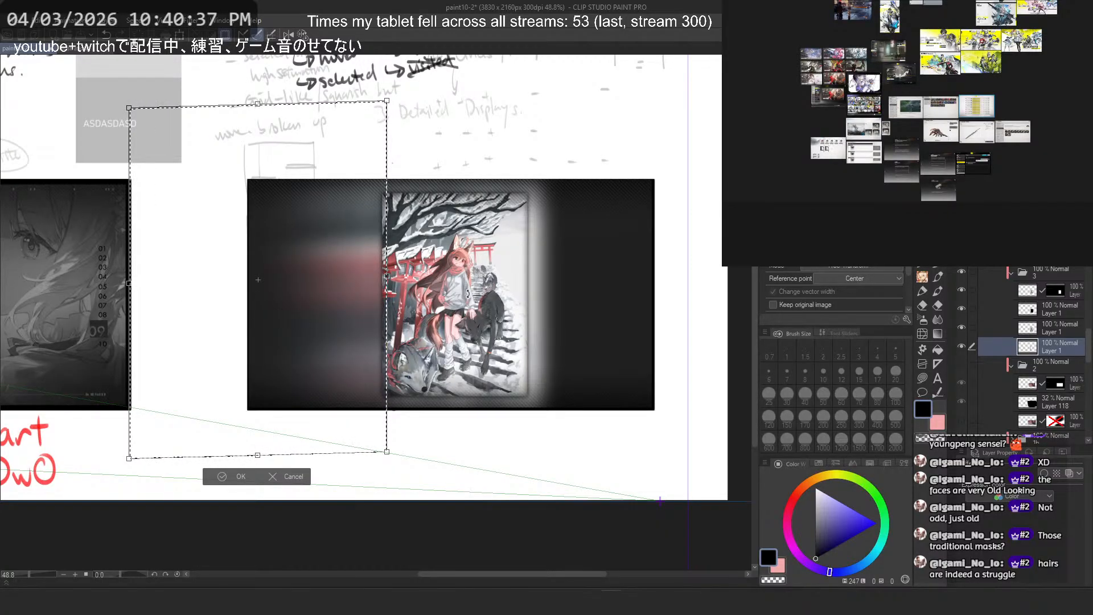
scroll(504, 259, down, 2)
scroll(381, 258, up, 3)
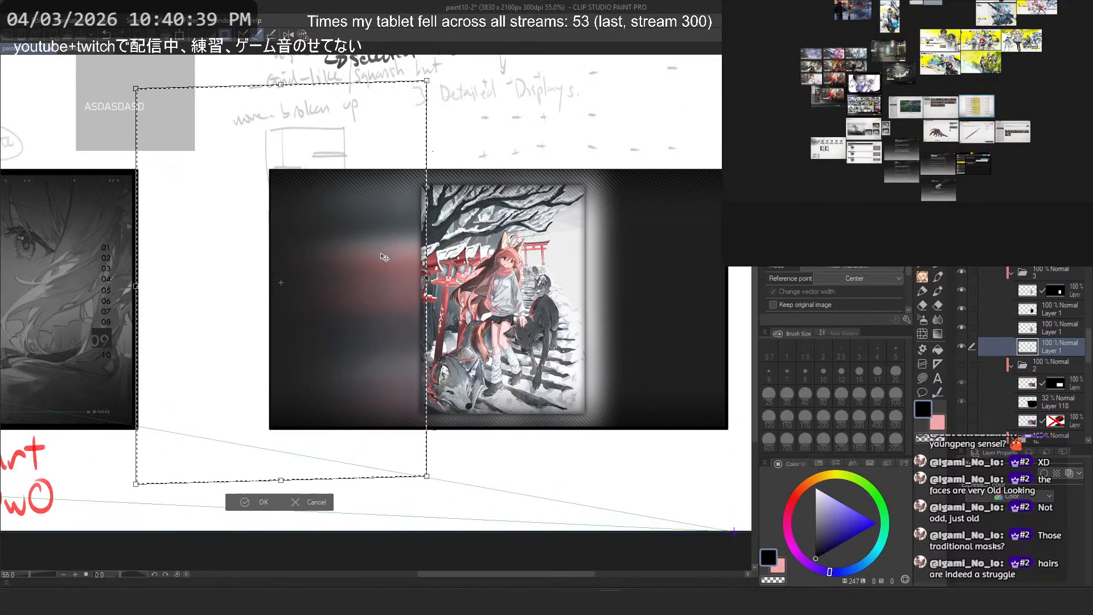
key(ctrl+z)
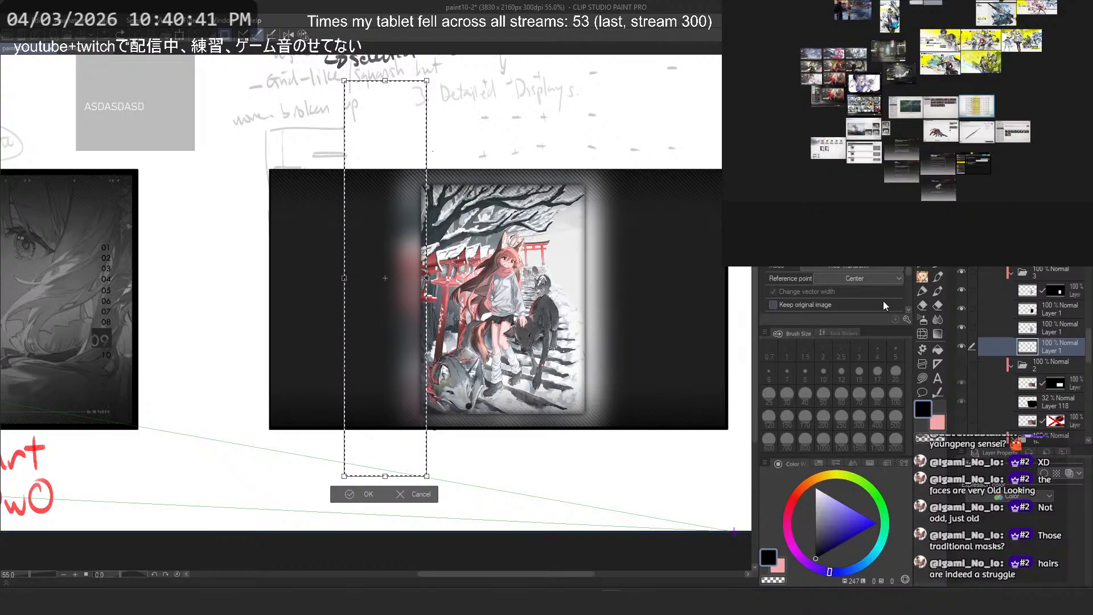
Step: Widen the blurred left strip horizontally and move it to fill the mockup's background left of the illustration
scroll(901, 292, down, 2)
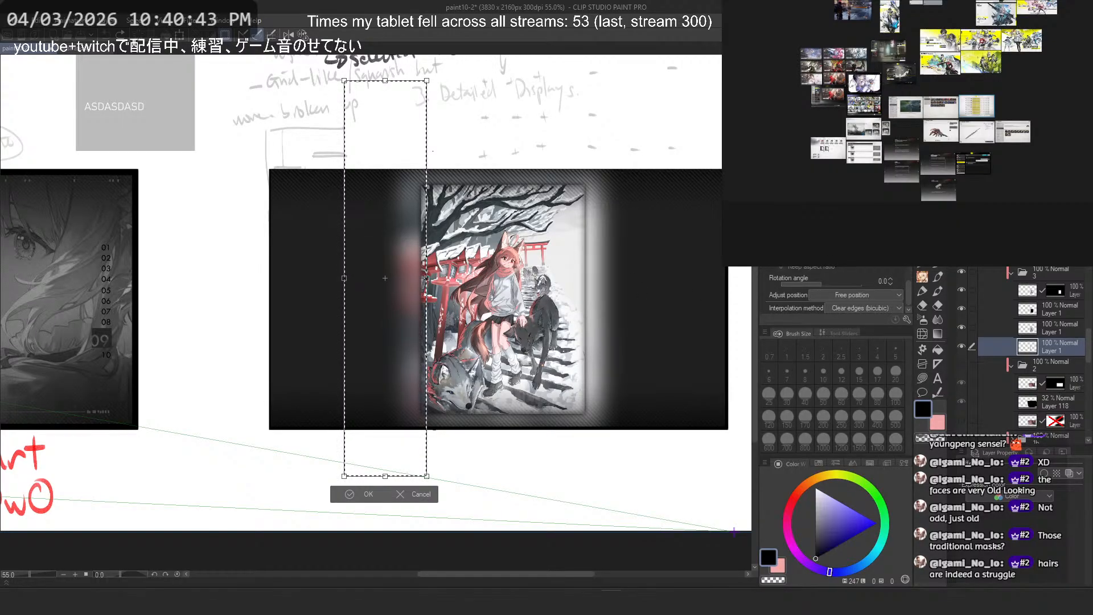
drag(427, 278, 572, 278)
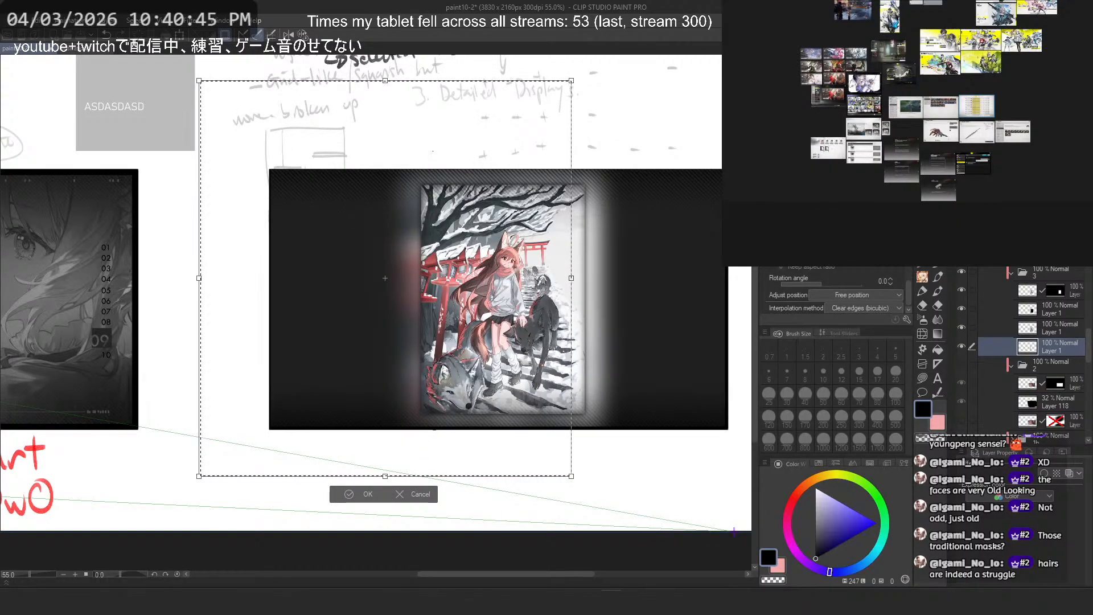
drag(436, 323, 344, 334)
key(Return)
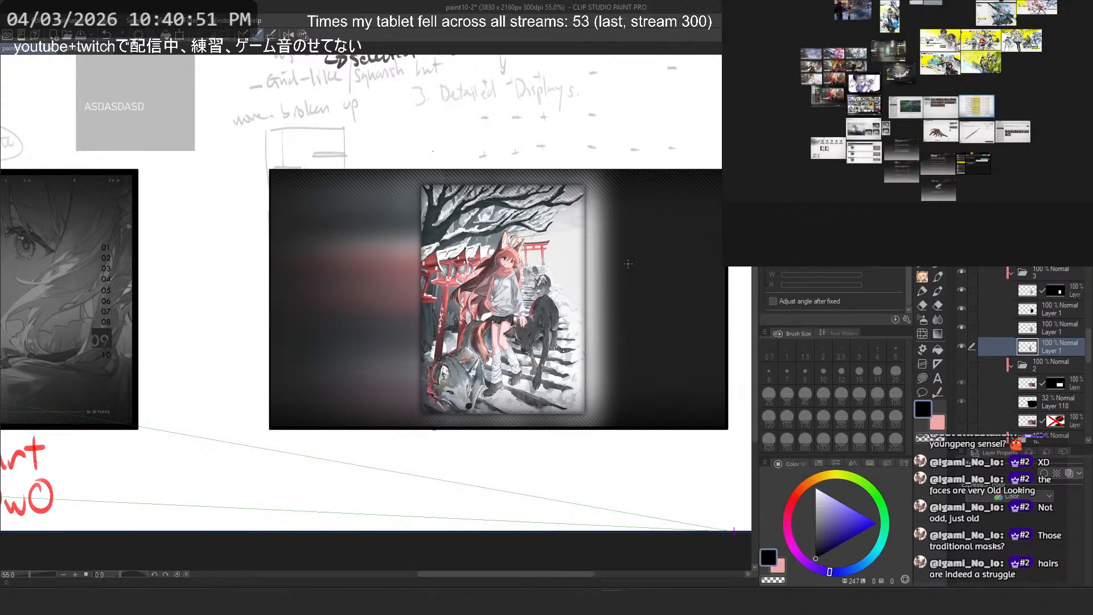
Step: Copy the blurred strip along the illustration's right edge from the blurred layer onto its own layer
click(1053, 328)
drag(671, 116, 570, 463)
drag(707, 315, 654, 320)
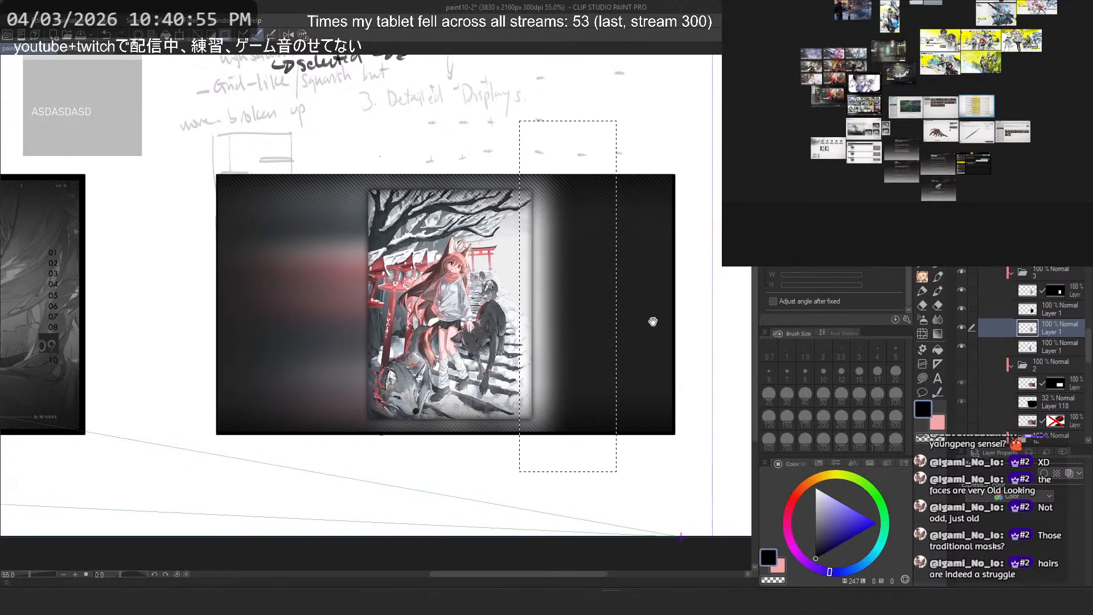
click(1068, 351)
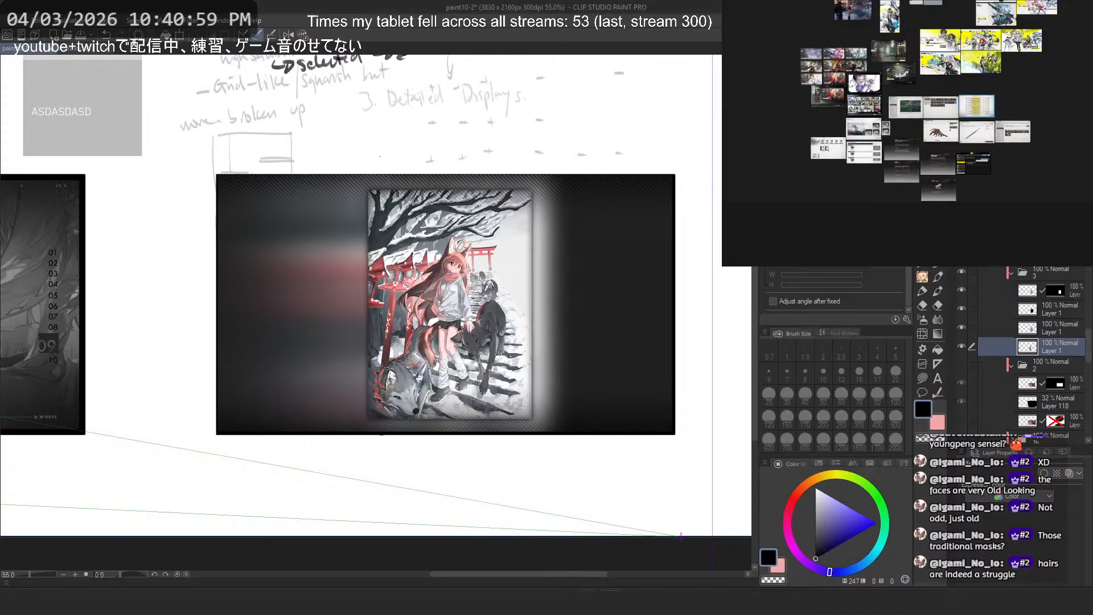
key(ctrl+v)
Step: Widen the blurred right strip horizontally and move it to fill the mockup's background right of the illustration
key(ctrl+t)
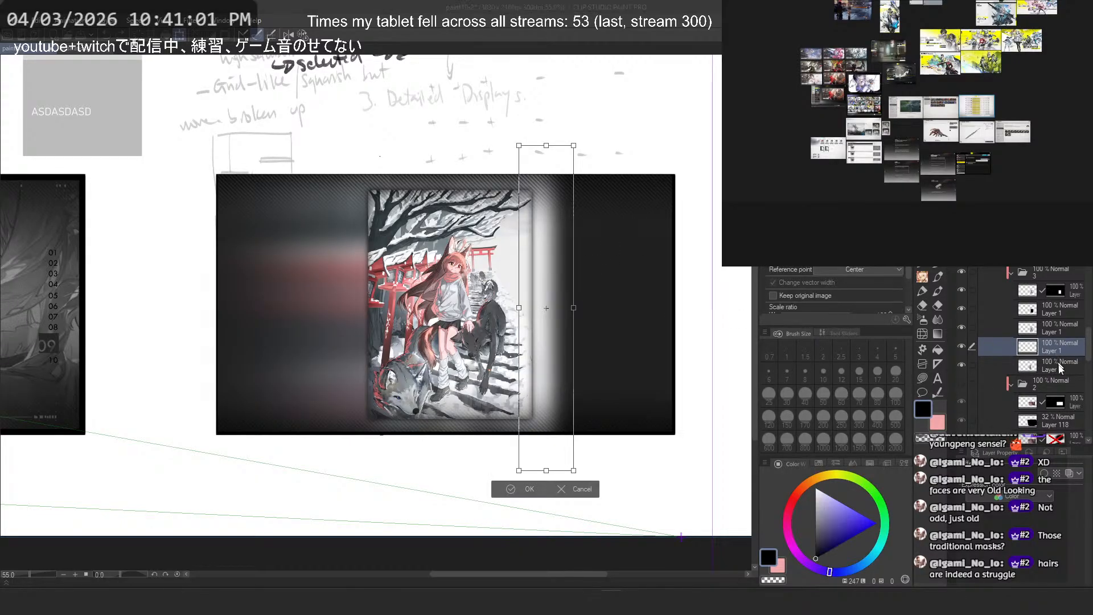
click(1062, 368)
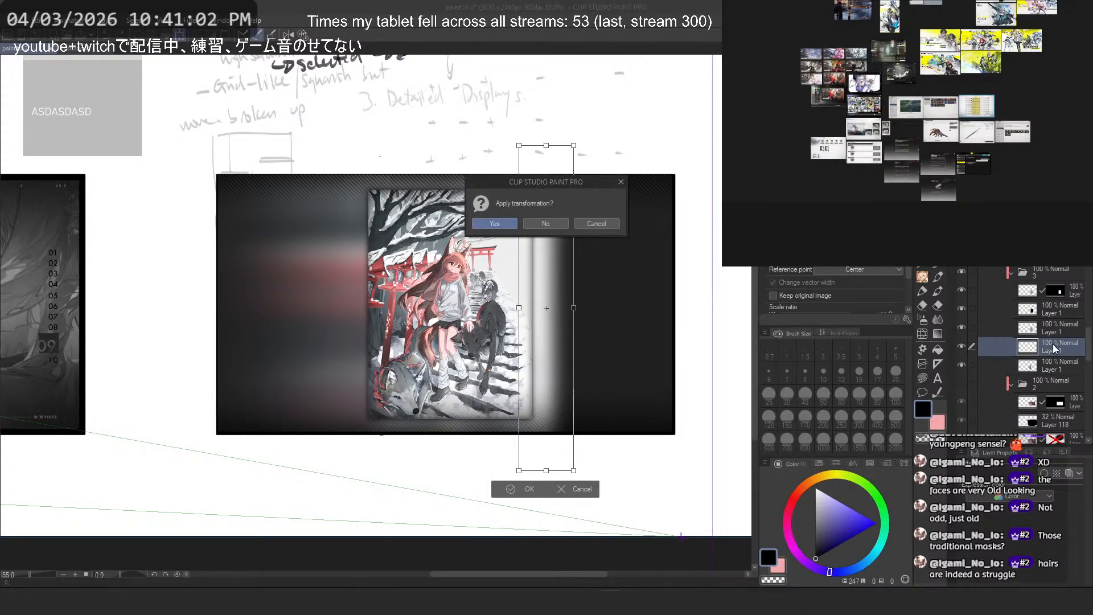
click(596, 224)
right_click(520, 281)
click(557, 359)
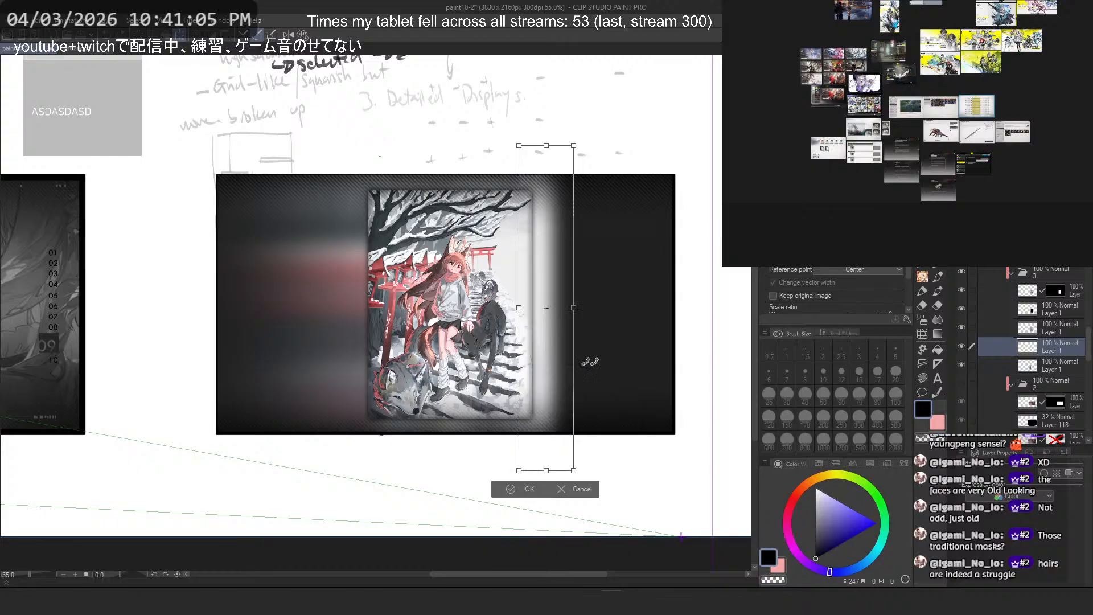
click(909, 291)
click(859, 257)
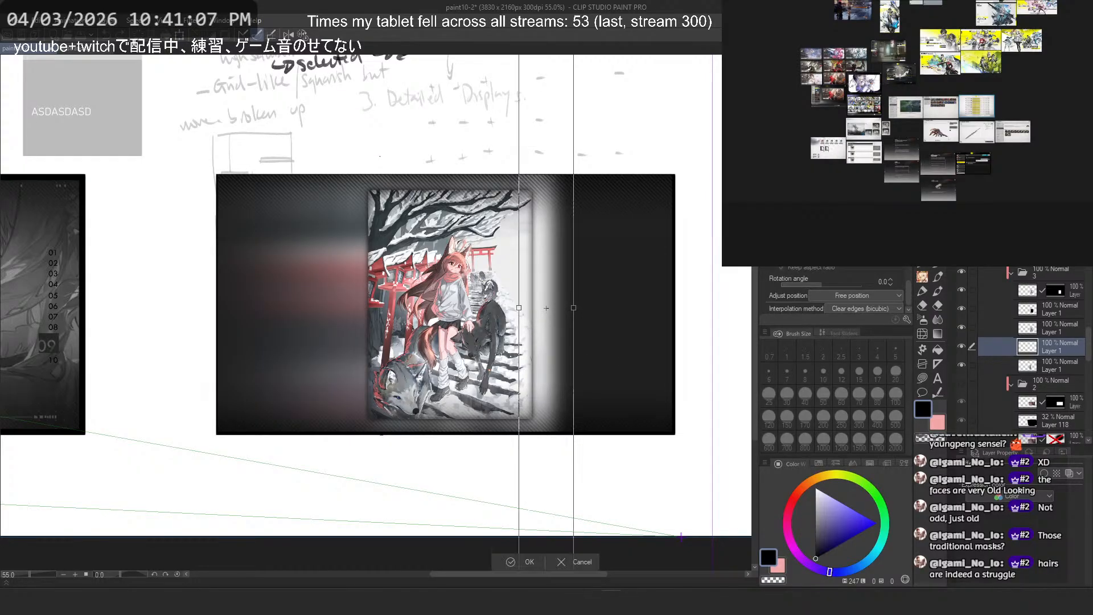
key(ctrl+z)
drag(786, 244, 800, 244)
drag(472, 360, 548, 358)
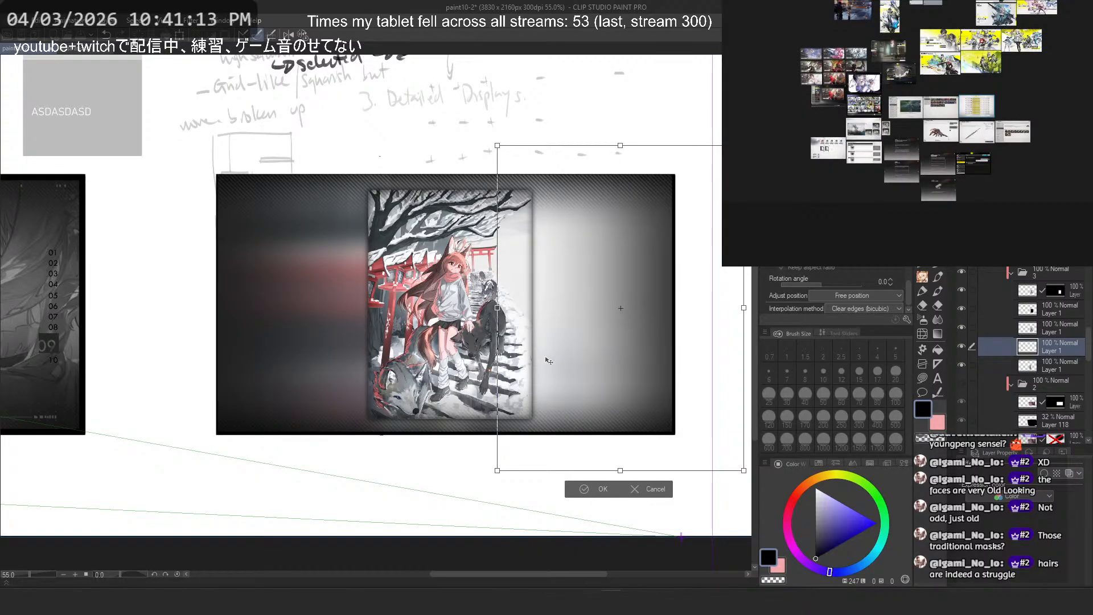
key(Return)
click(1056, 329)
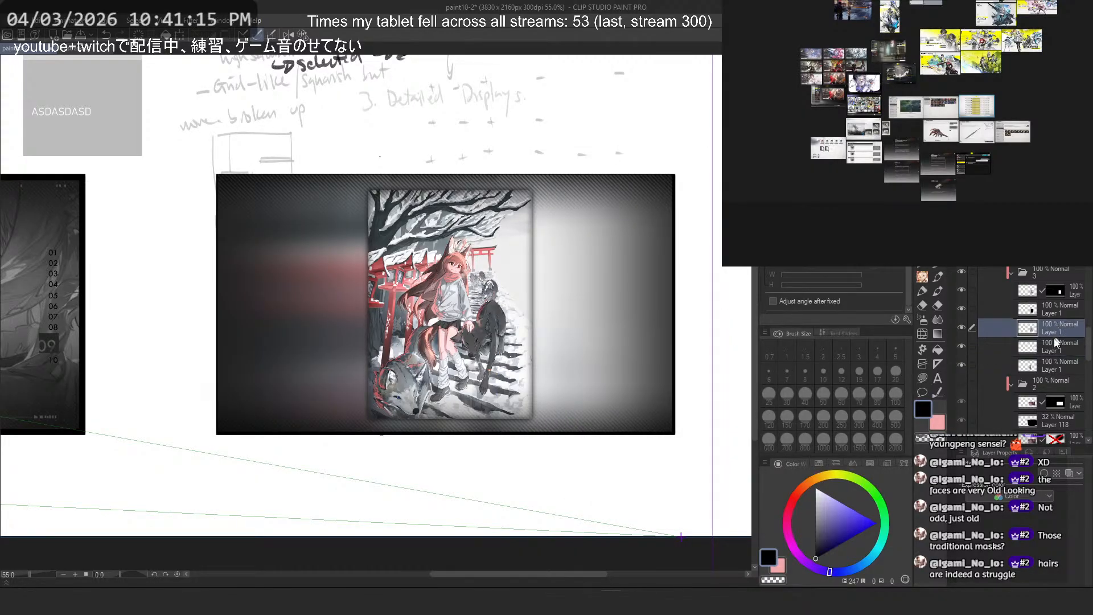
Step: Copy the dark overlay layer from folder 2 into folder 3 above the blurred strips and set its opacity to 58%
scroll(1051, 347, down, 4)
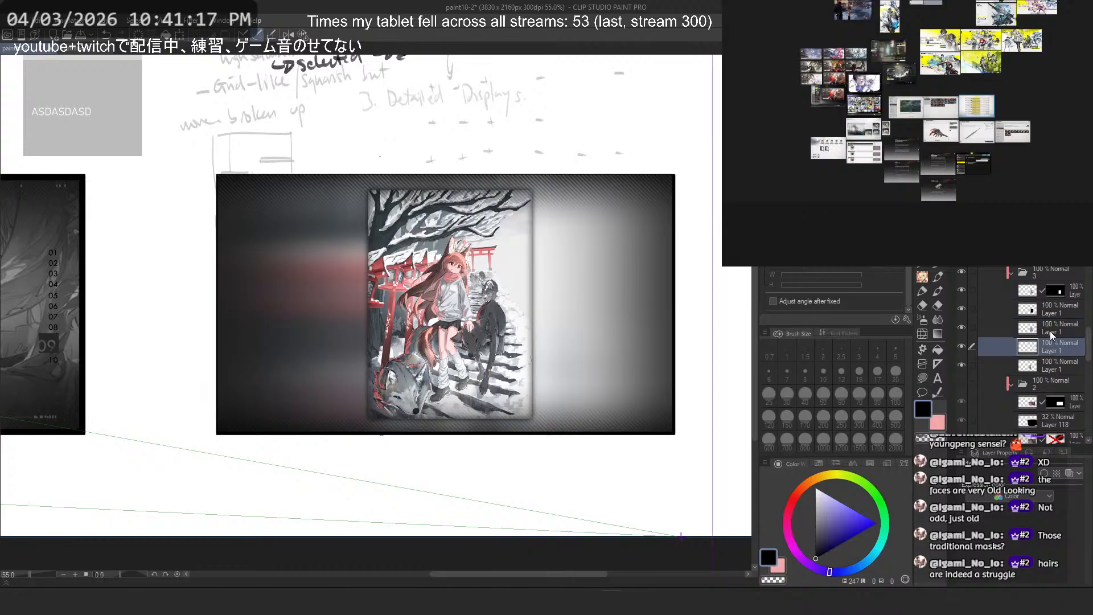
scroll(1050, 358, up, 3)
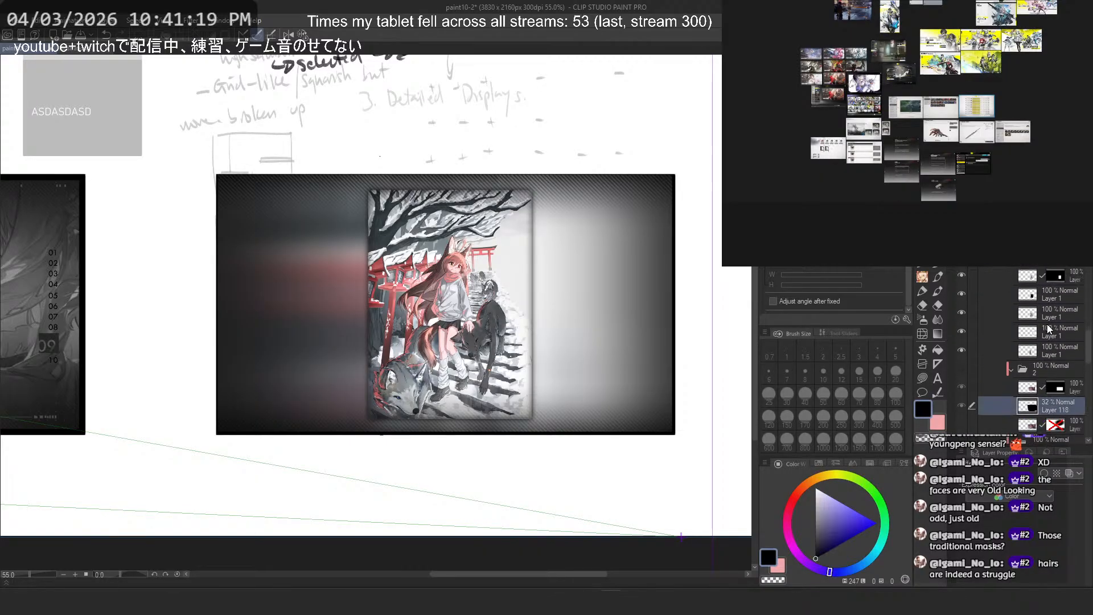
key(ctrl+v)
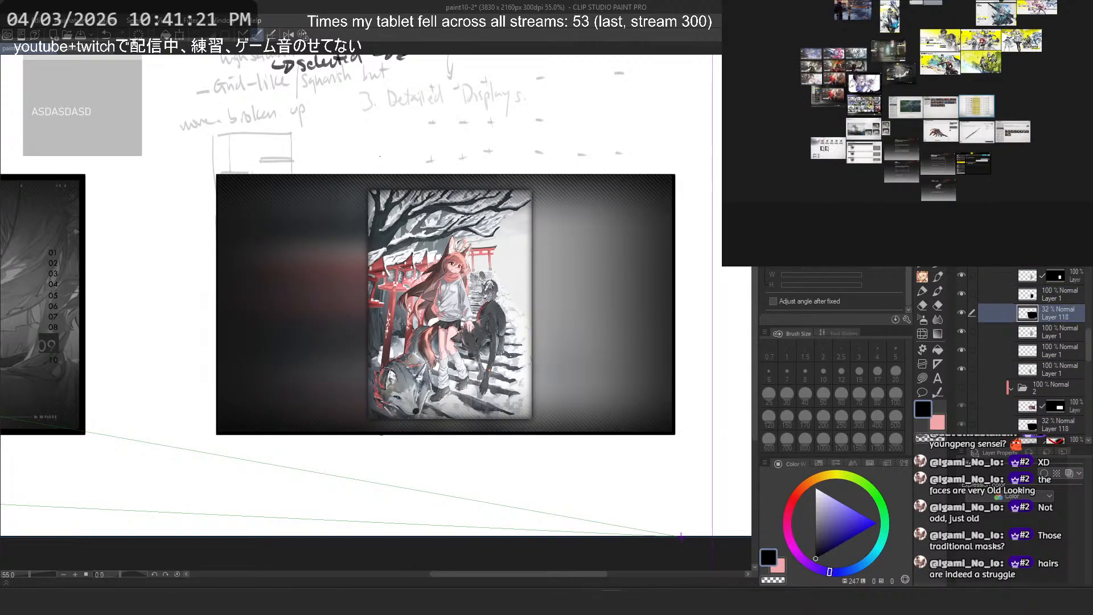
drag(1045, 239, 1052, 240)
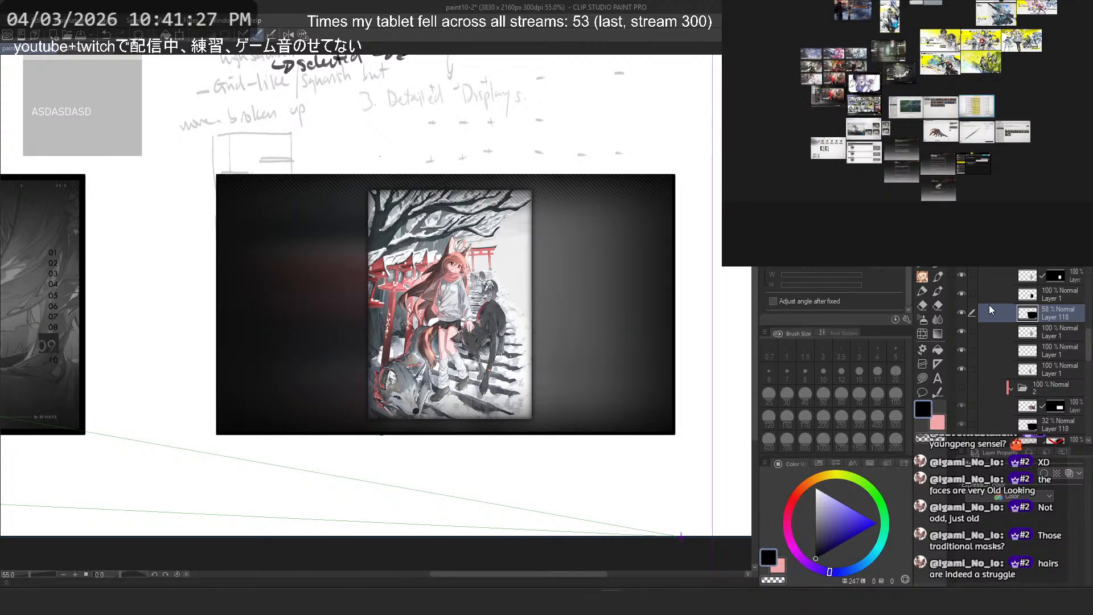
Step: Try lowering folder 3's three blurred layers to 51% opacity and deleting the dark overlay, and undo both changes
click(1034, 336)
shift+click(1043, 367)
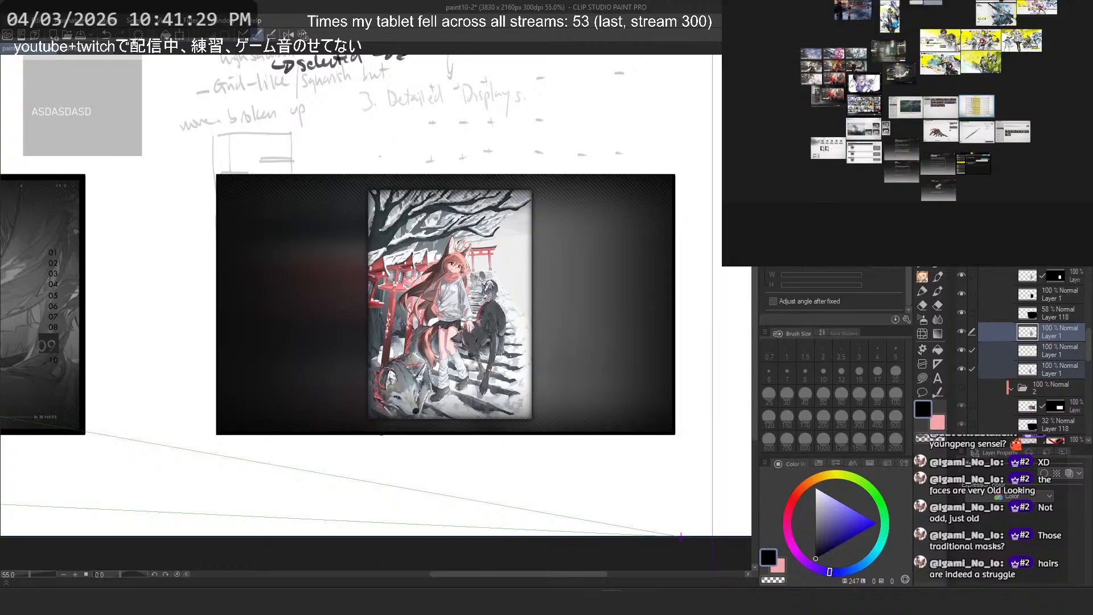
click(1047, 239)
click(1063, 311)
key(Delete)
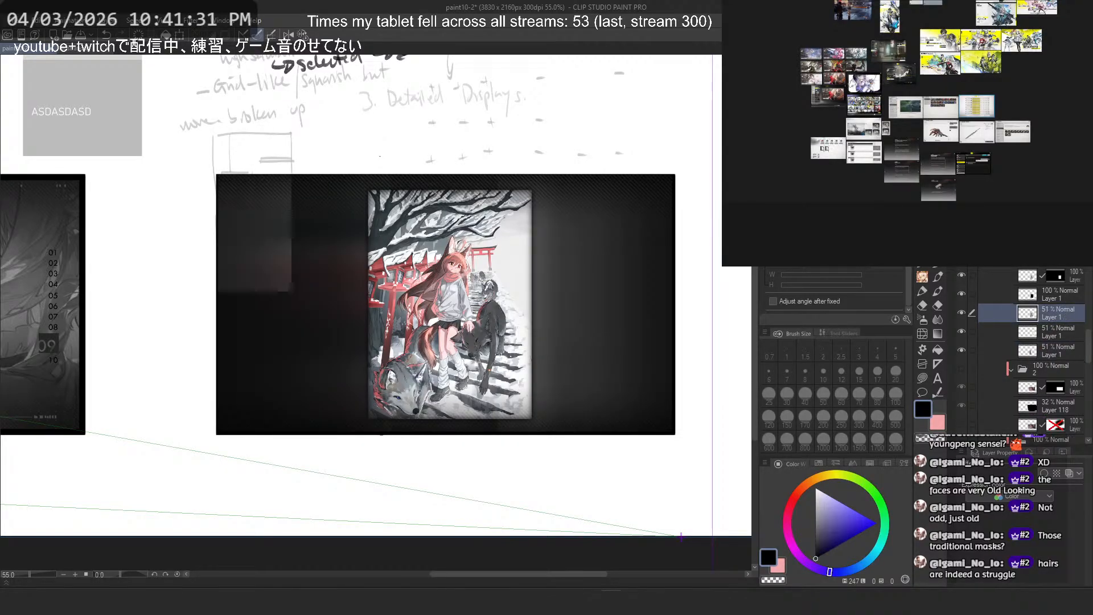
scroll(1066, 357, down, 2)
click(1053, 309)
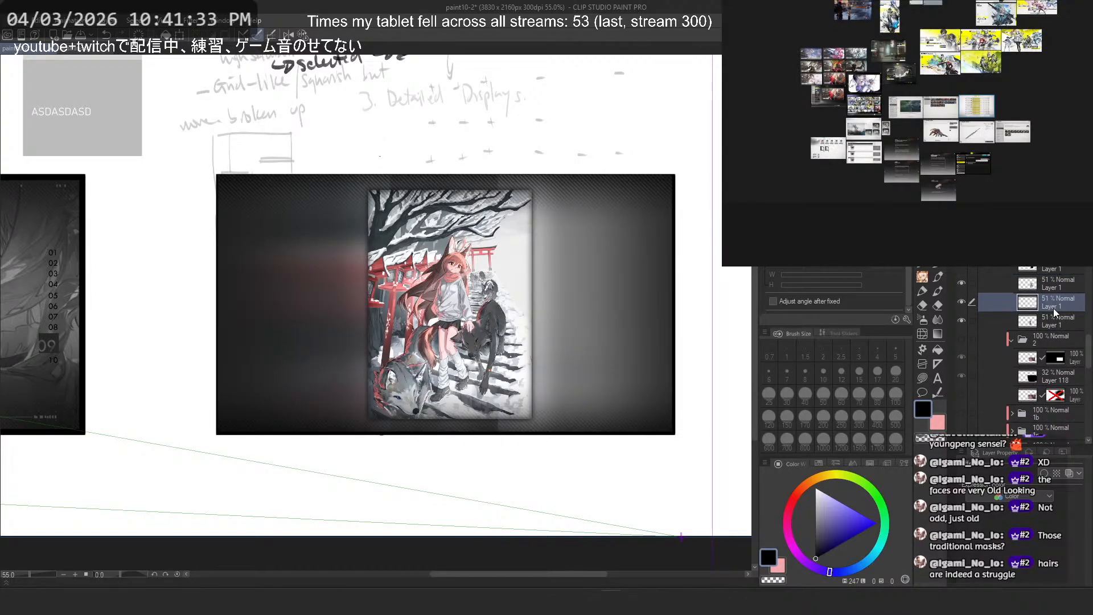
click(1057, 279)
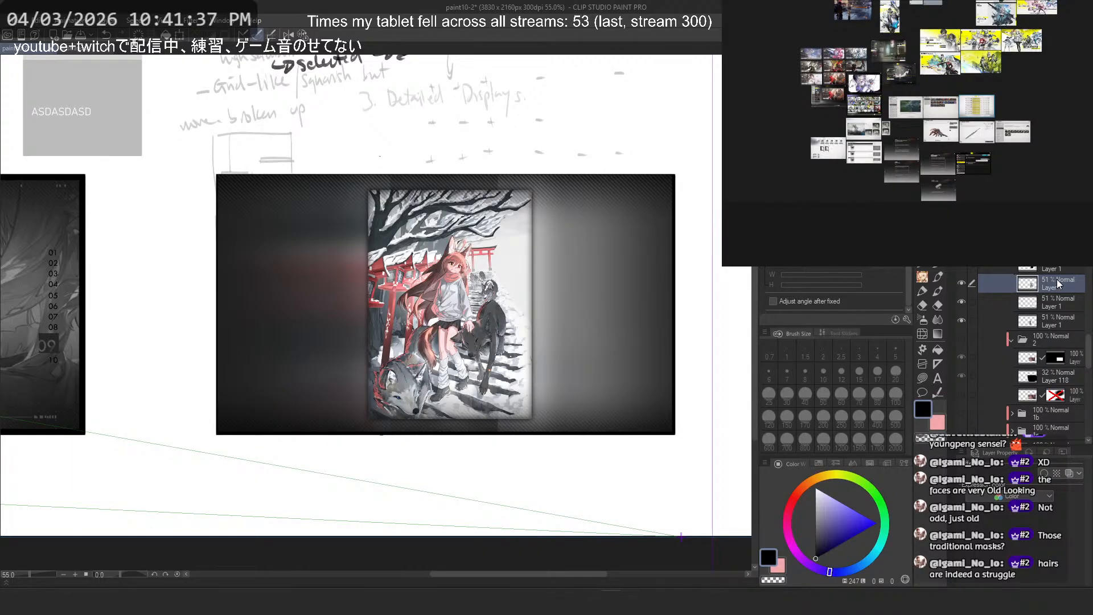
key(ctrl+z)
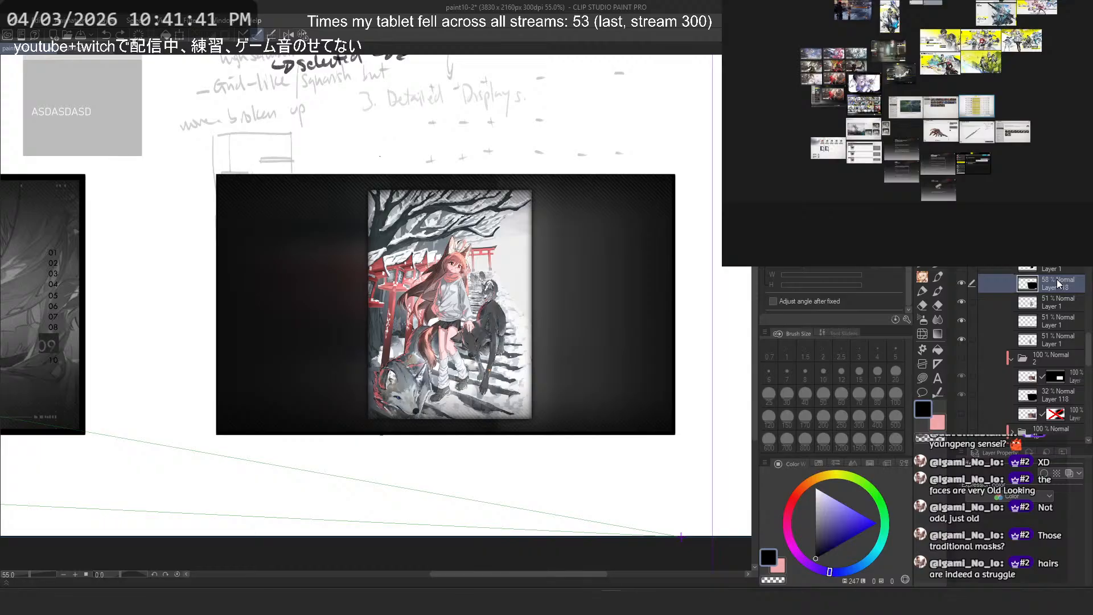
key(ctrl+z)
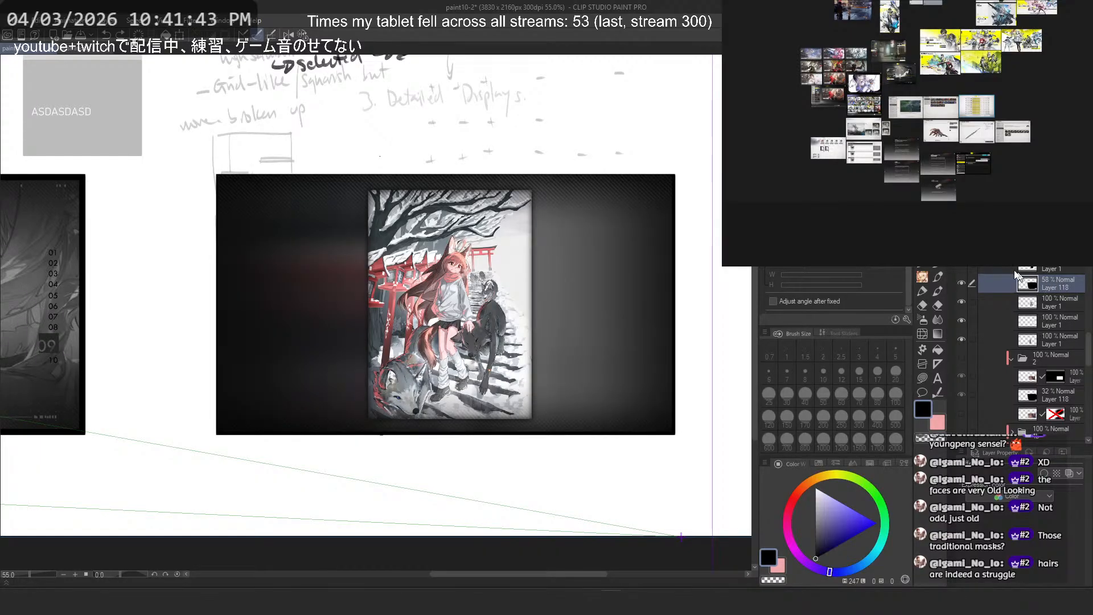
Step: Hide the shadow layer behind folder 3's illustration and apply a Gaussian blur to that layer
click(961, 266)
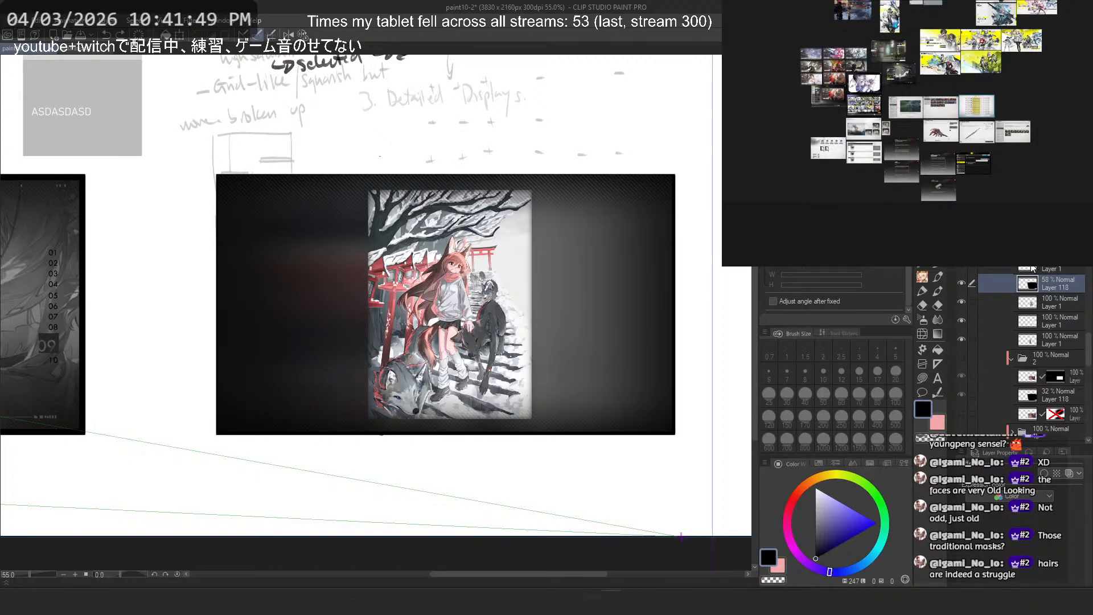
click(1033, 267)
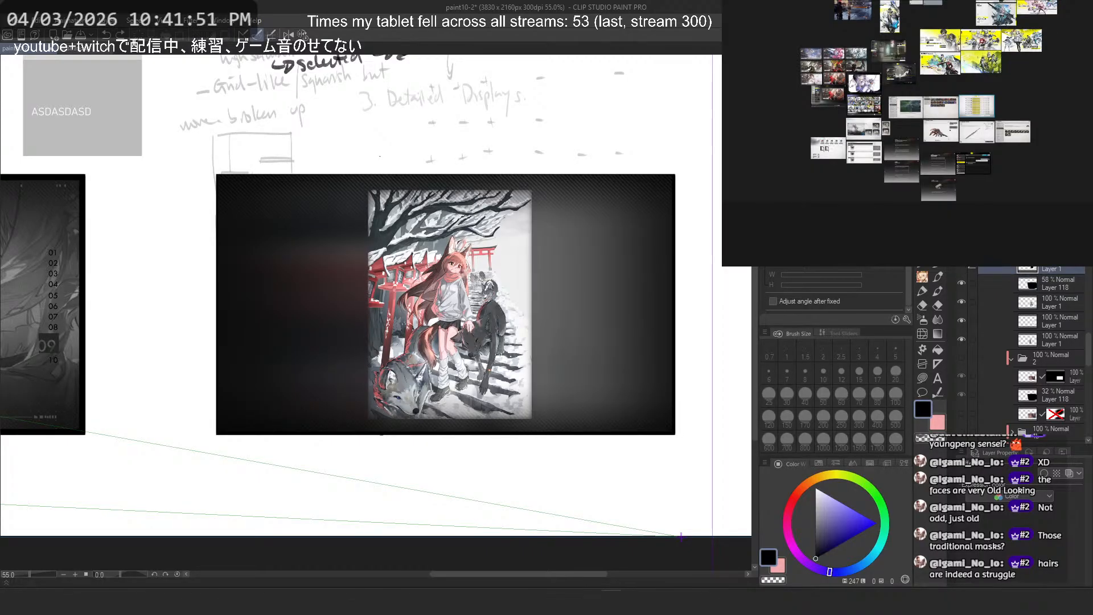
click(190, 20)
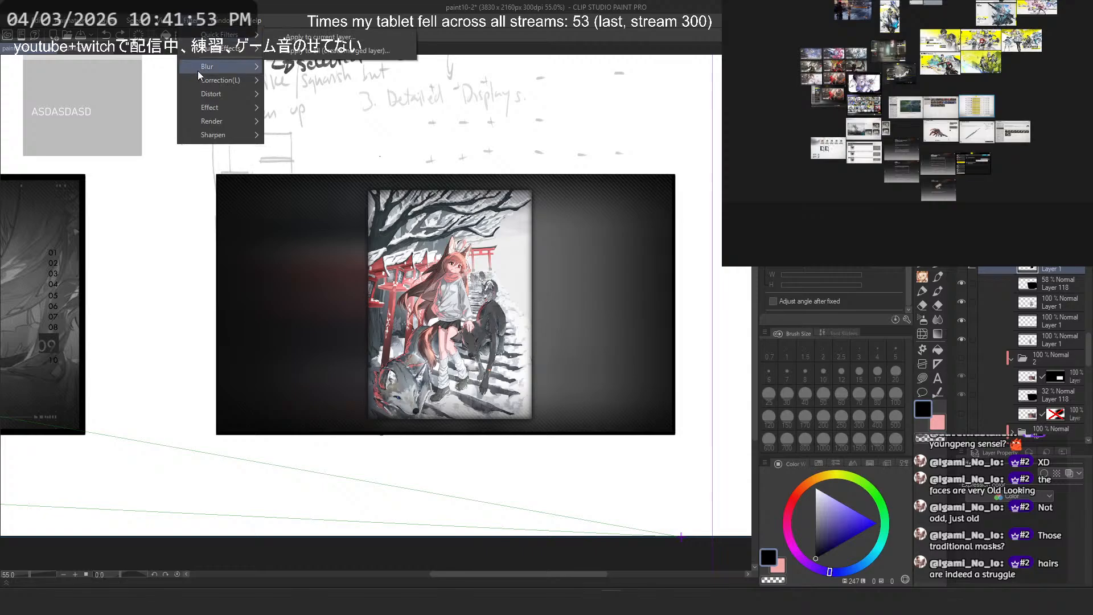
mouse_move(200, 67)
click(287, 94)
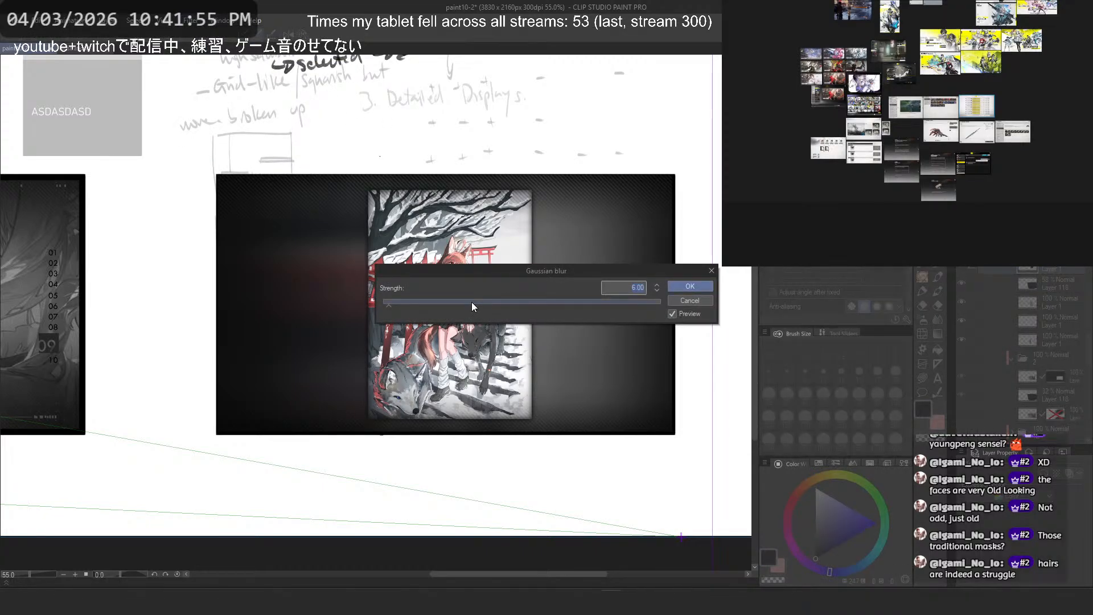
click(472, 303)
click(686, 286)
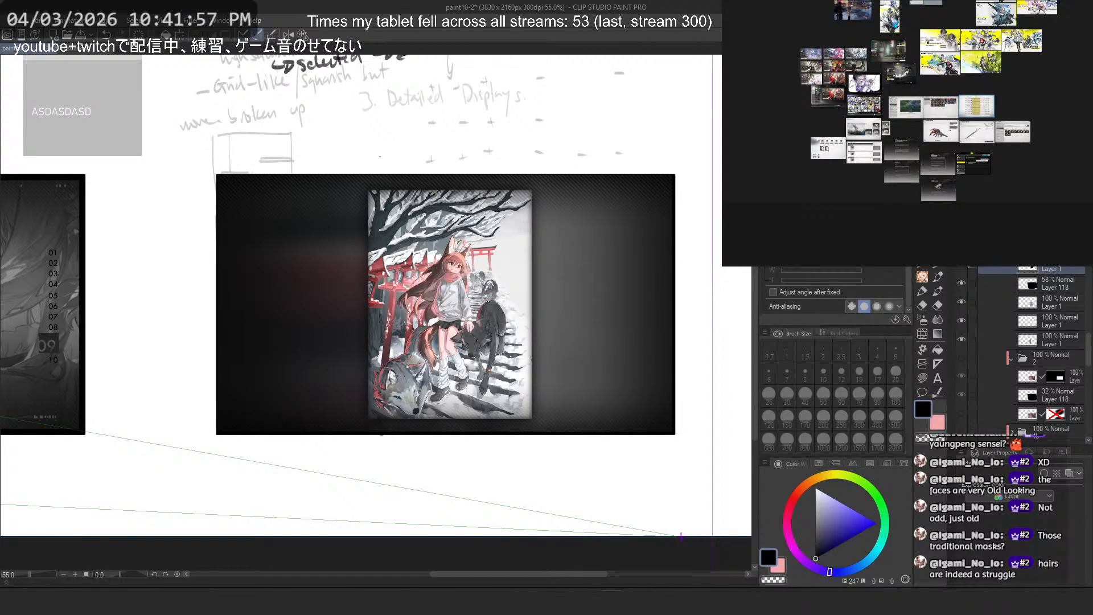
right_click(1054, 248)
click(1043, 286)
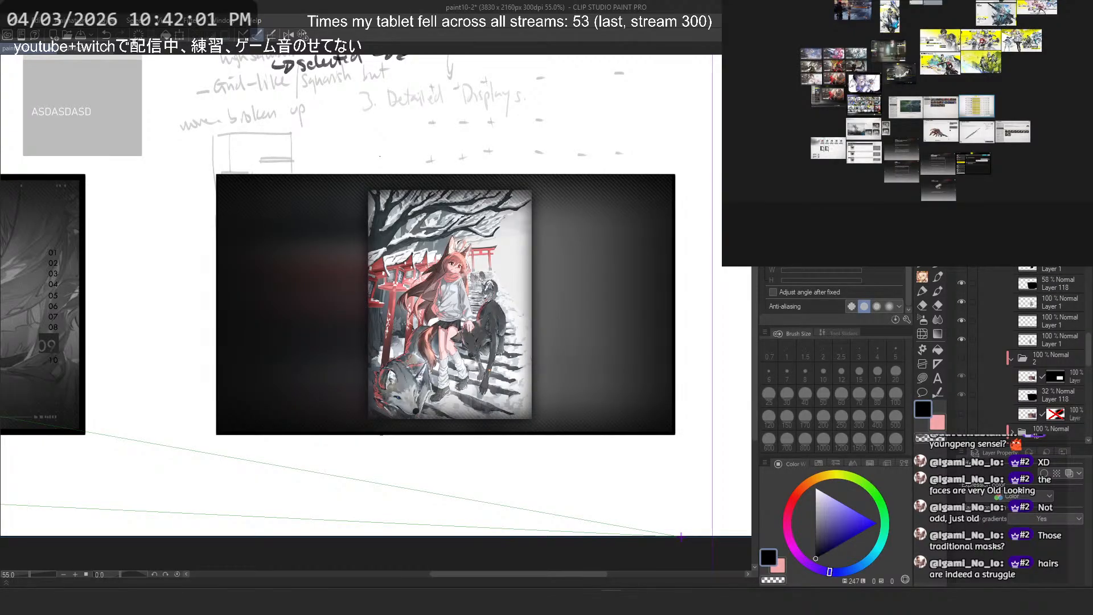
Step: Compare the illustration's edges in folder 3 with those in folder 2 by swapping the two folders' visibility
drag(521, 256, 653, 256)
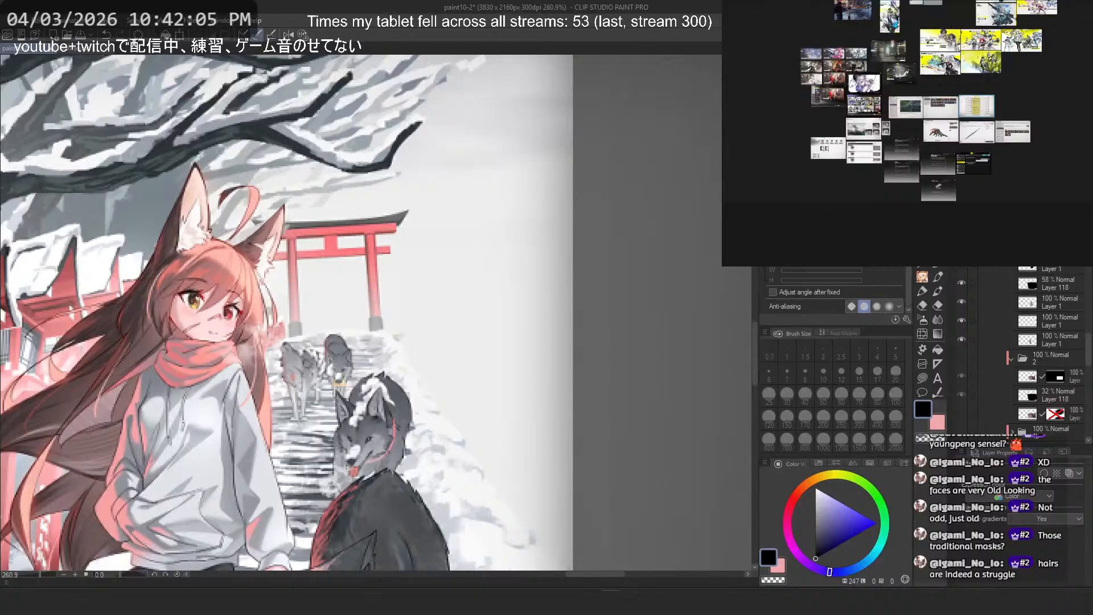
drag(502, 245, 446, 244)
drag(598, 512, 511, 324)
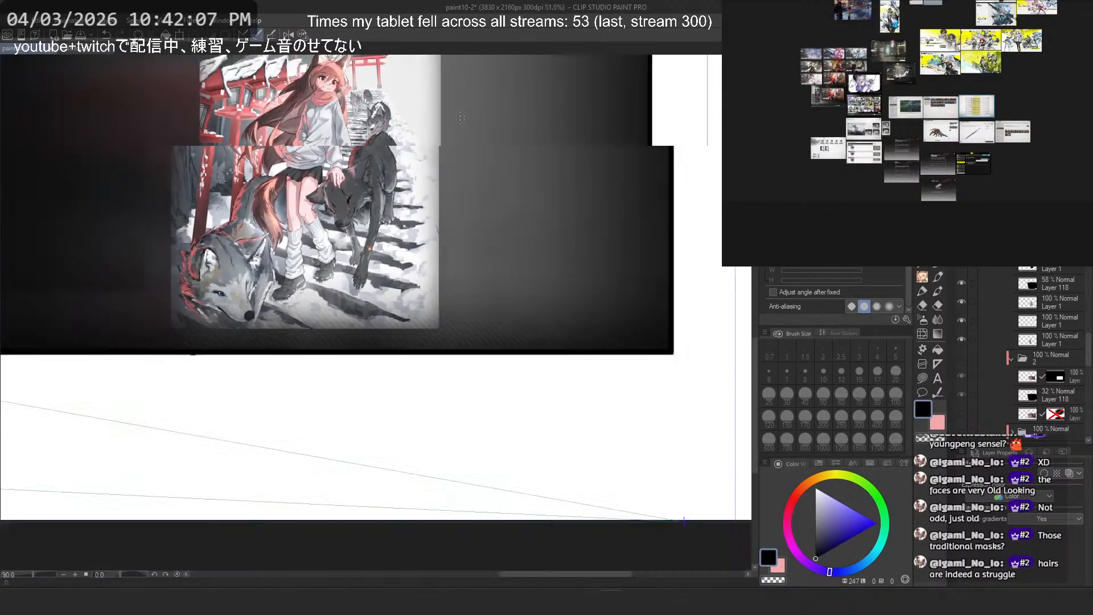
drag(549, 369, 576, 509)
scroll(996, 328, up, 3)
click(1010, 299)
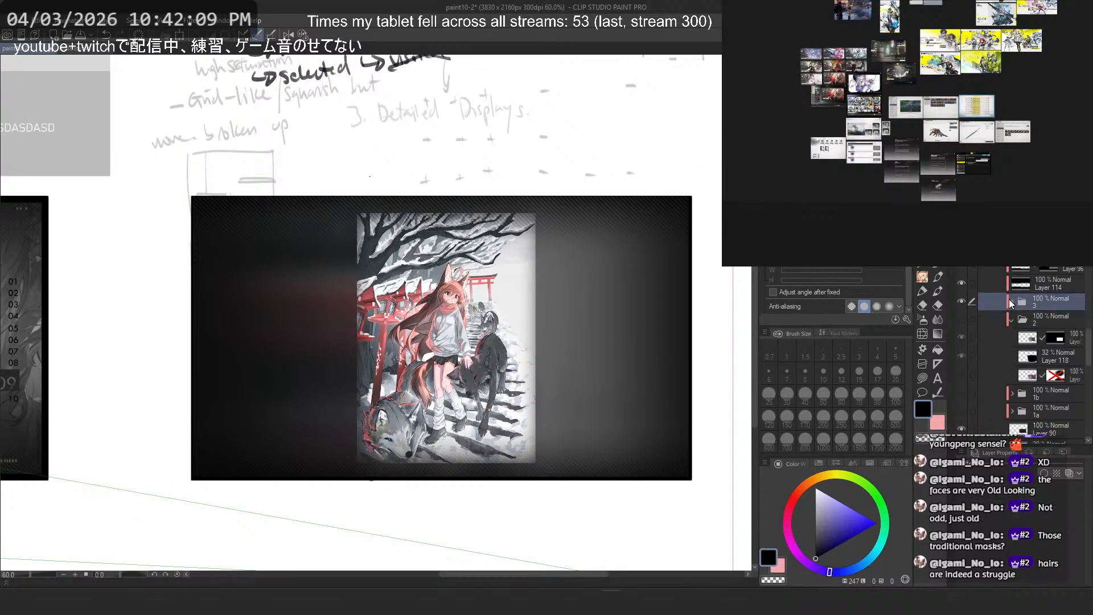
drag(966, 320, 964, 309)
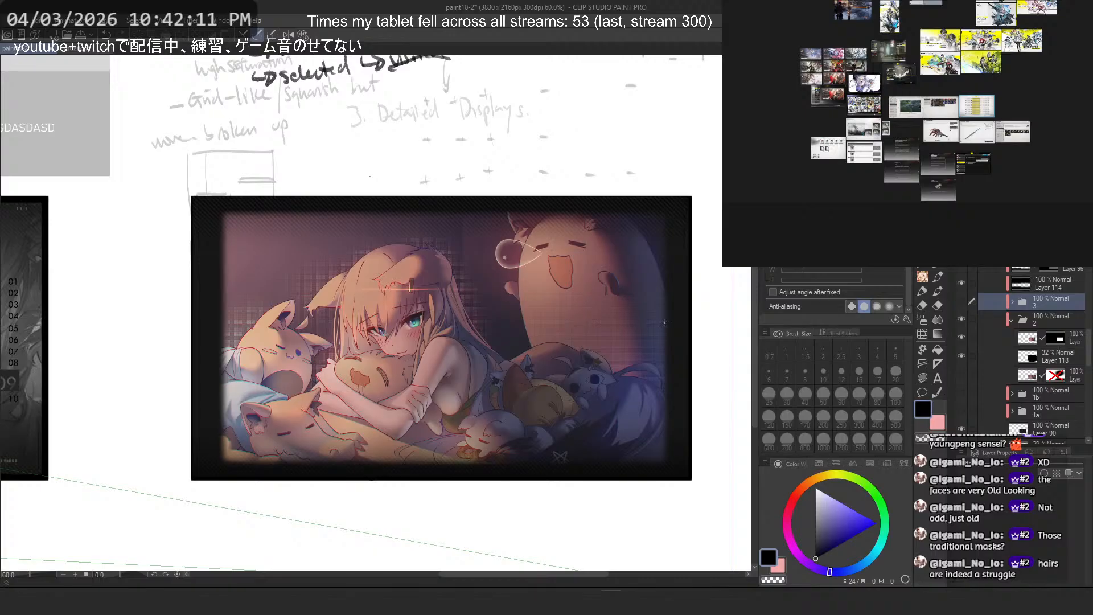
drag(665, 323, 674, 301)
scroll(671, 290, down, 1)
drag(638, 381, 632, 210)
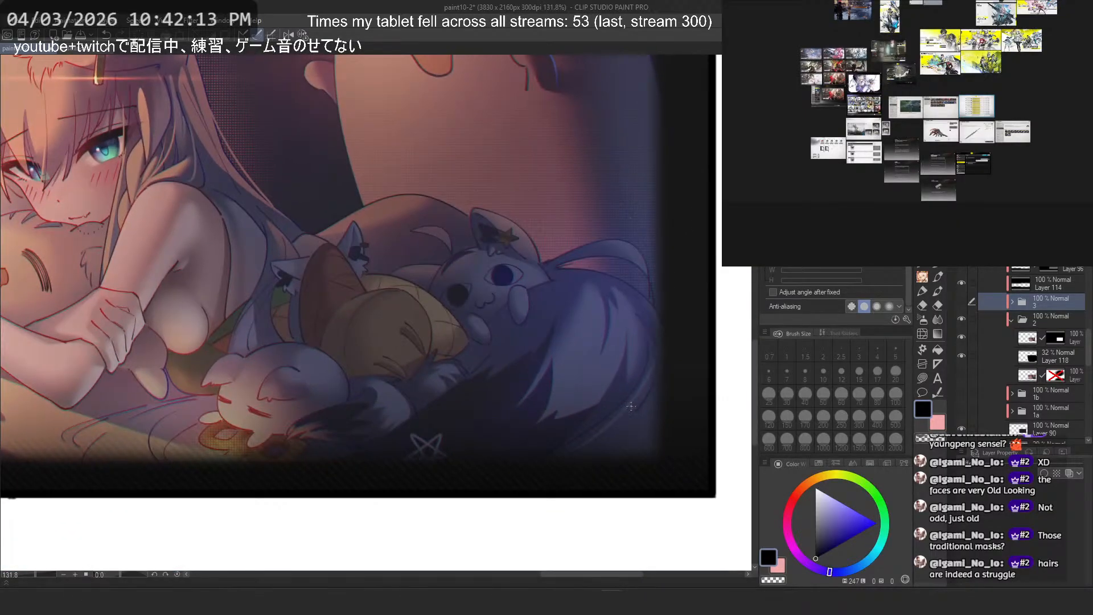
drag(354, 295, 960, 290)
scroll(263, 215, up, 9)
drag(270, 74, 287, 406)
scroll(302, 180, up, 6)
scroll(302, 188, down, 5)
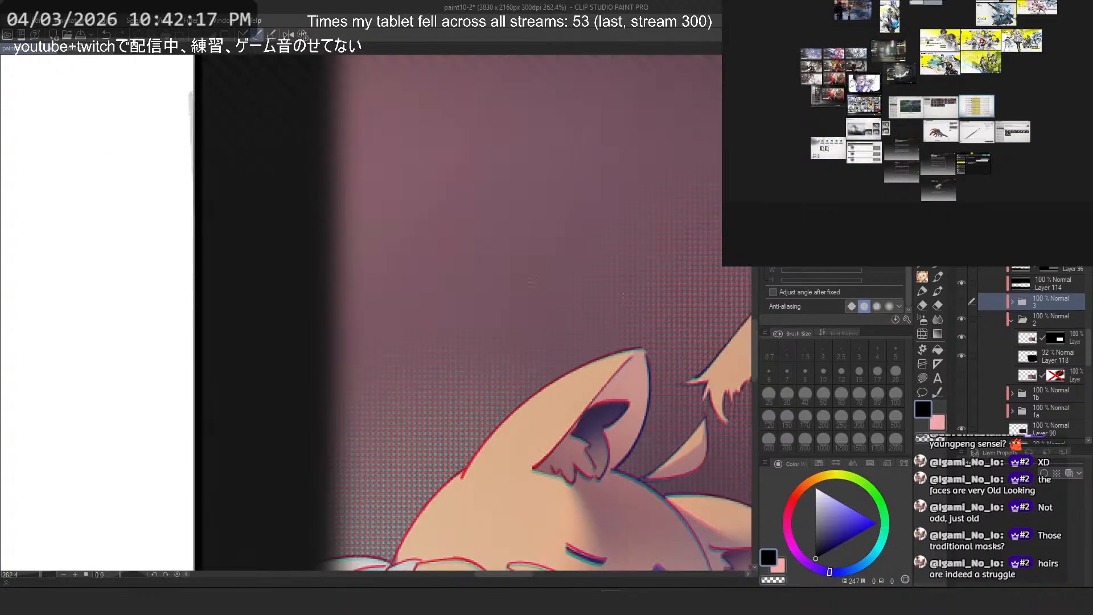
Step: Show folder 3 again, expand it, and examine the illustration's left edge with its layer switched off and on
click(961, 301)
click(1013, 302)
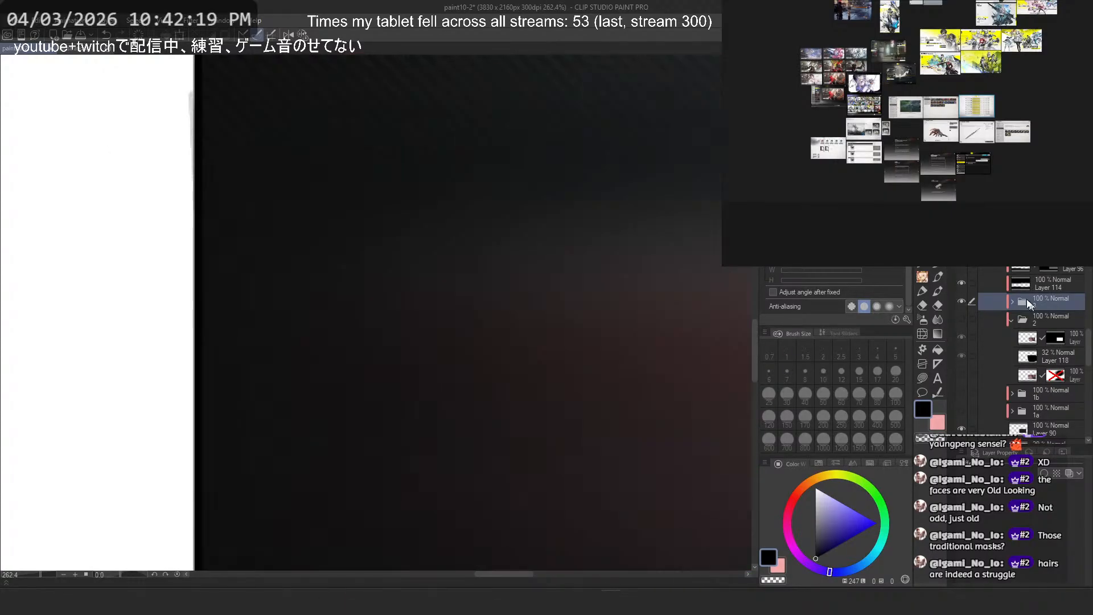
click(1048, 373)
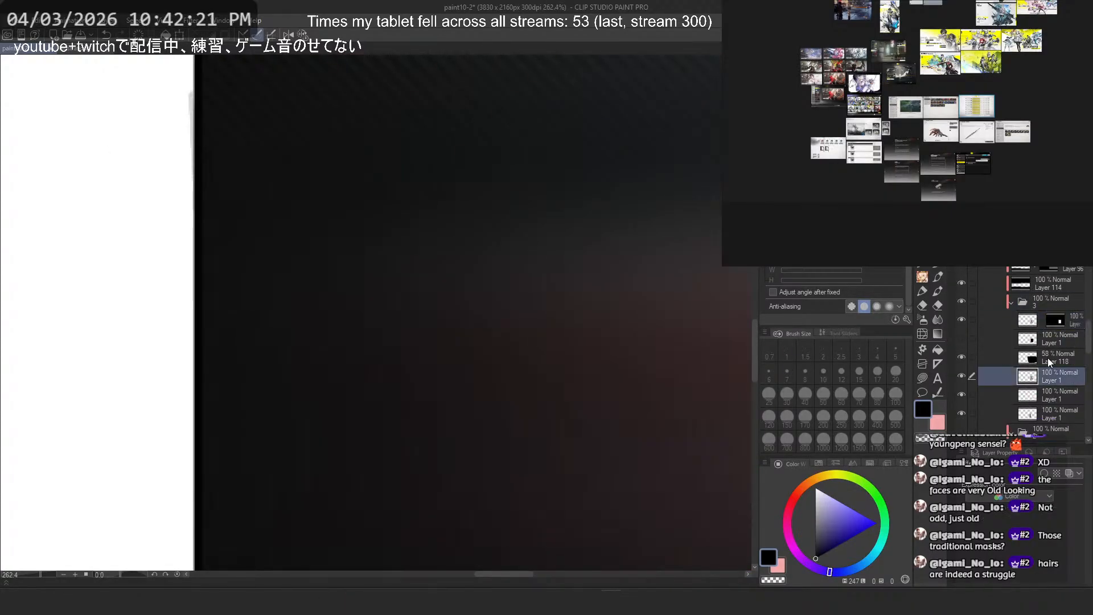
scroll(144, 182, down, 8)
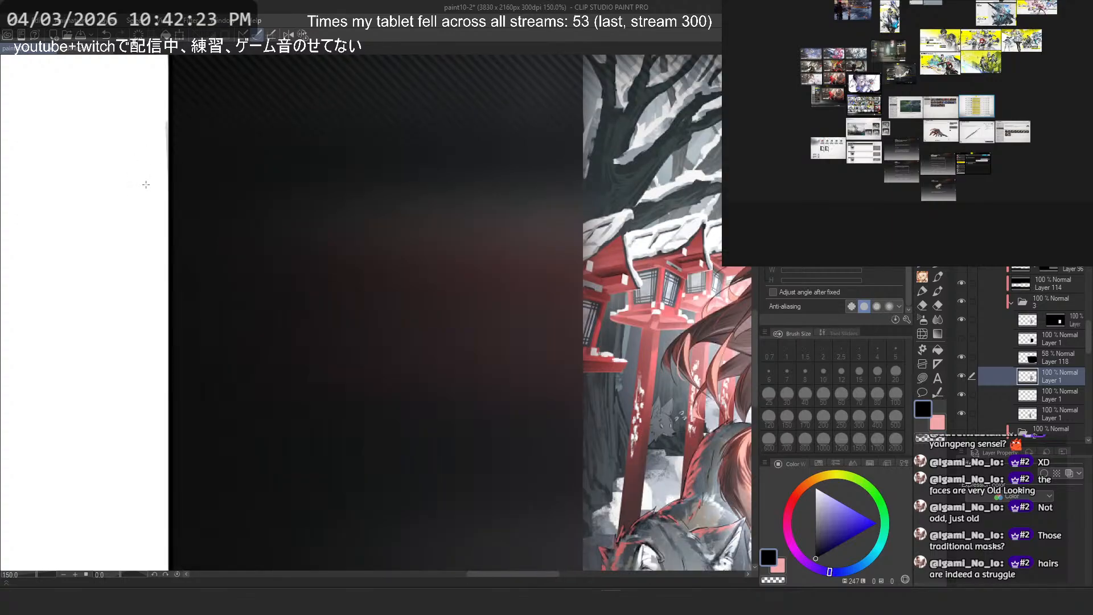
scroll(437, 284, up, 3)
scroll(530, 259, up, 4)
drag(552, 256, 522, 261)
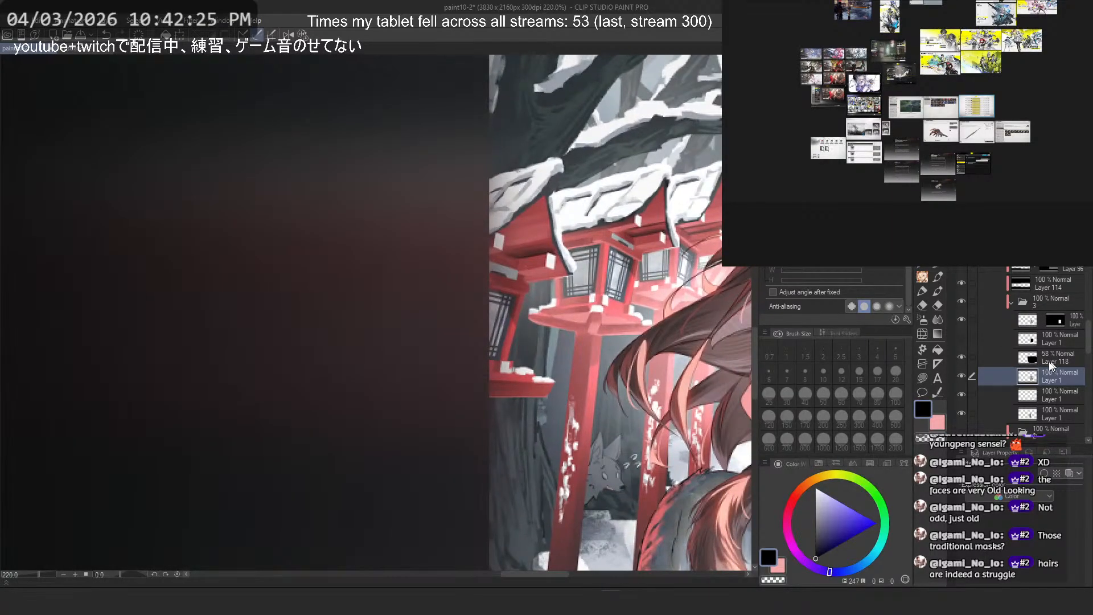
click(1028, 319)
click(962, 319)
click(963, 319)
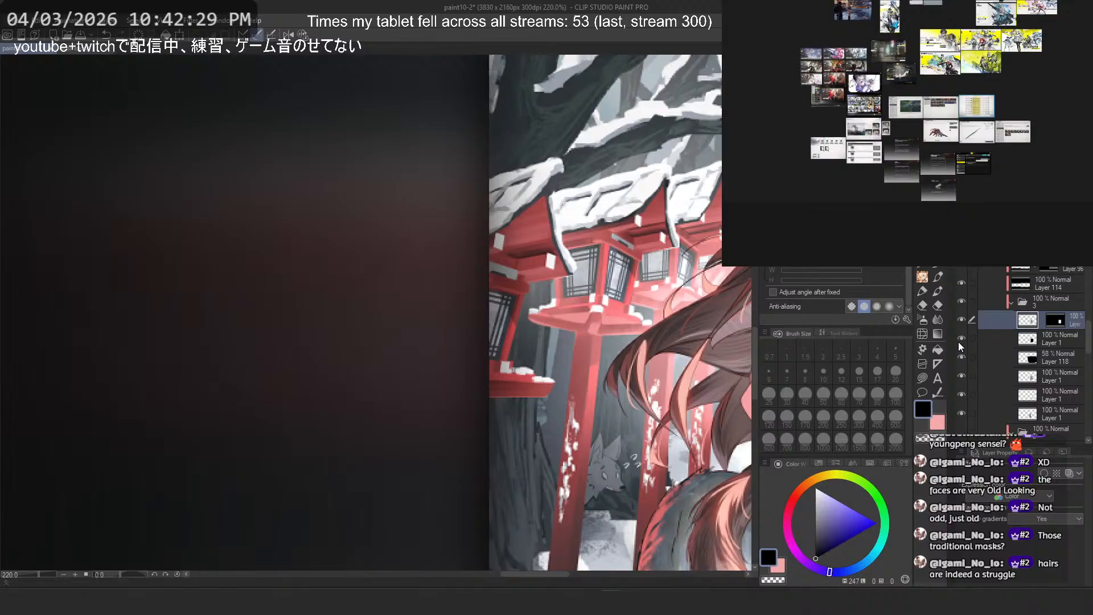
Step: Delete the illustration layer's mask in folder 3 and create a new mask from a selection of the illustration's area
click(1031, 340)
right_click(1060, 319)
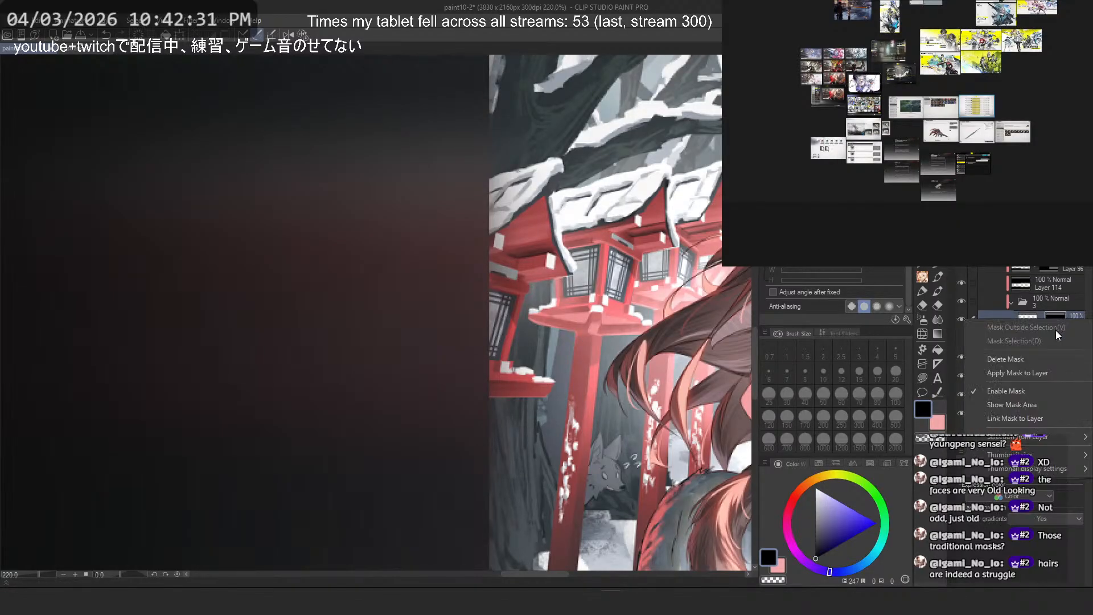
click(1053, 356)
scroll(321, 274, down, 5)
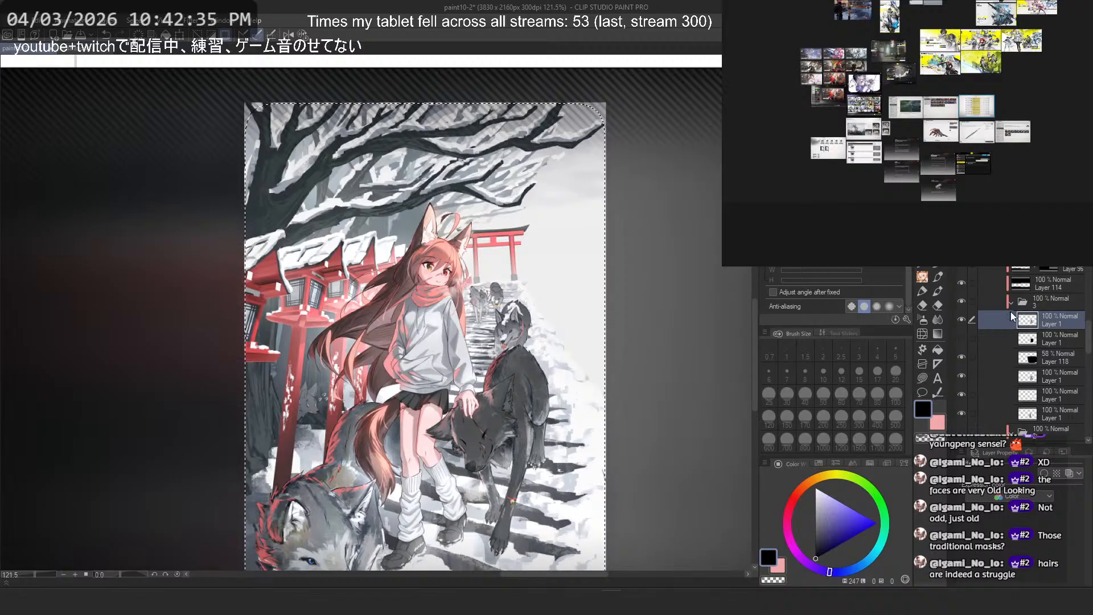
click(1054, 244)
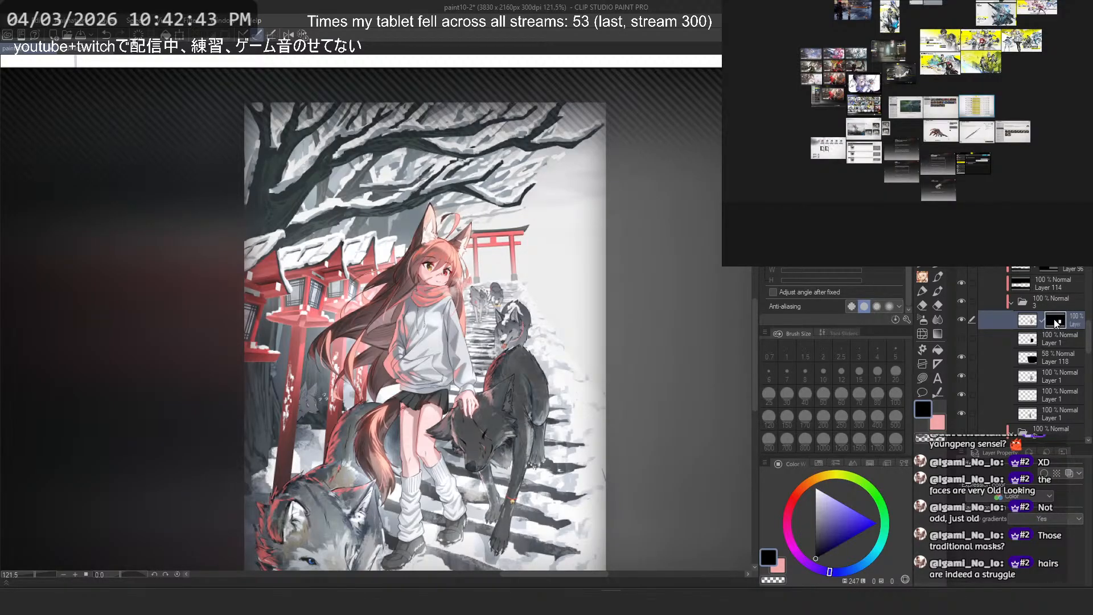
Step: Soften the illustration's right, bottom, top and left edges on its mask using a size 80 airbrush with transparent colour
click(923, 319)
key(ctrl+minus)
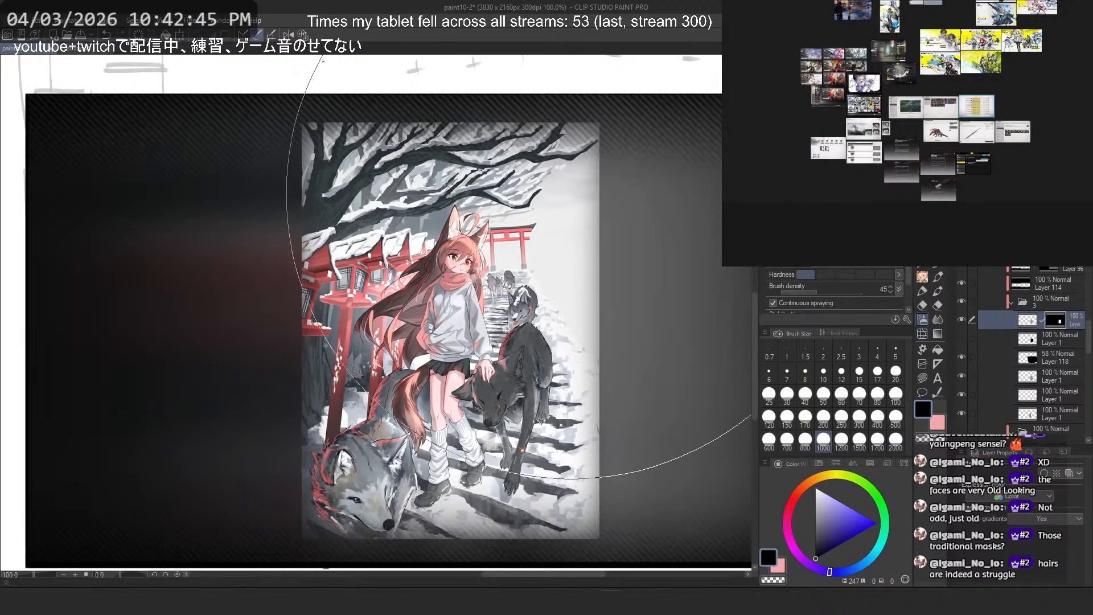
click(878, 395)
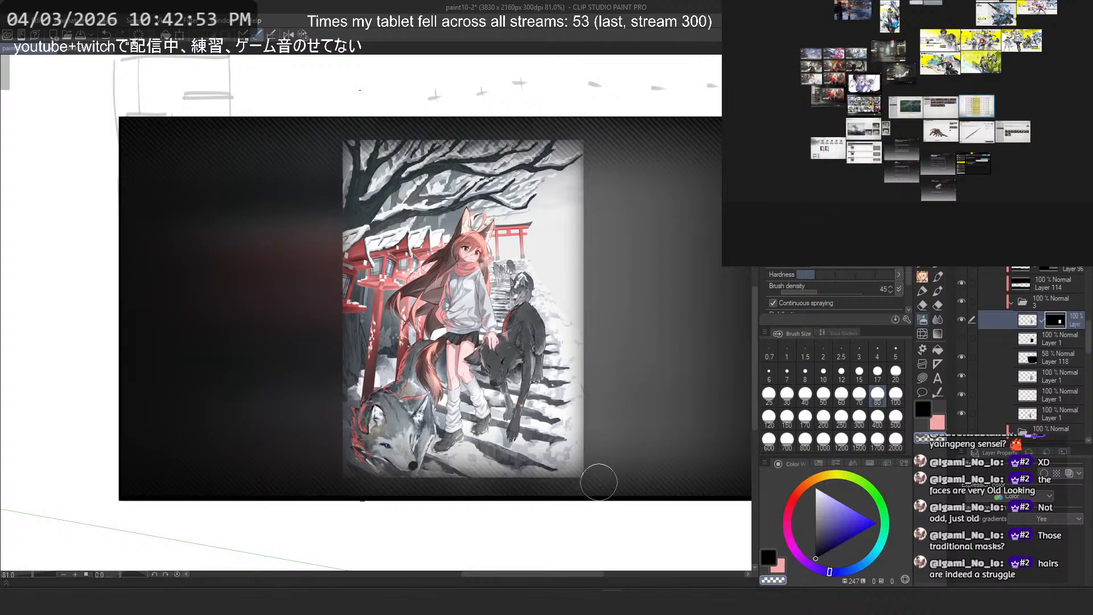
mouse_move(590, 484)
mouse_down()
mouse_move(597, 109)
mouse_move(616, 496)
mouse_move(624, 145)
mouse_move(612, 467)
mouse_move(598, 444)
mouse_move(597, 188)
mouse_up()
key(ctrl+z)
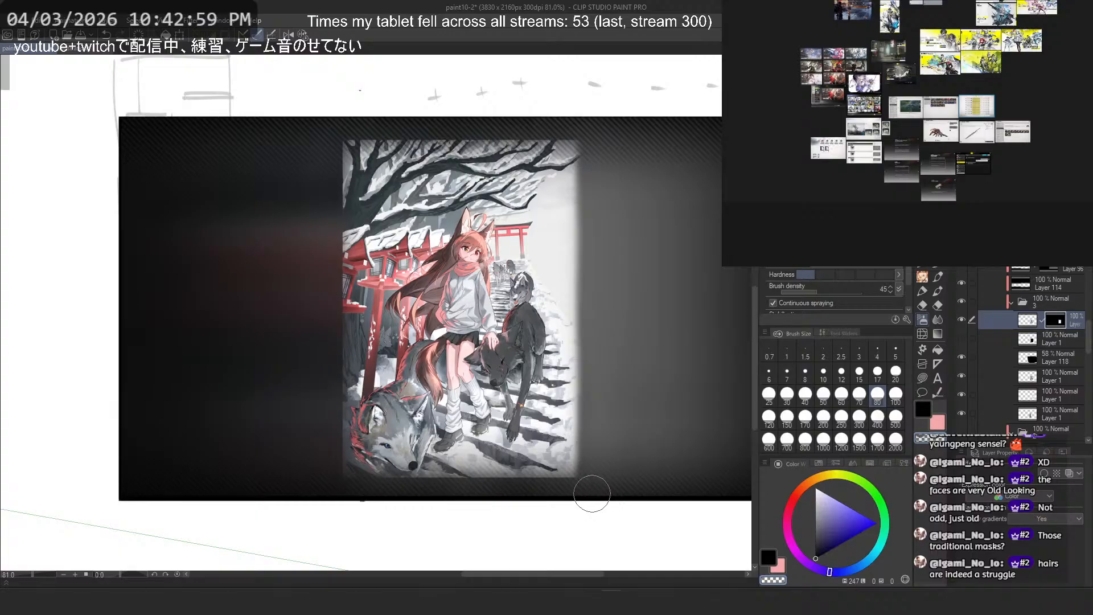
drag(593, 500, 305, 498)
drag(602, 493, 450, 500)
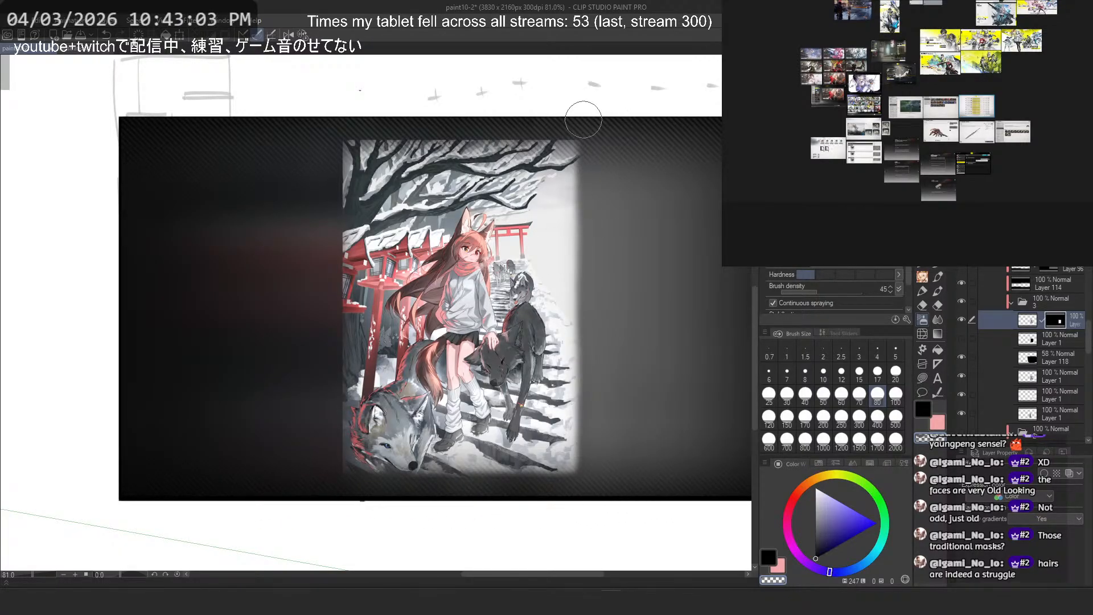
mouse_move(287, 127)
mouse_down()
mouse_move(648, 111)
mouse_move(311, 114)
mouse_move(592, 114)
mouse_move(329, 129)
mouse_move(580, 124)
mouse_up()
mouse_move(298, 112)
mouse_down()
mouse_move(324, 120)
mouse_move(333, 194)
mouse_move(333, 460)
mouse_move(325, 72)
mouse_move(321, 523)
mouse_move(336, 478)
mouse_move(328, 359)
mouse_move(342, 494)
mouse_up()
scroll(535, 162, down, 7)
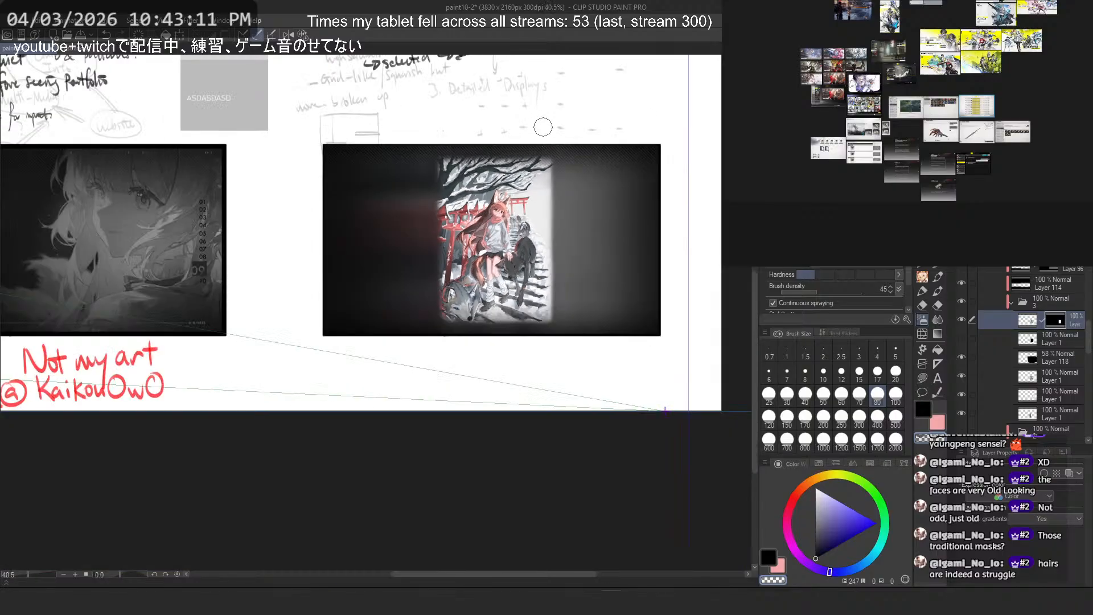
Step: Collapse folder 3 and switch the visible variant from folder 3 to folder 2 to examine its illustration's edges
scroll(508, 149, up, 4)
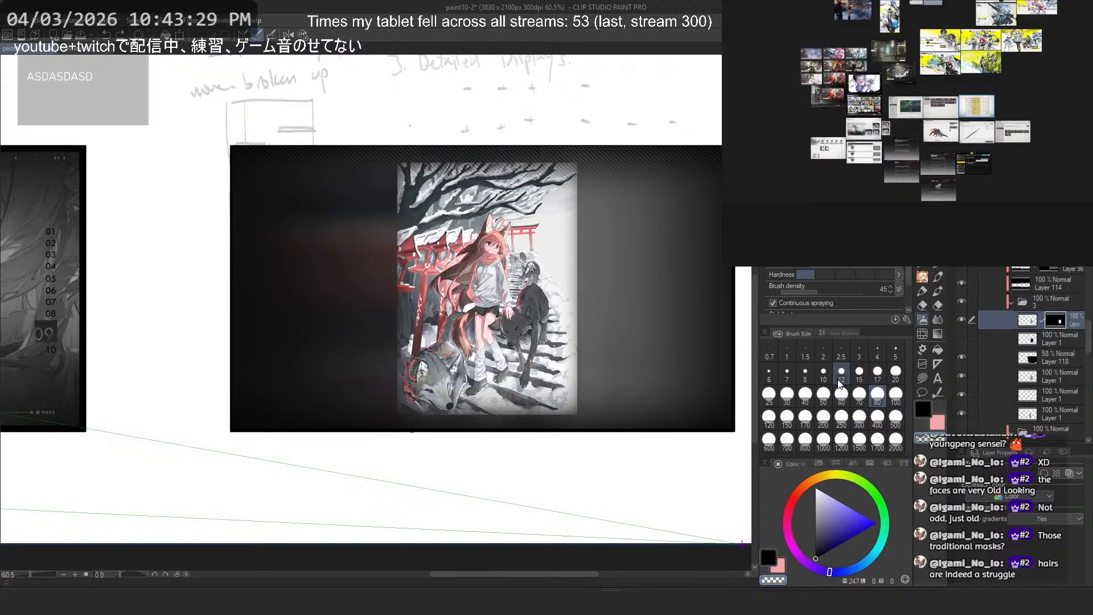
click(1010, 303)
key(ctrl+0)
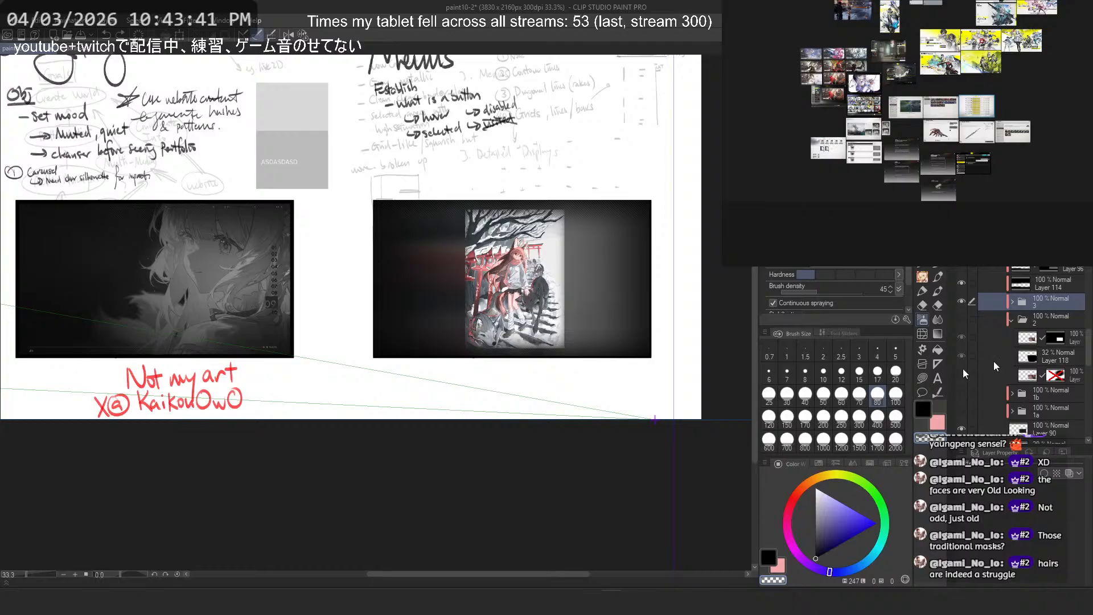
click(962, 321)
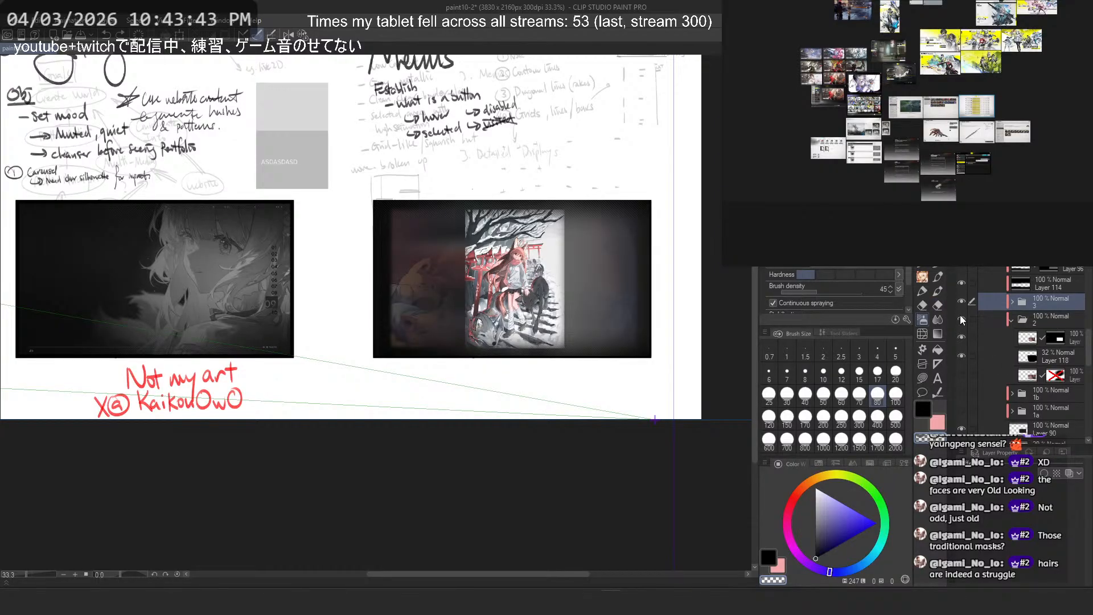
click(963, 300)
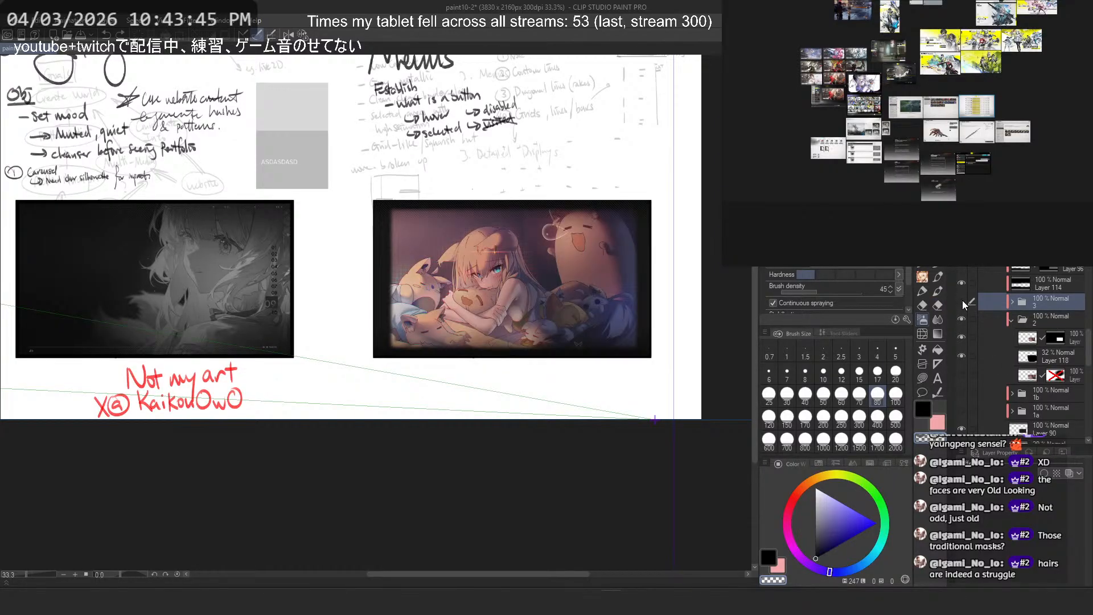
scroll(605, 195, up, 3)
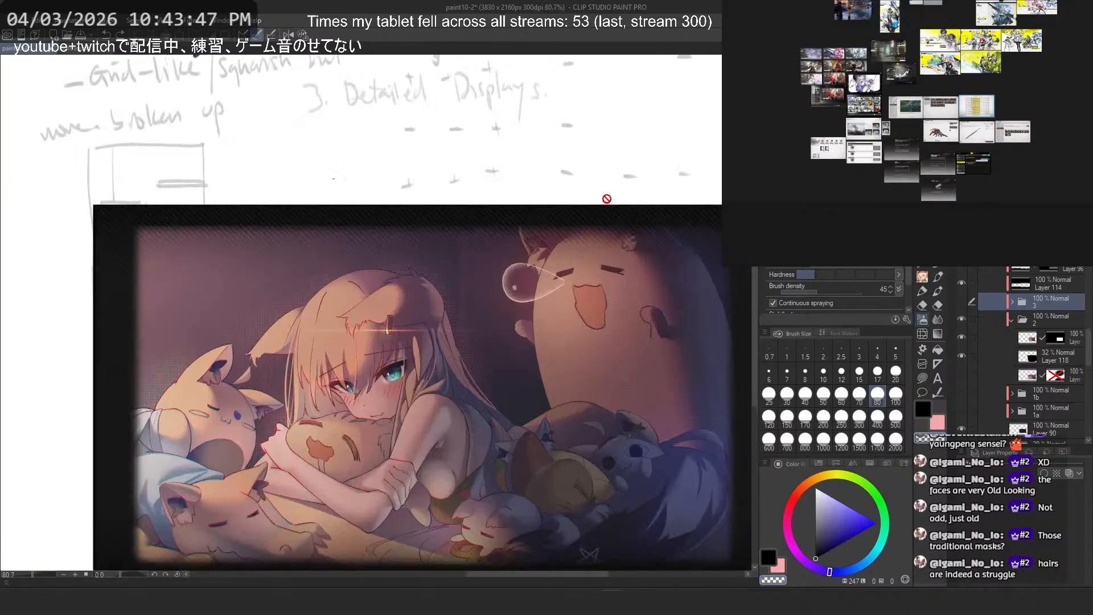
scroll(480, 147, down, 1)
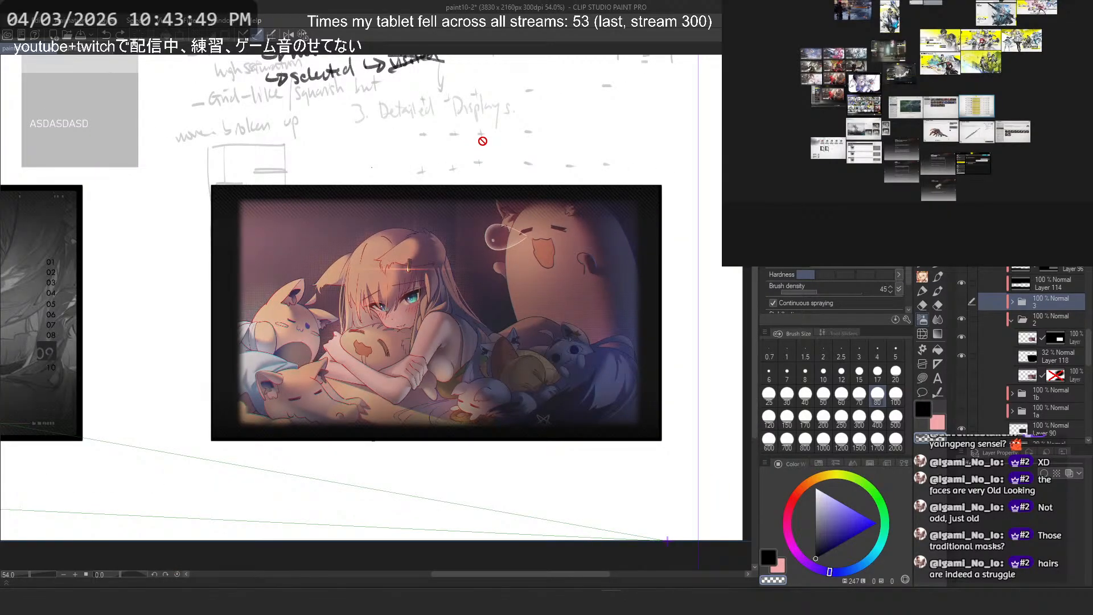
Step: Collapse folder 2 and check the cityscape background in folder 1b by switching that folder on and off in place of folder 2
click(1011, 321)
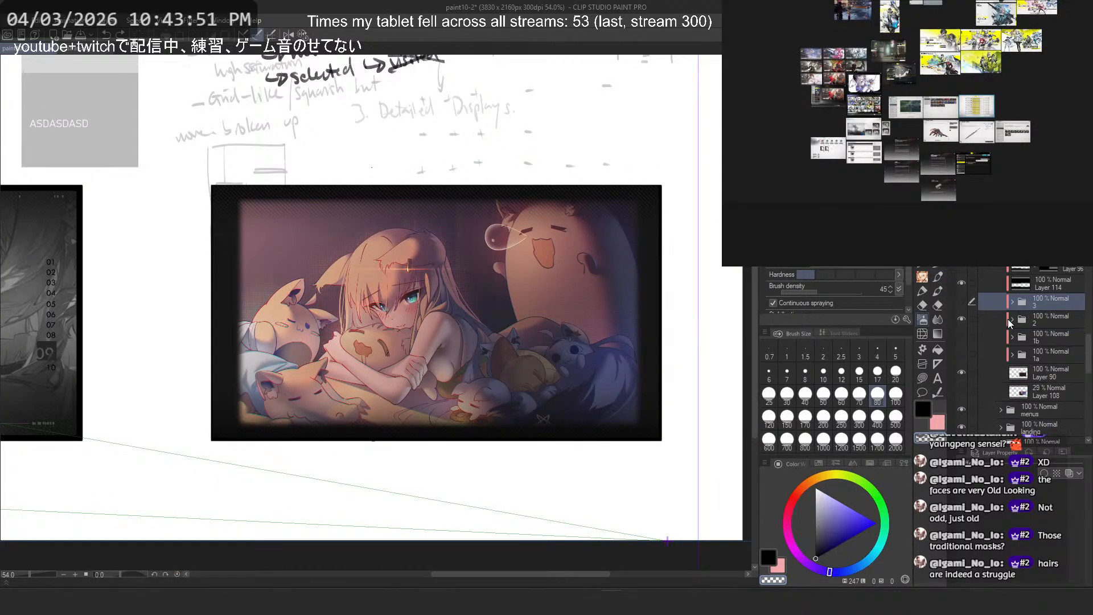
click(962, 337)
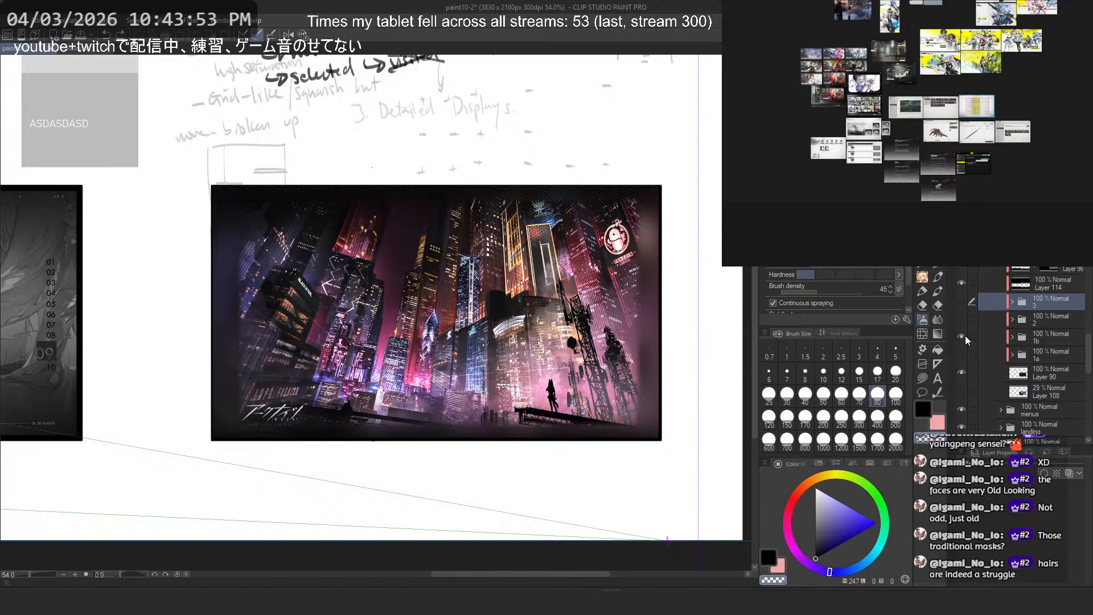
click(964, 337)
Step: Examine the framed character illustration and surrounding game menu screens on the reference board
scroll(964, 126, up, 7)
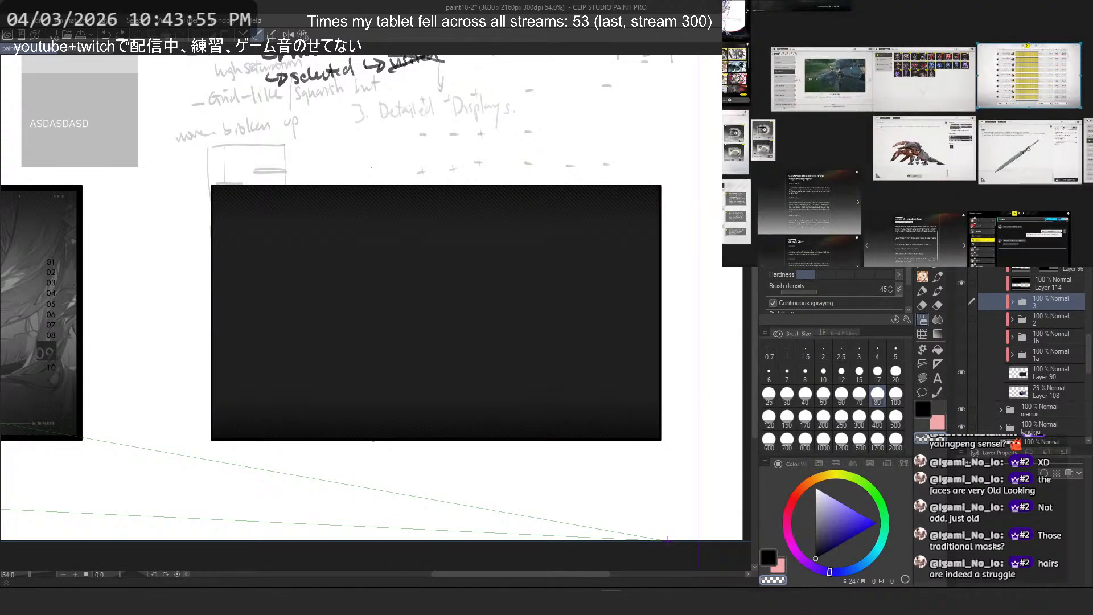
drag(741, 177, 947, 138)
scroll(844, 175, up, 5)
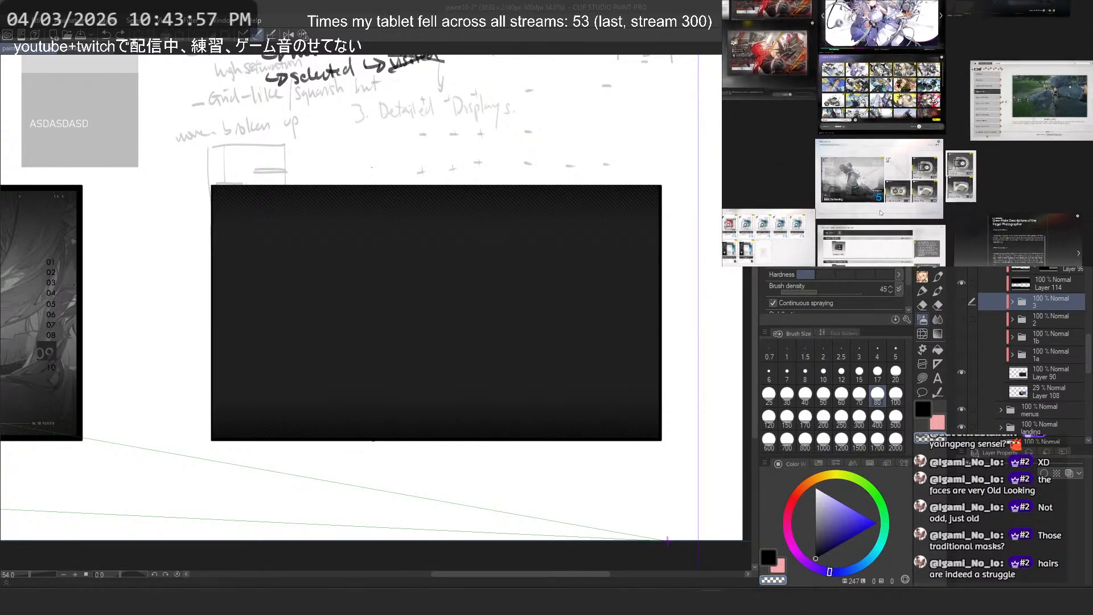
scroll(843, 175, down, 6)
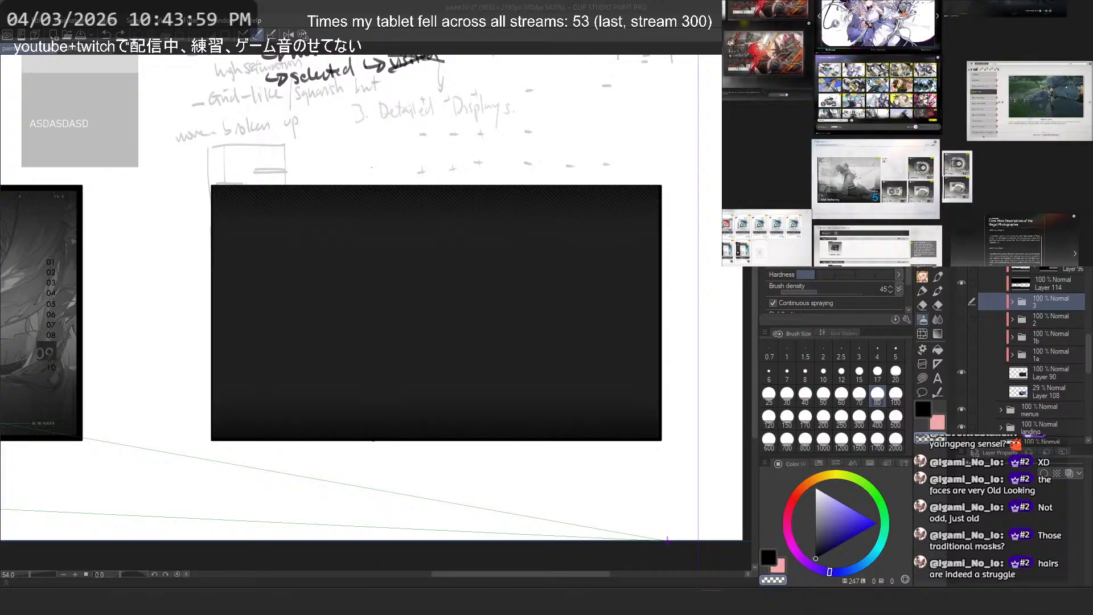
scroll(865, 70, up, 4)
scroll(911, 108, down, 5)
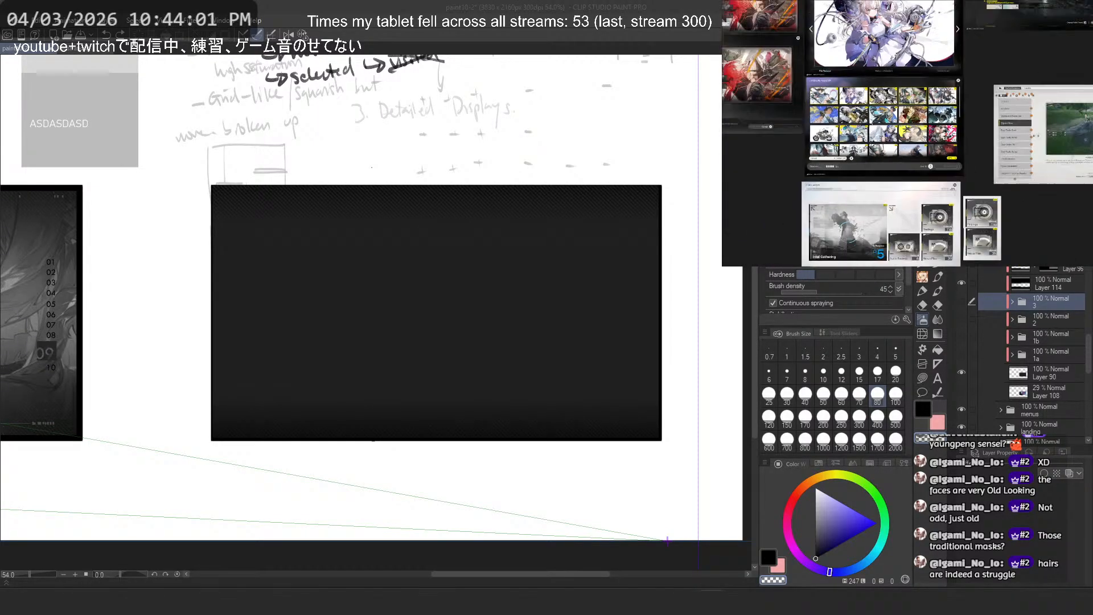
scroll(967, 148, down, 2)
double_click(933, 97)
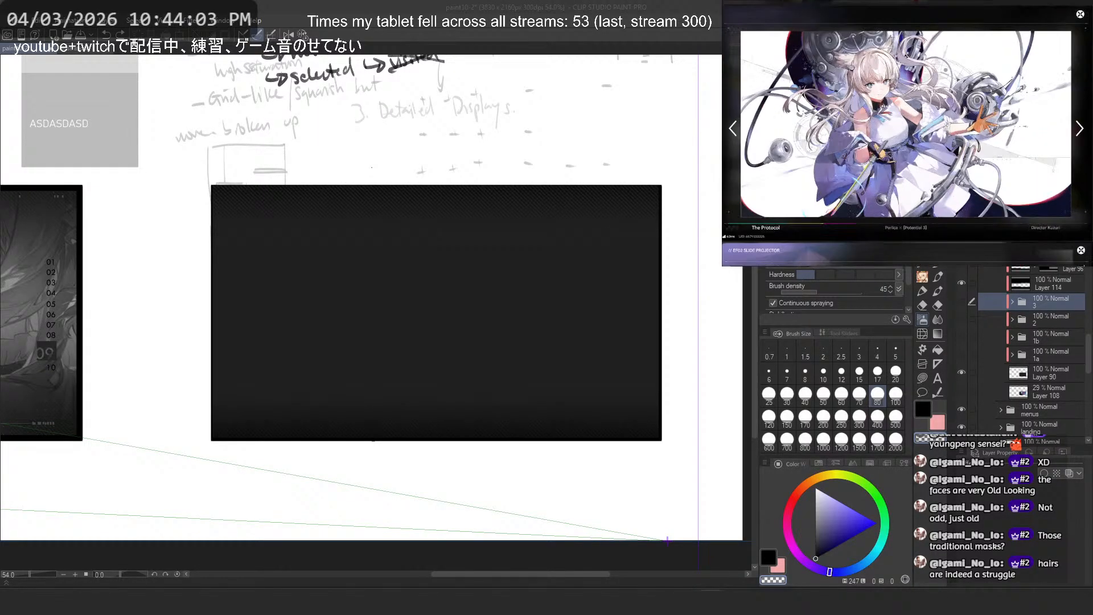
key(Escape)
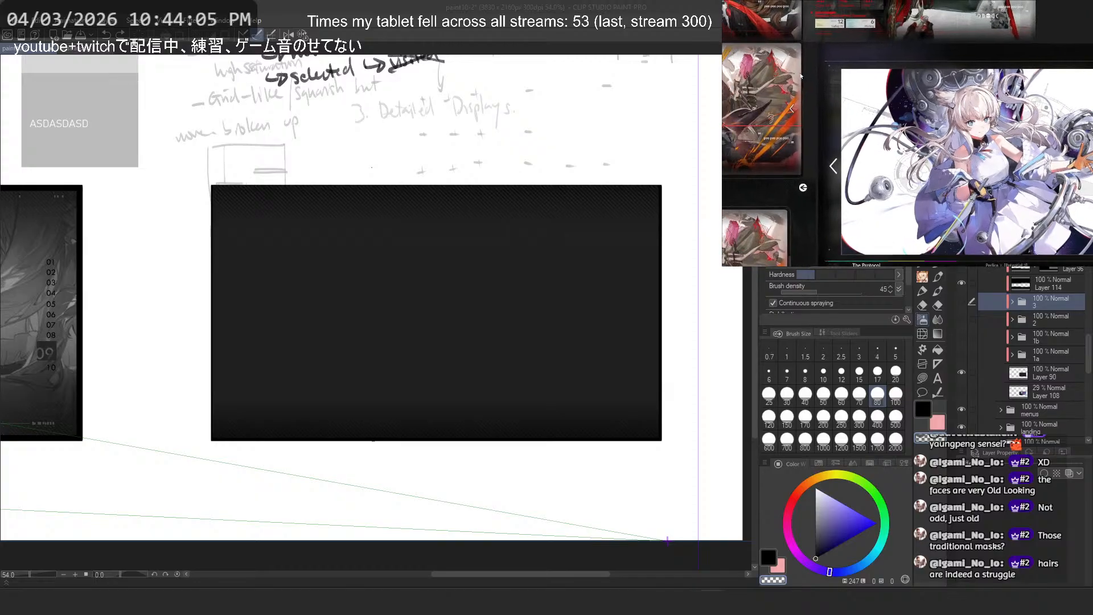
scroll(825, 64, up, 3)
scroll(831, 65, down, 3)
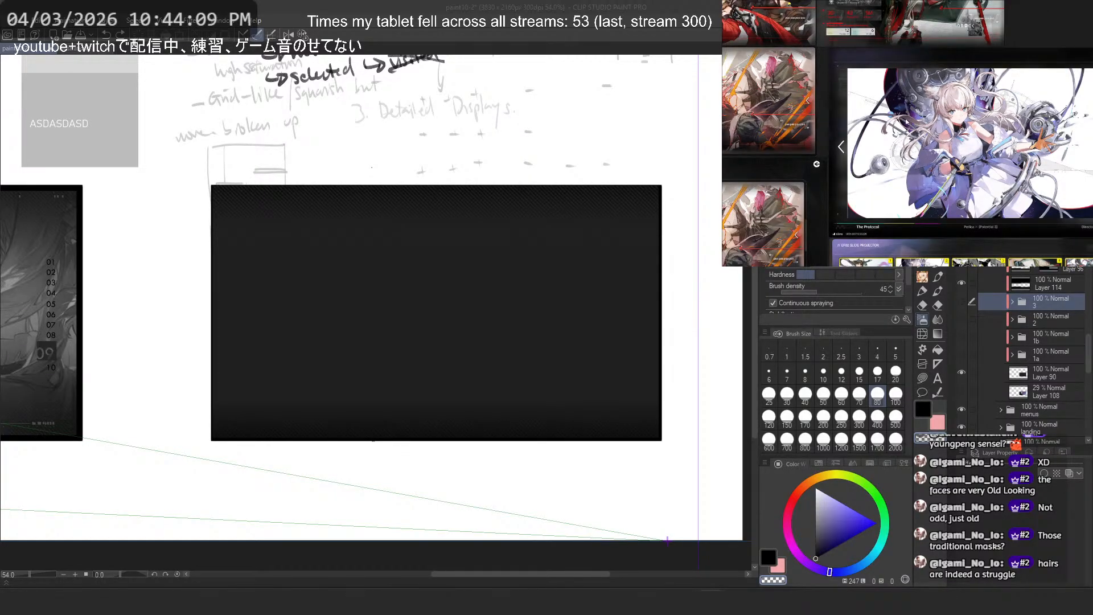
drag(957, 123, 914, 129)
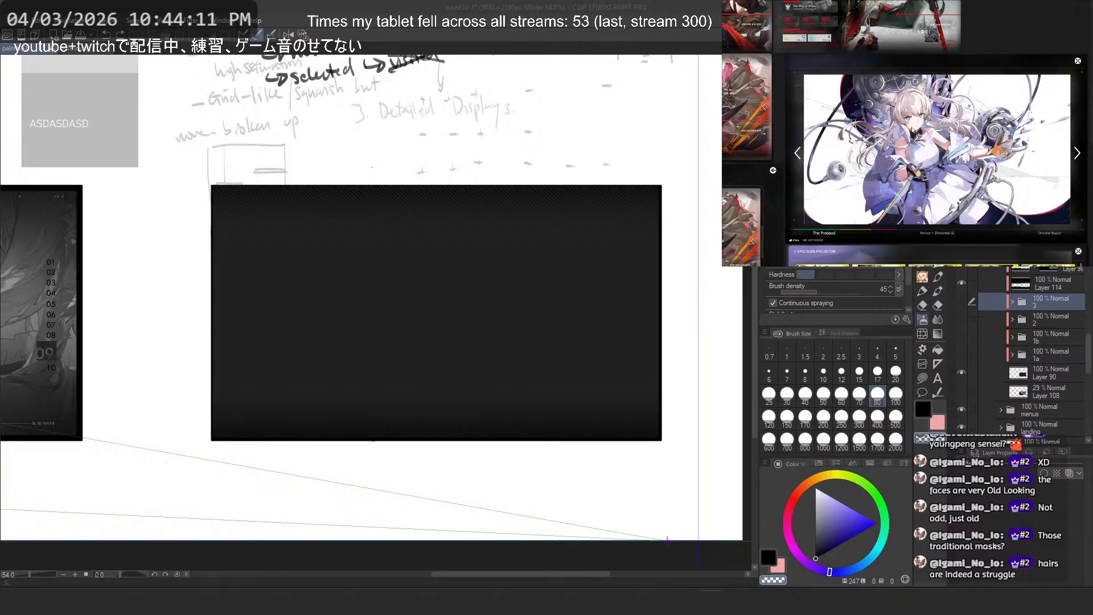
Step: Show and expand folder 3, switch on the wave-line pattern layer, and place it inside the folder directly above Layer 118
click(962, 303)
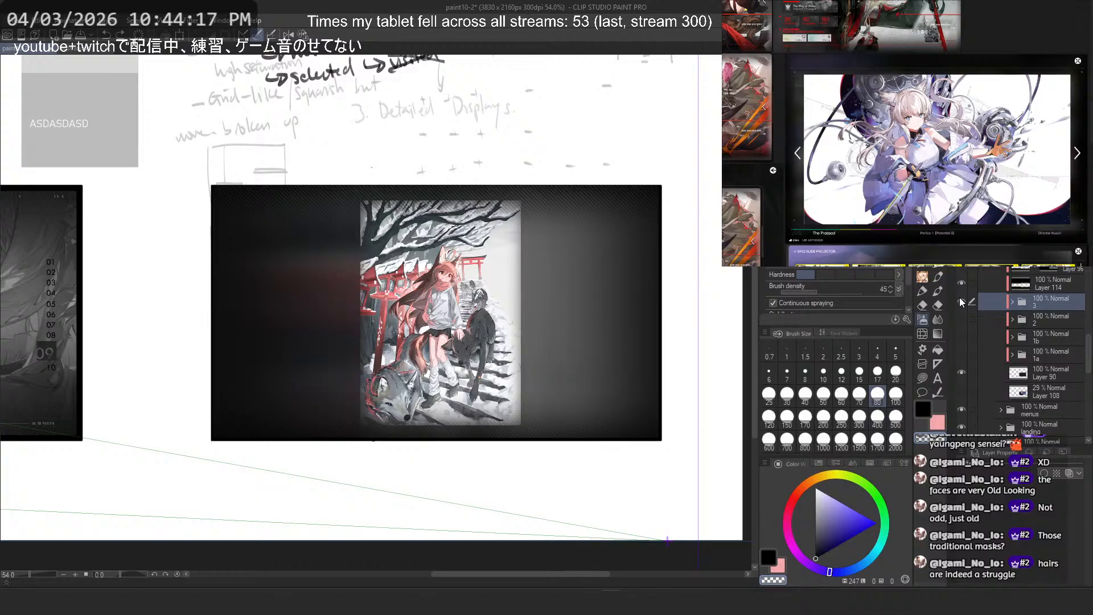
click(1012, 301)
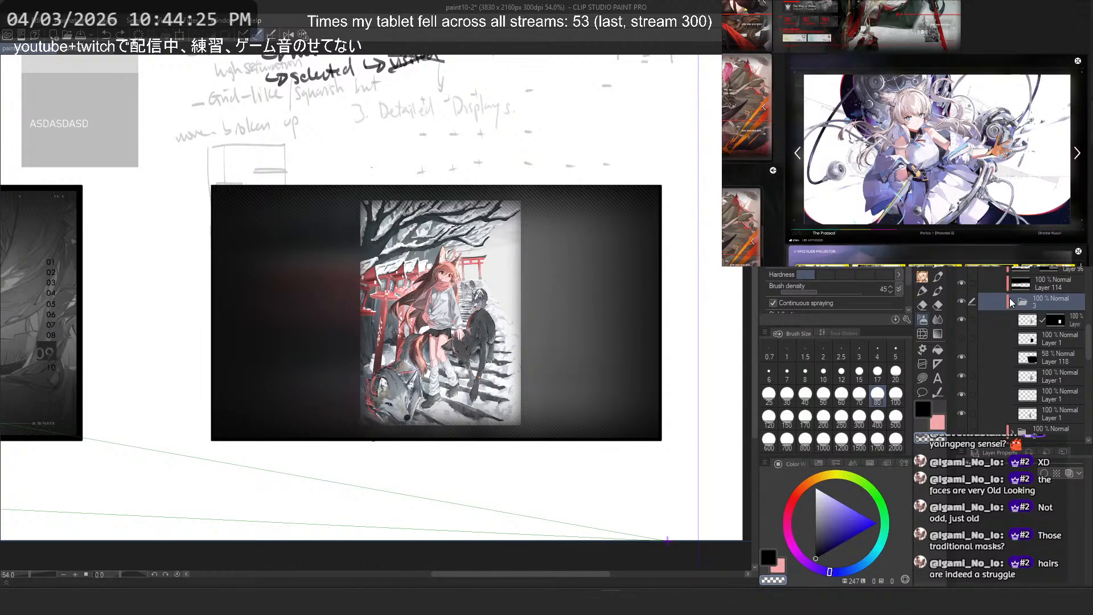
scroll(1008, 303, up, 3)
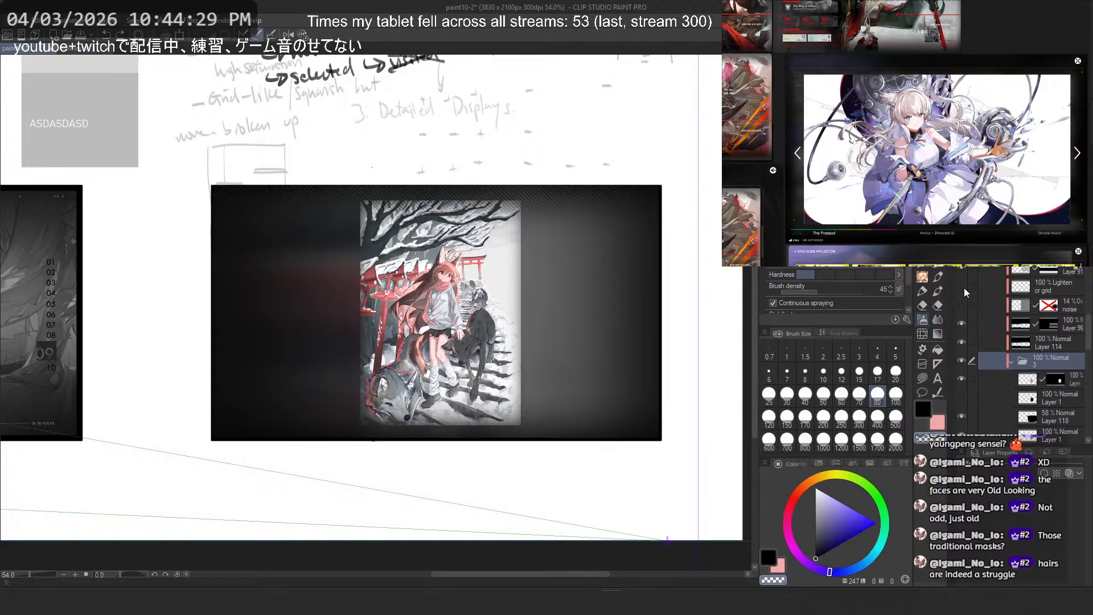
scroll(964, 288, up, 2)
click(1001, 301)
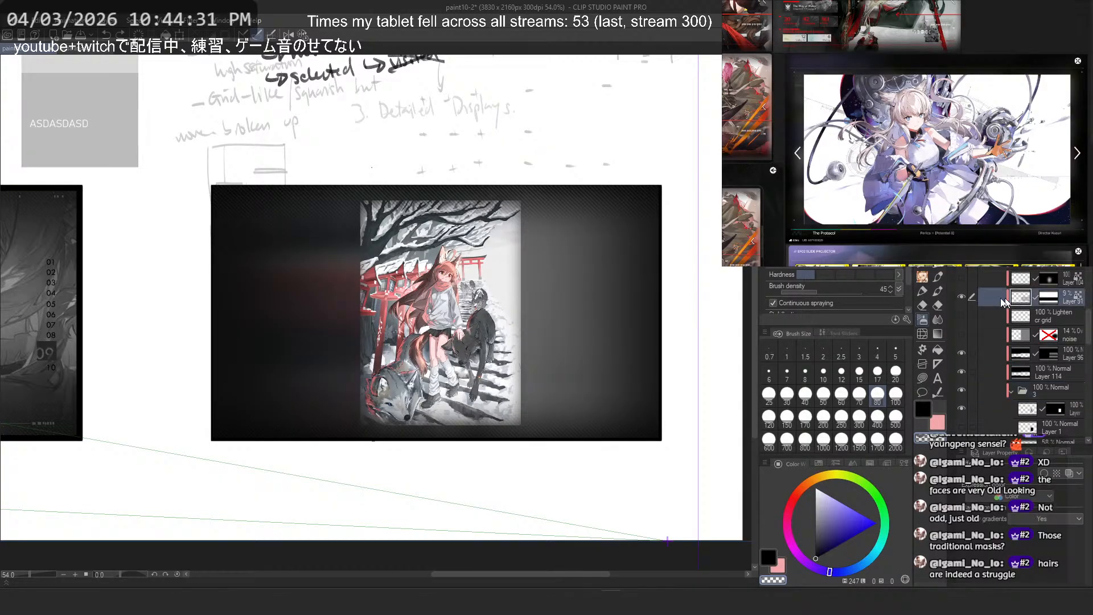
click(1022, 300)
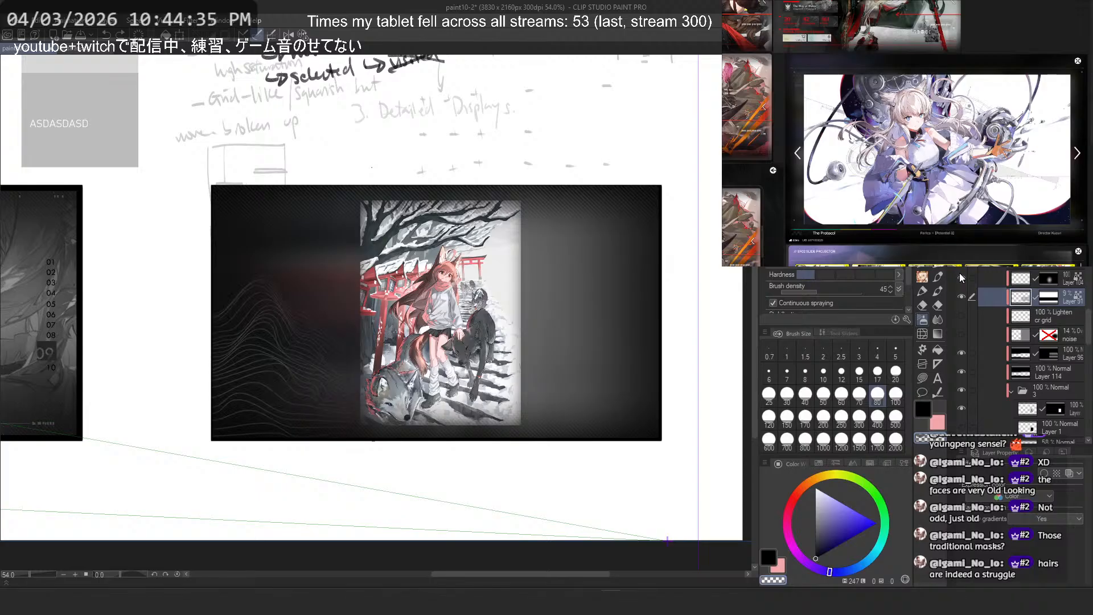
click(1018, 280)
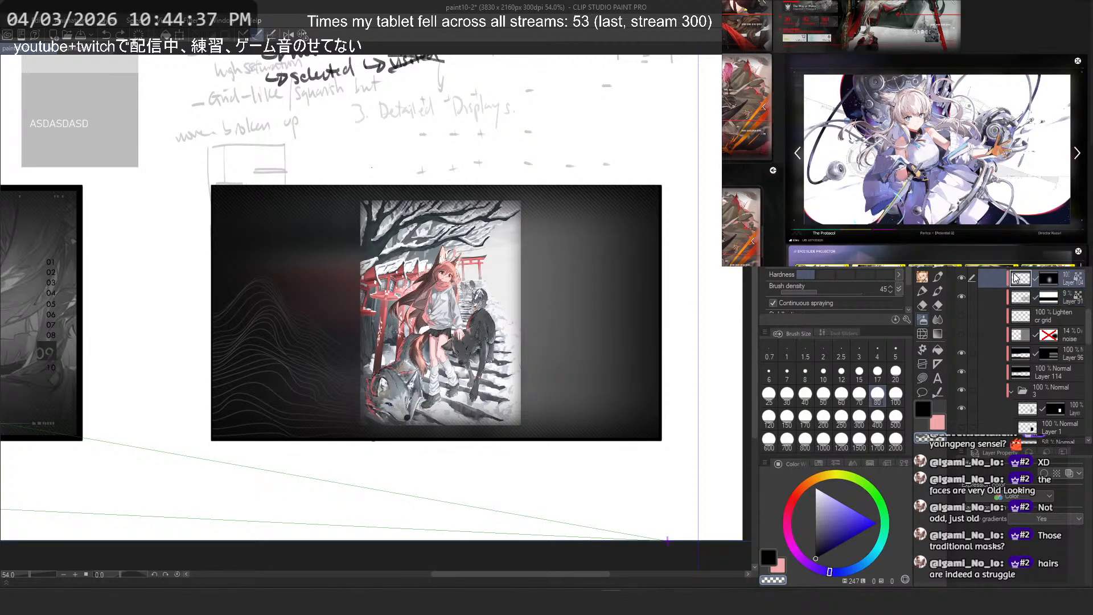
scroll(1017, 282, down, 2)
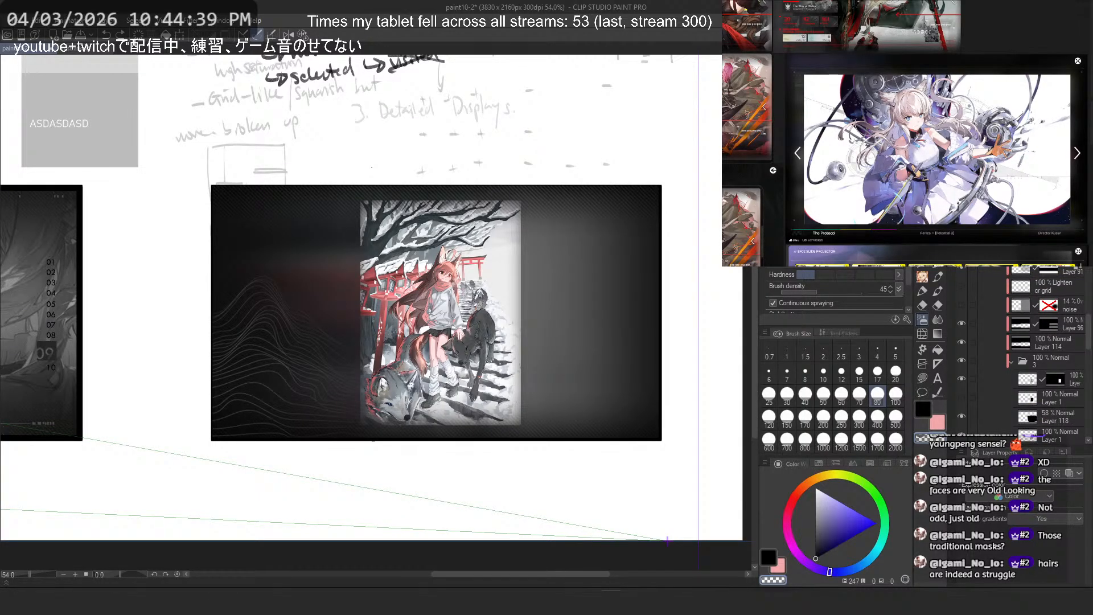
drag(1063, 254, 1060, 409)
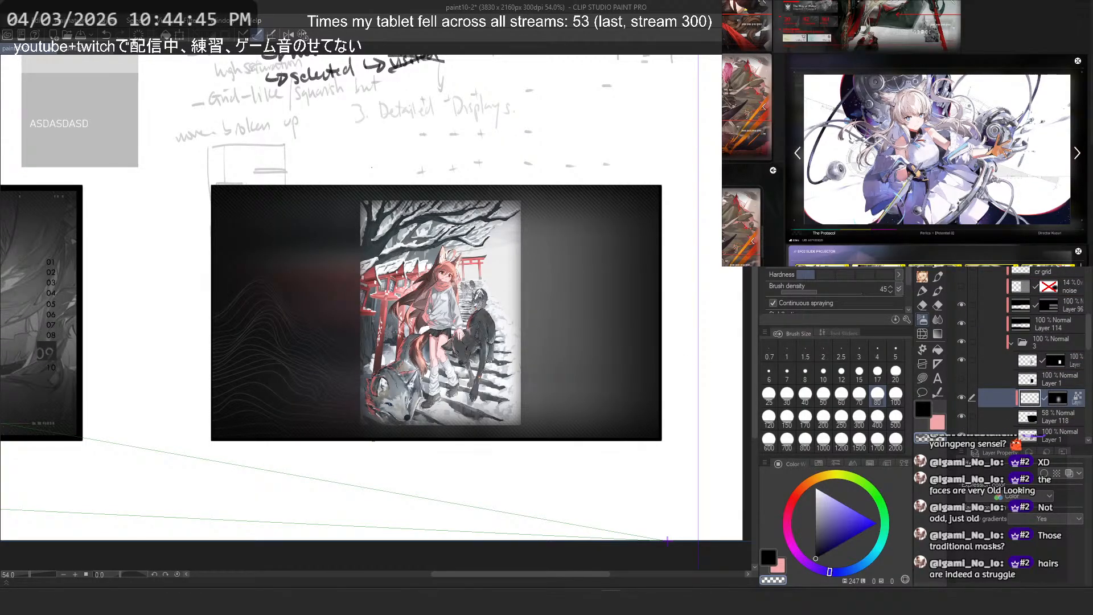
Step: Enlarge and reposition the wave-line pattern so it spans the Menus mockup, and disable its layer mask
key(ctrl+minus)
key(ctrl+t)
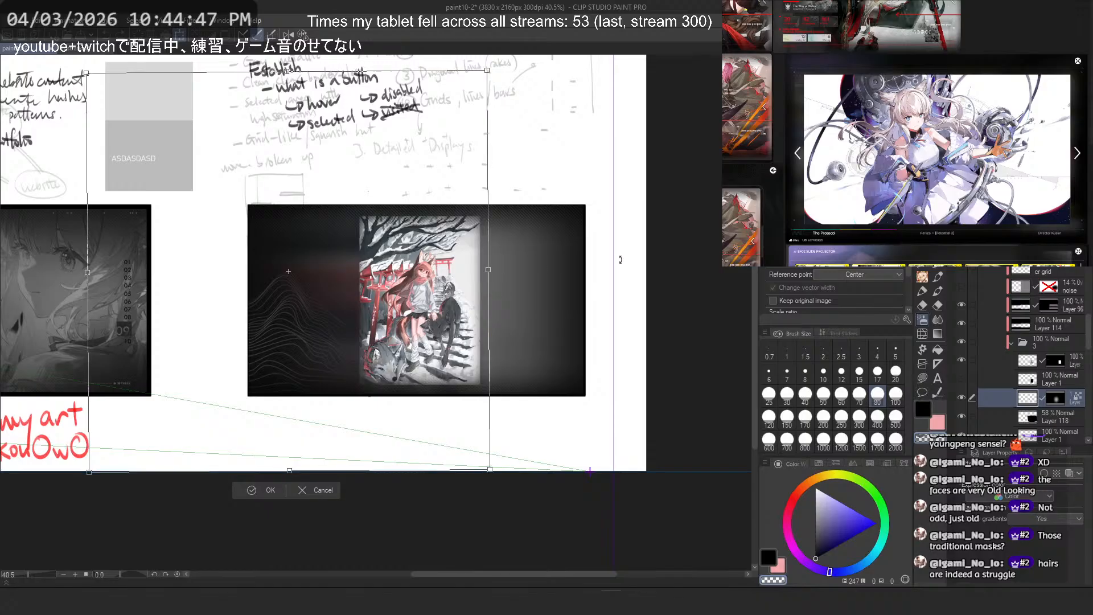
mouse_move(488, 269)
mouse_down()
mouse_move(683, 275)
mouse_move(381, 283)
mouse_up()
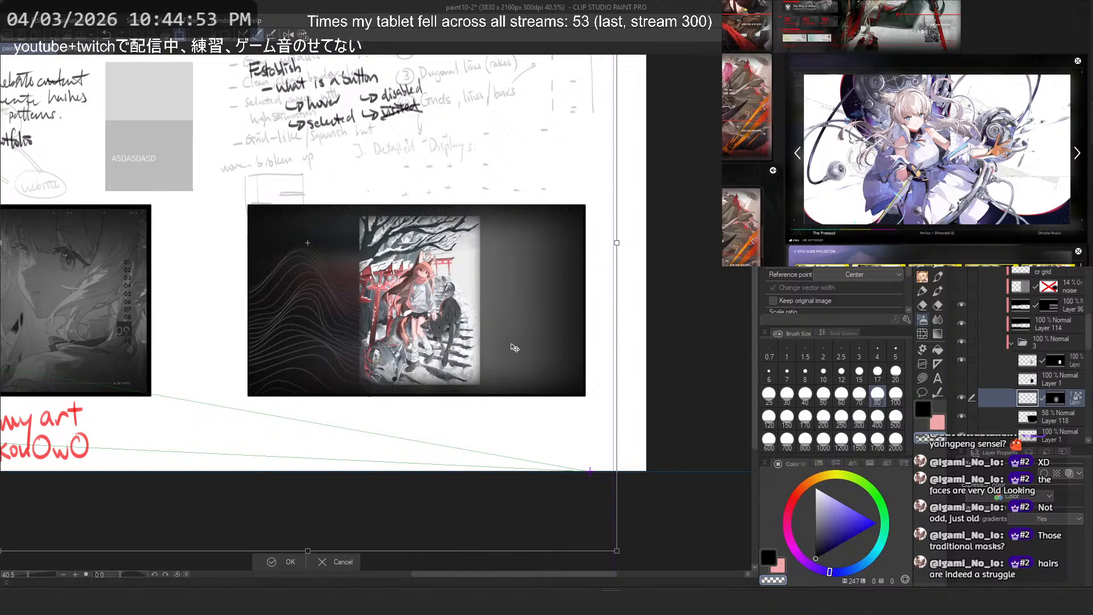
key(Return)
right_click(1056, 399)
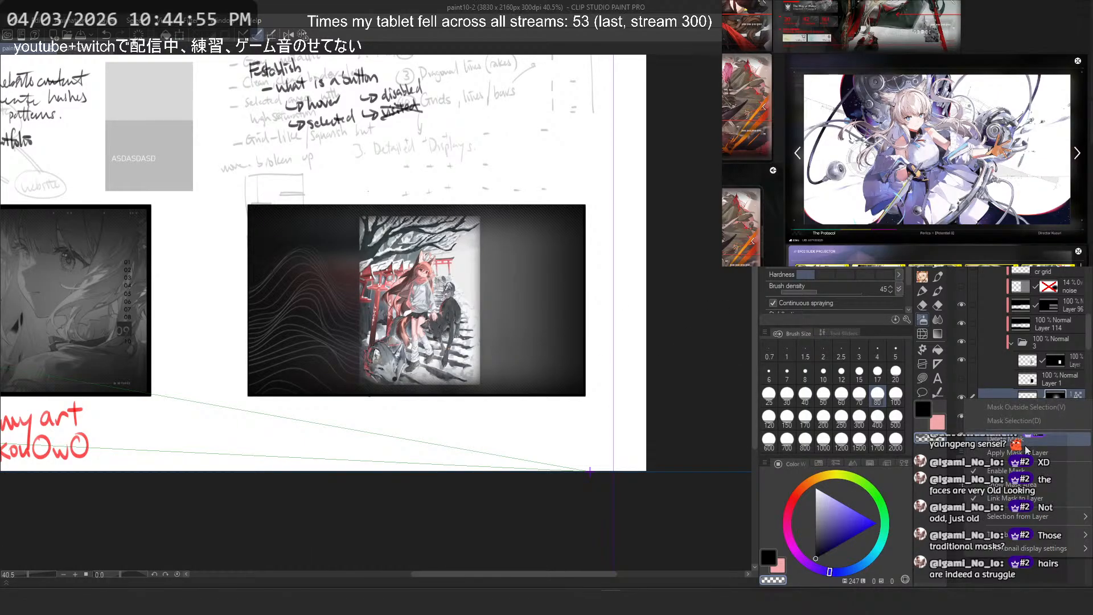
click(1022, 470)
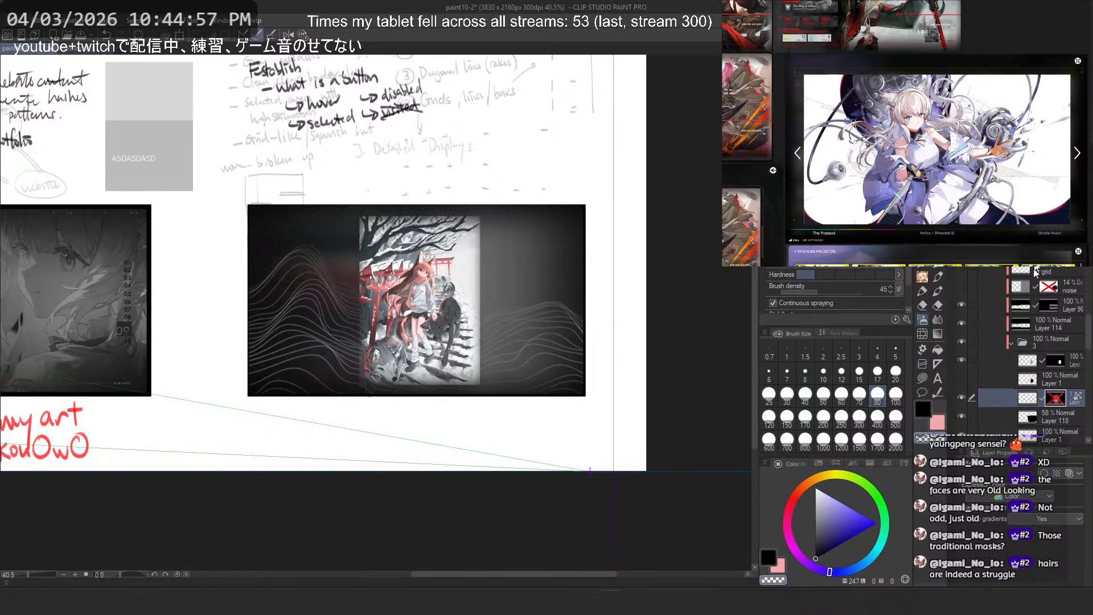
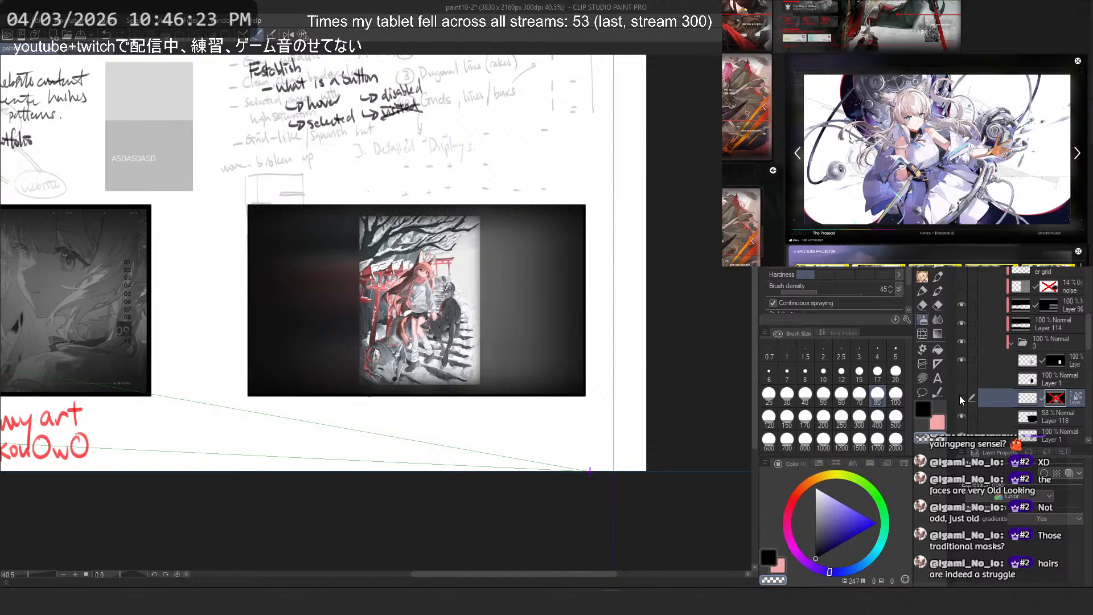
Step: Review the wider set of menu screens on the reference board against the folder 3 mockup
scroll(931, 104, down, 2)
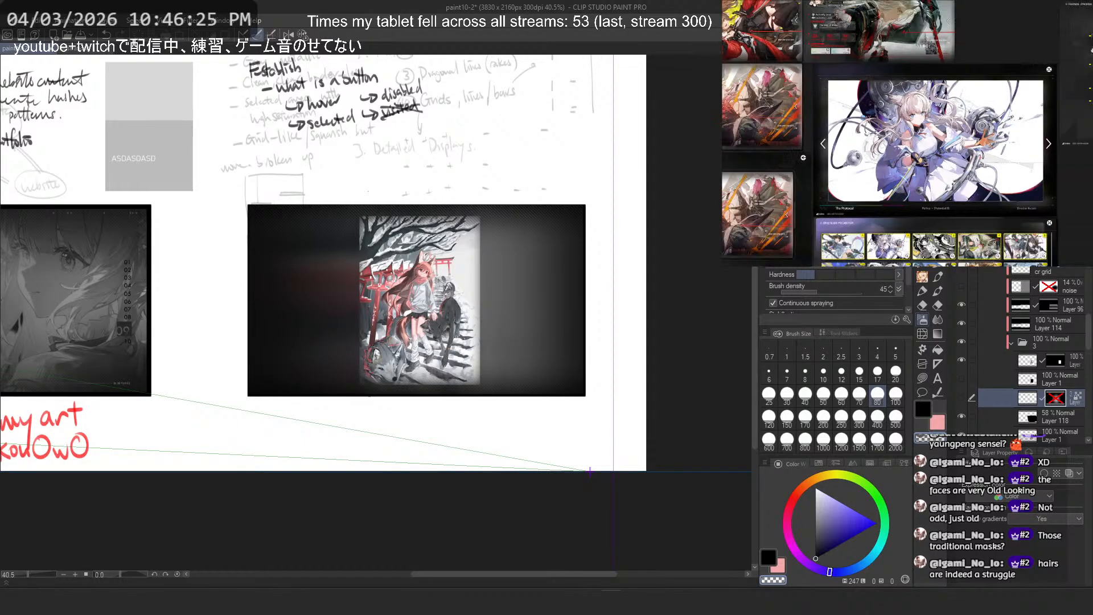
scroll(931, 125, down, 2)
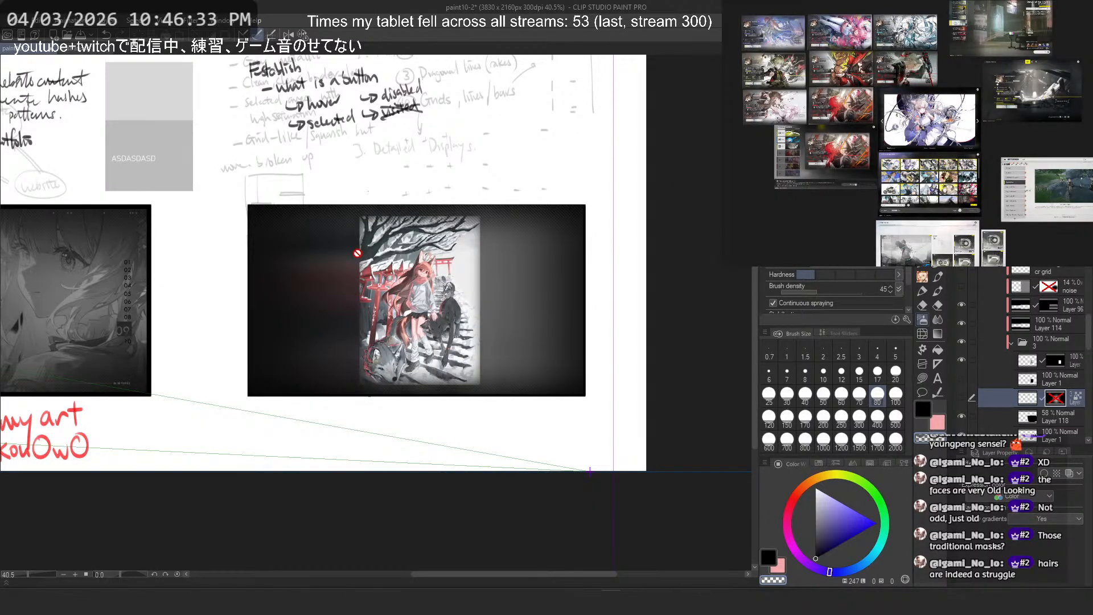
scroll(512, 277, down, 2)
scroll(548, 296, up, 2)
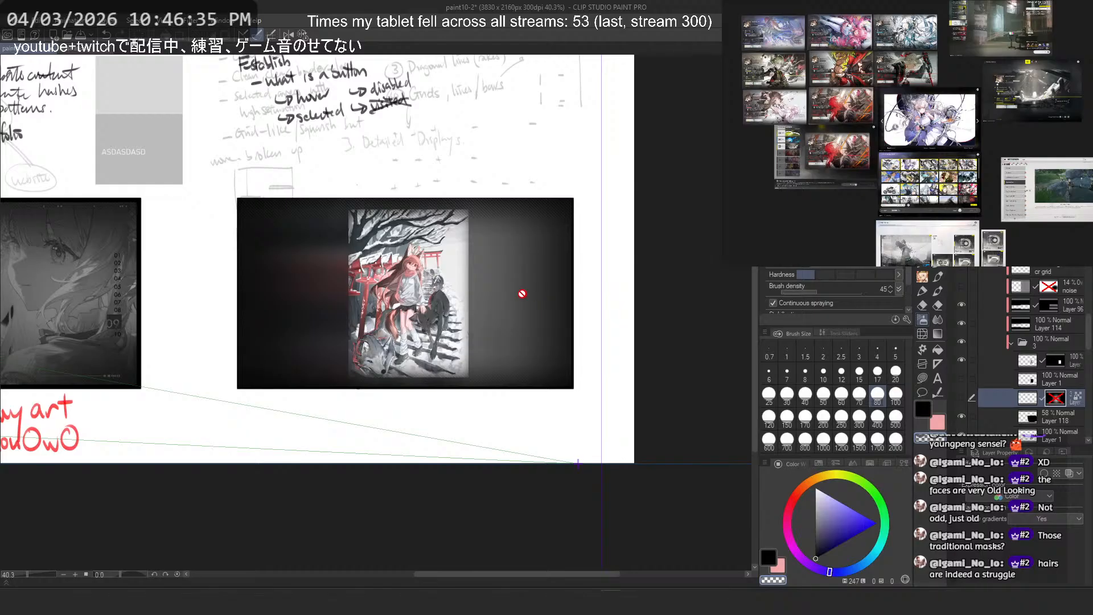
Step: Examine folder 3's blurred backdrop with the illustration layer switched off and on, and select folder 3
click(961, 361)
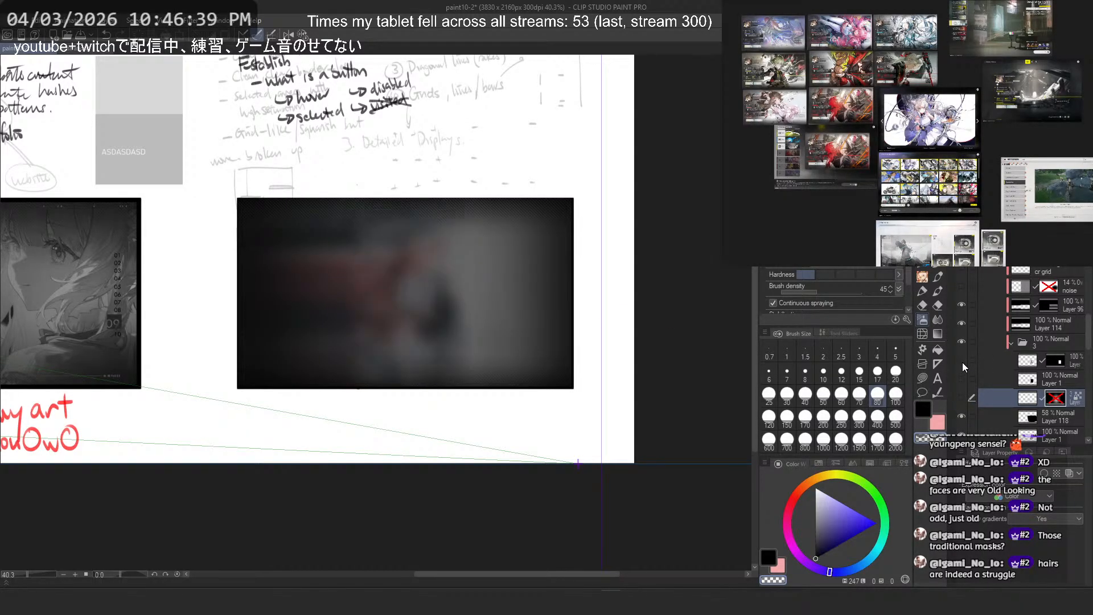
click(961, 360)
click(982, 364)
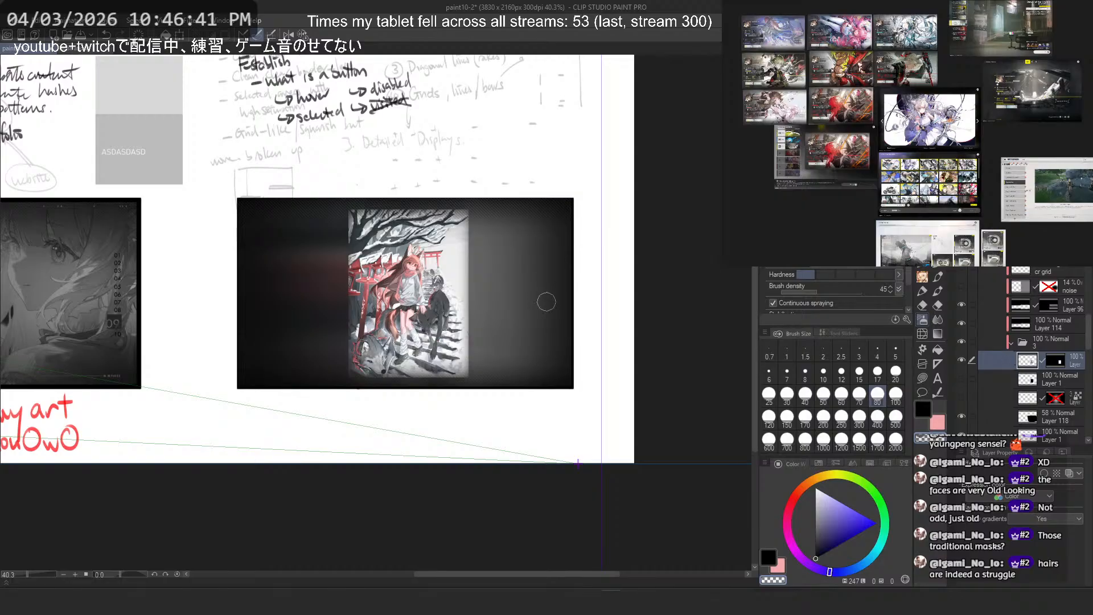
click(1011, 342)
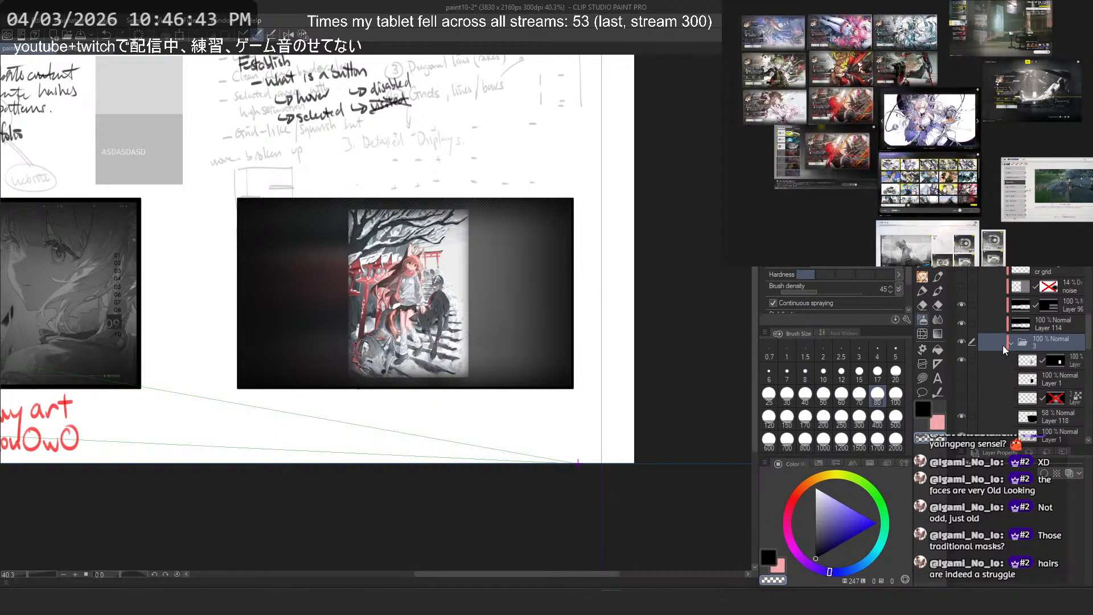
Step: Collapse folder 3, rename it 3a, and duplicate it
click(1012, 342)
double_click(1053, 343)
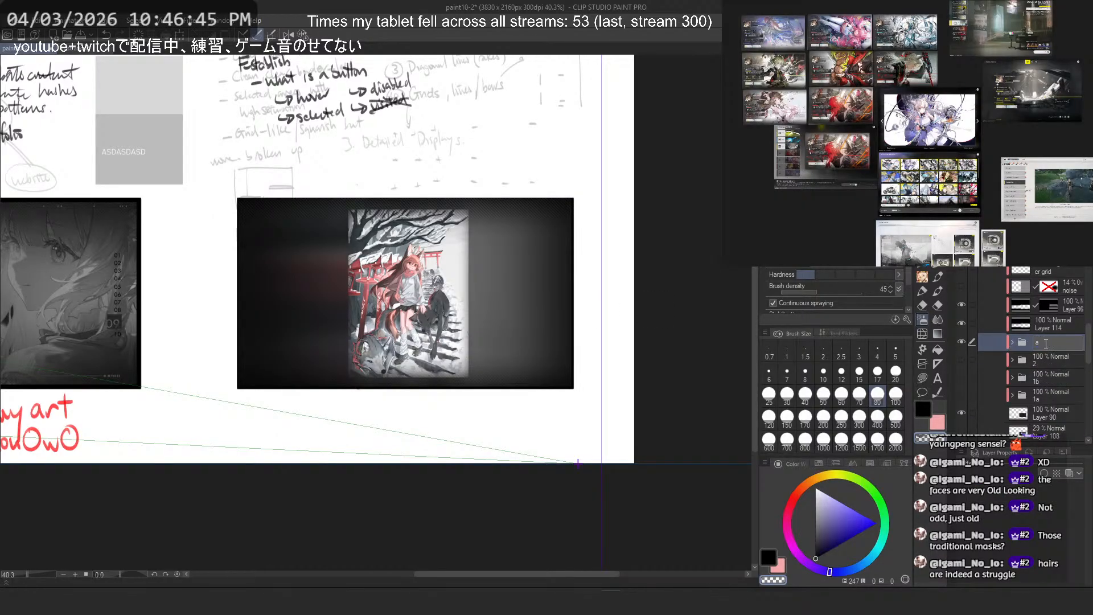
key(ctrl+c)
key(ctrl+v)
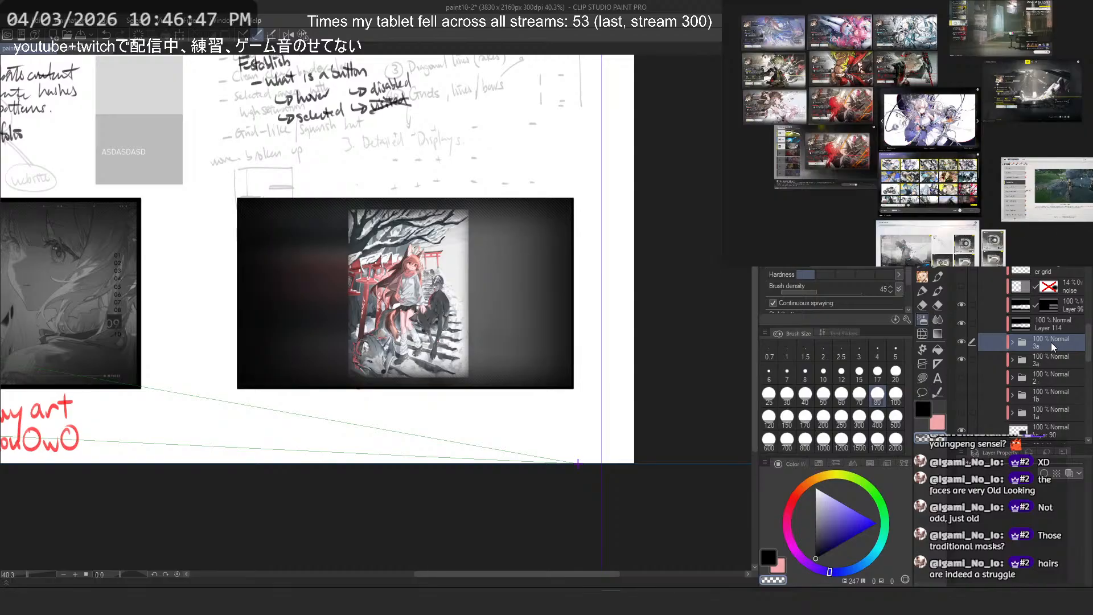
Step: Rename the upper copy of the duplicated folder as 3b and expand it
double_click(1040, 344)
key(BackSpace)
text(b)
key(Return)
click(1012, 343)
scroll(975, 380, down, 4)
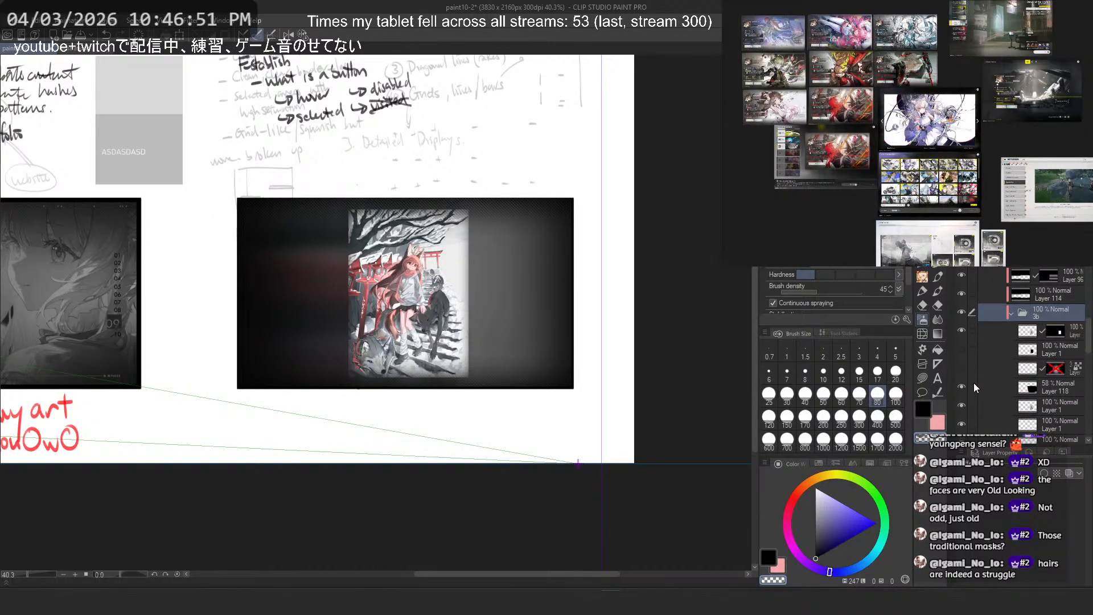
Step: Check what each layer in folder 3b contributes by switching individual layers off and on
click(960, 402)
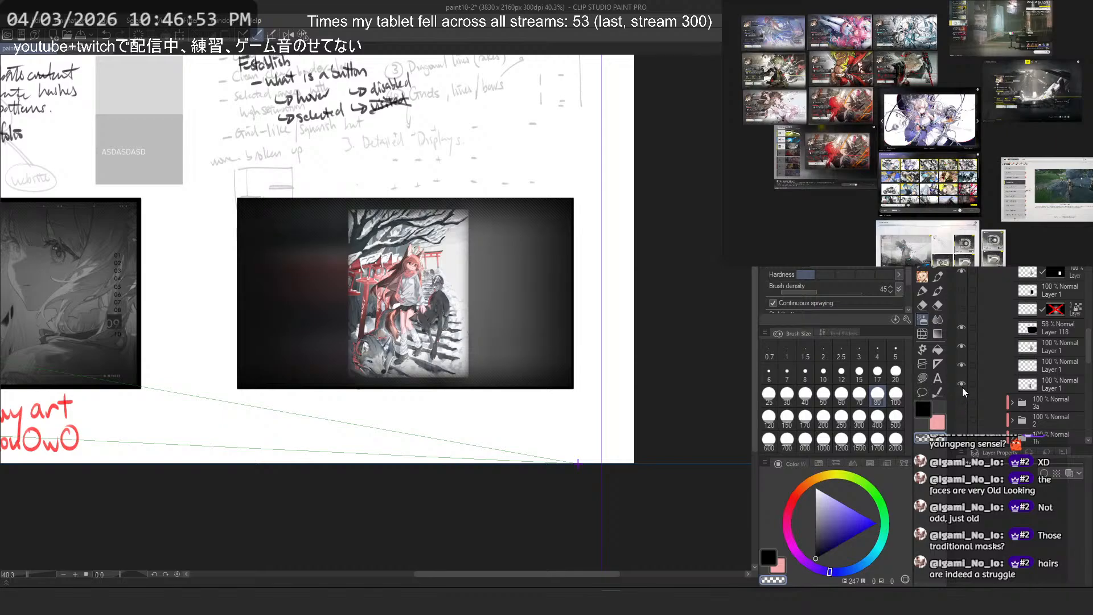
click(963, 387)
click(962, 387)
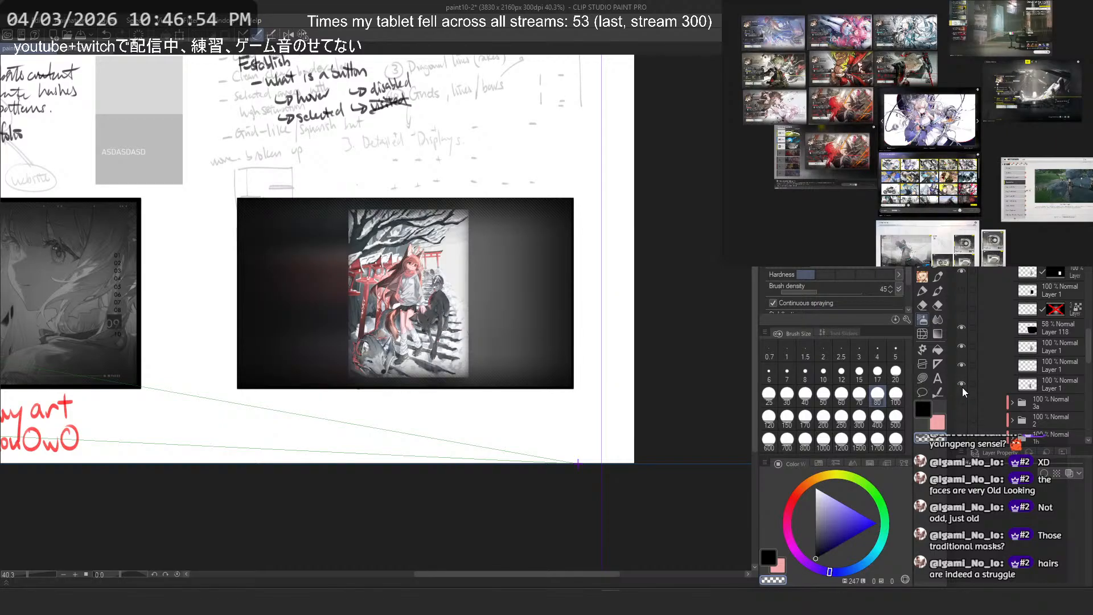
click(961, 347)
click(962, 335)
click(962, 335)
click(960, 272)
click(960, 272)
click(965, 292)
click(965, 291)
Step: Delete the hidden Layer 1 and the wave-line pattern layer from folder 3b
click(1042, 287)
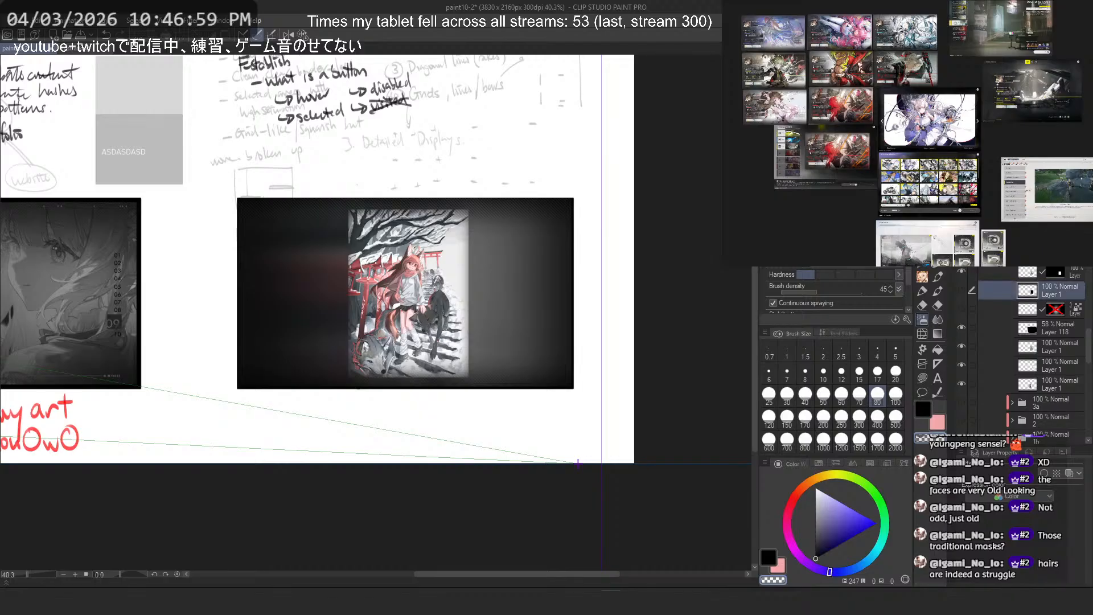
click(1062, 253)
click(963, 289)
click(962, 290)
click(962, 290)
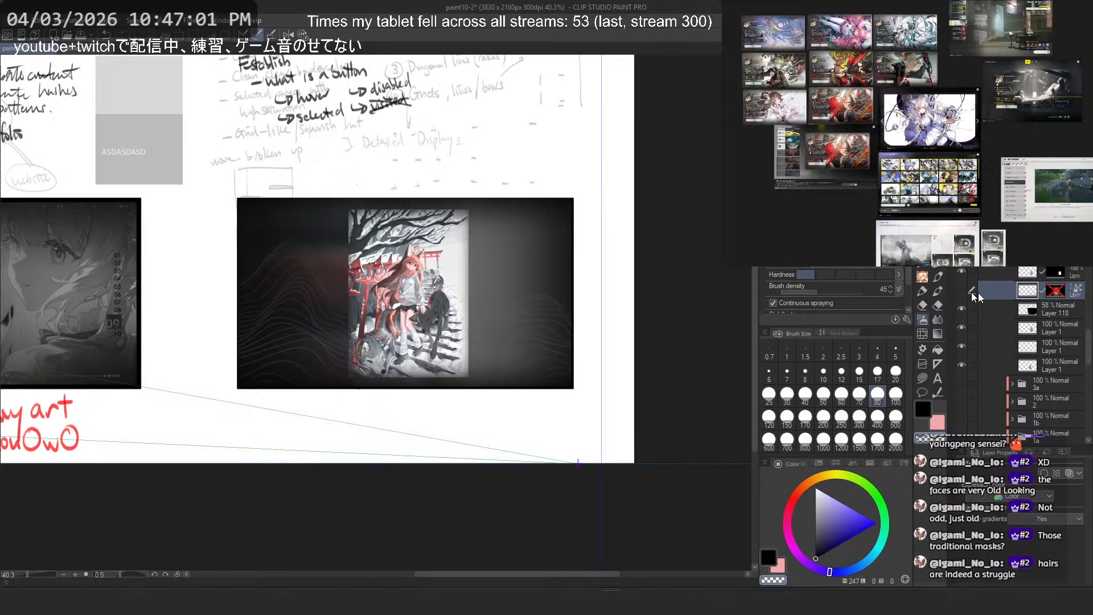
click(963, 289)
click(1062, 254)
Step: Select all remaining layers in folder 3b and enlarge them together so the illustration spans the Menus mockup
click(1034, 272)
shift+click(1037, 348)
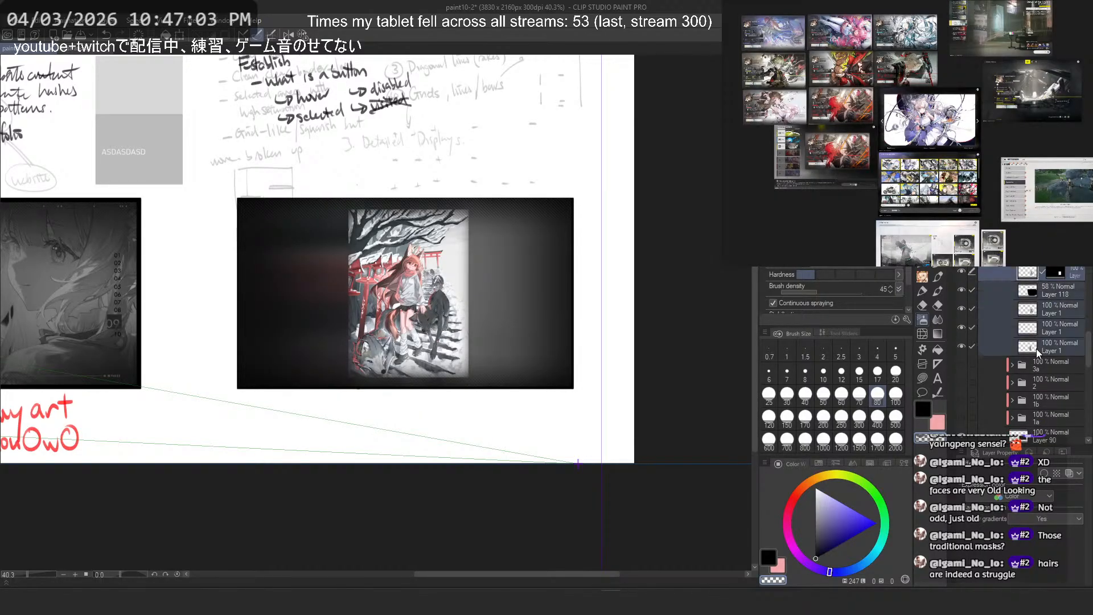
key(ctrl+t)
scroll(475, 282, down, 3)
scroll(475, 282, down, 1)
drag(449, 232, 448, 145)
drag(446, 347, 439, 446)
drag(474, 311, 475, 334)
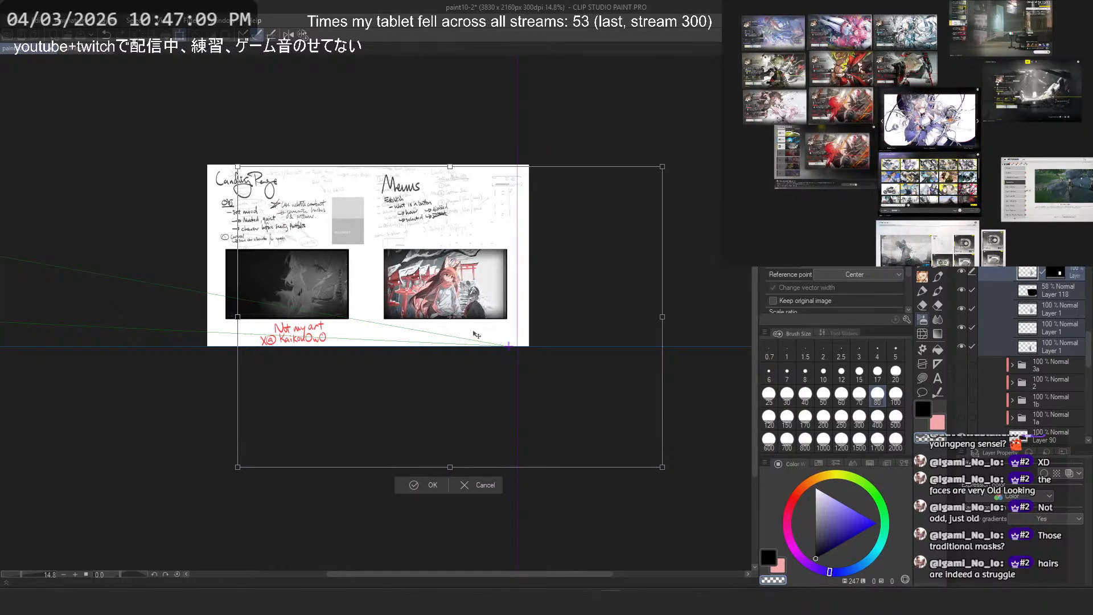
Step: Refine the scale and position of the enlarged illustration within the Menus mockup
drag(447, 470, 448, 458)
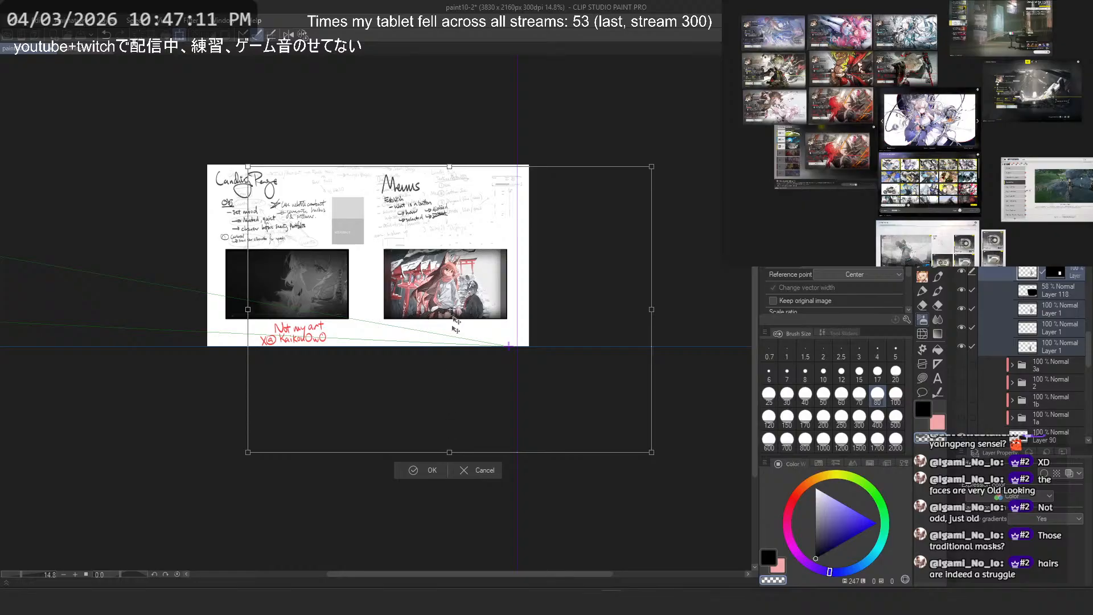
scroll(459, 317, up, 1)
drag(459, 317, 456, 306)
drag(458, 310, 458, 326)
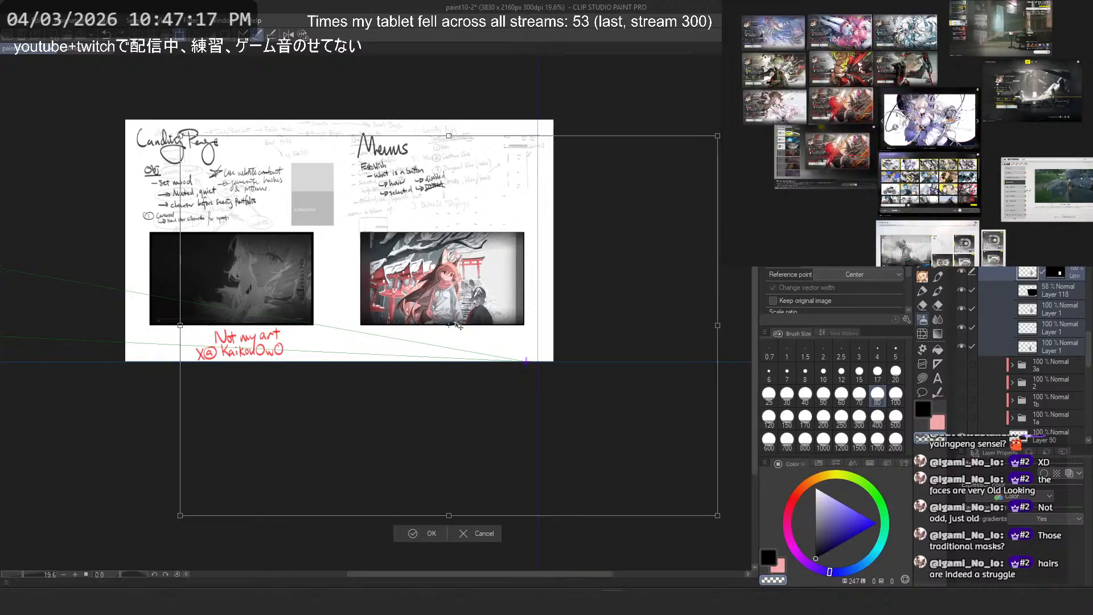
drag(447, 139, 448, 128)
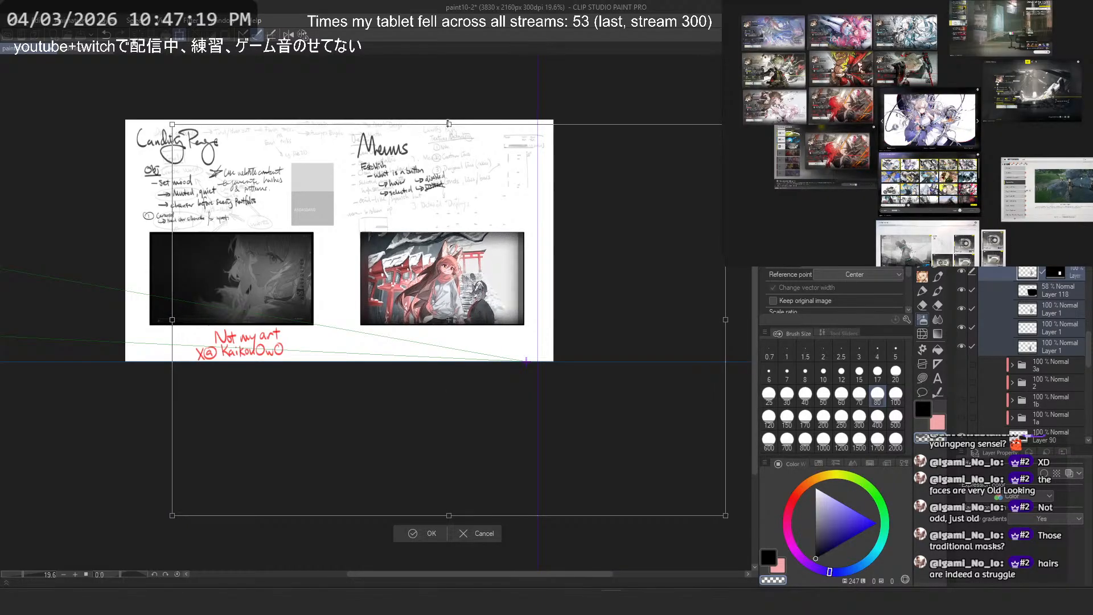
scroll(463, 252, up, 2)
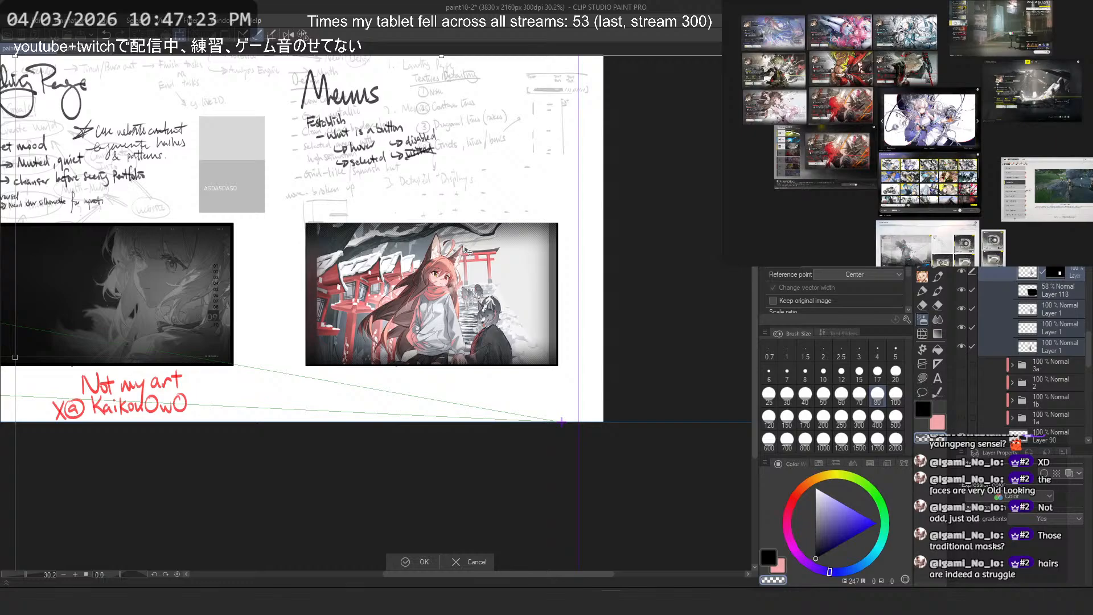
Step: Nudge the illustration slightly left and down to frame the girl and overhead branches in the mockup, and apply the transformation
key(Left)
key(Left)
key(Left)
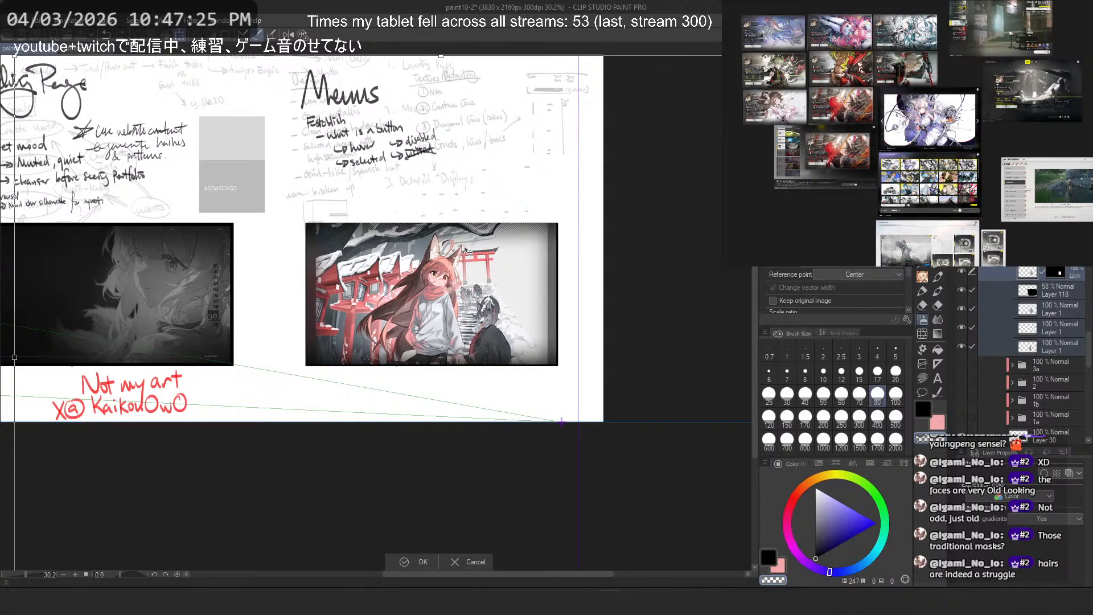
key(Down)
key(Down)
key(Down)
key(Down)
key(Down)
key(Down)
key(Down)
key(Down)
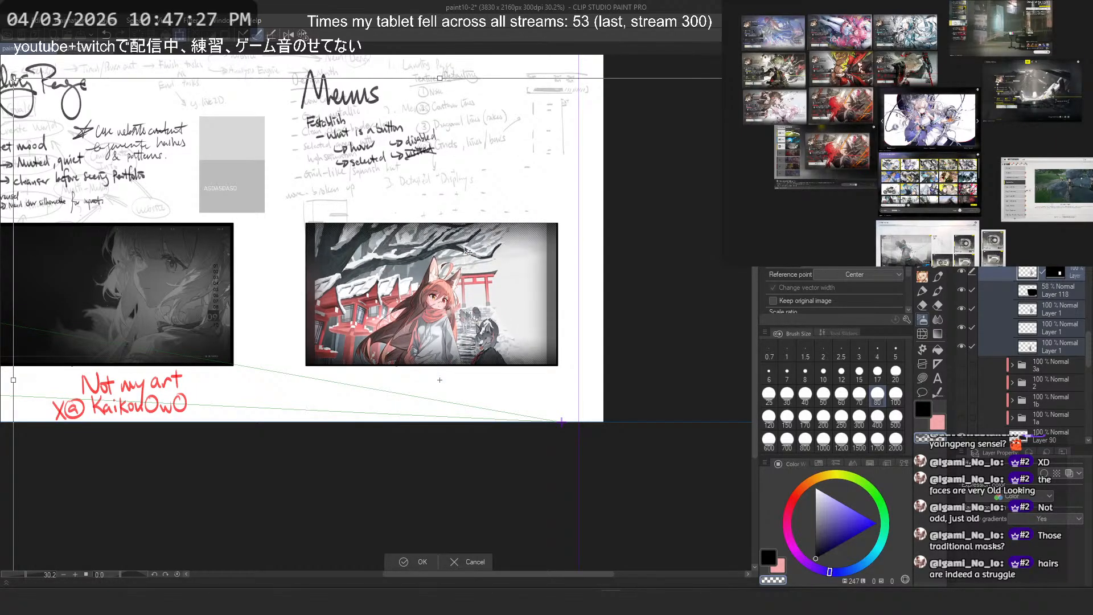
key(Up)
key(Up)
key(Up)
key(Up)
key(Up)
key(Up)
key(Up)
key(Up)
key(Up)
key(Up)
key(Up)
key(Up)
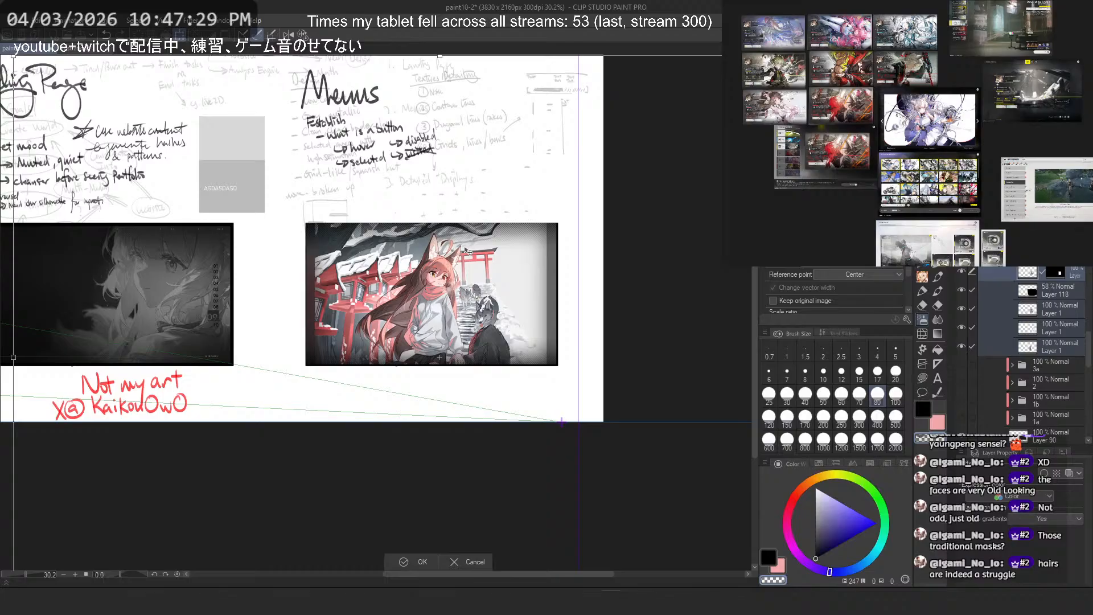
key(Down)
key(Down)
key(Down)
key(Down)
key(Down)
key(Down)
key(Down)
key(Down)
key(Down)
key(Down)
key(Down)
key(Down)
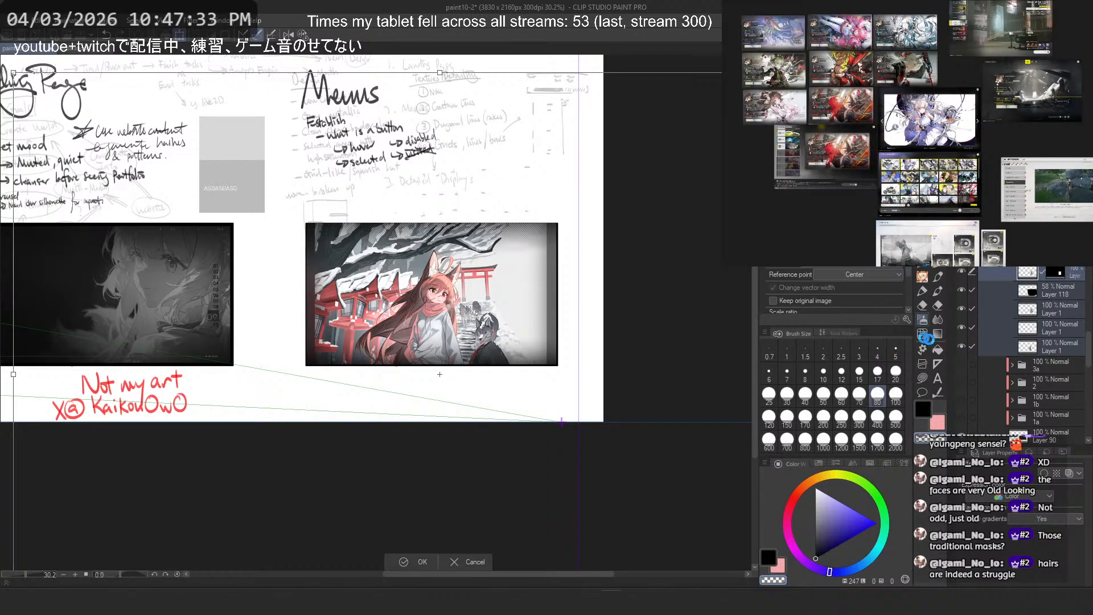
key(Return)
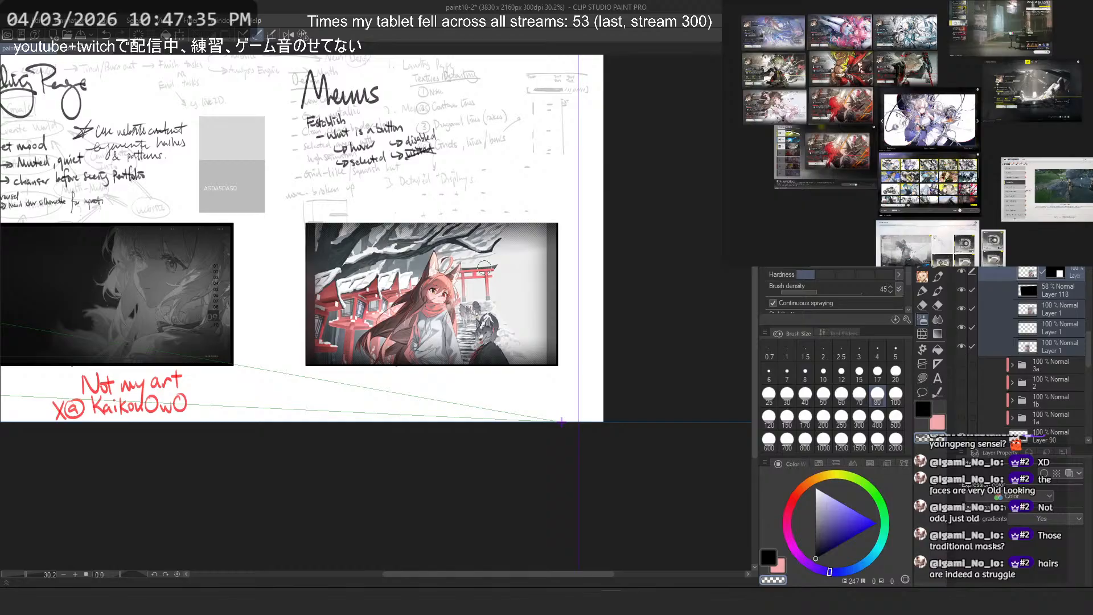
Step: Compare the full-width folder 3b background with the folder 2 and 3a variants, up close and from afar
scroll(484, 266, up, 4)
scroll(627, 225, down, 2)
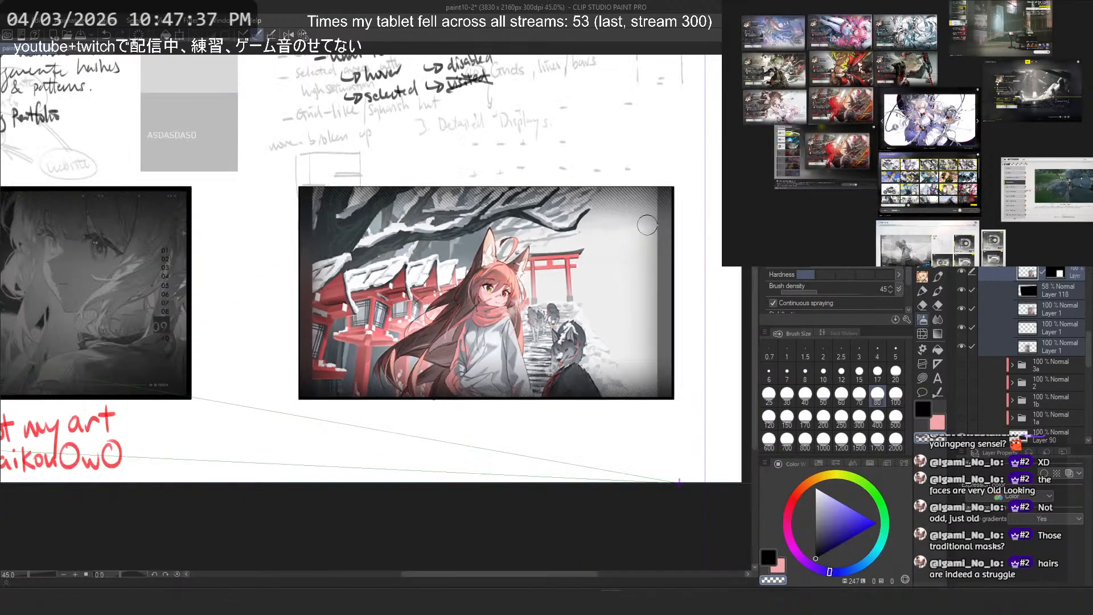
scroll(648, 224, up, 1)
scroll(576, 236, down, 4)
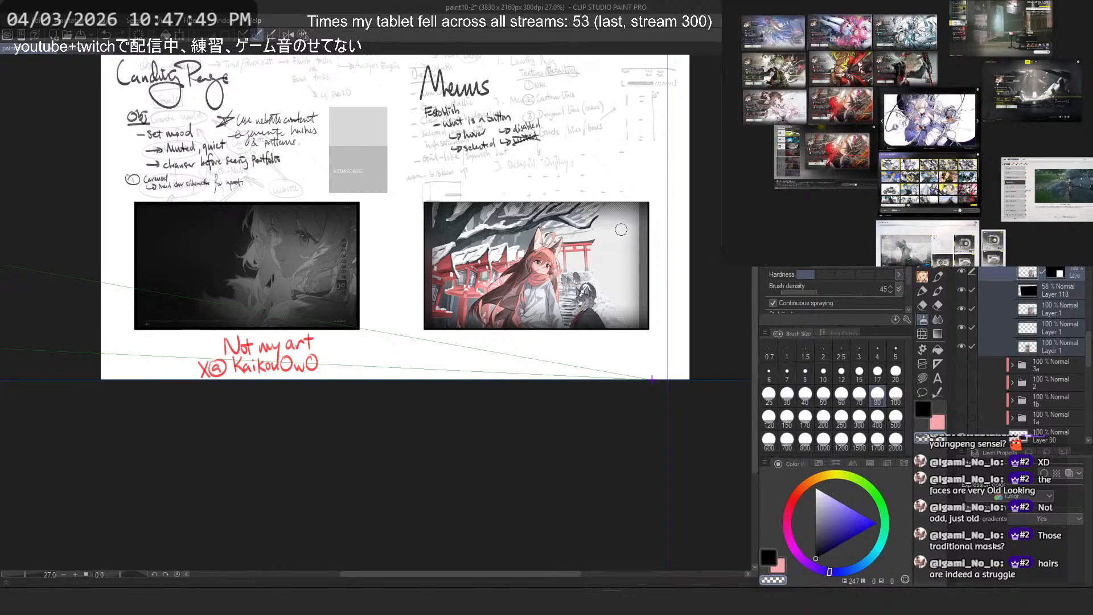
scroll(971, 269, down, 3)
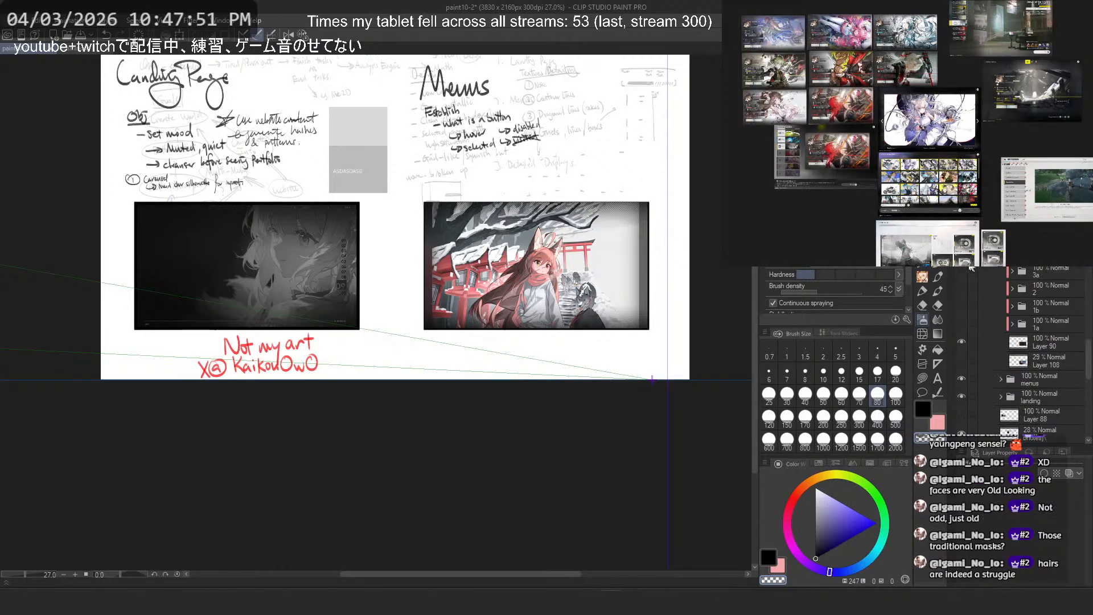
click(962, 254)
click(962, 288)
scroll(649, 260, up, 4)
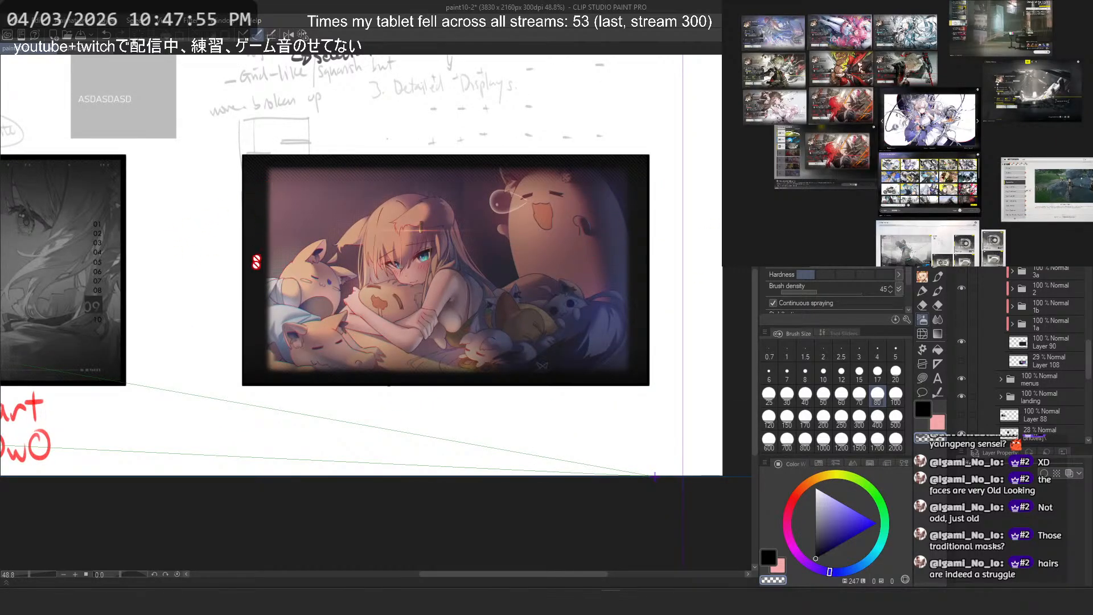
scroll(242, 233, up, 2)
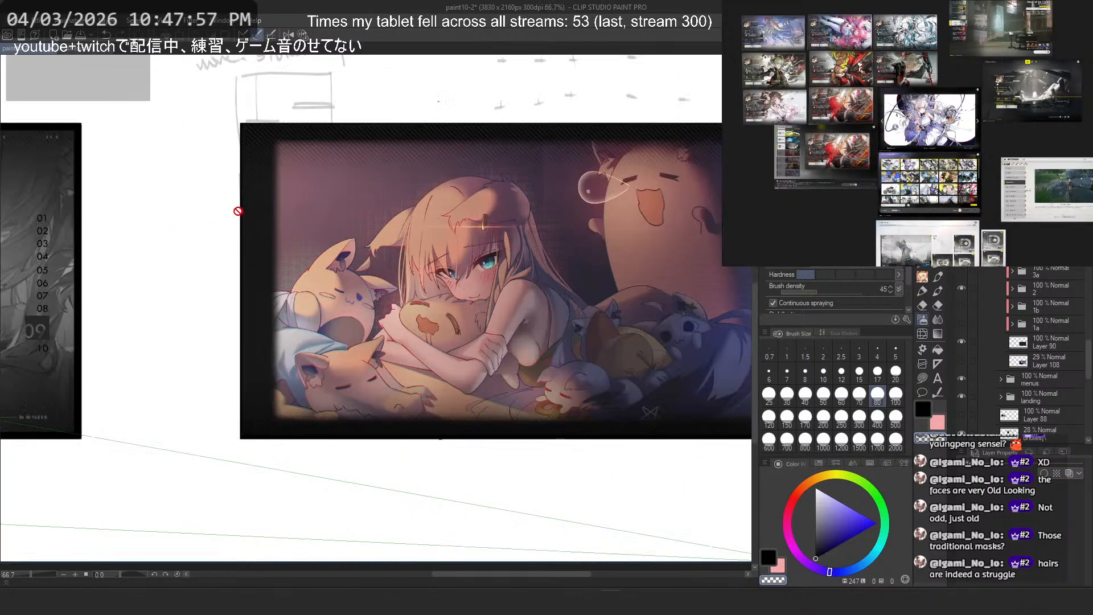
scroll(238, 211, up, 6)
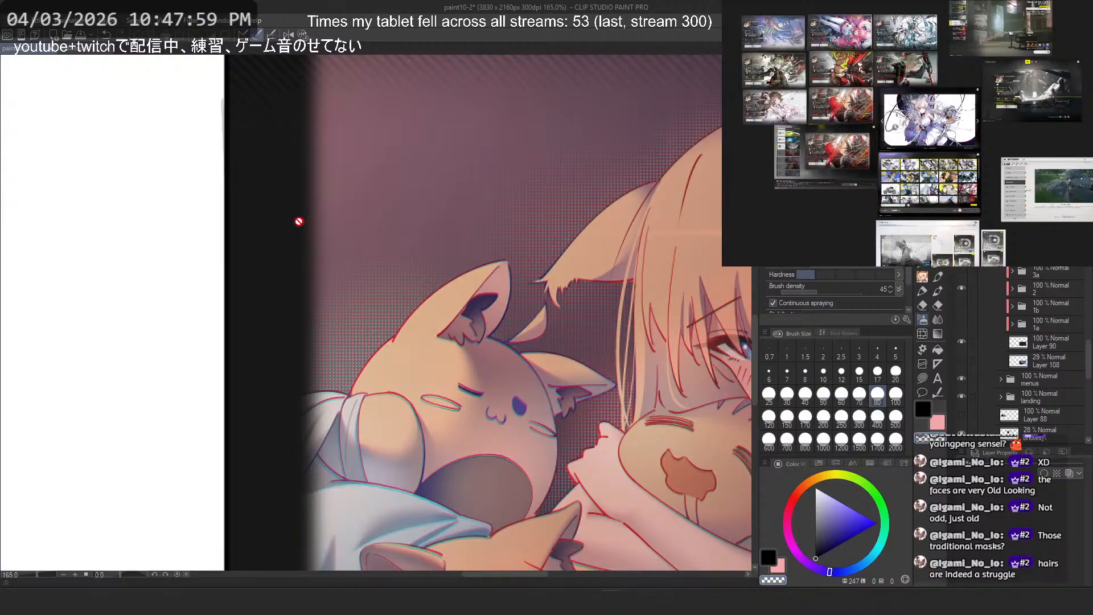
scroll(298, 222, down, 4)
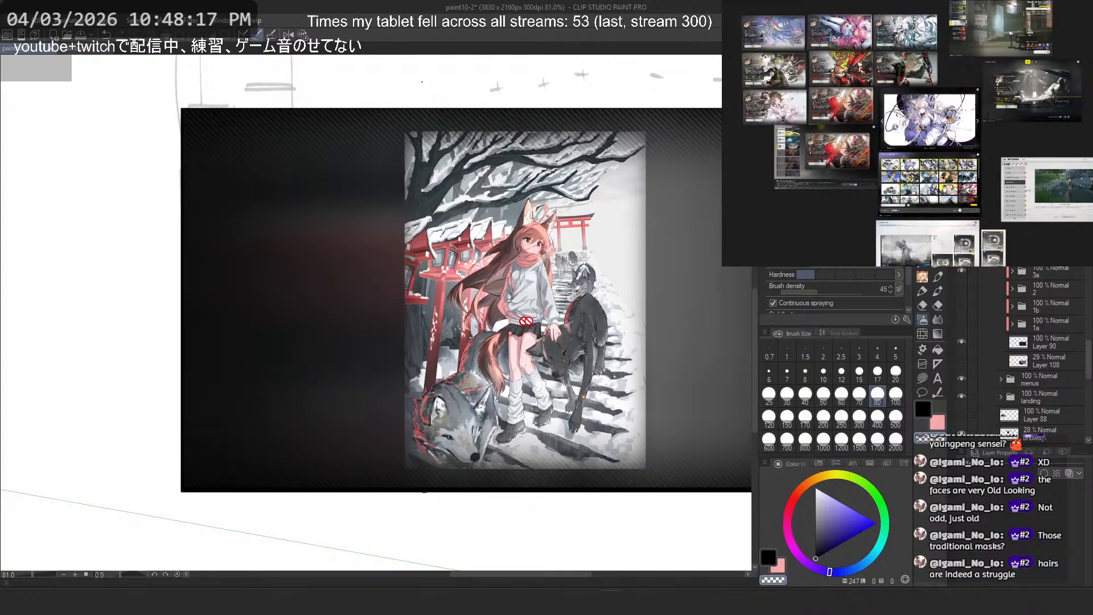
drag(562, 248, 501, 252)
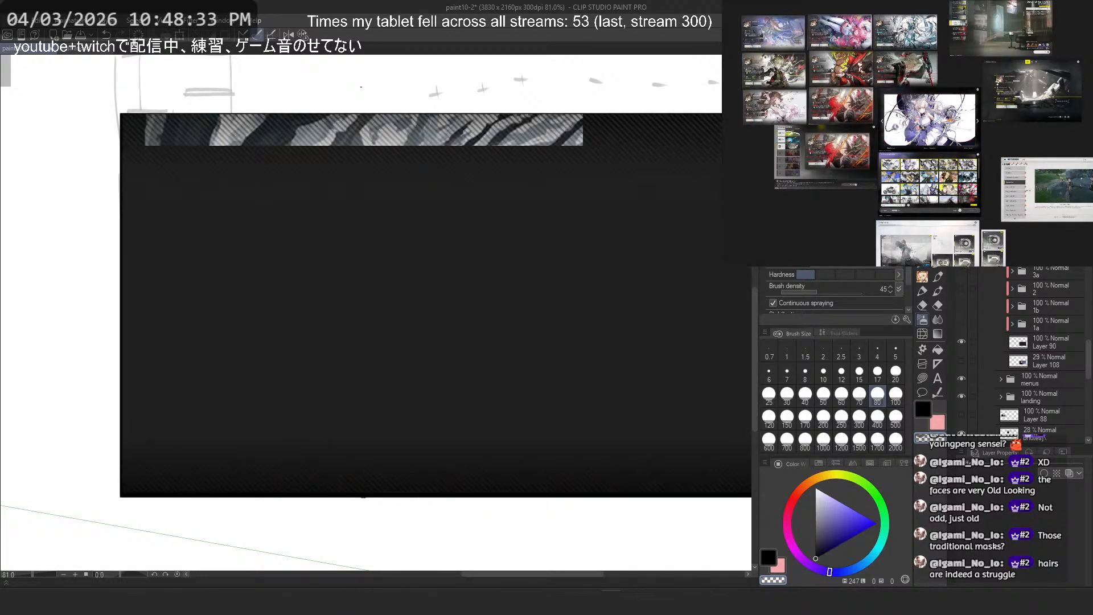
scroll(398, 315, down, 2)
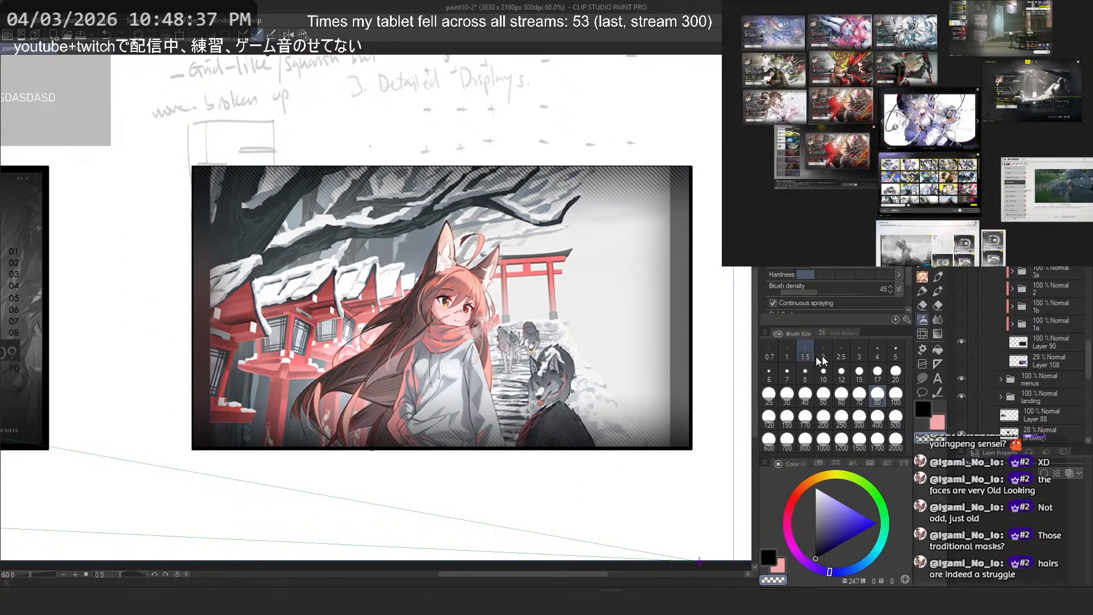
Step: Check Layers 96 and 114 by switching them off and on, and add a new layer directly above Layer 114
scroll(1048, 353, up, 3)
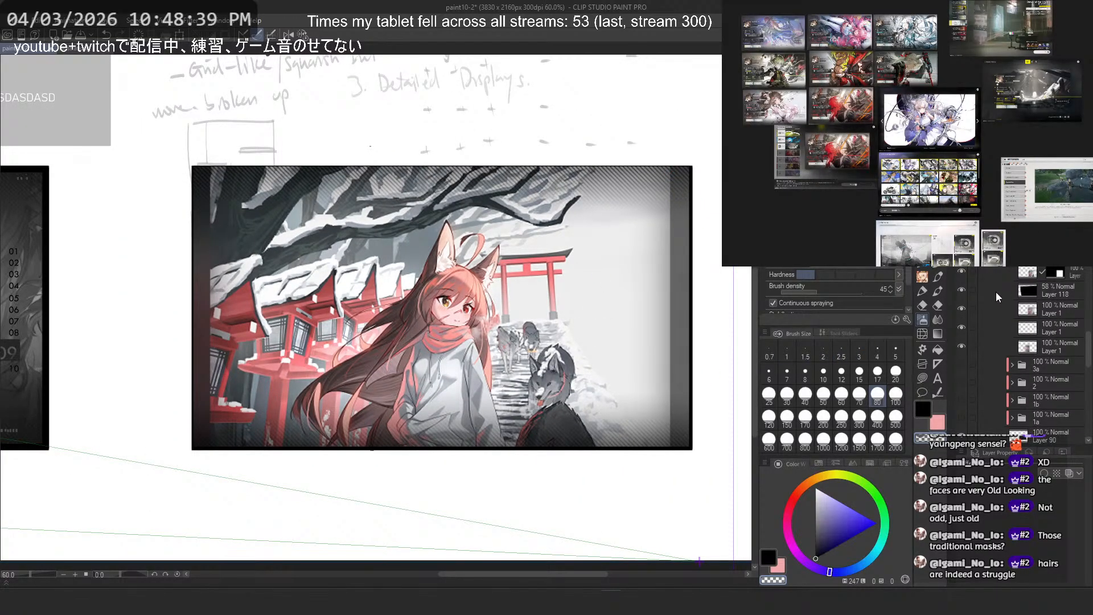
scroll(1003, 324, up, 3)
click(963, 272)
click(962, 273)
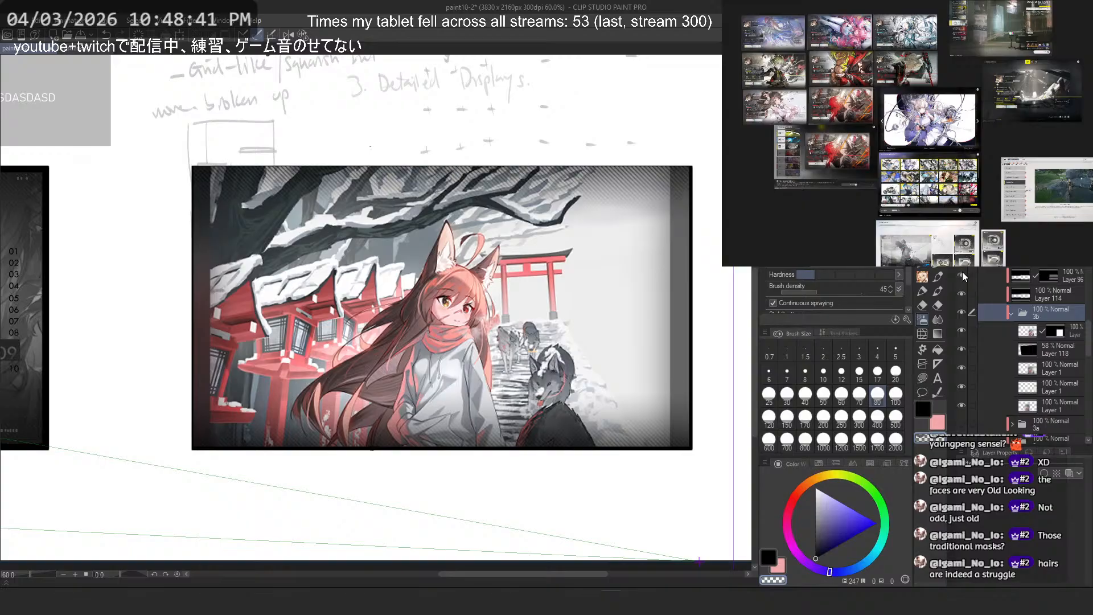
click(965, 292)
click(965, 293)
click(1041, 291)
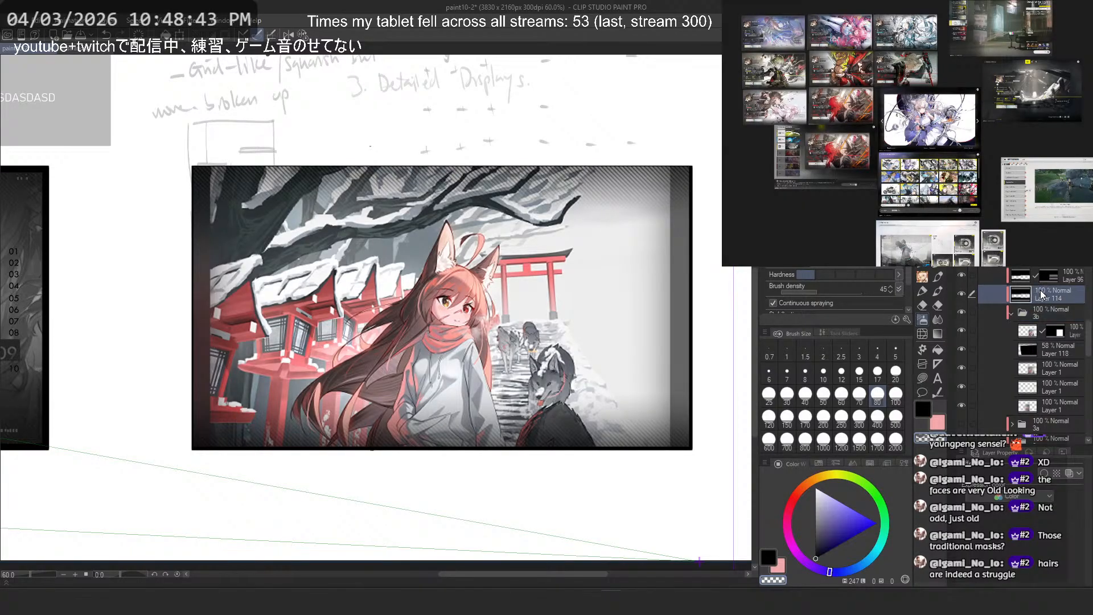
key(ctrl+shift+n)
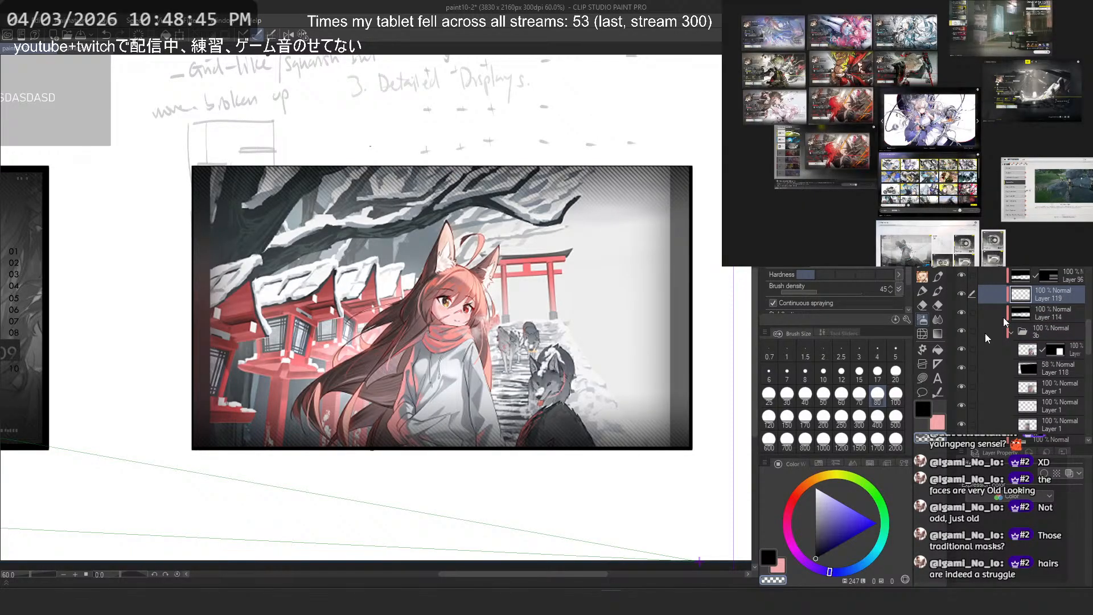
Step: Draw short black gradients inward from the Menus mockup's upper and lower edges on the new layer, and collapse folder 3b
click(937, 335)
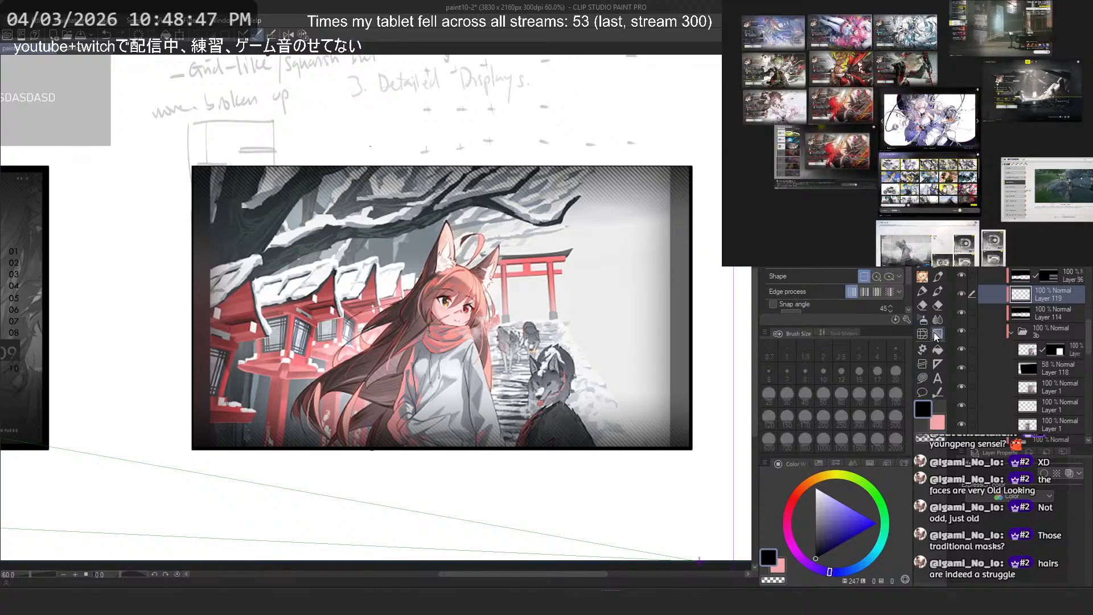
drag(563, 146, 563, 192)
key(ctrl+z)
drag(538, 145, 536, 194)
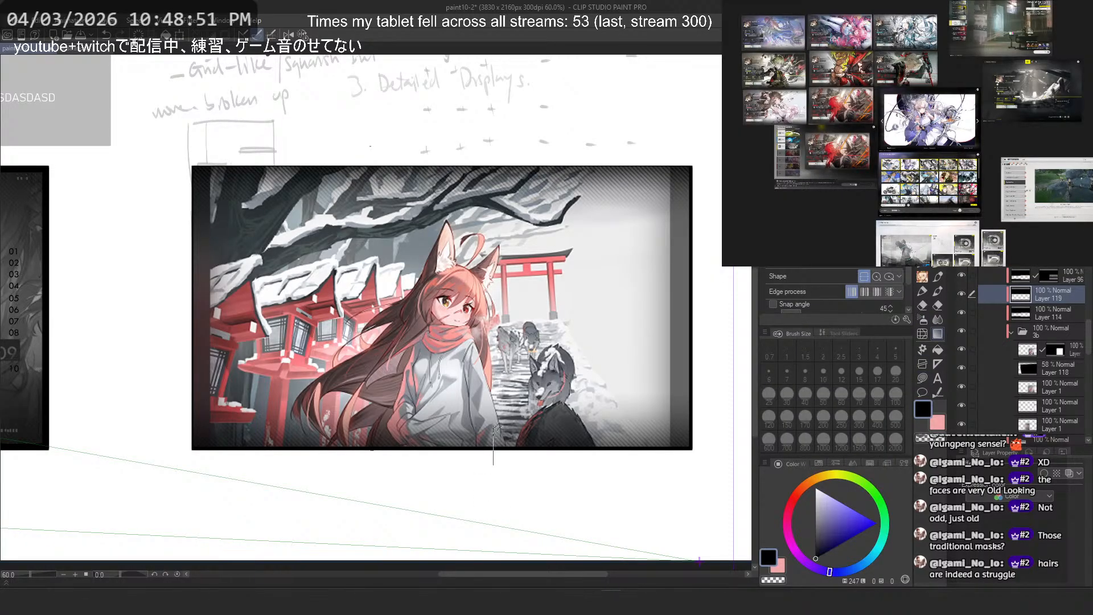
drag(493, 465, 494, 467)
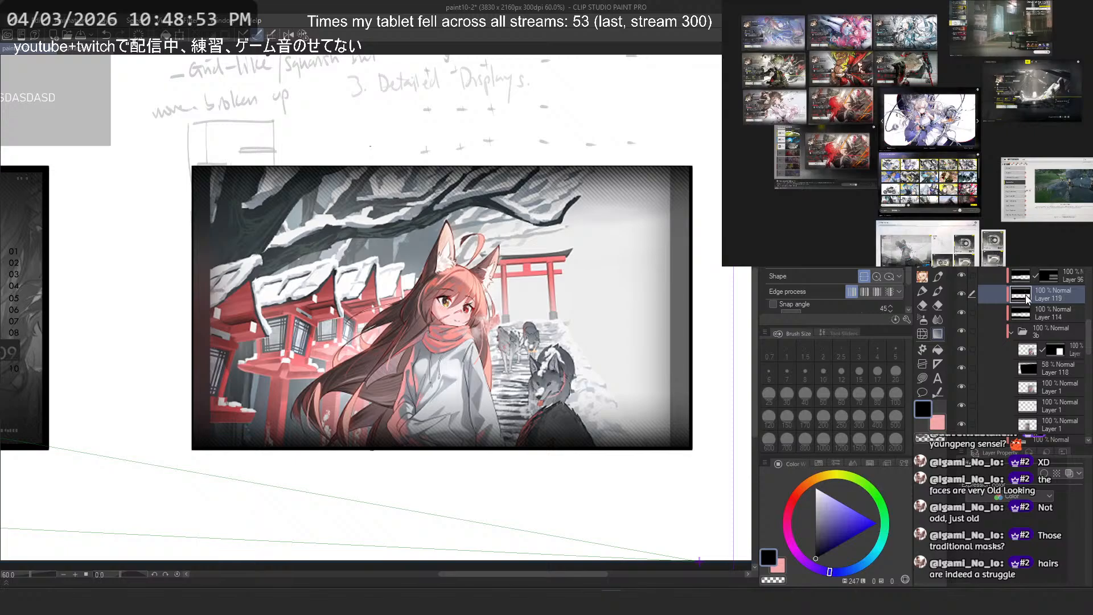
click(1012, 332)
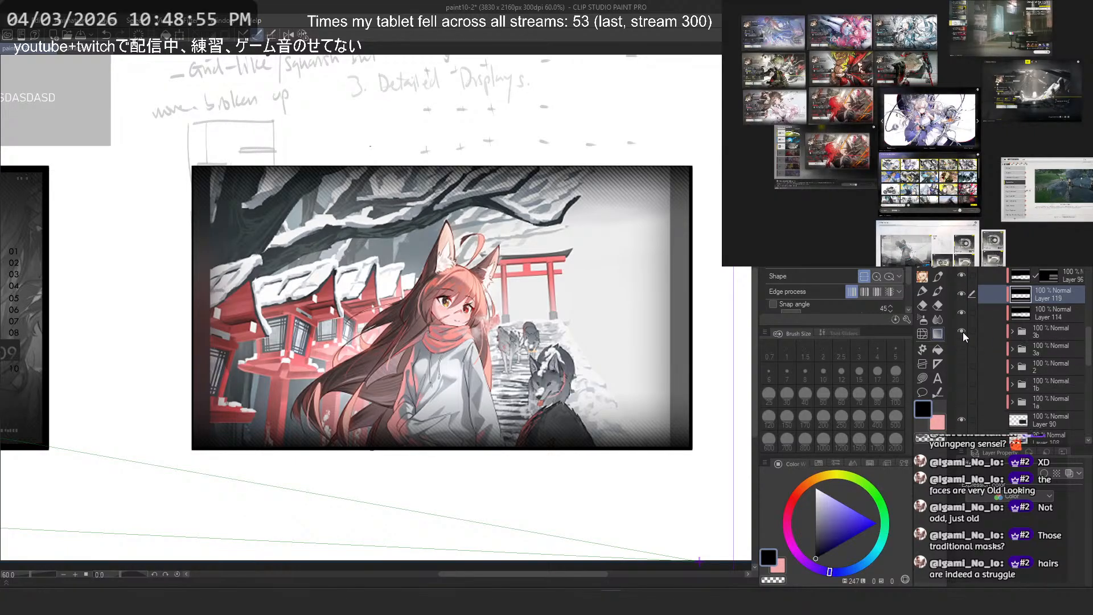
Step: Compare the folder 3b, 3a, 2 and 1b background variants by showing them one at a time in the mockup
click(962, 332)
click(961, 349)
click(962, 350)
click(962, 364)
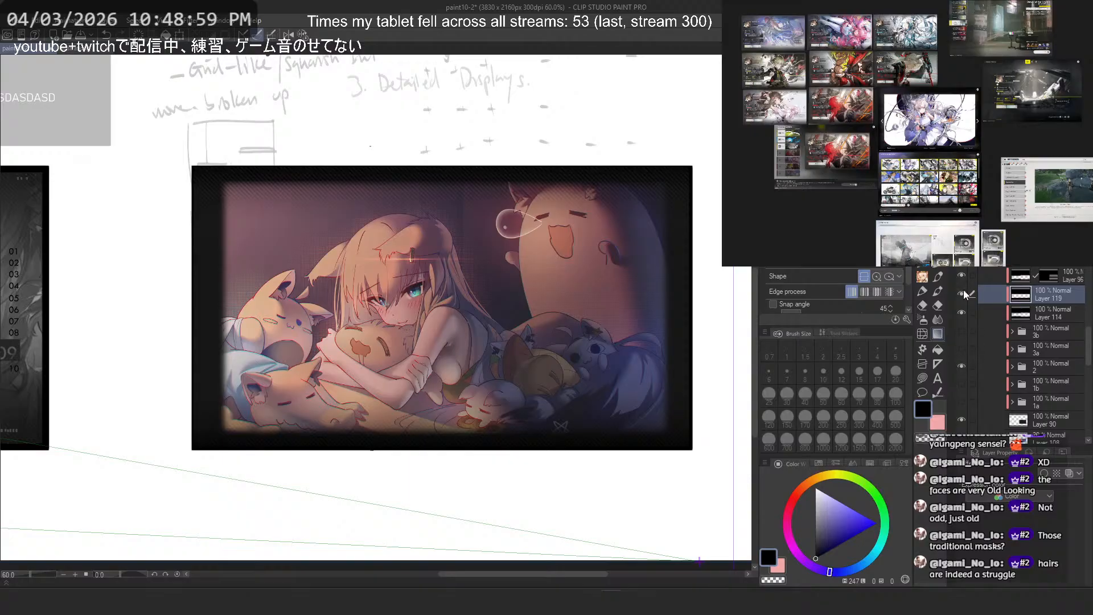
click(965, 368)
click(962, 383)
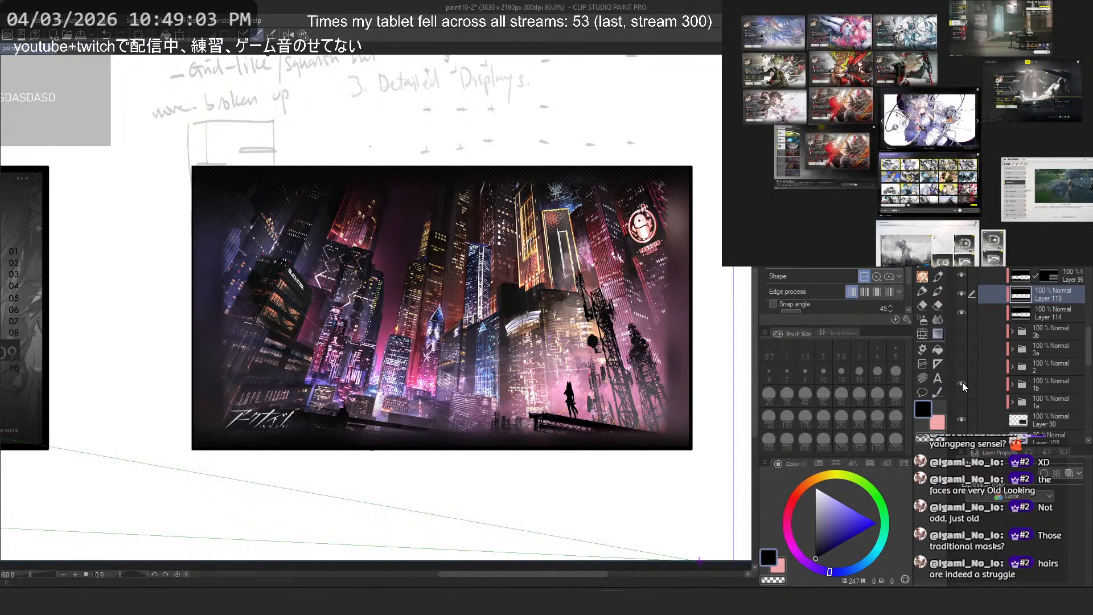
click(963, 382)
click(963, 364)
click(964, 365)
click(961, 346)
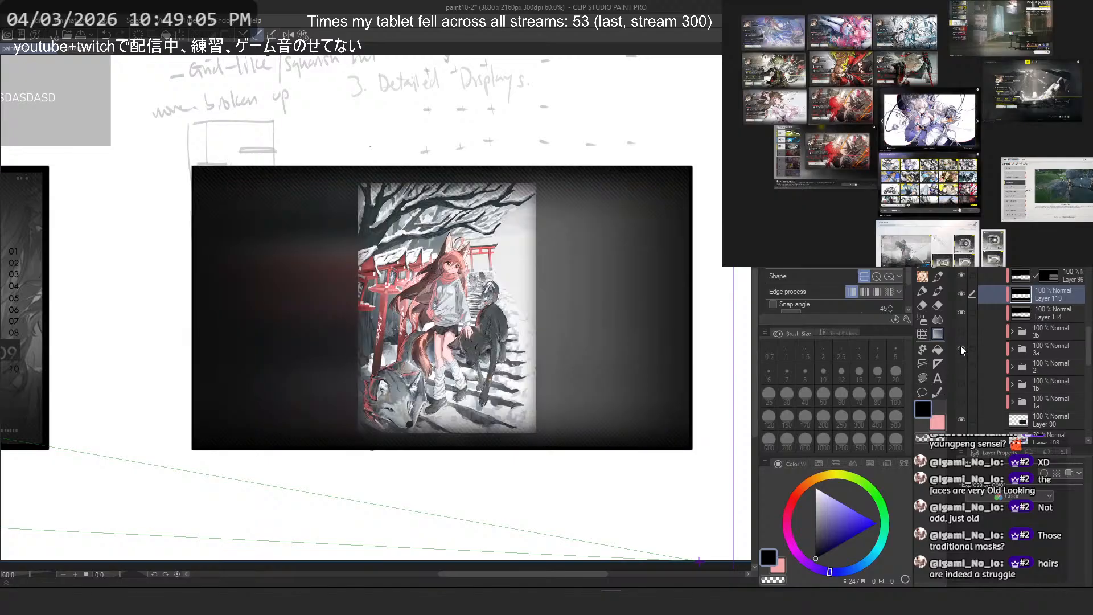
click(962, 331)
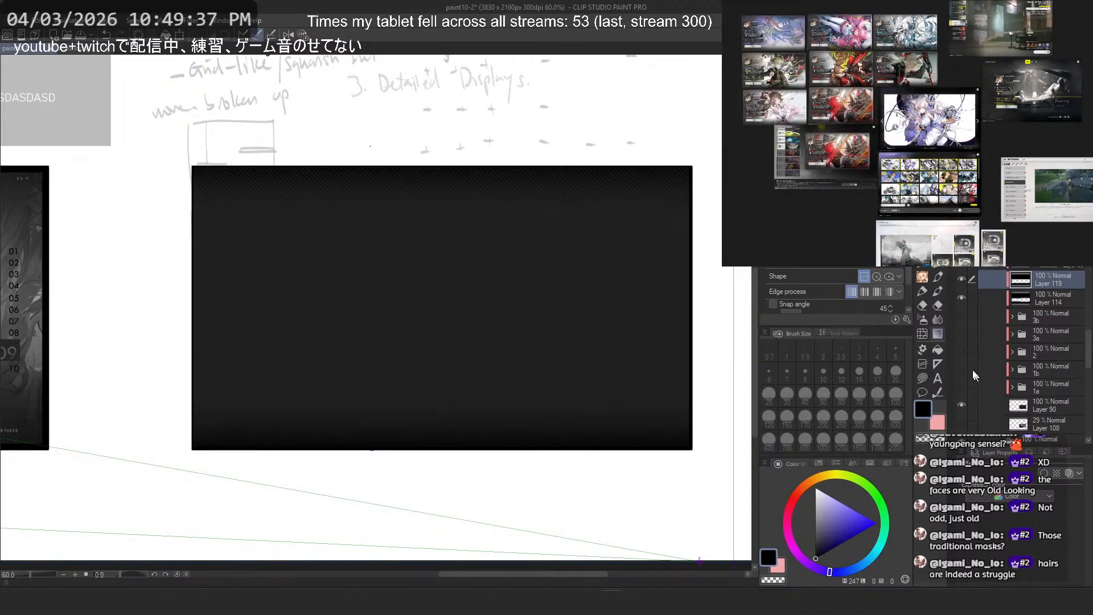
Step: Collapse the detailed folder and hide the menus folder, leaving the detailed folder shown
scroll(965, 343, up, 5)
scroll(985, 343, up, 5)
click(996, 353)
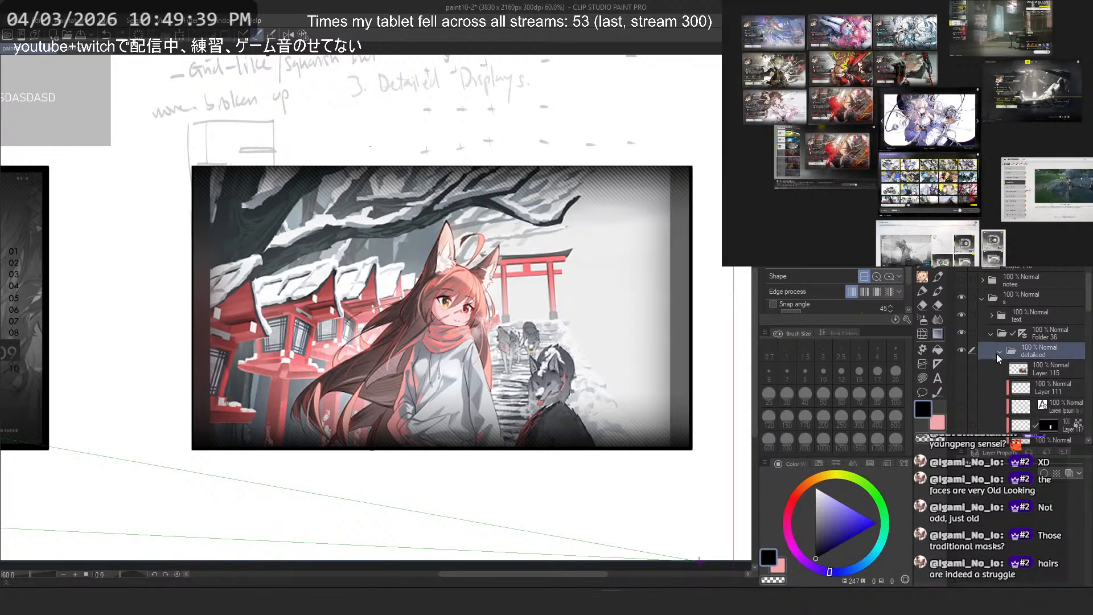
click(999, 355)
click(962, 350)
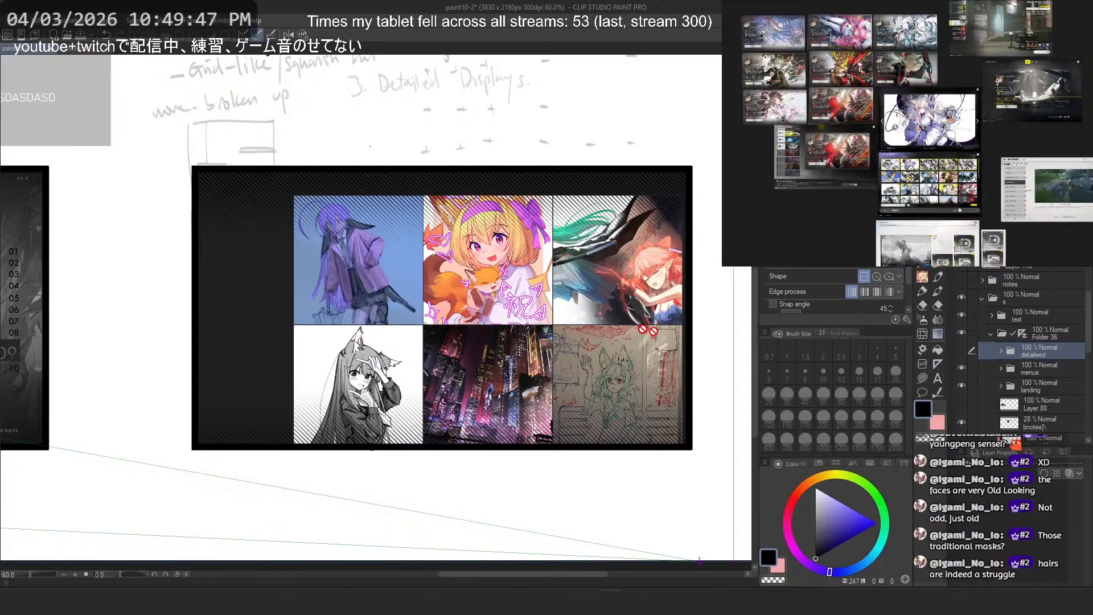
click(961, 368)
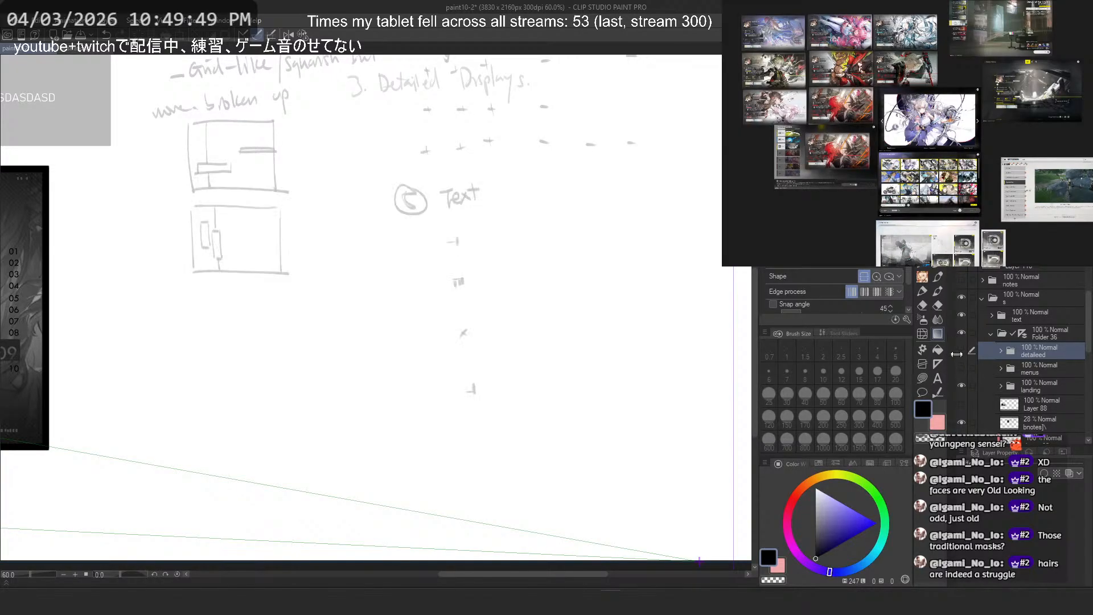
click(960, 351)
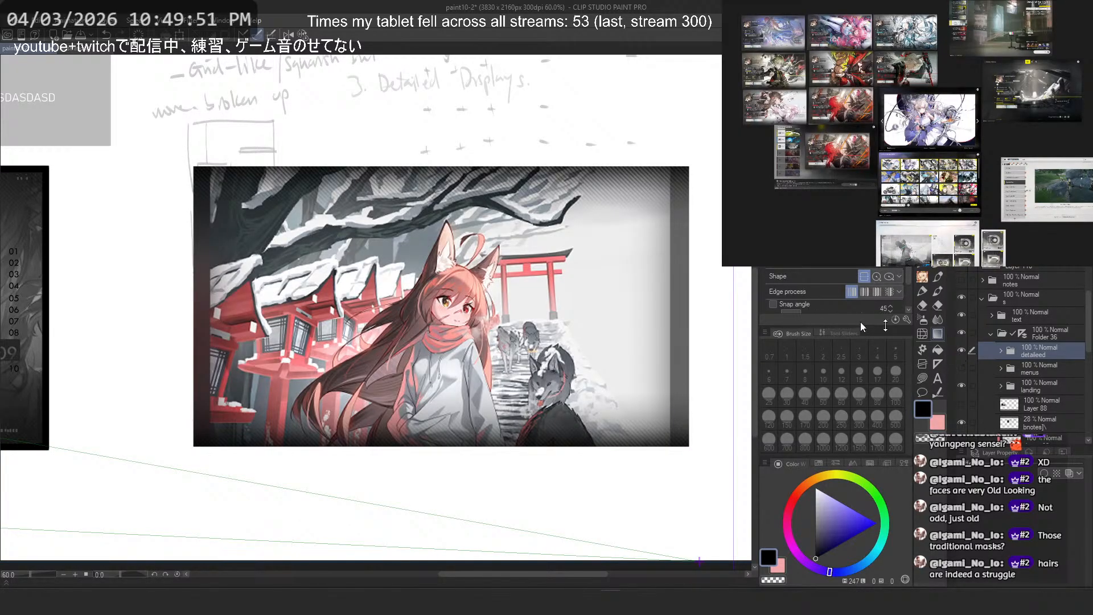
Step: Expand the detailed folder and show the folder 3a background in the mockup in place of folder 3b
click(1001, 351)
scroll(993, 341, down, 6)
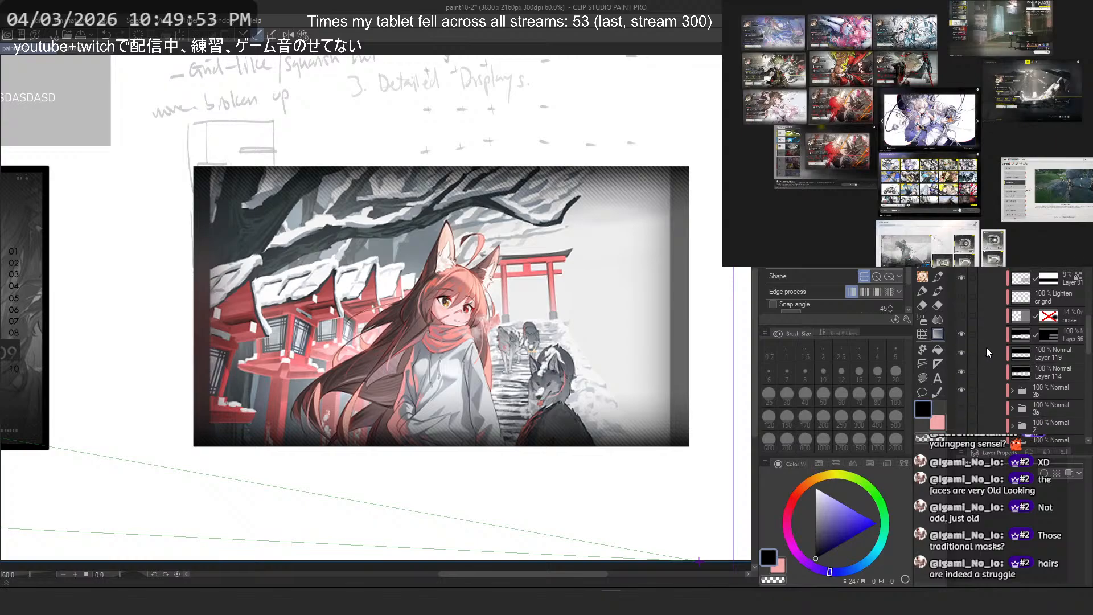
scroll(979, 358, down, 2)
click(961, 362)
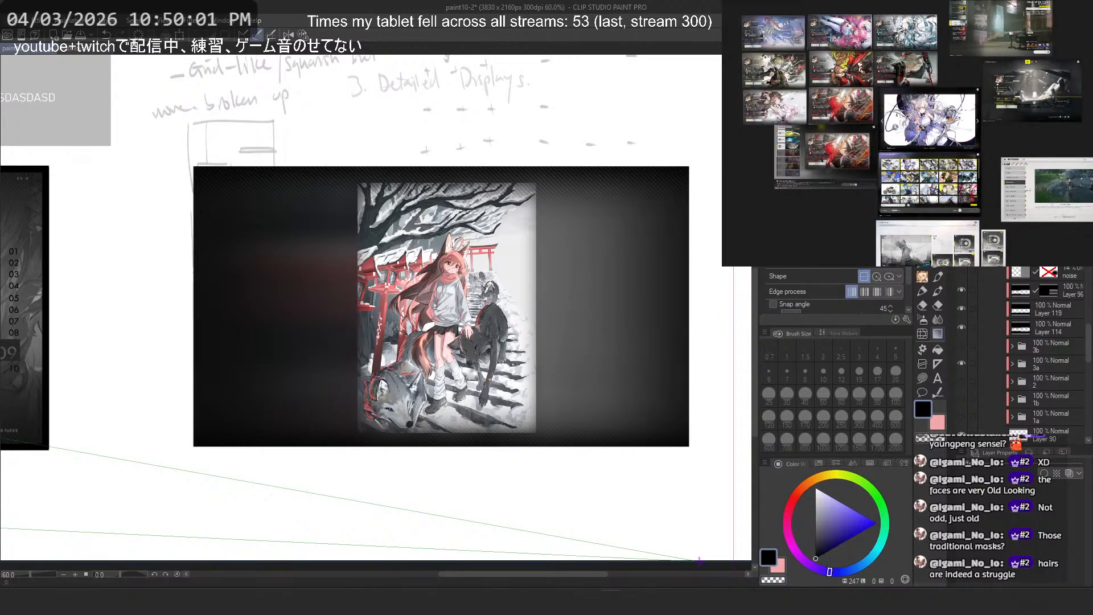
scroll(924, 118, up, 5)
scroll(925, 118, up, 3)
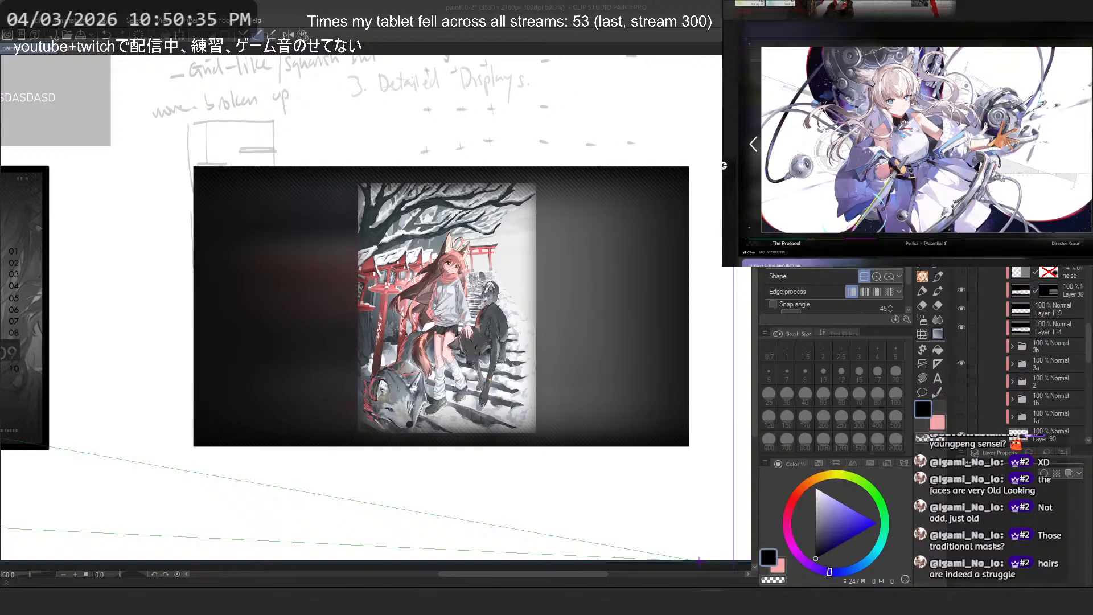
Step: Examine the diagonal line and dot pattern on the dark landing page mockup up close
drag(279, 308, 580, 311)
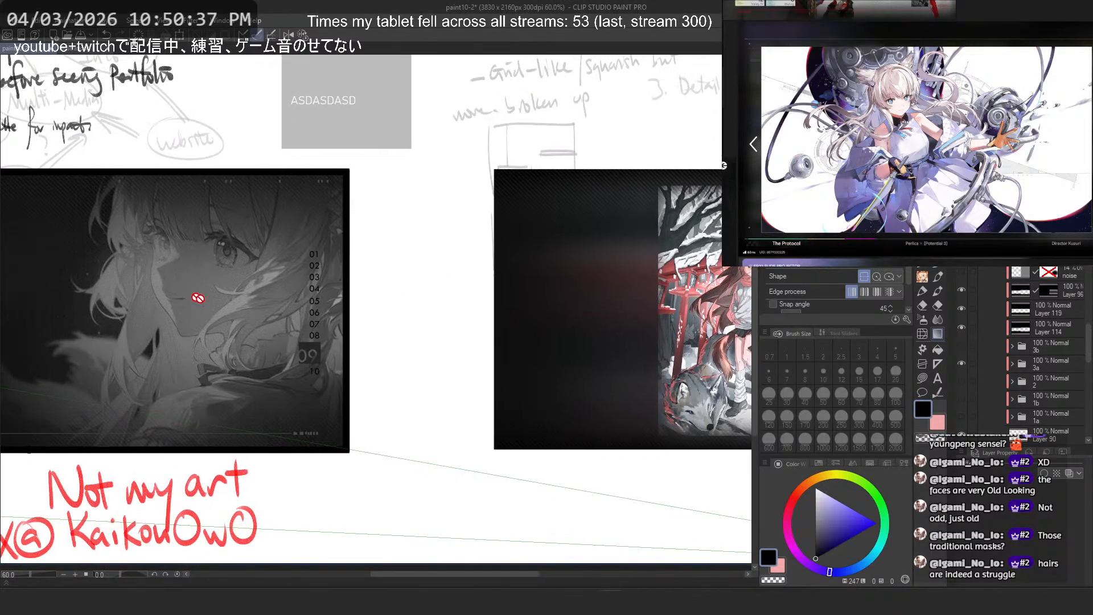
drag(199, 298, 407, 318)
scroll(182, 189, up, 3)
drag(173, 280, 444, 284)
scroll(570, 245, up, 2)
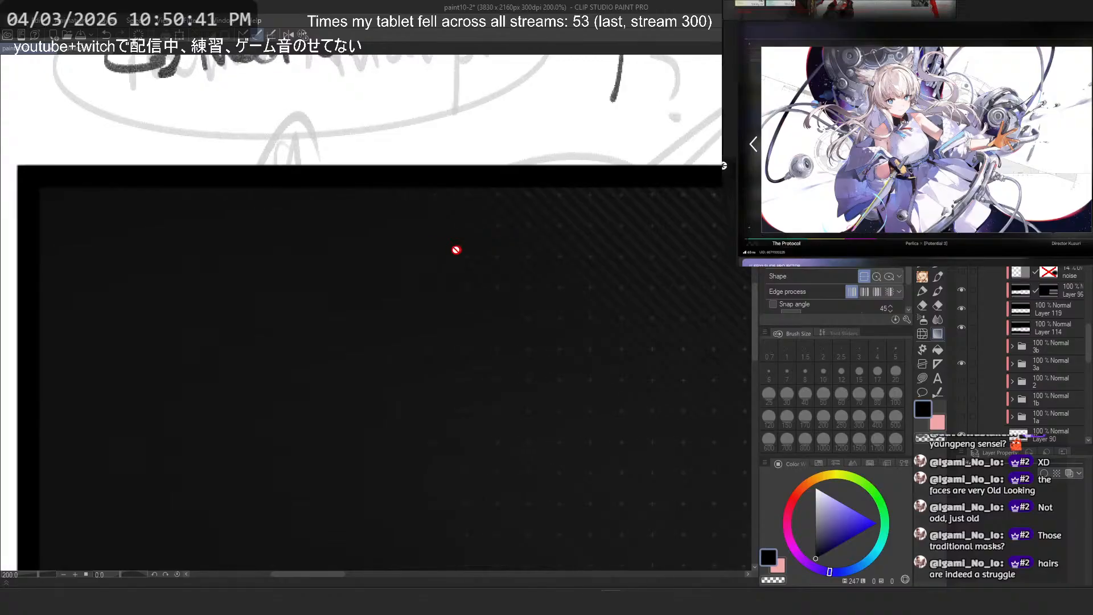
scroll(387, 189, down, 3)
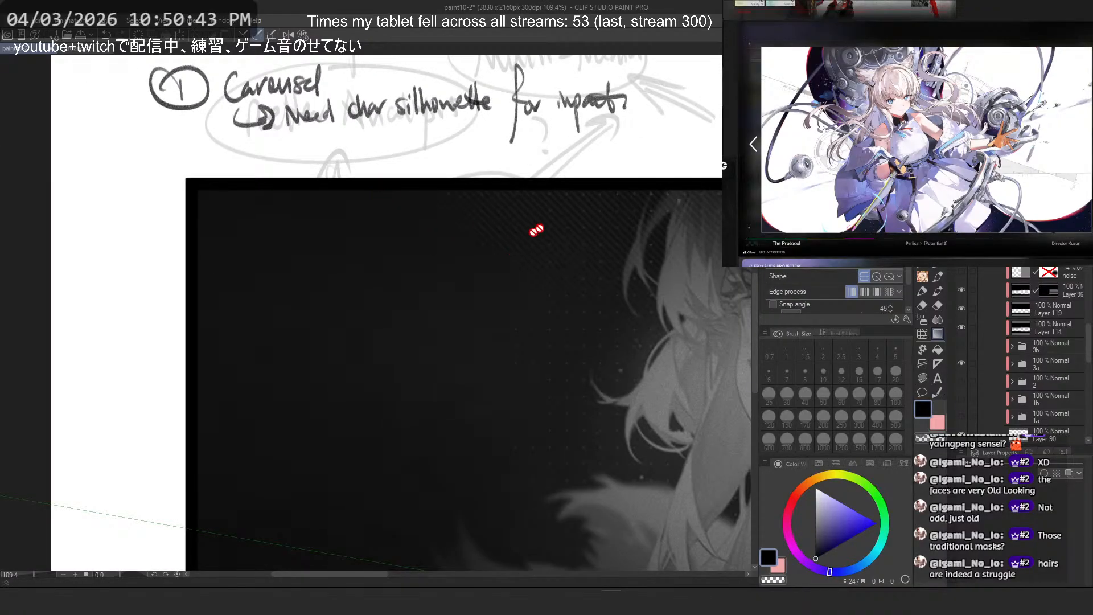
scroll(422, 199, down, 2)
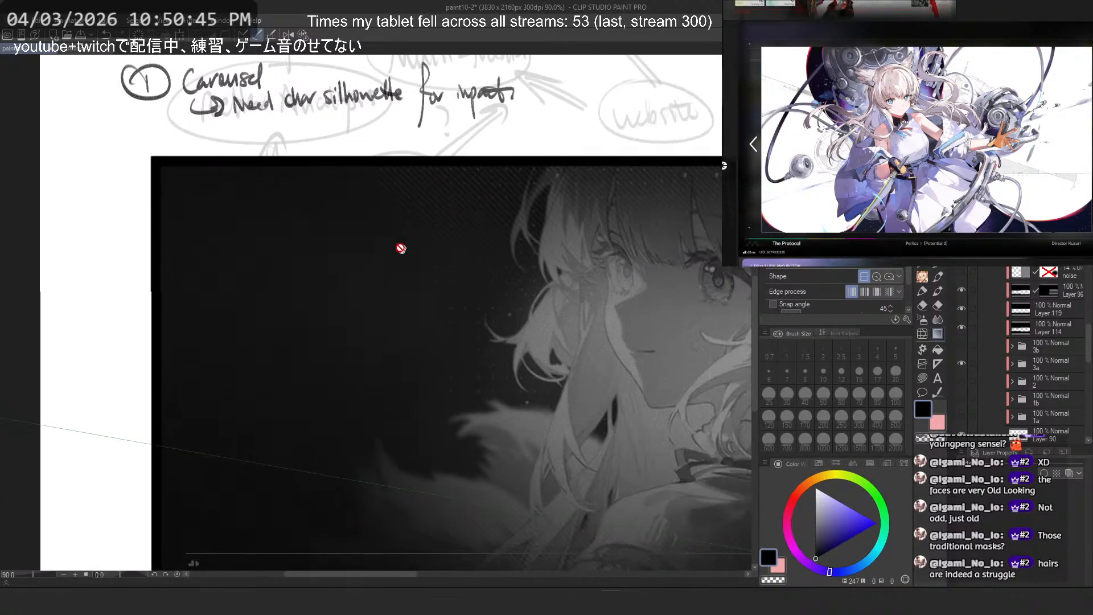
Step: Expand the landing folder and select its masked grid layer directly above the noise layer
scroll(1048, 354, up, 5)
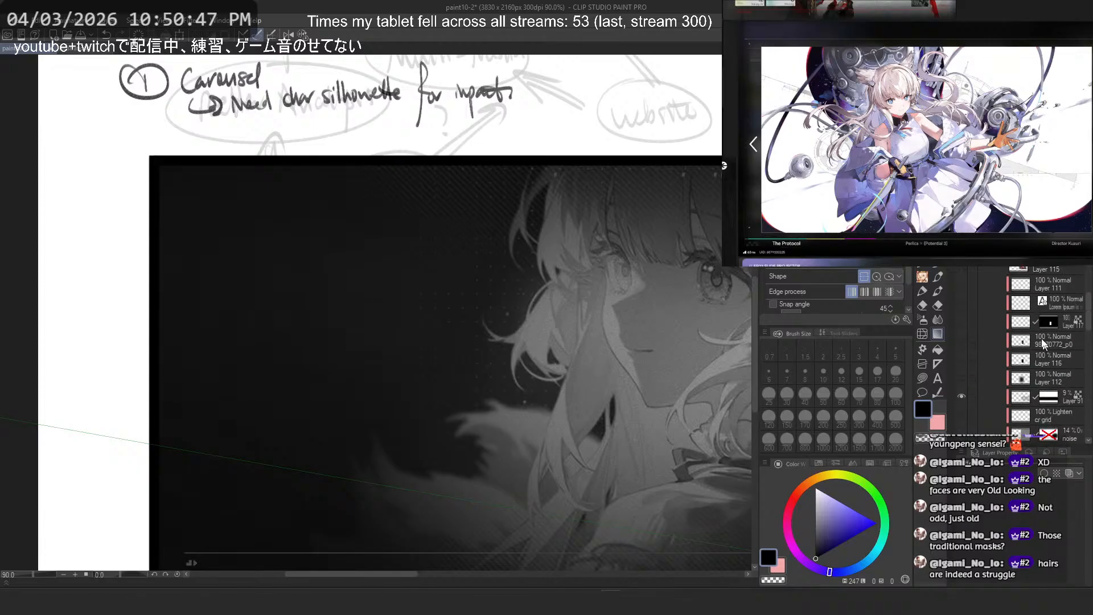
scroll(1043, 343, up, 5)
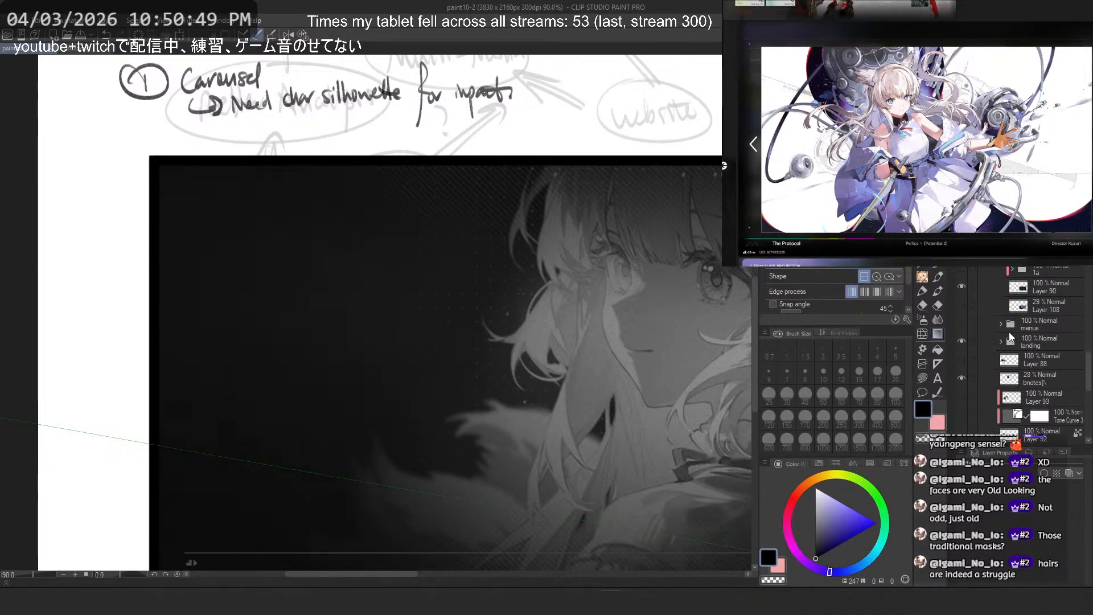
click(1002, 341)
scroll(1038, 368, down, 3)
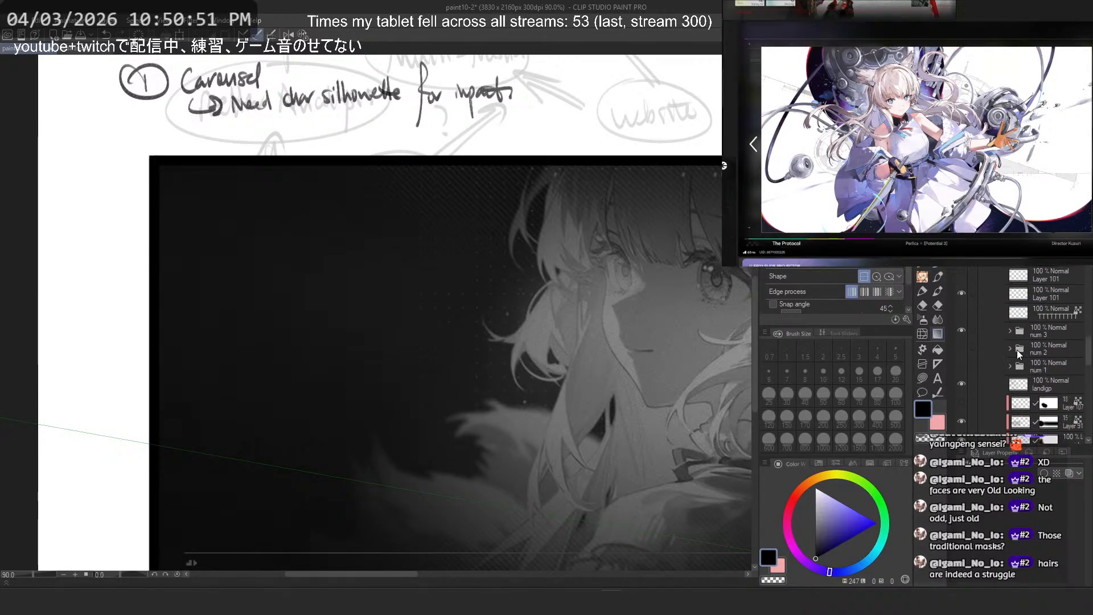
scroll(961, 342, down, 1)
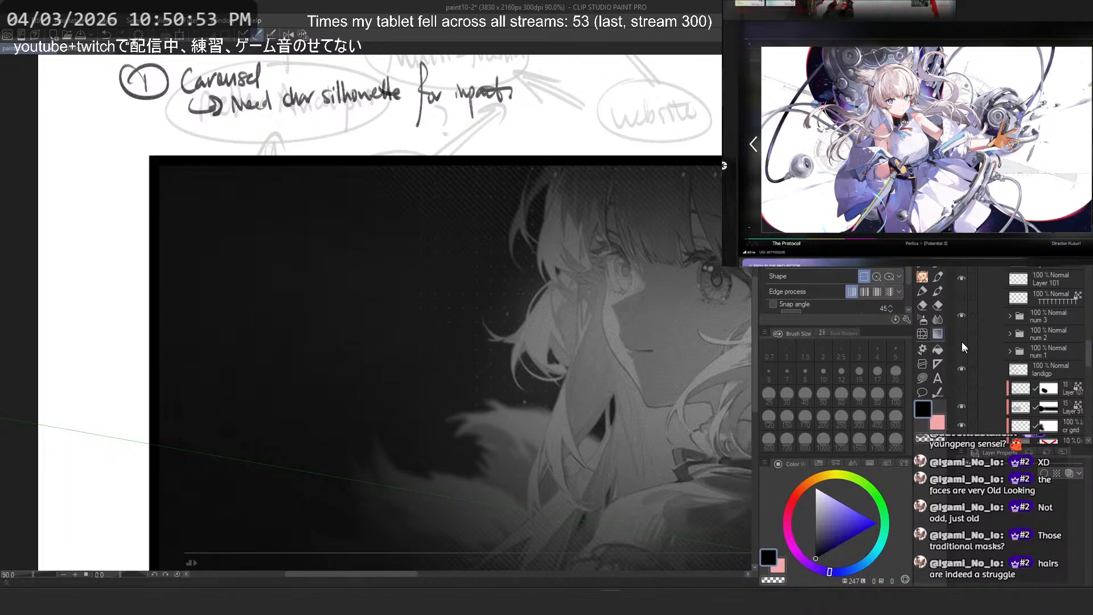
scroll(964, 336, down, 5)
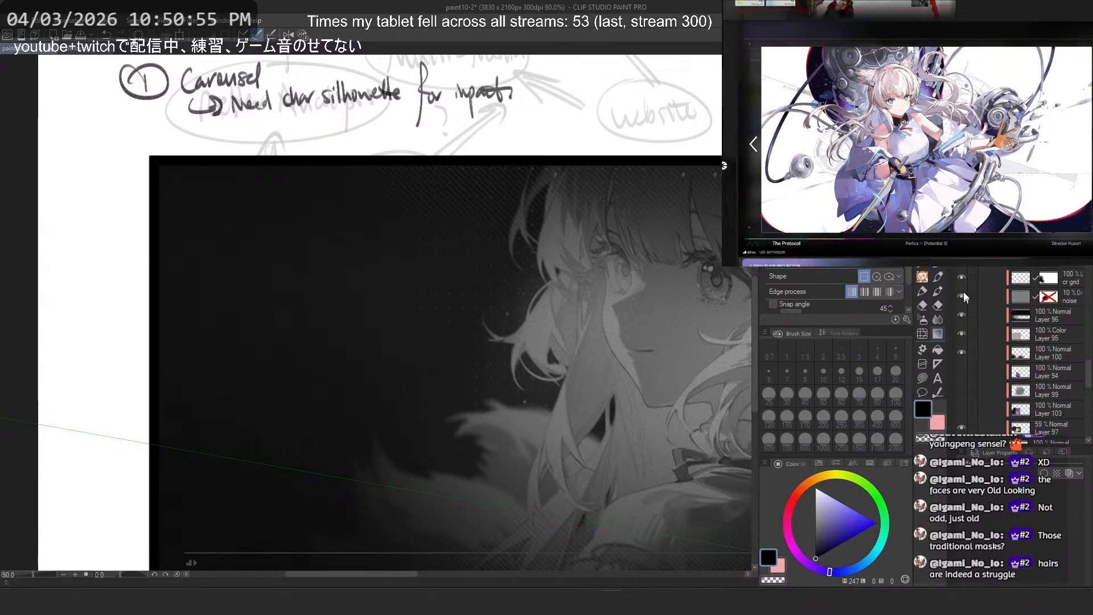
click(978, 282)
Step: Start transforming the landing page grid layer and scale it to 182 with the aspect ratio kept
key(ctrl+minus)
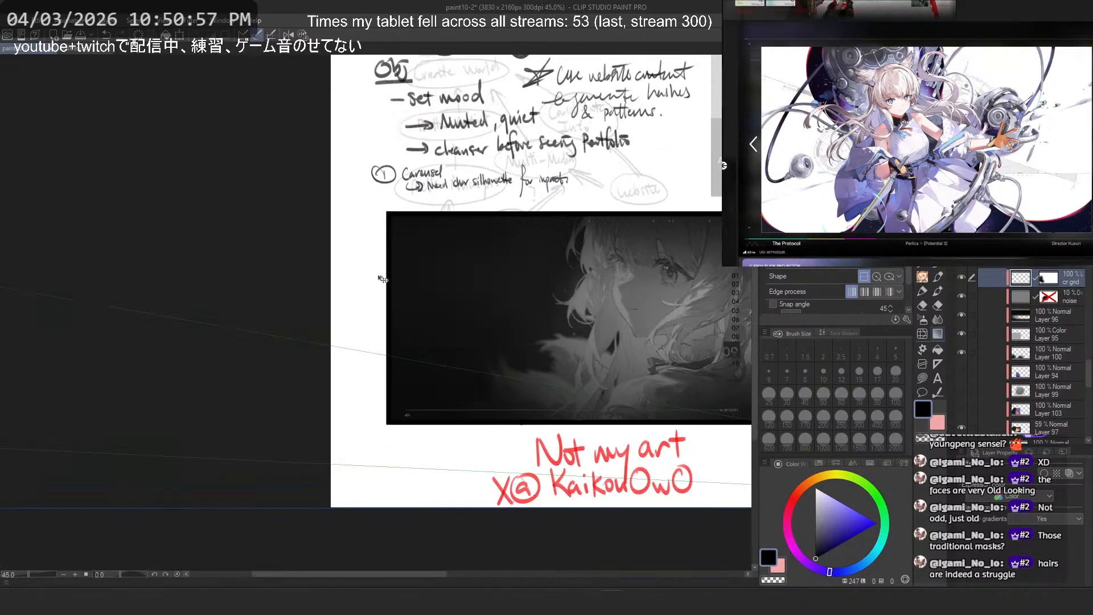
key(ctrl+t)
key(ctrl+minus)
key(ctrl+minus)
key(ctrl+minus)
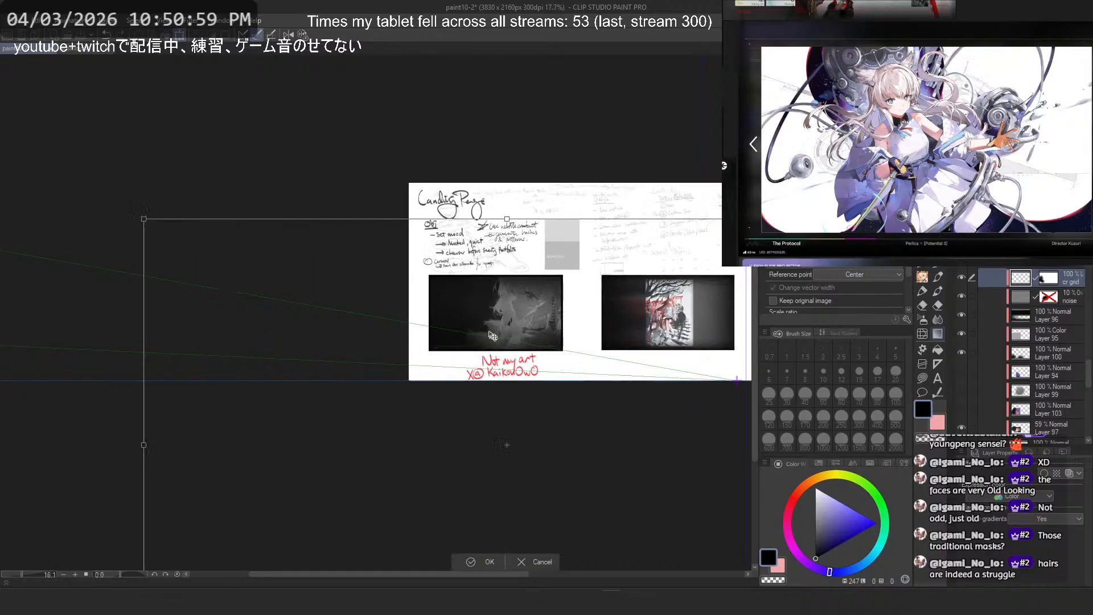
scroll(484, 308, up, 6)
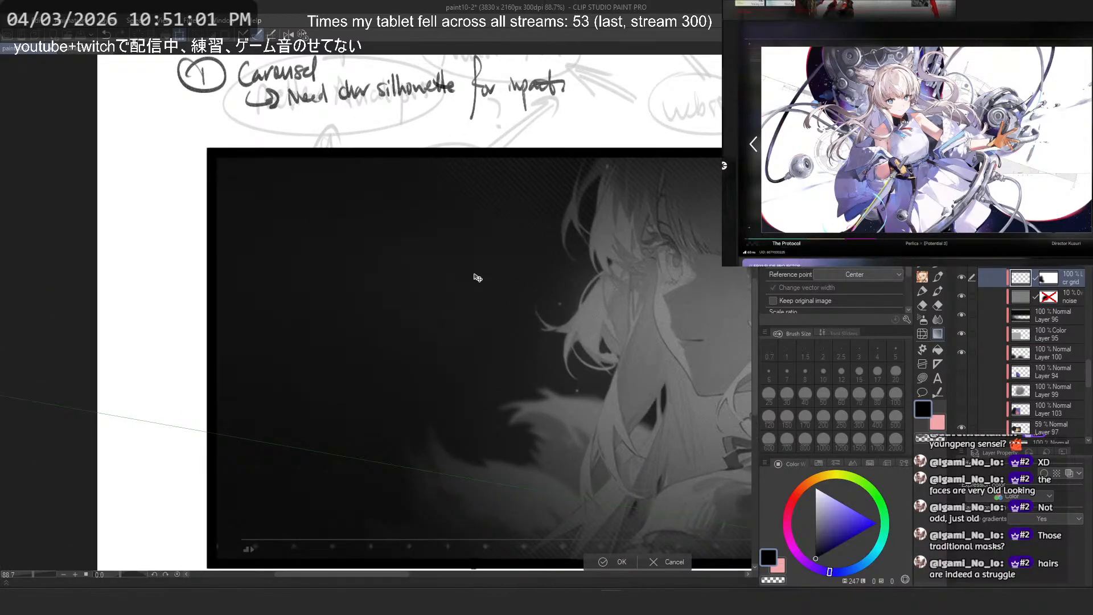
scroll(459, 207, down, 6)
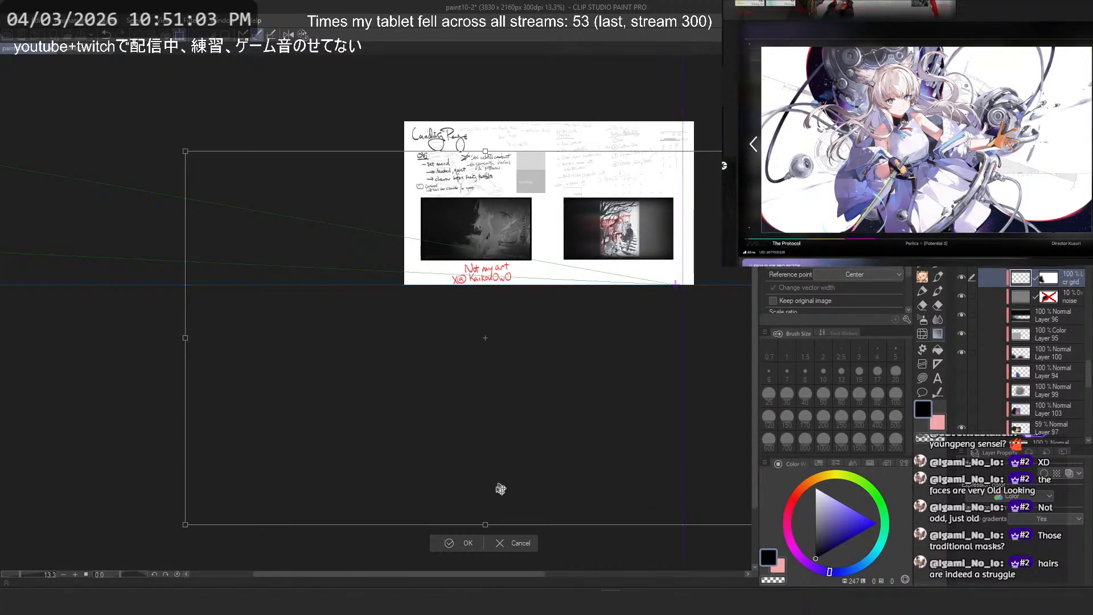
scroll(906, 285, down, 2)
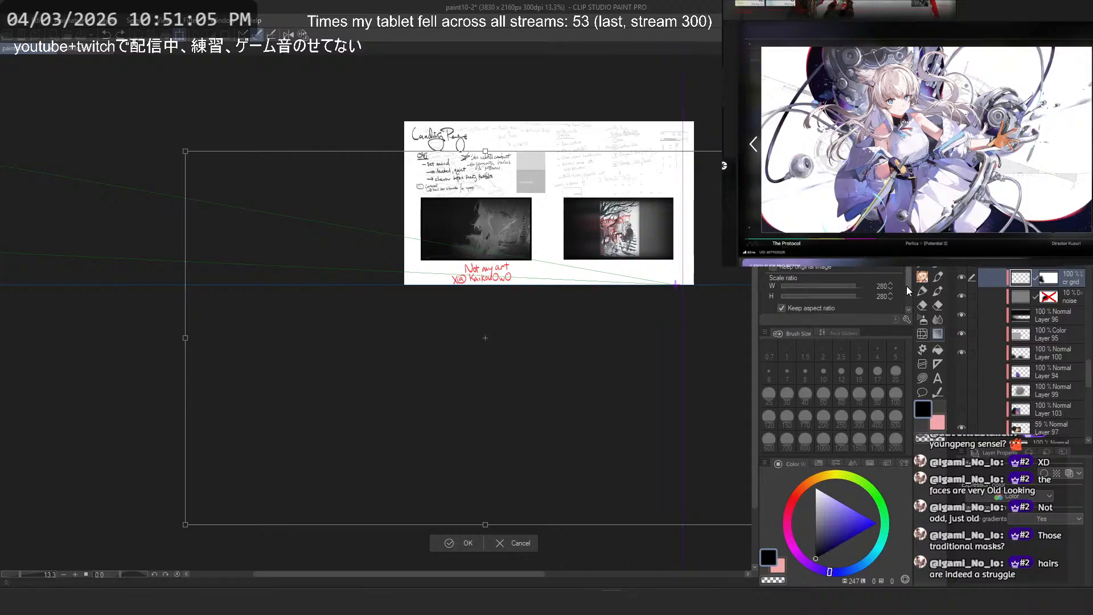
drag(848, 287, 853, 287)
scroll(529, 195, up, 2)
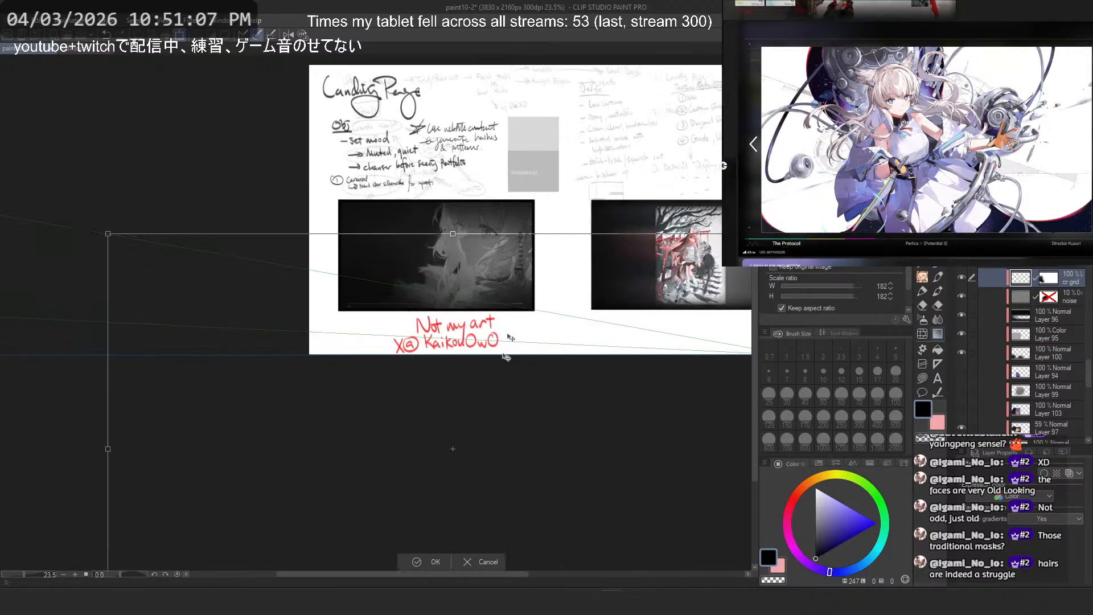
scroll(394, 234, up, 4)
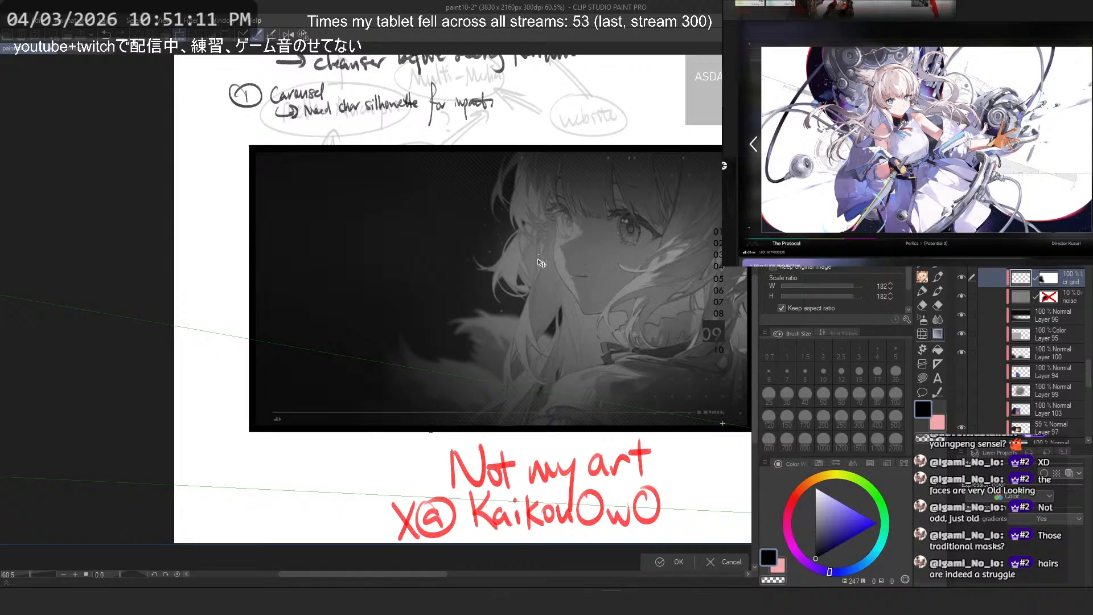
scroll(473, 225, down, 6)
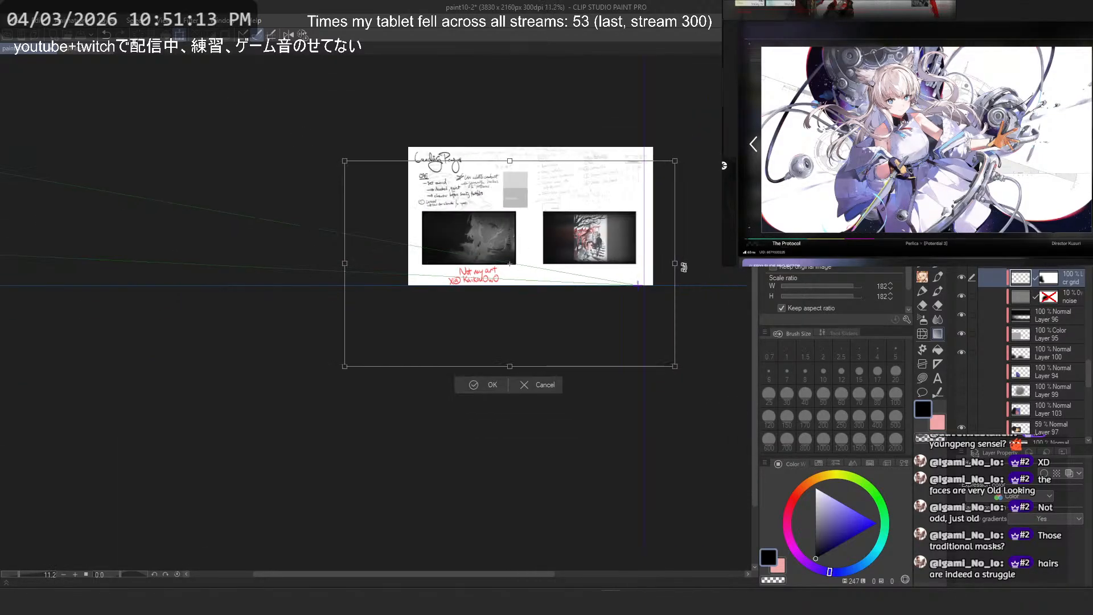
Step: Enlarge the grid layer's scale ratio to 290 and apply the transformation
drag(684, 267, 872, 263)
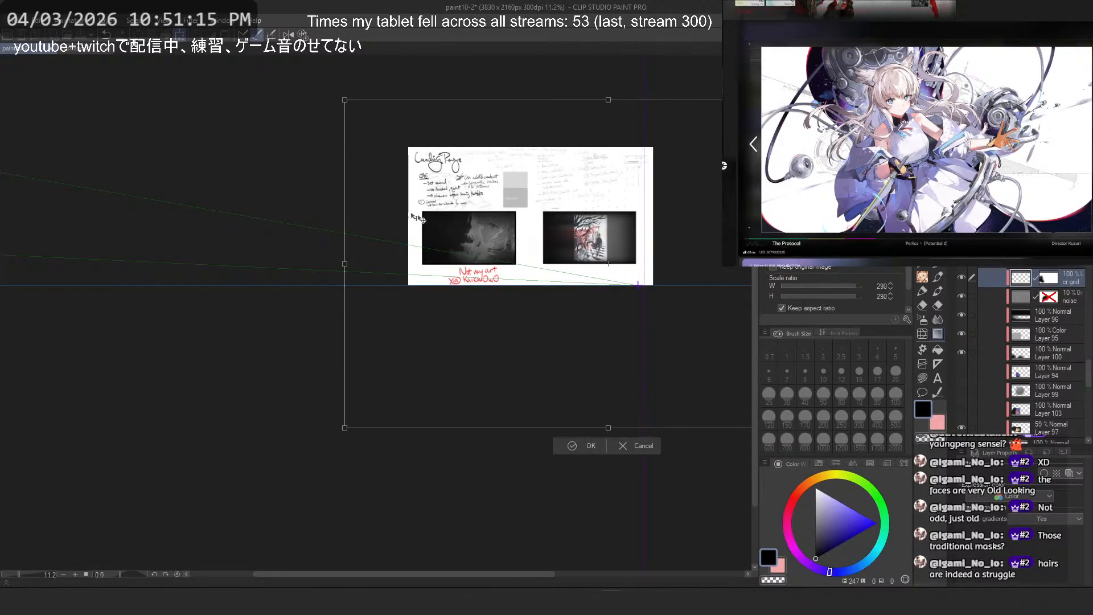
scroll(422, 219, up, 8)
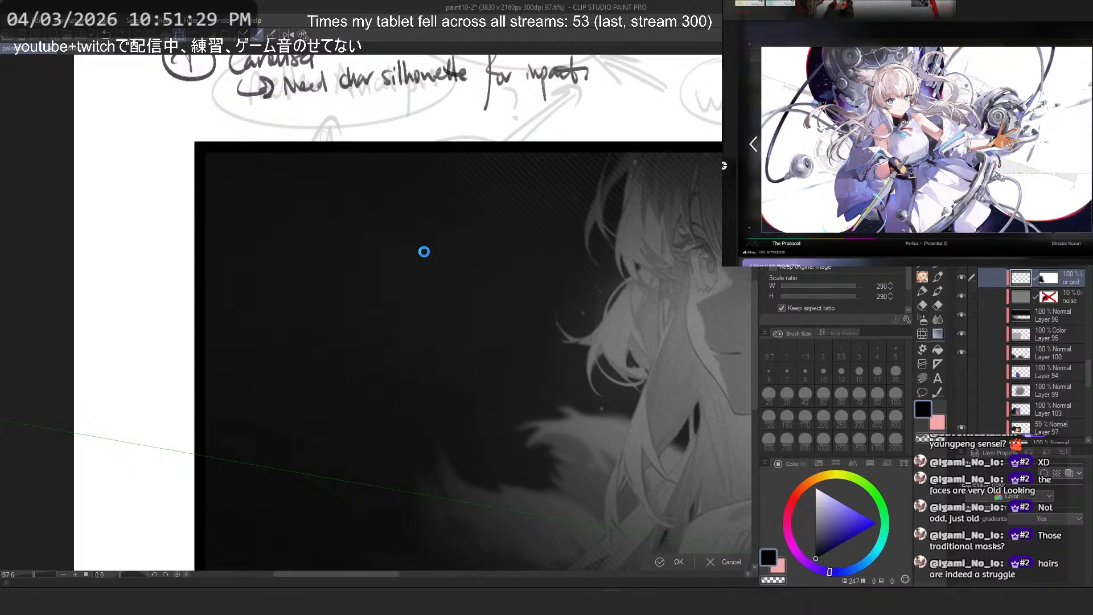
key(Return)
scroll(453, 257, down, 2)
scroll(512, 251, down, 3)
scroll(512, 251, up, 1)
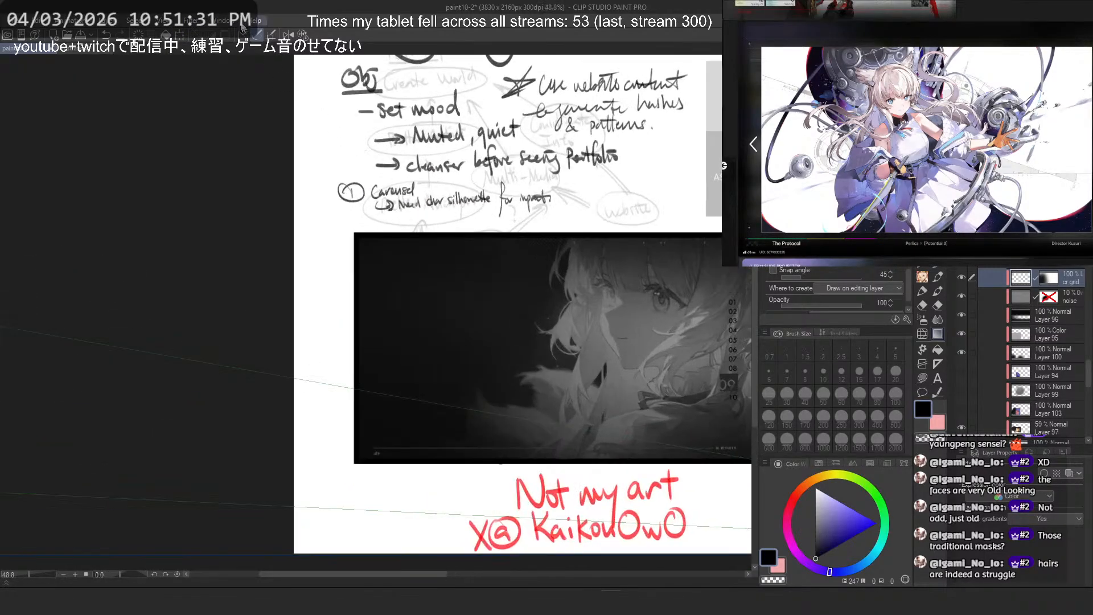
Step: Apply the Sharpen more filter to the enlarged grid layer and check the pattern at 100% zoom
click(192, 20)
mouse_move(226, 134)
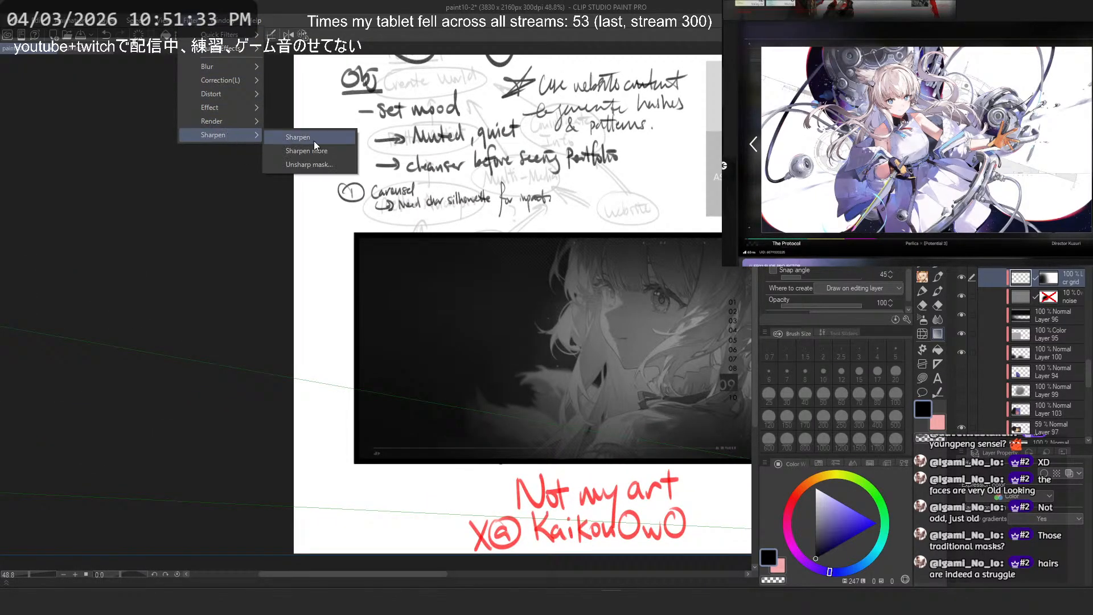
click(316, 152)
scroll(466, 313, up, 10)
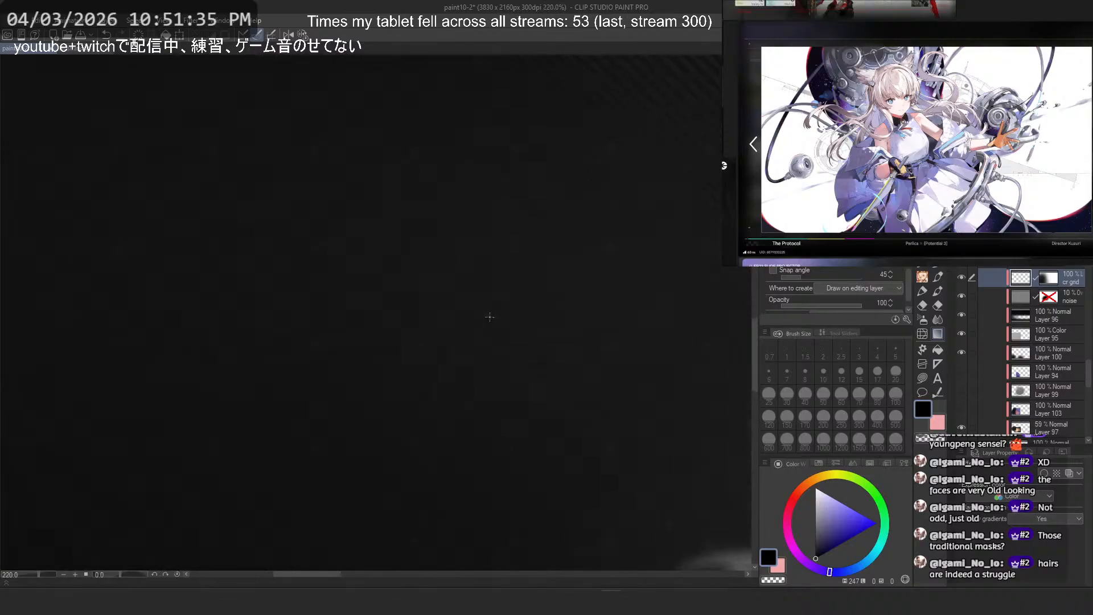
key(ctrl+alt+0)
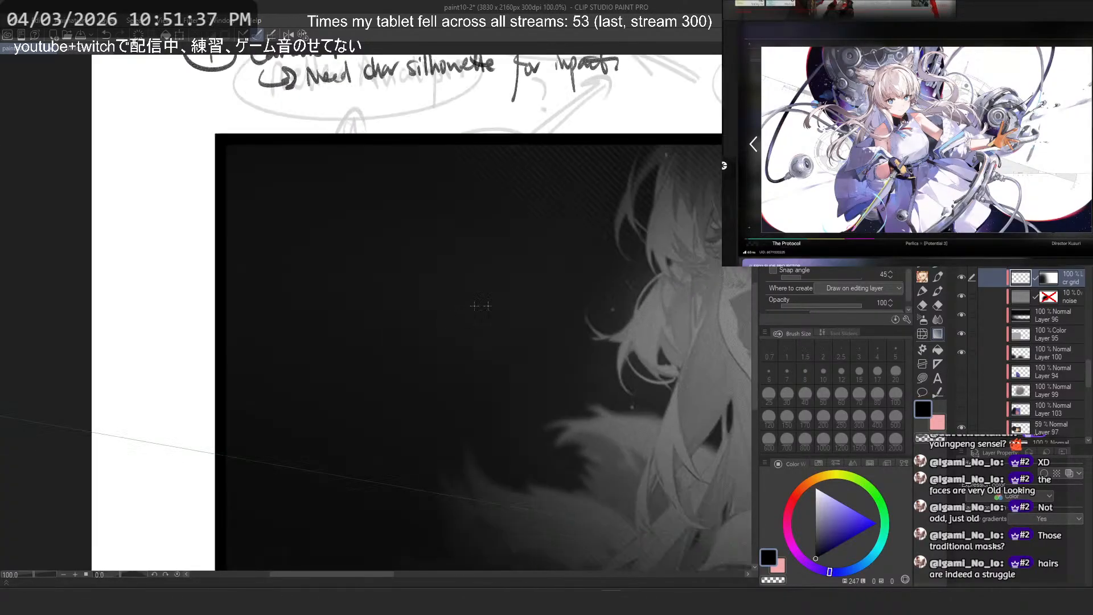
scroll(997, 302, up, 2)
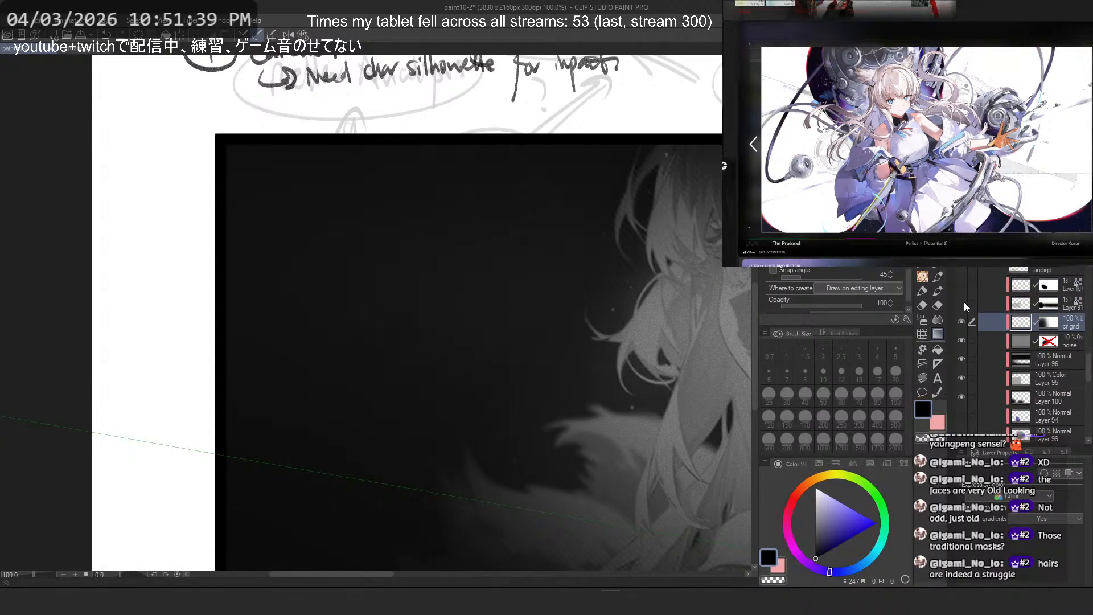
Step: Show the masked layer directly above the landing page's grid layer and collapse the landing folder
click(962, 303)
scroll(433, 293, down, 3)
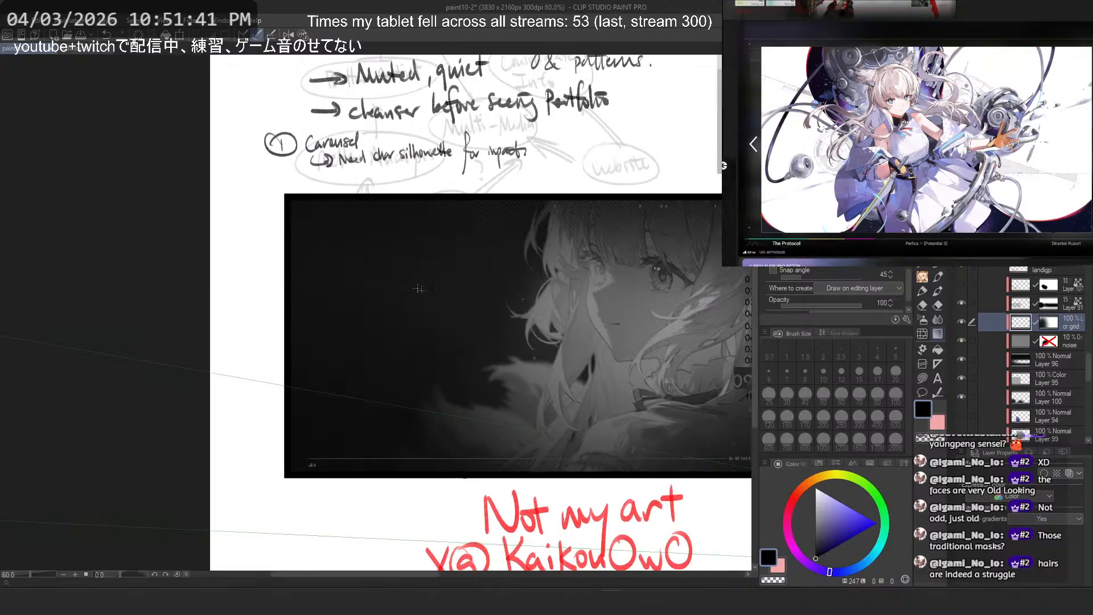
scroll(438, 300, right, 10)
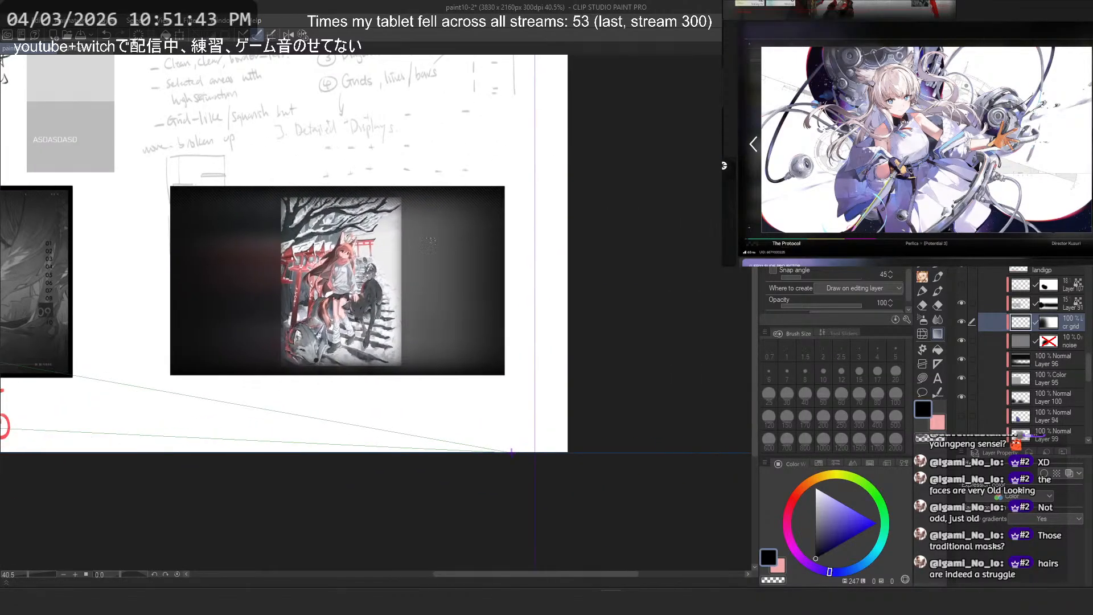
scroll(574, 247, up, 1)
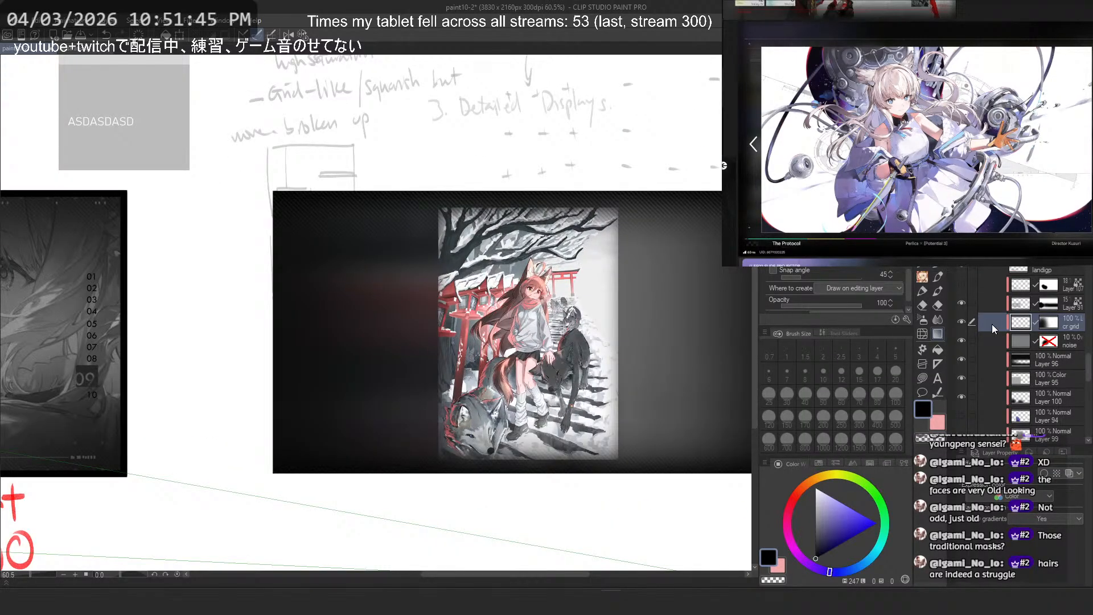
scroll(961, 279, up, 5)
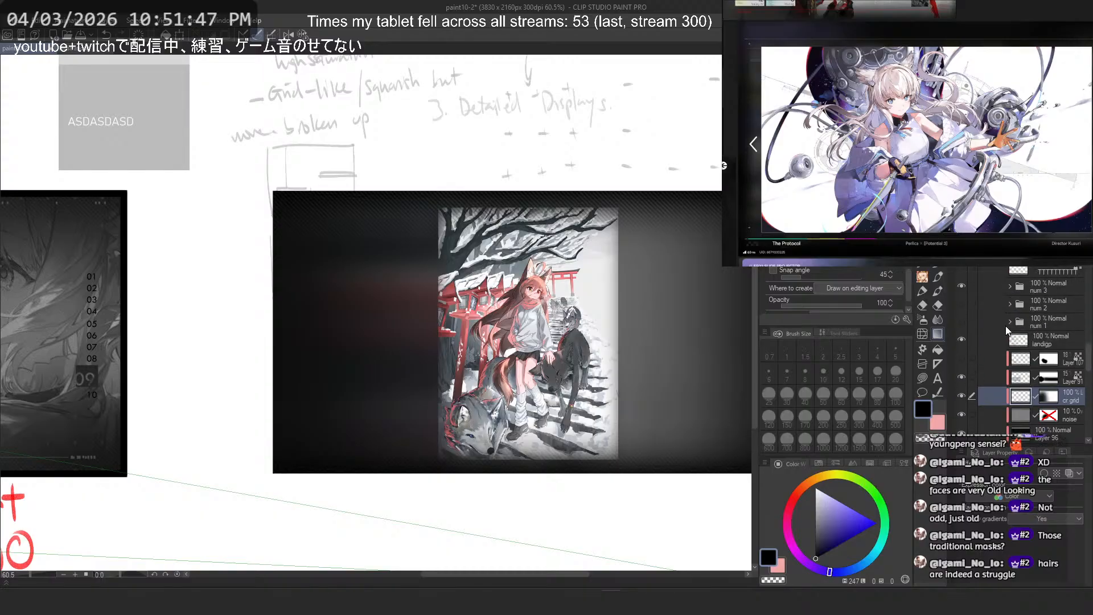
scroll(1008, 342, up, 5)
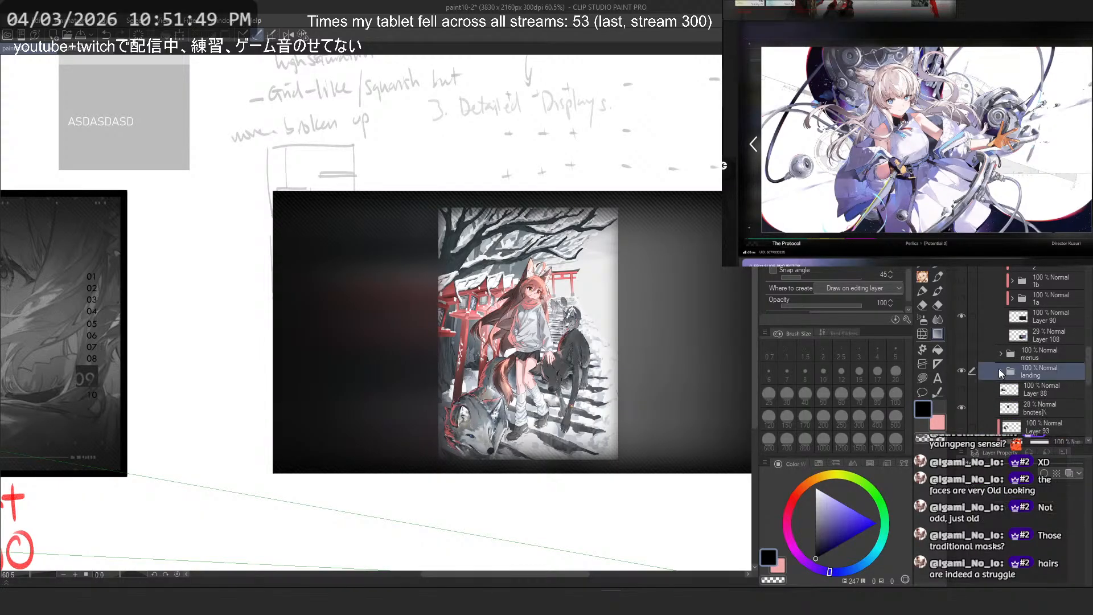
Step: In the detailed folder, switch the mockup's displayed background variant from folder 3a to folder 2
scroll(998, 359, up, 3)
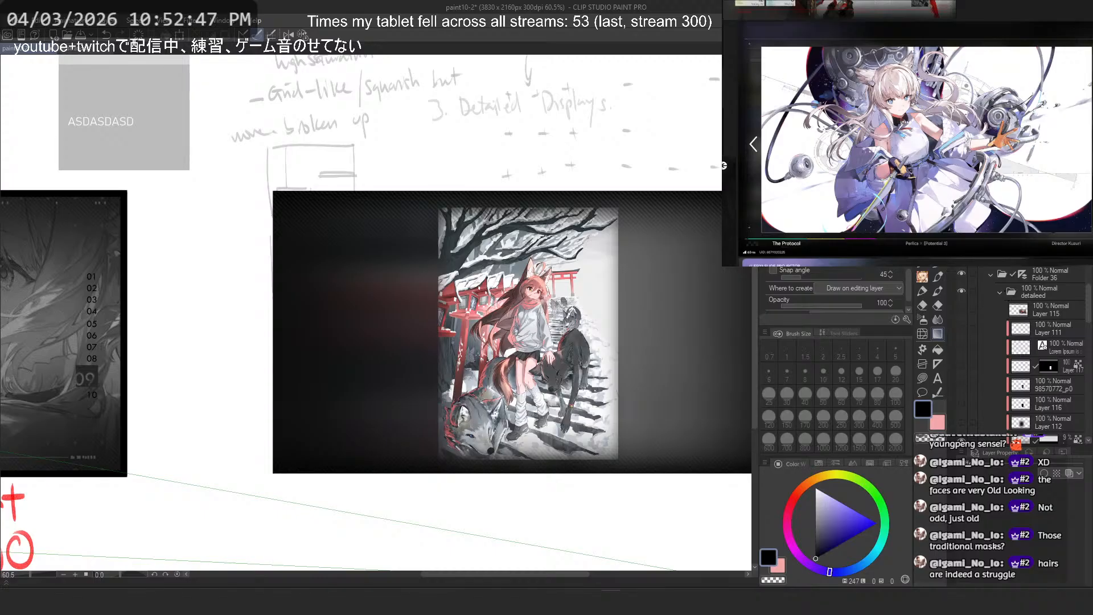
scroll(220, 312, down, 1)
scroll(508, 312, up, 1)
scroll(1046, 308, down, 5)
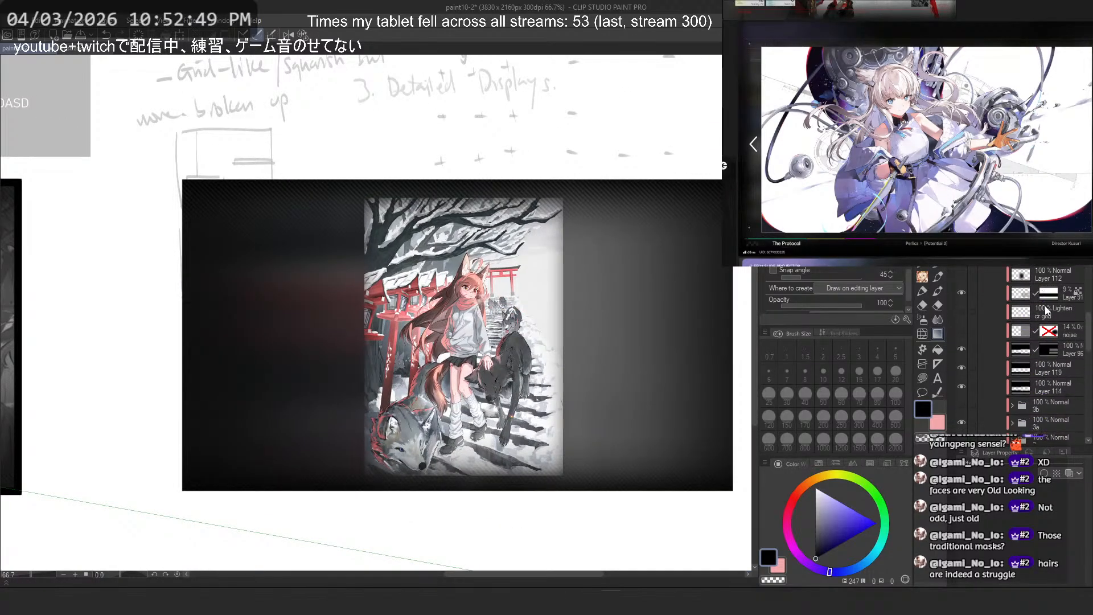
scroll(1047, 308, down, 4)
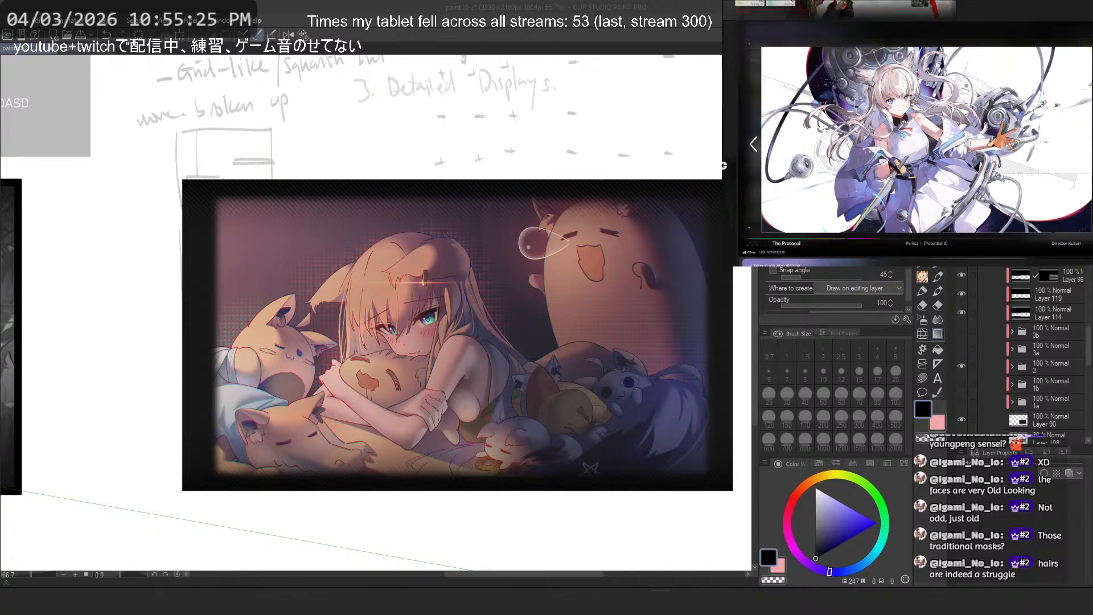
Step: Close the separate Illustration document that holds the snowy shrine and wolves picture
click(957, 23)
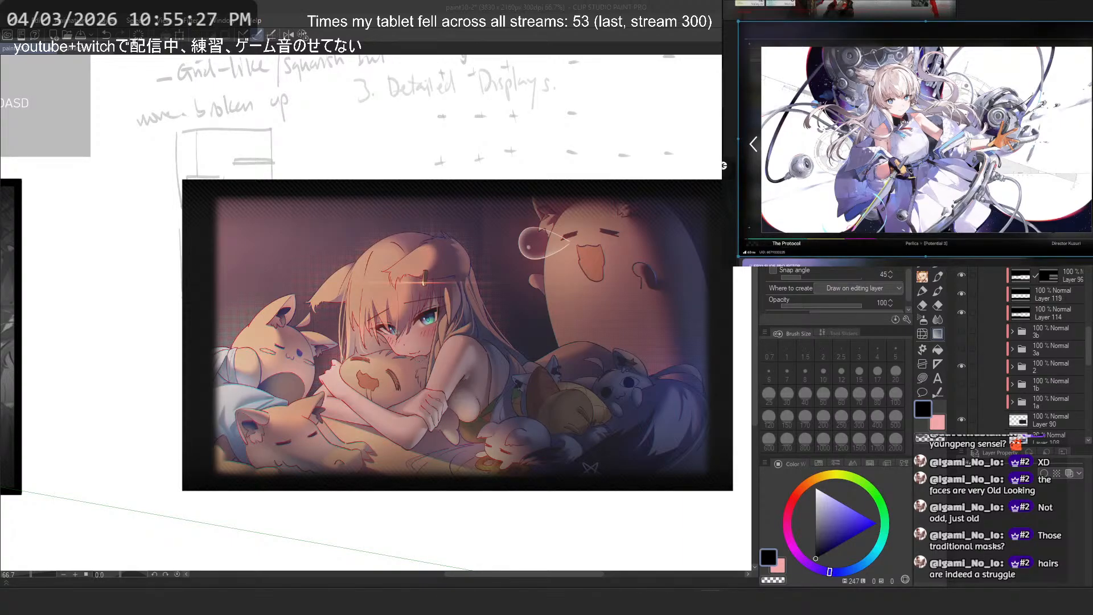
click(11, 22)
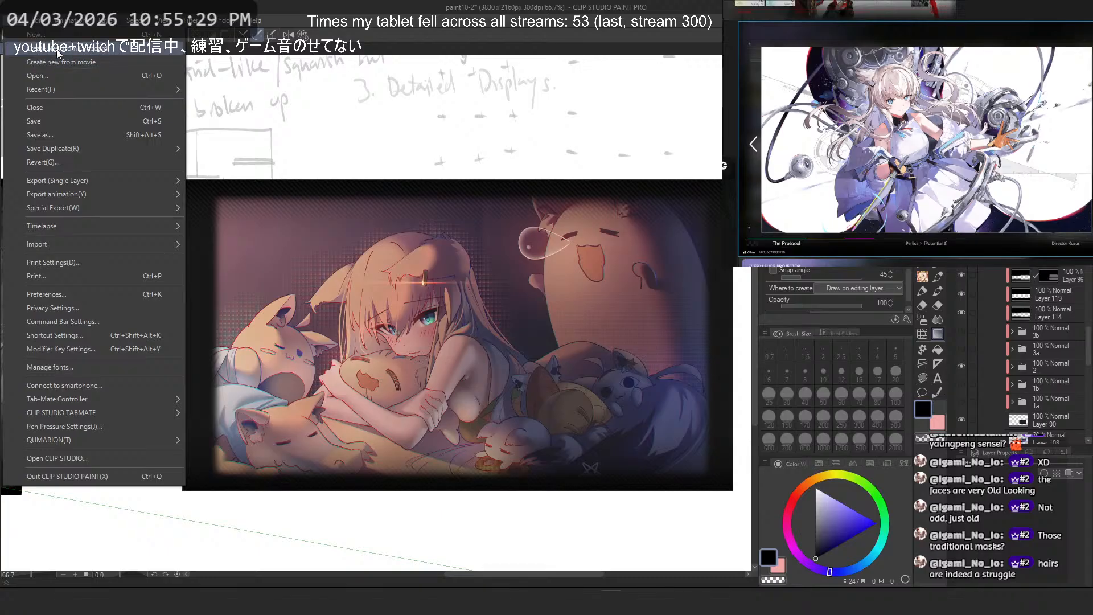
click(56, 49)
click(97, 49)
click(108, 48)
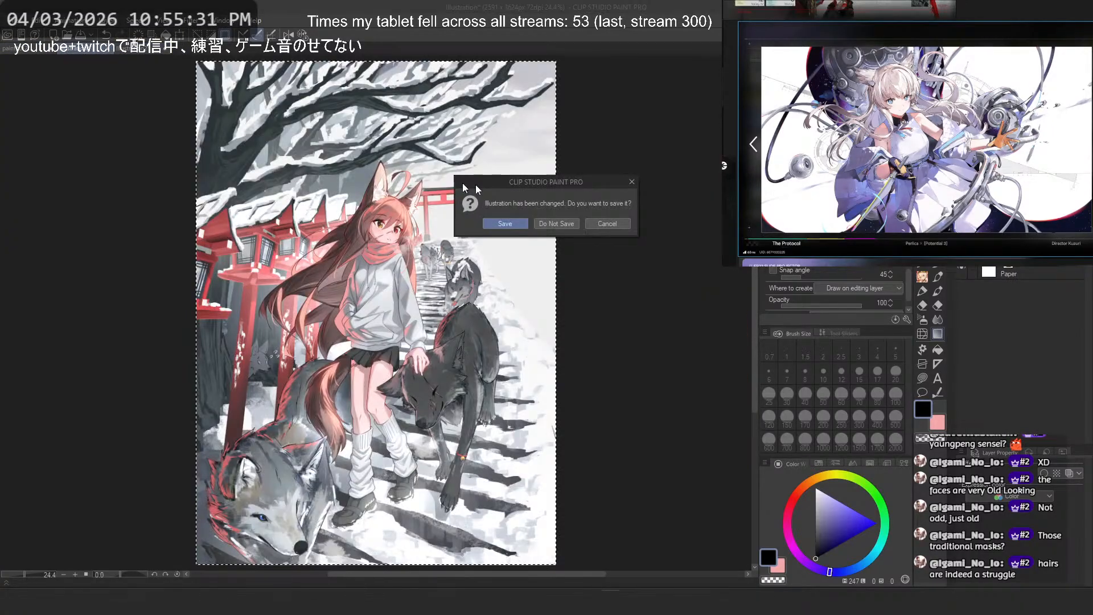
Step: Discard the changes to the wolf illustration and switch to the paint10-2 canvas
click(567, 223)
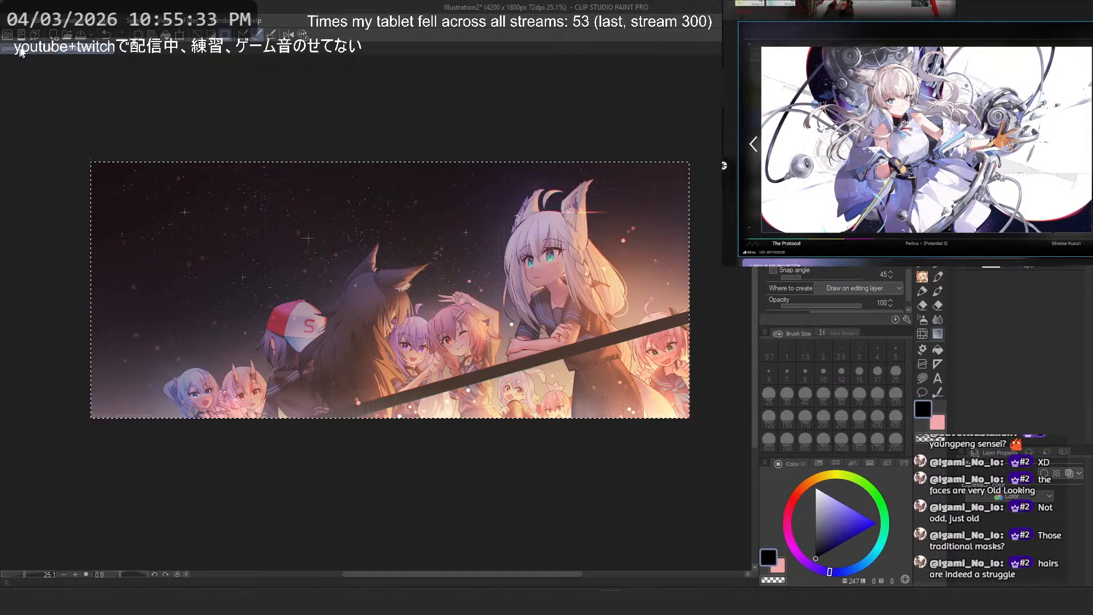
click(20, 50)
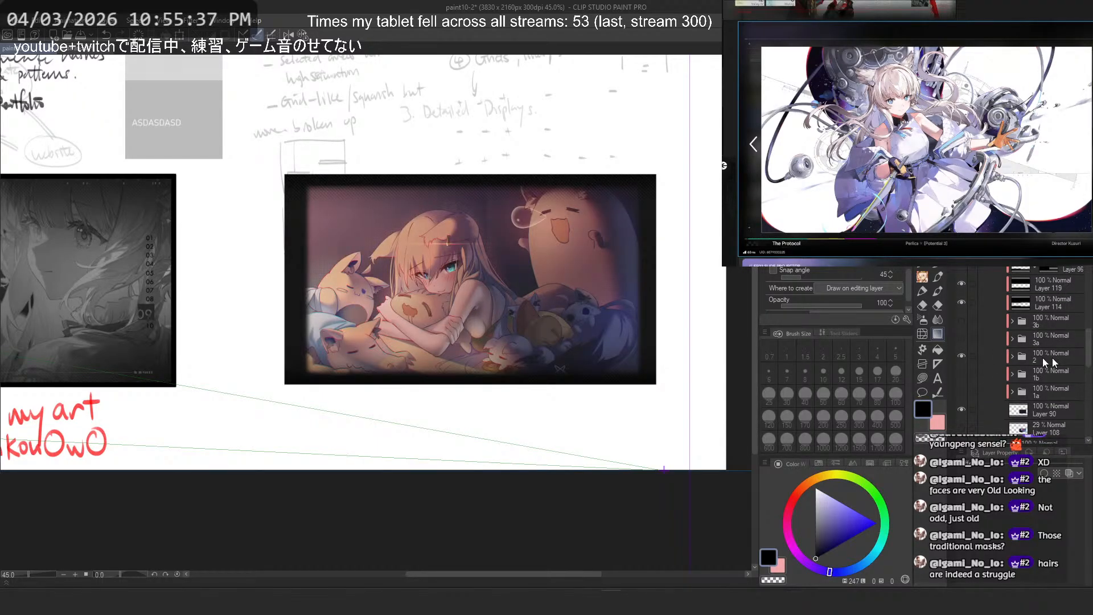
Step: Create a layer folder named 2 2 above folder 2 and paste the copied group picture into it
key(ctrl+g)
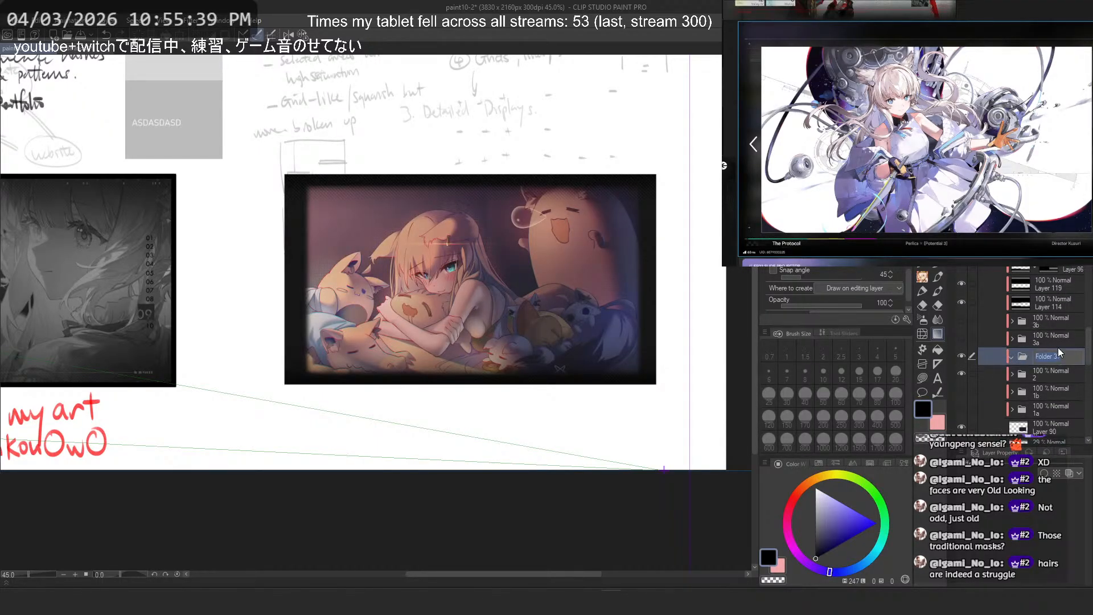
text(2 2)
key(ctrl+v)
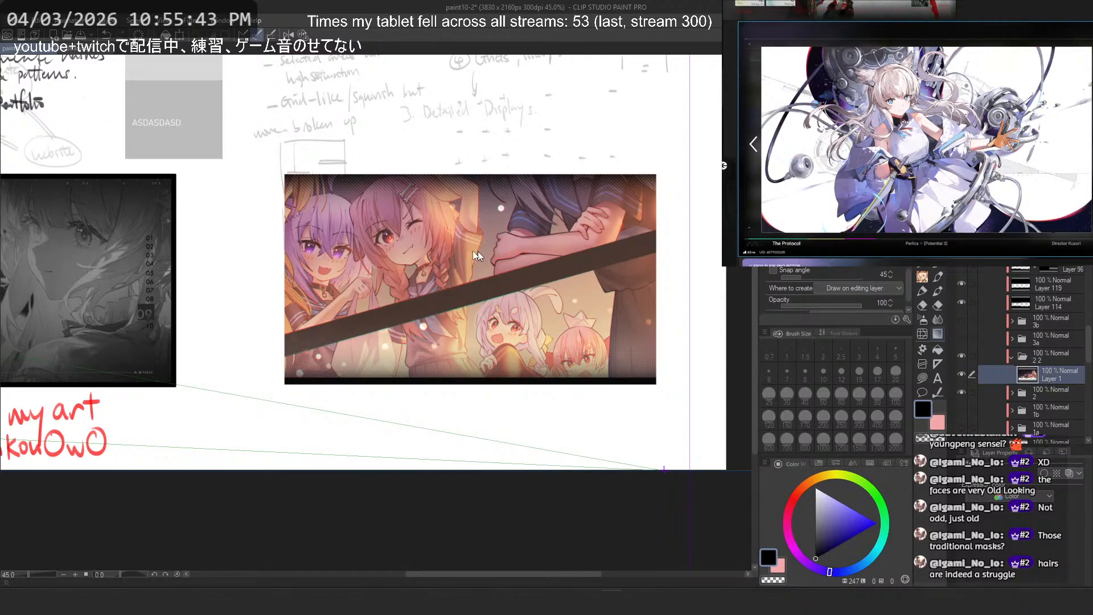
Step: Scale the pasted picture down to 32% and position it inside the dark mockup frame
key(ctrl+t)
scroll(477, 251, down, 5)
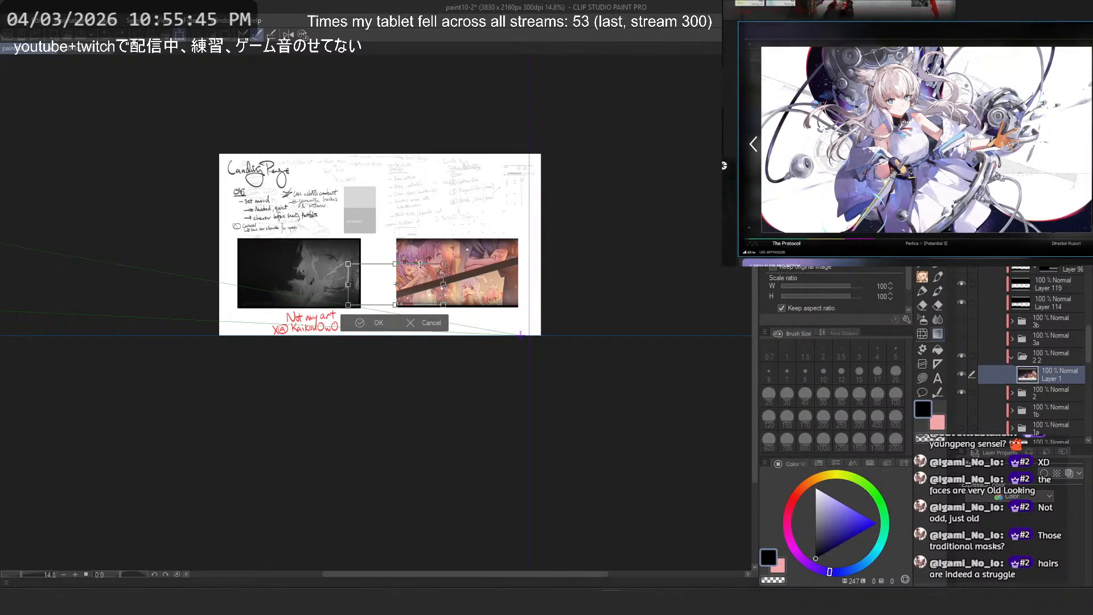
scroll(430, 277, up, 2)
drag(421, 264, 557, 255)
scroll(557, 256, up, 1)
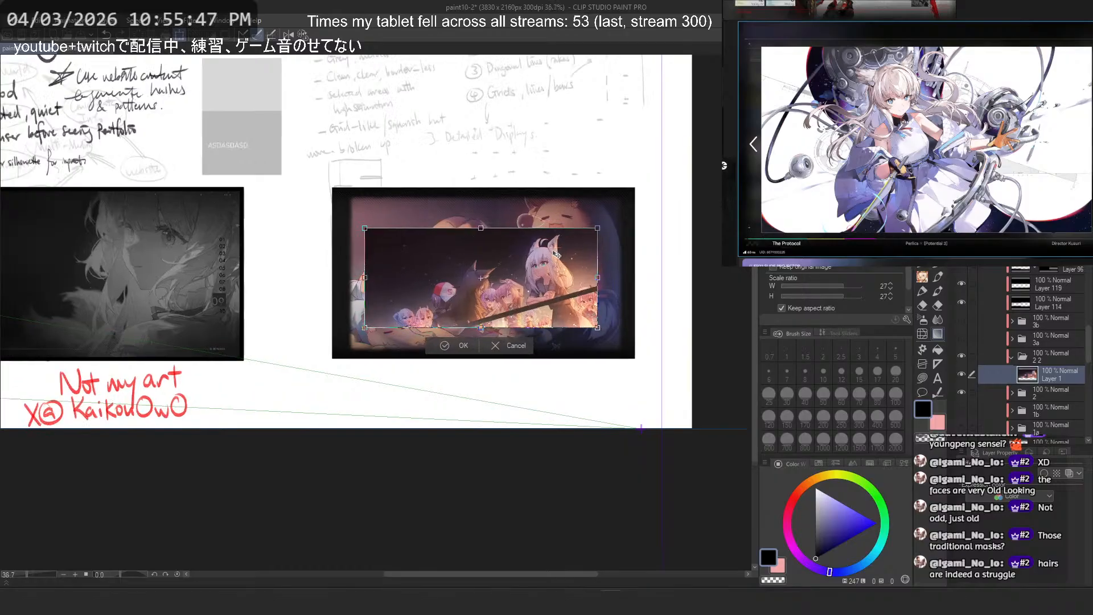
scroll(557, 255, up, 1)
mouse_move(454, 220)
mouse_down()
mouse_move(455, 191)
mouse_move(471, 227)
mouse_up()
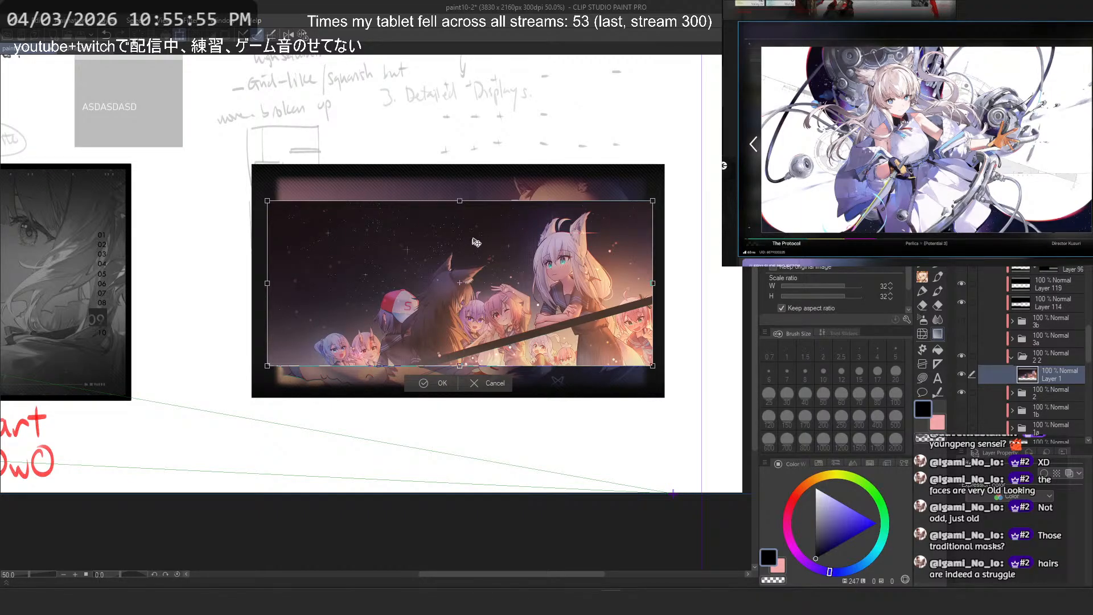
scroll(478, 238, up, 1)
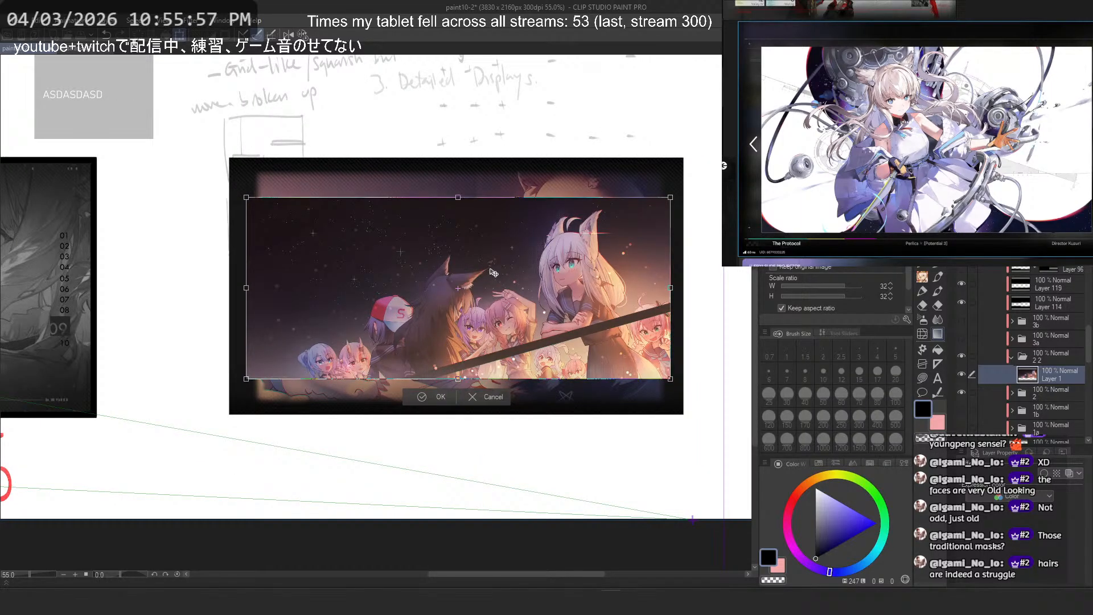
key(Return)
key(ctrl+t)
key(Return)
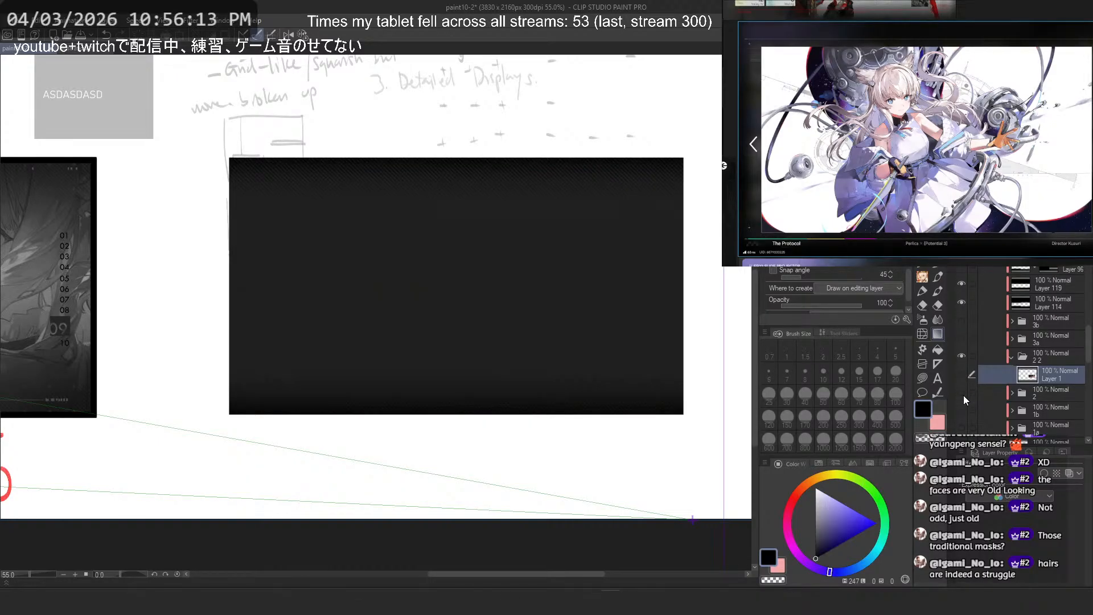
Step: Show the picture layer, paste a copy above it, and fill the copy's picture area with black
click(960, 375)
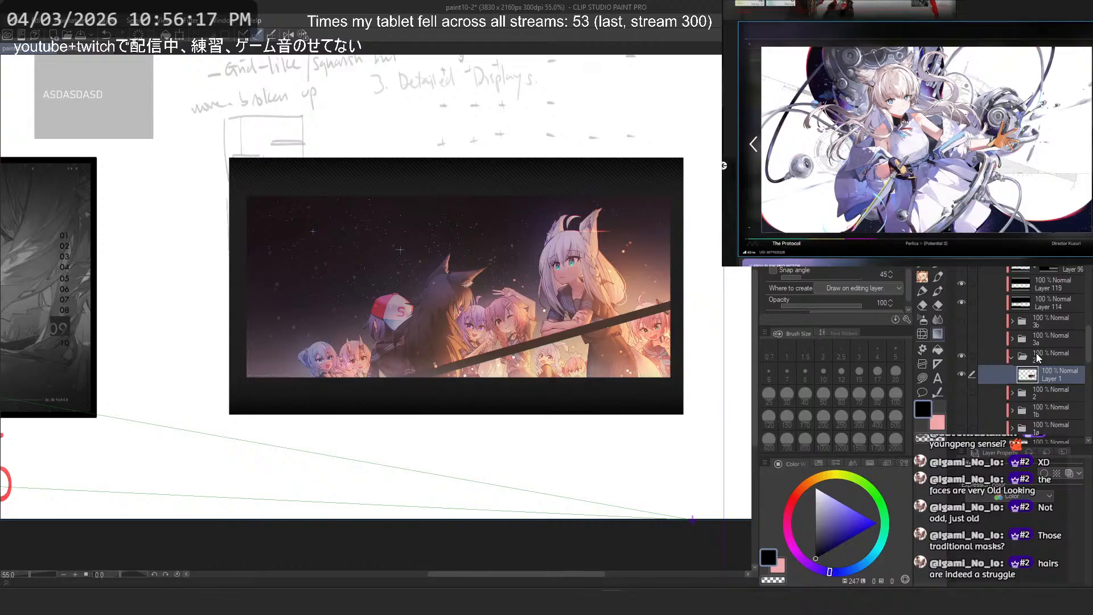
key(ctrl+v)
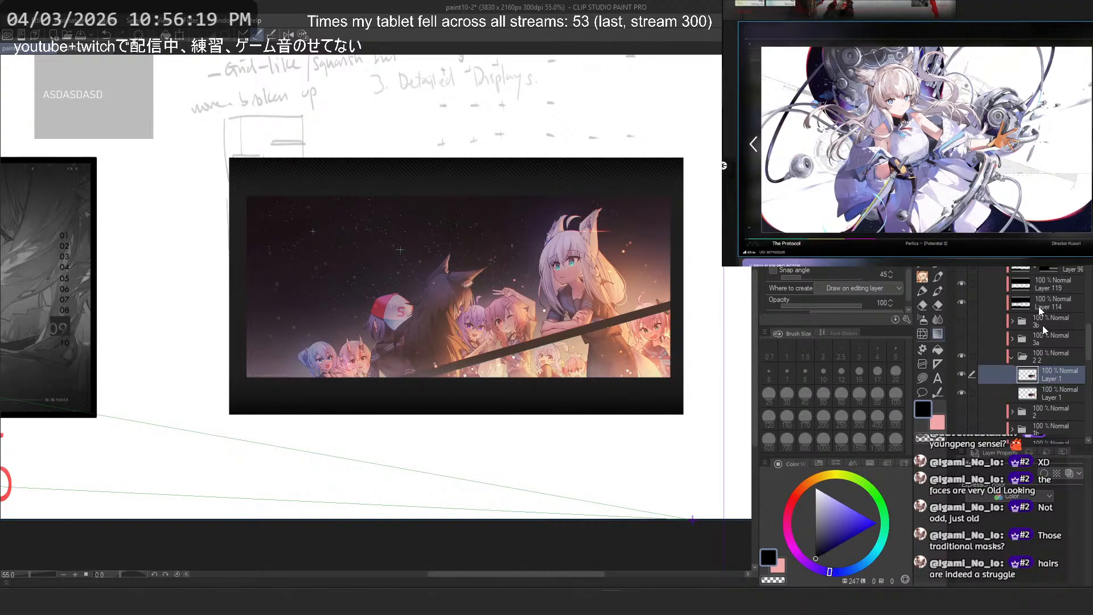
click(1023, 199)
click(922, 379)
scroll(540, 301, down, 2)
mouse_move(519, 156)
mouse_down()
mouse_move(275, 410)
mouse_move(505, 169)
mouse_move(475, 248)
mouse_up()
scroll(475, 247, up, 2)
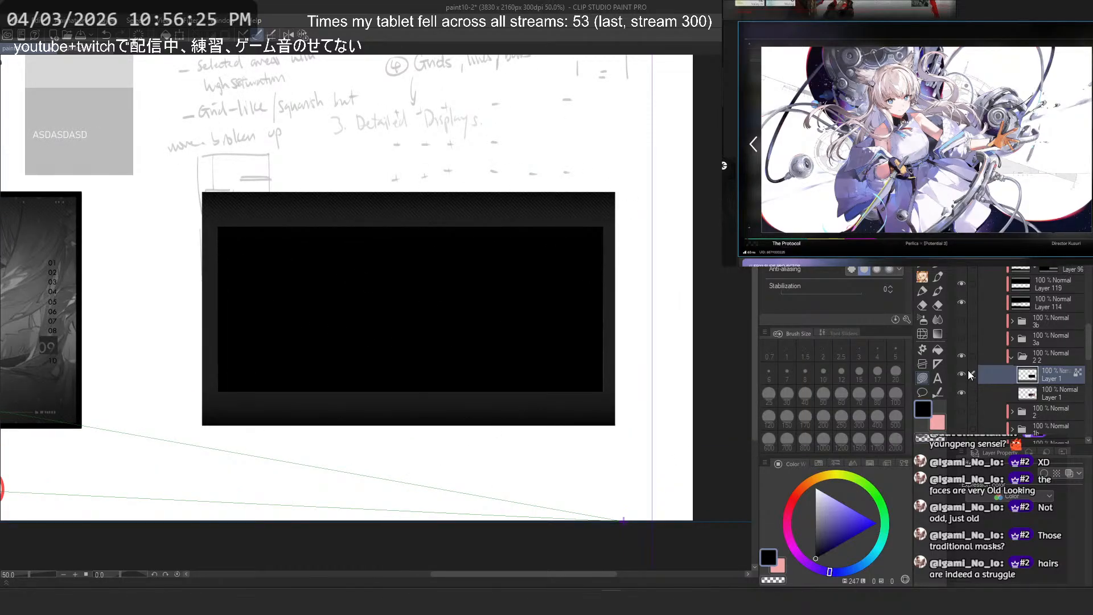
Step: Hide folder 2 2 and show folder 2 with the original artwork
scroll(968, 307, up, 2)
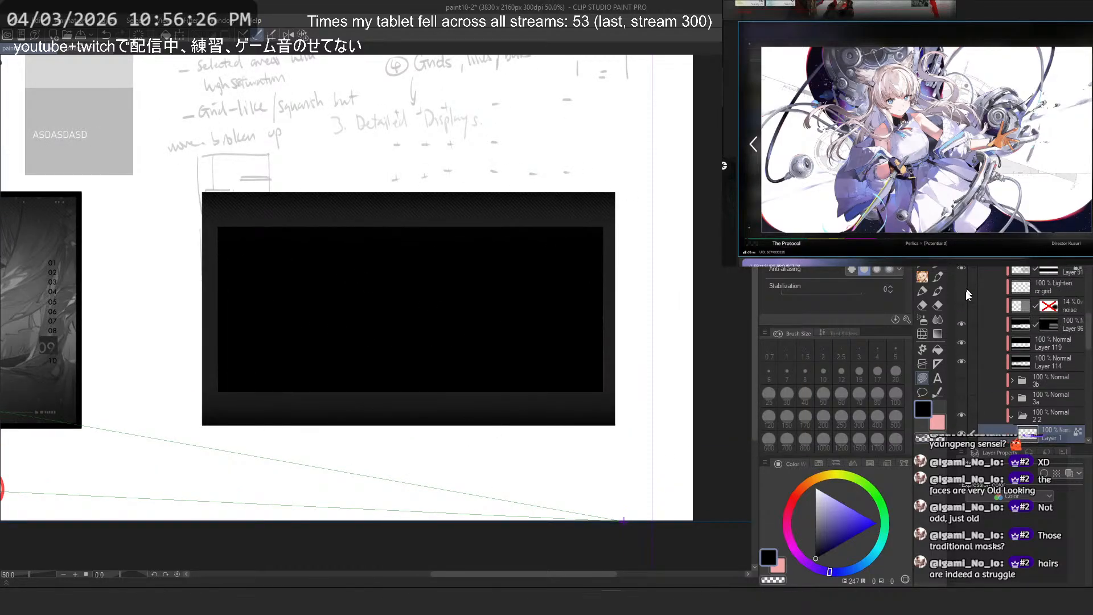
click(962, 415)
click(962, 380)
click(962, 383)
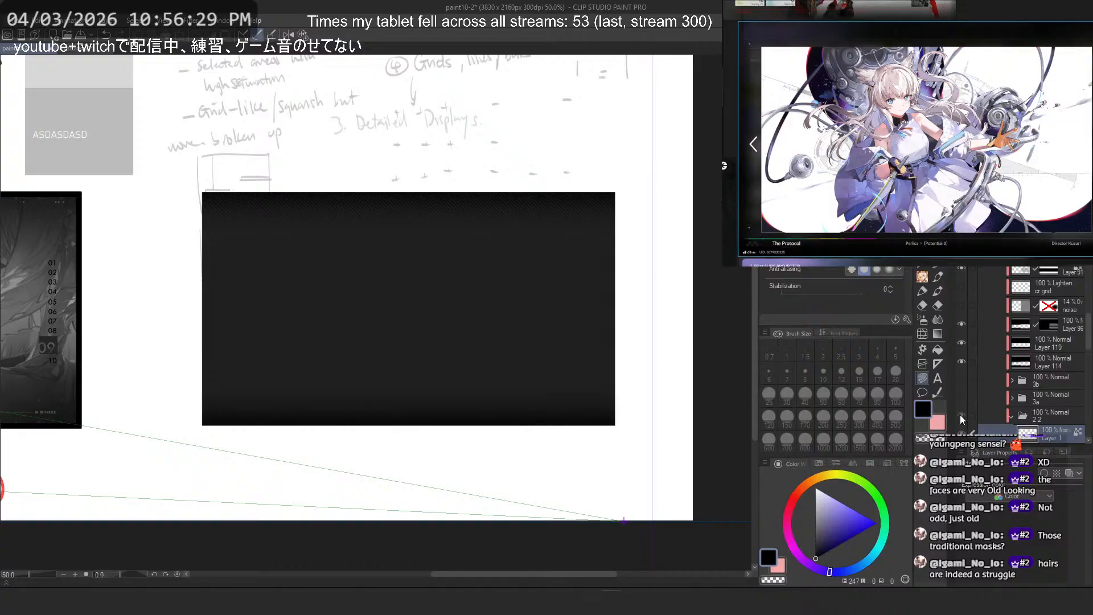
scroll(961, 415, down, 5)
click(962, 399)
Step: Show the text and blurred side panel layers over the artwork, and hide them again
scroll(971, 387, up, 2)
scroll(968, 341, up, 3)
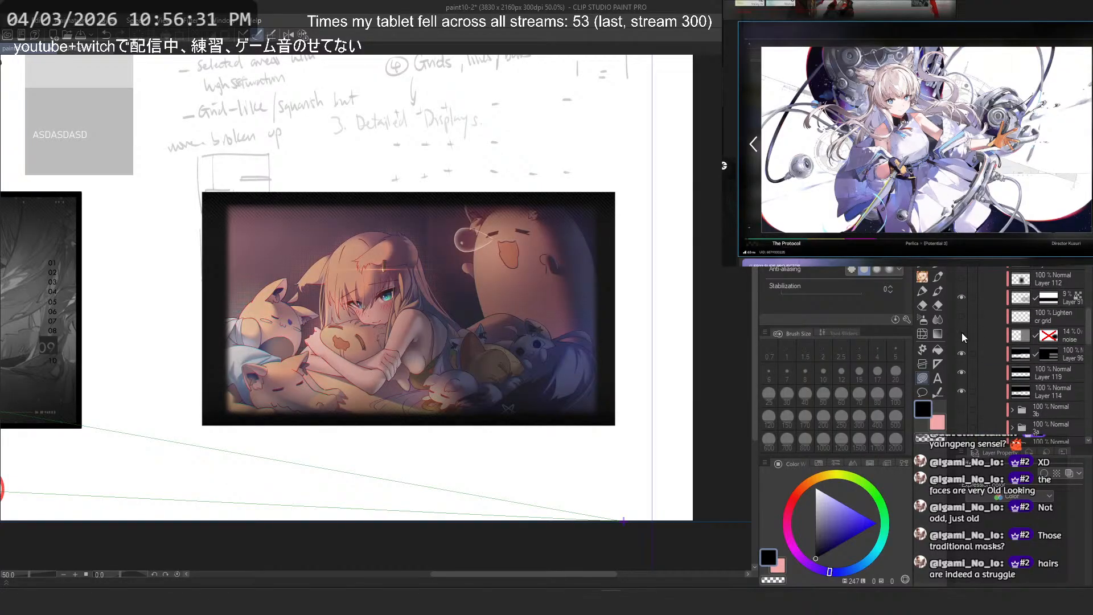
scroll(962, 333, up, 3)
scroll(960, 293, up, 2)
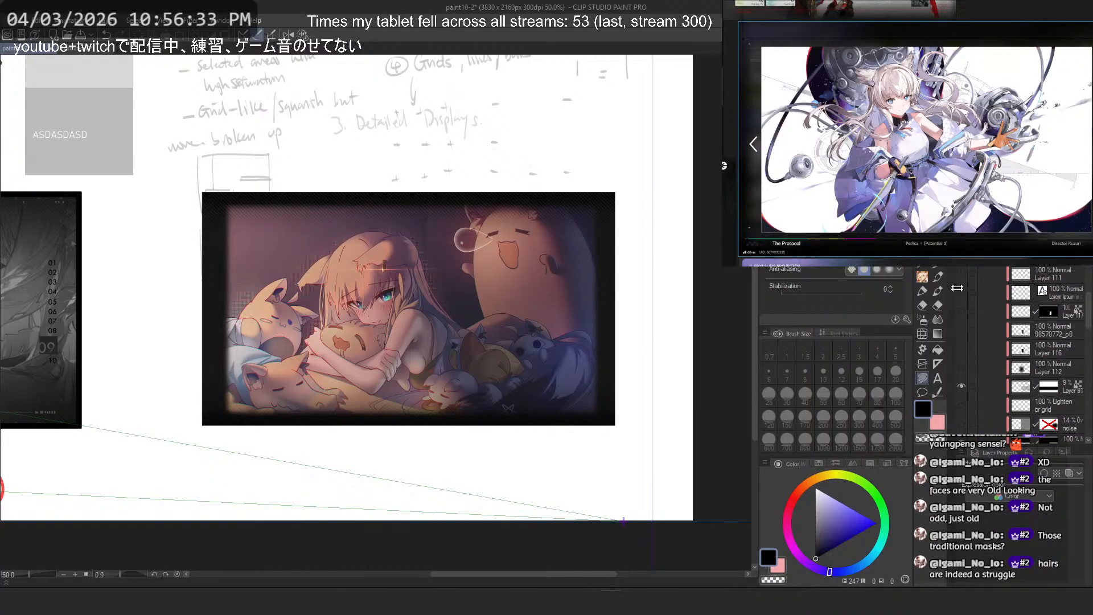
click(961, 275)
drag(961, 283, 961, 336)
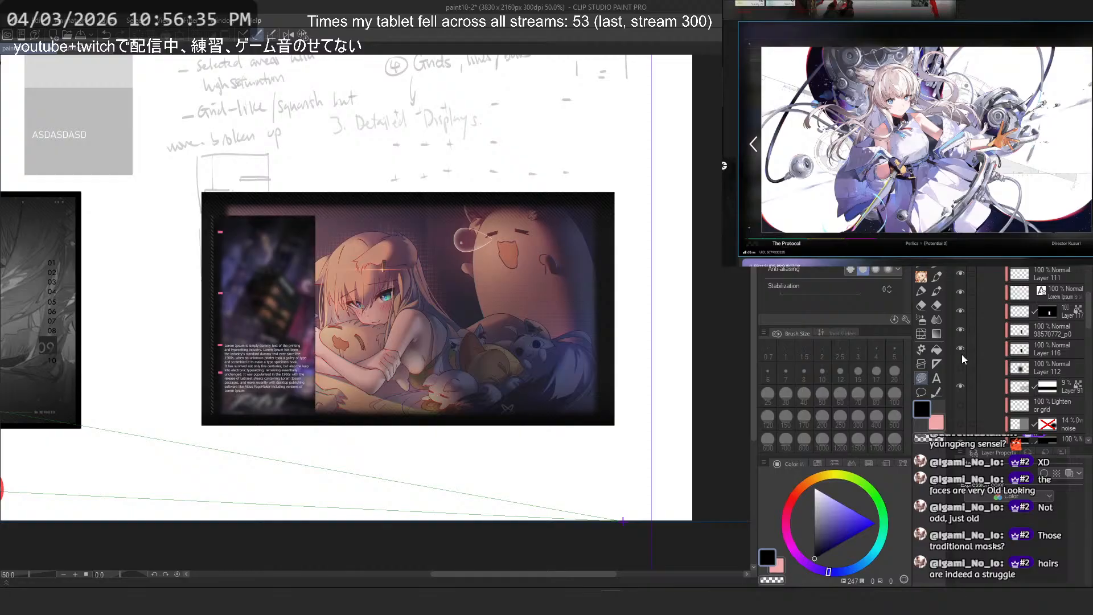
scroll(297, 288, up, 1)
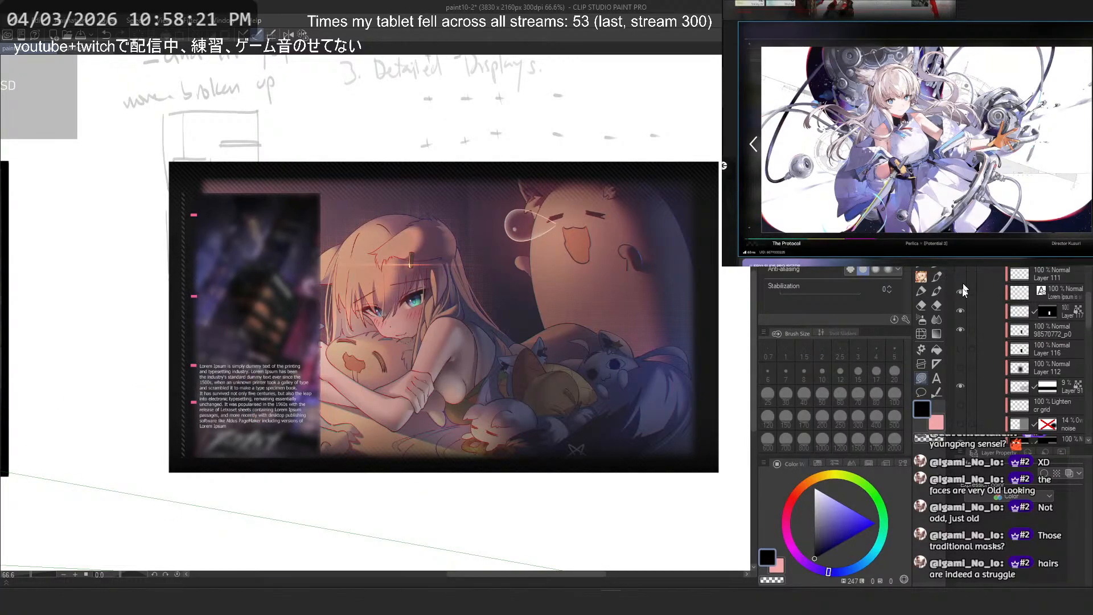
drag(961, 291, 960, 329)
Step: Add a new layer above Layer 111 and set up the pen with a brush size of 20 for handwritten notes
scroll(1044, 279, up, 1)
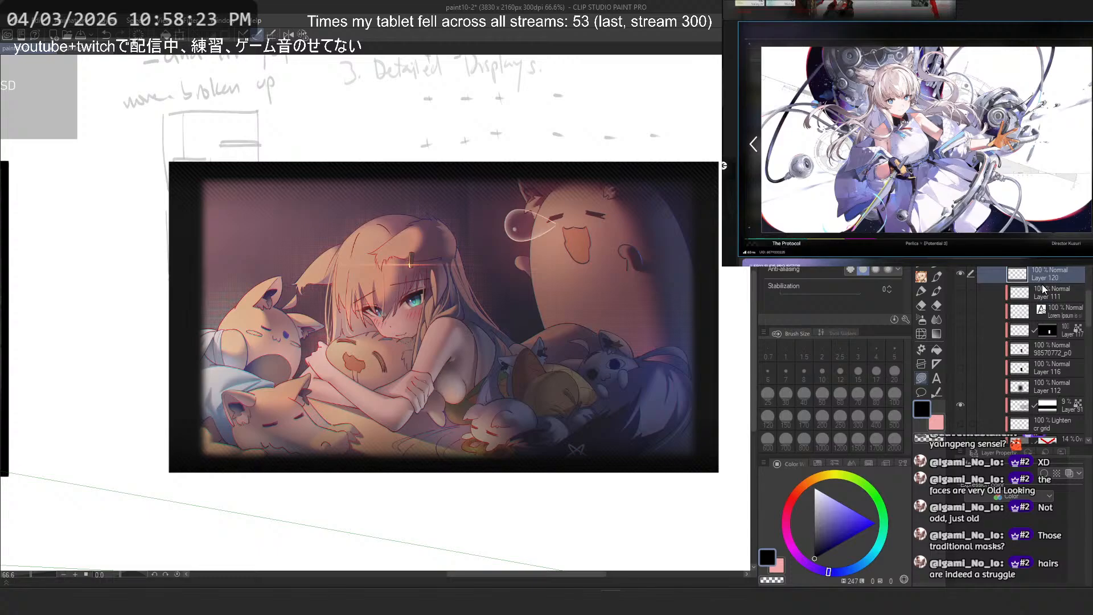
drag(632, 239, 451, 153)
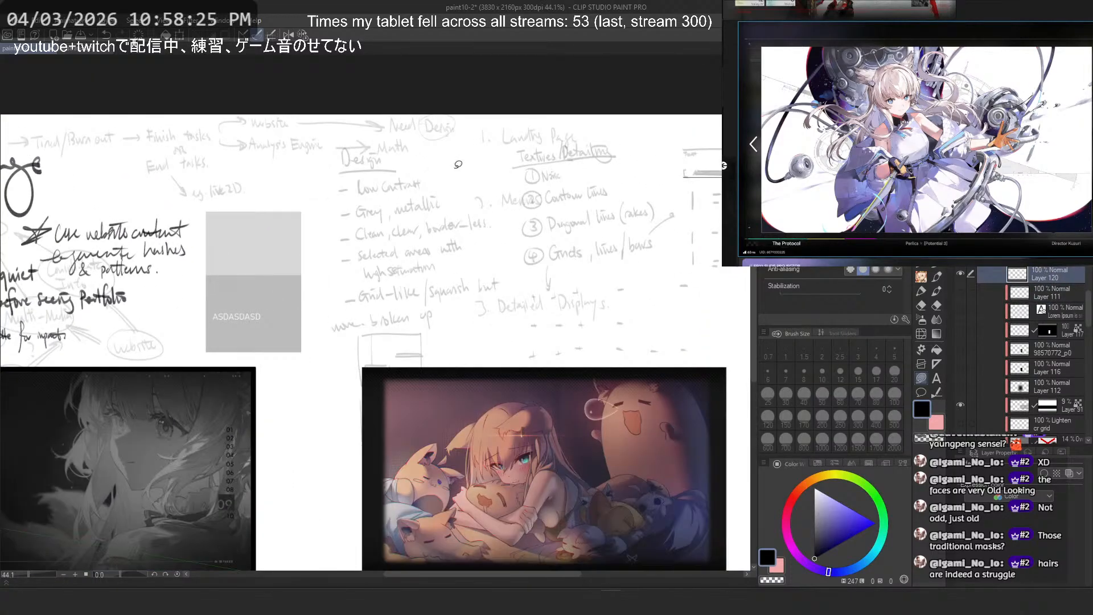
click(920, 267)
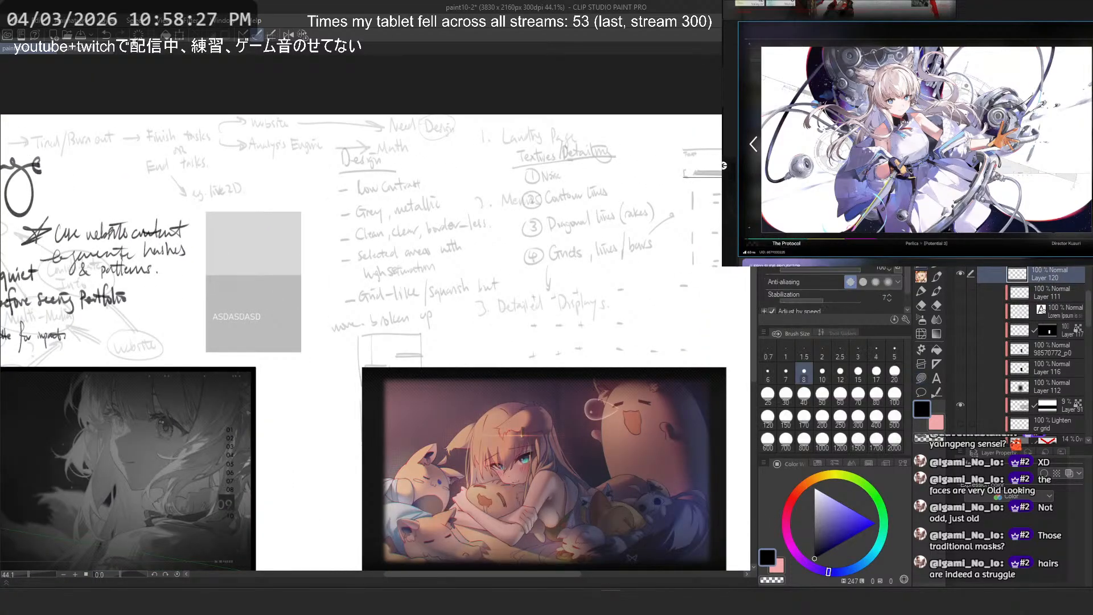
key(p)
mouse_move(431, 160)
mouse_down()
mouse_move(446, 193)
mouse_move(615, 194)
mouse_up()
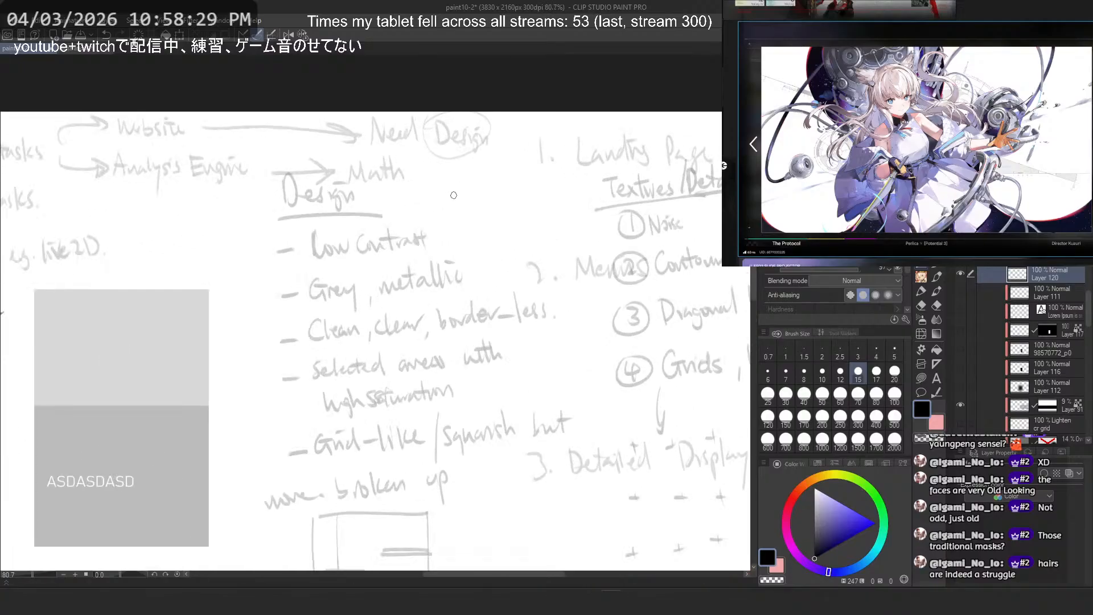
click(894, 374)
Step: Turn off ruler snapping for freehand writing and undo the test strokes
drag(230, 325, 295, 326)
drag(245, 261, 381, 223)
click(257, 35)
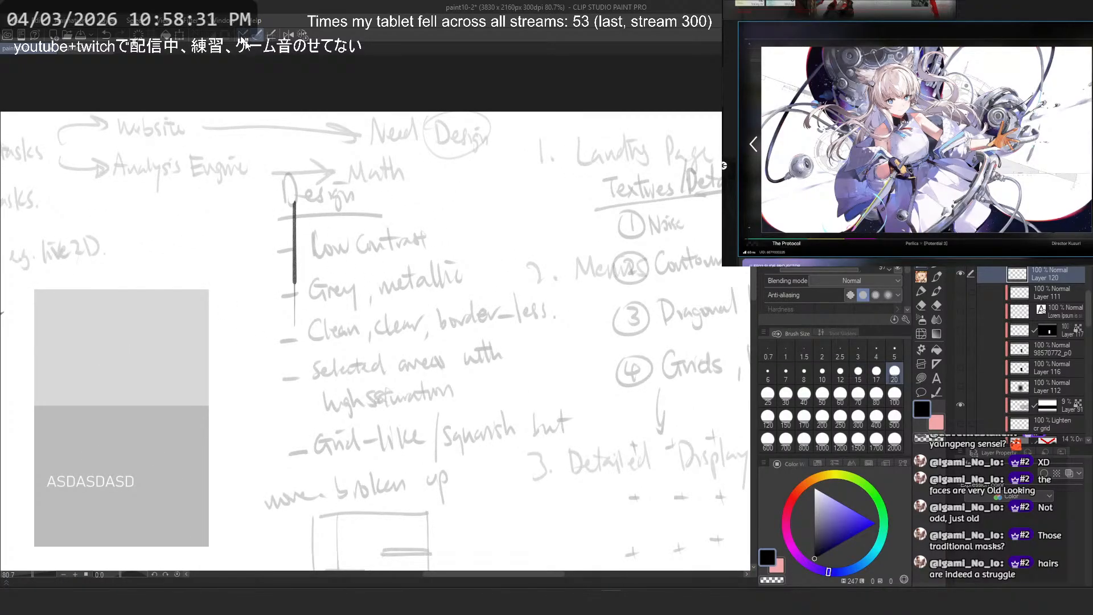
key(ctrl+z)
drag(234, 266, 332, 268)
drag(322, 199, 387, 320)
key(ctrl+z)
key(ctrl+z)
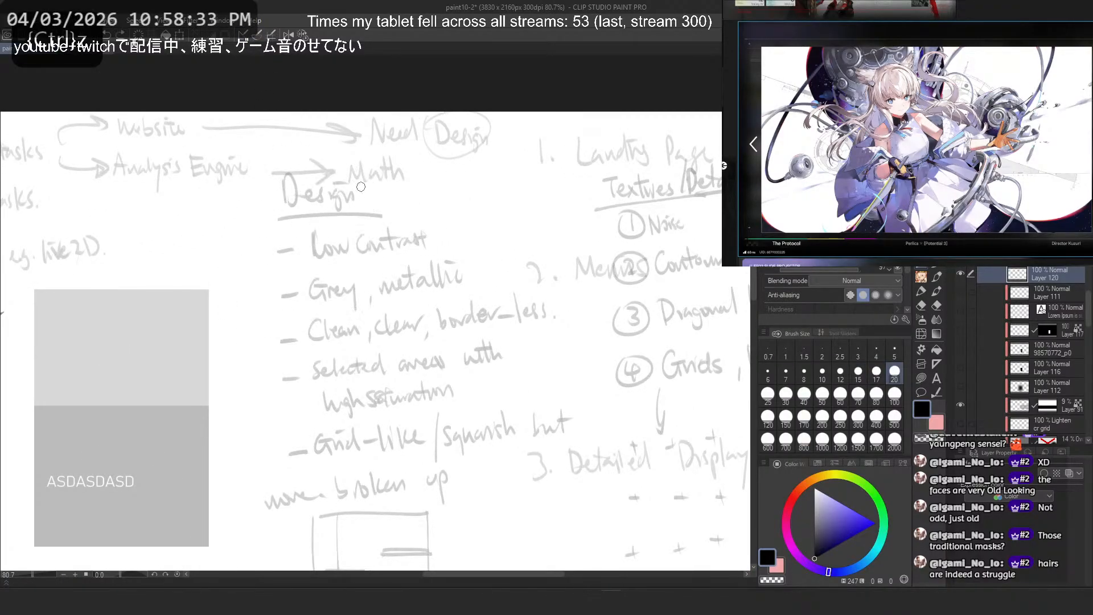
Step: Handwrite the heading "Detailed" above the mockup and underline it
drag(291, 244, 327, 177)
drag(341, 222, 371, 250)
key(ctrl+z)
drag(312, 190, 305, 276)
mouse_move(245, 230)
mouse_down()
mouse_move(368, 259)
mouse_move(488, 244)
mouse_move(499, 268)
mouse_up()
drag(437, 217, 466, 205)
mouse_move(512, 254)
mouse_down()
mouse_move(548, 238)
mouse_move(580, 253)
mouse_move(537, 255)
mouse_move(520, 240)
mouse_move(545, 248)
mouse_move(555, 242)
mouse_move(540, 237)
mouse_move(557, 228)
mouse_move(588, 253)
mouse_up()
key(ctrl+z)
key(ctrl+z)
key(ctrl+z)
key(ctrl+z)
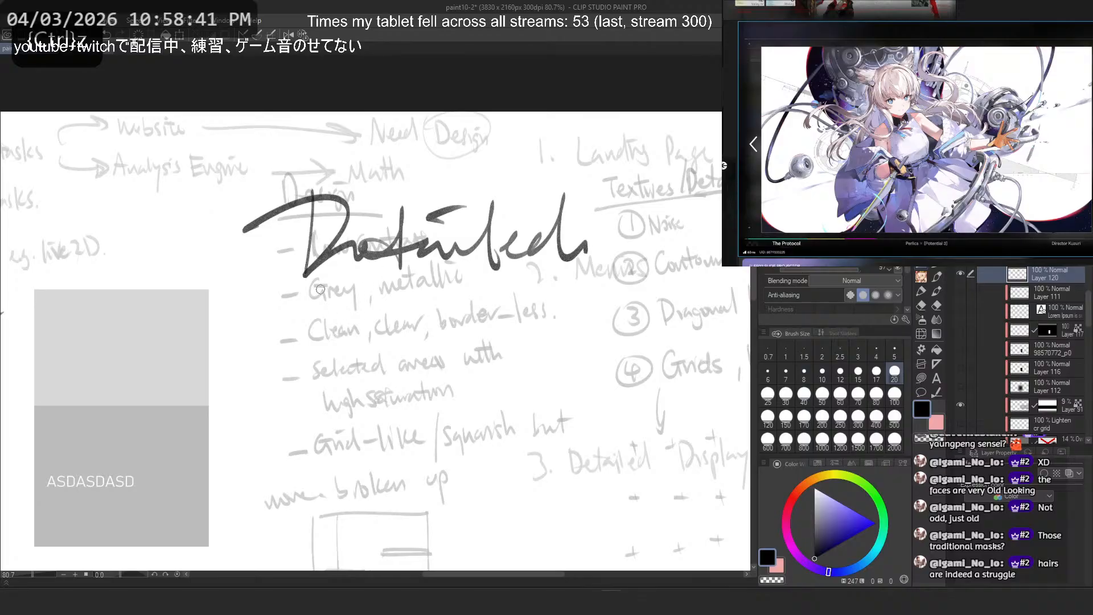
drag(272, 283, 605, 277)
Step: Handwrite an arrow bullet reading "show art is main" under the heading
drag(300, 320, 358, 357)
mouse_move(419, 312)
mouse_down()
mouse_move(387, 341)
mouse_move(438, 344)
mouse_up()
mouse_move(447, 330)
mouse_down()
mouse_move(444, 337)
mouse_move(466, 327)
mouse_move(509, 337)
mouse_up()
drag(512, 325, 527, 336)
drag(520, 318, 546, 316)
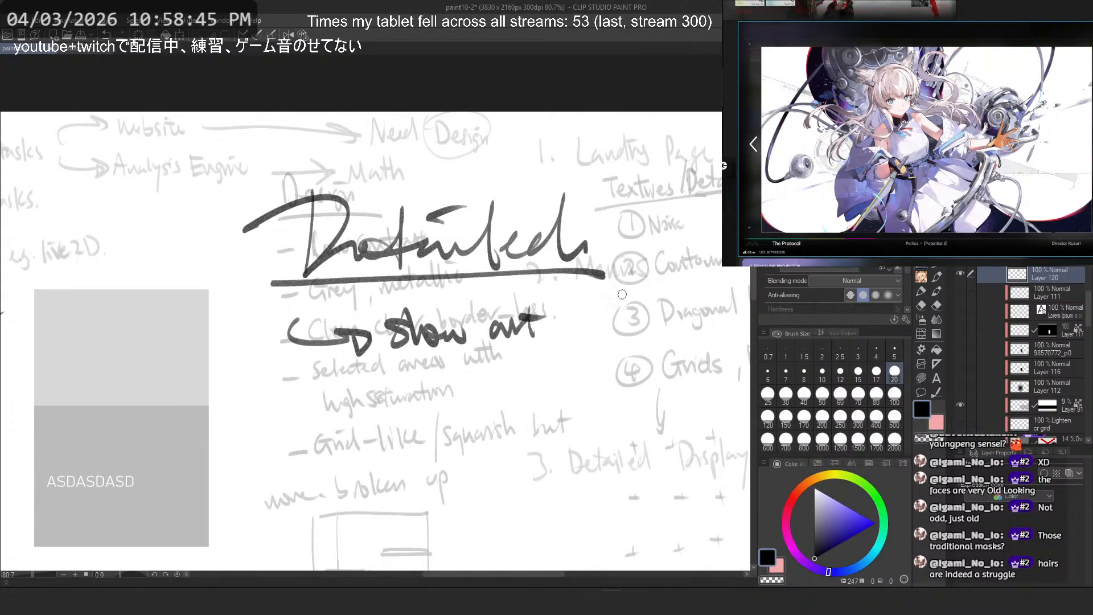
drag(471, 320, 274, 344)
drag(371, 340, 380, 354)
mouse_move(367, 328)
mouse_down()
mouse_move(392, 325)
mouse_move(438, 350)
mouse_move(499, 335)
mouse_up()
Step: Write the indented arrow note "No overwhelming details / blocking etc.." below the first bullet
mouse_move(200, 389)
mouse_down()
mouse_move(276, 383)
mouse_move(257, 426)
mouse_move(307, 399)
mouse_move(312, 410)
mouse_move(381, 395)
mouse_move(546, 401)
mouse_move(551, 381)
mouse_move(578, 399)
mouse_move(609, 389)
mouse_move(626, 402)
mouse_up()
key(ctrl+z)
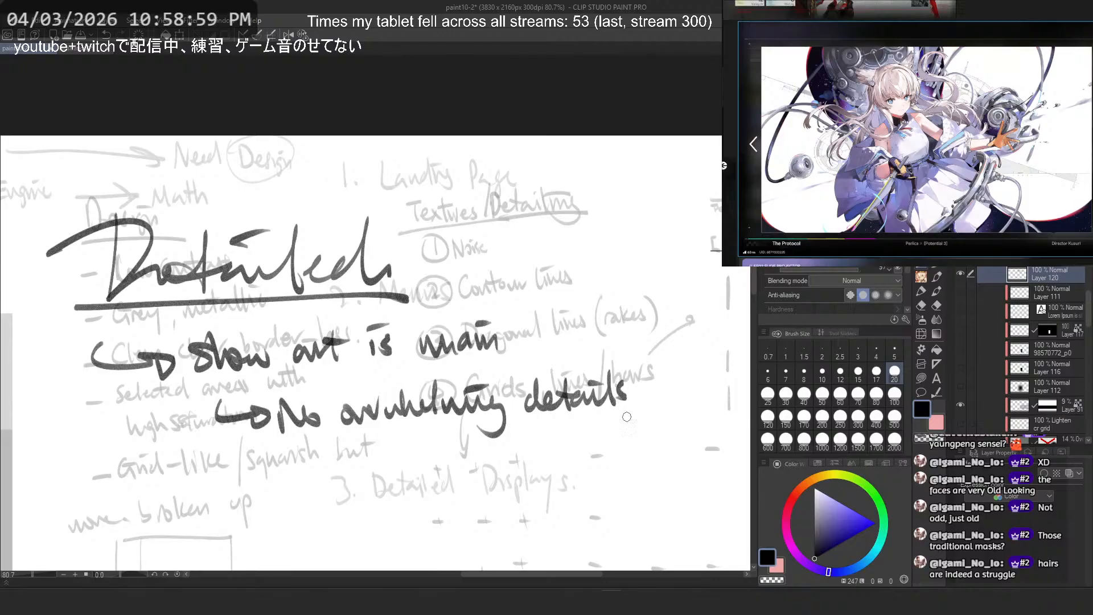
drag(654, 316, 617, 448)
mouse_move(283, 471)
mouse_down()
mouse_move(297, 459)
mouse_move(318, 476)
mouse_move(348, 469)
mouse_move(328, 453)
mouse_move(350, 447)
mouse_move(488, 464)
mouse_up()
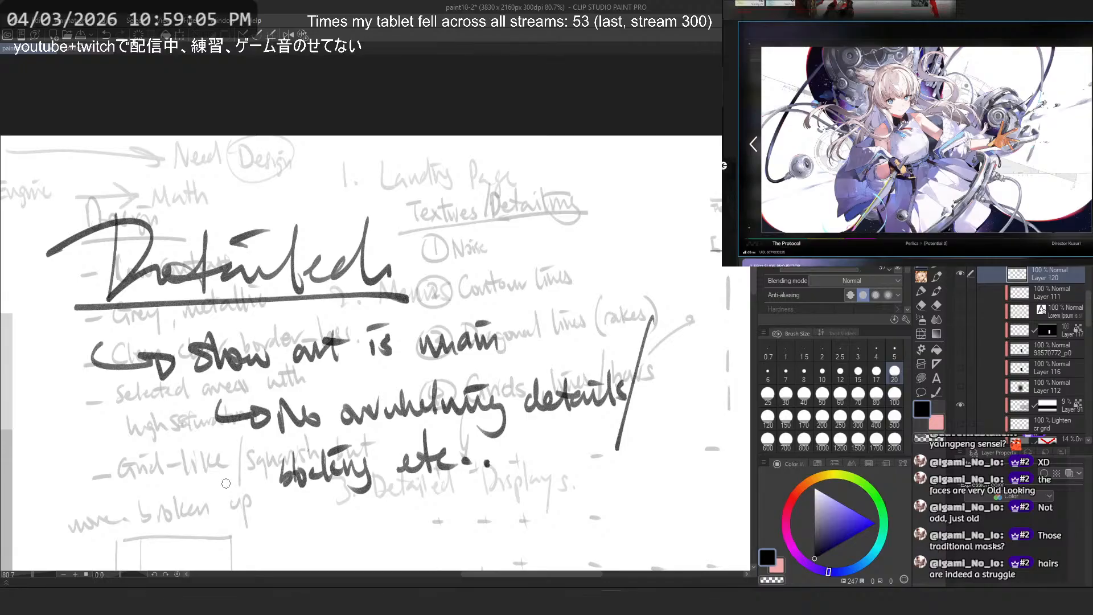
Step: Handwrite a second arrow bullet reading "Long text go into blog" below the blocking note
mouse_move(226, 483)
mouse_down()
mouse_move(268, 450)
mouse_move(283, 332)
mouse_move(326, 379)
mouse_move(312, 391)
mouse_up()
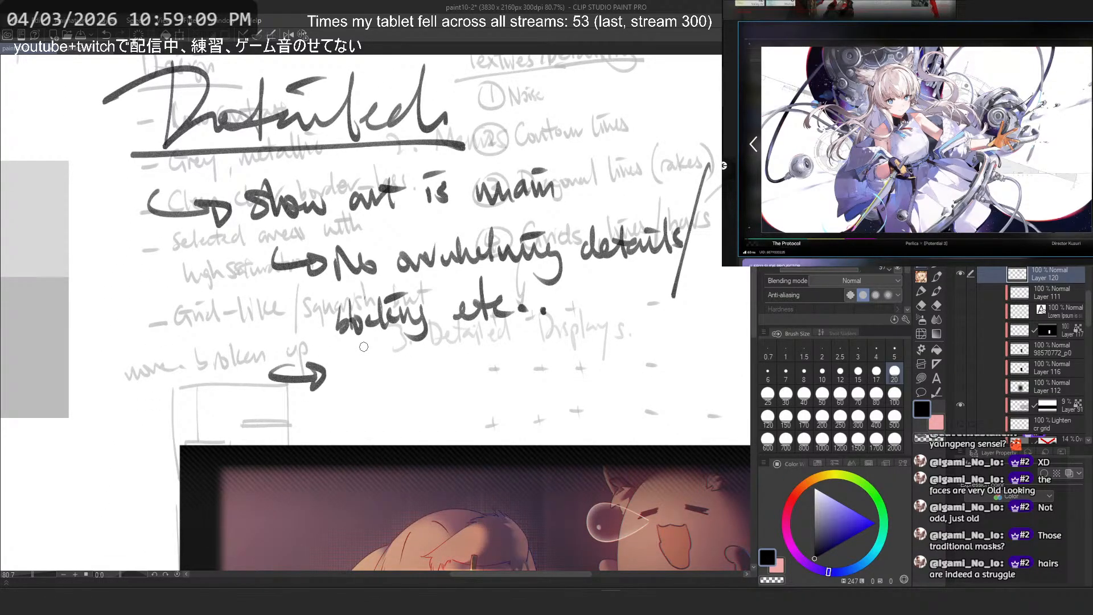
key(ctrl+z)
mouse_move(169, 356)
mouse_down()
mouse_move(159, 365)
mouse_move(200, 377)
mouse_move(242, 365)
mouse_move(299, 376)
mouse_up()
drag(303, 370, 306, 380)
key(ctrl+z)
key(ctrl+z)
key(ctrl+z)
drag(250, 357, 262, 384)
mouse_move(263, 370)
mouse_down()
mouse_move(305, 399)
mouse_move(342, 358)
mouse_move(365, 378)
mouse_move(391, 370)
mouse_move(418, 393)
mouse_move(445, 373)
mouse_move(518, 370)
mouse_up()
drag(445, 352, 466, 348)
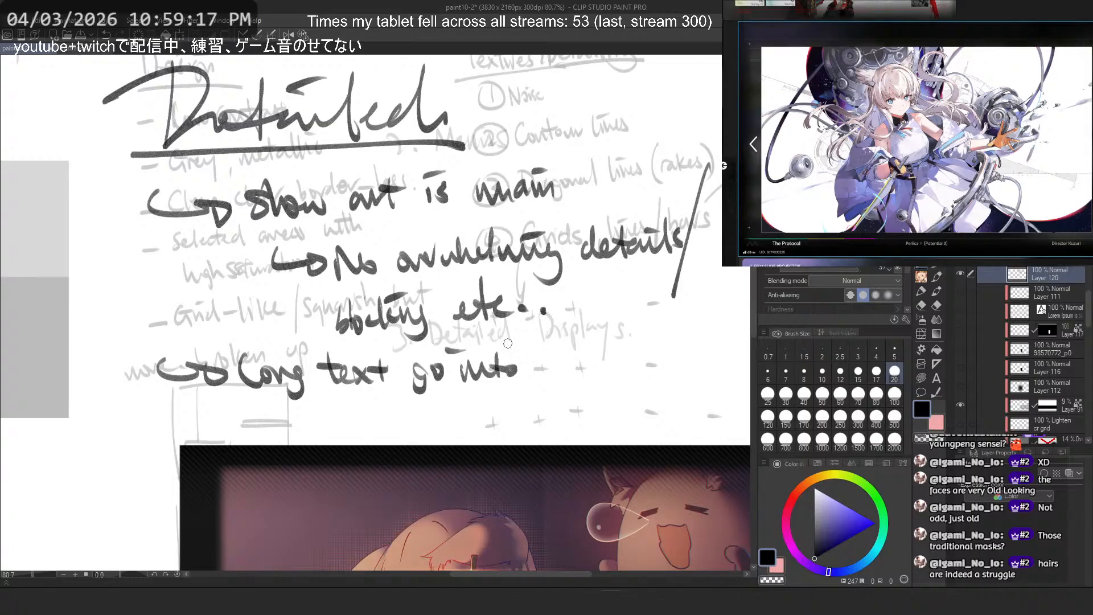
mouse_move(535, 345)
mouse_down()
mouse_move(549, 376)
mouse_move(584, 373)
mouse_move(595, 392)
mouse_up()
click(602, 372)
Step: Extend the long text bullet with a comma and the words "caption only"
drag(468, 304, 316, 313)
key(ctrl+z)
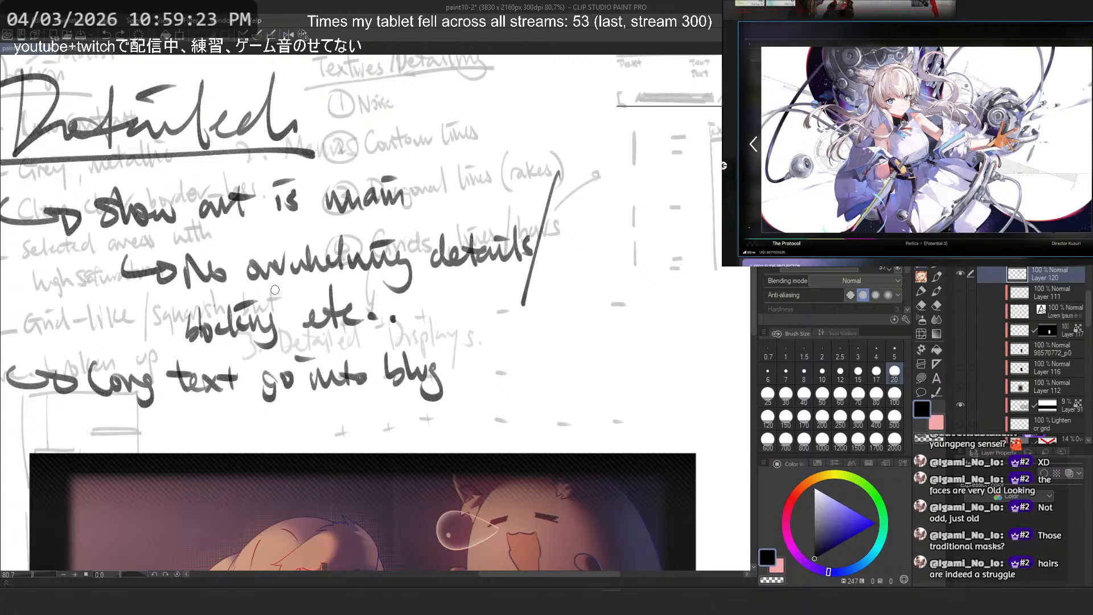
drag(211, 354, 192, 313)
drag(426, 269, 405, 377)
key(ctrl+z)
mouse_move(424, 320)
mouse_down()
mouse_move(419, 341)
mouse_move(452, 333)
mouse_move(420, 344)
mouse_up()
key(ctrl+z)
key(ctrl+z)
key(ctrl+z)
mouse_move(459, 315)
mouse_down()
mouse_move(454, 336)
mouse_move(475, 333)
mouse_up()
drag(473, 318, 488, 336)
mouse_move(474, 311)
mouse_down()
mouse_move(510, 307)
mouse_move(501, 329)
mouse_up()
drag(514, 310, 544, 329)
drag(500, 297, 605, 328)
mouse_move(604, 298)
mouse_down()
mouse_move(619, 317)
mouse_move(617, 356)
mouse_up()
Step: Mark an insertion caret before "caption" and write "short" above it
drag(436, 365, 454, 365)
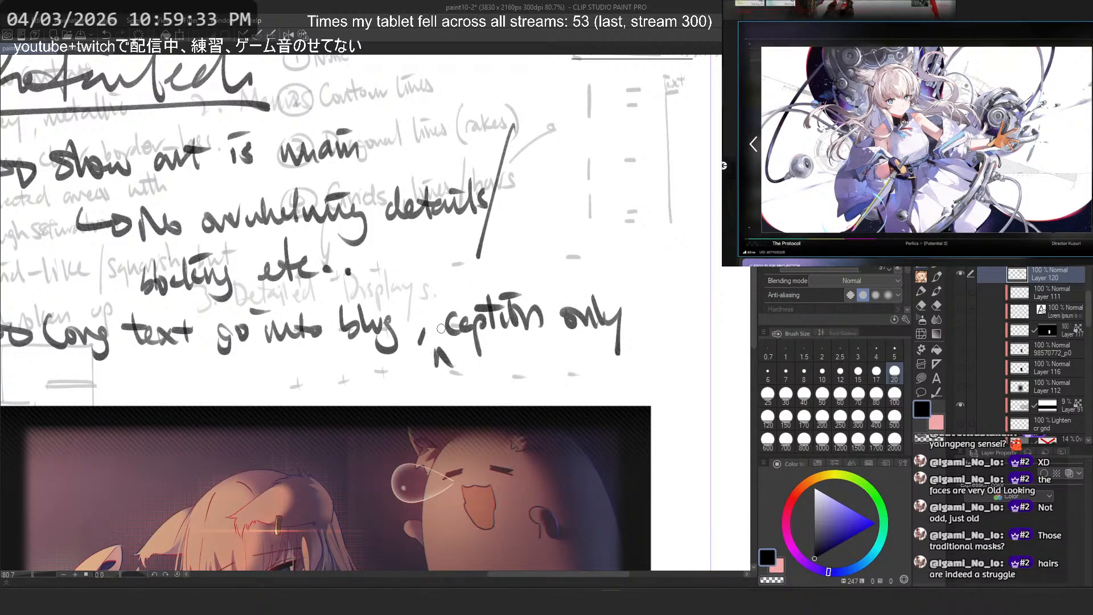
mouse_move(403, 261)
mouse_down()
mouse_move(427, 274)
mouse_move(459, 264)
mouse_up()
mouse_move(462, 246)
mouse_down()
mouse_move(467, 278)
mouse_move(468, 255)
mouse_up()
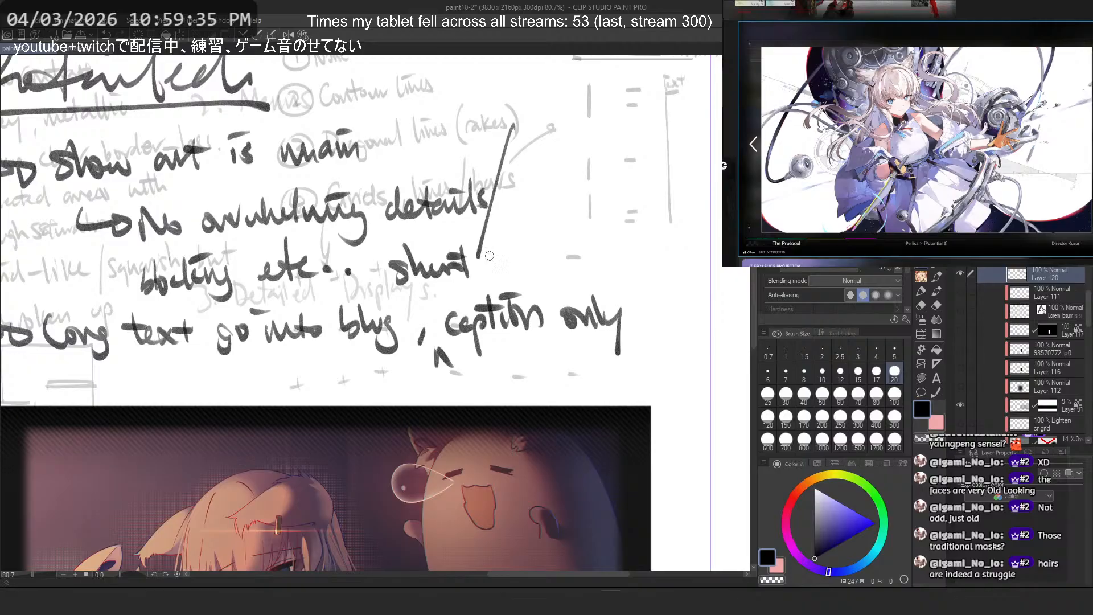
Step: Try sketching a caption box shape over the lower-left part of the framed artwork, and undo it
scroll(477, 148, down, 4)
scroll(465, 119, up, 3)
scroll(465, 120, down, 2)
scroll(465, 120, up, 1)
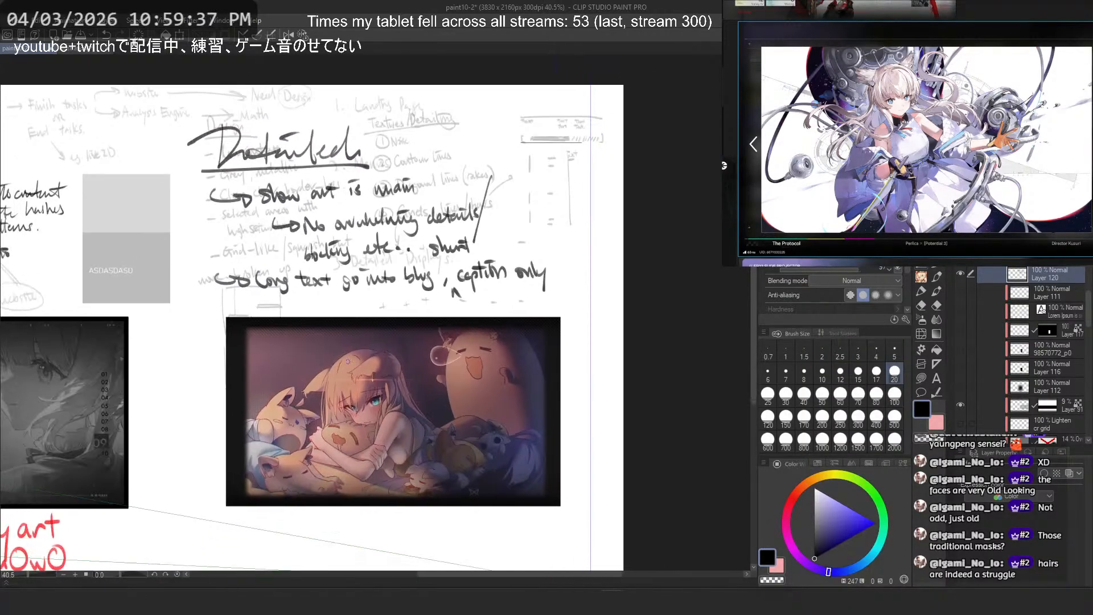
mouse_move(237, 444)
mouse_down()
mouse_move(342, 464)
mouse_move(318, 451)
mouse_up()
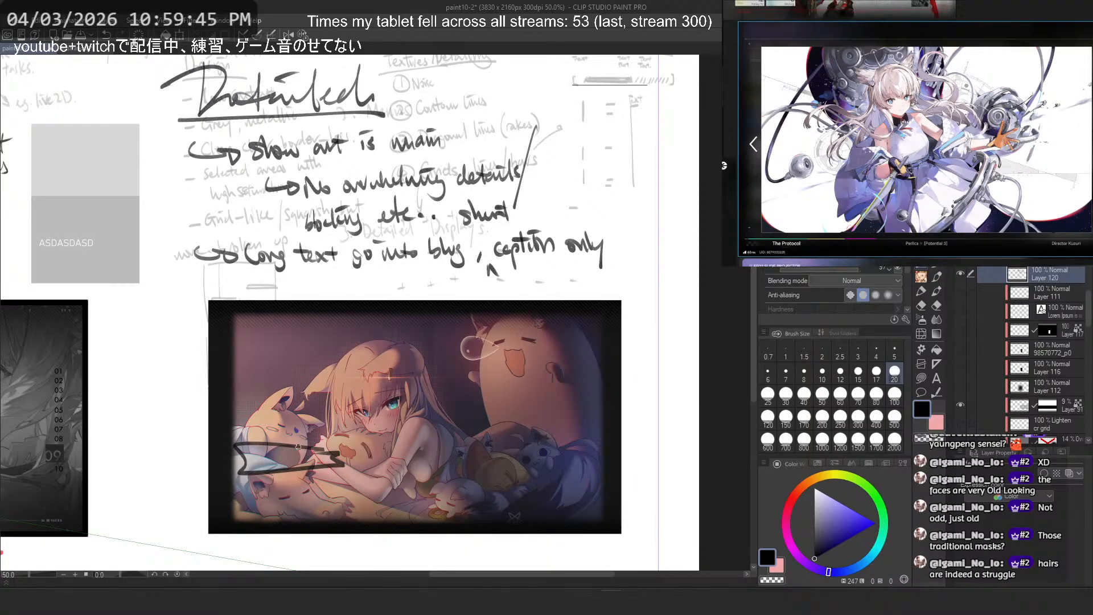
key(ctrl+z)
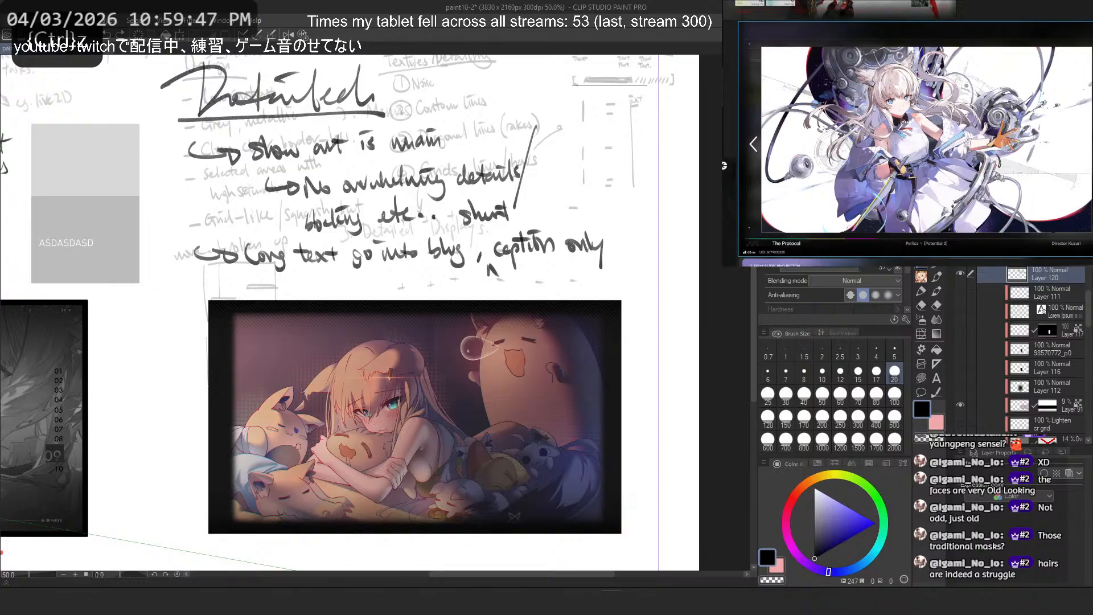
Step: Scale down the handwritten "Detailed" notes and move them up to free space above the framed artwork
drag(316, 279, 419, 433)
scroll(482, 246, down, 2)
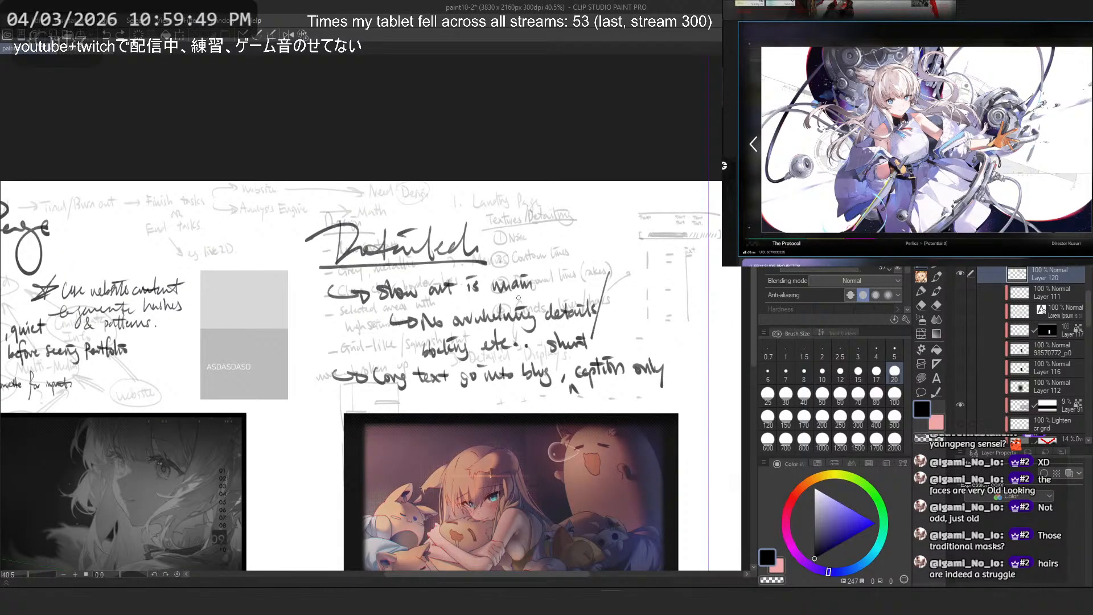
key(ctrl+t)
drag(484, 394, 484, 368)
drag(485, 308, 455, 269)
key(Return)
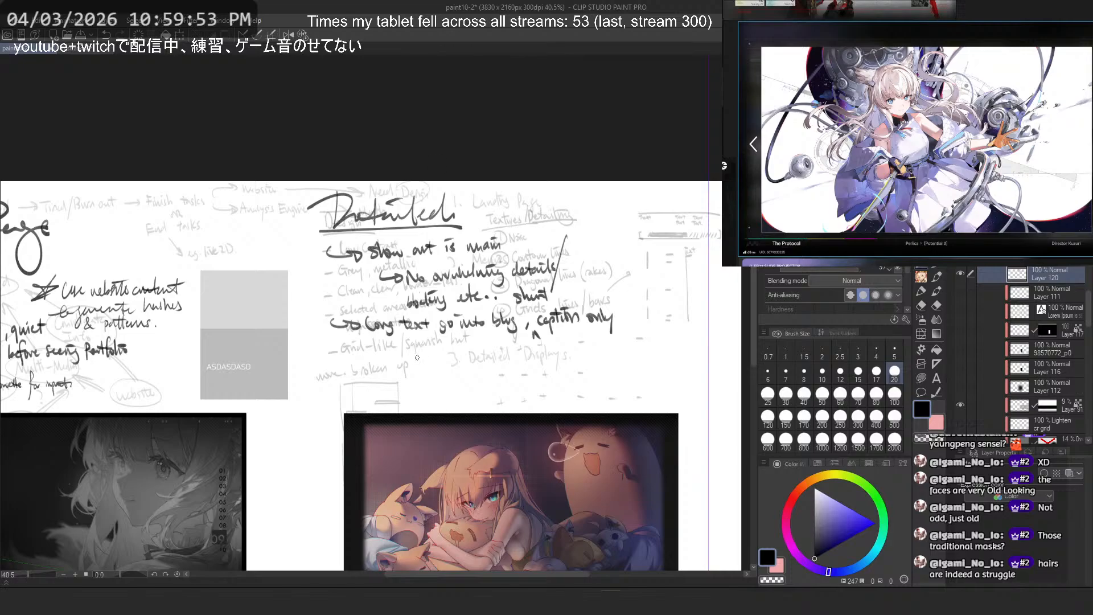
Step: Handwrite a new arrow bullet reading "Metadata: Date" below the long text note
scroll(414, 355, up, 7)
mouse_move(260, 349)
mouse_down()
mouse_move(299, 361)
mouse_move(289, 345)
mouse_move(330, 366)
mouse_up()
key(ctrl+z)
mouse_move(354, 351)
mouse_down()
mouse_move(349, 365)
mouse_move(360, 366)
mouse_up()
mouse_move(365, 342)
mouse_down()
mouse_move(368, 369)
mouse_move(337, 345)
mouse_move(348, 367)
mouse_up()
key(ctrl+z)
key(ctrl+z)
key(ctrl+z)
key(ctrl+z)
key(ctrl+z)
mouse_move(349, 358)
mouse_down()
mouse_move(412, 365)
mouse_move(451, 348)
mouse_move(470, 363)
mouse_up()
click(458, 346)
click(457, 360)
drag(488, 352, 535, 357)
scroll(544, 336, down, 5)
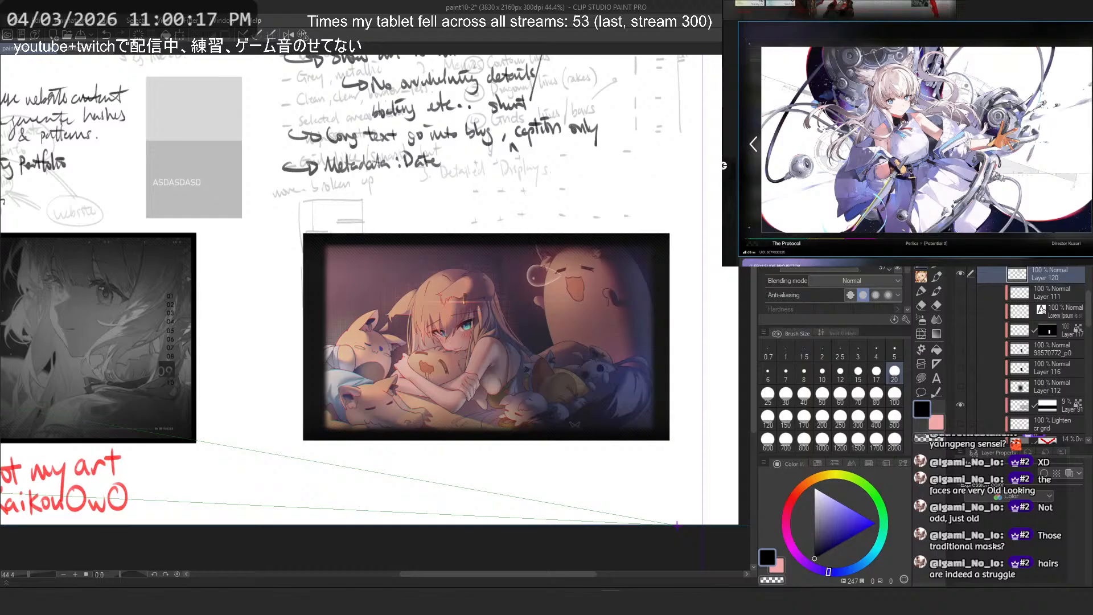
Step: Switch to the reference board and examine the layout of the dark game profile screen
scroll(989, 119, down, 5)
drag(1069, 123, 955, 150)
scroll(955, 150, down, 2)
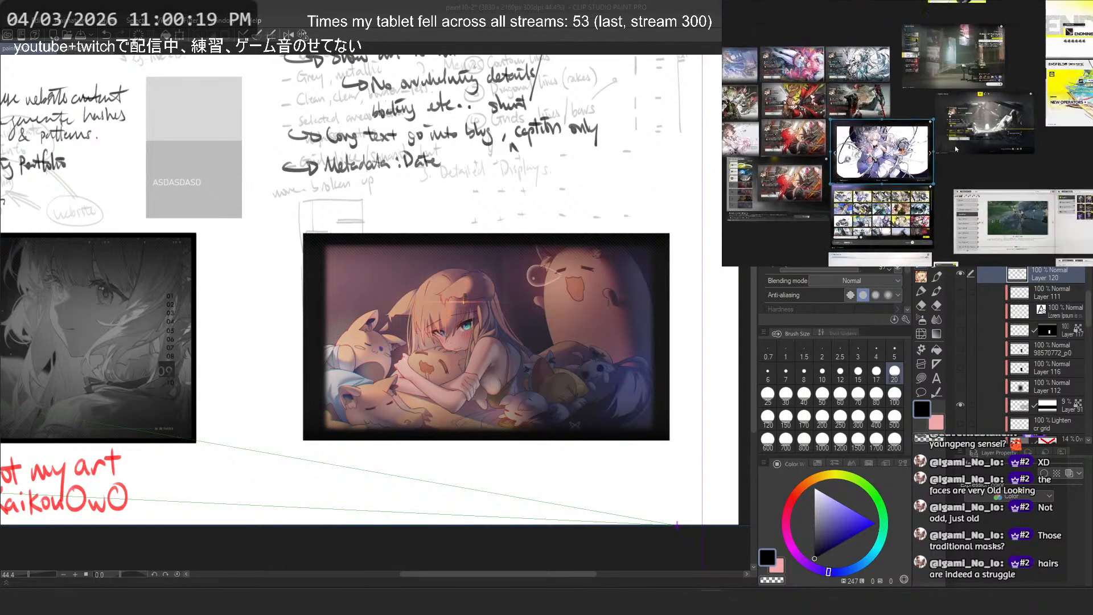
scroll(955, 146, up, 6)
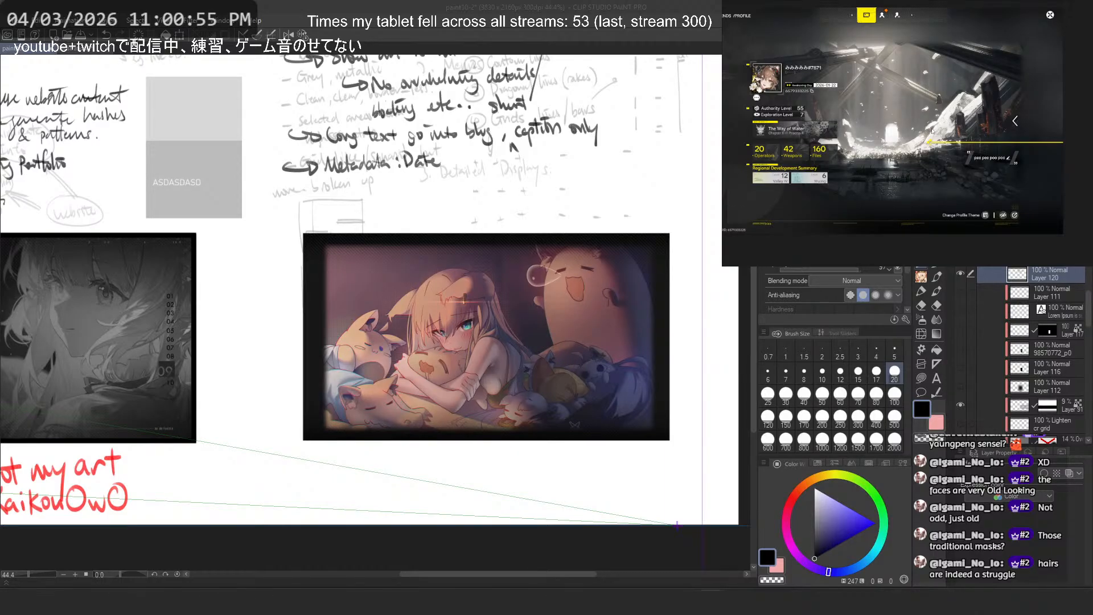
Step: Lasso the "Long text go into blog, short caption only" note and rearrange it as an indented line under the "Metadata: Date" bullet
click(369, 6)
drag(451, 81, 487, 165)
scroll(487, 165, up, 2)
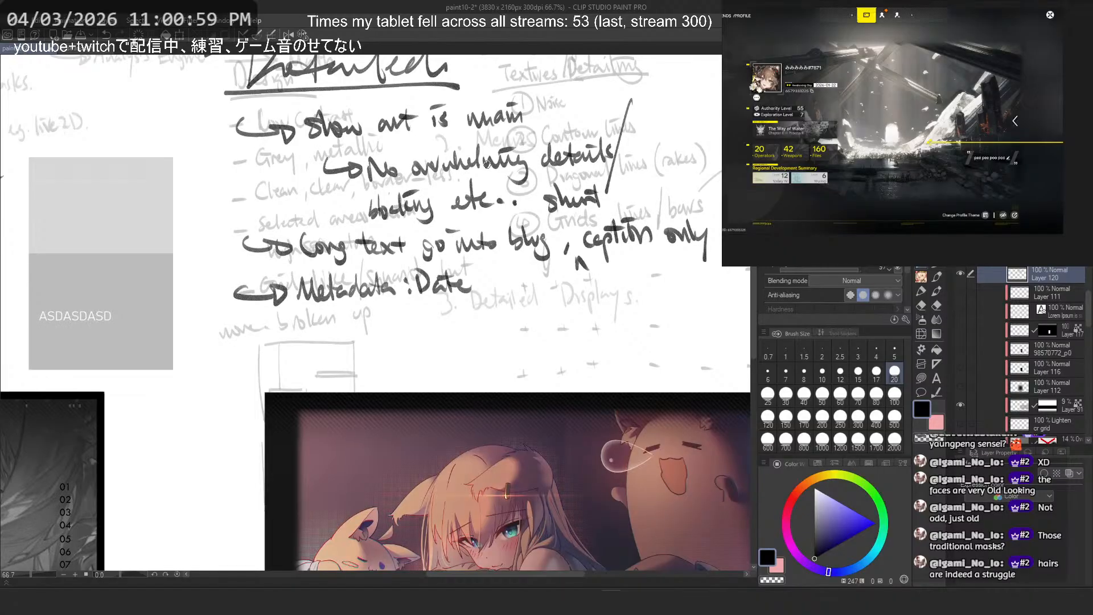
key(m)
key(m)
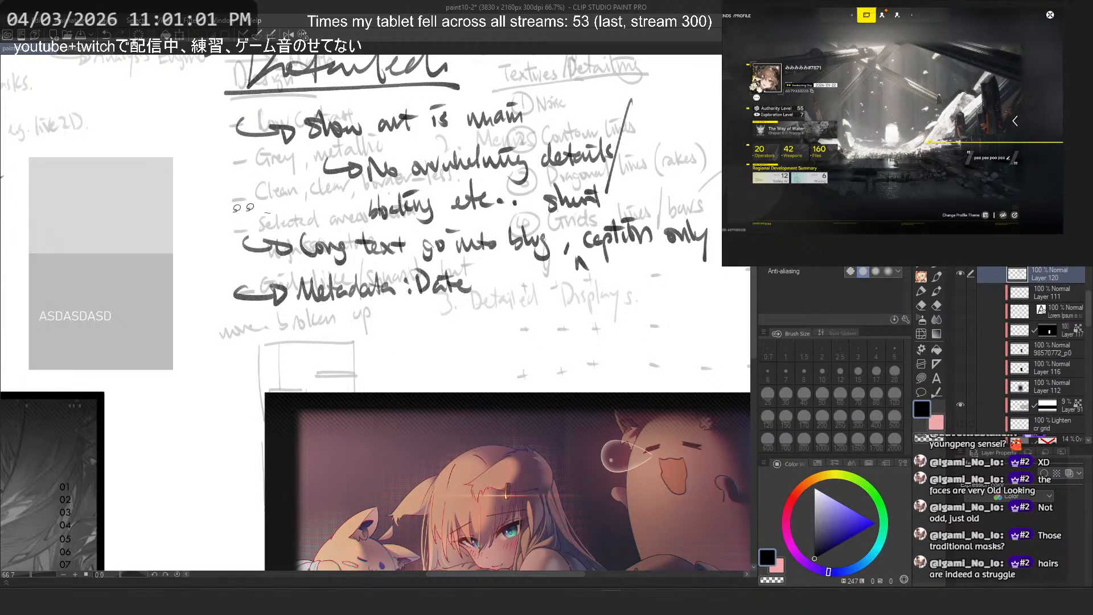
mouse_move(249, 208)
mouse_down()
mouse_move(260, 262)
mouse_move(409, 259)
mouse_move(724, 280)
mouse_move(715, 205)
mouse_move(616, 200)
mouse_move(602, 175)
mouse_move(542, 185)
mouse_move(512, 218)
mouse_move(299, 217)
mouse_up()
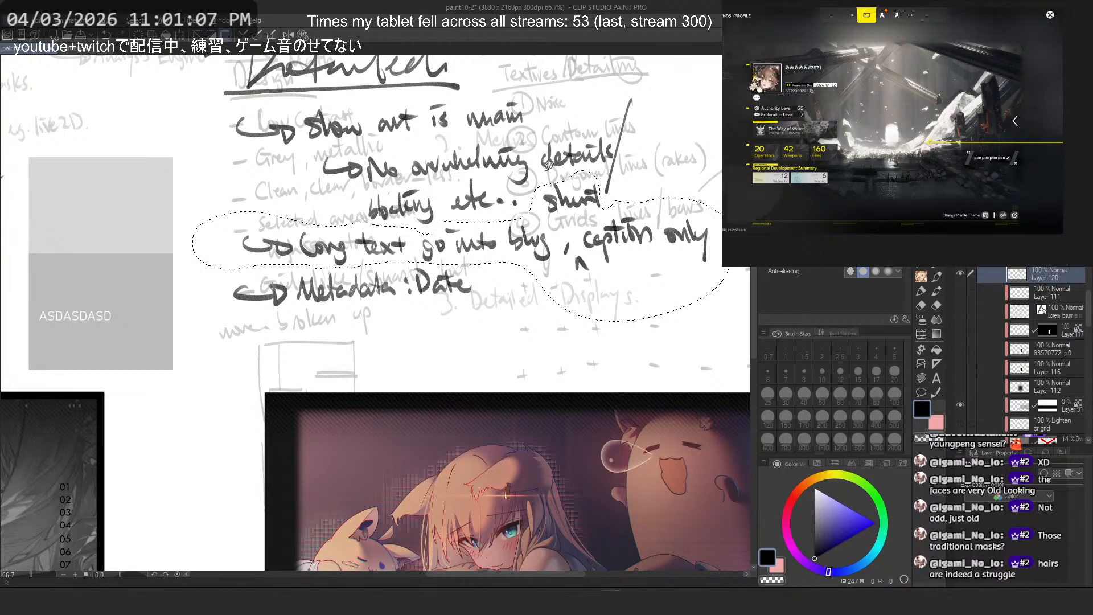
scroll(510, 231, down, 2)
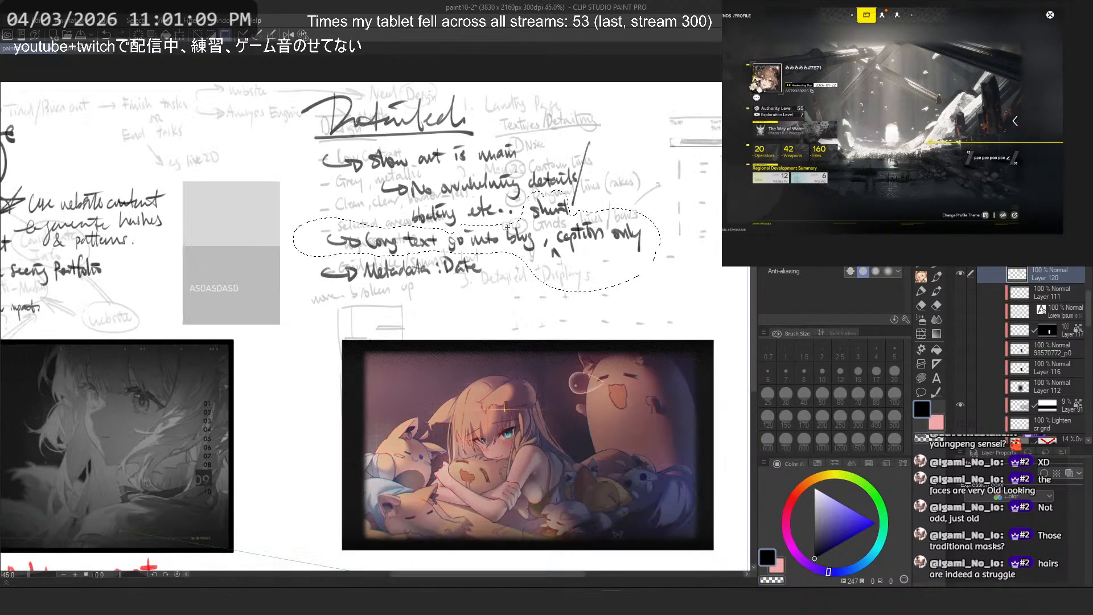
mouse_move(506, 226)
mouse_down()
mouse_move(522, 314)
mouse_move(524, 296)
mouse_move(510, 297)
mouse_move(563, 307)
mouse_move(551, 291)
mouse_move(574, 265)
mouse_up()
key(ctrl+d)
scroll(362, 244, up, 3)
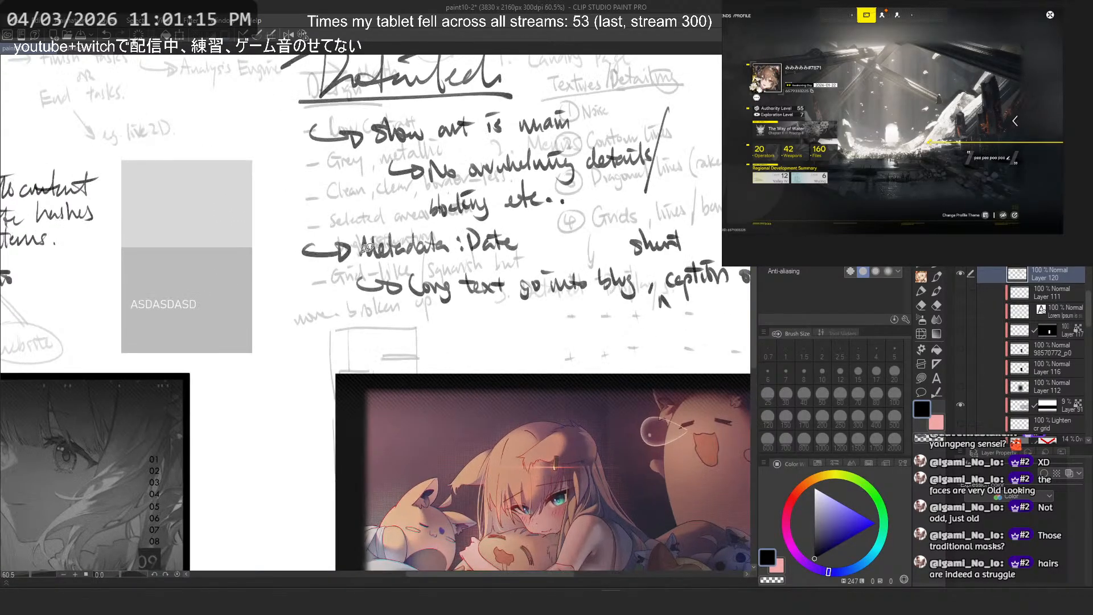
Step: Draw a new bullet arrow below the long text line and append ", link," to the "Metadata: Date" bullet
key(p)
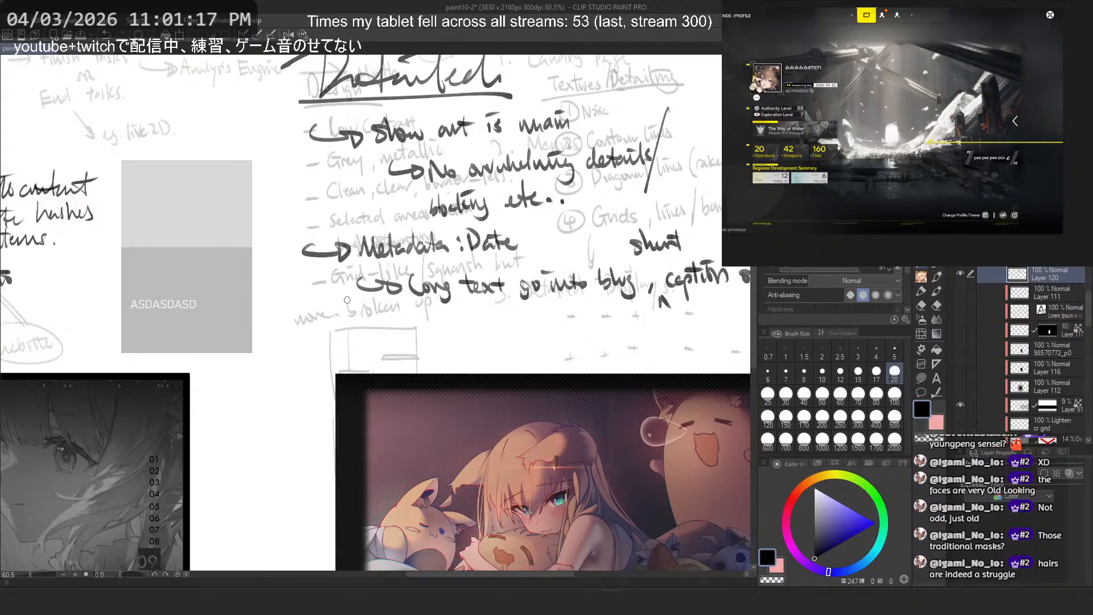
mouse_move(326, 315)
mouse_down()
mouse_move(342, 345)
mouse_move(337, 328)
mouse_move(358, 341)
mouse_up()
key(ctrl+z)
drag(373, 333, 403, 329)
key(ctrl+z)
key(ctrl+z)
key(ctrl+z)
key(ctrl+z)
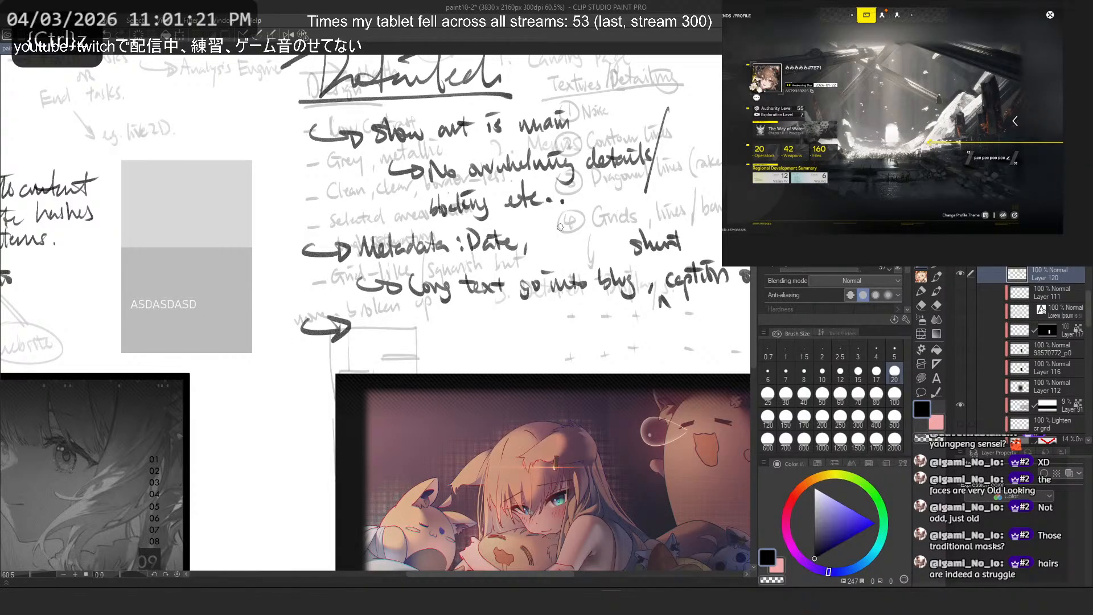
drag(538, 224, 535, 250)
mouse_move(544, 238)
mouse_down()
mouse_move(570, 229)
mouse_move(539, 228)
mouse_move(584, 254)
mouse_up()
click(544, 229)
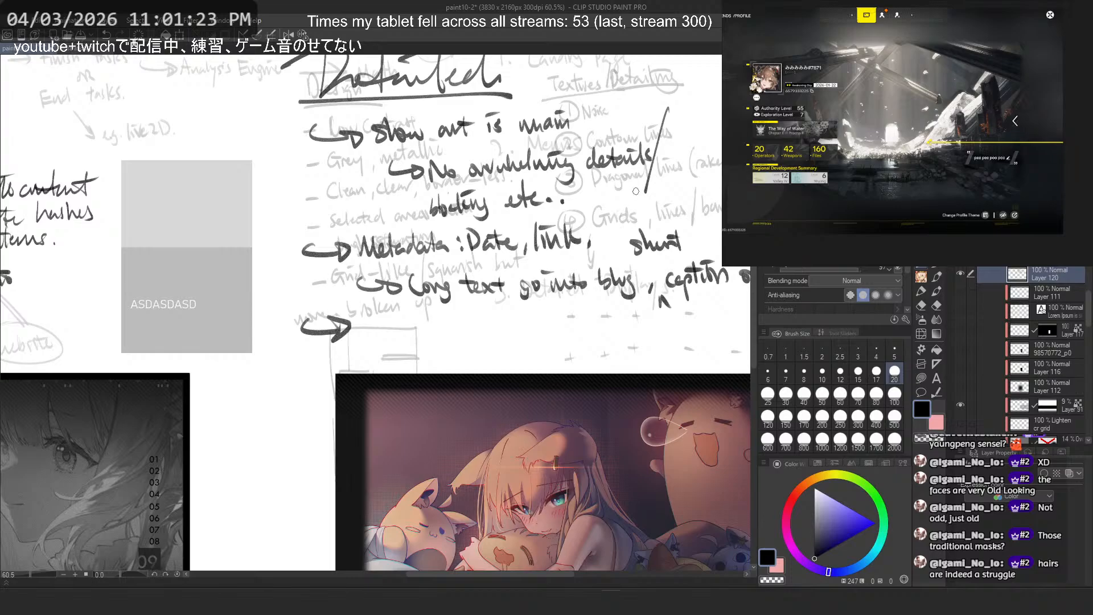
key(ctrl+z)
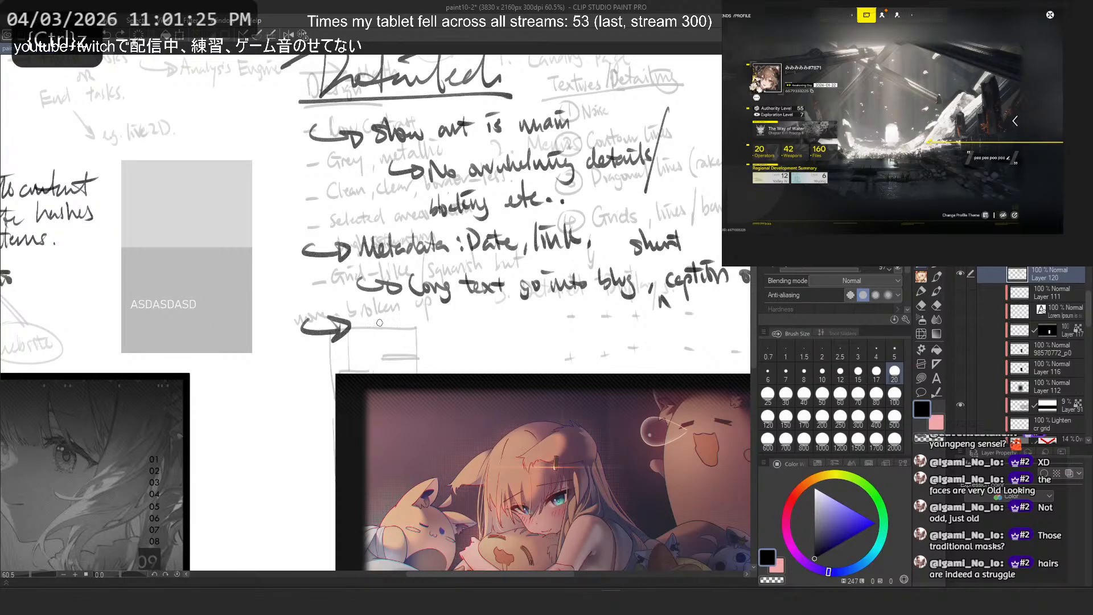
Step: Write "Series → need thumbnail + nav." beside the new bullet arrow
mouse_move(370, 319)
mouse_down()
mouse_move(361, 342)
mouse_move(428, 327)
mouse_move(424, 337)
mouse_up()
mouse_move(403, 317)
mouse_down()
mouse_move(458, 337)
mouse_move(484, 322)
mouse_up()
key(ctrl+z)
key(ctrl+z)
mouse_move(479, 315)
mouse_down()
mouse_move(484, 328)
mouse_move(519, 334)
mouse_move(561, 306)
mouse_move(570, 331)
mouse_up()
drag(564, 313, 632, 332)
key(ctrl+z)
mouse_move(638, 327)
mouse_down()
mouse_move(654, 314)
mouse_move(667, 325)
mouse_up()
mouse_move(659, 322)
mouse_down()
mouse_move(678, 316)
mouse_move(687, 328)
mouse_up()
drag(691, 300, 698, 306)
mouse_move(589, 310)
mouse_down()
mouse_move(546, 342)
mouse_move(288, 385)
mouse_up()
drag(413, 365, 428, 364)
mouse_move(421, 357)
mouse_down()
mouse_move(421, 374)
mouse_move(463, 359)
mouse_move(485, 364)
mouse_up()
click(489, 369)
Step: Examine the landing page mockup's frame details for use on the detailed art display
scroll(489, 366, down, 7)
mouse_move(442, 483)
mouse_down()
mouse_move(528, 288)
mouse_move(554, 314)
mouse_up()
scroll(527, 288, up, 4)
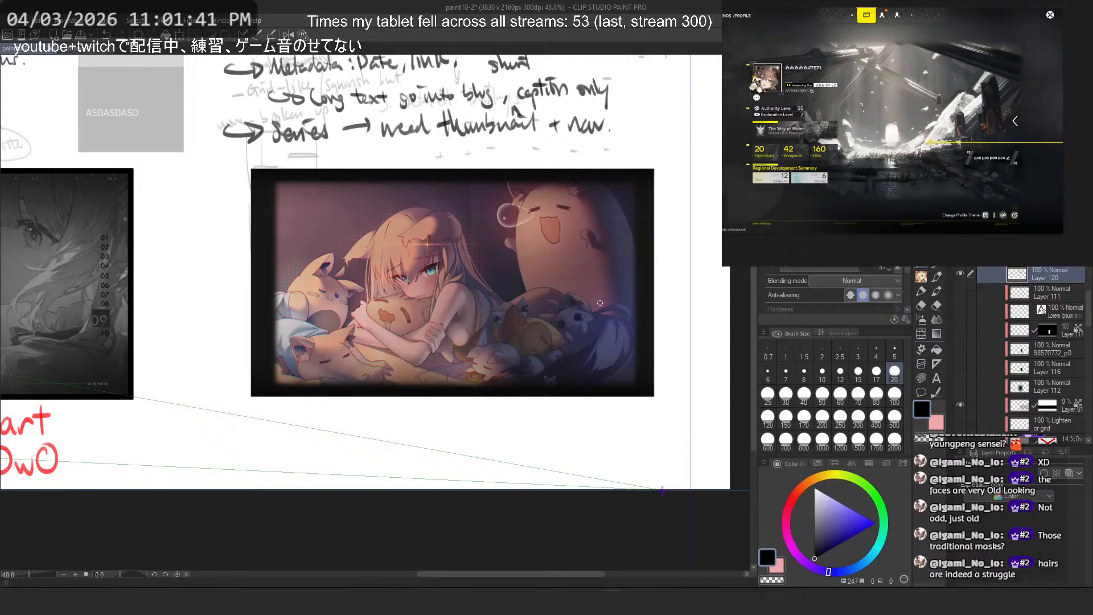
scroll(1045, 316, down, 1)
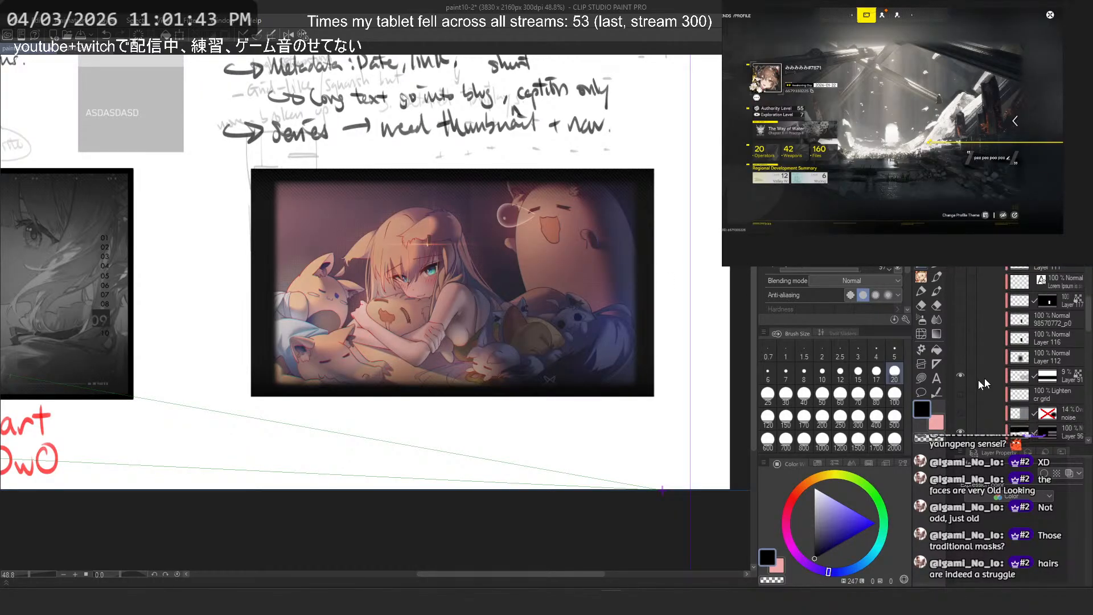
click(960, 373)
scroll(544, 387, down, 3)
drag(205, 327, 461, 342)
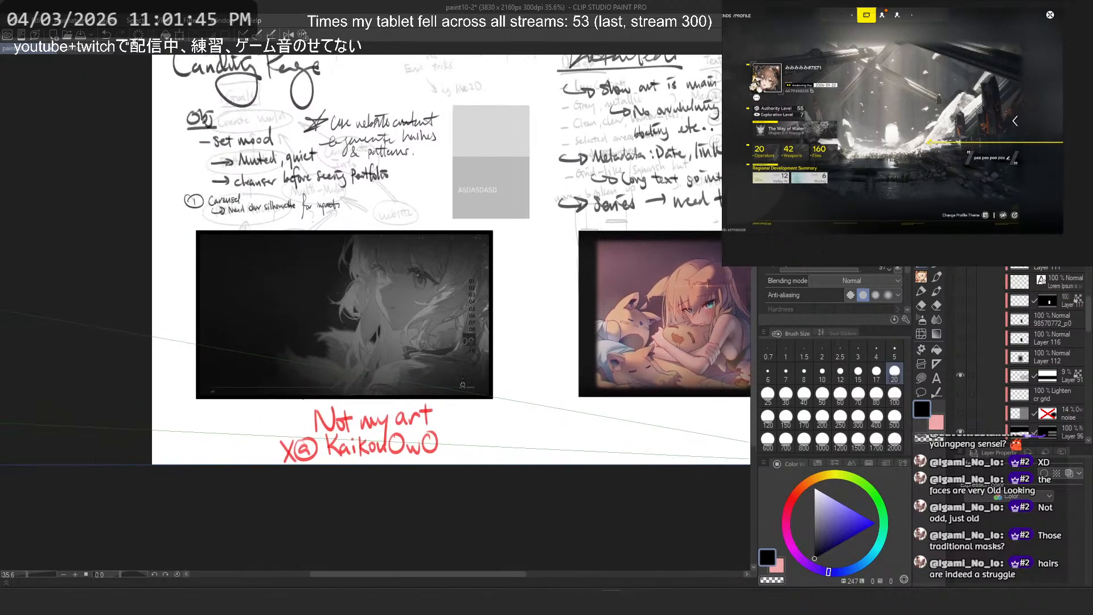
scroll(461, 342, up, 3)
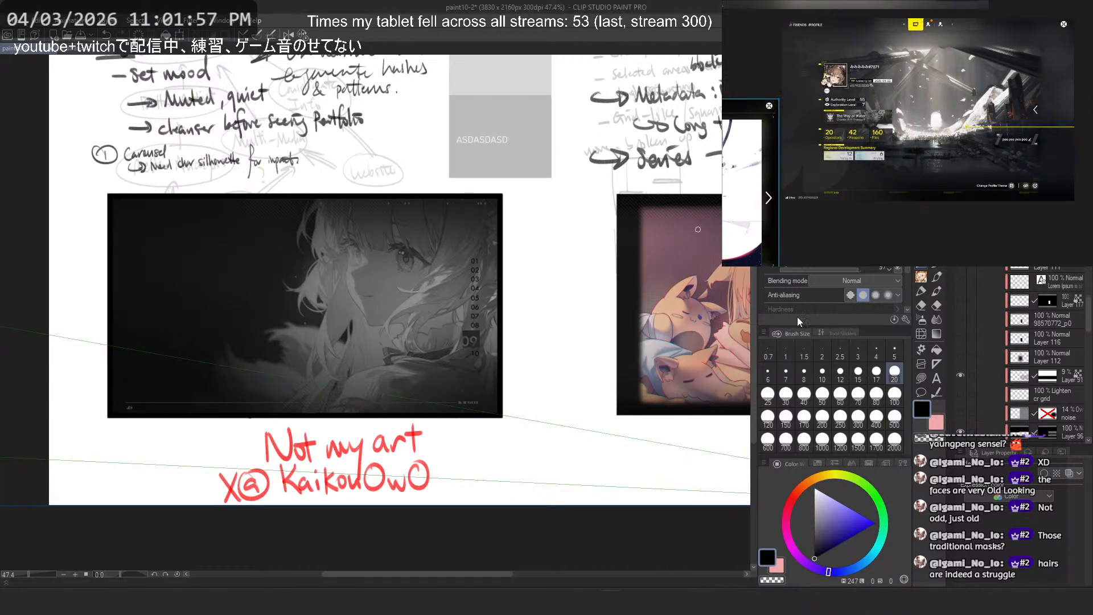
Step: Copy the lower Layer 101 from the landing folder and place the copy below folder 1a in the detailed mockup's layers
scroll(1057, 339, down, 3)
scroll(1026, 336, down, 3)
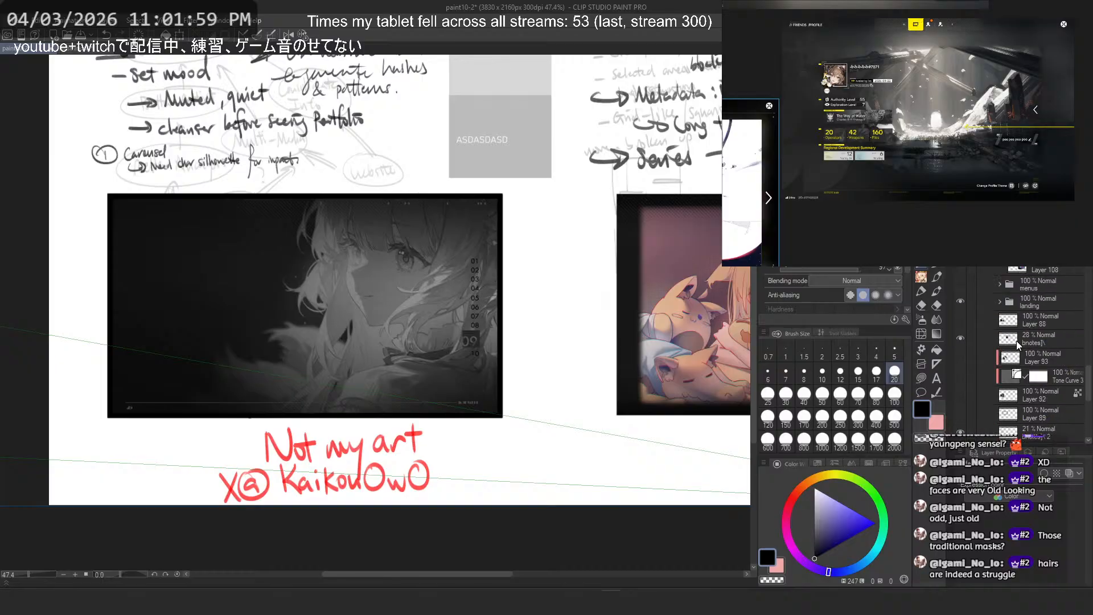
click(999, 302)
scroll(1000, 329, down, 2)
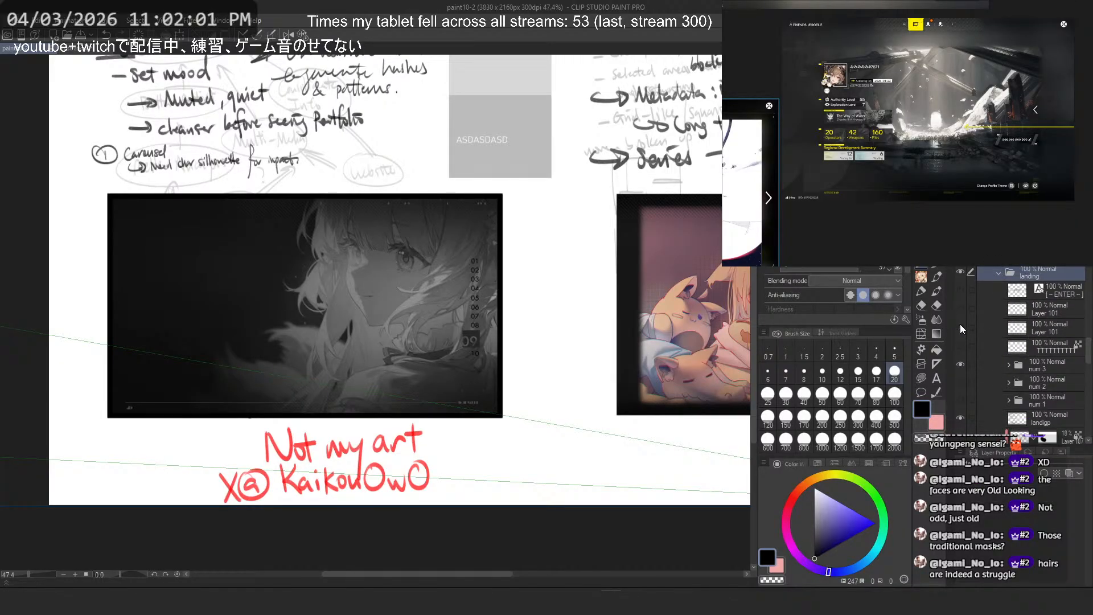
click(996, 326)
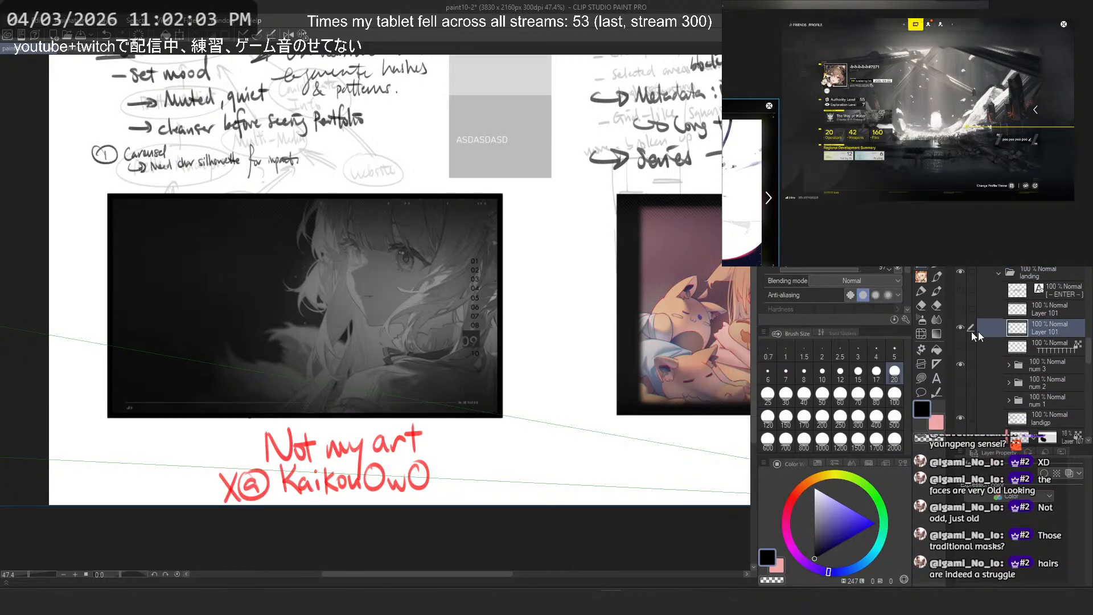
scroll(1041, 336, up, 3)
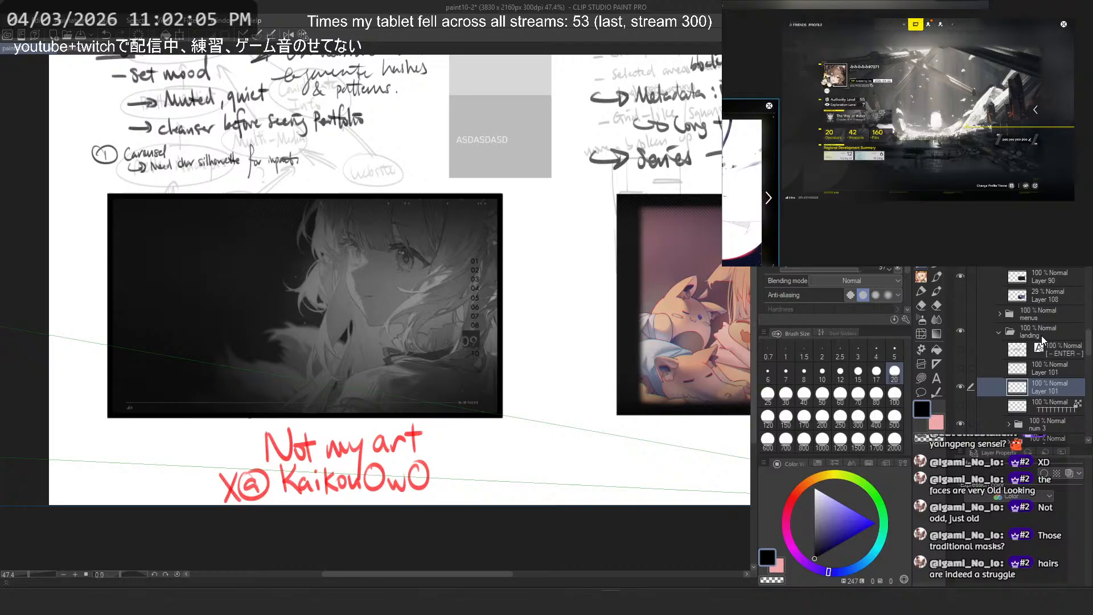
click(1012, 333)
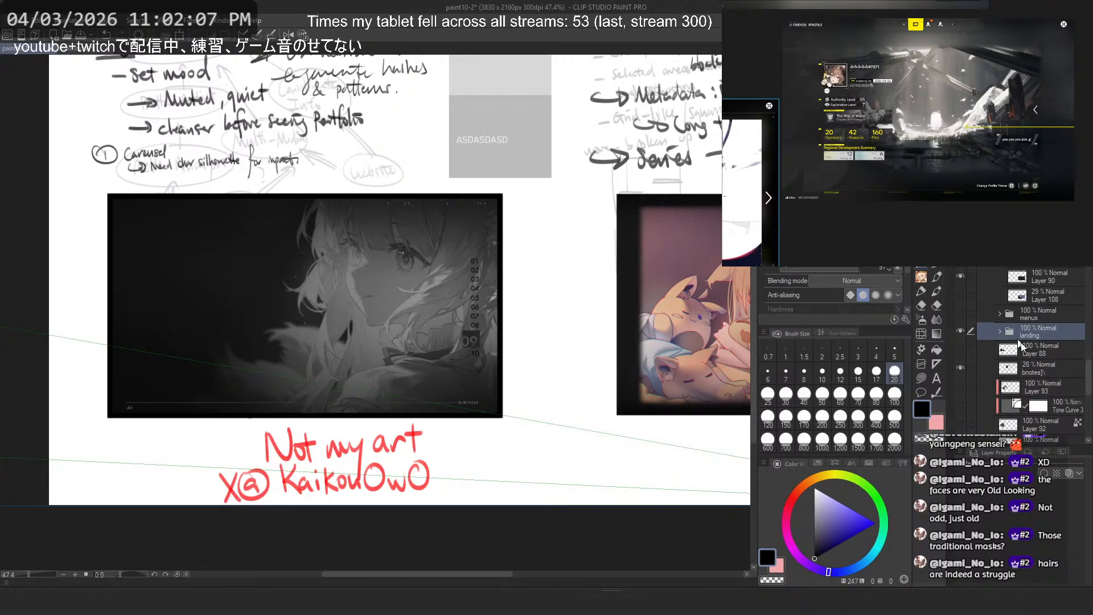
scroll(1034, 341, down, 10)
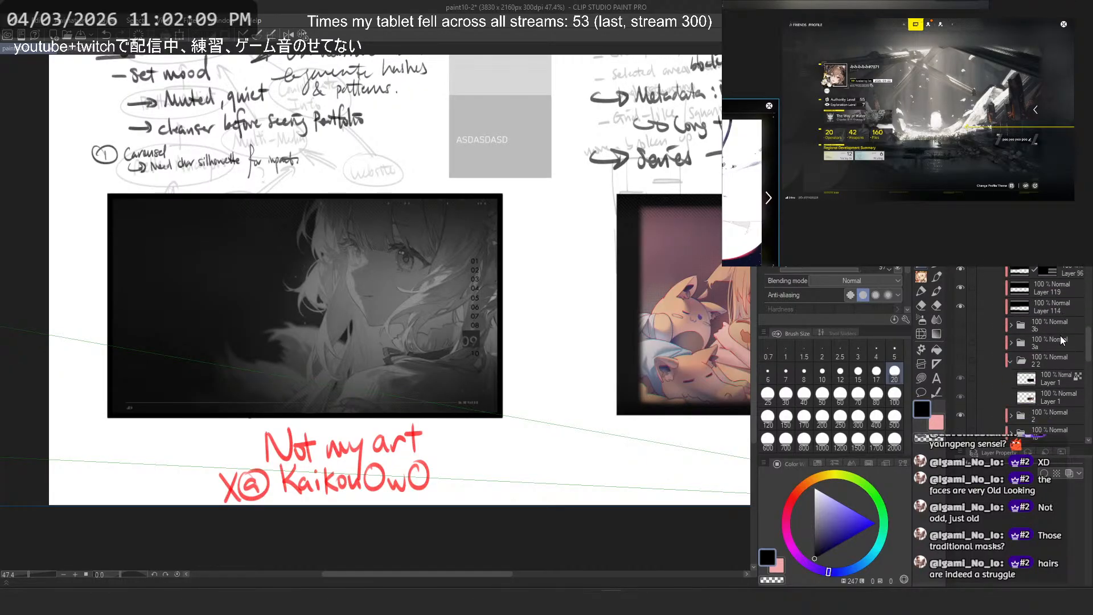
scroll(1060, 336, down, 3)
click(1051, 424)
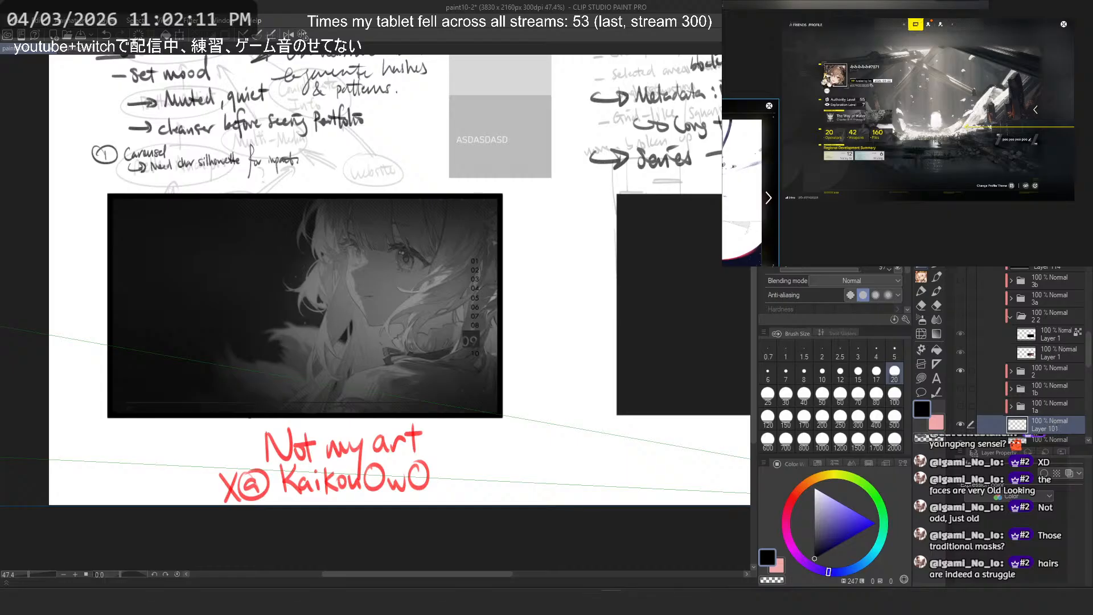
Step: Transform the copied Layer 101 and move it from the landing mockup onto the detailed artwork frame
key(ctrl+alt+g)
drag(641, 350, 341, 366)
key(ctrl+t)
drag(212, 382, 517, 381)
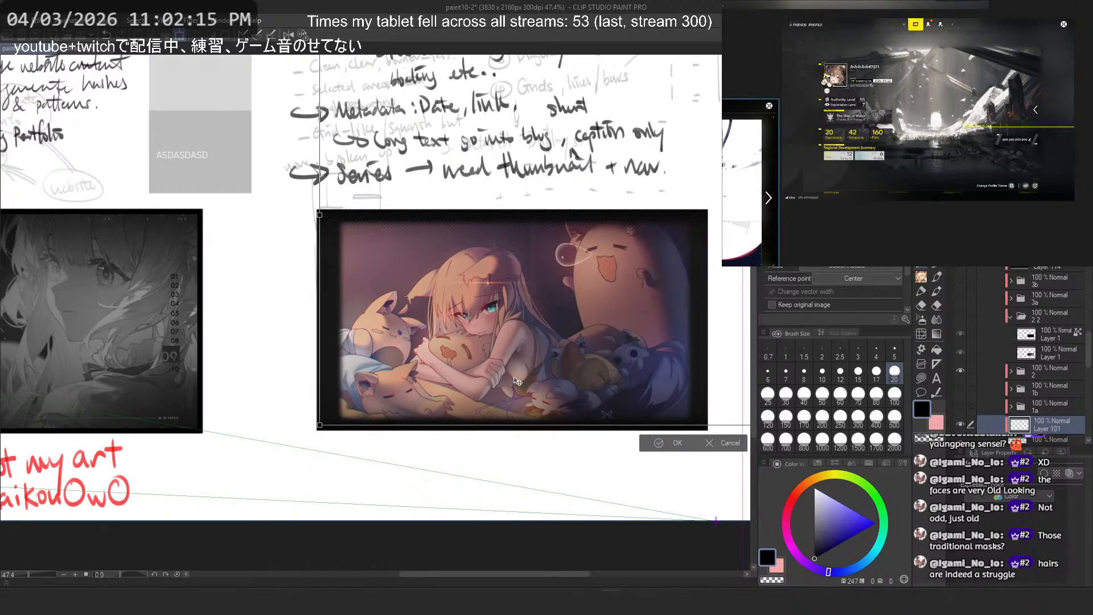
key(Return)
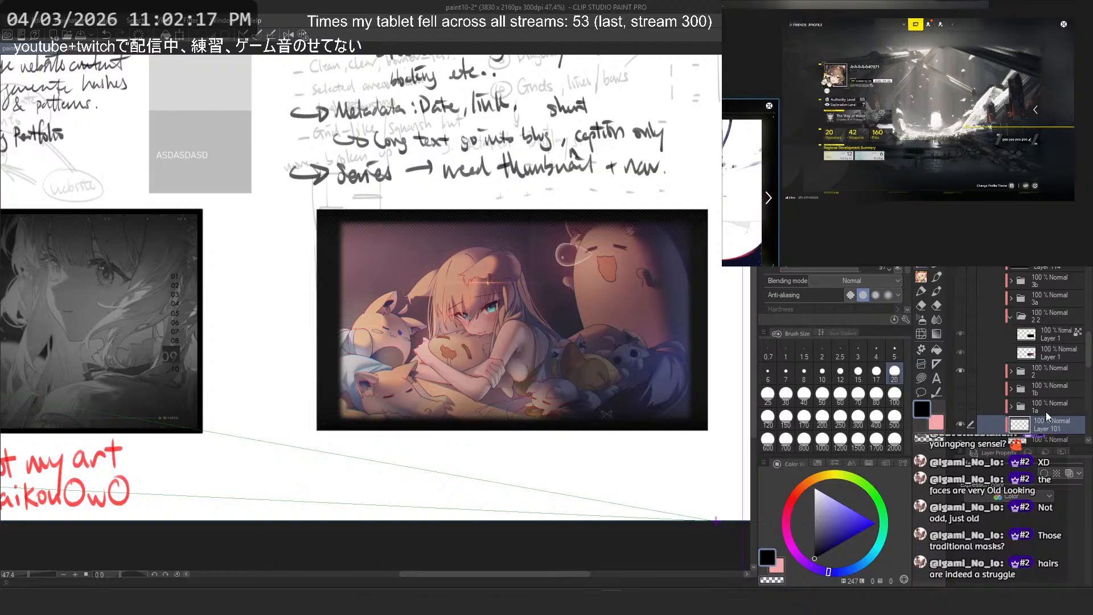
key(ctrl+t)
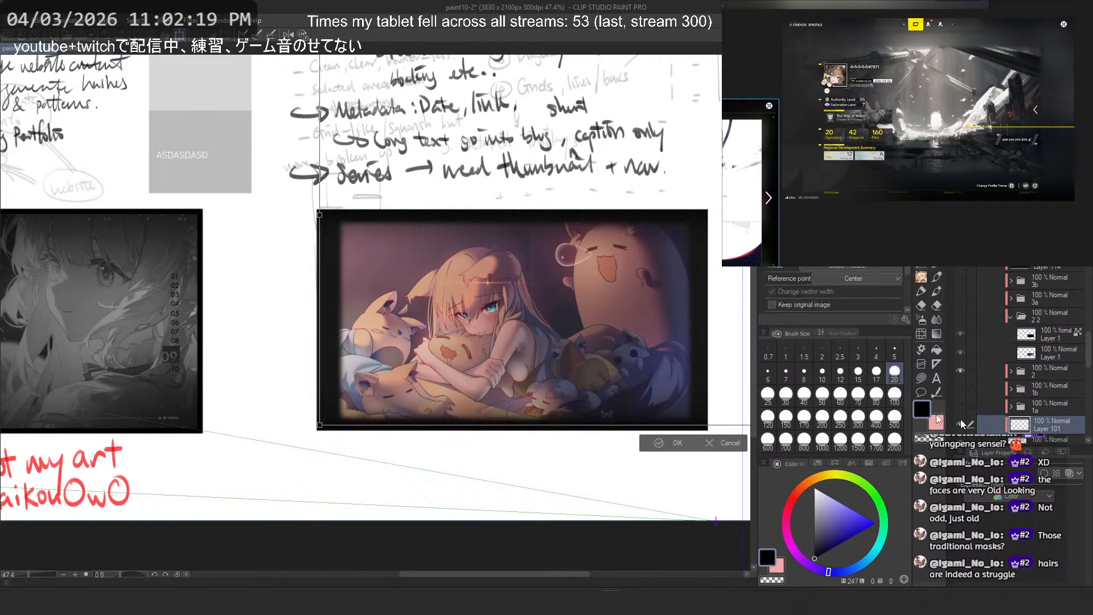
key(Return)
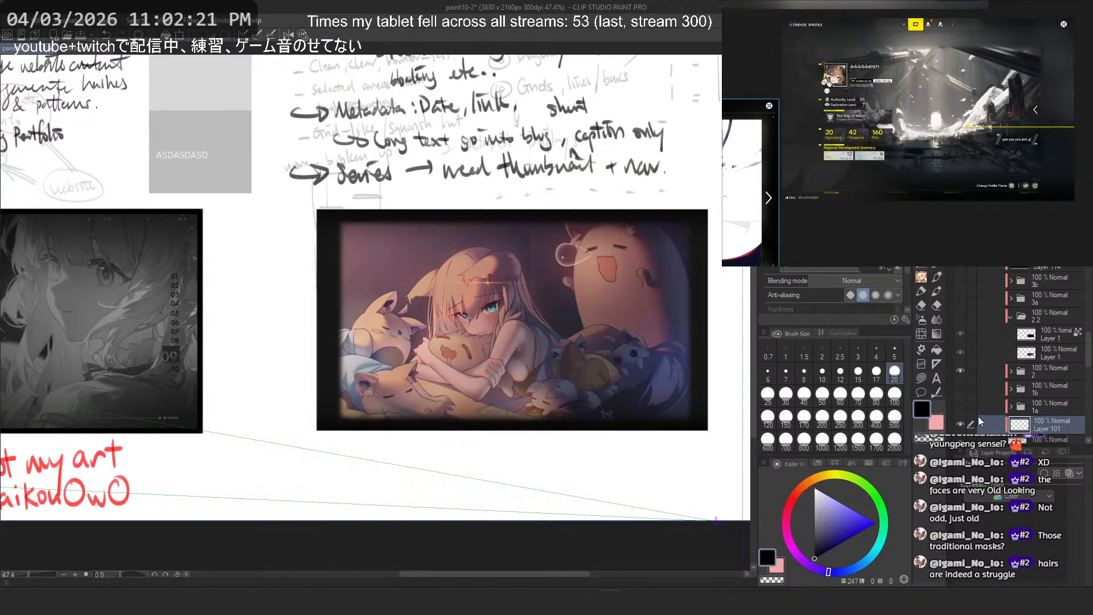
Step: Check the extent of the copied Layer 101 through a selection of its contents, and move the layer above Layer 119
ctrl+click(1014, 429)
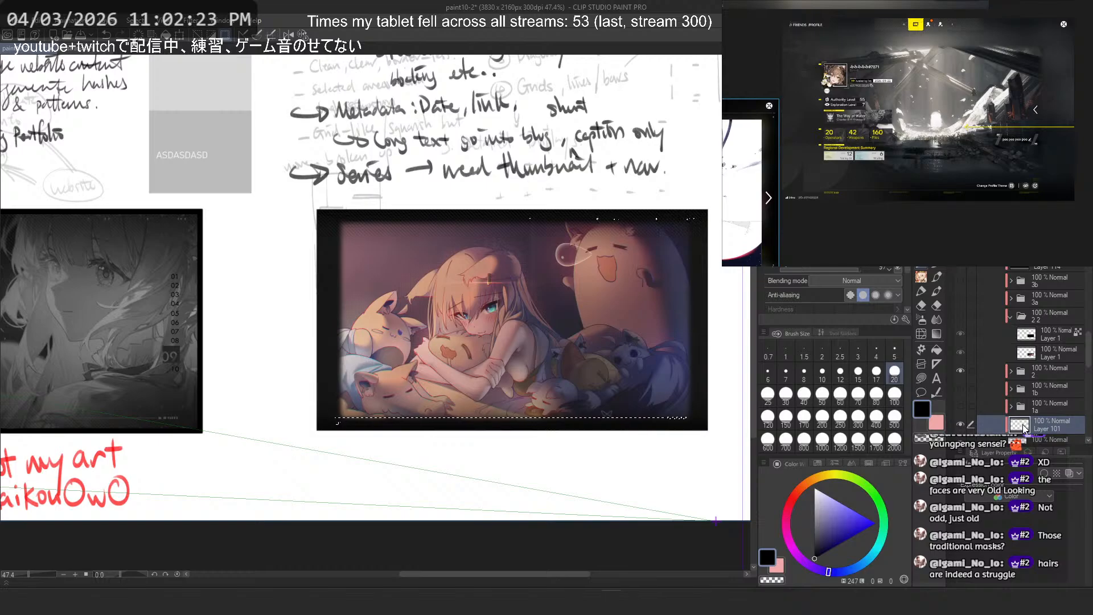
key(ctrl+d)
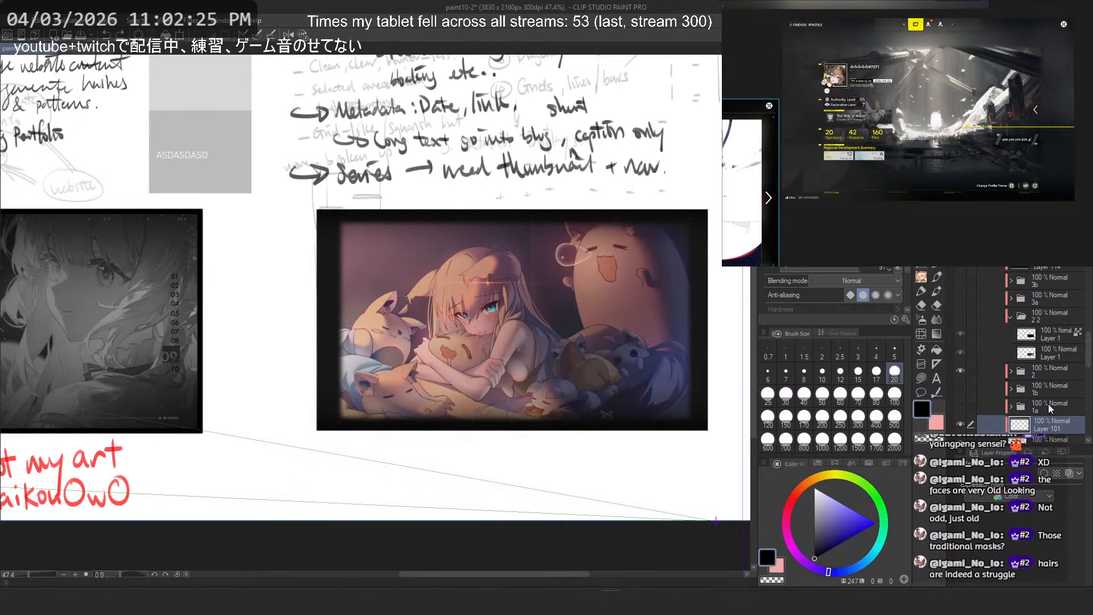
drag(1050, 422, 1048, 285)
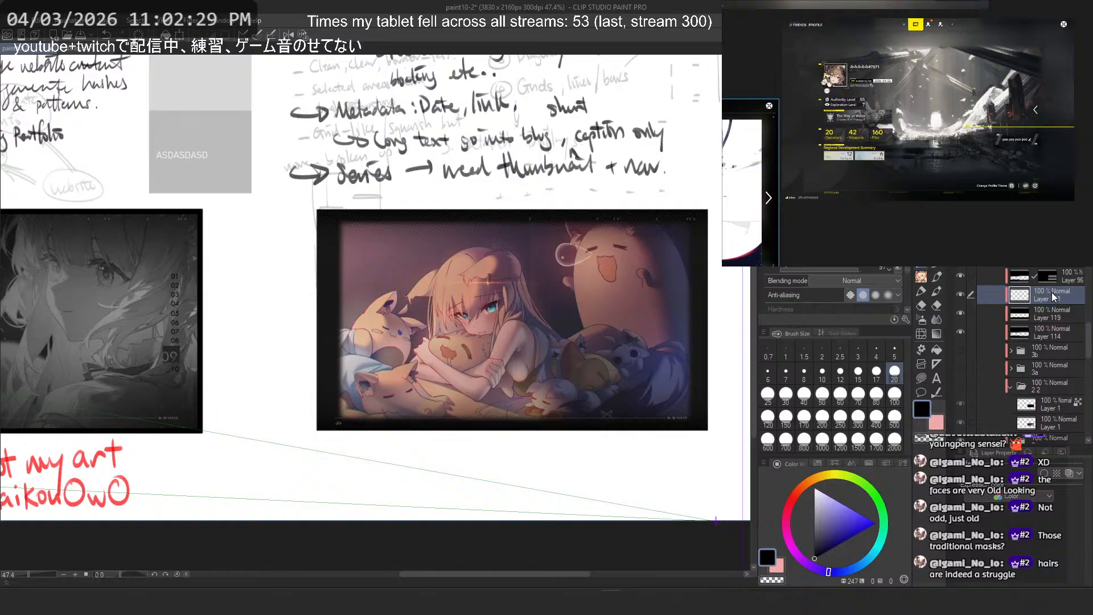
Step: Try Layer 101 above Layer 96, and return it to its place directly above Layer 119
drag(1057, 293, 1070, 269)
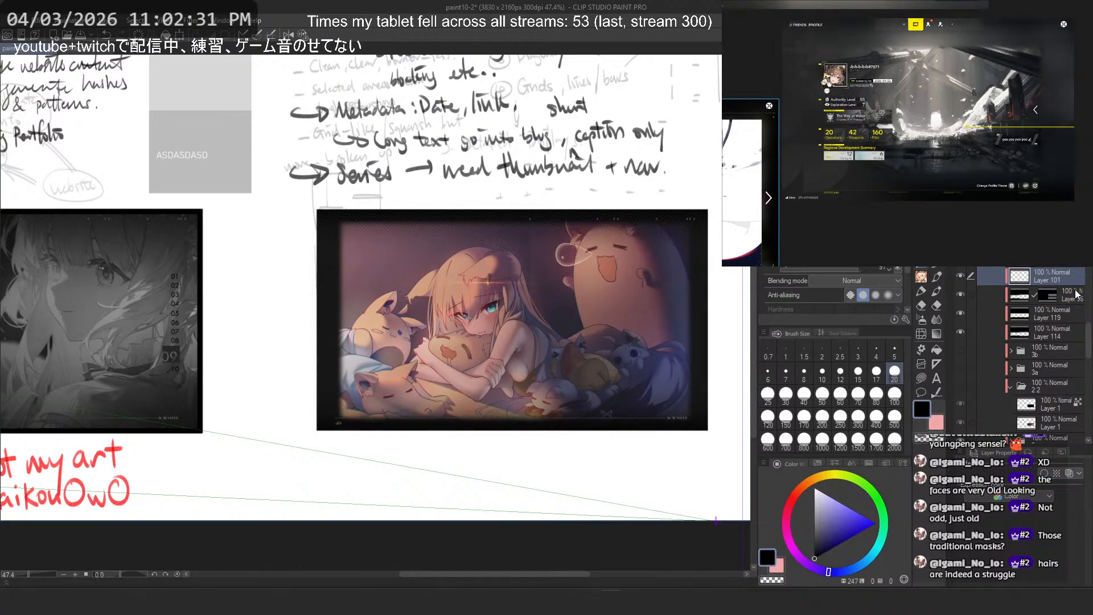
scroll(458, 400, up, 10)
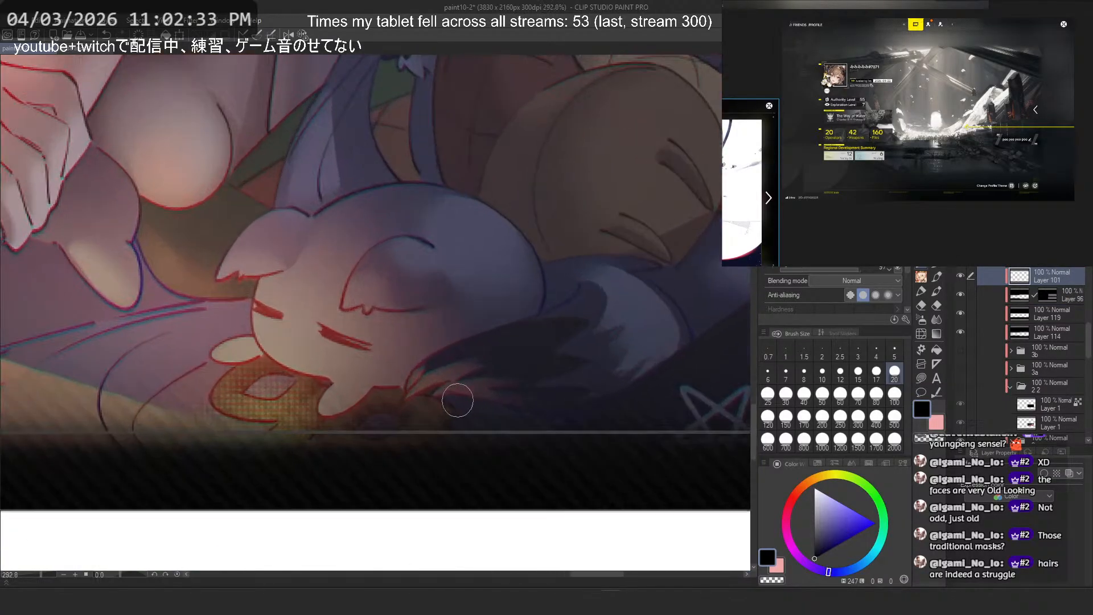
scroll(457, 400, down, 8)
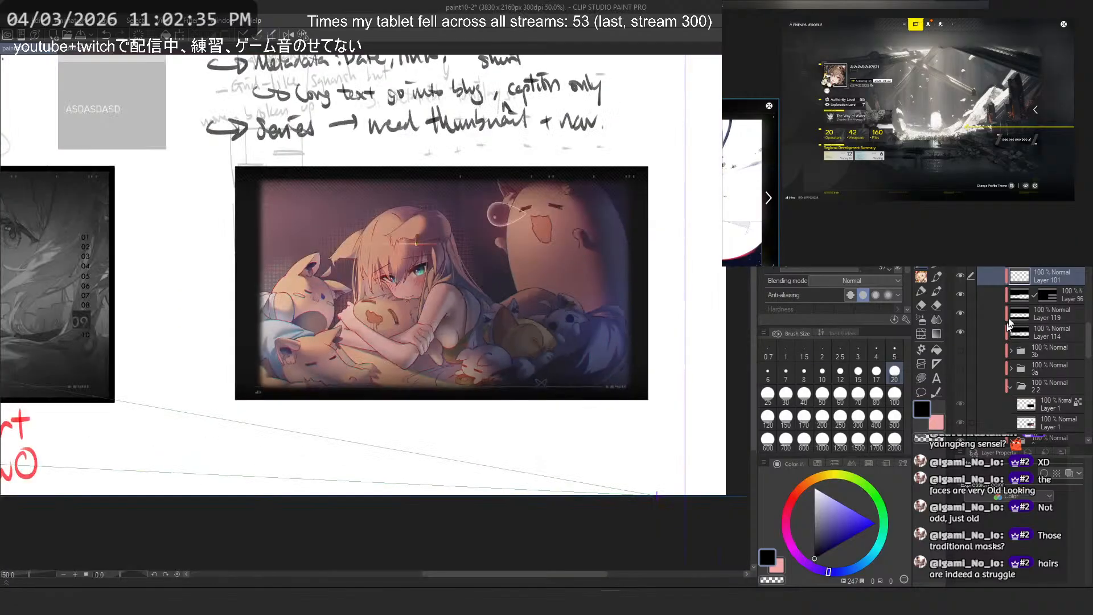
drag(1063, 278, 1065, 306)
Step: Transform folder 2 and nudge its artwork slightly within the detailed mockup's frame
scroll(1062, 321, down, 1)
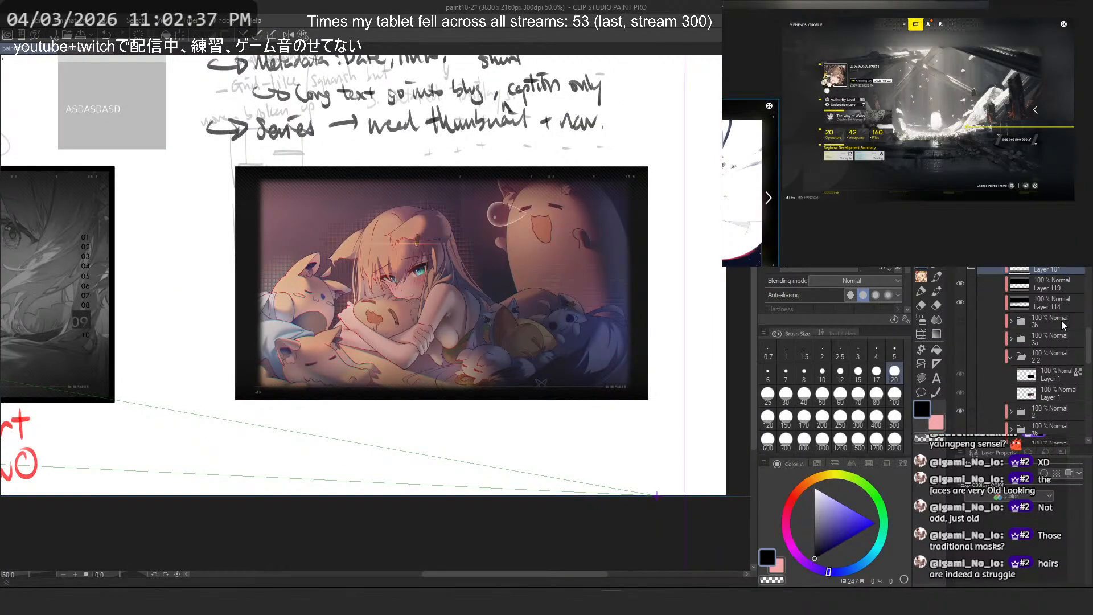
scroll(1061, 320, down, 2)
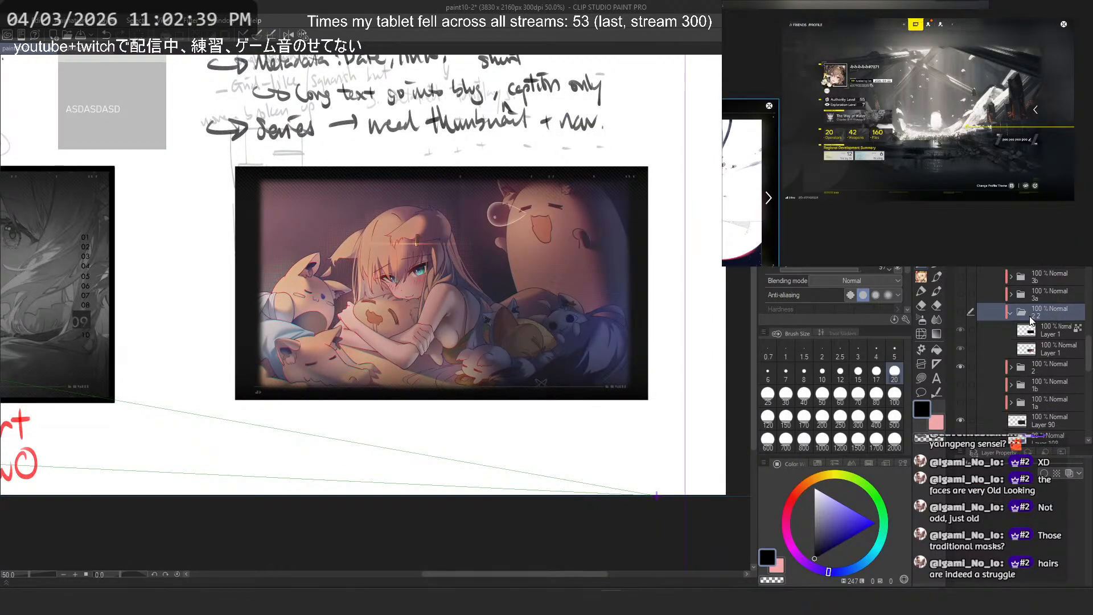
click(1049, 367)
key(ctrl+t)
scroll(461, 376, down, 2)
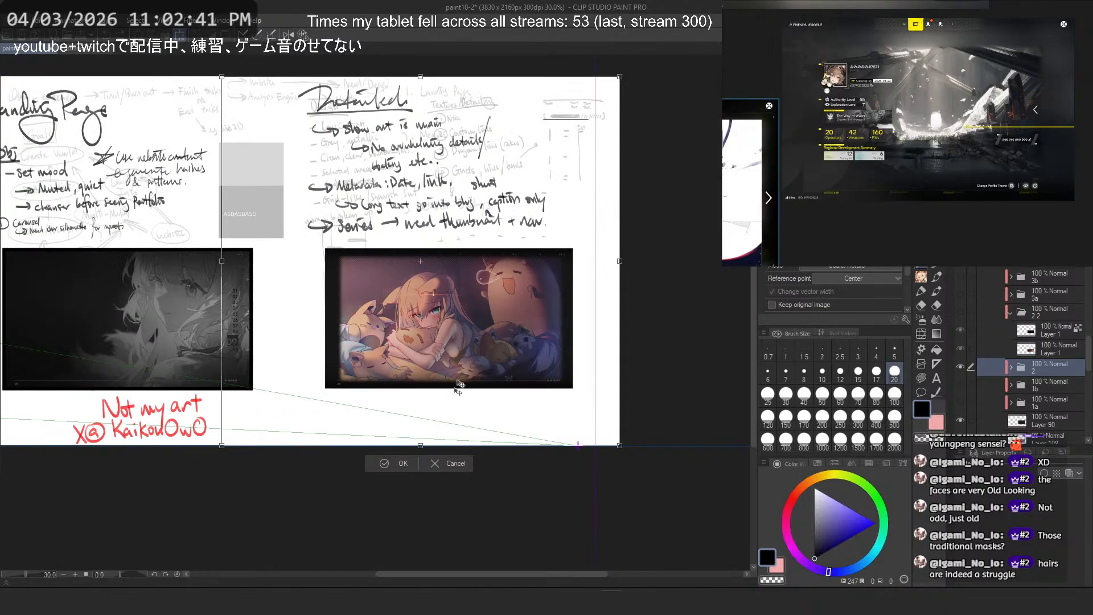
scroll(478, 338, up, 2)
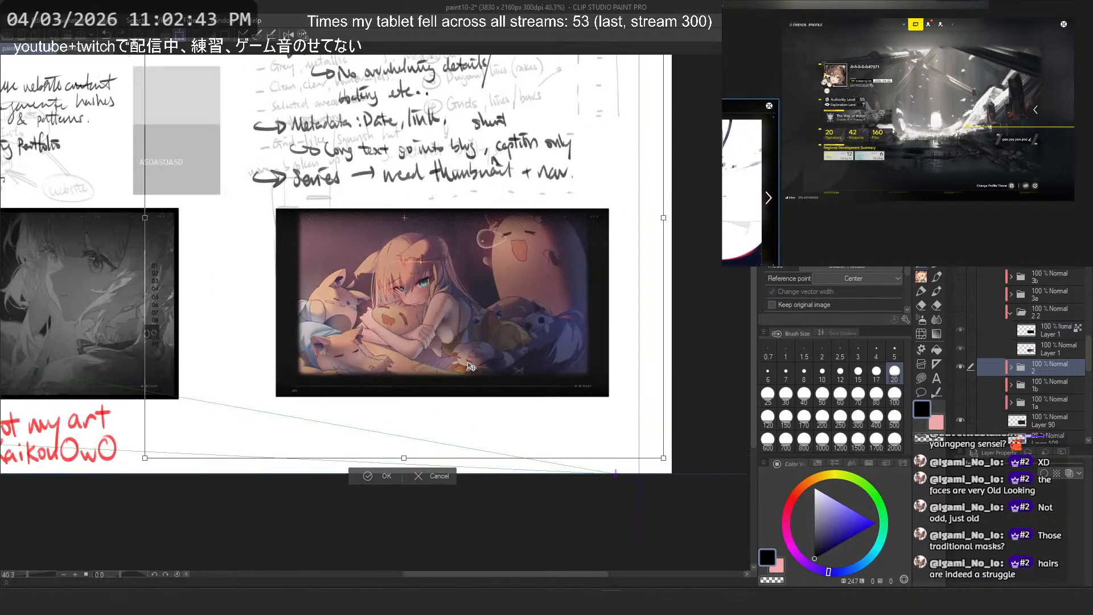
scroll(490, 308, up, 2)
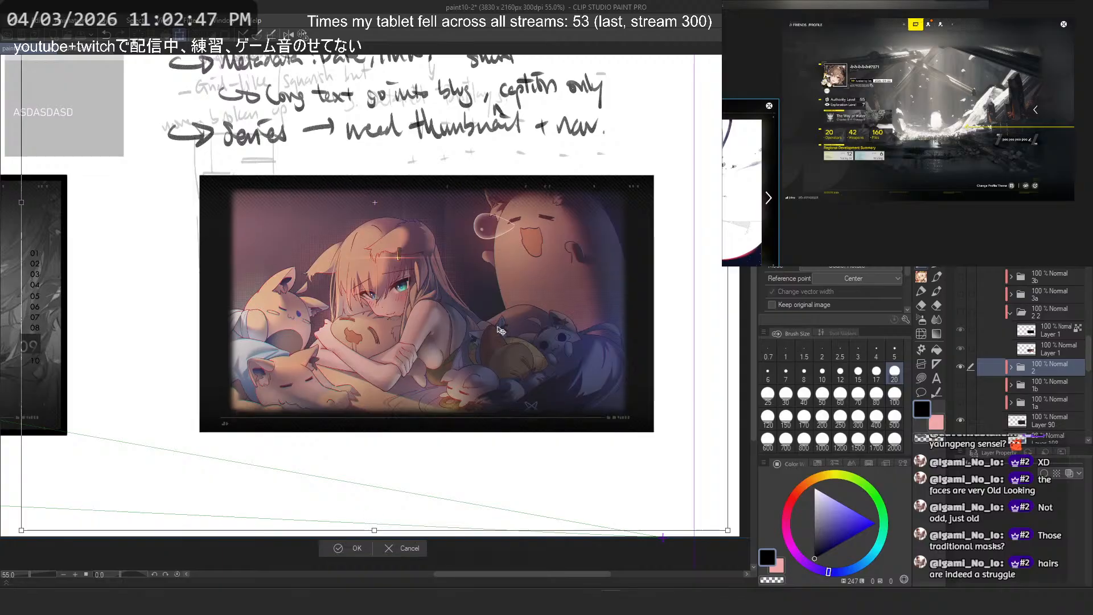
scroll(519, 290, down, 4)
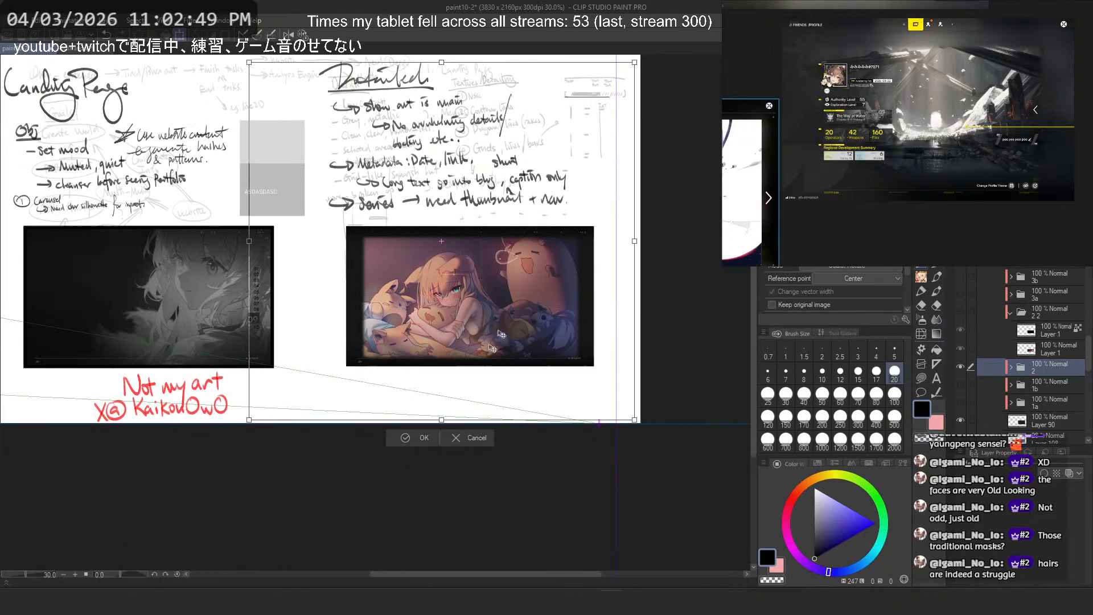
scroll(516, 336, up, 2)
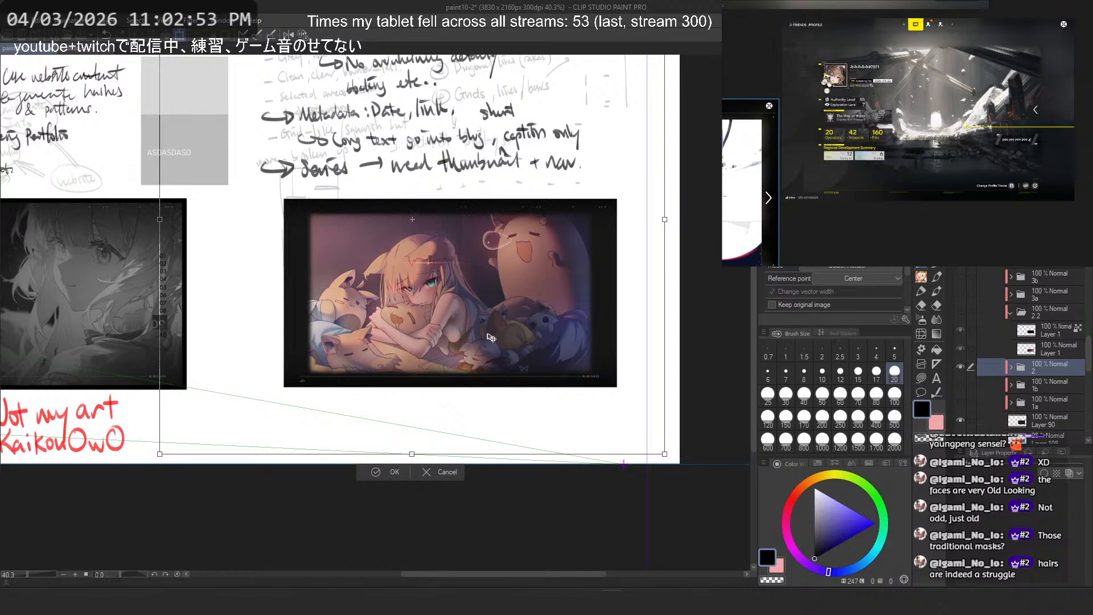
drag(493, 337, 494, 338)
key(Return)
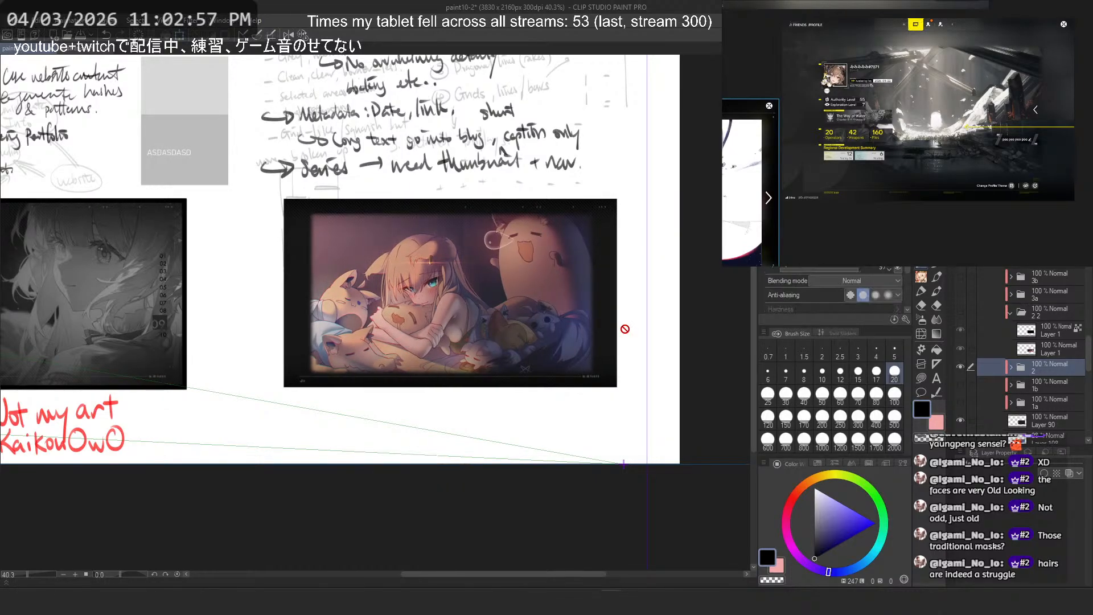
Step: Show the bottom Layer 1 in folder 2 as the backdrop behind the artwork, and save the document
click(1010, 364)
click(962, 392)
click(962, 391)
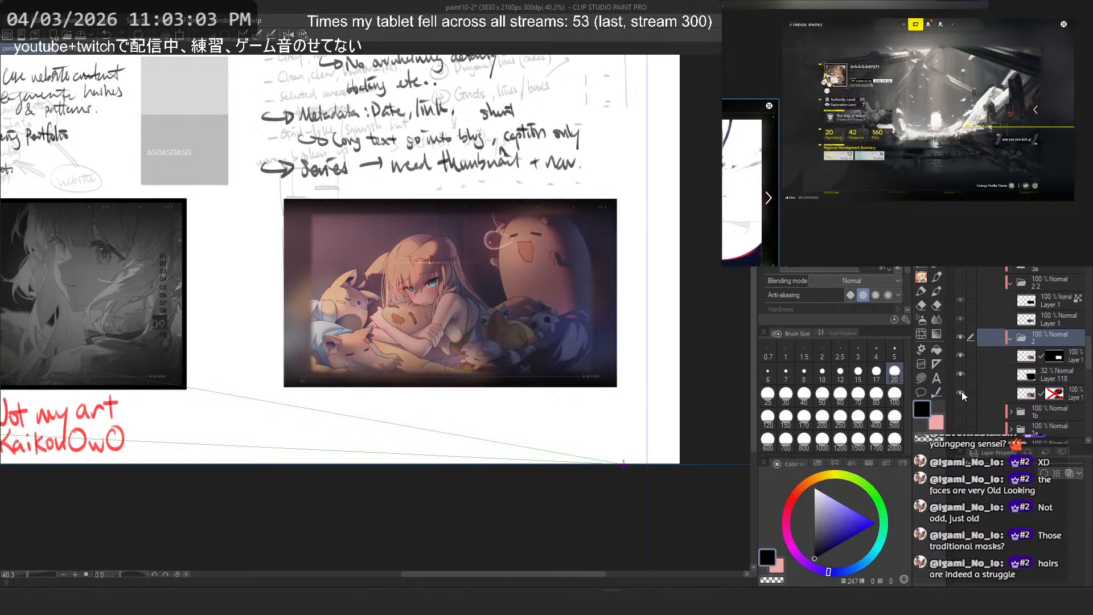
click(1009, 337)
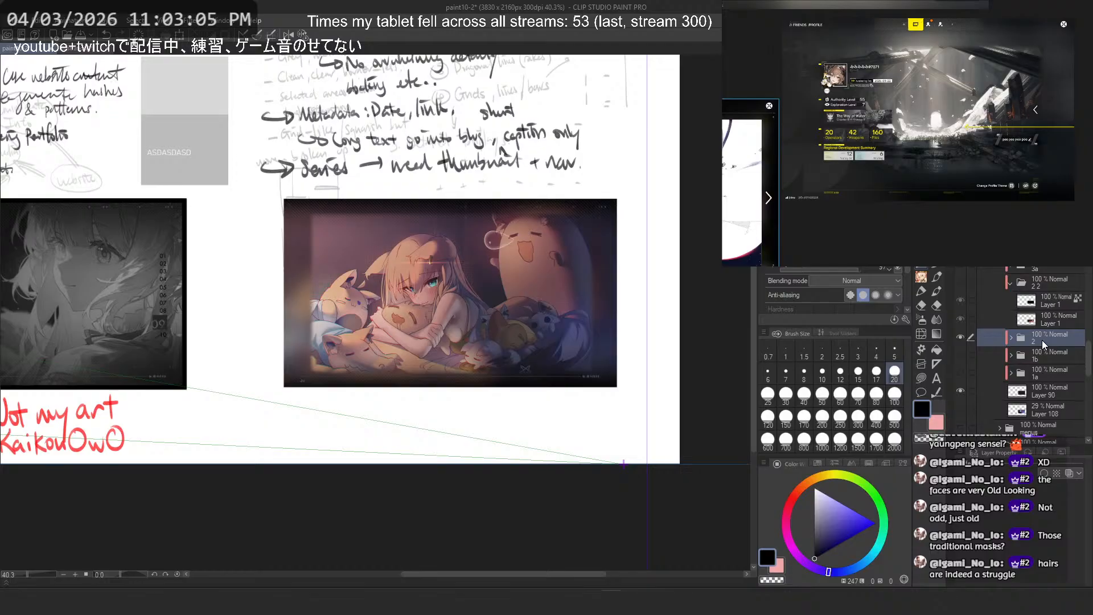
key(ctrl+s)
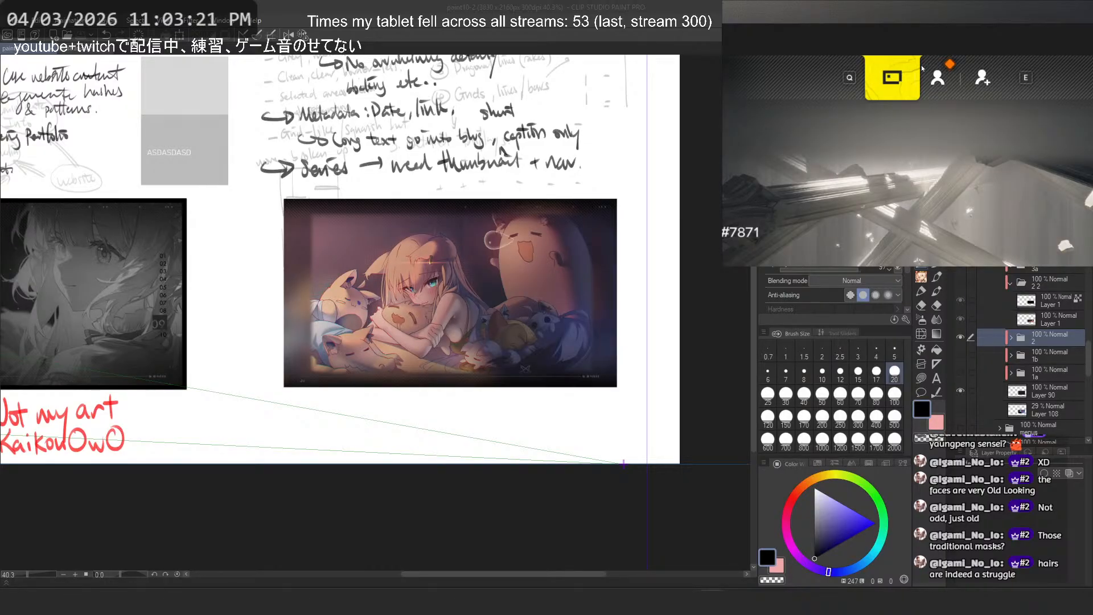
Step: Collapse folder 2 2, show folder 3a and hide folder 2 to swap the artwork in the detailed frame
scroll(452, 189, up, 5)
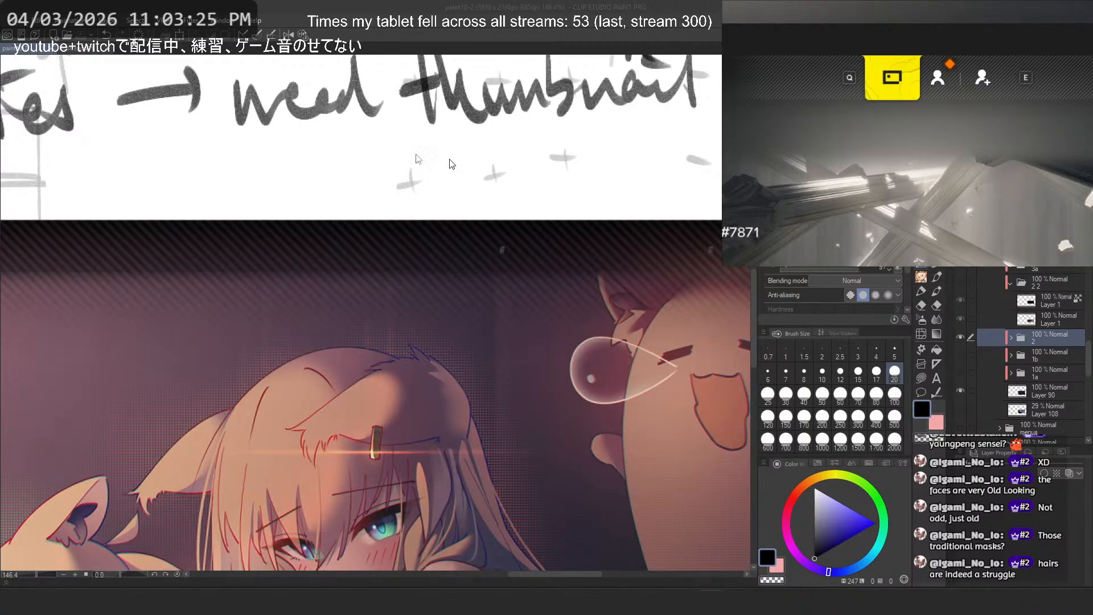
scroll(342, 162, down, 3)
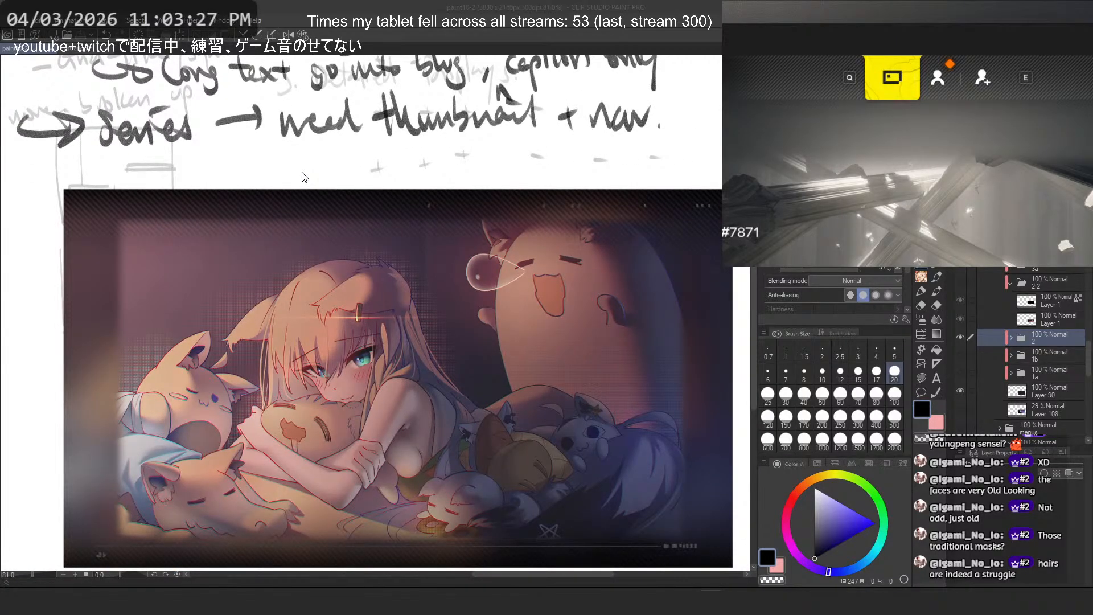
click(1010, 283)
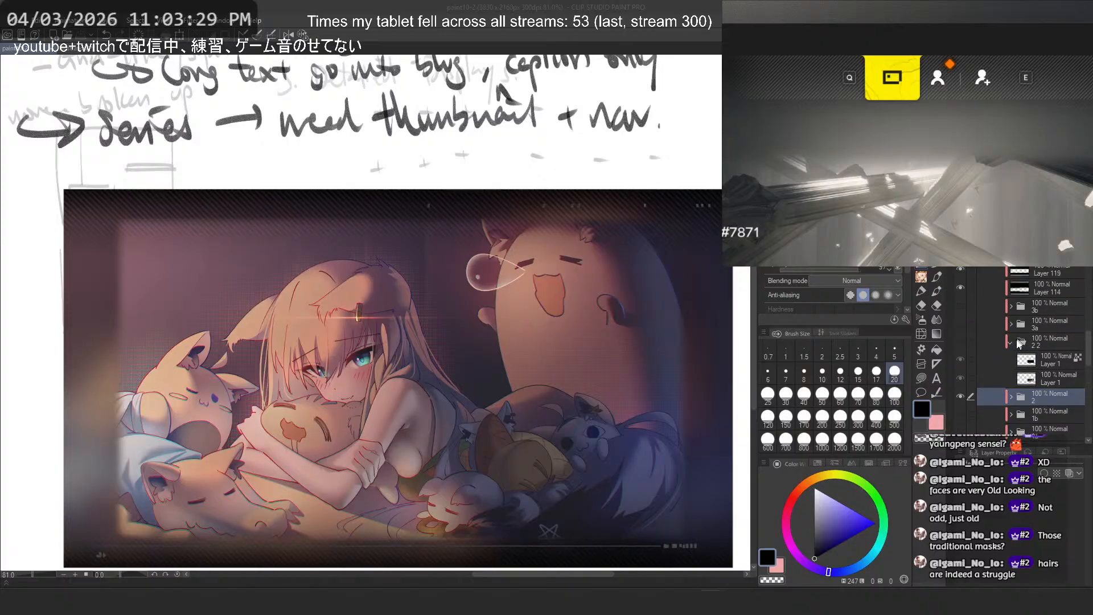
click(962, 326)
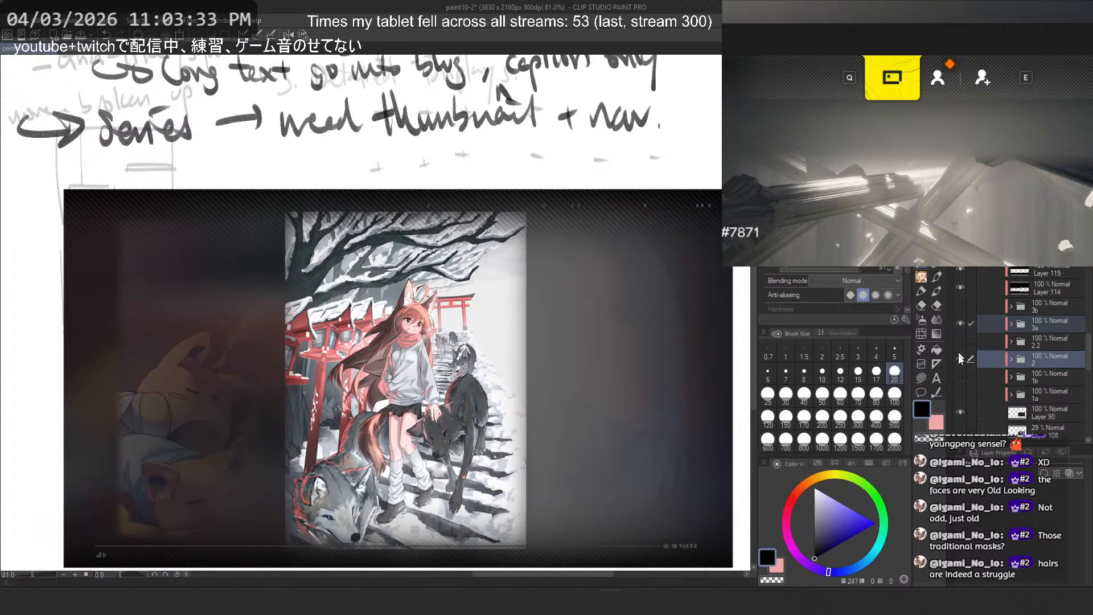
click(961, 360)
click(959, 326)
click(959, 326)
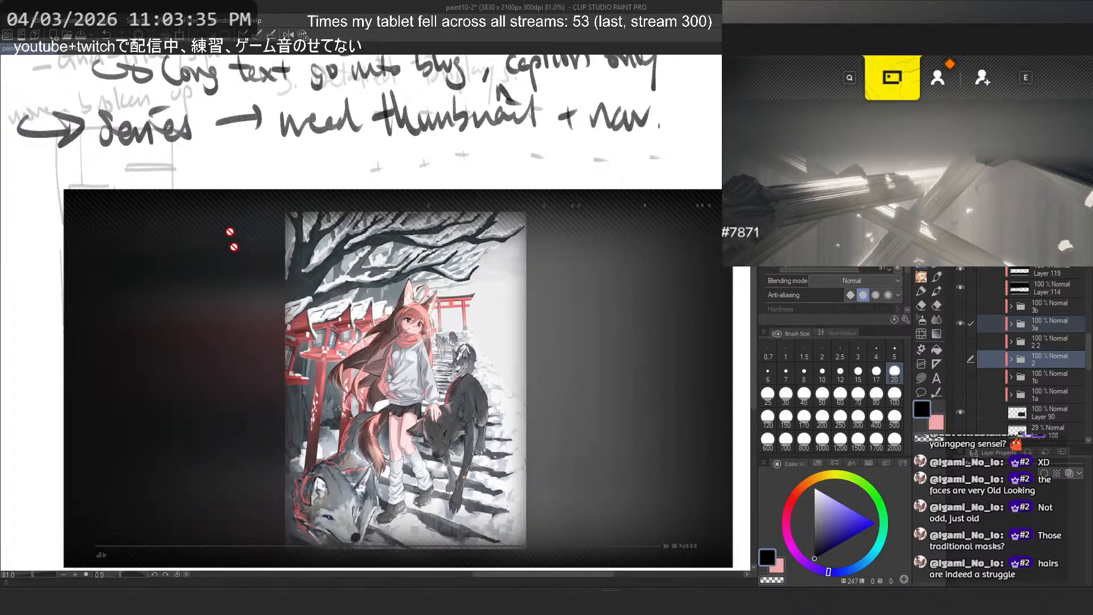
Step: Transform folder 3a and reposition its portrait-format shrine artwork, centering it vertically in the detailed frame
click(1030, 326)
scroll(485, 238, down, 2)
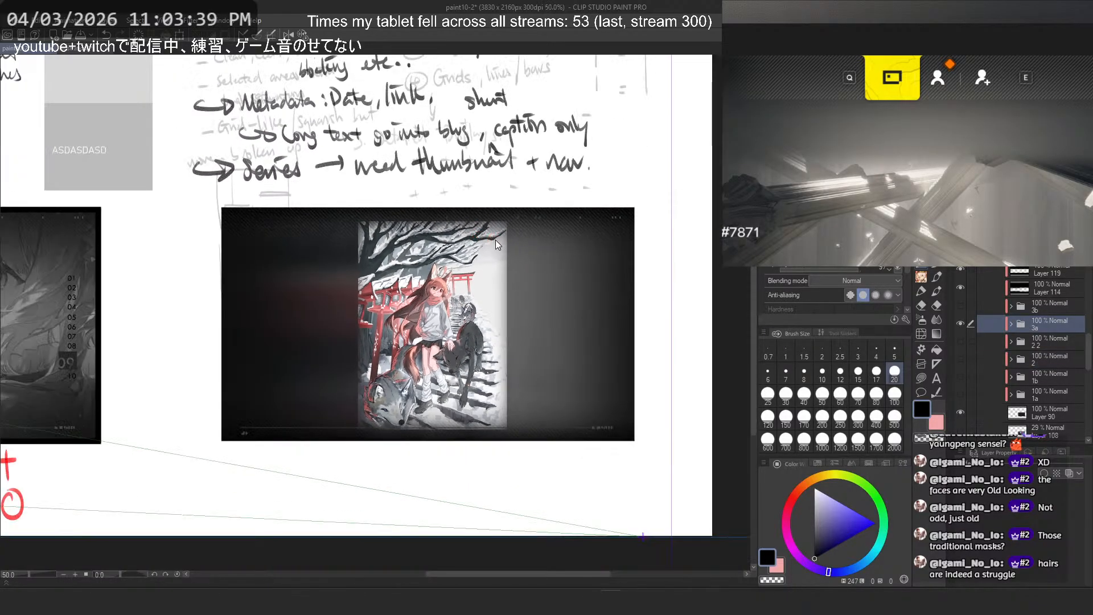
key(ctrl+t)
scroll(466, 346, down, 2)
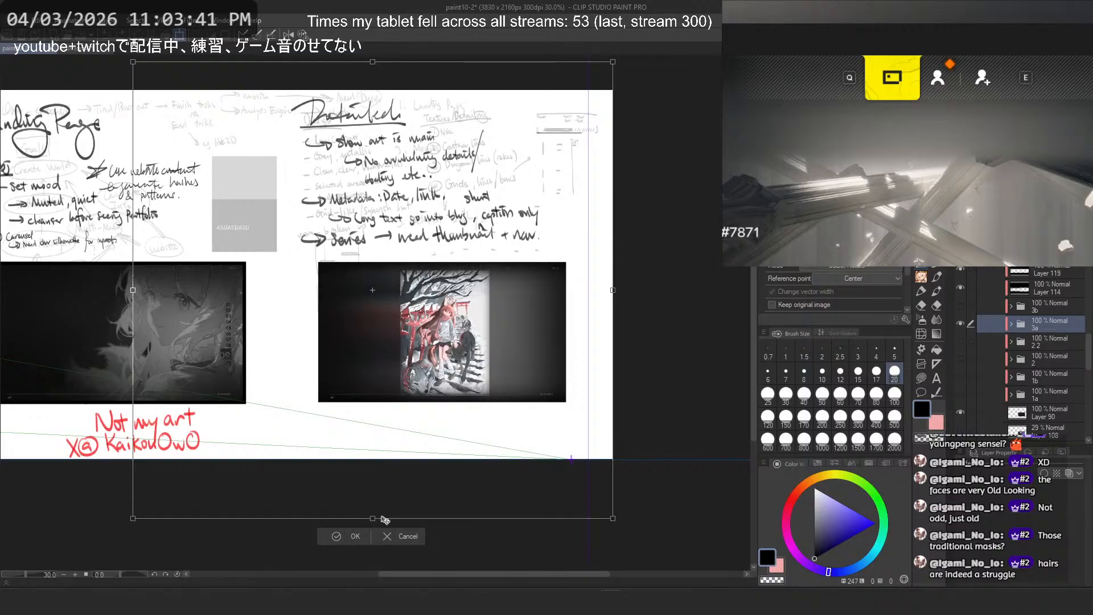
scroll(427, 387, up, 1)
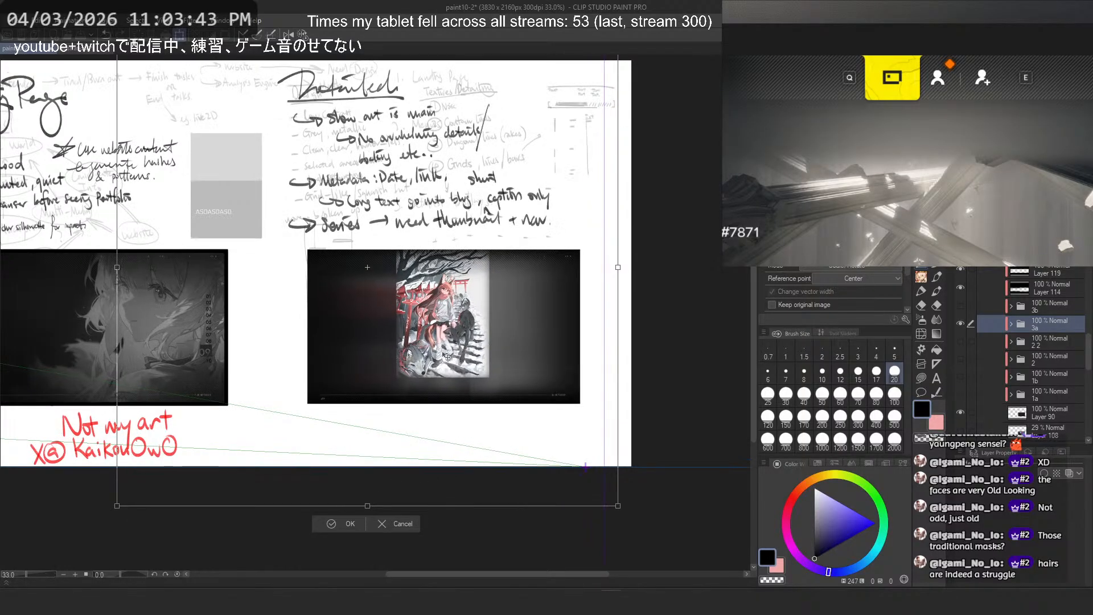
drag(446, 373, 448, 376)
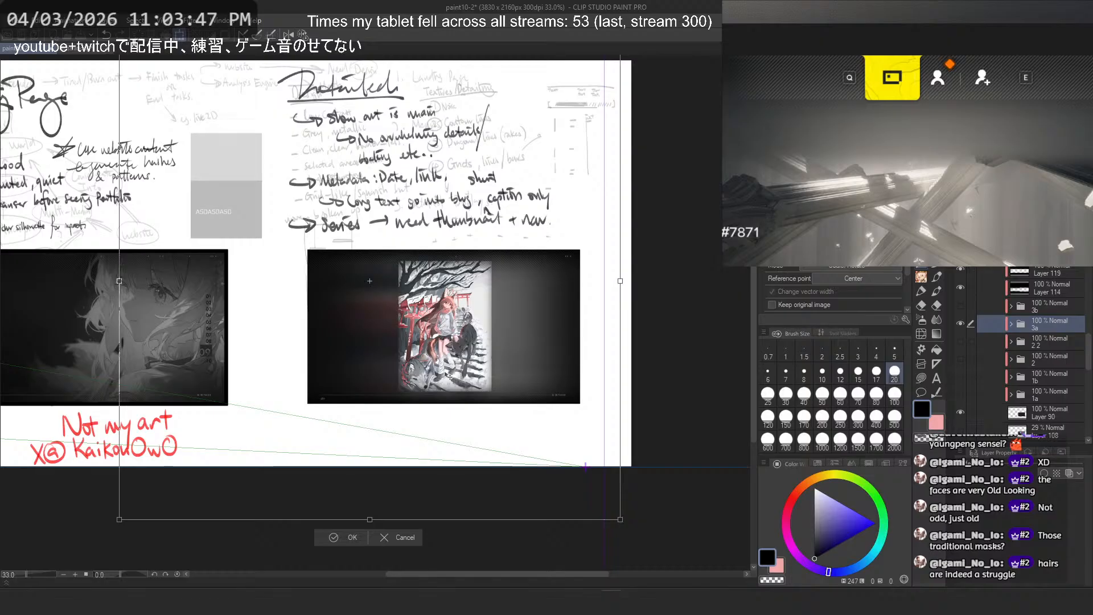
key(Return)
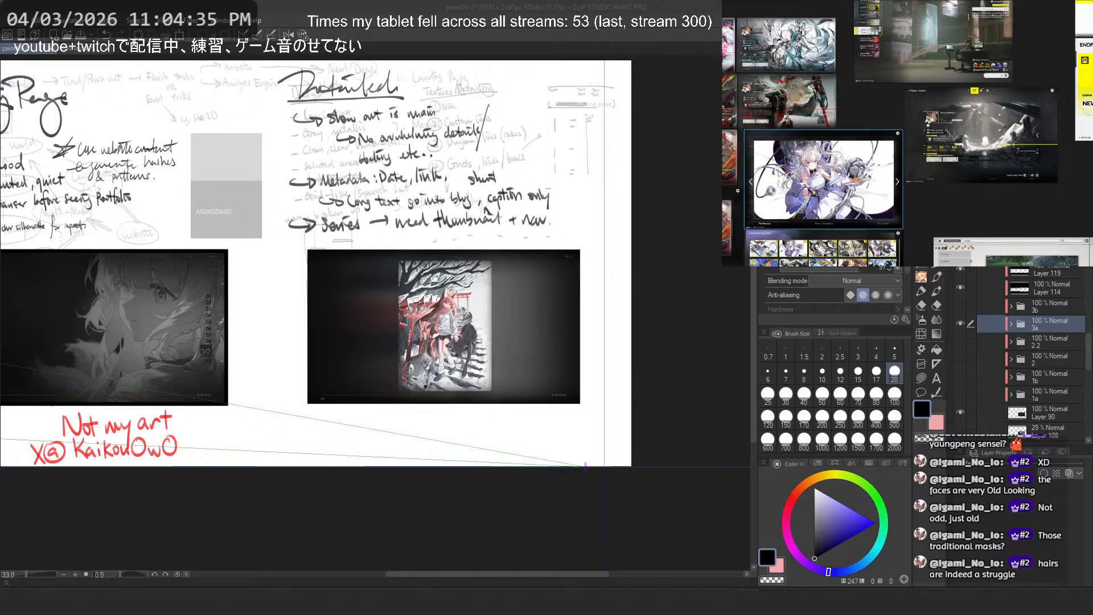
Step: Browse the reference artworks 124149174_p0.jpg and 124675337_p0.jpg in the image viewer, and close the viewer
drag(1092, 218, 532, 110)
click(755, 340)
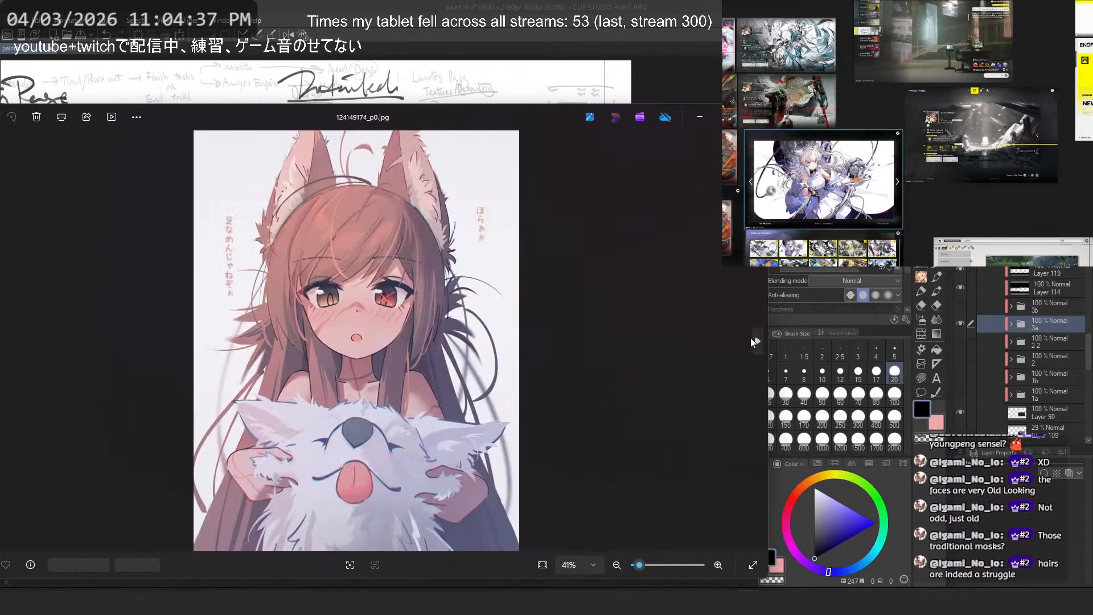
mouse_move(718, 117)
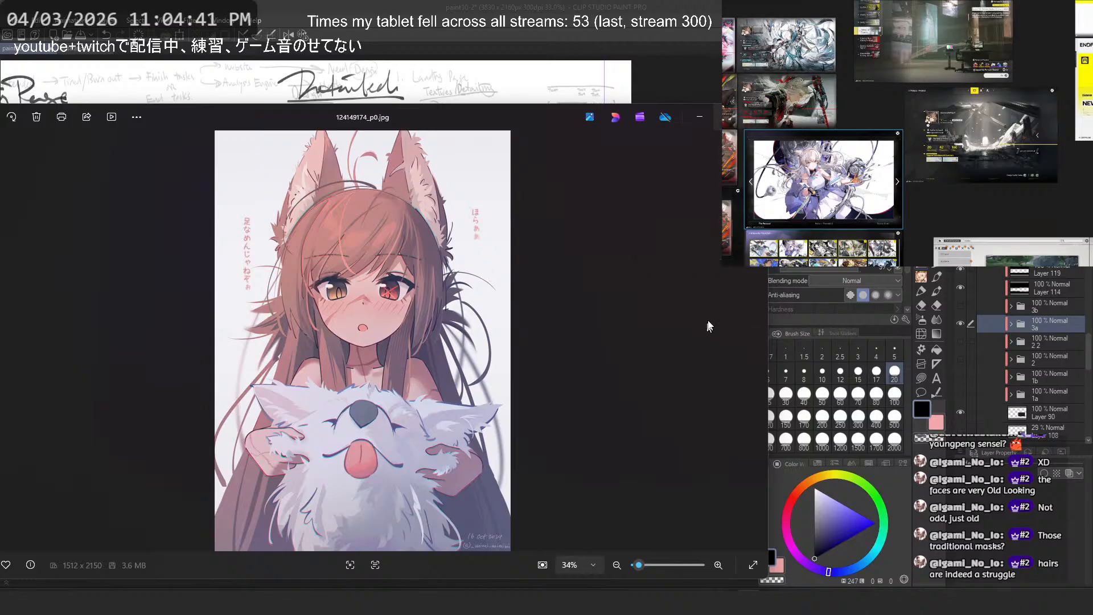
key(Right)
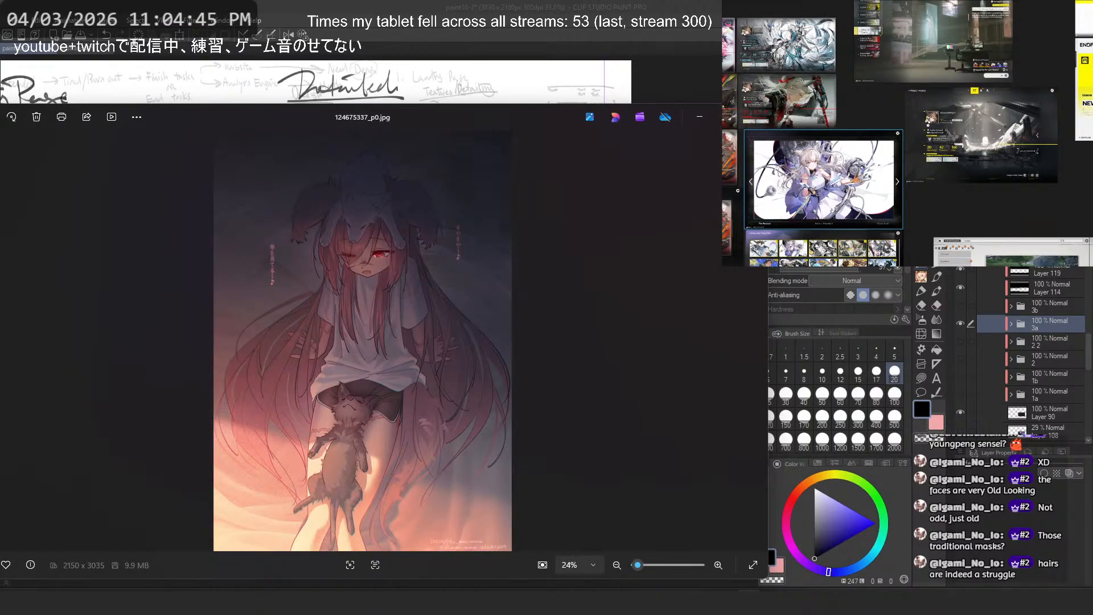
key(alt+F4)
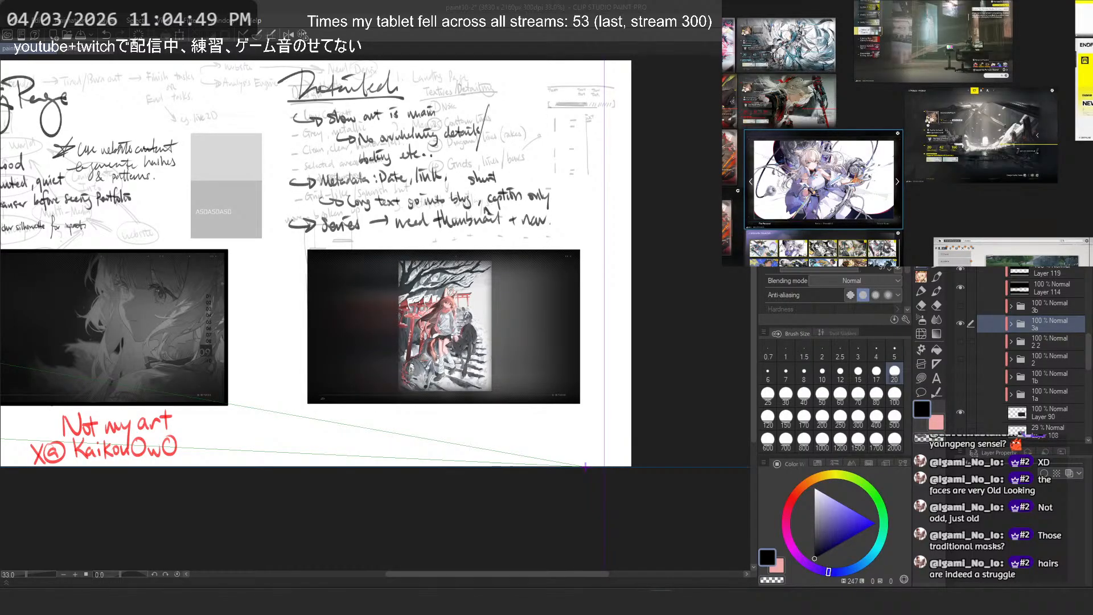
Step: Collapse the detaileed folder, hide it and show the menus folder to view the menus mockup
scroll(1014, 320, up, 1)
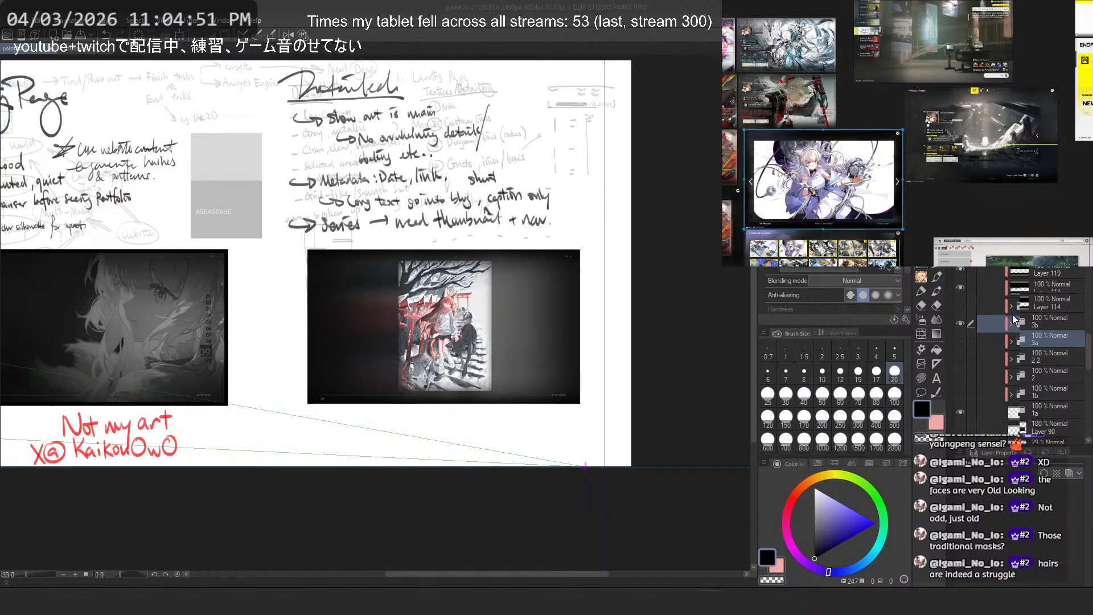
scroll(1014, 320, up, 6)
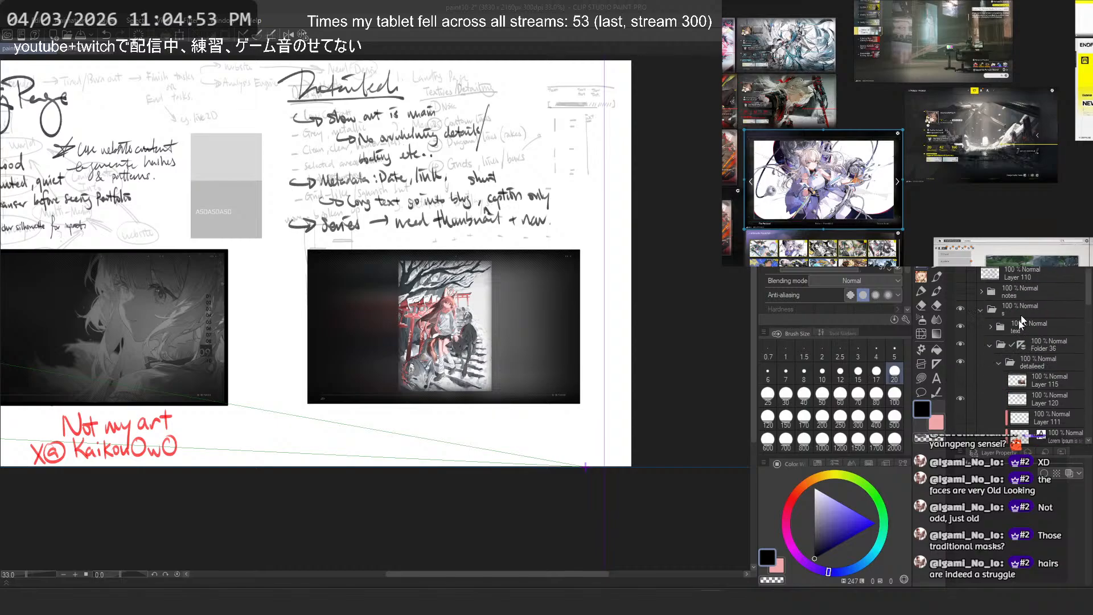
click(999, 363)
click(961, 379)
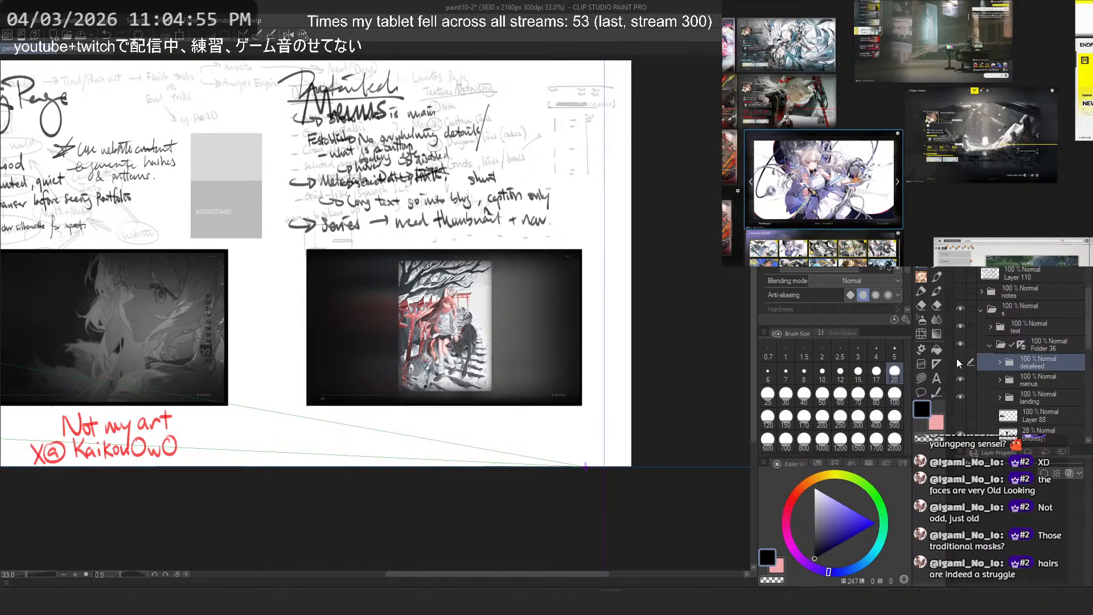
click(961, 363)
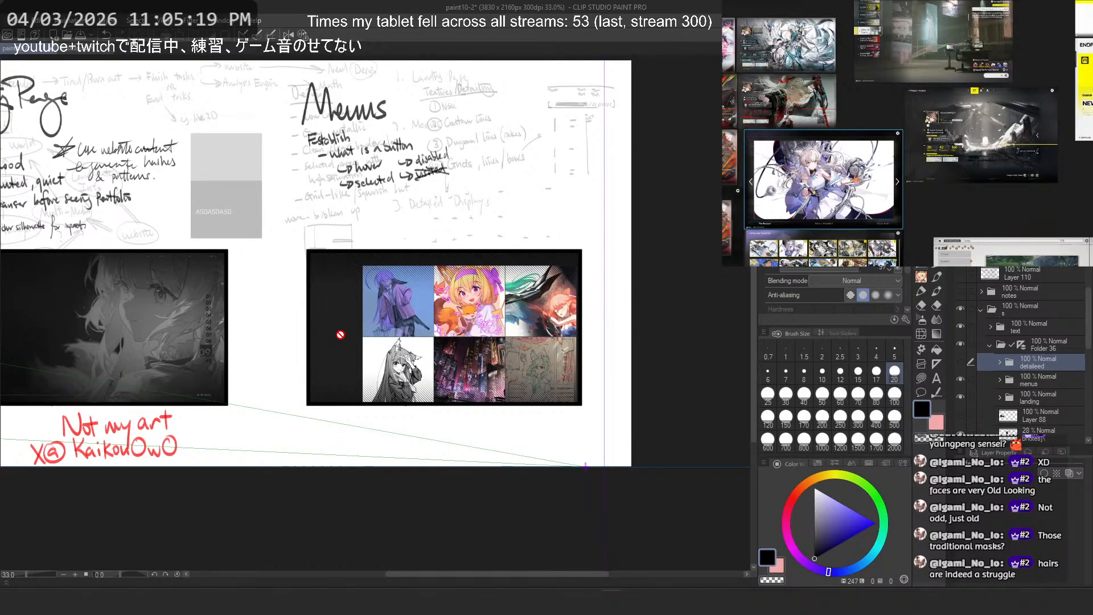
Step: Show the detaileed folder and hide the menus folder to bring back the detailed mockup beside the landing page
scroll(340, 335, up, 1)
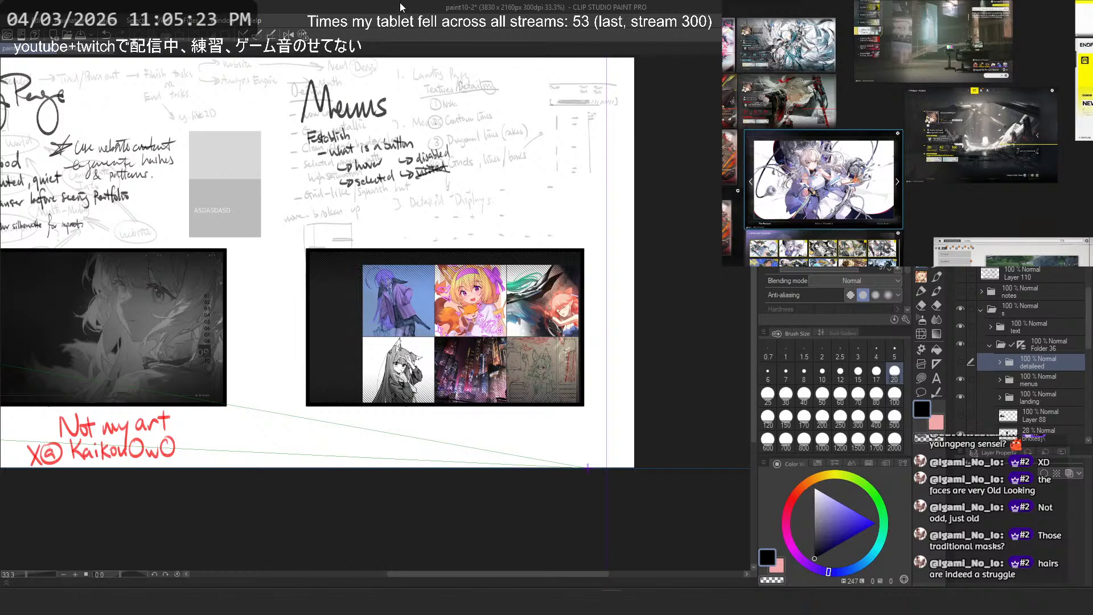
scroll(444, 304, down, 1)
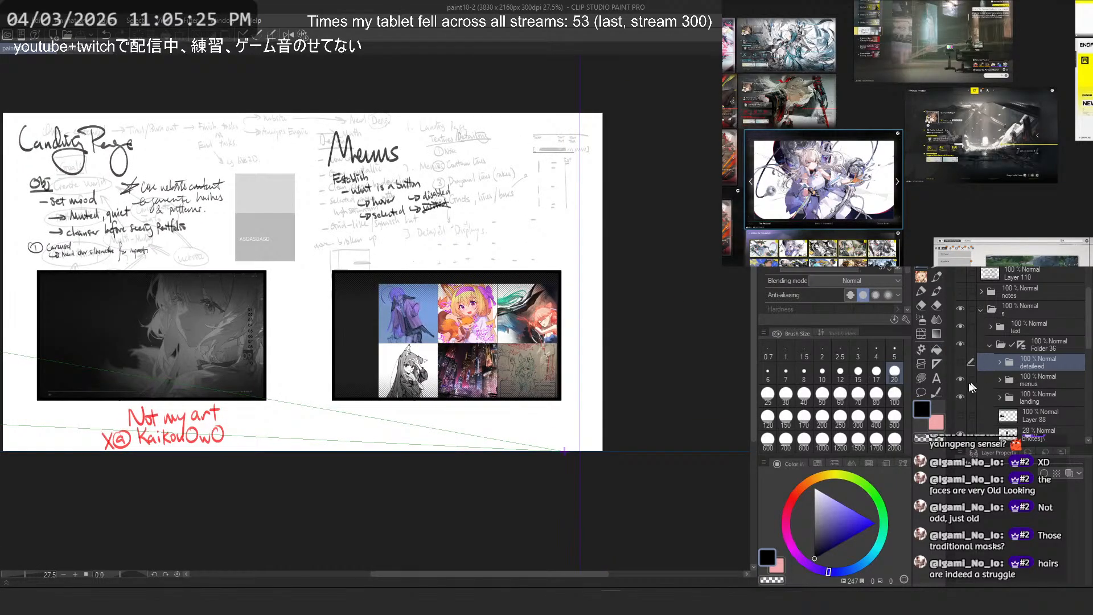
click(962, 362)
click(962, 360)
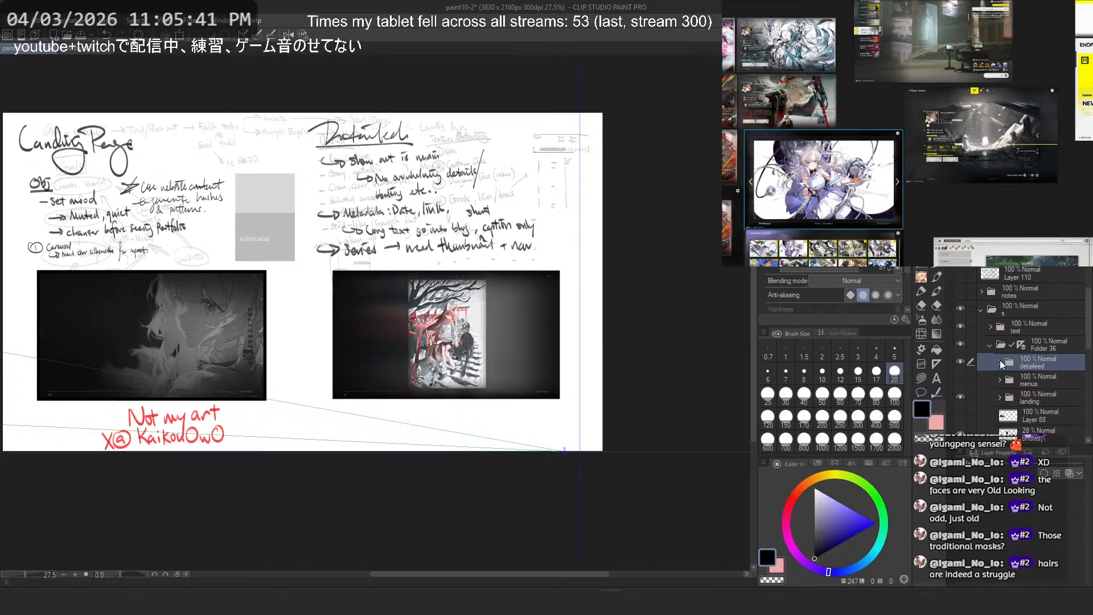
Step: Examine the portrait shrine artwork's placement in the detailed mockup against the landing page mockup and the handwritten notes
scroll(245, 330, up, 5)
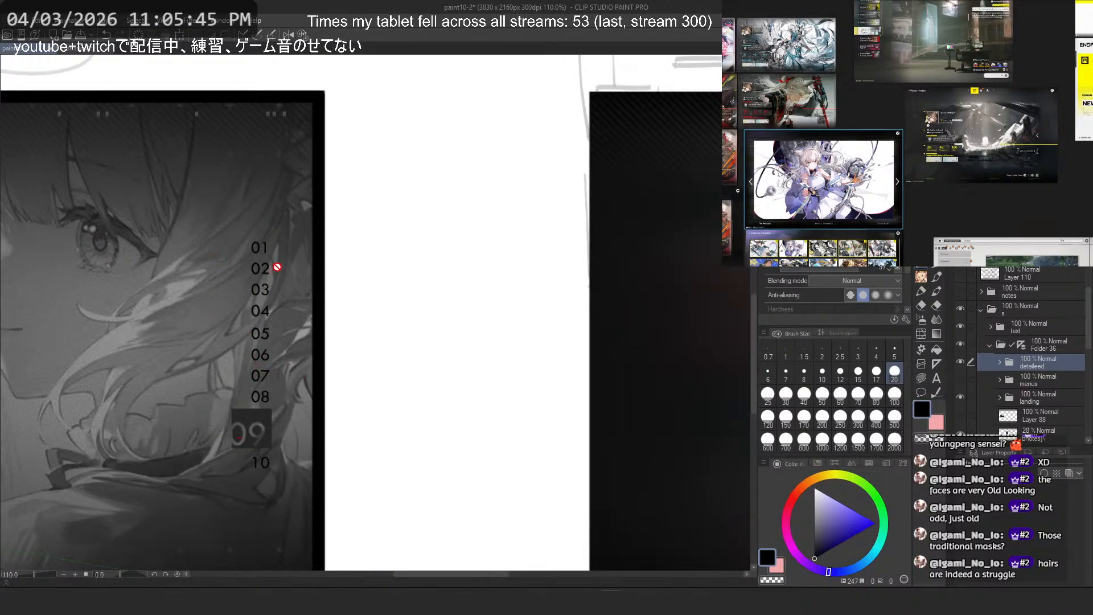
scroll(168, 325, down, 2)
scroll(169, 326, down, 2)
drag(666, 317, 537, 324)
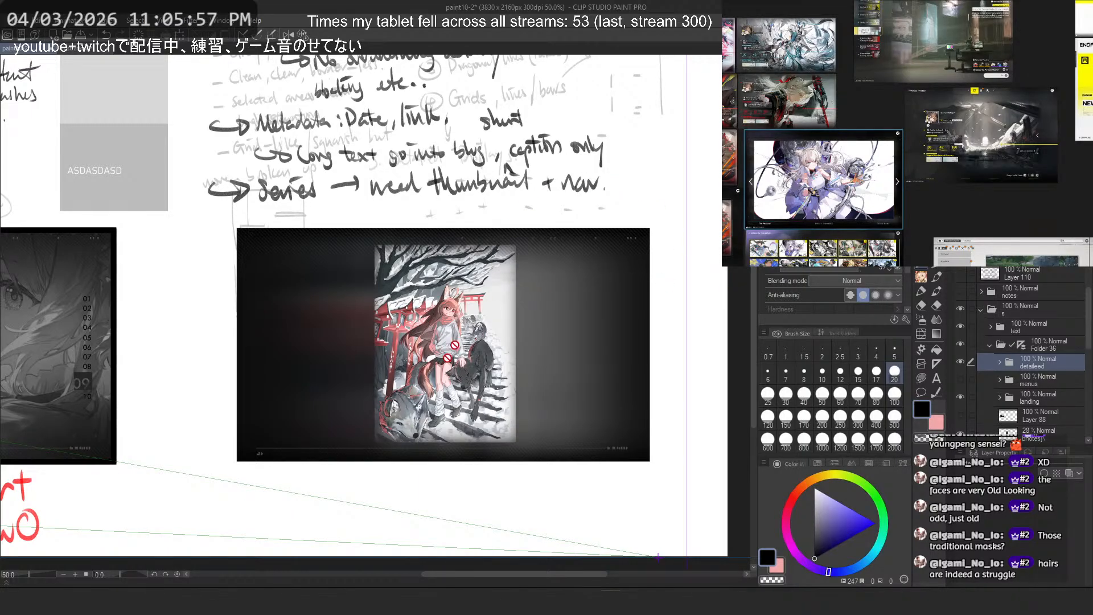
scroll(459, 347, up, 1)
scroll(649, 317, up, 1)
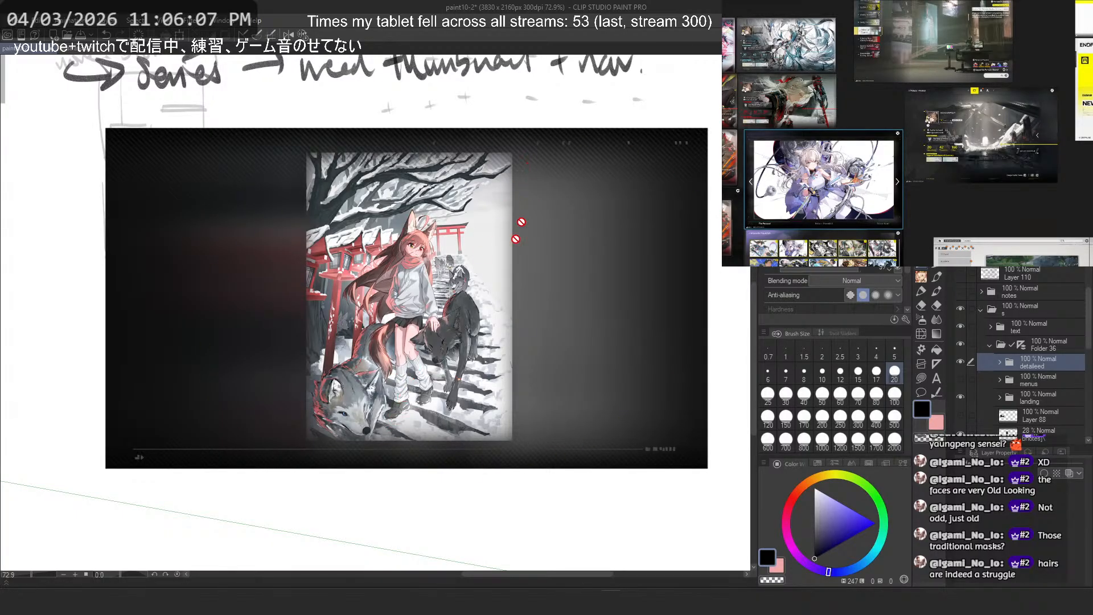
scroll(664, 198, down, 1)
scroll(664, 198, down, 3)
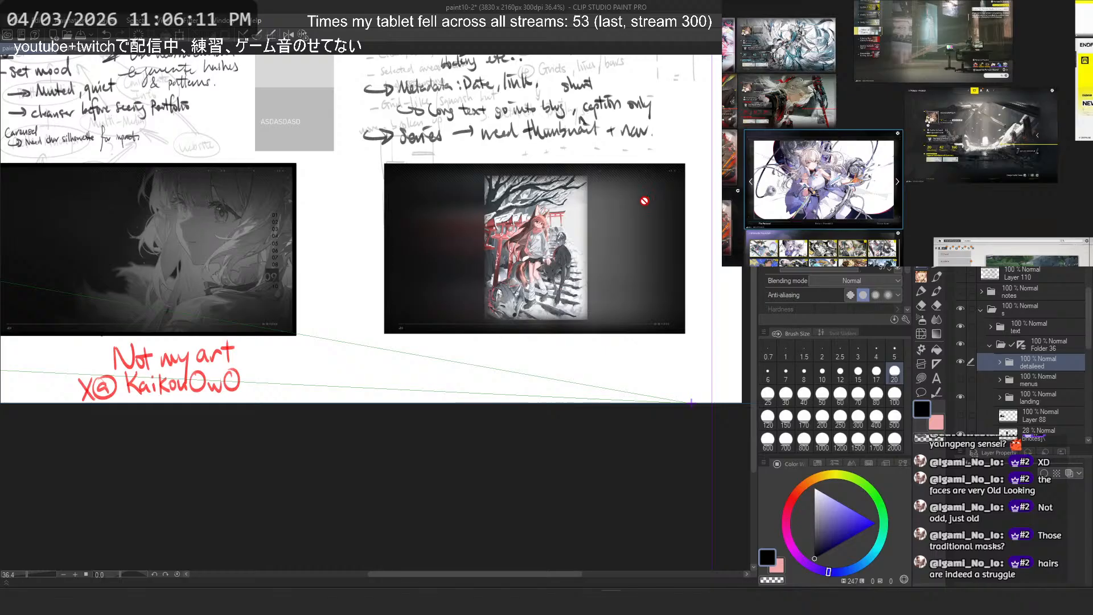
drag(643, 189, 629, 290)
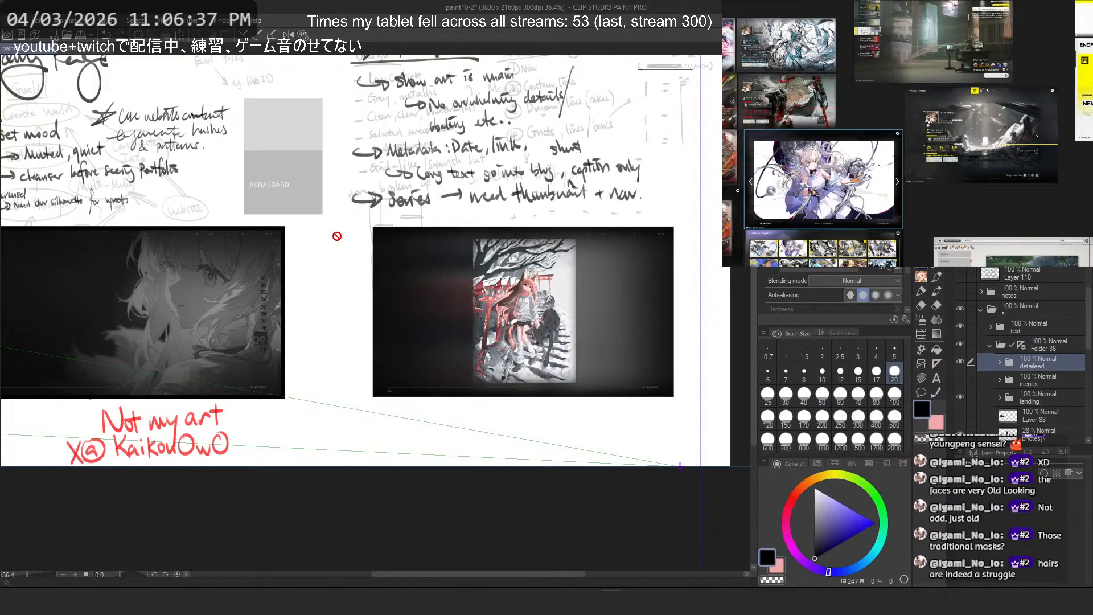
scroll(333, 237, down, 1)
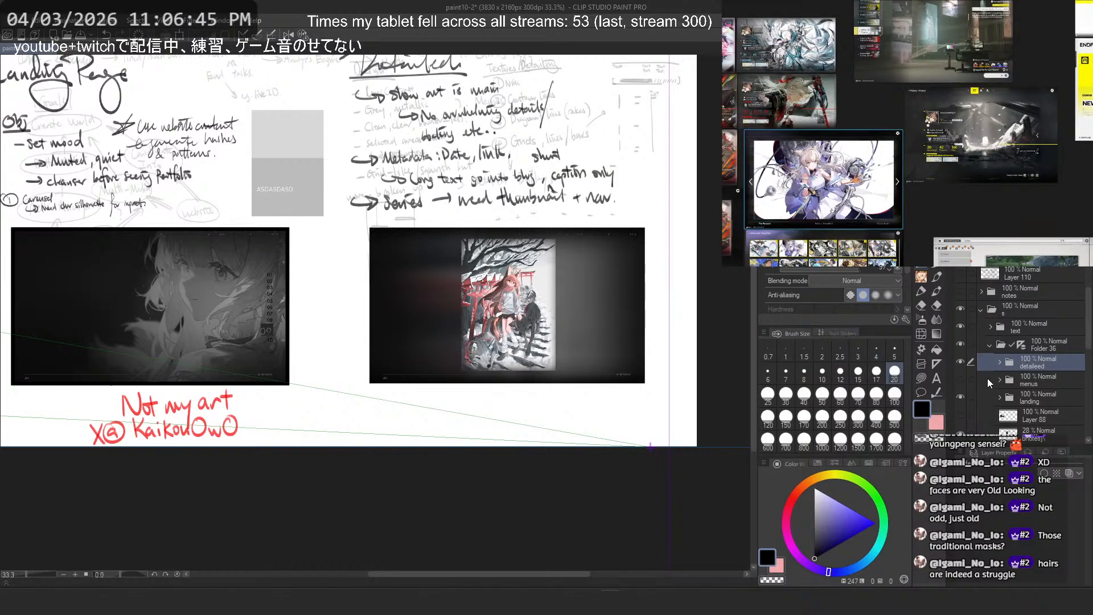
Step: Look through the reference board's layout screenshots and examine the Crew Mate Descriptions text page up close
scroll(987, 378, down, 1)
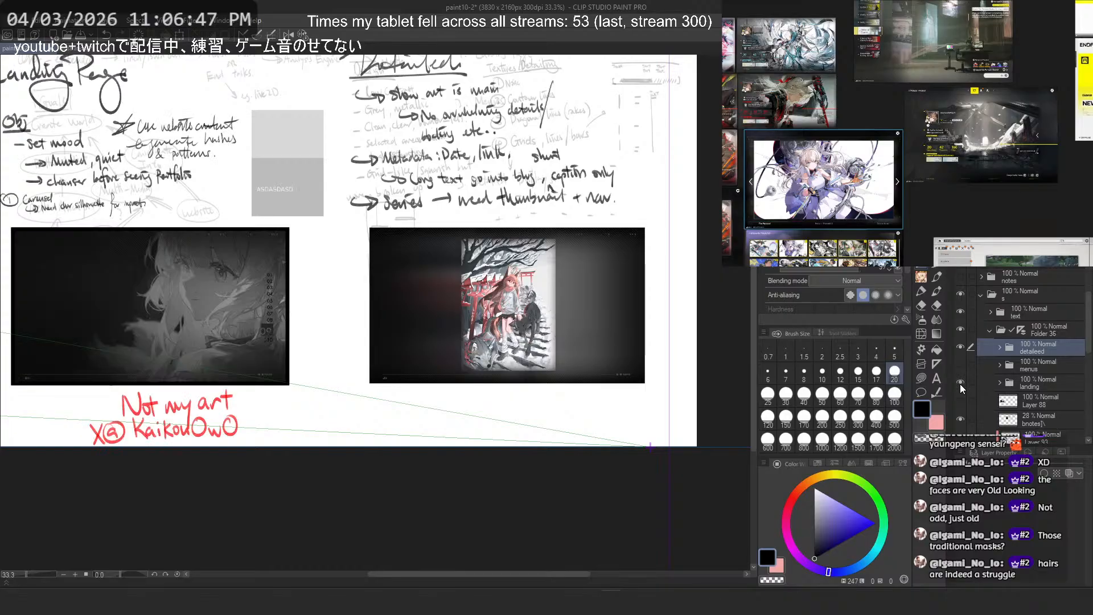
scroll(907, 133, down, 3)
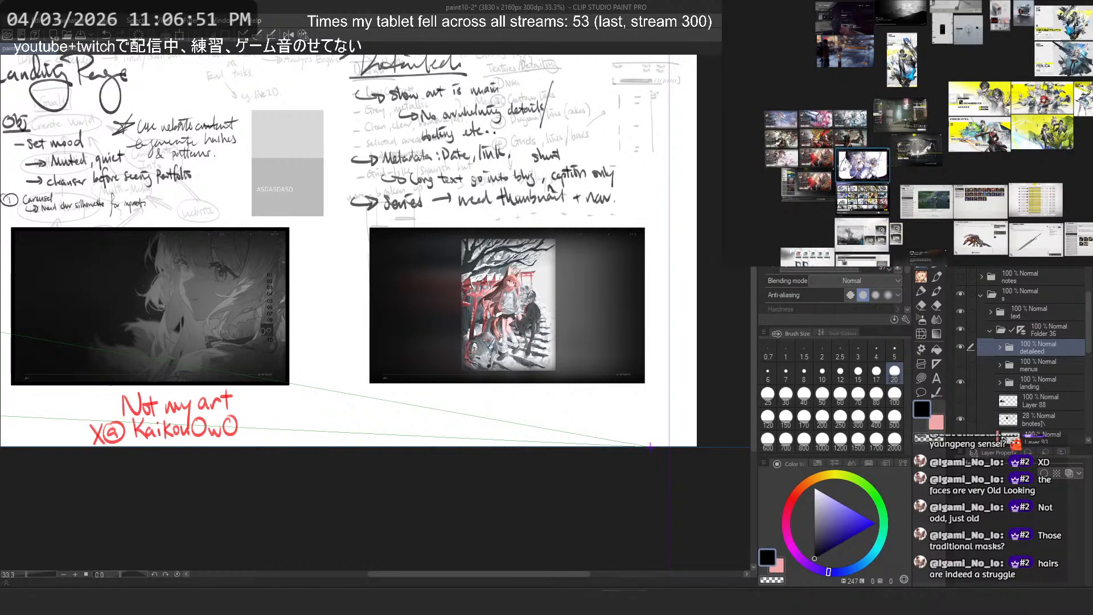
scroll(961, 247, up, 3)
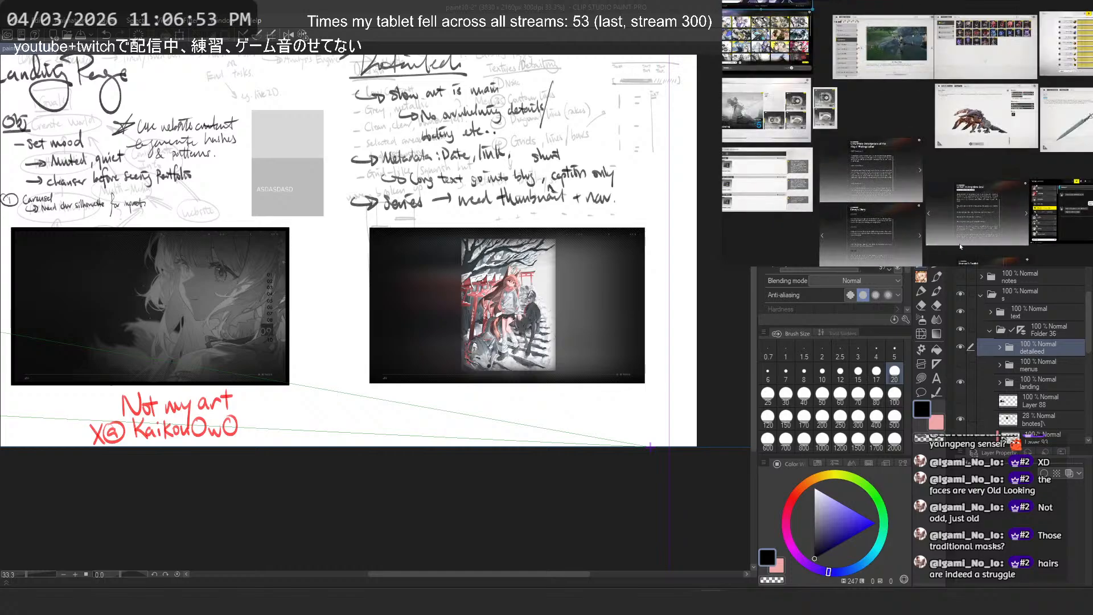
scroll(860, 171, up, 5)
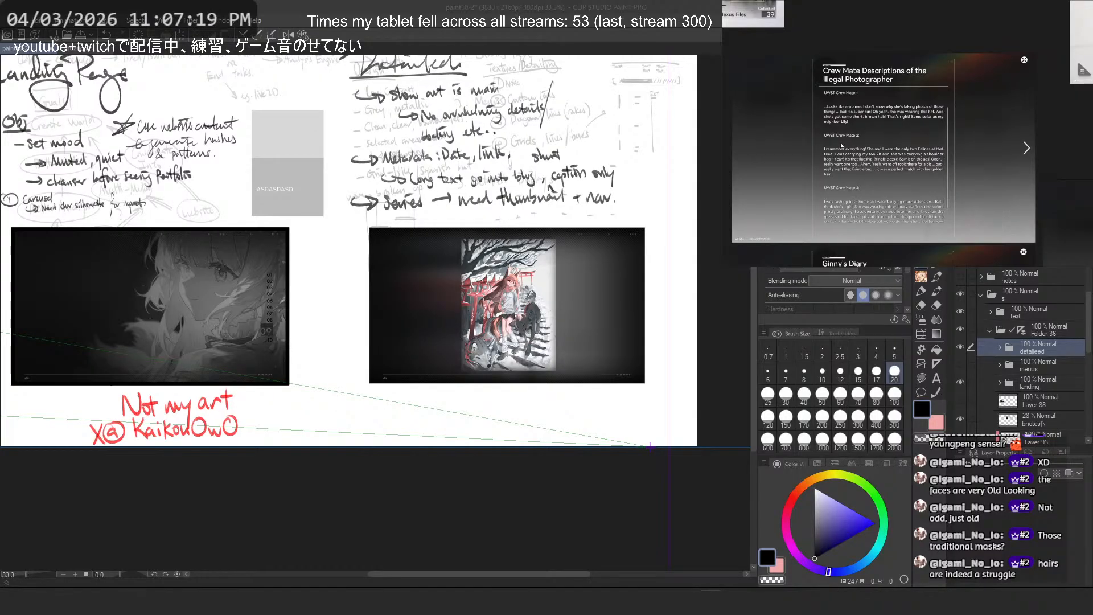
Step: Compare the landing page mockup's frame and numbered list with the detailed mockup's frame
scroll(81, 298, up, 4)
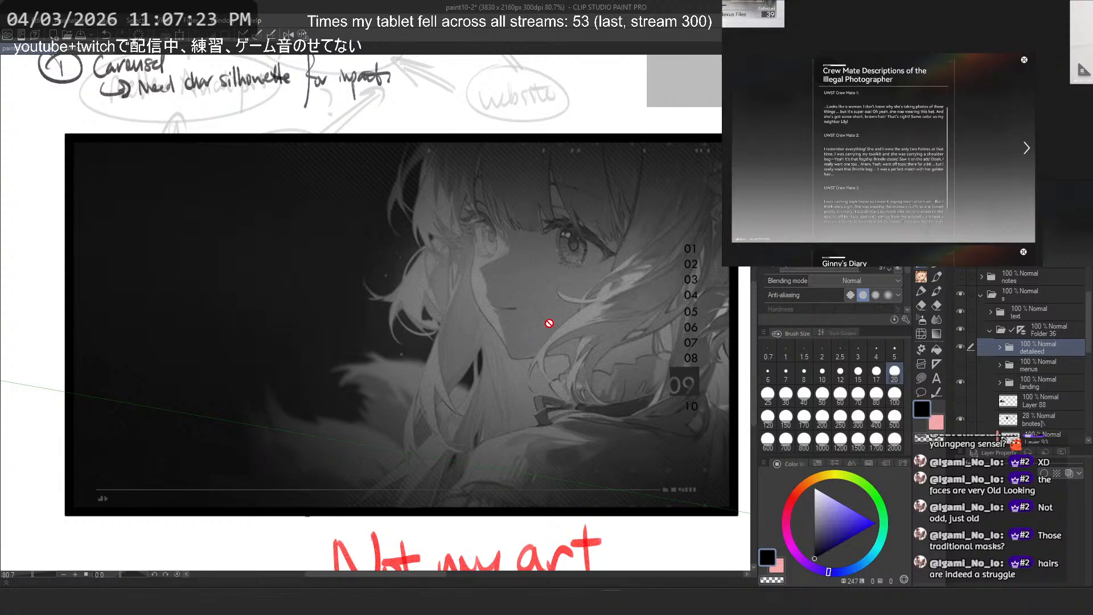
scroll(570, 330, right, 3)
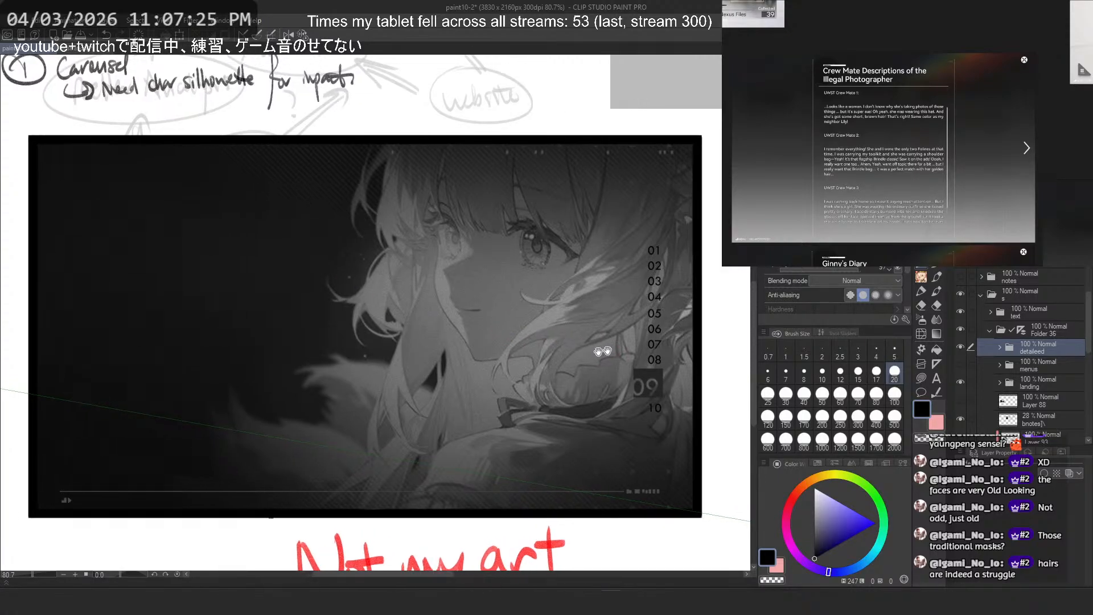
drag(639, 342, 154, 369)
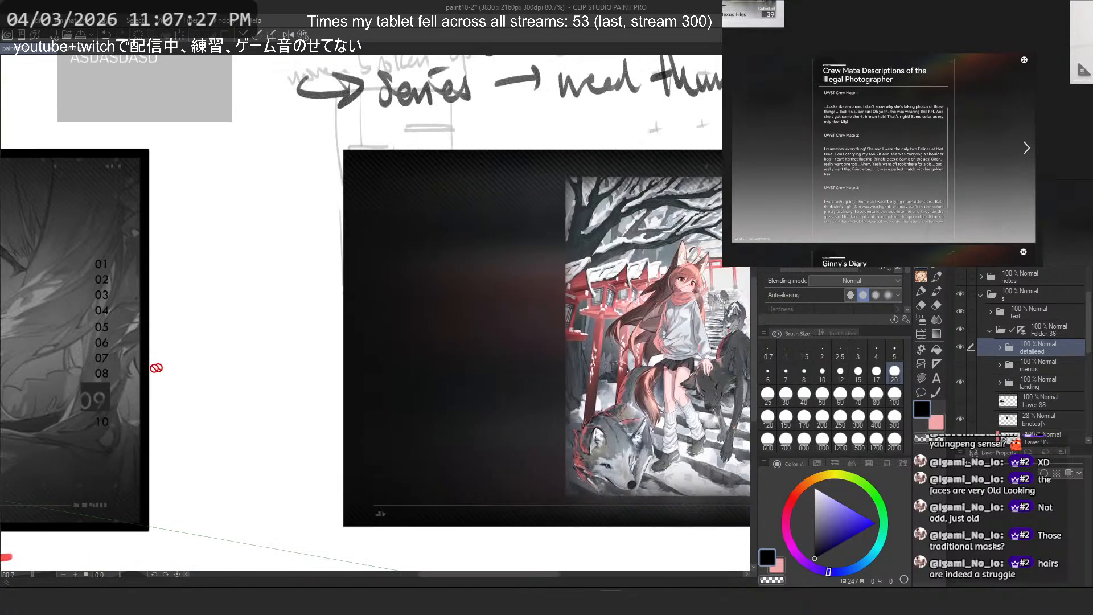
scroll(378, 361, up, 4)
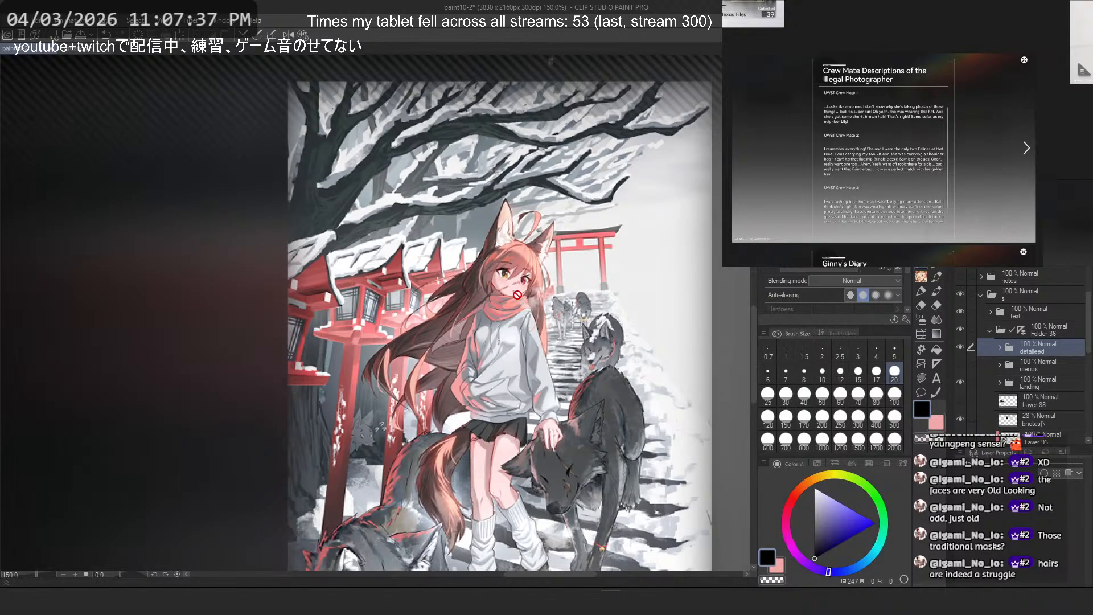
scroll(517, 297, down, 2)
drag(248, 389, 877, 256)
drag(205, 324, 544, 403)
scroll(545, 402, down, 3)
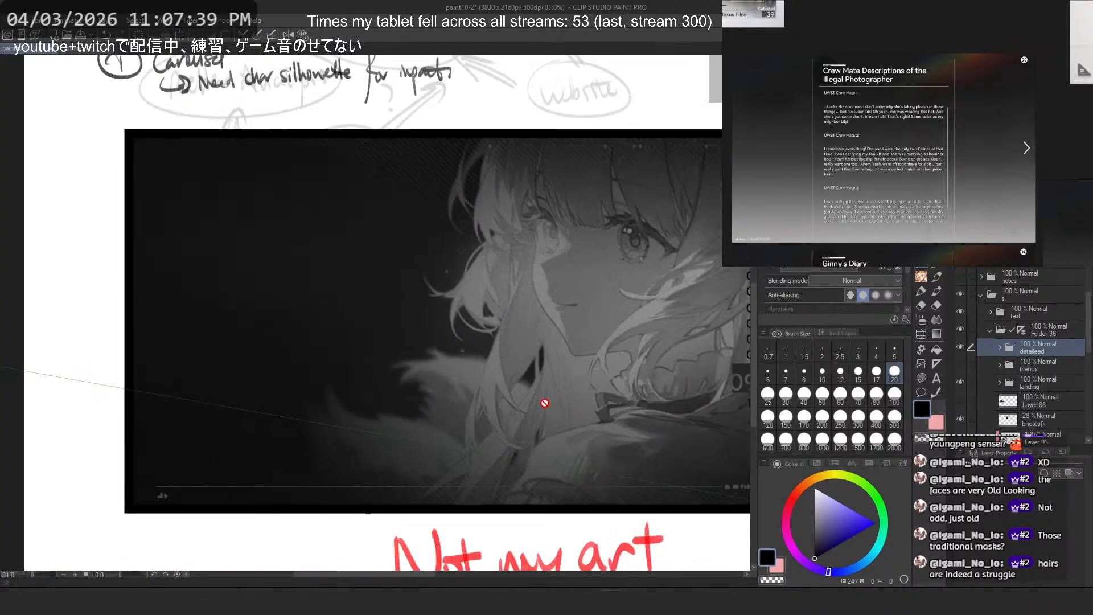
drag(504, 356, 457, 353)
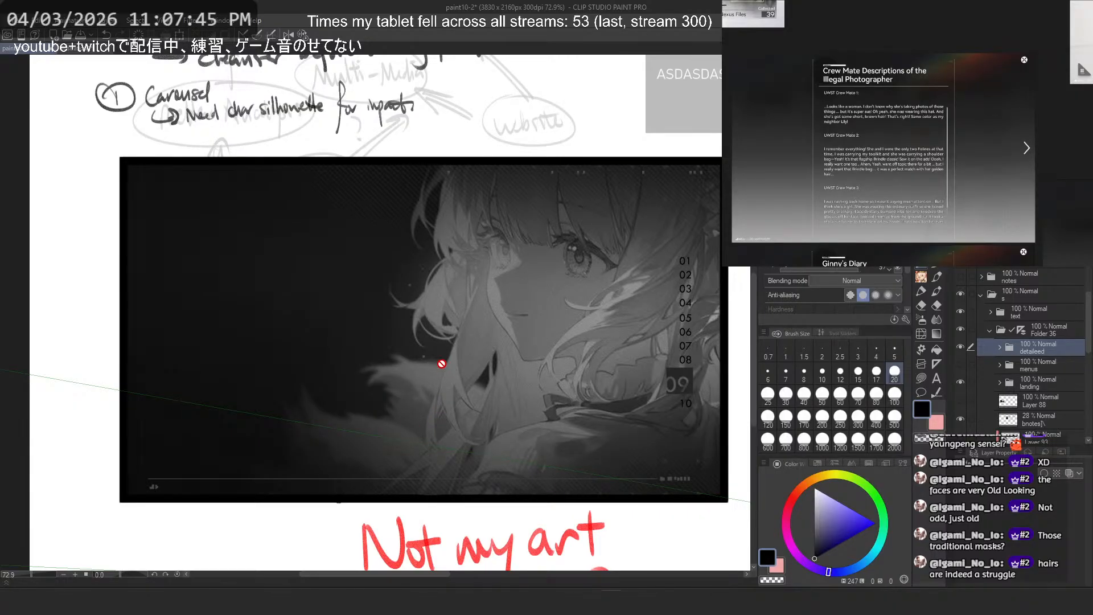
scroll(438, 361, down, 3)
scroll(450, 363, right, 6)
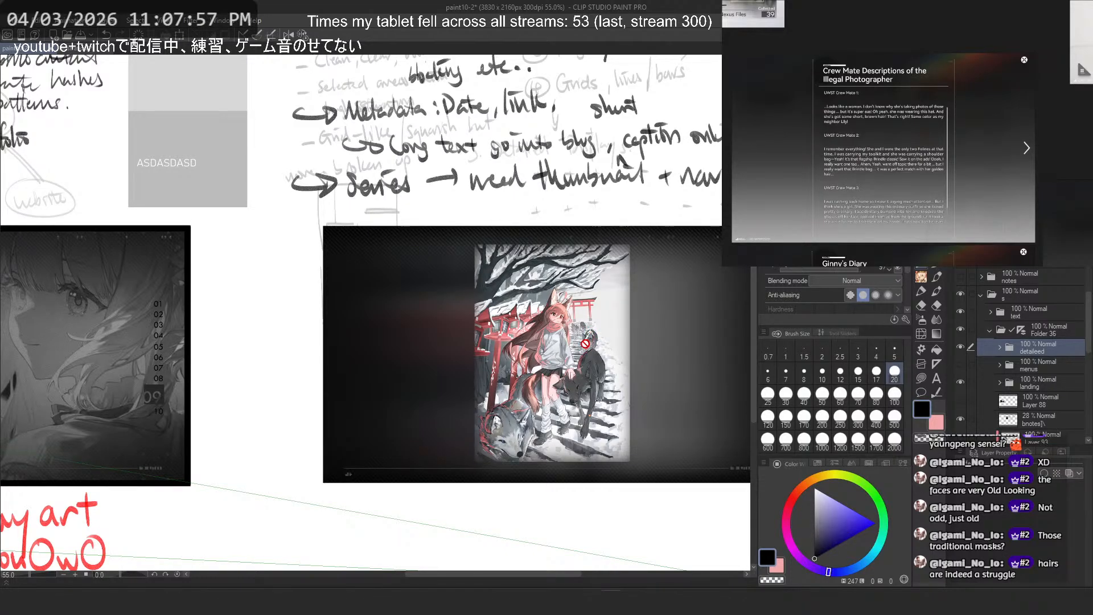
Step: Inspect the shrine artwork up close in the detailed mockup and compare it with the landing page's character art
drag(222, 400, 569, 344)
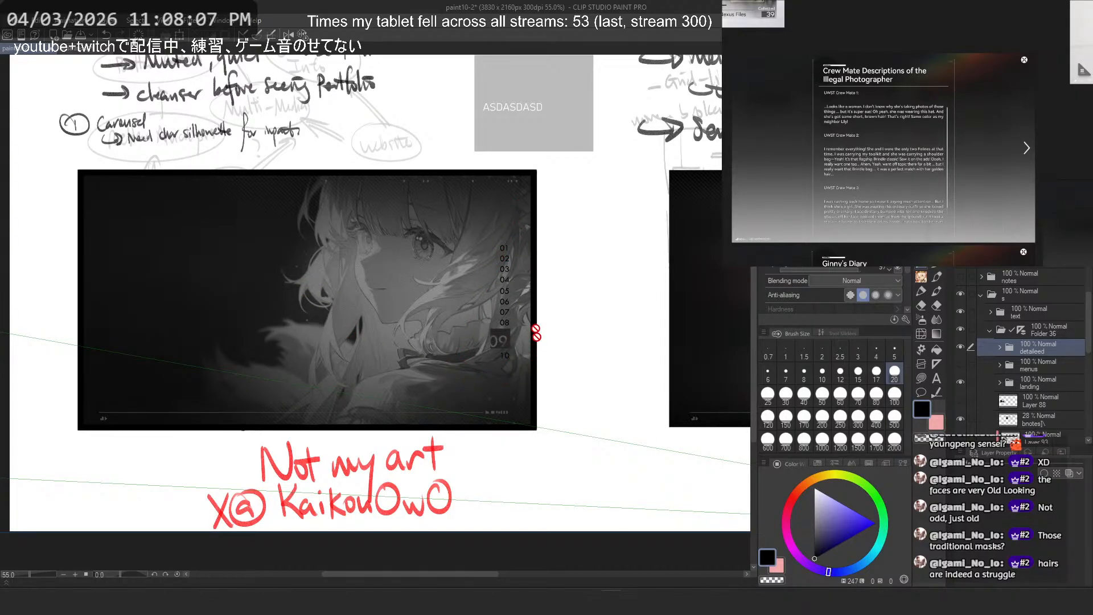
drag(601, 329, 187, 349)
drag(505, 279, 543, 266)
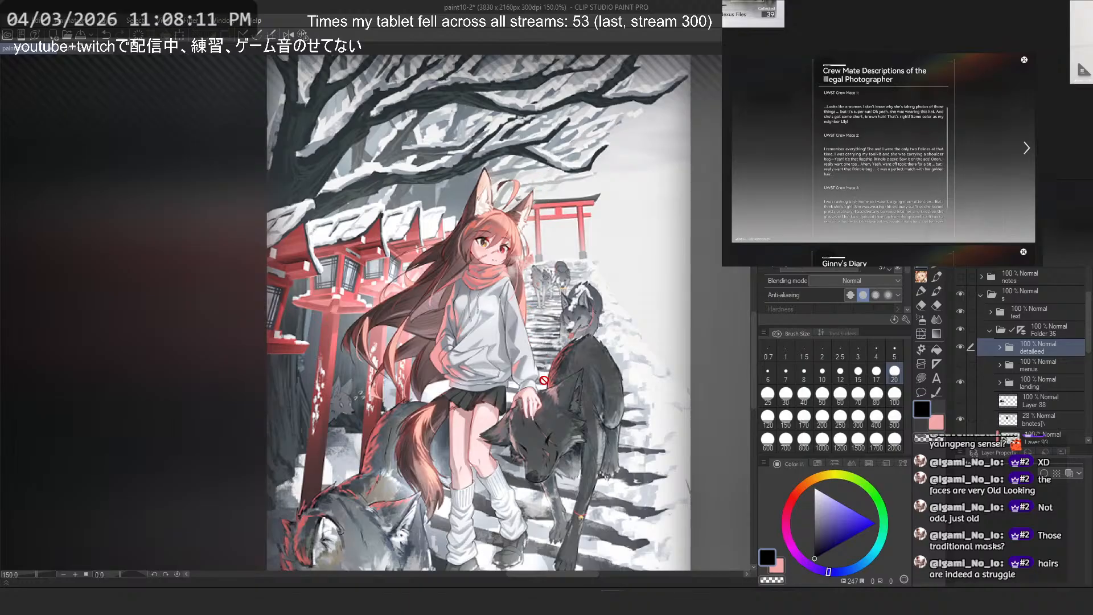
drag(513, 225, 516, 223)
scroll(516, 223, up, 1)
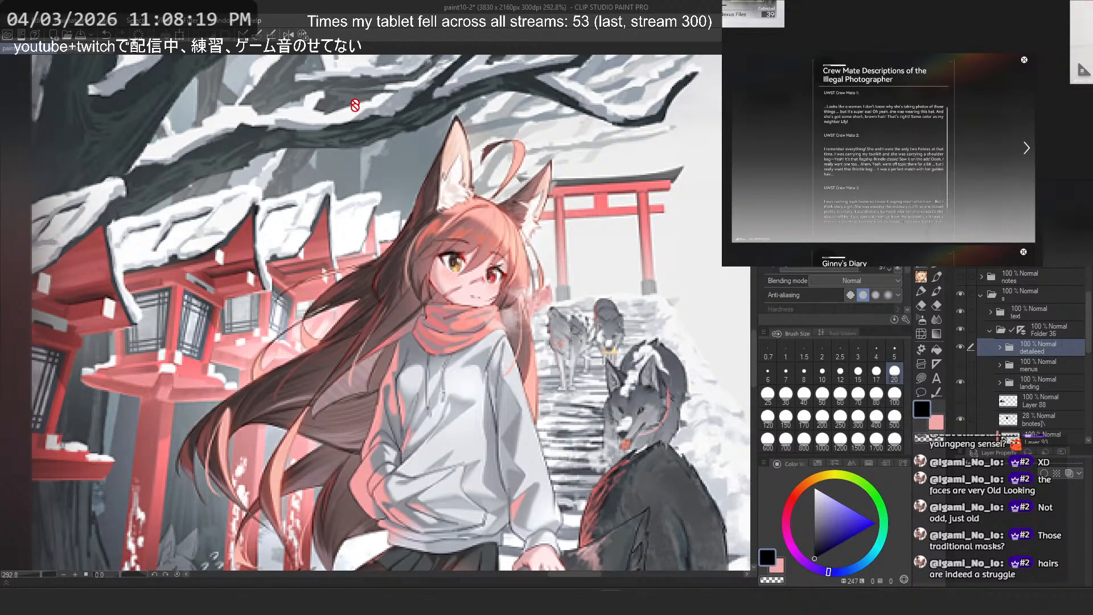
scroll(476, 200, down, 12)
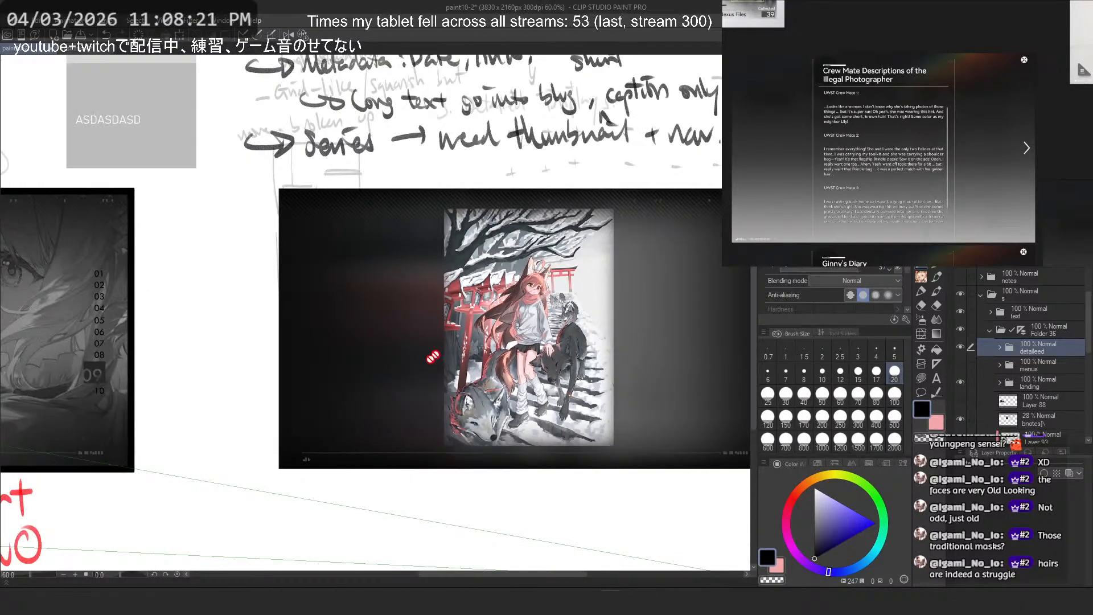
drag(433, 357, 698, 342)
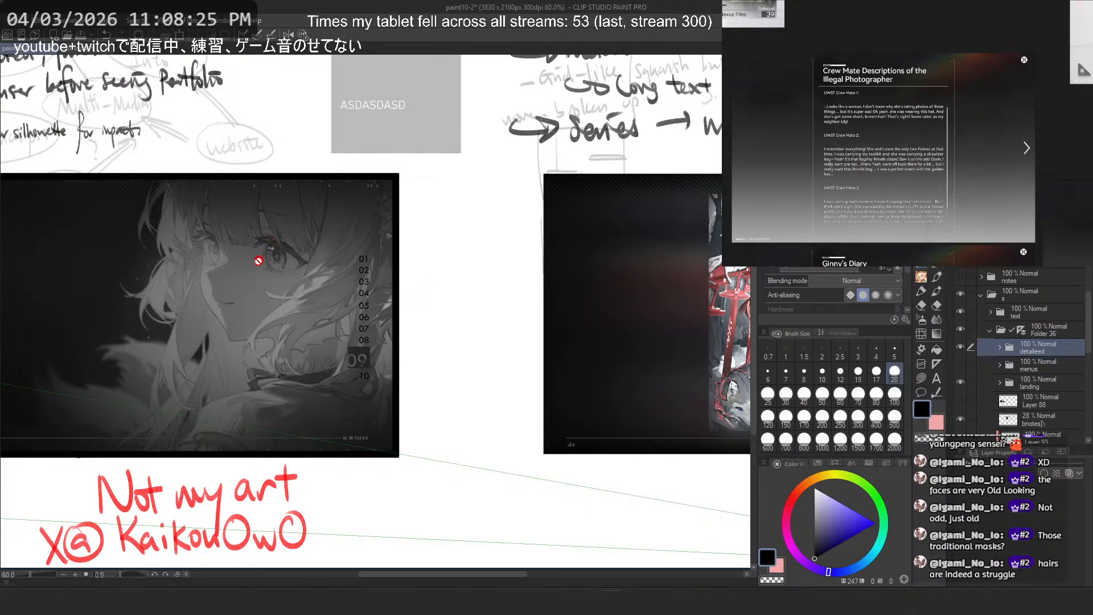
drag(500, 310, 486, 317)
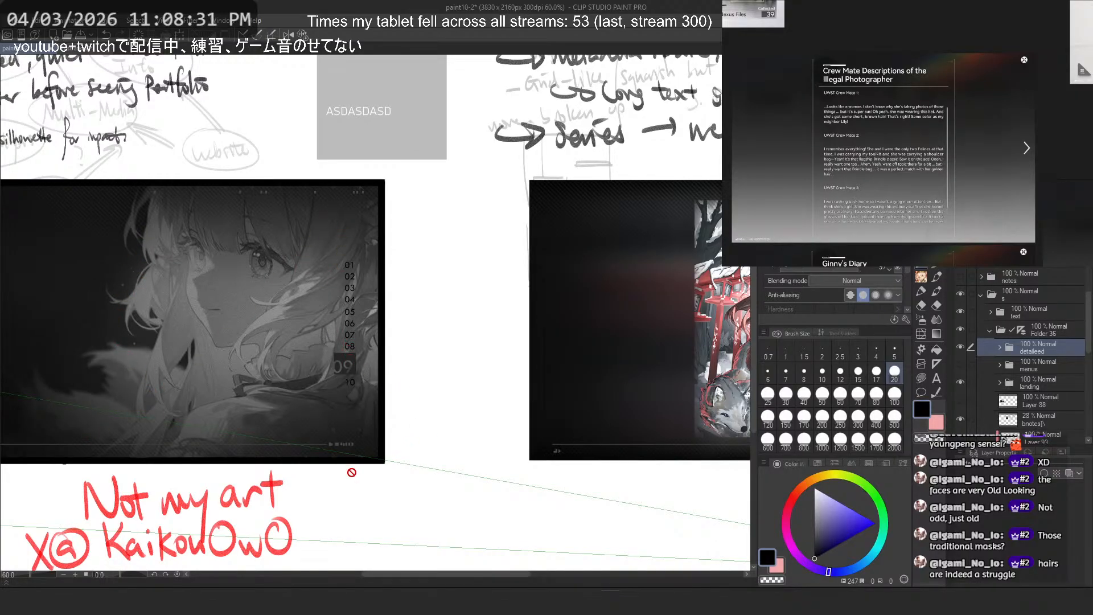
drag(515, 381, 317, 383)
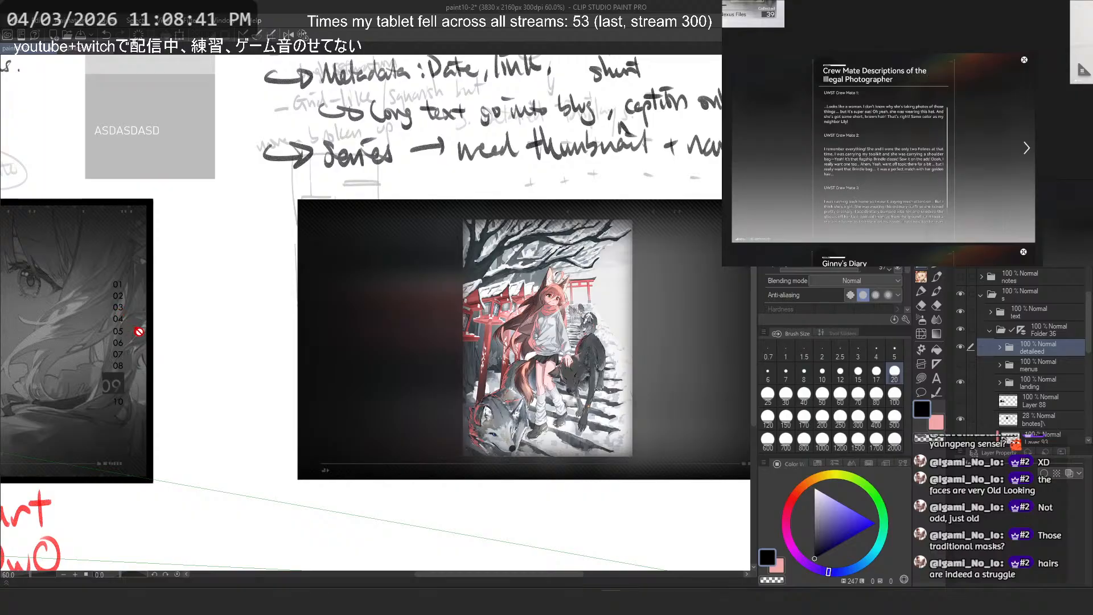
Step: Examine the Intel Archive and Intel Gathering menu screenshots on the reference board for thumbnail layout ideas
scroll(1047, 175, down, 4)
scroll(1047, 175, down, 2)
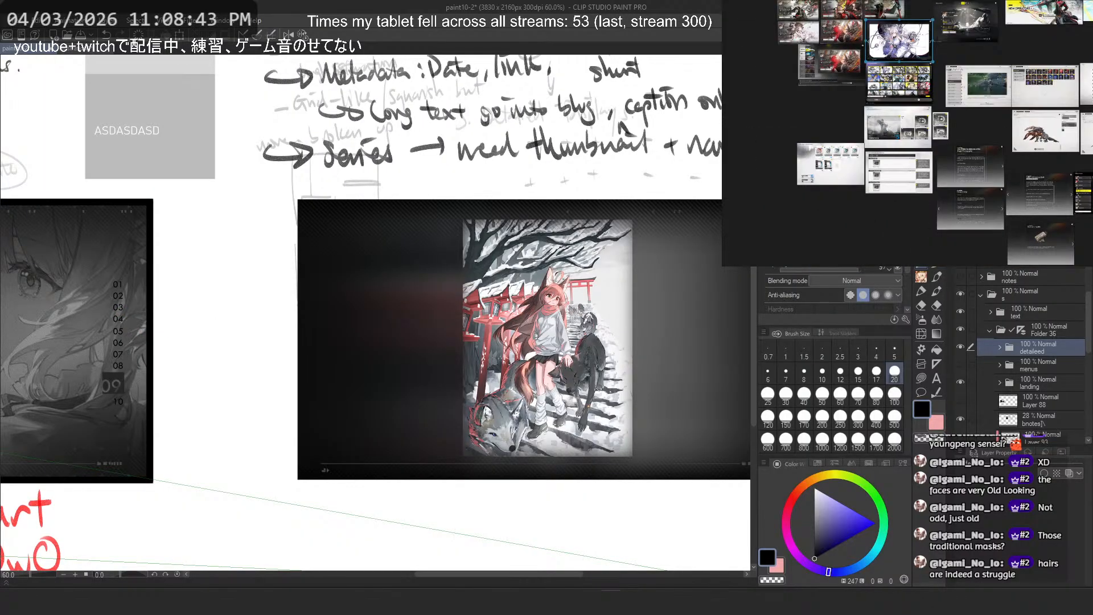
scroll(892, 170, up, 5)
scroll(966, 139, down, 5)
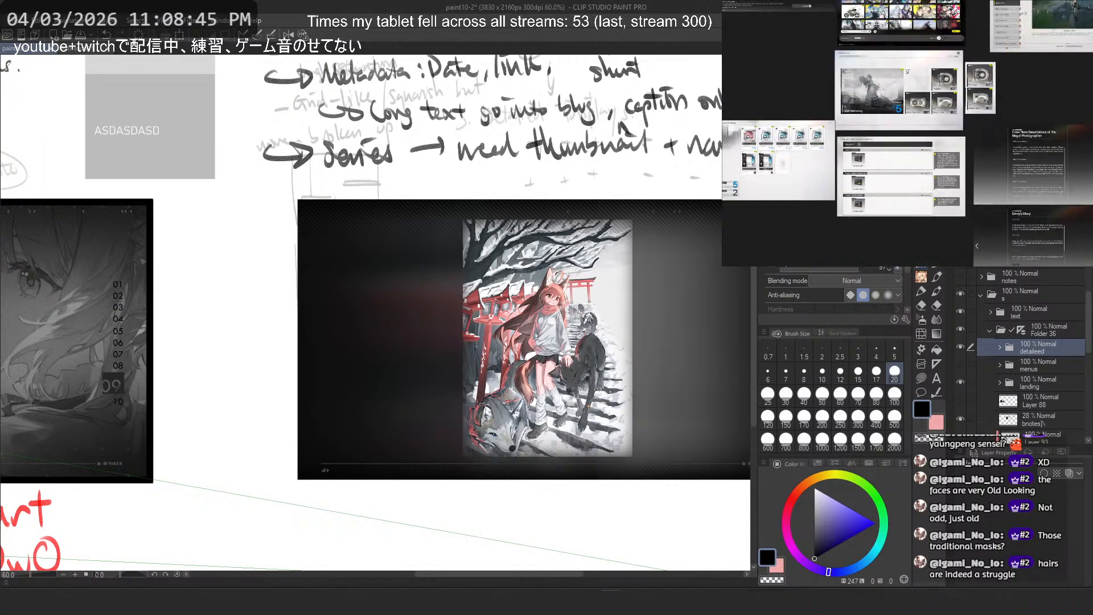
drag(966, 139, 930, 115)
scroll(887, 185, down, 8)
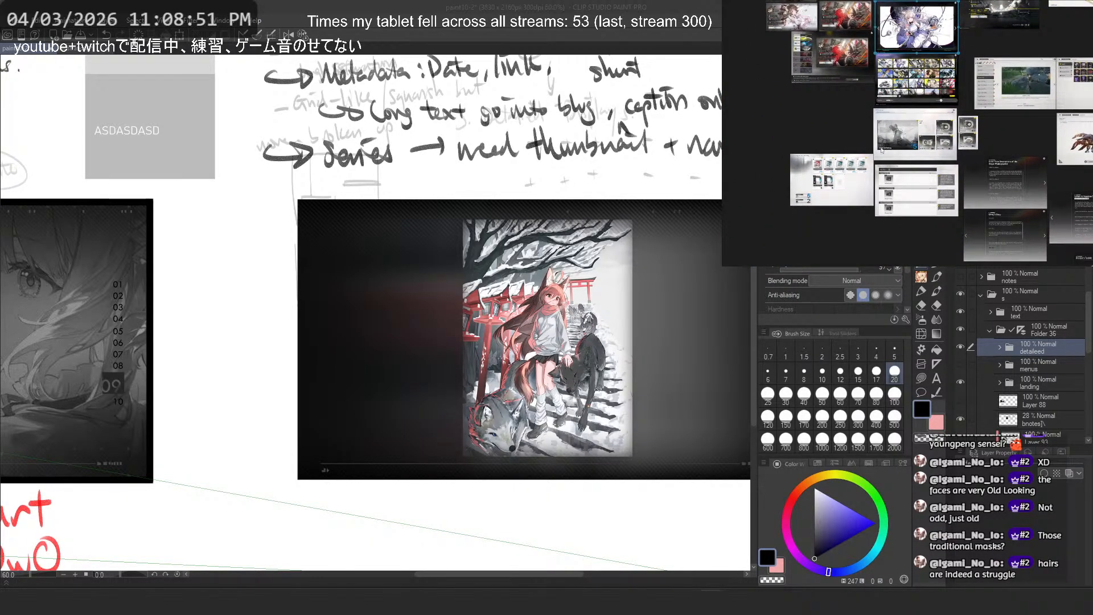
scroll(805, 198, up, 4)
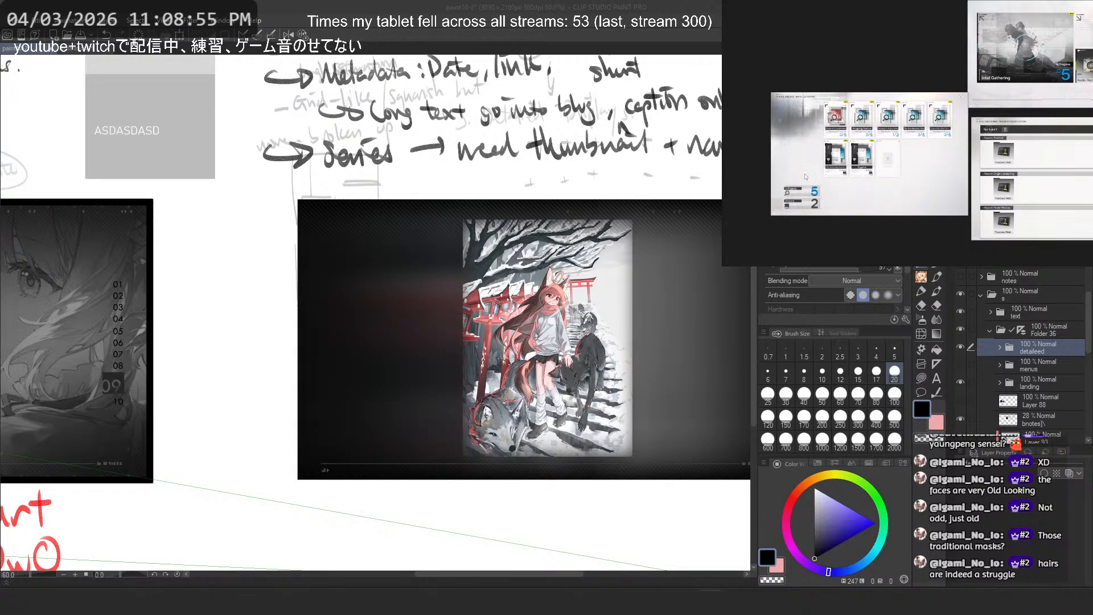
scroll(805, 178, up, 5)
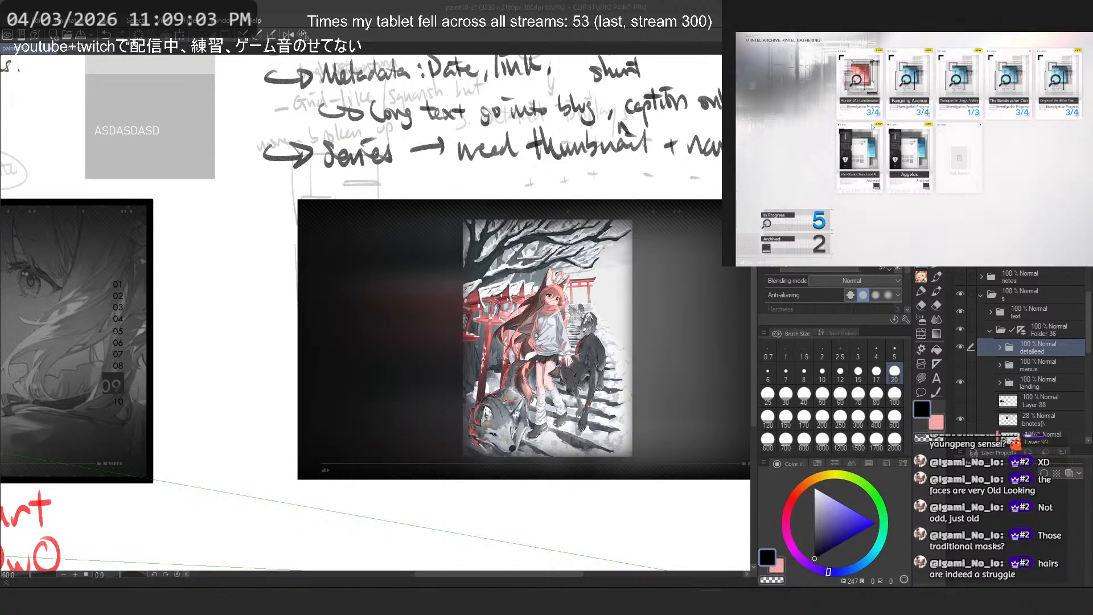
scroll(872, 126, down, 5)
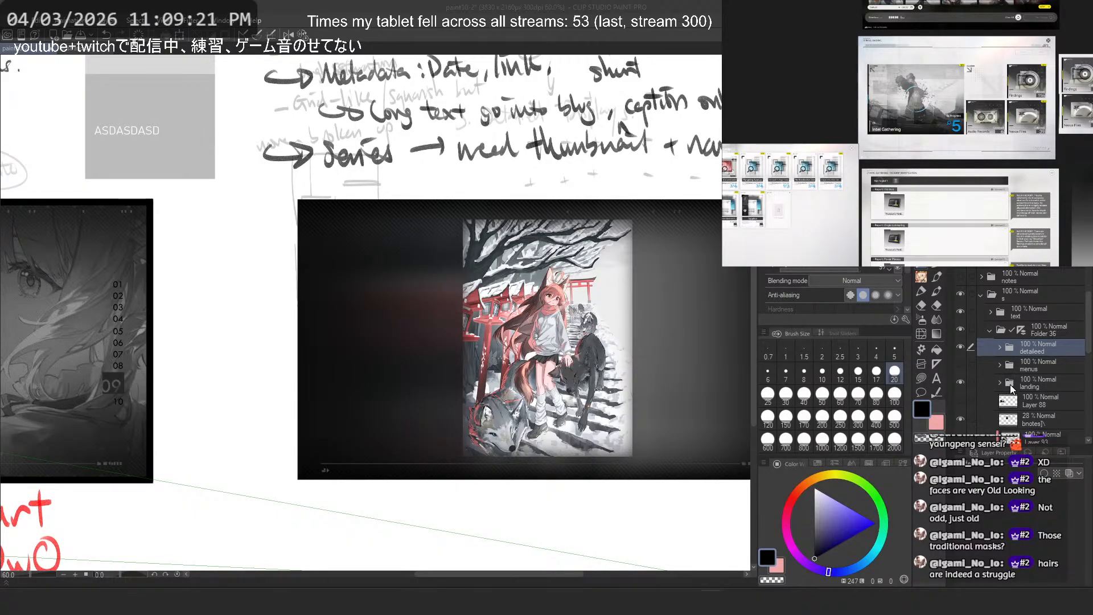
scroll(934, 169, down, 2)
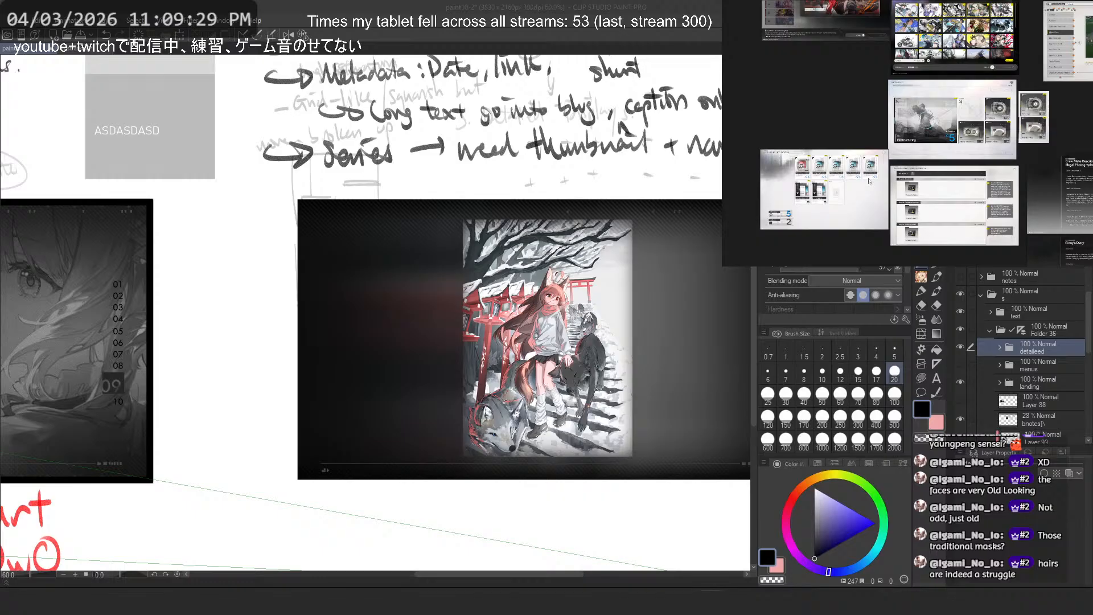
Step: Find the Findings and Nexus Files card screenshot on the reference board and examine its thumbnail and label layout up close
scroll(870, 181, down, 6)
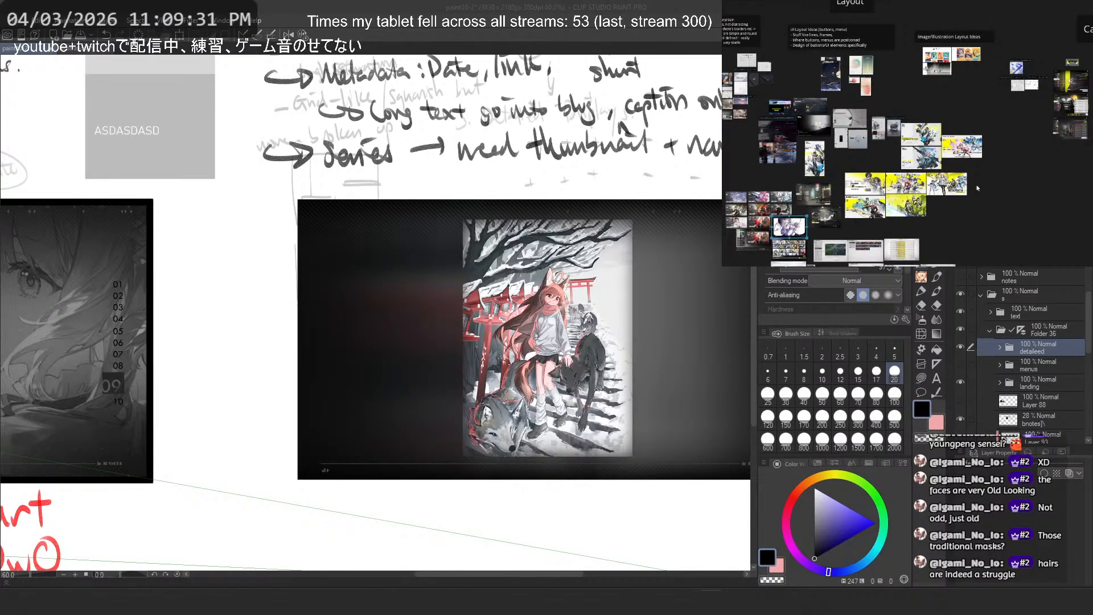
drag(978, 188, 970, 162)
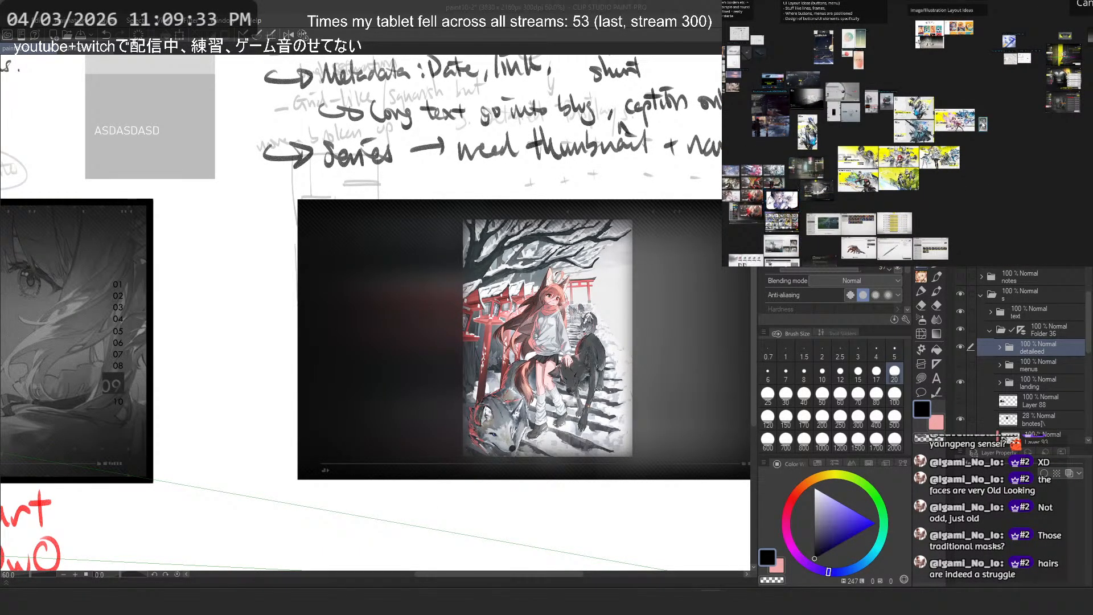
scroll(885, 174, up, 5)
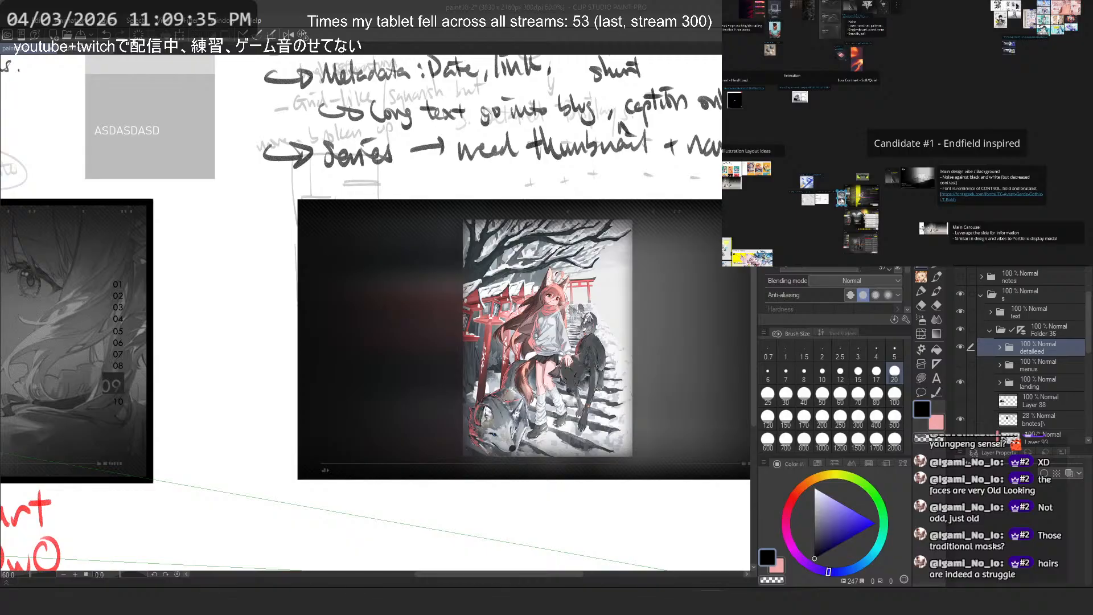
scroll(831, 52, up, 6)
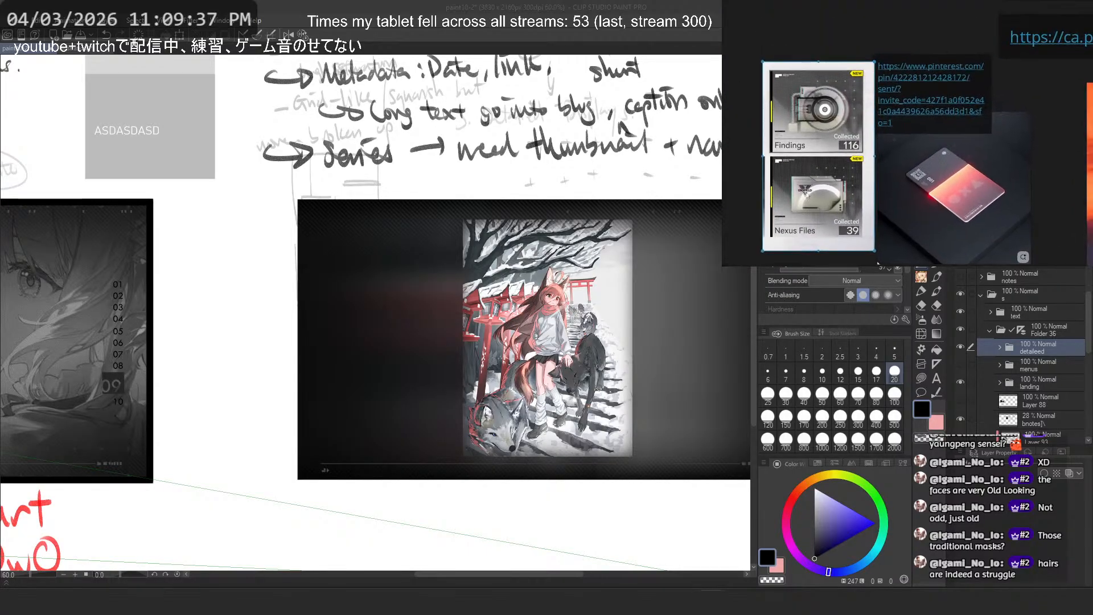
scroll(808, 193, up, 5)
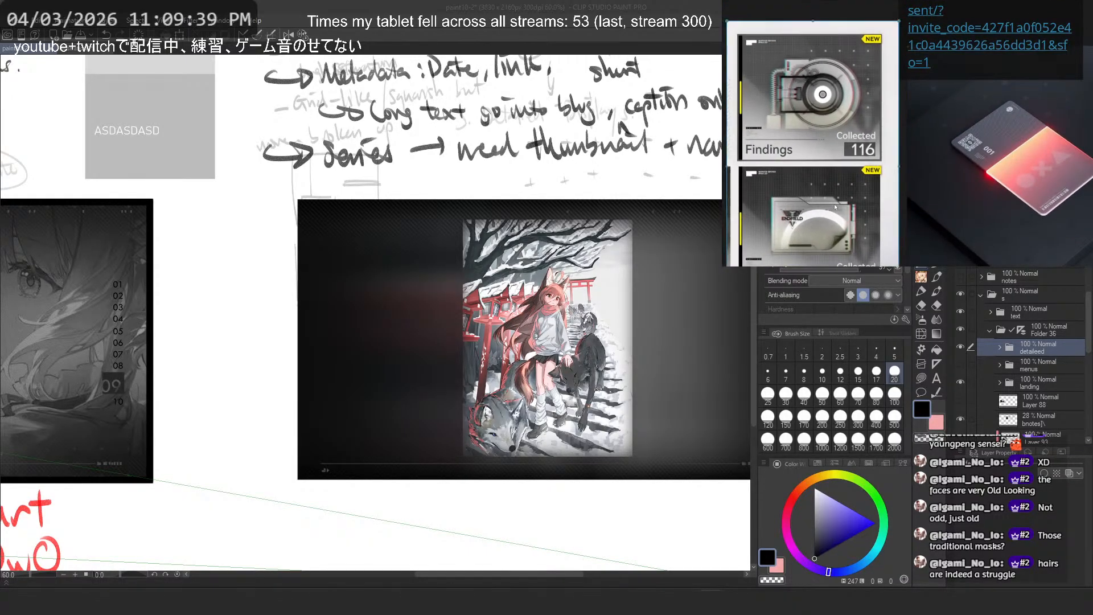
scroll(835, 203, down, 3)
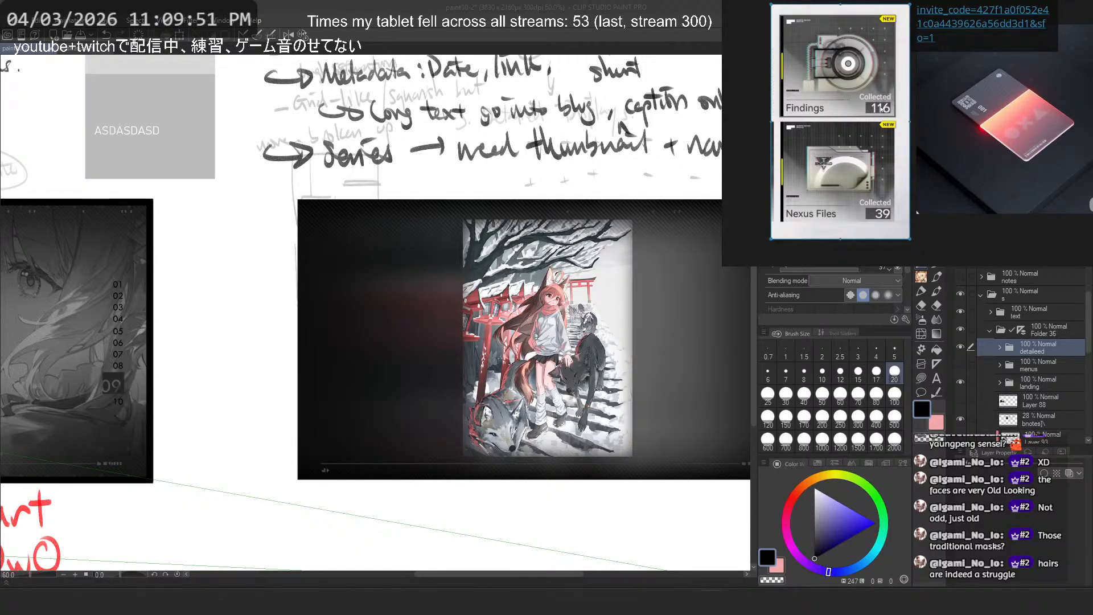
Step: Hide the detailed mockup folder, show the menus folder, and inspect its thumbnail grid up close
click(992, 329)
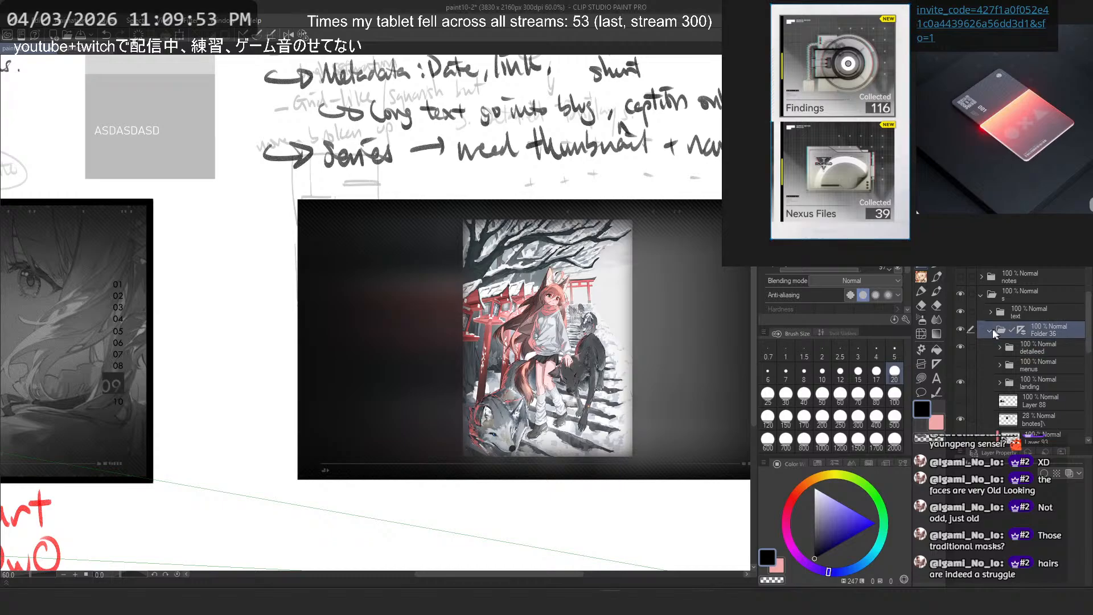
scroll(993, 347, up, 1)
click(961, 363)
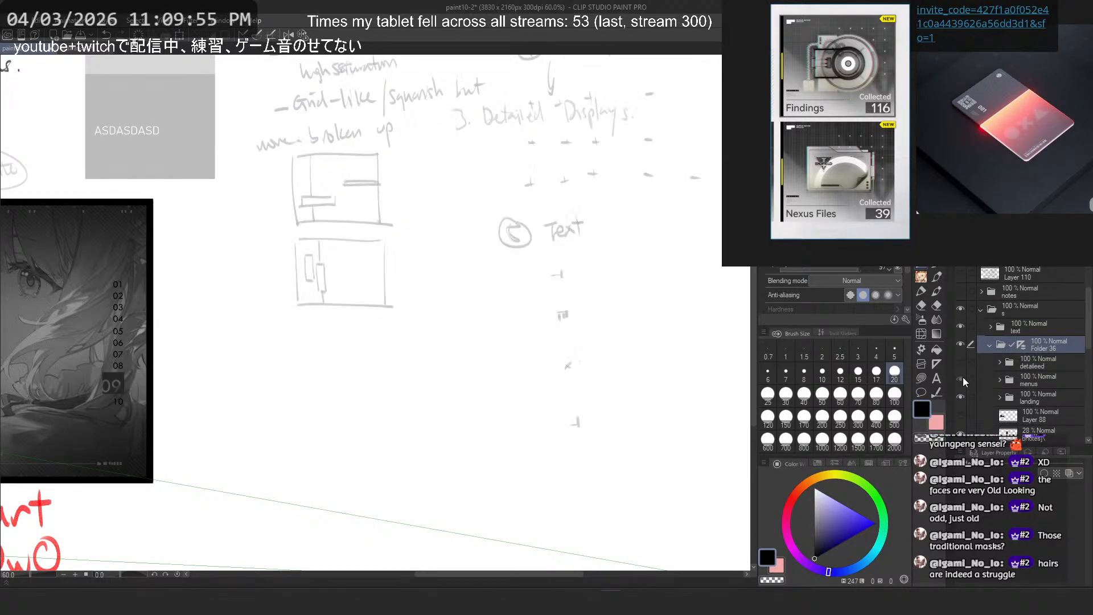
click(961, 380)
scroll(353, 404, down, 1)
scroll(329, 449, up, 1)
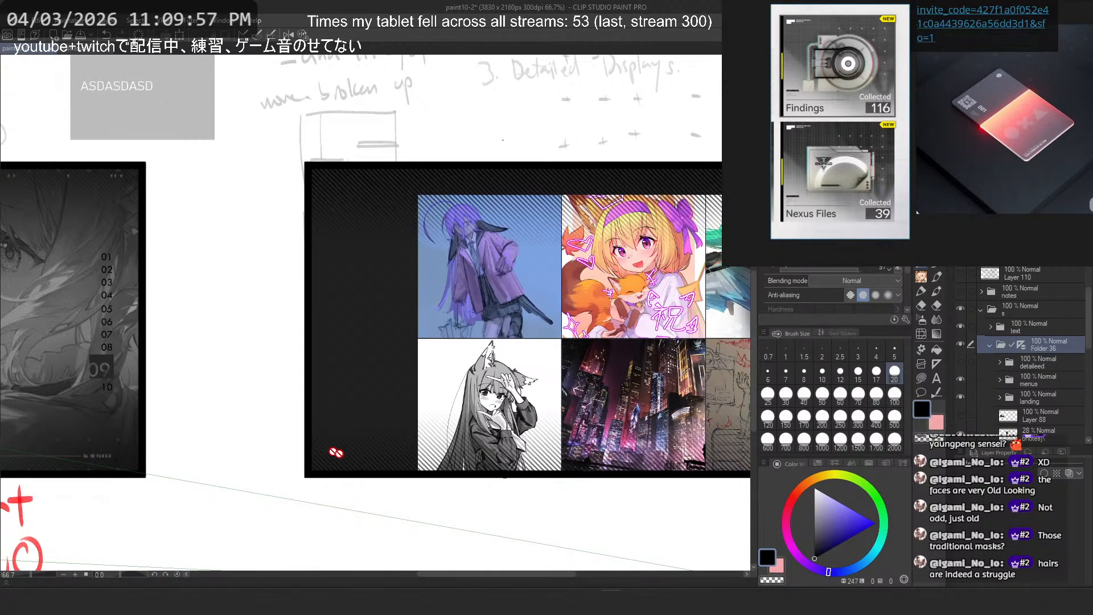
scroll(298, 404, up, 4)
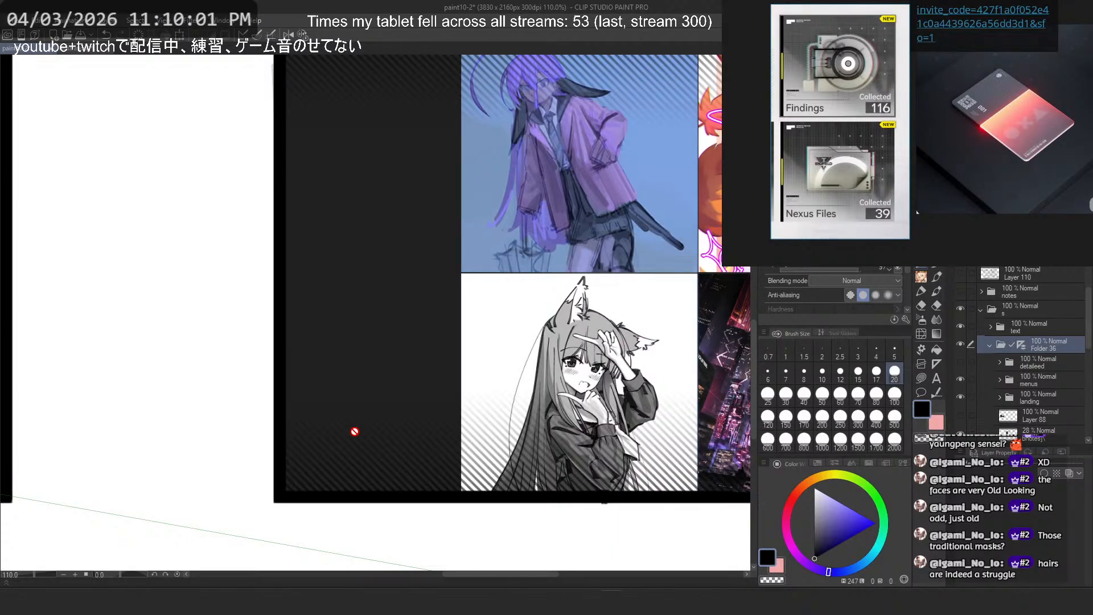
scroll(350, 297, down, 5)
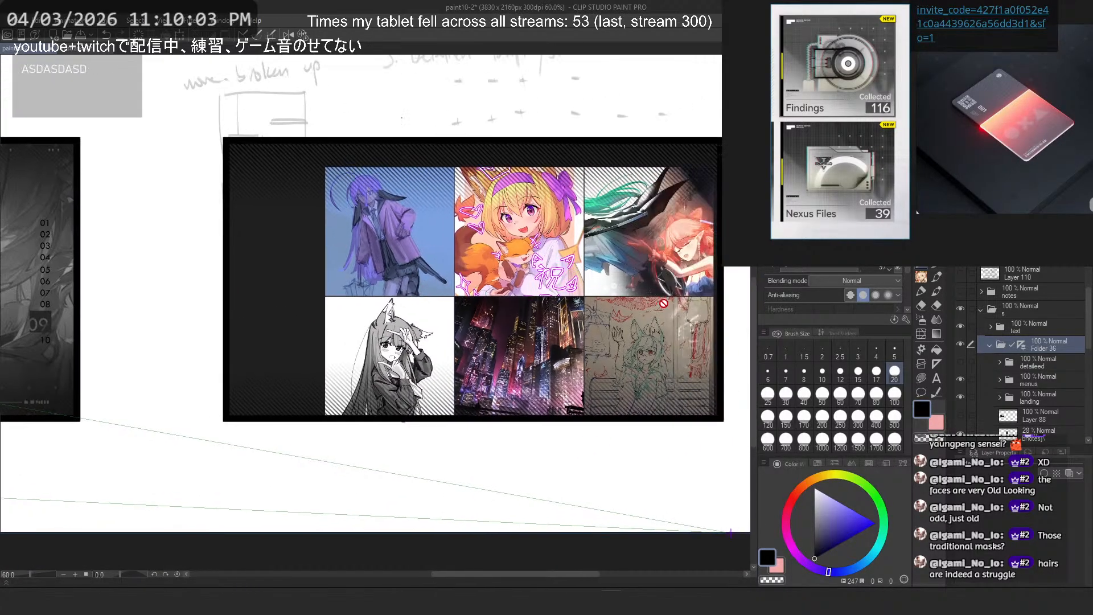
Step: Copy the frame overlay layers, from Layer 96 down to Layer 114, from the detailed mockup folder
click(960, 363)
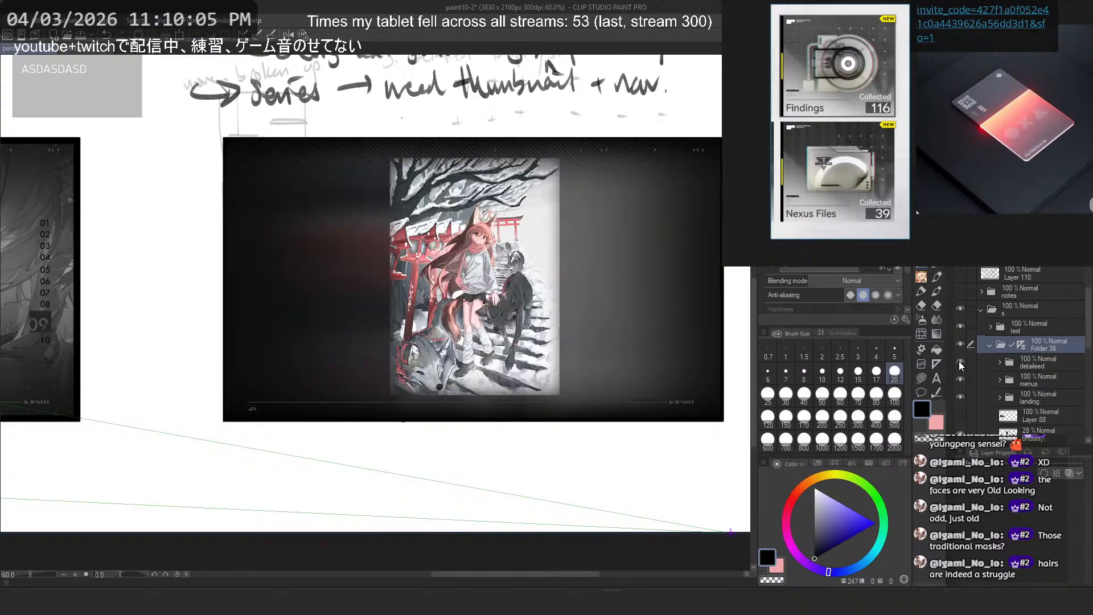
click(1000, 362)
scroll(1009, 352, down, 2)
scroll(1011, 352, down, 5)
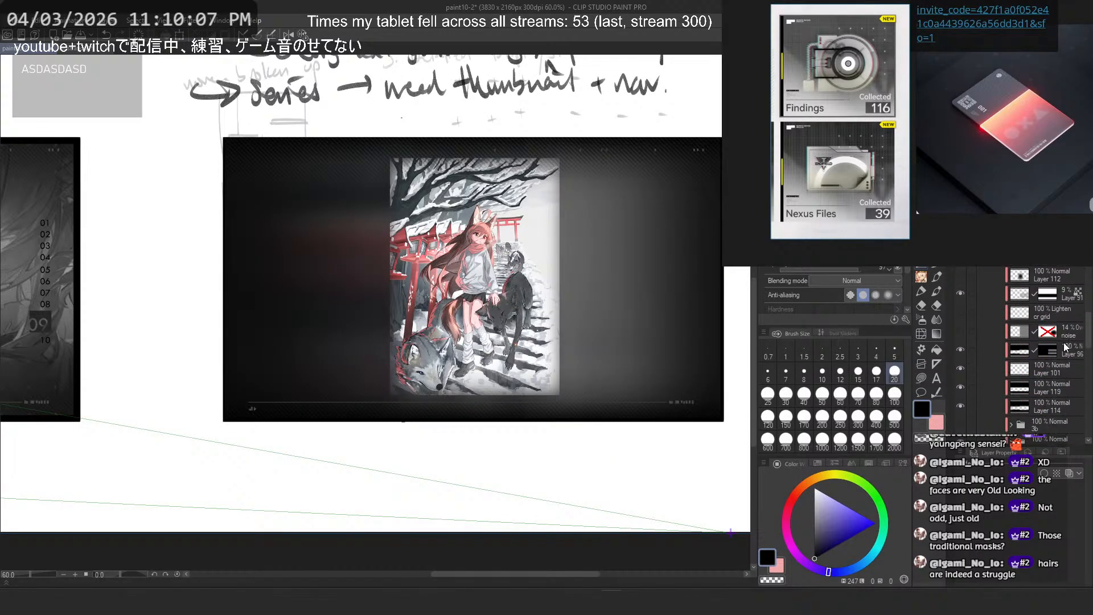
click(1055, 374)
shift+click(1054, 321)
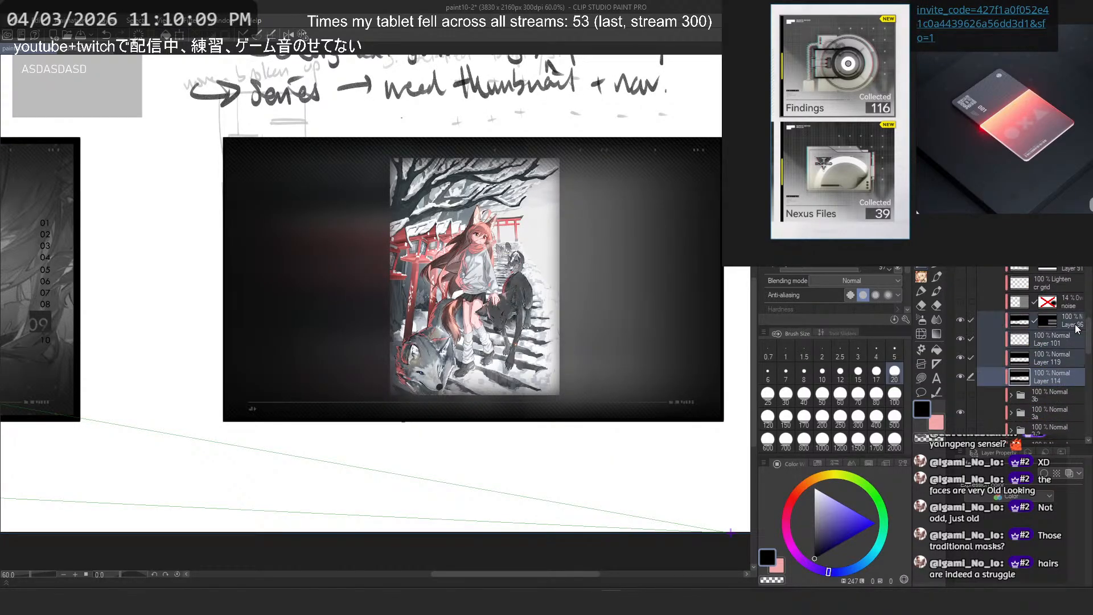
click(961, 340)
scroll(986, 327, up, 5)
click(1000, 288)
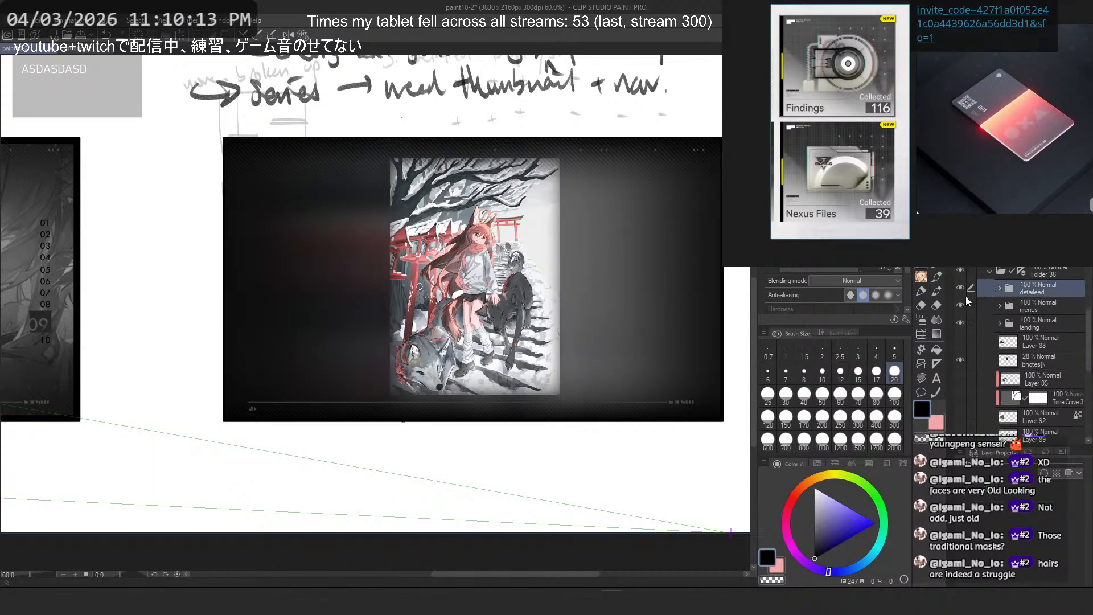
Step: Hide the detailed folder and the existing Layer 96 frame overlay inside the menus folder
click(962, 294)
click(1000, 306)
scroll(1001, 340, down, 2)
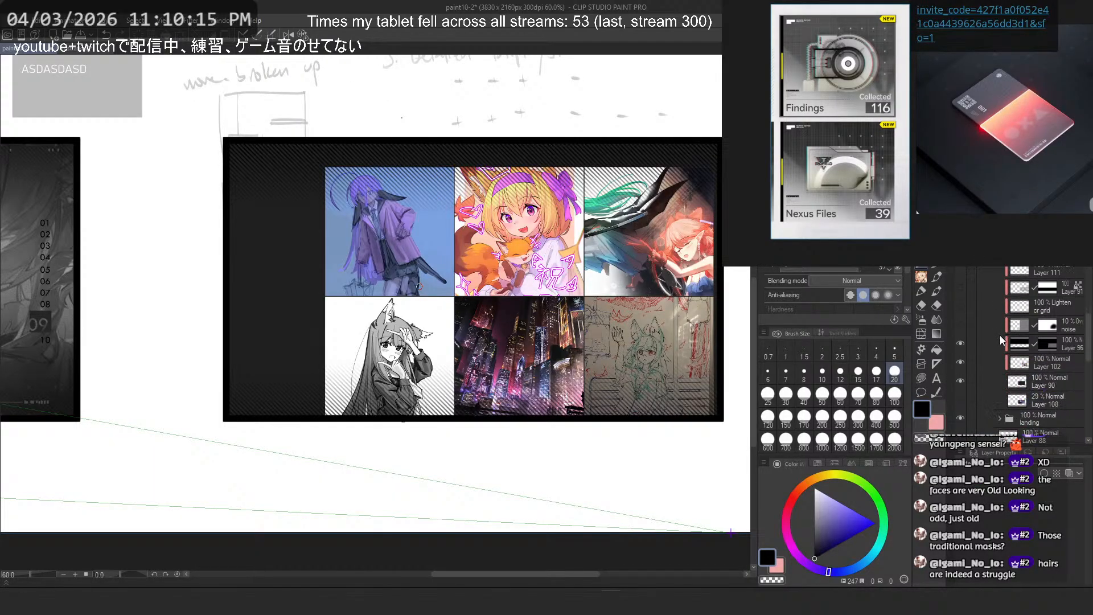
click(961, 344)
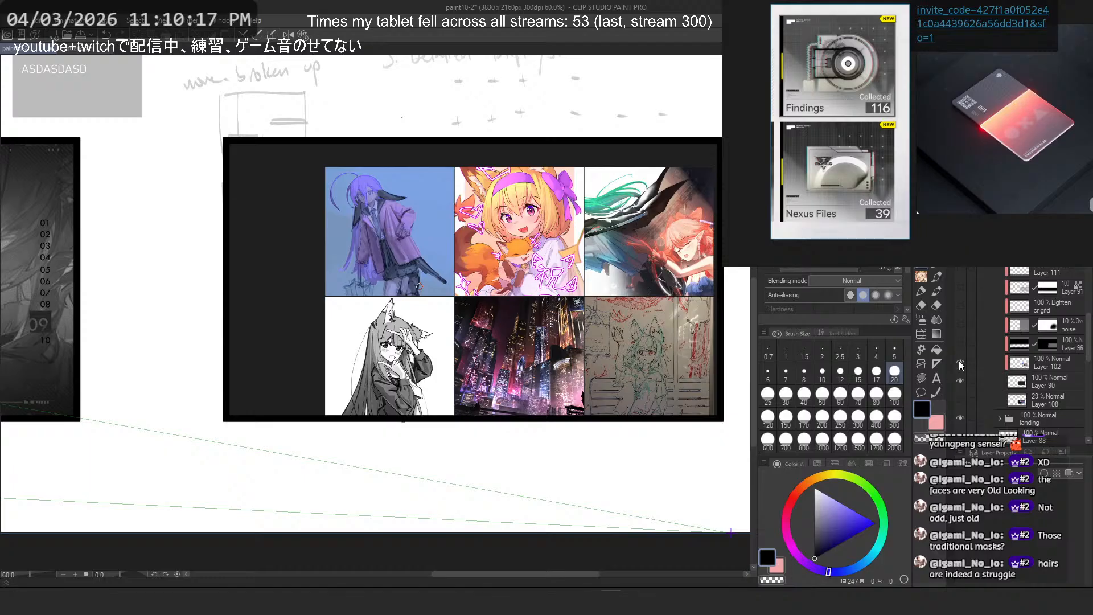
Step: Paste the copied frame overlay layers above Layer 102 in the menus folder
click(960, 363)
click(961, 362)
click(1056, 361)
key(ctrl+v)
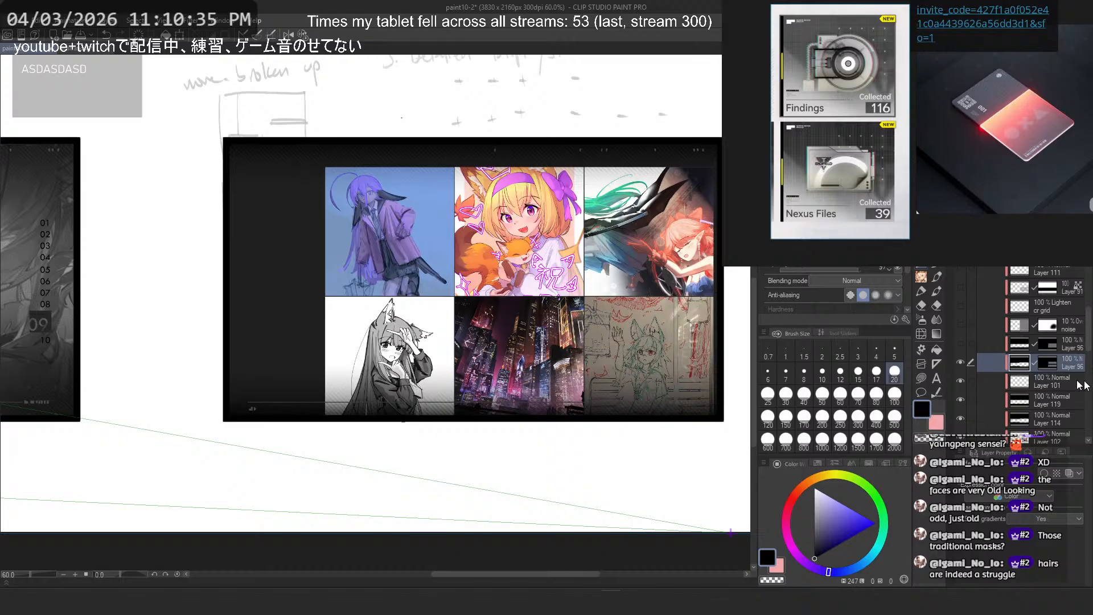
Step: Add a layer mask to thumbnail Layer 102 and mask out a rectangular strip along the grid's bottom edge
scroll(990, 379, down, 2)
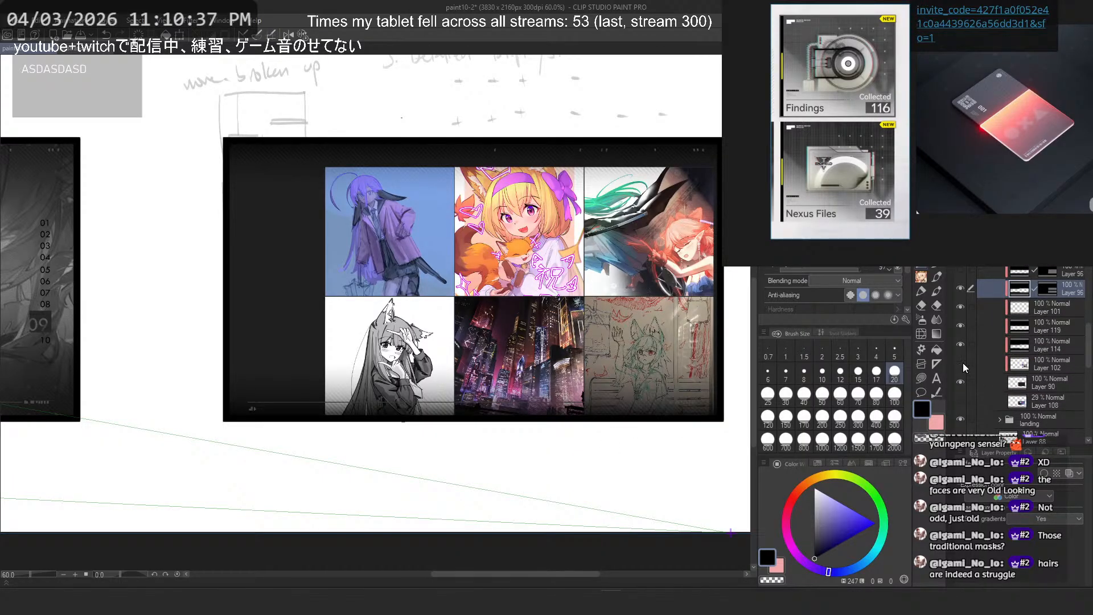
click(962, 364)
click(963, 363)
click(969, 362)
click(1039, 250)
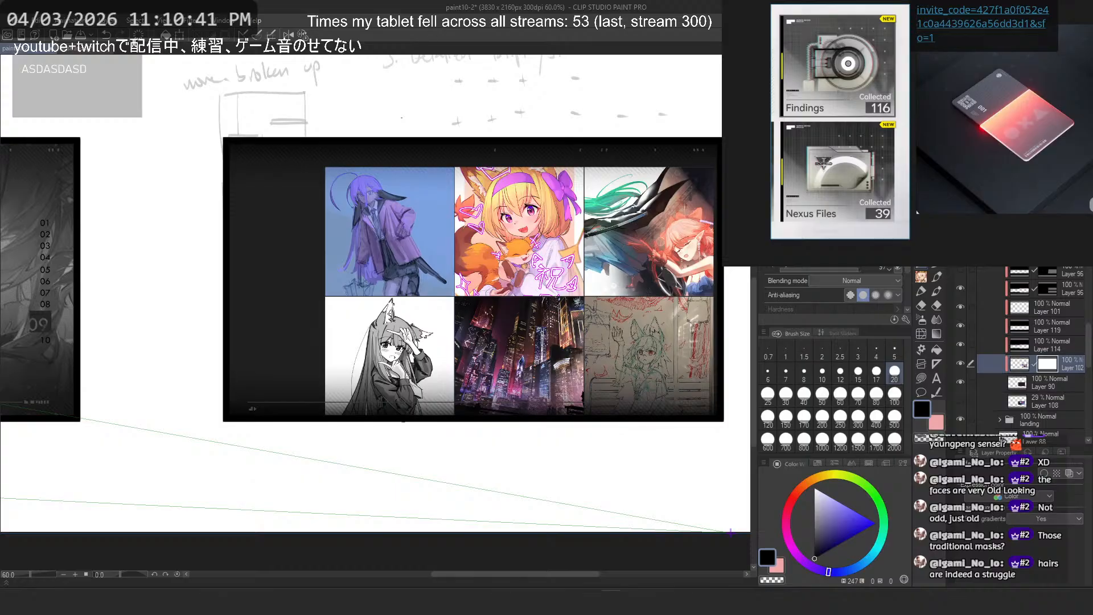
click(922, 378)
mouse_move(711, 404)
mouse_down()
mouse_move(655, 393)
mouse_move(119, 463)
mouse_up()
scroll(568, 276, down, 2)
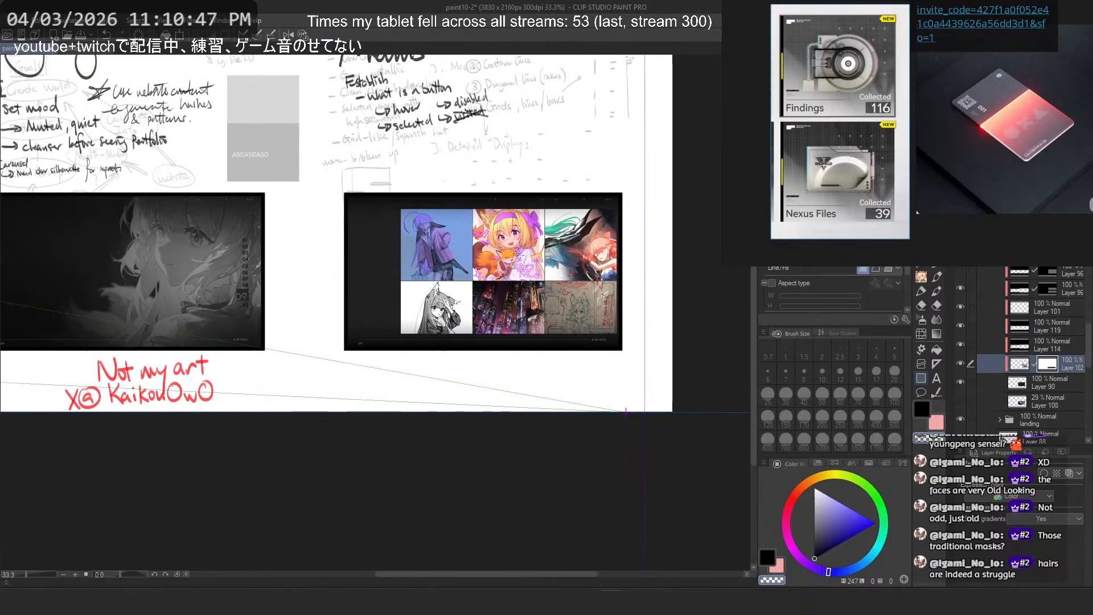
scroll(477, 259, up, 2)
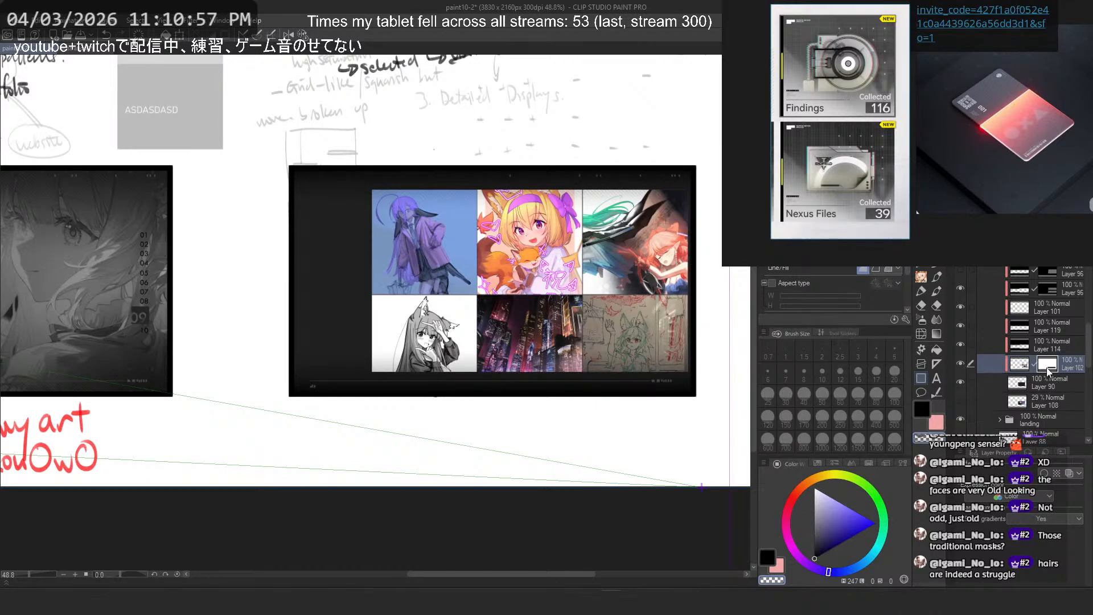
Step: Try fading the thumbnail grid's bottom edge with a gradient on the mask and compare it with the landing page mockup
click(937, 334)
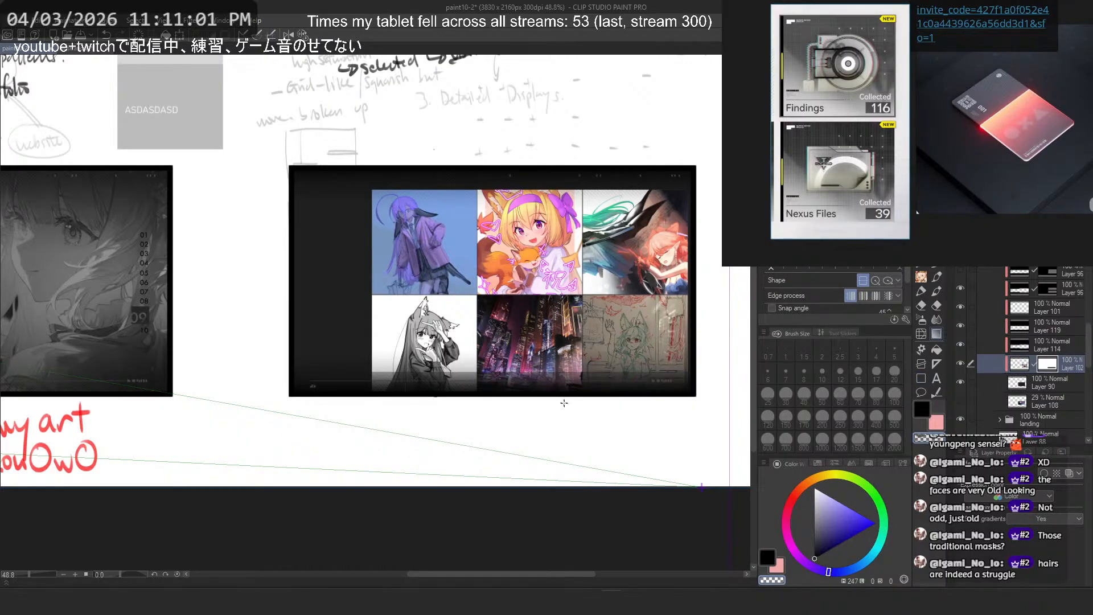
scroll(564, 403, up, 2)
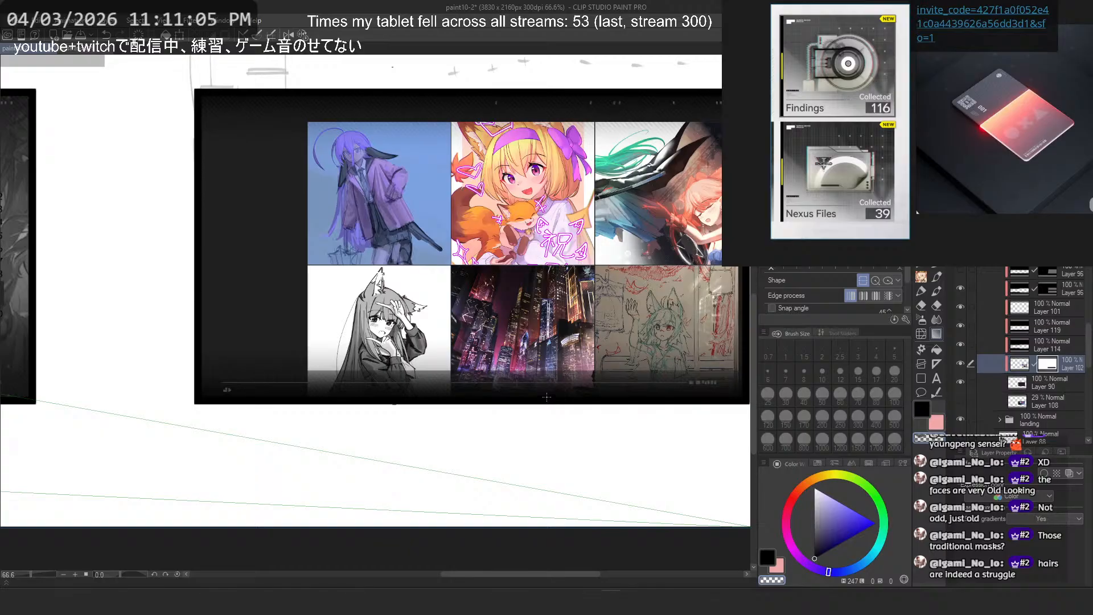
scroll(243, 371, left, 5)
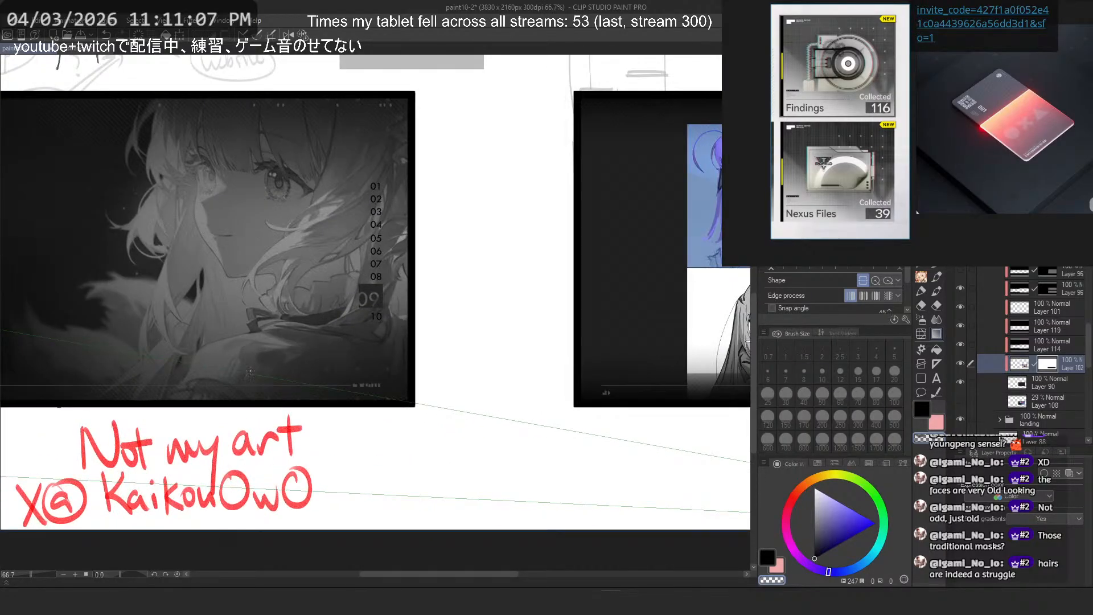
scroll(390, 381, right, 5)
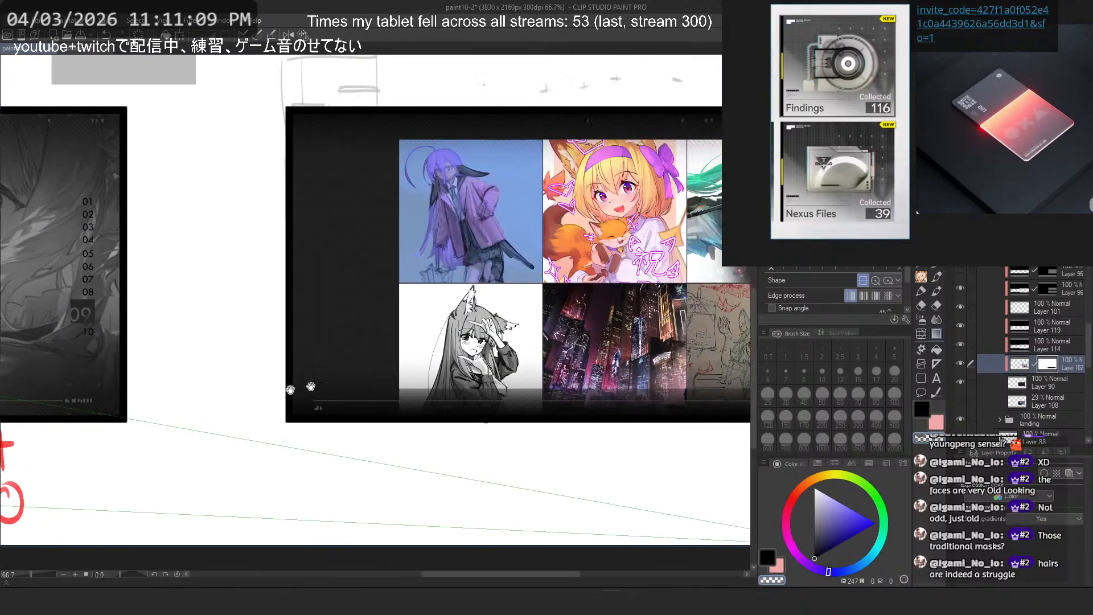
drag(549, 402, 554, 429)
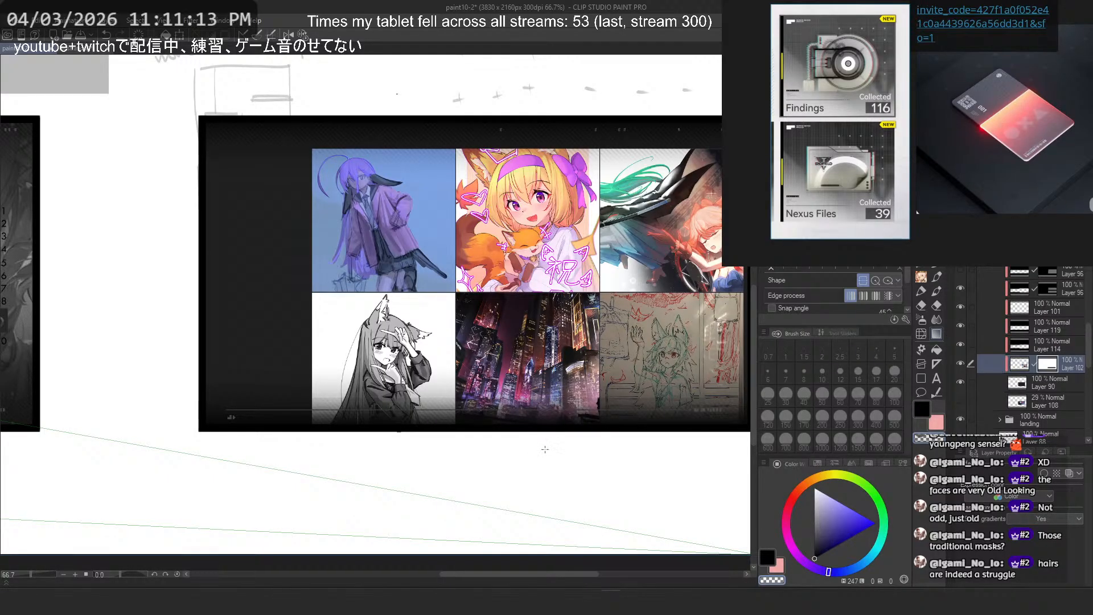
scroll(527, 448, down, 2)
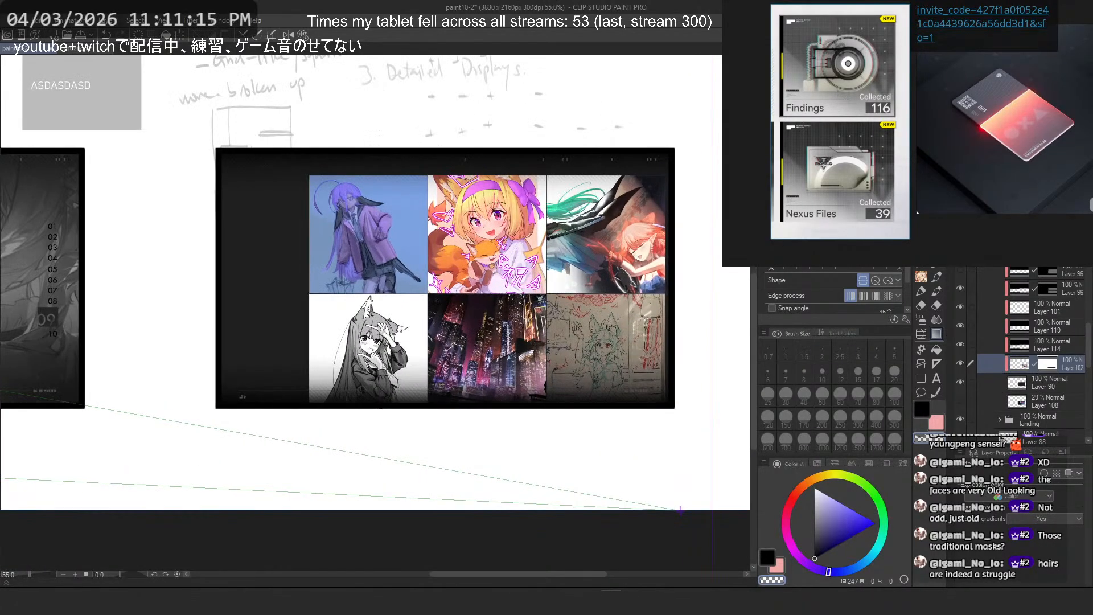
Step: Try masking out most of the thumbnail grid's lower row with a rectangle
click(922, 378)
mouse_move(706, 332)
mouse_down()
mouse_move(324, 484)
mouse_move(238, 492)
mouse_up()
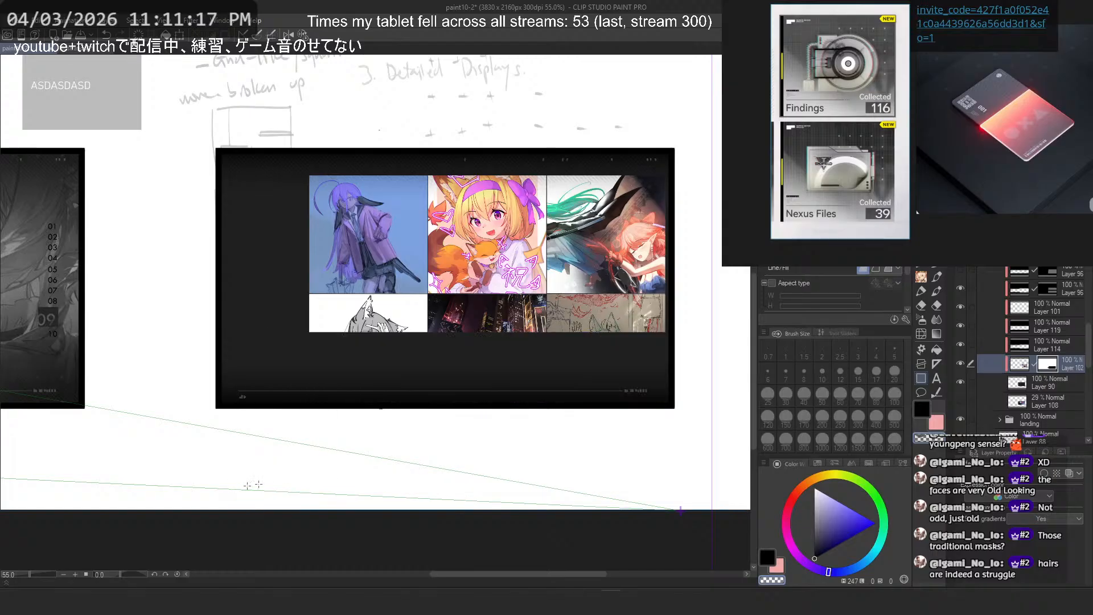
key(ctrl+z)
Step: Refill the lower part of Layer 102's mask with a rectangle to reveal the full thumbnail grid
key(c)
mouse_move(713, 305)
mouse_down()
mouse_move(452, 465)
mouse_move(214, 512)
mouse_up()
scroll(551, 358, down, 4)
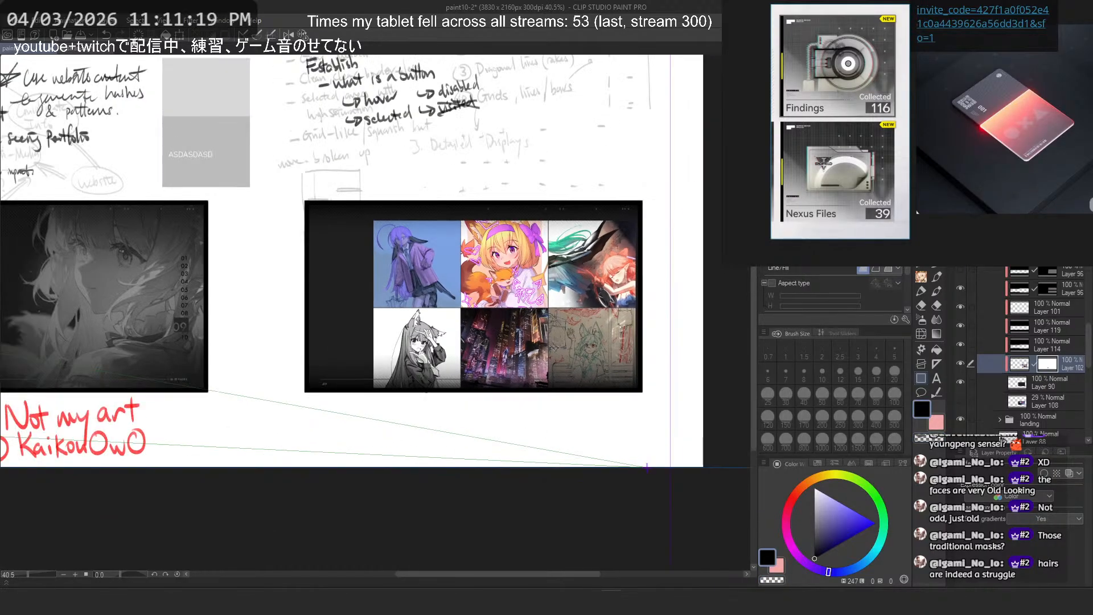
scroll(561, 357, up, 5)
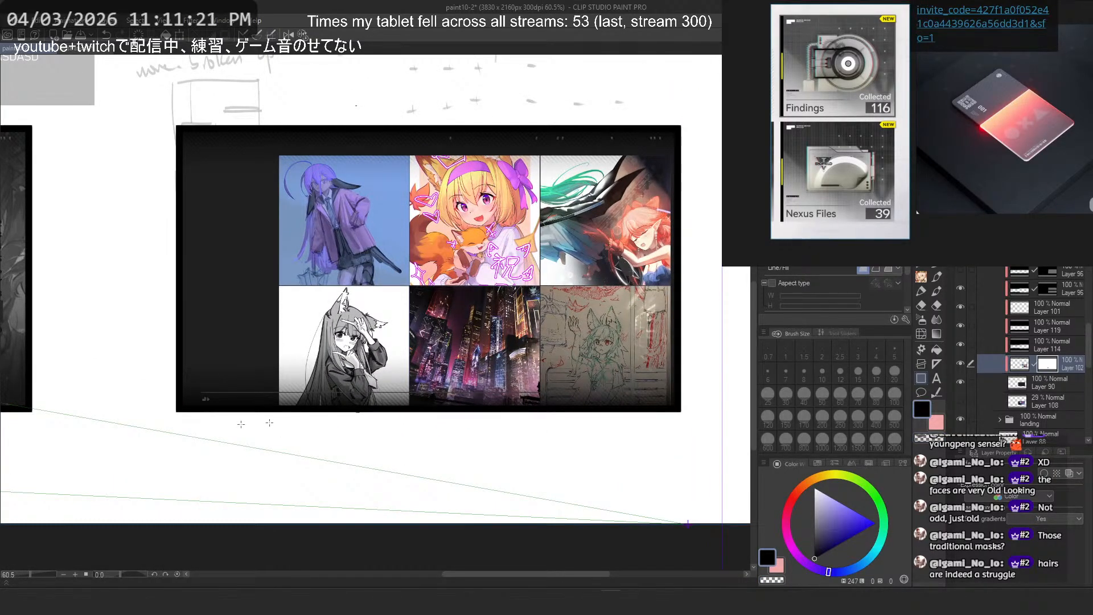
drag(241, 425, 381, 435)
drag(273, 442, 63, 455)
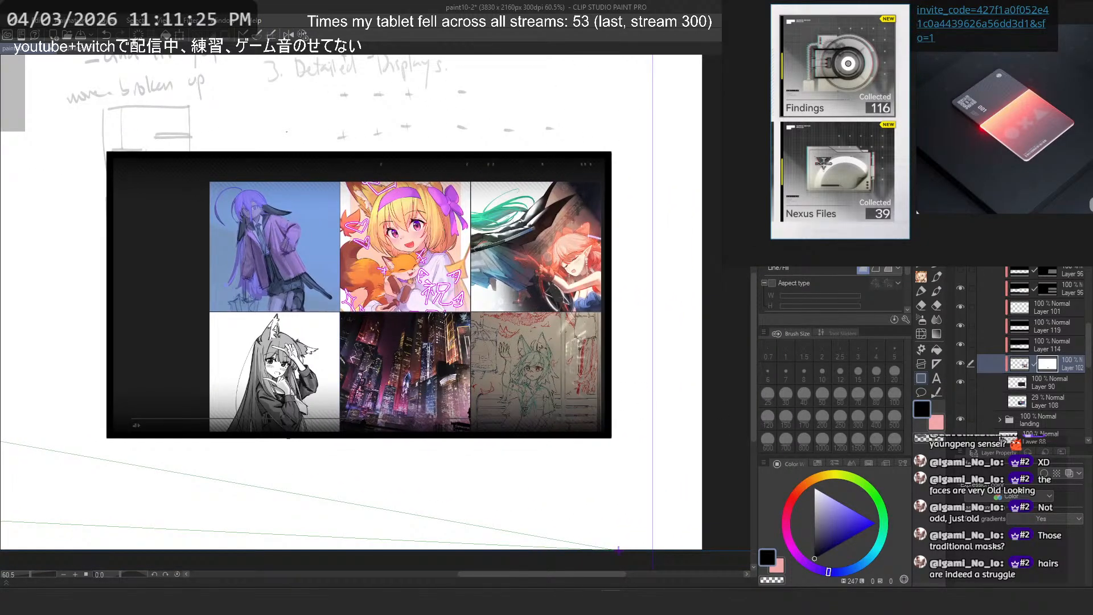
Step: Remove the mask from thumbnail Layer 102, adjust a duplicate of the grid with a transform and merge it down
right_click(1048, 364)
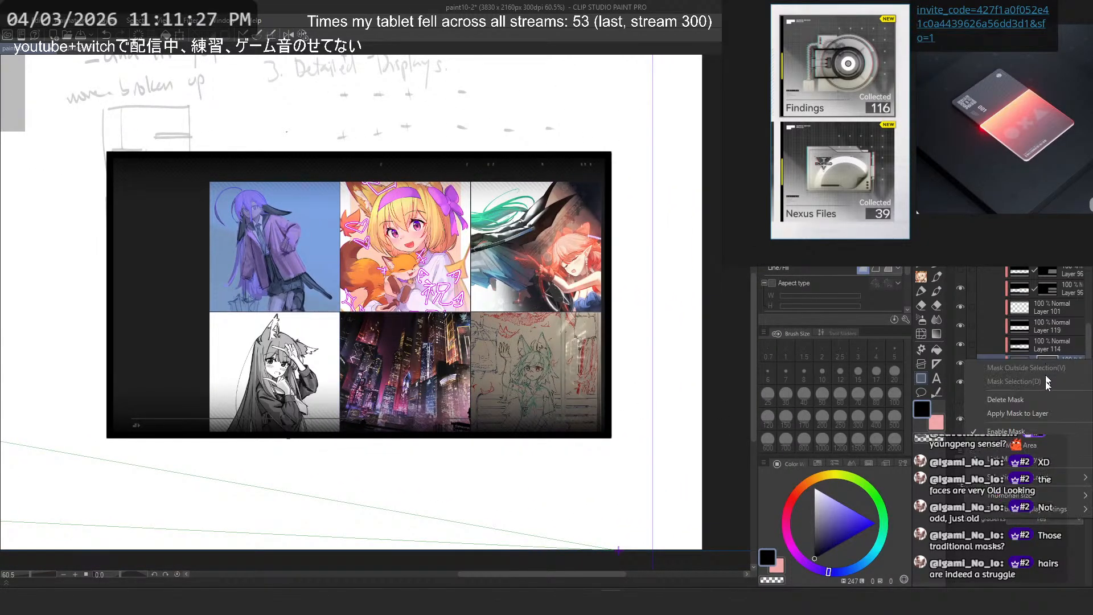
key(Escape)
key(ctrl+t)
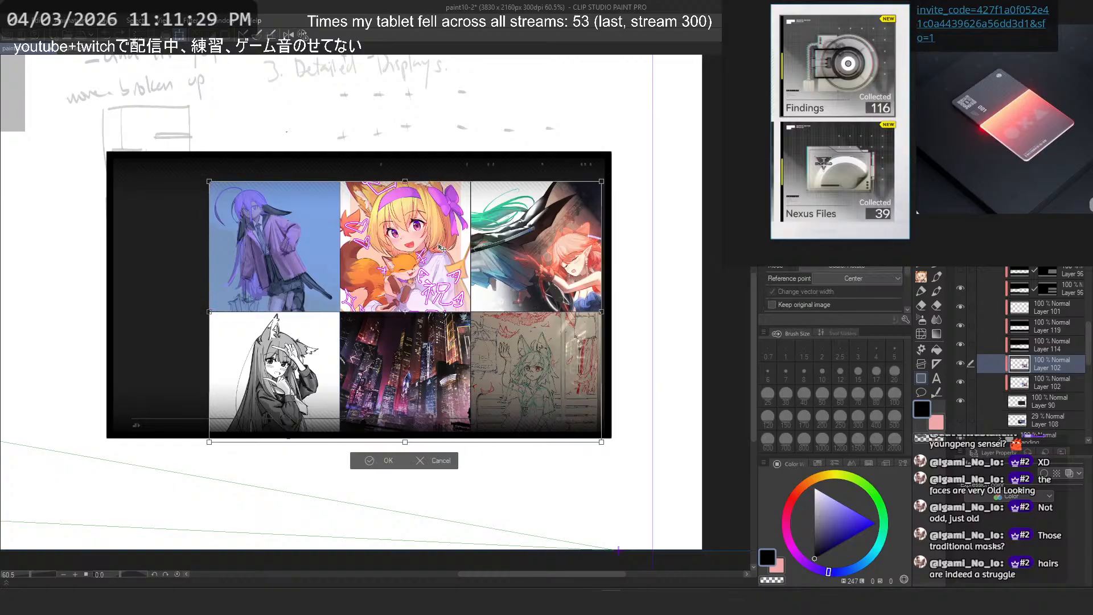
scroll(456, 505, up, 3)
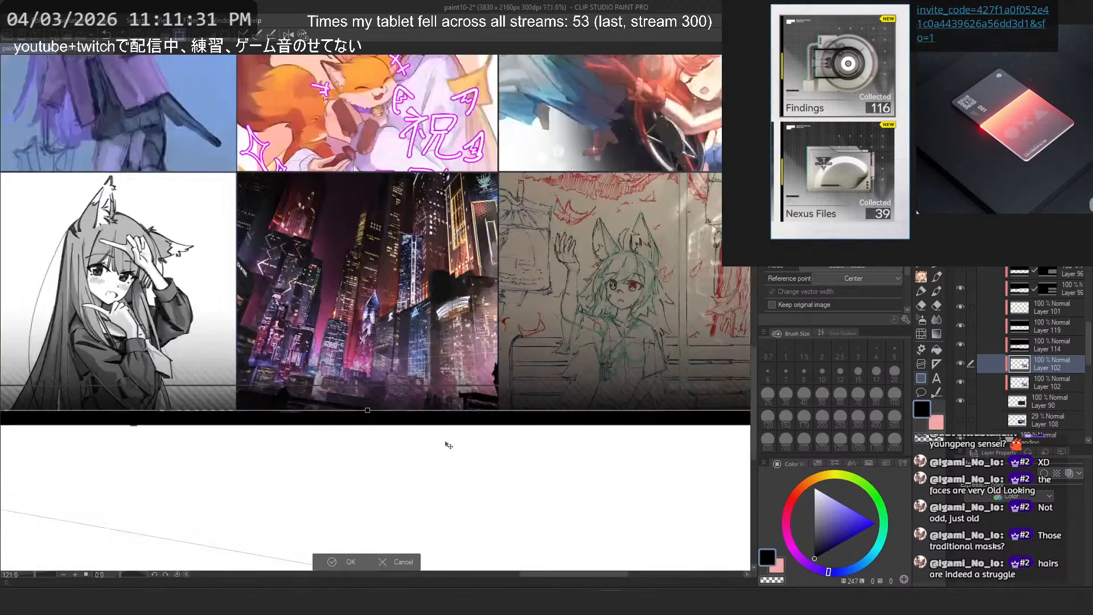
scroll(448, 446, up, 2)
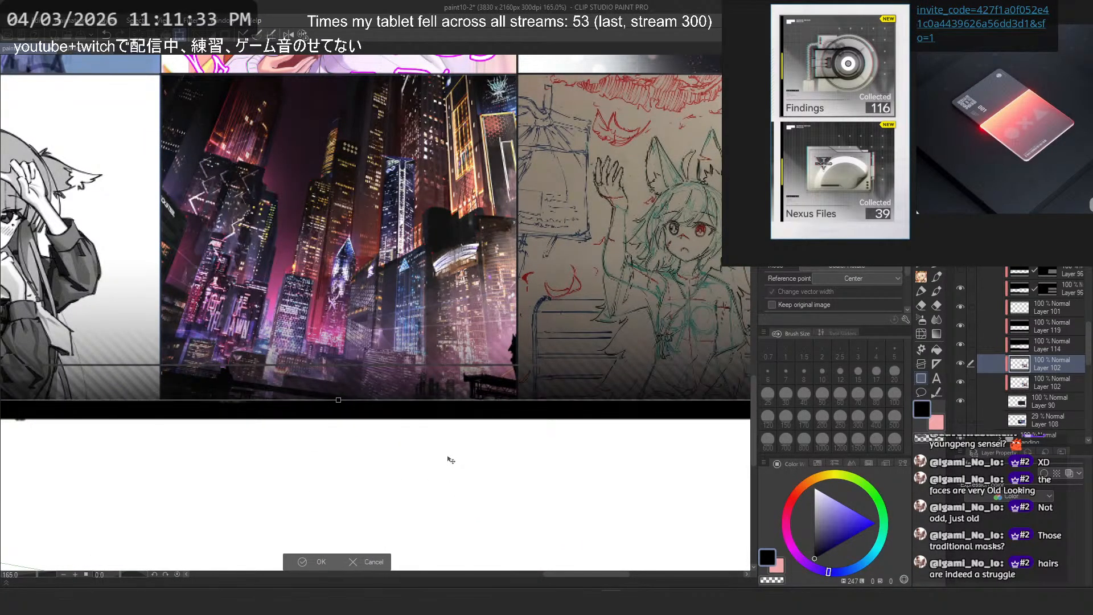
drag(451, 460, 453, 461)
key(Return)
scroll(452, 459, down, 3)
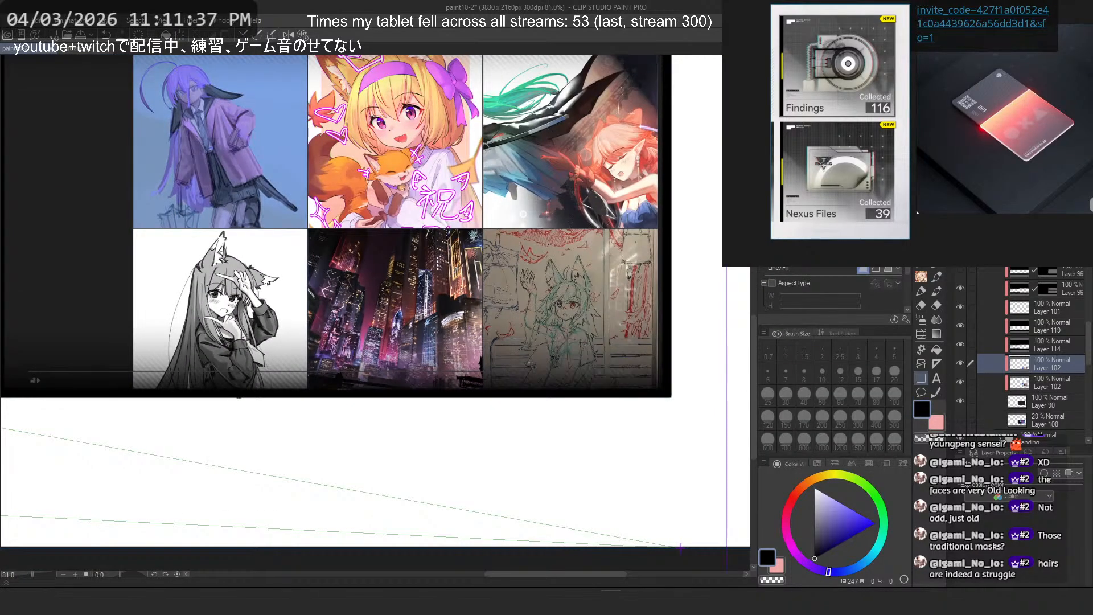
key(ctrl+e)
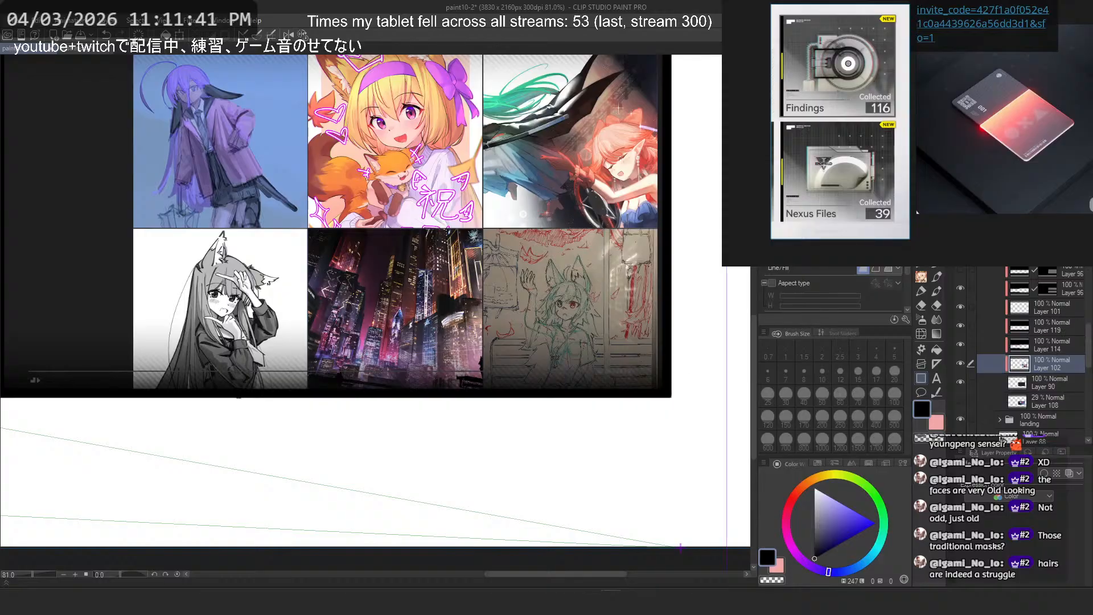
Step: Hide the layer holding the thumbnail menu page's black outer border in the menus group
scroll(997, 320, up, 5)
click(963, 309)
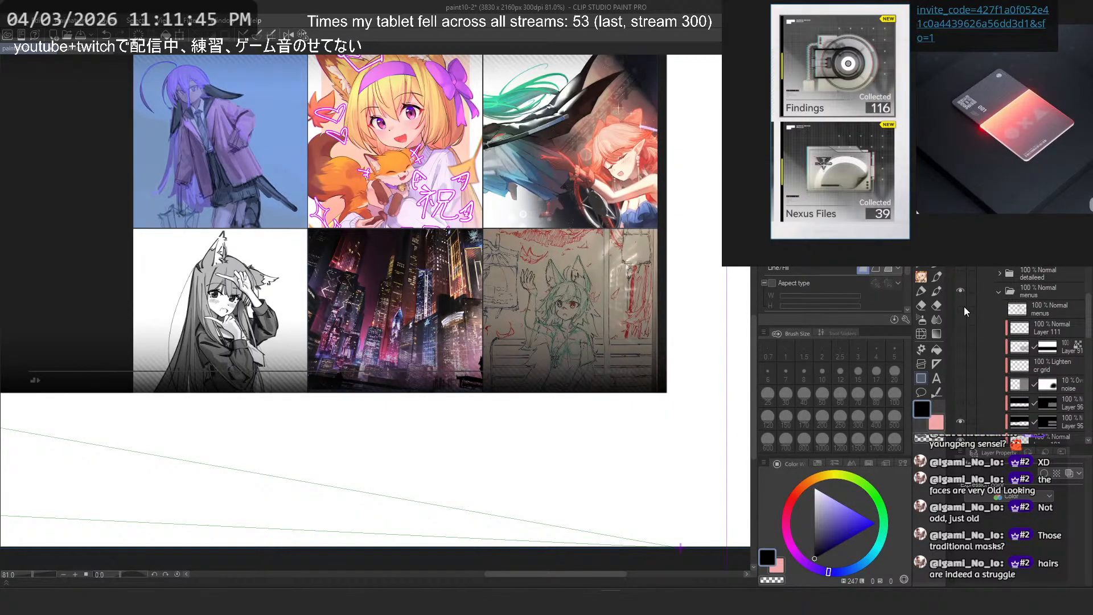
scroll(651, 423, down, 4)
drag(651, 423, 700, 421)
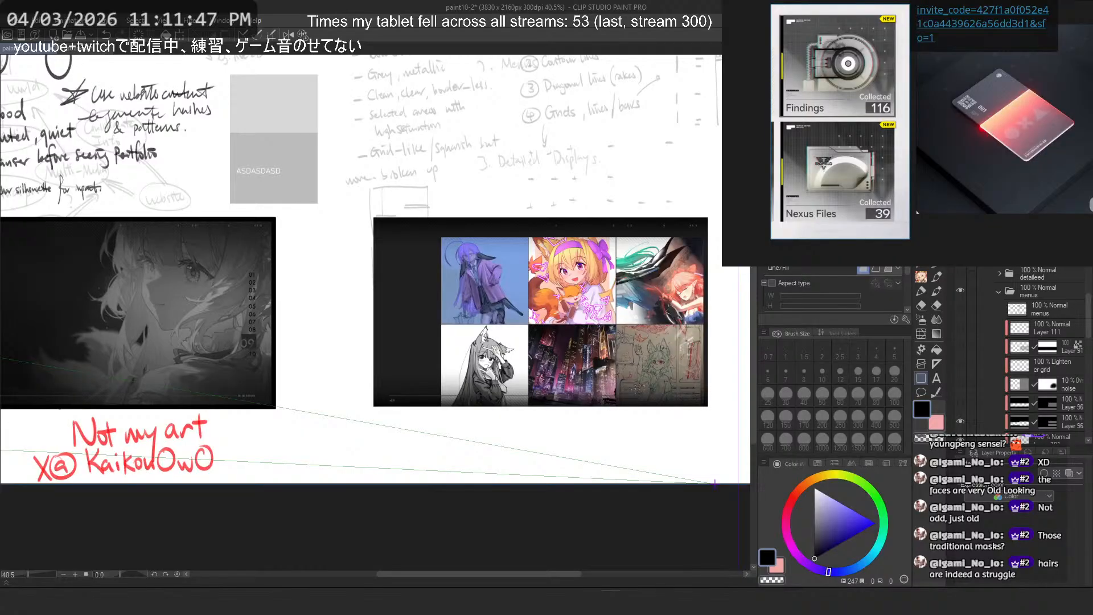
scroll(698, 326, up, 2)
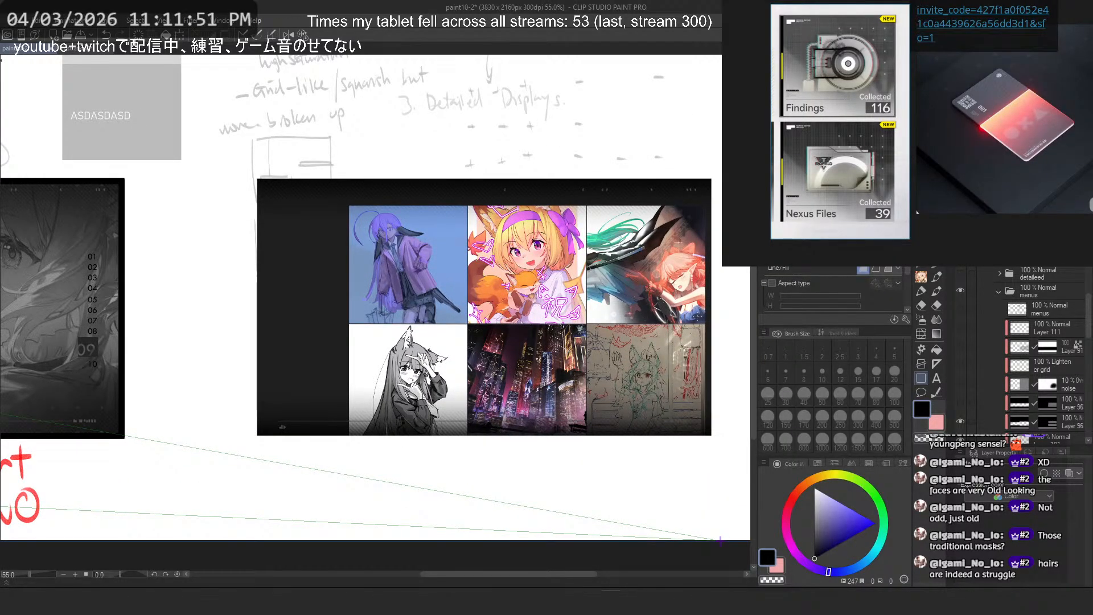
Step: Open the landing group and identify its landigp notes-and-border layer by toggling its visibility
drag(92, 208, 338, 177)
scroll(331, 190, up, 4)
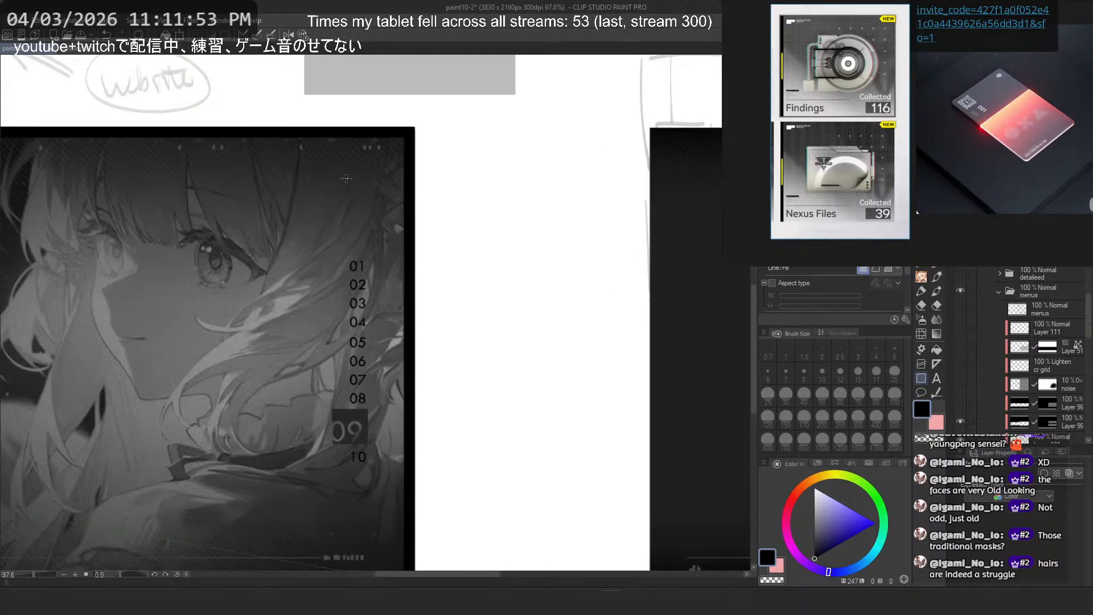
scroll(346, 178, down, 5)
drag(512, 298, 643, 275)
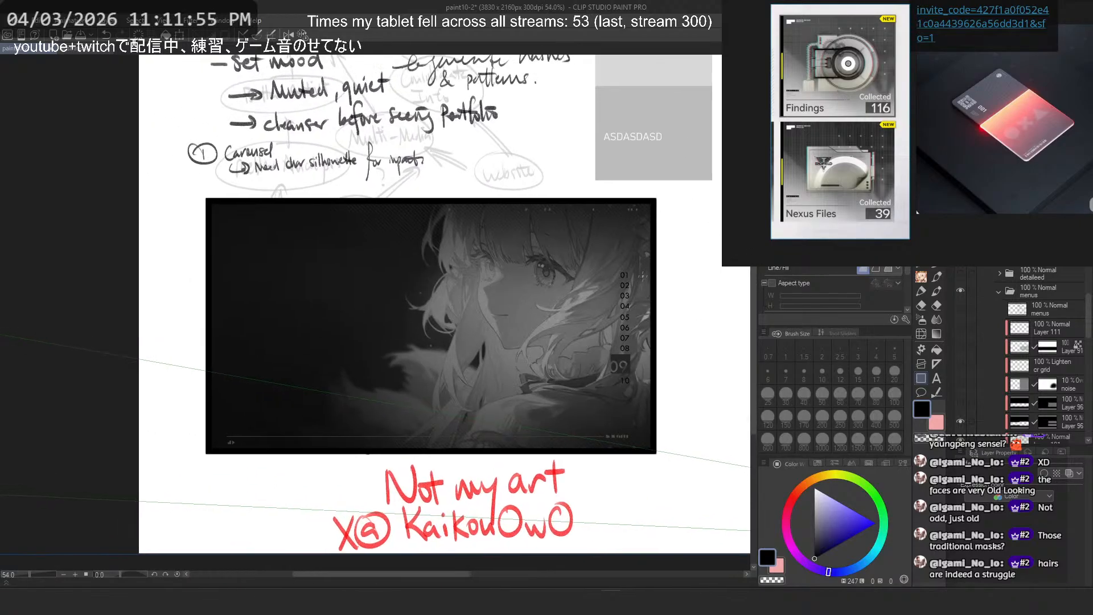
click(999, 293)
click(998, 313)
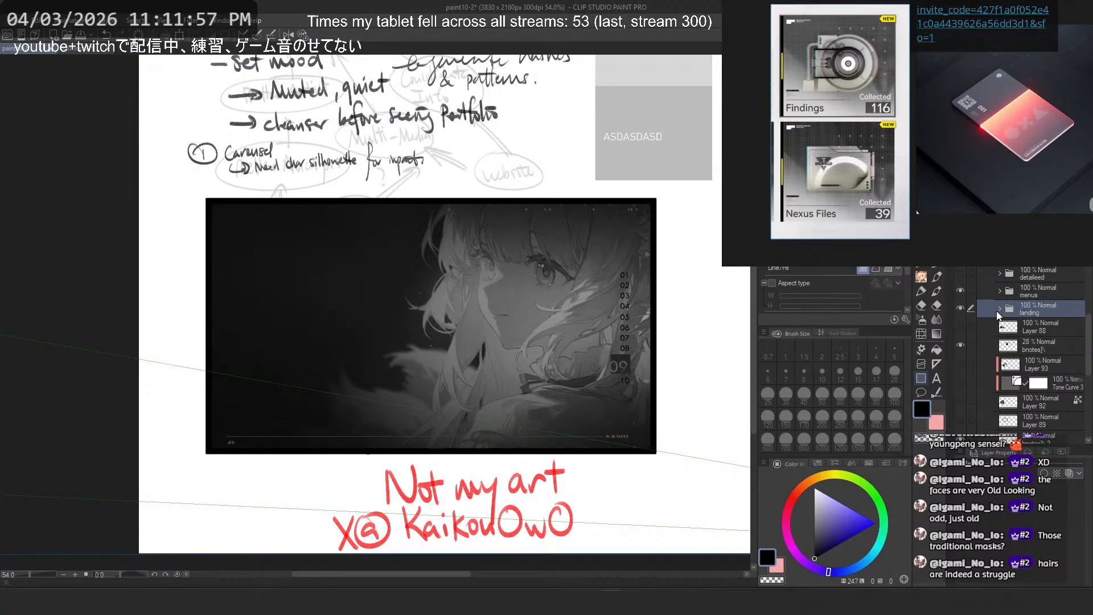
click(999, 310)
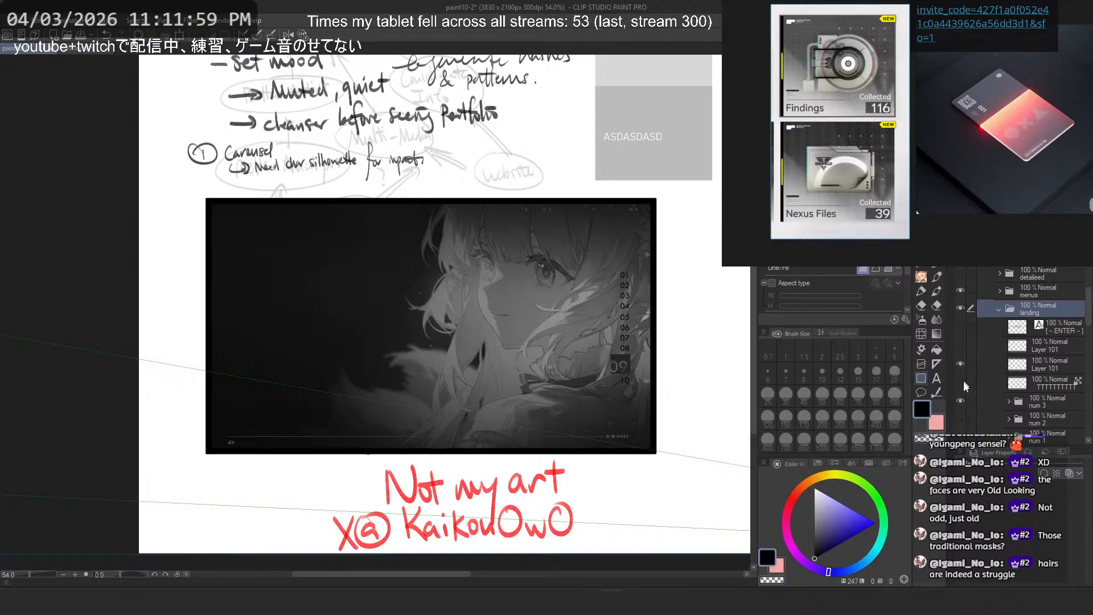
scroll(979, 401, down, 3)
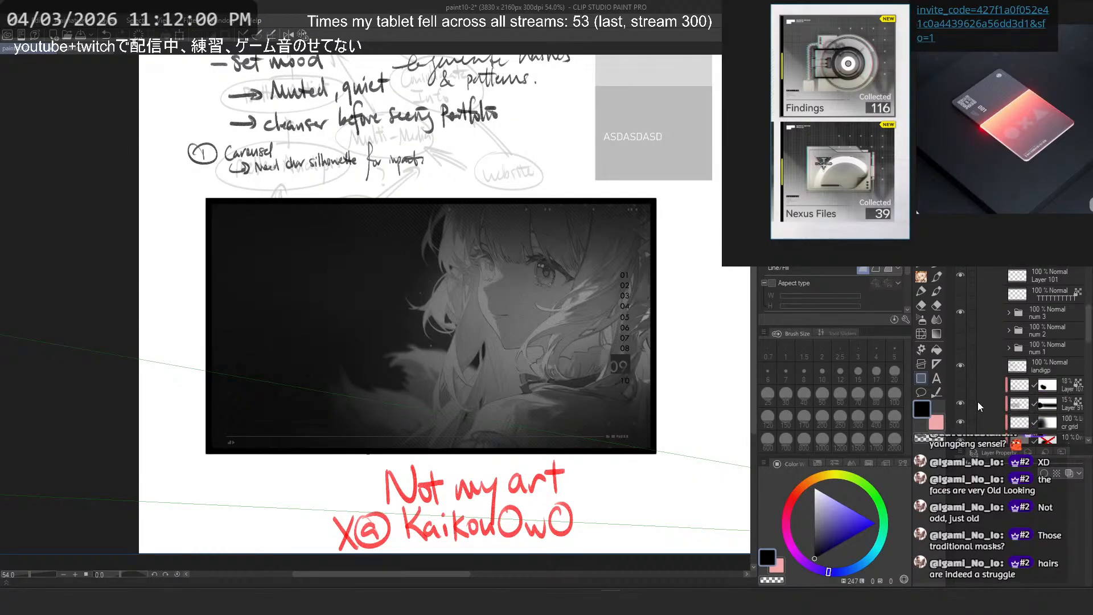
click(961, 365)
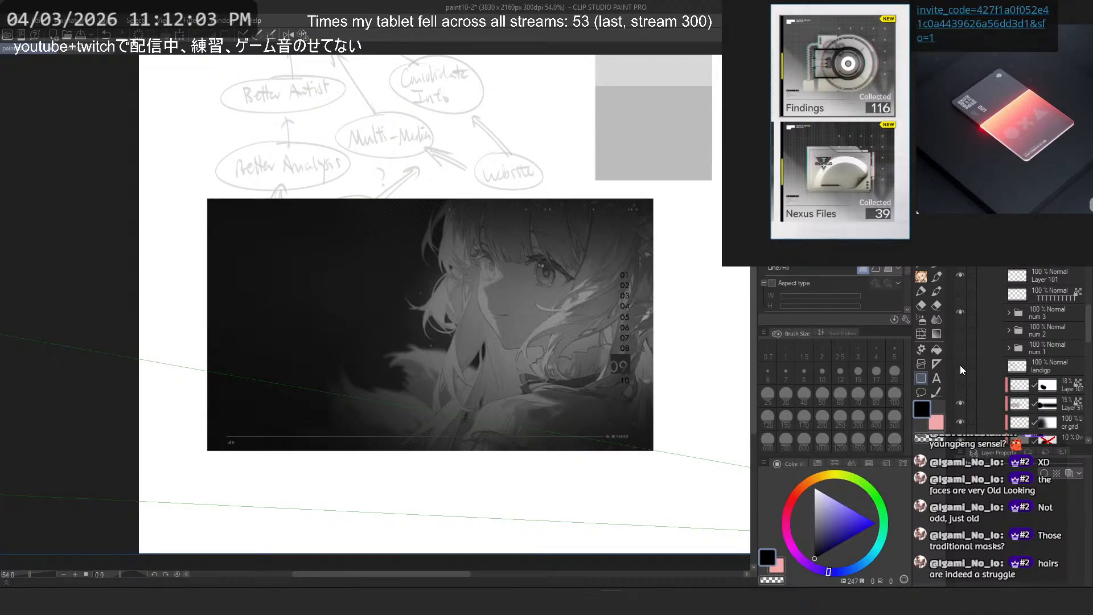
key(ctrl+s)
click(960, 364)
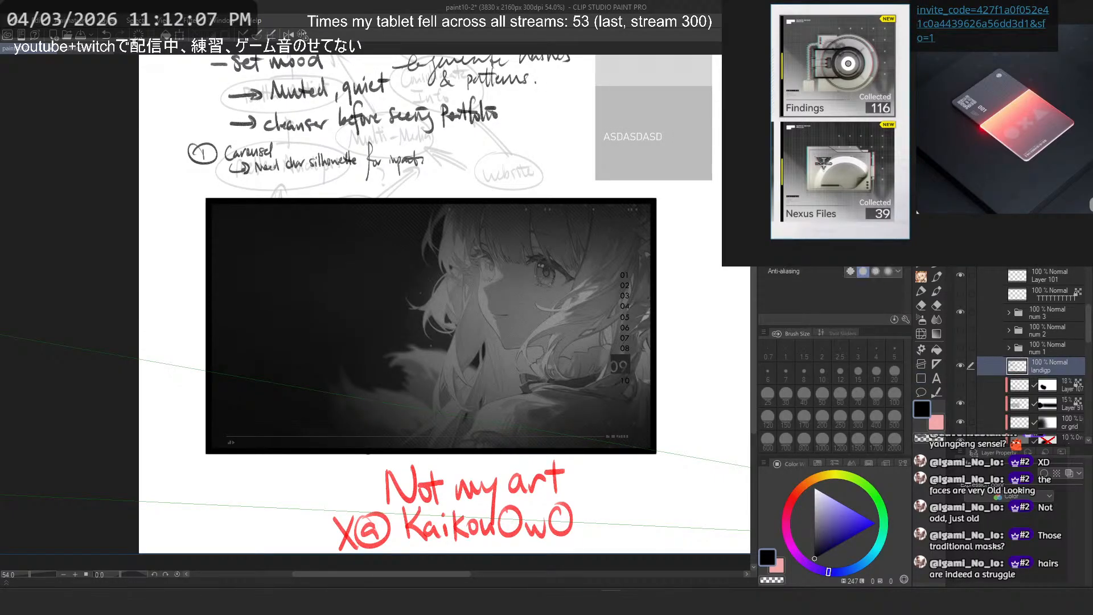
Step: Select a rectangular area around the landing mockup's black border, excluding the red credit text beneath it
key(m)
drag(698, 183, 157, 516)
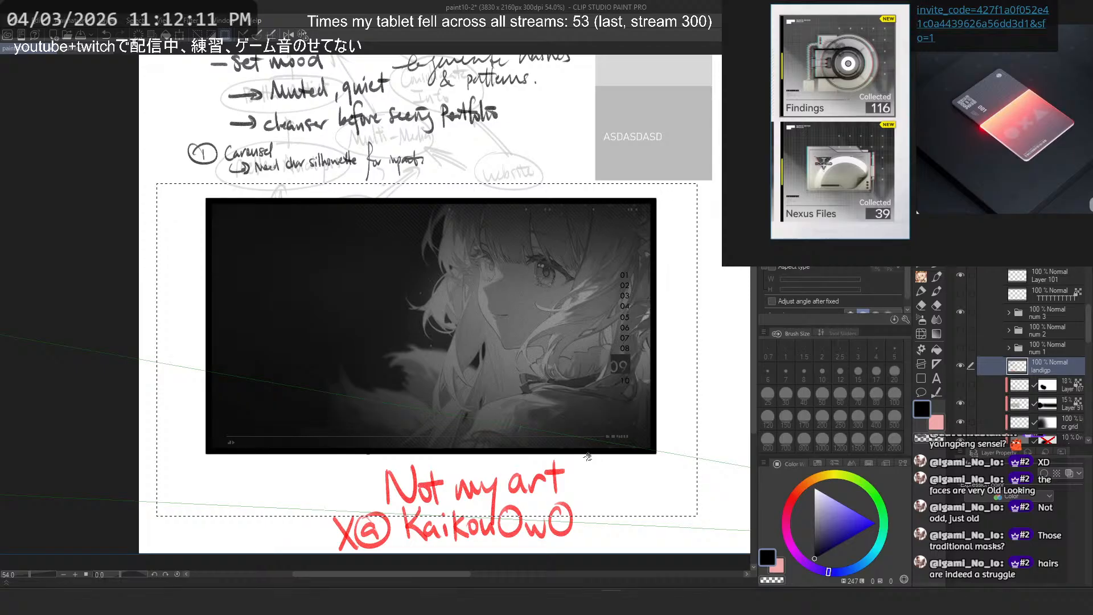
drag(590, 454, 356, 581)
drag(273, 439, 548, 504)
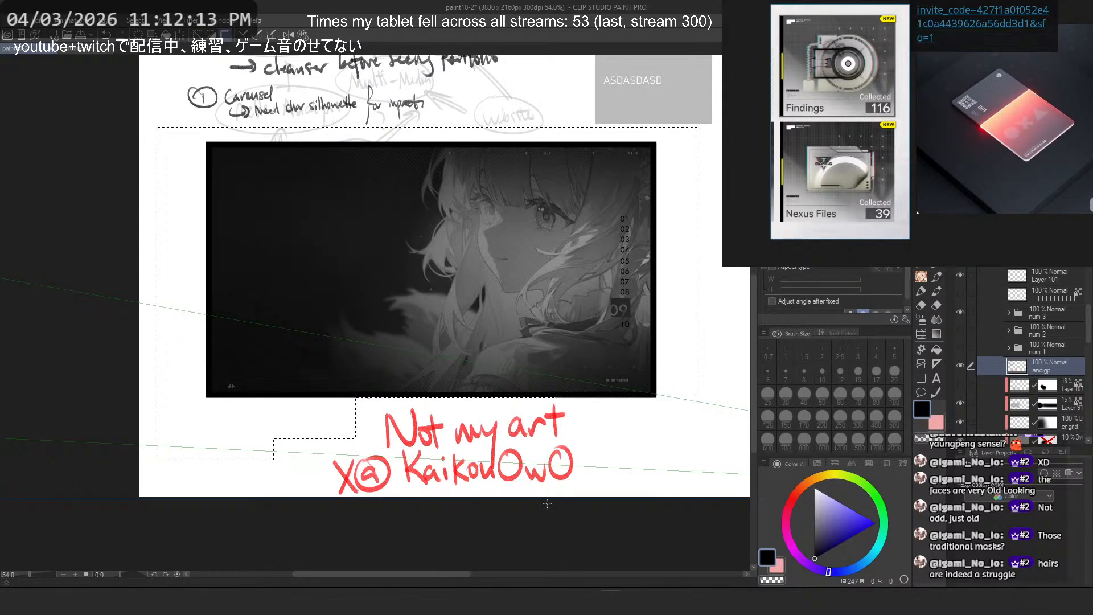
Step: Move the selected black border onto its own layer and hide that layer, leaving the notes visible
key(ctrl+c)
key(ctrl+v)
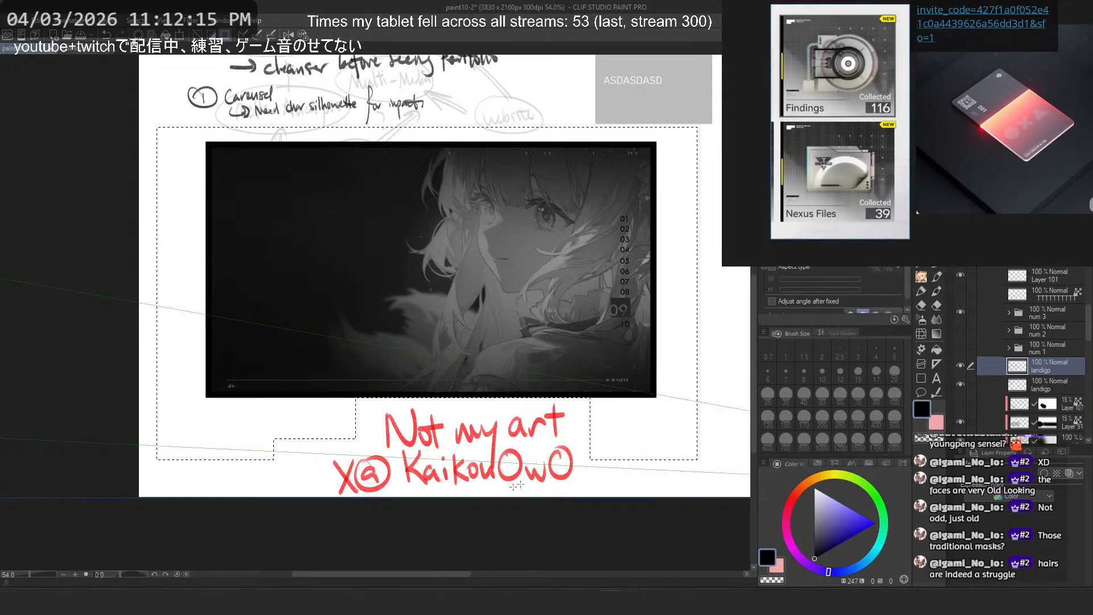
click(960, 366)
scroll(489, 353, down, 4)
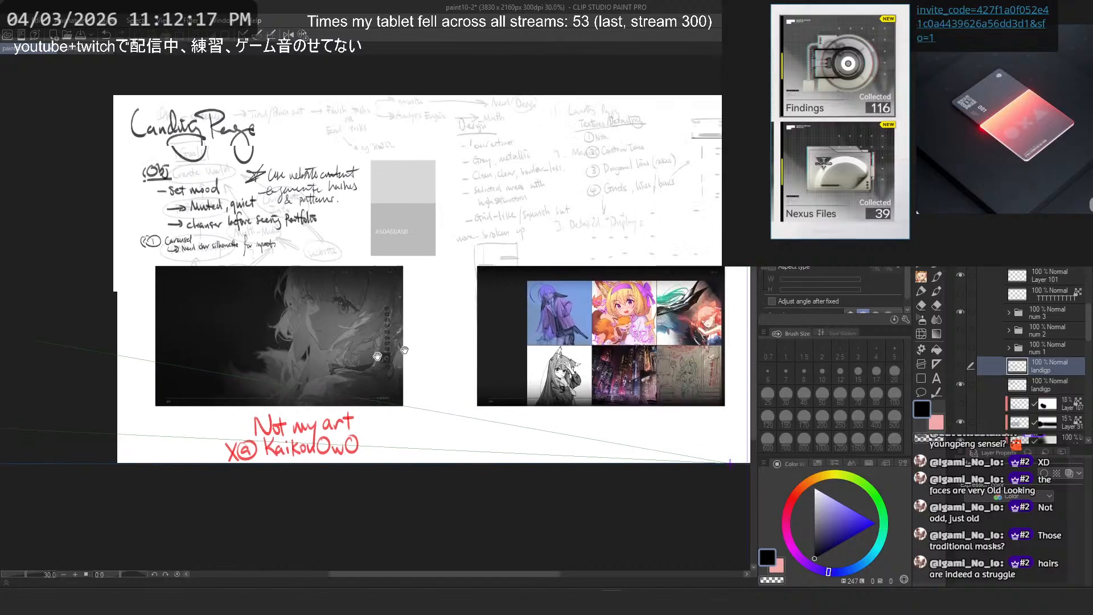
scroll(489, 354, up, 3)
click(1001, 294)
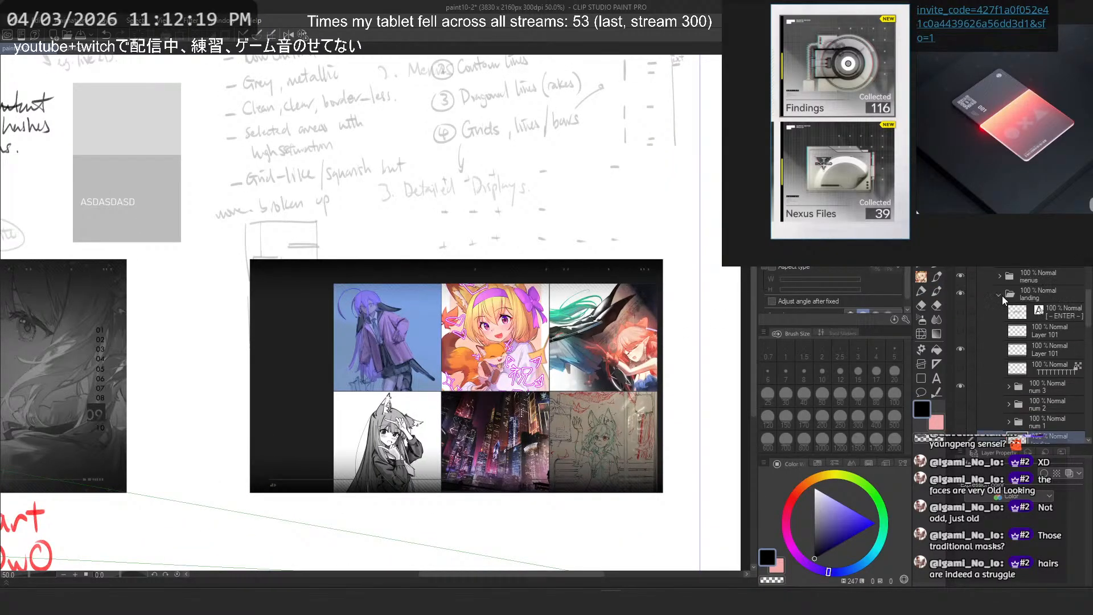
Step: Show the detailed display group, check its layers and examine the page beside the landing mockup
click(960, 274)
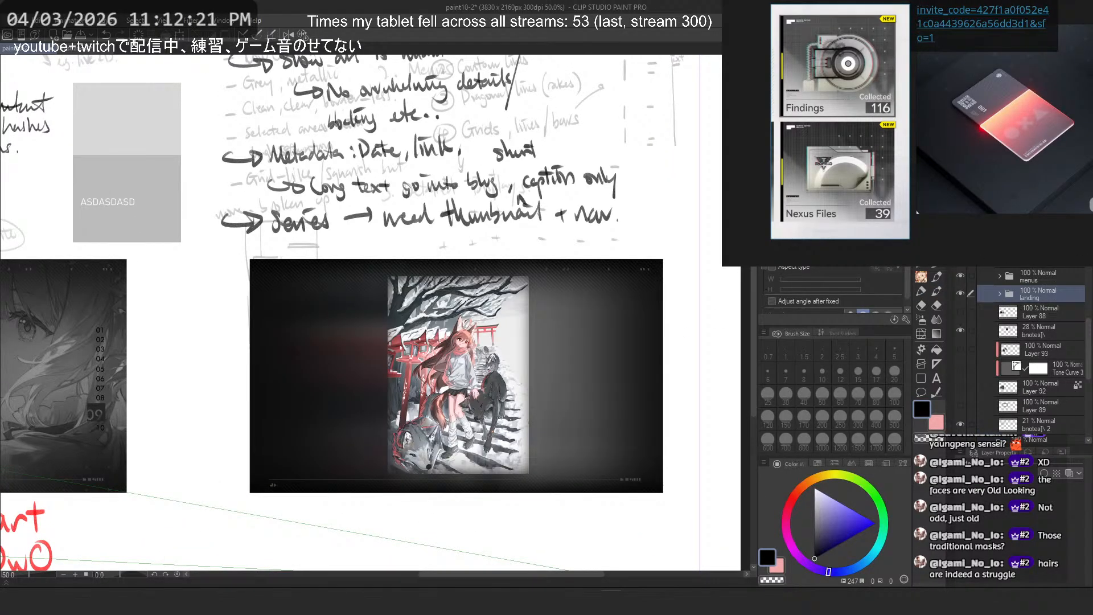
click(1000, 259)
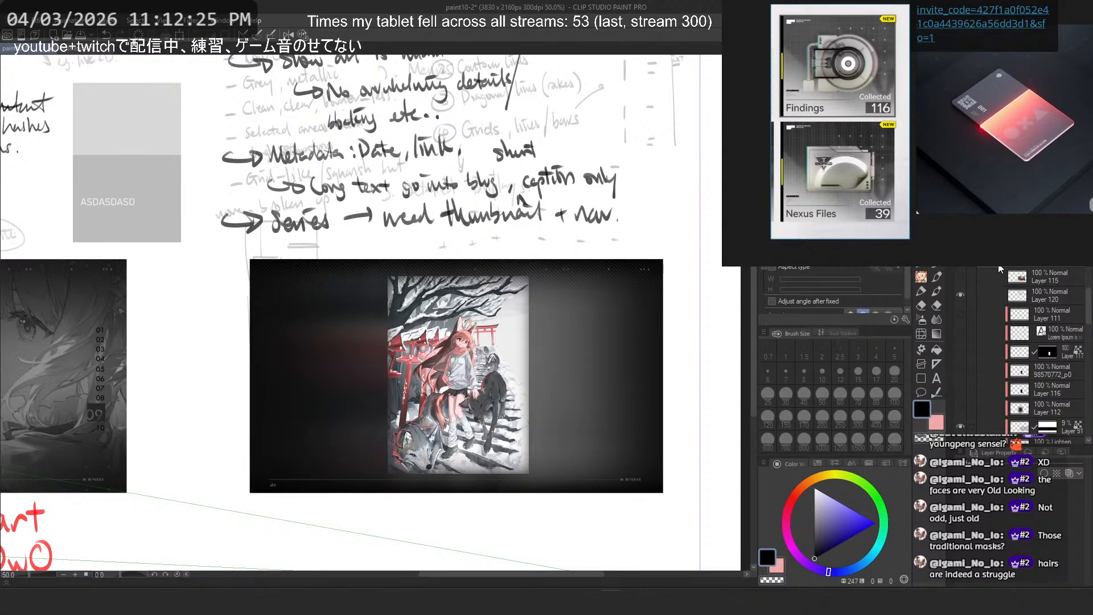
click(1000, 264)
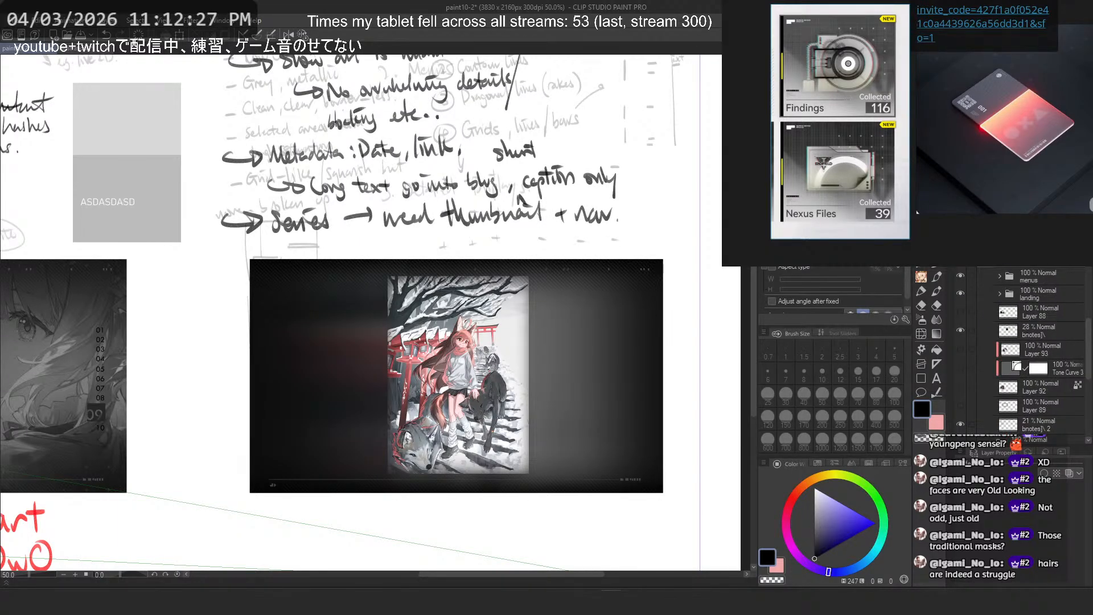
drag(508, 387, 603, 394)
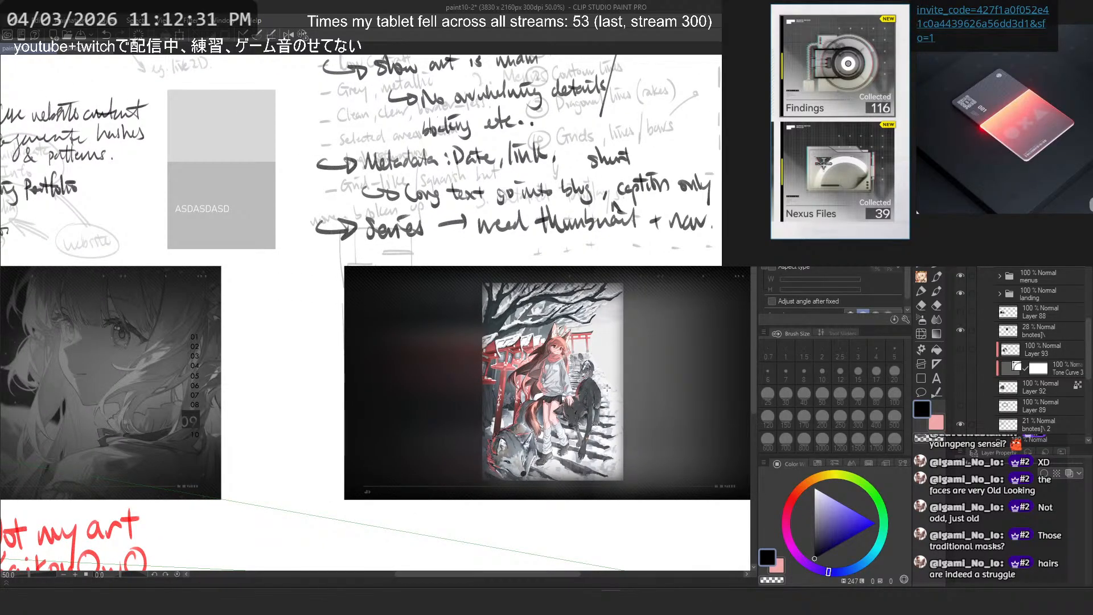
scroll(612, 478, up, 3)
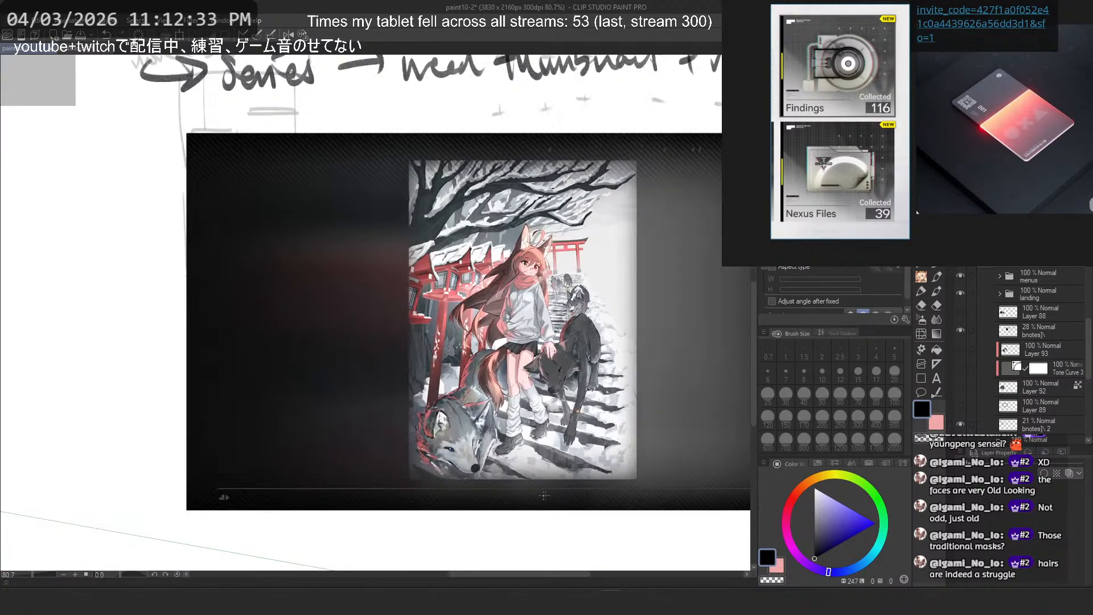
scroll(690, 448, down, 4)
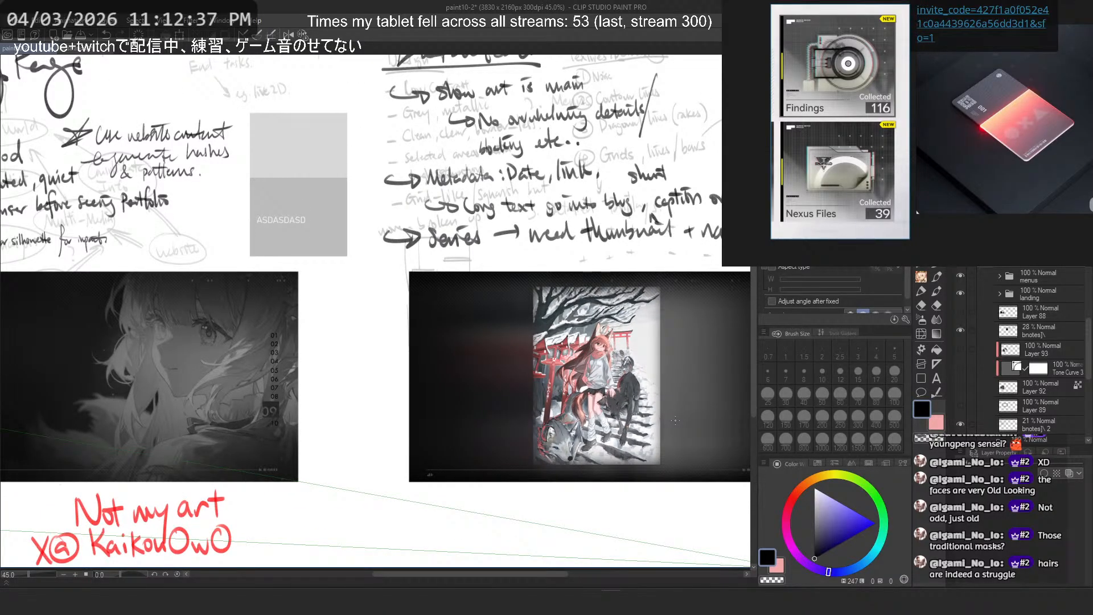
Step: Browse the reference board's UI layout and illustration layout idea sections
scroll(975, 182, down, 10)
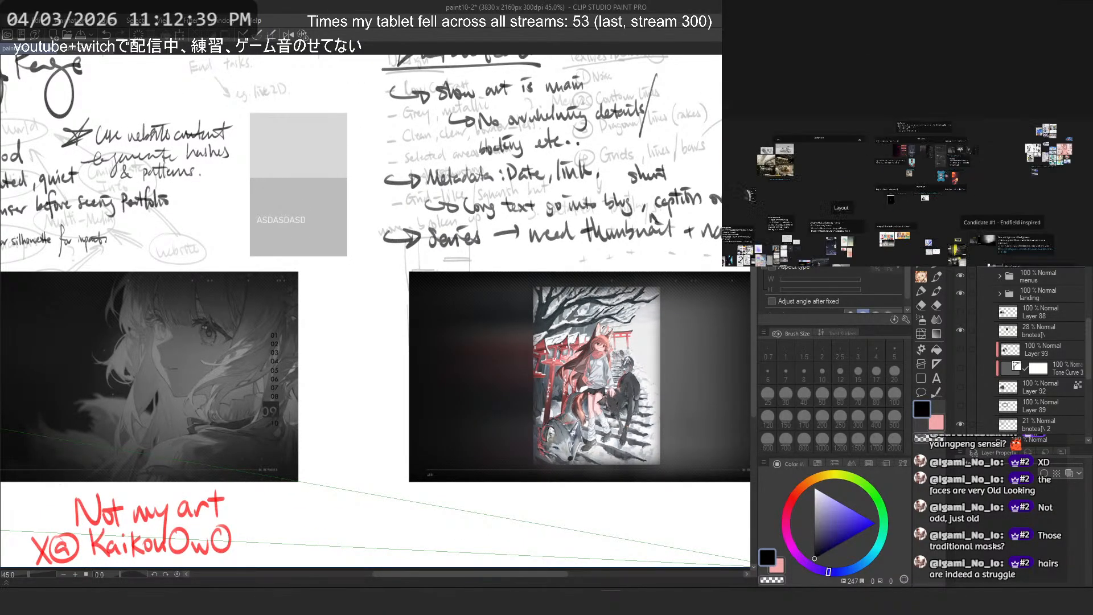
scroll(968, 188, up, 8)
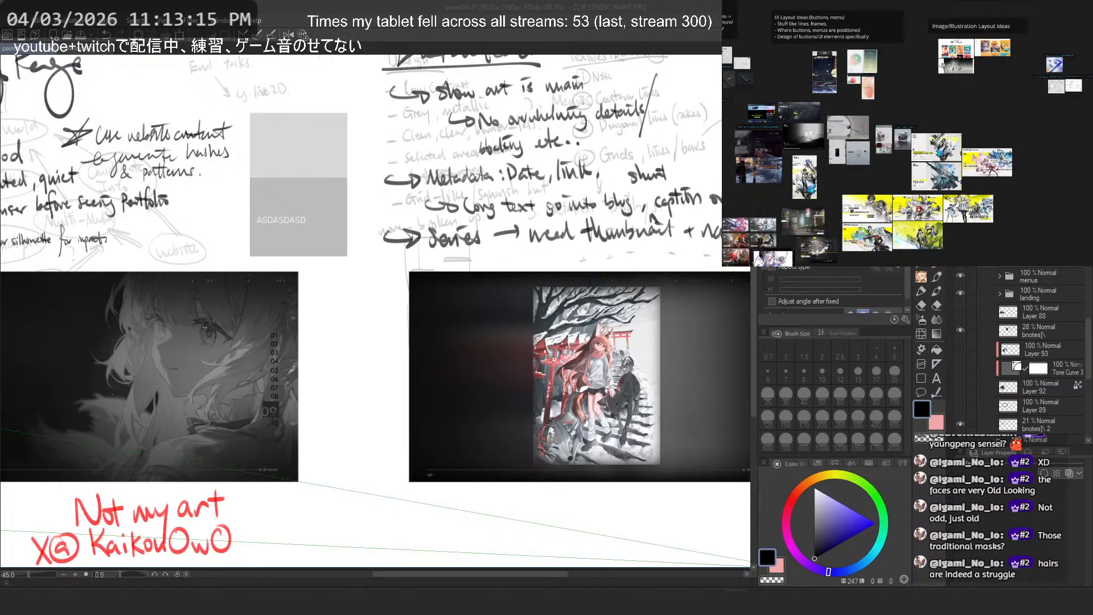
click(524, 169)
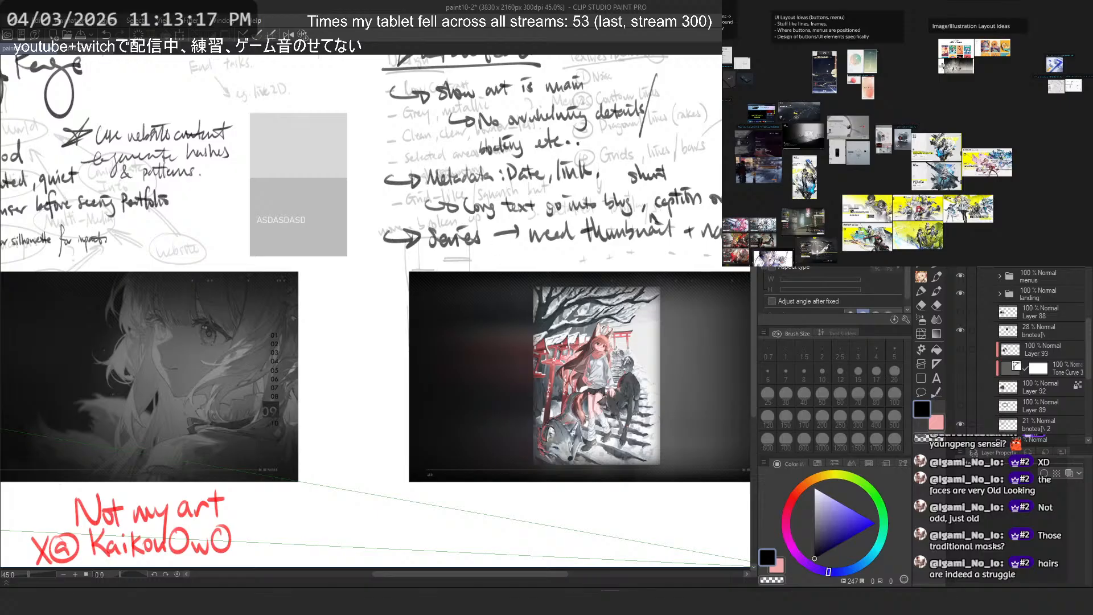
Step: Hide the detailed display to compare the thumbnail menu page with the landing mockup, and show it again
drag(617, 350, 561, 336)
click(960, 259)
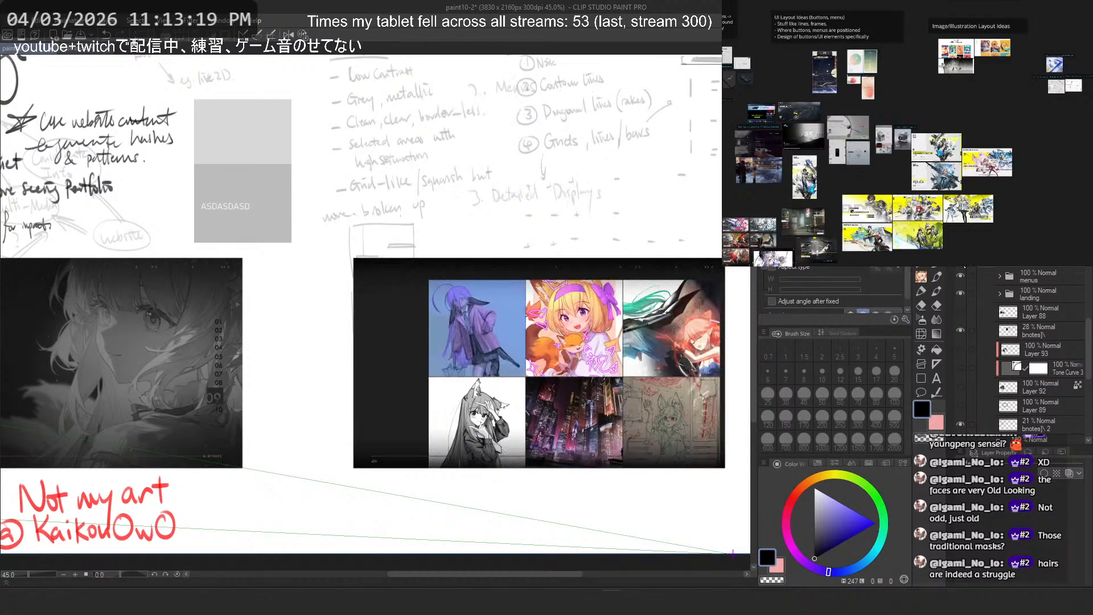
drag(625, 317, 817, 240)
scroll(597, 223, down, 1)
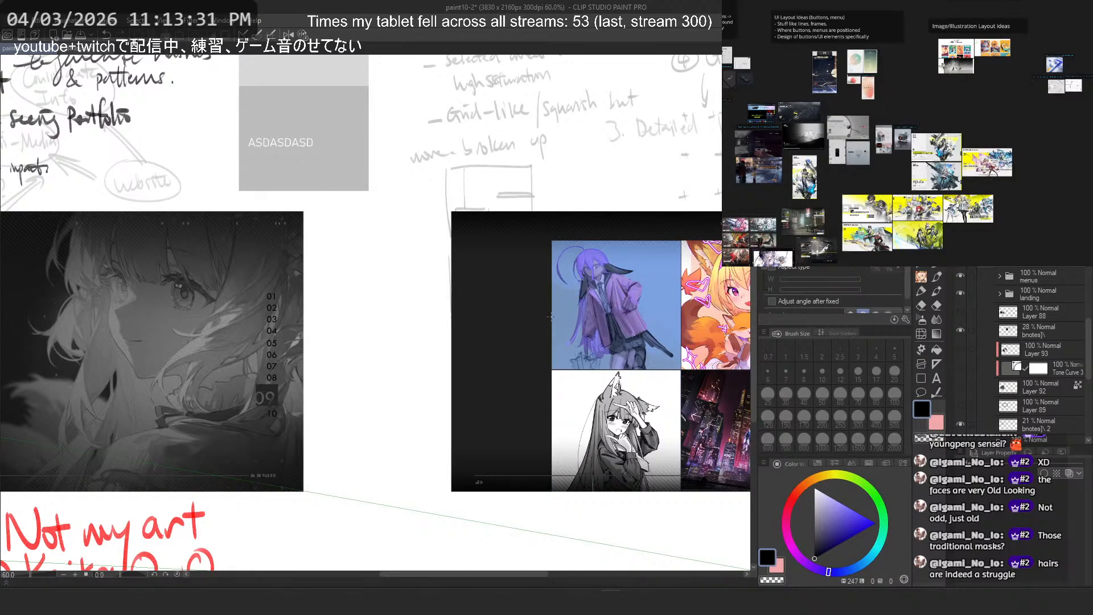
scroll(552, 317, left, 3)
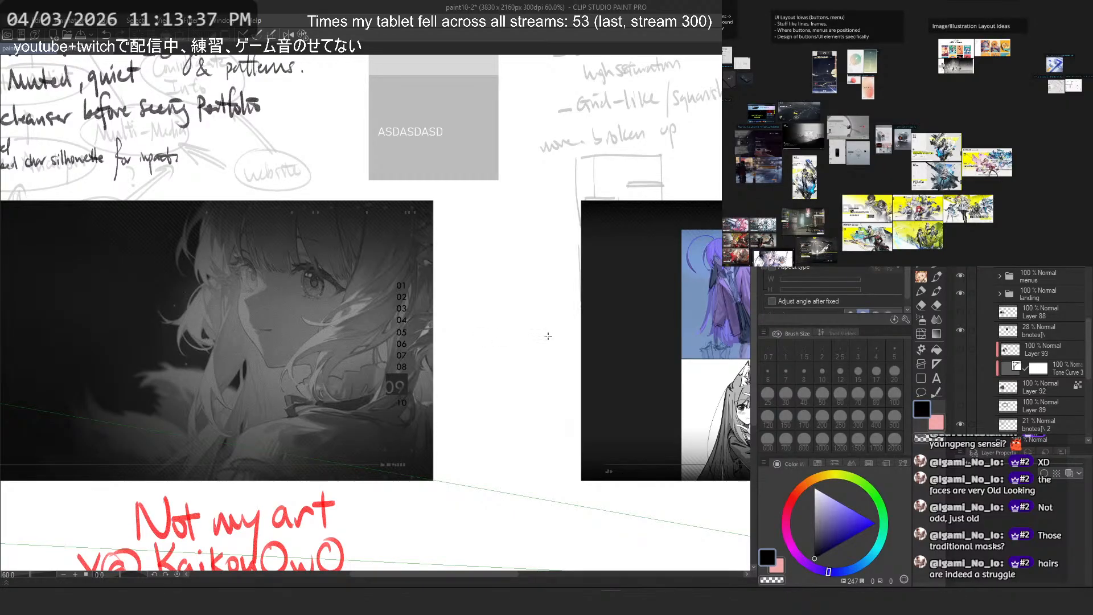
drag(548, 336, 122, 353)
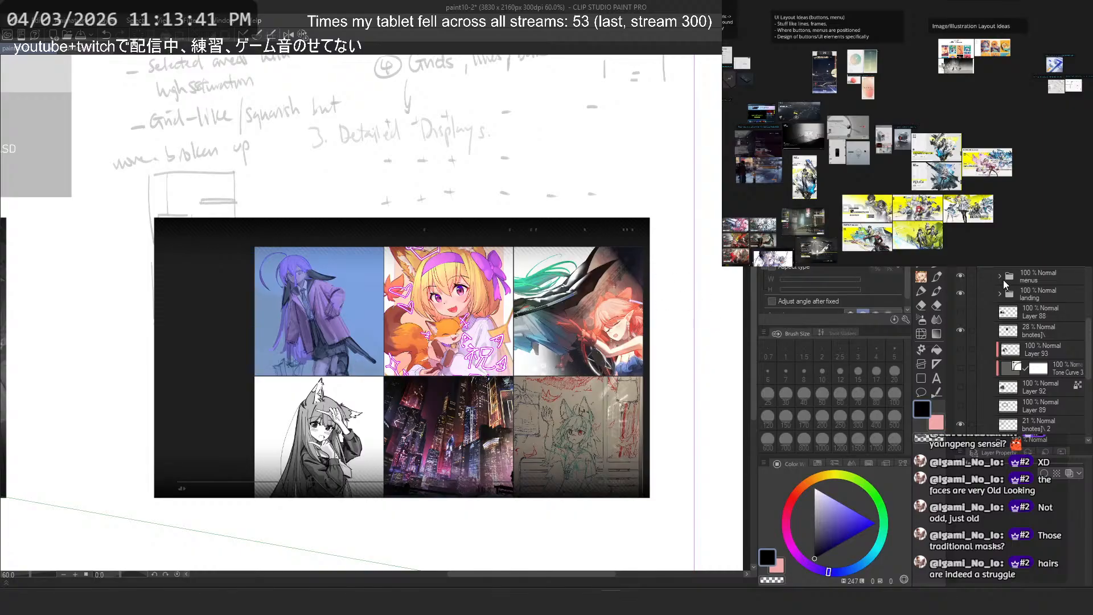
click(959, 272)
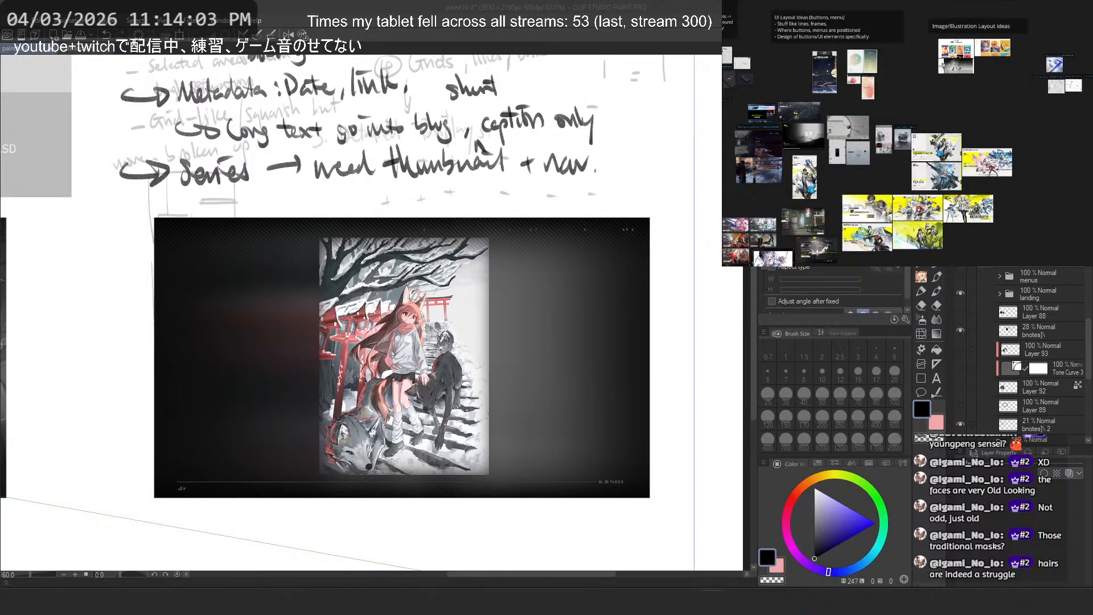
Step: Examine the Endministrator illustration layouts and the dark profile screen on the reference board
scroll(893, 131, up, 5)
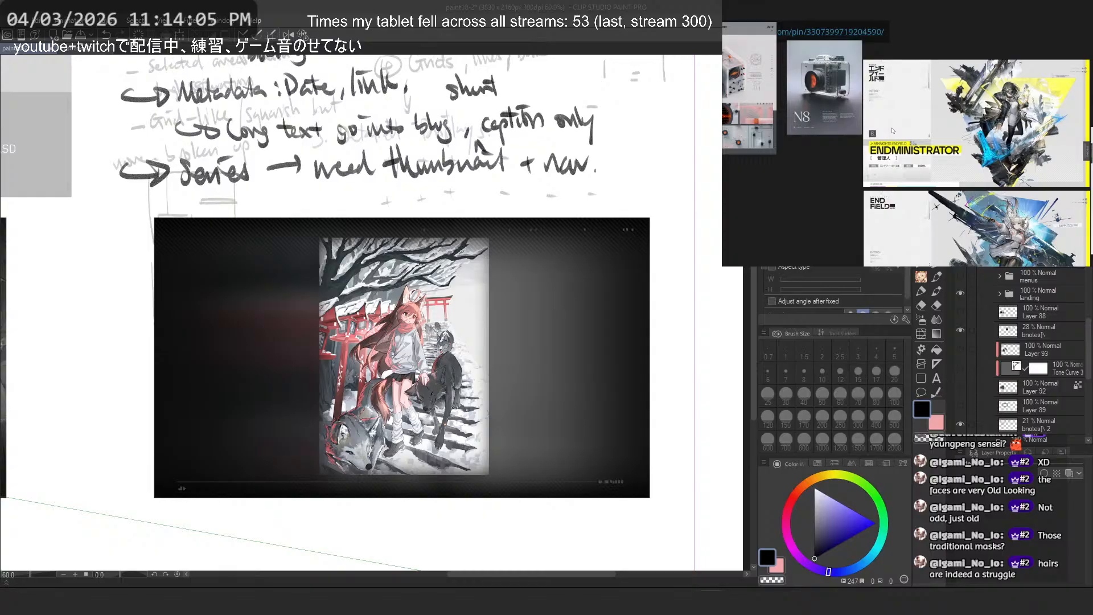
scroll(893, 130, down, 6)
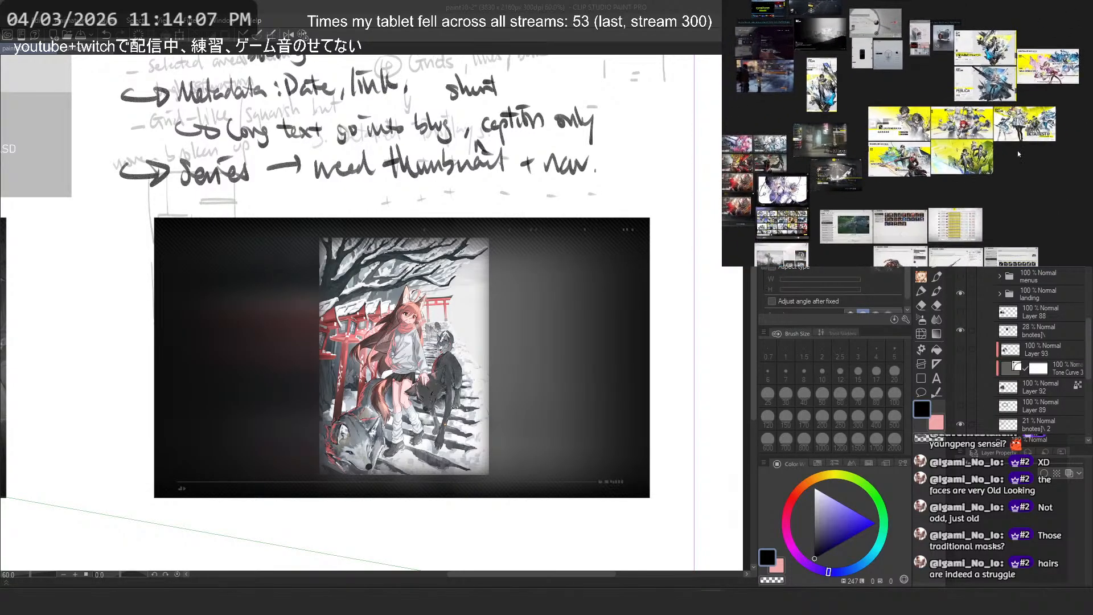
scroll(821, 186, up, 6)
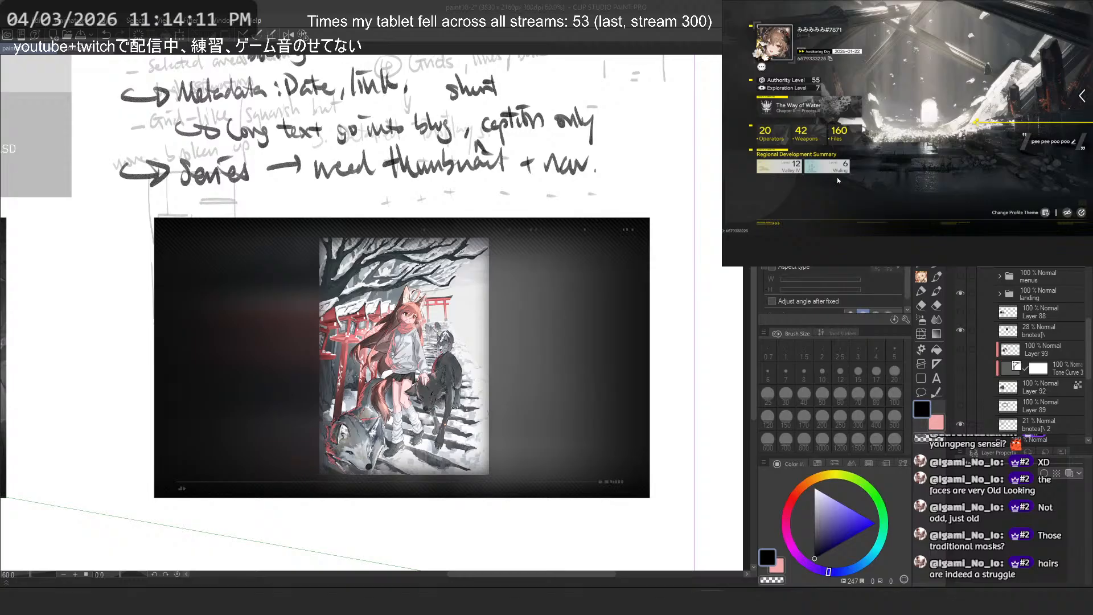
scroll(838, 176, down, 6)
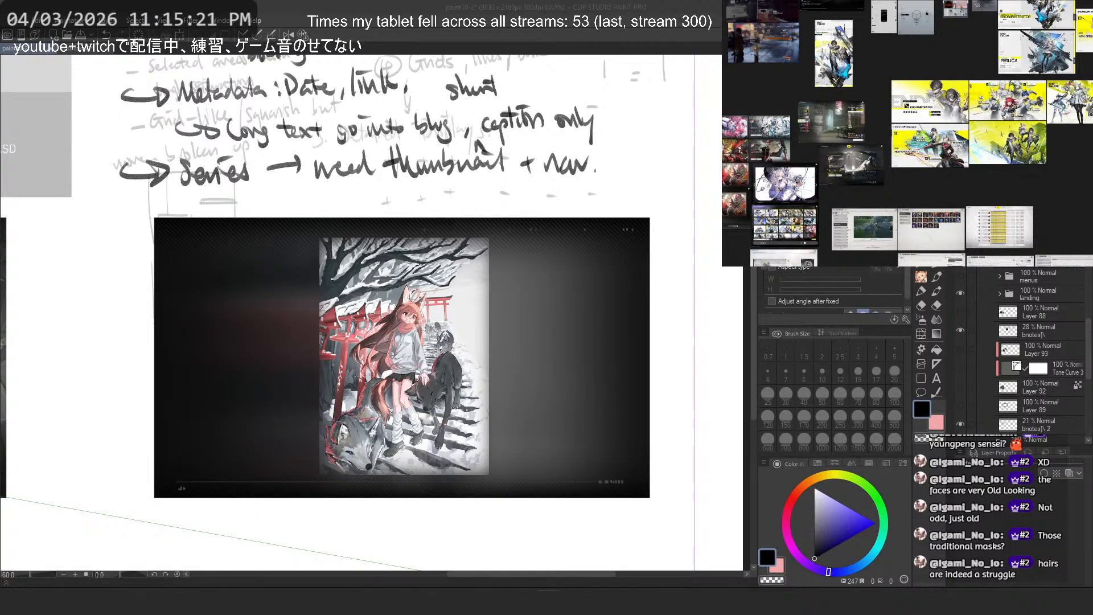
Step: Switch to the browser to review the Markdown Parser Test Document blog page, and return to the paint10-2 canvas
key(alt+Tab)
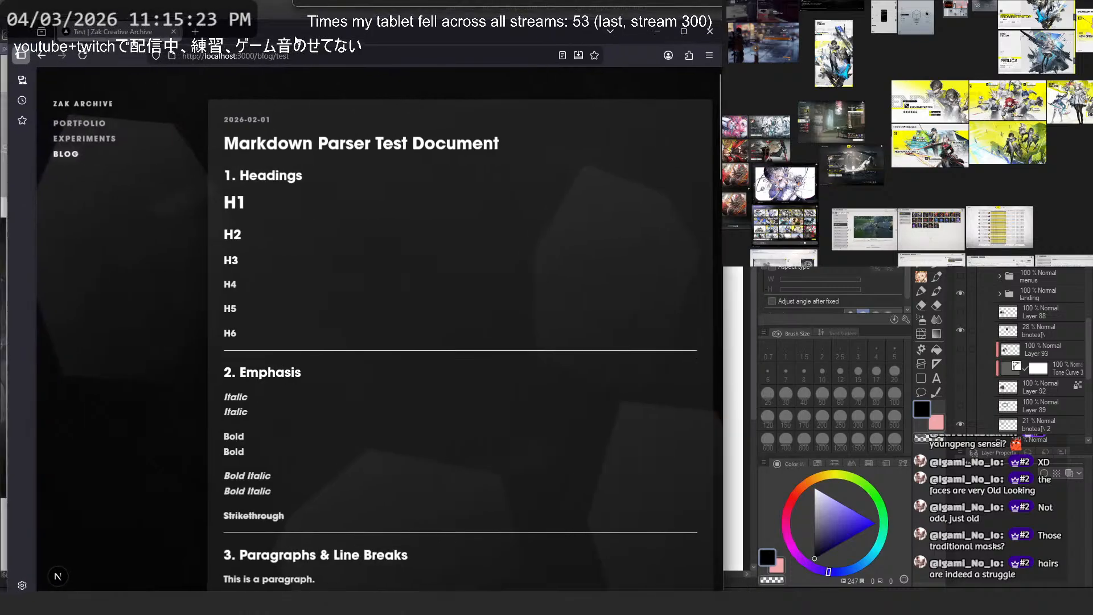
scroll(327, 226, down, 10)
scroll(327, 227, up, 10)
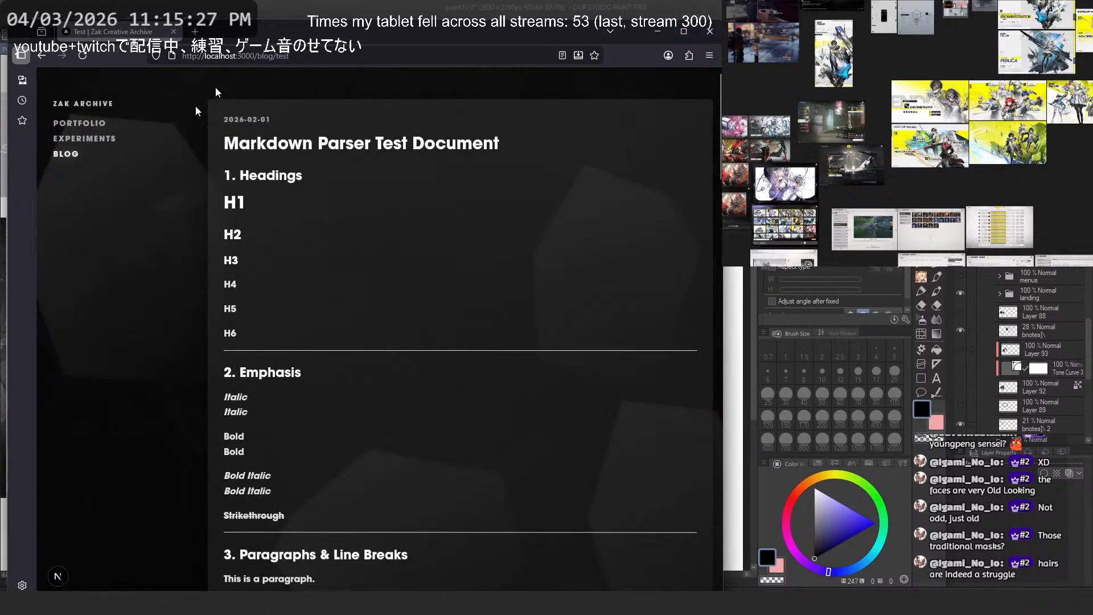
scroll(393, 285, down, 8)
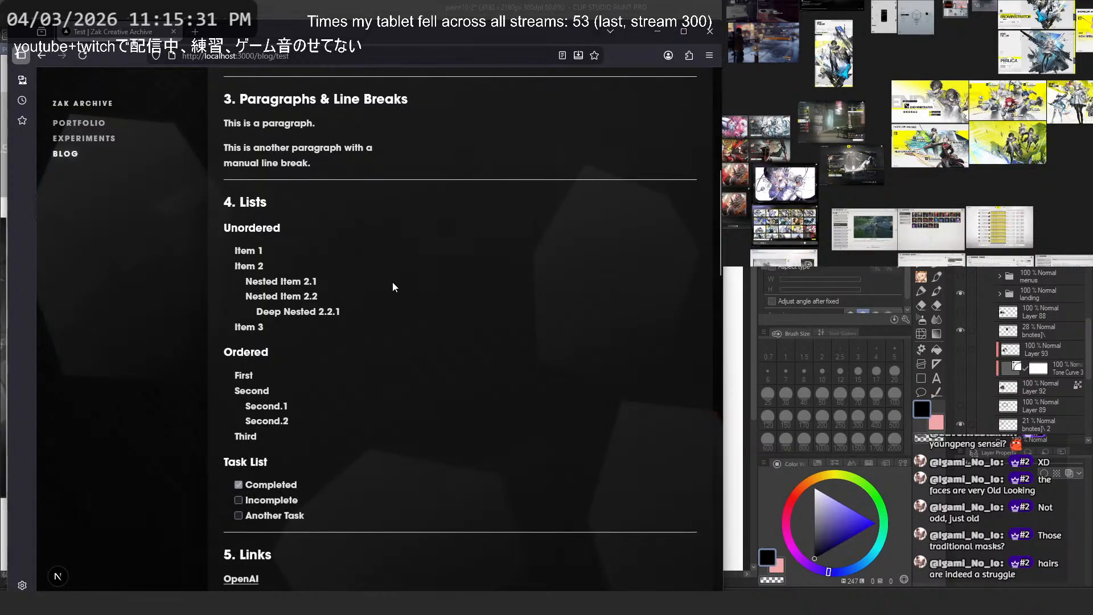
click(1036, 350)
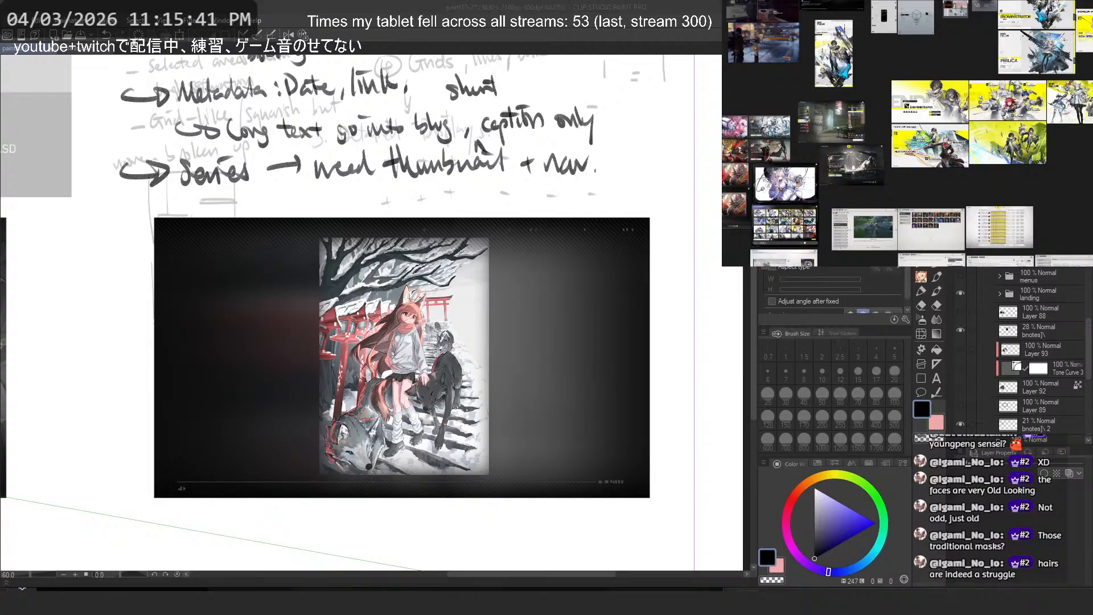
key(alt+Tab)
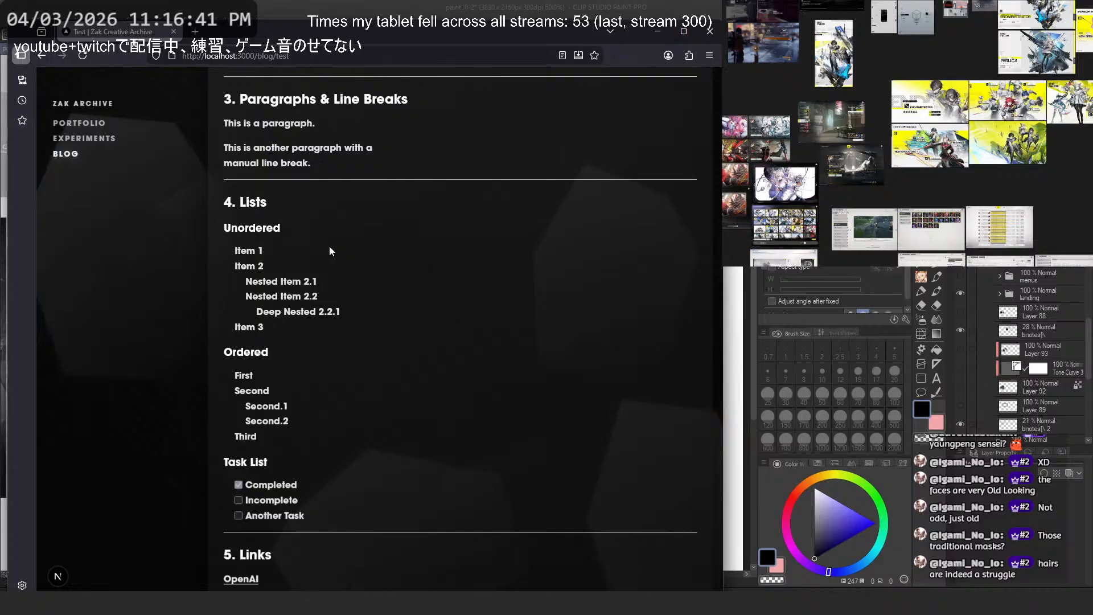
click(67, 8)
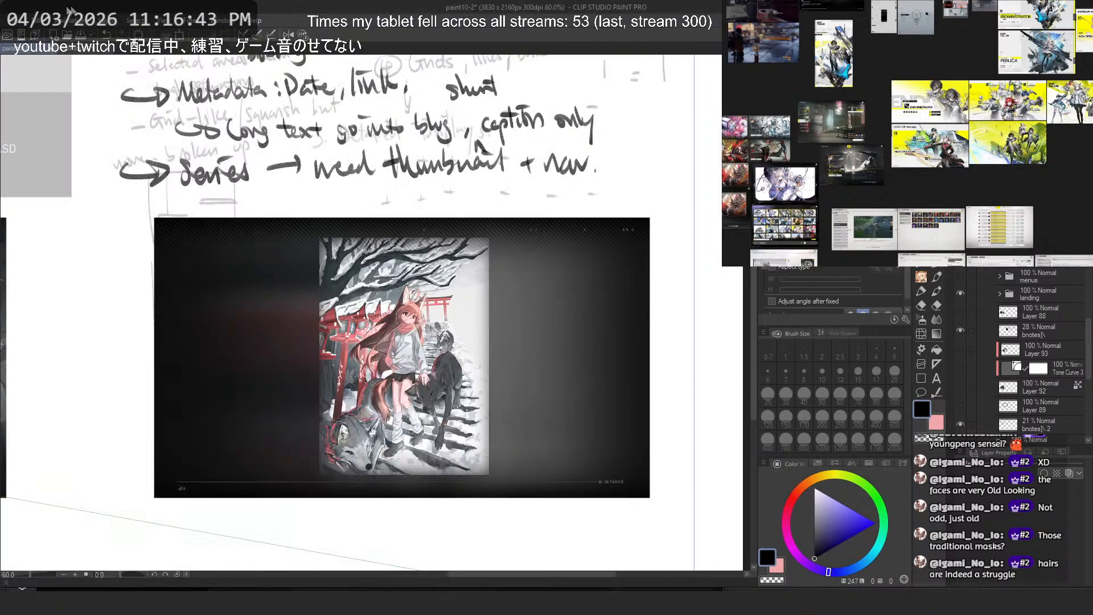
Step: Check the Illustration2 document, return to paint10-2, show the process notes and hide the mockup folder s
click(109, 50)
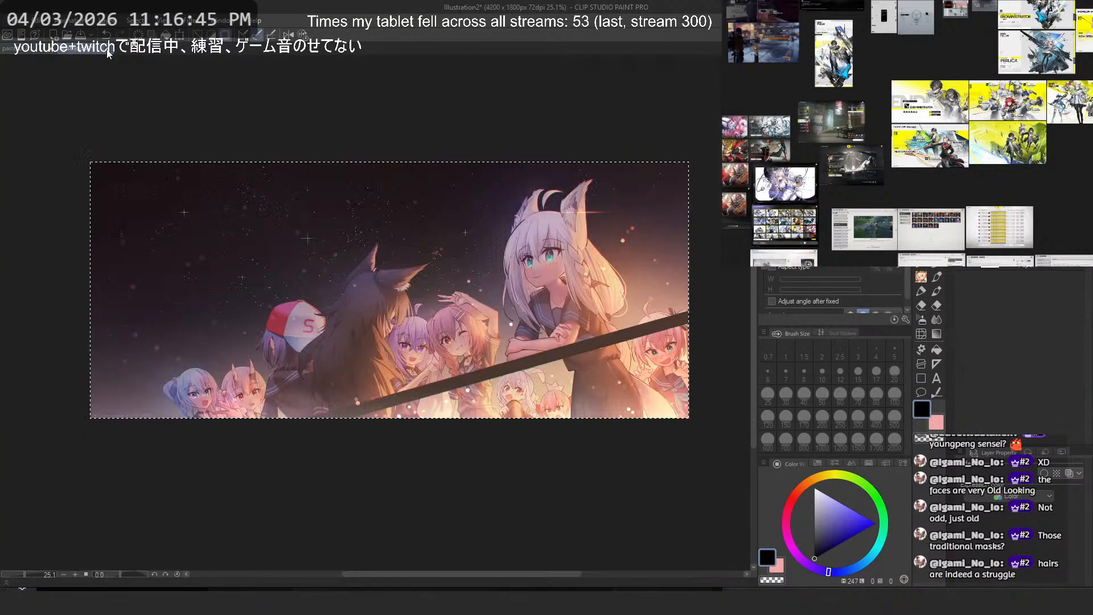
click(578, 226)
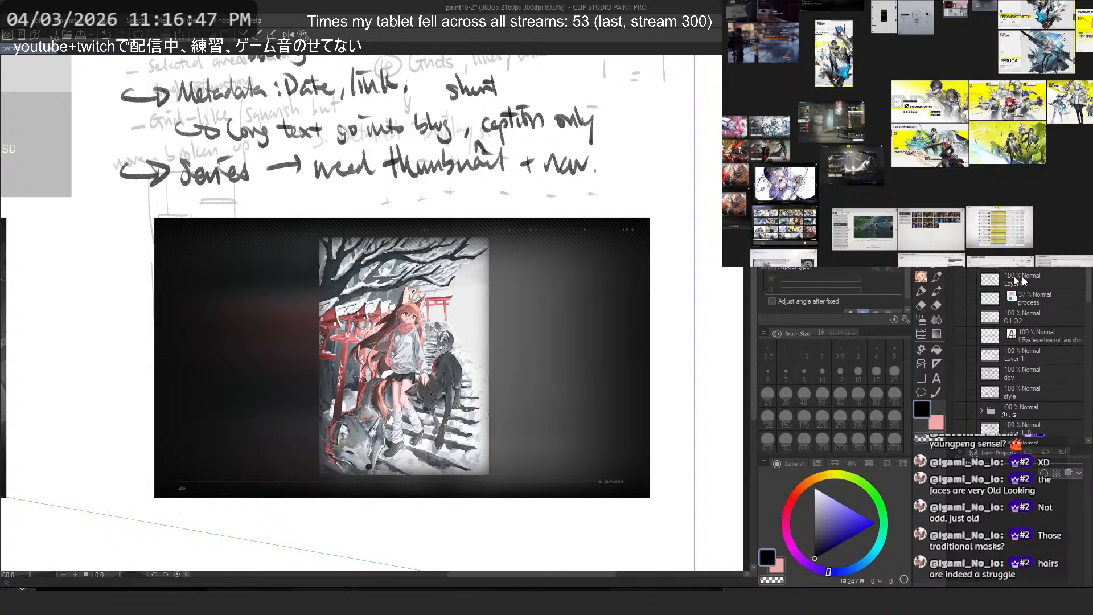
key(ctrl+minus)
key(ctrl+minus)
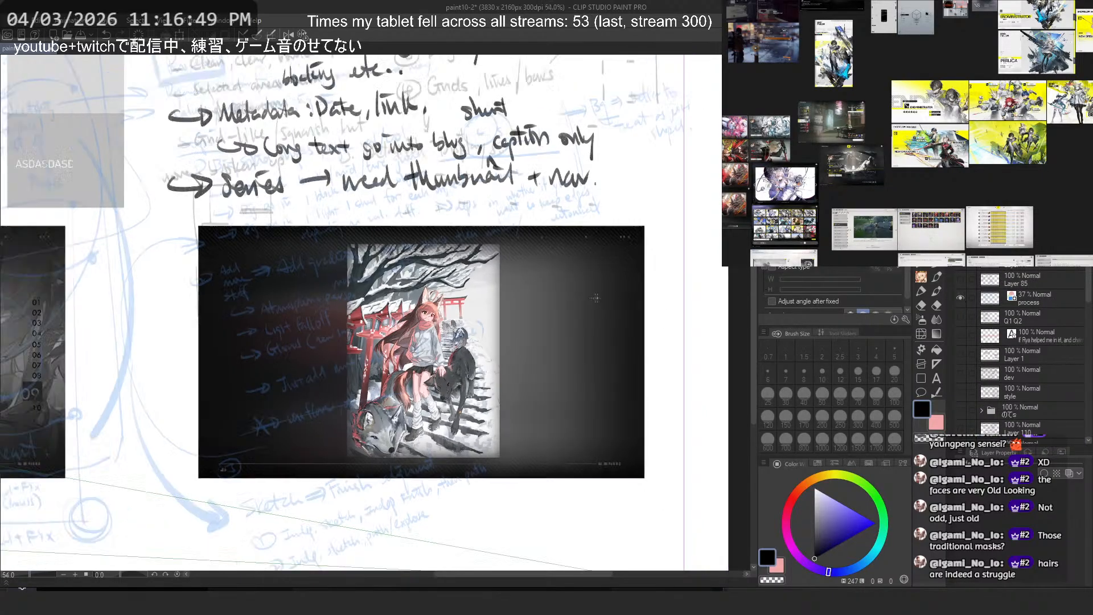
scroll(1012, 348, down, 3)
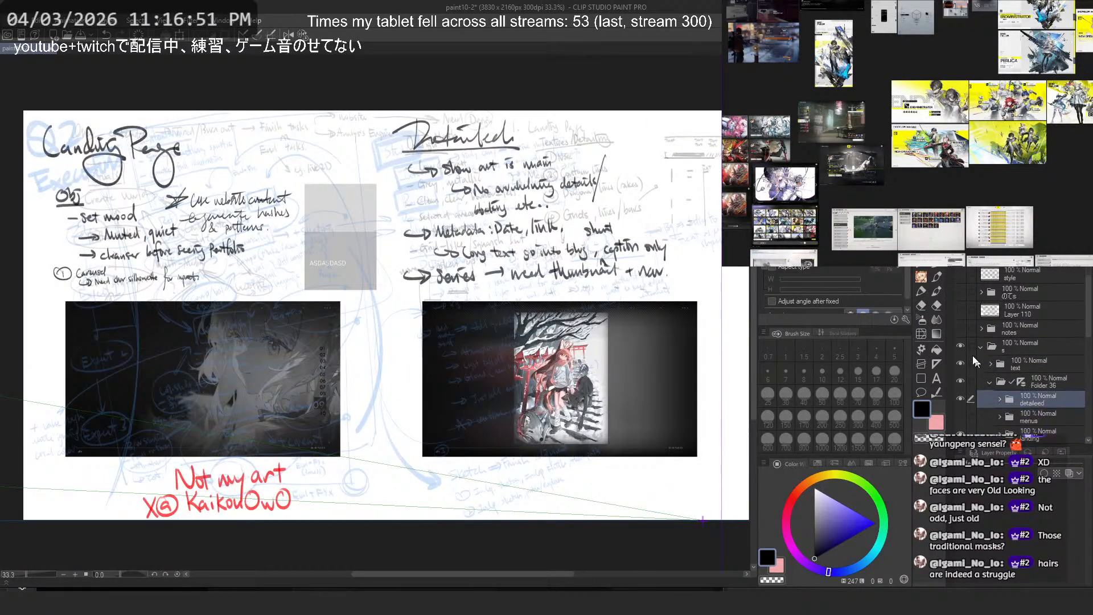
click(961, 348)
scroll(982, 316, up, 5)
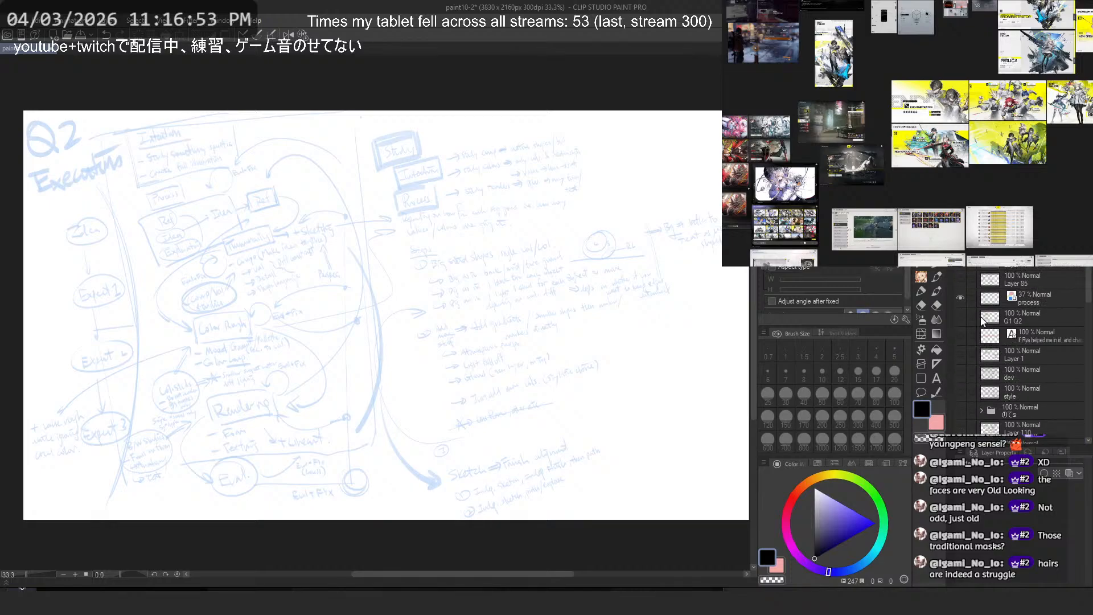
Step: Show Layer 85 and the Key Art notes, and hide Layer 85 and the process layer to read the Key Art page alone
click(961, 279)
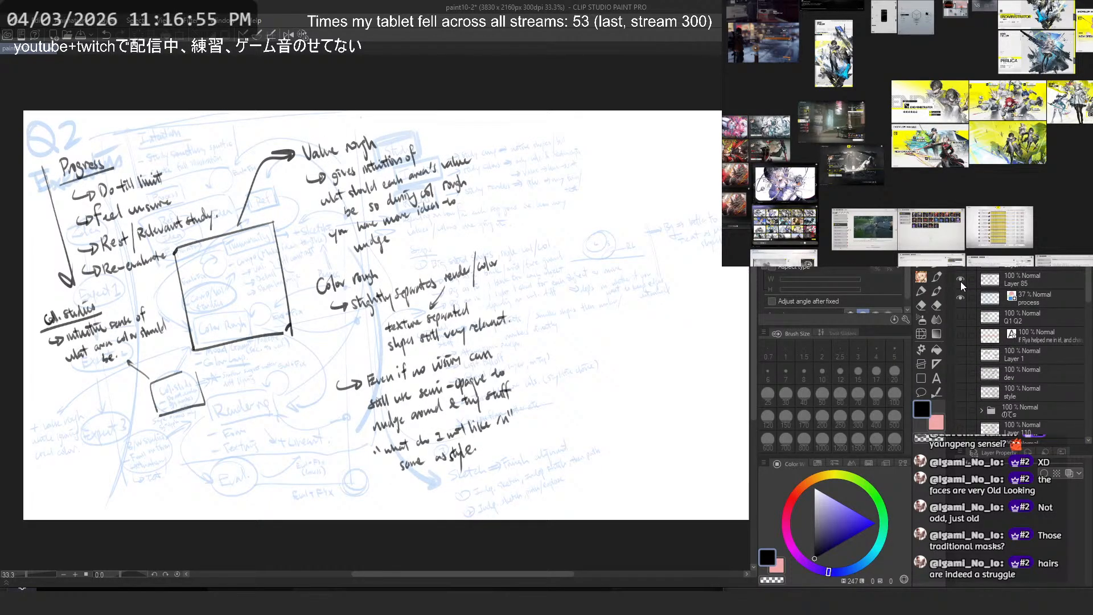
click(960, 263)
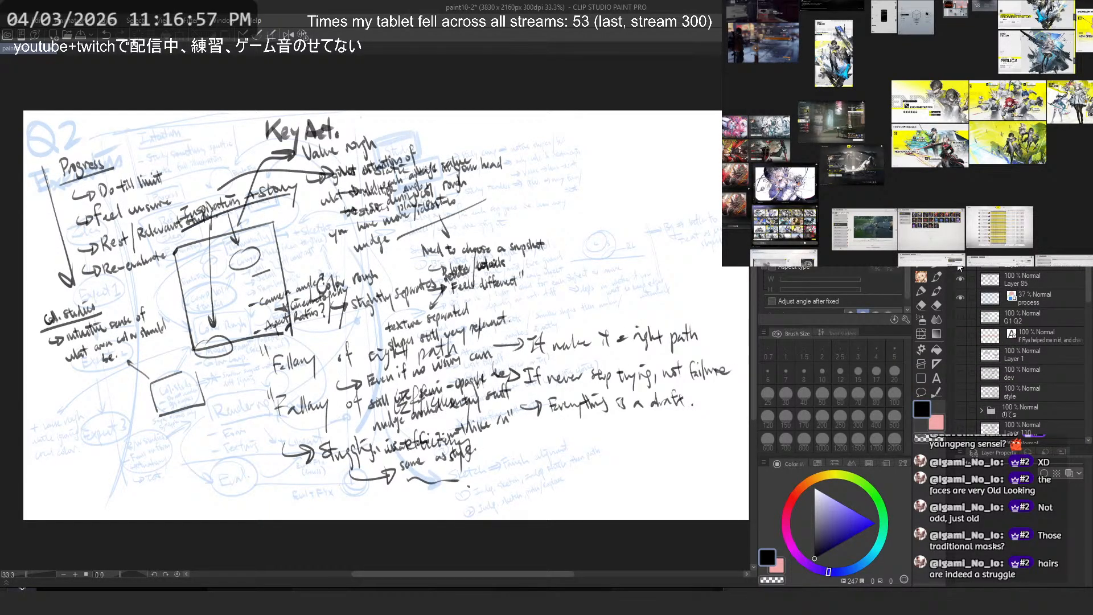
click(971, 279)
click(971, 298)
drag(962, 282, 962, 299)
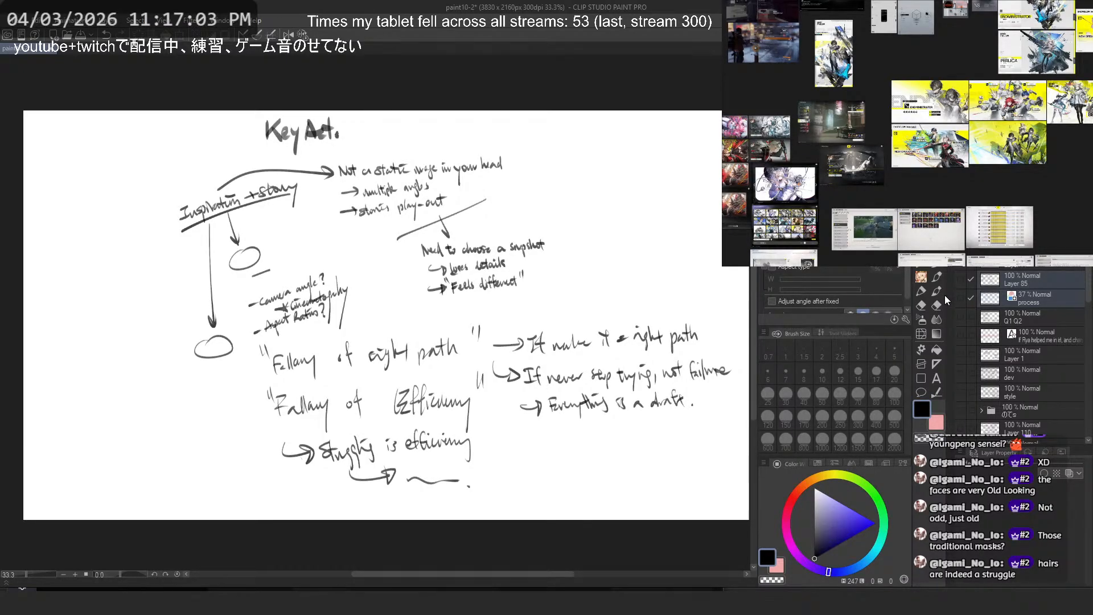
Step: Switch visibility from the server events and economy notes to the Q1 Q2 notes, and hide them after viewing
click(972, 270)
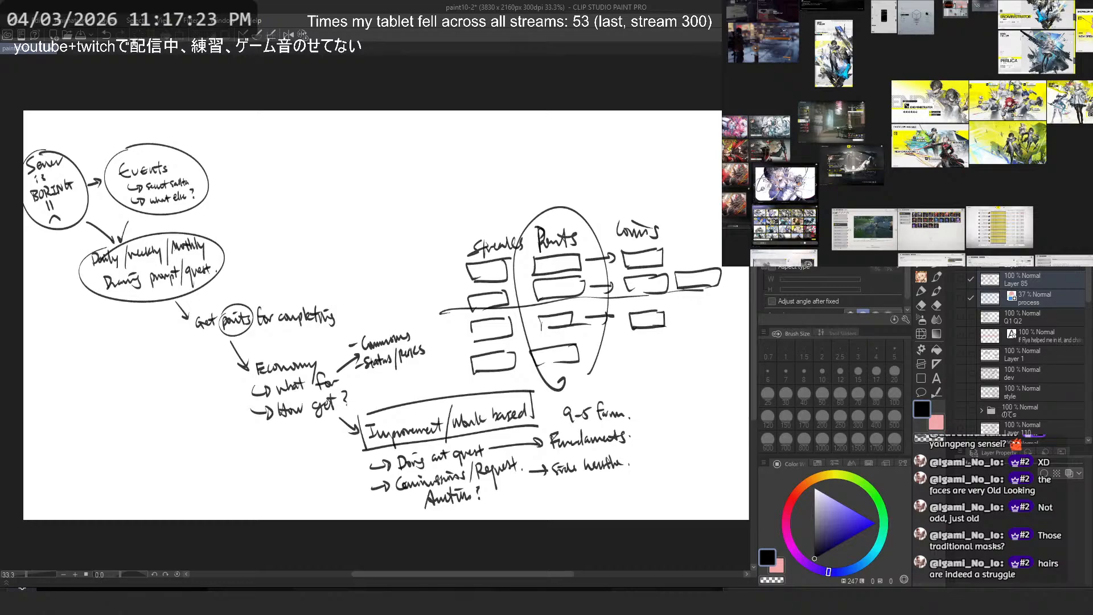
click(960, 316)
click(960, 279)
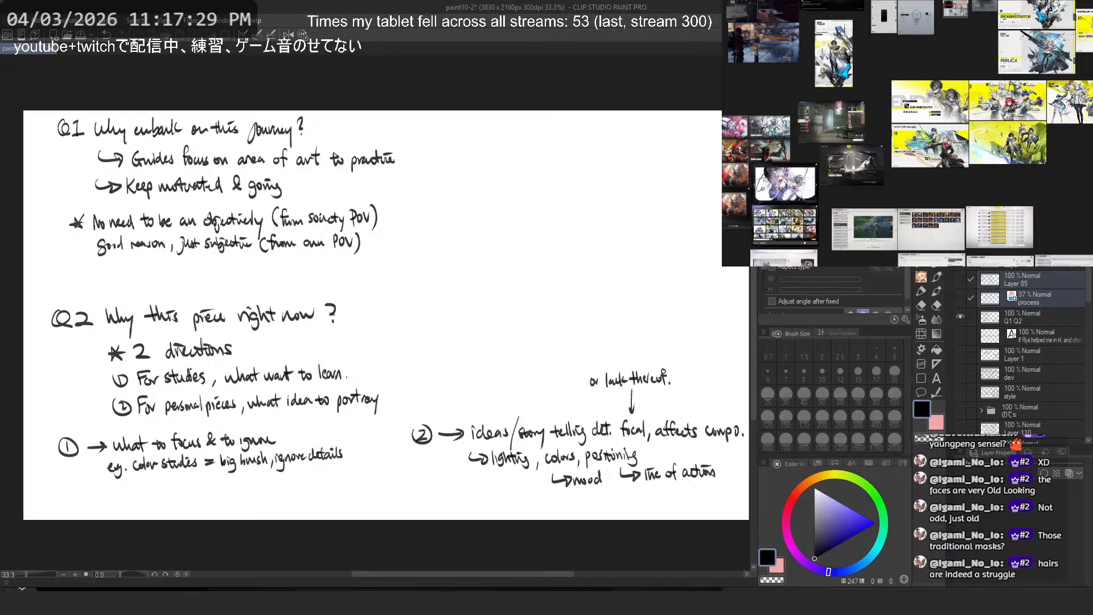
click(960, 317)
click(958, 334)
click(959, 335)
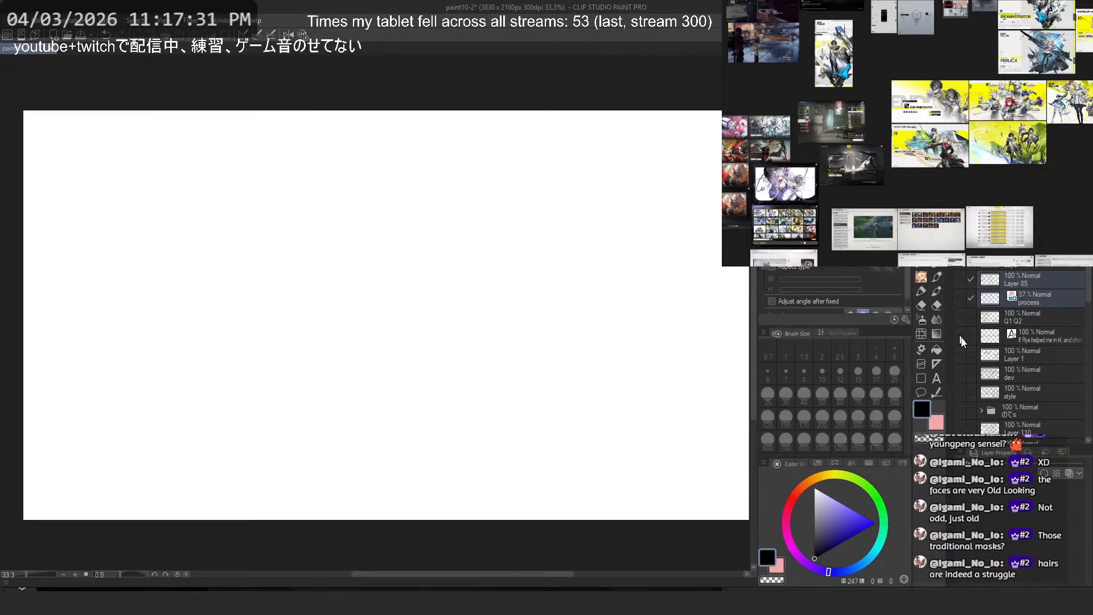
Step: Show and hide Layer 1 and the dev and style notes in turn to review the world-building and style pages
click(961, 355)
click(961, 373)
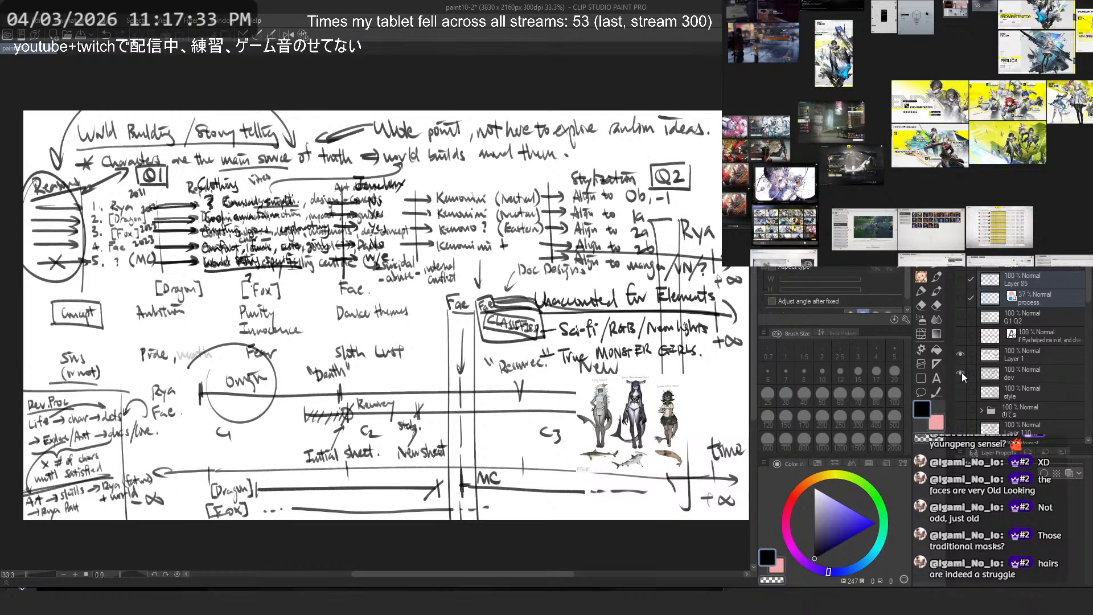
click(960, 390)
click(964, 371)
click(965, 354)
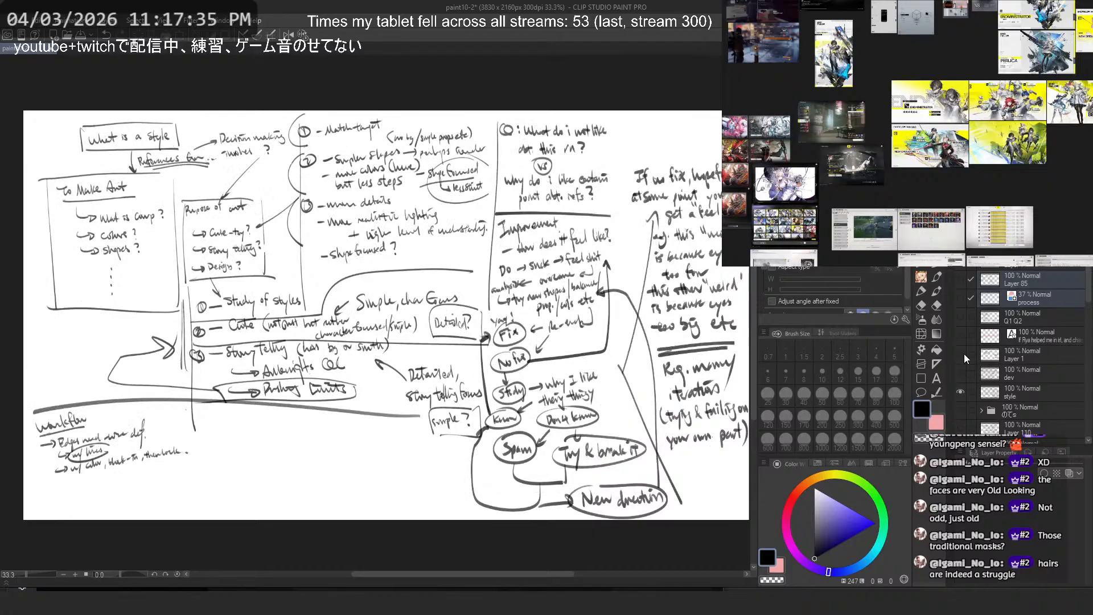
click(962, 392)
click(962, 411)
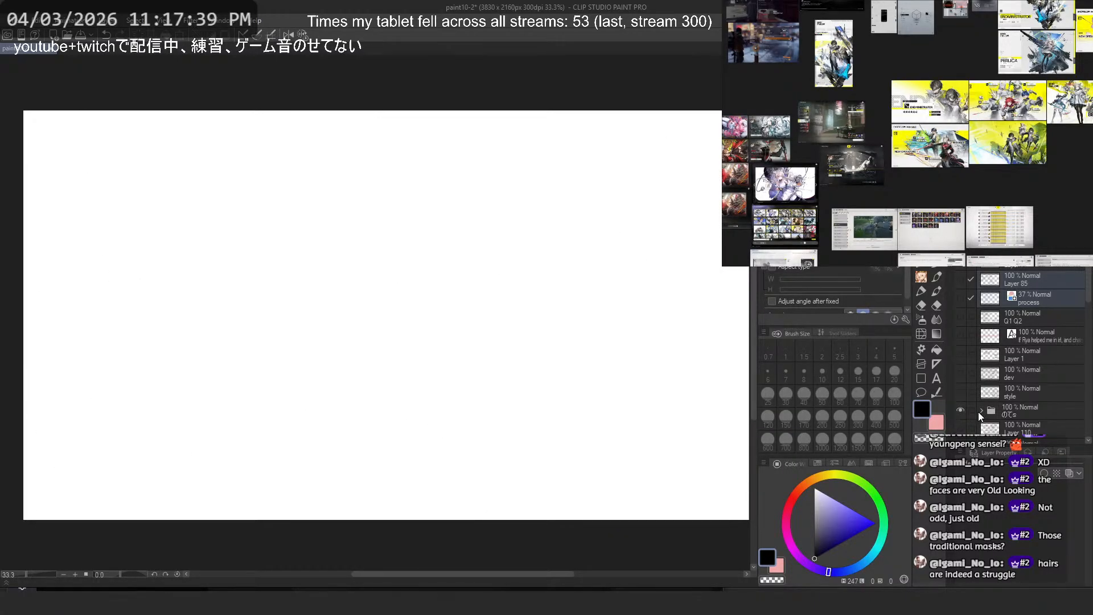
Step: Check the blog test page in the browser, and show the mockup folder s again to view the detailed display page
scroll(980, 404, down, 4)
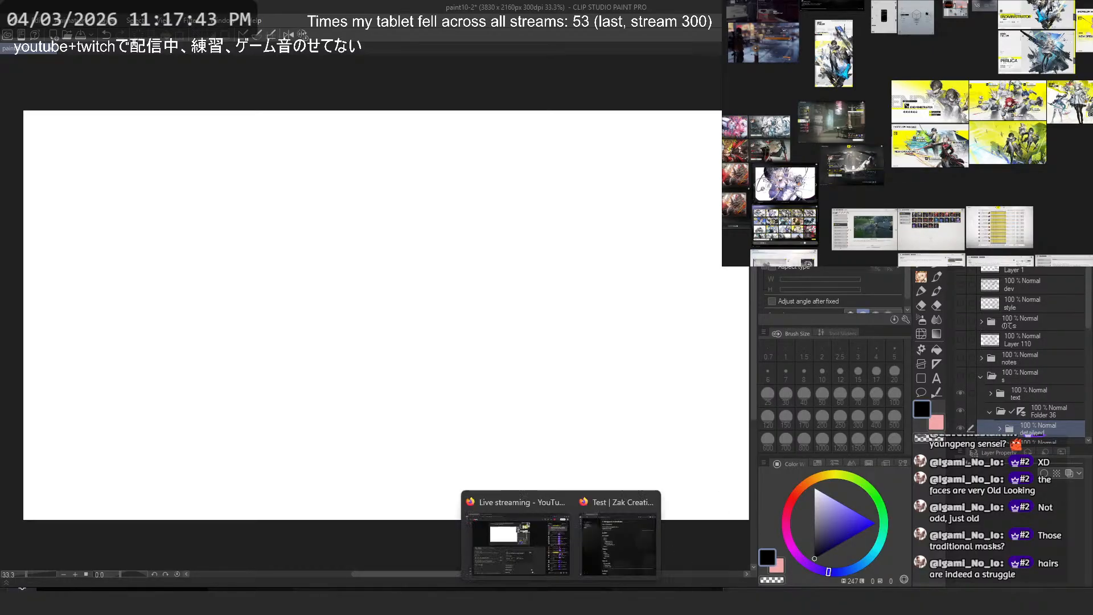
click(611, 553)
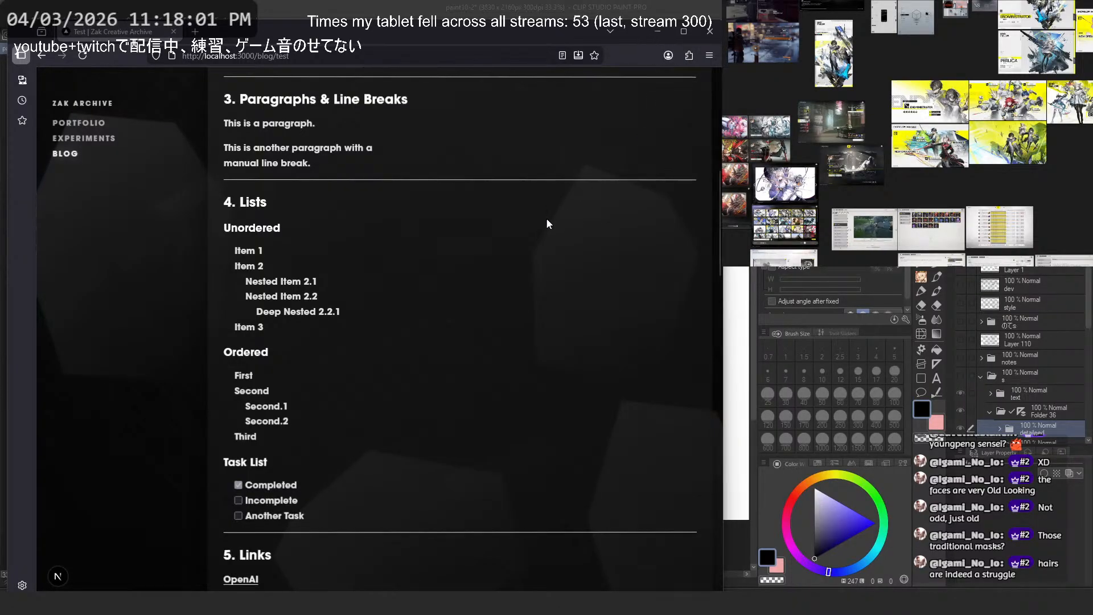
click(656, 32)
scroll(992, 376, down, 3)
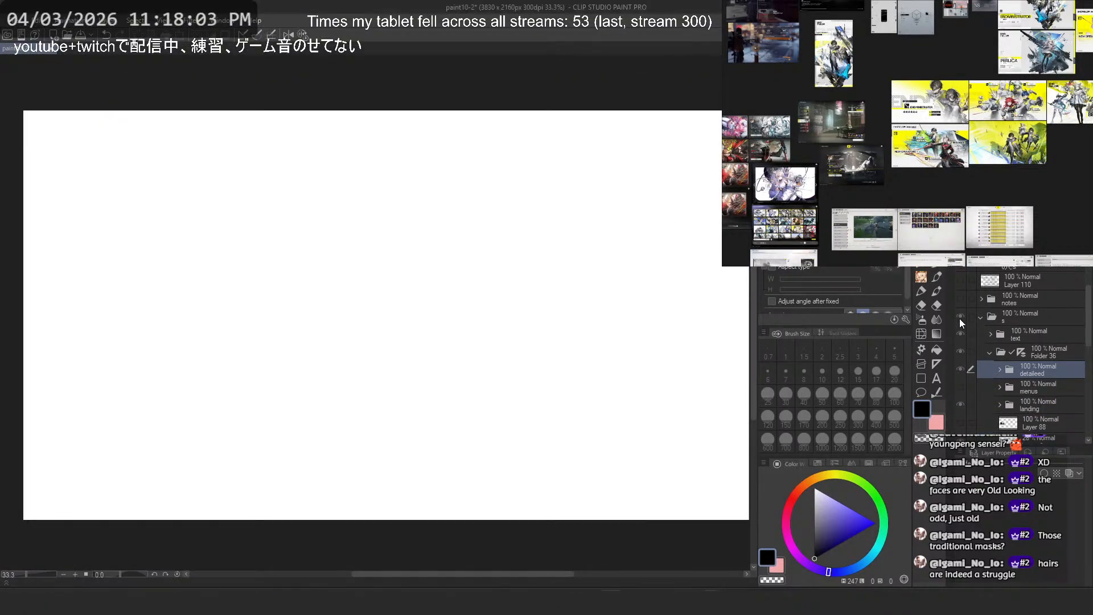
scroll(626, 400, up, 5)
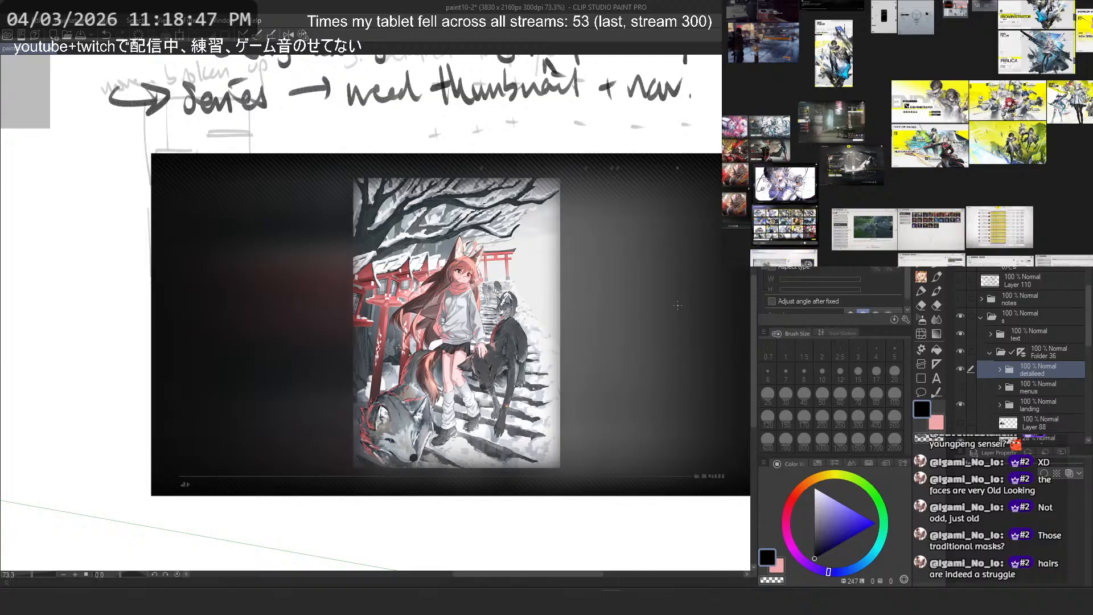
Step: Examine the Delver of the Cryptic event screen on the reference board and move on to the profile card references
scroll(873, 117, up, 5)
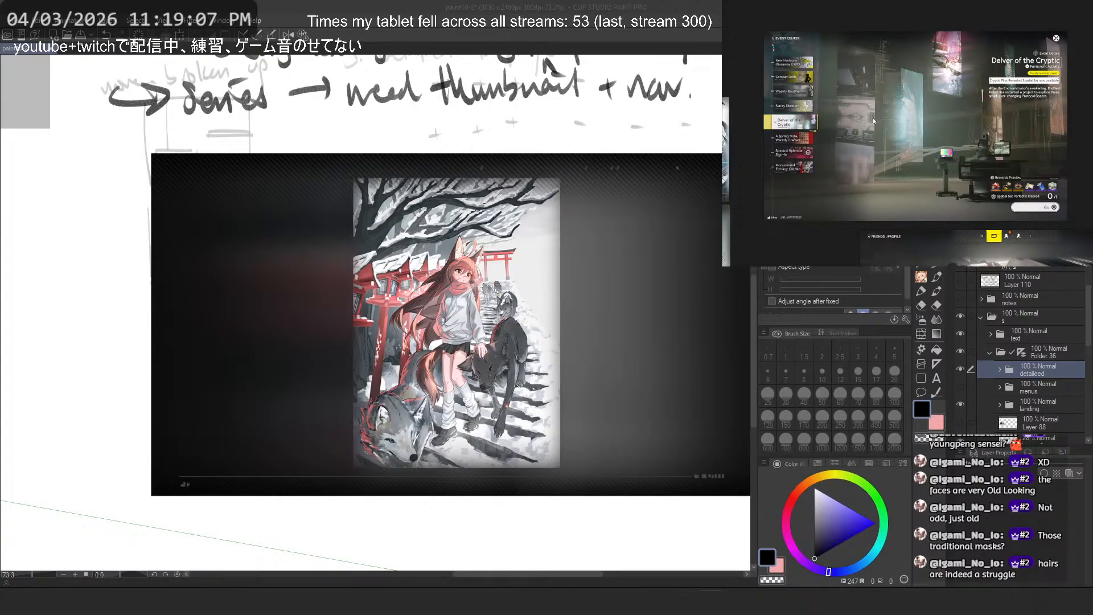
scroll(900, 105, down, 4)
drag(914, 166, 917, 109)
drag(842, 139, 962, 105)
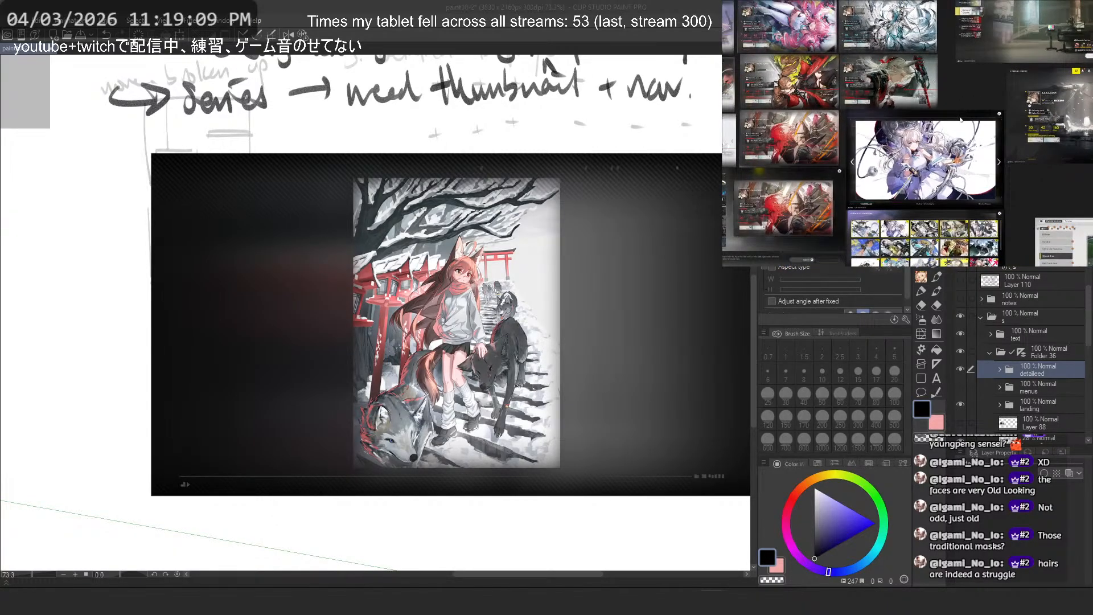
Step: Compare the profile card references, examining how their text overlays sit on the illustrations
drag(846, 151, 972, 177)
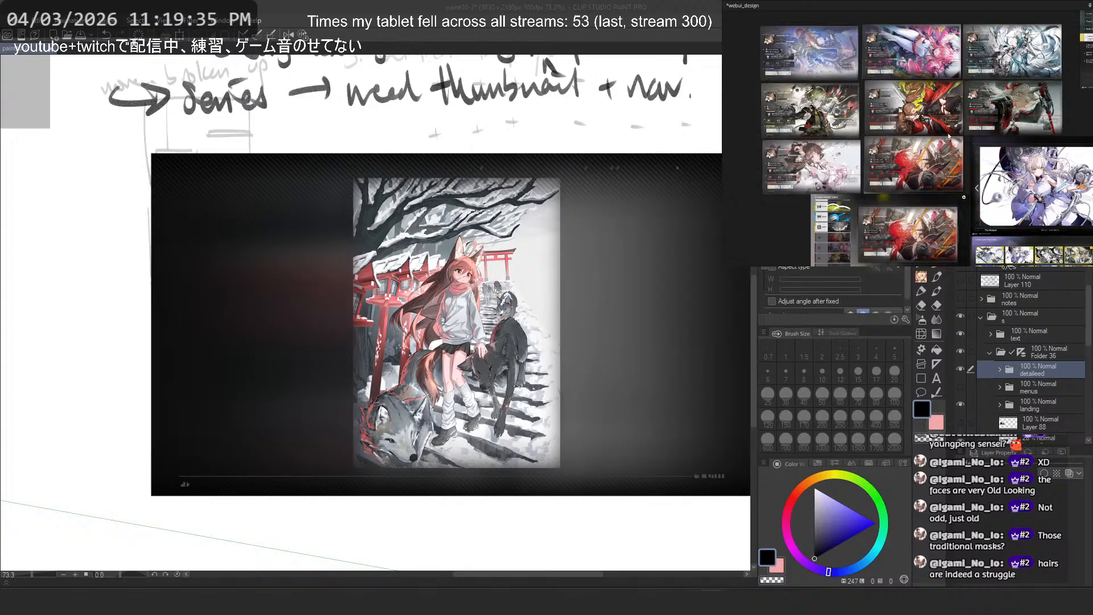
scroll(918, 39, up, 5)
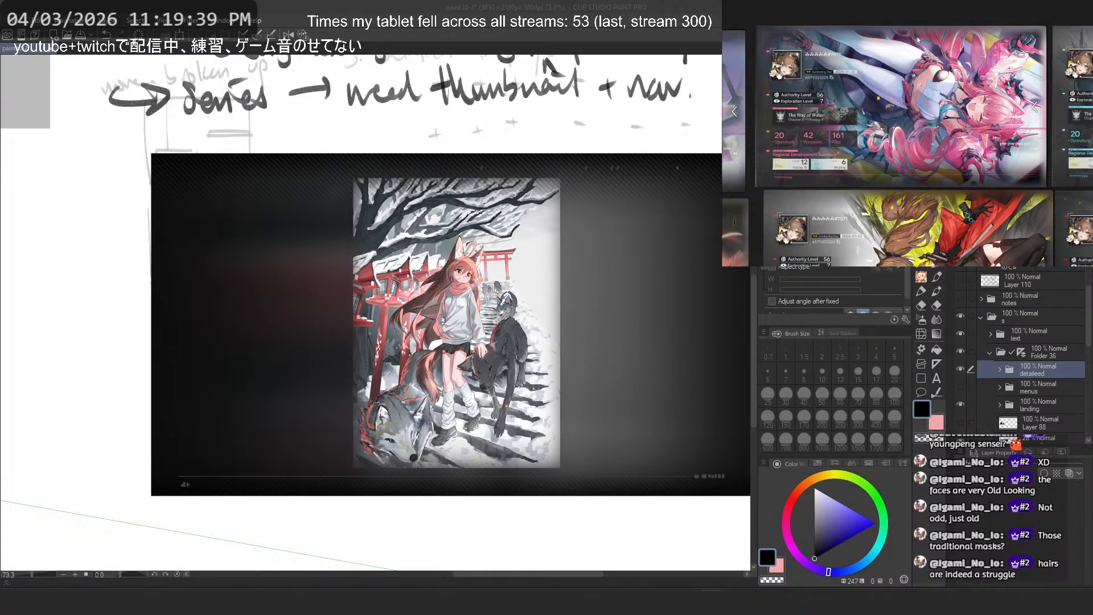
scroll(918, 39, down, 5)
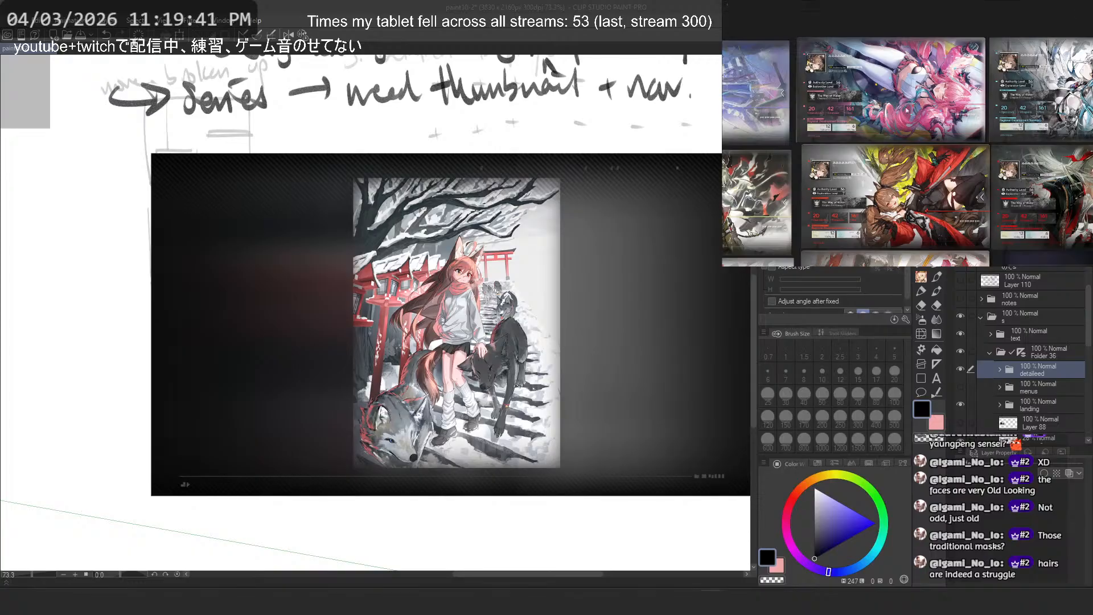
scroll(901, 101, down, 2)
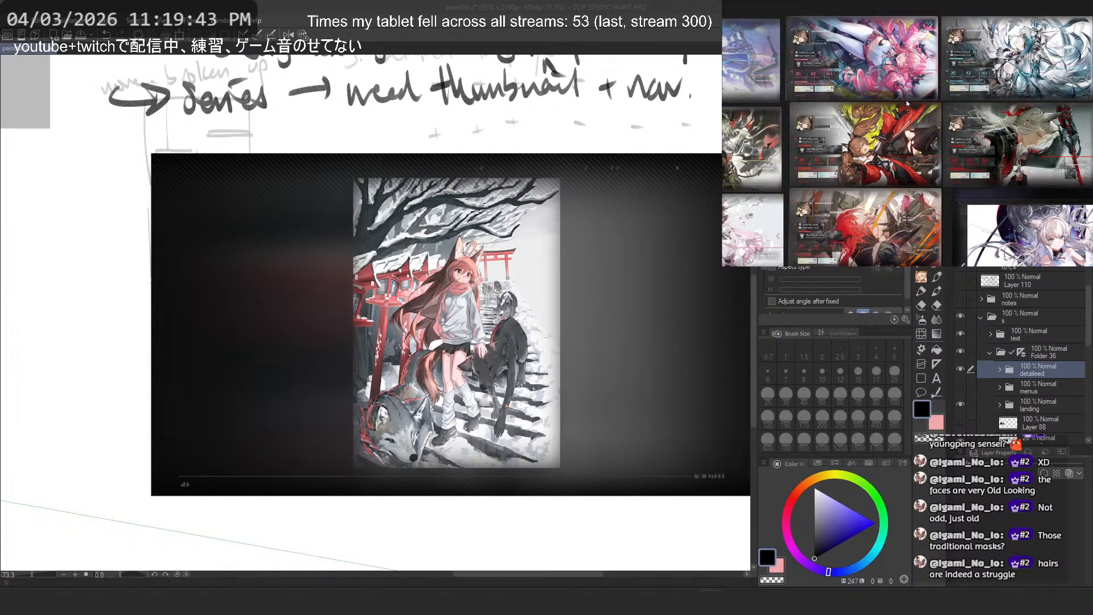
scroll(907, 108, left, 3)
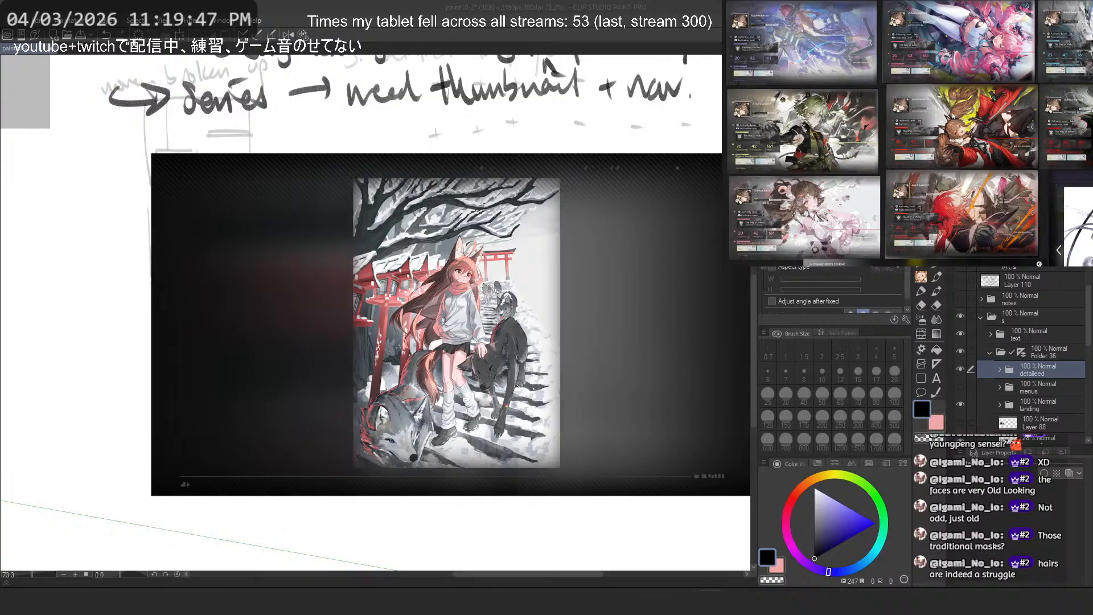
Step: Alternate the visibility of the detailed and menus folders to compare both pages, finishing with the thumbnail menu page shown
drag(259, 329, 162, 328)
drag(162, 329, 371, 382)
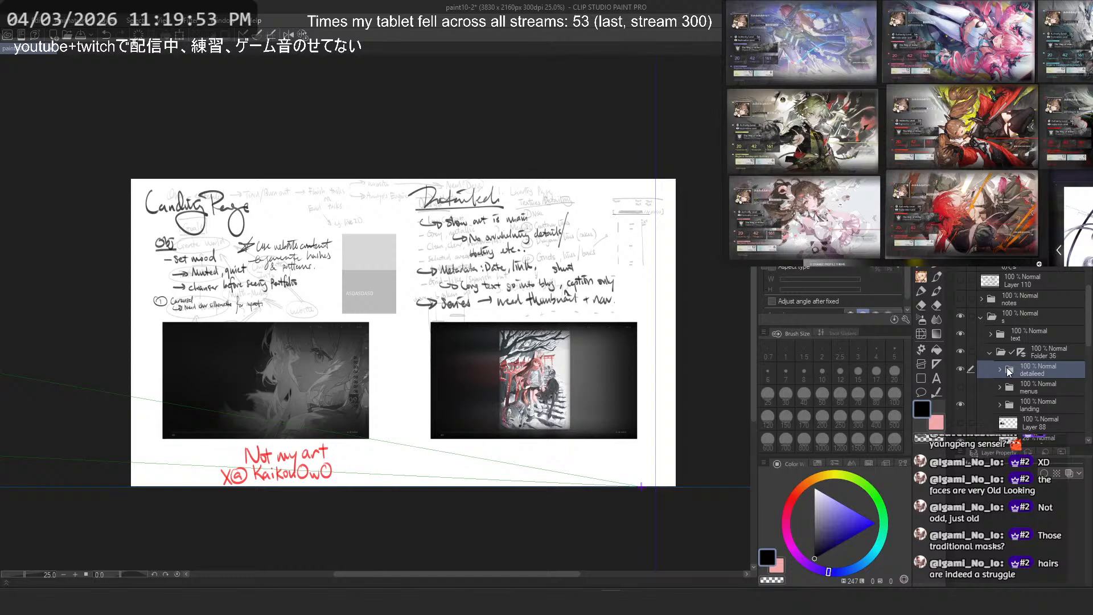
scroll(1009, 357, down, 3)
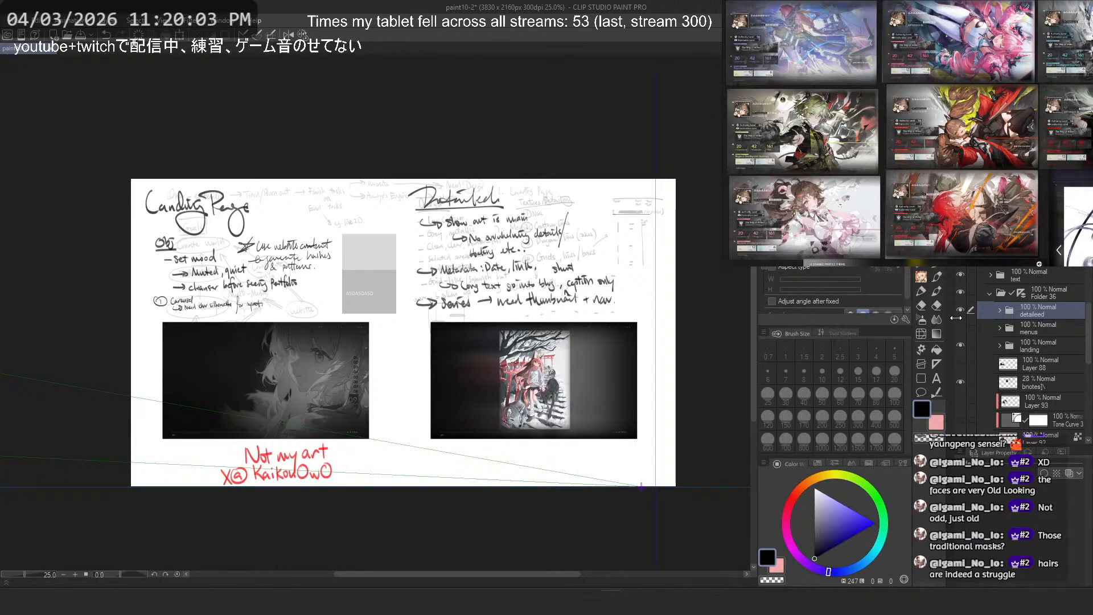
click(960, 310)
click(961, 328)
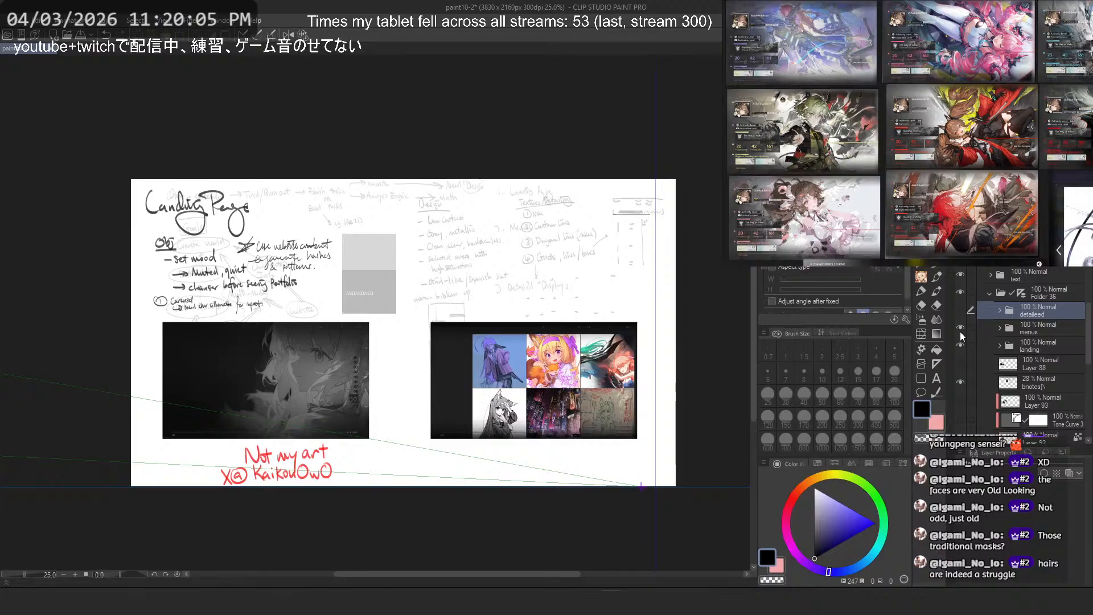
click(960, 328)
click(961, 311)
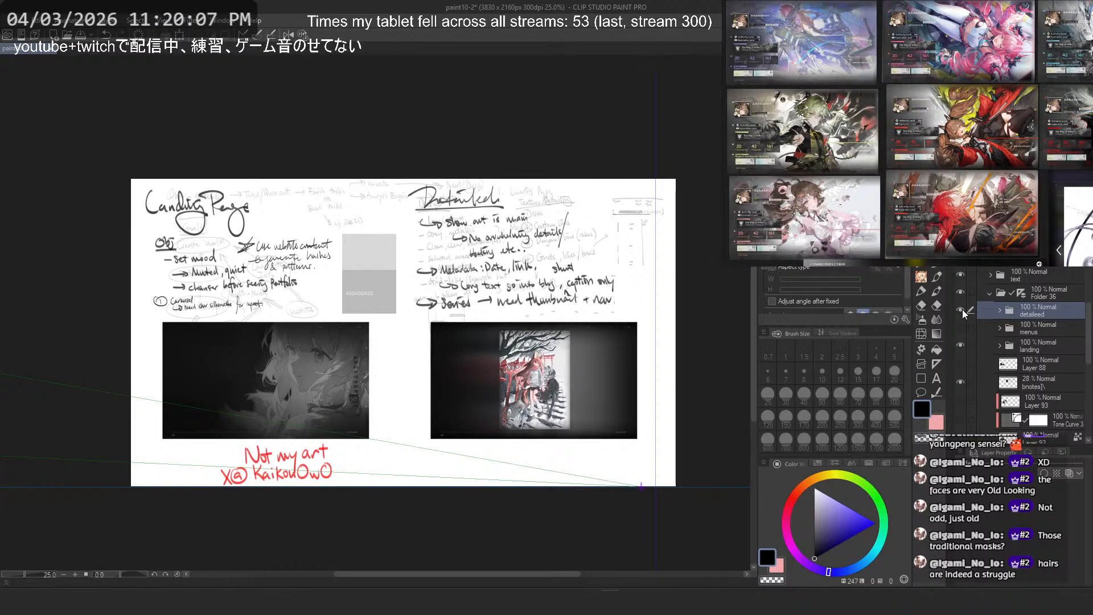
click(961, 309)
click(960, 328)
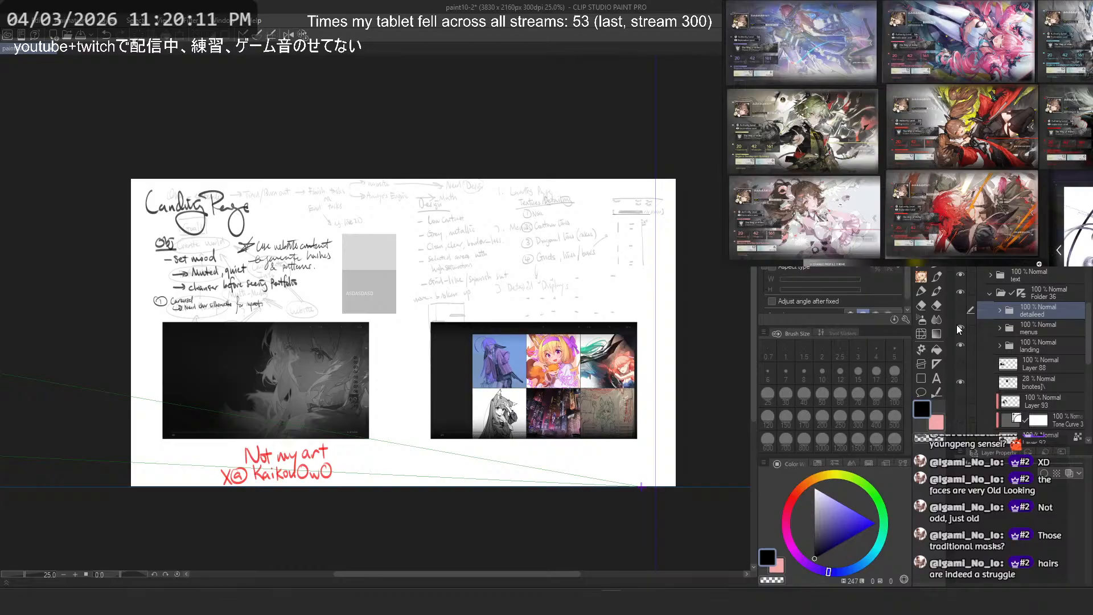
Step: Duplicate the thumbnail grid on Layer 102, enlarge the copy past the original's edges and place it beneath the original layer
scroll(1000, 329, down, 5)
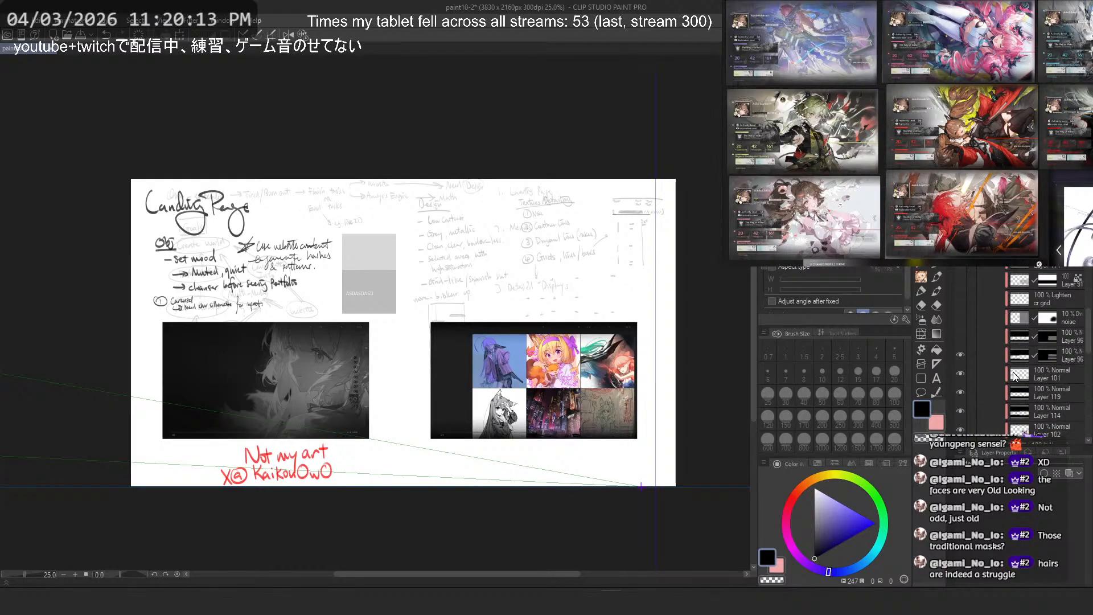
scroll(1014, 371, down, 3)
click(1039, 316)
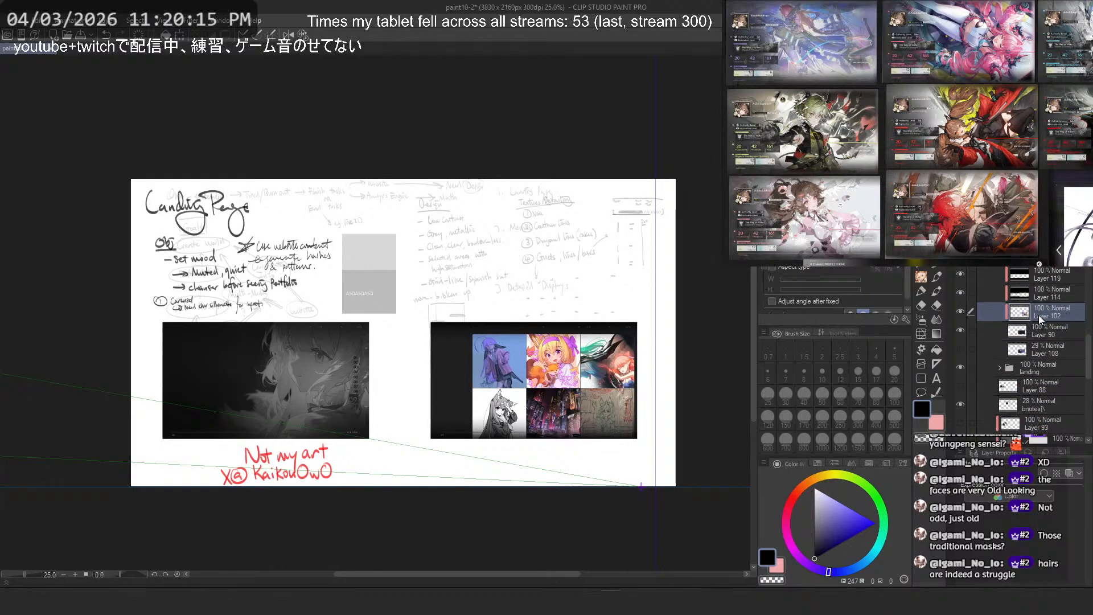
key(ctrl+c)
key(ctrl+v)
key(ctrl+t)
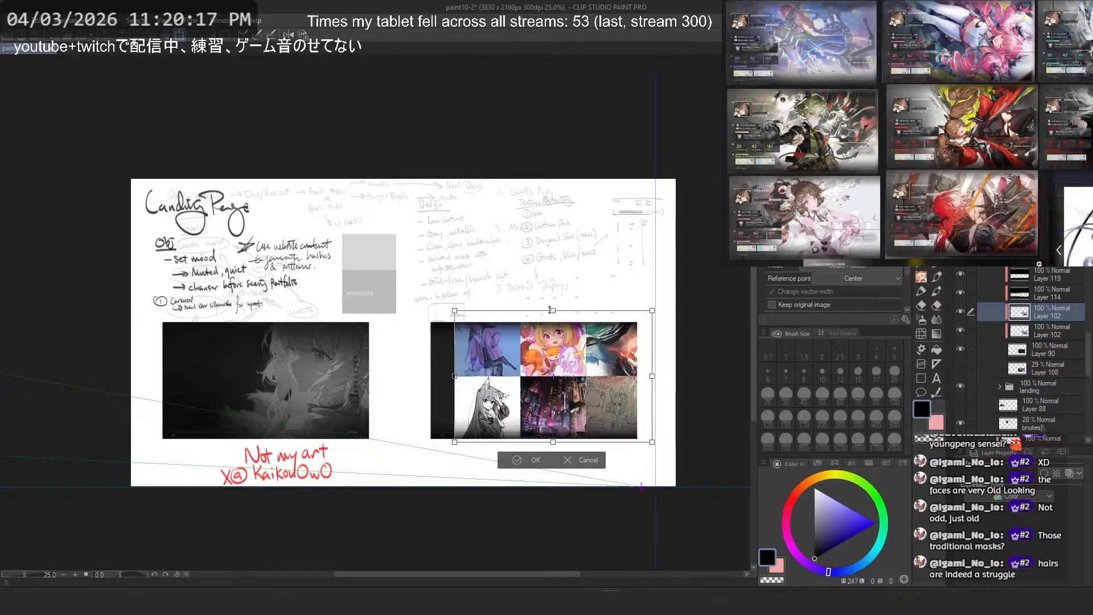
drag(557, 343, 557, 357)
key(Return)
drag(1052, 318, 1050, 331)
Step: Apply a Gaussian blur with strength 104.65 to the enlarged thumbnail grid copy
click(192, 23)
mouse_move(169, 22)
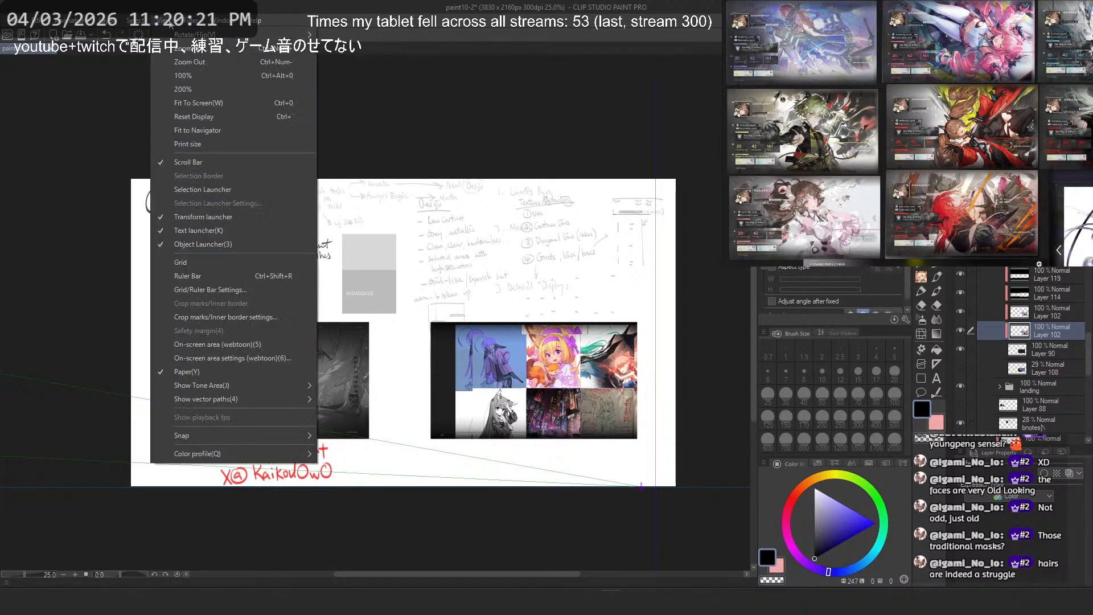
mouse_move(227, 67)
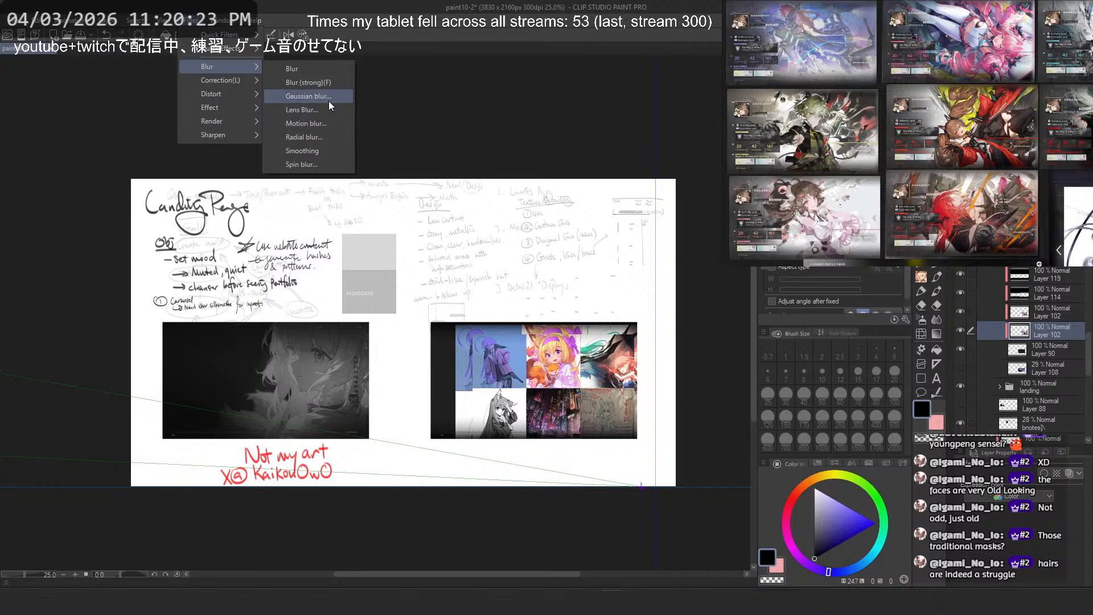
click(329, 101)
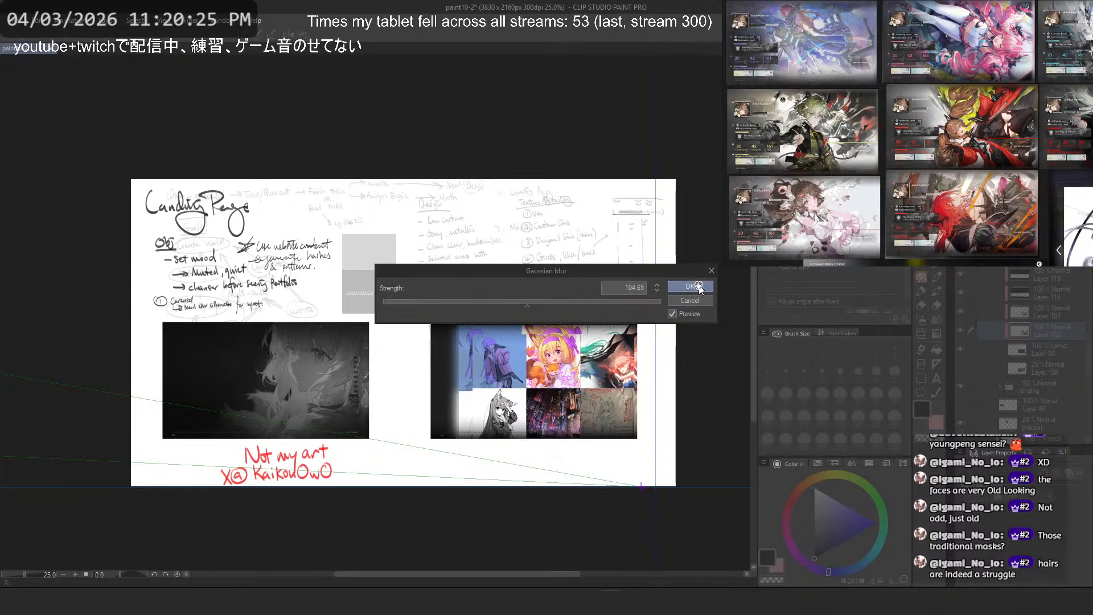
click(699, 287)
scroll(545, 434, up, 2)
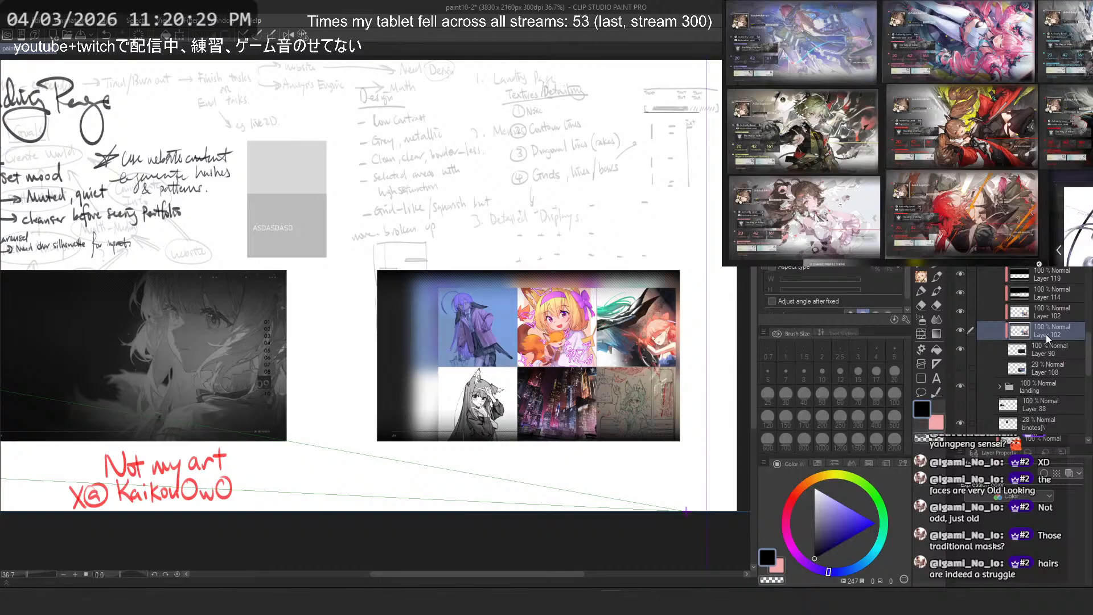
scroll(1040, 353, up, 2)
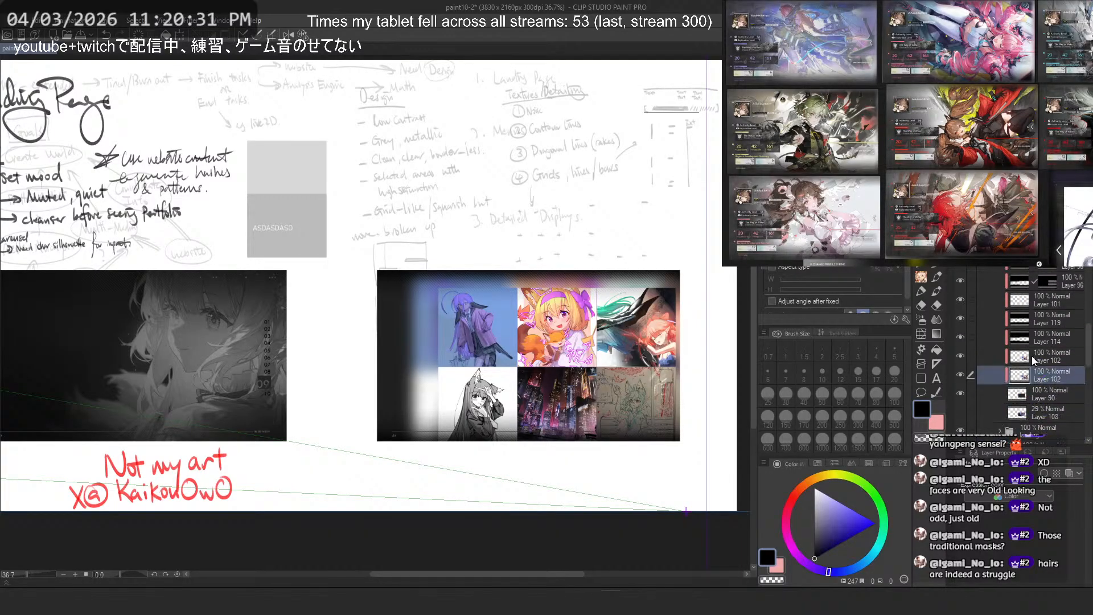
Step: Stretch and reposition the blurred grid copy behind the thumbnails, and set its opacity to 49%
scroll(1032, 357, down, 1)
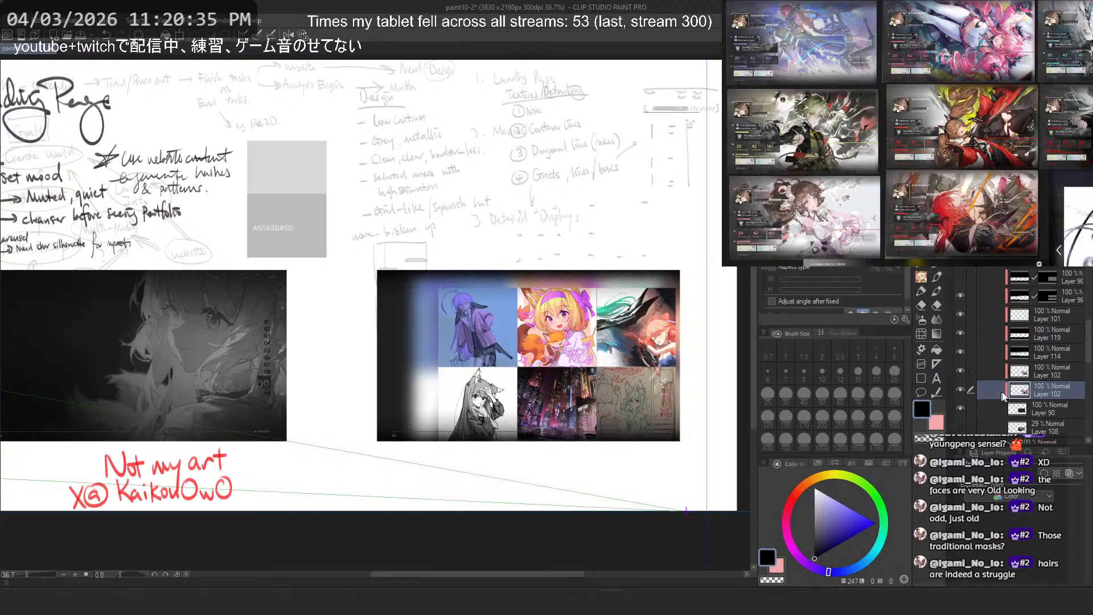
key(ctrl+t)
drag(642, 400, 645, 393)
drag(568, 485, 564, 544)
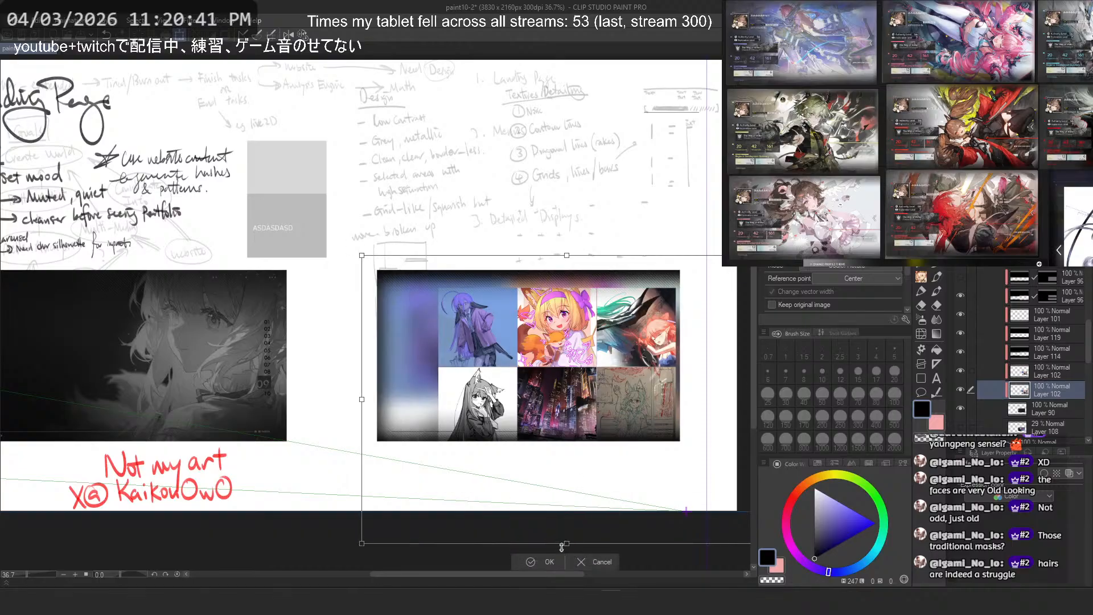
drag(592, 472, 601, 450)
key(Return)
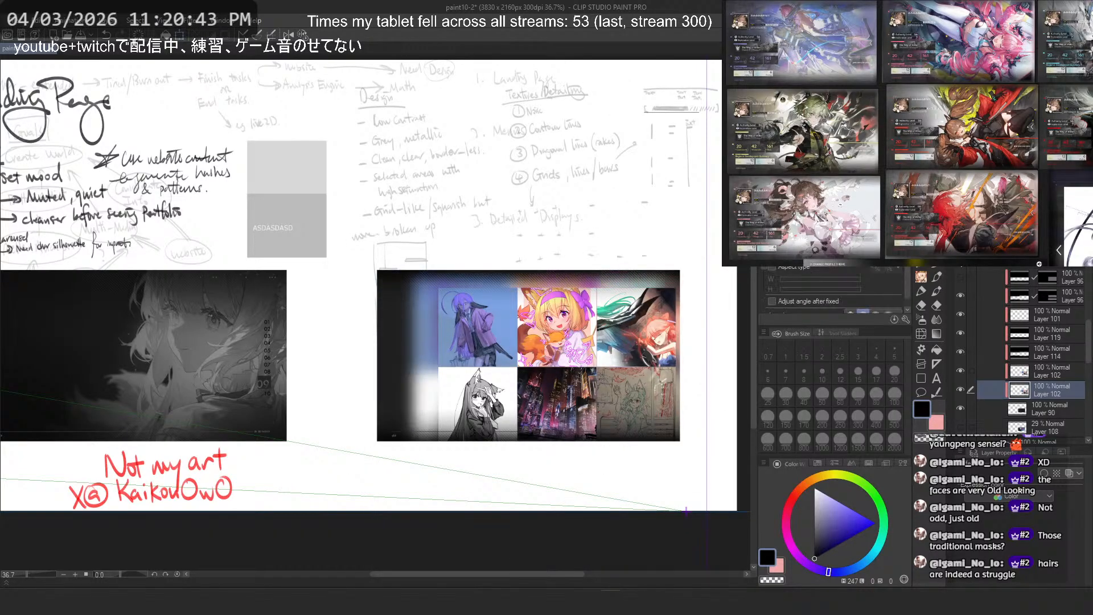
scroll(634, 269, down, 5)
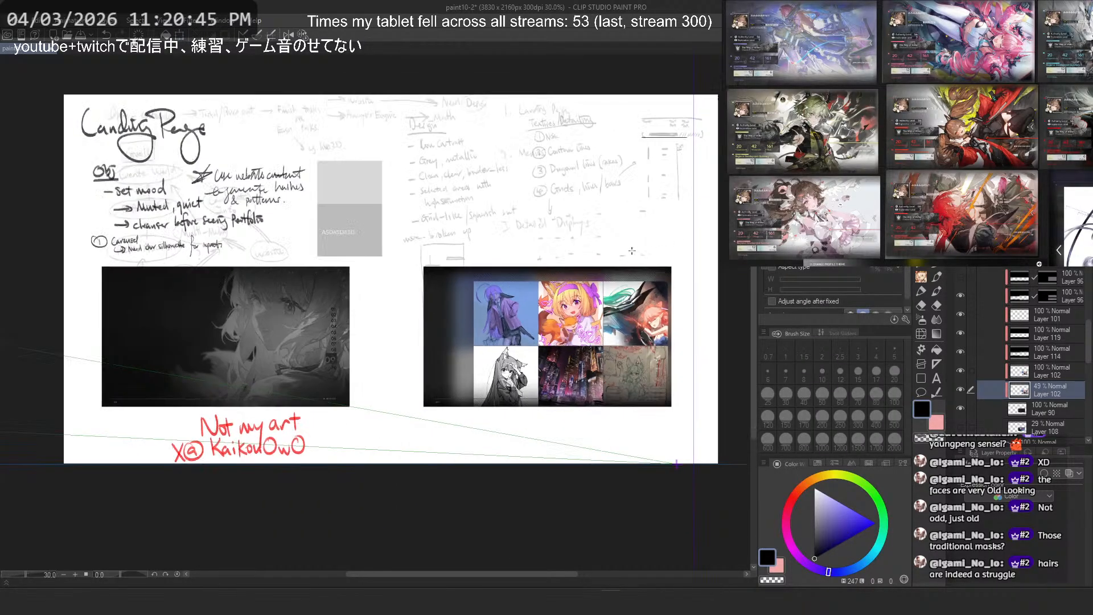
scroll(634, 269, up, 3)
scroll(634, 269, up, 1)
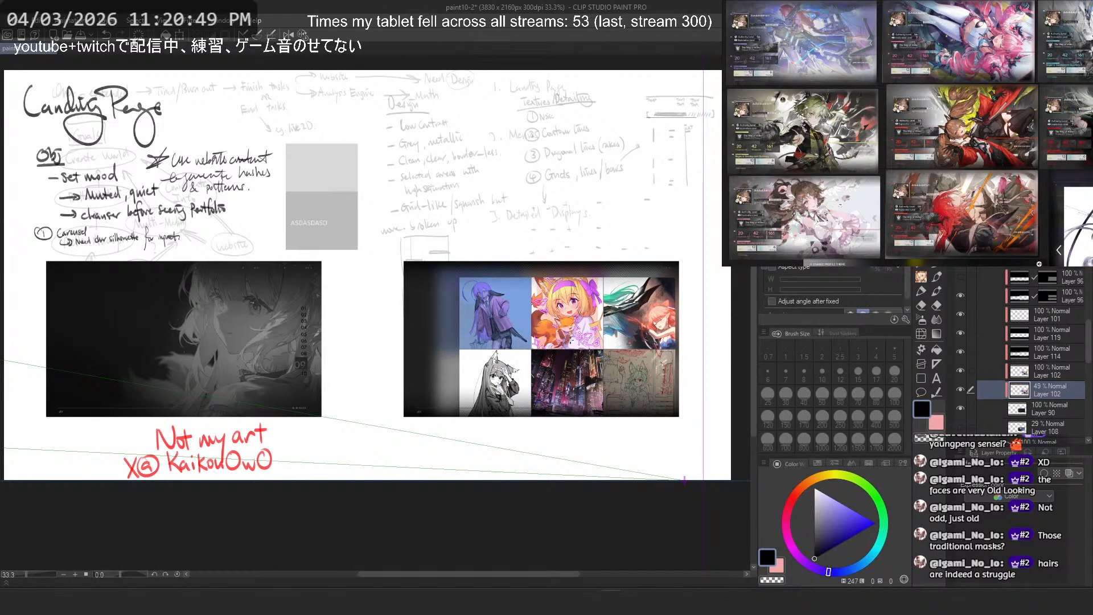
Step: Apply a second Gaussian blur with strength 105.87 to the faded grid copy
key(ctrl+t)
key(Escape)
click(136, 20)
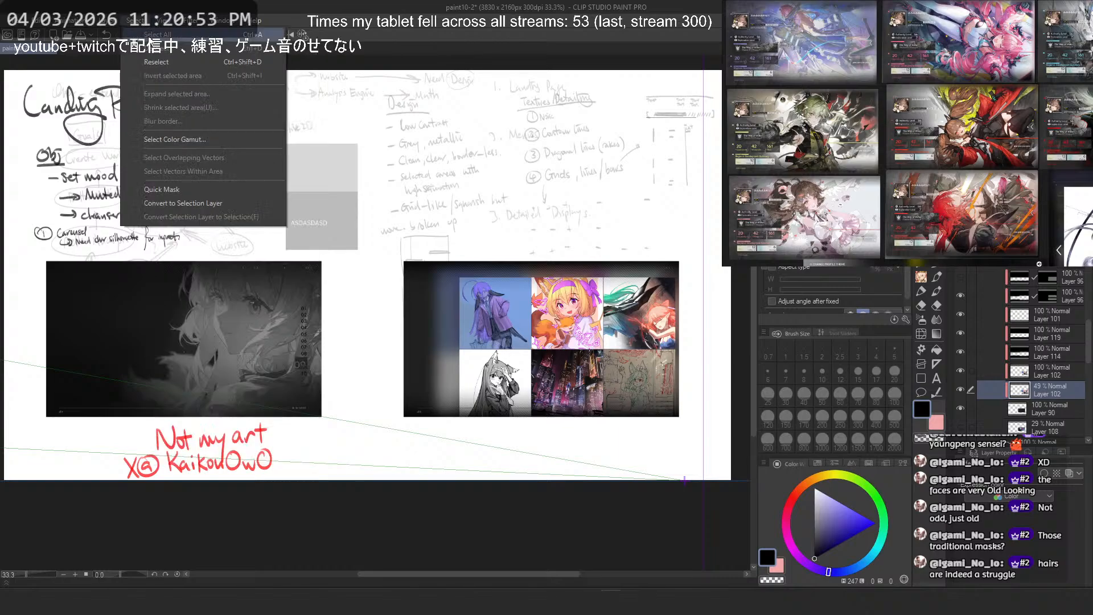
mouse_move(193, 20)
mouse_move(212, 67)
click(308, 95)
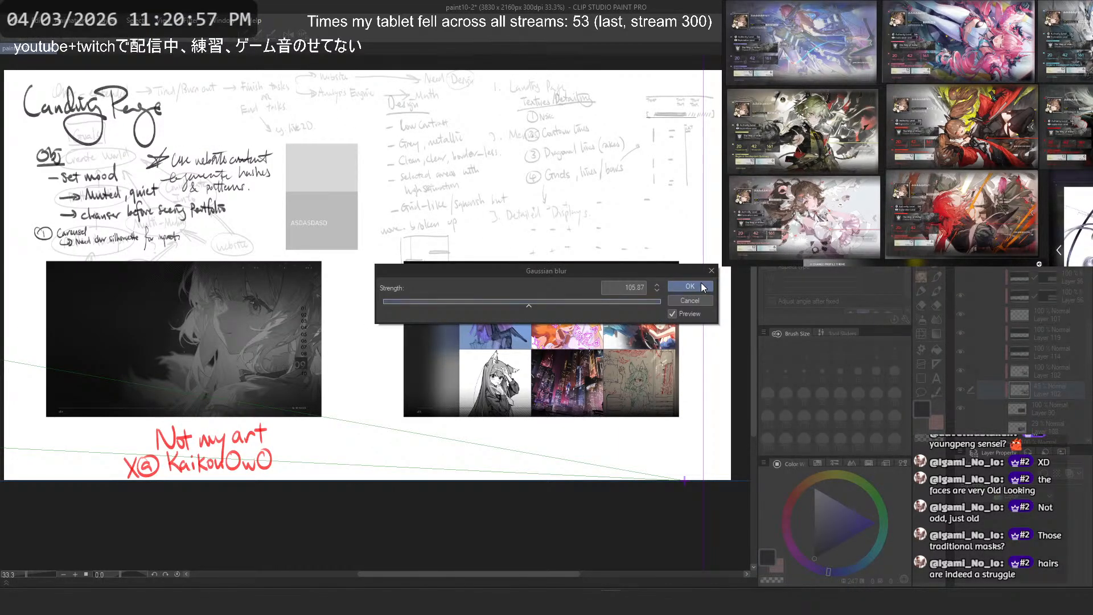
click(702, 285)
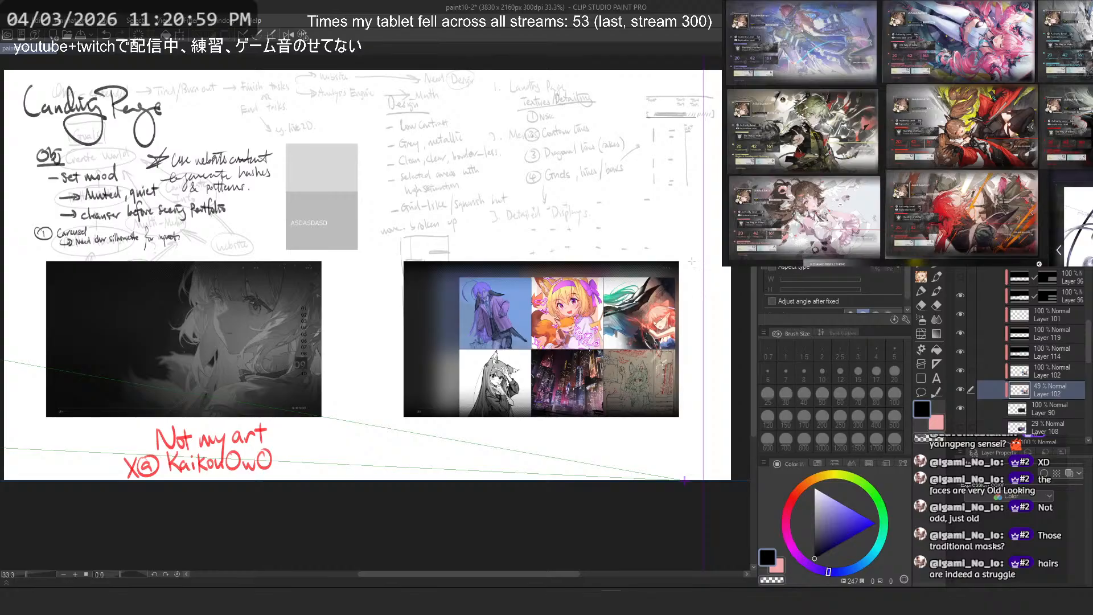
Step: Inspect the blurred glow around the thumbnails and move Layer 101 up between the two Layer 96 layers
scroll(661, 259, up, 5)
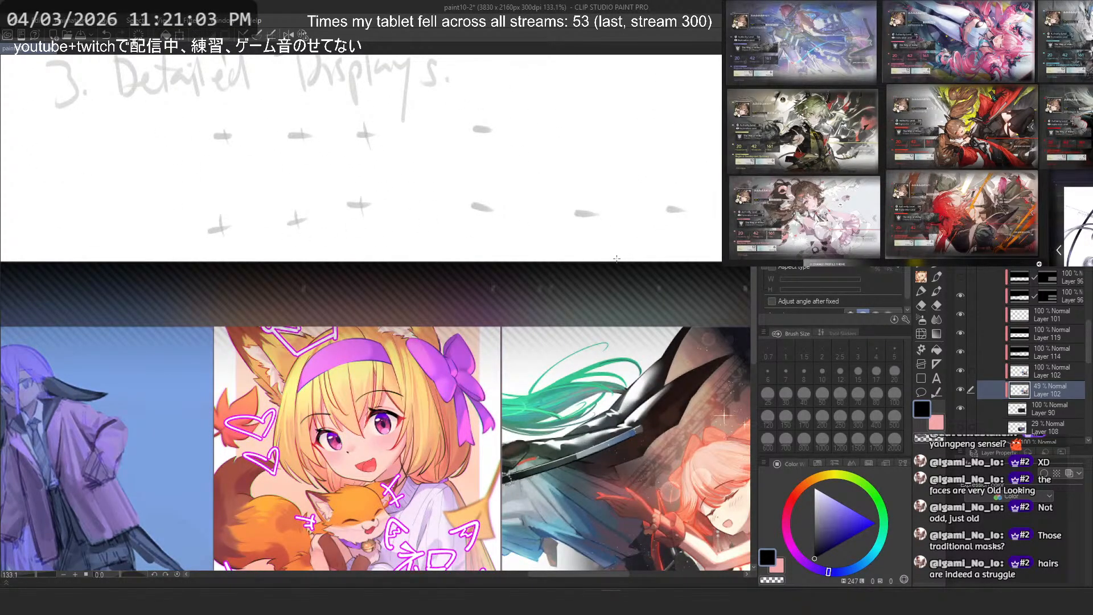
scroll(616, 259, down, 4)
scroll(402, 404, up, 4)
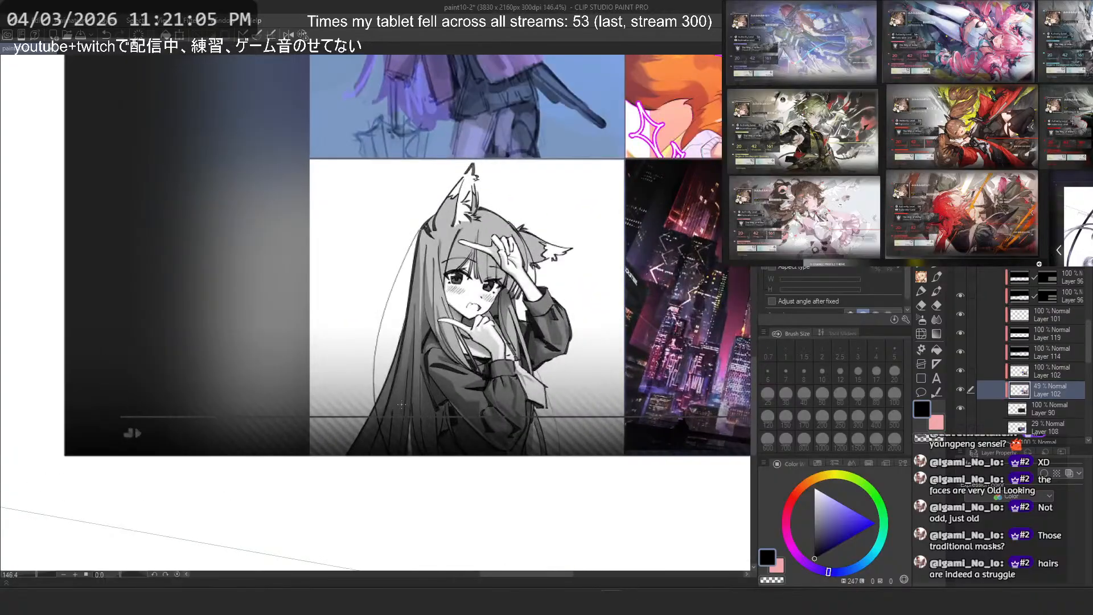
scroll(399, 389, down, 4)
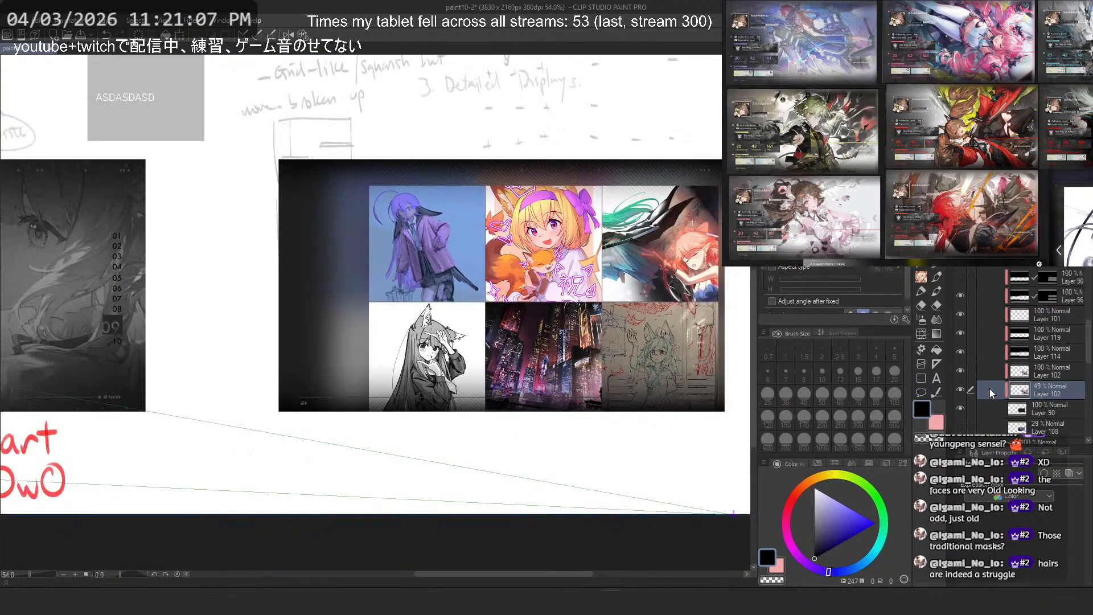
drag(1040, 316, 1065, 293)
scroll(693, 168, up, 4)
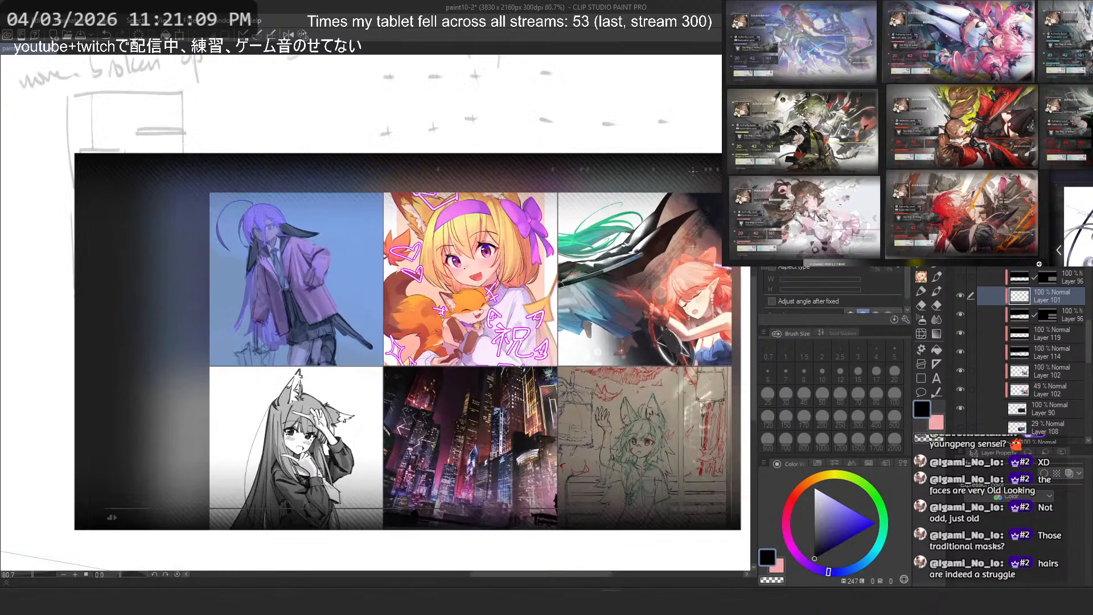
scroll(631, 162, down, 2)
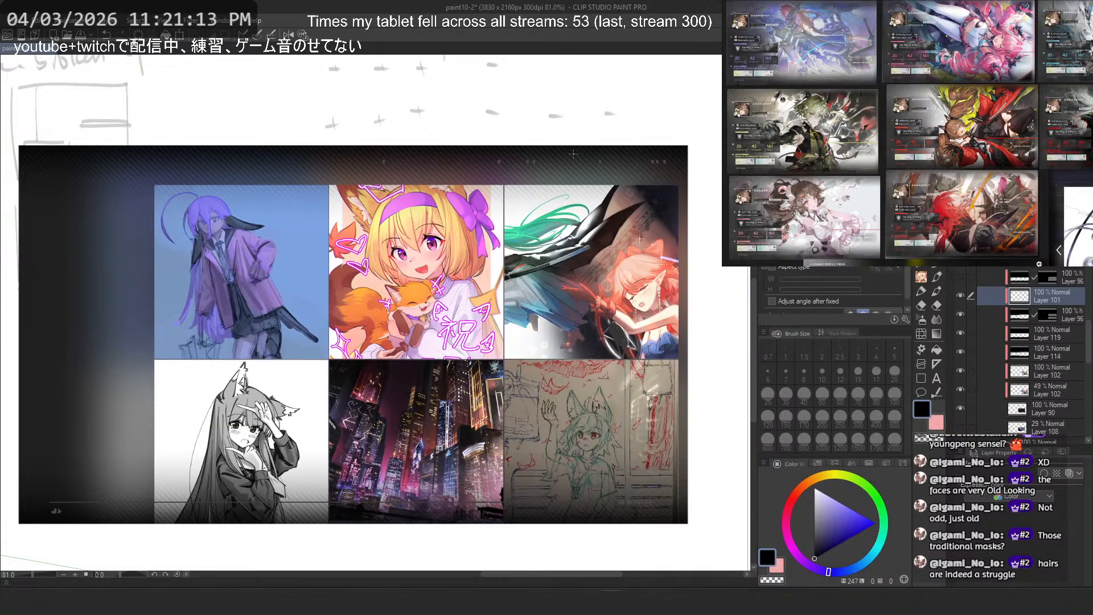
scroll(574, 154, down, 1)
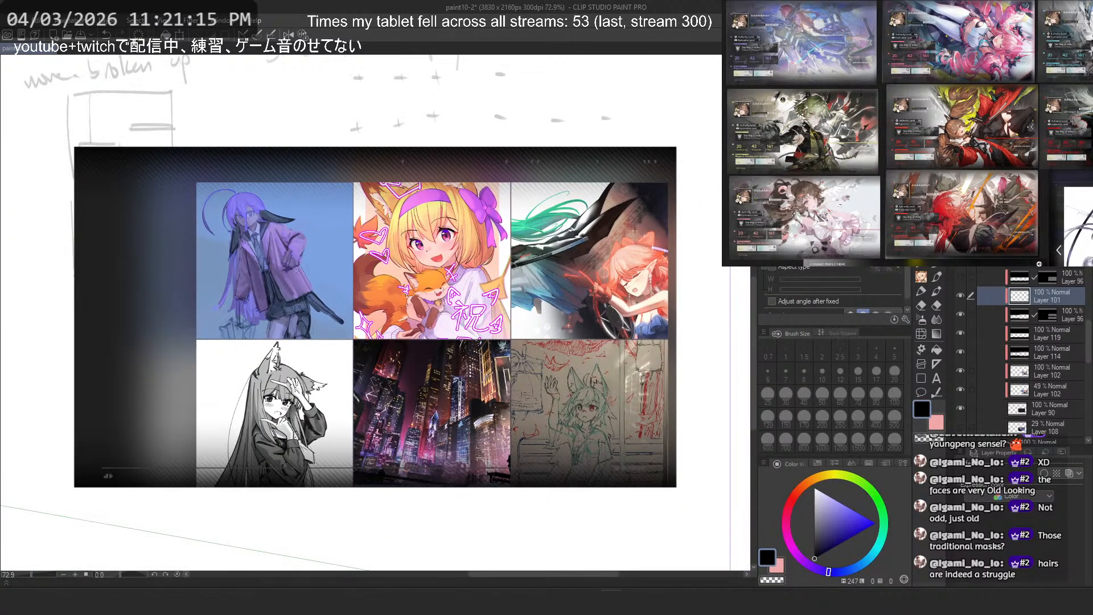
Step: Show and hide the upper Layer 96 stripe texture to compare its effect on the menu page, and save the file
drag(288, 264, 582, 257)
scroll(438, 262, down, 2)
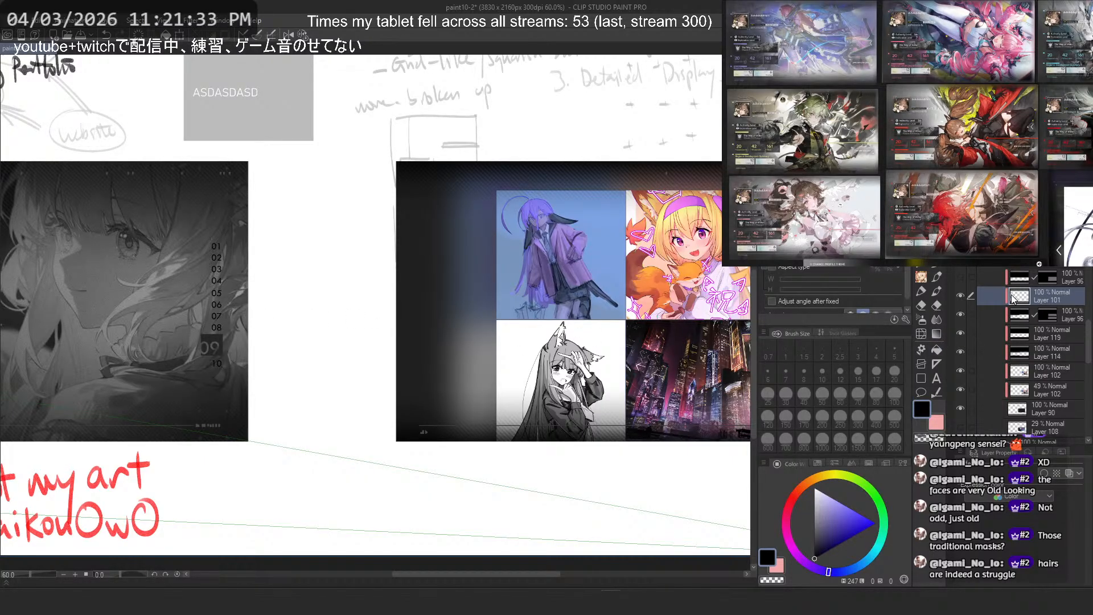
scroll(1012, 298, up, 3)
scroll(1007, 301, up, 3)
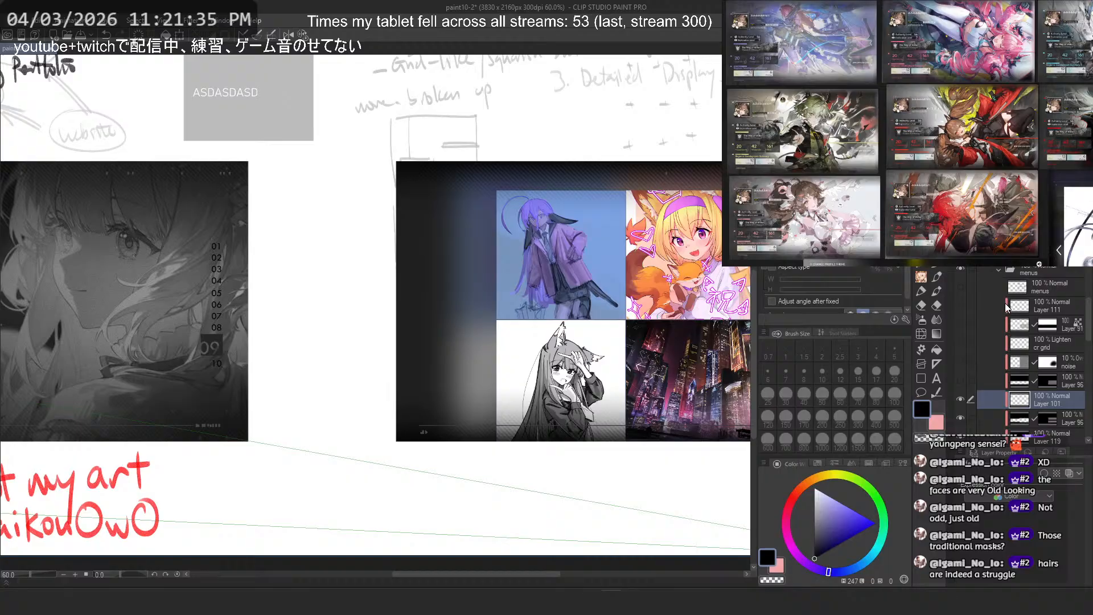
click(960, 381)
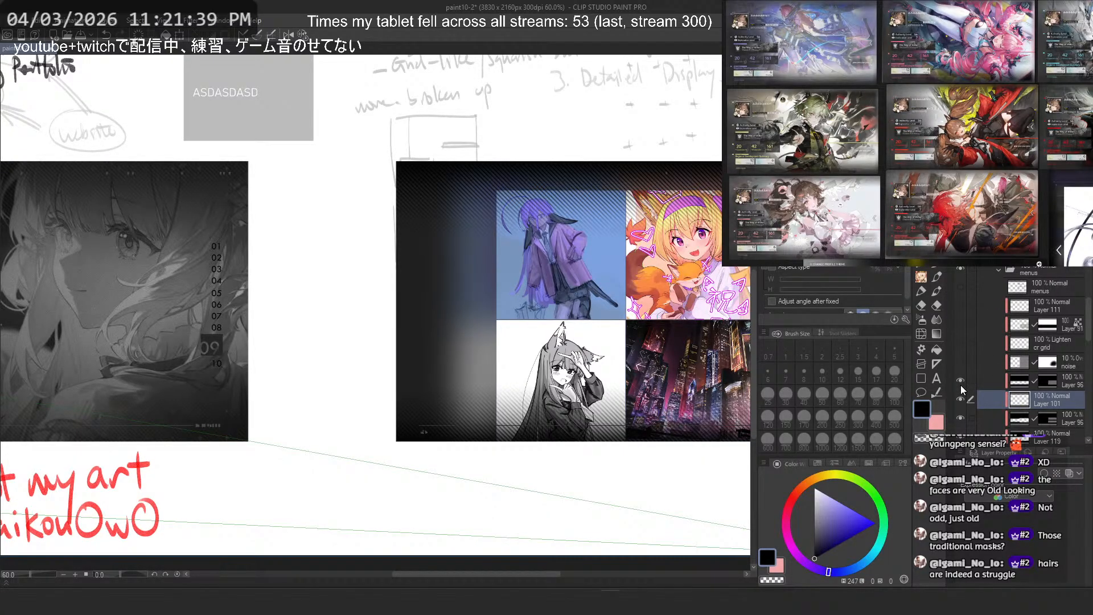
click(960, 382)
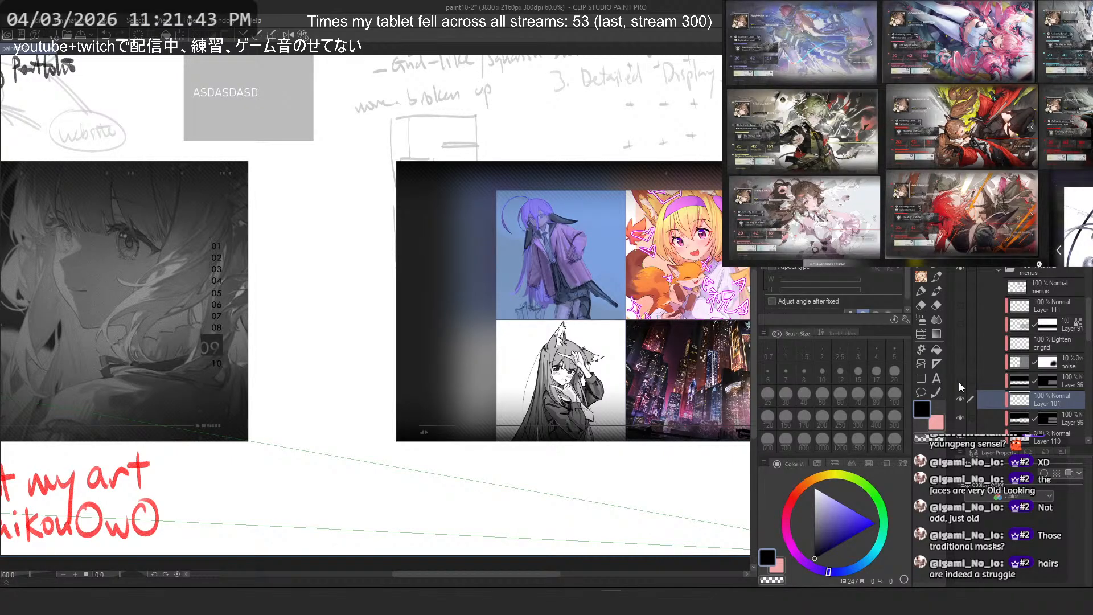
key(ctrl+s)
click(962, 383)
Step: Add a new layer above the upper Layer 96 and draw a black gradient fading from the menu page's left edge towards the thumbnails
click(1079, 381)
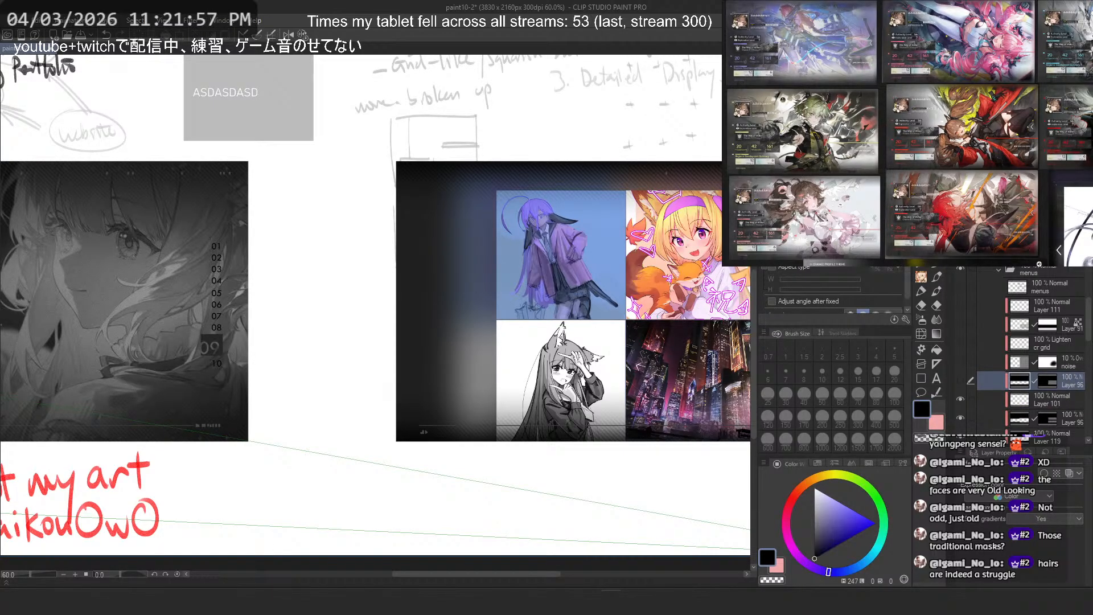
key(ctrl+shift+n)
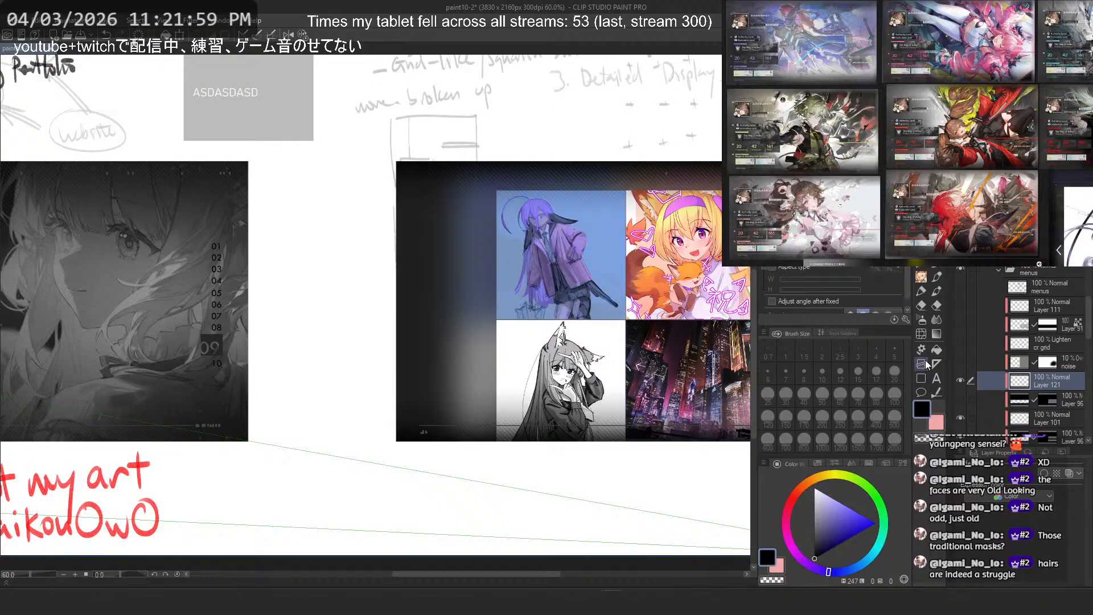
click(937, 334)
drag(470, 331, 608, 337)
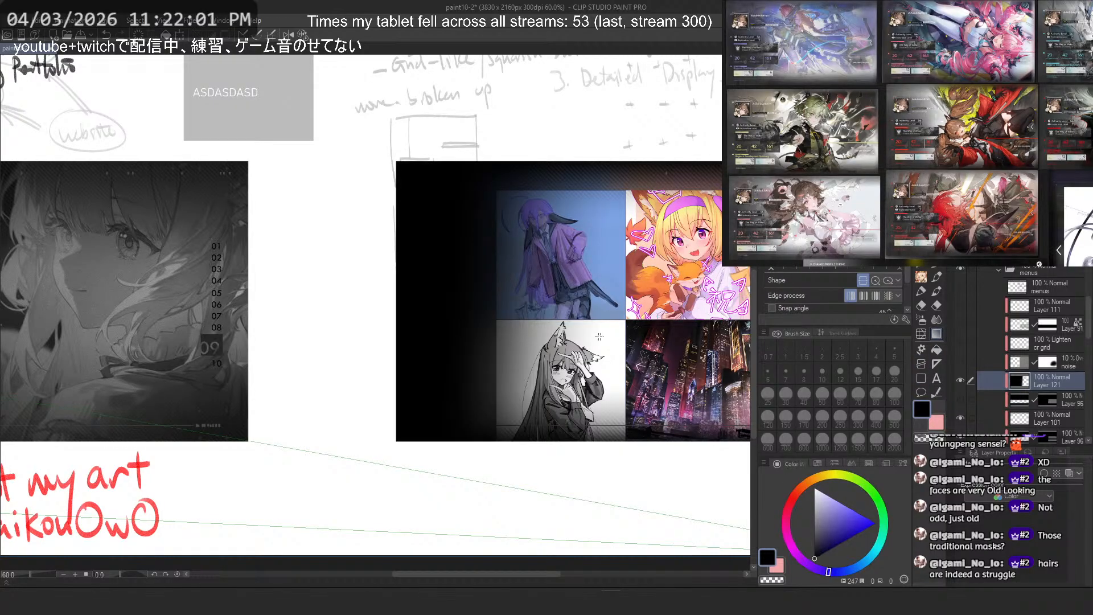
key(ctrl+z)
drag(375, 339, 548, 336)
scroll(569, 212, down, 3)
scroll(570, 211, up, 1)
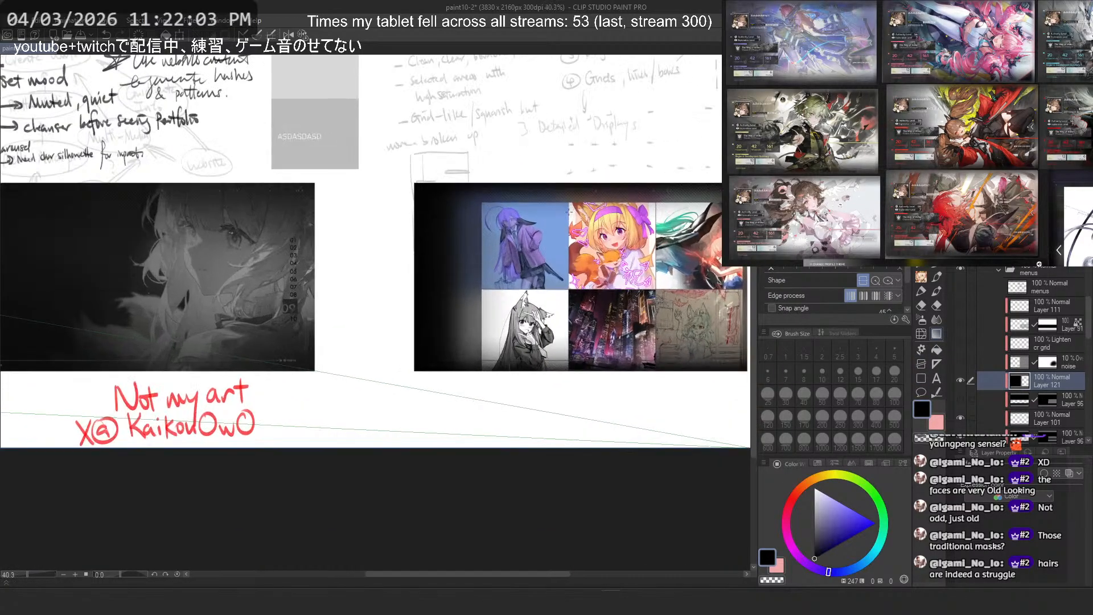
Step: Try black gradients of different lengths from the menu page's left edge on Layer 121, undoing each one
drag(381, 284, 564, 292)
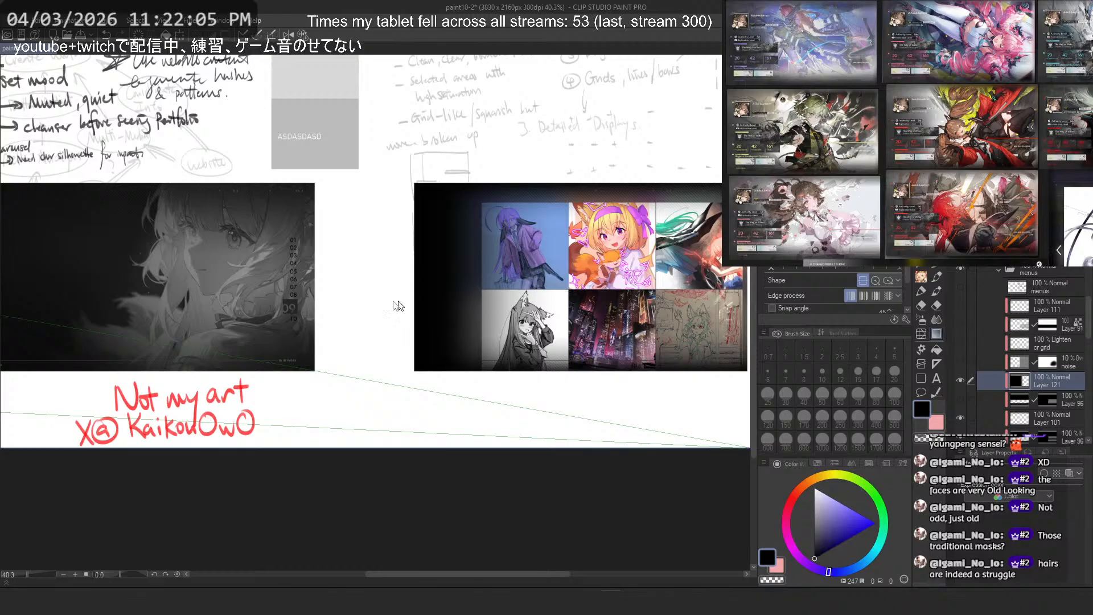
key(ctrl+z)
key(ctrl+z)
drag(398, 307, 665, 340)
alt+click(298, 289)
scroll(369, 317, right, 5)
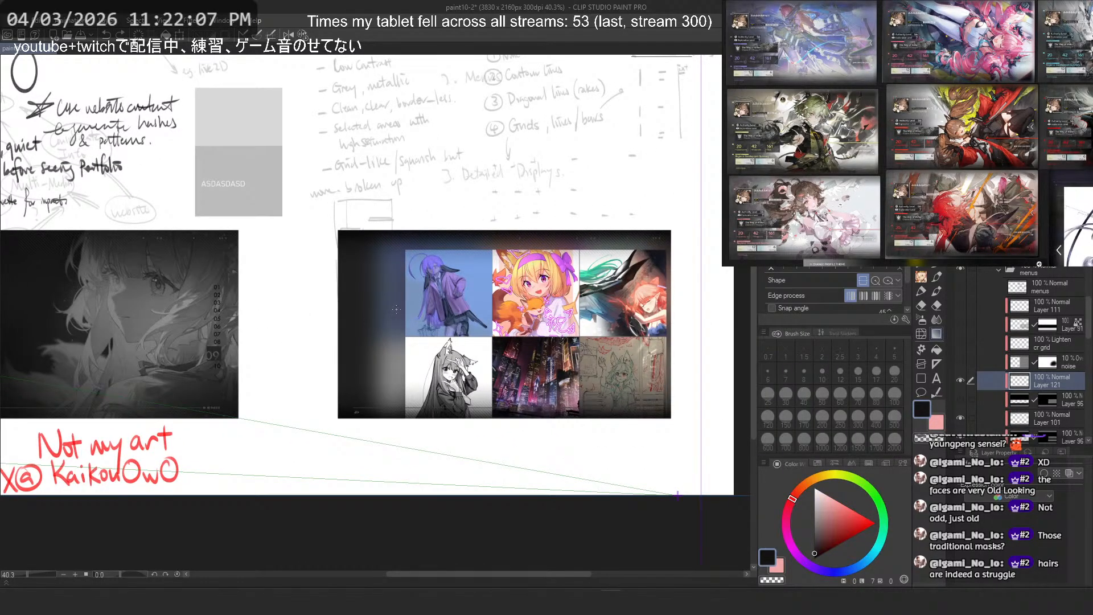
drag(325, 305, 592, 306)
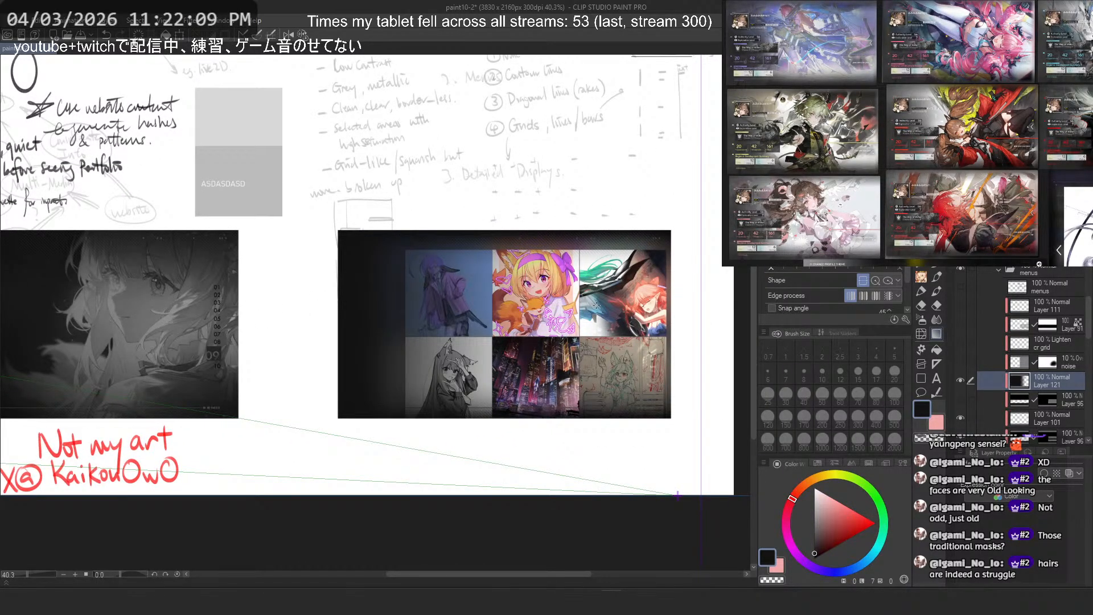
key(ctrl+z)
drag(362, 330, 490, 328)
key(ctrl+z)
key(ctrl+z)
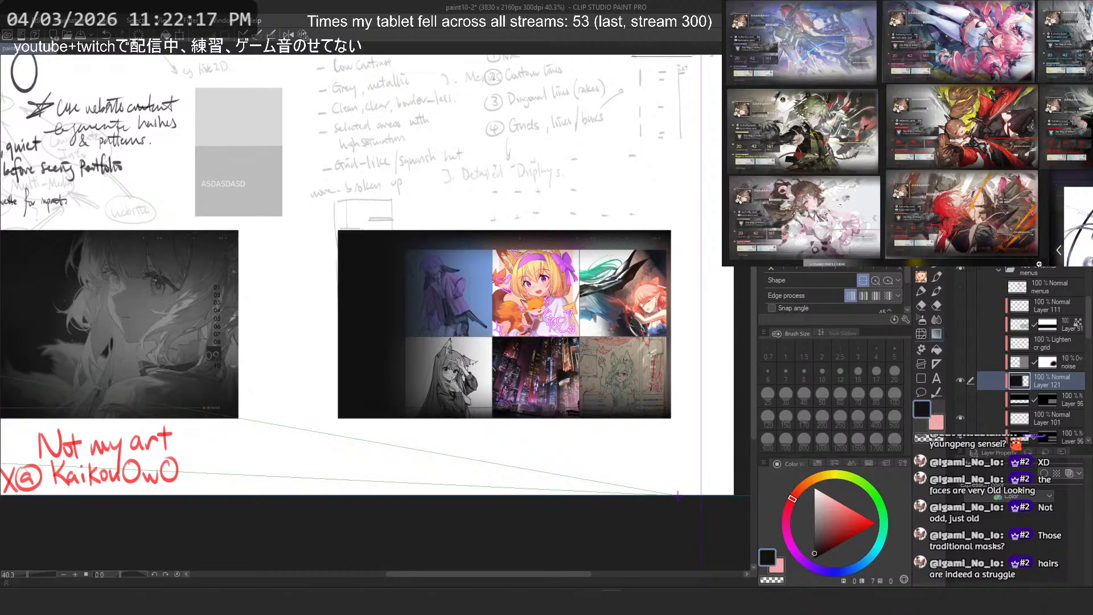
key(ctrl+z)
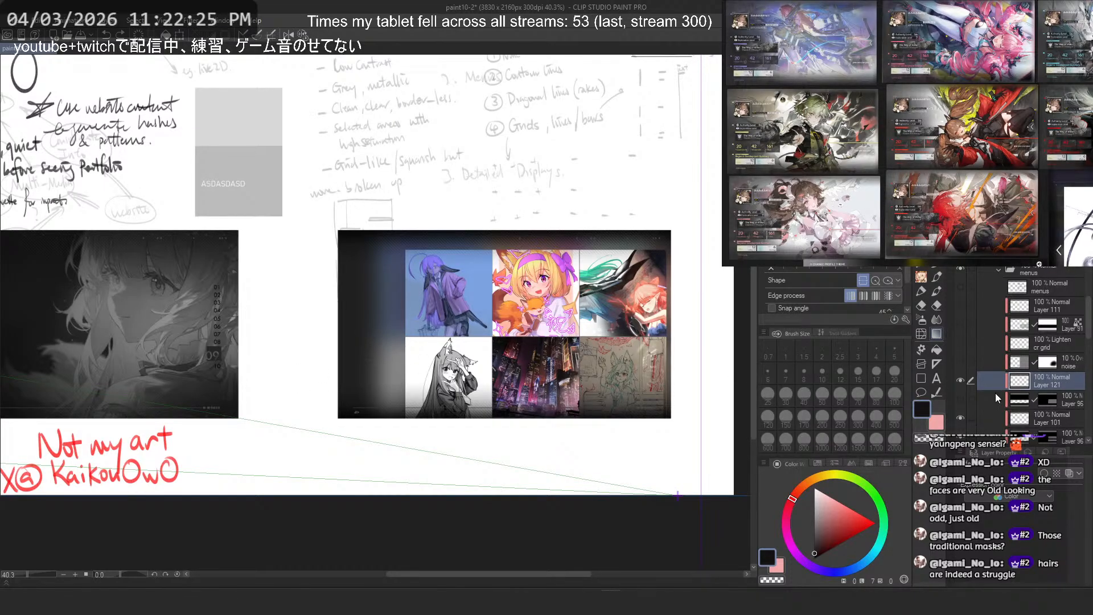
Step: Add a layer mask to the 49% opacity Layer 102 and delete the empty Layer 121
scroll(1001, 396, down, 3)
scroll(1001, 398, down, 2)
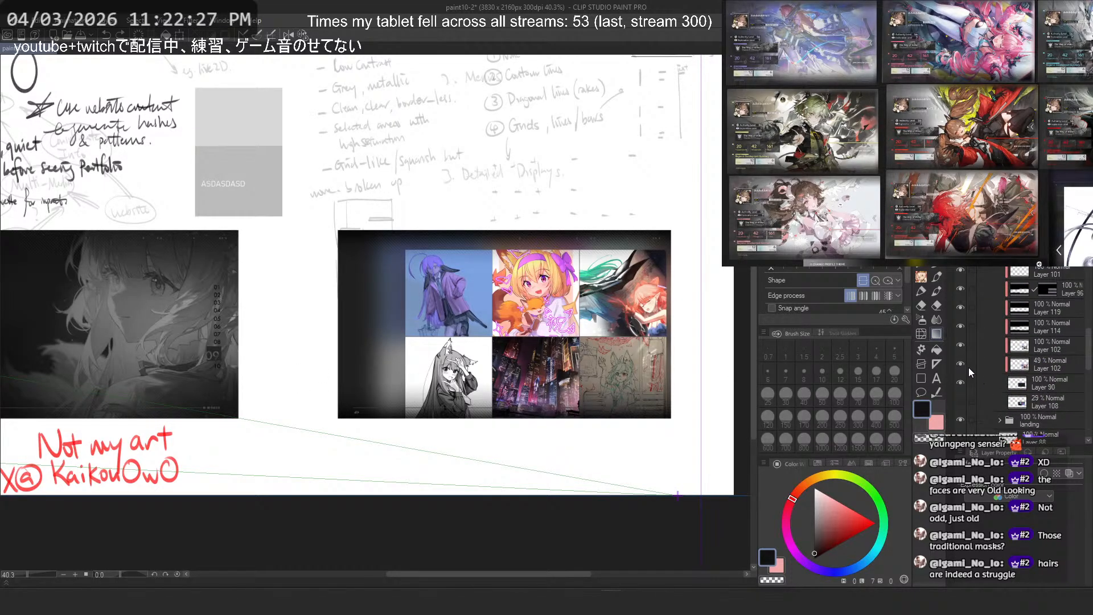
click(1042, 361)
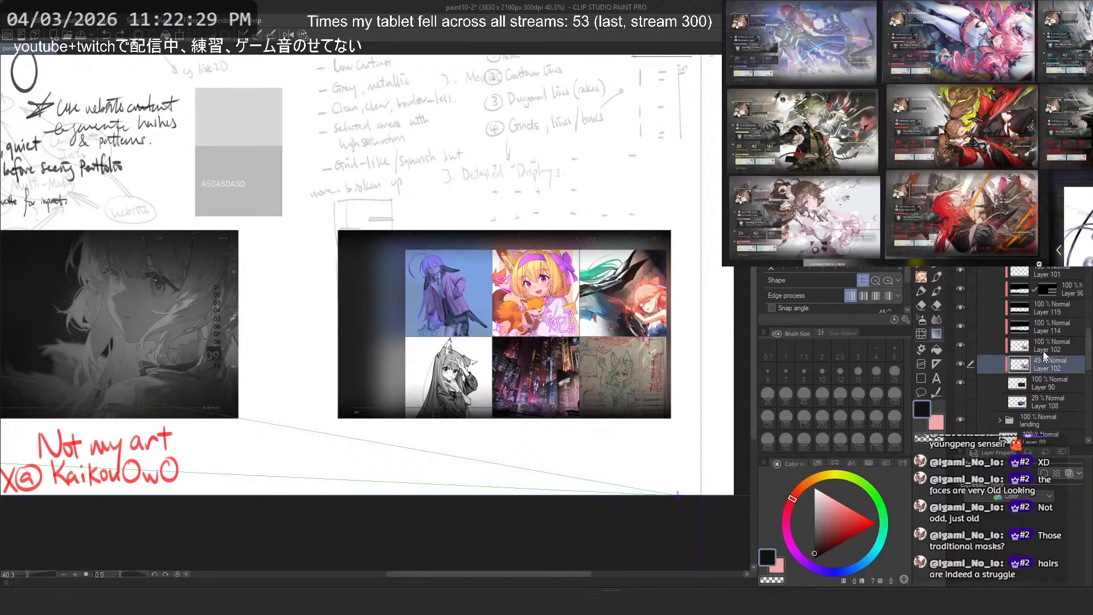
click(1048, 236)
scroll(1035, 399, up, 3)
click(1028, 335)
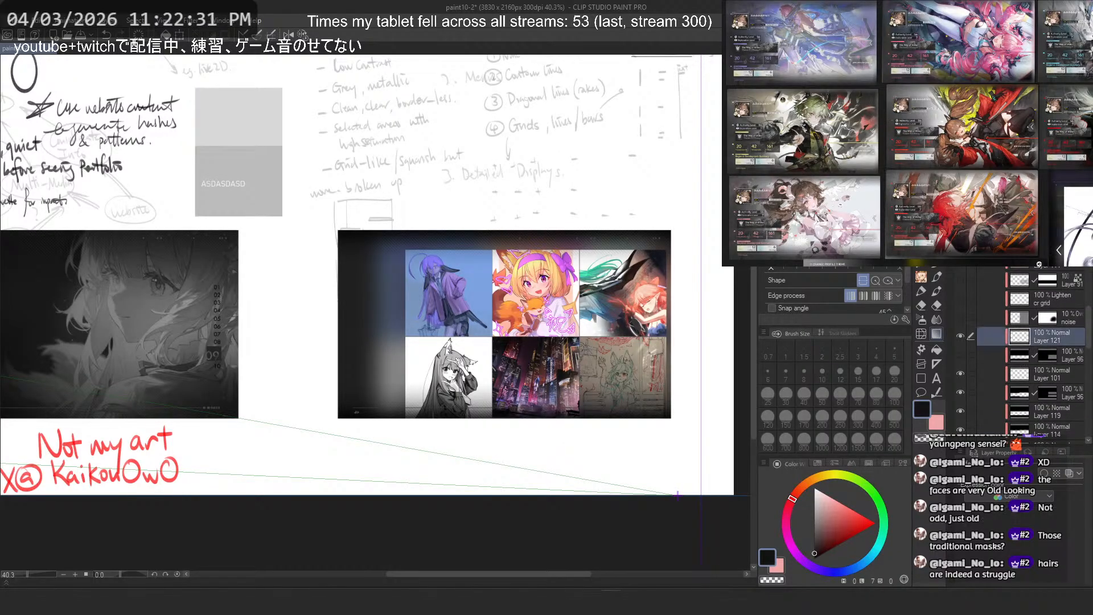
click(1075, 236)
Step: Mask out the glow beside the thumbnails with a rectangle on the 49% Layer 102's mask and blend it with gradients
scroll(1040, 359, down, 2)
click(1041, 363)
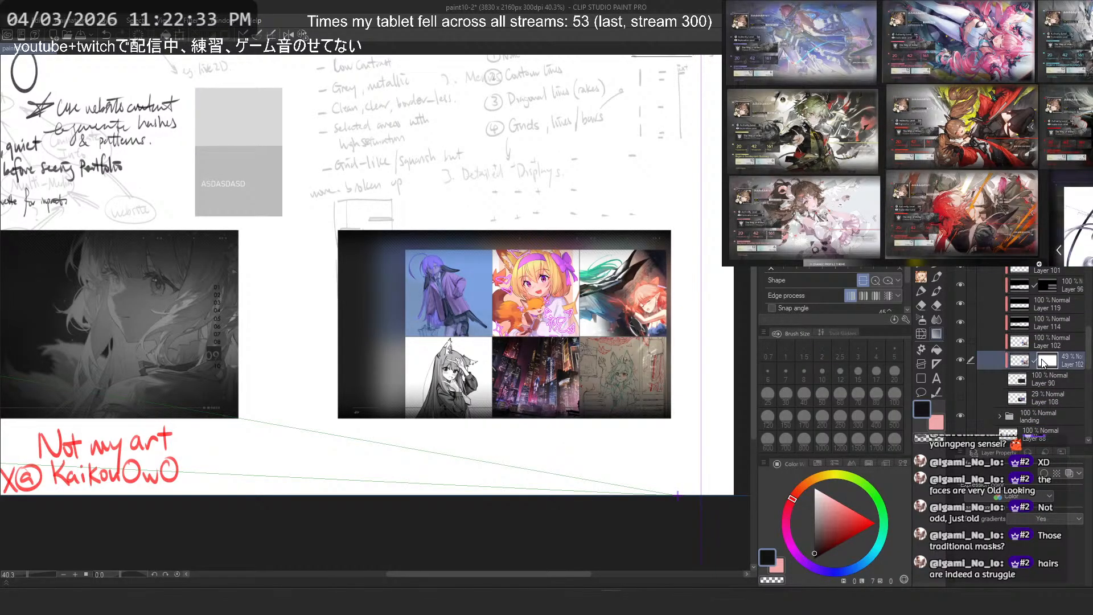
click(921, 379)
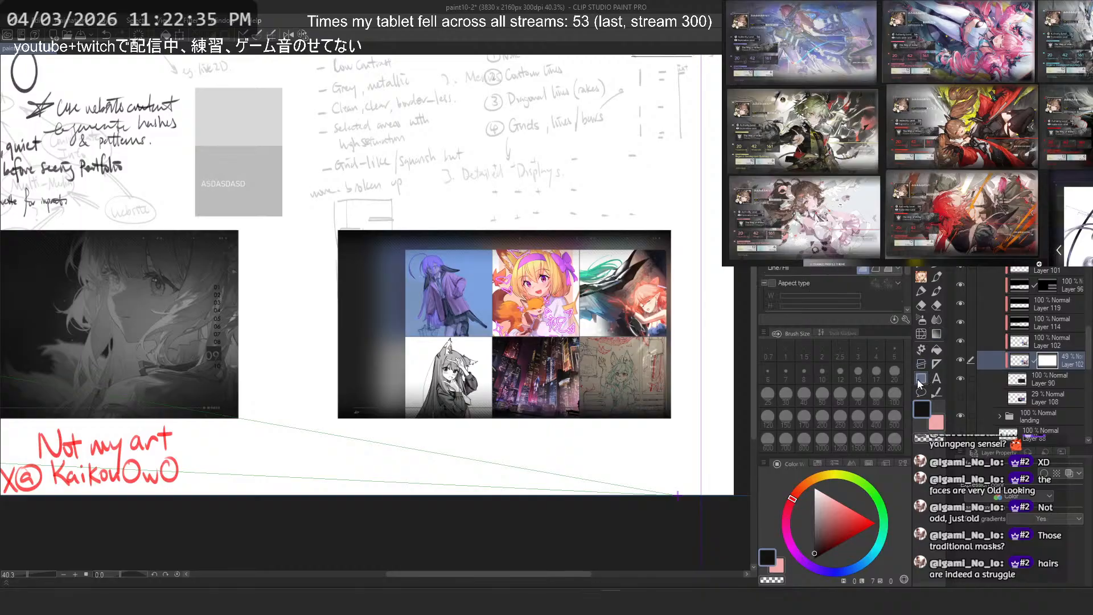
drag(400, 212, 319, 494)
drag(415, 216, 306, 474)
click(937, 335)
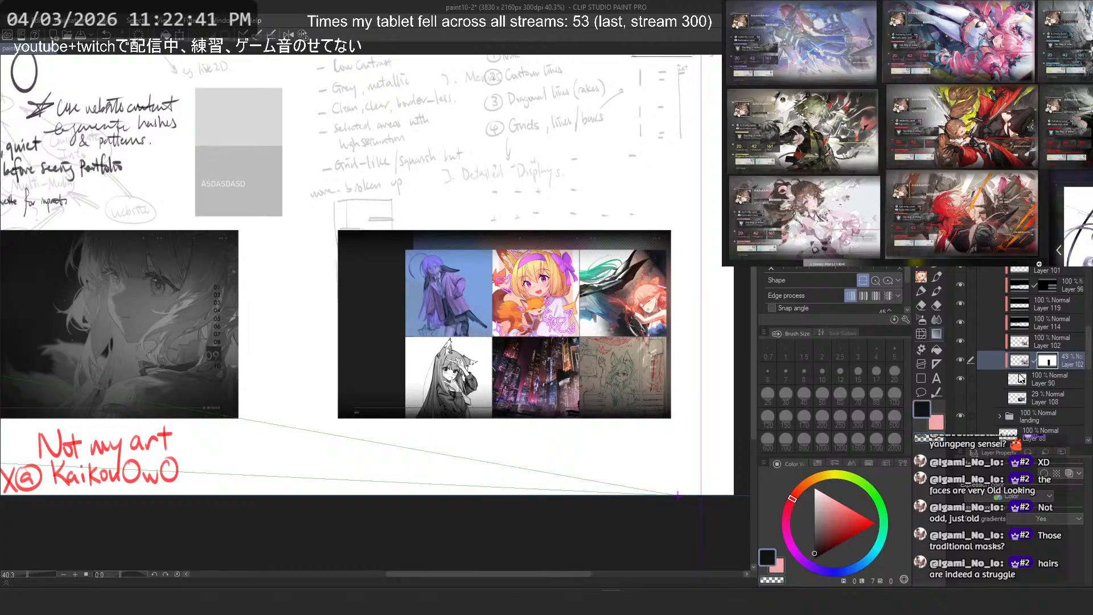
drag(489, 344, 507, 346)
key(ctrl+z)
drag(280, 327, 407, 334)
drag(287, 332, 364, 333)
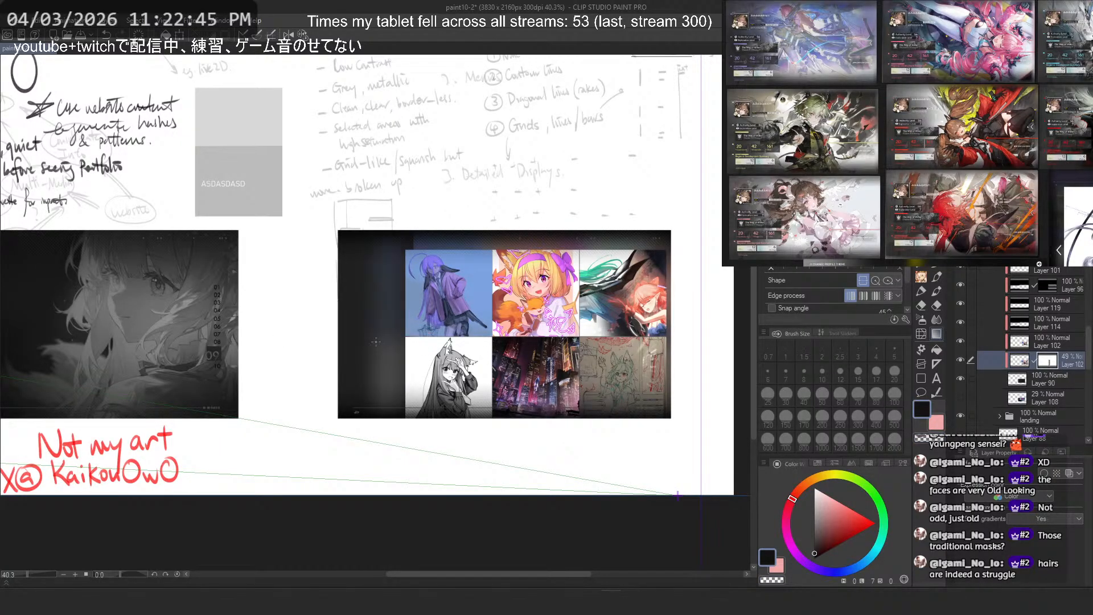
Step: Soften the glow's fade on the 49% Layer 102's mask with a size 600 airbrush and undo the last strokes
click(923, 320)
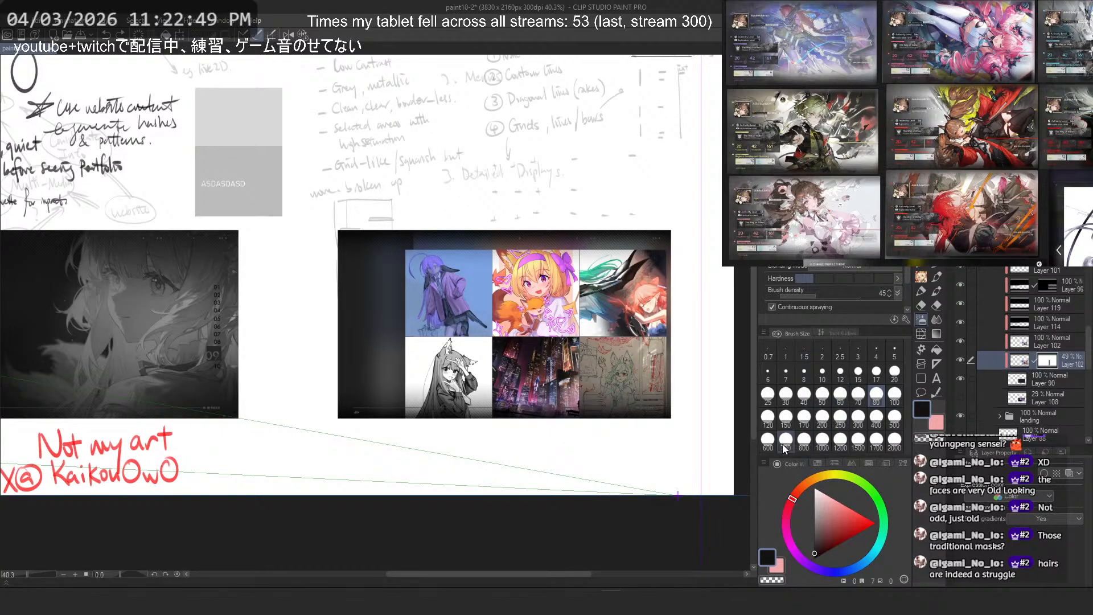
click(763, 441)
drag(477, 193, 499, 501)
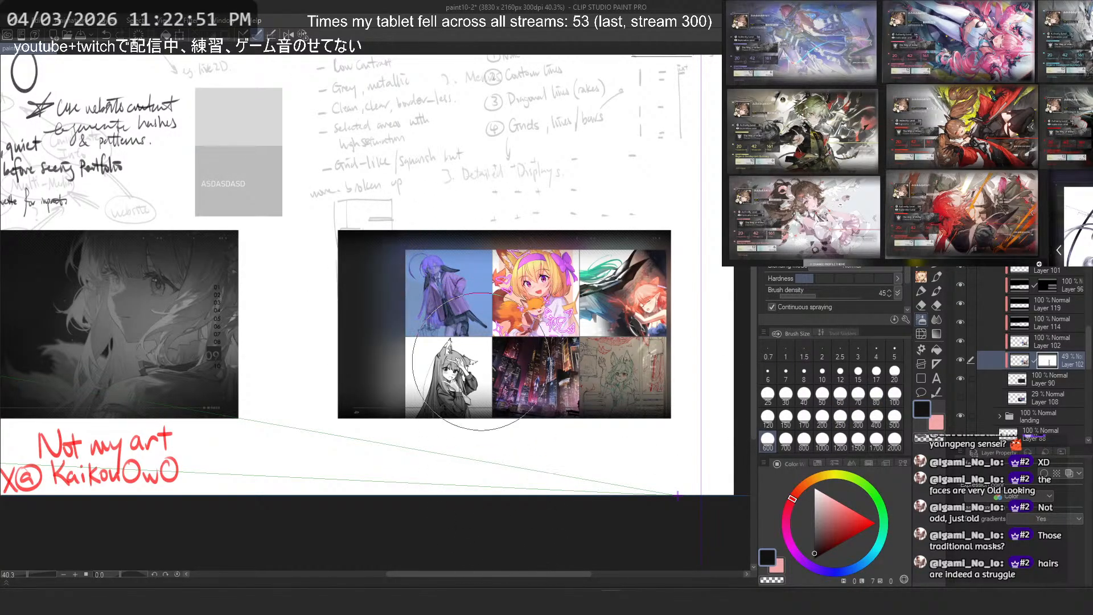
mouse_move(303, 354)
mouse_down()
mouse_move(305, 366)
mouse_move(313, 183)
mouse_move(306, 439)
mouse_up()
drag(349, 247, 362, 550)
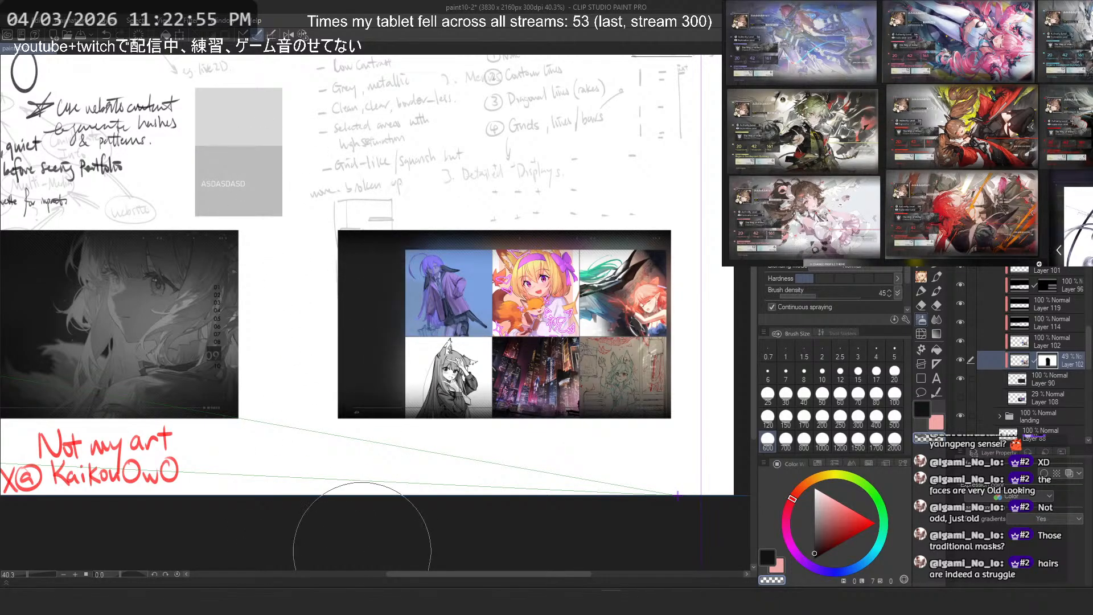
key(ctrl+z)
key(ctrl+z)
scroll(465, 191, down, 4)
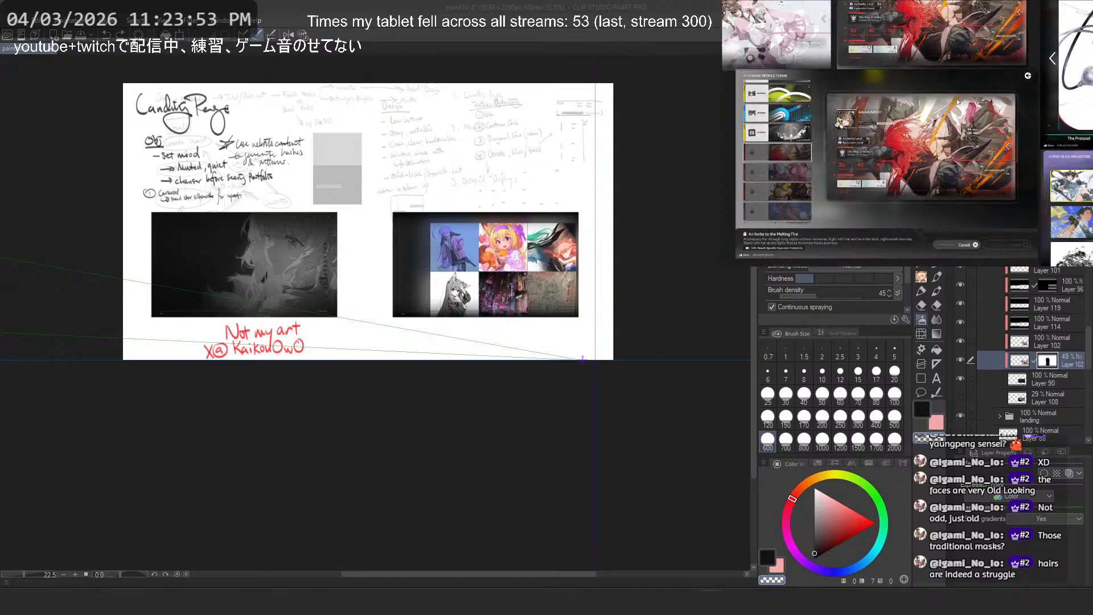
Step: Check the profile theme reference, add a new layer above the 49% Layer 102 and paste the greyscale city photo into it
drag(880, 179, 935, 186)
scroll(921, 167, up, 2)
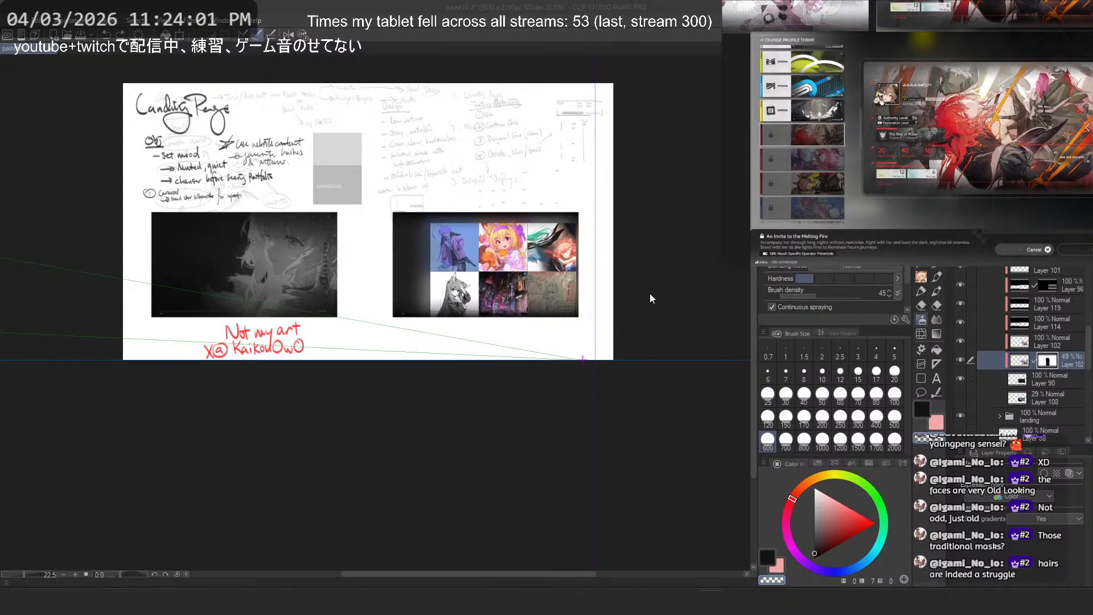
scroll(569, 273, up, 6)
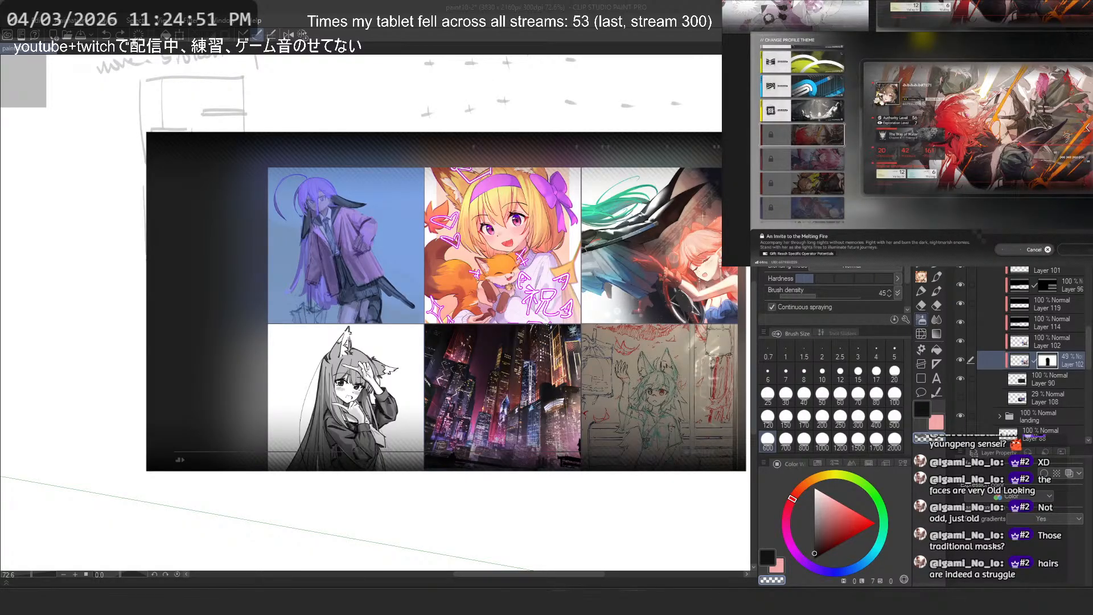
click(1022, 368)
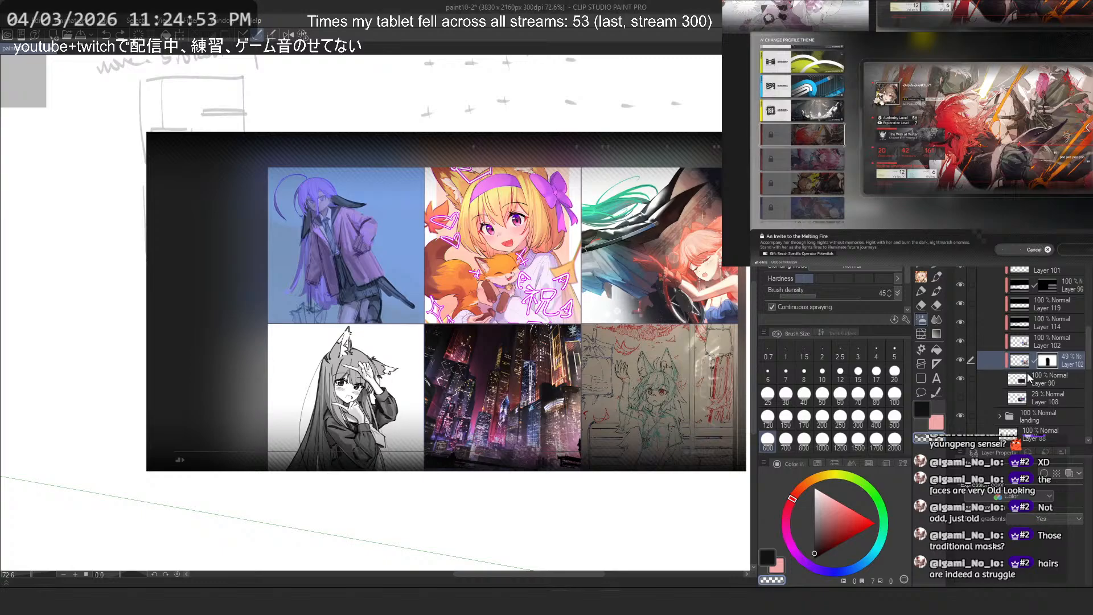
key(ctrl+shift+n)
scroll(450, 294, down, 5)
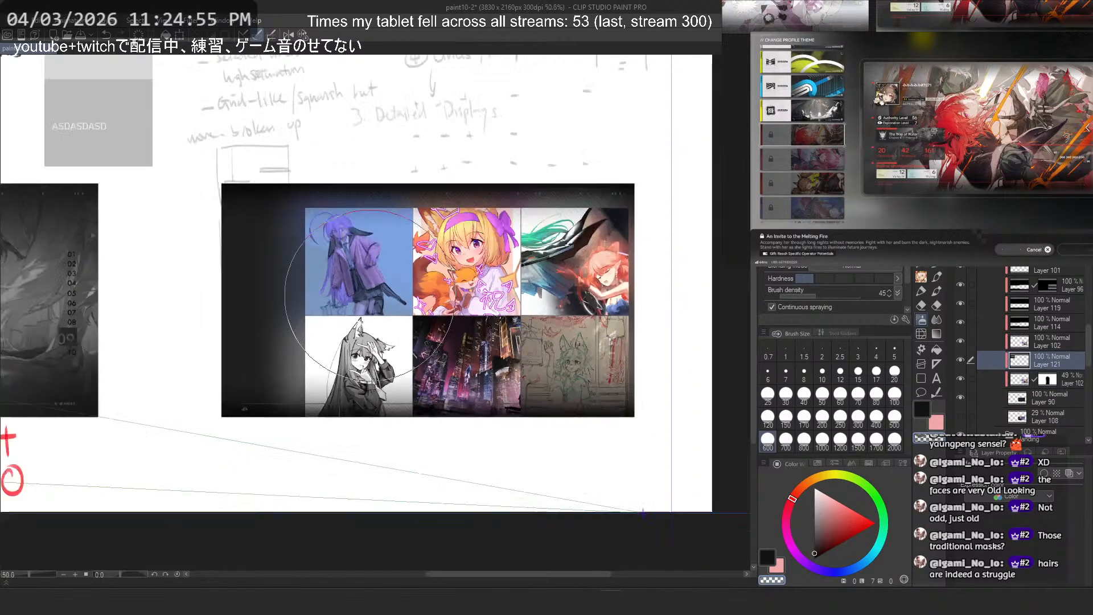
key(ctrl+v)
Step: Scale down the pasted city photo and position it over the menu page behind the thumbnails
key(ctrl+t)
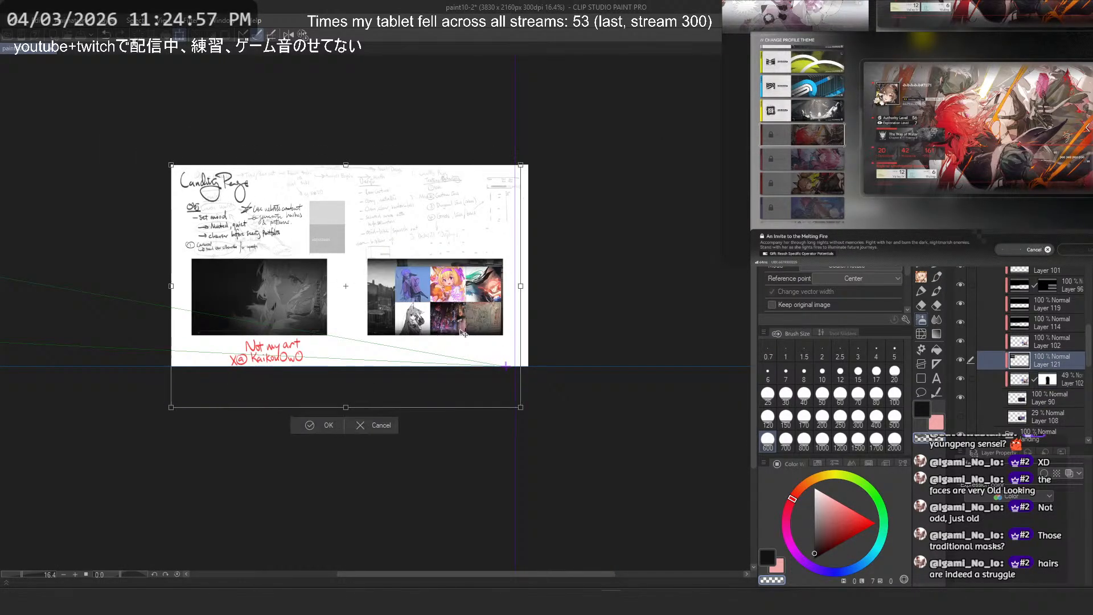
scroll(516, 326, up, 1)
drag(595, 279, 279, 278)
drag(292, 280, 354, 295)
key(ctrl+z)
scroll(354, 295, up, 3)
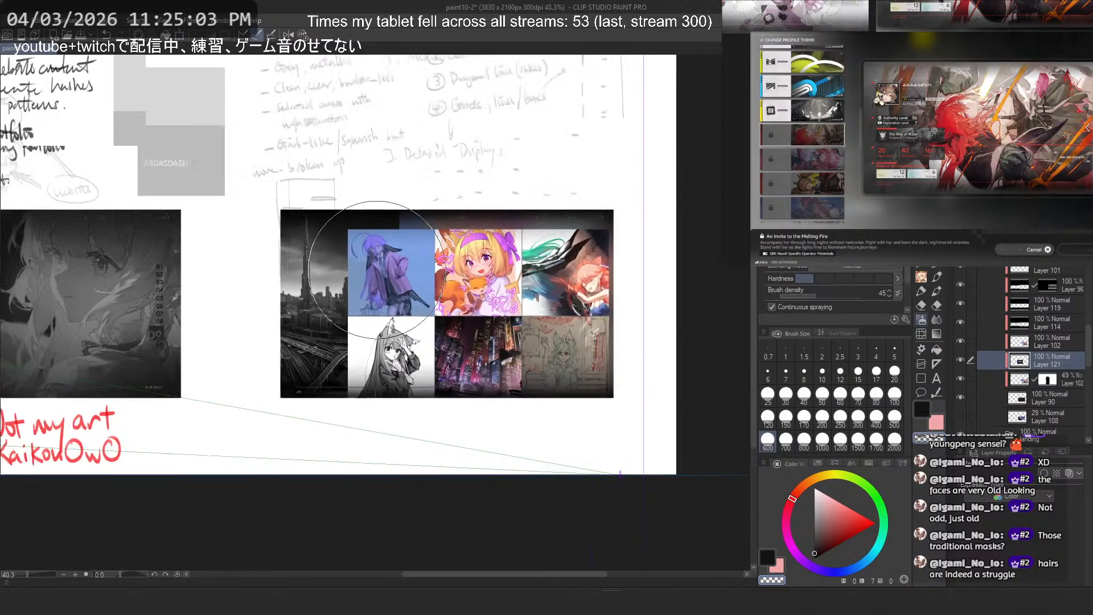
Step: Apply a Gaussian blur with strength 133.86 to the city photo
click(186, 23)
mouse_move(222, 50)
click(351, 92)
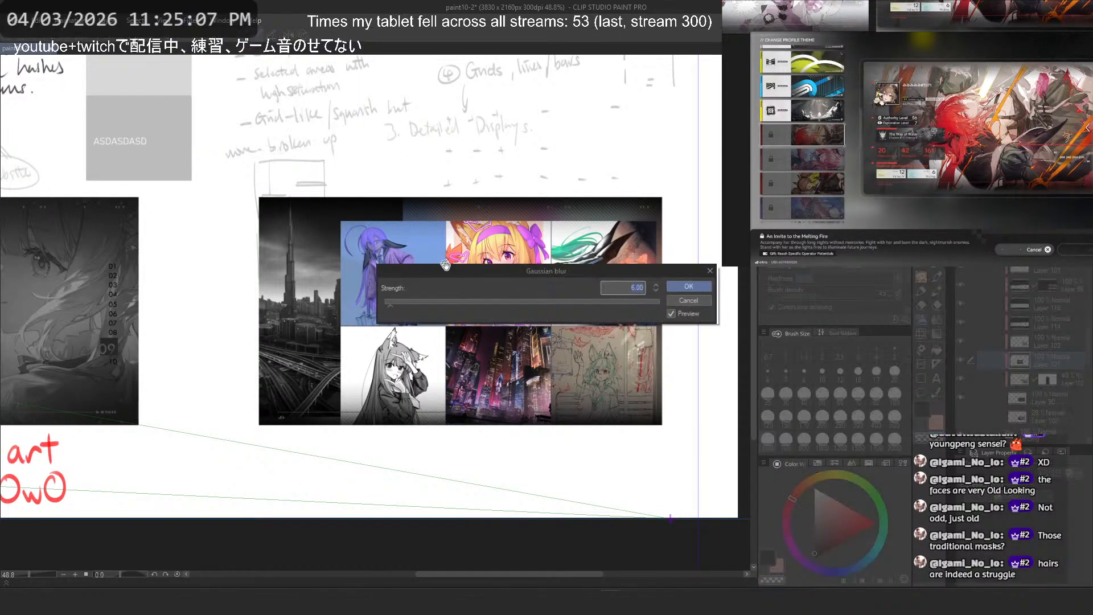
drag(519, 302, 591, 302)
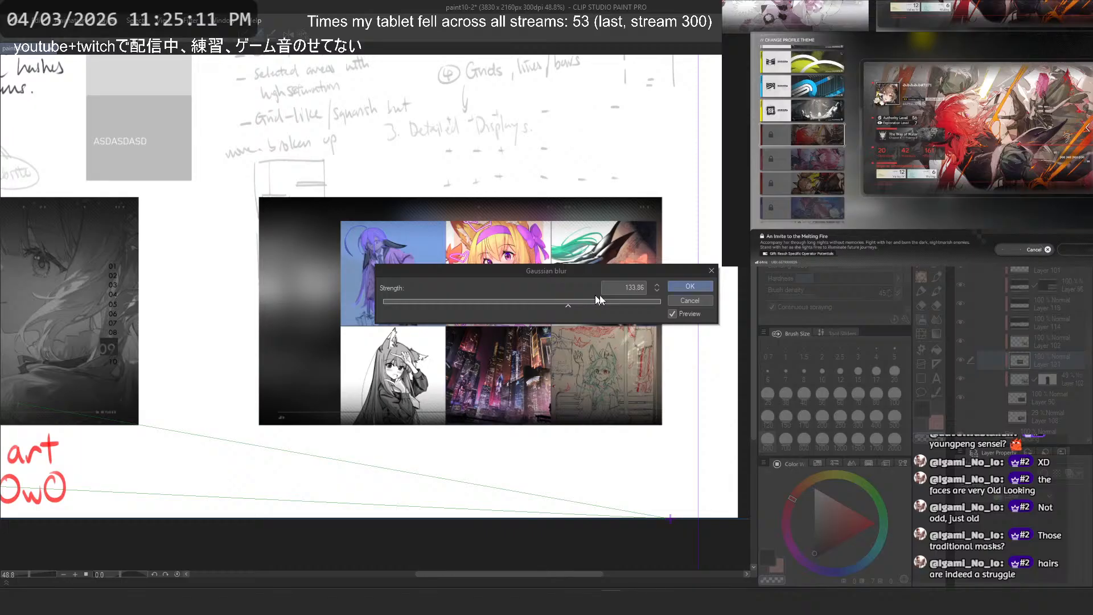
click(690, 286)
scroll(434, 243, up, 1)
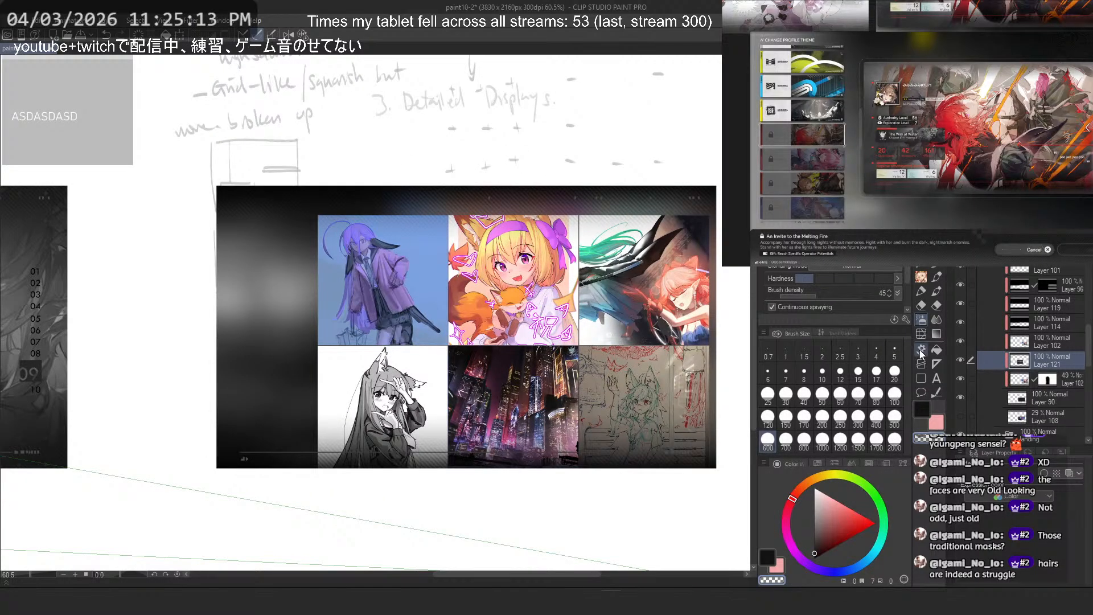
Step: Try shrinking the blurred city photo and shifting it down behind the menu page's thumbnails
key(ctrl+t)
scroll(368, 332, down, 3)
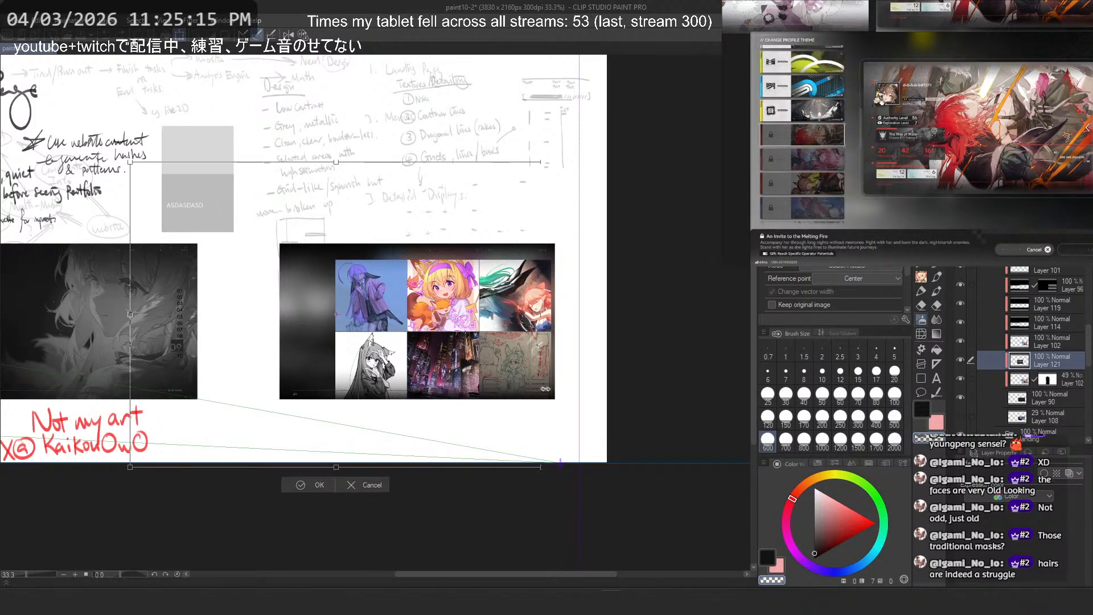
drag(405, 436, 502, 389)
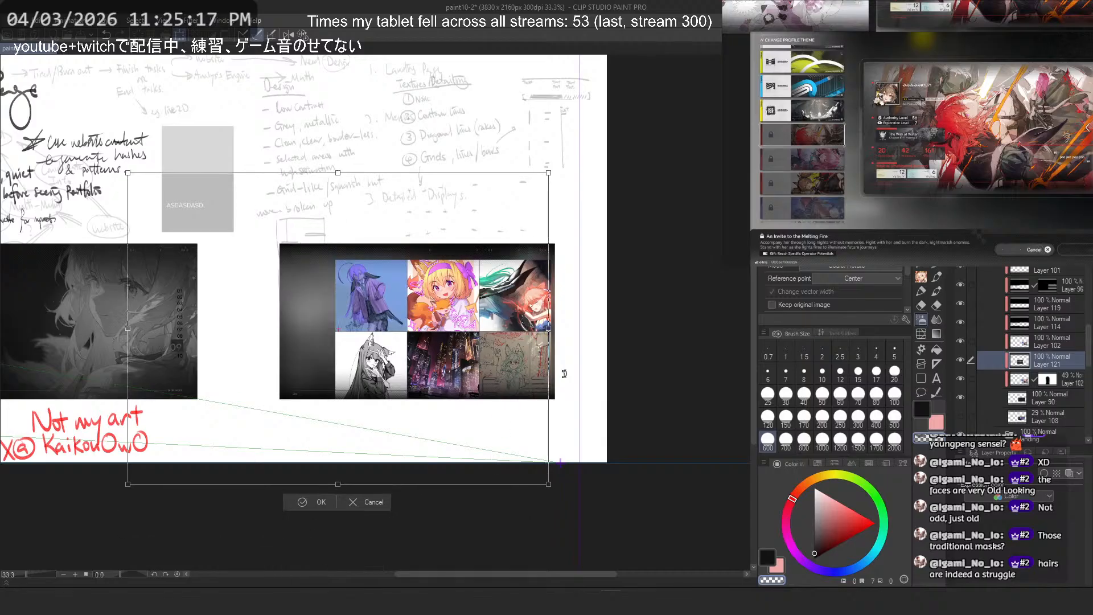
drag(549, 327, 438, 328)
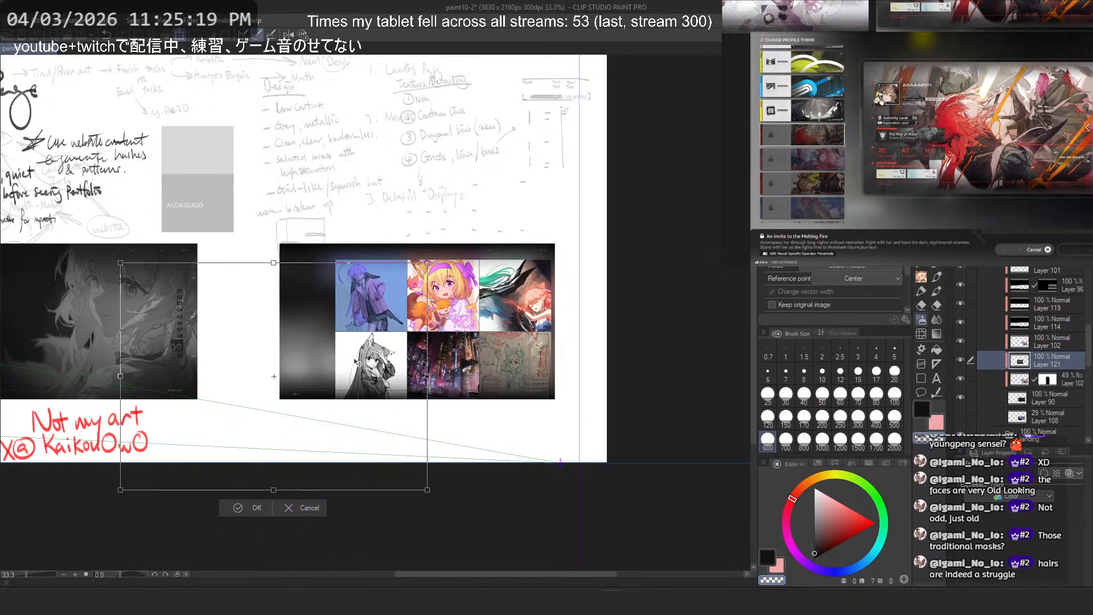
key(Return)
Step: Apply a lighter Gaussian blur with strength about 50 to the unblurred city photo
click(190, 20)
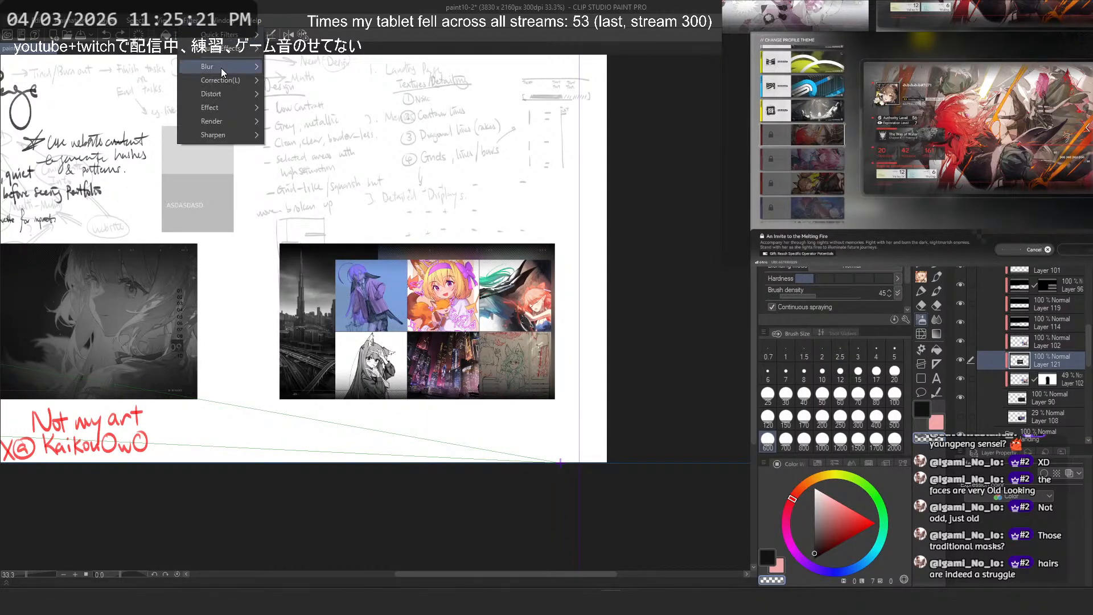
mouse_move(221, 67)
click(312, 96)
click(450, 302)
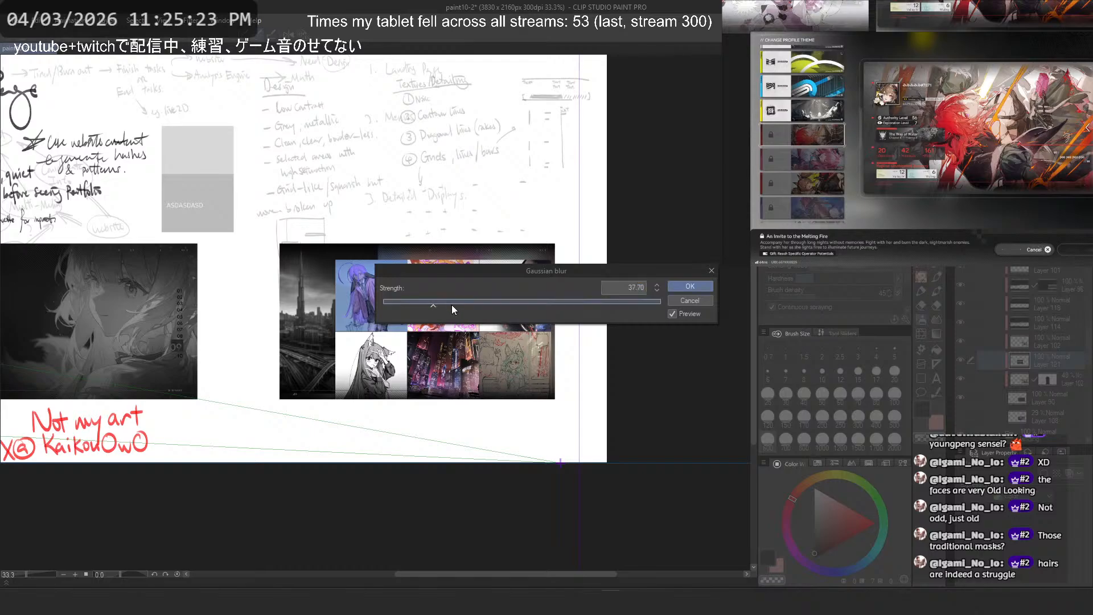
click(689, 285)
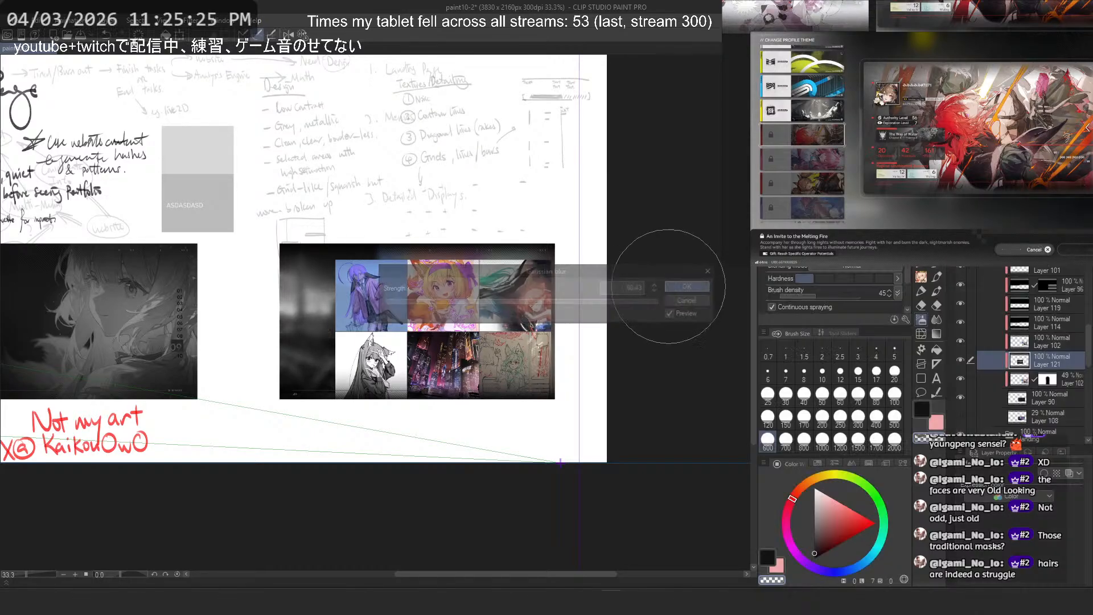
Step: Shrink the blurred city photo and move it down and to the right behind the menu page's thumbnails
scroll(331, 316, up, 1)
key(ctrl+t)
drag(415, 312, 500, 312)
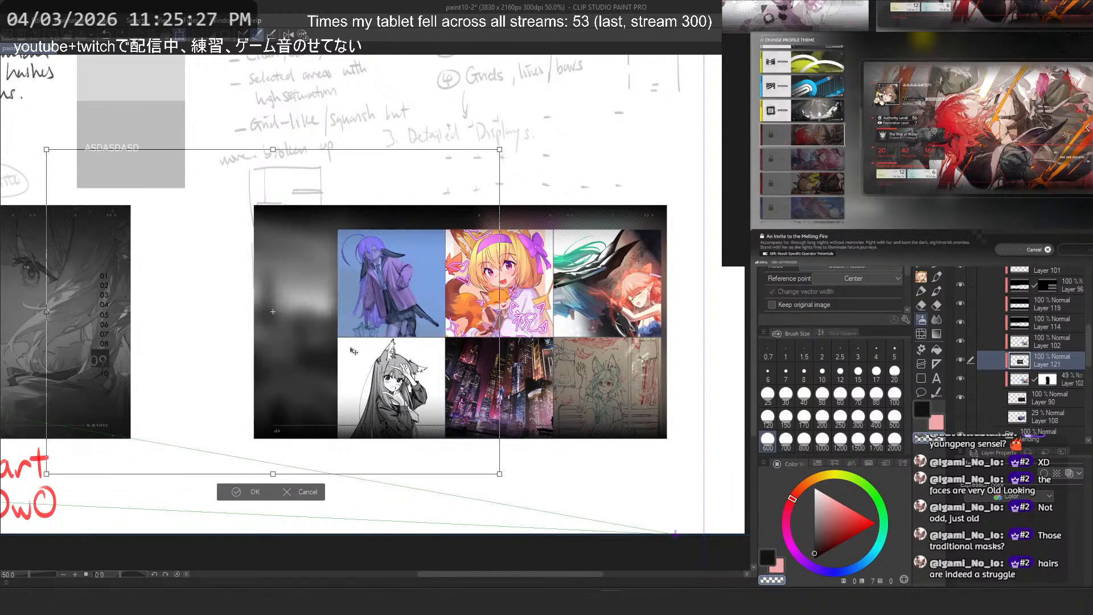
drag(356, 353, 480, 414)
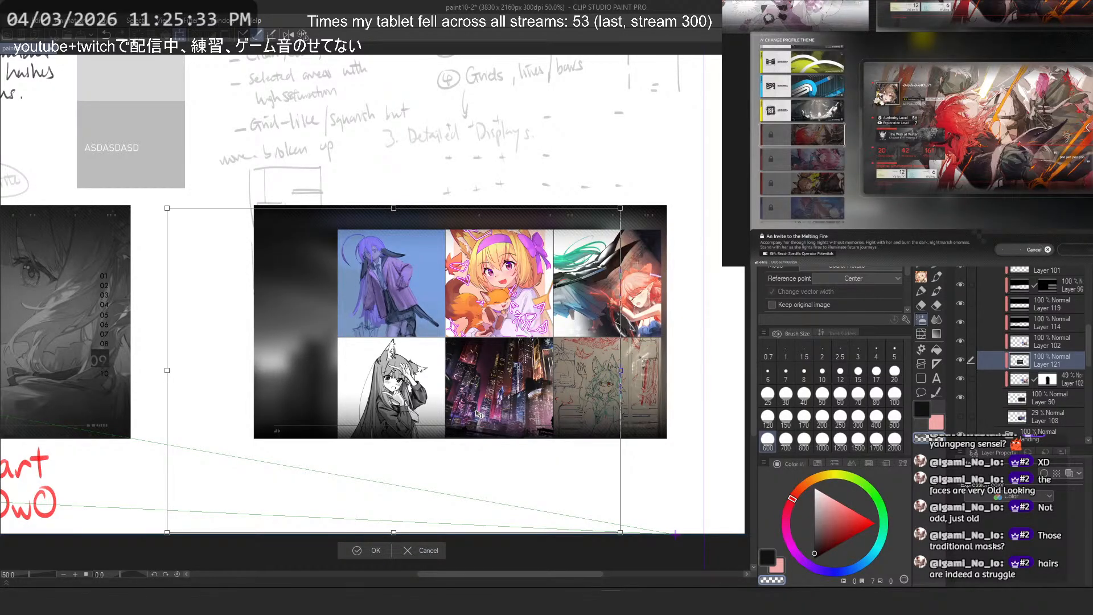
key(Return)
scroll(541, 376, down, 2)
scroll(333, 308, up, 4)
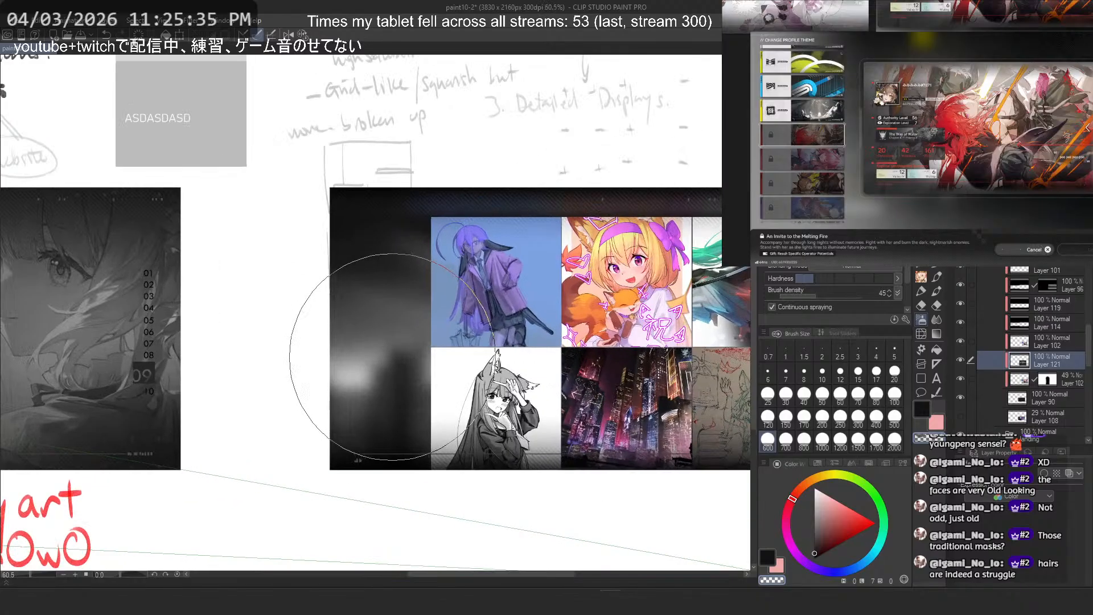
scroll(398, 359, up, 2)
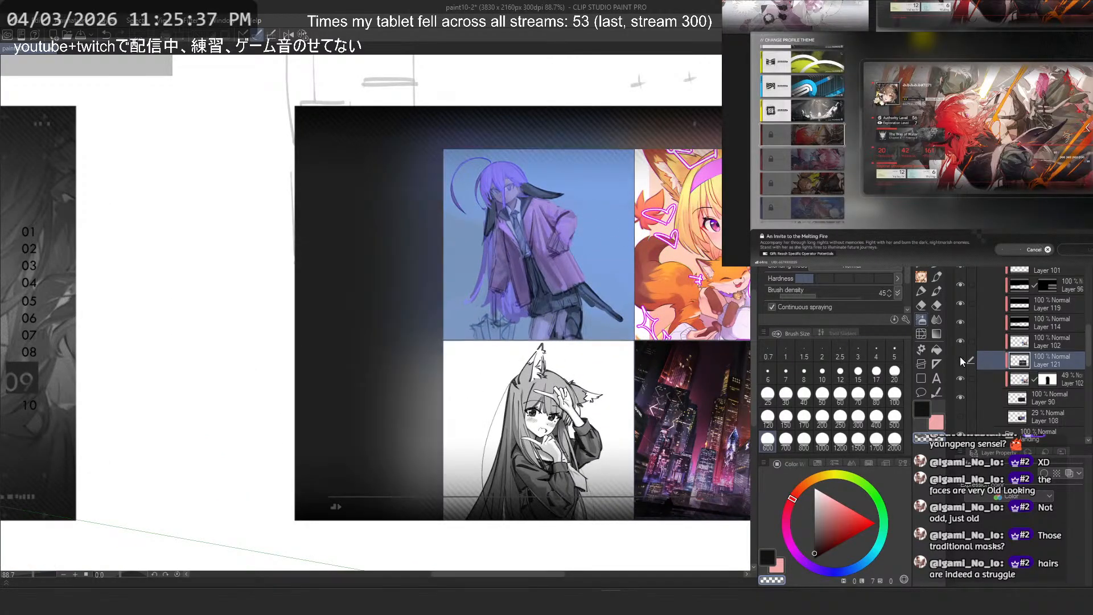
Step: Hide the thumbnails layer on the menu page to expose the blurred city photo behind it
scroll(960, 350, up, 1)
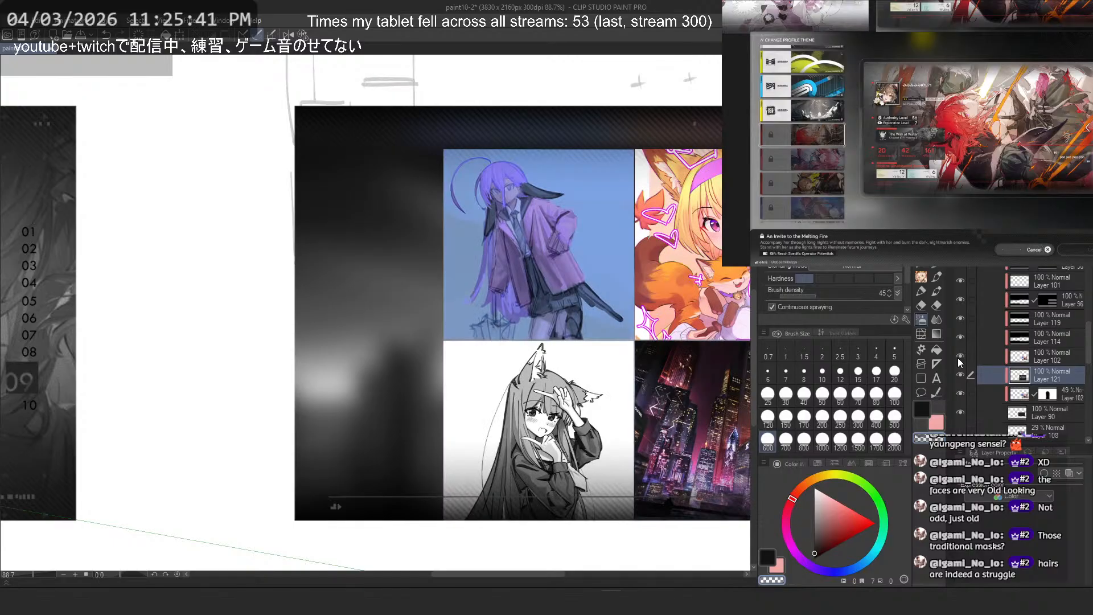
click(959, 358)
scroll(350, 384, down, 6)
scroll(547, 350, up, 3)
drag(611, 338, 586, 336)
scroll(579, 328, up, 2)
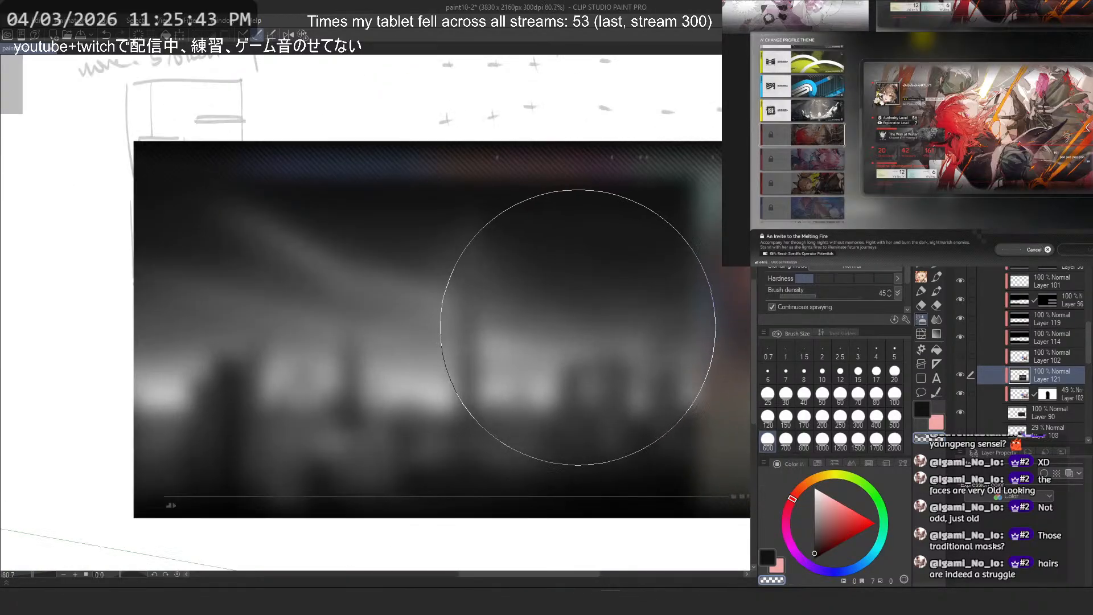
Step: Enlarge the blurred city photo until it covers the whole menu page background
key(ctrl+t)
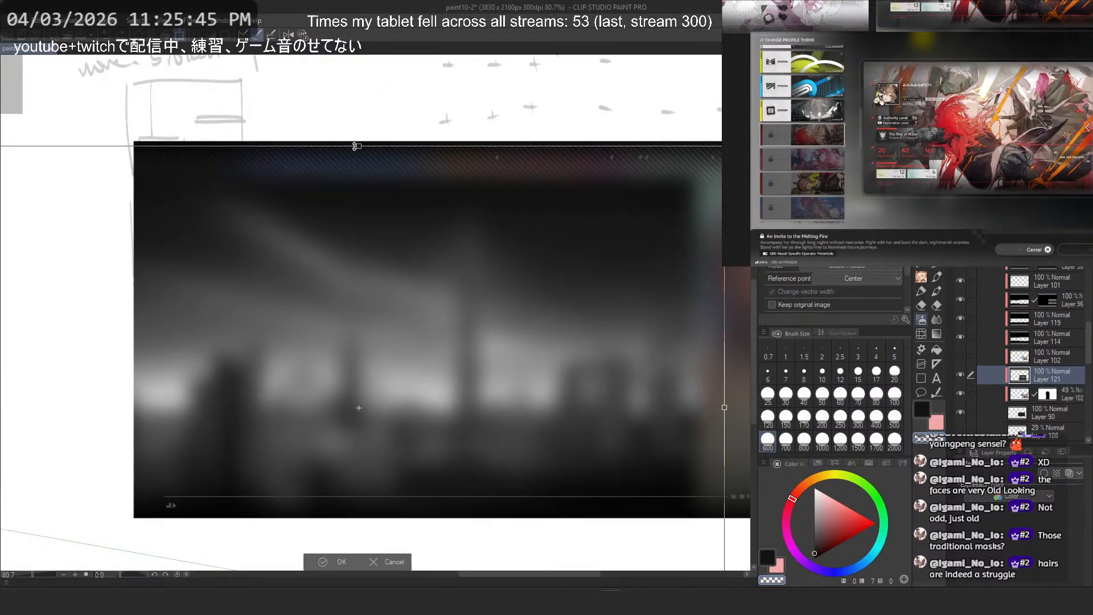
drag(356, 146, 357, 80)
scroll(353, 176, down, 1)
drag(380, 206, 439, 215)
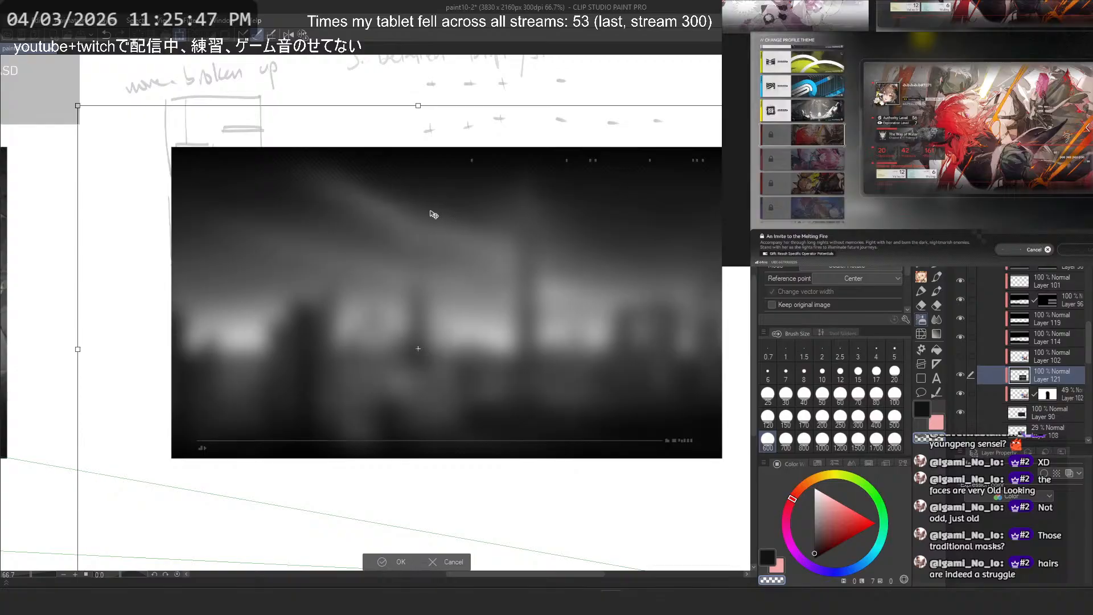
key(Return)
key(b)
scroll(415, 209, up, 1)
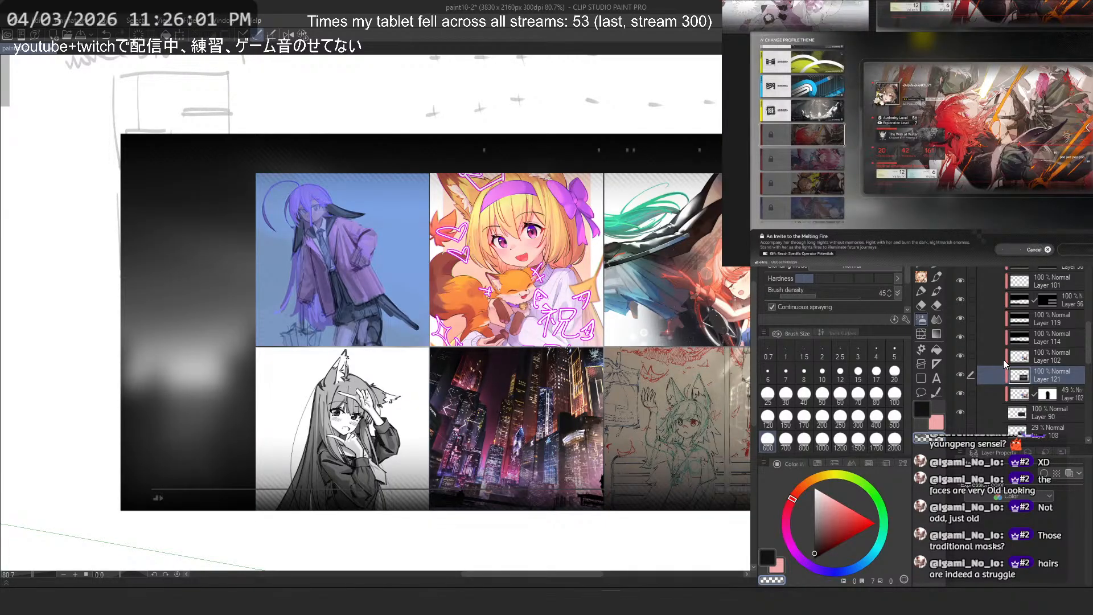
Step: Paste a copy of the blurred city photo into the landing page's layers, directly above Layer 103
scroll(997, 365, up, 5)
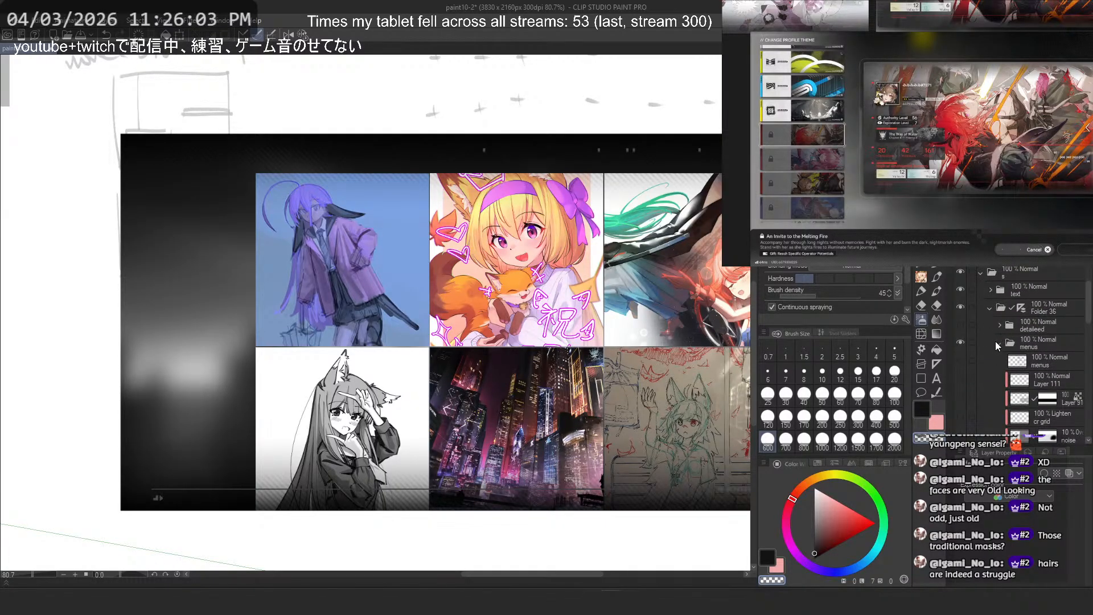
click(996, 340)
click(1000, 342)
scroll(990, 337, down, 4)
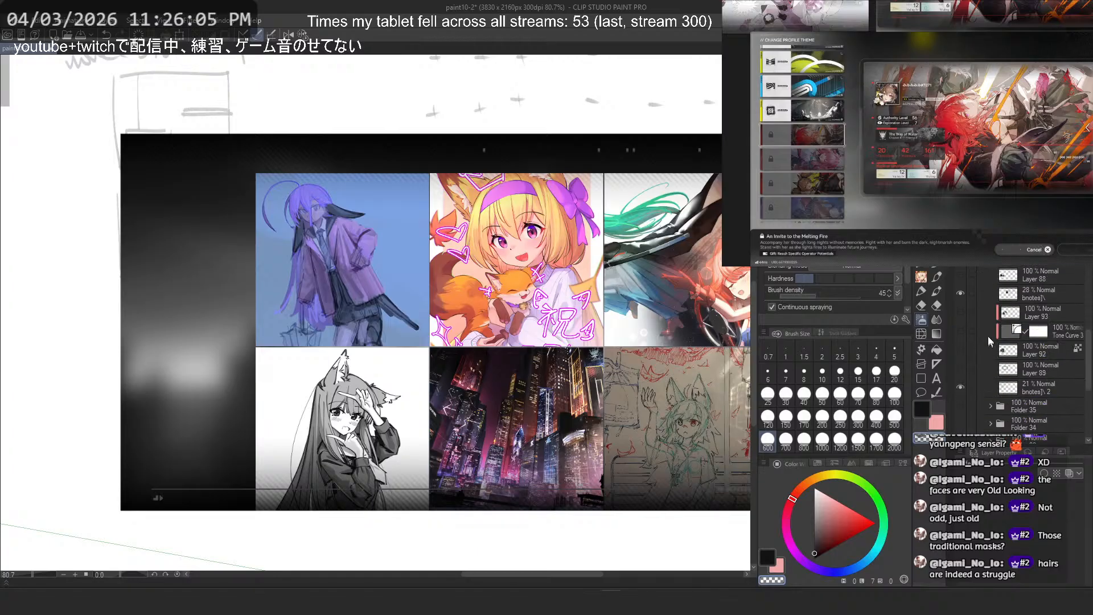
scroll(990, 341, down, 1)
scroll(456, 316, down, 3)
drag(259, 352, 399, 349)
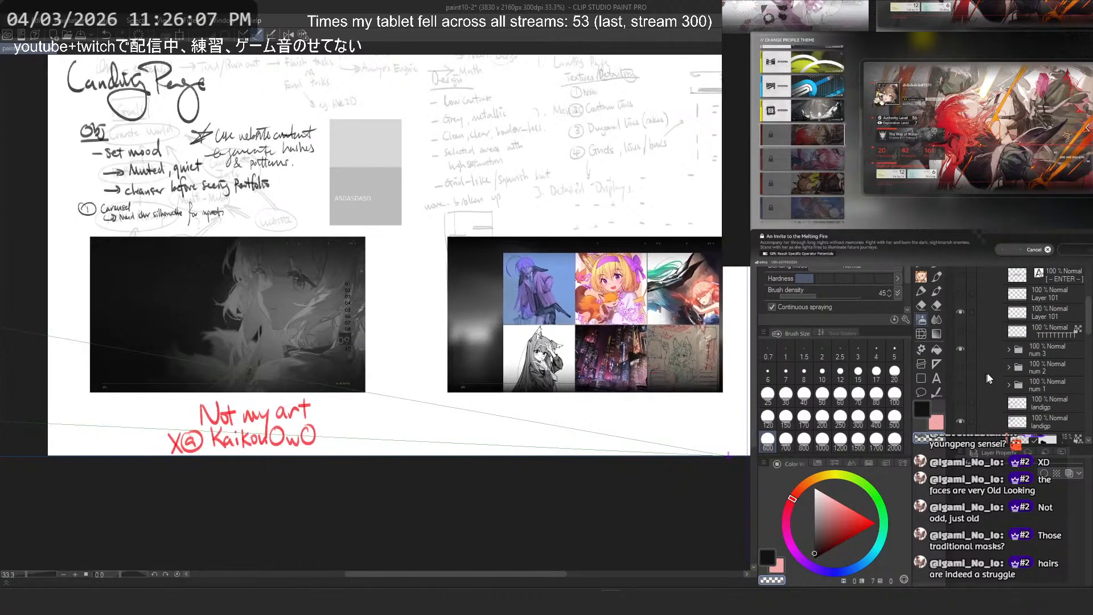
scroll(1013, 367, down, 3)
scroll(1034, 363, down, 3)
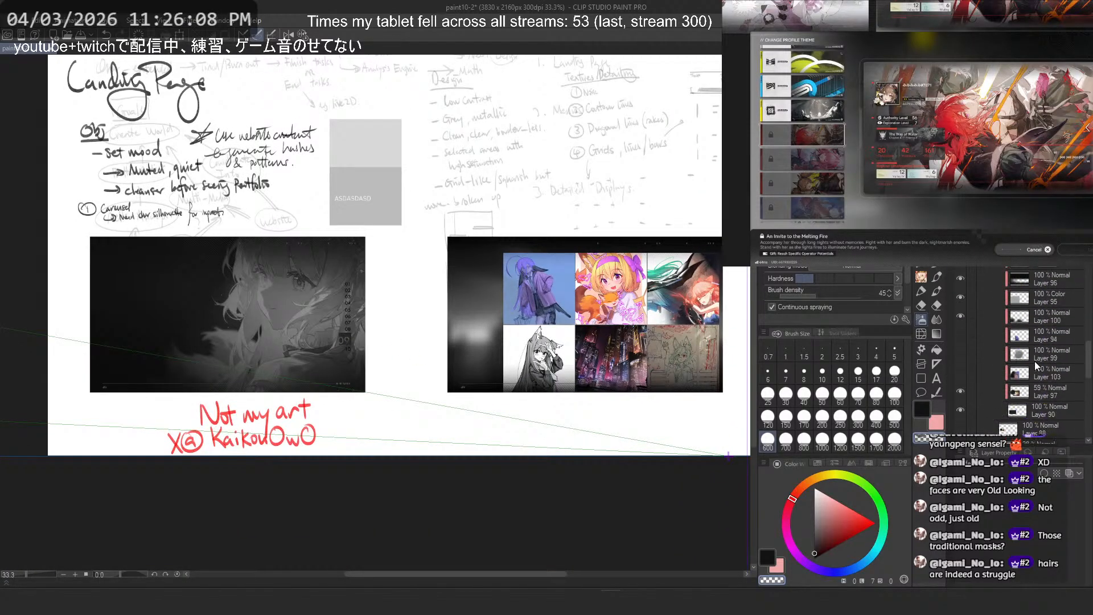
click(1027, 391)
click(959, 391)
click(959, 391)
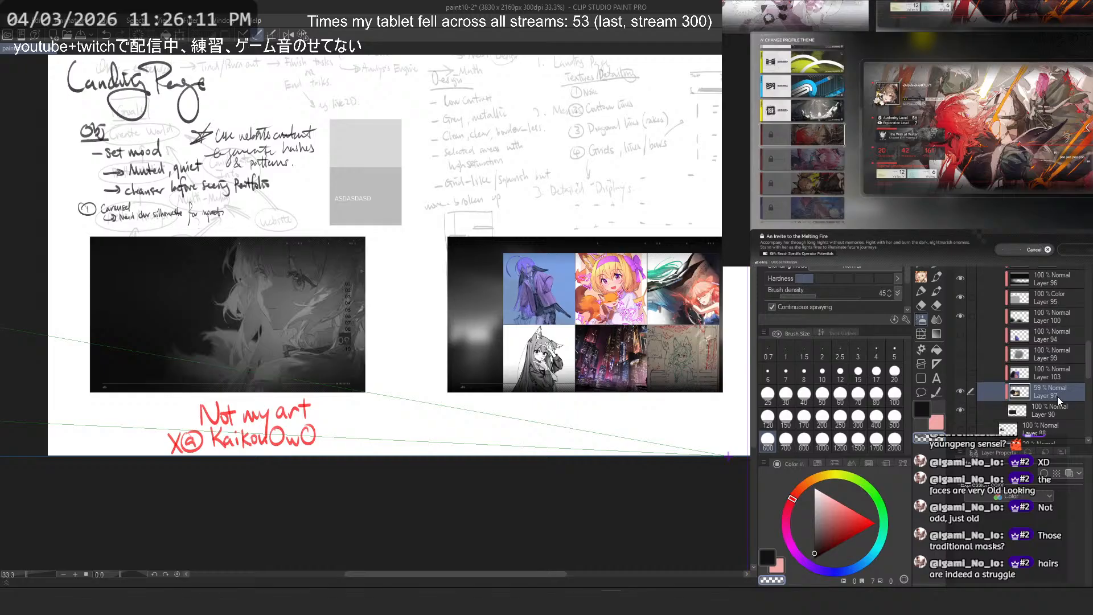
key(ctrl+v)
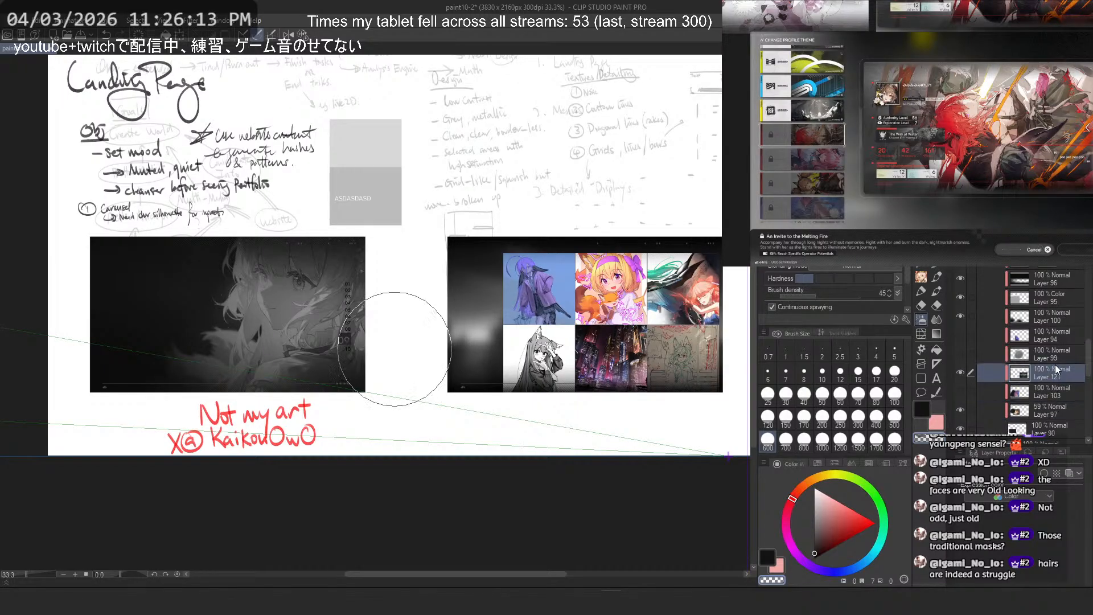
Step: Move the pasted blurred photo over the landing page and set its blending mode to Lighten
key(ctrl+t)
drag(581, 341, 279, 353)
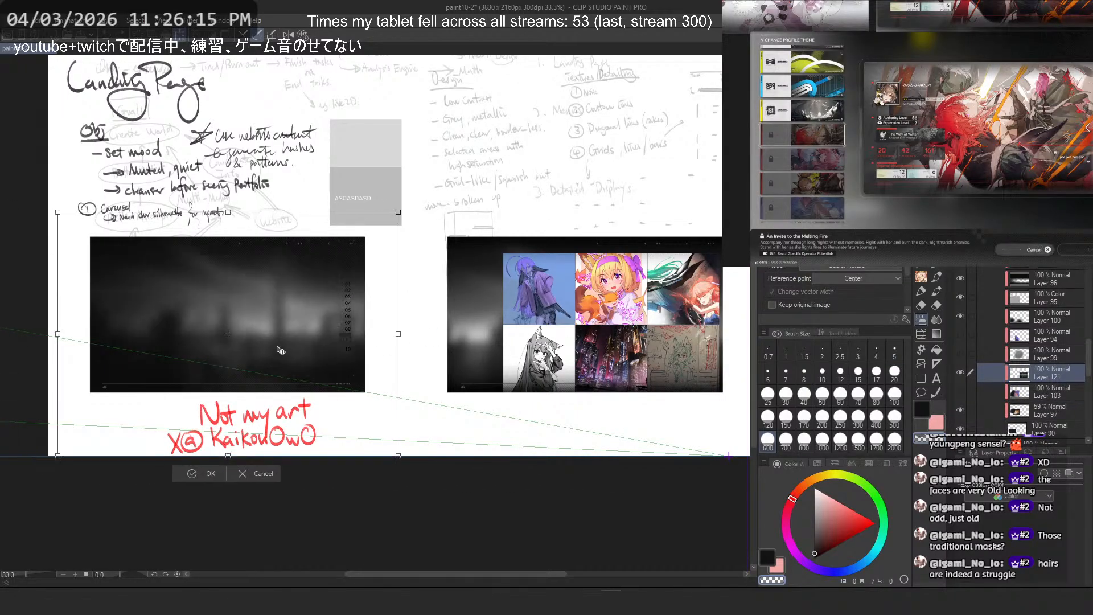
key(Return)
click(1002, 204)
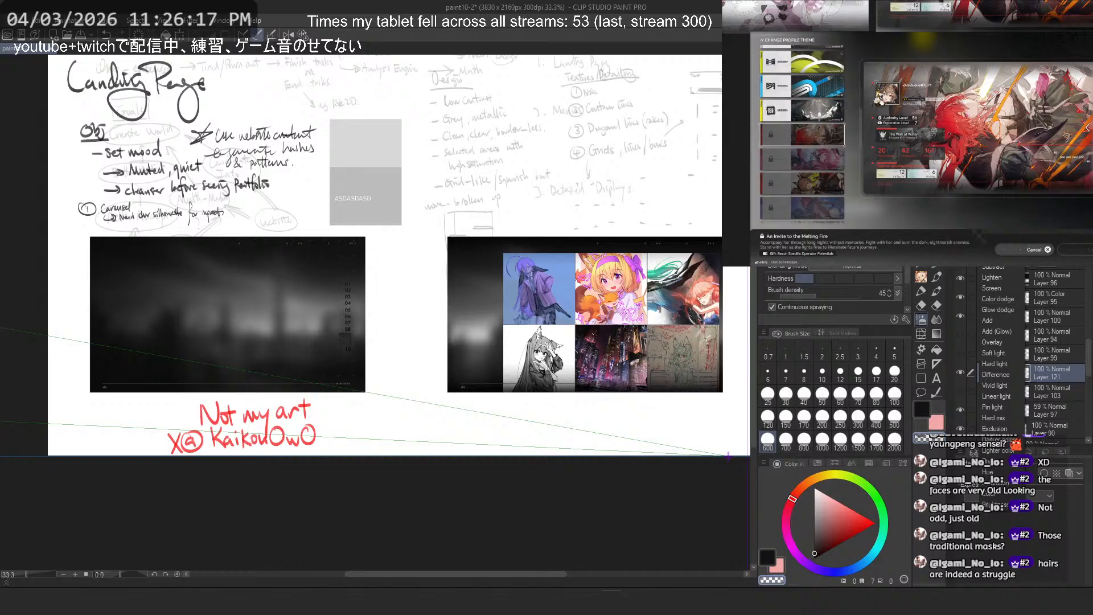
click(1002, 277)
key(ctrl+t)
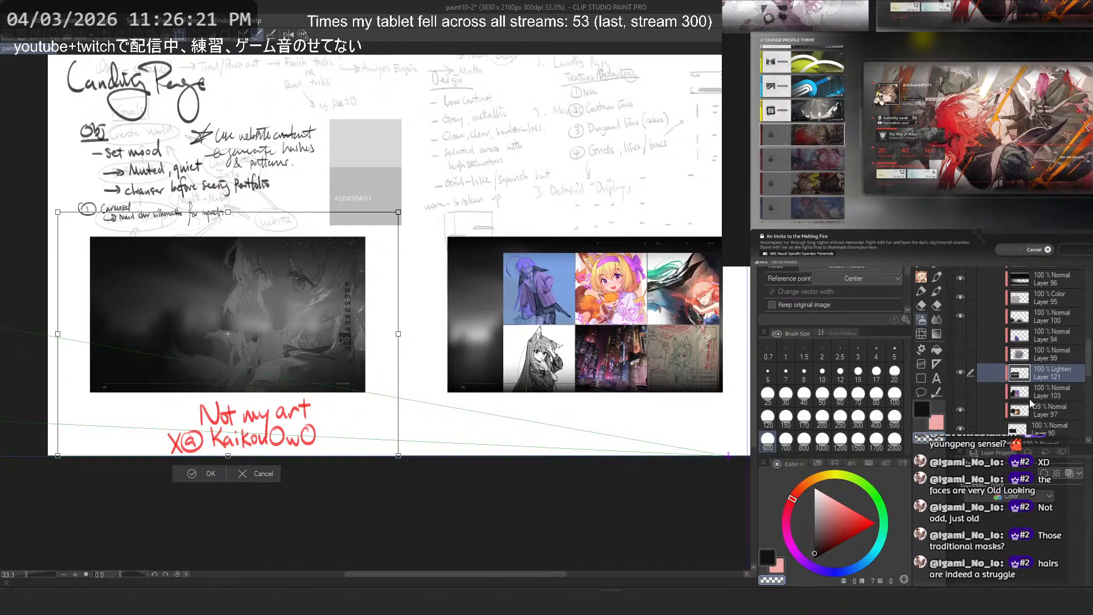
key(Return)
Step: Add a layer mask to the landing page's blurred photo and set the brush size to 1500
click(1038, 232)
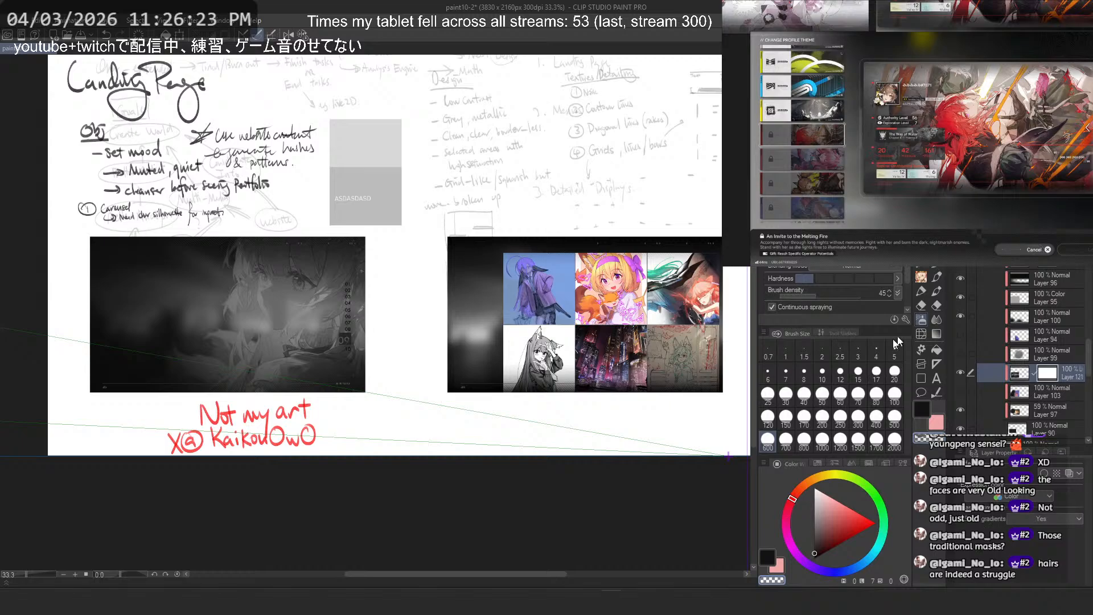
click(863, 444)
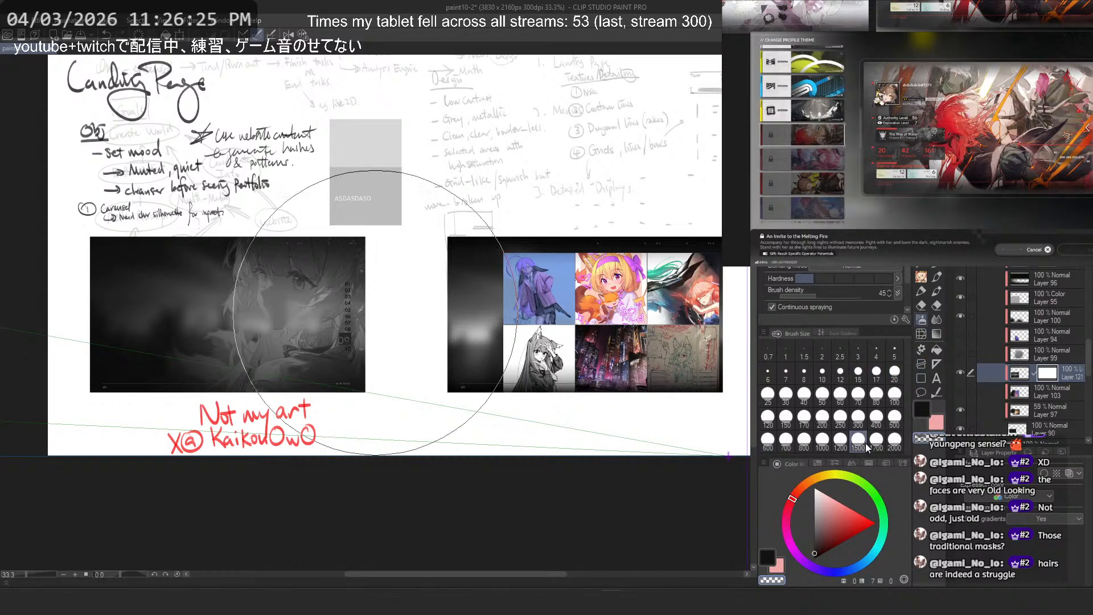
Step: Try masking the blurred photo away over the landing page character's face
drag(358, 286, 352, 260)
drag(424, 298, 513, 312)
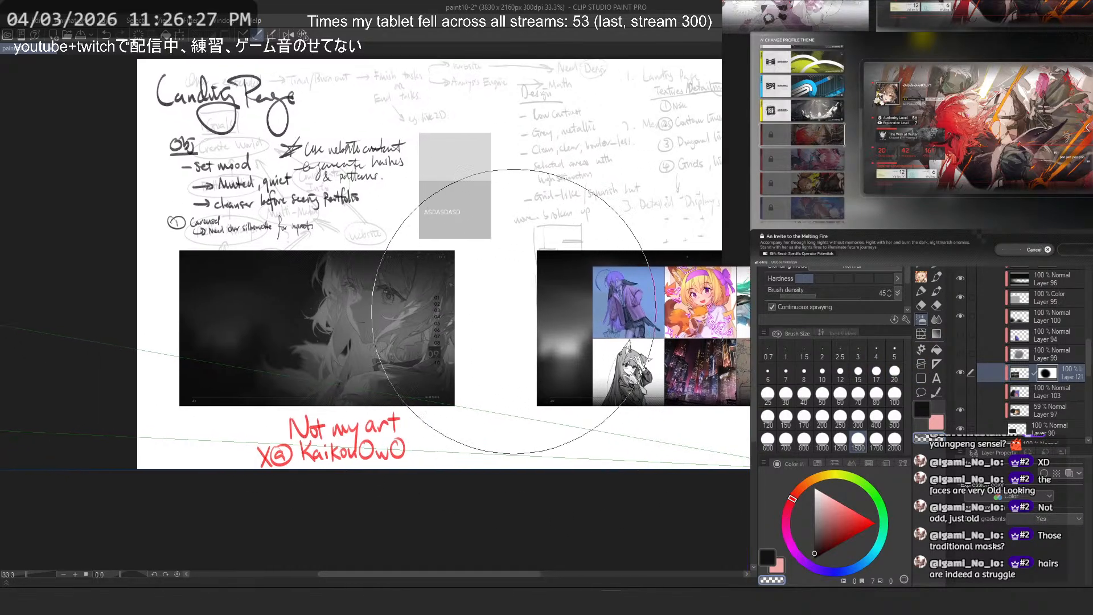
key(ctrl+z)
key(ctrl+z)
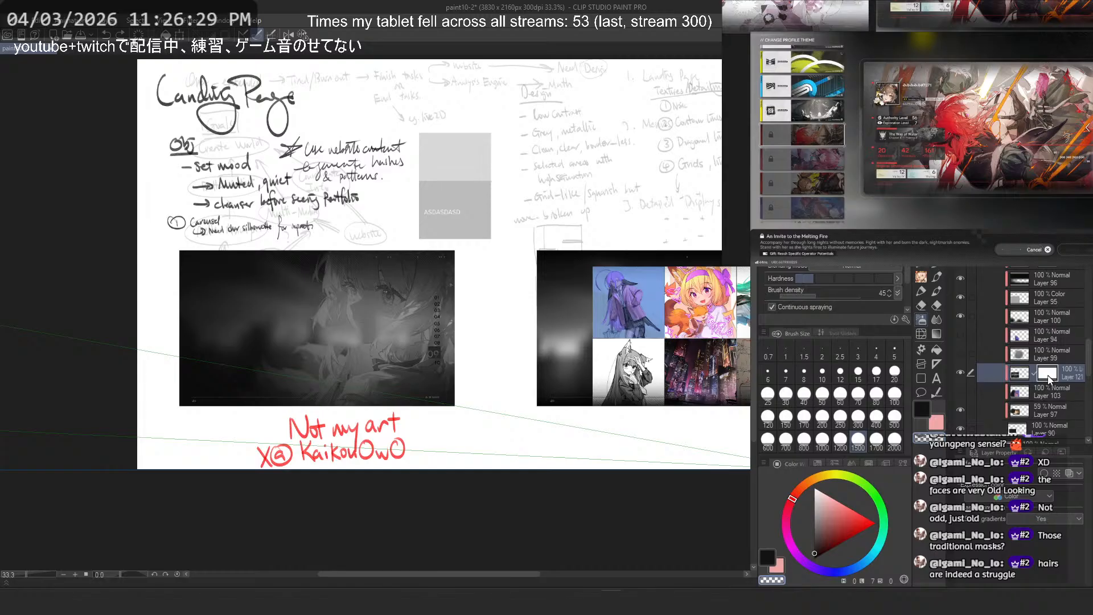
Step: Flip the blurred photo horizontally and shift it left on the landing page, masking it away over the character
key(ctrl+t)
right_click(381, 350)
click(427, 465)
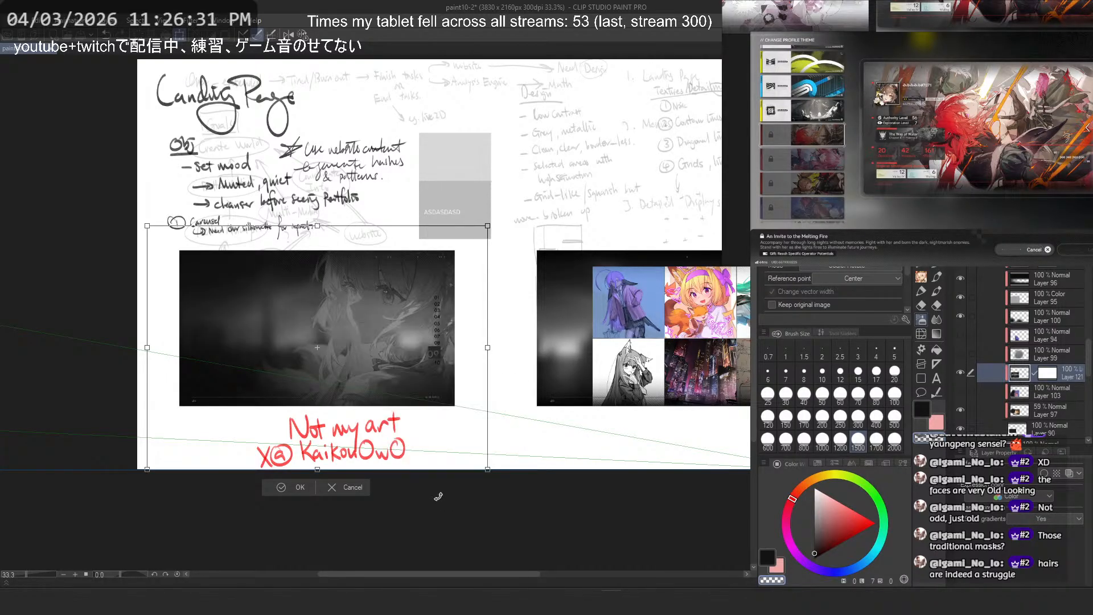
drag(417, 377, 270, 374)
key(Return)
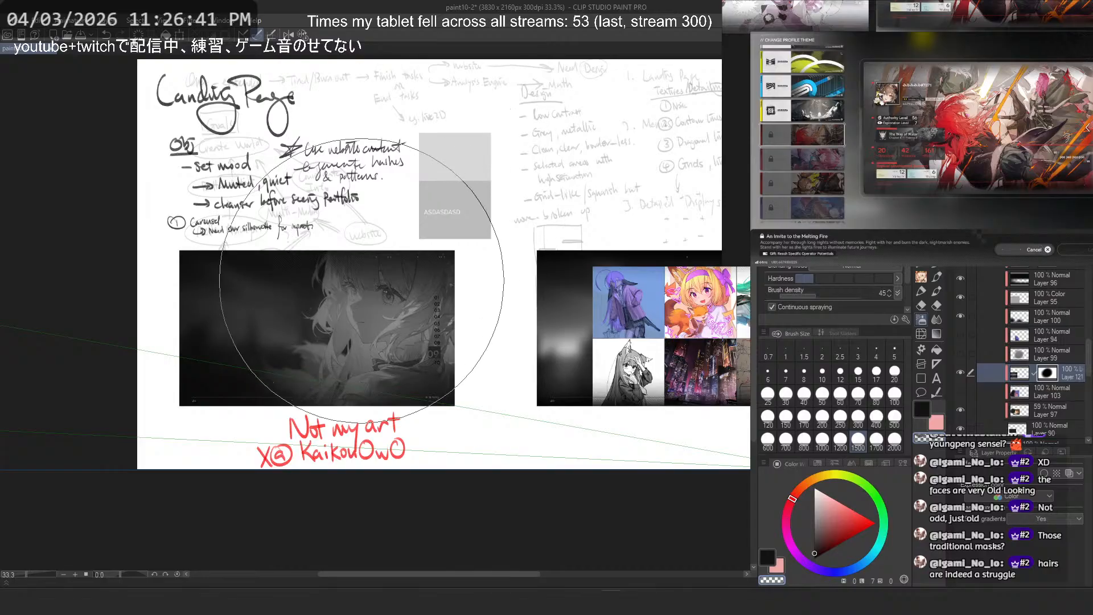
Step: Compare the landing page with Layer 96's dark shading hidden and shown
scroll(361, 281, up, 3)
drag(292, 324, 345, 327)
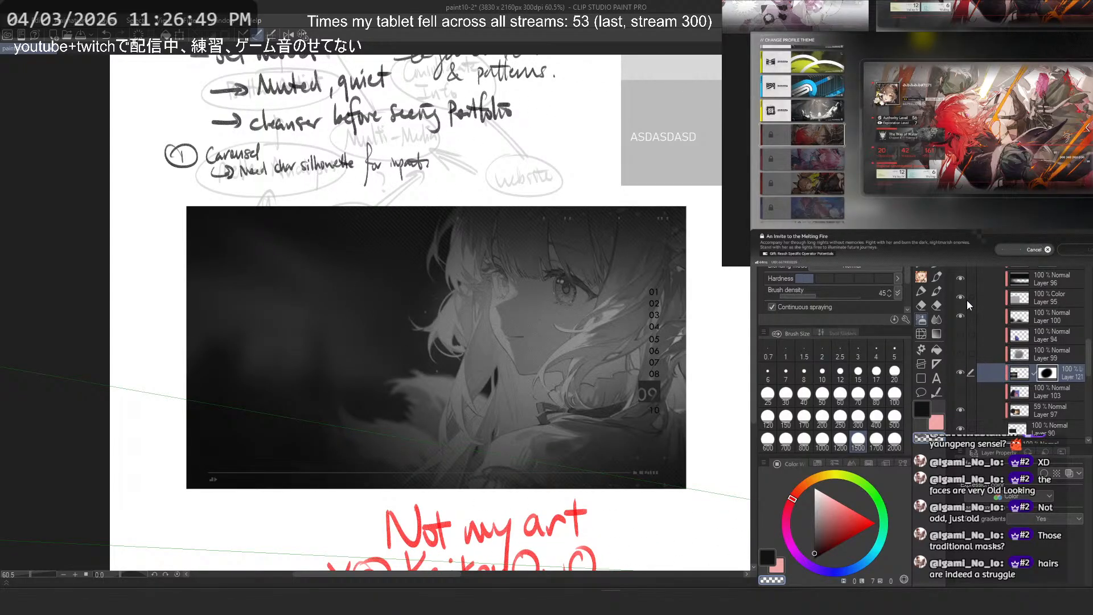
click(963, 277)
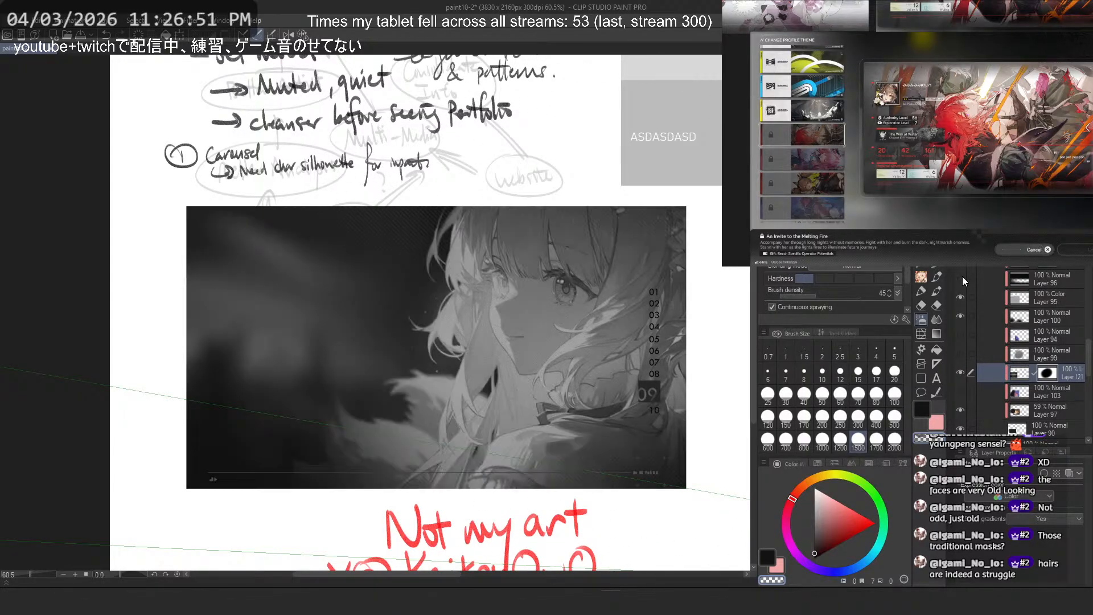
click(962, 276)
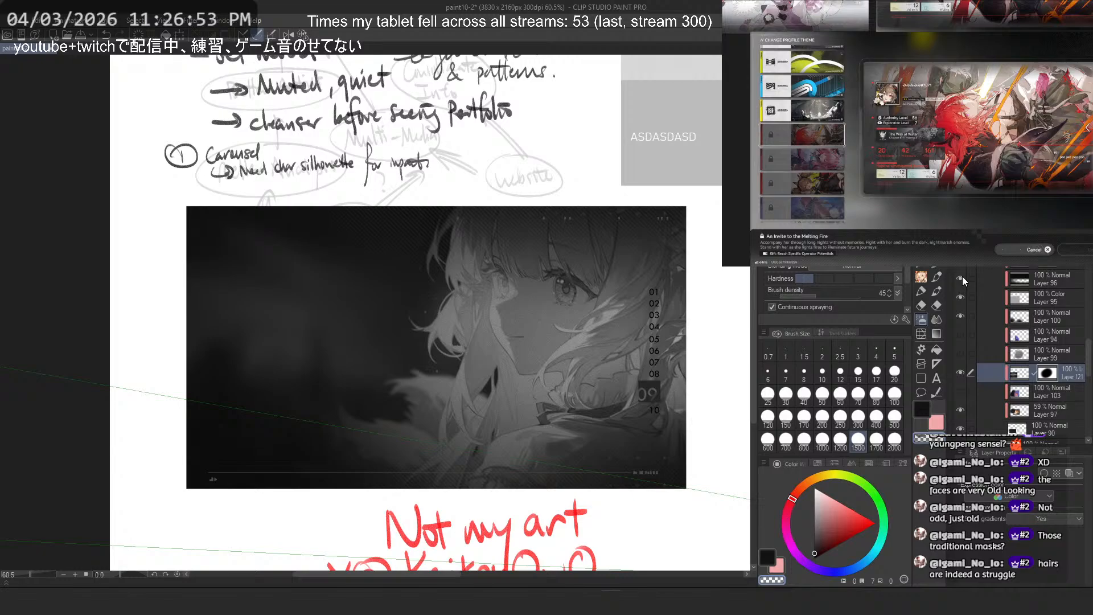
Step: Try other blending modes on the landing page's masked blurred photo, including Screen and Color dodge
click(1069, 374)
click(1003, 201)
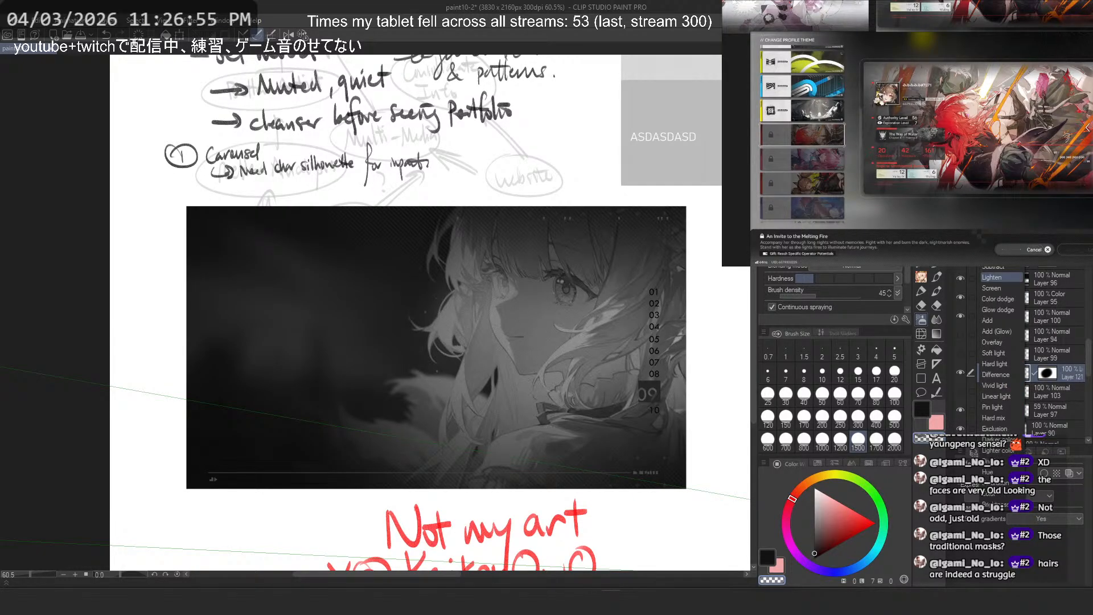
click(995, 213)
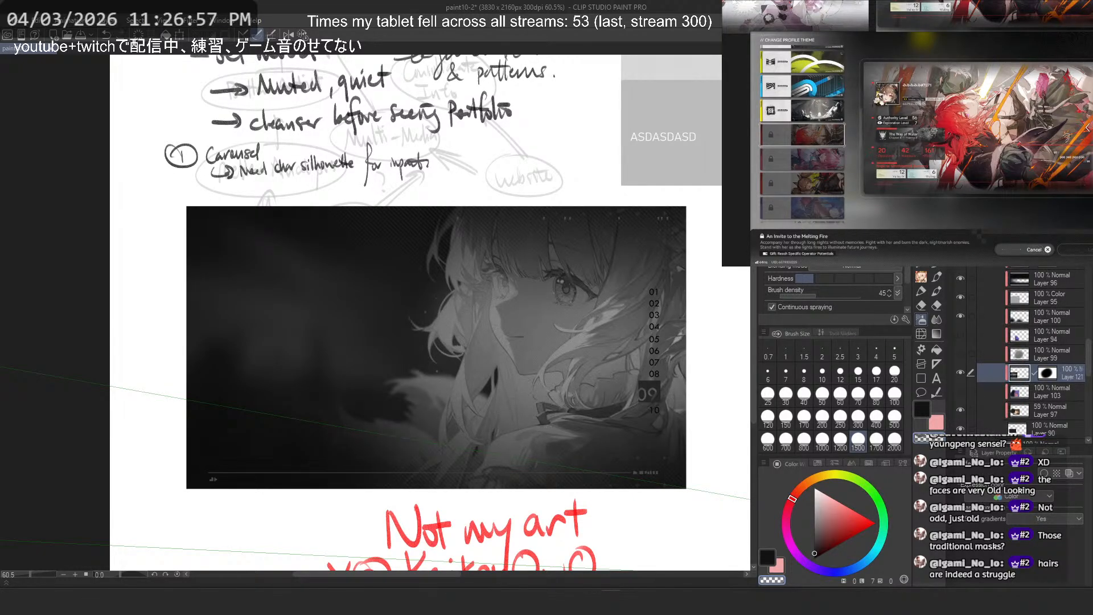
key(Down)
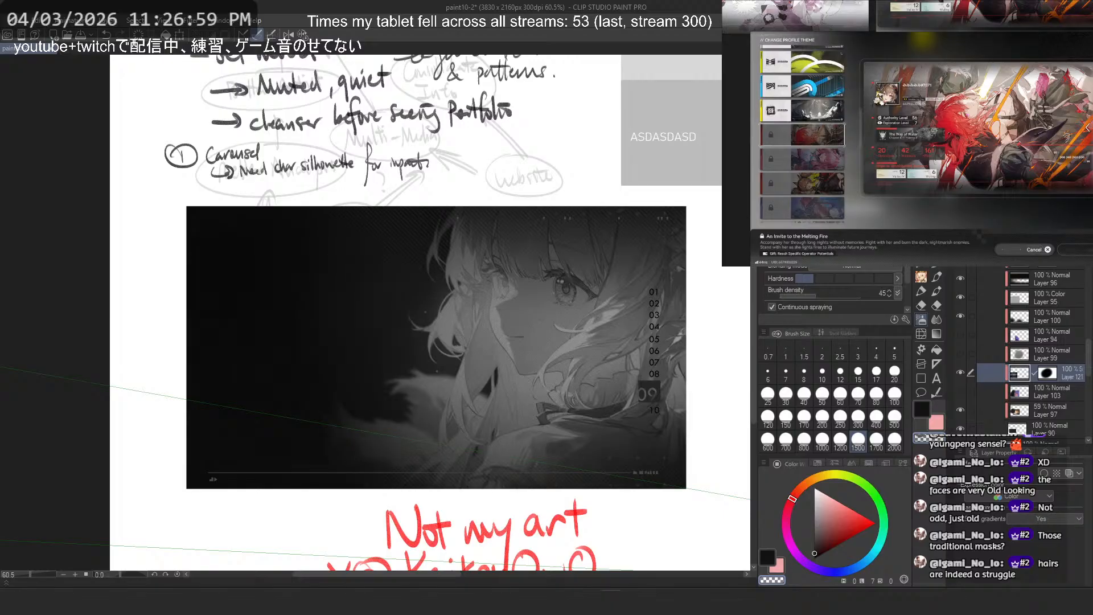
key(Down)
key(Up)
key(Up)
Step: Set the masked blurred photo's blending mode to Add after comparing it with Glow dodge, and save the document
click(994, 201)
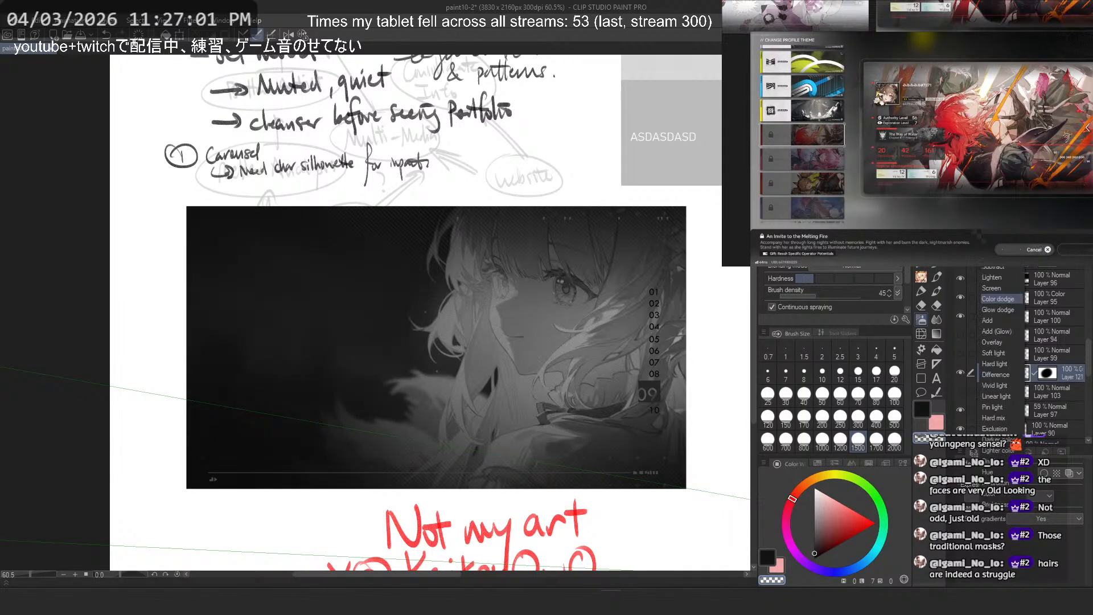
click(1003, 309)
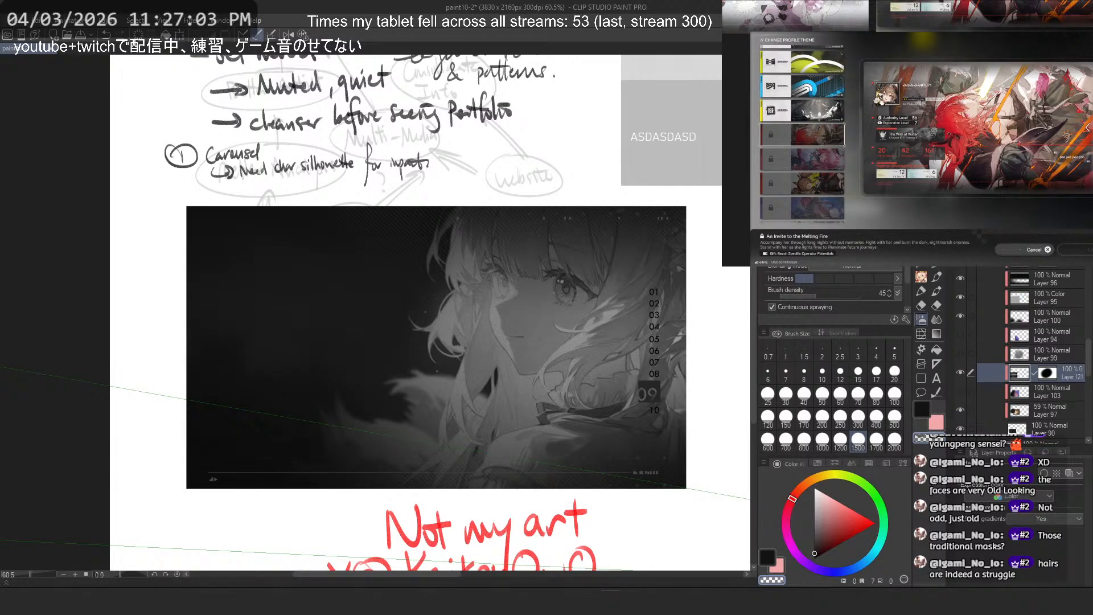
key(Down)
key(Up)
key(Down)
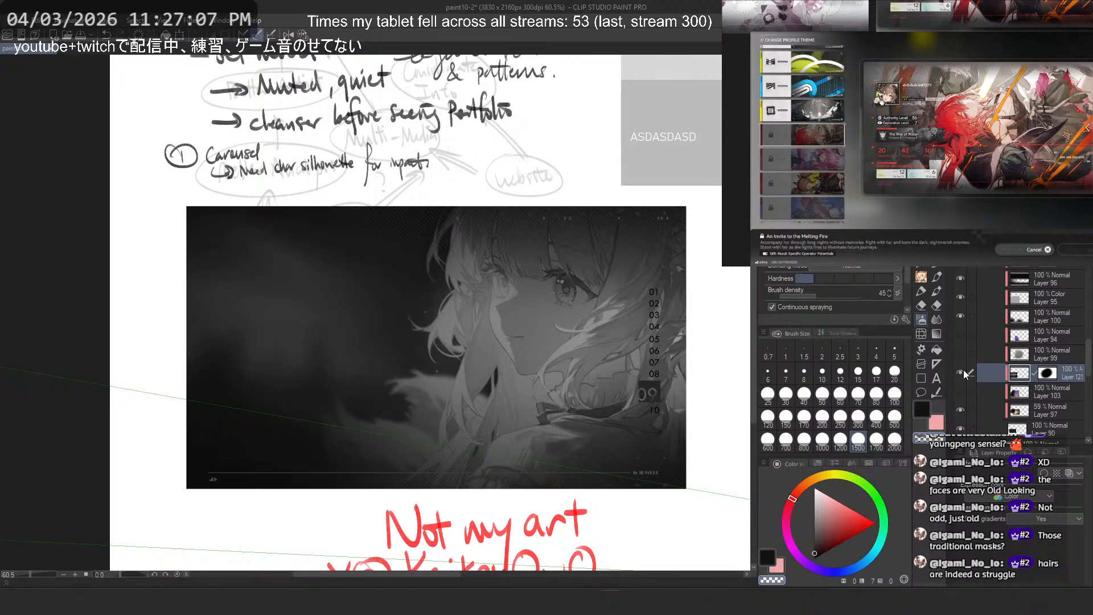
scroll(525, 368, down, 3)
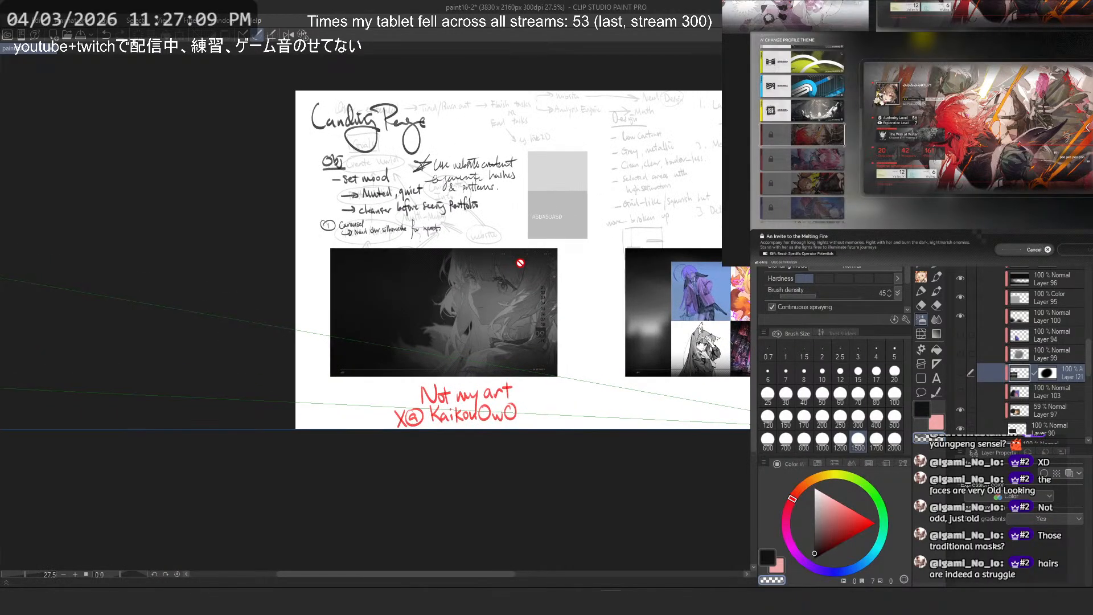
scroll(527, 264, up, 2)
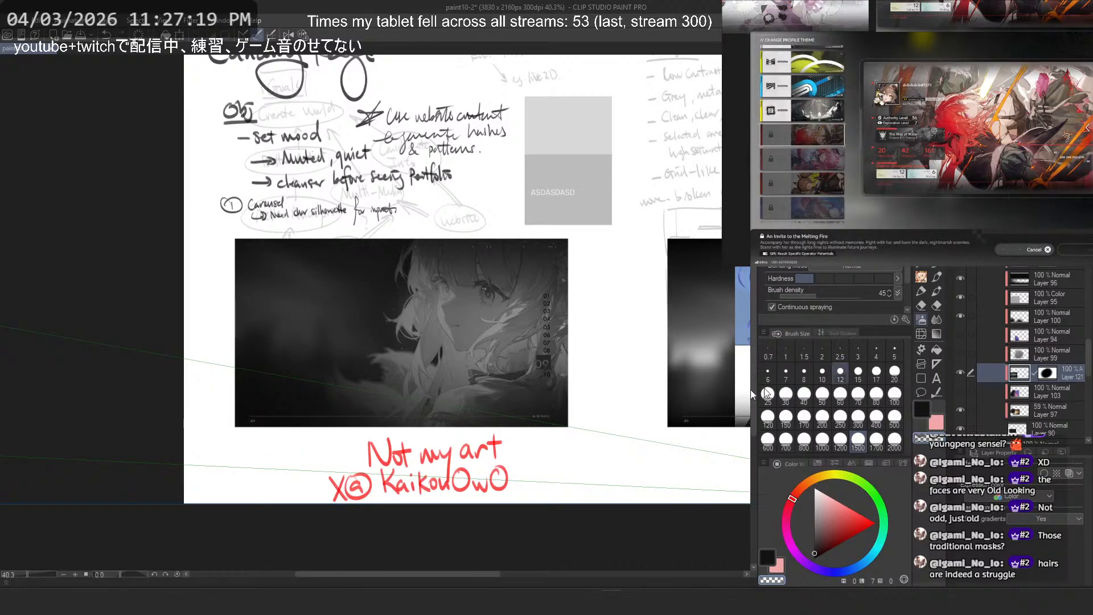
drag(595, 351, 464, 370)
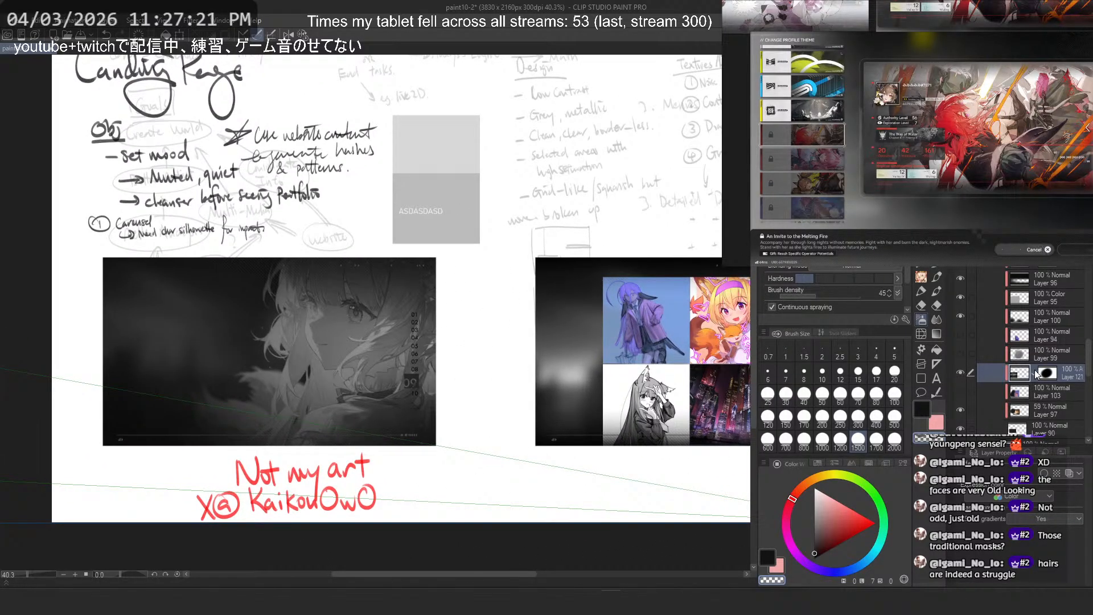
key(ctrl+s)
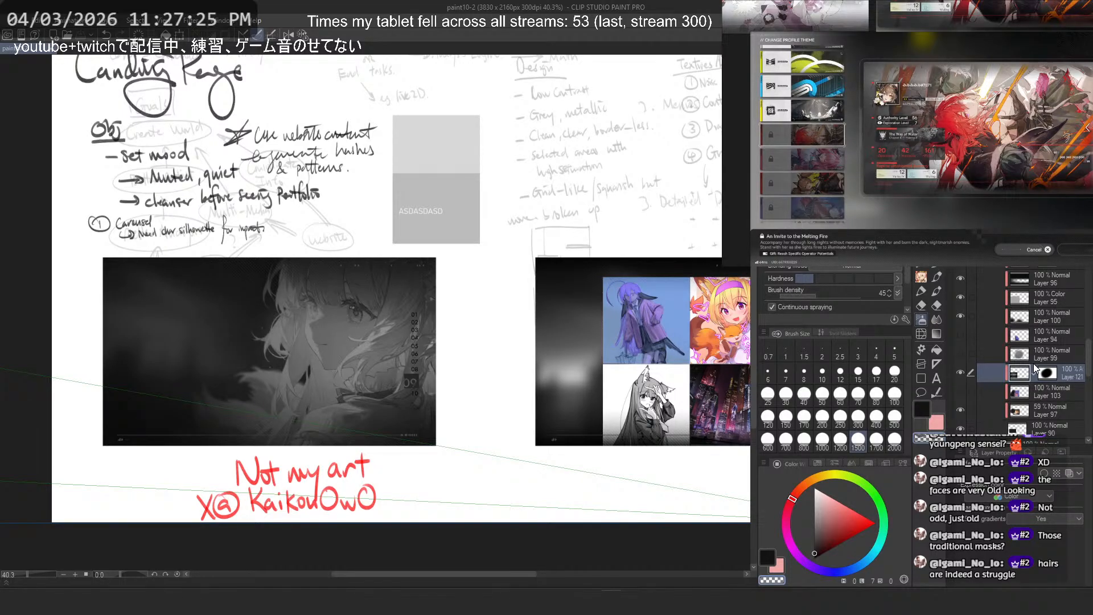
drag(612, 340, 336, 336)
drag(453, 344, 478, 380)
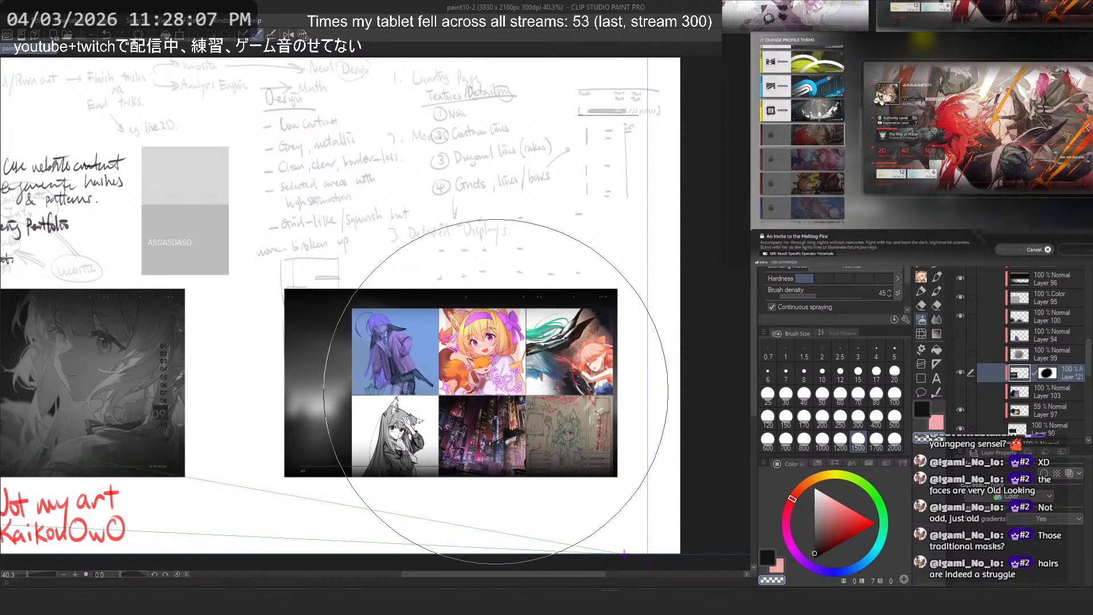
scroll(1008, 319, up, 2)
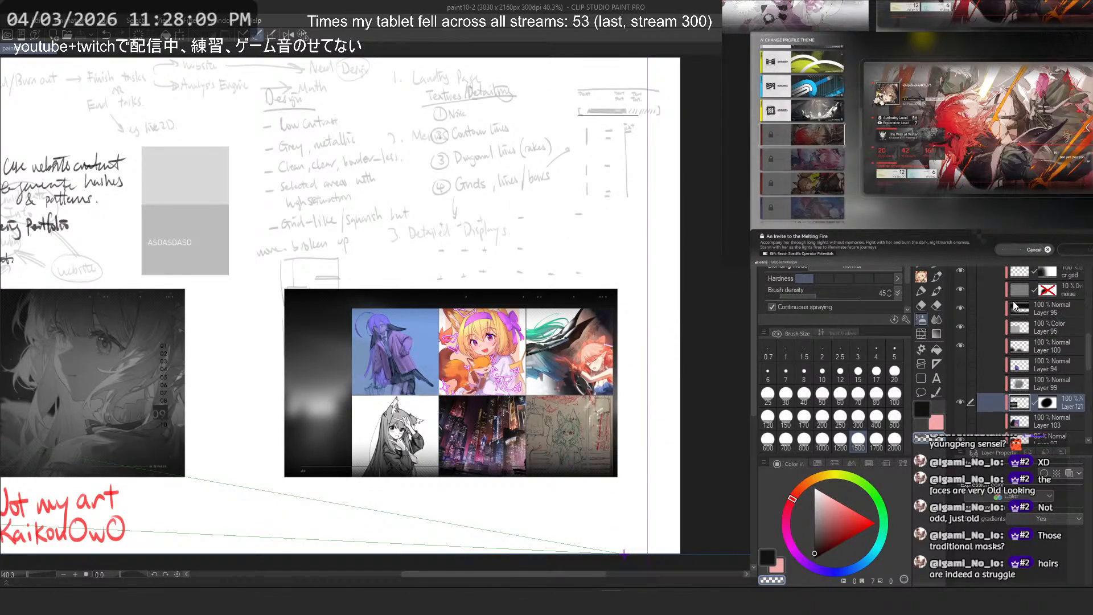
Step: Collapse the landing layer folder and make the detailed folder visible over the thumbnail menu page
scroll(1006, 306, up, 3)
scroll(1006, 333, up, 3)
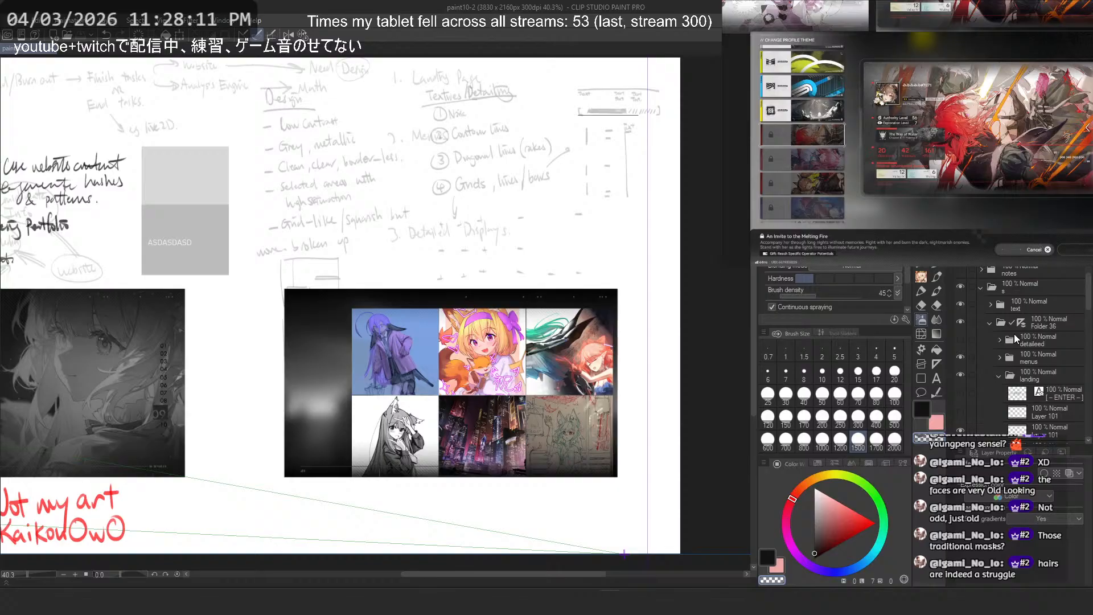
click(997, 376)
click(968, 340)
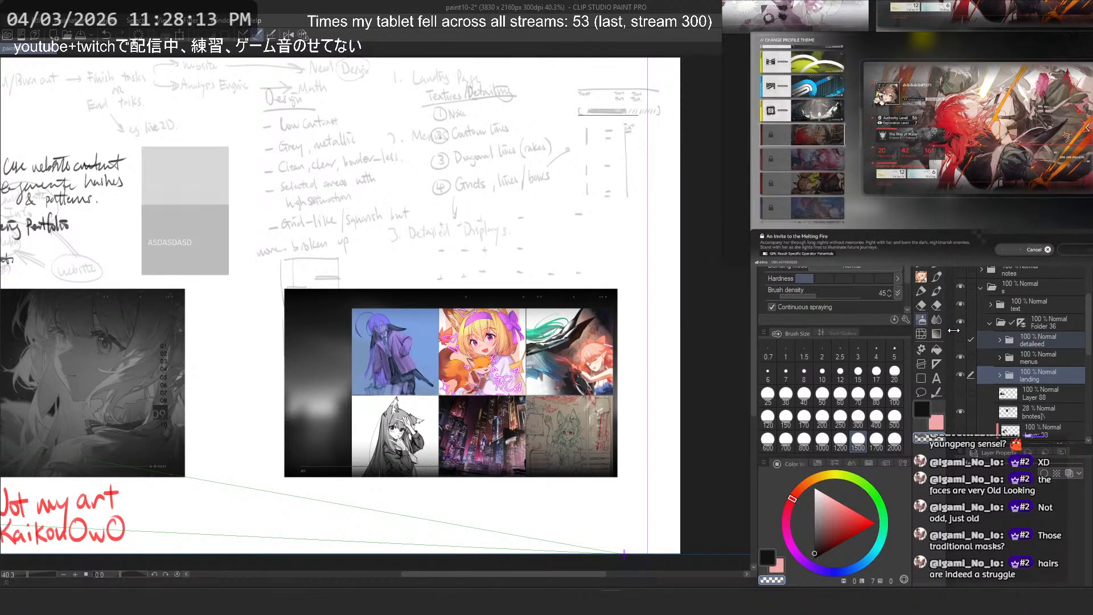
click(961, 339)
scroll(594, 270, down, 4)
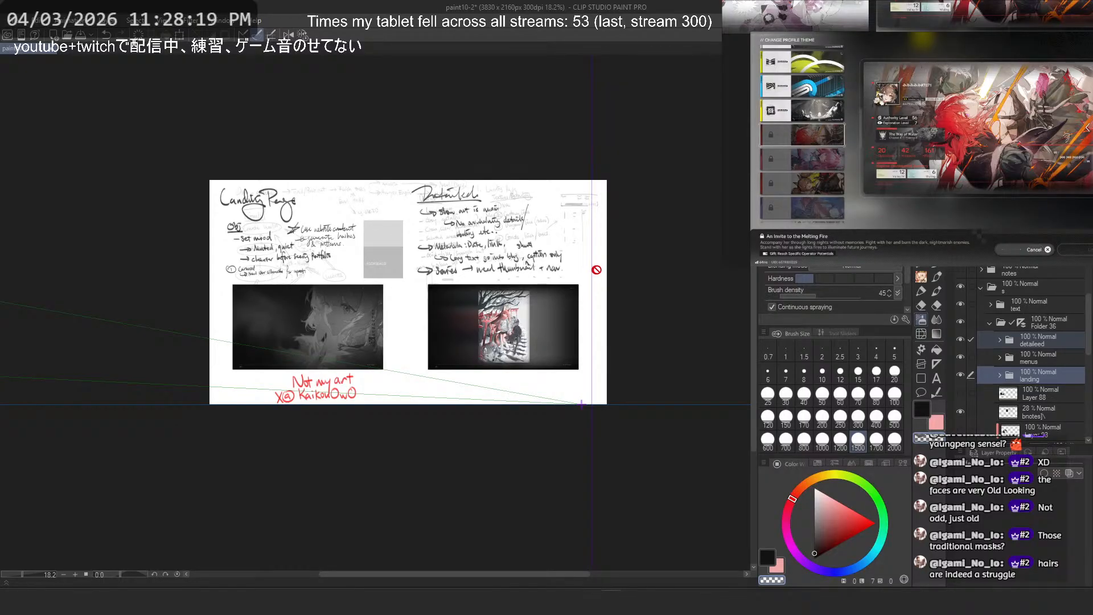
Step: Hide the landing page's masked blurred photo, Layer 121, and collapse the landing folder again
click(1000, 376)
scroll(999, 376, down, 10)
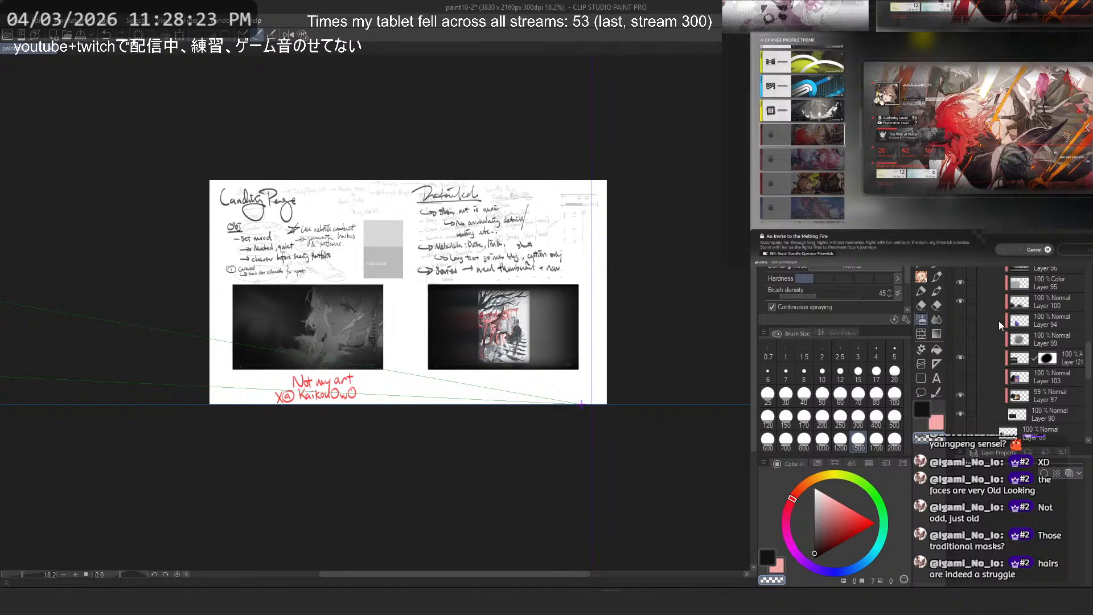
click(959, 358)
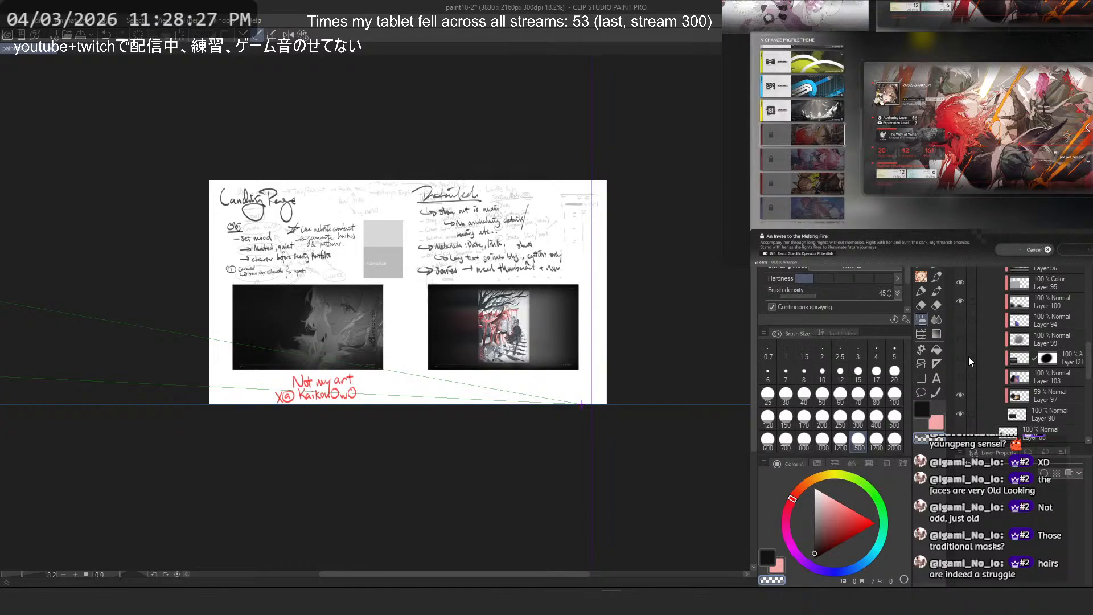
scroll(383, 304, up, 4)
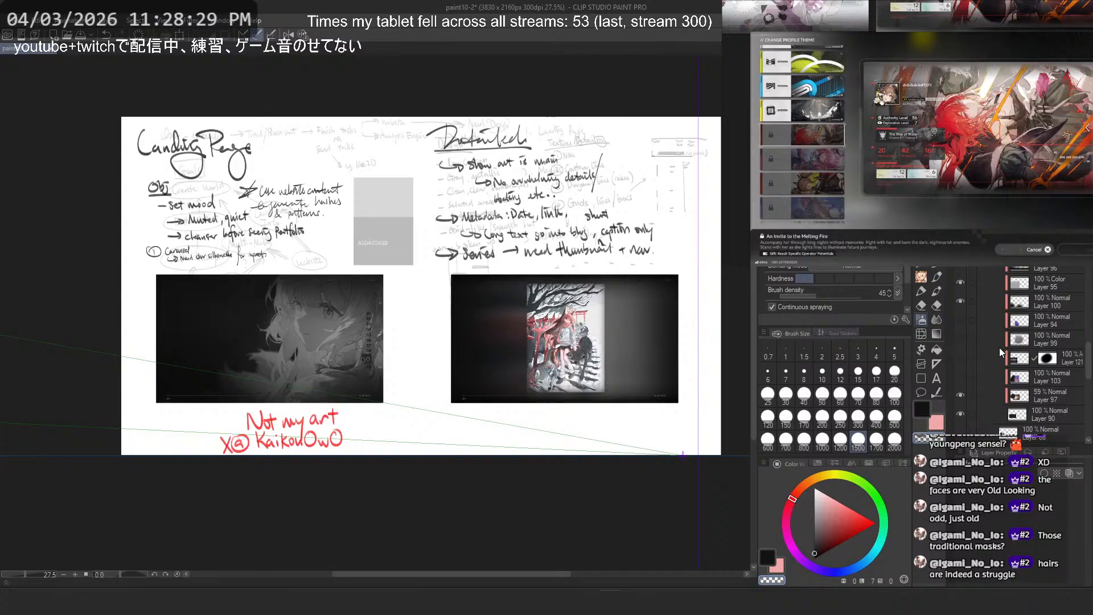
scroll(1003, 347, up, 5)
scroll(1013, 347, up, 3)
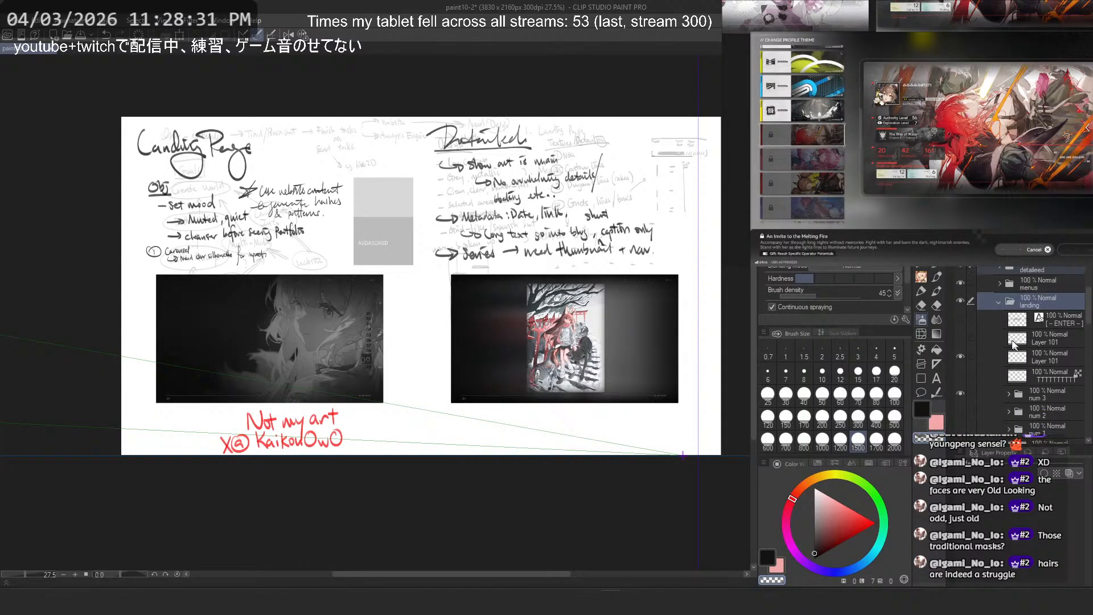
click(1000, 302)
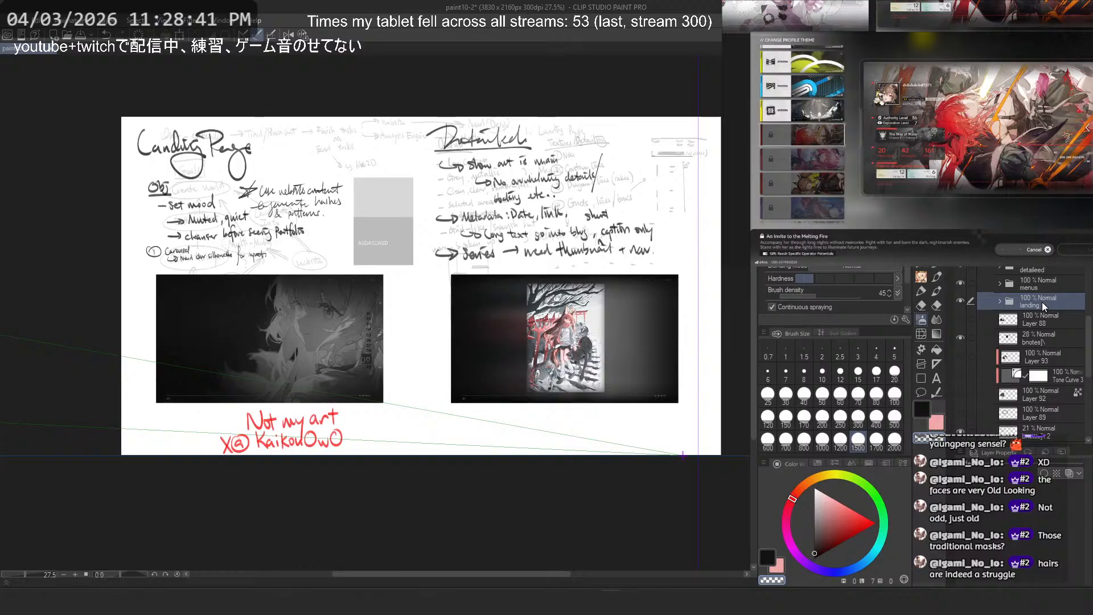
Step: Save the paint10-2 mockup document and close it
click(12, 20)
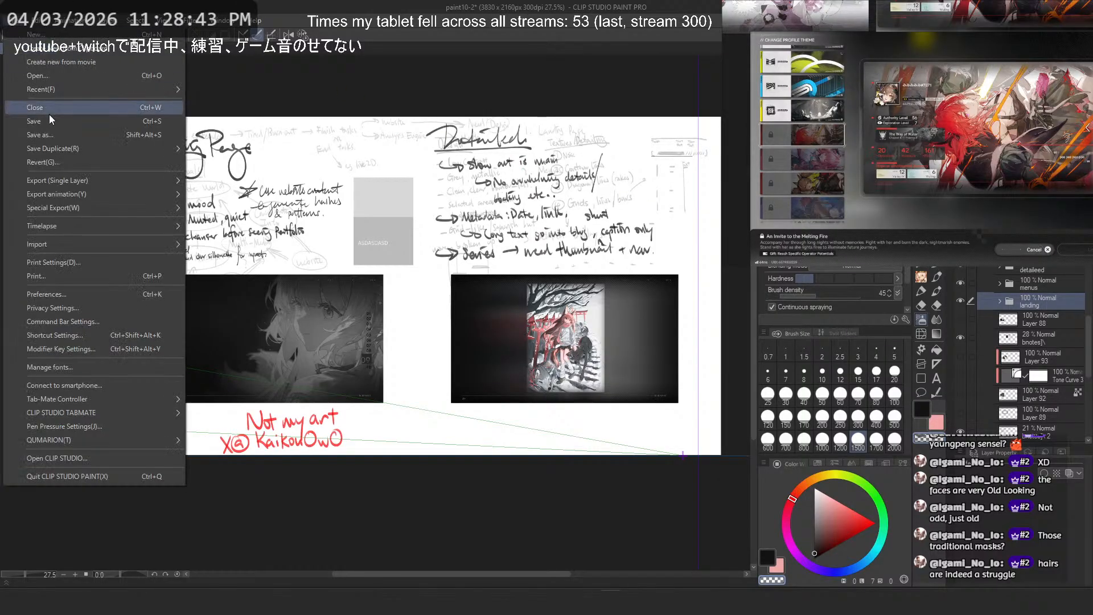
click(62, 119)
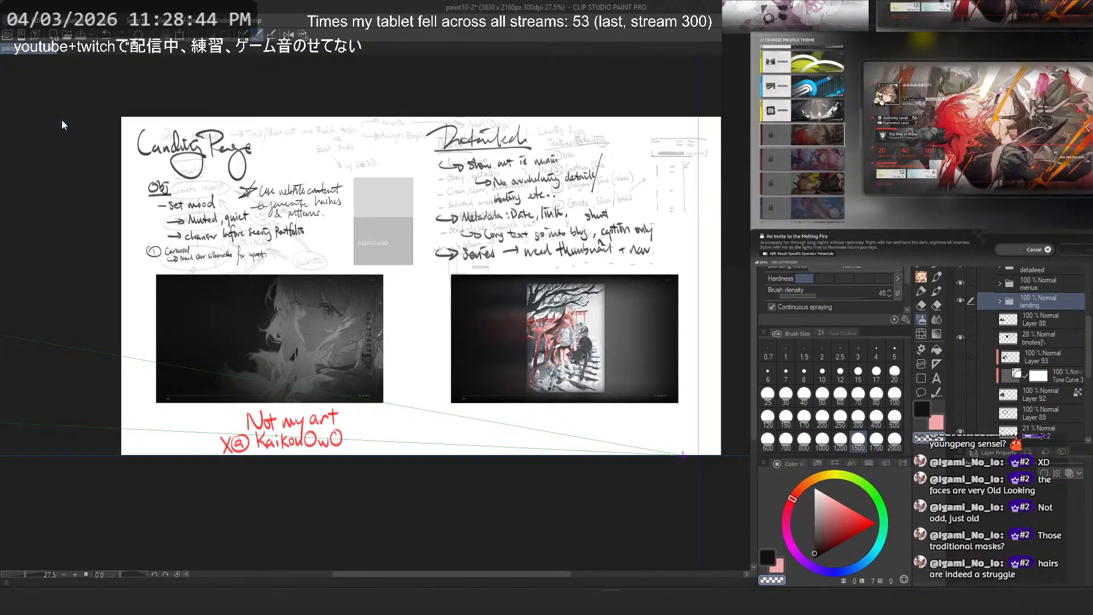
click(53, 49)
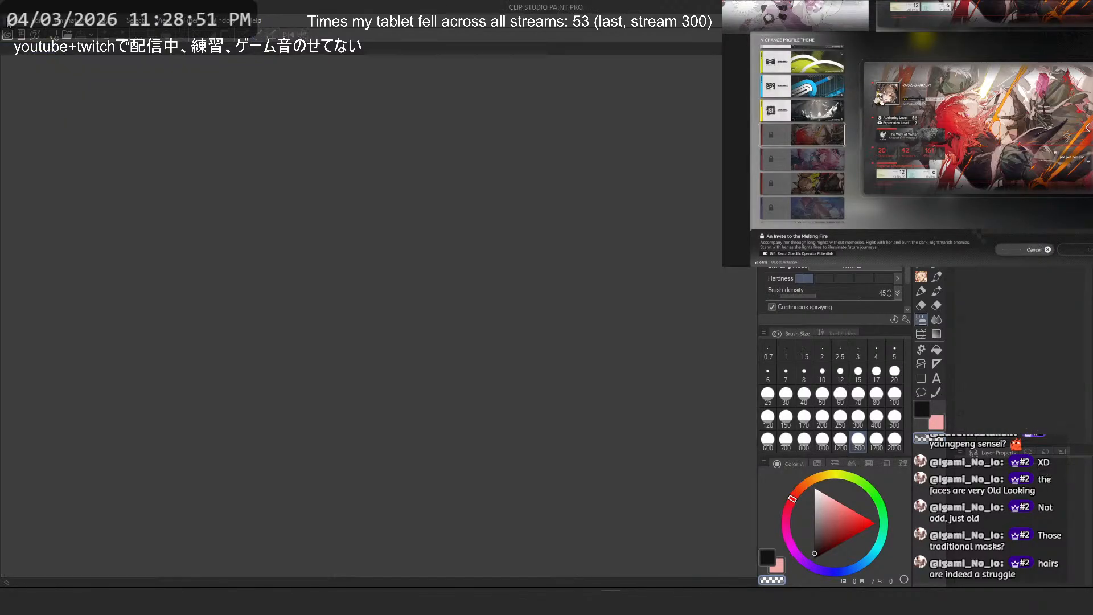
Step: Open the recent painting fae.clip and fit the whole illustration in view
click(12, 20)
mouse_move(100, 91)
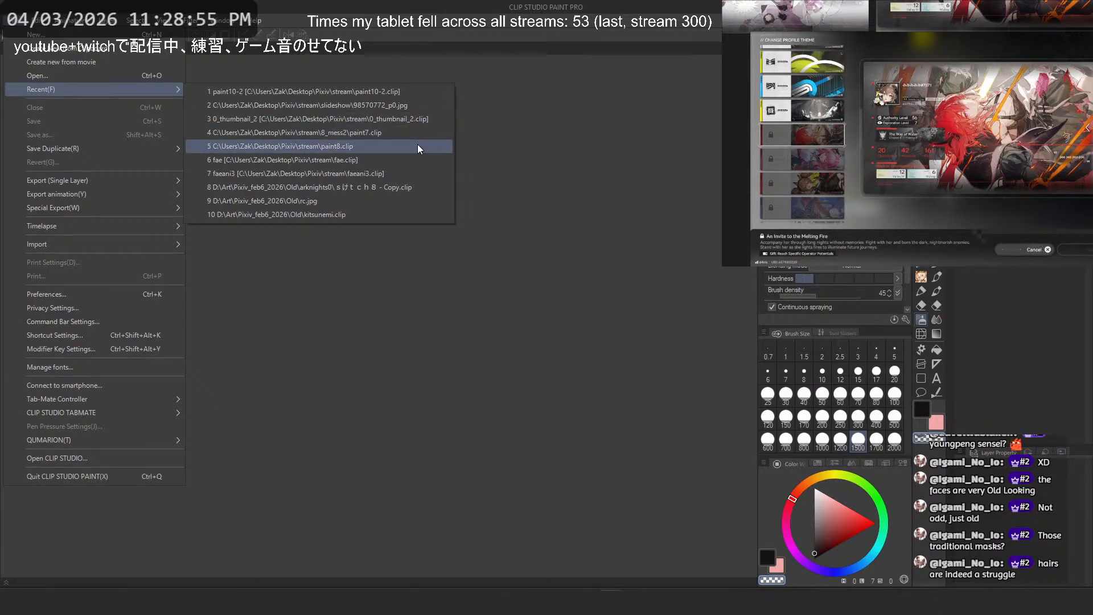
click(412, 160)
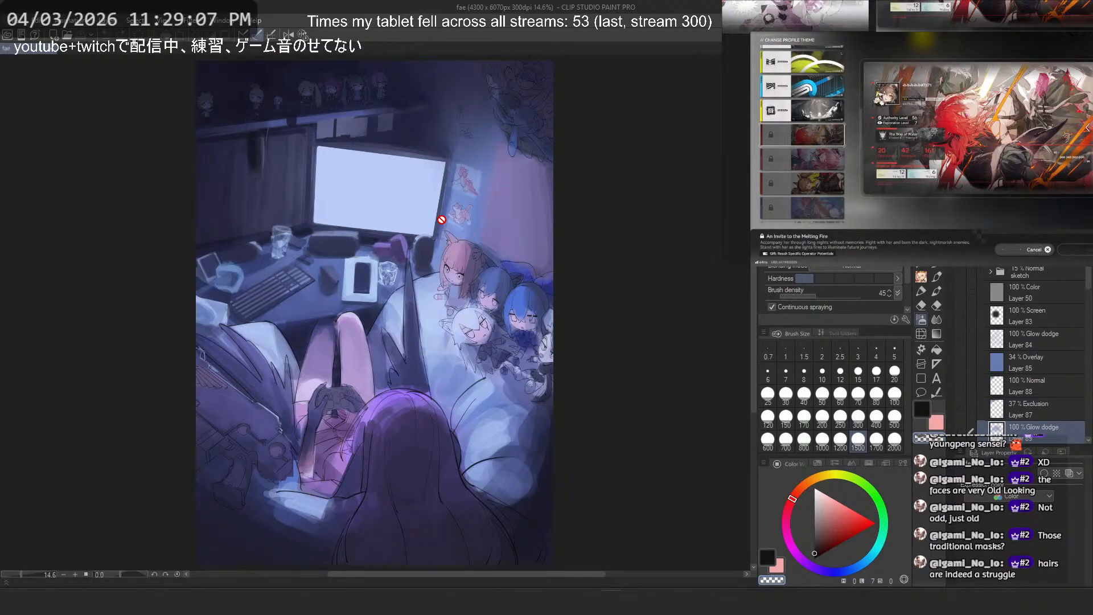
scroll(505, 182, down, 2)
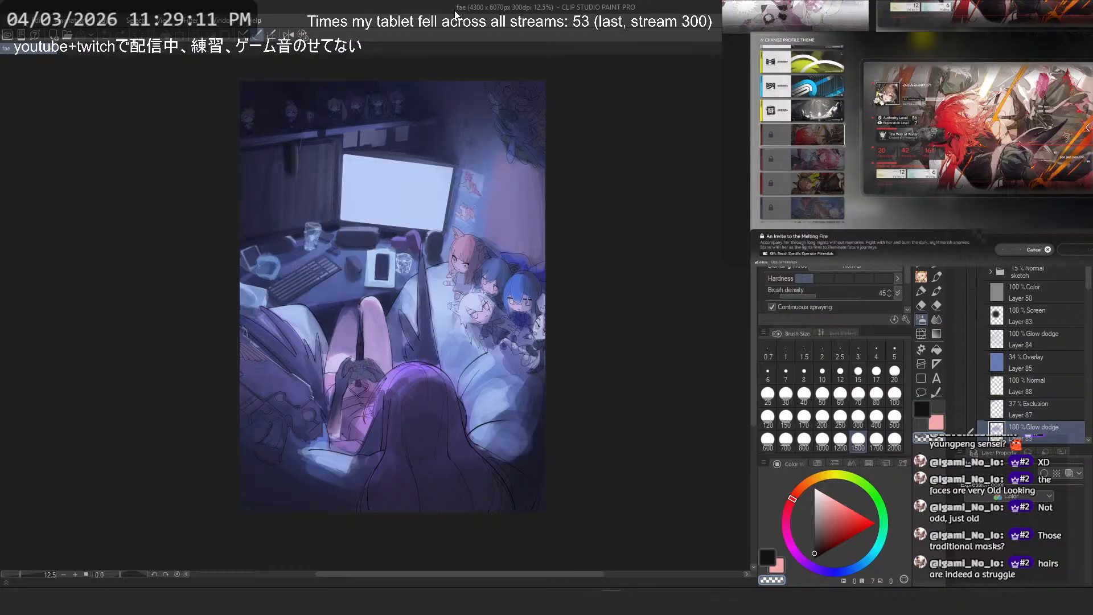
Step: Compare the painting with Layer 86, Layer 85 and the Hue/Saturation correction layer hidden and shown
scroll(1044, 341, down, 5)
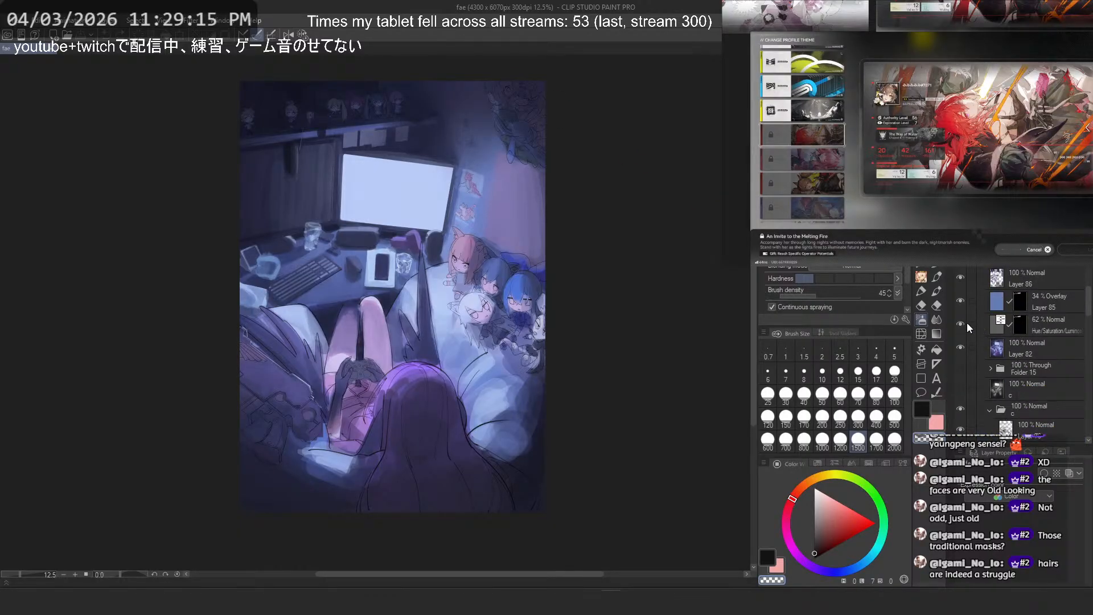
drag(967, 322, 963, 287)
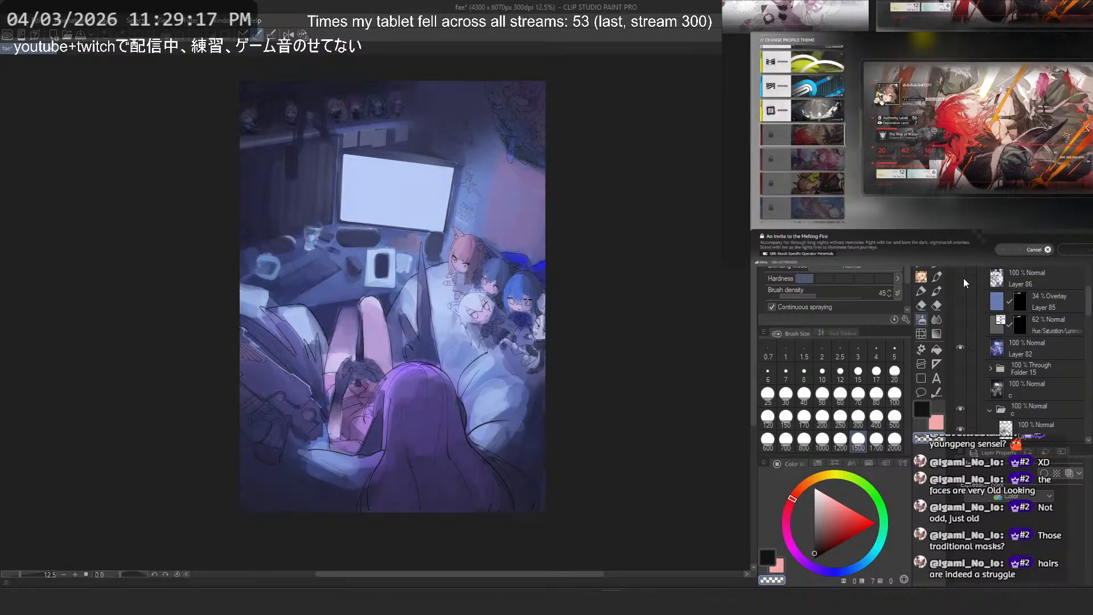
drag(964, 278, 965, 329)
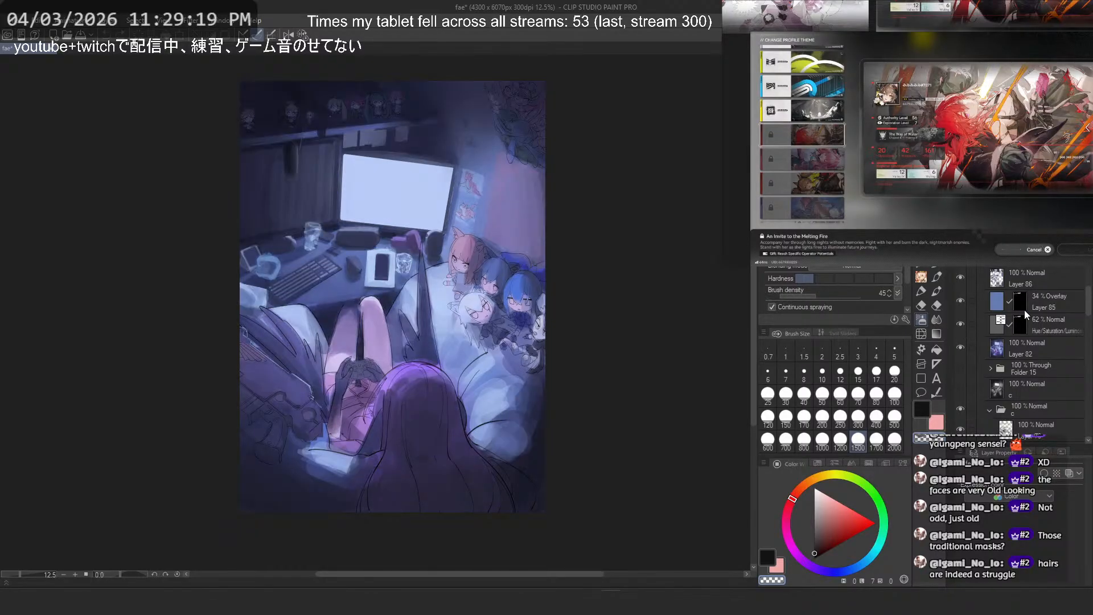
Step: Preview the canvas timelapse and export it at full length, 1280 px, with the original aspect ratio
scroll(1024, 310, up, 2)
click(9, 20)
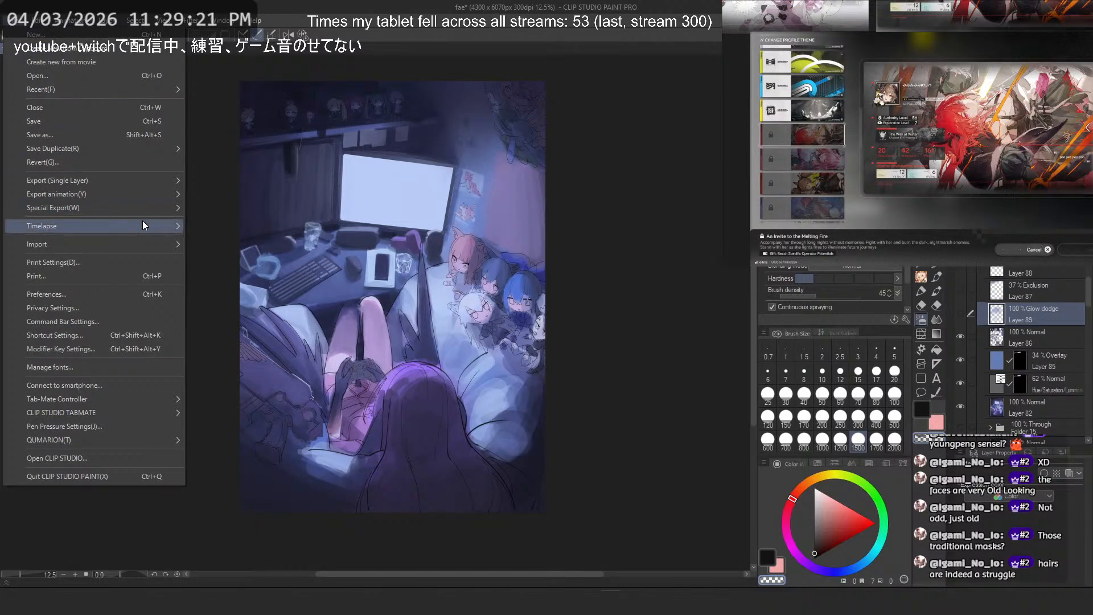
mouse_move(142, 221)
click(205, 241)
drag(564, 308, 501, 302)
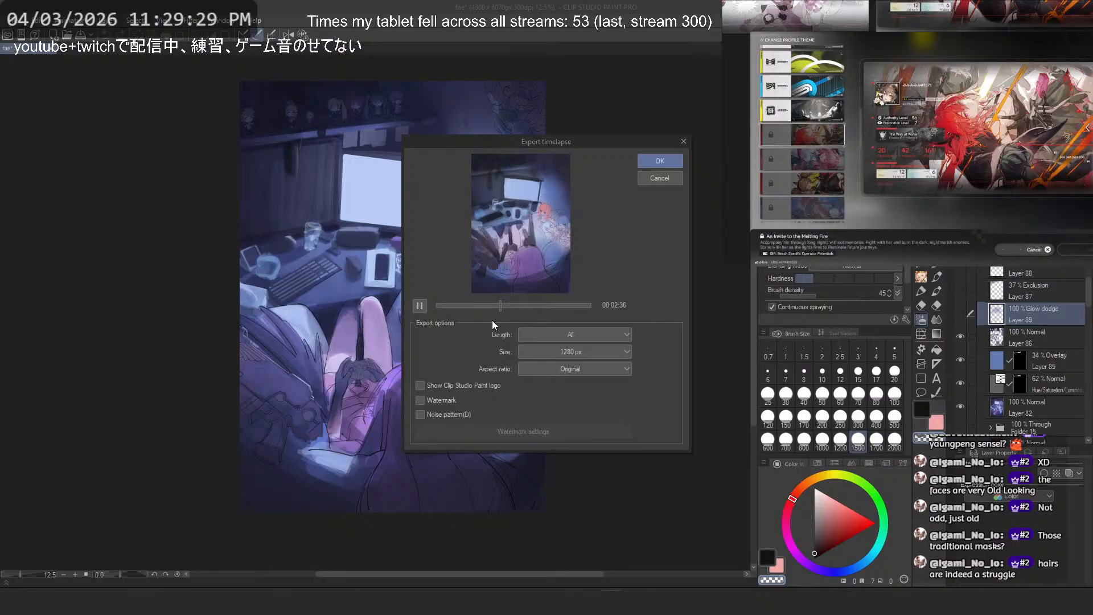
drag(501, 306, 555, 305)
click(659, 162)
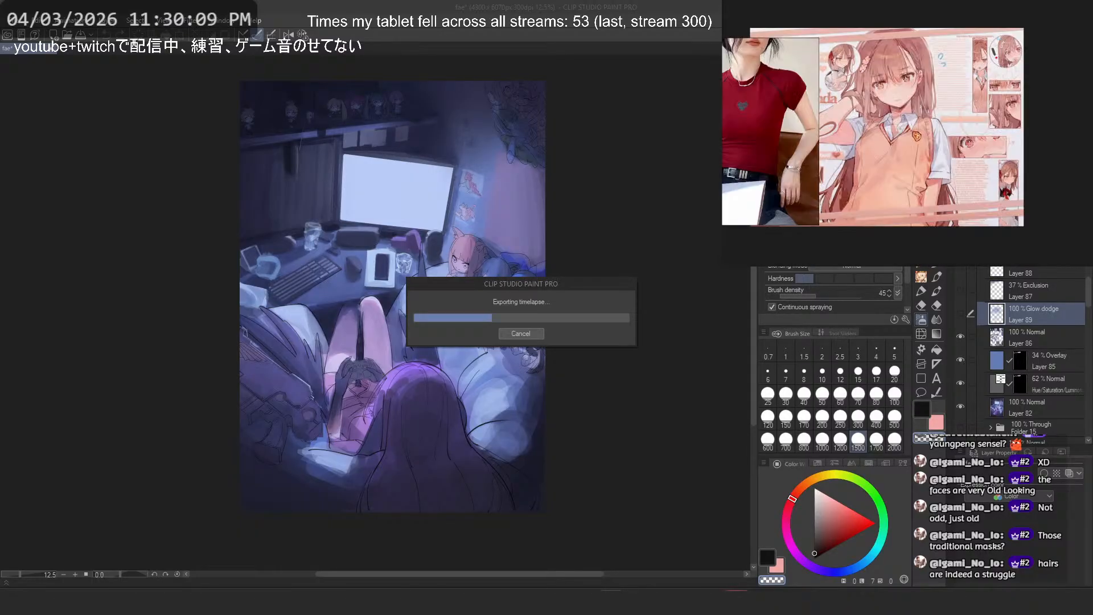
scroll(1041, 122, down, 5)
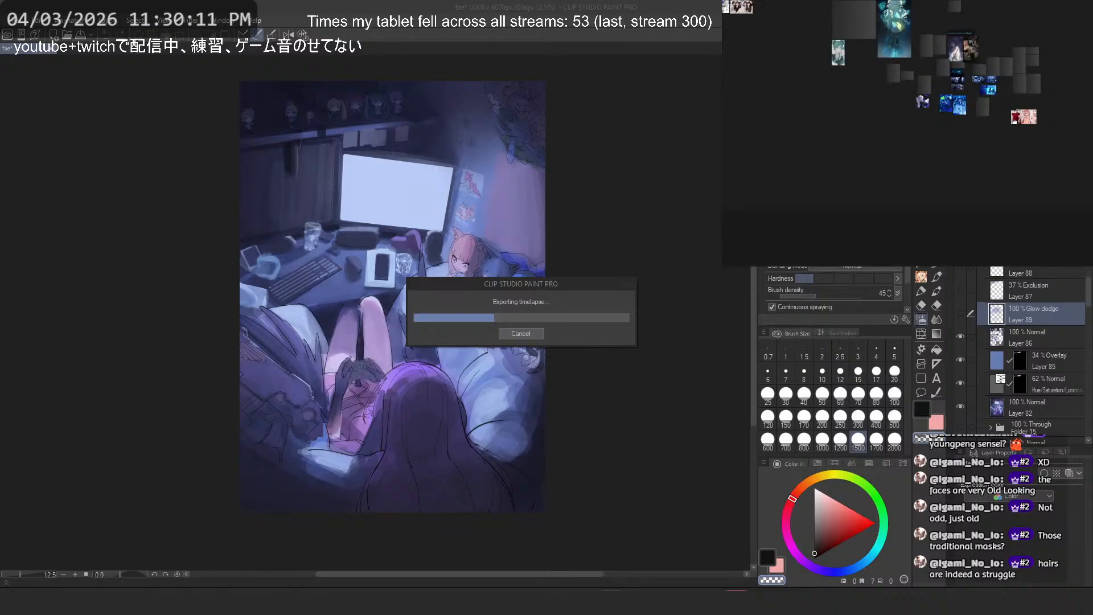
scroll(1041, 122, up, 4)
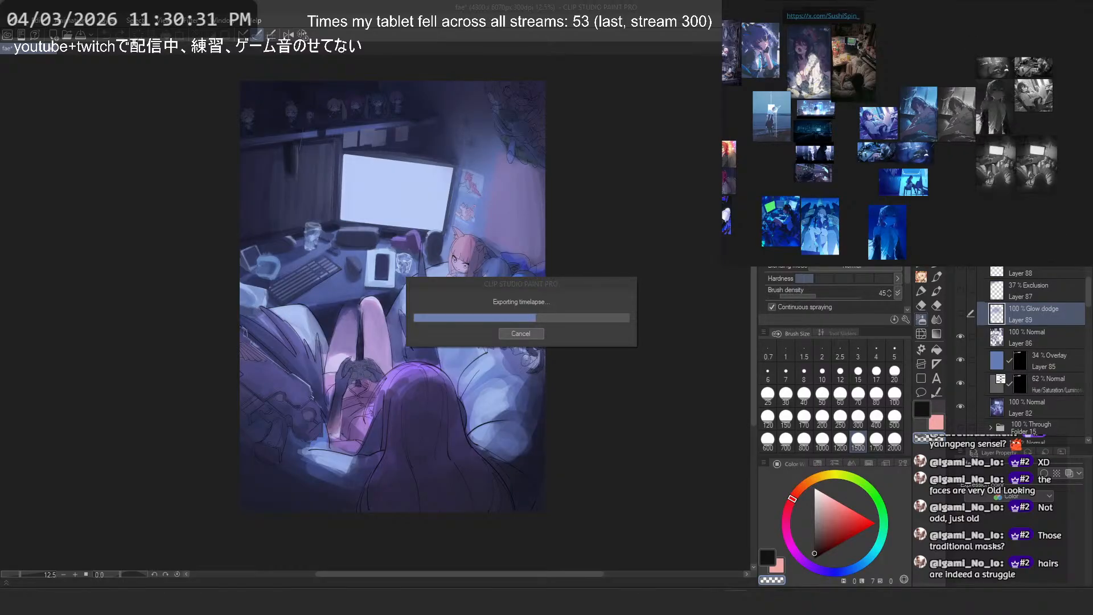
Step: Save the exported timelapse video as fae2.mp4 in the stream folder
key(alt+Tab)
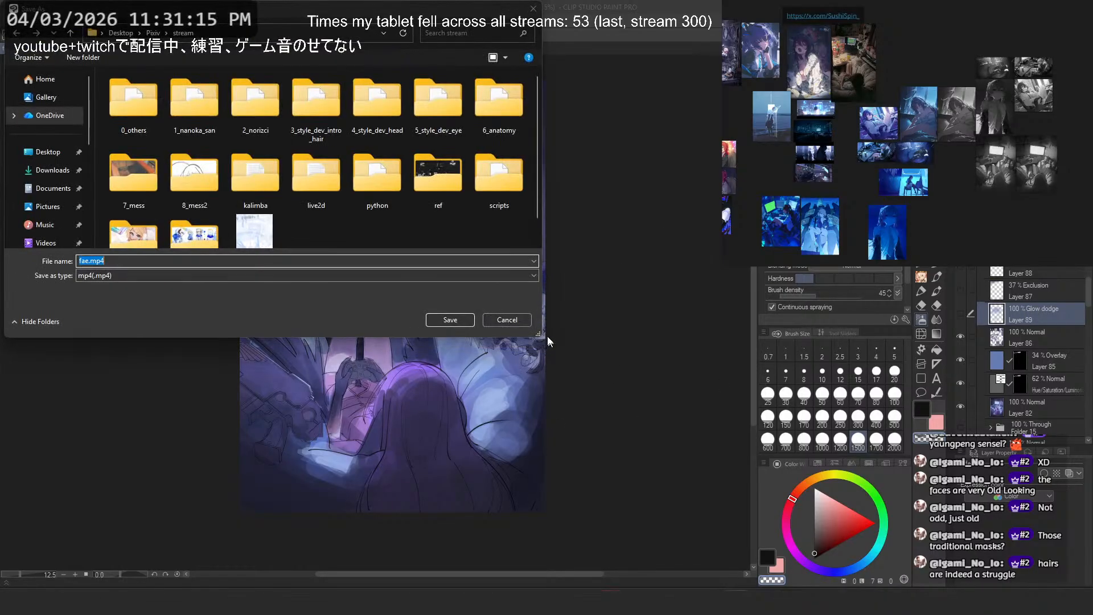
scroll(439, 197, down, 1)
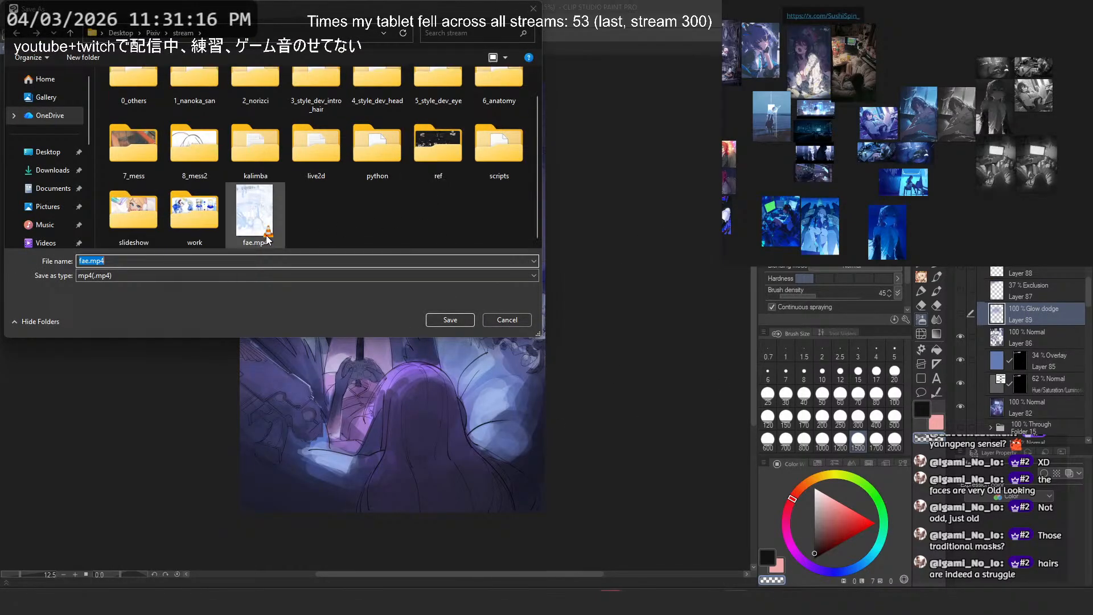
click(91, 262)
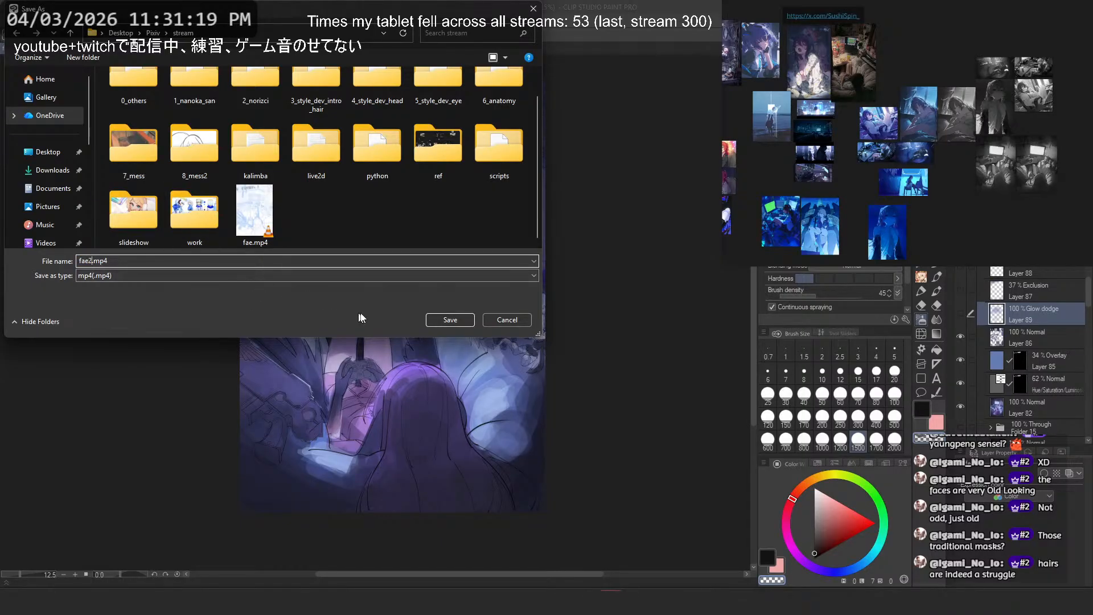
click(449, 319)
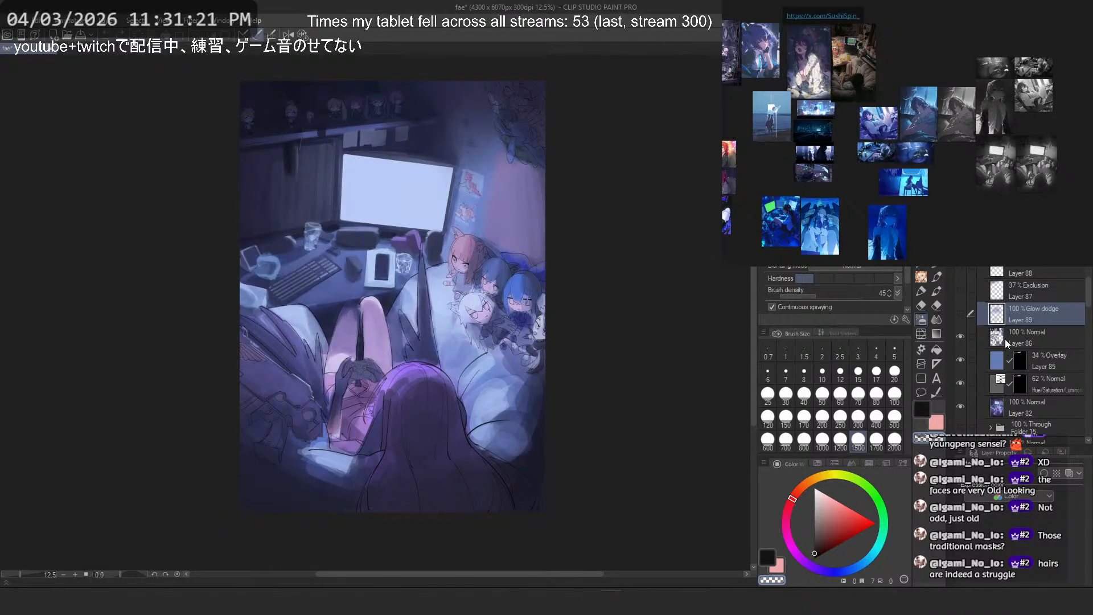
Step: Turn off timelapse recording for this canvas and delete its recorded timelapse
scroll(1005, 339, down, 3)
click(12, 22)
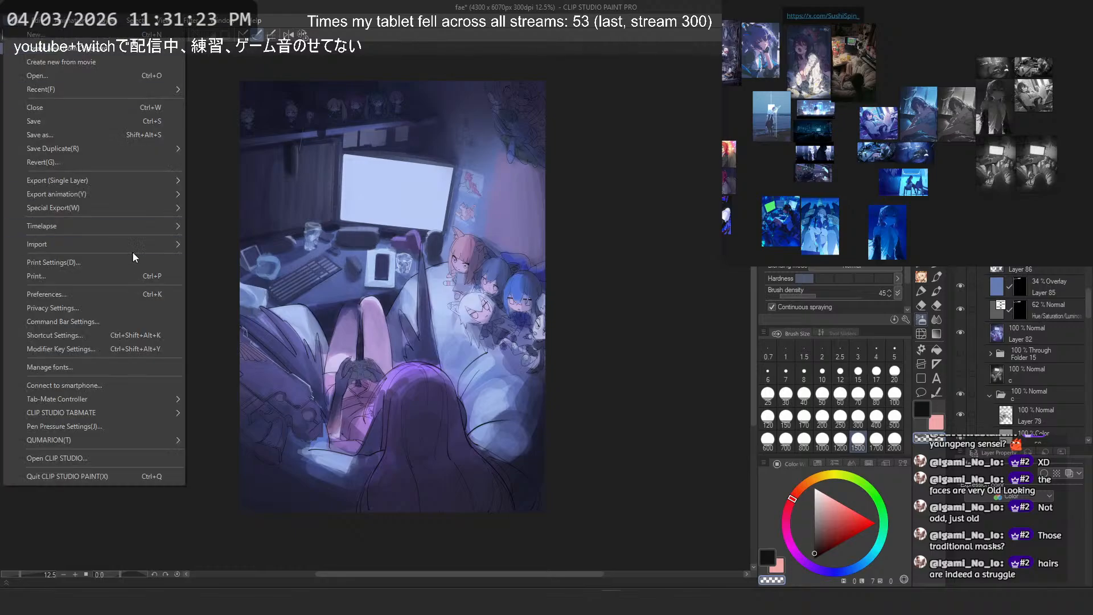
mouse_move(158, 234)
click(230, 232)
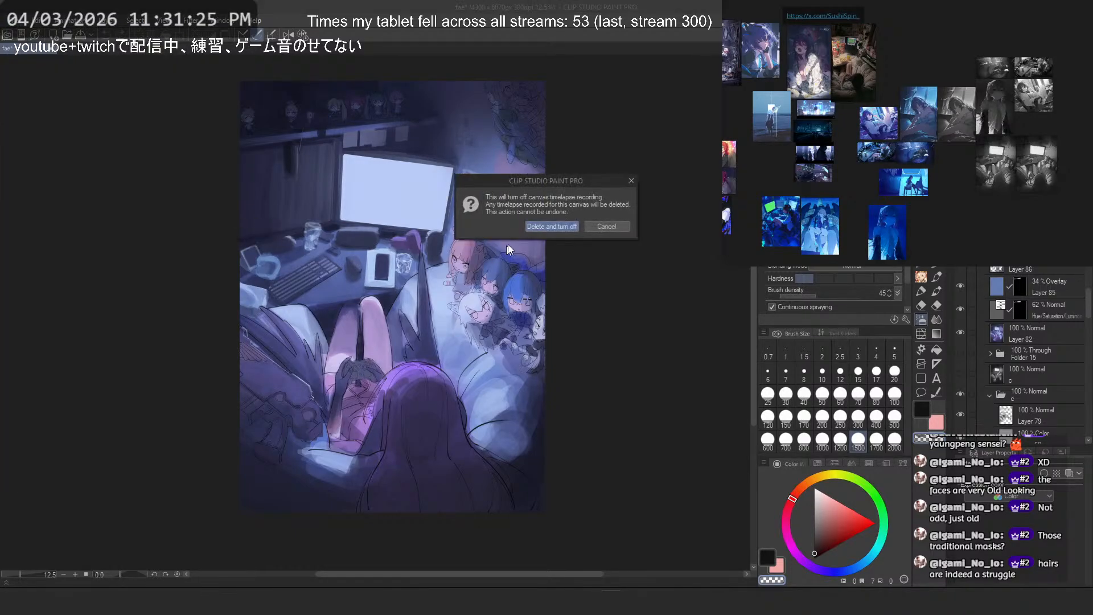
click(573, 227)
Step: Start a fresh timelapse recording for the canvas
key(alt+f)
mouse_move(120, 228)
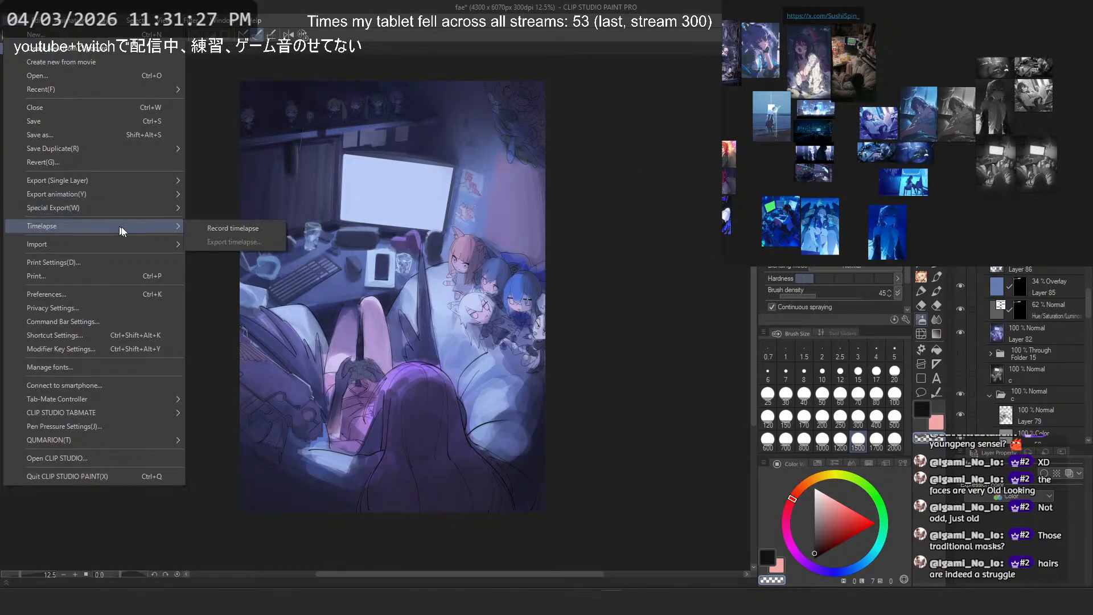
click(250, 227)
click(615, 223)
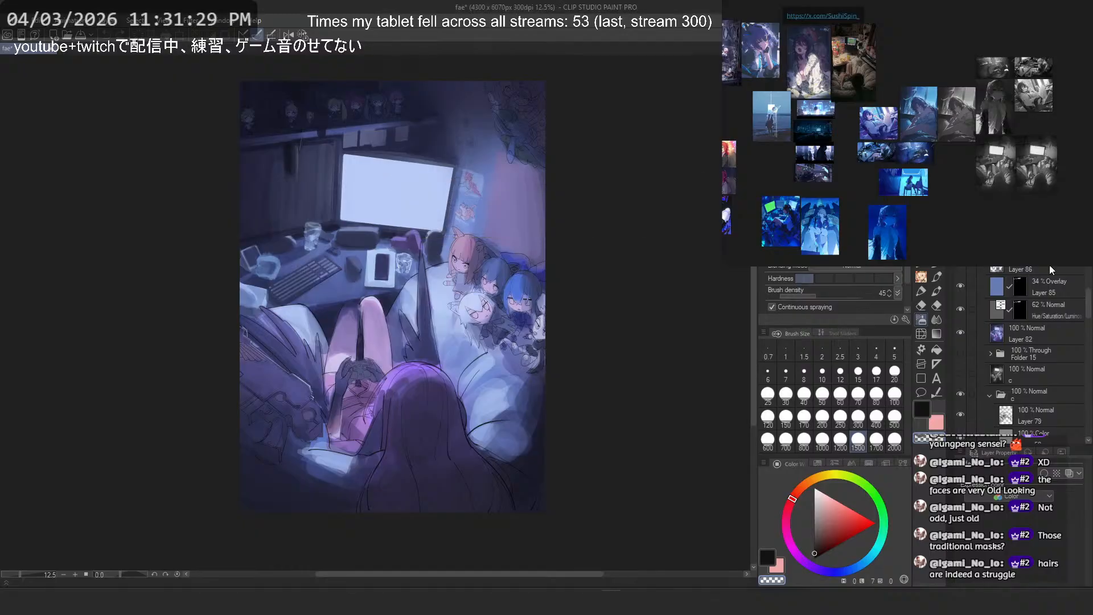
Step: Create a new raster layer directly above Layer 86 and set its blending mode to Color
scroll(985, 381, up, 2)
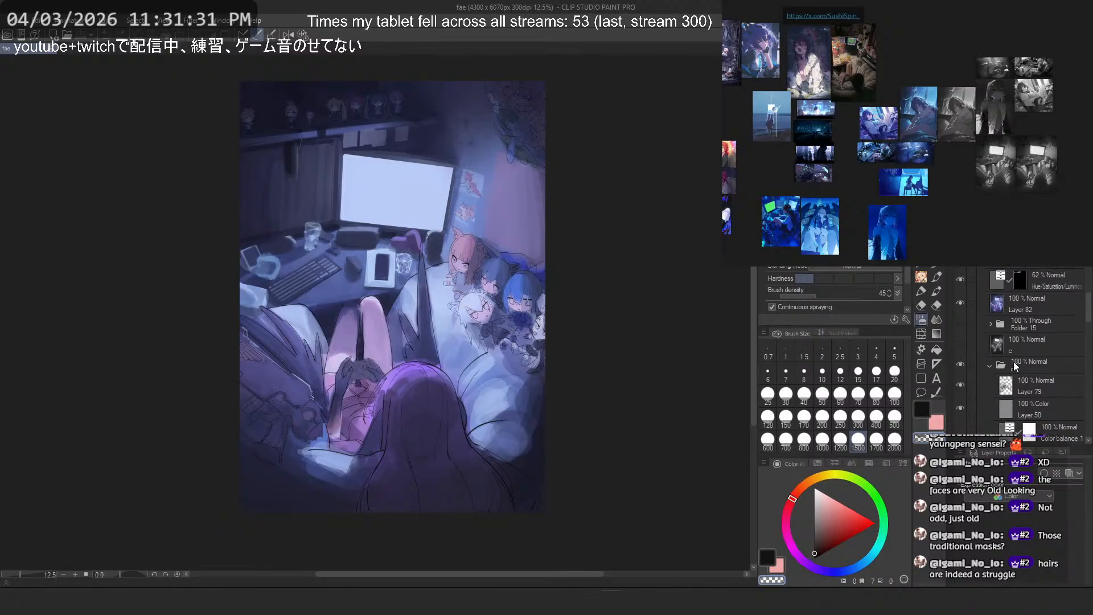
click(1040, 303)
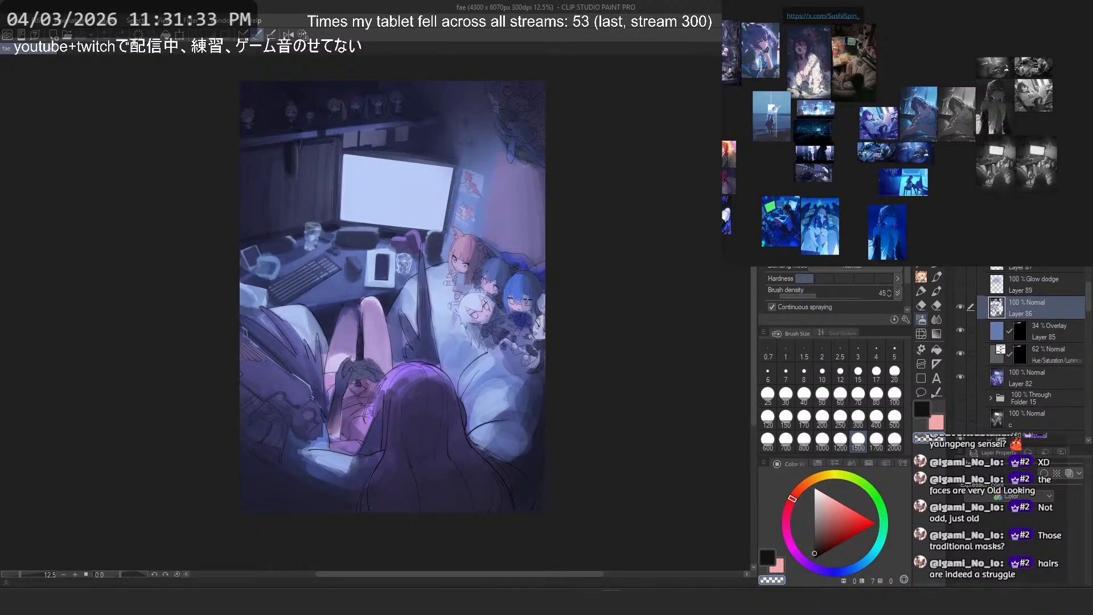
key(ctrl+shift+n)
click(1003, 189)
click(1003, 494)
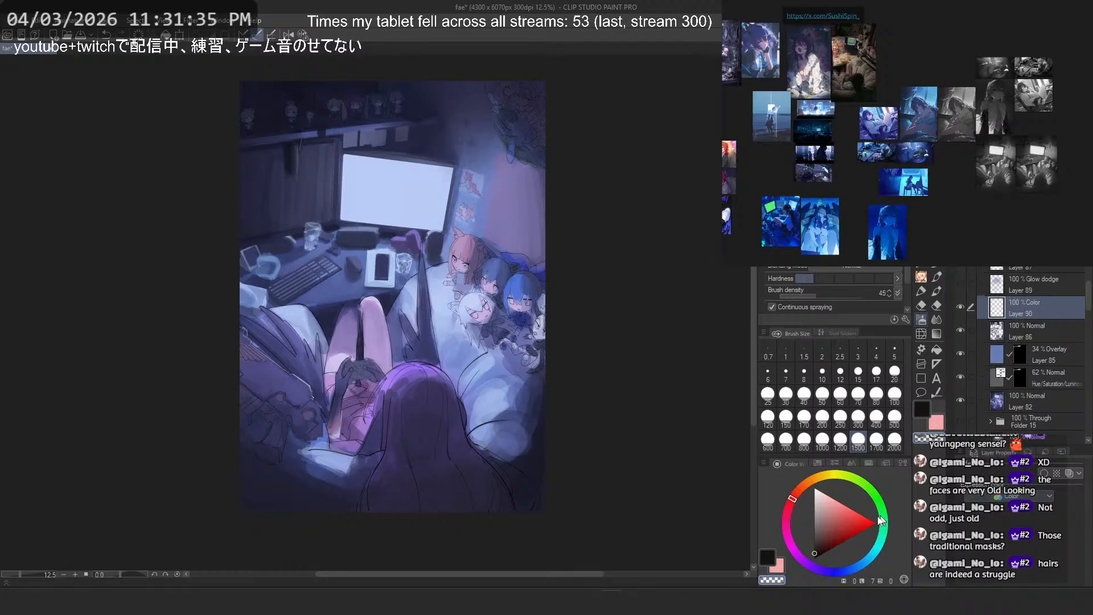
Step: Cover the whole canvas with a white filled rectangle on the Color layer to view the painting in grayscale
click(815, 488)
mouse_move(558, 419)
mouse_down()
mouse_move(478, 402)
mouse_move(433, 370)
mouse_up()
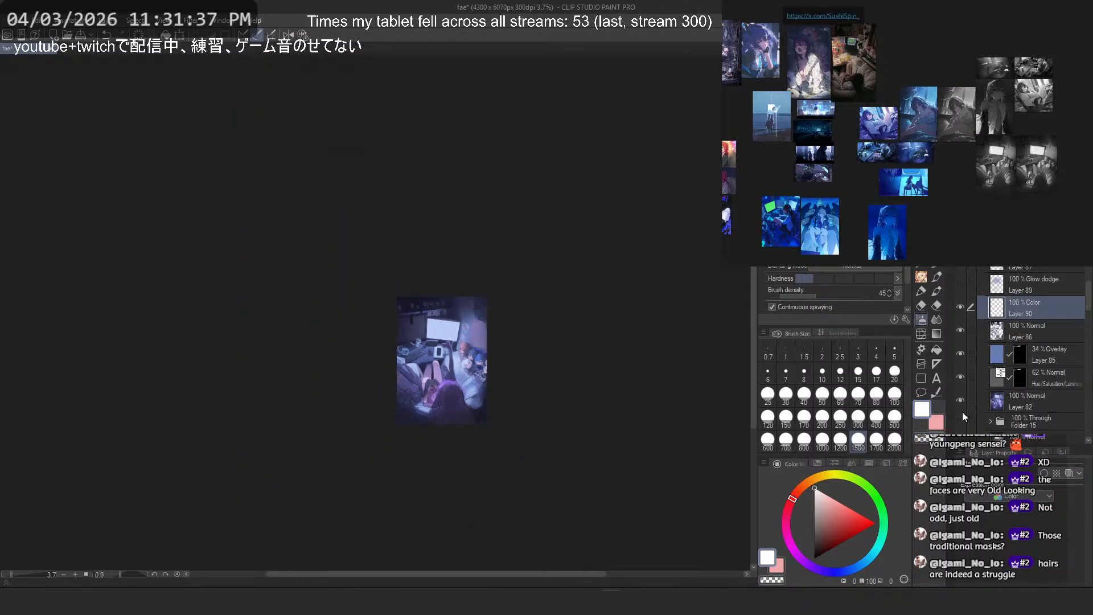
click(921, 379)
drag(253, 198, 574, 504)
scroll(476, 375, up, 3)
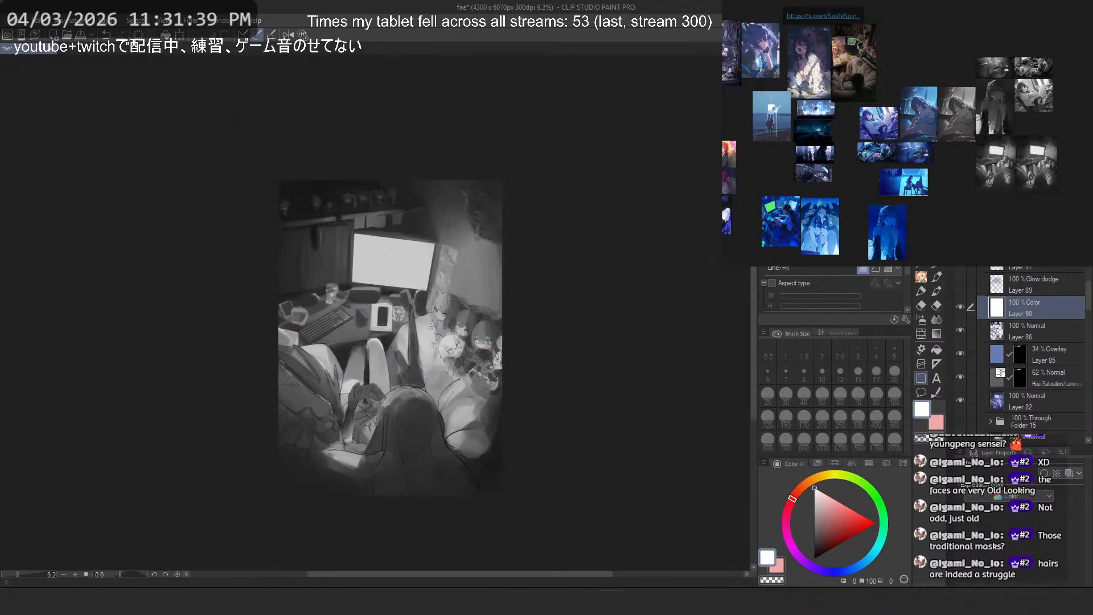
Step: Capture the full grayscale canvas as a screen snip and copy it
key(b)
scroll(455, 357, up, 3)
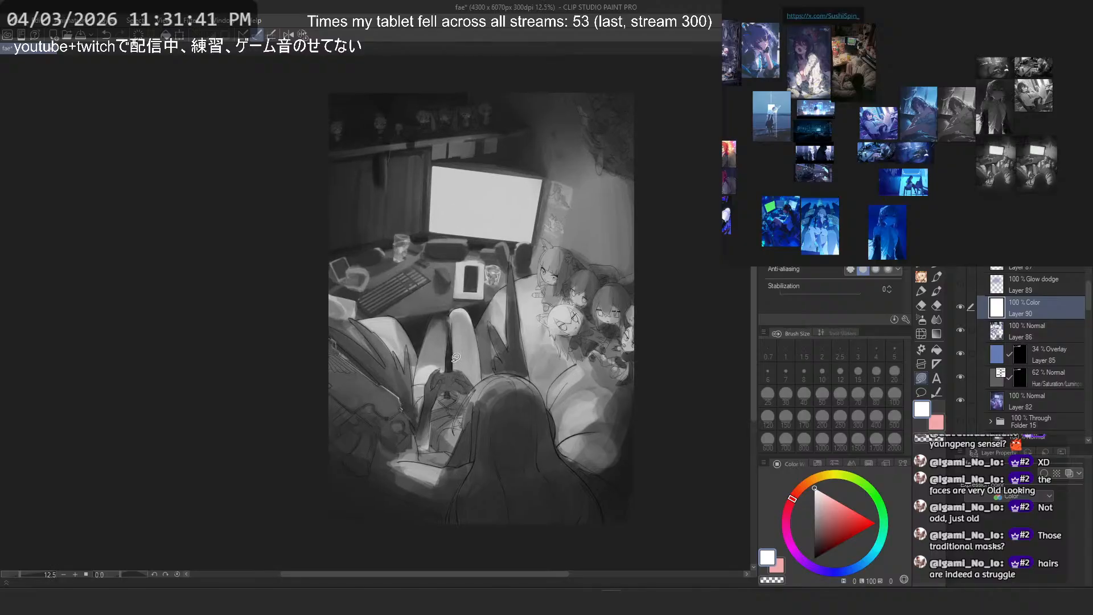
scroll(456, 357, up, 1)
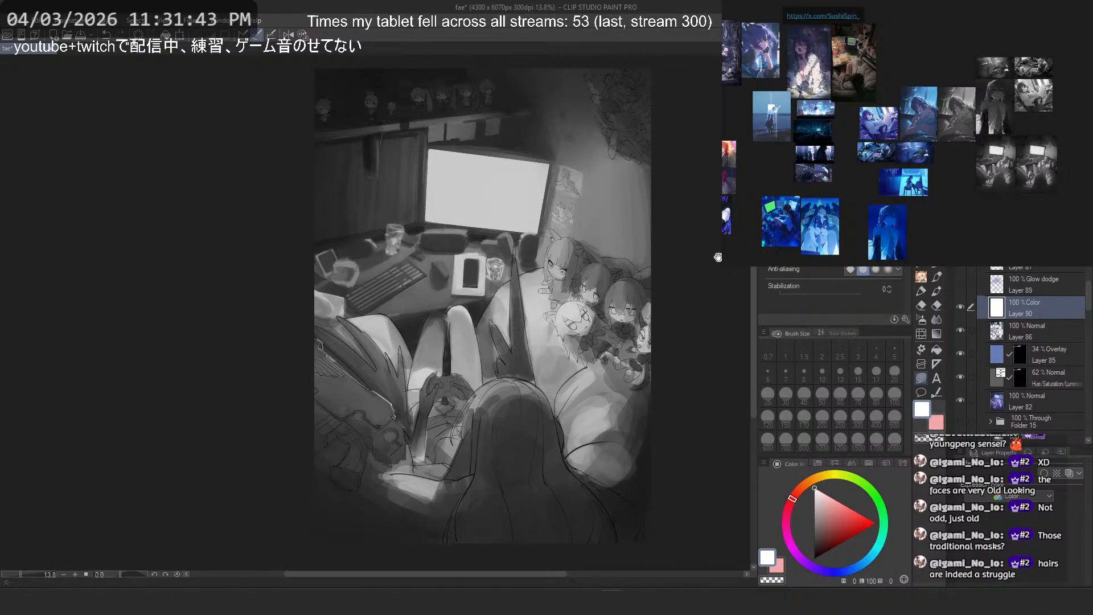
key(super+shift+s)
drag(652, 68, 309, 546)
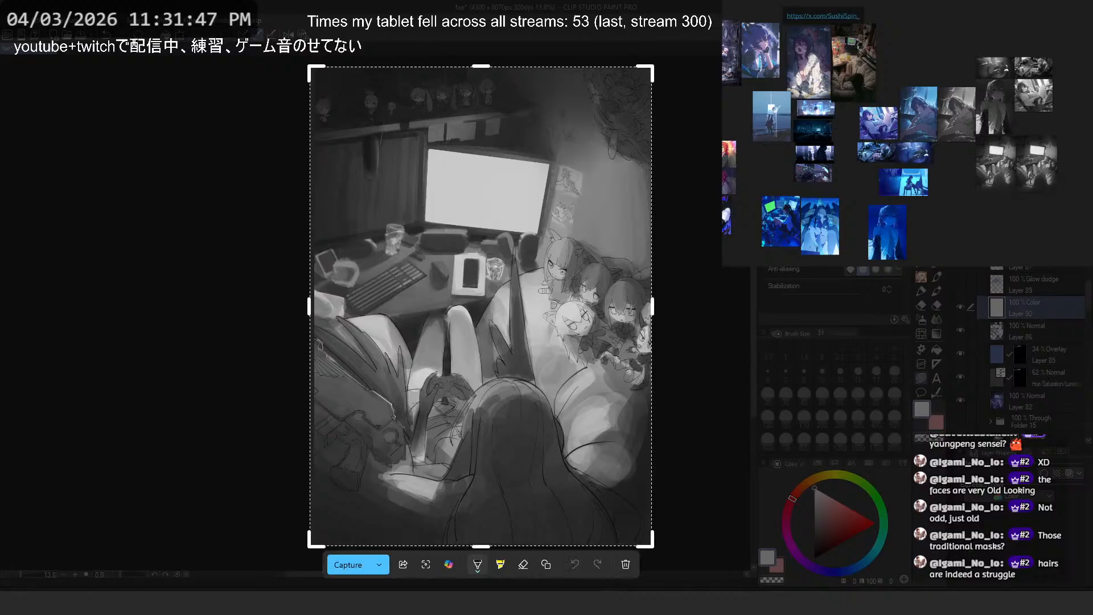
key(ctrl+c)
Step: Paste the snip into the reference board and line it up beside the two earlier grayscale versions
click(1023, 200)
key(ctrl+v)
scroll(1032, 205, up, 4)
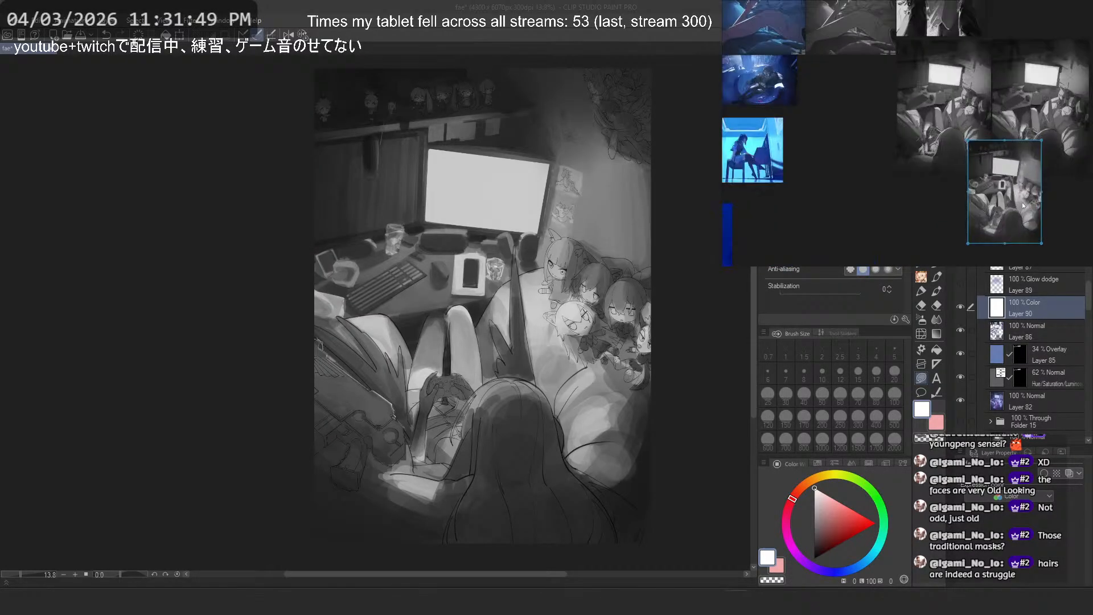
drag(1080, 180, 950, 192)
drag(903, 219, 1070, 191)
scroll(924, 103, up, 2)
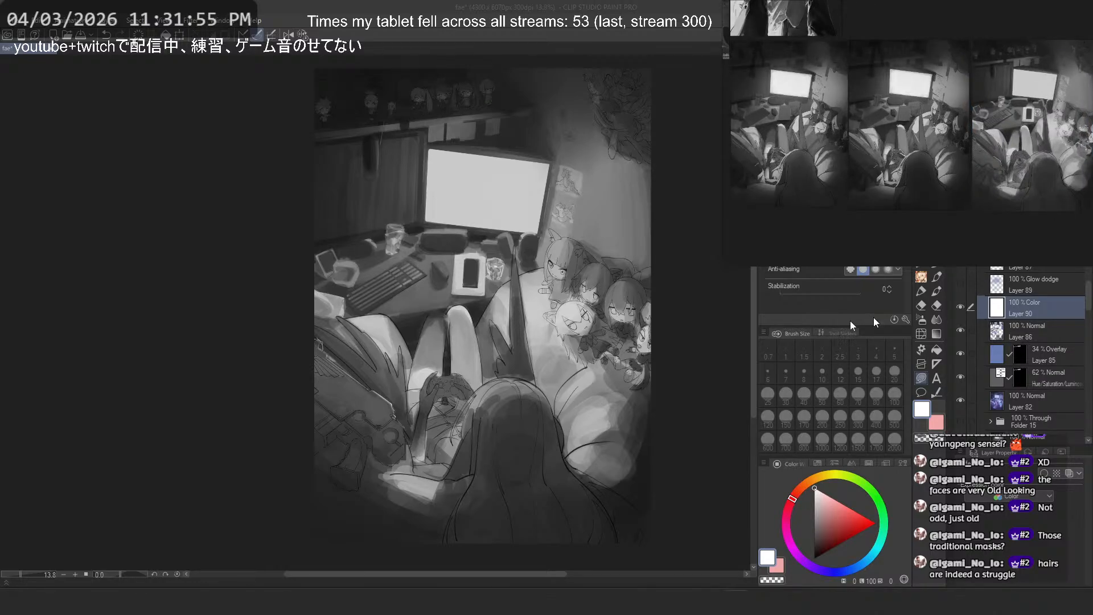
Step: Hide the white Color layer and show the Glow dodge Layer 89
click(961, 306)
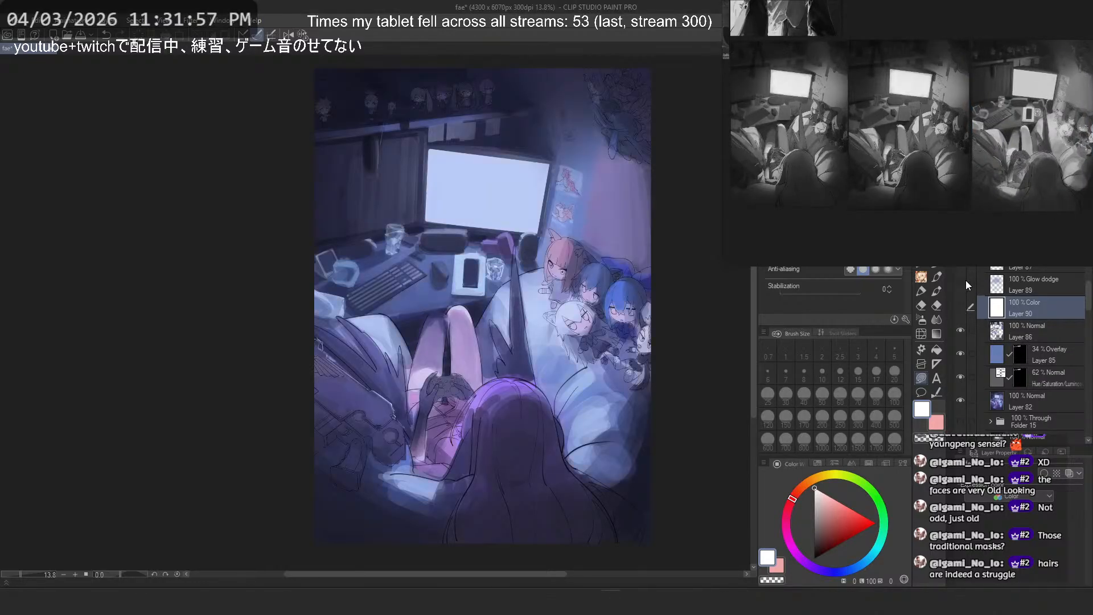
click(961, 283)
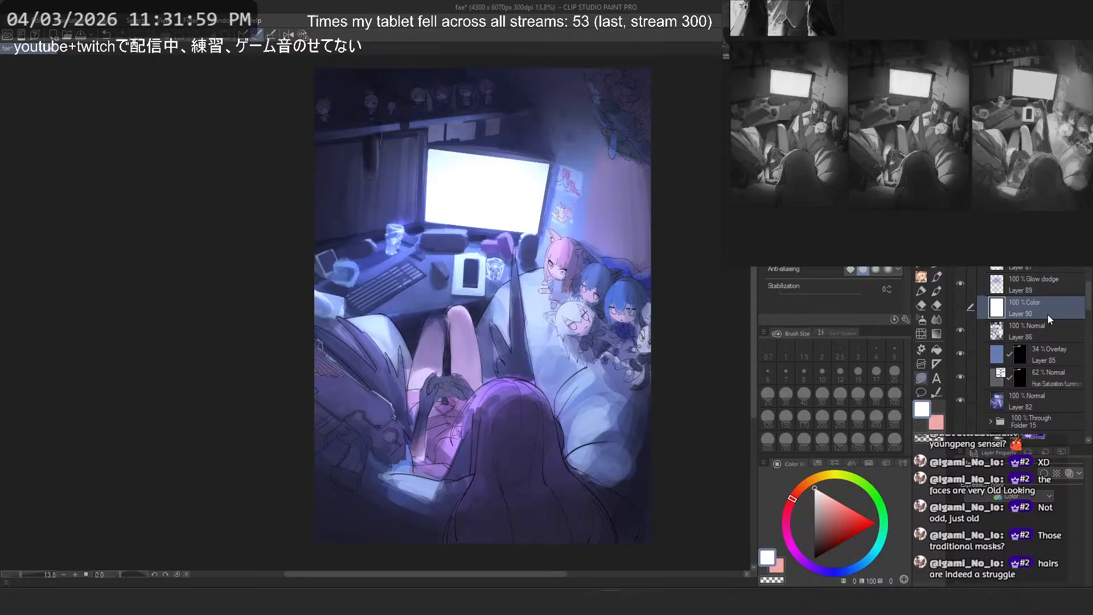
Step: Toggle the visibility of the Exclusion Layer 87 and the layer above it to compare their effect on the painting
scroll(966, 294, up, 2)
click(960, 307)
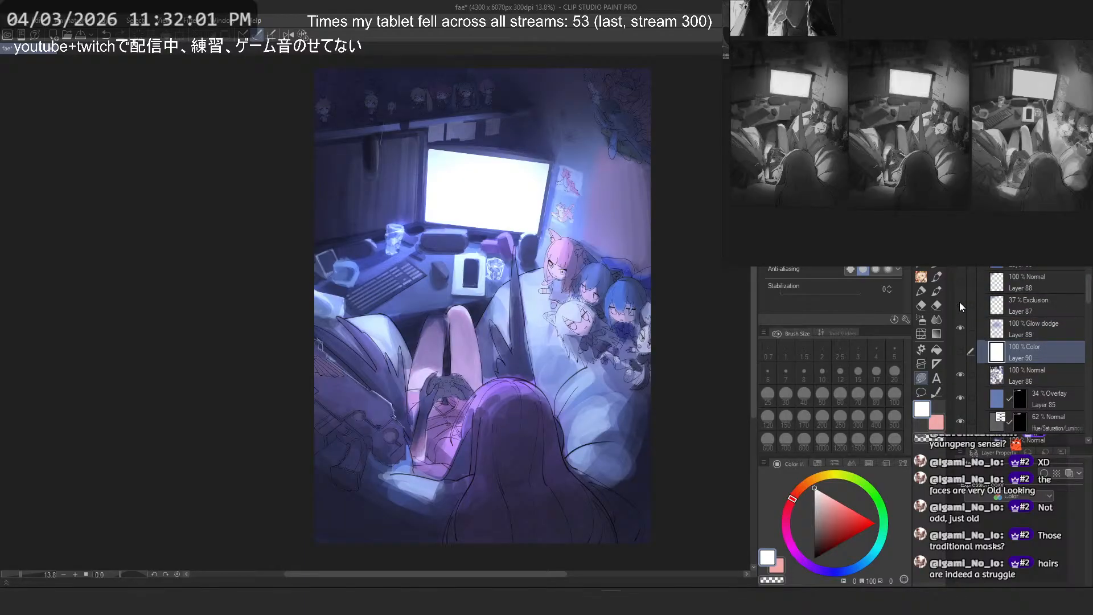
click(961, 306)
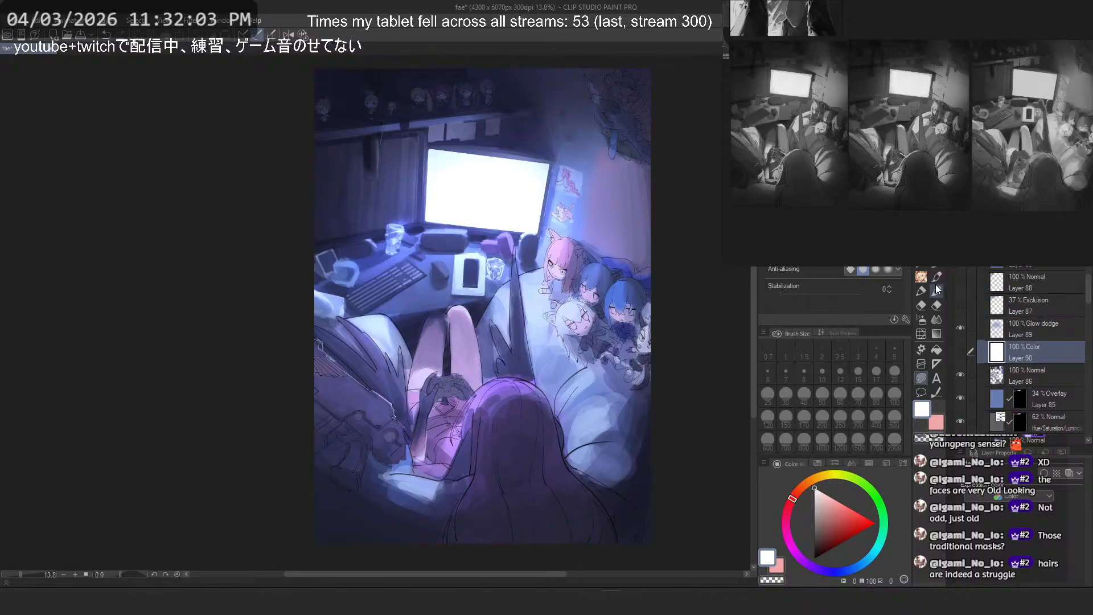
click(961, 308)
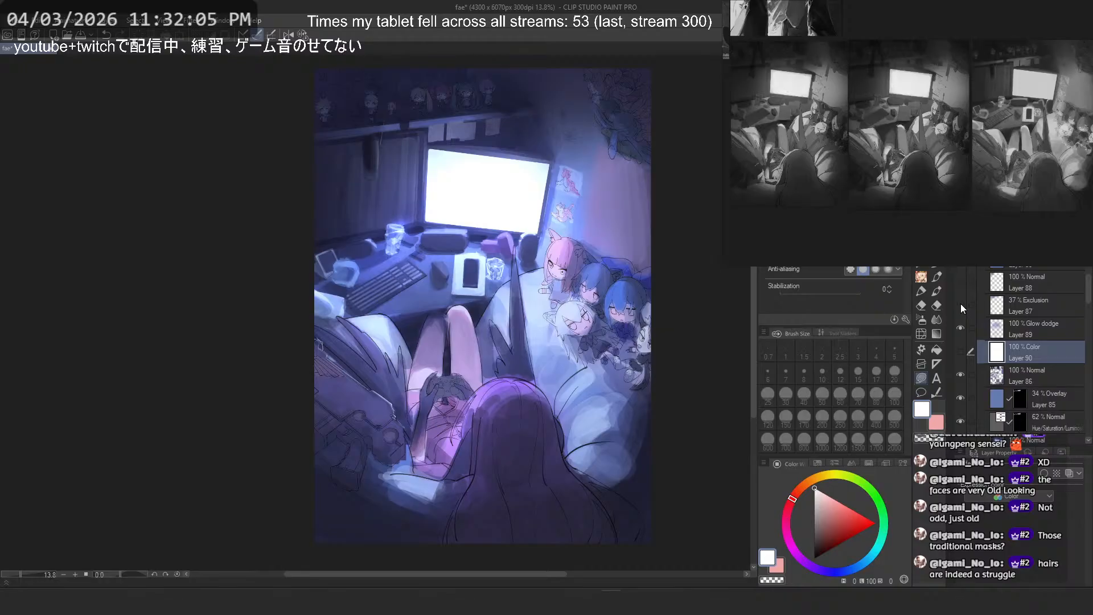
drag(962, 307, 961, 284)
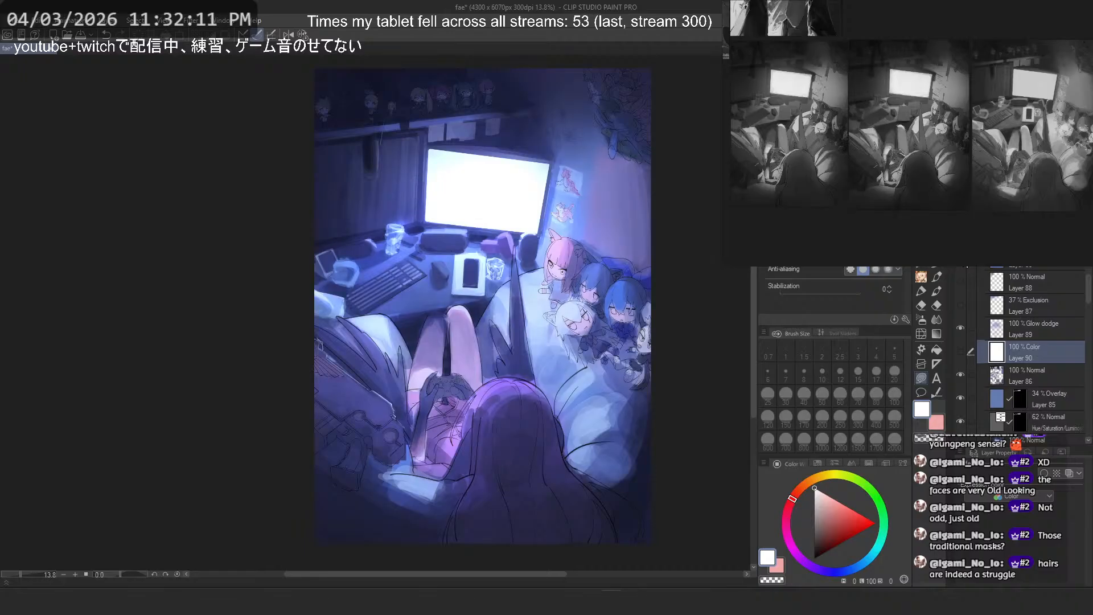
Step: Delete the Screen Layer 83 and the Glow dodge Layer 84 together
scroll(1007, 295, up, 2)
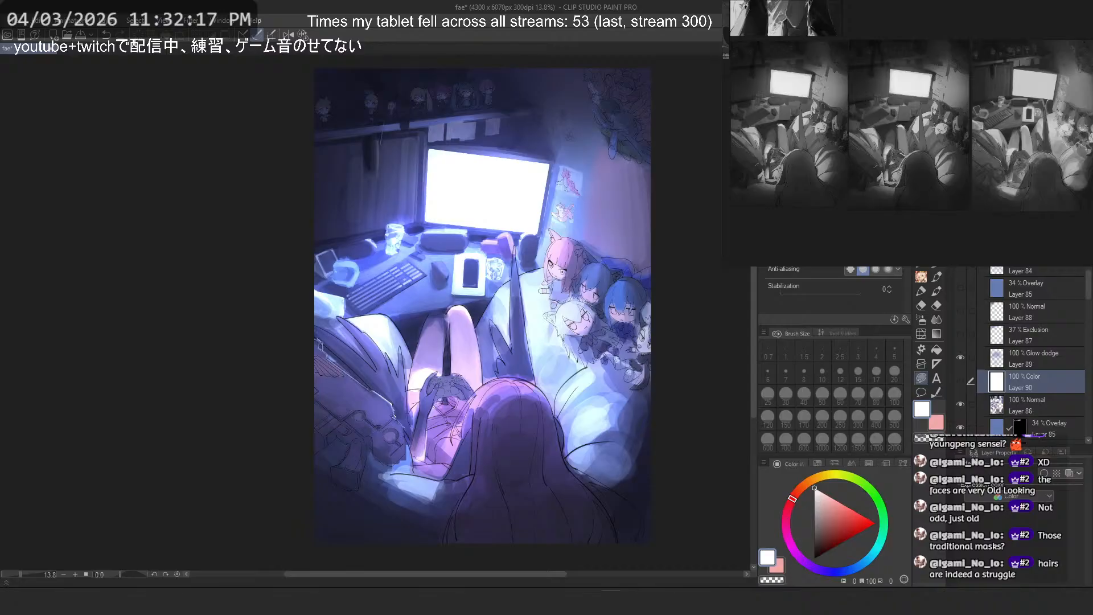
scroll(1024, 284, up, 2)
click(1024, 283)
click(968, 305)
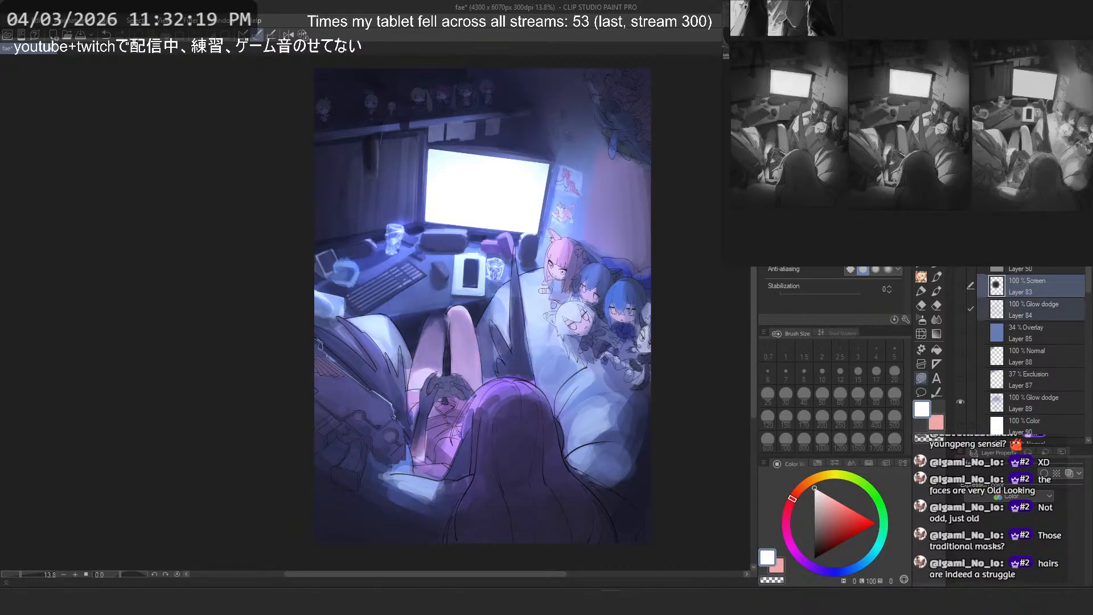
click(1076, 254)
Step: Delete the white Color Layer 90 and show Layer 50 to view the painting in grayscale
click(1032, 387)
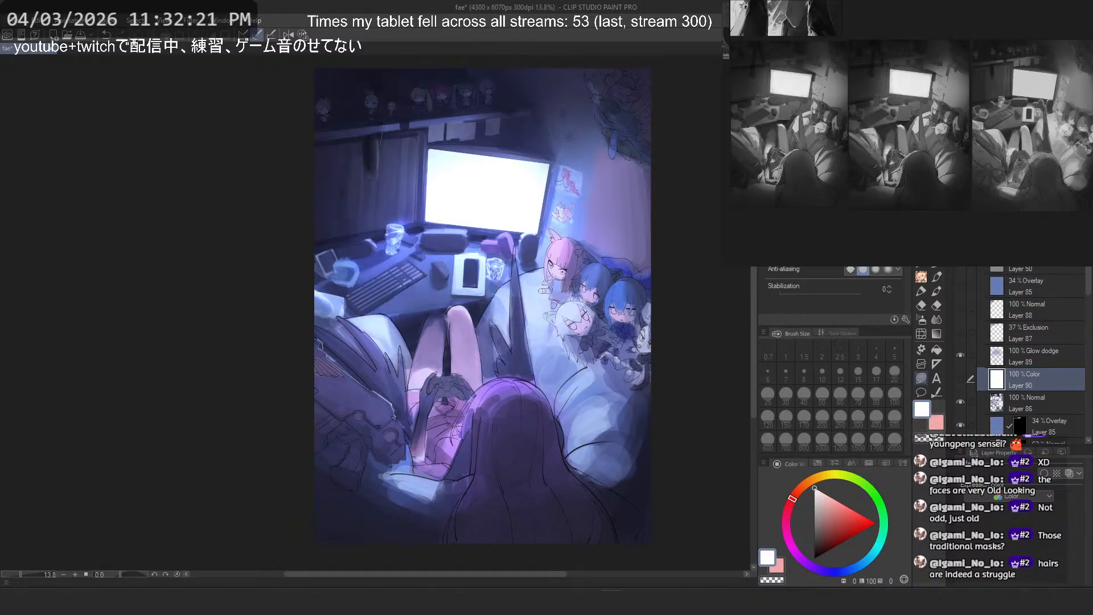
click(1075, 253)
click(963, 266)
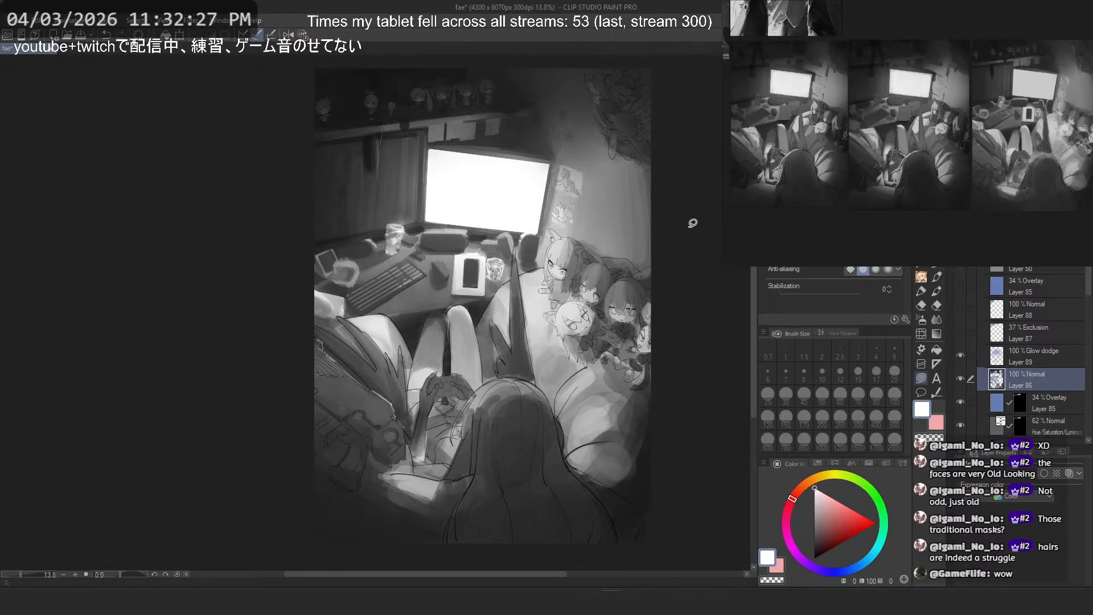
Step: Replace the third grayscale reference on the board with a new capture of the grayscale canvas, aligned and enlarged to match its neighbours
key(super+shift+s)
drag(653, 67, 322, 541)
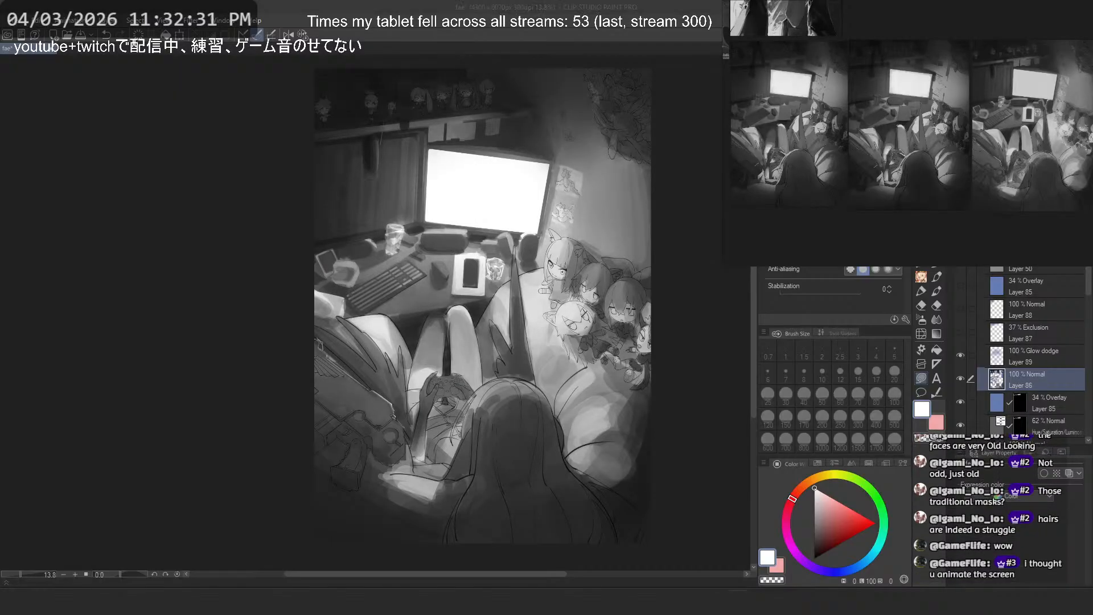
click(1024, 181)
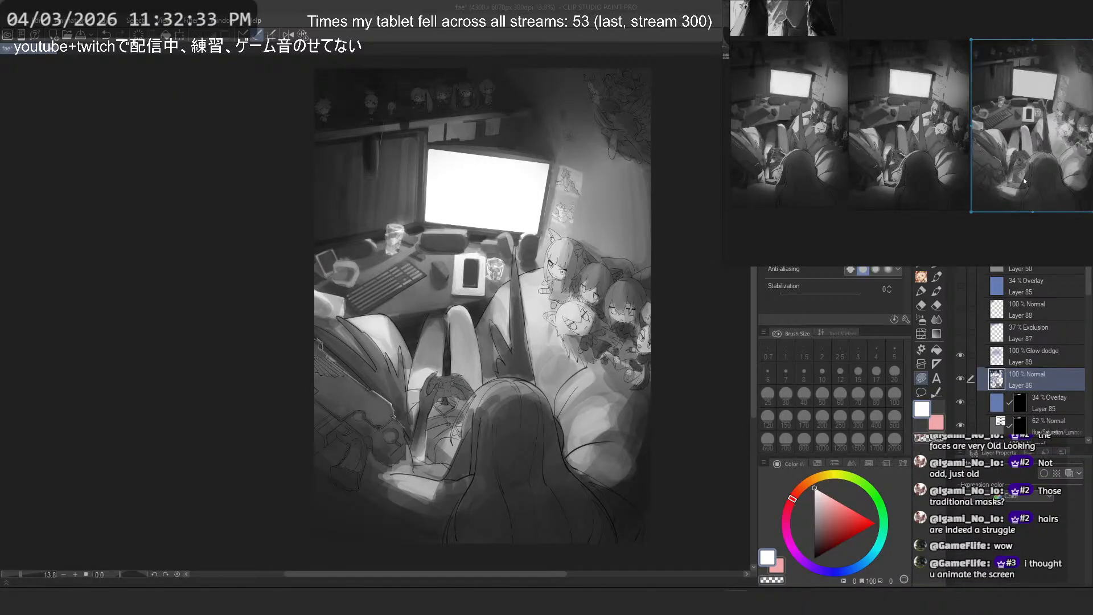
key(Delete)
key(ctrl+v)
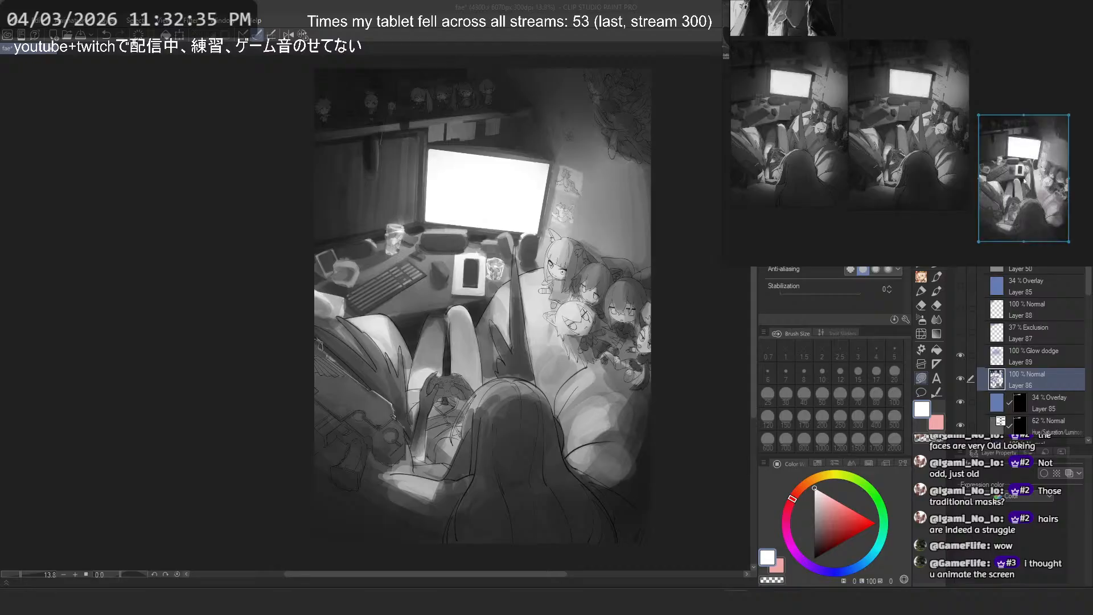
drag(1024, 181, 1016, 106)
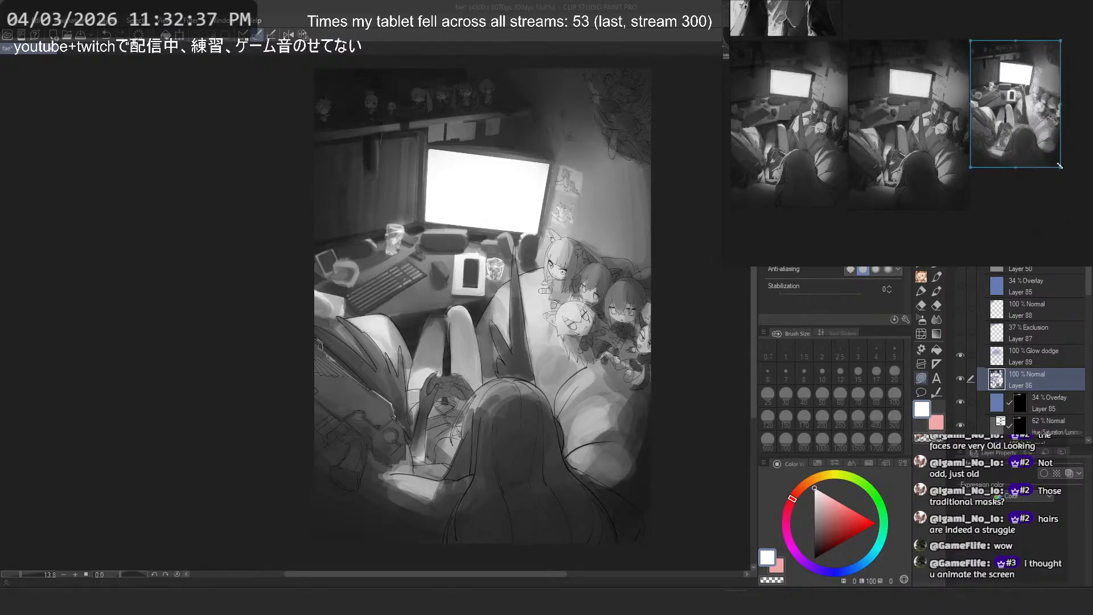
drag(1060, 165, 1060, 241)
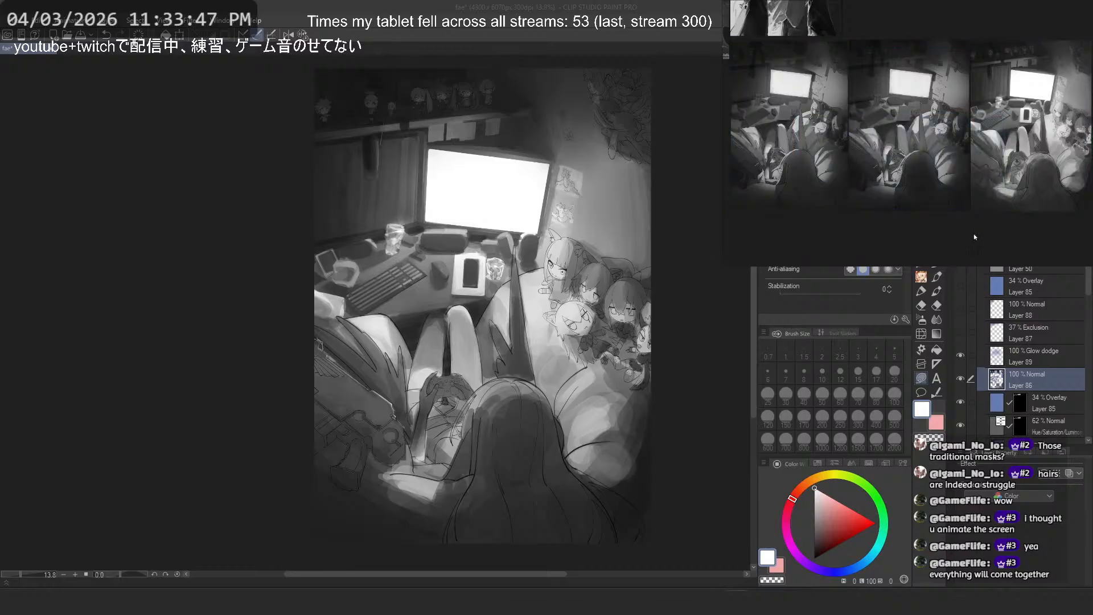
Step: Select the three grayscale references on the board and hide Layer 50 to return the painting to color
drag(1018, 240, 786, 91)
drag(1036, 237, 787, 88)
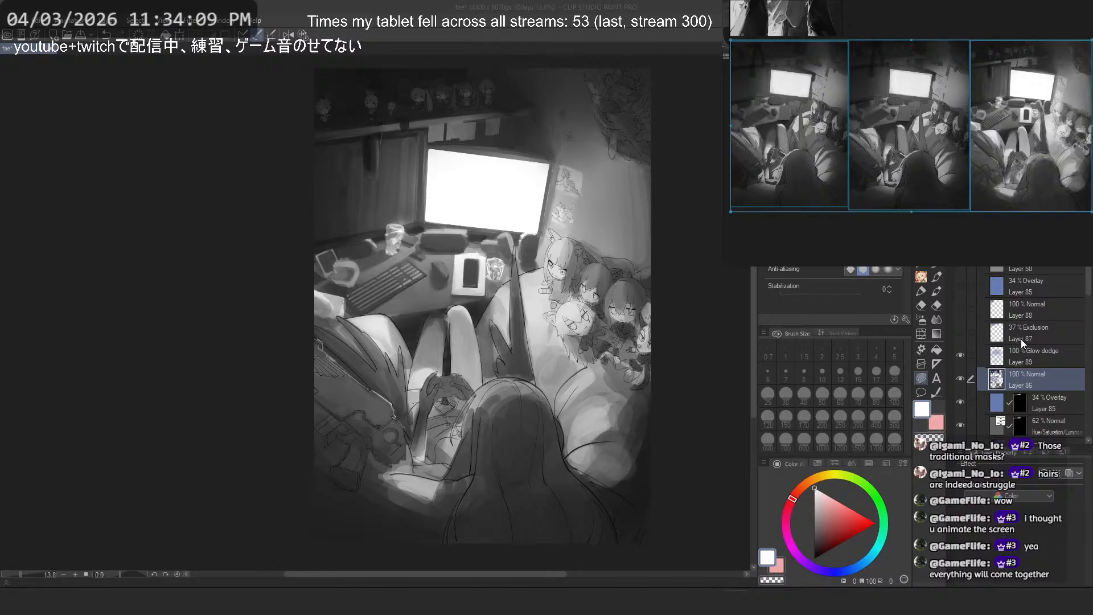
scroll(1021, 340, up, 2)
click(960, 304)
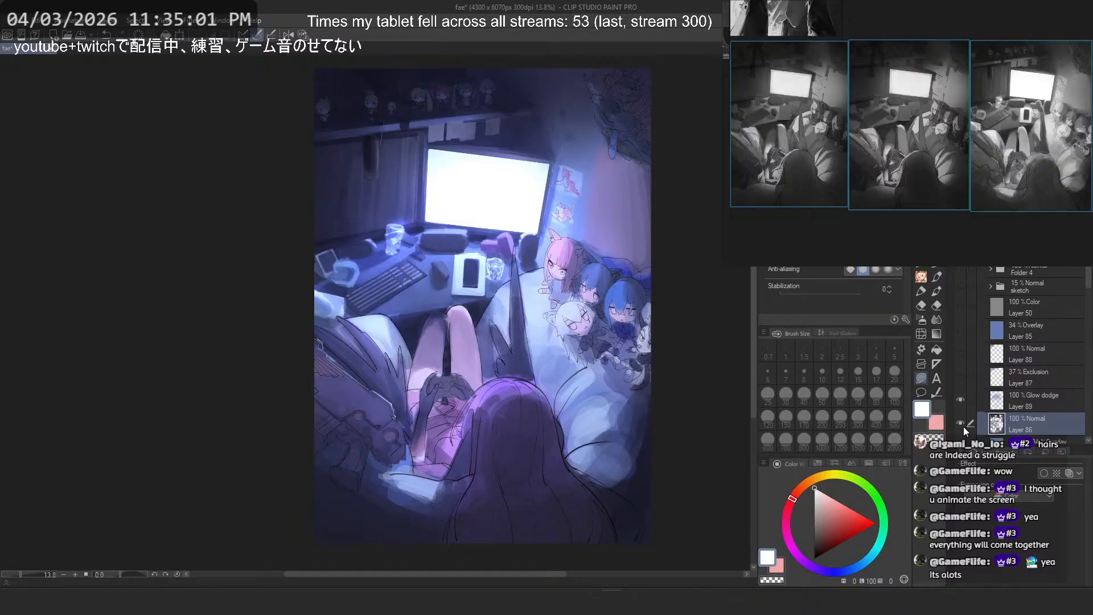
Step: Toggle the visibility of the Glow dodge Layer 89 and Layer 86, inspecting the desk area to compare their effect on the painting
click(965, 401)
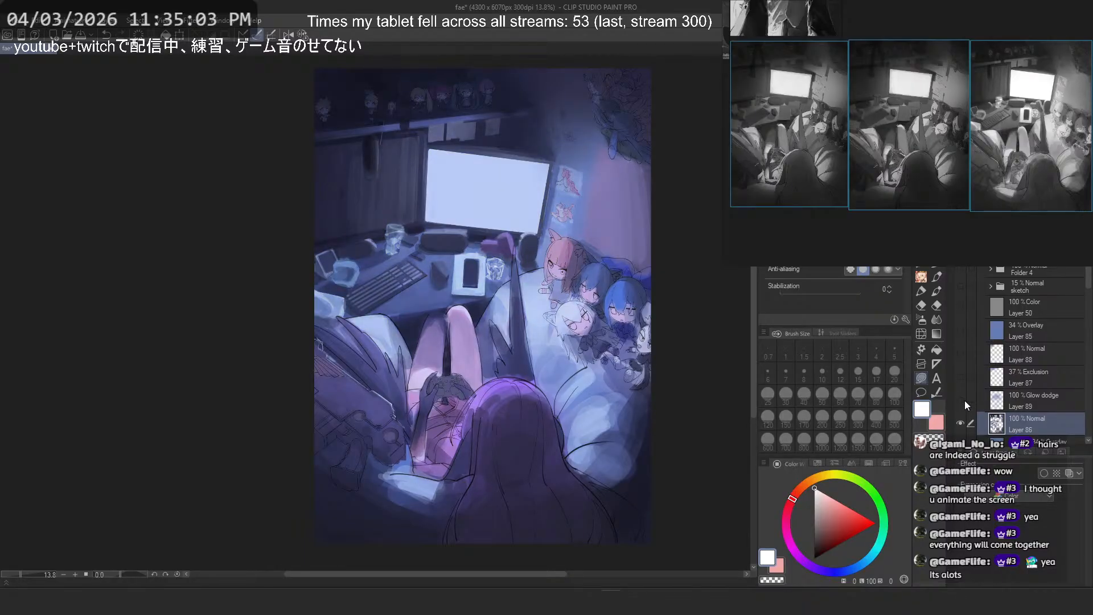
click(959, 422)
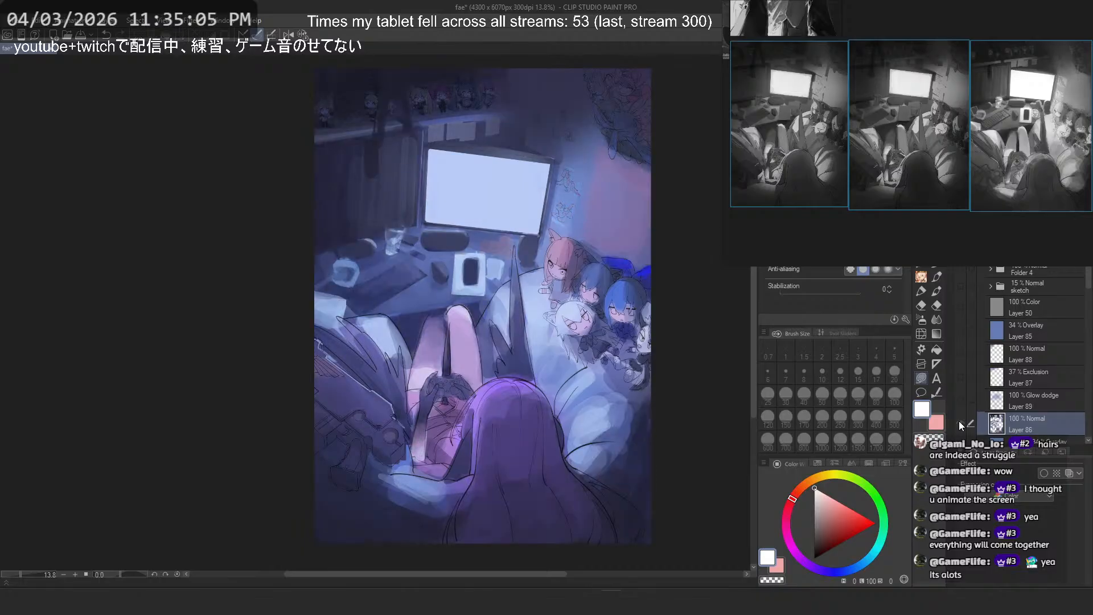
click(960, 424)
scroll(456, 260, up, 3)
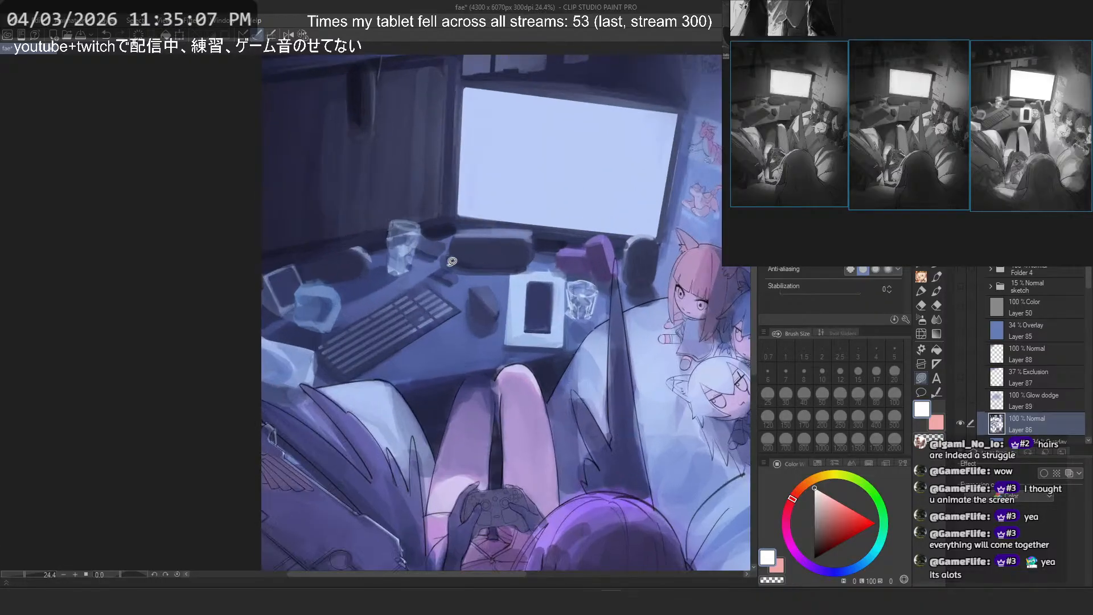
scroll(587, 273, up, 1)
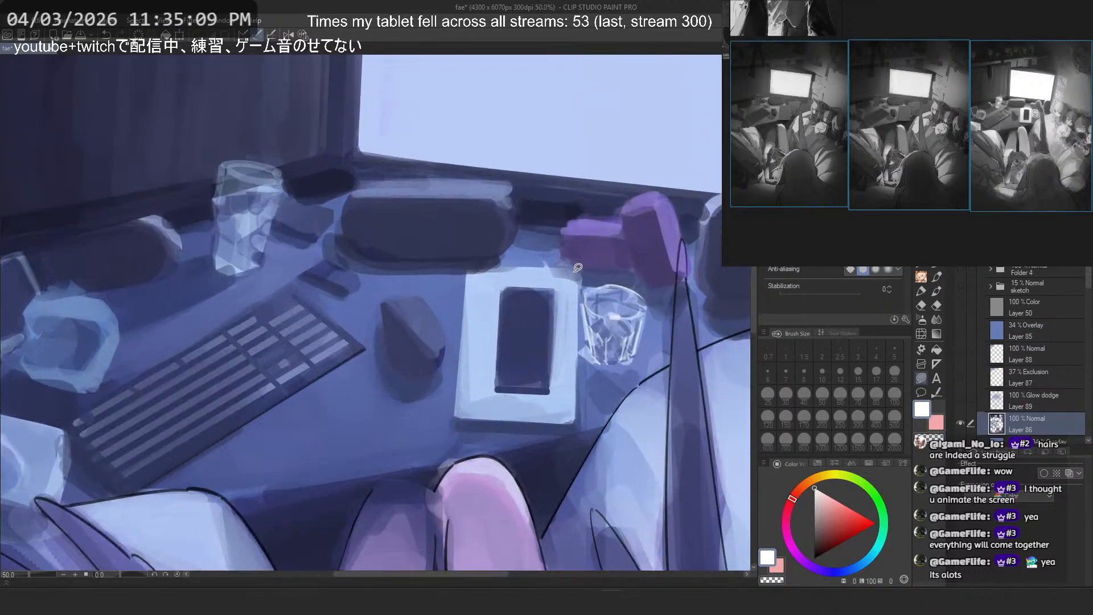
scroll(582, 255, down, 4)
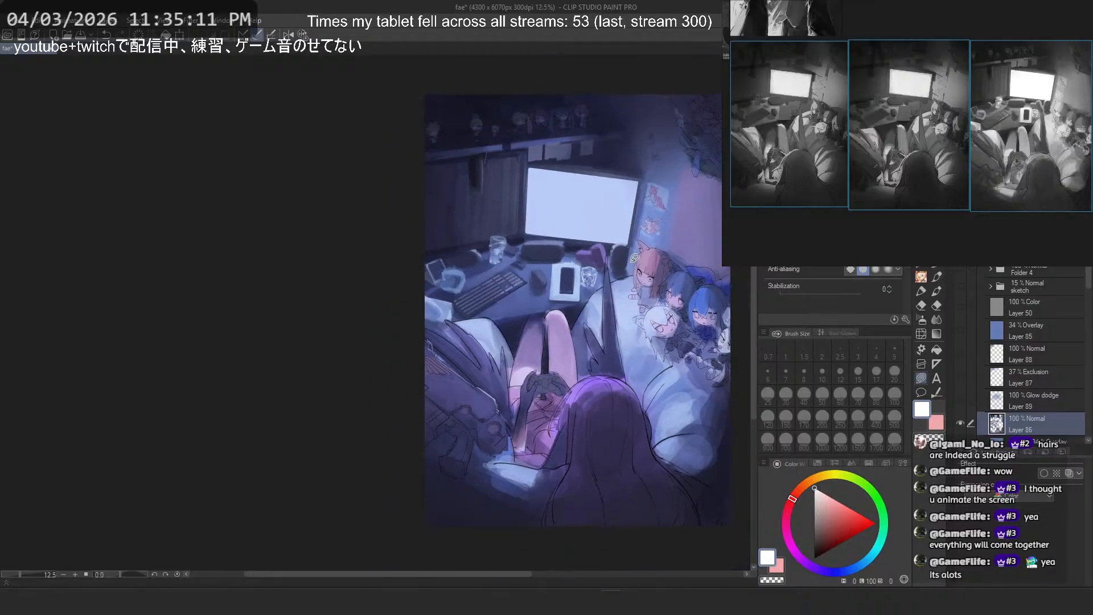
scroll(531, 264, up, 1)
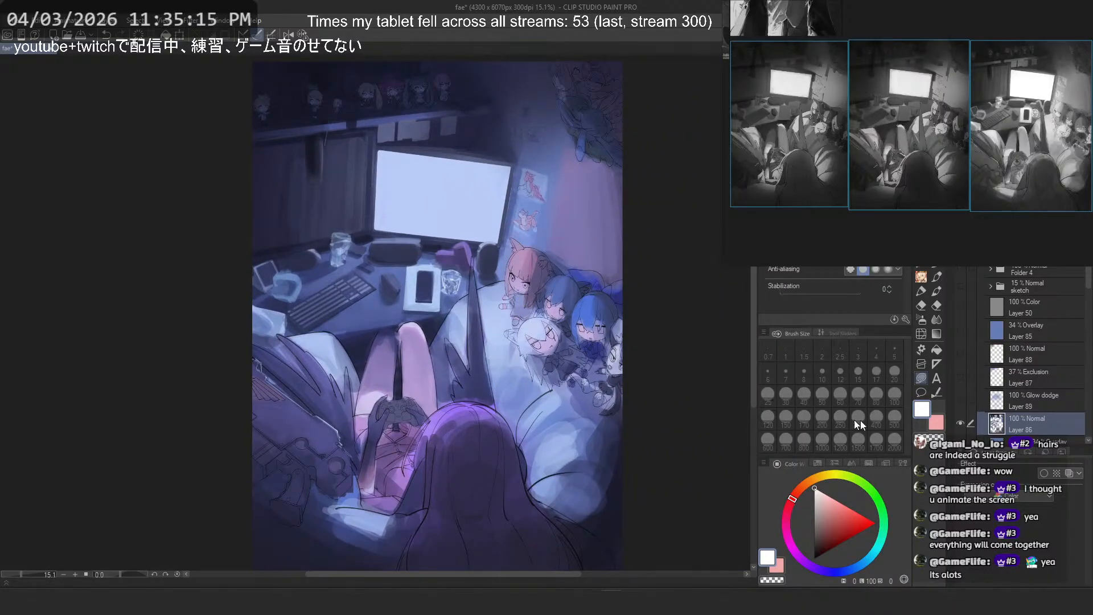
click(963, 400)
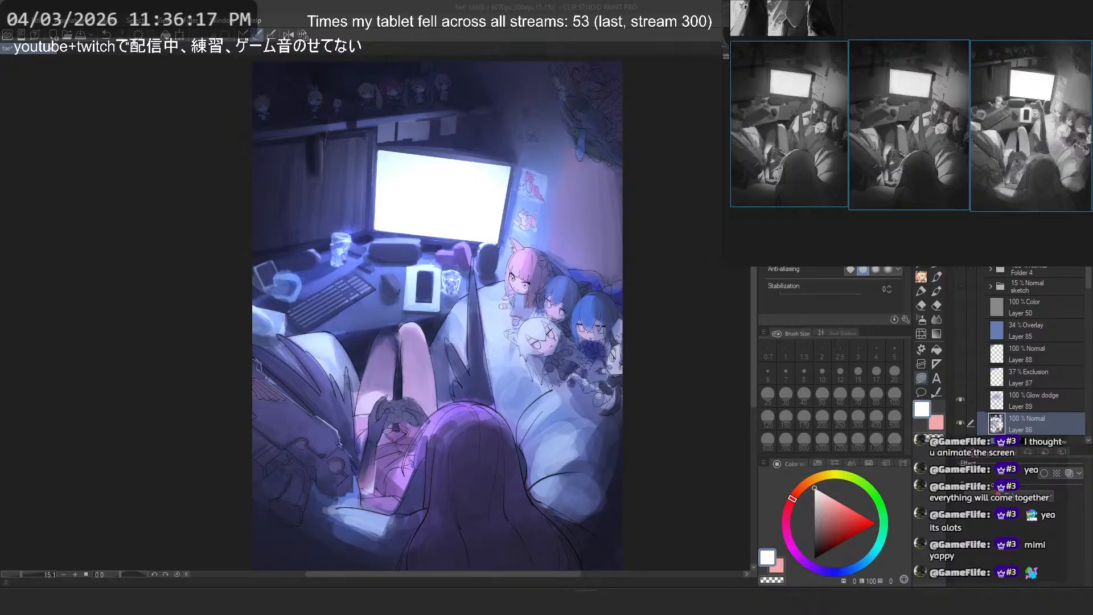
Step: Save the painting and undo the last edit
key(alt+Tab)
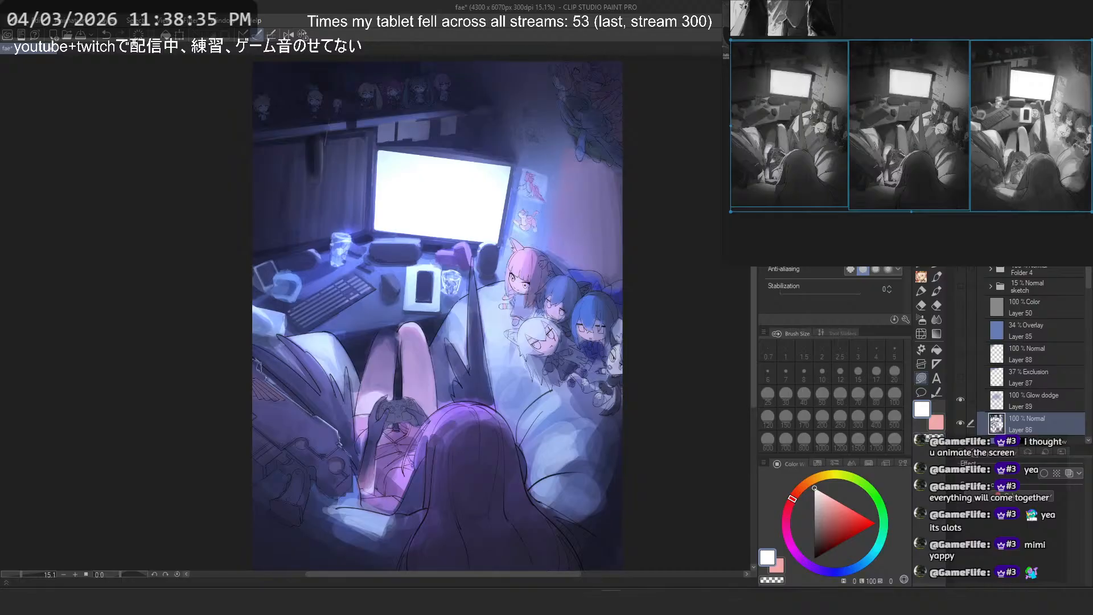
key(ctrl+s)
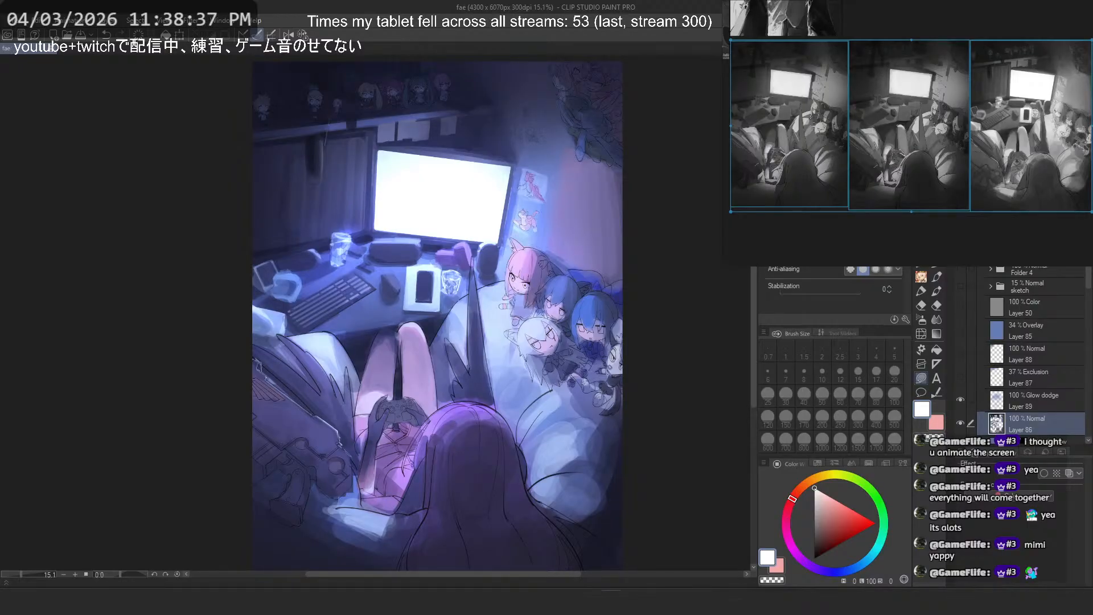
key(ctrl+z)
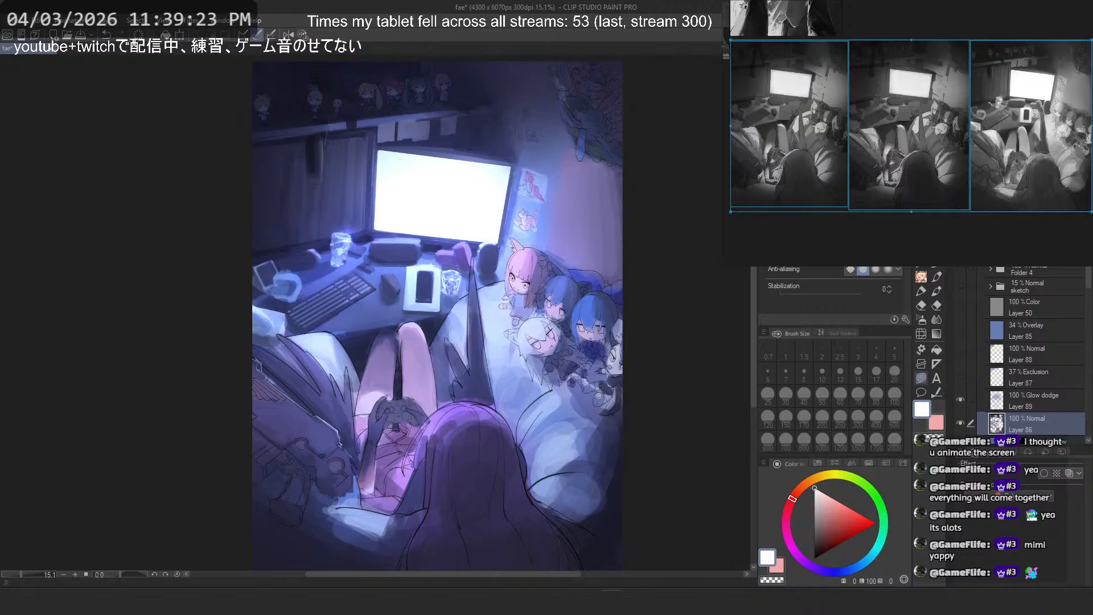
Step: Open the recent file faeani3.clip and display its animation timeline
click(9, 22)
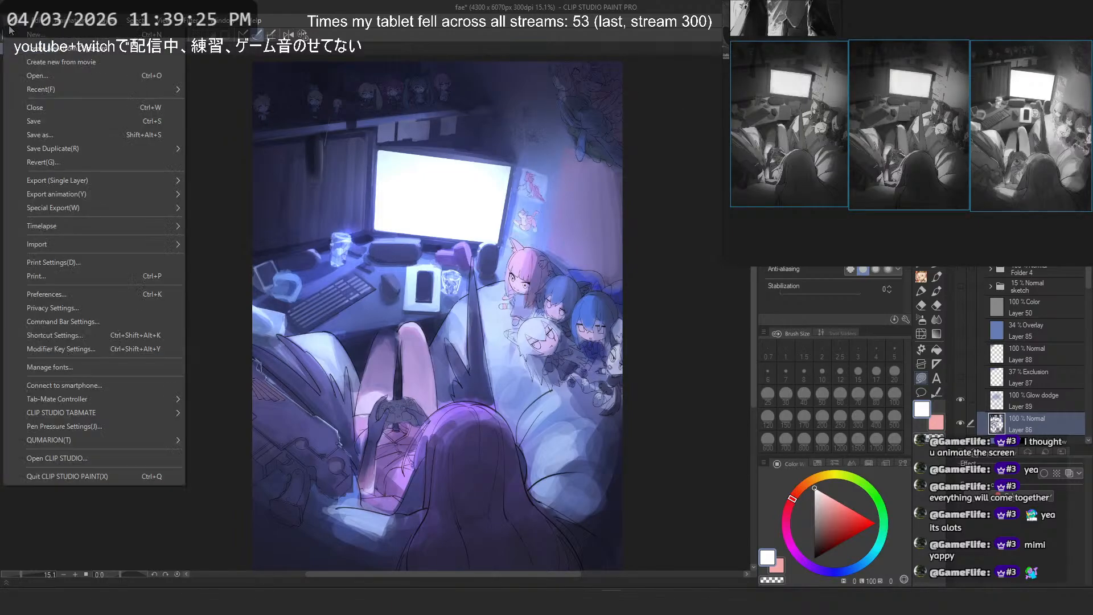
mouse_move(107, 89)
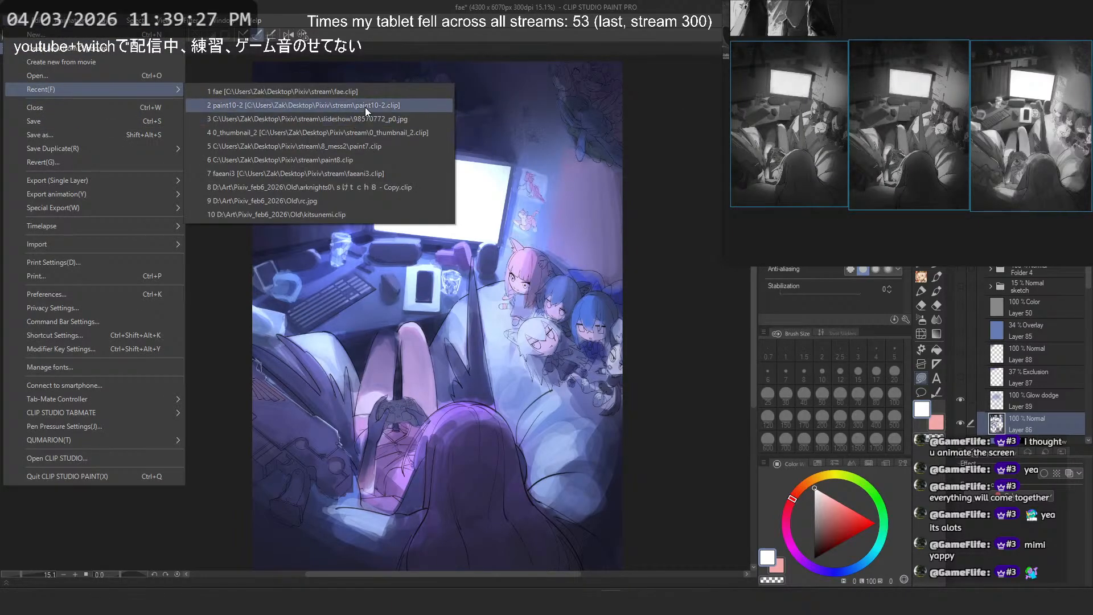
click(391, 172)
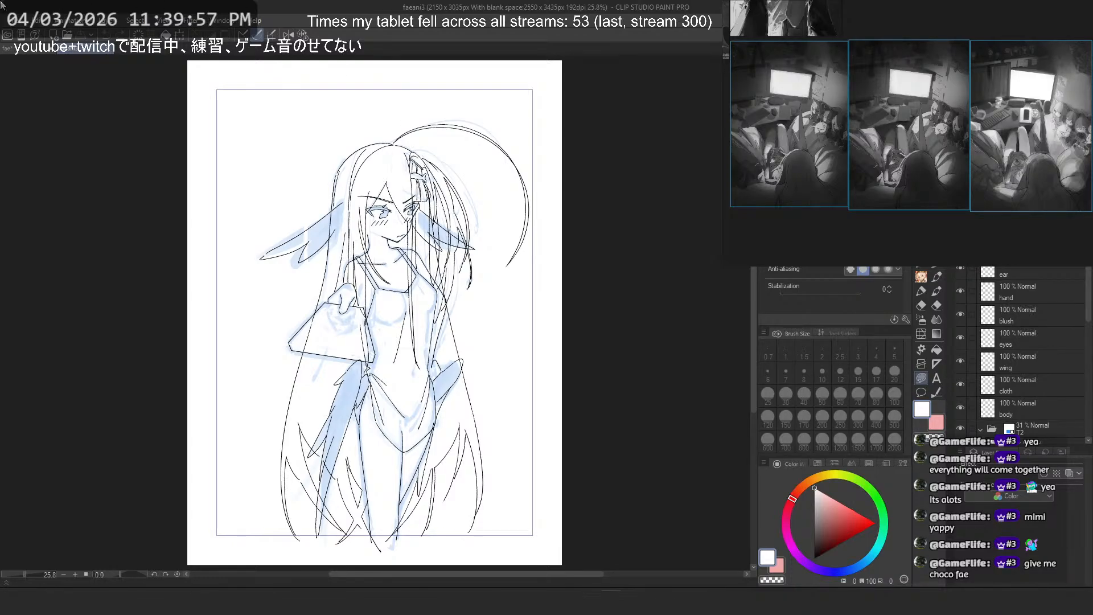
click(161, 21)
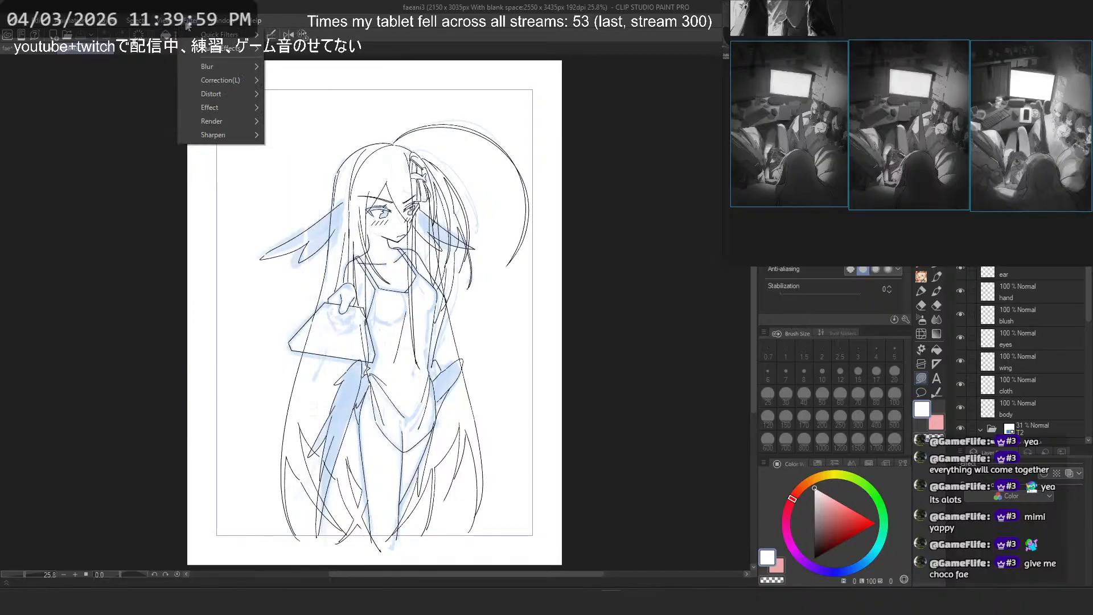
mouse_move(212, 23)
click(245, 348)
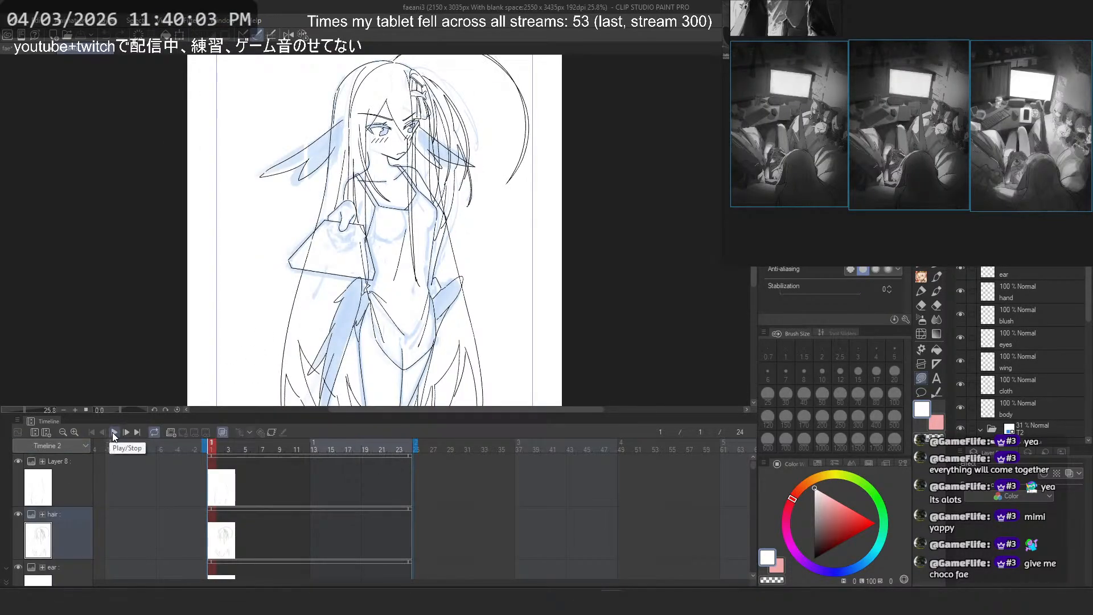
Step: Play the faeani3 animation twice and stop it to review the sketch motion beneath the line art
click(113, 432)
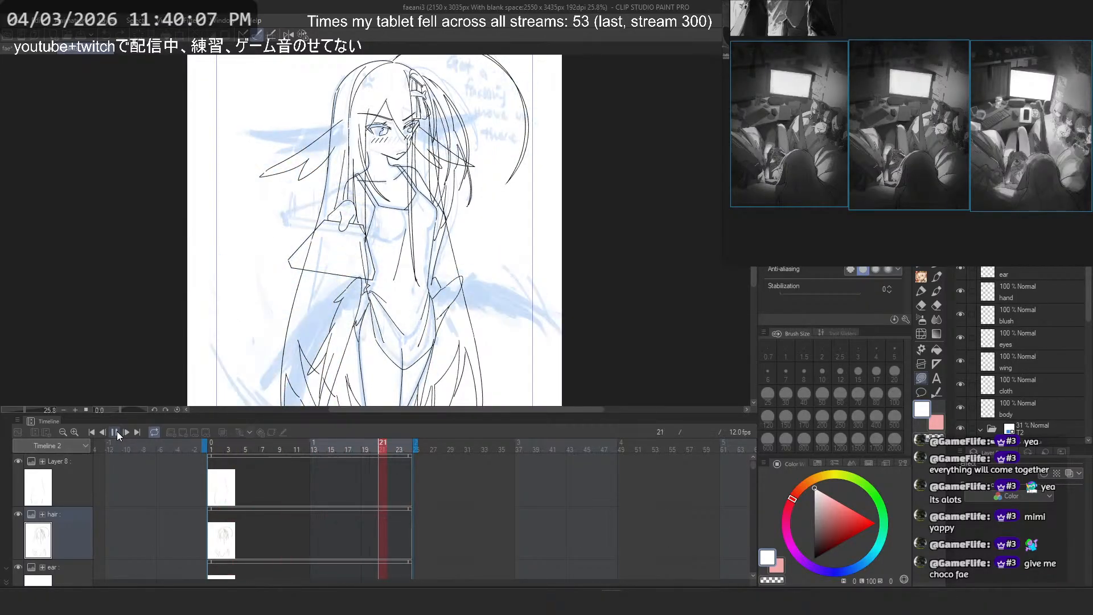
click(117, 432)
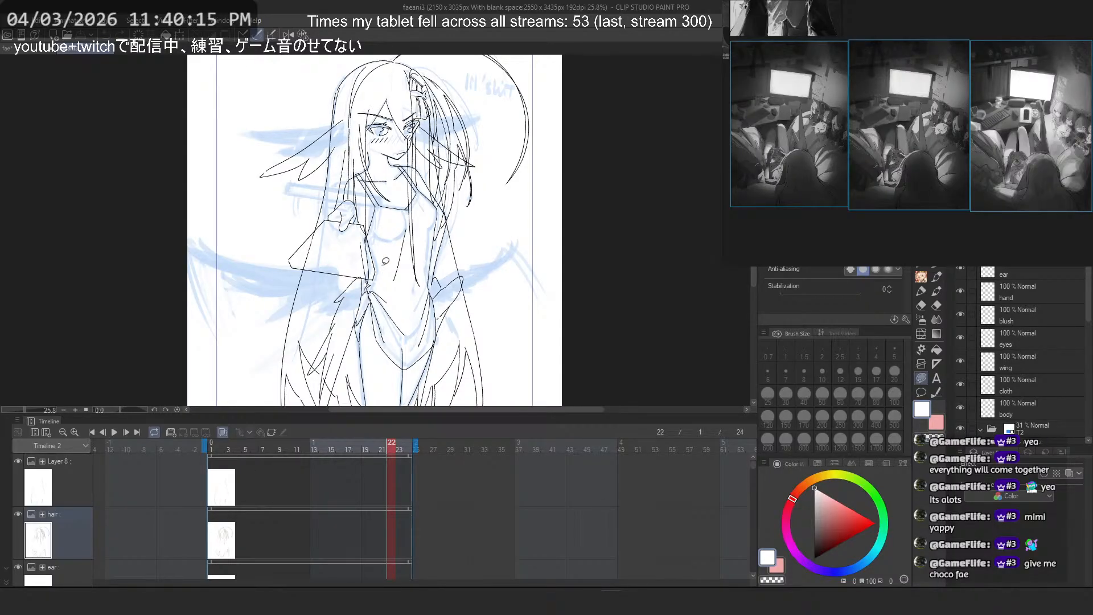
click(112, 432)
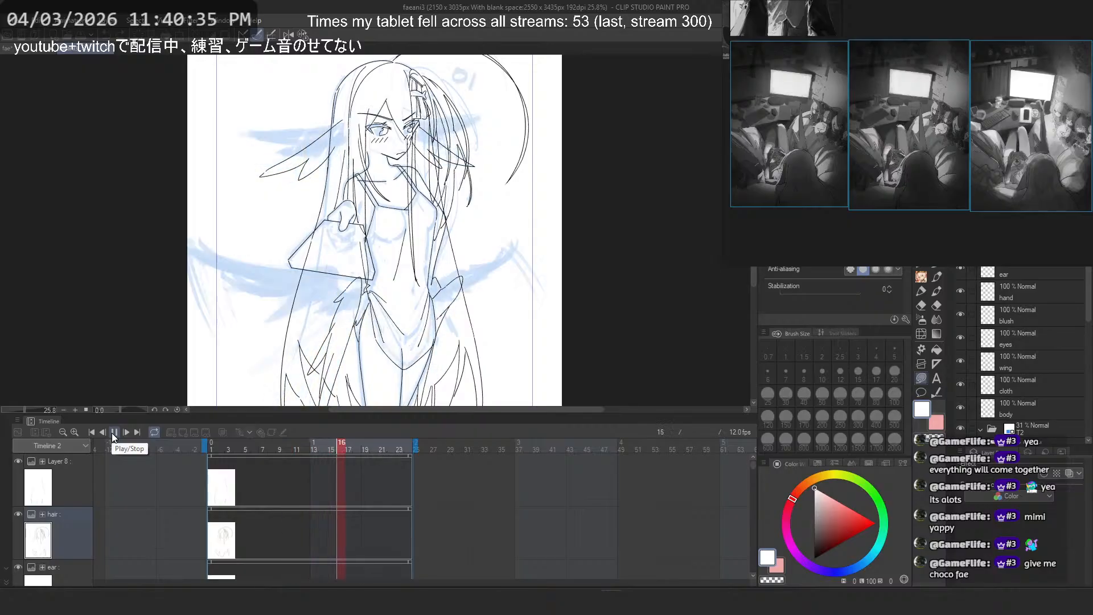
click(113, 437)
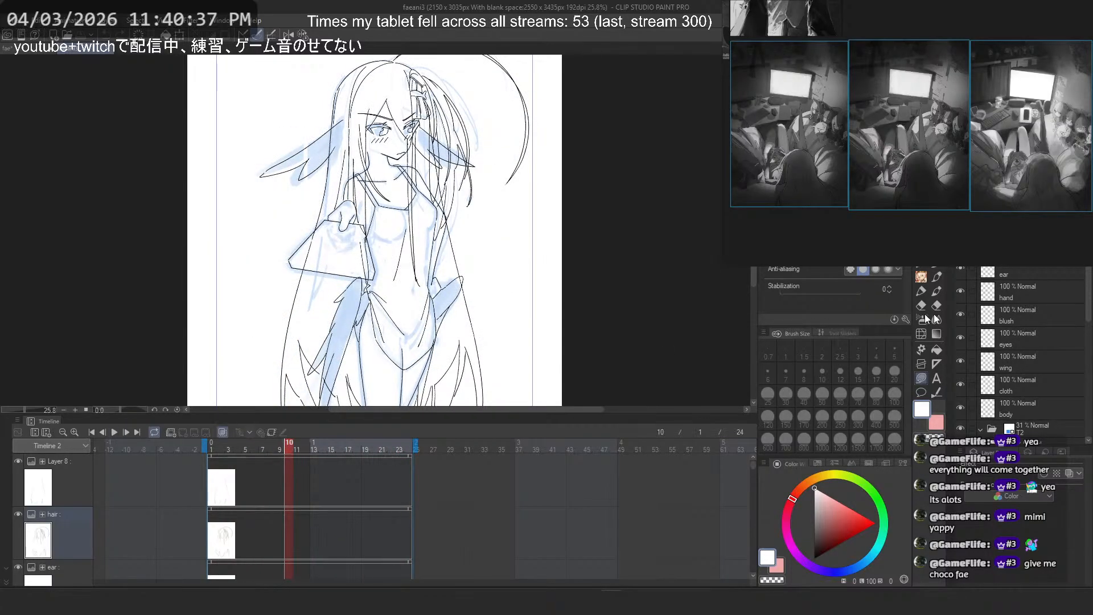
Step: Hide all the line-art layers above the T2 folder, leaving only the blue rough sketch
scroll(1034, 327, down, 3)
scroll(1035, 334, up, 5)
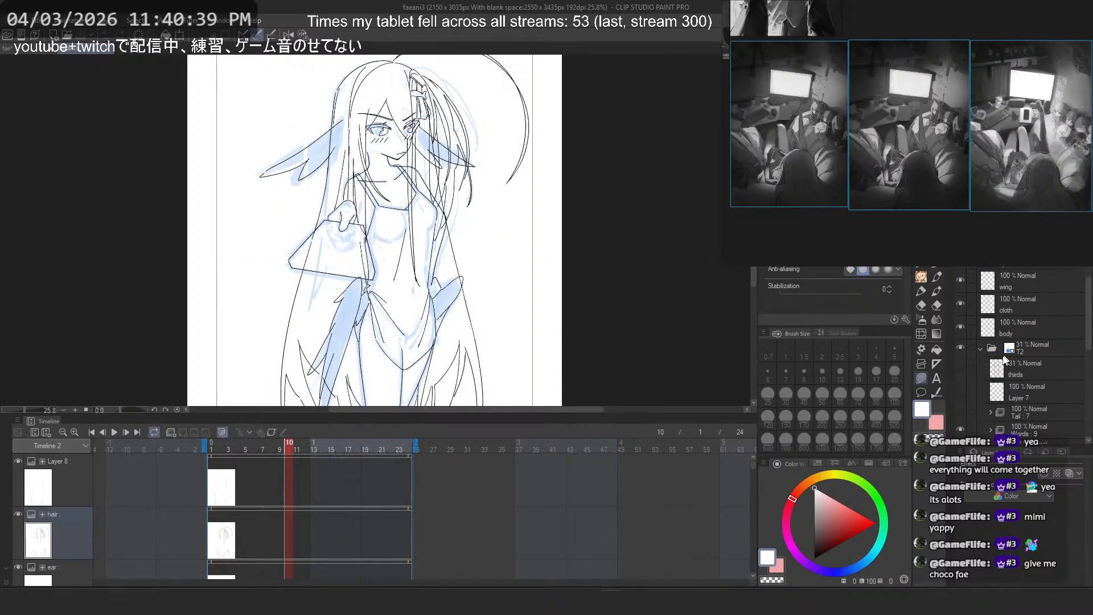
drag(962, 368, 961, 267)
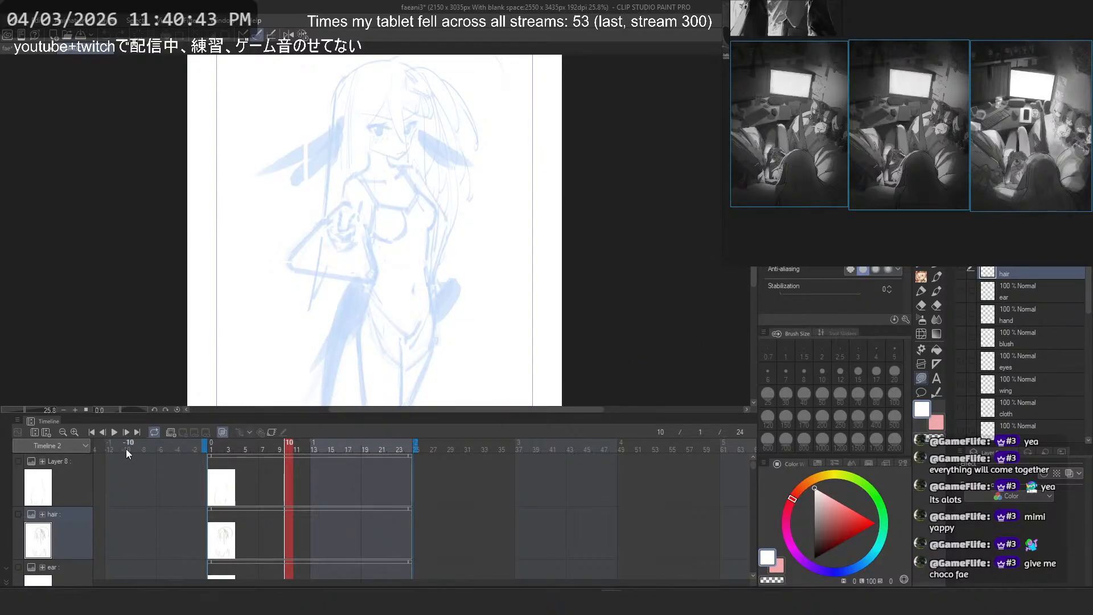
Step: Play the rough sketch animation, examine the face and upper body closely, and stop playback
click(114, 432)
scroll(390, 146, up, 4)
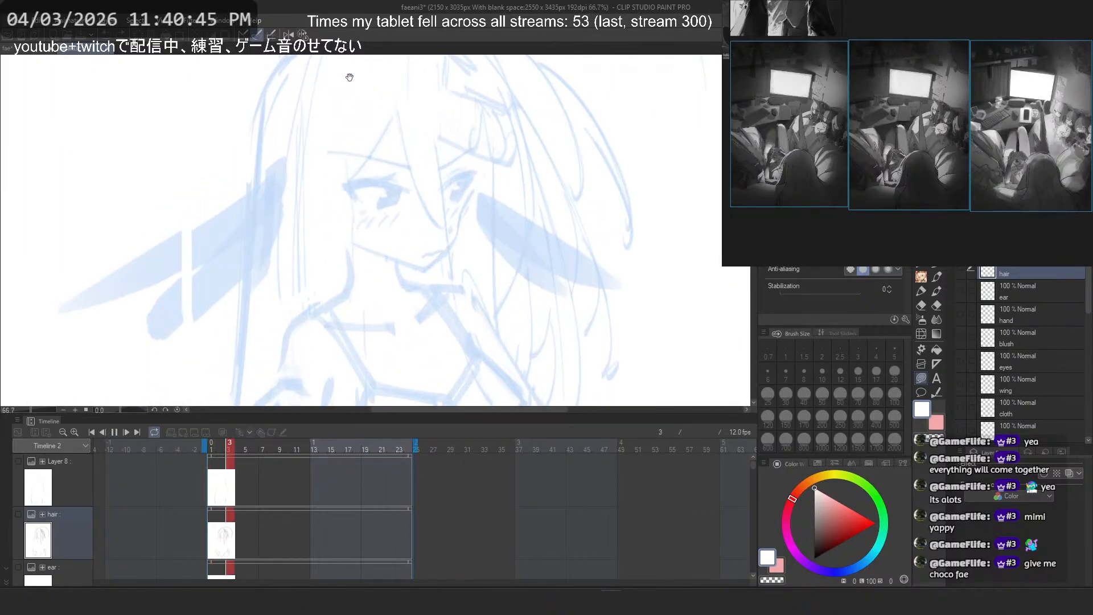
scroll(353, 108, down, 3)
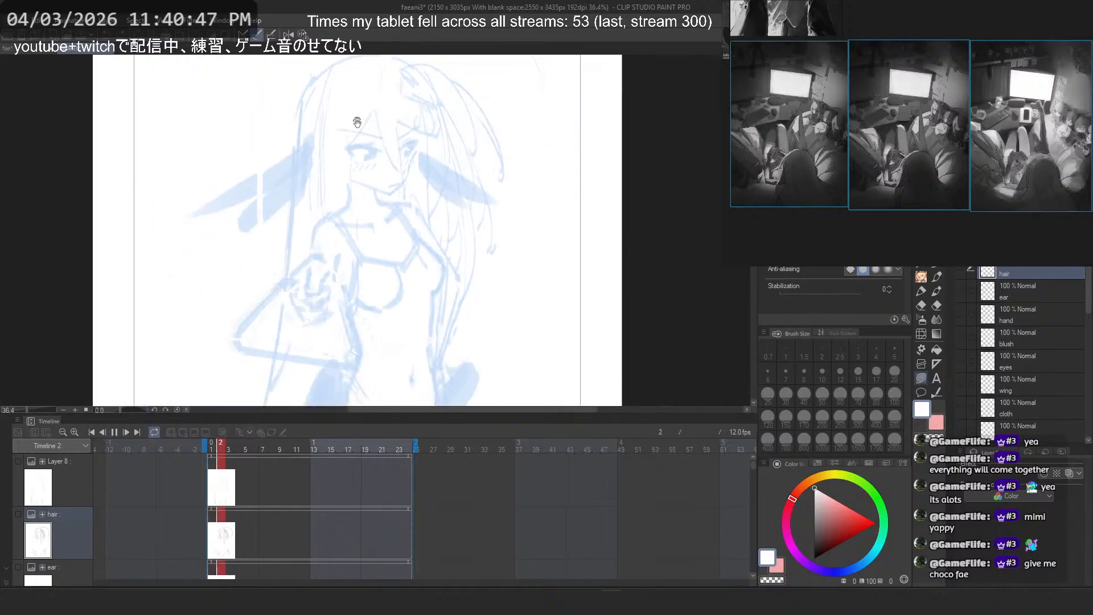
scroll(371, 354, up, 2)
scroll(370, 354, down, 3)
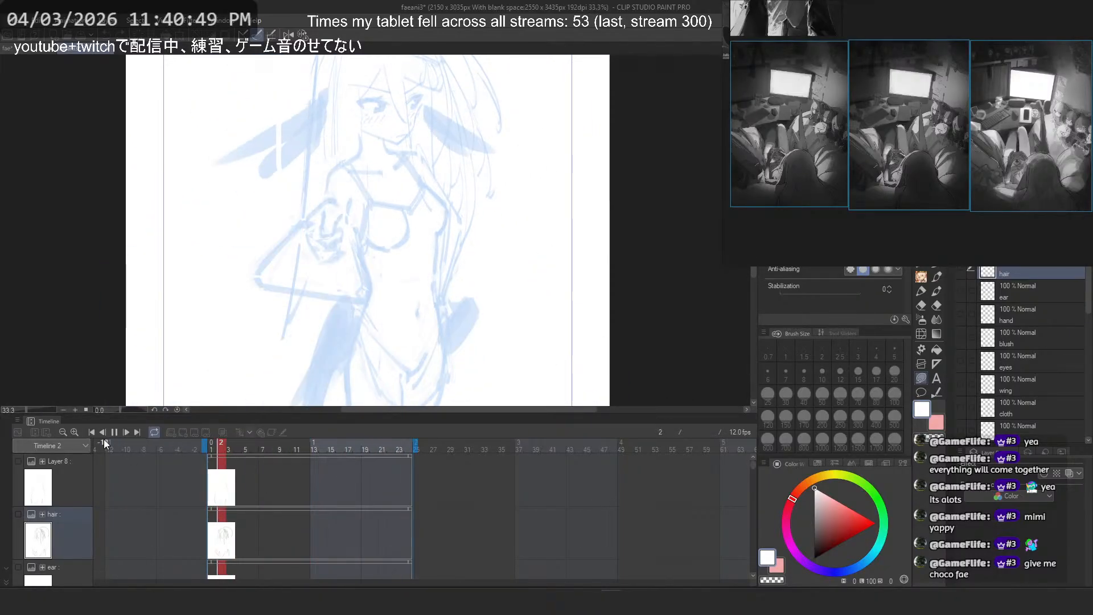
click(115, 432)
Step: Set the T2 folder to 100% opacity without its blue layer color, and play the rough animation in black
scroll(1010, 329, down, 3)
click(1033, 363)
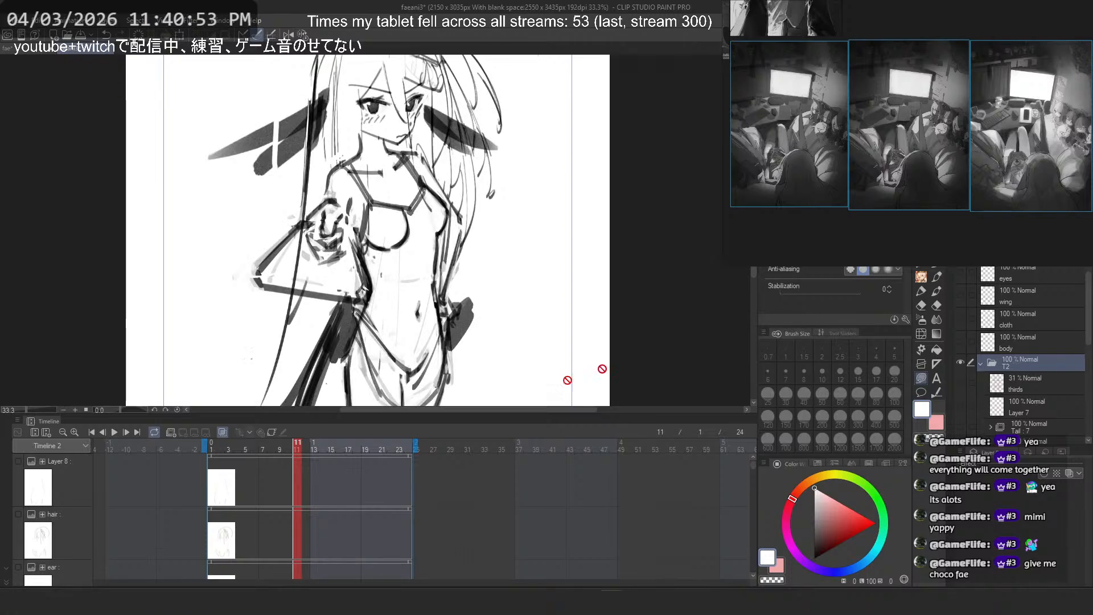
click(116, 432)
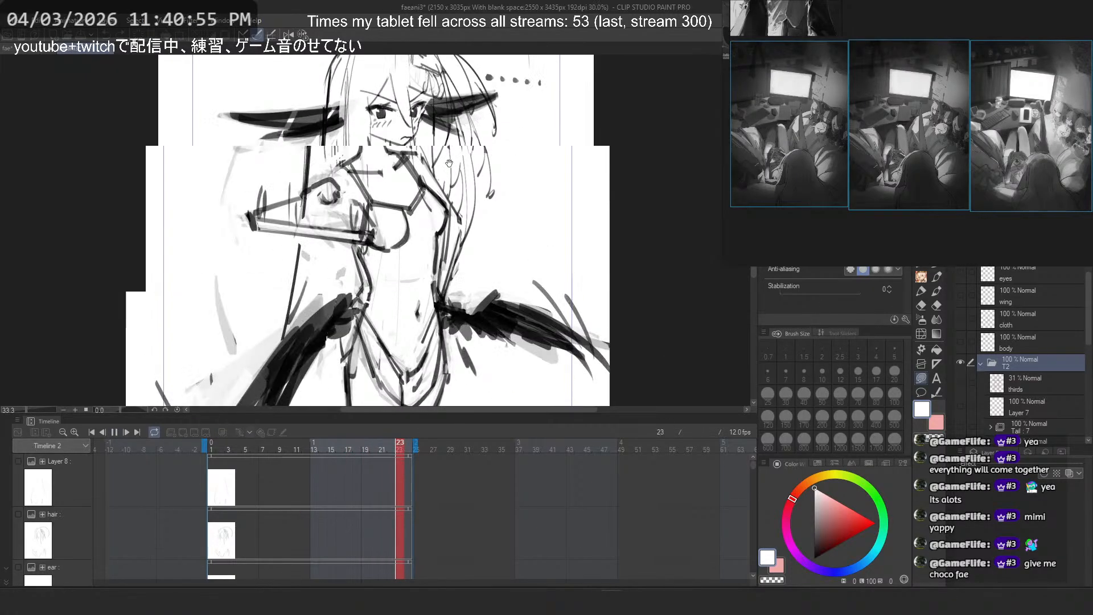
scroll(455, 160, down, 1)
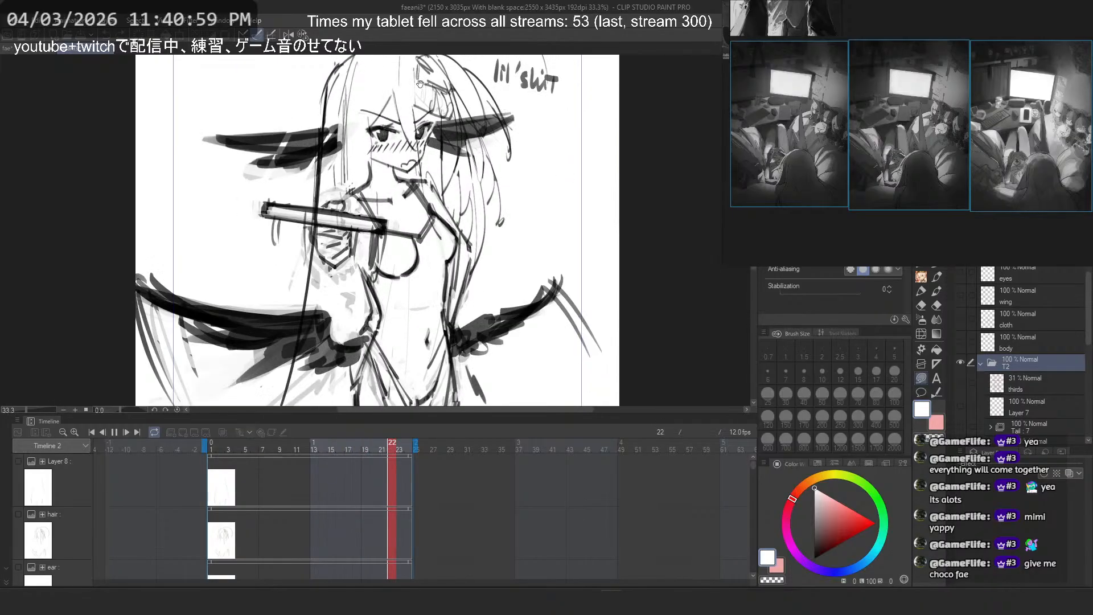
scroll(420, 86, up, 1)
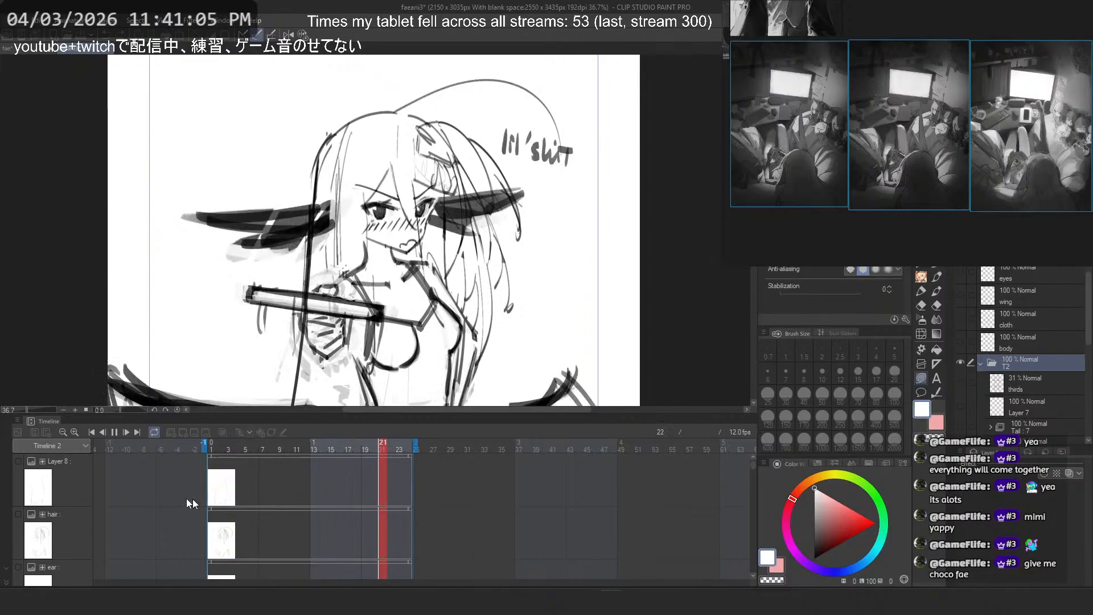
Step: Stop playback at frame 9 and expand the HAyr animation folder inside T2 to look through its hair cels
click(279, 499)
scroll(308, 500, down, 2)
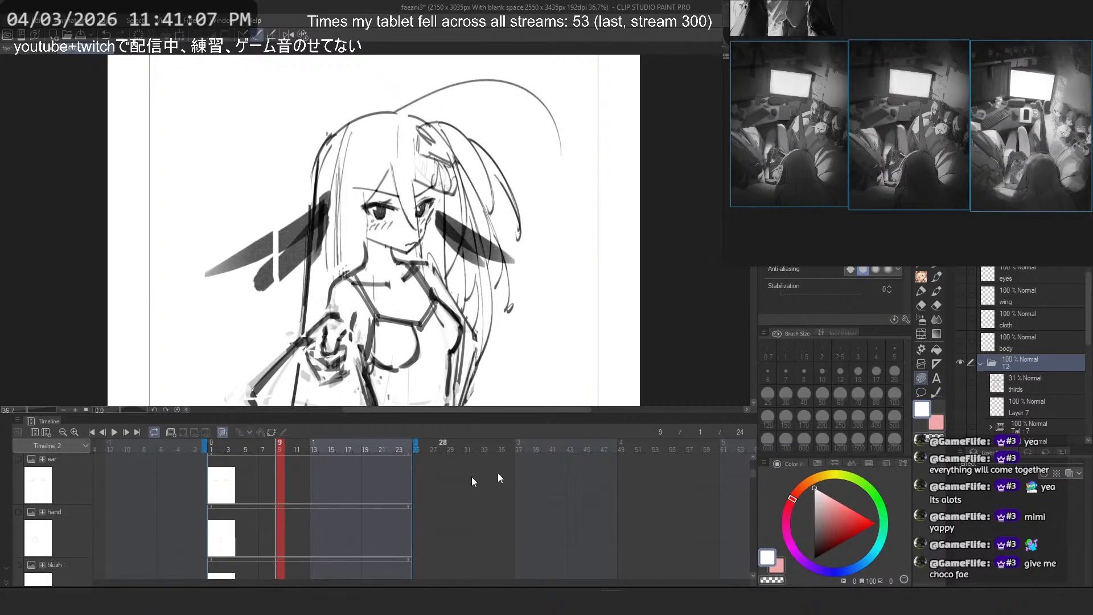
scroll(1025, 345, down, 5)
scroll(1056, 346, down, 4)
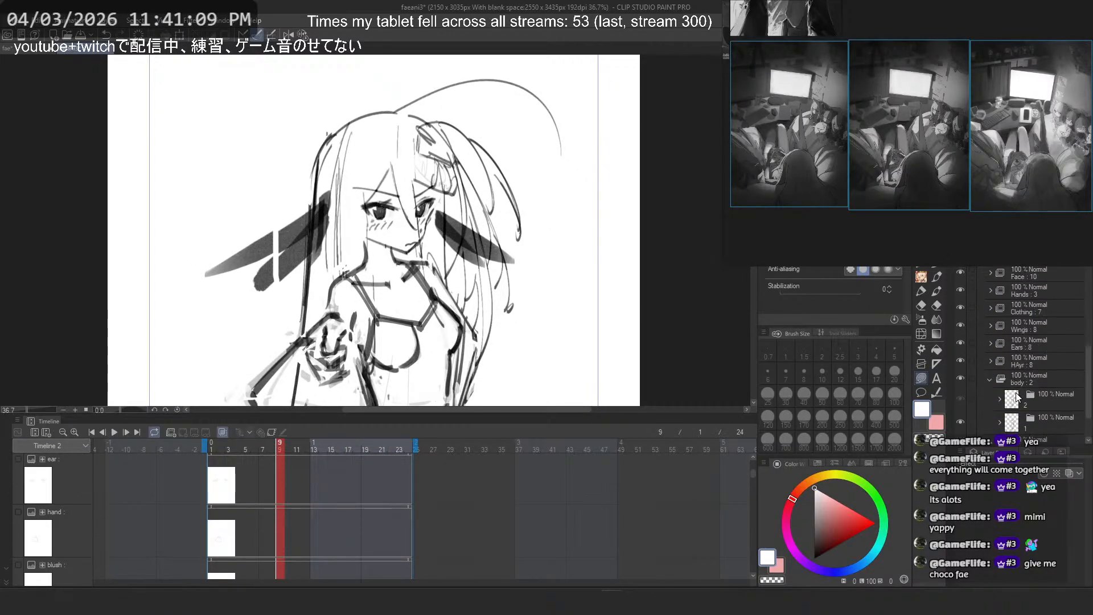
click(991, 346)
scroll(1056, 352, down, 5)
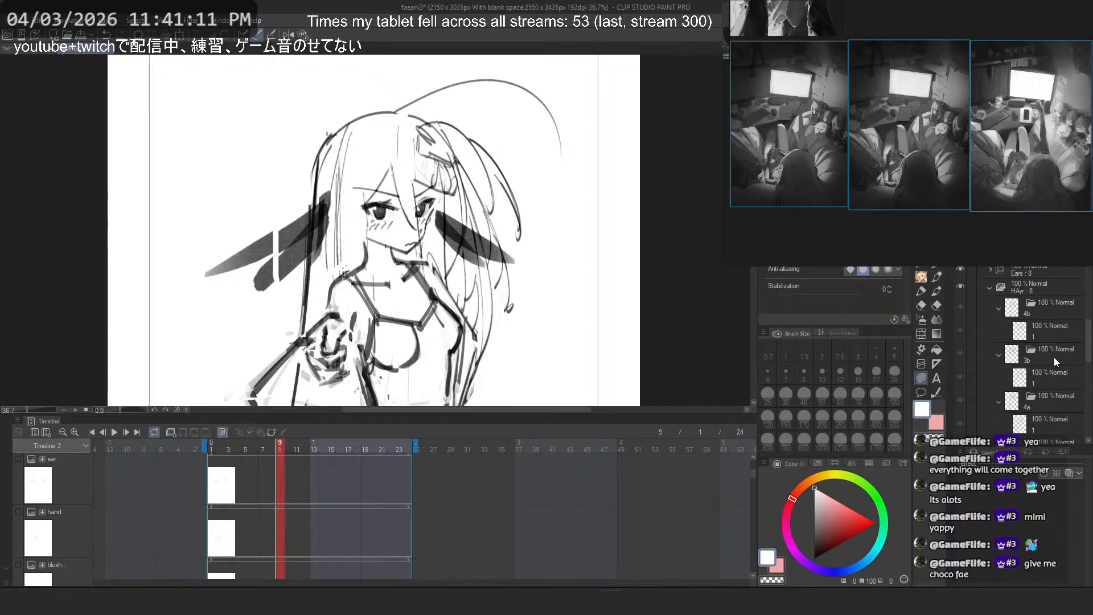
scroll(1050, 350, down, 4)
scroll(374, 502, down, 2)
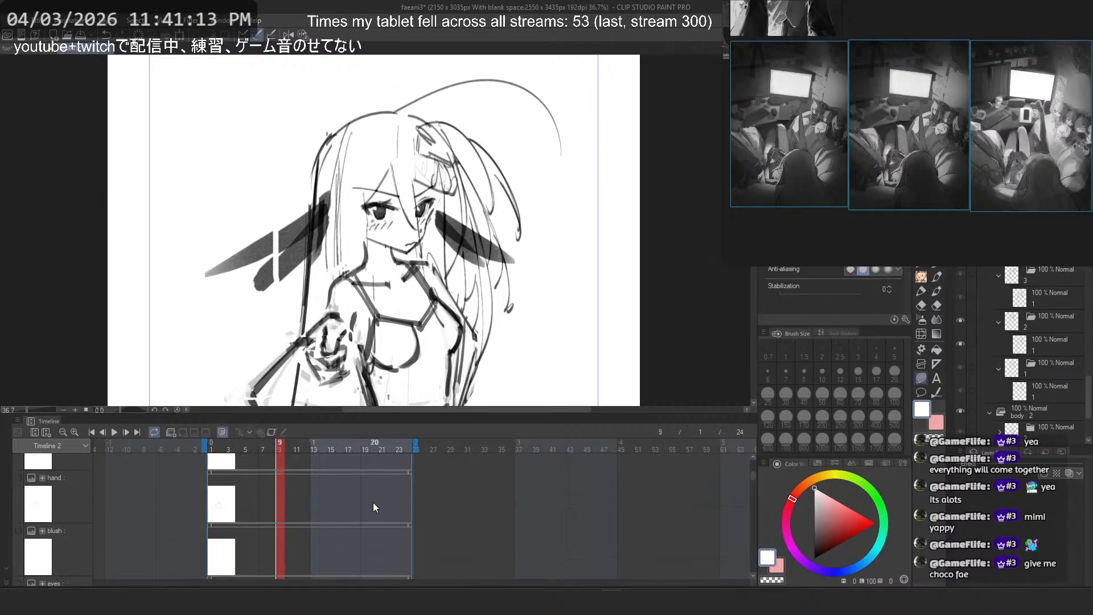
scroll(345, 493, up, 2)
scroll(1031, 341, down, 3)
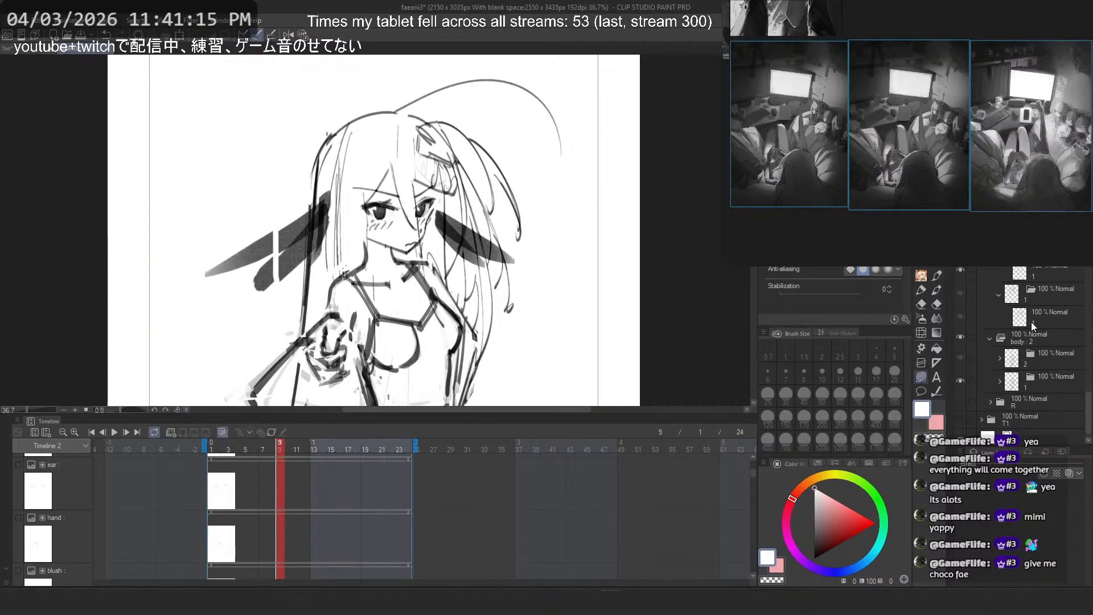
Step: Go to frame 4 and examine the active hair cel within the HAyr folder
mouse_move(255, 442)
mouse_down()
mouse_move(215, 444)
mouse_move(288, 444)
mouse_move(204, 452)
mouse_move(419, 452)
mouse_move(237, 450)
mouse_up()
scroll(1026, 324, up, 2)
scroll(1024, 325, up, 4)
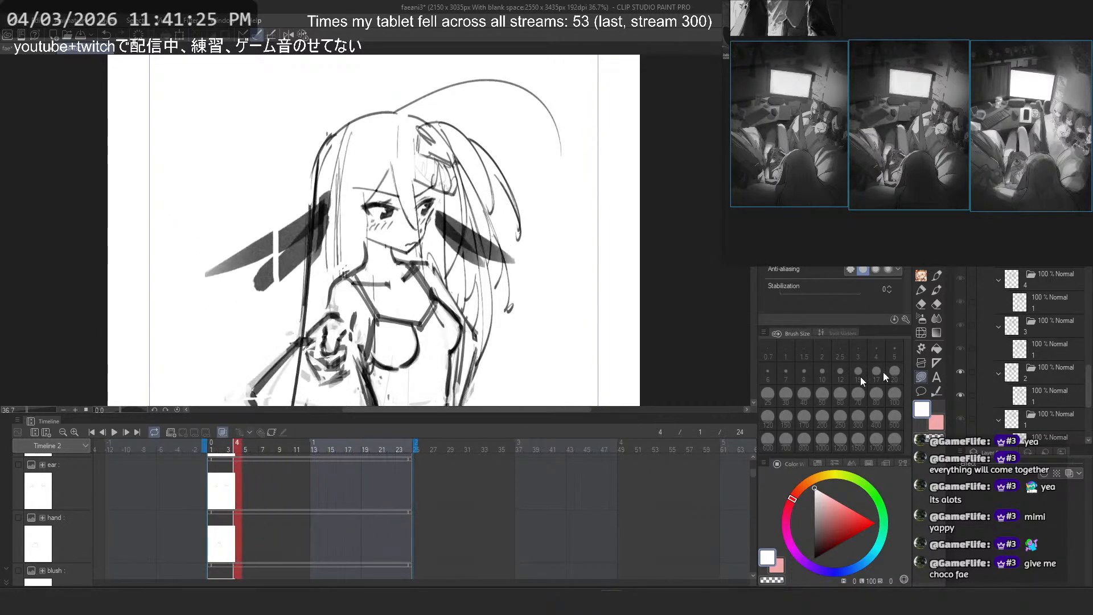
scroll(1062, 363, down, 3)
scroll(1060, 365, up, 5)
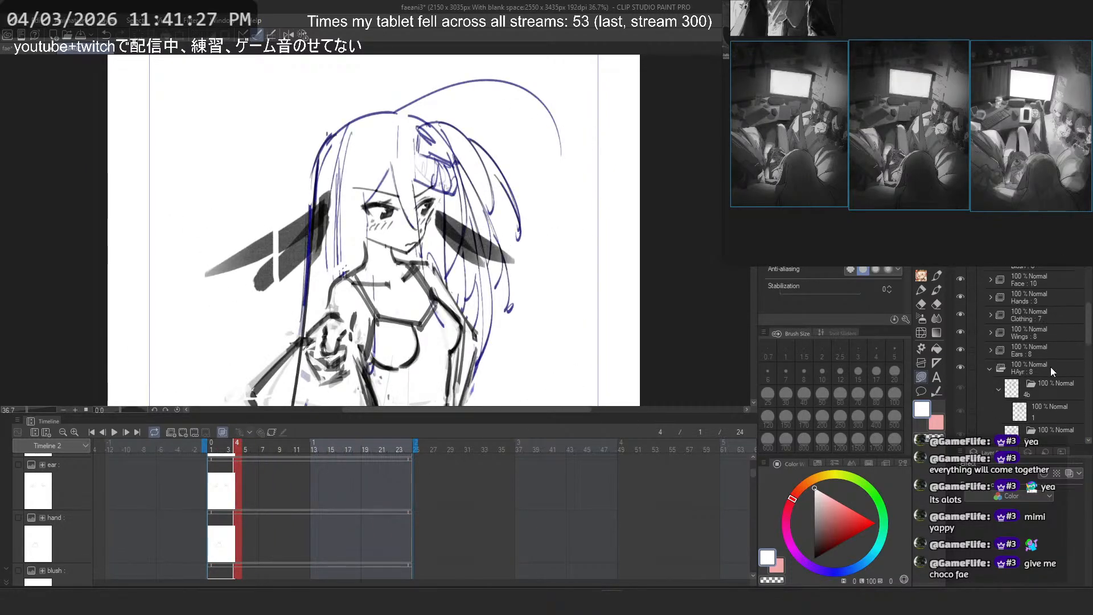
scroll(1033, 376, down, 2)
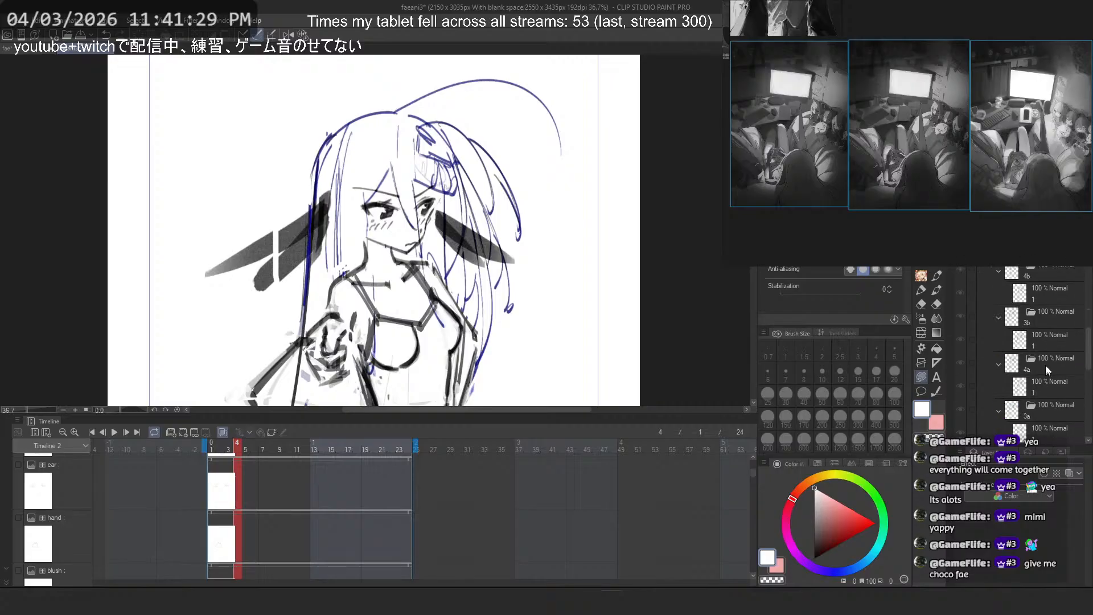
scroll(286, 509, down, 2)
Step: Look through the timeline tracks of the T2 animation folders, from Words and Blush to HAyr and body
scroll(286, 510, down, 4)
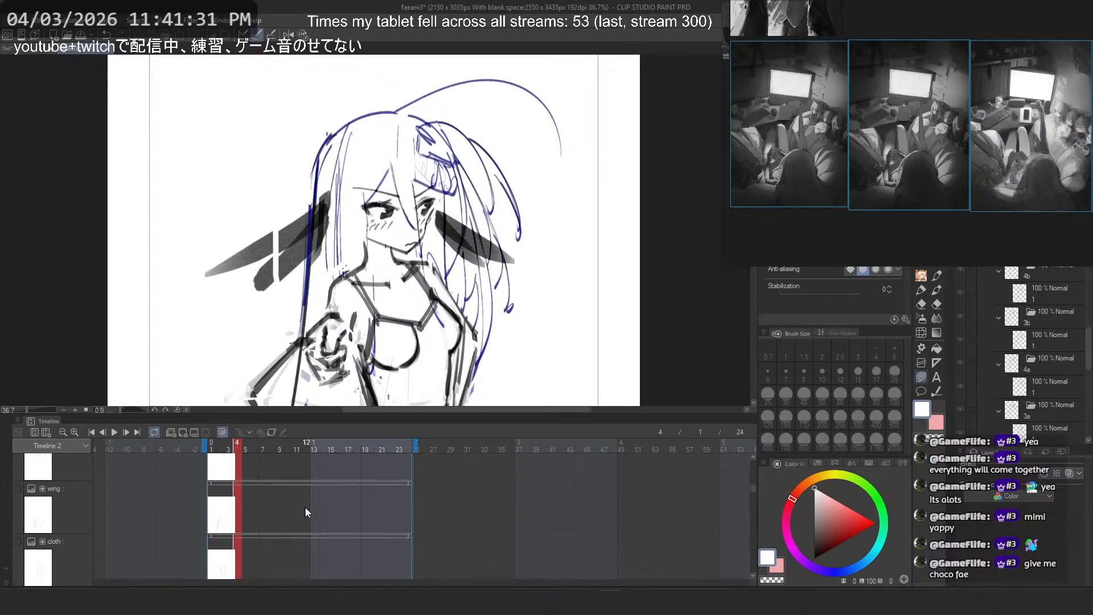
scroll(293, 511, up, 5)
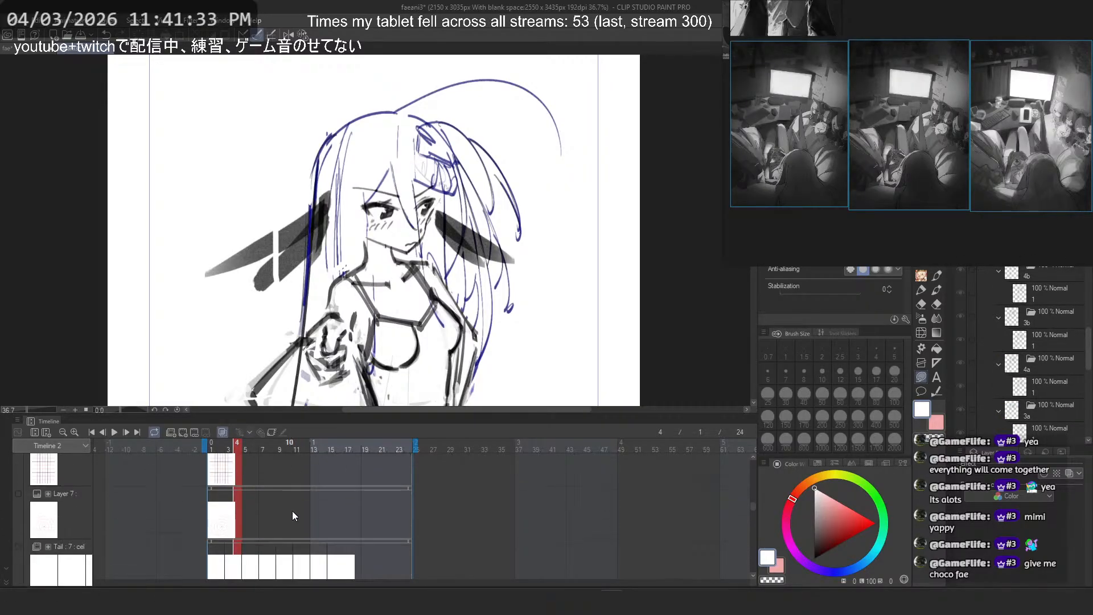
scroll(284, 519, down, 1)
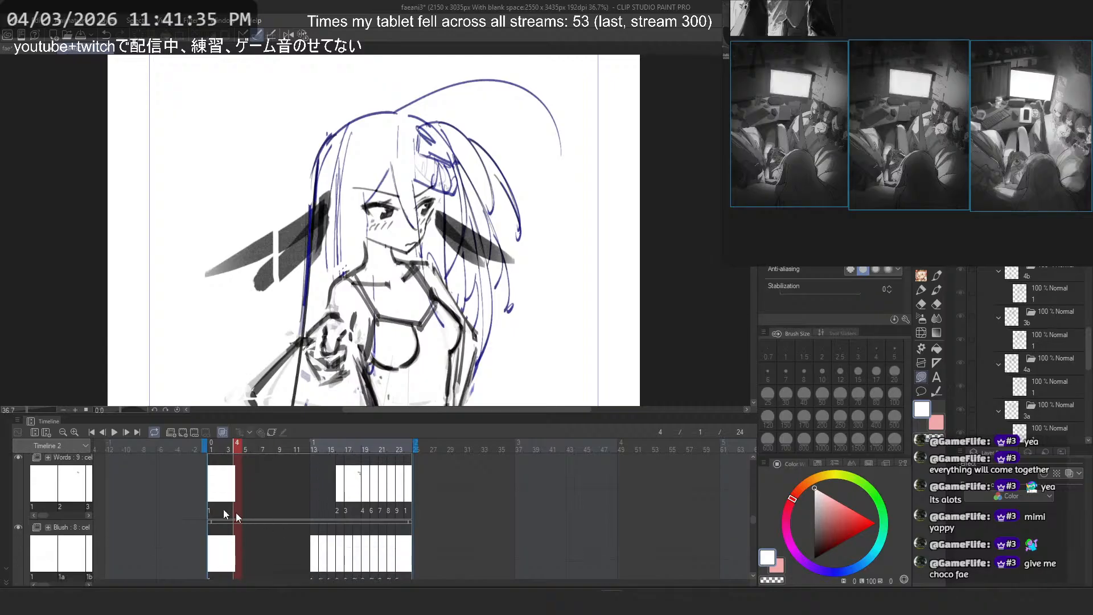
scroll(746, 522, down, 1)
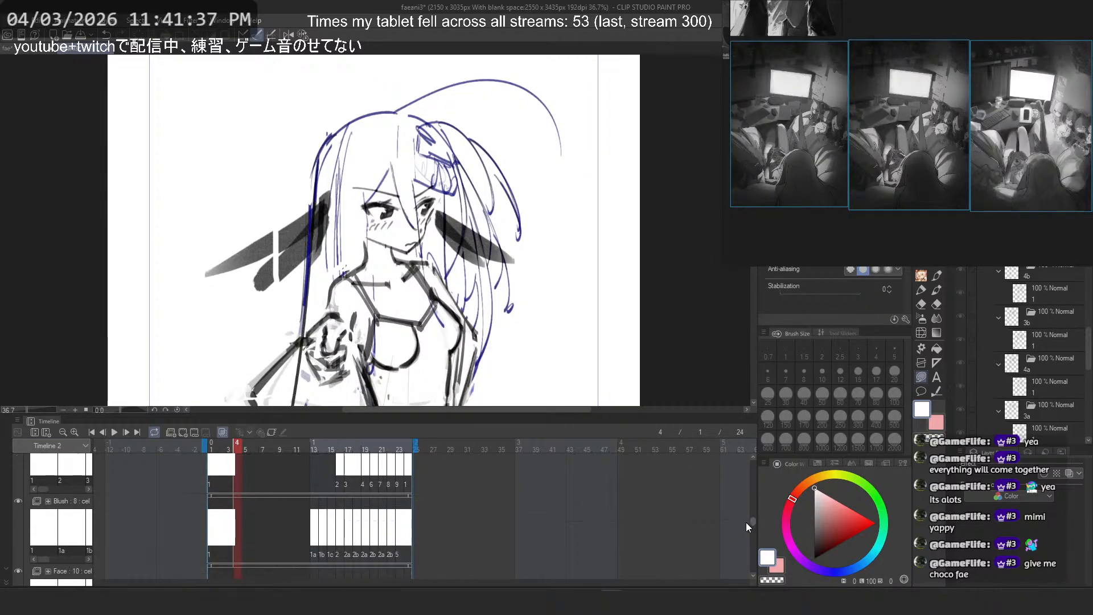
drag(752, 521, 746, 556)
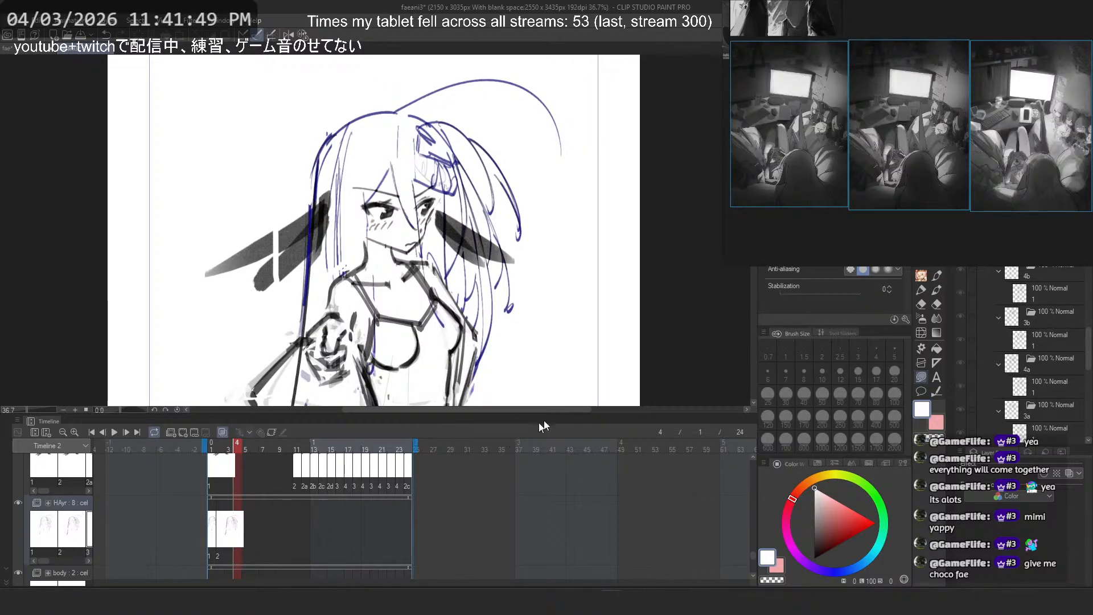
drag(754, 555, 757, 470)
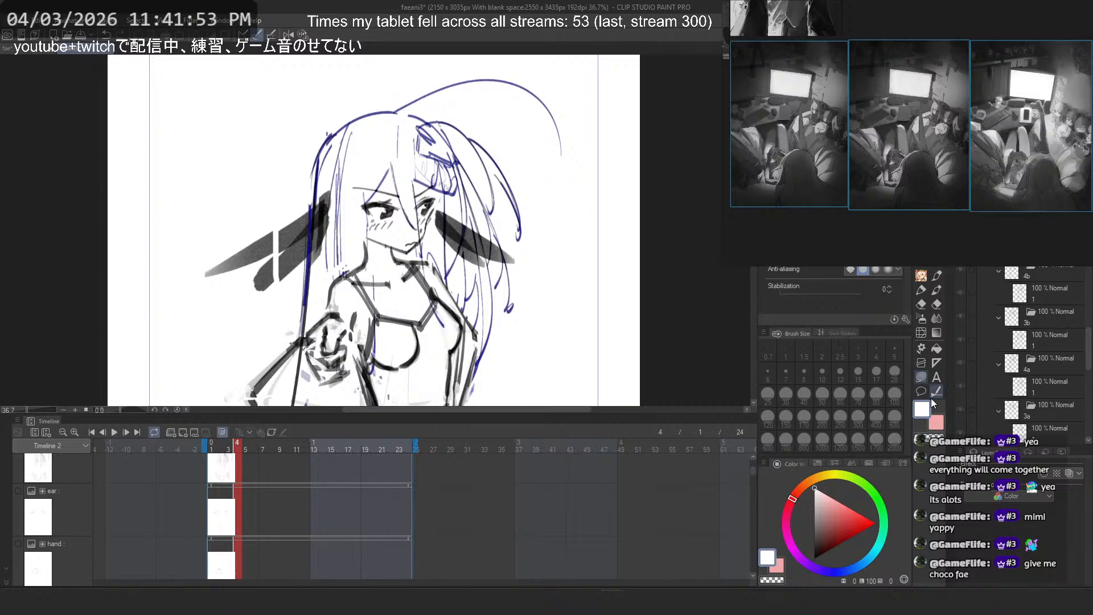
Step: Restore the T2 folder's blue layer color and its 31% opacity
scroll(1034, 335, up, 10)
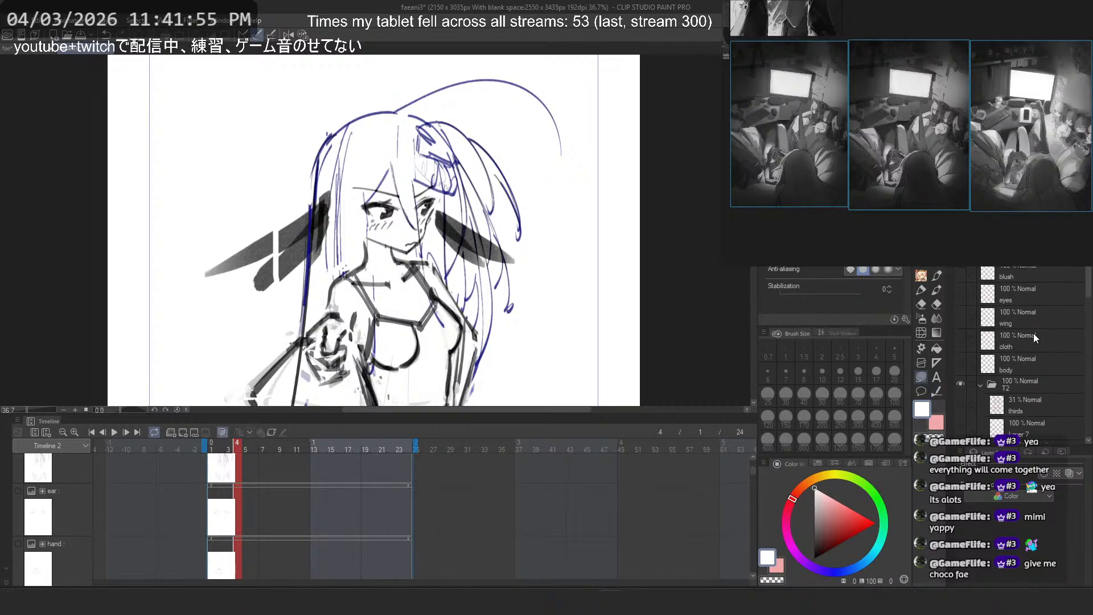
scroll(1027, 384, down, 3)
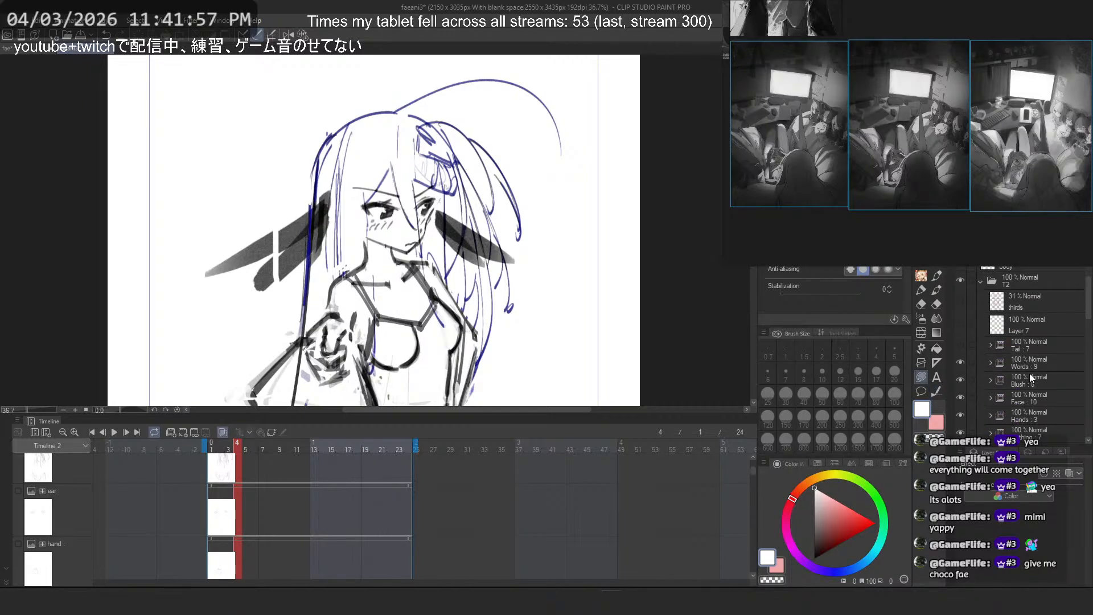
scroll(1029, 373, down, 1)
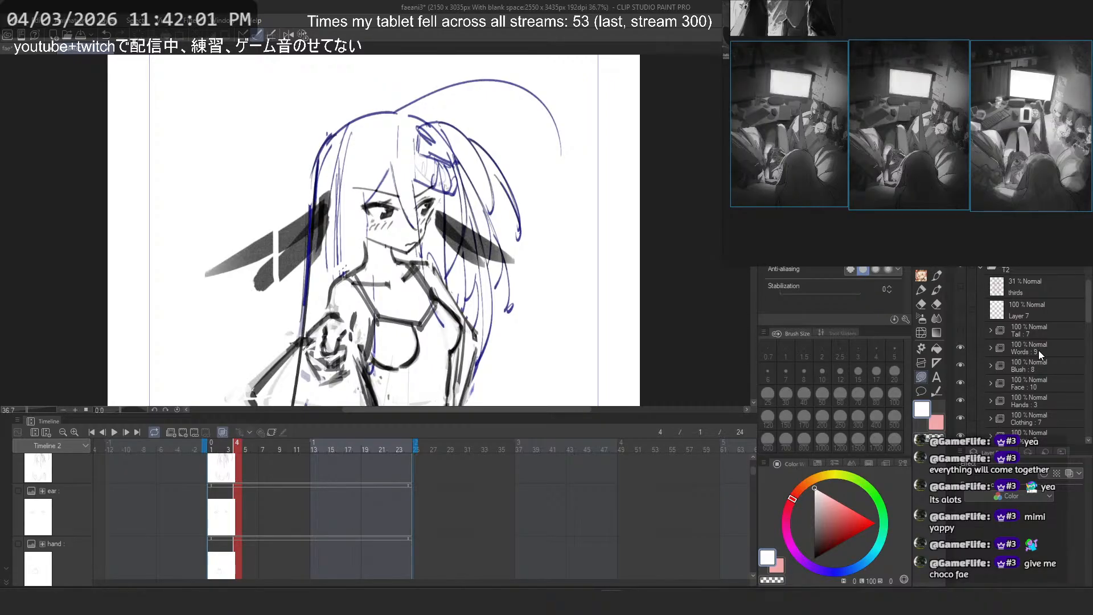
click(1028, 271)
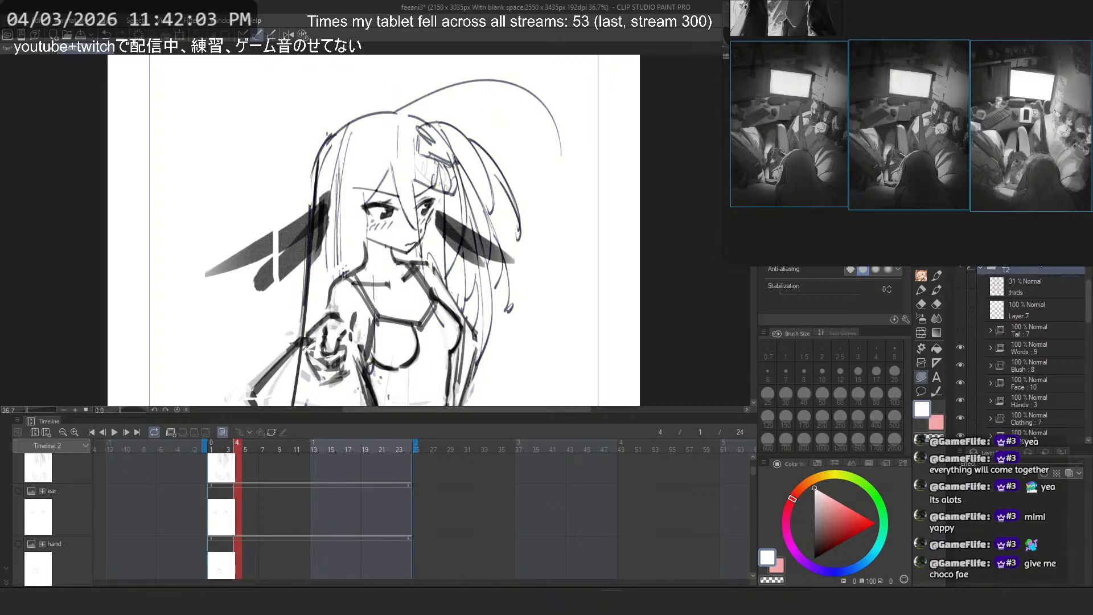
click(1077, 485)
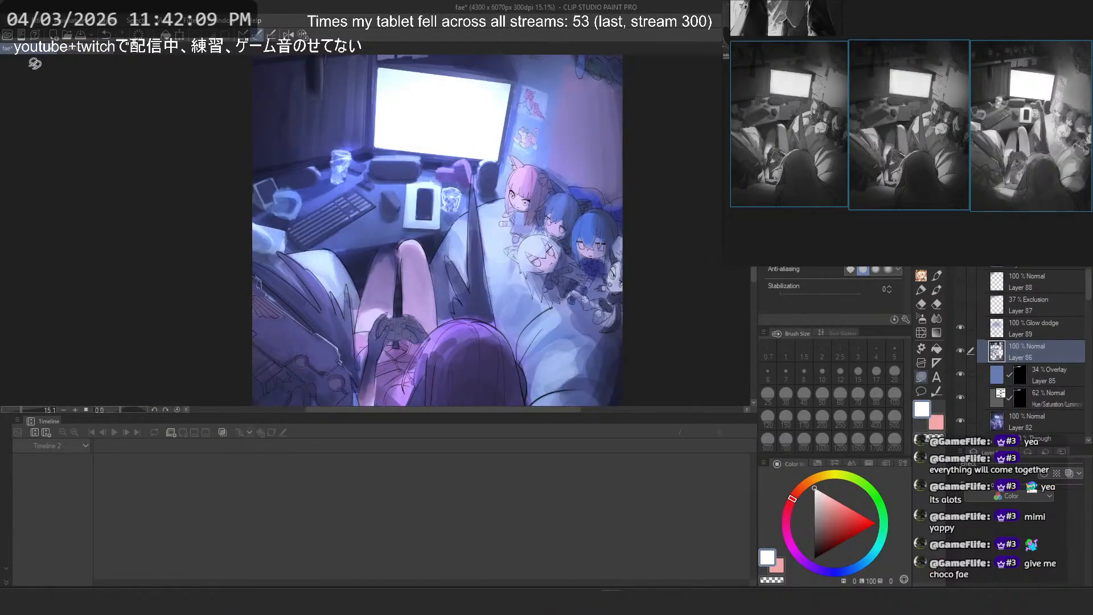
Step: View the whole fae painting once more and close it without saving the changes
click(23, 50)
scroll(378, 140, down, 4)
scroll(378, 140, up, 1)
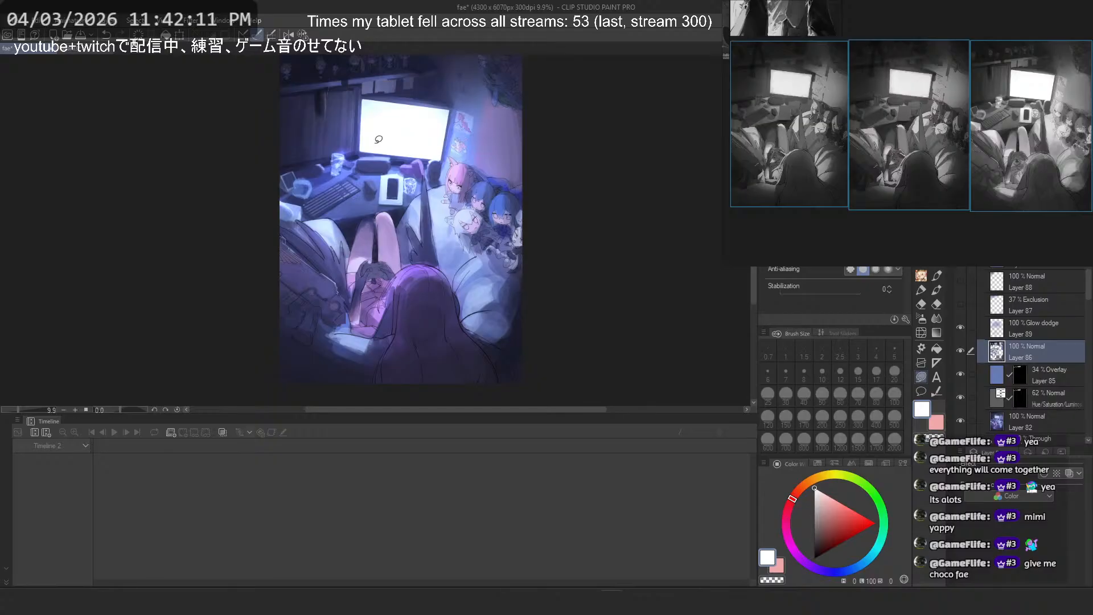
scroll(378, 139, up, 1)
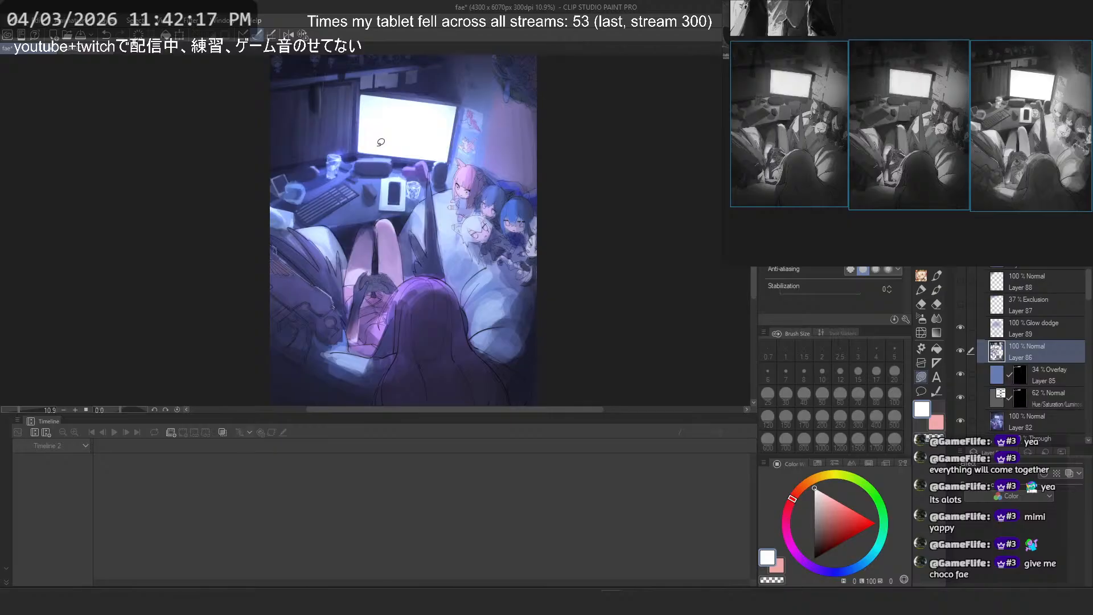
click(53, 49)
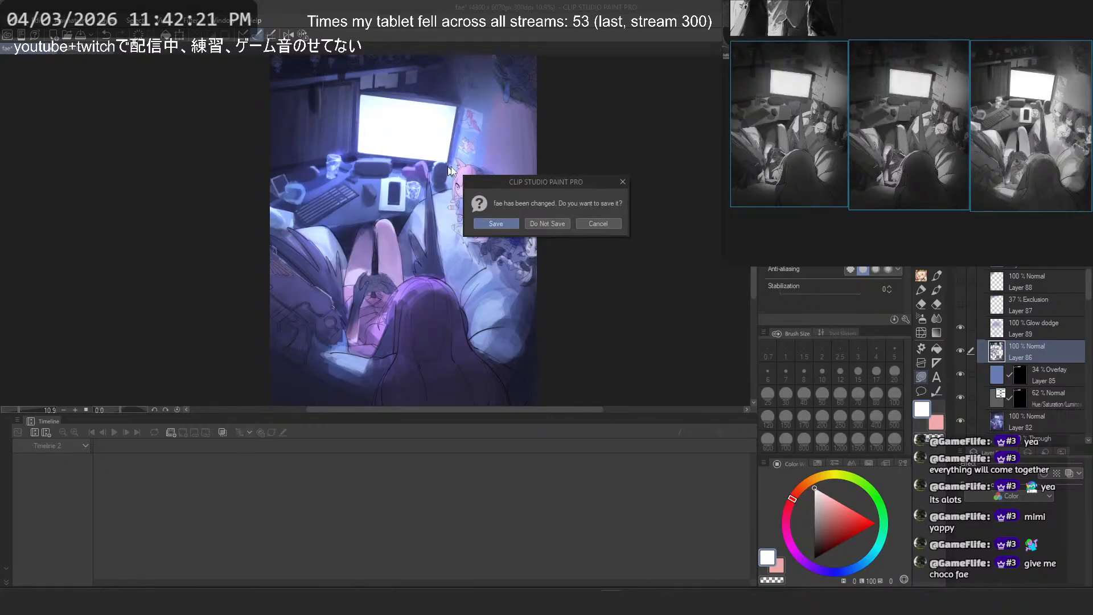
click(547, 222)
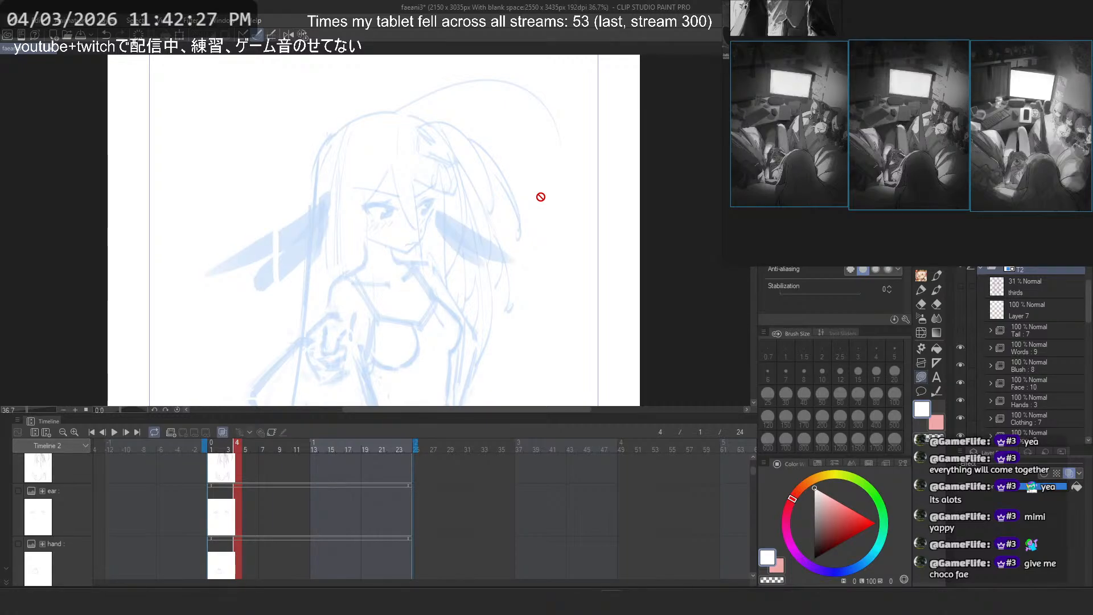
Step: Show the line-art layers above the T2 folder again, over the blue rough sketch
click(961, 267)
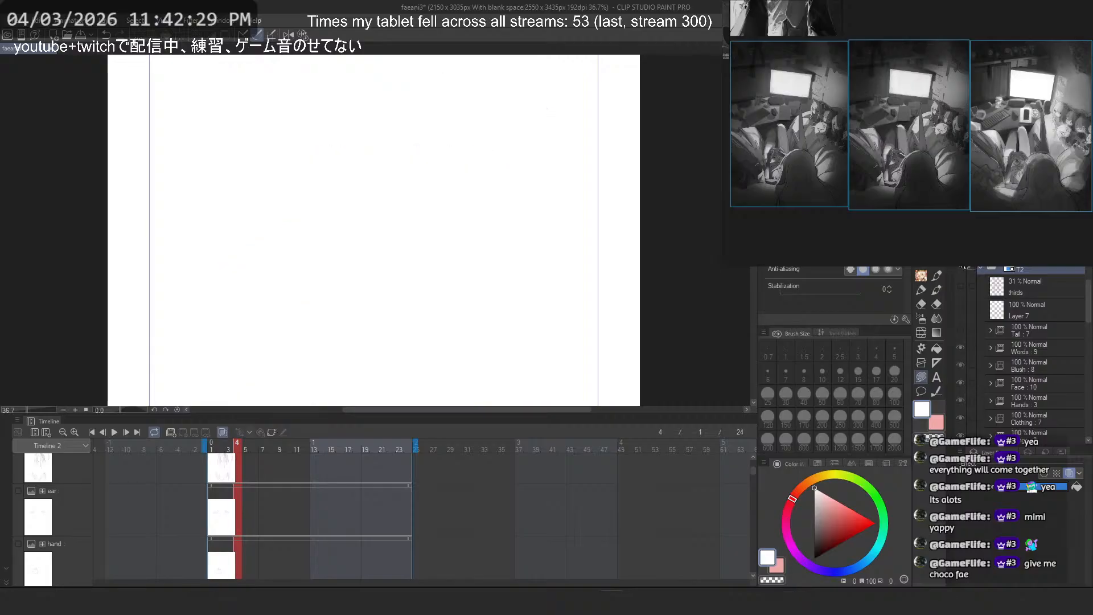
click(961, 267)
click(1019, 292)
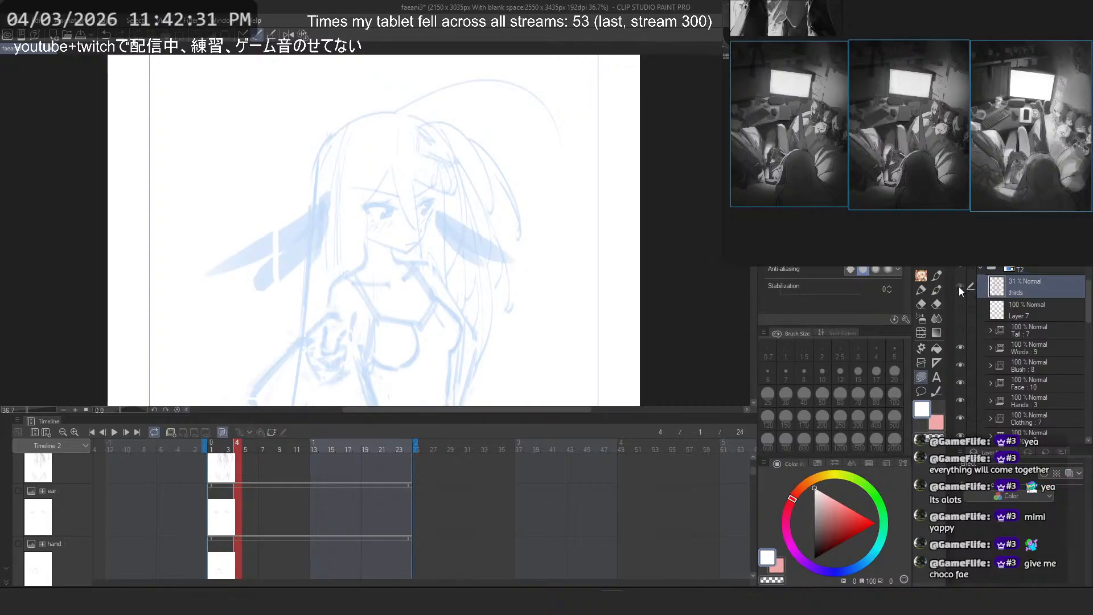
scroll(985, 347, up, 5)
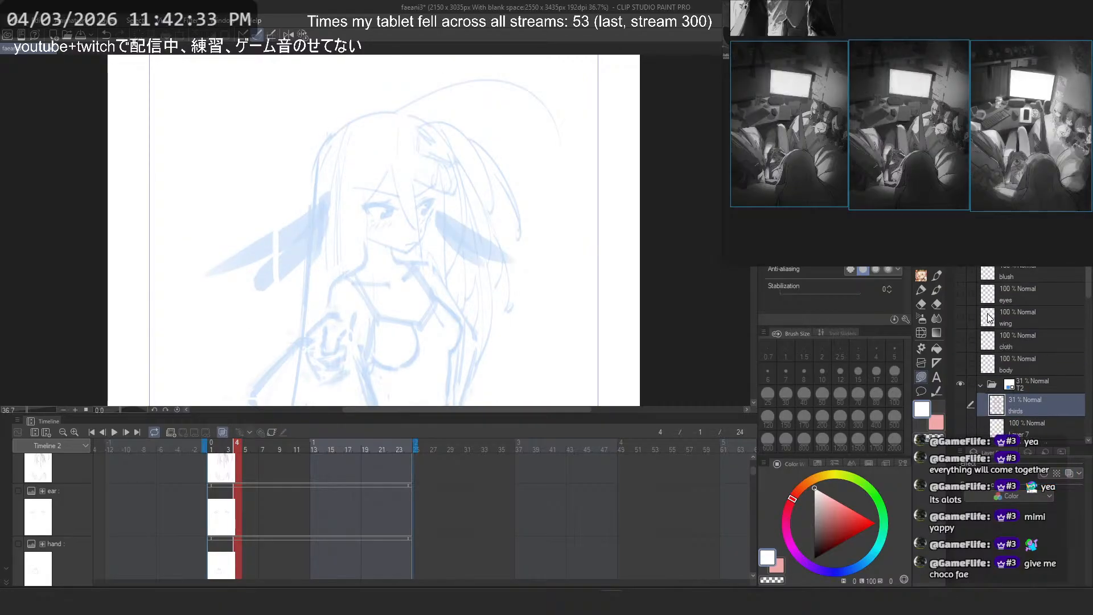
drag(962, 391, 965, 299)
scroll(495, 147, down, 6)
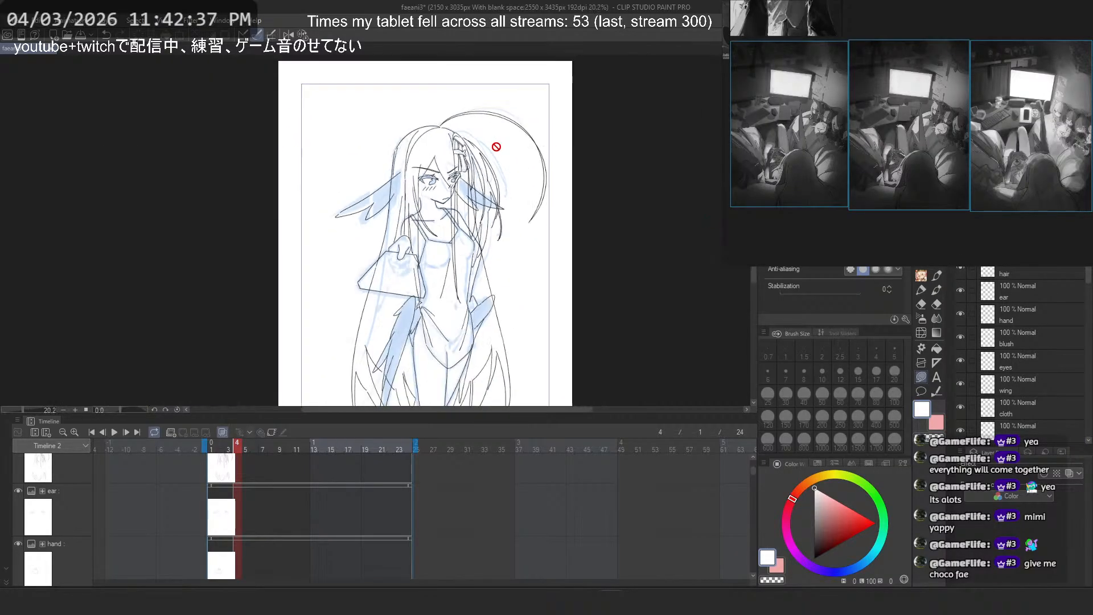
scroll(516, 223, up, 2)
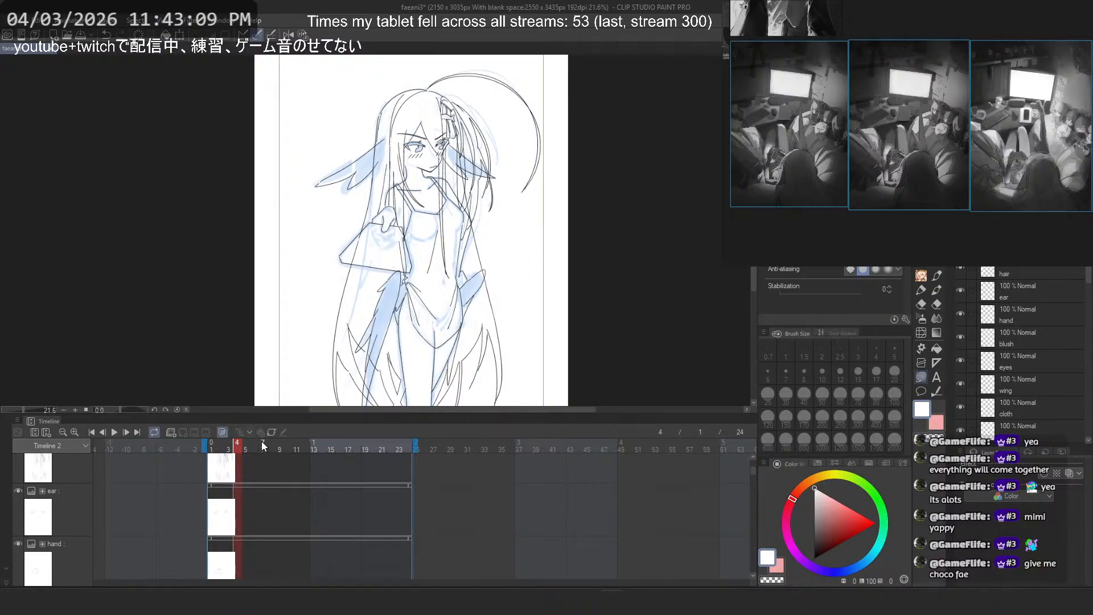
Step: Compare the line art with the rough at frame 20, toggling the hair layer off and on, and go to frame 14
drag(261, 441, 371, 450)
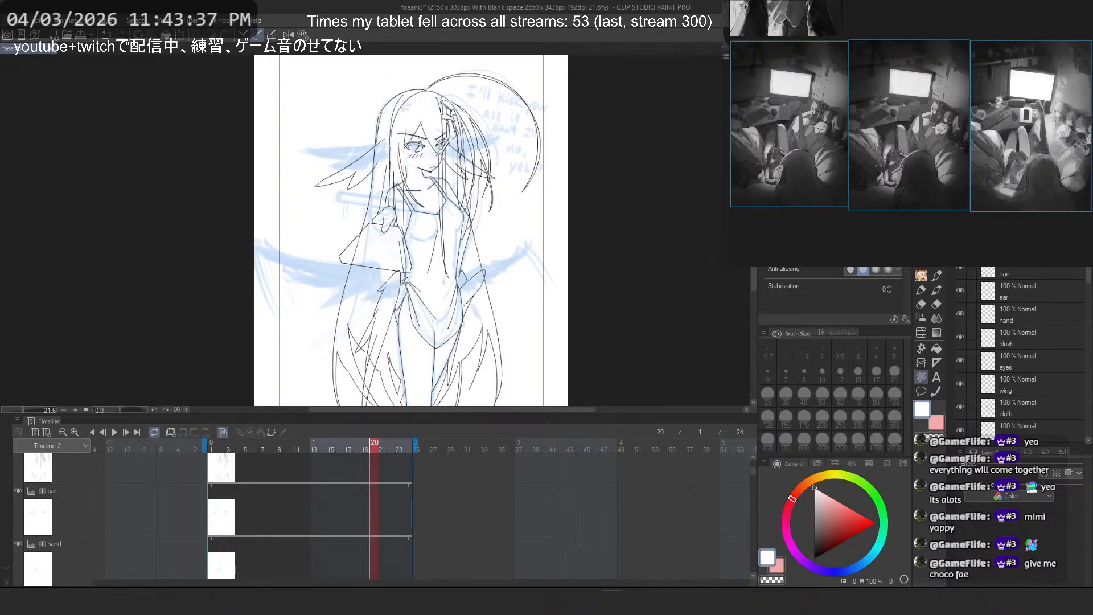
click(962, 269)
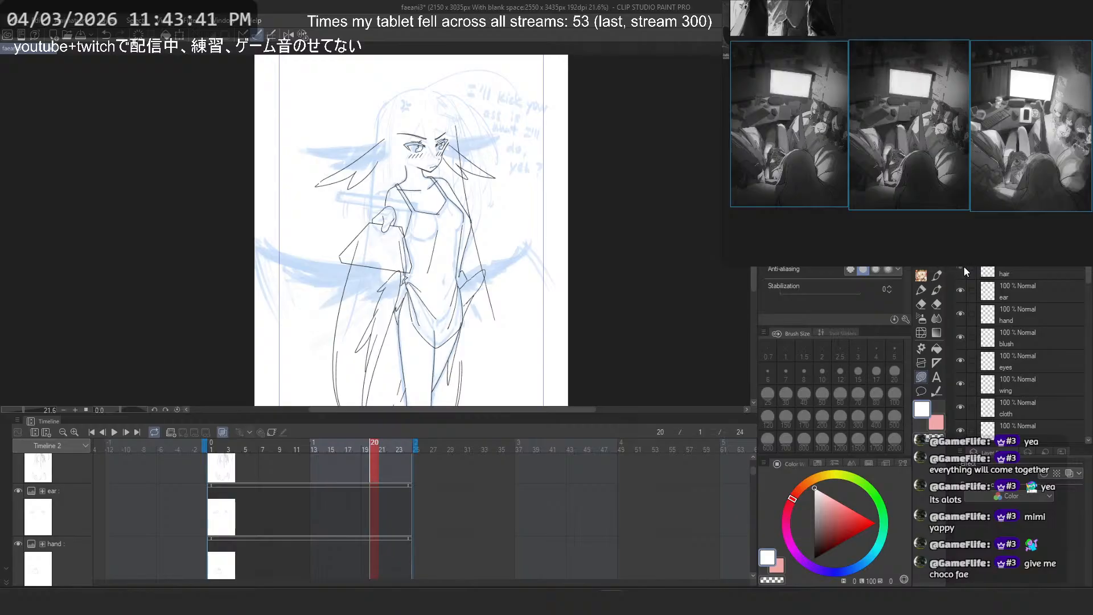
click(964, 266)
drag(355, 450, 323, 450)
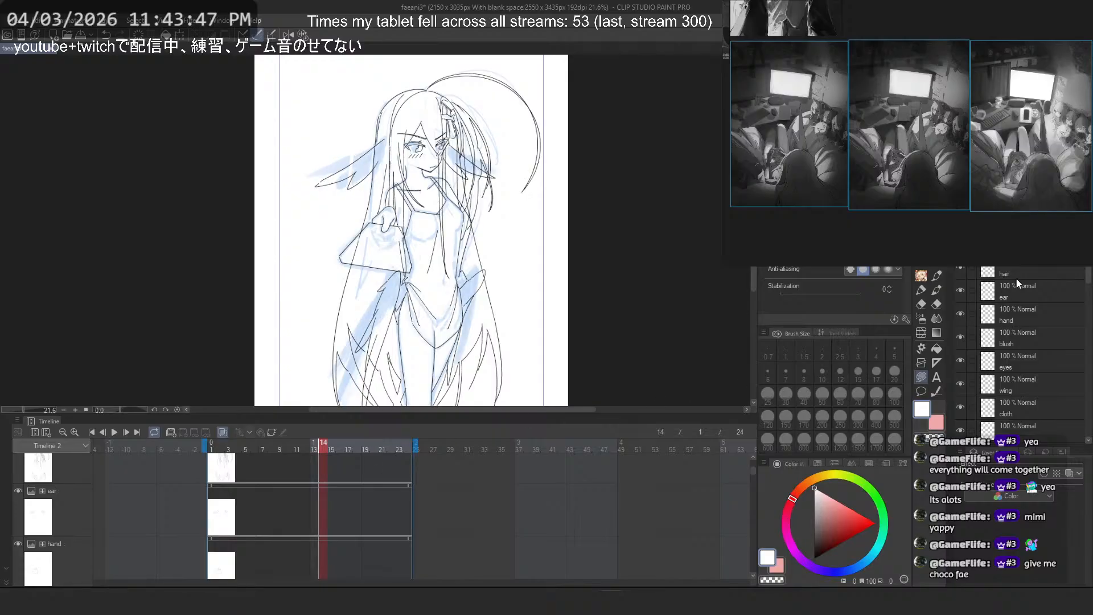
Step: Select the hair line-art layer and examine the long hair strands around the legs up close
click(1018, 279)
scroll(321, 135, up, 3)
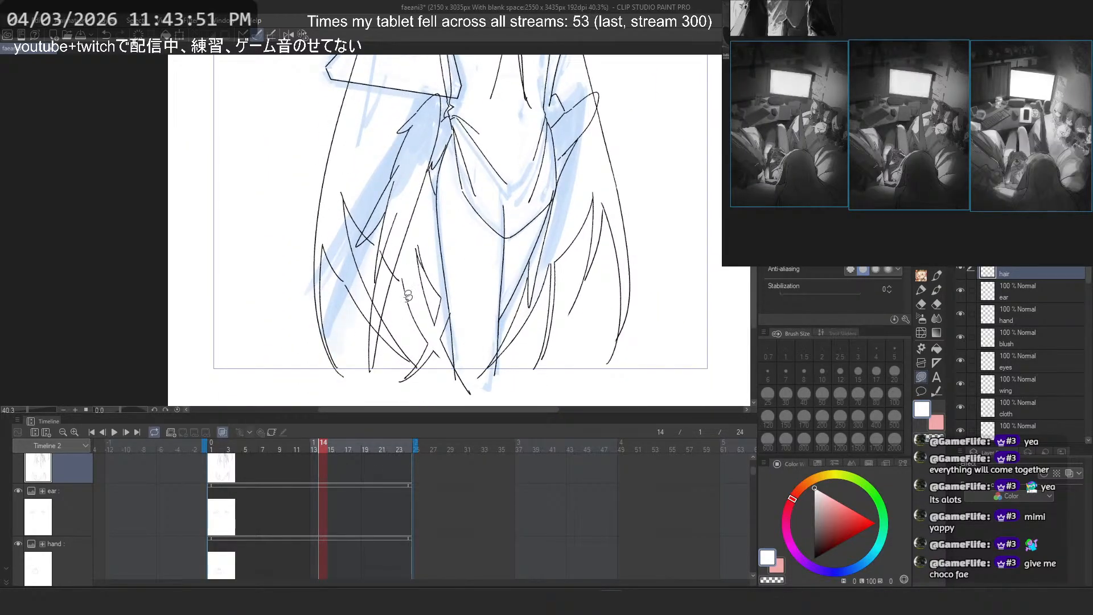
drag(577, 209, 573, 238)
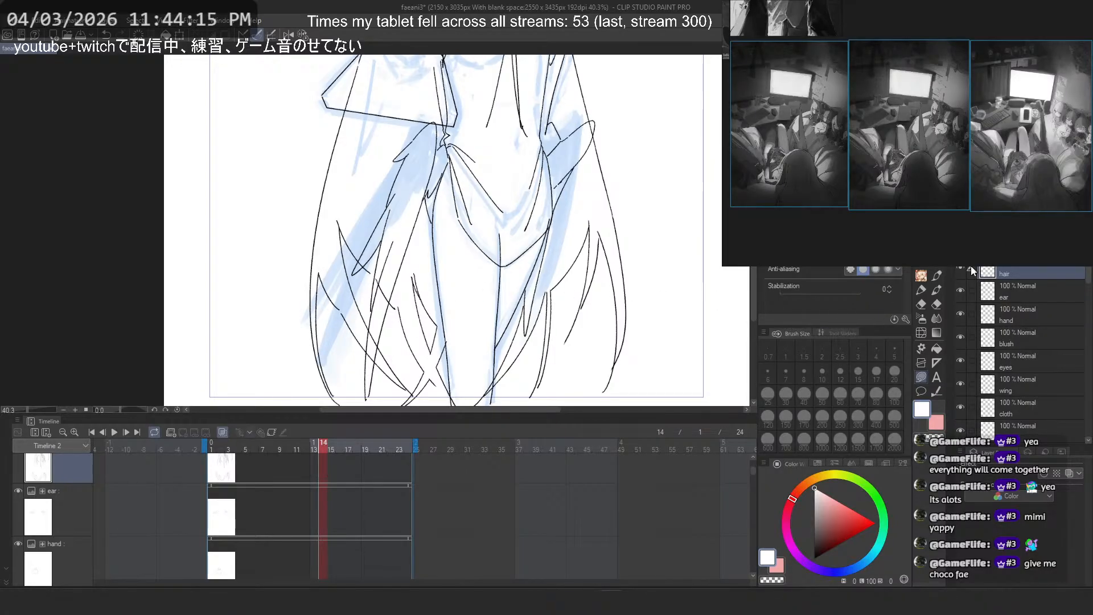
Step: Examine the face and ears over the rough, select the eyes line-art layer, and go back to frame 7
click(1025, 299)
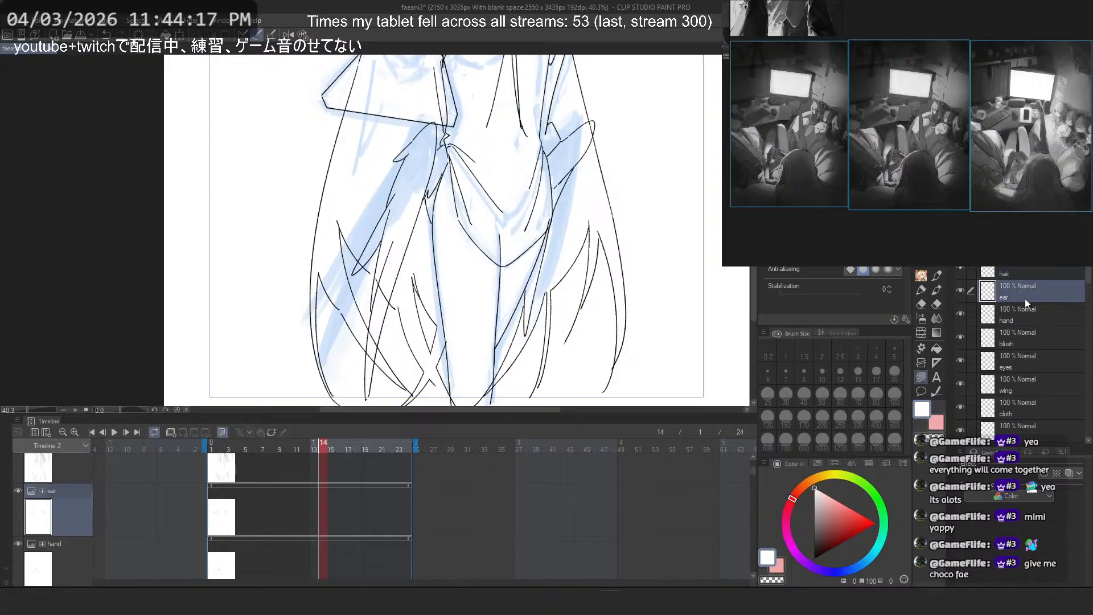
drag(529, 79, 539, 377)
scroll(553, 148, up, 3)
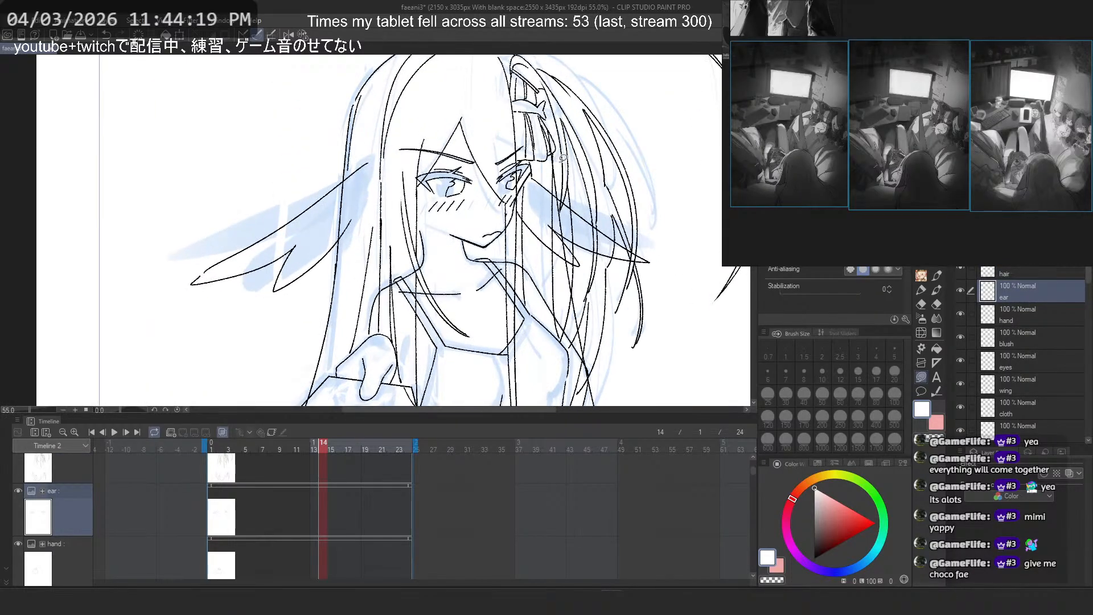
click(1011, 360)
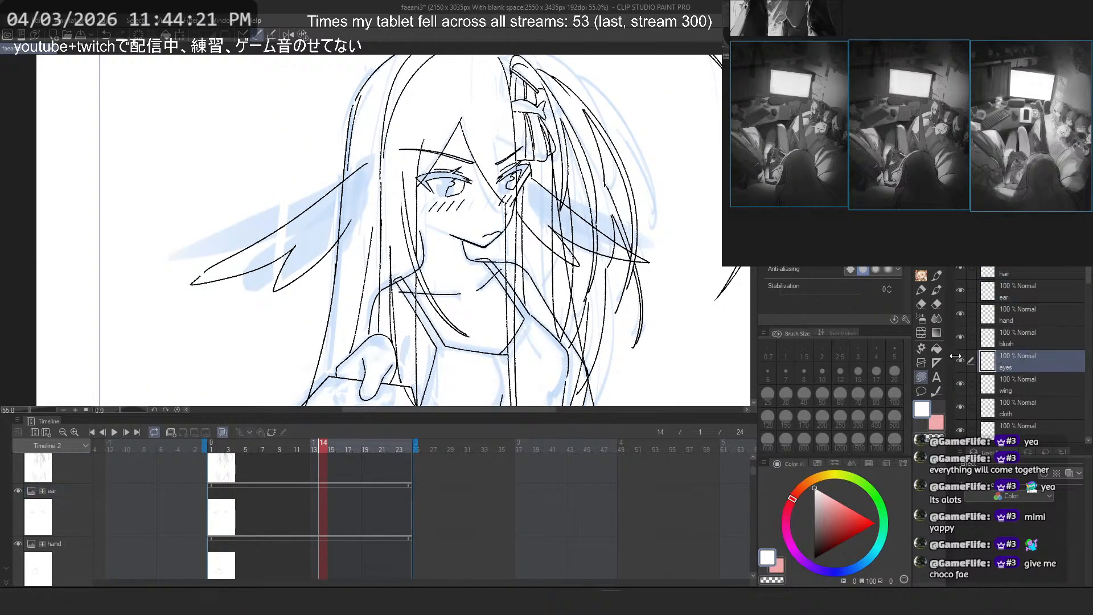
mouse_move(319, 449)
mouse_down()
mouse_move(202, 453)
mouse_move(261, 451)
mouse_up()
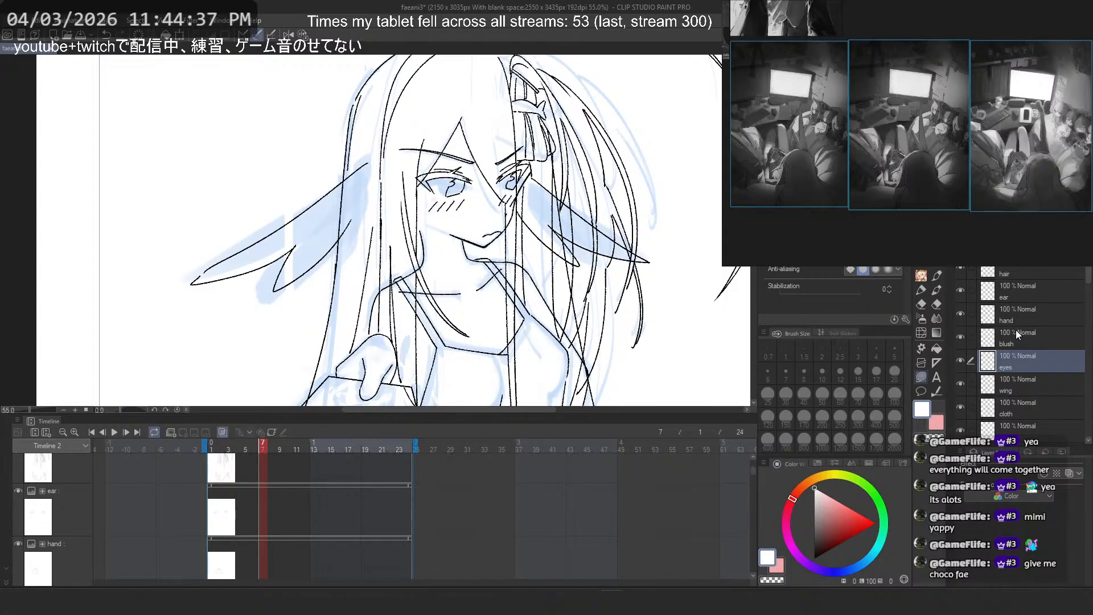
Step: Look through the rough's animation folders in the T2 folder and view the line art on the canvas at frame 7
scroll(1016, 330, down, 5)
scroll(1048, 296, down, 3)
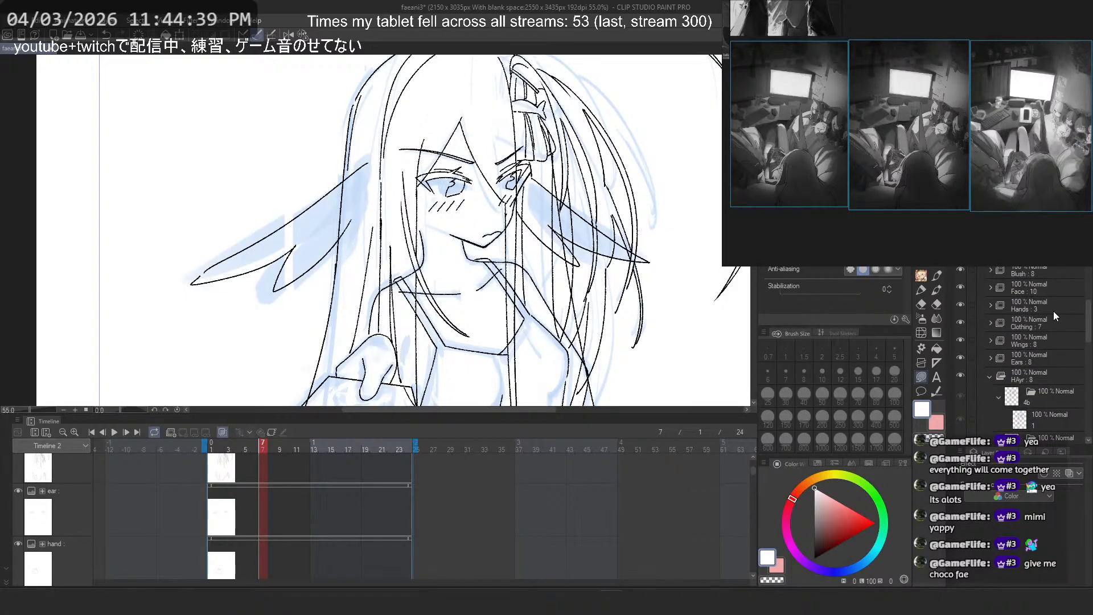
scroll(1054, 311, up, 5)
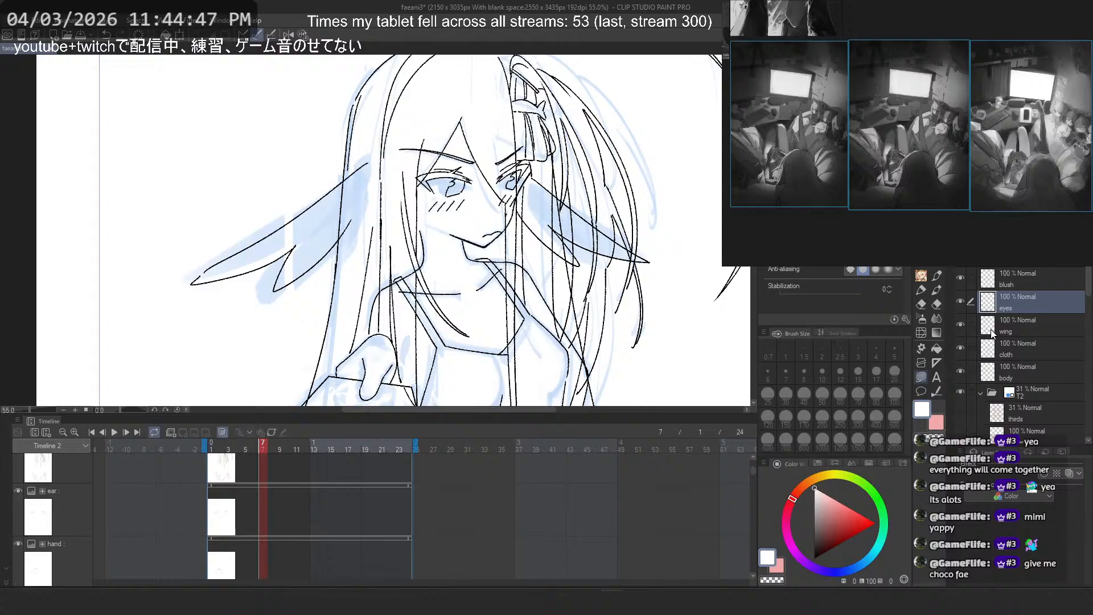
scroll(558, 162, down, 2)
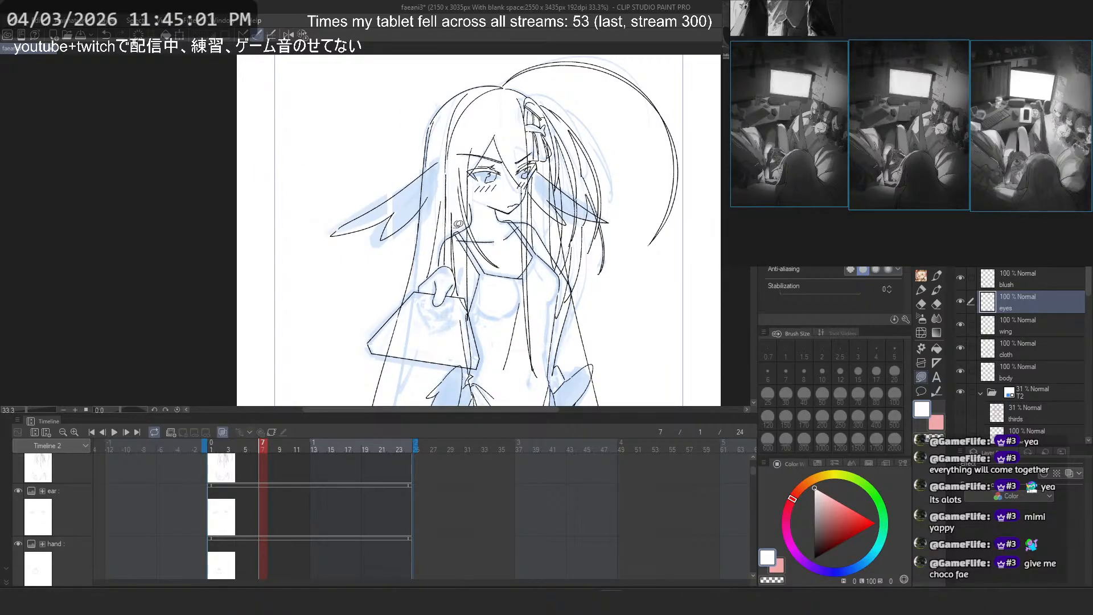
scroll(486, 229, down, 2)
scroll(482, 343, up, 2)
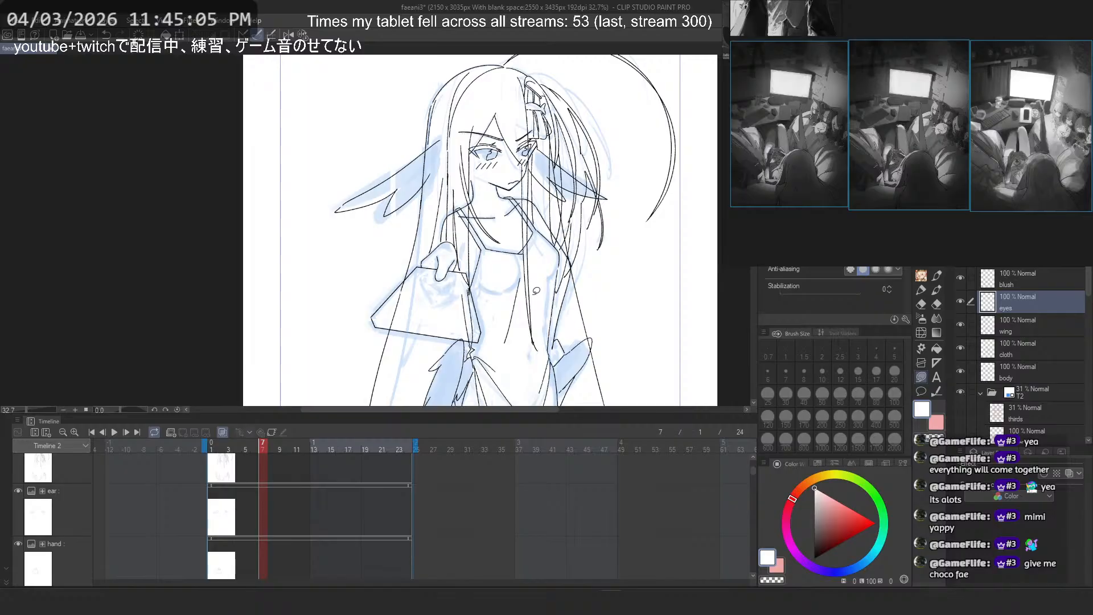
Step: Move the body line-art layer into cel 1 of T2's body folder, above Layer 1, and hide Layer 1
click(1025, 373)
scroll(1030, 325, down, 1)
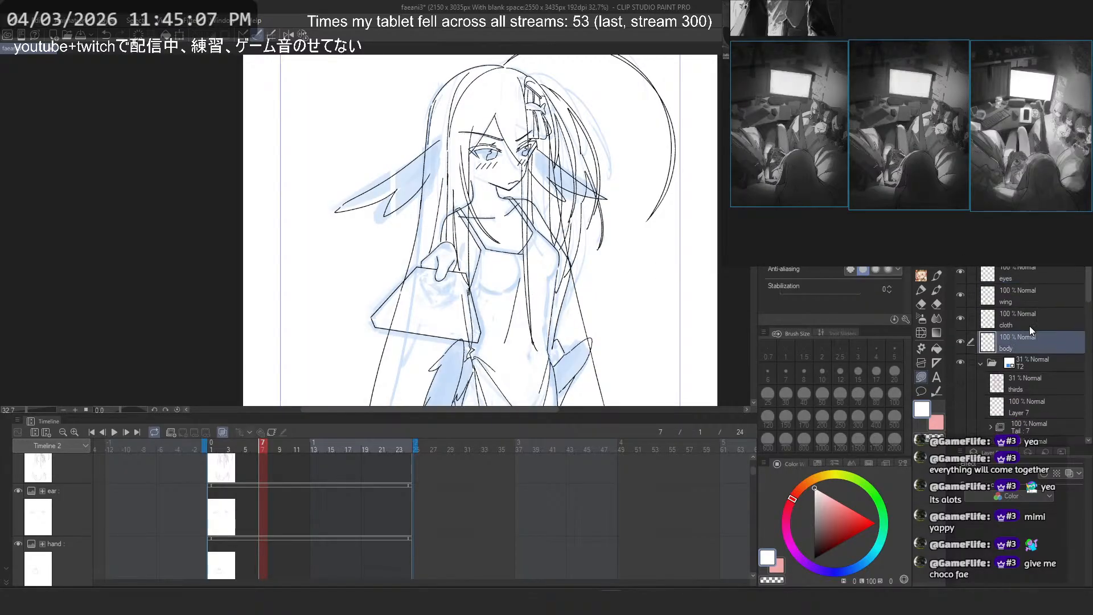
scroll(1030, 312, down, 5)
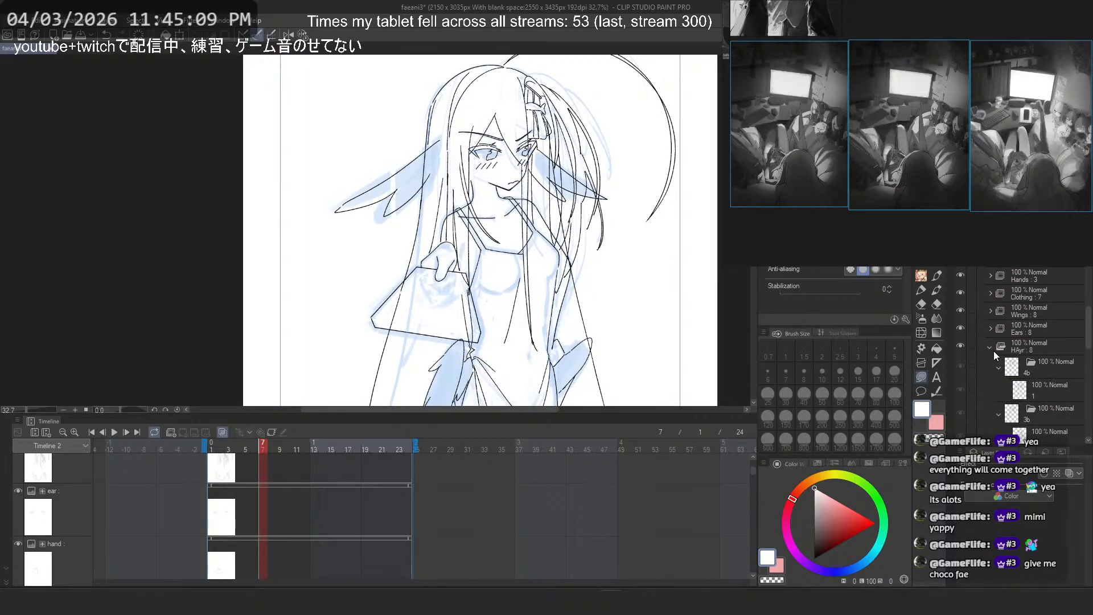
click(990, 348)
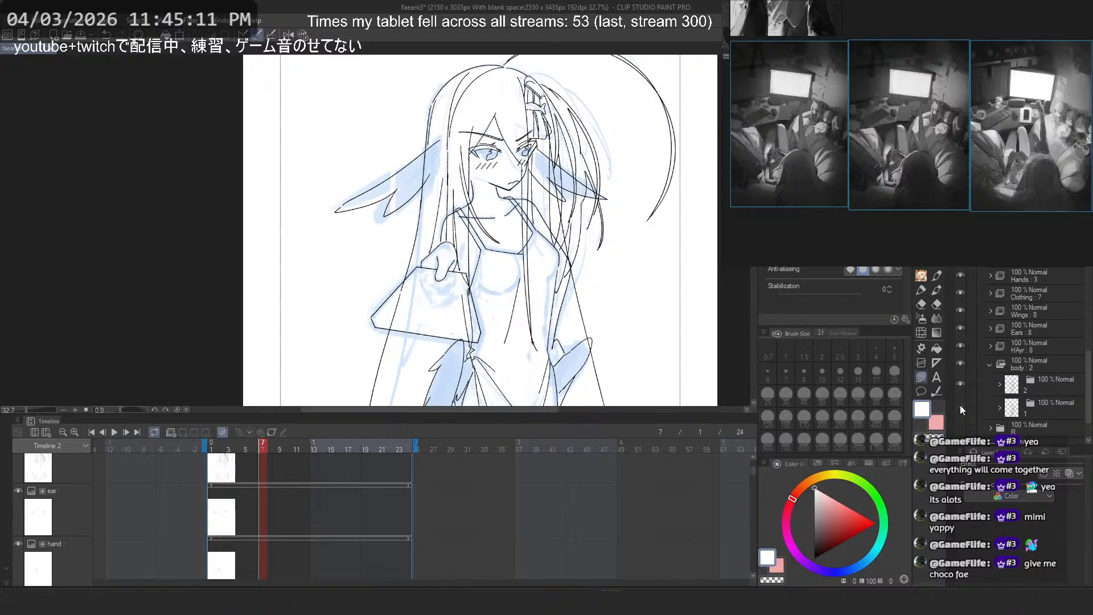
click(993, 409)
scroll(997, 406, down, 1)
click(998, 375)
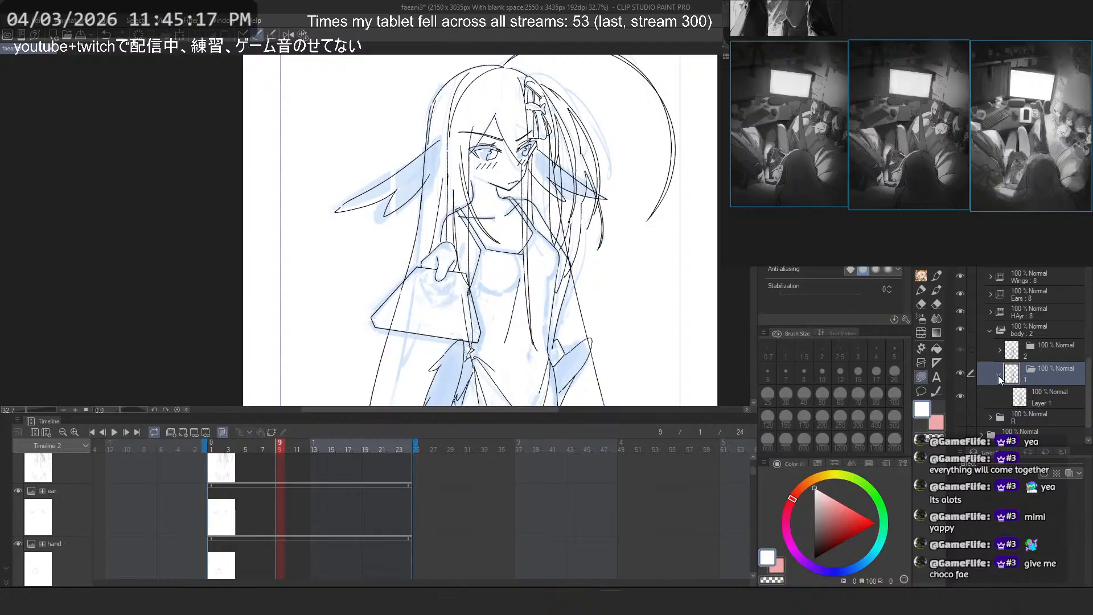
scroll(998, 375, down, 1)
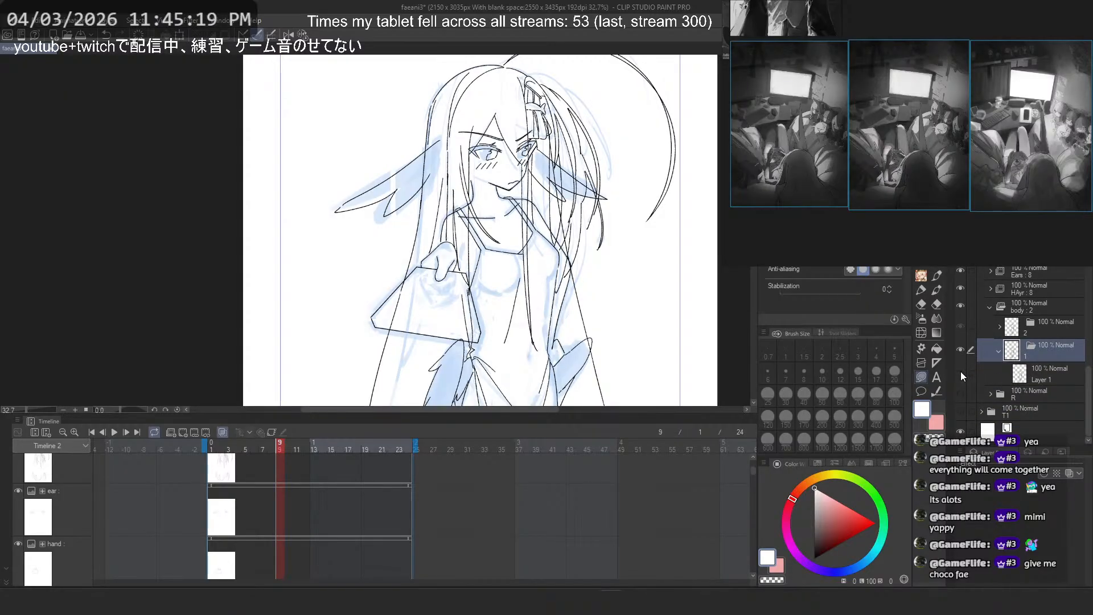
scroll(1034, 367, up, 1)
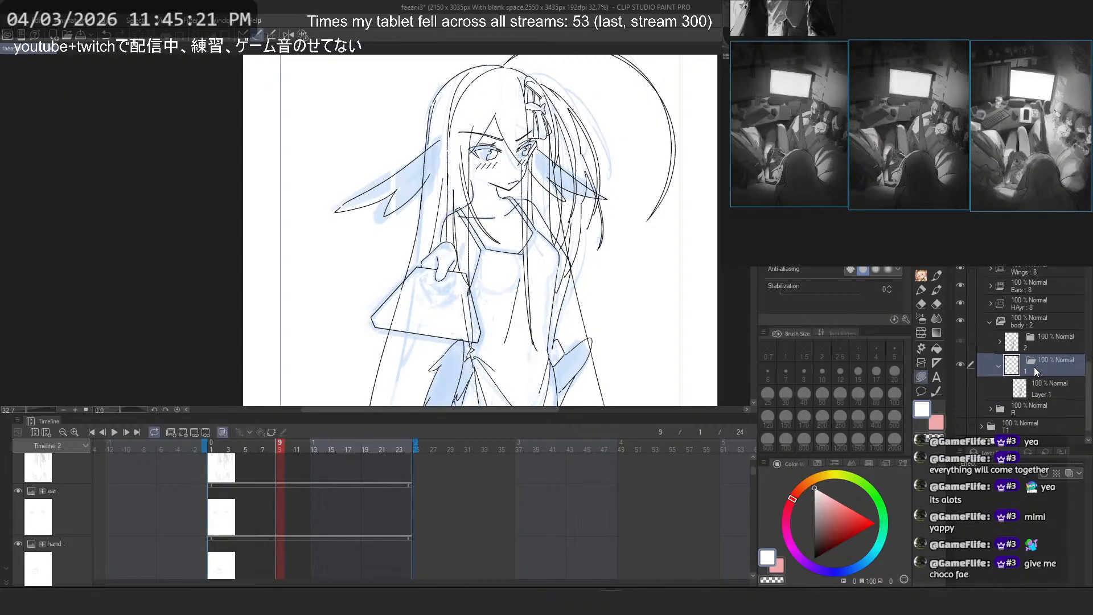
scroll(1033, 363, up, 8)
drag(1037, 333, 1044, 377)
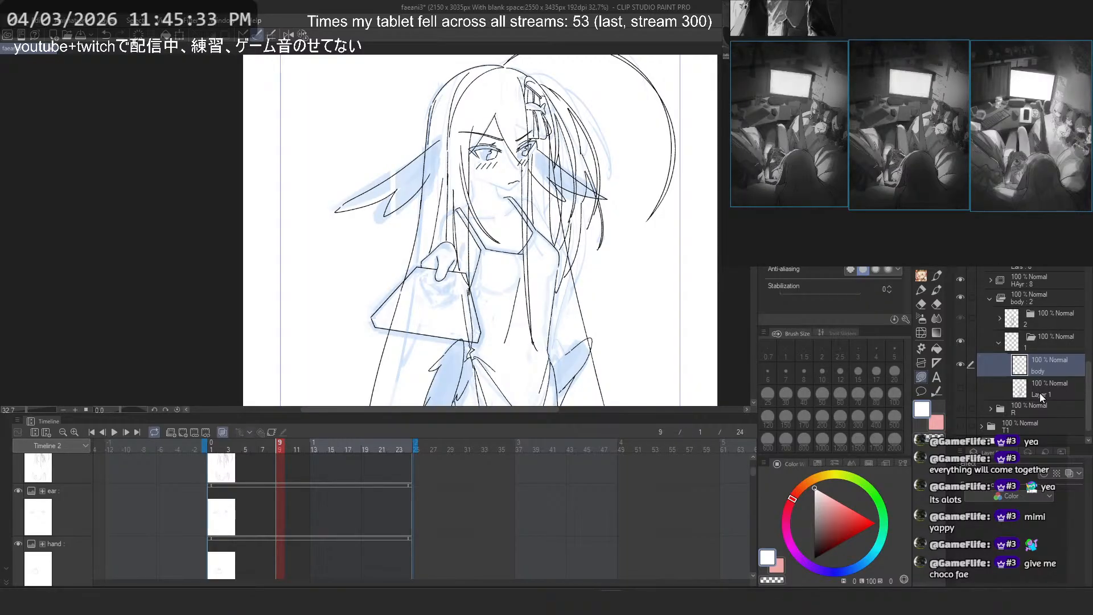
Step: Set the T2 folder to 100% opacity and turn off its blue layer color
scroll(1047, 338, up, 5)
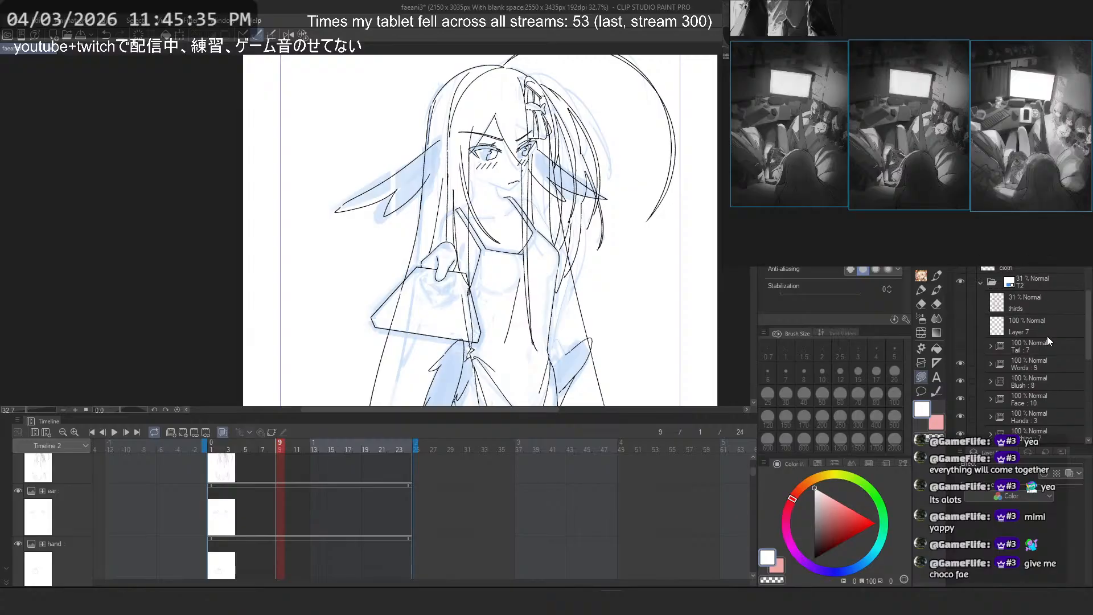
click(1050, 278)
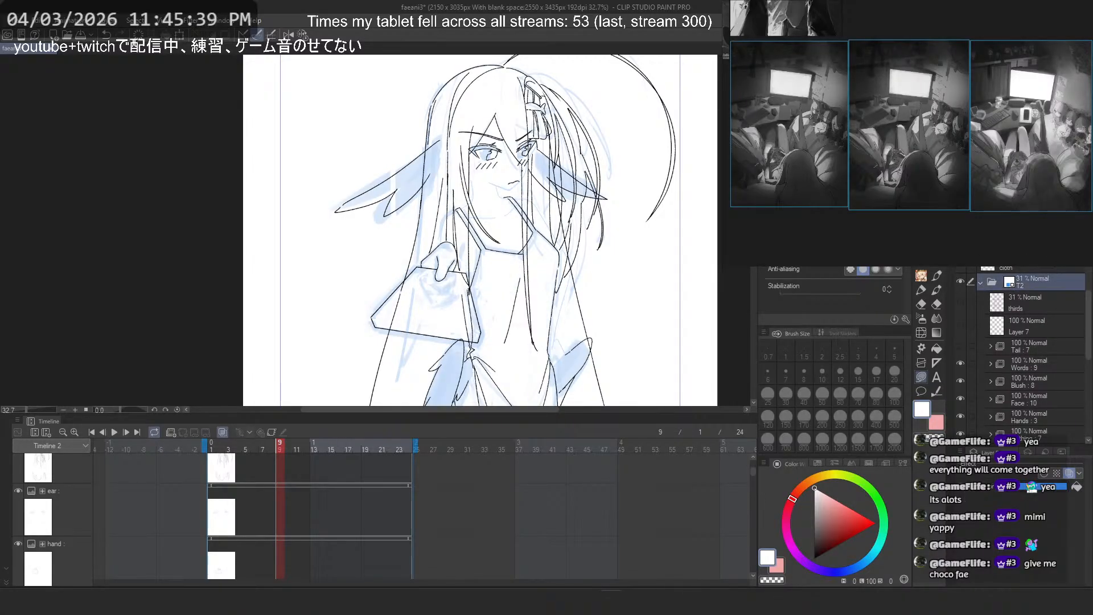
click(1070, 474)
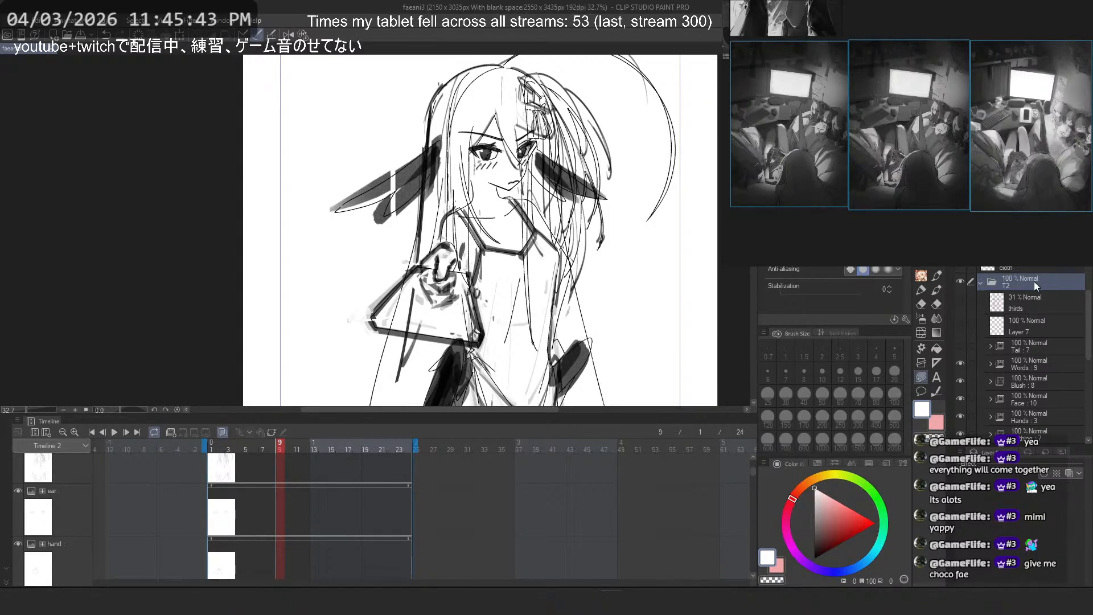
Step: Select the body line art inside cel 1, and collapse the body animation folder
scroll(1044, 289, down, 5)
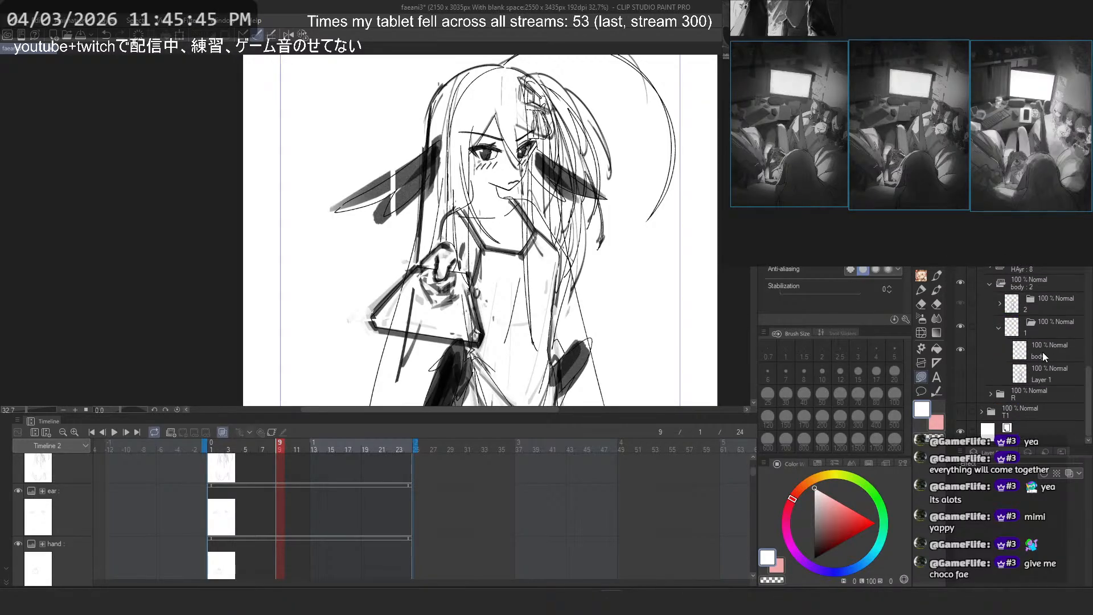
click(1044, 352)
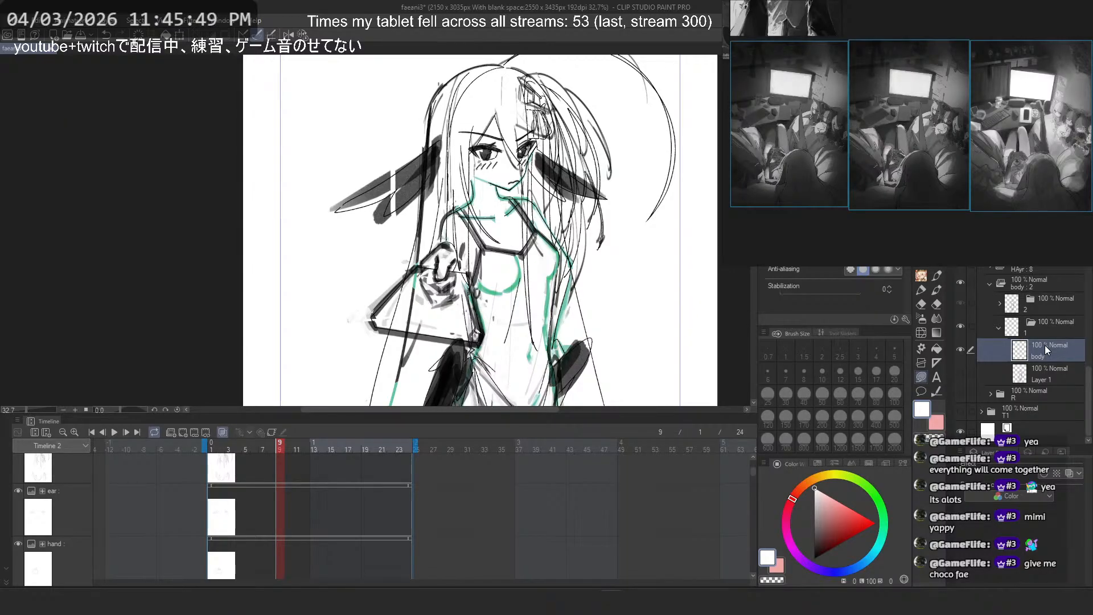
scroll(1046, 344, up, 2)
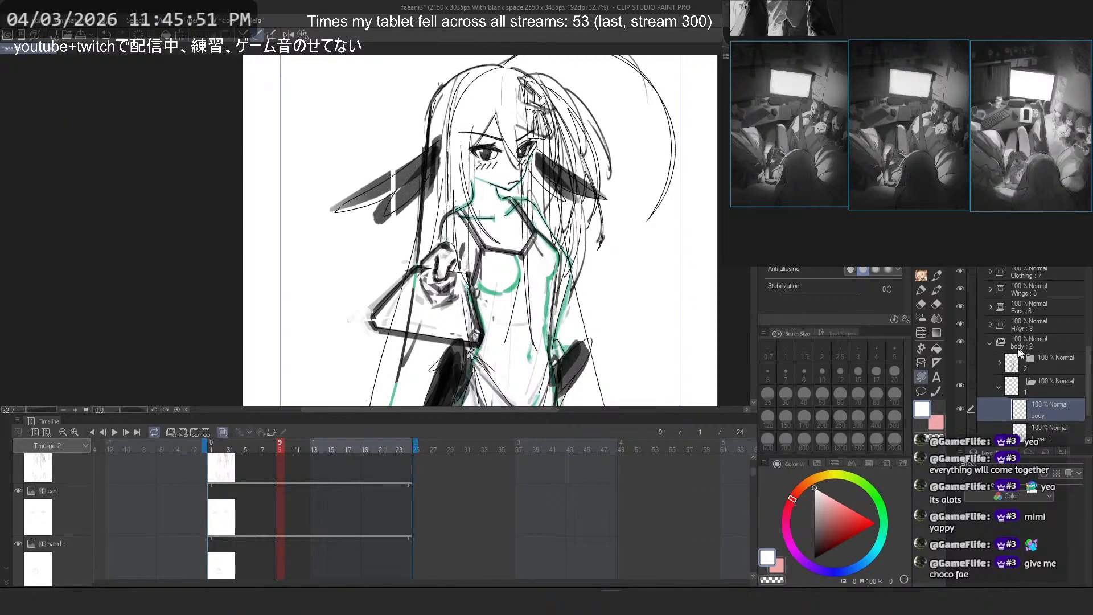
click(986, 340)
click(989, 342)
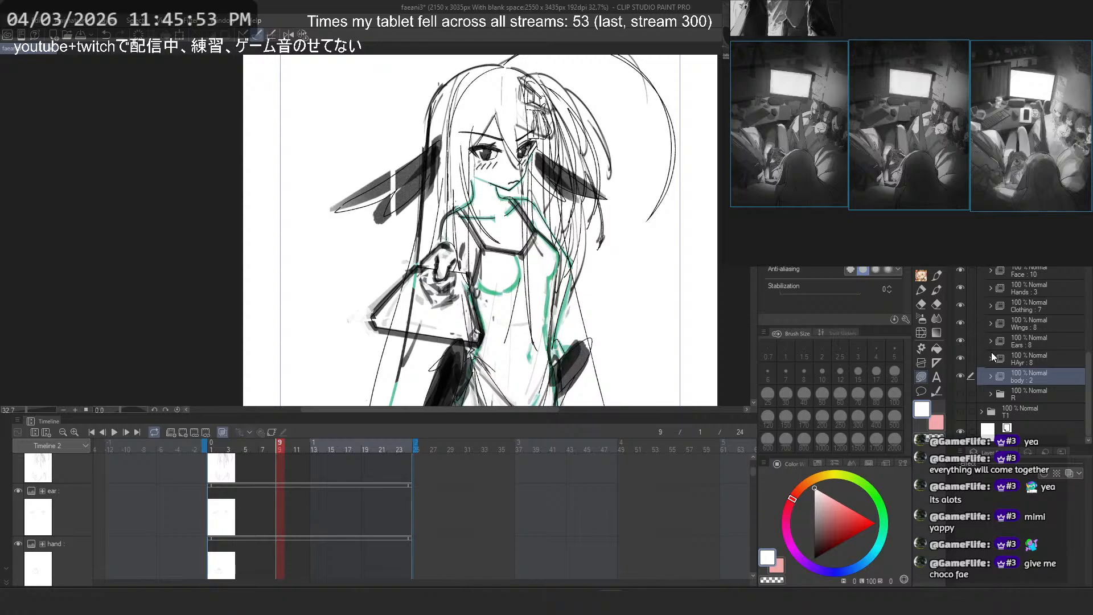
Step: Expand the HAyr animation folder and collapse its cels 4b, 3b, 4a, 3a, 4, 3 and 2
click(992, 358)
scroll(1044, 346, down, 4)
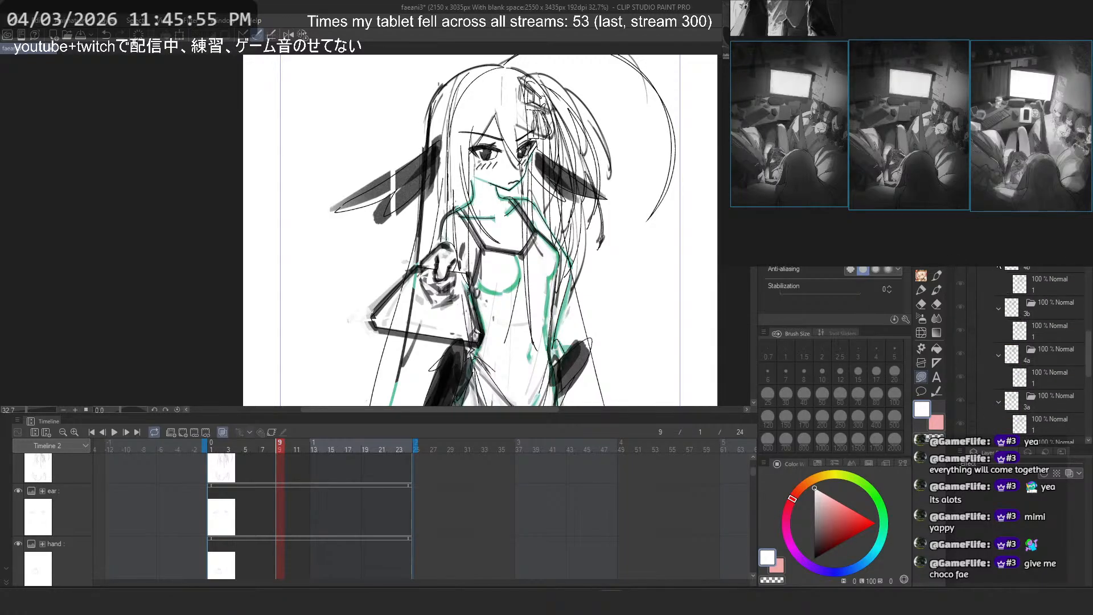
click(997, 285)
click(997, 306)
click(997, 329)
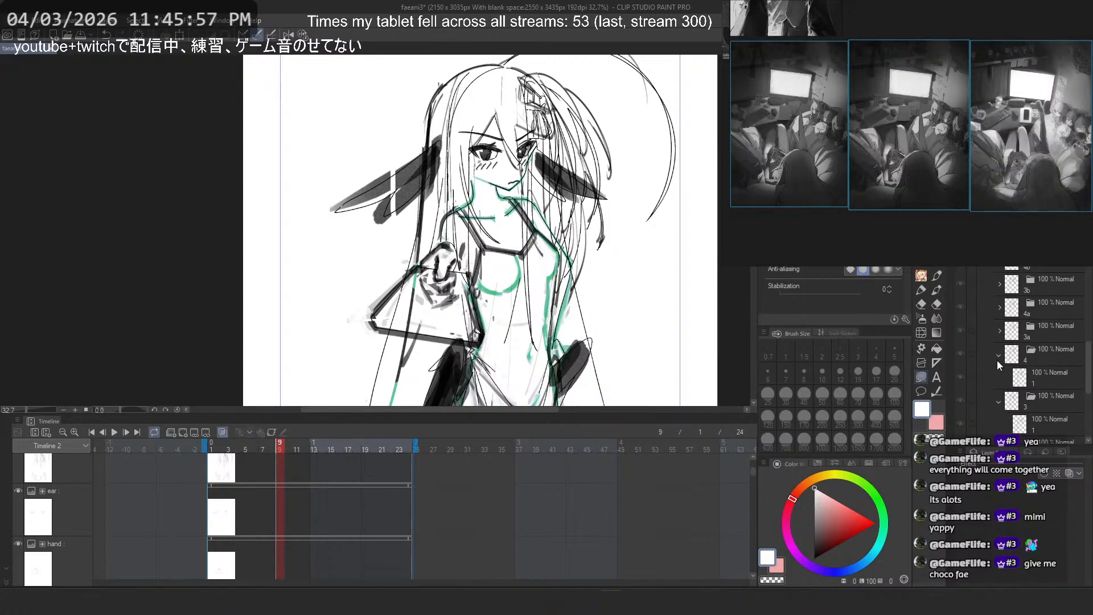
click(996, 358)
click(998, 377)
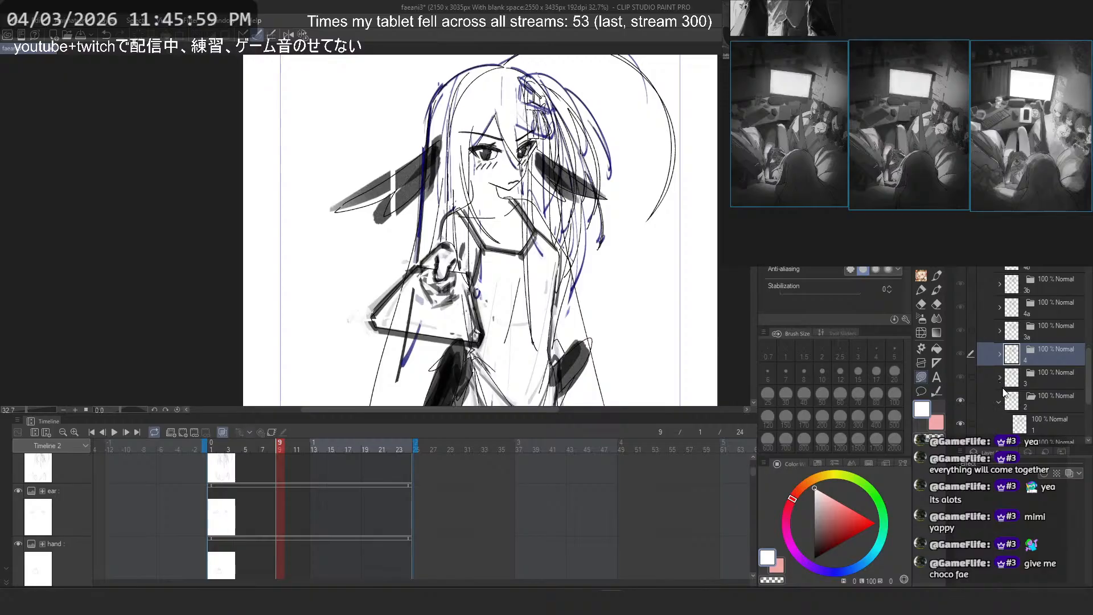
click(1000, 400)
scroll(1000, 354, down, 2)
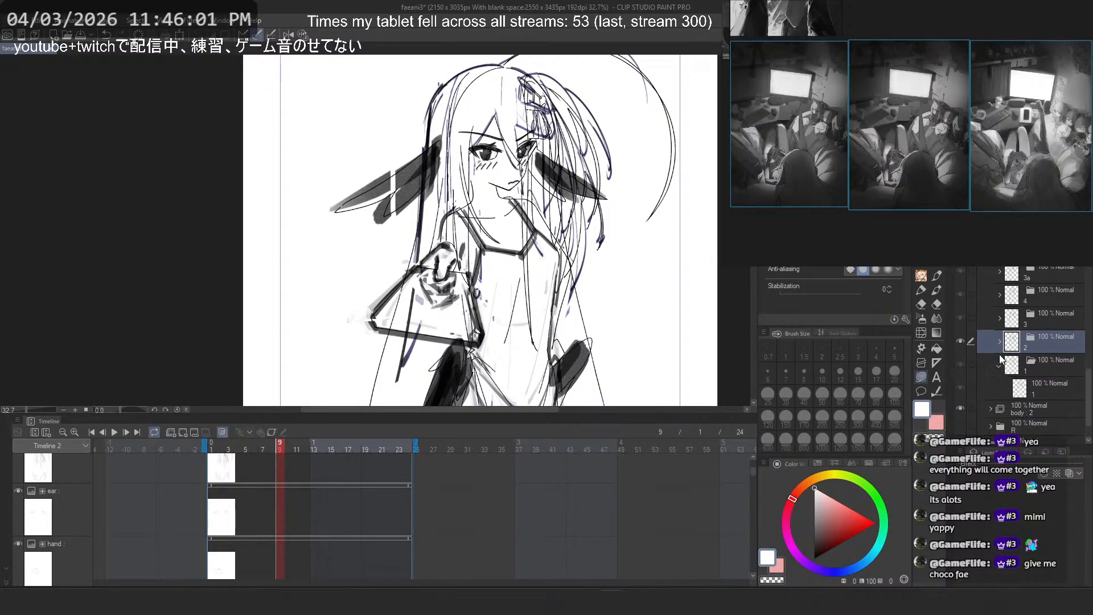
click(1000, 342)
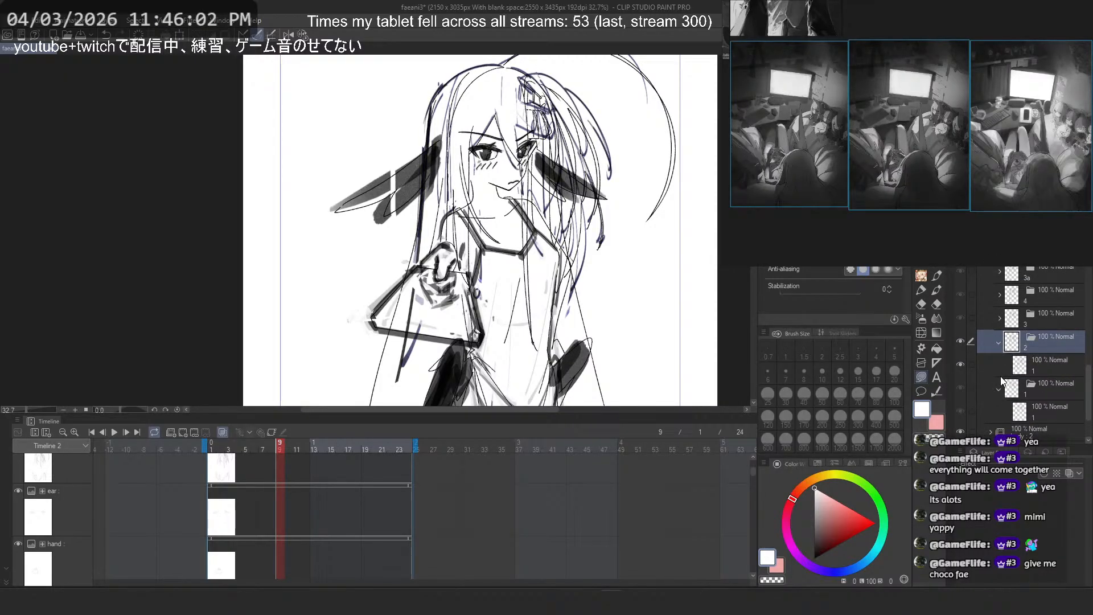
click(999, 340)
Step: Hide the rough layer in cel 1 of the HAyr folder and move the hair line-art layer into that cel
click(1039, 380)
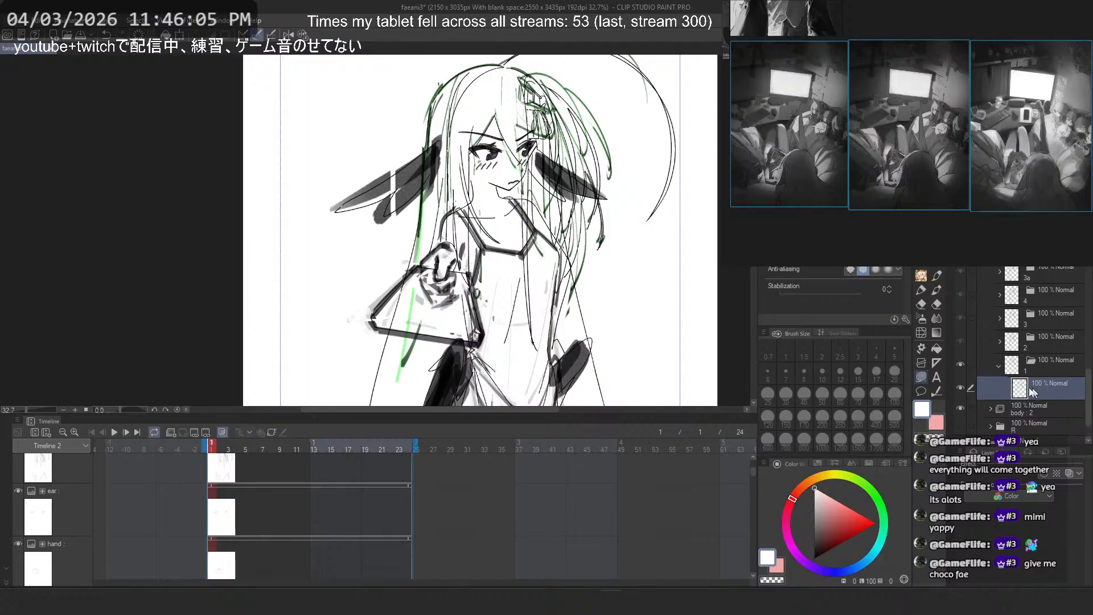
click(962, 386)
scroll(1032, 348, up, 15)
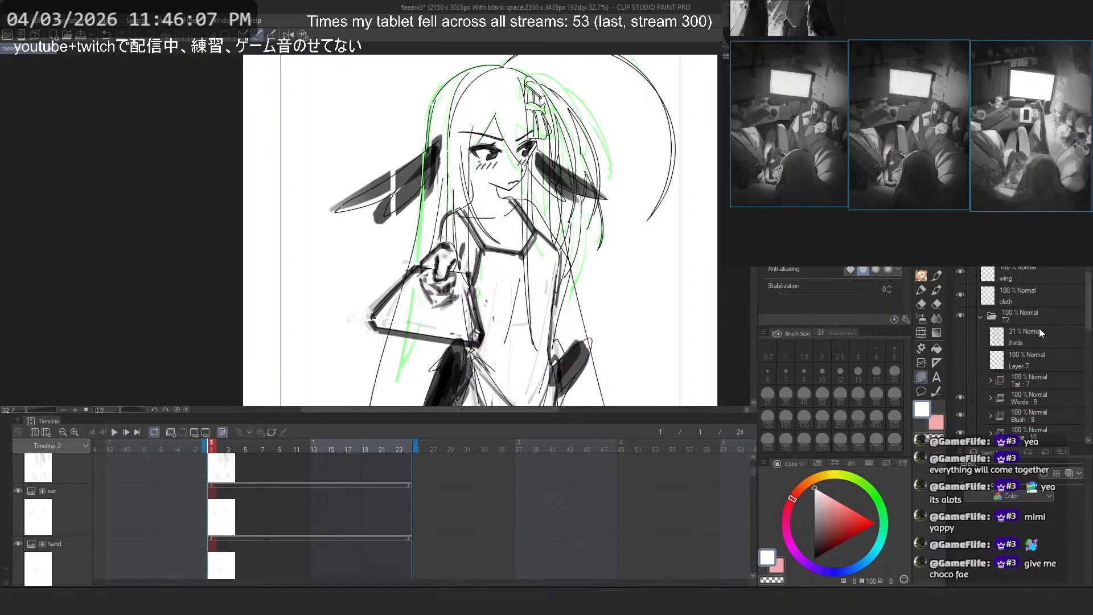
scroll(1040, 328, up, 6)
click(1024, 276)
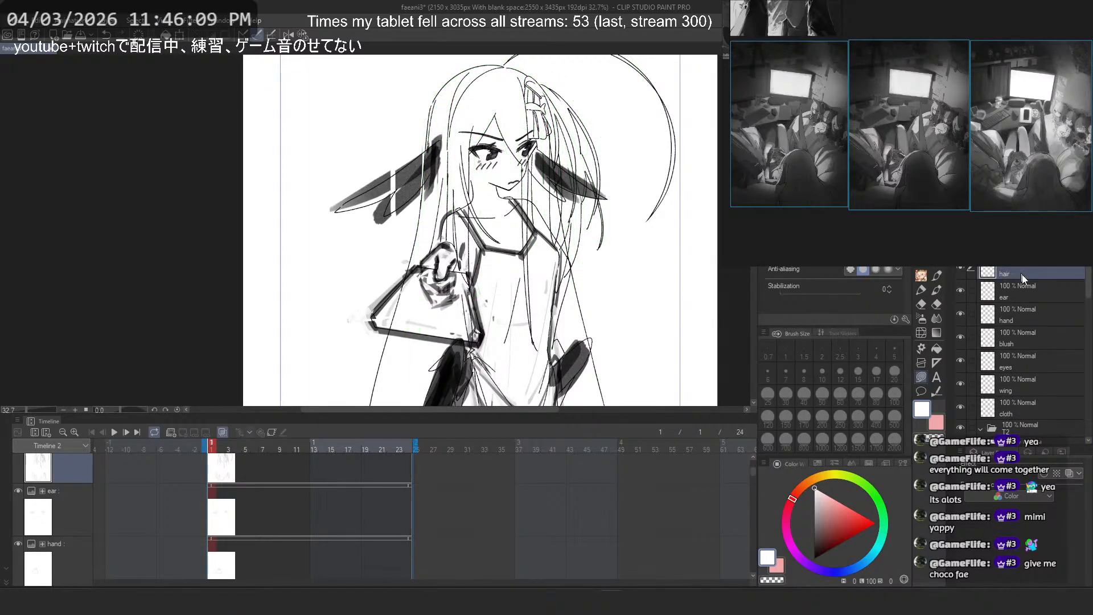
drag(1023, 276, 1046, 408)
Step: Collapse the HAyr folder and check the moved hair line art by toggling the folder's visibility off and on
scroll(1044, 394, up, 3)
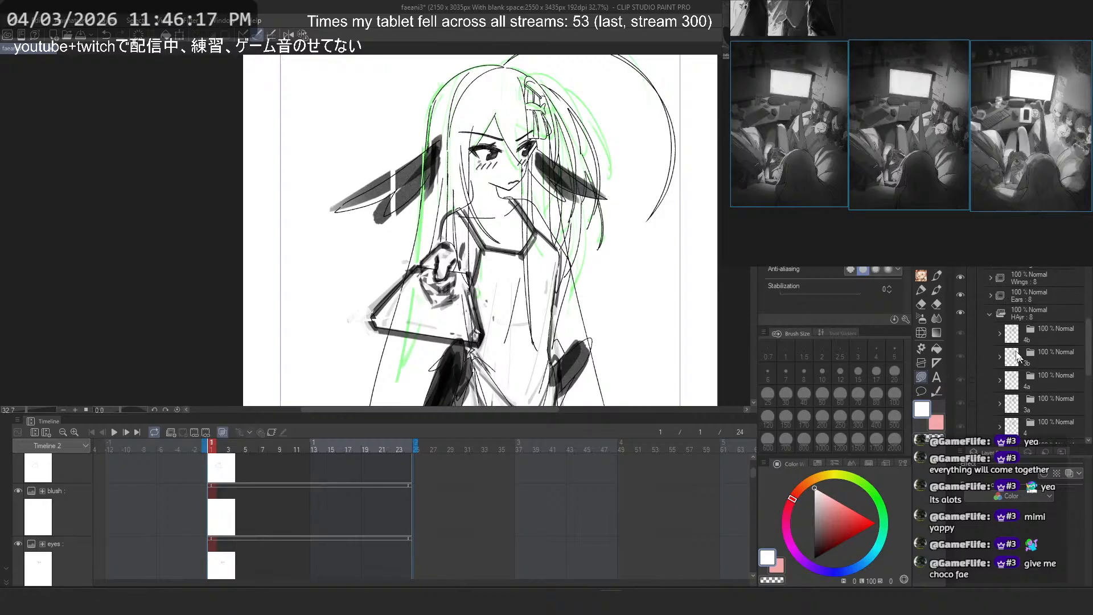
click(990, 314)
click(960, 357)
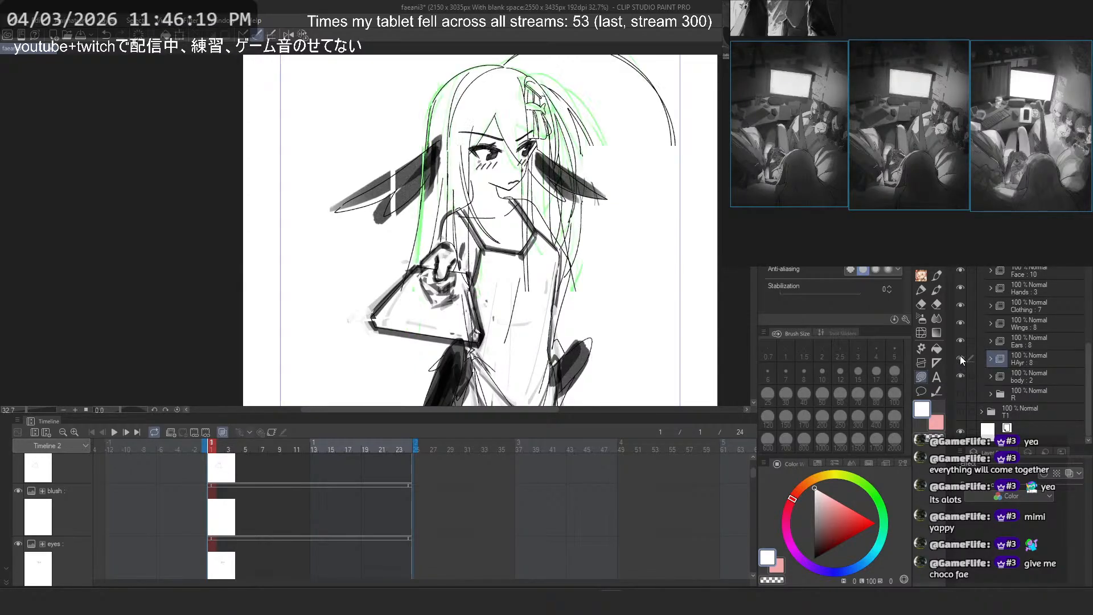
click(960, 357)
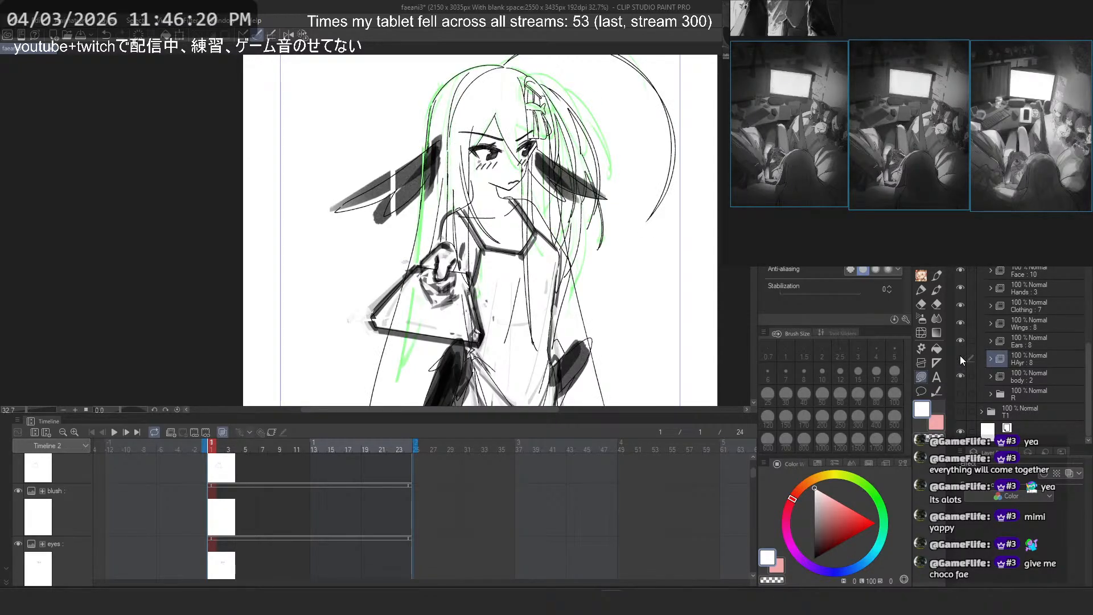
Step: Expand the Ears animation folder and collapse its cels 2d, 2c, 2b, 2a and 2
click(992, 341)
scroll(991, 330, down, 2)
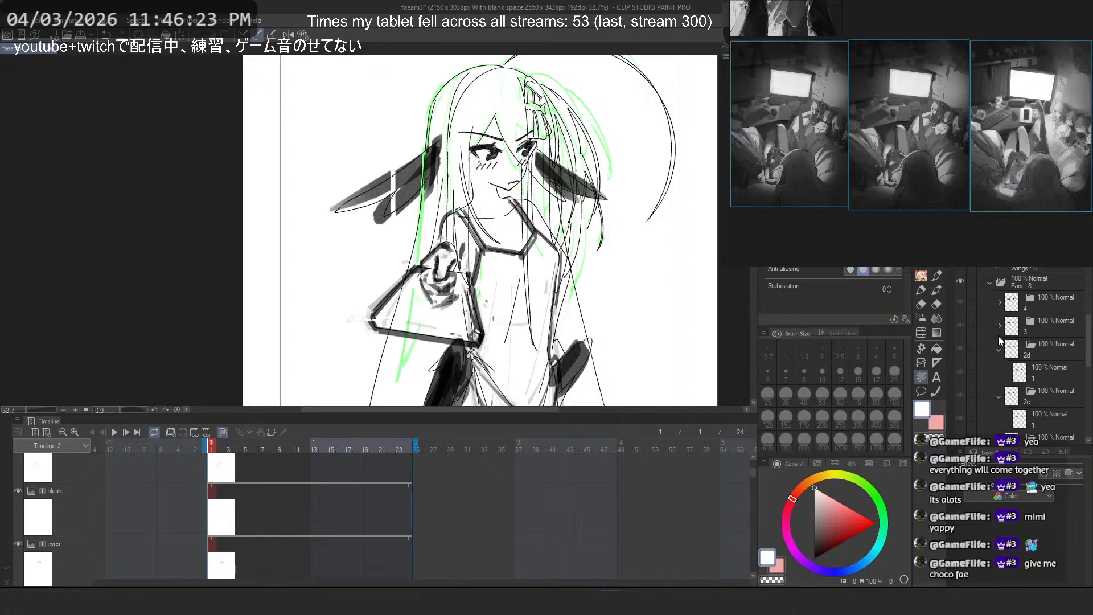
click(998, 350)
click(997, 365)
click(998, 374)
click(999, 397)
scroll(1000, 396, down, 2)
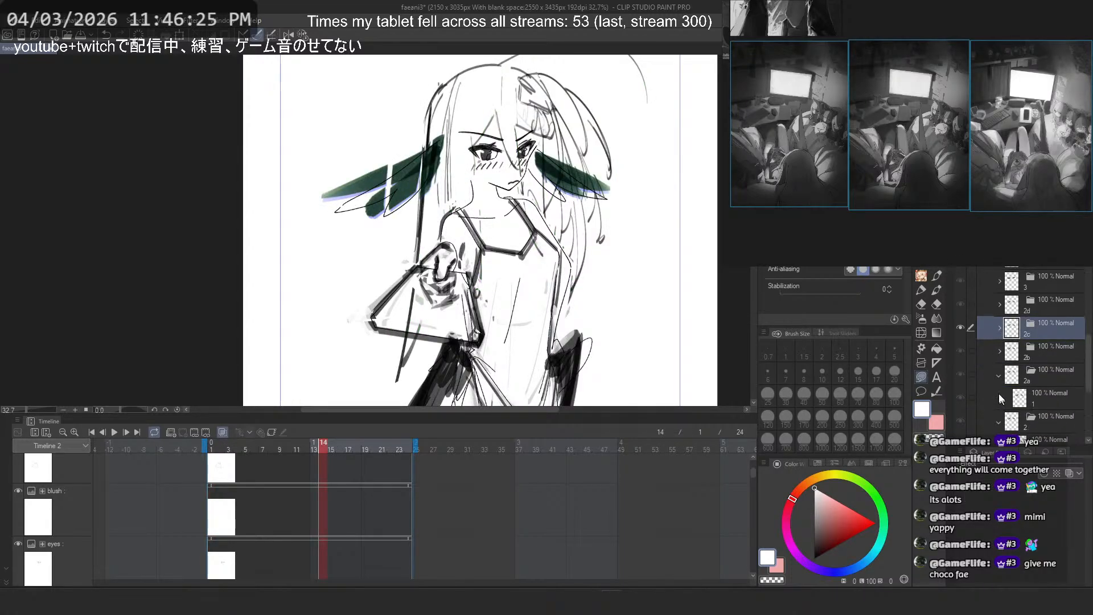
click(999, 376)
scroll(999, 379, down, 1)
click(1000, 384)
click(999, 370)
scroll(1000, 378, down, 1)
Step: Select the rough ear layer in cel 1 and toggle its blue layer colour on and off
click(1036, 385)
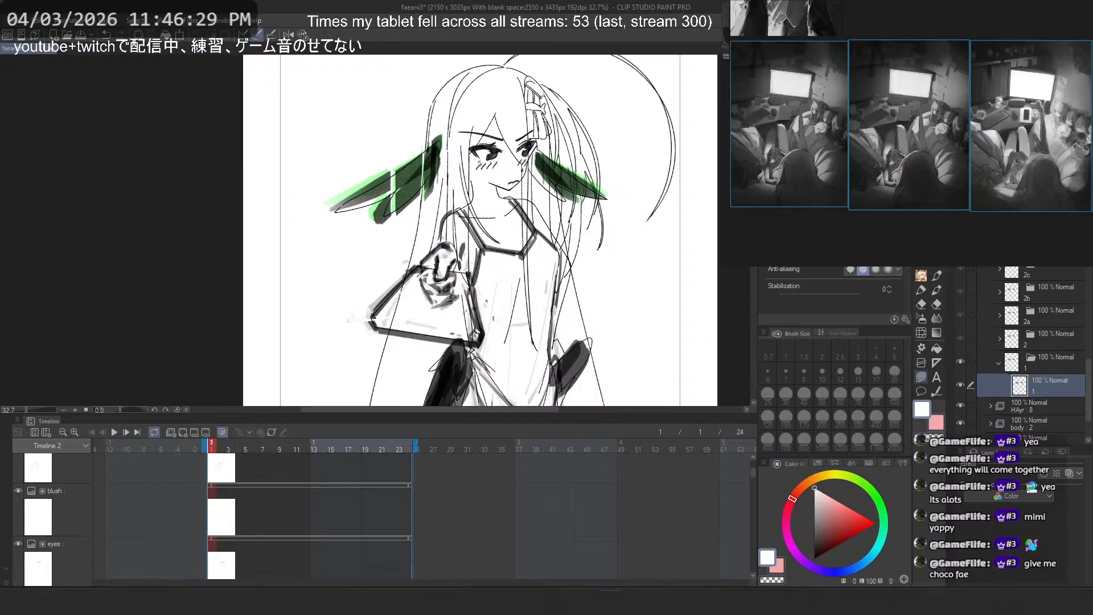
key(ctrl+b)
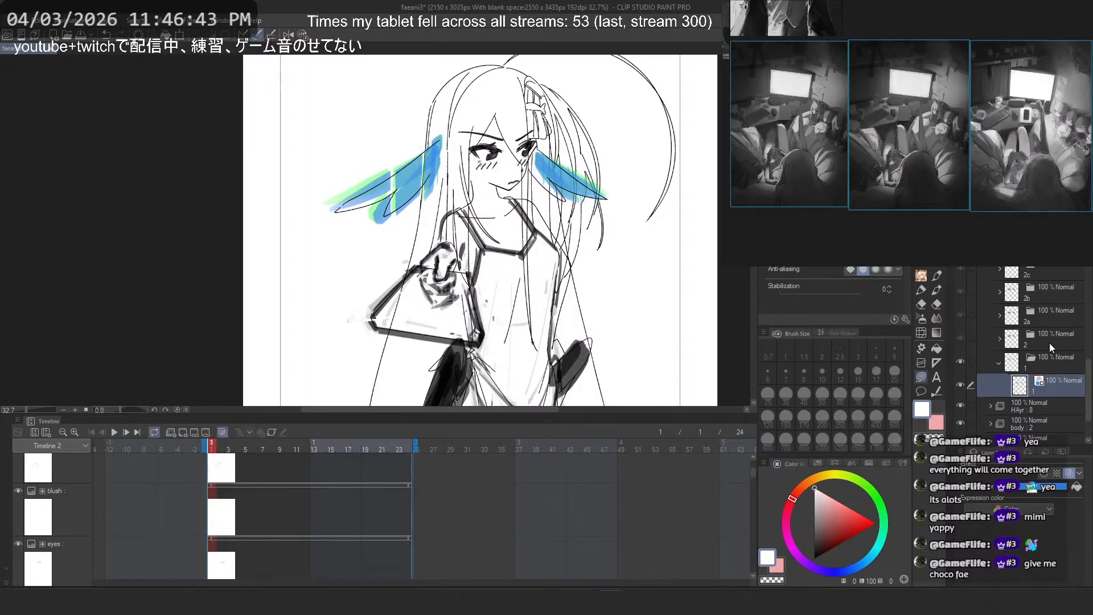
scroll(1055, 375, up, 3)
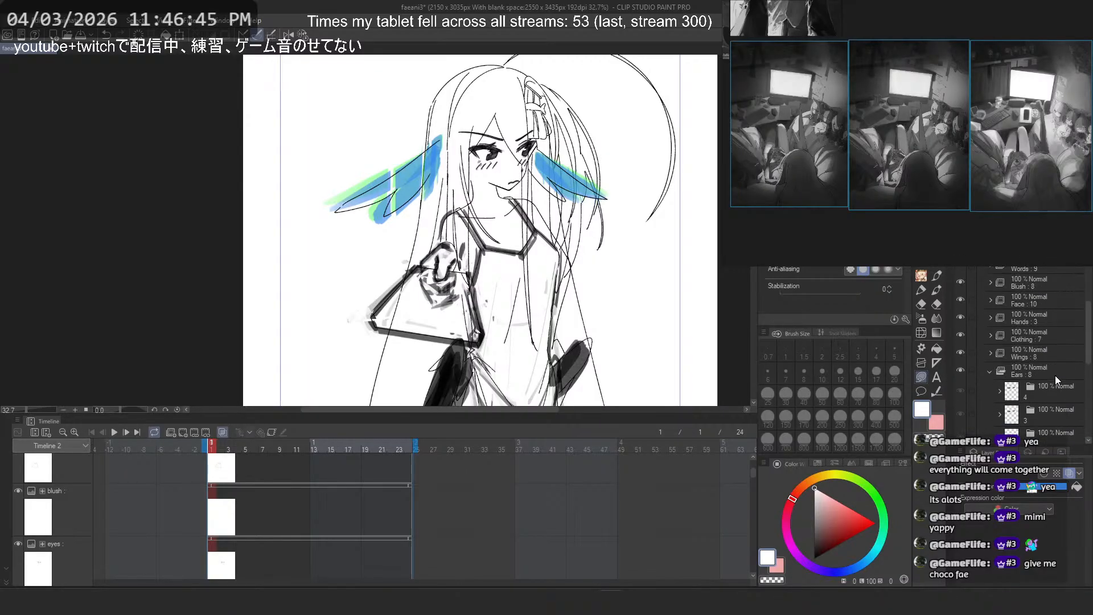
scroll(1055, 375, down, 2)
click(1047, 376)
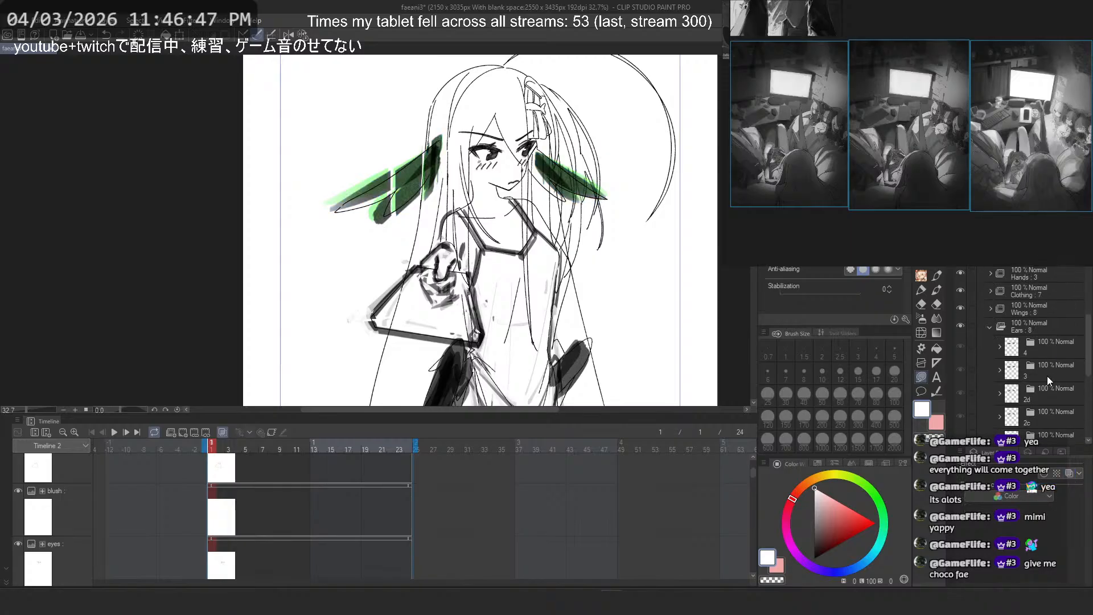
Step: Move the ear line-art layer into cel 1 of the Ears folder and hide the rough layer in that cel
scroll(1051, 376, up, 5)
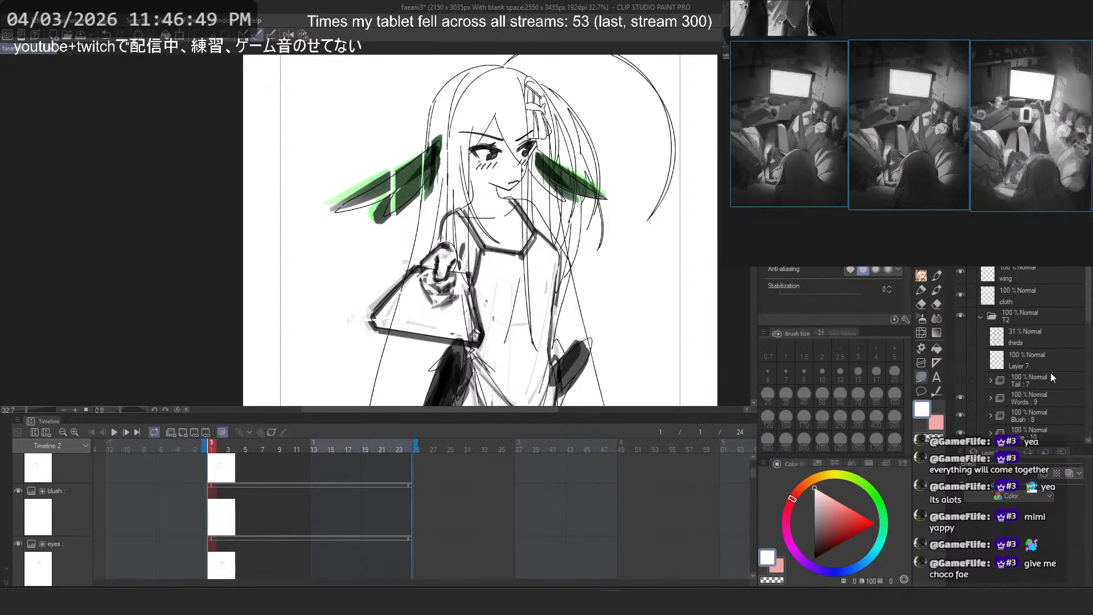
scroll(1051, 373, up, 2)
click(1055, 303)
scroll(1055, 285, up, 1)
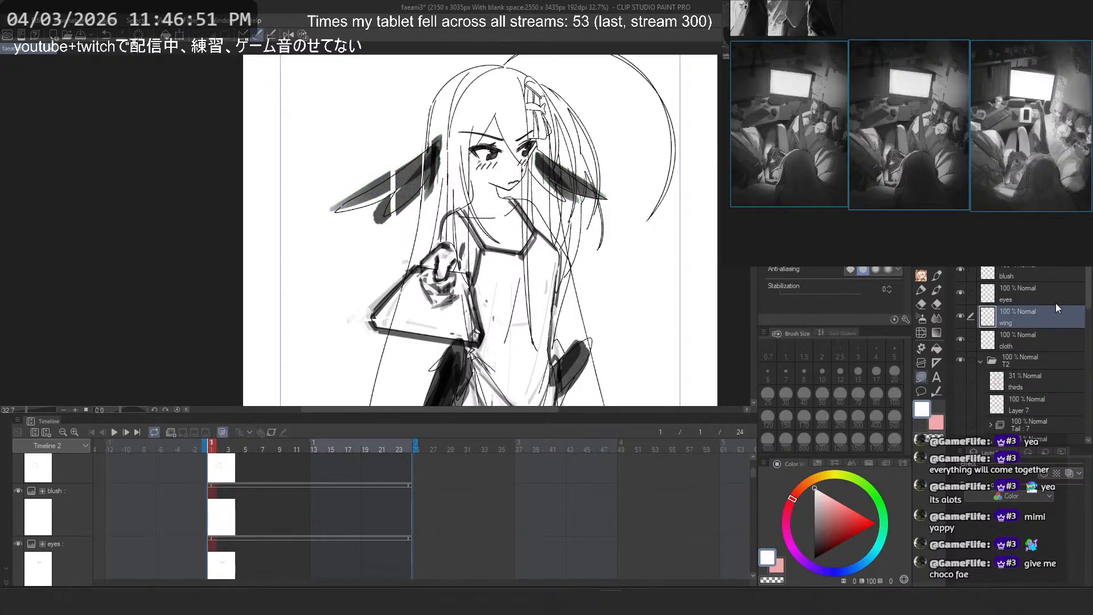
scroll(1048, 309, up, 1)
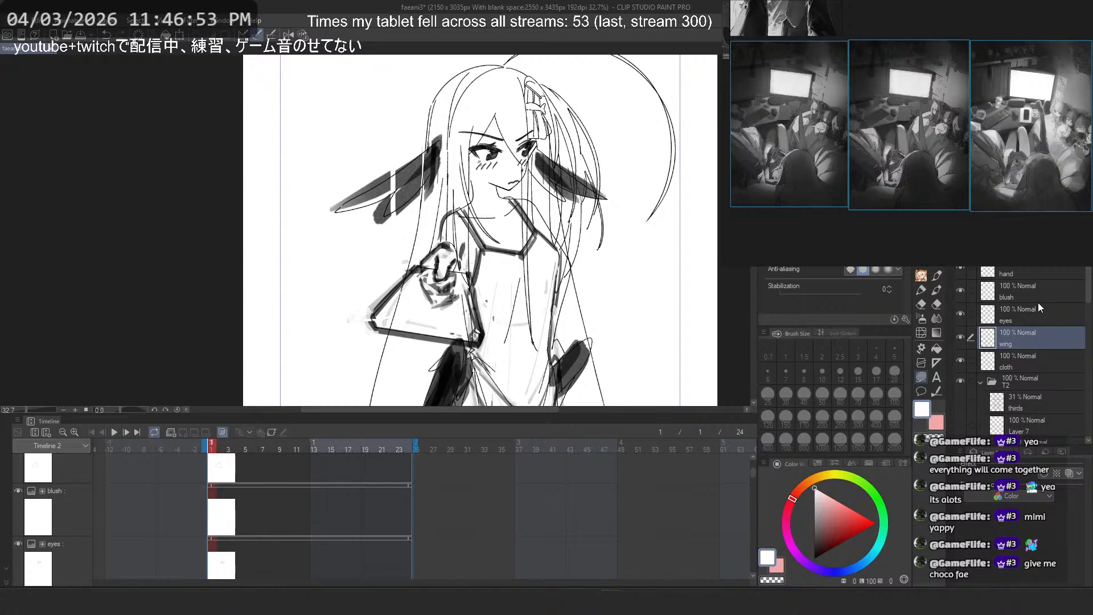
click(962, 337)
click(962, 336)
drag(1025, 337, 1051, 375)
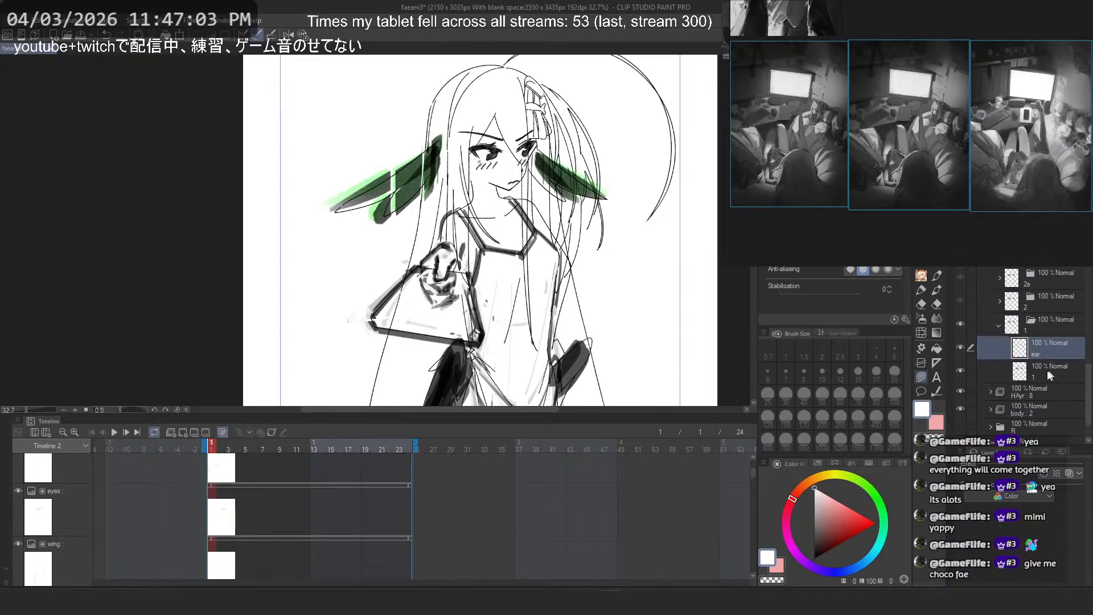
click(961, 371)
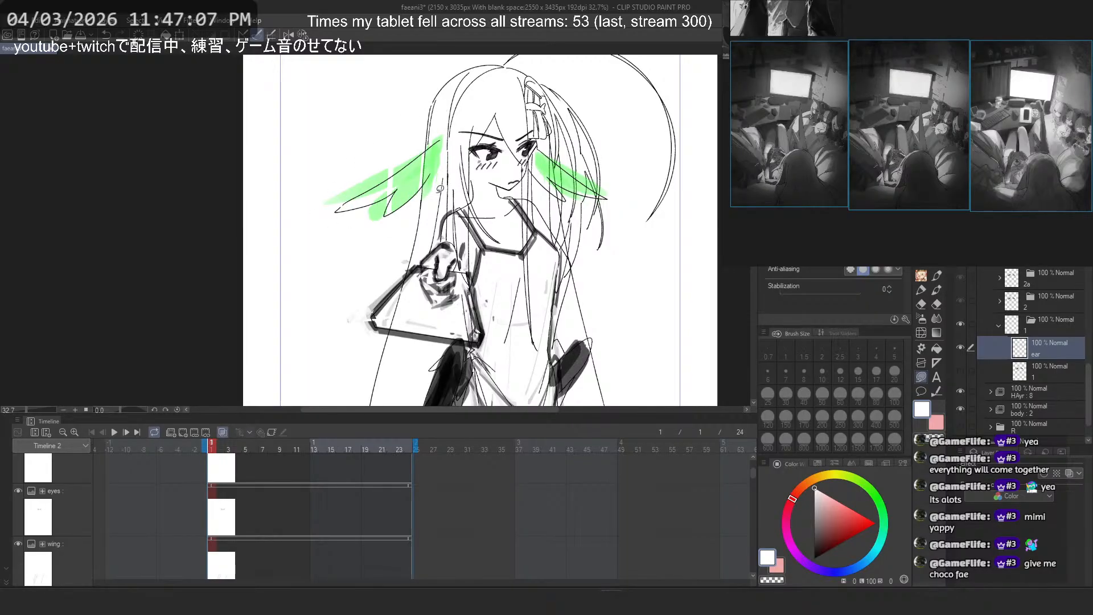
Step: Inspect cel 2 of the Ears folder close up against the ear line art, and collapse the Ears folder
click(1043, 301)
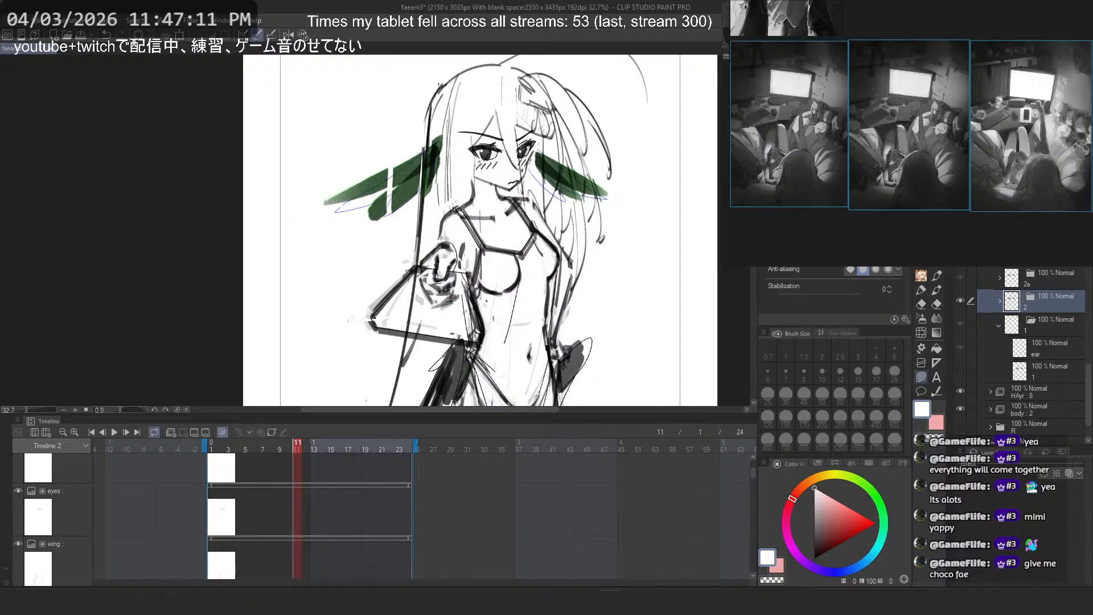
scroll(398, 142, up, 5)
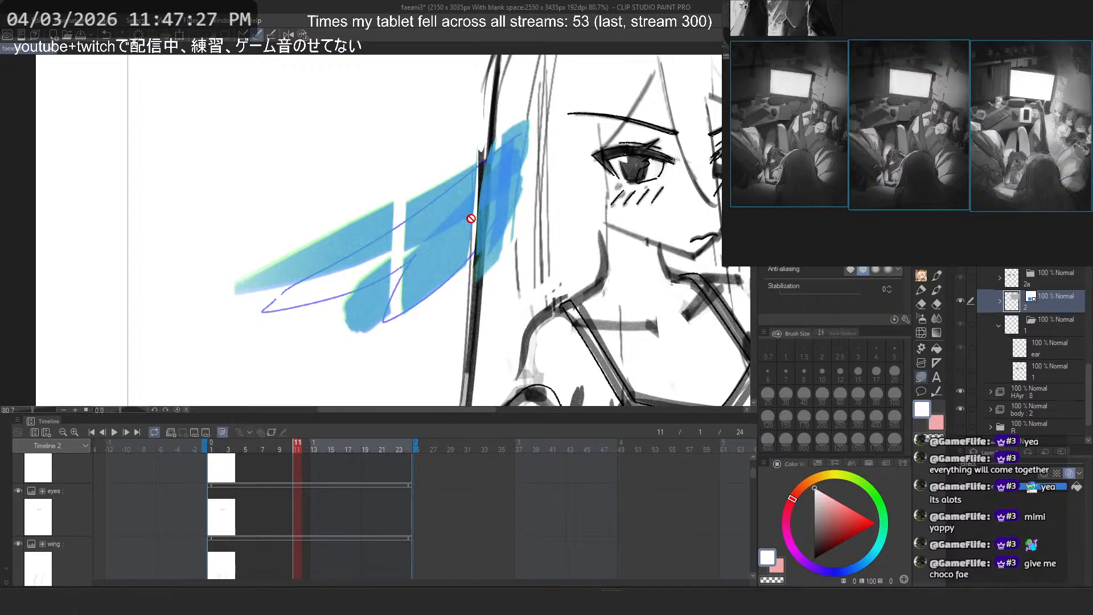
scroll(1037, 320, up, 5)
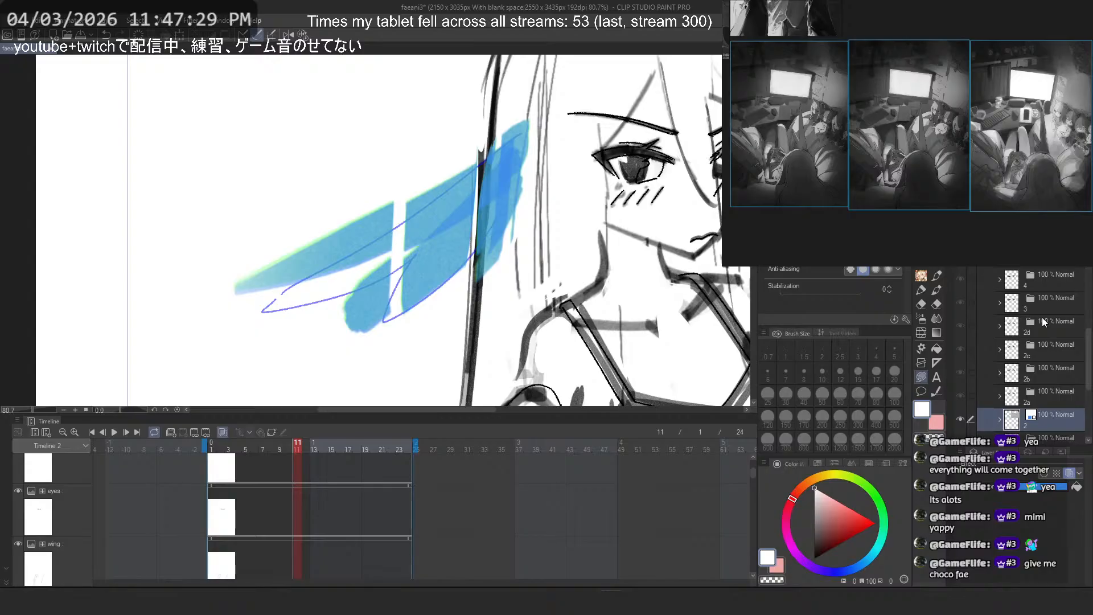
scroll(1042, 316, up, 1)
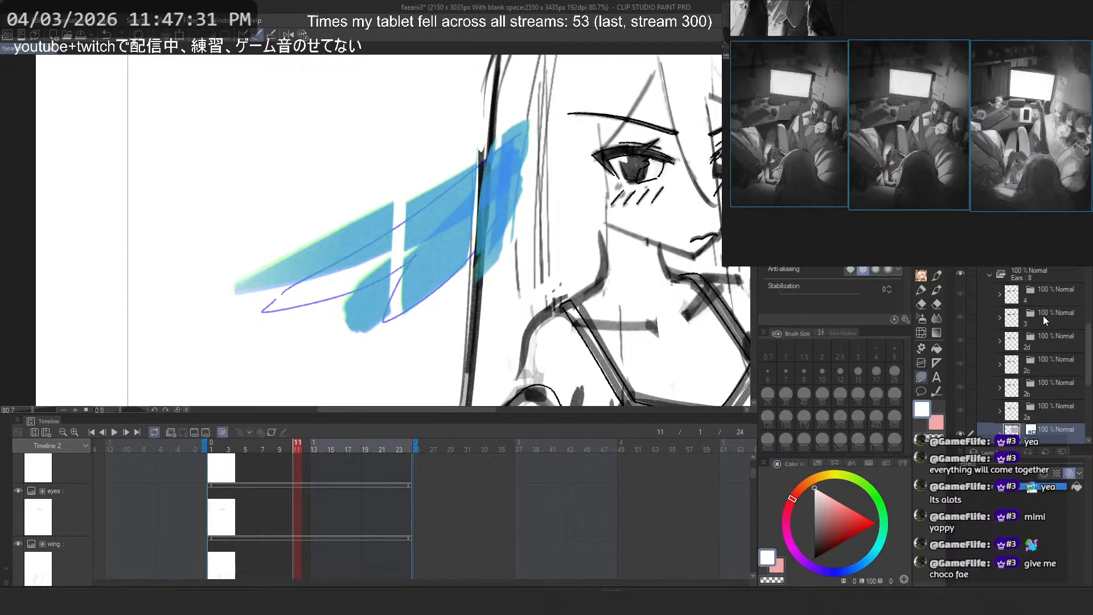
scroll(1043, 319, up, 1)
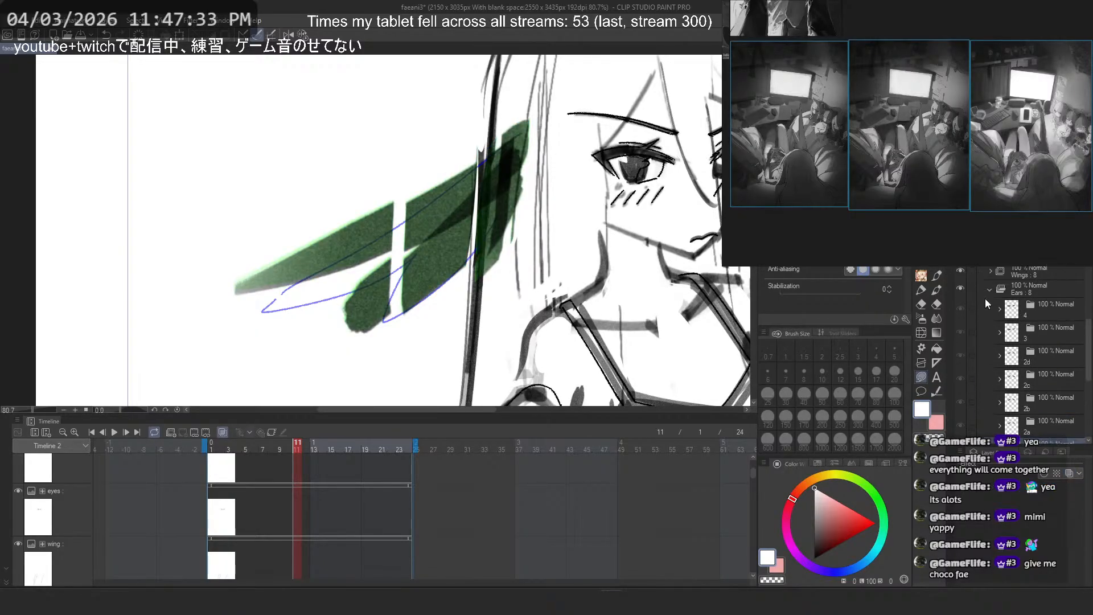
click(989, 290)
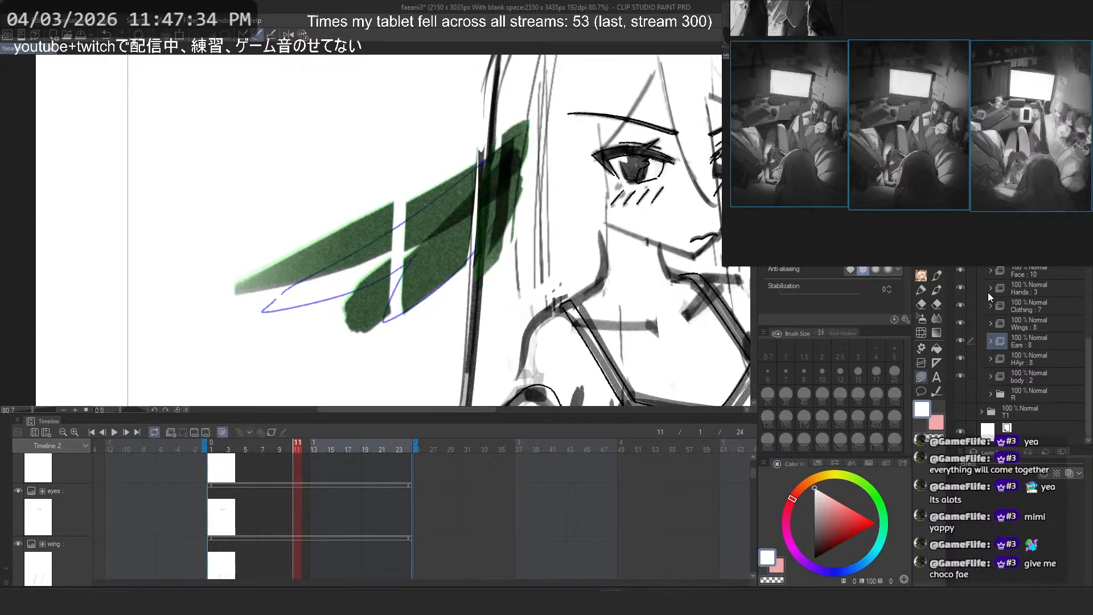
Step: Expand the Wings animation folder and collapse all of its cels except cel 1
click(1028, 326)
key(ctrl+minus)
key(ctrl+minus)
key(ctrl+minus)
key(ctrl+minus)
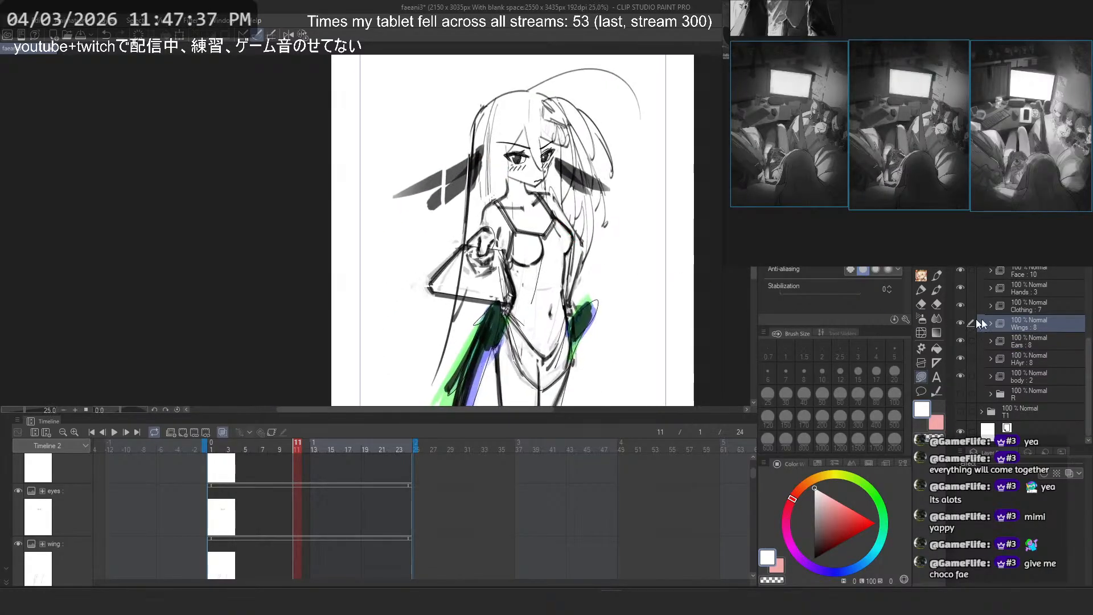
click(990, 322)
scroll(997, 324, down, 3)
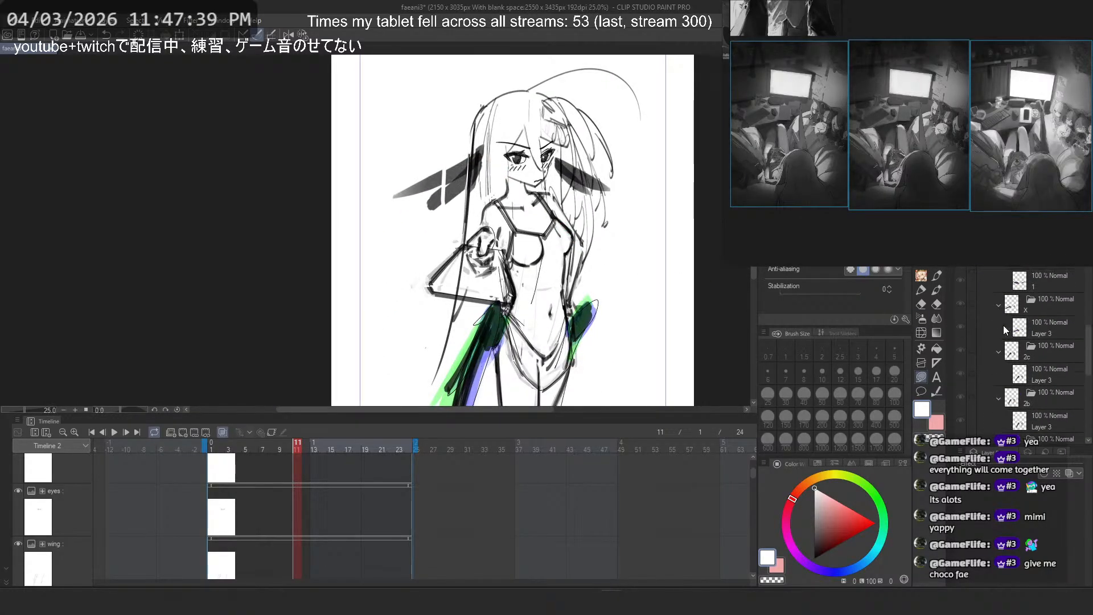
scroll(1004, 329, up, 1)
click(998, 320)
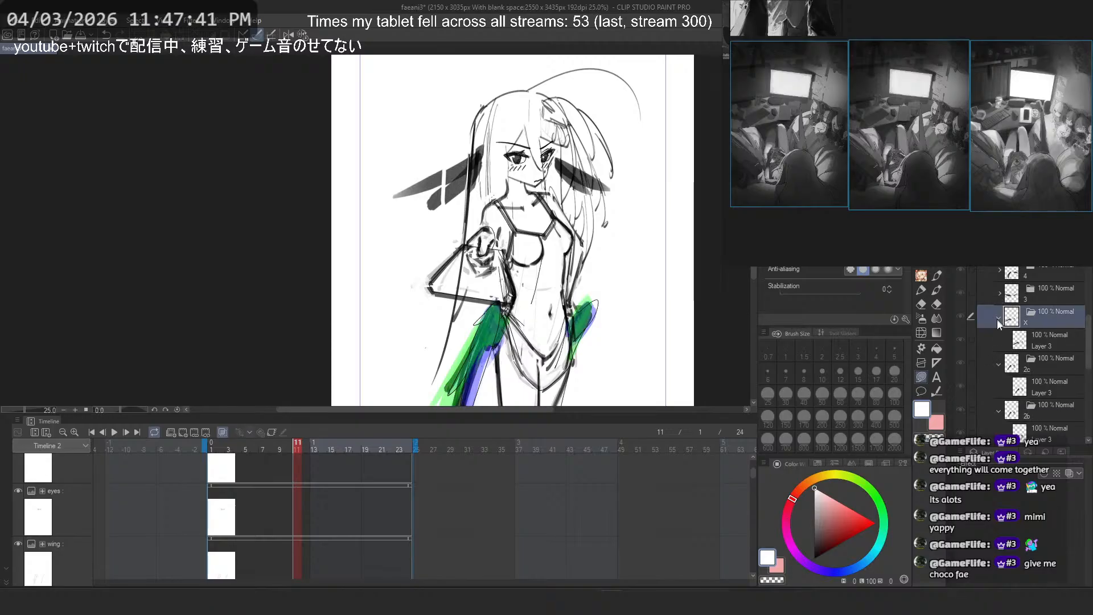
click(998, 320)
click(998, 342)
click(999, 365)
click(999, 390)
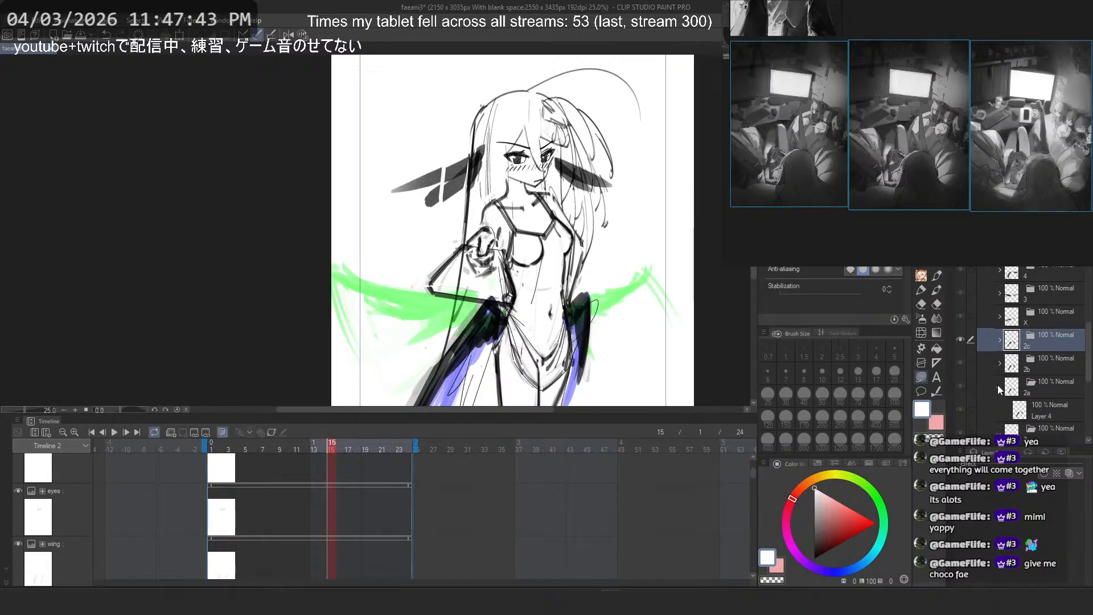
click(999, 389)
scroll(1000, 397, down, 2)
click(998, 382)
Step: Hide the rough Layer 3 in cel 1 of the Wings folder and move the wing line-art layer into that cel
click(996, 397)
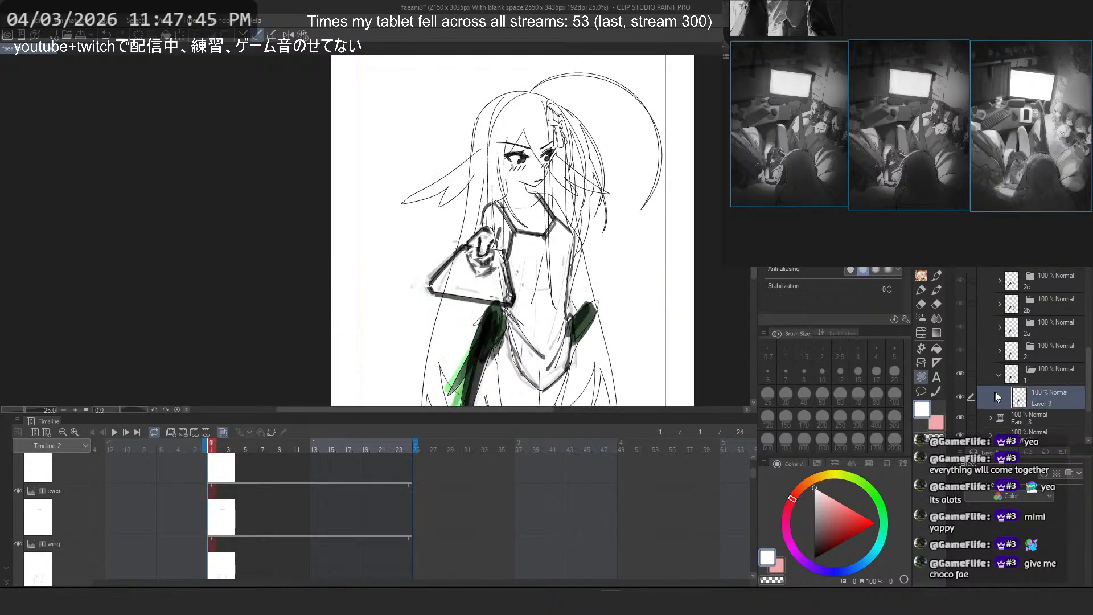
click(961, 395)
scroll(1029, 334, up, 5)
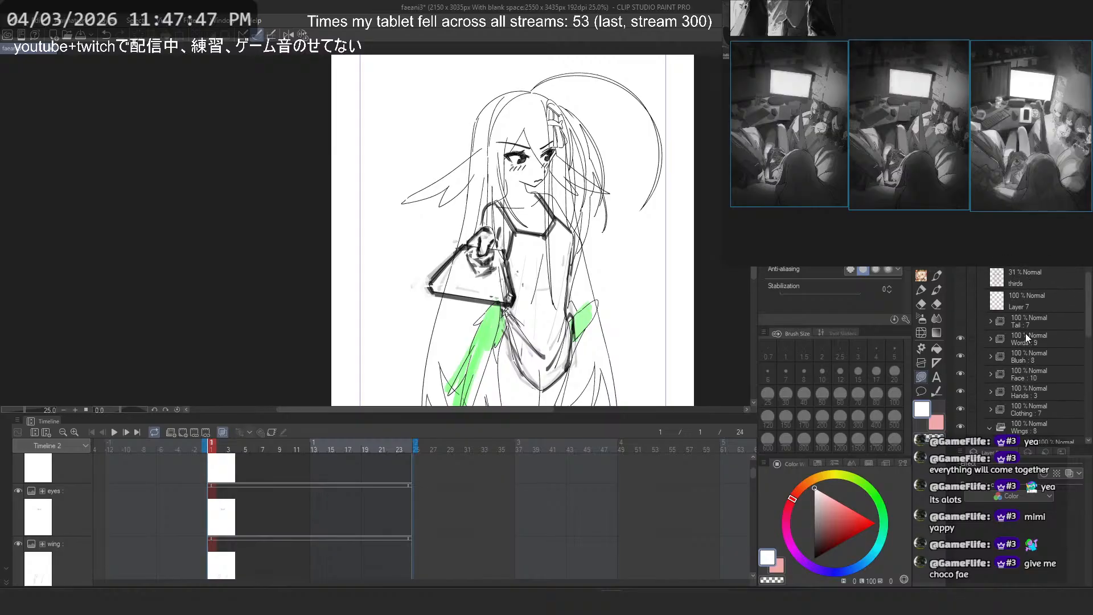
scroll(1030, 333, up, 3)
click(1023, 292)
scroll(1033, 426, down, 4)
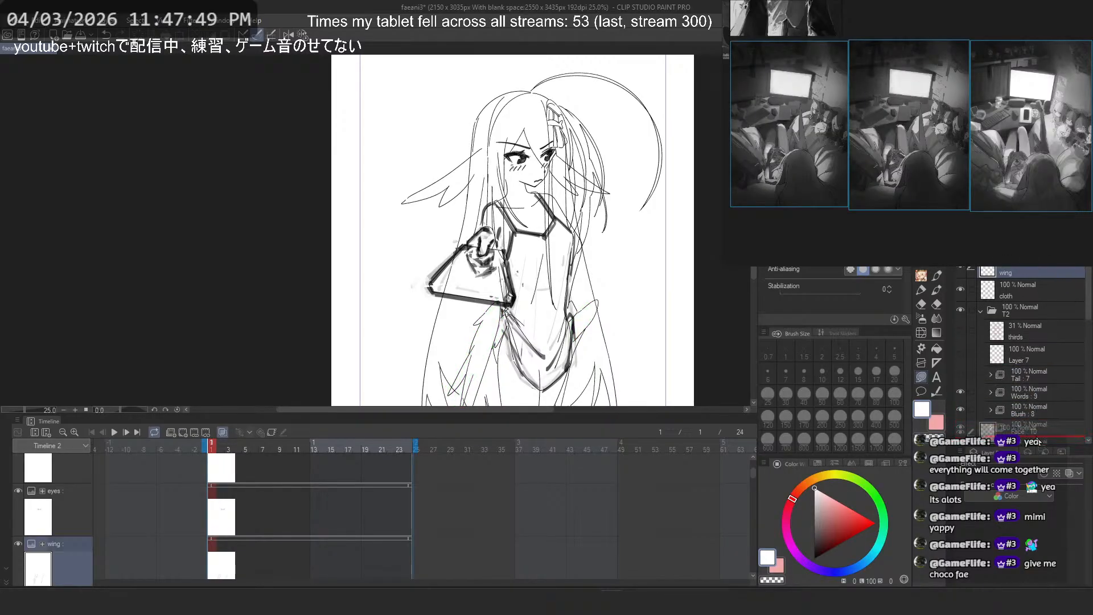
scroll(1042, 446, down, 6)
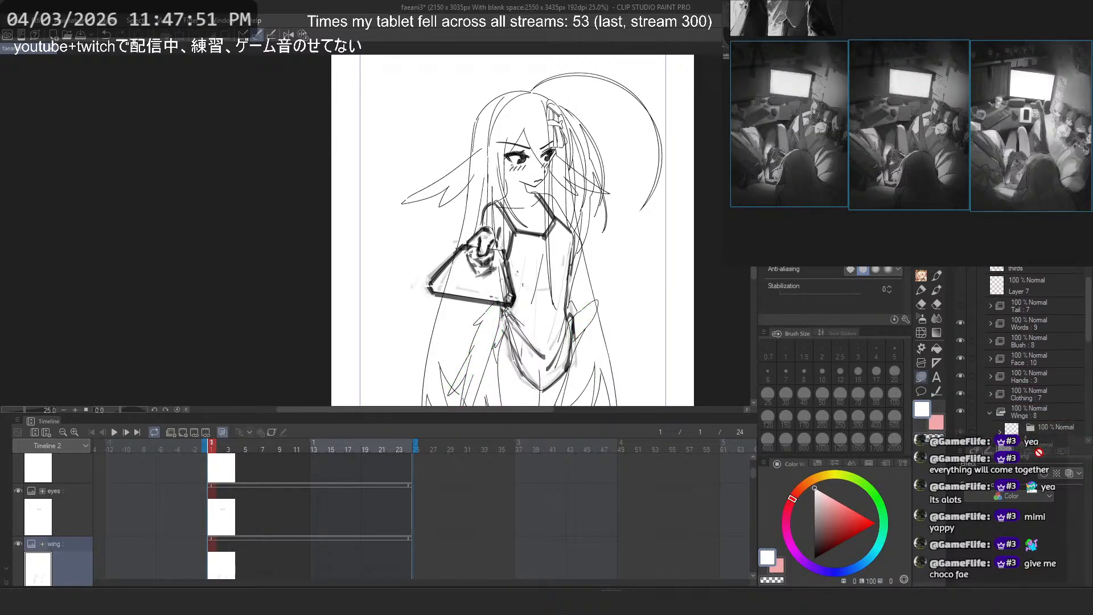
scroll(1042, 443, down, 5)
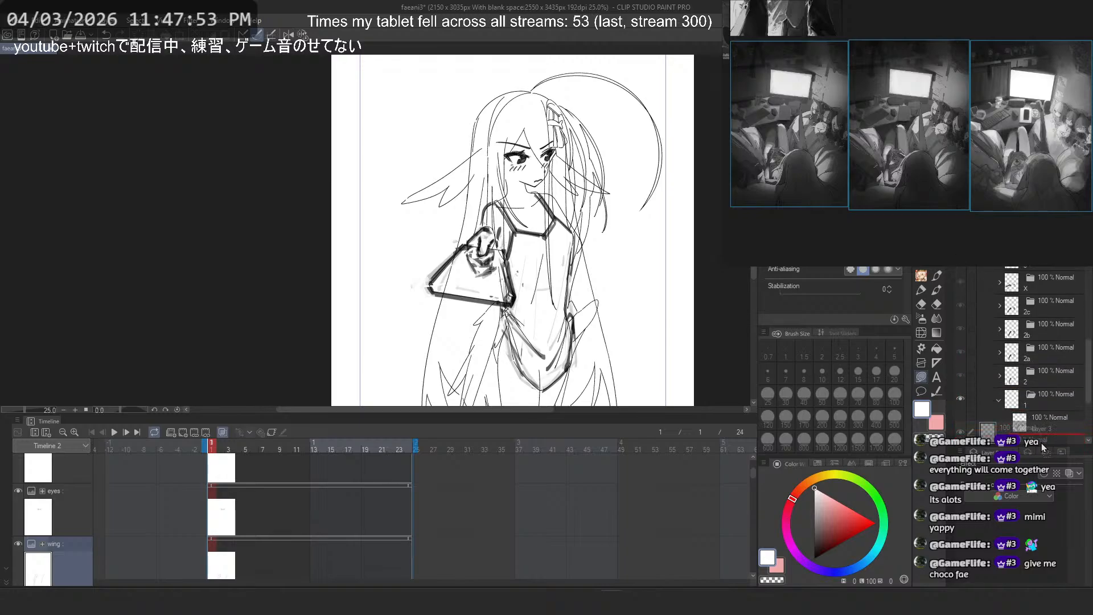
click(1051, 377)
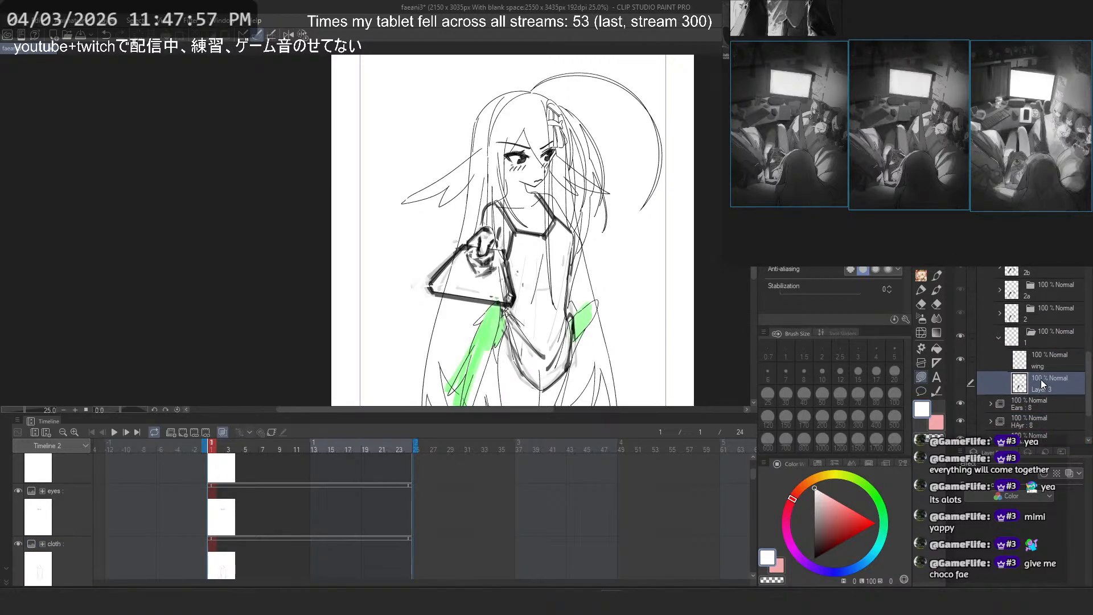
Step: Collapse the Wings folder and, inside the Clothing folder, collapse cels 3, 2, 1d, 1c, 1b and 1a
scroll(1048, 353, up, 5)
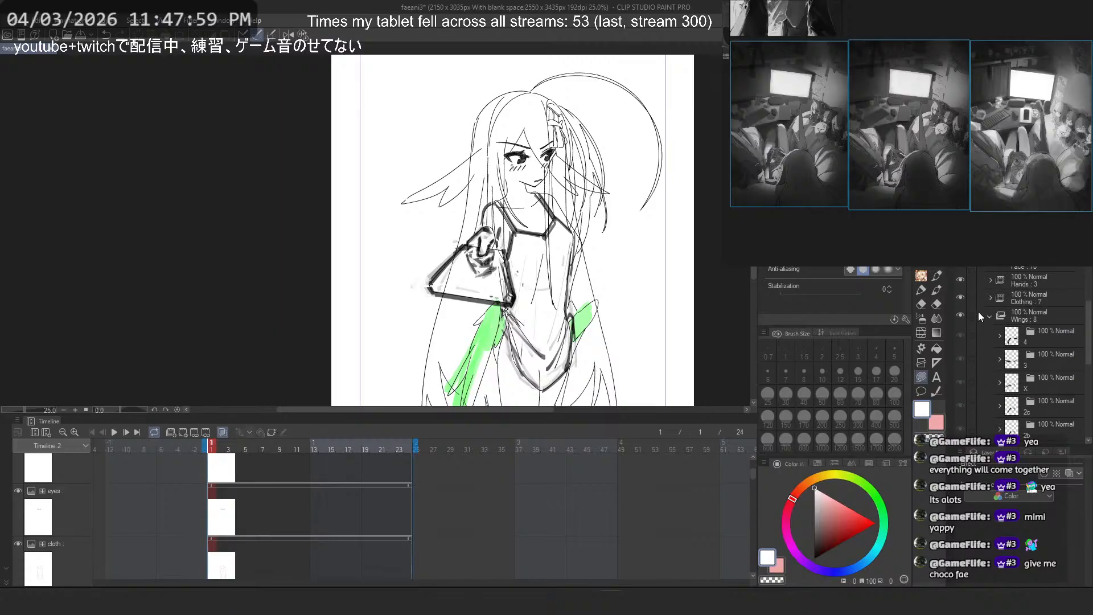
click(989, 315)
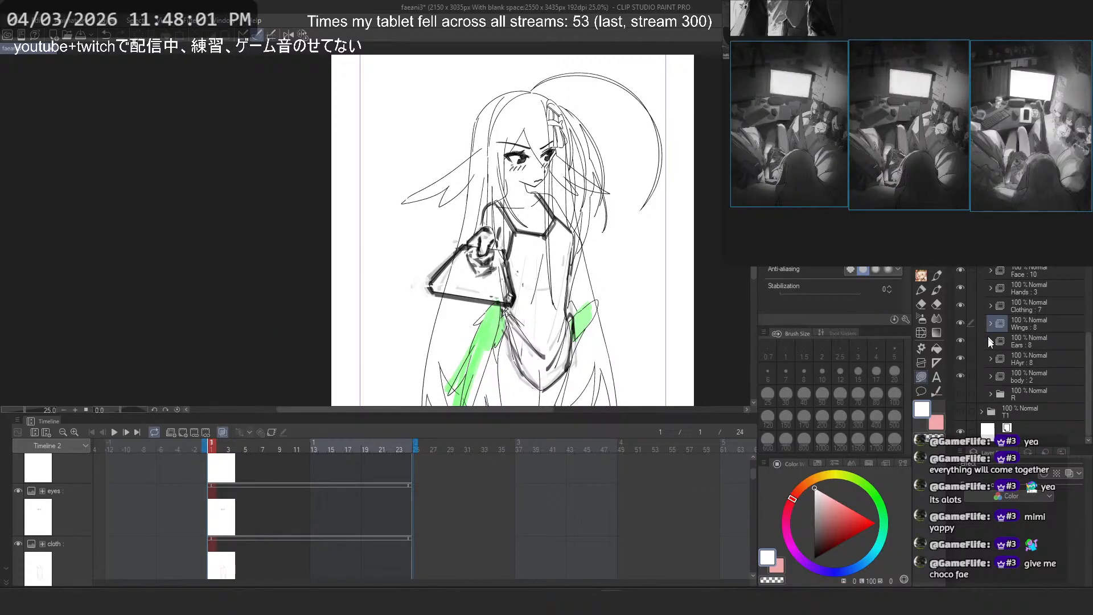
click(989, 306)
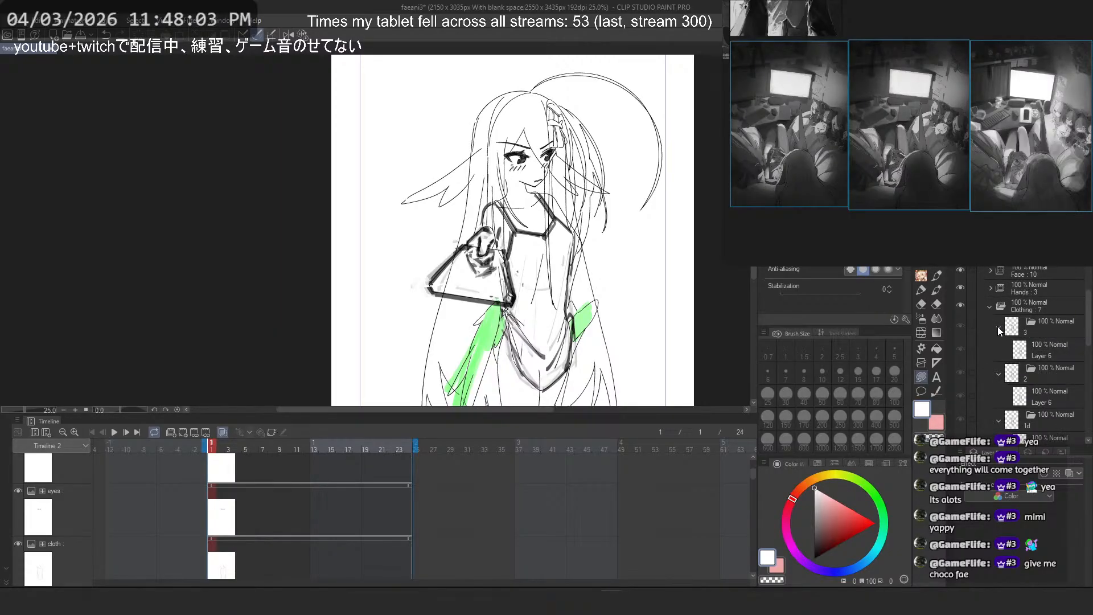
click(999, 329)
click(999, 351)
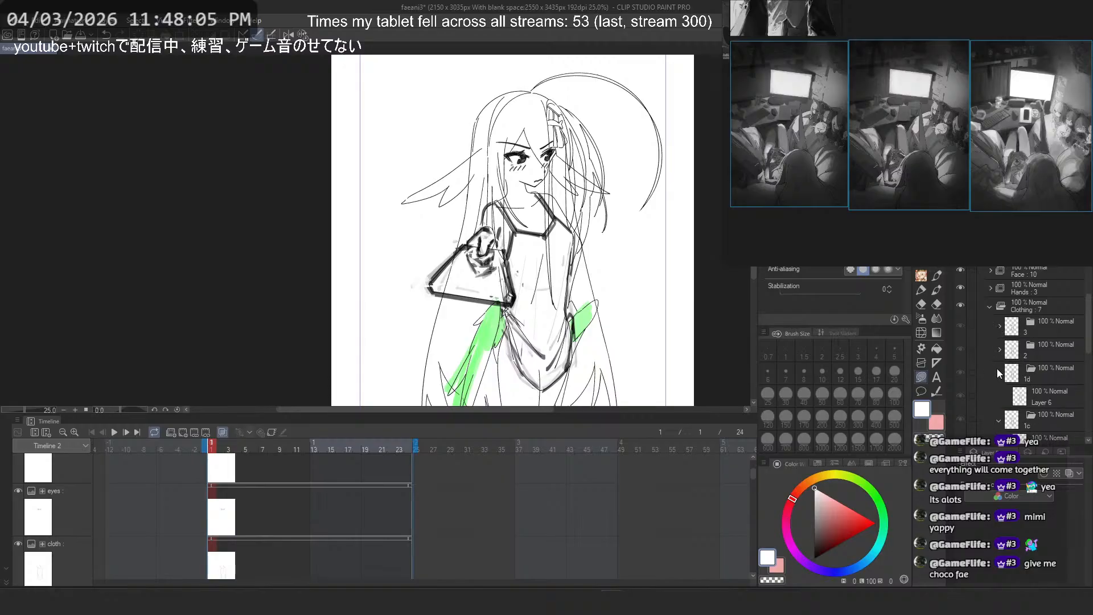
click(998, 373)
click(994, 392)
click(999, 381)
click(999, 407)
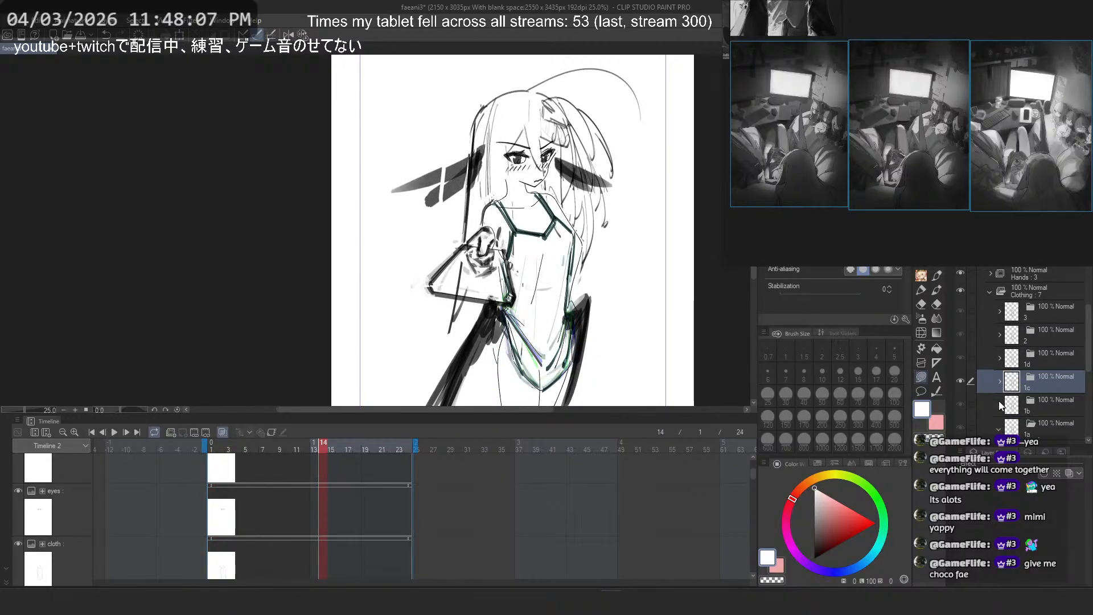
scroll(999, 415, down, 1)
click(1000, 400)
scroll(1000, 400, down, 3)
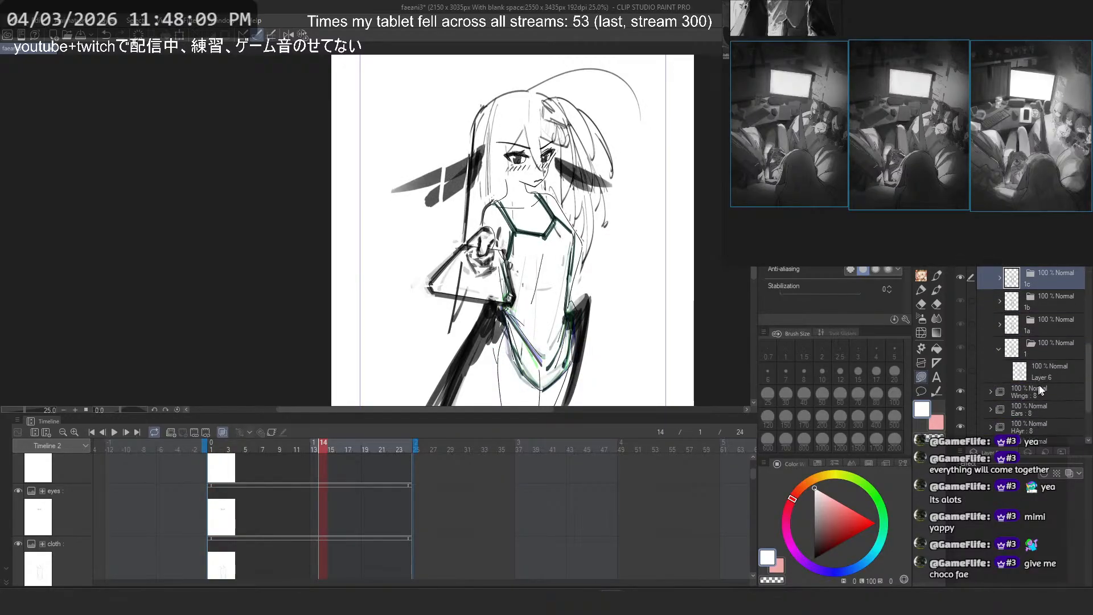
Step: Check the rough Layer 6 in cel 1 of the Clothing folder, and collapse and hide the Clothing folder
click(1045, 370)
click(961, 370)
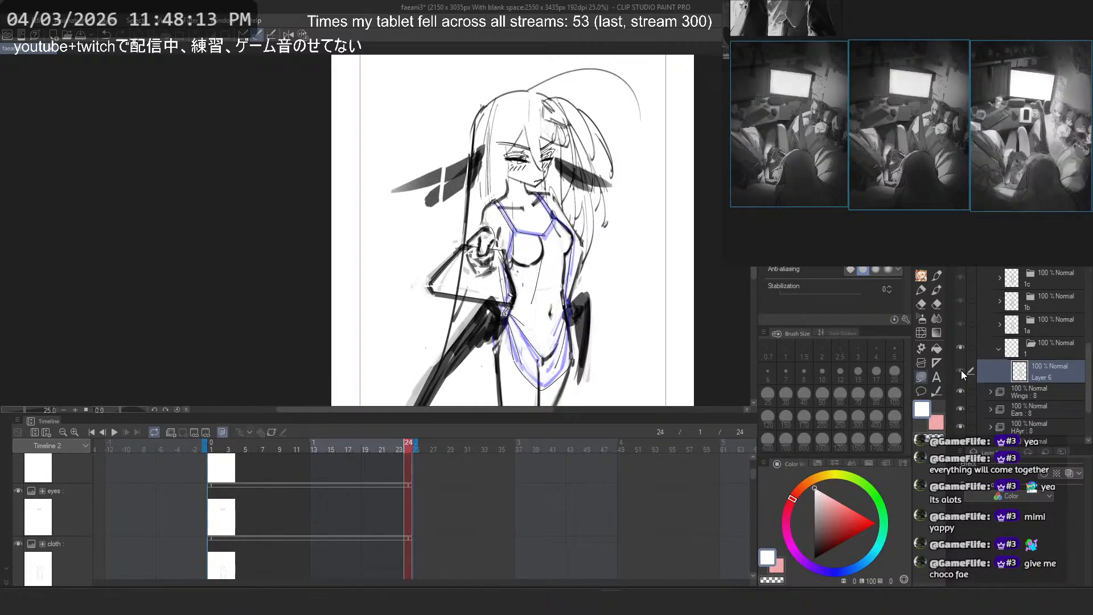
click(962, 371)
scroll(1043, 345, up, 4)
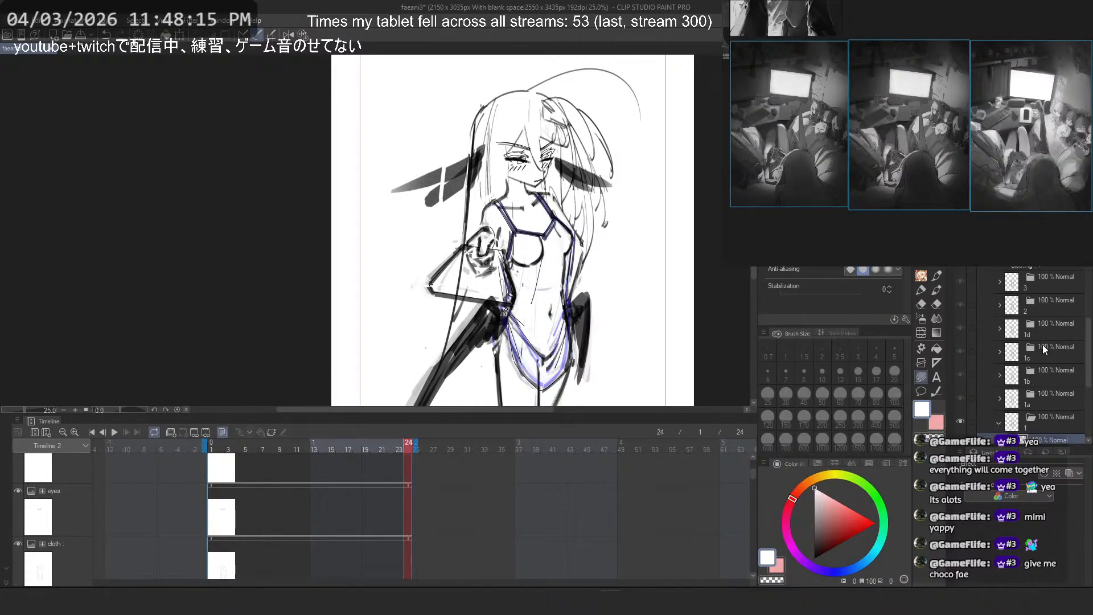
click(989, 323)
click(961, 320)
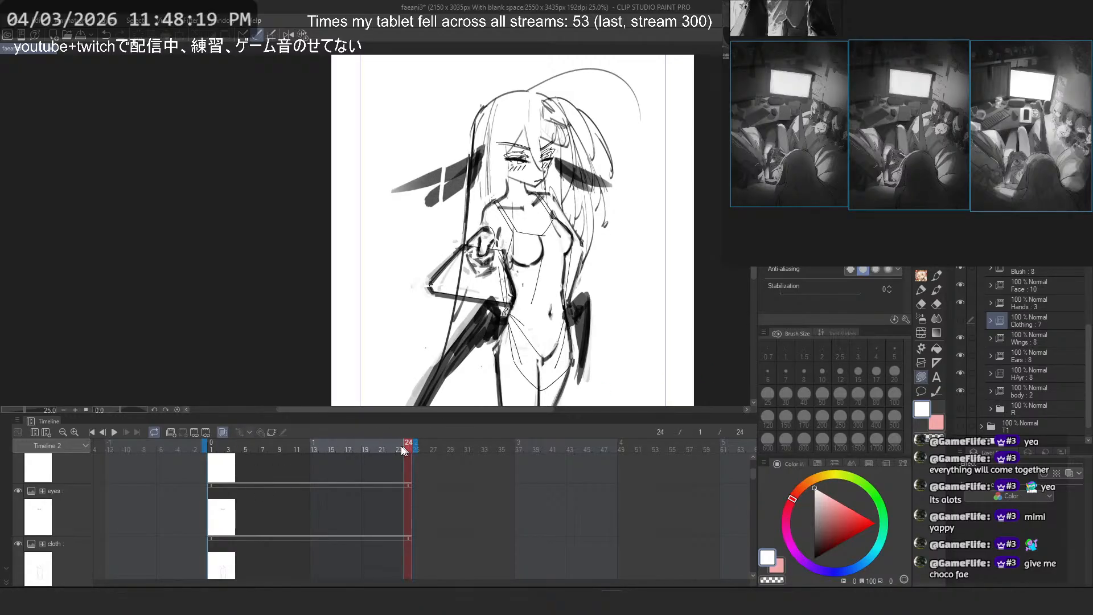
Step: Compare the body animation folder and its cel 2 with the line art by toggling their visibility in the opening frames
mouse_move(409, 447)
mouse_down()
mouse_move(279, 450)
mouse_move(211, 467)
mouse_move(251, 459)
mouse_move(206, 463)
mouse_move(216, 453)
mouse_move(255, 446)
mouse_move(350, 448)
mouse_move(211, 448)
mouse_up()
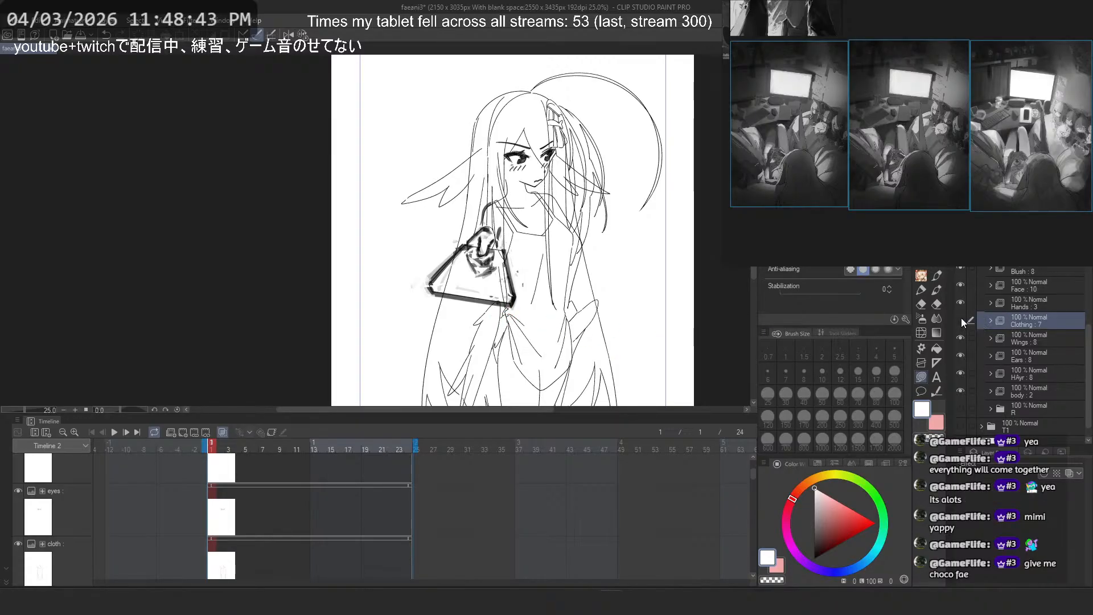
click(961, 392)
click(961, 392)
click(961, 392)
click(962, 392)
click(991, 391)
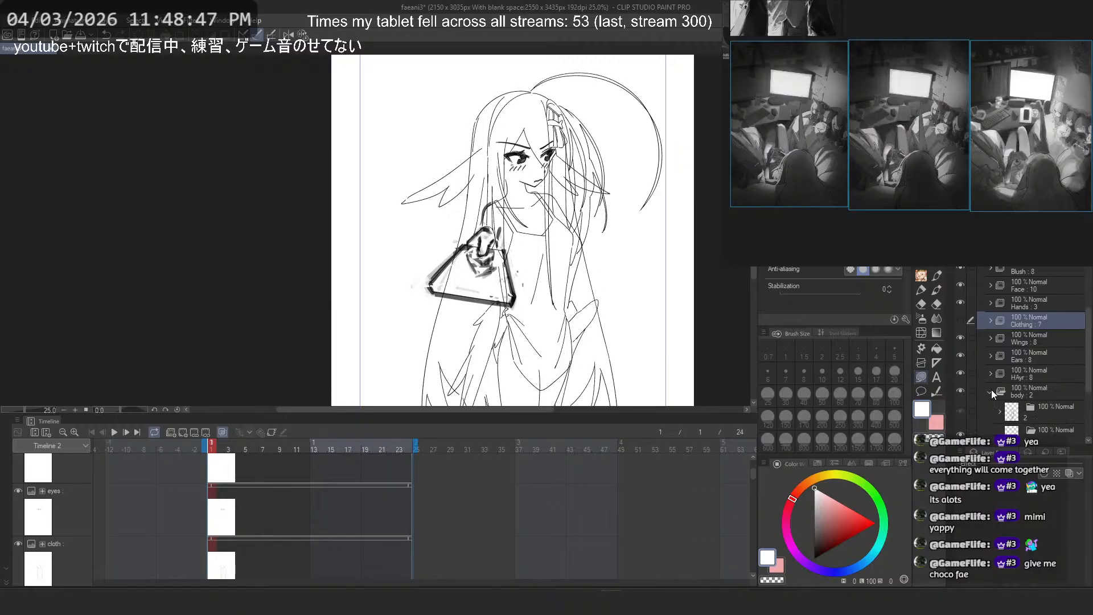
scroll(990, 387, down, 2)
click(1058, 355)
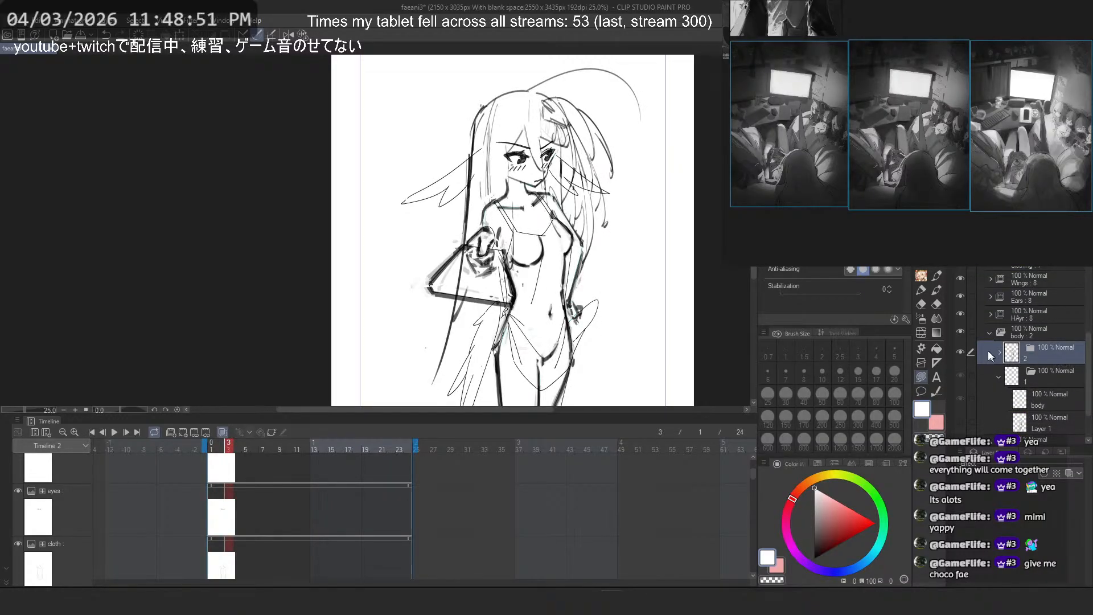
click(962, 351)
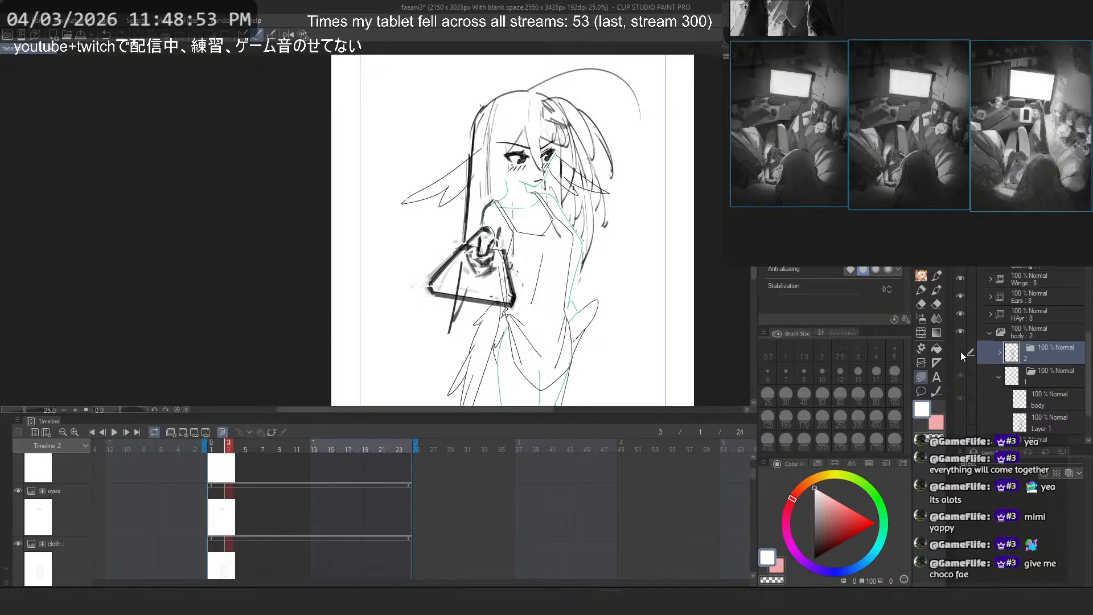
click(962, 351)
Step: Move the body line-art layer out of cel 1 of the body animation folder to just below that folder
click(999, 377)
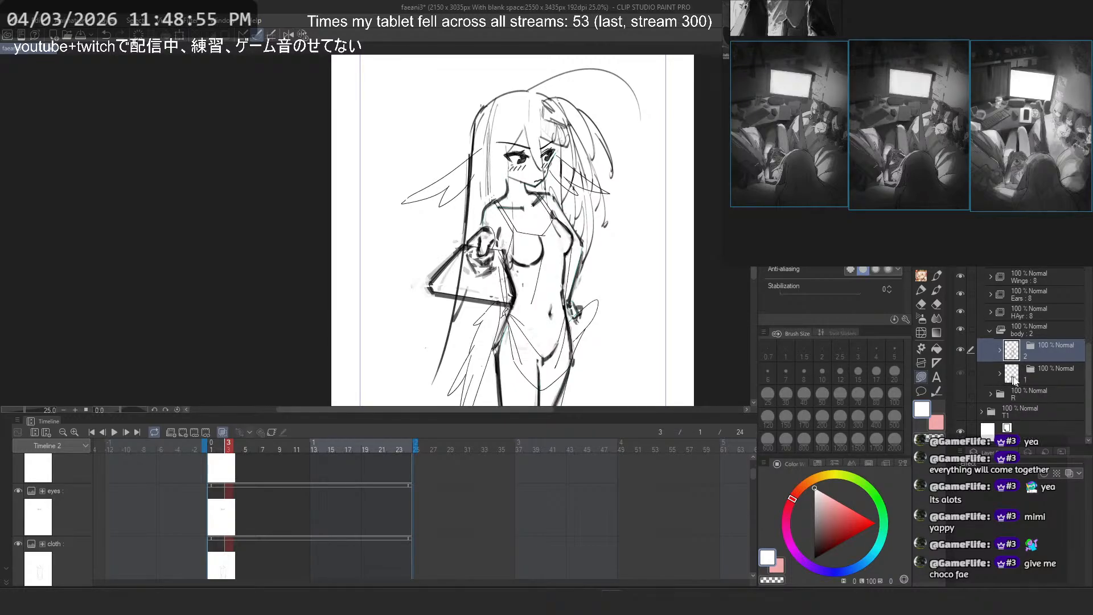
click(1000, 374)
scroll(1036, 374, down, 3)
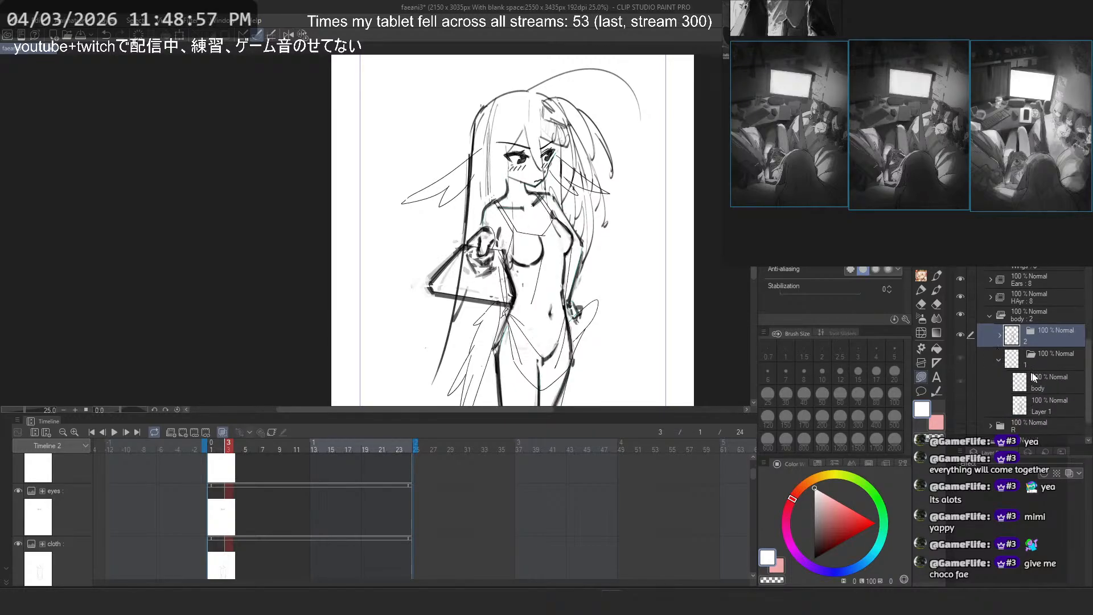
click(1053, 359)
drag(1052, 371, 1037, 384)
scroll(988, 329, up, 3)
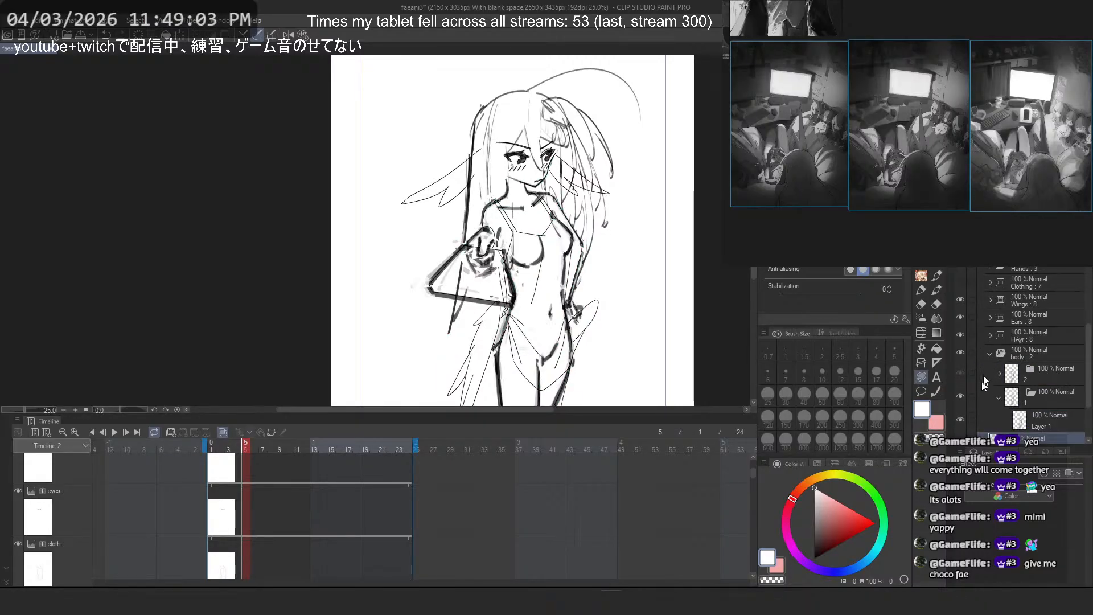
Step: Hide the body animation folder, collapse its cel 1 and the folder itself, and select the body line-art layer
click(991, 351)
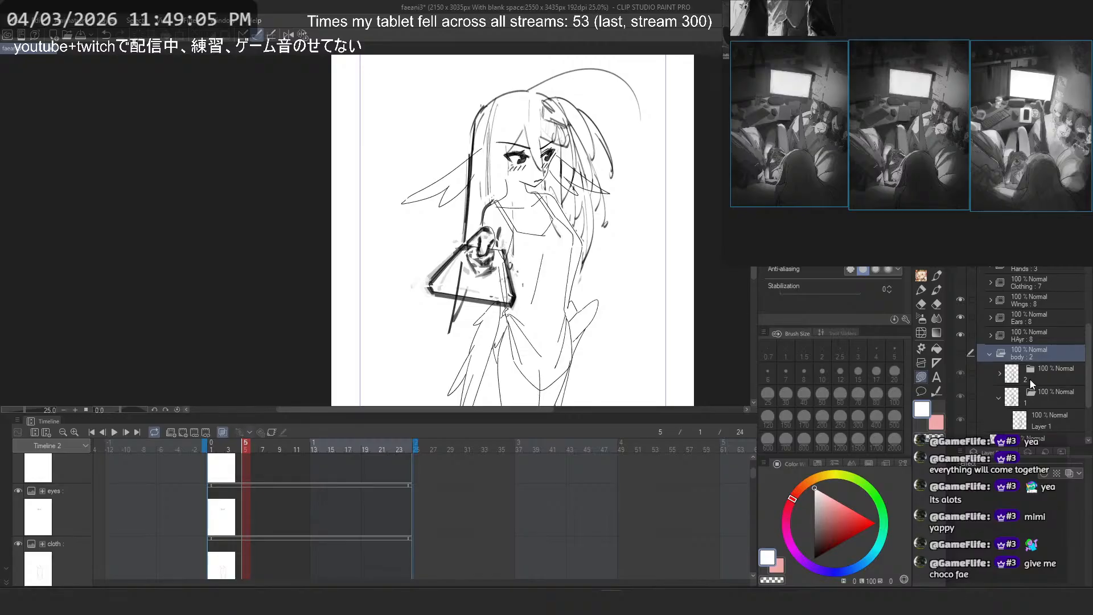
scroll(1057, 420, down, 1)
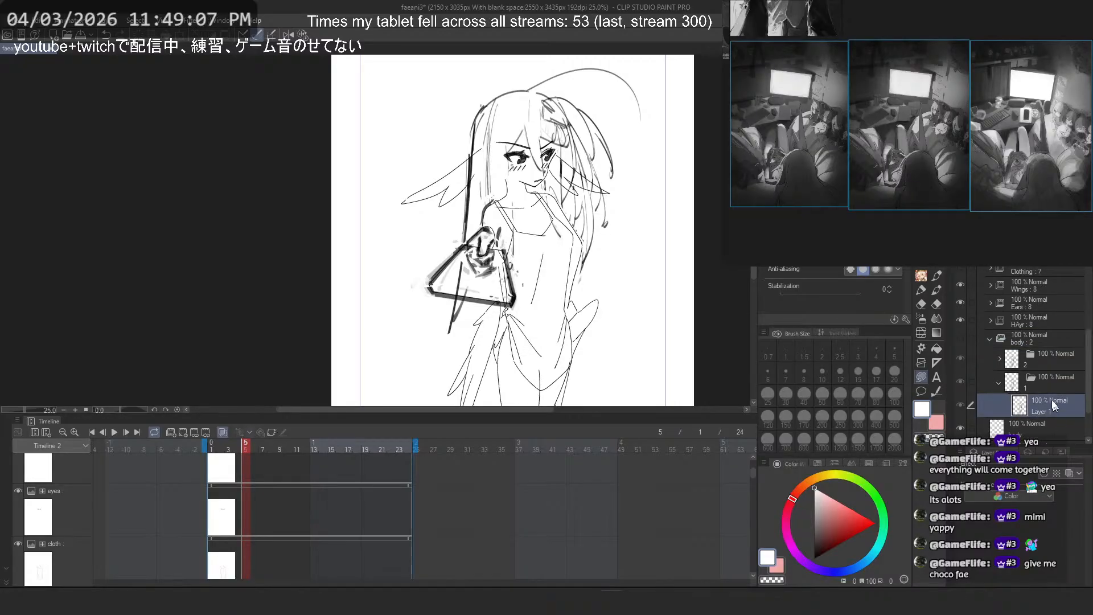
click(998, 382)
click(990, 341)
click(1023, 374)
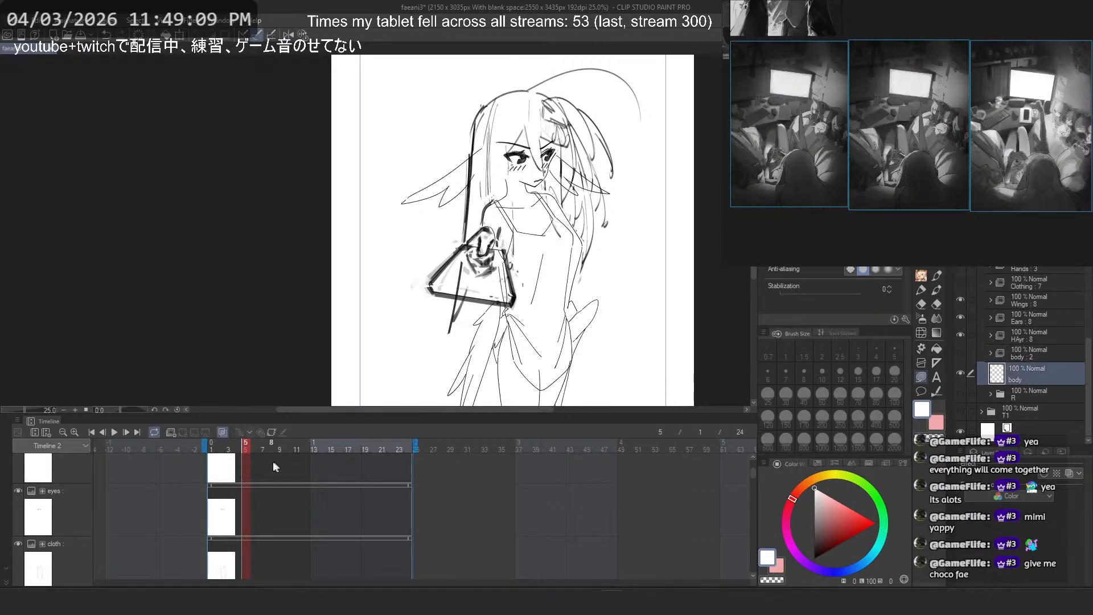
Step: Compare frames 1 and 2 of the hair animation folder with the line art and examine the layers in its cel 1
click(211, 449)
mouse_move(211, 450)
mouse_down()
mouse_move(397, 449)
mouse_move(220, 449)
mouse_up()
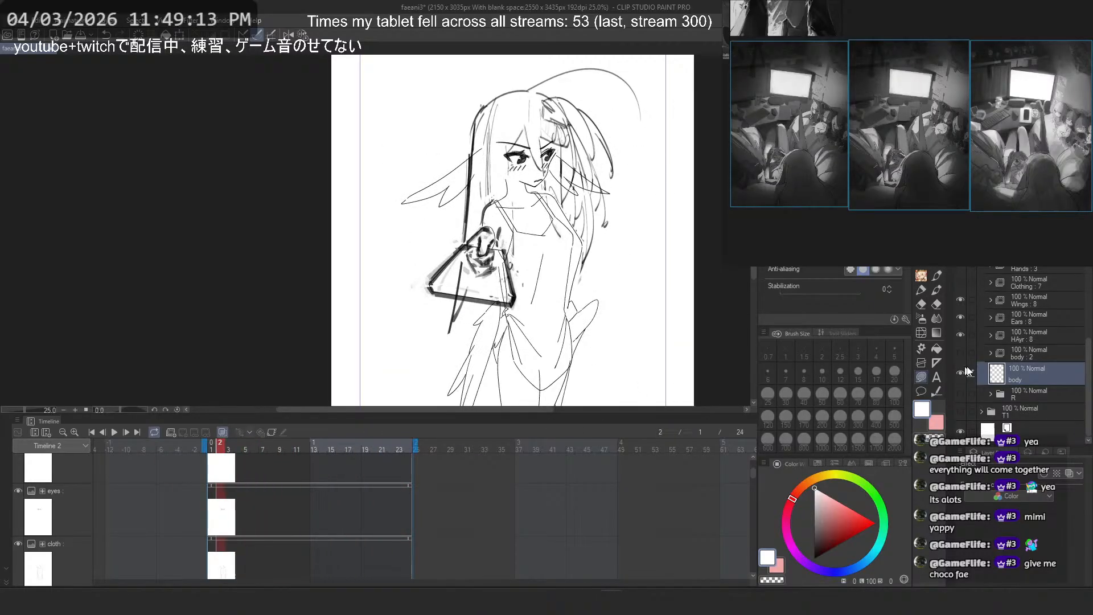
scroll(1041, 349, up, 1)
click(1043, 354)
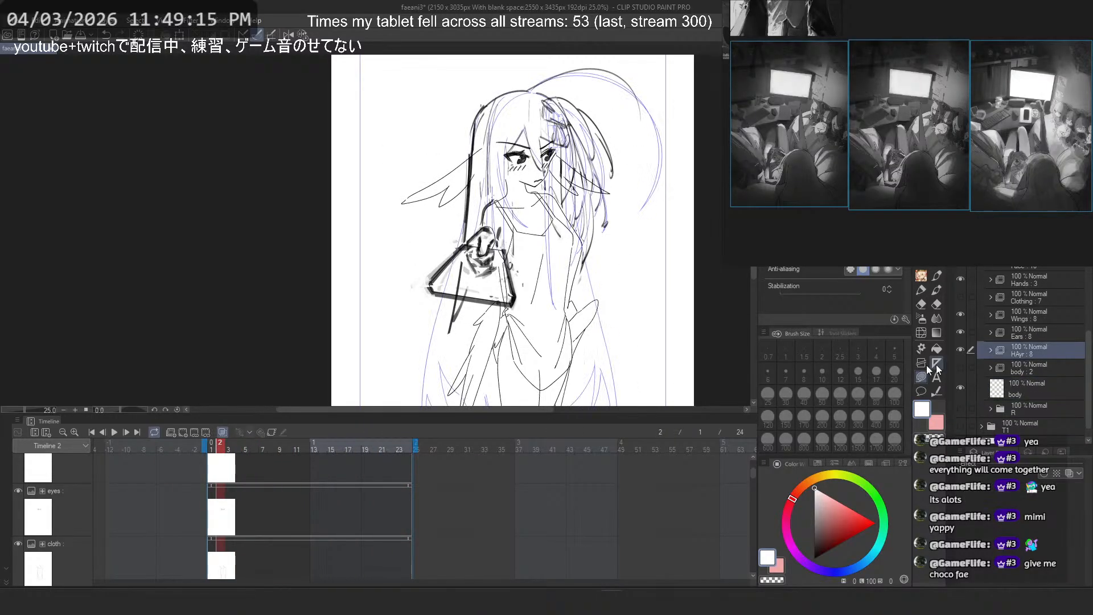
mouse_move(222, 449)
mouse_down()
mouse_move(349, 448)
mouse_move(220, 448)
mouse_up()
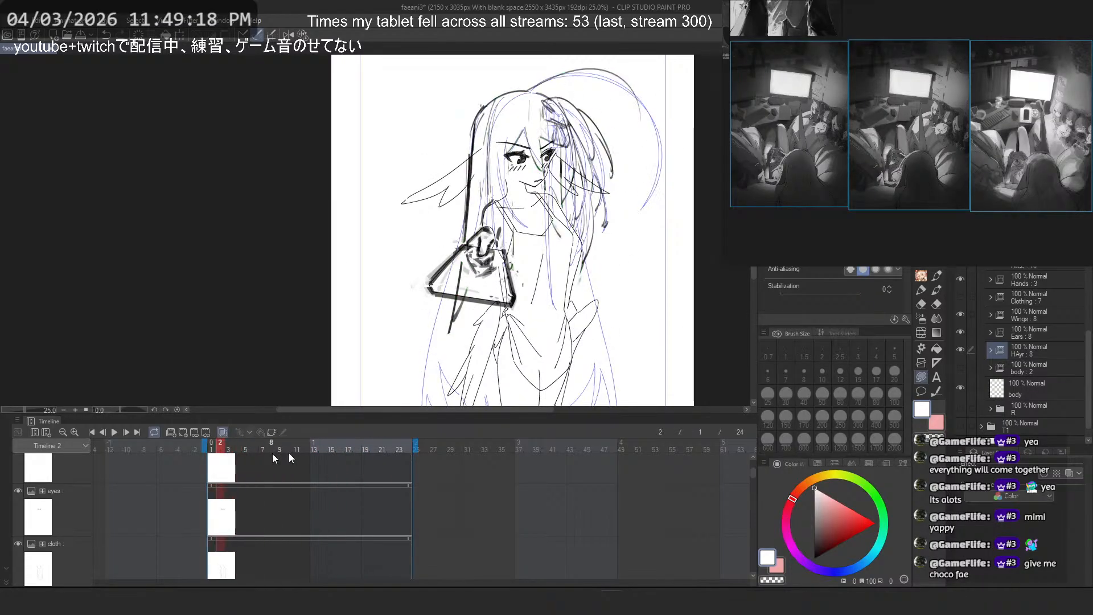
click(990, 349)
scroll(997, 356, down, 2)
scroll(985, 403, down, 3)
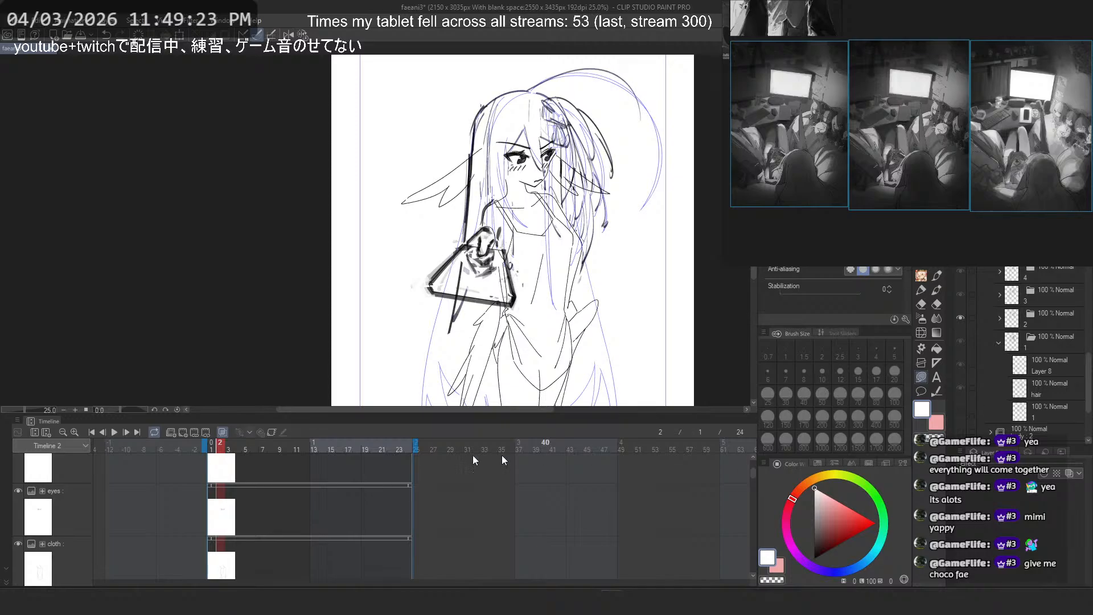
click(211, 448)
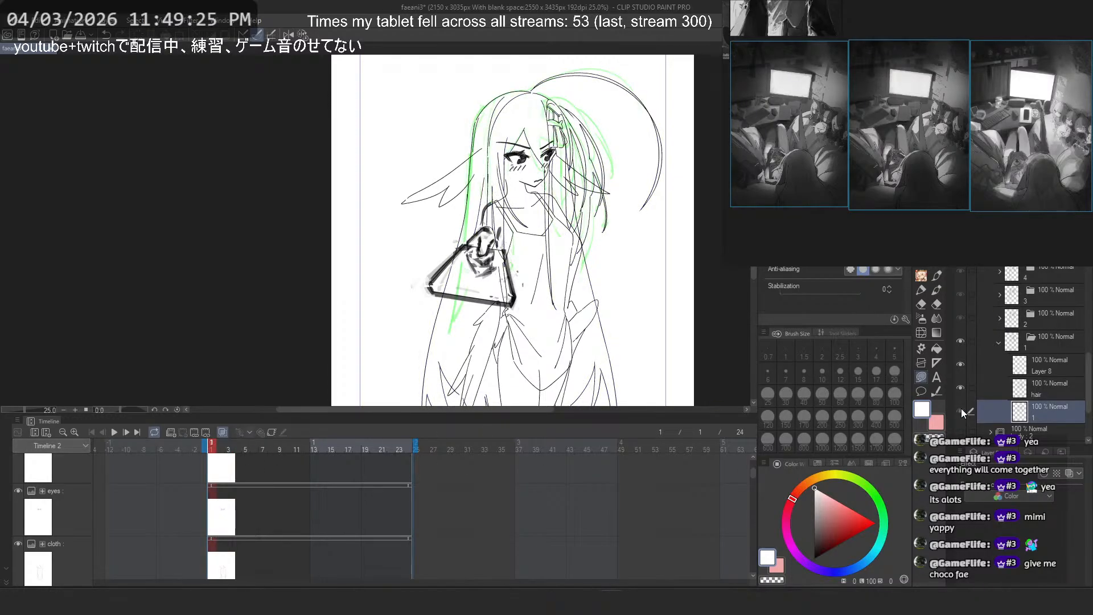
Step: Collapse cel 1 of the hair animation folder and the folder itself
click(997, 354)
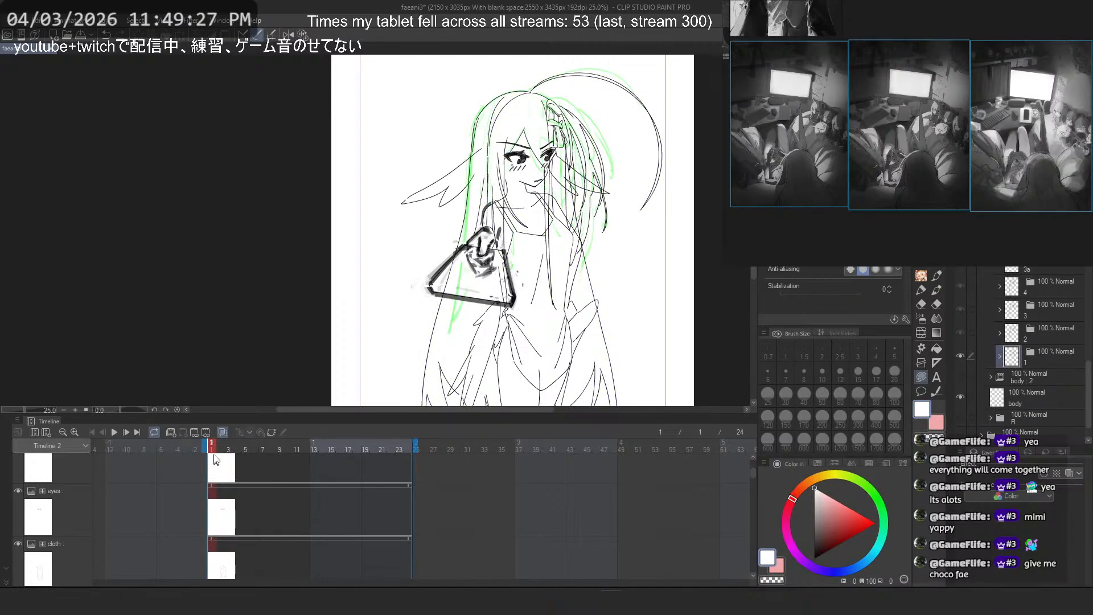
mouse_move(217, 447)
mouse_down()
mouse_move(324, 444)
mouse_move(212, 449)
mouse_up()
scroll(1017, 318, up, 3)
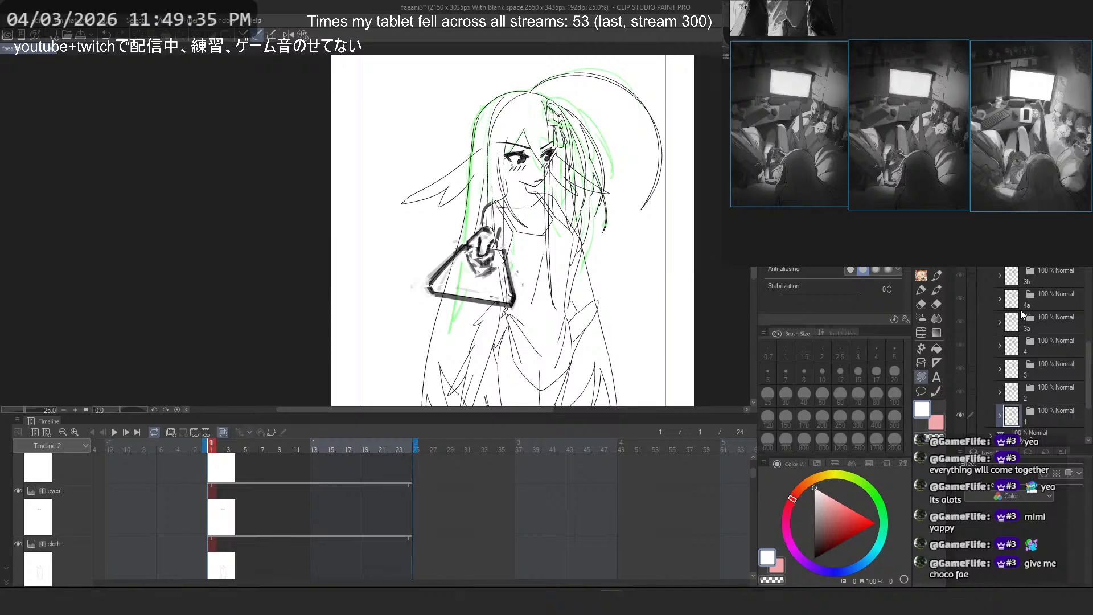
scroll(1022, 308, up, 3)
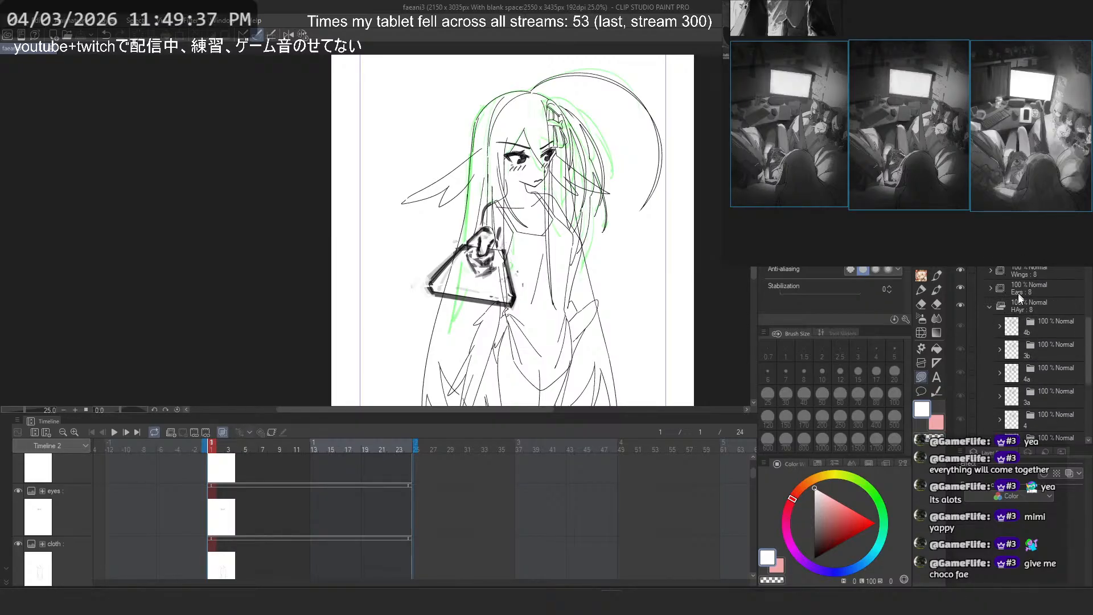
click(991, 306)
click(991, 308)
Step: Expand the Hands animation folder and collapse its cels 3 and 2
scroll(1025, 330, up, 2)
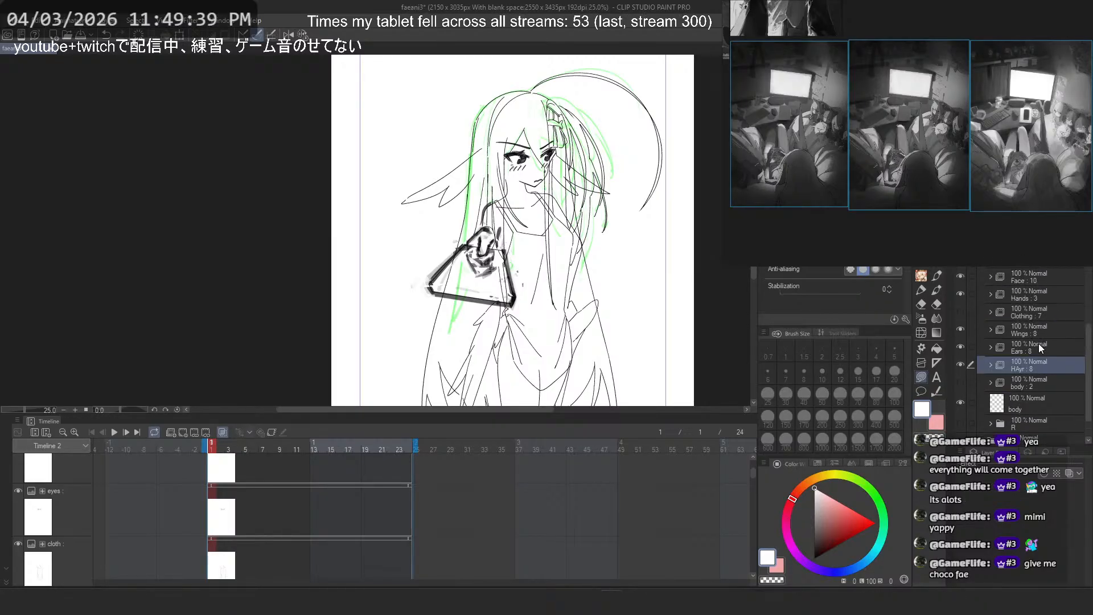
click(1041, 314)
click(1061, 293)
scroll(1040, 320, up, 2)
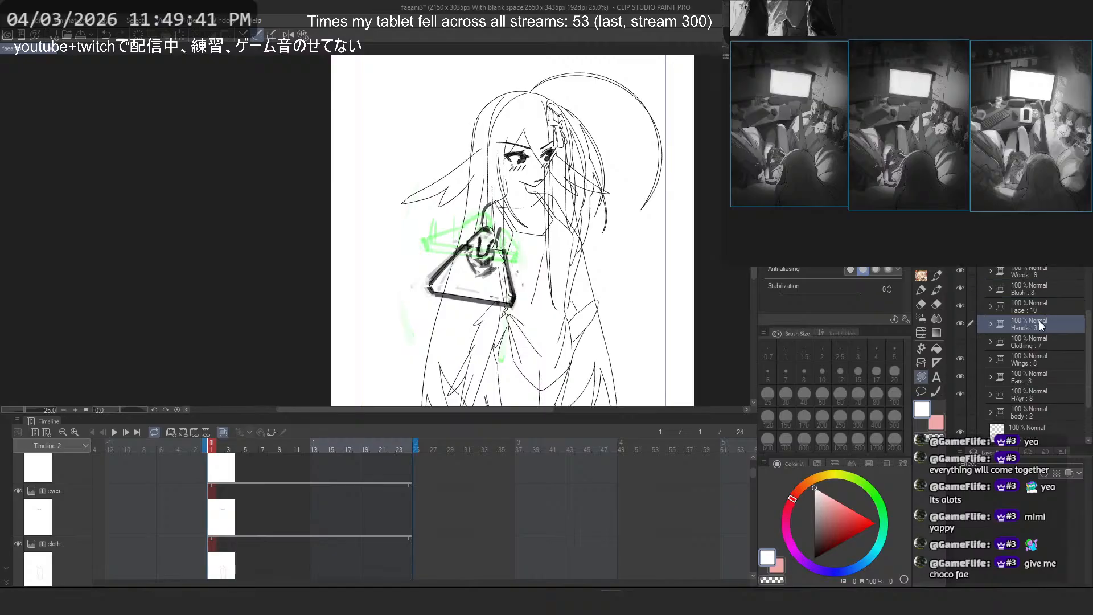
scroll(1043, 336, up, 6)
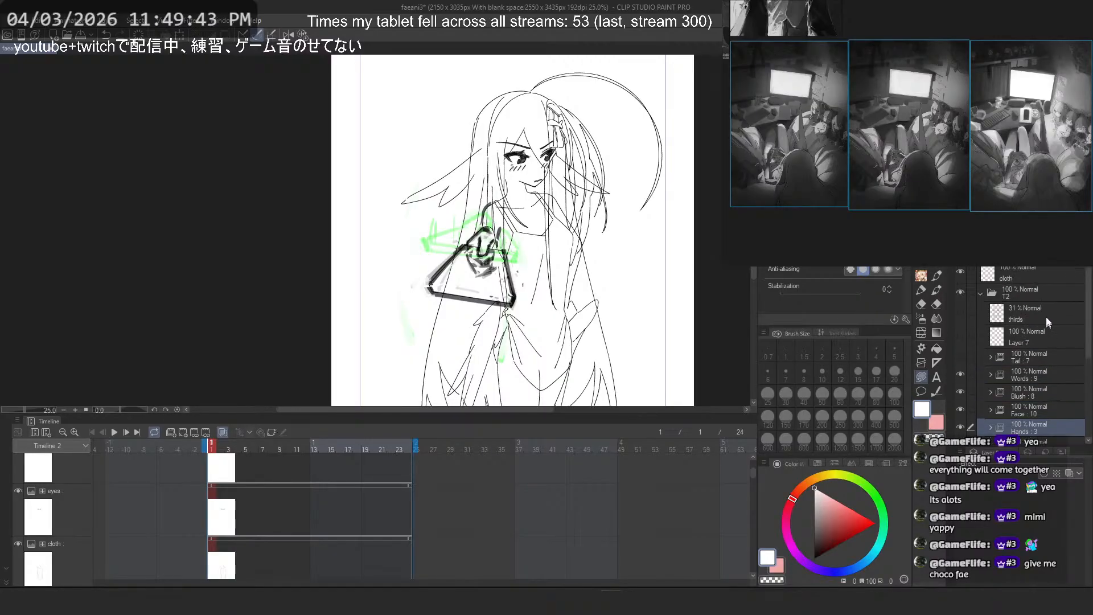
click(1030, 269)
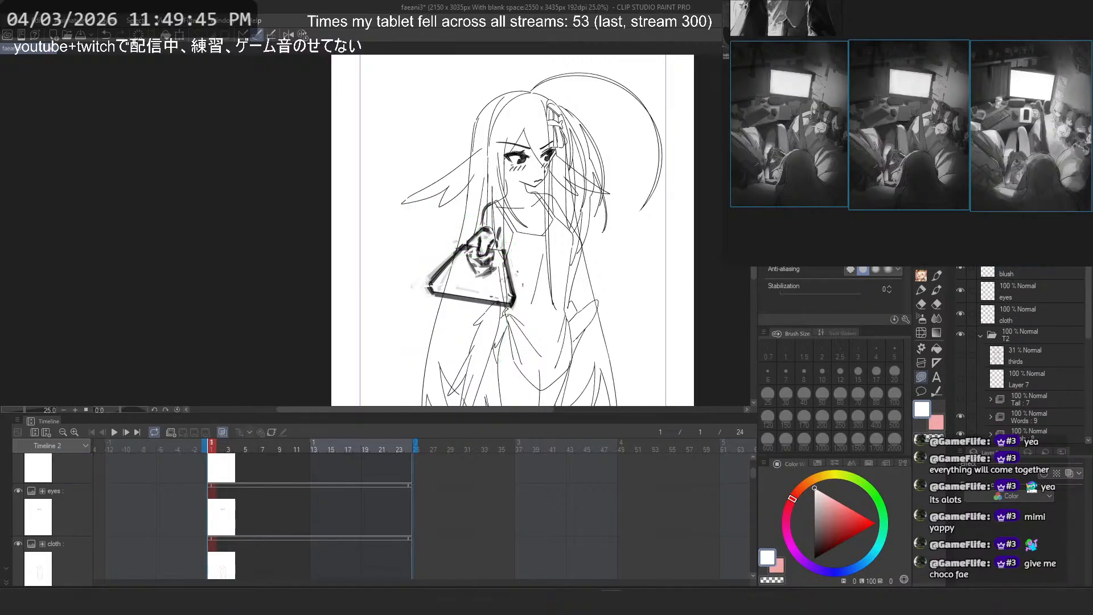
scroll(1043, 312, down, 3)
scroll(1043, 312, down, 3)
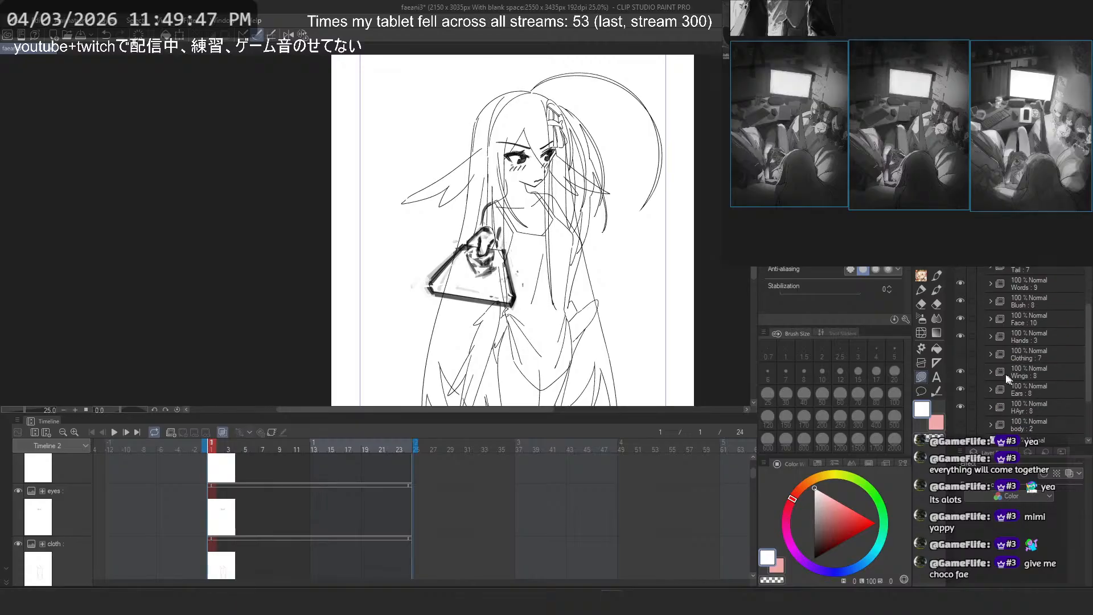
click(989, 347)
scroll(1001, 347, down, 2)
click(999, 329)
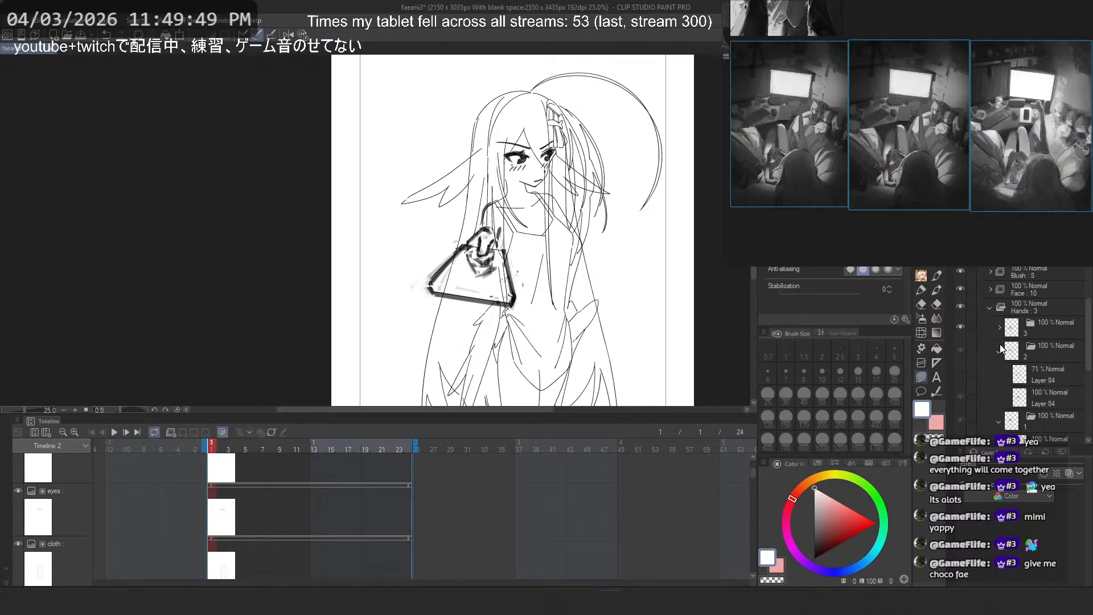
click(999, 351)
Step: Check the rough Layer 84 in cel 1 of the Hands folder by toggling its visibility, and collapse that cel
click(1037, 393)
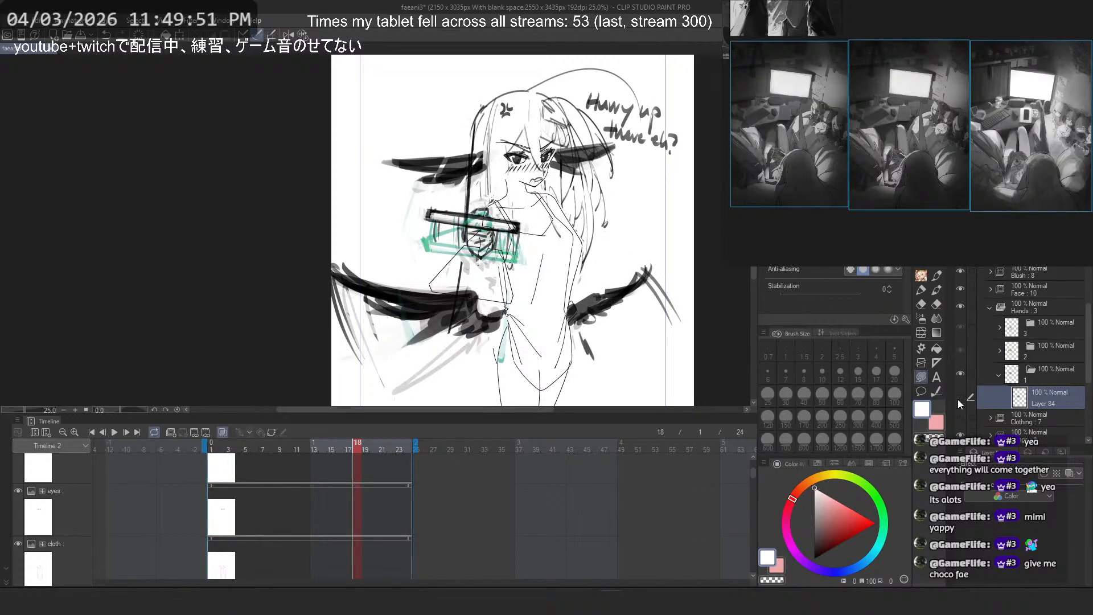
click(958, 399)
click(961, 397)
click(999, 376)
Step: Hide the rough Layer 84 layers in cel 3 of the Hands folder and move the hand line-art layer into that cel above them
click(1024, 327)
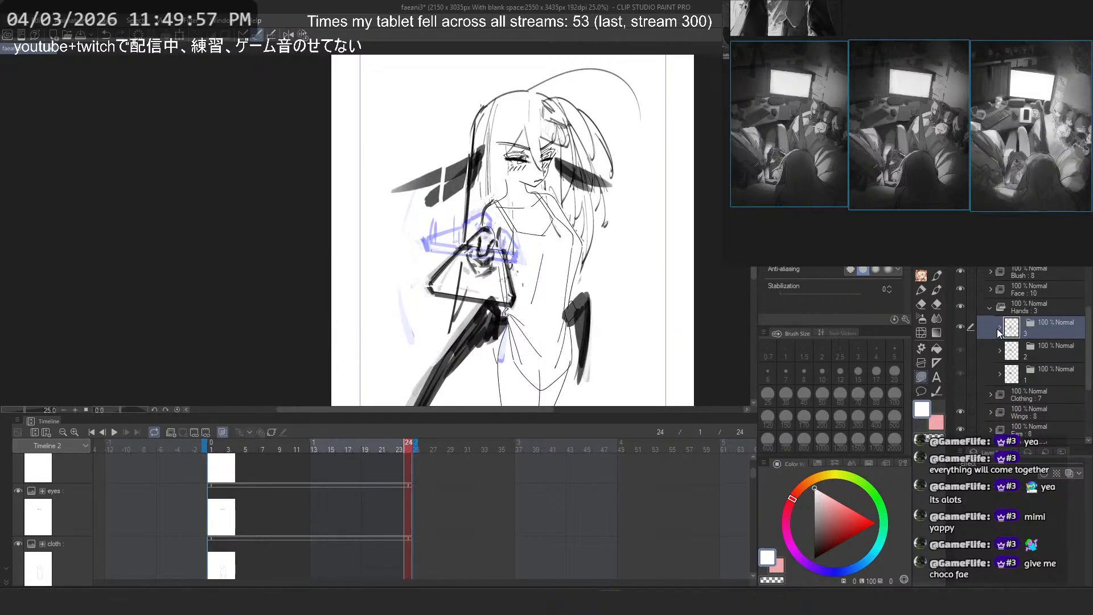
click(998, 333)
click(1052, 374)
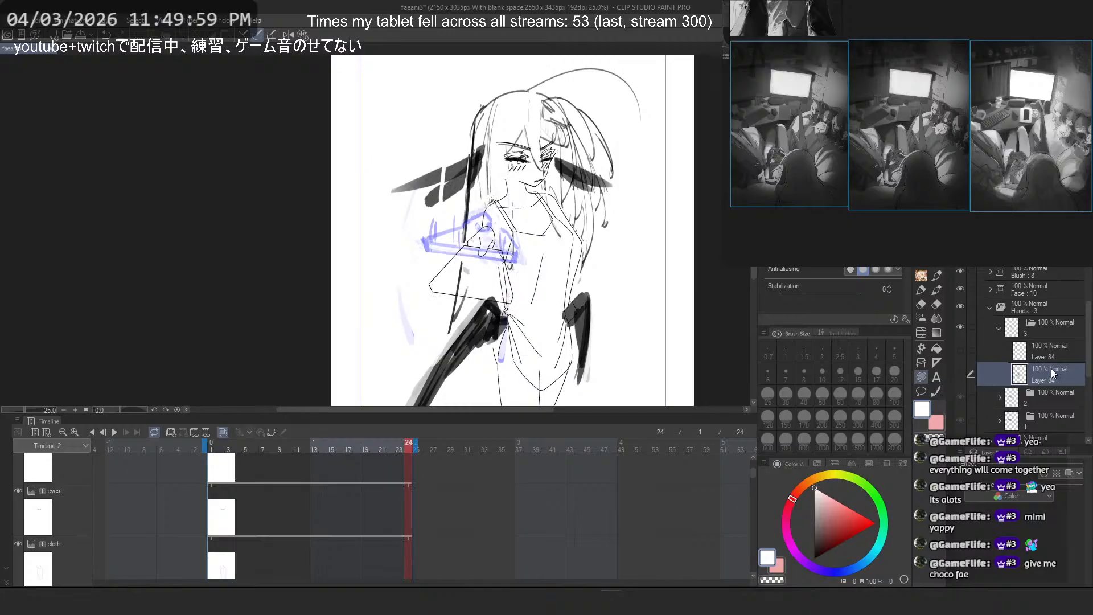
scroll(1051, 368, up, 10)
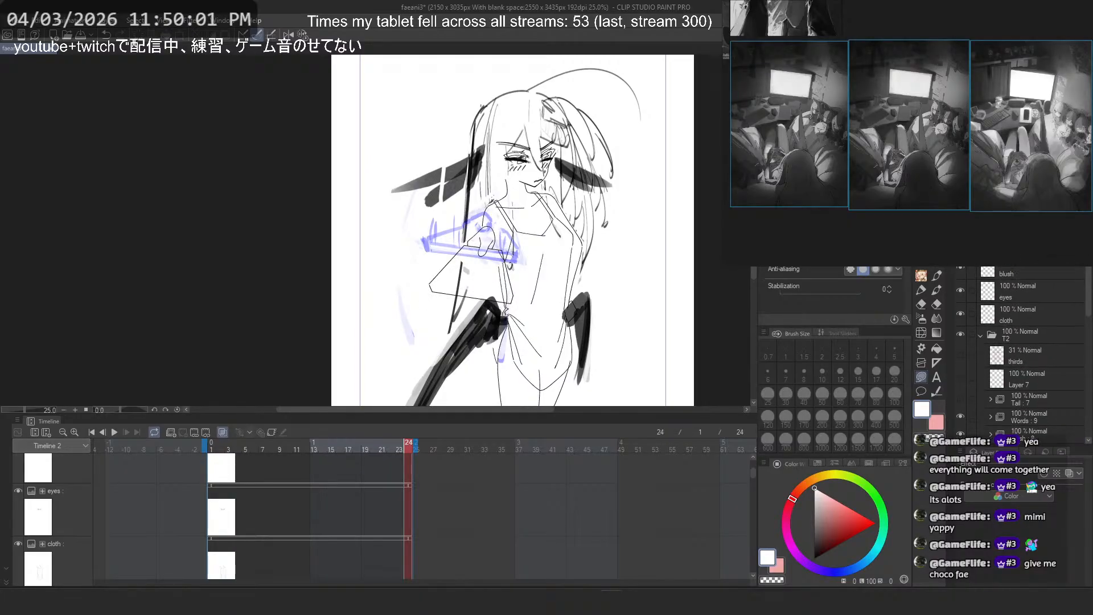
mouse_move(1037, 253)
mouse_down()
mouse_move(1036, 440)
mouse_move(1037, 411)
mouse_move(1037, 422)
mouse_up()
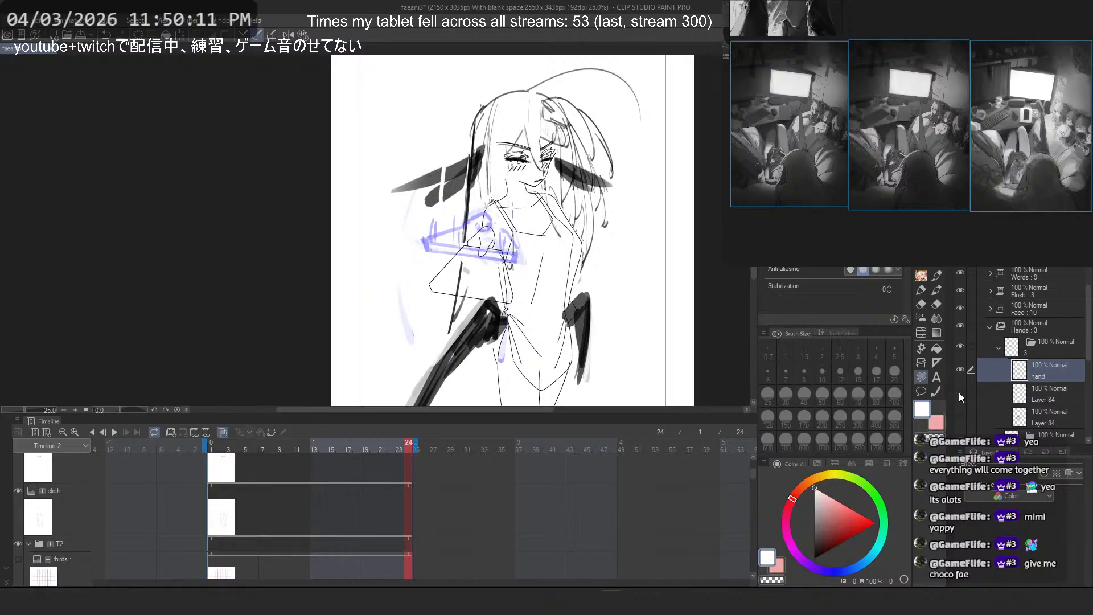
Step: Collapse cel 3 and the whole Hands animation folder
click(998, 346)
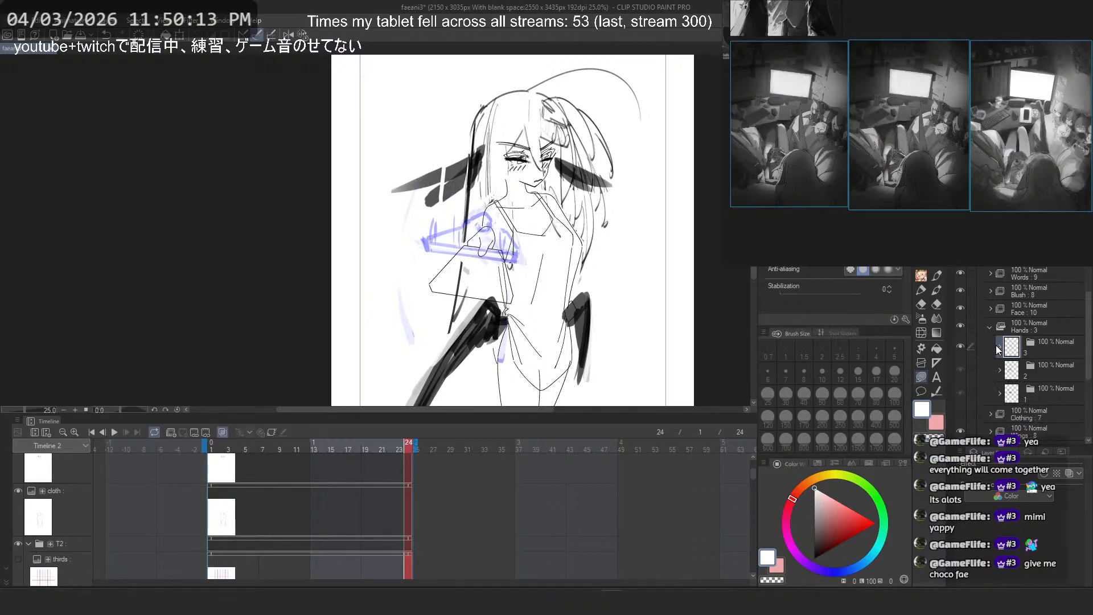
click(1045, 354)
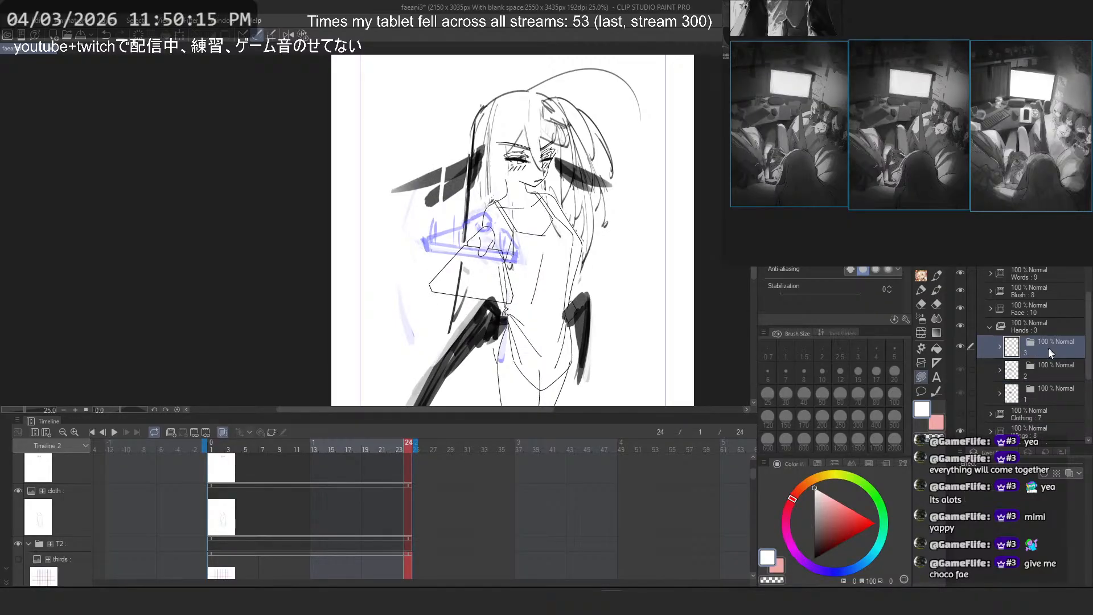
scroll(1052, 364, up, 1)
click(996, 357)
click(993, 357)
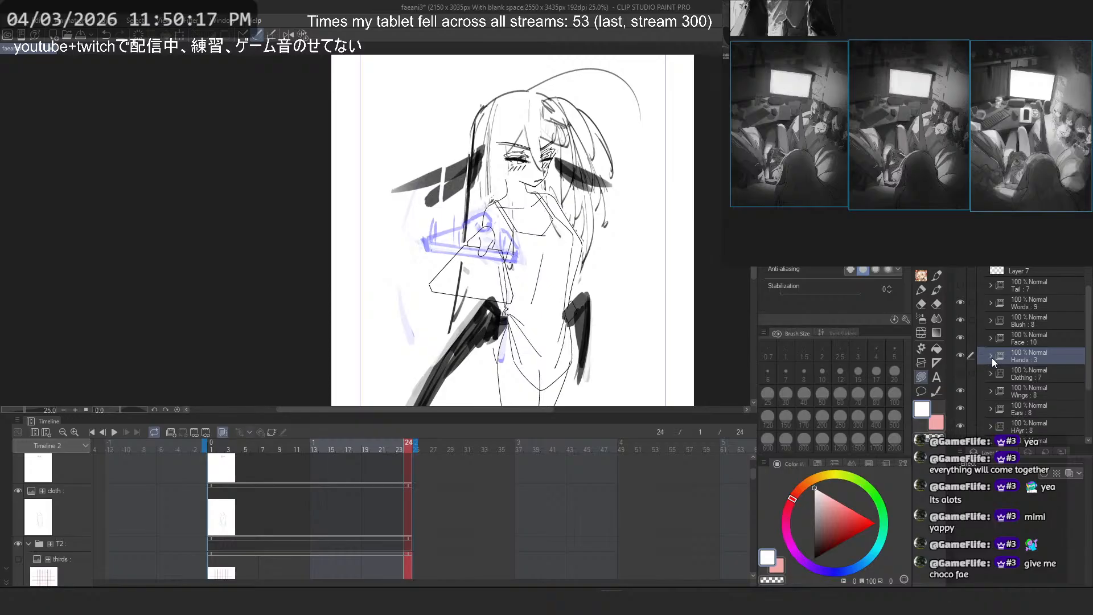
Step: Check the cloth line-art layer by toggling its visibility
click(1030, 344)
scroll(1041, 356, up, 3)
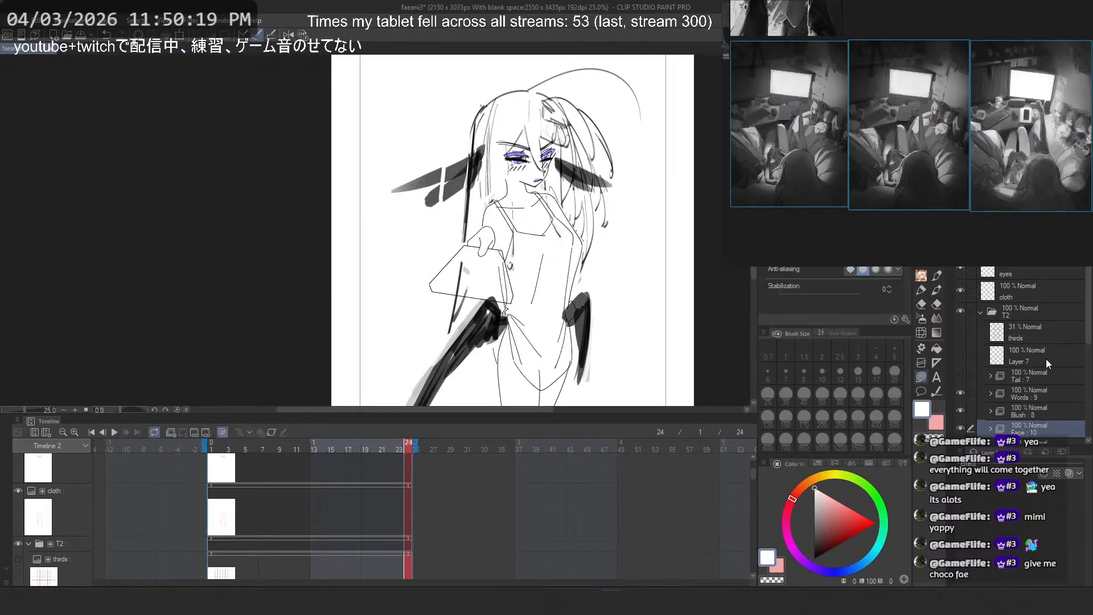
click(1011, 295)
click(962, 290)
click(962, 291)
click(963, 290)
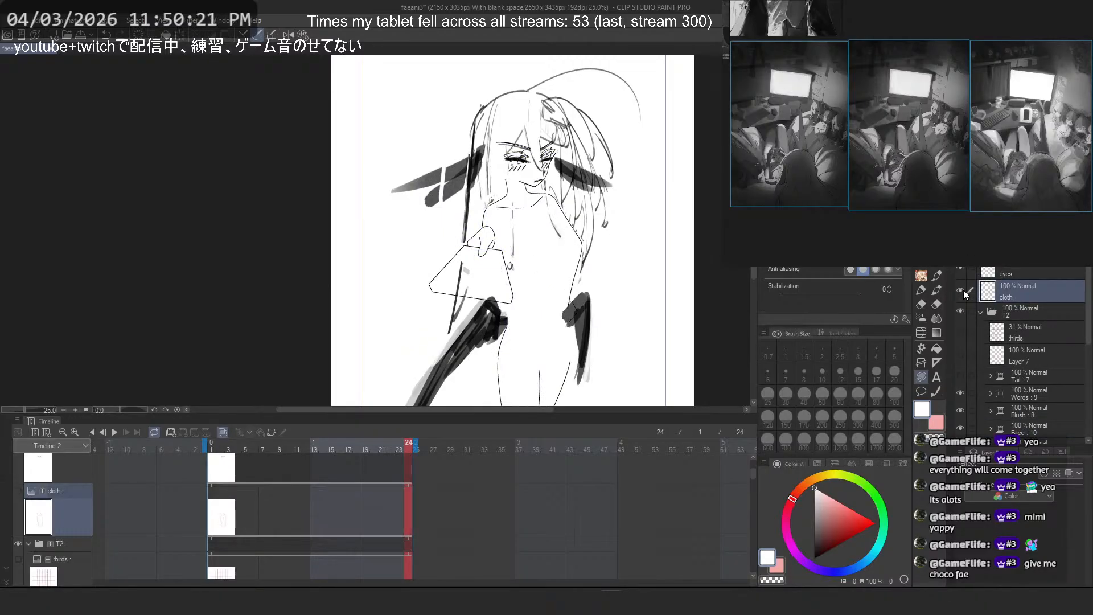
click(963, 290)
Step: Check the body line-art layer at the bottom of T2 by toggling its visibility
scroll(1041, 361, down, 5)
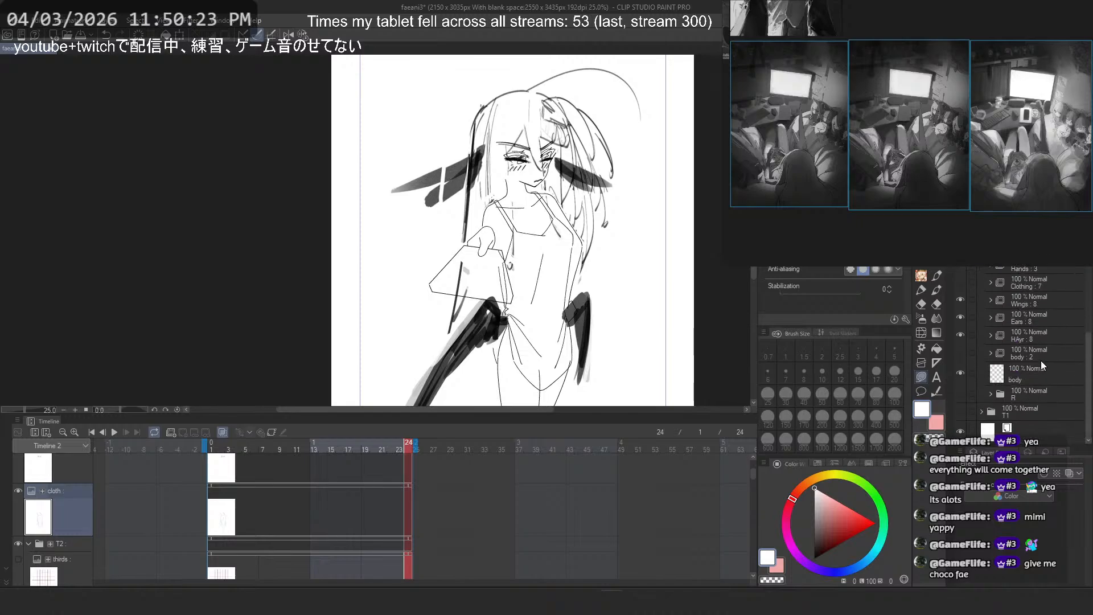
click(959, 371)
click(959, 371)
click(959, 372)
click(960, 371)
Step: Move the body line-art layer above Layer 1 in cel 1 of the body animation folder, and collapse that folder
click(991, 353)
scroll(992, 355, down, 2)
click(1023, 369)
click(999, 350)
scroll(1008, 361, down, 1)
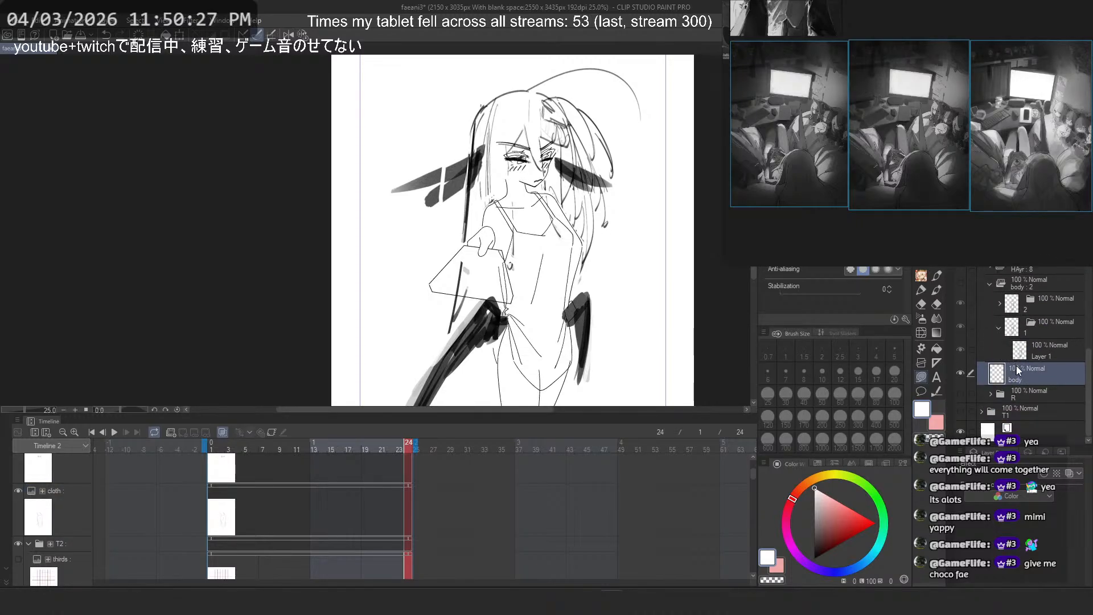
drag(1028, 369, 1040, 348)
click(989, 378)
scroll(990, 347, up, 3)
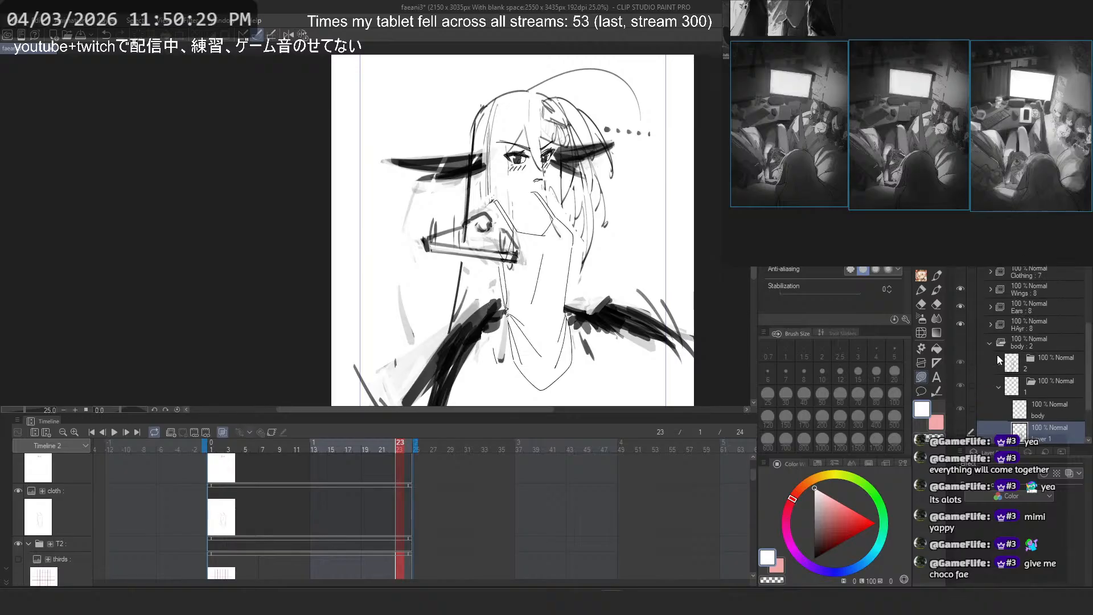
click(999, 390)
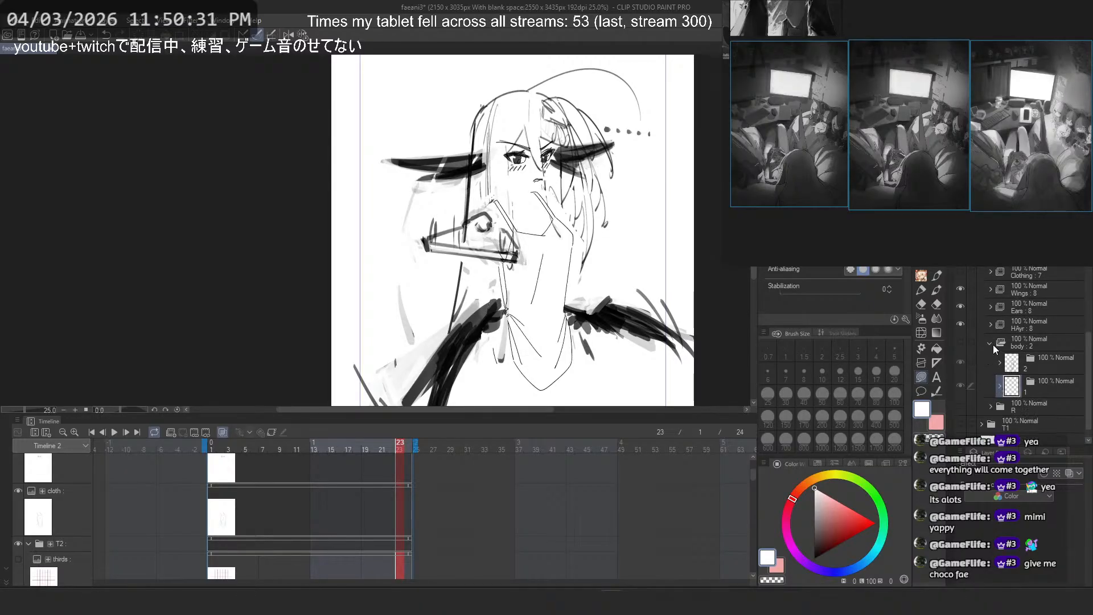
click(990, 344)
Step: Show and expand the Clothing animation folder, selecting the rough Layer 6 in its cel 1
click(960, 305)
click(990, 306)
scroll(991, 319, down, 4)
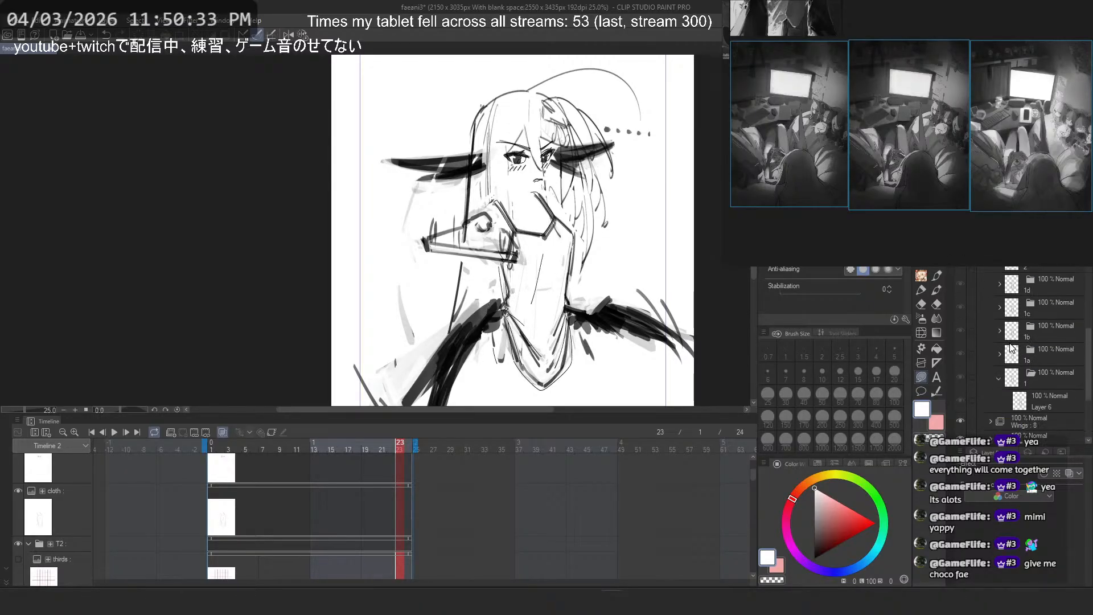
click(1045, 401)
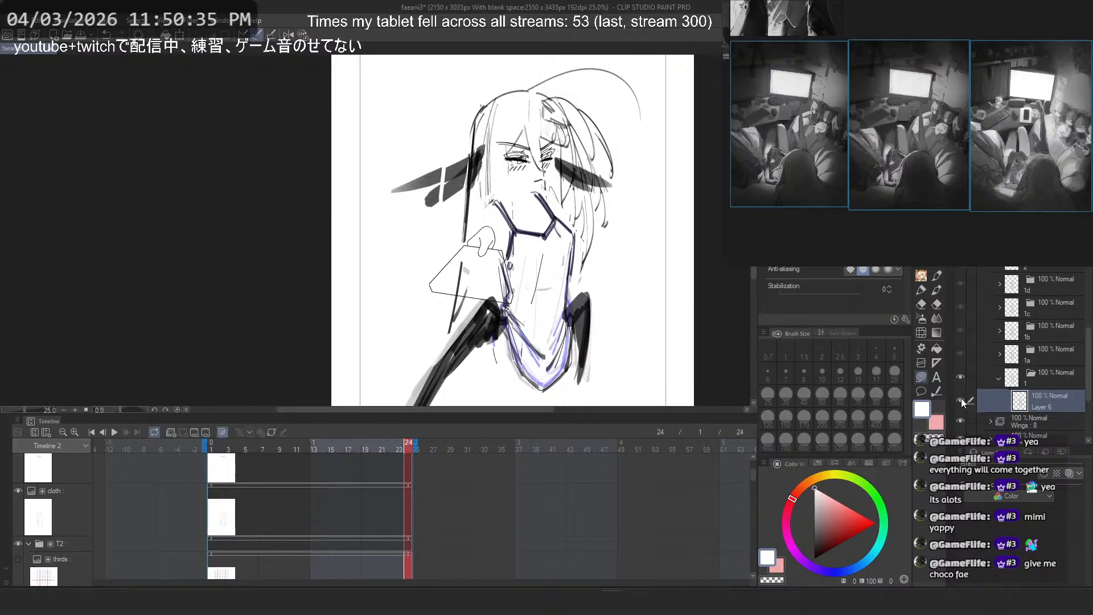
Step: Move the cloth line-art layer into cel 1 of the Clothing folder above the rough Layer 6, and hide Layer 6
scroll(1050, 342, up, 8)
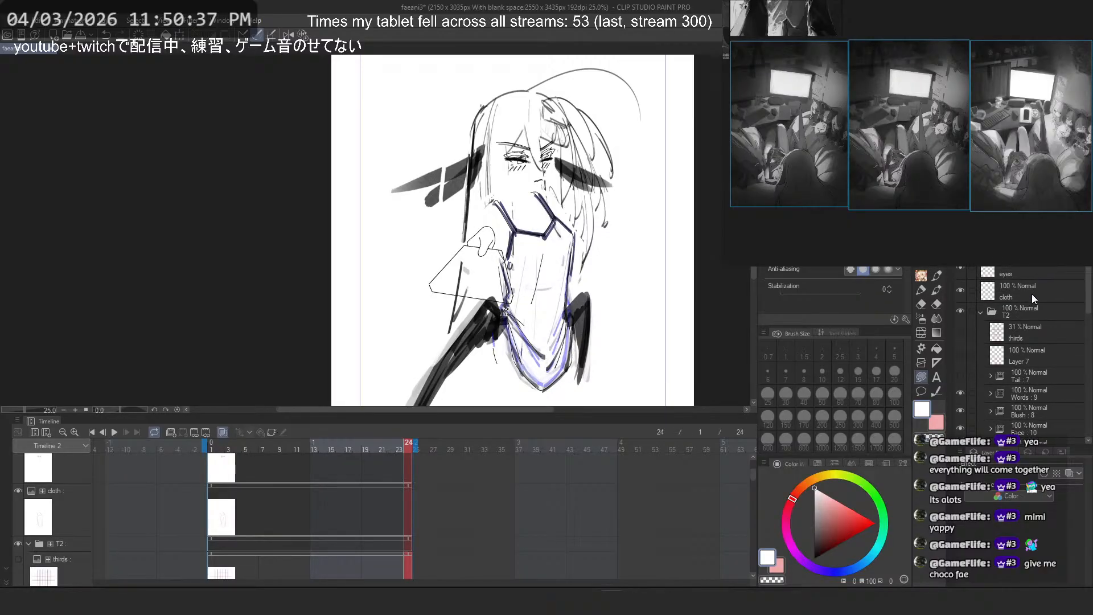
click(1032, 294)
scroll(1048, 399, down, 4)
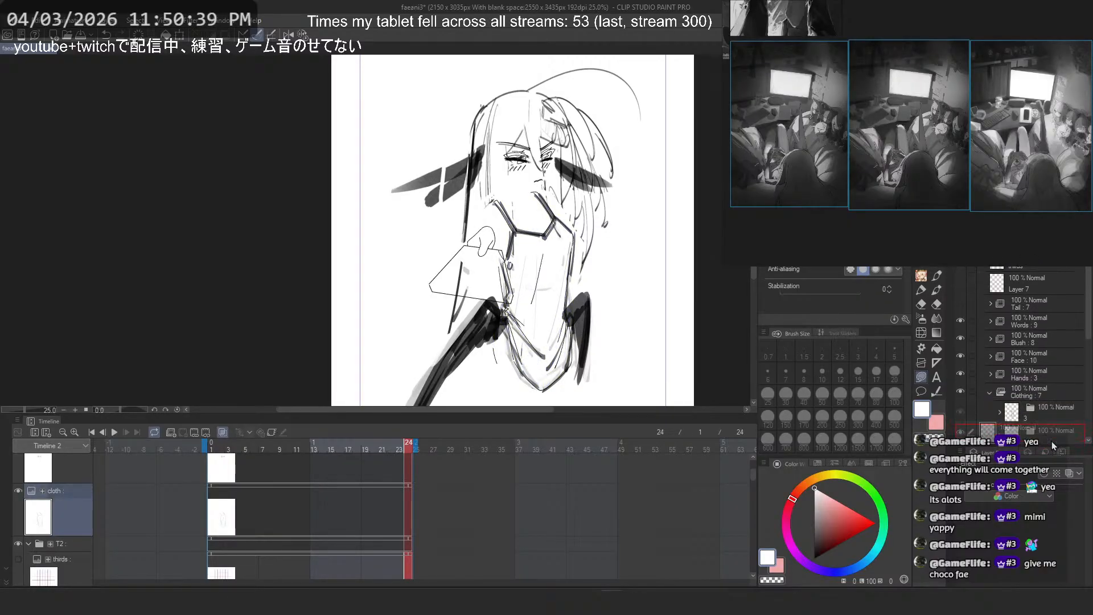
mouse_move(1052, 442)
mouse_down()
mouse_move(1048, 406)
mouse_move(1036, 417)
mouse_up()
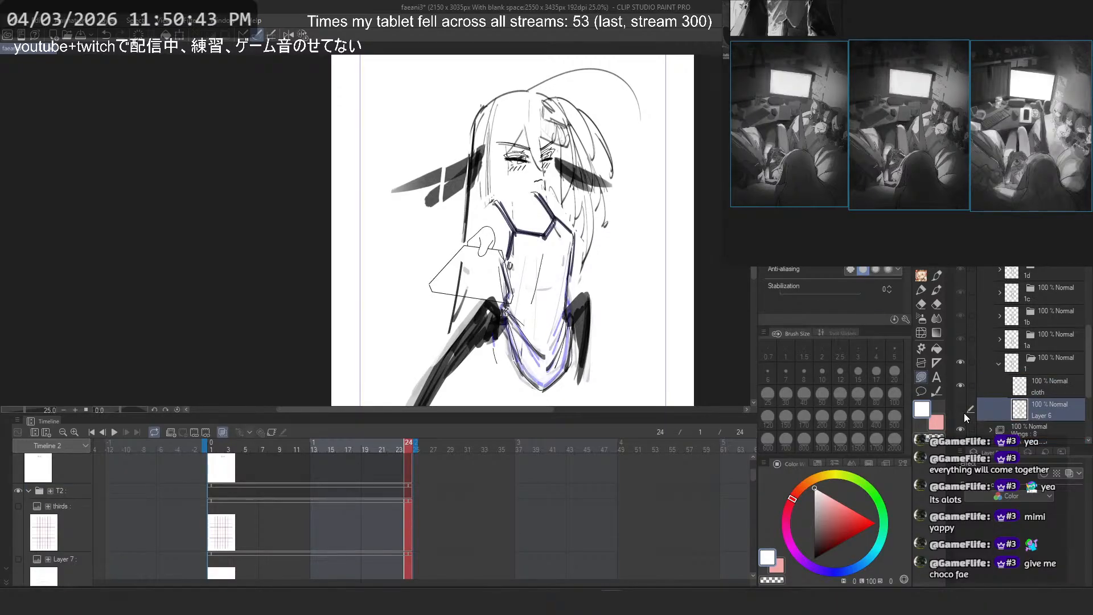
Step: Collapse the Clothing animation folder and check the Face folder by toggling its visibility
scroll(1068, 360, up, 6)
scroll(1068, 360, up, 2)
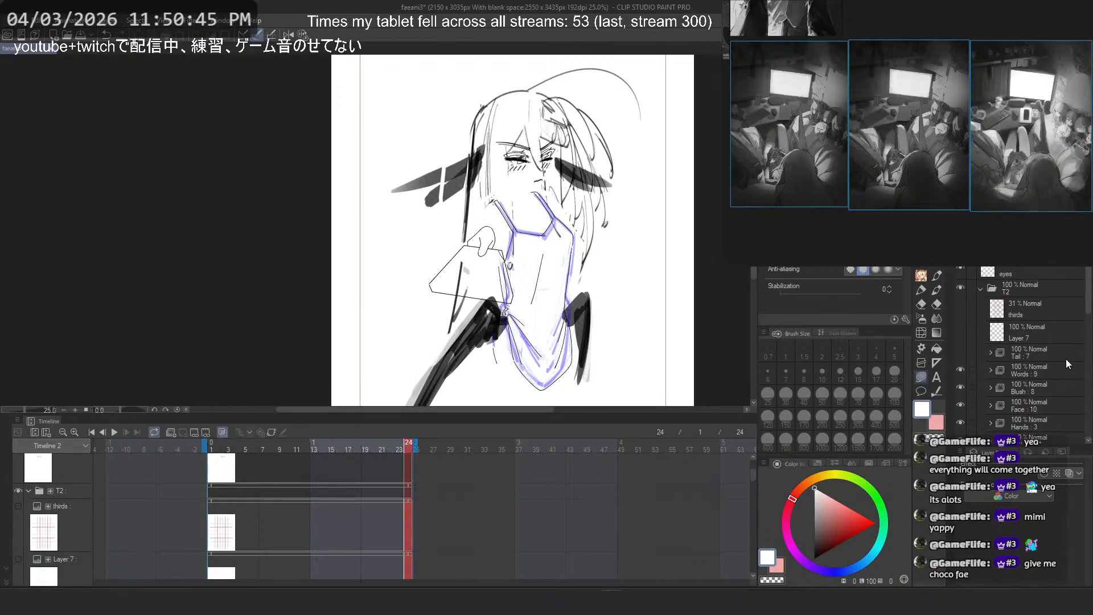
click(1031, 267)
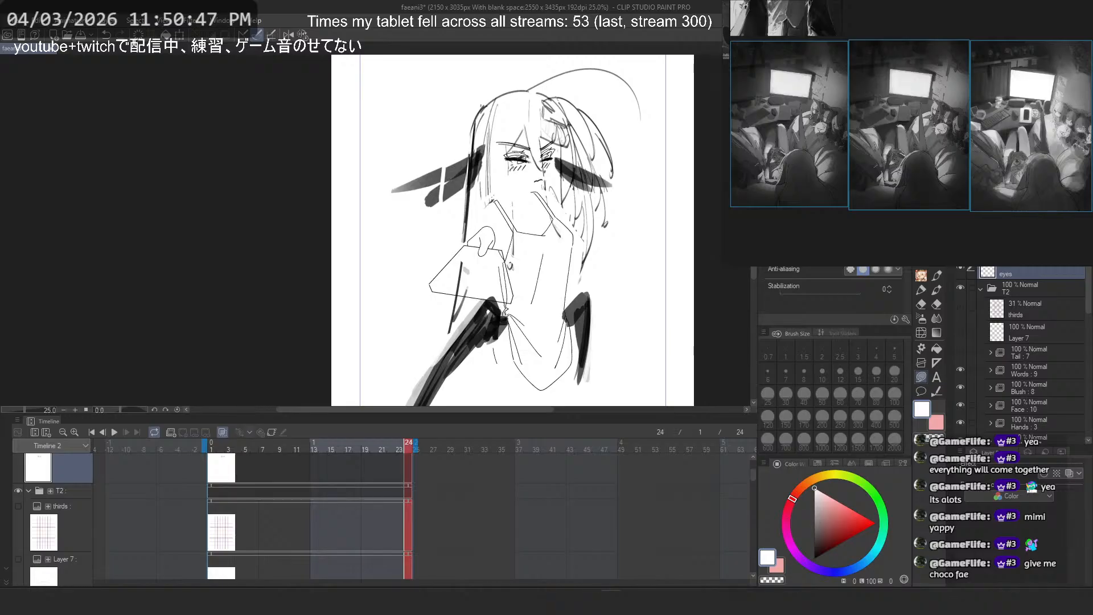
scroll(1041, 386, down, 2)
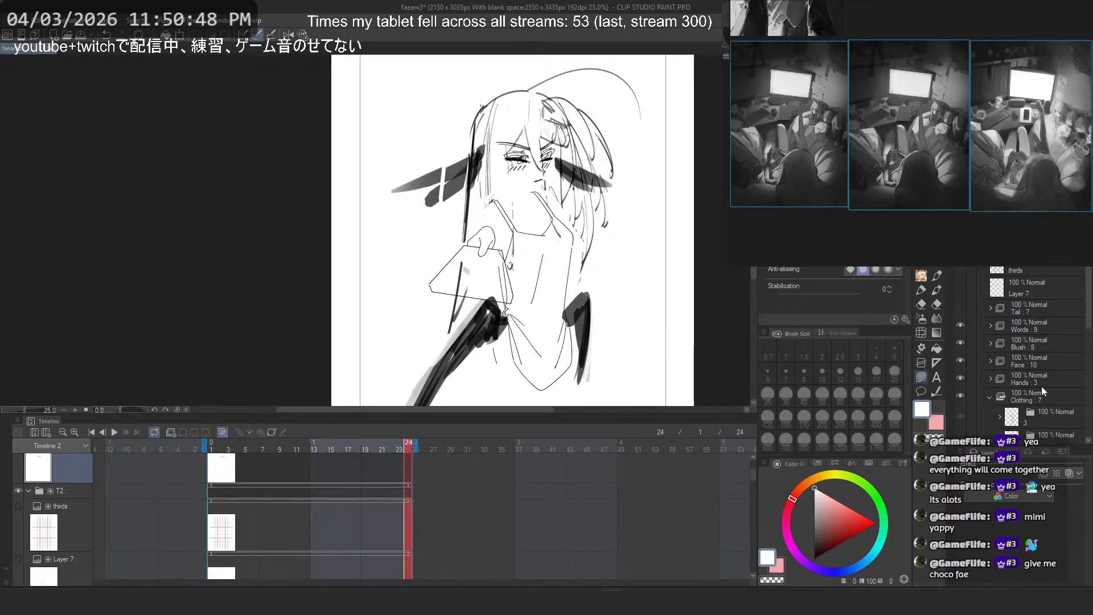
click(988, 396)
click(1000, 367)
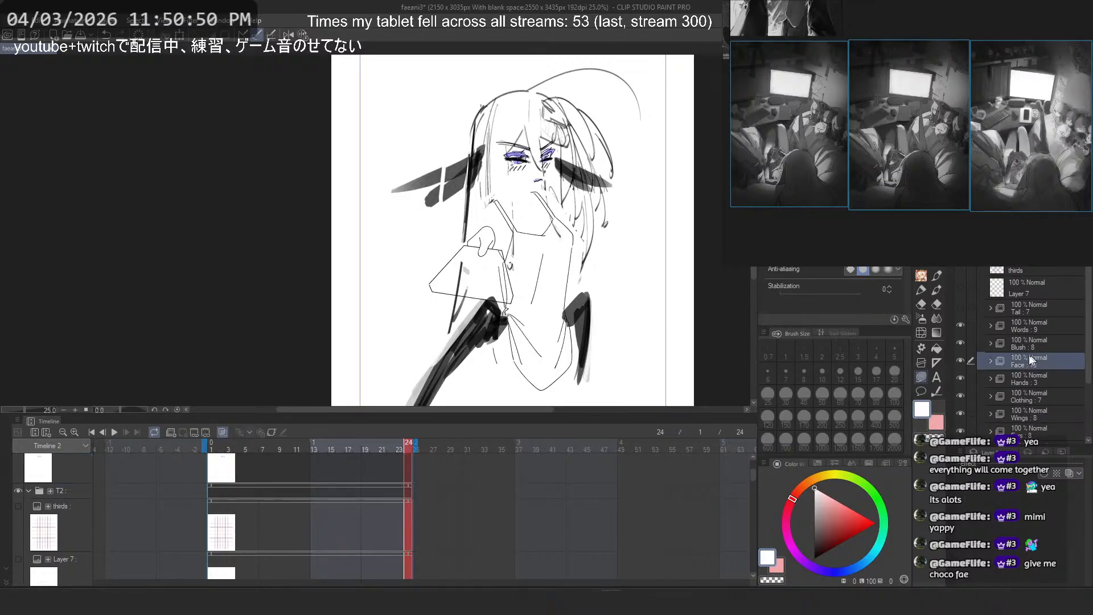
click(961, 360)
click(960, 360)
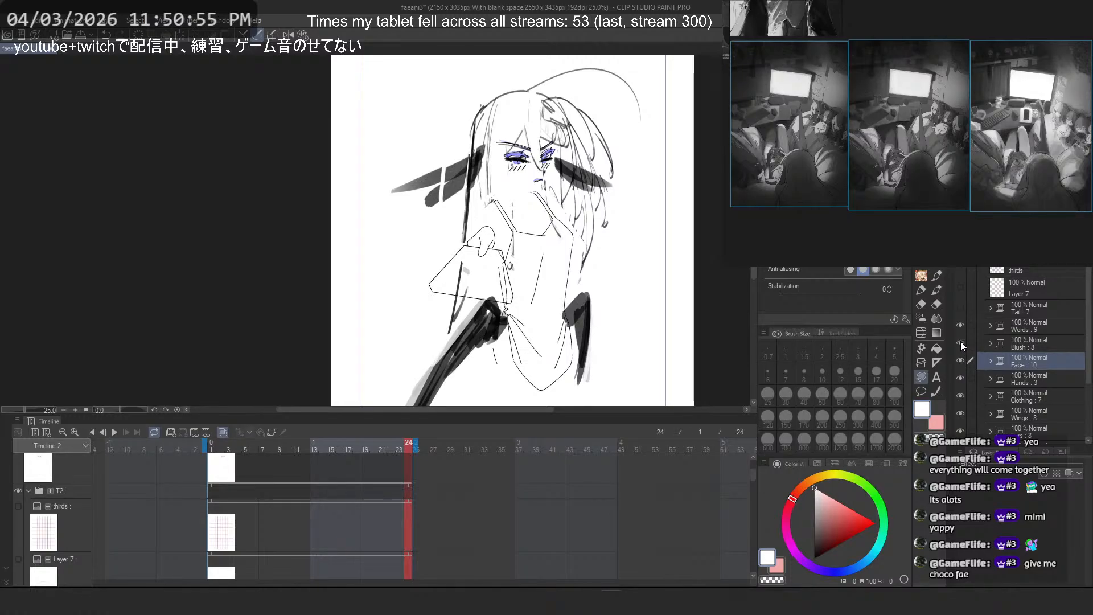
Step: Expand the Blush animation folder and collapse its cels 2b, 2a, 2, 1c, 1b and 1a
click(991, 343)
scroll(990, 340, down, 2)
click(999, 343)
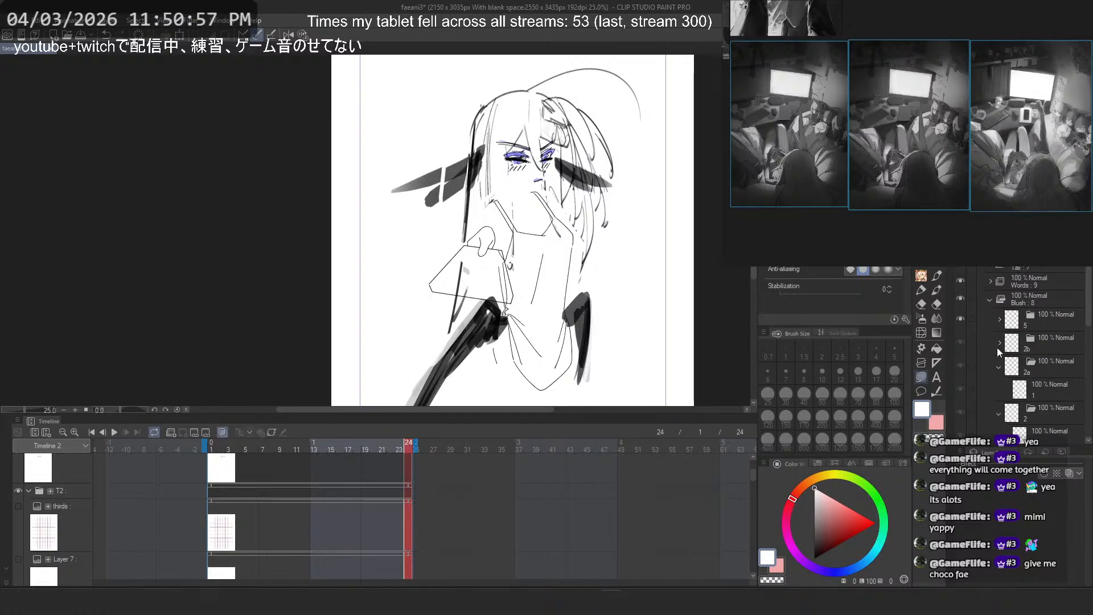
click(996, 373)
click(999, 368)
click(998, 389)
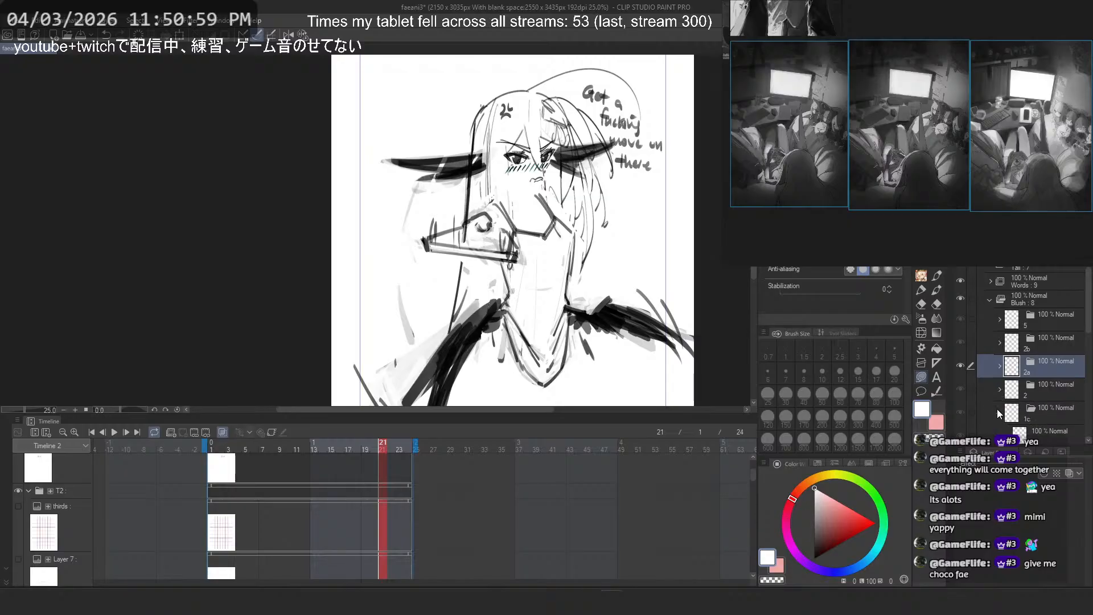
click(998, 410)
scroll(998, 409, down, 4)
click(1001, 378)
click(999, 401)
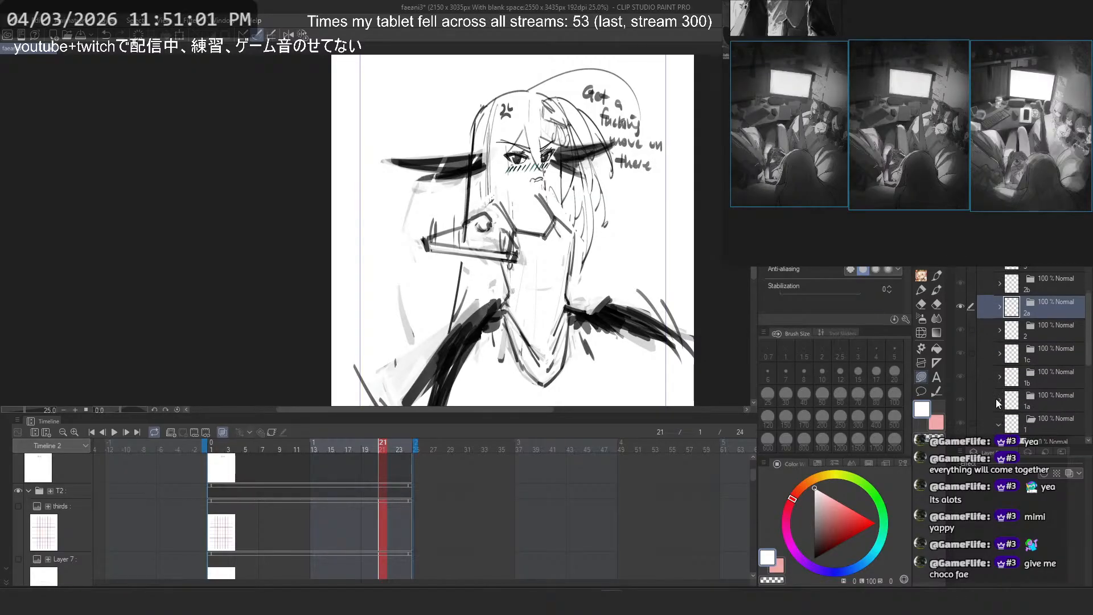
scroll(1000, 404, down, 1)
Step: Move the blush line-art layer above the rough layer 1 in cel 1 of the Blush folder, and collapse the folder
click(1020, 427)
scroll(1050, 354, up, 5)
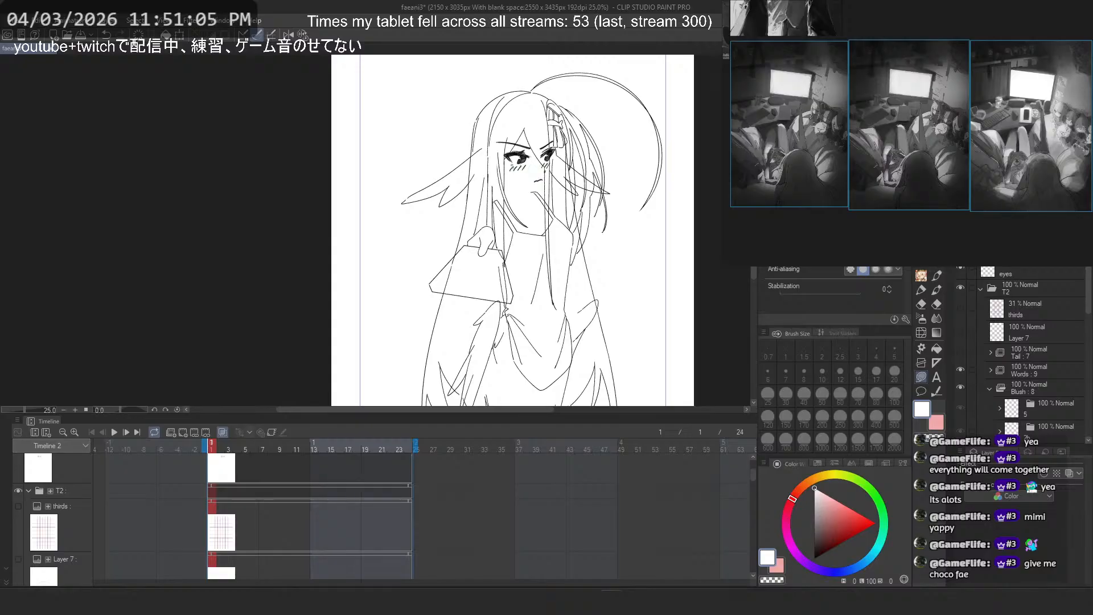
mouse_move(1037, 388)
mouse_down()
mouse_move(1053, 442)
mouse_move(1053, 381)
mouse_up()
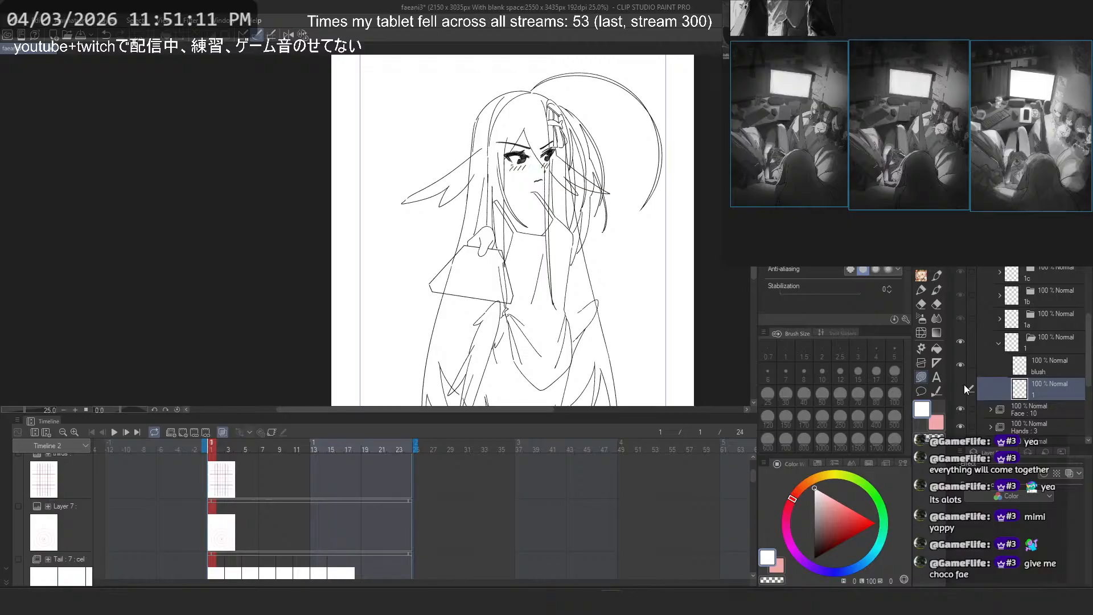
scroll(1065, 356, up, 5)
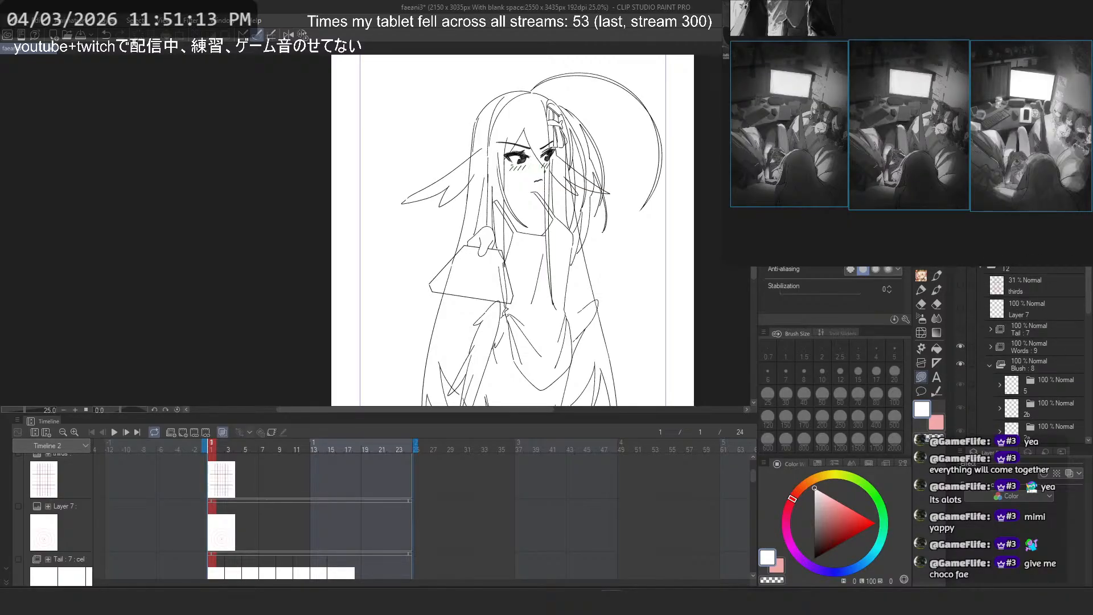
scroll(1026, 342, down, 2)
click(989, 317)
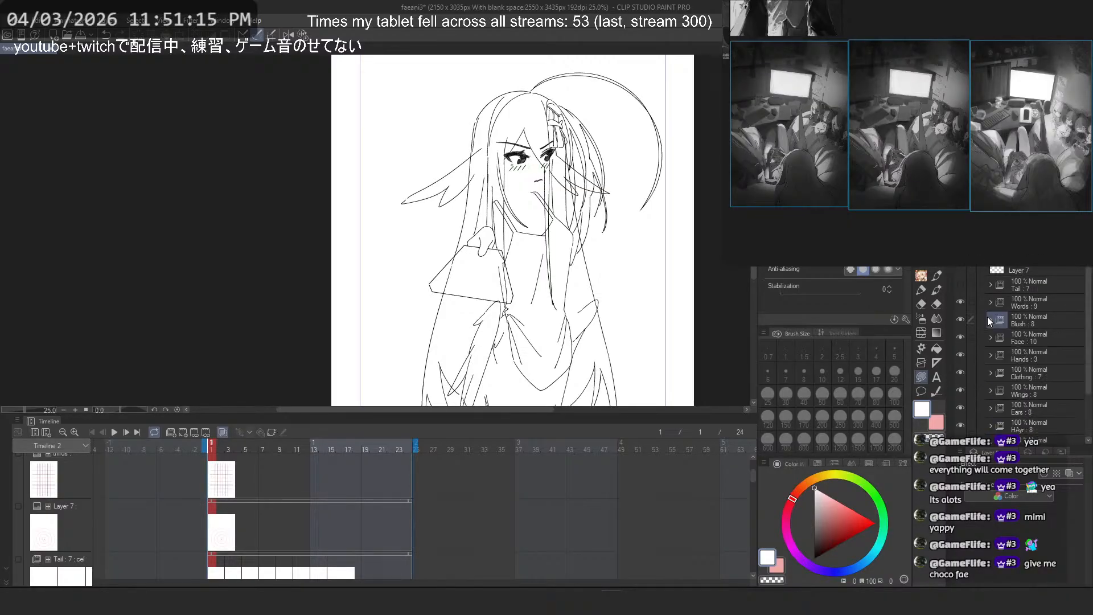
Step: Expand the Face animation folder and collapse its cels 6a, 9, 8 and 7
click(991, 337)
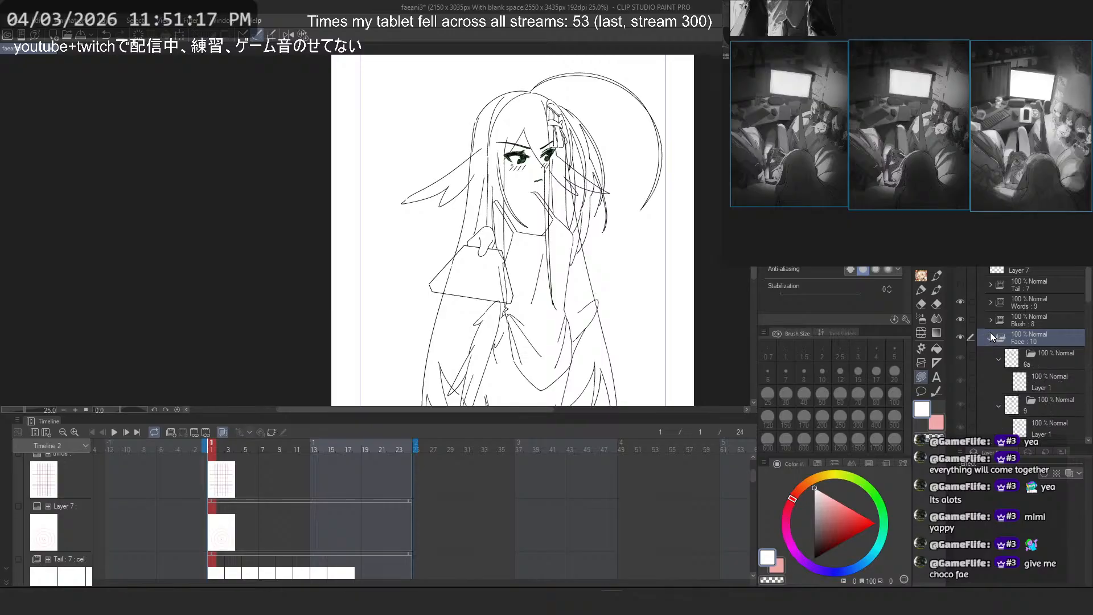
click(1000, 360)
click(996, 387)
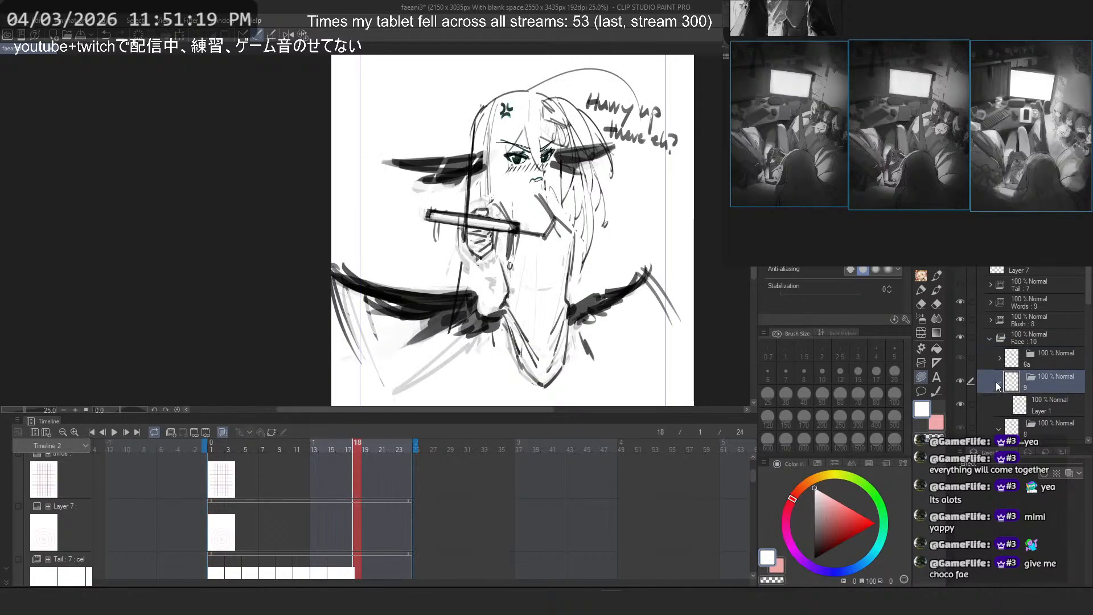
click(996, 383)
click(999, 406)
scroll(1000, 406, down, 1)
click(1001, 402)
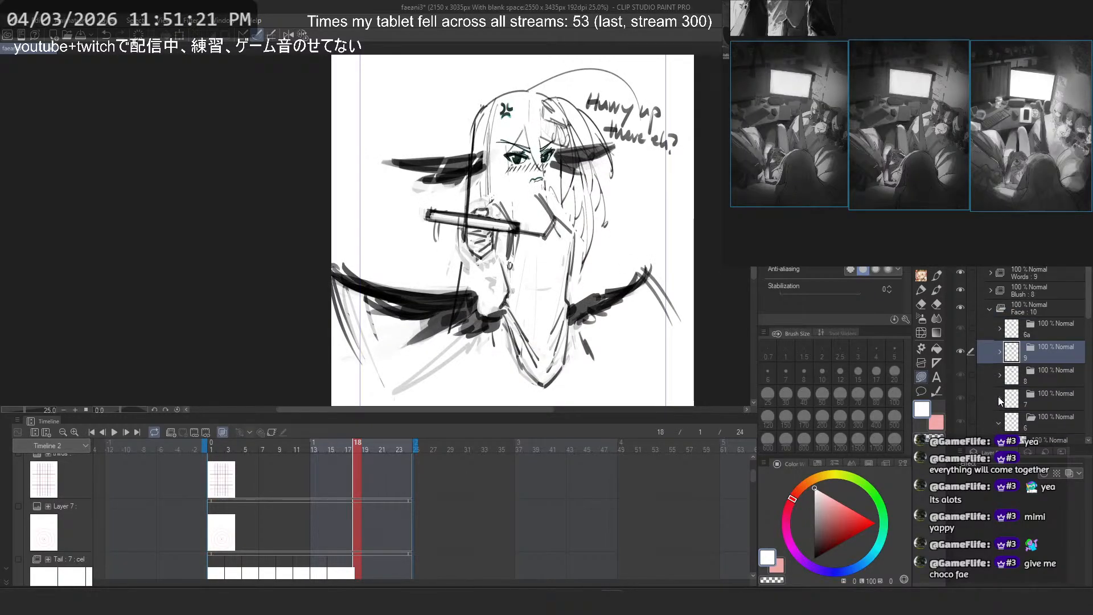
Step: Collapse cels 6, 5, 4, 3 and 2 of the Face folder, leaving cel 1 open
scroll(1001, 396, down, 1)
click(1001, 392)
scroll(1000, 391, down, 1)
click(1000, 389)
scroll(1000, 387, down, 2)
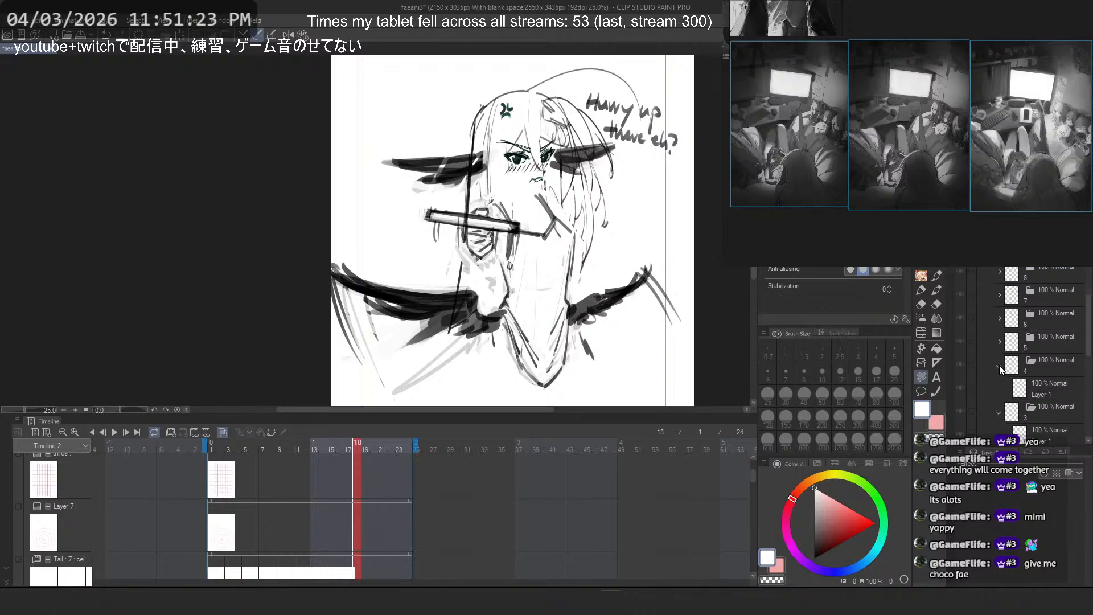
click(1000, 366)
click(1000, 390)
click(1000, 413)
scroll(1000, 405, down, 2)
Step: Move the eyes line-art layer into cel 1 of the Face folder above the rough Layer 1, and hide Layer 1
click(1031, 416)
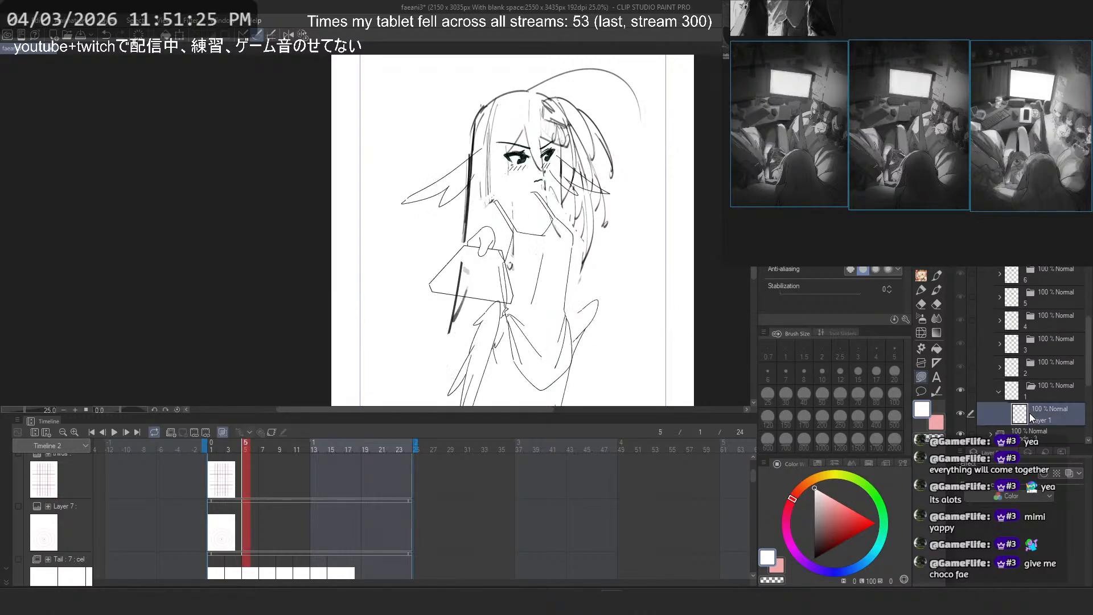
scroll(1036, 309, up, 6)
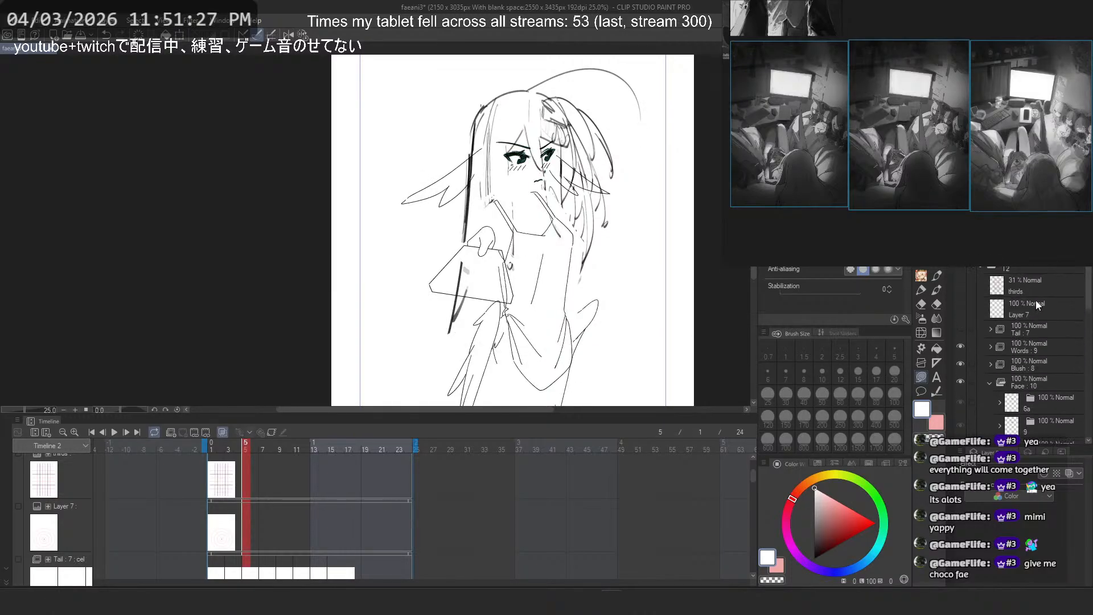
scroll(1036, 342, down, 7)
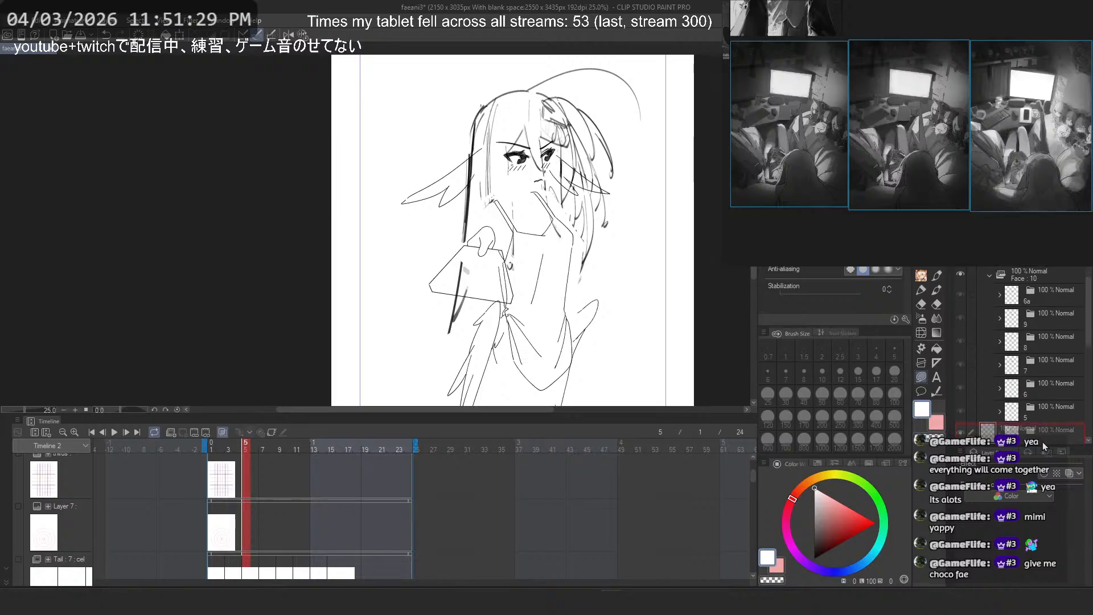
drag(1044, 442, 1048, 398)
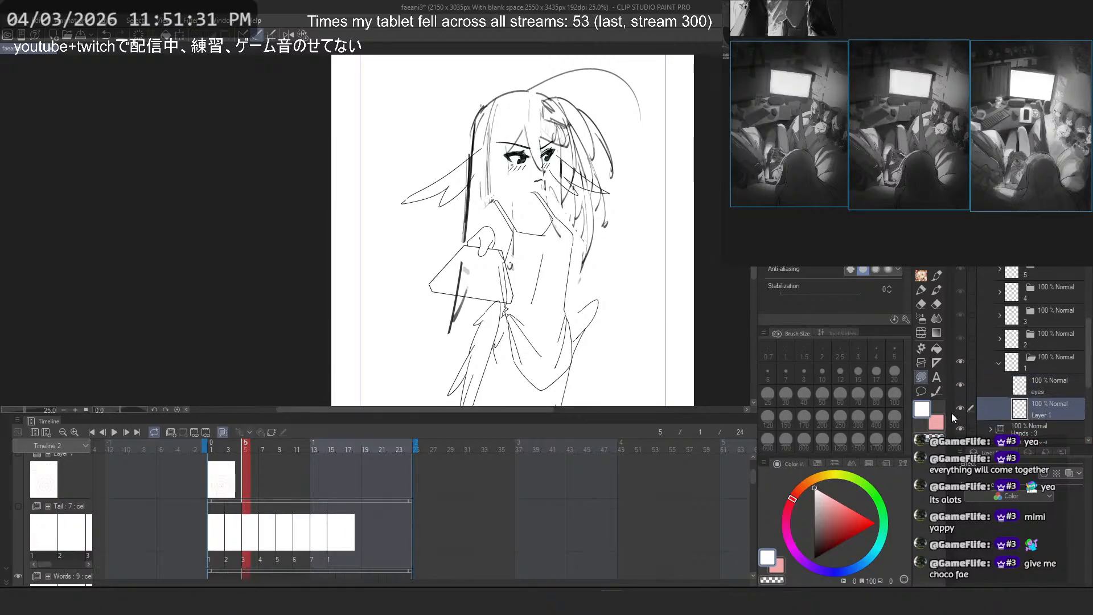
click(961, 409)
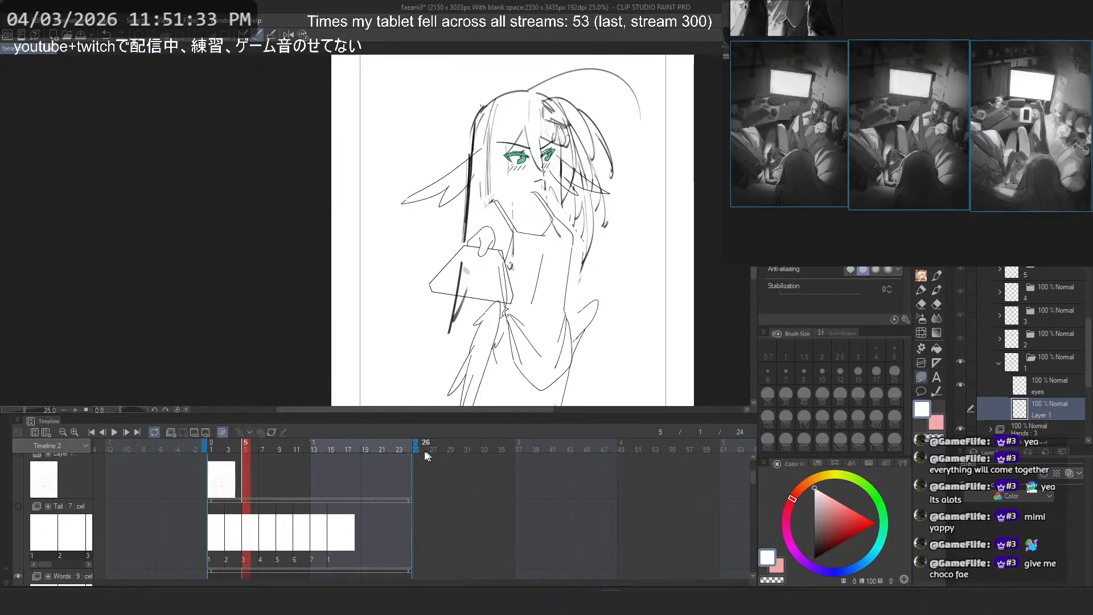
scroll(966, 362, down, 3)
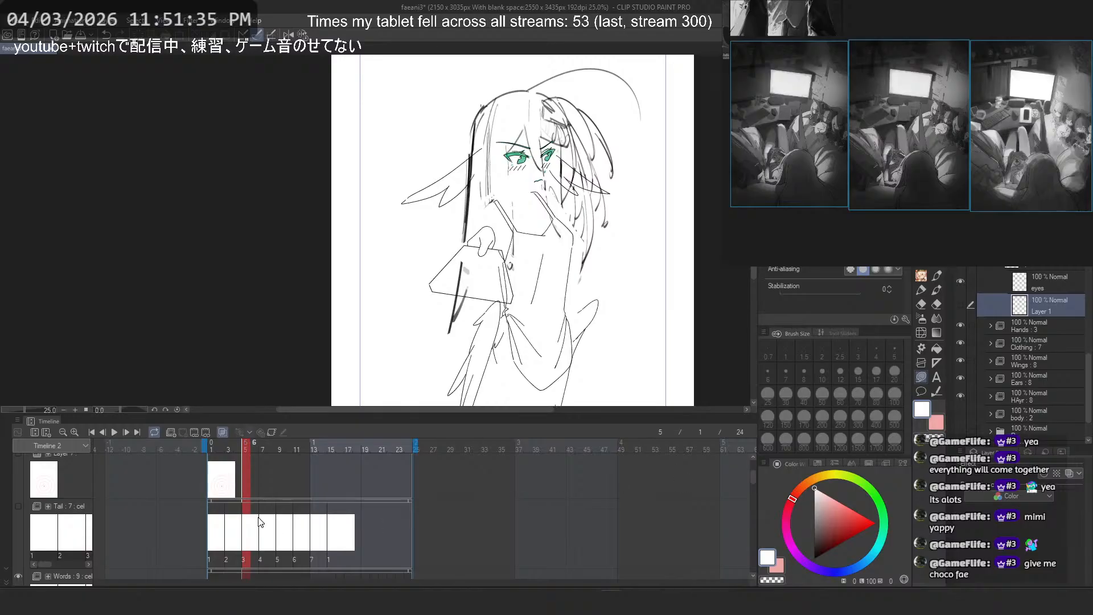
scroll(267, 515, down, 3)
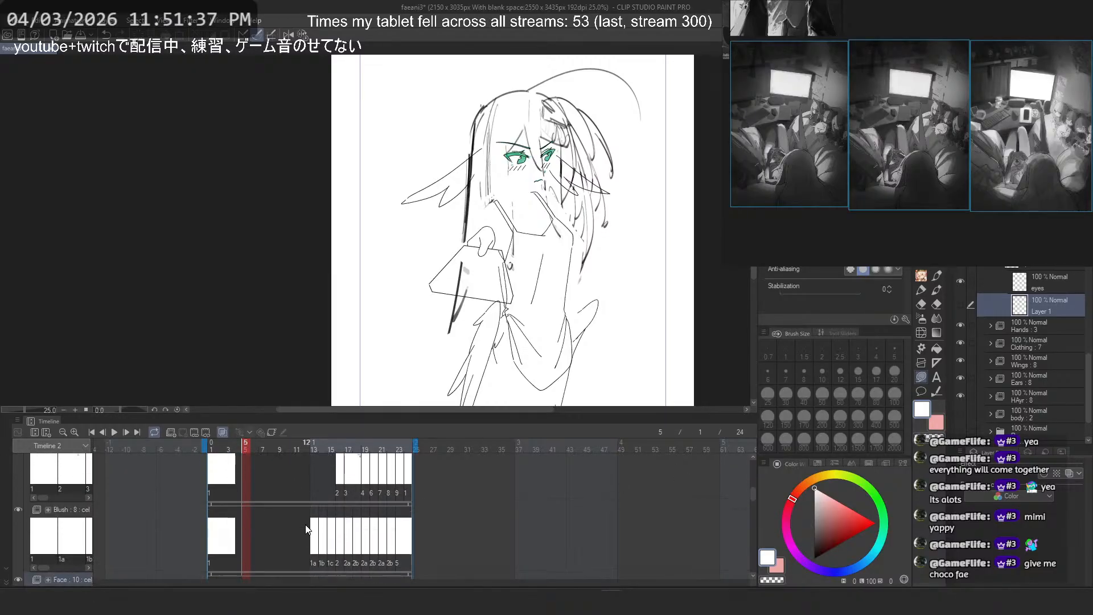
scroll(308, 529, down, 2)
scroll(977, 394, down, 2)
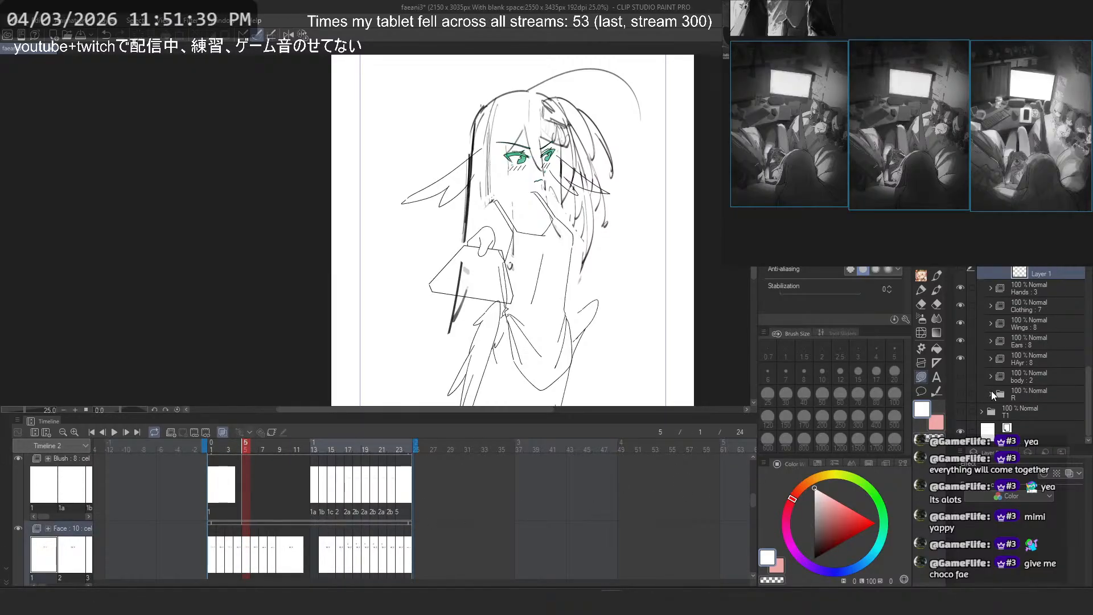
Step: Expand the body animation folder and its cel 1 to reach the body line-art layer
click(989, 381)
click(991, 378)
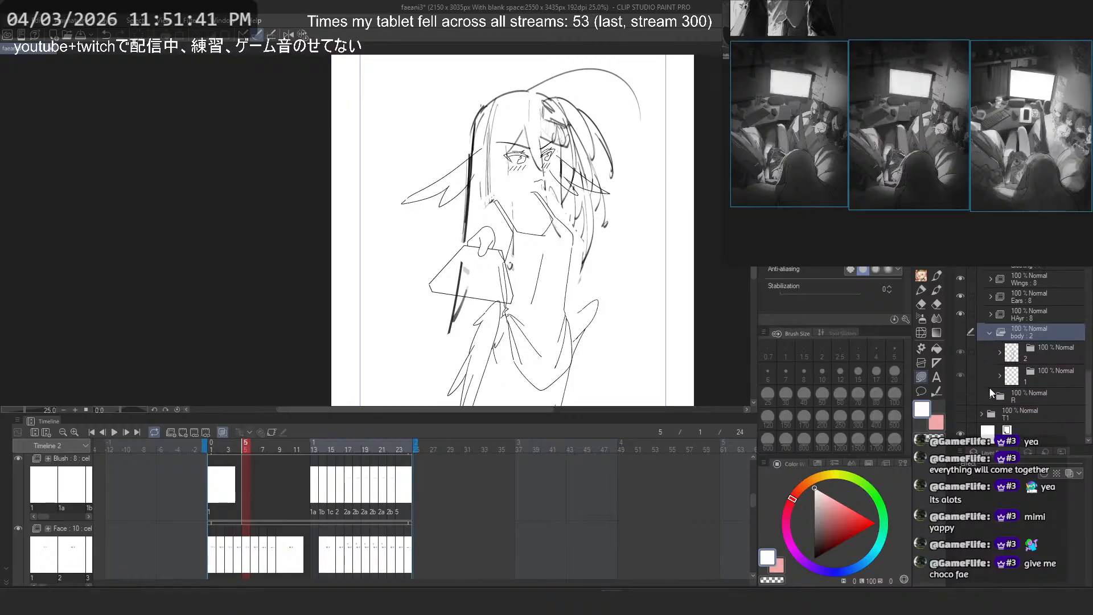
click(1000, 376)
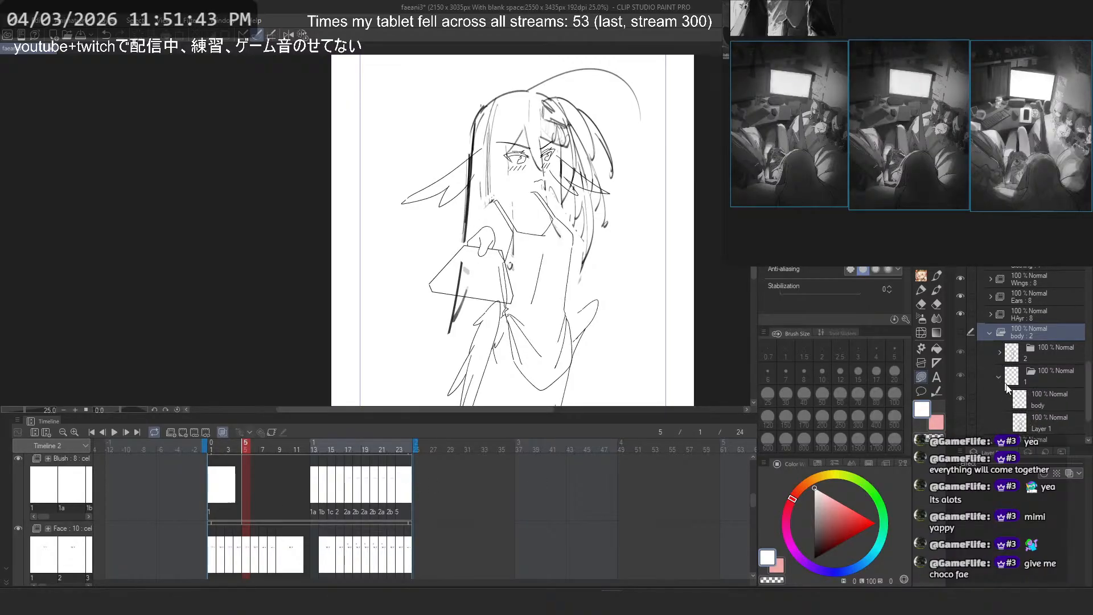
click(1016, 397)
Step: Open and close cel 2 of the body folder, and make the whole body folder visible
click(1009, 358)
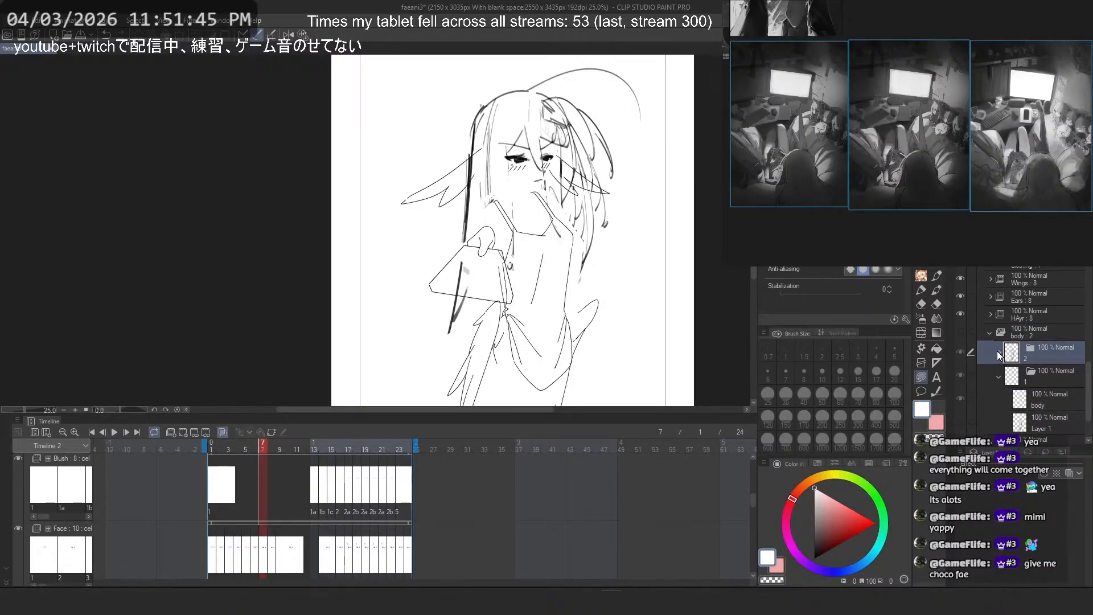
click(998, 353)
click(1048, 372)
click(998, 353)
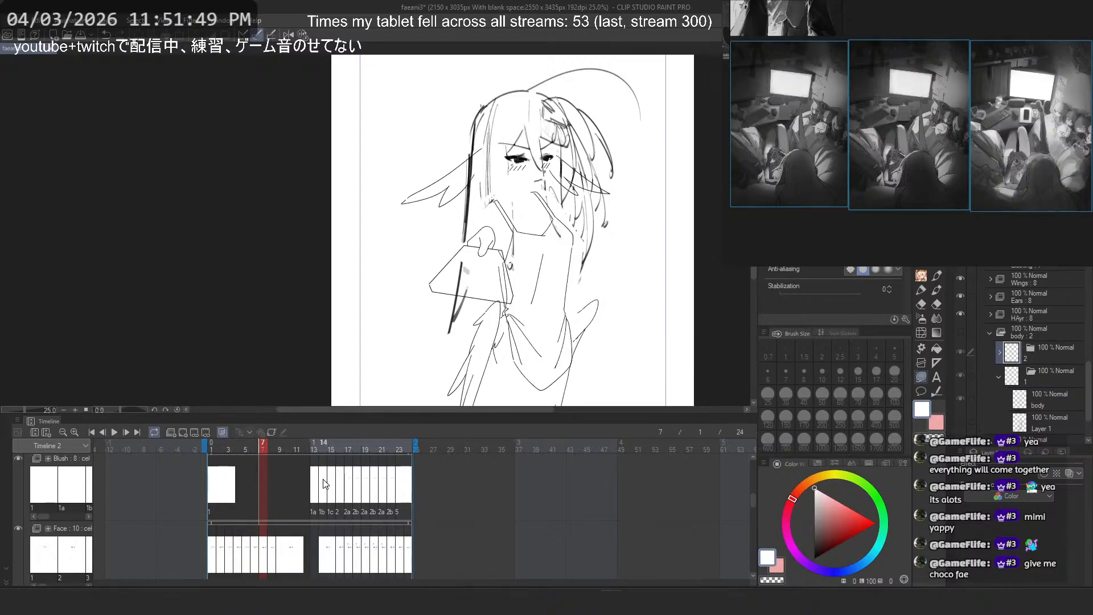
scroll(300, 470, down, 3)
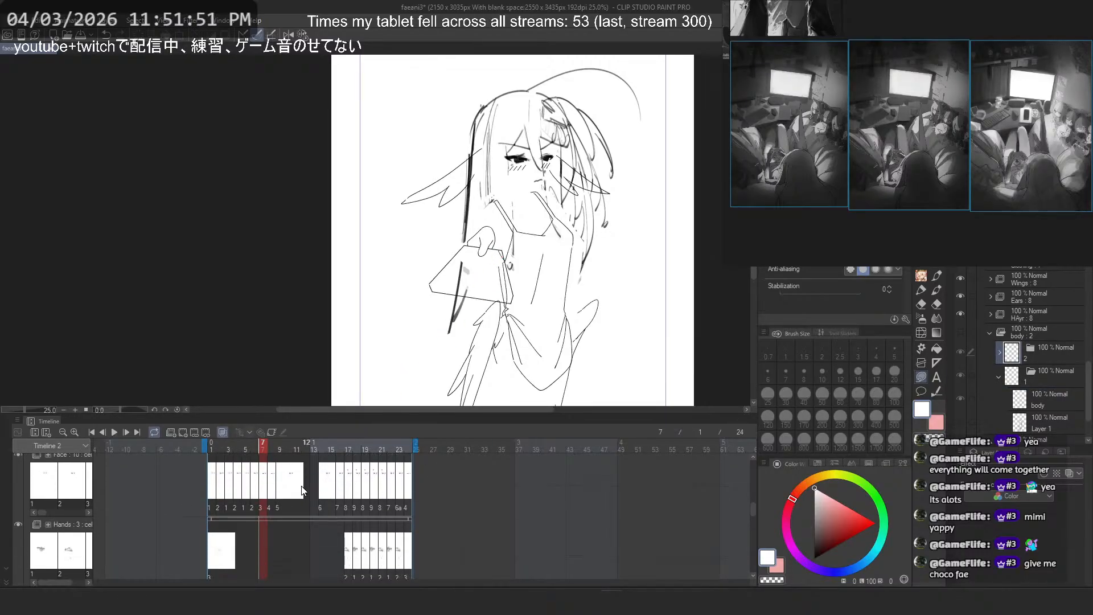
click(961, 332)
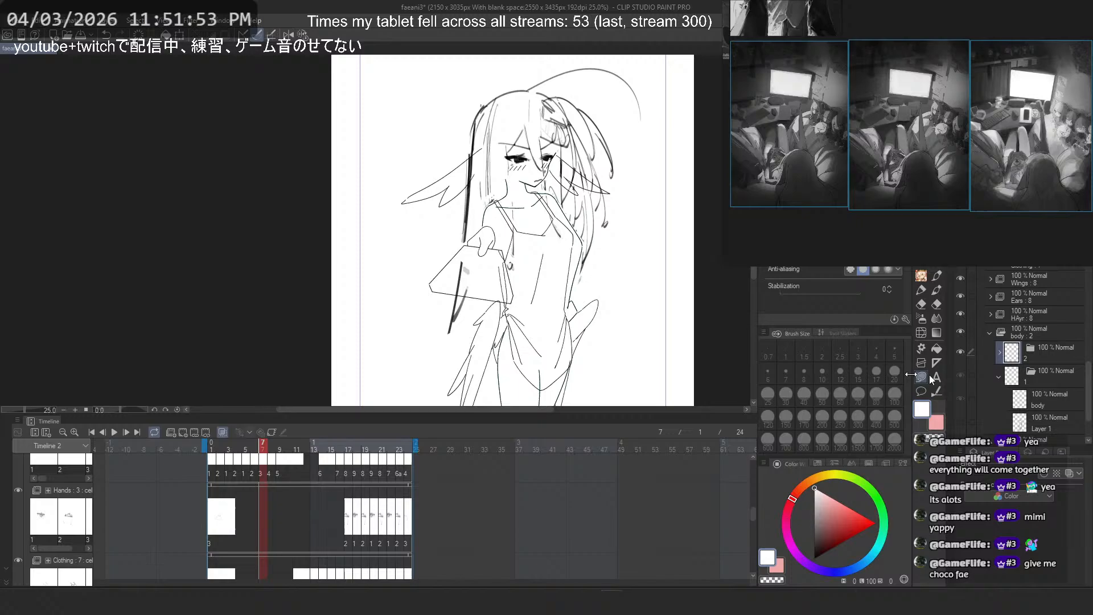
Step: Expand cel 2 of the body folder, show its rough Layer 1, and play the animation to compare the drawings
click(1016, 357)
click(1000, 353)
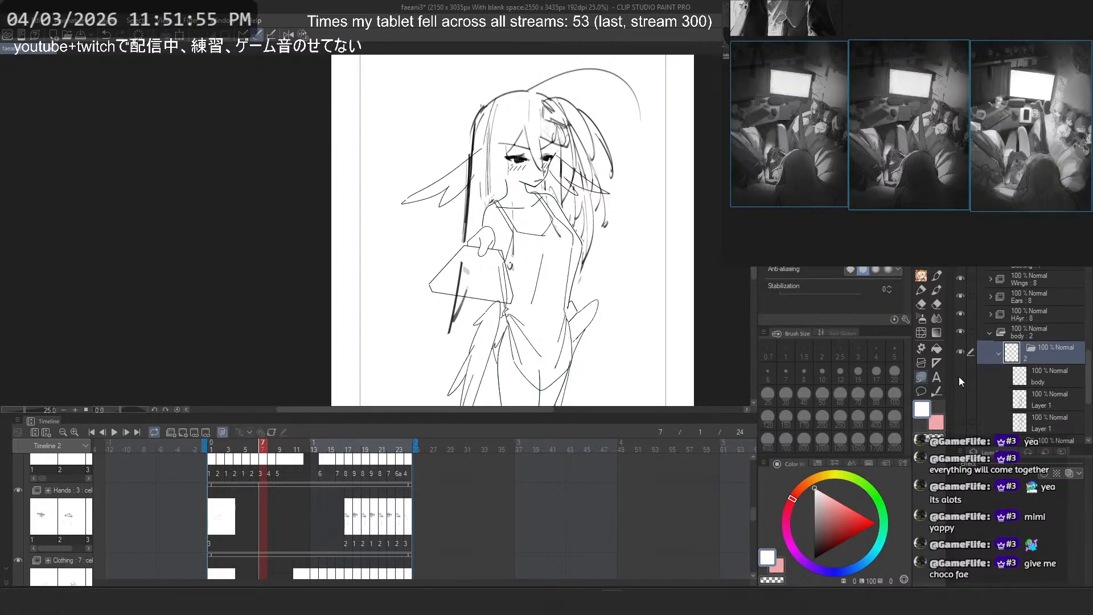
click(961, 399)
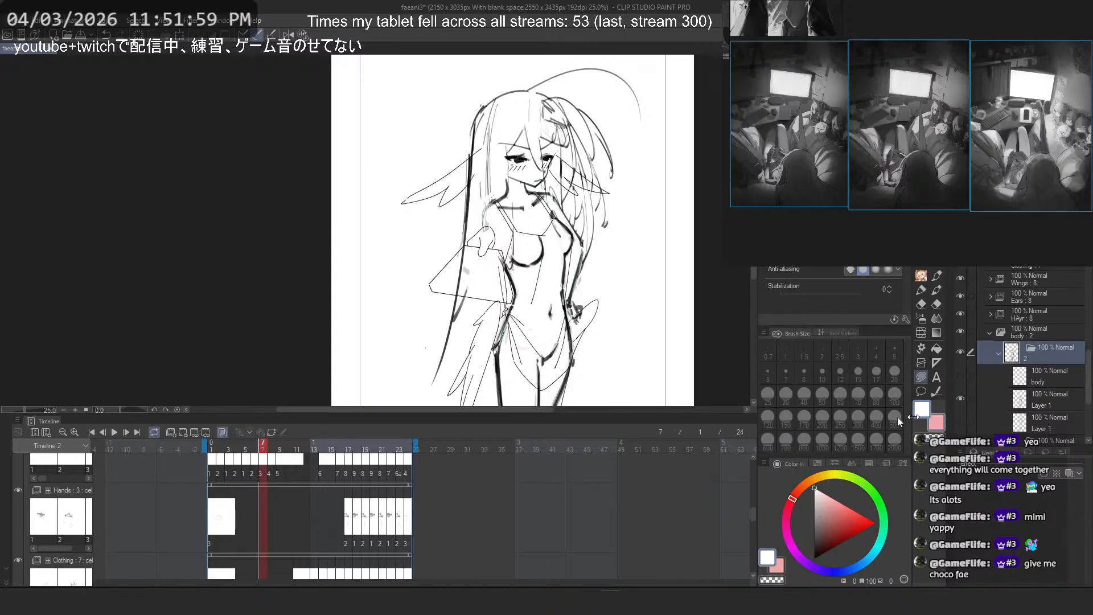
click(236, 448)
mouse_move(236, 449)
mouse_down()
mouse_move(216, 450)
mouse_move(375, 451)
mouse_move(234, 448)
mouse_up()
click(114, 432)
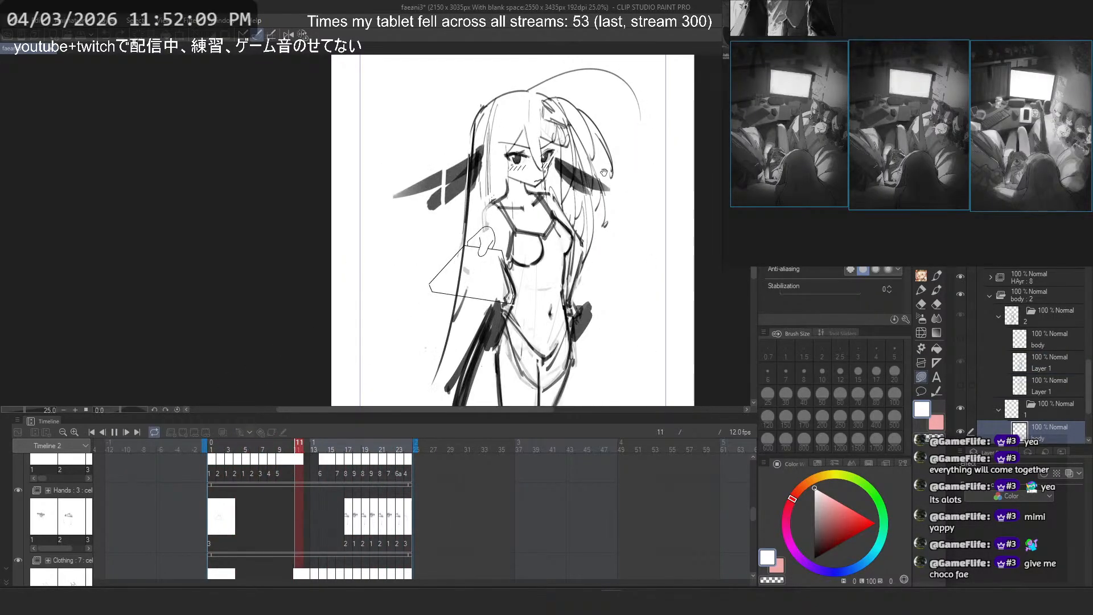
Step: Show the body line-art layer and hide the rough Layer 1 in cel 2 of the body folder, and collapse the folder
click(115, 432)
click(1048, 347)
click(960, 338)
click(960, 361)
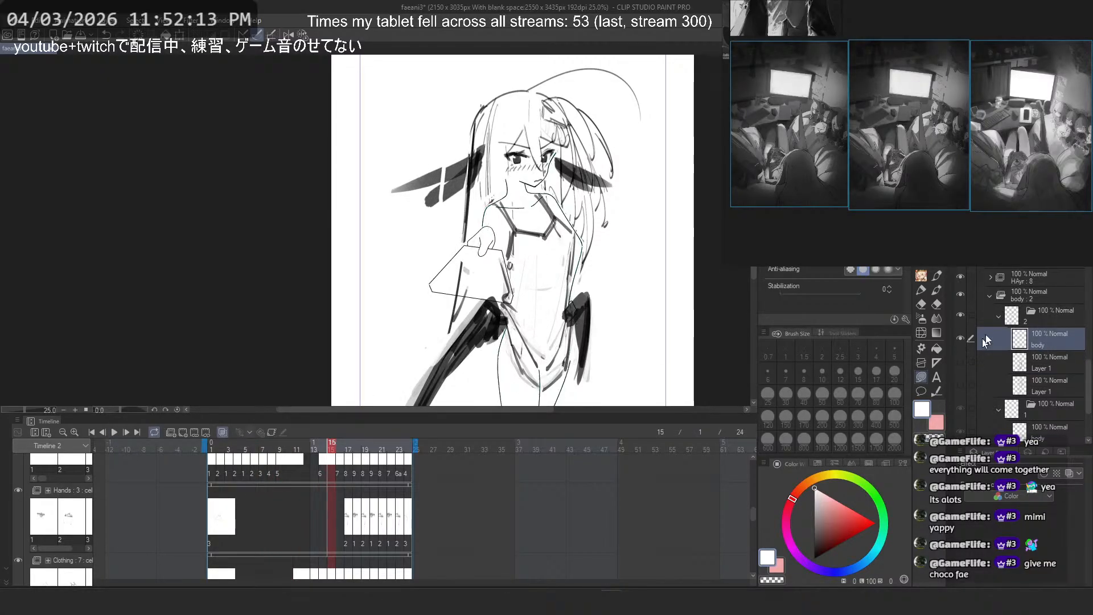
click(998, 316)
click(990, 297)
Step: Expand the Clothing folder and look through its cels for the cloth line-art layer in cel 1
scroll(1022, 354, up, 1)
click(1016, 338)
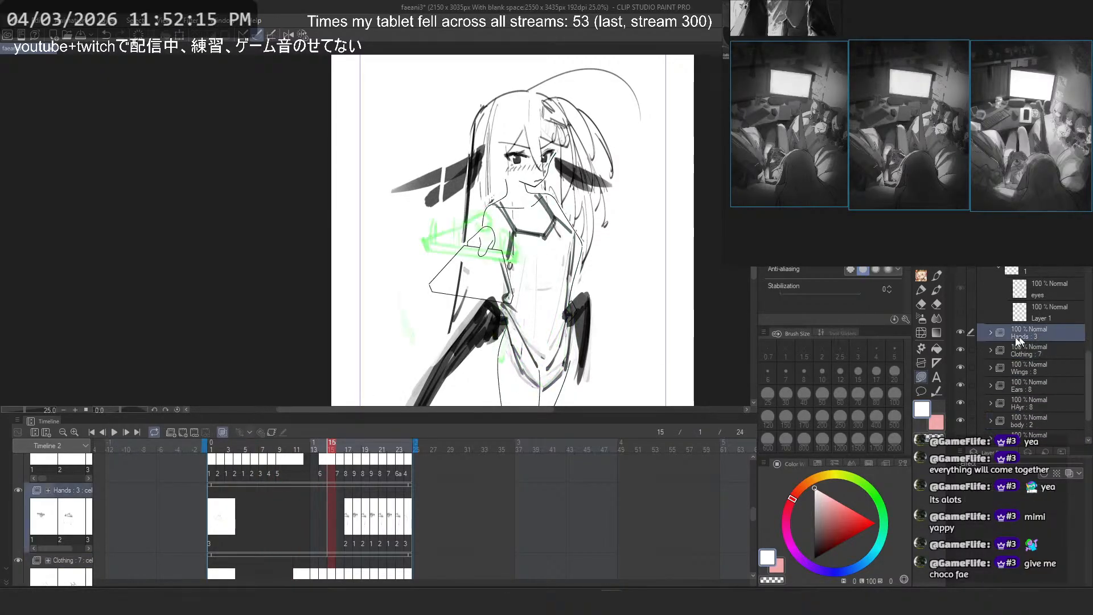
click(996, 352)
click(991, 350)
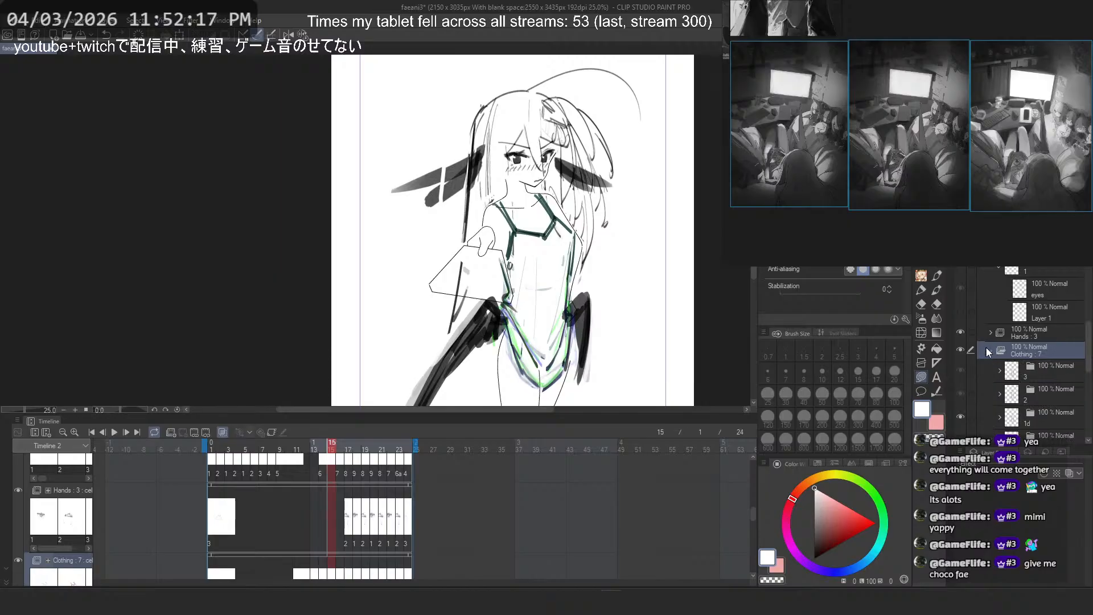
scroll(989, 347, down, 2)
scroll(989, 346, down, 2)
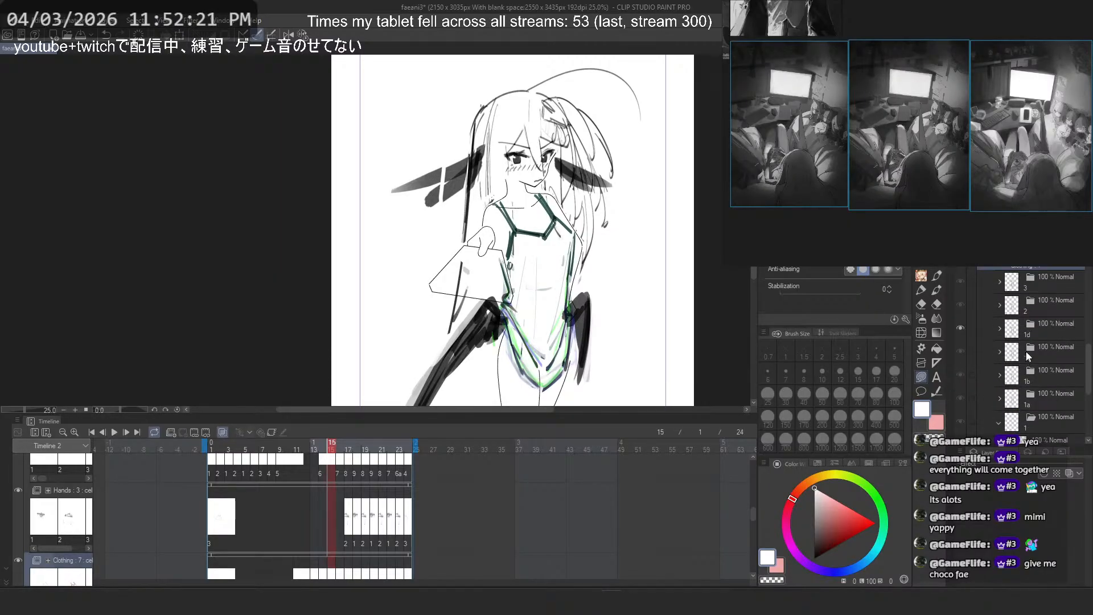
scroll(1027, 348, down, 2)
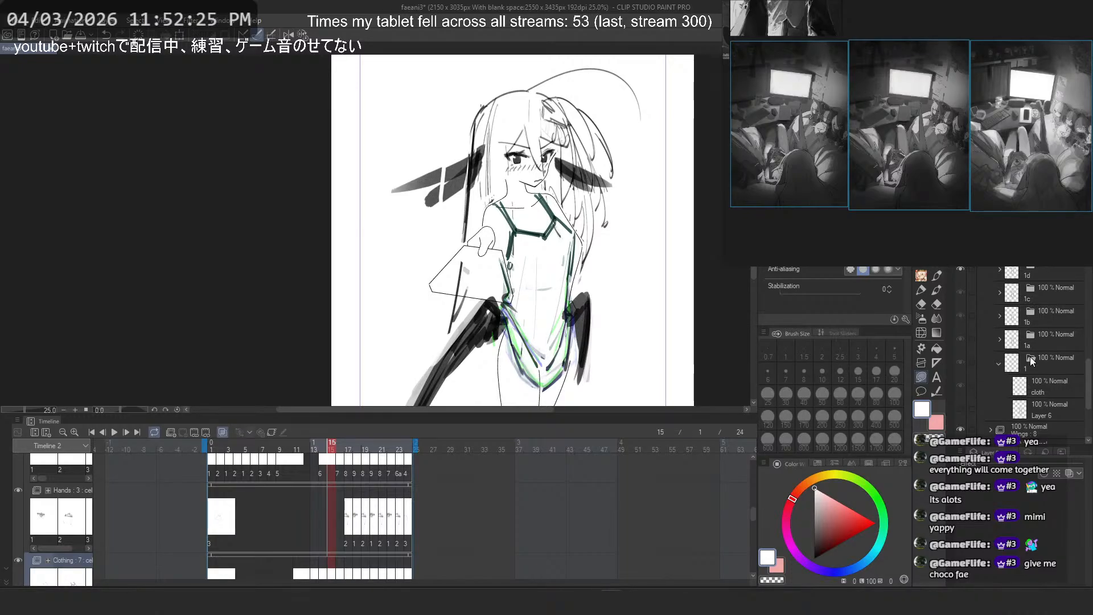
scroll(1042, 356, down, 3)
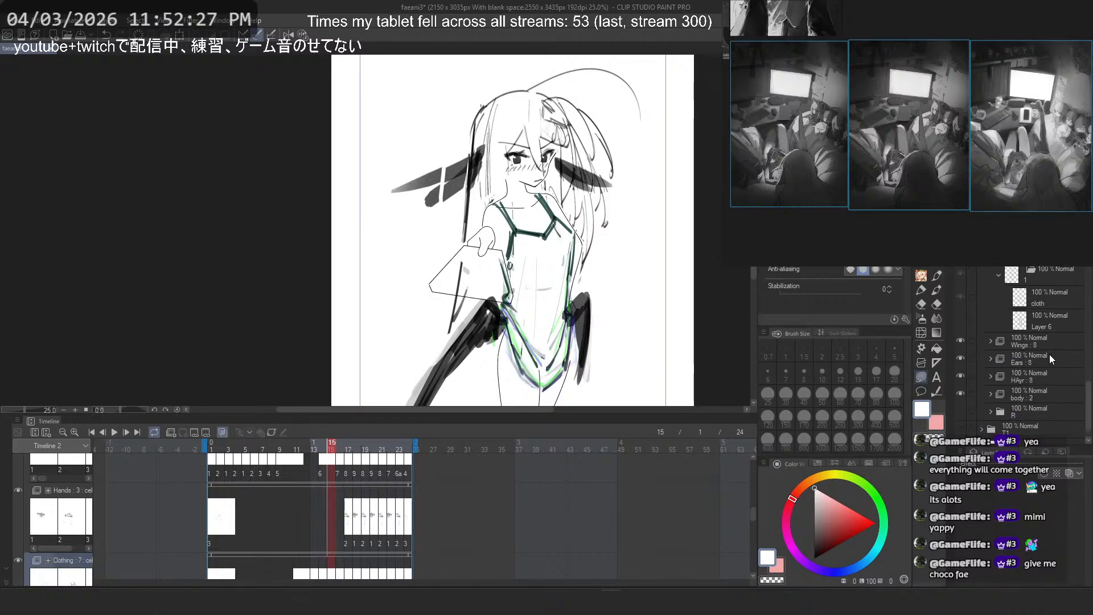
scroll(1042, 319, up, 2)
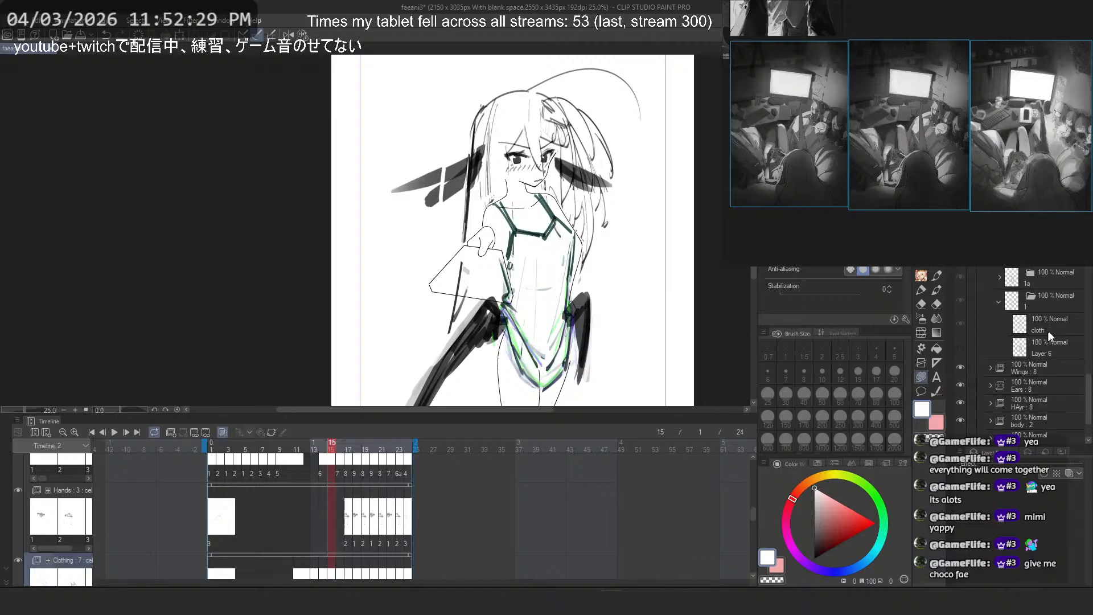
Step: Try to move the cloth line-art layer out of cel 1 to the top of the Clothing folder
click(1050, 331)
scroll(1057, 387, up, 4)
mouse_move(1043, 367)
mouse_down()
mouse_move(1041, 339)
mouse_move(1044, 367)
mouse_up()
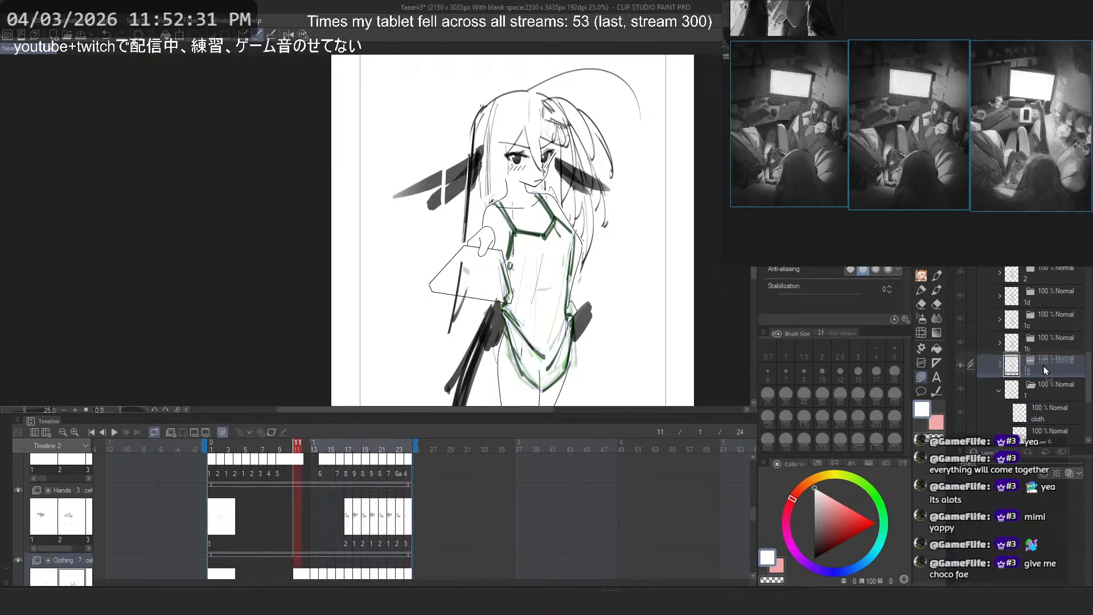
click(1045, 419)
drag(1051, 417, 1049, 285)
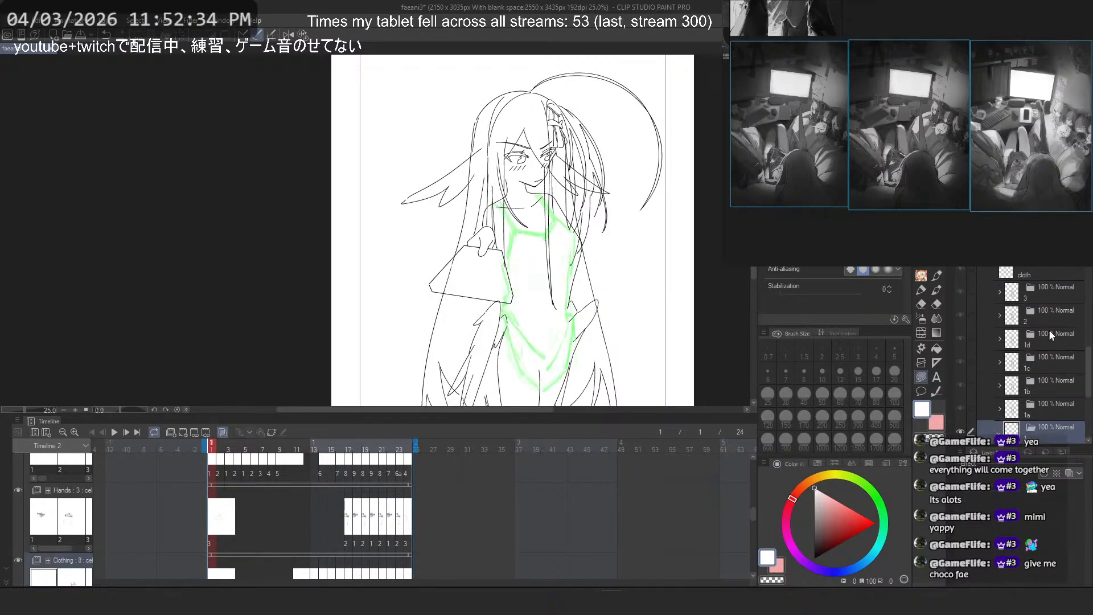
click(1044, 286)
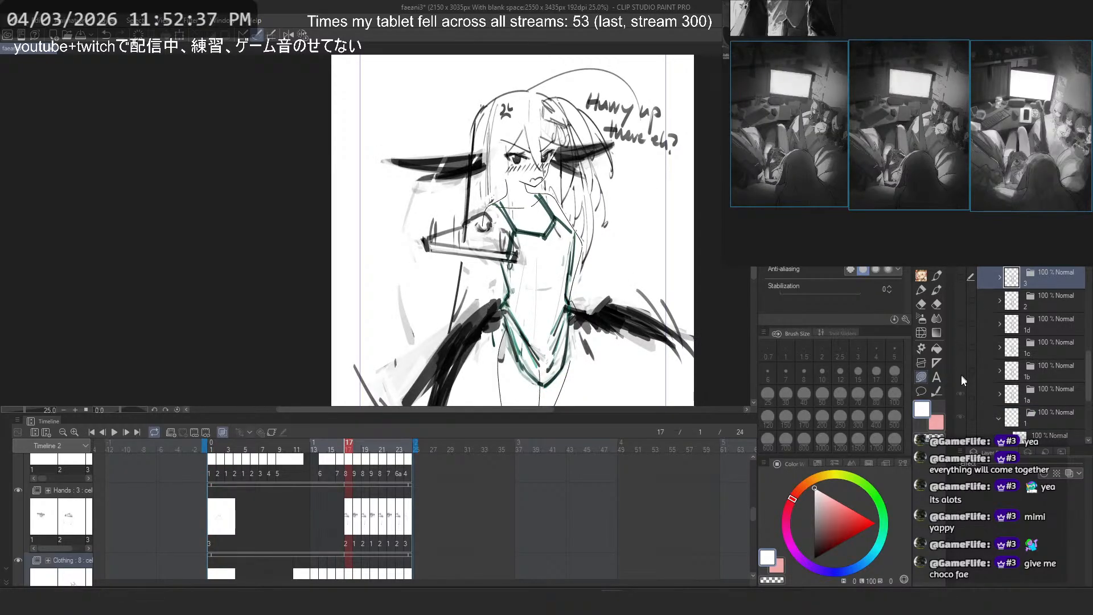
drag(961, 375, 960, 417)
Step: Return the cloth line-art layer to cel 1 of the Clothing folder and collapse the cel
scroll(1008, 422, down, 3)
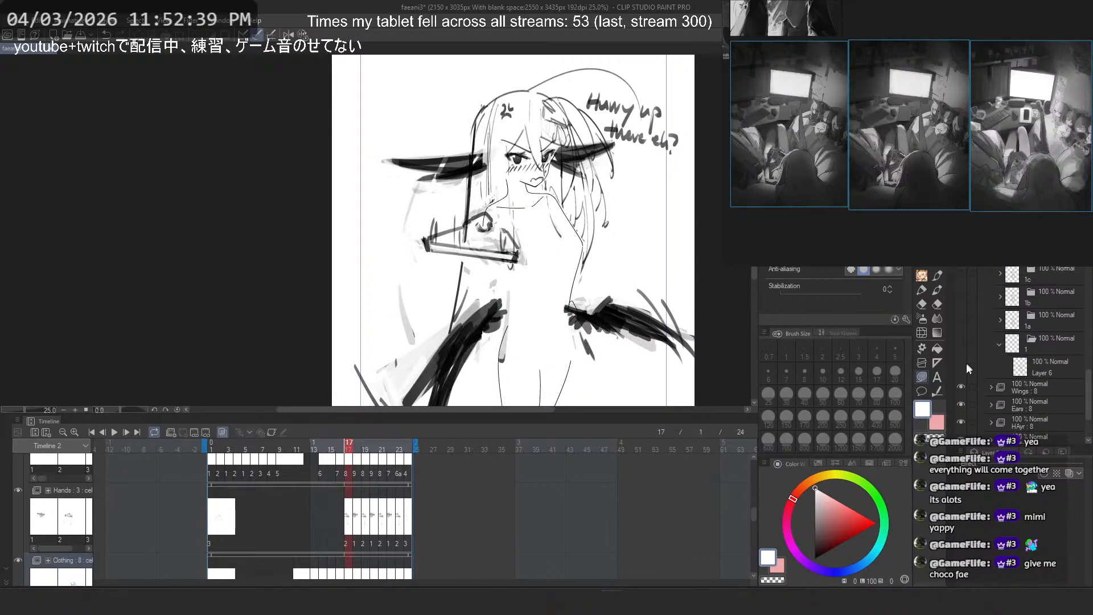
scroll(996, 346, up, 5)
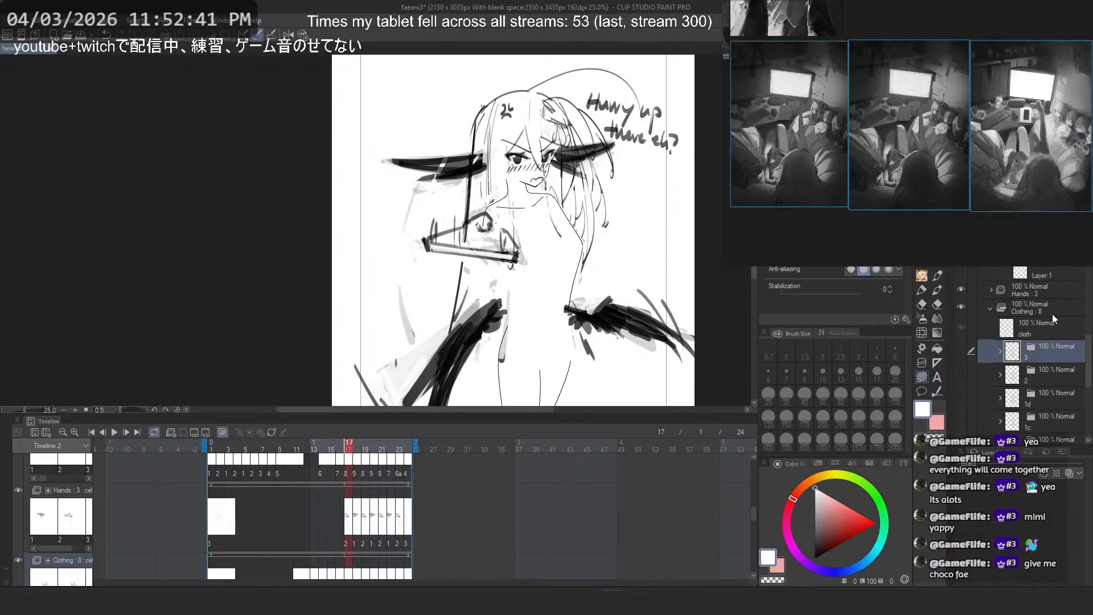
click(1053, 318)
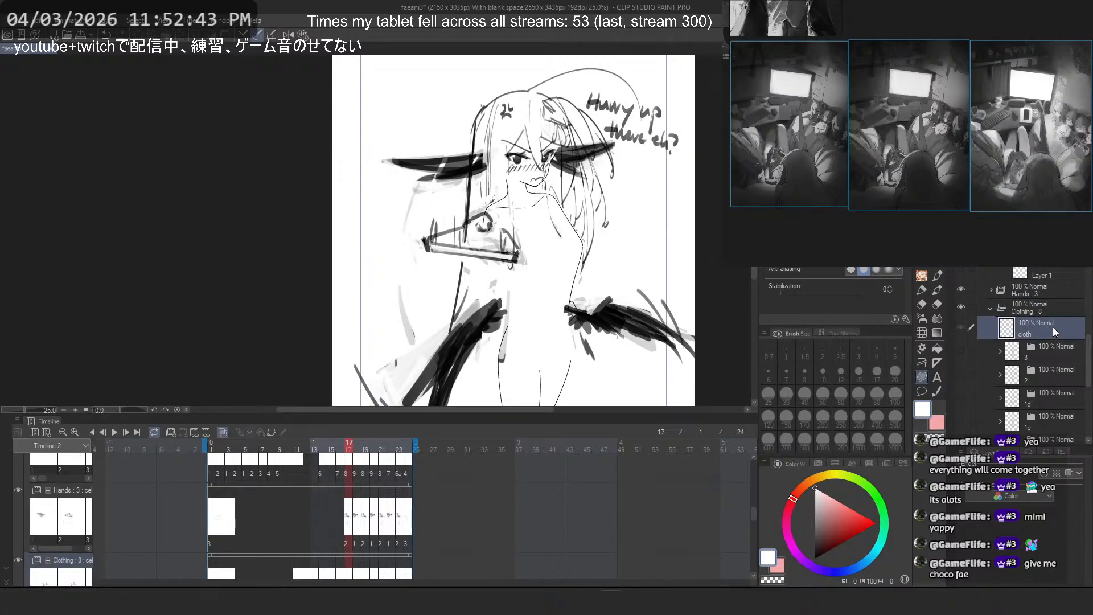
scroll(1047, 323, down, 4)
click(998, 351)
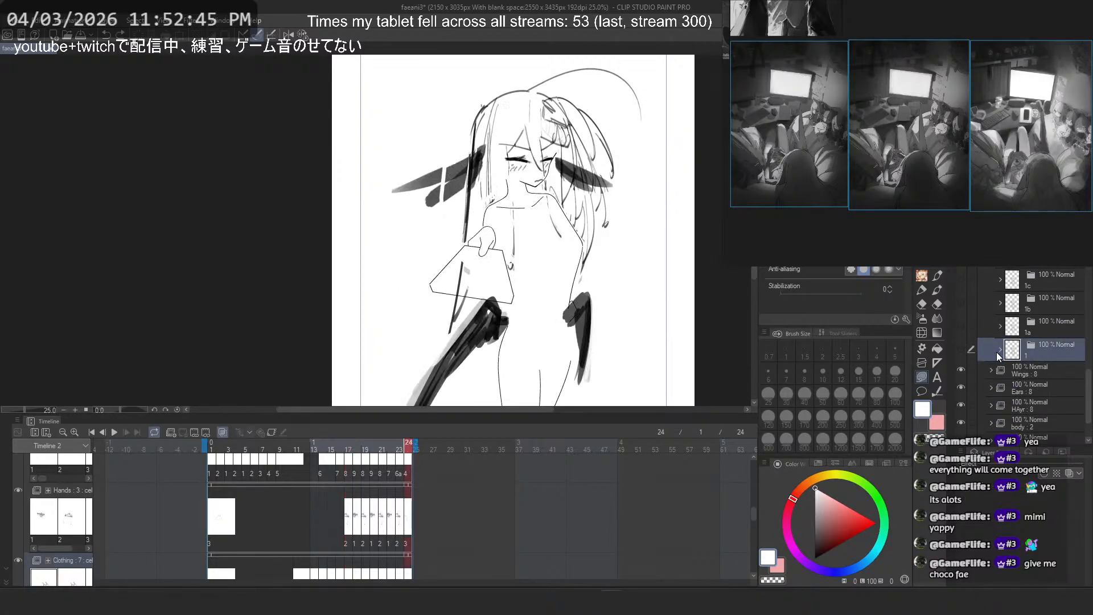
Step: Select cel 1 of the Clothing folder and expand it to display its cloth line-art layer
scroll(967, 306, up, 3)
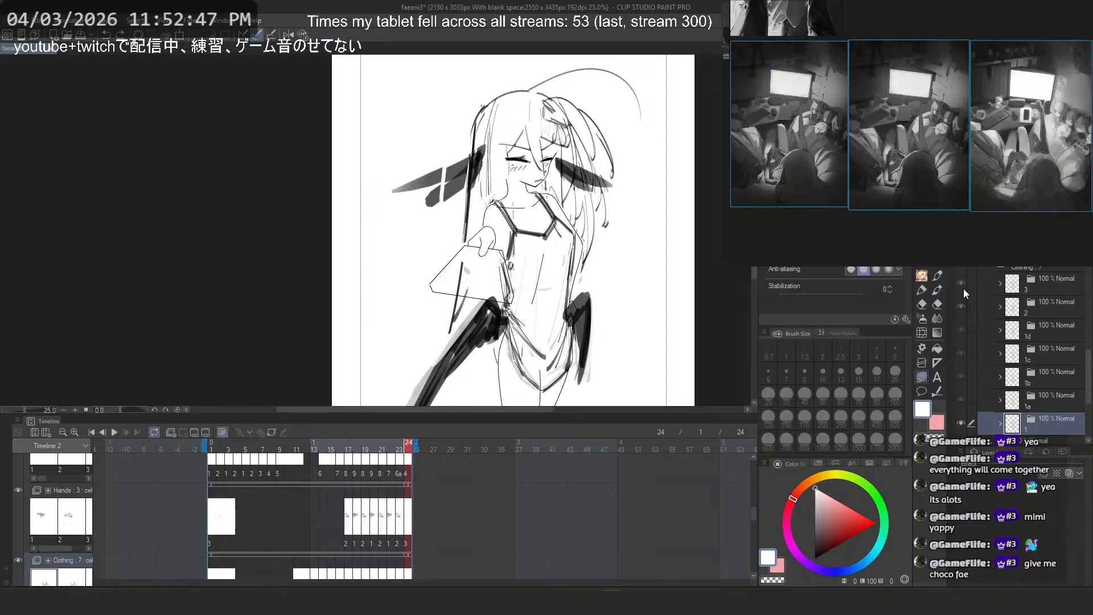
click(964, 289)
click(1045, 402)
click(1050, 422)
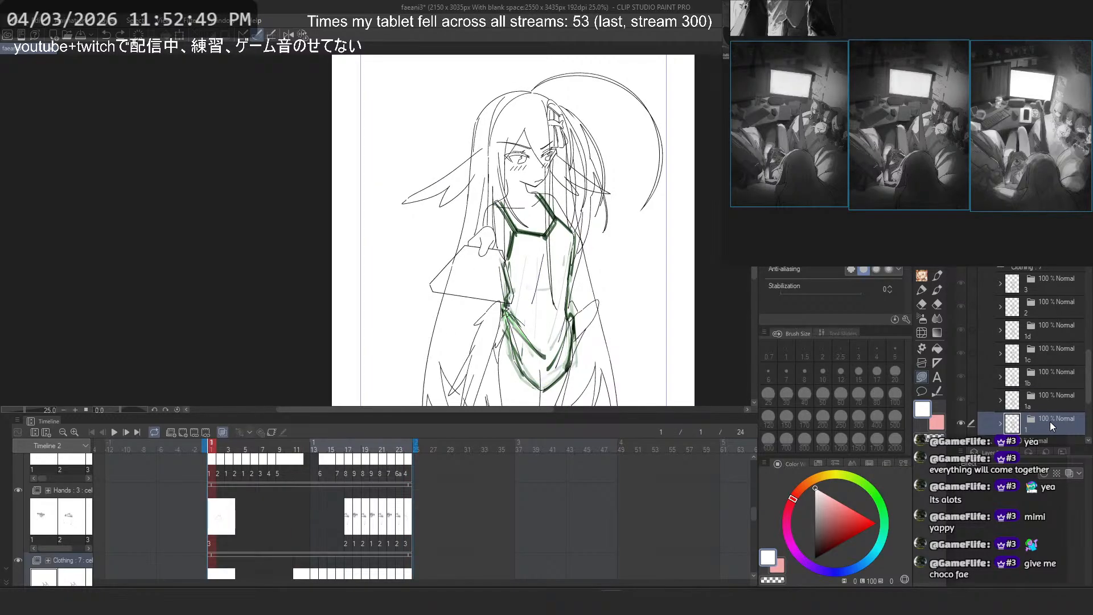
click(1001, 422)
click(961, 382)
Step: Check the eyes line-art layer in cel 1 of the Face folder by toggling its visibility and scrubbing frames 1 to 7
scroll(980, 387, up, 5)
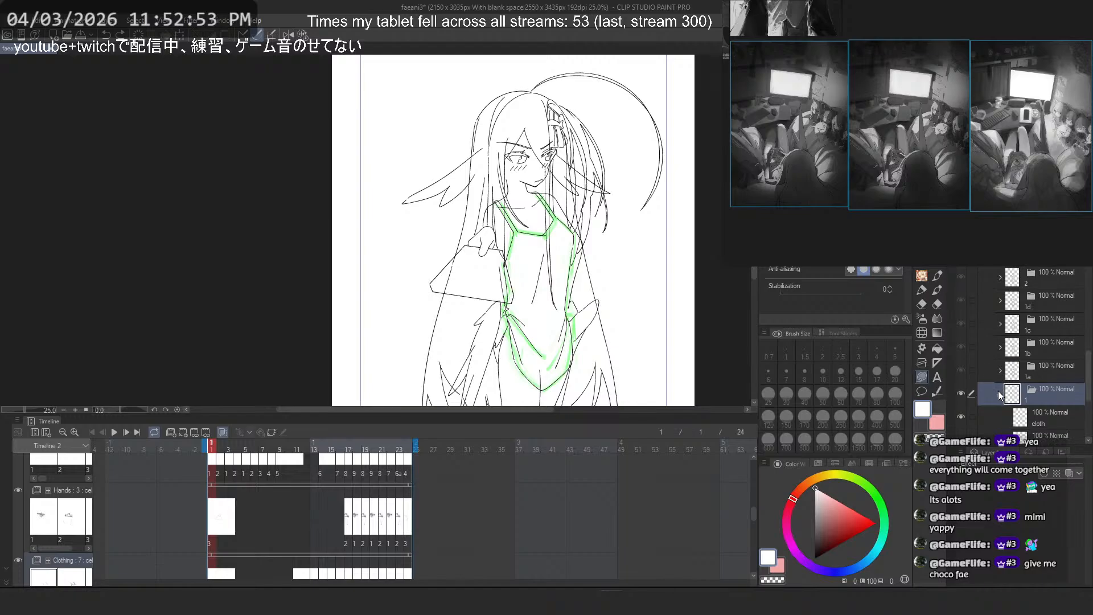
scroll(1040, 381, up, 3)
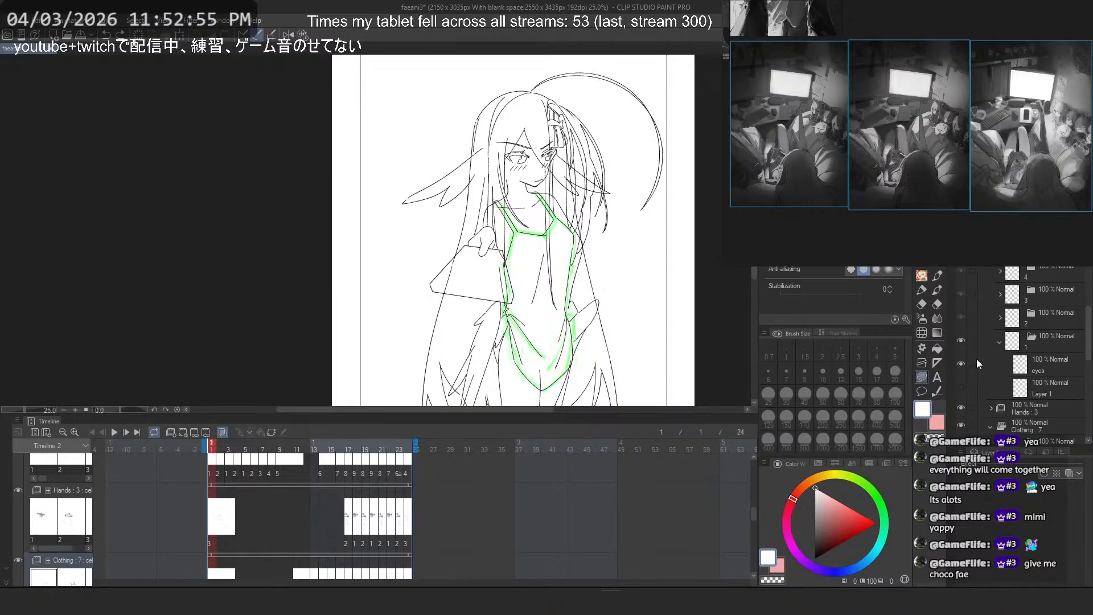
click(962, 367)
click(962, 366)
click(220, 444)
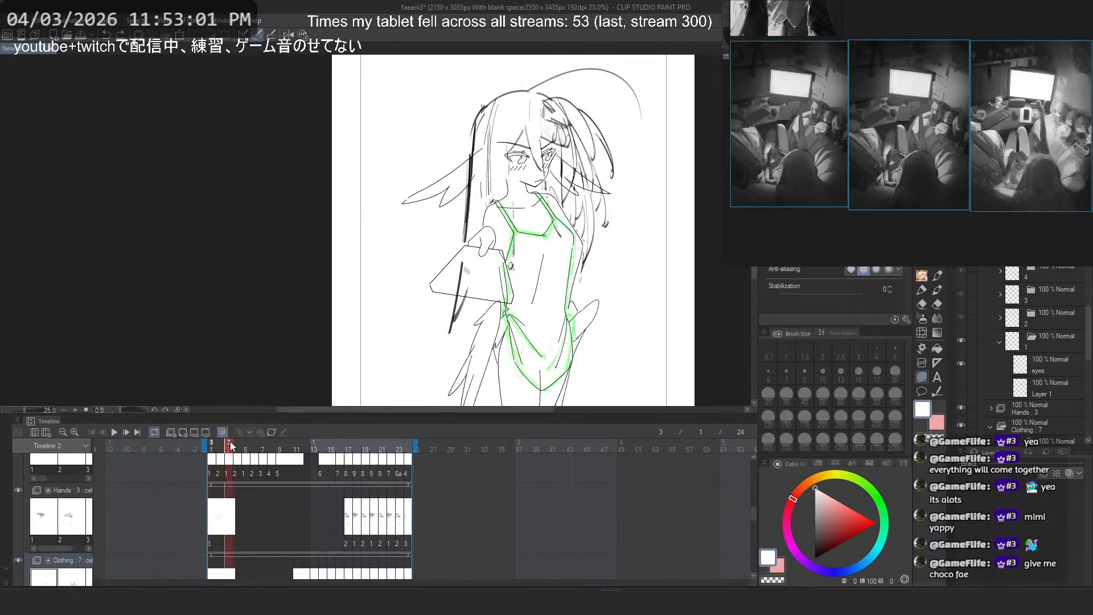
drag(220, 448, 262, 450)
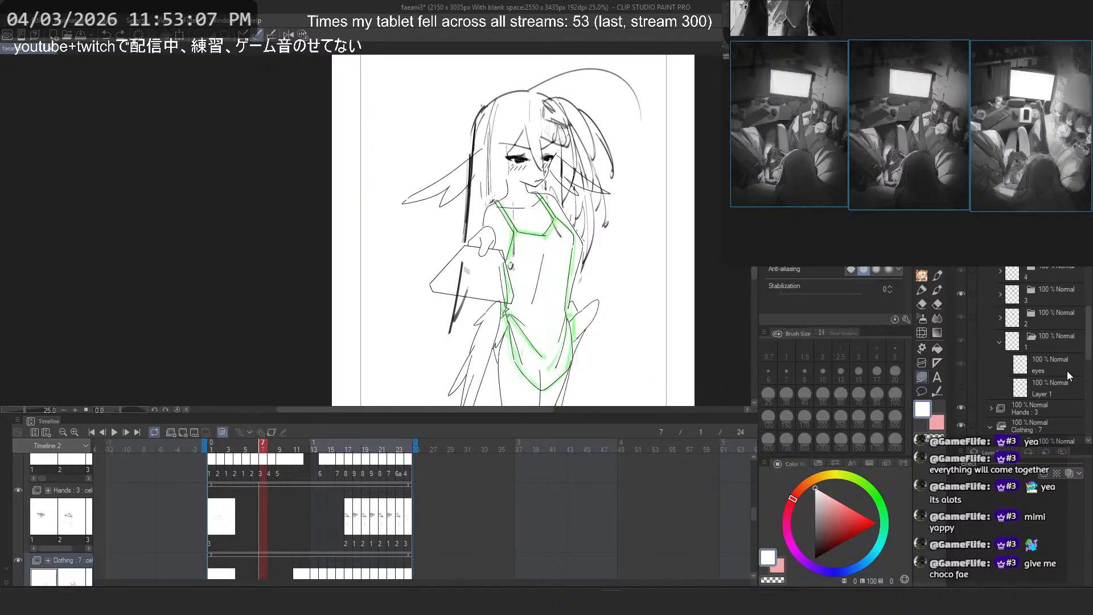
Step: Compare the eyes line art of Face cel 1 with rough cel 2 up close across the first frames
click(1040, 365)
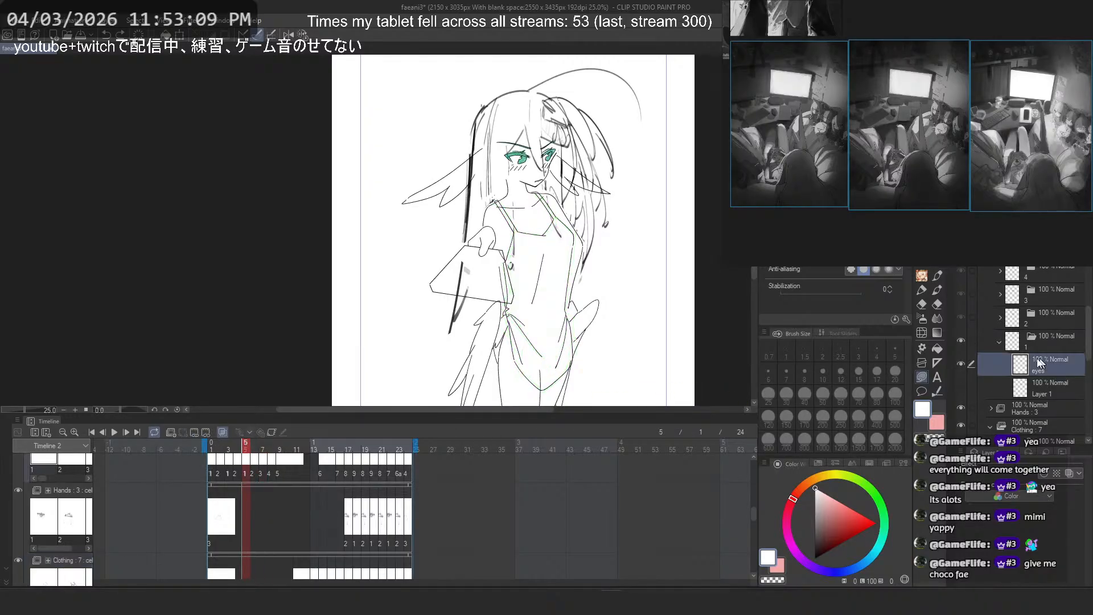
click(961, 364)
click(960, 364)
scroll(544, 139, up, 1)
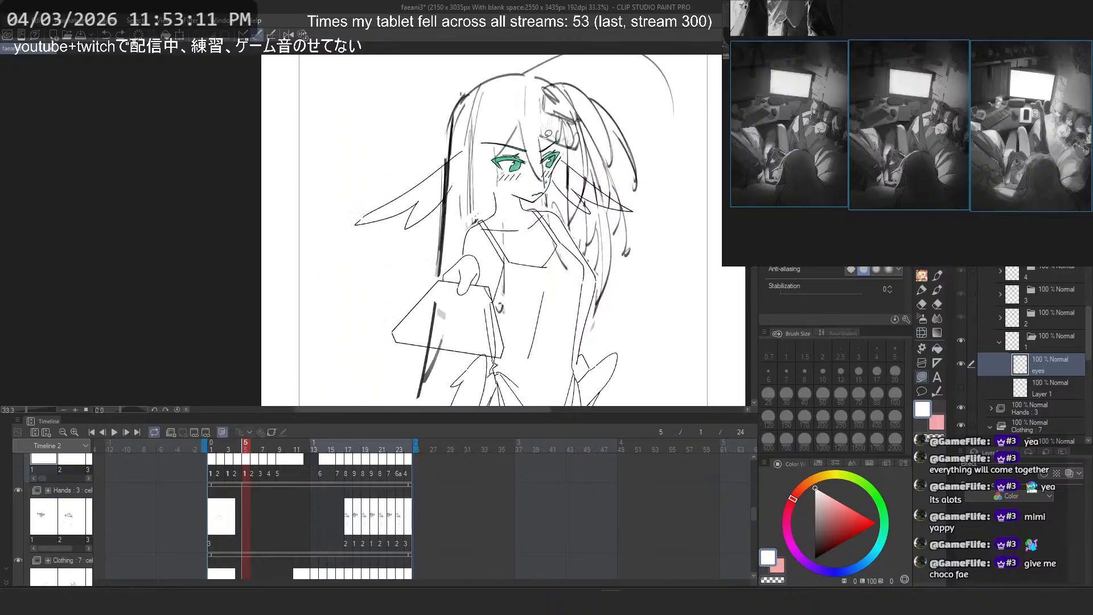
scroll(525, 147, up, 4)
click(222, 449)
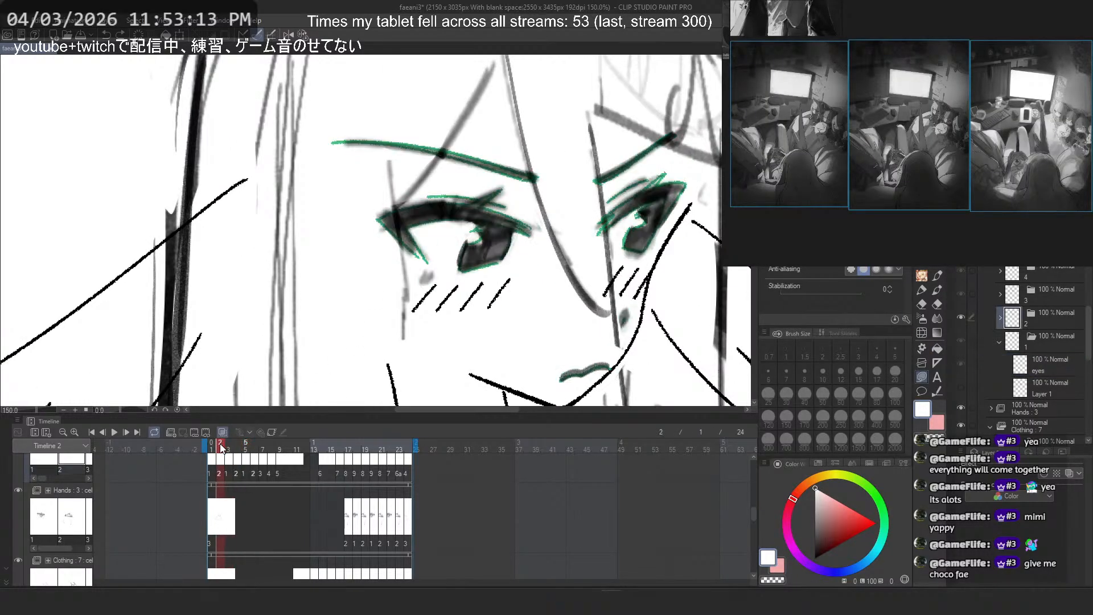
mouse_move(223, 448)
mouse_down()
mouse_move(209, 448)
mouse_move(237, 446)
mouse_move(220, 446)
mouse_up()
Step: Copy the eyes line-art layer from cel 1 into cel 2 of the Face folder above Layer 1, and hide that Layer 1
click(1051, 368)
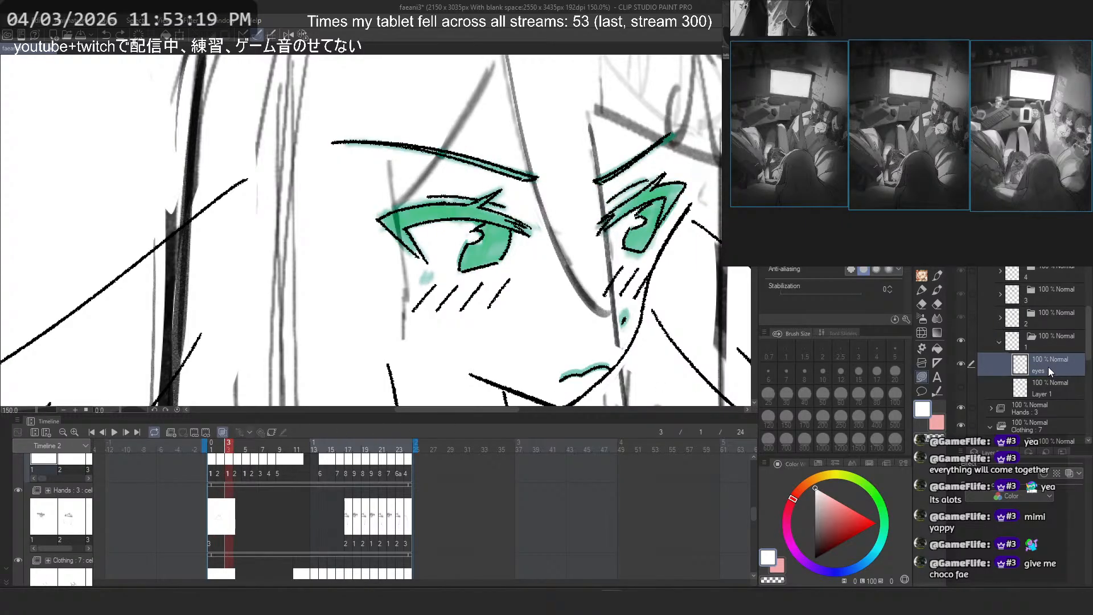
click(999, 322)
click(1050, 337)
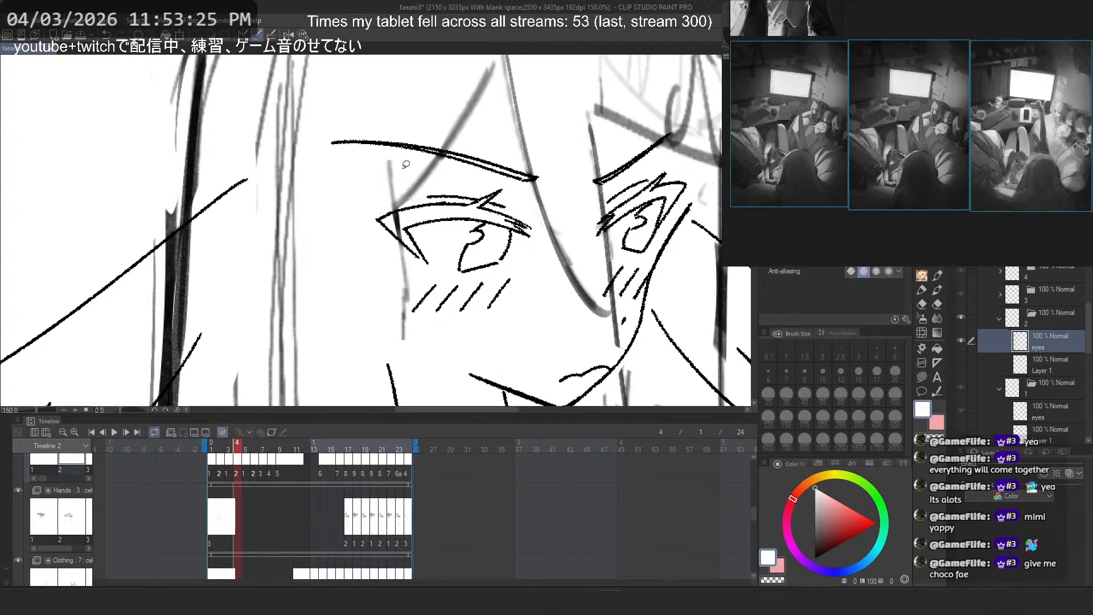
scroll(449, 221, up, 4)
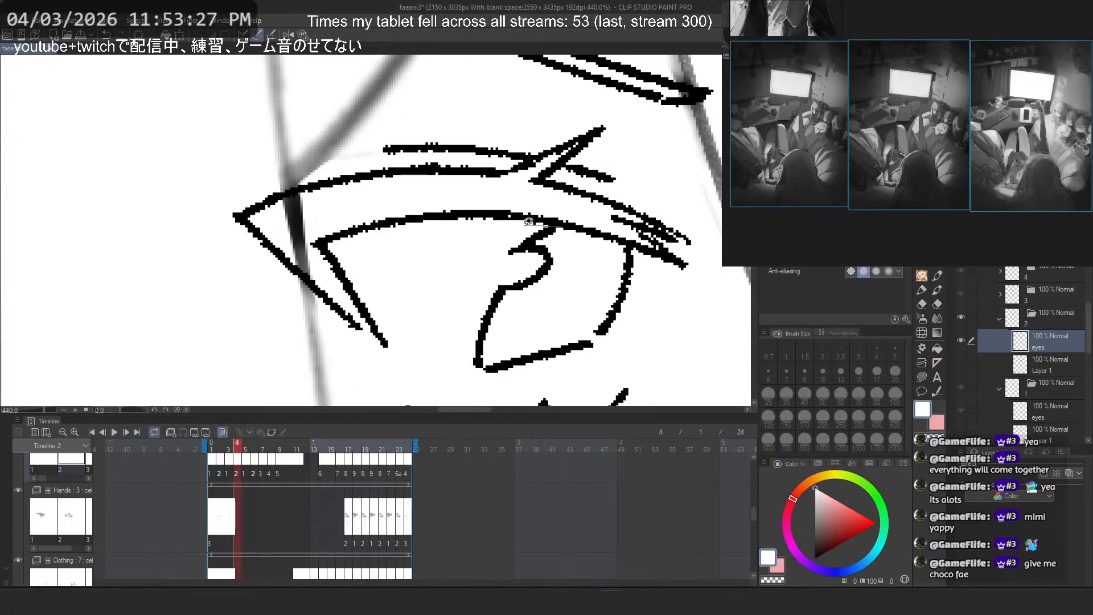
mouse_move(549, 226)
mouse_down()
mouse_move(459, 359)
mouse_move(478, 368)
mouse_move(525, 334)
mouse_move(552, 333)
mouse_up()
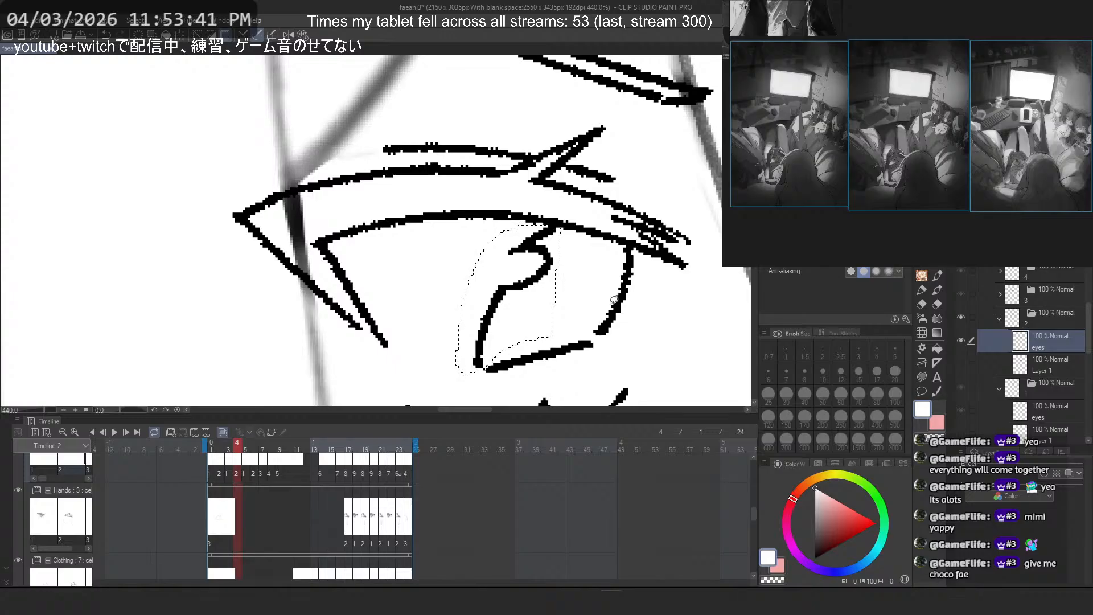
key(ctrl+d)
scroll(462, 195, down, 4)
drag(696, 189, 673, 191)
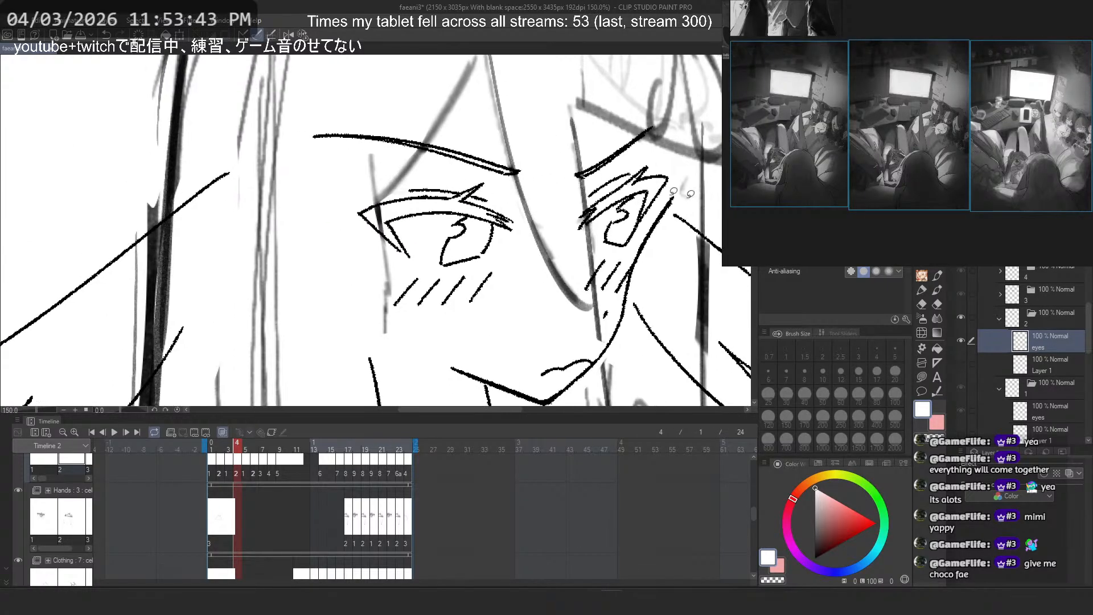
Step: Add a new layer above Layer 1 in Face cel 1 and fill the near eye's outer lash corner with black
scroll(1071, 374, down, 2)
click(1047, 393)
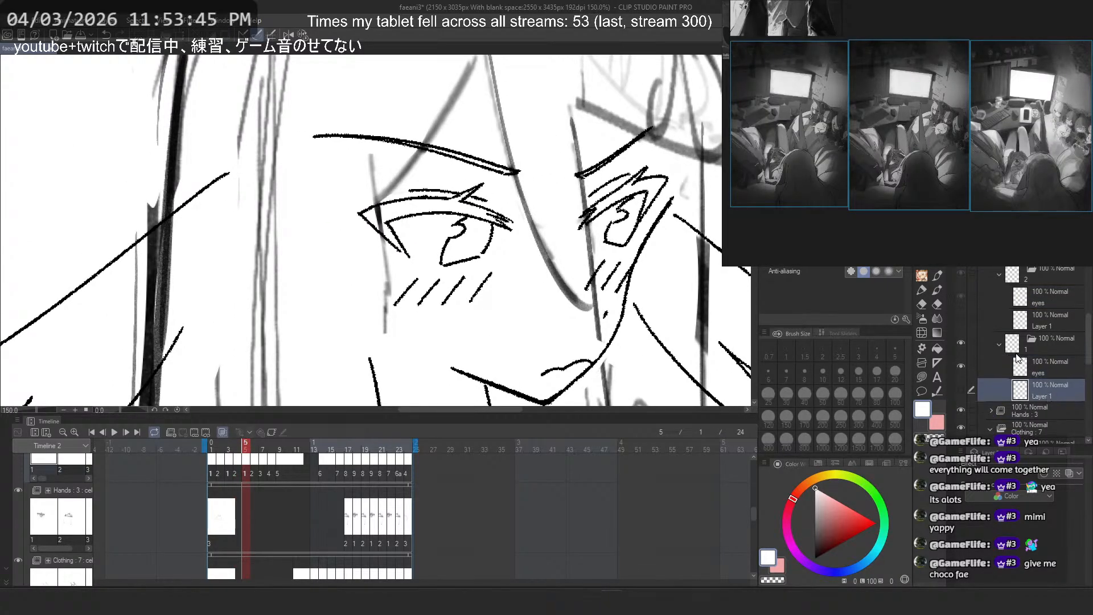
key(ctrl+shift+n)
scroll(480, 185, up, 3)
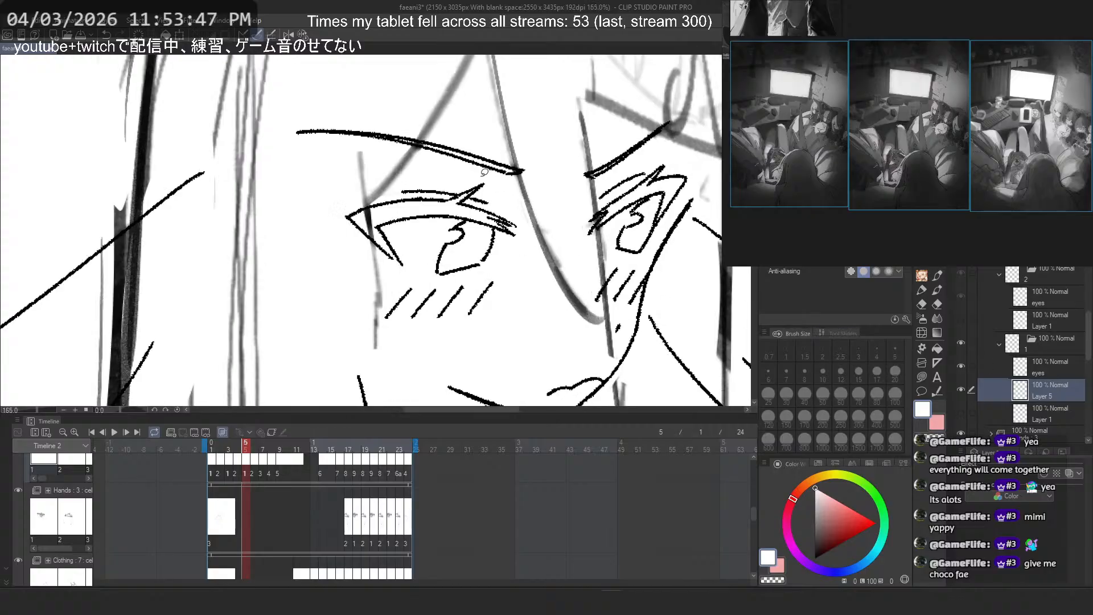
drag(482, 190, 495, 206)
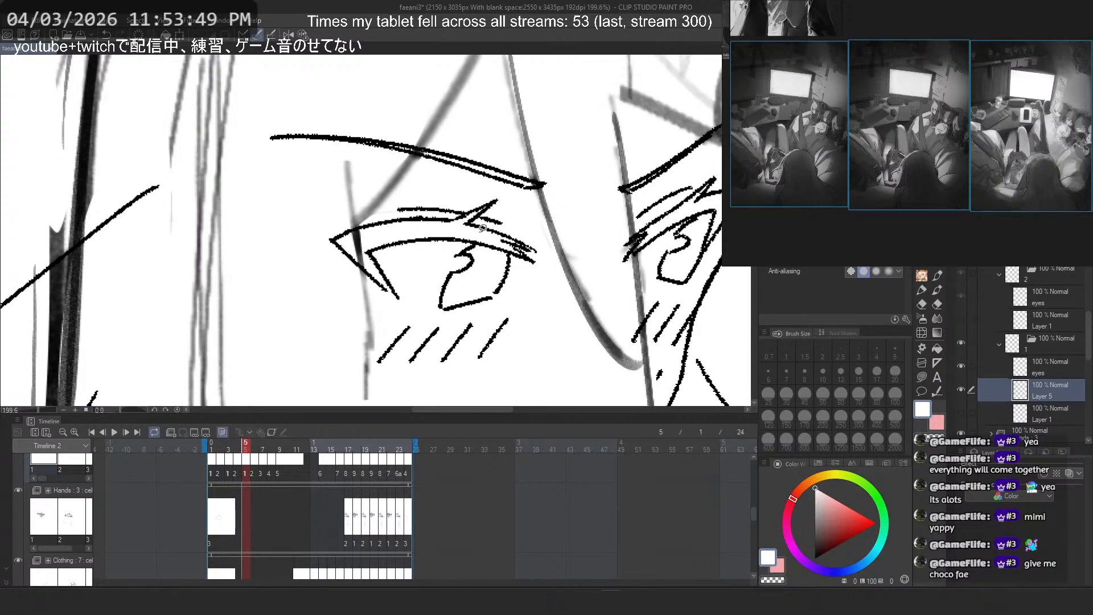
scroll(378, 253, up, 3)
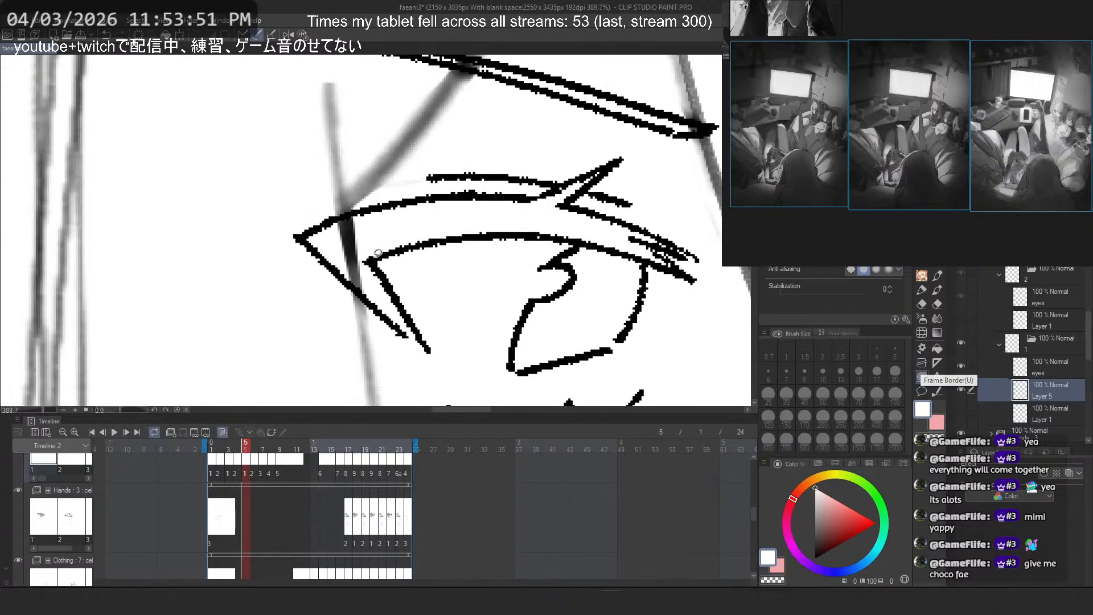
scroll(378, 253, up, 3)
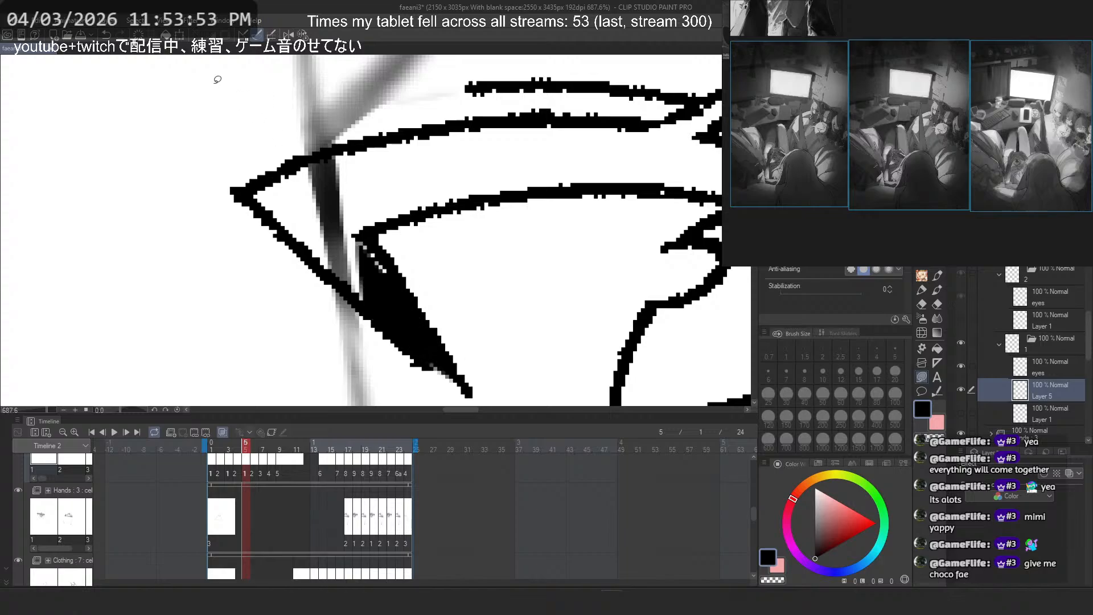
drag(278, 235, 369, 218)
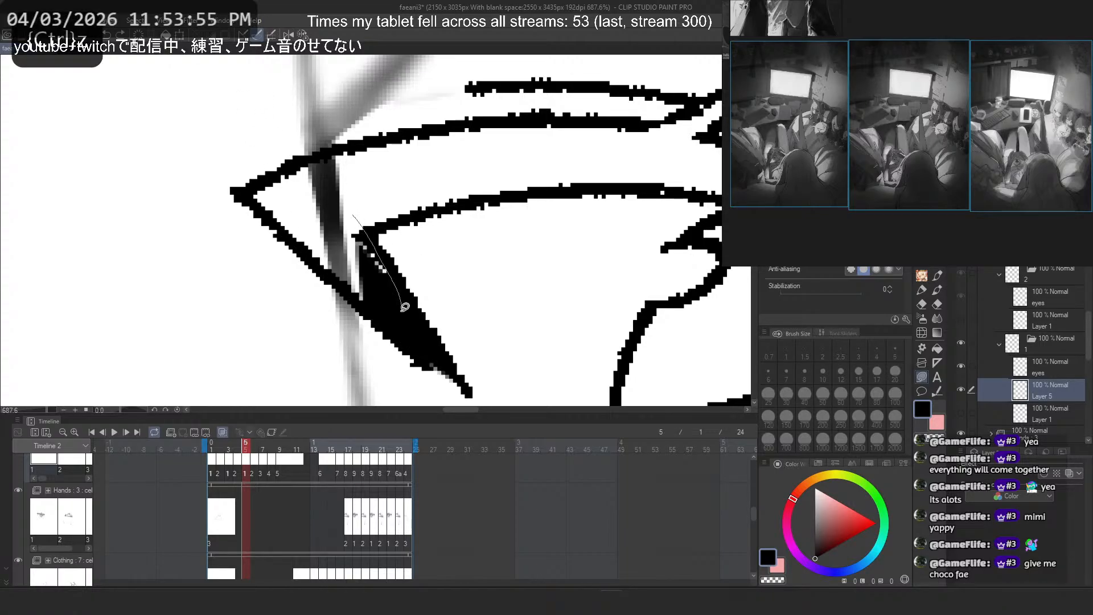
mouse_move(405, 308)
mouse_down()
mouse_move(377, 310)
mouse_move(308, 252)
mouse_up()
mouse_move(248, 188)
mouse_down()
mouse_move(349, 167)
mouse_move(519, 298)
mouse_move(350, 132)
mouse_move(535, 339)
mouse_move(370, 171)
mouse_up()
Step: Rotate the canvas to 60 degrees and fill the outer part of the near eye's upper lash band with black
scroll(219, 182, down, 5)
key(asciicircum)
key(asciicircum)
key(asciicircum)
key(asciicircum)
scroll(342, 152, up, 5)
mouse_move(352, 162)
mouse_down()
mouse_move(496, 327)
mouse_move(335, 123)
mouse_up()
drag(364, 177, 390, 283)
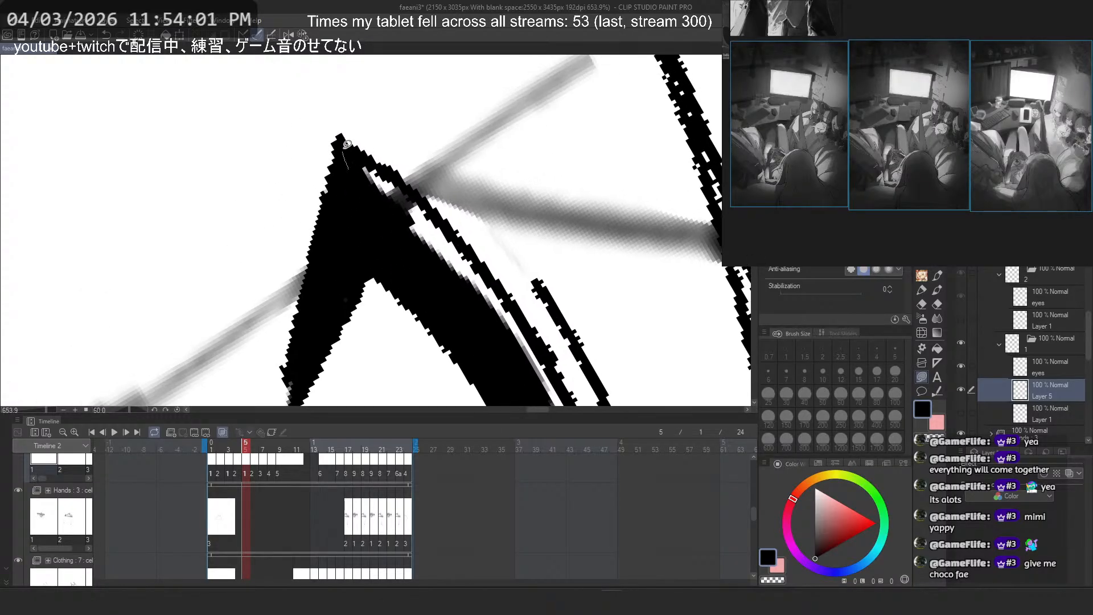
drag(347, 155, 533, 359)
drag(408, 205, 483, 269)
drag(335, 174, 319, 129)
Step: Fill the inner half of the near eye's upper lash with black, including the lash spike and the inner tips
scroll(442, 312, down, 1)
scroll(442, 312, up, 3)
drag(442, 313, 399, 108)
scroll(433, 243, down, 2)
mouse_move(432, 243)
mouse_down()
mouse_move(413, 212)
mouse_move(484, 353)
mouse_move(393, 171)
mouse_up()
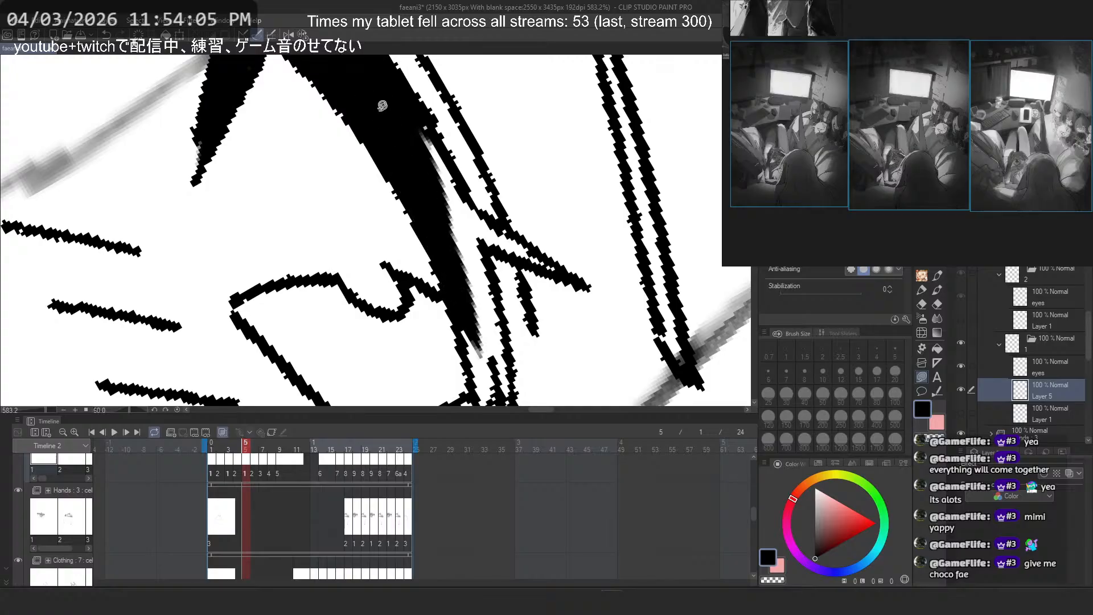
mouse_move(384, 107)
mouse_down()
mouse_move(448, 195)
mouse_move(479, 291)
mouse_move(460, 247)
mouse_move(488, 277)
mouse_move(435, 248)
mouse_up()
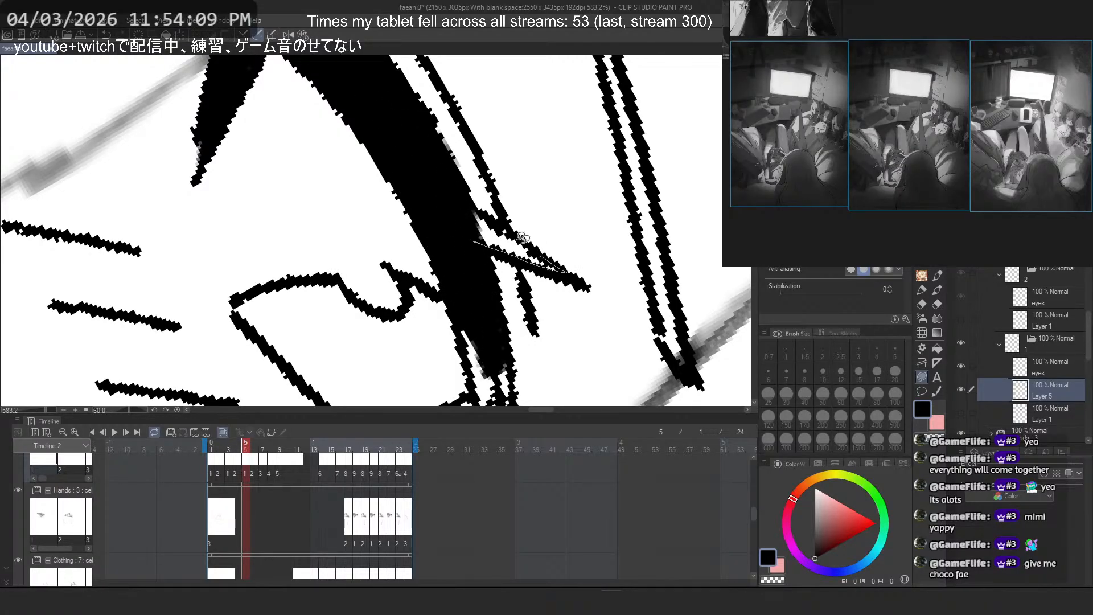
drag(522, 237, 459, 199)
scroll(410, 171, up, 2)
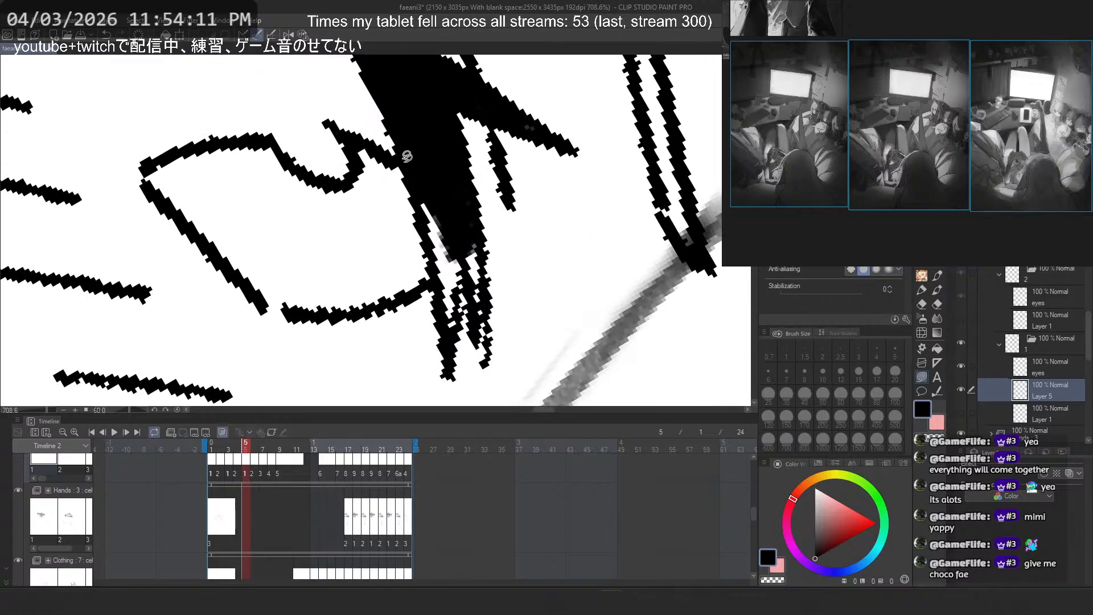
mouse_move(408, 156)
mouse_down()
mouse_move(444, 243)
mouse_move(464, 188)
mouse_up()
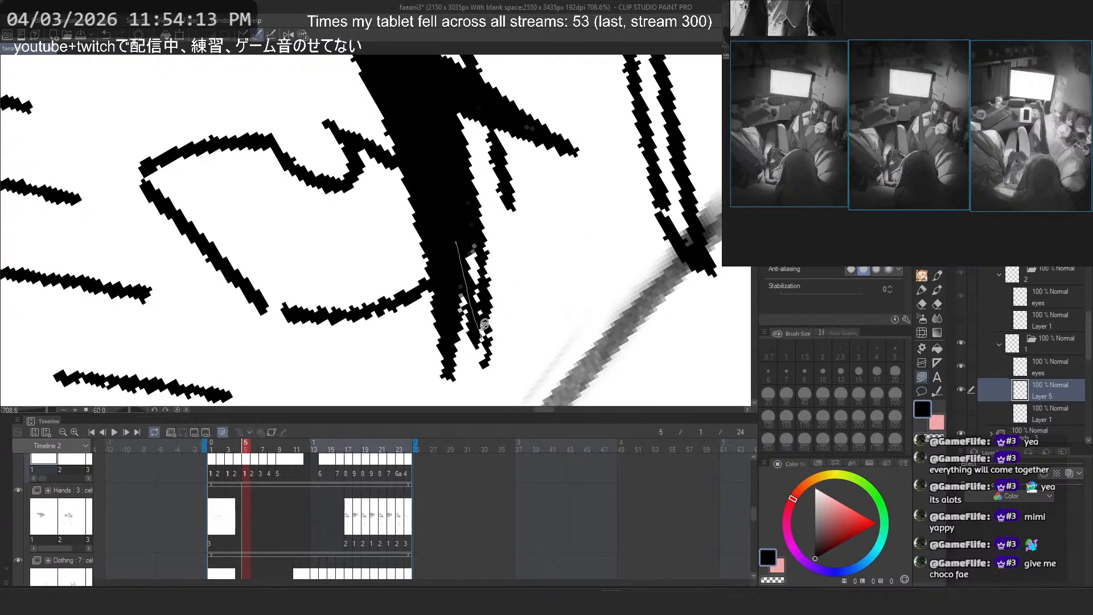
mouse_move(484, 324)
mouse_down()
mouse_move(463, 250)
mouse_move(491, 203)
mouse_up()
Step: Fill the far eye's upper lash band with black, starting from its inner end
scroll(445, 182, down, 6)
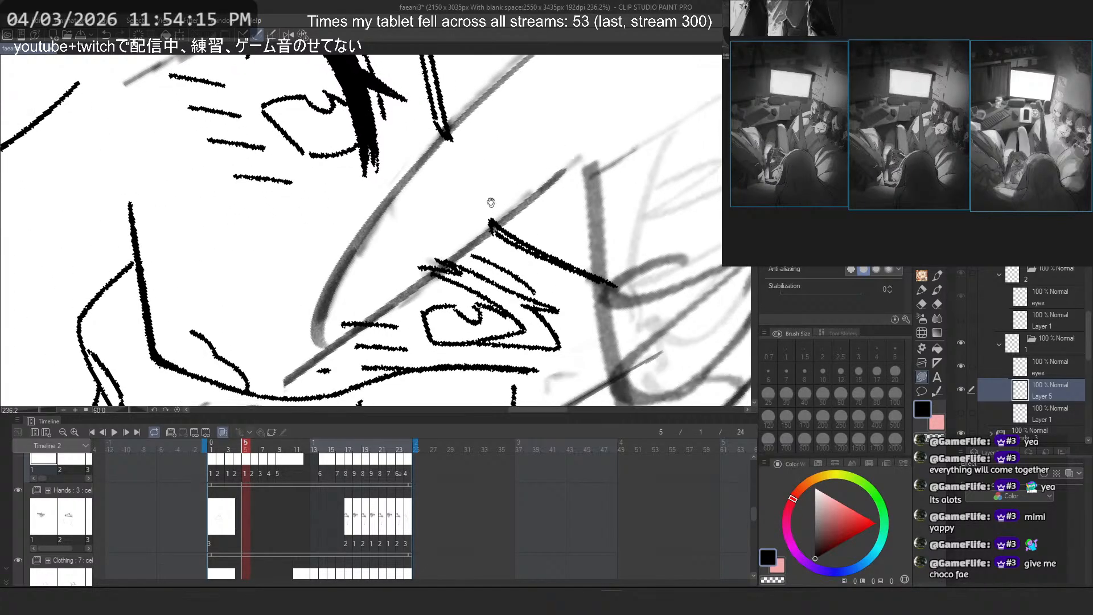
scroll(496, 228, up, 6)
mouse_move(544, 293)
mouse_down()
mouse_move(362, 206)
mouse_move(394, 194)
mouse_up()
drag(464, 223, 408, 195)
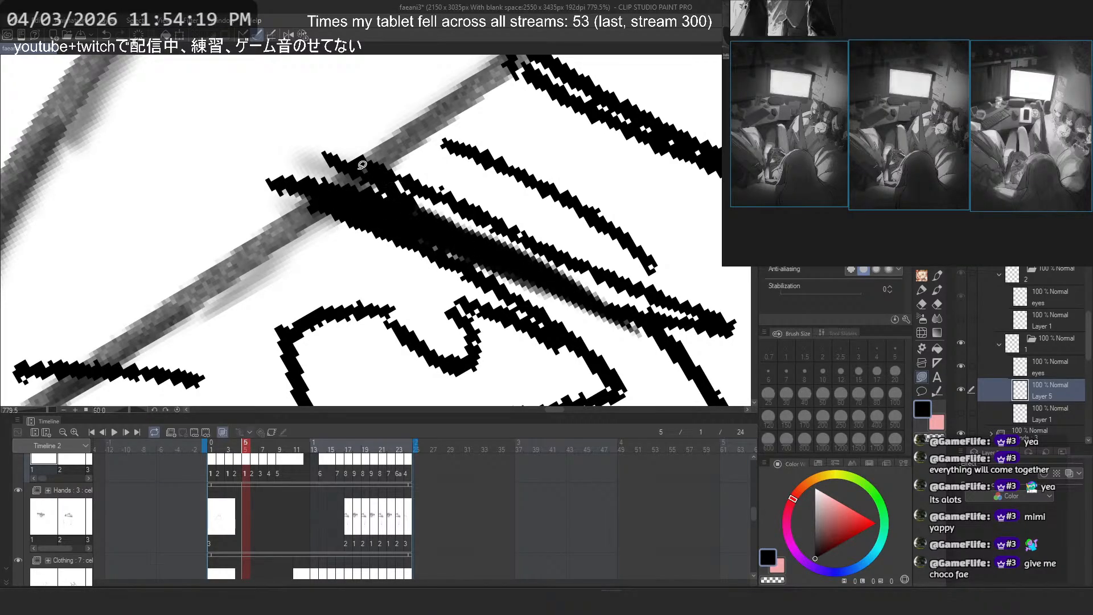
mouse_move(363, 166)
mouse_down()
mouse_move(484, 224)
mouse_move(354, 153)
mouse_move(604, 336)
mouse_move(370, 227)
mouse_up()
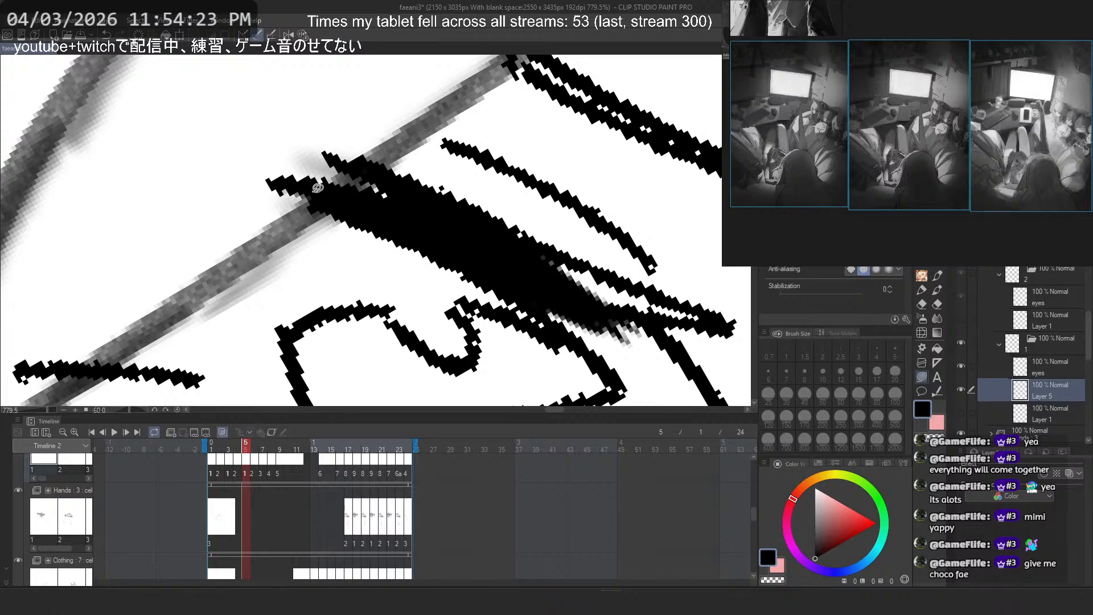
scroll(345, 171, down, 5)
Step: Fill the far eye's outer lash corner with black and close the gaps along its upper lash edge
scroll(526, 318, up, 6)
mouse_move(324, 124)
mouse_down()
mouse_move(521, 289)
mouse_move(426, 142)
mouse_move(587, 280)
mouse_move(567, 228)
mouse_move(578, 282)
mouse_move(471, 267)
mouse_up()
drag(336, 292, 279, 284)
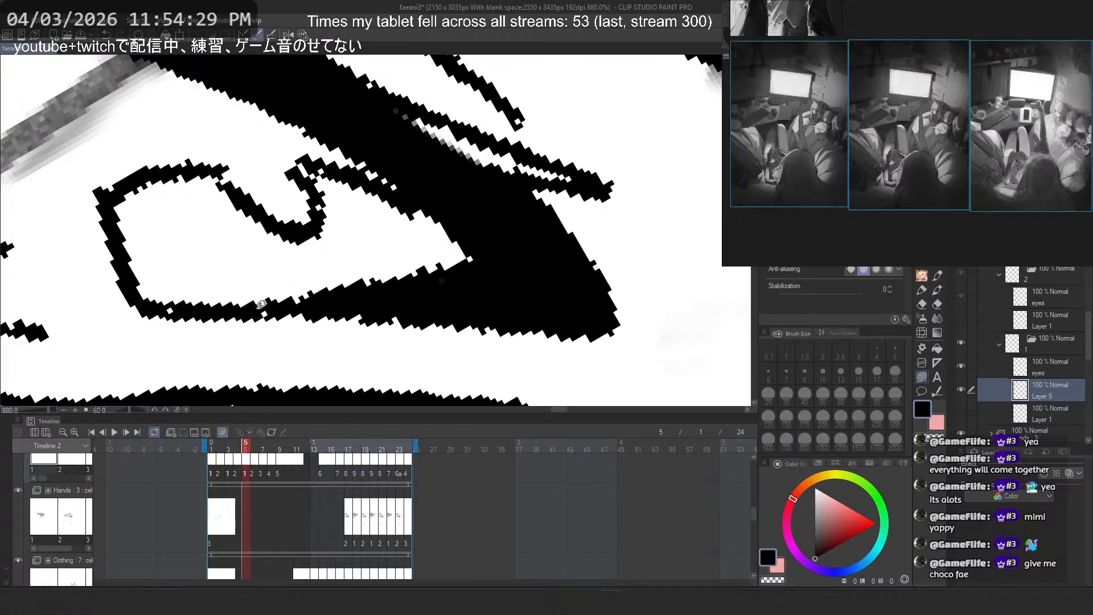
drag(346, 289, 314, 362)
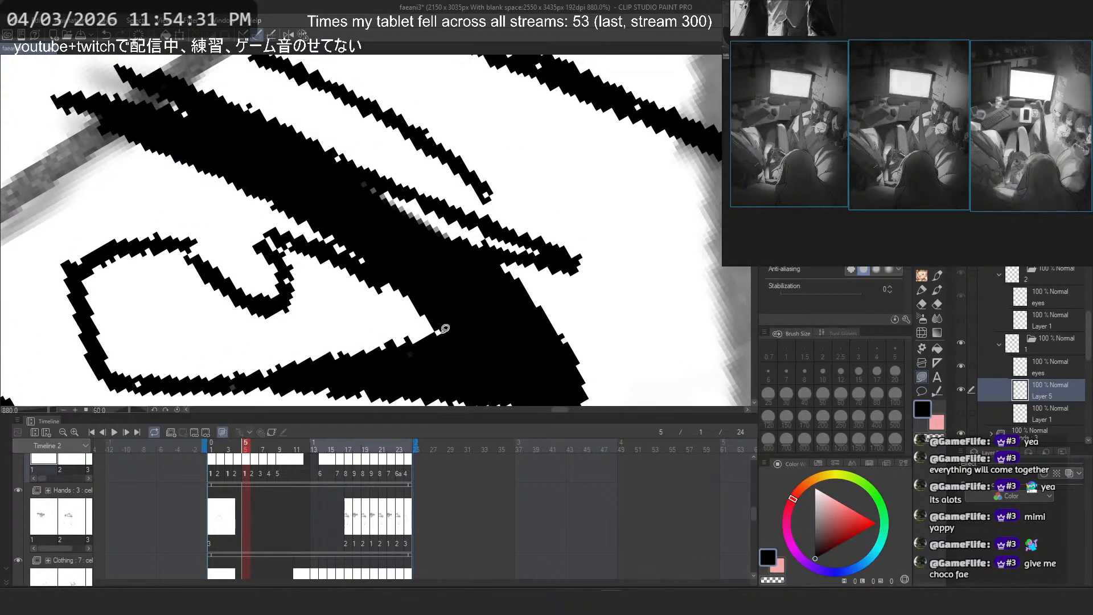
drag(444, 328, 459, 327)
drag(365, 202, 465, 256)
drag(560, 249, 347, 199)
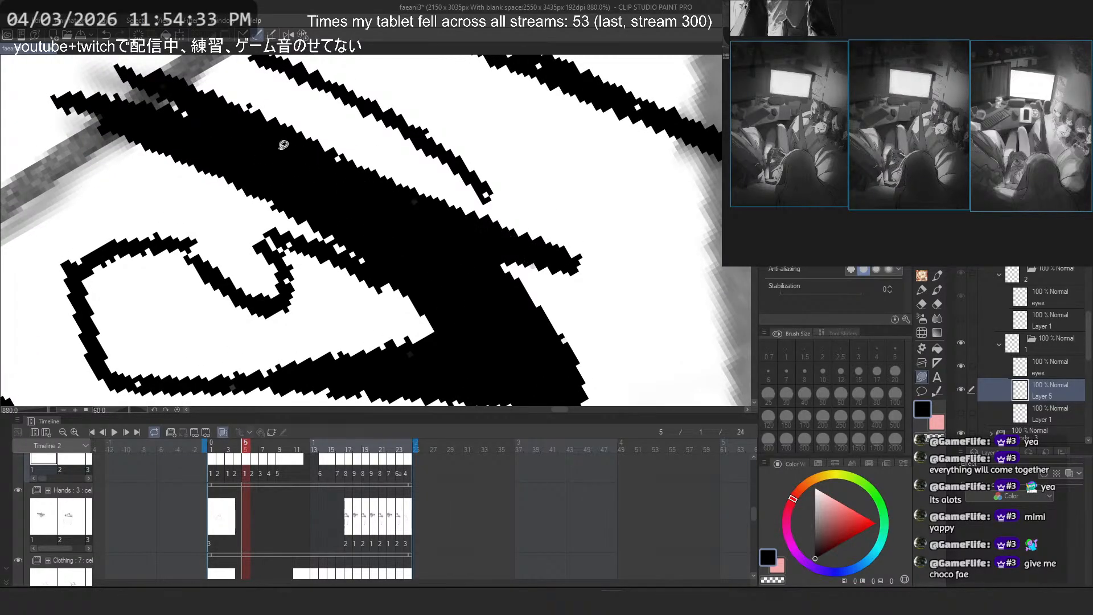
Step: Reset the canvas rotation to upright and save the file
scroll(343, 200, down, 10)
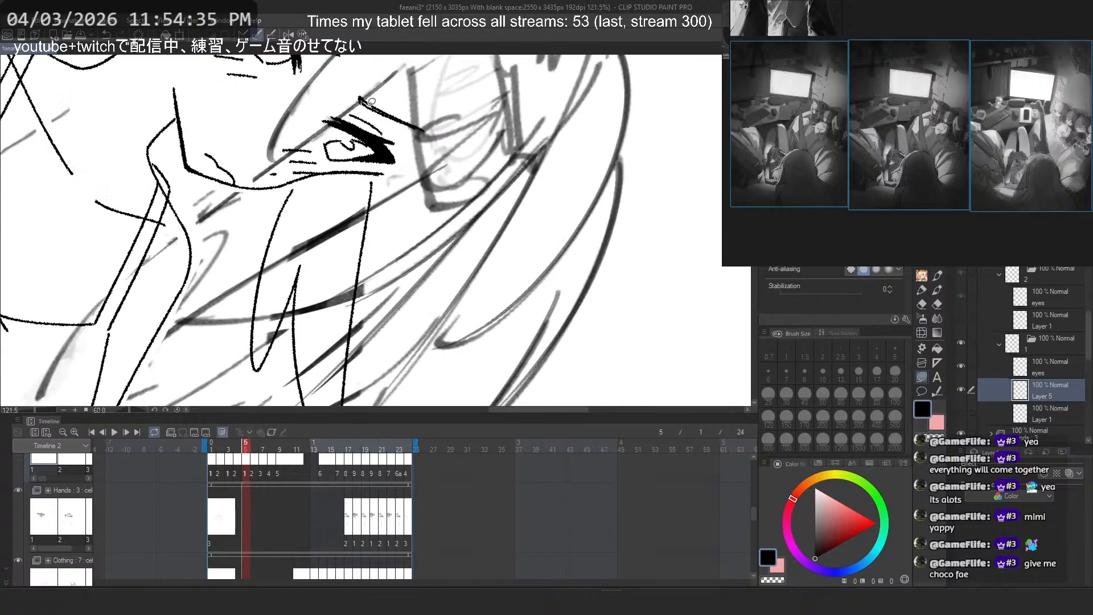
click(303, 34)
drag(265, 232, 549, 240)
scroll(500, 231, up, 1)
key(ctrl+s)
Step: Fill the near eye's iris shape with black and trim its lower corner with the transparent colour
scroll(444, 206, up, 4)
drag(352, 253, 444, 222)
scroll(444, 222, up, 9)
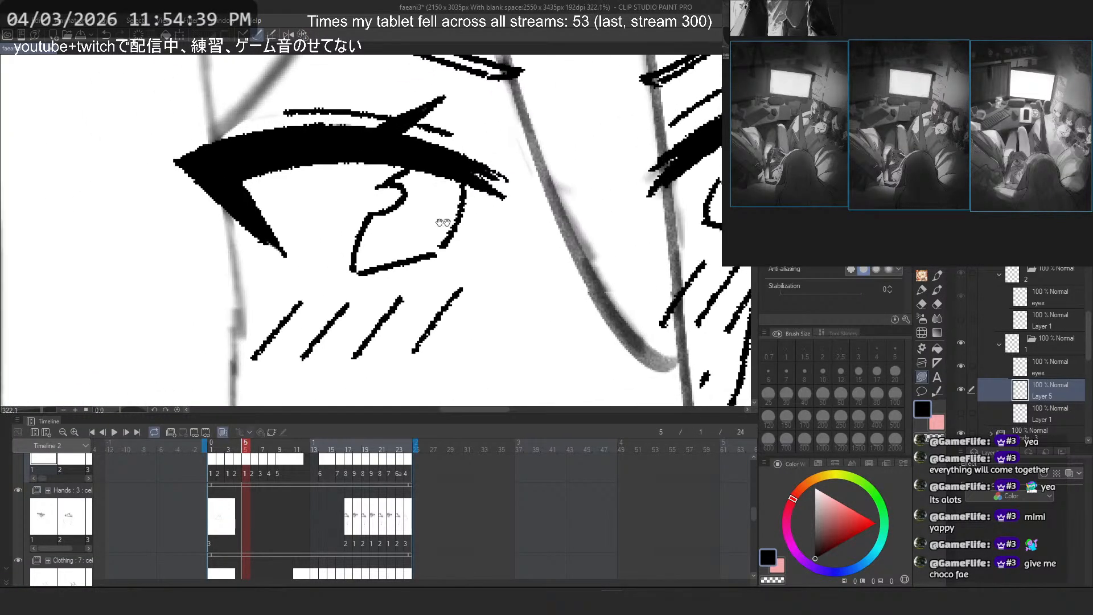
scroll(416, 164, up, 1)
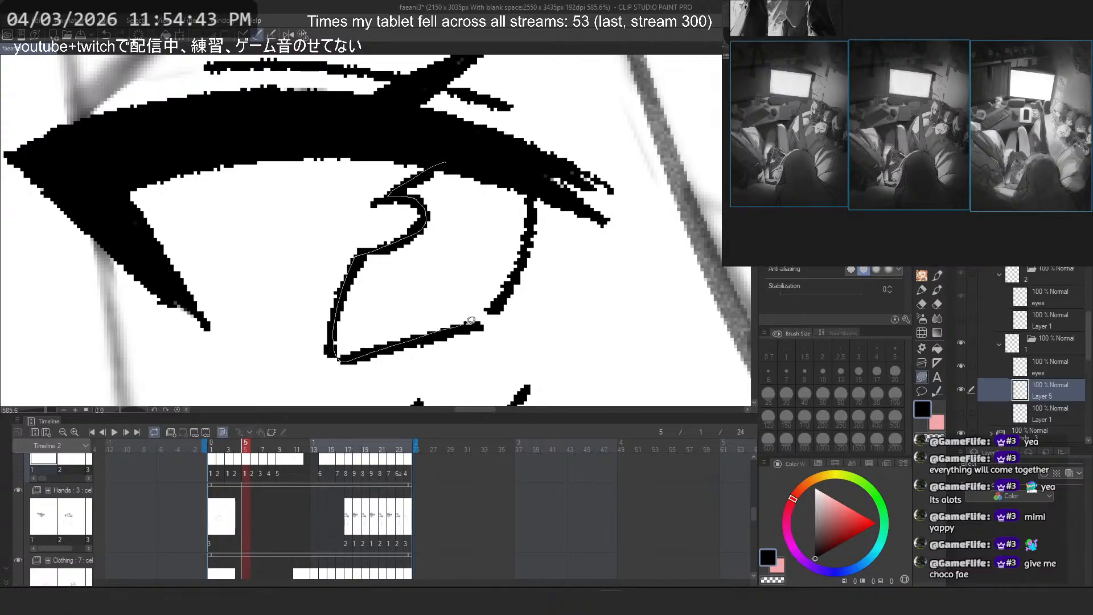
drag(530, 219, 524, 173)
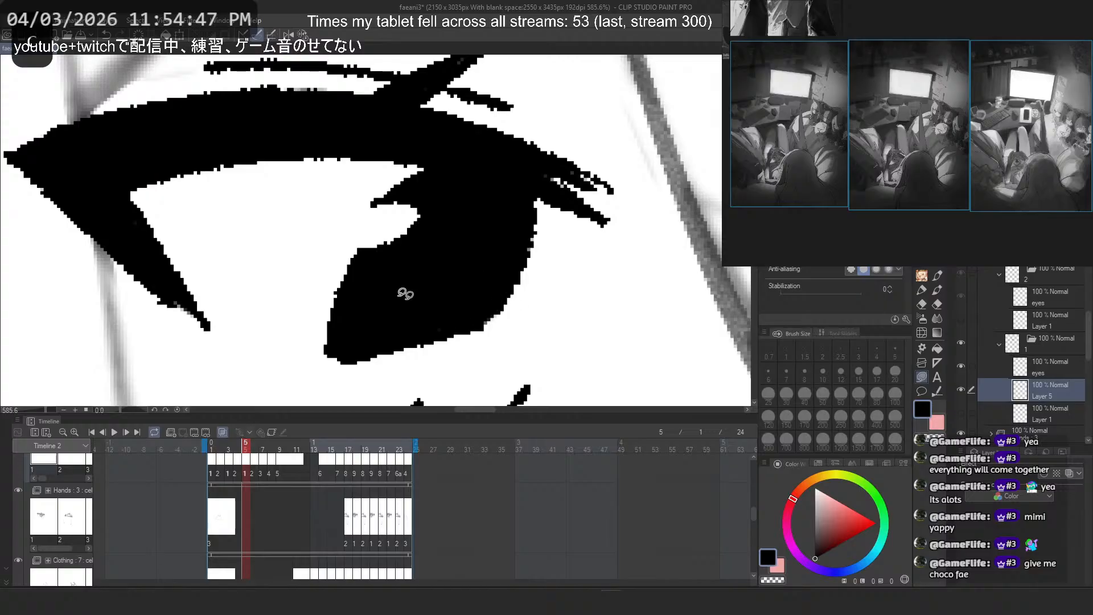
scroll(406, 293, down, 8)
scroll(306, 310, up, 9)
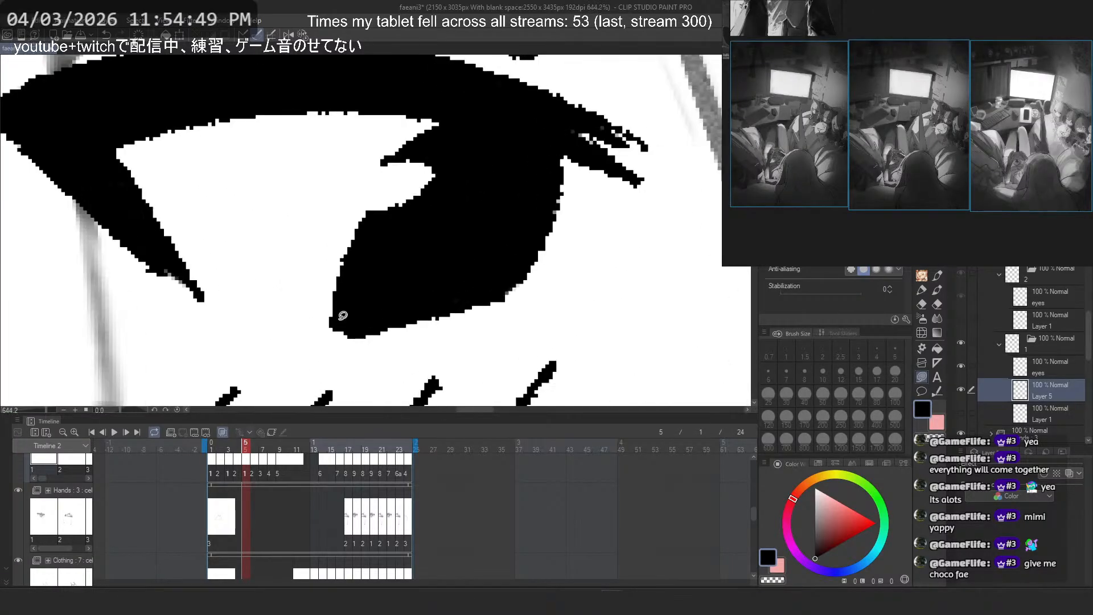
key(ctrl+z)
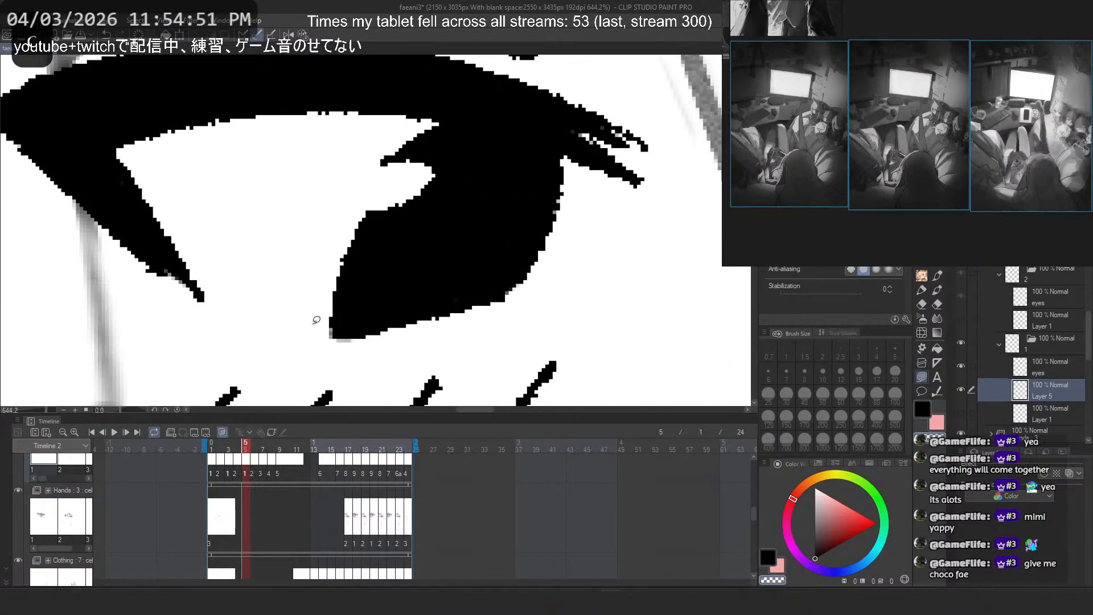
Step: Fill the far eye's iris shape with black up to the lash, leaving the highlight notch empty
scroll(339, 205, down, 6)
drag(432, 222, 242, 225)
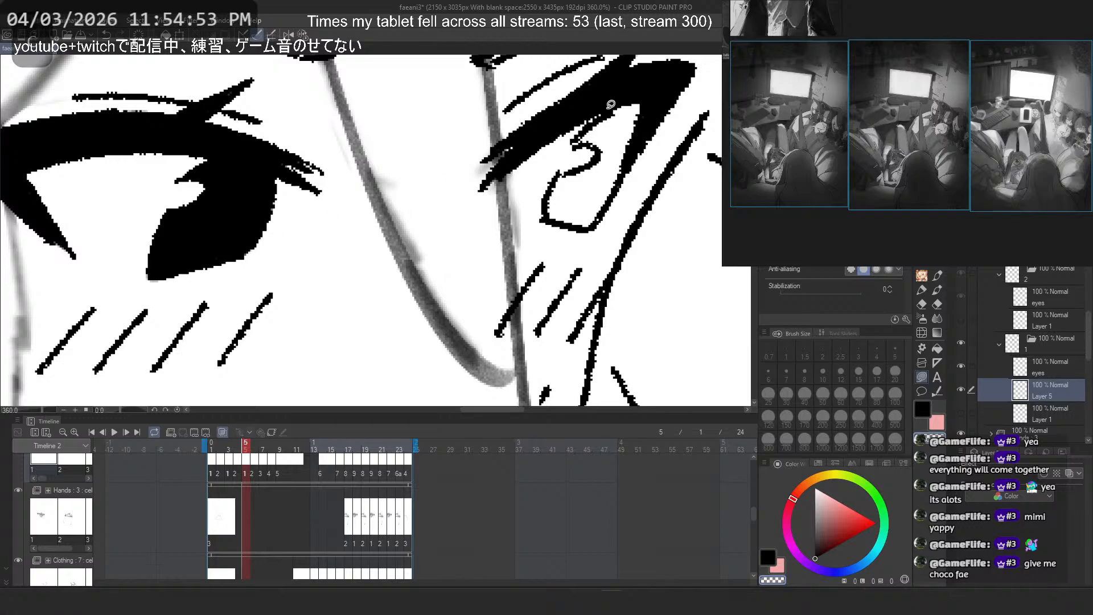
scroll(644, 103, up, 4)
mouse_move(644, 103)
mouse_down()
mouse_move(487, 202)
mouse_move(524, 227)
mouse_up()
scroll(590, 145, up, 1)
mouse_move(592, 184)
mouse_down()
mouse_move(608, 117)
mouse_move(581, 125)
mouse_move(495, 203)
mouse_move(620, 153)
mouse_move(604, 127)
mouse_up()
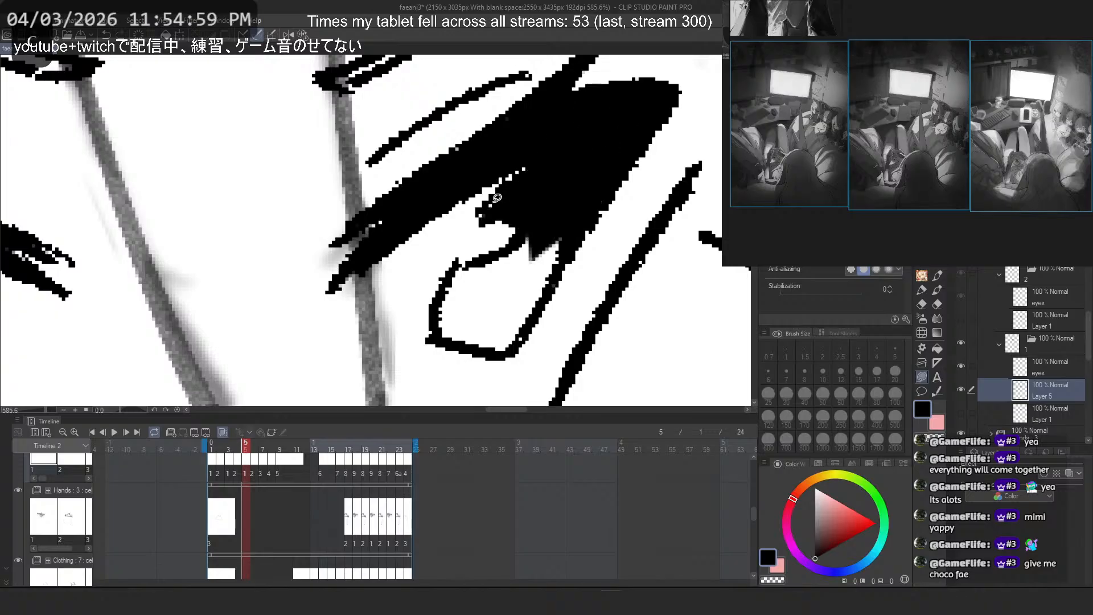
drag(485, 218, 508, 188)
mouse_move(528, 231)
mouse_down()
mouse_move(488, 295)
mouse_move(515, 293)
mouse_up()
mouse_move(556, 241)
mouse_down()
mouse_move(484, 344)
mouse_move(513, 257)
mouse_up()
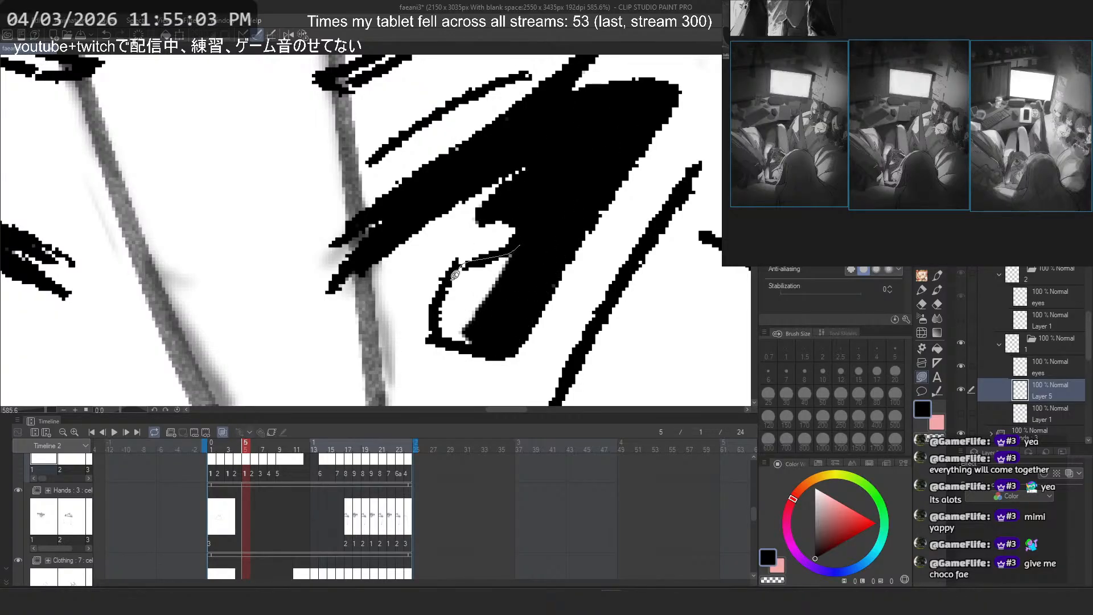
mouse_move(456, 275)
mouse_down()
mouse_move(495, 313)
mouse_move(459, 309)
mouse_up()
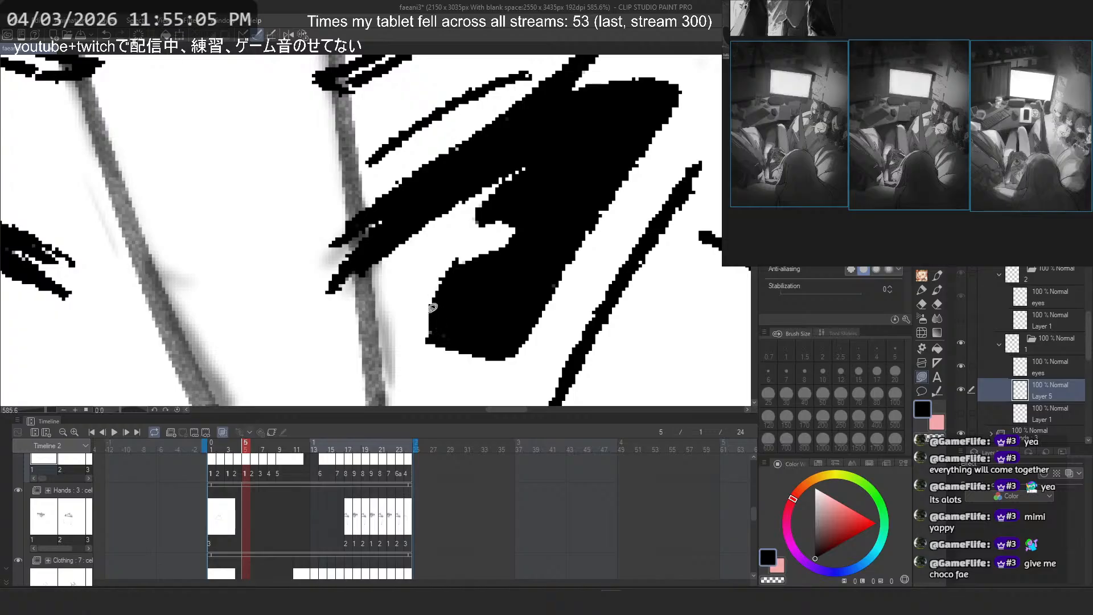
Step: Copy the black eye-fill layer, Layer 5, from Face cel 1 into cel 2 above Layer 1
scroll(501, 208, down, 15)
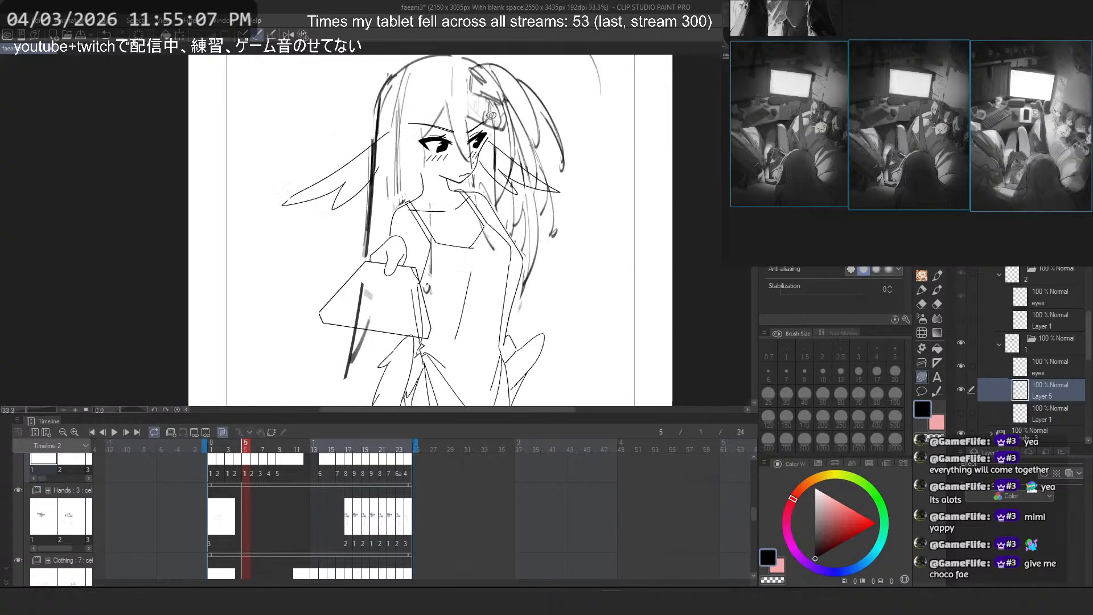
scroll(538, 116, up, 4)
scroll(481, 161, up, 1)
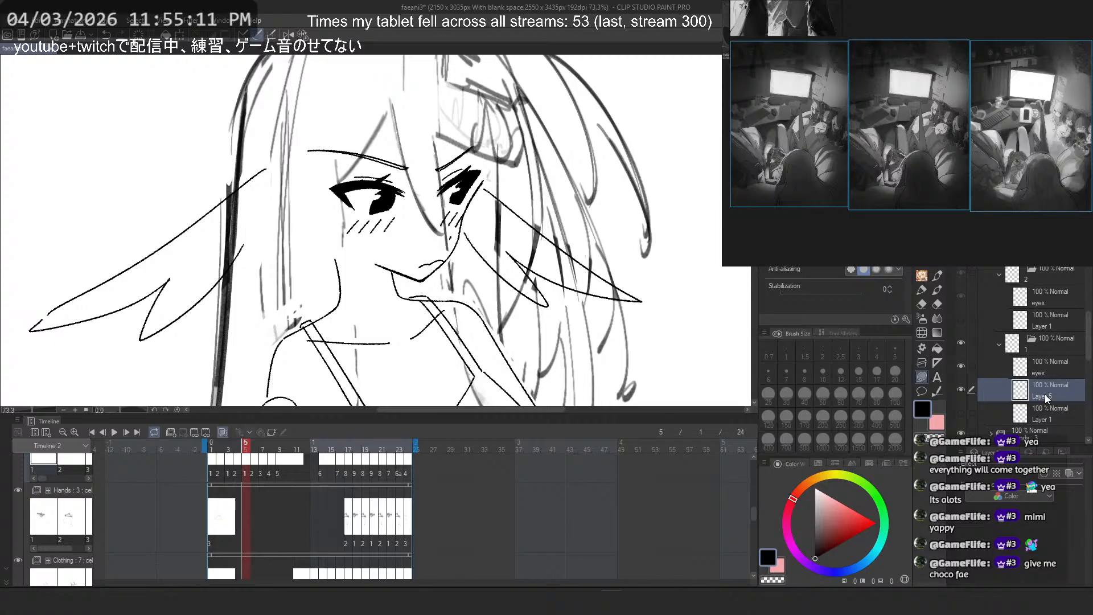
click(1040, 317)
key(ctrl+v)
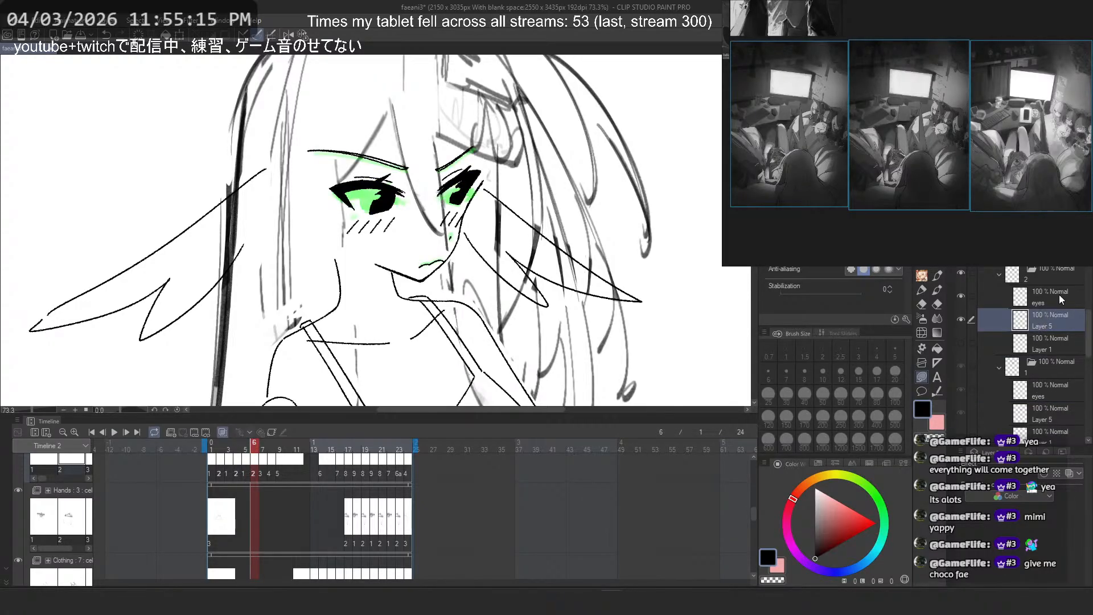
Step: On Face cel 2's eyes layer, set the pen size to 2.5 and extend the near iris's inner lower edge with black
click(1060, 295)
scroll(347, 177, up, 6)
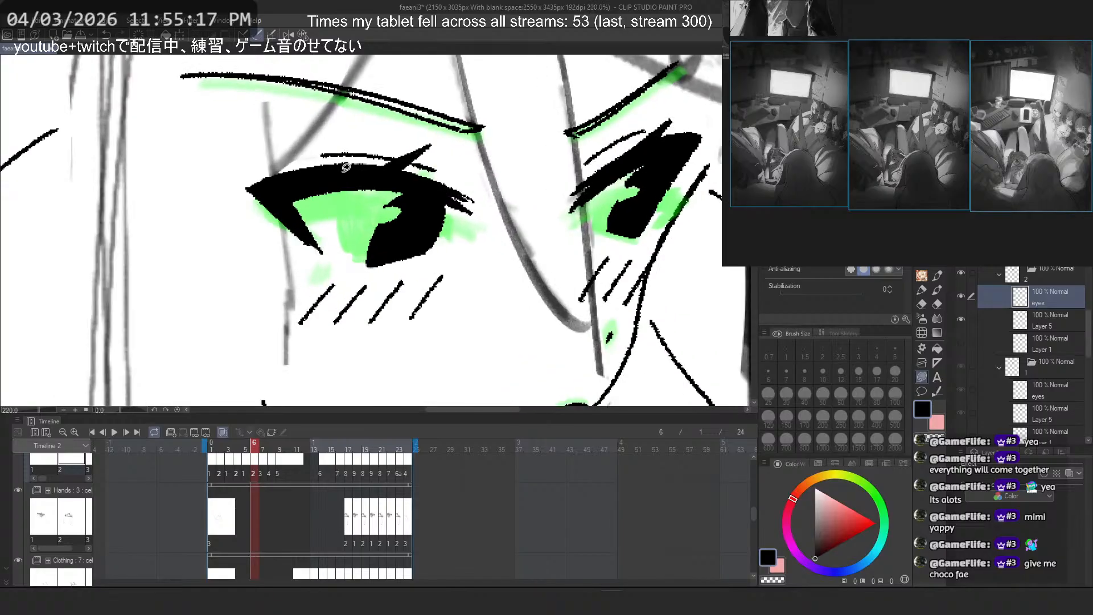
scroll(345, 167, up, 3)
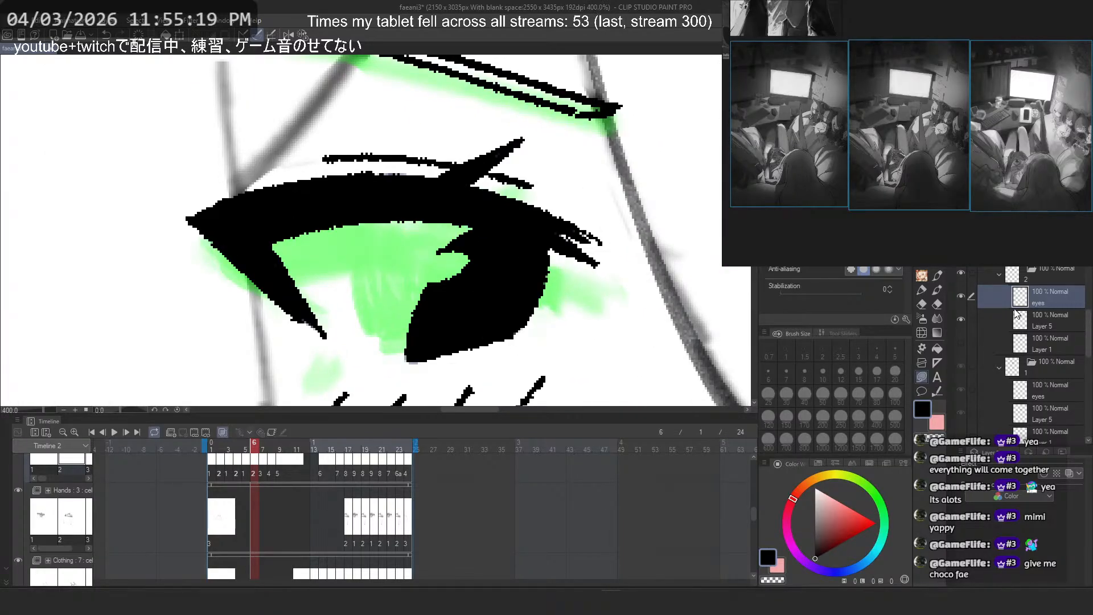
click(1031, 326)
click(927, 264)
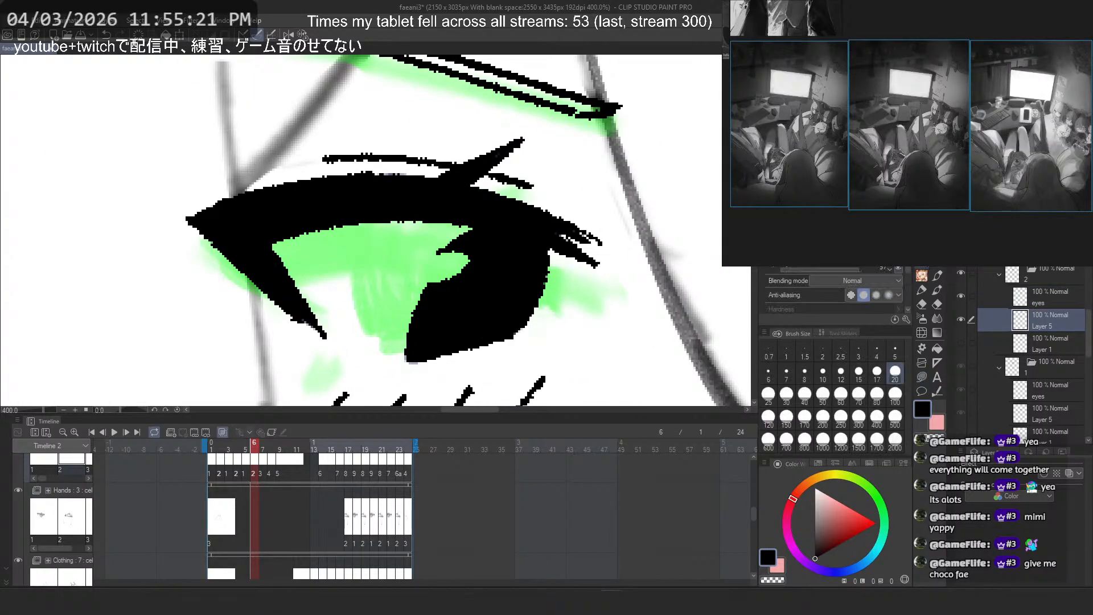
key(p)
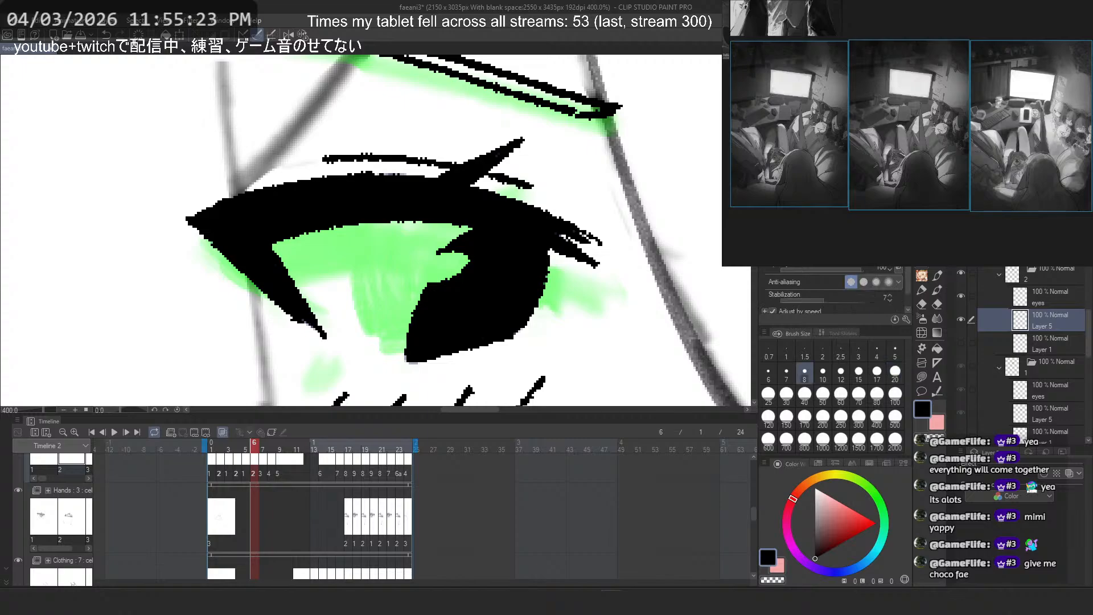
click(896, 351)
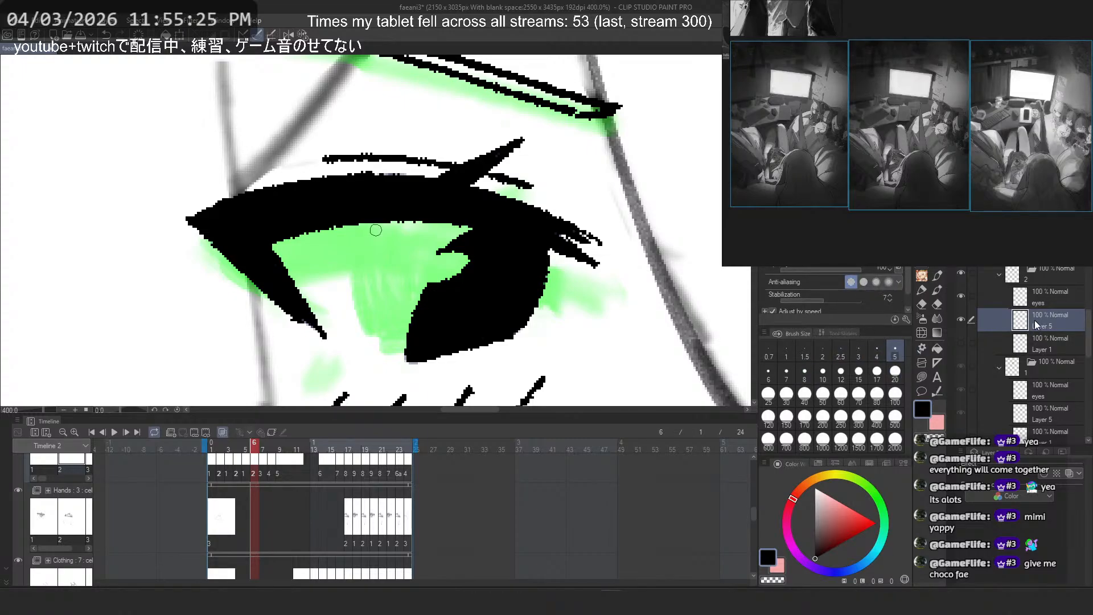
click(1040, 297)
key(ctrl+z)
key(ctrl+z)
key(ctrl+z)
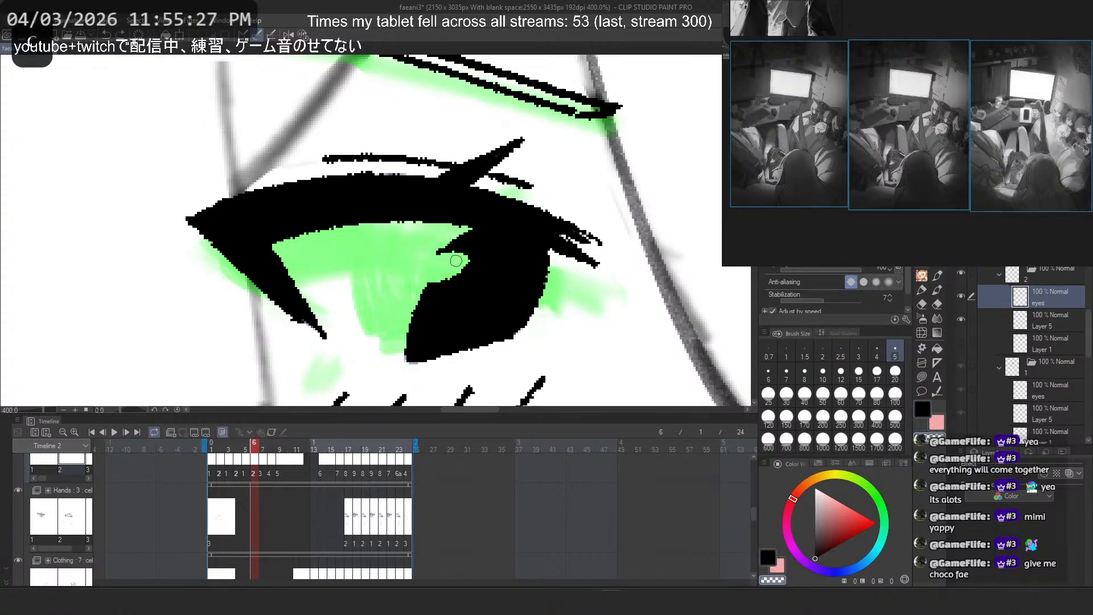
click(841, 352)
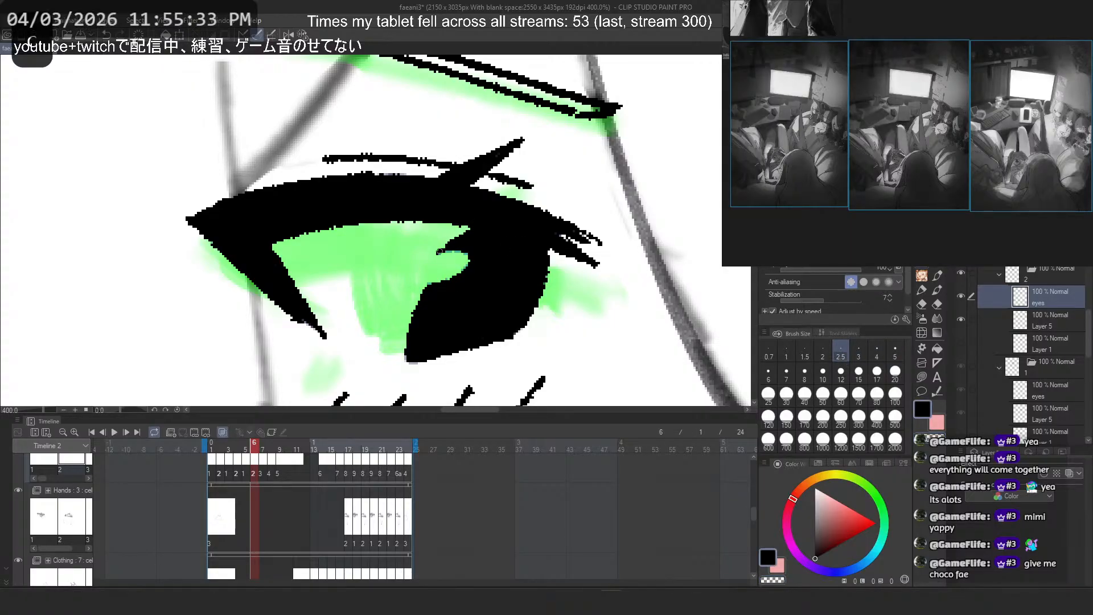
mouse_move(425, 290)
mouse_down()
mouse_move(402, 348)
mouse_move(410, 324)
mouse_up()
key(ctrl+z)
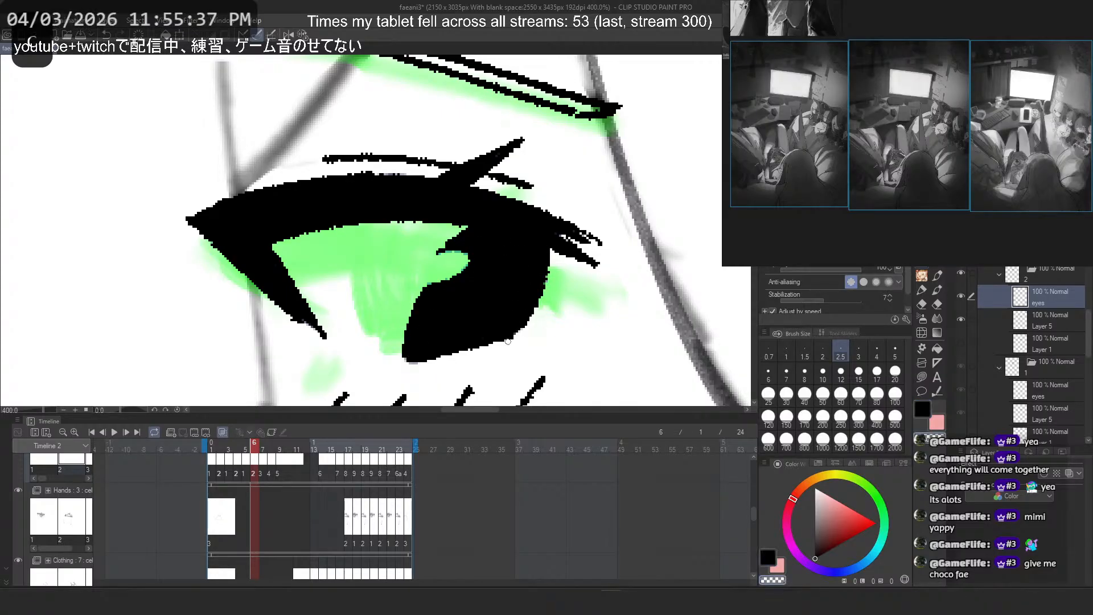
Step: Trim the near iris's opposite edge in cel 2 with the transparent colour so the iris shifts sideways
drag(545, 287, 522, 328)
key(c)
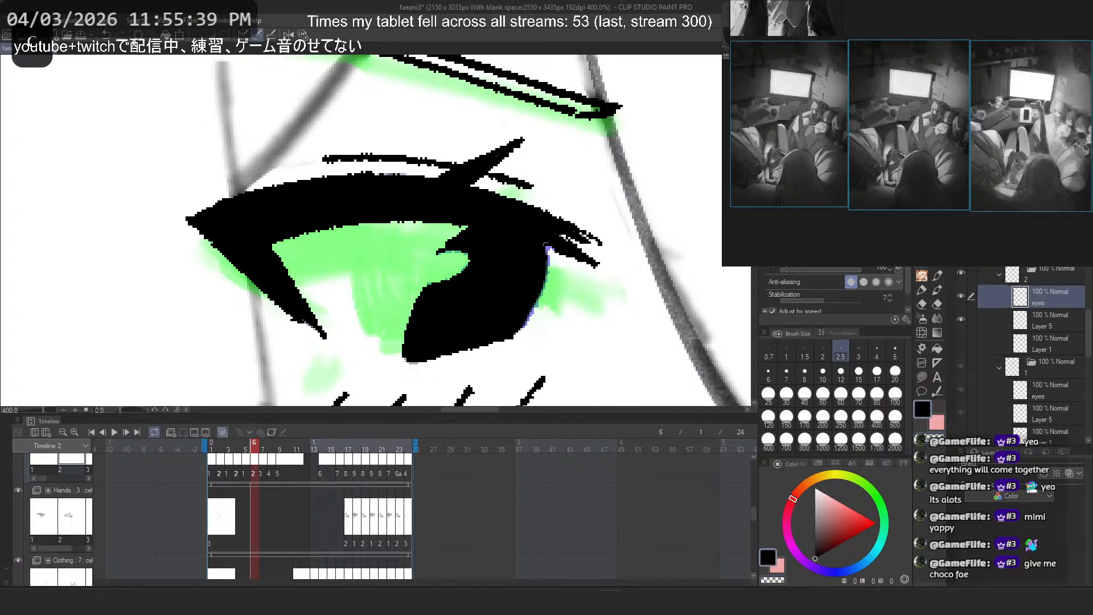
drag(546, 245, 548, 257)
key(ctrl+z)
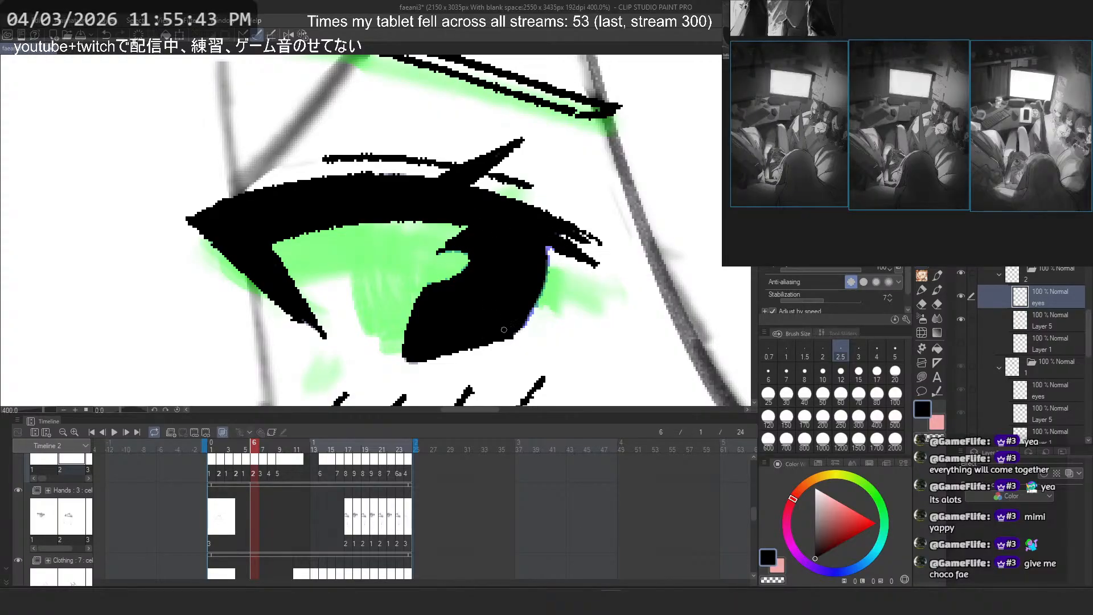
Step: Carve the far iris's highlight notch wider in cel 2 with the transparent colour and refine its tip under the lash
scroll(404, 330, down, 8)
scroll(654, 274, up, 10)
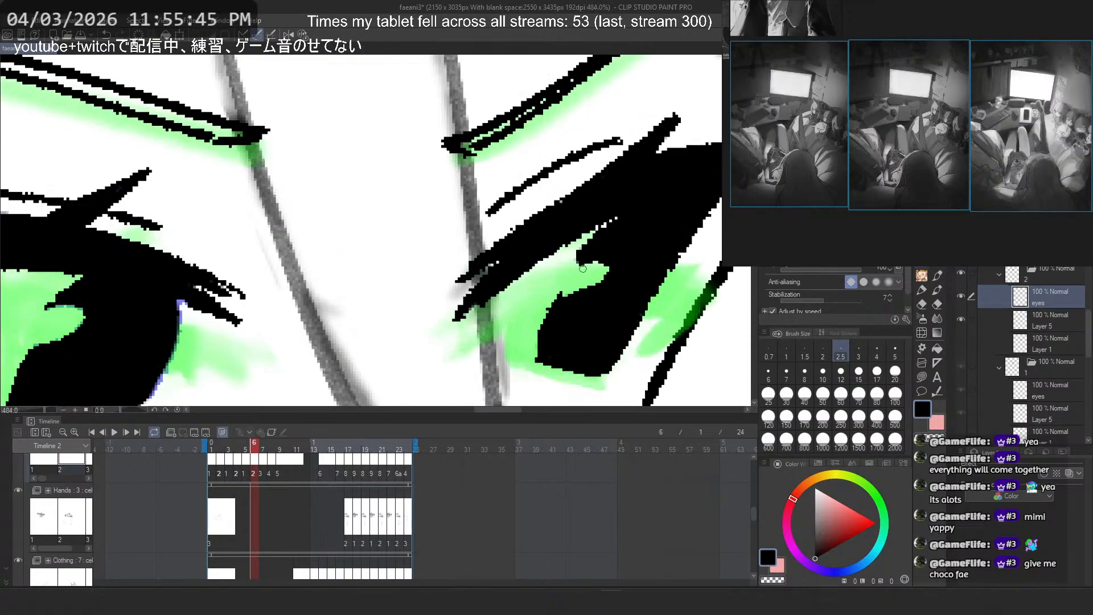
key(c)
drag(577, 264, 582, 290)
key(ctrl+z)
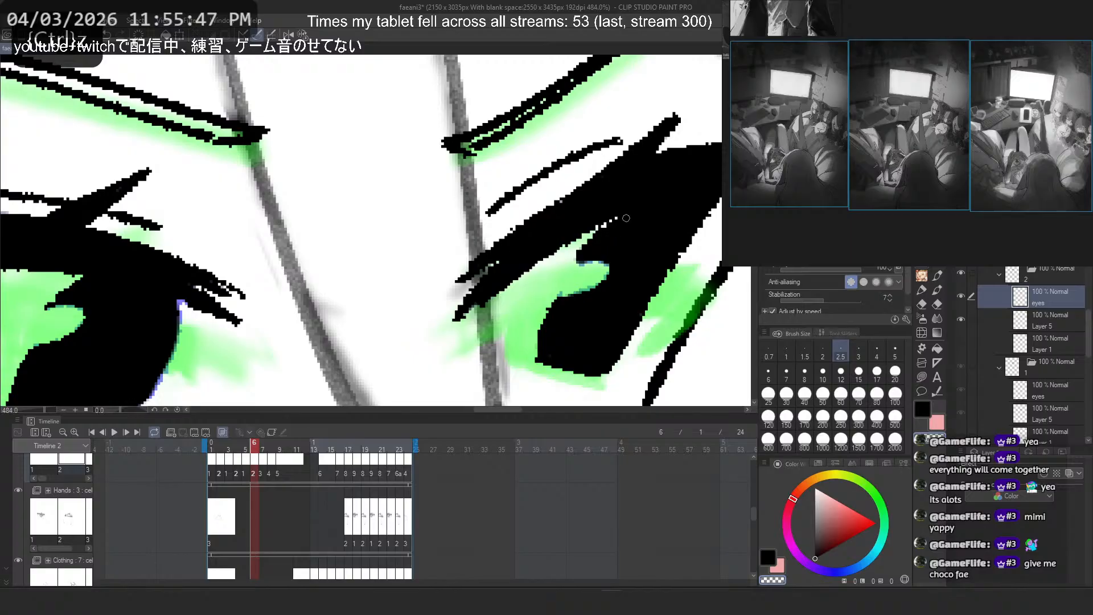
key(c)
drag(622, 217, 583, 249)
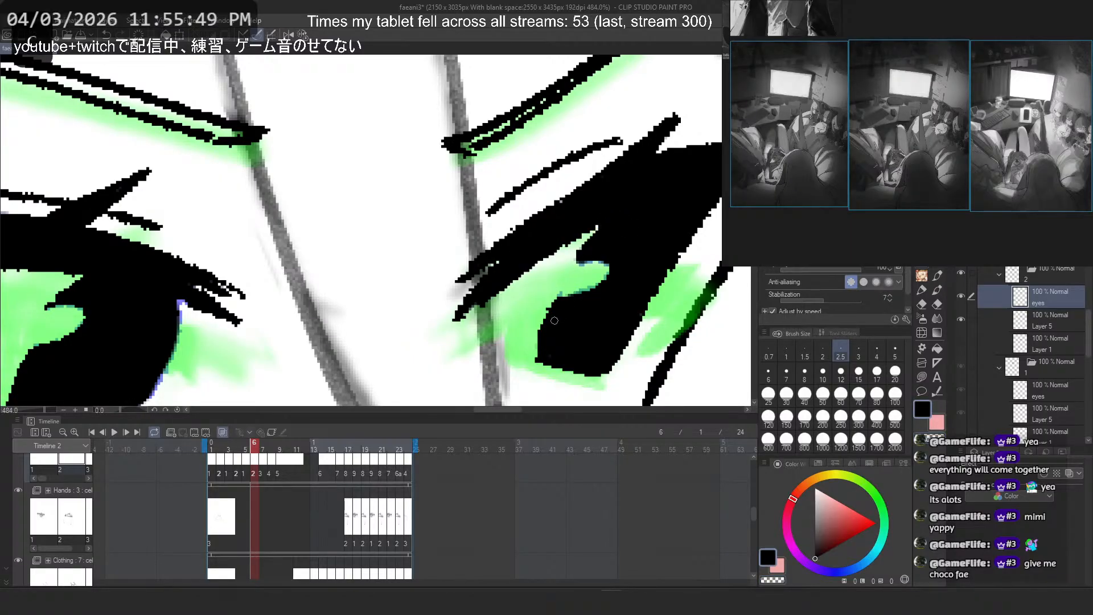
Step: Extend the far iris's inner lower edge with black in cel 2 and trim its outer edge with the transparent colour
key(ctrl+z)
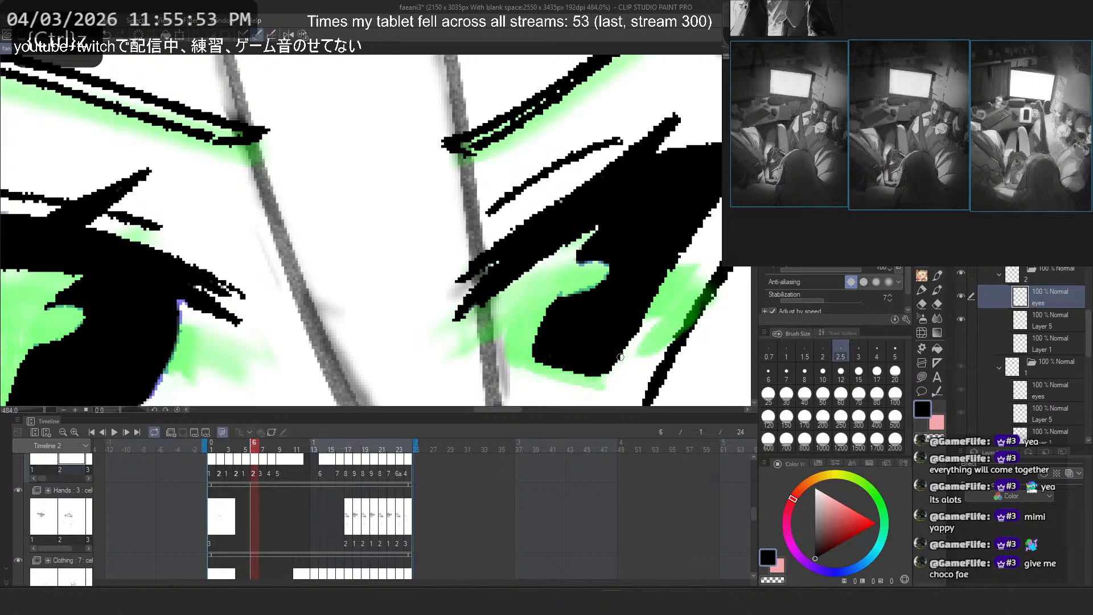
mouse_move(611, 371)
mouse_down()
mouse_move(642, 324)
mouse_move(600, 376)
mouse_up()
key(ctrl+z)
key(c)
key(ctrl+z)
drag(647, 305, 607, 370)
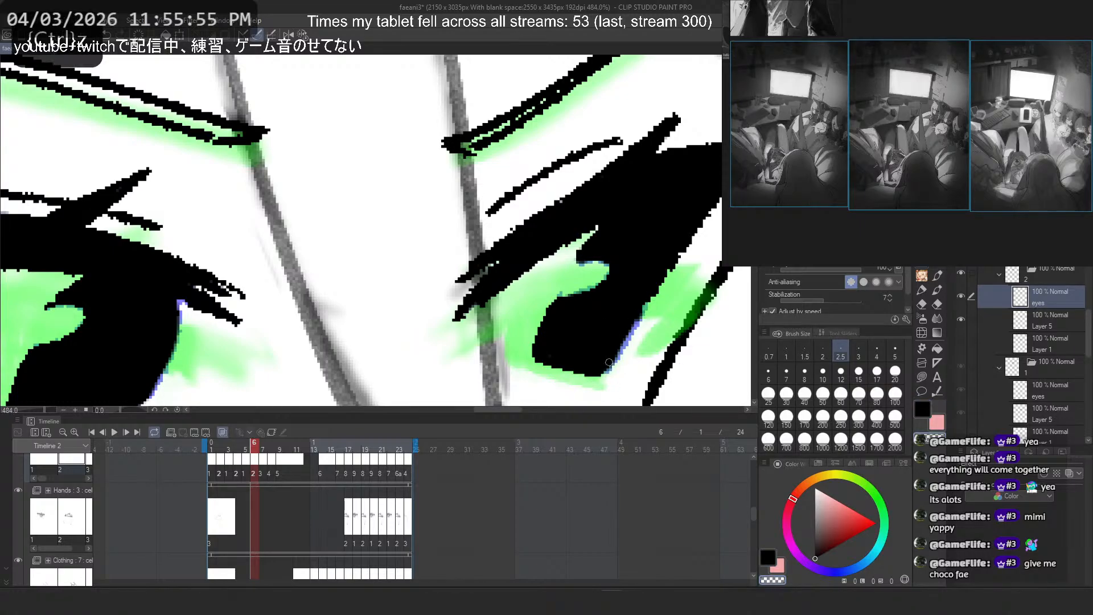
key(ctrl+z)
drag(647, 307, 587, 387)
scroll(581, 254, down, 4)
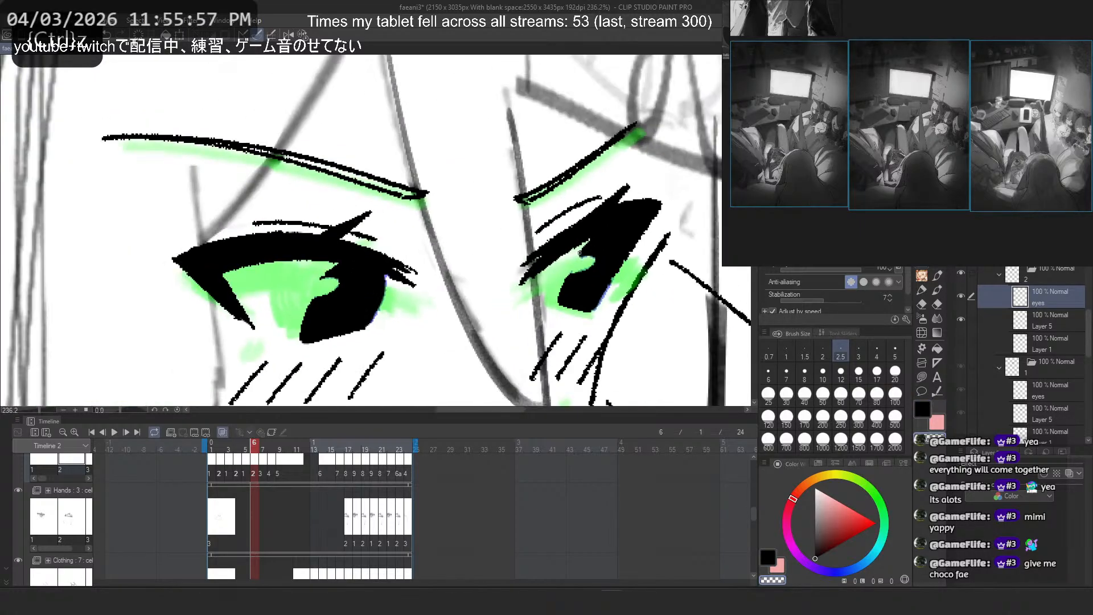
Step: Play the animation from the first frame to check the eye movement between the Face cels
drag(254, 445, 164, 449)
click(115, 433)
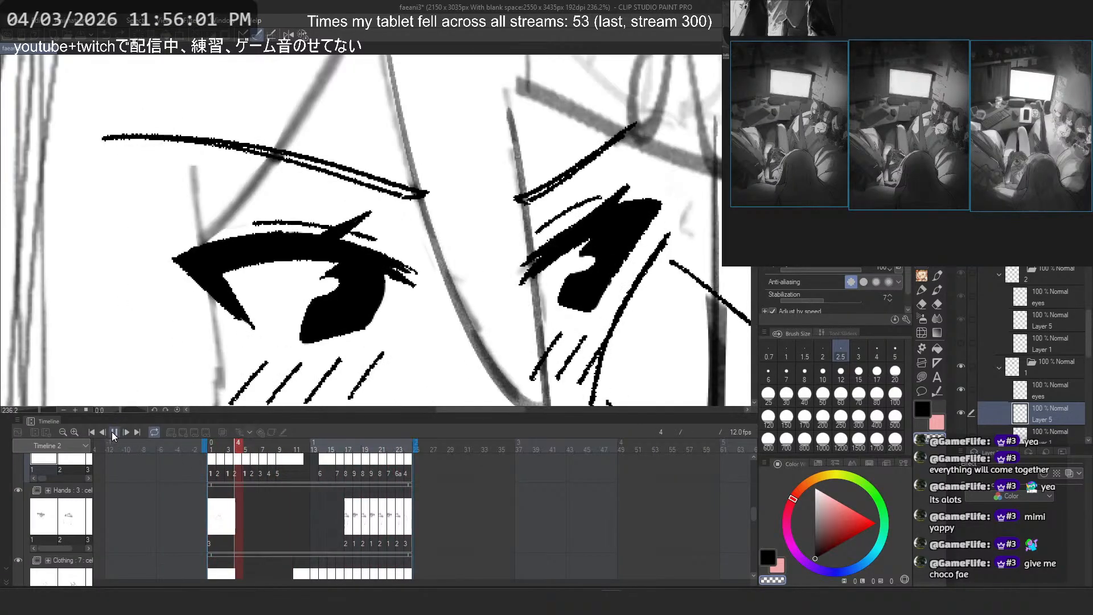
scroll(454, 172, down, 6)
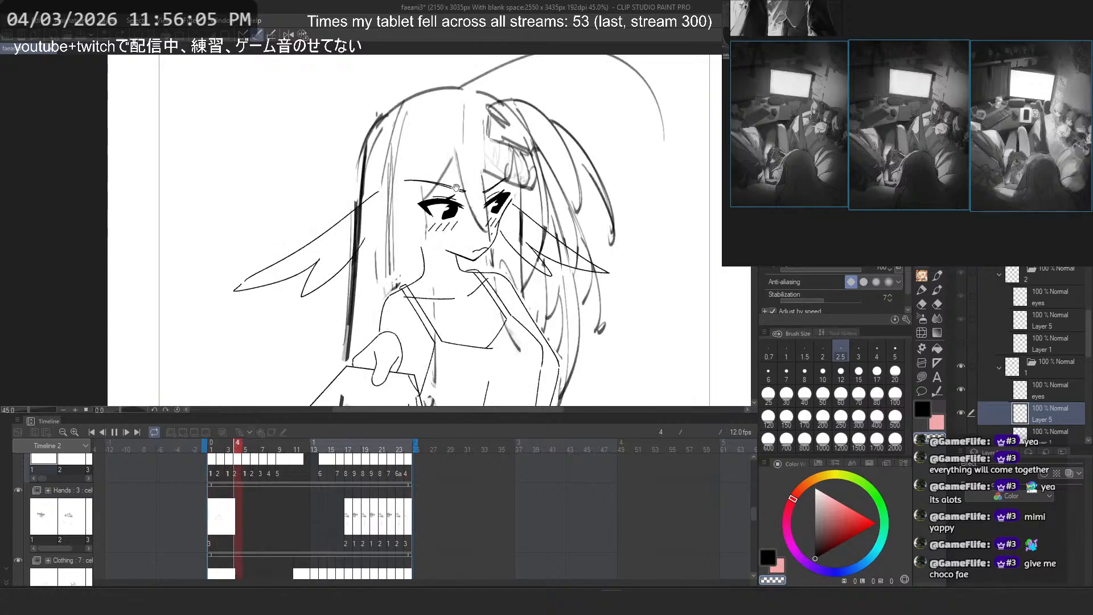
click(114, 435)
scroll(365, 194, up, 6)
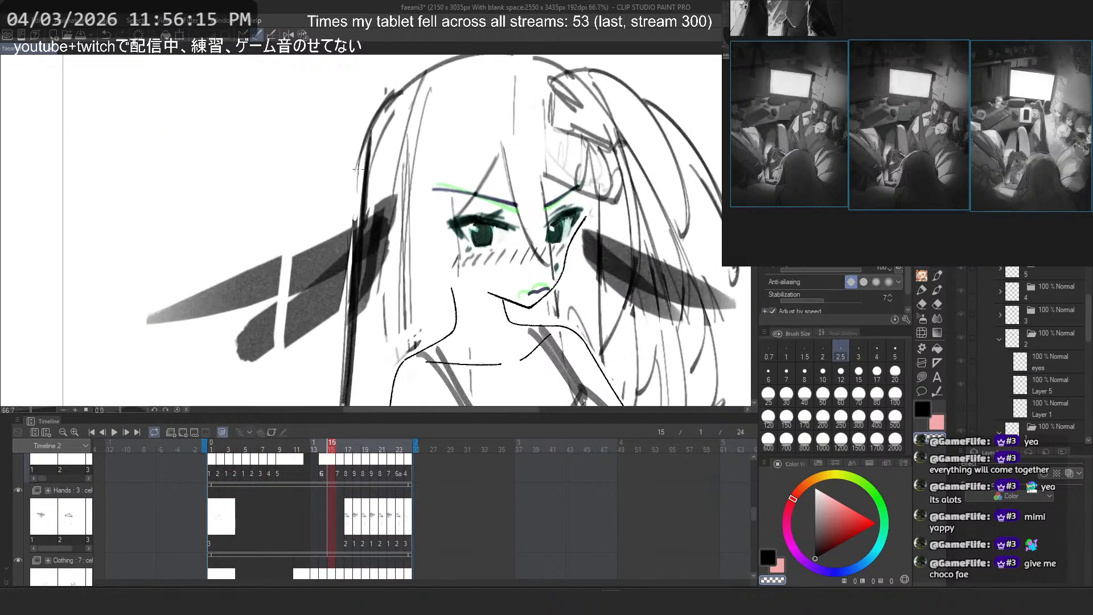
Step: On frame 1, cut a small highlight into the near iris's lower part on cel 1's Layer 5 with a size 5 transparent pen
click(194, 447)
scroll(626, 205, up, 4)
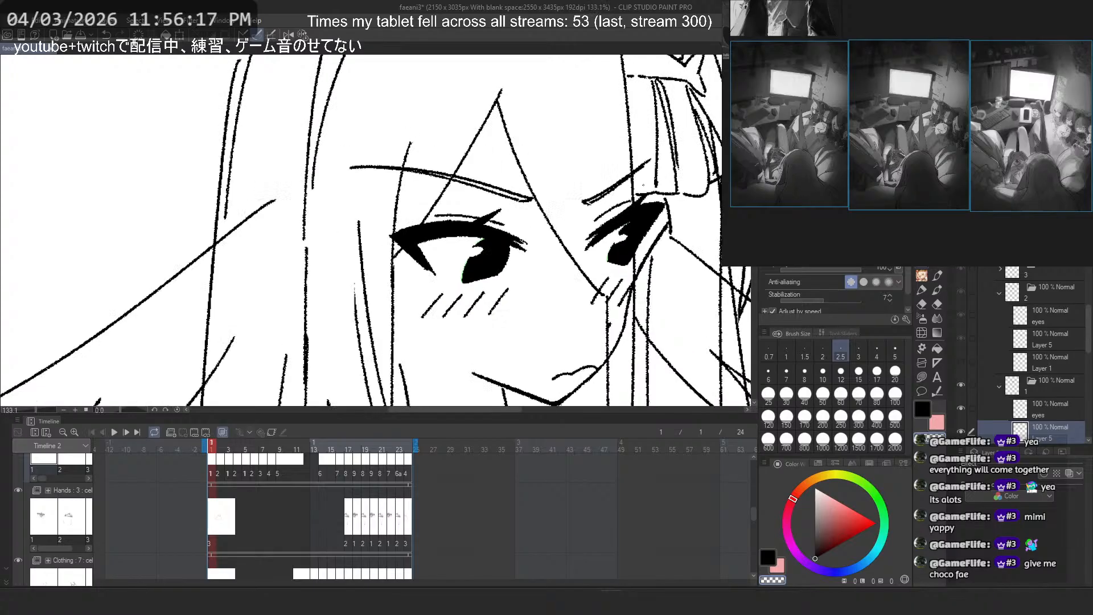
scroll(1056, 381, down, 2)
scroll(473, 300, up, 5)
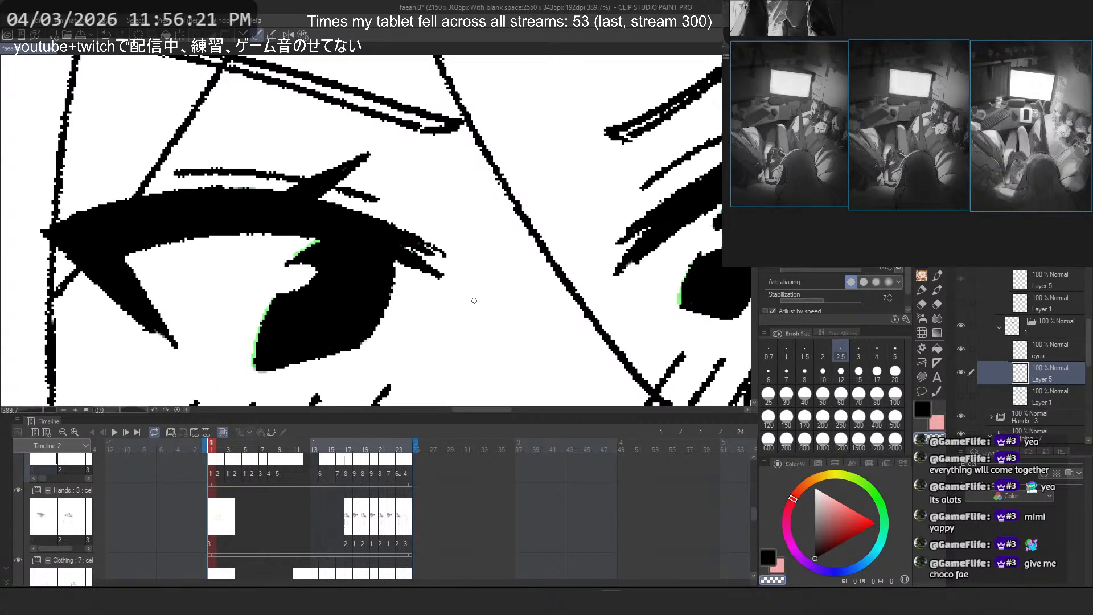
click(895, 349)
mouse_move(336, 327)
mouse_down()
mouse_move(353, 291)
mouse_move(351, 319)
mouse_up()
key(ctrl+z)
key(ctrl+z)
key(ctrl+z)
mouse_move(364, 251)
mouse_down()
mouse_move(338, 272)
mouse_move(367, 240)
mouse_move(375, 276)
mouse_up()
key(ctrl+z)
key(ctrl+z)
drag(368, 316, 354, 324)
key(ctrl+z)
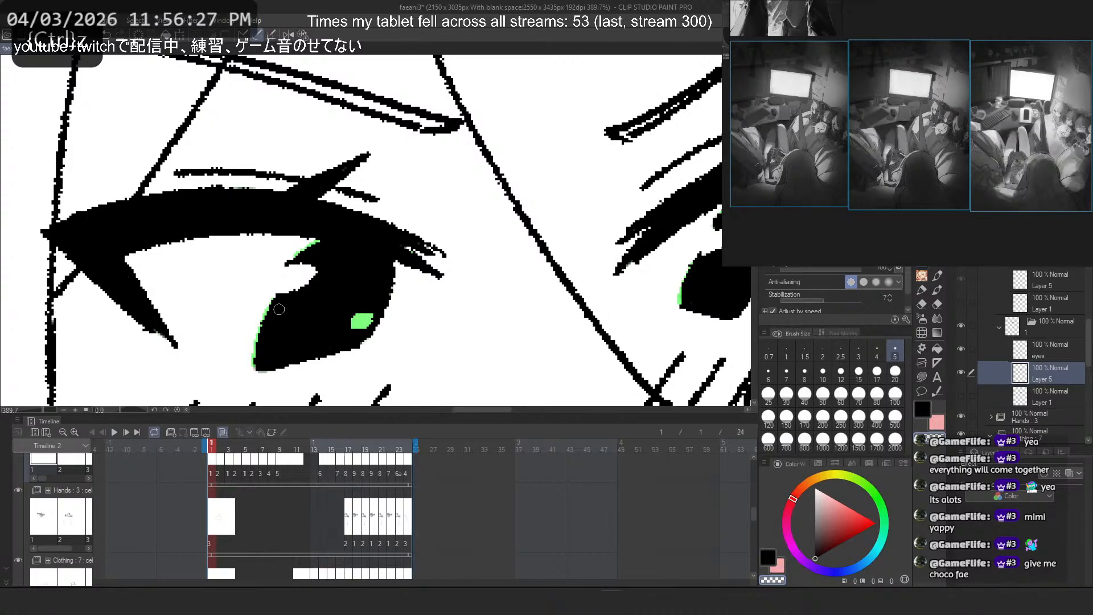
Step: Cut a matching small highlight into the far iris on cel 1's Layer 5 with the transparent colour
scroll(238, 334, down, 3)
scroll(608, 299, up, 2)
drag(608, 297, 598, 304)
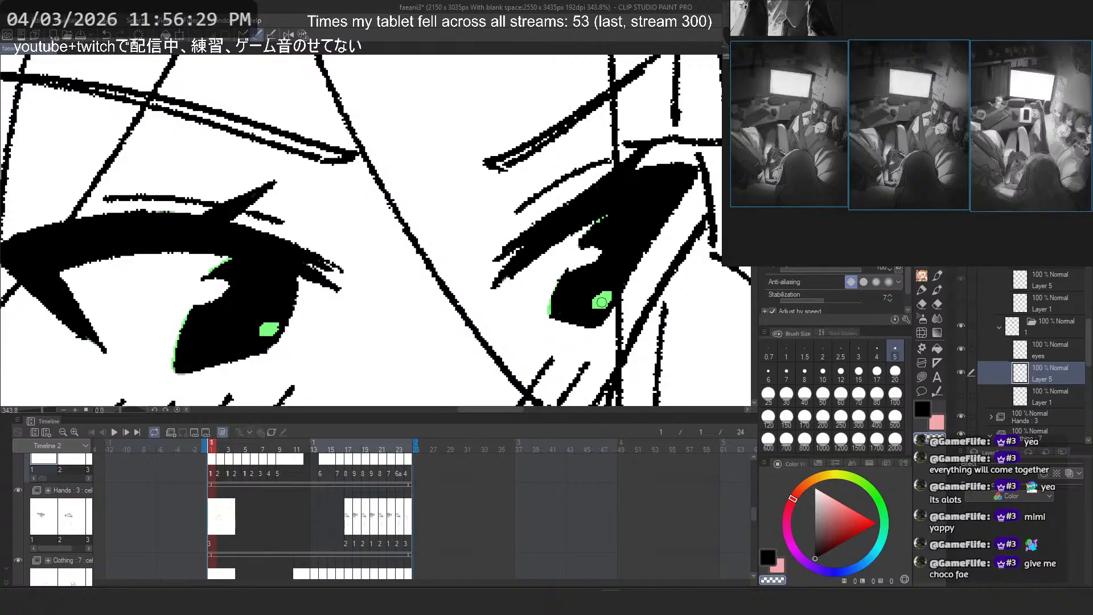
key(ctrl+z)
Step: On frame 2, cut small lower highlights into both irises on cel 2's Layer 5 with the transparent colour
drag(213, 451, 225, 448)
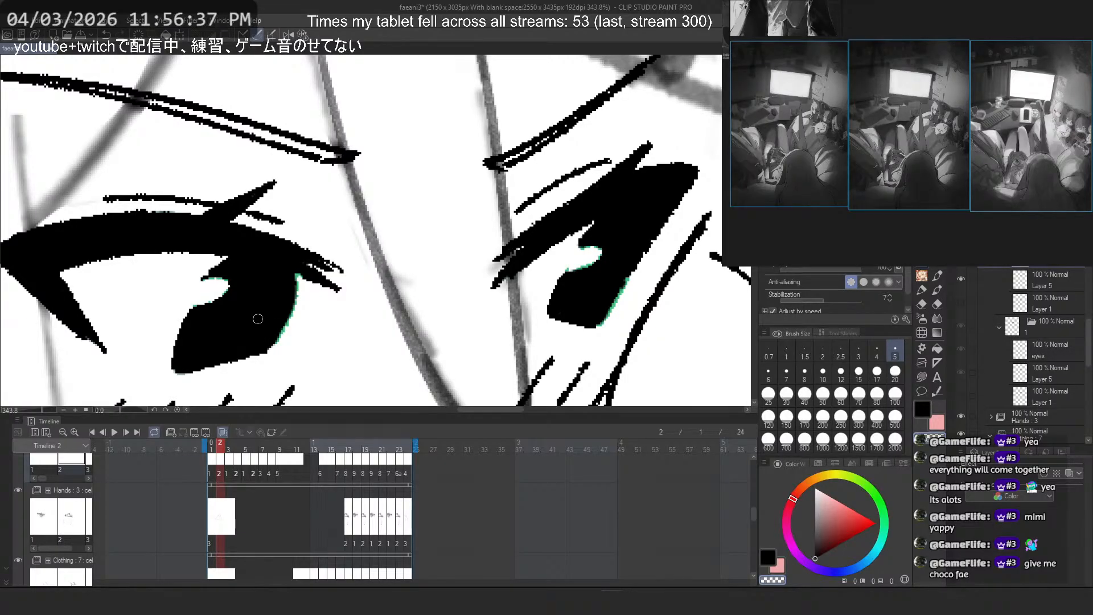
key(ctrl+z)
click(1049, 289)
drag(248, 331, 266, 328)
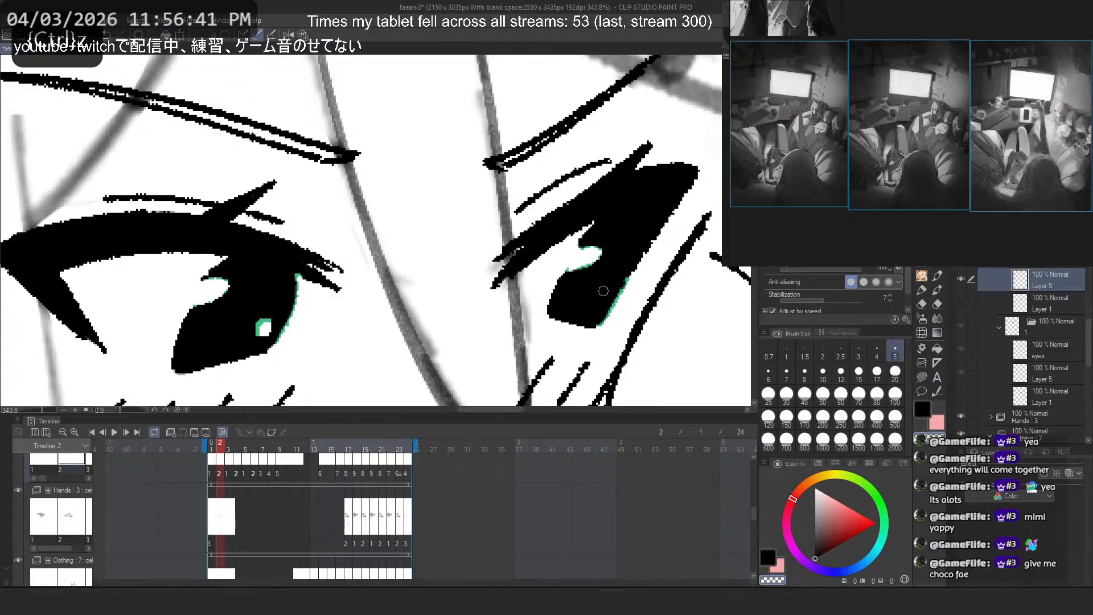
drag(604, 291, 603, 294)
Step: Play back the animation to check the new iris highlights
scroll(535, 263, down, 6)
click(114, 432)
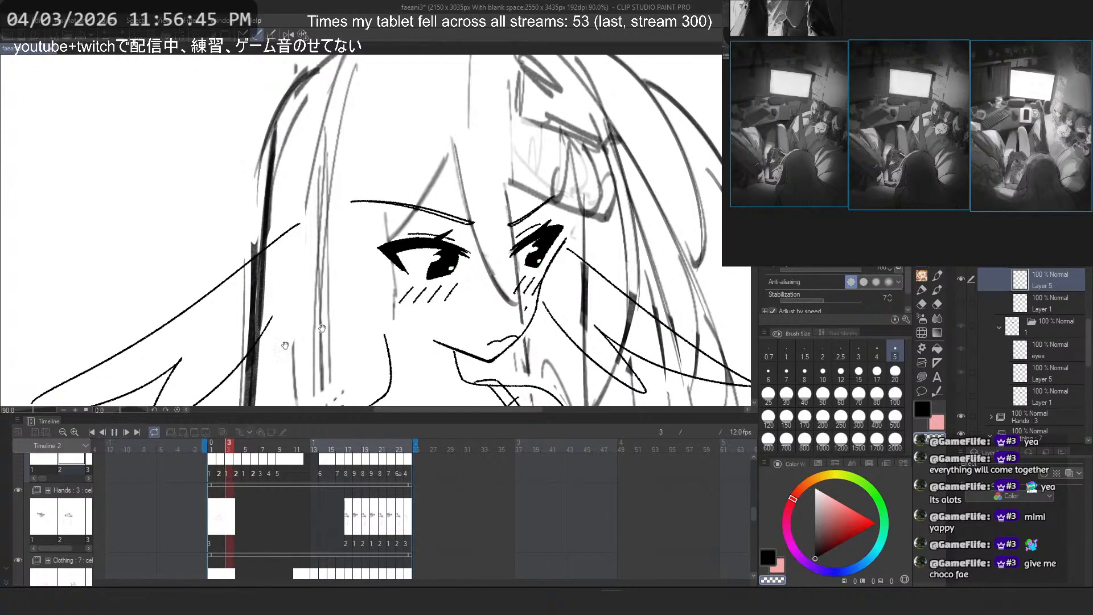
scroll(545, 188, down, 2)
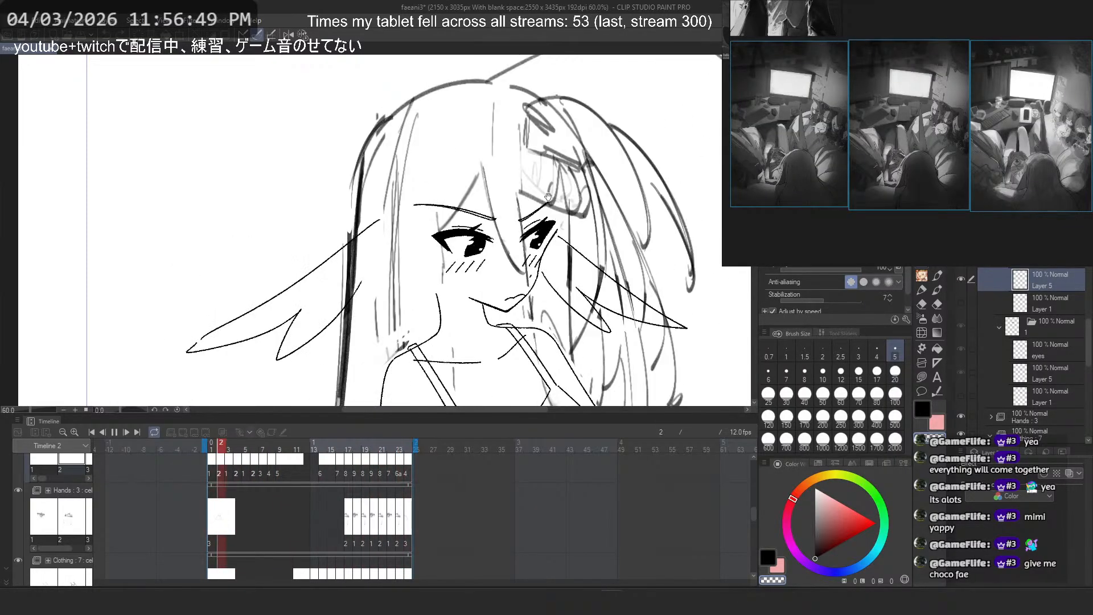
click(114, 432)
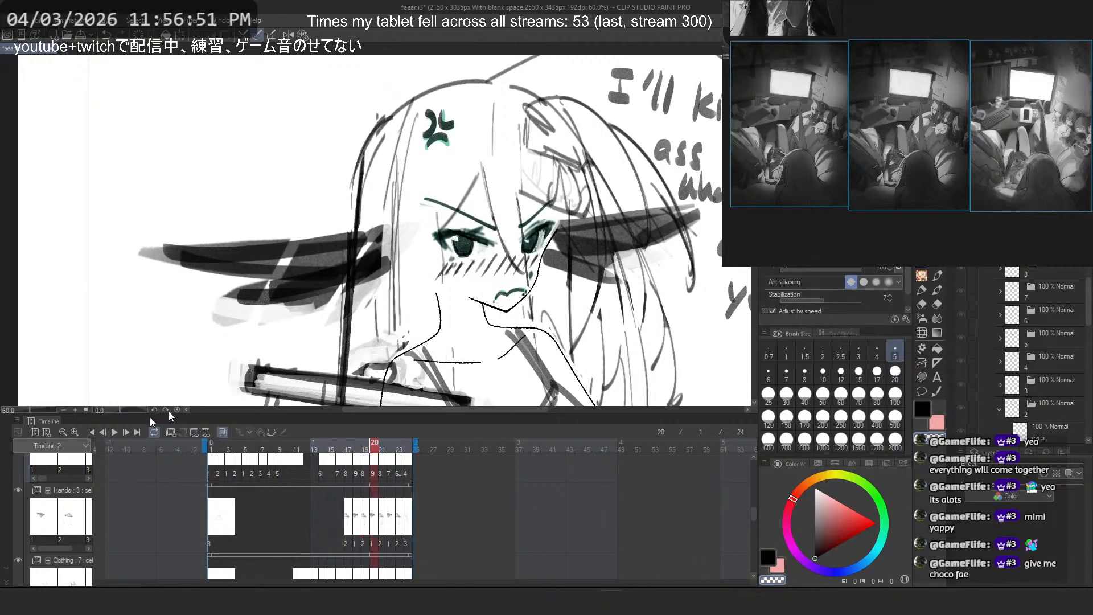
Step: Copy the eyes layer from Face cel 1 to the top of cel 2 and hide cel 2's previous eyes layer
scroll(1046, 320, down, 4)
click(1047, 310)
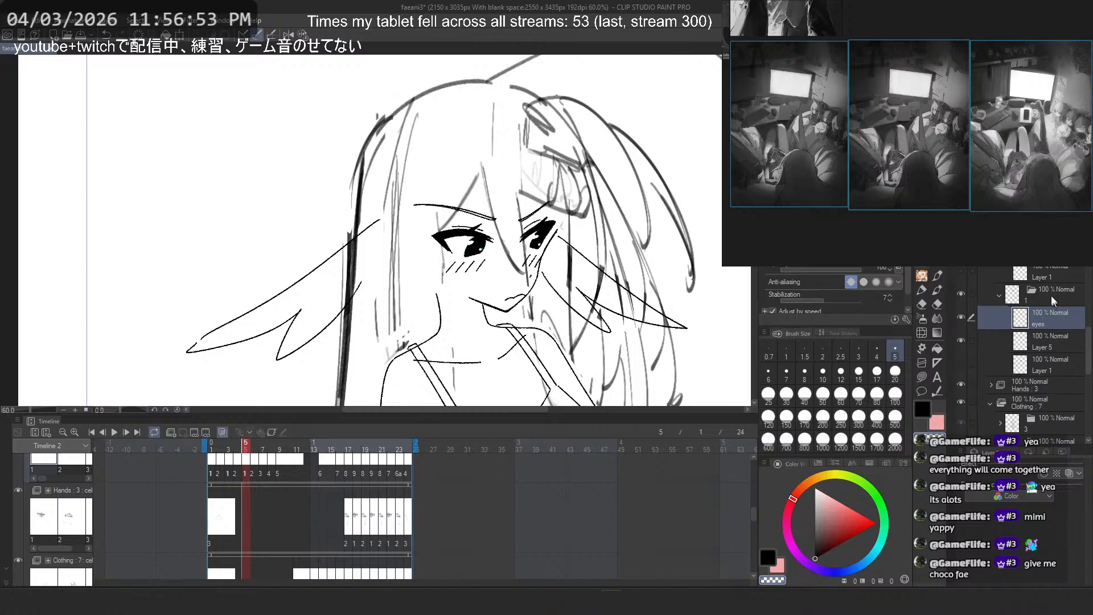
key(Right)
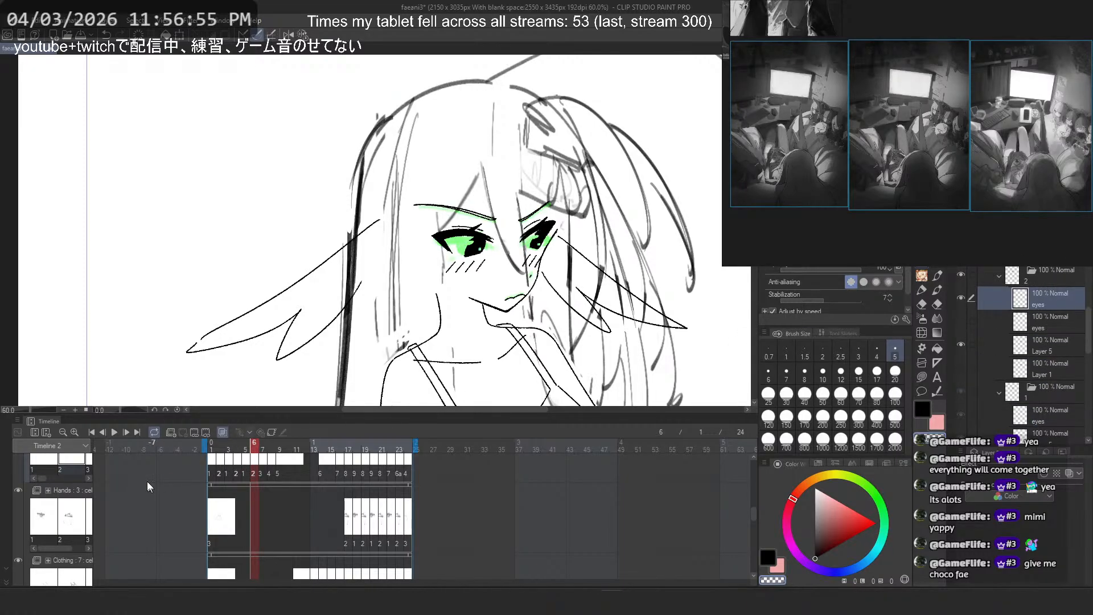
Step: Shorten the timeline's playback range to end at frame 6 and loop it to check the face animation
click(116, 432)
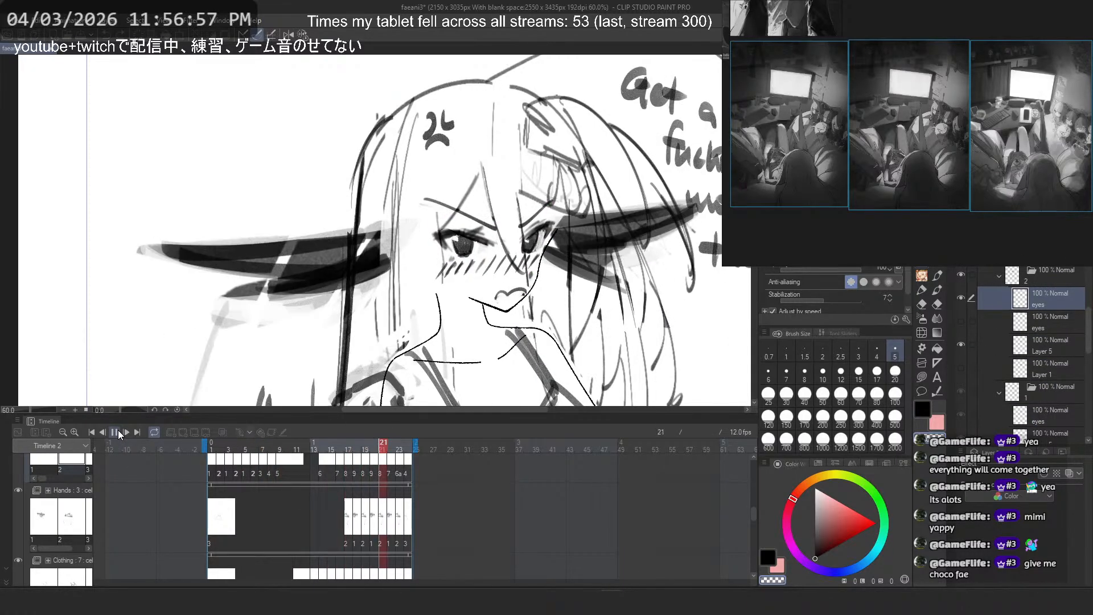
click(116, 432)
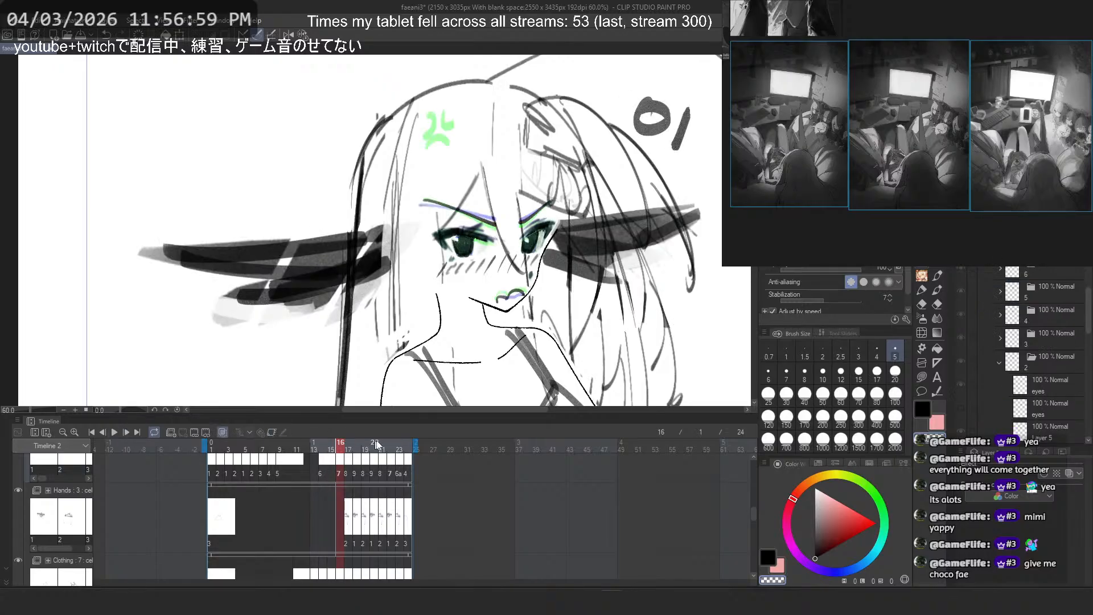
drag(266, 444, 260, 444)
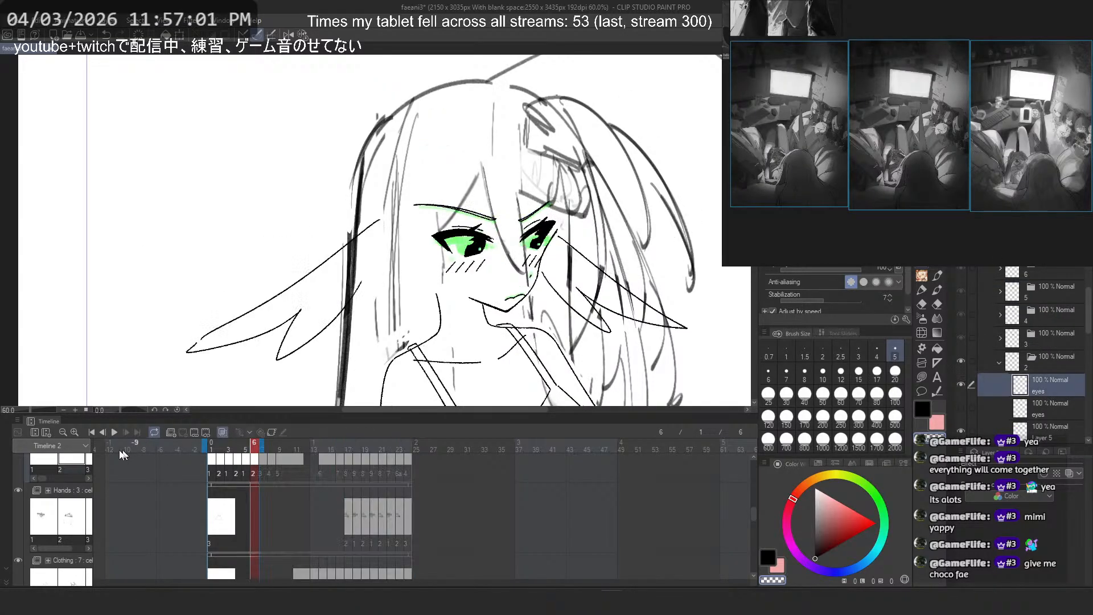
click(114, 432)
scroll(515, 222, up, 5)
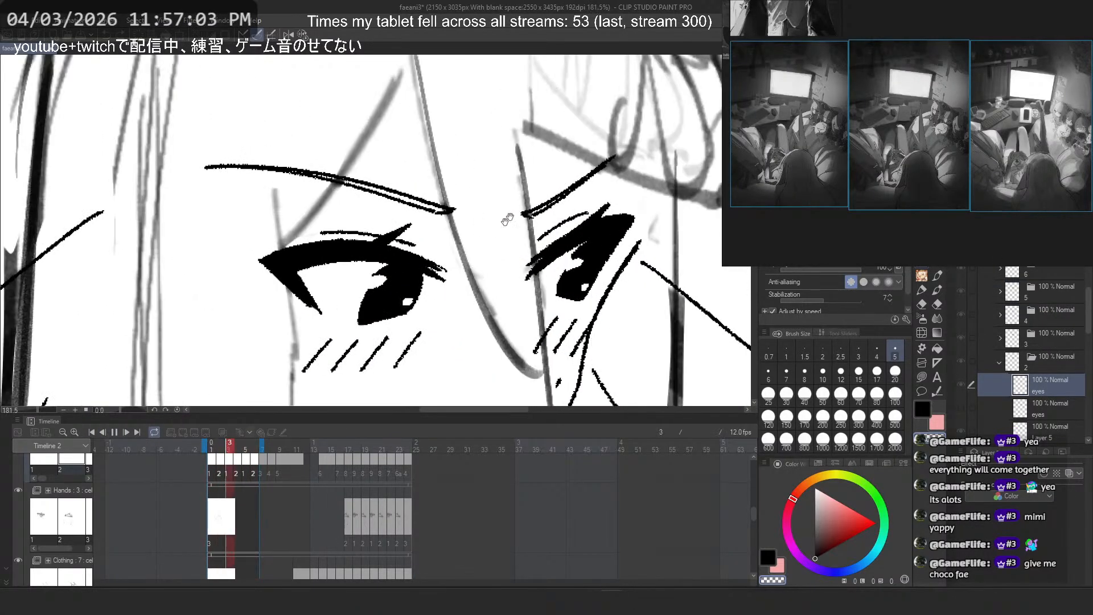
scroll(431, 143, down, 7)
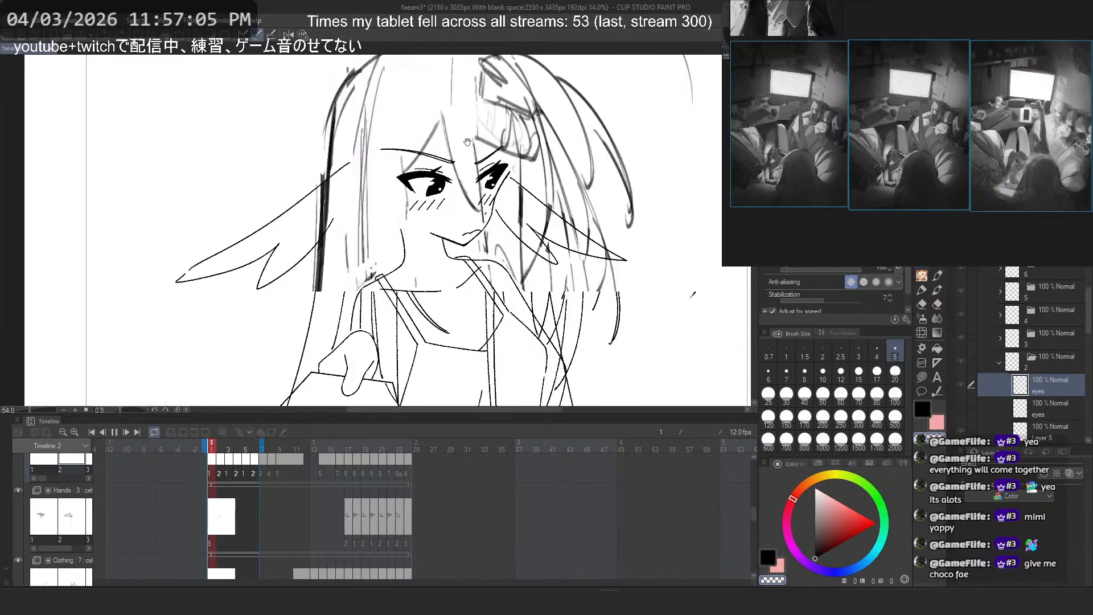
Step: Check the looping face animation at full-figure view and close up on the face, and stop playback
scroll(484, 120, down, 2)
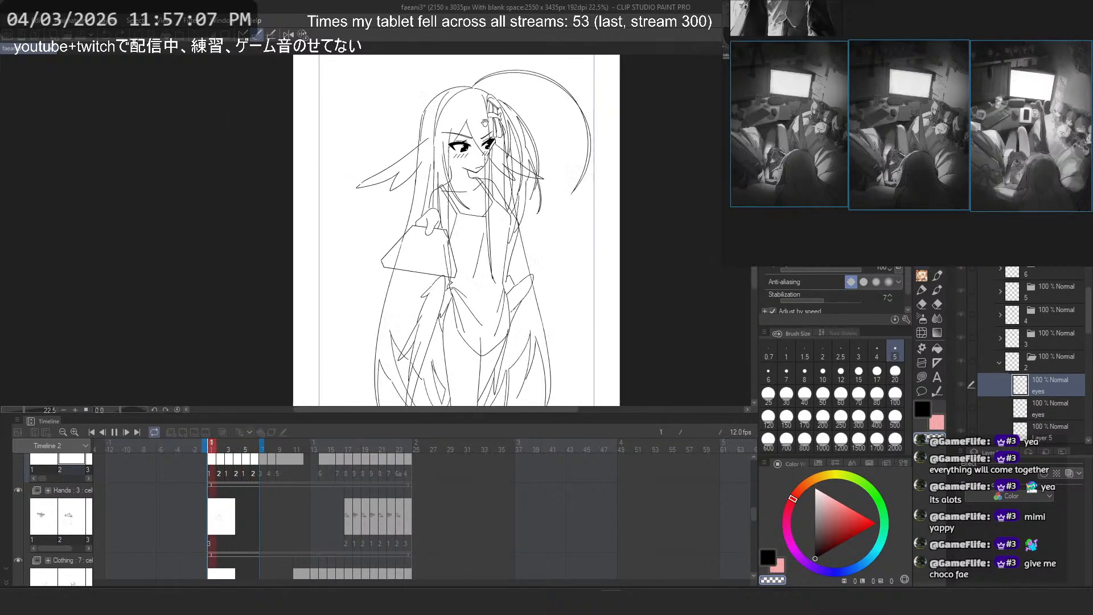
scroll(484, 122, up, 4)
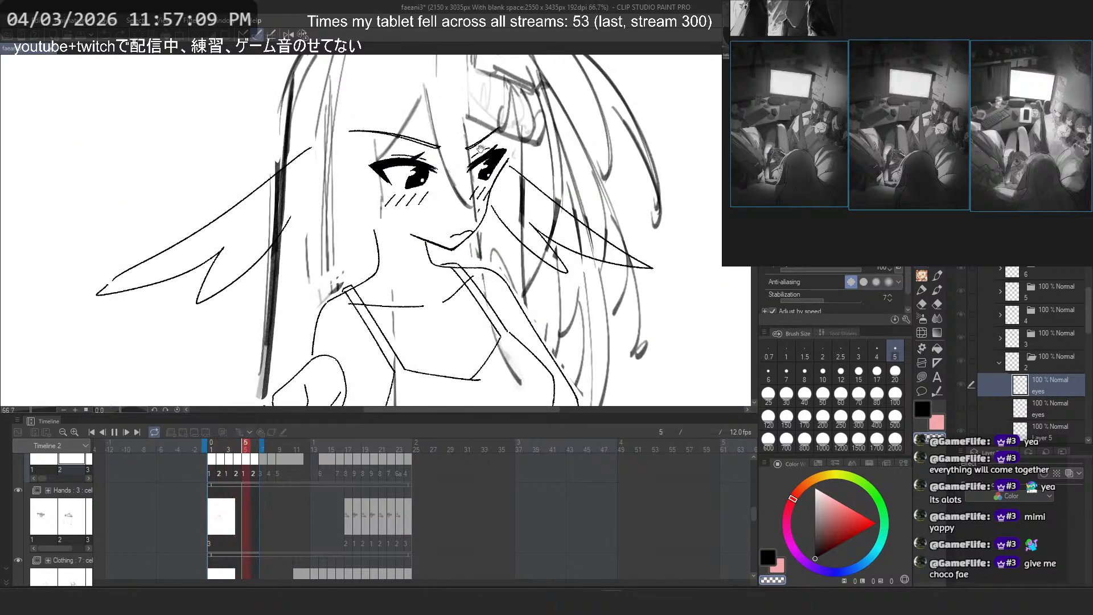
click(115, 433)
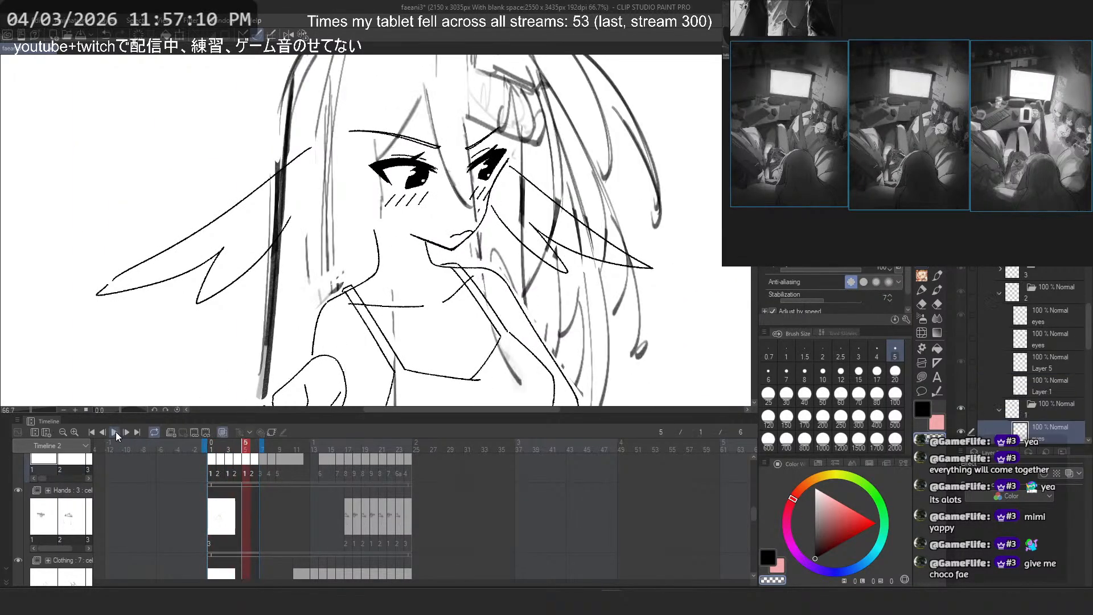
Step: Remove cel 2's duplicate eyes layer and carve rounded upper highlights into both irises on frame 6 with the transparent colour
click(1063, 318)
scroll(423, 138, up, 2)
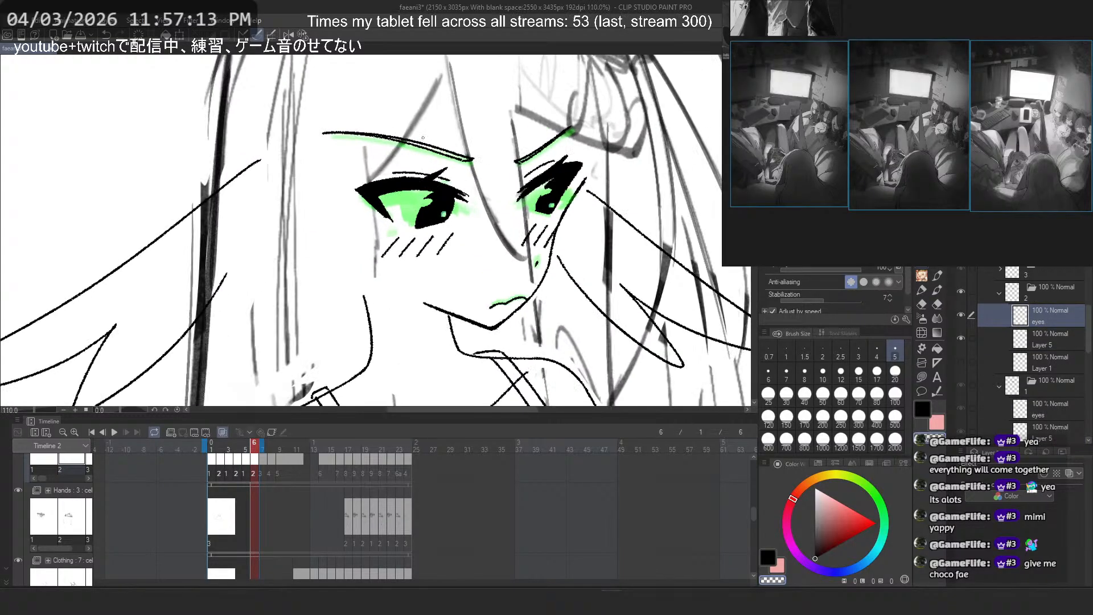
scroll(423, 138, up, 3)
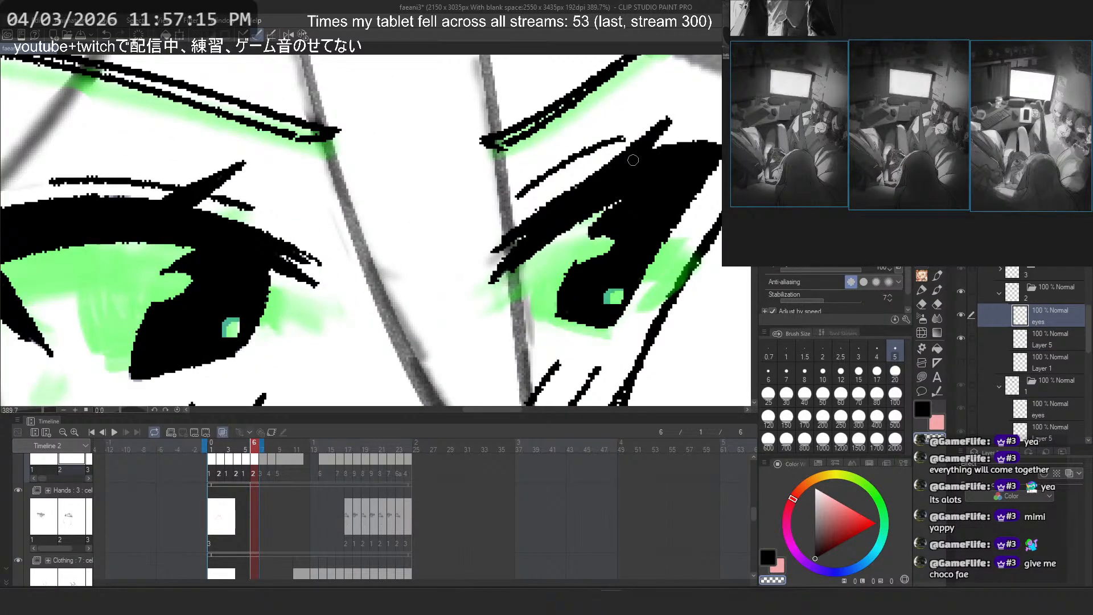
key(ctrl+z)
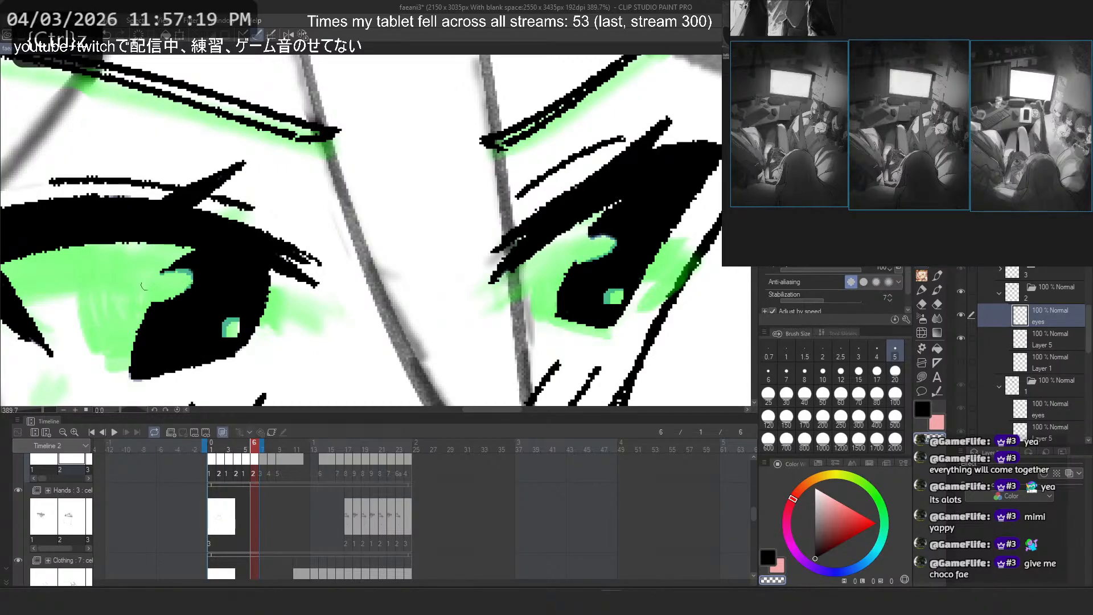
mouse_move(190, 276)
mouse_down()
mouse_move(151, 291)
mouse_move(189, 274)
mouse_move(176, 298)
mouse_up()
key(c)
key(ctrl+z)
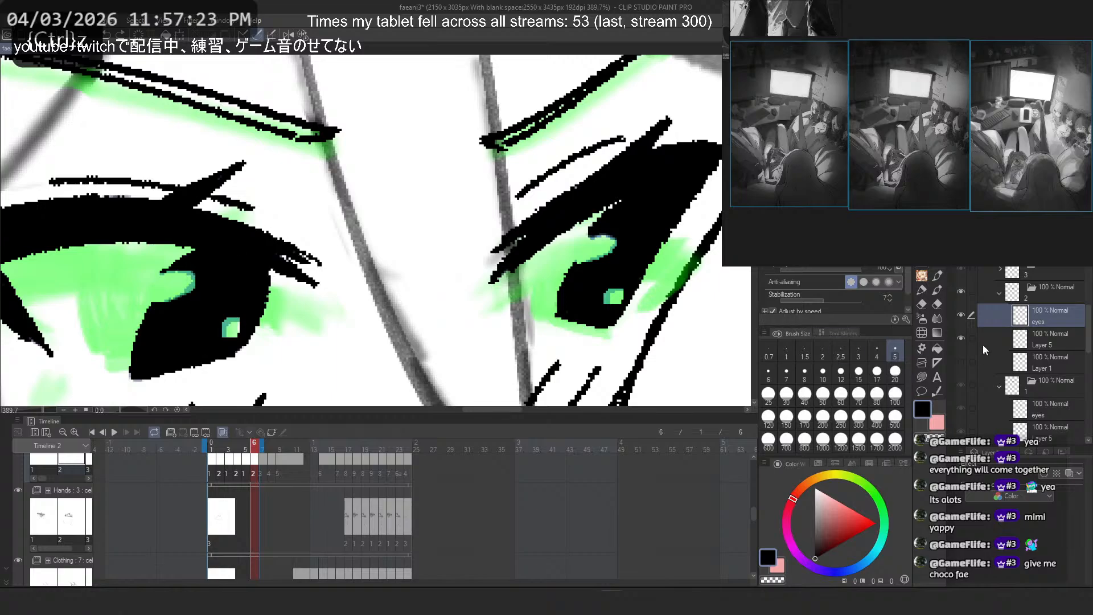
Step: Hide cel 2's Layer 5 and outline the upper iris highlights in black on the eyes layer, reducing the brush size to 2
click(859, 350)
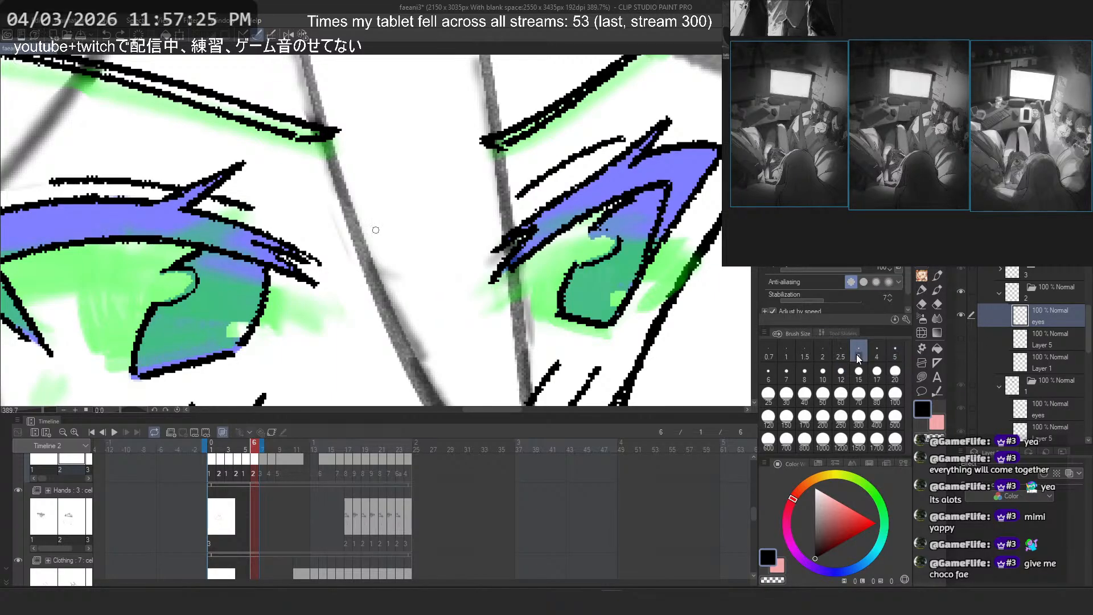
mouse_move(187, 272)
mouse_down()
mouse_move(197, 283)
mouse_move(181, 296)
mouse_up()
key(ctrl+z)
key(c)
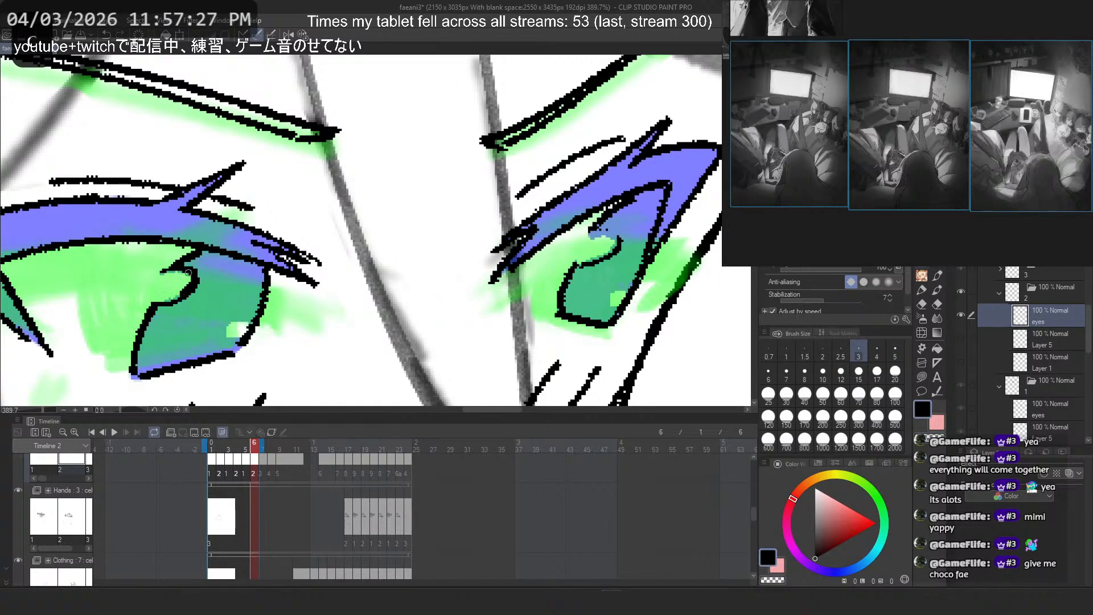
key(ctrl+z)
click(823, 345)
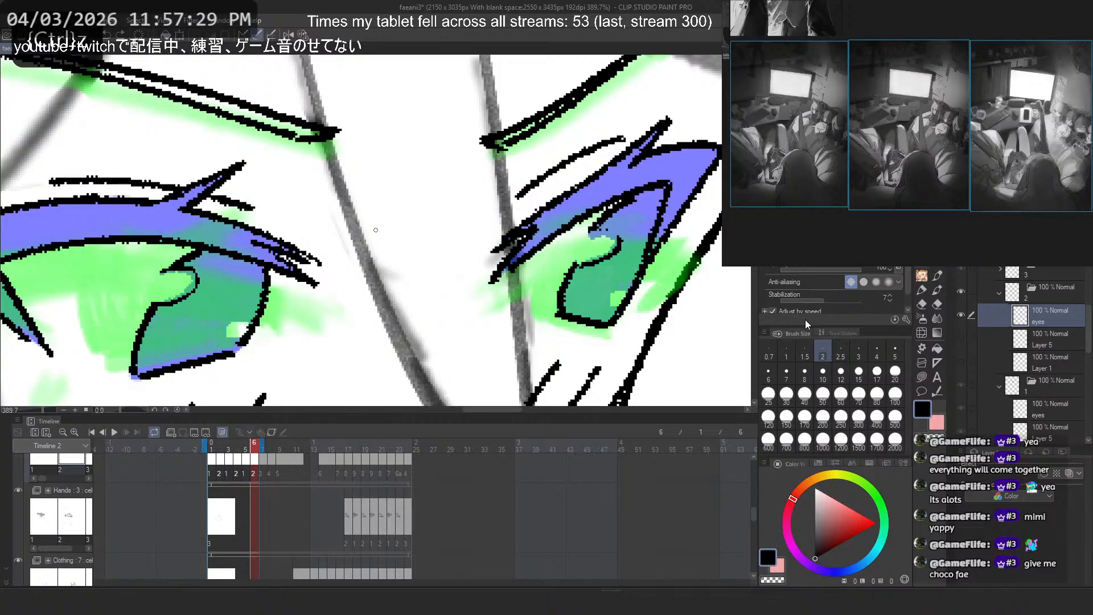
key(b)
key(p)
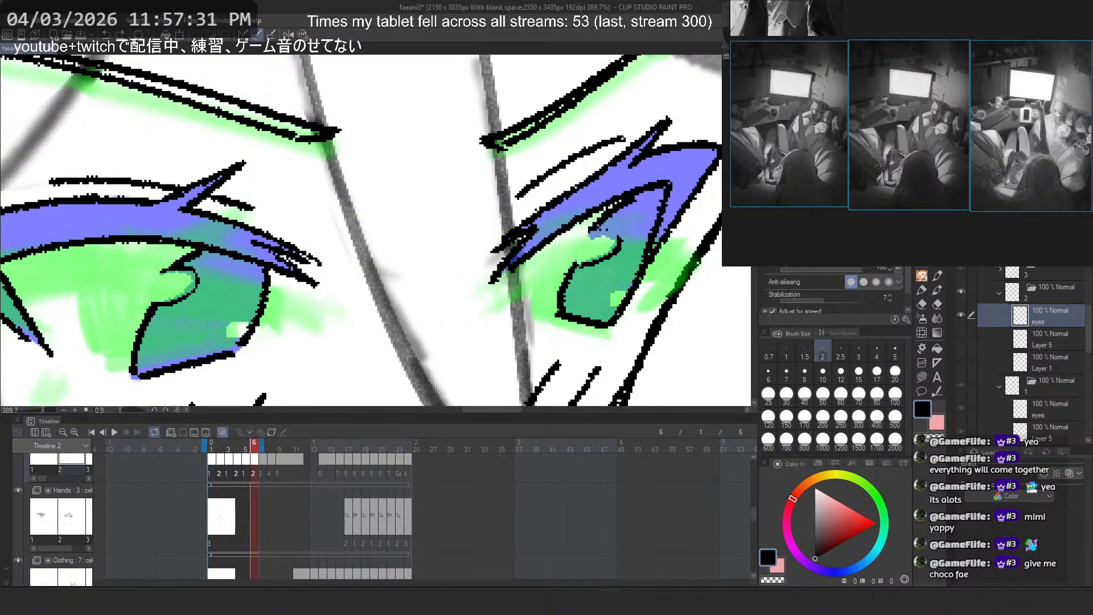
mouse_move(193, 272)
mouse_down()
mouse_move(168, 296)
mouse_move(180, 298)
mouse_up()
key(ctrl+z)
key(ctrl+z)
key(ctrl+z)
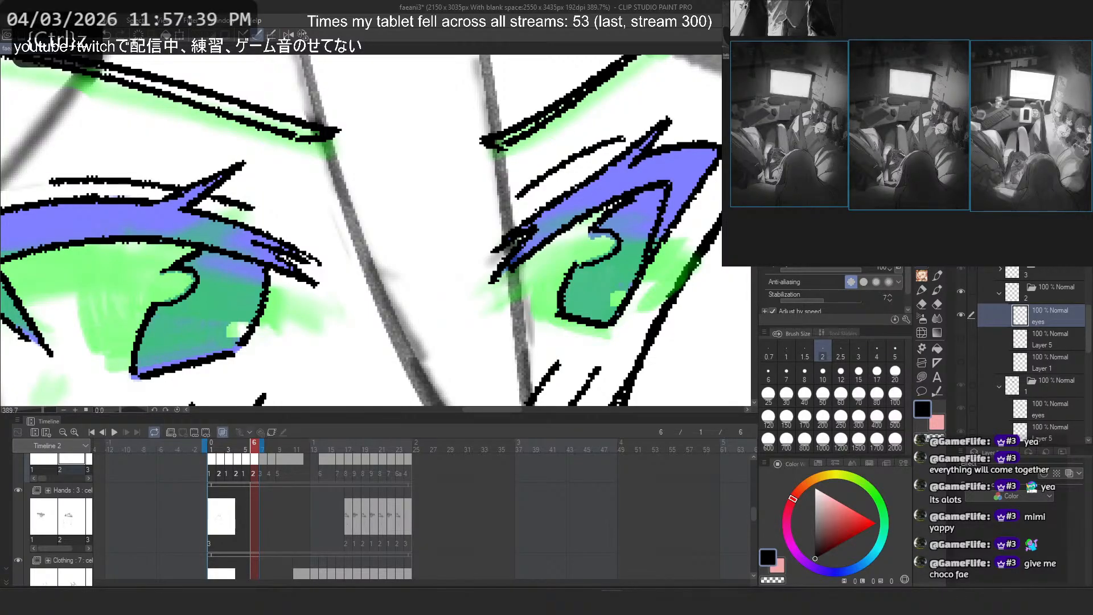
drag(431, 242, 377, 364)
key(ctrl+z)
drag(436, 131, 403, 360)
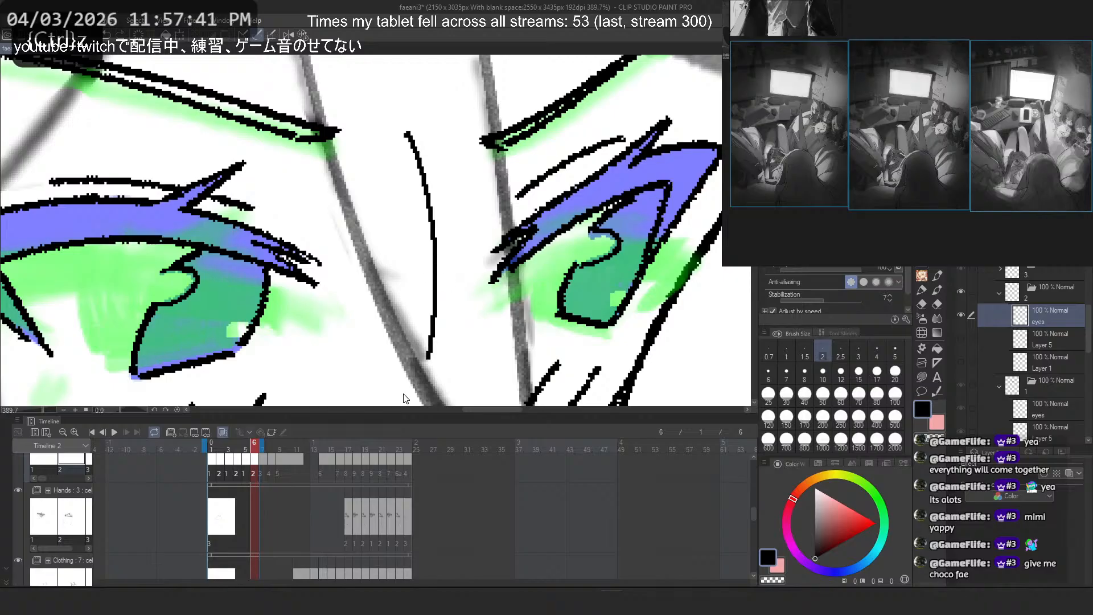
key(ctrl+z)
scroll(363, 163, down, 3)
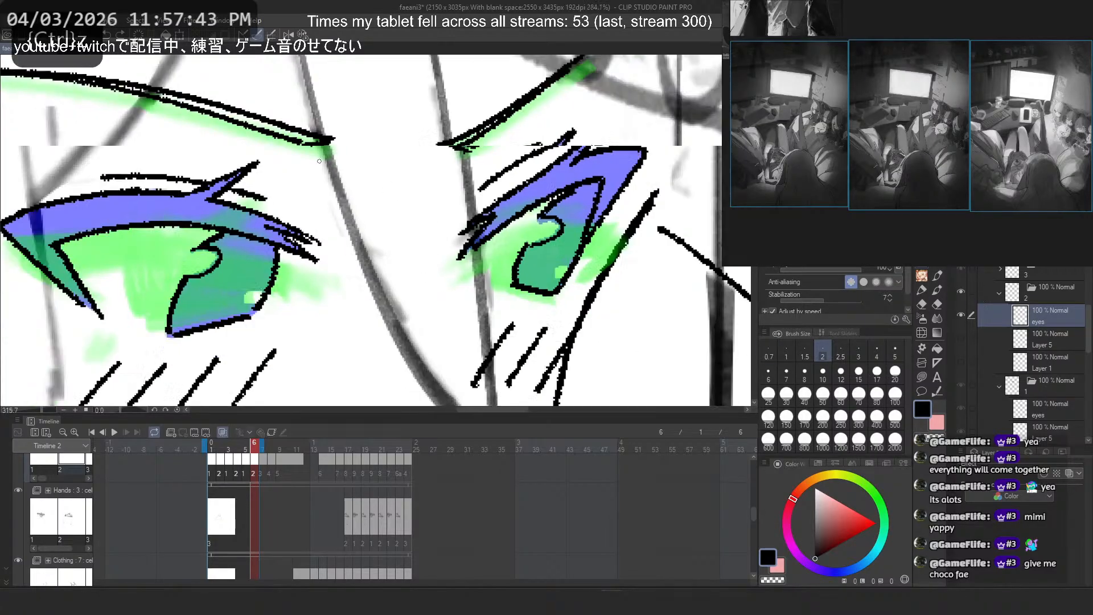
Step: Switch to another pen and try black test strokes between the eyes at brush sizes 7 and 2.5
click(917, 294)
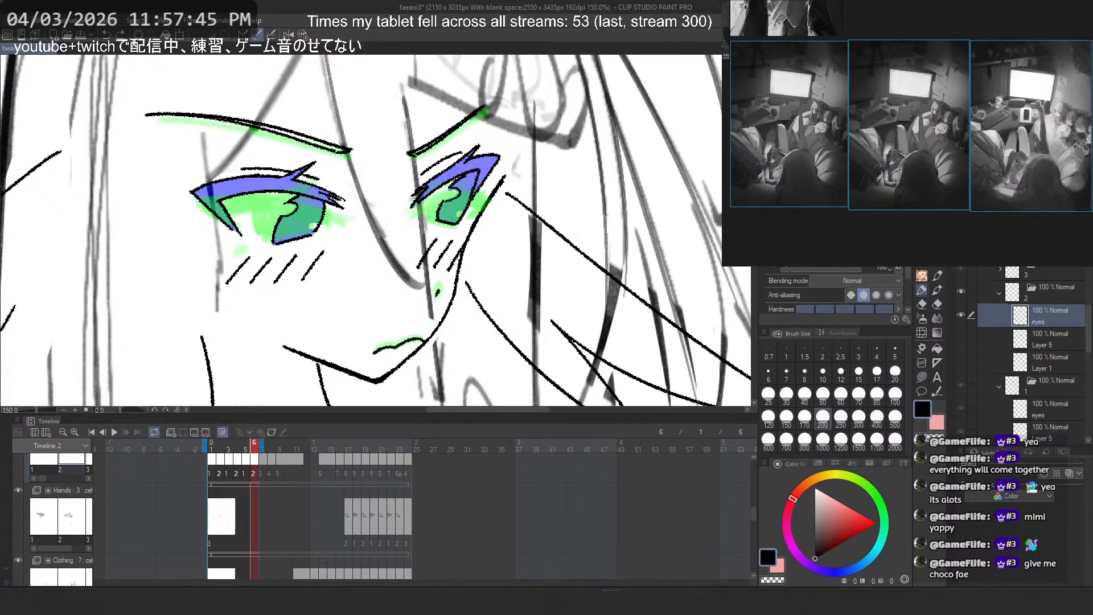
key(])
drag(446, 182, 439, 198)
scroll(401, 225, up, 5)
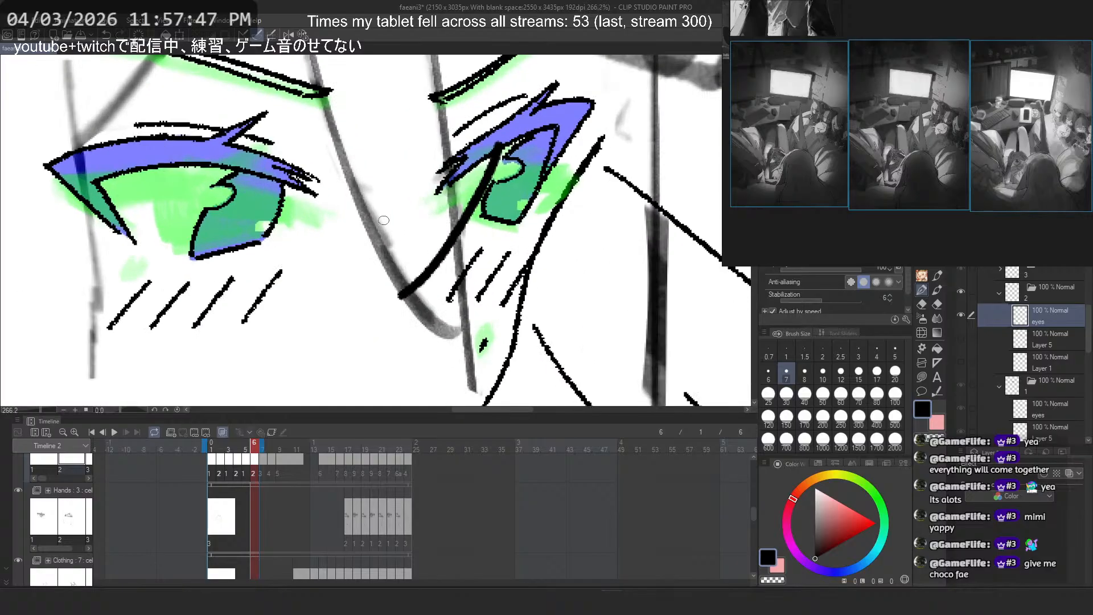
click(841, 352)
mouse_move(410, 267)
mouse_down()
mouse_move(350, 342)
mouse_move(279, 359)
mouse_move(263, 399)
mouse_up()
key(ctrl+z)
Step: Turn off the pen's anti-aliasing, set its brush size to 5, and scribble a test stroke between the eyes
click(854, 284)
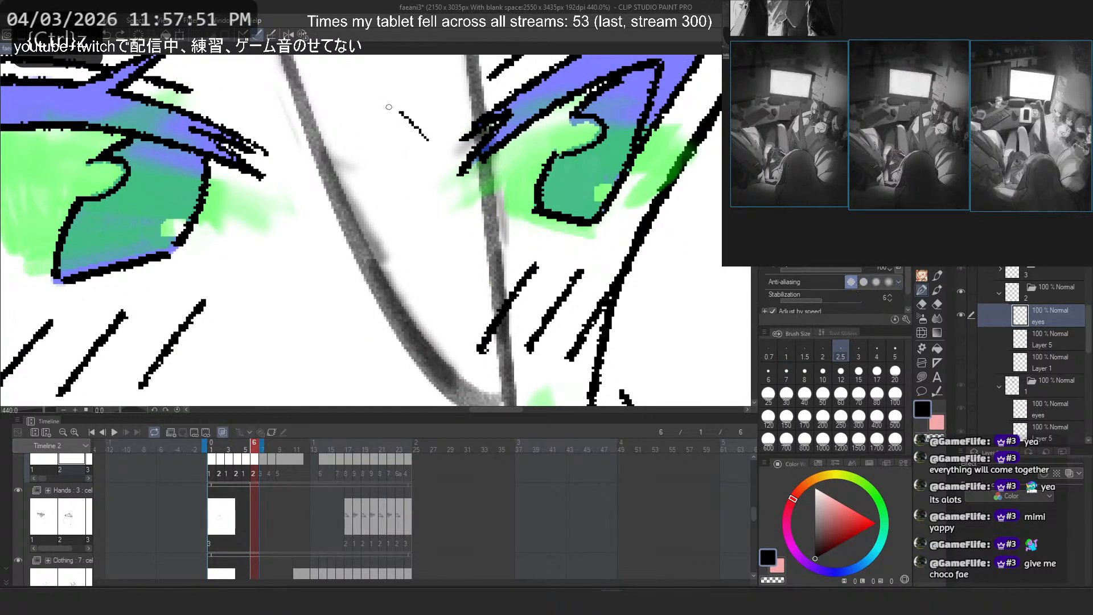
drag(393, 108, 256, 401)
key(ctrl+z)
click(893, 350)
drag(376, 230, 303, 334)
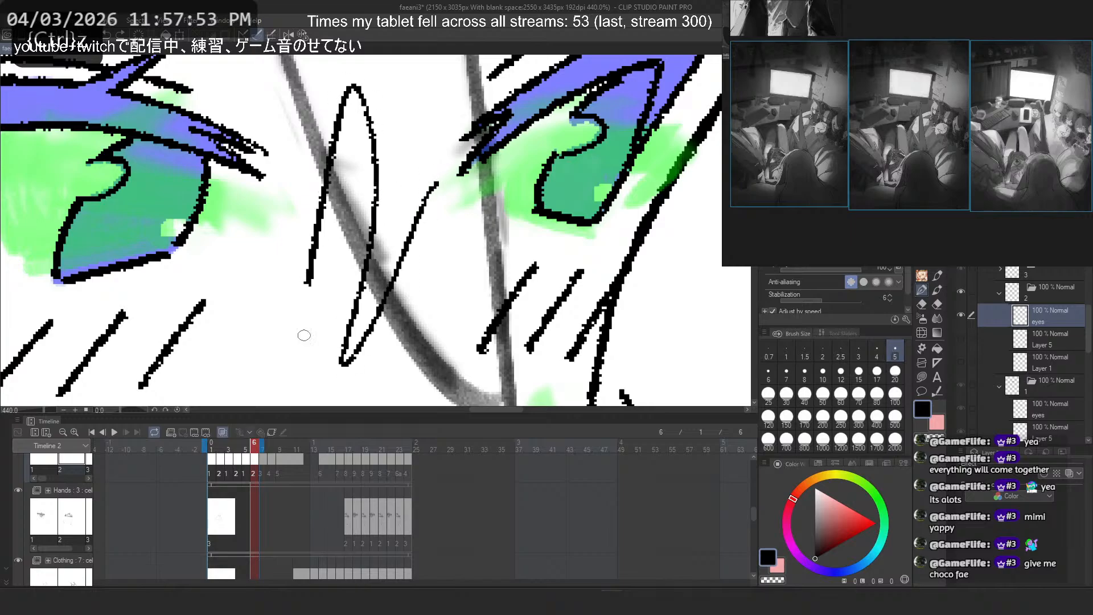
Step: Undo the test strokes scribbled between the two eyes
key(ctrl+z)
drag(467, 256, 387, 340)
key(ctrl+z)
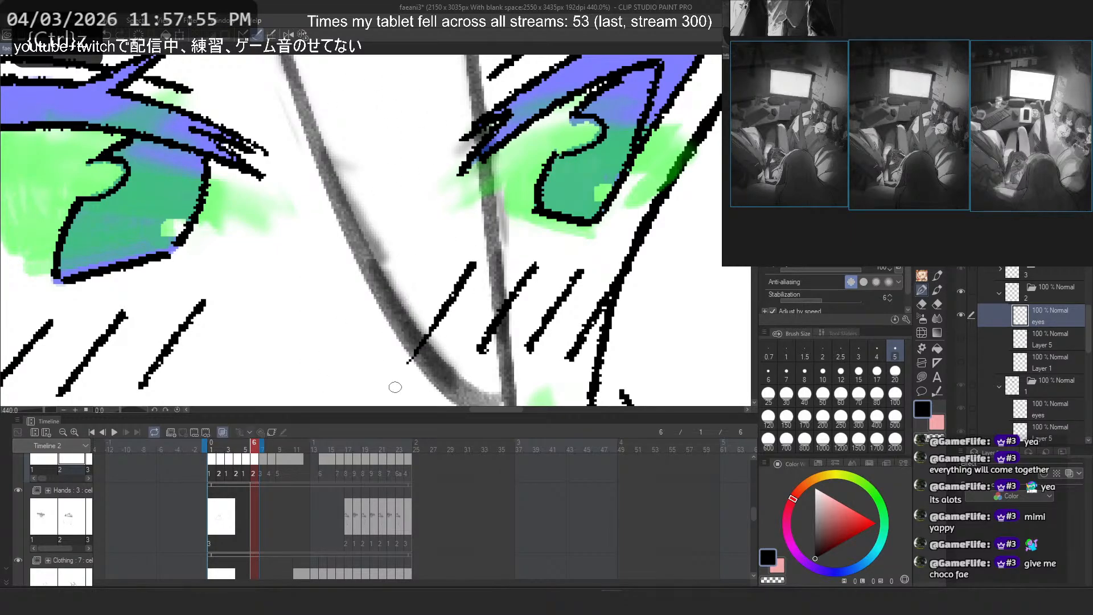
key(ctrl+z)
Step: Show the eye fill on Layer 5 of cel 2 and play the animation loop to check the eyes
scroll(473, 234, down, 3)
scroll(473, 234, down, 2)
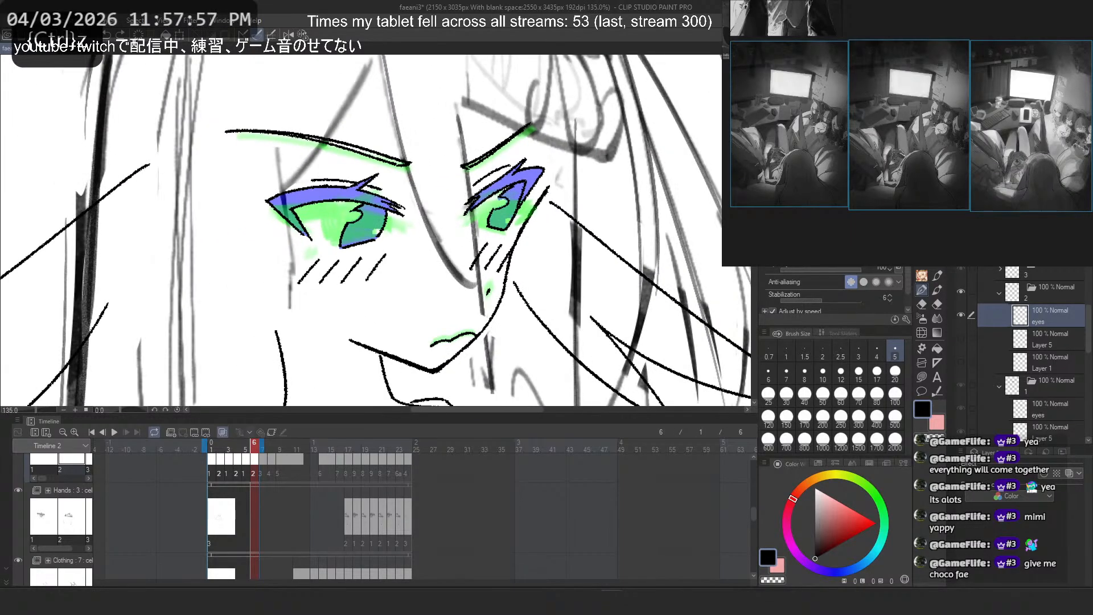
scroll(964, 338, down, 1)
click(962, 323)
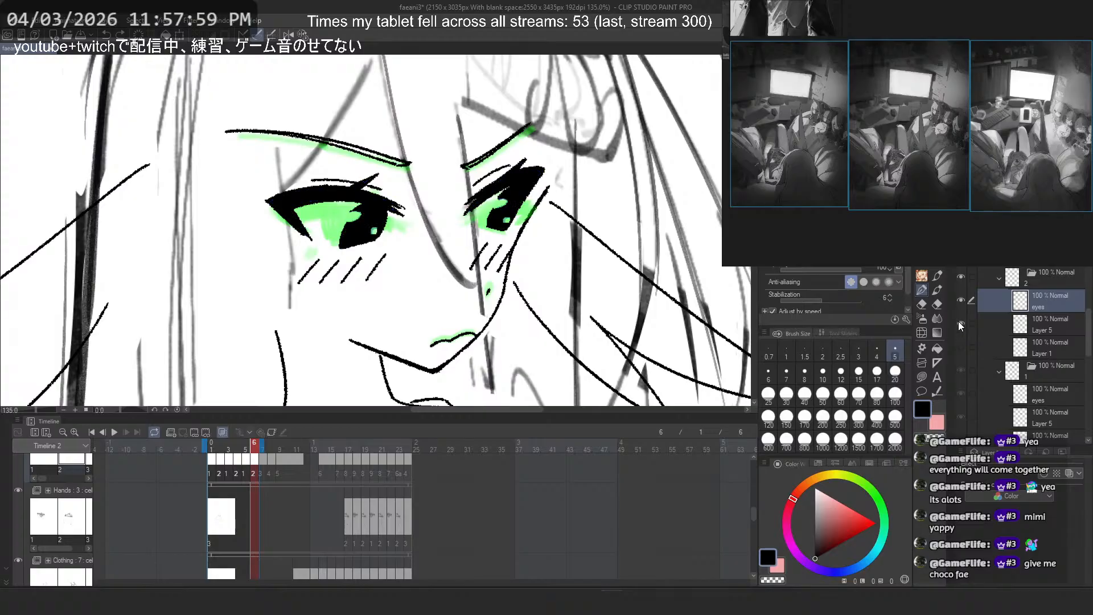
click(114, 432)
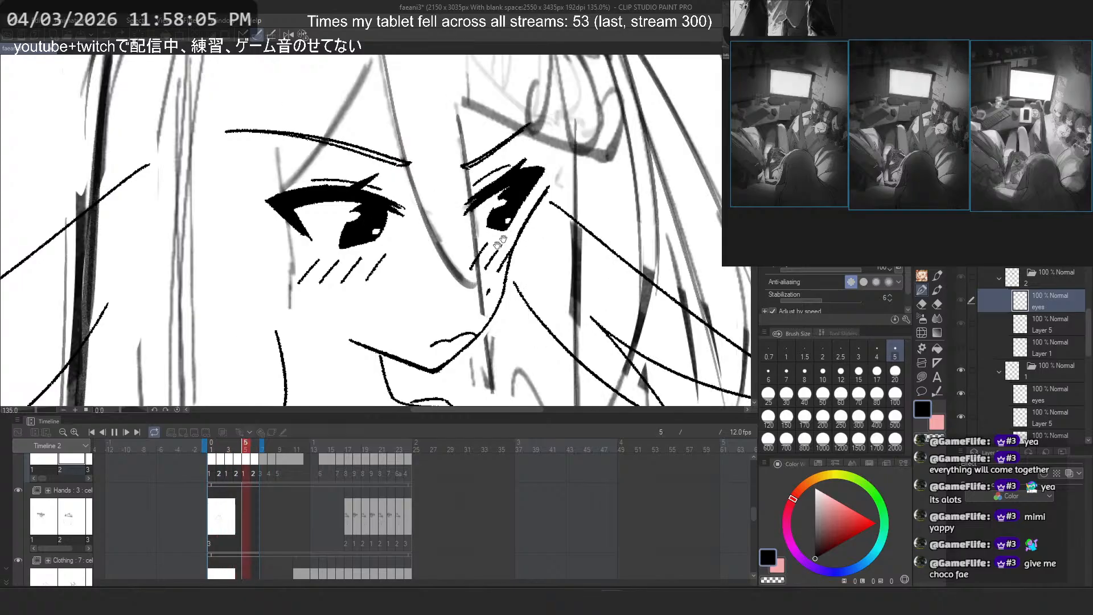
click(114, 432)
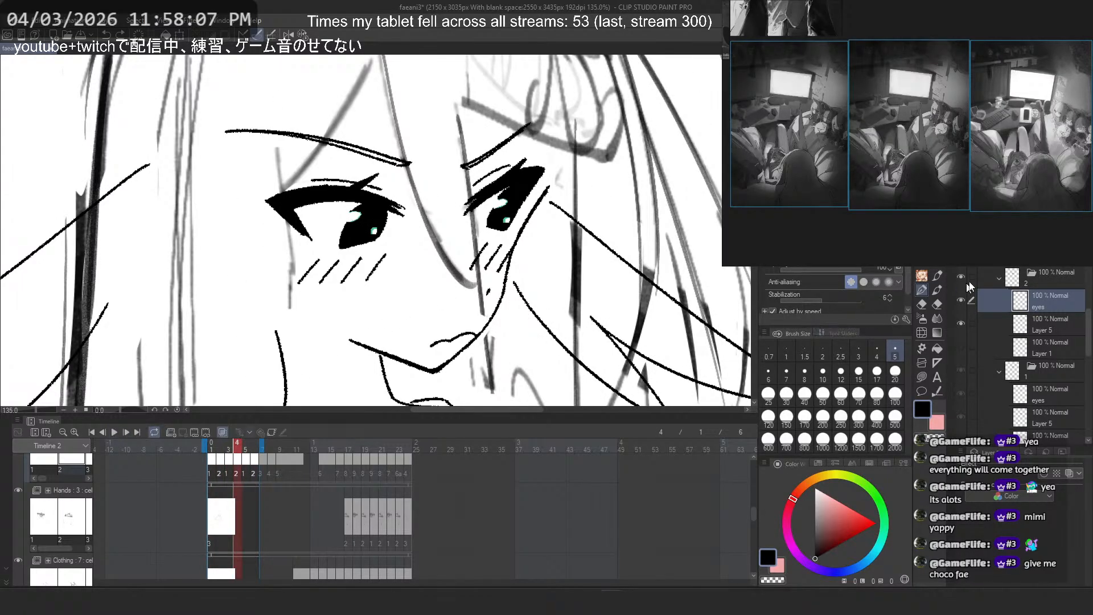
Step: Extend the playback range to frame 24 and open cel 3's sketch on Layer 1 at frame 7 in blue layer color
drag(261, 443, 415, 444)
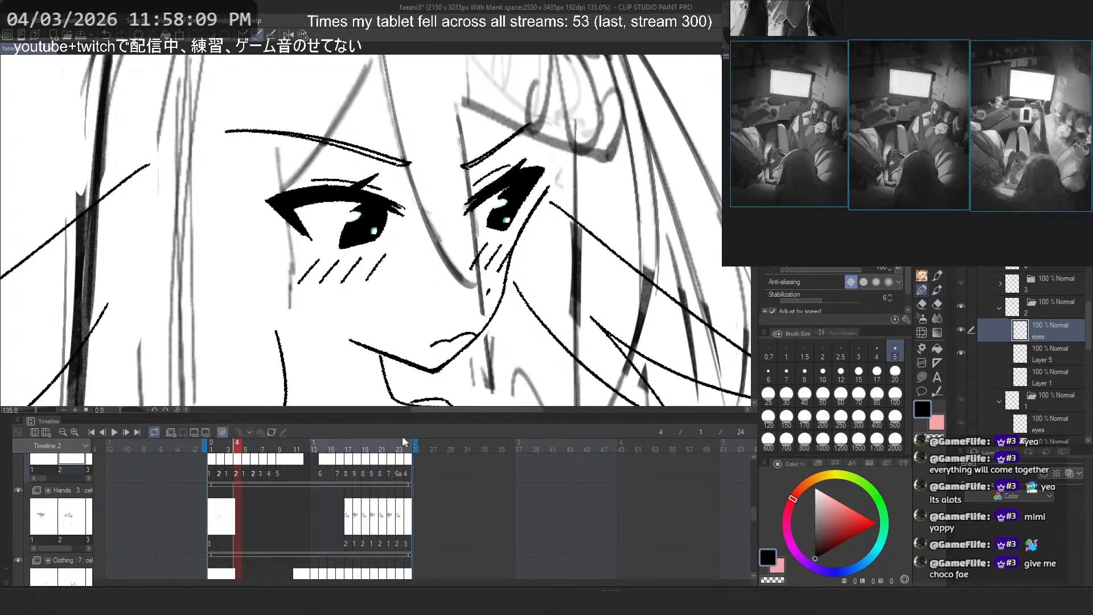
click(261, 448)
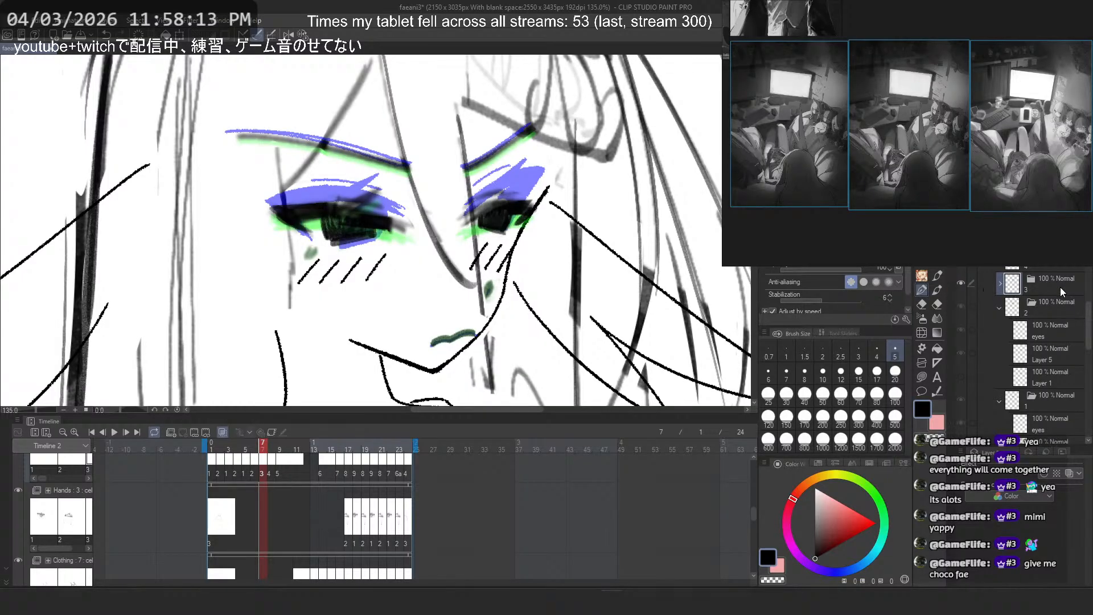
click(1000, 283)
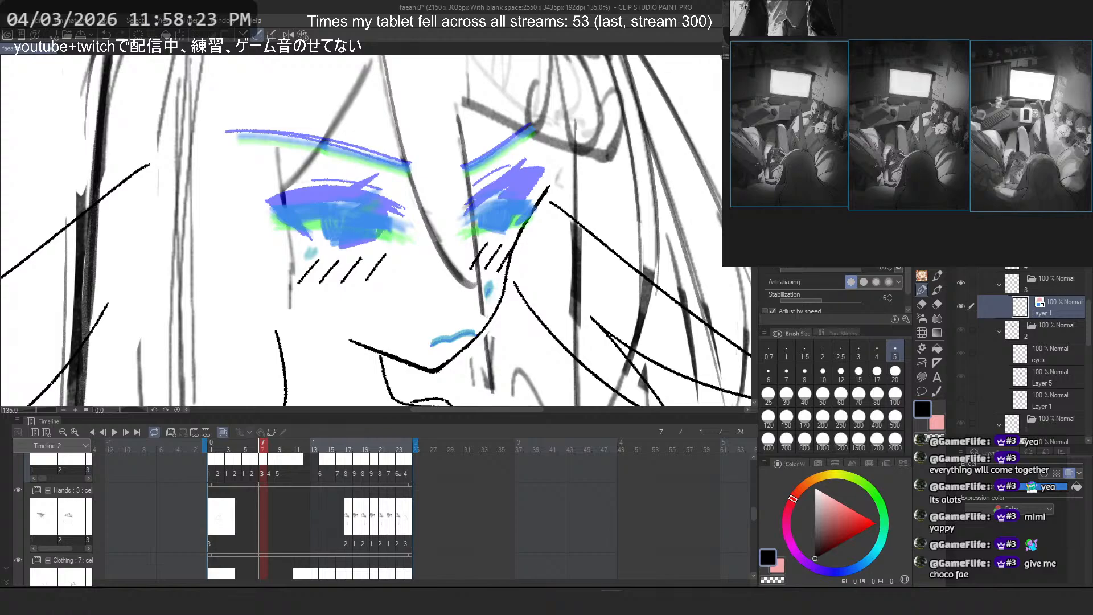
Step: Check the cel 3 sketch without onion skin, turn onion skin back on, and hide the eye fill of cel 2
click(225, 433)
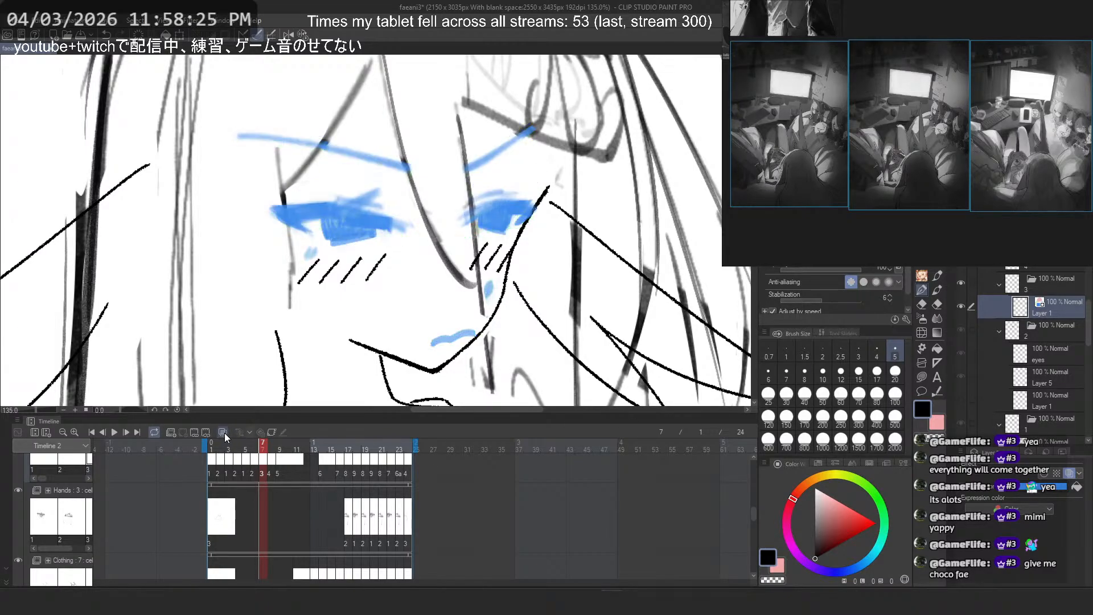
click(224, 433)
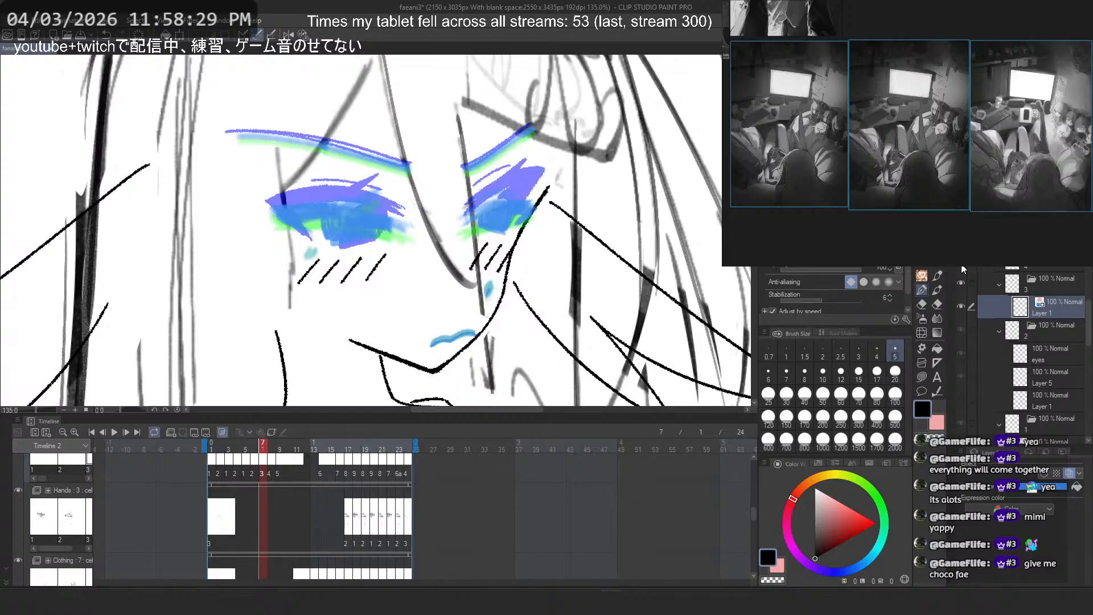
scroll(956, 353, down, 2)
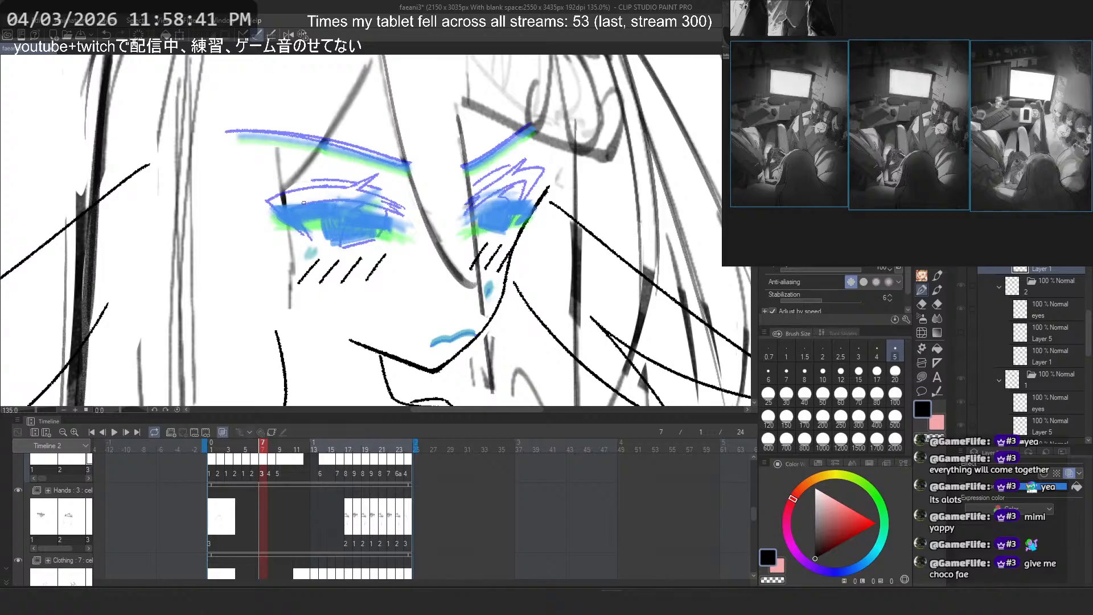
Step: Draw a short curved stroke between the left eye and its eyebrow on the sketch layer, and add a new layer in cel 3
drag(340, 193, 398, 218)
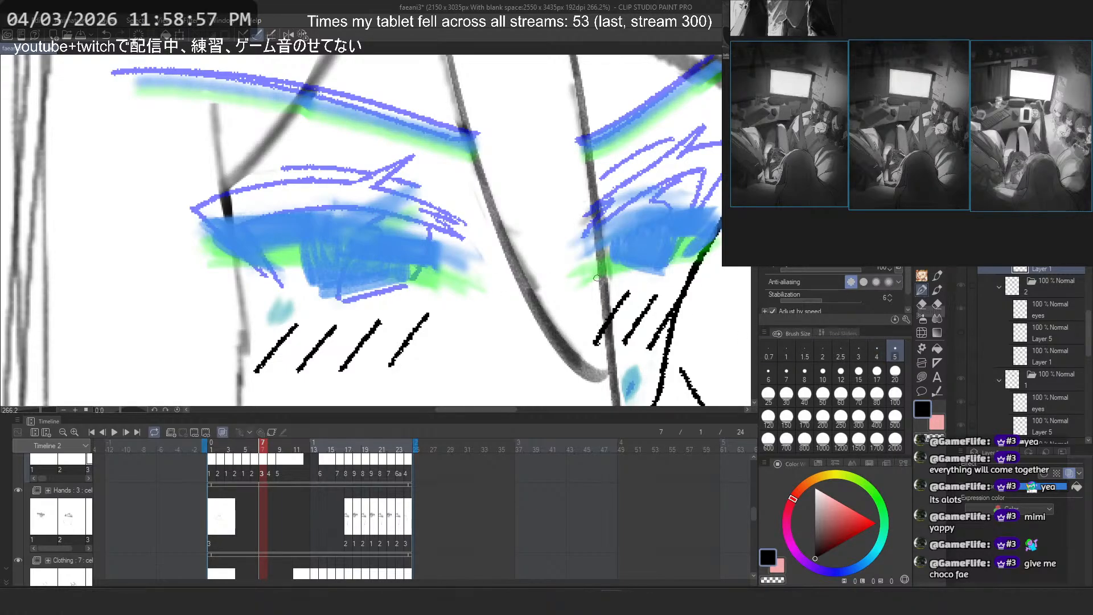
drag(486, 278, 490, 289)
mouse_move(266, 140)
mouse_down()
mouse_move(384, 155)
mouse_move(409, 180)
mouse_up()
scroll(351, 171, up, 4)
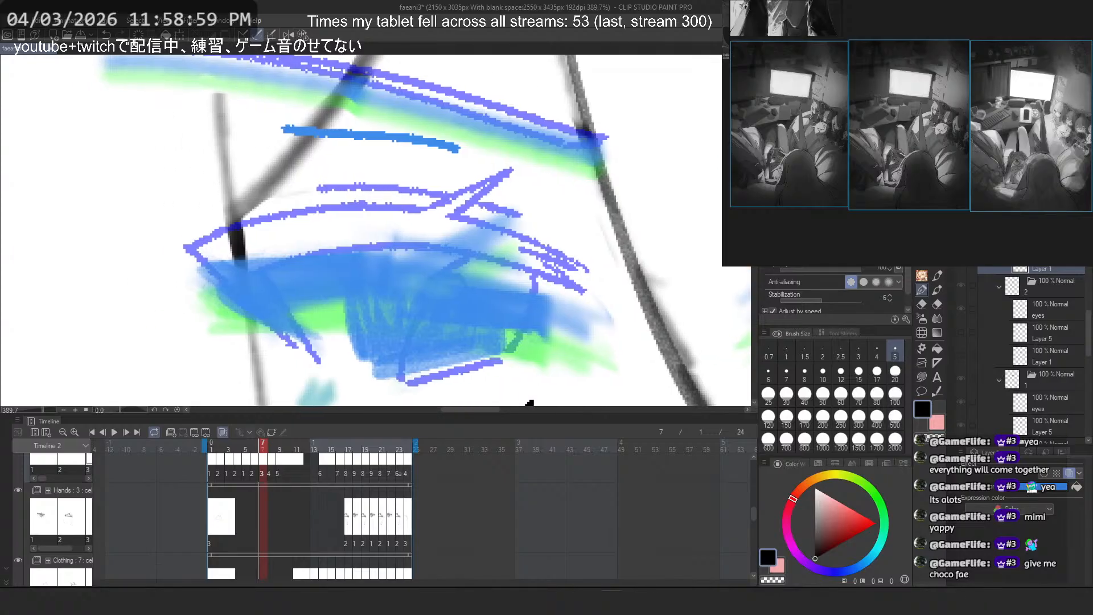
key(ctrl+shift+n)
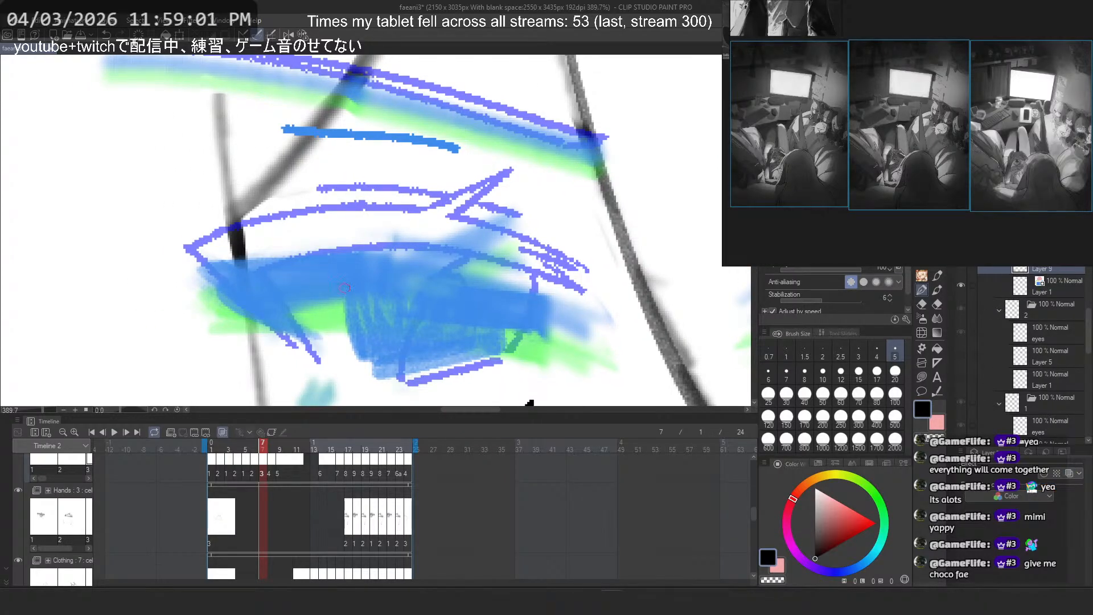
Step: Try to draw the left eye's upper lash line in black on the new layer with the size 5 pen
scroll(342, 273, up, 1)
mouse_move(183, 270)
mouse_down()
mouse_move(558, 302)
mouse_move(230, 263)
mouse_move(551, 302)
mouse_up()
key(ctrl+z)
key(ctrl+z)
mouse_move(184, 263)
mouse_down()
mouse_move(264, 260)
mouse_move(666, 365)
mouse_move(586, 336)
mouse_up()
key(ctrl+z)
key(ctrl+z)
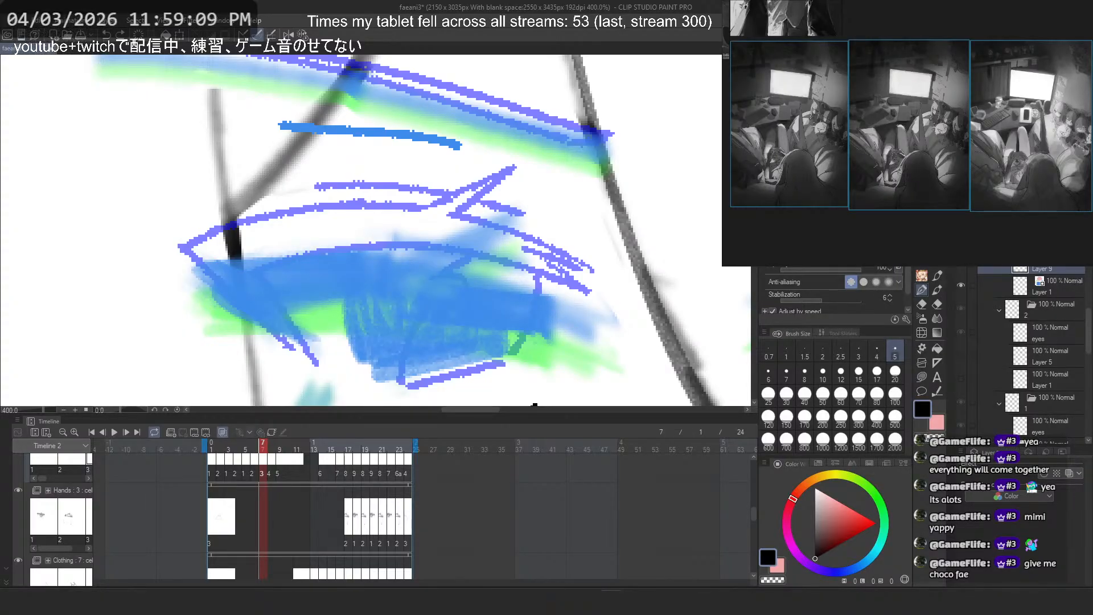
Step: Try the left eye's upper lash line with a size 2 pen and with another size 5 pen in Normal blending mode
key(p)
key(p)
key(p)
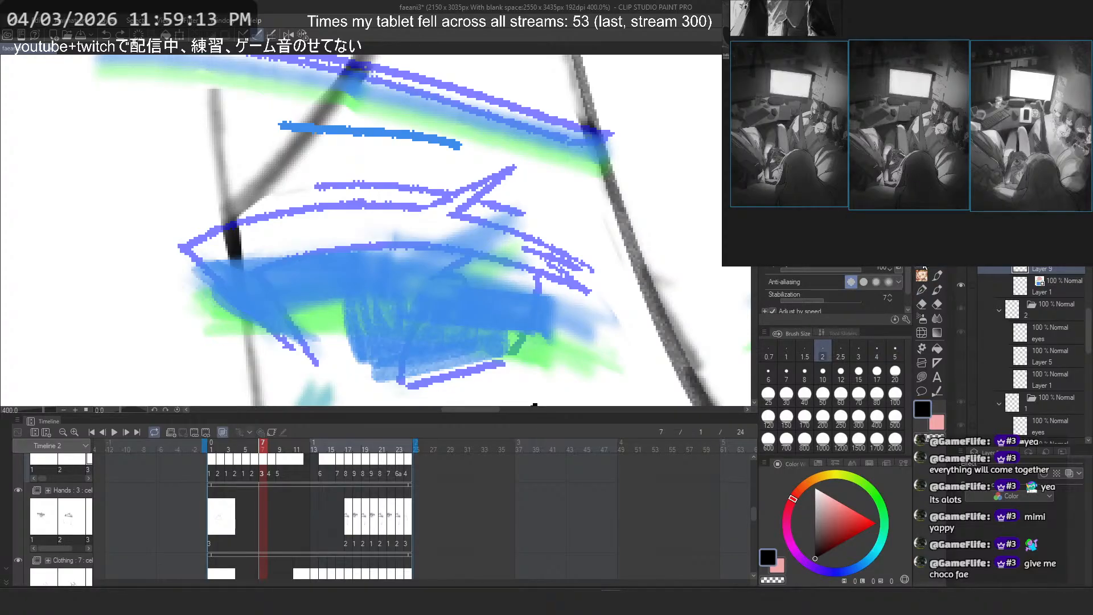
drag(367, 189, 627, 330)
key(ctrl+z)
mouse_move(199, 246)
mouse_down()
mouse_move(592, 258)
mouse_move(182, 233)
mouse_move(624, 267)
mouse_move(607, 273)
mouse_up()
key(ctrl+z)
key(ctrl+z)
key(ctrl+z)
key(p)
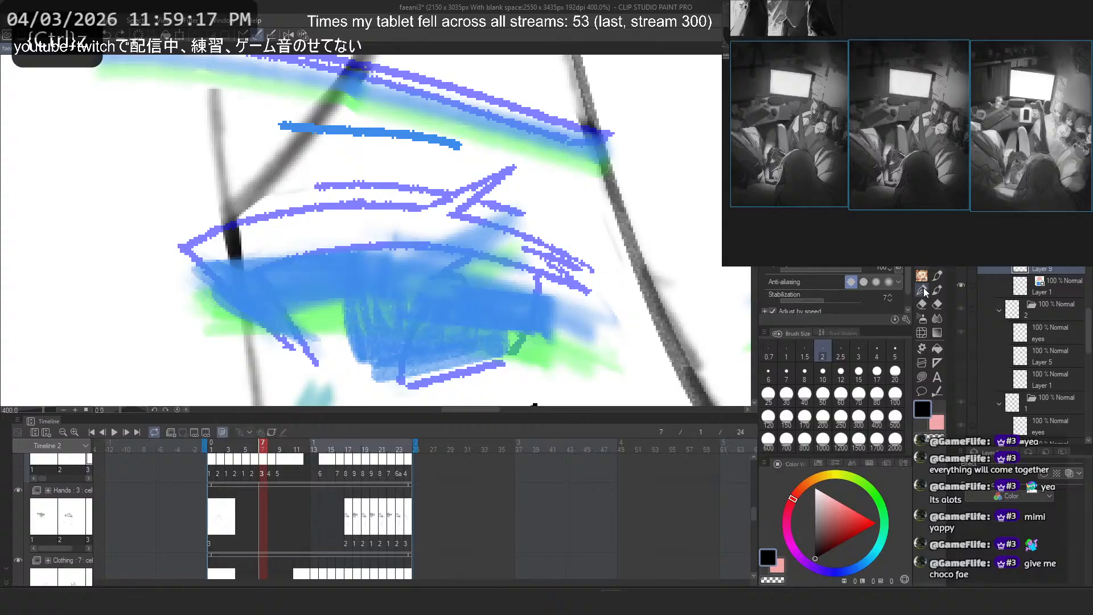
drag(151, 234, 533, 212)
key(ctrl+z)
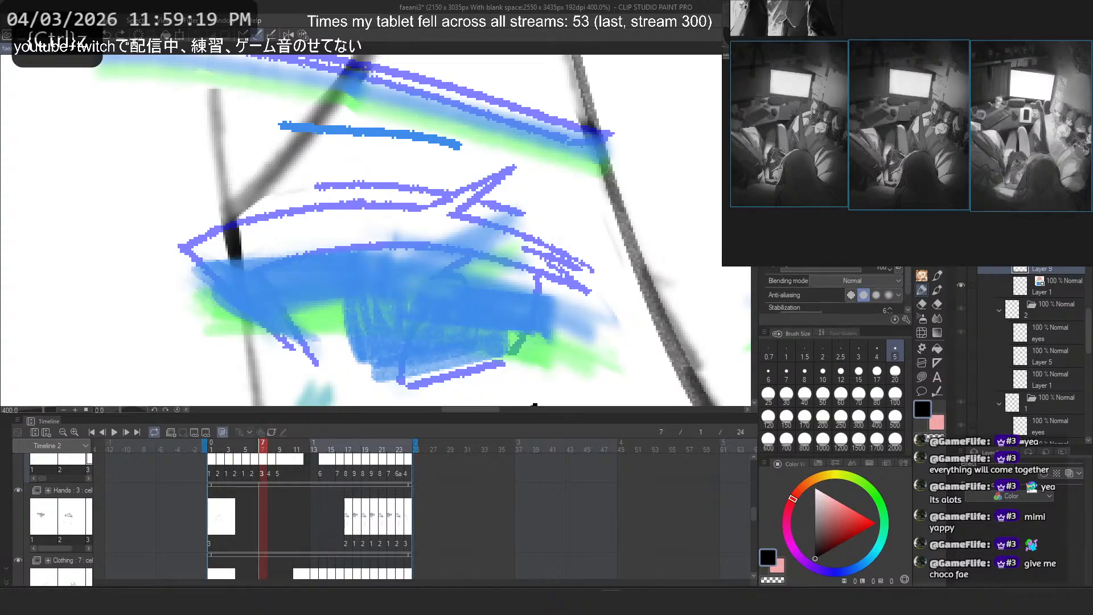
Step: Try a brush without anti-aliasing for the upper lash line, first at size 80 and again at size 8
click(924, 268)
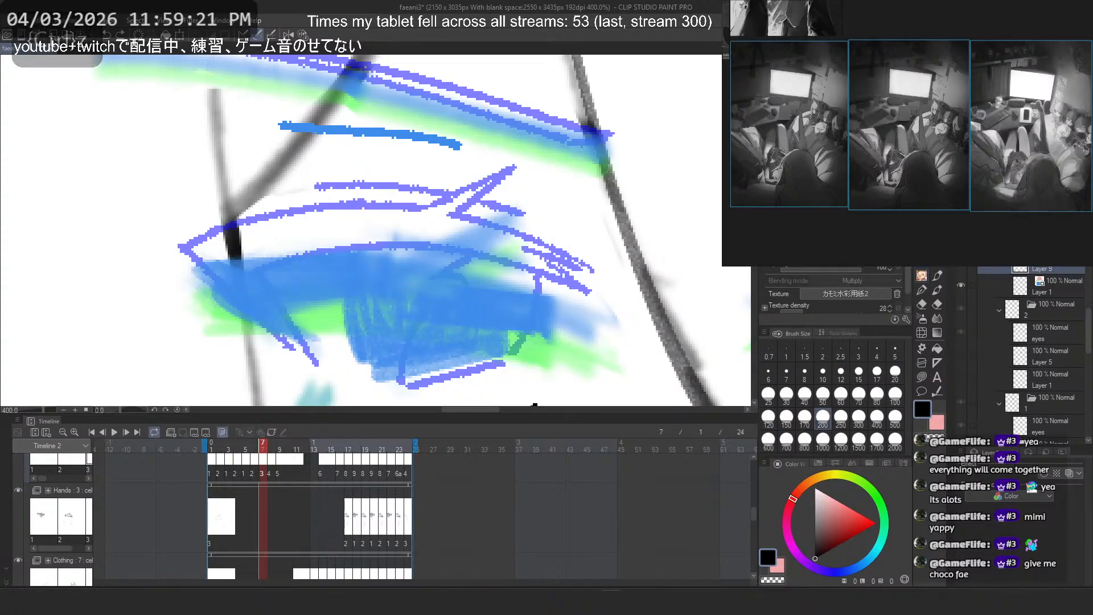
click(826, 188)
mouse_move(561, 85)
mouse_down()
mouse_move(655, 257)
mouse_move(354, 231)
mouse_up()
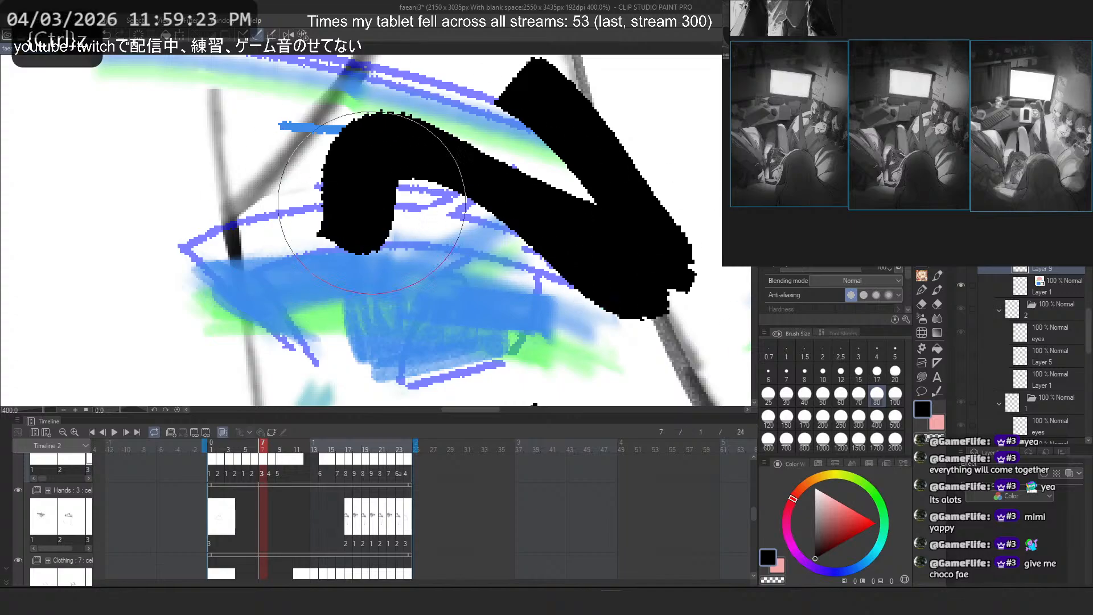
key(ctrl+z)
click(809, 371)
mouse_move(359, 156)
mouse_down()
mouse_move(587, 245)
mouse_move(199, 242)
mouse_move(333, 213)
mouse_move(571, 258)
mouse_up()
key(ctrl+z)
key(ctrl+z)
Step: Try the same brush at size 12 for the upper lash line of the left eye
click(841, 373)
key(ctrl+z)
mouse_move(178, 244)
mouse_down()
mouse_move(587, 268)
mouse_move(397, 204)
mouse_move(581, 266)
mouse_up()
key(ctrl+z)
key(ctrl+z)
mouse_move(49, 192)
mouse_down()
mouse_move(181, 166)
mouse_move(315, 181)
mouse_up()
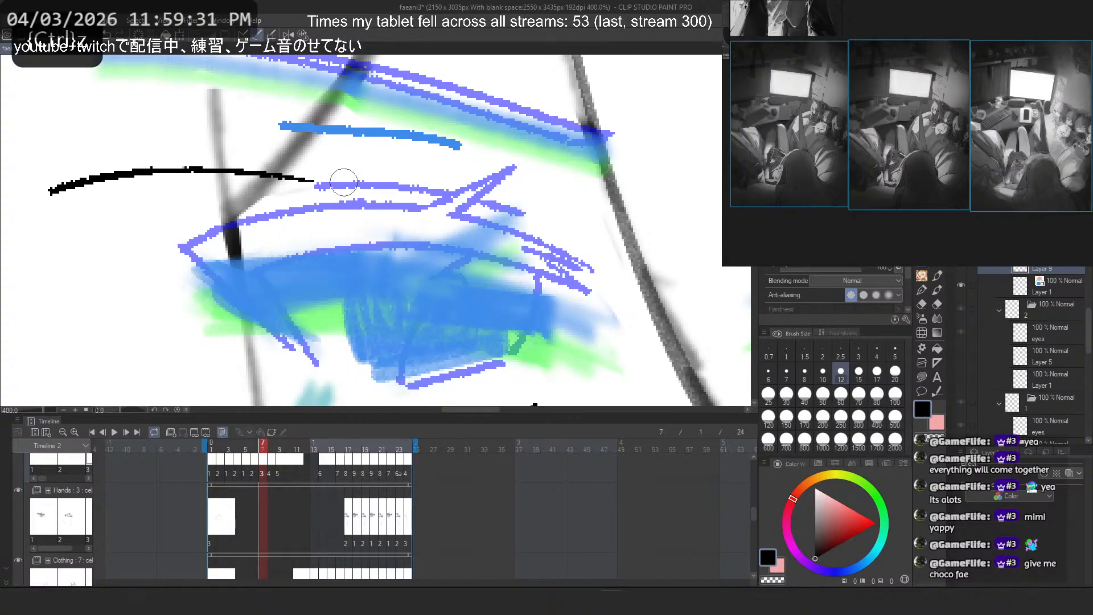
key(ctrl+z)
mouse_move(57, 194)
mouse_down()
mouse_move(445, 191)
mouse_move(523, 166)
mouse_up()
key(ctrl+z)
key(ctrl+z)
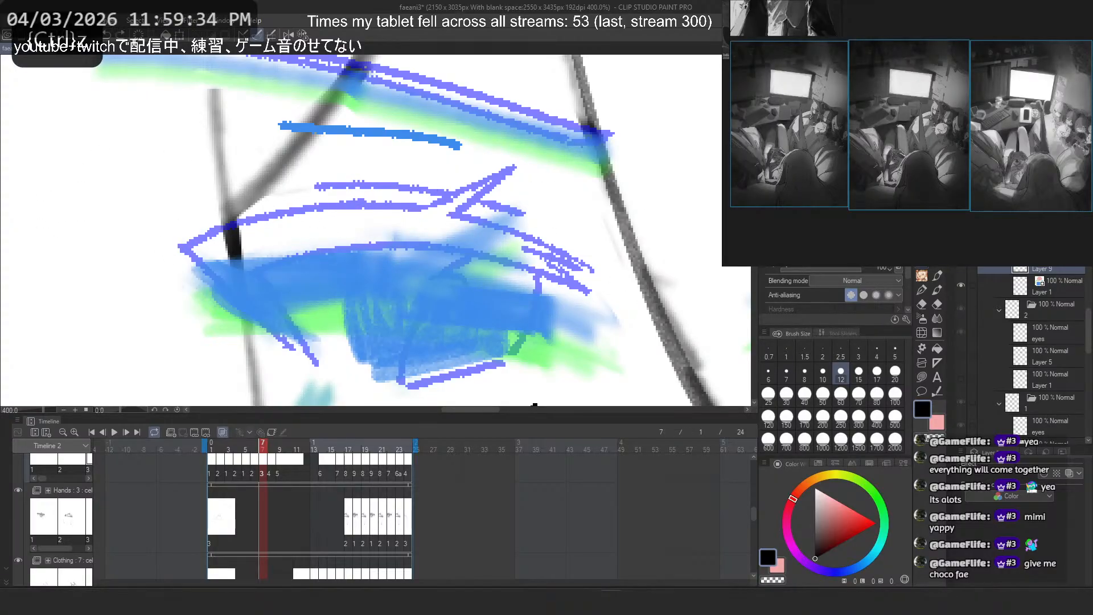
Step: Switch back to the size 5 pen and try several curved strokes for the left eye's upper lash line
click(922, 289)
mouse_move(108, 234)
mouse_down()
mouse_move(239, 207)
mouse_move(572, 182)
mouse_up()
key(ctrl+z)
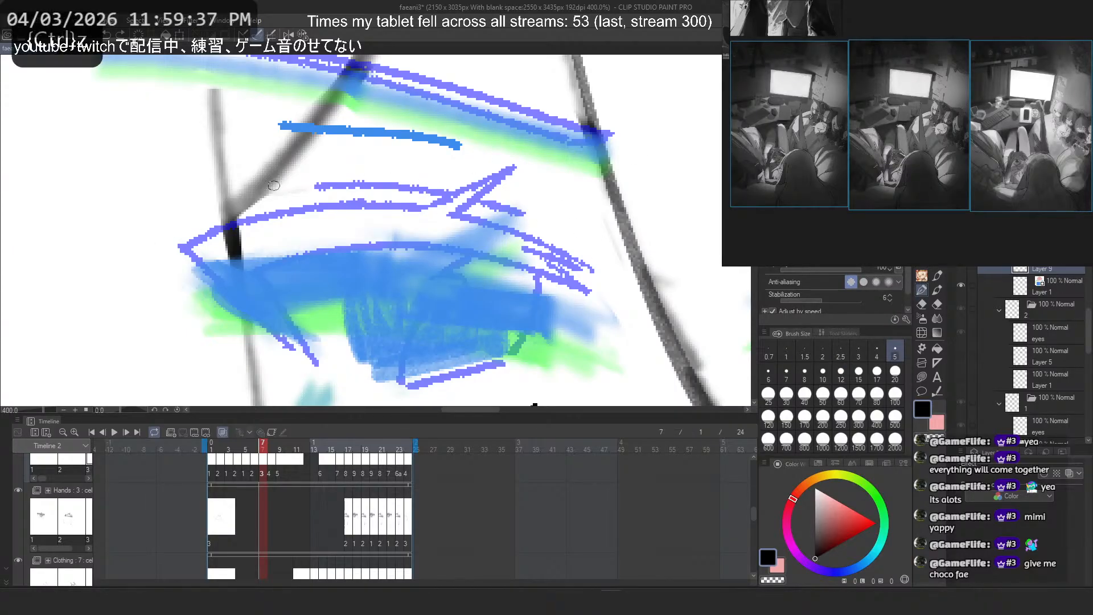
mouse_move(257, 188)
mouse_down()
mouse_move(535, 196)
mouse_move(338, 194)
mouse_move(415, 211)
mouse_up()
key(ctrl+z)
key(ctrl+z)
drag(107, 199, 369, 224)
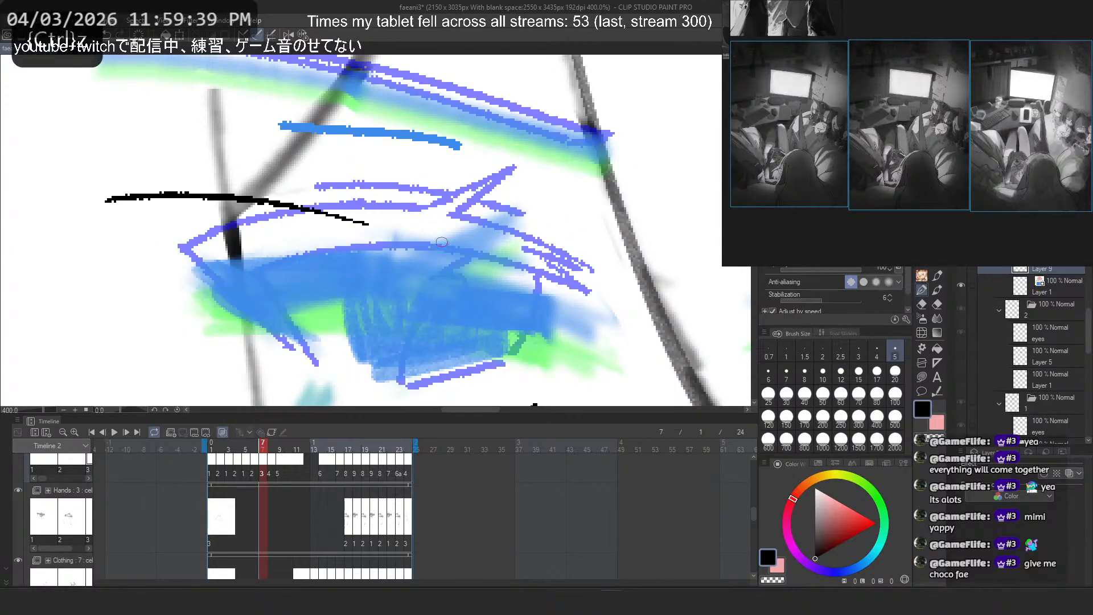
key(ctrl+z)
mouse_move(162, 246)
mouse_down()
mouse_move(569, 250)
mouse_move(595, 286)
mouse_up()
key(ctrl+z)
key(ctrl+z)
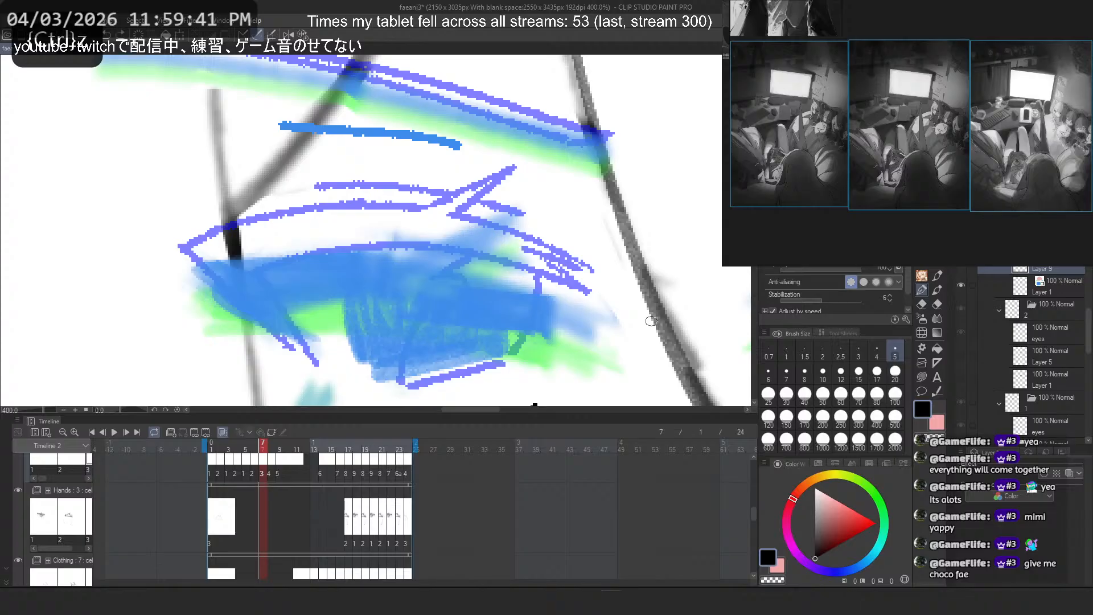
Step: Draw the left eye's upper lash line as one long tapered arc over the blue sketch
key(minus)
mouse_move(191, 215)
mouse_down()
mouse_move(602, 387)
mouse_move(588, 391)
mouse_up()
key(ctrl+z)
key(ctrl+z)
drag(177, 215, 591, 393)
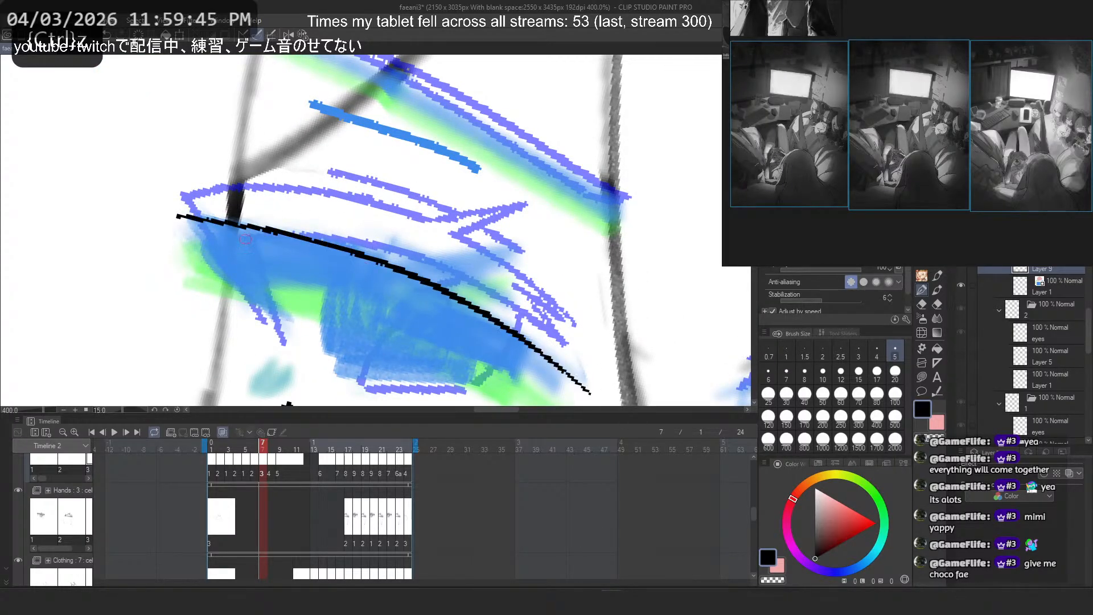
key(ctrl+z)
drag(180, 217, 586, 373)
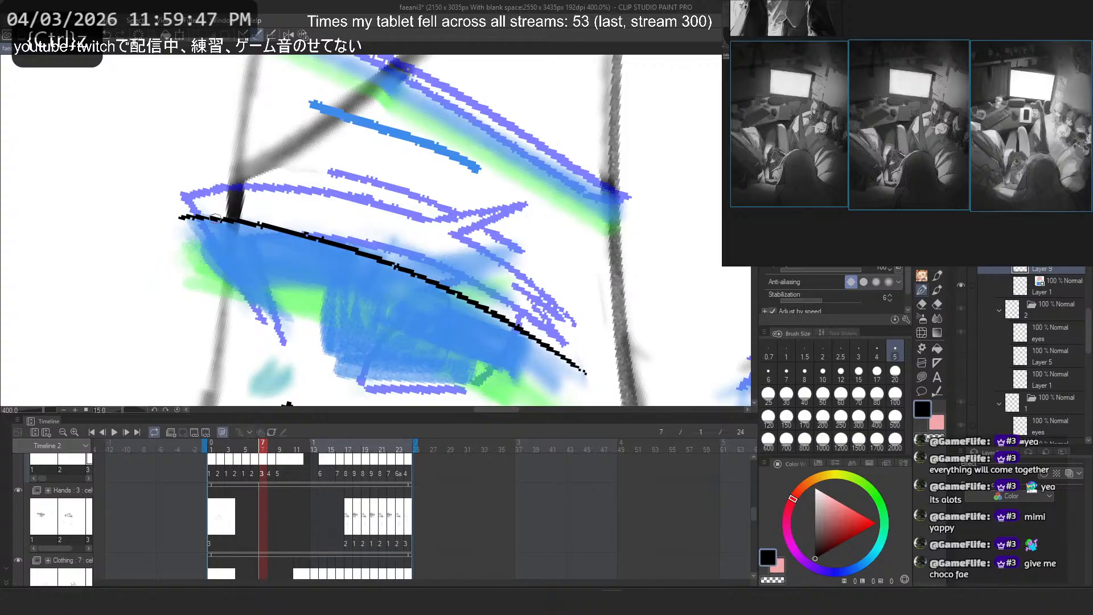
key(ctrl+z)
mouse_move(191, 215)
mouse_down()
mouse_move(603, 399)
mouse_move(591, 402)
mouse_up()
key(ctrl+z)
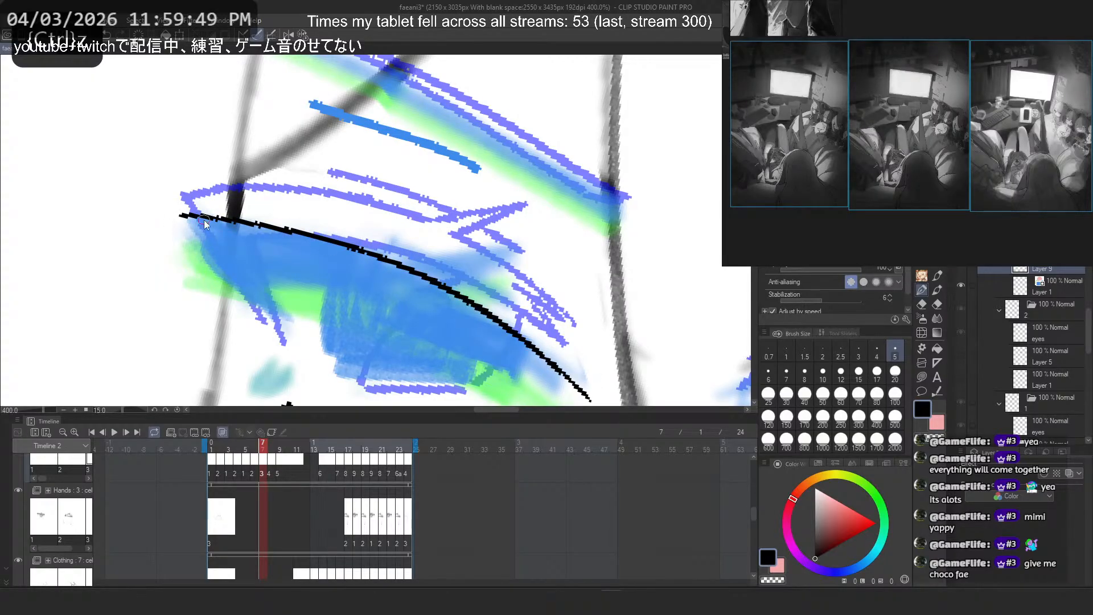
key(ctrl+z)
drag(187, 217, 597, 396)
Step: Retrace the outer half of the upper lash line to thicken its start
drag(196, 219, 285, 231)
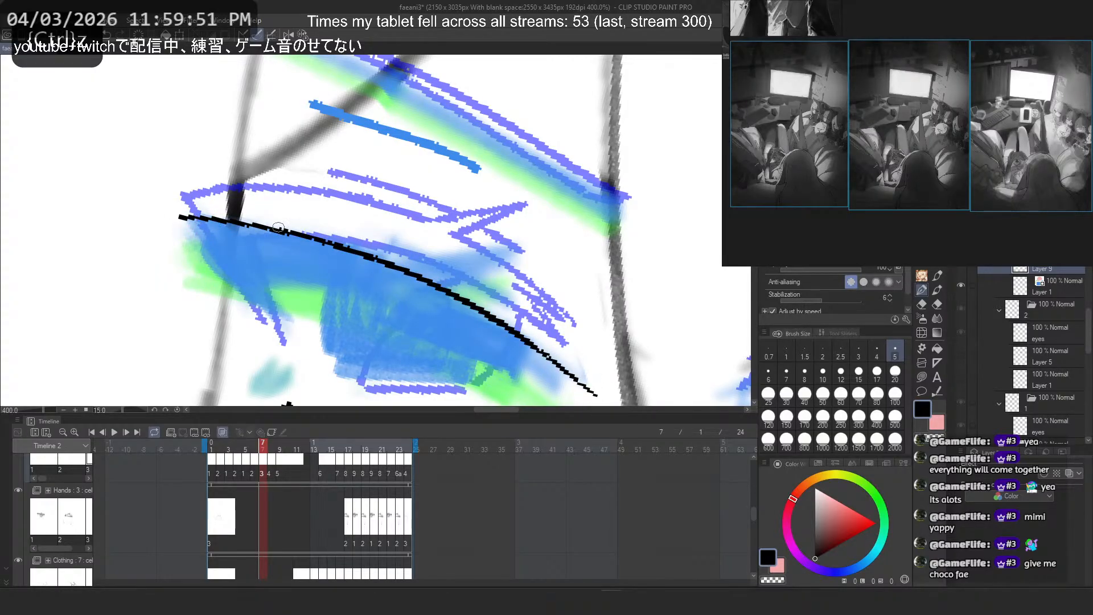
key(ctrl+z)
drag(180, 216, 369, 254)
key(ctrl+z)
key(ctrl+z)
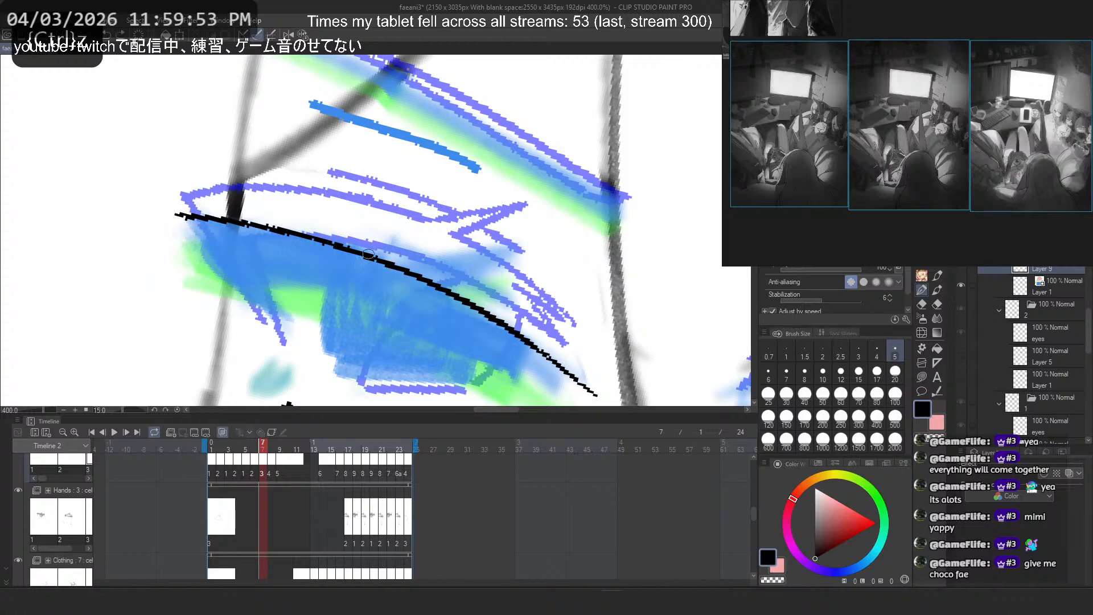
Step: Try to draw the outer corner lash running down from the start of the upper lash line
drag(176, 215, 272, 324)
key(ctrl+z)
key(ctrl+z)
mouse_move(176, 215)
mouse_down()
mouse_move(292, 361)
mouse_move(272, 336)
mouse_up()
key(ctrl+z)
key(ctrl+z)
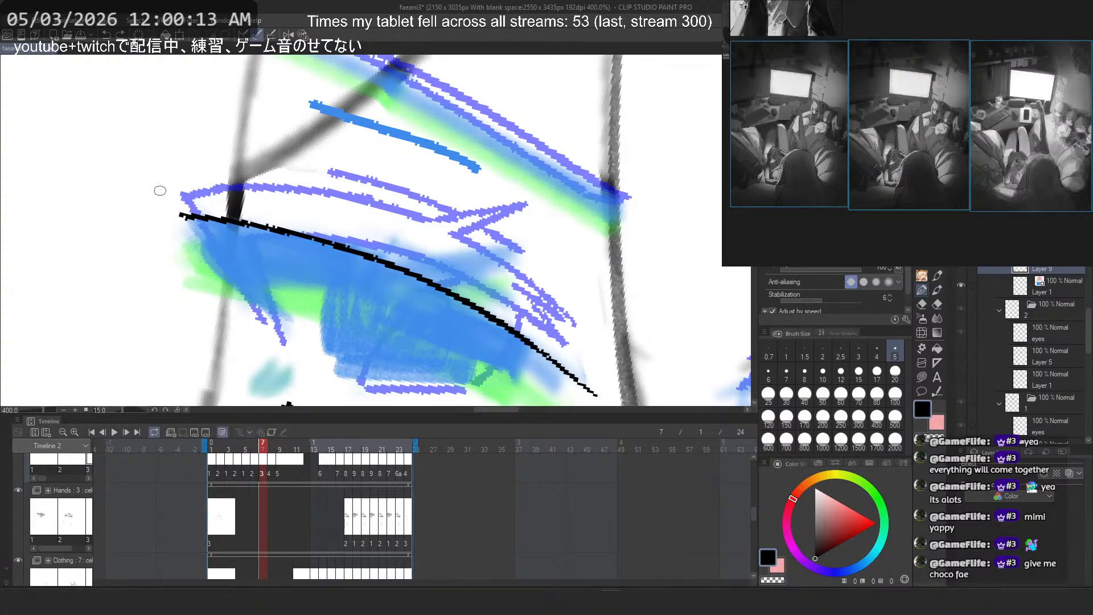
Step: Try the downward outer corner lash of the left eye again and undo the strokes
scroll(393, 124, down, 2)
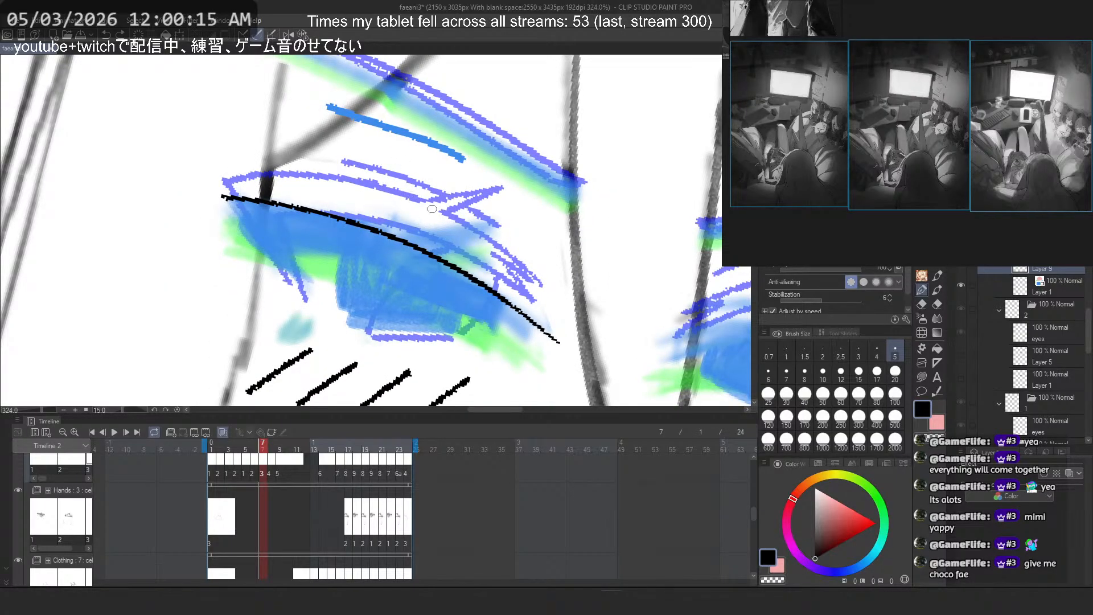
scroll(241, 210, up, 2)
key(ctrl+z)
mouse_move(220, 194)
mouse_down()
mouse_move(319, 317)
mouse_move(298, 273)
mouse_move(319, 321)
mouse_move(217, 189)
mouse_move(318, 314)
mouse_up()
key(ctrl+z)
key(ctrl+z)
key(ctrl+z)
key(ctrl+z)
key(ctrl+z)
key(ctrl+z)
key(ctrl+z)
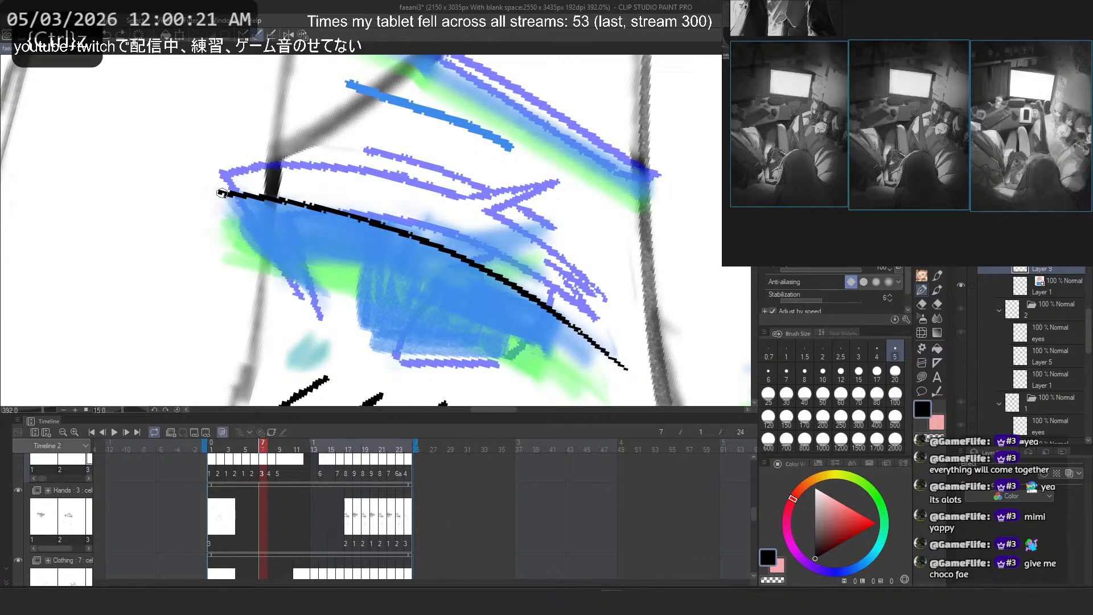
Step: Draw the outer corner lash as a diagonal stroke from the lash line's outer tip down to the sketched lash end
drag(220, 195, 318, 317)
key(ctrl+z)
key(ctrl+z)
mouse_move(220, 195)
mouse_down()
mouse_move(320, 323)
mouse_move(311, 308)
mouse_up()
key(ctrl+z)
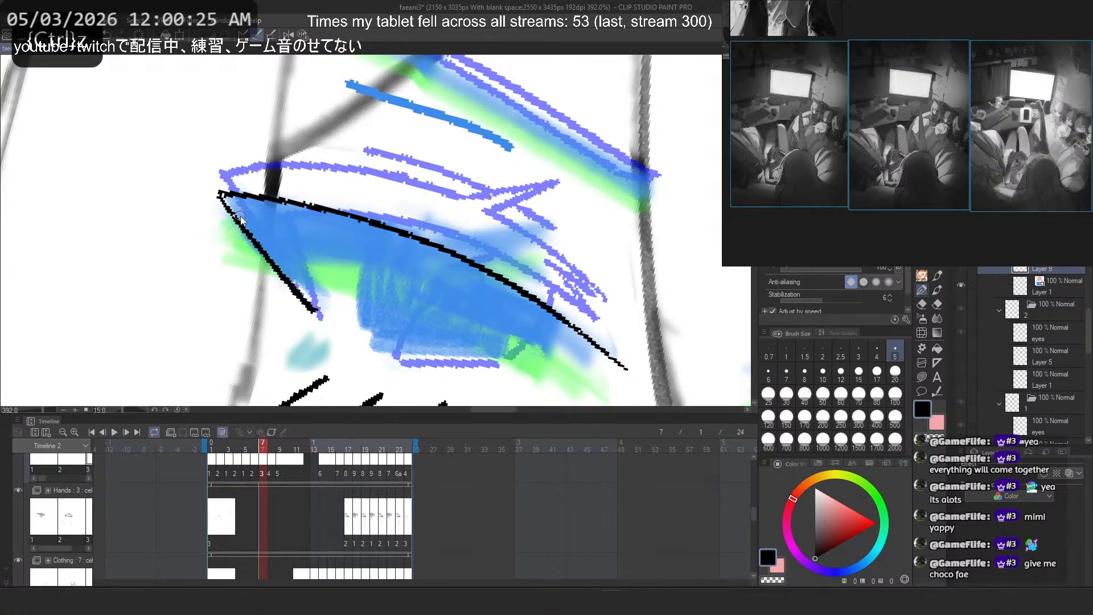
key(ctrl+z)
drag(215, 192, 320, 320)
key(ctrl+z)
drag(218, 194, 325, 326)
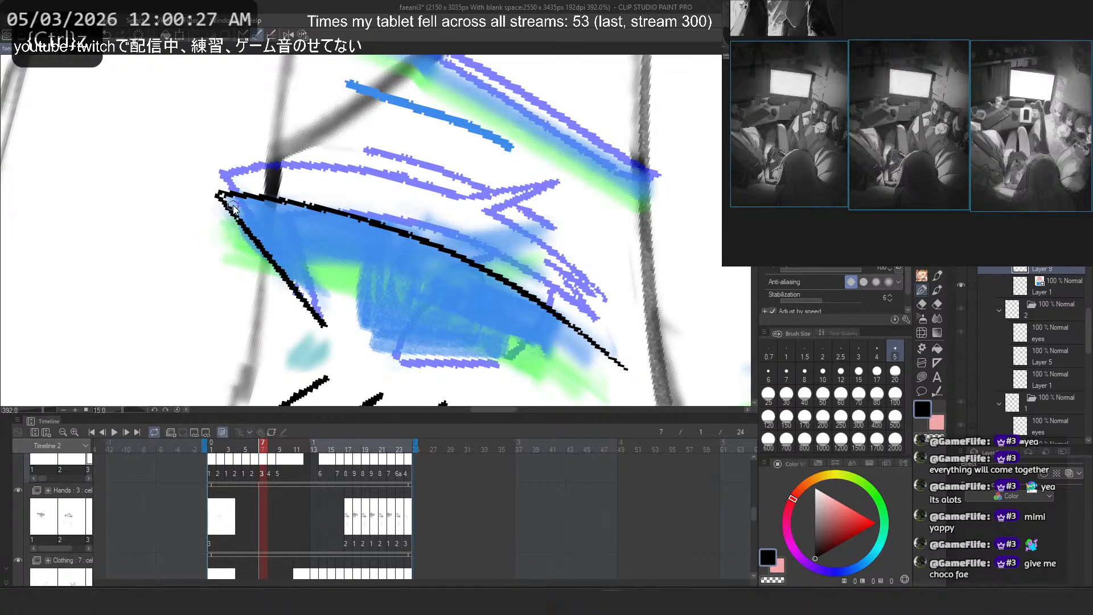
Step: Try to redraw the left eye's outer corner lash as a diagonal from the lash line's tip to the sketched lash end
key(ctrl+z)
mouse_move(219, 196)
mouse_down()
mouse_move(339, 345)
mouse_move(322, 333)
mouse_up()
key(ctrl+z)
key(ctrl+z)
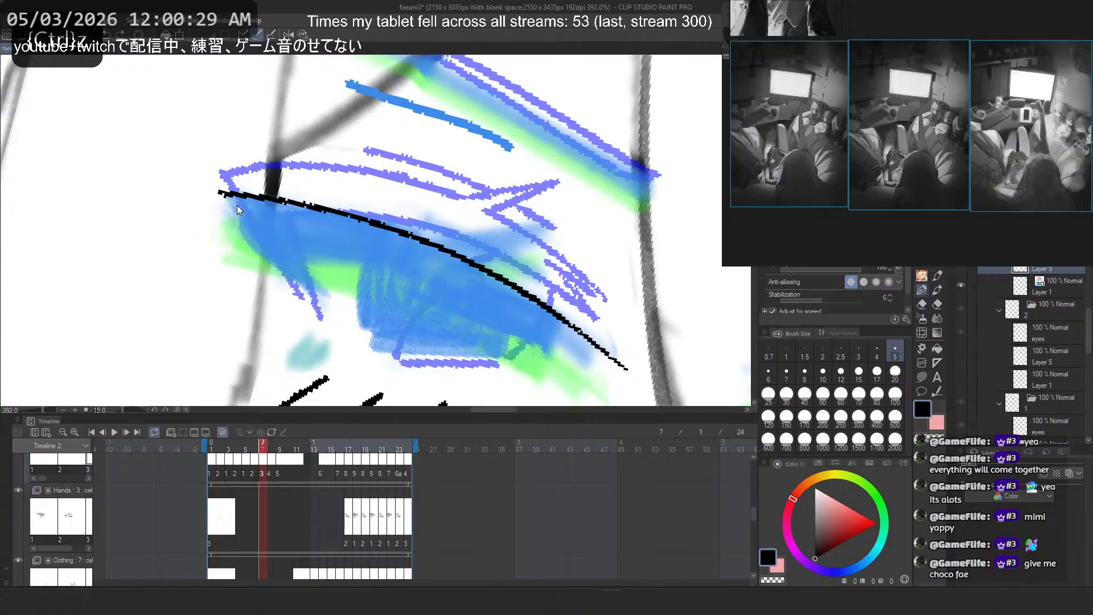
scroll(188, 217, up, 2)
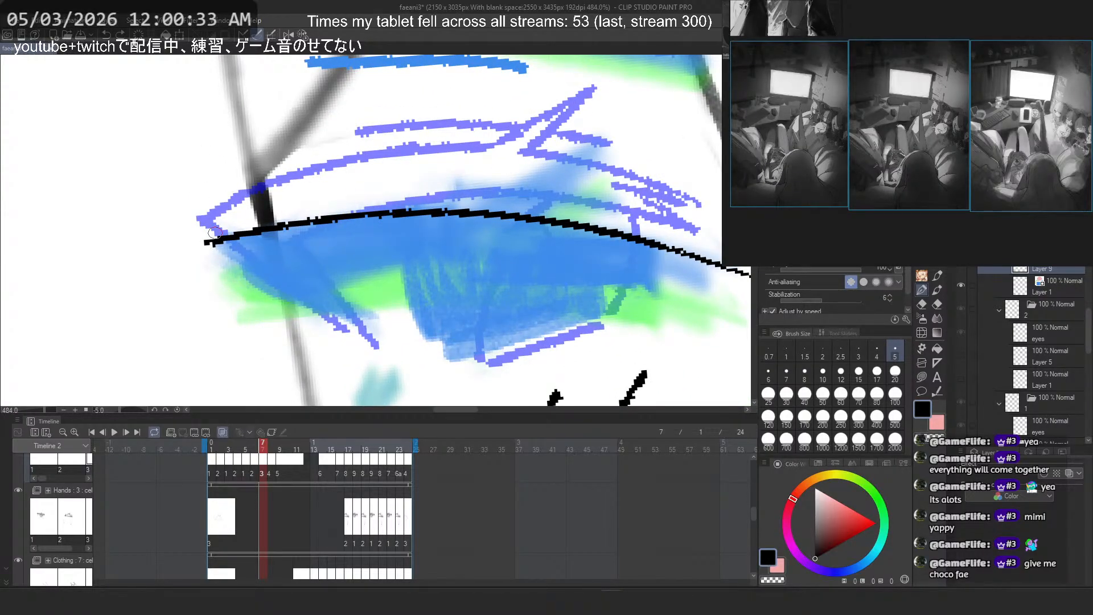
drag(222, 252, 351, 274)
key(ctrl+z)
key(ctrl+z)
Step: Try the outer corner lash diagonal with the brush size set to 6 and undo the strokes
click(768, 373)
drag(206, 242, 399, 369)
key(ctrl+z)
key(ctrl+z)
drag(206, 244, 381, 355)
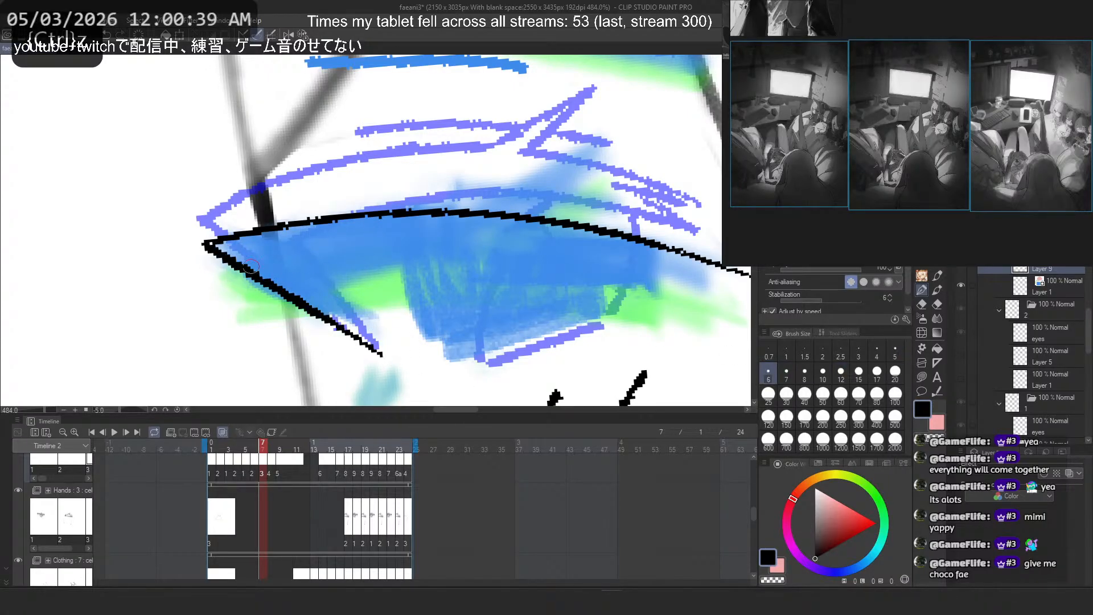
drag(206, 243, 380, 354)
key(ctrl+z)
key(ctrl+z)
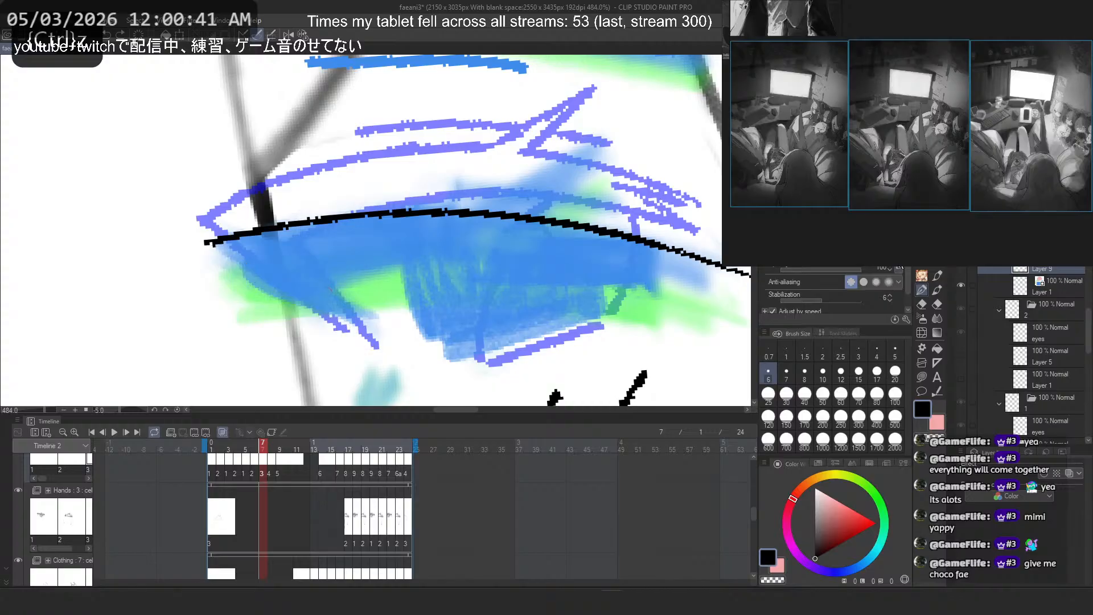
Step: Set the brush size back to 5 and ink the outer edge of the left eye's corner lash down to the sketched end
click(899, 256)
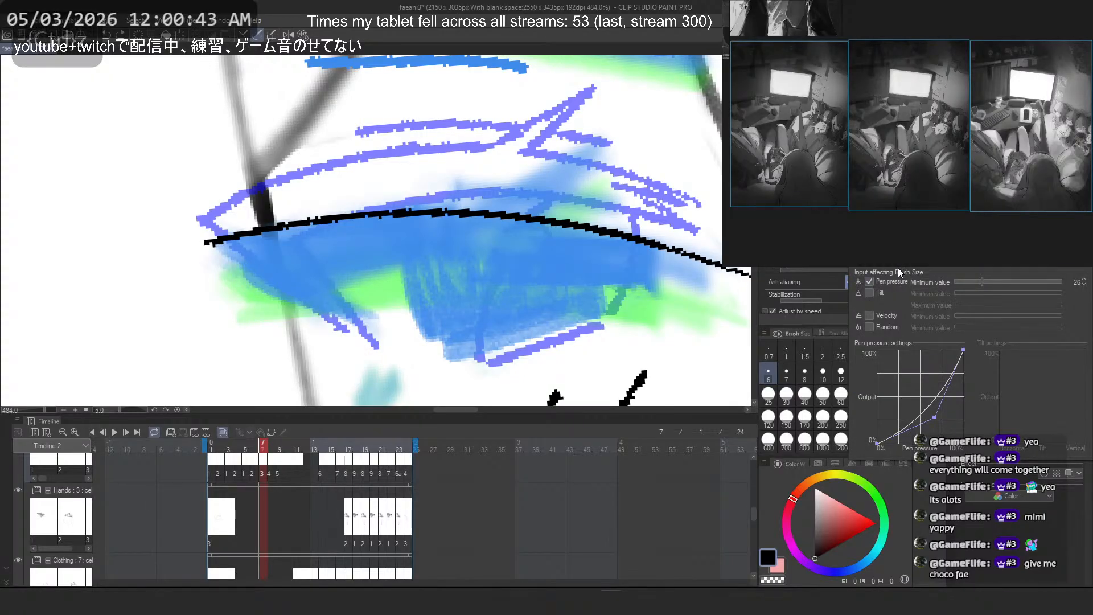
click(895, 349)
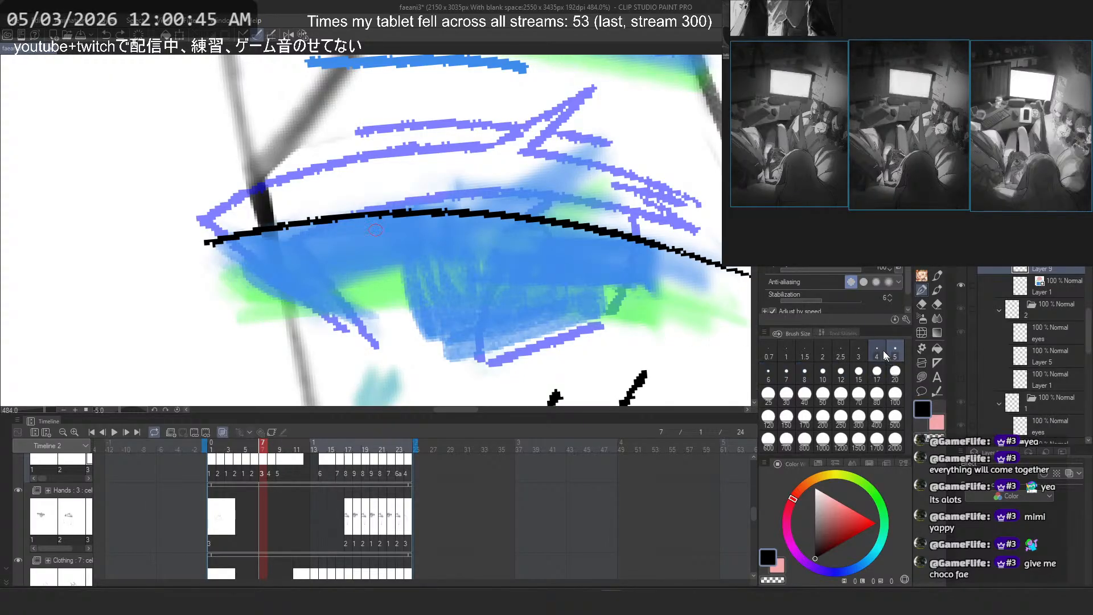
key(ctrl+z)
drag(197, 240, 389, 358)
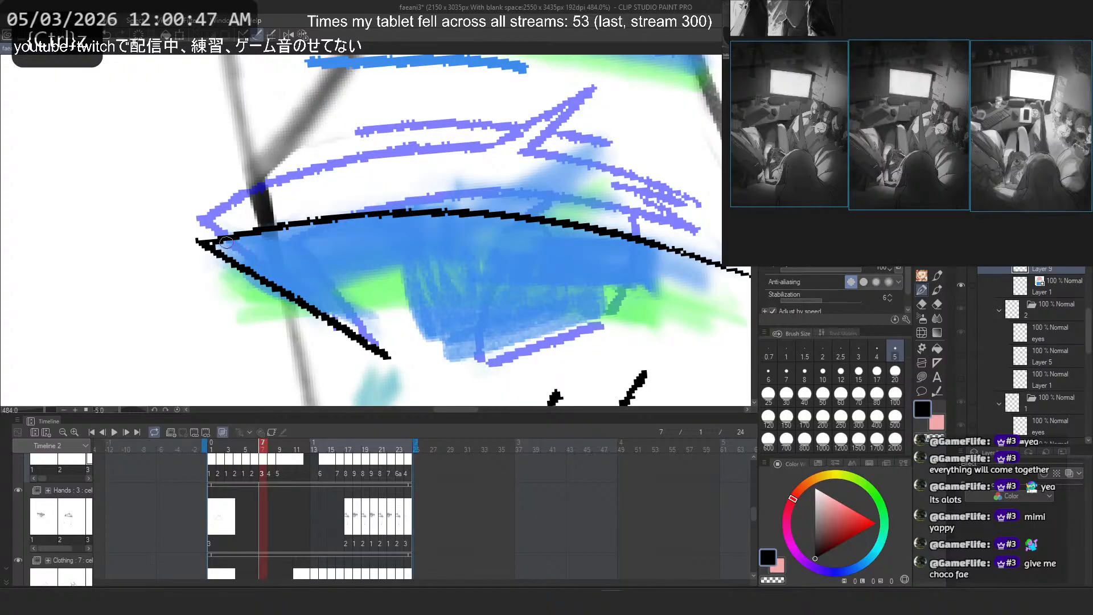
key(ctrl+z)
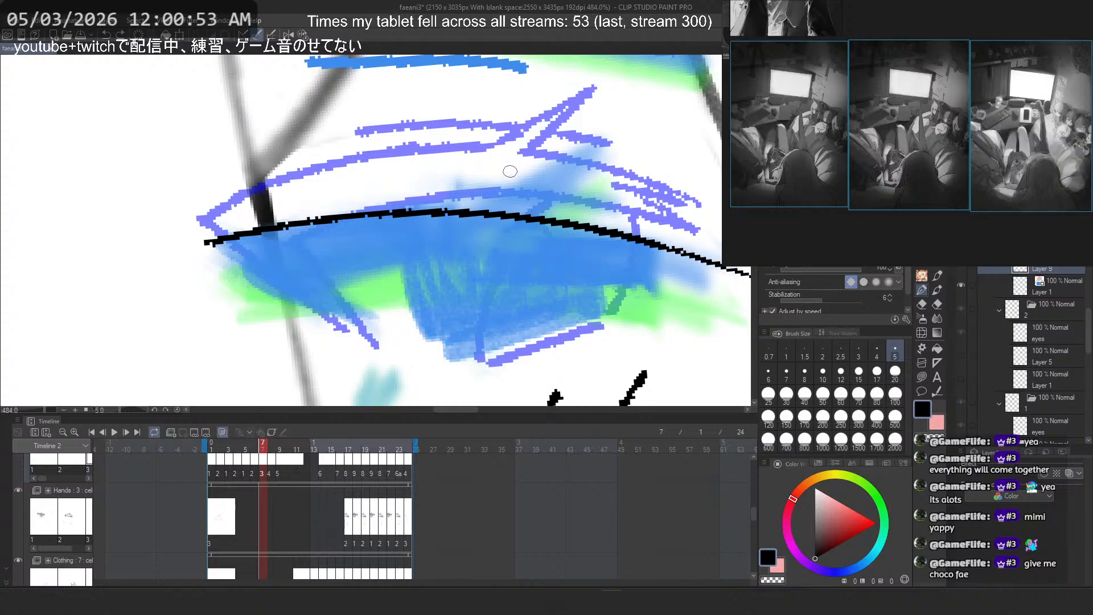
drag(206, 242, 386, 356)
key(ctrl+z)
key(ctrl+z)
key(ctrl+z)
drag(199, 245, 363, 343)
key(ctrl+z)
key(ctrl+z)
drag(317, 279, 380, 349)
key(ctrl+z)
Step: Ink the short inner edge of the corner lash so it meets the outer edge near the lash's lower point
scroll(152, 139, down, 5)
drag(222, 160, 259, 109)
scroll(253, 115, up, 3)
key(ctrl+z)
drag(264, 175, 281, 232)
key(ctrl+z)
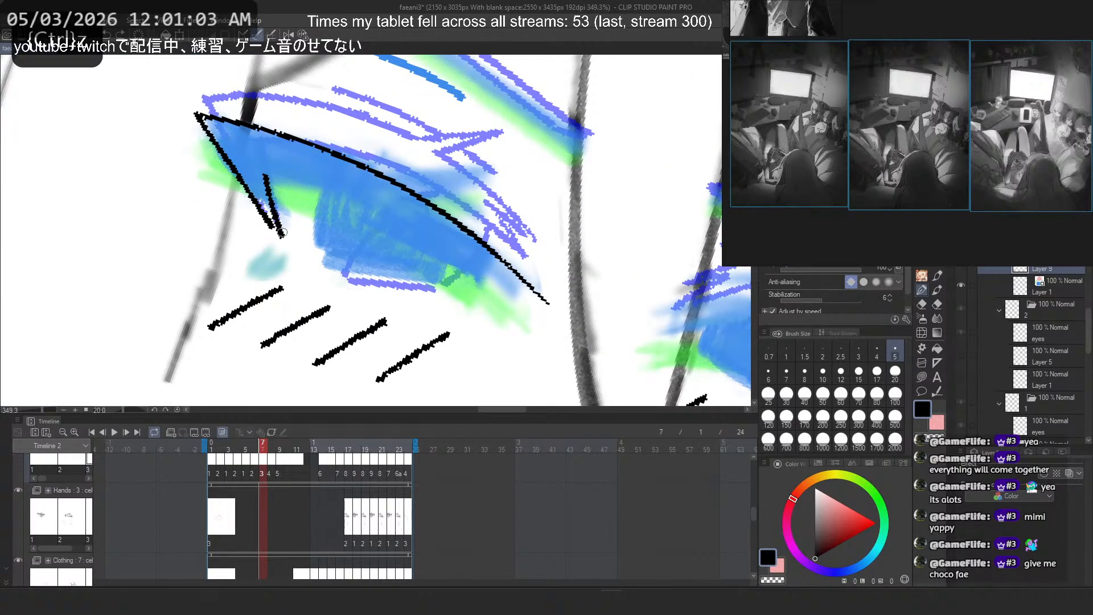
key(ctrl+z)
Step: Try to draw the lower edge of the upper lash band from the corner lash toward the inner eye corner
mouse_move(265, 174)
mouse_down()
mouse_move(283, 233)
mouse_move(519, 303)
mouse_up()
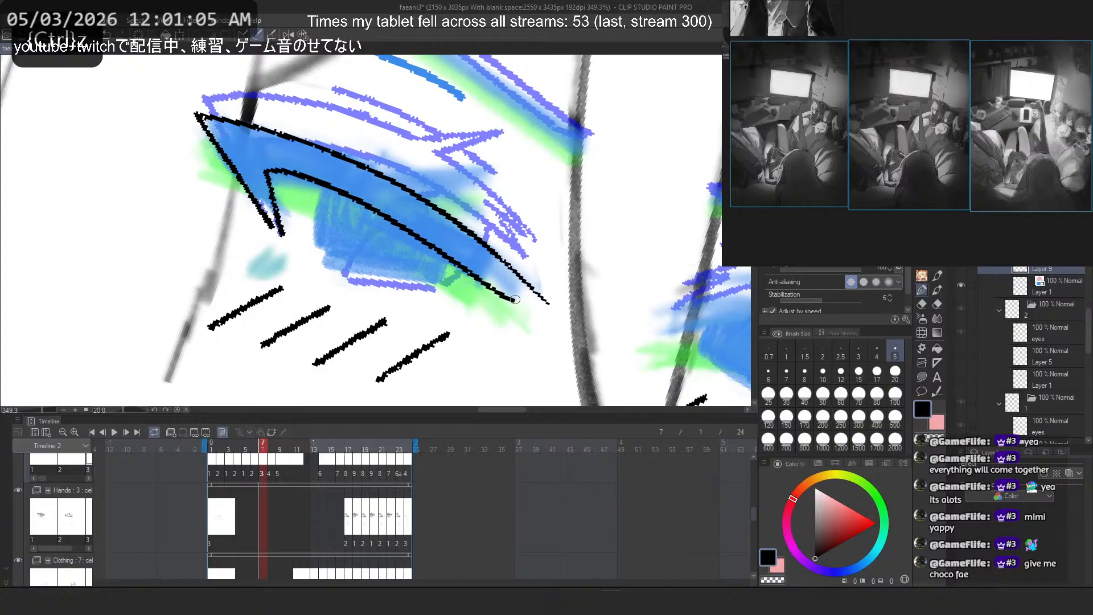
key(ctrl+z)
mouse_move(266, 171)
mouse_down()
mouse_move(519, 303)
mouse_move(391, 221)
mouse_move(521, 308)
mouse_up()
key(ctrl+z)
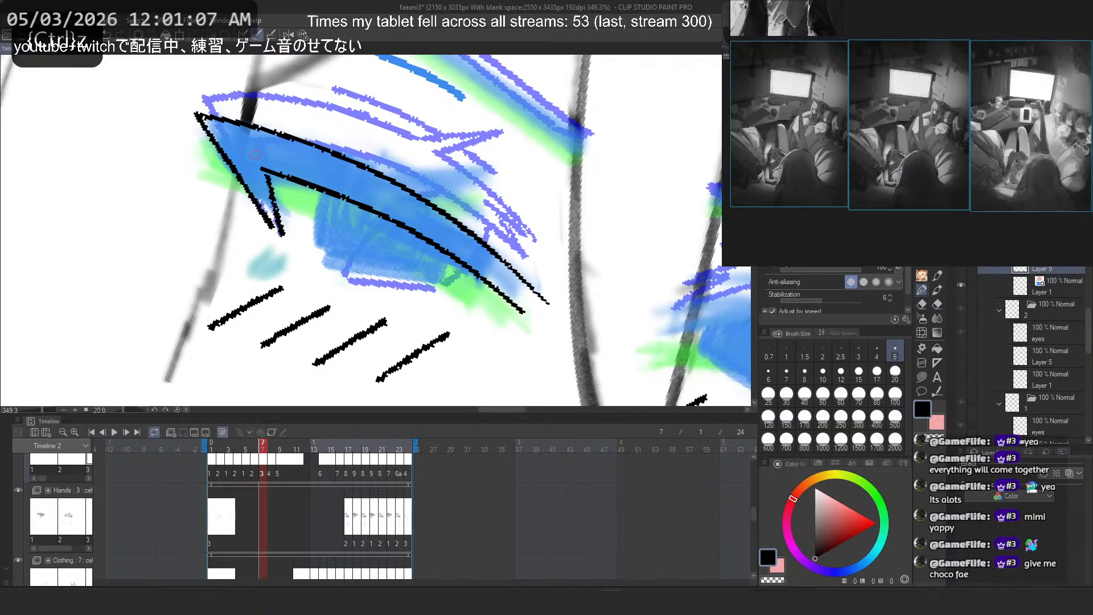
key(ctrl+z)
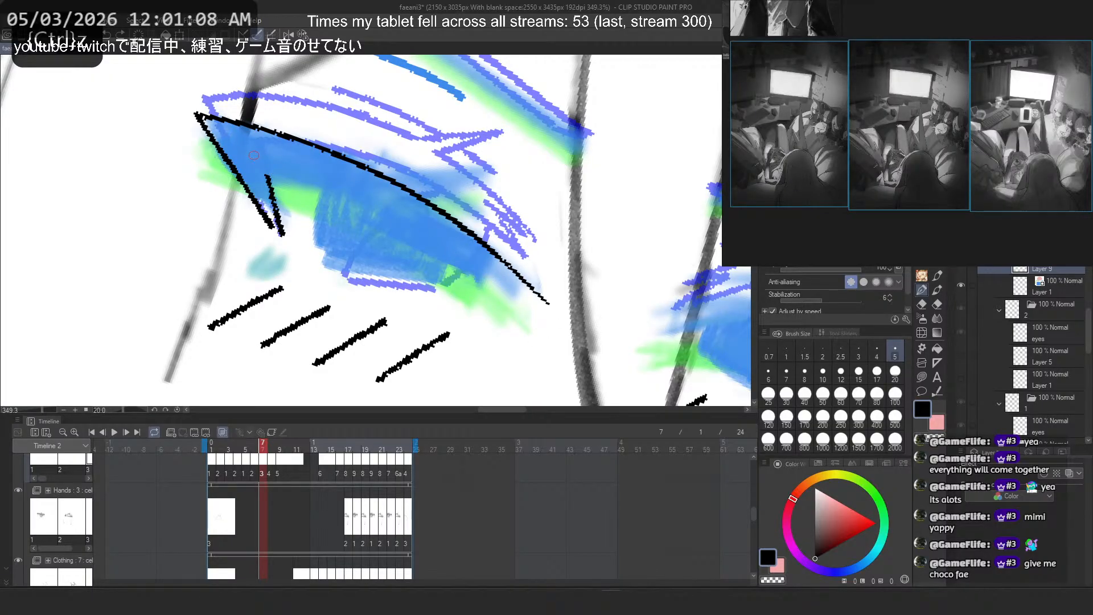
Step: Check the layer by toggling its visibility and ink the lash band's lower edge as a long curve to the inner eye corner
click(961, 283)
click(960, 285)
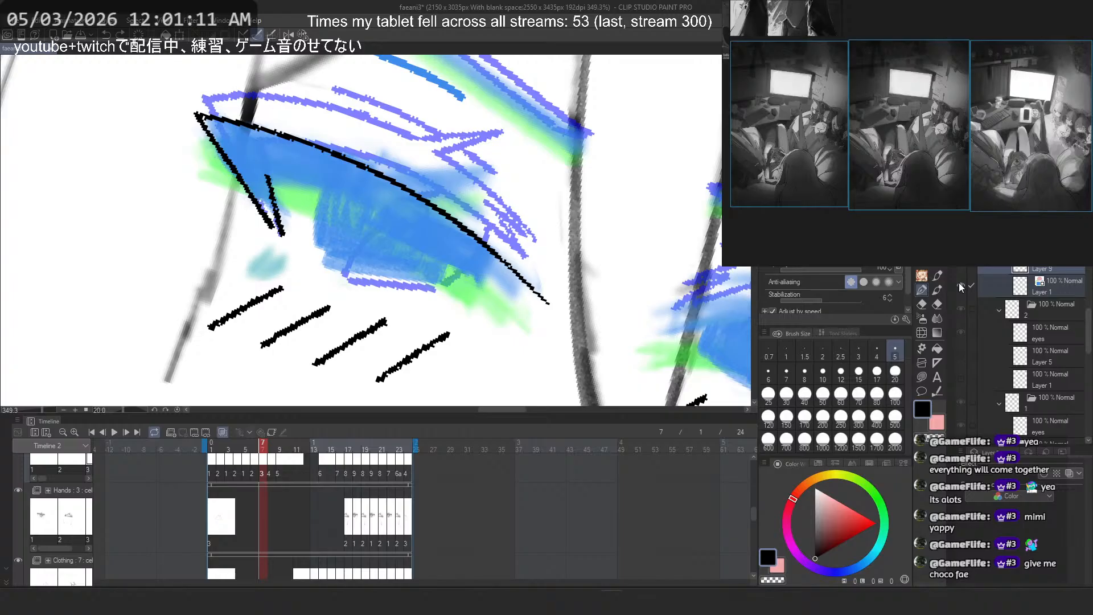
click(960, 284)
click(959, 283)
mouse_move(266, 171)
mouse_down()
mouse_move(520, 308)
mouse_move(456, 265)
mouse_move(518, 312)
mouse_up()
key(ctrl+z)
key(ctrl+z)
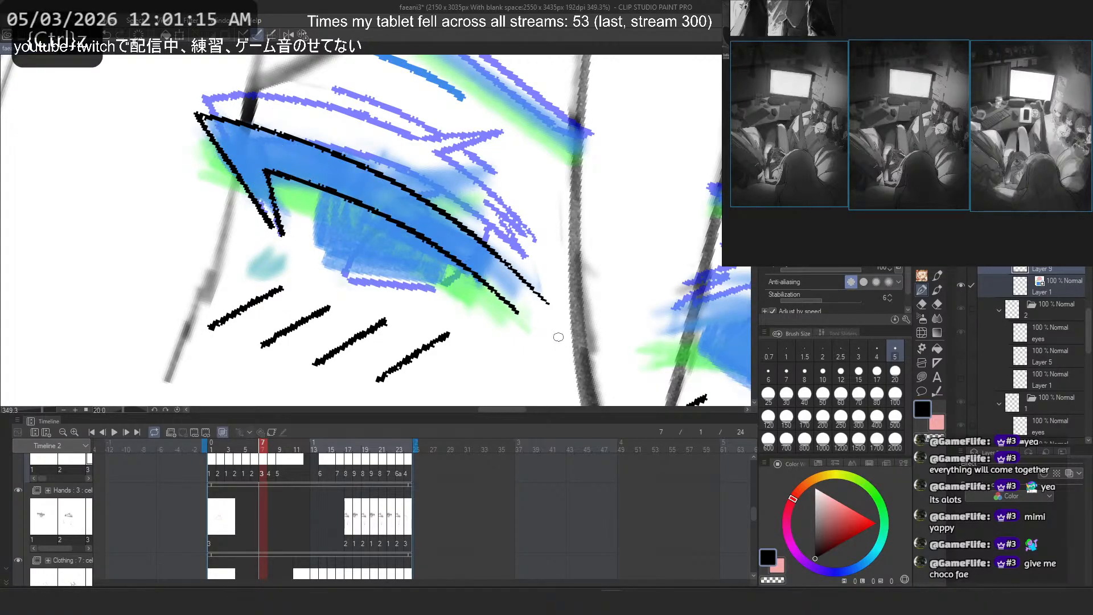
Step: Try to draw the forked lash tips at the inner corner of the left eye and undo the strokes
drag(456, 232, 530, 323)
key(ctrl+z)
drag(483, 260, 525, 318)
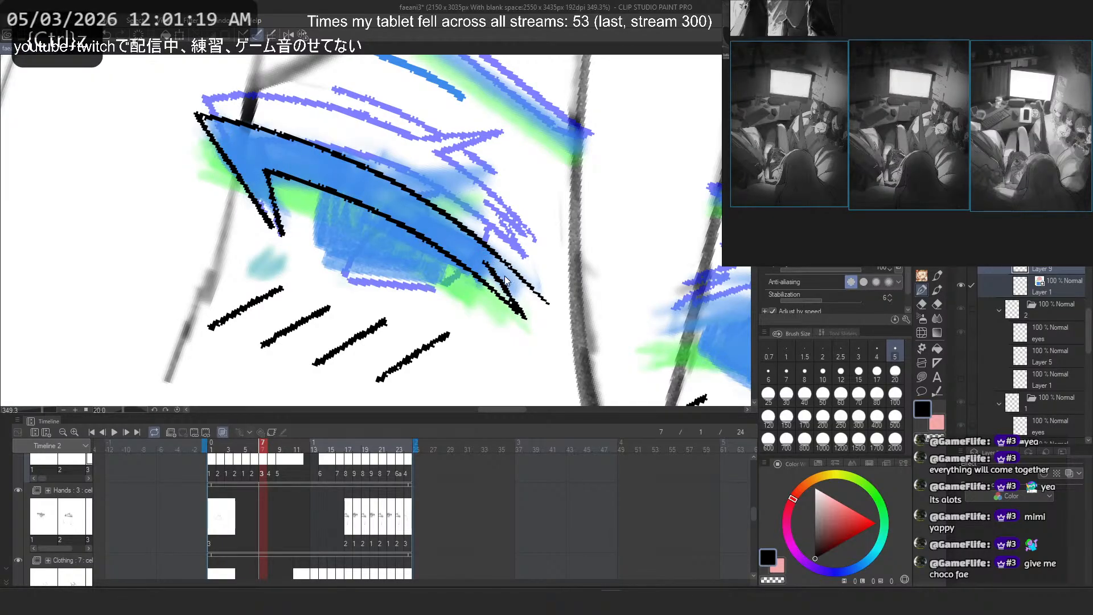
key(ctrl+z)
mouse_move(491, 271)
mouse_down()
mouse_move(526, 317)
mouse_move(537, 300)
mouse_up()
key(ctrl+z)
key(ctrl+z)
key(ctrl+z)
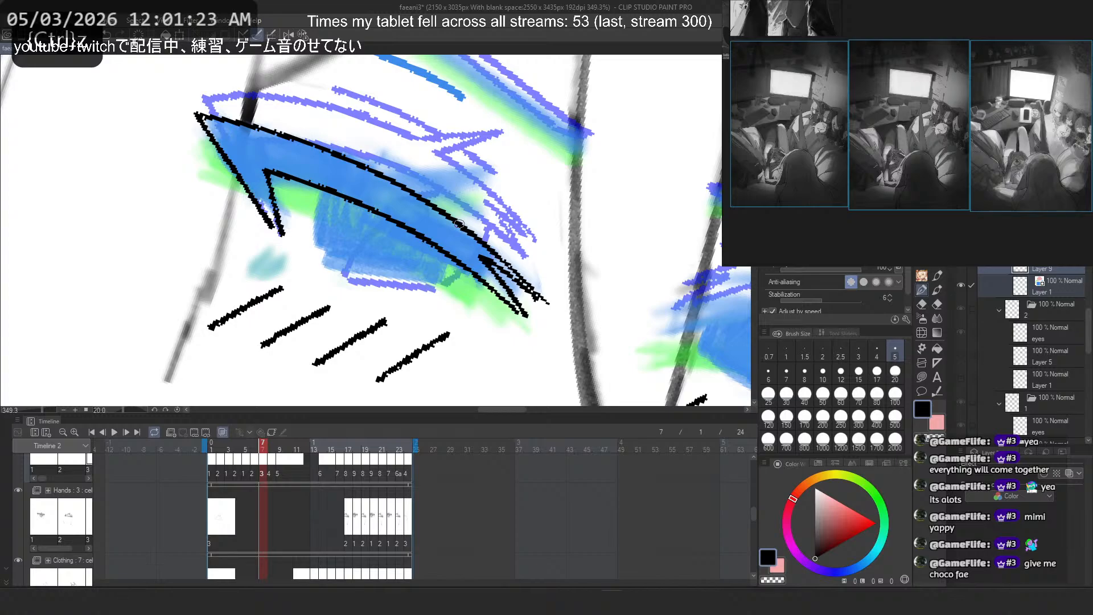
key(ctrl+z)
key(ctrl+z)
drag(484, 257, 531, 320)
key(ctrl+z)
key(ctrl+z)
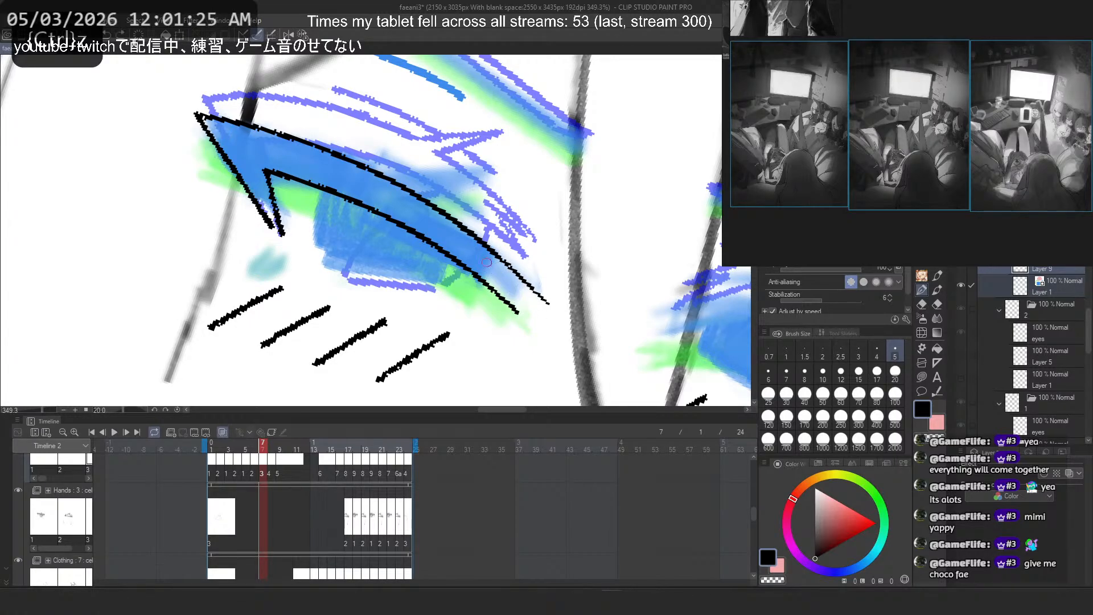
Step: Ink the short diagonal stroke that forms the lower prong of the forked inner corner lash
drag(485, 259, 529, 317)
key(ctrl+z)
drag(485, 259, 529, 317)
key(ctrl+z)
Step: Erase the thin end of the upper lash line with transparent colour and redraw it as the fork's upper prong
key(c)
drag(491, 249, 556, 312)
key(c)
mouse_move(470, 235)
mouse_down()
mouse_move(538, 311)
mouse_move(539, 301)
mouse_up()
key(ctrl+z)
key(ctrl+z)
mouse_move(479, 247)
mouse_down()
mouse_move(531, 293)
mouse_move(525, 320)
mouse_up()
key(ctrl+z)
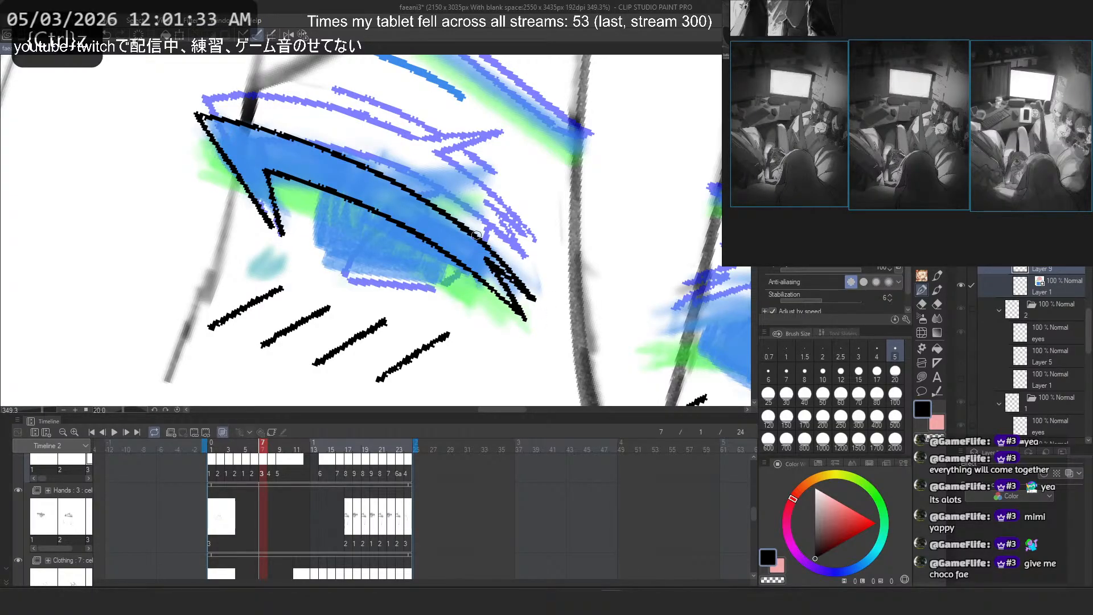
Step: Ink the two side edges of the left eye's iris, running down from the lash band's lower edge
drag(318, 193, 328, 265)
key(ctrl+z)
key(ctrl+z)
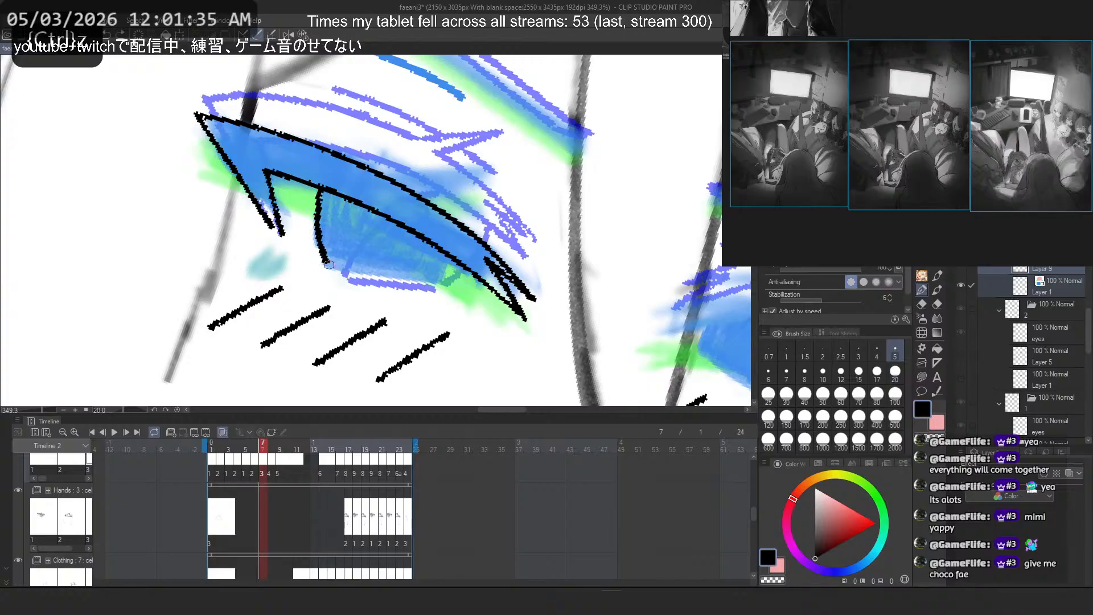
key(ctrl+z)
mouse_move(312, 211)
mouse_down()
mouse_move(343, 219)
mouse_move(317, 201)
mouse_move(326, 270)
mouse_up()
key(ctrl+z)
key(ctrl+z)
drag(320, 191, 326, 262)
key(ctrl+z)
key(ctrl+z)
drag(319, 190, 322, 265)
drag(449, 259, 437, 283)
key(ctrl+z)
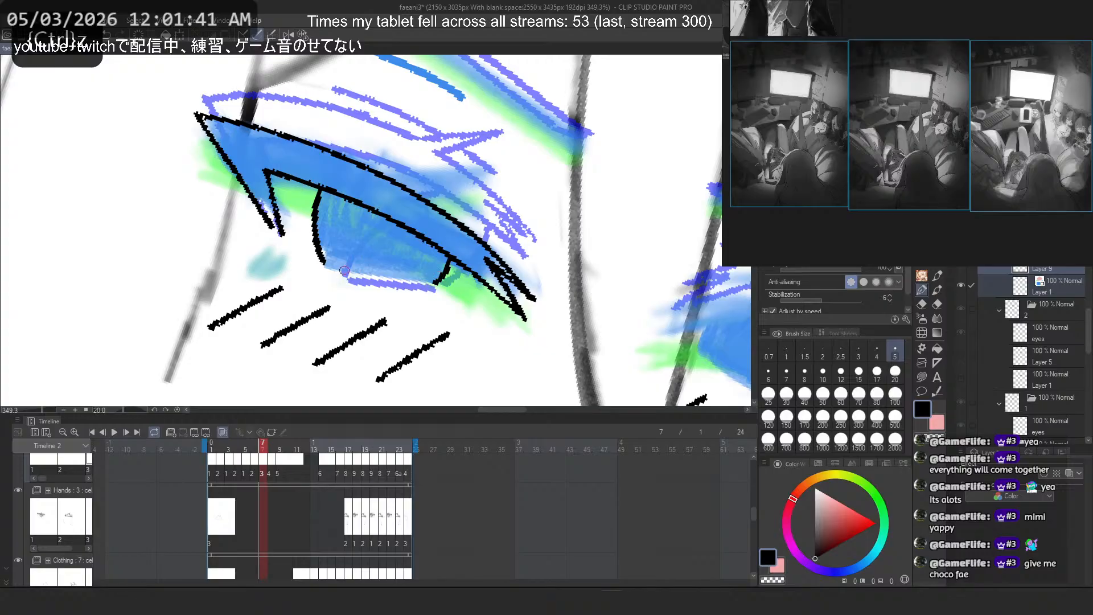
Step: Close the left eye's iris with a nearly straight bottom edge joining its two sides
drag(328, 266, 438, 284)
key(ctrl+z)
key(ctrl+z)
drag(325, 268, 433, 283)
key(ctrl+z)
key(ctrl+z)
drag(328, 267, 436, 283)
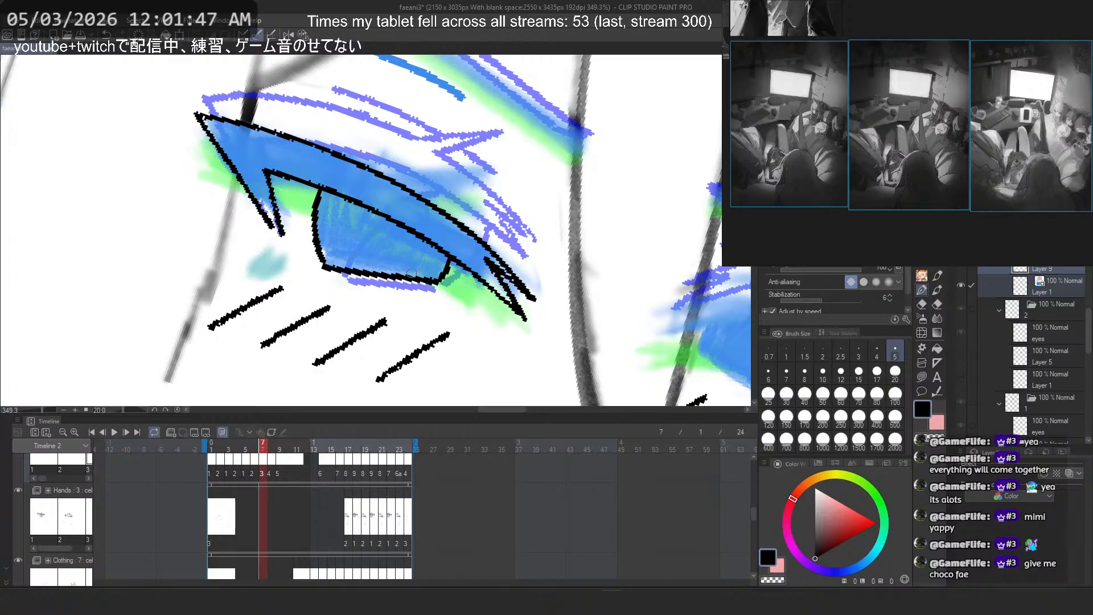
key(ctrl+z)
drag(346, 283, 444, 289)
key(ctrl+z)
mouse_move(320, 264)
mouse_down()
mouse_move(411, 276)
mouse_move(323, 264)
mouse_move(436, 283)
mouse_up()
key(ctrl+z)
key(ctrl+z)
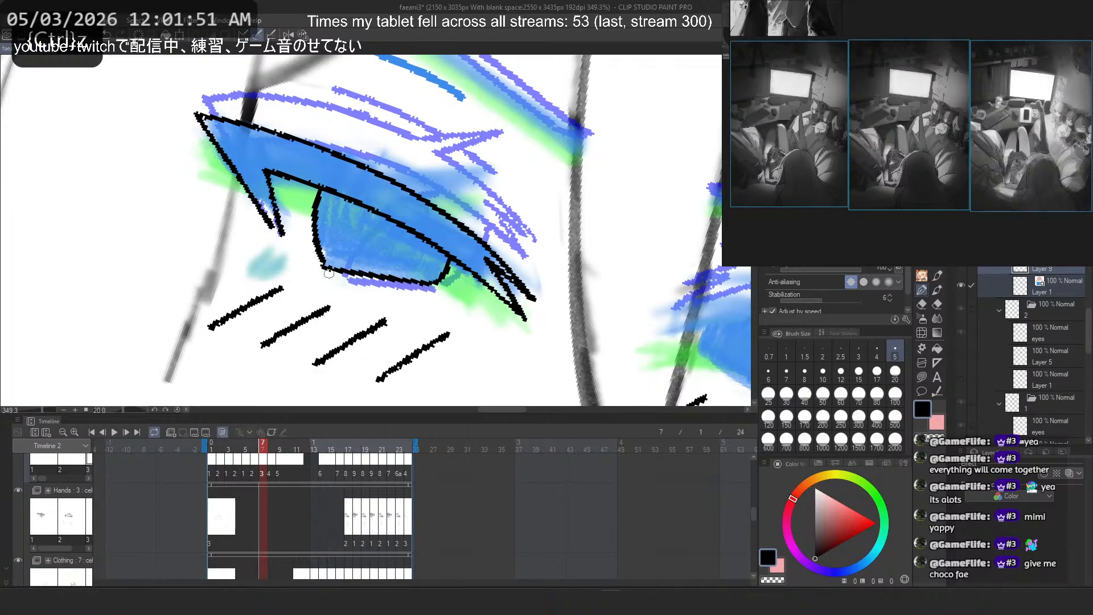
Step: Erase a gap with transparent colour in the left eye's upper lash line where the upward lash spike is sketched
scroll(330, 273, down, 4)
scroll(578, 238, up, 3)
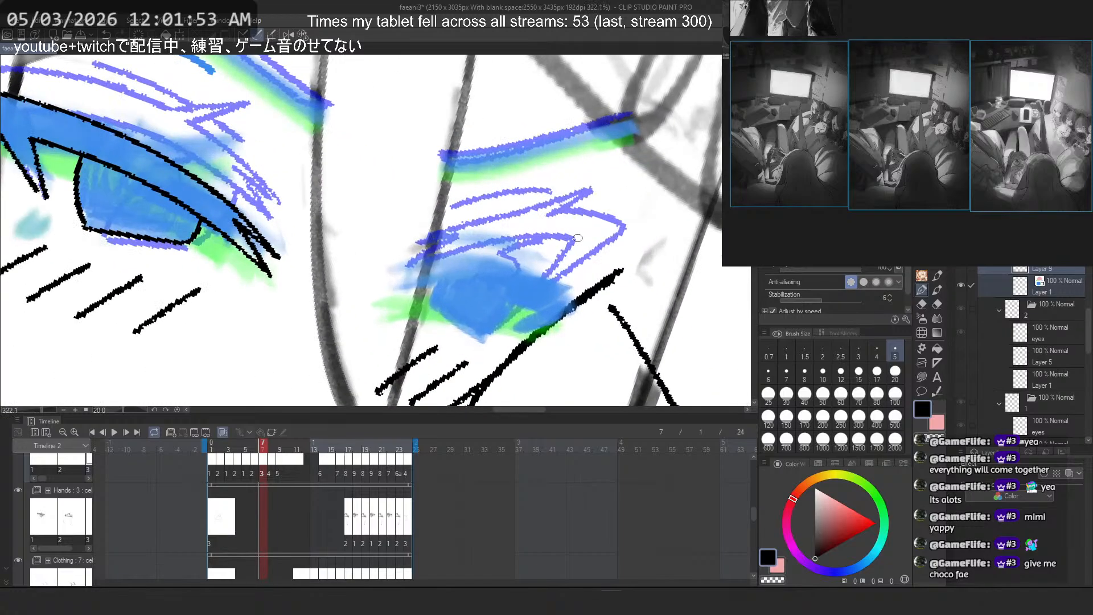
drag(413, 224, 583, 323)
scroll(302, 224, up, 1)
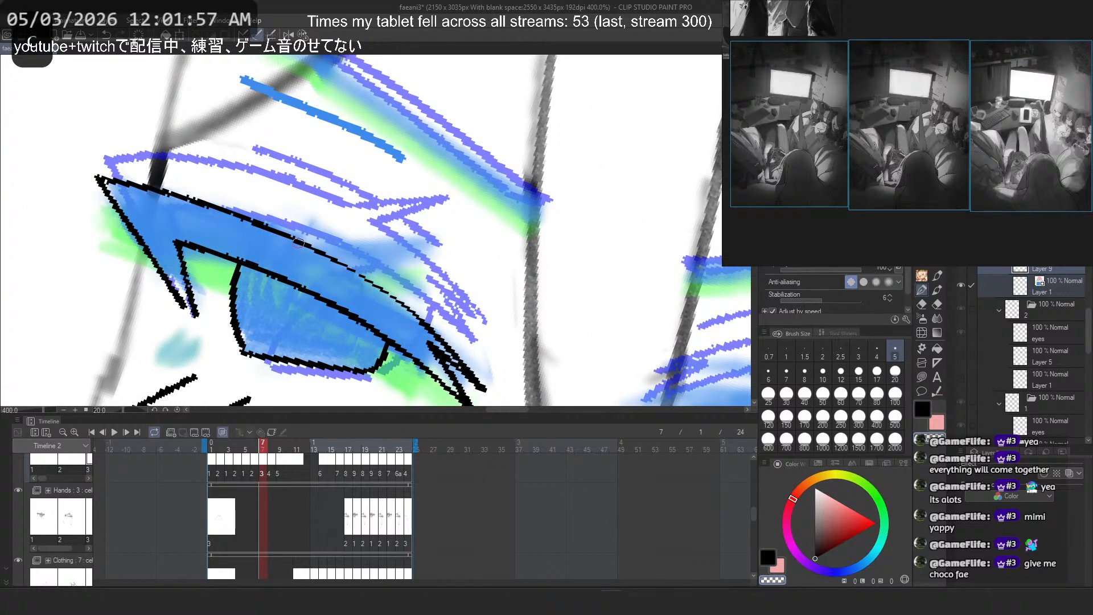
key(ctrl+z)
drag(258, 193, 246, 242)
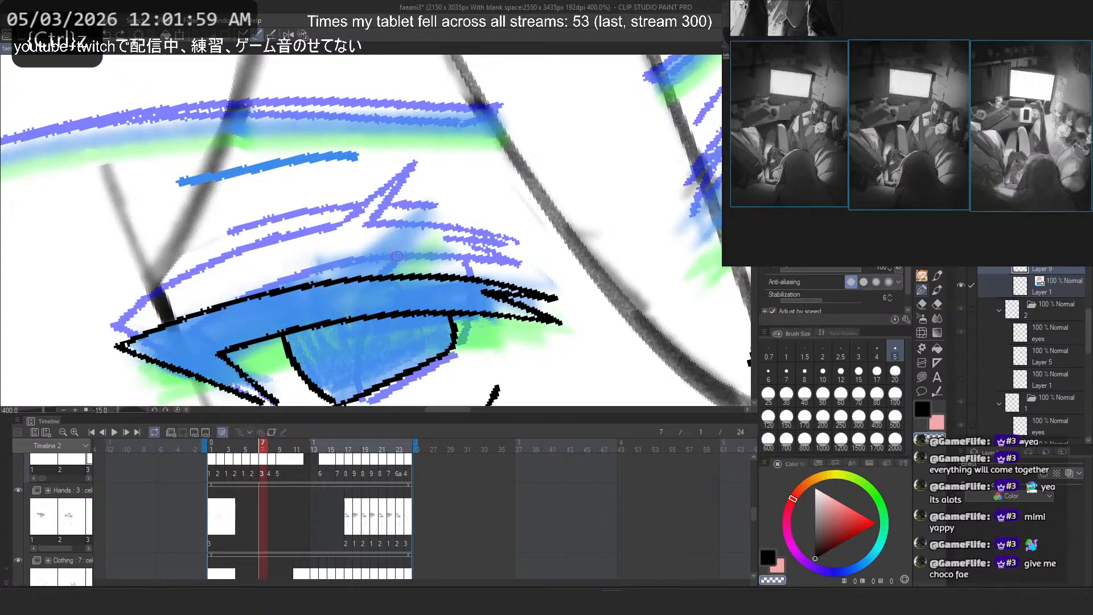
mouse_move(344, 280)
mouse_down()
mouse_move(364, 278)
mouse_move(419, 213)
mouse_move(372, 277)
mouse_up()
Step: Draw the upward lash spike in black as two strokes meeting in a point above the gap in the upper lash line
key(c)
key(ctrl+z)
key(ctrl+z)
key(ctrl+z)
key(ctrl+z)
drag(415, 216, 372, 277)
mouse_move(414, 149)
mouse_down()
mouse_move(418, 220)
mouse_move(414, 161)
mouse_move(412, 189)
mouse_move(543, 337)
mouse_up()
key(ctrl+z)
key(ctrl+z)
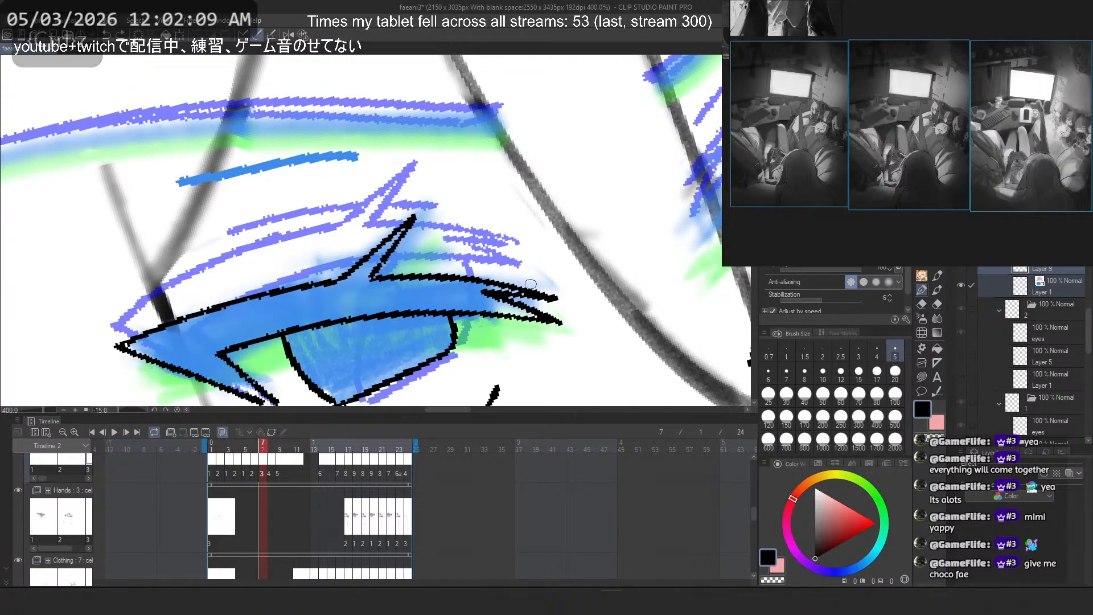
Step: Ink the eyelid crease as a thin line just above the upper lash line, leading toward the lash spike
key(asciicircum)
key(asciicircum)
key(asciicircum)
scroll(288, 172, up, 5)
drag(217, 177, 404, 295)
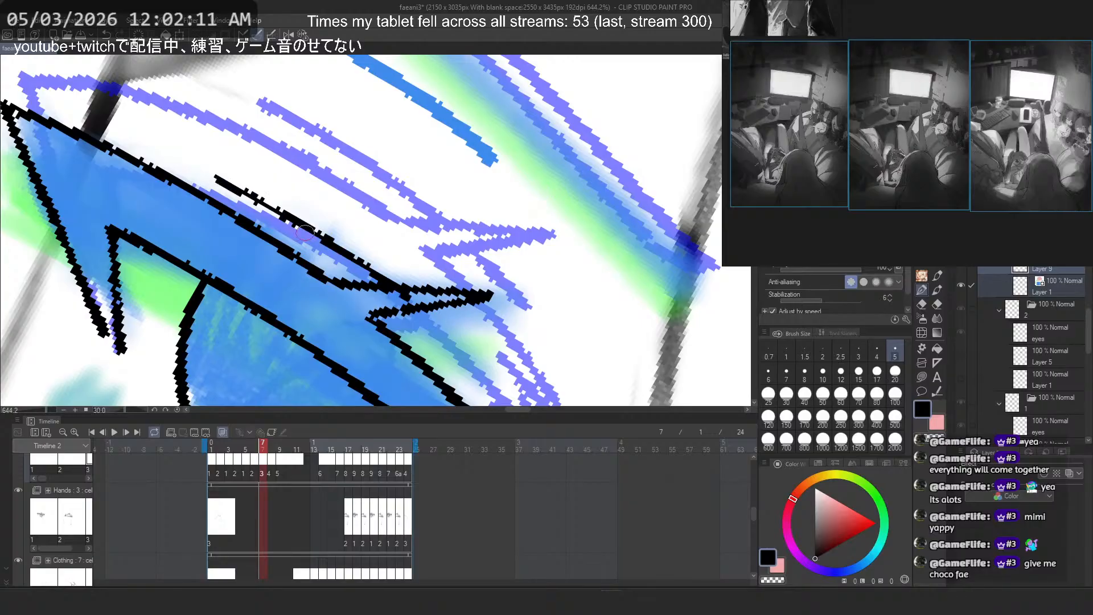
key(ctrl+z)
drag(244, 200, 381, 282)
scroll(250, 148, down, 7)
scroll(230, 150, down, 1)
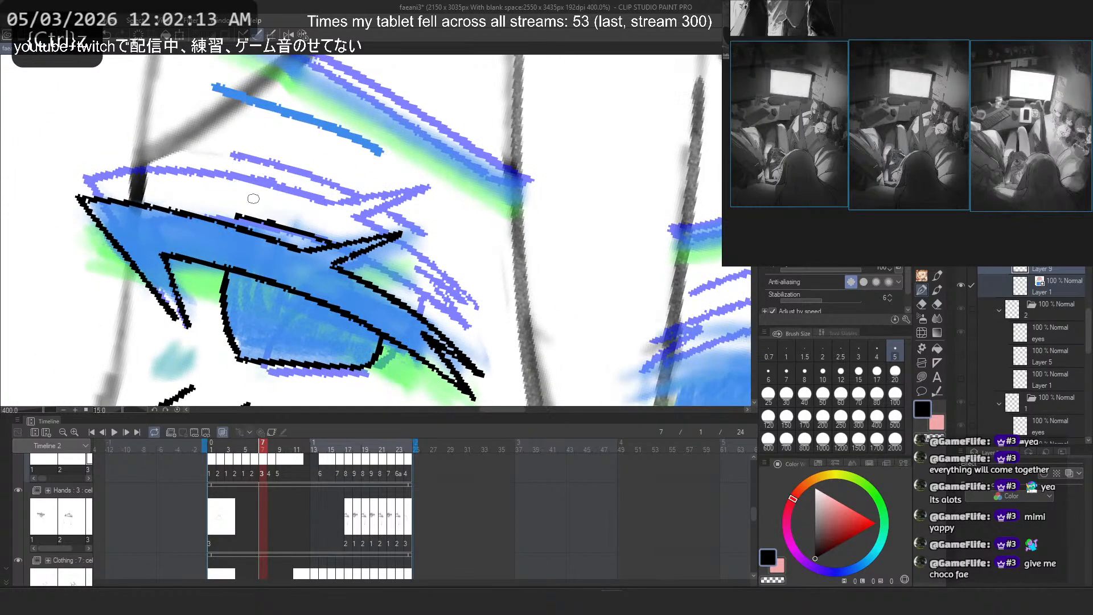
key(ctrl+z)
key(ctrl+z)
mouse_move(228, 201)
mouse_down()
mouse_move(345, 246)
mouse_move(432, 304)
mouse_up()
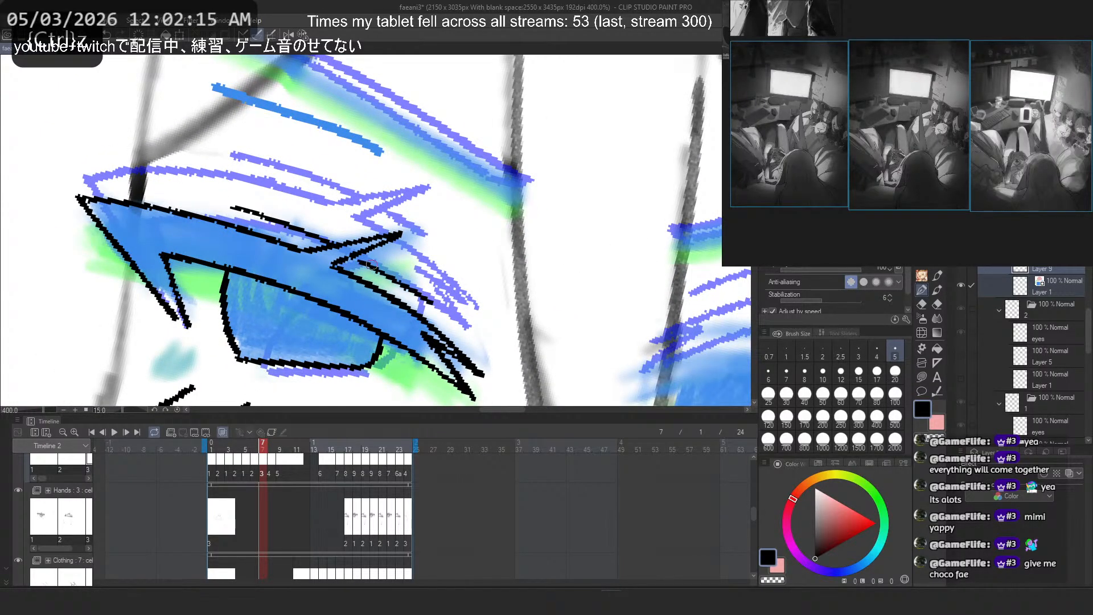
Step: Continue the eyelid crease as a short stroke on the inner side of the lash spike and undo the stray marks
key(ctrl+z)
drag(357, 258, 427, 300)
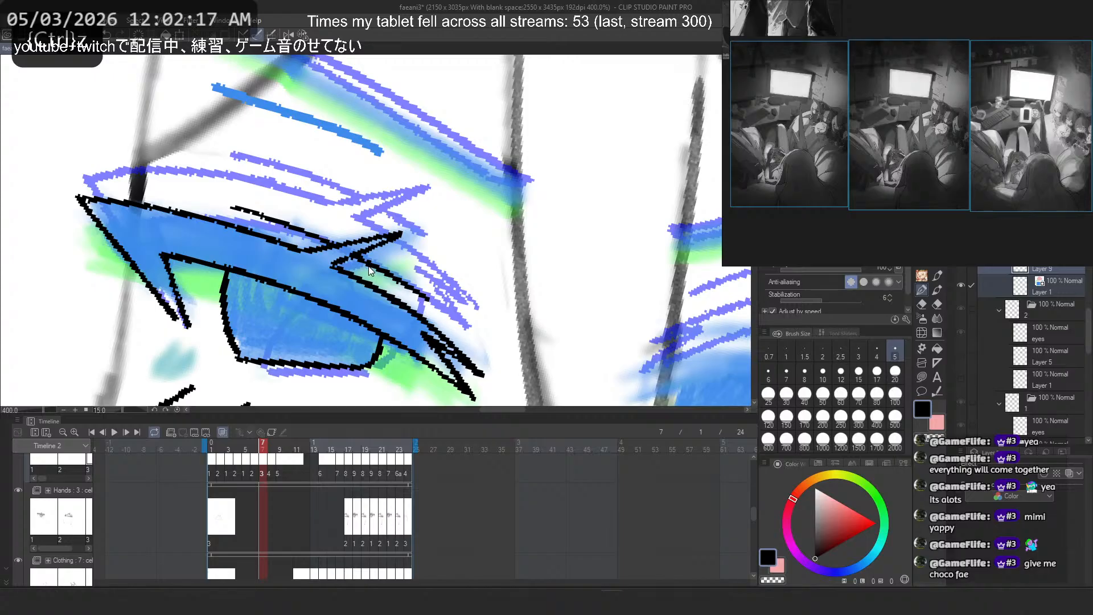
key(ctrl+z)
mouse_move(358, 257)
mouse_down()
mouse_move(425, 296)
mouse_move(404, 280)
mouse_move(415, 293)
mouse_move(417, 269)
mouse_up()
key(ctrl+z)
key(ctrl+z)
drag(365, 220, 354, 218)
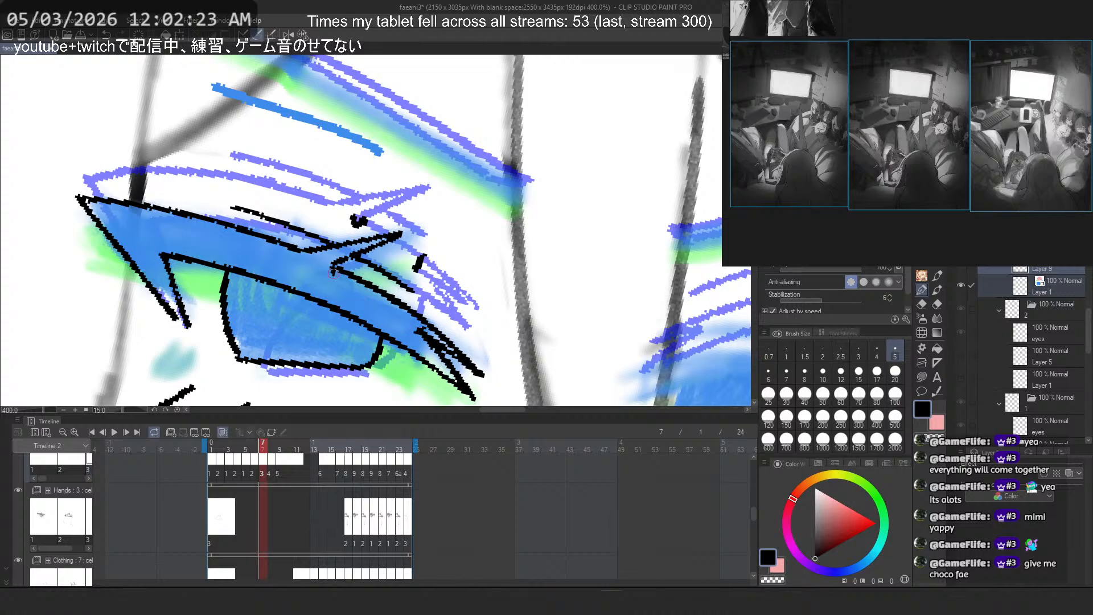
key(ctrl+z)
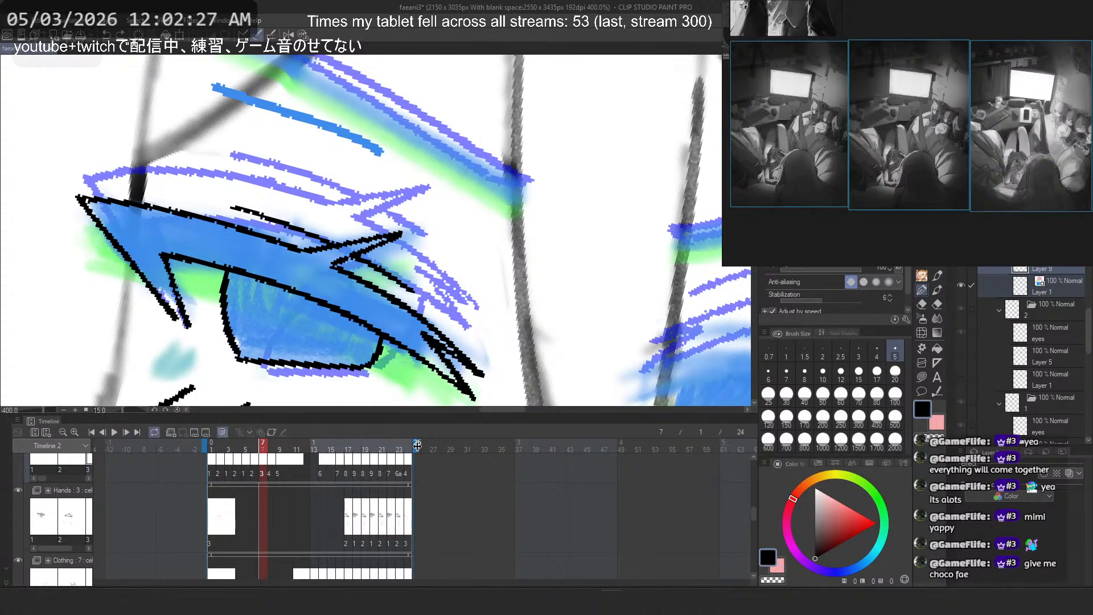
Step: Play the blink with the playback range shortened to end just after frame 7, and restore the range to 24 frames
drag(269, 445, 270, 446)
click(114, 433)
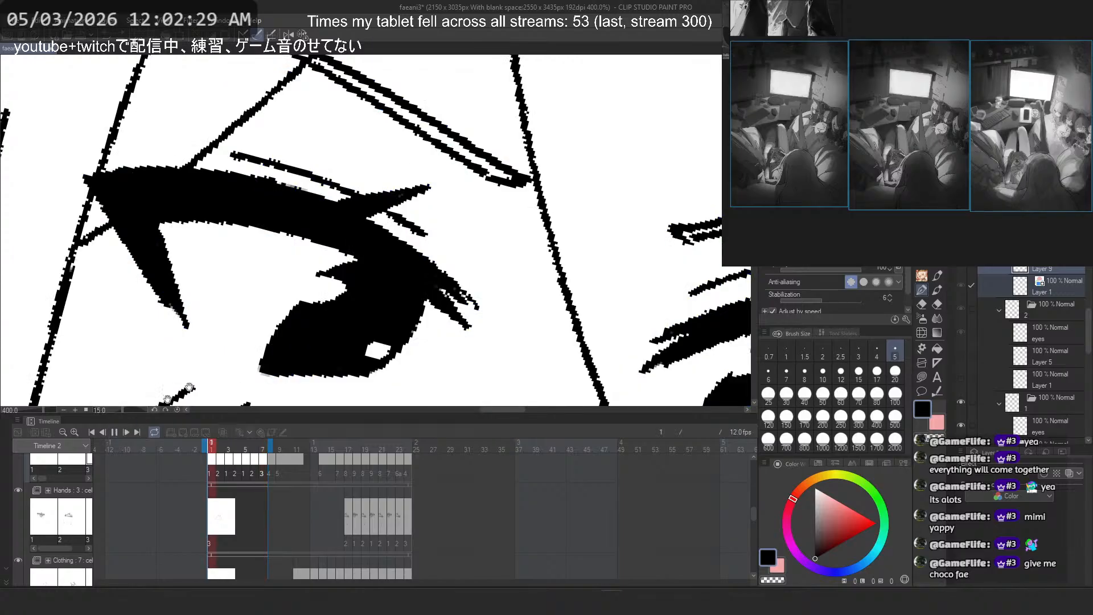
scroll(437, 228, down, 2)
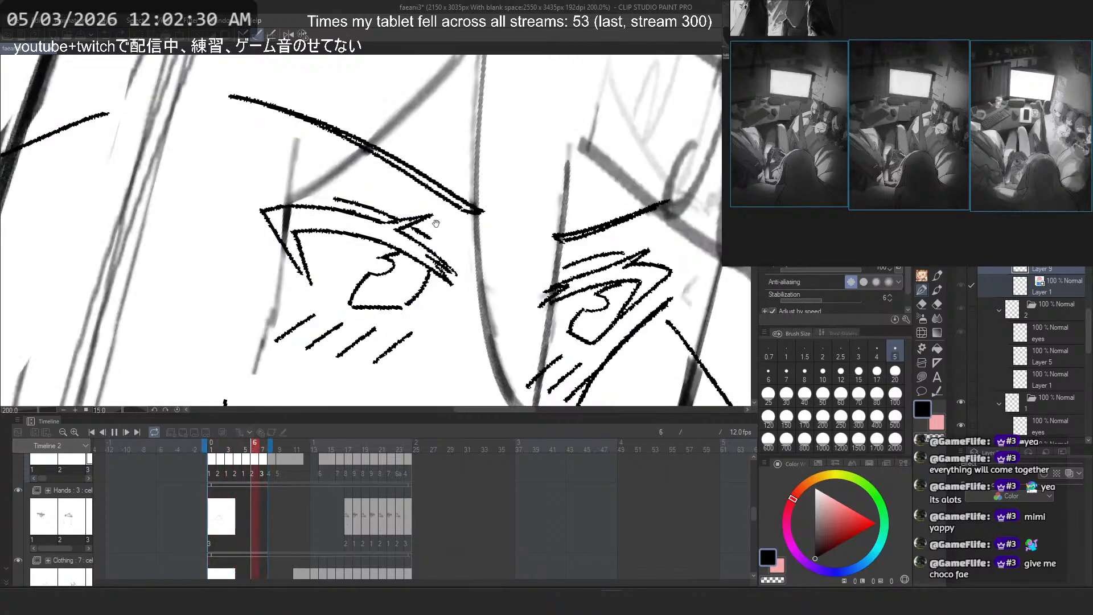
click(115, 432)
drag(263, 447, 422, 443)
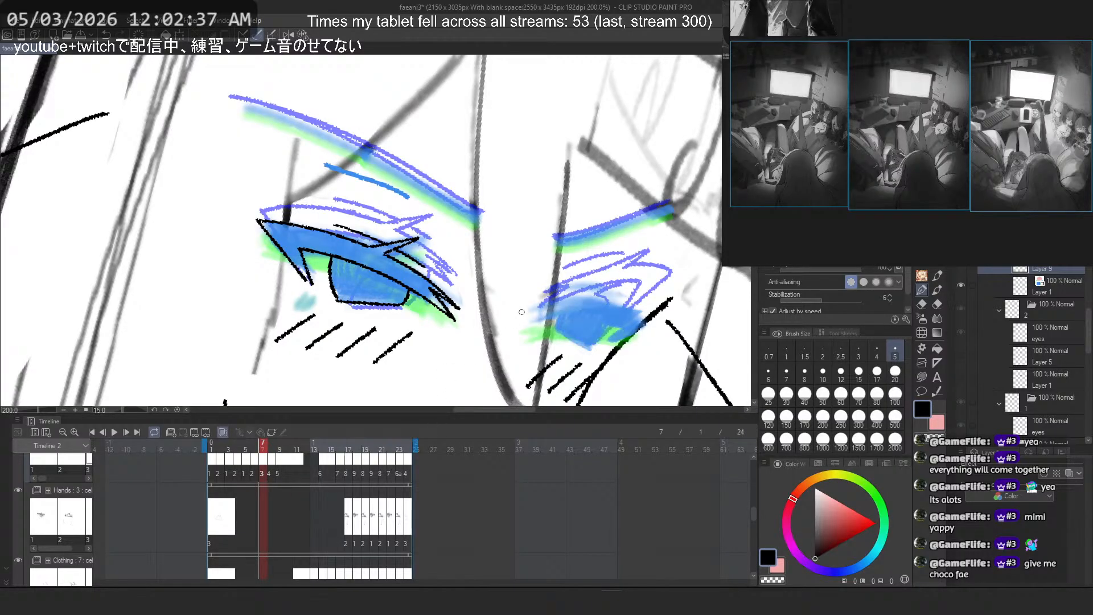
Step: Mirror the canvas and ink the far eye's upper lash as two curved black lines along its upper and lower edges
scroll(452, 259, up, 1)
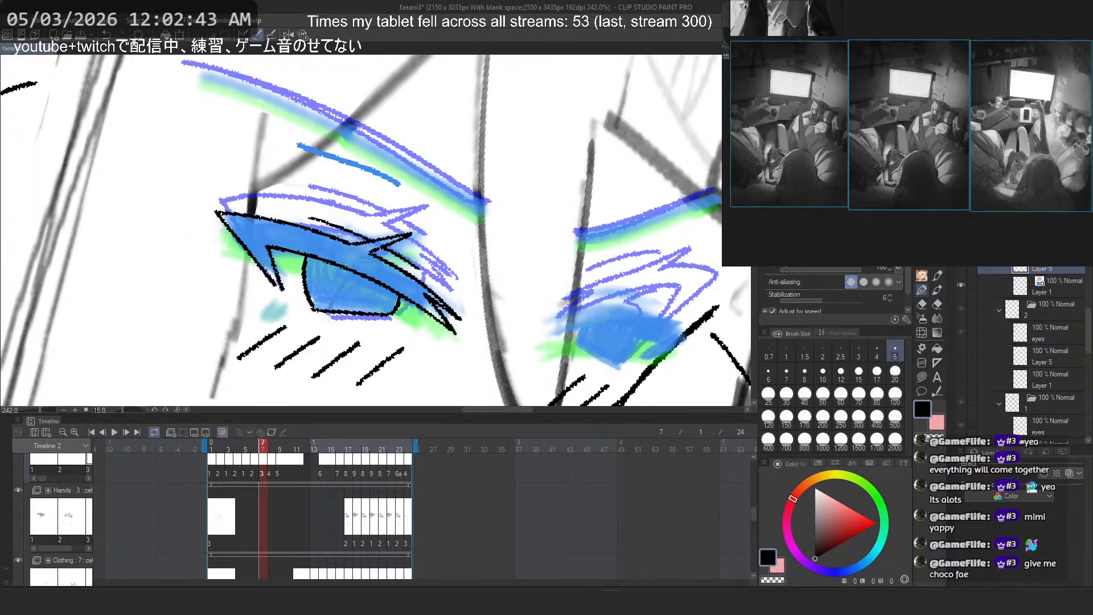
scroll(544, 271, up, 3)
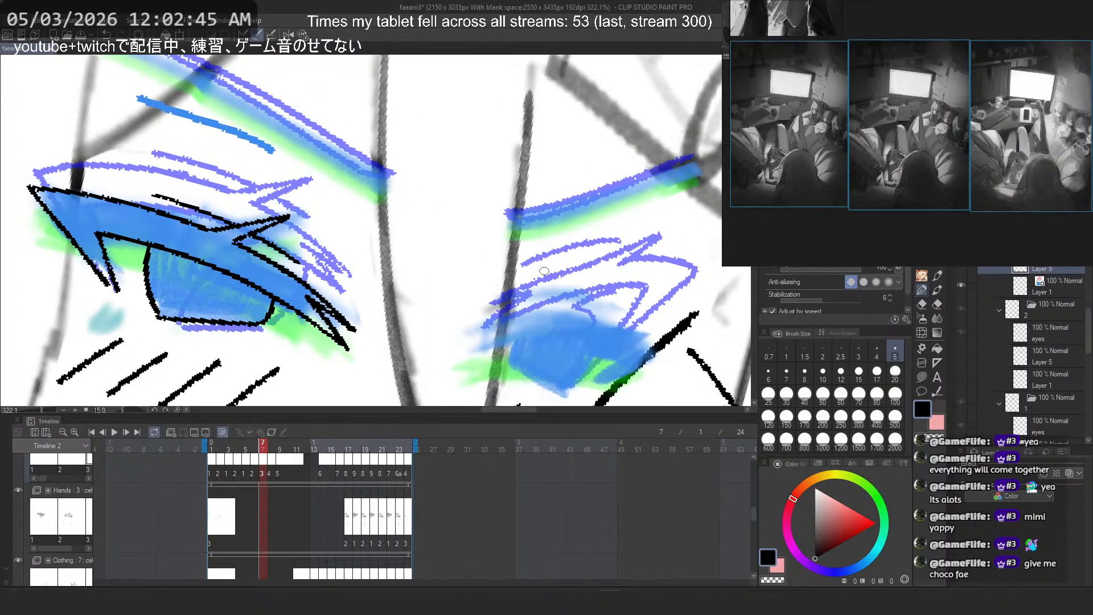
key(2)
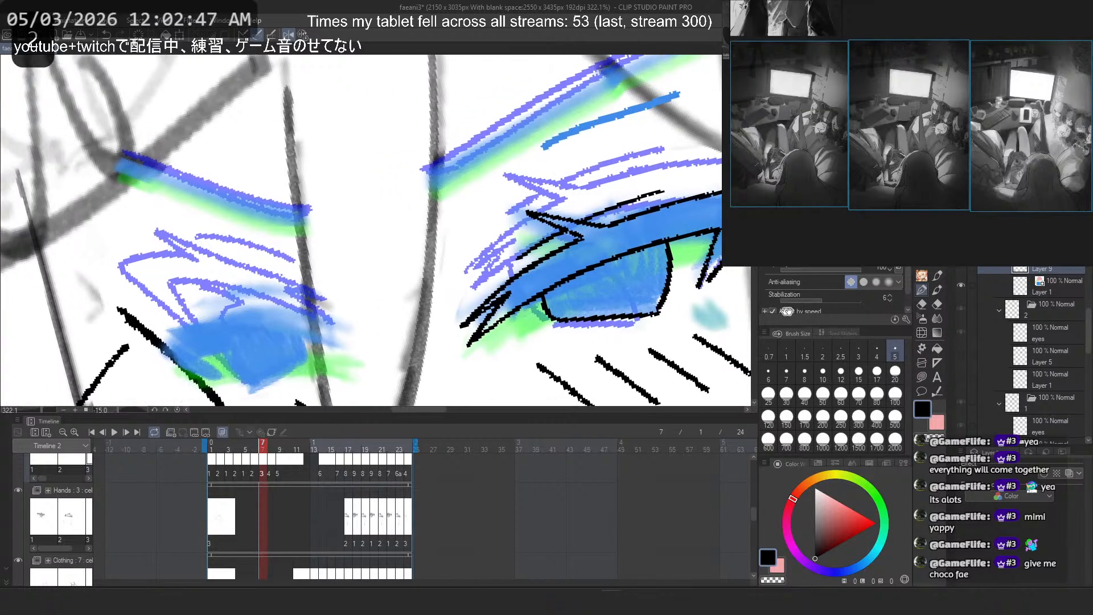
drag(264, 295, 361, 288)
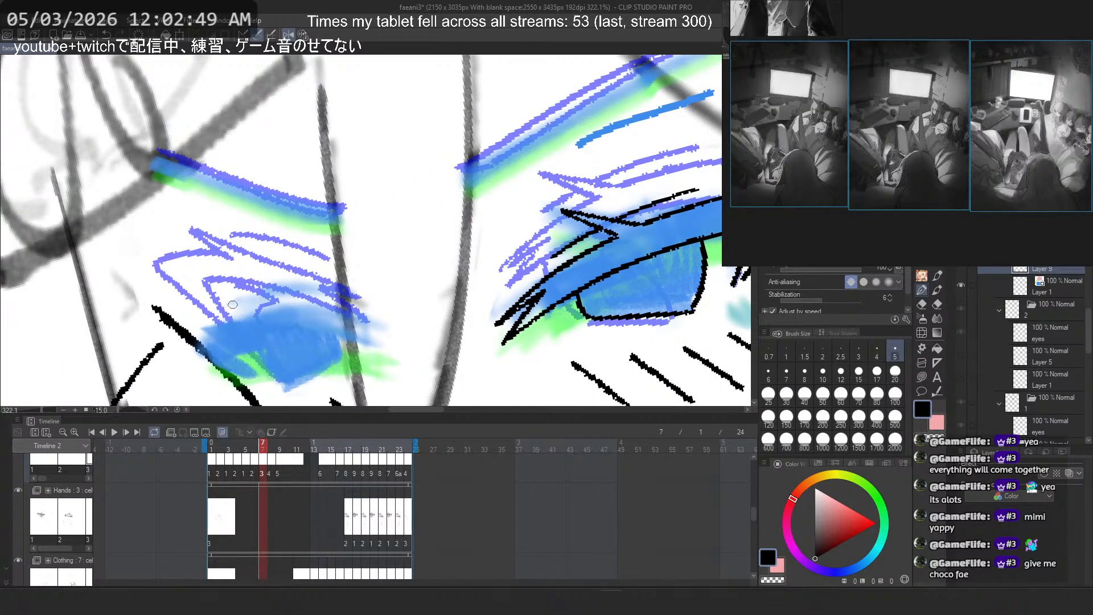
drag(199, 342, 370, 333)
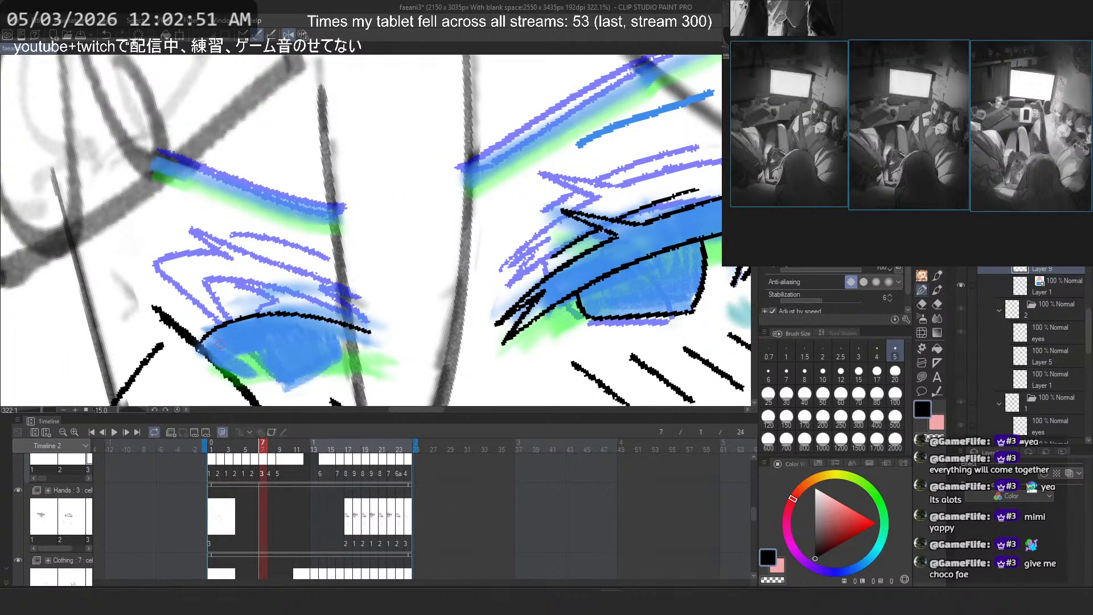
drag(225, 352, 386, 345)
key(ctrl+z)
key(ctrl+z)
key(ctrl+z)
key(ctrl+z)
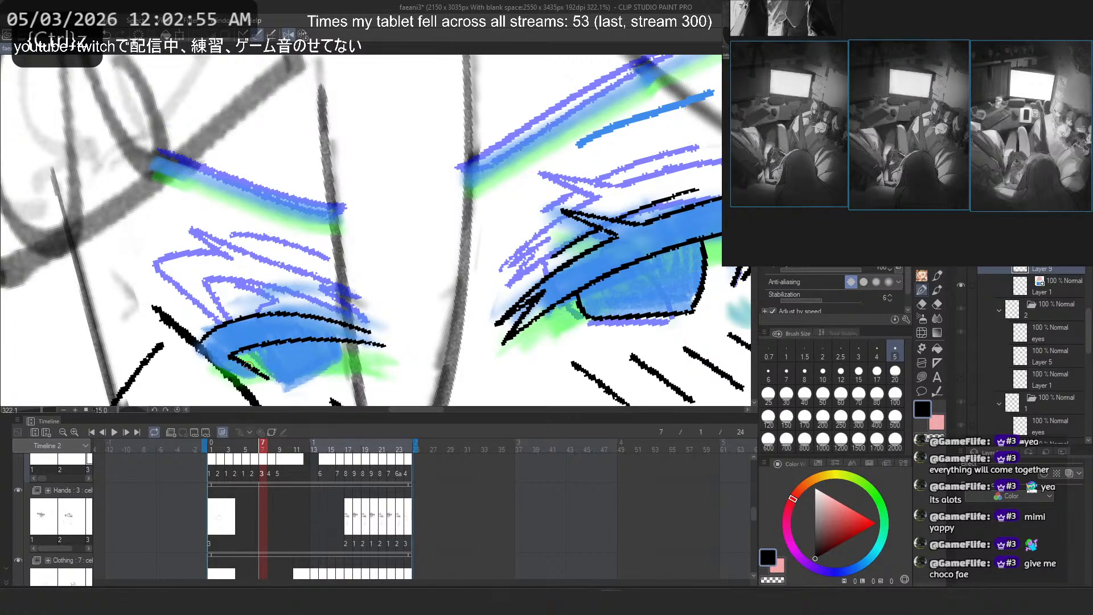
key(ctrl+z)
Step: Ink the outer-corner lash of the far eye as slanted strokes meeting in a downward point, undoing stray attempts
drag(201, 352, 276, 388)
key(ctrl+z)
key(ctrl+z)
key(ctrl+z)
mouse_move(198, 349)
mouse_down()
mouse_move(280, 389)
mouse_move(265, 381)
mouse_up()
key(ctrl+z)
key(ctrl+z)
key(ctrl+z)
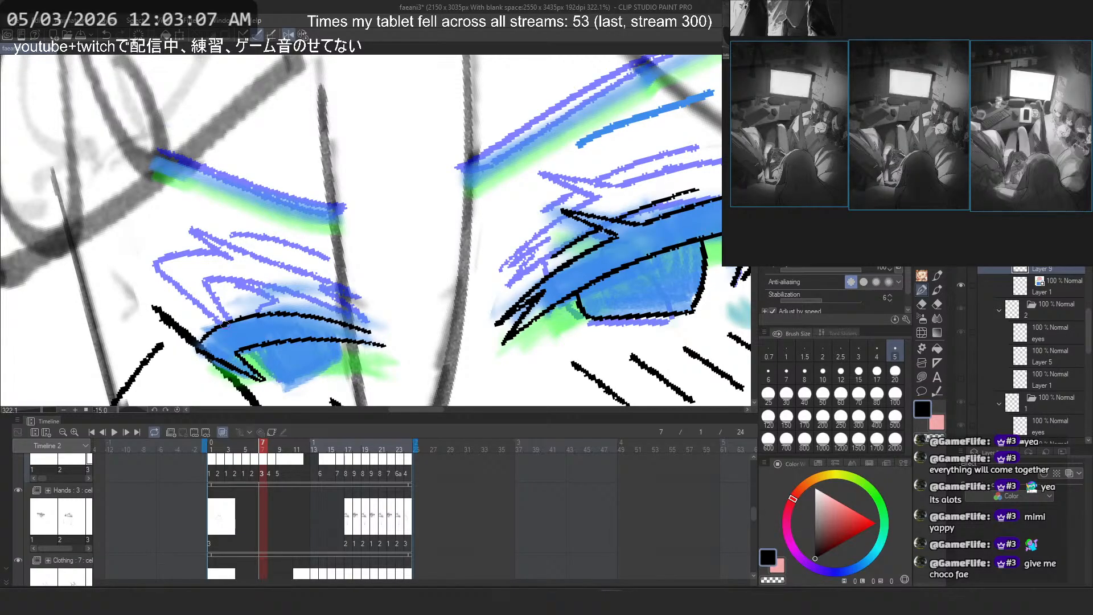
key(2)
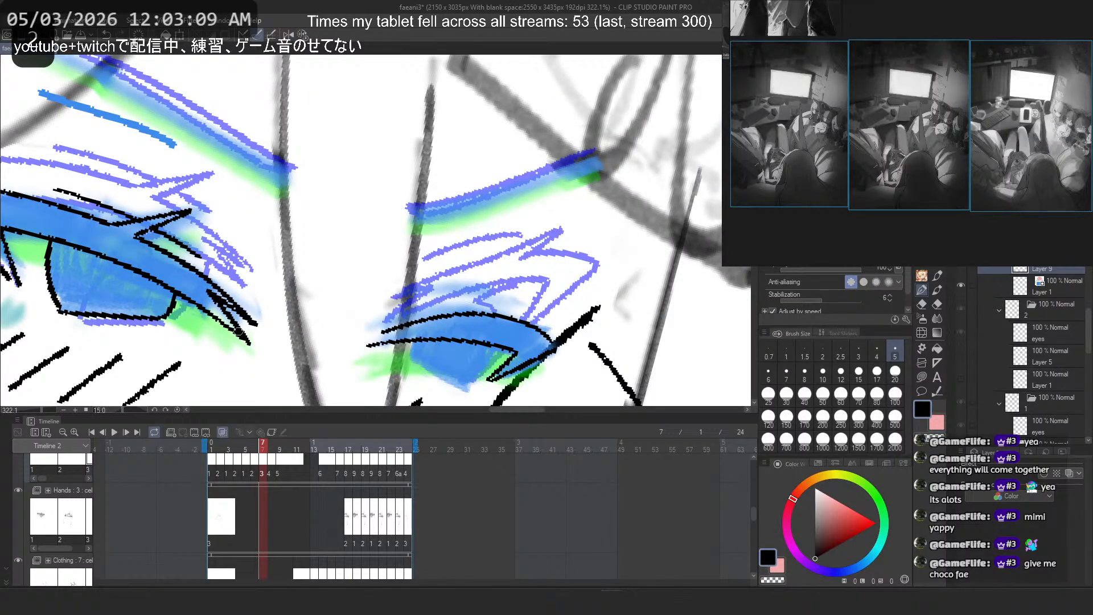
key(2)
key(ctrl+z)
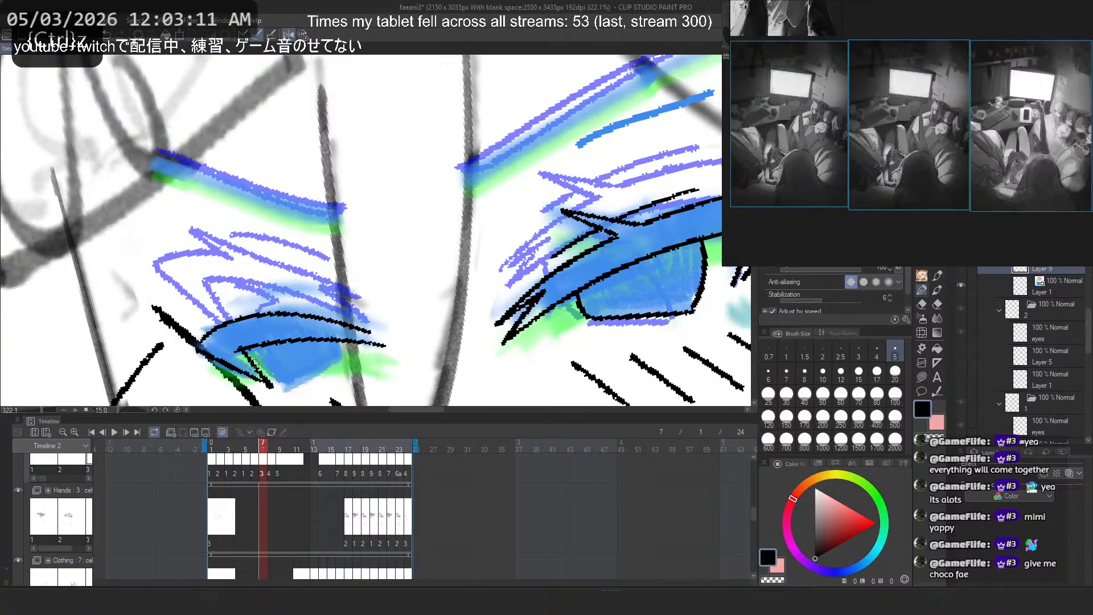
key(ctrl+z)
drag(261, 382, 269, 383)
key(ctrl+z)
Step: Outline the far eye's iris below the lash line with two short sides and a bottom edge
drag(251, 347, 276, 379)
key(ctrl+z)
key(ctrl+z)
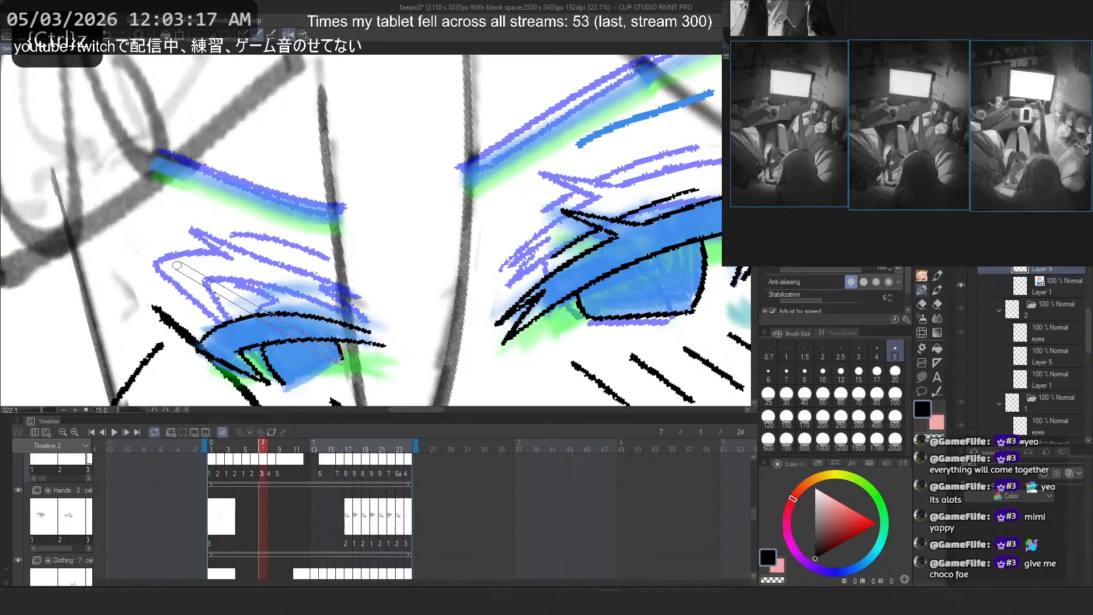
mouse_move(329, 347)
mouse_down()
mouse_move(199, 263)
mouse_move(284, 296)
mouse_move(222, 264)
mouse_up()
scroll(204, 245, up, 6)
key(ctrl+z)
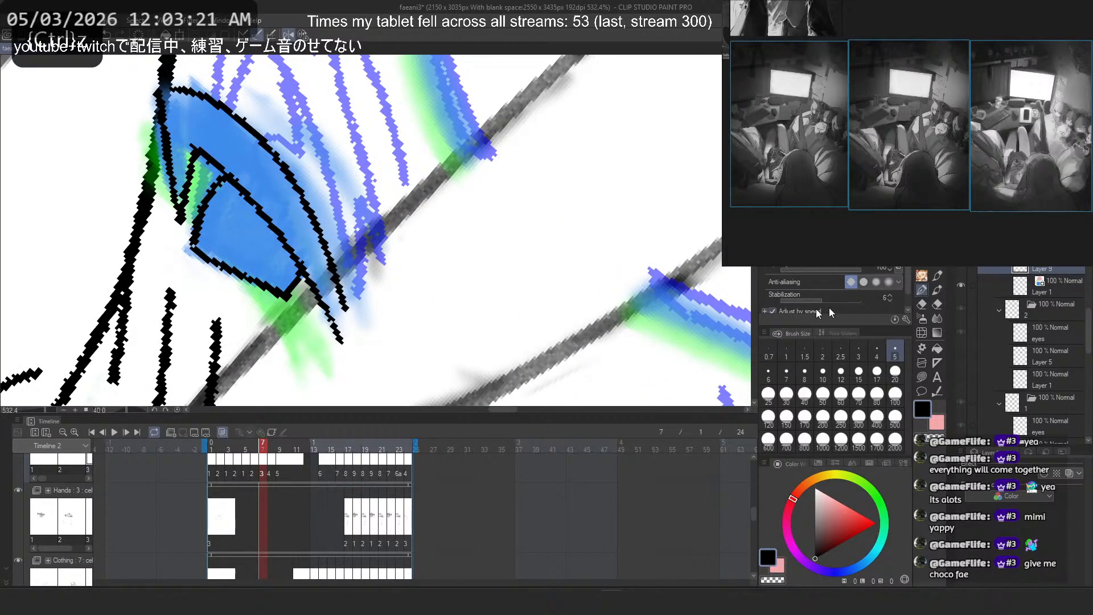
Step: Hide the blue sketch to compare the iris with the onion skin, undo the iris's bottom edge, and show the sketch again
click(962, 284)
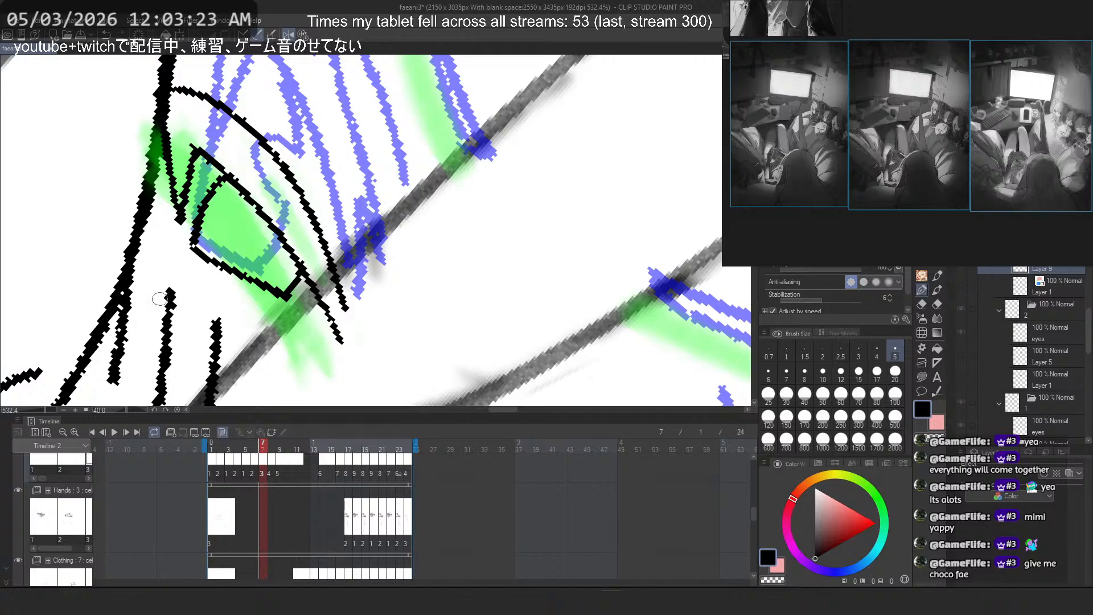
scroll(211, 247, down, 5)
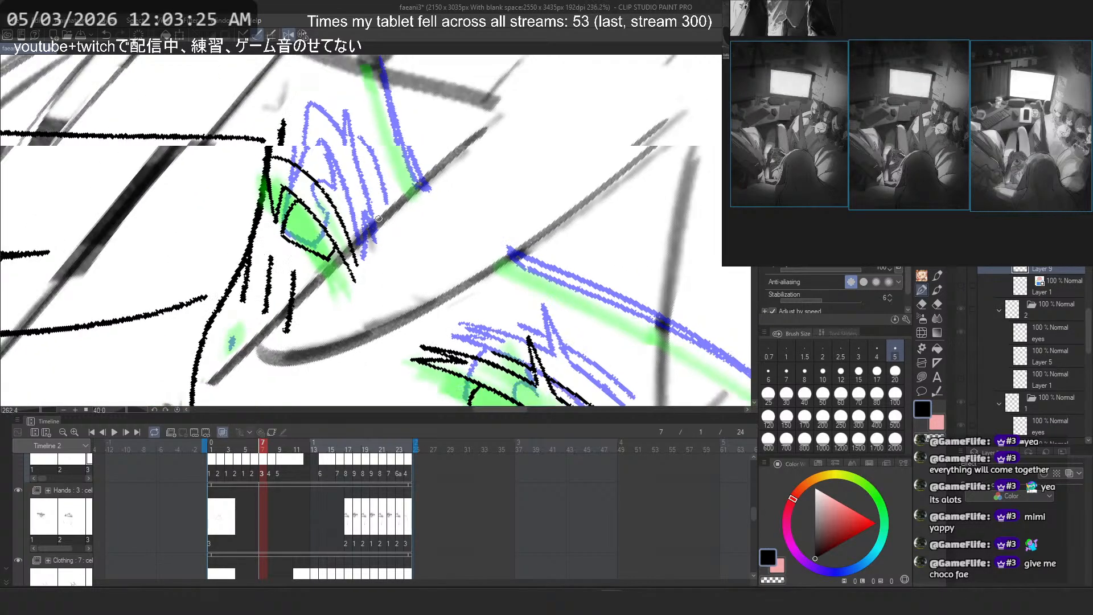
scroll(346, 212, up, 5)
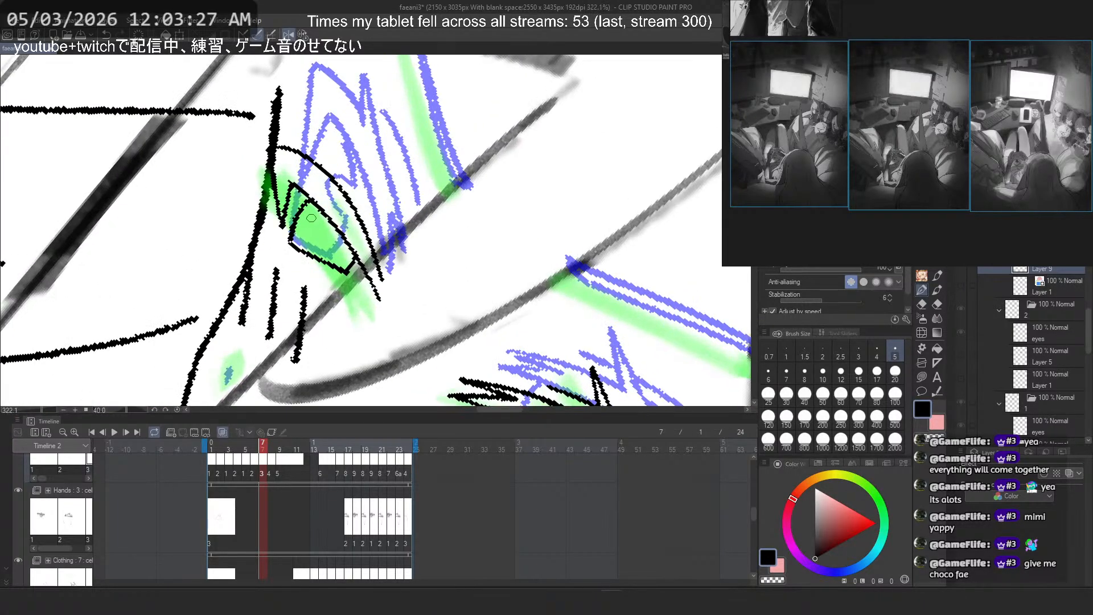
key(ctrl+z)
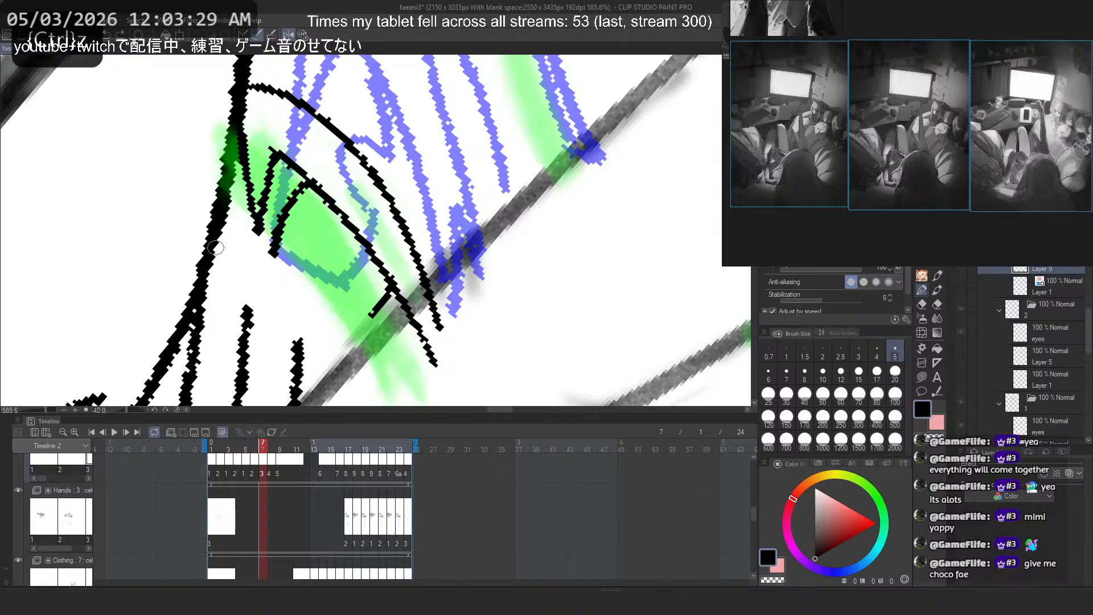
click(962, 286)
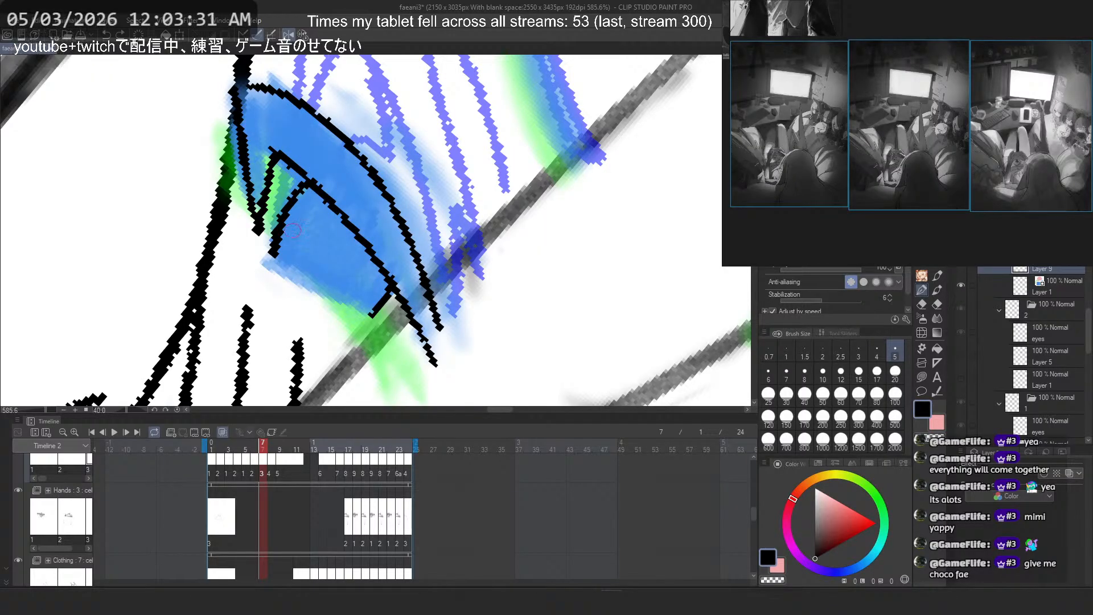
Step: Trim the ends of the iris sides and redraw the bottom edge as a straight line joining them
mouse_move(259, 242)
mouse_down()
mouse_move(391, 328)
mouse_move(237, 252)
mouse_up()
key(ctrl+z)
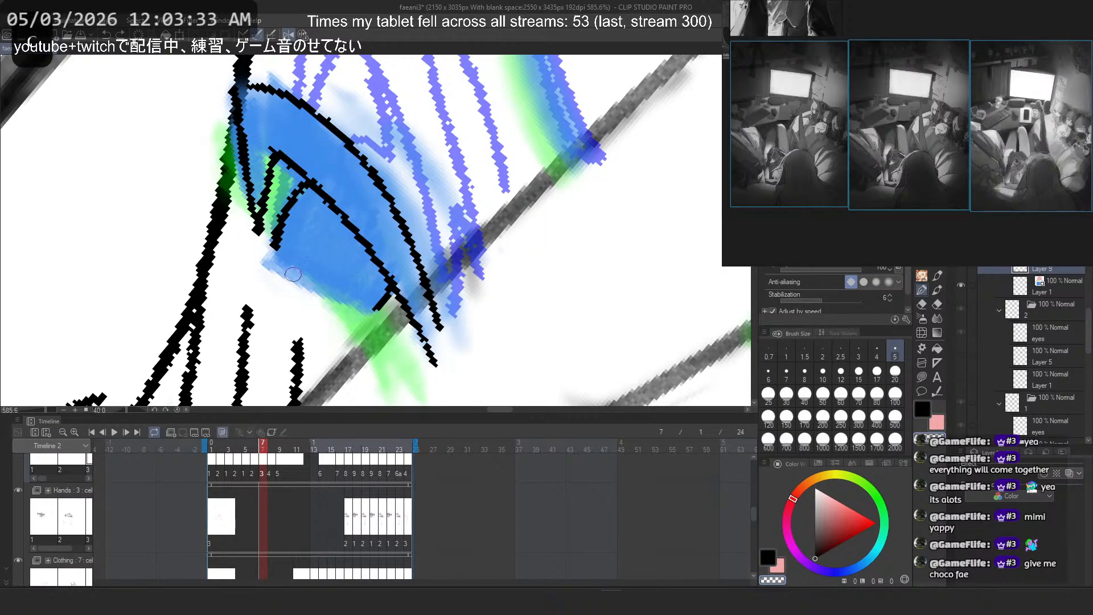
key(ctrl+z)
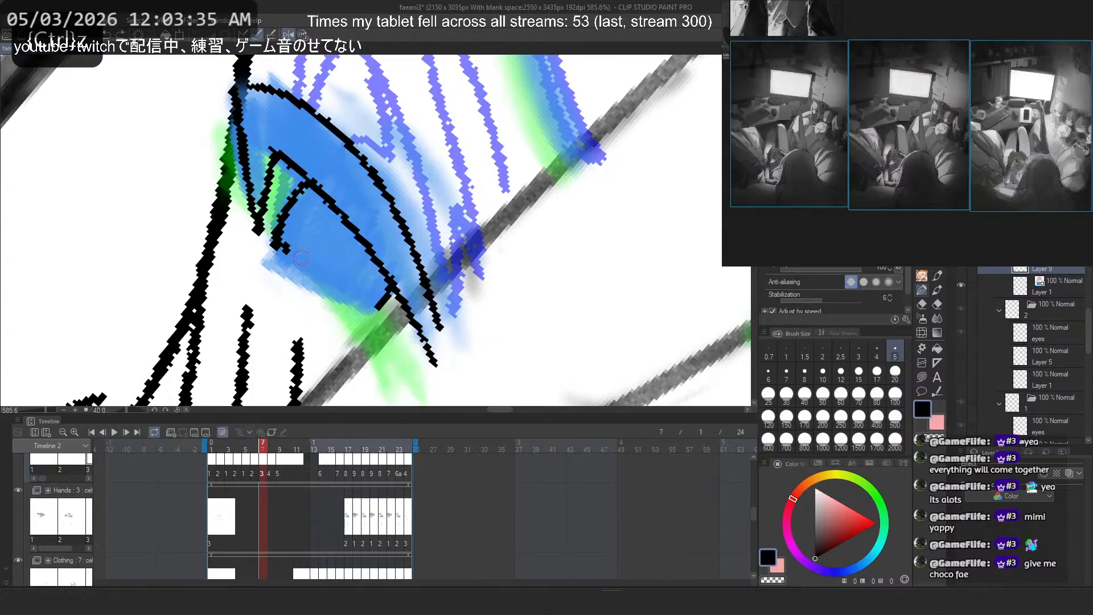
drag(289, 247, 377, 310)
key(ctrl+z)
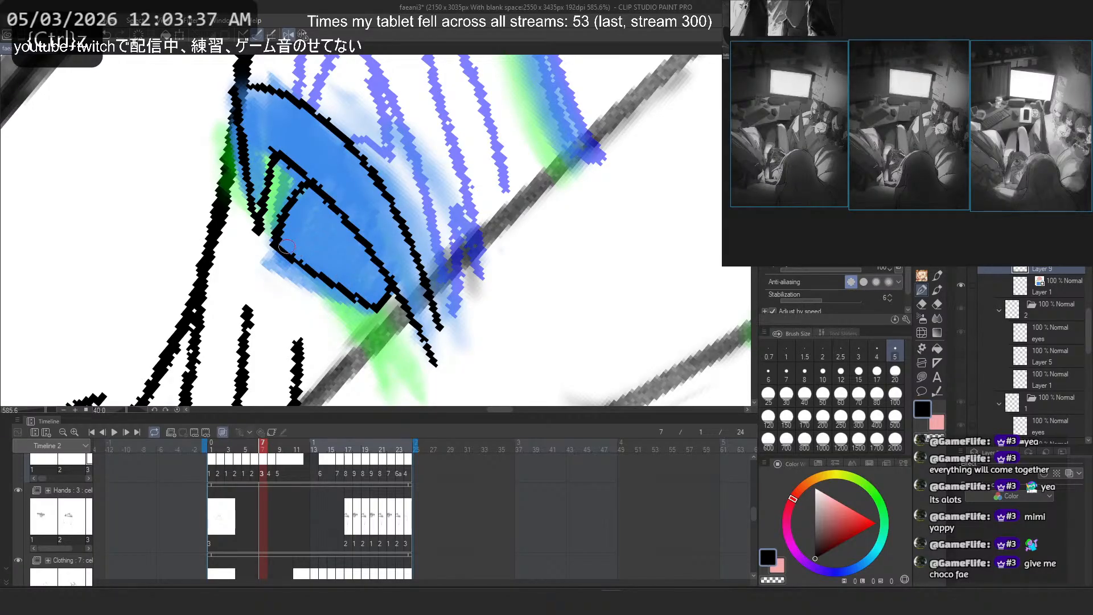
Step: Reset the canvas view and draw the far eye's upward lash spike as two strokes meeting in a point above the upper lash line
click(304, 36)
scroll(513, 264, down, 3)
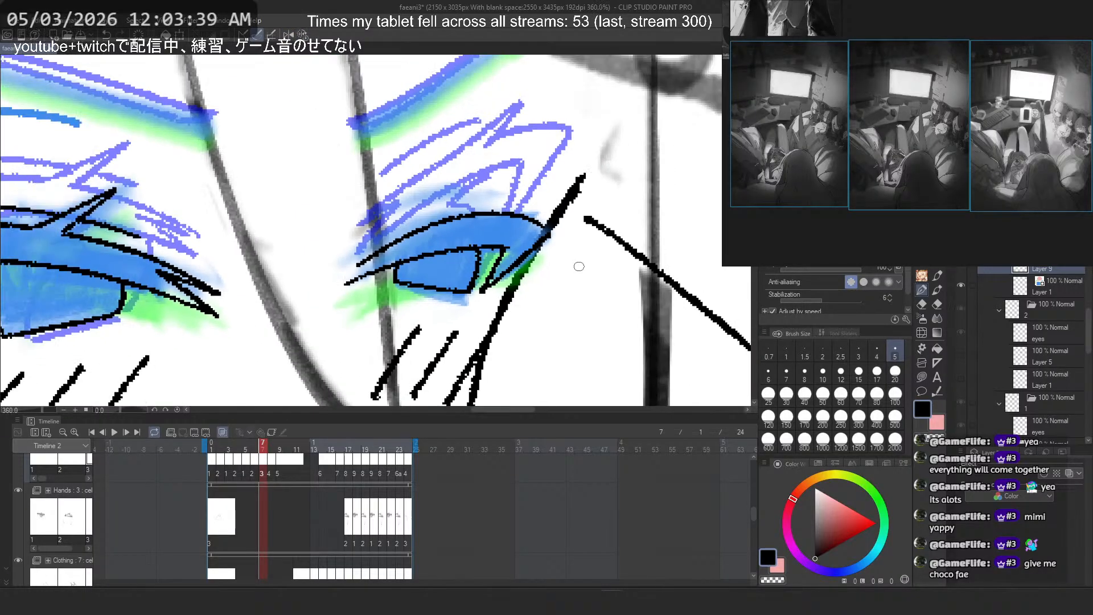
drag(555, 259, 639, 276)
scroll(547, 209, up, 2)
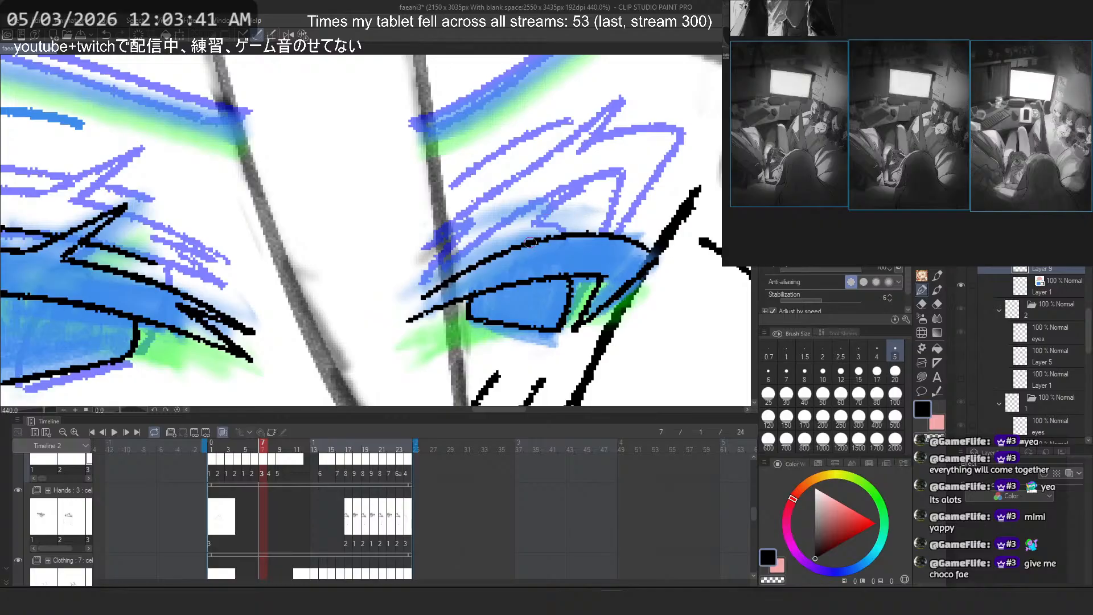
mouse_move(530, 243)
mouse_down()
mouse_move(608, 184)
mouse_move(576, 197)
mouse_move(599, 181)
mouse_move(561, 232)
mouse_up()
key(ctrl+z)
key(ctrl+z)
key(ctrl+z)
key(ctrl+z)
drag(599, 184, 560, 234)
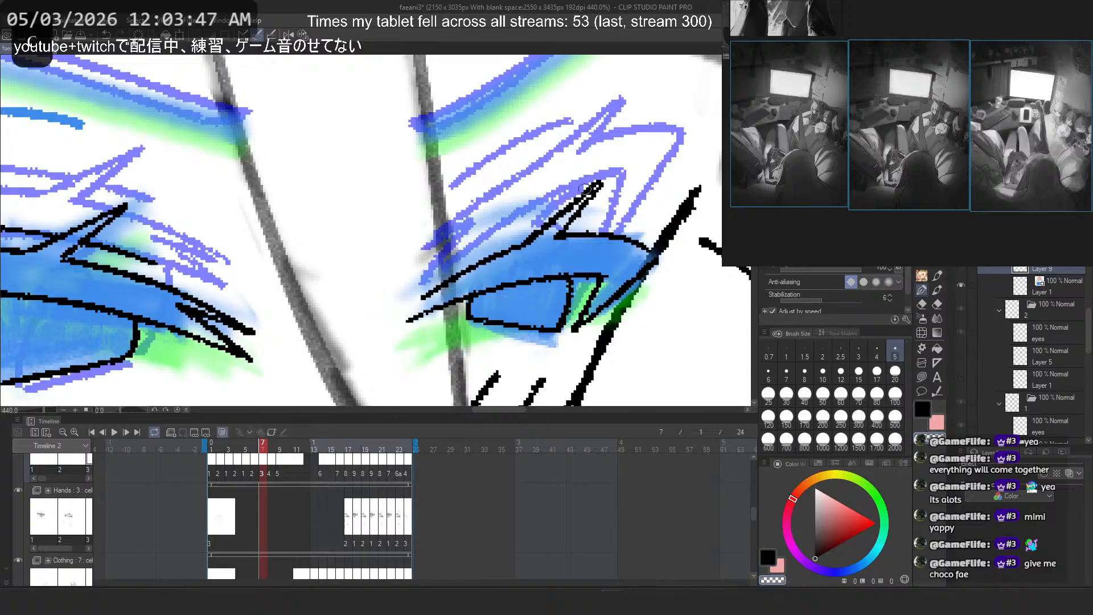
Step: Clean up the lash spike's tip and redraw its inner edge so it runs into the upper lash line
key(ctrl+z)
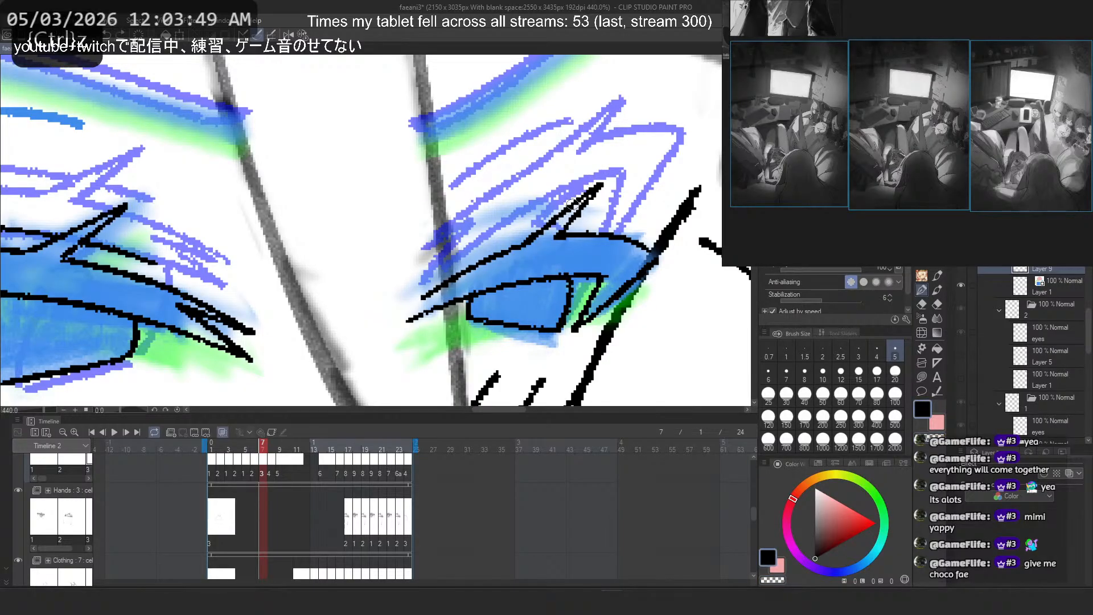
key(c)
drag(544, 232, 494, 267)
key(c)
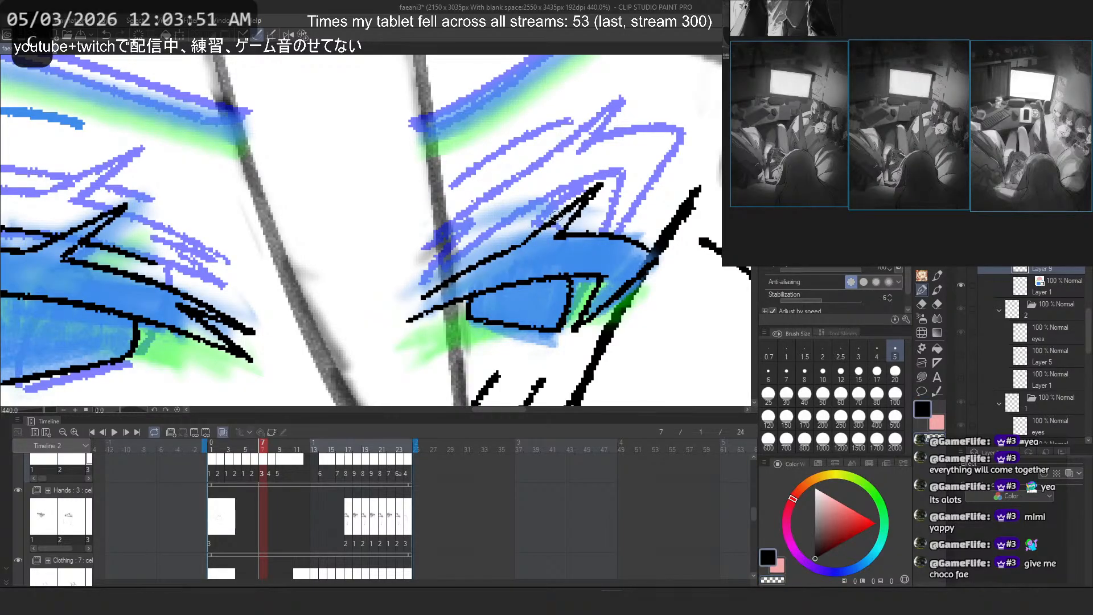
key(ctrl+z)
mouse_move(561, 213)
mouse_down()
mouse_move(519, 249)
mouse_move(530, 237)
mouse_up()
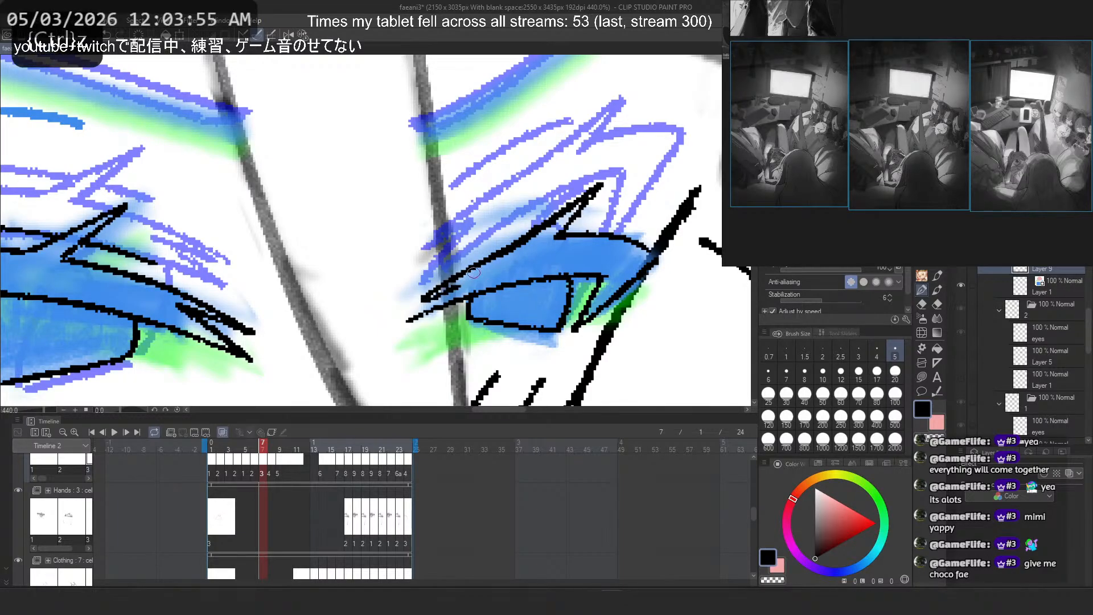
Step: Ink the inner-corner lash tips of the far eye as short pointed strokes, redrawing them until they follow the sketch
key(ctrl+z)
mouse_move(418, 305)
mouse_down()
mouse_move(486, 269)
mouse_move(466, 281)
mouse_up()
key(ctrl+z)
key(ctrl+z)
mouse_move(411, 307)
mouse_down()
mouse_move(483, 260)
mouse_move(468, 279)
mouse_up()
key(ctrl+z)
key(ctrl+z)
drag(416, 306, 472, 285)
key(ctrl+z)
key(ctrl+z)
key(ctrl+z)
key(ctrl+z)
mouse_move(411, 312)
mouse_down()
mouse_move(506, 272)
mouse_move(425, 312)
mouse_move(493, 283)
mouse_up()
key(ctrl+z)
key(ctrl+z)
Step: Ink the far eye's eyelid crease as a thin curved line above the upper lash line, on the inner side of the spike
mouse_move(421, 319)
mouse_down()
mouse_move(484, 288)
mouse_move(469, 294)
mouse_move(539, 213)
mouse_up()
key(ctrl+z)
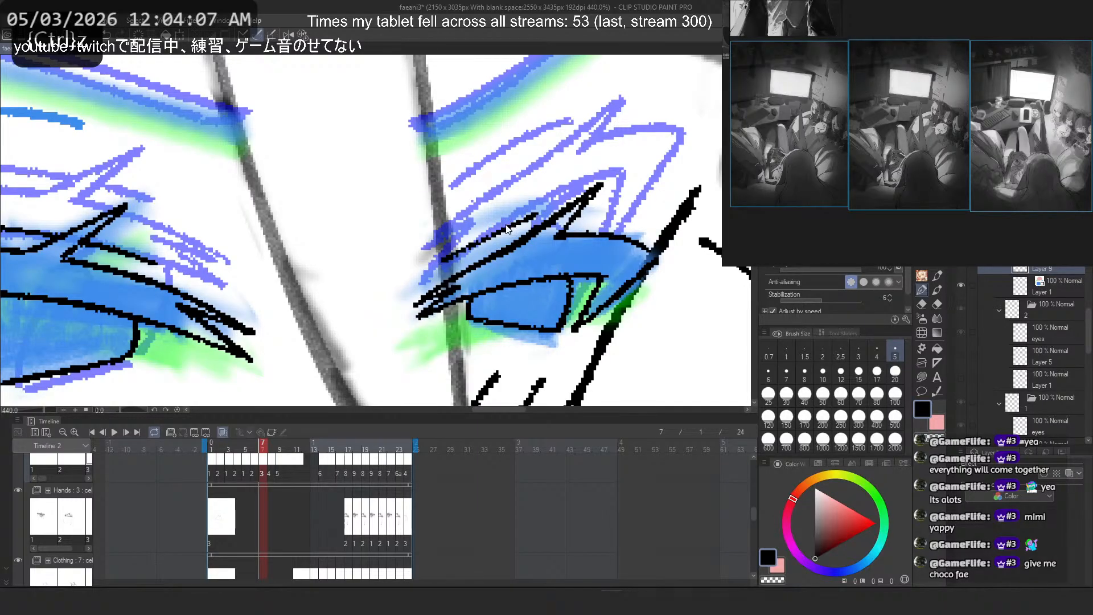
drag(440, 265, 539, 210)
key(ctrl+z)
key(ctrl+z)
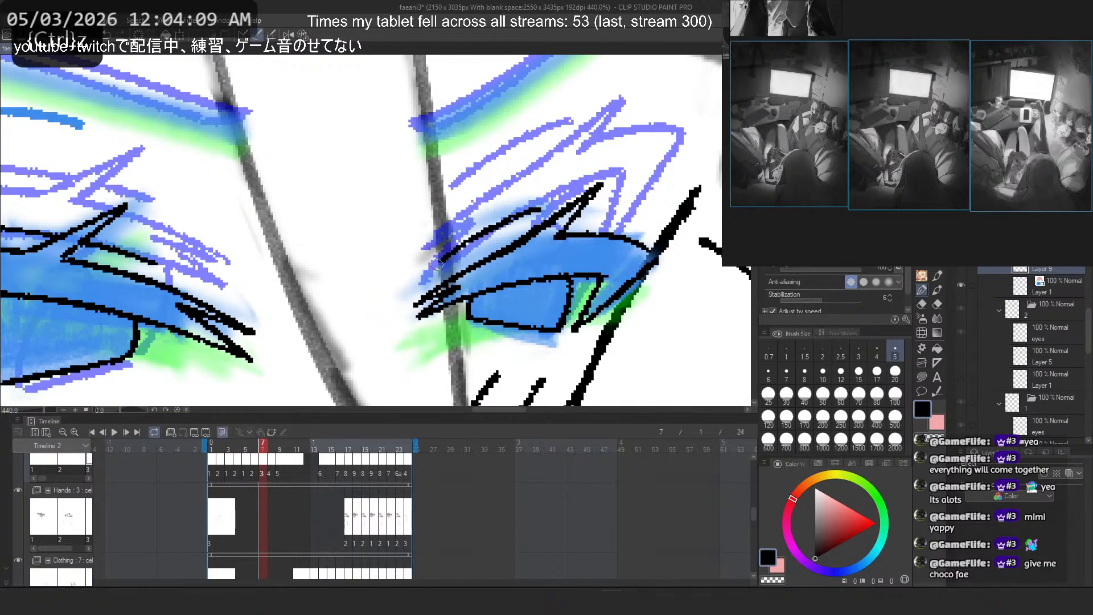
key(ctrl+z)
drag(437, 265, 540, 209)
key(ctrl+z)
key(ctrl+z)
key(ctrl+z)
key(ctrl+z)
drag(438, 265, 536, 215)
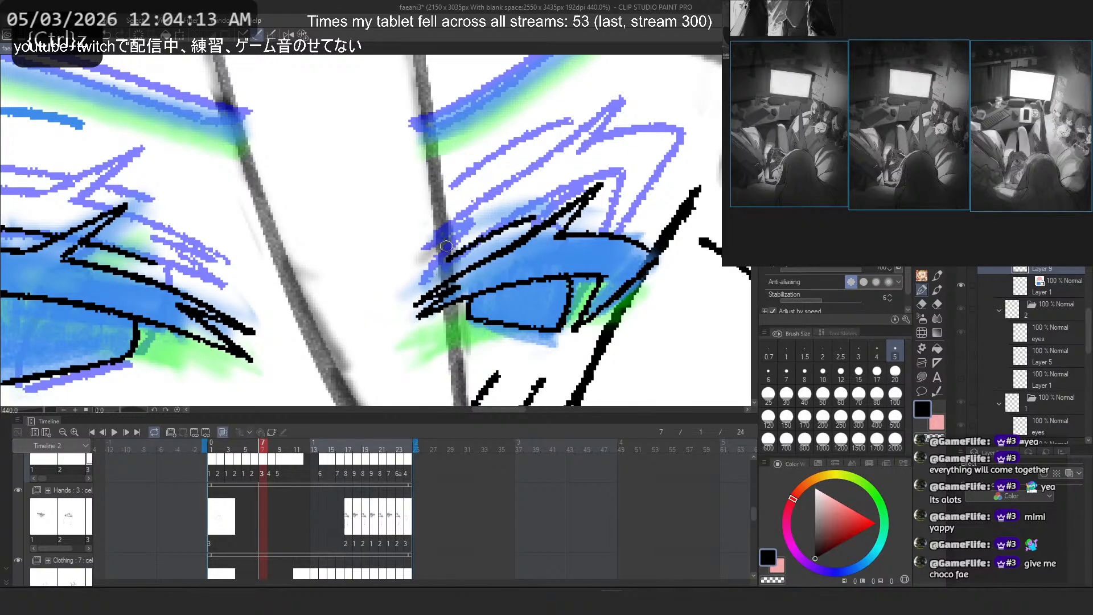
Step: Examine both inked eyes within the whole face, clearing the eye linework and undoing it to compare
scroll(439, 240, down, 6)
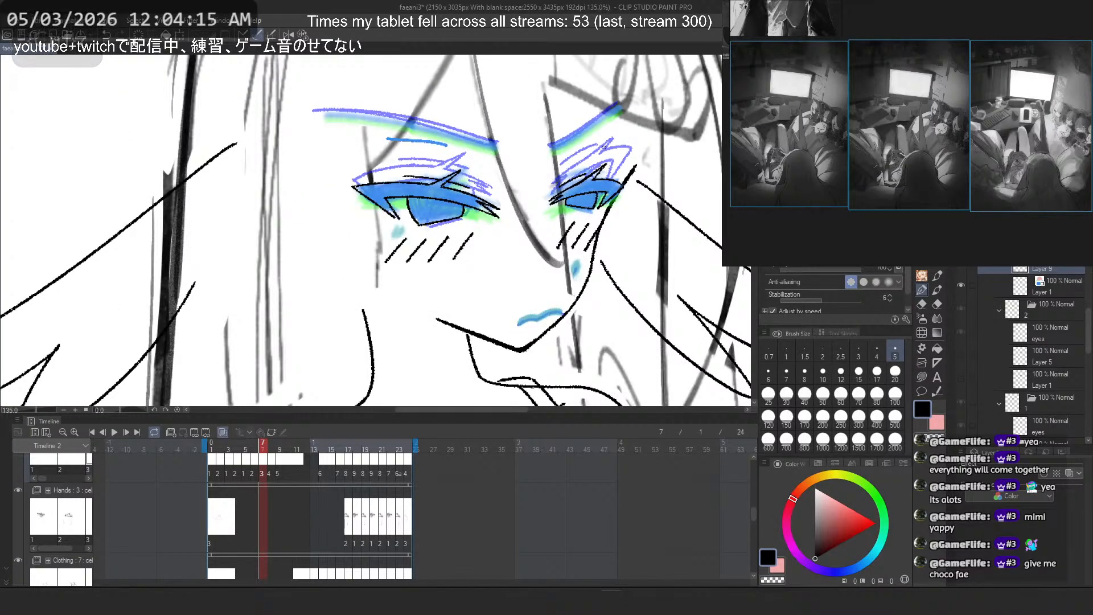
scroll(618, 175, down, 5)
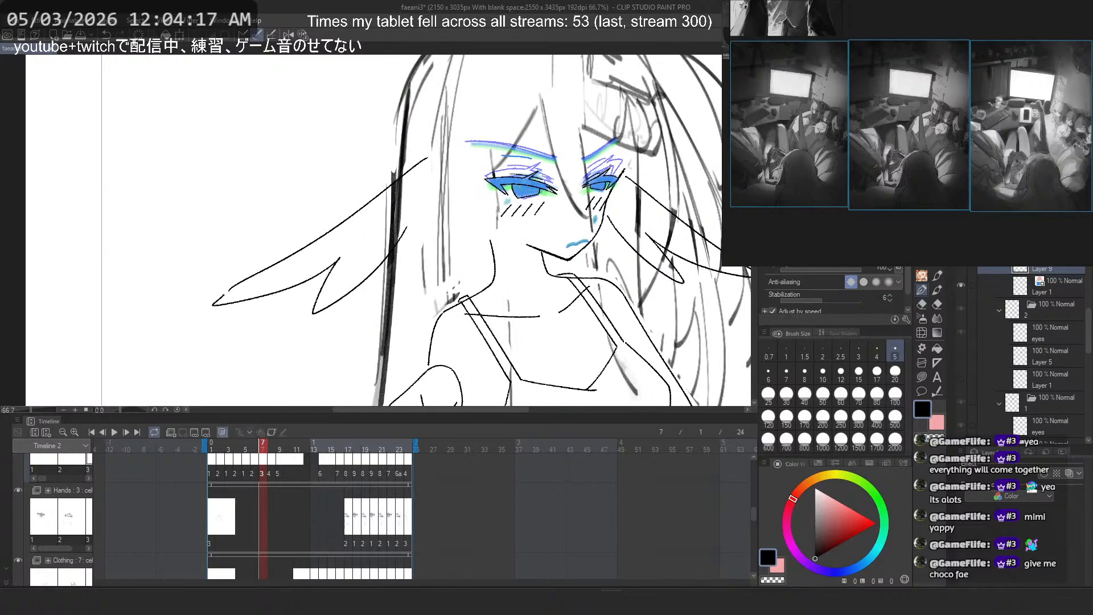
scroll(611, 165, up, 4)
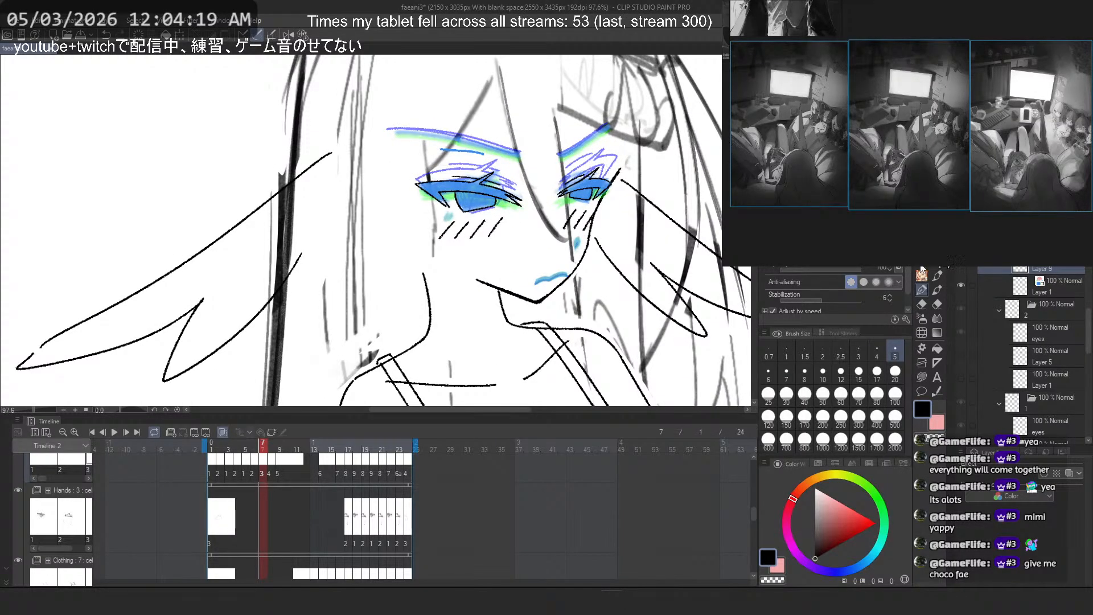
scroll(576, 187, up, 3)
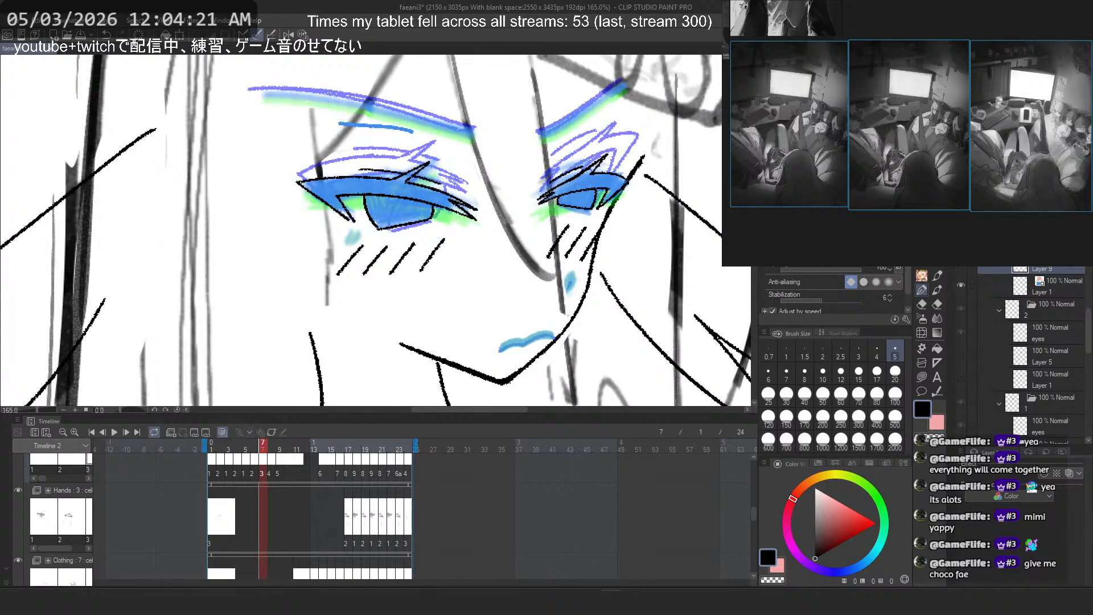
key(Delete)
key(ctrl+z)
key(Delete)
key(ctrl+z)
Step: Erase the lower edge of the far eye's iris and redraw it slightly lower, slanting down toward the outer side to match the sketch
scroll(651, 162, up, 7)
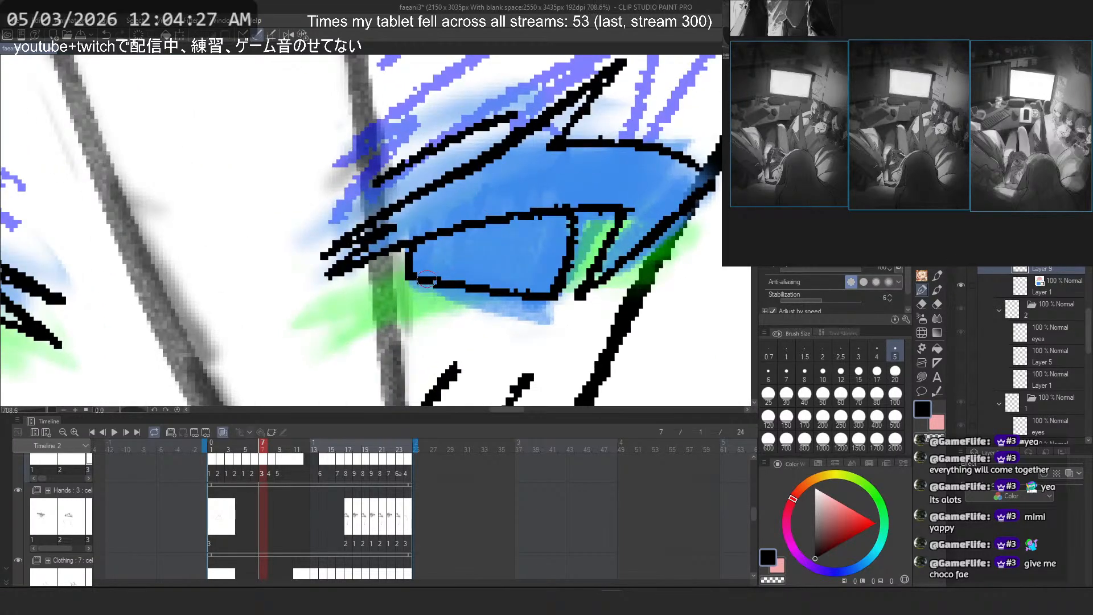
drag(426, 279, 544, 295)
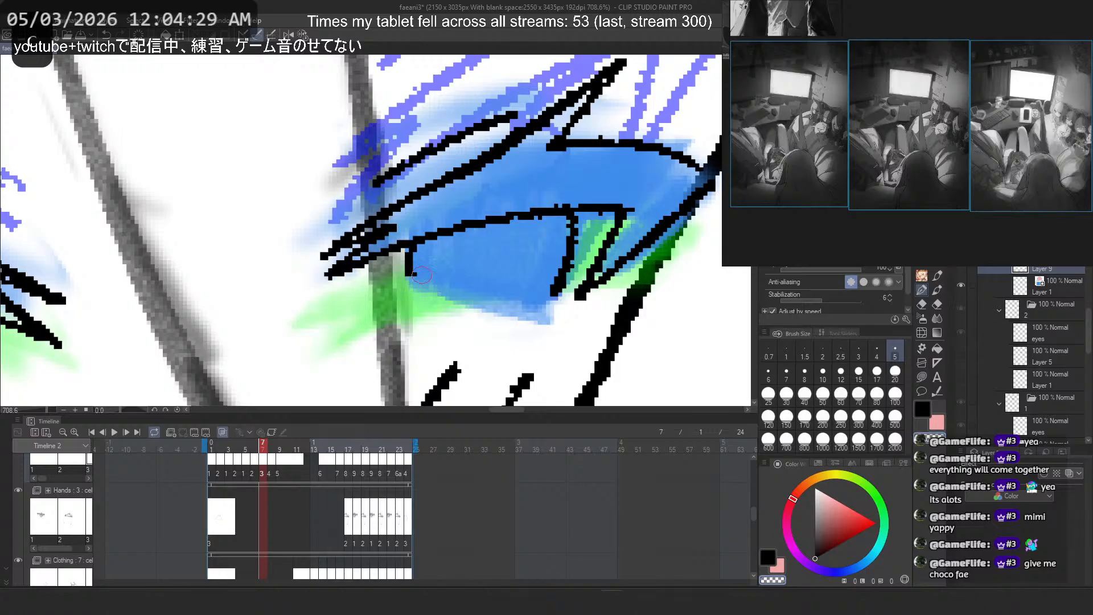
key(c)
mouse_move(410, 278)
mouse_down()
mouse_move(539, 329)
mouse_move(511, 310)
mouse_move(533, 320)
mouse_up()
key(ctrl+z)
key(ctrl+z)
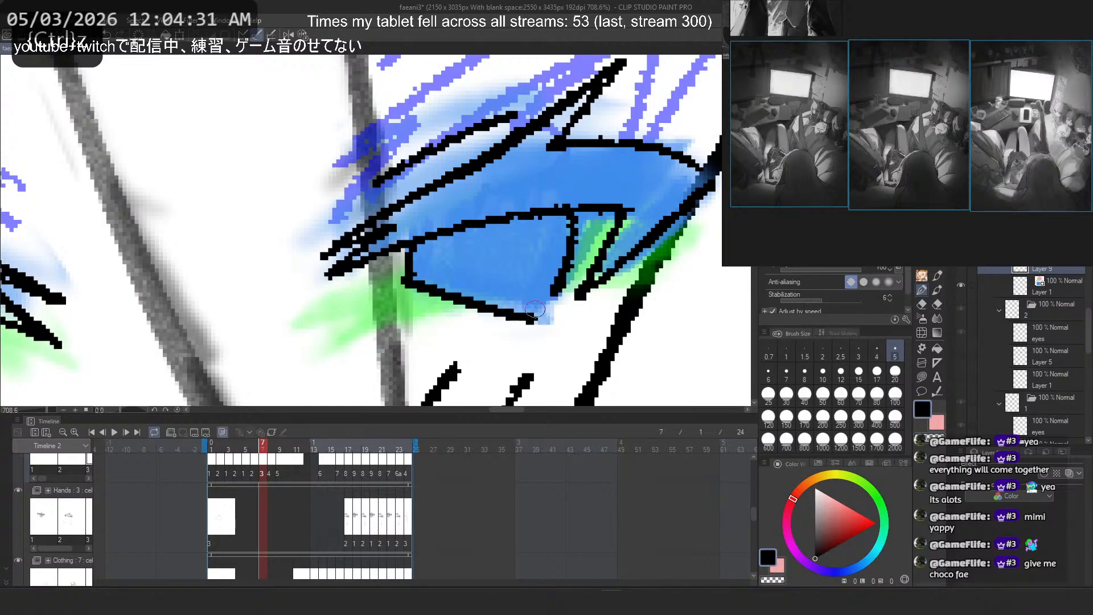
key(ctrl+z)
mouse_move(411, 282)
mouse_down()
mouse_move(537, 312)
mouse_move(544, 285)
mouse_move(531, 312)
mouse_move(548, 294)
mouse_move(513, 305)
mouse_move(549, 285)
mouse_move(555, 300)
mouse_move(535, 311)
mouse_up()
key(ctrl+z)
key(ctrl+z)
key(ctrl+z)
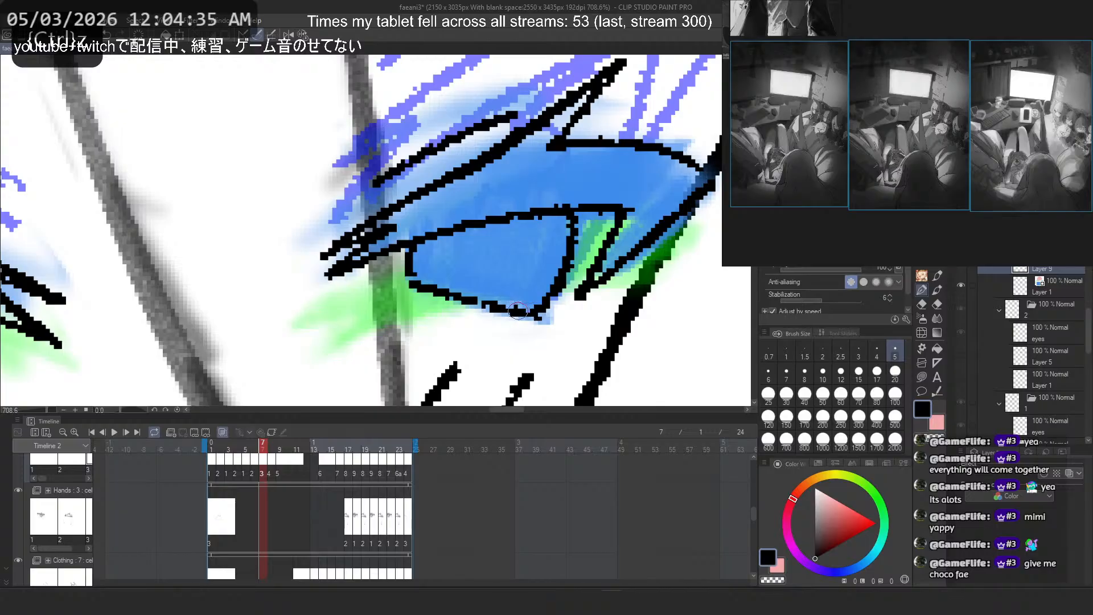
scroll(518, 311, down, 10)
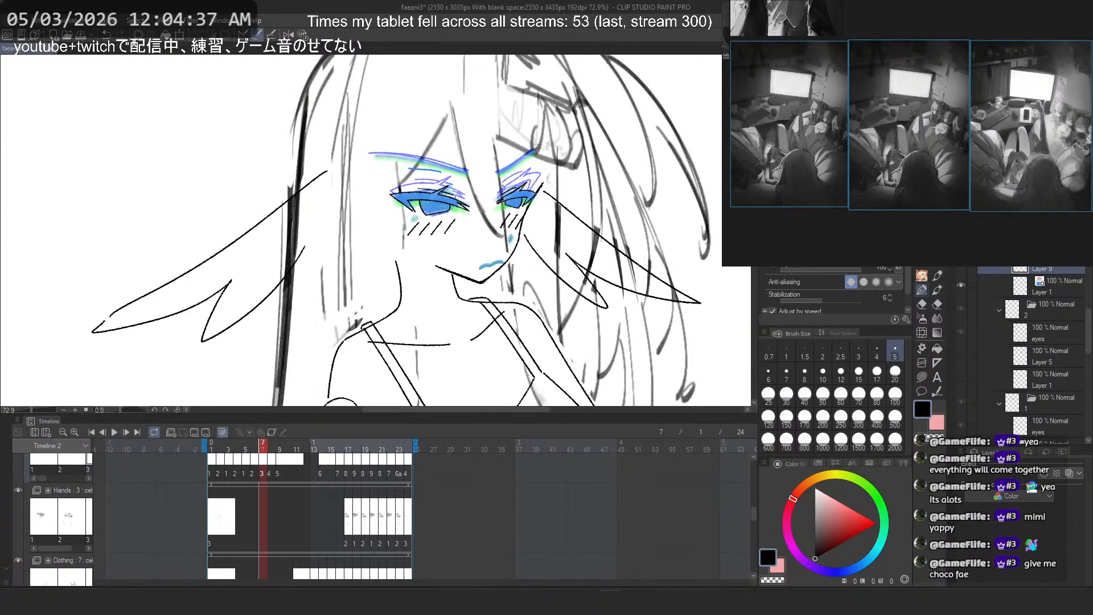
scroll(518, 200, up, 3)
scroll(1043, 319, down, 2)
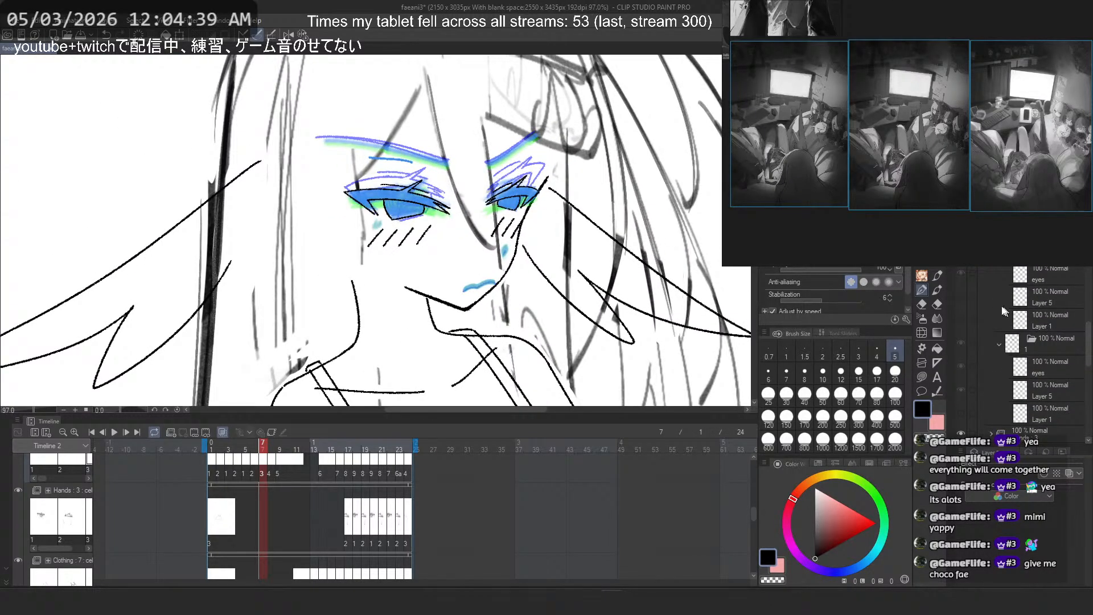
Step: Try to ink the near eyebrow freehand on Layer 9 of cel 3, as one long curved line over the sketch
scroll(1036, 353, up, 3)
click(1044, 340)
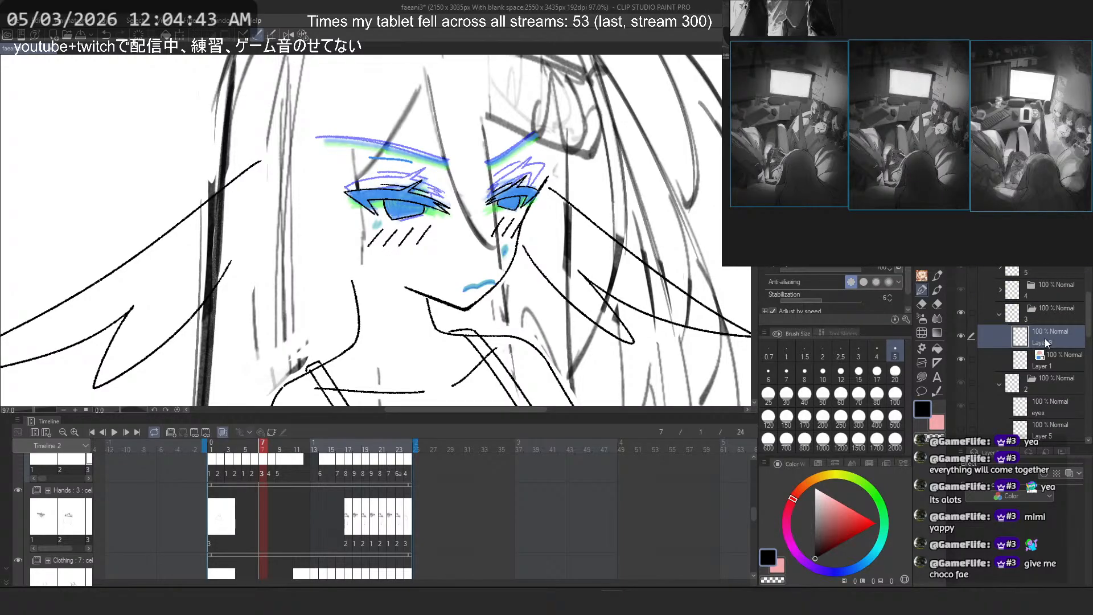
drag(263, 444, 264, 447)
scroll(398, 106, up, 2)
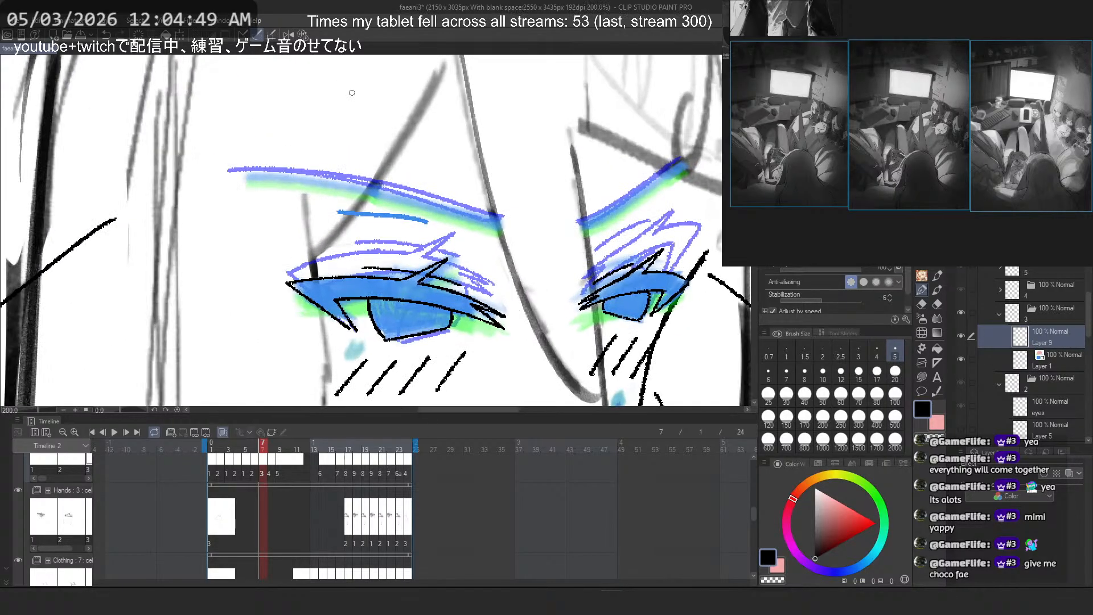
drag(428, 130, 396, 154)
scroll(396, 154, up, 1)
drag(133, 213, 501, 284)
key(ctrl+z)
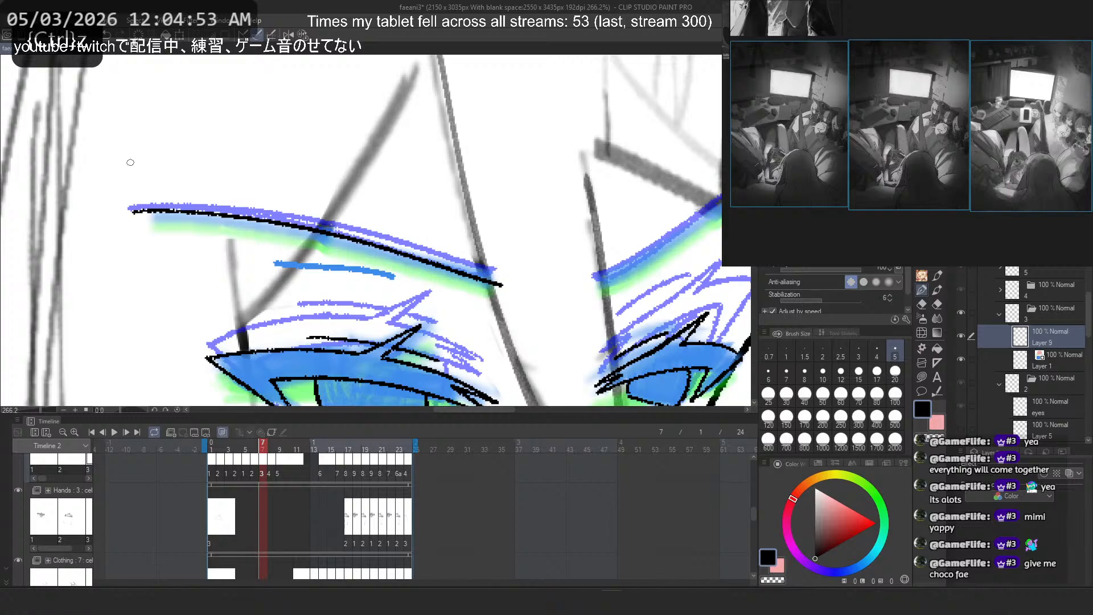
drag(132, 211, 486, 286)
key(ctrl+z)
drag(132, 212, 457, 281)
key(ctrl+z)
key(ctrl+z)
mouse_move(121, 209)
mouse_down()
mouse_move(493, 290)
mouse_move(133, 210)
mouse_move(480, 280)
mouse_up()
key(ctrl+z)
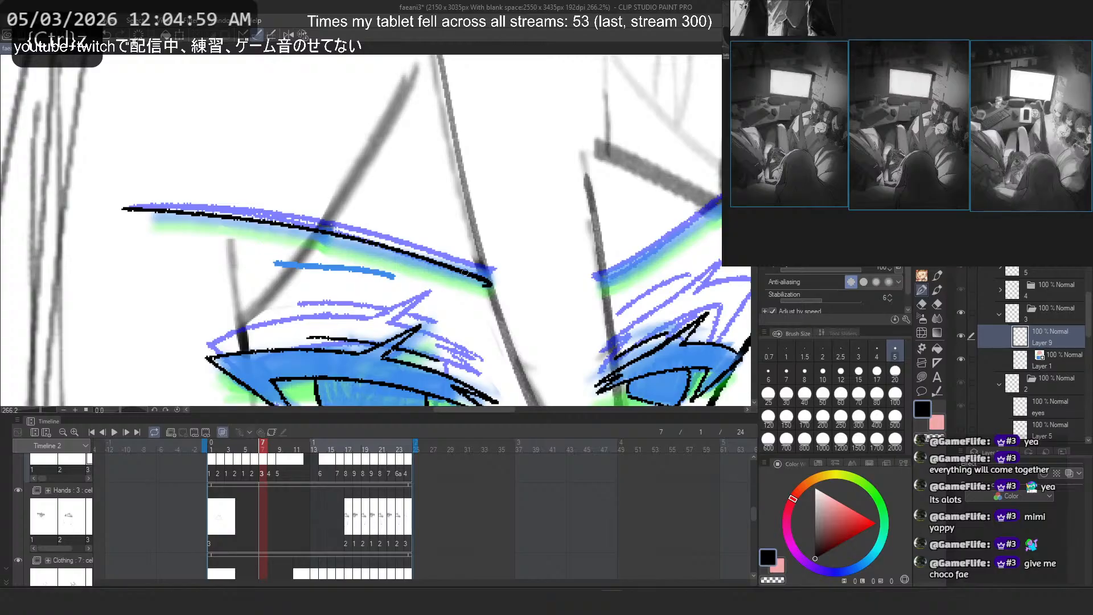
key(ctrl+z)
key(ctrl+z)
Step: Copy both inked eyebrows from the eyes layer of cel 2 and paste them as a new layer above Layer 9 in cel 3
drag(1088, 326, 1088, 335)
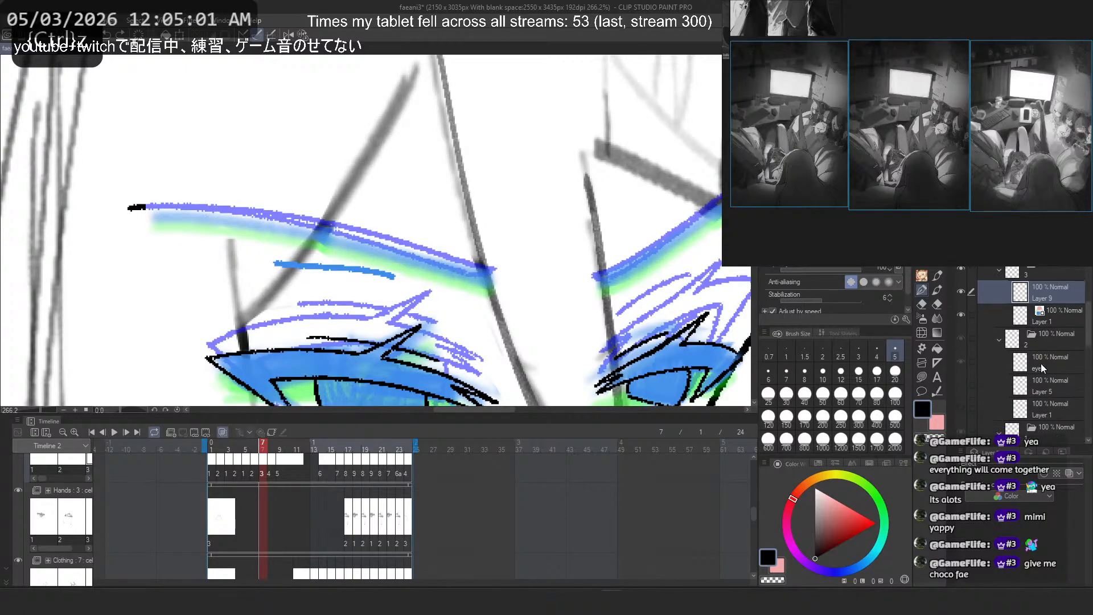
click(1041, 363)
key(m)
mouse_move(450, 166)
mouse_down()
mouse_move(381, 177)
mouse_move(32, 161)
mouse_move(251, 263)
mouse_move(406, 301)
mouse_move(494, 228)
mouse_move(497, 302)
mouse_move(600, 282)
mouse_move(692, 169)
mouse_up()
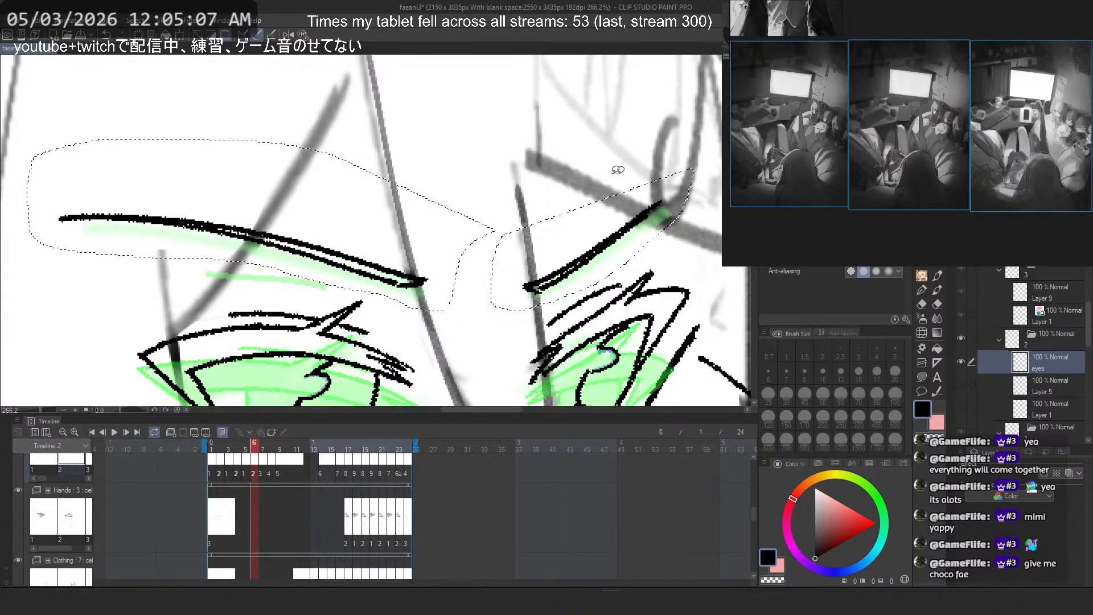
key(ctrl+d)
click(1051, 296)
key(ctrl+v)
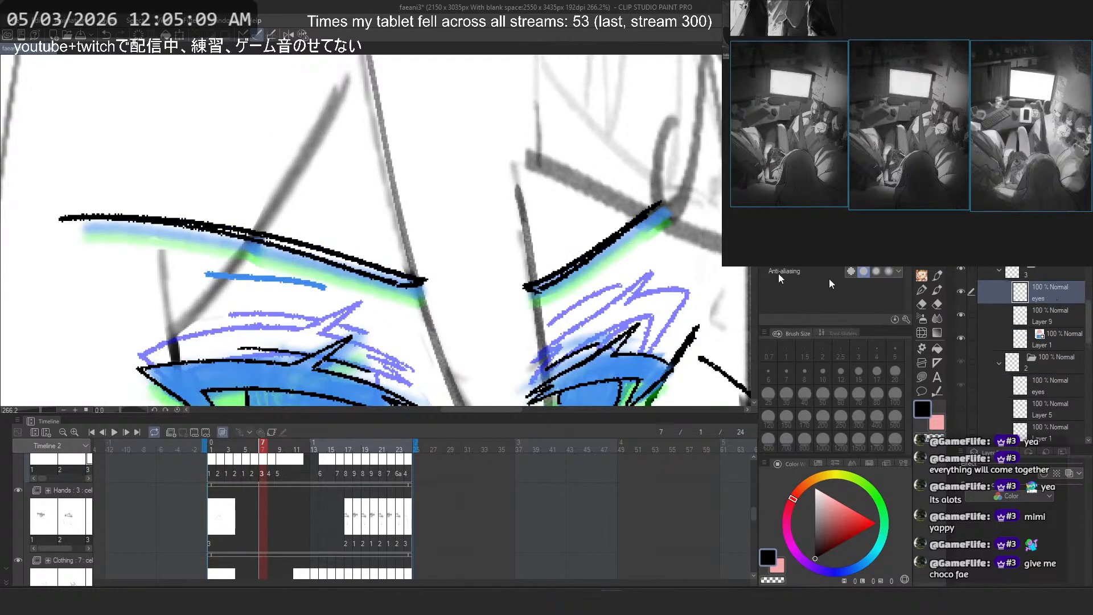
Step: Shift the pasted eyebrows slightly down so they sit on the eyebrow sketch of cel 3
scroll(447, 222, down, 3)
key(ctrl+t)
drag(479, 260, 481, 264)
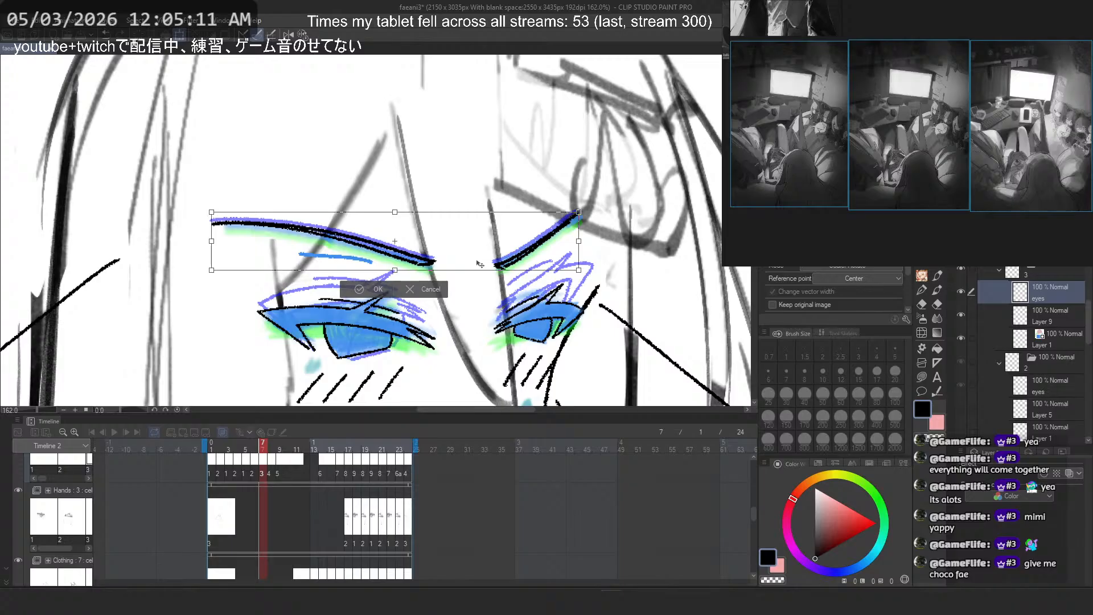
key(Down)
key(Down)
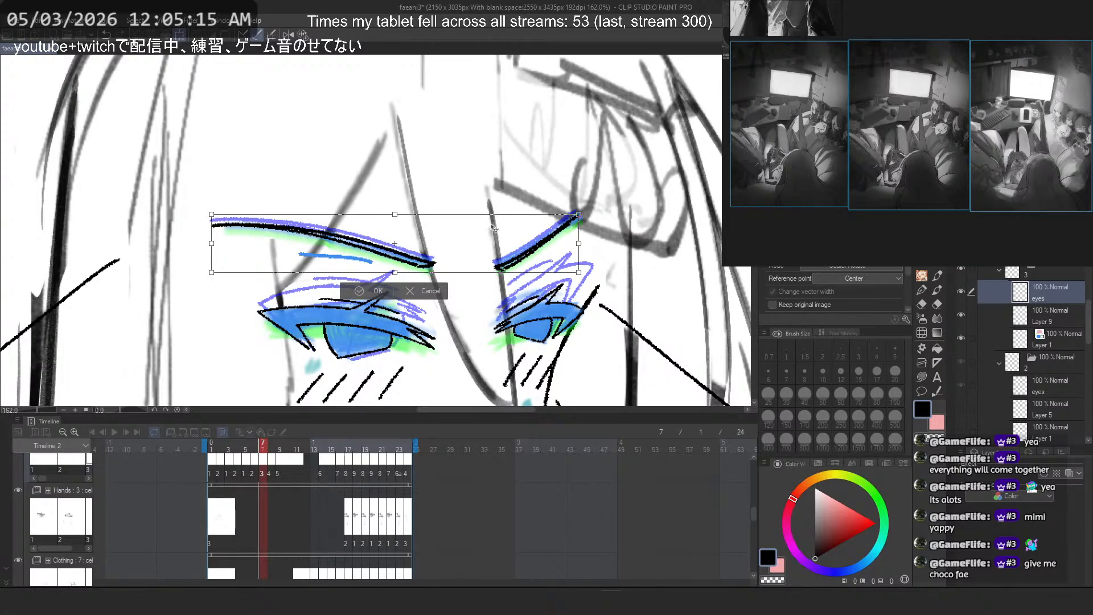
key(Return)
Step: Check the eyebrows against the sketch with Layer 9 hidden, switching onion skin off and back on
click(962, 314)
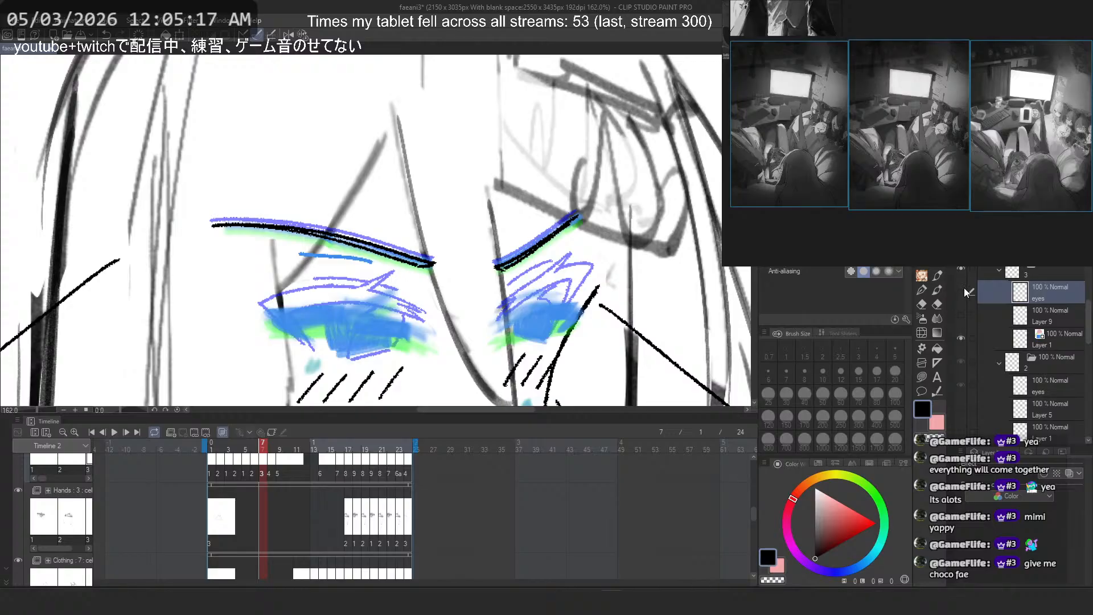
click(965, 288)
click(222, 432)
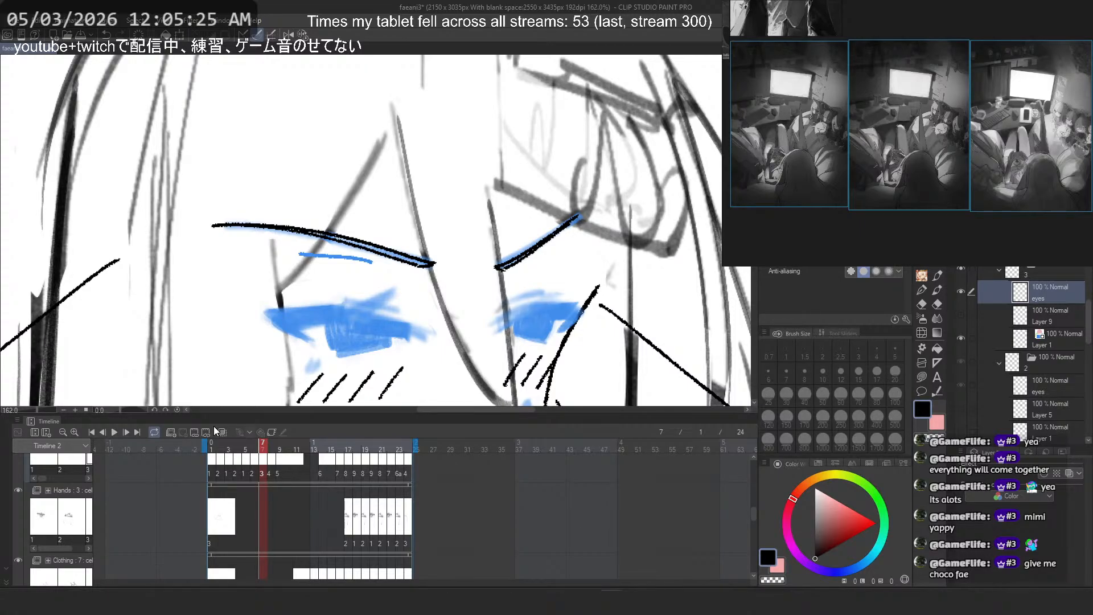
click(219, 430)
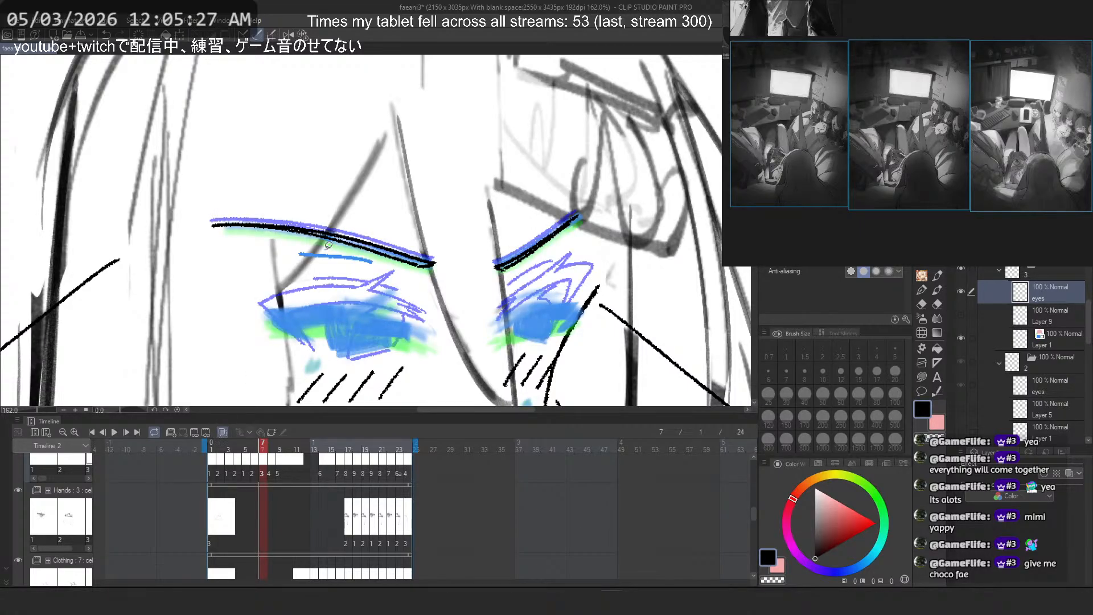
scroll(331, 253, up, 2)
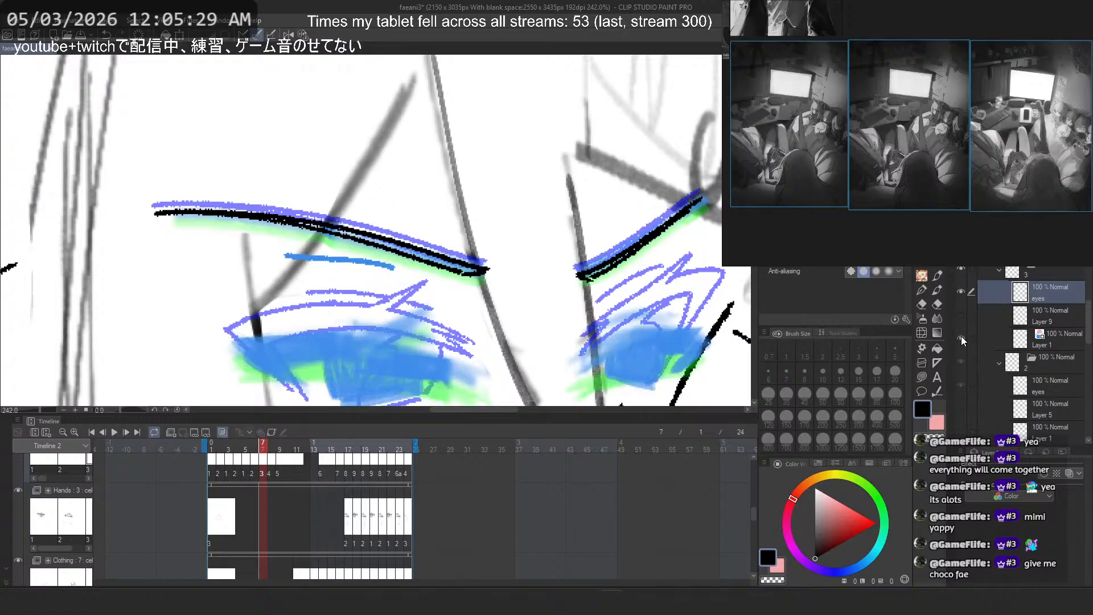
Step: Compare the eyebrows before and after the shift by undoing and redoing it, and show Layer 9 again to view the whole face
click(985, 339)
key(ctrl+z)
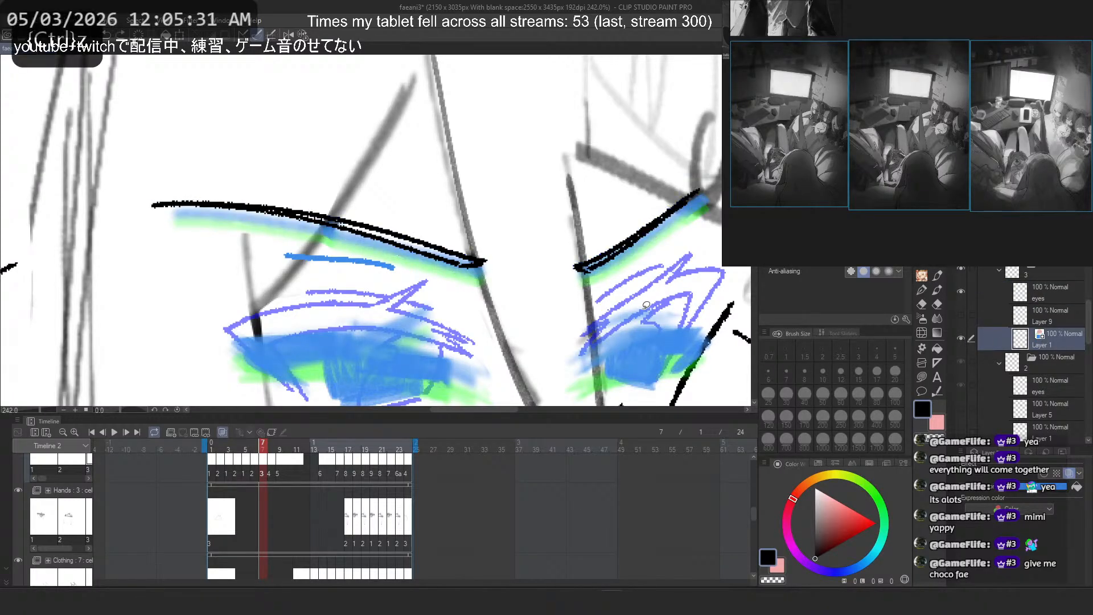
click(120, 34)
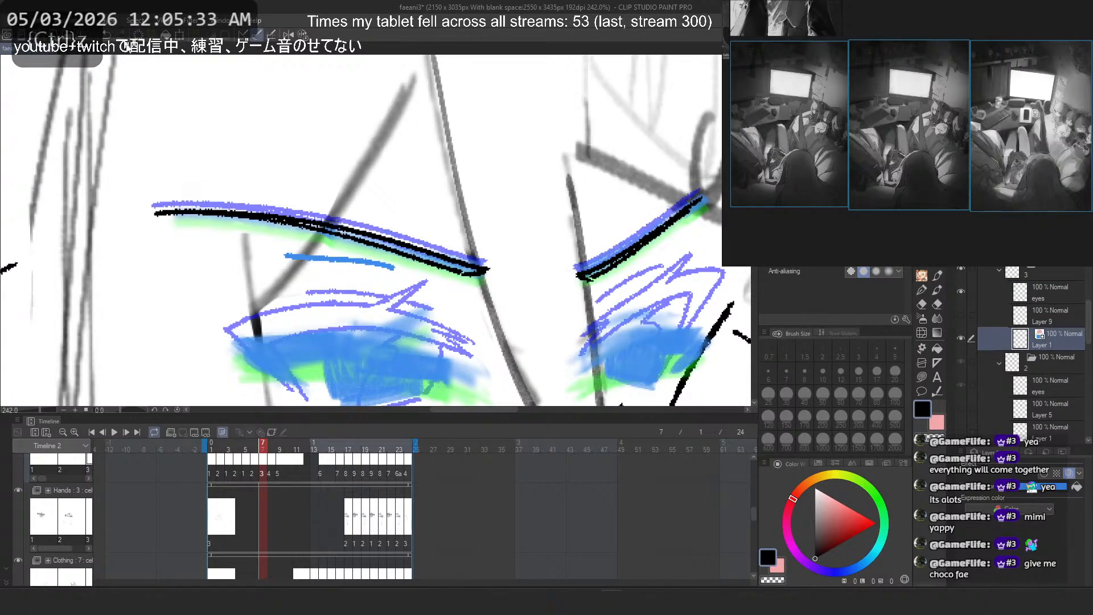
scroll(297, 161, up, 2)
click(925, 379)
mouse_move(228, 272)
mouse_down()
mouse_move(384, 284)
mouse_move(447, 304)
mouse_up()
scroll(492, 174, down, 6)
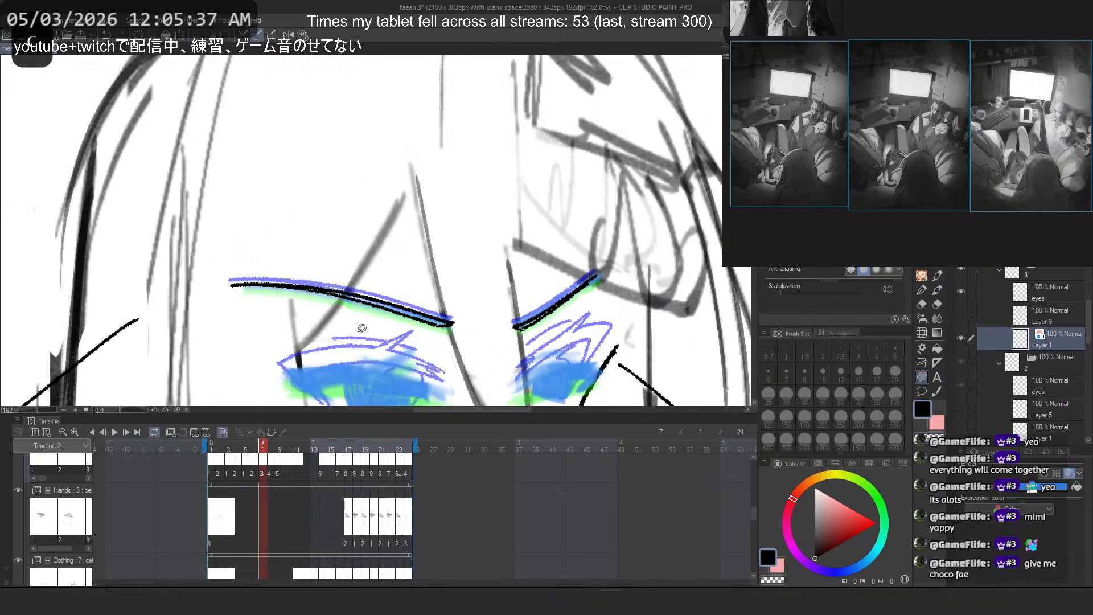
scroll(493, 174, up, 1)
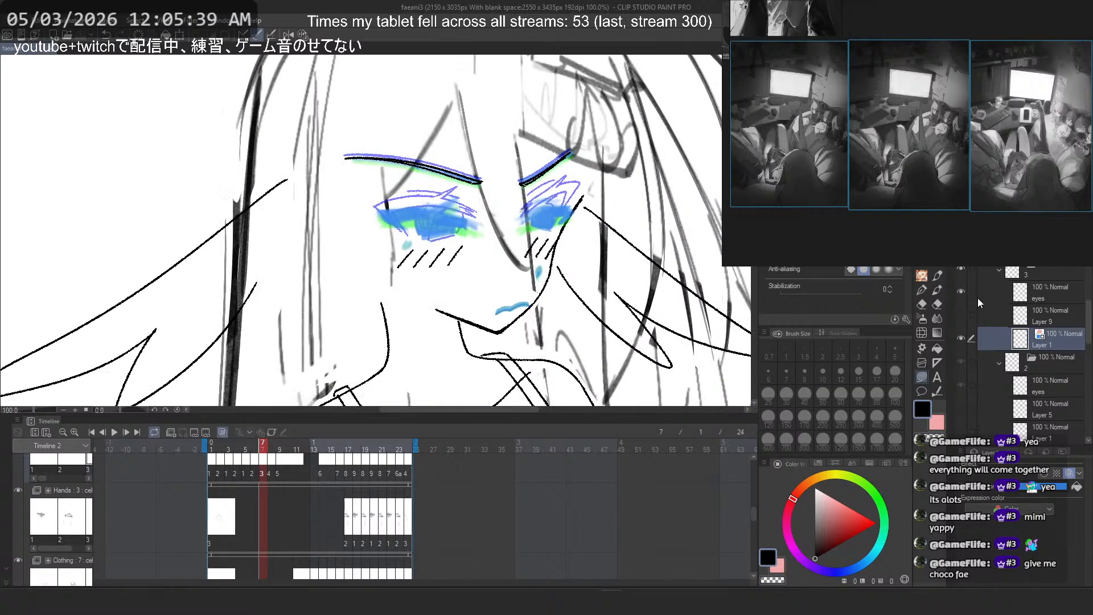
click(1048, 294)
click(961, 313)
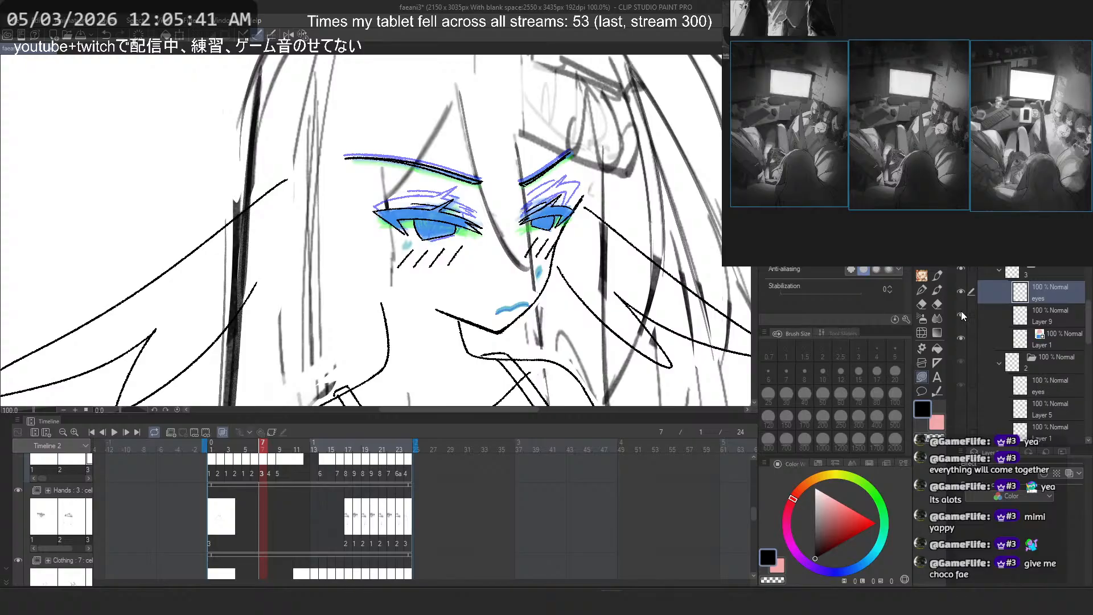
Step: Paste the eyebrows above Layer 1 of cel 4 on frame 8 and move them onto that frame's eyebrow sketch
click(271, 448)
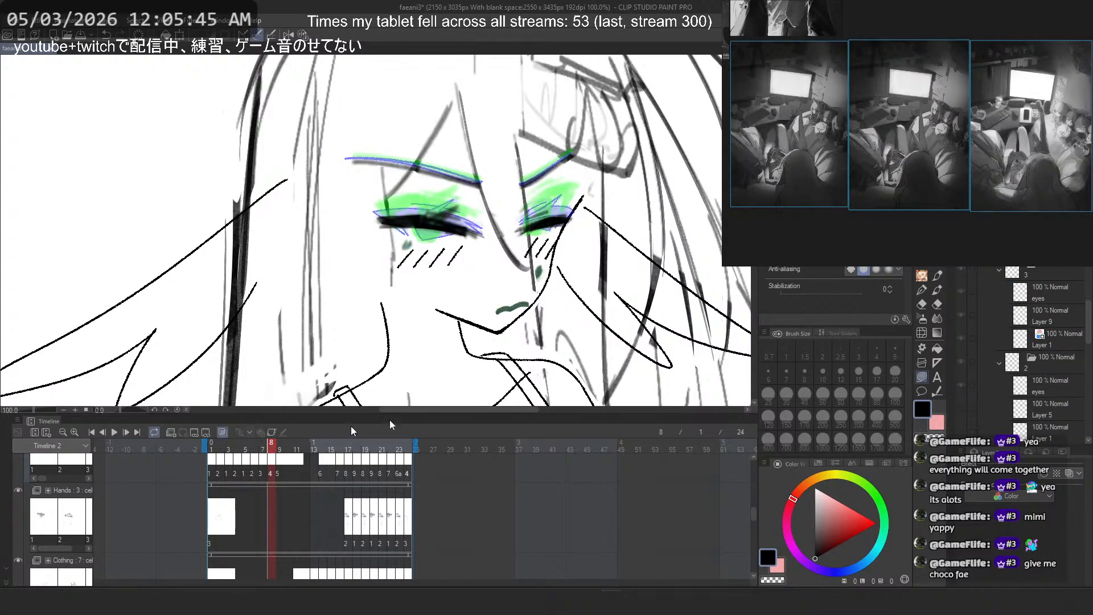
scroll(1042, 342, up, 3)
click(1043, 335)
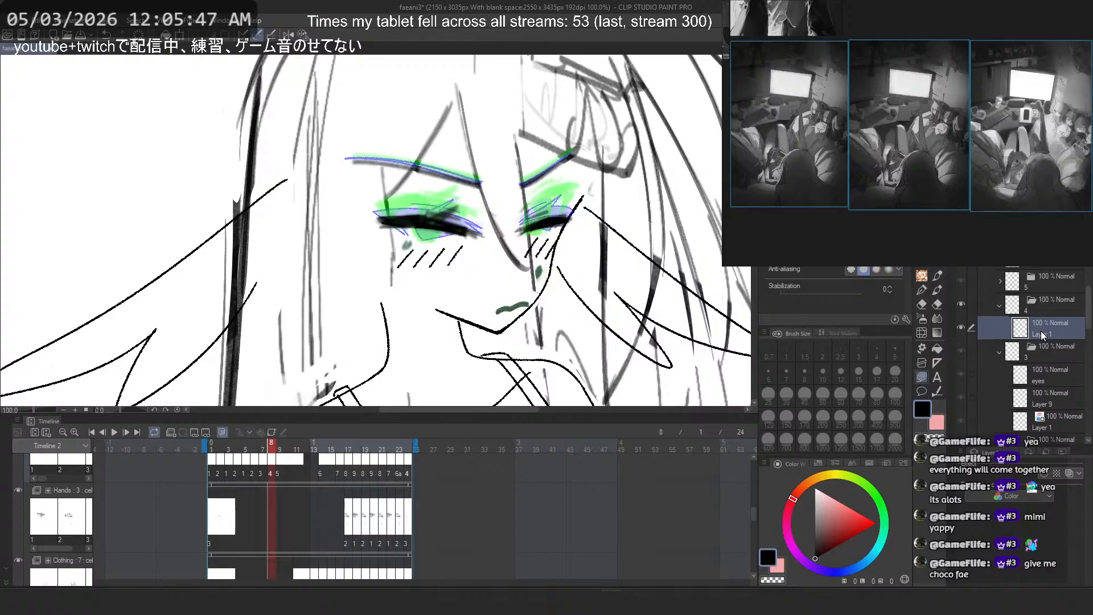
key(ctrl+v)
scroll(601, 168, up, 2)
key(ctrl+t)
drag(364, 193, 452, 179)
key(Return)
scroll(430, 165, down, 1)
scroll(364, 244, up, 2)
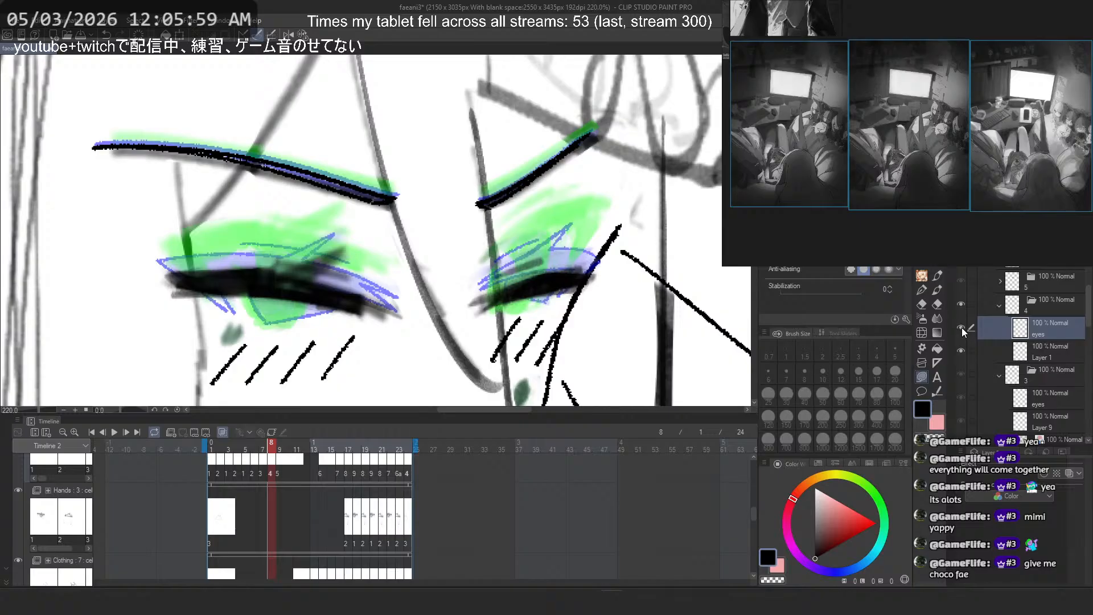
Step: Tint the Layer 1 sketch of cel 4 blue, hide the Layer 1 sketch of cel 3, and make cel 4's eyes layer active
click(963, 345)
key(ctrl+b)
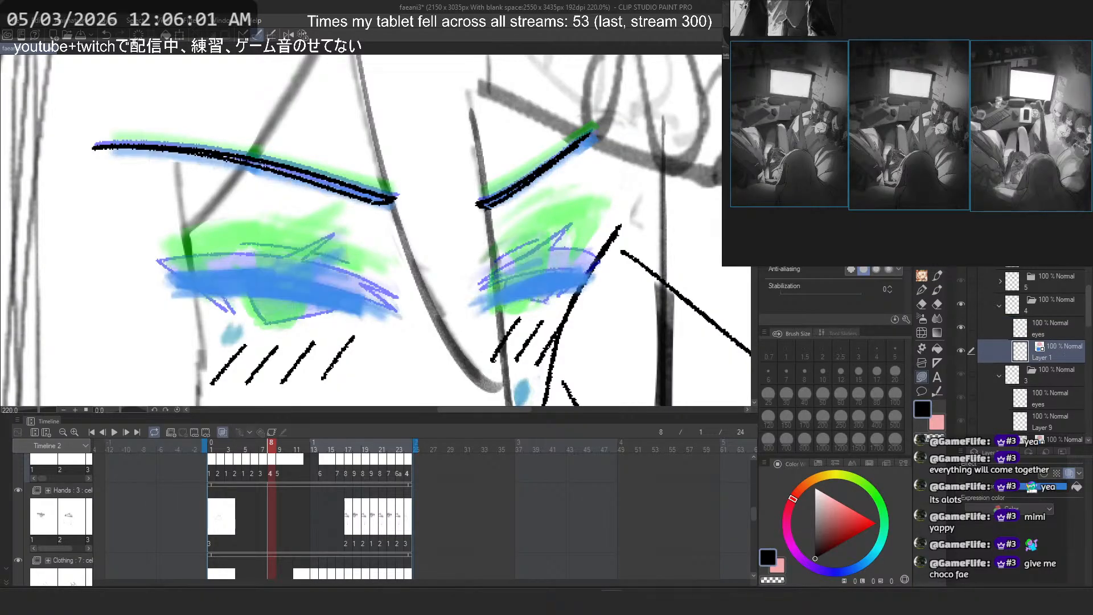
click(1048, 334)
scroll(968, 403, down, 2)
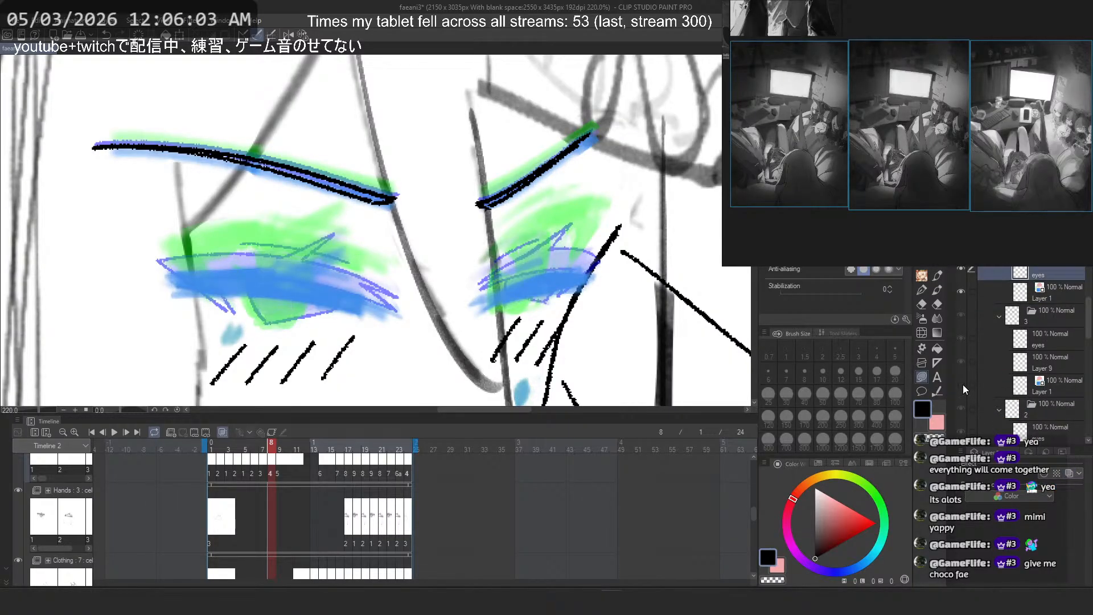
scroll(1026, 345, up, 1)
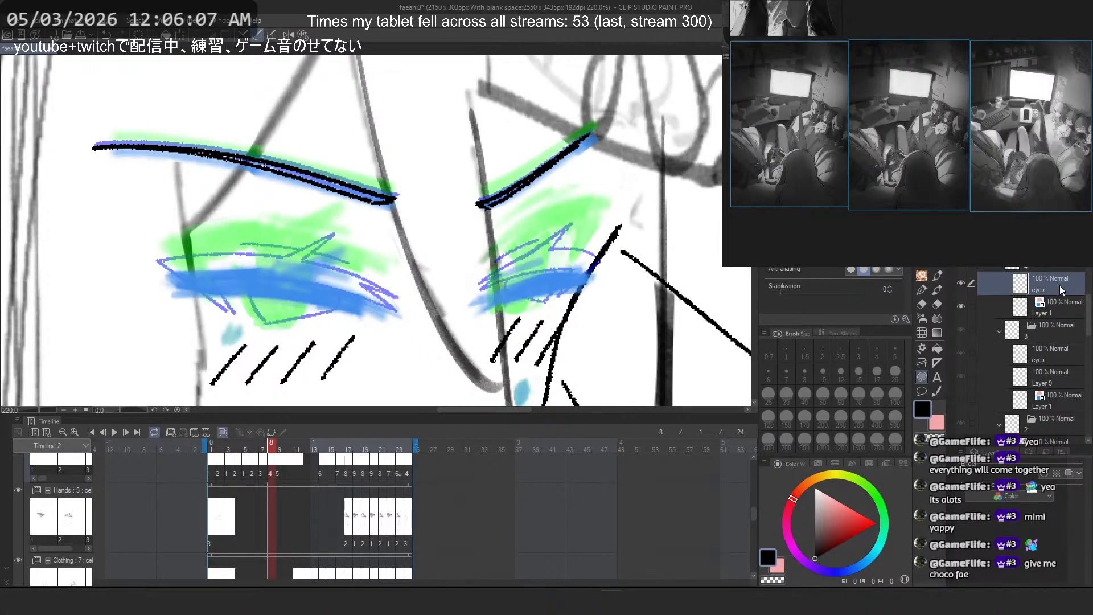
Step: Ink the upper and lower edges of the near eye's closed lash line as two long curves over the blue sketch
scroll(328, 271, up, 3)
key(p)
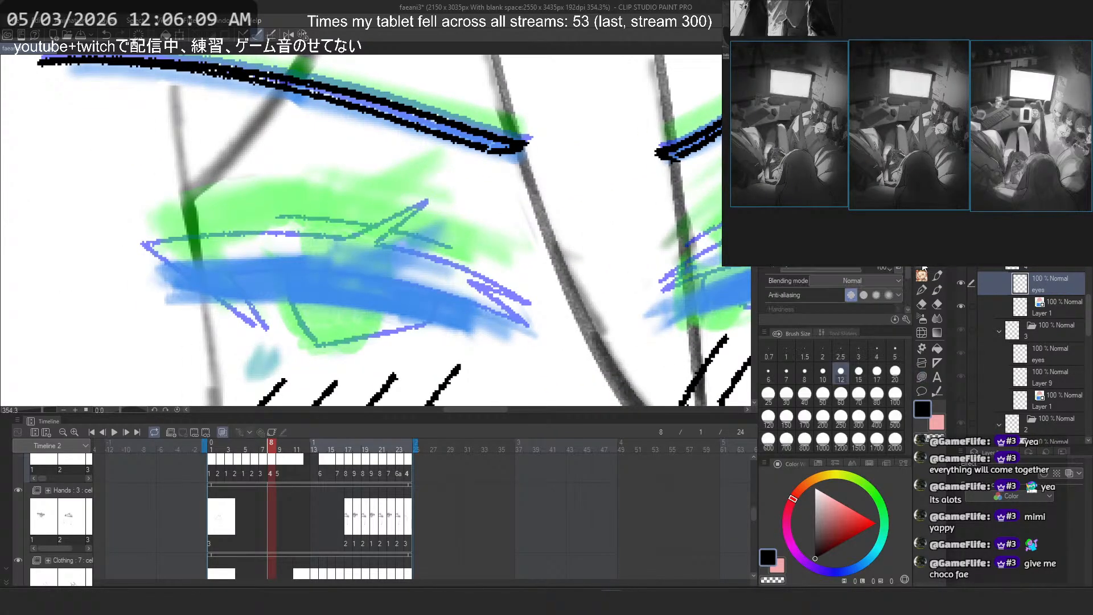
drag(244, 249, 254, 186)
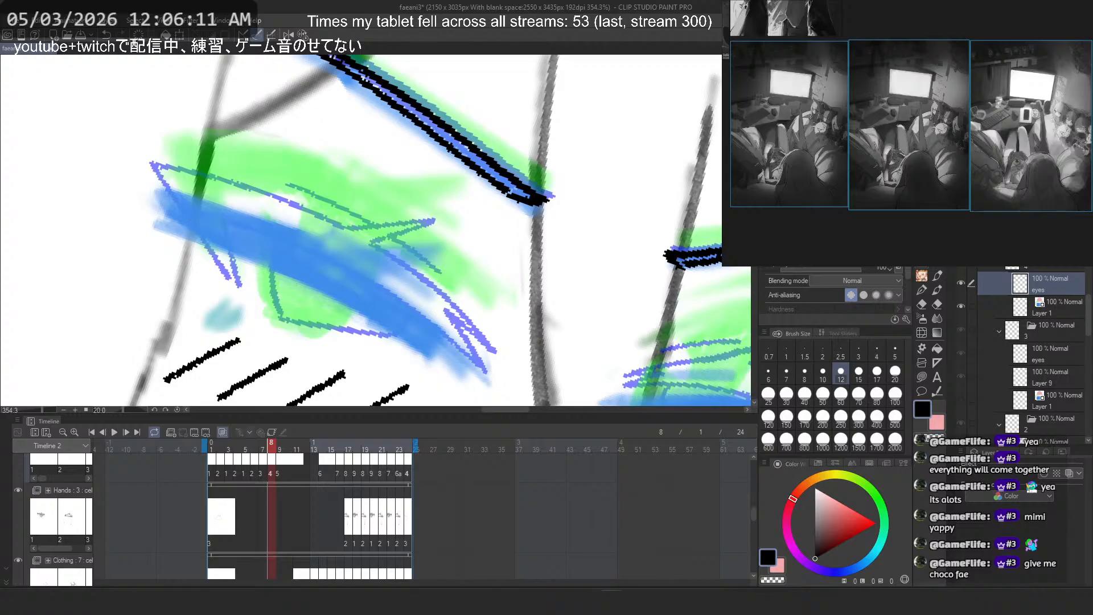
click(922, 290)
mouse_move(151, 187)
mouse_down()
mouse_move(217, 205)
mouse_move(504, 356)
mouse_move(491, 378)
mouse_up()
key(ctrl+z)
drag(168, 221, 450, 373)
key(ctrl+z)
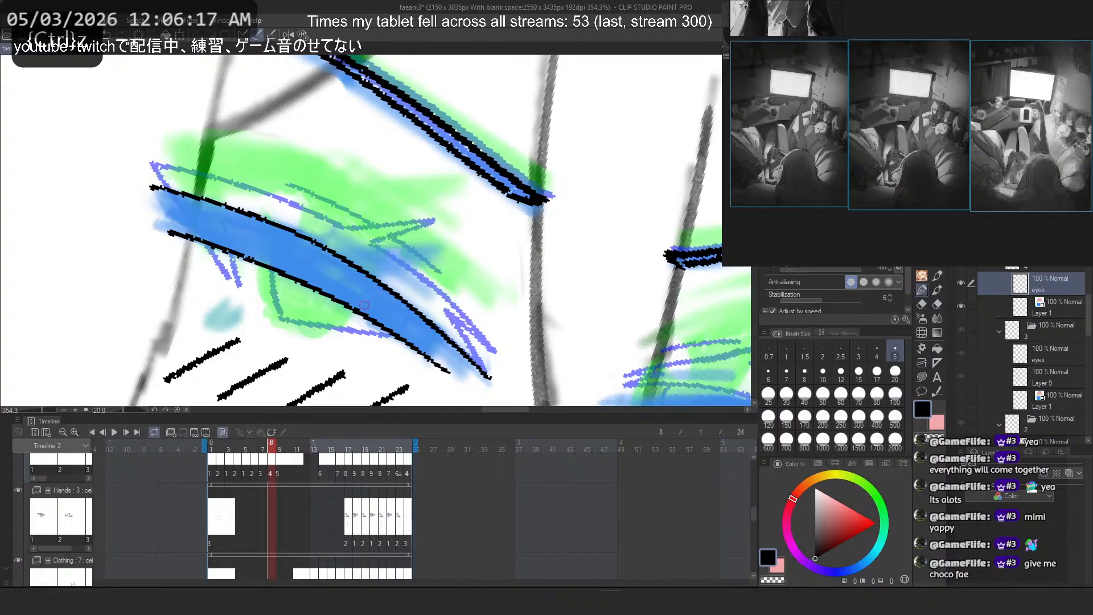
Step: Ink the pointed lash tips at the near eye's inner corner, redrawing the short strokes until they join both lash line edges
drag(388, 305, 464, 386)
key(ctrl+z)
mouse_move(417, 330)
mouse_down()
mouse_move(461, 380)
mouse_move(437, 341)
mouse_move(490, 382)
mouse_up()
key(ctrl+z)
key(ctrl+z)
key(ctrl+z)
key(ctrl+z)
key(ctrl+z)
drag(433, 339, 479, 395)
drag(476, 397, 428, 349)
key(ctrl+z)
drag(476, 395, 434, 357)
key(ctrl+z)
key(ctrl+z)
key(ctrl+z)
mouse_move(474, 395)
mouse_down()
mouse_move(428, 358)
mouse_move(481, 399)
mouse_up()
key(ctrl+z)
key(ctrl+z)
drag(431, 357, 484, 400)
key(ctrl+z)
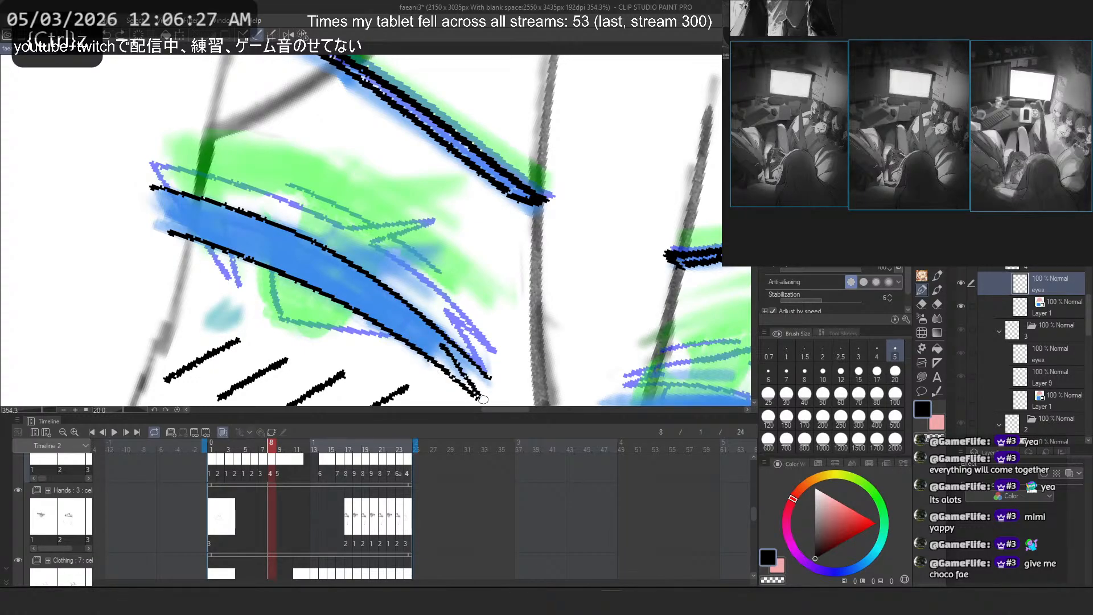
key(ctrl+z)
mouse_move(441, 345)
mouse_down()
mouse_move(481, 394)
mouse_move(451, 352)
mouse_move(479, 393)
mouse_move(455, 355)
mouse_move(480, 373)
mouse_up()
key(ctrl+z)
key(ctrl+z)
key(ctrl+z)
key(ctrl+z)
Step: Close the near eye's lash line at its outer corner with a short slanted stroke and trim the overhanging lower edge
mouse_move(157, 201)
mouse_down()
mouse_move(191, 256)
mouse_move(186, 221)
mouse_up()
key(ctrl+z)
key(h)
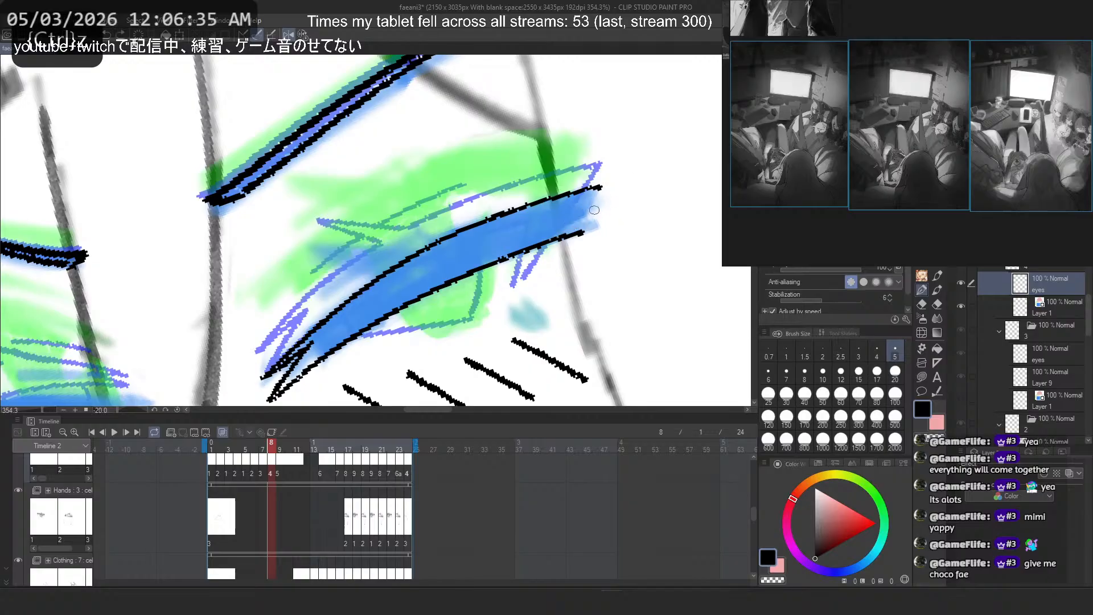
key(ctrl+z)
drag(602, 189, 560, 232)
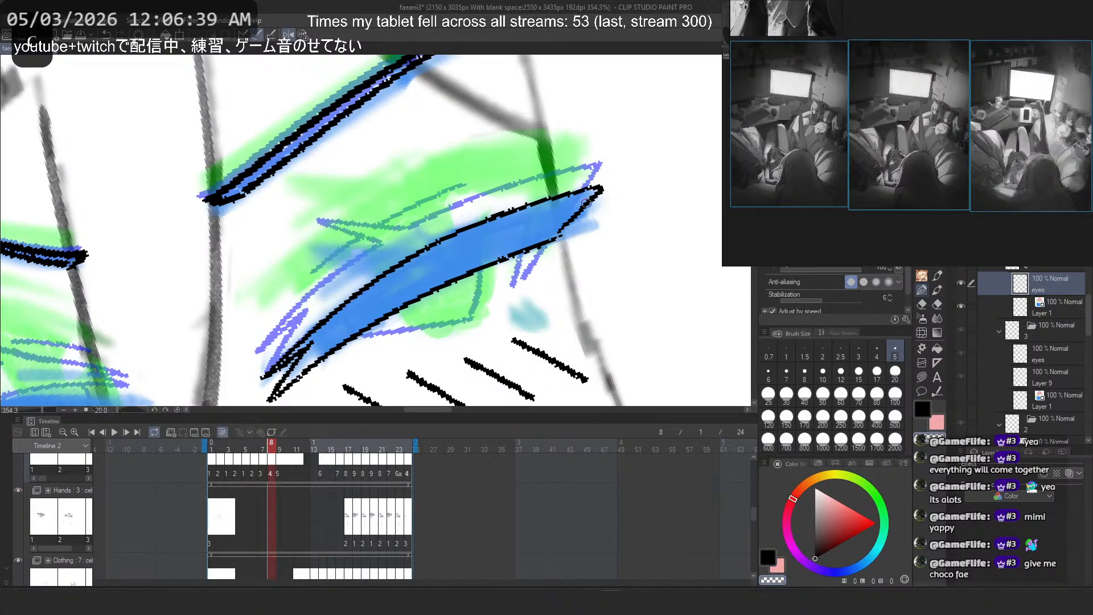
key(ctrl+z)
Step: Ink the lower edge of the far eye's closed lash line as one curve over the blue sketch, redrawing it until it fits
scroll(445, 162, down, 9)
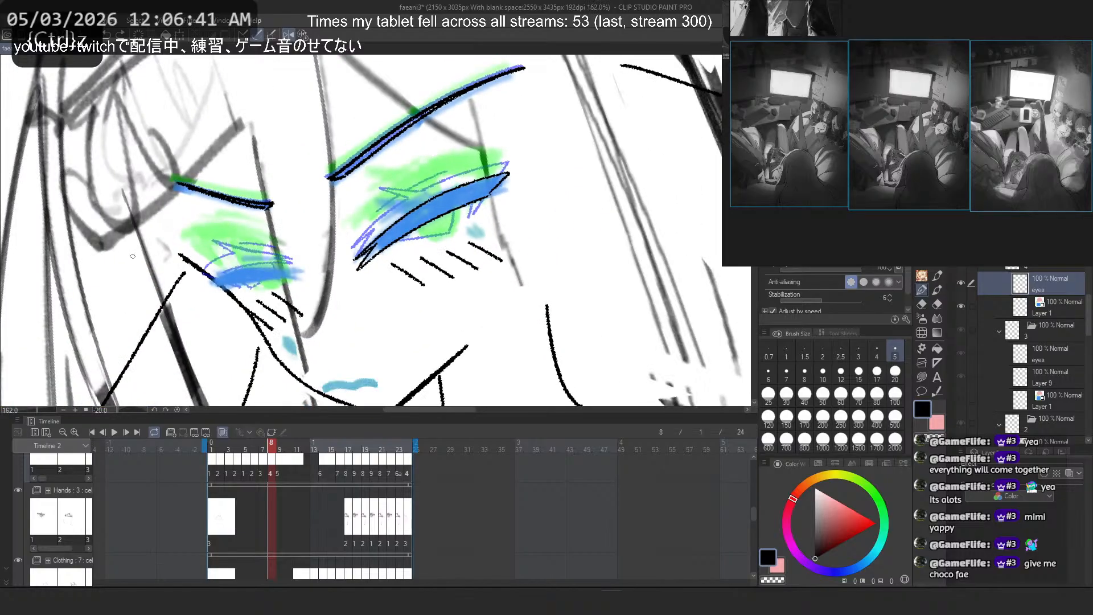
scroll(242, 262, up, 2)
key(asciicircum)
key(asciicircum)
key(asciicircum)
key(asciicircum)
key(asciicircum)
scroll(230, 228, up, 8)
scroll(231, 228, up, 3)
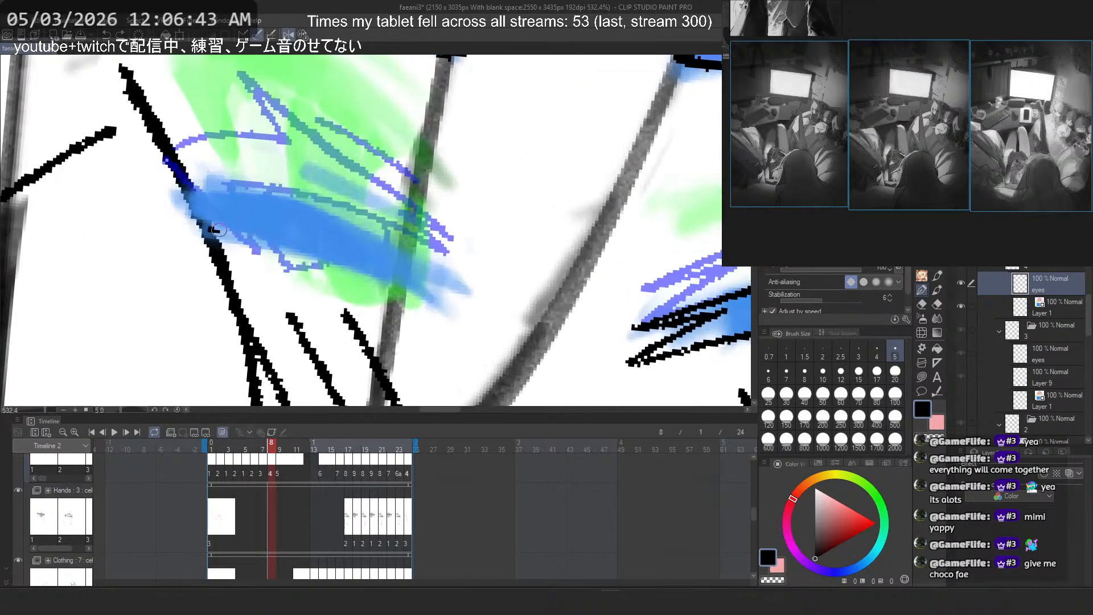
key(ctrl+z)
drag(213, 227, 445, 304)
key(ctrl+z)
mouse_move(213, 230)
mouse_down()
mouse_move(445, 309)
mouse_move(303, 249)
mouse_move(452, 311)
mouse_up()
key(ctrl+z)
key(ctrl+z)
key(ctrl+z)
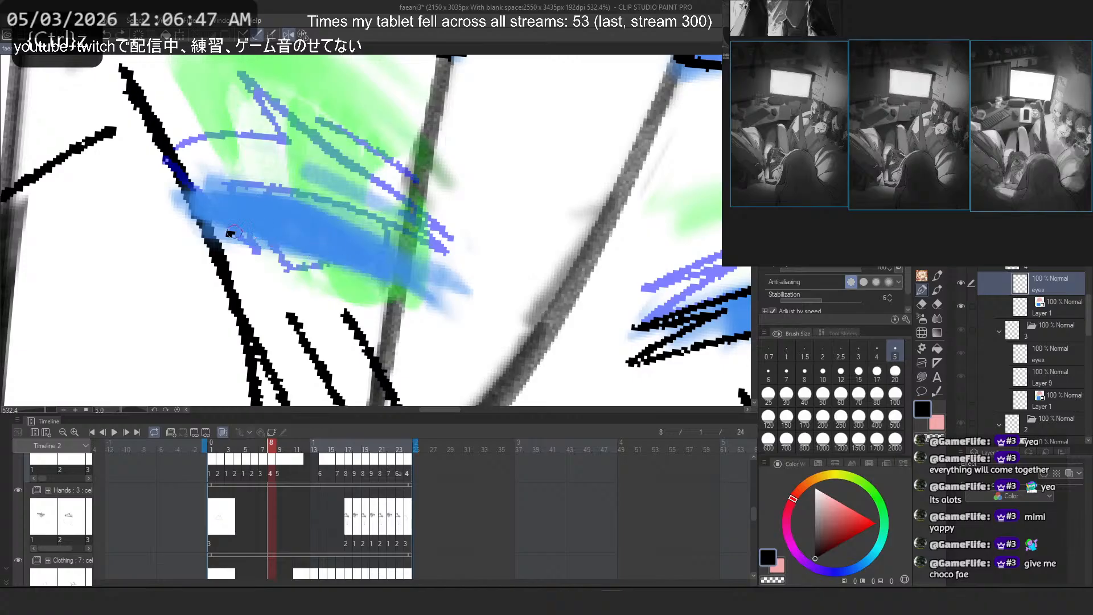
key(ctrl+z)
drag(213, 231, 464, 326)
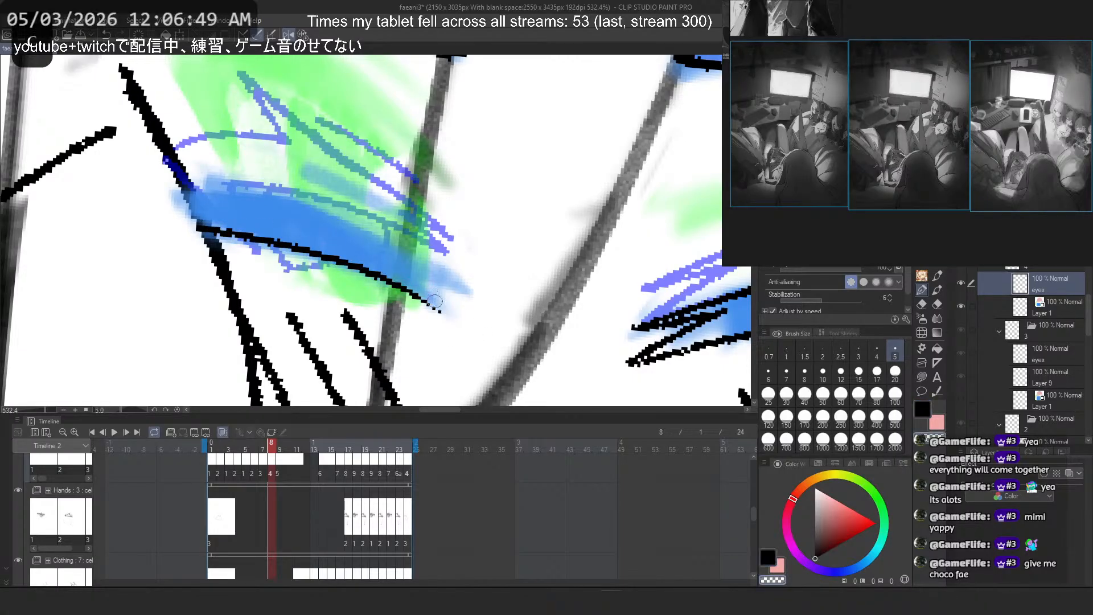
Step: Ink the short pointed tip at the far eye's inner corner and the long upper edge of its lash line
key(ctrl+z)
mouse_move(410, 272)
mouse_down()
mouse_move(459, 319)
mouse_move(311, 209)
mouse_move(190, 187)
mouse_move(472, 295)
mouse_up()
key(ctrl+z)
key(ctrl+z)
key(ctrl+z)
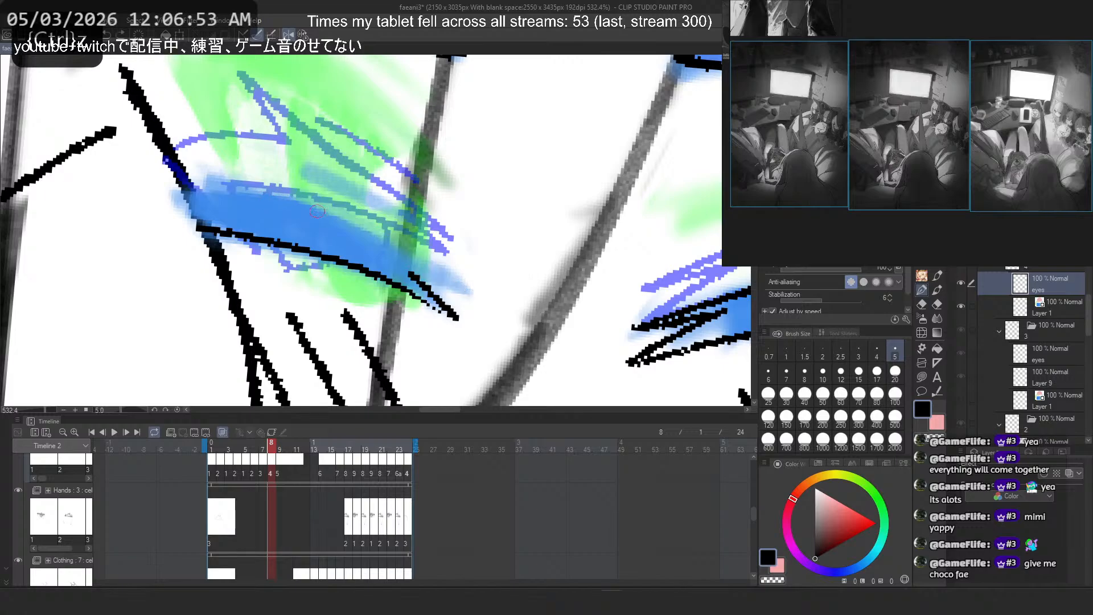
drag(197, 189, 455, 289)
key(ctrl+z)
key(ctrl+z)
drag(183, 184, 455, 289)
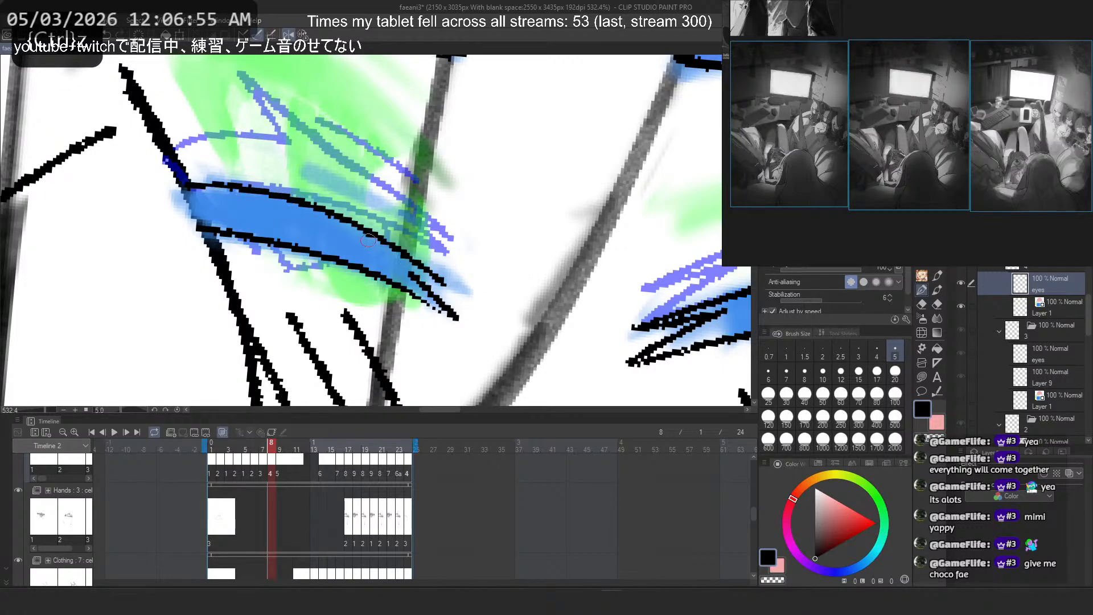
key(ctrl+z)
Step: Close the far eye's lash line at the outer corner with a slanted stroke, erasing the protruding end of the lower edge
drag(187, 190, 225, 232)
key(c)
drag(181, 199, 228, 246)
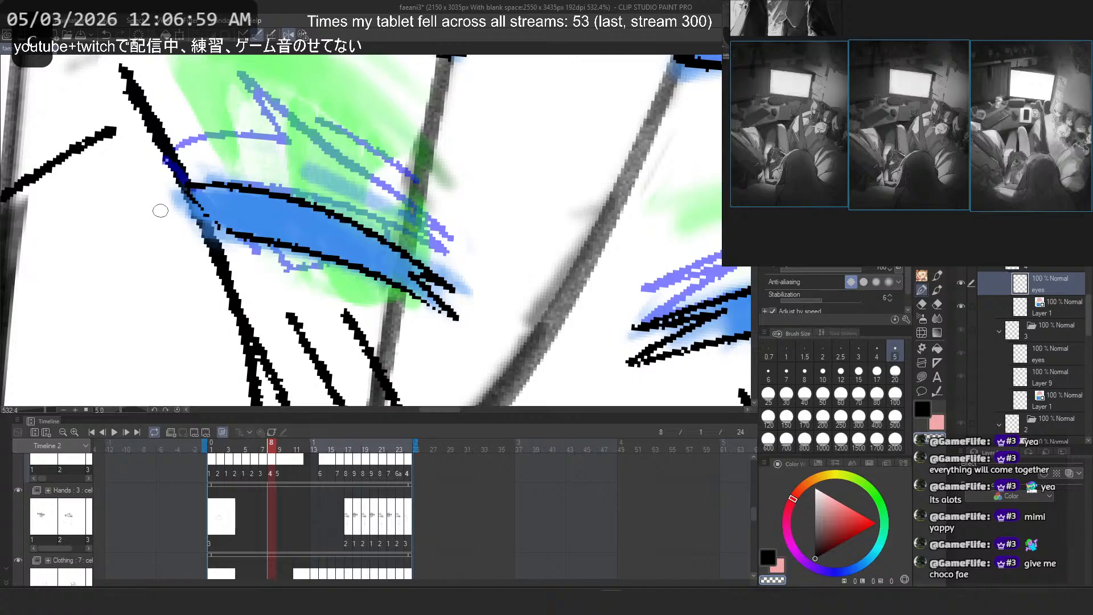
key(c)
key(ctrl+z)
mouse_move(187, 191)
mouse_down()
mouse_move(208, 220)
mouse_move(233, 230)
mouse_up()
Step: Ink the far eye's pointed lash spike rising from the upper edge and a short crease line beside it
mouse_move(344, 215)
mouse_down()
mouse_move(228, 141)
mouse_move(246, 140)
mouse_up()
key(ctrl+z)
key(ctrl+z)
mouse_move(322, 209)
mouse_down()
mouse_move(256, 151)
mouse_move(283, 188)
mouse_up()
key(ctrl+z)
key(ctrl+z)
mouse_move(244, 141)
mouse_down()
mouse_move(305, 198)
mouse_move(286, 191)
mouse_move(455, 267)
mouse_up()
key(ctrl+z)
key(c)
key(c)
key(ctrl+z)
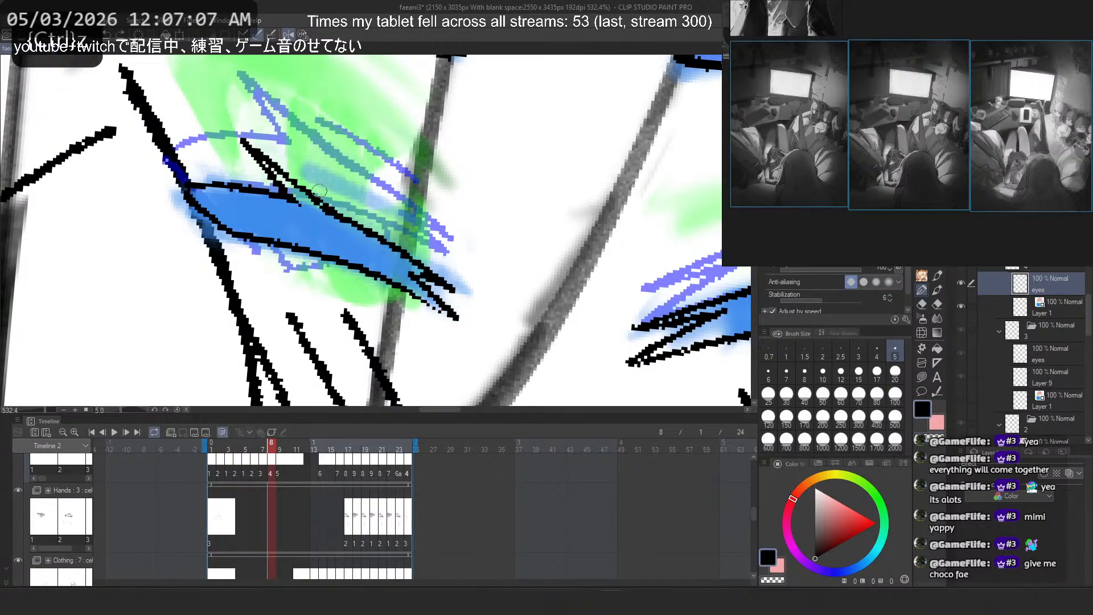
drag(318, 189, 432, 248)
Step: Ink a pointed lash spike rising from the near eye's upper edge and erase the lash line across its base
scroll(191, 209, down, 7)
scroll(486, 222, up, 6)
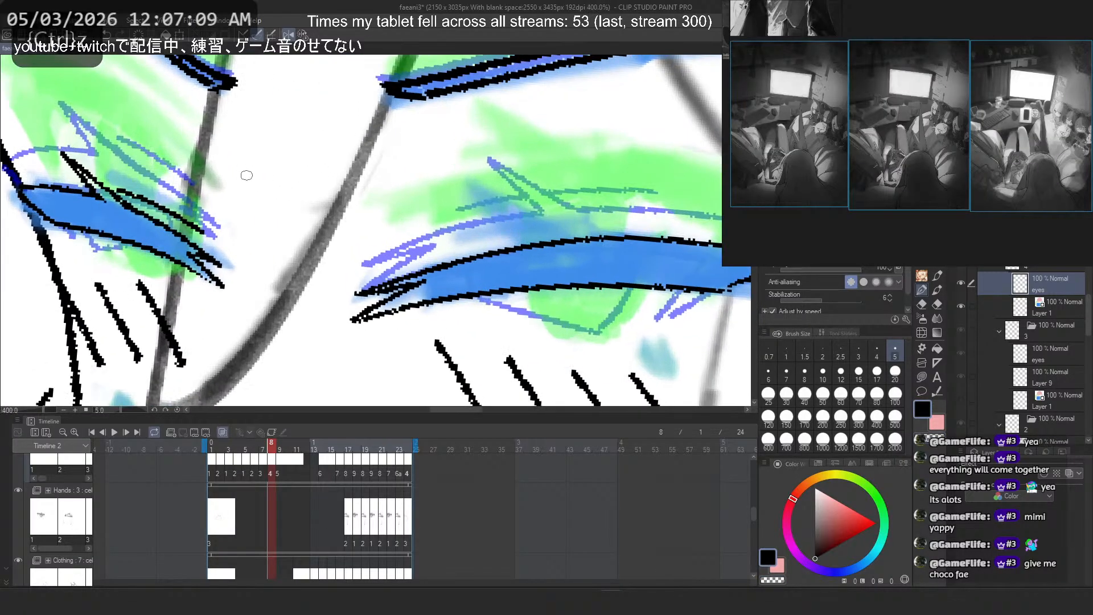
scroll(247, 175, up, 4)
key(asciicircum)
key(asciicircum)
key(asciicircum)
key(asciicircum)
key(asciicircum)
key(asciicircum)
key(asciicircum)
key(asciicircum)
scroll(228, 177, down, 2)
scroll(316, 219, down, 4)
scroll(456, 342, up, 4)
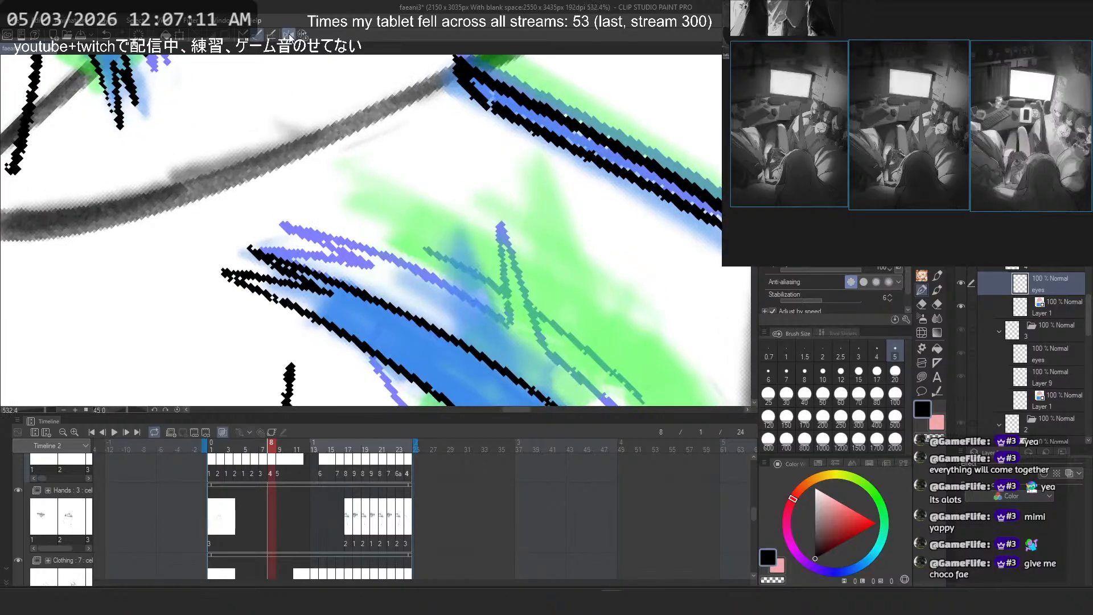
key(h)
drag(293, 295, 418, 200)
drag(417, 160, 383, 264)
key(ctrl+z)
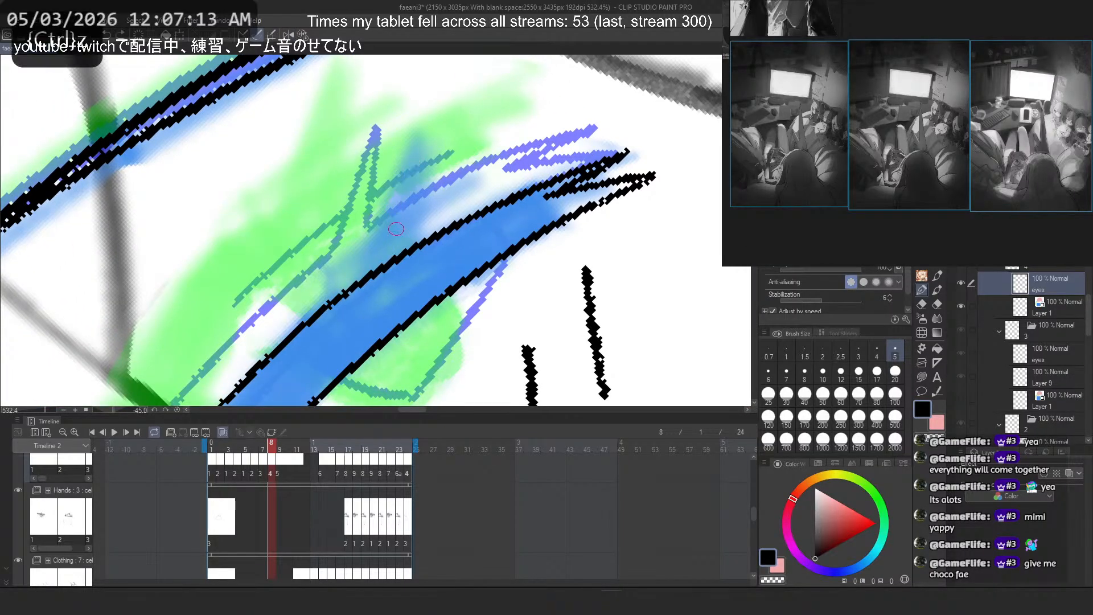
mouse_move(417, 152)
mouse_down()
mouse_move(384, 264)
mouse_move(389, 254)
mouse_up()
key(ctrl+z)
mouse_move(423, 158)
mouse_down()
mouse_move(388, 262)
mouse_move(414, 247)
mouse_move(397, 257)
mouse_up()
key(ctrl+z)
key(c)
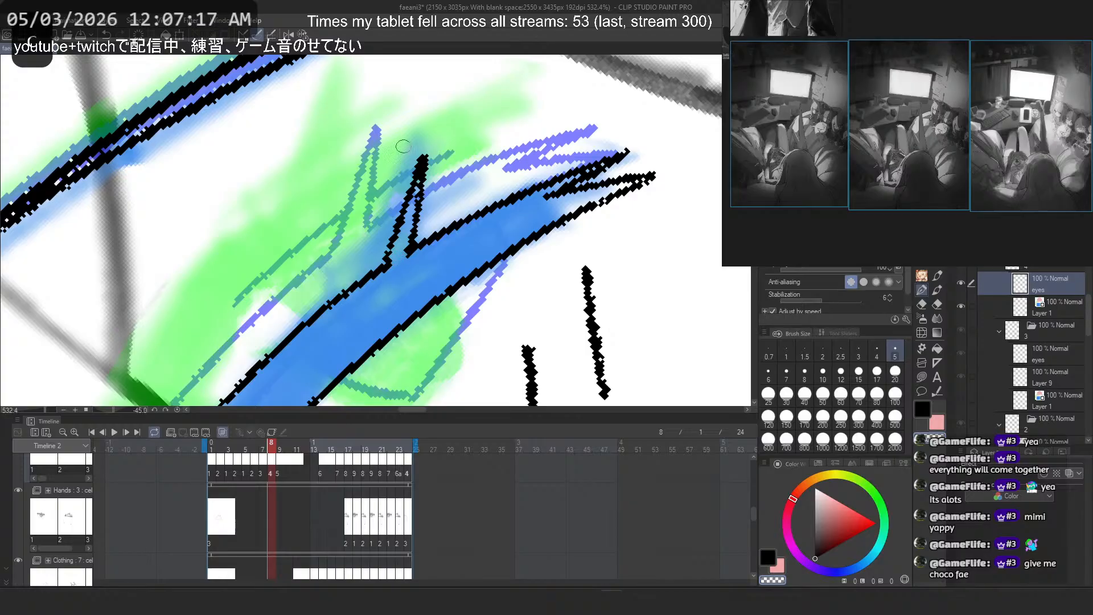
Step: Ink short eyelid crease lines above the near eye's lash line on both sides of the lash spike
click(289, 34)
mouse_move(223, 165)
mouse_down()
mouse_move(345, 244)
mouse_move(336, 219)
mouse_move(296, 202)
mouse_move(409, 274)
mouse_up()
key(ctrl+z)
key(ctrl+z)
drag(433, 297, 469, 327)
key(ctrl+z)
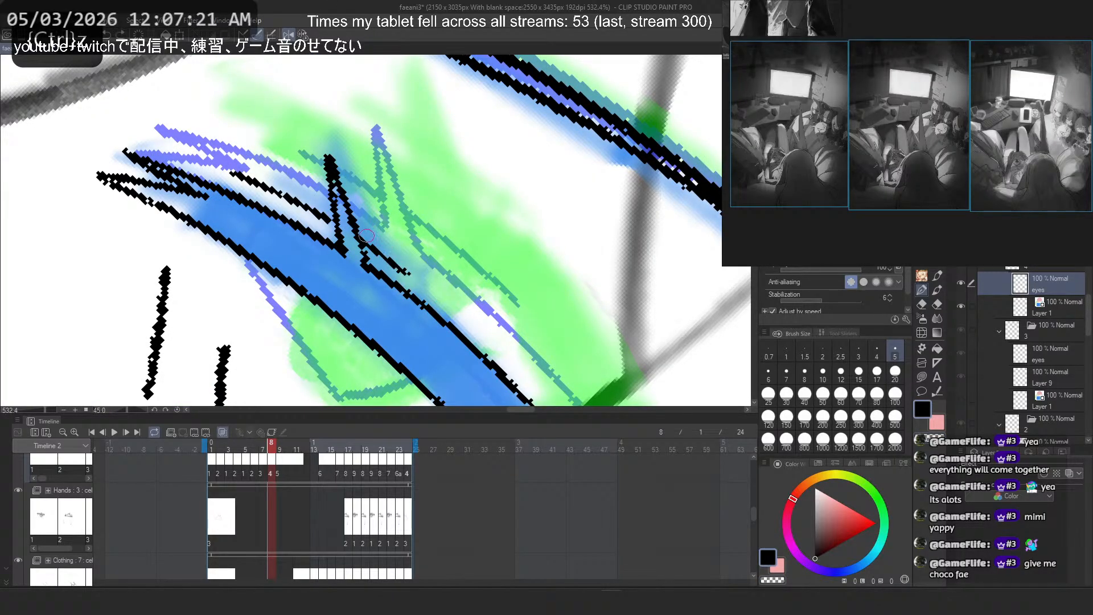
key(ctrl+z)
drag(365, 237, 492, 335)
key(ctrl+z)
key(ctrl+z)
drag(365, 239, 465, 308)
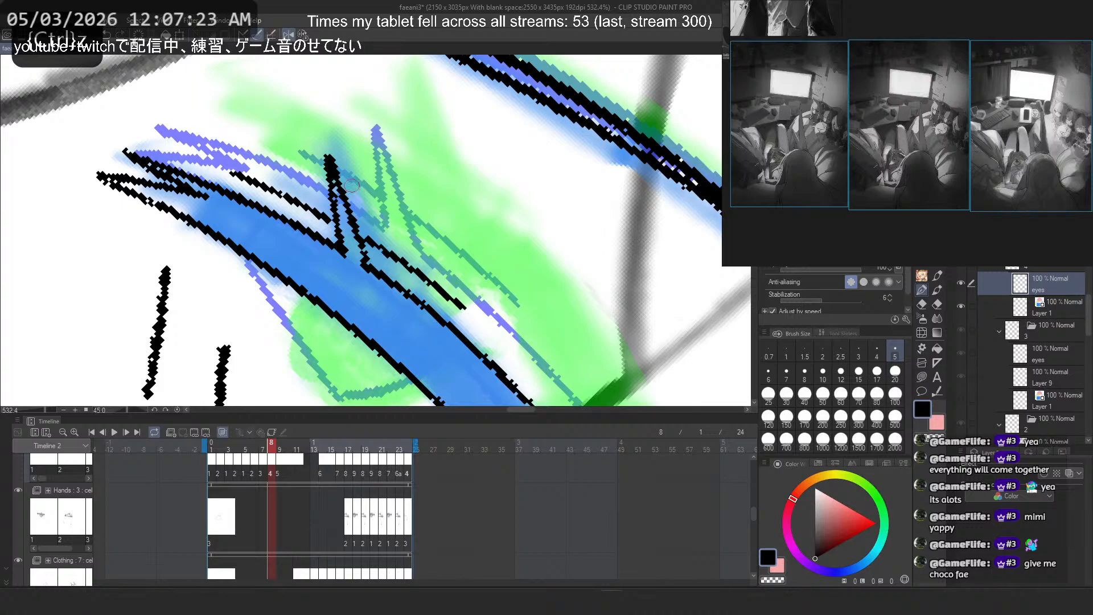
Step: Check the whole face, go to frame 9, and copy the eyes layer of cel 1
click(303, 35)
scroll(437, 160, down, 5)
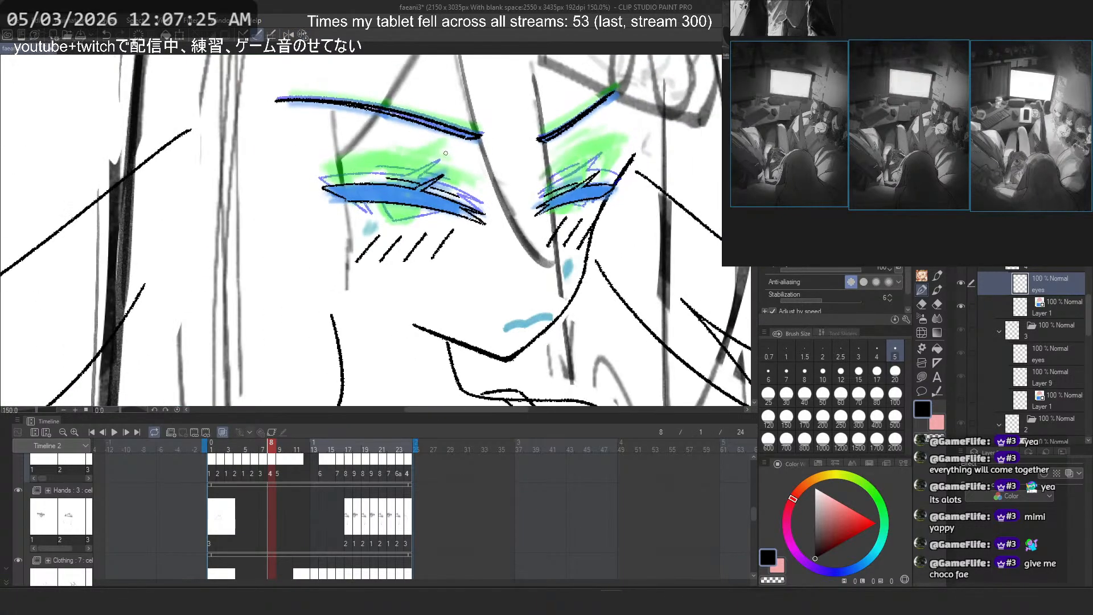
scroll(446, 153, down, 2)
scroll(496, 140, down, 1)
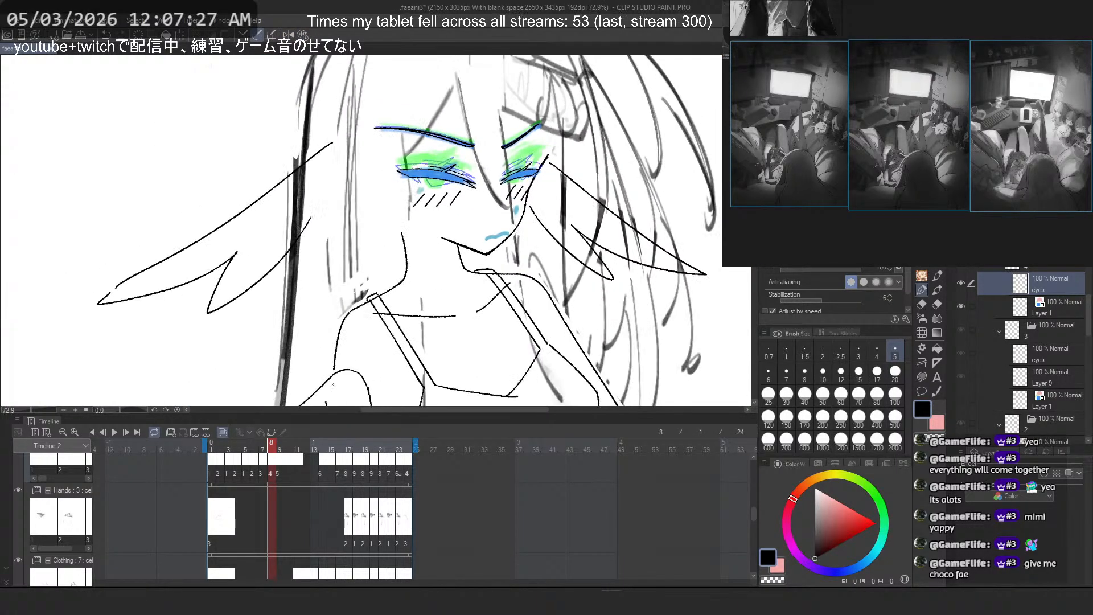
click(279, 446)
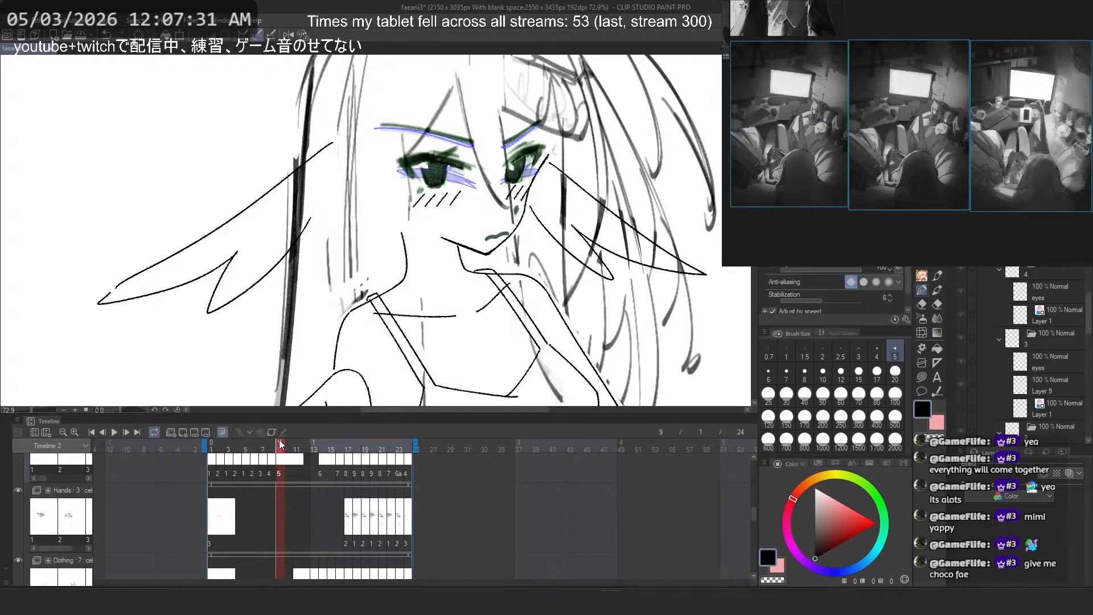
mouse_move(279, 443)
mouse_down()
mouse_move(229, 454)
mouse_move(280, 455)
mouse_move(251, 463)
mouse_move(280, 464)
mouse_up()
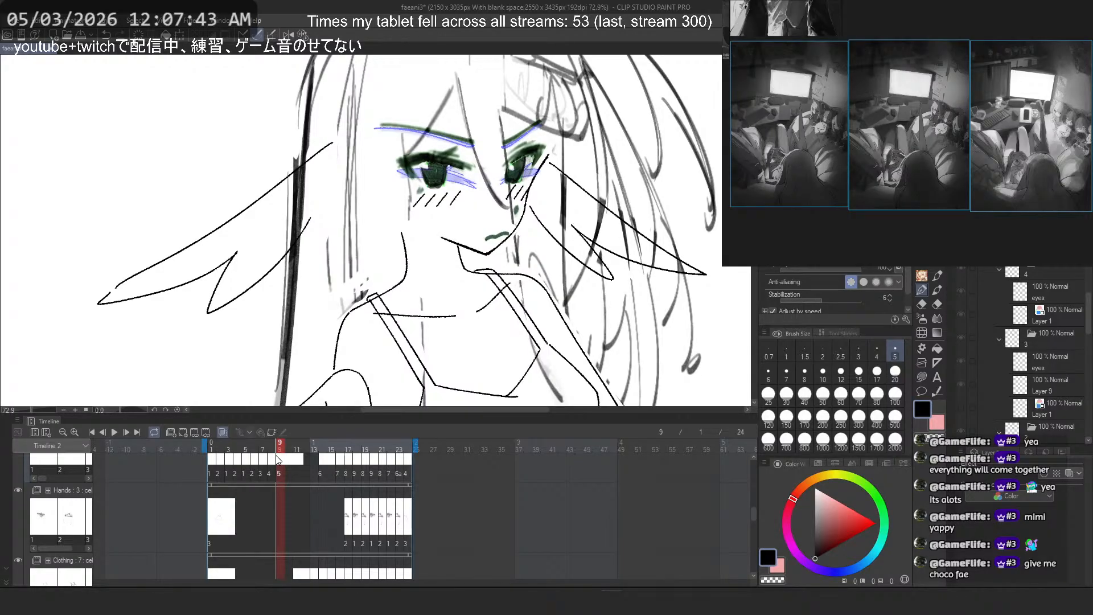
scroll(1050, 317, down, 5)
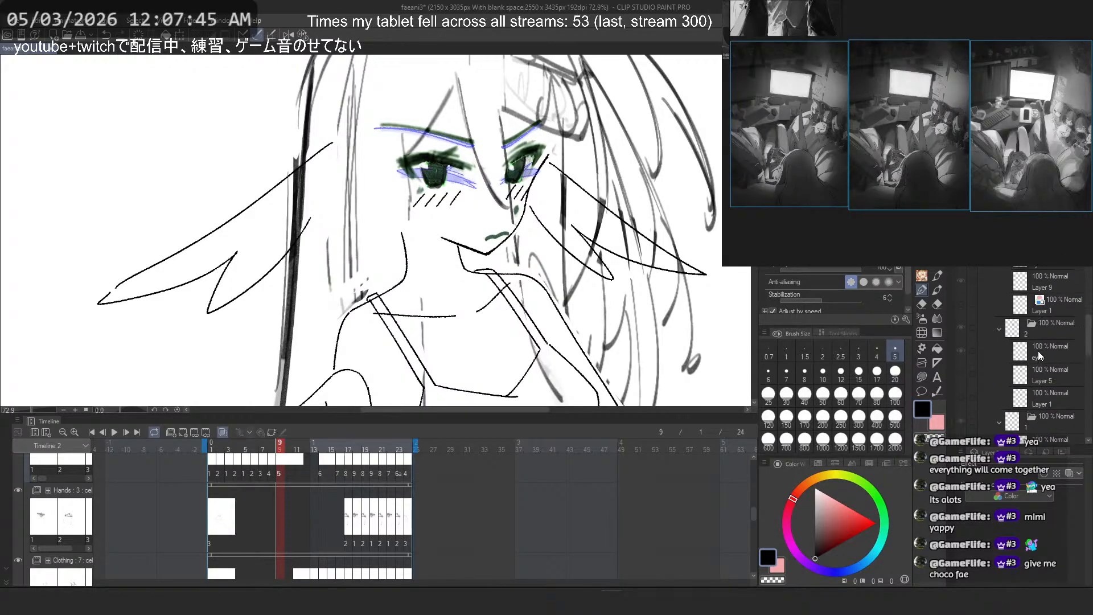
click(1032, 382)
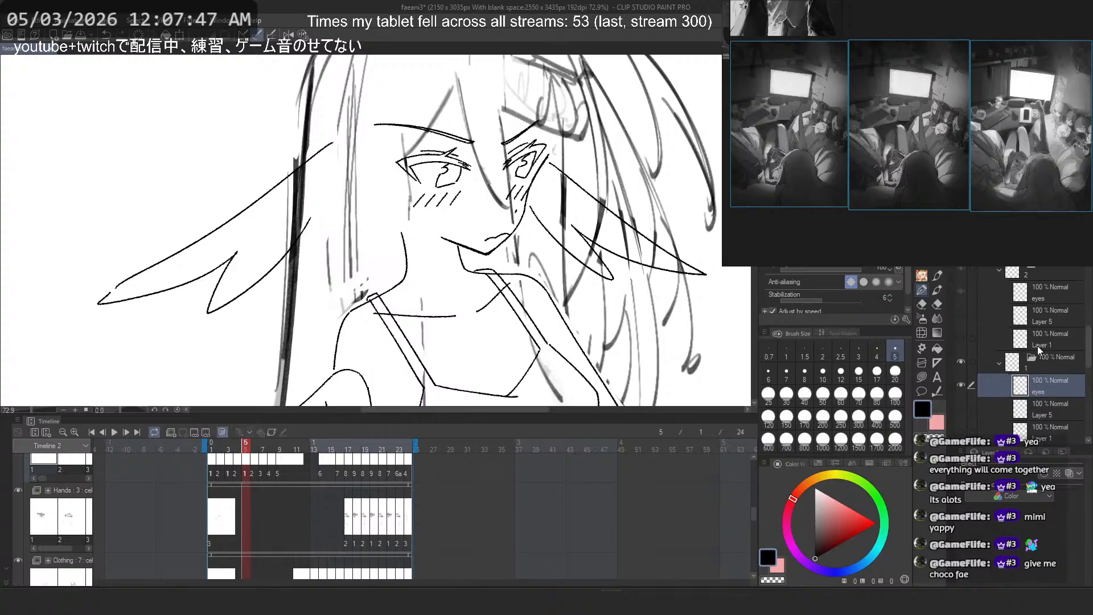
scroll(1024, 339, up, 3)
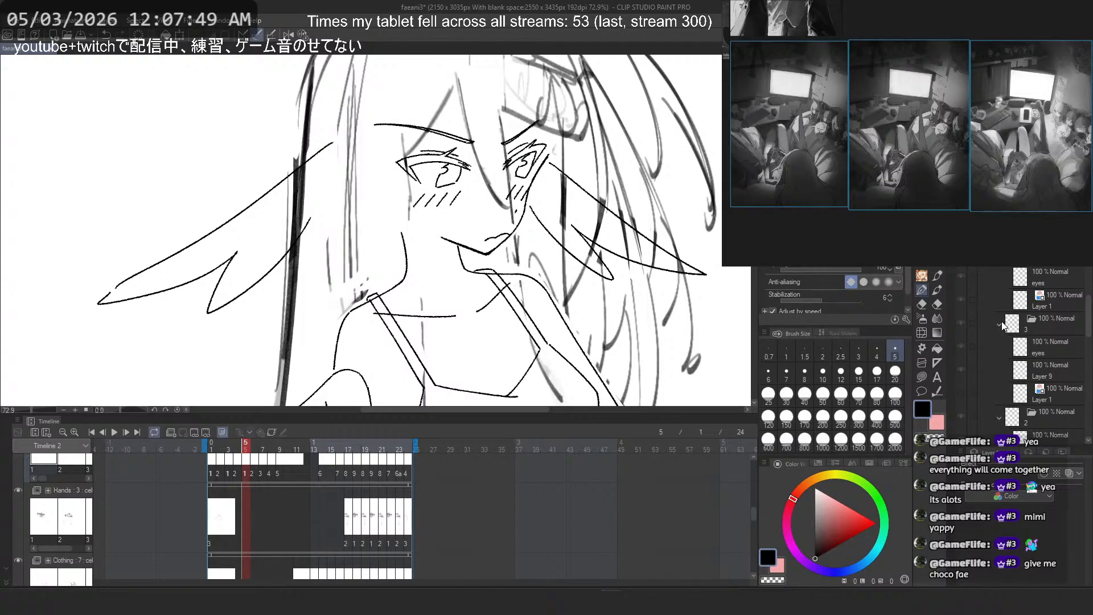
Step: Tint the Layer 1 sketch of cel 5 blue and paste the copied eyes layer above it
scroll(999, 313, up, 2)
click(999, 269)
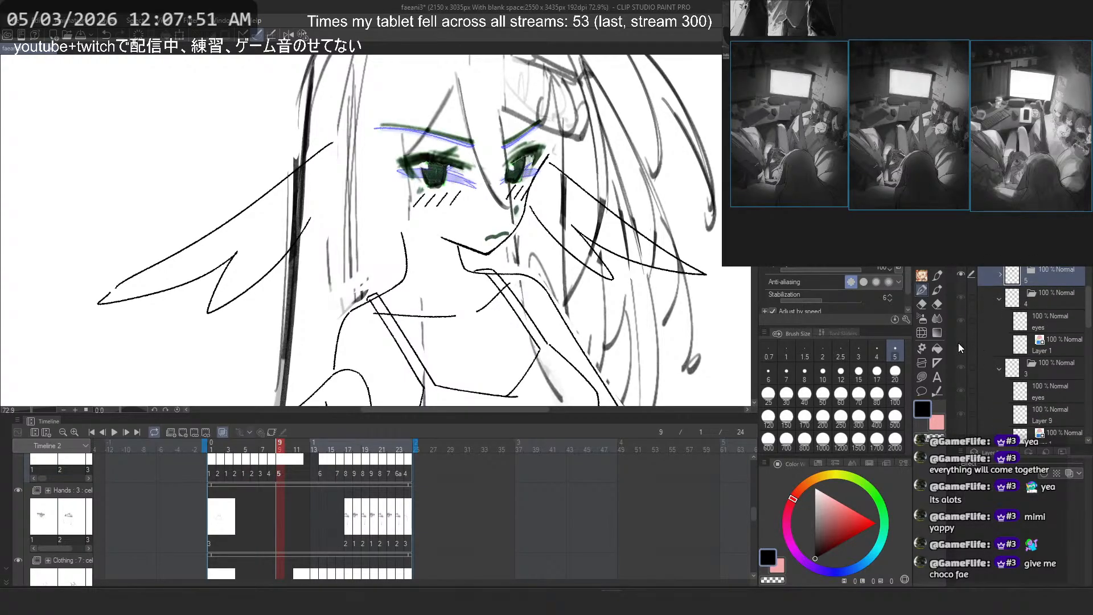
click(999, 276)
click(1041, 297)
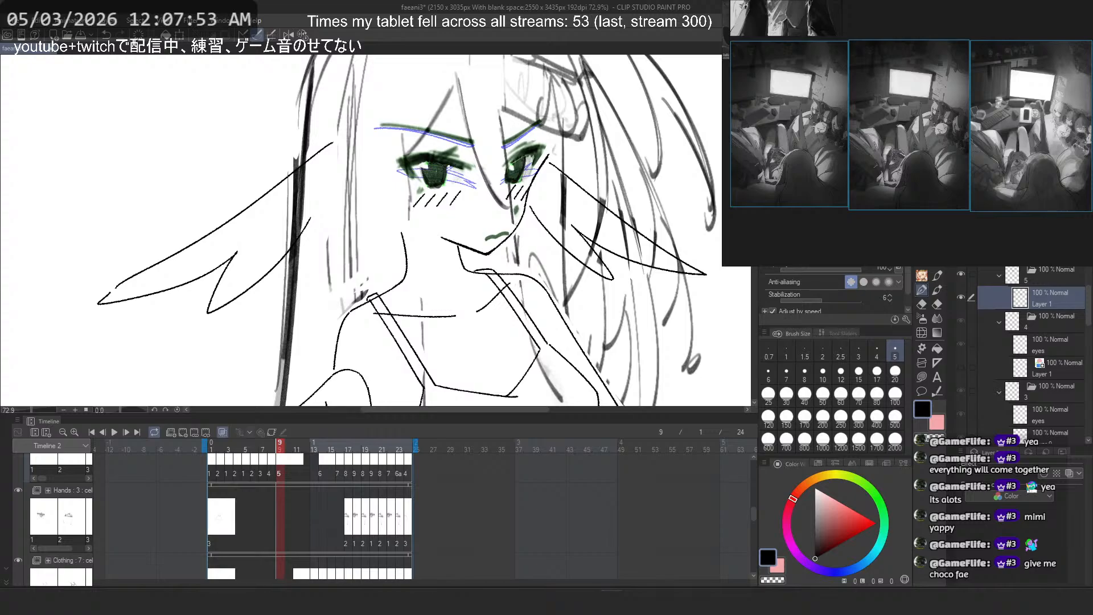
click(1069, 472)
key(ctrl+v)
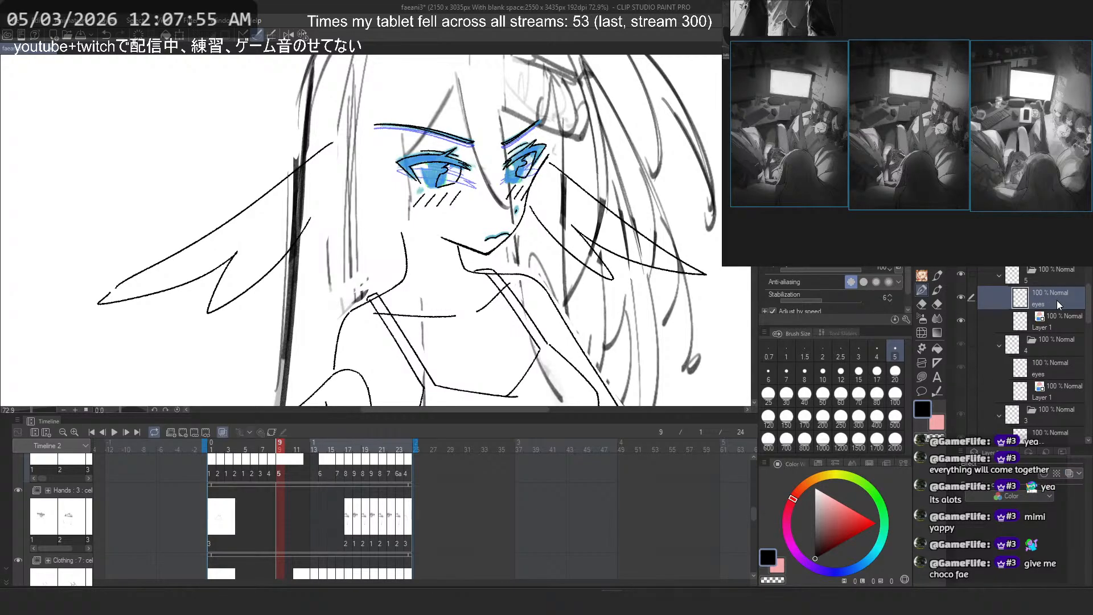
Step: Erase the far eye's pasted iris and pupil lines on cel 5's eyes layer, keeping the lashes
scroll(471, 116, up, 5)
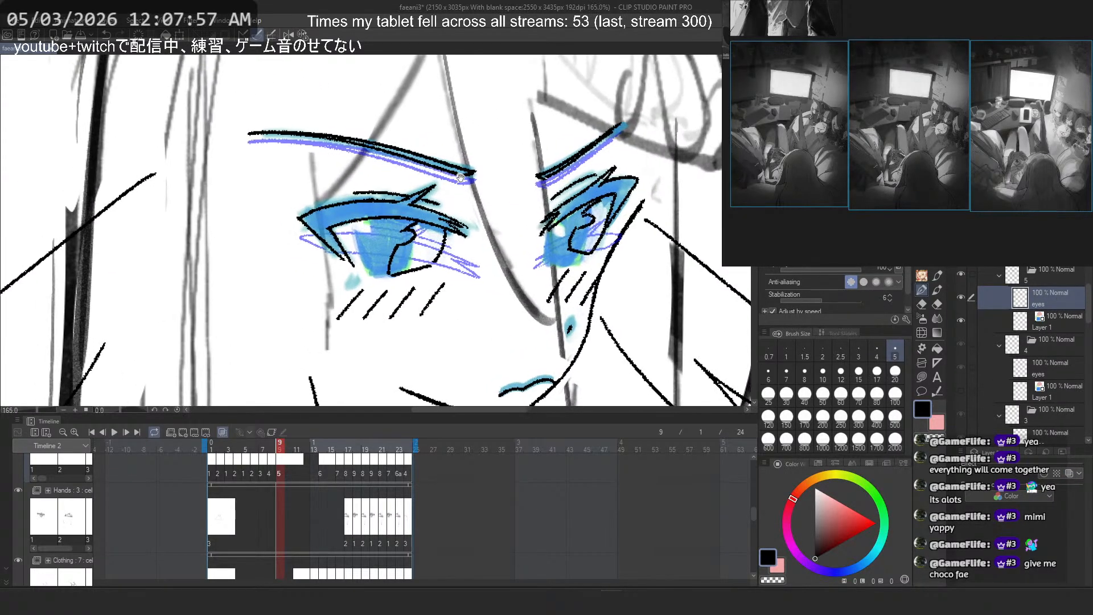
scroll(470, 155, up, 1)
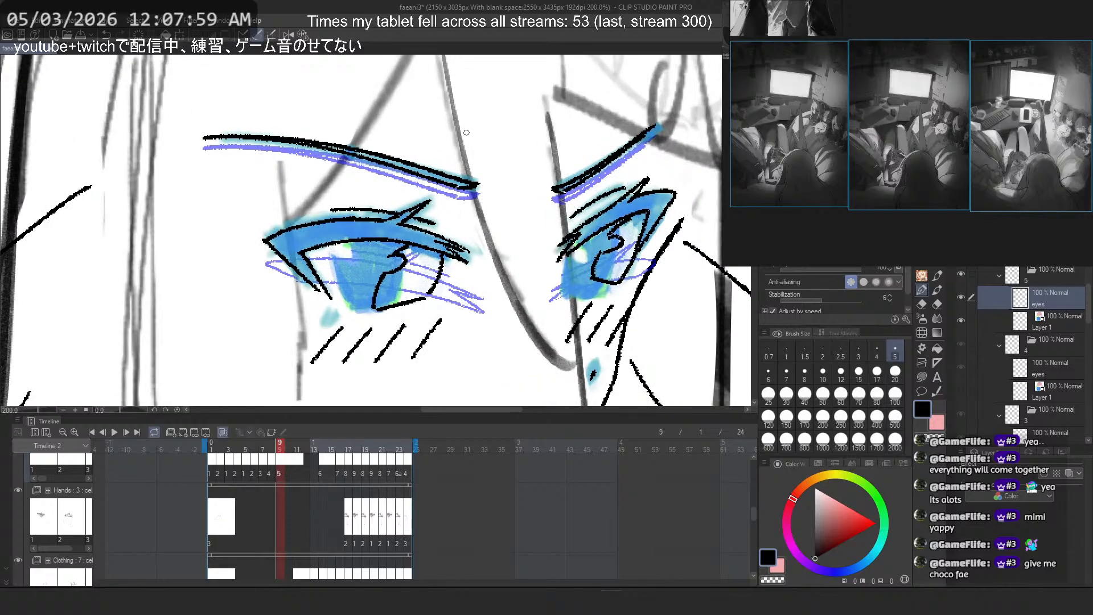
drag(473, 164, 494, 149)
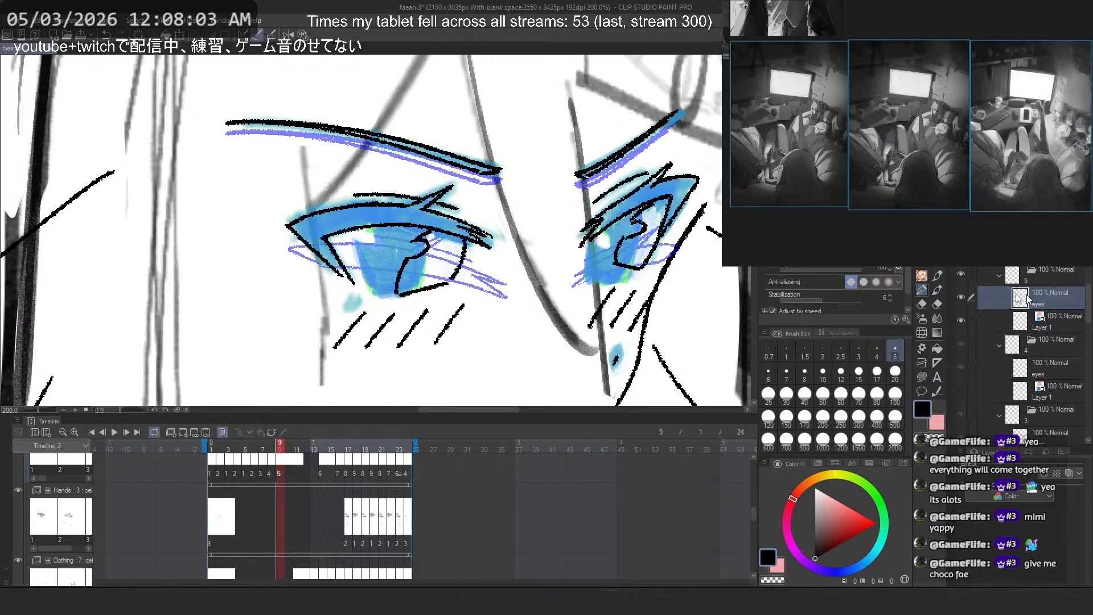
scroll(678, 211, up, 3)
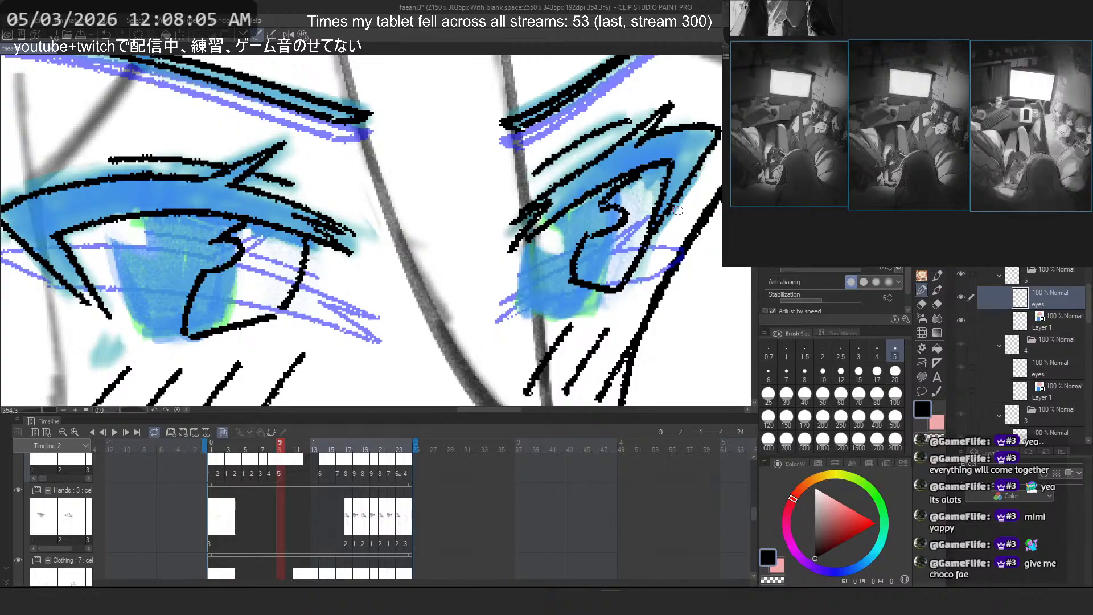
mouse_move(601, 199)
mouse_down()
mouse_move(630, 184)
mouse_move(598, 198)
mouse_move(564, 250)
mouse_move(631, 210)
mouse_up()
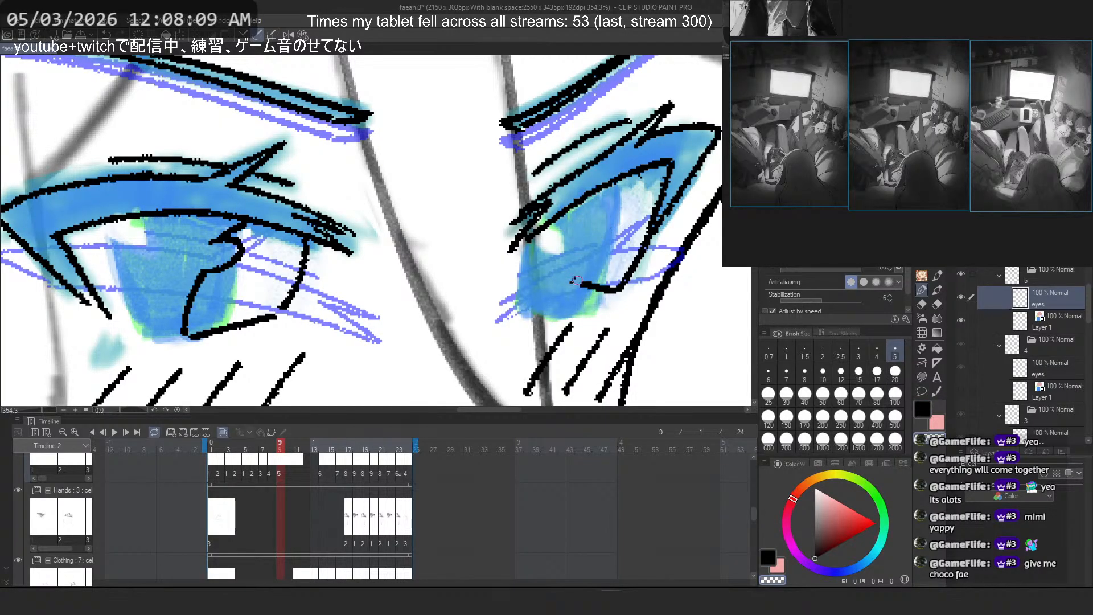
mouse_move(577, 280)
mouse_down()
mouse_move(591, 263)
mouse_move(603, 295)
mouse_move(627, 294)
mouse_move(639, 248)
mouse_up()
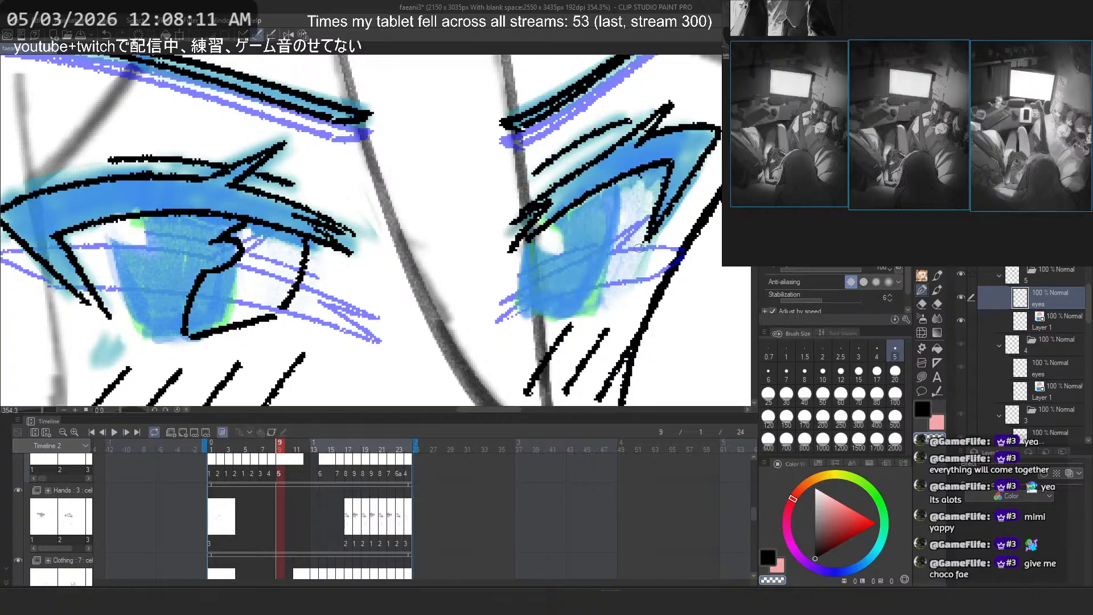
key(c)
Step: Ink a new outline for the far eye's iris over the blue sketch, redrawing both side curves and the lower edge
drag(619, 185, 574, 318)
key(ctrl+z)
key(ctrl+z)
key(ctrl+z)
key(ctrl+z)
key(ctrl+z)
drag(619, 184, 573, 317)
key(ctrl+z)
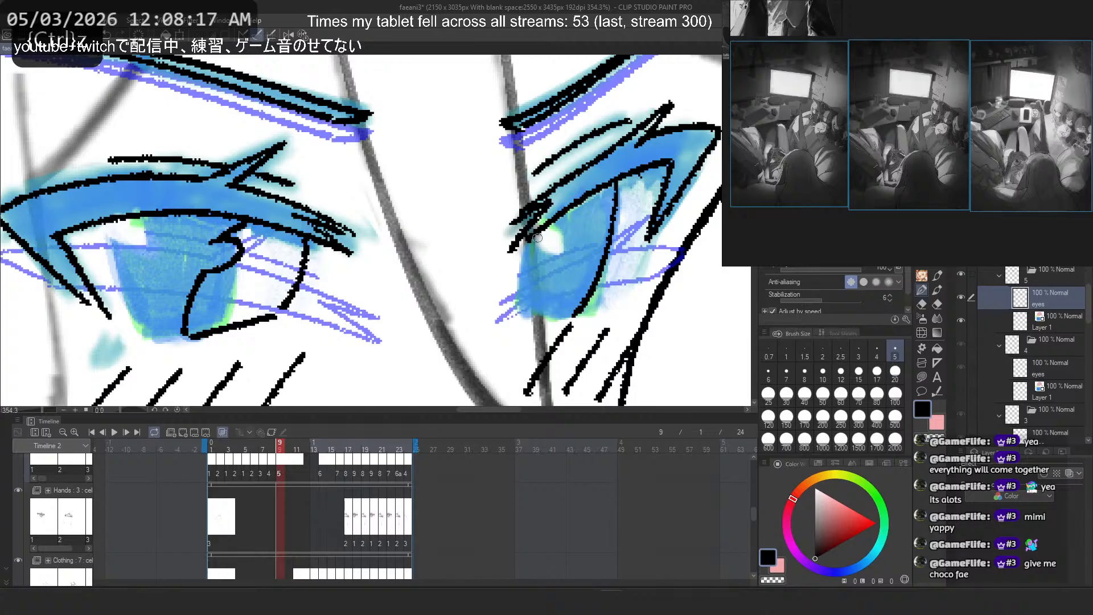
mouse_move(532, 241)
mouse_down()
mouse_move(520, 294)
mouse_move(519, 246)
mouse_move(536, 231)
mouse_move(518, 246)
mouse_move(538, 235)
mouse_move(521, 268)
mouse_move(529, 237)
mouse_move(520, 310)
mouse_move(575, 315)
mouse_up()
key(ctrl+z)
key(ctrl+z)
key(ctrl+z)
key(ctrl+z)
key(ctrl+z)
key(ctrl+z)
key(ctrl+z)
key(ctrl+z)
Step: Erase the near eye's pasted iris and pupil lines on cel 5's eyes layer, keeping the lash outline
scroll(655, 119, down, 3)
drag(282, 196, 376, 208)
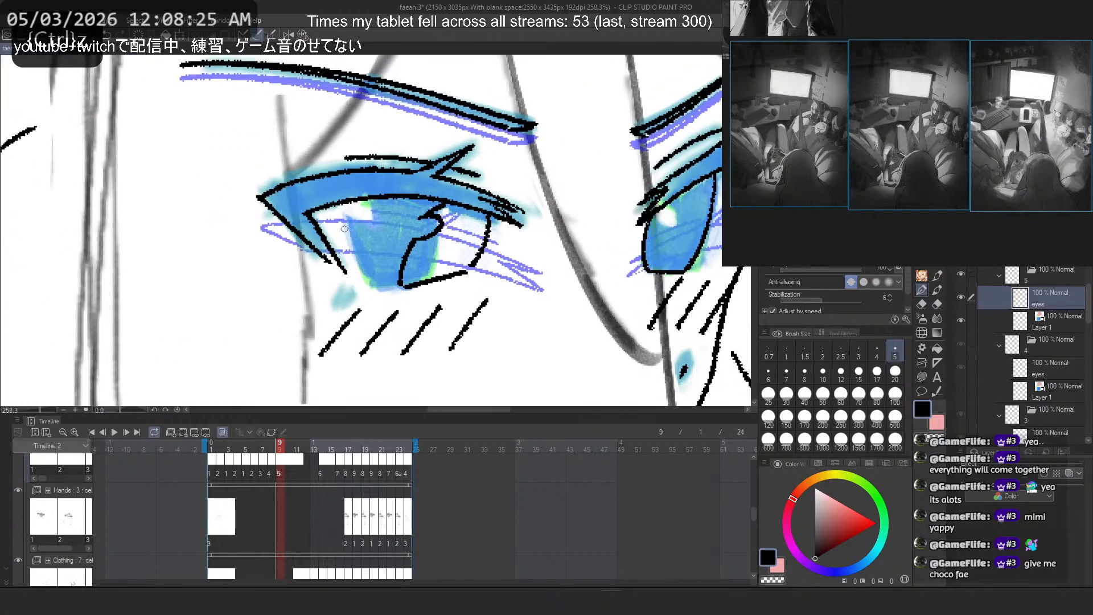
scroll(376, 208, up, 4)
click(922, 377)
key(c)
mouse_move(464, 209)
mouse_down()
mouse_move(421, 223)
mouse_move(564, 248)
mouse_move(561, 263)
mouse_up()
key(p)
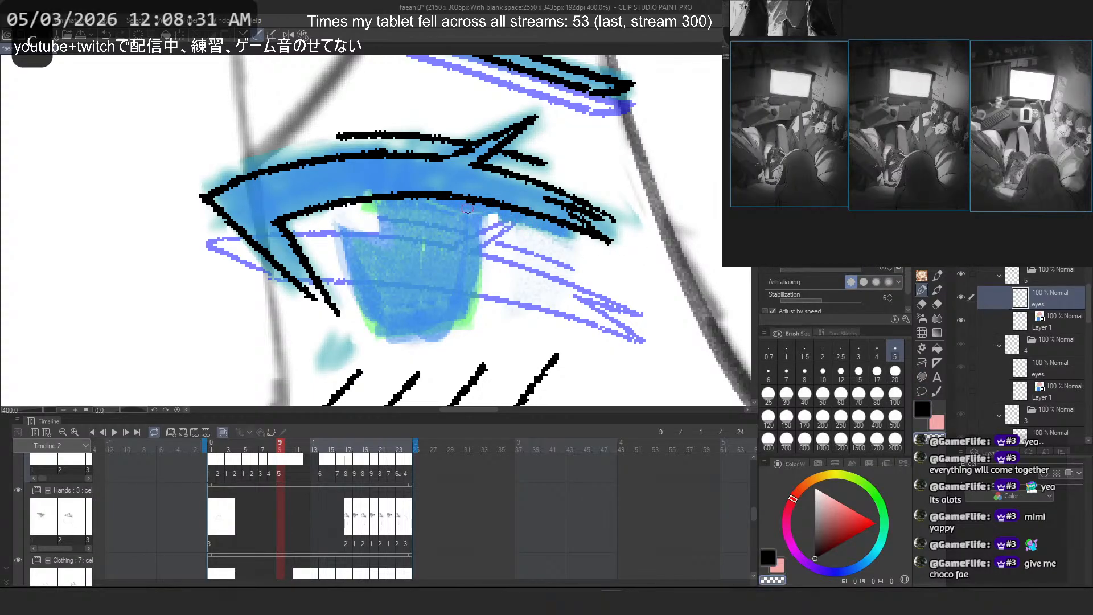
Step: Ink both side curves of the near eye's iris on cel 5 over the blue sketch, retrying until they fit
key(c)
drag(338, 209, 383, 338)
key(ctrl+z)
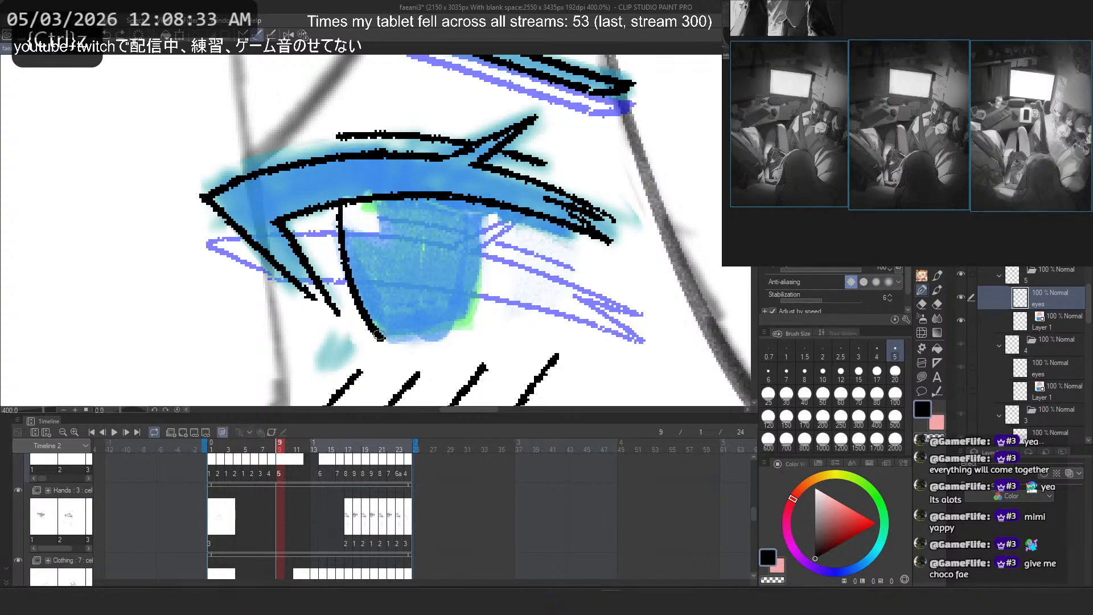
key(ctrl+z)
mouse_move(340, 206)
mouse_down()
mouse_move(383, 342)
mouse_move(378, 332)
mouse_up()
key(ctrl+z)
key(ctrl+z)
drag(481, 206, 465, 328)
key(ctrl+z)
key(ctrl+z)
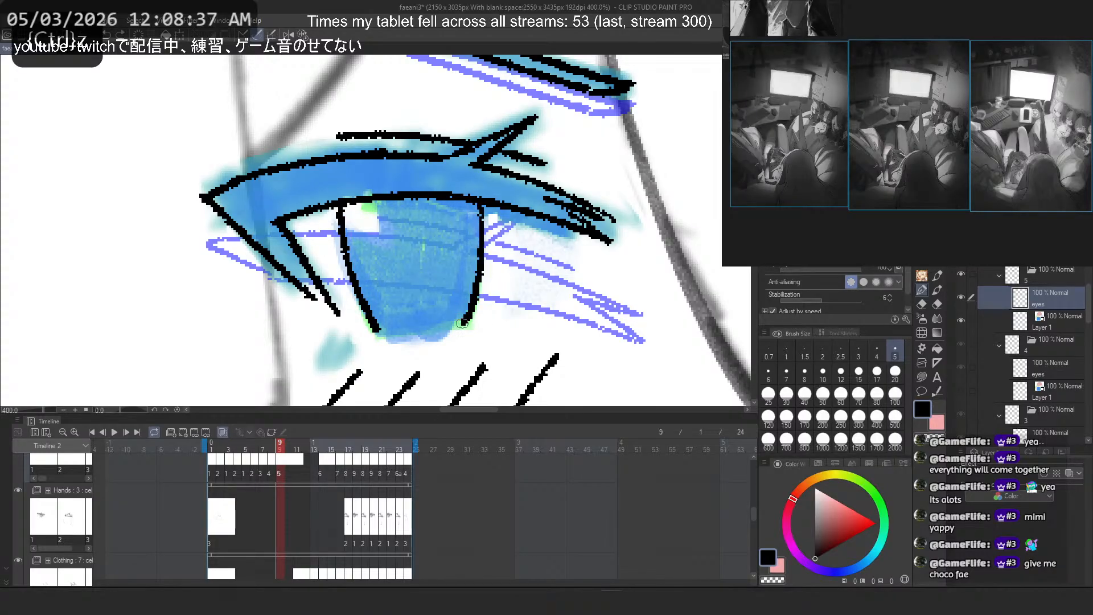
key(ctrl+z)
Step: Ink the lower edge of the near eye's iris on cel 5, joining the two side curves
drag(380, 332, 462, 324)
key(ctrl+z)
key(ctrl+z)
key(ctrl+z)
drag(379, 331, 456, 326)
key(ctrl+z)
key(ctrl+z)
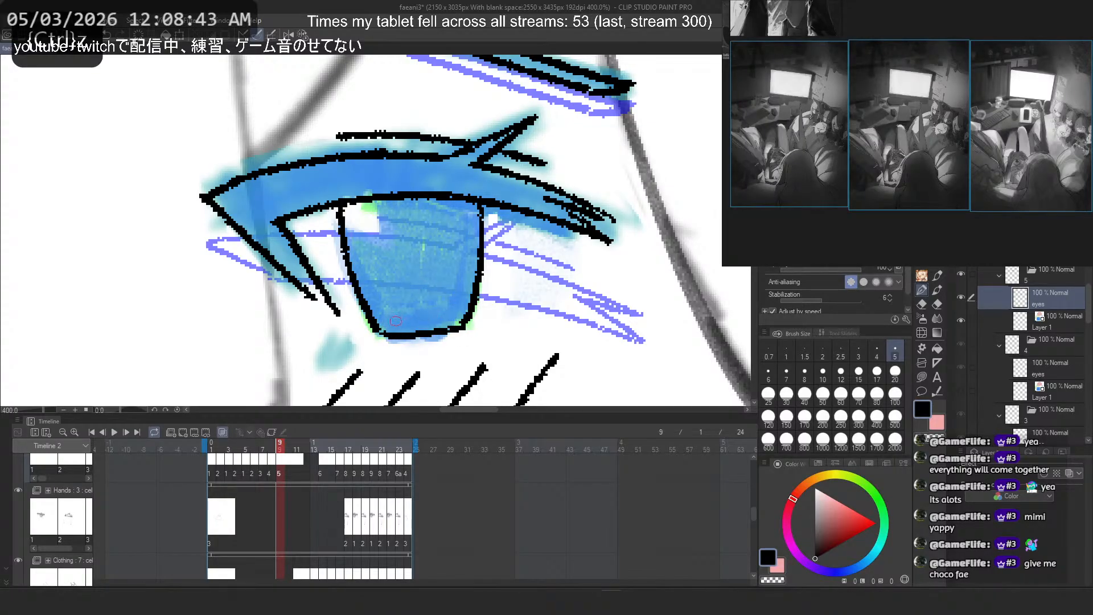
key(ctrl+z)
drag(380, 333, 460, 326)
key(ctrl+z)
drag(380, 334, 467, 324)
key(ctrl+z)
Step: Ink the rounded highlight notch in the near eye's iris on cel 5 and clear the side line across its opening
scroll(162, 85, down, 9)
mouse_move(306, 166)
mouse_down()
mouse_move(341, 185)
mouse_move(308, 228)
mouse_up()
scroll(342, 185, up, 5)
scroll(325, 180, up, 3)
key(ctrl+z)
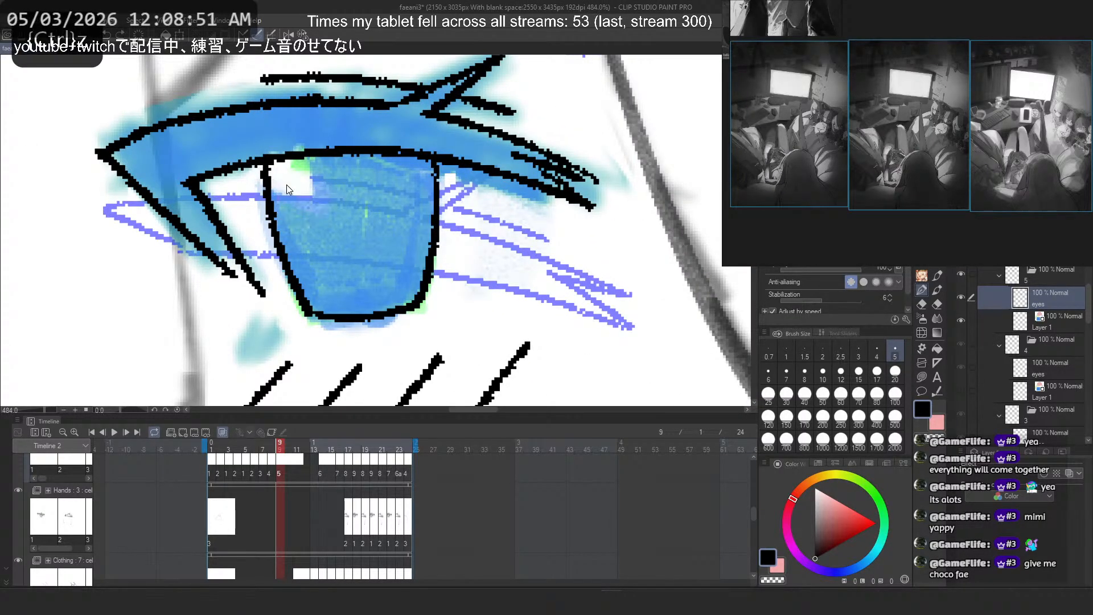
drag(272, 177, 276, 215)
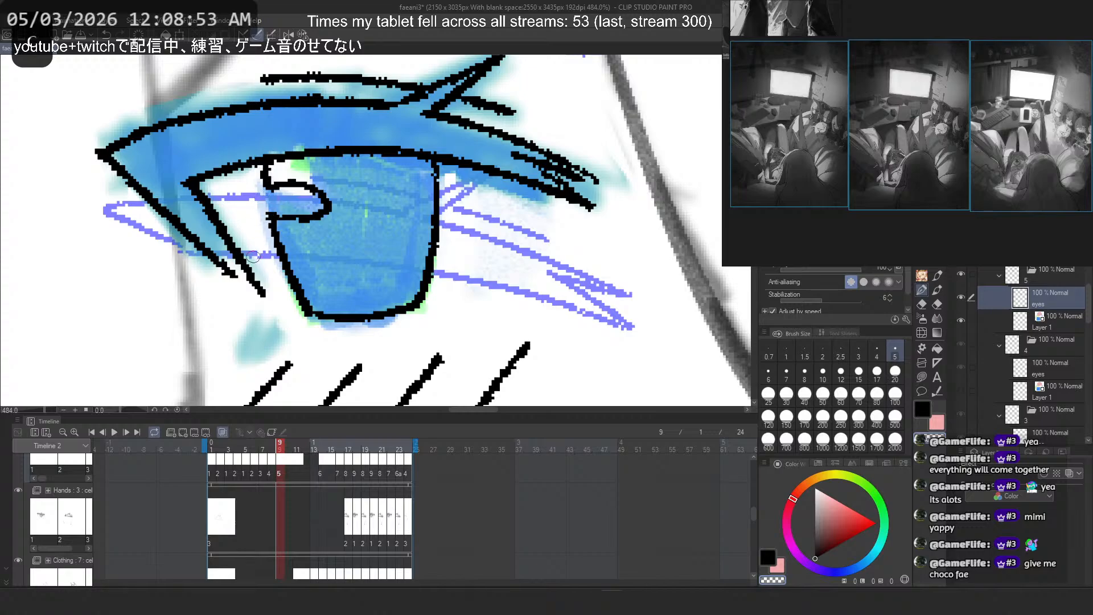
scroll(254, 257, down, 5)
scroll(510, 243, up, 4)
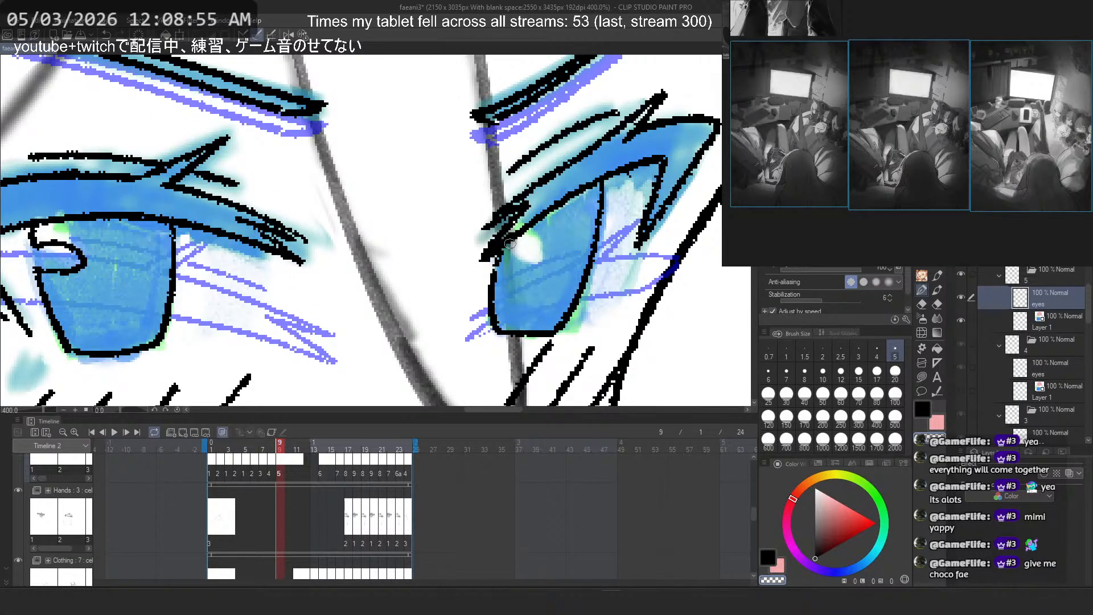
Step: Ink the highlight outline at the inner upper part of the far eye's iris on cel 5
key(ctrl+z)
key(c)
mouse_move(503, 249)
mouse_down()
mouse_move(504, 270)
mouse_move(494, 263)
mouse_up()
key(ctrl+z)
key(ctrl+z)
key(ctrl+z)
key(ctrl+z)
key(ctrl+z)
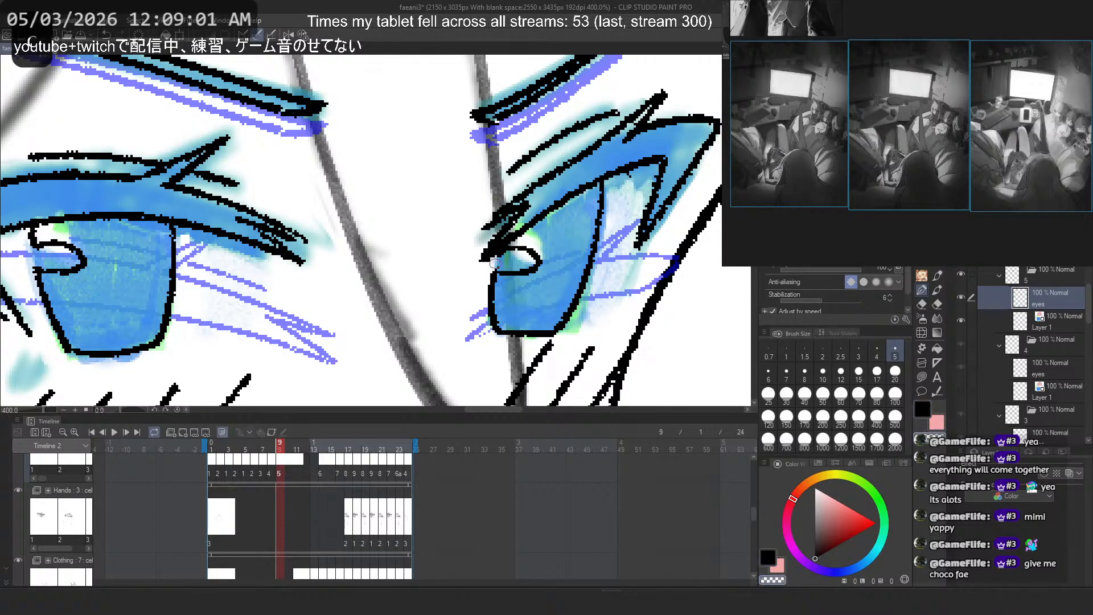
Step: Rework the far eye's highlight on cel 5 into a rounder shape beside the inner lashes, cleaning up its lines
scroll(491, 268, down, 8)
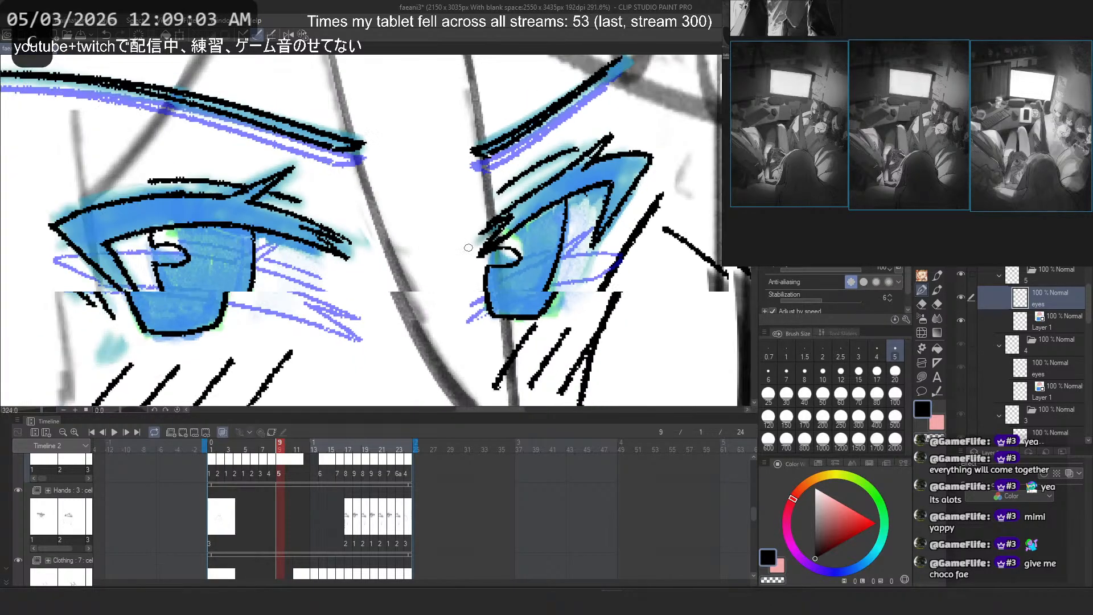
scroll(470, 238, up, 8)
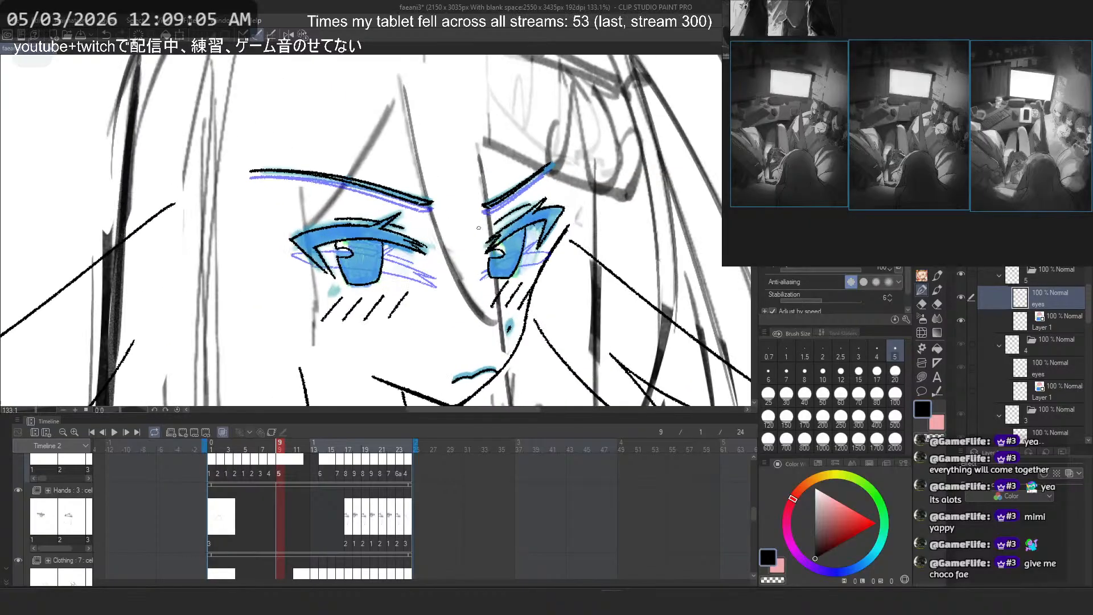
key(ctrl+z)
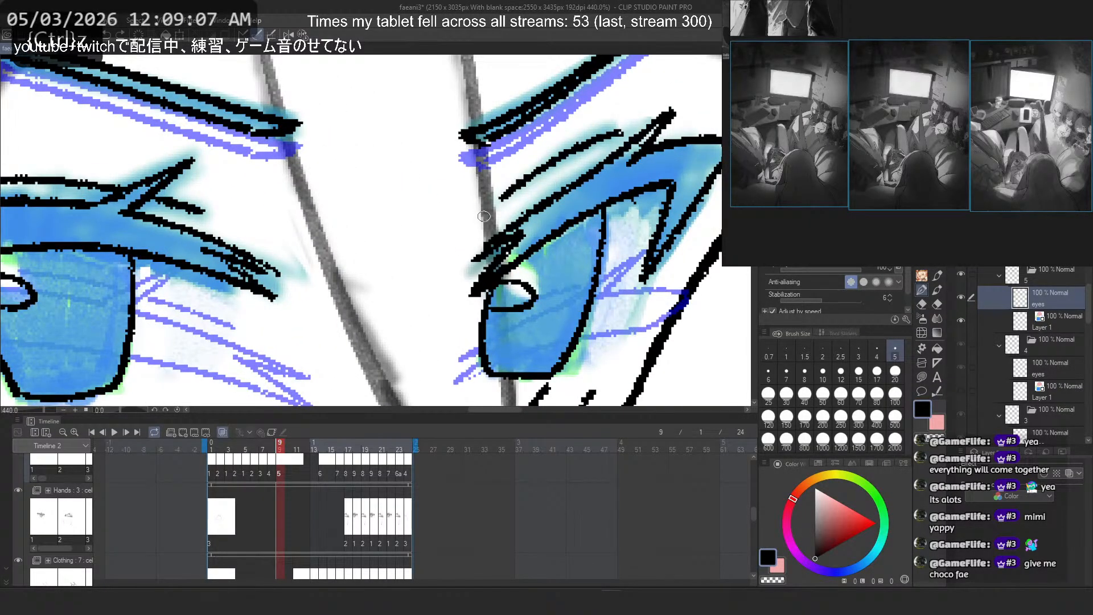
key(ctrl+z)
mouse_move(503, 270)
mouse_down()
mouse_move(536, 262)
mouse_move(491, 305)
mouse_move(531, 272)
mouse_move(493, 296)
mouse_move(535, 284)
mouse_move(493, 301)
mouse_up()
key(ctrl+z)
key(ctrl+z)
key(ctrl+z)
key(ctrl+z)
key(ctrl+z)
key(ctrl+z)
key(ctrl+z)
key(c)
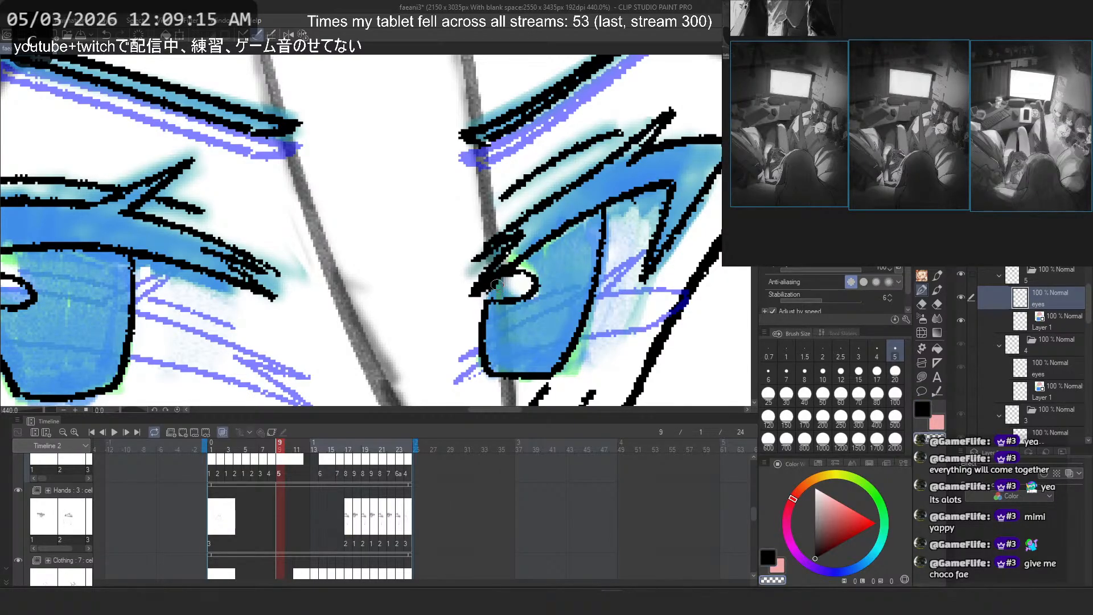
key(c)
scroll(434, 203, down, 6)
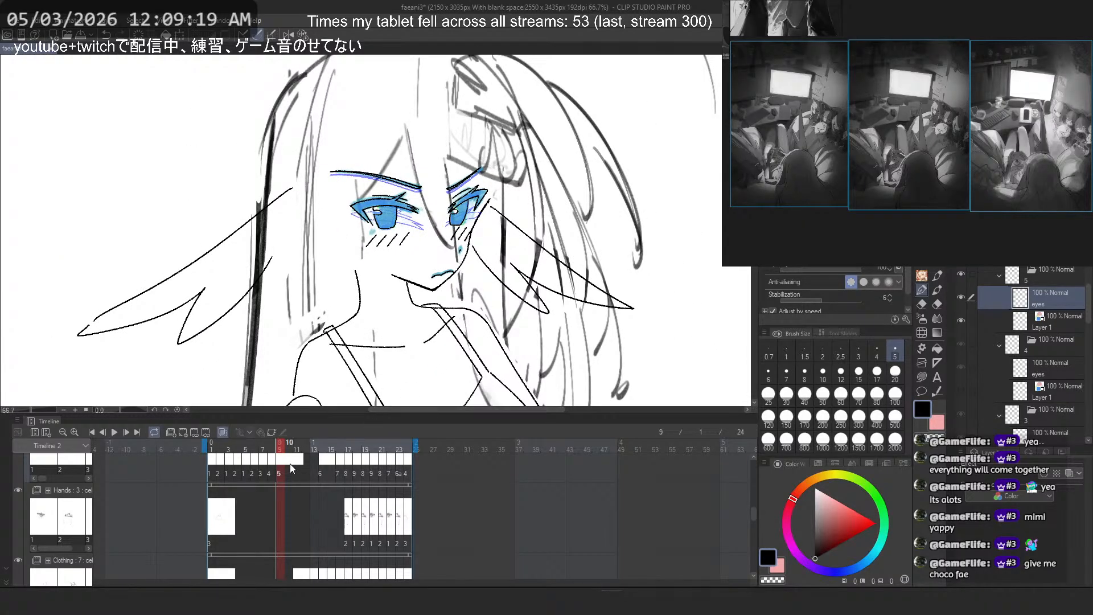
Step: Hide cel 5's Layer 1 sketch, go to frame 14 and select Layer 1 inside cel 6's folder
mouse_move(280, 449)
mouse_down()
mouse_move(323, 450)
mouse_move(297, 448)
mouse_up()
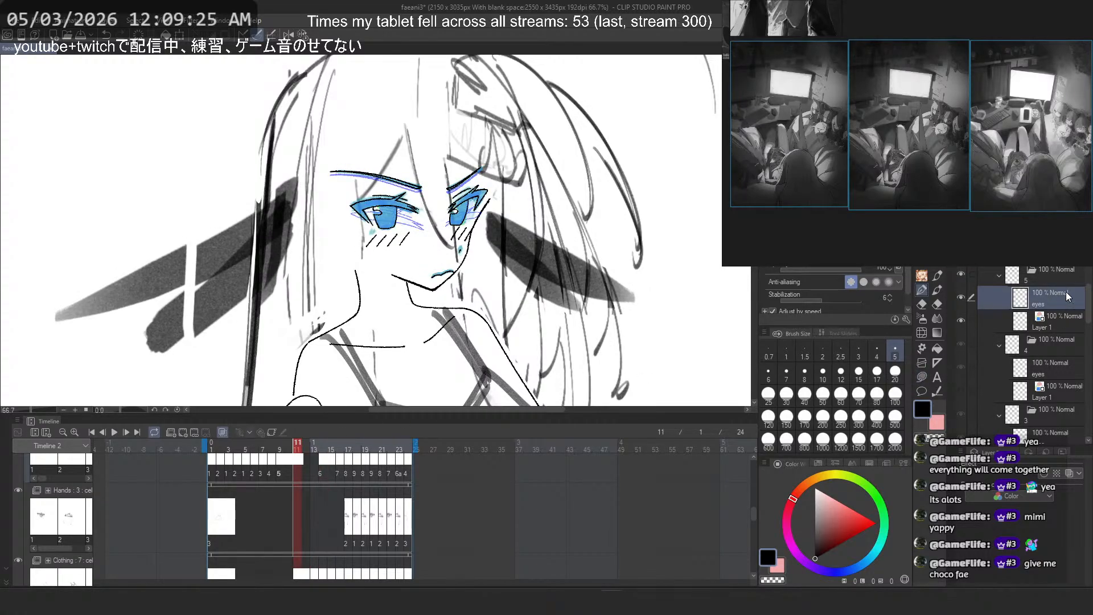
scroll(1024, 321, up, 2)
click(961, 364)
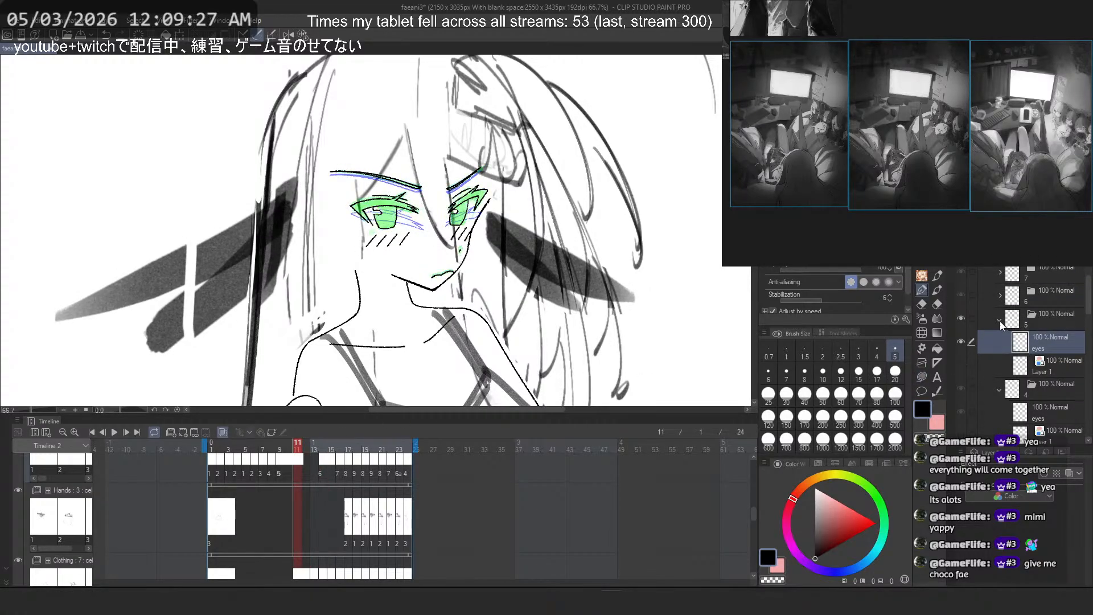
click(1000, 322)
click(999, 294)
click(1042, 315)
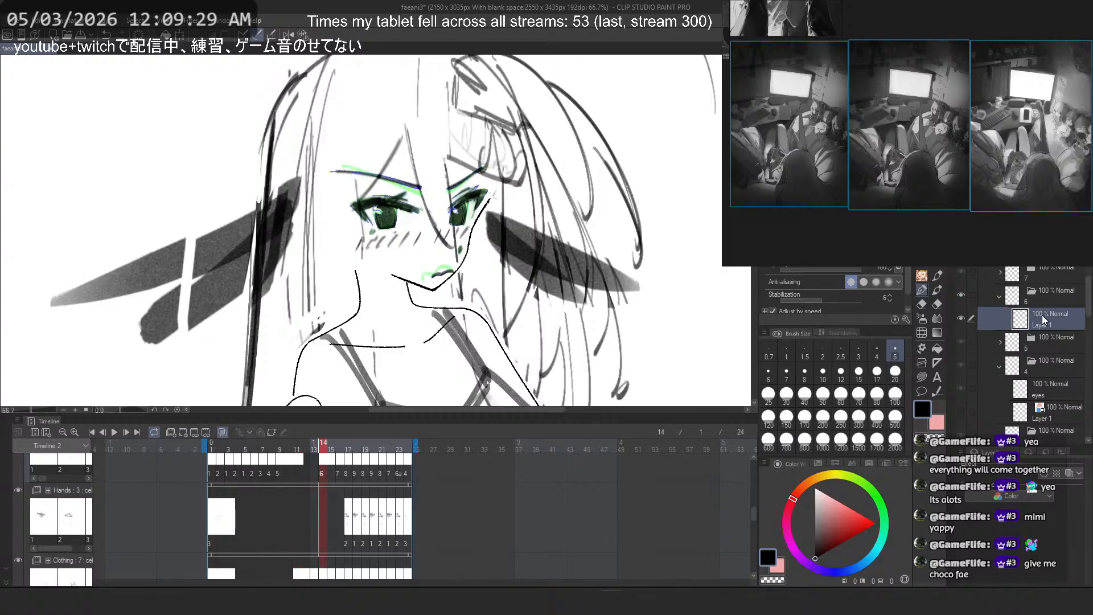
Step: Paste the copied eyes layer above cel 6's Layer 1, tint that sketch blue and make the eyes layer active
click(960, 341)
click(959, 342)
click(1053, 341)
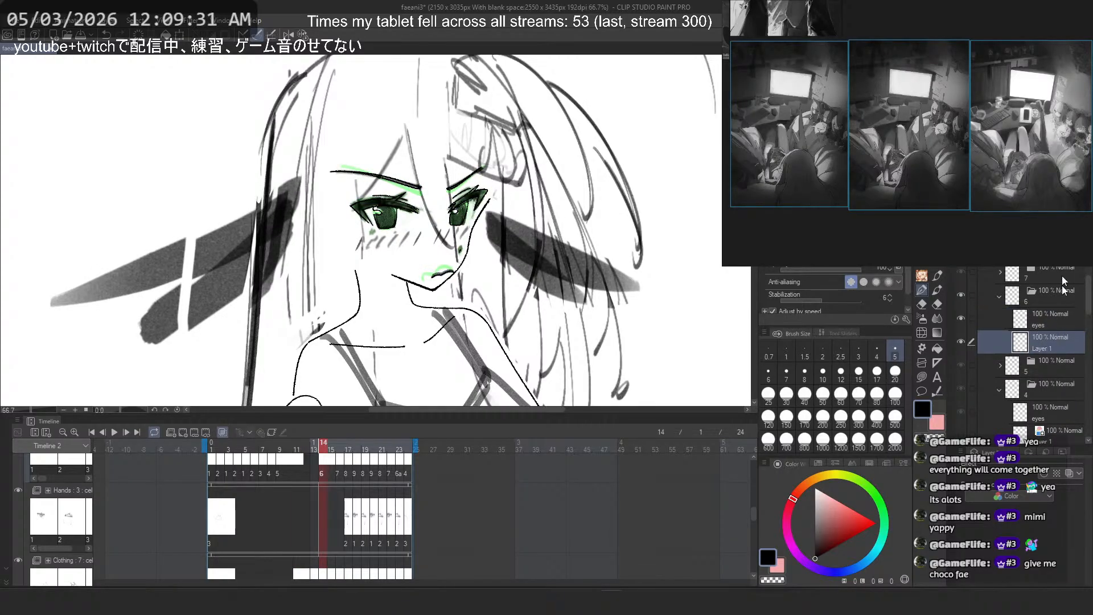
click(1050, 323)
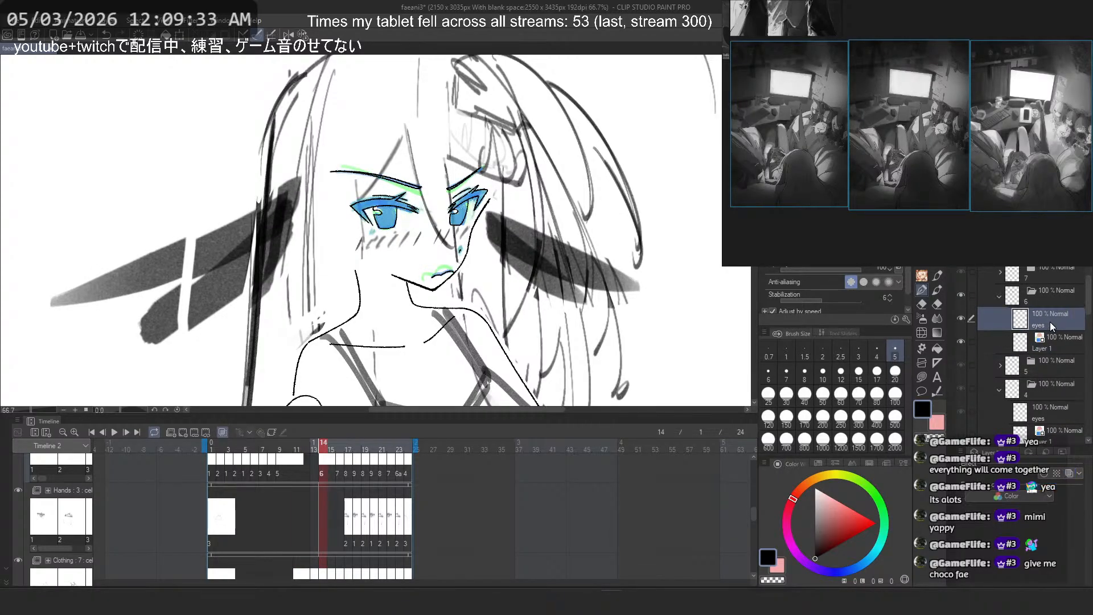
Step: Erase both side lines of the near eye's iris on cel 6's eyes layer, keeping the highlight and lower edge
scroll(415, 260, up, 5)
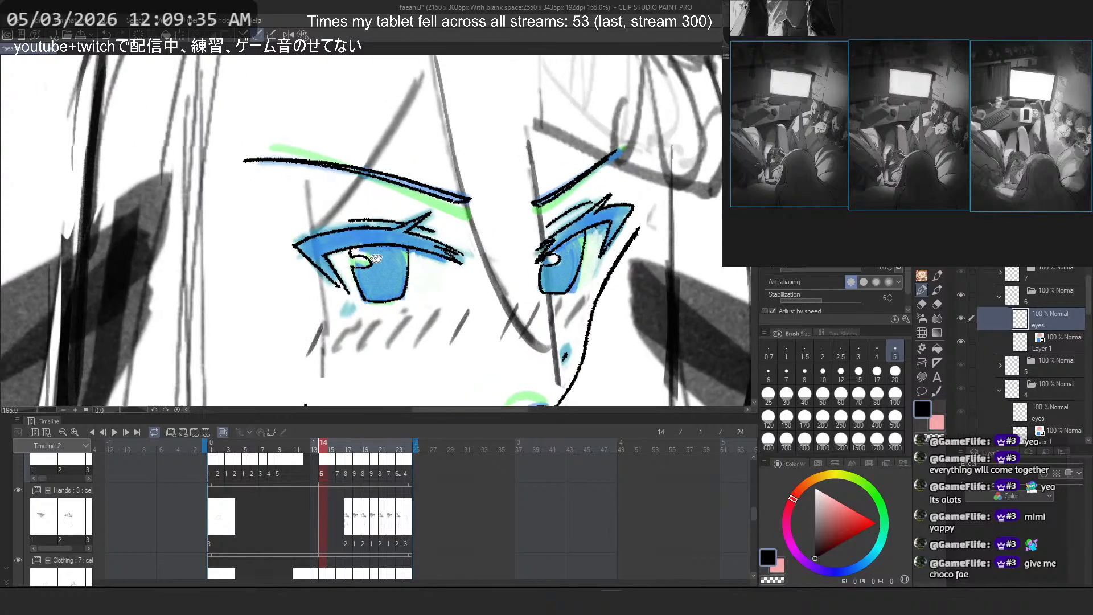
scroll(415, 261, up, 2)
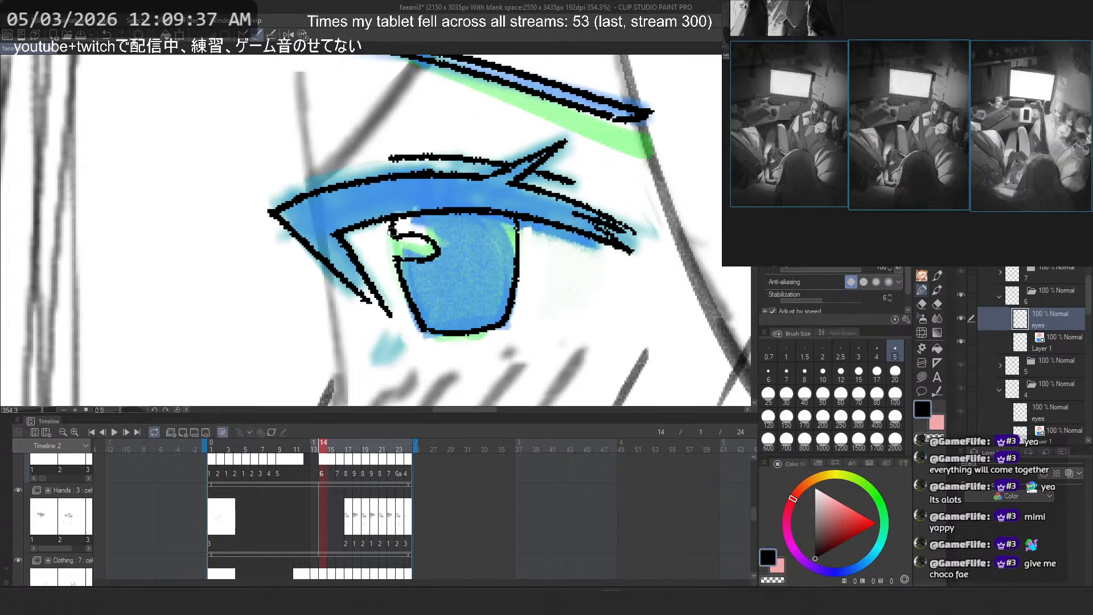
key(c)
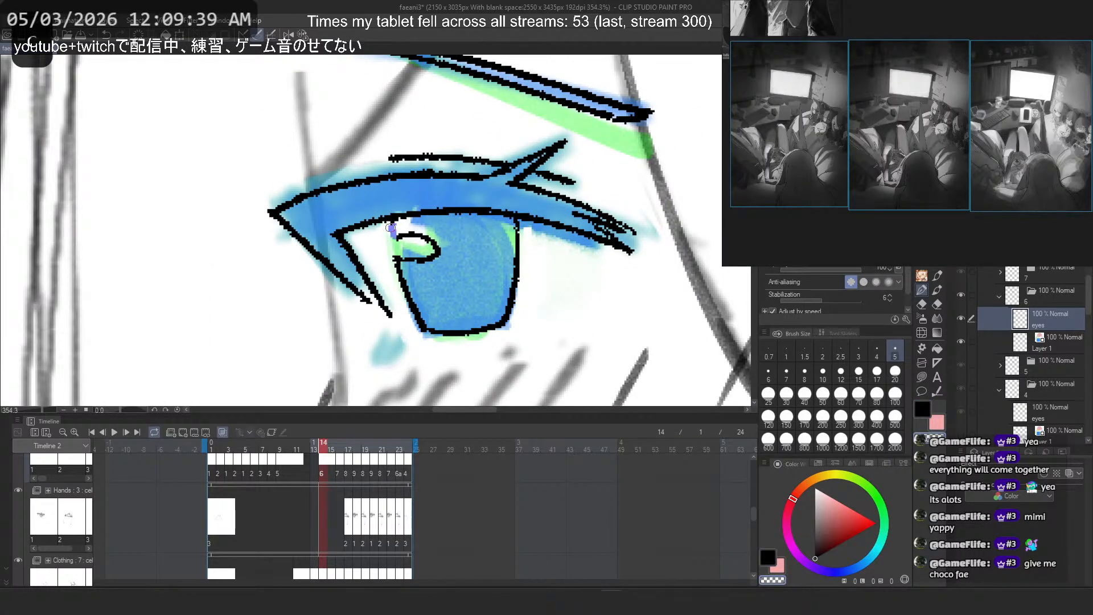
mouse_move(391, 228)
mouse_down()
mouse_move(401, 288)
mouse_move(425, 328)
mouse_up()
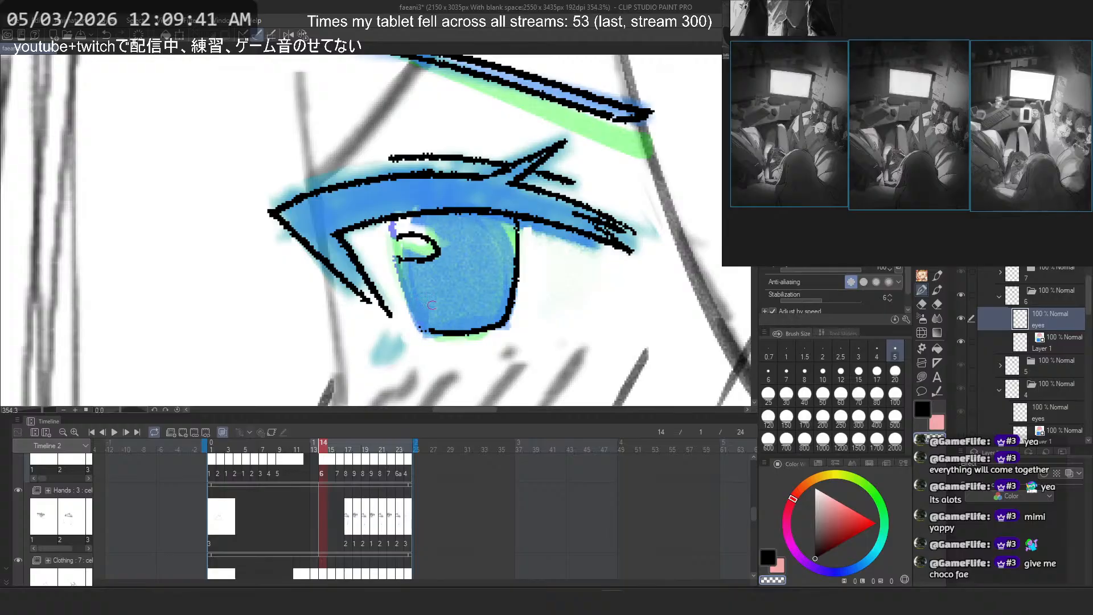
drag(516, 234, 508, 315)
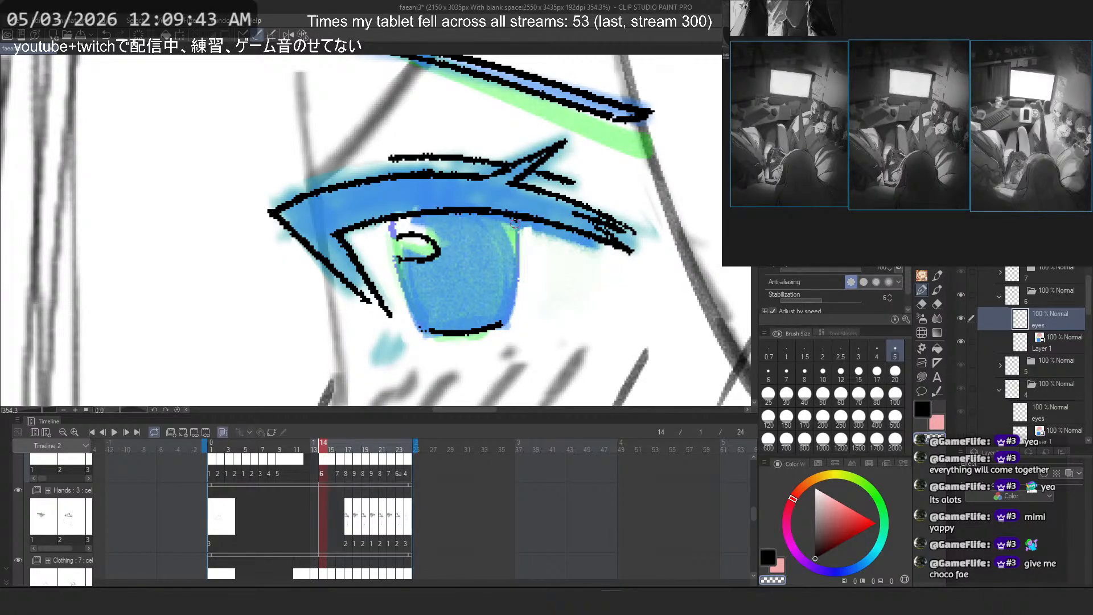
Step: Ink new side curves for the near eye's iris on cel 6, leaving the highlight's opening clear
key(ctrl+z)
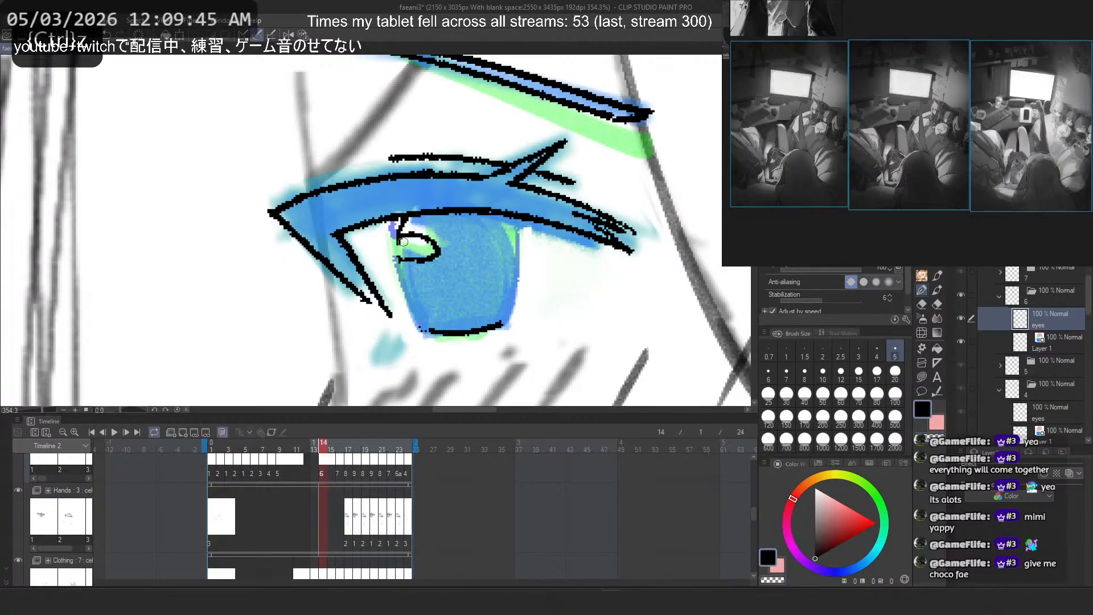
key(ctrl+z)
key(ctrl+y)
key(ctrl+z)
key(ctrl+y)
key(ctrl+z)
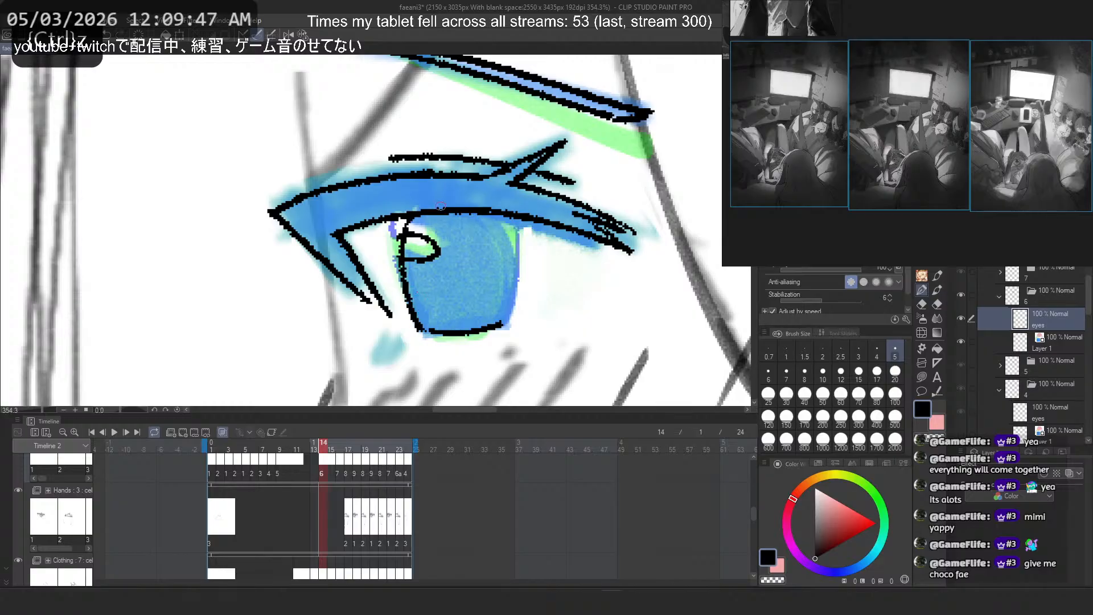
key(ctrl+y)
key(ctrl+z)
key(ctrl+y)
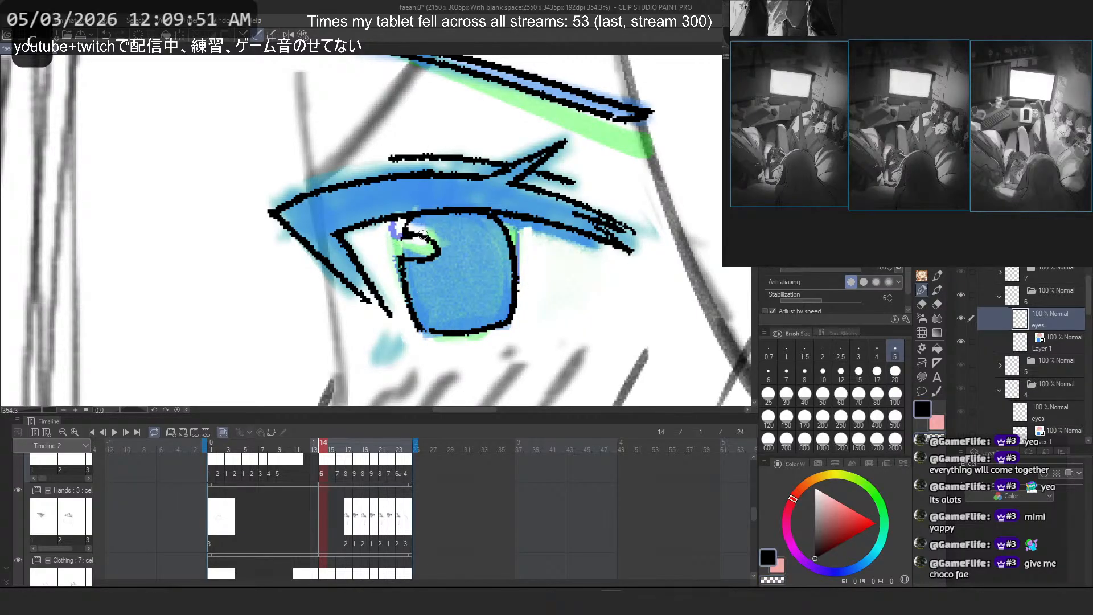
key(ctrl+z)
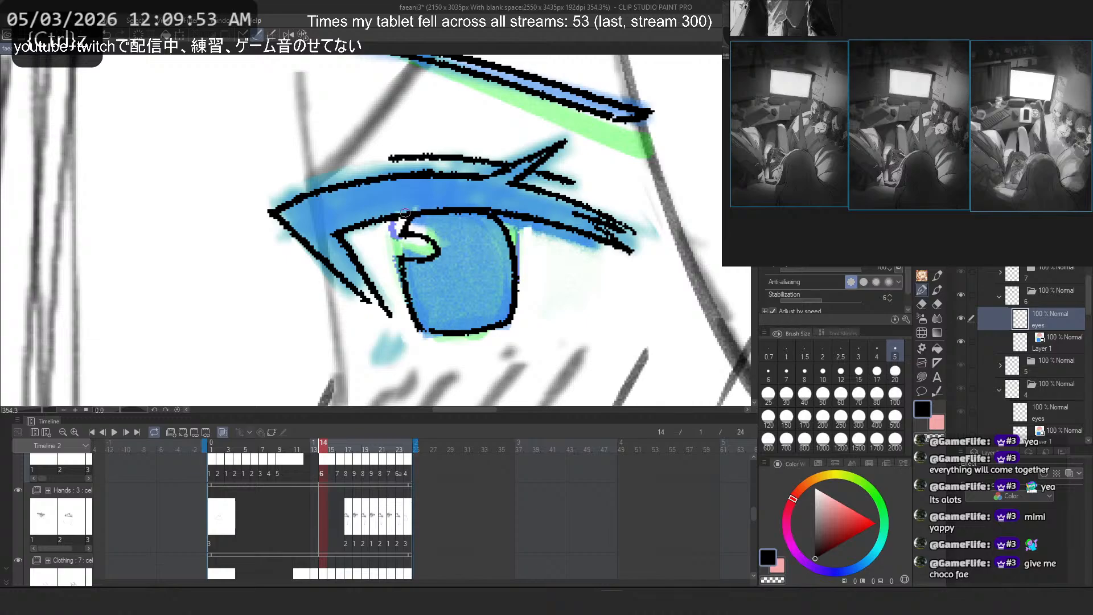
Step: Erase the outer side line of the far eye's iris on cel 6 and redraw it further inward, joined to the lower edge
scroll(305, 306, down, 9)
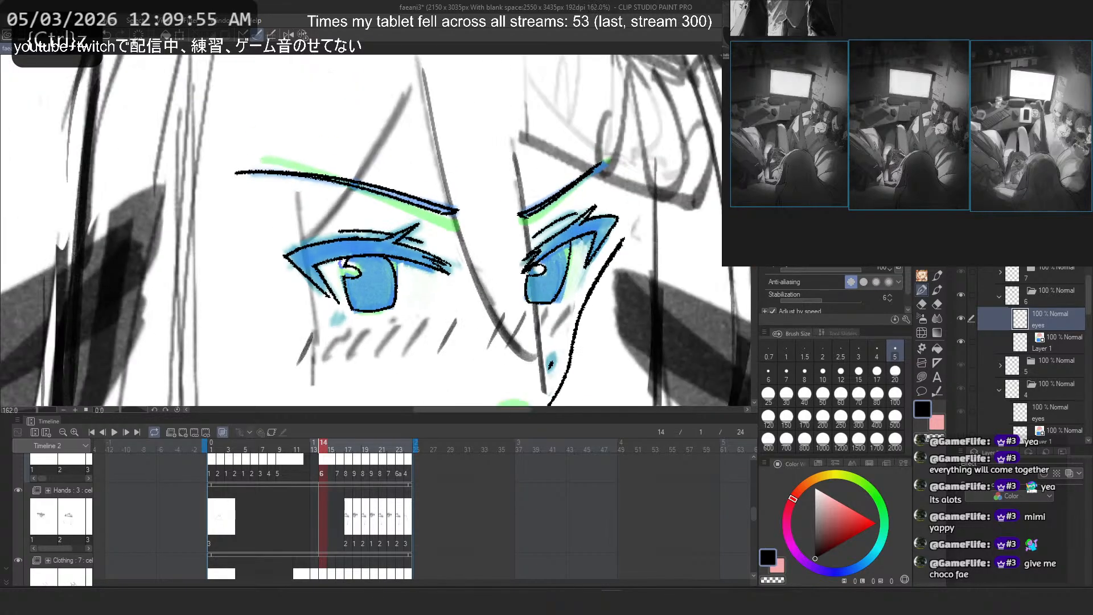
scroll(545, 306, up, 10)
key(c)
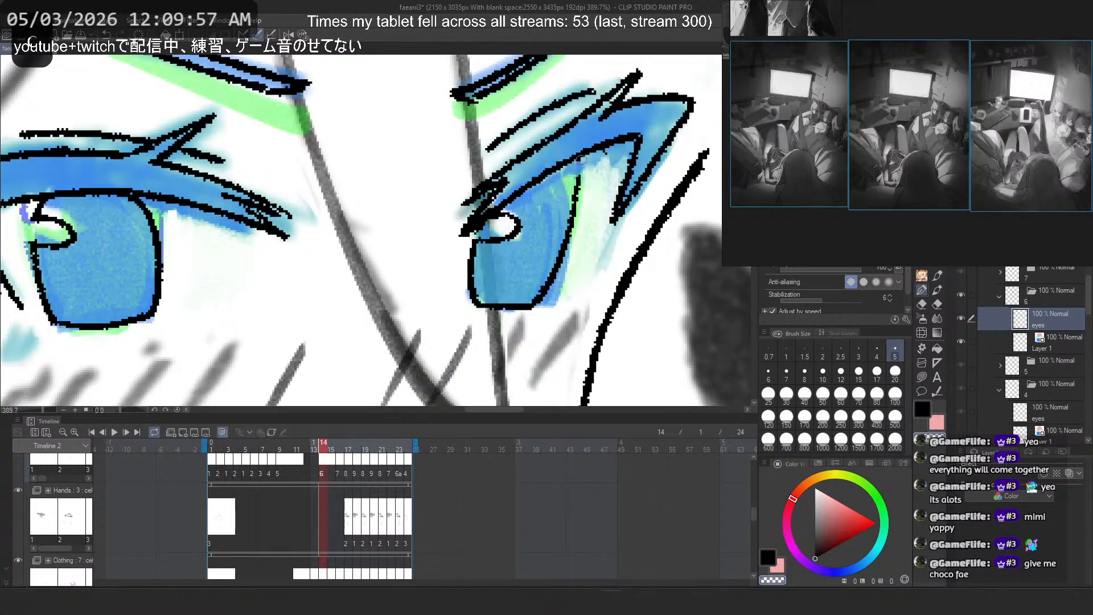
mouse_move(581, 160)
mouse_down()
mouse_move(553, 281)
mouse_move(534, 297)
mouse_up()
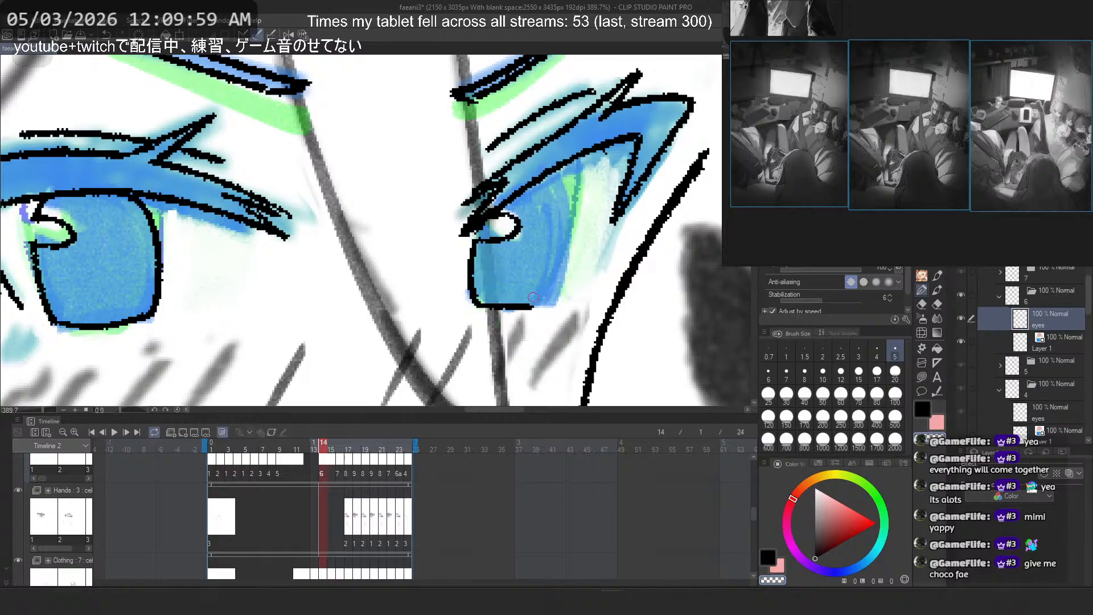
key(ctrl+z)
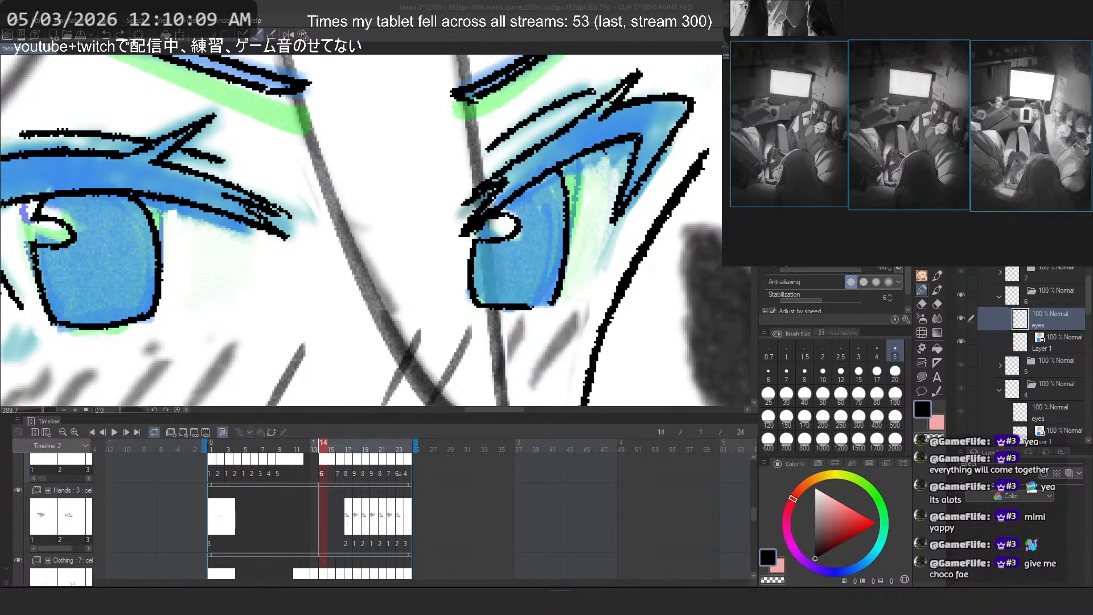
scroll(570, 240, up, 1)
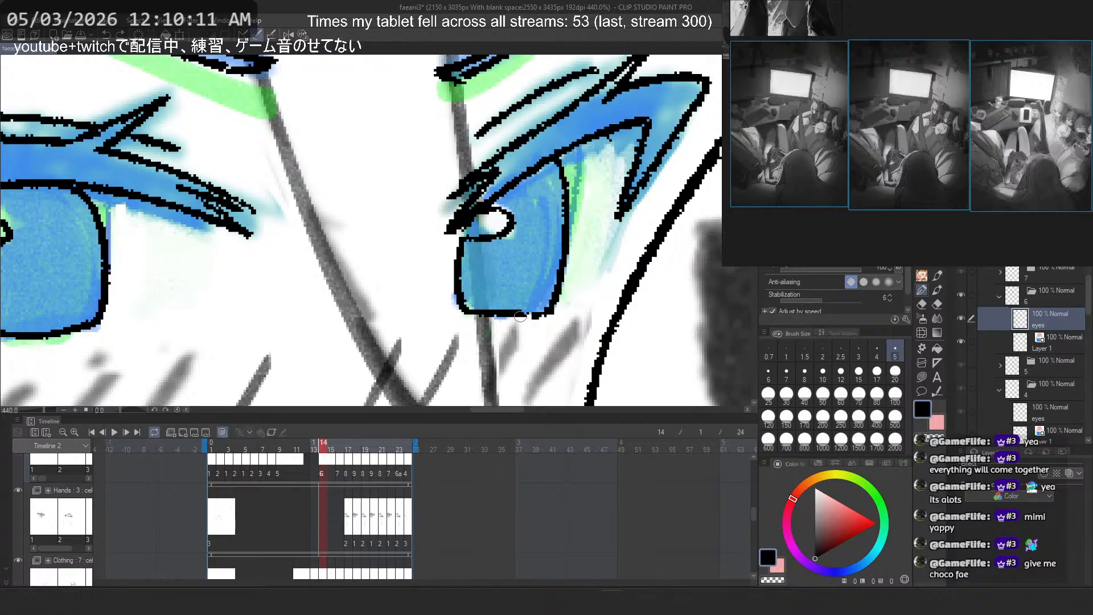
key(ctrl+z)
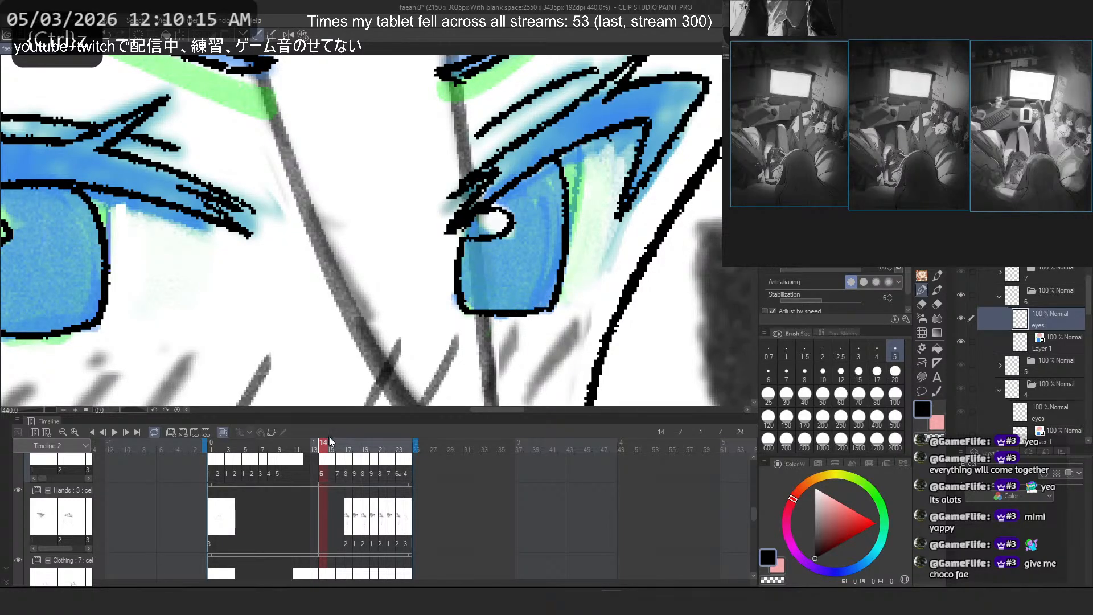
Step: Paste the copied eyes layer above Layer 1 in cel 7 at frame 16 and move to frame 17
drag(329, 437, 343, 442)
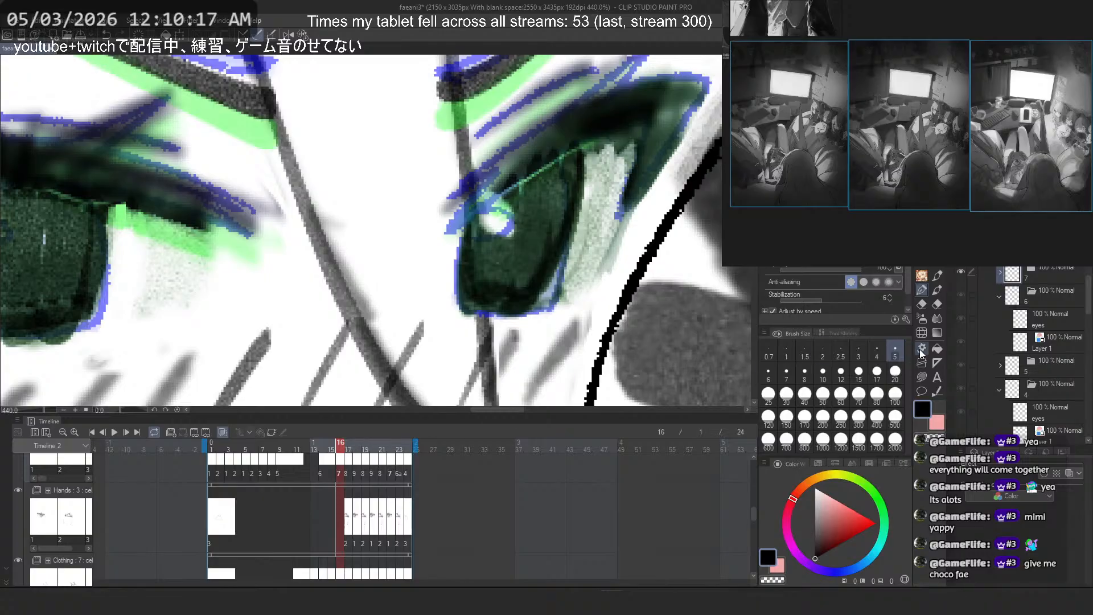
click(1001, 274)
click(1025, 296)
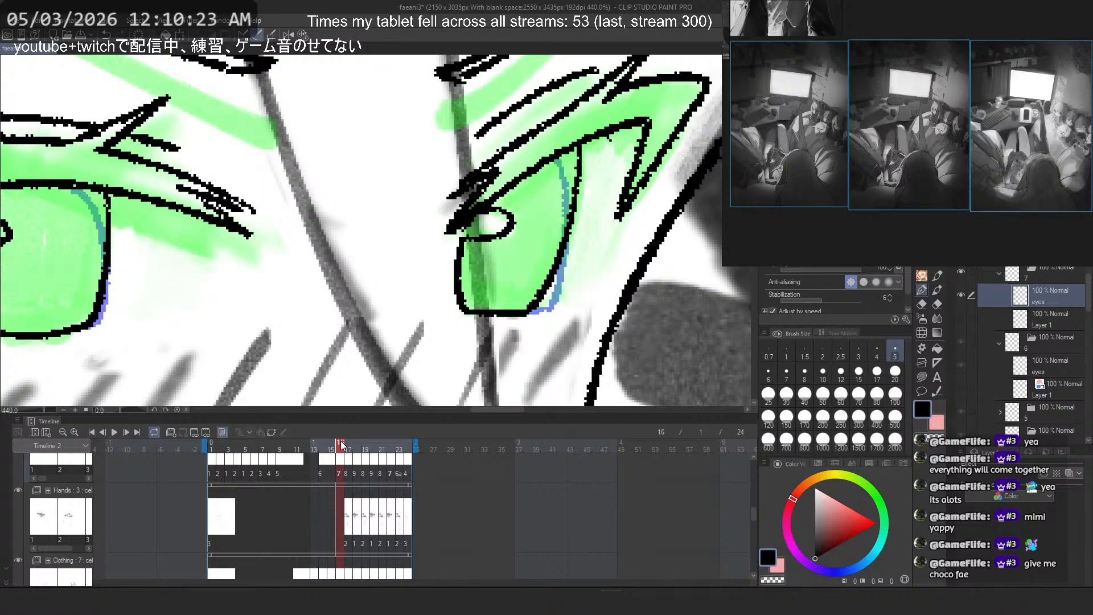
drag(342, 444, 348, 450)
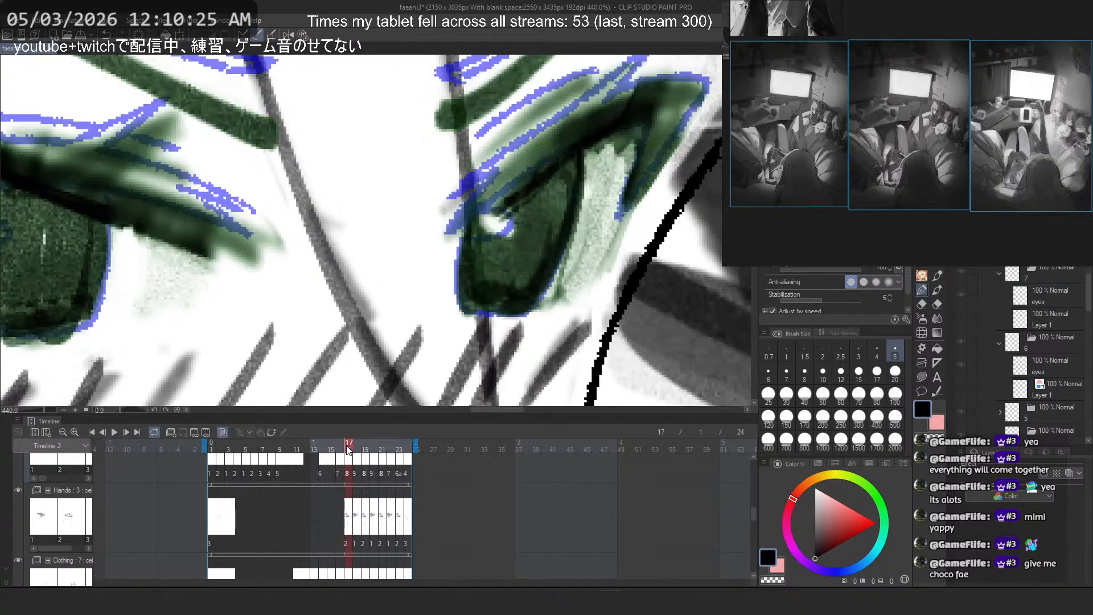
Step: Check the inked eyes on frames 15 back to 10, and select the eyes layer of cel 7 at frame 16
scroll(505, 292, down, 5)
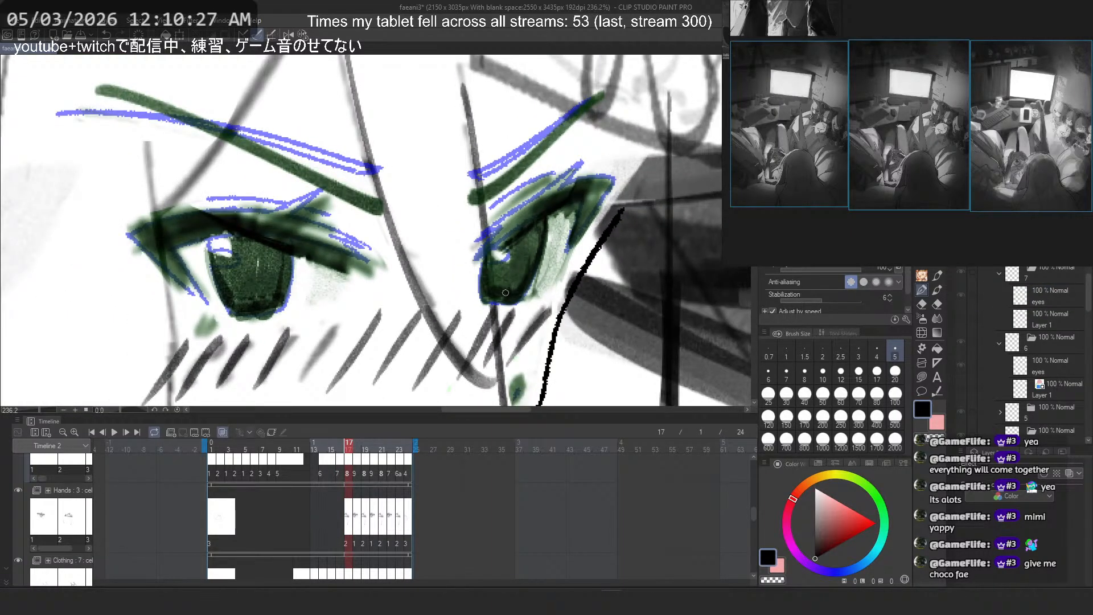
click(335, 450)
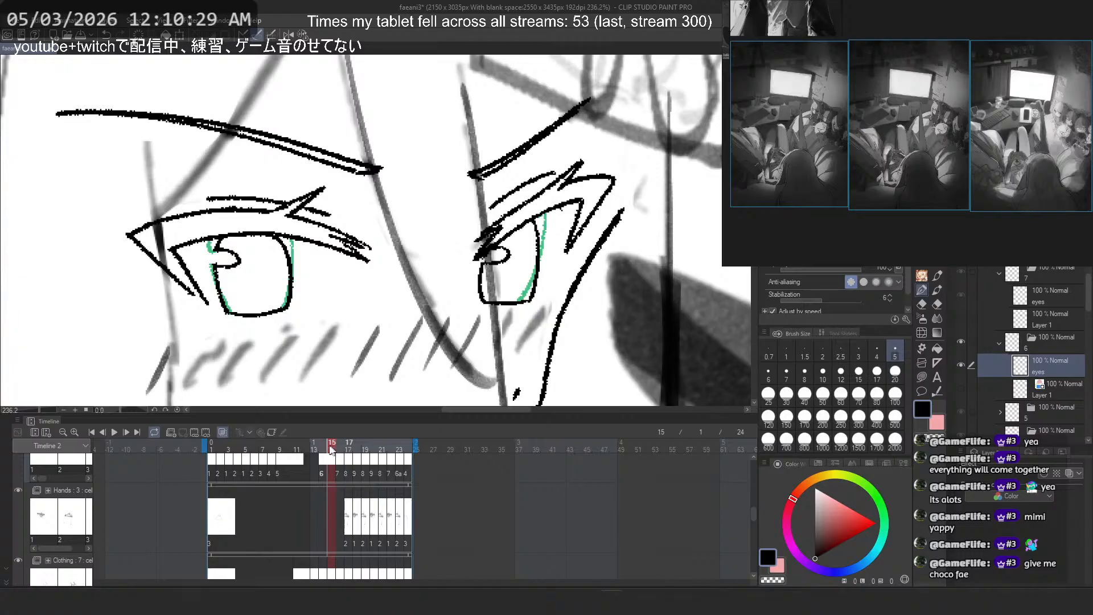
mouse_move(332, 450)
mouse_down()
mouse_move(320, 450)
mouse_move(349, 450)
mouse_move(279, 449)
mouse_move(291, 452)
mouse_up()
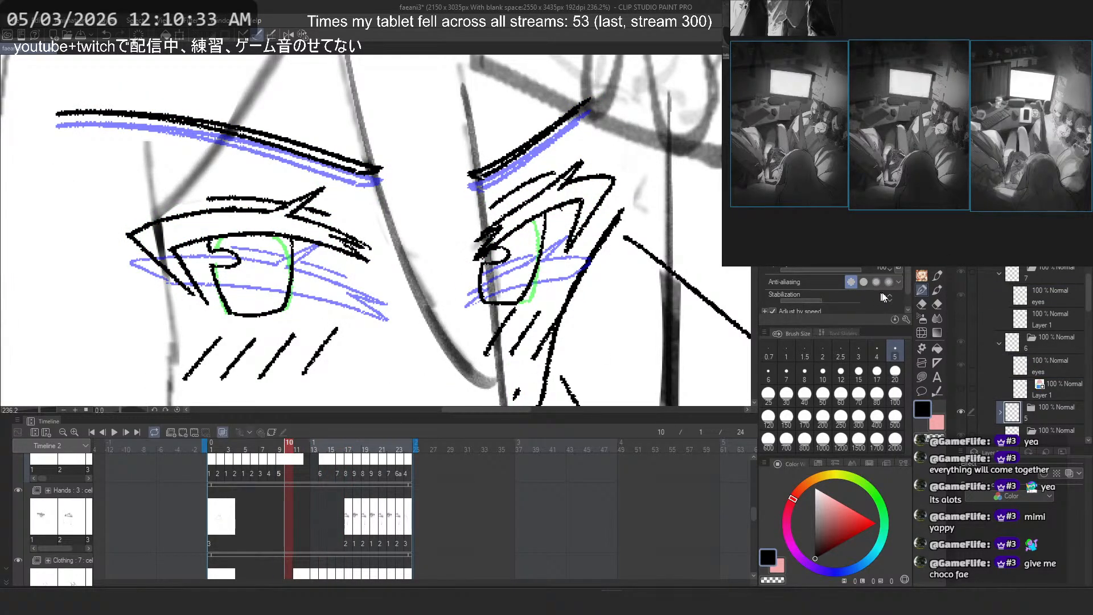
scroll(980, 309, down, 1)
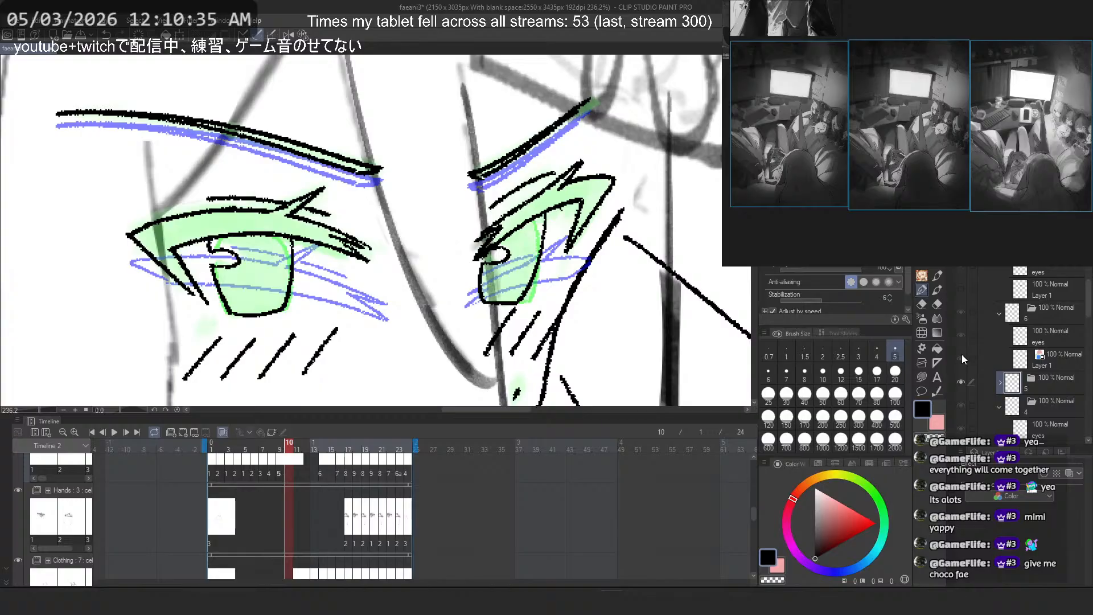
click(966, 296)
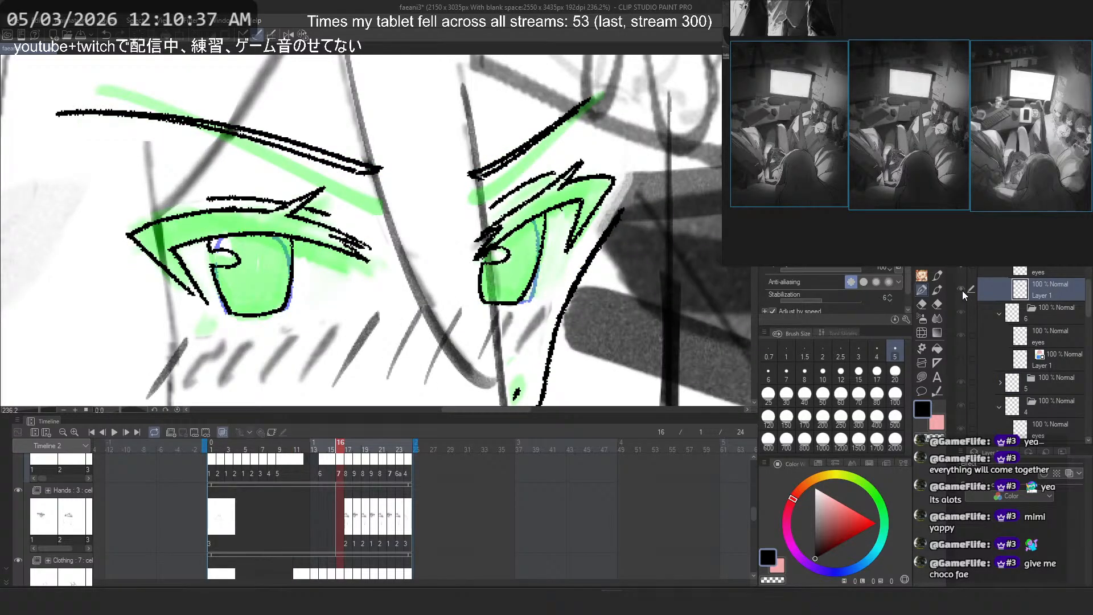
click(962, 290)
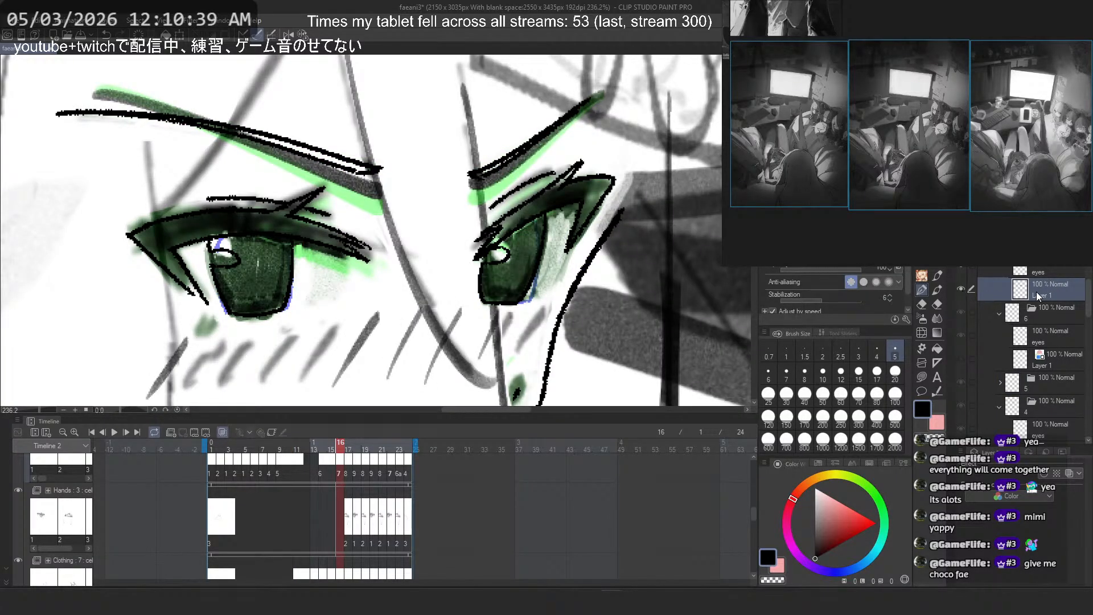
click(1038, 272)
drag(466, 240, 533, 308)
scroll(365, 224, up, 2)
drag(373, 227, 405, 245)
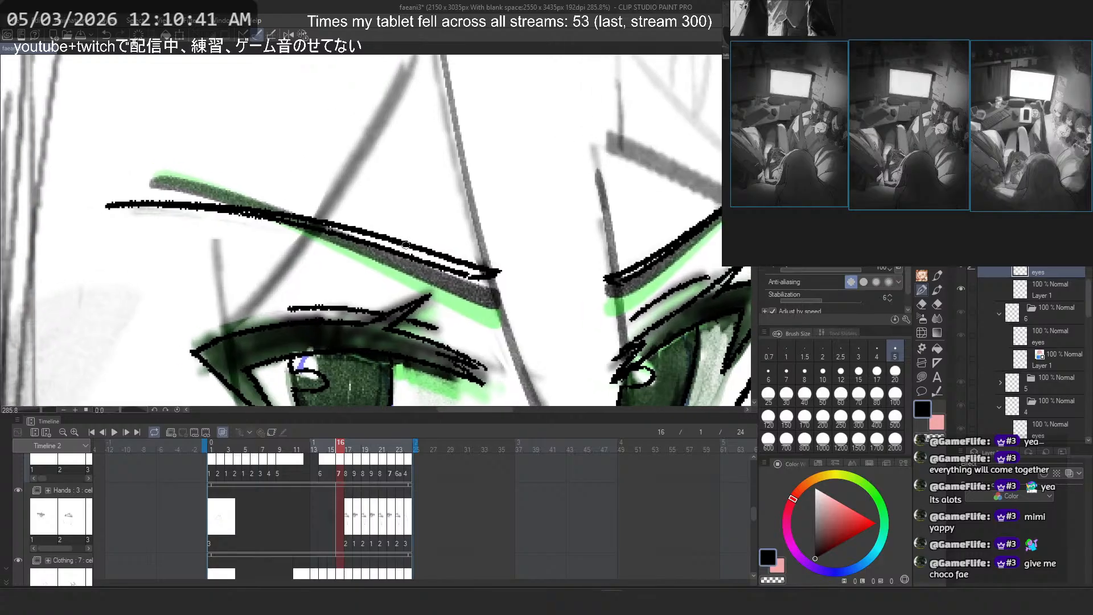
Step: Tint the Layer 1 sketch of cel 7 blue with a layer color and reselect the cel's eyes layer
click(1055, 287)
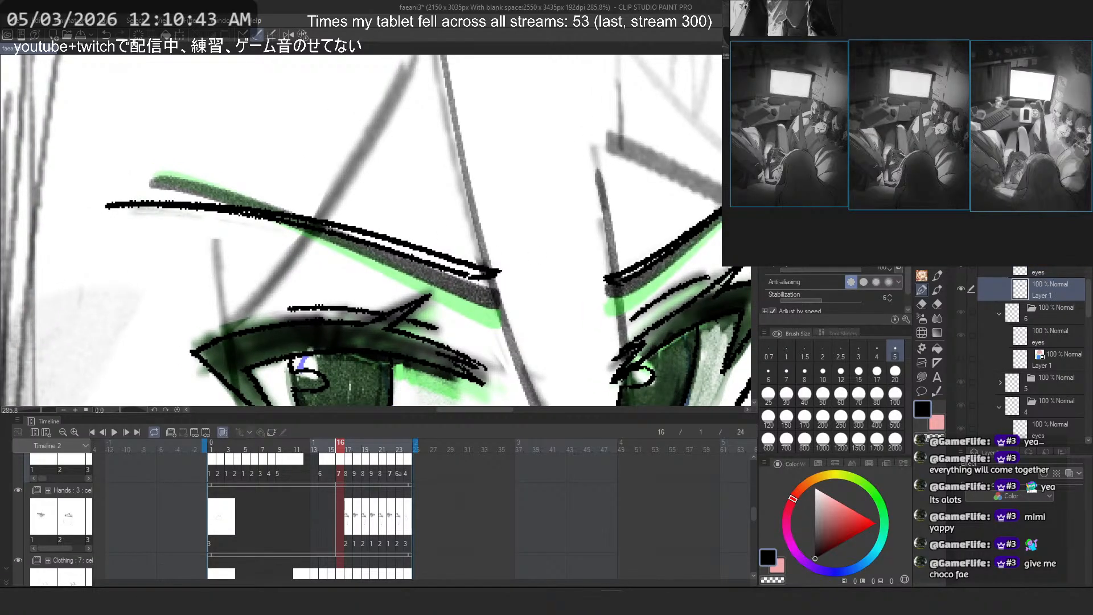
click(1037, 272)
drag(300, 222, 322, 237)
scroll(322, 237, up, 1)
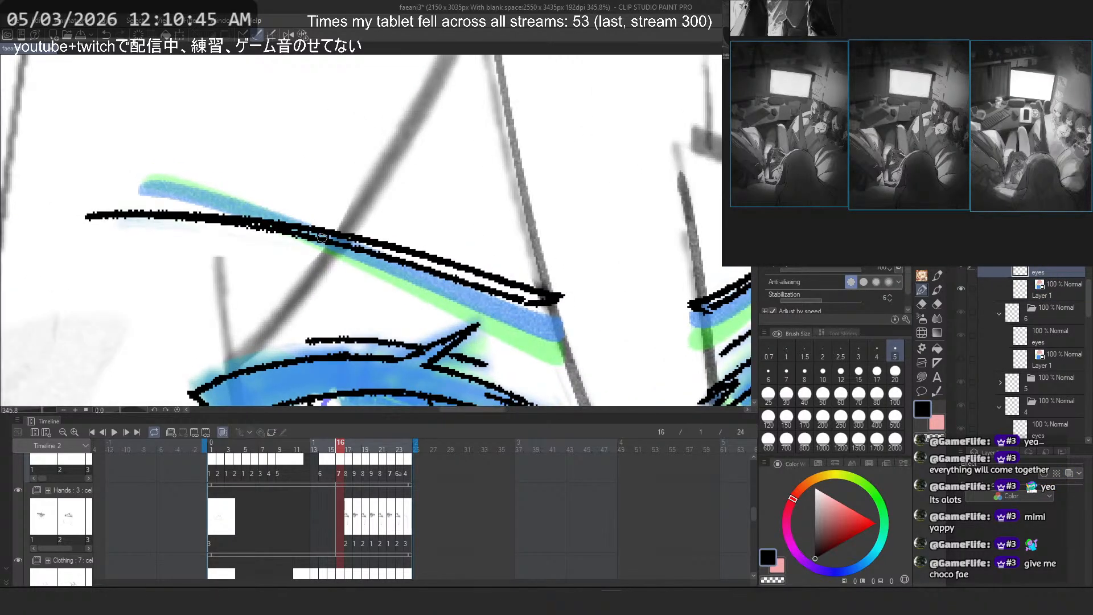
key(ctrl+s)
click(322, 237)
Step: Compare with frame 14 and lasso the near eyebrow on the eyes layer of cel 7 at frame 16
click(325, 447)
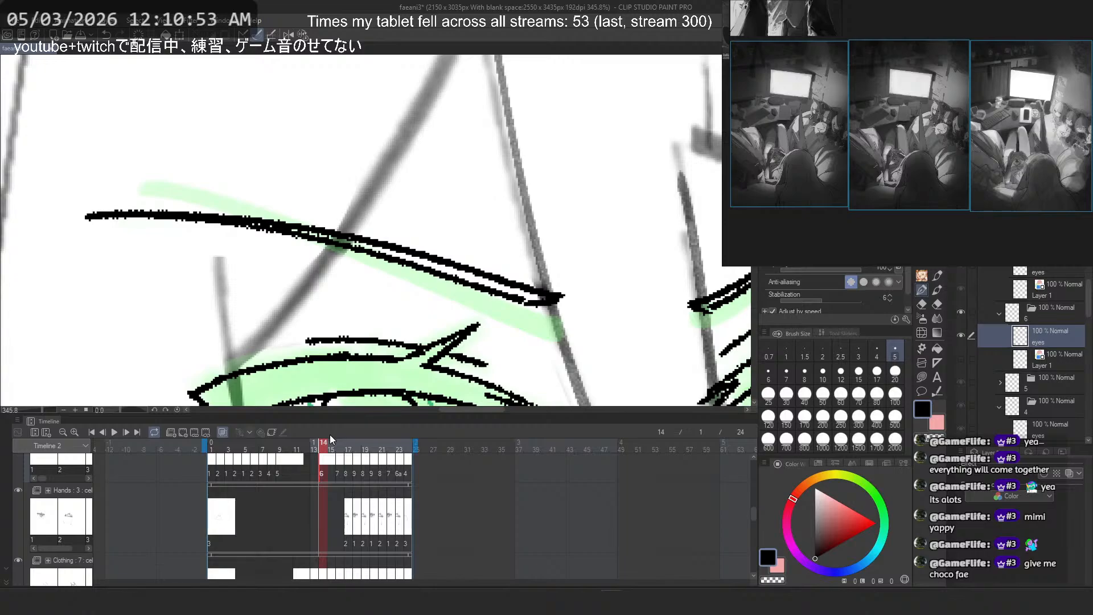
click(340, 443)
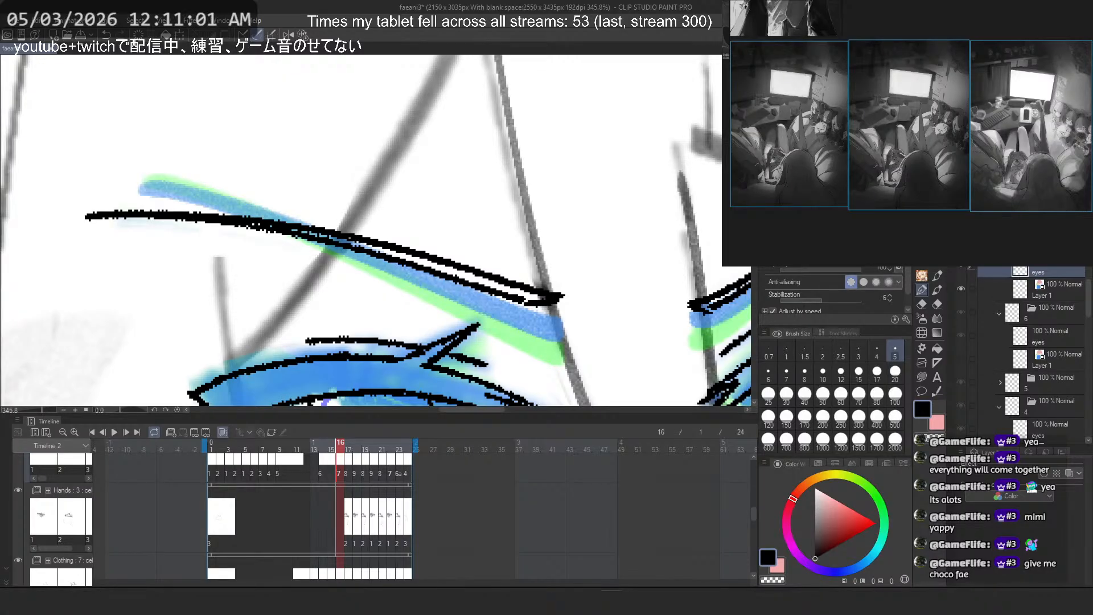
key(m)
mouse_move(256, 171)
mouse_down()
mouse_move(71, 194)
mouse_move(296, 263)
mouse_move(341, 181)
mouse_up()
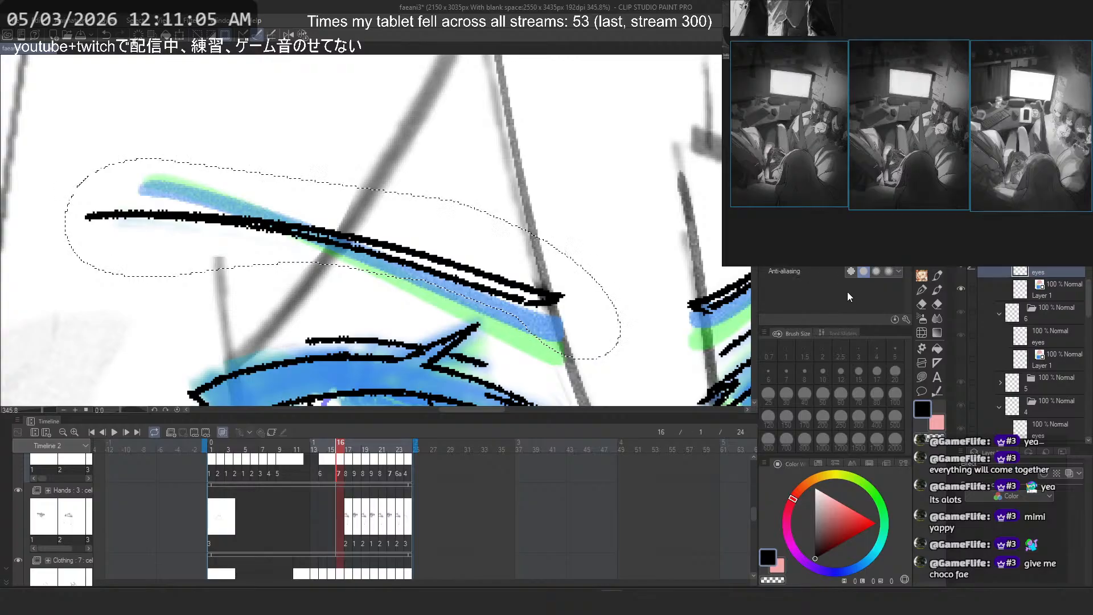
Step: Try rotating the selected near eyebrow about 6.3° clockwise and shifting it down onto the sketched eyebrow
key(ctrl+t)
drag(693, 267, 693, 309)
click(889, 278)
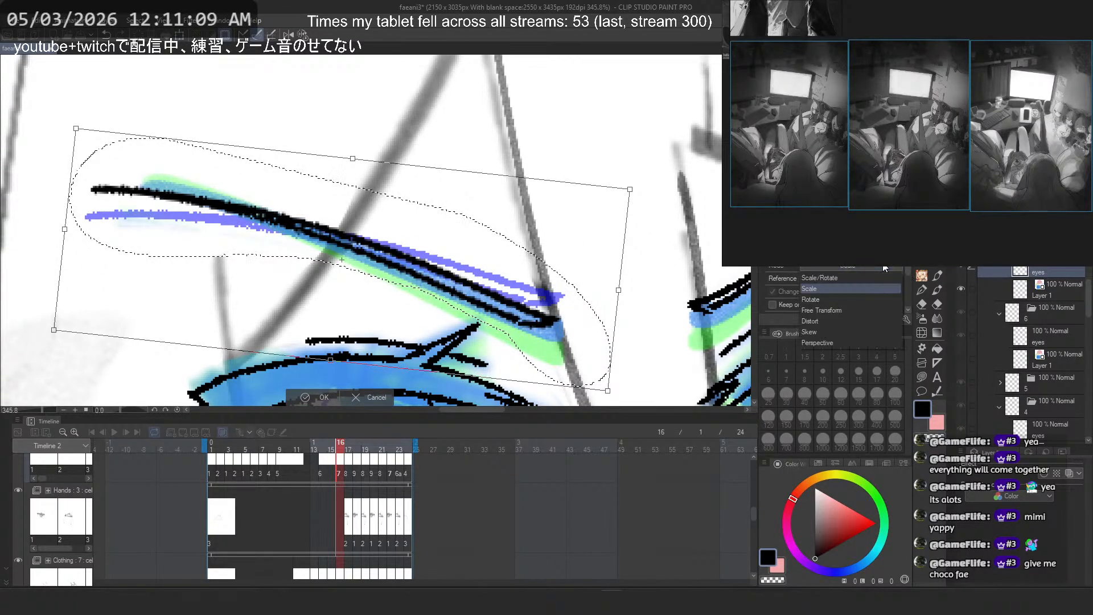
click(888, 275)
scroll(907, 283, down, 5)
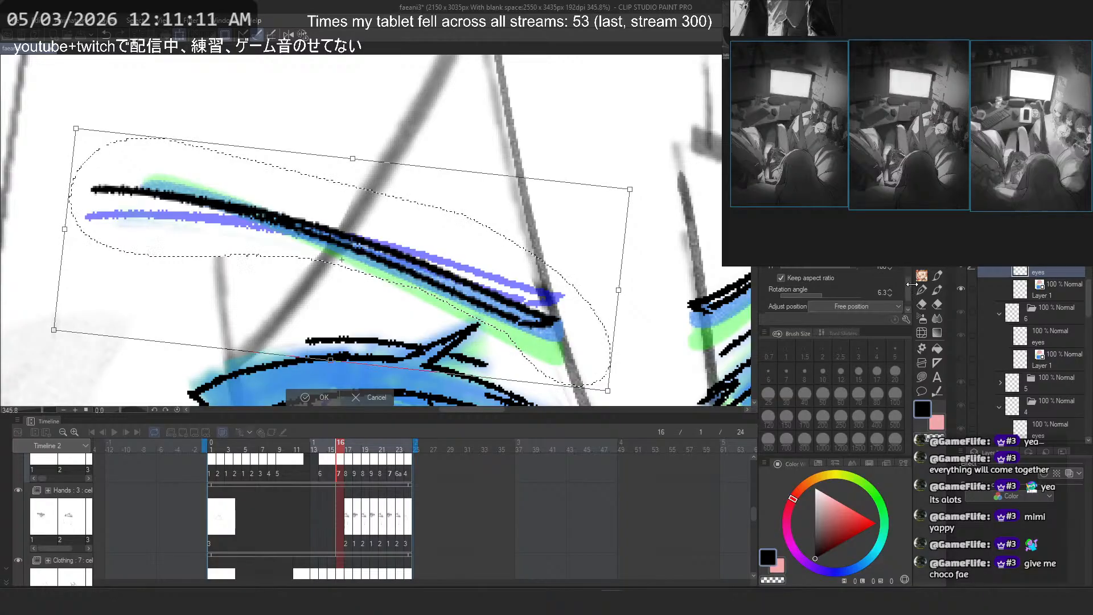
scroll(906, 295, down, 1)
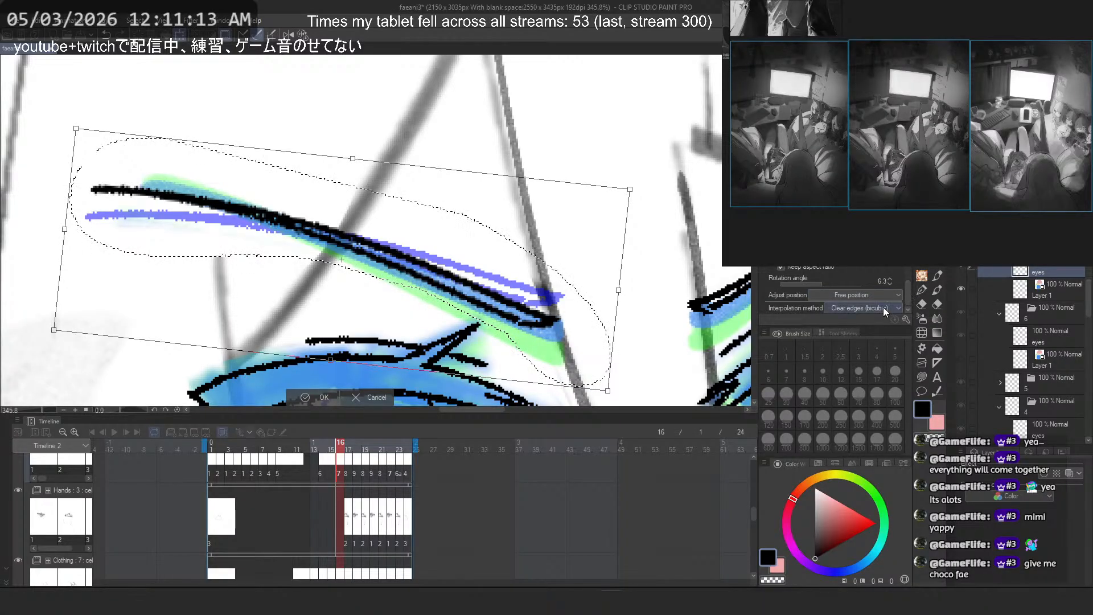
scroll(883, 306, up, 2)
drag(535, 322, 547, 333)
drag(656, 312, 677, 312)
key(Return)
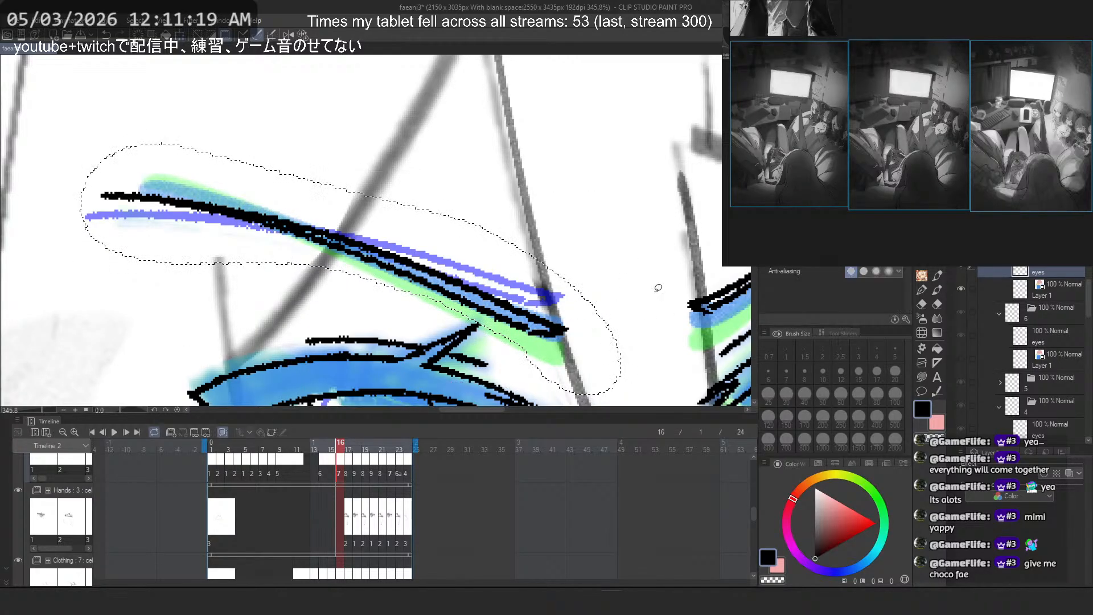
Step: Undo the deselection and the near eyebrow's last transformation on cel 7
key(ctrl+d)
scroll(381, 259, down, 3)
scroll(660, 239, up, 2)
scroll(398, 280, up, 2)
key(ctrl+z)
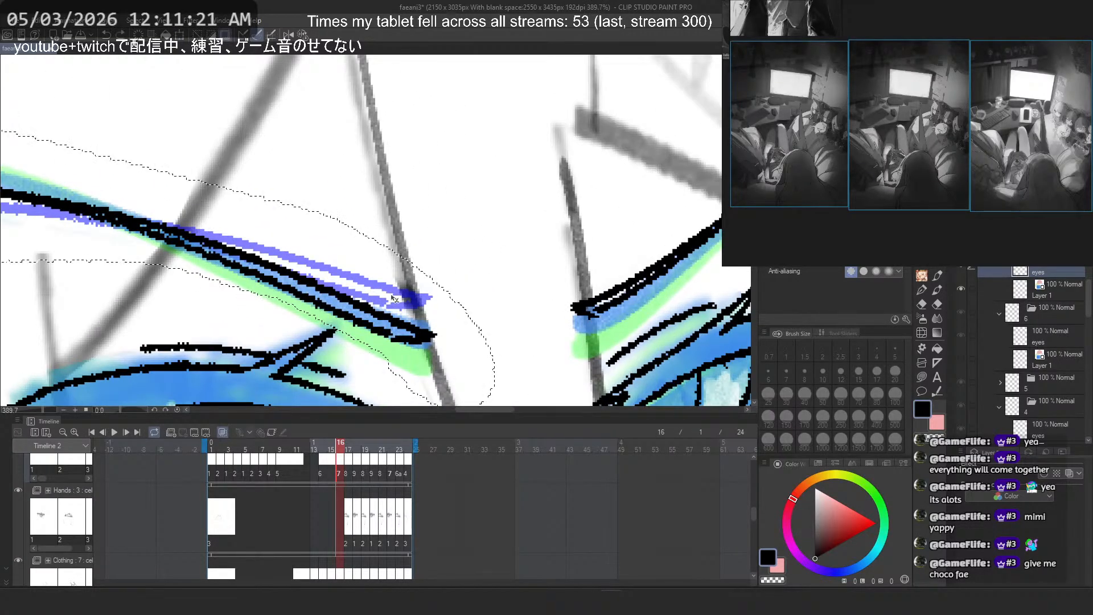
key(ctrl+z)
Step: Rotate the near eyebrow 5.7° clockwise onto the blue sketch, using hard edges (nearest neighbor) interpolation
drag(478, 293, 645, 286)
key(ctrl+t)
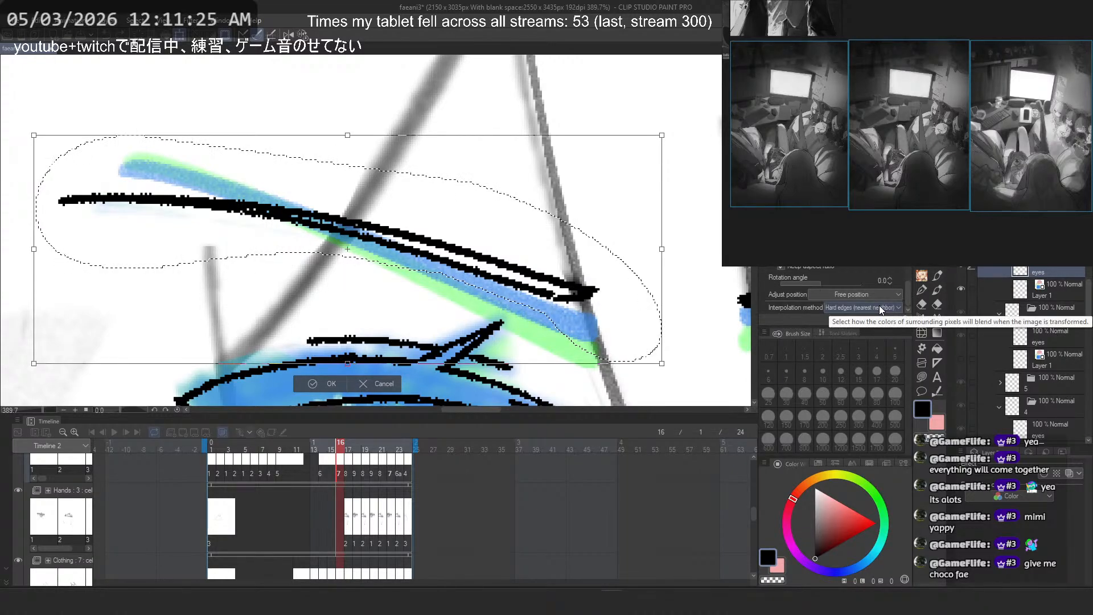
scroll(879, 306, down, 2)
drag(715, 285, 709, 324)
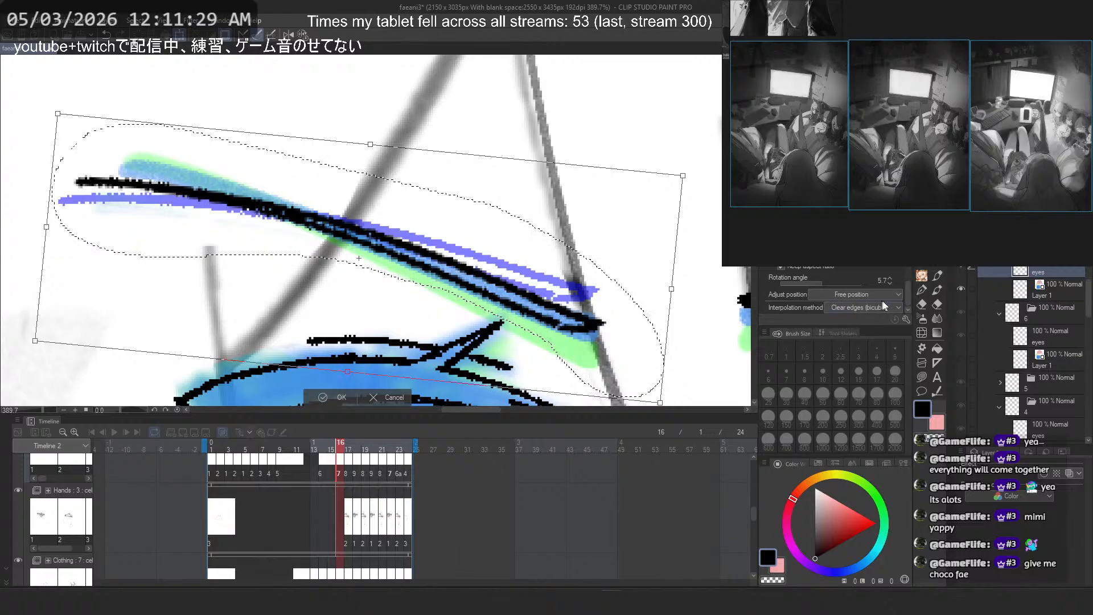
scroll(883, 305, down, 1)
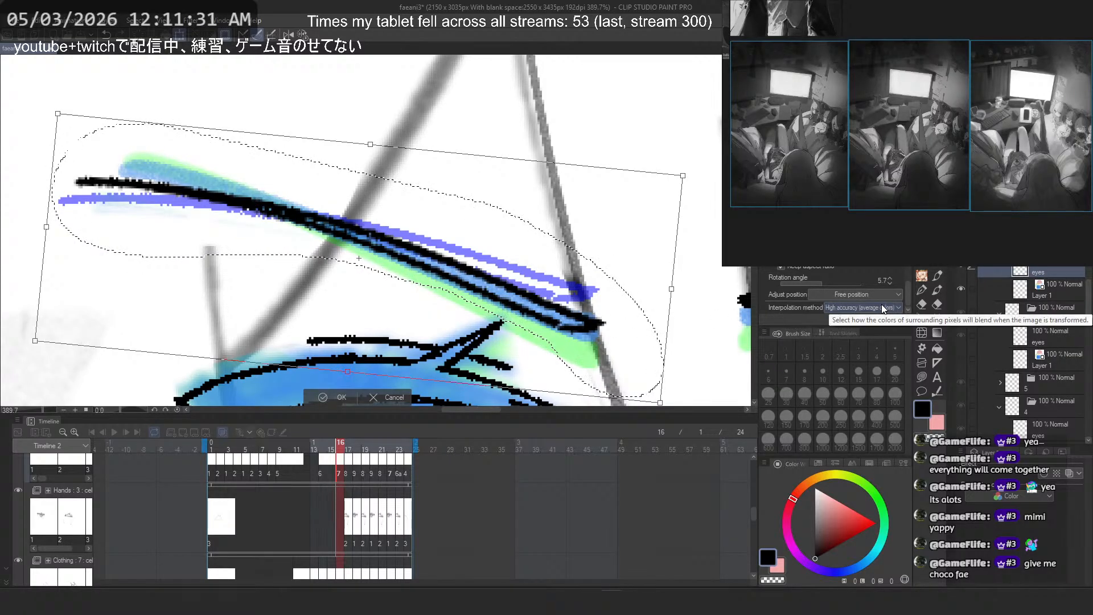
scroll(882, 304, up, 3)
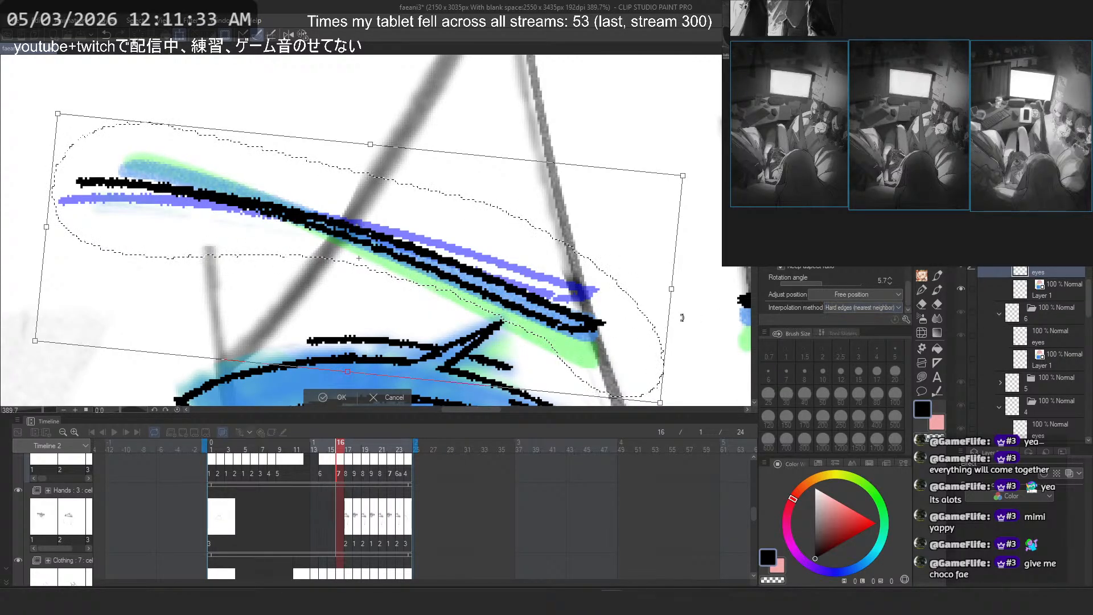
key(Return)
Step: Lasso the far eyebrow on cel 7 and rotate it slightly counterclockwise, shifting it down onto its sketch
scroll(640, 313, down, 1)
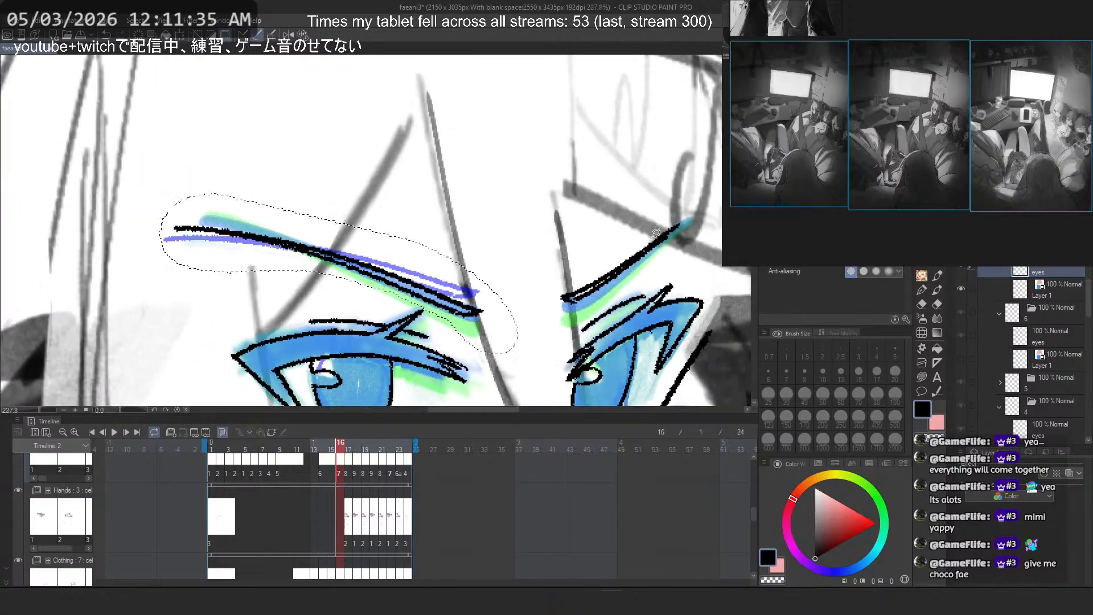
mouse_move(526, 224)
mouse_down()
mouse_move(481, 353)
mouse_move(568, 318)
mouse_move(639, 210)
mouse_up()
key(ctrl+t)
drag(660, 237, 659, 229)
drag(540, 312, 542, 320)
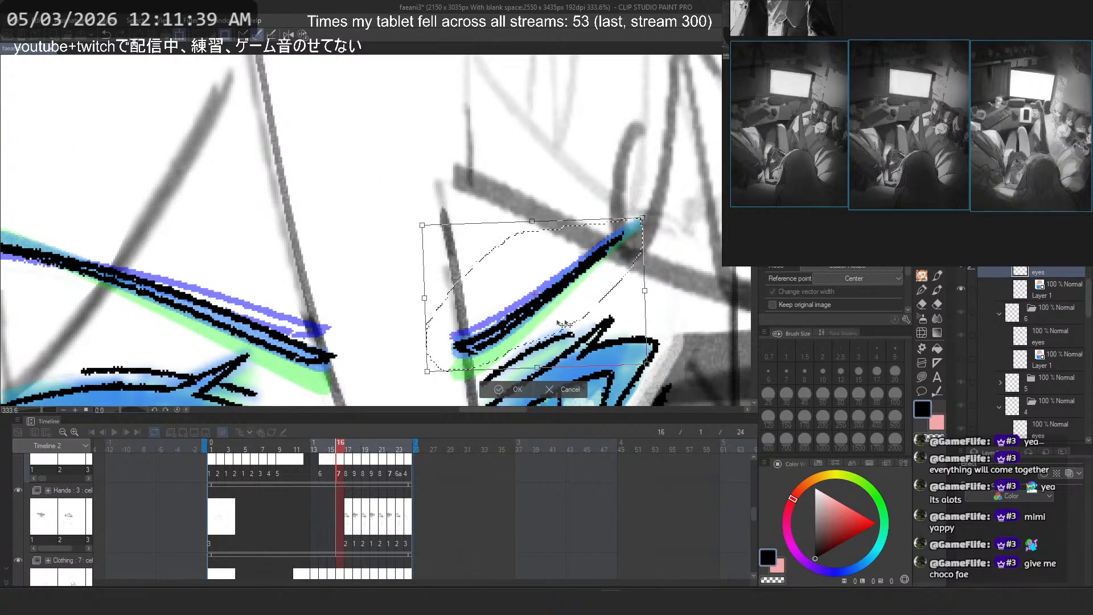
drag(665, 317, 663, 306)
key(Return)
Step: Flip between frames 16 and 17 to compare the adjusted eyes and eyebrows with the sketch of cel 8
scroll(664, 306, down, 14)
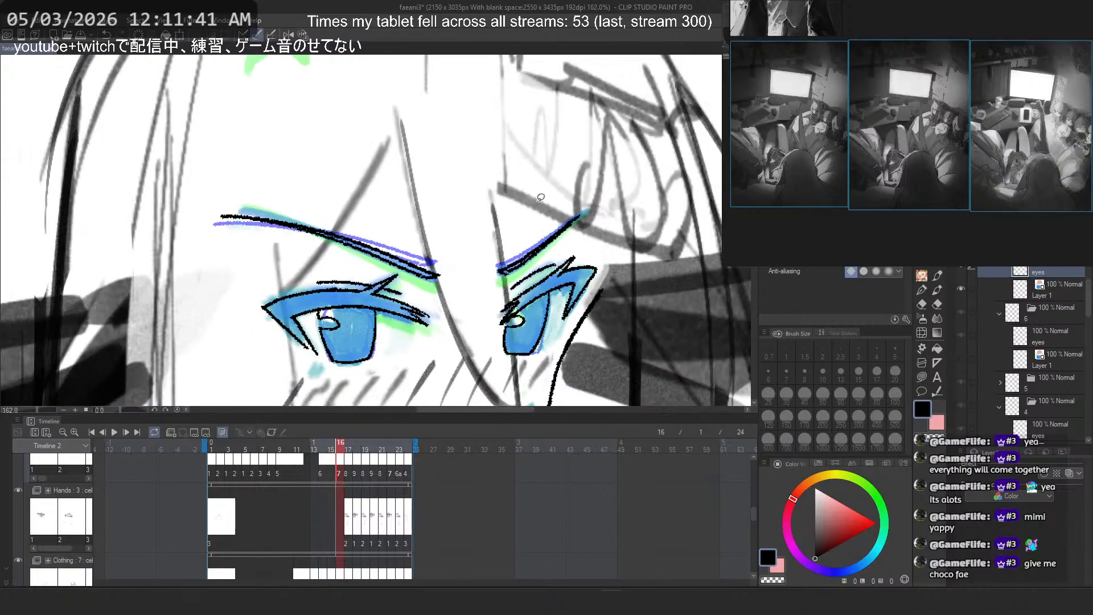
scroll(523, 207, up, 5)
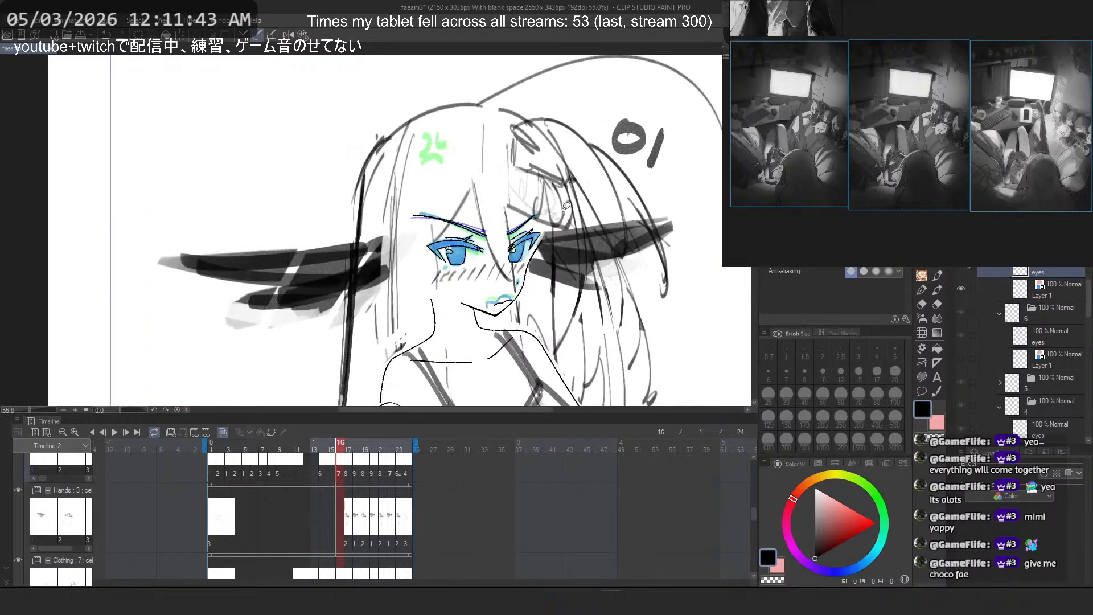
click(347, 444)
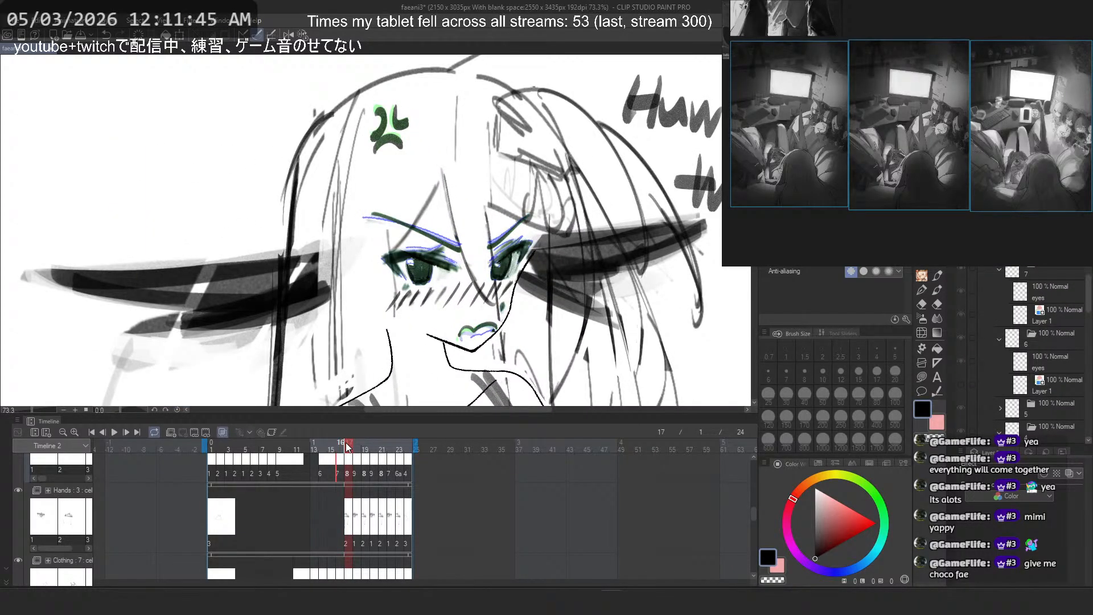
click(338, 445)
click(348, 446)
click(338, 446)
click(348, 447)
mouse_move(346, 451)
mouse_down()
mouse_move(308, 451)
mouse_move(350, 453)
mouse_up()
Step: Copy the eyes layer of cel 7 into cel 8 above Layer 1, and tint that sketch layer blue
click(1035, 305)
scroll(1025, 319, up, 2)
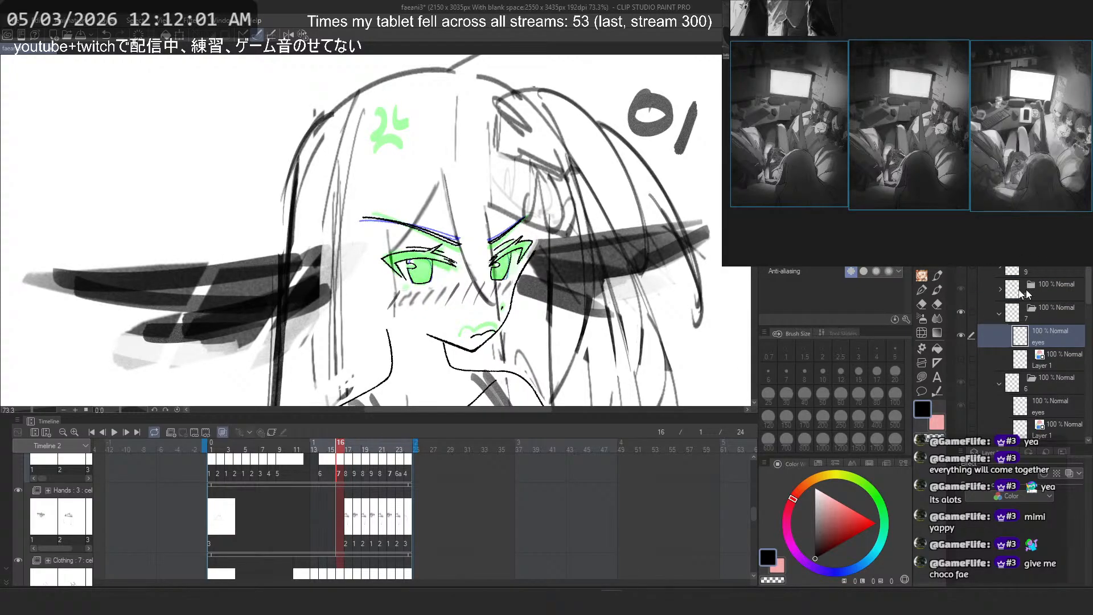
click(1026, 289)
click(1042, 312)
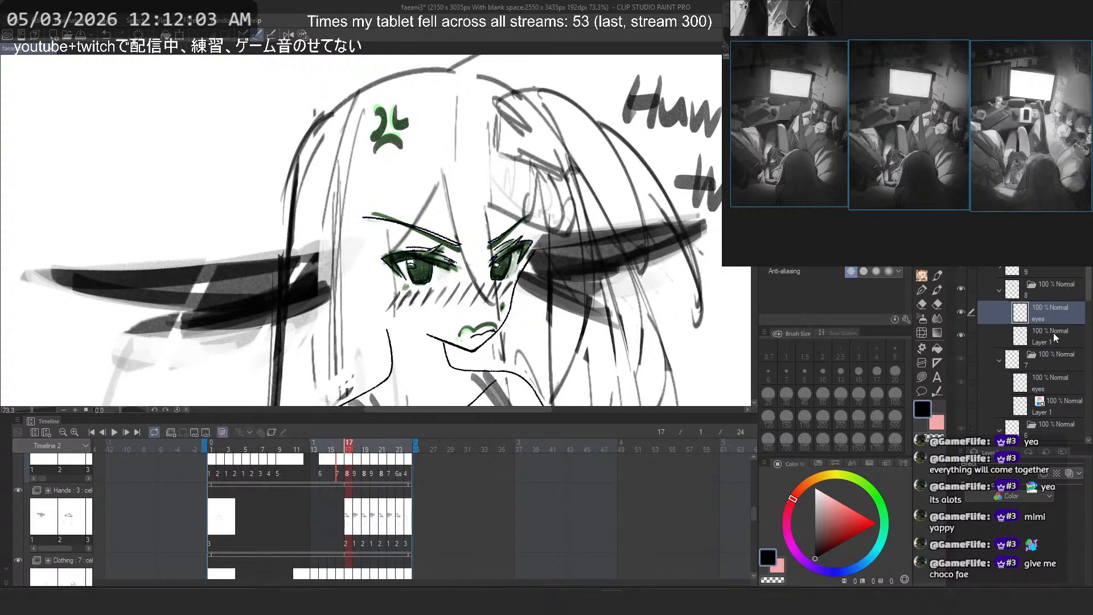
click(1053, 333)
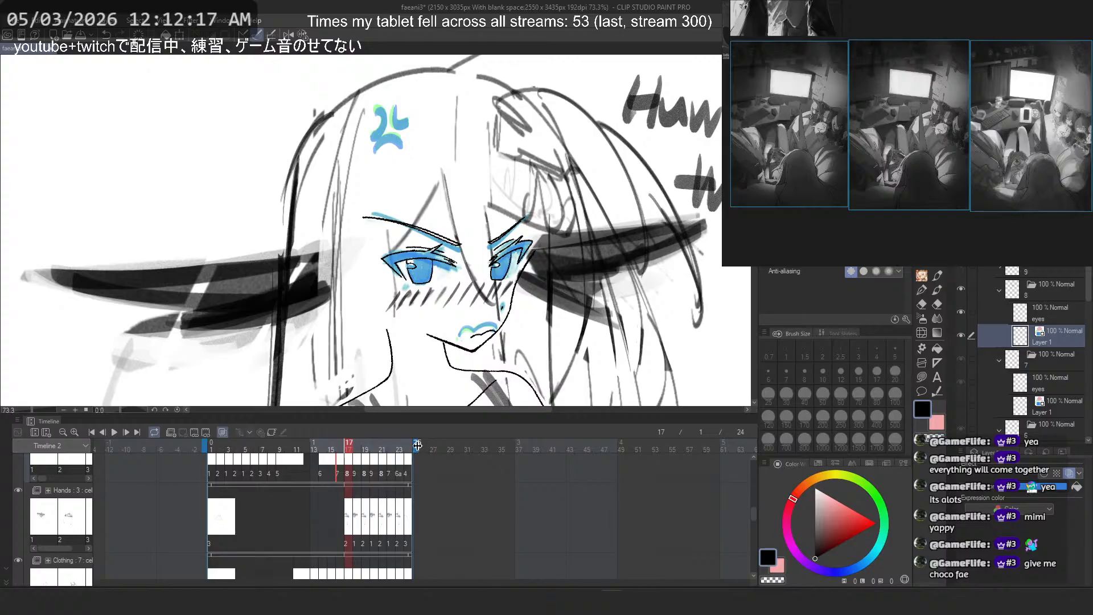
Step: Play the animation, then scrub frames 1 to 9 and examine the eyes on frame 9 closely
click(114, 432)
scroll(427, 159, down, 2)
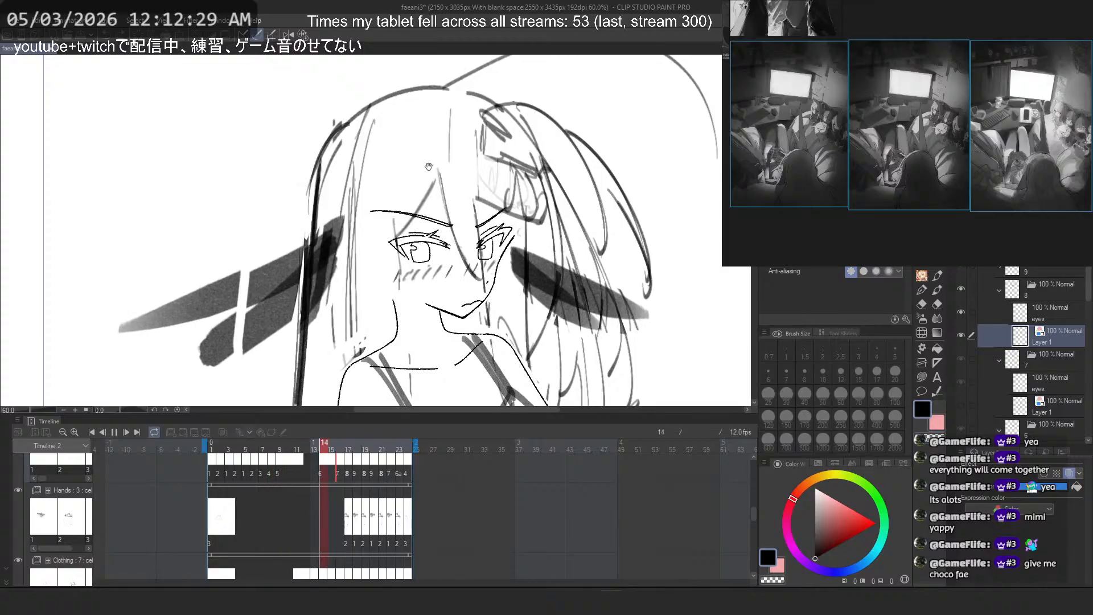
click(115, 432)
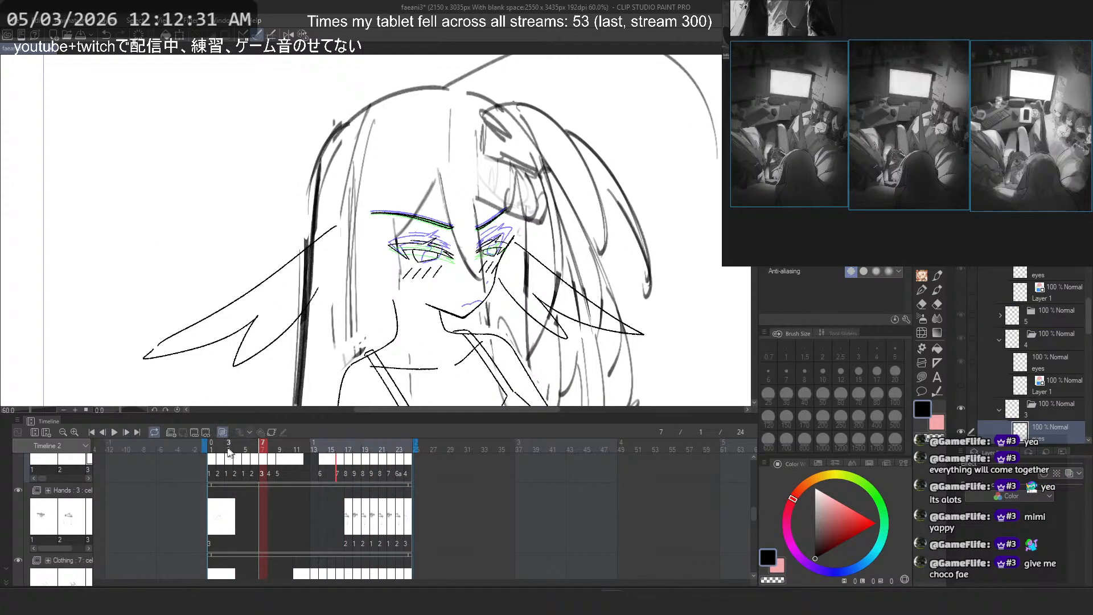
click(211, 449)
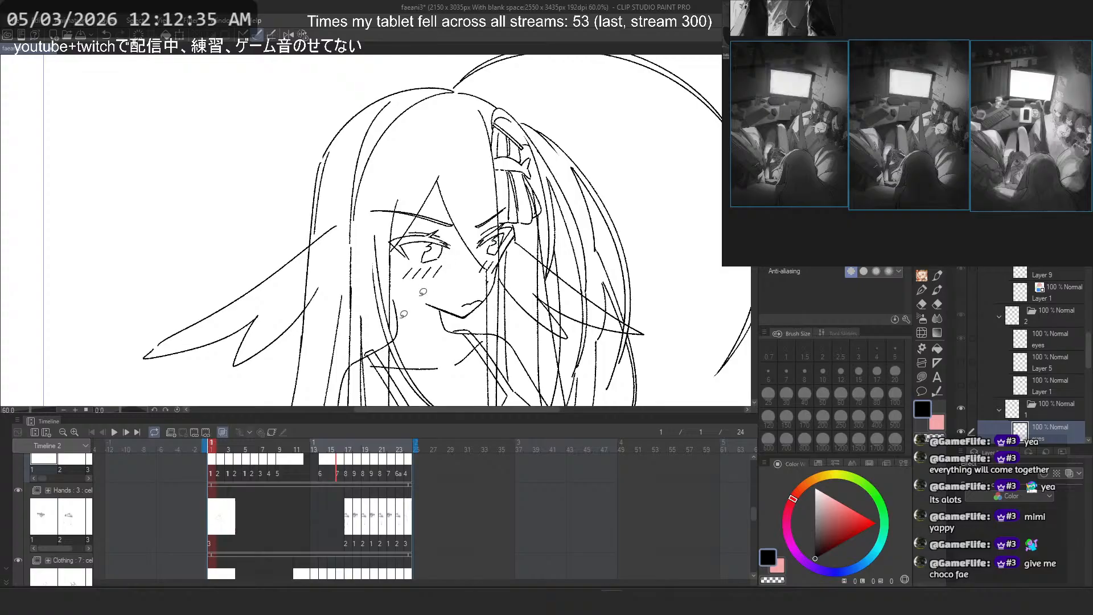
click(247, 450)
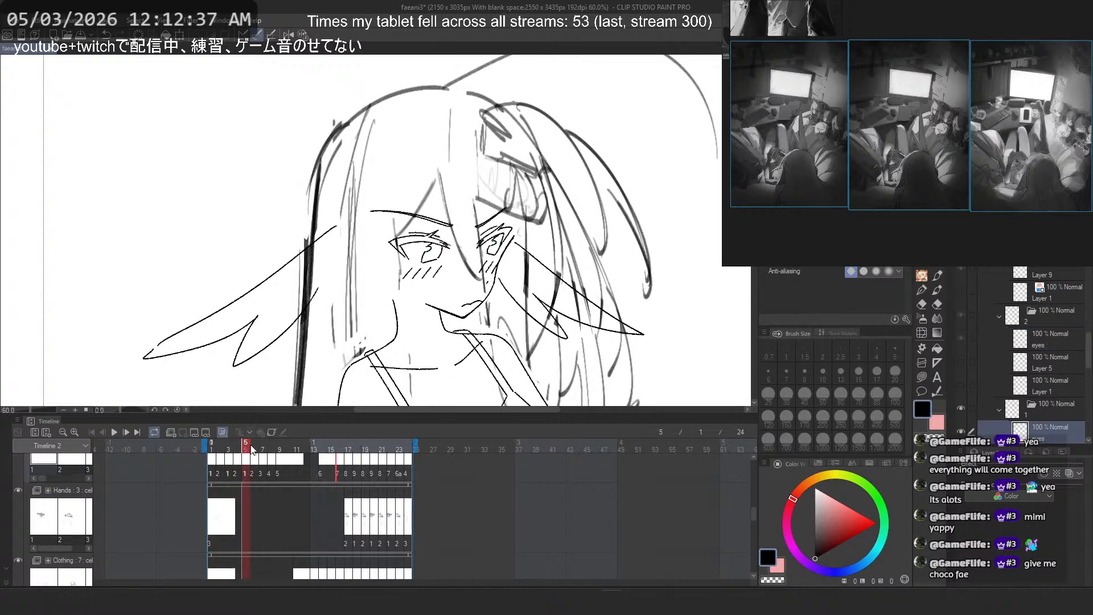
drag(252, 449, 283, 450)
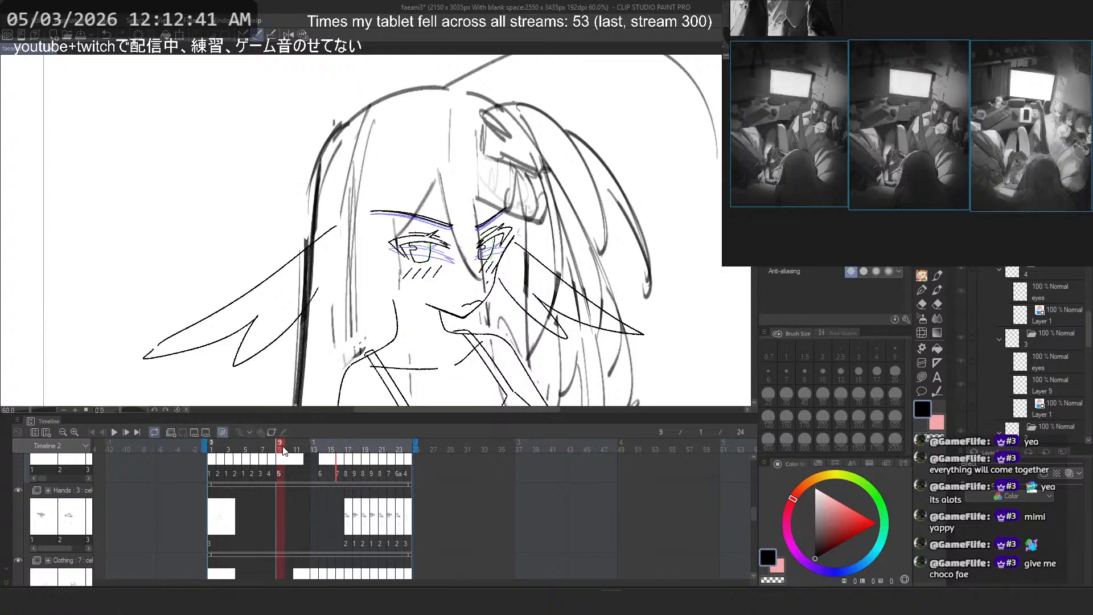
scroll(487, 273, up, 4)
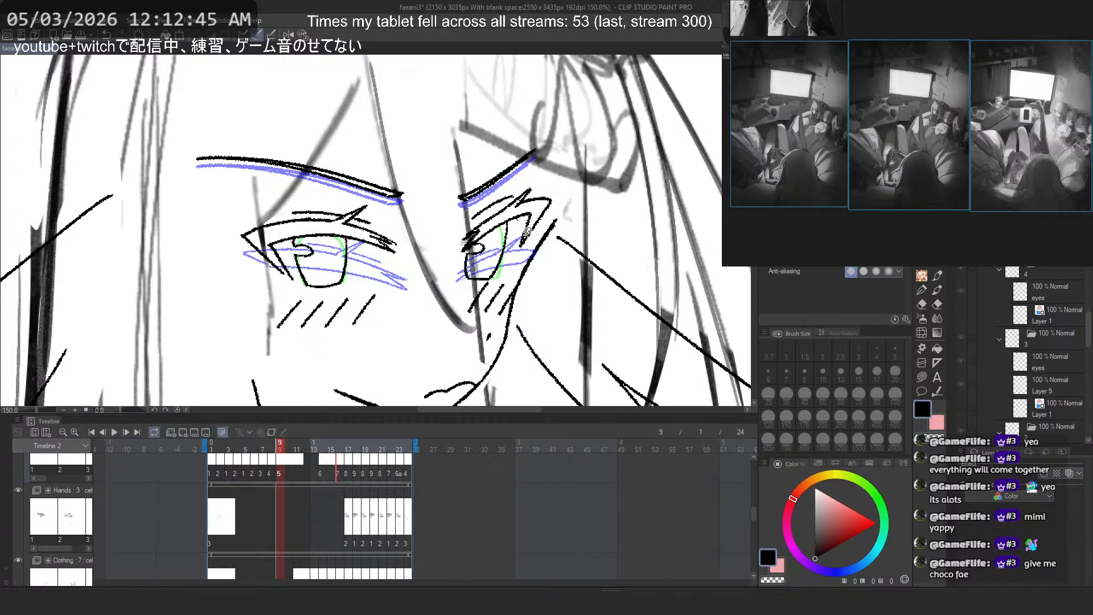
Step: Scrub the animation between frames 0 and 17 and examine how the eyes and eyebrows move from cel to cel
drag(266, 445, 245, 445)
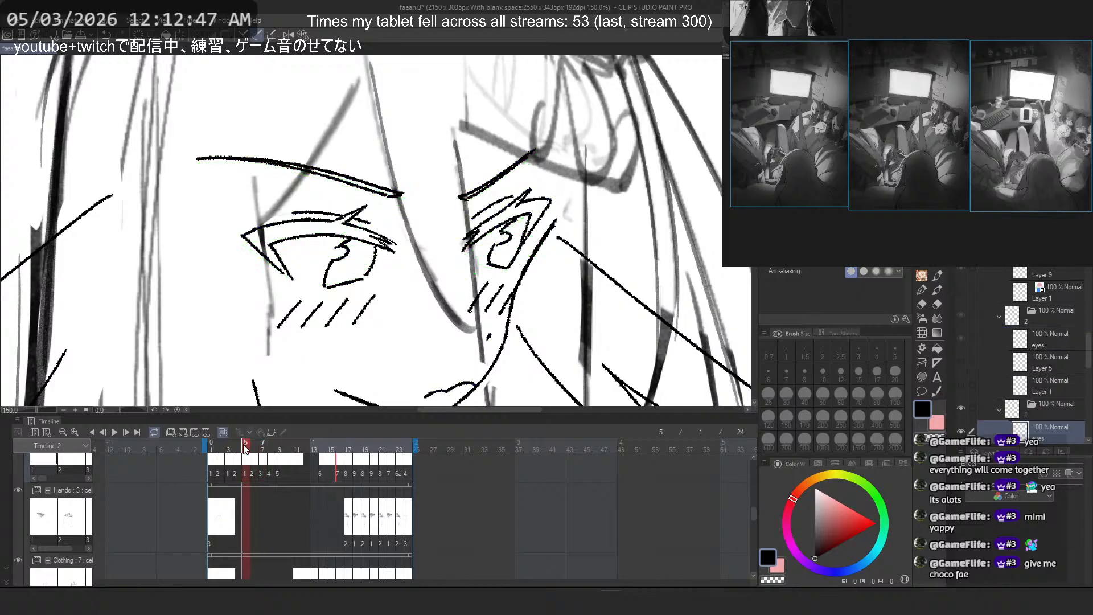
drag(578, 181, 636, 173)
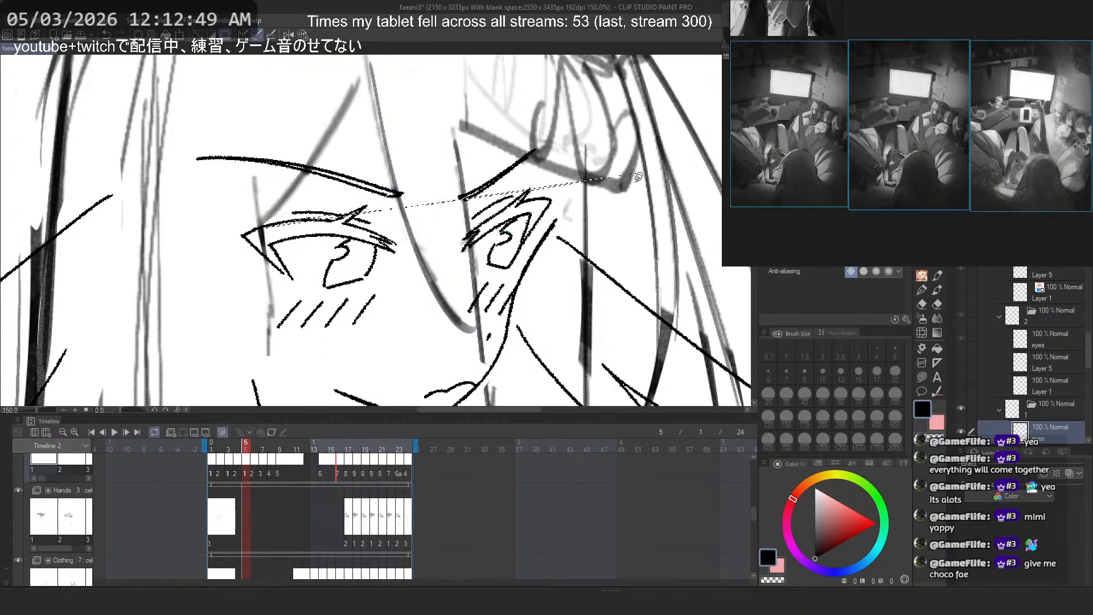
drag(323, 298, 575, 249)
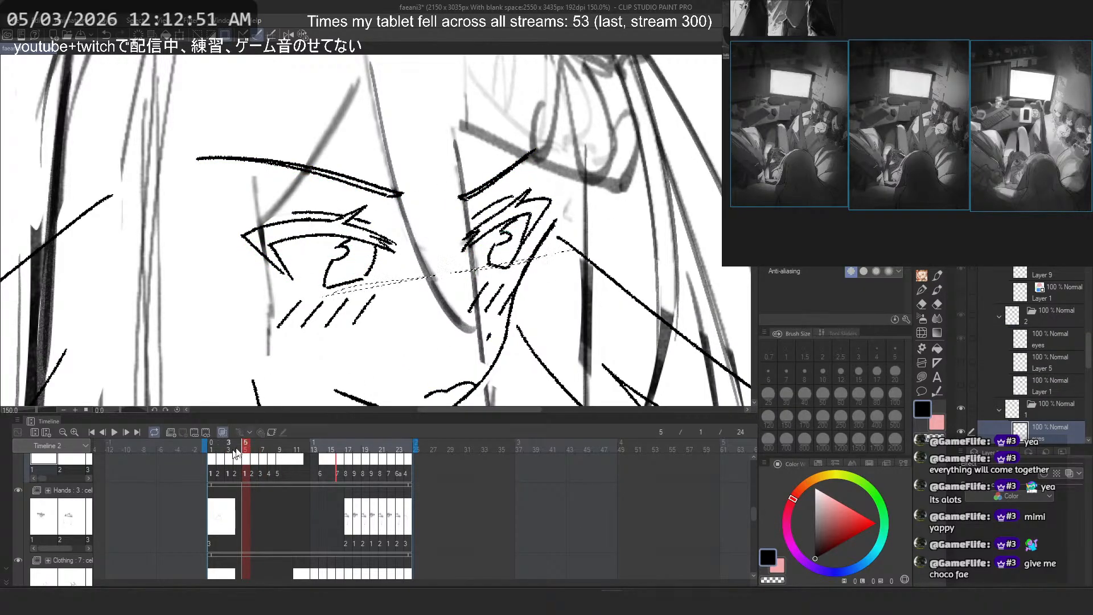
click(214, 449)
drag(211, 447, 286, 443)
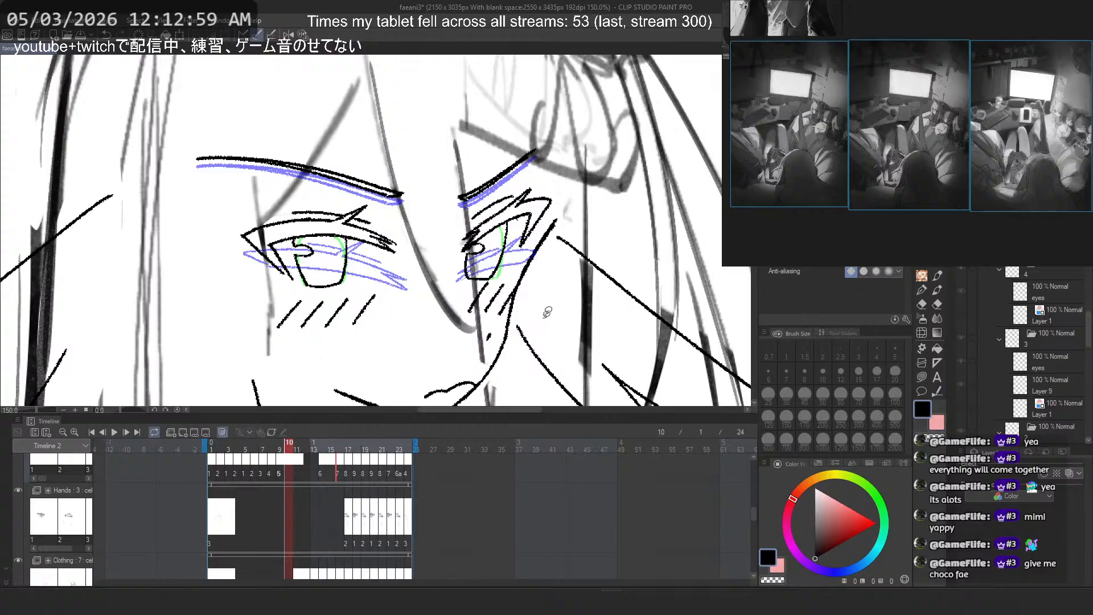
scroll(511, 194, down, 4)
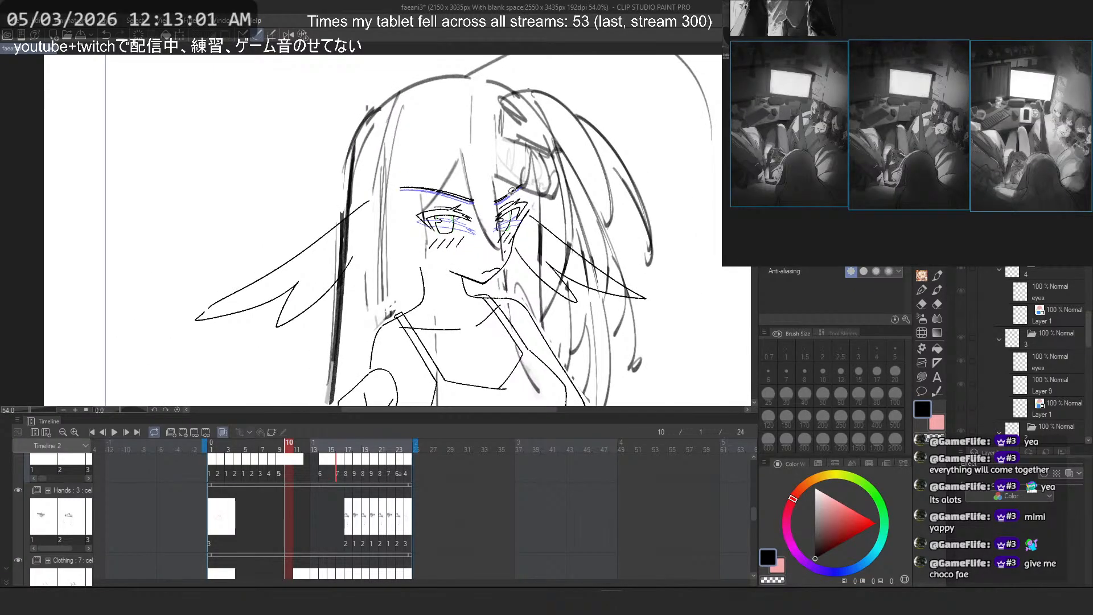
scroll(541, 209, up, 3)
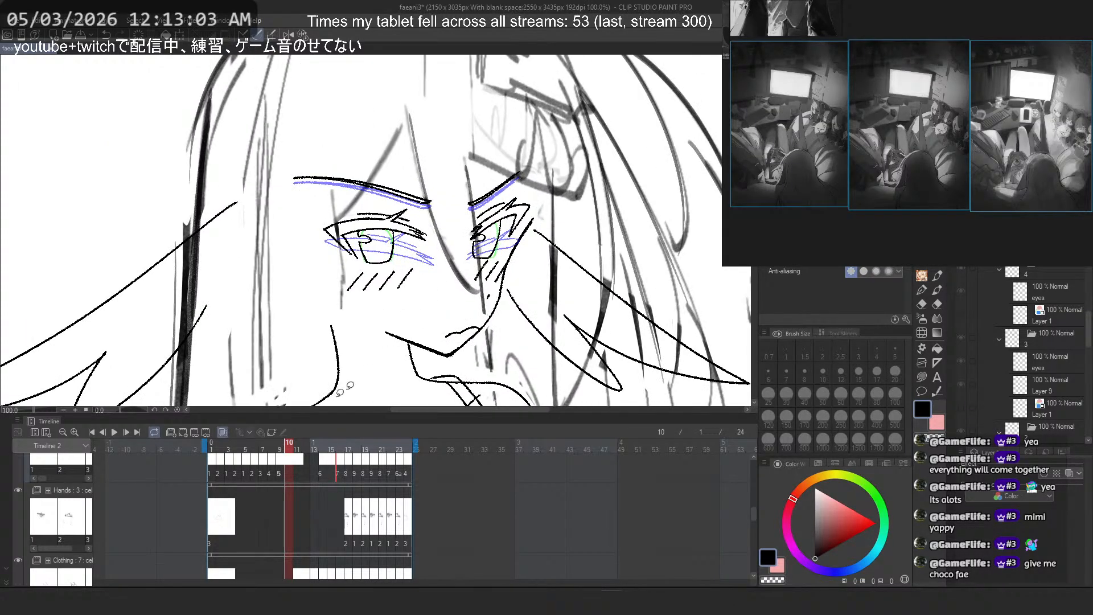
click(244, 451)
click(237, 454)
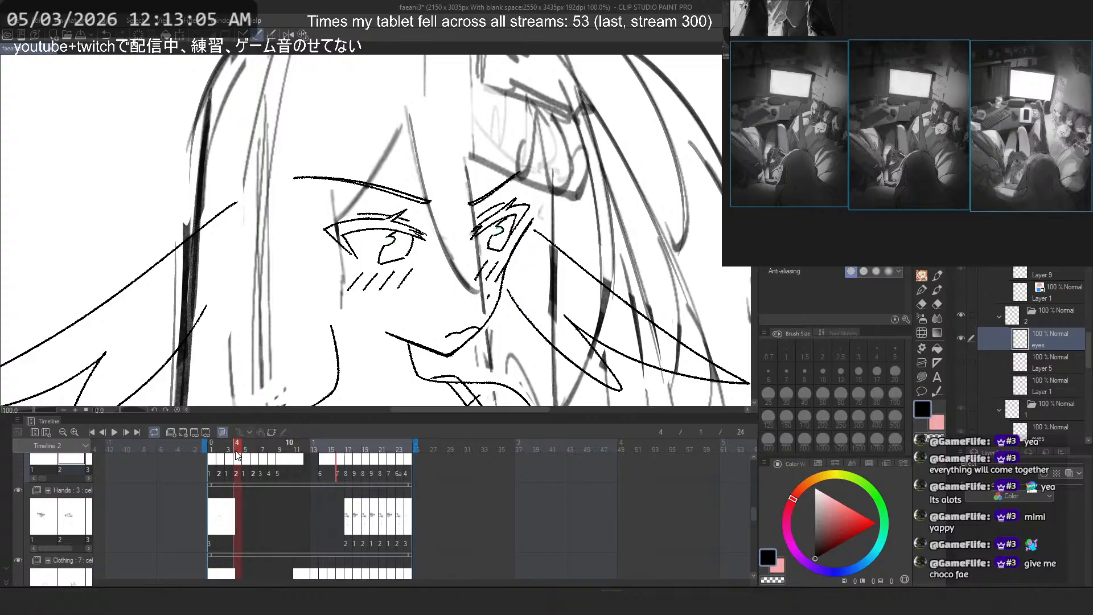
mouse_move(237, 454)
mouse_down()
mouse_move(307, 447)
mouse_move(215, 448)
mouse_move(348, 443)
mouse_up()
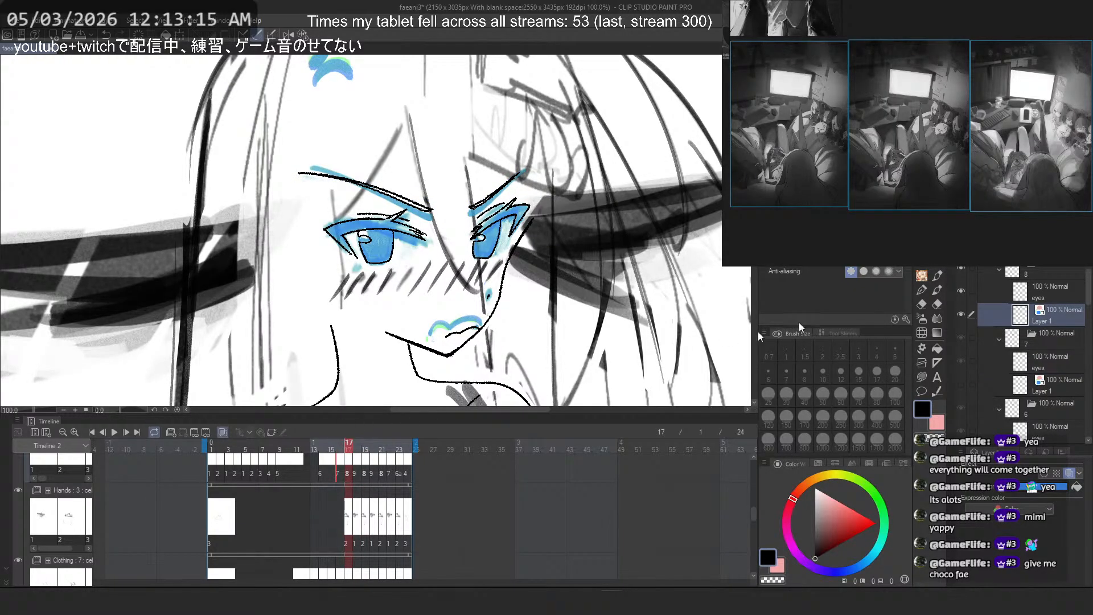
Step: Hide and show Layer 1 of cel 8 and flip from frame 16 to 17 to compare the sketch with the inked face
click(1037, 312)
click(960, 314)
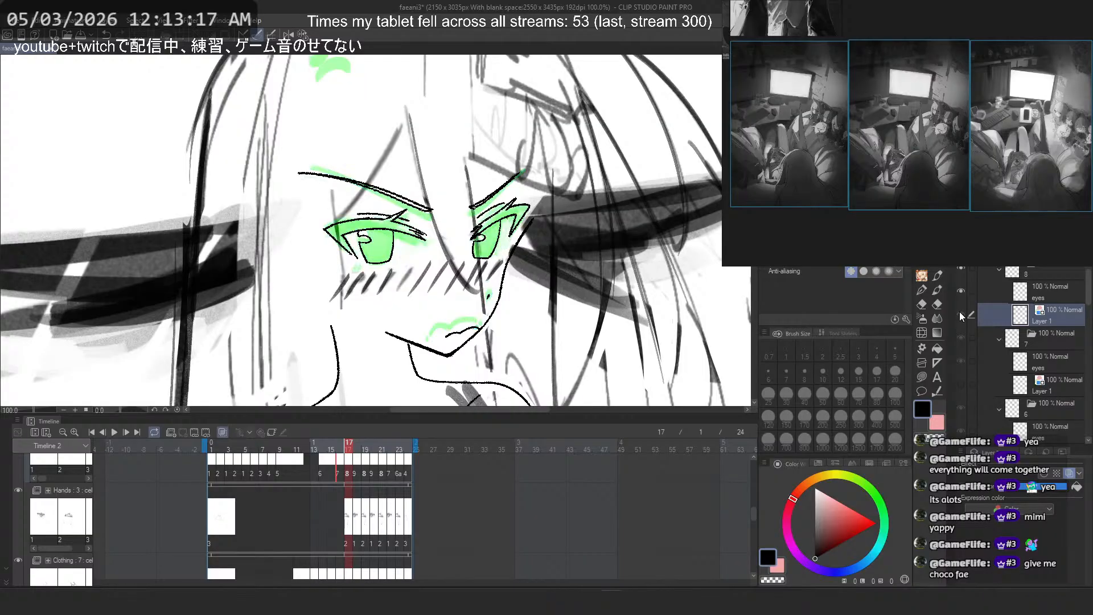
click(960, 313)
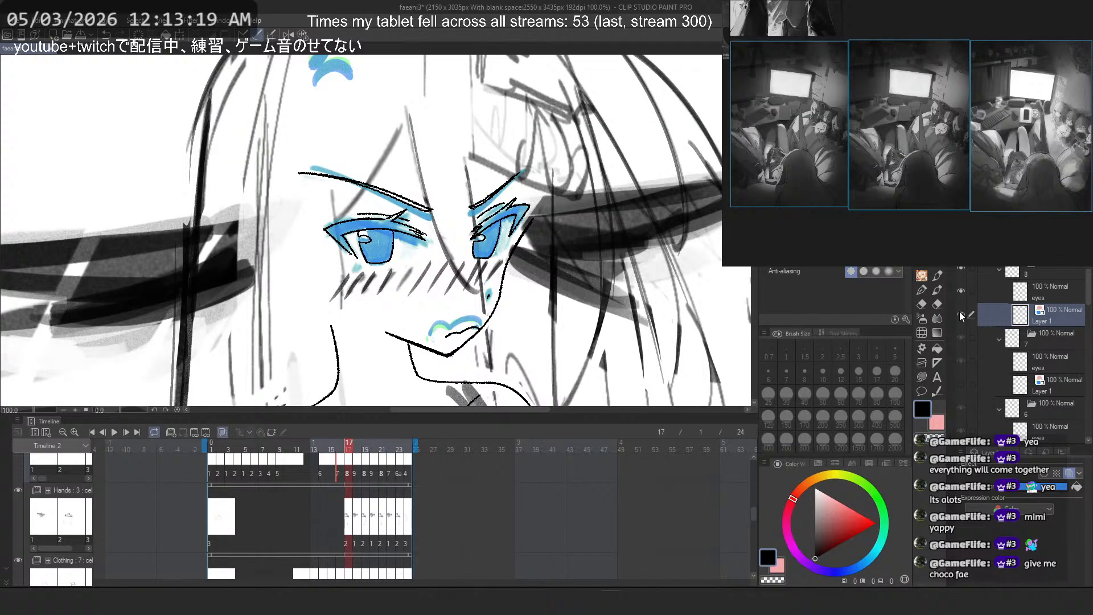
mouse_move(343, 450)
mouse_down()
mouse_move(333, 450)
mouse_move(350, 444)
mouse_up()
click(960, 316)
click(960, 316)
Step: Remove the copied mouth line from the eyes layer of cel 8 and try inking a new mouth over the blue sketch
click(1027, 286)
scroll(415, 337, up, 3)
scroll(416, 337, up, 2)
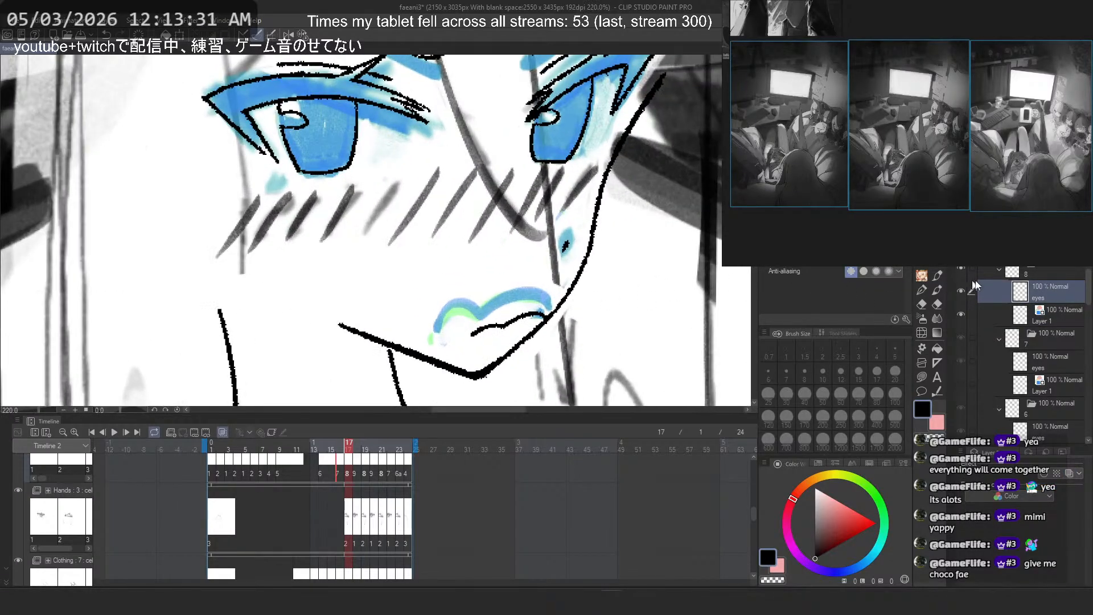
click(965, 291)
click(964, 291)
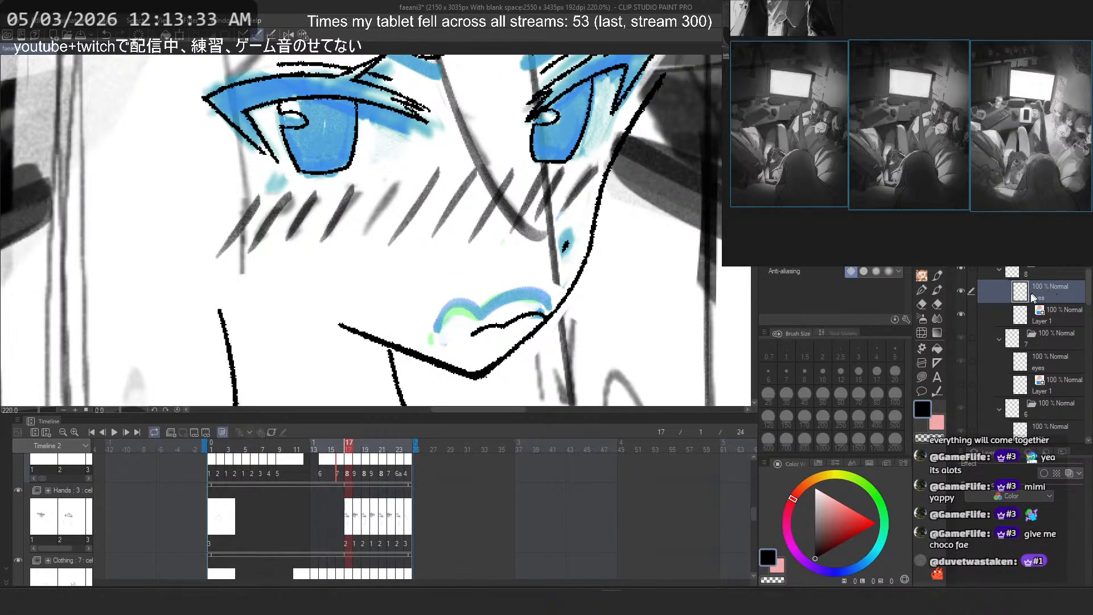
scroll(587, 293, up, 2)
click(924, 291)
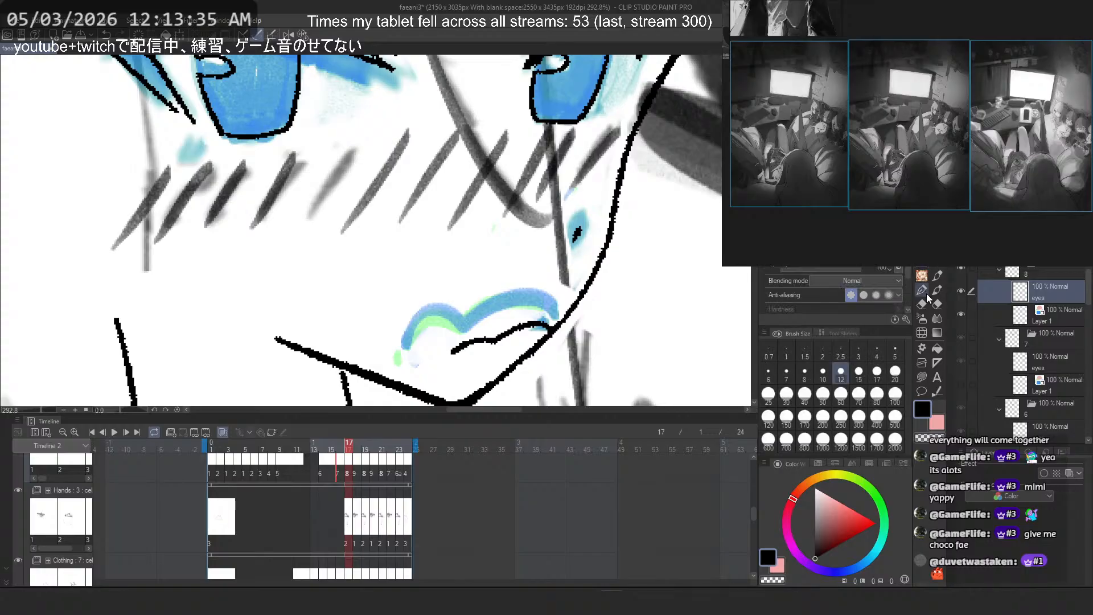
click(924, 290)
mouse_move(452, 352)
mouse_down()
mouse_move(541, 317)
mouse_move(537, 332)
mouse_move(407, 333)
mouse_up()
key(ctrl+z)
mouse_move(553, 316)
mouse_down()
mouse_move(446, 324)
mouse_move(388, 353)
mouse_move(450, 321)
mouse_move(390, 342)
mouse_move(389, 354)
mouse_move(446, 314)
mouse_move(431, 312)
mouse_move(457, 315)
mouse_move(406, 340)
mouse_up()
key(ctrl+z)
key(ctrl+z)
key(ctrl+z)
key(ctrl+z)
drag(548, 316, 404, 354)
key(ctrl+z)
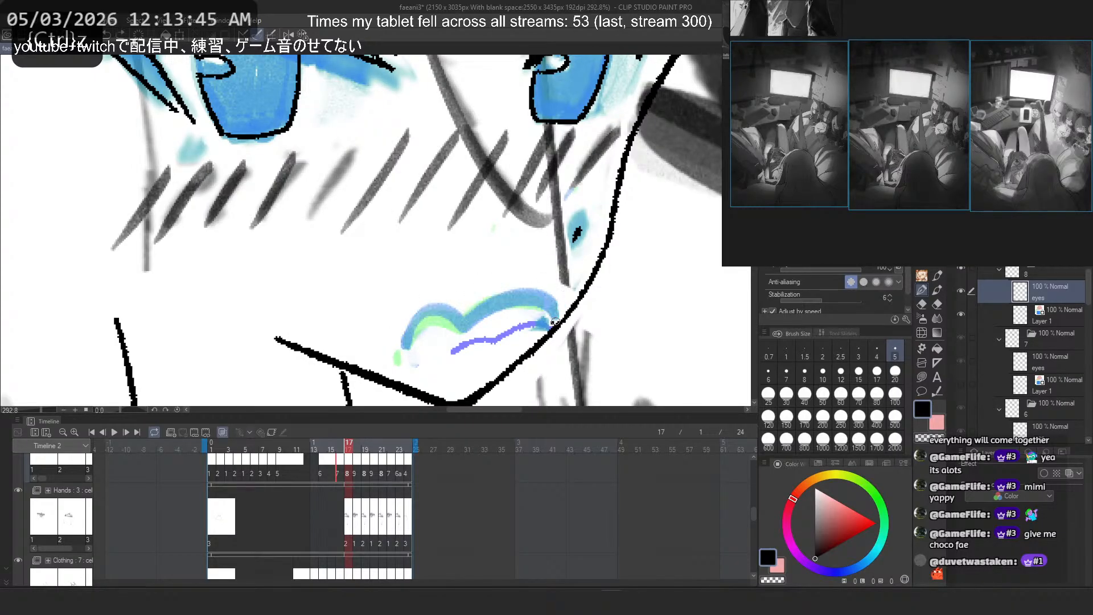
Step: Ink the mouth on cel 8 as one wavy double-arched line along the blue sketch with the size 5 pen
mouse_move(554, 316)
mouse_down()
mouse_move(404, 349)
mouse_move(412, 325)
mouse_move(564, 319)
mouse_up()
key(ctrl+z)
key(ctrl+z)
mouse_move(406, 329)
mouse_down()
mouse_move(517, 295)
mouse_move(552, 304)
mouse_up()
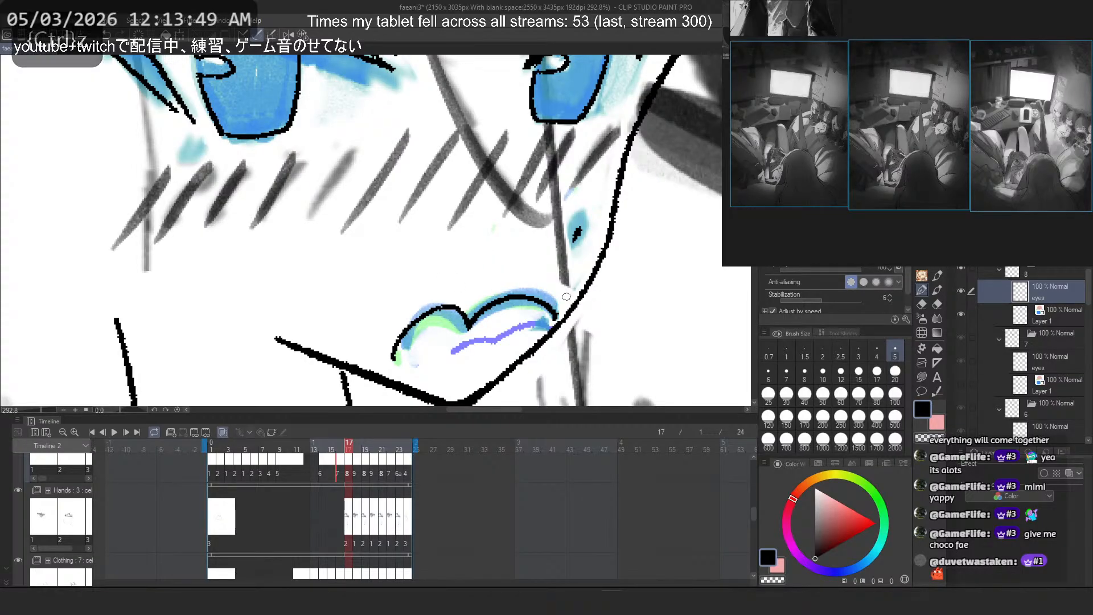
Step: Try to lower the inner end of the near eye's whole upper lid on cel 8 with a lasso and Free Transform
scroll(645, 263, down, 5)
drag(639, 209, 629, 219)
scroll(506, 185, up, 4)
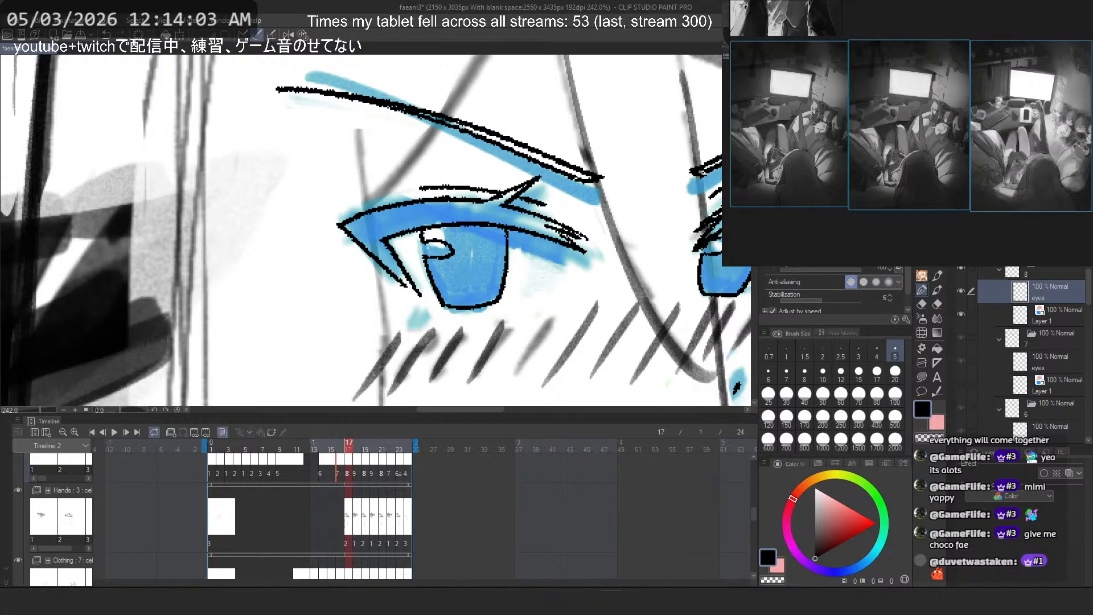
scroll(277, 289, up, 3)
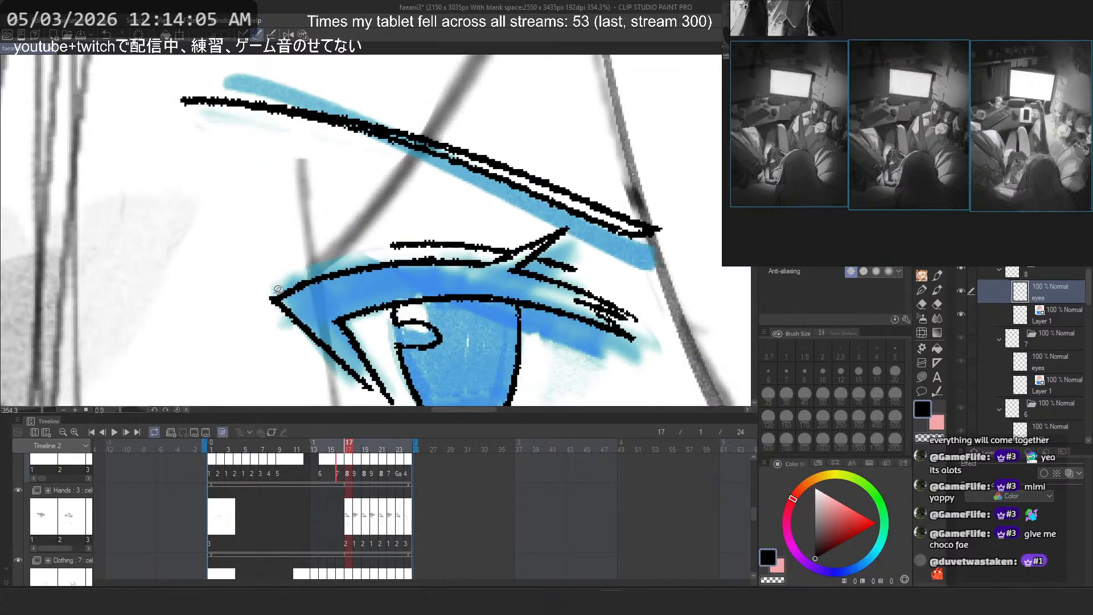
mouse_move(233, 280)
mouse_down()
mouse_move(347, 328)
mouse_move(472, 303)
mouse_move(659, 312)
mouse_move(558, 211)
mouse_move(237, 273)
mouse_up()
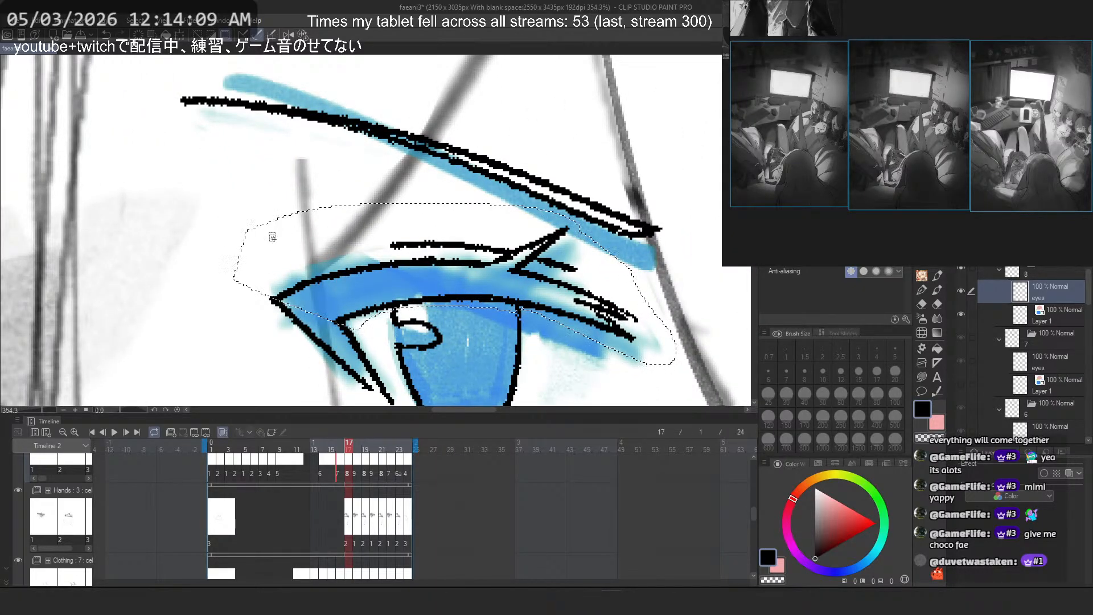
key(ctrl+t)
right_click(553, 272)
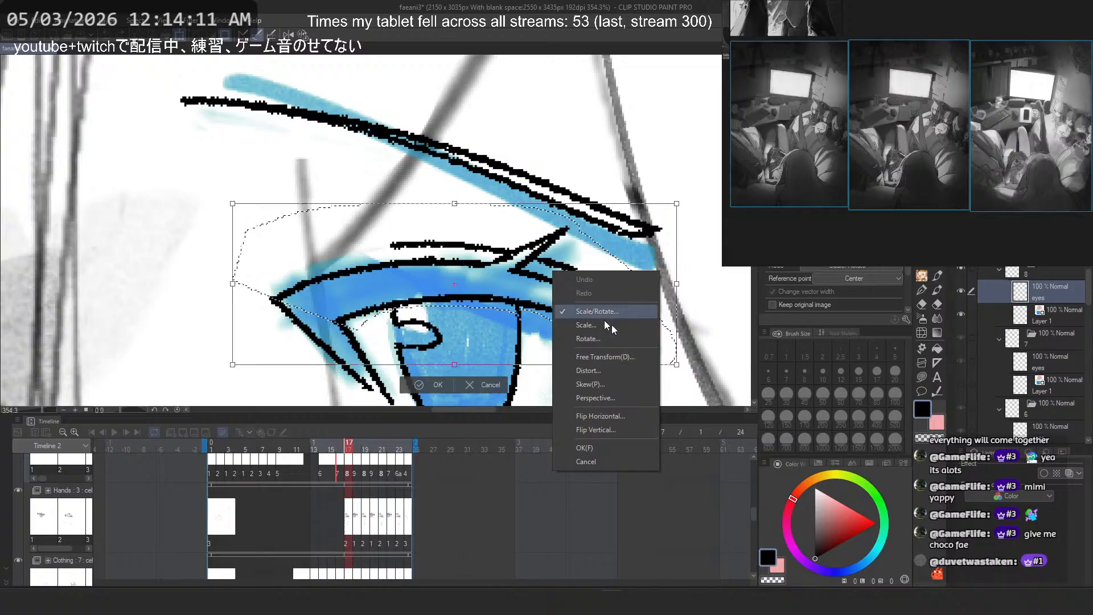
click(641, 362)
drag(677, 284, 674, 326)
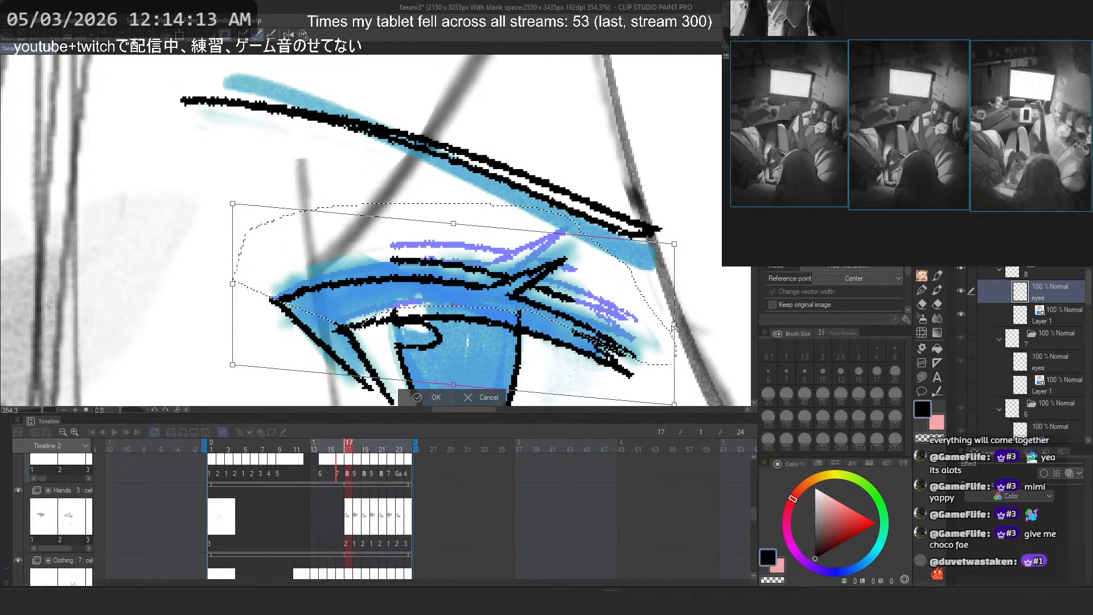
scroll(427, 245, down, 3)
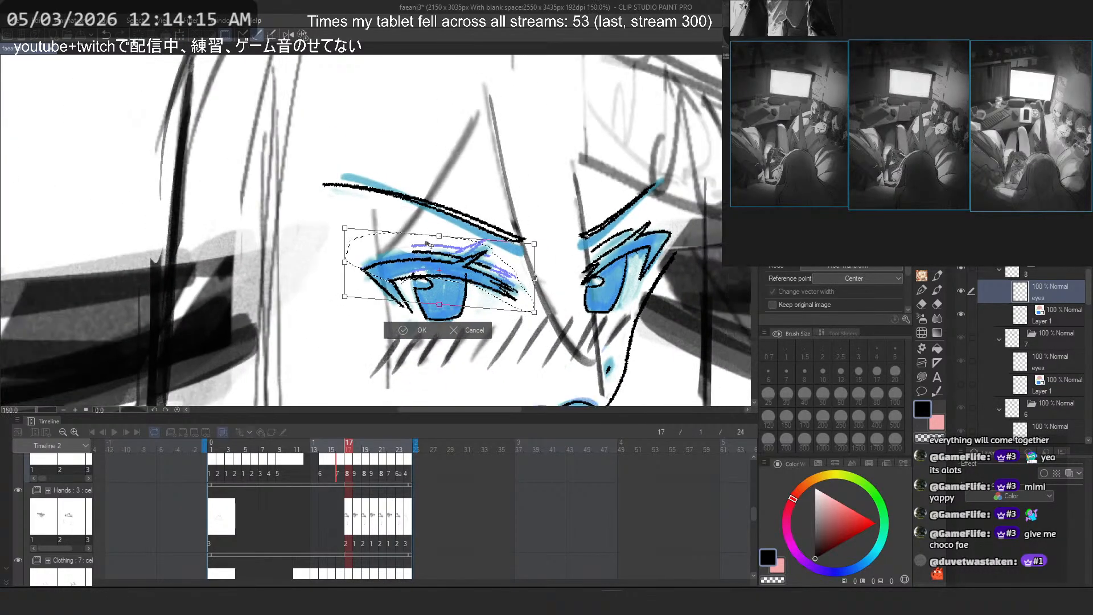
scroll(428, 245, down, 2)
scroll(404, 269, up, 3)
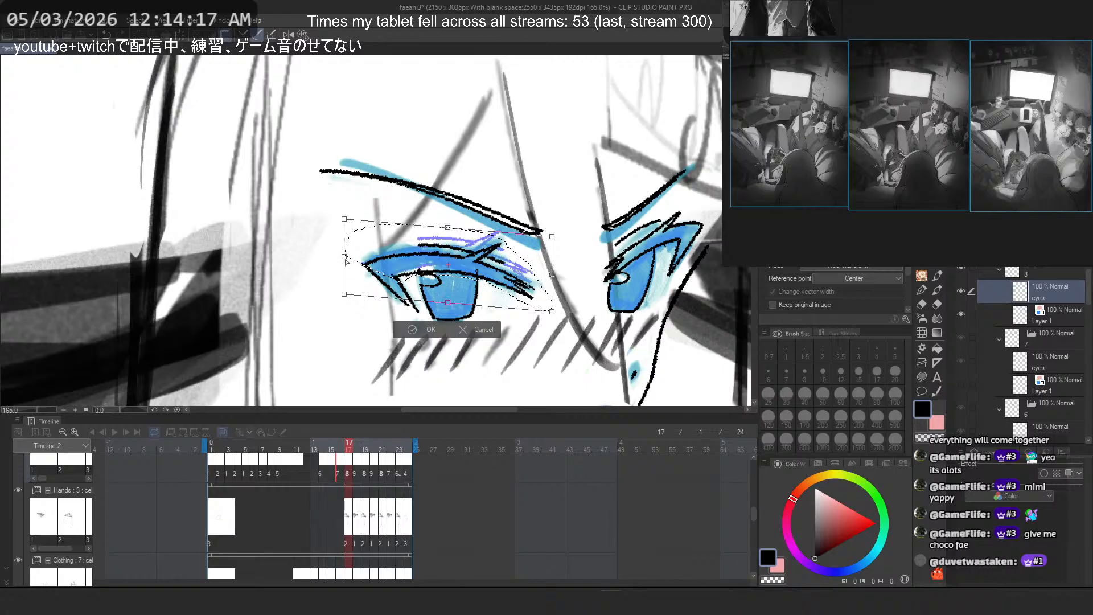
scroll(473, 268, up, 3)
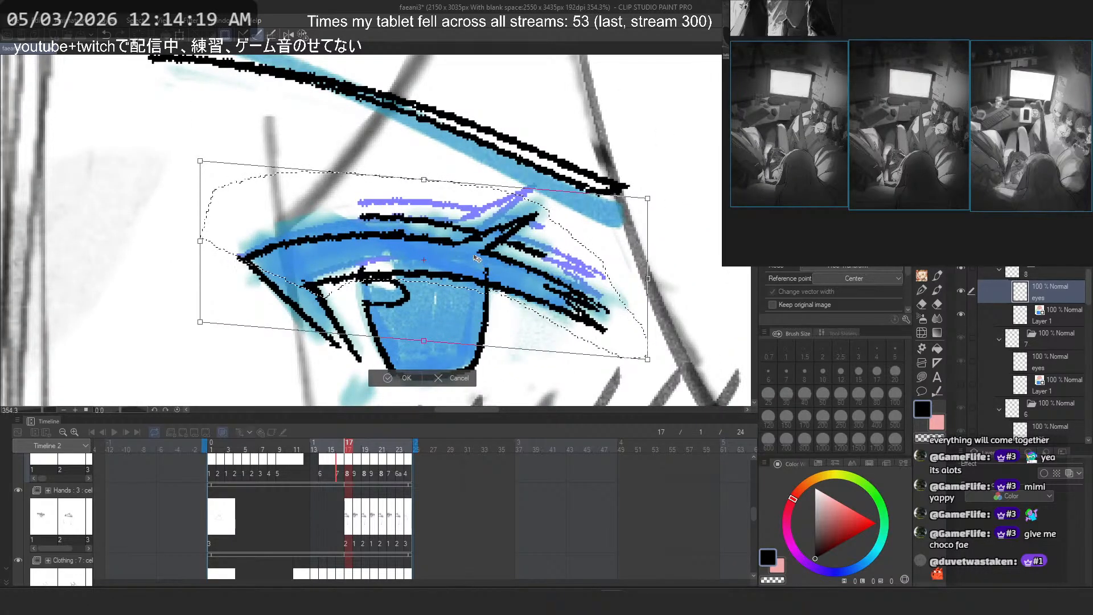
key(Return)
key(ctrl+d)
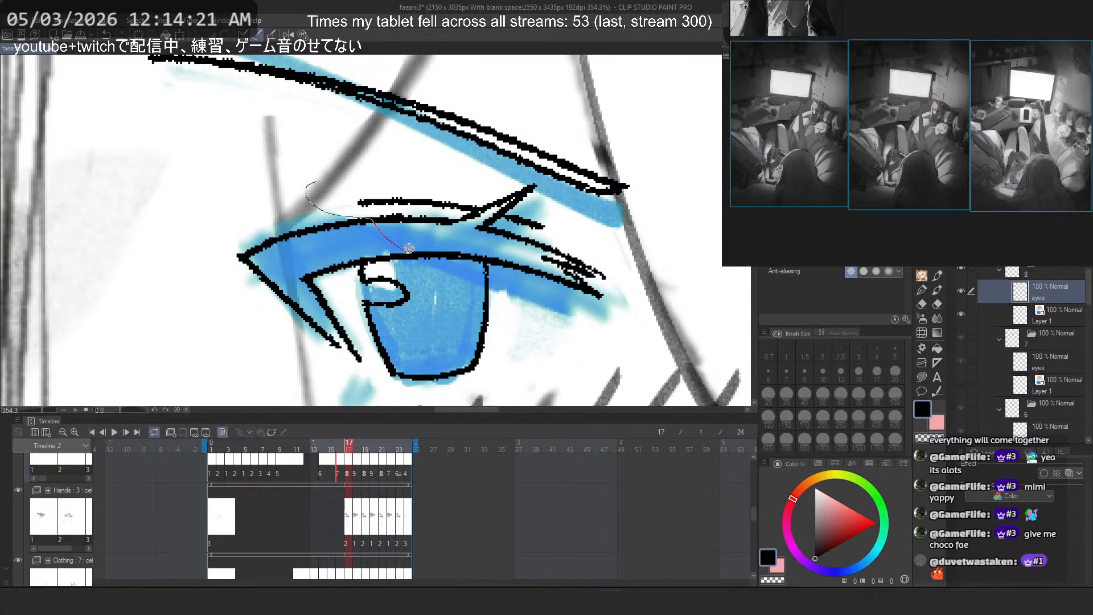
Step: Lasso the inner part of the near eye's upper lashes on cel 8, rotate and free-transform it down onto the sketch, and save the file
drag(575, 203, 308, 183)
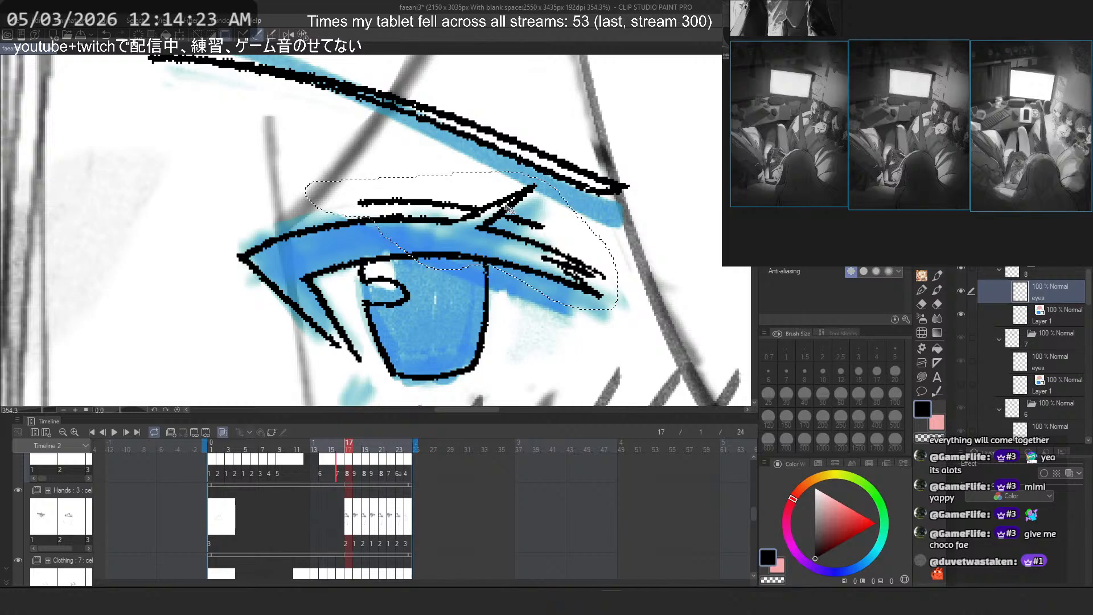
key(ctrl+t)
mouse_move(610, 263)
mouse_down()
mouse_move(607, 279)
mouse_move(552, 290)
mouse_up()
right_click(576, 274)
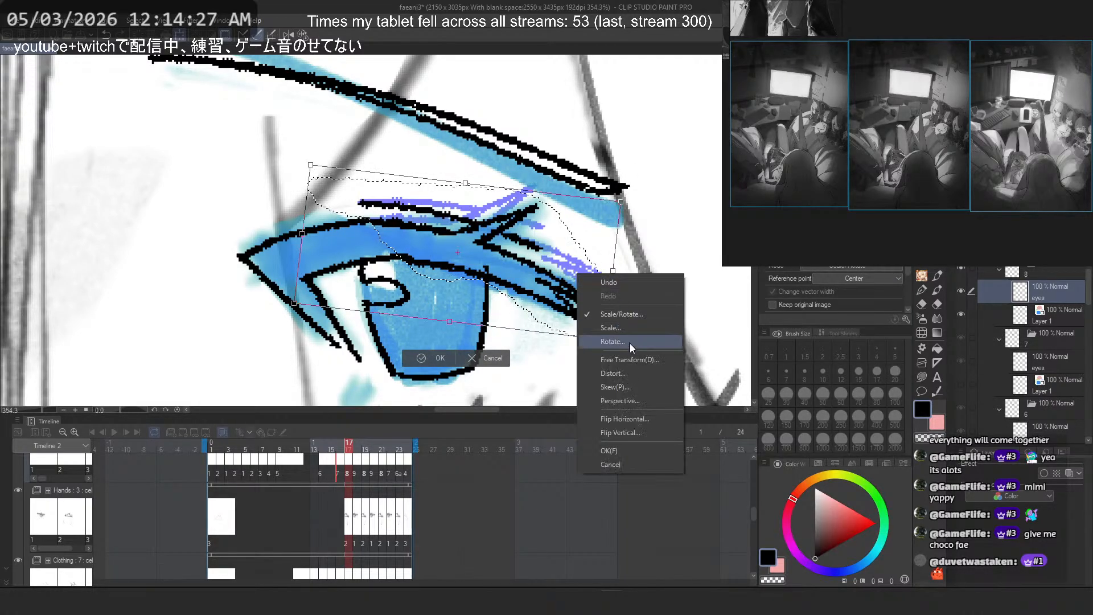
click(666, 360)
drag(614, 277, 623, 283)
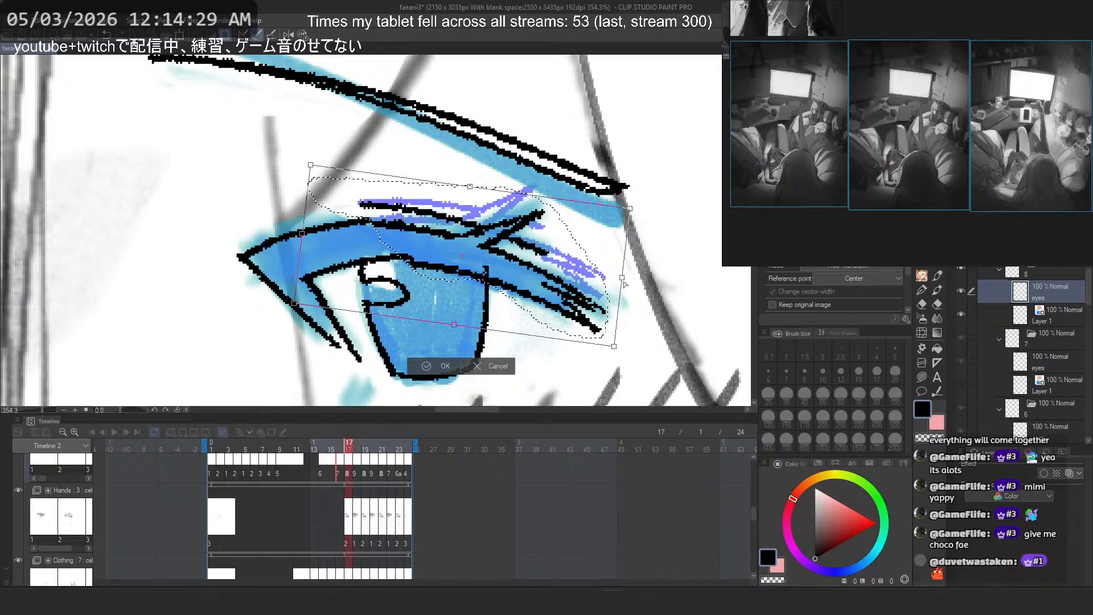
drag(303, 235, 302, 226)
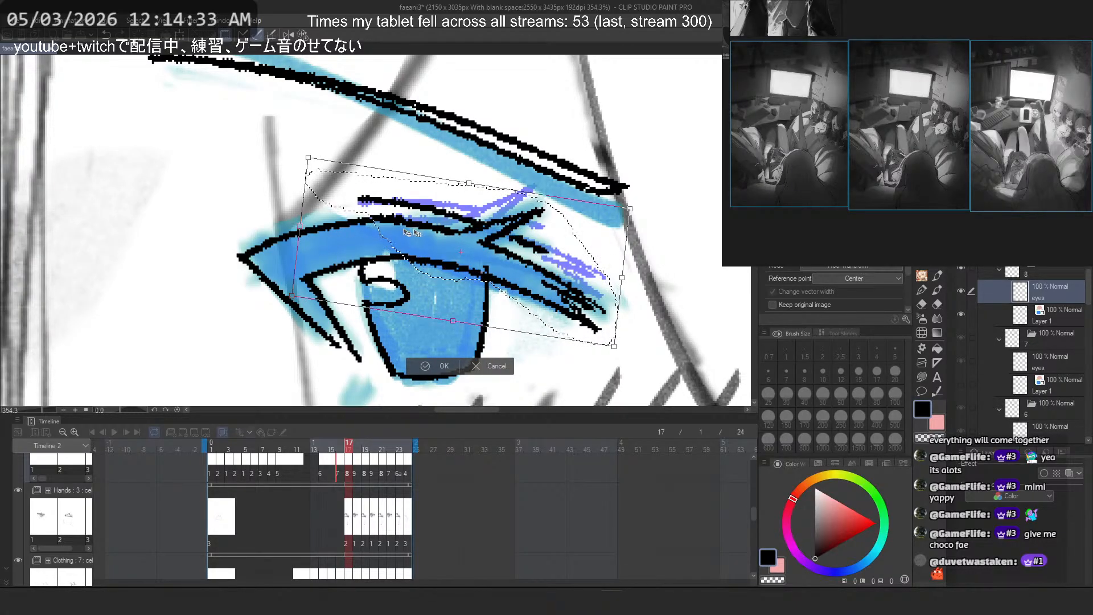
key(Return)
key(ctrl+d)
scroll(378, 131, down, 4)
scroll(458, 119, down, 1)
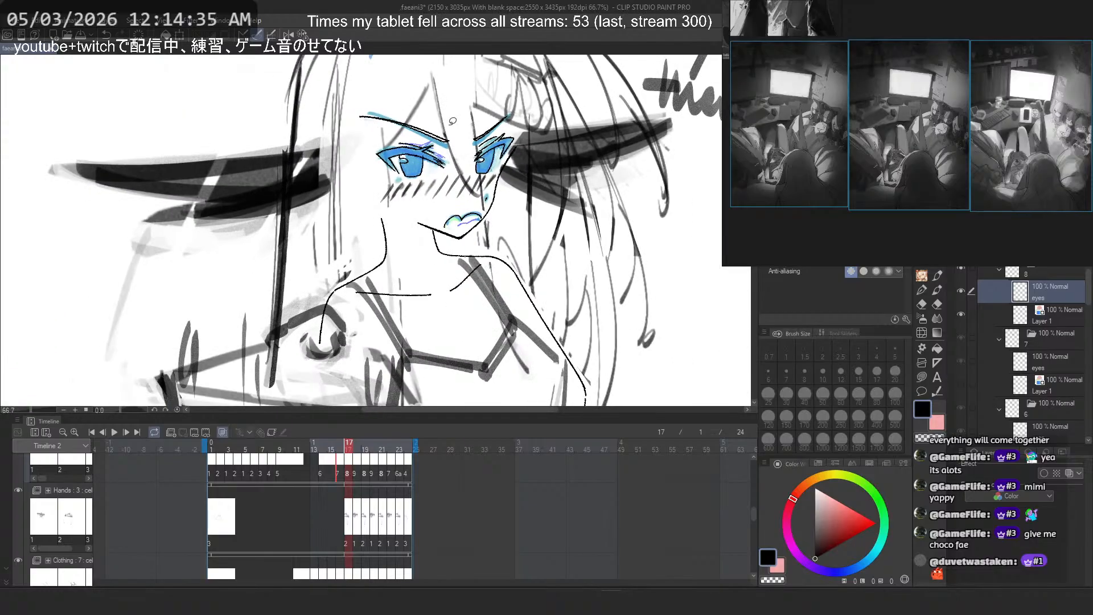
key(ctrl+s)
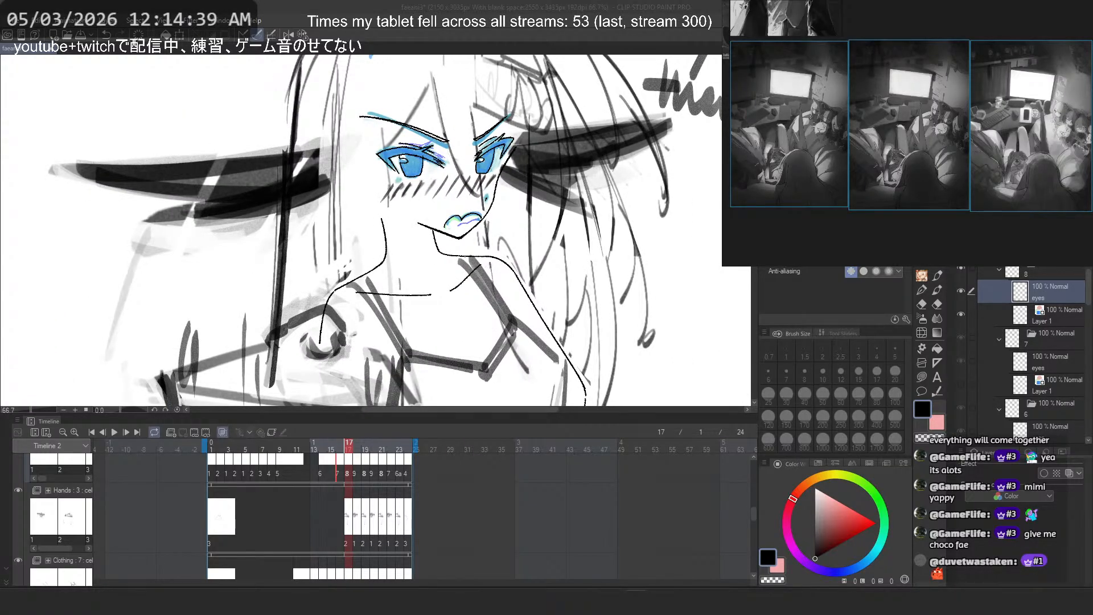
Step: Lasso the near eyebrow on cel 8 and rotate it slightly clockwise, fitting it onto the blue sketch
scroll(569, 150, up, 4)
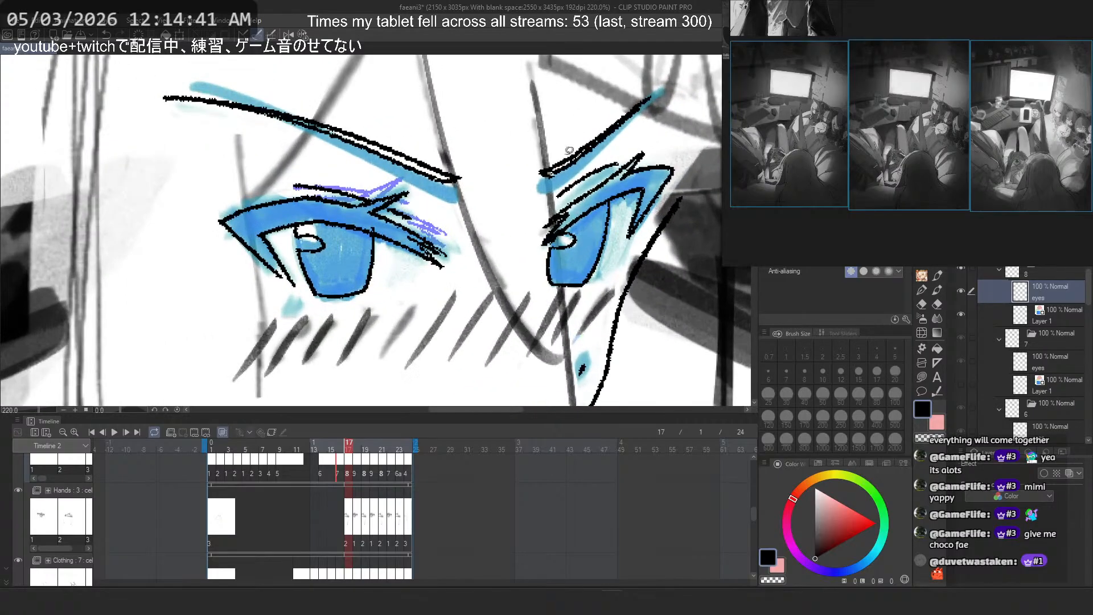
scroll(569, 150, up, 2)
scroll(505, 191, up, 1)
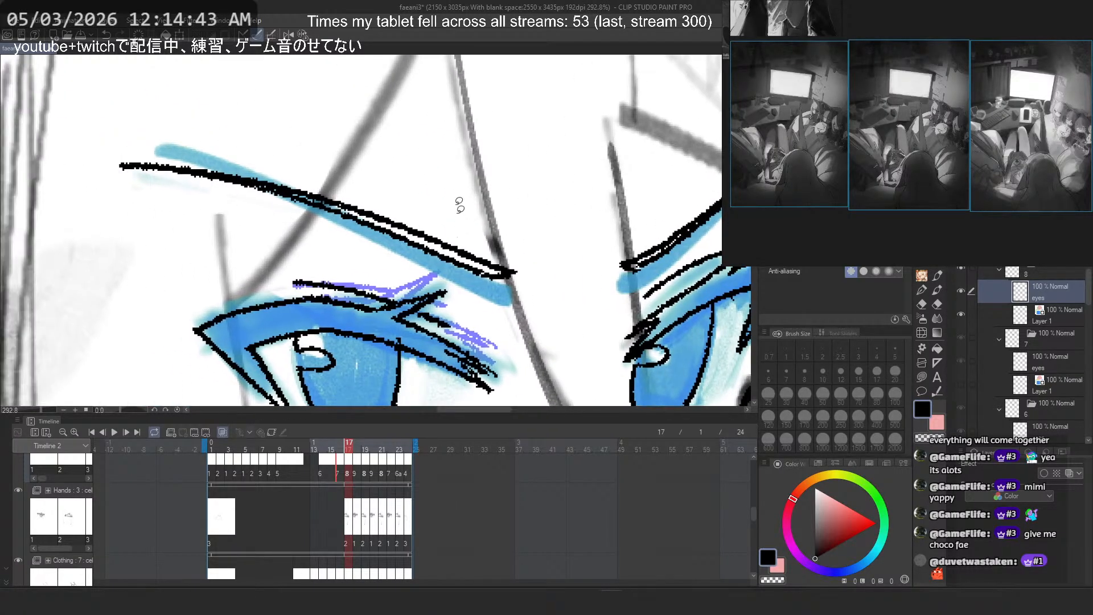
mouse_move(428, 154)
mouse_down()
mouse_move(80, 171)
mouse_move(355, 234)
mouse_up()
mouse_move(420, 253)
mouse_down()
mouse_move(502, 286)
mouse_move(533, 201)
mouse_up()
key(ctrl+t)
right_click(524, 259)
click(594, 349)
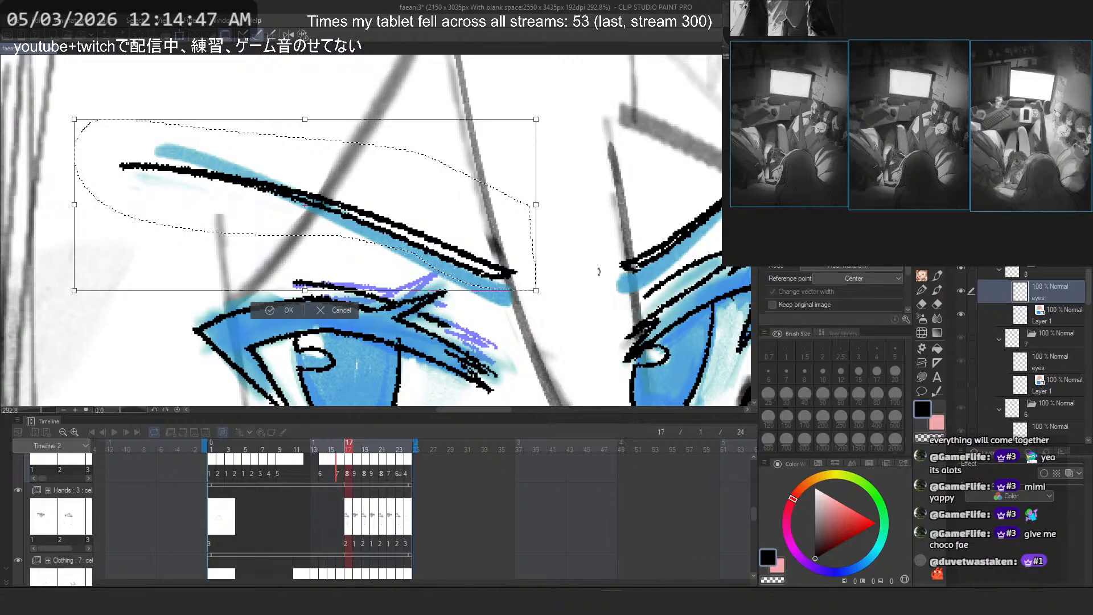
drag(590, 312, 574, 285)
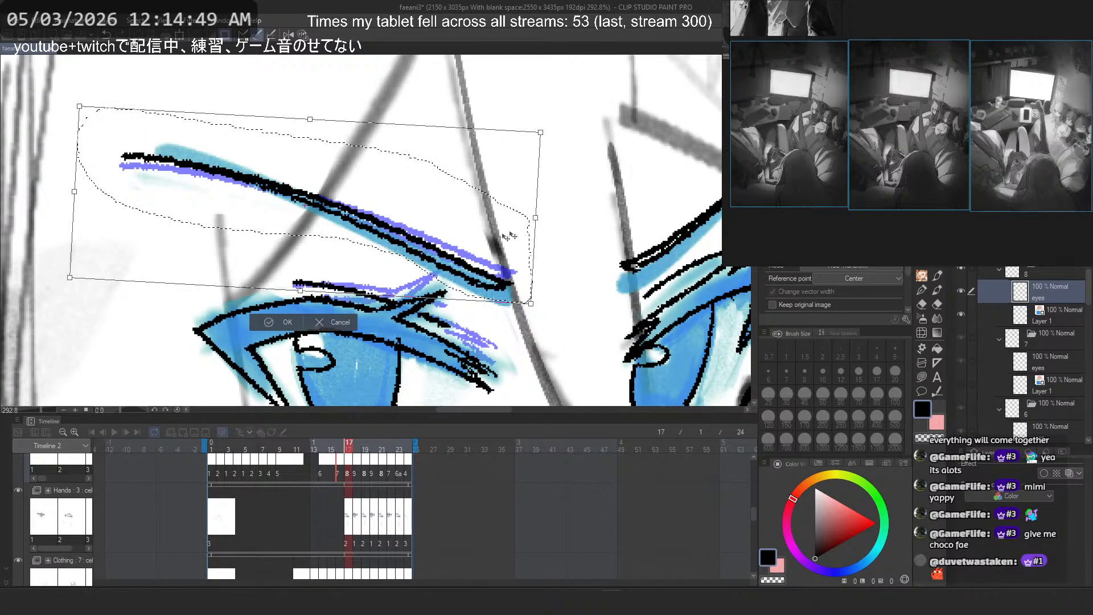
drag(510, 236, 516, 242)
mouse_move(602, 253)
mouse_down()
mouse_move(608, 264)
mouse_move(431, 295)
mouse_up()
key(Return)
key(ctrl+d)
Step: Lasso the far eyebrow on cel 8 and transform it, lowering its inner end onto the blue sketch
mouse_move(436, 240)
mouse_down()
mouse_move(408, 289)
mouse_move(524, 287)
mouse_move(435, 242)
mouse_move(399, 254)
mouse_up()
key(ctrl+t)
right_click(516, 245)
click(559, 330)
key(ctrl+z)
drag(557, 284, 505, 234)
key(Return)
key(ctrl+d)
scroll(506, 233, down, 4)
scroll(489, 272, up, 3)
drag(502, 289, 514, 284)
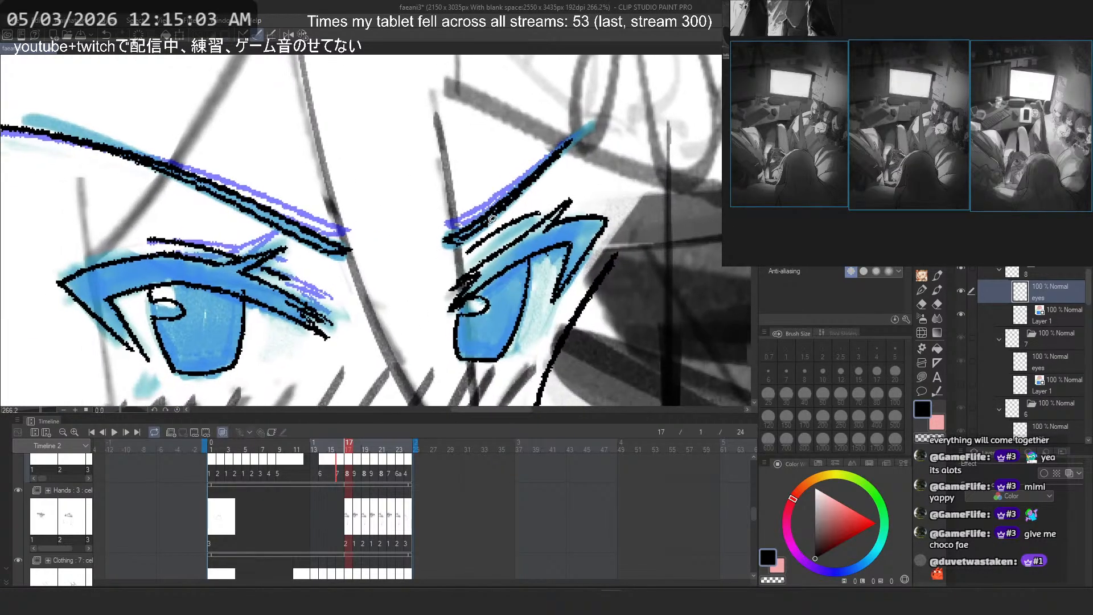
Step: Lasso the far eye's upper lashes on cel 8 and free-transform them, lowering the inner side onto the blue sketch
scroll(492, 219, up, 4)
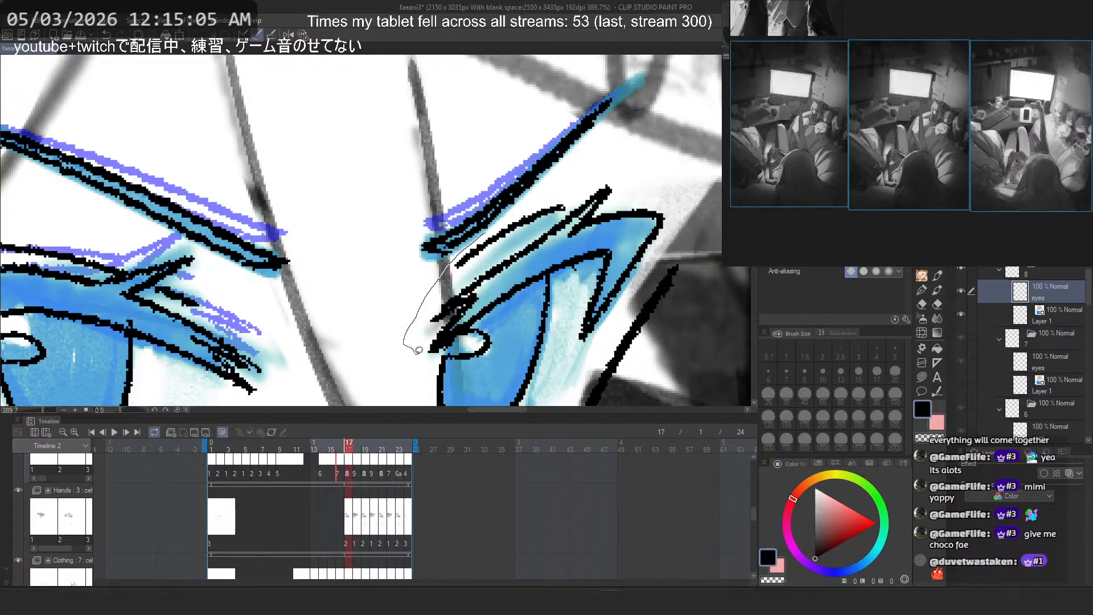
mouse_move(418, 350)
mouse_down()
mouse_move(564, 270)
mouse_move(585, 229)
mouse_move(627, 229)
mouse_move(605, 171)
mouse_up()
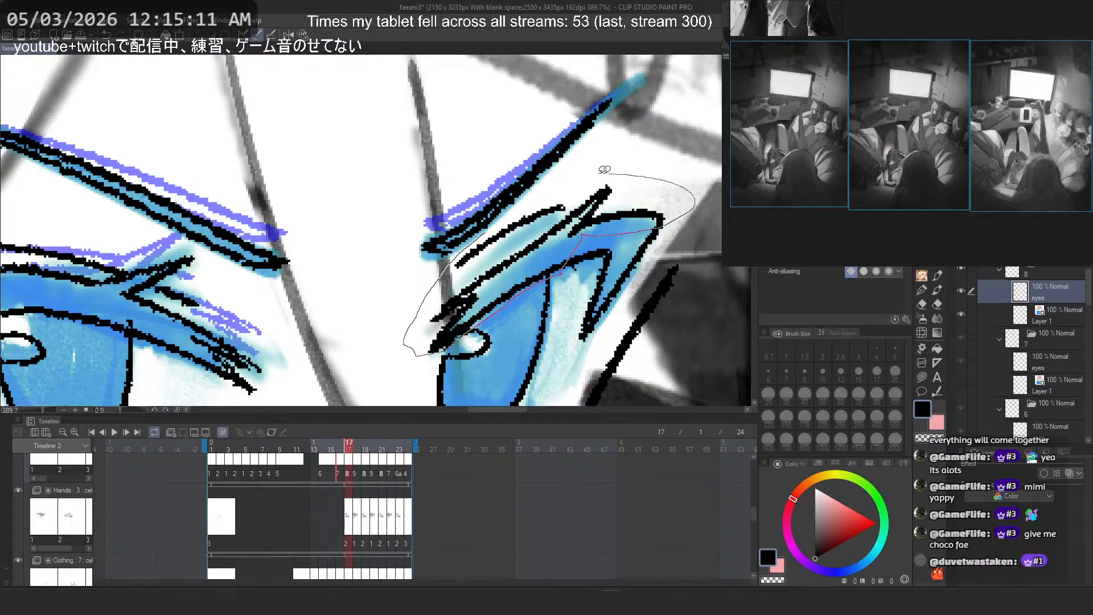
key(ctrl+t)
right_click(564, 218)
click(604, 305)
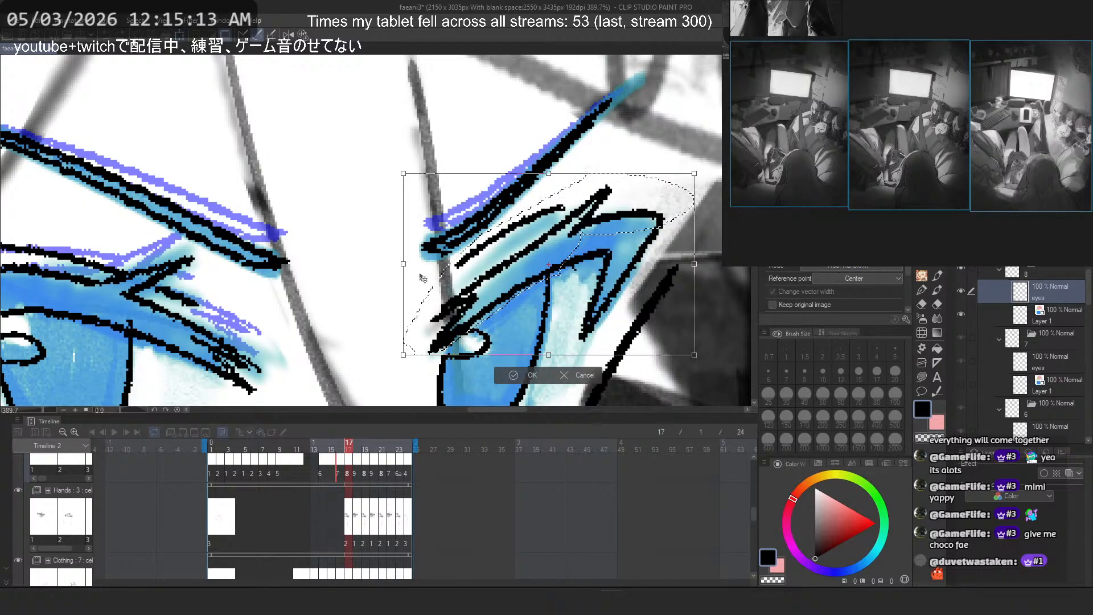
drag(404, 264, 407, 276)
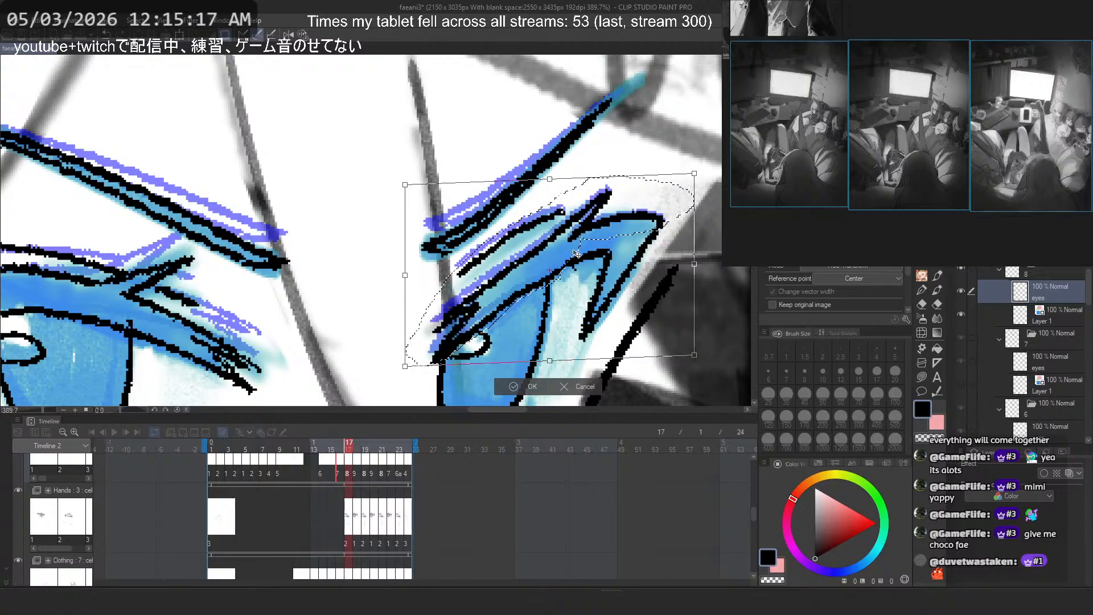
key(Return)
scroll(525, 161, down, 4)
scroll(525, 161, down, 1)
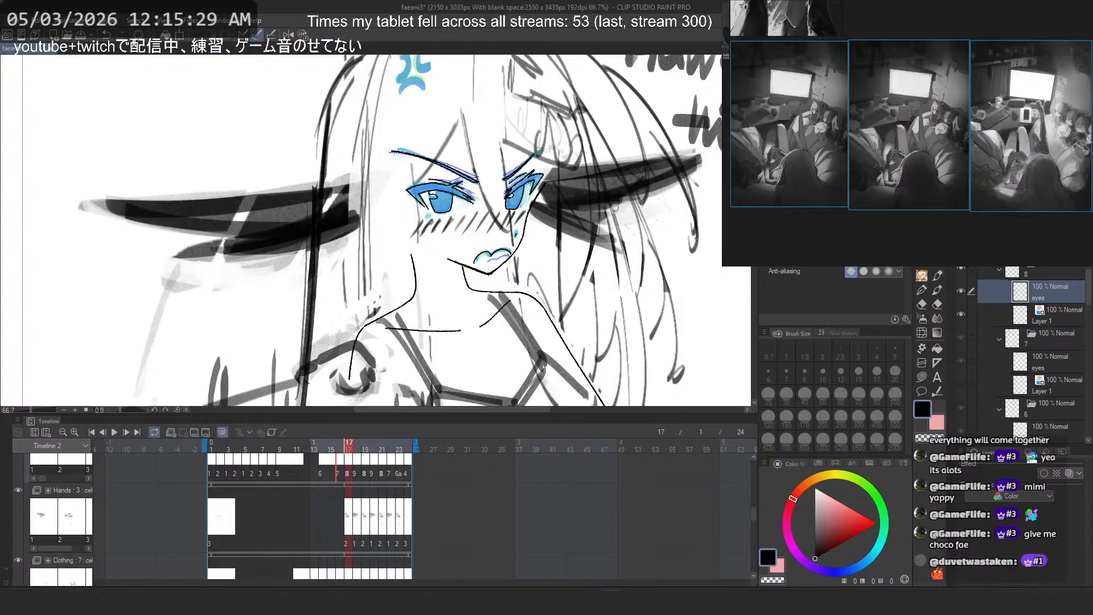
Step: Expand cel 9's folder and toggle its sketch layer on and off to check the sketch
scroll(1021, 278, up, 2)
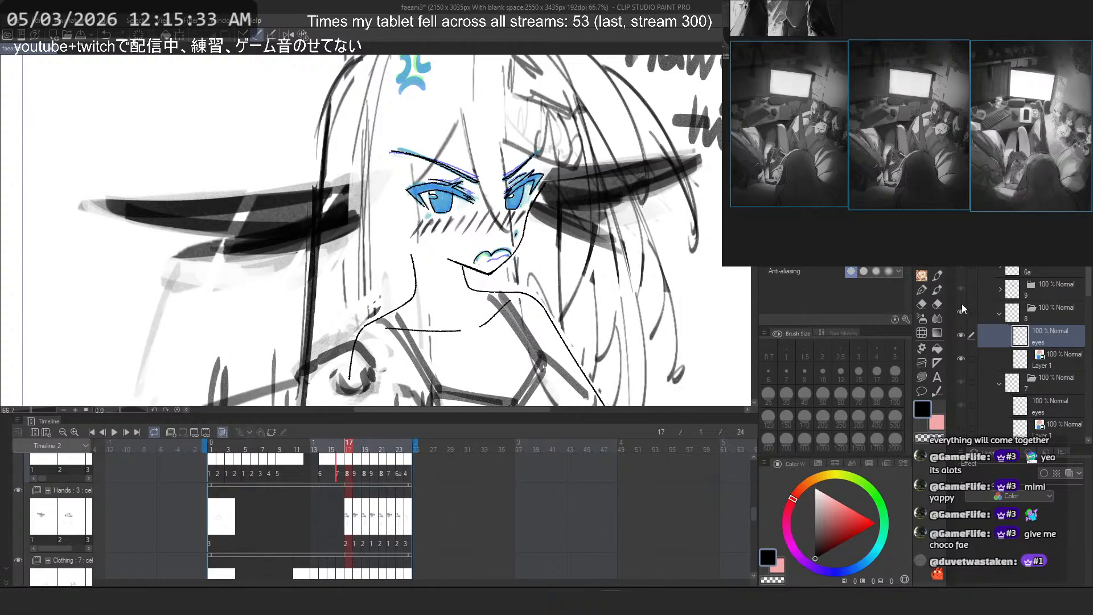
click(1057, 283)
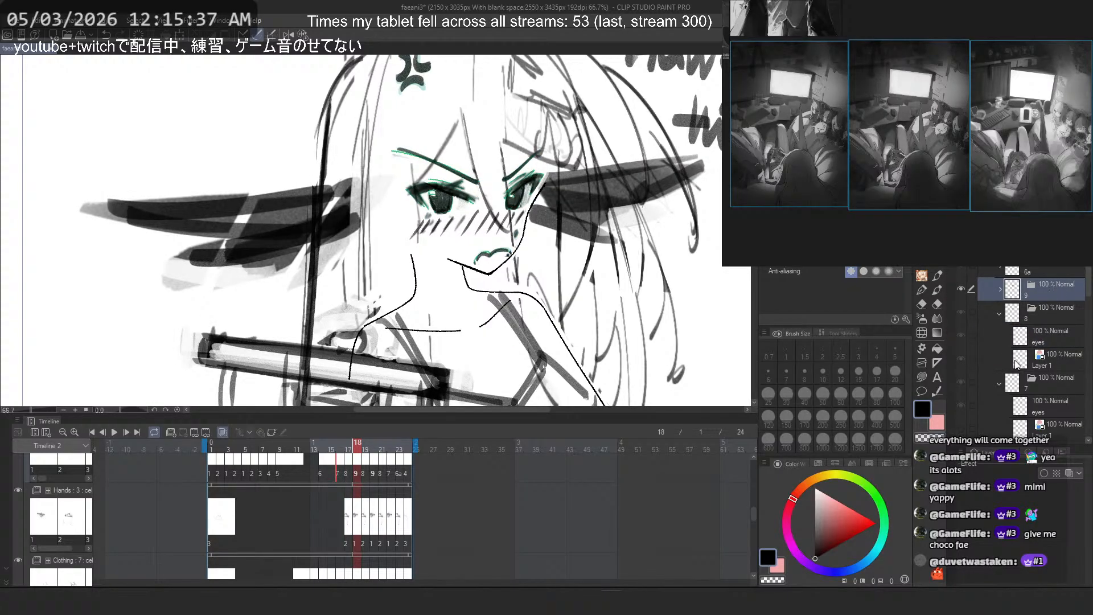
click(991, 360)
click(1004, 292)
click(1000, 291)
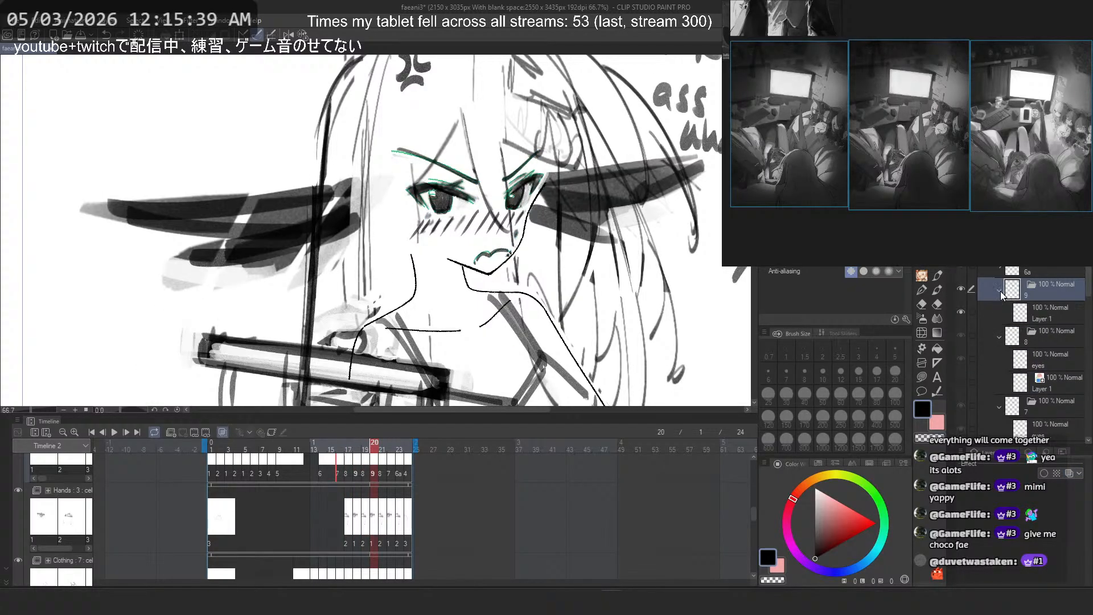
click(962, 312)
click(963, 309)
click(962, 309)
click(963, 308)
click(963, 308)
click(962, 382)
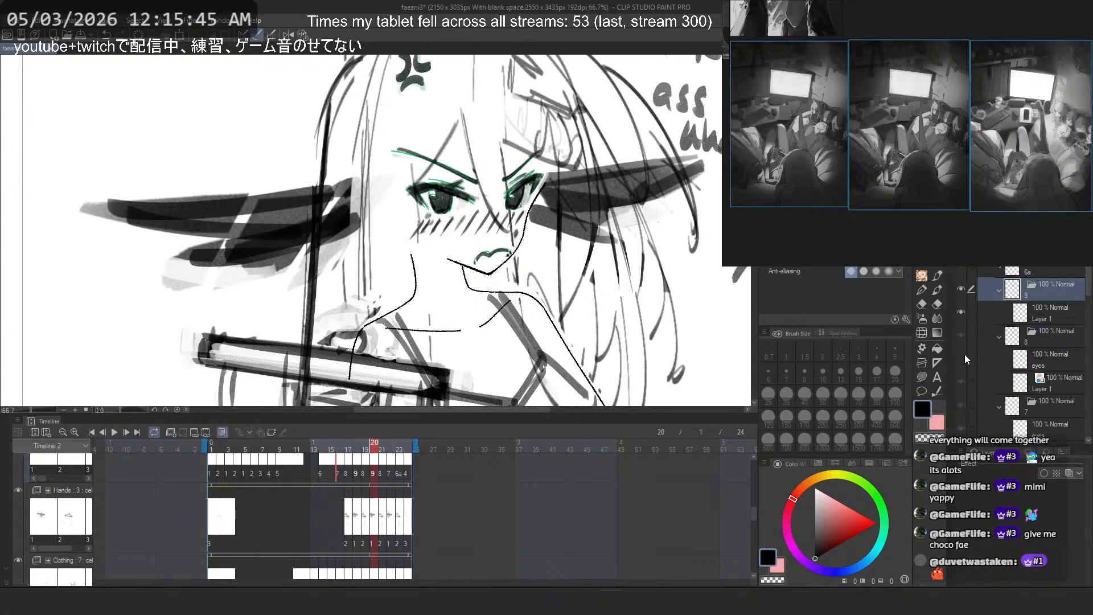
click(963, 356)
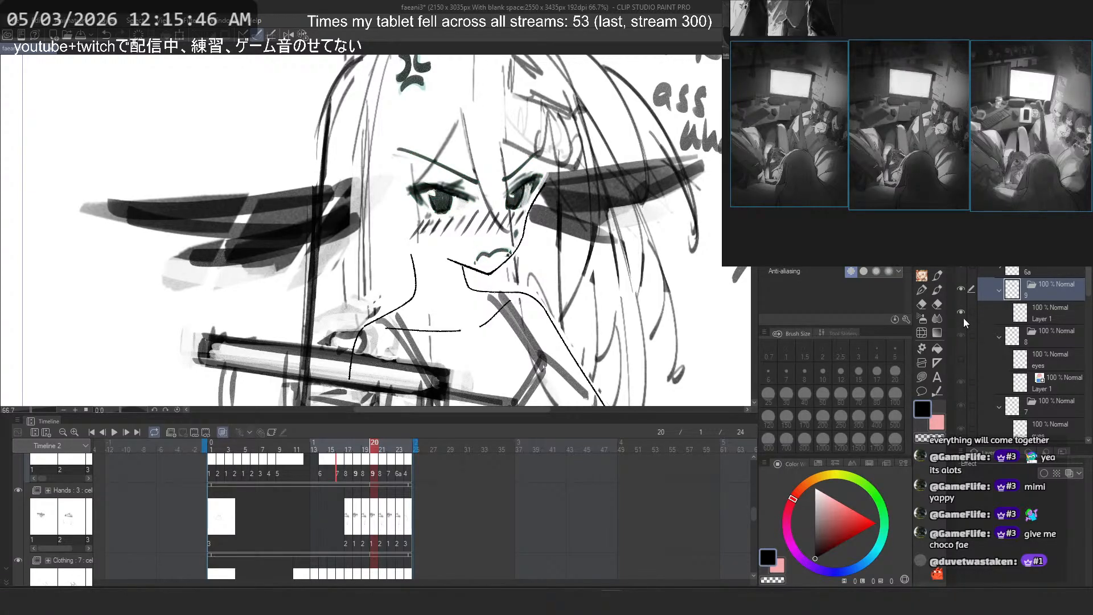
Step: Flip between frames 19 and 20 to compare the faces on cels 8 and 9
click(365, 444)
click(372, 444)
click(366, 445)
click(372, 443)
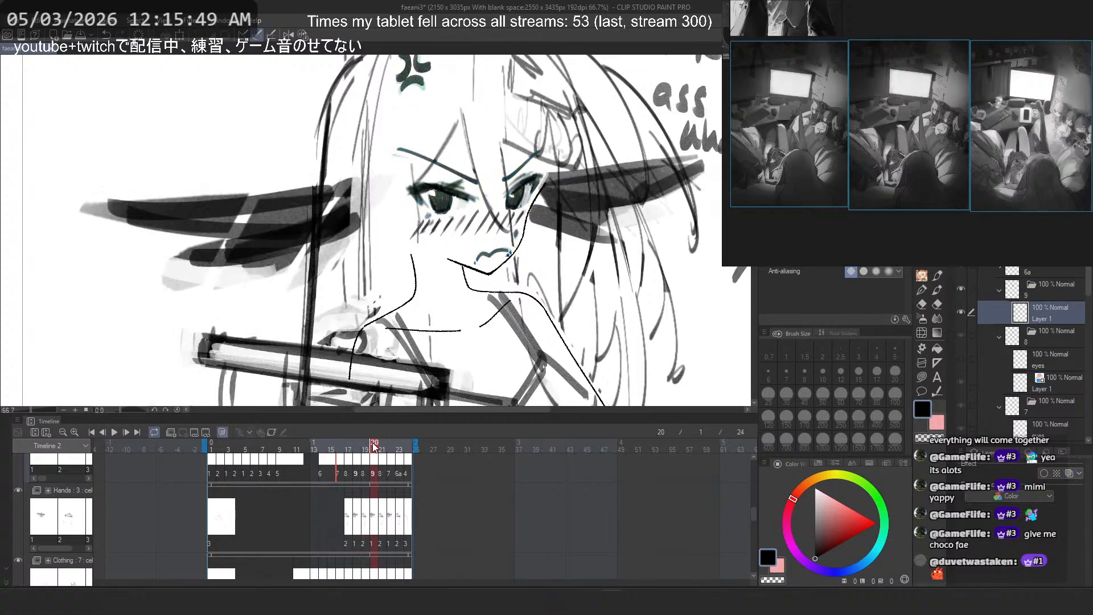
click(366, 445)
click(373, 444)
click(366, 445)
click(372, 443)
Step: Copy cel 8's eyes layer into cel 9 above Layer 1, hide the sketch beneath it, and save the file
click(1037, 359)
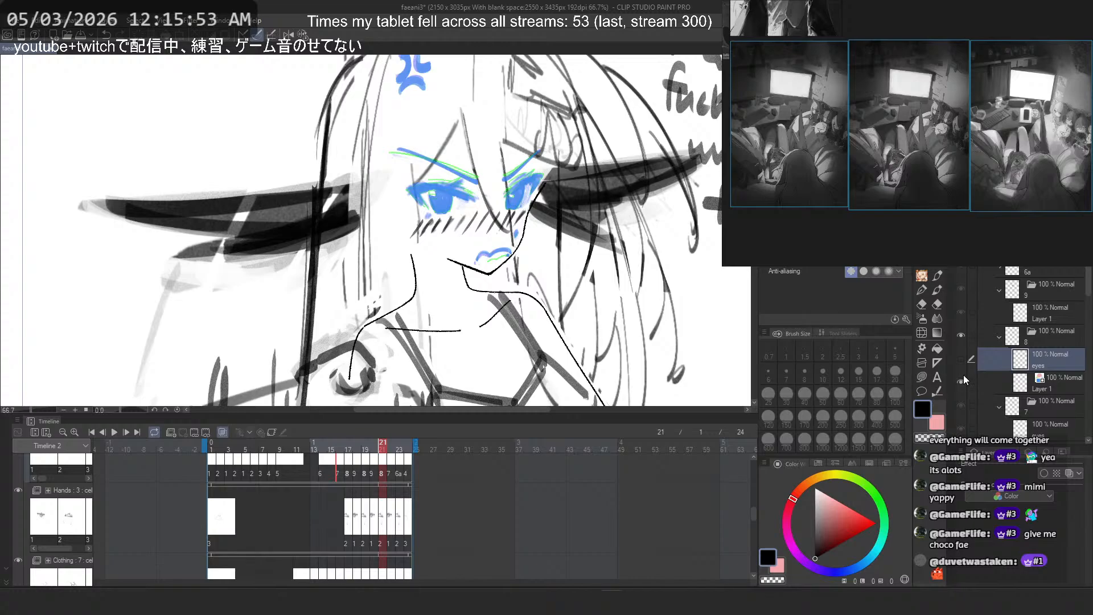
click(1038, 319)
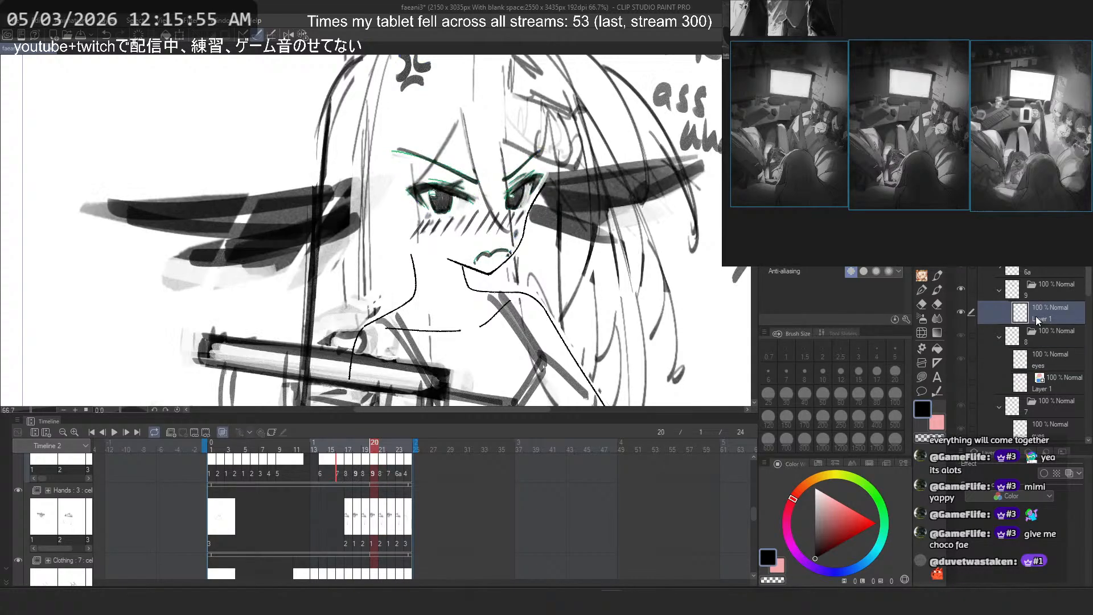
key(ctrl+v)
click(961, 316)
click(961, 317)
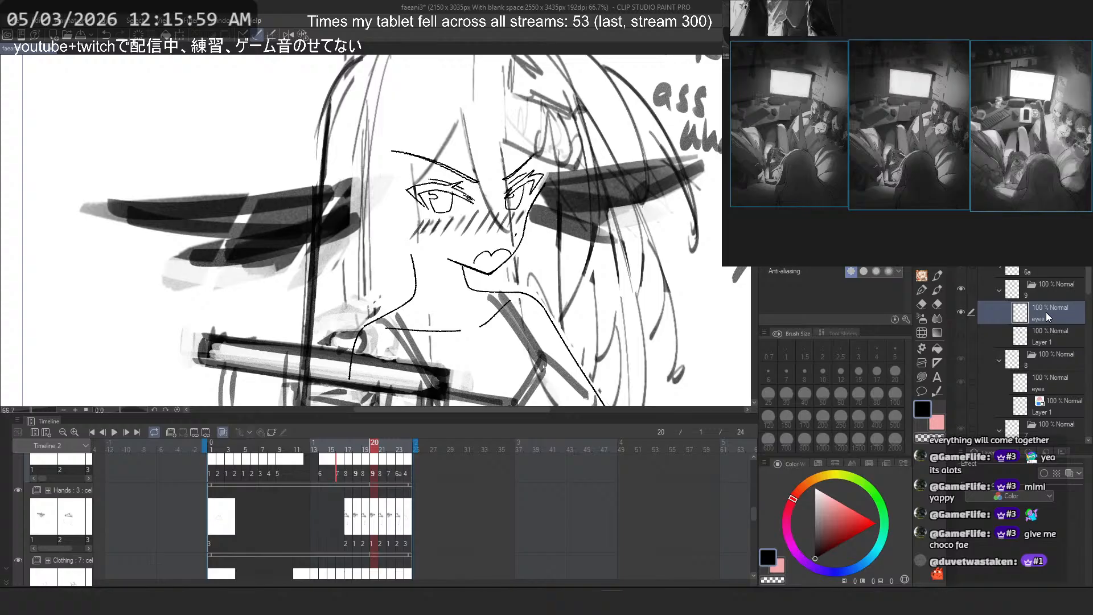
click(999, 289)
click(1015, 275)
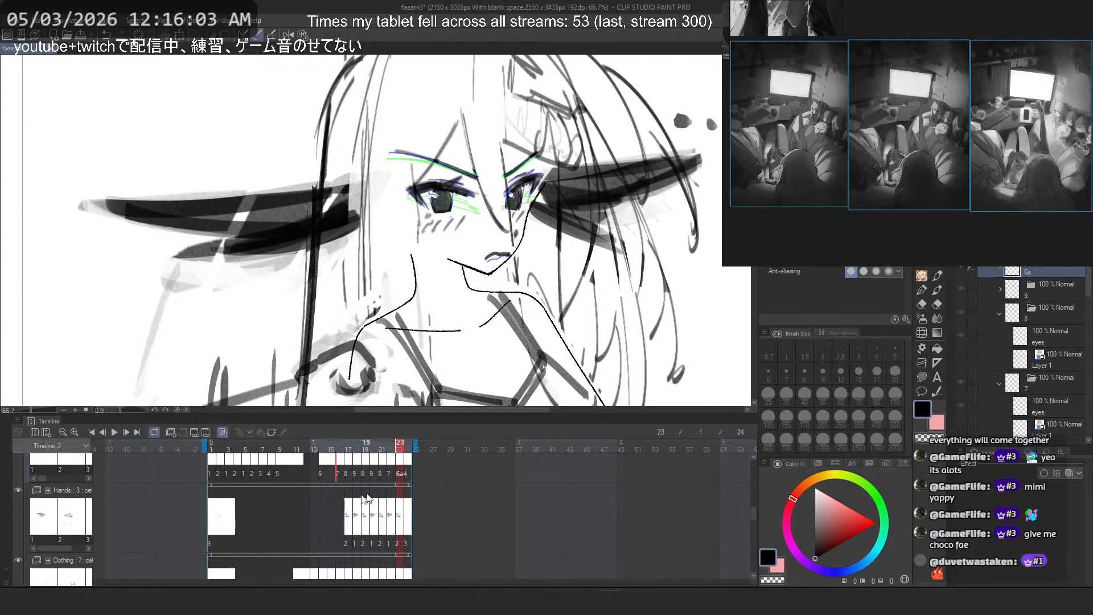
click(324, 449)
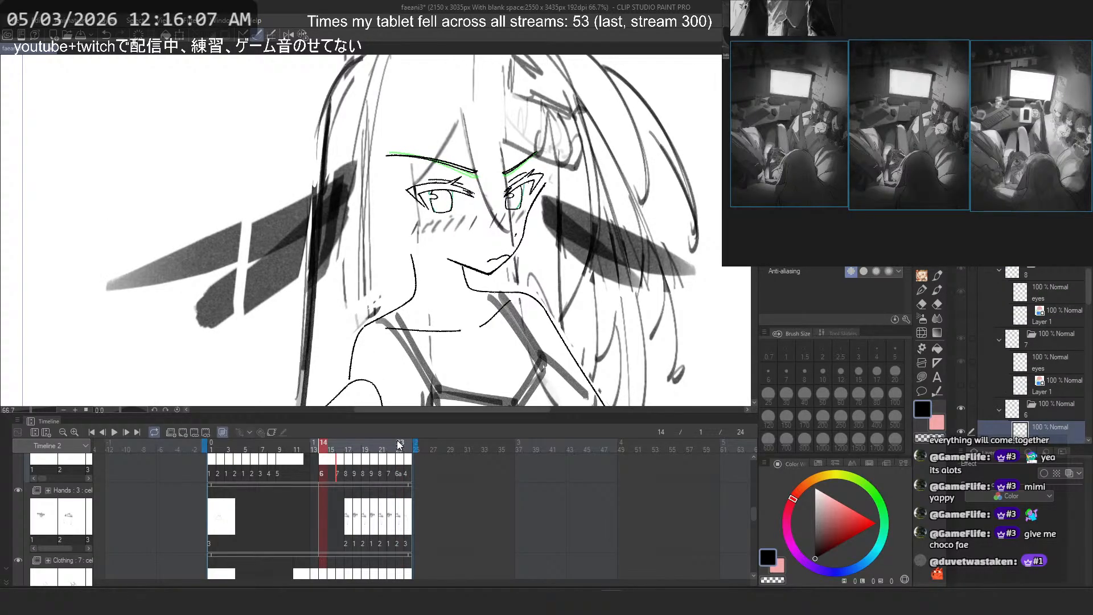
key(ctrl+s)
Step: On cel 6, hide the eyes layer, show the Layer 1 sketch and turn off the sketch's blue layer color
click(398, 442)
click(324, 448)
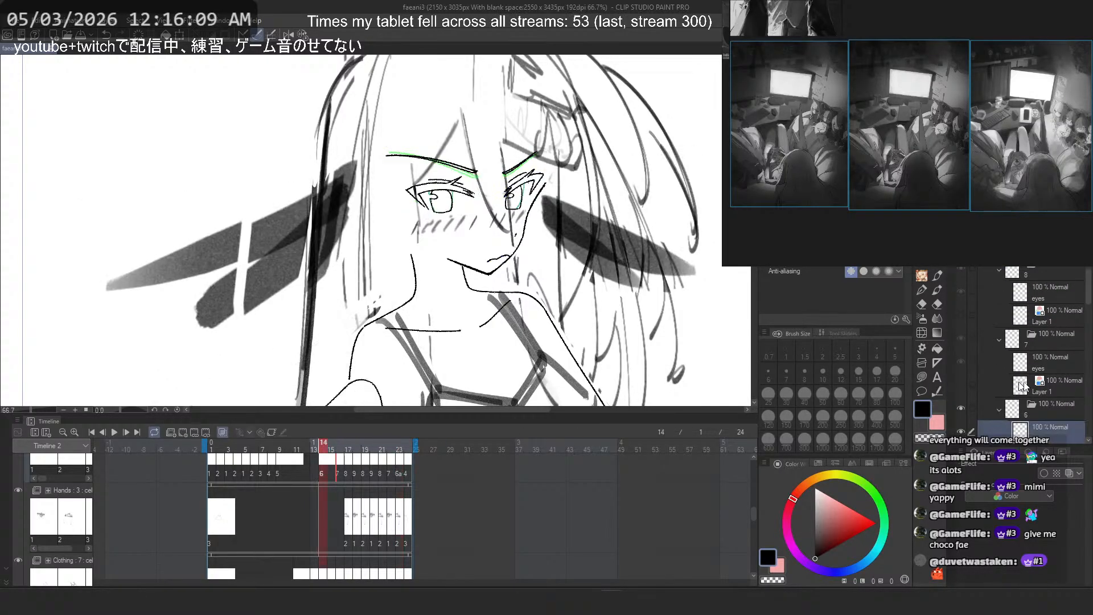
scroll(1023, 387, down, 1)
click(1006, 394)
click(962, 411)
click(961, 388)
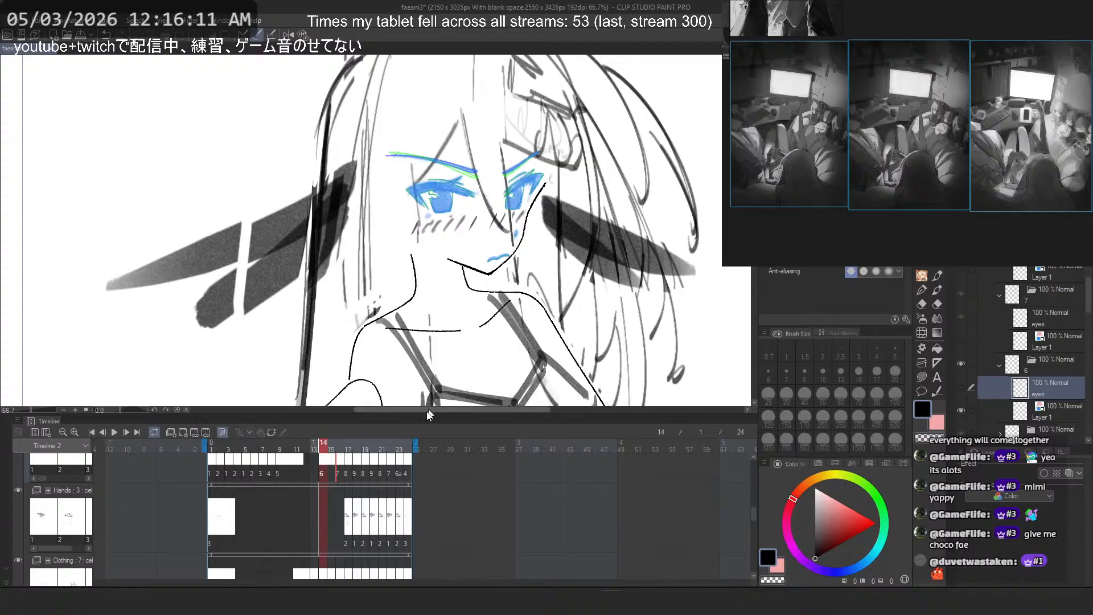
click(1072, 274)
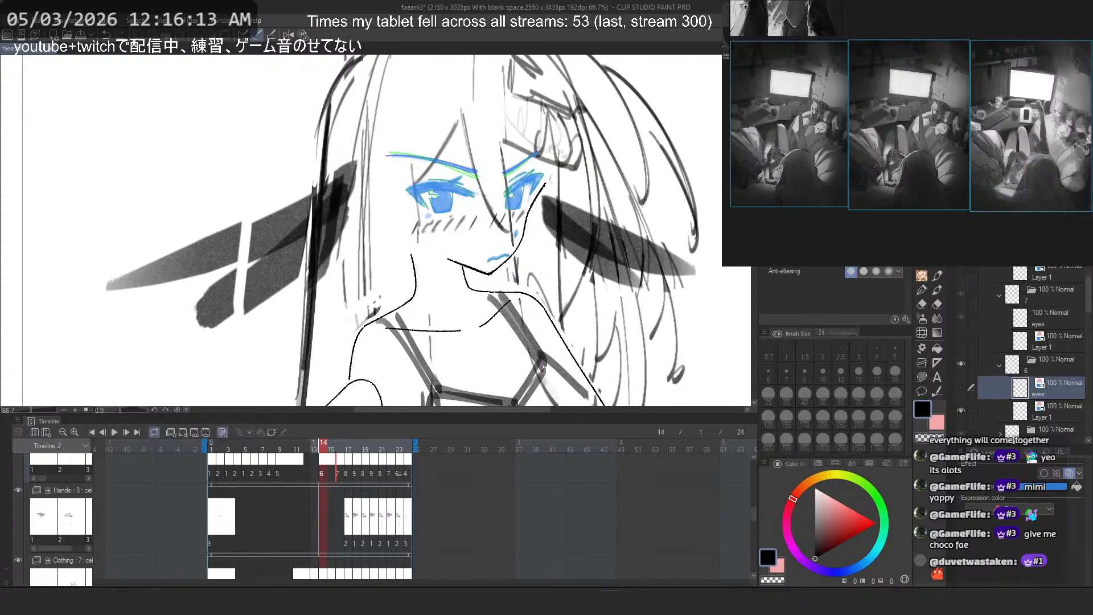
click(1075, 261)
click(1055, 404)
click(1075, 261)
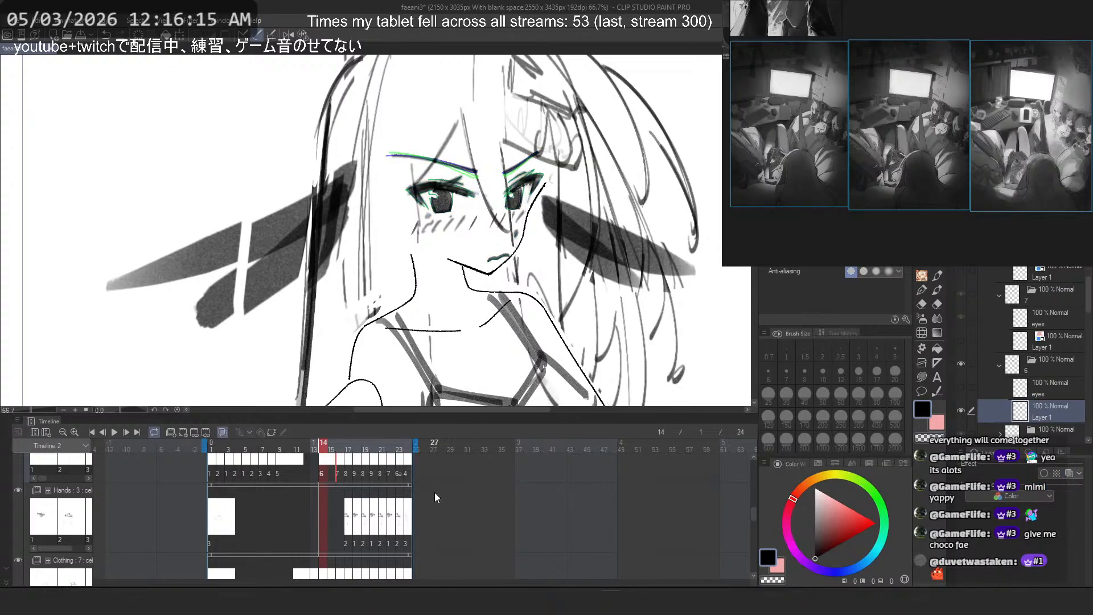
Step: Flip between frames 15 and 23 to compare the face sketches of cels 6 and 6a
click(400, 446)
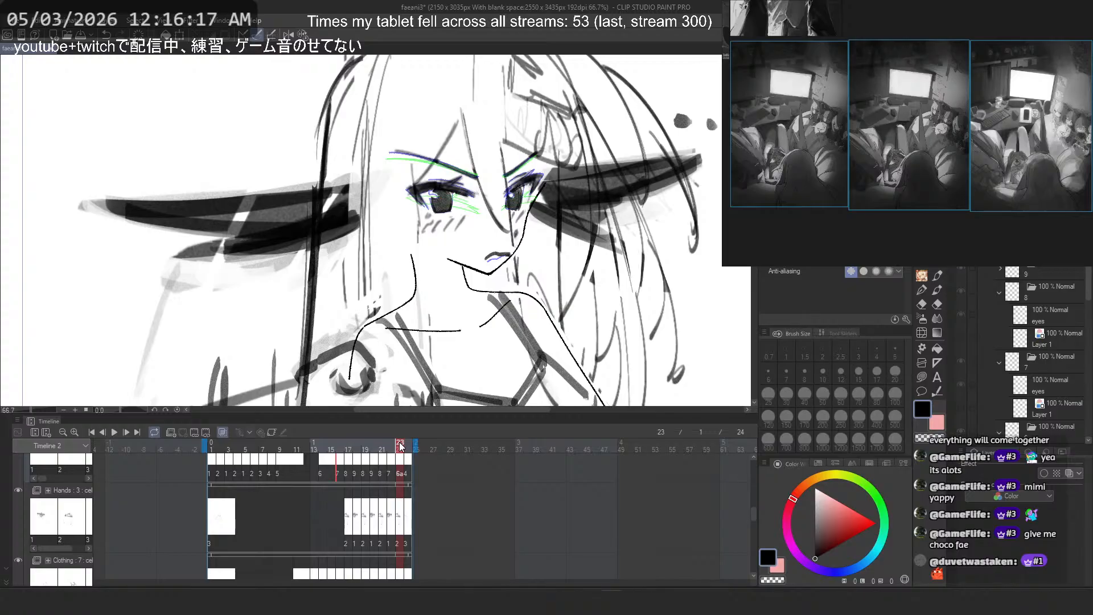
click(330, 446)
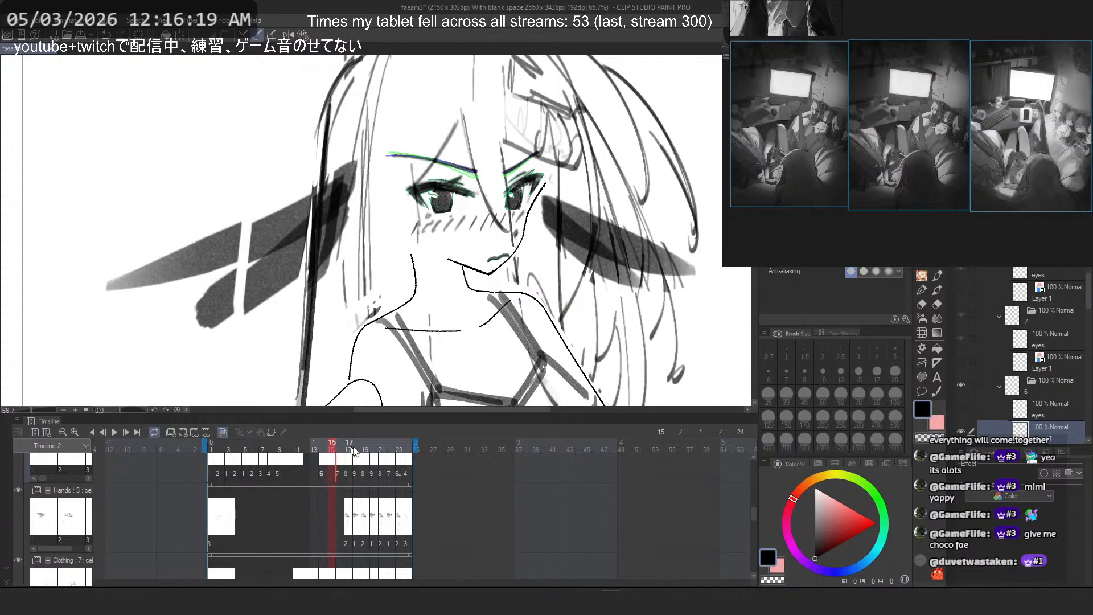
click(400, 445)
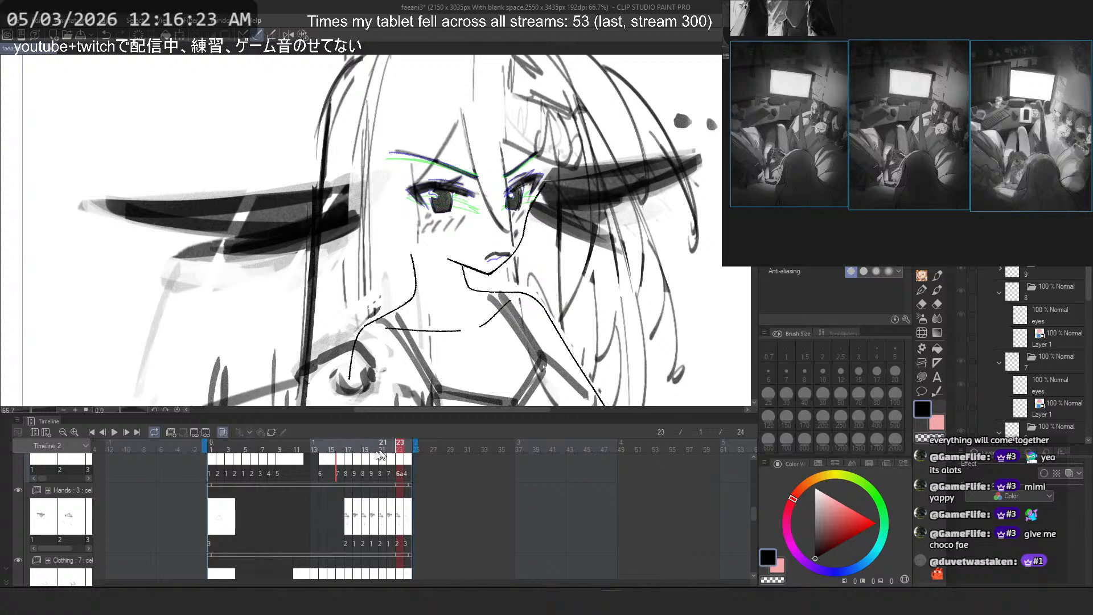
click(330, 445)
Step: Show cel 6's eyes layer in place of its sketch and copy that eyes layer into cel 6a above Layer 1
scroll(1031, 410, down, 1)
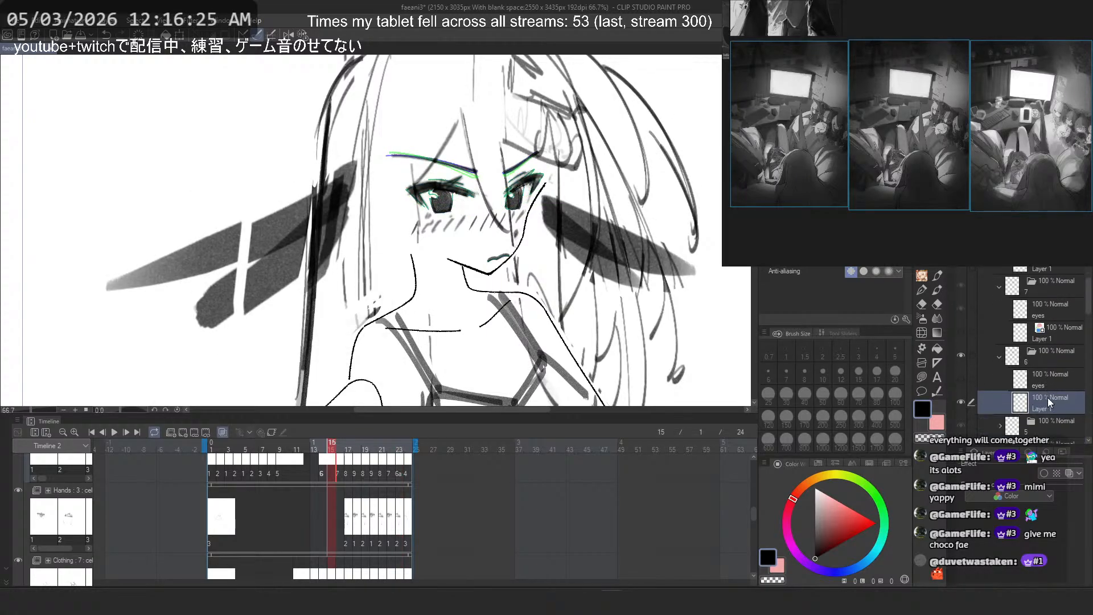
click(1047, 382)
click(961, 378)
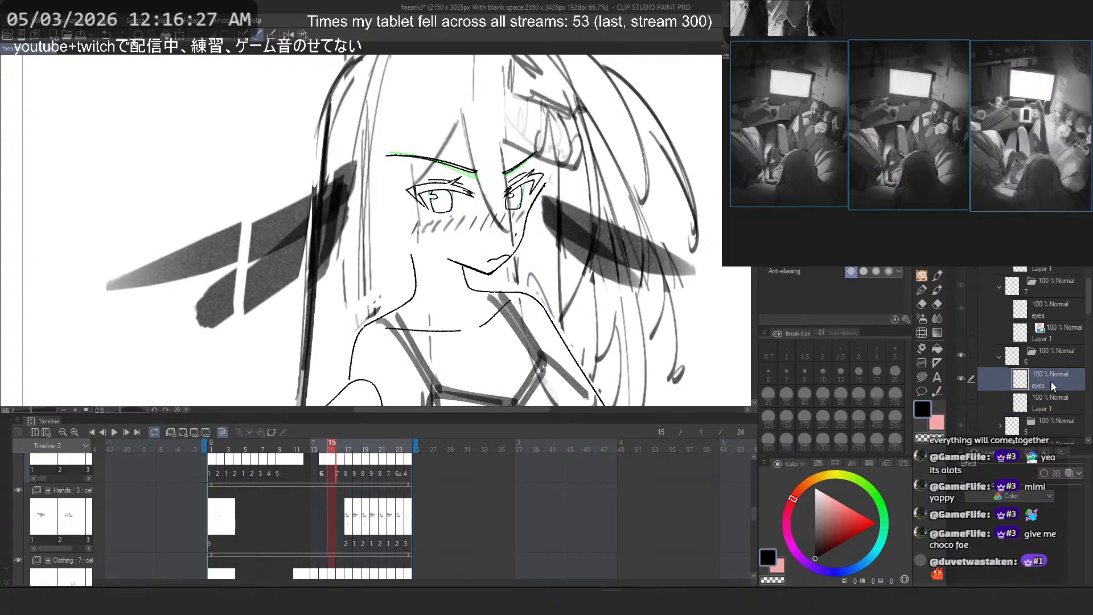
scroll(1002, 382, up, 5)
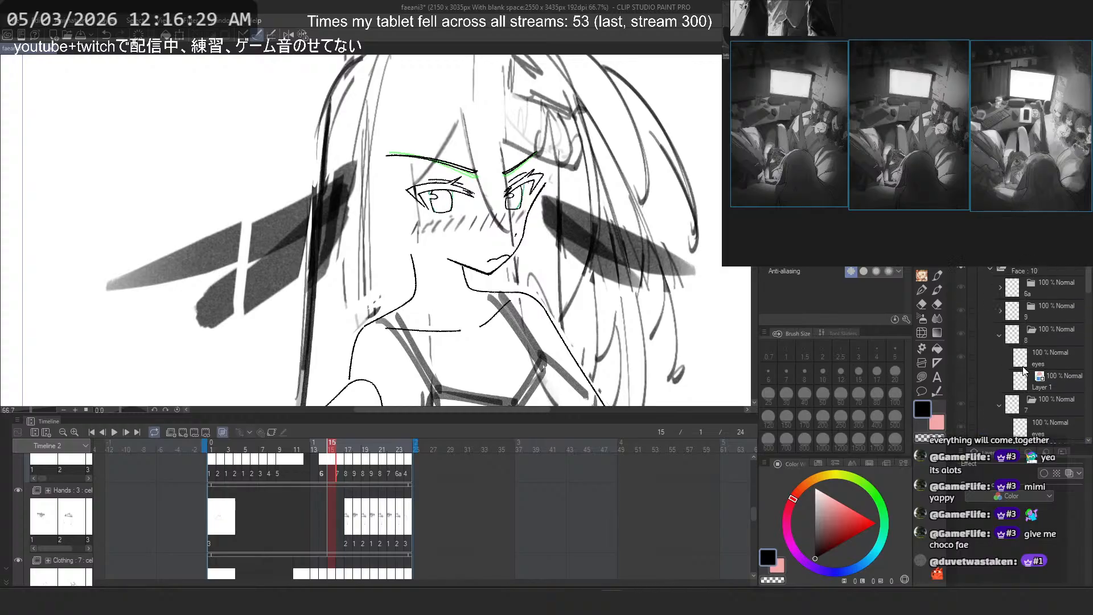
click(1001, 347)
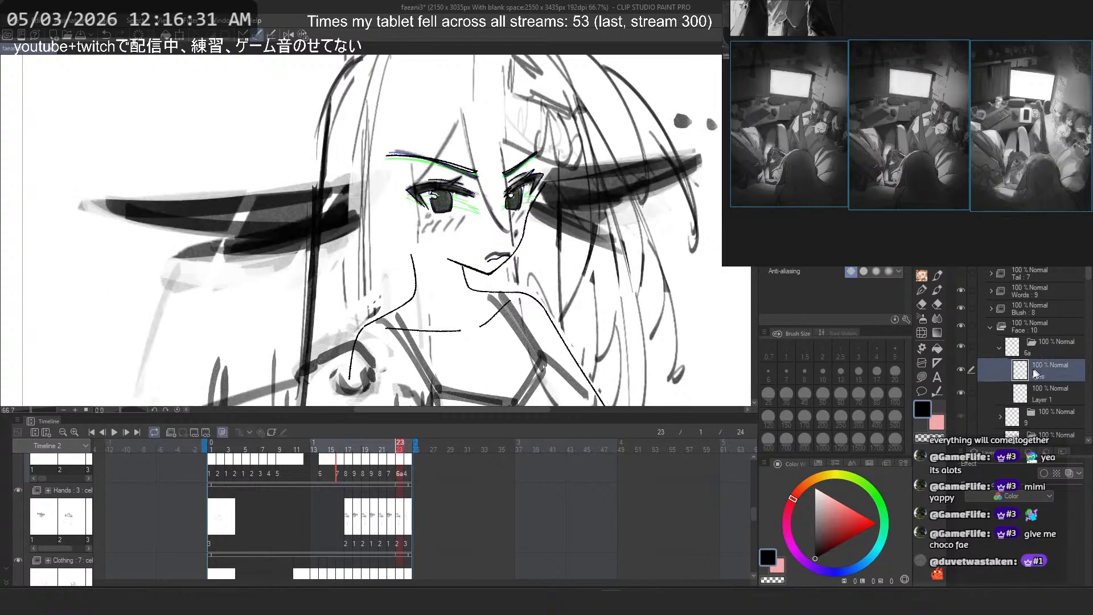
Step: Toggle cel 6a's Layer 1 sketch on and off to compare it with the copied eyes line art
click(959, 392)
click(960, 391)
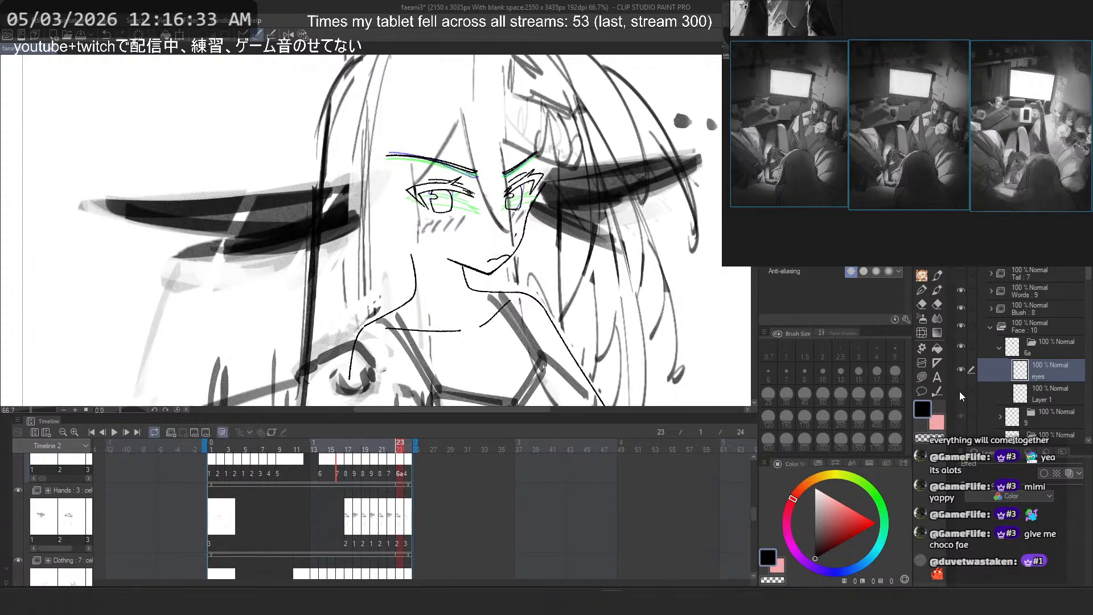
click(959, 392)
click(959, 391)
click(959, 392)
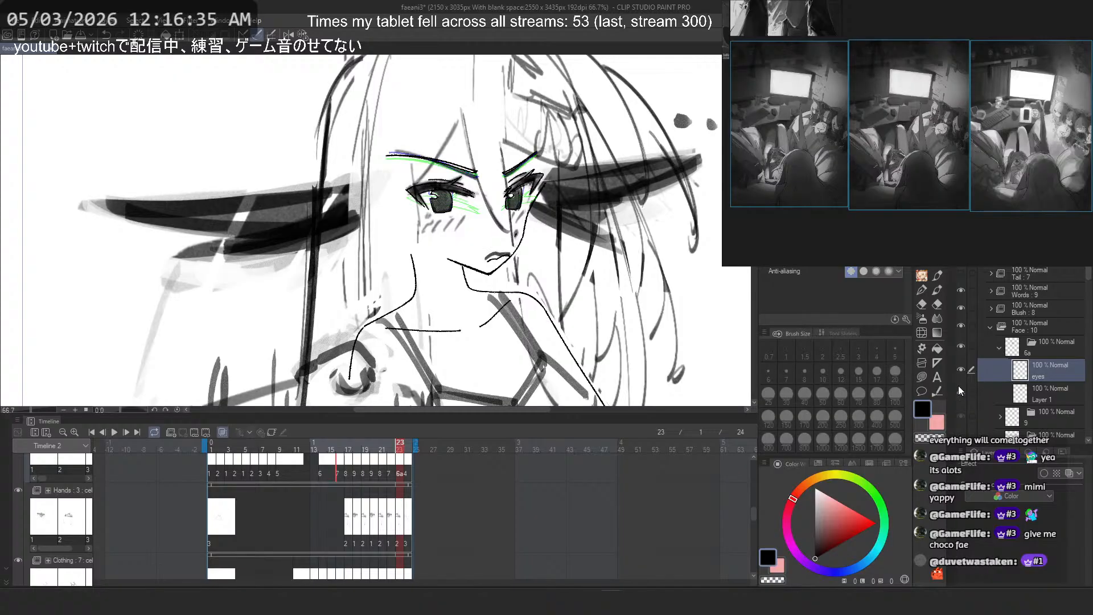
Step: Erase the copied mouth line from the eyes layer of cel 6a
click(923, 378)
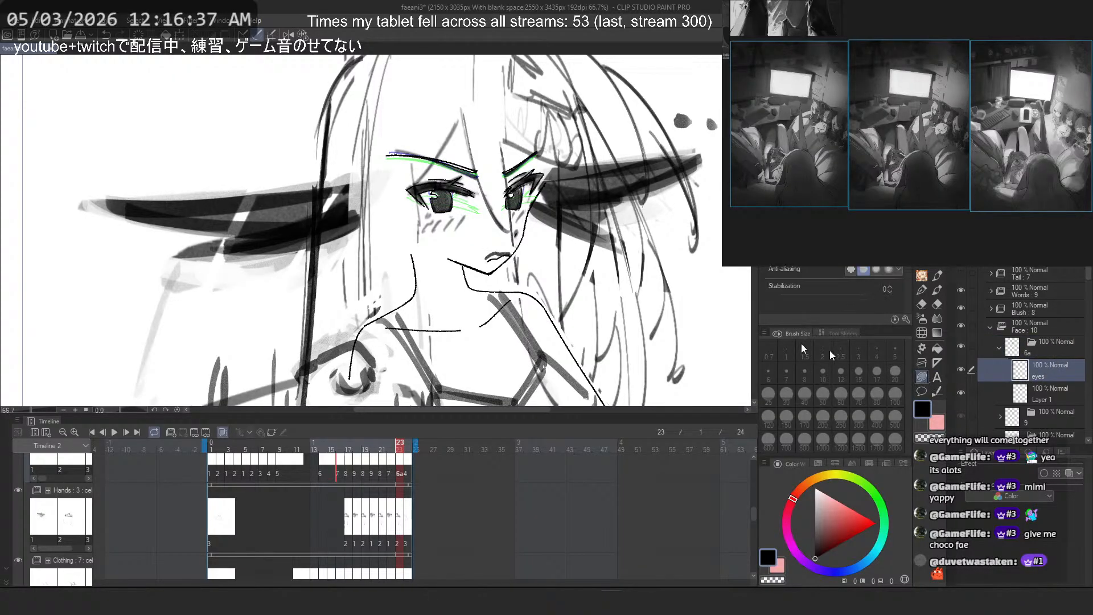
scroll(494, 259, up, 7)
scroll(490, 272, up, 3)
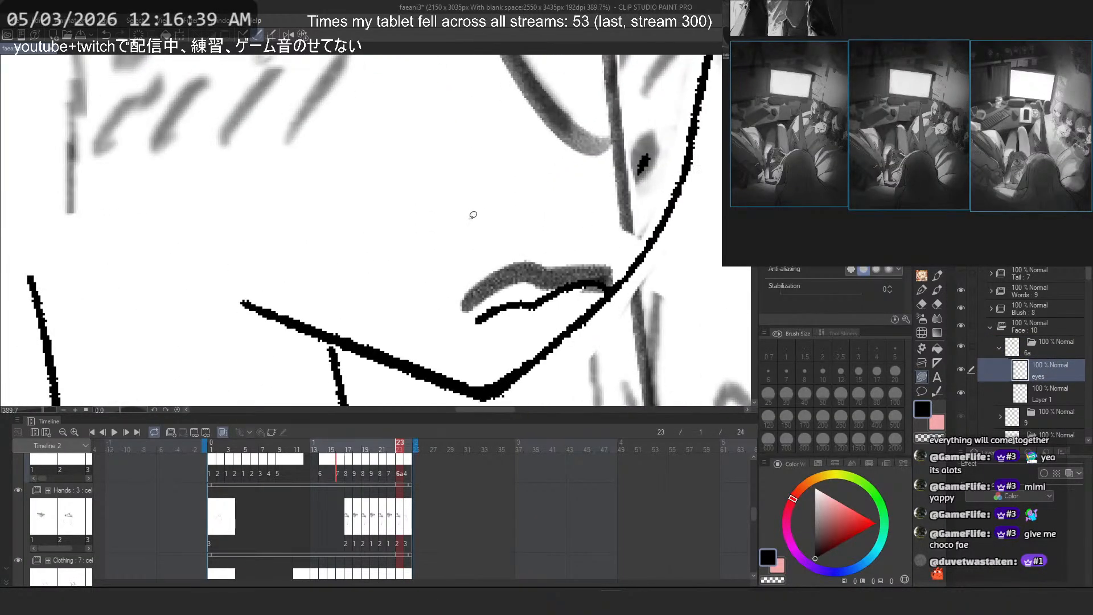
mouse_move(476, 321)
mouse_down()
mouse_move(600, 286)
mouse_move(597, 302)
mouse_move(625, 264)
mouse_up()
key(c)
key(p)
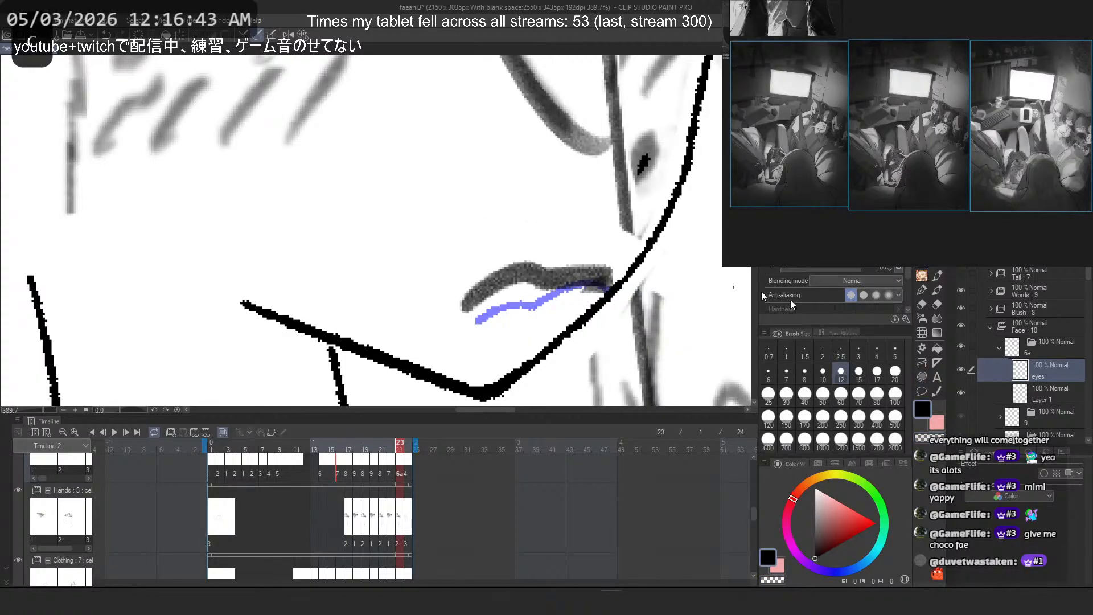
Step: Turn on blue layer color for cel 6a's Layer 1 sketch and draw the mouth line over it with a size 5 pen
click(1048, 393)
click(1071, 474)
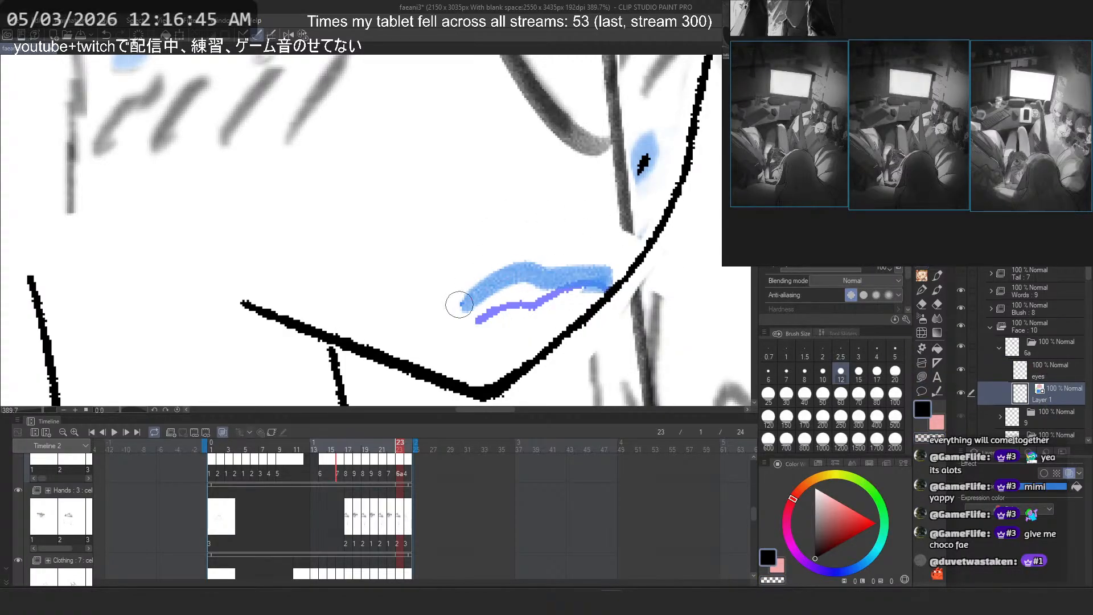
drag(459, 304, 549, 263)
key(ctrl+z)
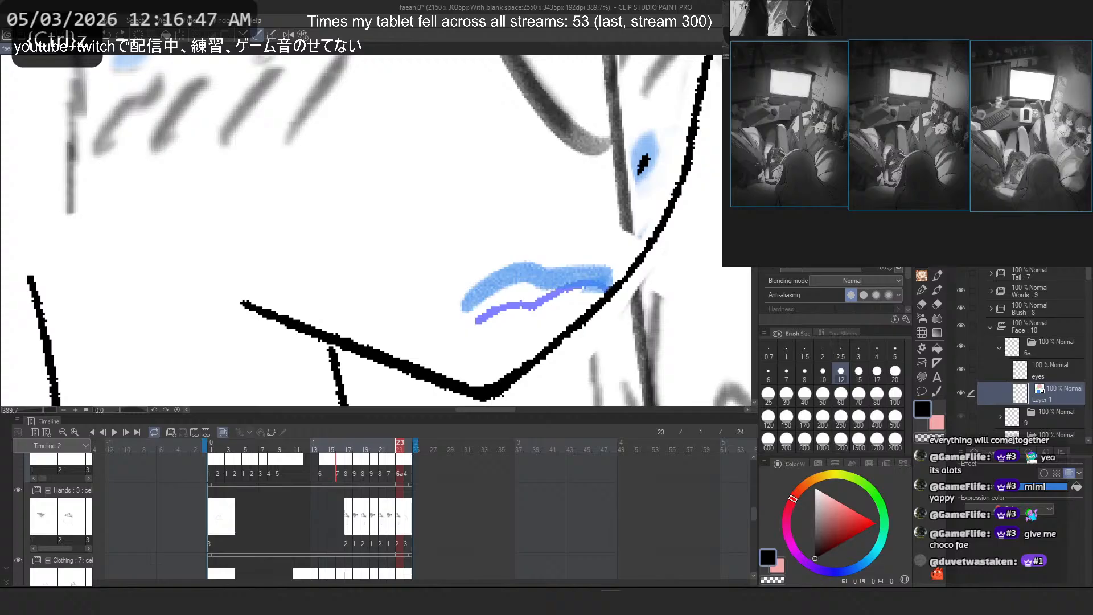
click(922, 290)
drag(463, 308, 599, 270)
key(ctrl+z)
drag(463, 303, 610, 278)
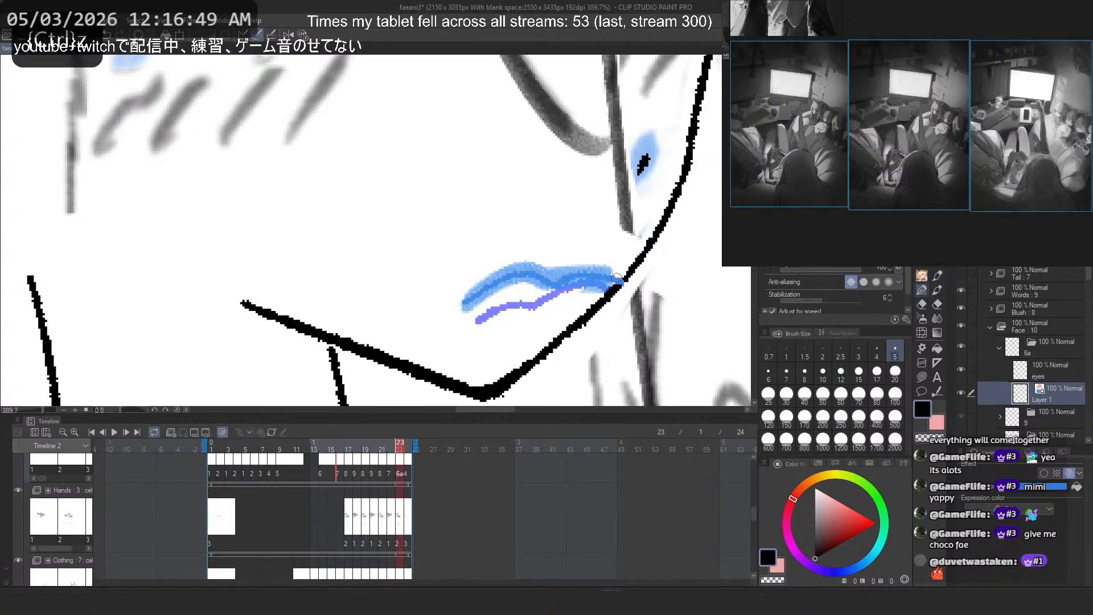
Step: Undo the mouth line drawn on cel 6a's Layer 1 sketch
key(ctrl+z)
mouse_move(463, 303)
mouse_down()
mouse_move(610, 278)
mouse_move(586, 296)
mouse_move(581, 349)
mouse_up()
scroll(581, 256, down, 2)
drag(580, 261, 562, 285)
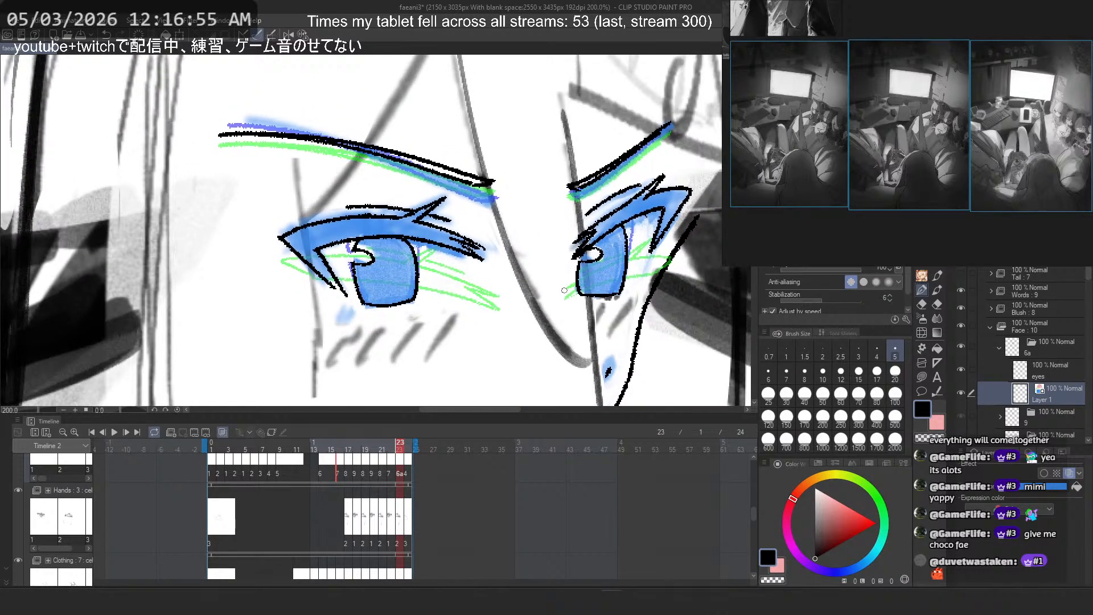
Step: Lasso the left eyebrow on cel 6a's eyes layer and transform it so its inner end sits lower on the blue sketch
scroll(541, 285, up, 3)
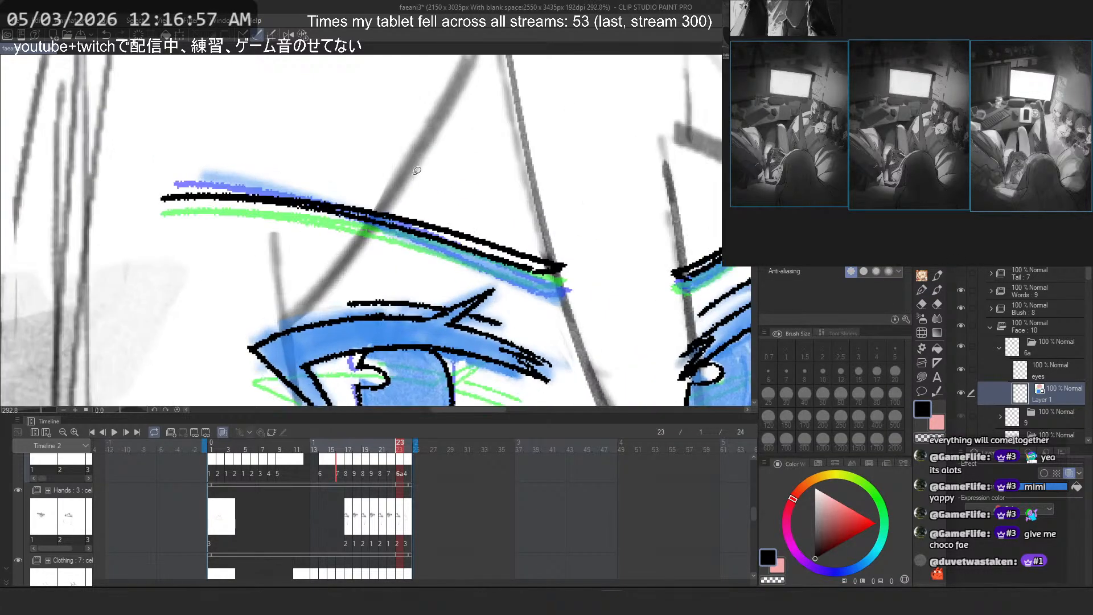
mouse_move(94, 134)
mouse_down()
mouse_move(77, 199)
mouse_move(485, 277)
mouse_move(439, 152)
mouse_up()
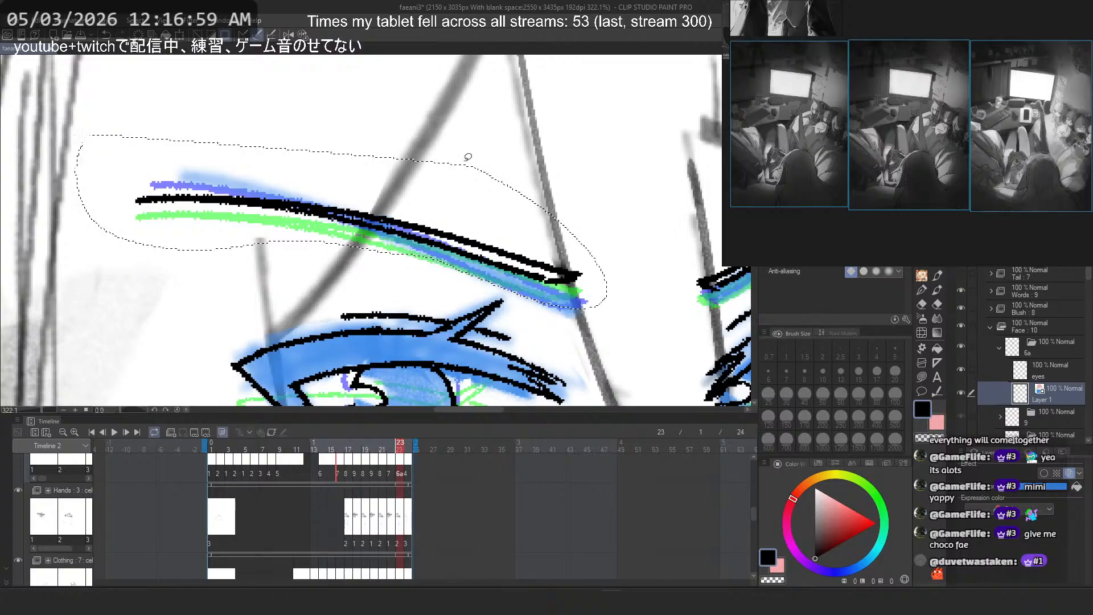
key(ctrl+t)
drag(654, 264, 644, 301)
key(Escape)
click(1038, 368)
key(ctrl+t)
key(Return)
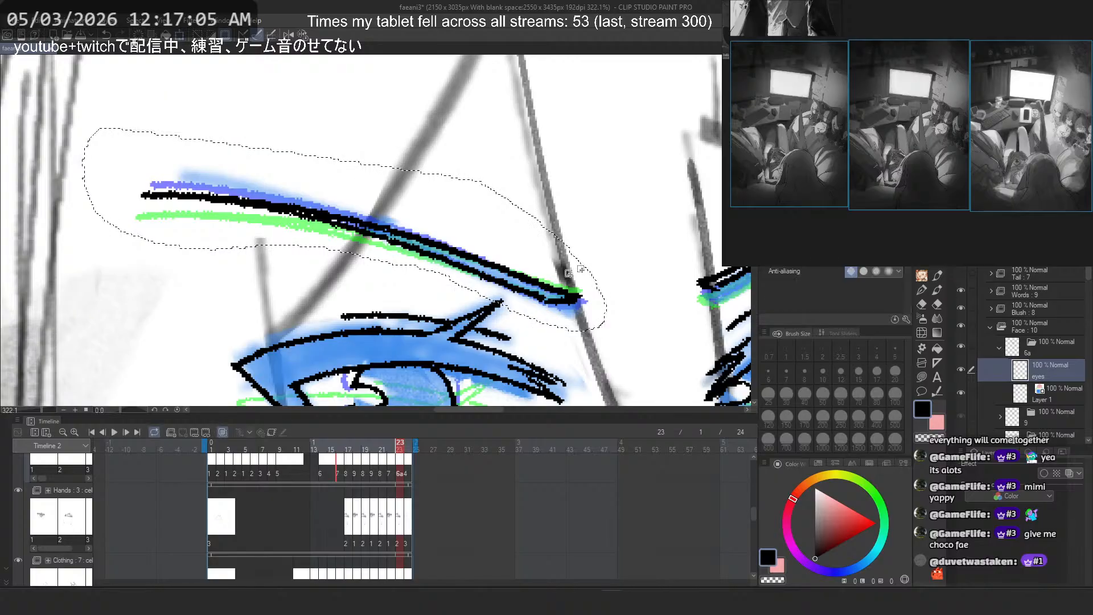
Step: Lasso the right eyebrow on cel 6a's eyes layer, rotate and move it onto the blue sketch, and clear the selection
mouse_move(674, 234)
mouse_down()
mouse_move(465, 238)
mouse_move(481, 238)
mouse_move(516, 302)
mouse_move(661, 162)
mouse_move(655, 149)
mouse_up()
key(ctrl+t)
drag(573, 253, 575, 261)
drag(677, 220, 676, 213)
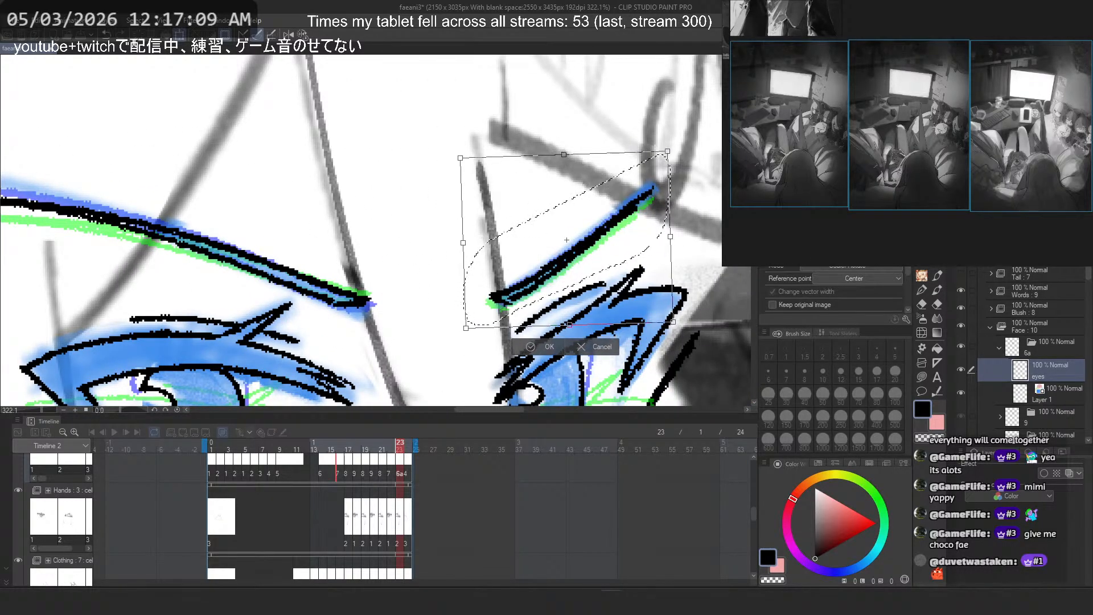
key(Return)
key(ctrl+d)
key(ctrl+0)
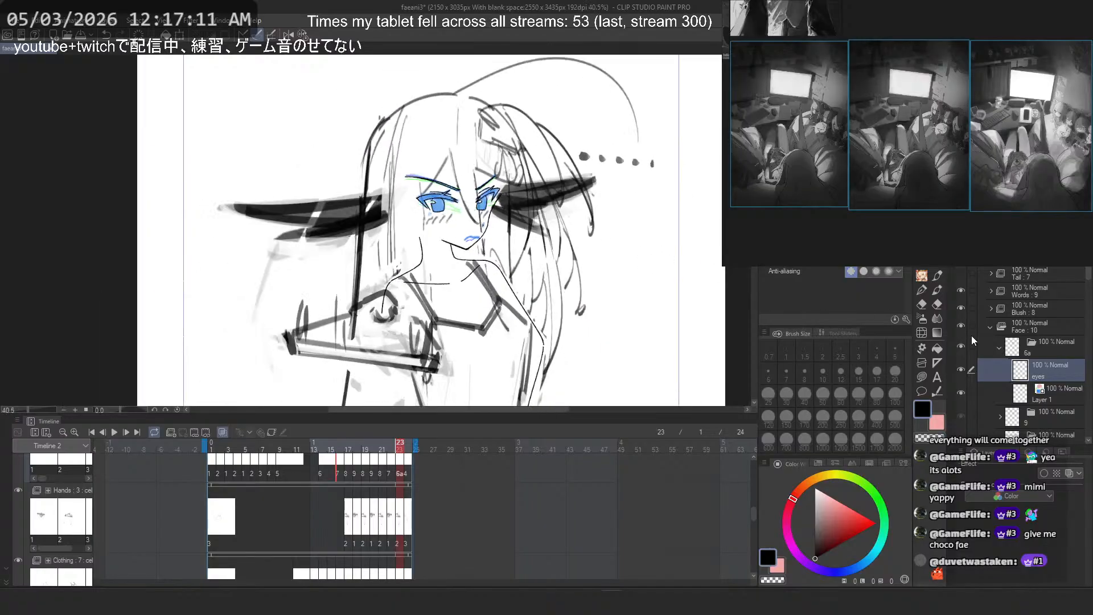
Step: Scrub through the frames around 23 and toggle cel 6a's Layer 1 sketch to check the eye and eyebrow line art
click(414, 445)
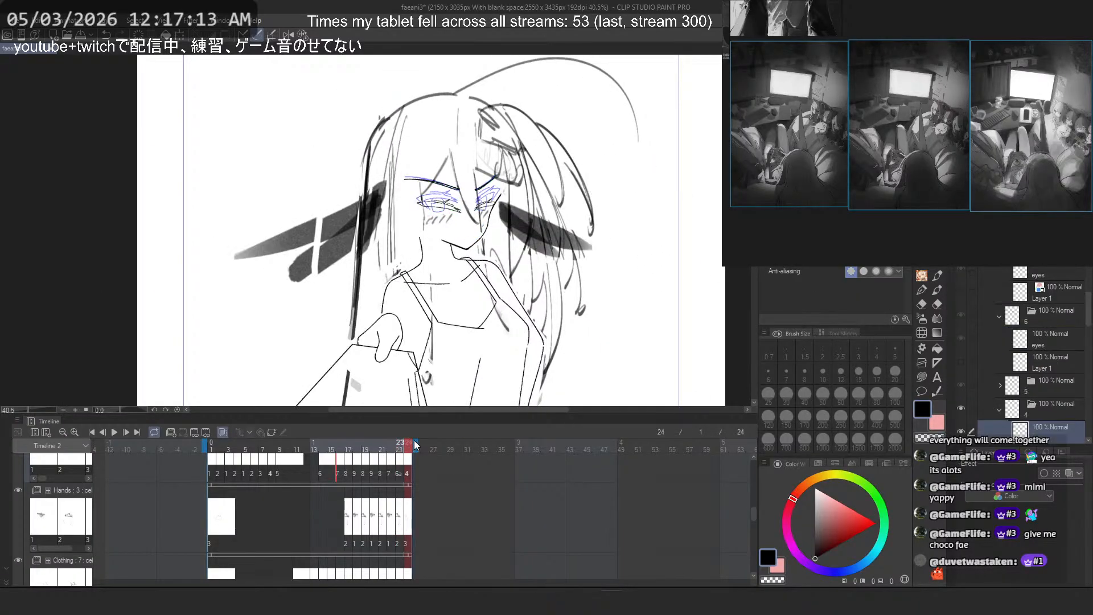
click(402, 445)
drag(391, 447, 402, 447)
scroll(471, 195, up, 4)
scroll(1074, 299, up, 1)
scroll(1074, 296, up, 2)
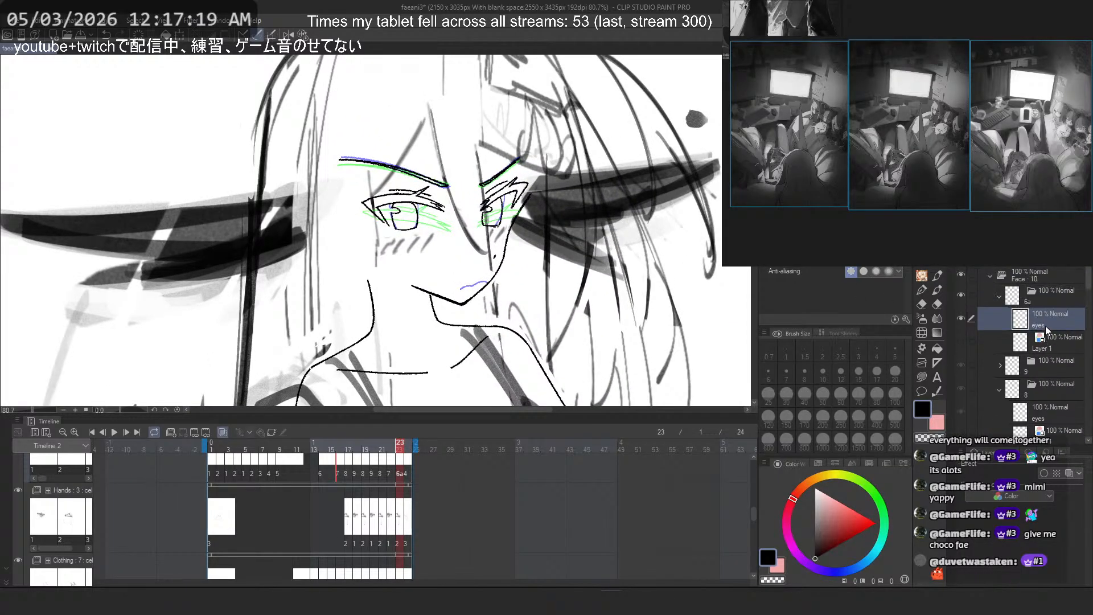
click(961, 343)
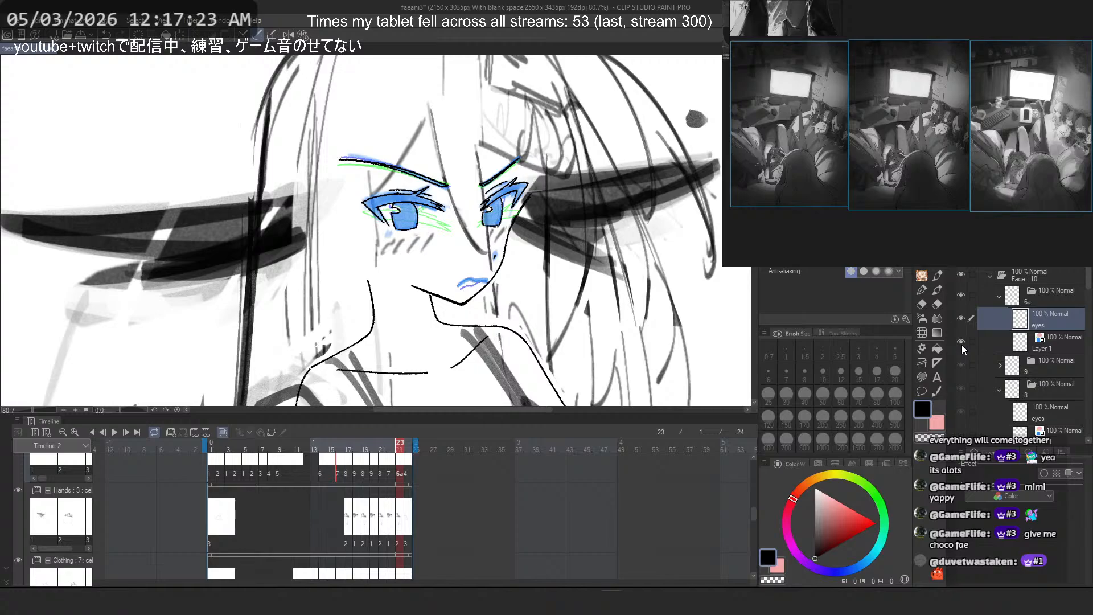
Step: Ink the mouth line in black on cel 6a's eyes layer with a size 5 pen and hide the Layer 1 sketch
scroll(437, 287, up, 5)
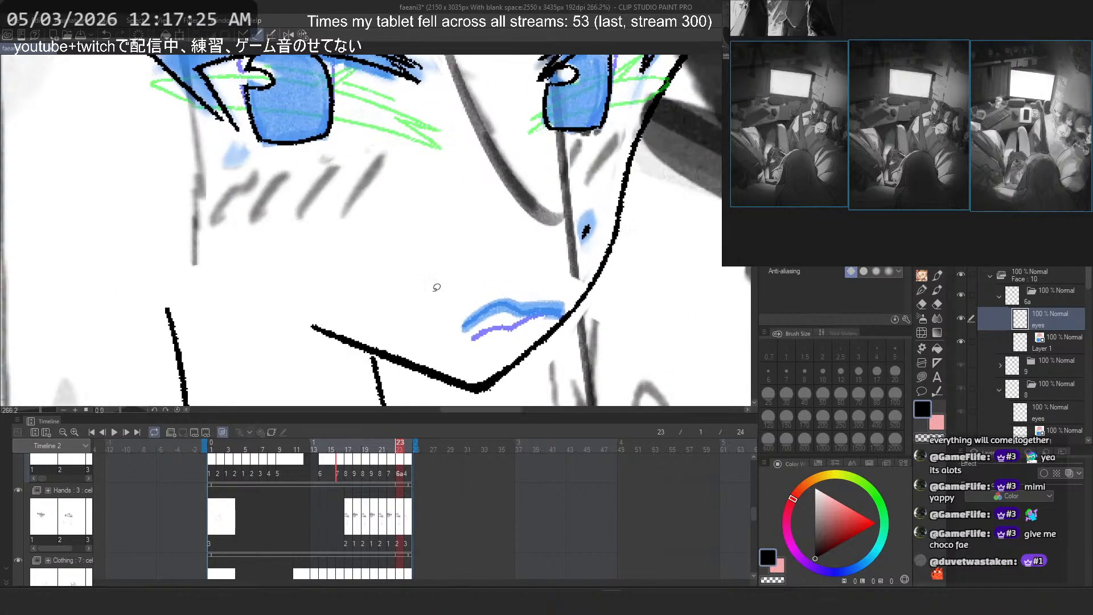
scroll(437, 287, up, 2)
click(922, 290)
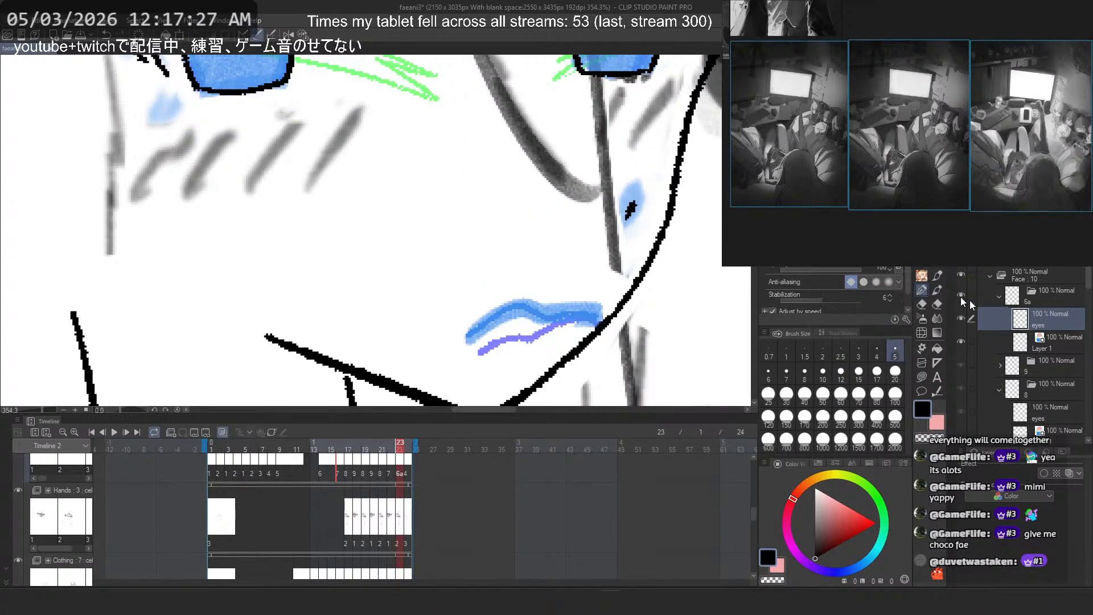
mouse_move(467, 337)
mouse_down()
mouse_move(488, 323)
mouse_move(600, 317)
mouse_up()
key(ctrl+z)
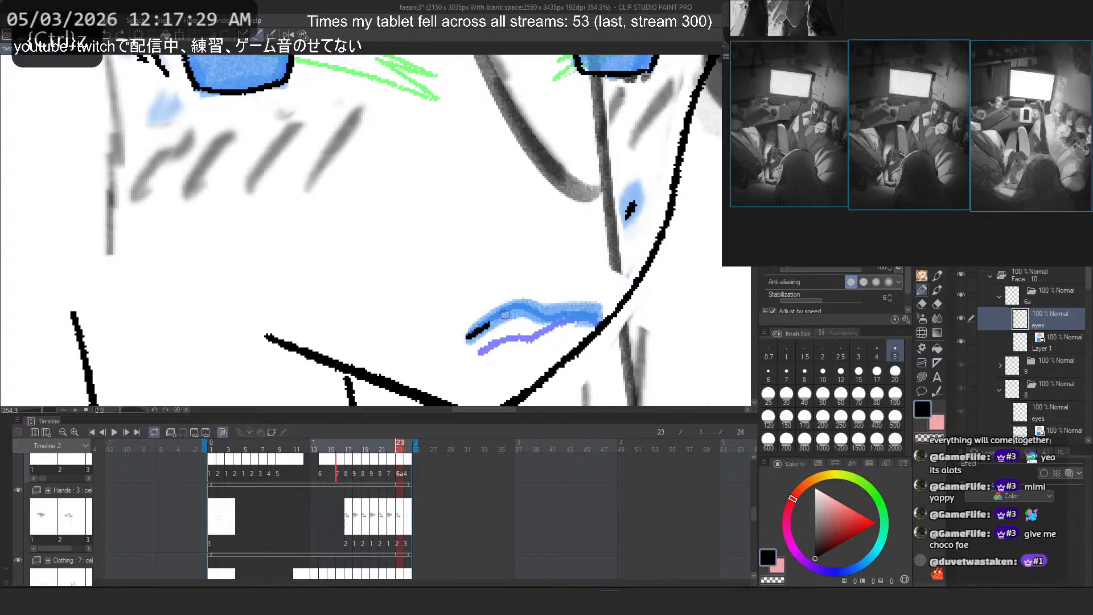
mouse_move(491, 320)
mouse_down()
mouse_move(588, 317)
mouse_move(521, 307)
mouse_move(601, 318)
mouse_up()
key(ctrl+z)
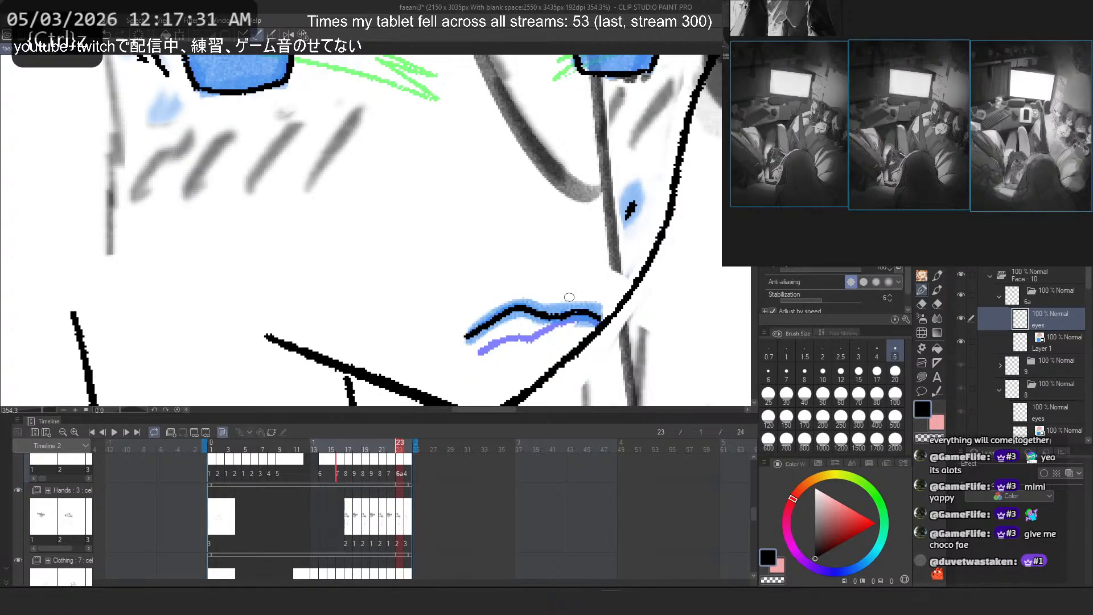
scroll(569, 298, down, 6)
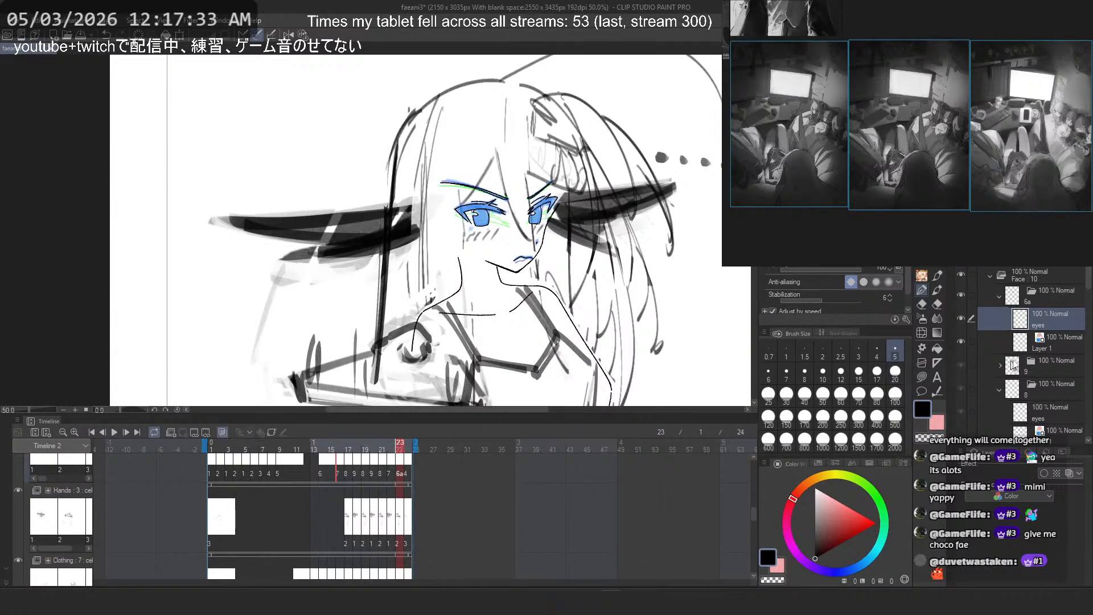
click(962, 340)
Step: Review the face cels from frame 20 on, play back the animation, and scrub to frame 21
click(1001, 367)
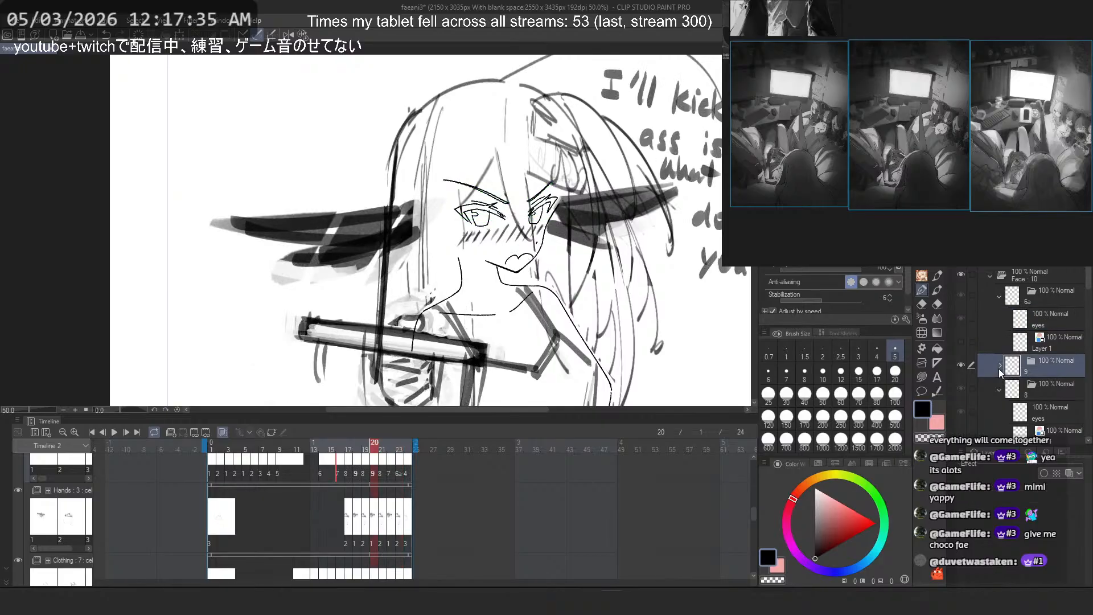
scroll(1003, 376, down, 2)
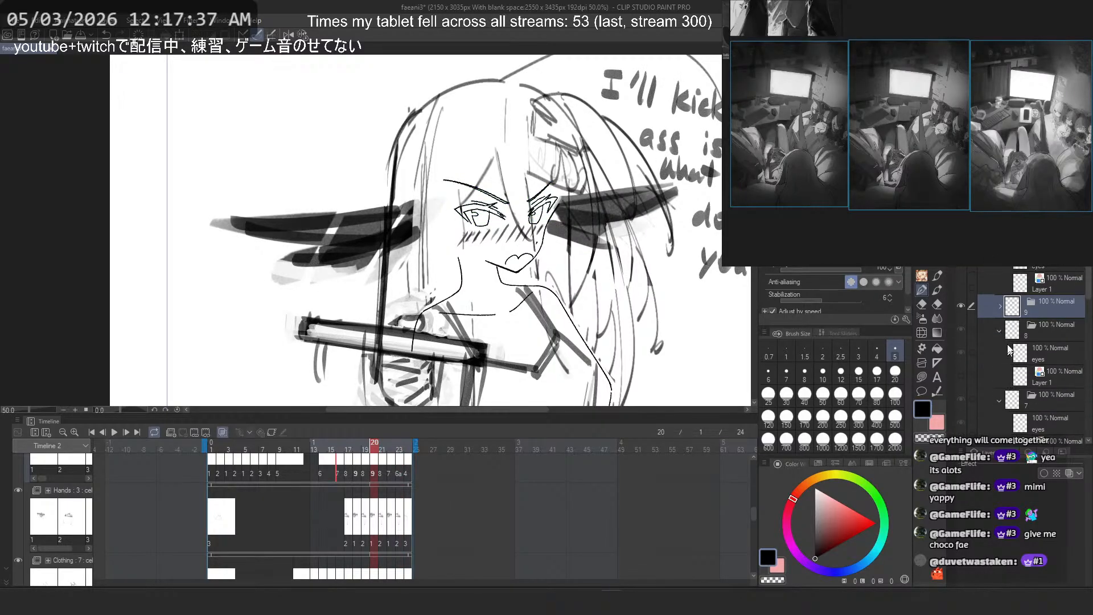
key(Right)
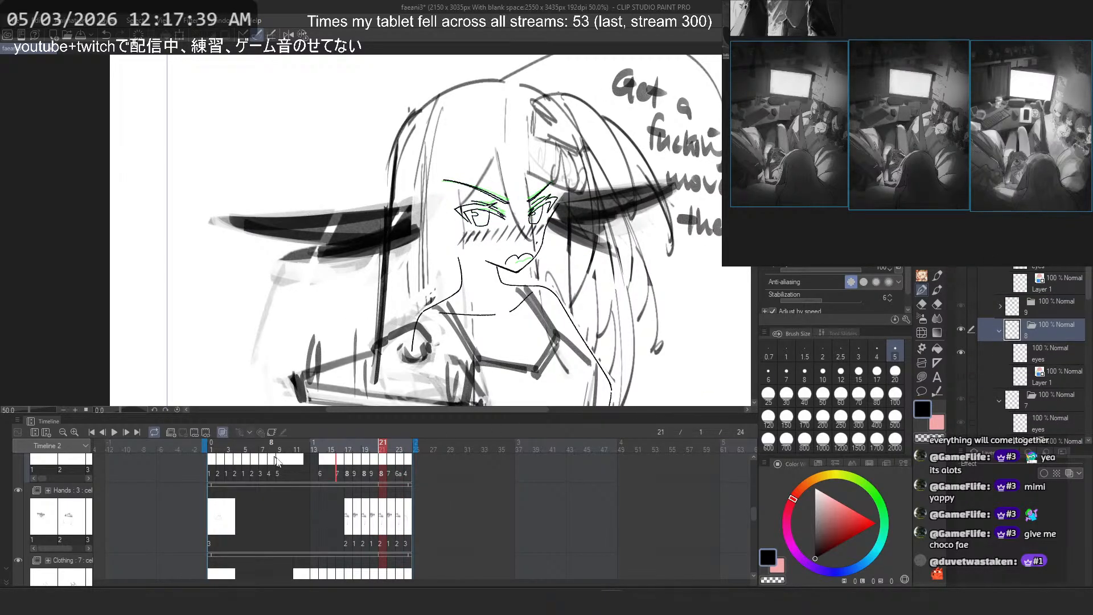
click(115, 432)
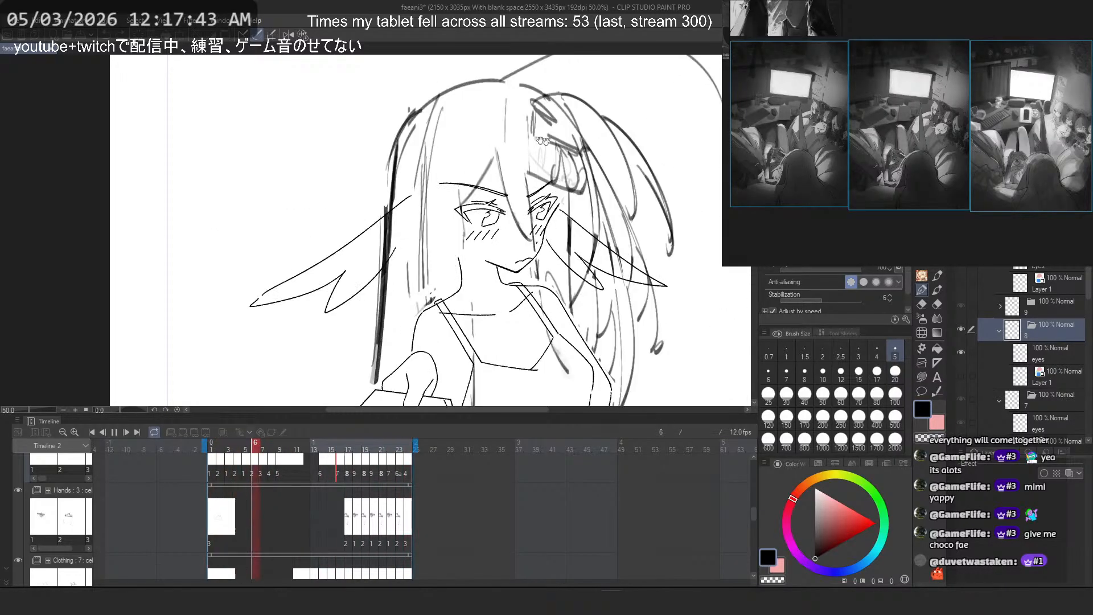
scroll(532, 125, down, 3)
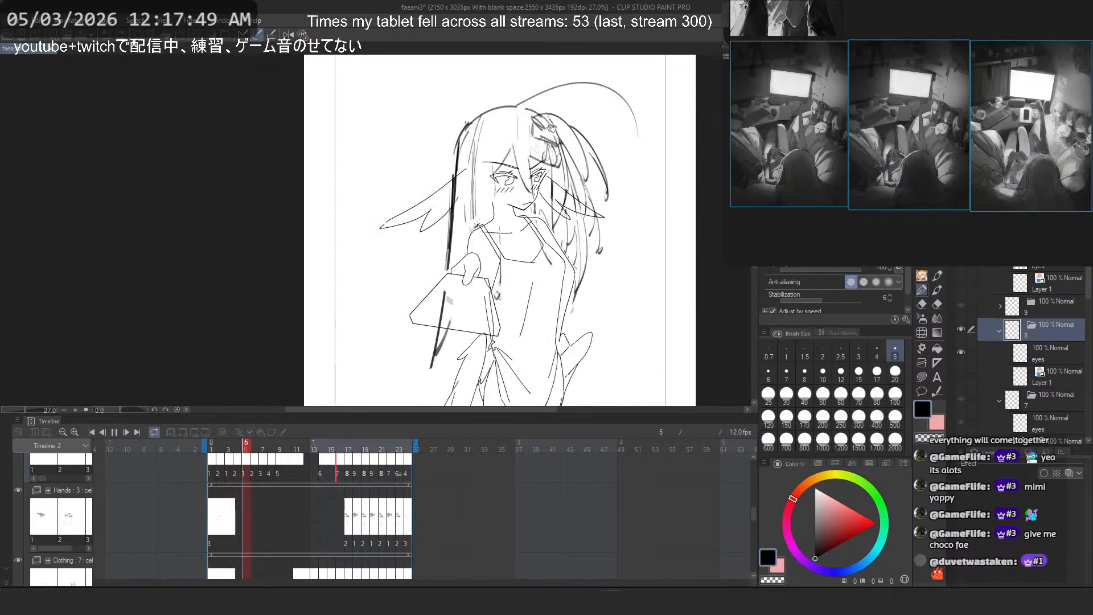
scroll(530, 125, up, 3)
scroll(512, 149, up, 1)
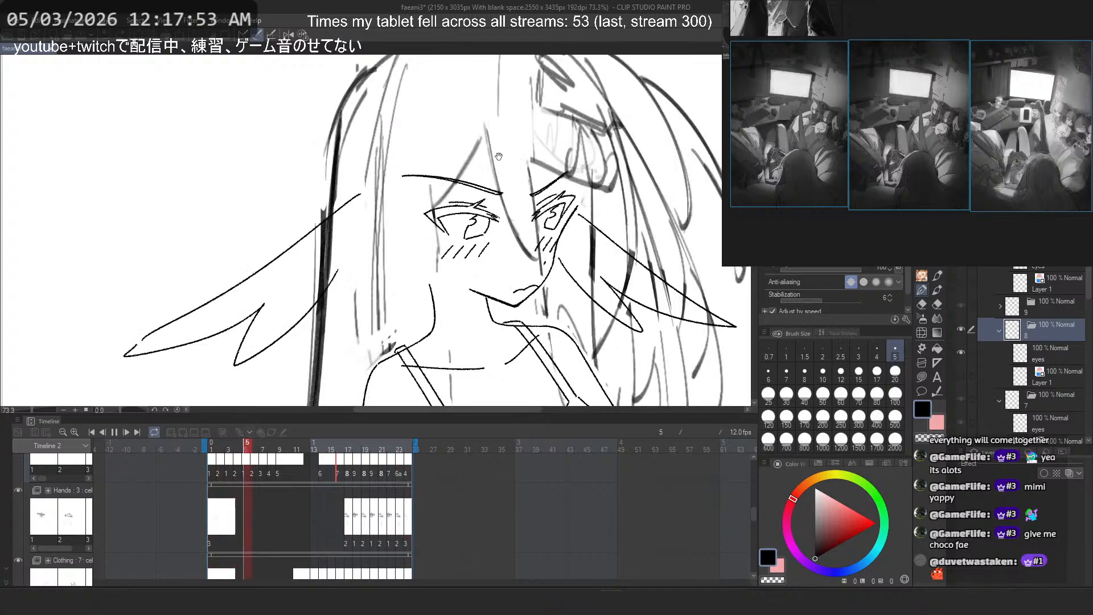
click(114, 432)
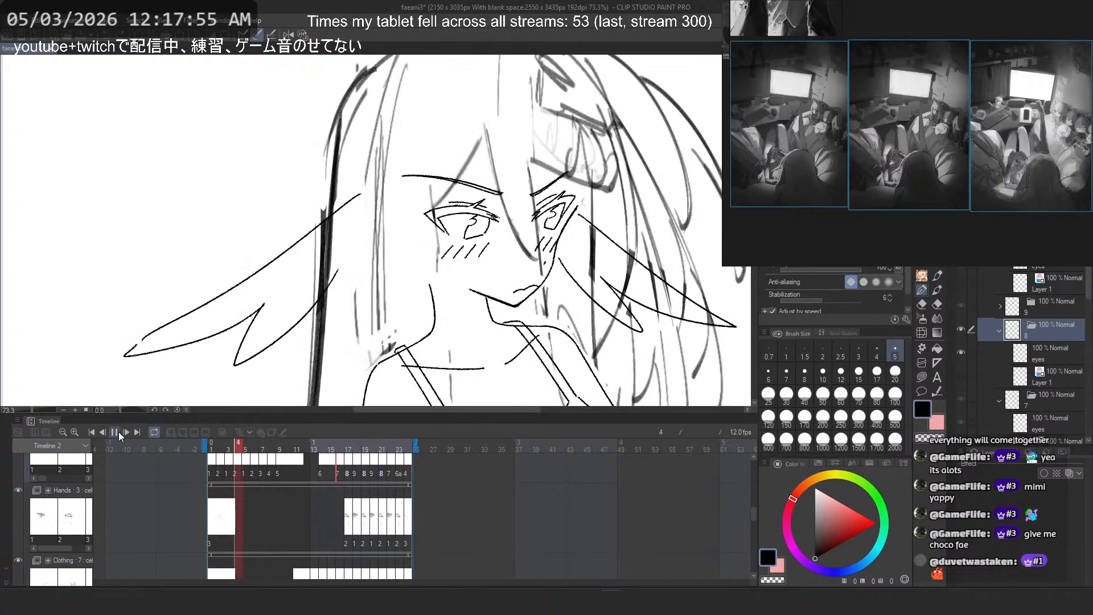
click(289, 445)
drag(290, 445, 381, 455)
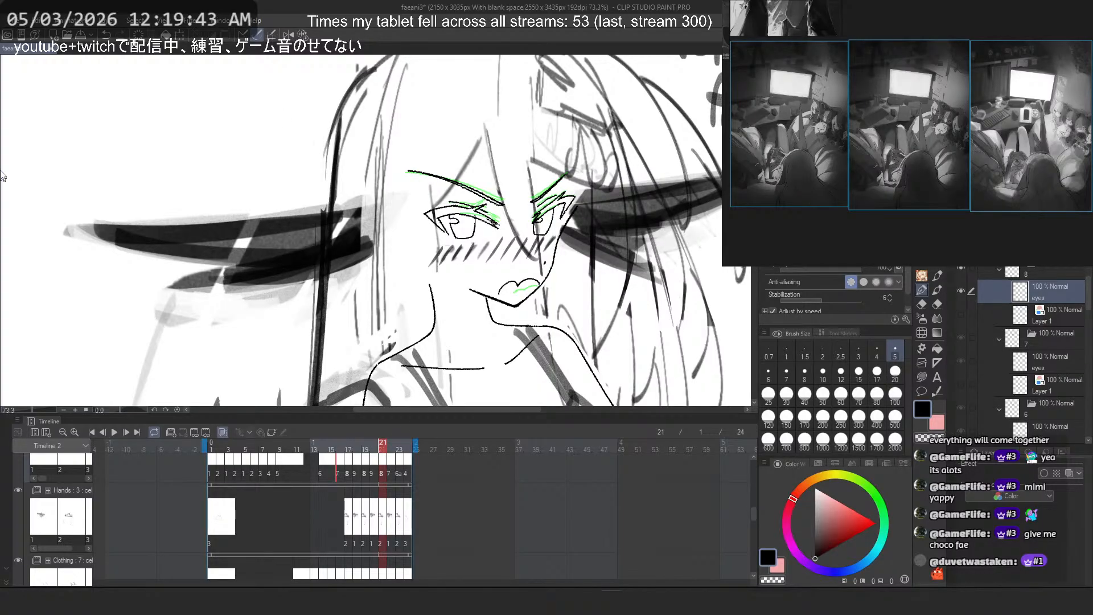
Step: Hide the Timeline palette, then close the faeani3 document with its changes saved
drag(447, 172, 262, 35)
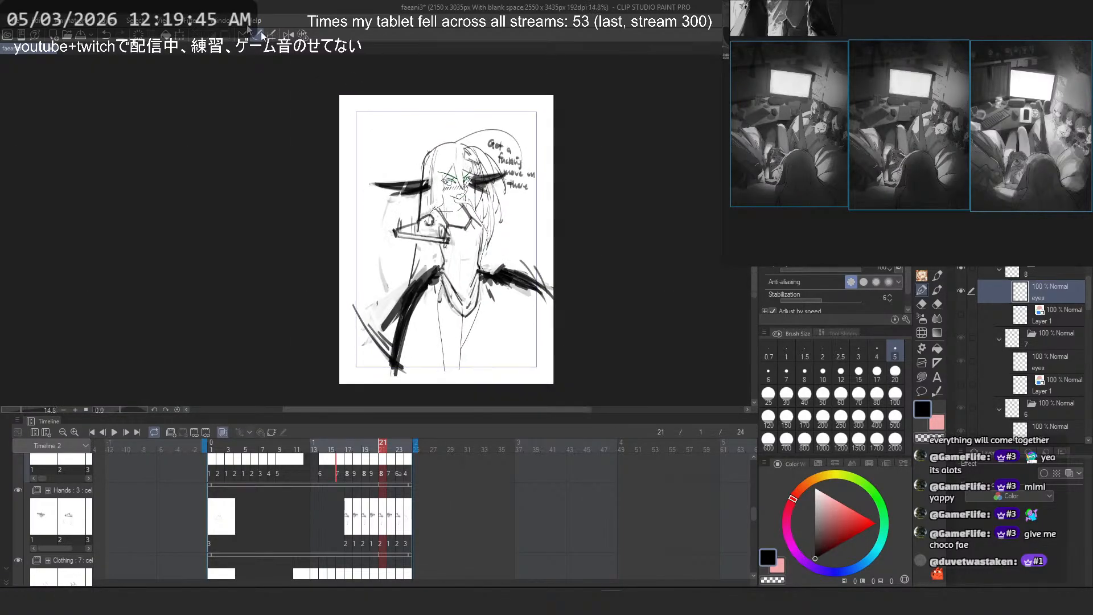
click(220, 21)
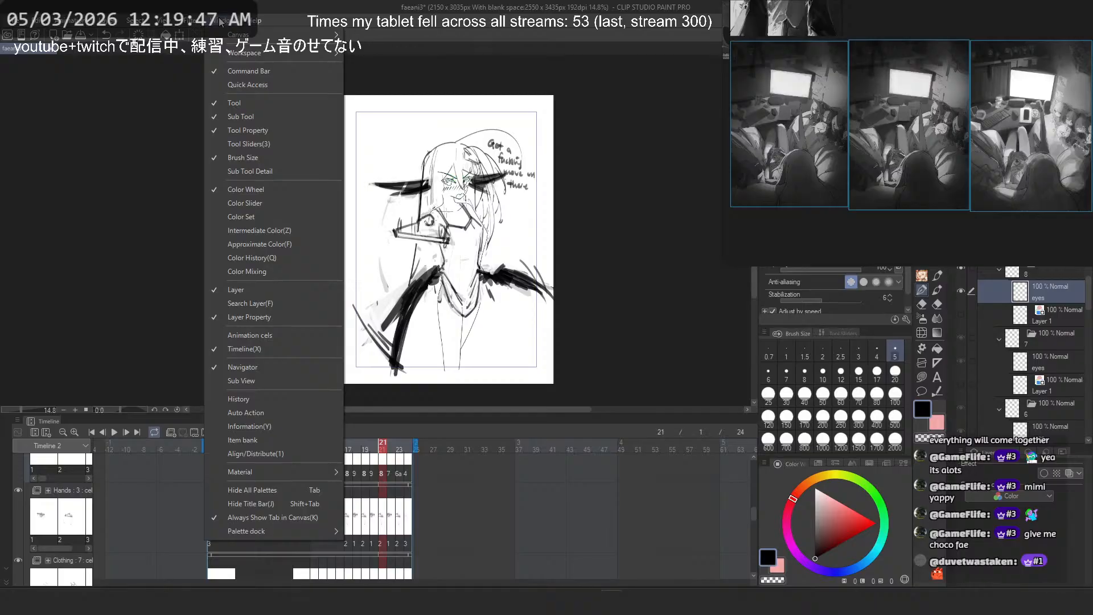
click(303, 349)
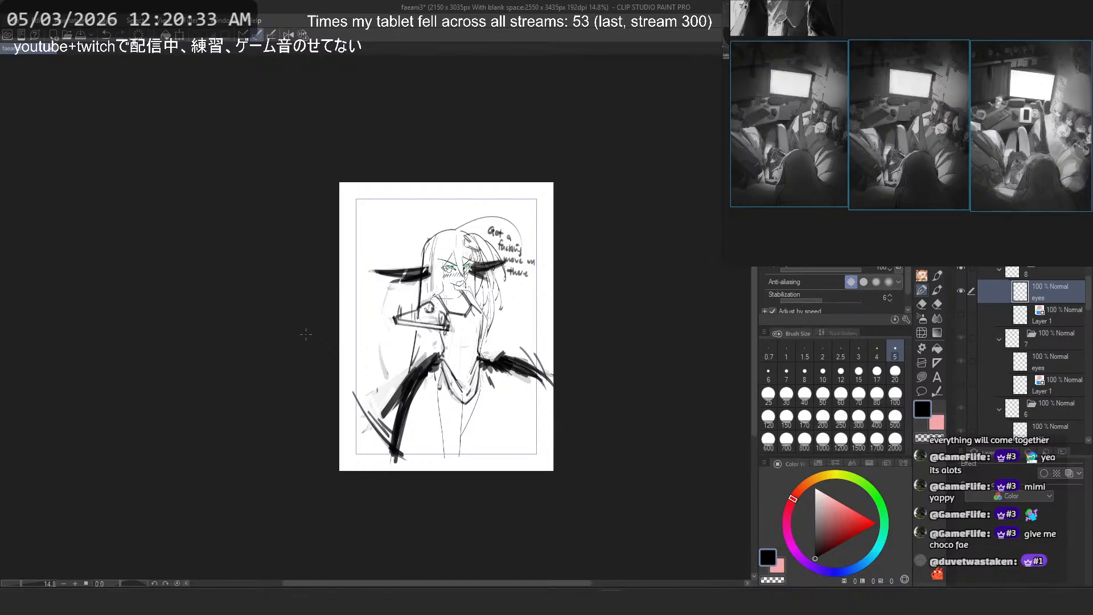
click(55, 52)
click(503, 223)
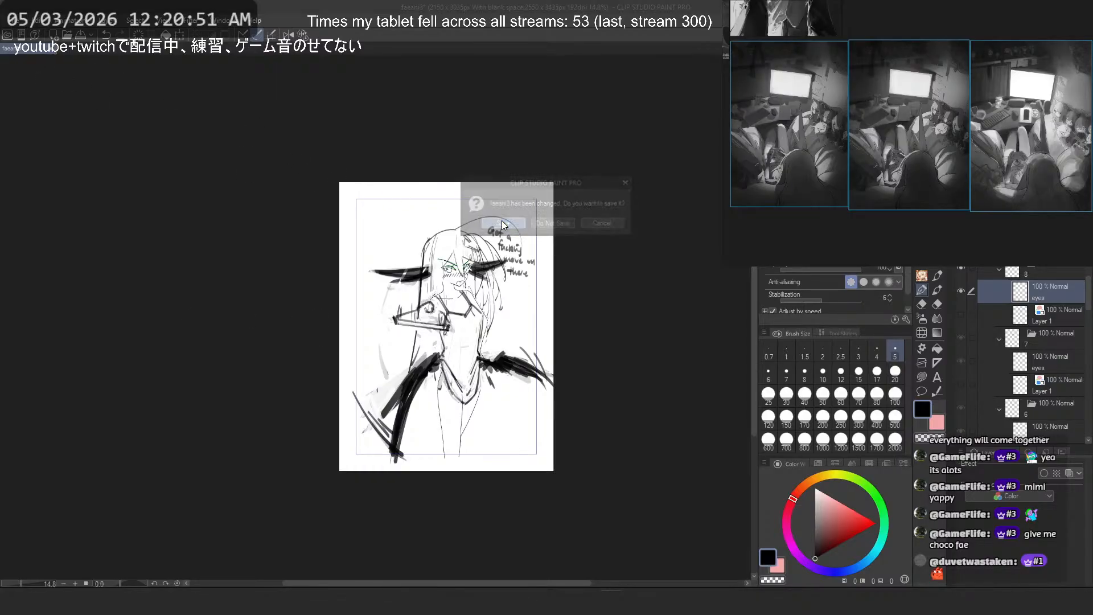
Step: Open the recently used file paint10-2.clip
click(14, 20)
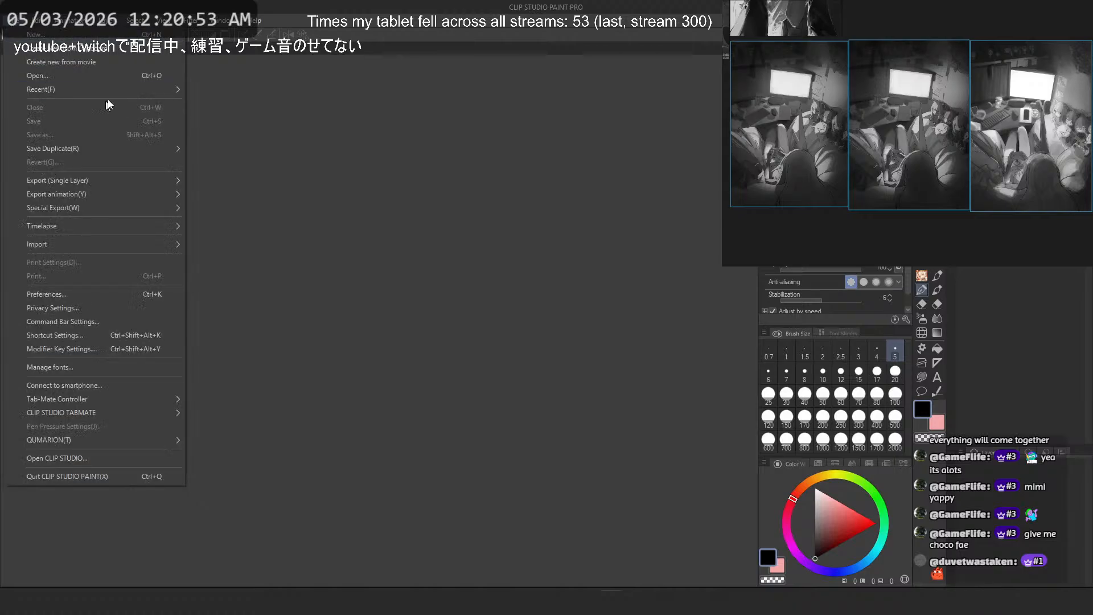
mouse_move(114, 89)
click(398, 117)
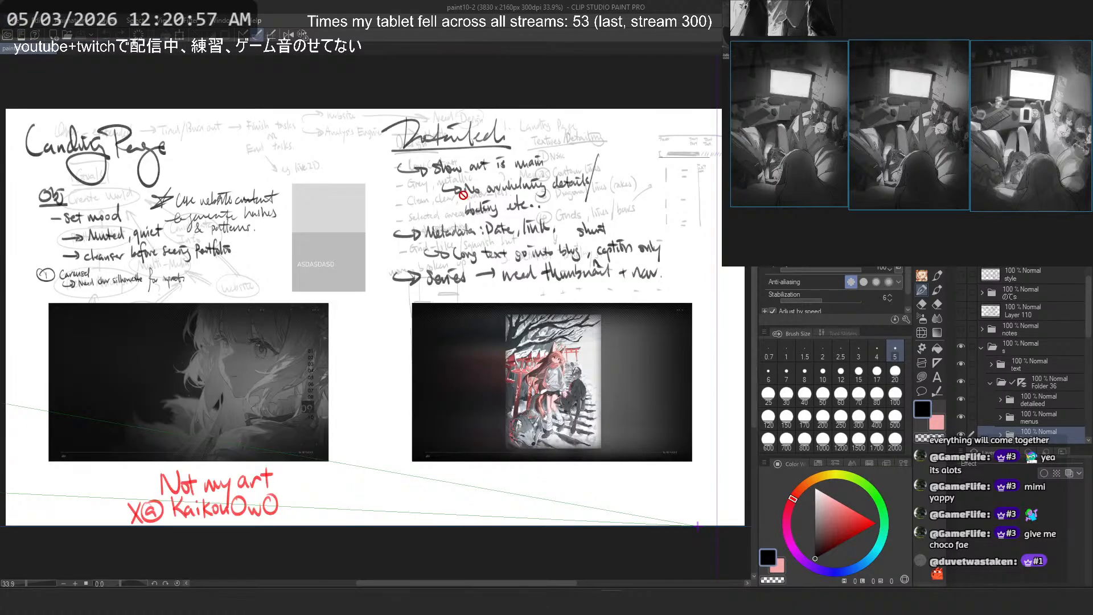
Step: Capture a screenshot of the area around the detail page mockup with the shrine illustration and the notes above it
scroll(678, 356, up, 3)
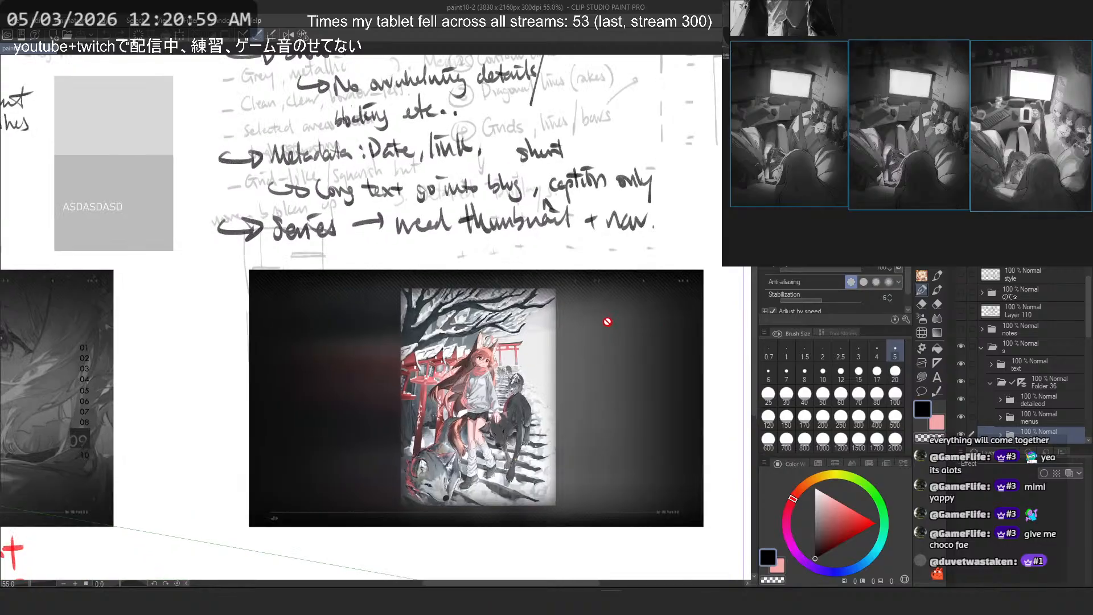
scroll(543, 293, down, 2)
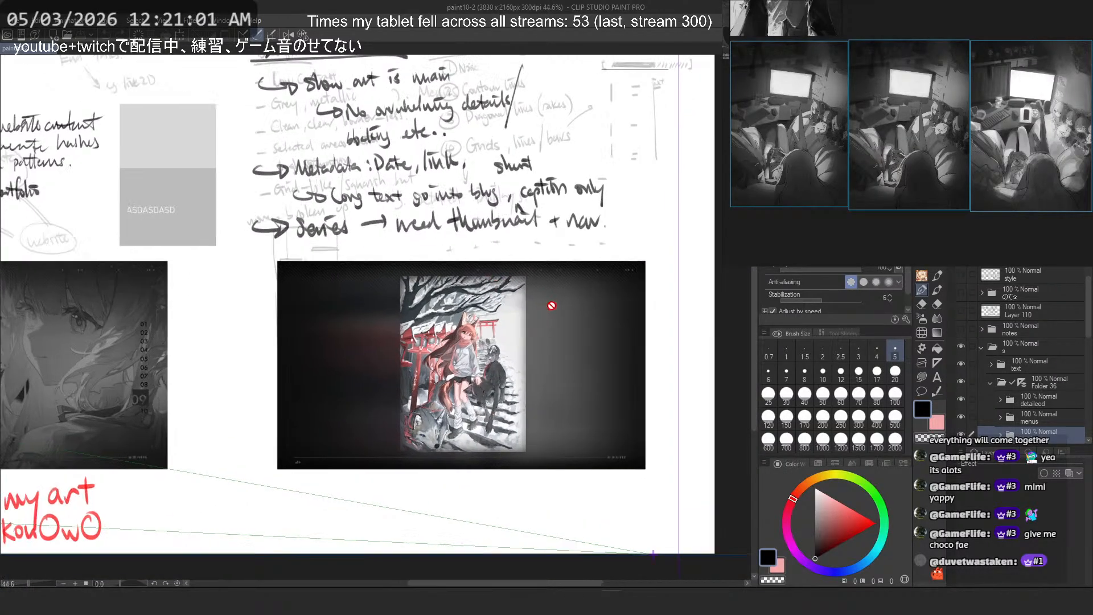
scroll(552, 306, up, 1)
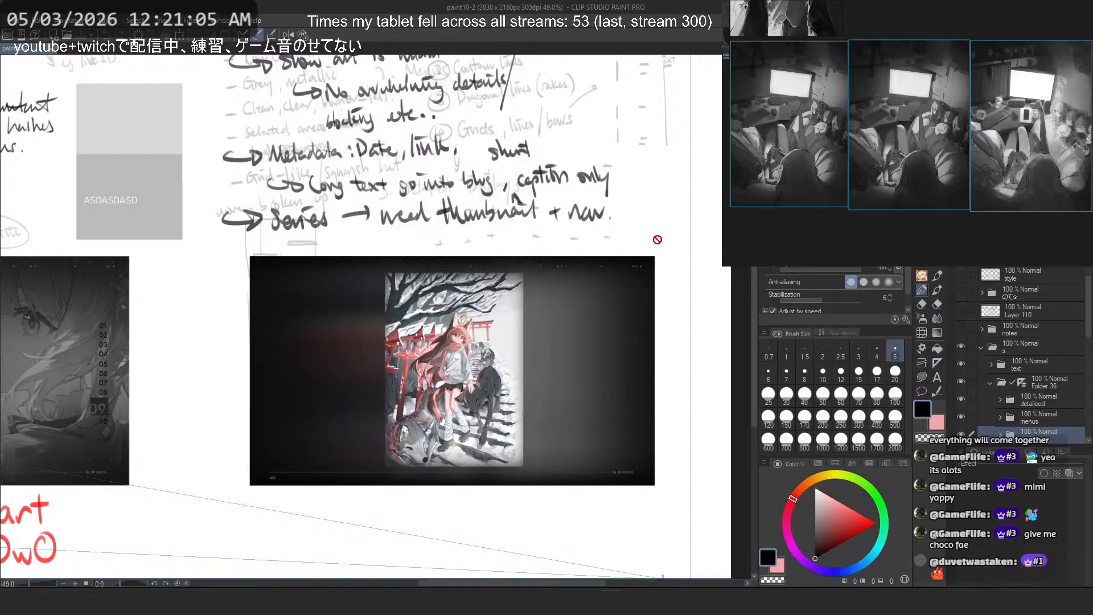
key(super+shift+s)
drag(721, 158, 134, 555)
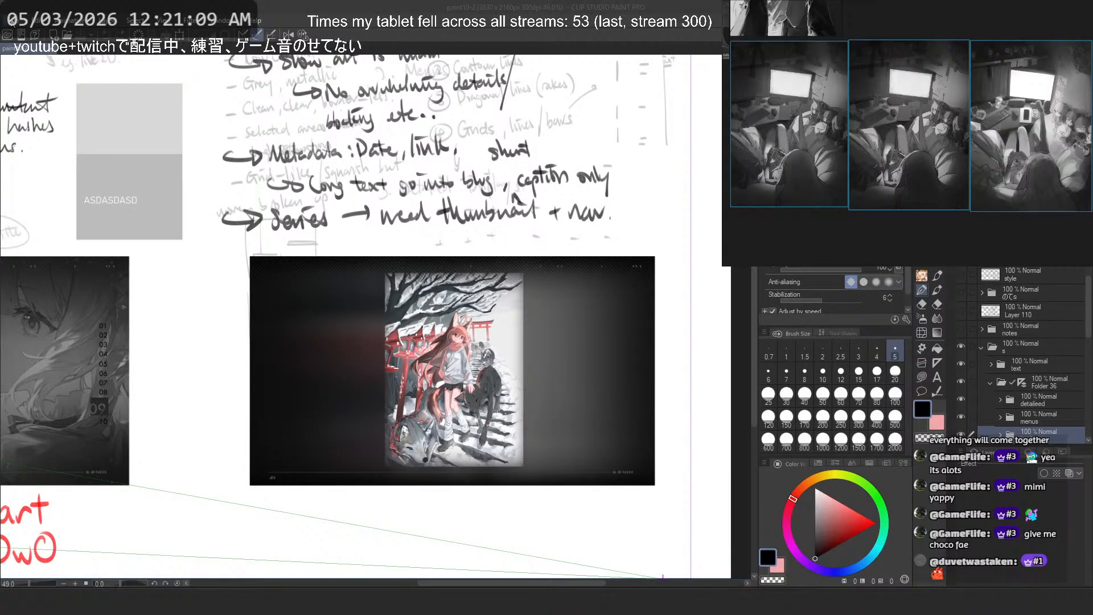
Step: Open the recently used file 0_thumbnail_2.clip
key(alt+f)
mouse_move(121, 89)
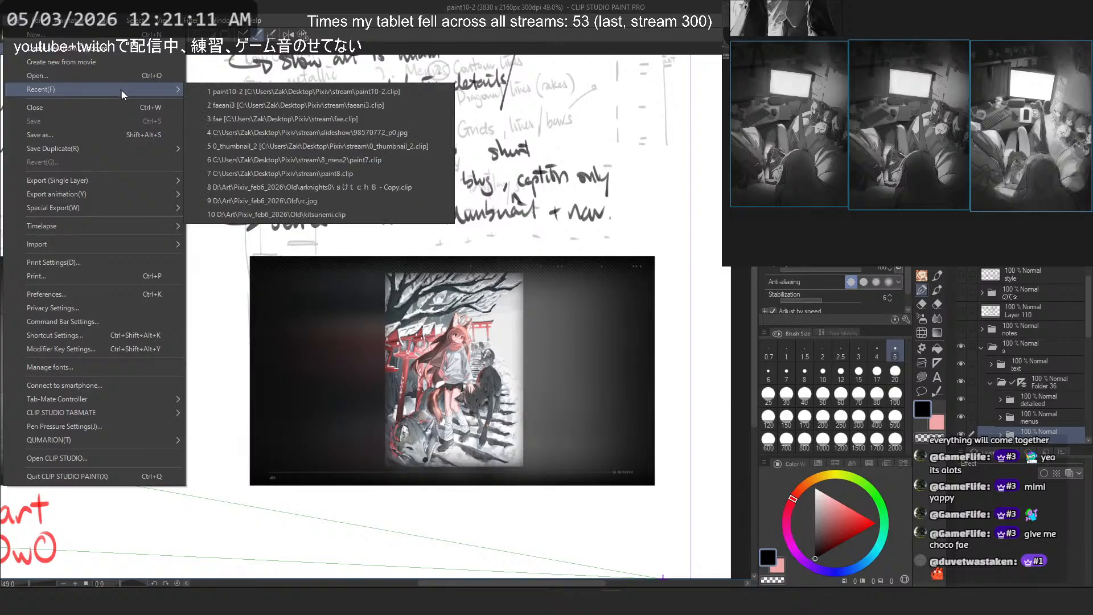
click(381, 145)
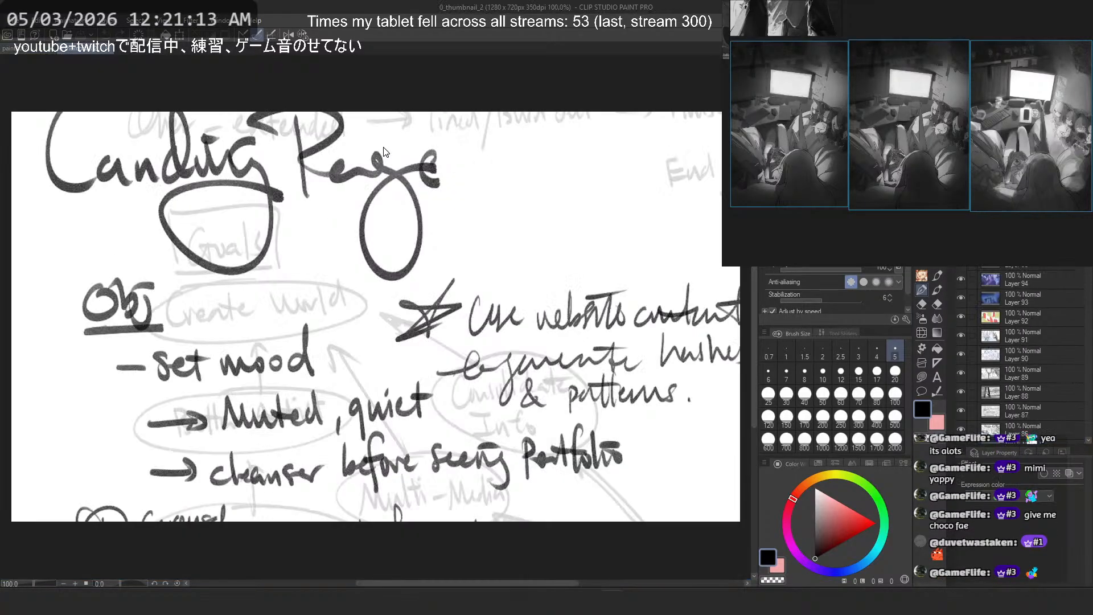
Step: Paste the captured mockup screenshot into the thumbnail, position it so the shrine illustration fills the canvas centre, and save the document
key(ctrl+v)
key(ctrl+t)
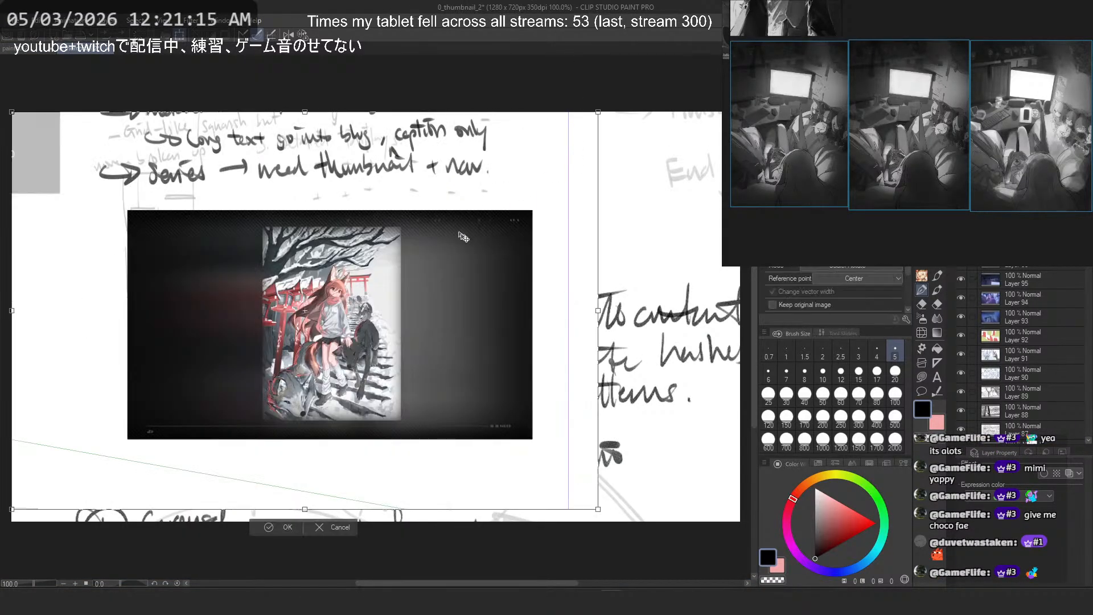
key(ctrl+minus)
drag(577, 291, 761, 318)
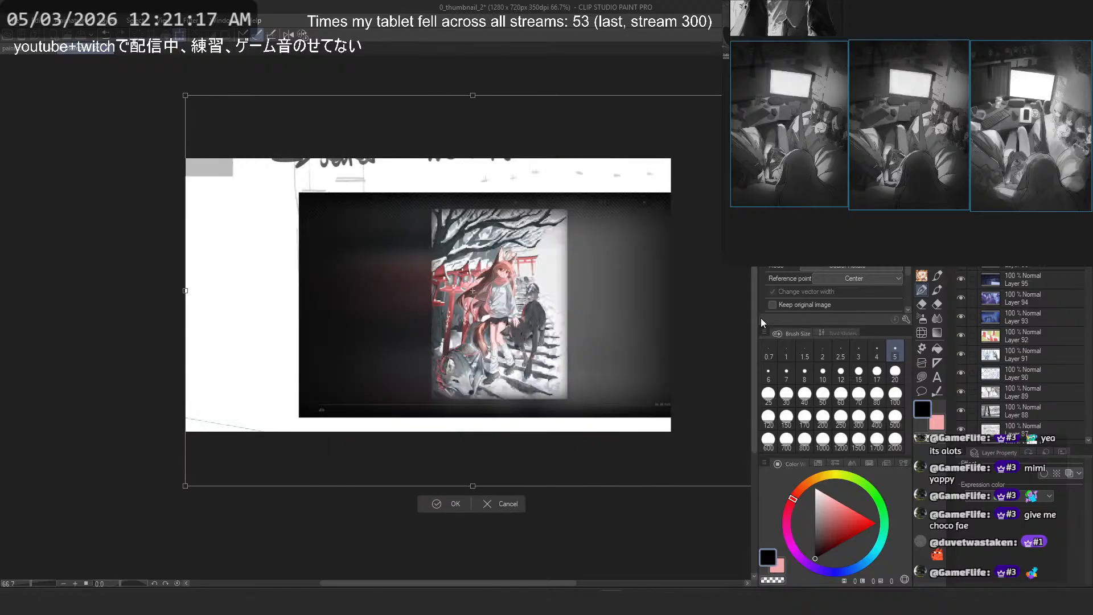
key(Return)
key(ctrl+s)
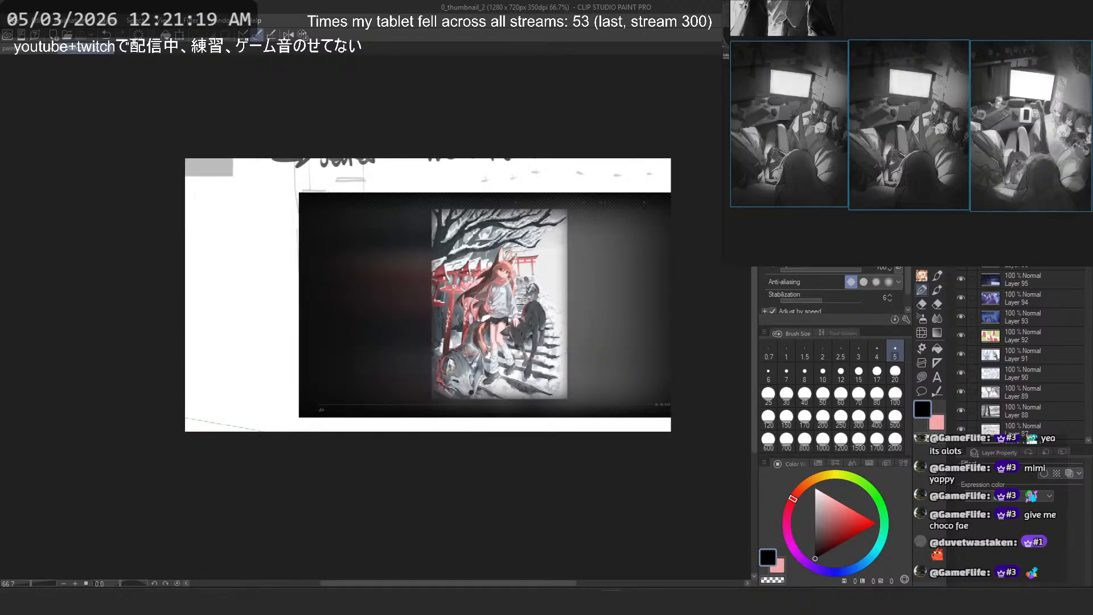
Step: Export the thumbnail as a single-layer JPEG named 305_thumbnail.jpg in the stream folder
click(12, 20)
mouse_move(159, 186)
click(234, 199)
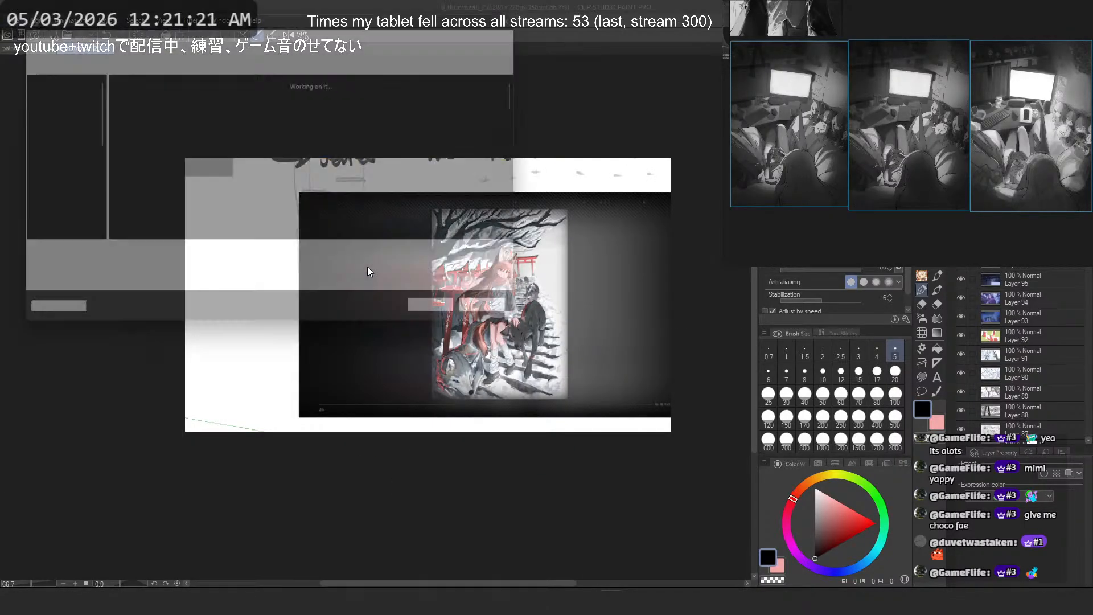
scroll(394, 216, down, 5)
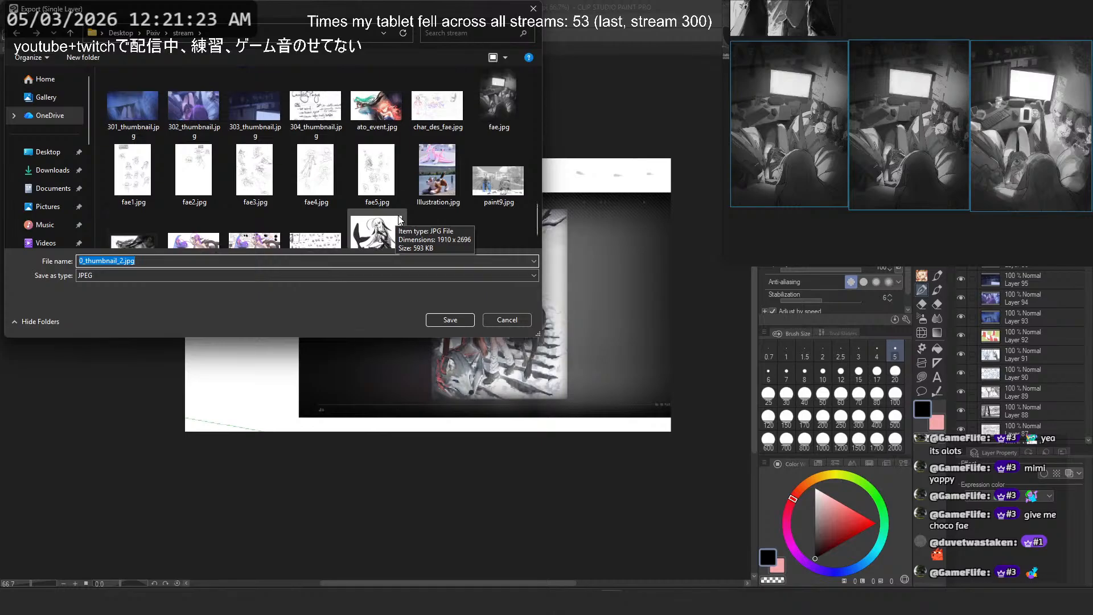
click(319, 114)
click(90, 261)
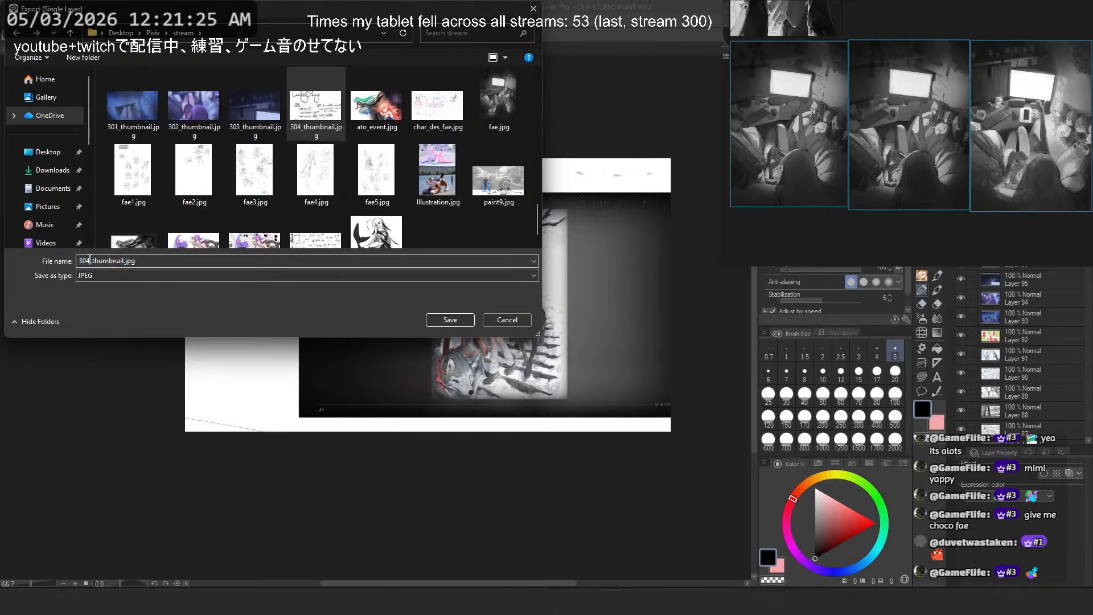
key(shift+Left)
text(5)
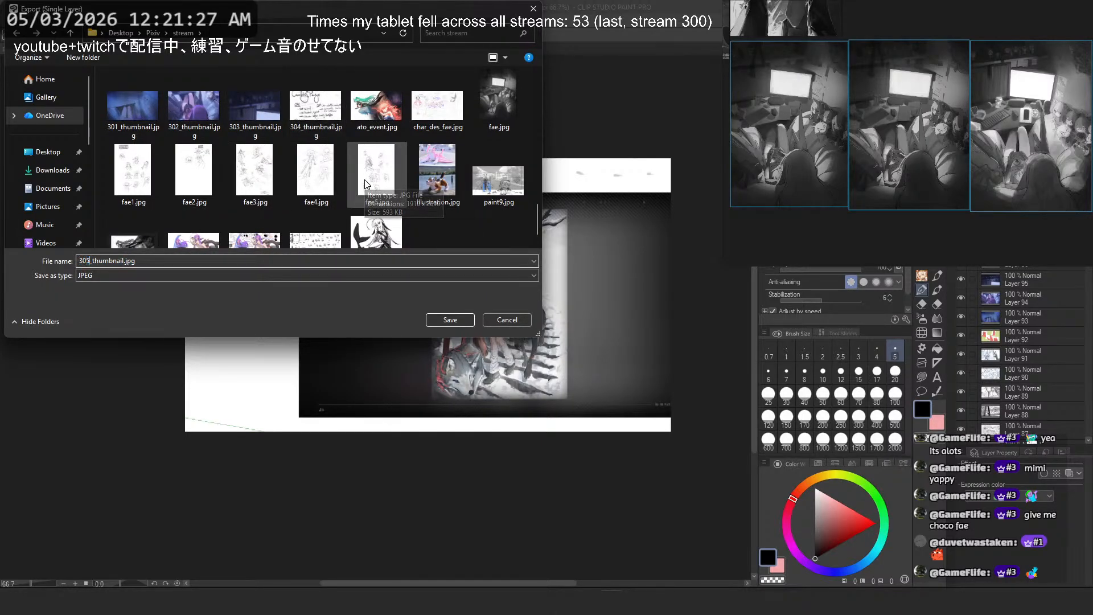
key(Return)
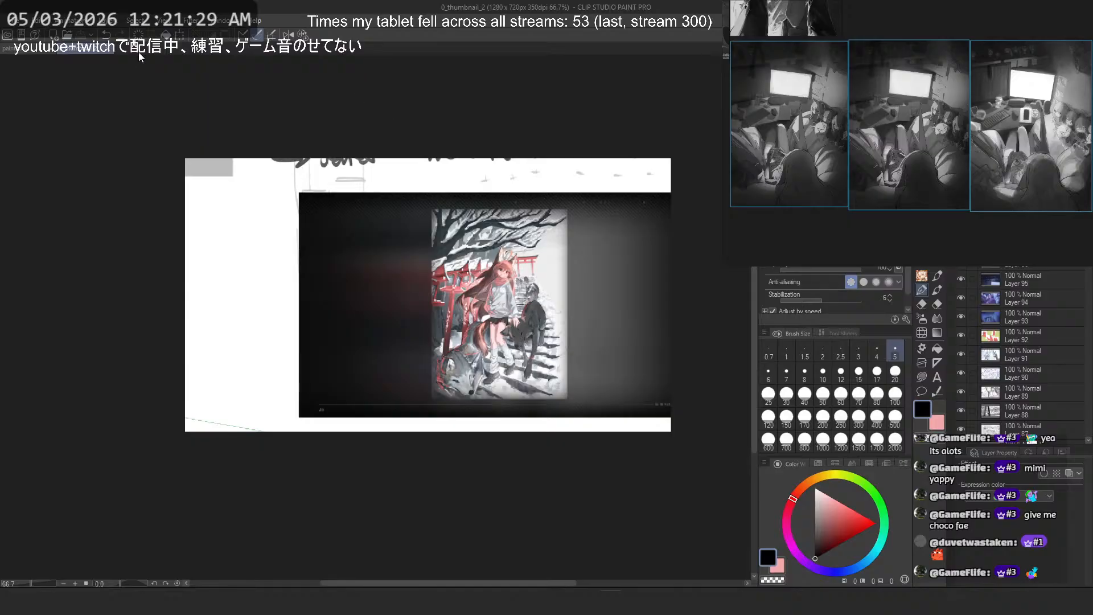
Step: Close the 0_thumbnail_2 document and save paint10-2 after checking its detaileed layer folder
click(111, 50)
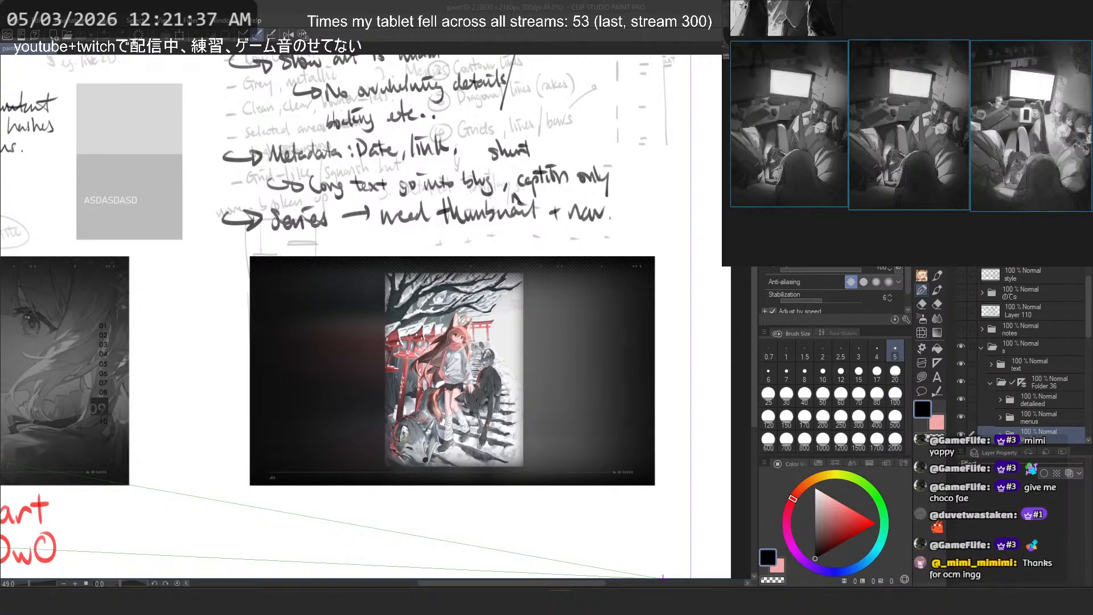
scroll(455, 407, down, 3)
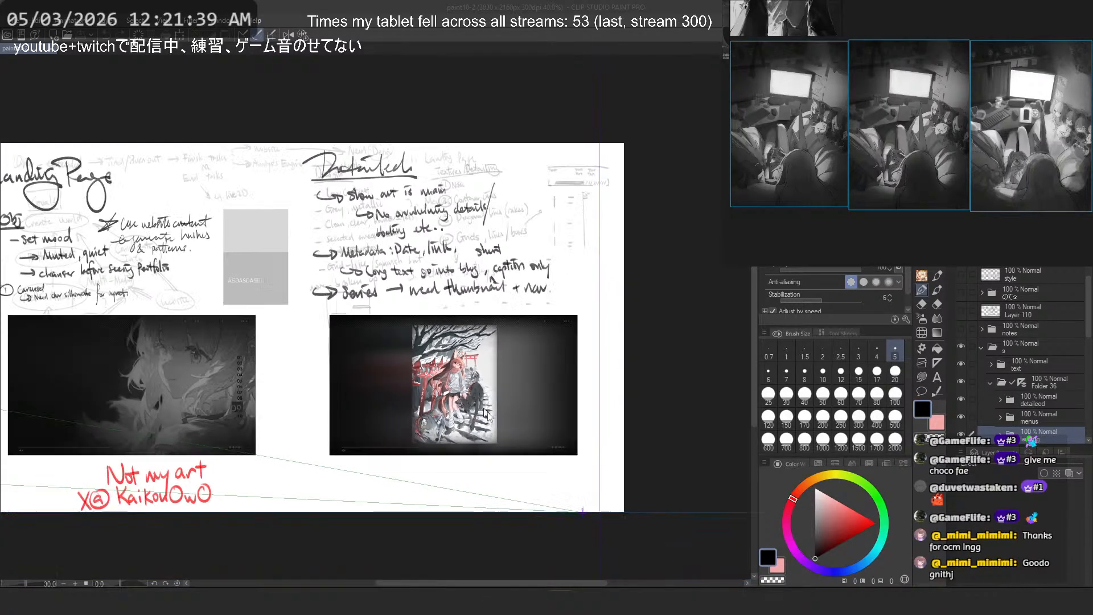
scroll(991, 387, down, 4)
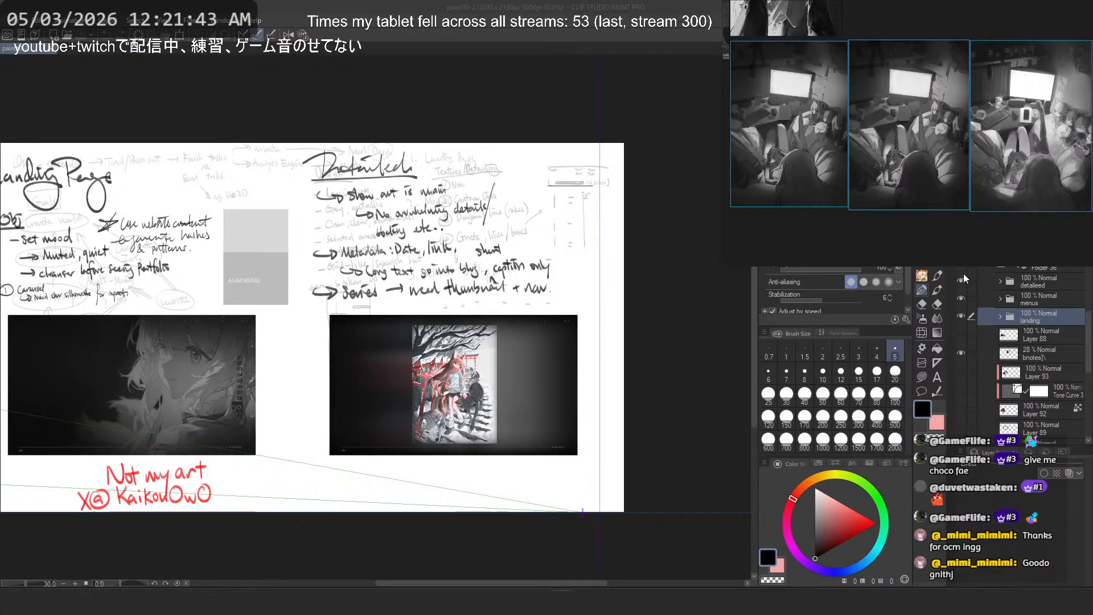
click(999, 282)
click(999, 283)
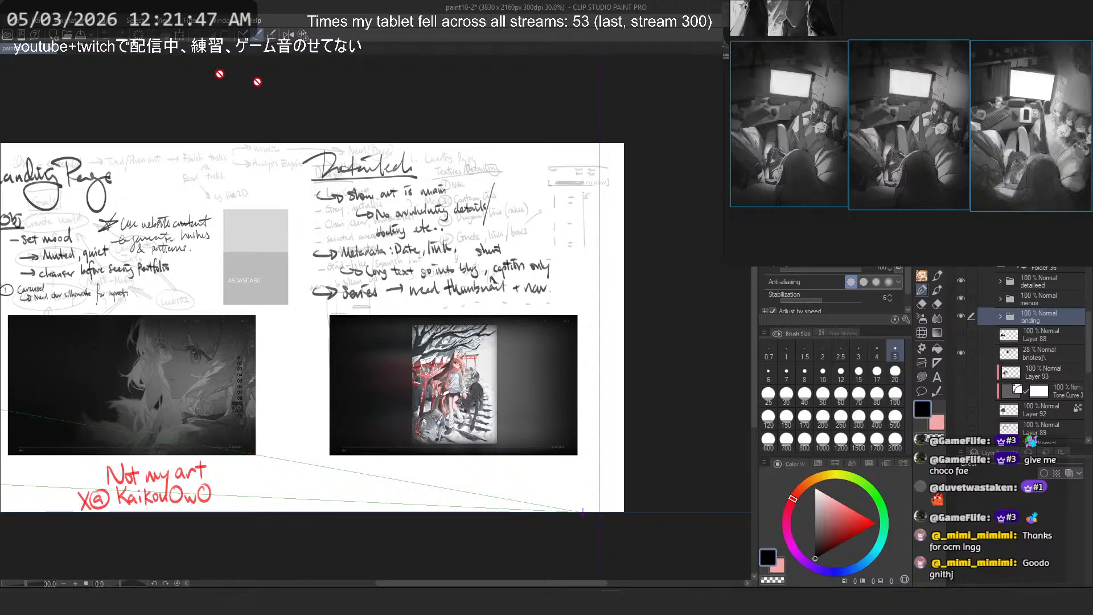
key(ctrl+s)
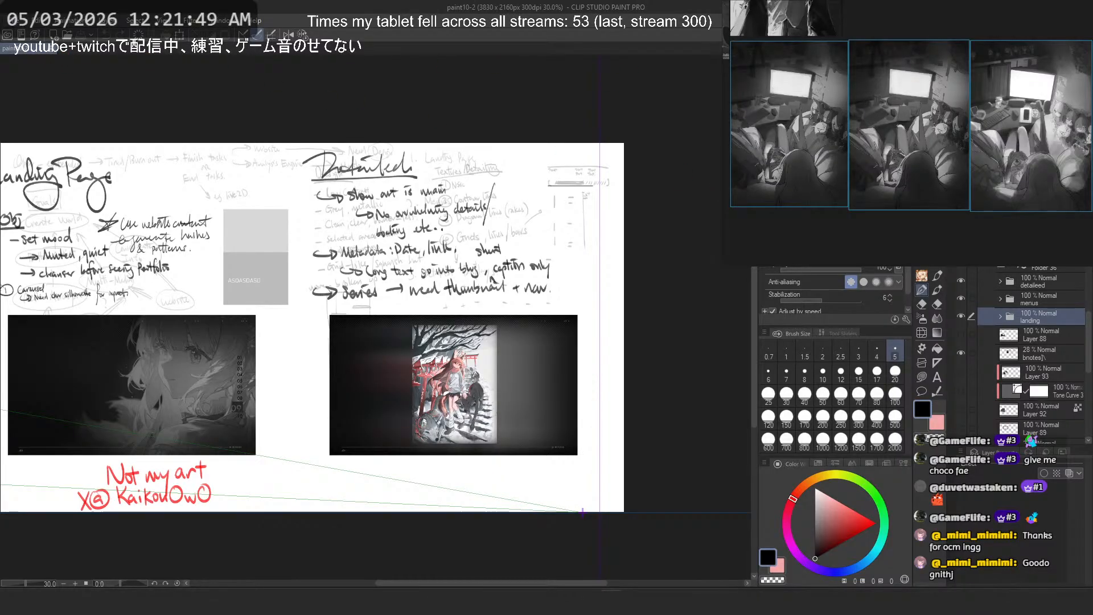